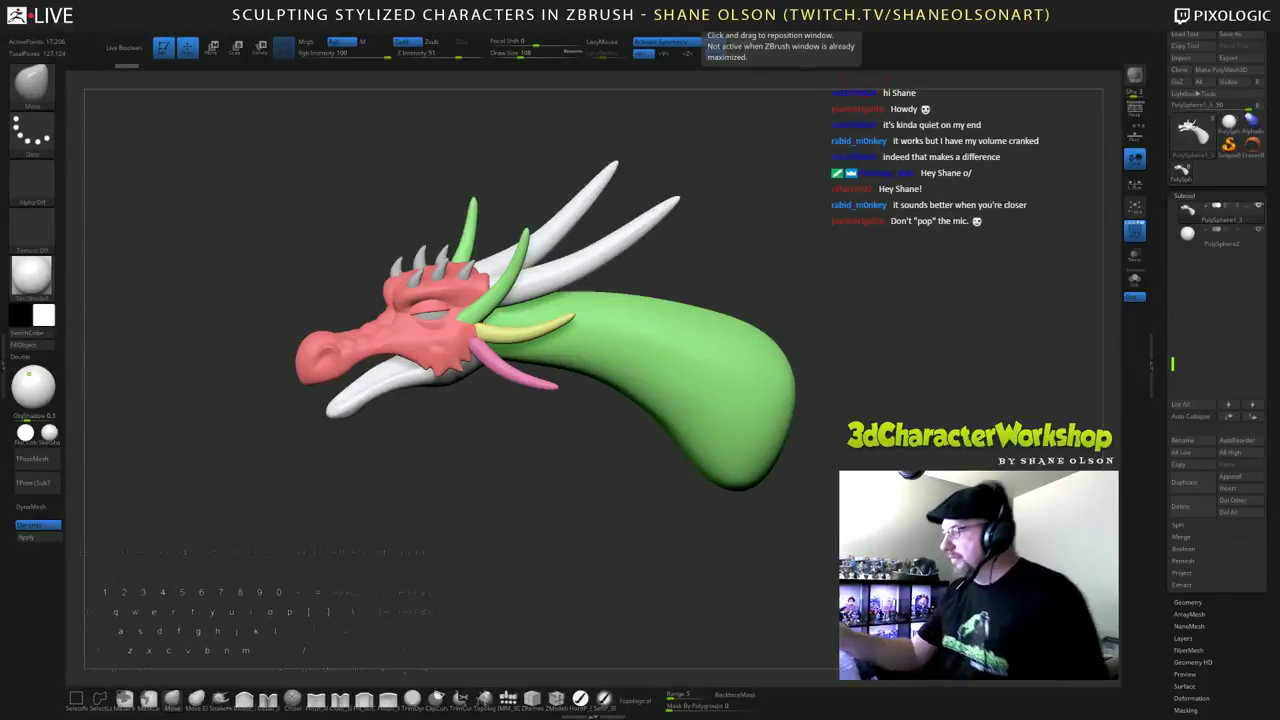
drag(857, 278, 873, 278)
key(s)
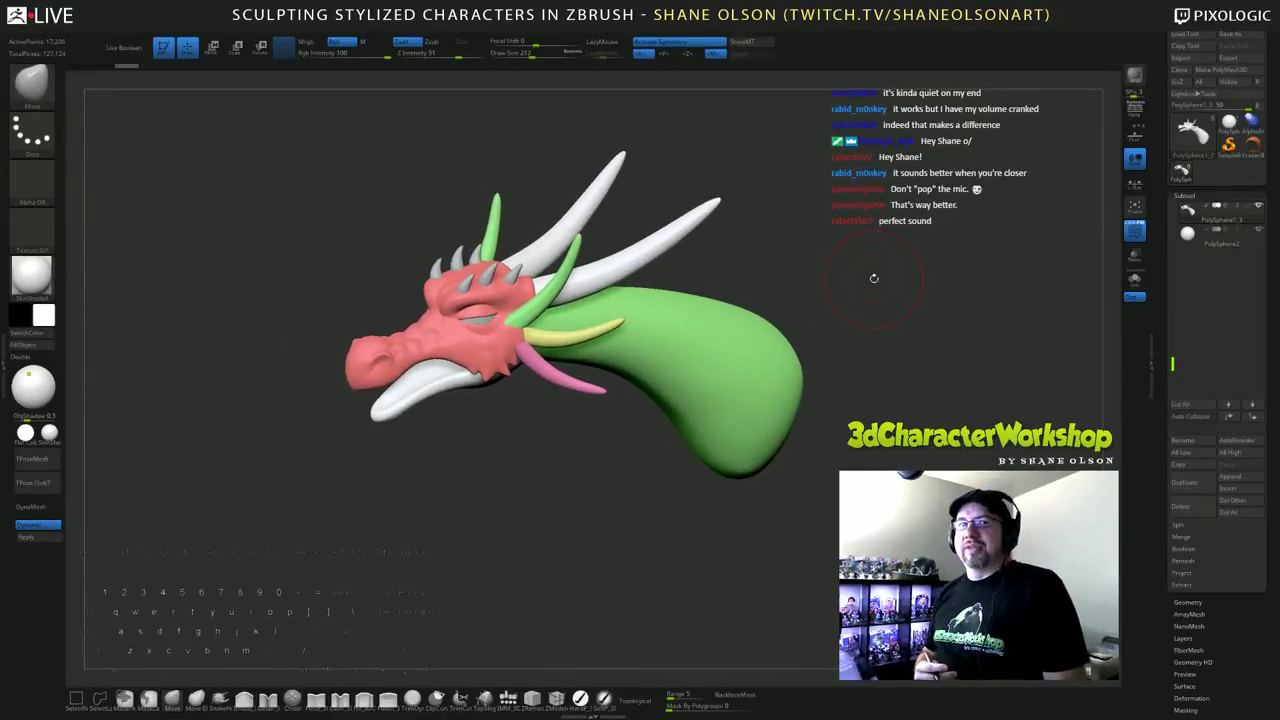
drag(871, 260, 890, 367)
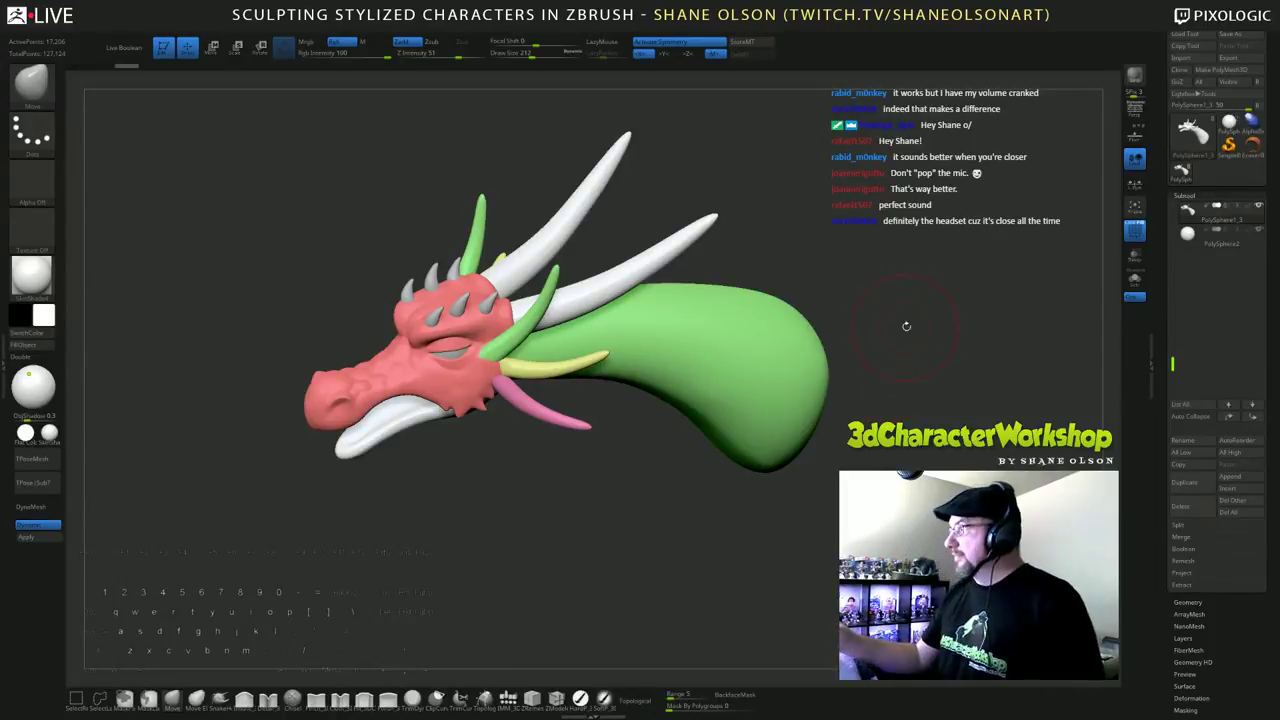
drag(906, 323, 920, 411)
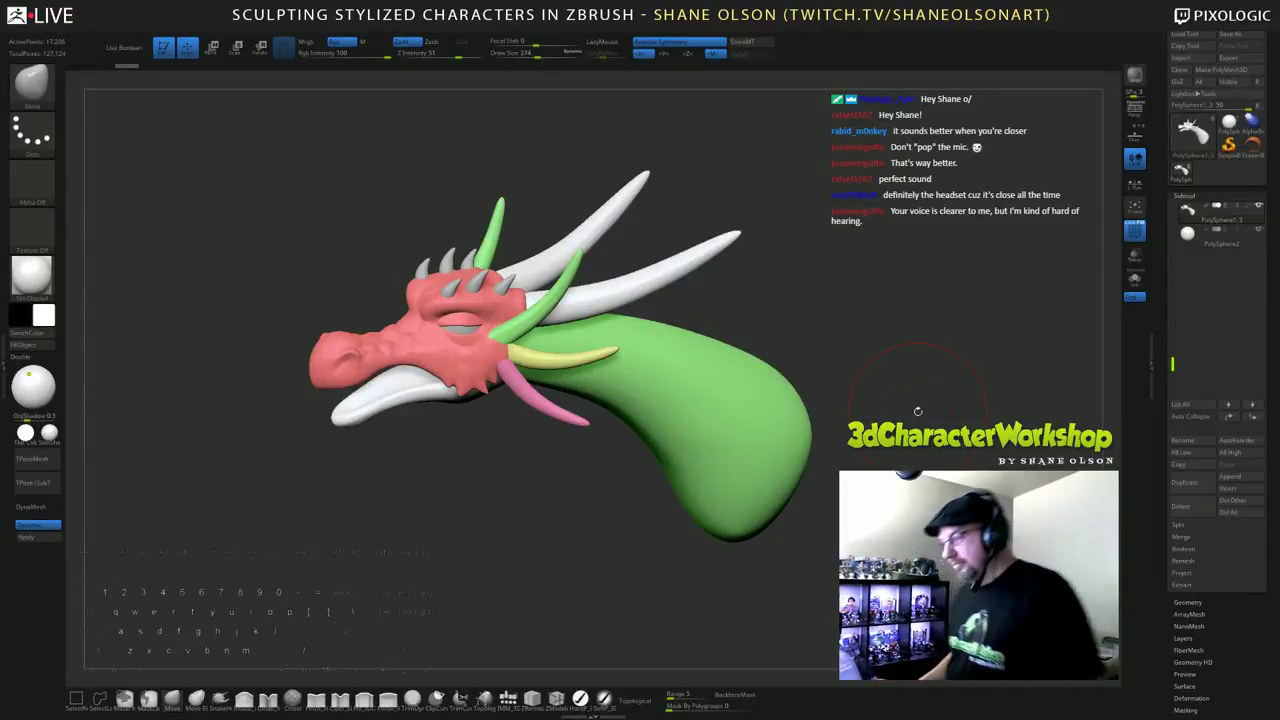
drag(917, 286, 974, 342)
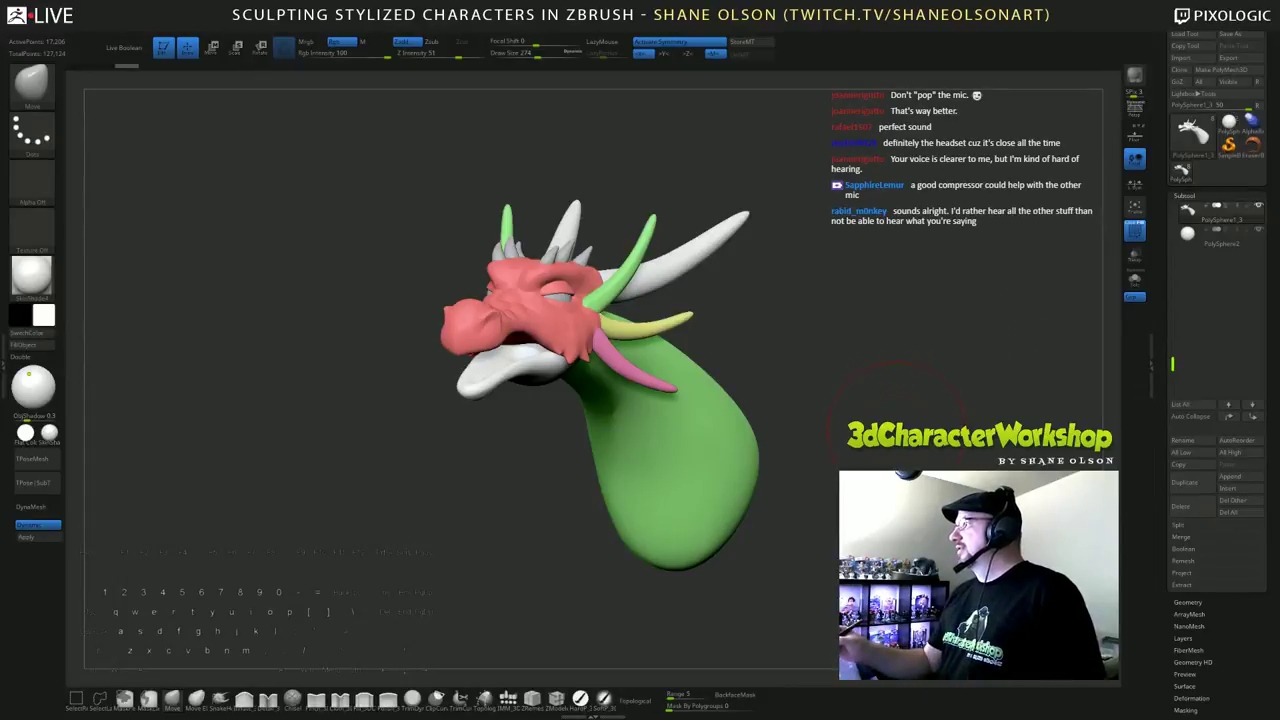
drag(973, 341, 889, 450)
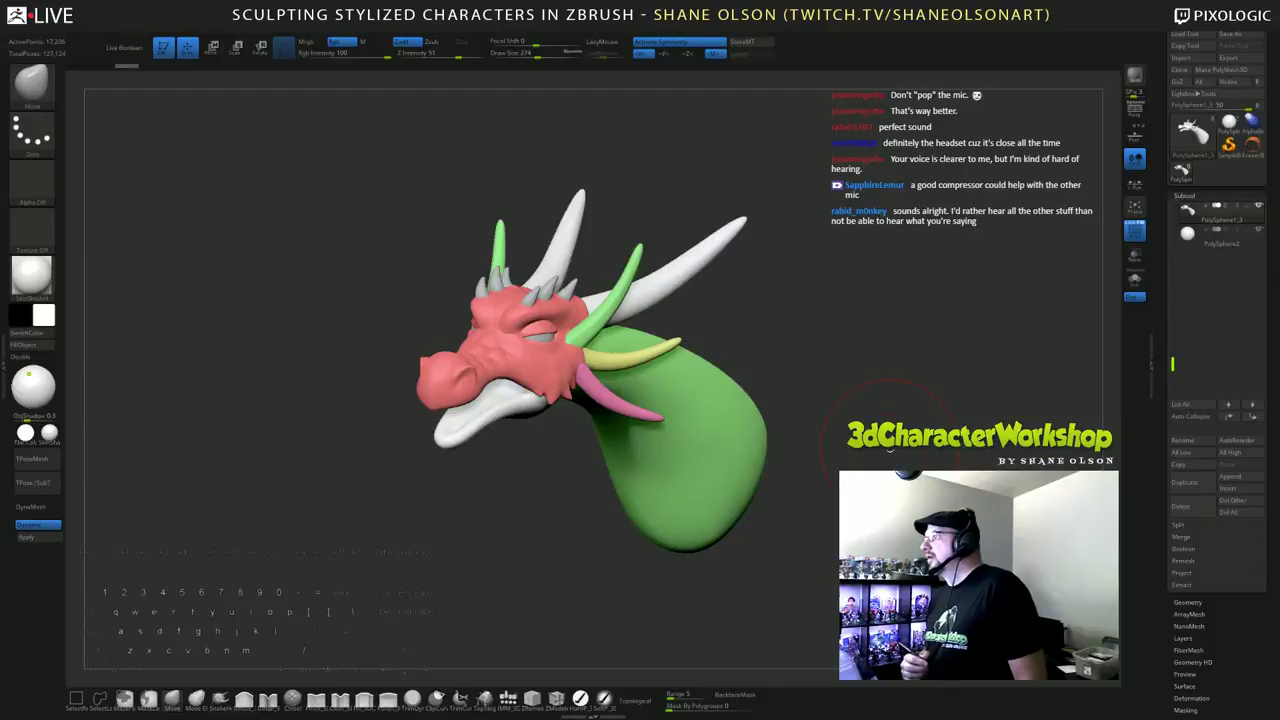
drag(898, 387, 890, 456)
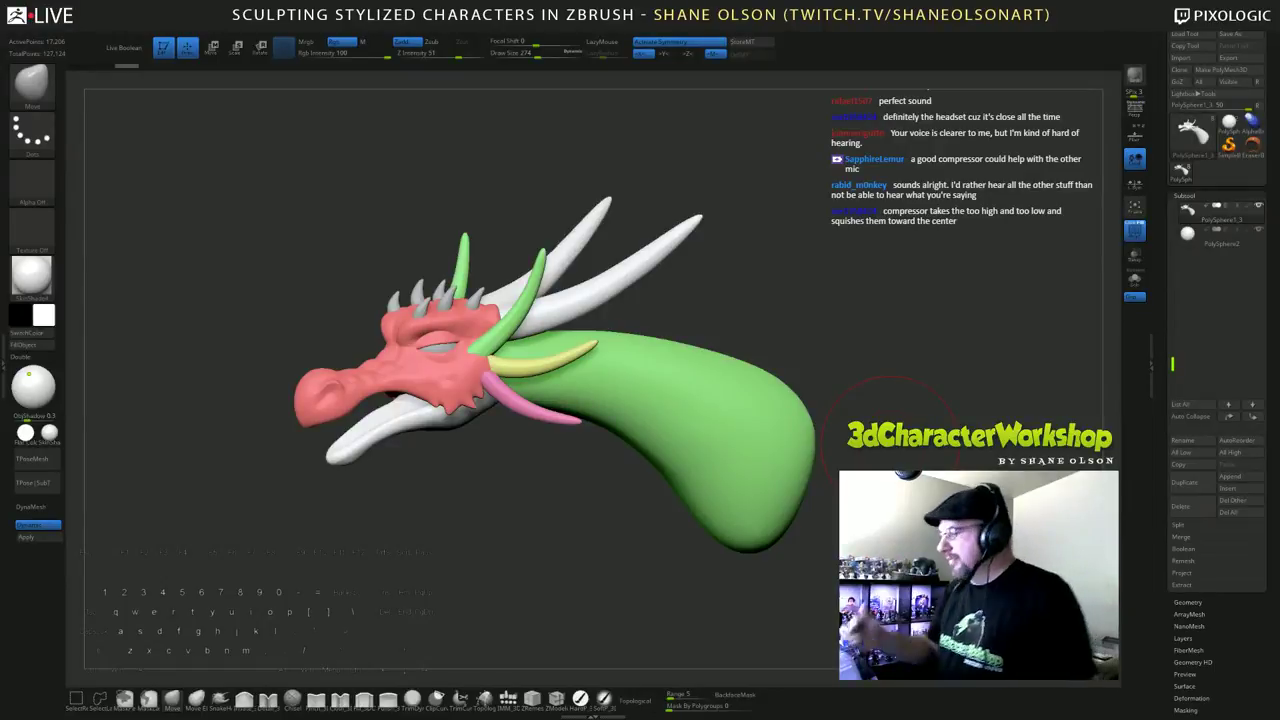
drag(740, 390, 1069, 278)
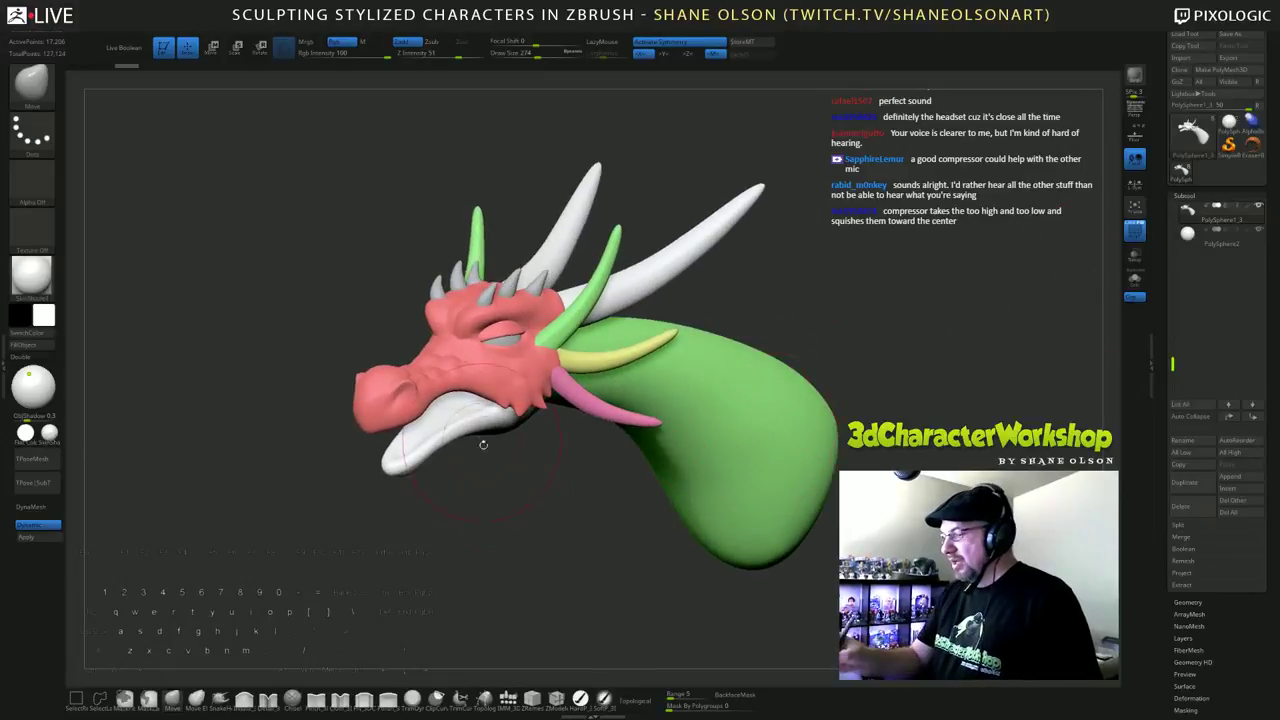
Step: Set the Move brush's draw size to 212 and reshape the dragon's muzzle along the snout bridge and upper lip
key(s)
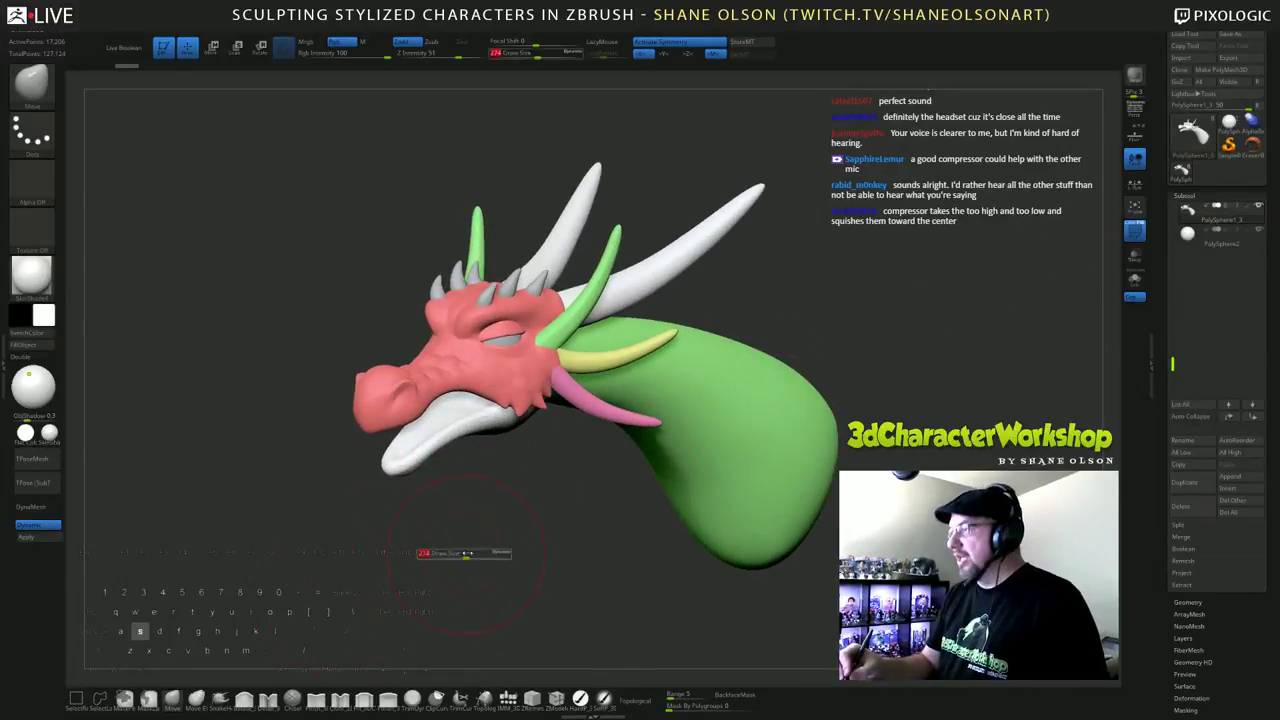
mouse_move(464, 556)
mouse_down()
mouse_move(575, 530)
mouse_move(605, 507)
mouse_move(610, 522)
mouse_move(593, 457)
mouse_up()
key(s)
key(s)
drag(541, 367, 538, 374)
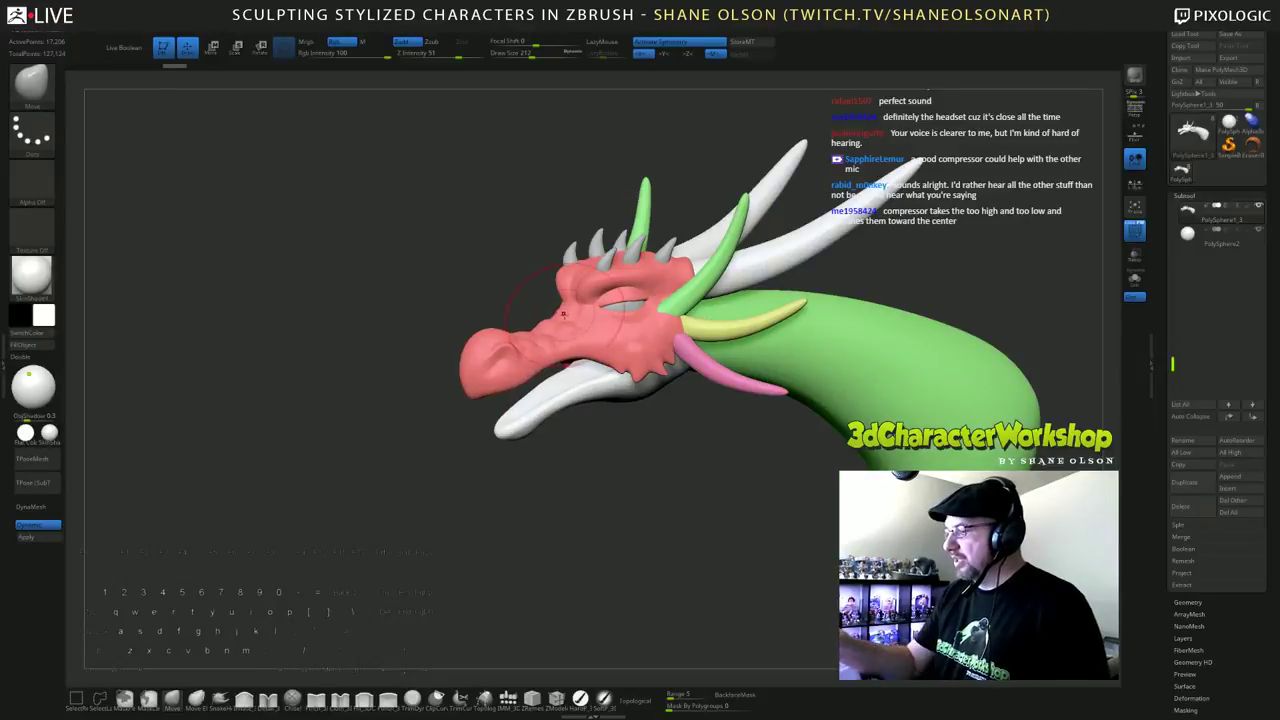
mouse_move(560, 319)
mouse_down()
mouse_move(551, 304)
mouse_move(527, 321)
mouse_move(543, 338)
mouse_up()
drag(668, 496, 637, 497)
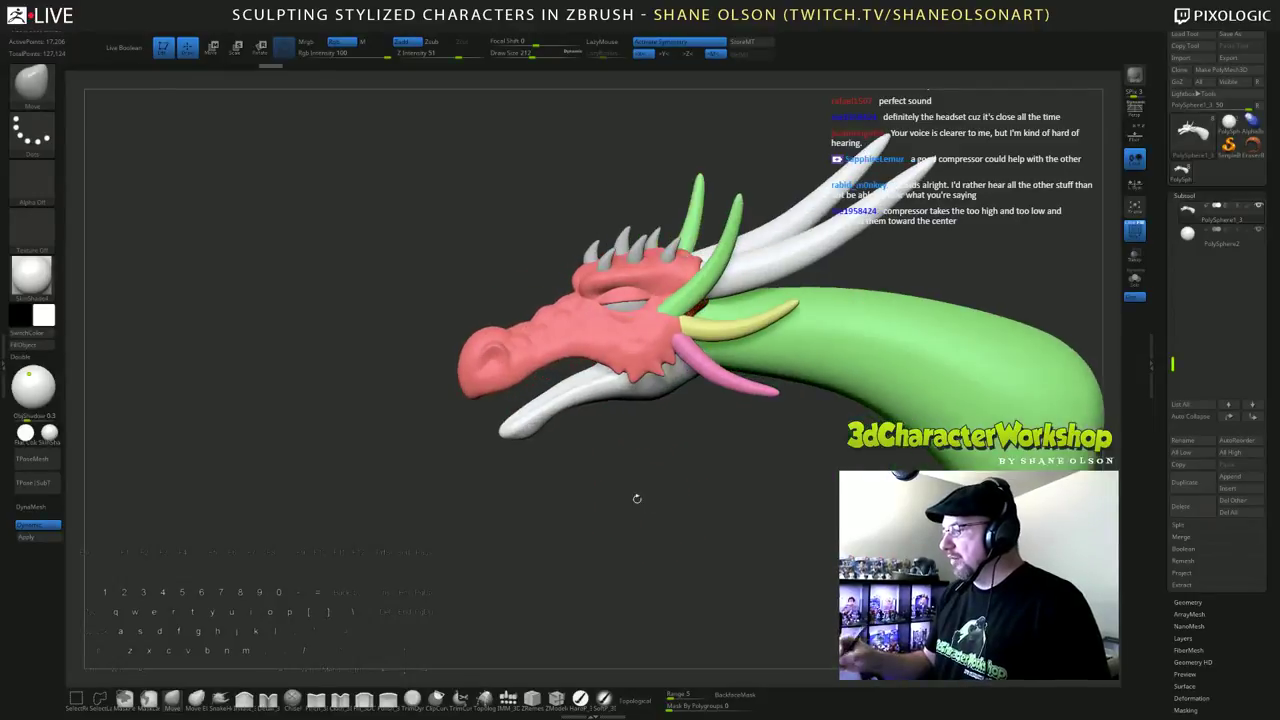
drag(573, 357, 588, 350)
drag(663, 492, 735, 494)
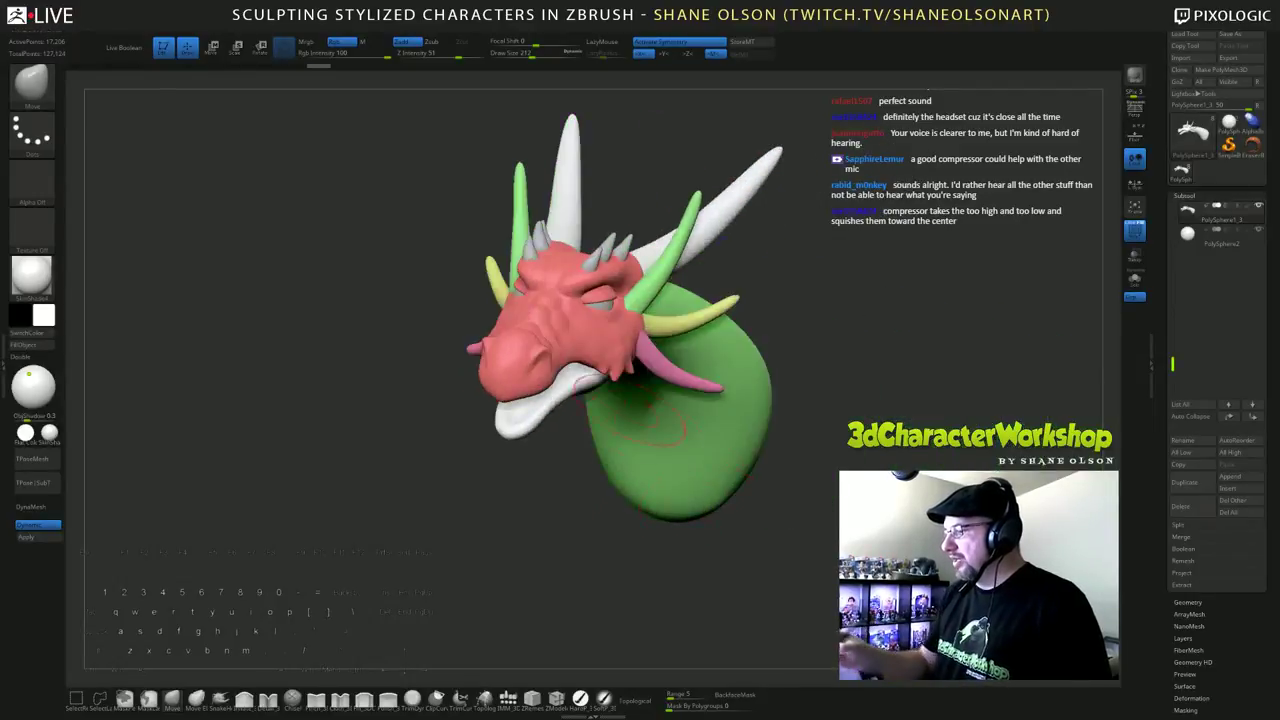
Step: Refine the upper lip line and the underside of the snout tip with the Move brush
drag(592, 508, 544, 511)
drag(561, 362, 582, 373)
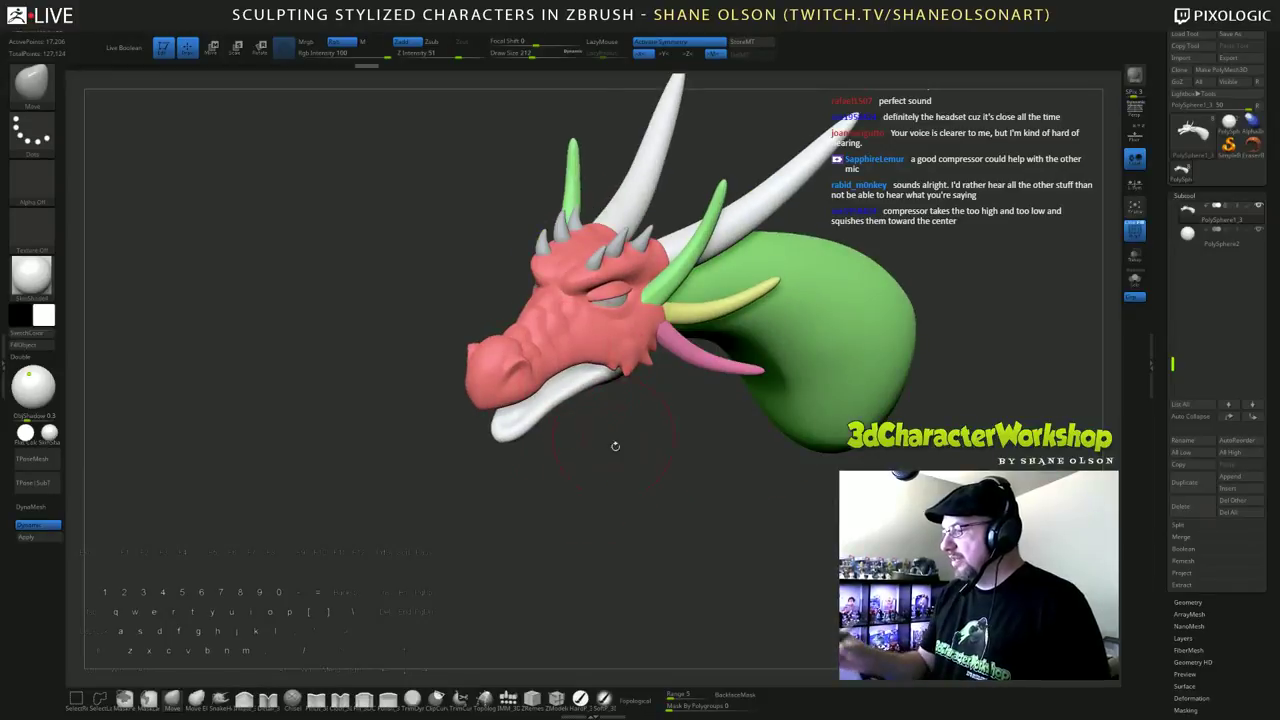
drag(614, 446, 594, 434)
drag(522, 384, 524, 391)
mouse_move(606, 478)
mouse_down()
mouse_move(660, 520)
mouse_move(615, 489)
mouse_move(536, 346)
mouse_move(578, 348)
mouse_up()
drag(666, 526, 694, 528)
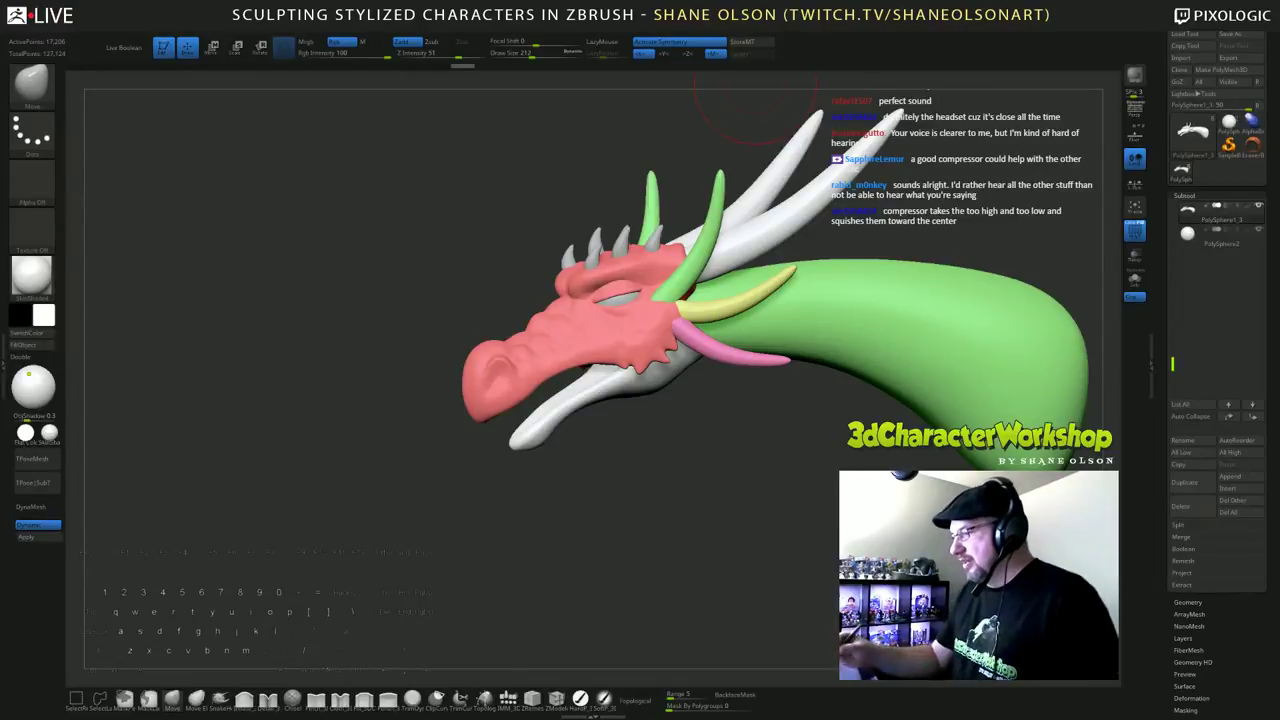
mouse_move(711, 480)
mouse_down()
mouse_move(738, 488)
mouse_move(716, 504)
mouse_move(740, 490)
mouse_move(712, 492)
mouse_move(710, 522)
mouse_up()
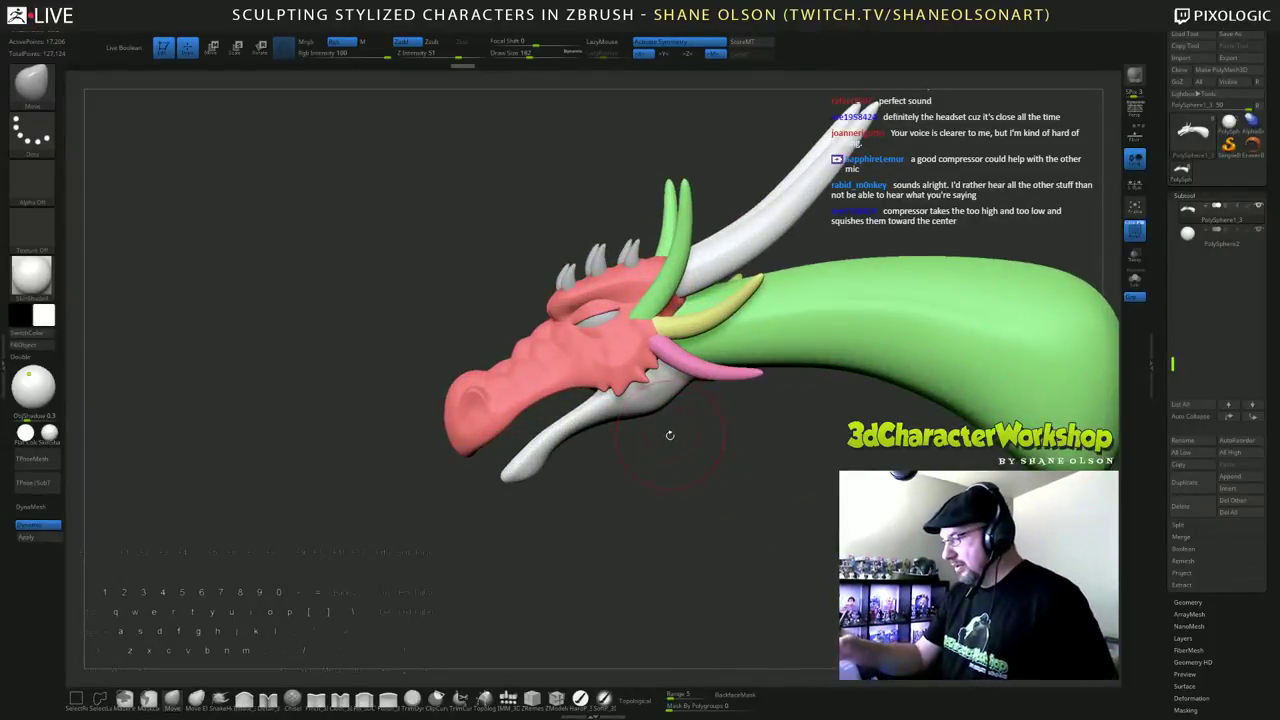
drag(670, 435, 643, 490)
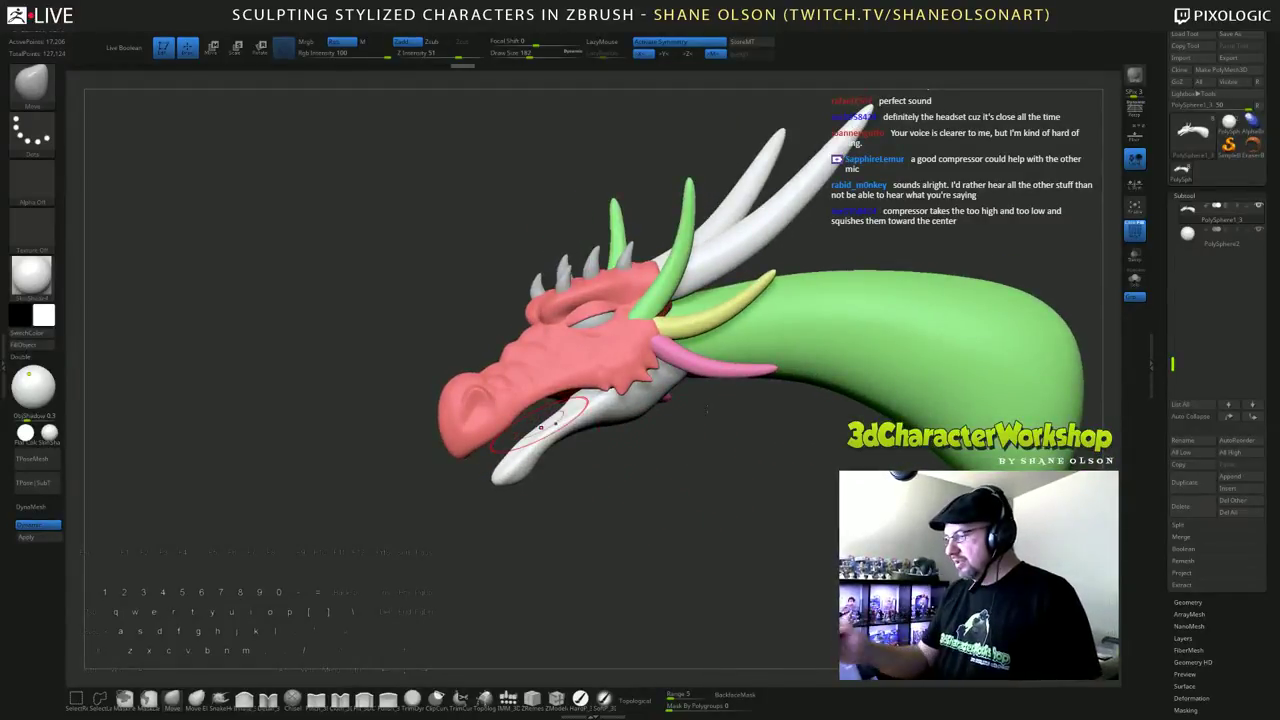
Step: Mask everything except the white polygroup and rotate the lower jaw up to close the dragon's mouth
key(w)
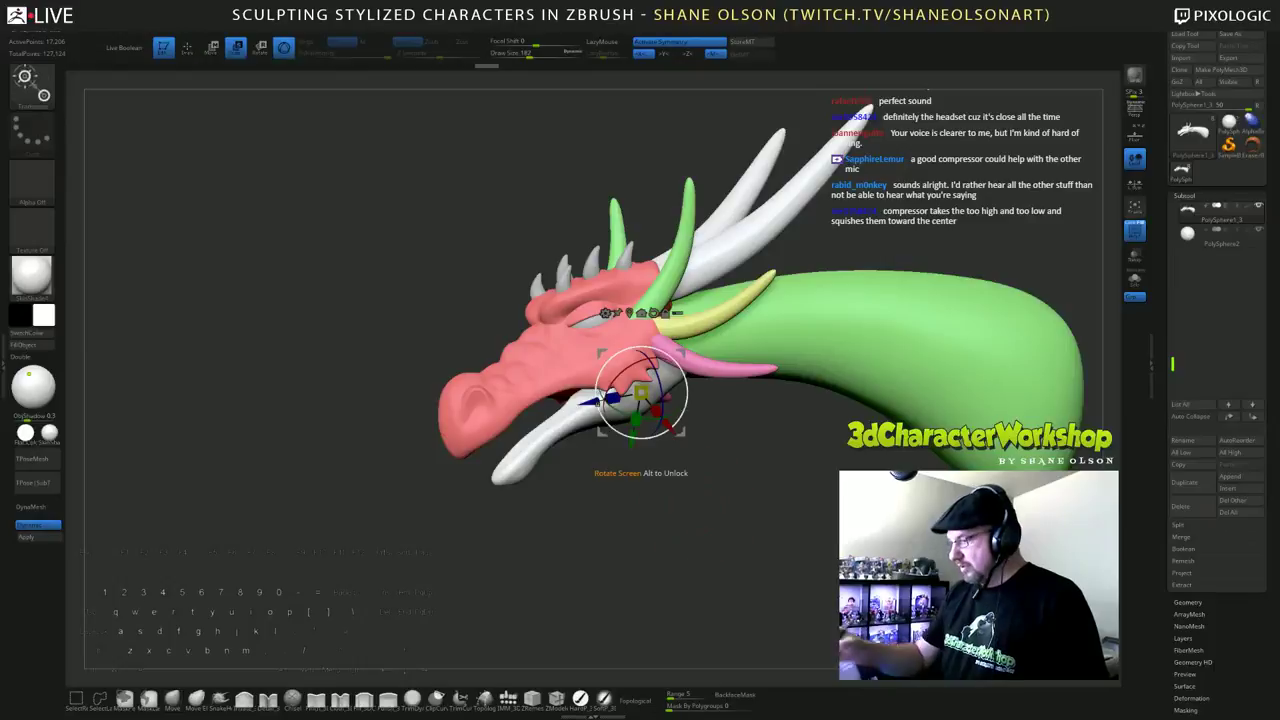
ctrl+click(600, 405)
drag(665, 490, 645, 445)
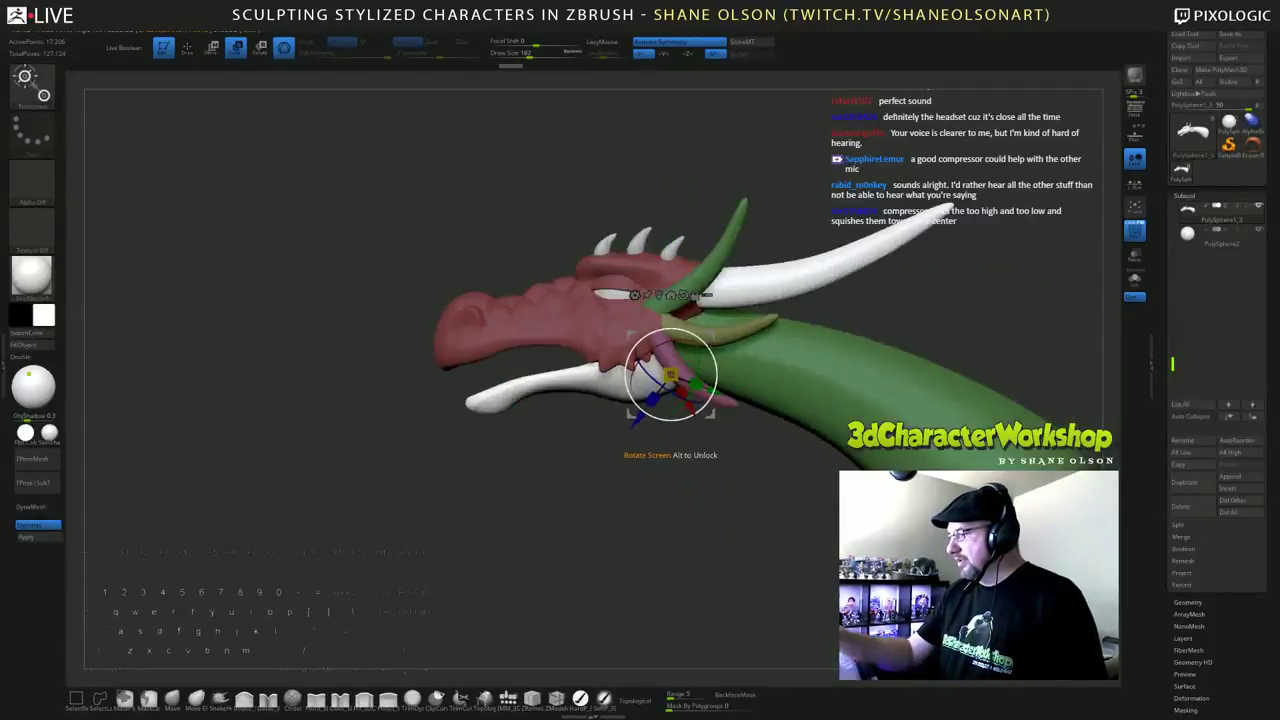
drag(704, 342, 712, 353)
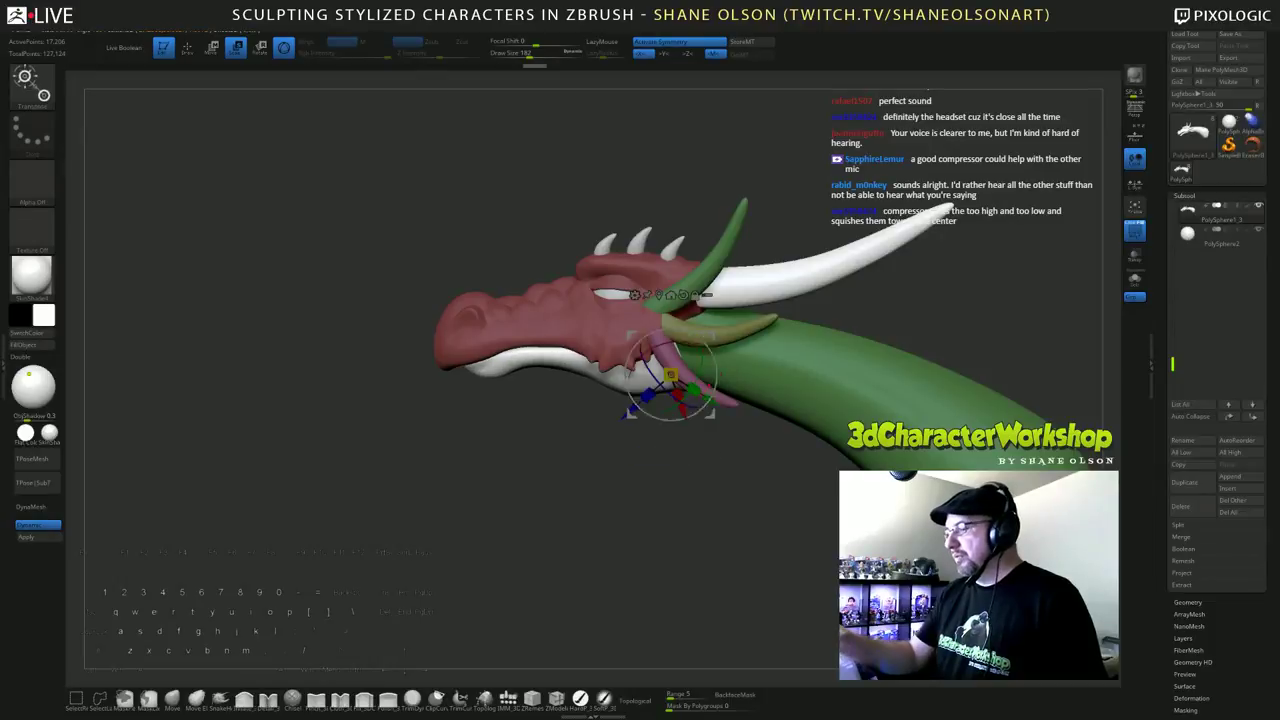
mouse_move(579, 408)
alt+mouse_down()
mouse_move(604, 478)
mouse_move(625, 483)
mouse_move(660, 425)
mouse_move(665, 490)
mouse_move(619, 473)
alt+mouse_up()
Step: Set the Move brush's draw size to 132 and pull the front of the white jaw down into a large fang
key(q)
key(s)
mouse_move(621, 470)
alt+mouse_down()
mouse_move(626, 506)
mouse_move(632, 479)
mouse_move(563, 443)
mouse_move(598, 444)
mouse_move(570, 360)
mouse_move(529, 338)
mouse_move(526, 315)
alt+mouse_up()
key(s)
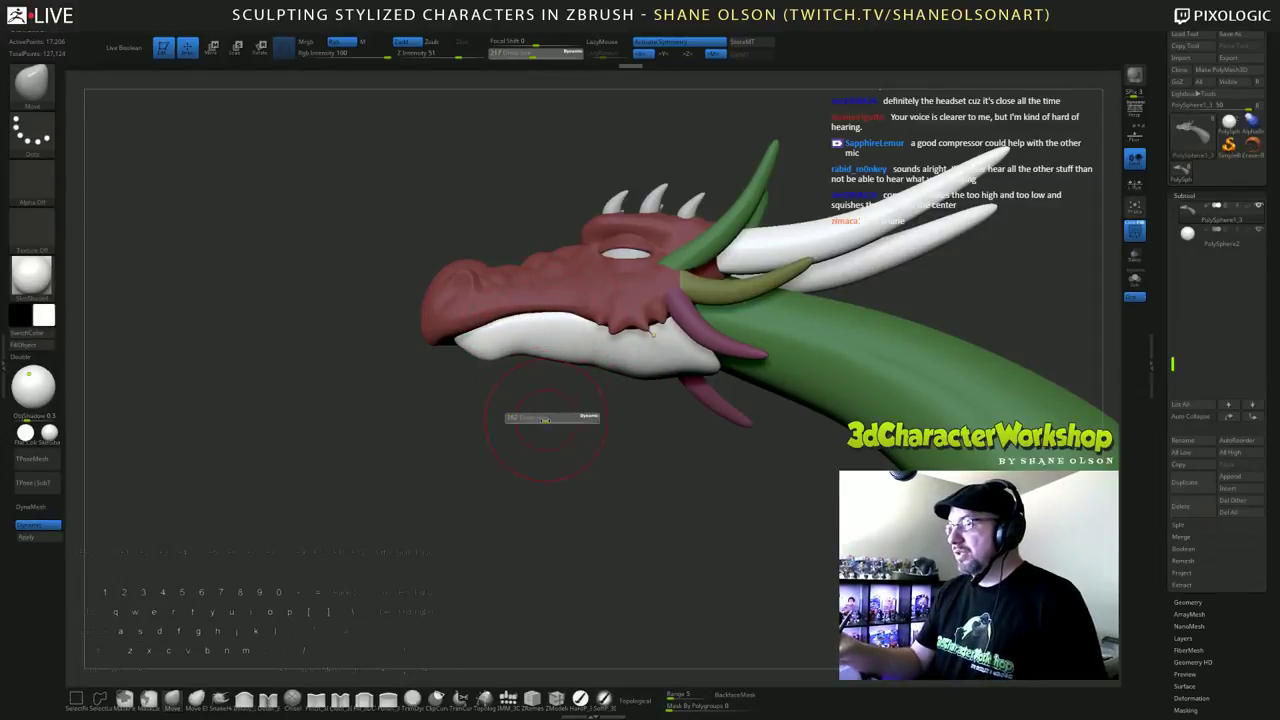
drag(549, 420, 540, 420)
mouse_move(488, 357)
mouse_down()
mouse_move(482, 395)
mouse_move(606, 471)
mouse_move(626, 467)
mouse_move(488, 407)
mouse_move(494, 372)
mouse_move(547, 410)
mouse_up()
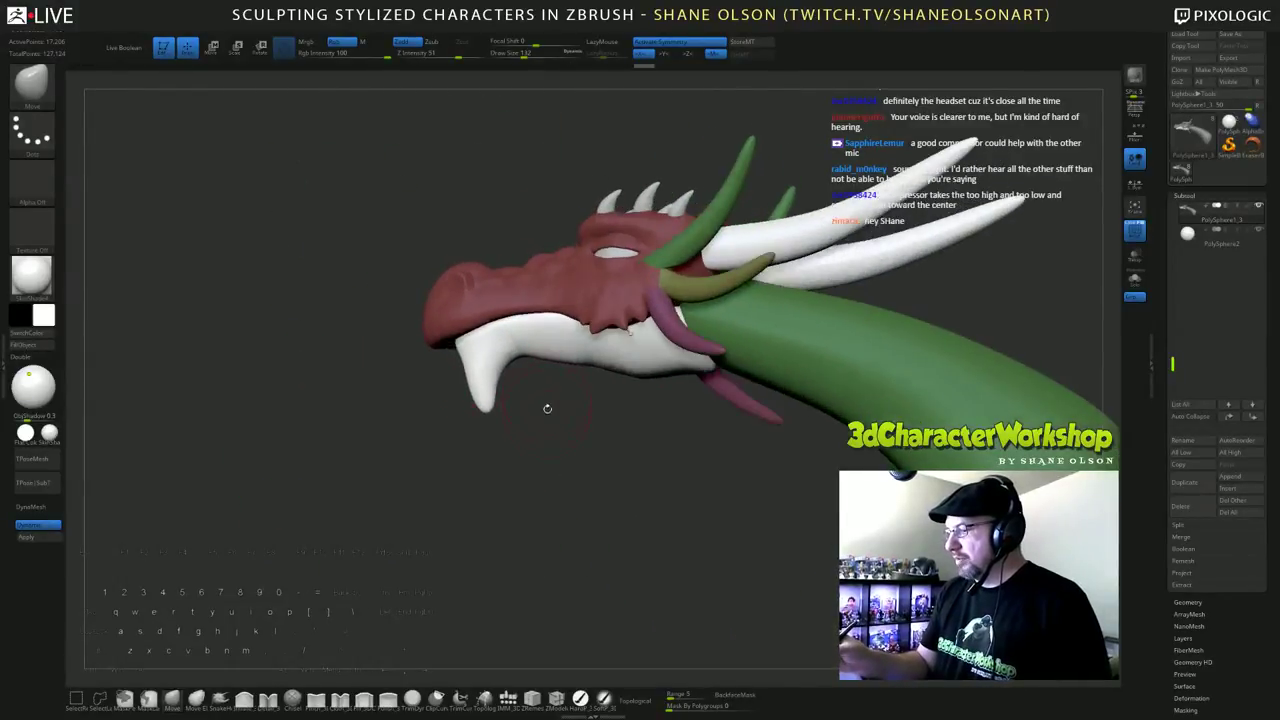
Step: Using SnakeHook at Z Intensity 67 with a smaller draw size, pull a smaller fang behind the front one, lengthen the front fang, and clear the mask
click(220, 698)
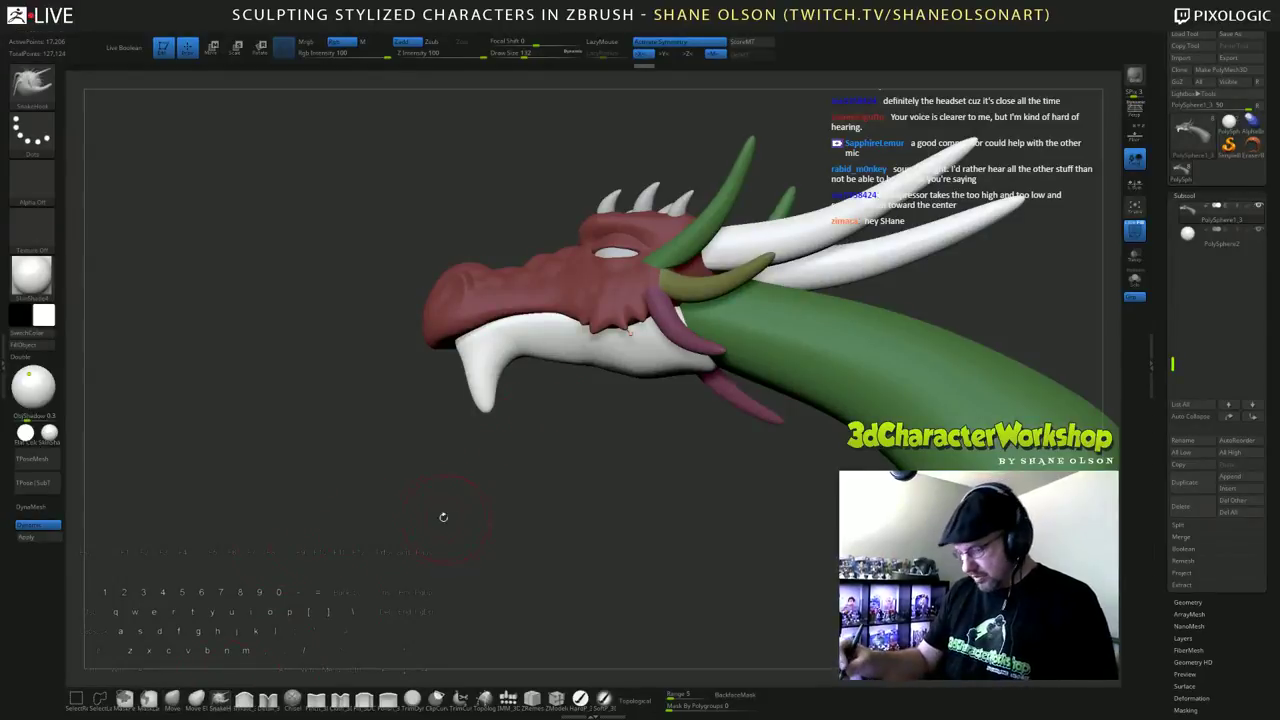
click(467, 55)
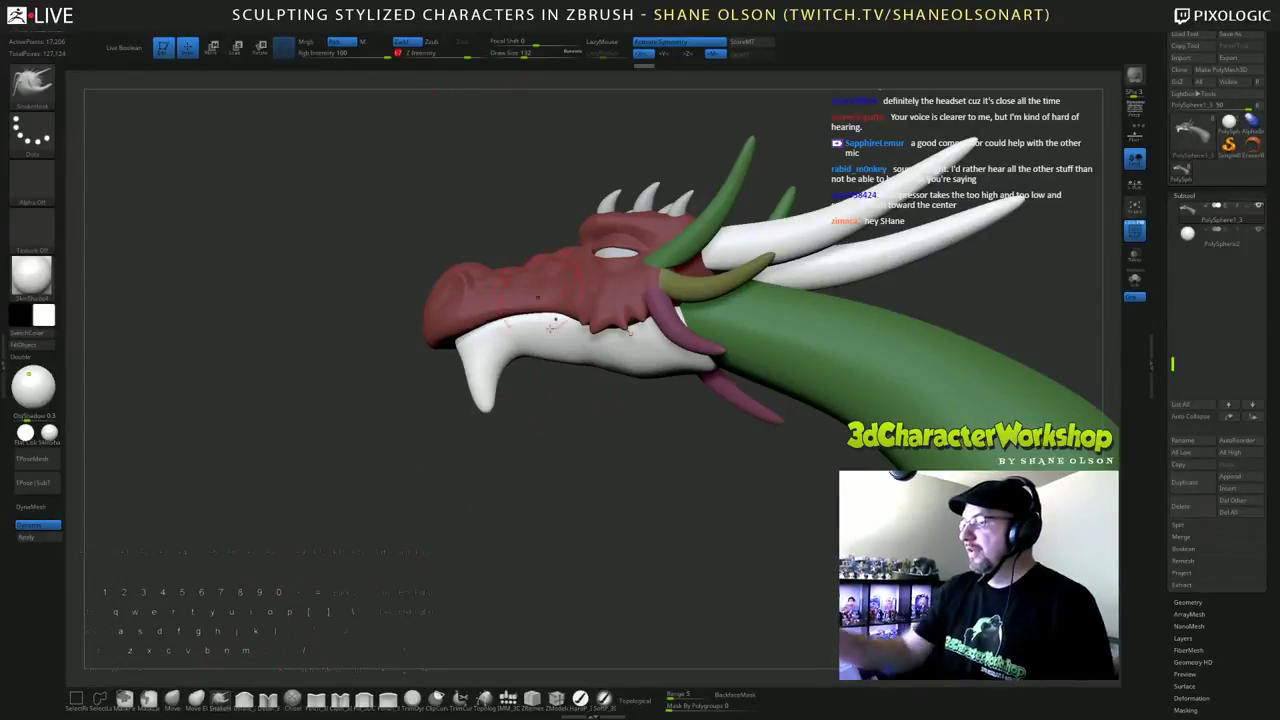
key(s)
click(586, 450)
drag(590, 467, 560, 423)
key(s)
click(557, 424)
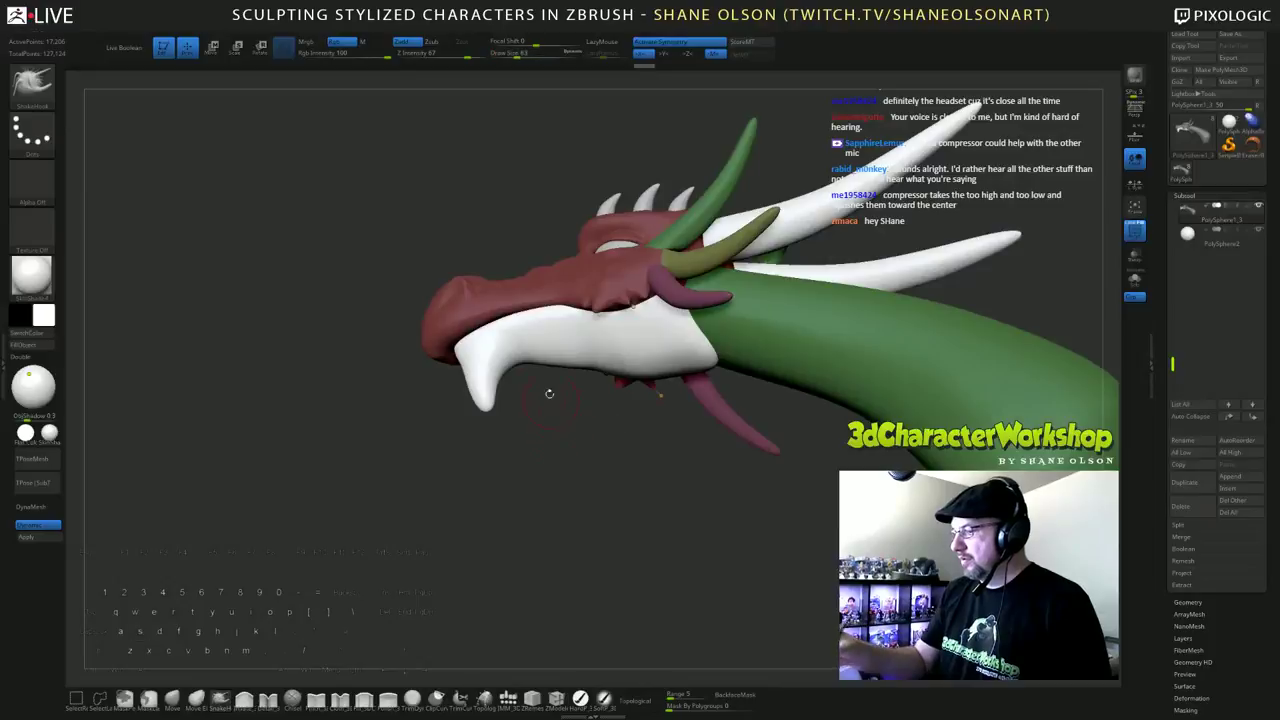
drag(626, 296, 634, 307)
drag(575, 438, 571, 406)
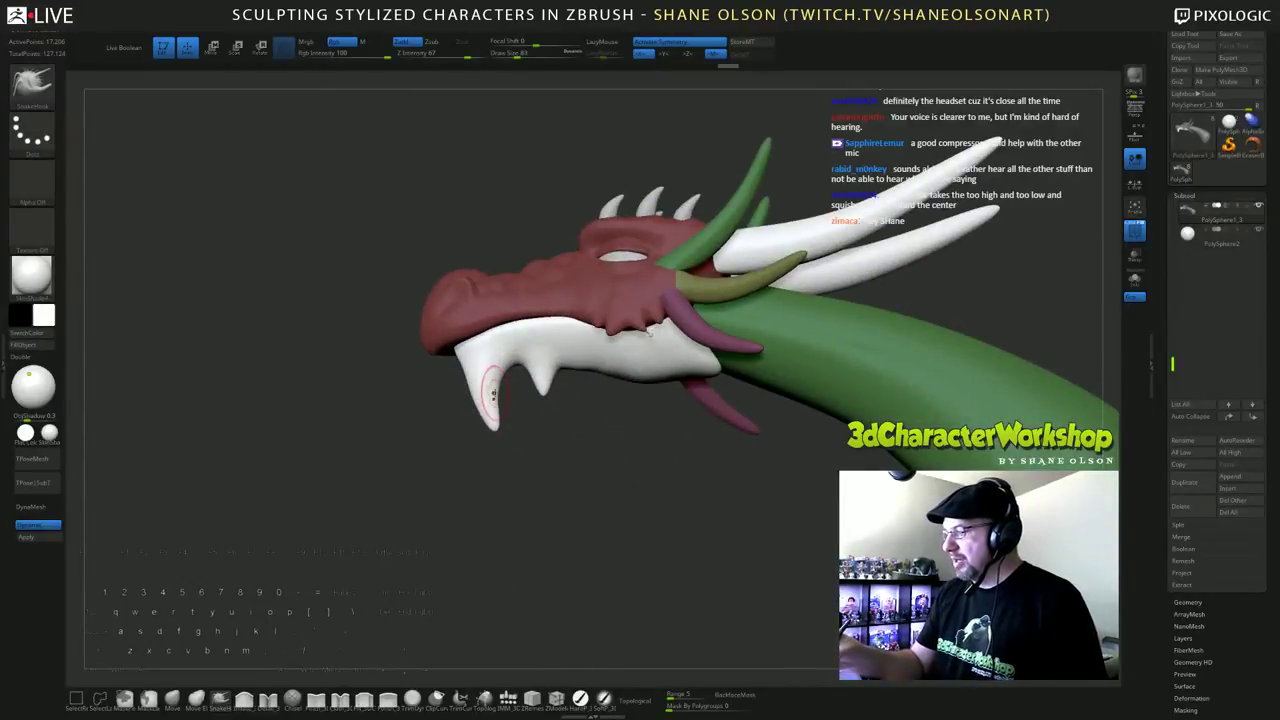
drag(580, 489, 686, 533)
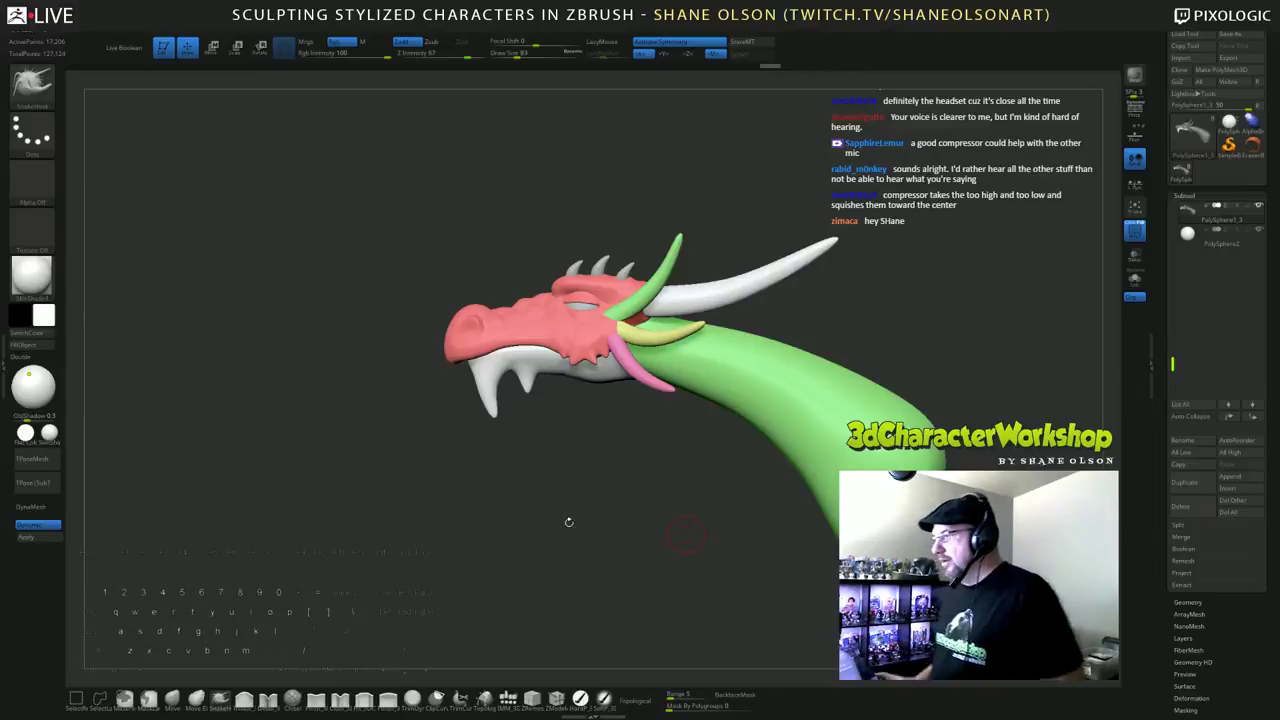
drag(560, 463, 627, 437)
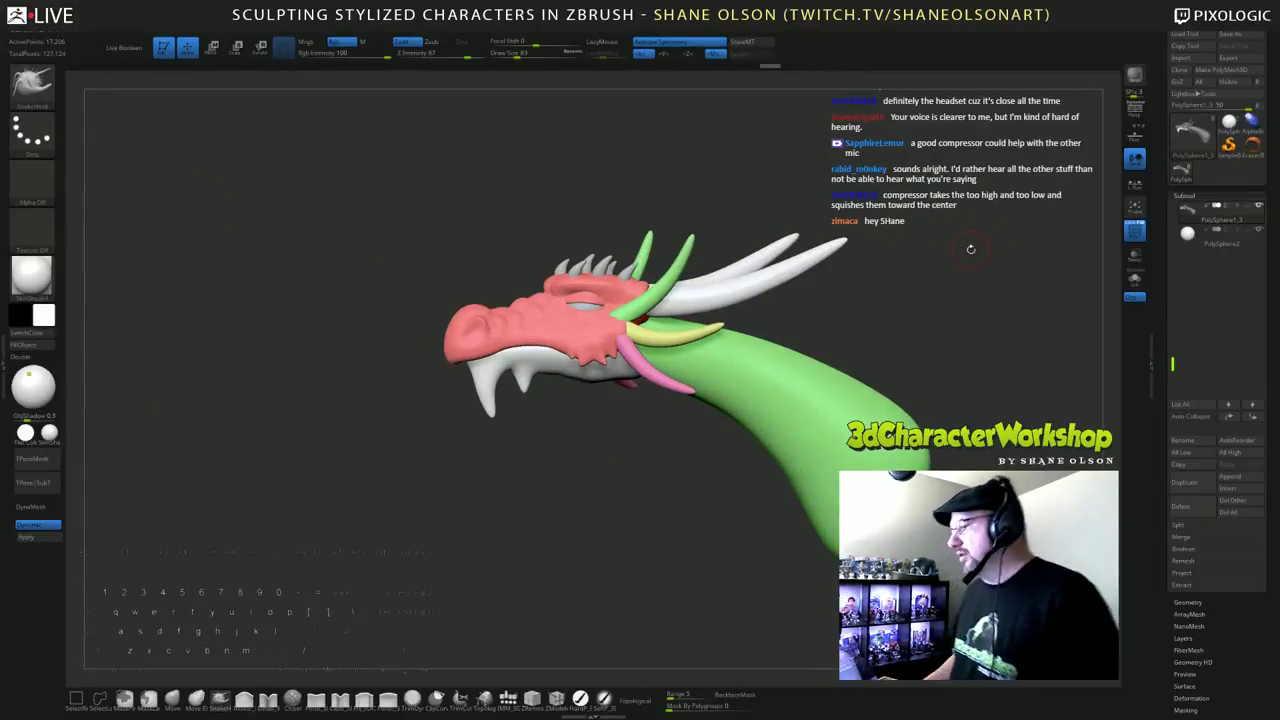
drag(968, 248, 833, 335)
alt+drag(813, 249, 755, 454)
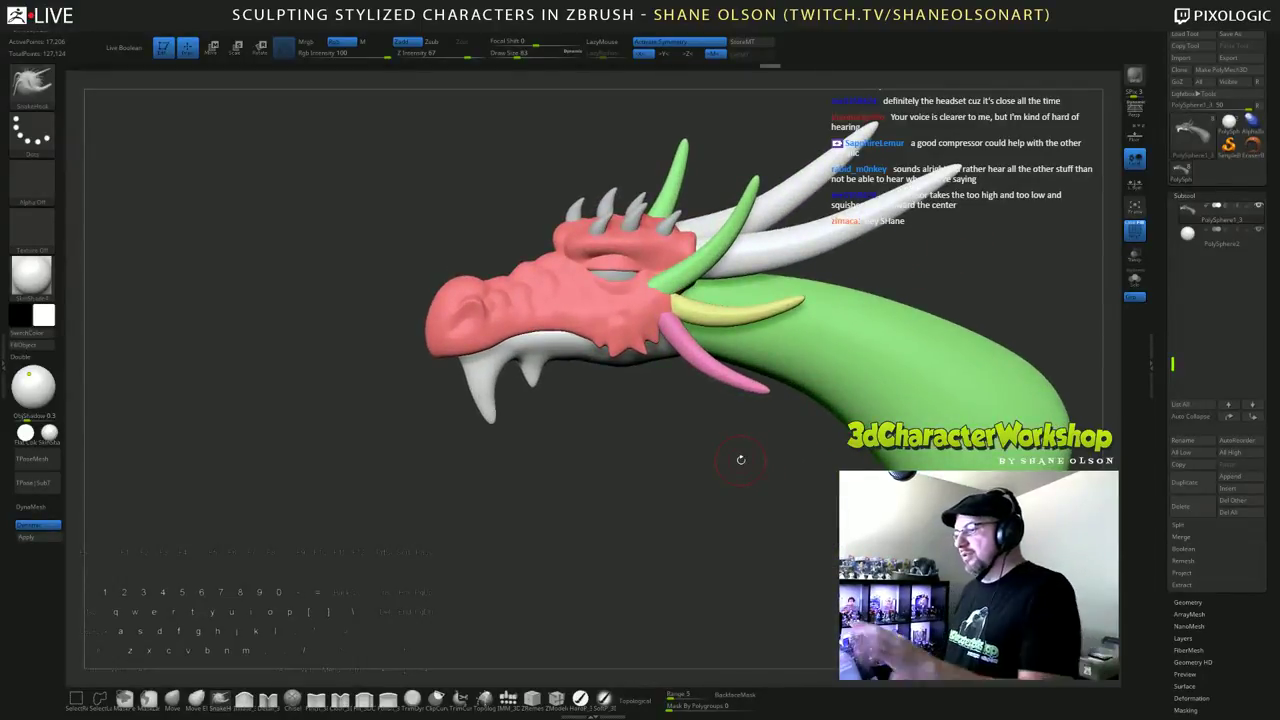
alt+drag(664, 449, 577, 476)
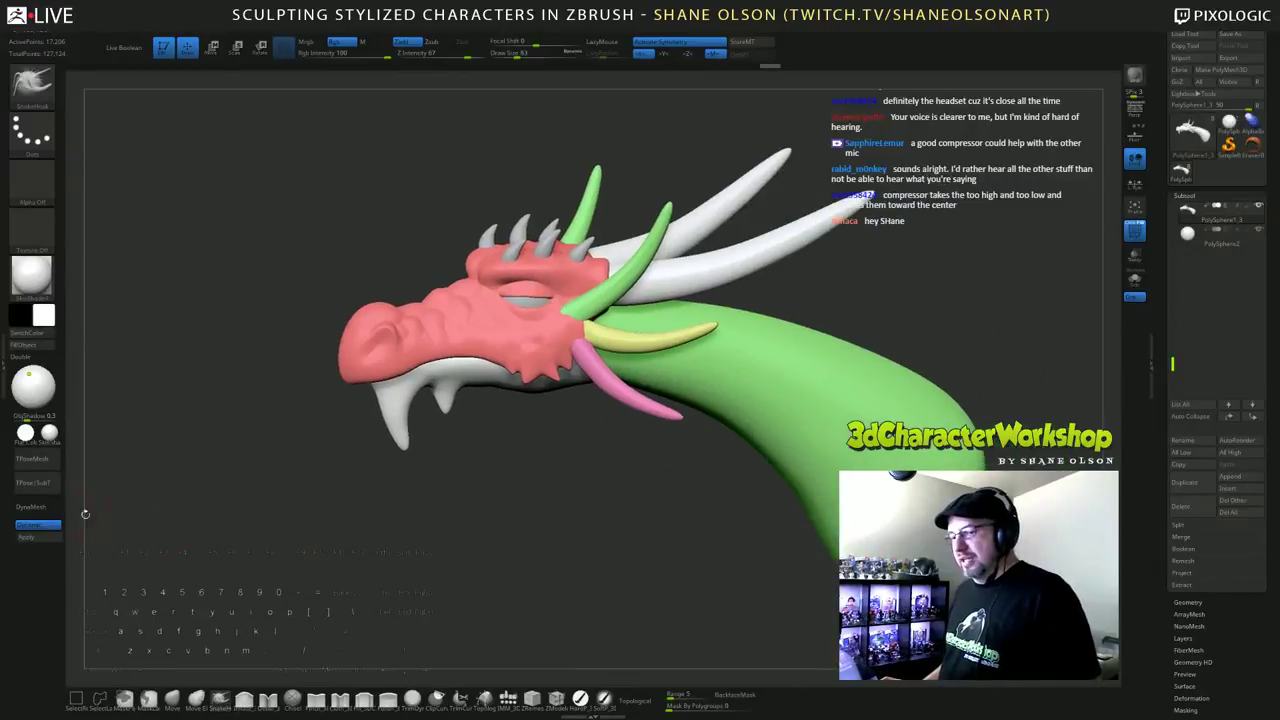
drag(608, 527, 717, 471)
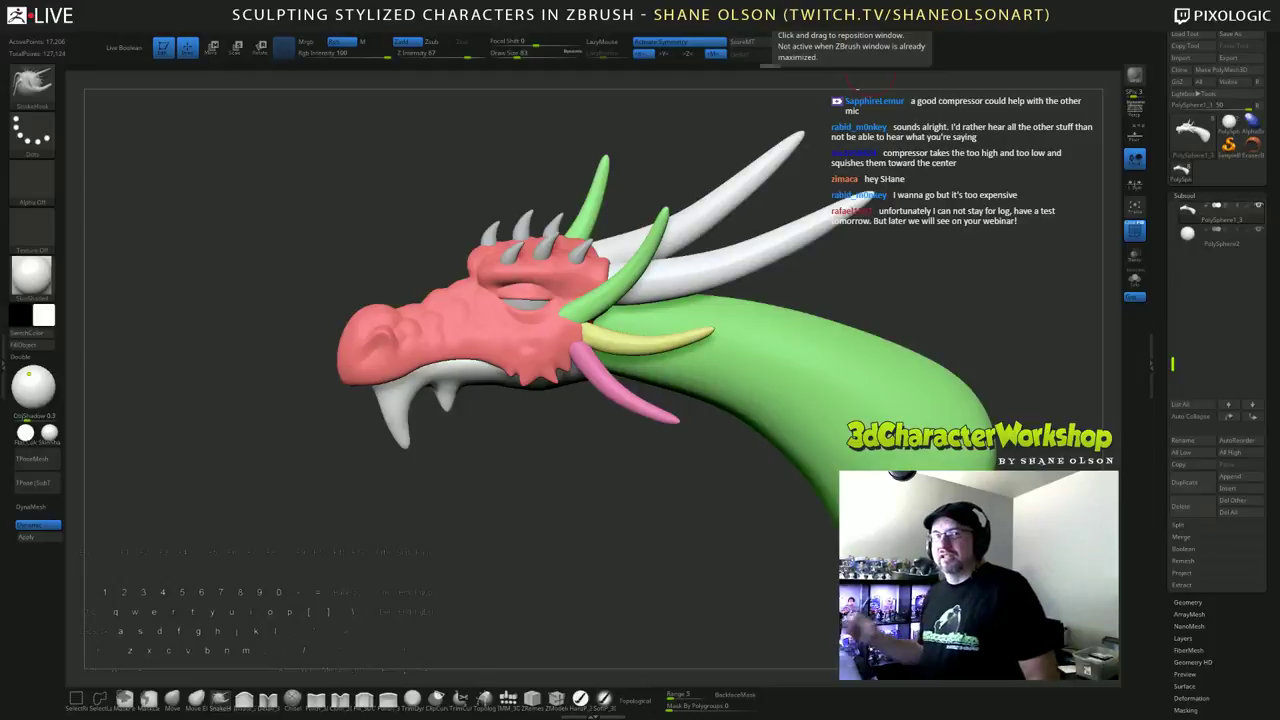
drag(720, 545, 905, 385)
drag(918, 328, 914, 337)
drag(903, 383, 910, 361)
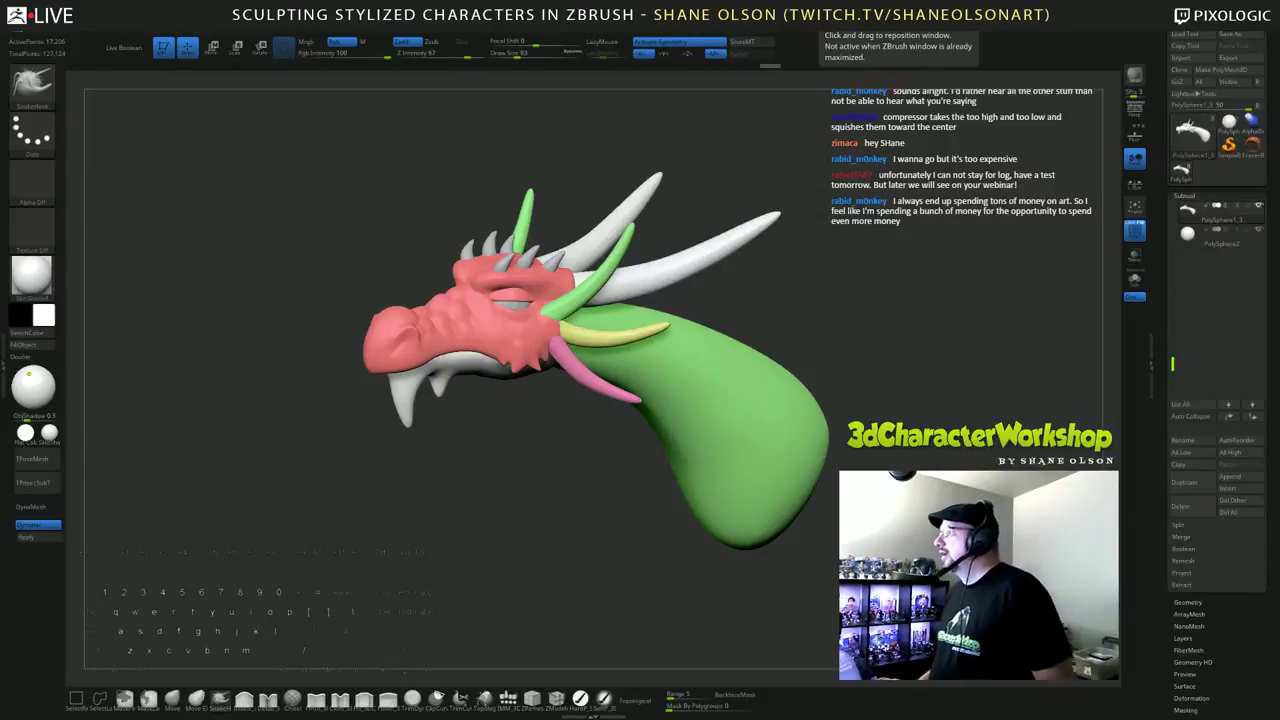
key(ctrl)
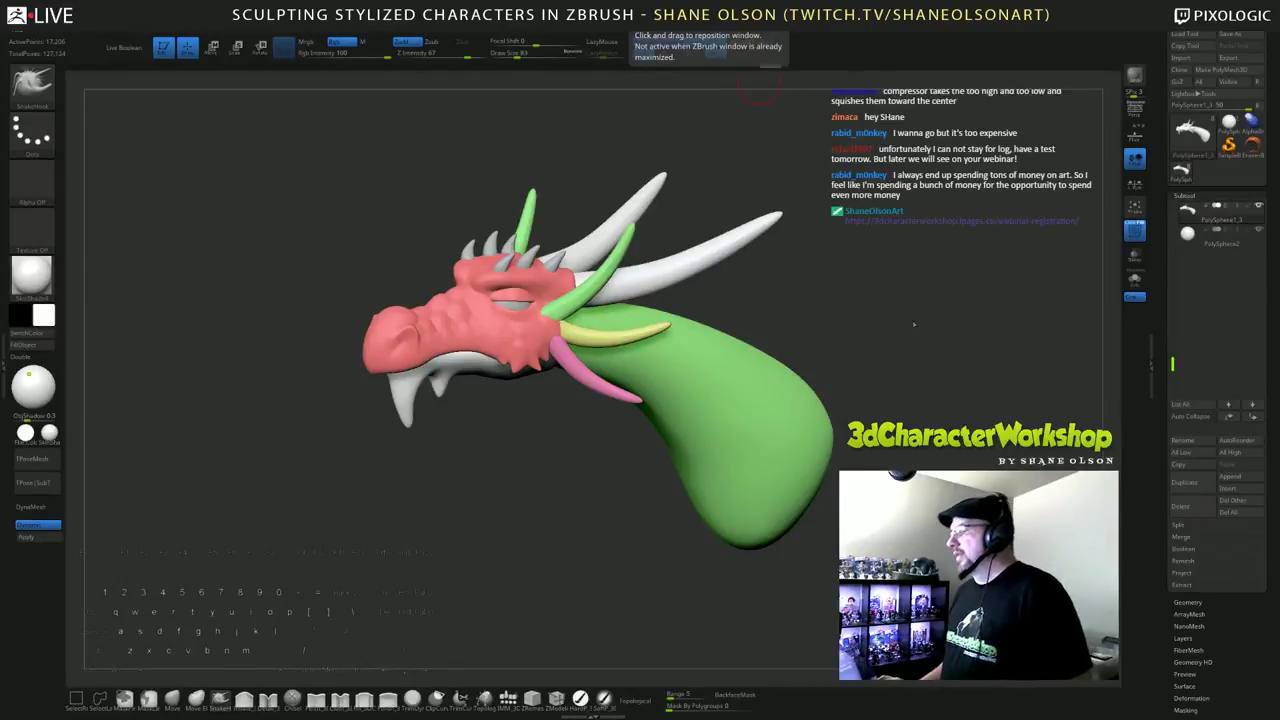
Step: Duplicate the dragon head SubTool
mouse_move(913, 324)
mouse_down()
mouse_move(855, 400)
mouse_move(925, 401)
mouse_up()
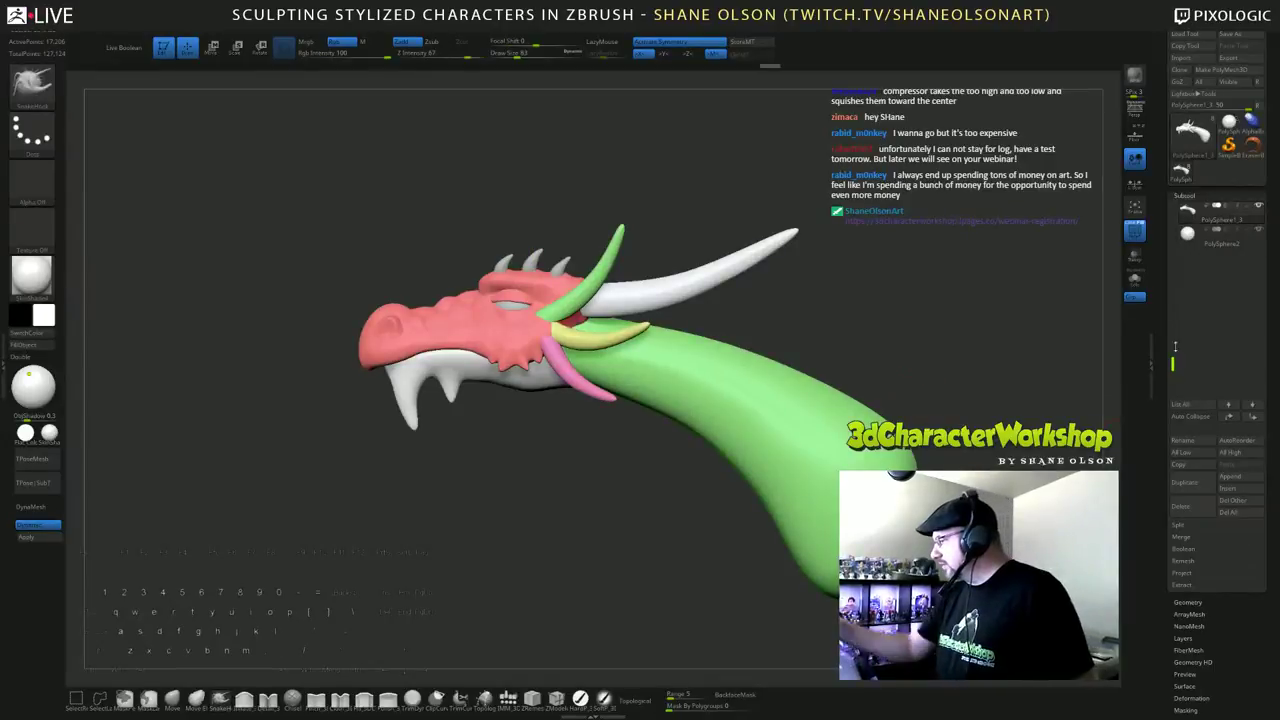
click(1184, 482)
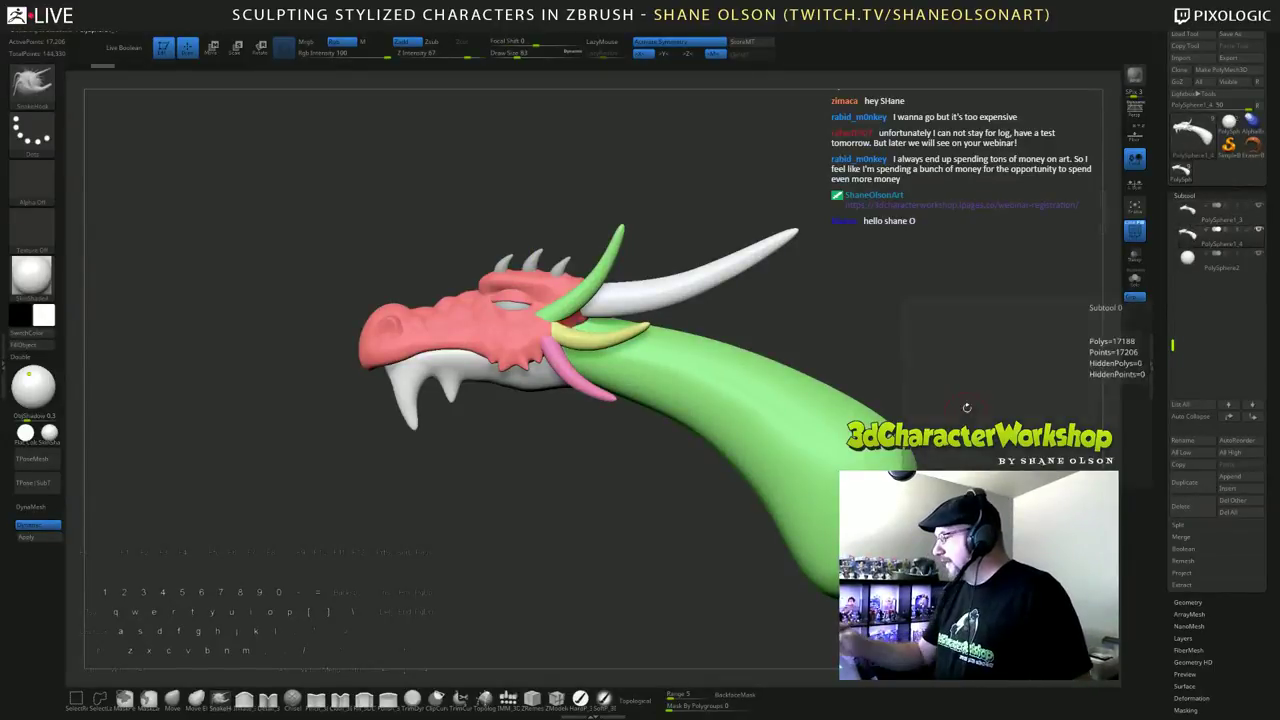
drag(961, 380, 931, 382)
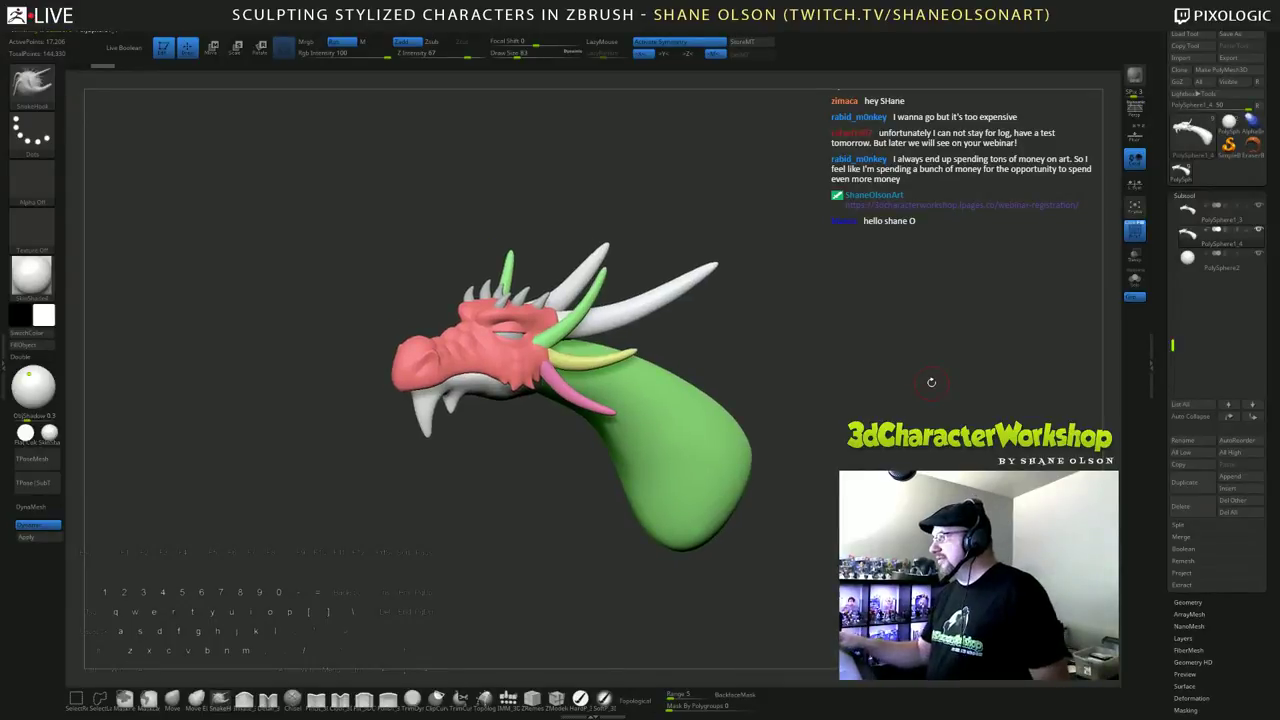
drag(931, 382, 898, 322)
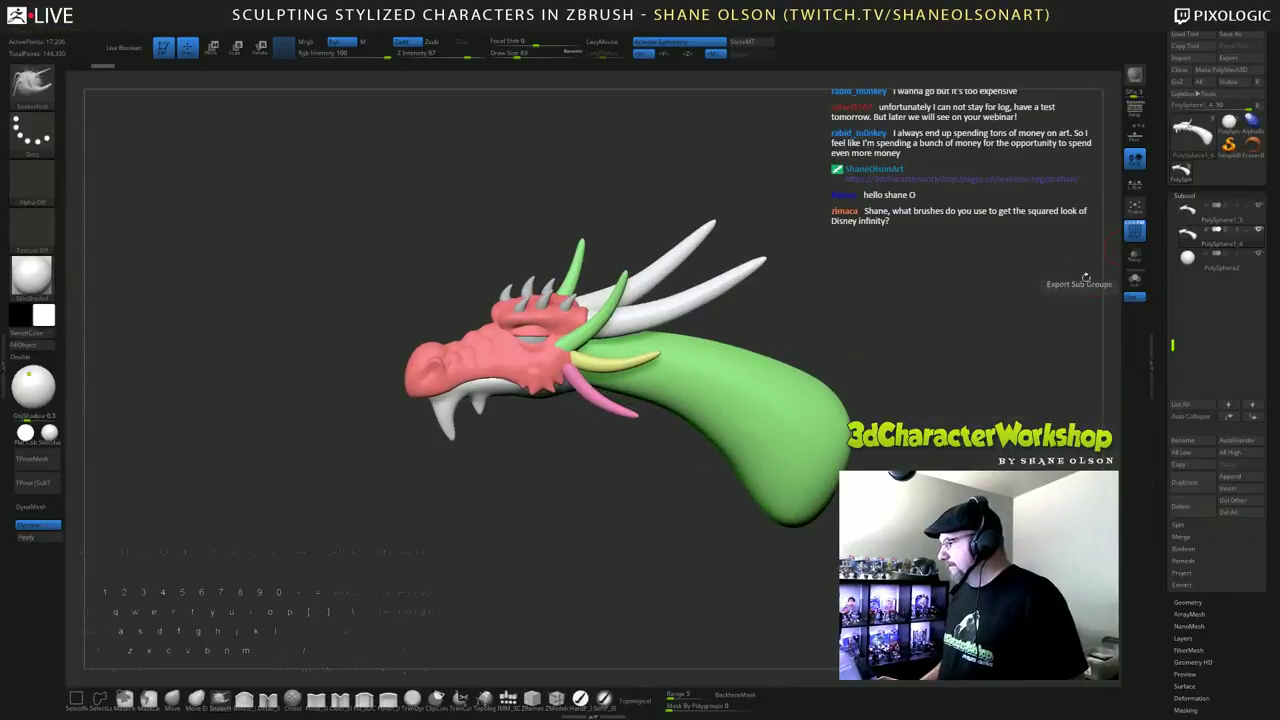
Step: Hide the original dragon head and ZRemesh the duplicate with a target polygon count of 8
click(1215, 213)
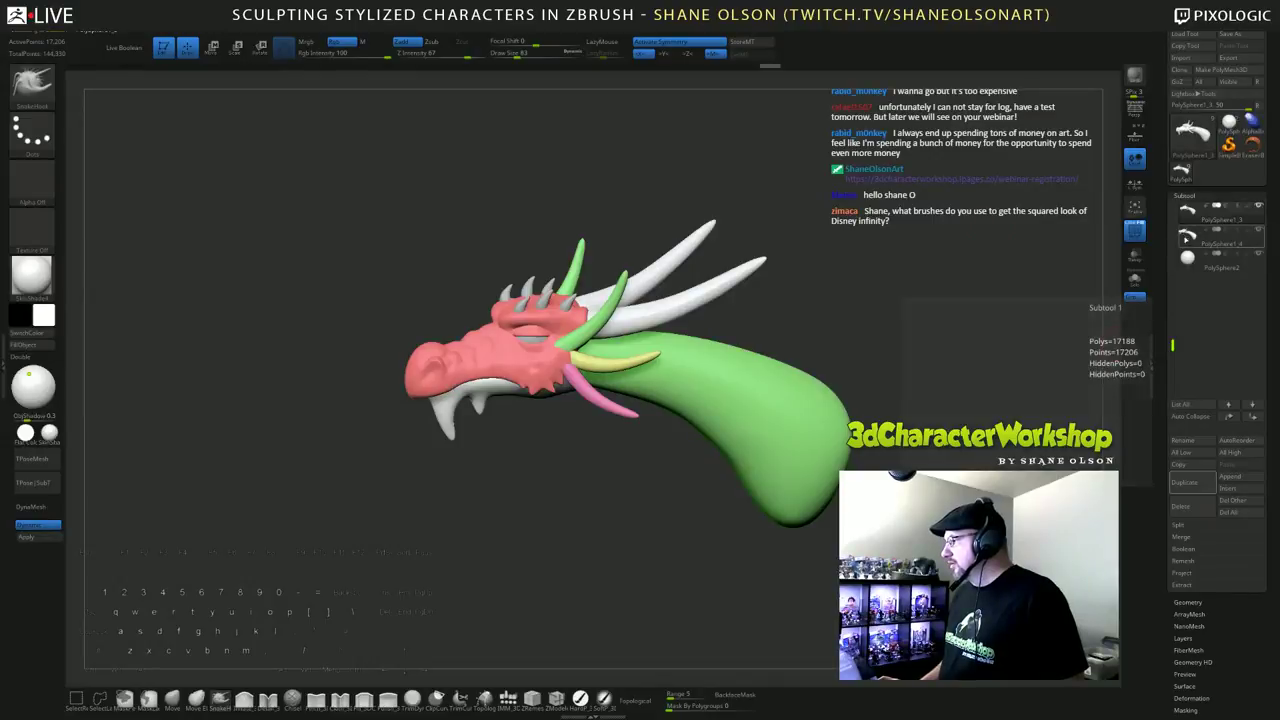
click(1190, 602)
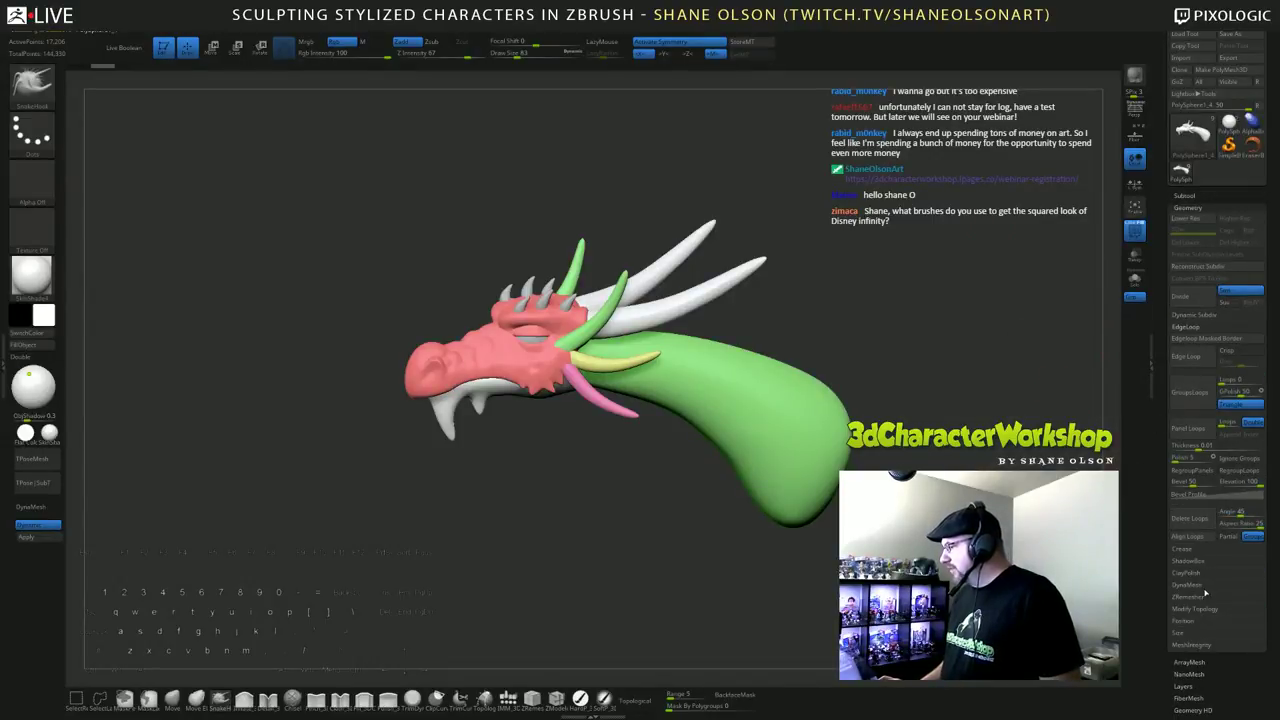
click(1190, 597)
click(1186, 433)
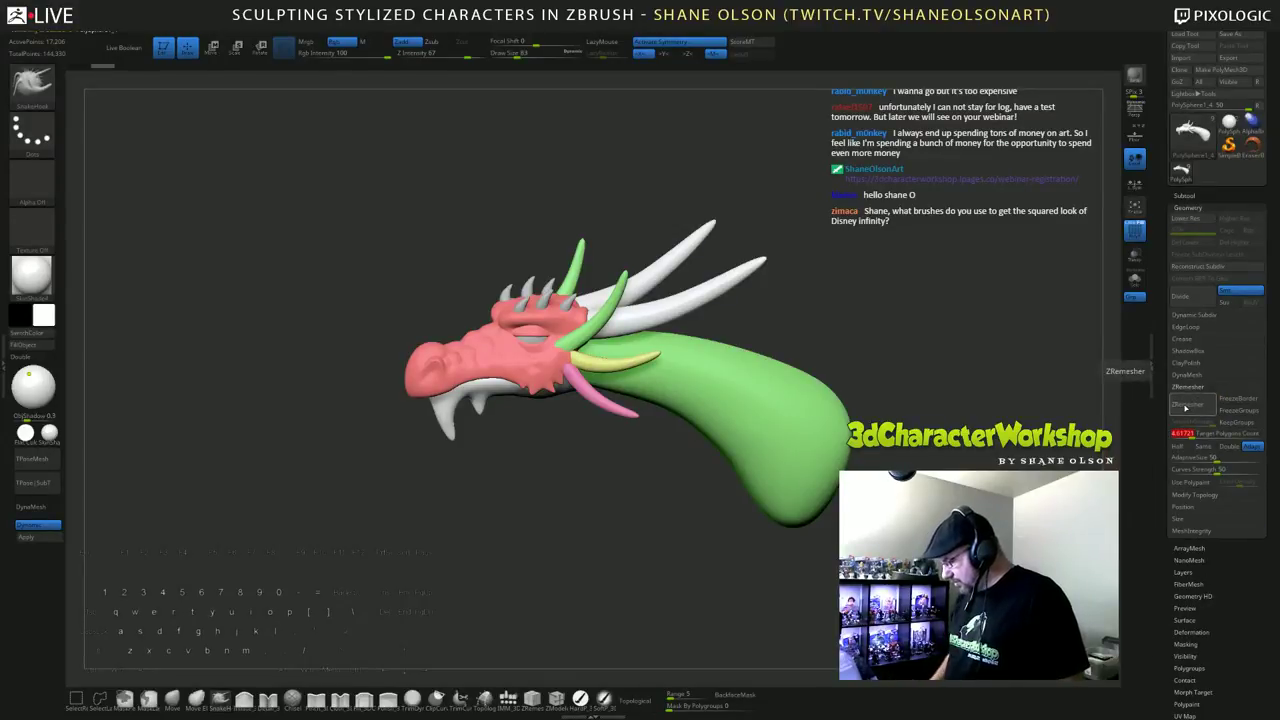
text(8)
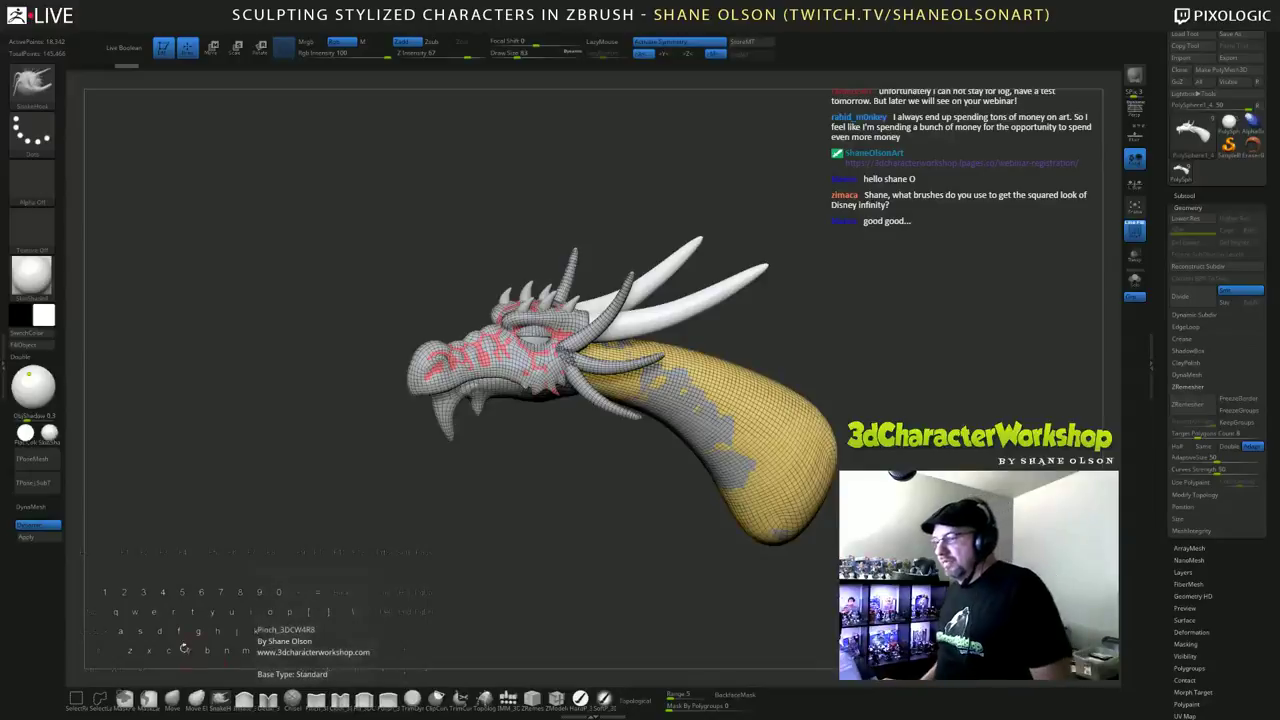
Step: Examine the remeshed topology of the dragon's head, horns and neck from several angles
drag(446, 560, 477, 568)
drag(866, 525, 835, 525)
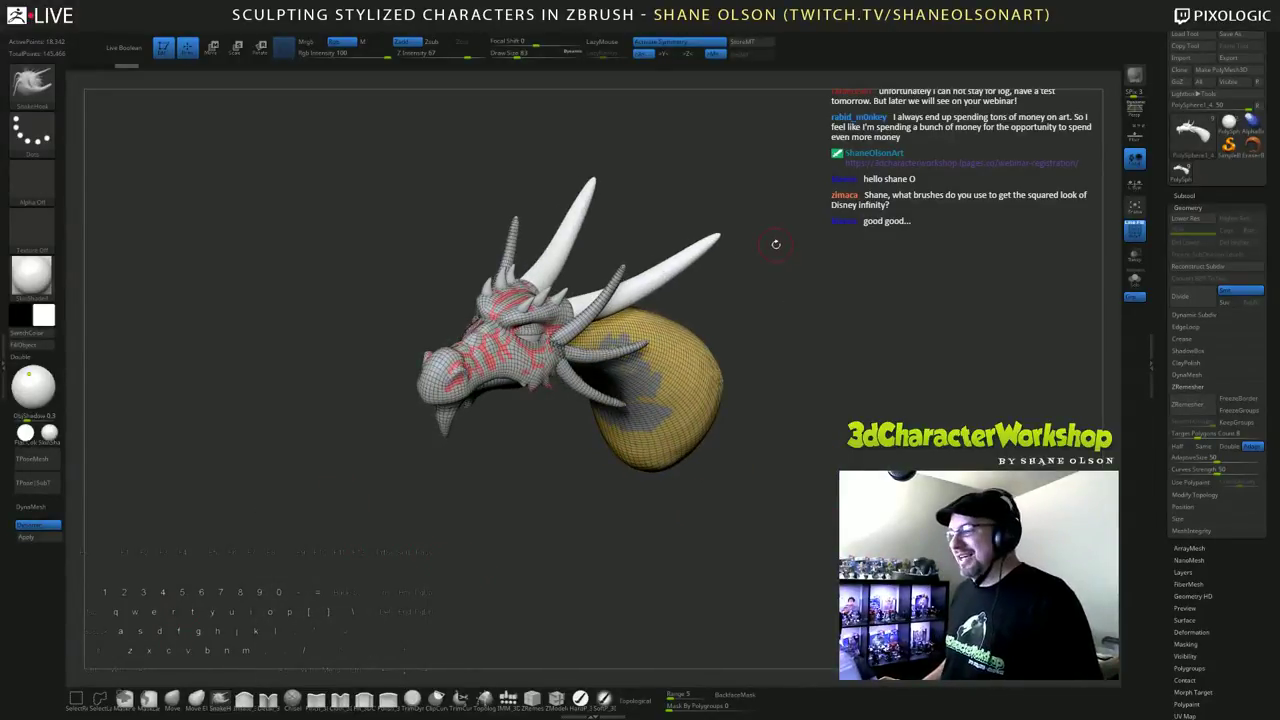
drag(800, 278, 517, 491)
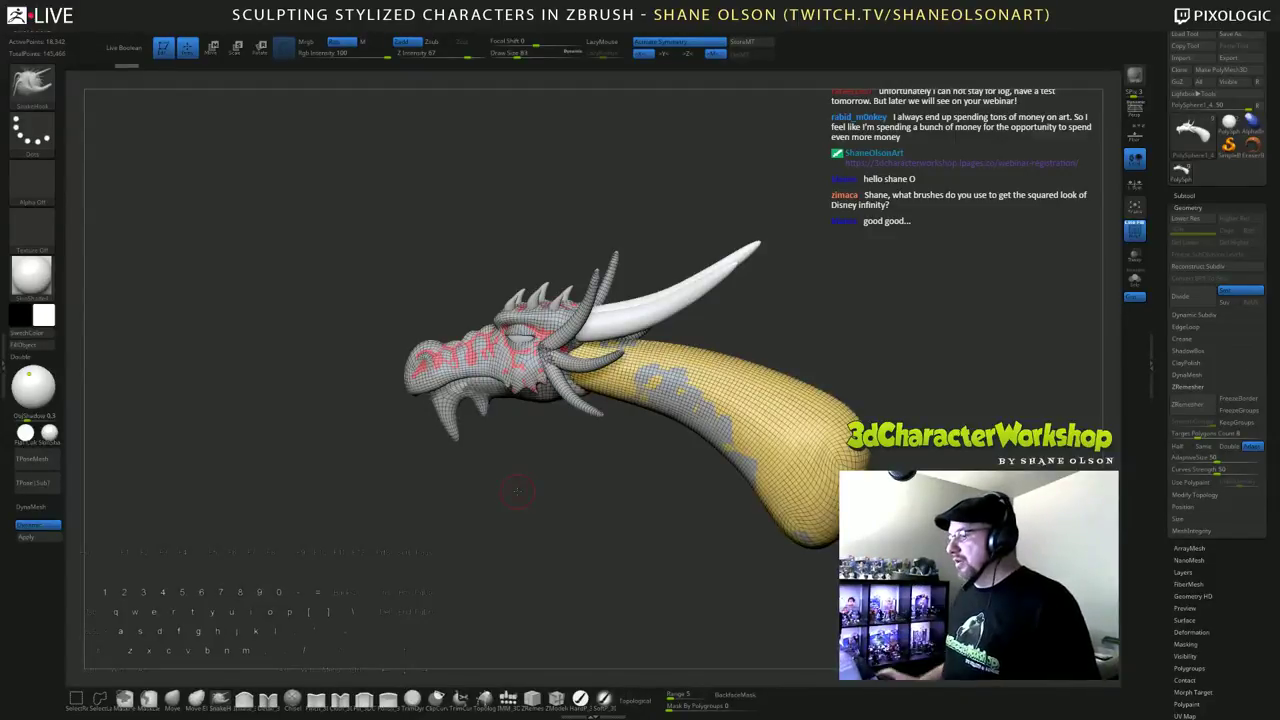
drag(627, 490, 648, 498)
drag(891, 338, 883, 331)
drag(687, 552, 914, 410)
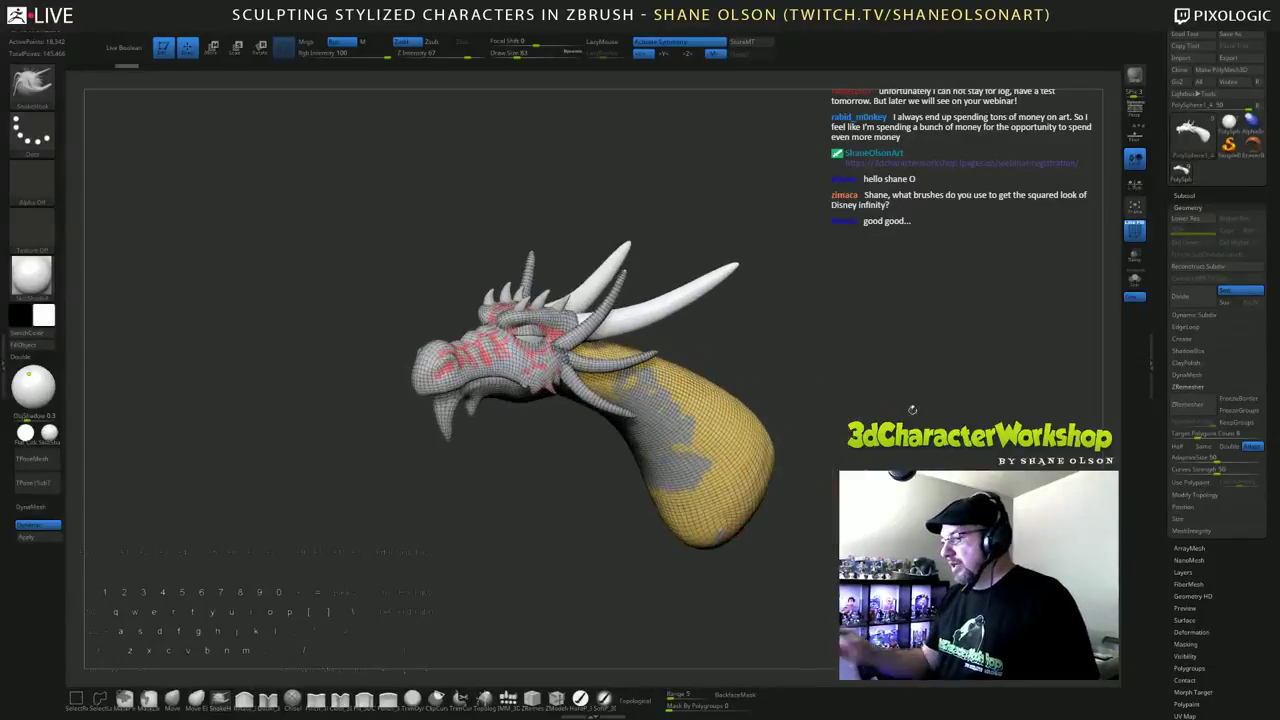
Step: Isolate the remeshed head in Solo mode and examine its wireframe closely around the muzzle, jaw, fangs and cheek spikes
click(1134, 280)
alt+drag(885, 265, 750, 477)
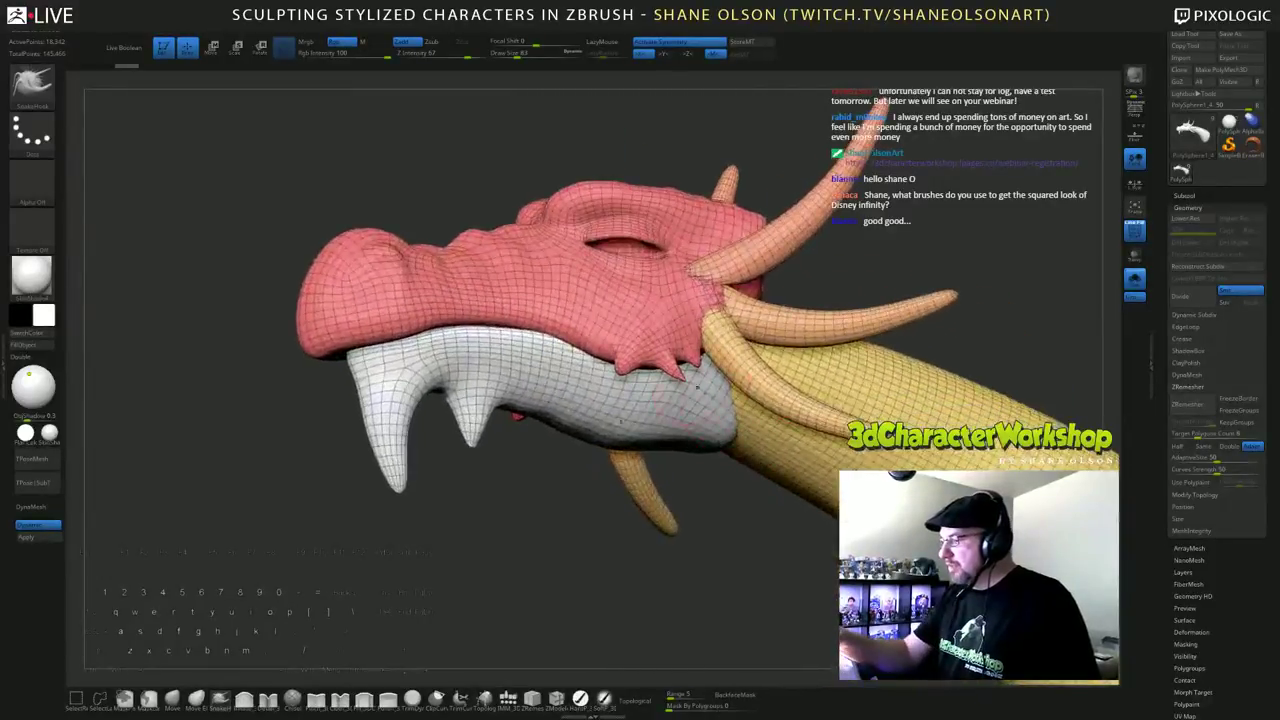
drag(774, 545, 752, 582)
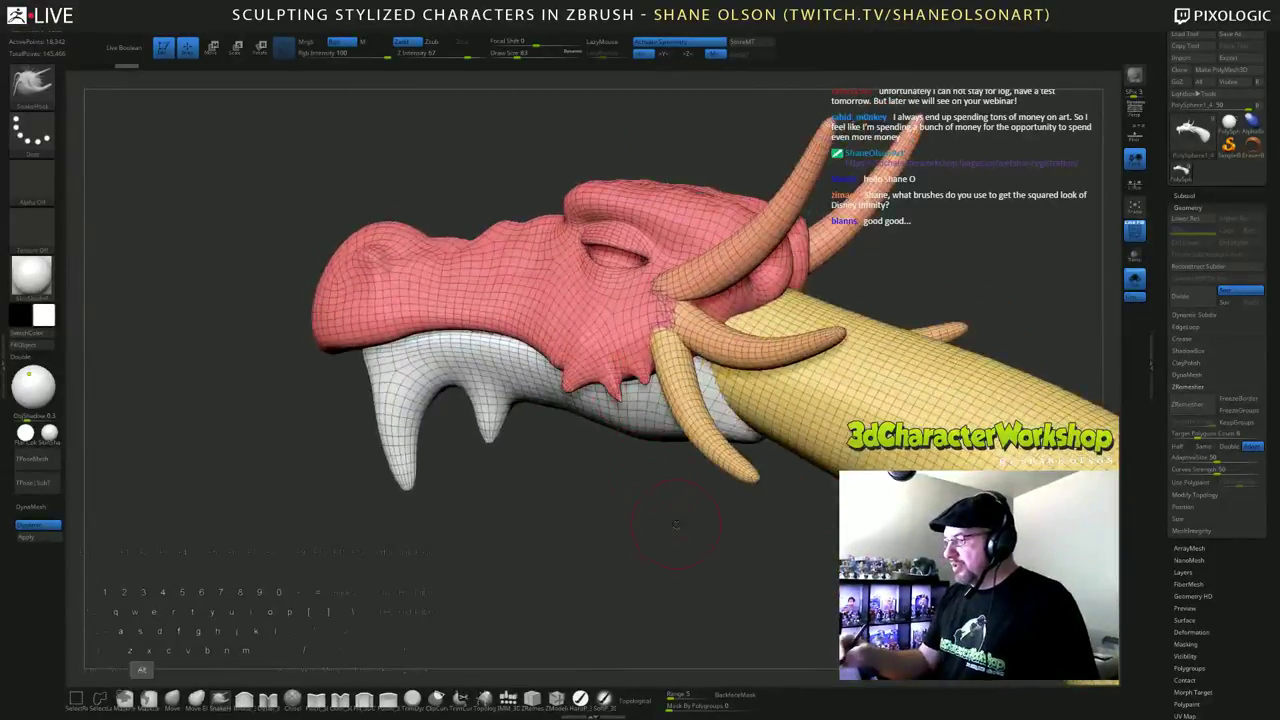
mouse_move(655, 480)
alt+mouse_down()
mouse_move(683, 545)
mouse_move(720, 520)
mouse_move(758, 536)
mouse_move(766, 564)
mouse_move(744, 582)
mouse_move(760, 586)
mouse_move(750, 551)
alt+mouse_up()
key(s)
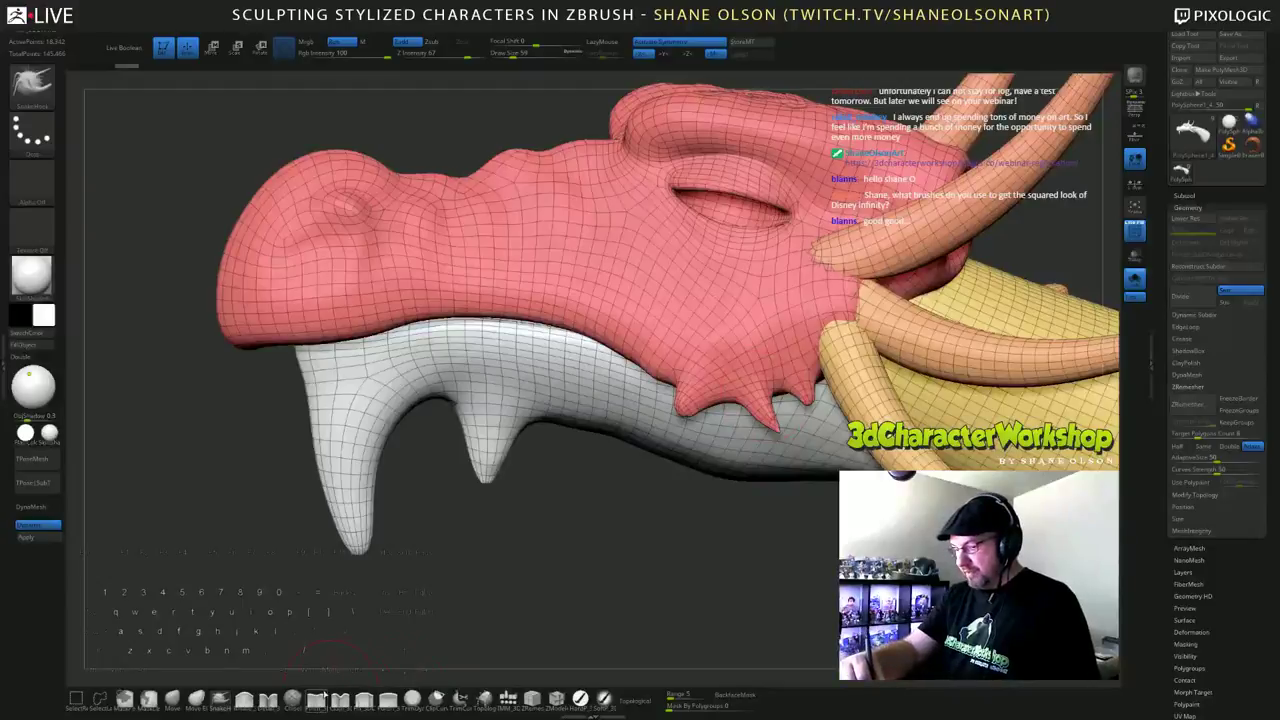
click(244, 699)
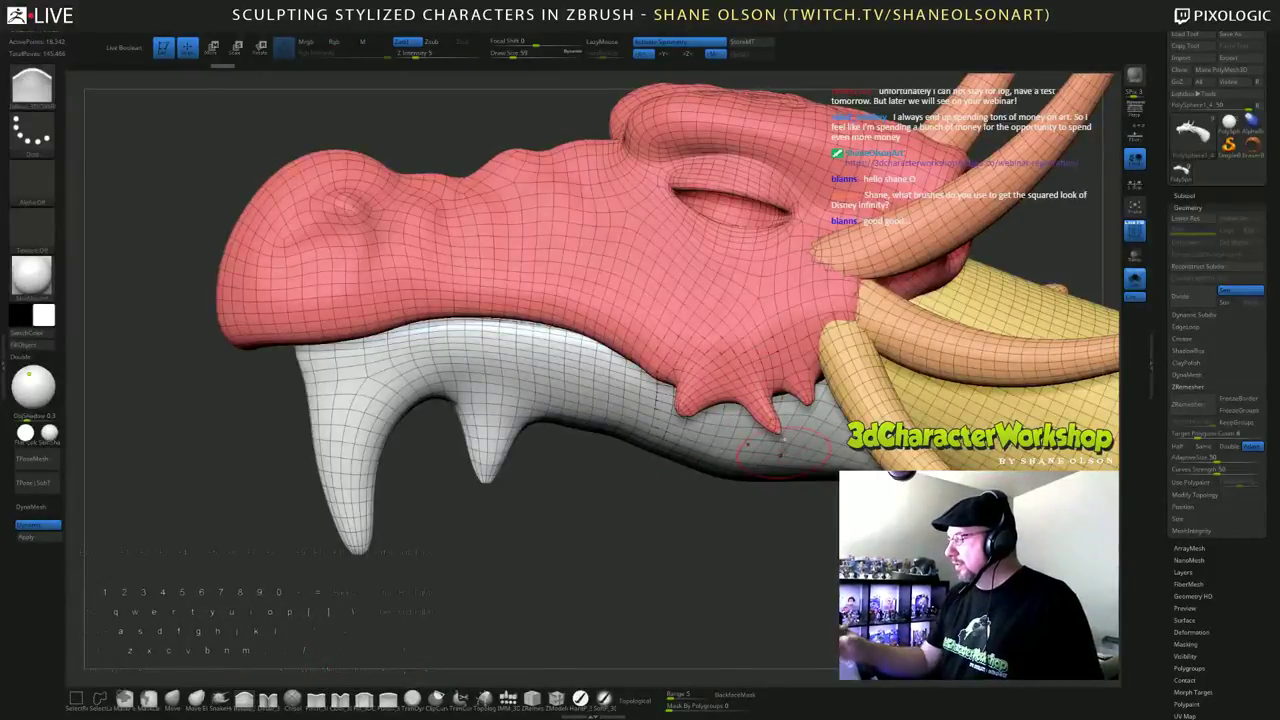
drag(775, 478, 819, 546)
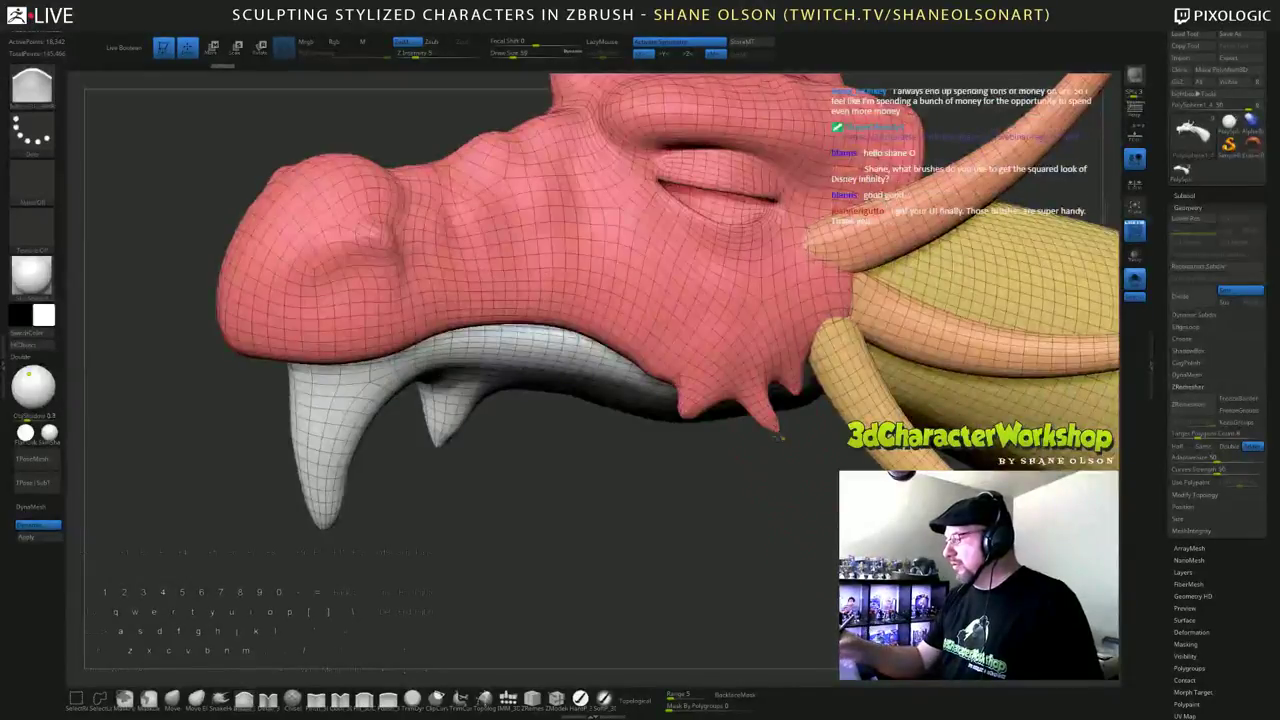
drag(813, 501, 805, 537)
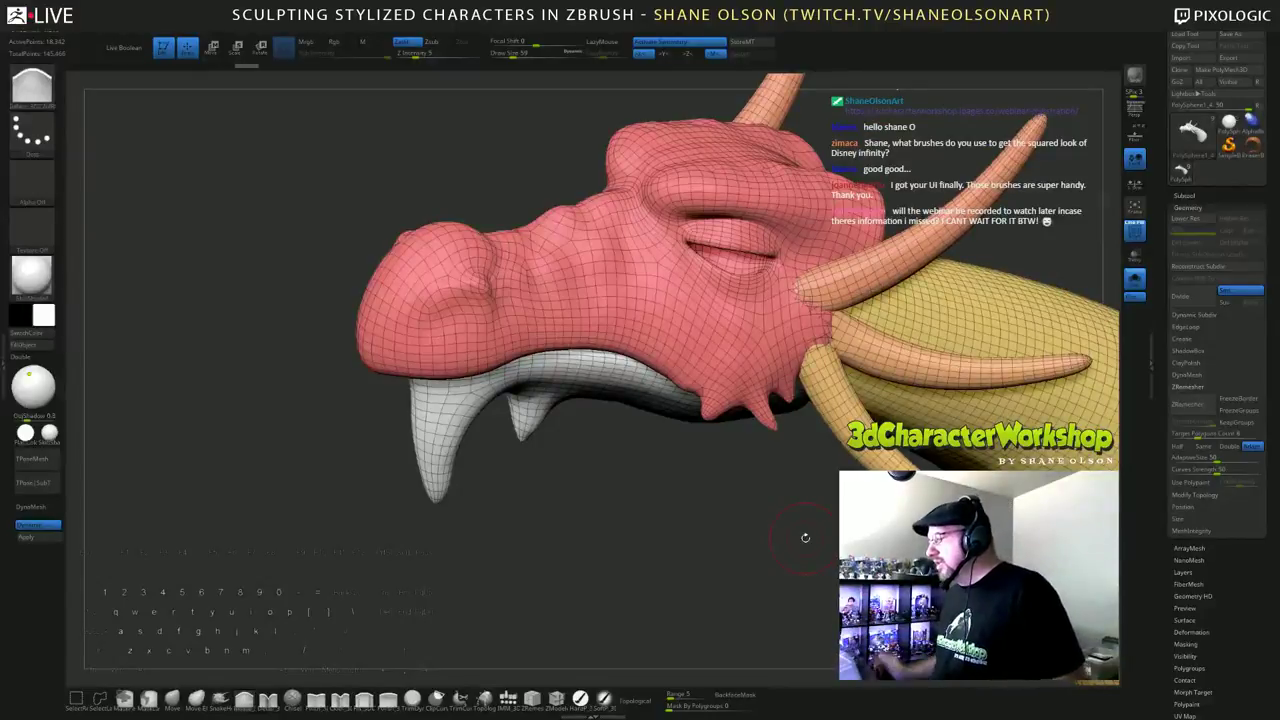
drag(715, 508, 609, 563)
mouse_move(952, 278)
mouse_down()
mouse_move(957, 289)
mouse_move(935, 276)
mouse_up()
Step: Hide the wireframe and alternate between the original and remeshed SubTools to compare their surface detail
key(shift+f)
drag(591, 541, 522, 474)
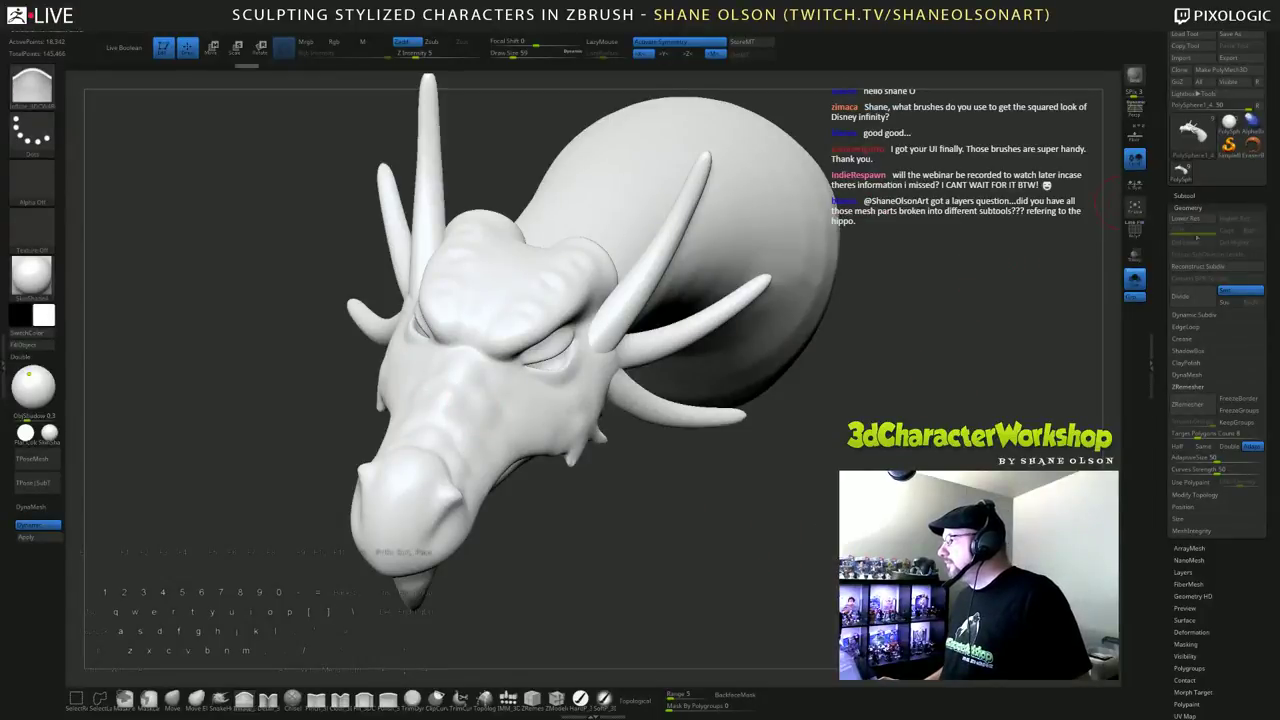
click(1184, 196)
click(1203, 220)
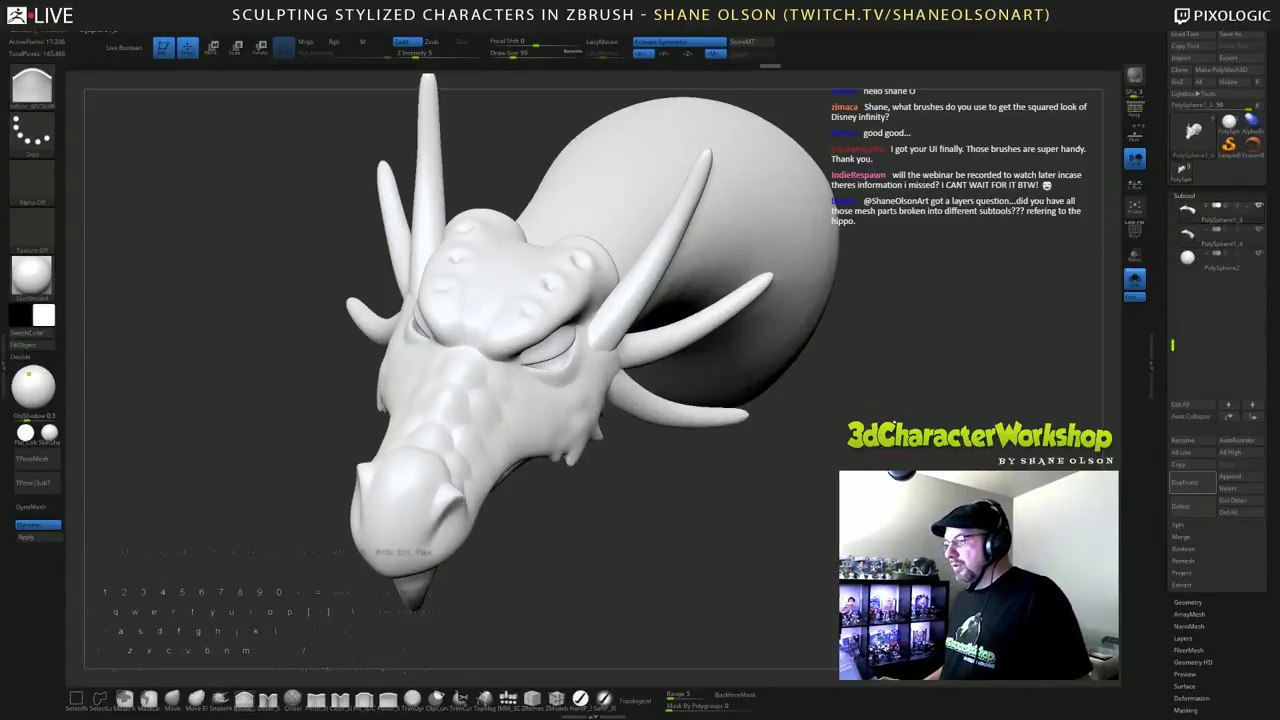
drag(640, 540, 570, 560)
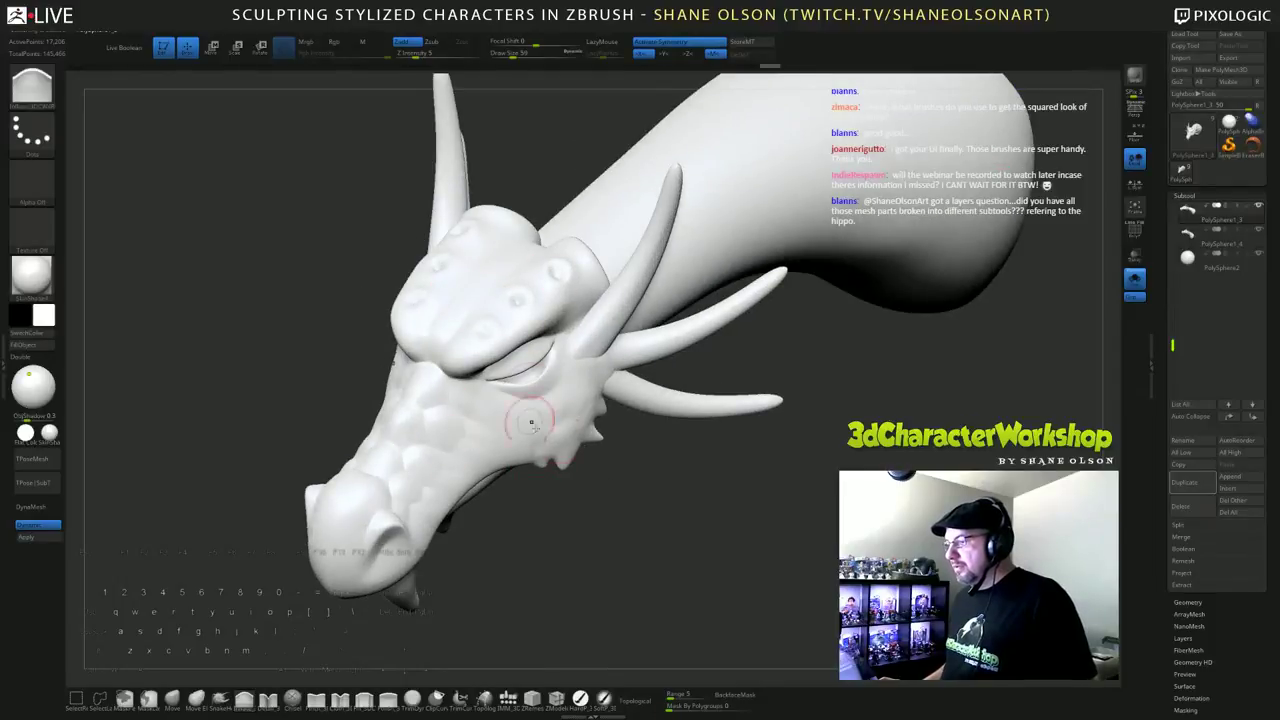
key(shift+d)
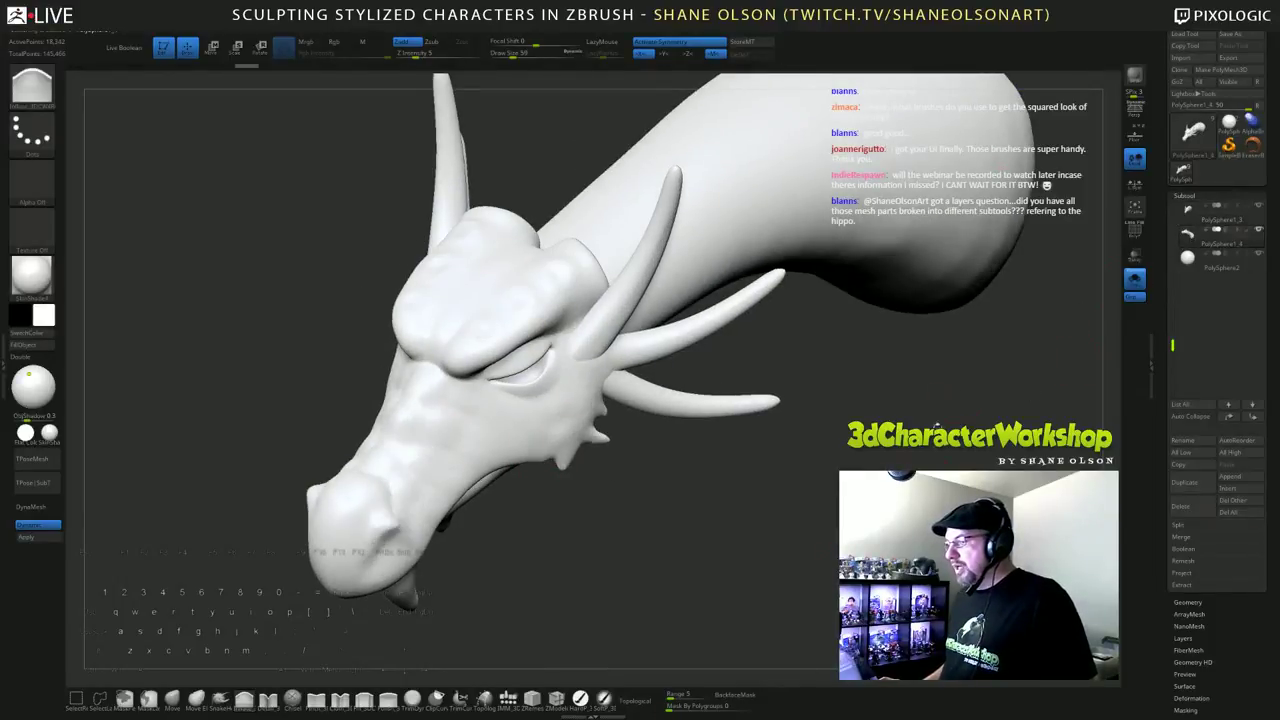
key(d)
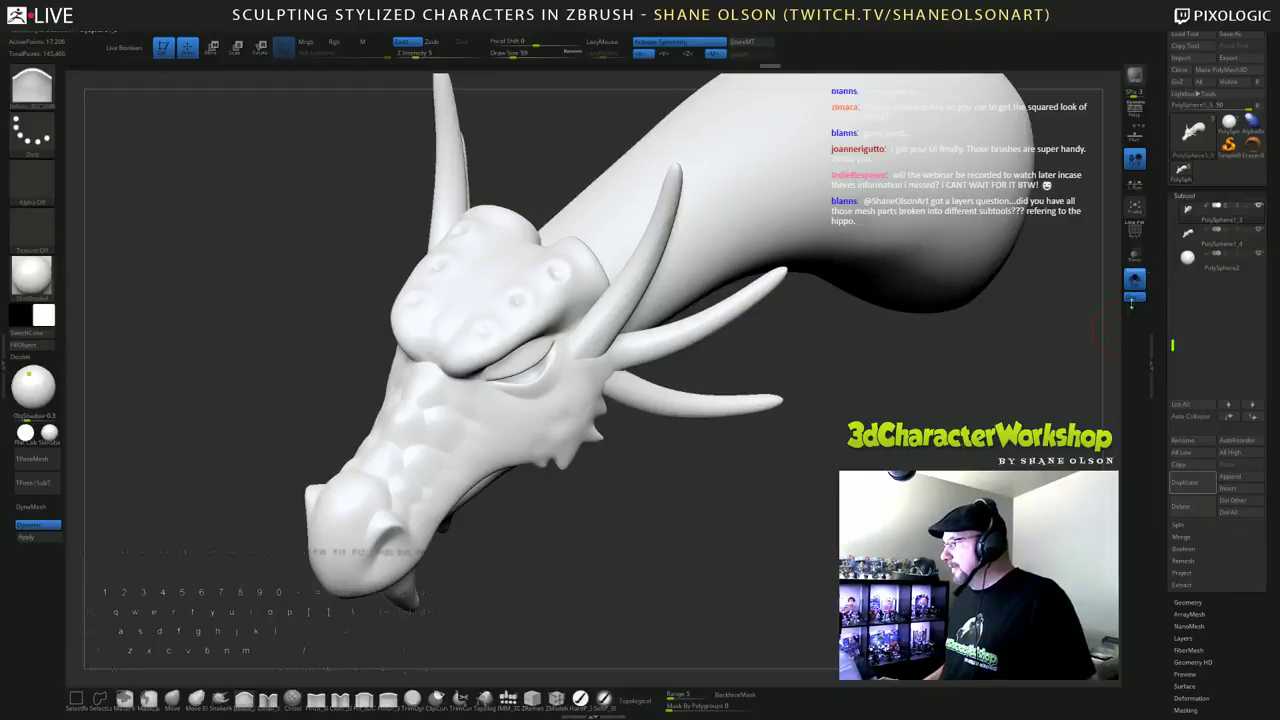
key(shift+d)
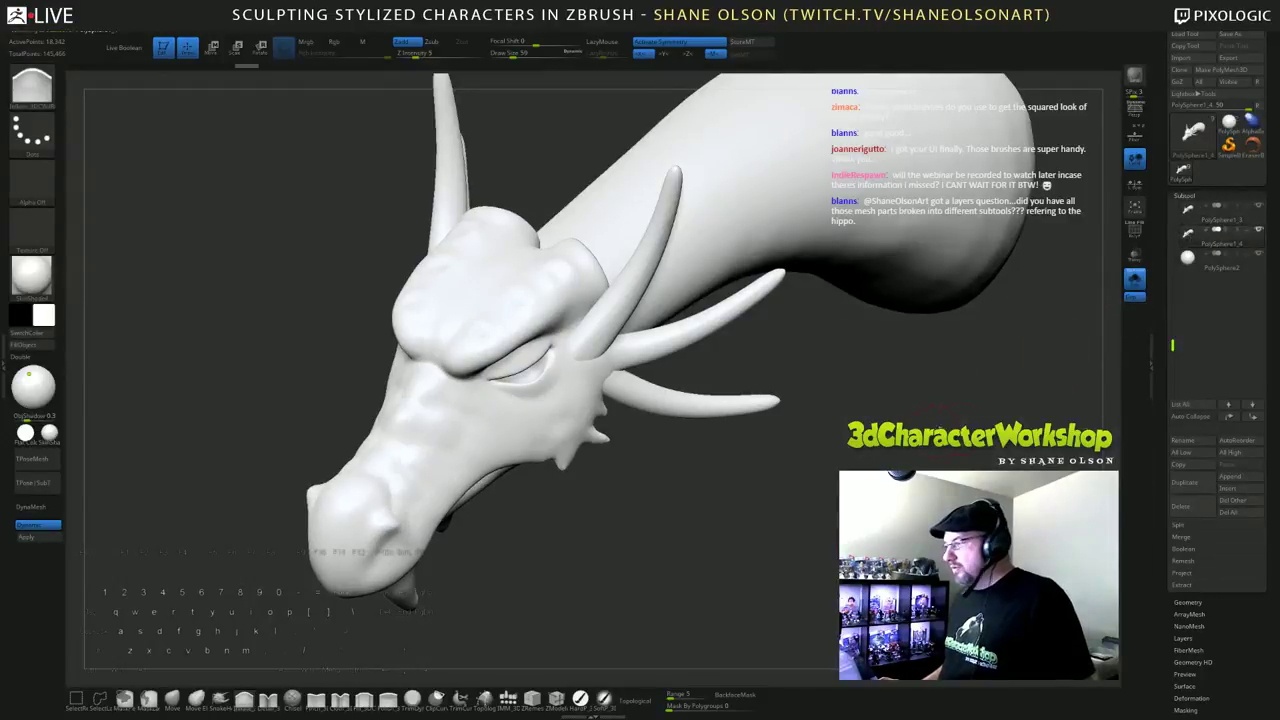
Step: Leave Solo mode and project the original head's detail onto the remeshed SubTool, declining the PolyPaint projection
click(1137, 288)
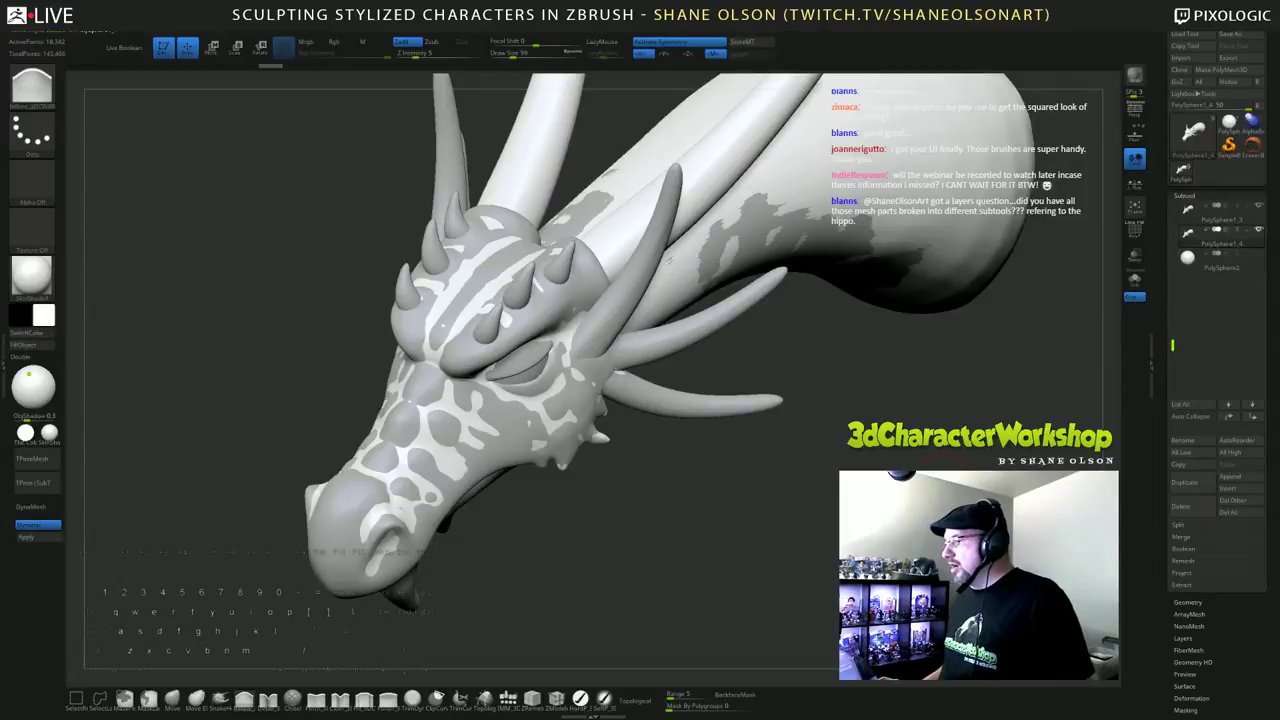
drag(1060, 325, 1105, 337)
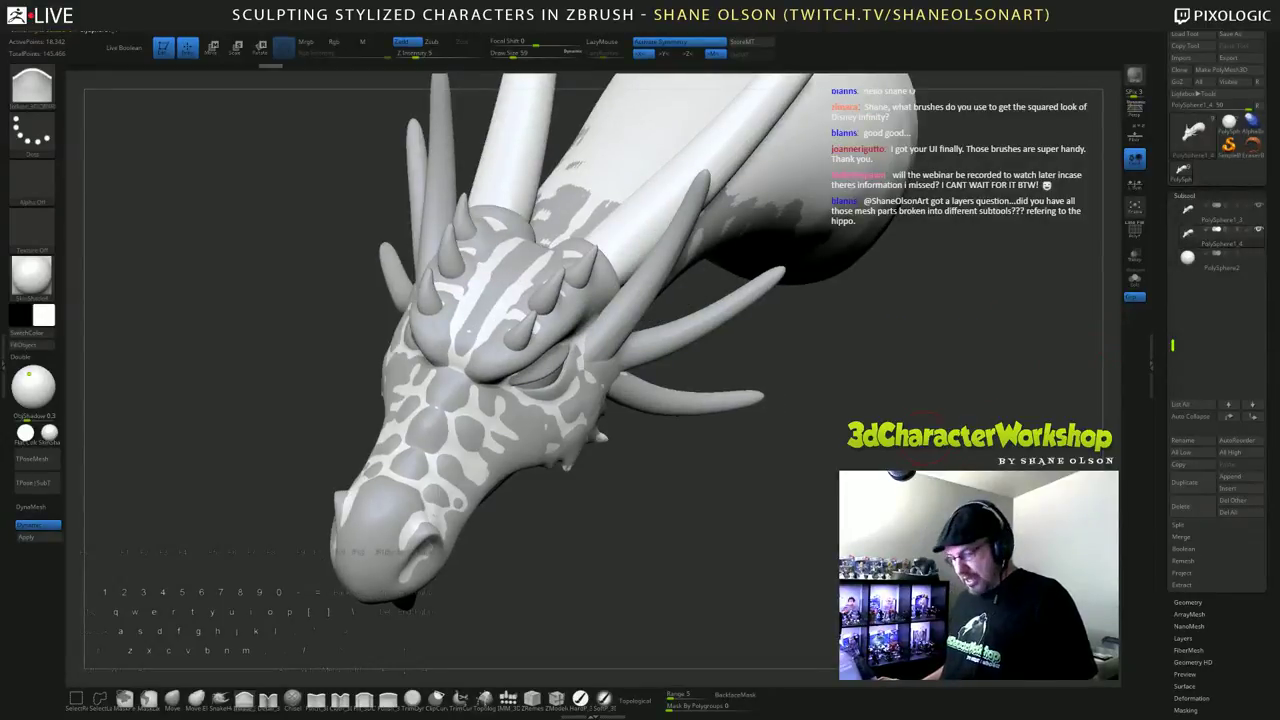
key(1)
click(786, 423)
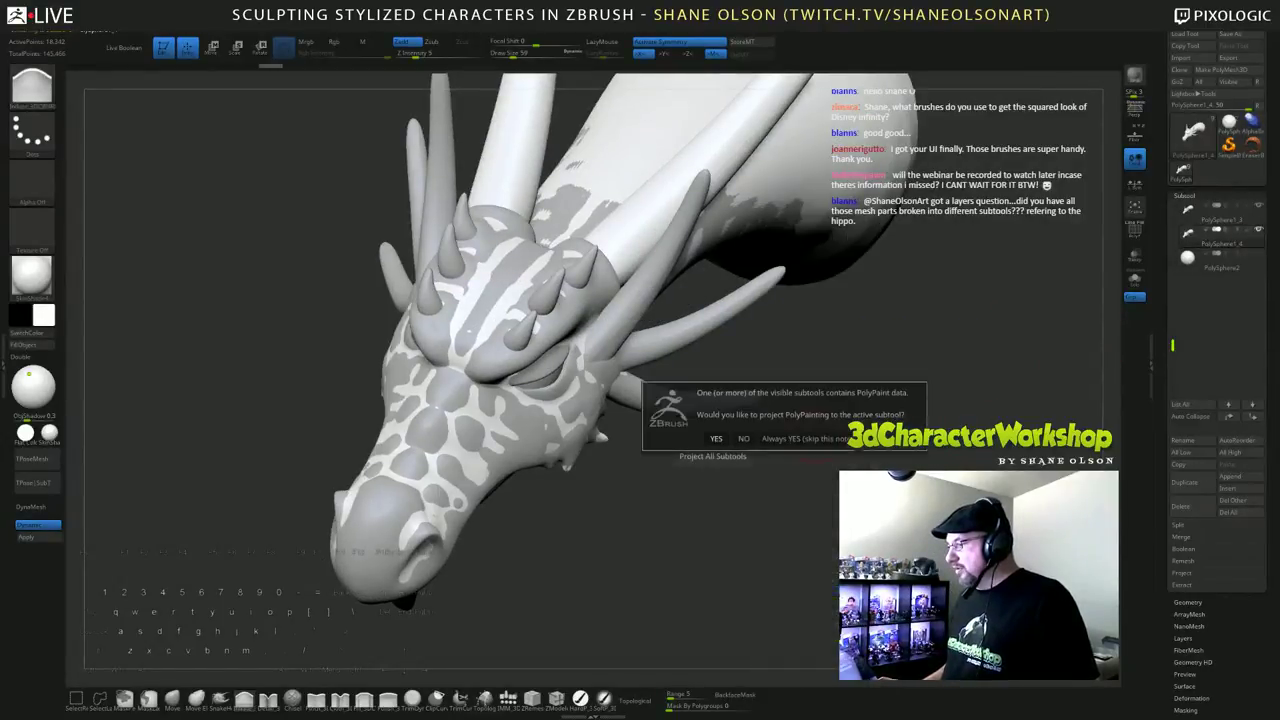
click(744, 438)
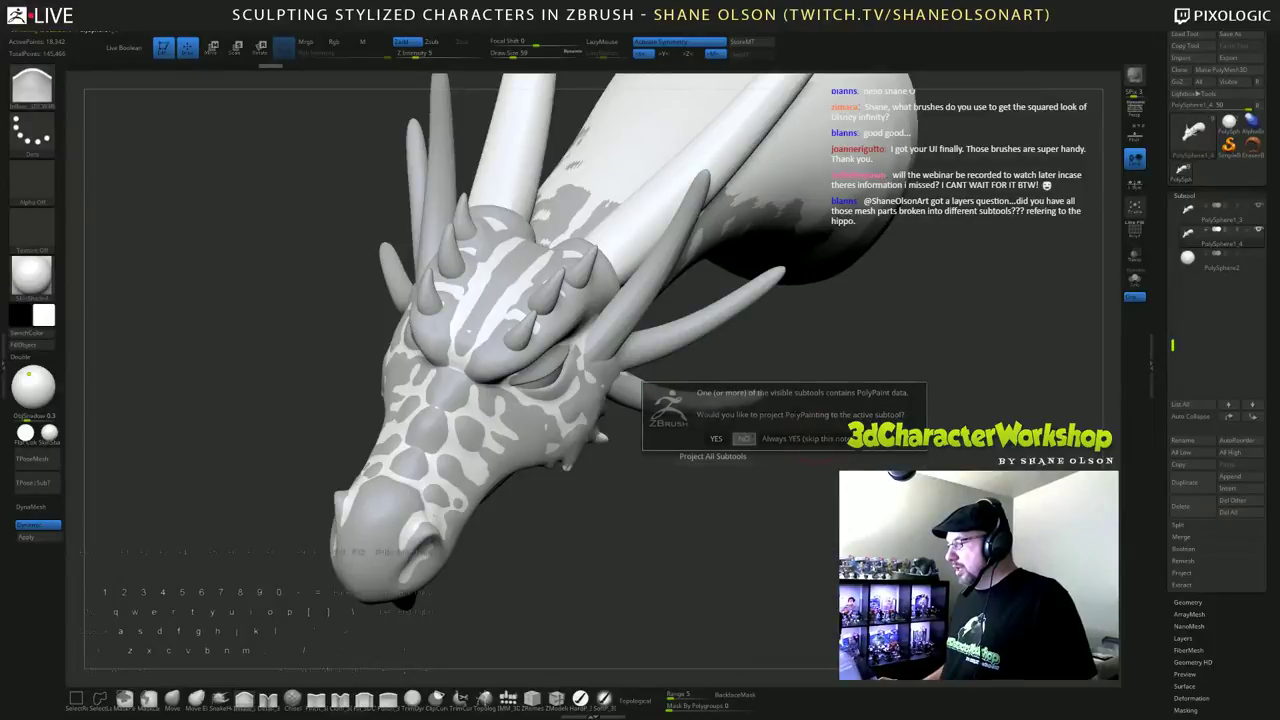
drag(769, 460, 695, 471)
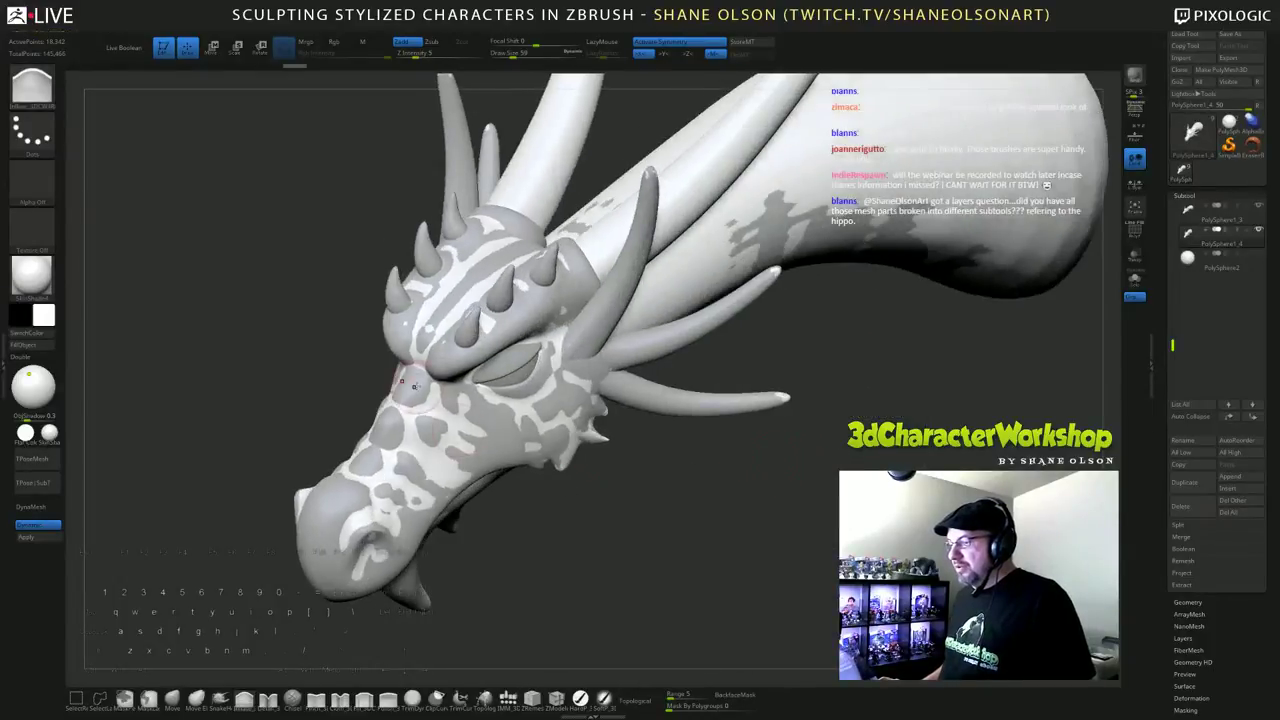
drag(843, 420, 893, 365)
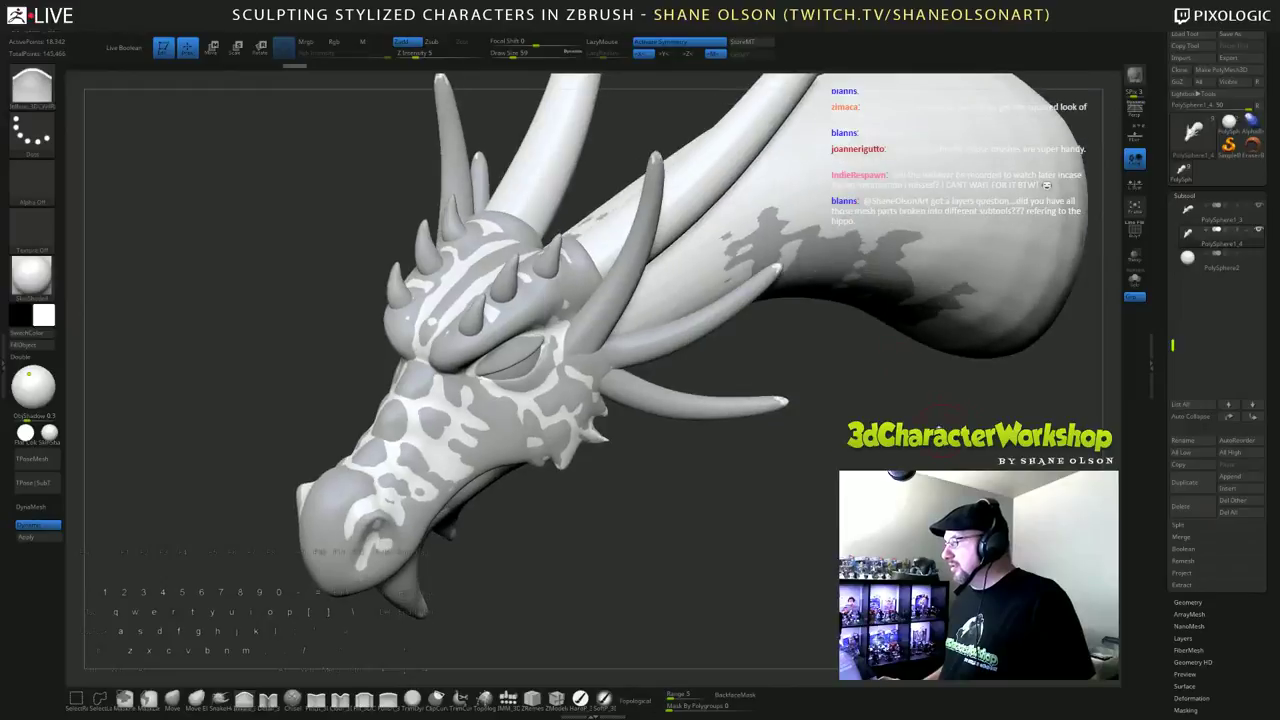
Step: Hide the original dragon SubTool and smooth the cheek around the spikes on the remeshed head
click(1259, 206)
mouse_move(670, 508)
mouse_down()
mouse_move(714, 534)
mouse_move(778, 530)
mouse_move(719, 512)
mouse_move(814, 537)
mouse_move(678, 509)
mouse_up()
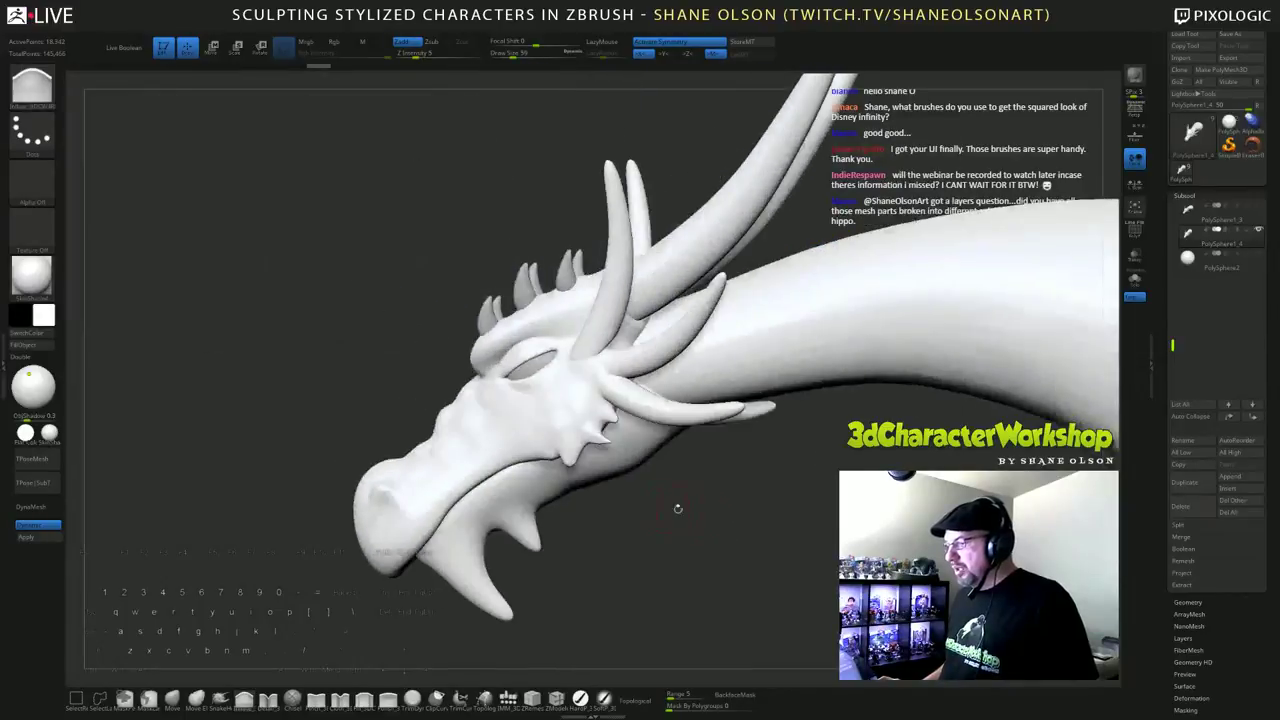
shift+drag(566, 446, 582, 456)
drag(689, 497, 732, 499)
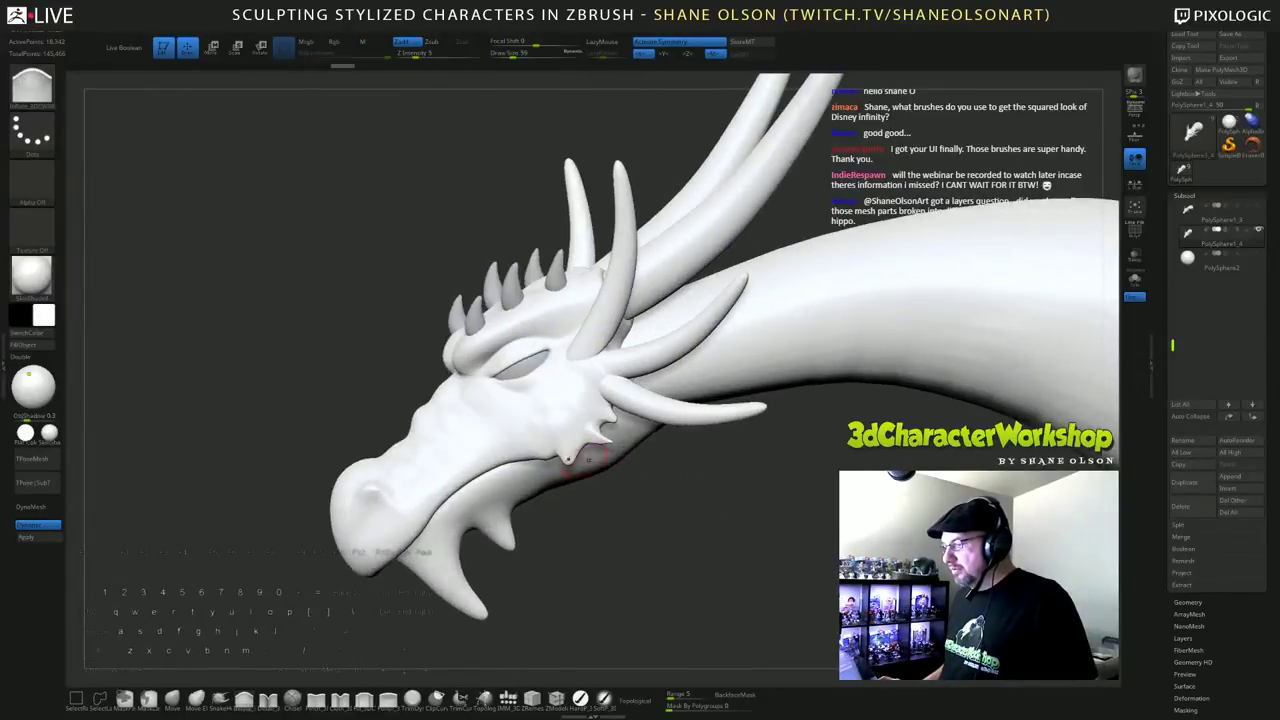
mouse_move(590, 443)
mouse_down()
mouse_move(762, 550)
mouse_move(654, 531)
mouse_move(771, 563)
mouse_move(704, 562)
mouse_move(724, 566)
mouse_up()
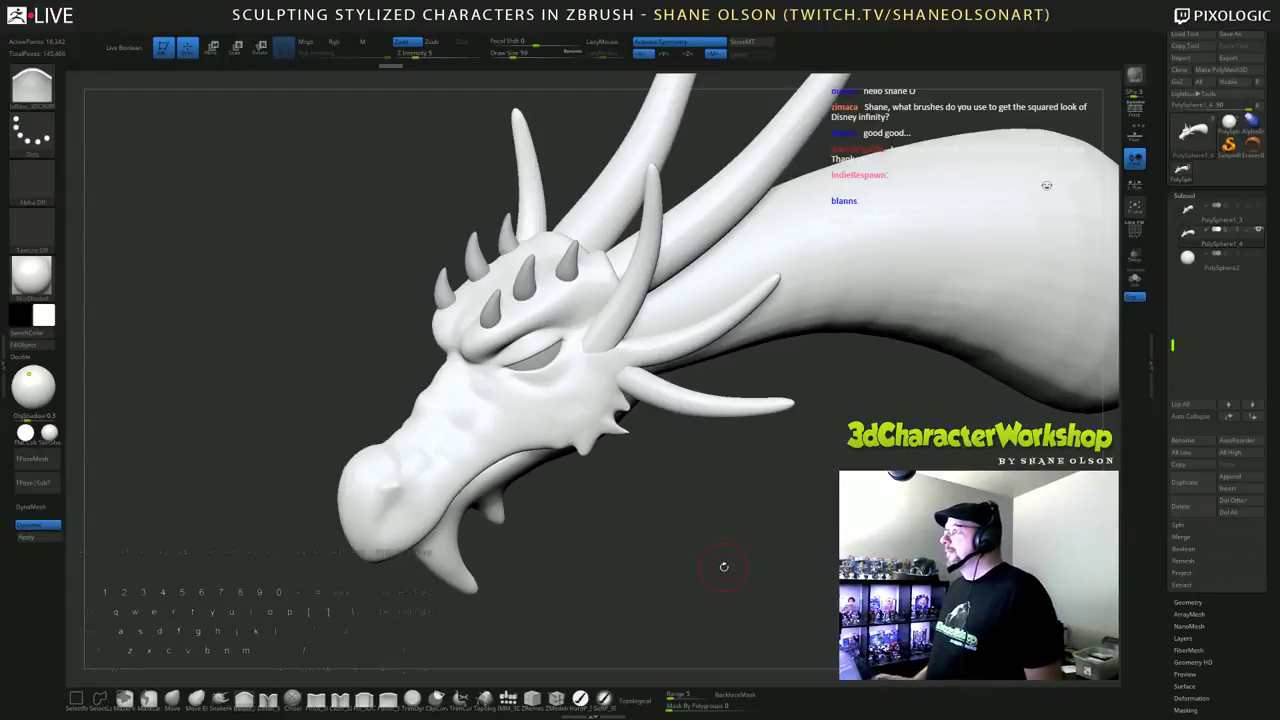
Step: Set the draw size to 223 and smooth the surface of the dragon's neck
mouse_move(640, 560)
mouse_down()
mouse_move(730, 565)
mouse_move(650, 560)
mouse_up()
mouse_move(820, 580)
alt+mouse_down()
mouse_move(834, 540)
mouse_move(680, 535)
alt+mouse_up()
key(s)
shift+drag(754, 378, 627, 382)
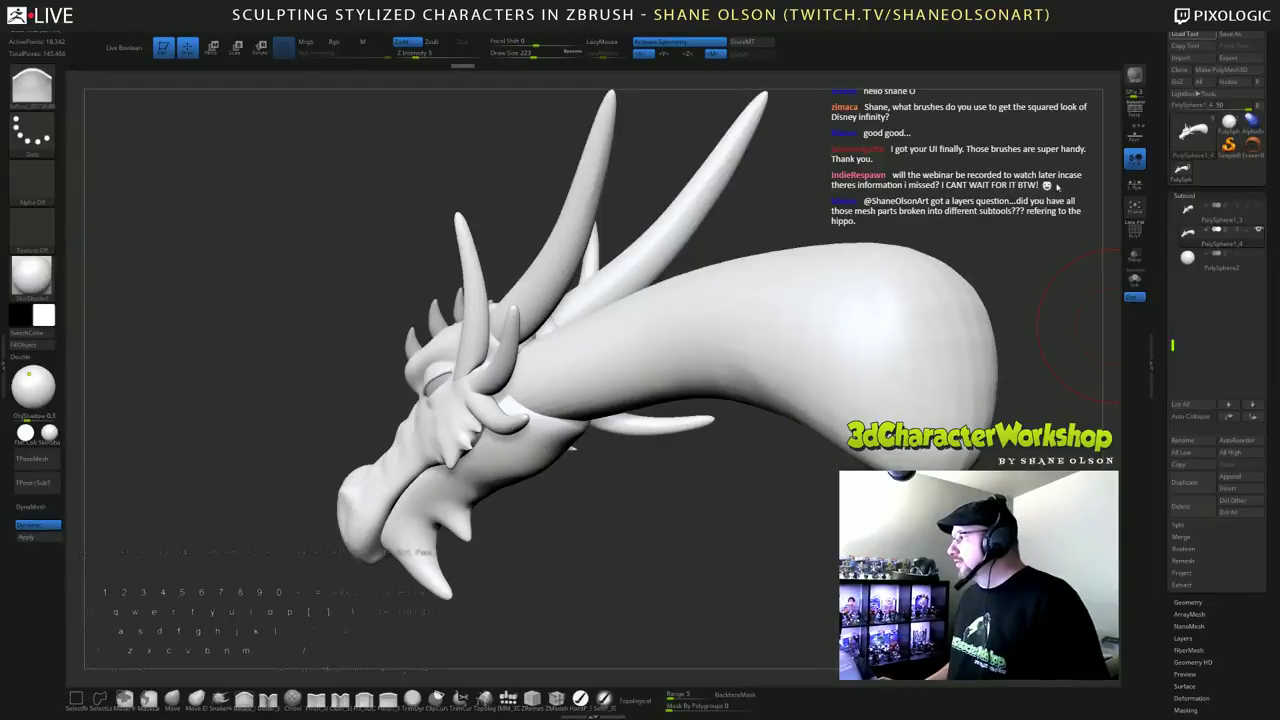
Step: Load the HippoMorph04 tool and turn the hippo bust to view its face
click(1185, 33)
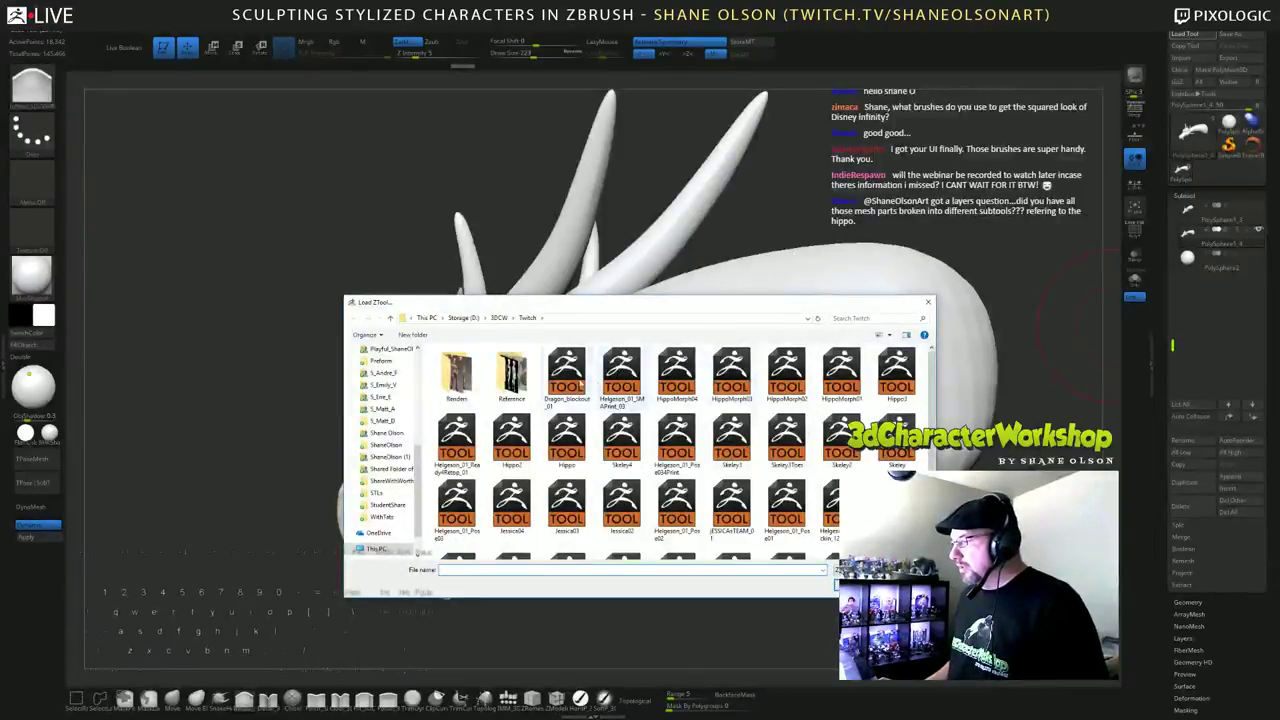
click(680, 378)
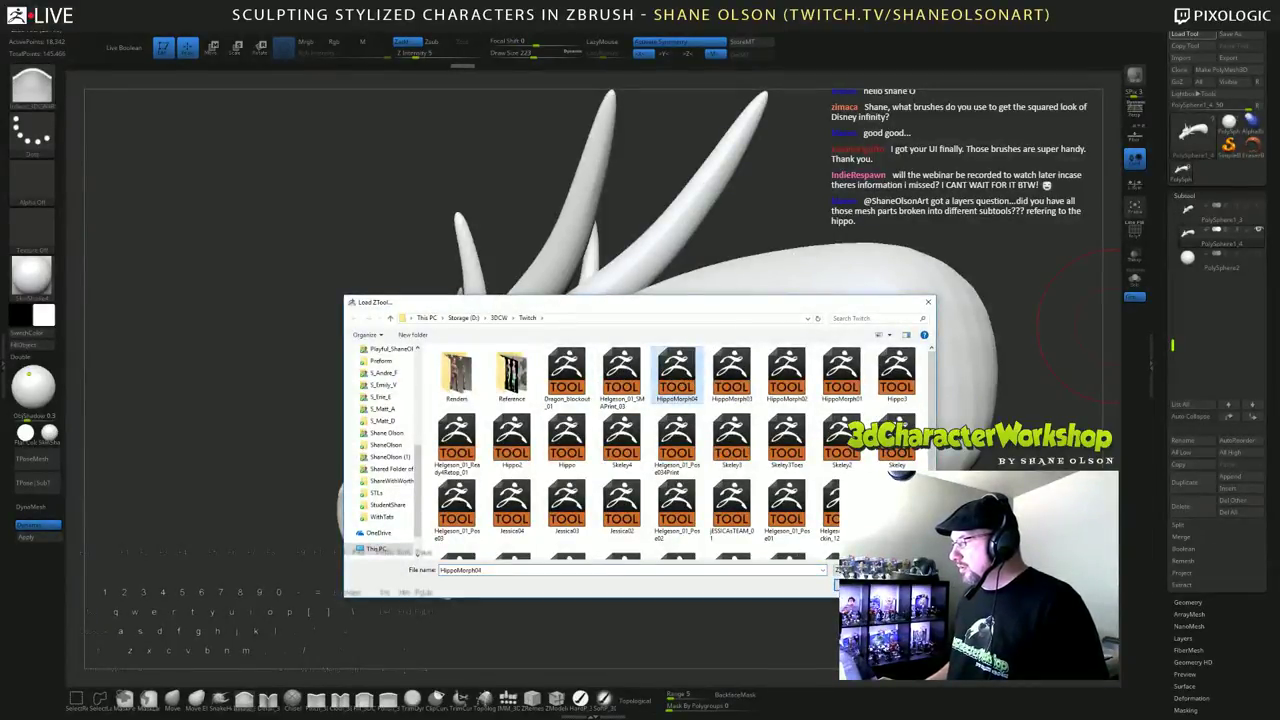
click(857, 585)
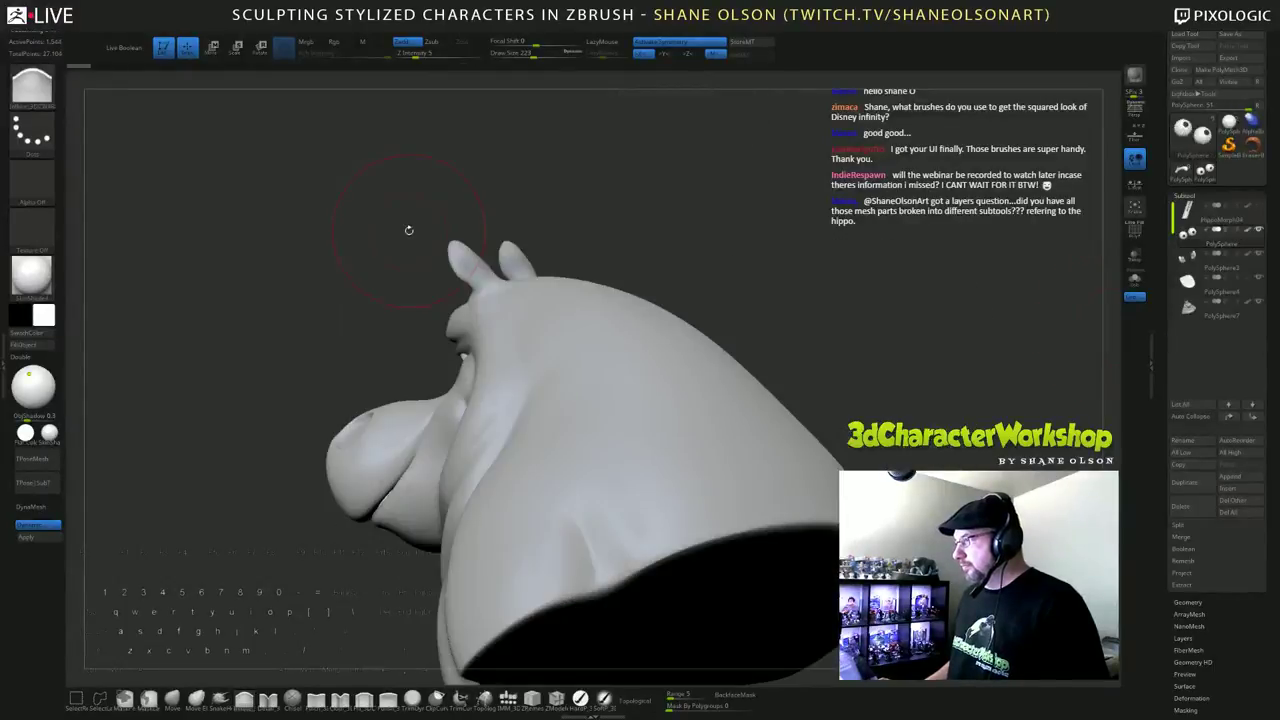
drag(800, 322, 926, 298)
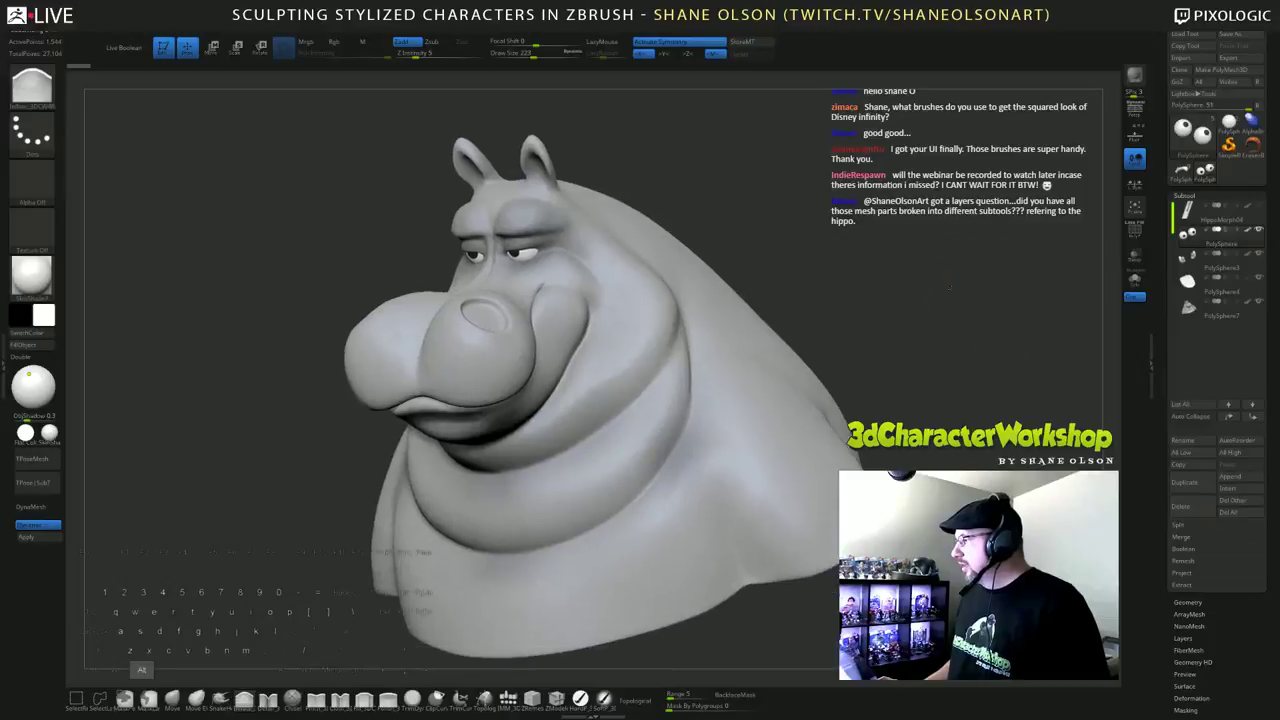
mouse_move(1203, 258)
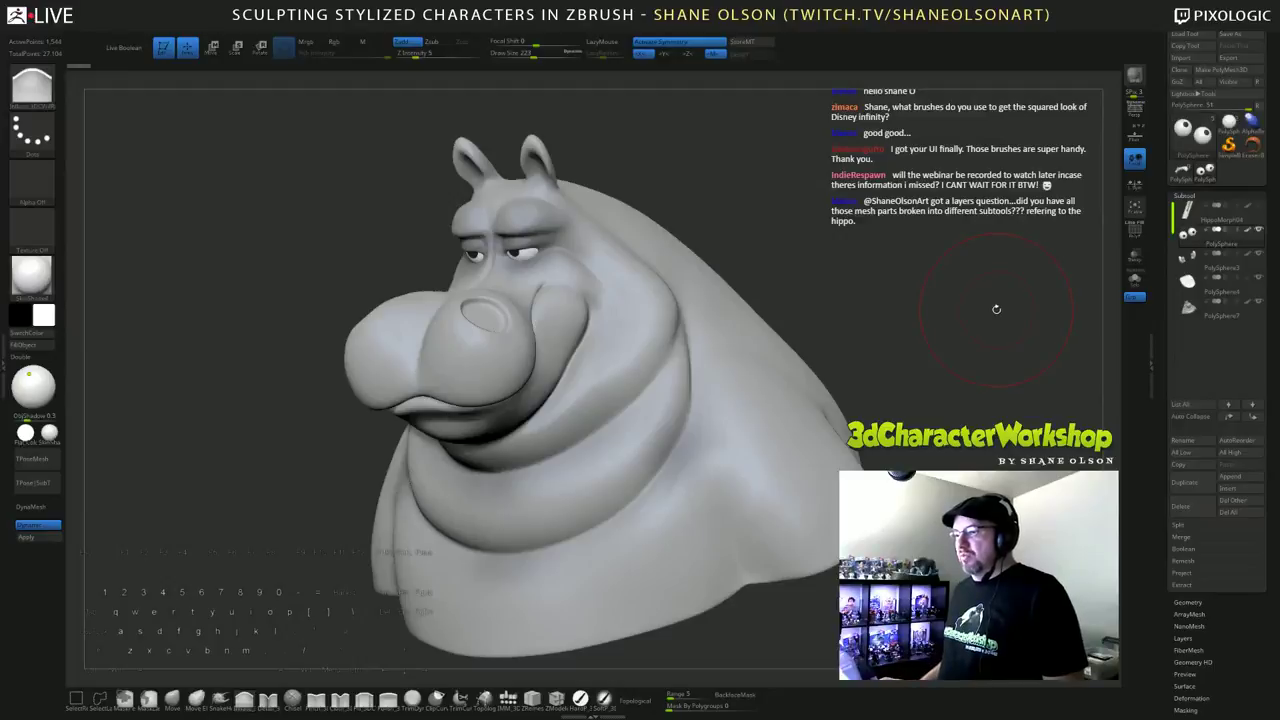
drag(932, 323, 932, 338)
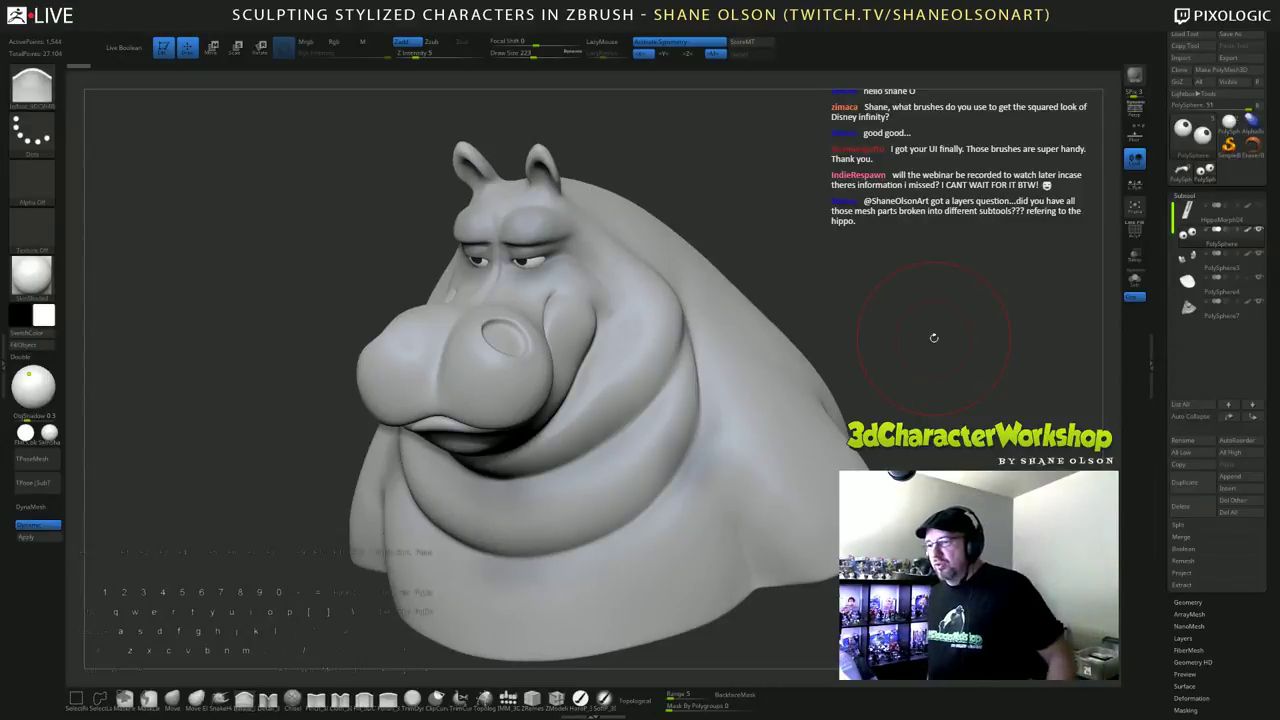
Step: View the hippo bust in profile and switch back to the dragon tool
drag(928, 275, 908, 305)
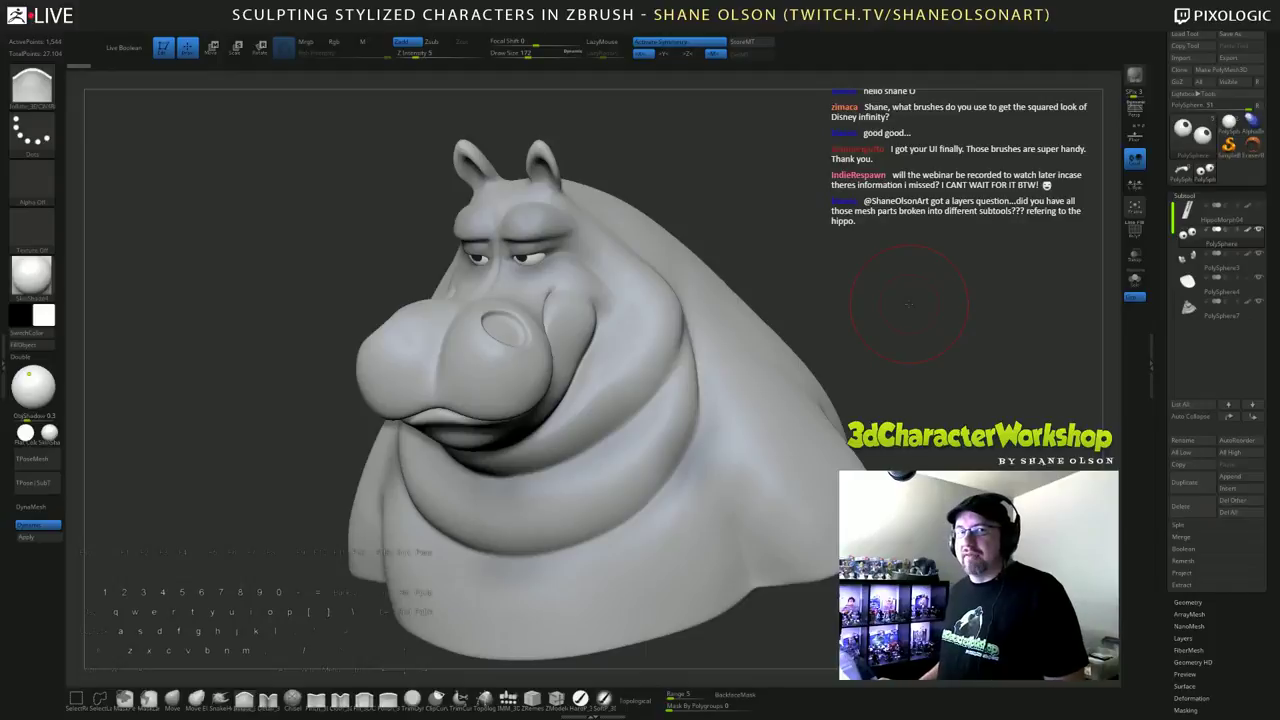
mouse_move(920, 285)
mouse_down()
mouse_move(940, 285)
mouse_move(889, 283)
mouse_move(905, 275)
mouse_up()
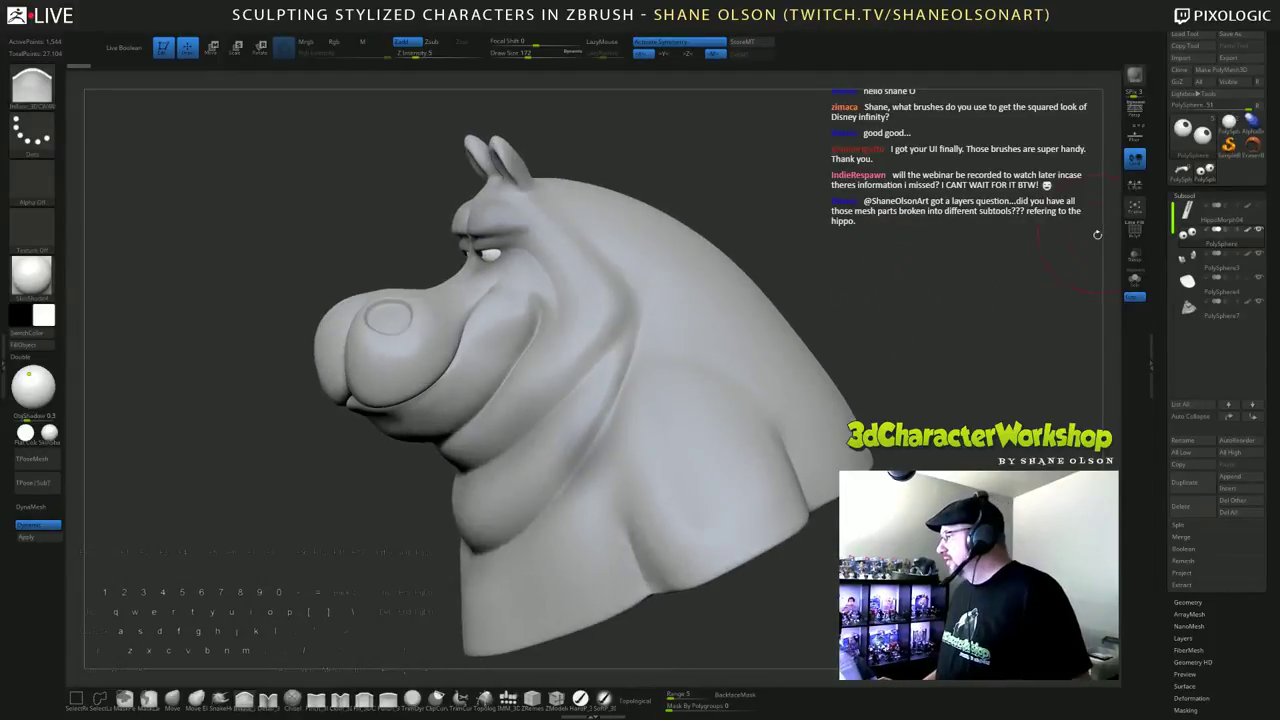
click(1181, 172)
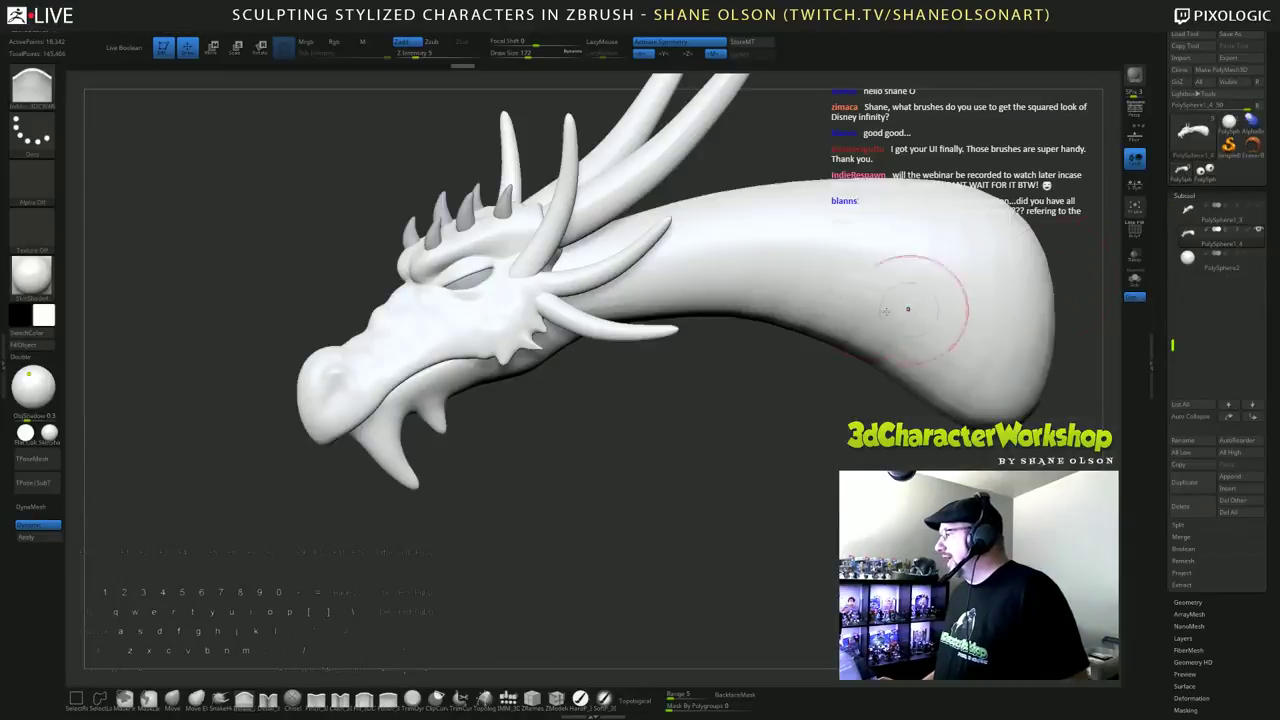
Step: Smooth the underside and side of the dragon's neck, from below the jaw to the thick base
drag(780, 455, 722, 498)
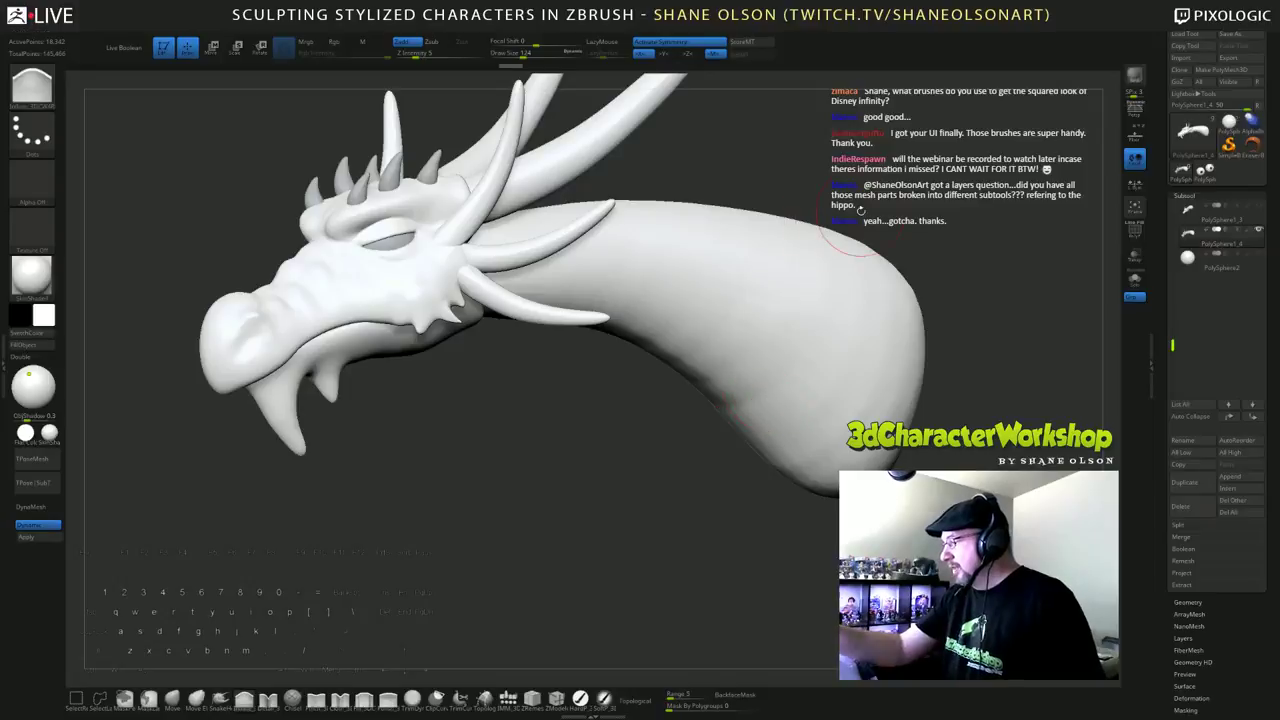
drag(793, 558, 784, 500)
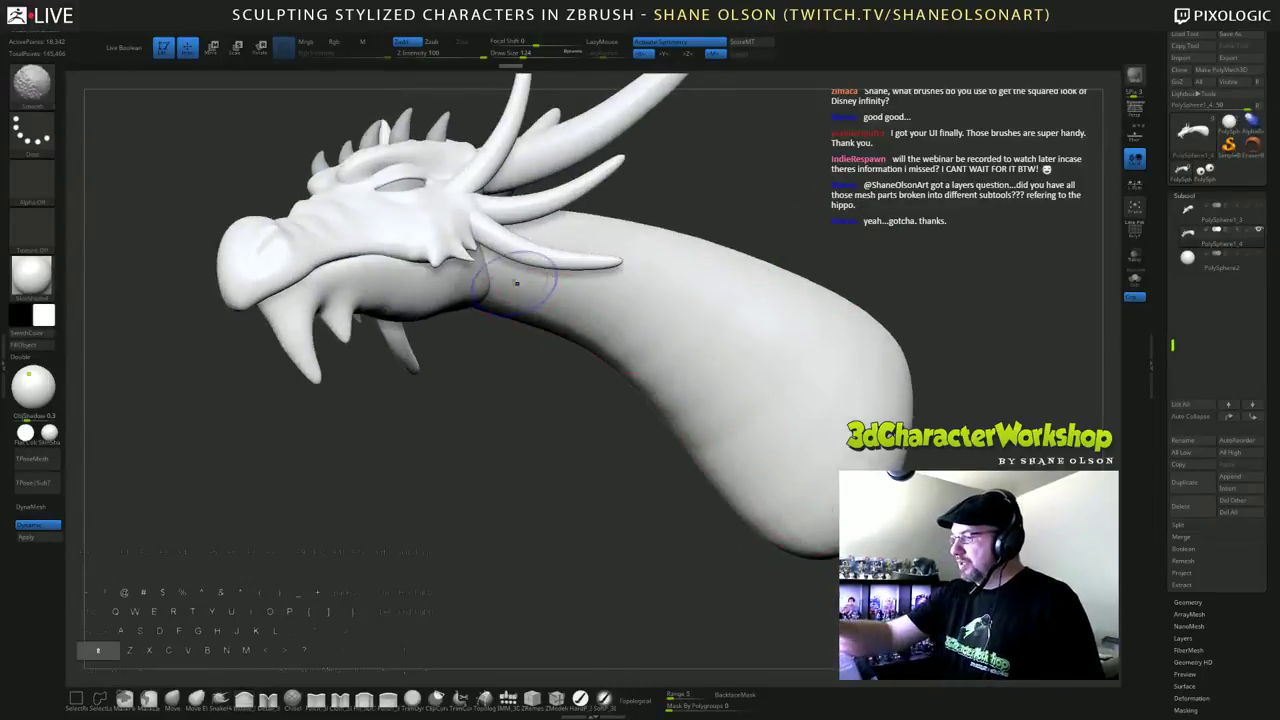
shift+drag(517, 283, 500, 292)
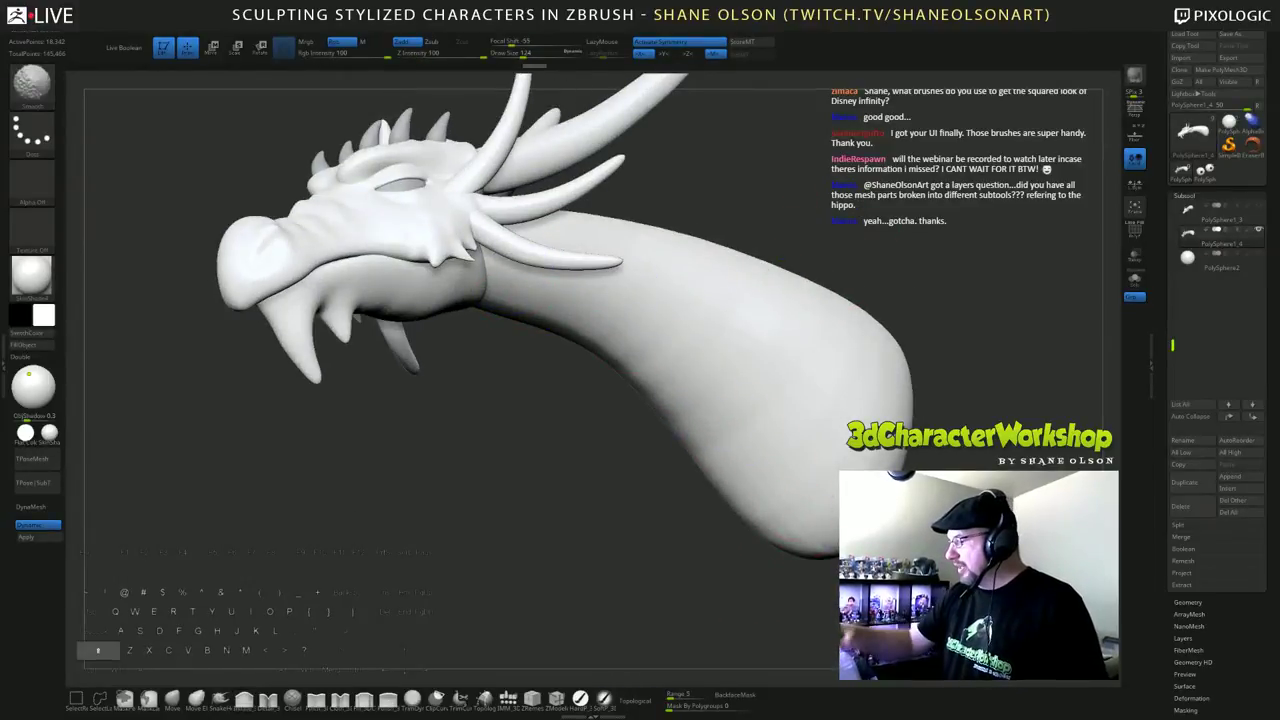
mouse_move(640, 500)
mouse_down()
mouse_move(650, 565)
mouse_move(652, 492)
mouse_up()
shift+drag(836, 362, 842, 374)
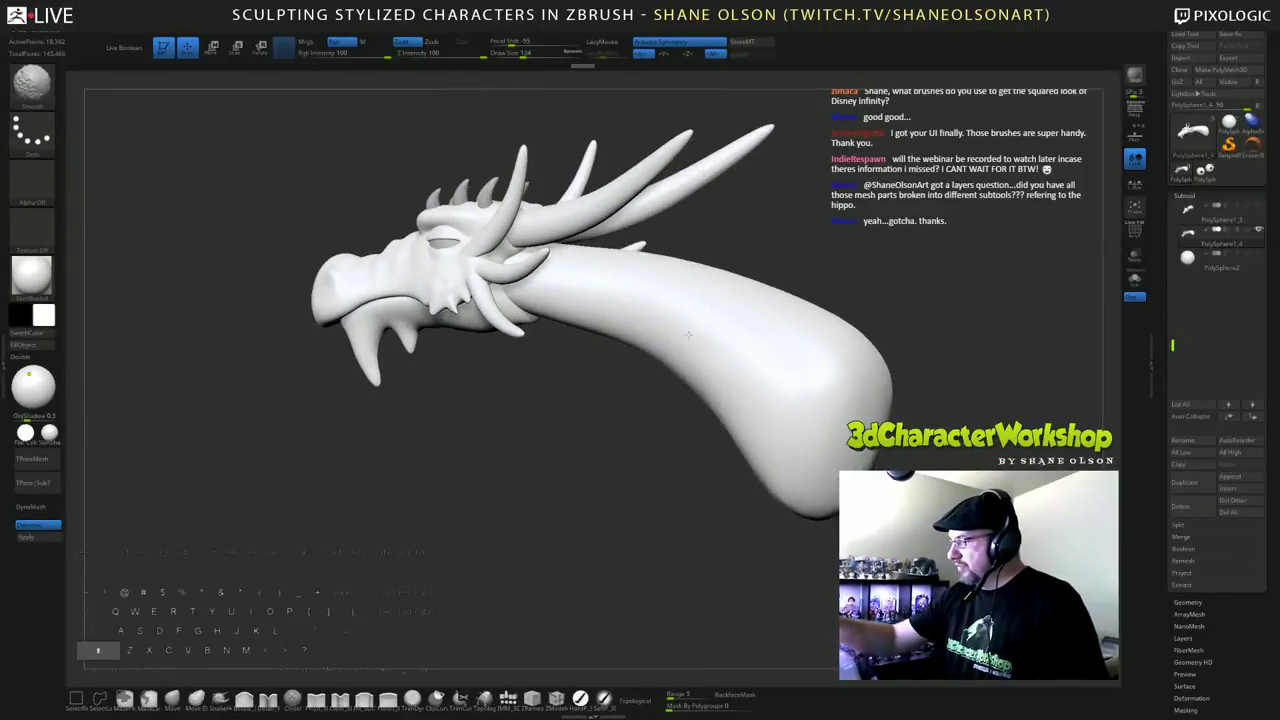
Step: Reshape the side contour of the dragon's neck and smooth the area just behind the horns
drag(690, 490, 755, 400)
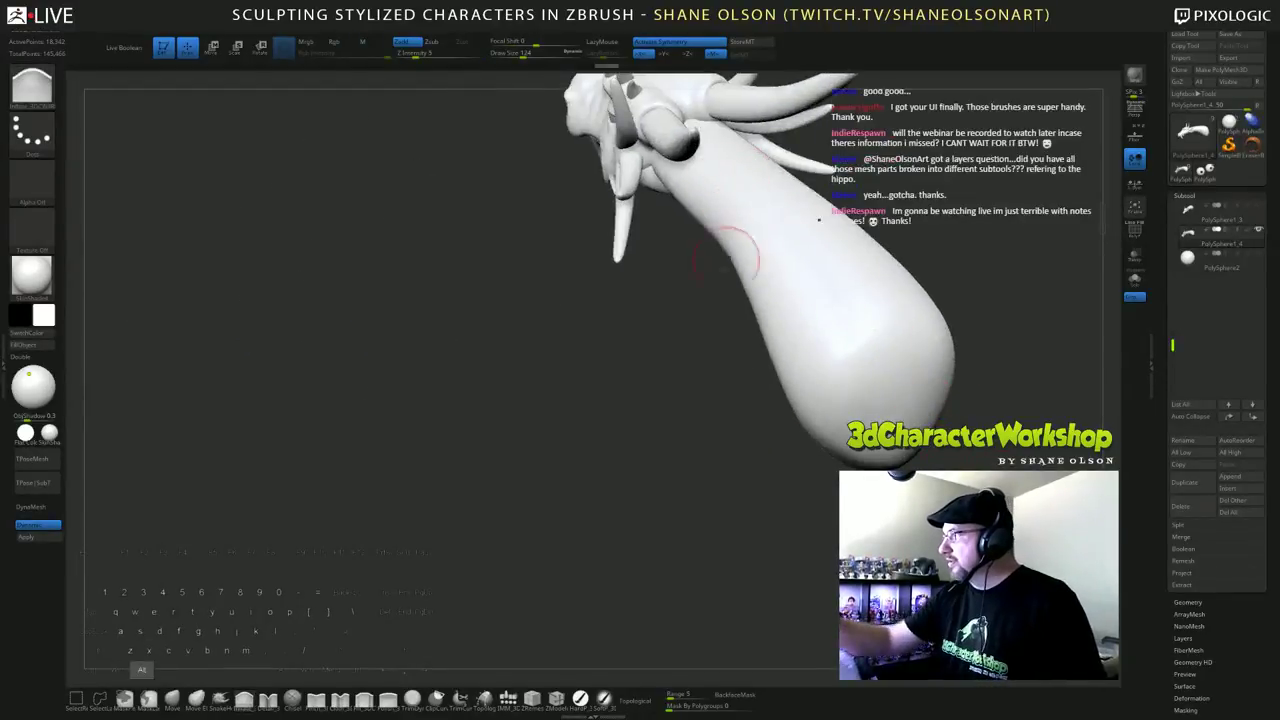
drag(727, 254, 680, 374)
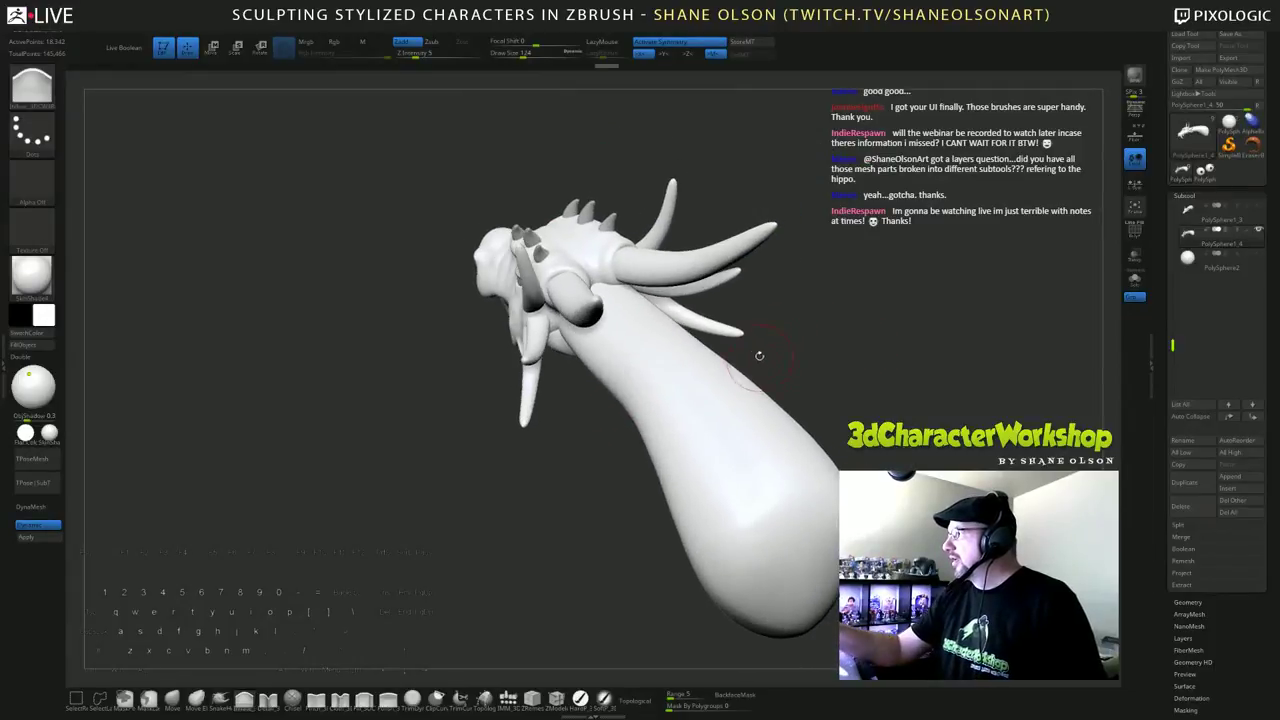
mouse_move(863, 370)
mouse_down()
mouse_move(836, 366)
mouse_move(854, 370)
mouse_up()
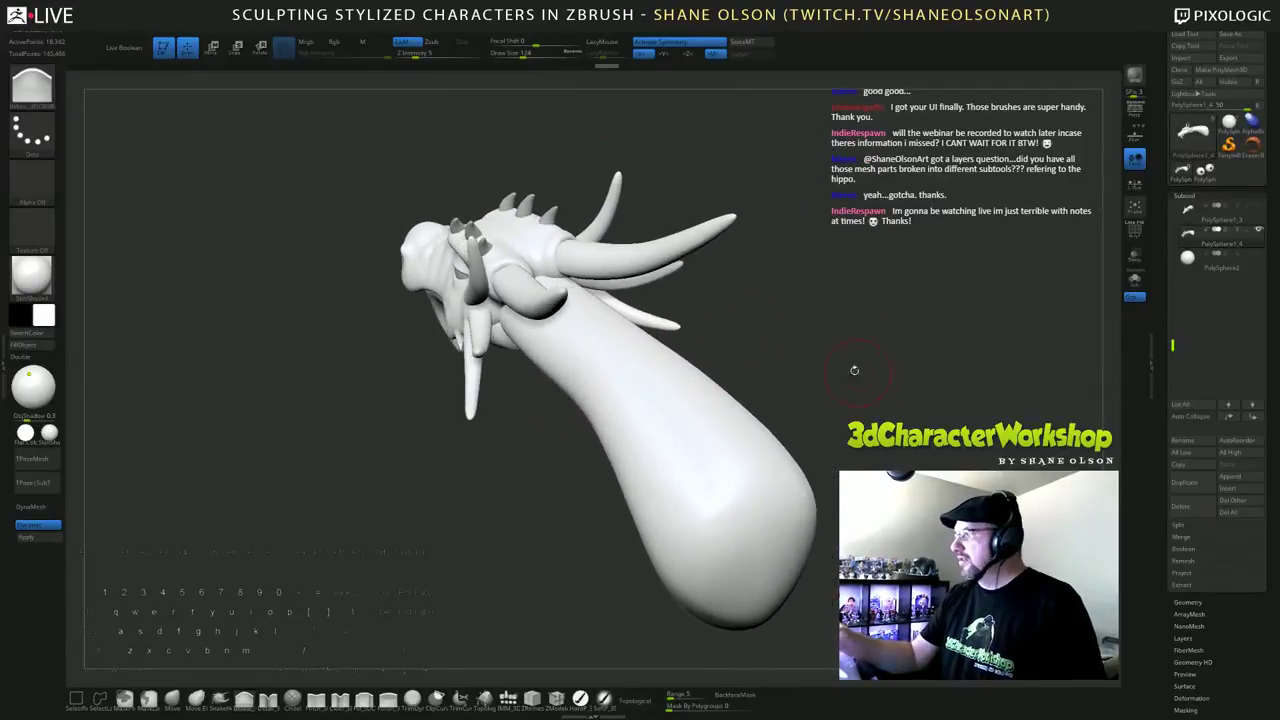
shift+drag(588, 303, 623, 343)
drag(840, 385, 872, 362)
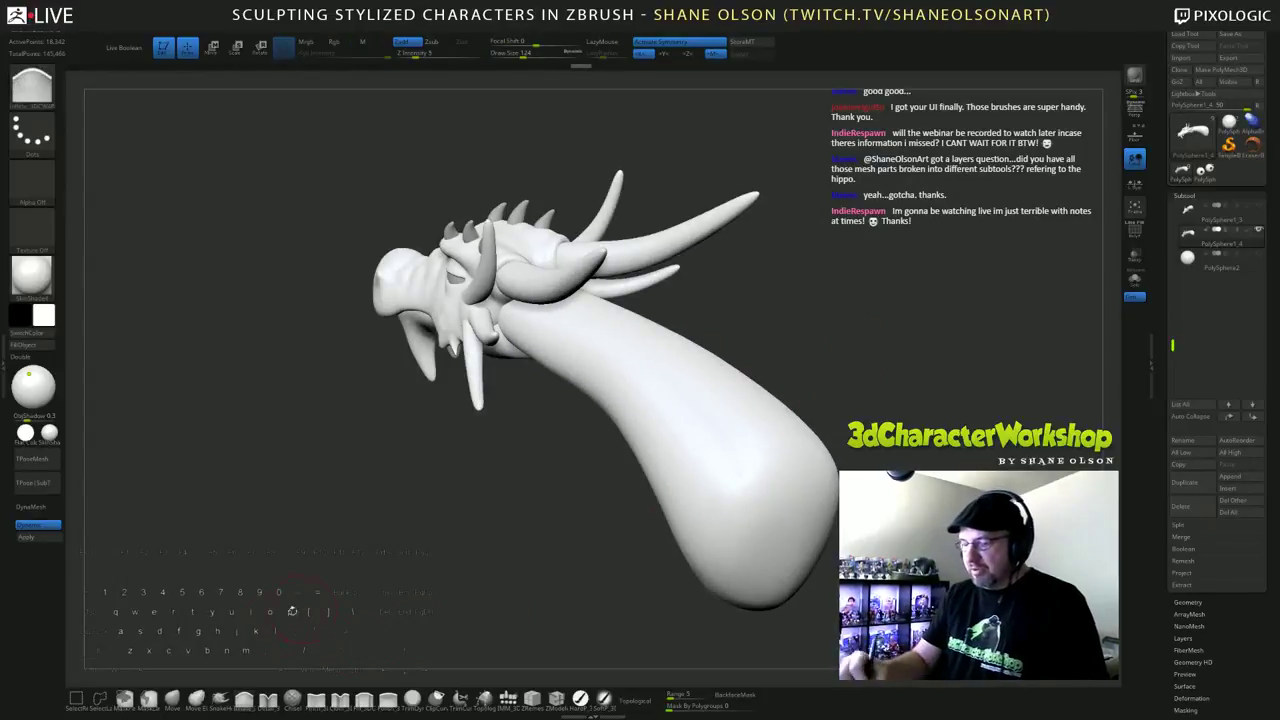
Step: Reshape the front contour of the dragon's neck using the Move brush at draw size 251, and smooth it
click(173, 699)
key(s)
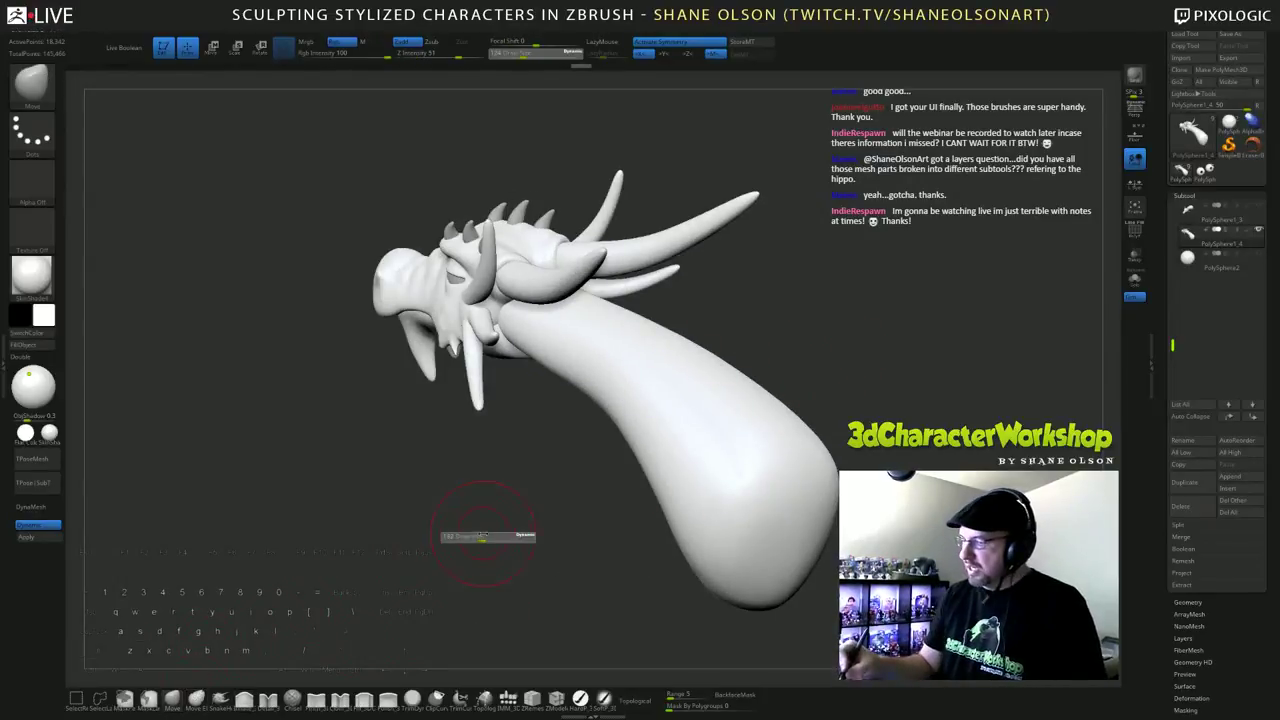
drag(477, 537, 482, 537)
key(s)
drag(588, 443, 597, 444)
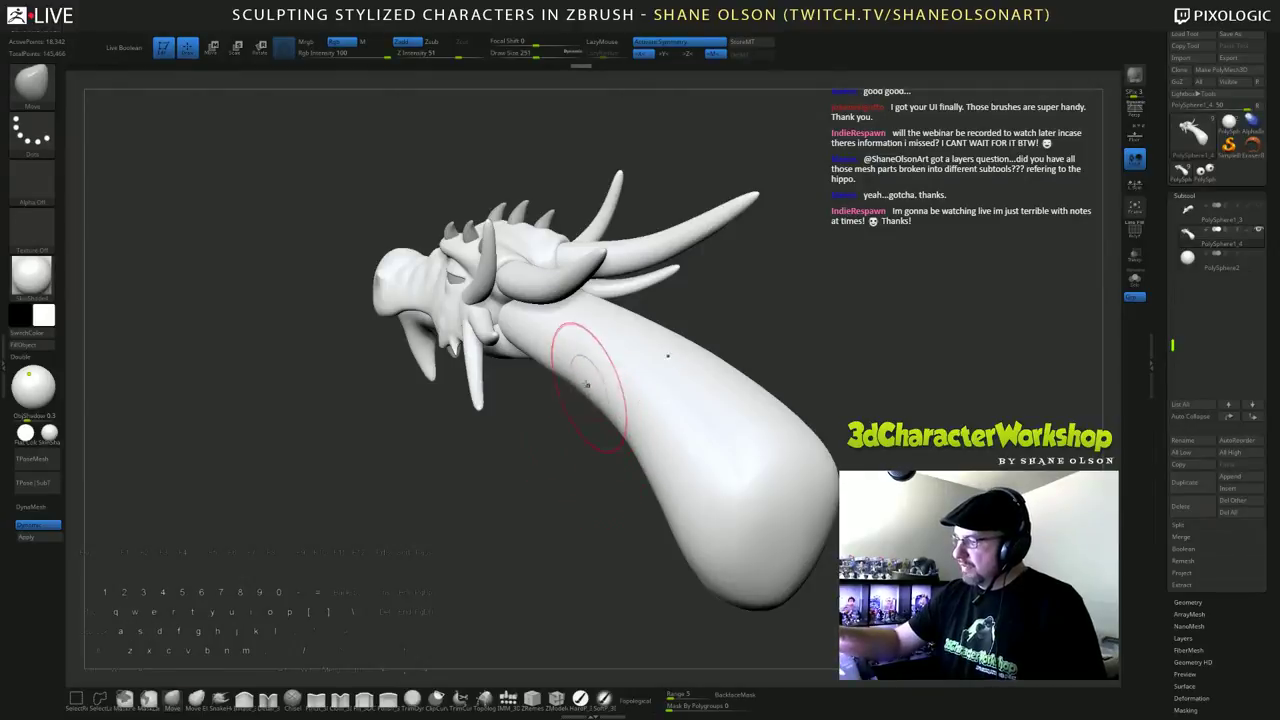
shift+drag(634, 557, 586, 429)
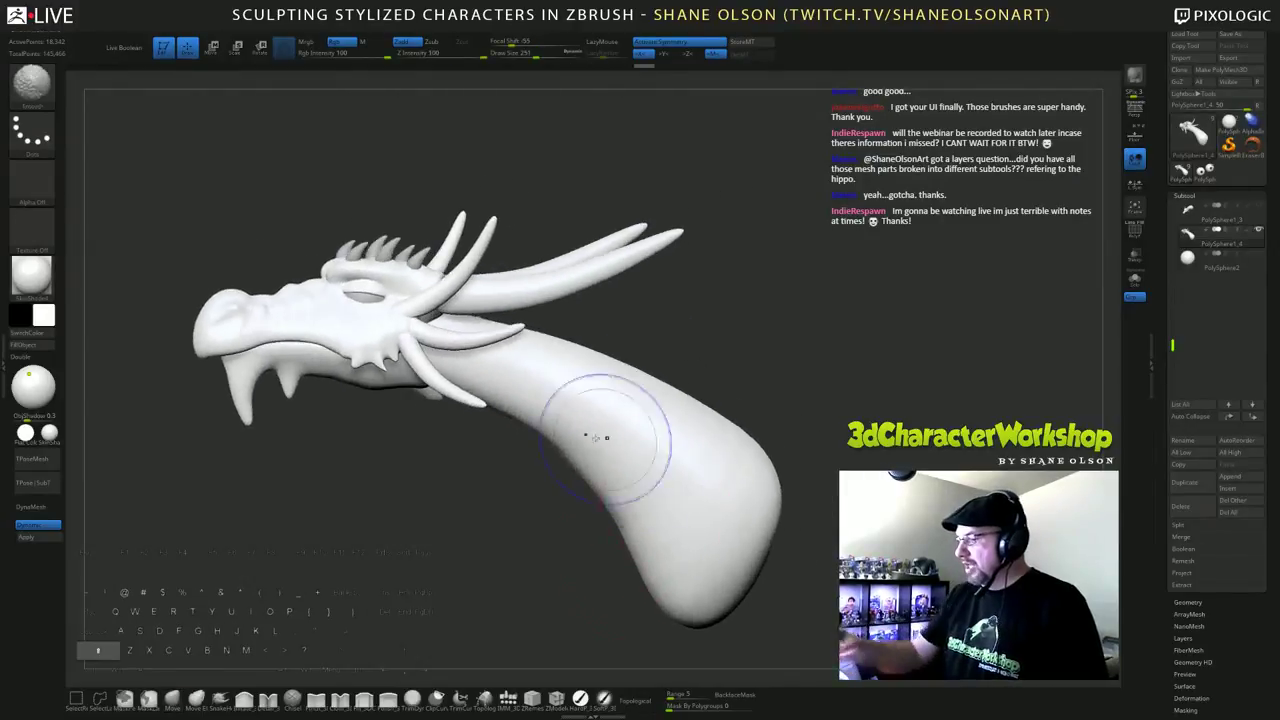
Step: Enable topological masking for the Move brush and adjust the dragon's lip line, undoing the last change
mouse_move(688, 600)
mouse_down()
mouse_move(525, 452)
mouse_move(490, 440)
mouse_move(437, 463)
mouse_move(878, 457)
mouse_up()
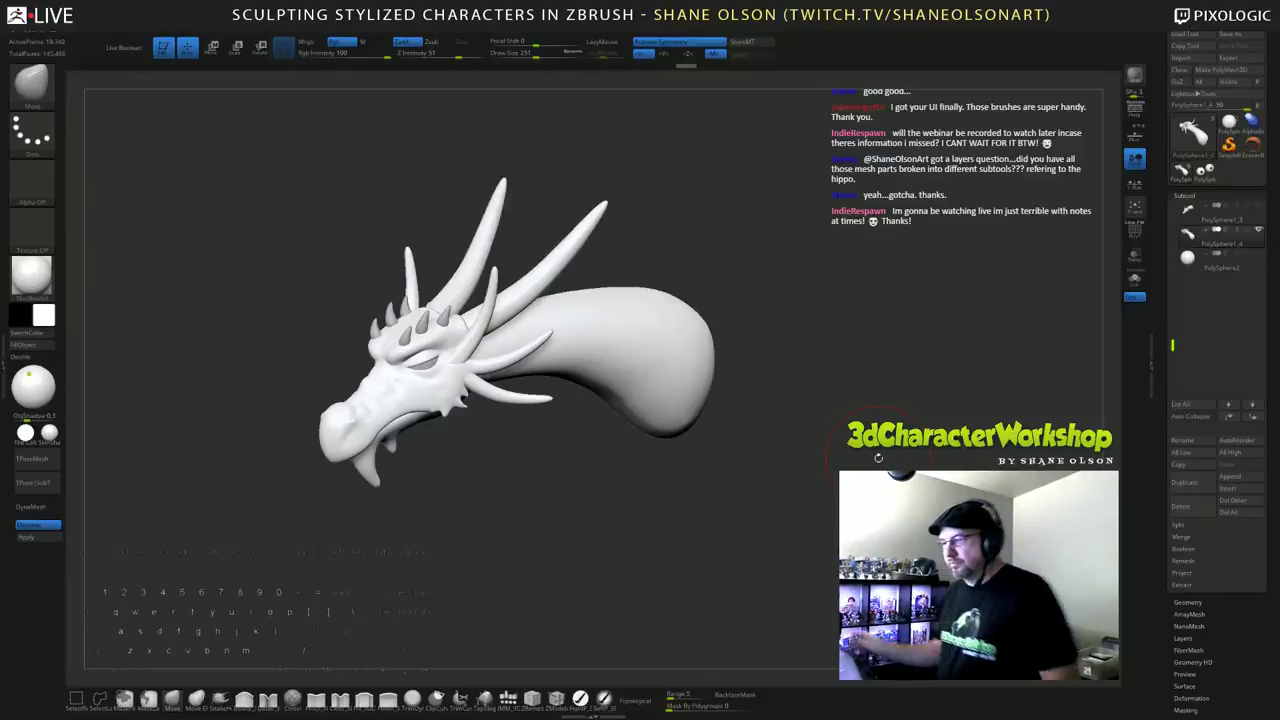
drag(790, 418, 714, 466)
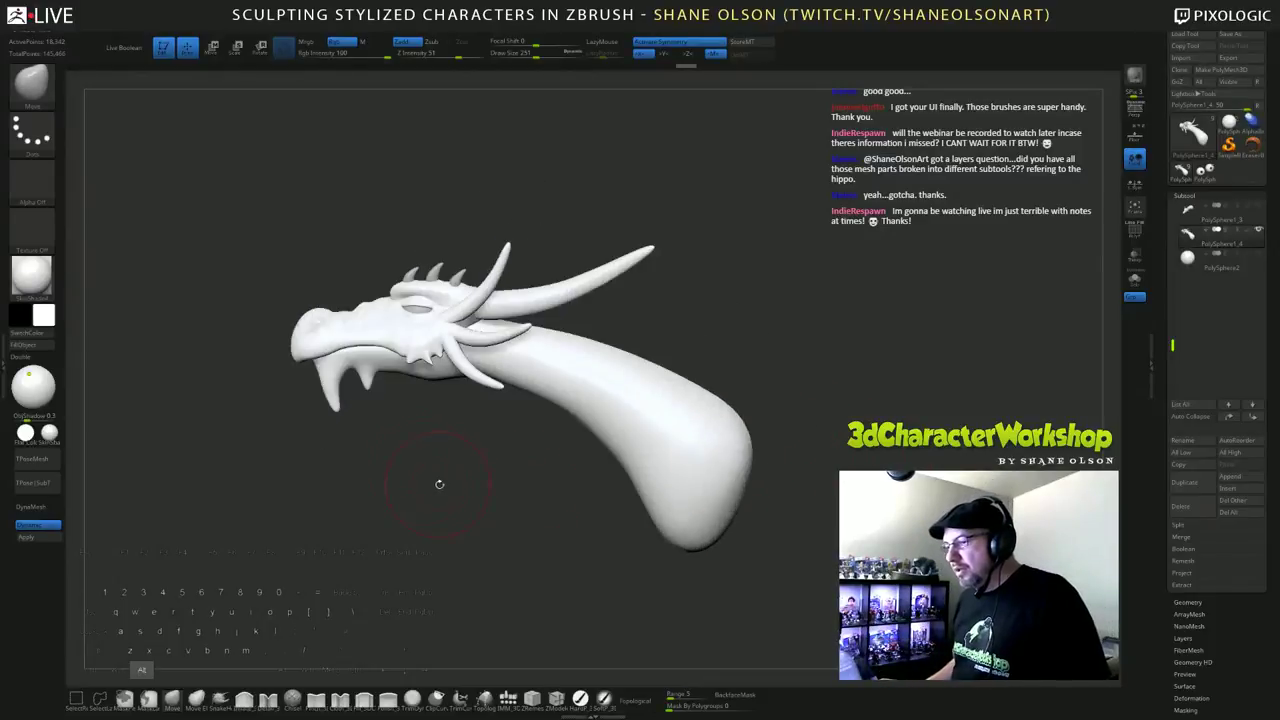
drag(437, 486, 525, 489)
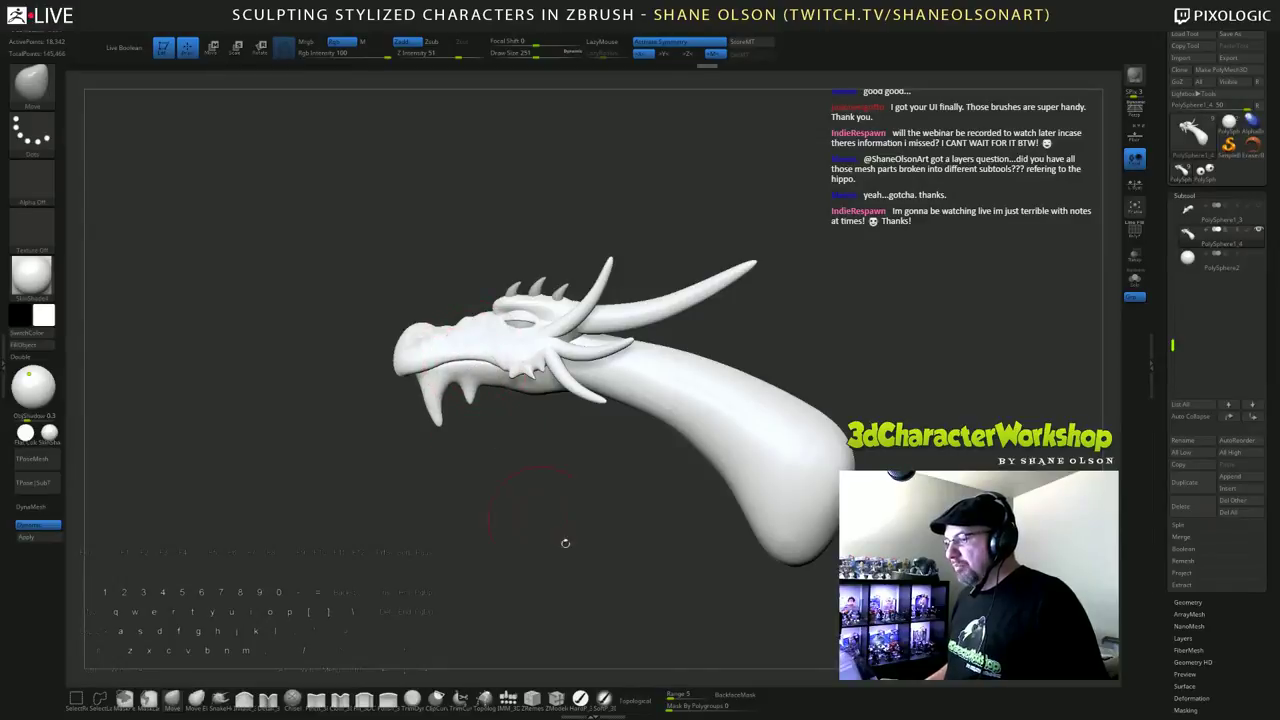
click(639, 702)
drag(556, 503, 495, 365)
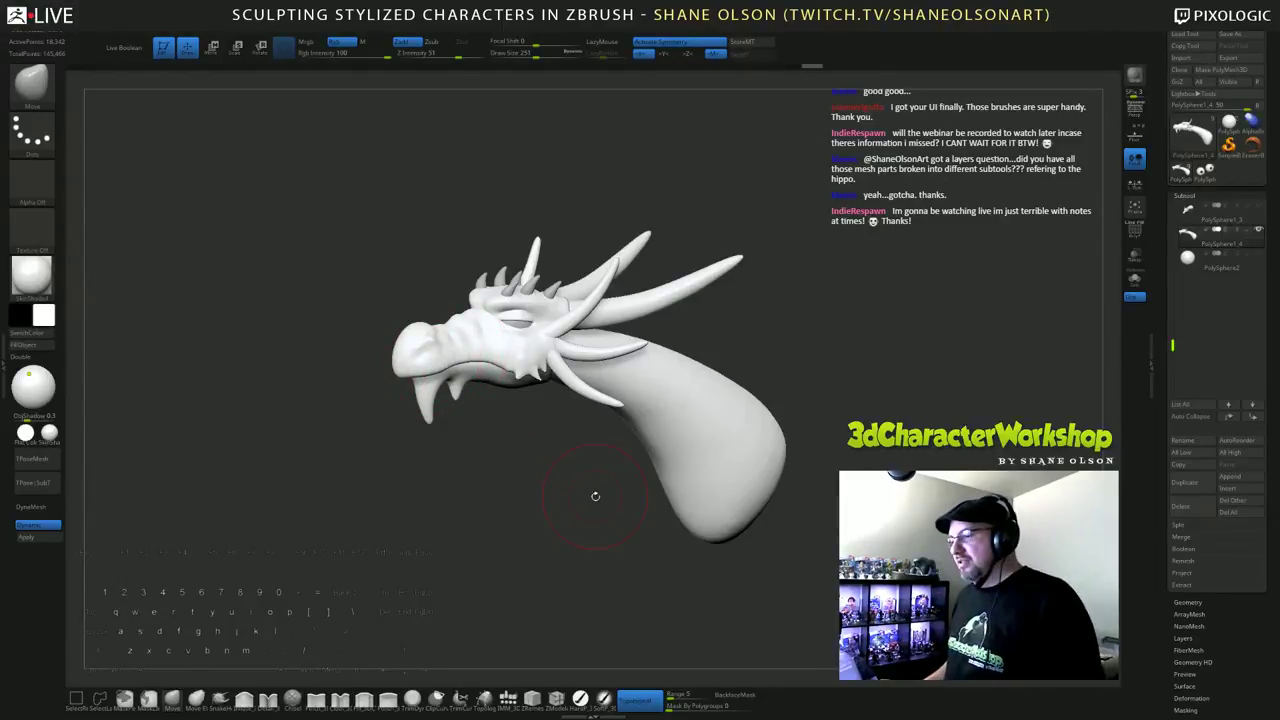
mouse_move(595, 496)
mouse_down()
mouse_move(692, 434)
mouse_move(814, 461)
mouse_move(614, 501)
mouse_move(581, 446)
mouse_move(619, 496)
mouse_up()
key(s)
mouse_move(628, 440)
alt+mouse_down()
mouse_move(664, 500)
mouse_move(646, 457)
alt+mouse_up()
key(s)
key(ctrl+z)
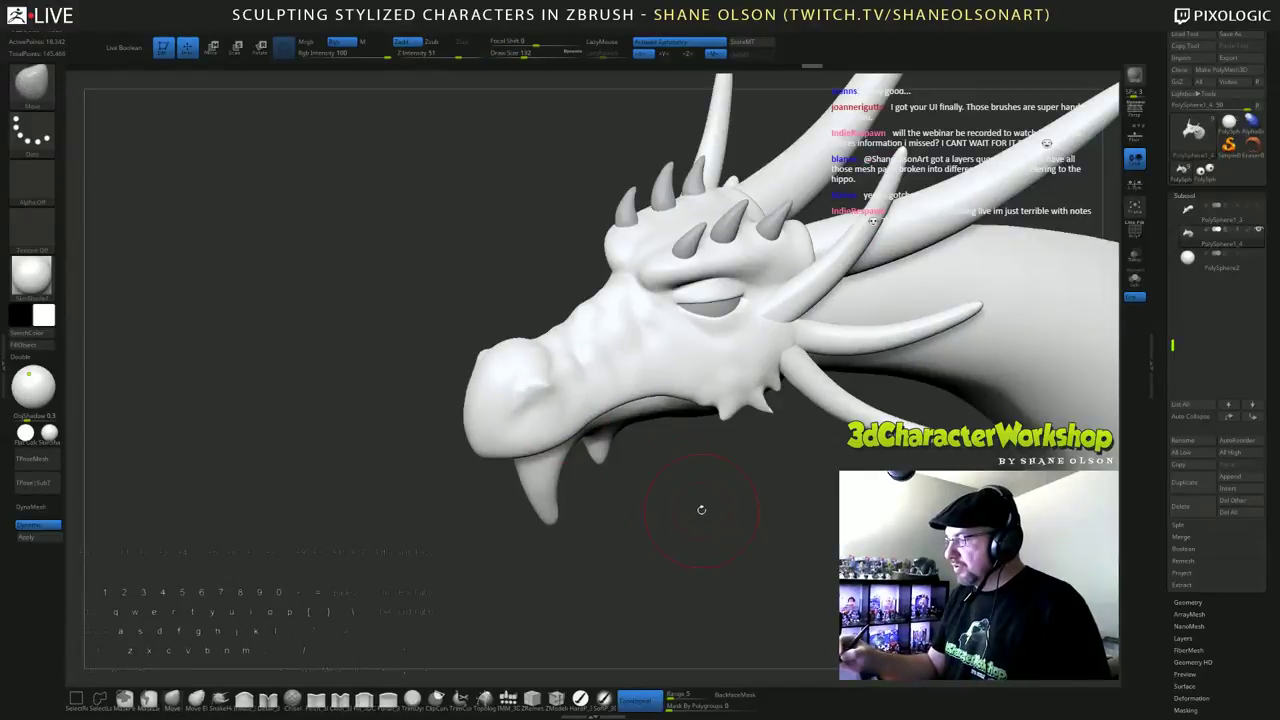
Step: Carve the crease of the dragon's nostril with a LazyMouse sculpting brush at draw size 40
mouse_move(700, 513)
mouse_down()
mouse_move(748, 514)
mouse_move(688, 504)
mouse_up()
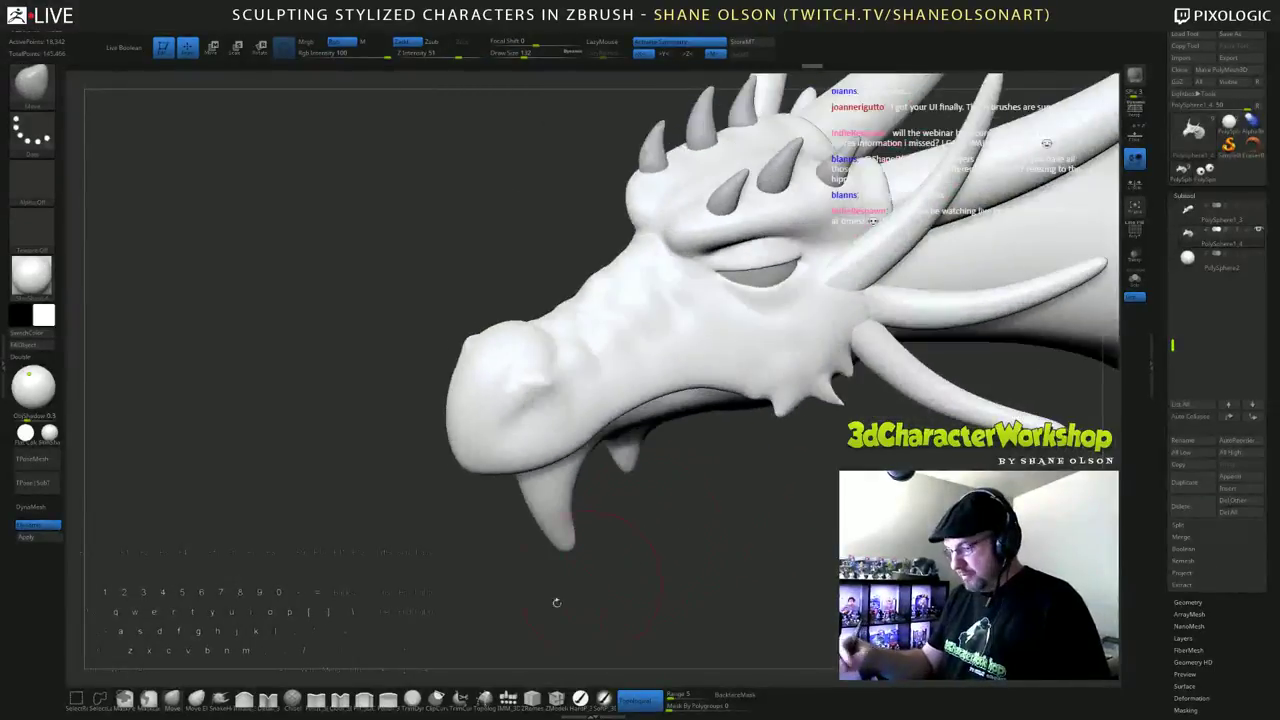
click(317, 701)
key(s)
click(380, 568)
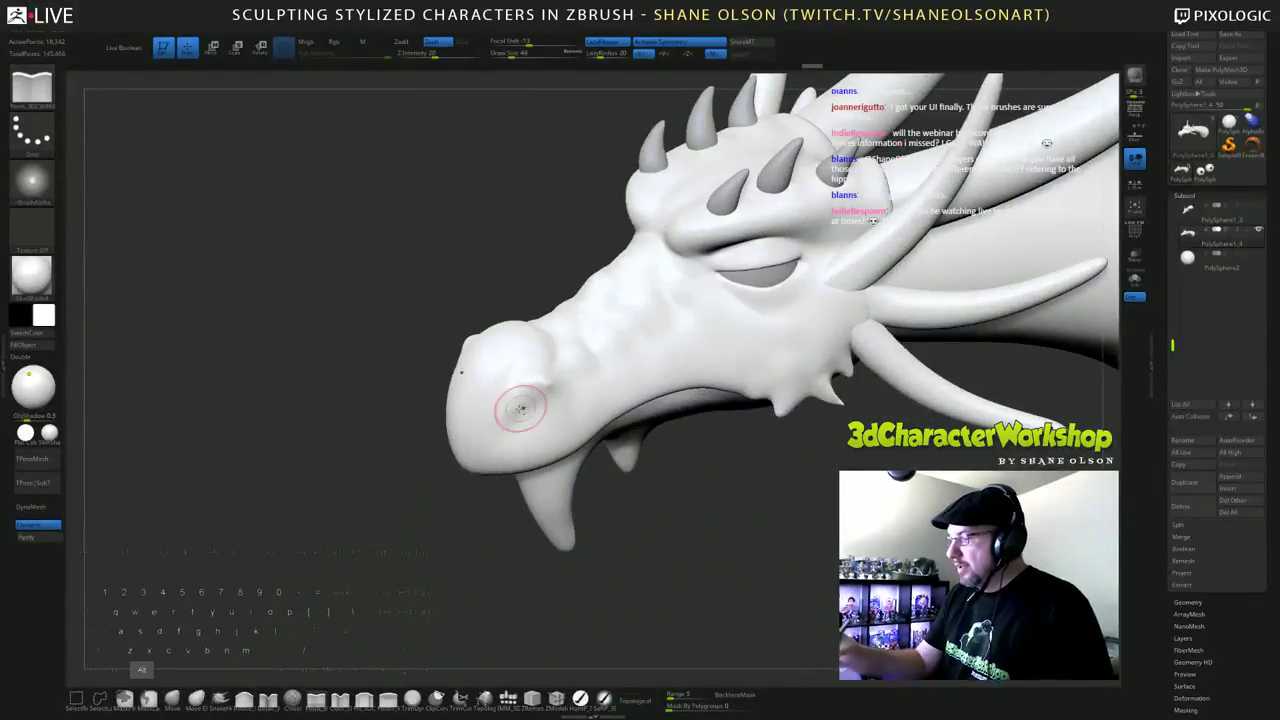
alt+drag(520, 406, 552, 391)
drag(743, 522, 515, 410)
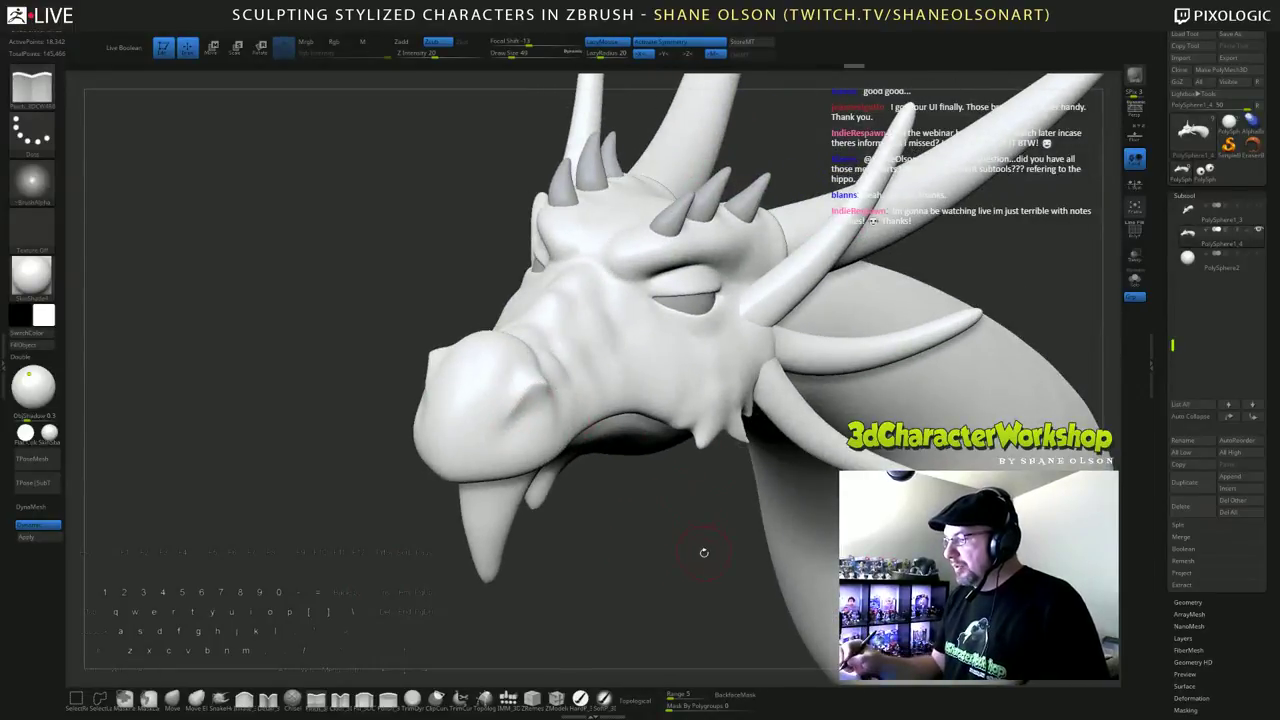
Step: Smooth the surface around and behind the dragon's nostril crease
drag(698, 537, 683, 536)
drag(722, 563, 723, 566)
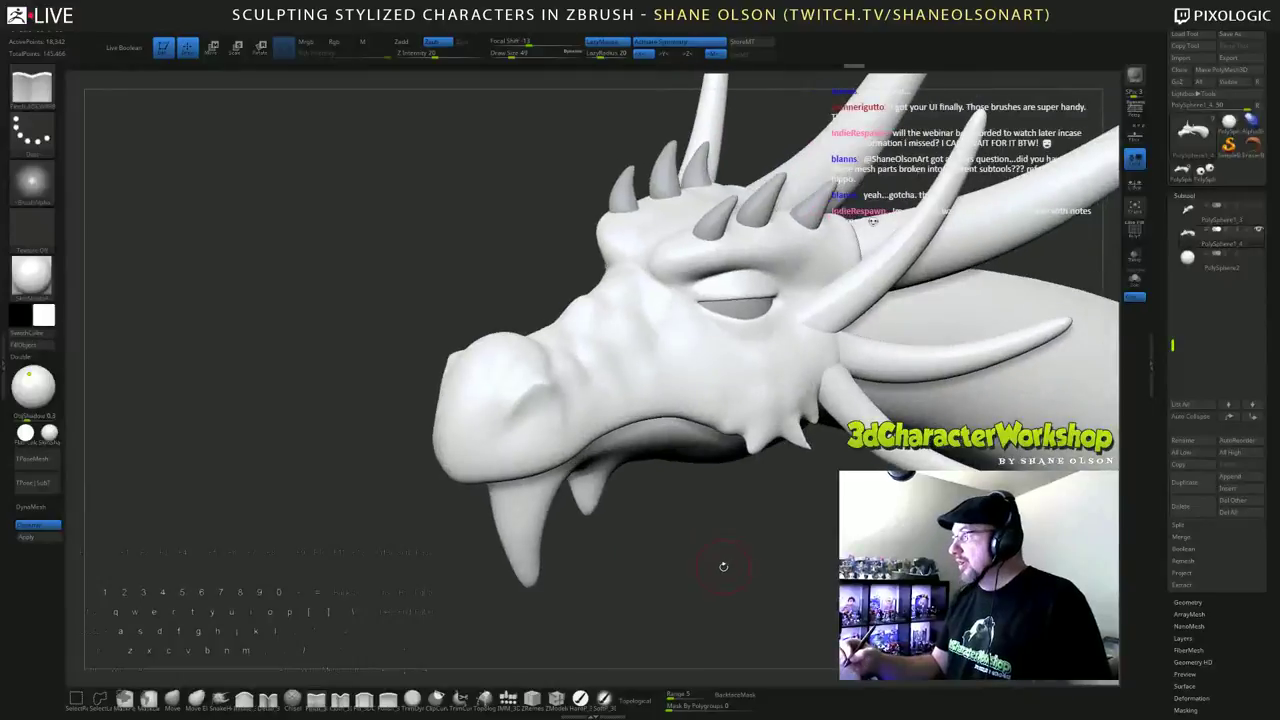
shift+drag(557, 399, 551, 393)
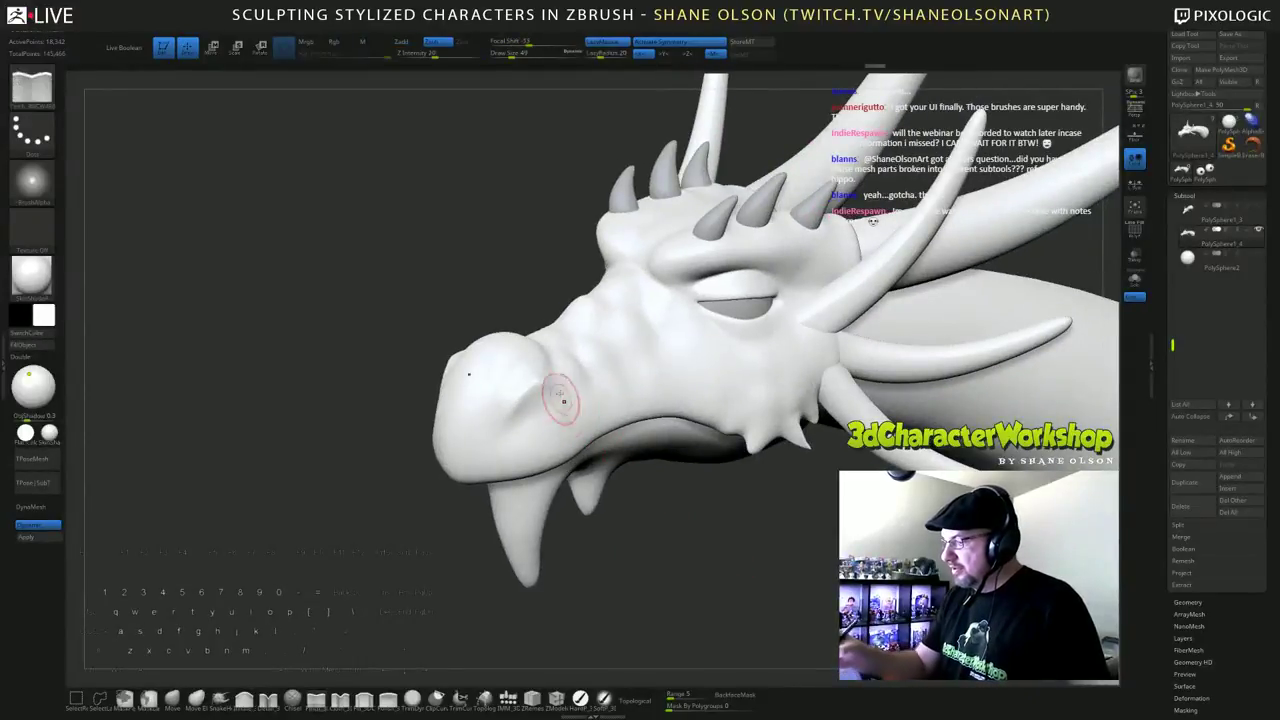
mouse_move(569, 402)
right_down()
mouse_move(574, 423)
mouse_move(577, 400)
right_up()
mouse_move(536, 386)
shift+mouse_down()
mouse_move(534, 374)
mouse_move(524, 386)
mouse_move(530, 371)
shift+mouse_up()
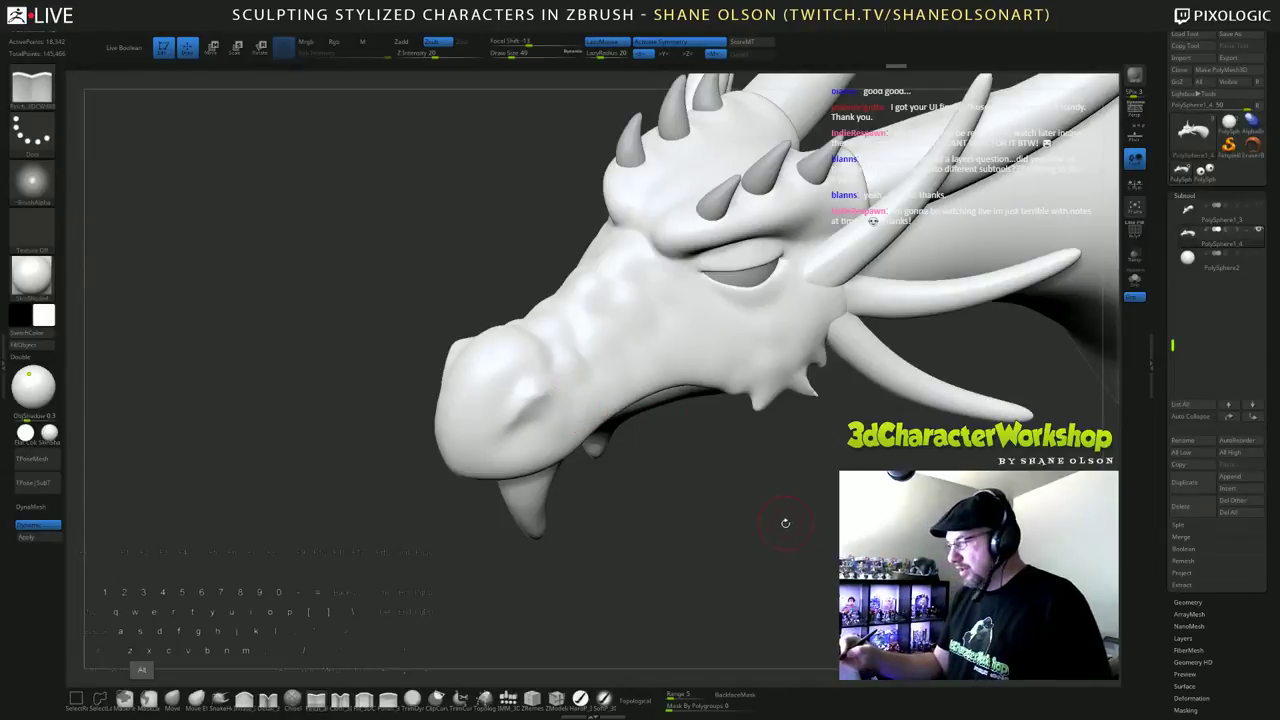
Step: Turn off LazyMouse and deepen the dragon's nostril crease with further carving strokes
drag(775, 514, 677, 523)
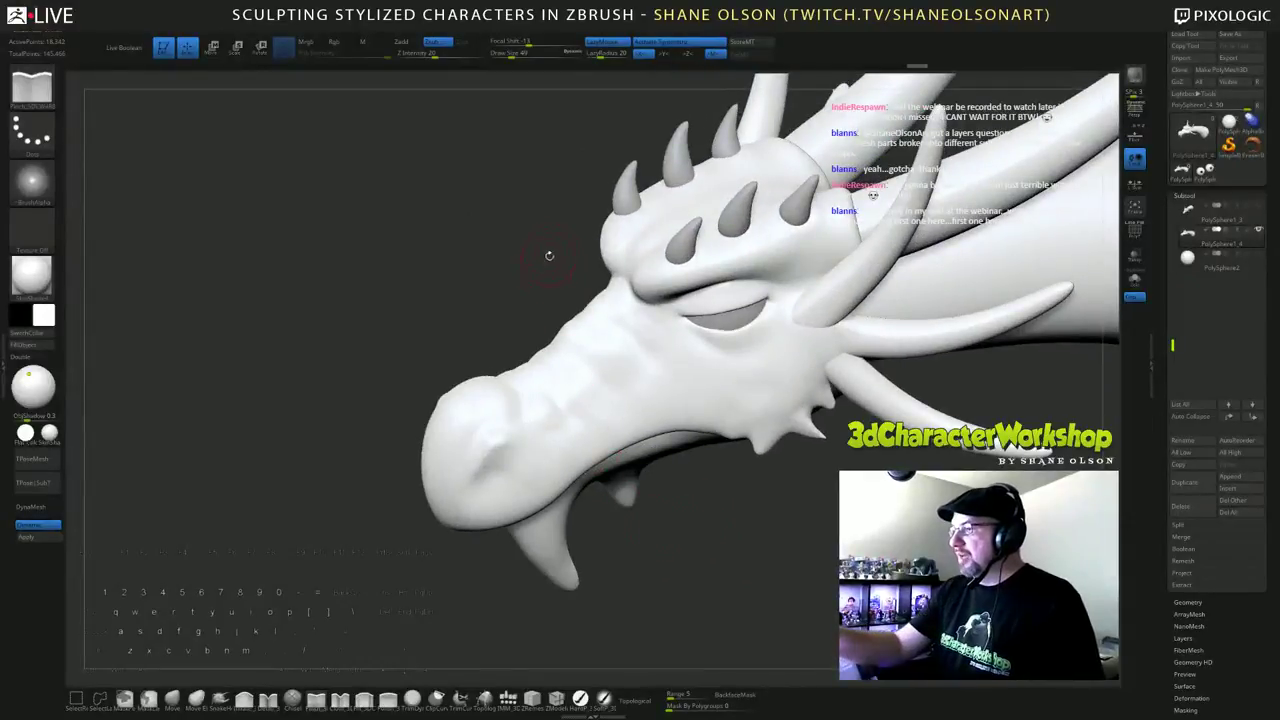
key(l)
mouse_move(474, 479)
alt+mouse_down()
mouse_move(511, 448)
mouse_move(488, 460)
alt+mouse_up()
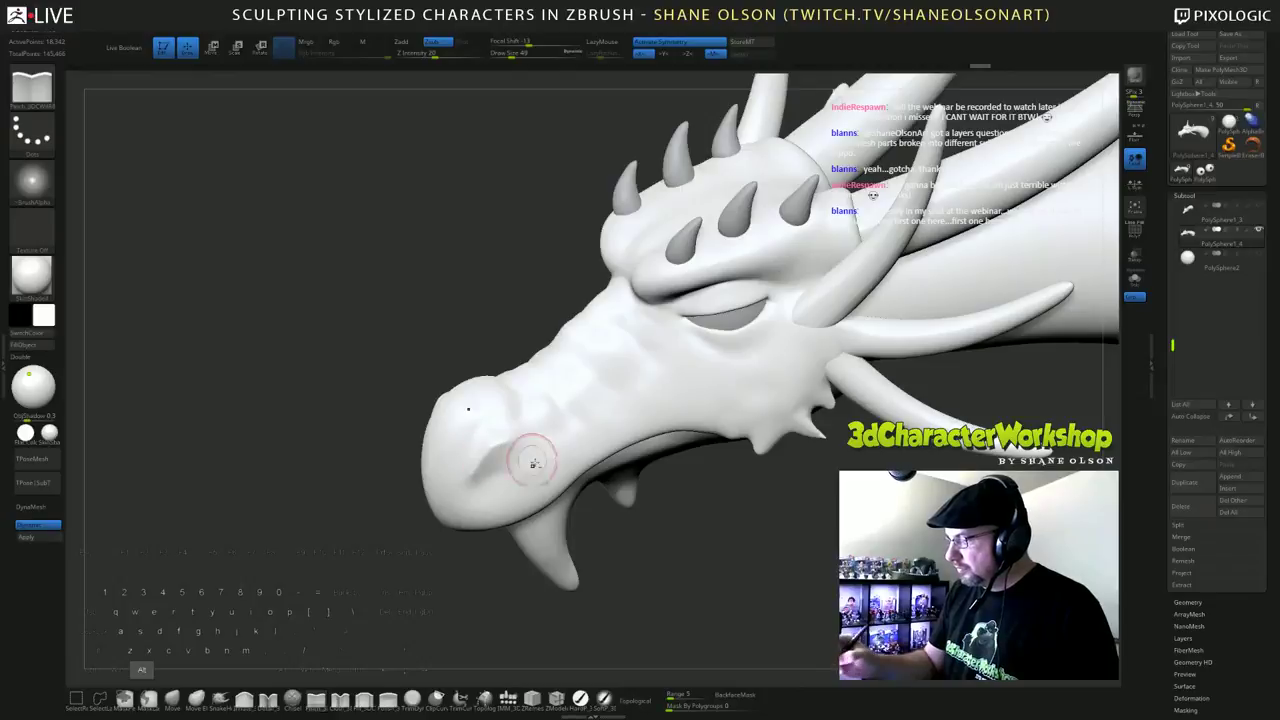
drag(572, 517, 602, 535)
mouse_move(468, 465)
mouse_down()
mouse_move(472, 438)
mouse_move(503, 408)
mouse_up()
mouse_move(697, 543)
mouse_down()
mouse_move(800, 586)
mouse_move(763, 586)
mouse_move(657, 543)
mouse_move(800, 511)
mouse_move(772, 535)
mouse_move(776, 453)
mouse_move(990, 480)
mouse_move(800, 510)
mouse_move(725, 490)
mouse_move(750, 502)
mouse_up()
Step: Set the draw size to 94, smooth the snout behind the nostril, and undo the last smoothing stroke
key(s)
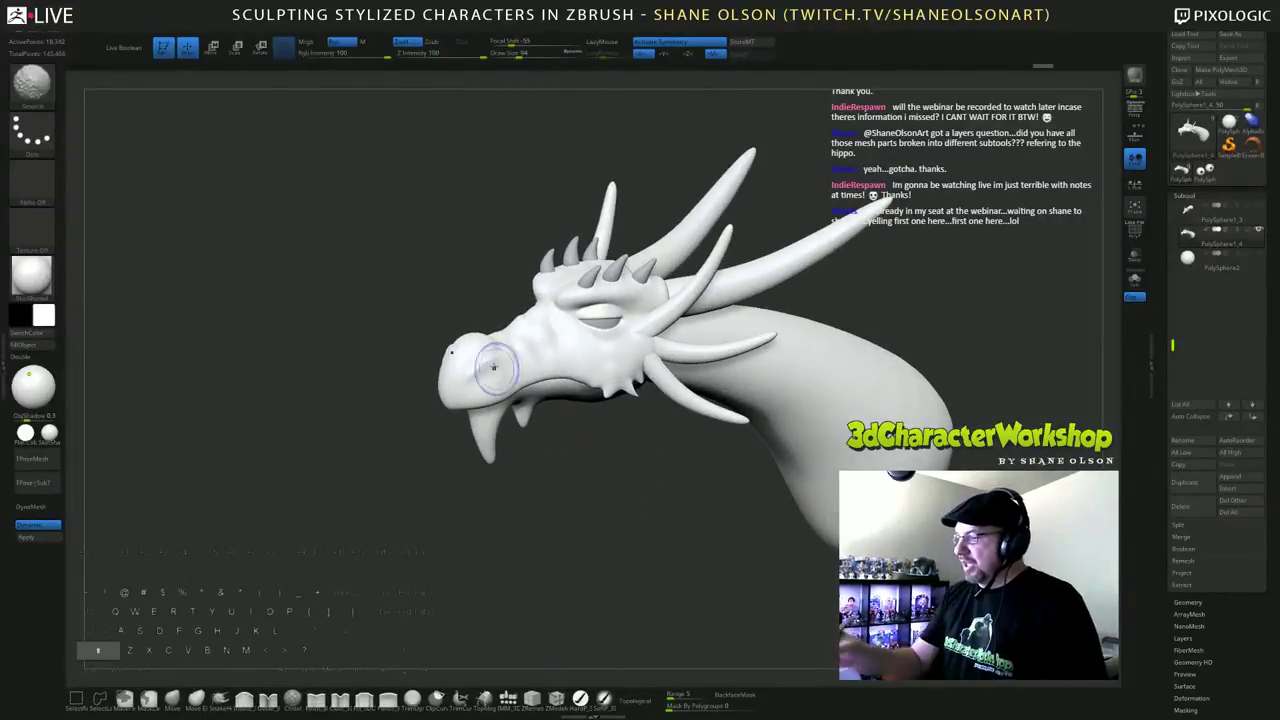
mouse_move(496, 368)
shift+mouse_down()
mouse_move(472, 366)
mouse_move(500, 381)
shift+mouse_up()
key(ctrl+z)
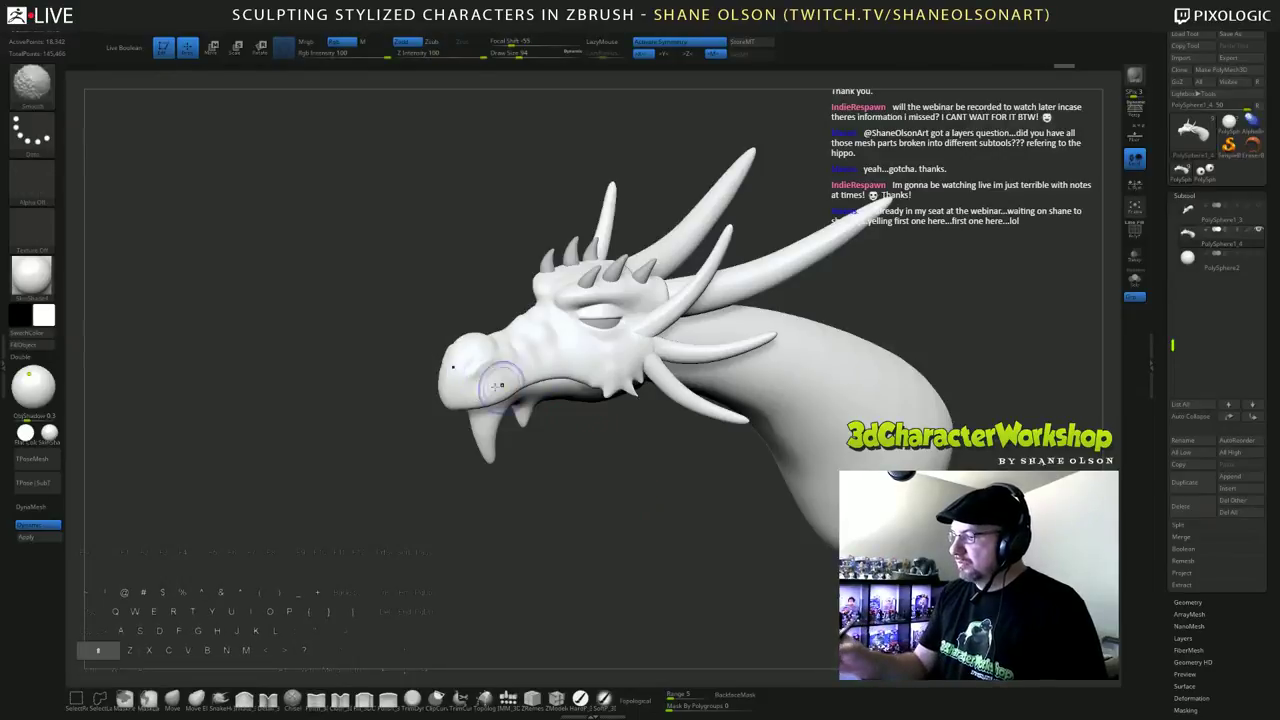
Step: Switch to another sculpting brush, add a stroke to the small spikes at the rear of the dragon's cheek, and smooth them
drag(662, 541, 698, 558)
right_drag(697, 558, 677, 557)
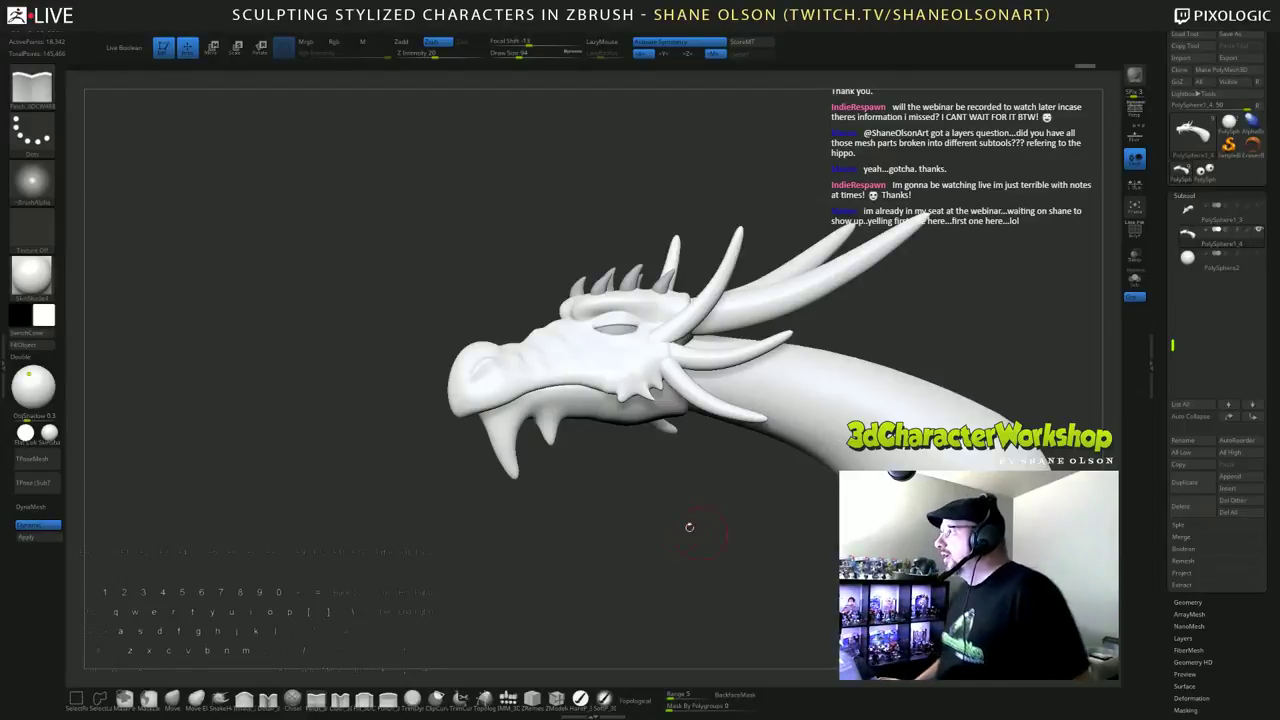
alt+drag(1034, 291, 956, 301)
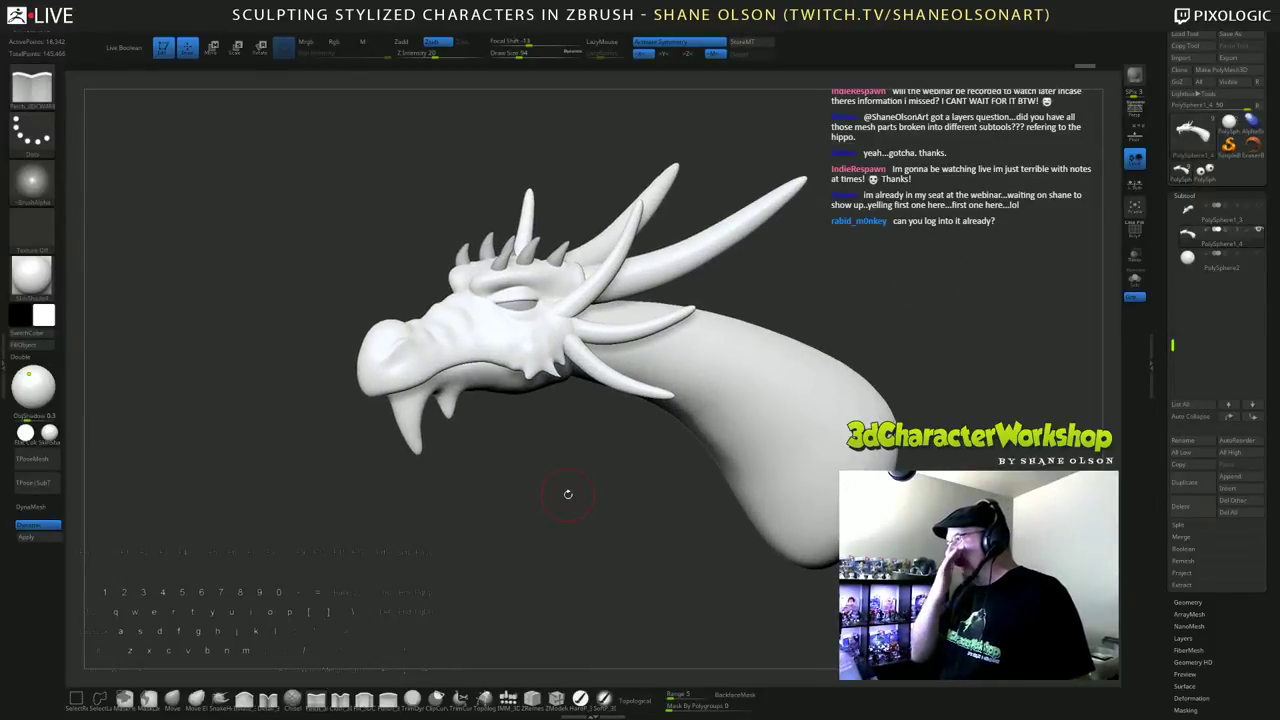
mouse_move(552, 495)
alt+mouse_down()
mouse_move(556, 512)
mouse_move(579, 509)
mouse_move(563, 491)
mouse_move(602, 517)
alt+mouse_up()
alt+drag(522, 534, 492, 590)
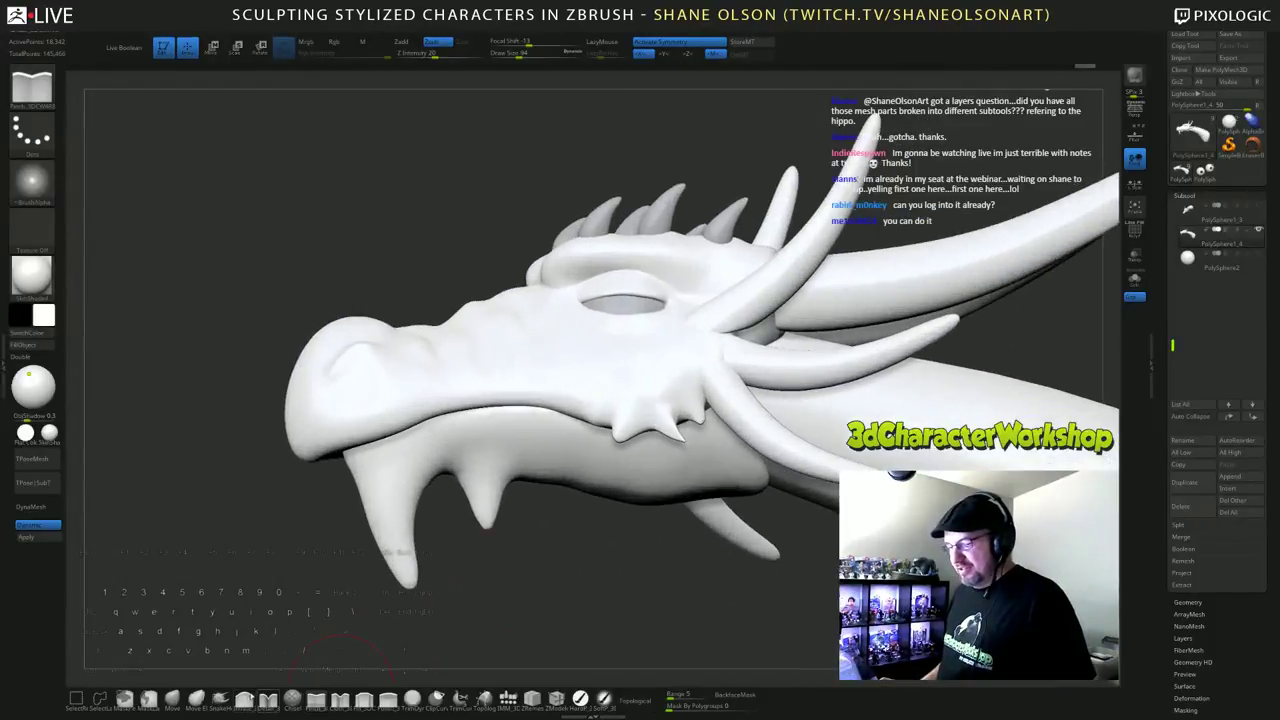
click(245, 699)
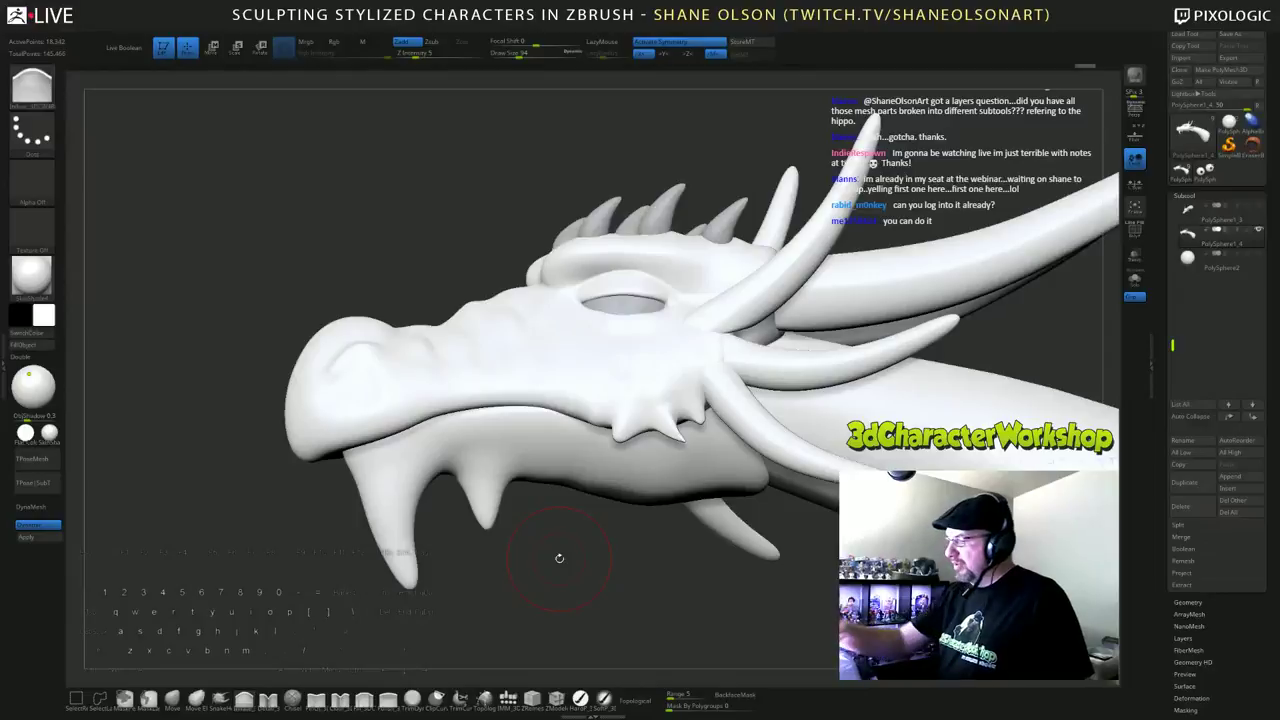
drag(672, 426, 675, 432)
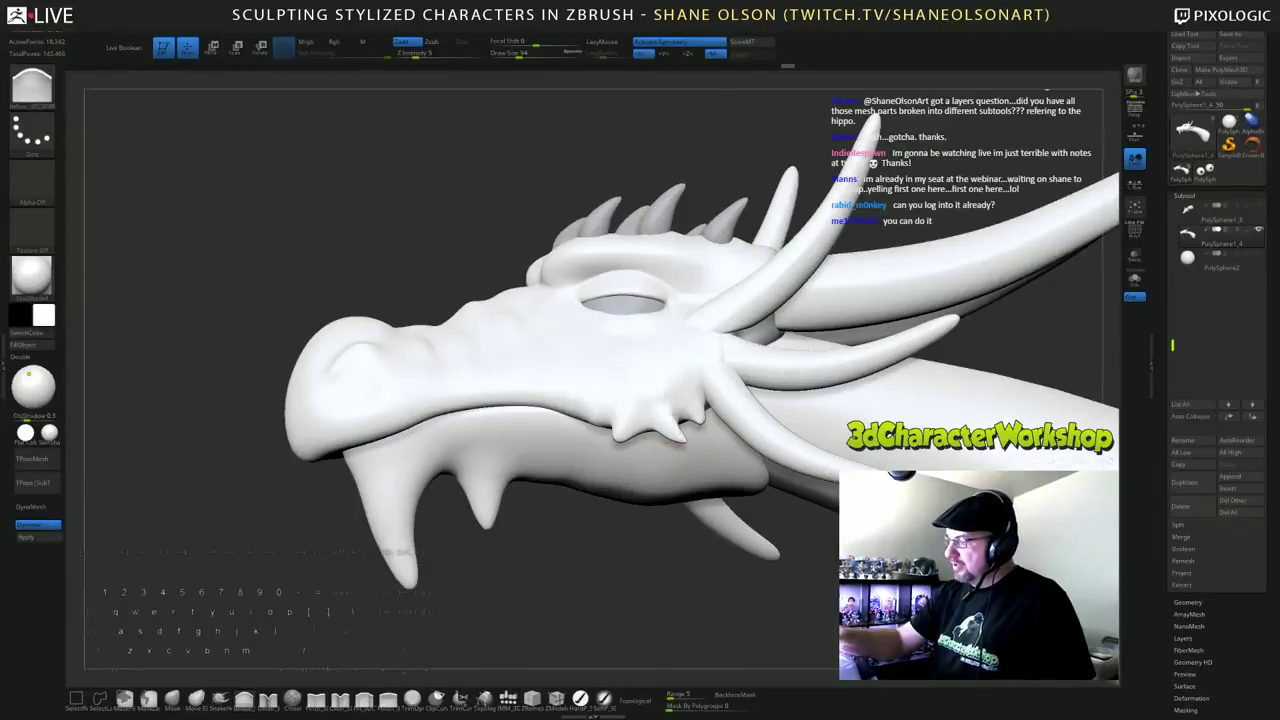
drag(592, 545, 588, 582)
mouse_move(664, 428)
shift+mouse_down()
mouse_move(664, 400)
mouse_move(684, 413)
shift+mouse_up()
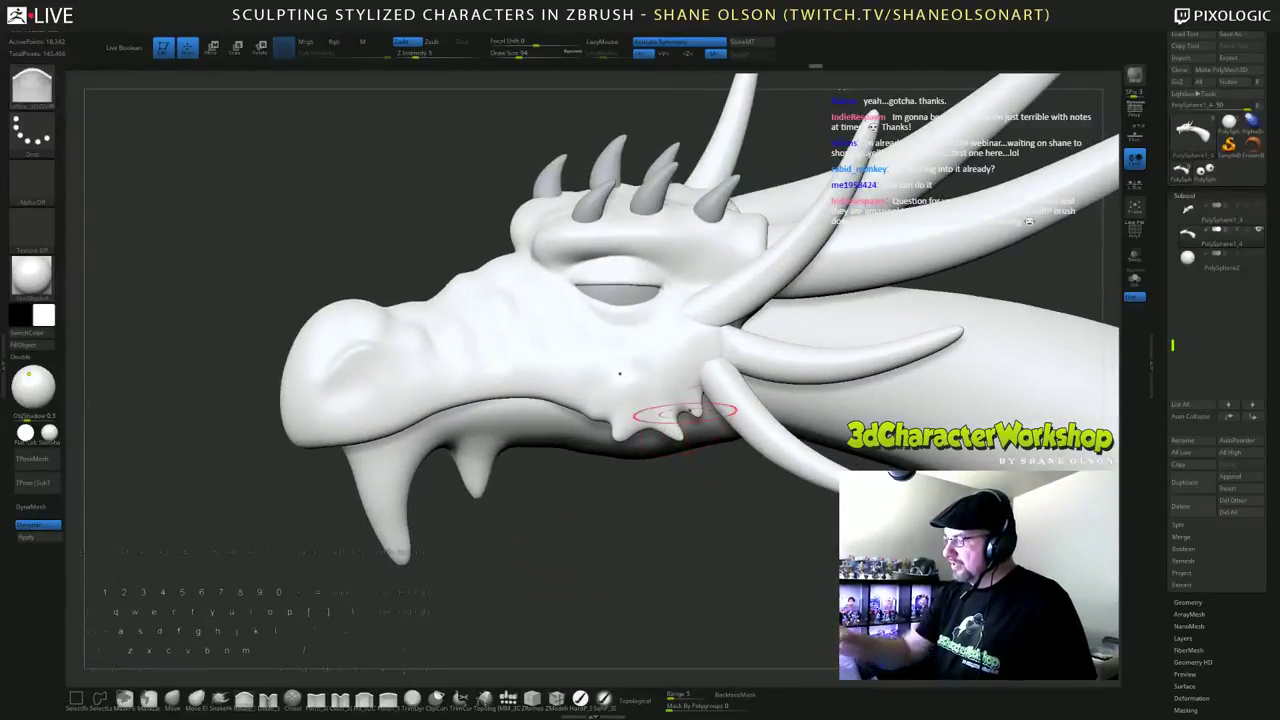
mouse_move(738, 490)
mouse_down()
mouse_move(751, 532)
mouse_move(743, 517)
mouse_up()
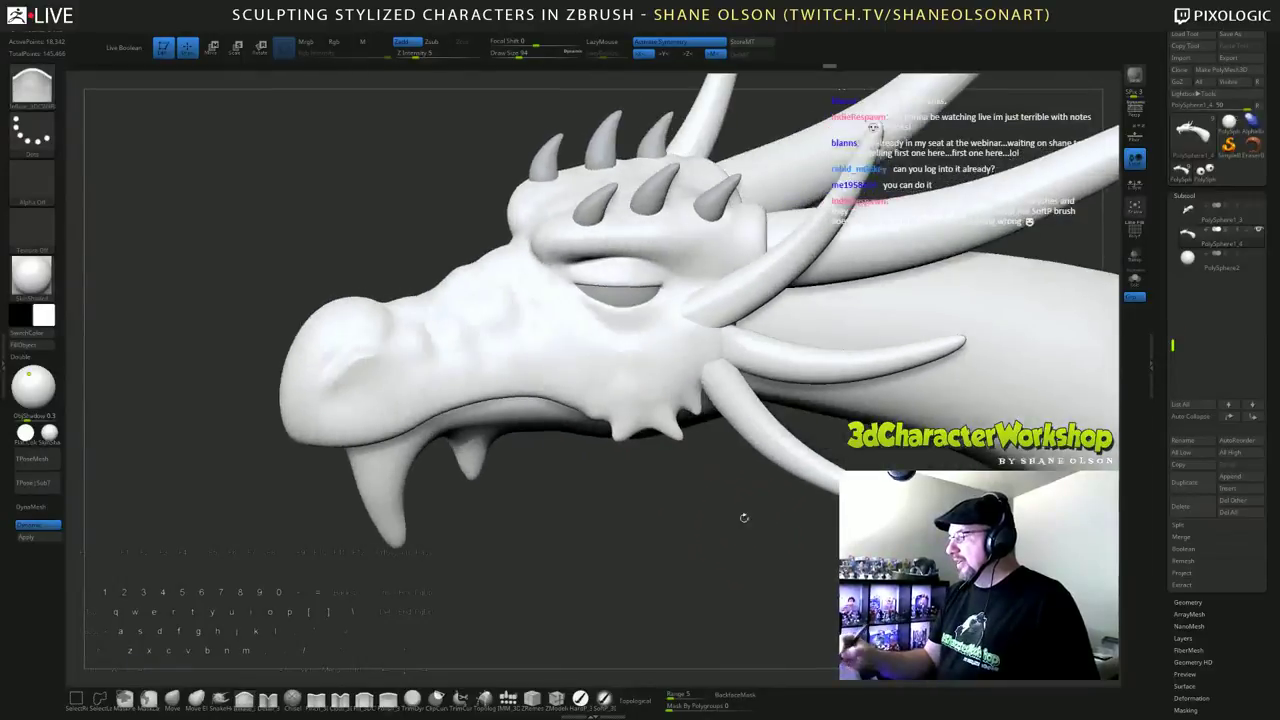
drag(706, 324, 736, 316)
right_drag(763, 562, 770, 570)
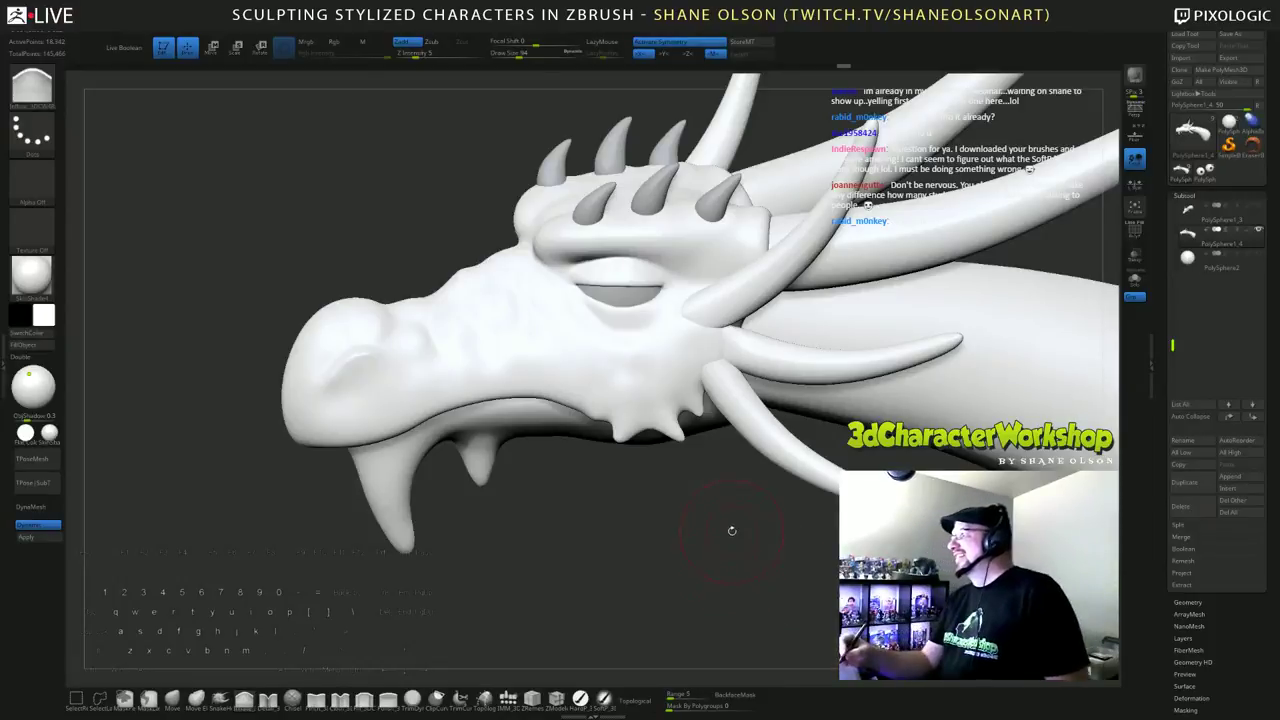
mouse_move(731, 530)
right_down()
mouse_move(716, 515)
mouse_move(716, 527)
right_up()
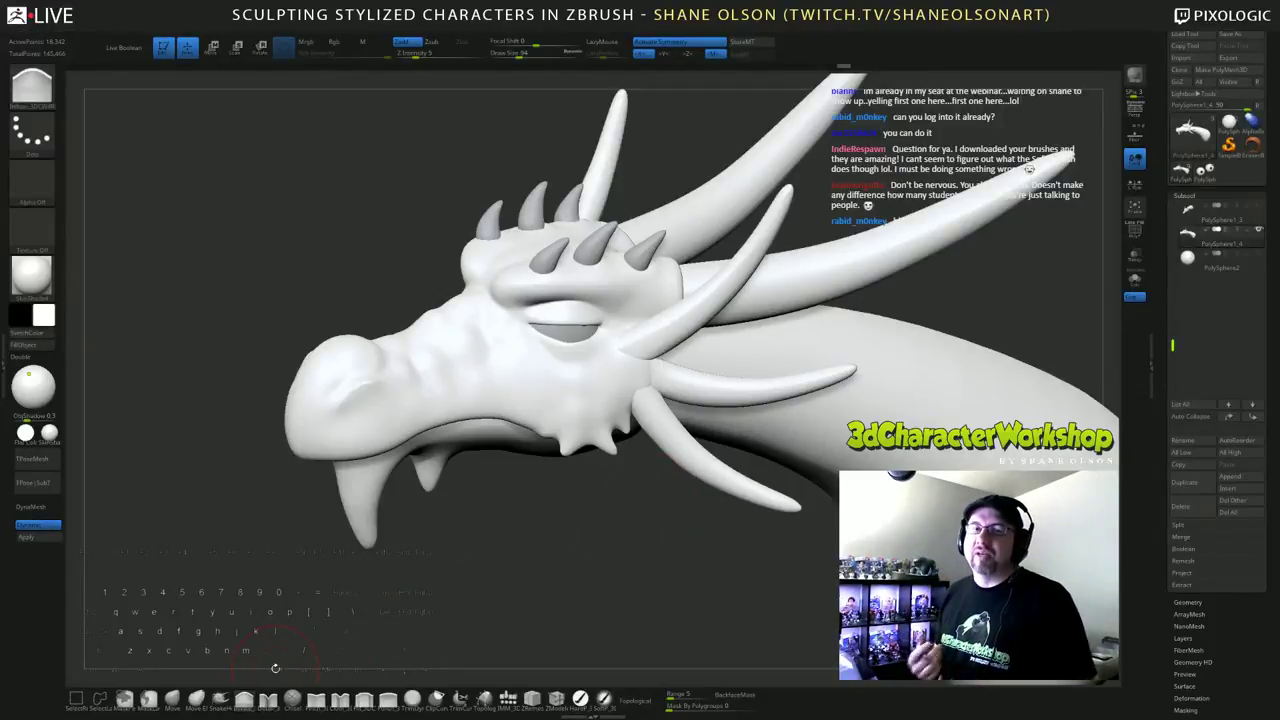
right_drag(634, 566, 645, 566)
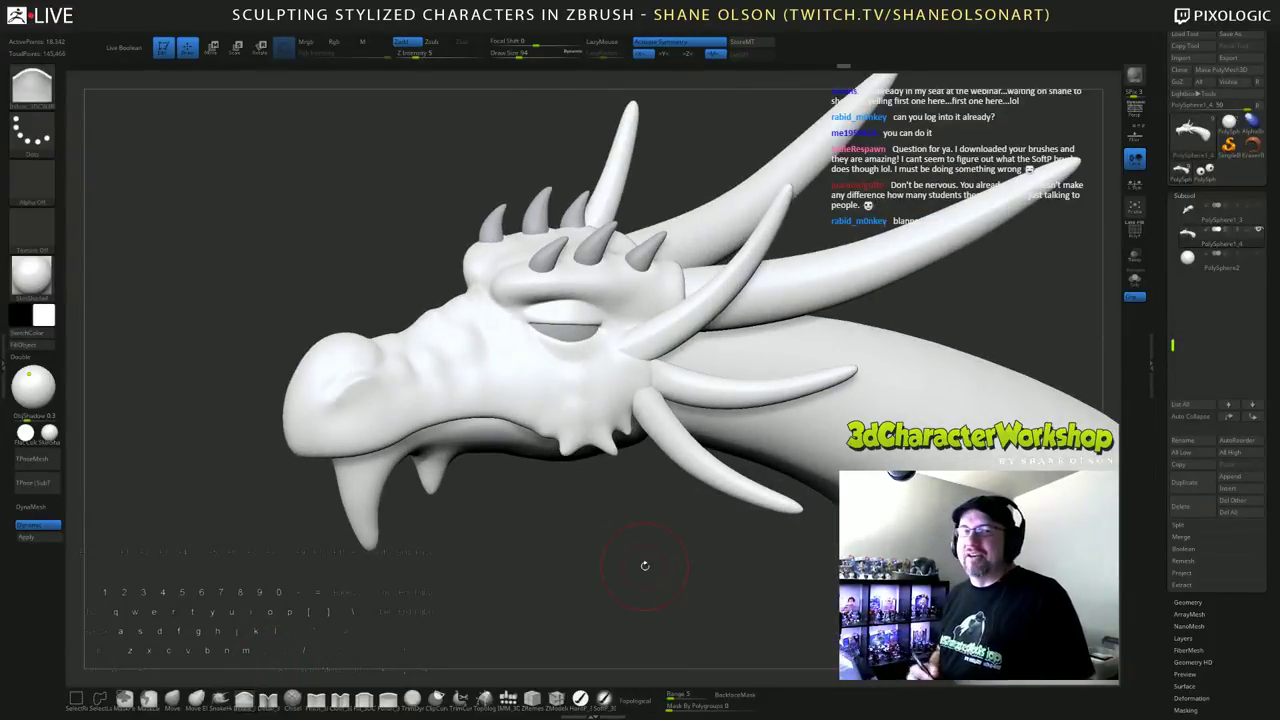
right_drag(676, 519, 679, 561)
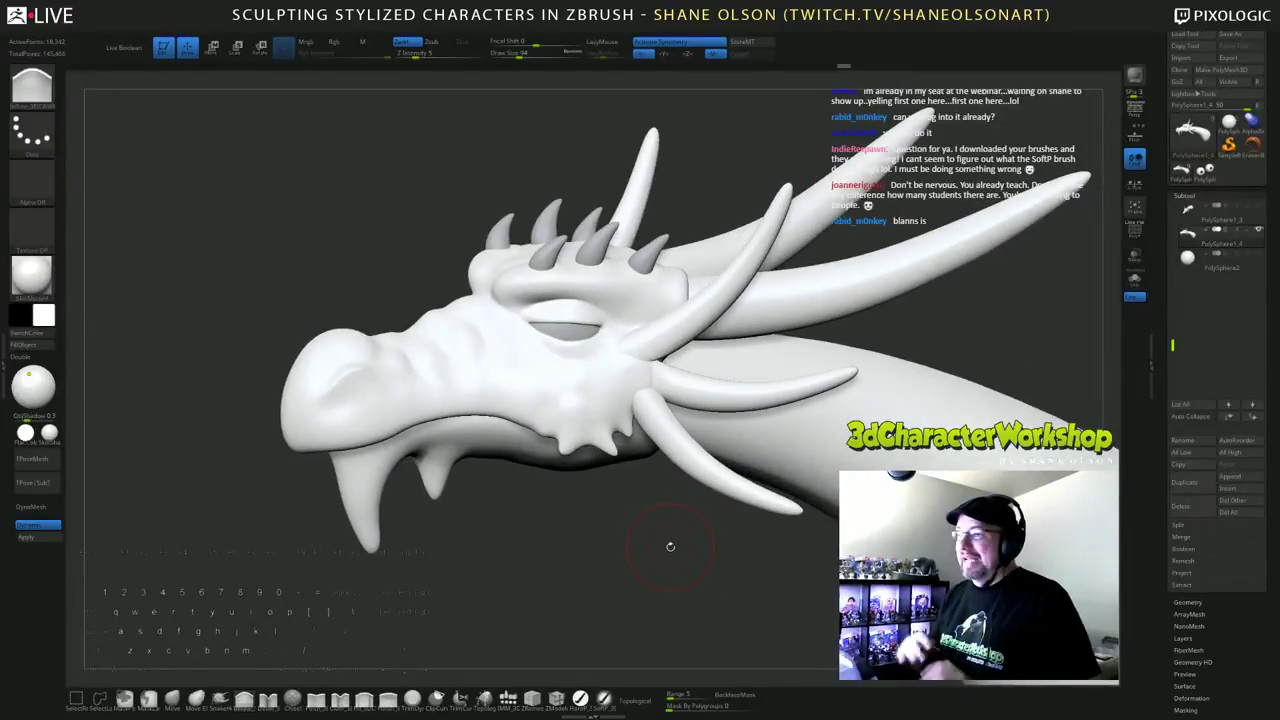
right_drag(679, 591, 652, 559)
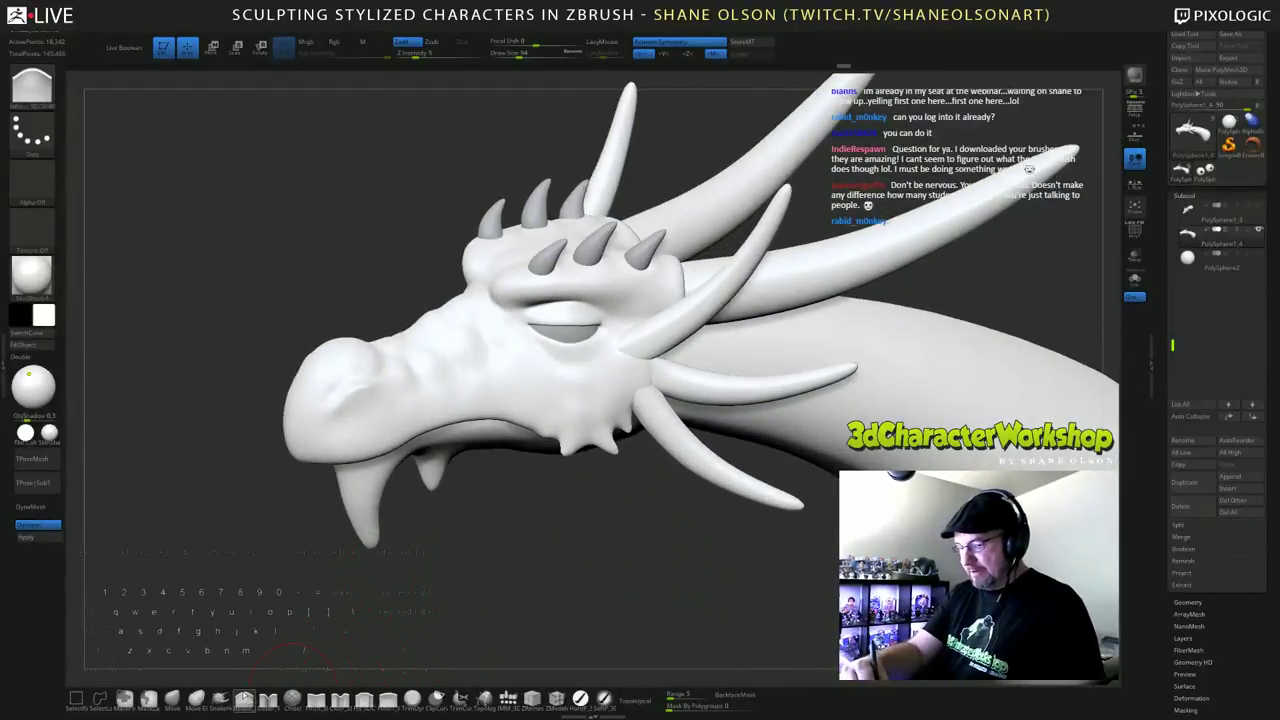
Step: Switch to the Move brush and reduce the draw size to 74
click(172, 699)
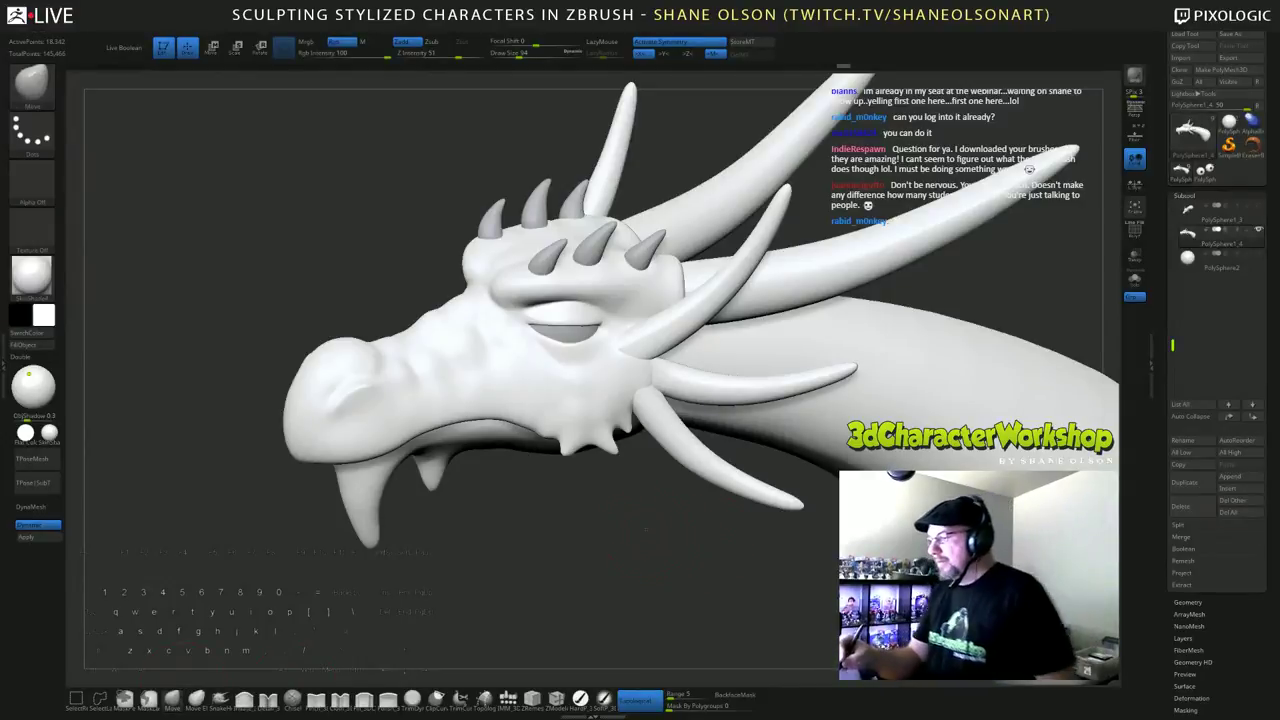
drag(646, 530, 660, 461)
key(bracketleft)
key(bracketleft)
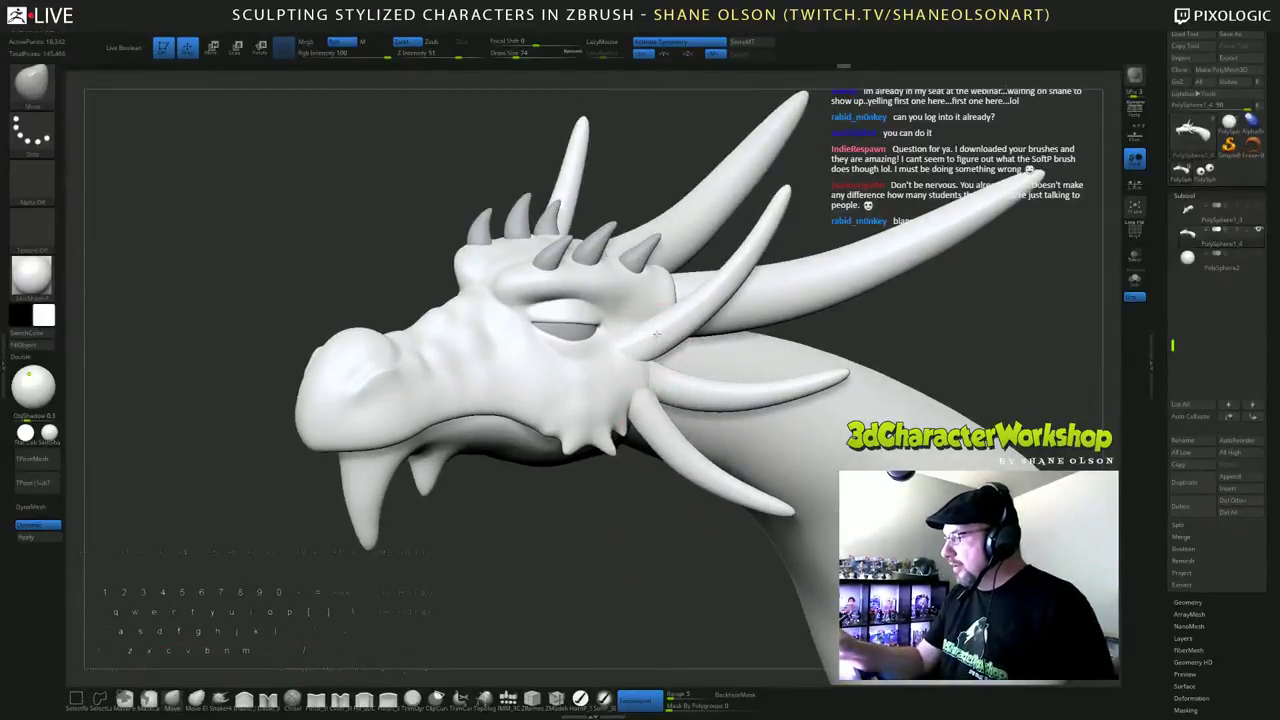
right_drag(749, 366, 780, 337)
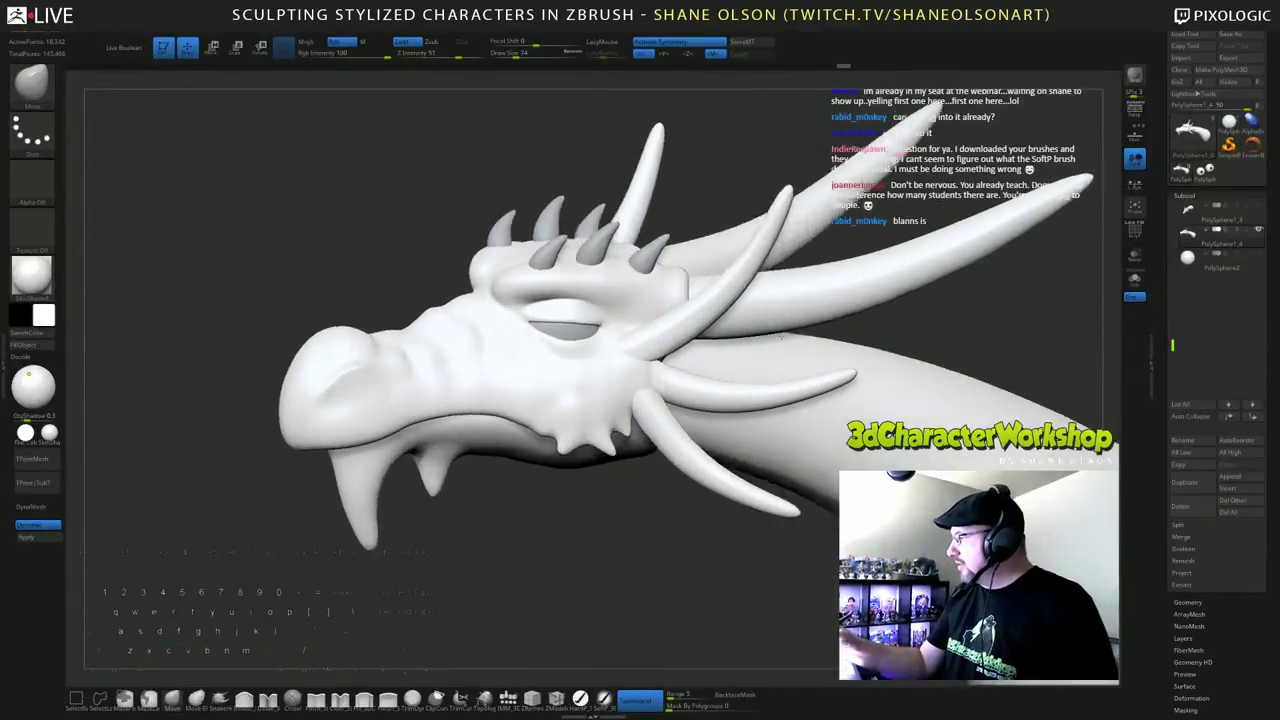
Step: Hide the three pairs of horns behind the cheeks and split the hidden parts into their own subtool
ctrl+shift+click(720, 298)
ctrl+shift+click(704, 385)
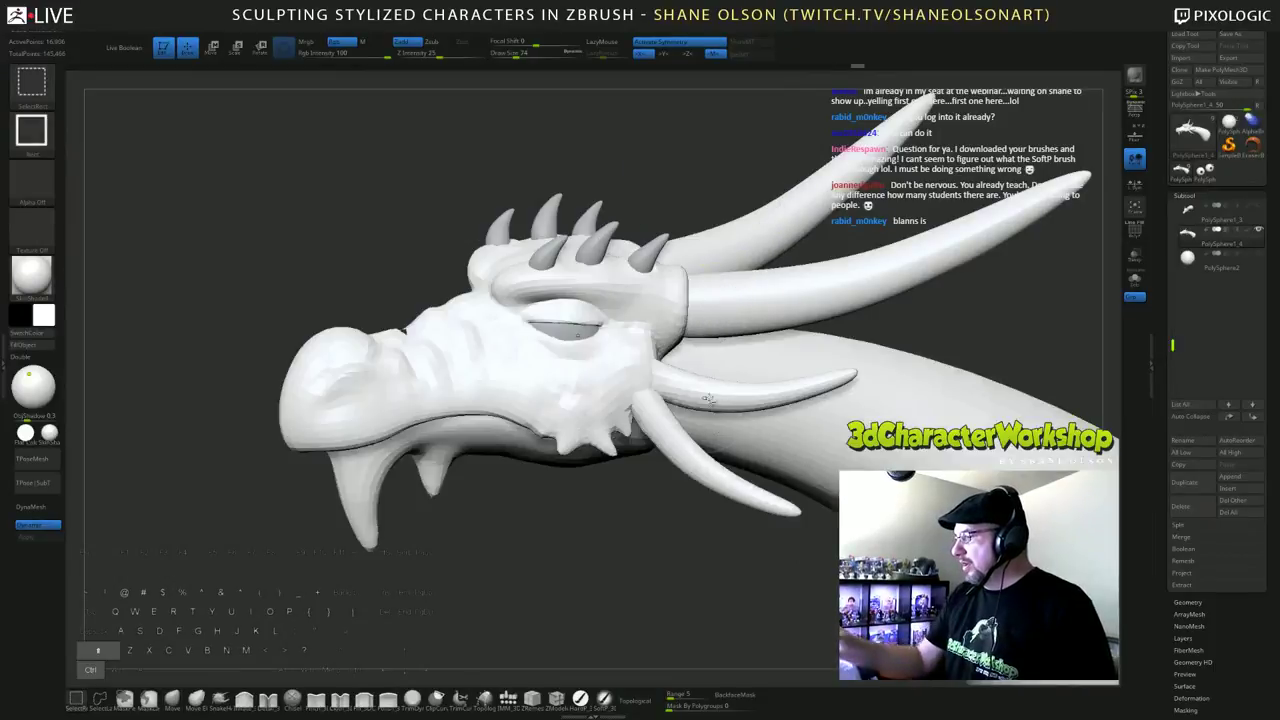
ctrl+shift+click(722, 398)
ctrl+shift+click(730, 478)
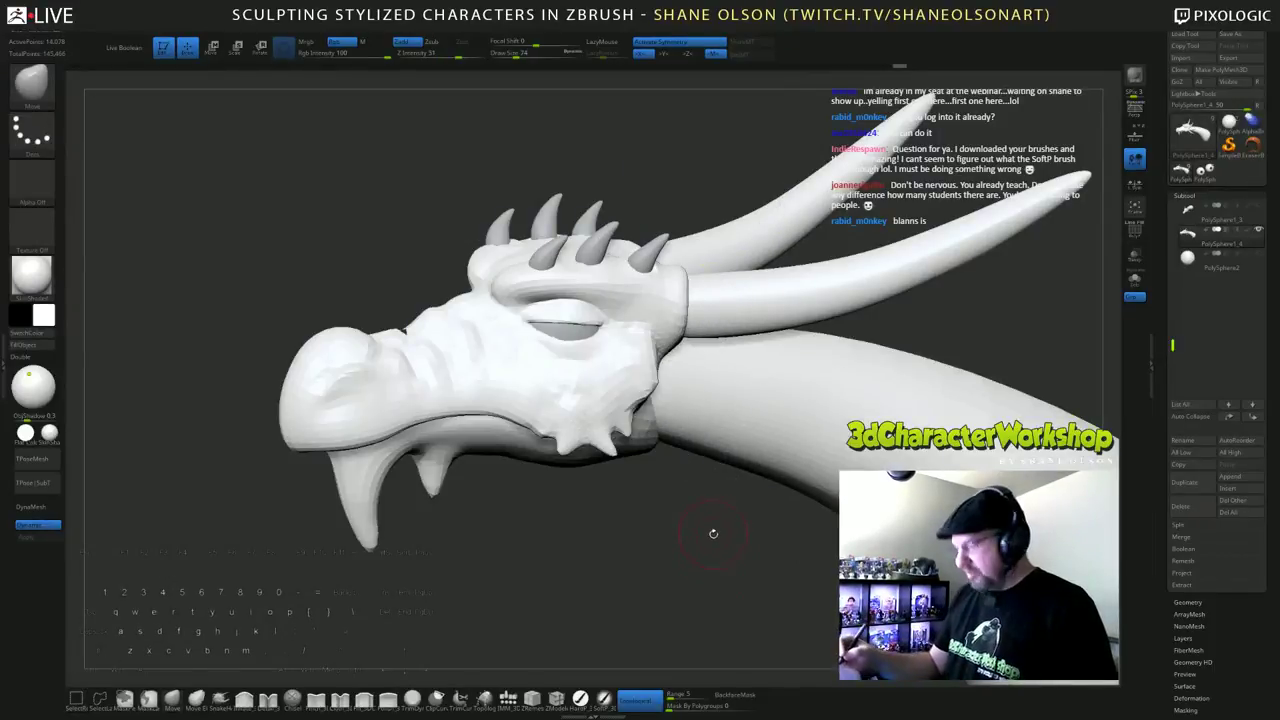
key(grave)
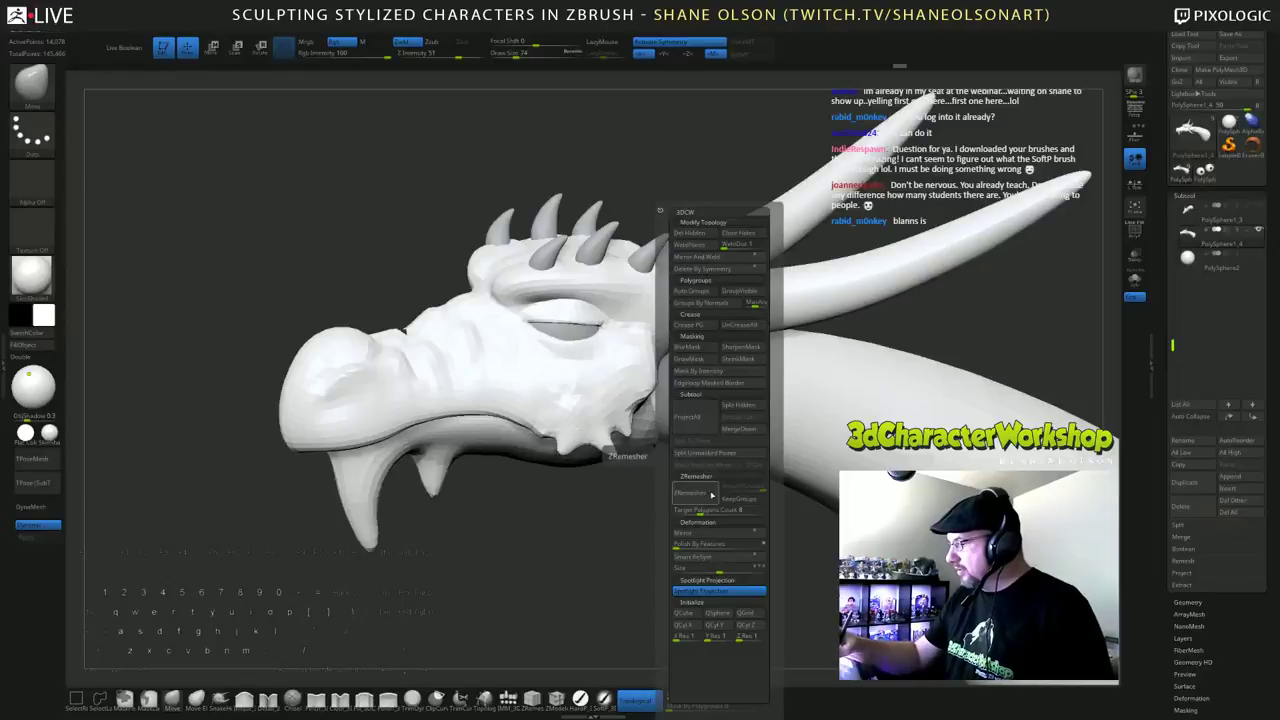
click(744, 408)
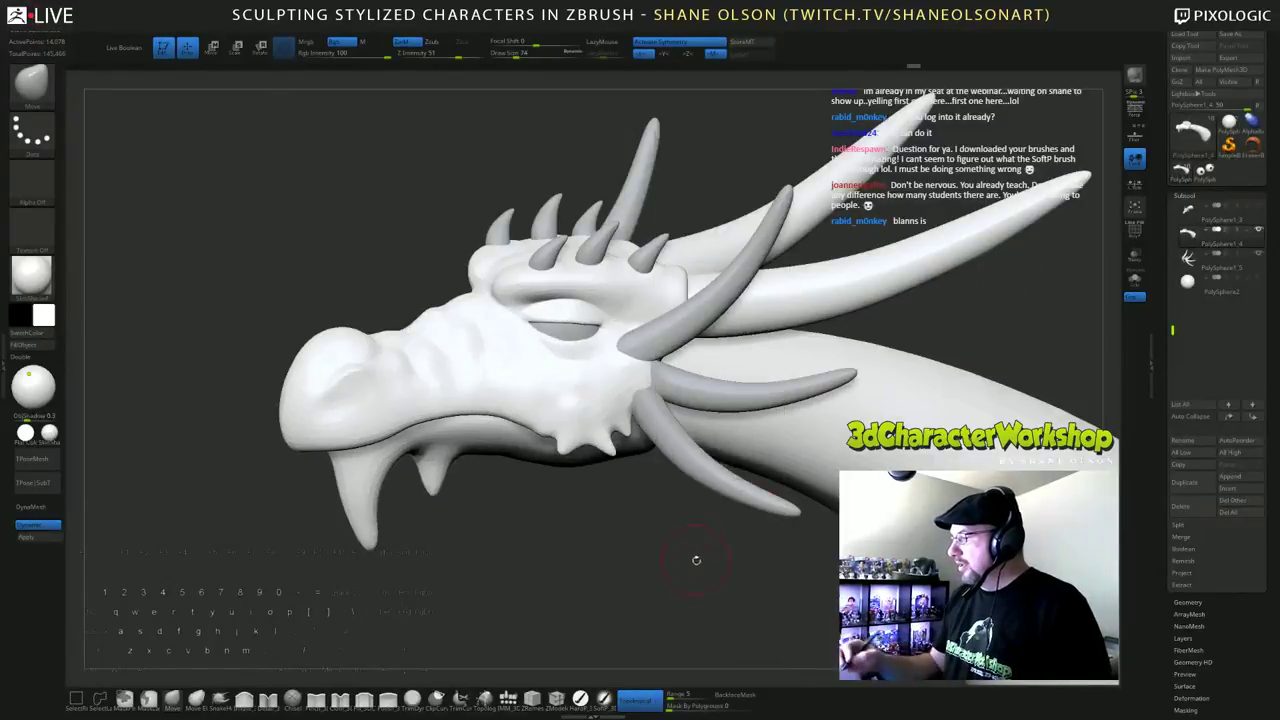
Step: Pull the rear edge of the dragon's cheek up and back over the upper horn's base with the Move brush
mouse_move(694, 560)
mouse_down()
mouse_move(750, 545)
mouse_move(692, 550)
mouse_up()
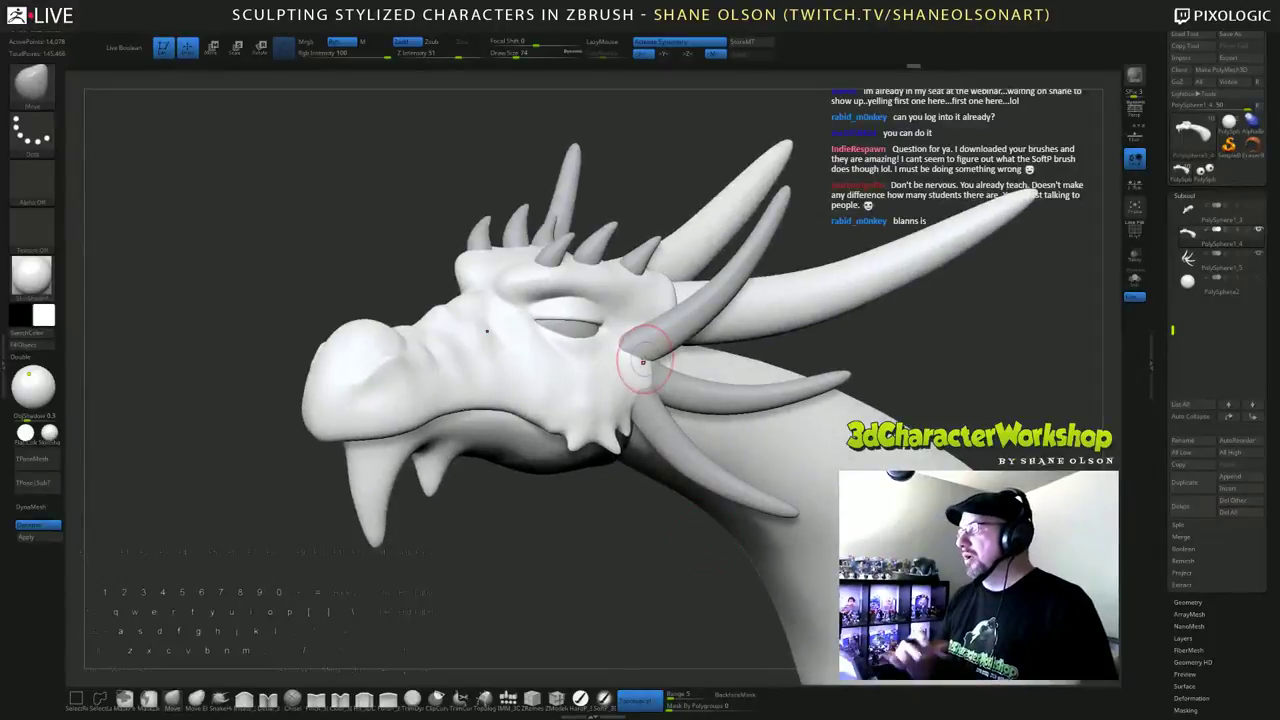
drag(608, 530, 632, 357)
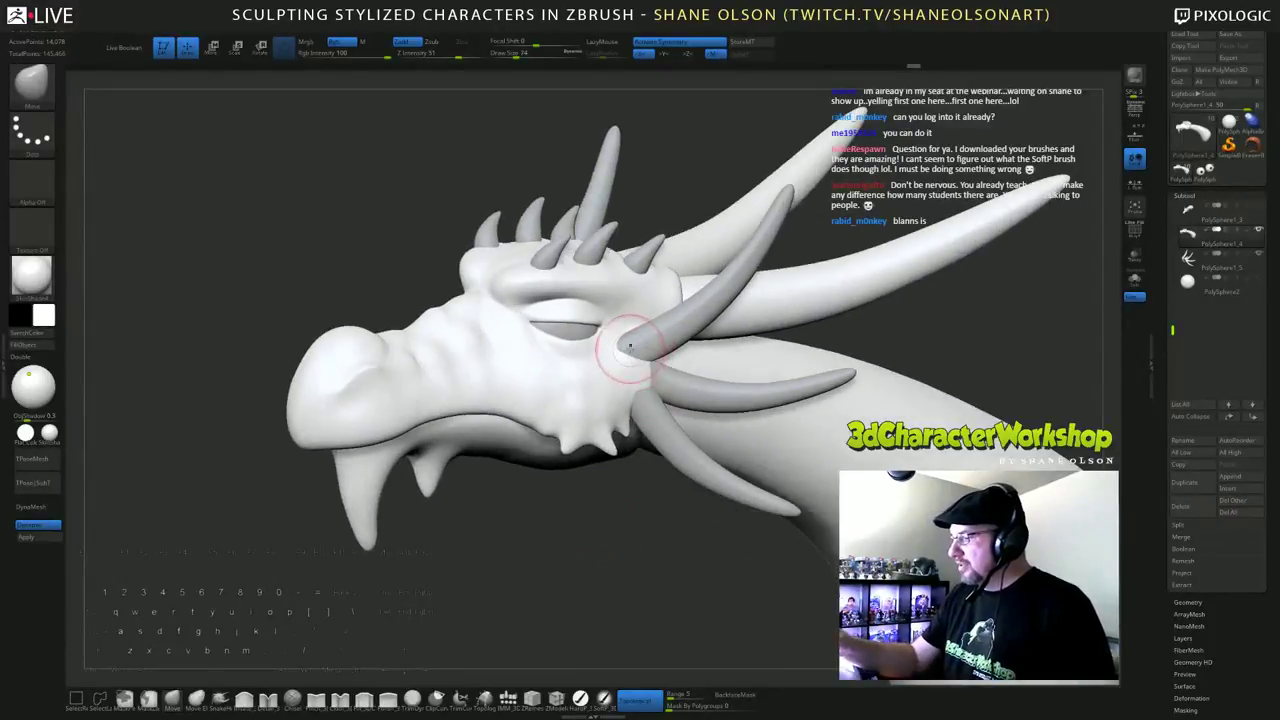
mouse_move(660, 334)
right_down()
mouse_move(645, 408)
mouse_move(636, 366)
mouse_move(686, 351)
right_up()
drag(668, 300, 657, 355)
drag(673, 307, 725, 381)
drag(612, 392, 545, 387)
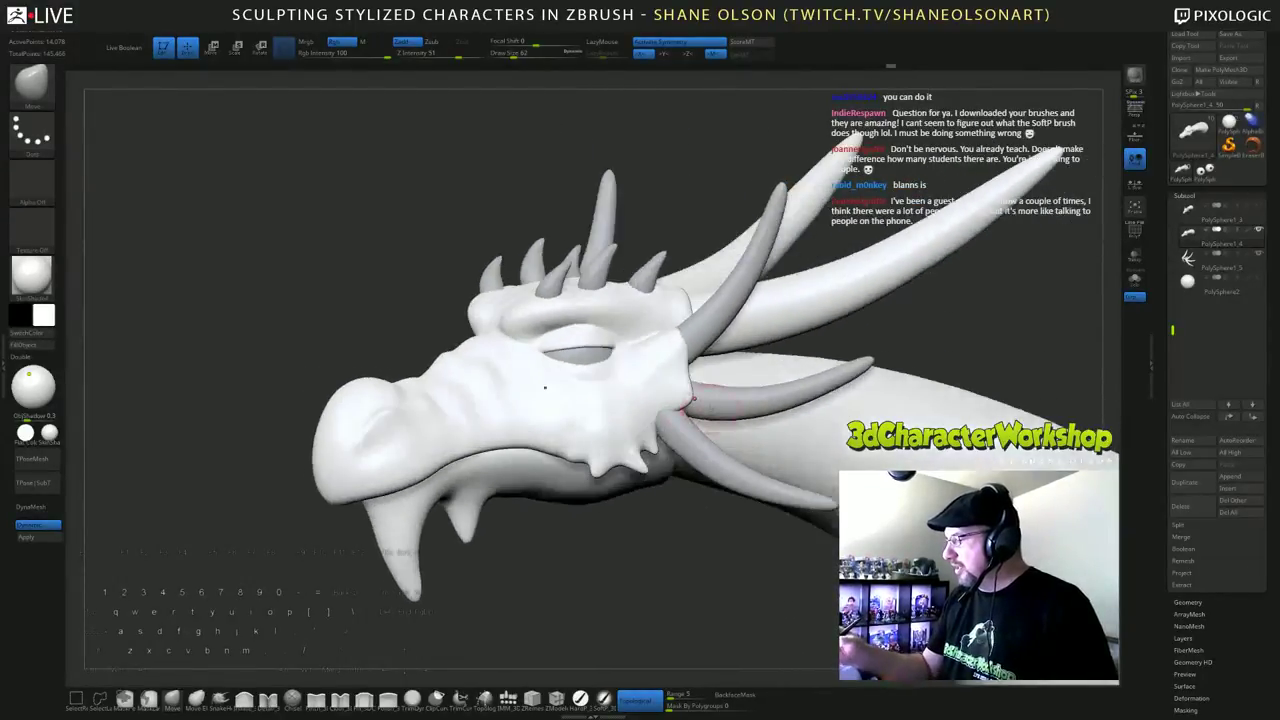
Step: Refine the cheek's rear edge around the middle and lower horn bases with the Move brush at draw size 62
right_drag(667, 425, 737, 438)
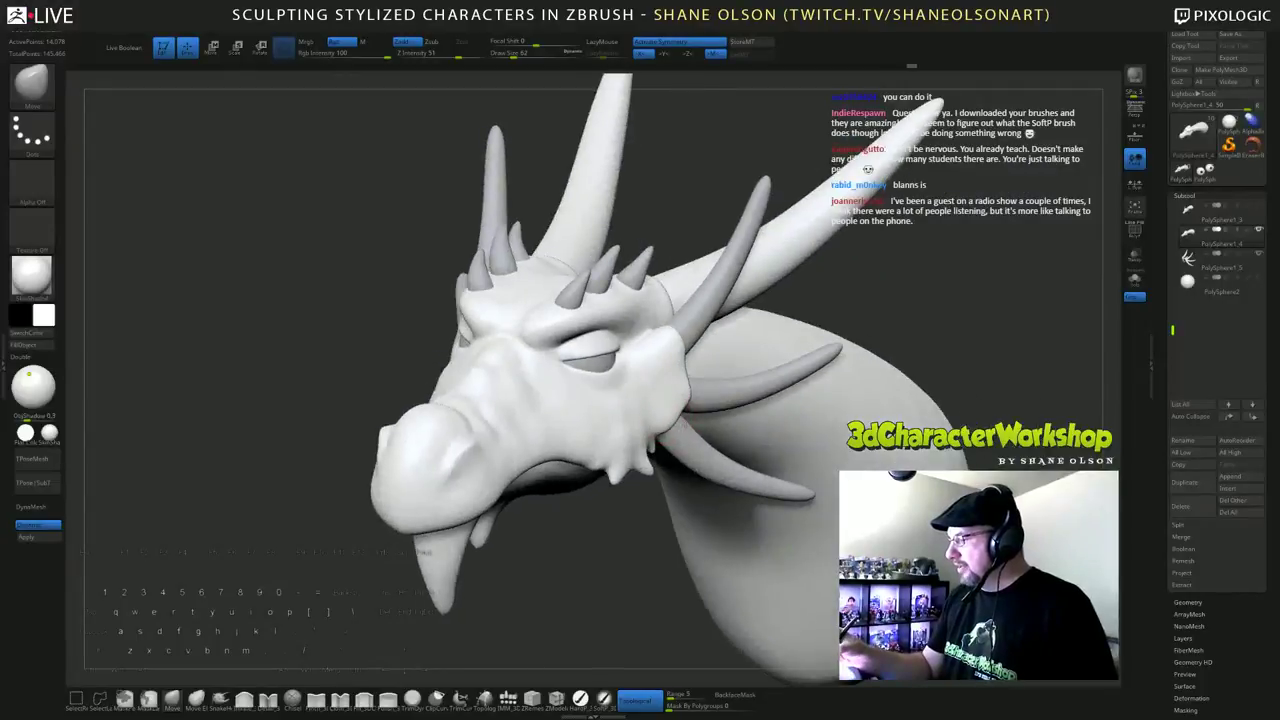
drag(640, 455, 693, 405)
alt+right_drag(585, 384, 647, 427)
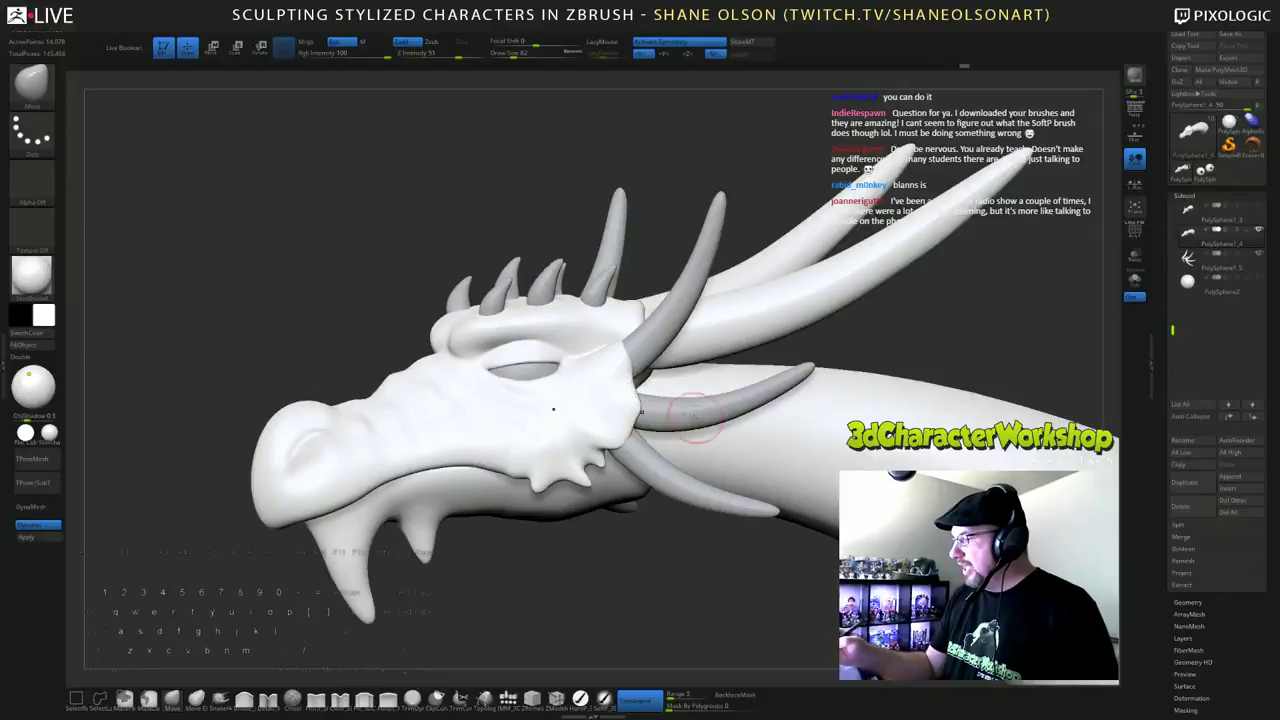
drag(693, 415, 680, 562)
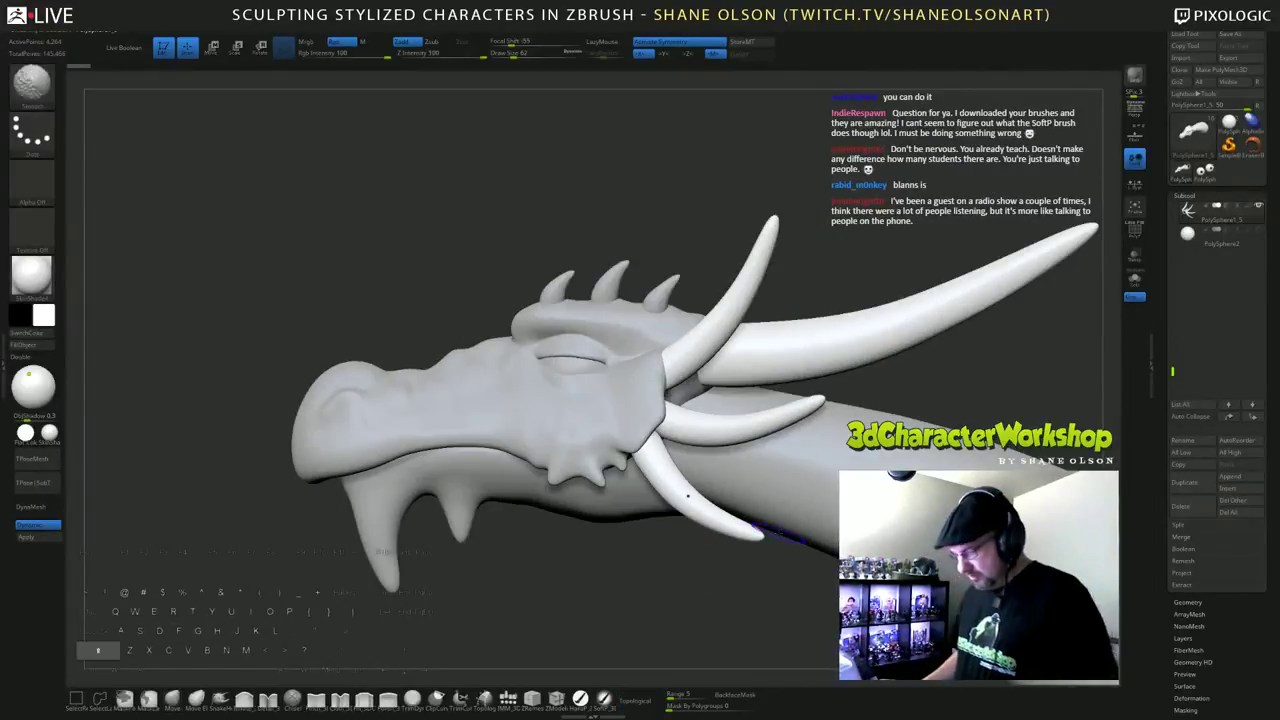
Step: Show the polyframe, mask all split horns except the lower pair, and shift that pair slightly forward and down with the gizmo
key(shift+f)
key(e)
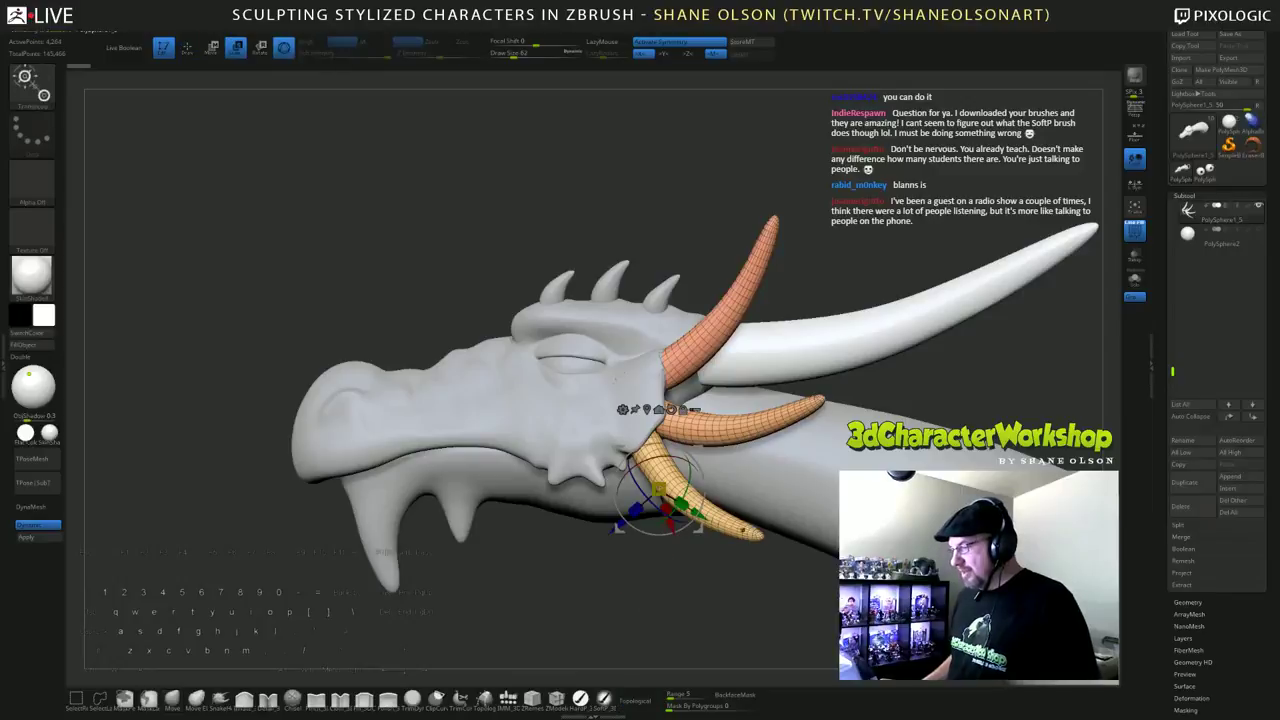
ctrl+click(745, 533)
drag(785, 497, 777, 506)
Step: Try to relocate the gizmo to the base of the lower cheek horn
alt+click(625, 424)
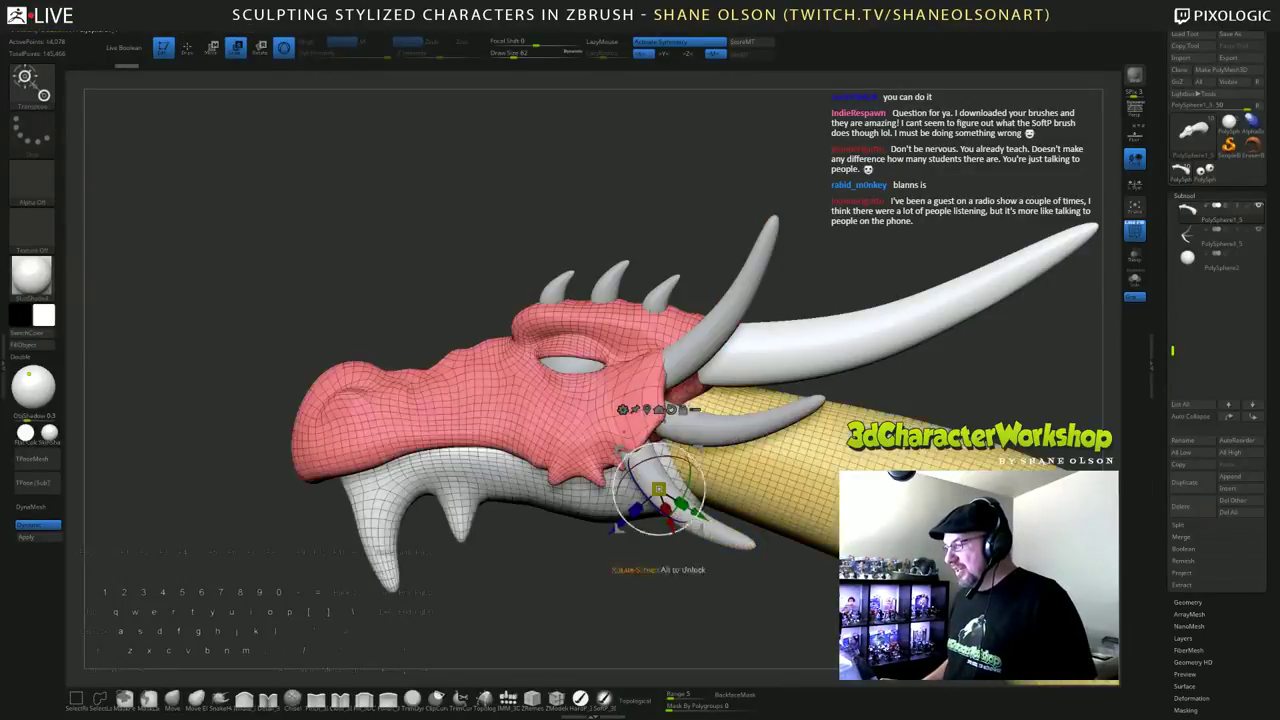
key(ctrl+z)
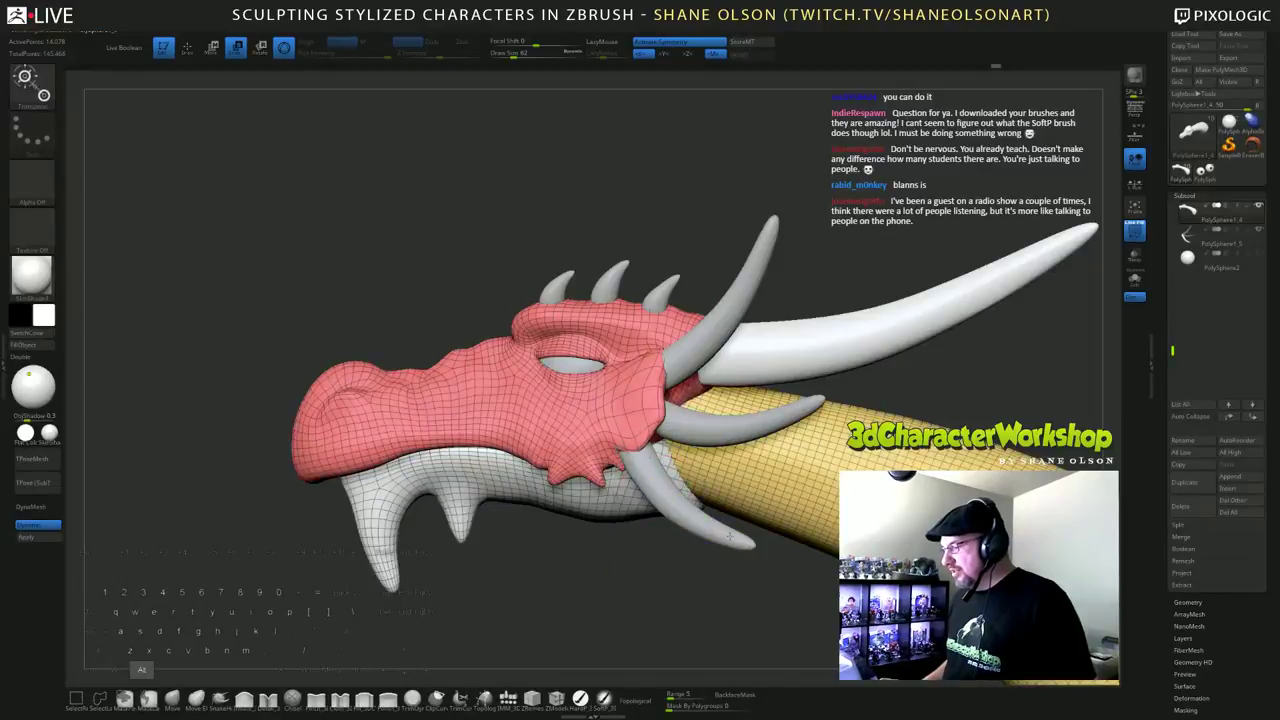
alt+click(692, 512)
alt+click(621, 445)
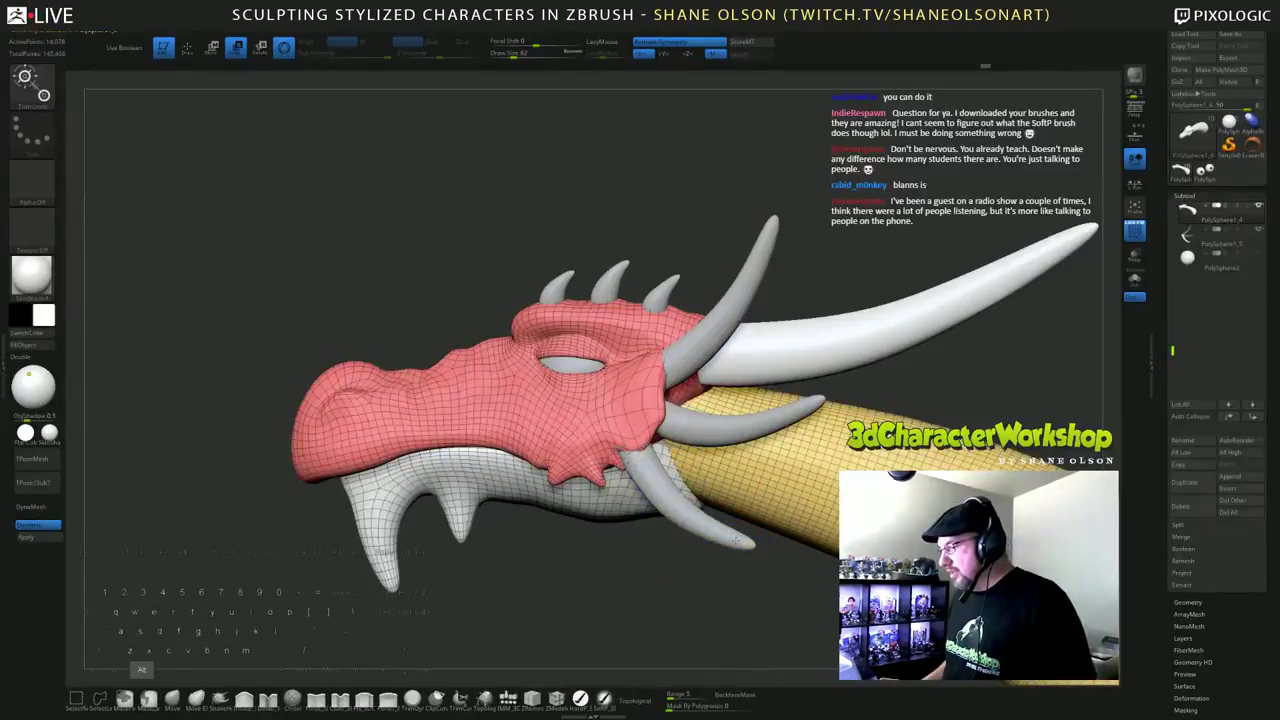
alt+click(640, 468)
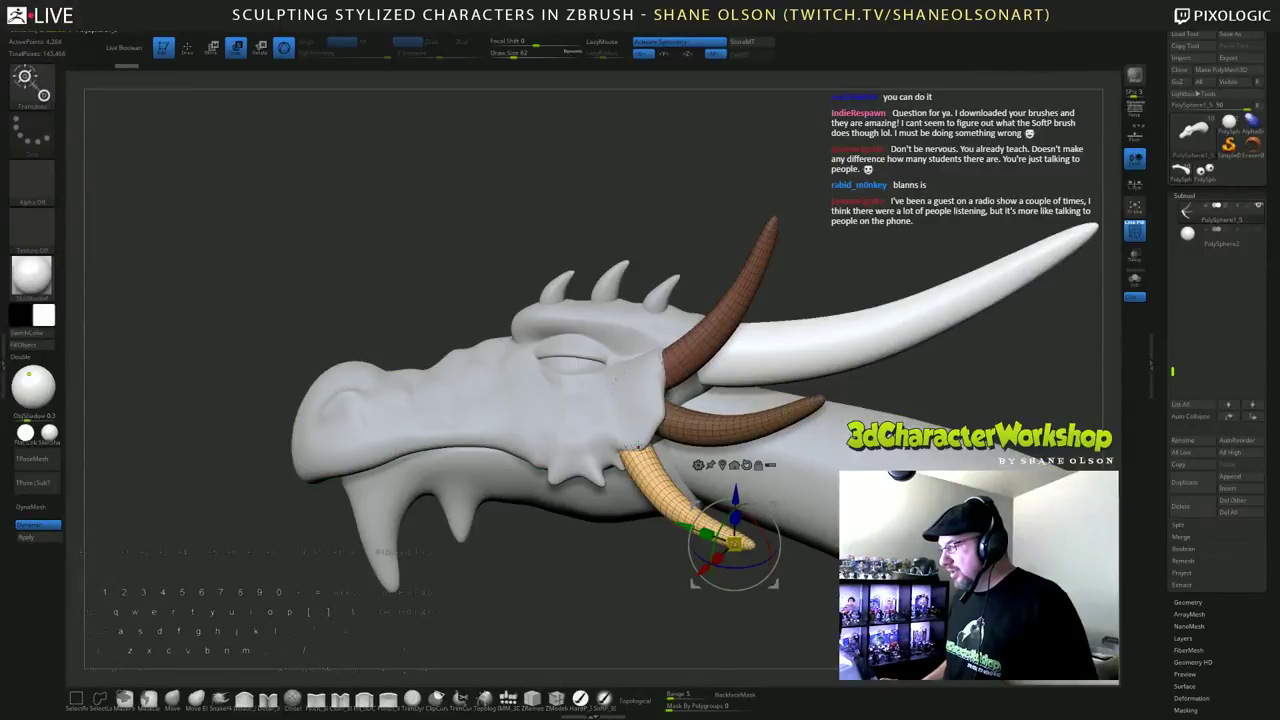
alt+click(628, 441)
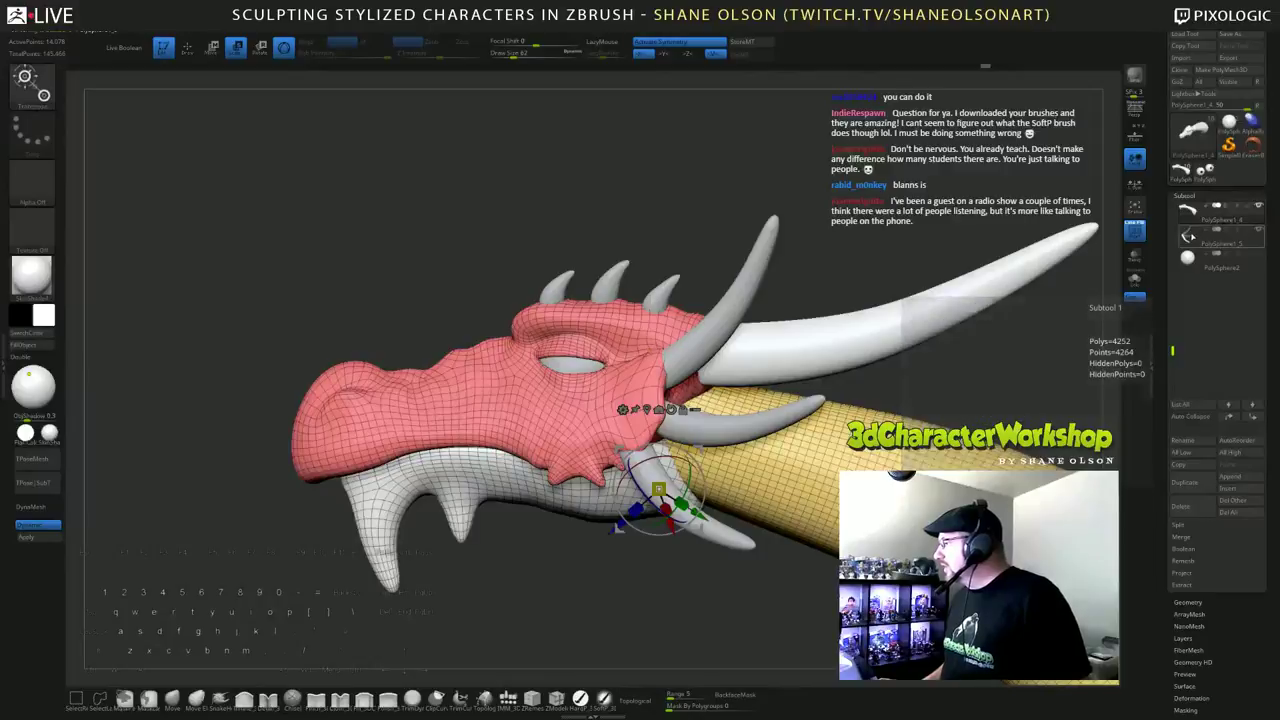
Step: Select the horns subtool, isolate it to place the gizmo at the lower horn's base, rotate the lower pair upward, and show the head again
click(1190, 237)
drag(520, 570, 559, 510)
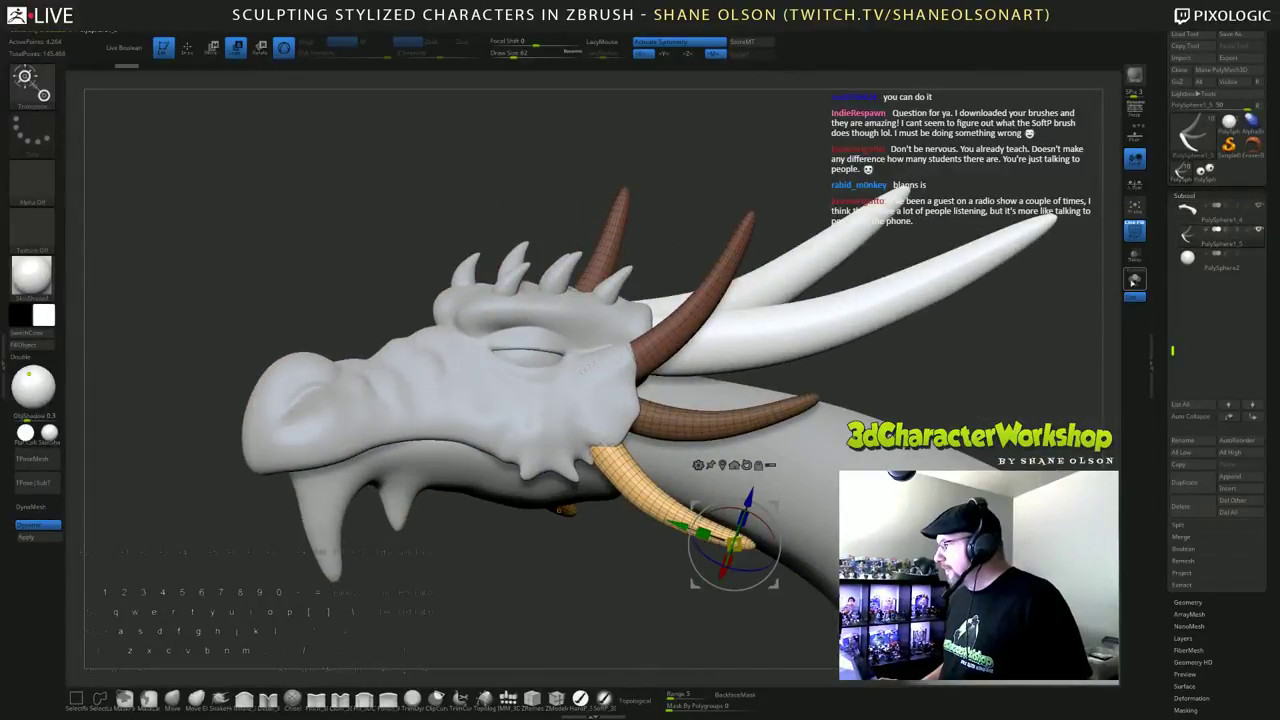
click(1133, 282)
alt+click(583, 415)
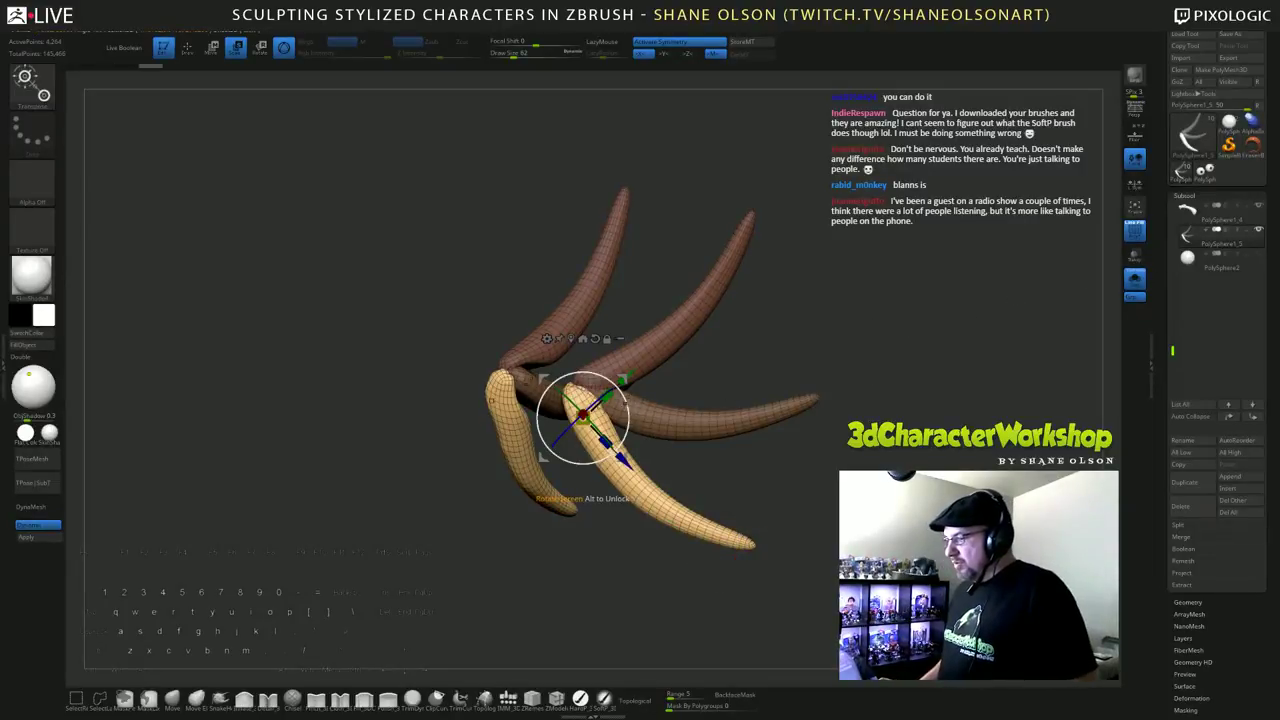
drag(627, 402, 624, 393)
click(1134, 281)
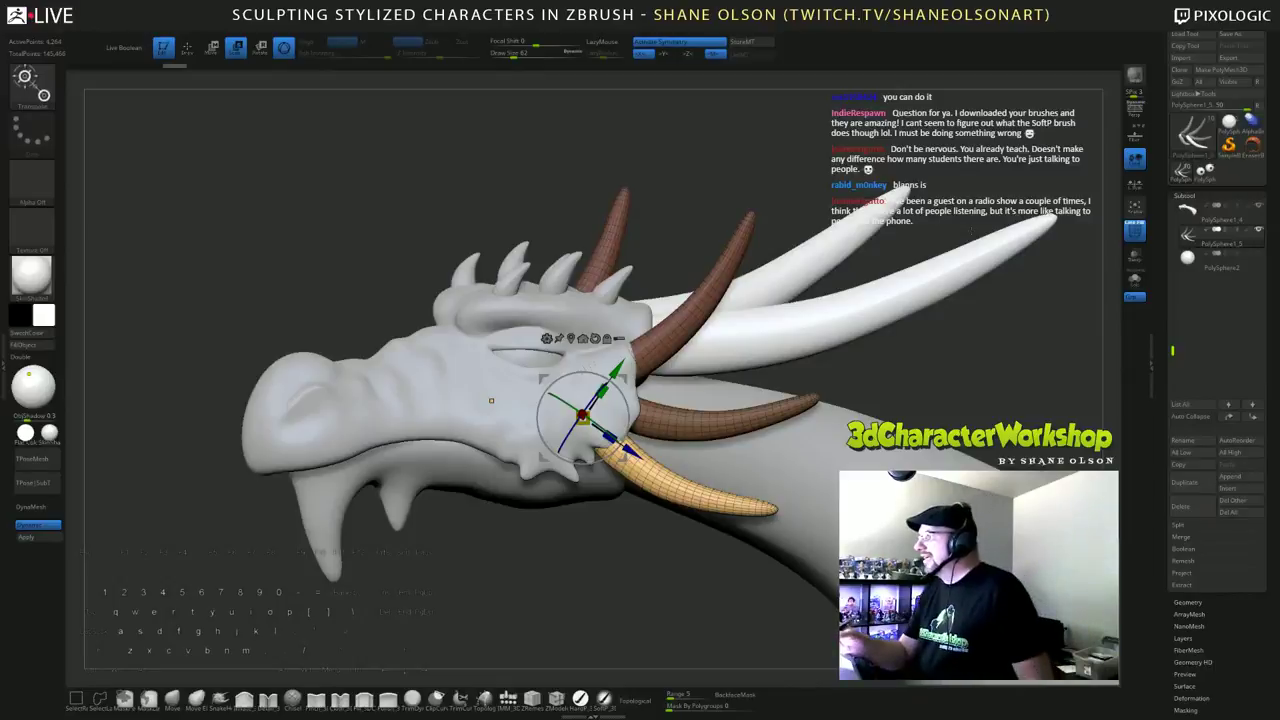
alt+drag(944, 378, 916, 345)
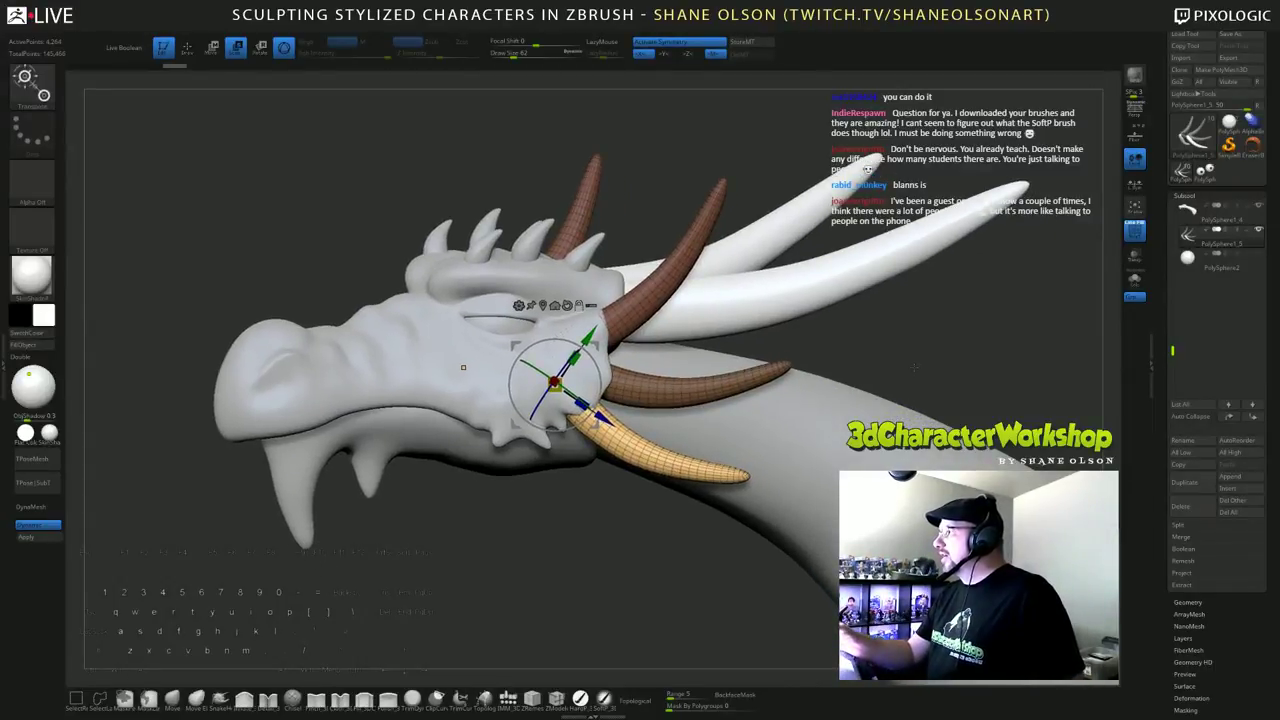
Step: Fine-tune the lower cheek horn pair's placement with the gizmo, clear the mask, and return to the Move brush
drag(905, 385, 882, 350)
drag(597, 345, 602, 354)
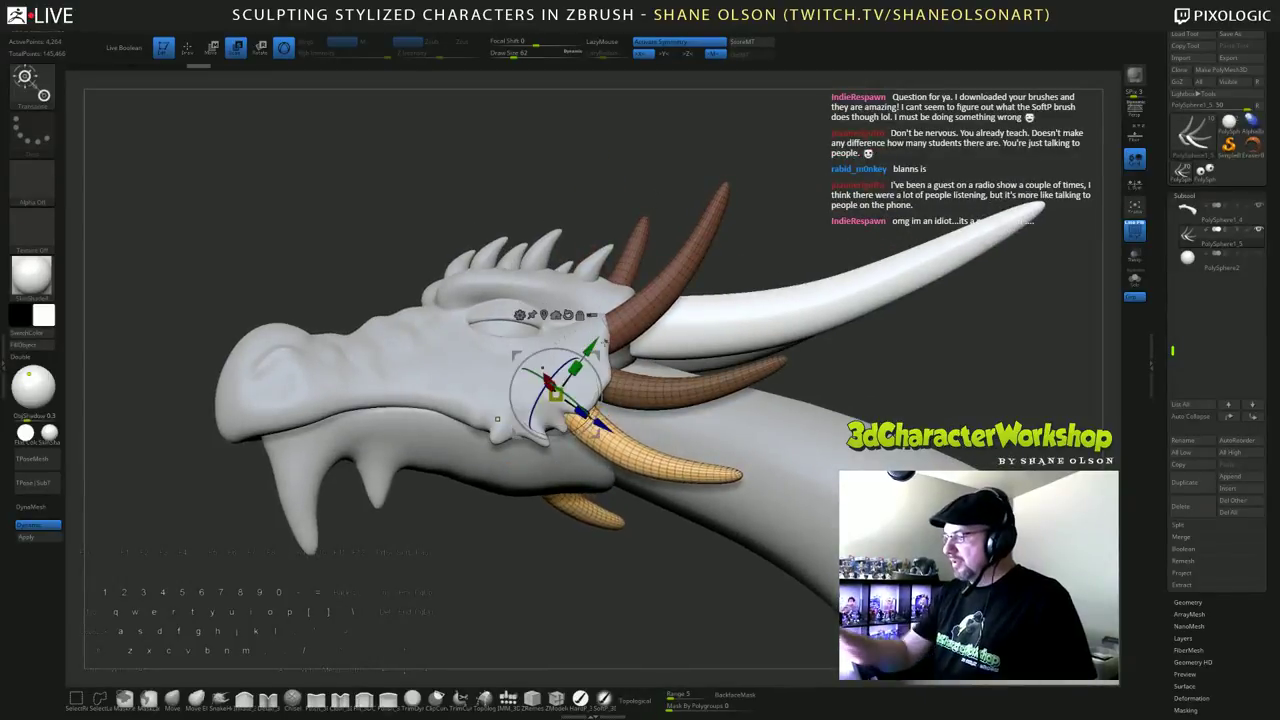
drag(992, 352, 926, 265)
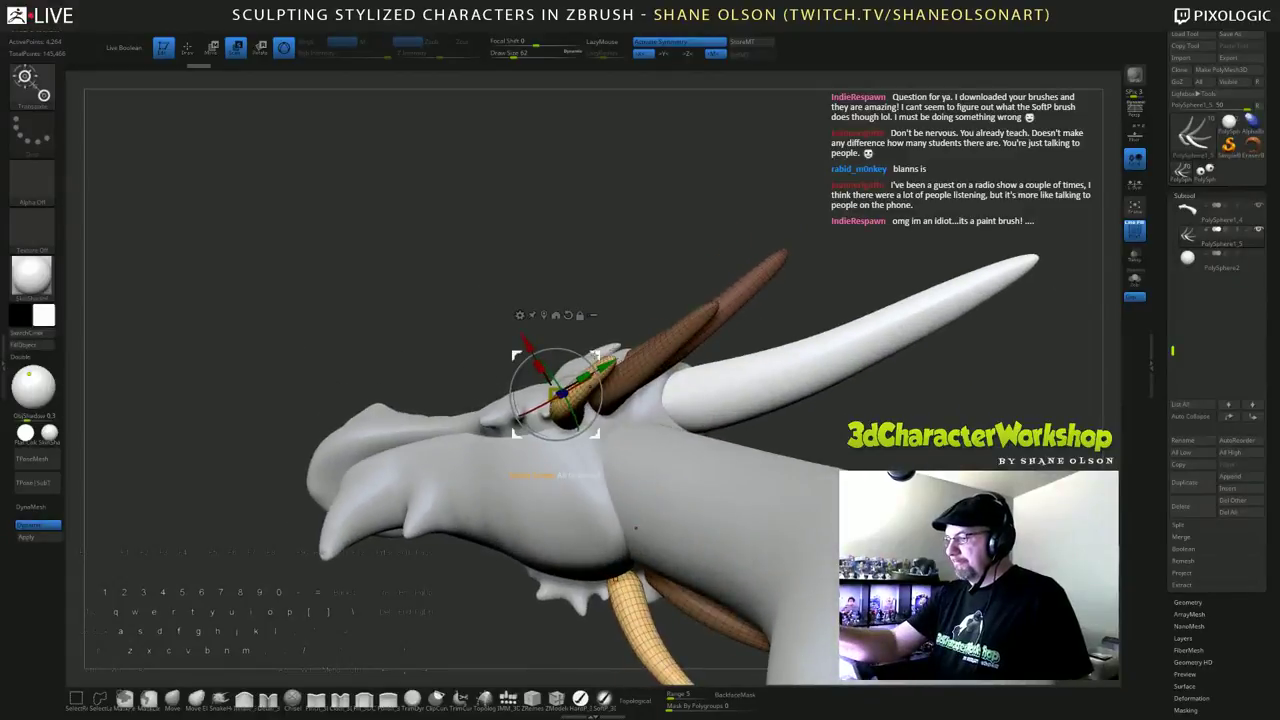
drag(598, 356, 600, 358)
drag(930, 330, 912, 245)
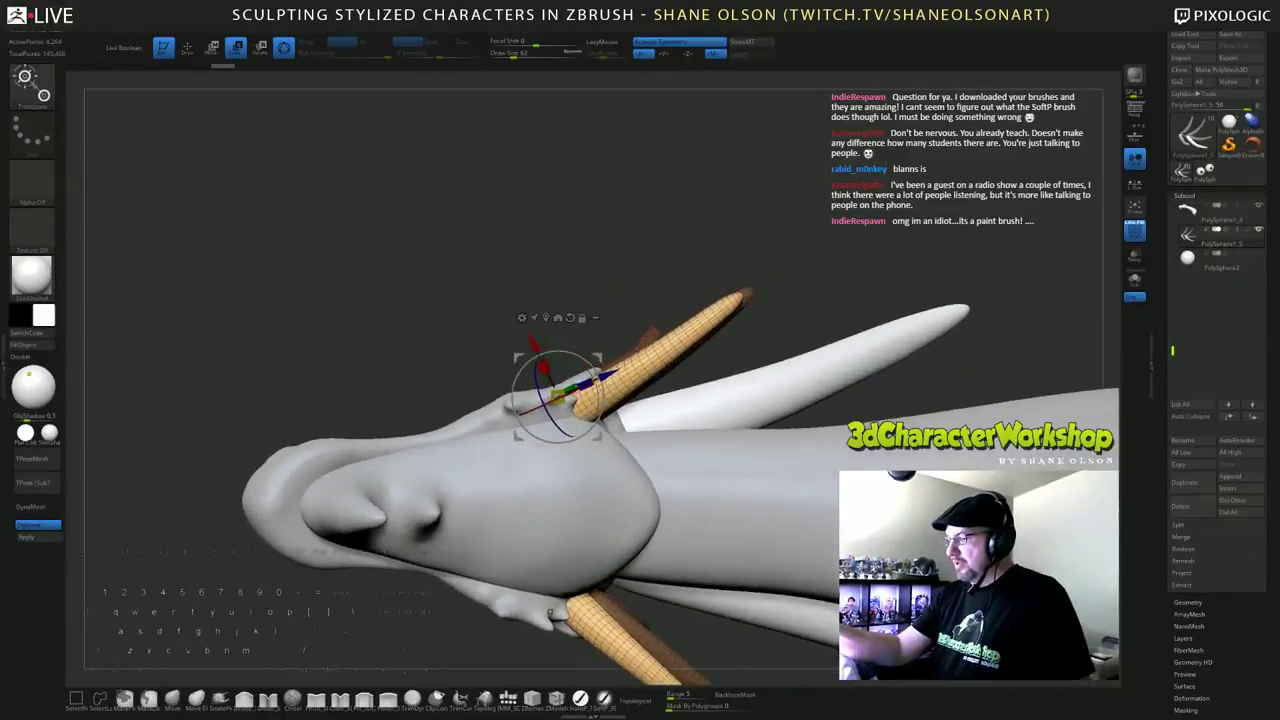
right_drag(550, 613, 556, 491)
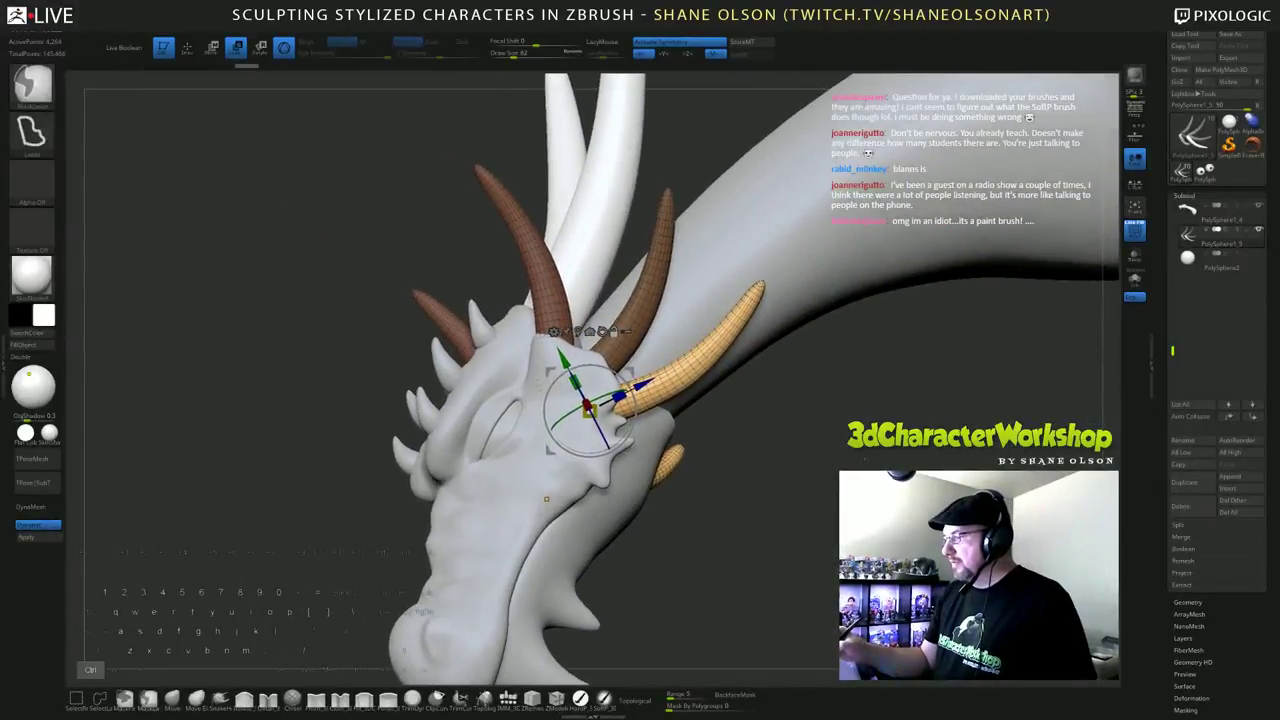
ctrl+drag(690, 550, 720, 575)
right_drag(540, 490, 578, 495)
key(q)
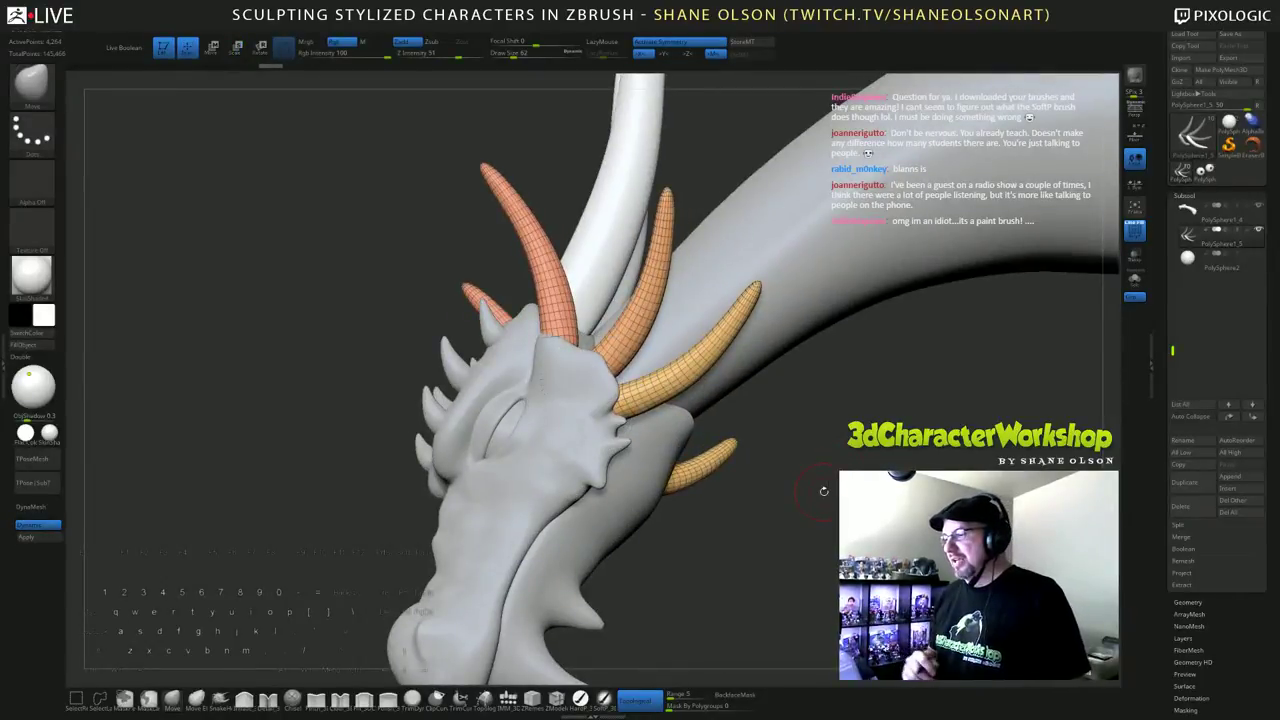
Step: Make the head the active subtool and isolate it to expose the area behind the cheek
mouse_move(1010, 535)
mouse_down()
mouse_move(845, 542)
mouse_move(1000, 545)
mouse_up()
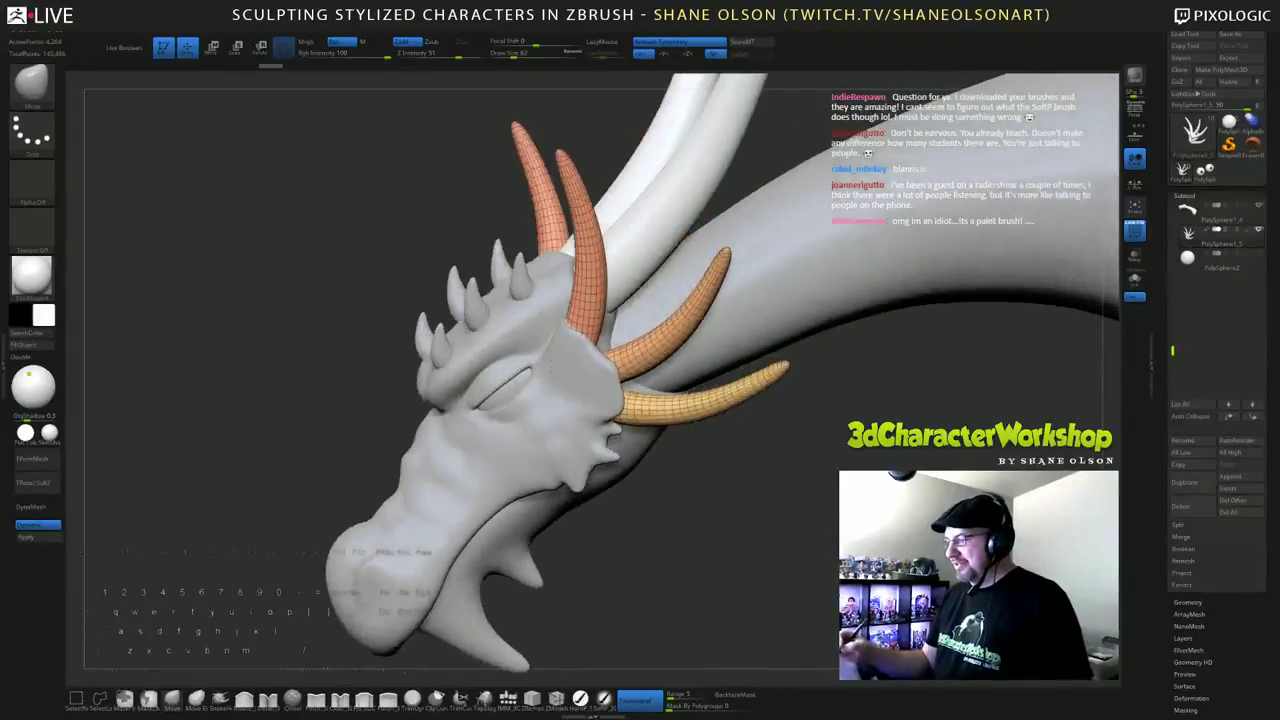
alt+click(593, 377)
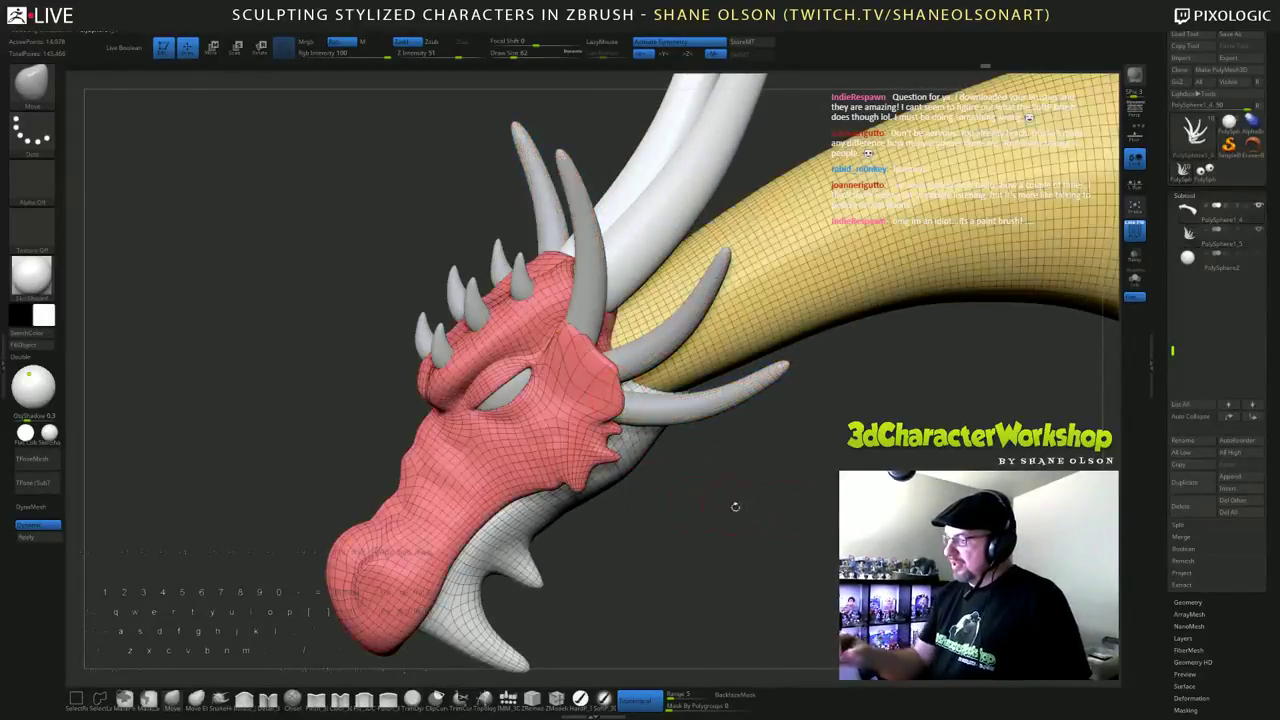
drag(735, 507, 803, 538)
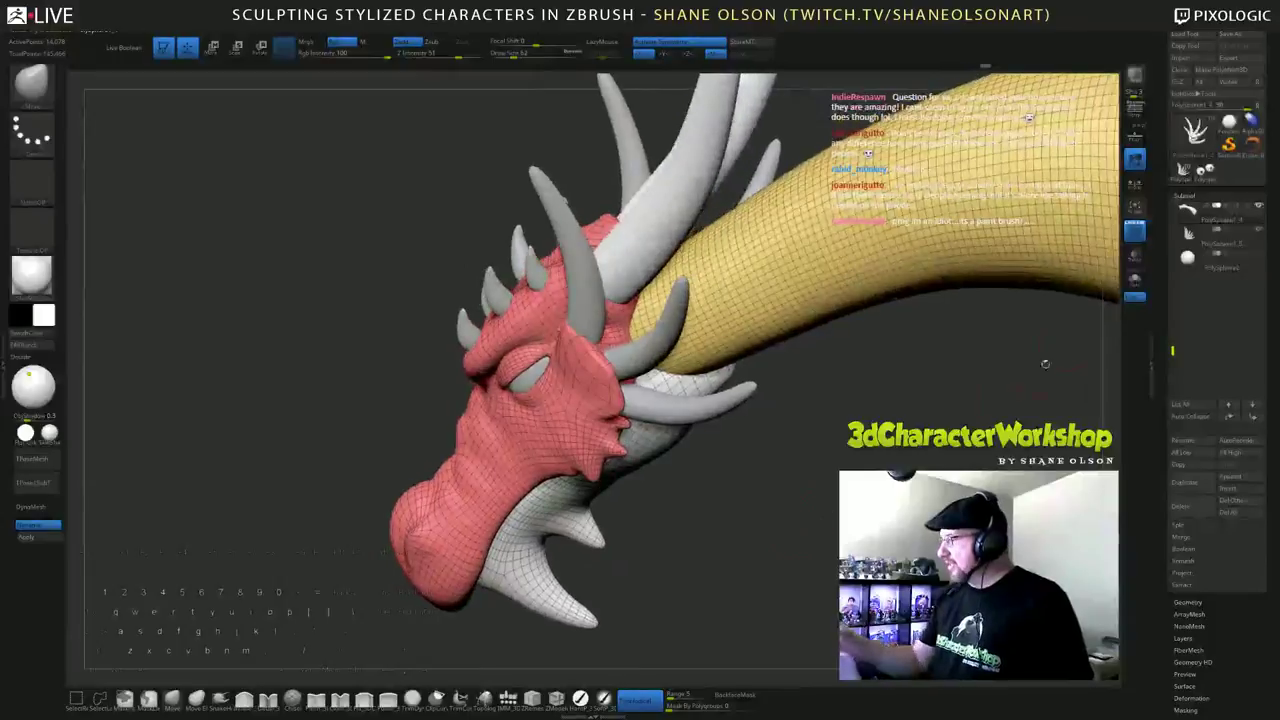
click(1135, 281)
drag(858, 470, 826, 475)
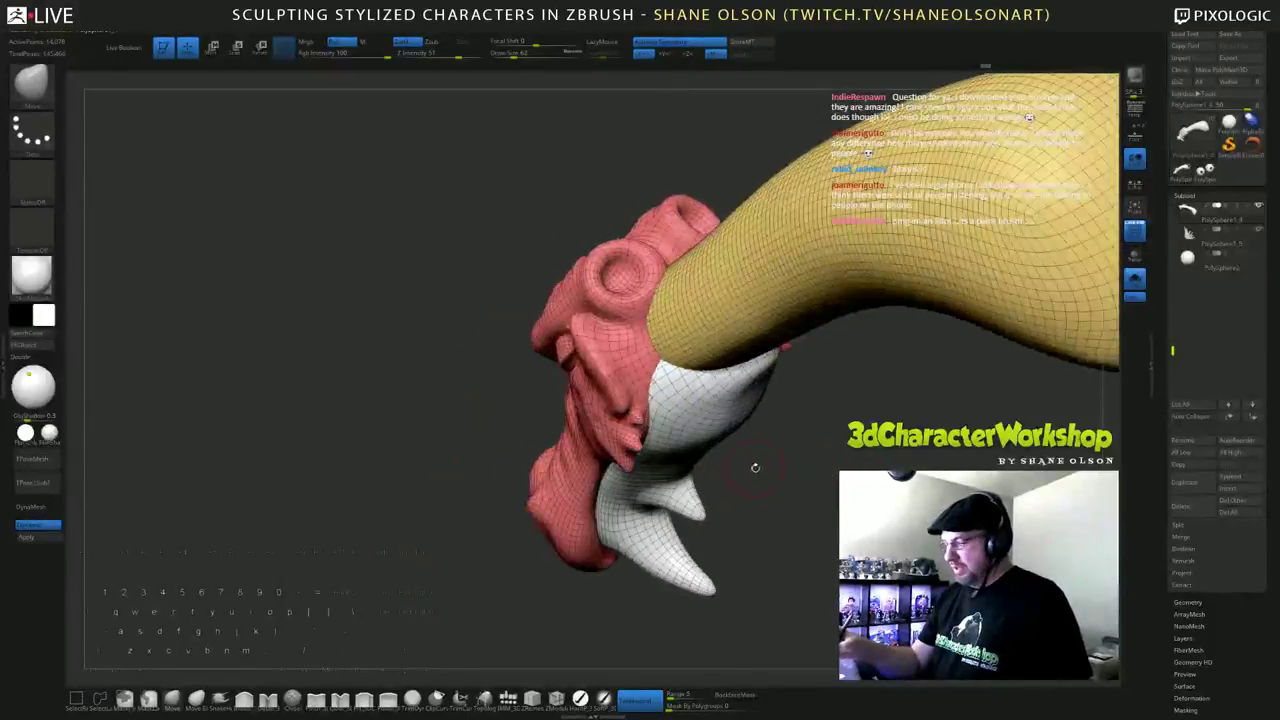
Step: Soften the cheek's rear surface and the jaw-to-neck junction with a brush at Z Intensity 5 and draw size 94
click(243, 700)
click(243, 697)
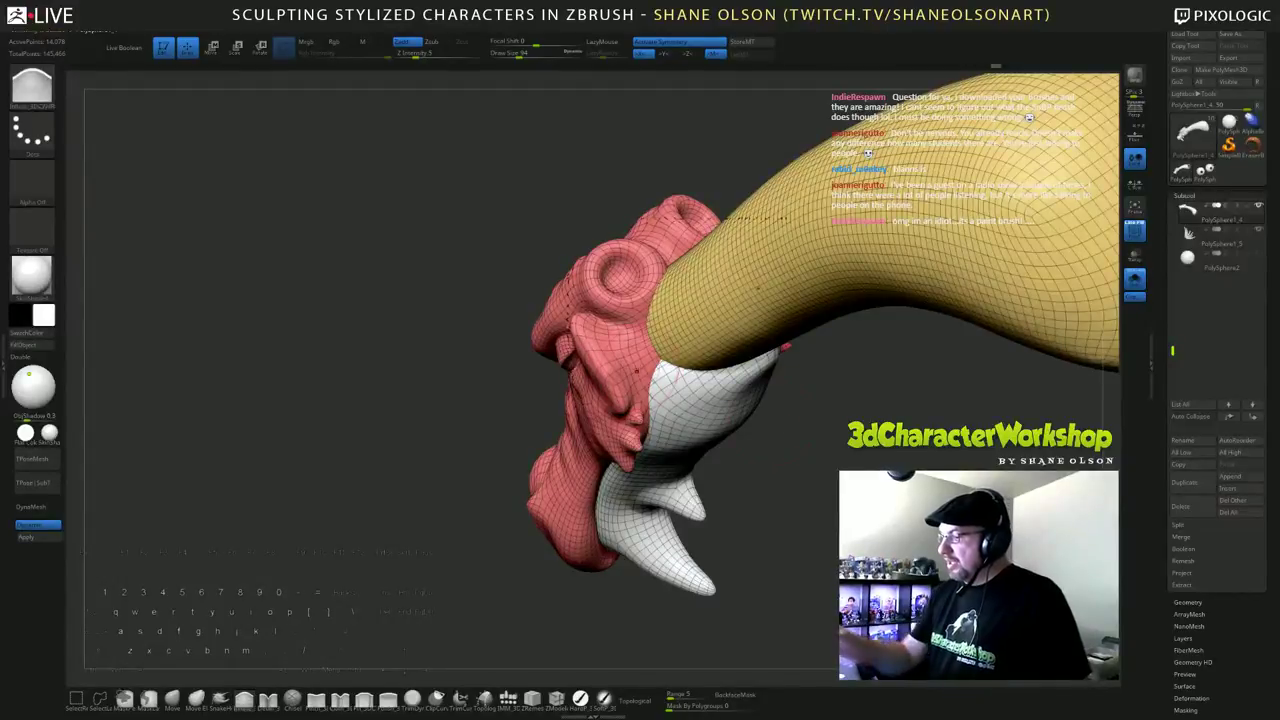
drag(724, 452, 743, 408)
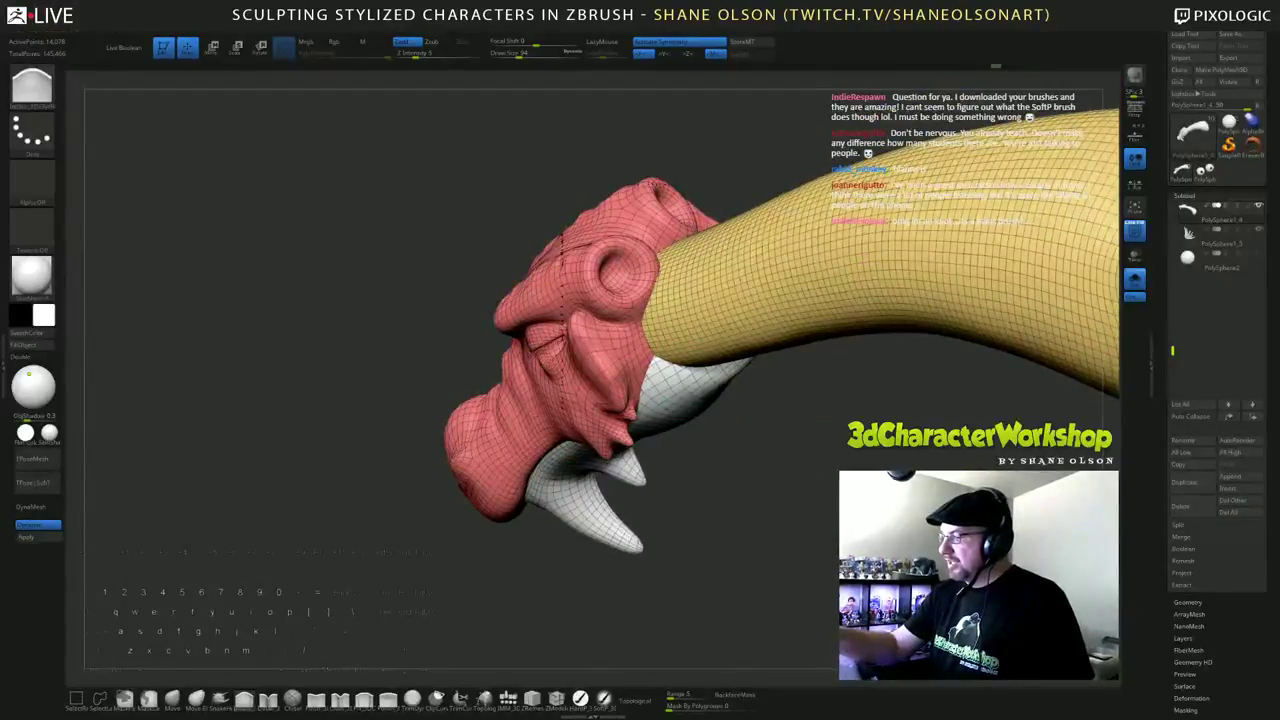
drag(772, 452, 712, 418)
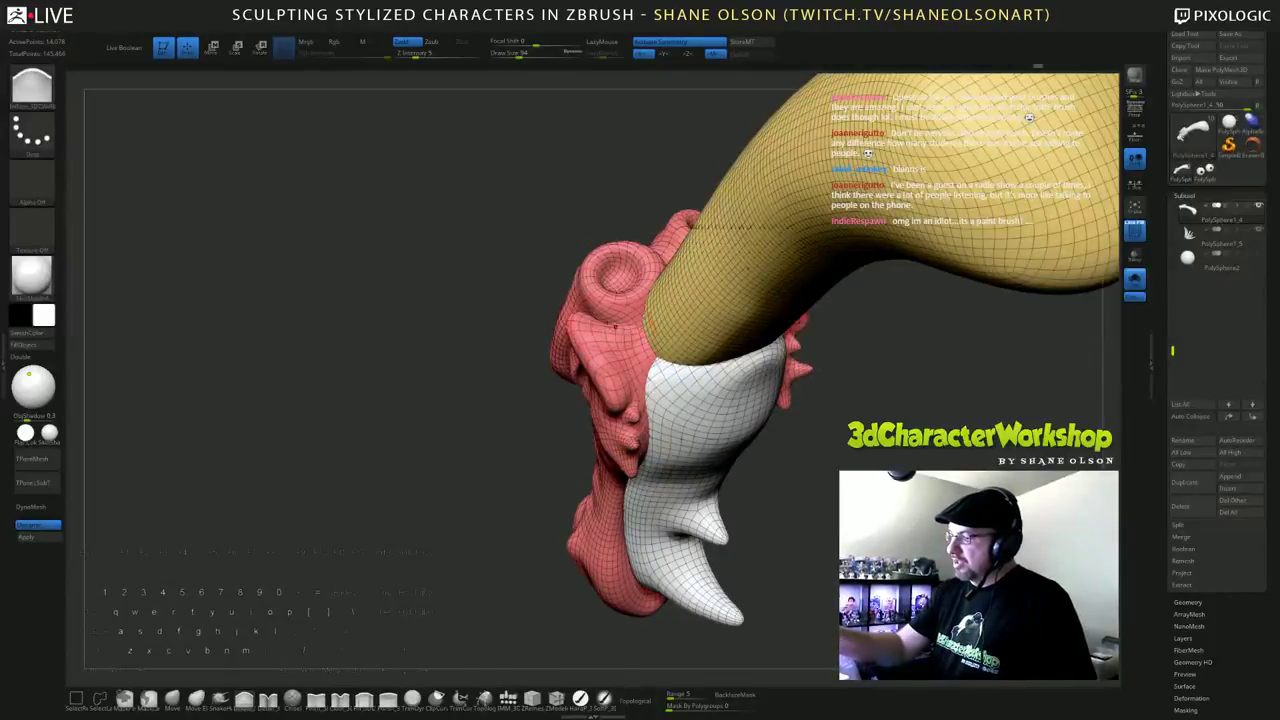
drag(737, 456, 785, 470)
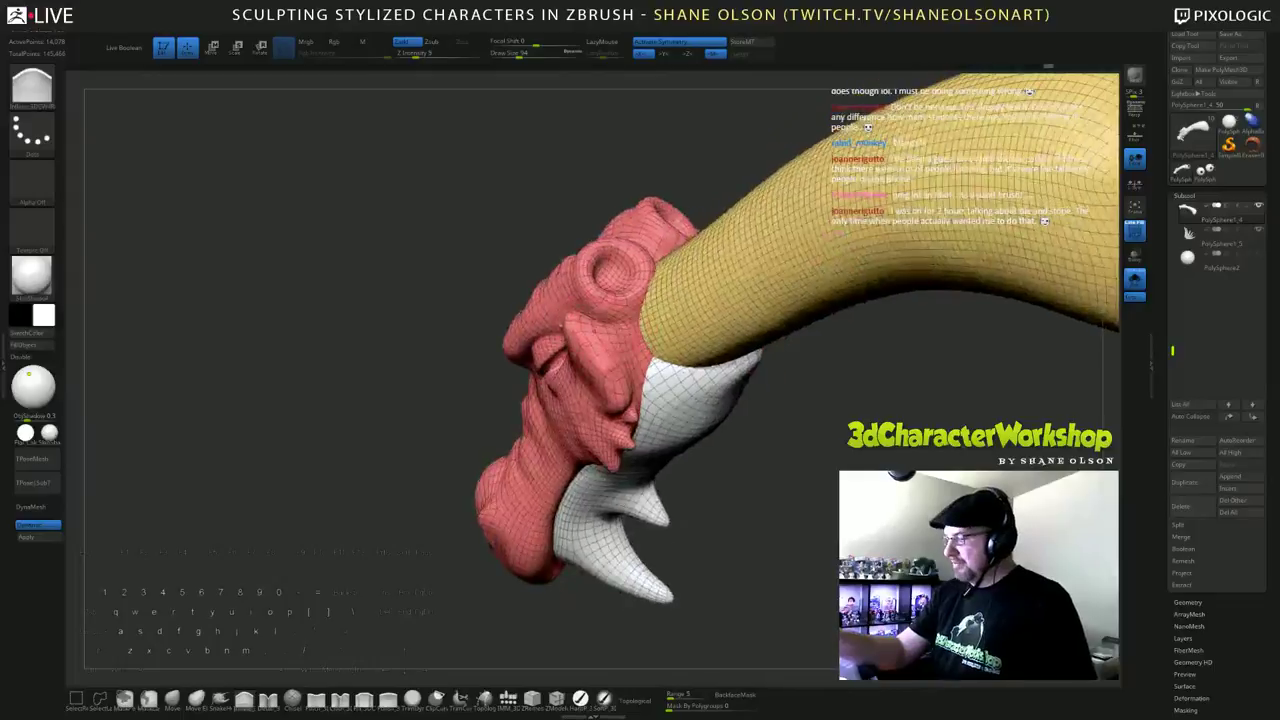
drag(731, 314, 720, 361)
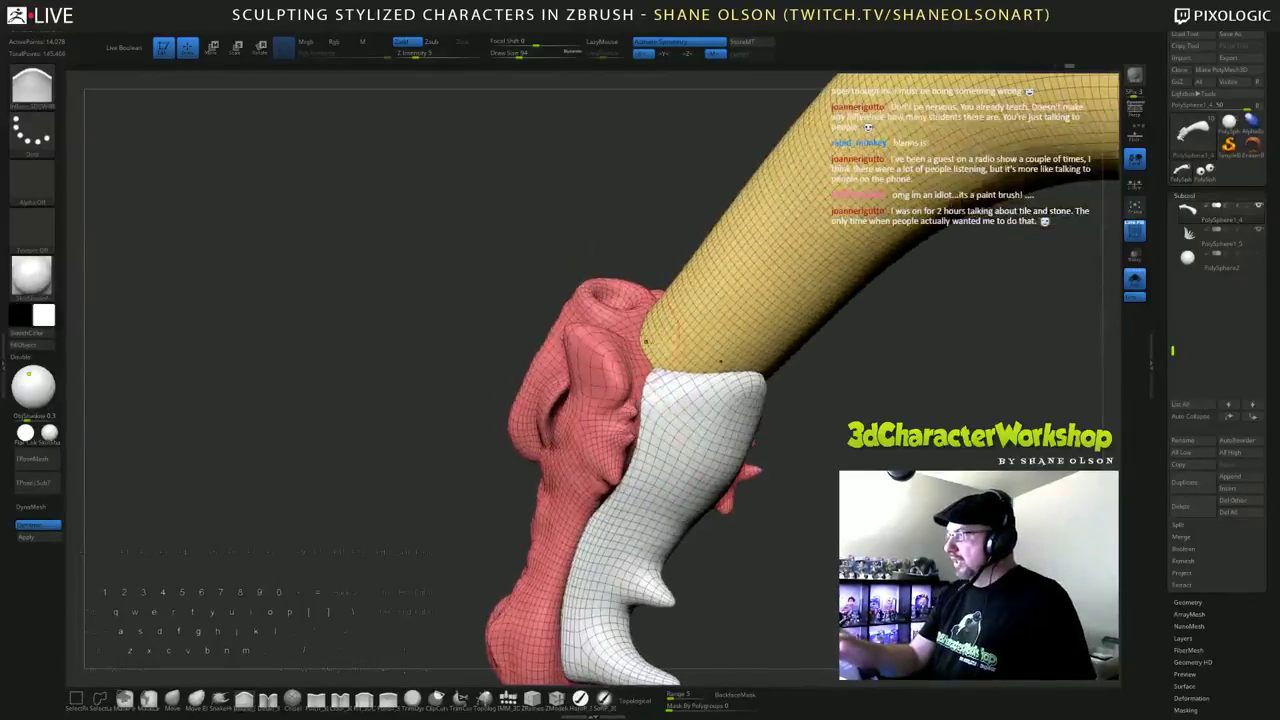
right_drag(628, 372, 637, 426)
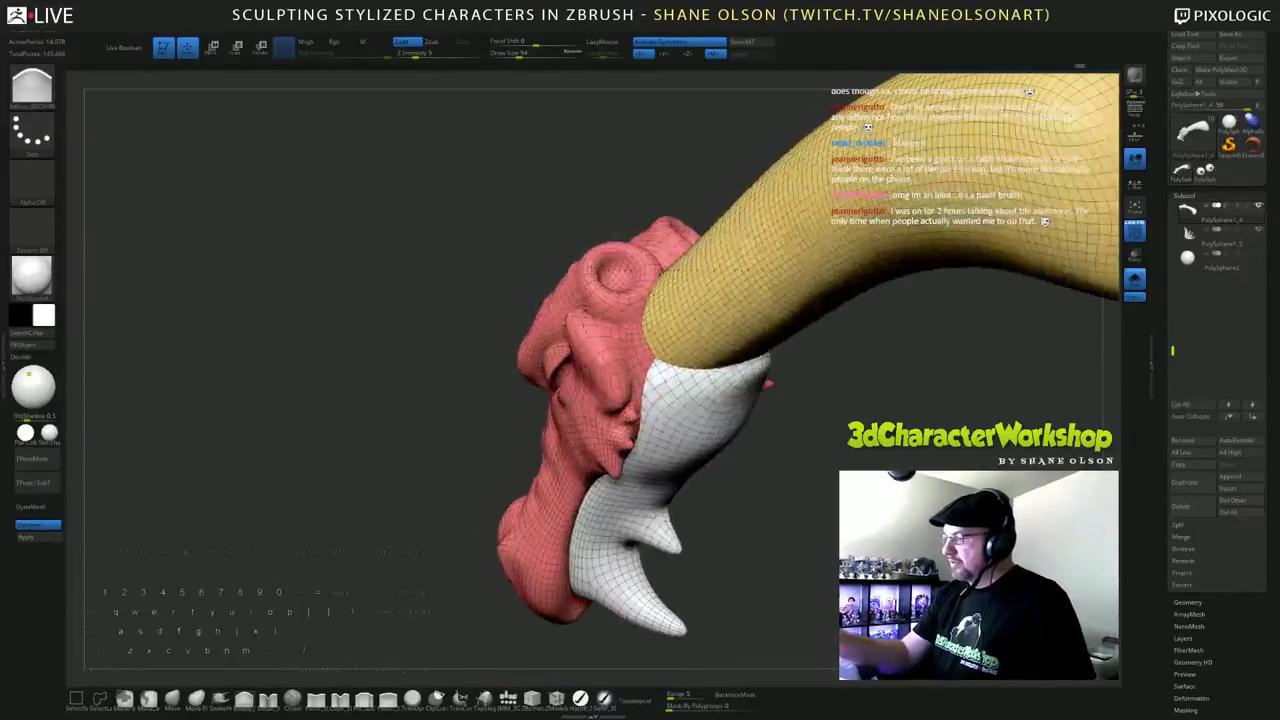
drag(750, 316, 649, 403)
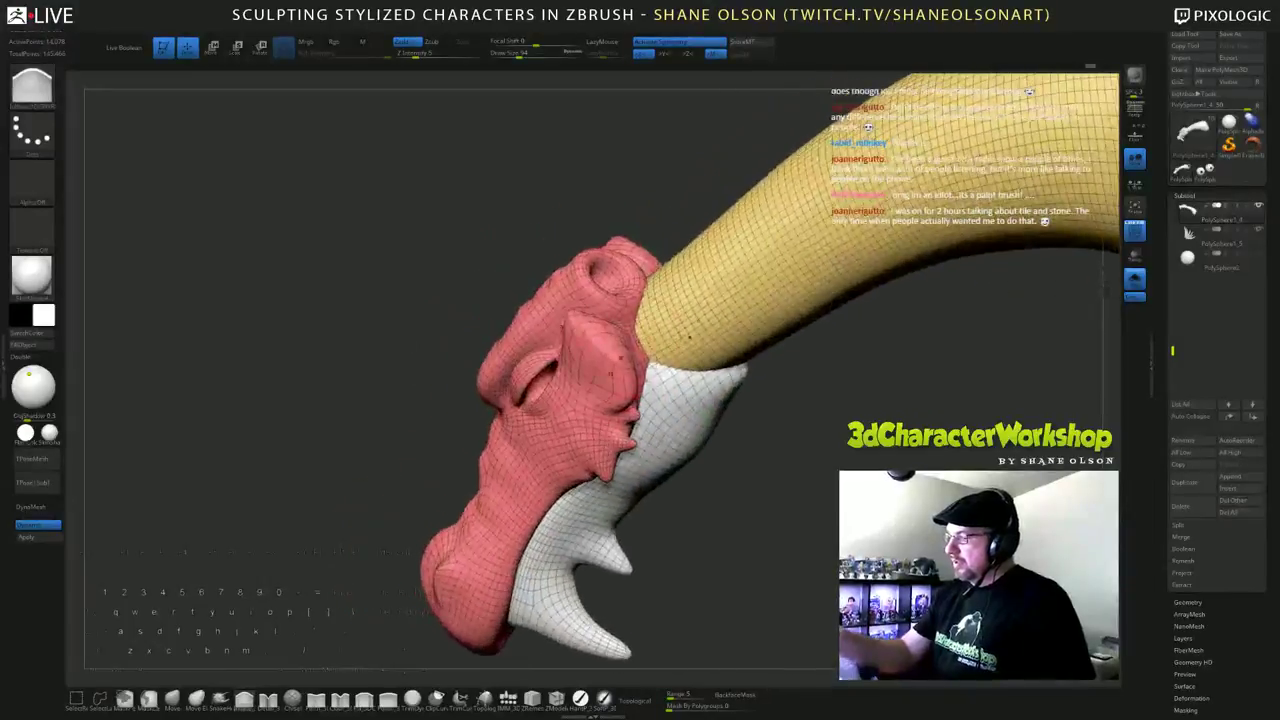
key(shift)
right_drag(649, 404, 558, 370)
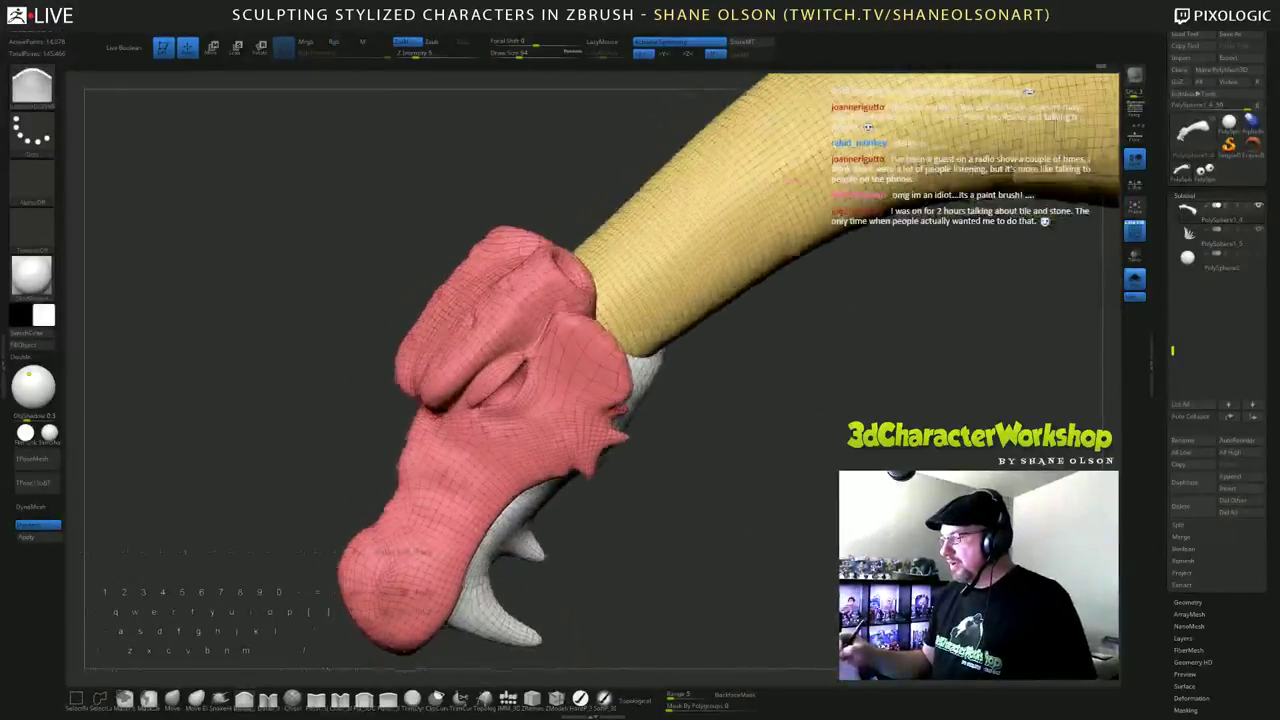
mouse_move(690, 455)
mouse_down()
mouse_move(785, 472)
mouse_move(809, 460)
mouse_move(788, 530)
mouse_move(719, 474)
mouse_up()
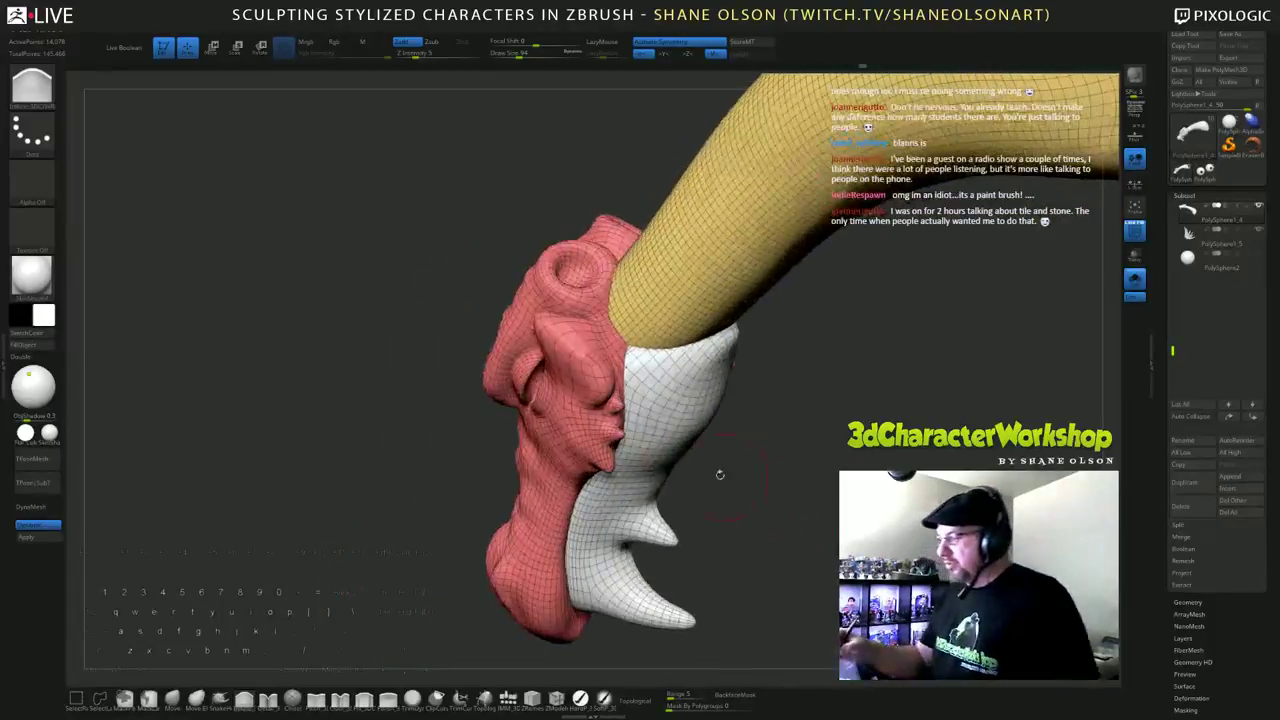
Step: Examine the cheek, jaw and horn silhouette from several angles with all subtools shown
mouse_move(822, 496)
mouse_down()
mouse_move(760, 455)
mouse_move(799, 458)
mouse_move(770, 488)
mouse_move(640, 530)
mouse_move(685, 512)
mouse_move(700, 486)
mouse_move(757, 545)
mouse_up()
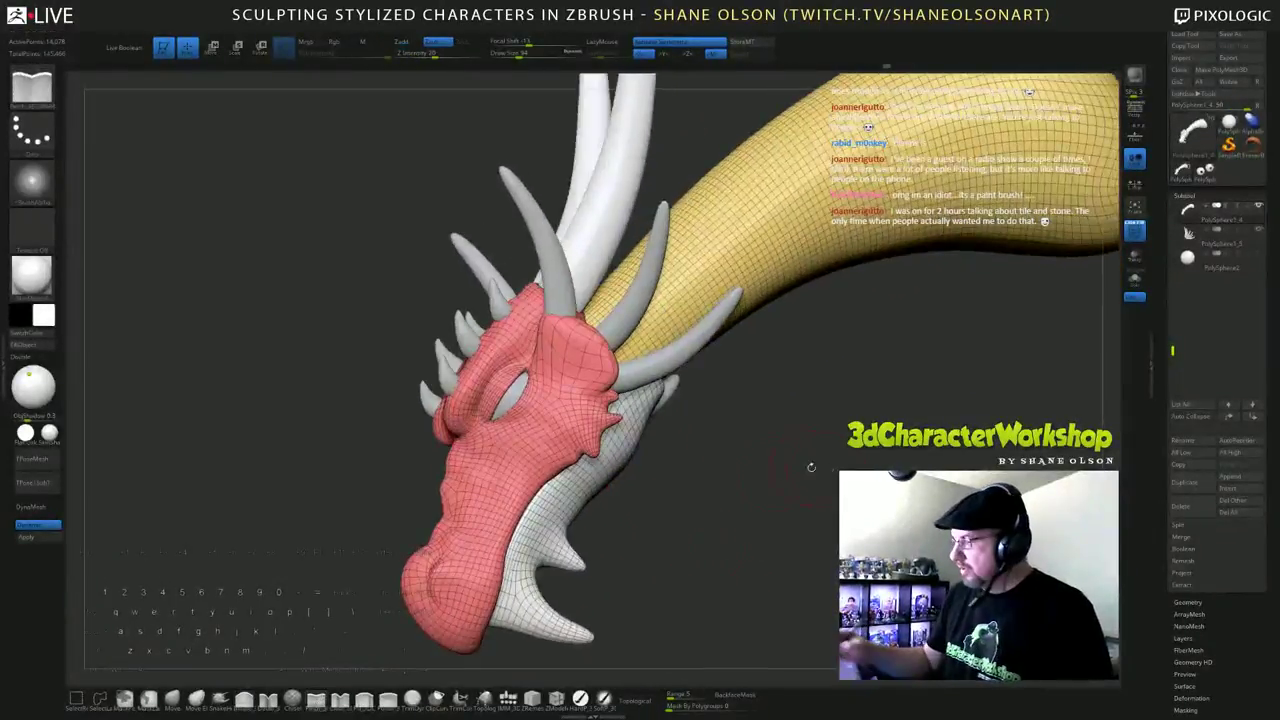
drag(811, 467, 620, 412)
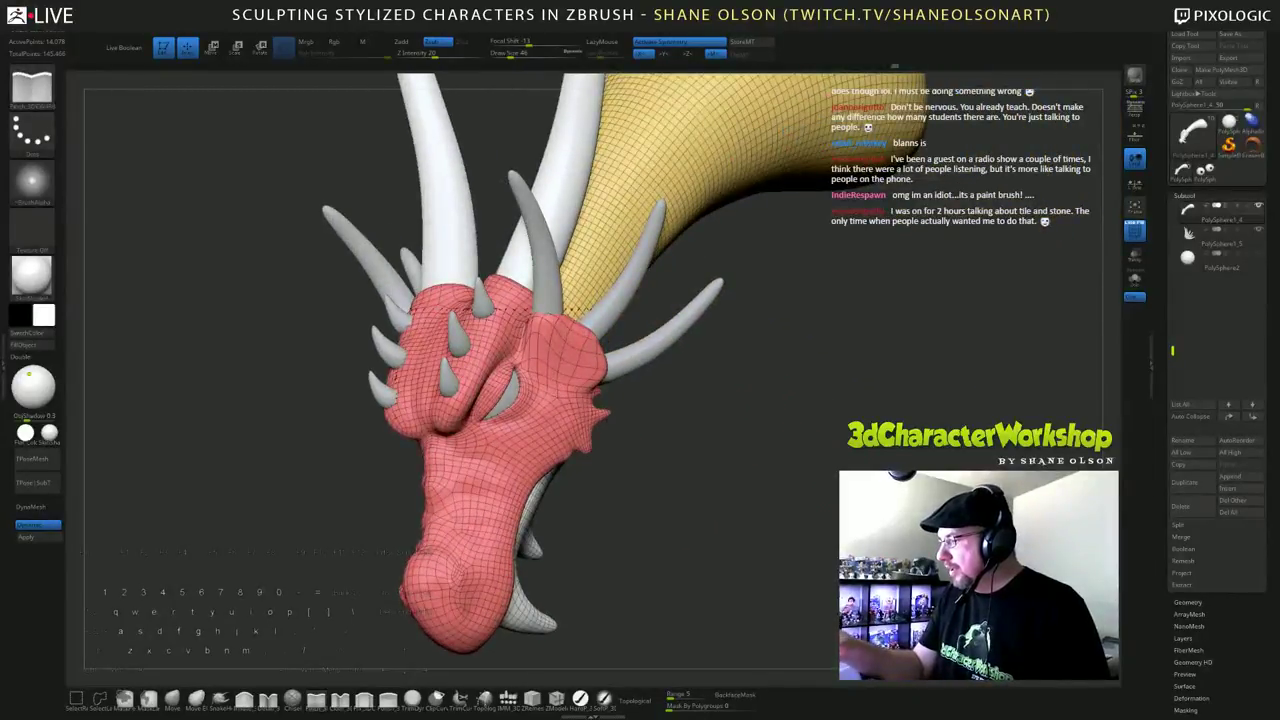
drag(750, 483, 735, 516)
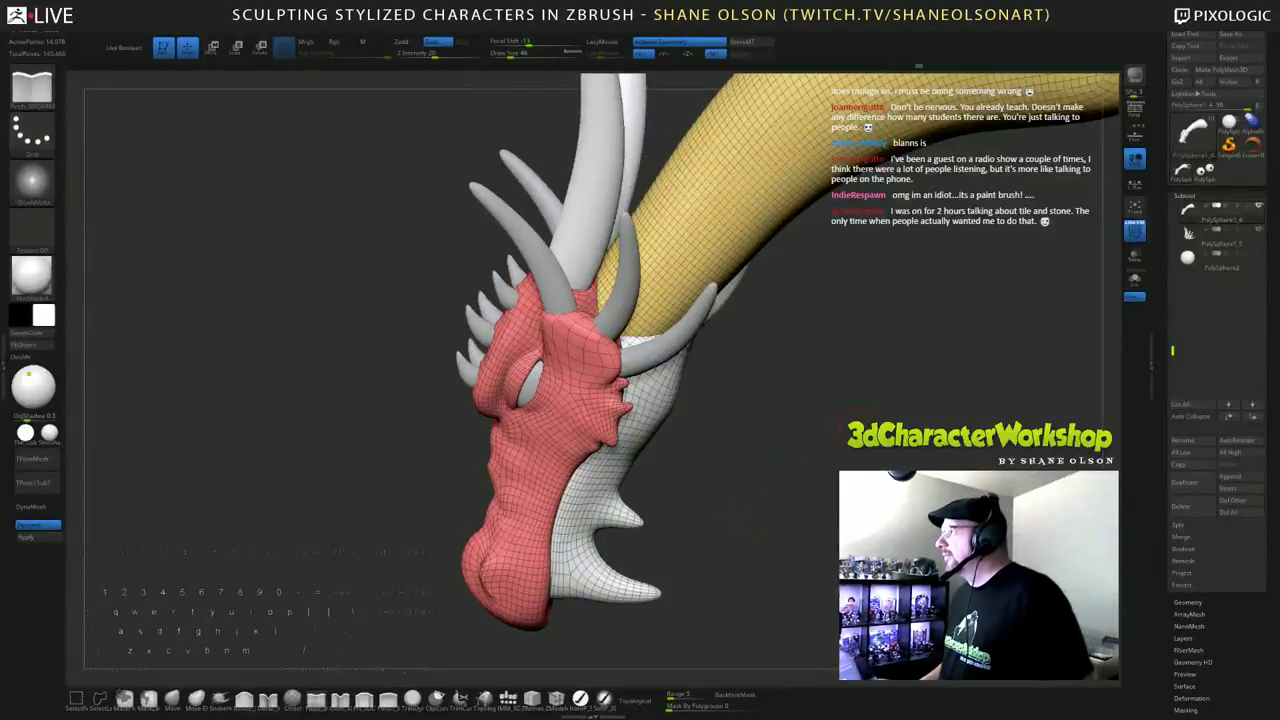
alt+drag(860, 428, 892, 367)
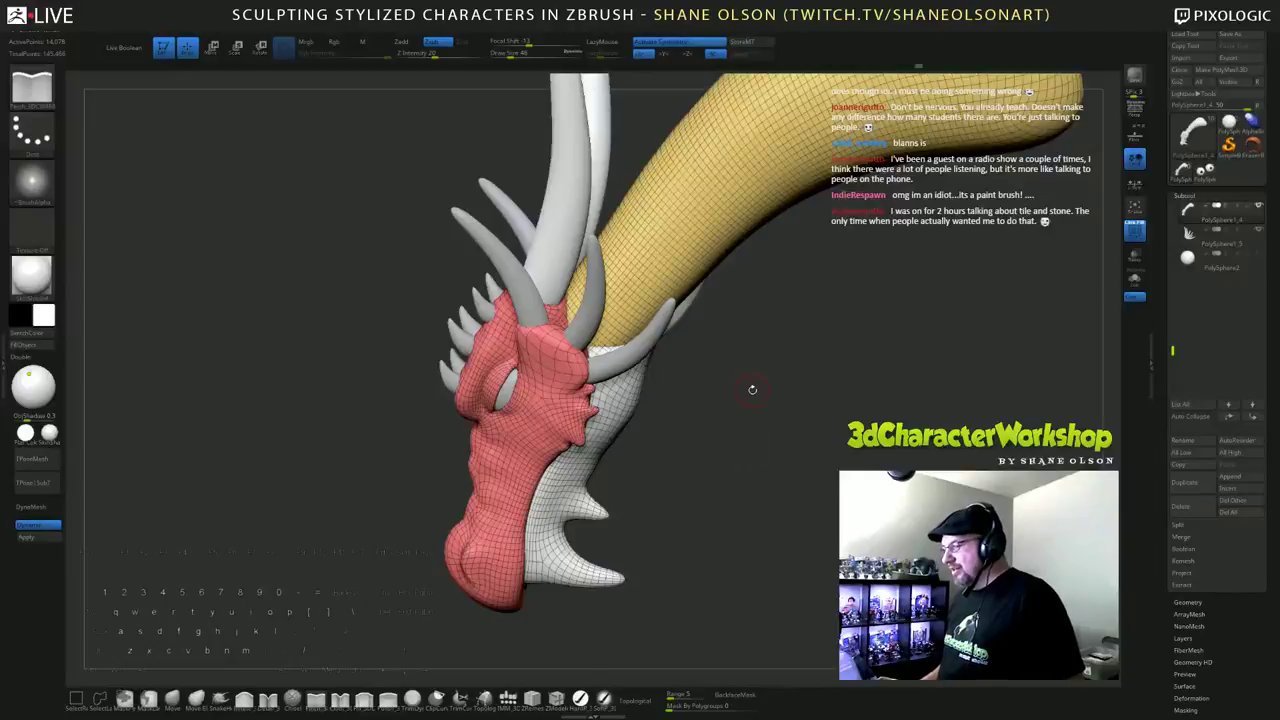
drag(751, 389, 760, 376)
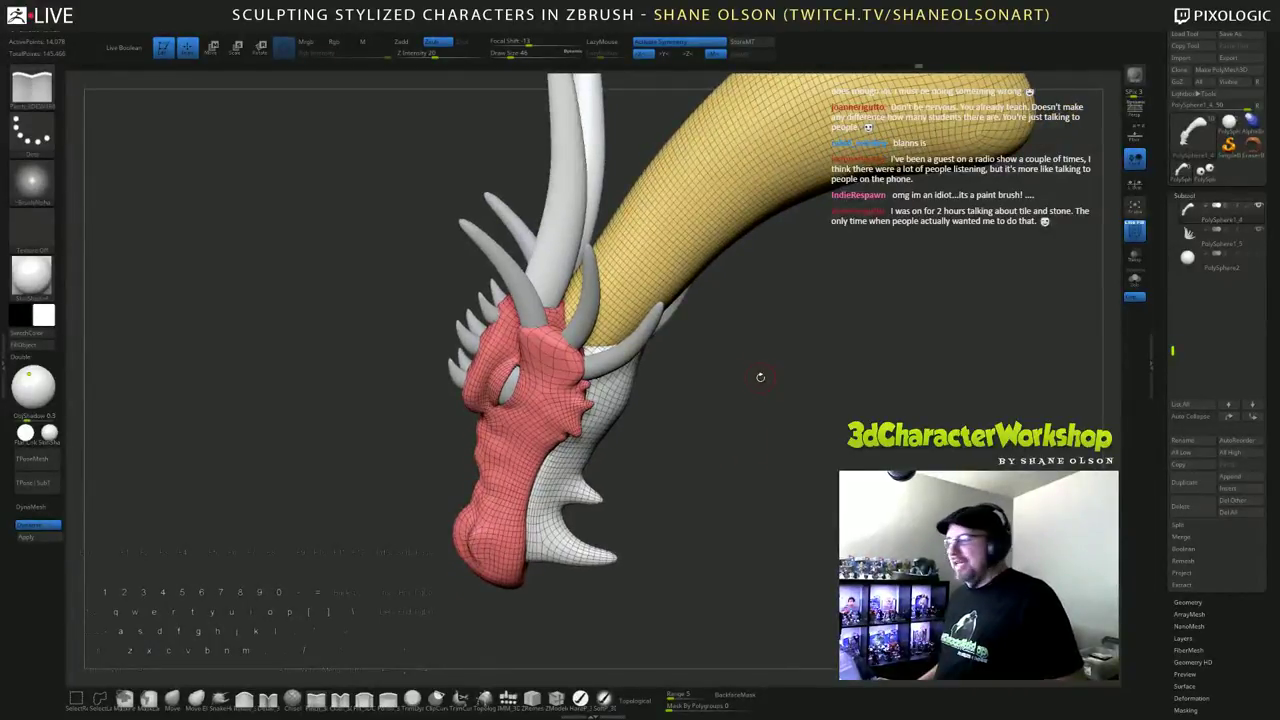
drag(791, 377, 841, 335)
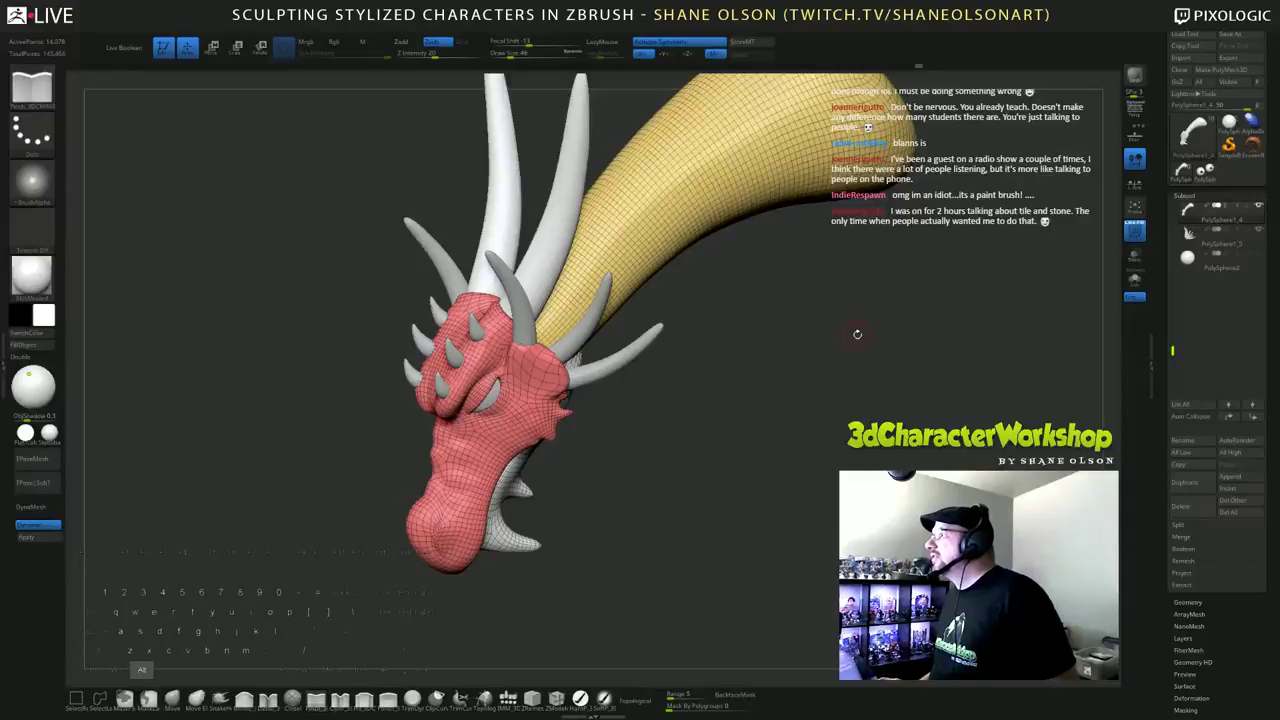
mouse_move(854, 334)
mouse_down()
mouse_move(854, 351)
mouse_move(860, 337)
mouse_up()
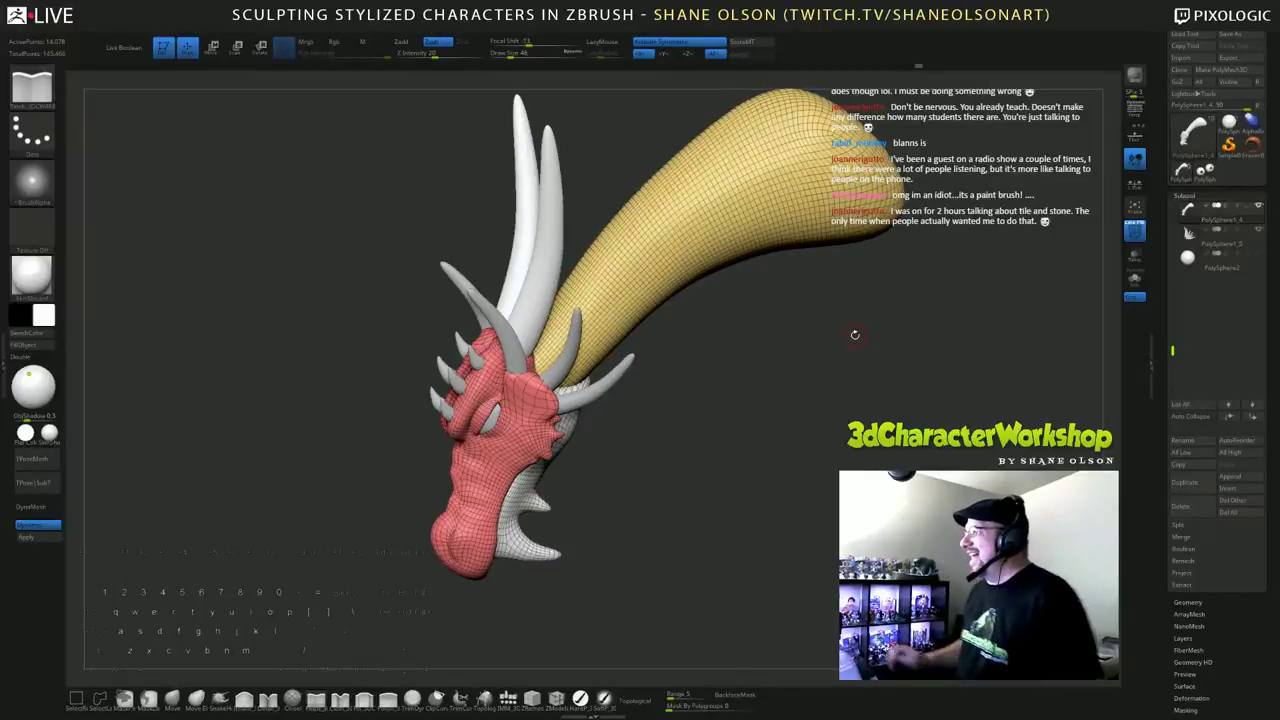
drag(840, 340, 890, 500)
alt+drag(800, 420, 800, 510)
drag(620, 470, 696, 125)
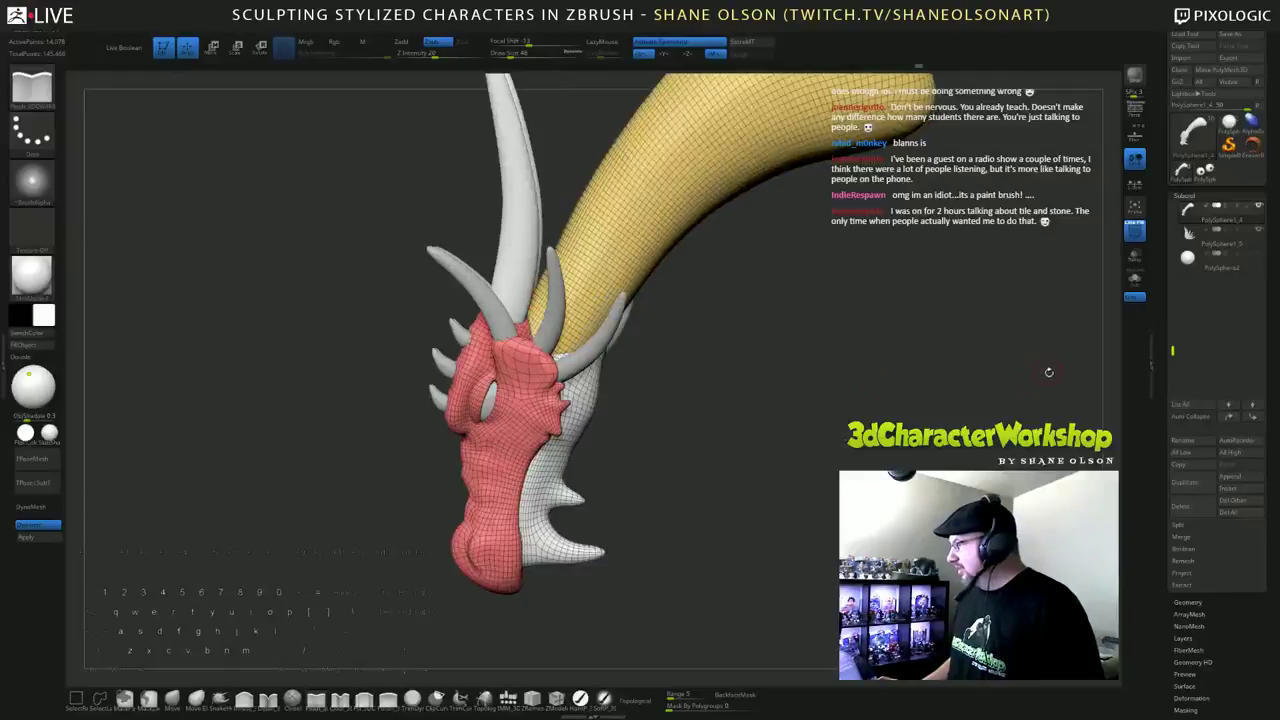
Step: Remesh the head with ZRemesher at a target polygon count of 9, turning Dynamic Subdivision off and back on
drag(1166, 655, 1207, 345)
click(1188, 289)
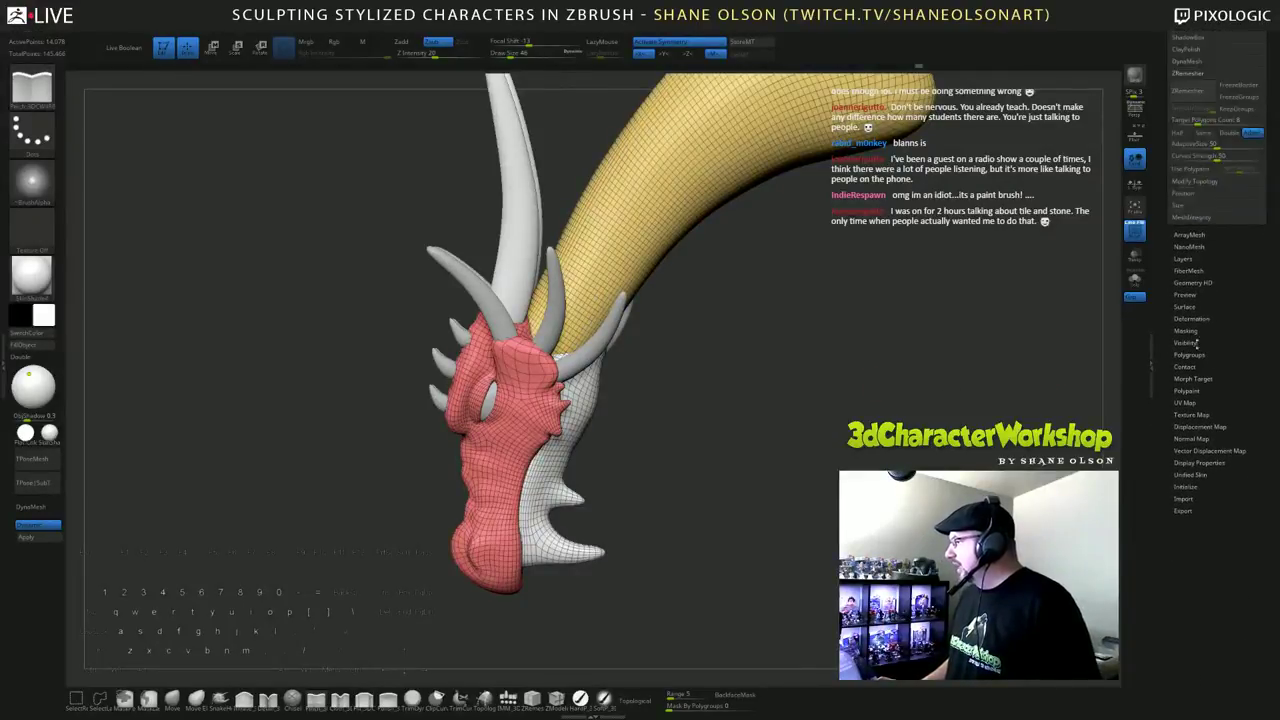
scroll(1200, 300, up, 3)
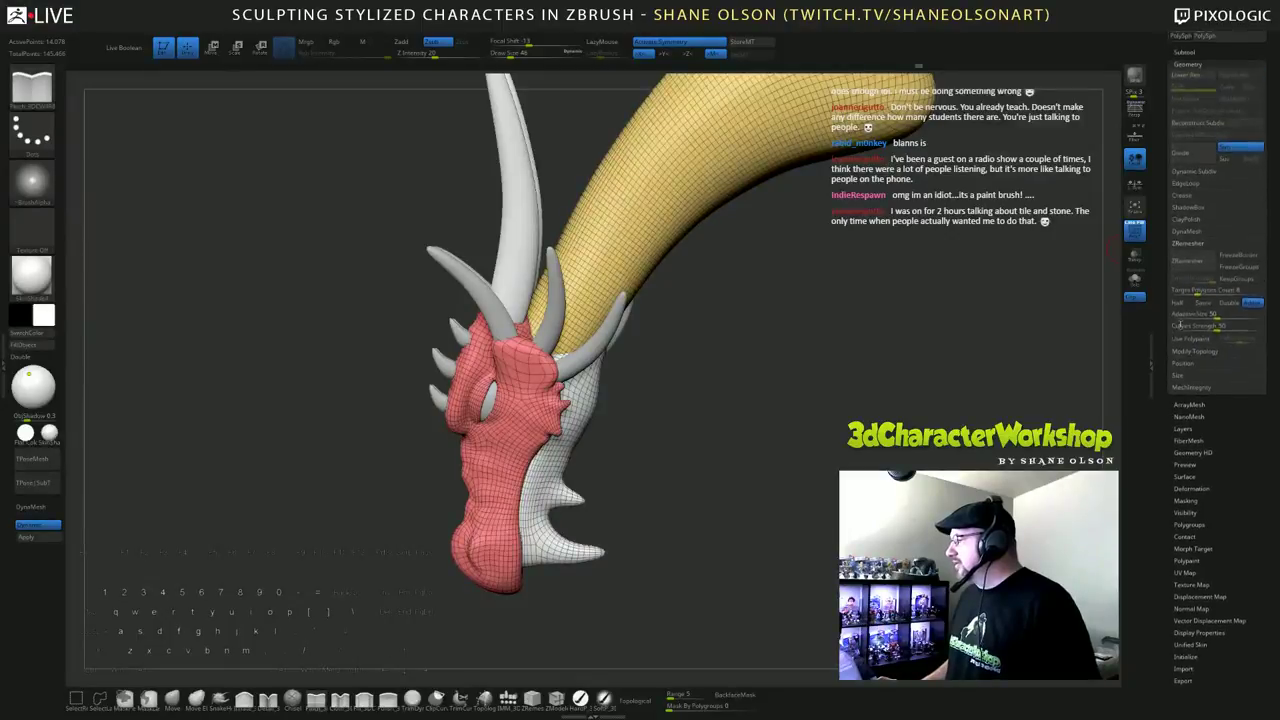
click(37, 524)
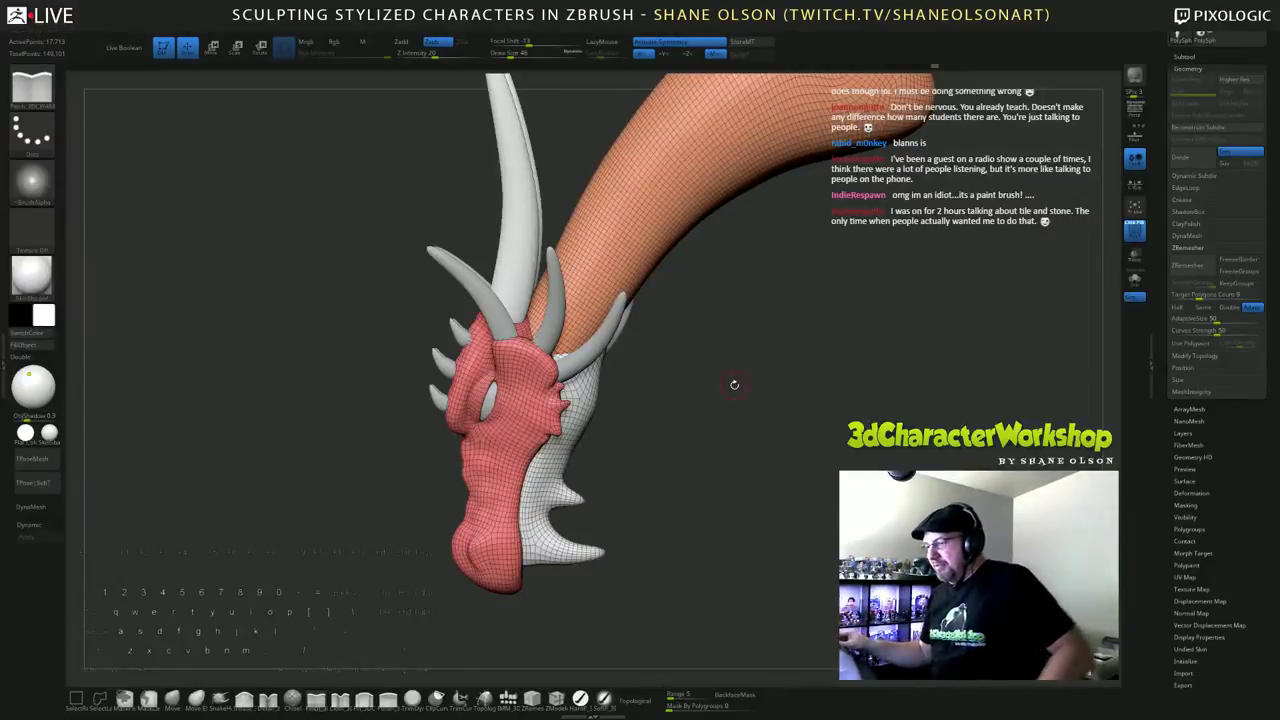
drag(738, 390, 834, 451)
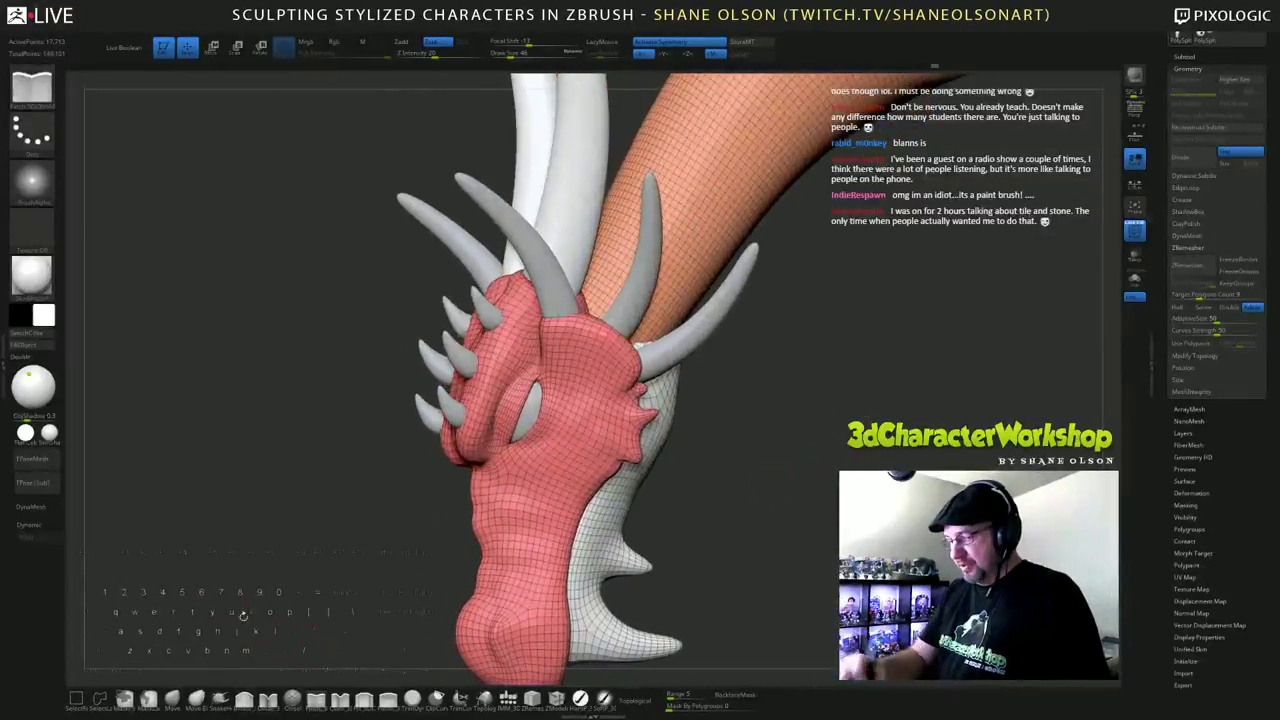
click(37, 524)
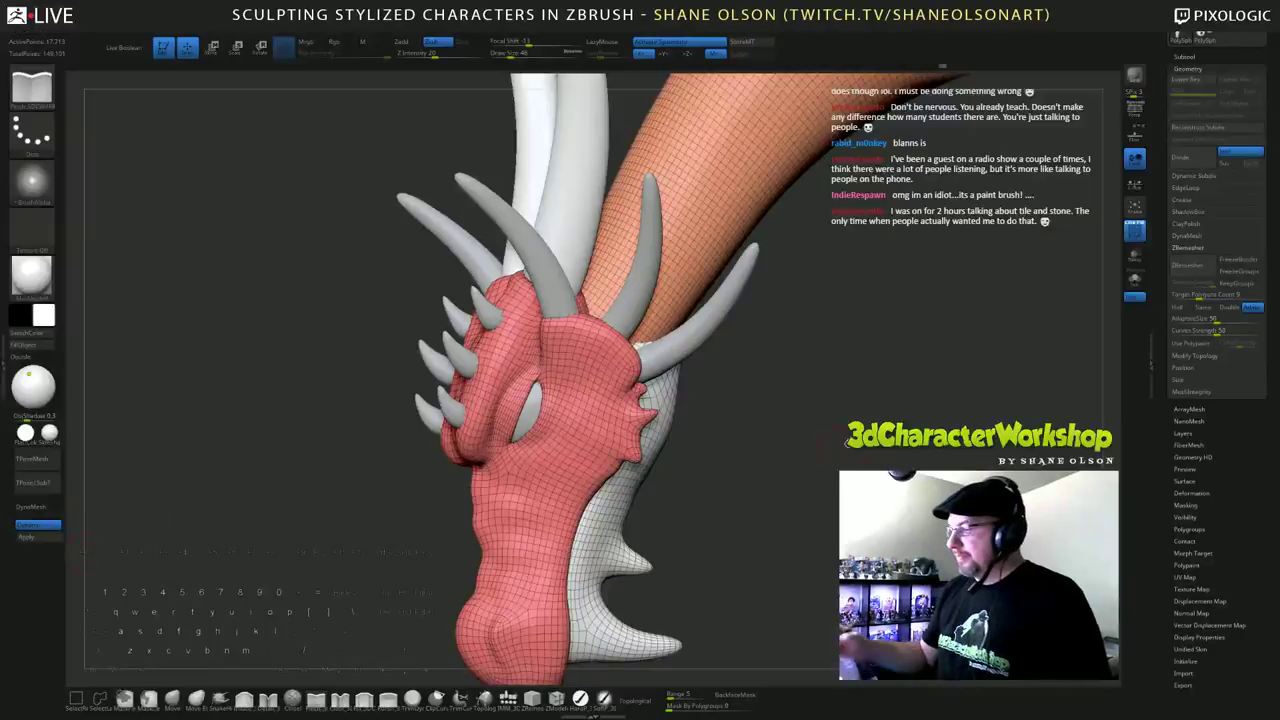
Step: Reshape the lower jaw and the cheek around the horn bases with the Move brush at draw size 108, and select the Zsub carving brush
alt+drag(891, 424, 844, 459)
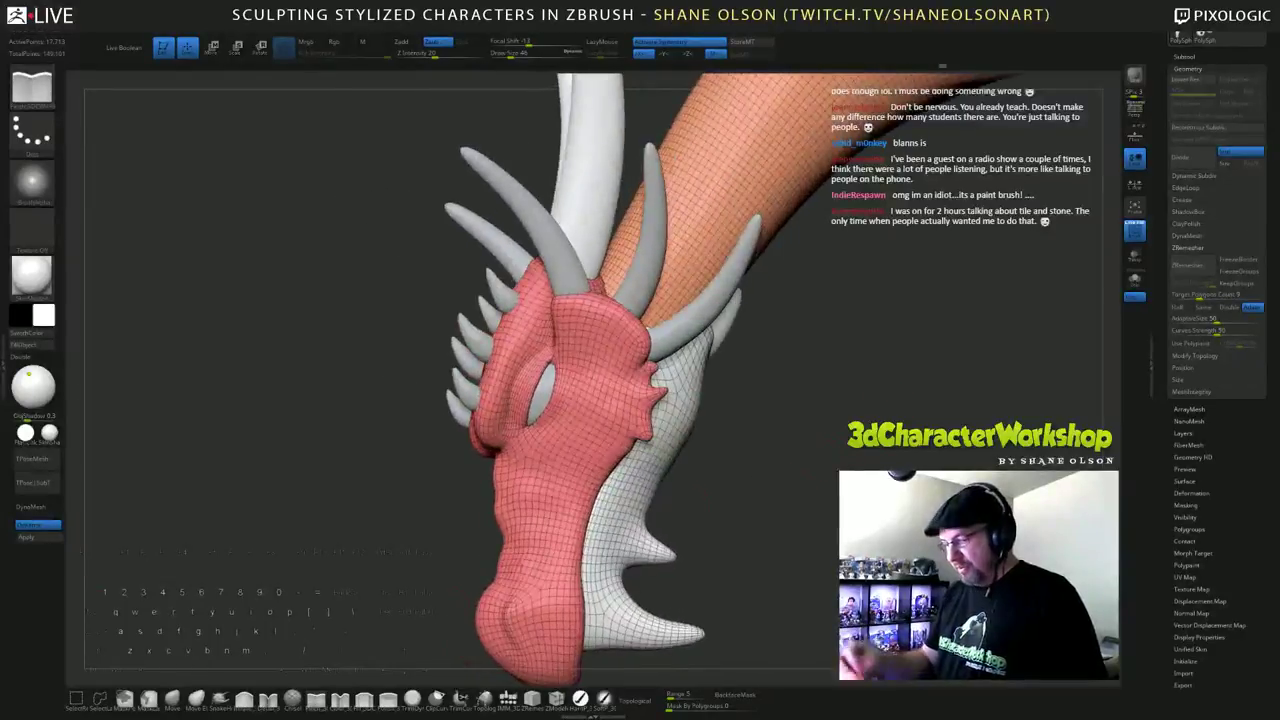
click(172, 699)
mouse_move(920, 440)
mouse_down()
mouse_move(863, 461)
mouse_move(878, 488)
mouse_up()
key(s)
key(s)
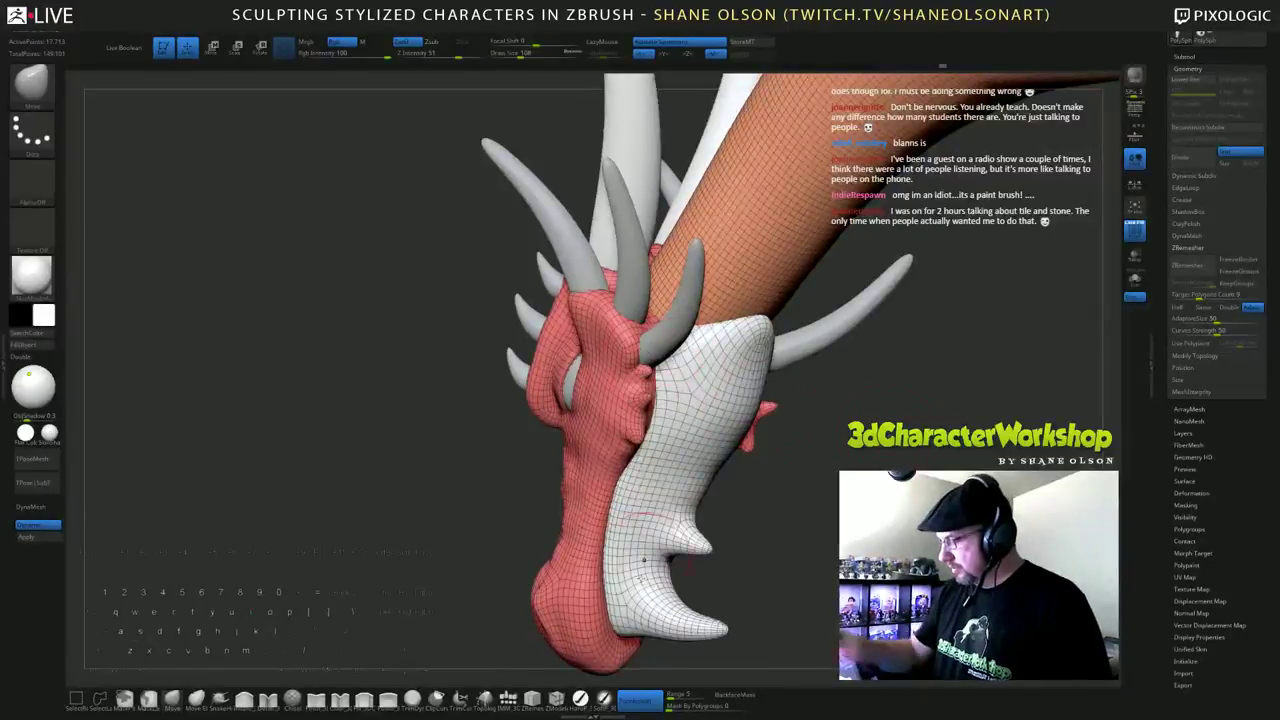
mouse_move(790, 400)
mouse_down()
mouse_move(812, 425)
mouse_move(838, 408)
mouse_move(748, 372)
mouse_up()
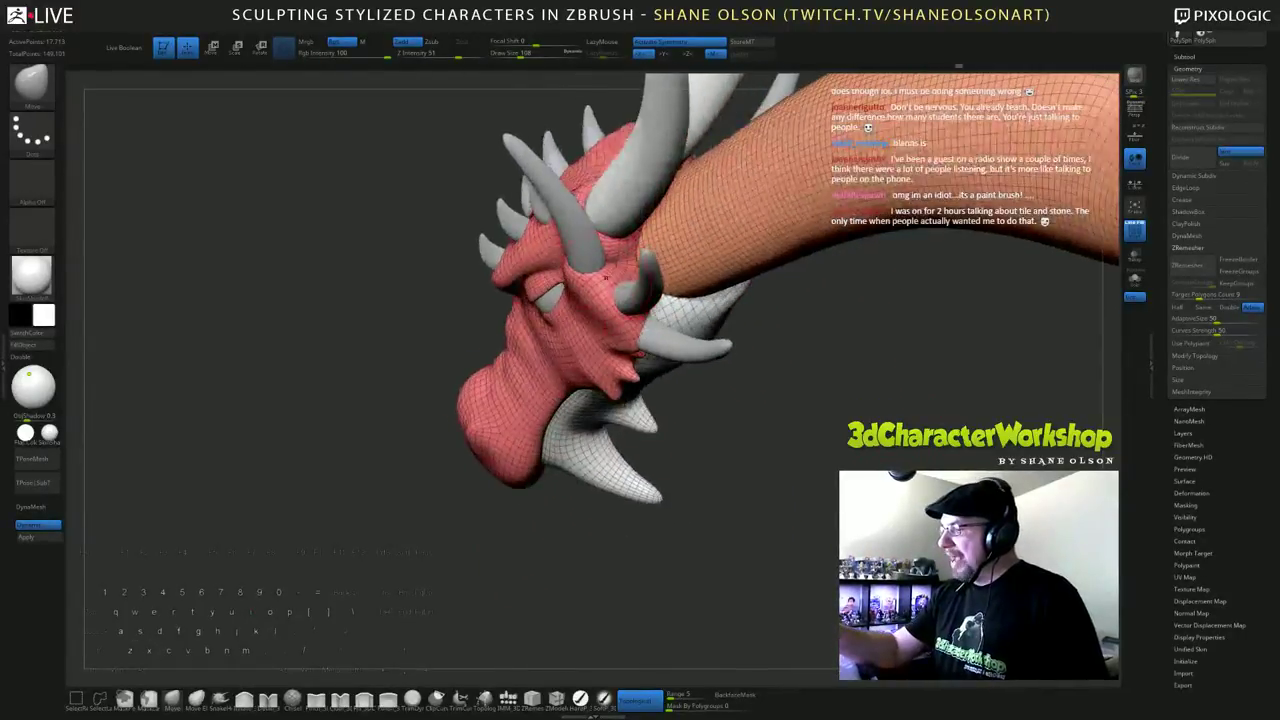
drag(605, 277, 588, 286)
drag(655, 478, 697, 506)
click(315, 699)
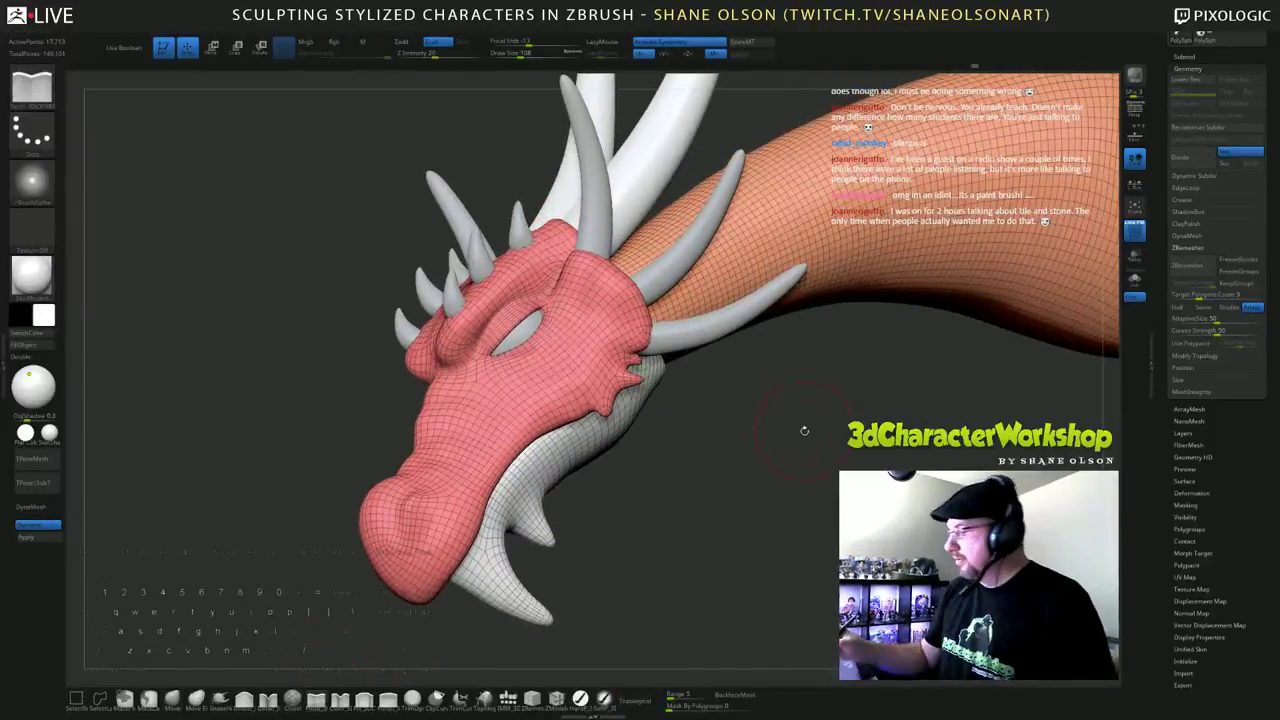
Step: Carve creases around the cheek's horn bases with the Zsub carving brush at draw size 87, turning LazyMouse off
drag(803, 432, 692, 396)
click(269, 700)
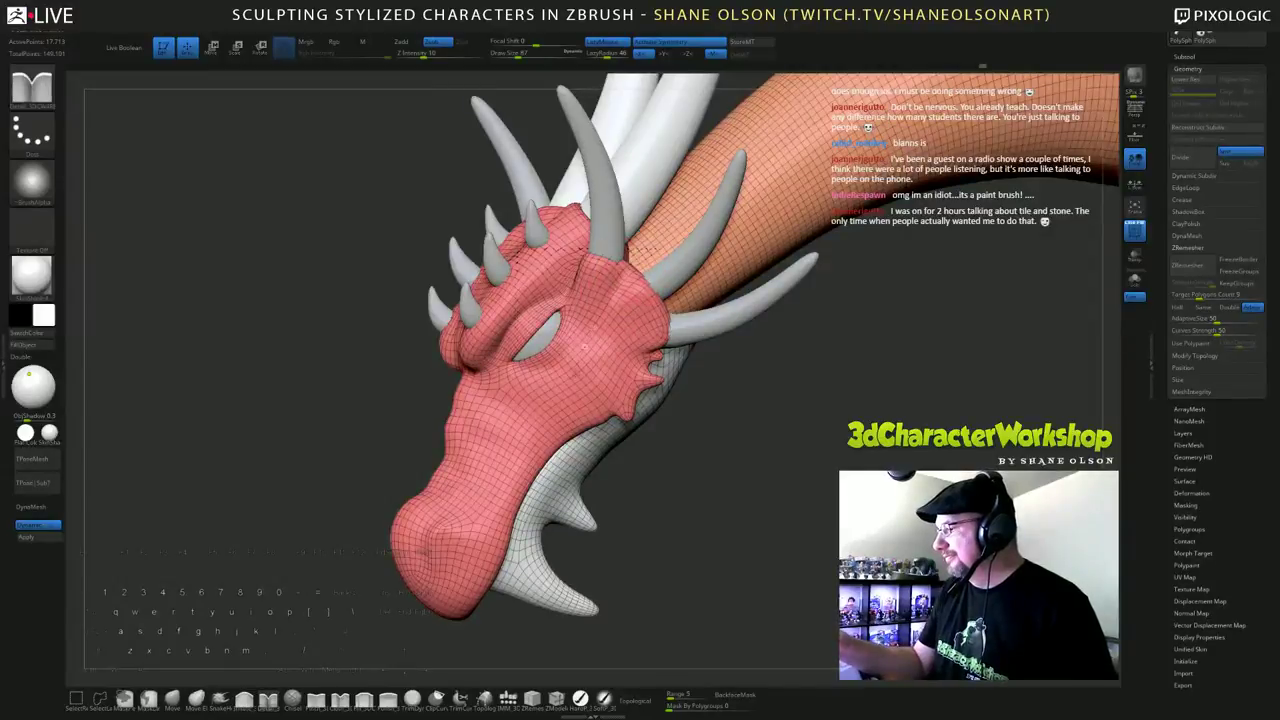
drag(780, 433, 712, 391)
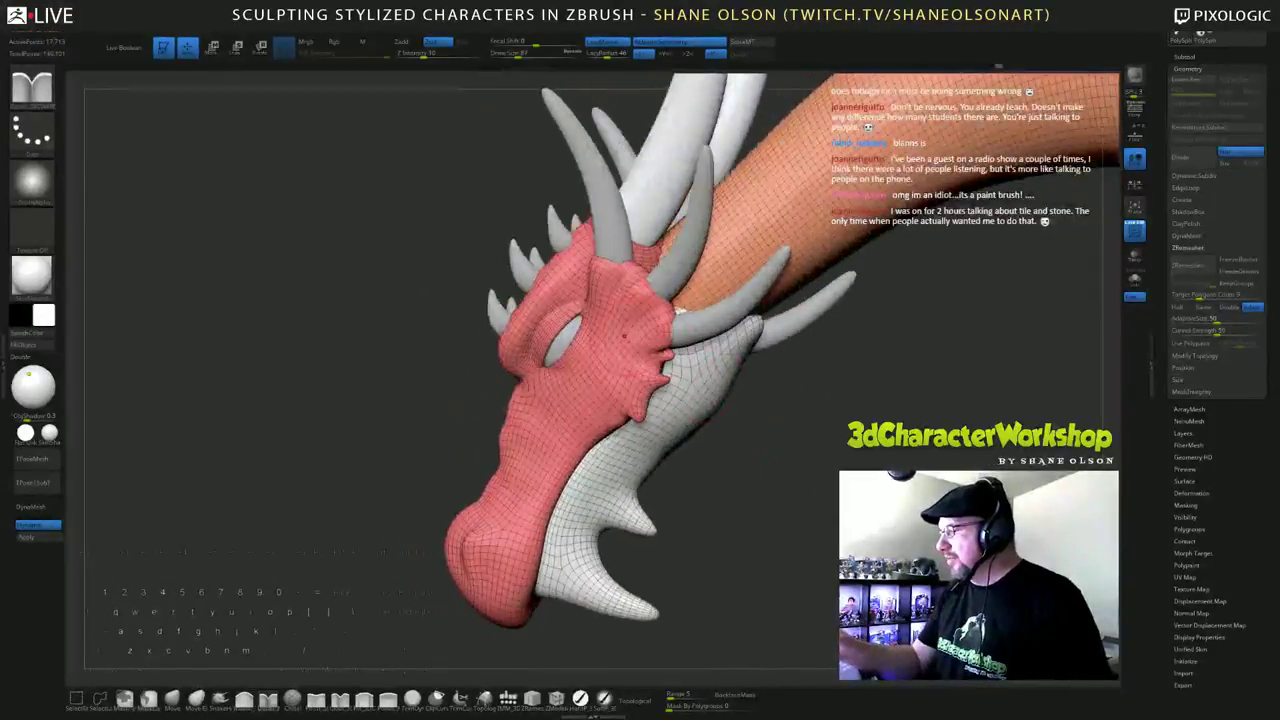
drag(790, 395, 708, 302)
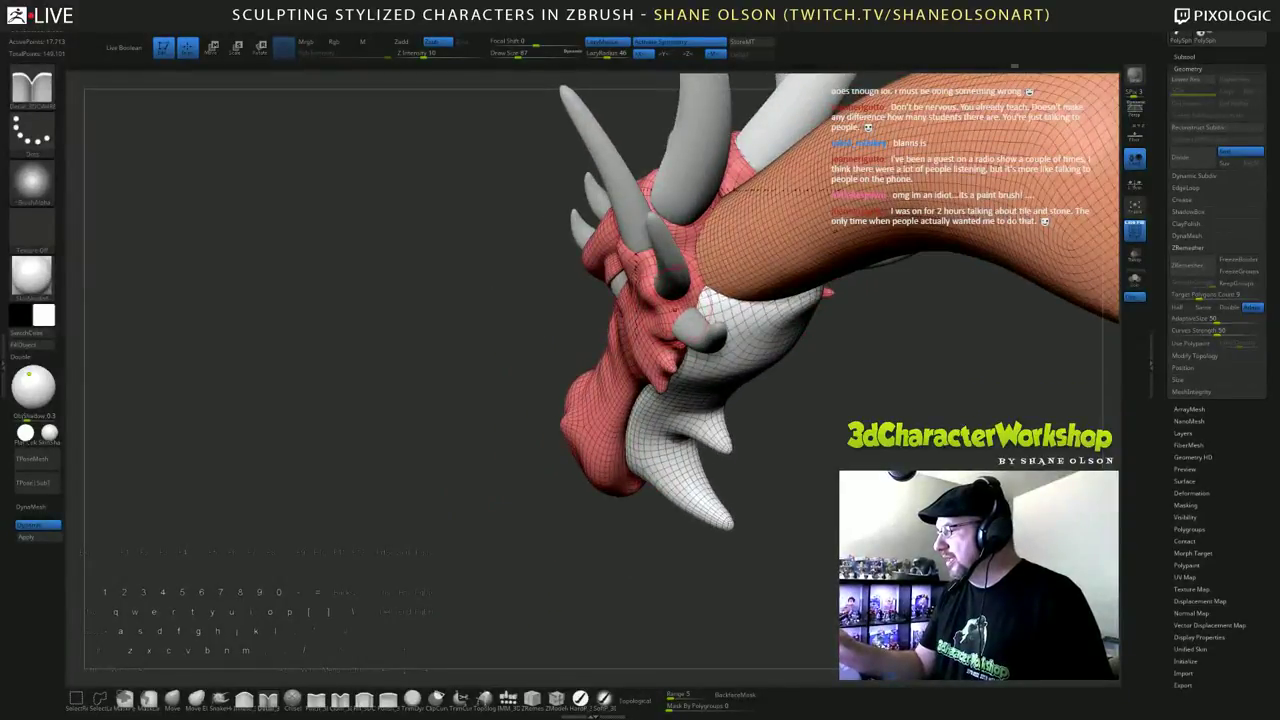
key(l)
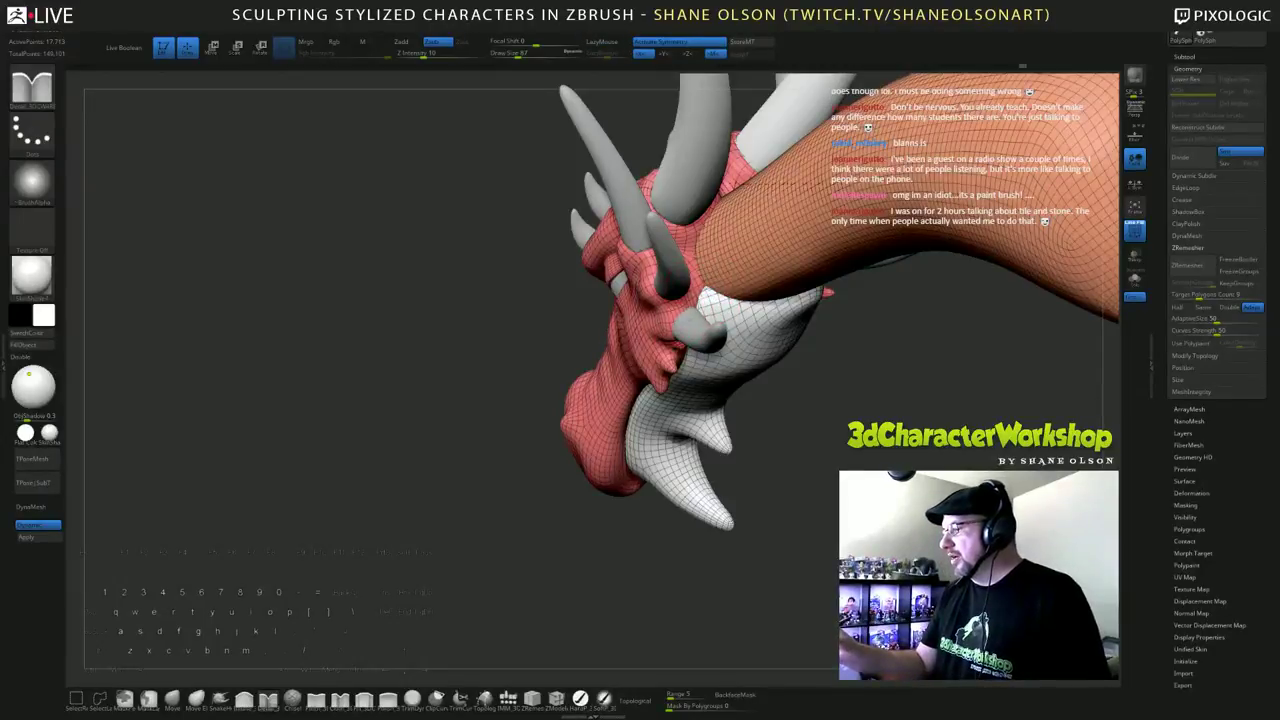
right_drag(625, 222, 662, 264)
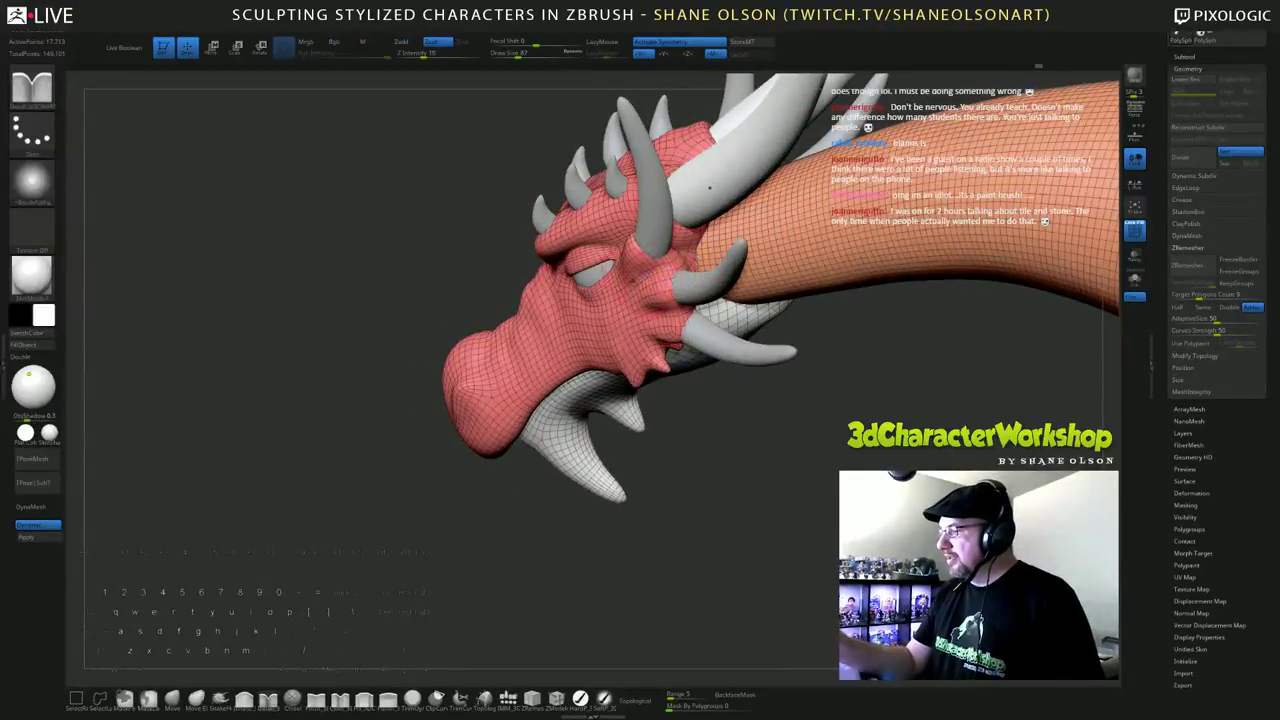
right_drag(718, 352, 717, 432)
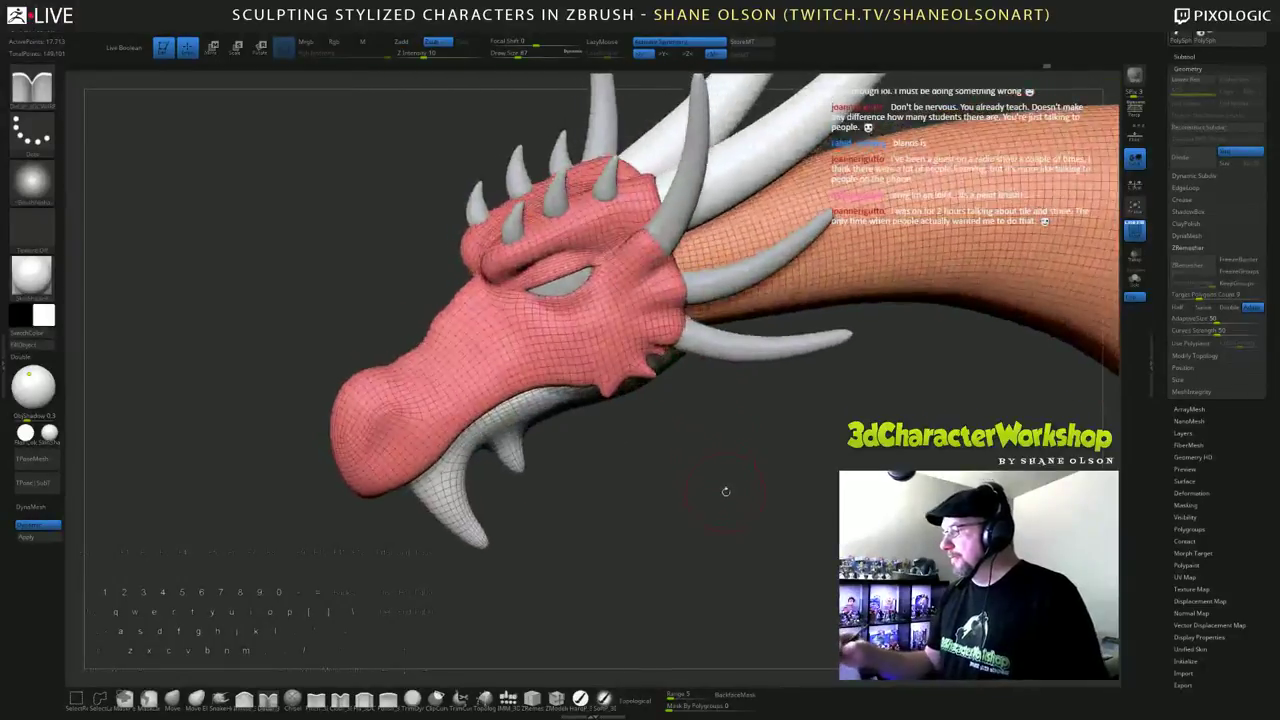
right_drag(727, 492, 653, 525)
Step: Refine the rear jaw surface near the neck with the Zadd brush at Z Intensity 5 and draw size 87
click(244, 700)
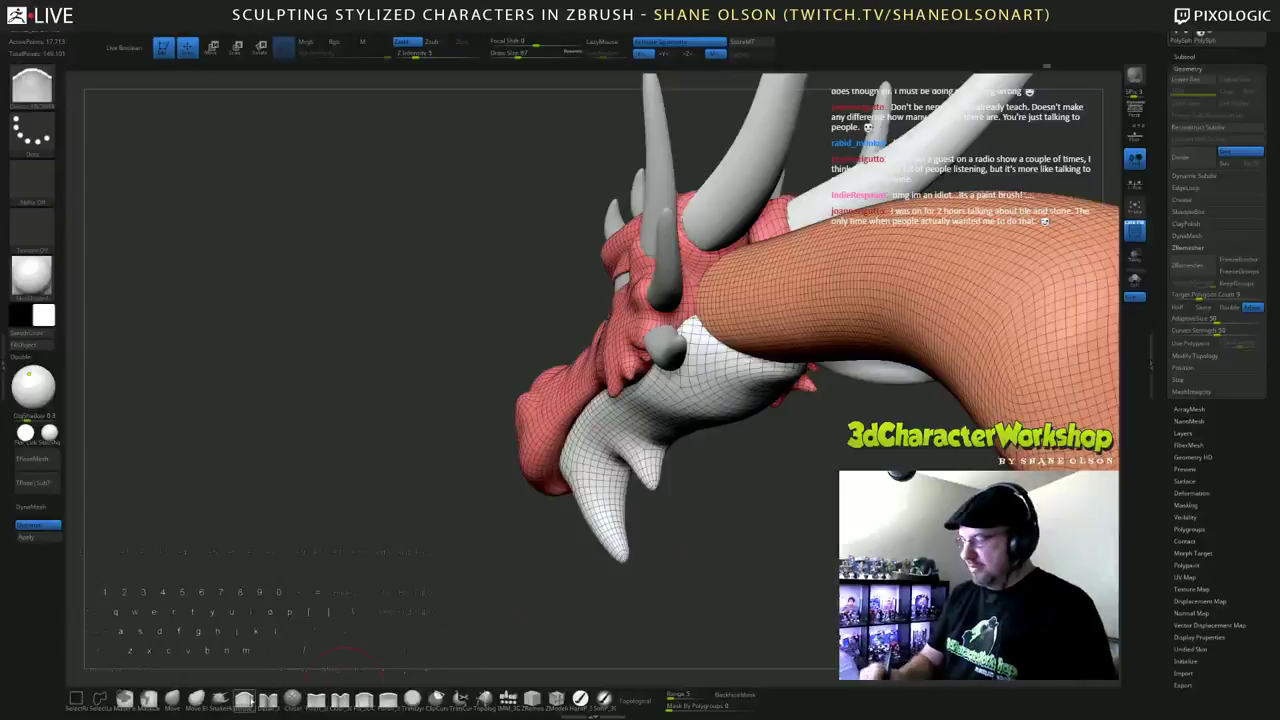
drag(797, 490, 763, 462)
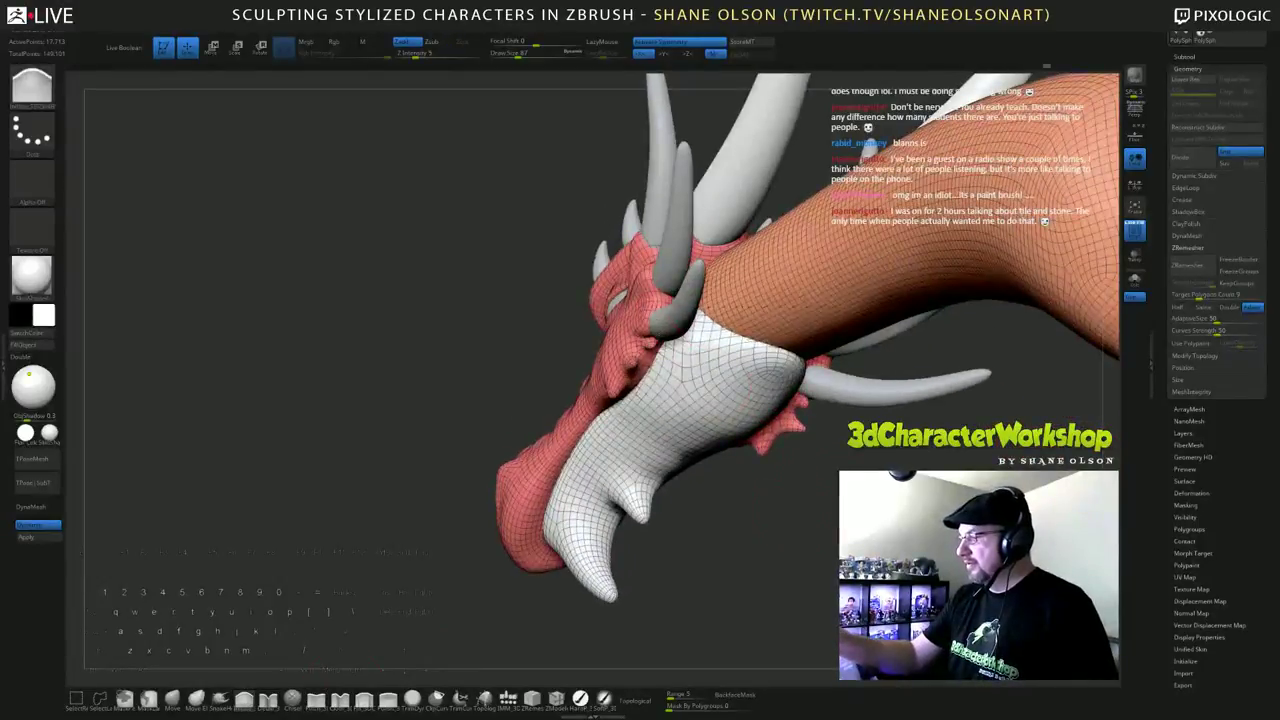
mouse_move(751, 510)
mouse_down()
mouse_move(803, 516)
mouse_move(759, 468)
mouse_move(692, 475)
mouse_up()
Step: Adjust the back of the jaw and the cheek beside the neck with the Move brush at draw size 140
click(173, 700)
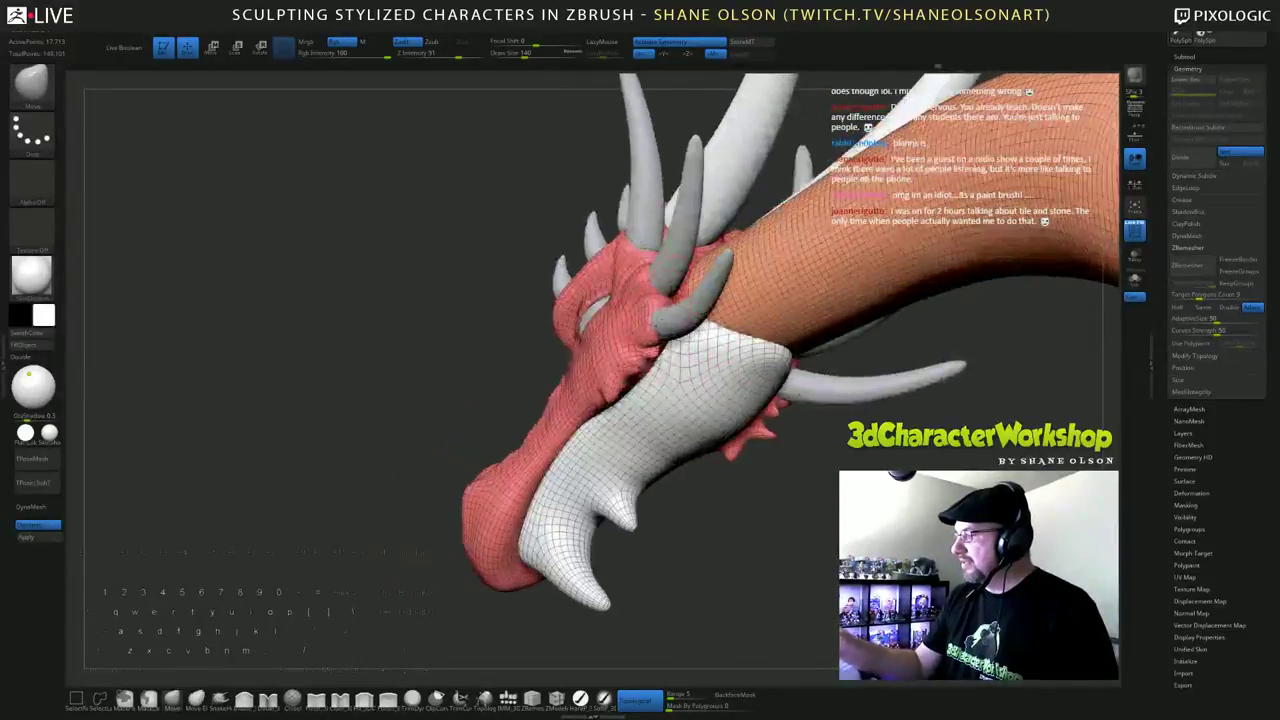
drag(820, 480, 850, 390)
right_drag(687, 338, 725, 365)
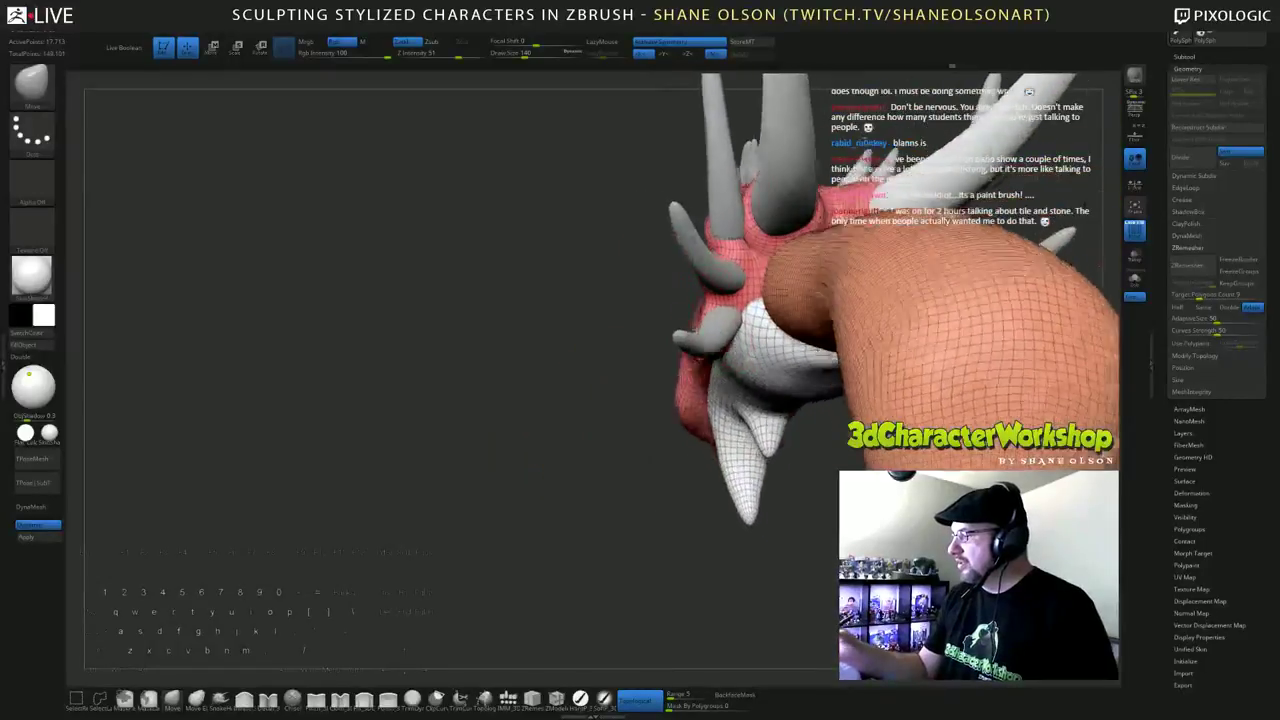
drag(960, 385, 895, 286)
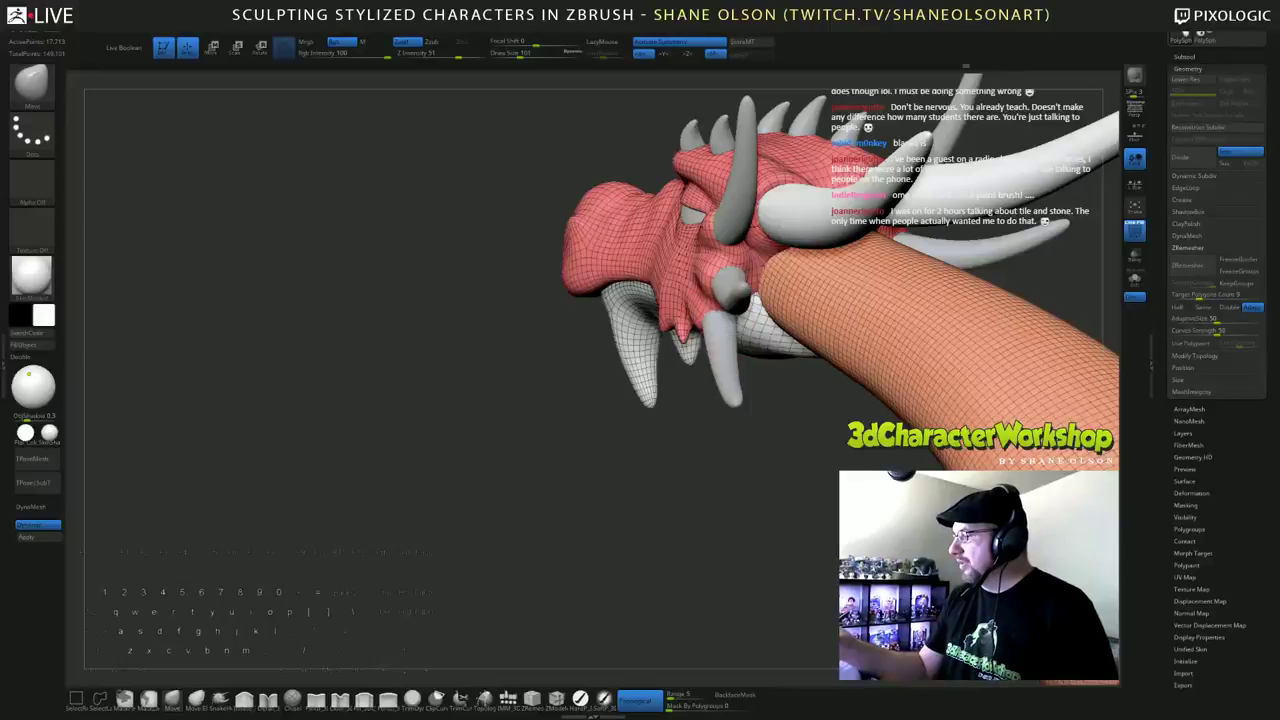
mouse_move(1053, 376)
right_down()
mouse_move(907, 343)
mouse_move(930, 358)
mouse_move(918, 356)
right_up()
Step: Reshape the cheek's rear edge around the lower horns from several angles with the Move brush at draw size 145
key(s)
click(744, 320)
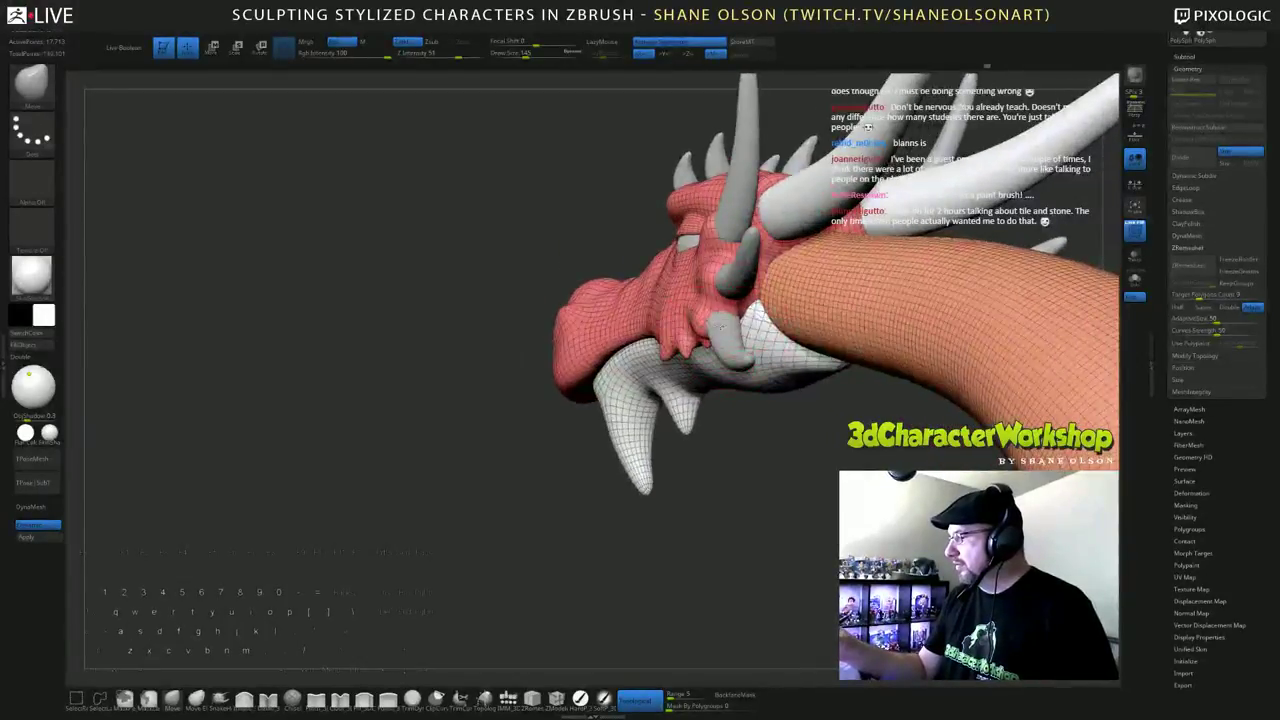
mouse_move(772, 335)
right_down()
mouse_move(668, 330)
mouse_move(780, 326)
right_up()
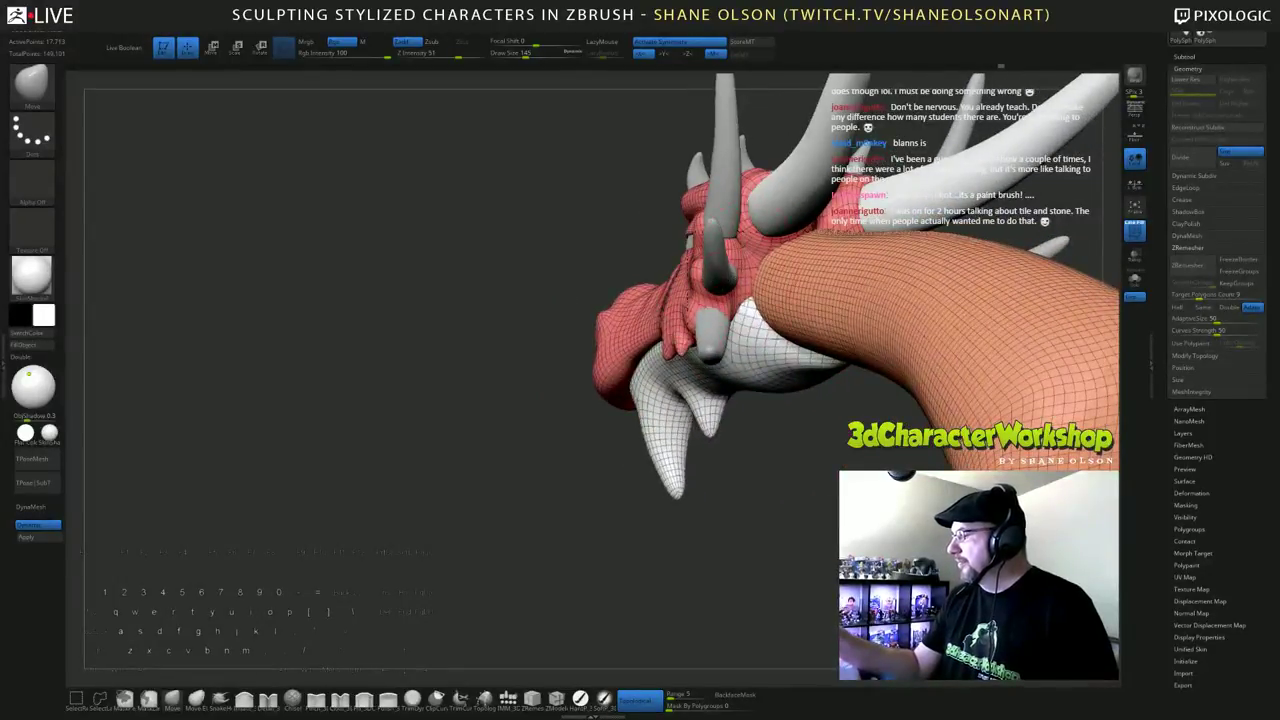
drag(882, 288, 879, 276)
right_drag(745, 263, 801, 282)
drag(867, 252, 864, 246)
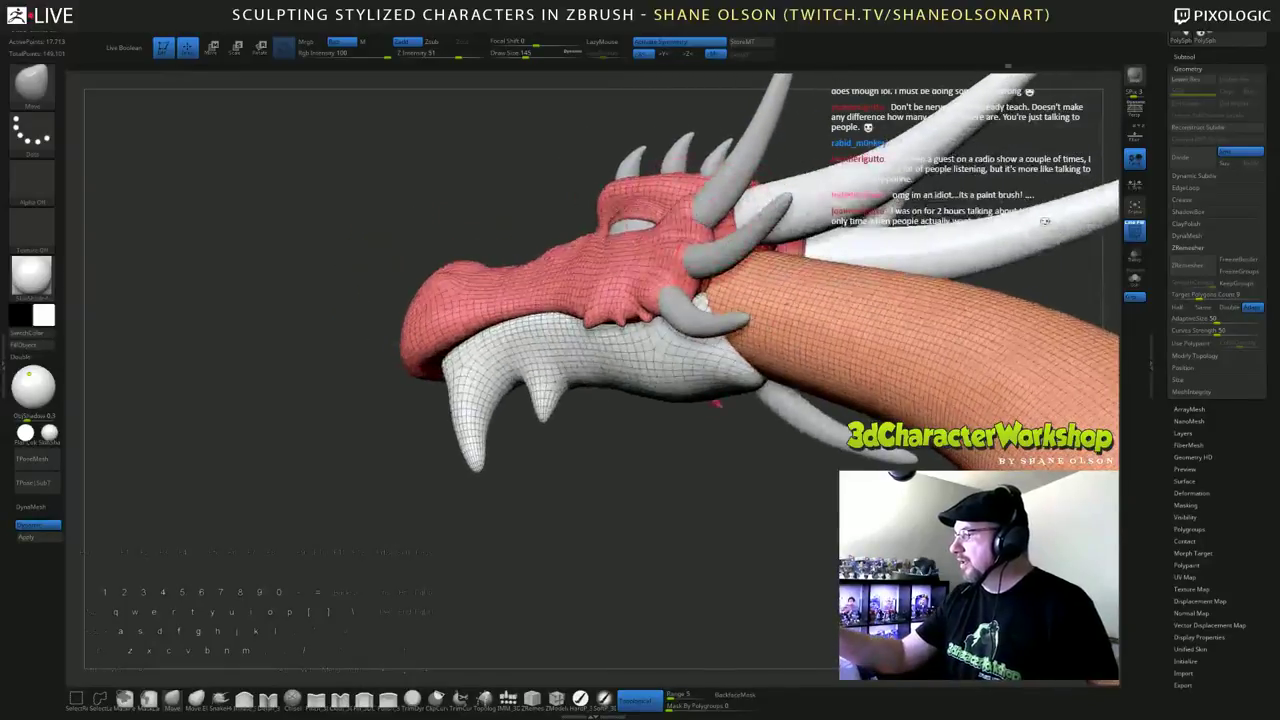
right_drag(795, 310, 873, 235)
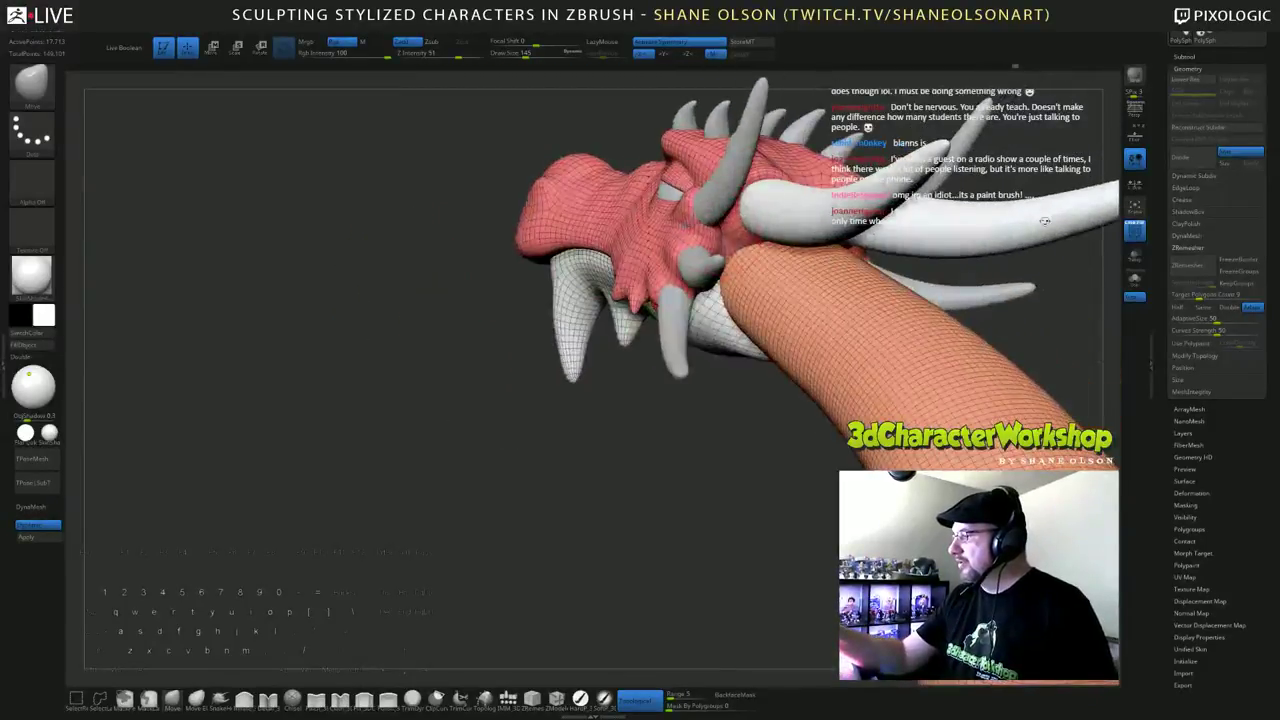
drag(688, 452, 790, 455)
drag(666, 471, 868, 128)
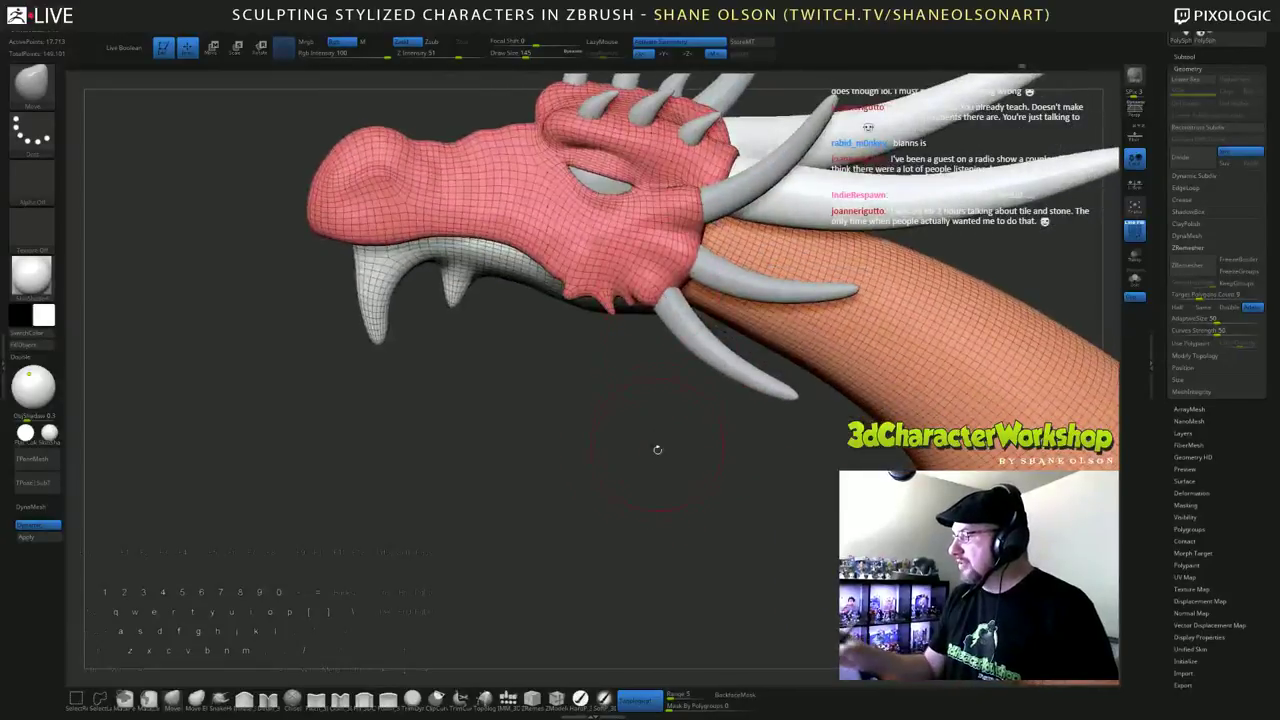
Step: Solo the head and isolate the upper head's polygroup to examine its underside and horn bases, then show all polygroups
drag(658, 450, 735, 285)
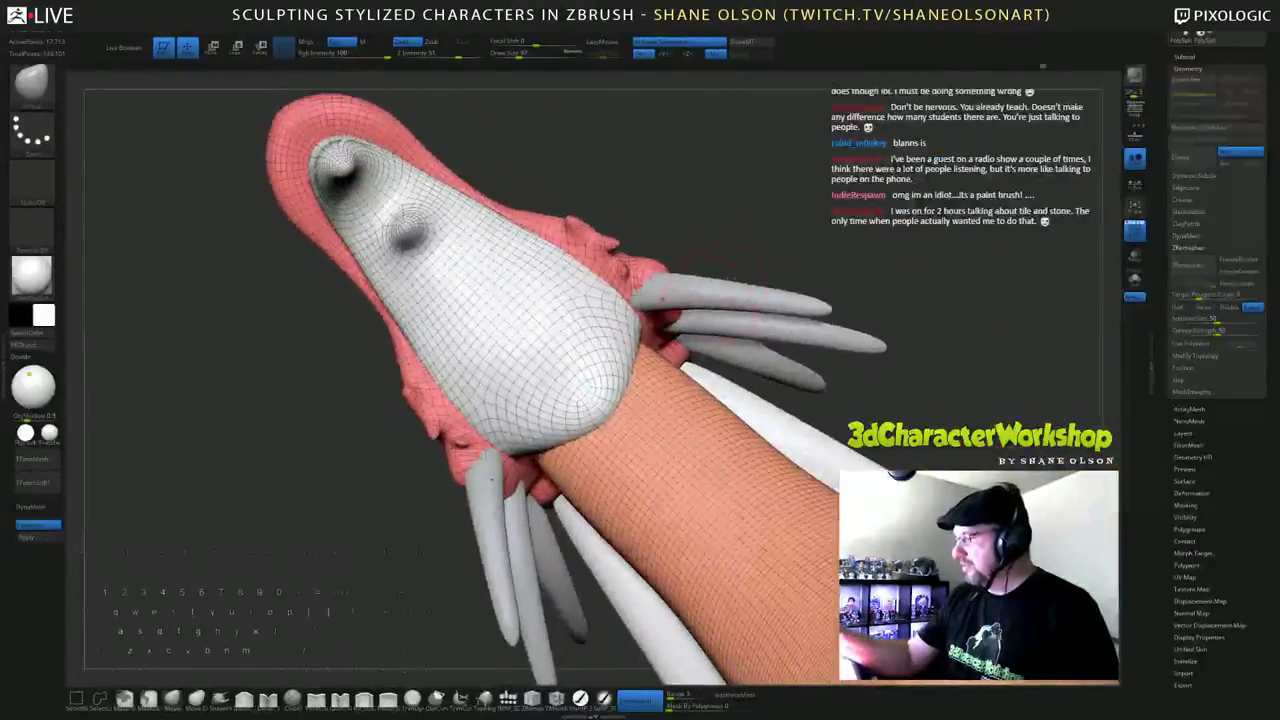
click(1134, 280)
drag(861, 341, 742, 346)
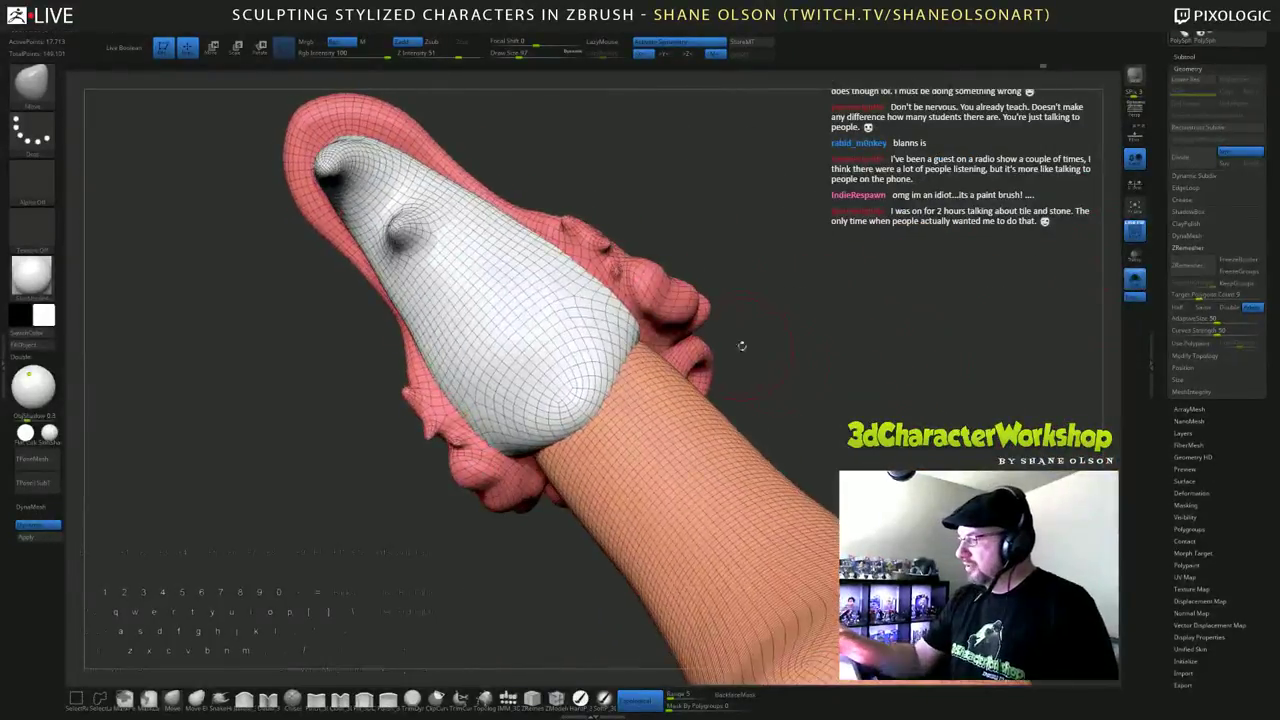
click(244, 700)
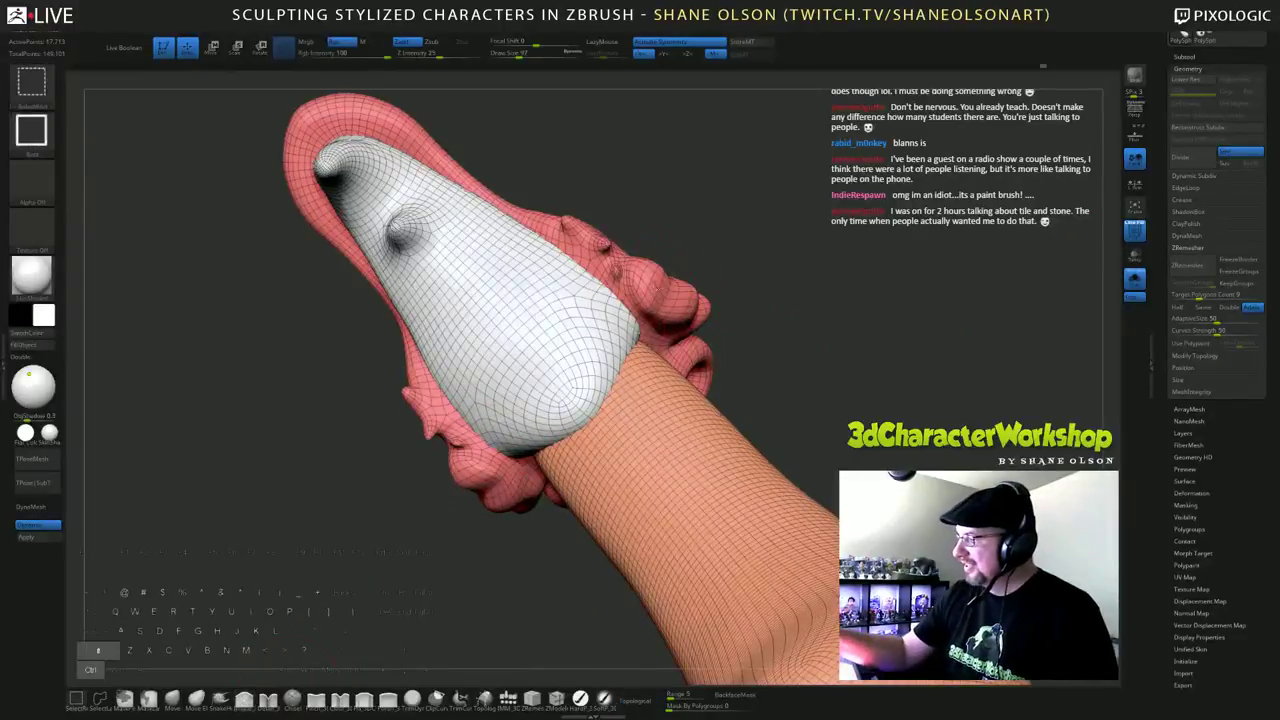
ctrl+shift+click(657, 289)
drag(772, 214, 739, 223)
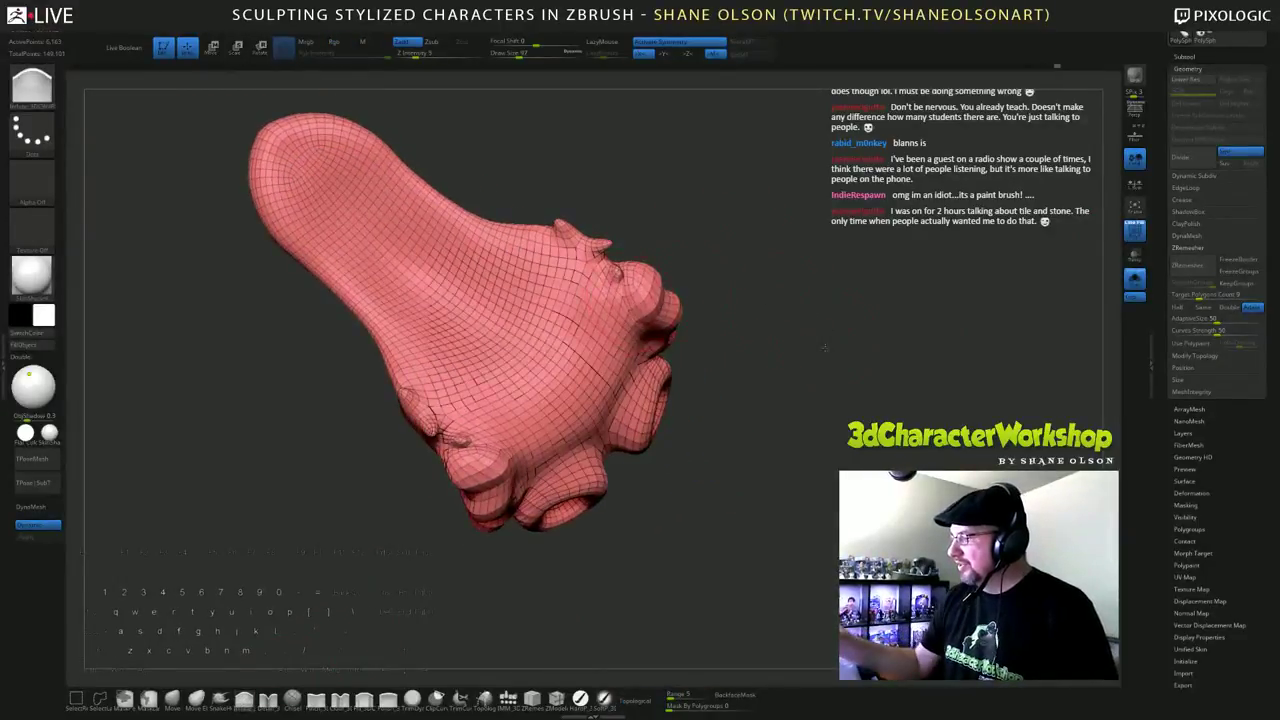
drag(825, 348, 690, 350)
ctrl+shift+click(889, 387)
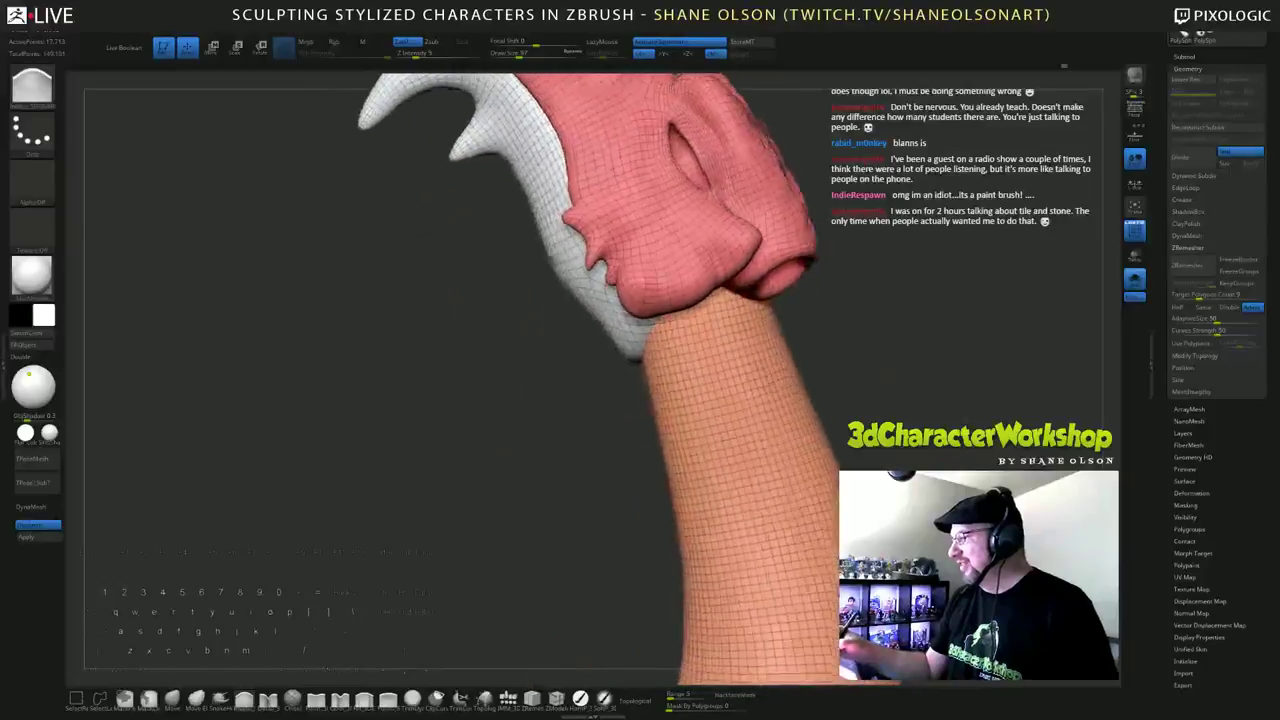
Step: Carve grooves between the rounded lobes at the cheek's rear edge with a Zsub brush at Z Intensity 20 and draw size 68
mouse_move(890, 392)
mouse_down()
mouse_move(955, 386)
mouse_move(938, 384)
mouse_up()
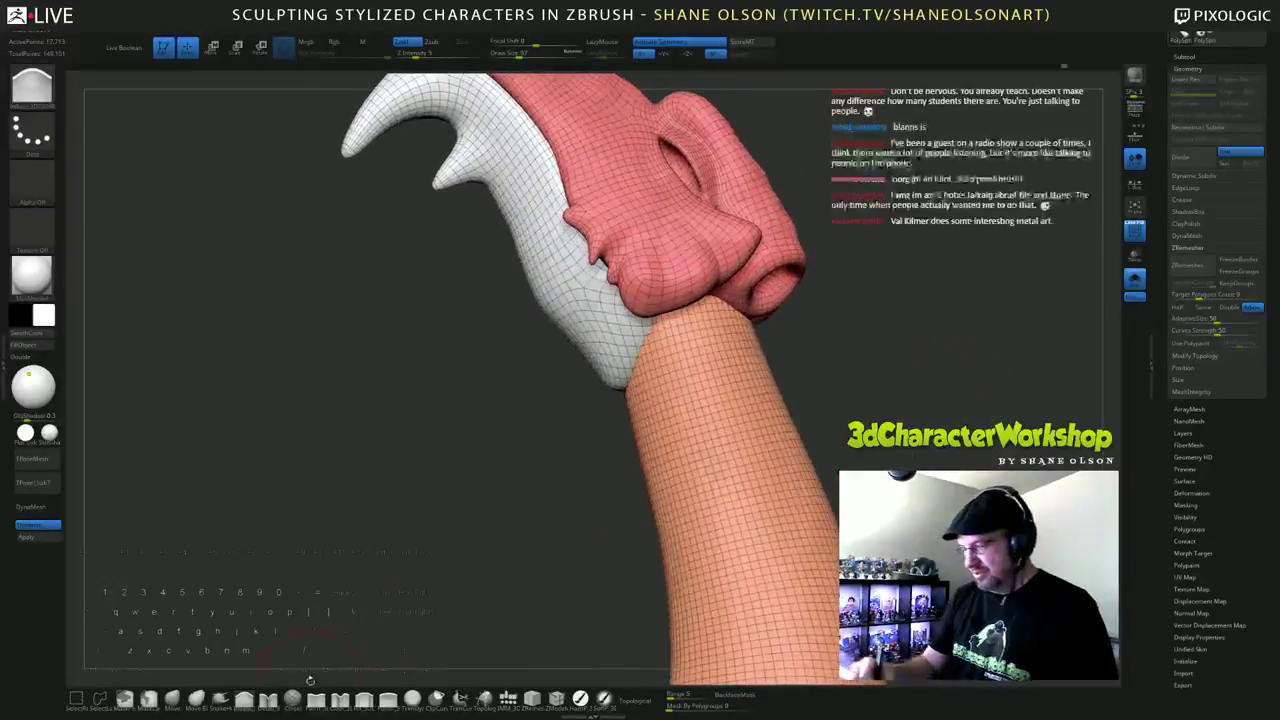
click(315, 699)
mouse_move(876, 318)
mouse_down()
mouse_move(891, 318)
mouse_move(840, 359)
mouse_move(866, 355)
mouse_move(835, 353)
mouse_up()
key(s)
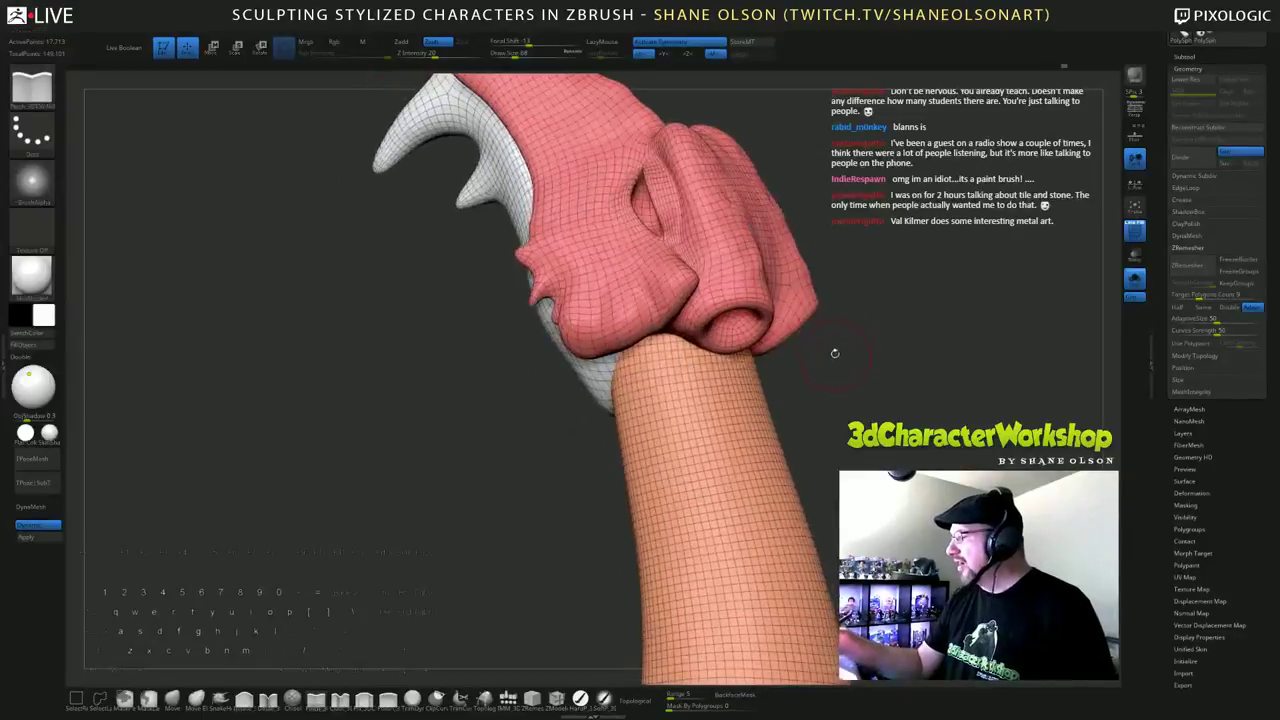
right_drag(611, 313, 619, 274)
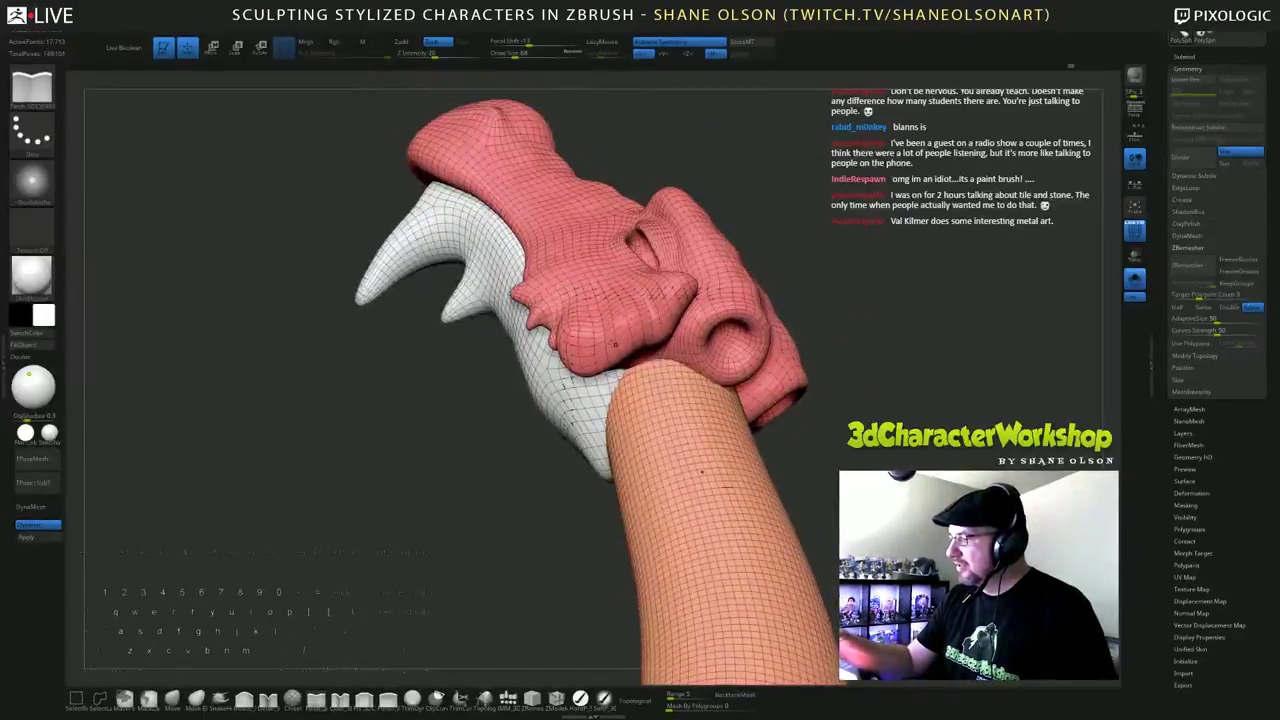
right_drag(615, 344, 622, 250)
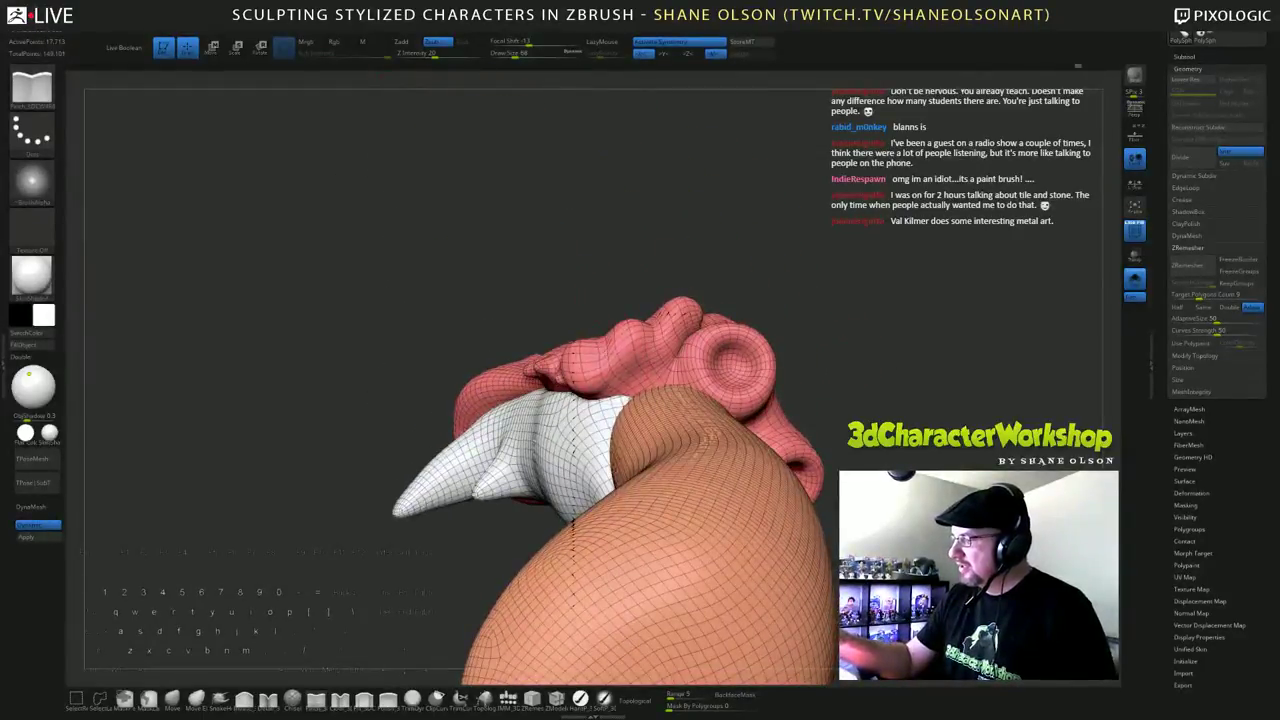
drag(574, 525, 688, 441)
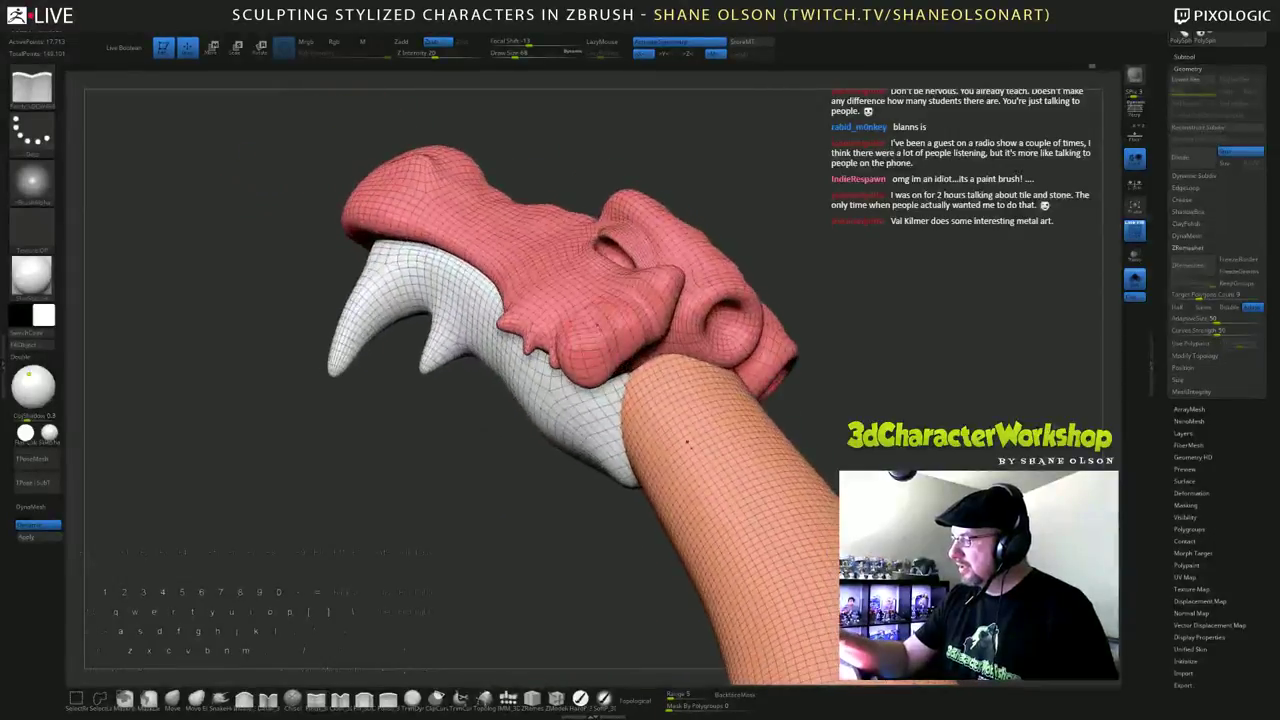
Step: Deepen the grooves between the rear cheek lobes and extend them forward across the cheek
right_drag(620, 380, 644, 195)
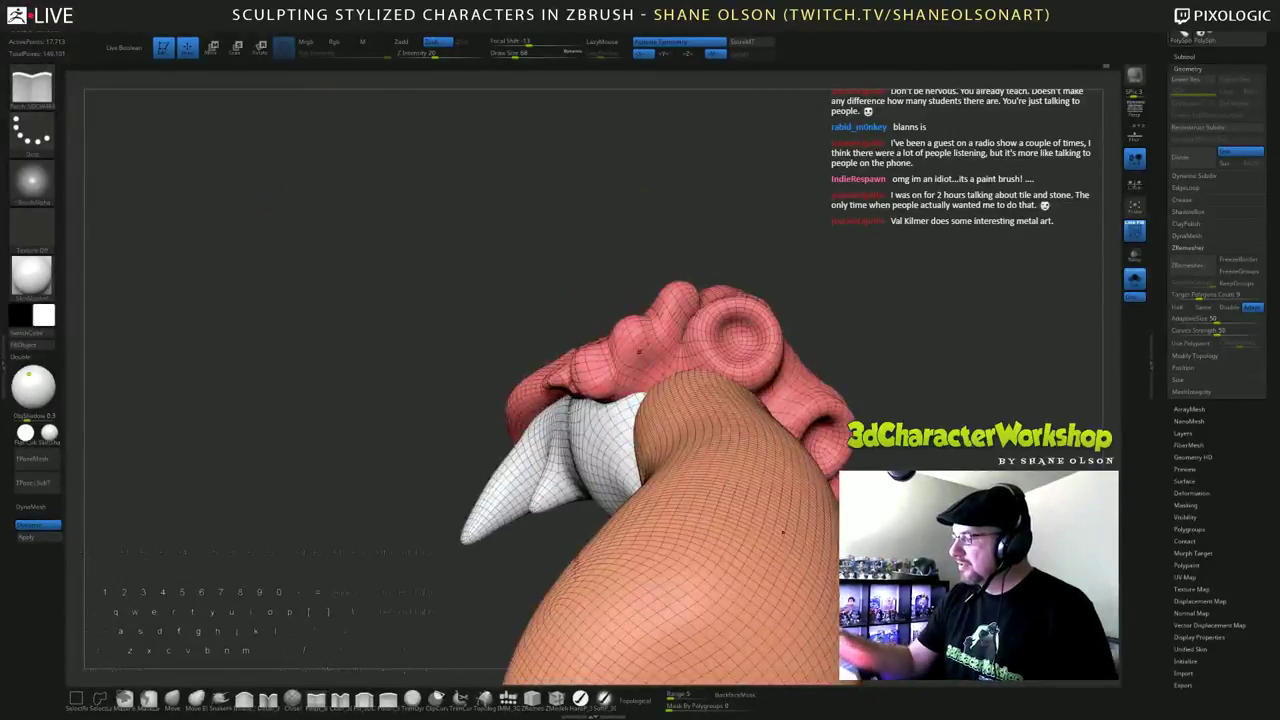
right_drag(639, 351, 650, 450)
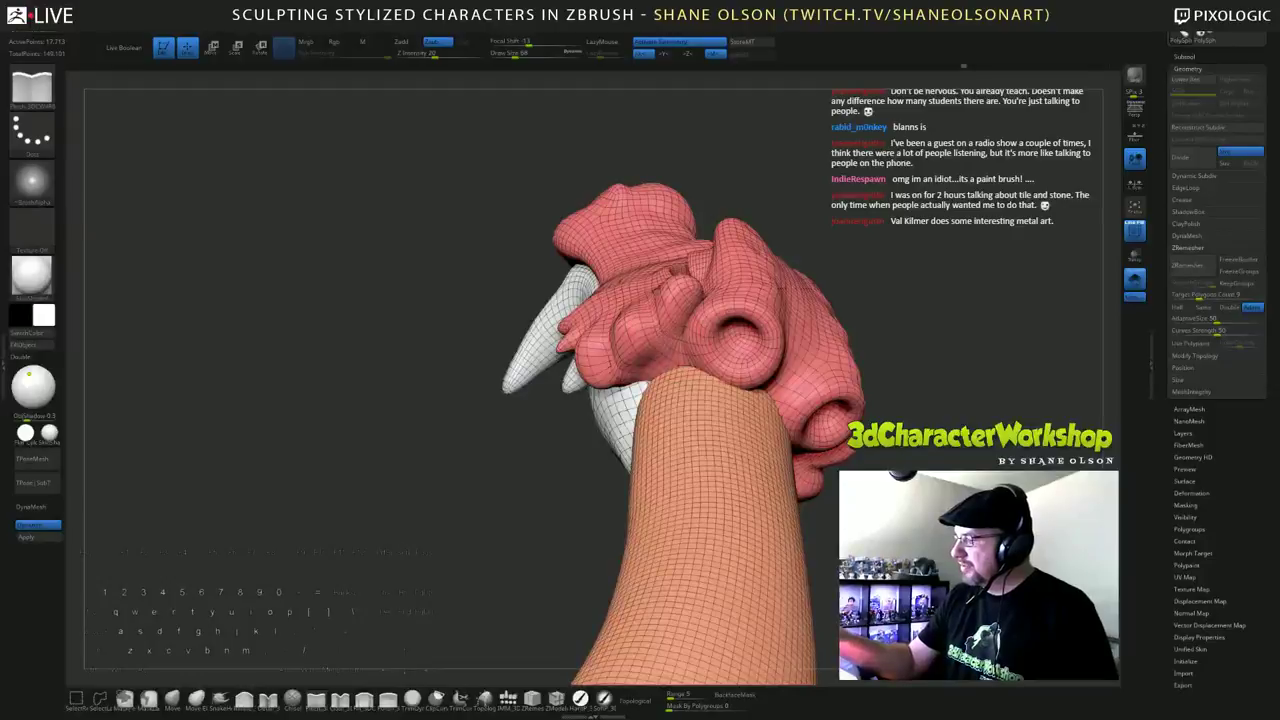
mouse_move(640, 380)
right_down()
mouse_move(705, 405)
mouse_move(738, 350)
mouse_move(723, 264)
right_up()
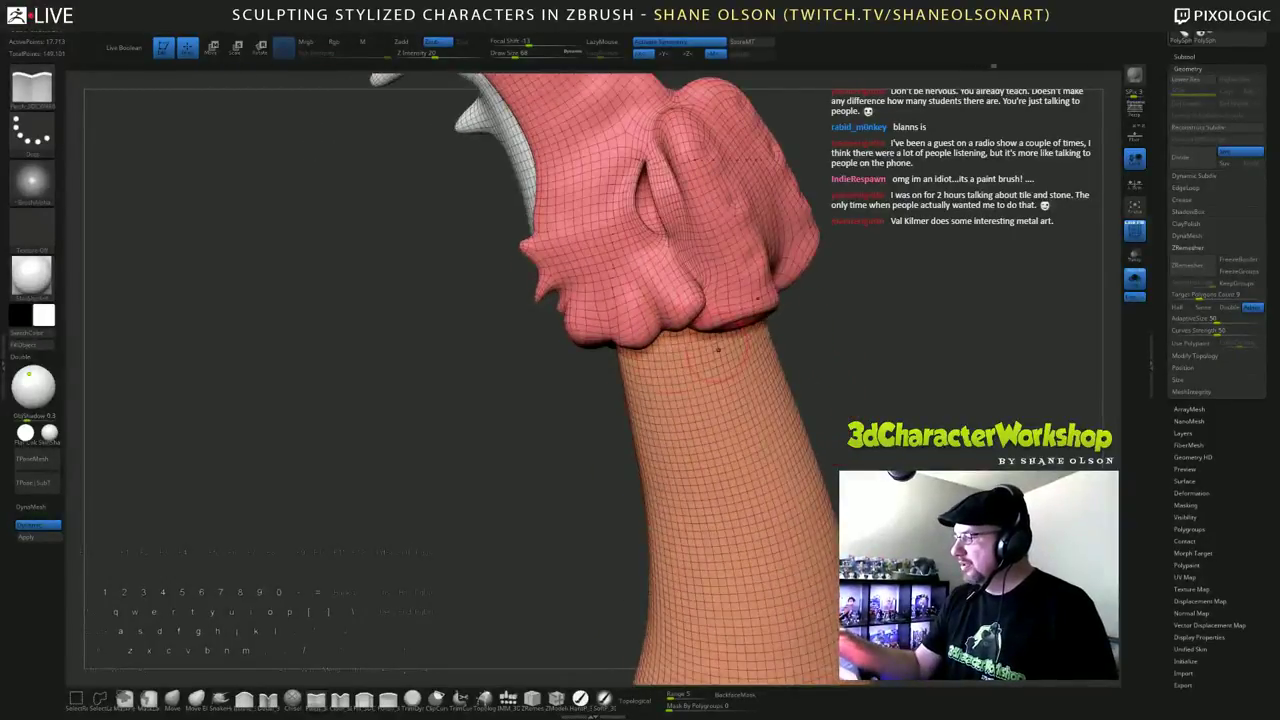
mouse_move(718, 350)
right_down()
mouse_move(611, 431)
mouse_move(682, 440)
mouse_move(708, 460)
right_up()
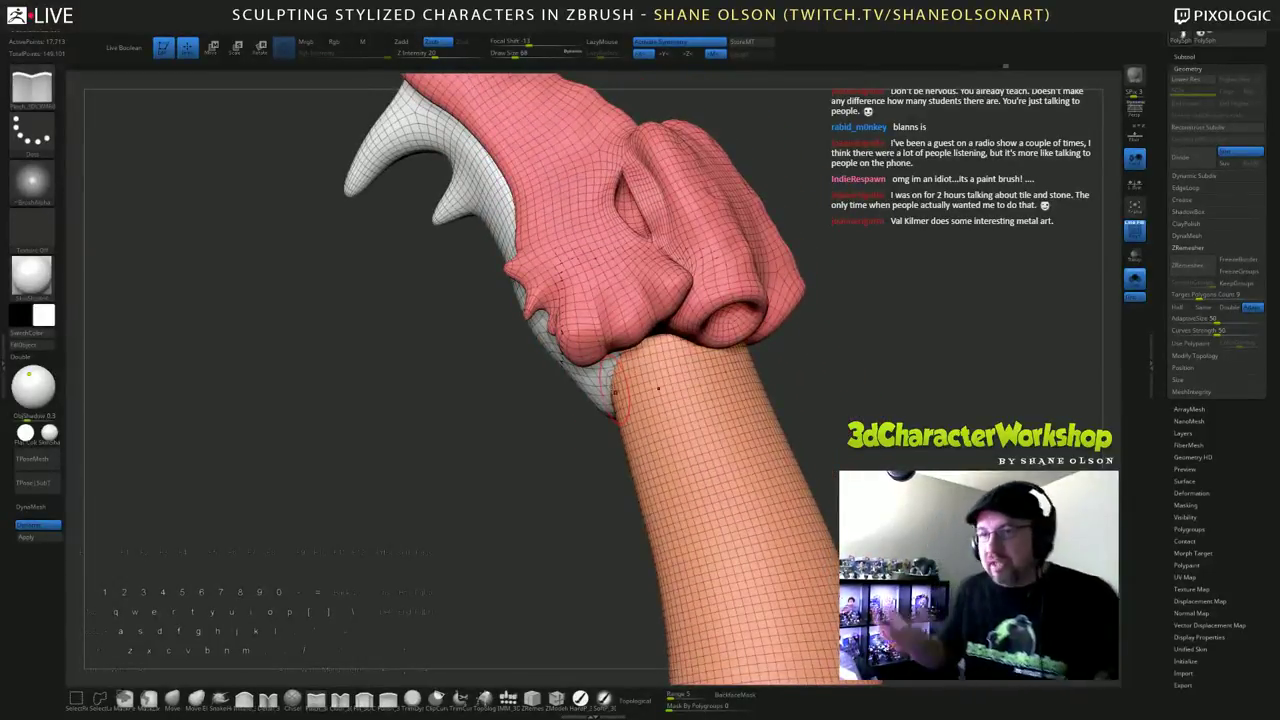
Step: Examine the grooved cheek and its meeting with the neck from several angles, and turn Solo off to show the horns
mouse_move(869, 402)
mouse_down()
mouse_move(904, 396)
mouse_move(910, 381)
mouse_move(825, 367)
mouse_up()
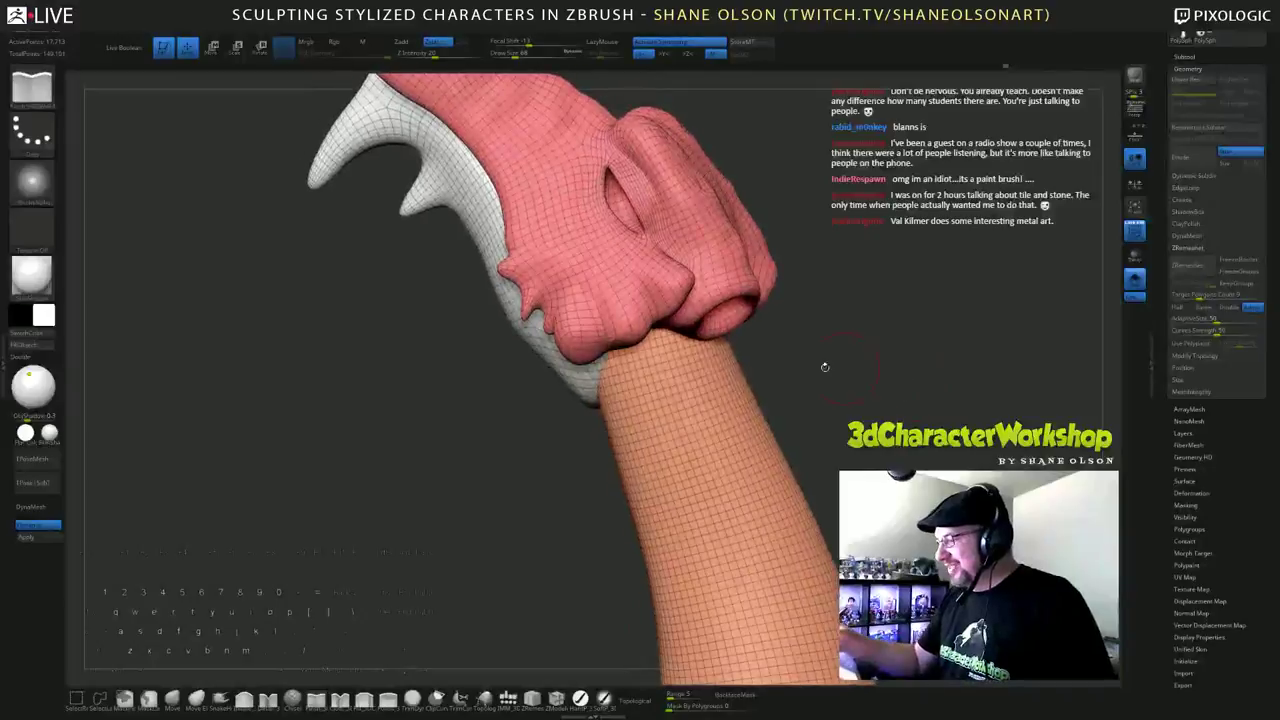
mouse_move(889, 397)
mouse_down()
mouse_move(890, 372)
mouse_move(860, 410)
mouse_up()
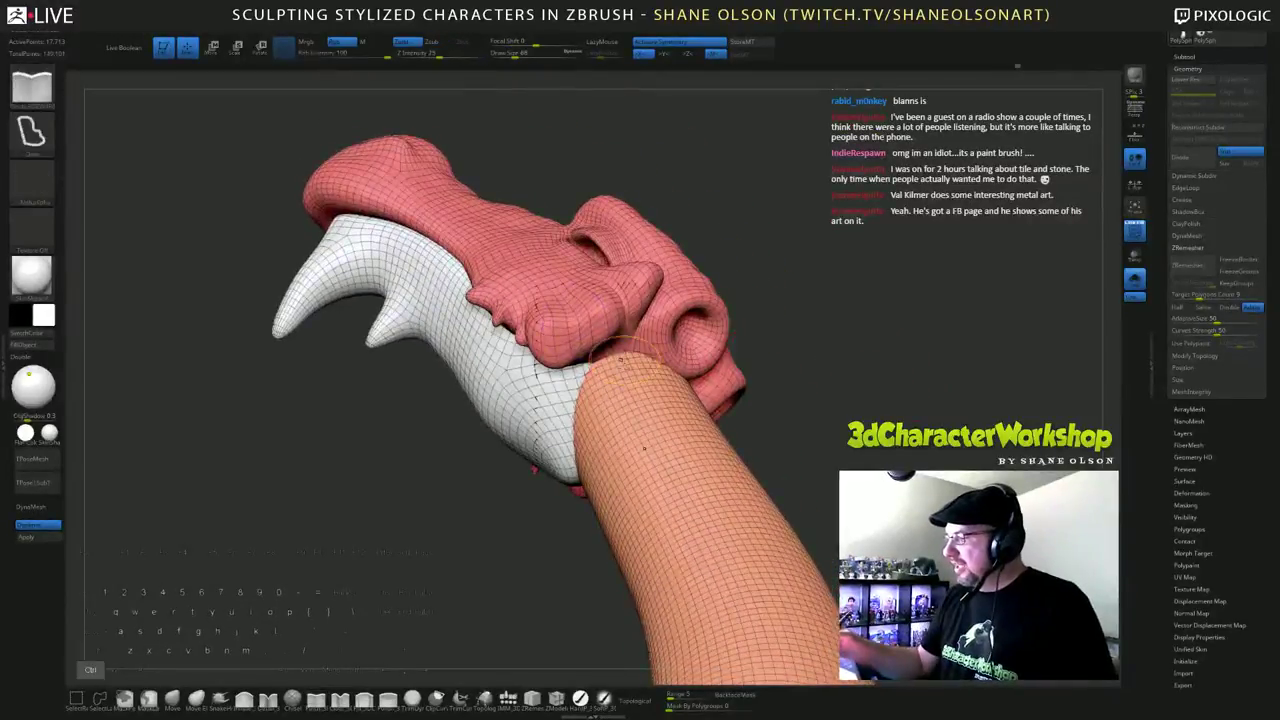
drag(587, 328, 575, 270)
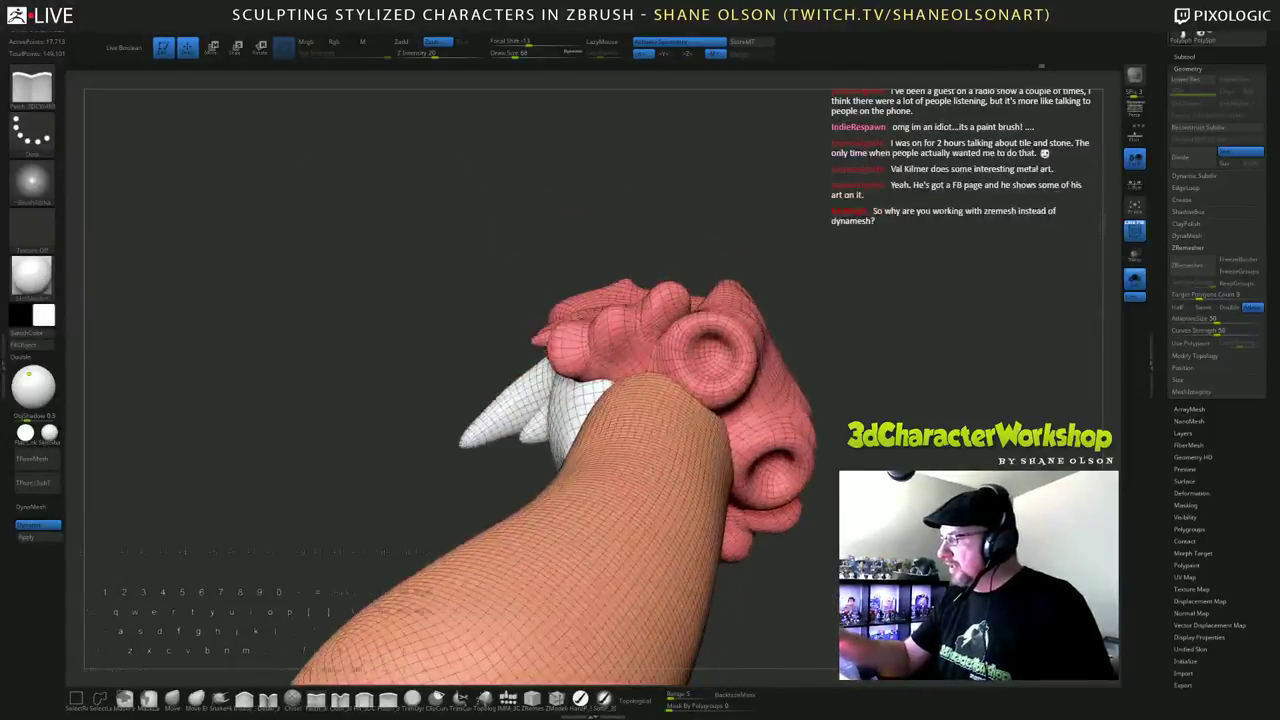
drag(877, 373, 890, 405)
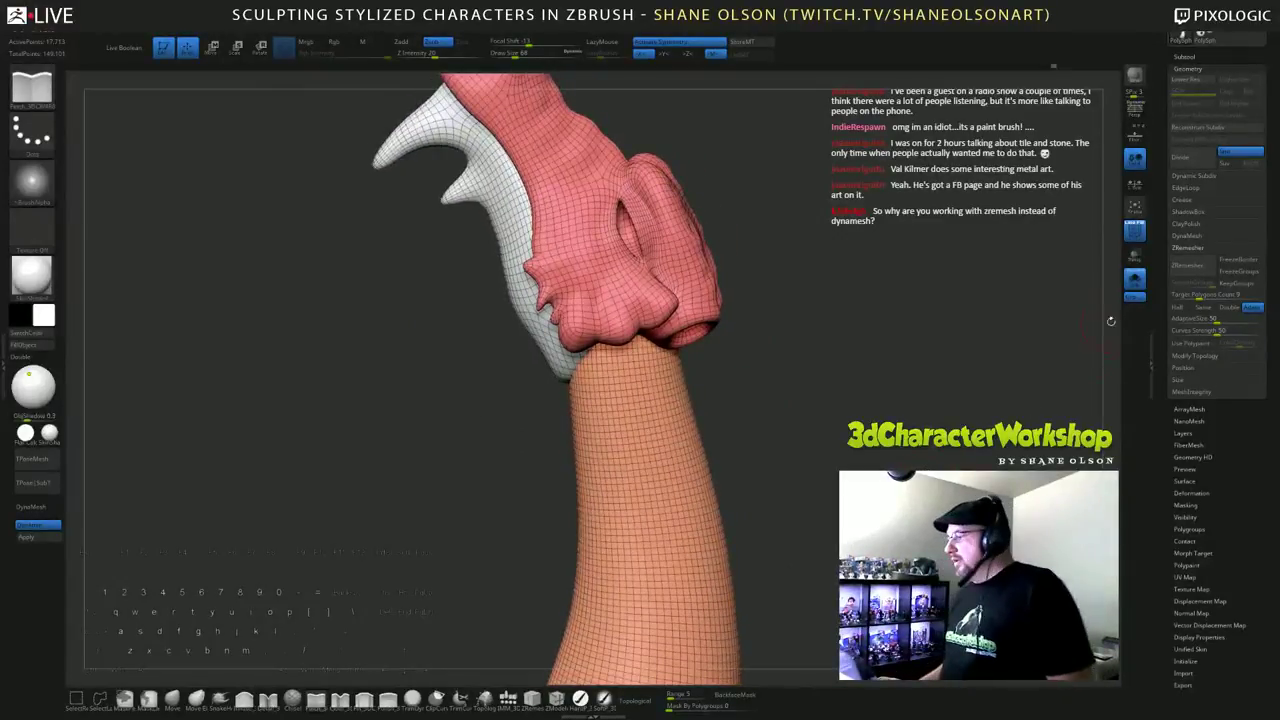
click(1134, 281)
mouse_move(971, 335)
alt+mouse_down()
mouse_move(940, 388)
mouse_move(941, 328)
mouse_move(937, 354)
mouse_move(878, 306)
mouse_move(932, 295)
mouse_move(909, 306)
alt+mouse_up()
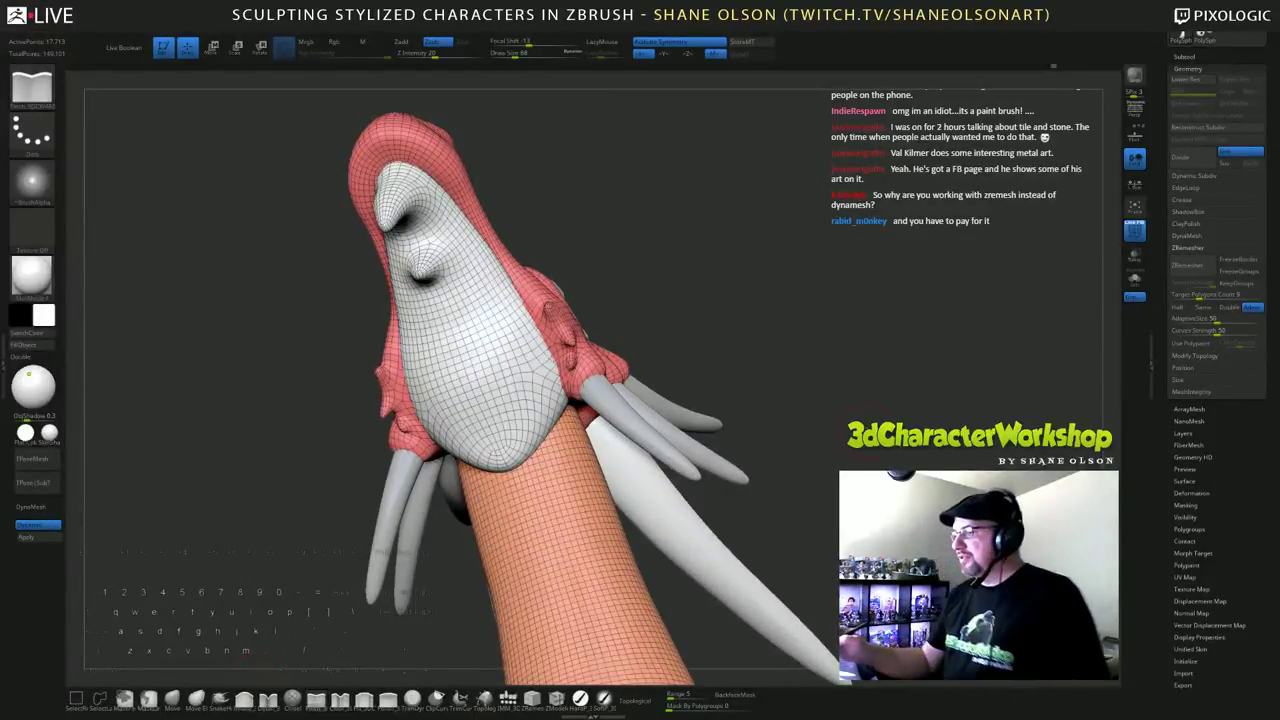
Step: Hide the polyframe and examine the whole head, cheek and horns from below and from the side
mouse_move(980, 335)
mouse_down()
mouse_move(897, 376)
mouse_move(947, 382)
mouse_up()
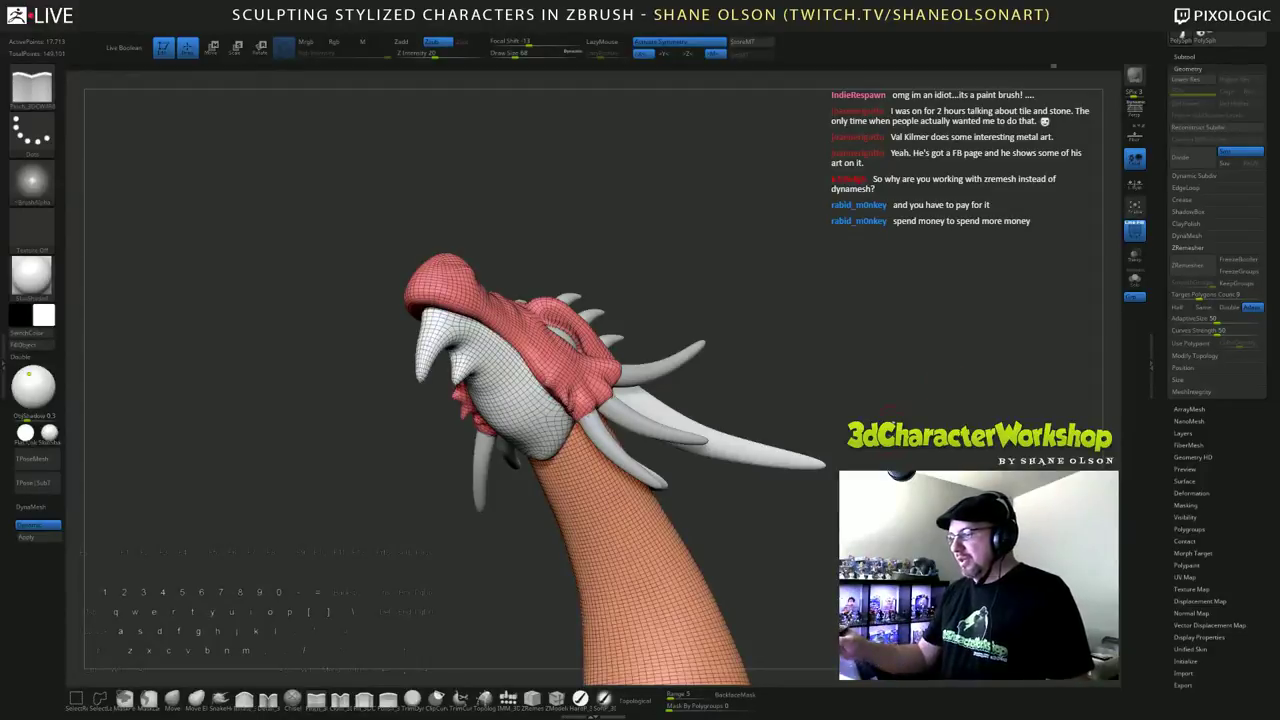
key(shift+f)
drag(906, 346, 835, 350)
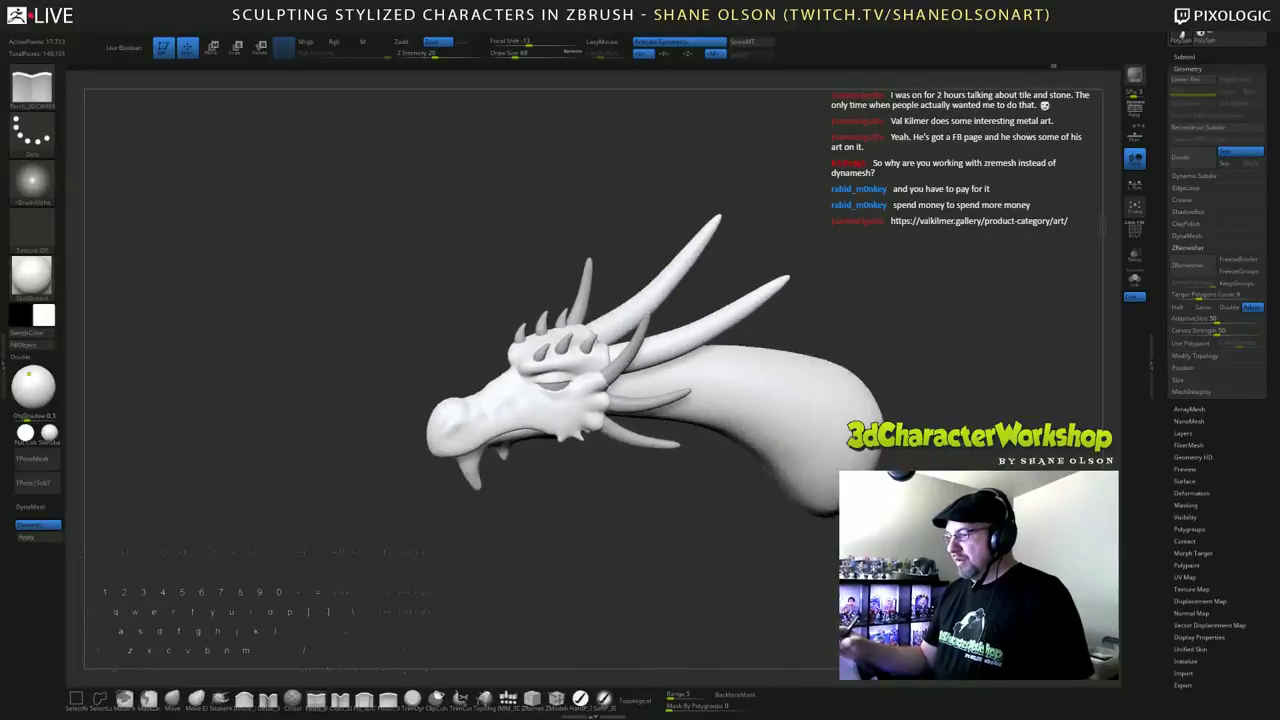
mouse_move(739, 566)
mouse_down()
mouse_move(697, 535)
mouse_move(734, 555)
mouse_move(780, 543)
mouse_move(737, 573)
mouse_move(649, 543)
mouse_move(659, 591)
mouse_move(760, 575)
mouse_move(732, 590)
mouse_up()
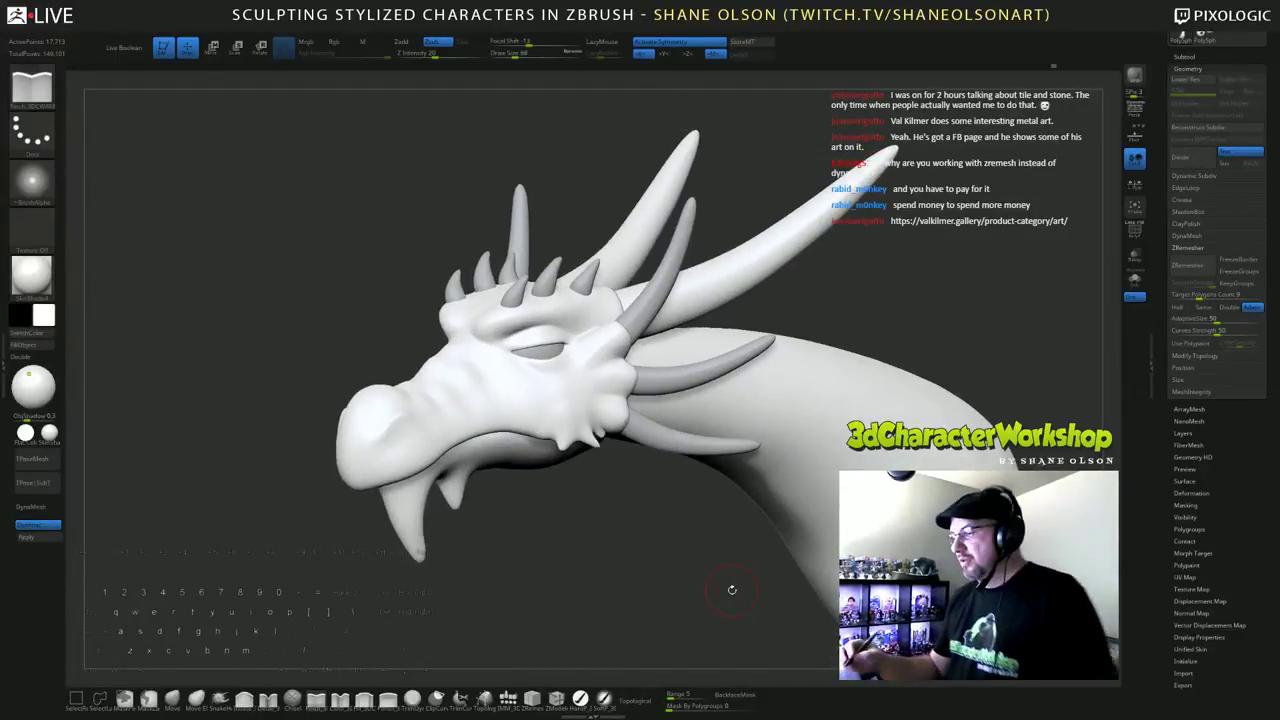
drag(732, 590, 680, 555)
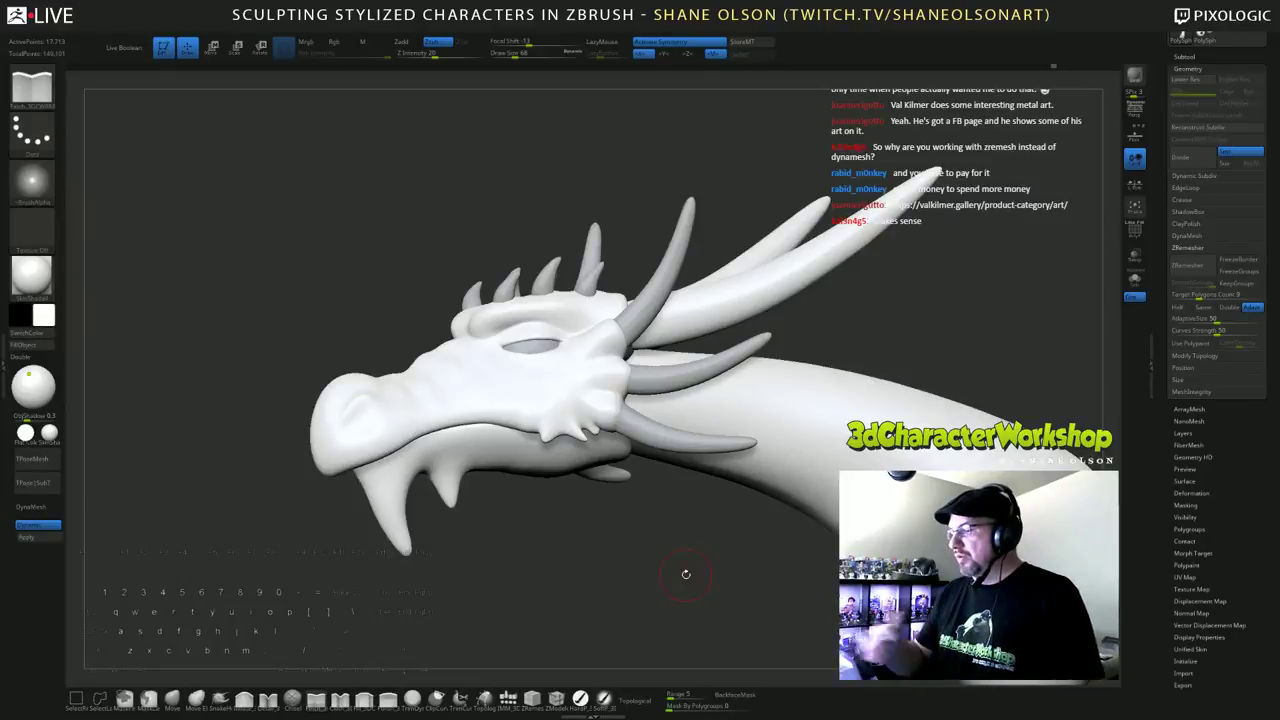
drag(648, 545, 634, 577)
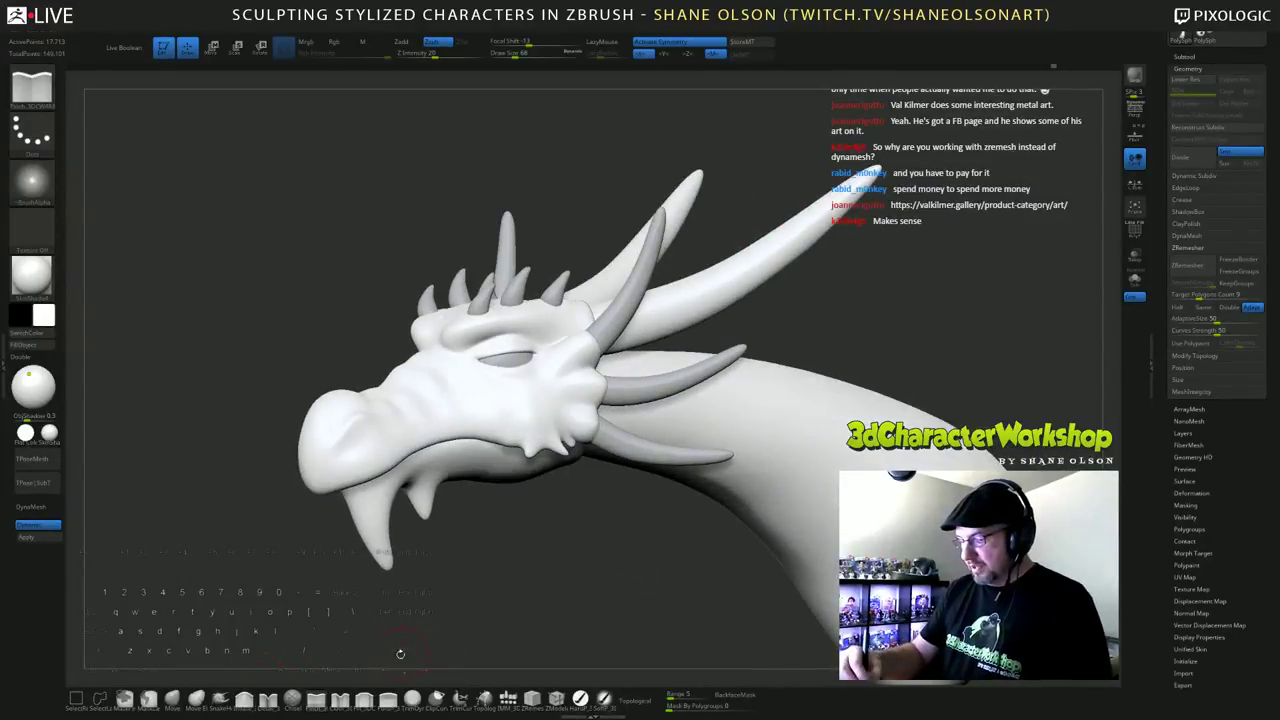
Step: Nudge the small spikes at the cheek's lower edge with the Move brush at draw size 68
click(174, 698)
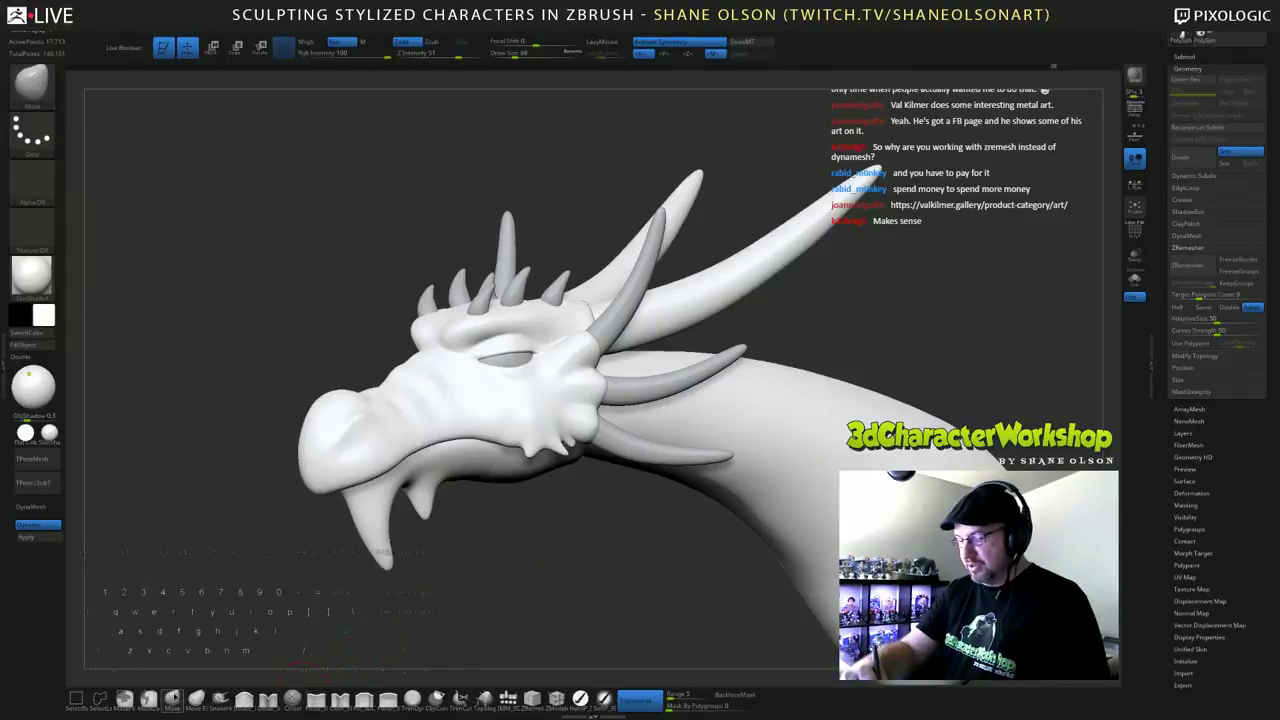
drag(530, 460, 524, 455)
drag(607, 509, 600, 472)
mouse_move(649, 538)
mouse_down()
mouse_move(652, 582)
mouse_move(660, 545)
mouse_move(690, 552)
mouse_move(707, 538)
mouse_move(713, 564)
mouse_move(676, 497)
mouse_move(895, 497)
mouse_up()
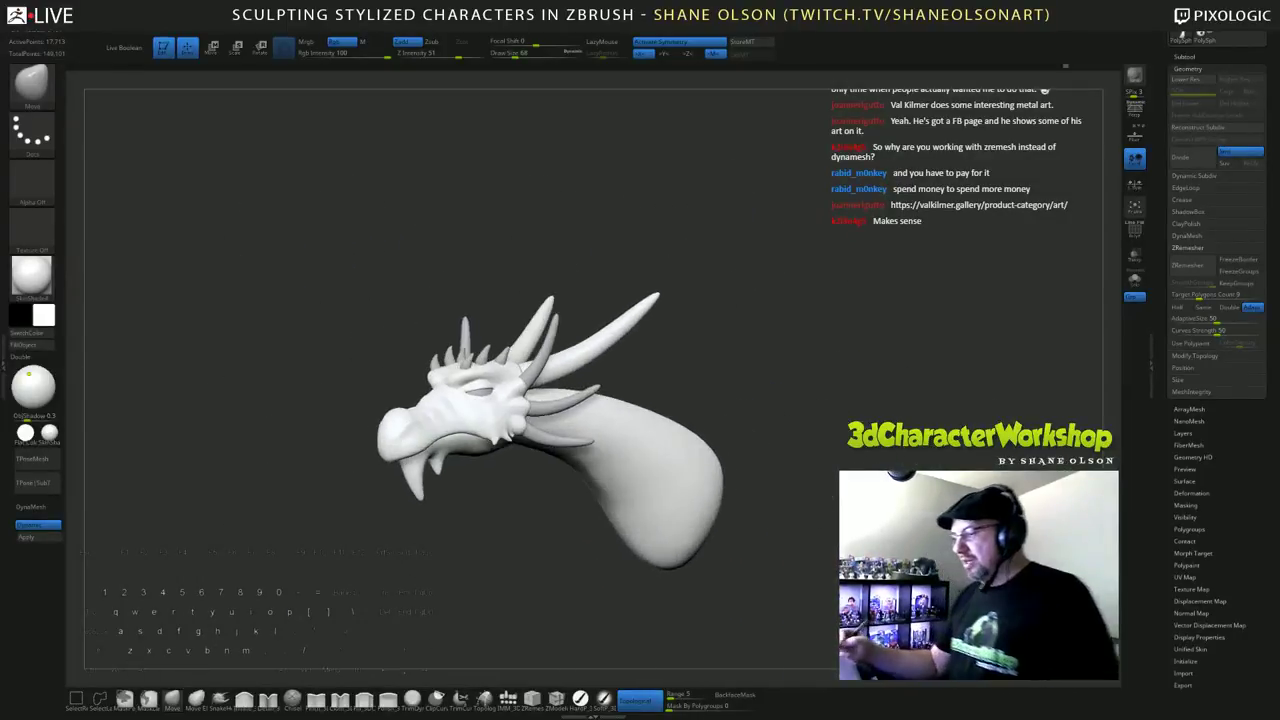
alt+drag(834, 365, 800, 490)
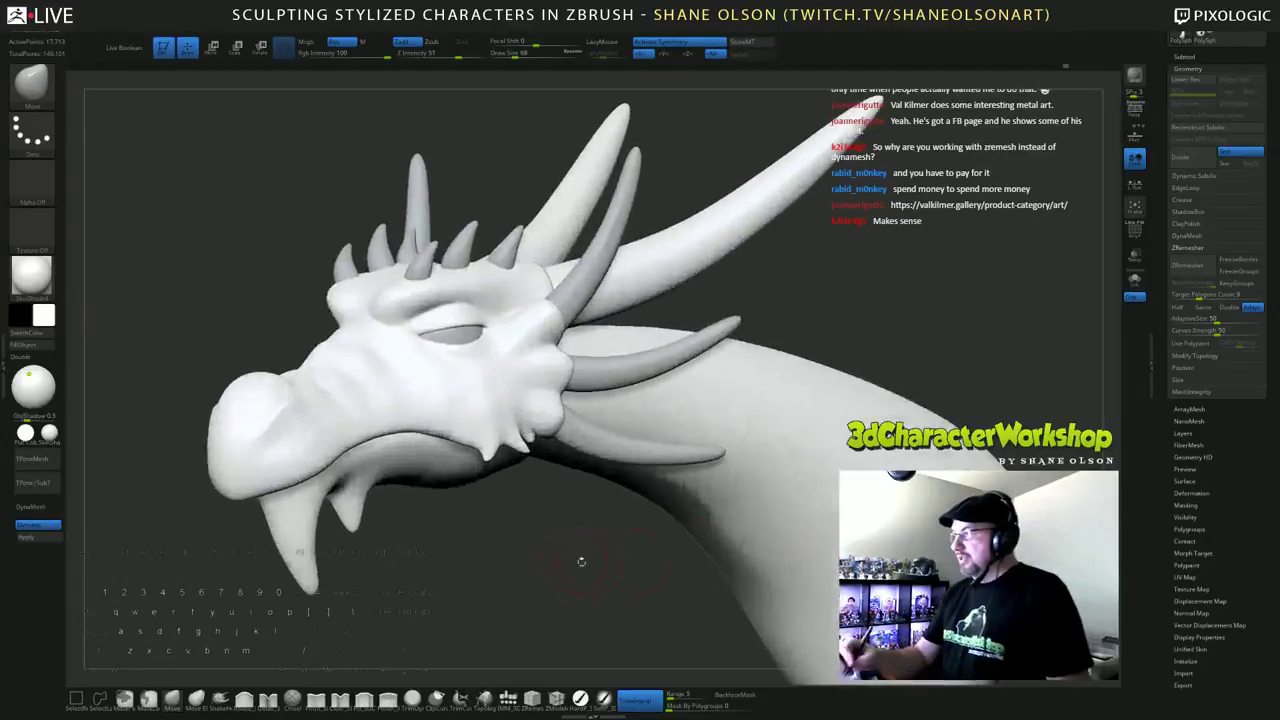
mouse_move(580, 563)
mouse_down()
mouse_move(609, 549)
mouse_move(589, 516)
mouse_up()
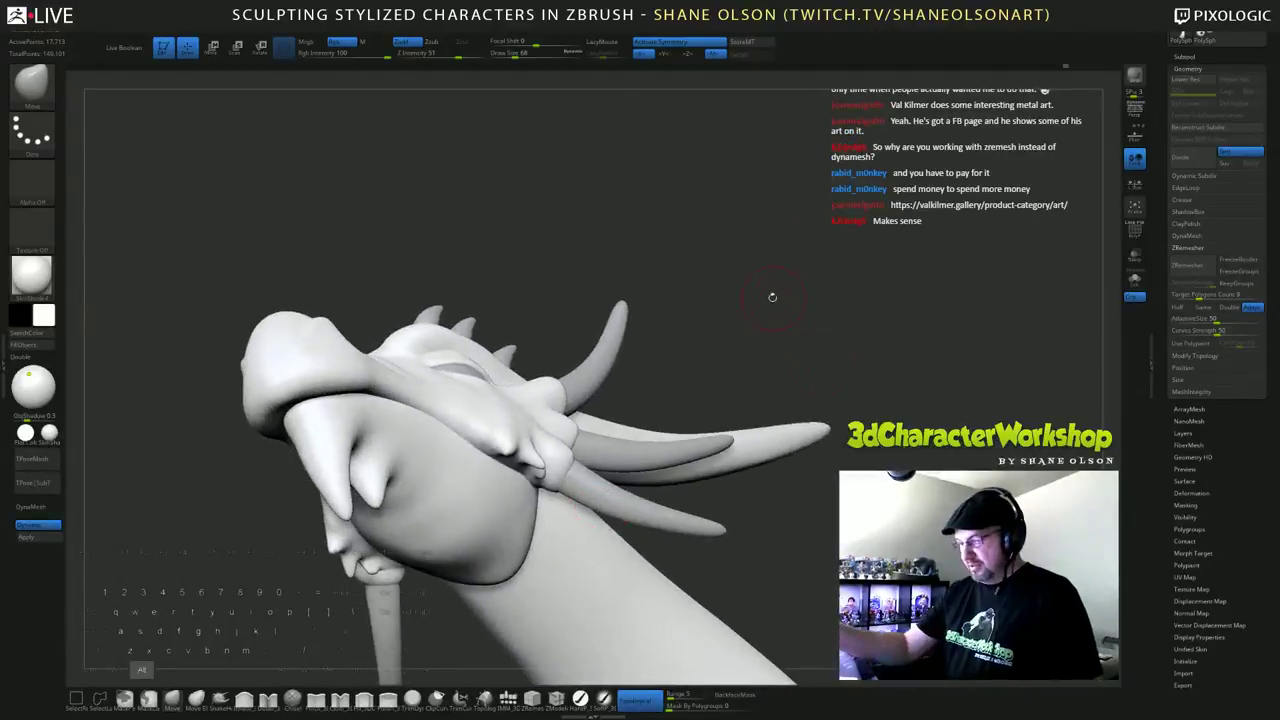
alt+drag(771, 294, 834, 217)
Step: Solo the head with the polyframe shown and examine the rear cheek lobes where the horns attach
click(508, 698)
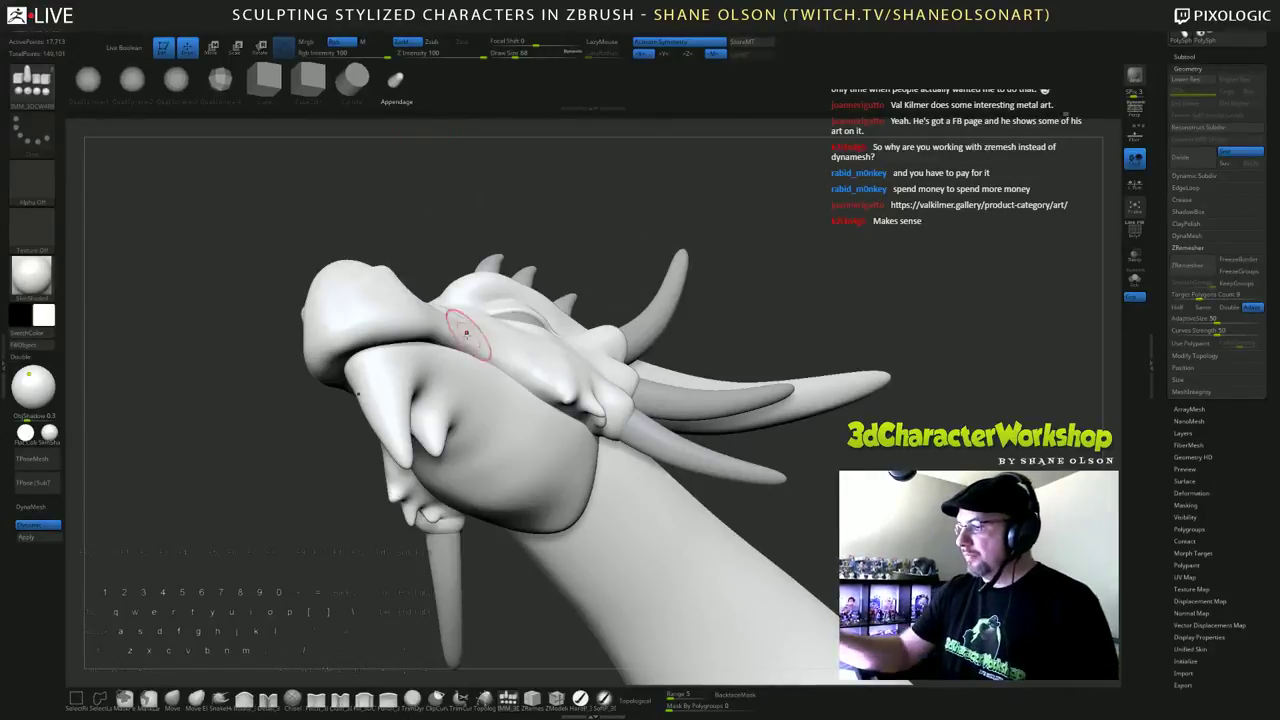
drag(713, 266, 690, 383)
mouse_move(657, 550)
mouse_down()
mouse_move(624, 572)
mouse_move(595, 541)
mouse_up()
click(1136, 281)
drag(781, 583, 778, 555)
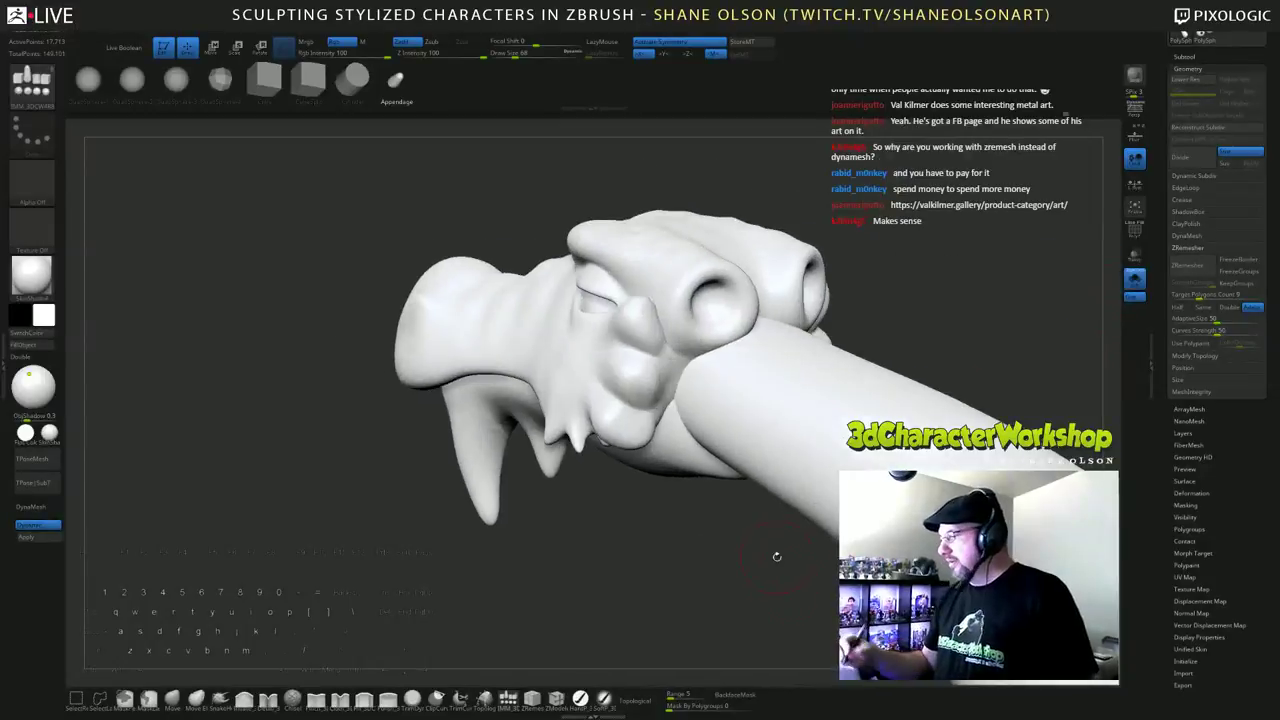
key(shift+f)
drag(933, 258, 855, 250)
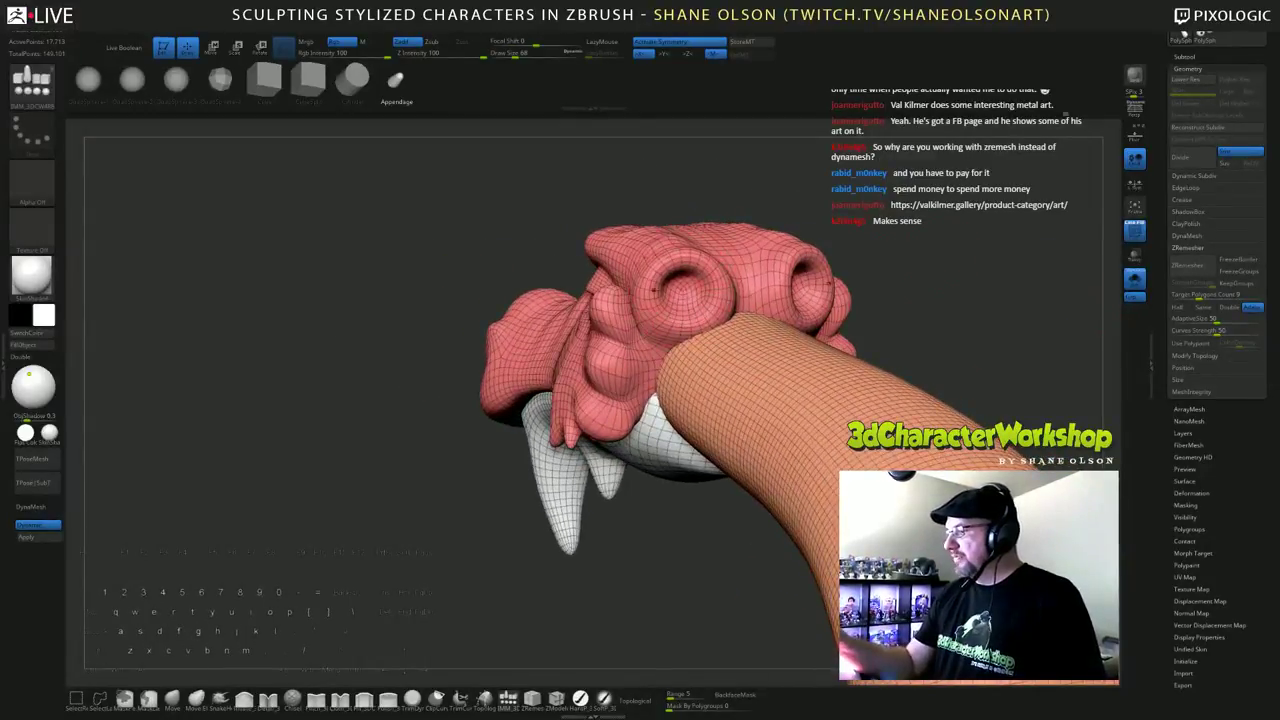
right_drag(696, 389, 743, 383)
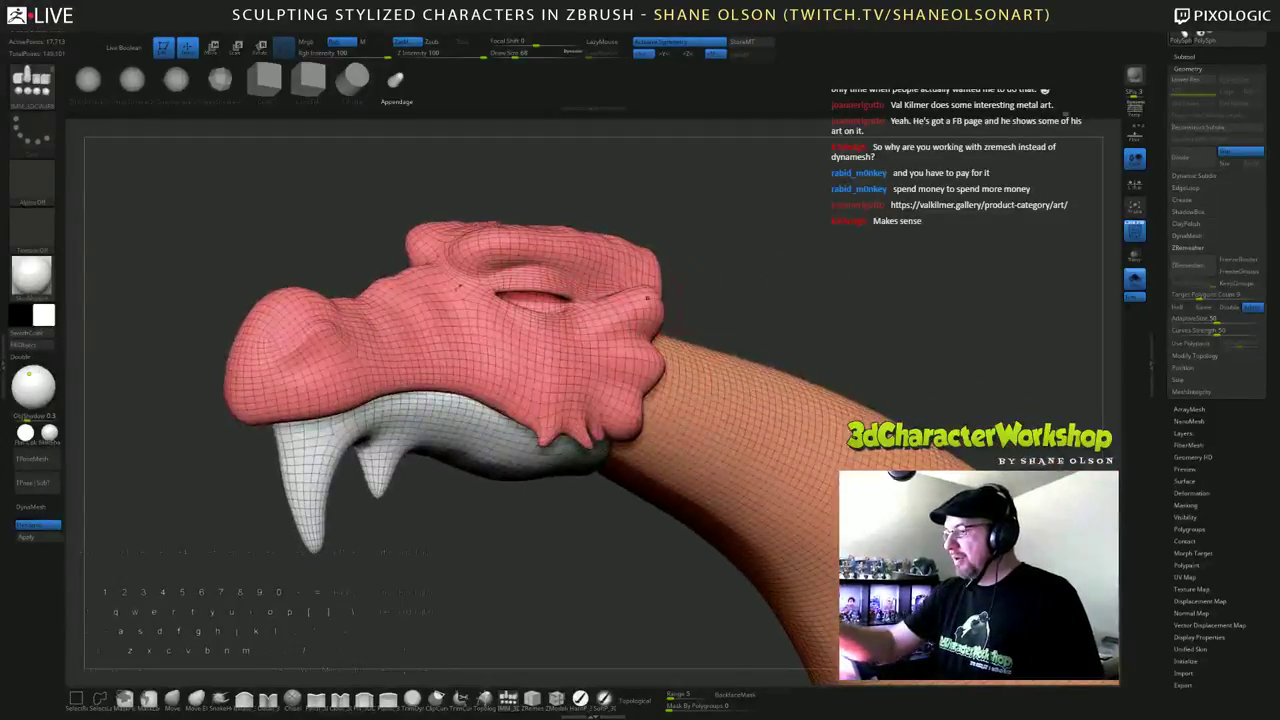
drag(857, 310, 831, 344)
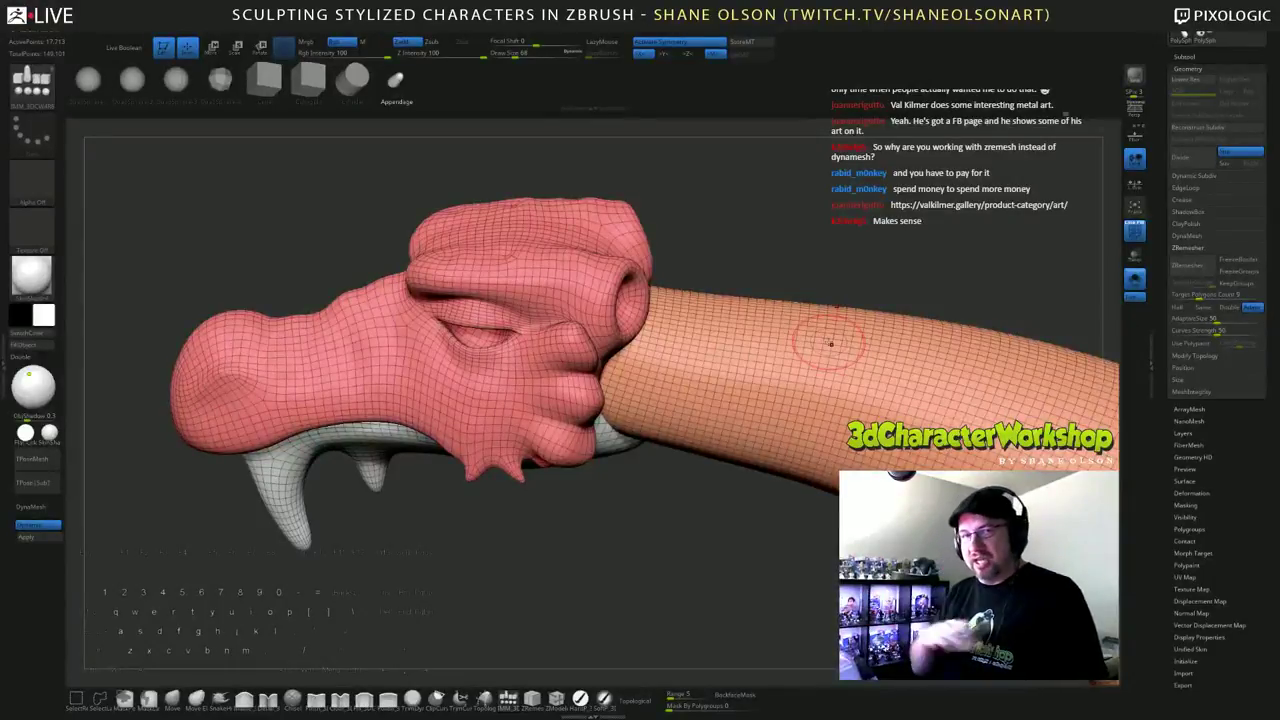
mouse_move(700, 550)
mouse_down()
mouse_move(600, 542)
mouse_move(702, 536)
mouse_move(680, 531)
mouse_move(668, 575)
mouse_up()
Step: Adjust the rear edge of the middle cheek lobe with the Move brush at draw size 46
click(172, 700)
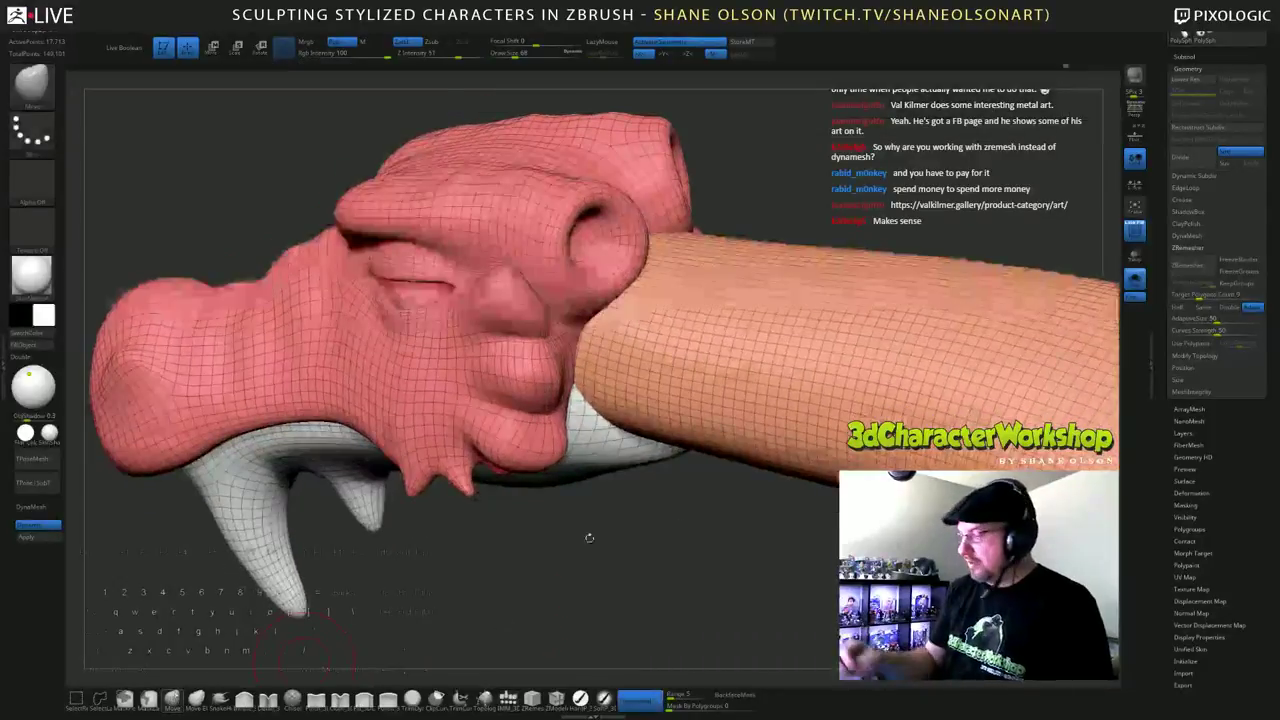
key(s)
click(645, 522)
drag(642, 527, 690, 465)
key(s)
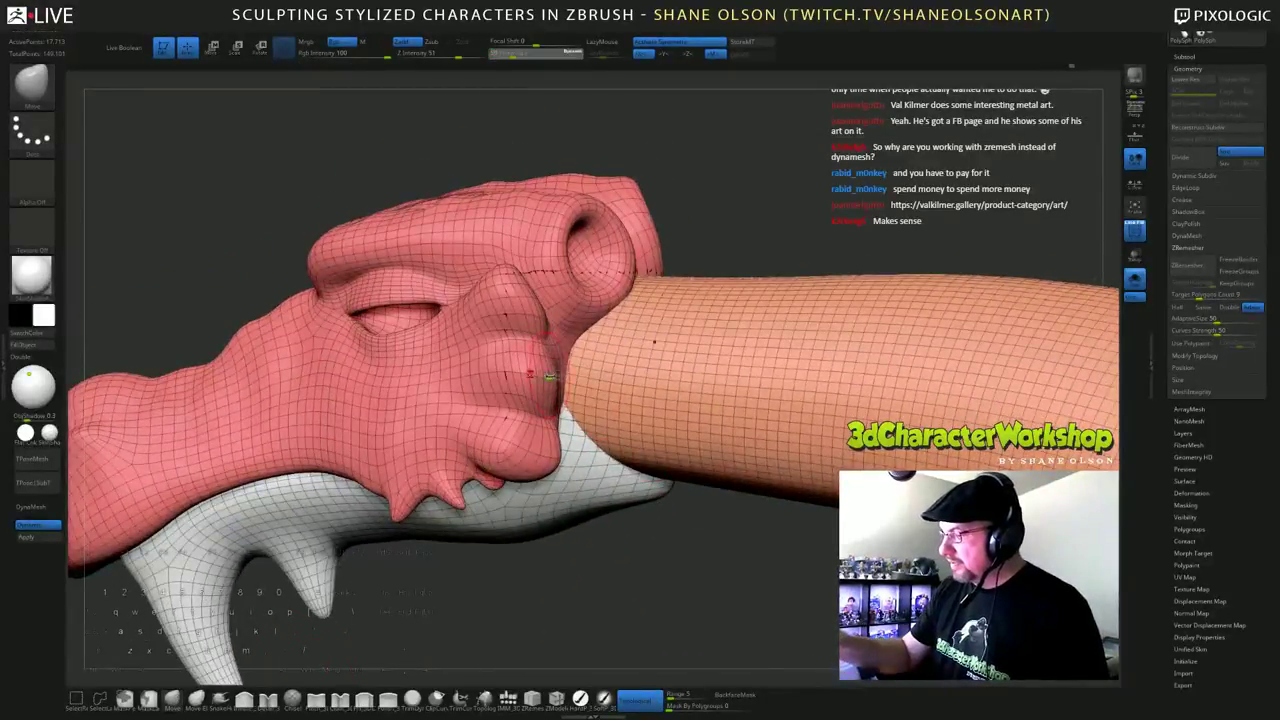
drag(550, 378, 547, 378)
Step: Push a hollow horn socket into the end of the middle cheek lobe with the SnakeHook brush at draw size 44
click(220, 703)
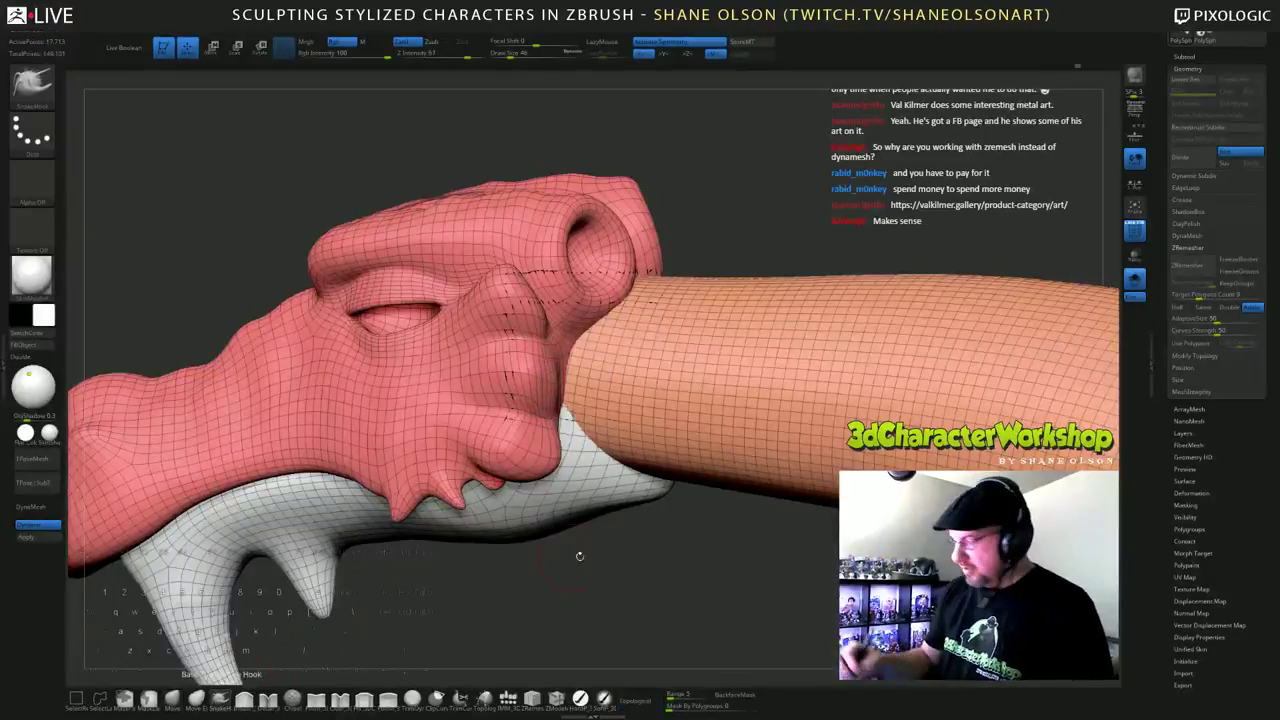
mouse_move(577, 557)
mouse_down()
mouse_move(680, 572)
mouse_move(600, 585)
mouse_up()
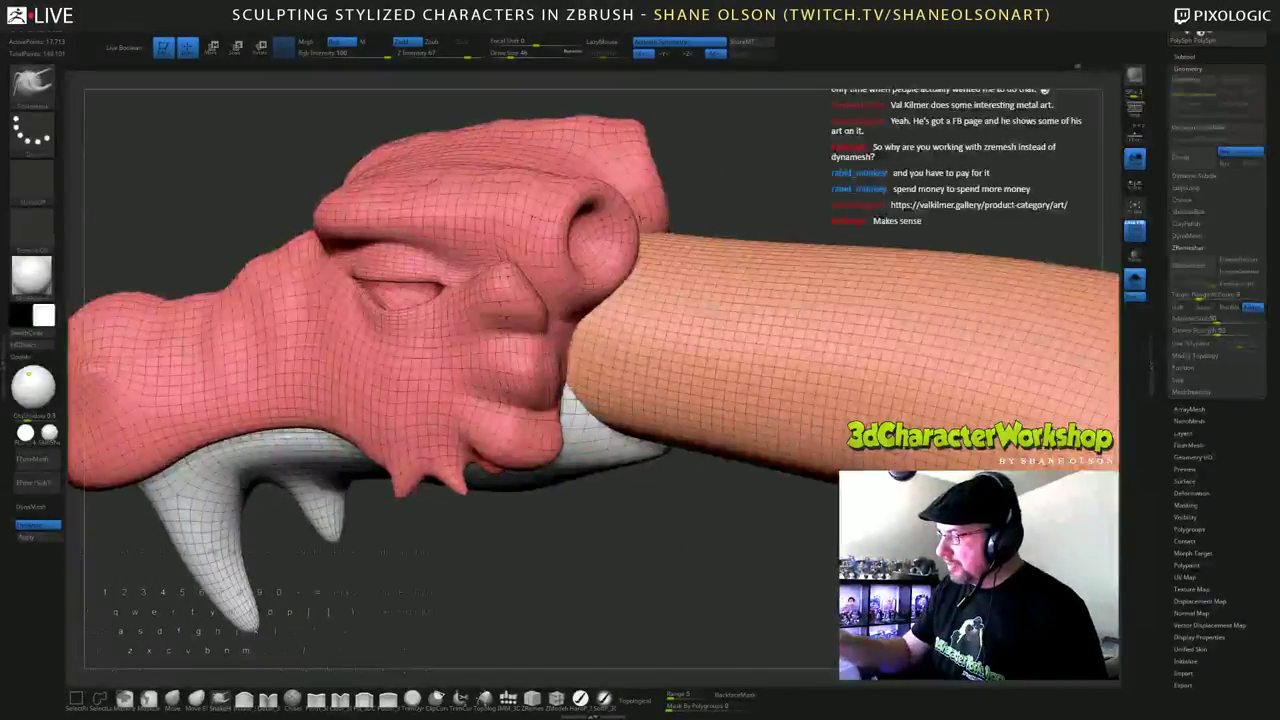
drag(652, 498, 725, 465)
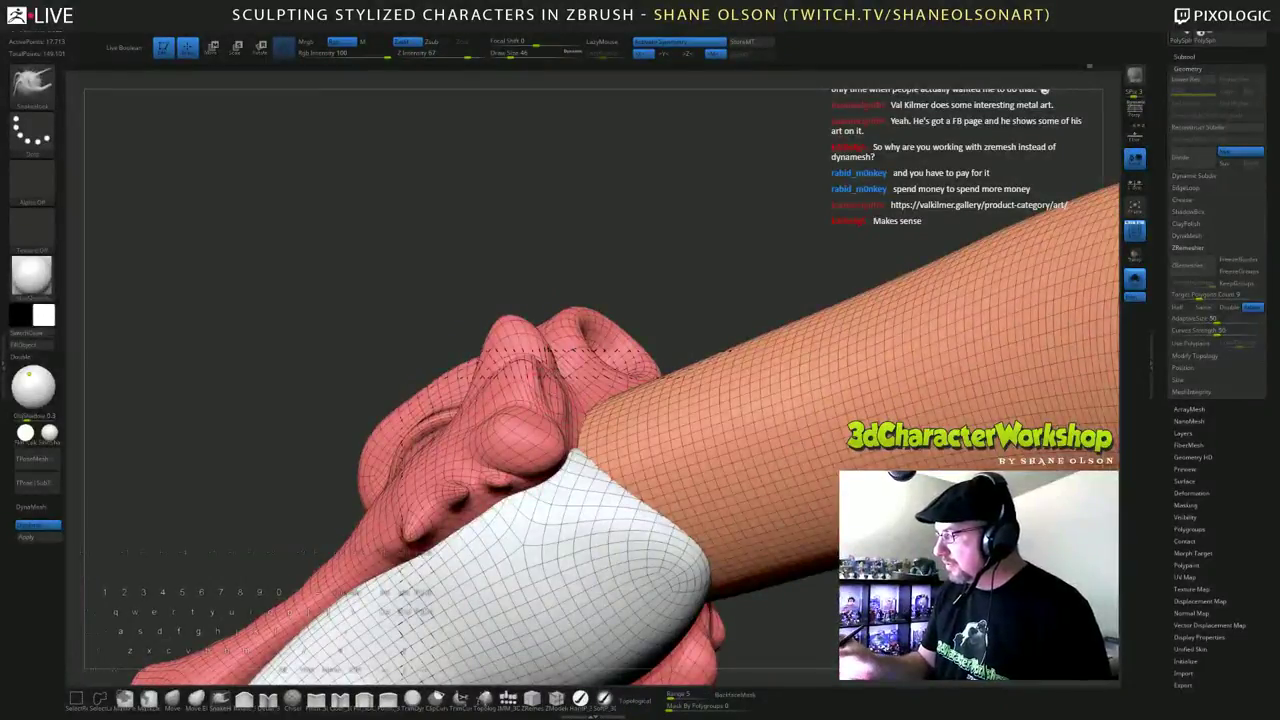
mouse_move(674, 297)
mouse_down()
mouse_move(694, 283)
mouse_move(700, 250)
mouse_move(560, 230)
mouse_up()
key(s)
click(712, 261)
drag(562, 449, 577, 280)
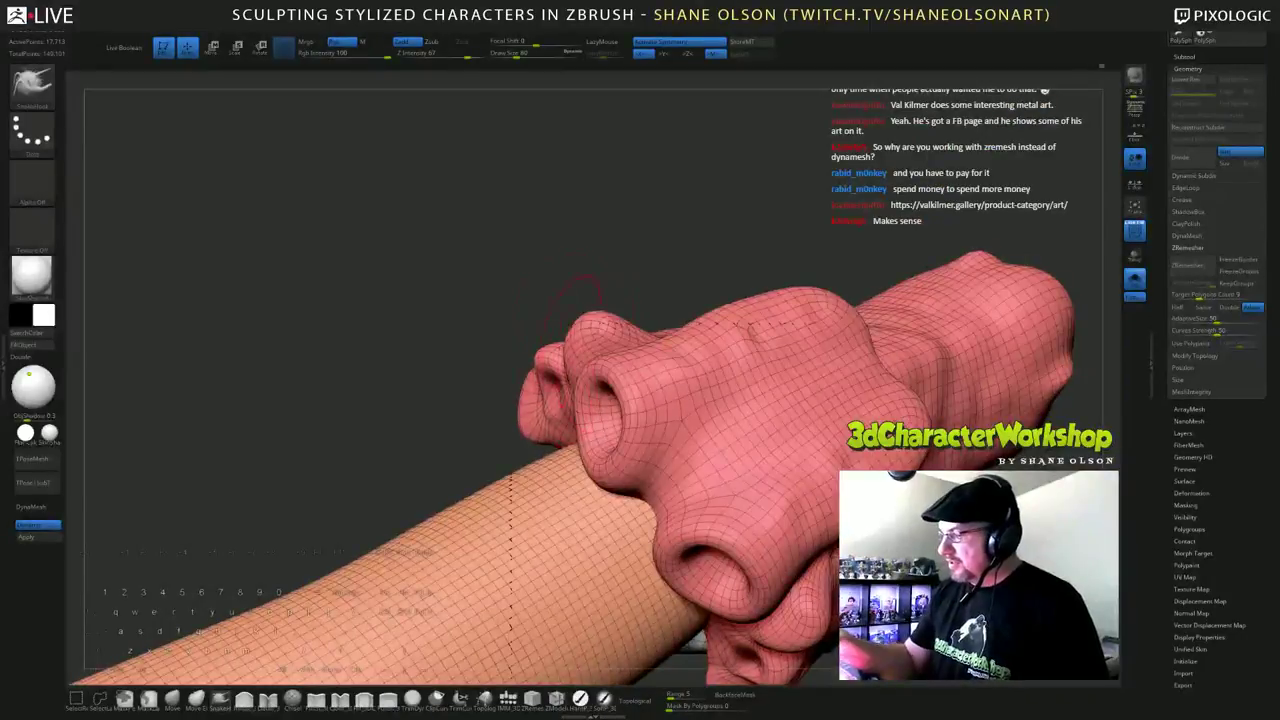
key(s)
click(576, 280)
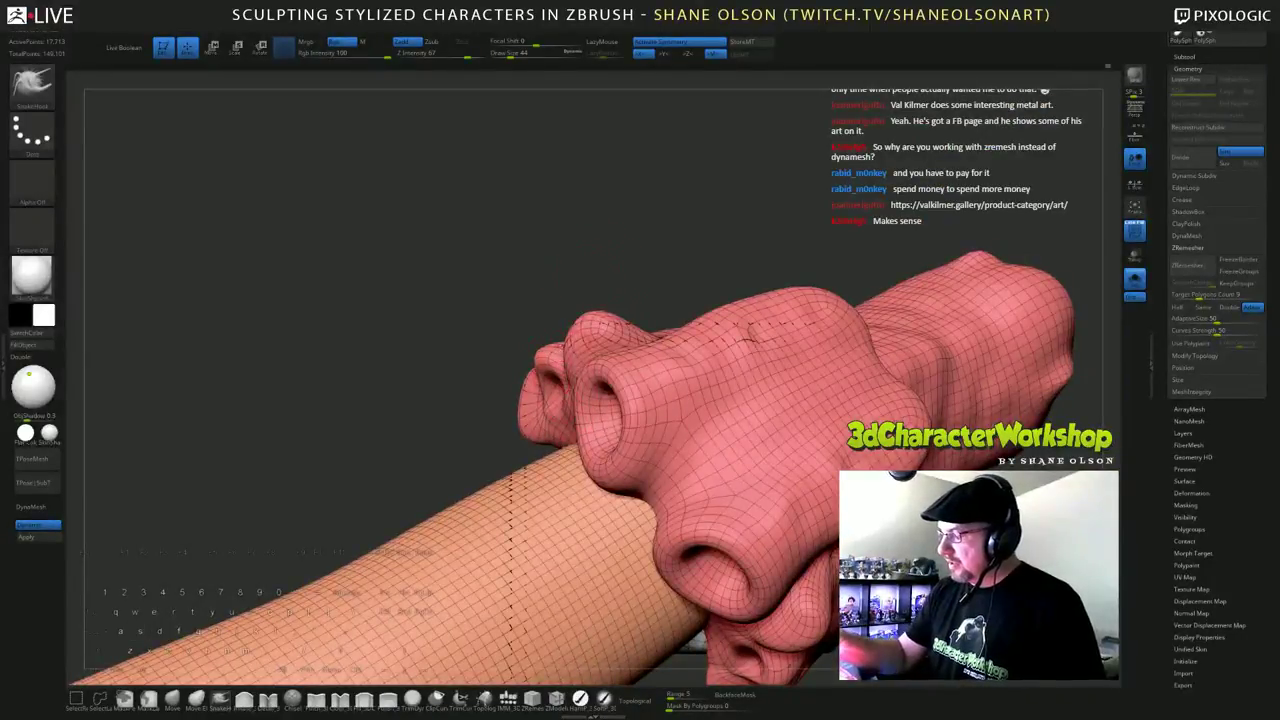
drag(522, 325, 566, 397)
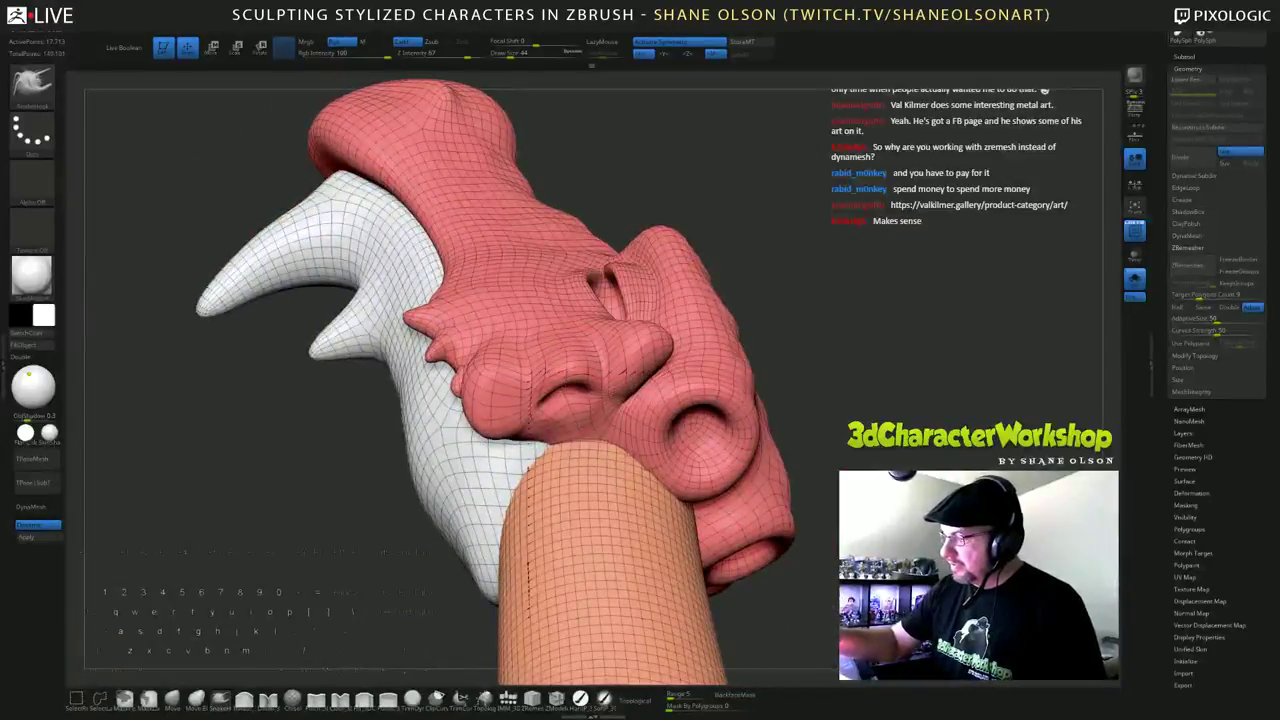
right_drag(590, 475, 597, 404)
drag(570, 455, 571, 503)
drag(290, 400, 438, 386)
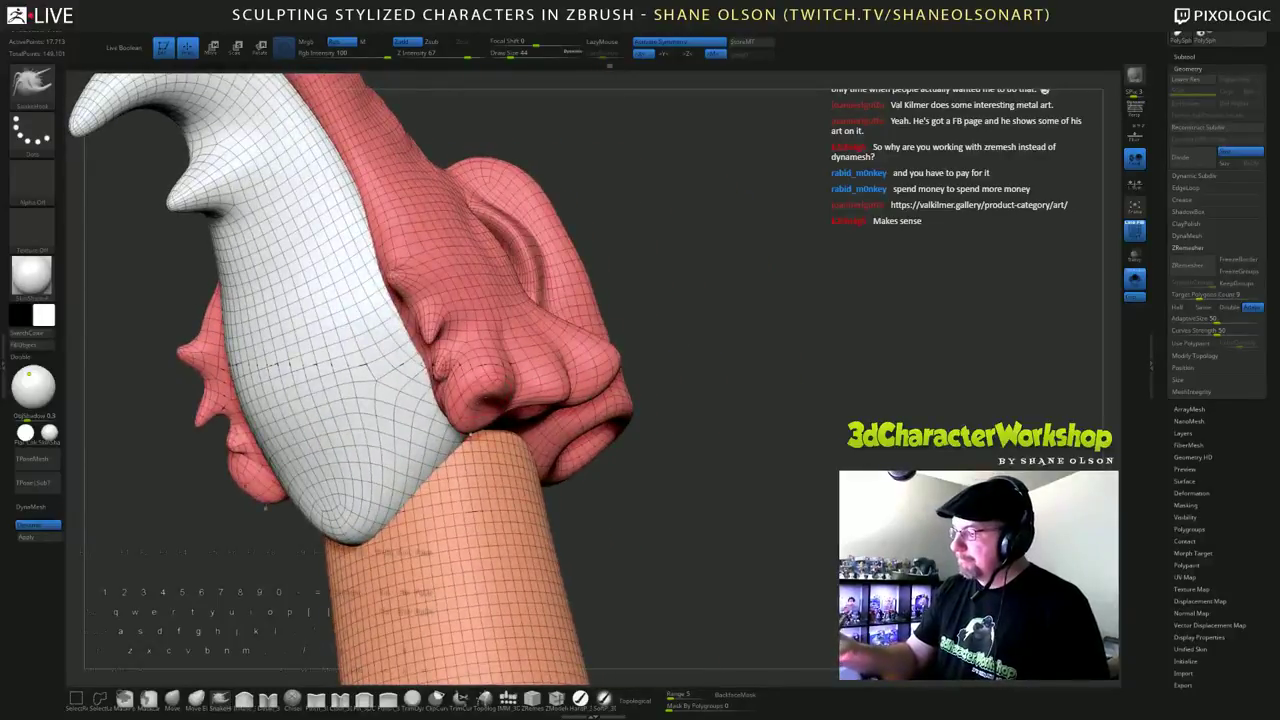
Step: Hollow out a matching horn socket in the end of the lowest cheek lobe with the SnakeHook brush
drag(573, 556, 560, 470)
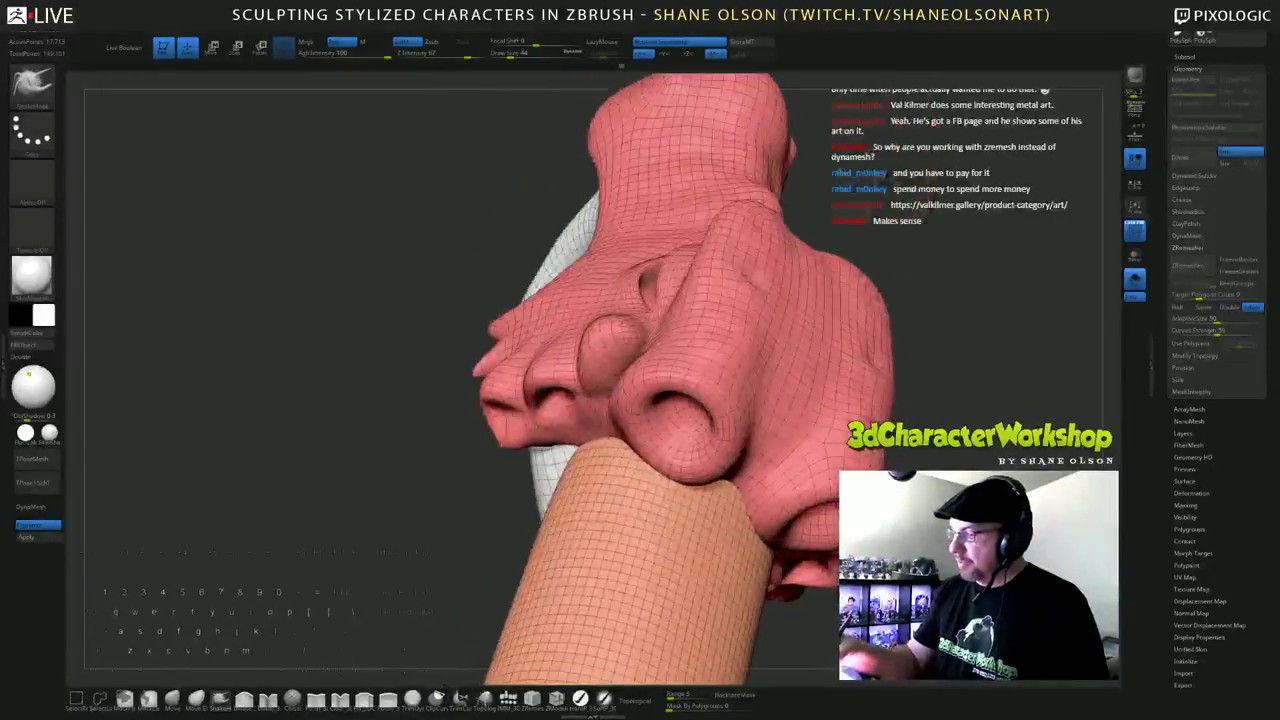
drag(330, 620, 750, 586)
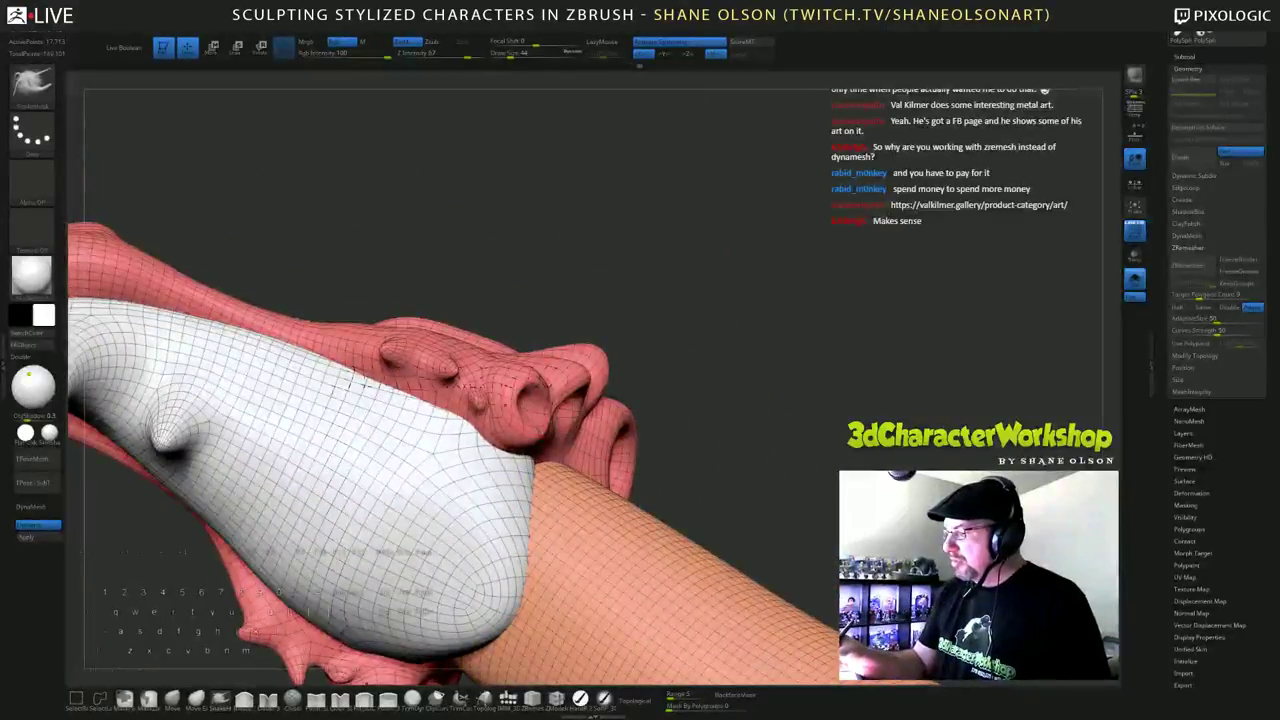
mouse_move(735, 354)
mouse_down()
mouse_move(517, 437)
mouse_move(742, 360)
mouse_up()
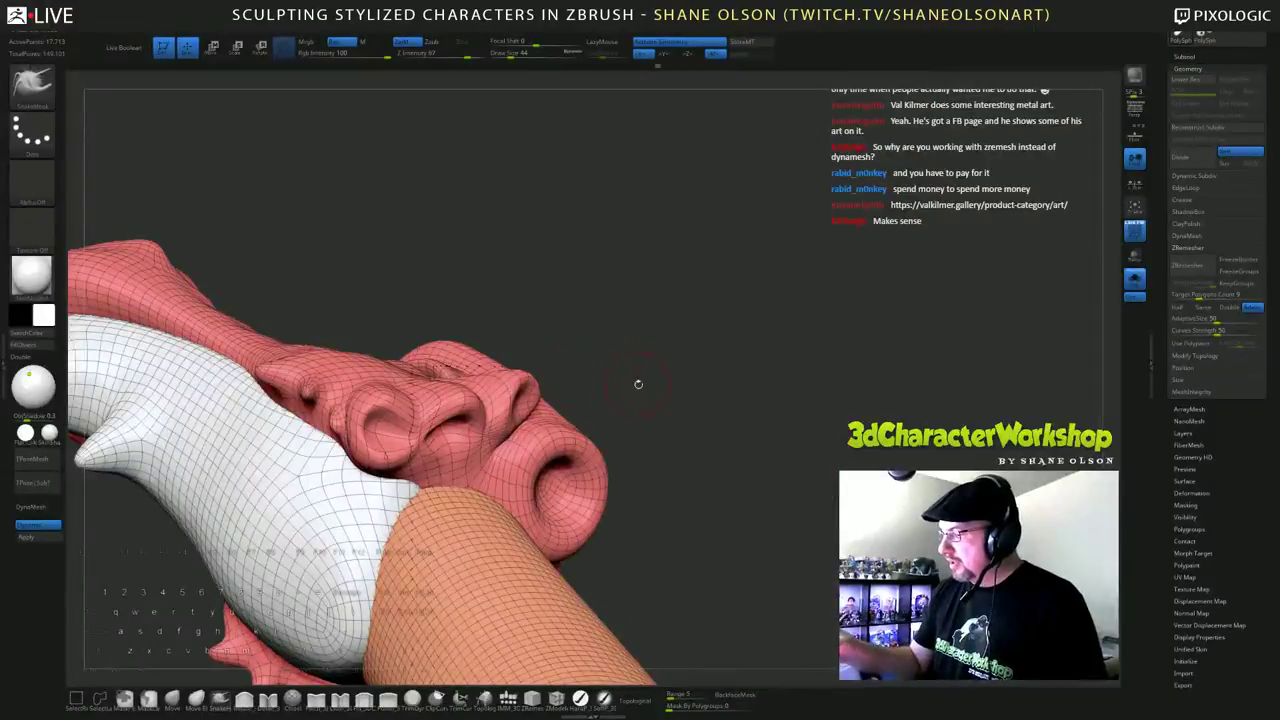
drag(638, 384, 781, 432)
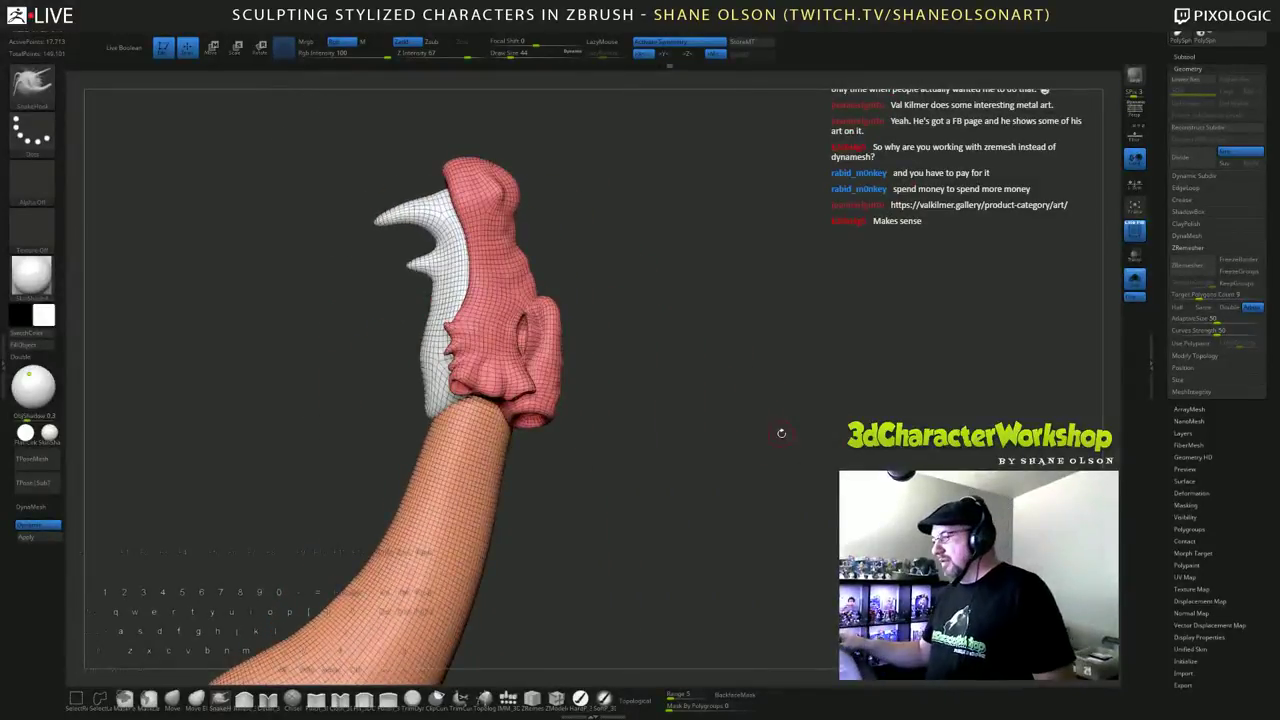
Step: Apply the head's dynamic subdivision, remesh it with ZRemesher and hollow out a horn socket in the upper cheek lobe
click(36, 545)
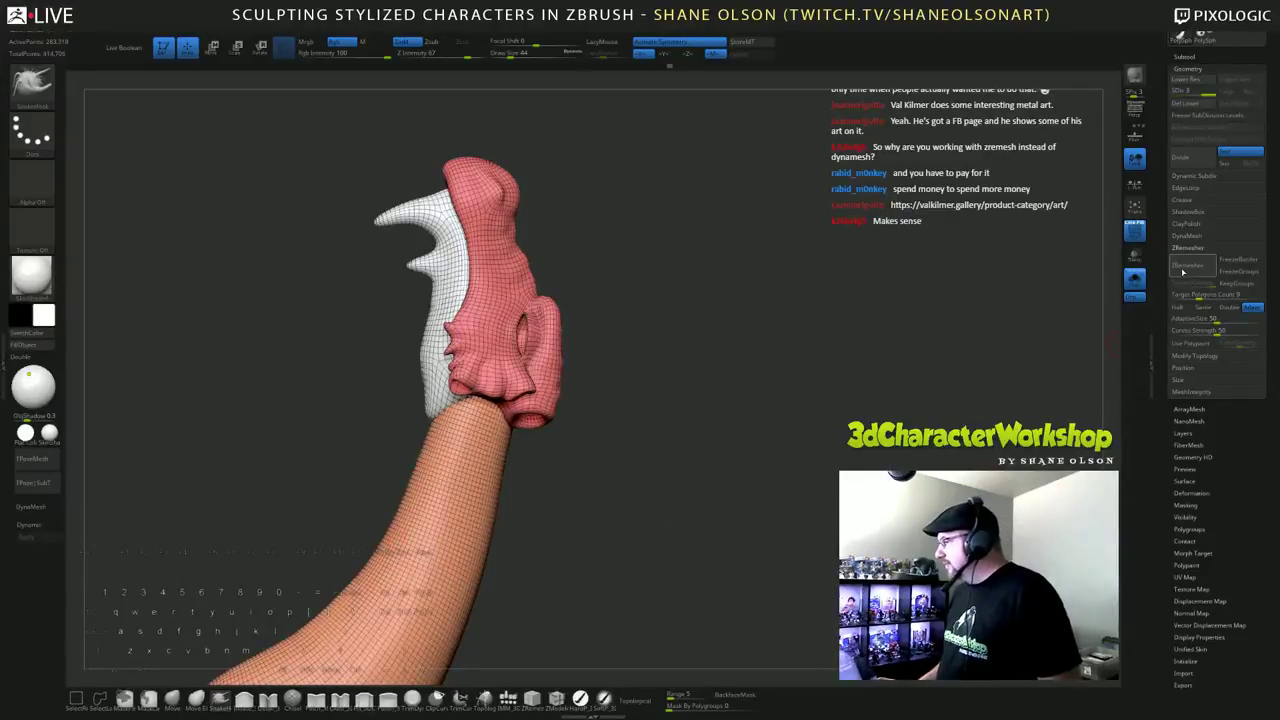
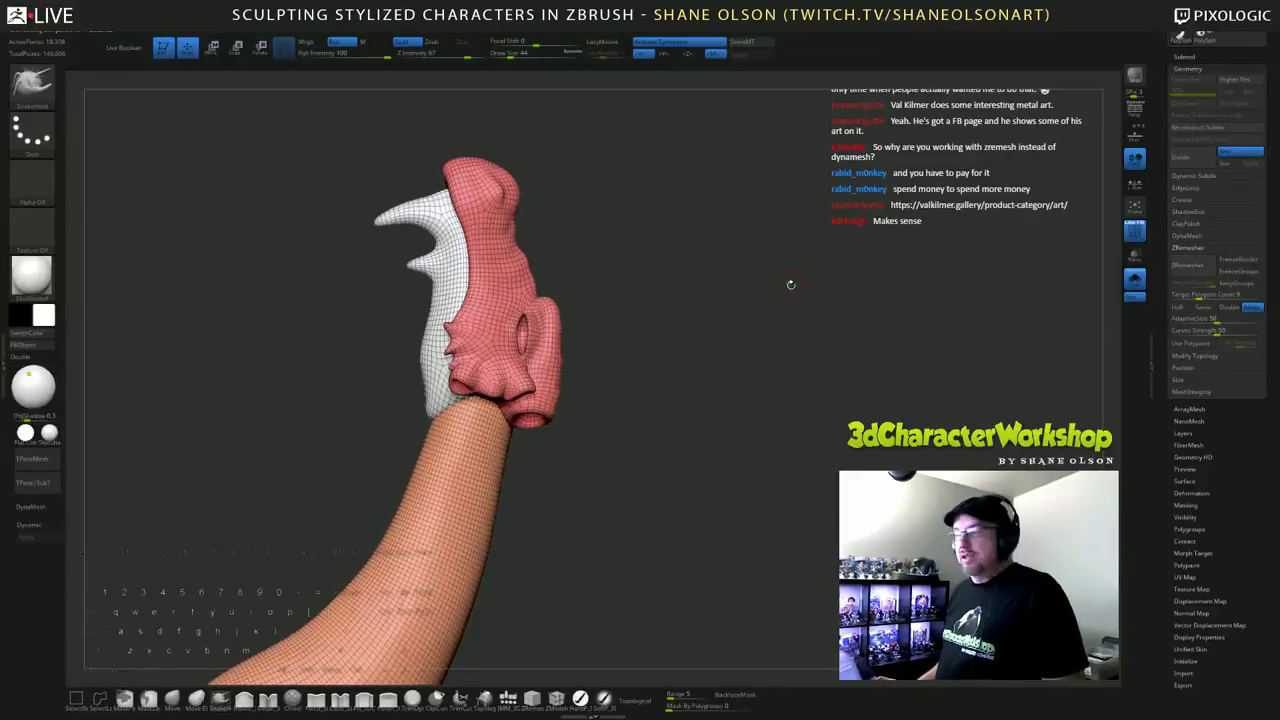
drag(808, 298, 858, 268)
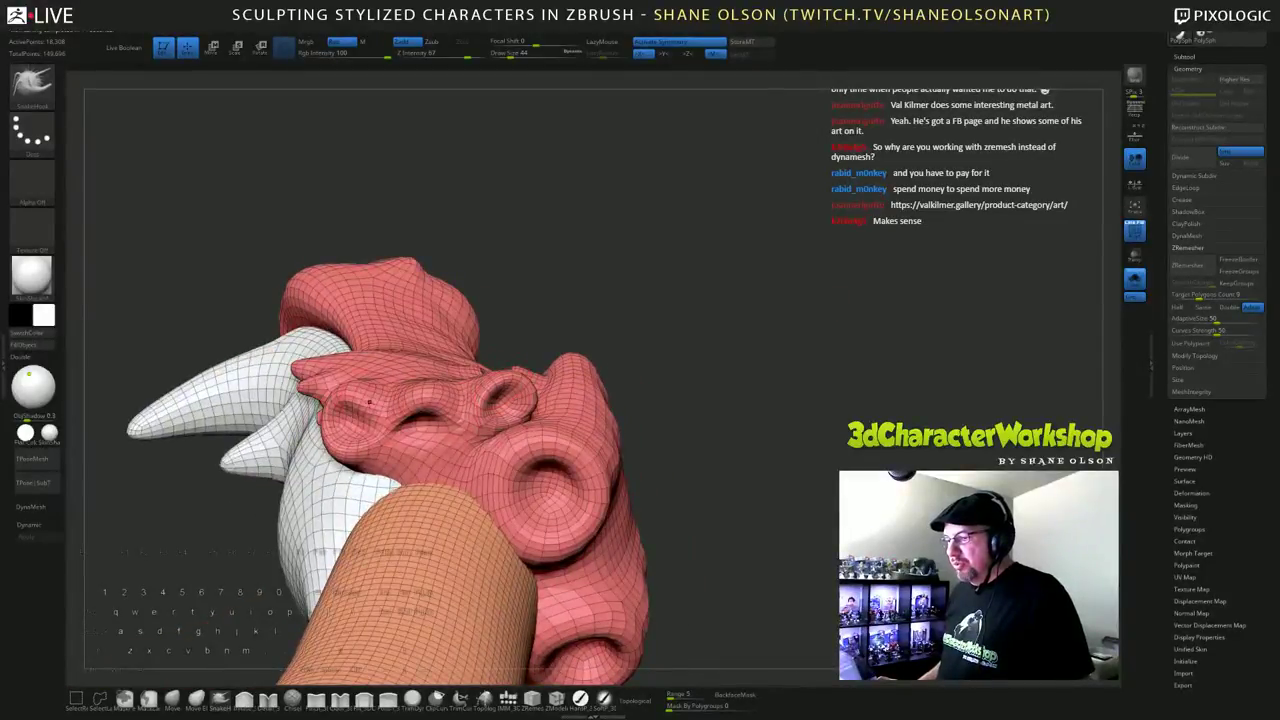
drag(632, 267, 639, 253)
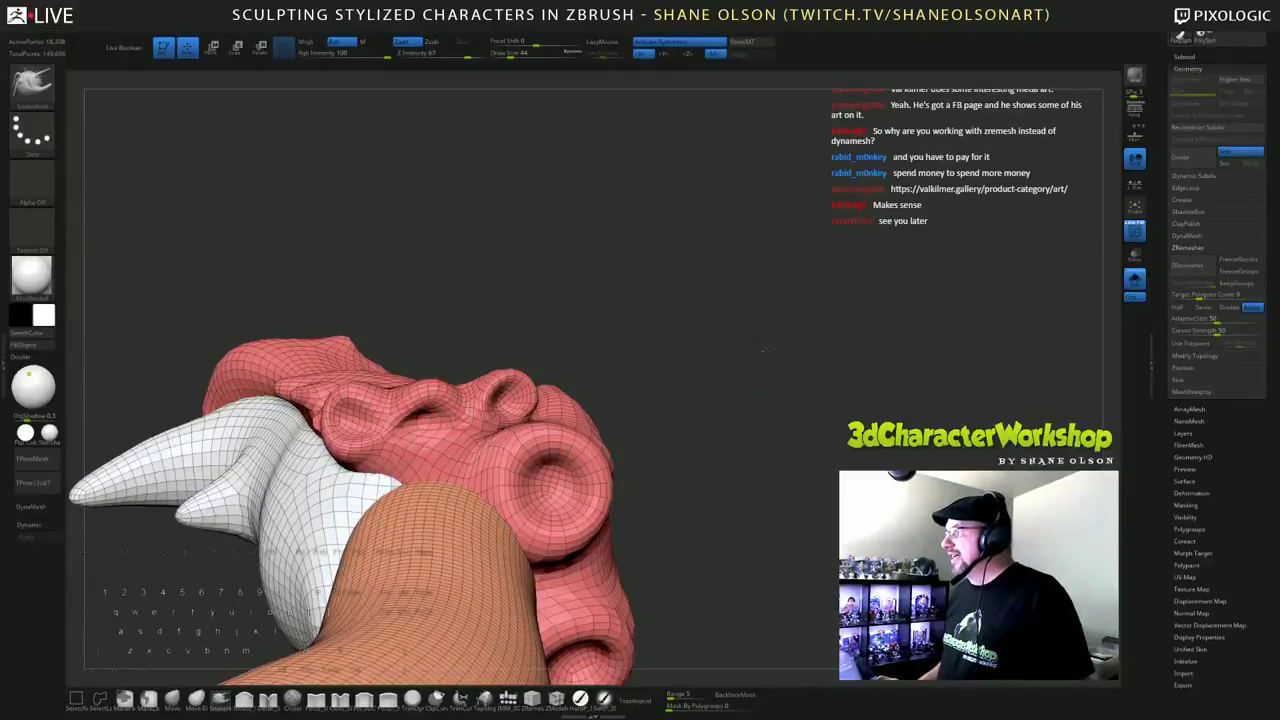
mouse_move(764, 350)
mouse_down()
mouse_move(757, 412)
mouse_move(797, 446)
mouse_move(866, 385)
mouse_move(640, 440)
mouse_up()
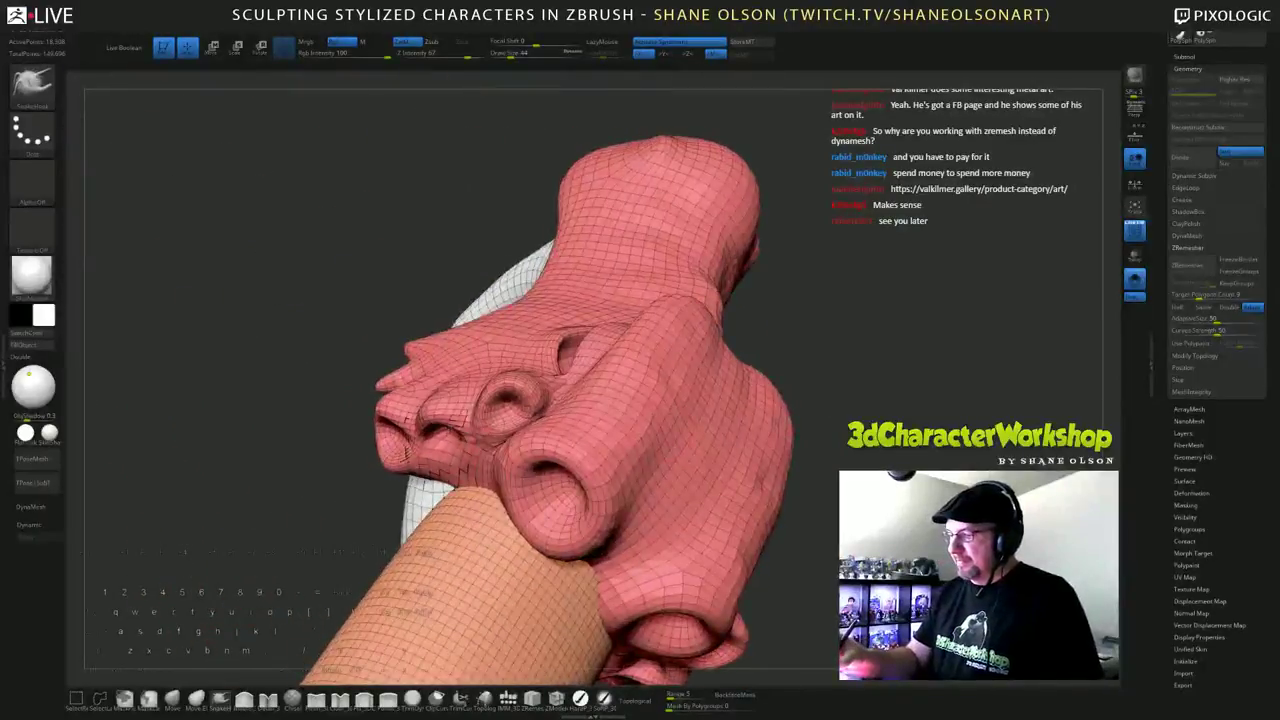
Step: Show all the parts again and fit the cheek lobes around the horn bases with the Move brush at draw size 74
click(1134, 280)
mouse_move(944, 396)
mouse_down()
mouse_move(960, 385)
mouse_move(880, 330)
mouse_up()
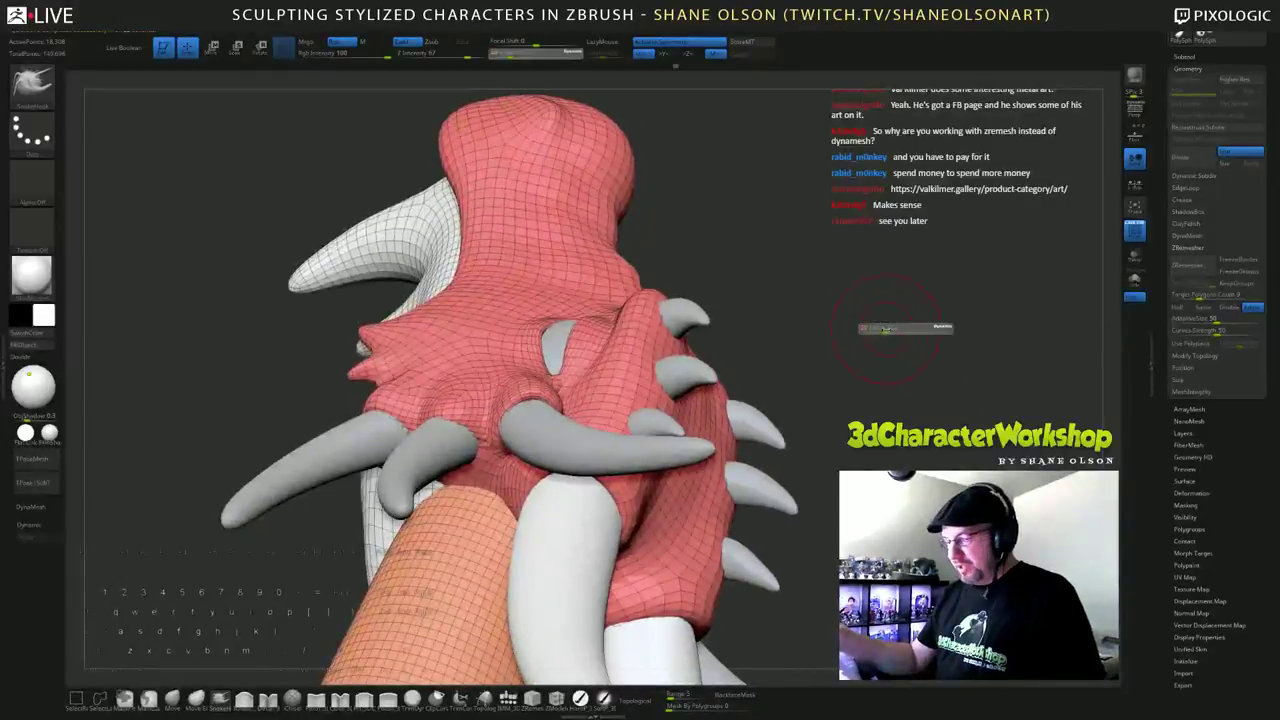
click(887, 329)
click(174, 698)
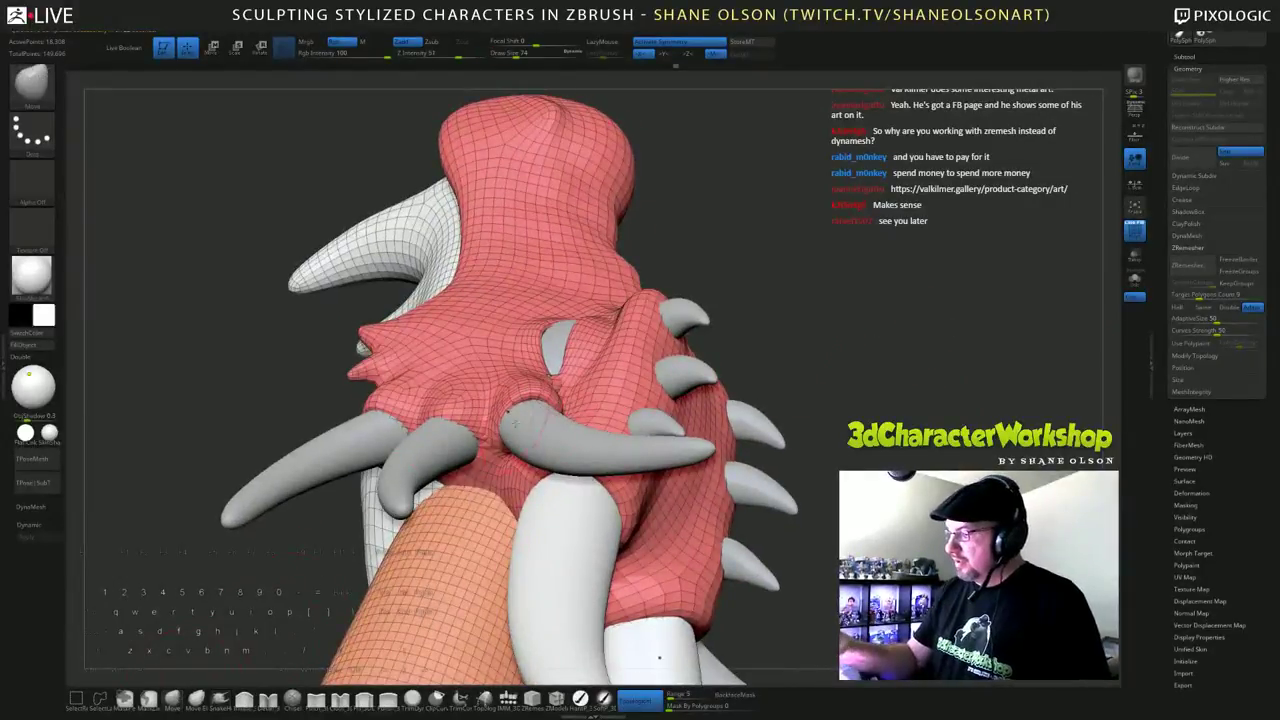
mouse_move(195, 580)
mouse_down()
mouse_move(400, 552)
mouse_move(545, 432)
mouse_up()
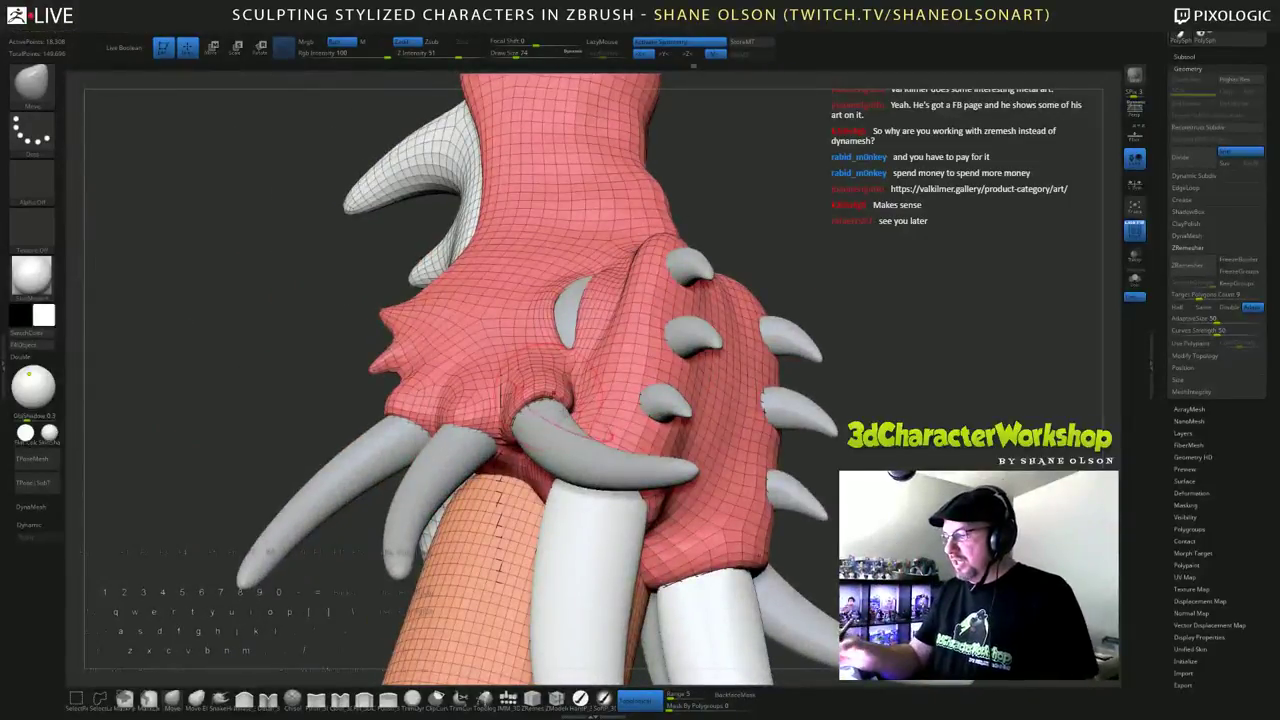
mouse_move(300, 455)
mouse_down()
mouse_move(440, 470)
mouse_move(569, 442)
mouse_move(450, 425)
mouse_move(420, 392)
mouse_move(410, 230)
mouse_up()
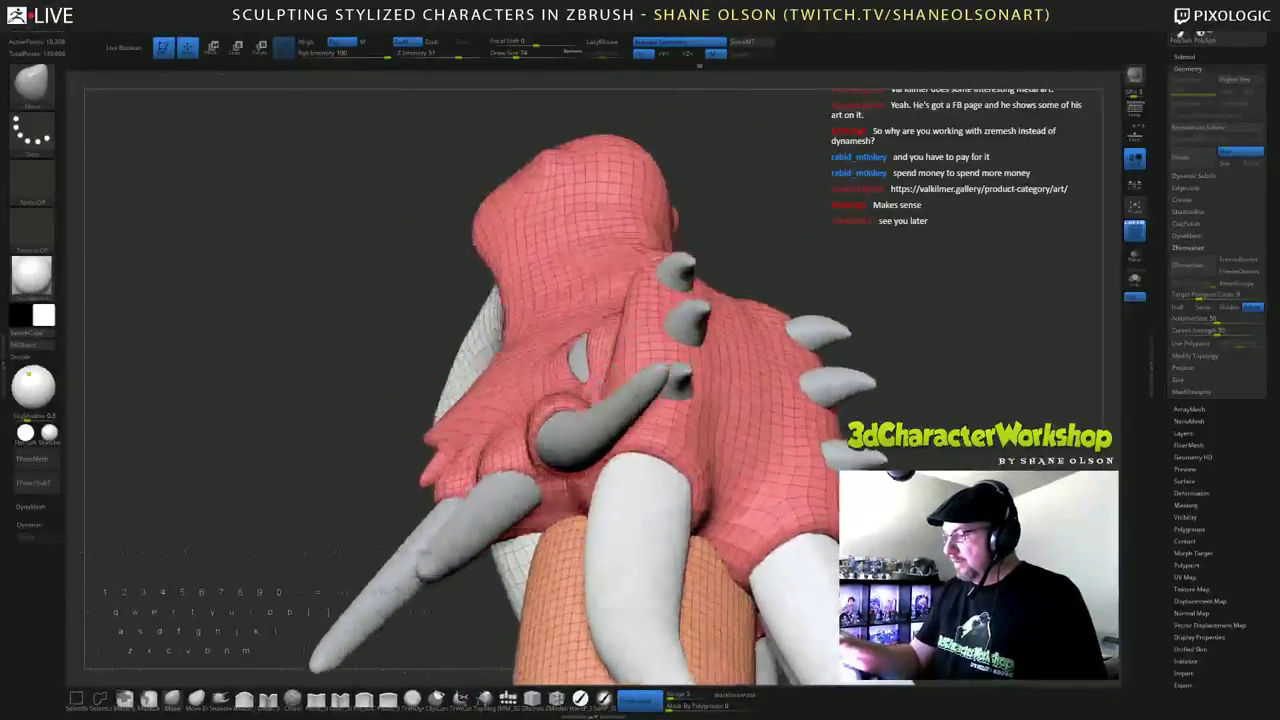
drag(475, 458, 455, 461)
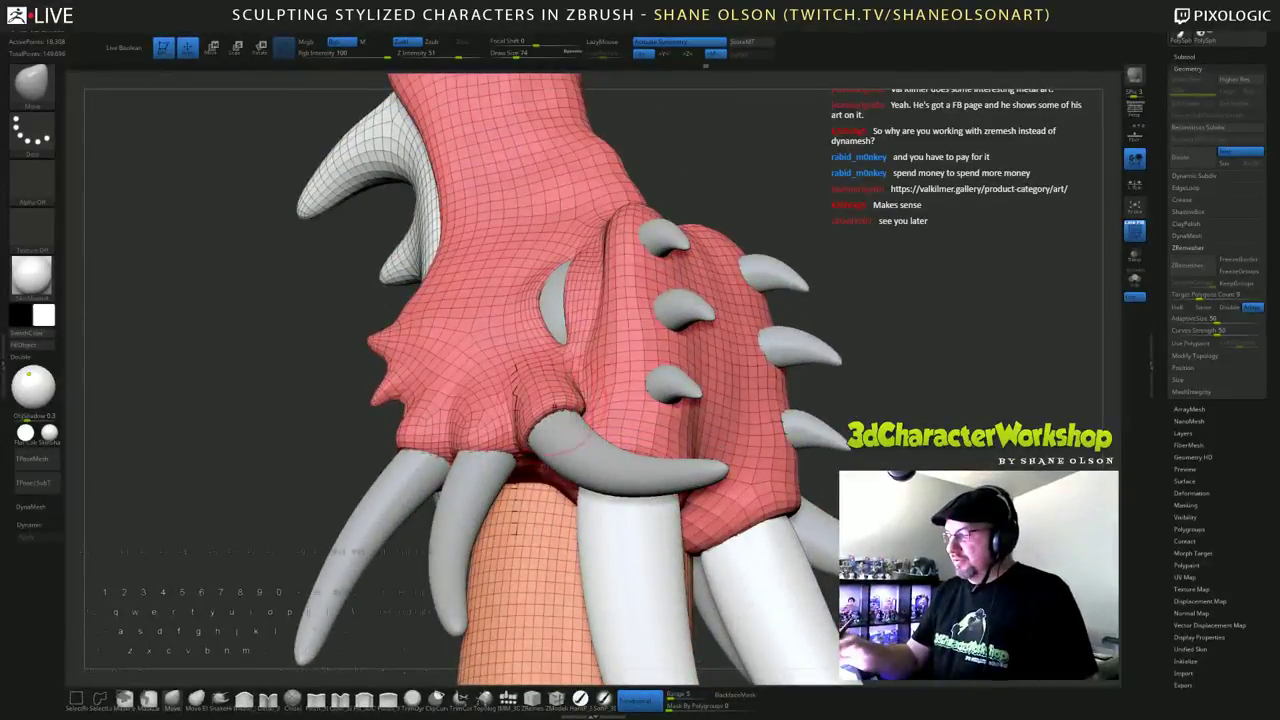
mouse_move(565, 440)
mouse_down()
mouse_move(493, 472)
mouse_move(498, 440)
mouse_move(517, 445)
mouse_up()
drag(659, 363, 612, 396)
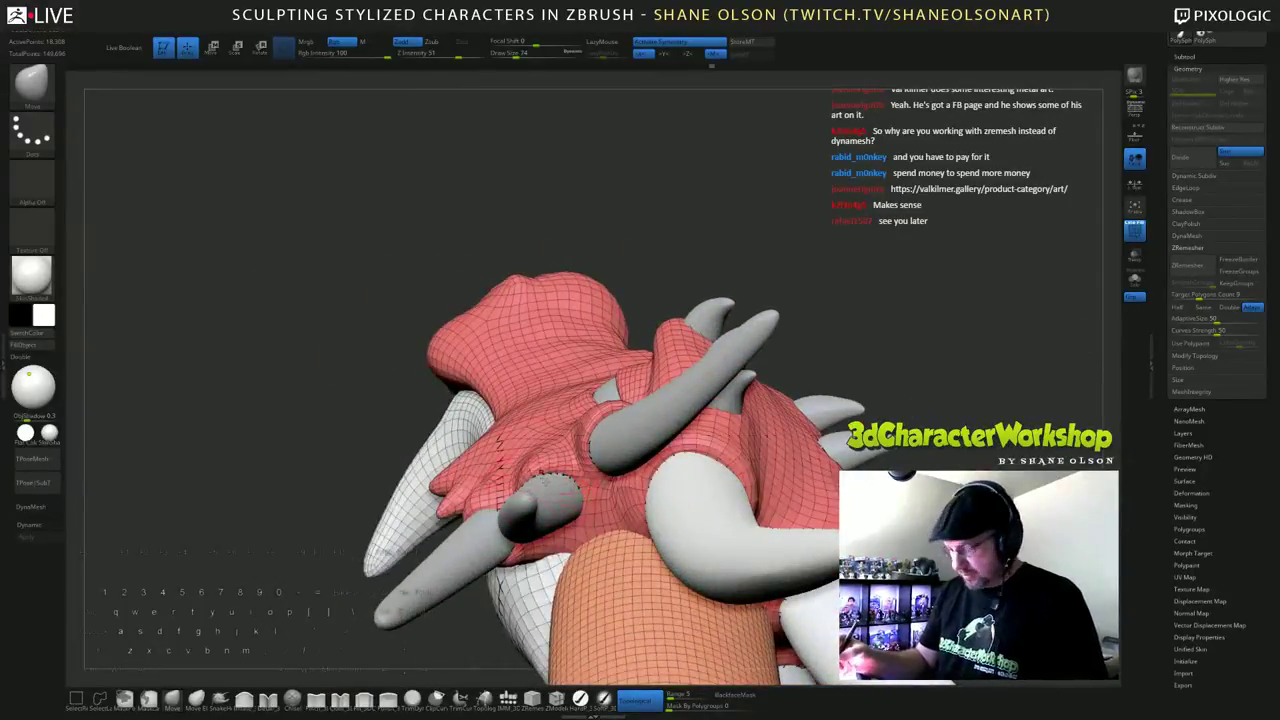
Step: Turn on the head's dynamic subdivision and check from several angles how the cheek lobes meet the horns
key(d)
click(684, 223)
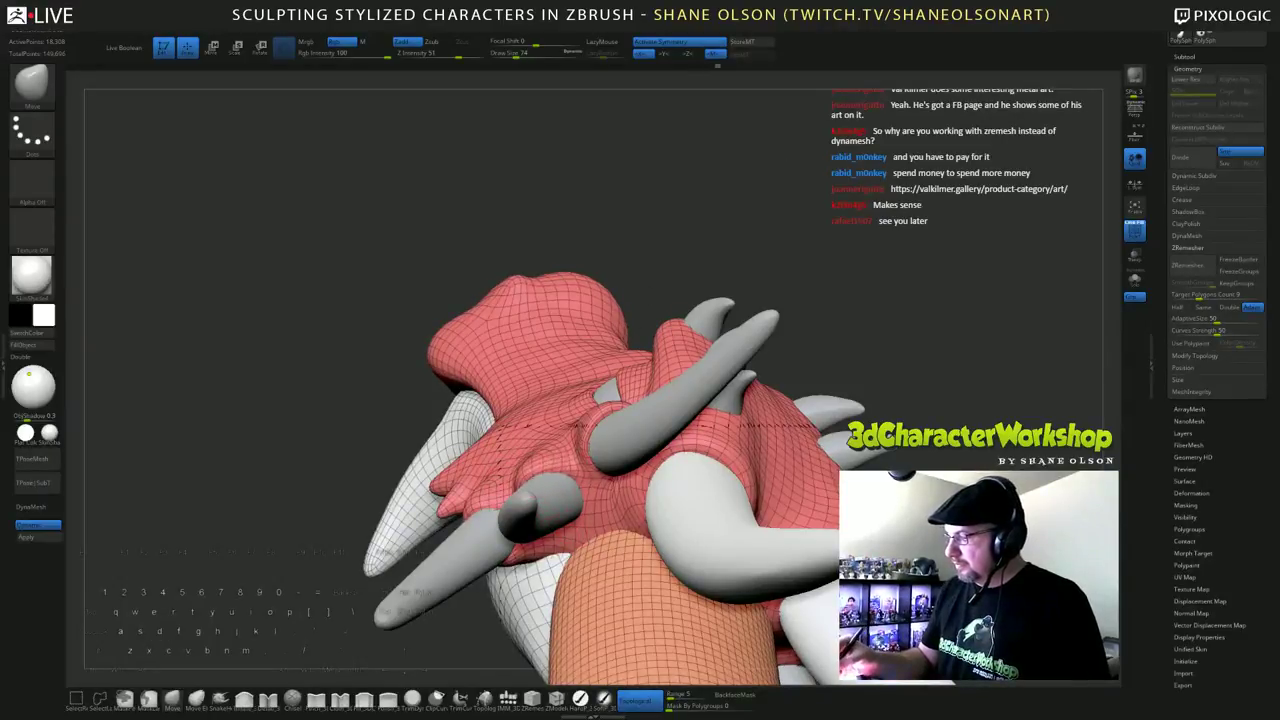
mouse_move(562, 455)
right_down()
mouse_move(530, 464)
mouse_move(534, 474)
right_up()
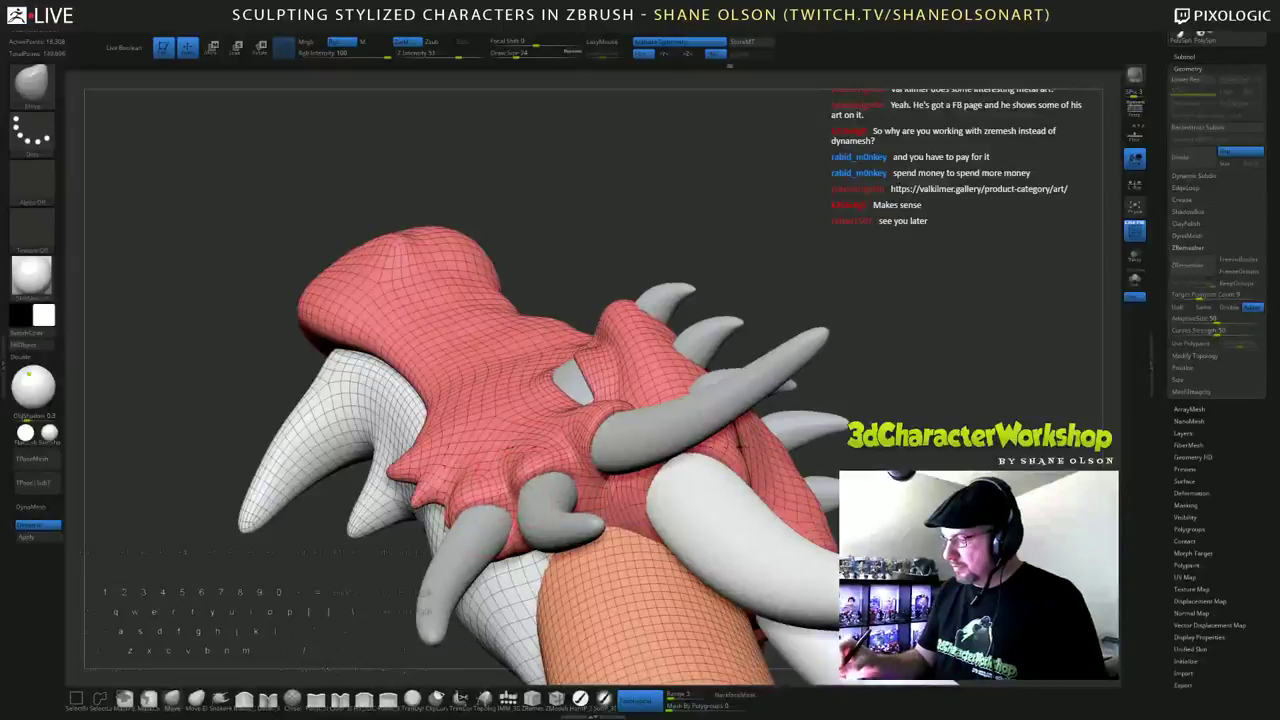
right_drag(445, 467, 497, 491)
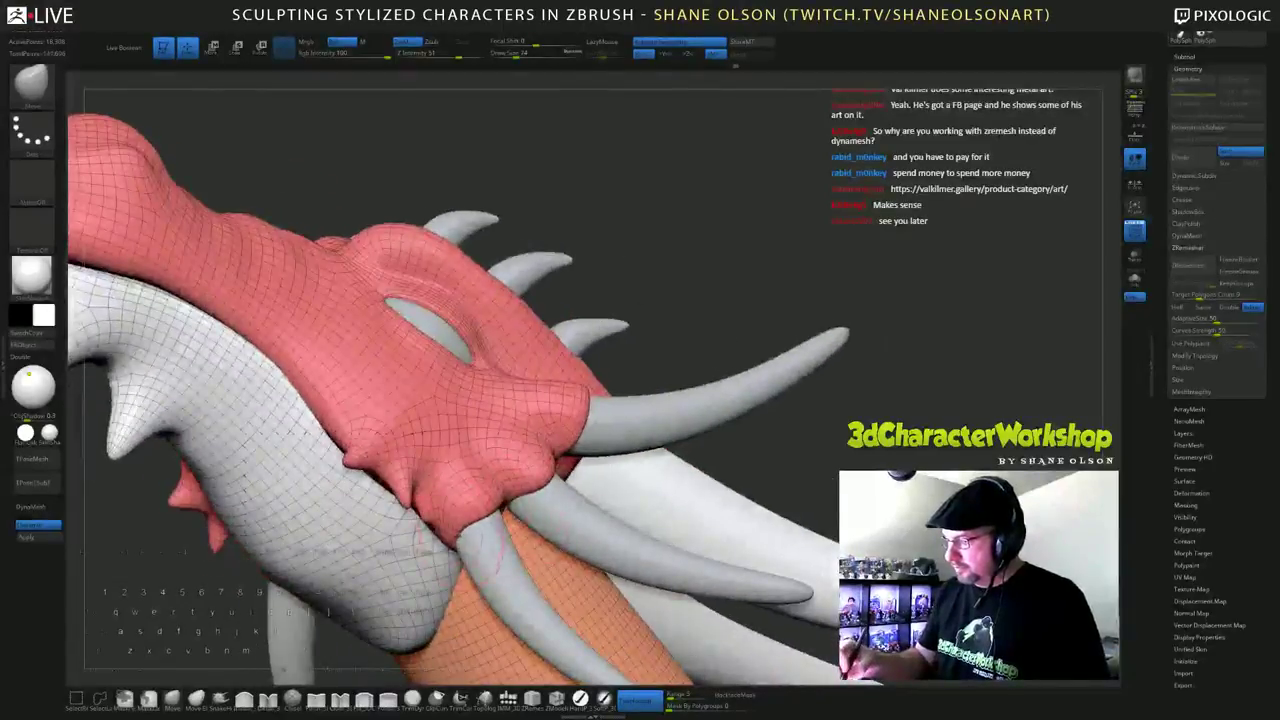
mouse_move(458, 543)
right_down()
mouse_move(446, 584)
mouse_move(434, 582)
right_up()
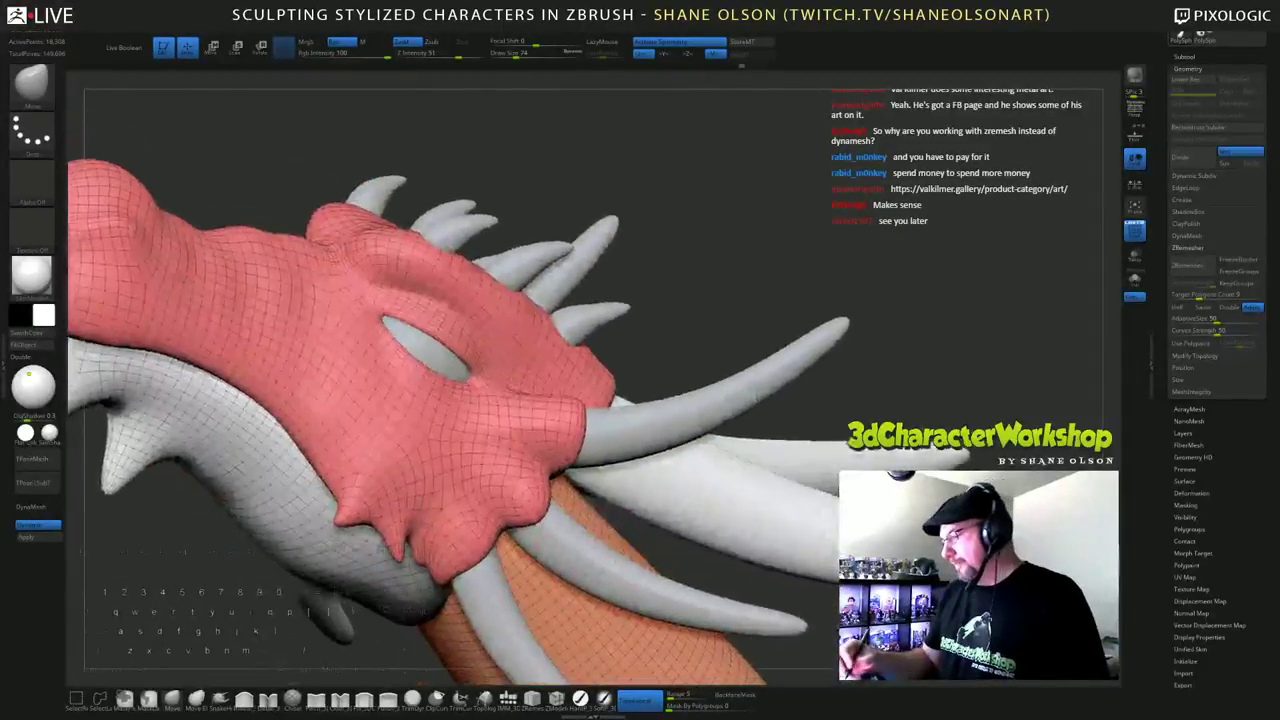
ctrl+right_drag(730, 470, 674, 572)
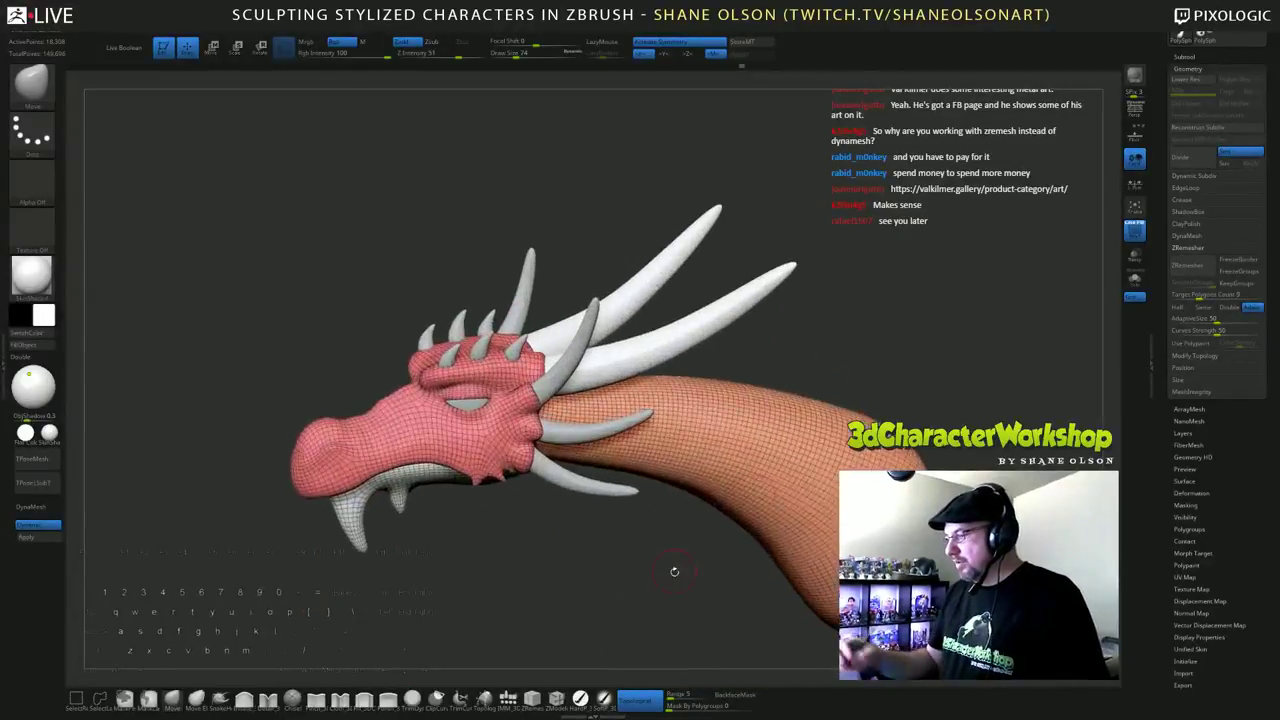
Step: Insert an Appendage mesh as a tooth on the underside of the upper lip near the snout and reposition it with the gizmo
drag(674, 571, 690, 583)
mouse_move(647, 541)
mouse_down()
mouse_move(810, 399)
mouse_move(759, 551)
mouse_up()
click(508, 699)
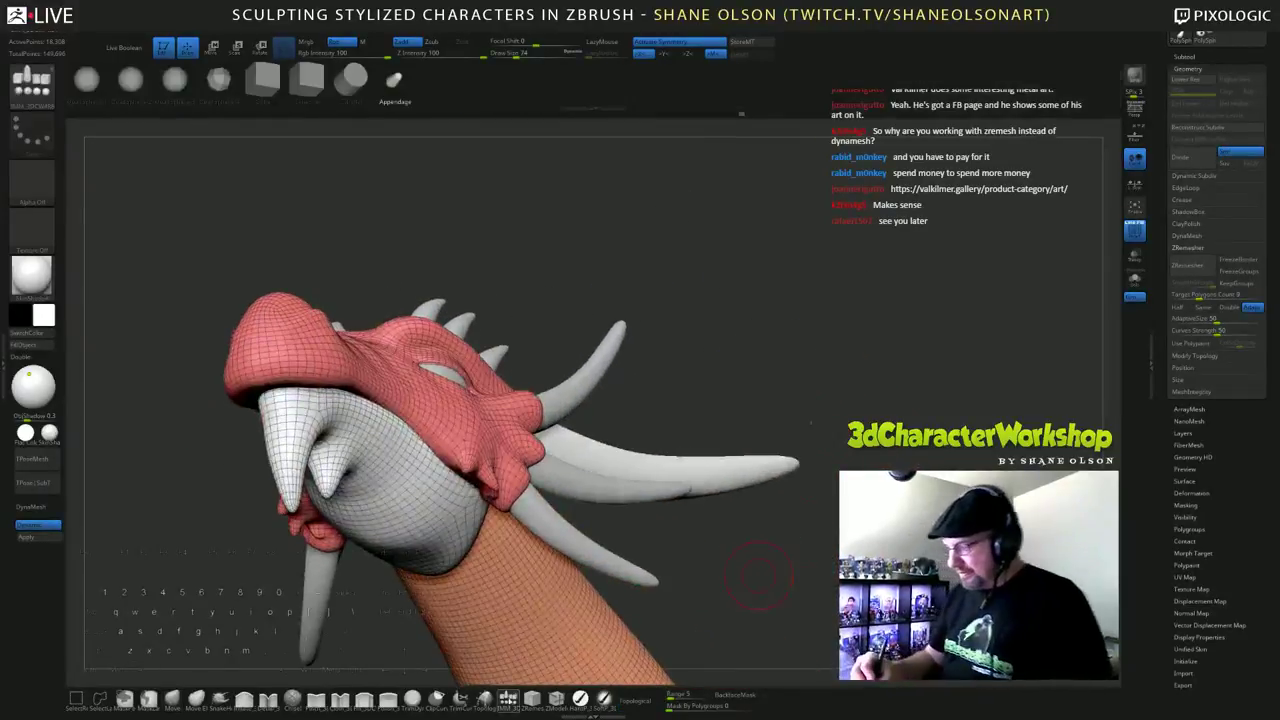
drag(742, 338, 650, 296)
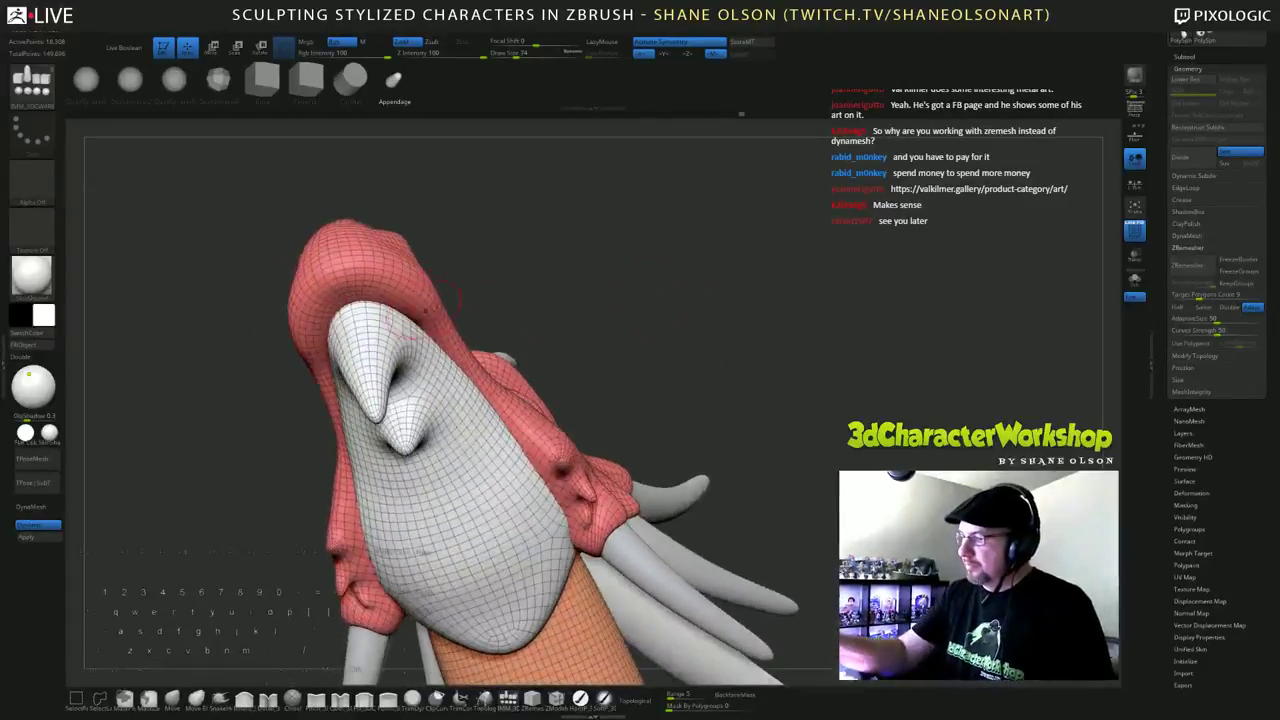
drag(425, 311, 428, 358)
drag(681, 294, 612, 548)
key(w)
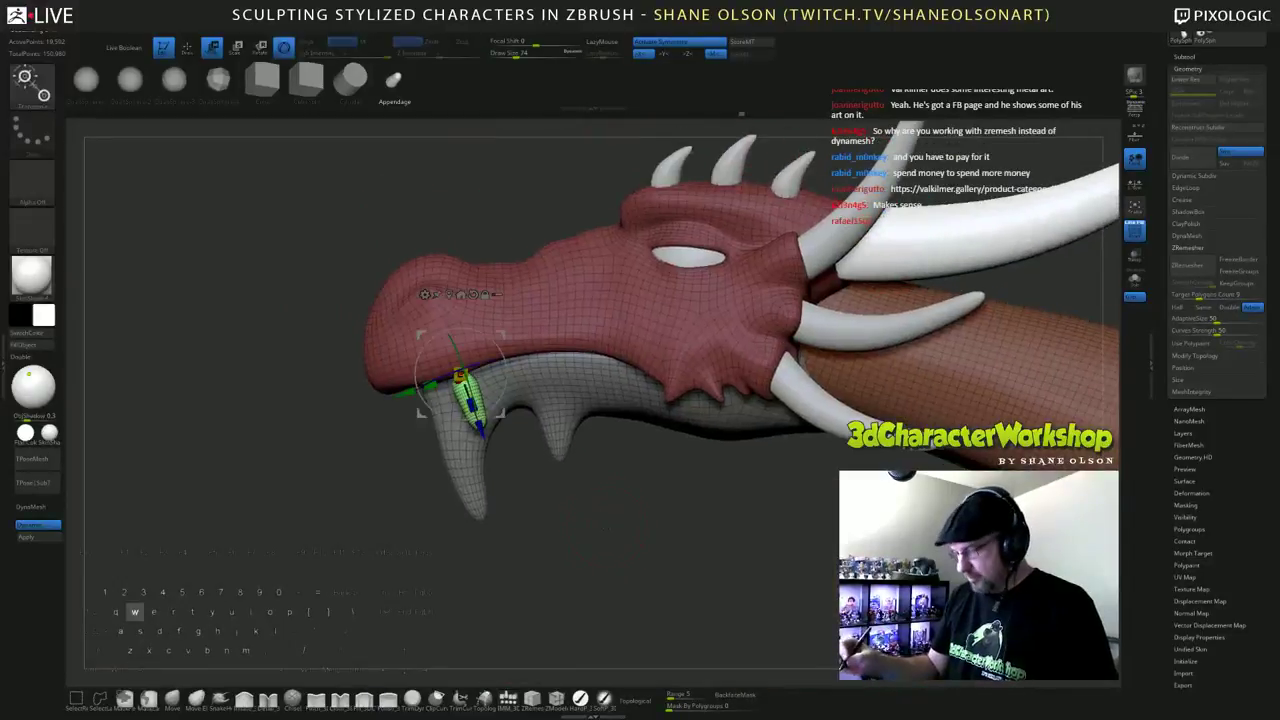
drag(422, 335, 412, 332)
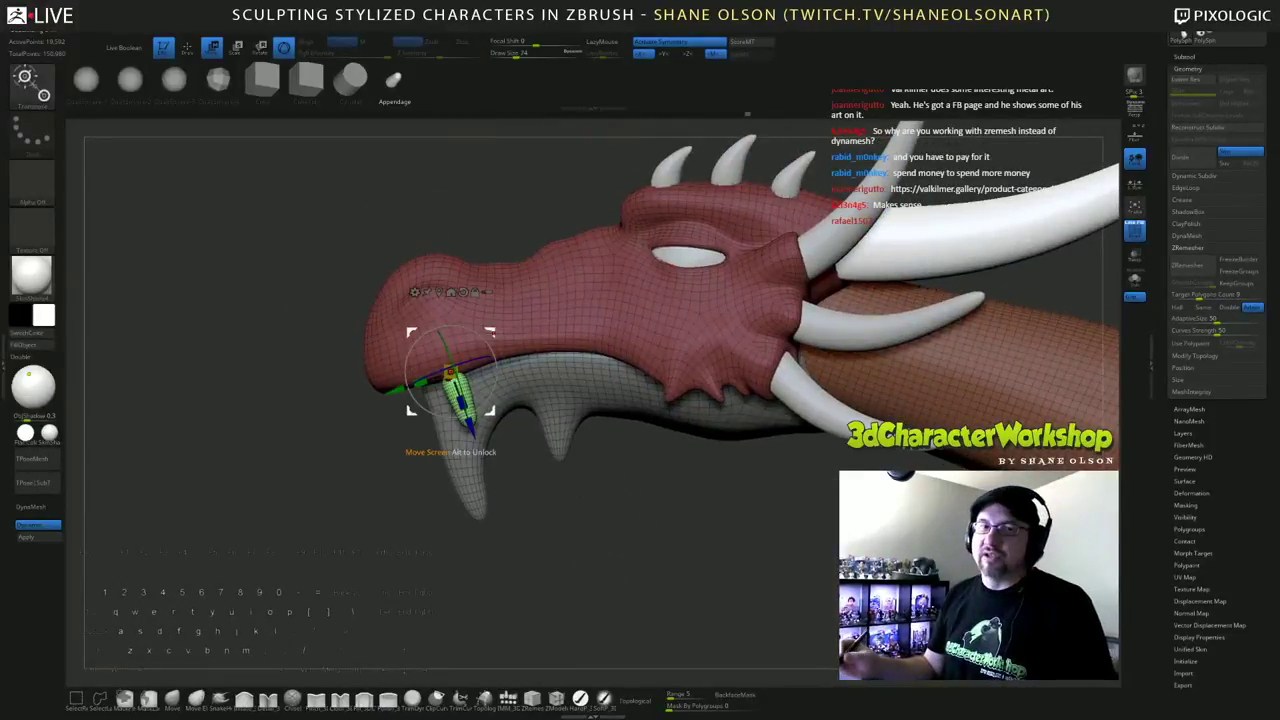
Step: Pull the tooth's tip out into a longer, backward-curving point with the SnakeHook brush
alt+drag(590, 490, 598, 556)
click(172, 700)
key(s)
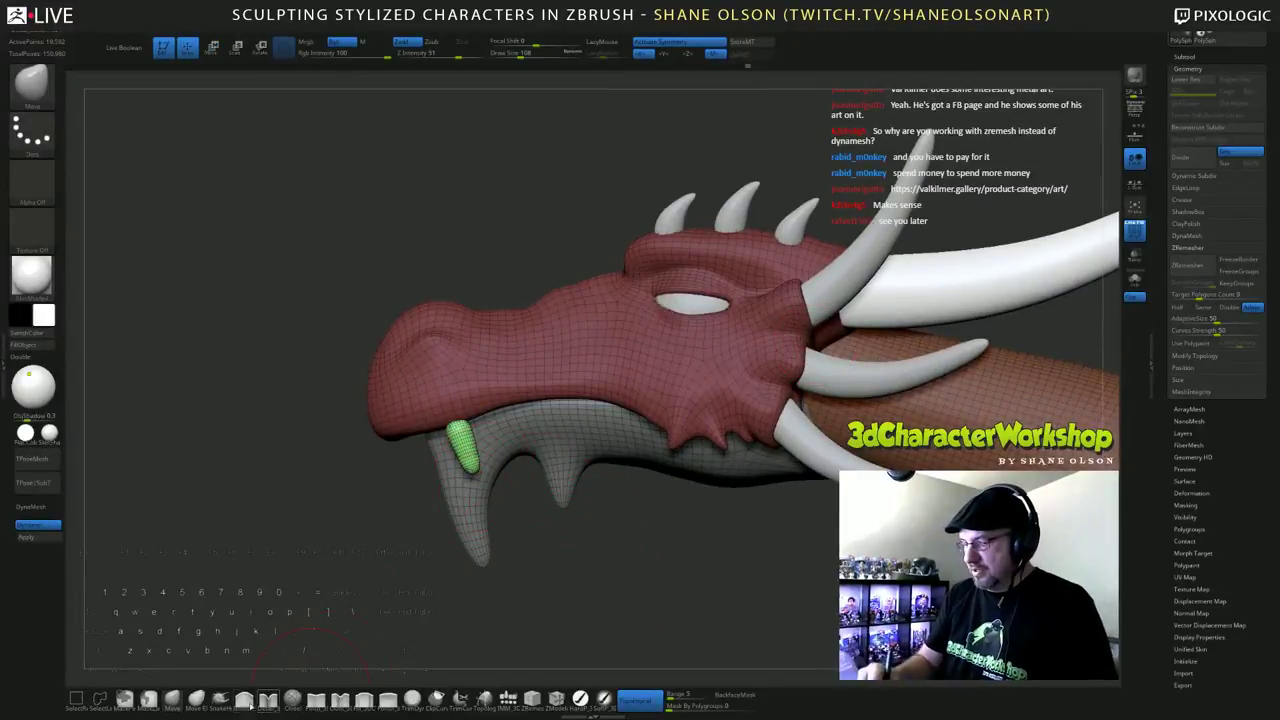
click(244, 698)
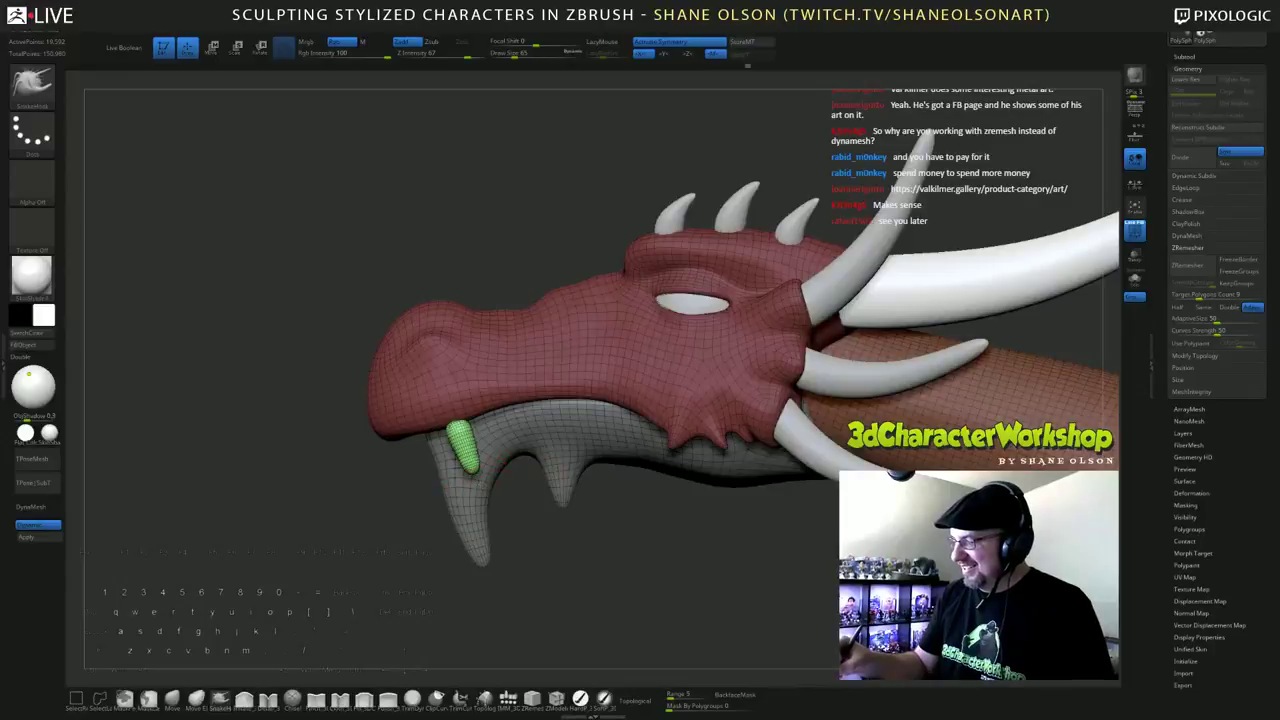
drag(463, 452, 484, 486)
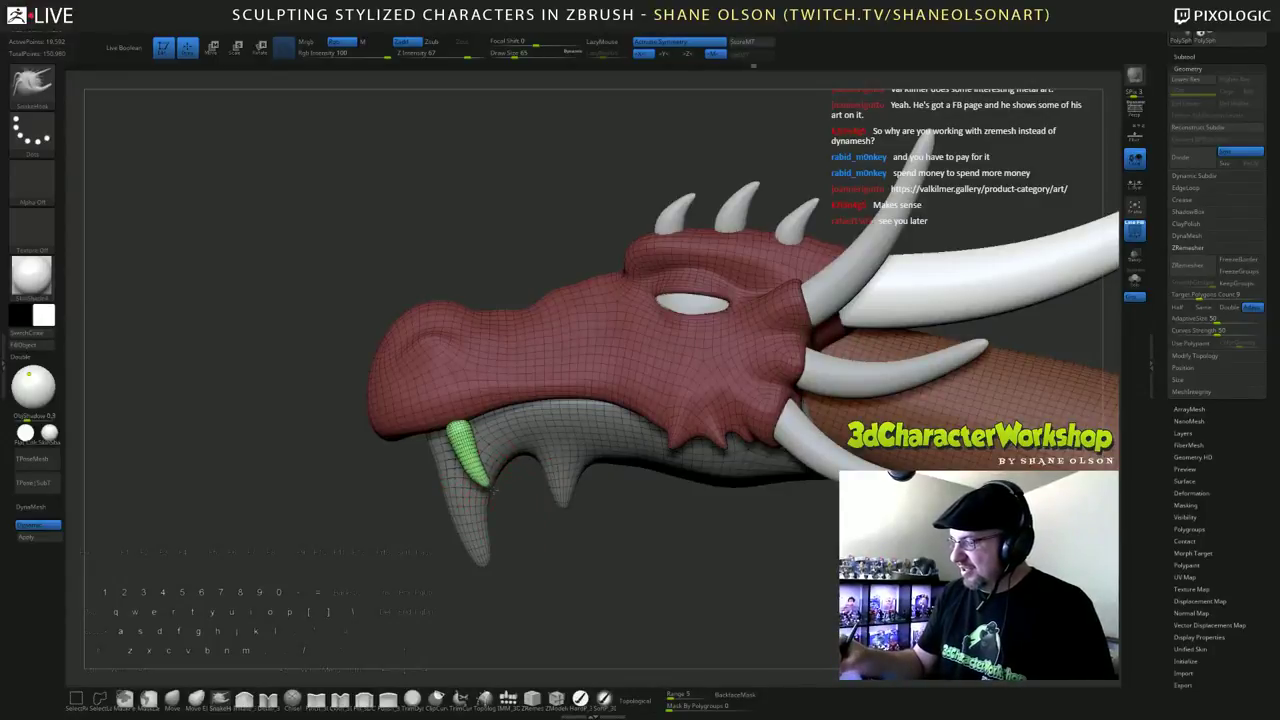
Step: Refine the tooth's shape from the side and front with the Move brush at draw size 140
click(172, 698)
key(s)
drag(371, 594, 378, 594)
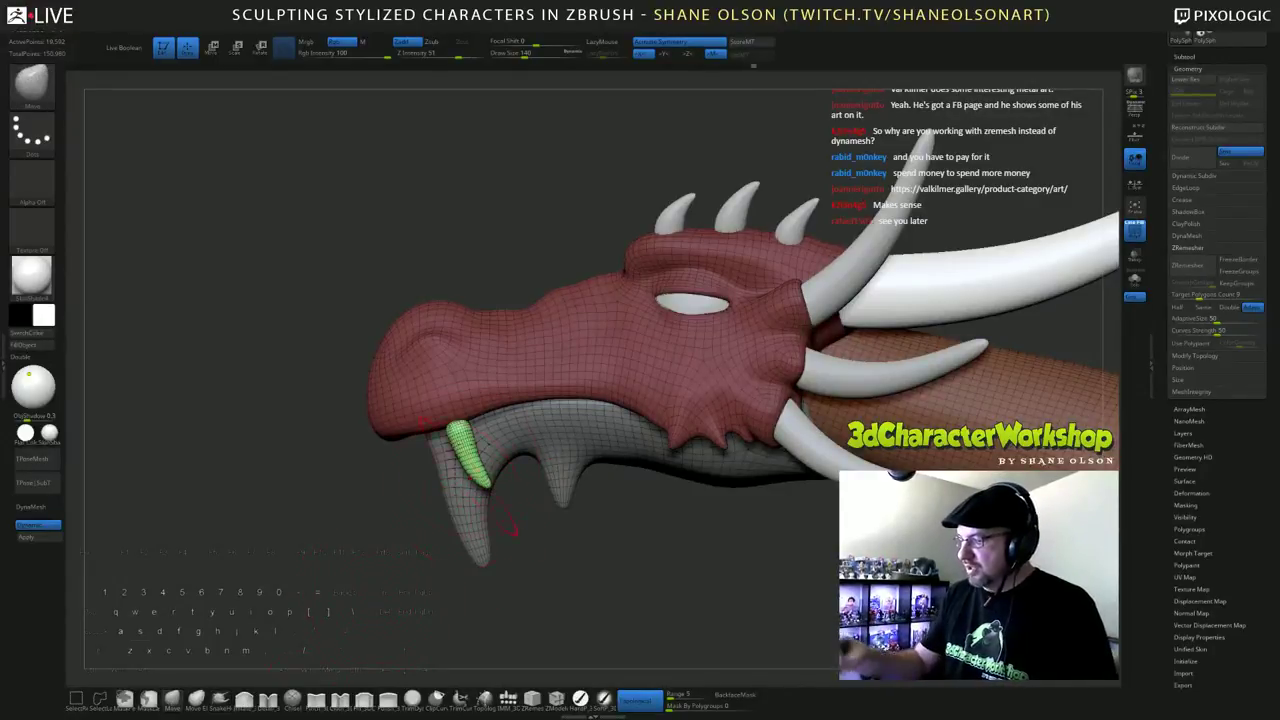
drag(474, 456, 457, 459)
drag(400, 470, 572, 473)
drag(446, 448, 454, 450)
Step: Adjust the tooth's placement under the upper lip with the gizmo
drag(717, 408, 602, 396)
key(e)
drag(447, 415, 523, 394)
drag(717, 480, 540, 480)
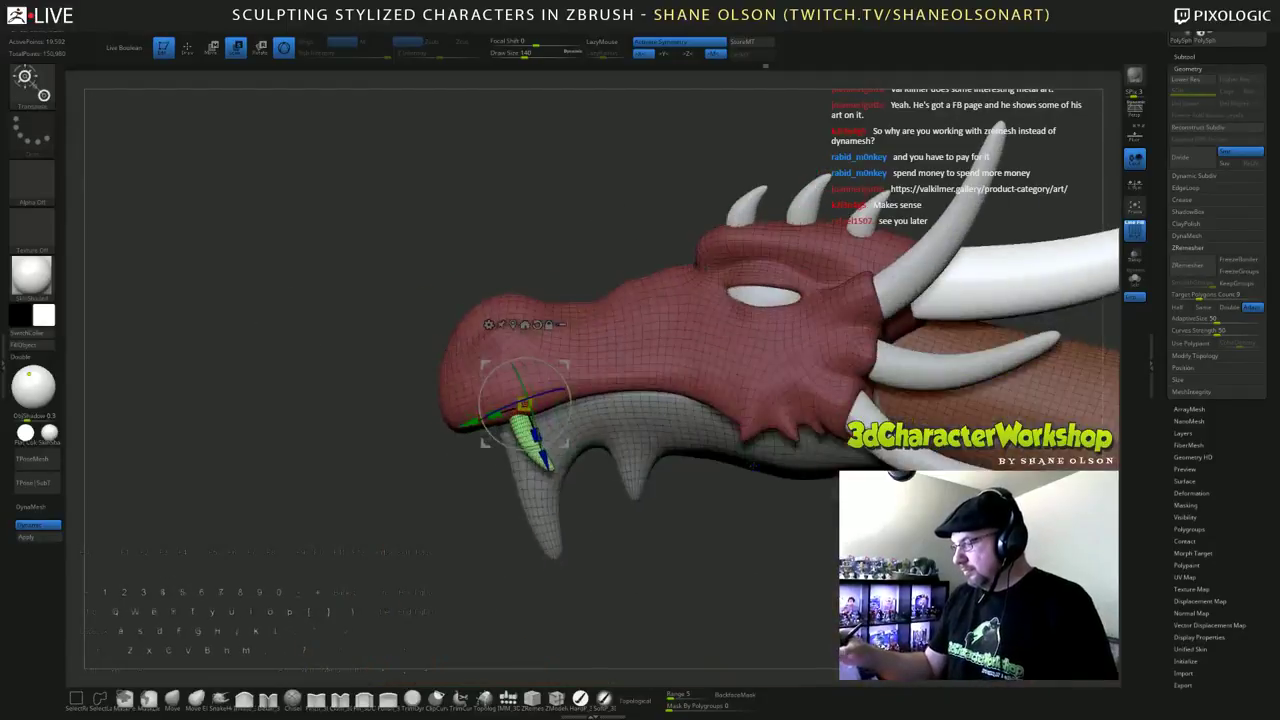
Step: Duplicate the tooth behind the first one, scale the copy down and set it against the lip edge
alt+drag(700, 555, 670, 537)
drag(497, 396, 571, 413)
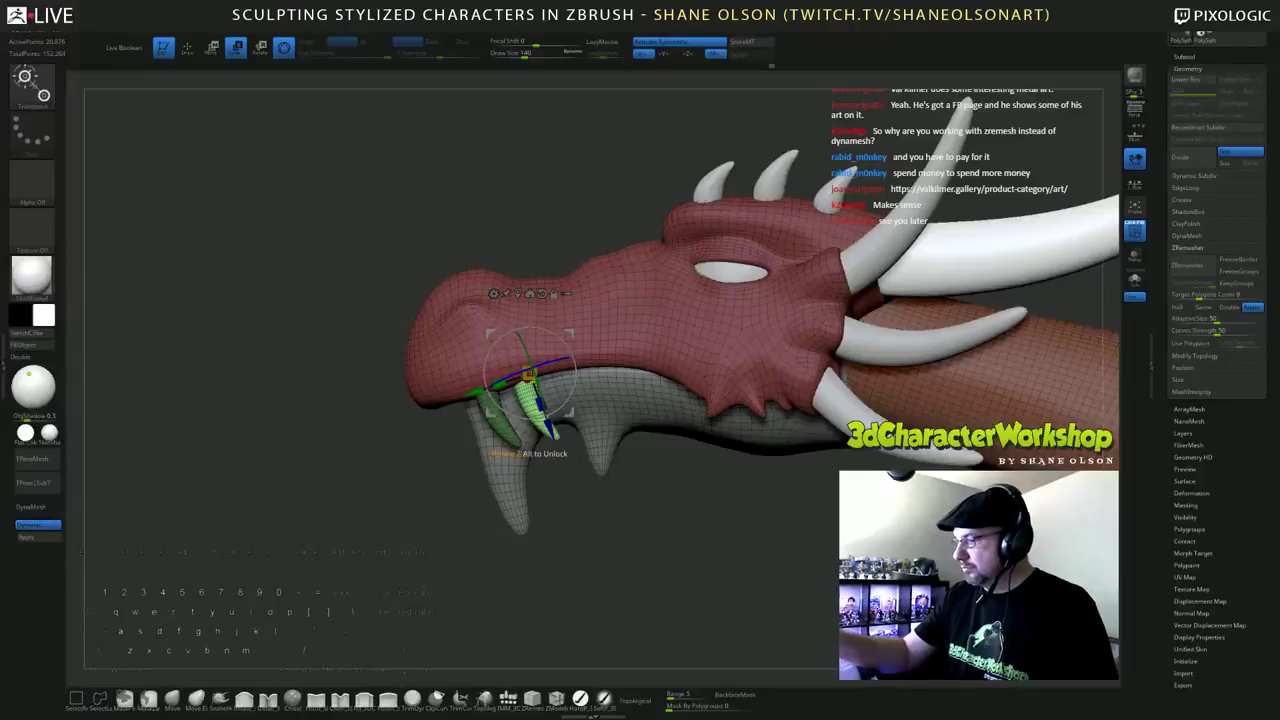
drag(528, 373, 524, 376)
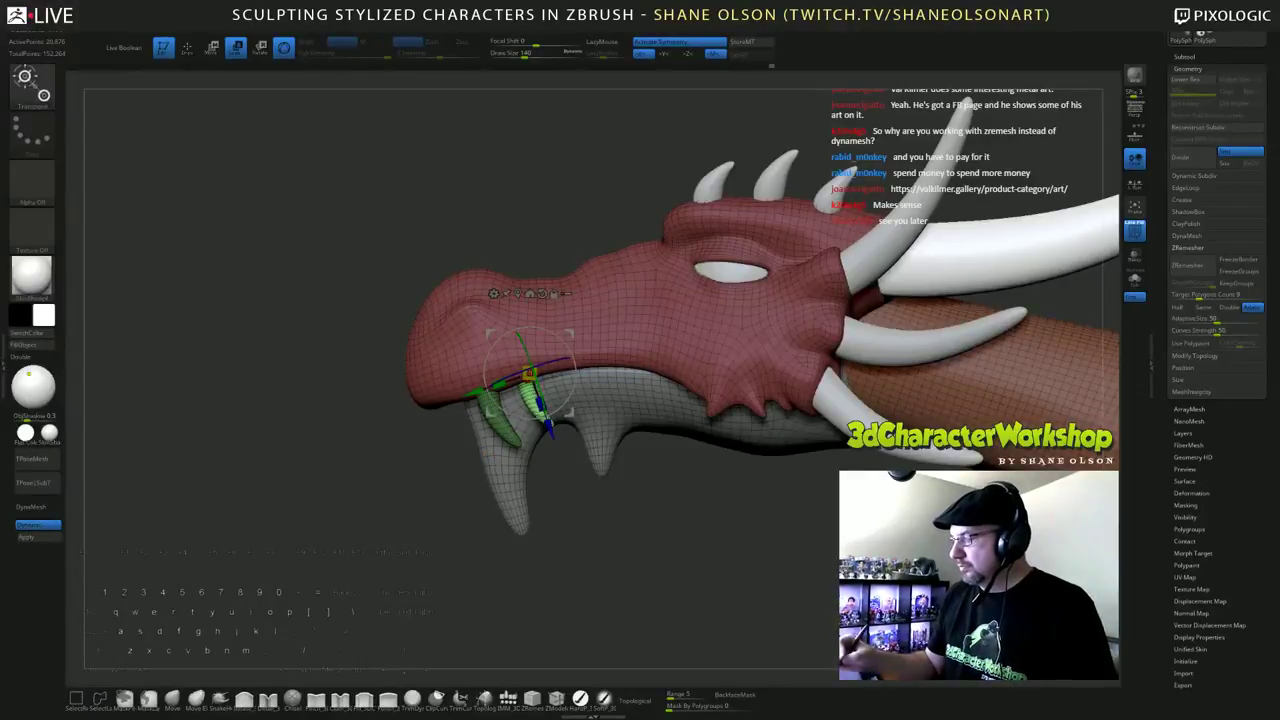
drag(600, 530, 755, 524)
drag(570, 334, 576, 332)
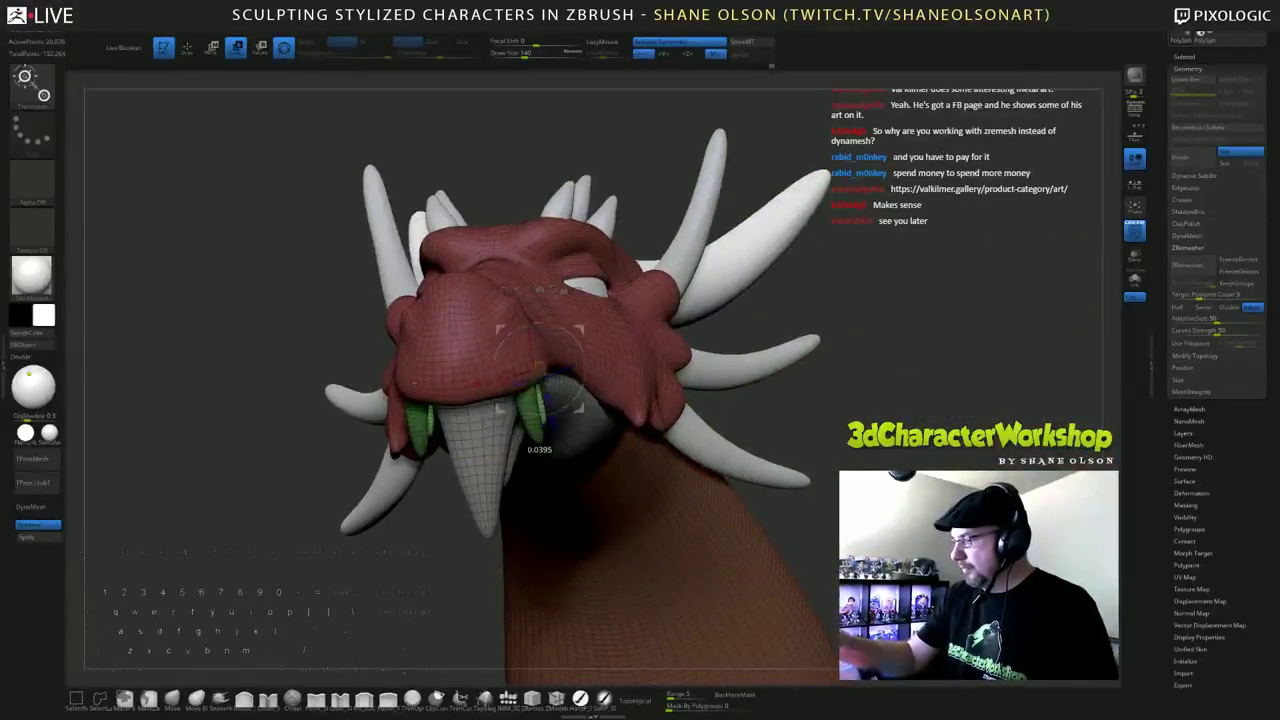
drag(440, 560, 285, 560)
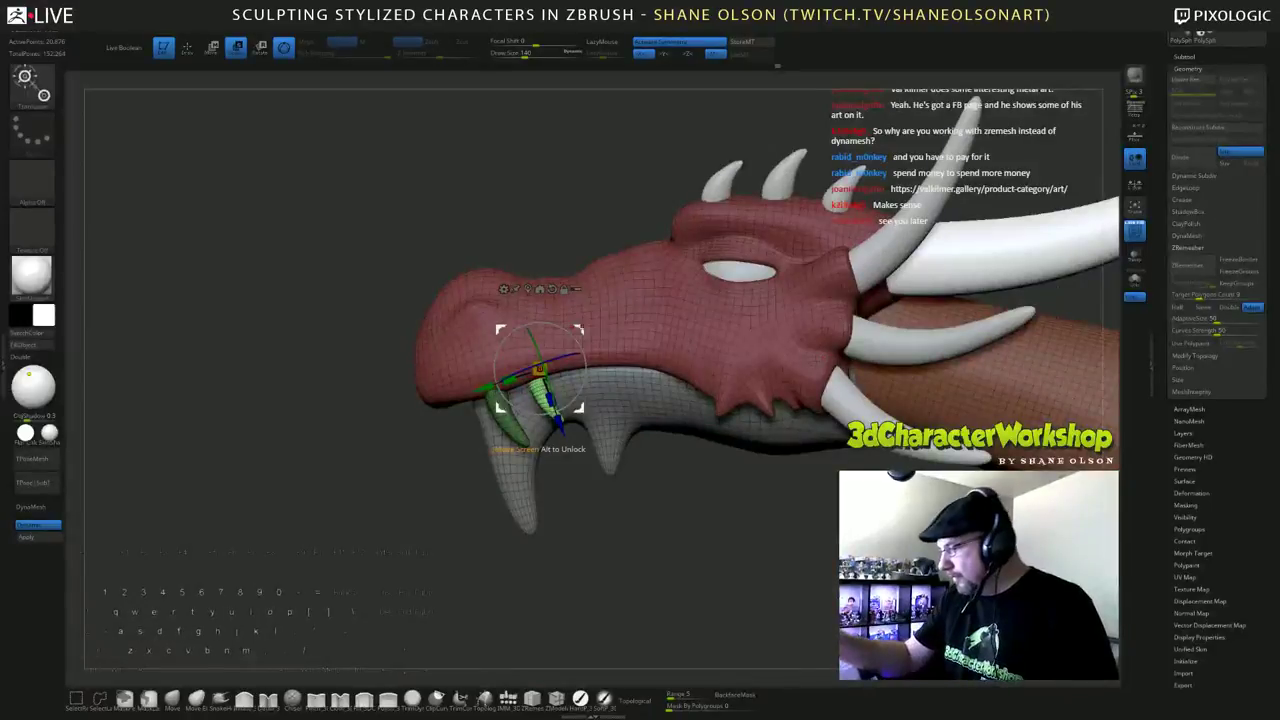
drag(486, 388, 469, 393)
Step: Duplicate another tooth in front of the first one and position and angle it along the curve of the snout
alt+drag(660, 473, 644, 493)
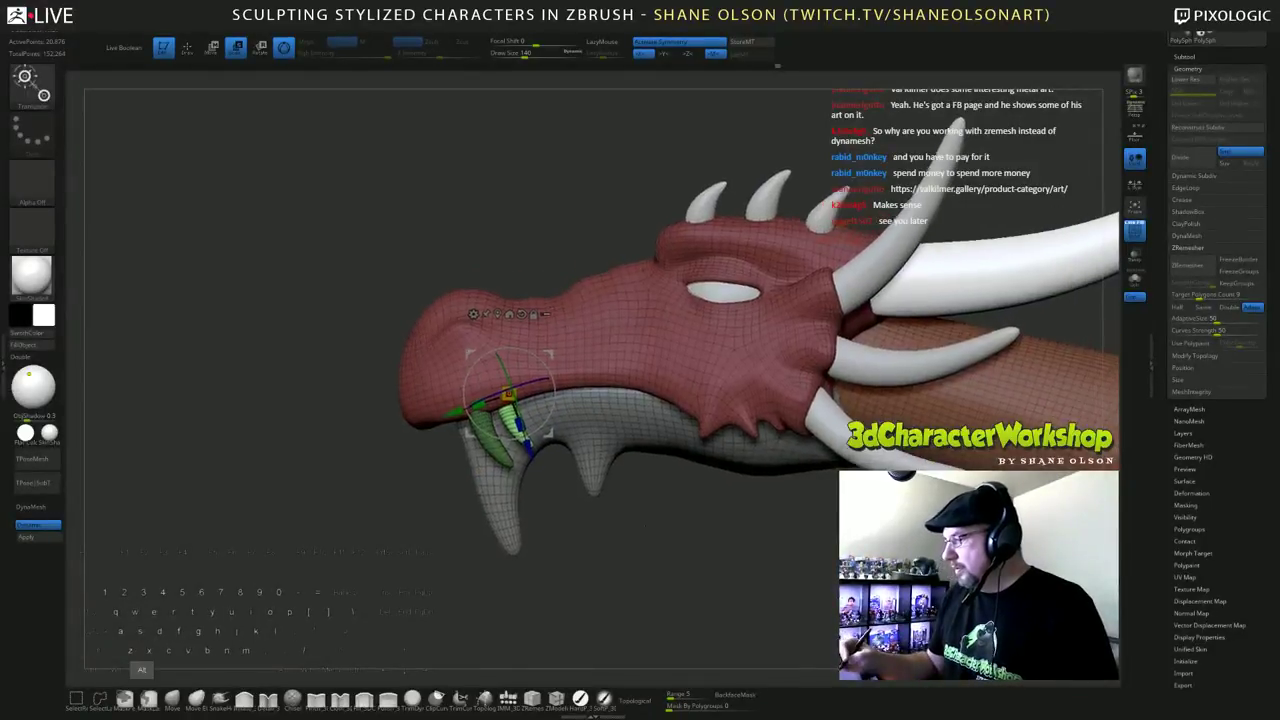
key(ctrl)
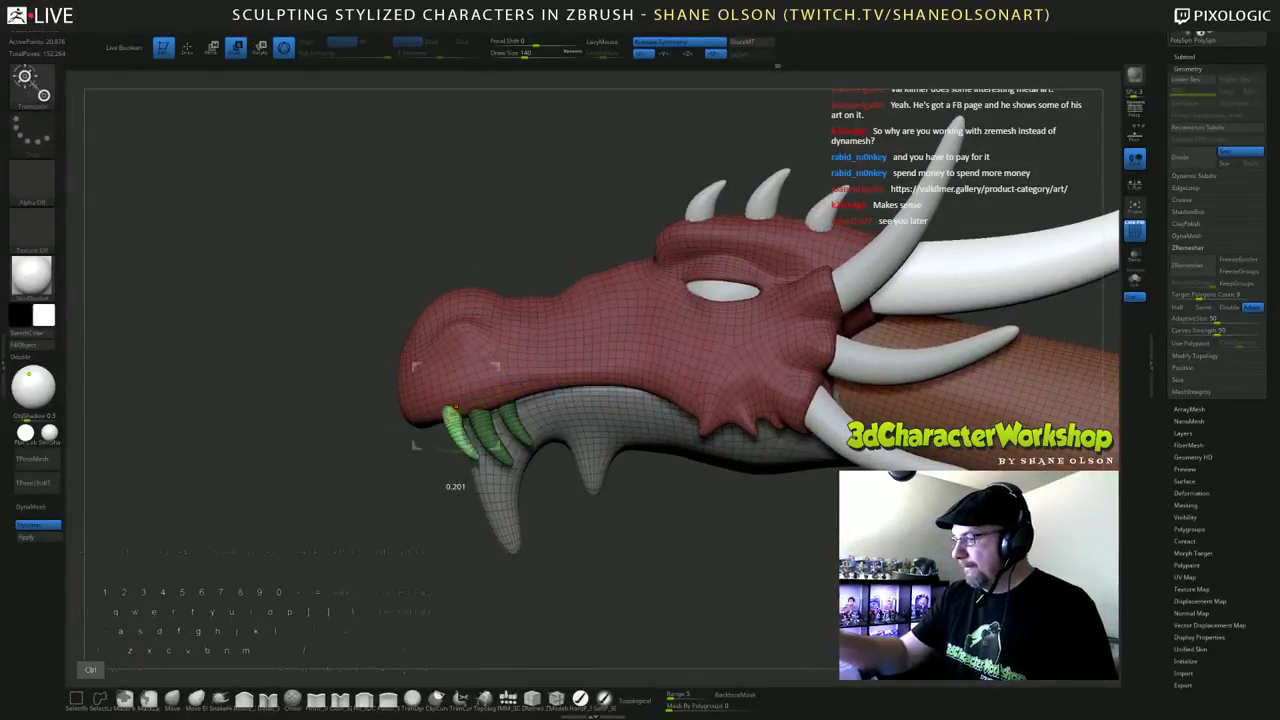
ctrl+drag(411, 455, 418, 452)
drag(360, 490, 622, 436)
drag(497, 453, 486, 456)
drag(735, 415, 693, 274)
drag(478, 378, 495, 340)
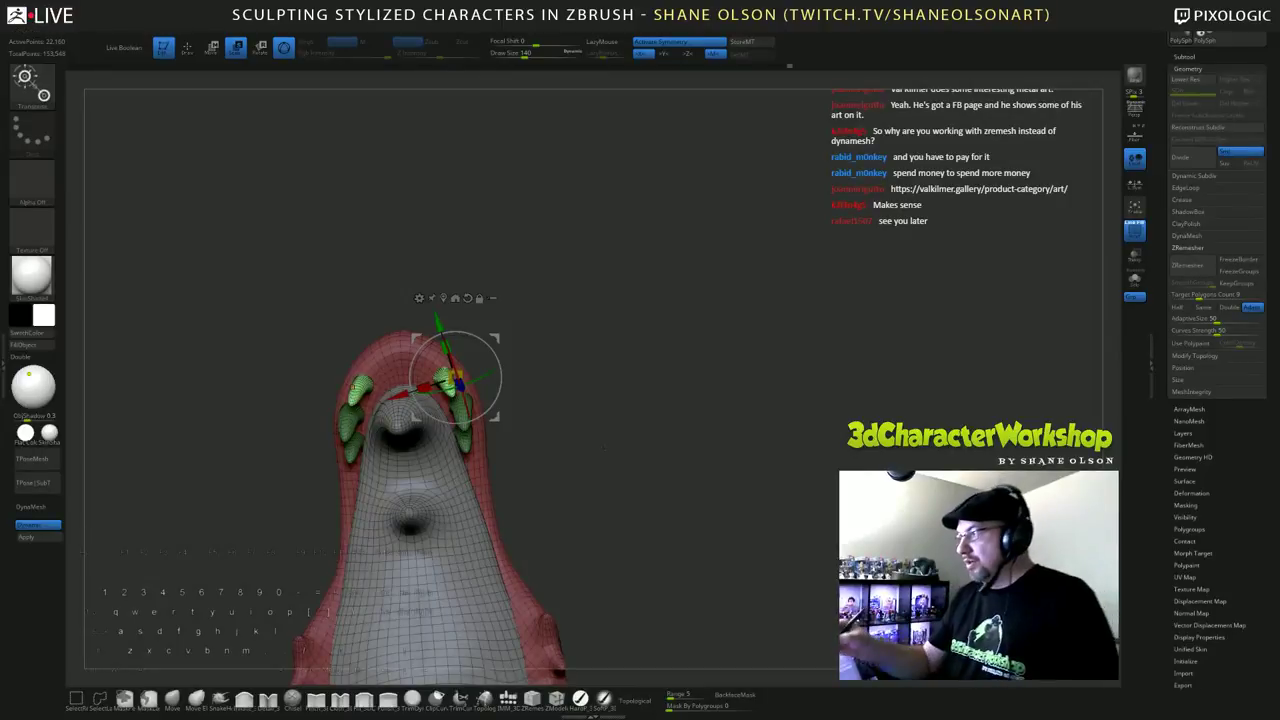
drag(604, 446, 722, 525)
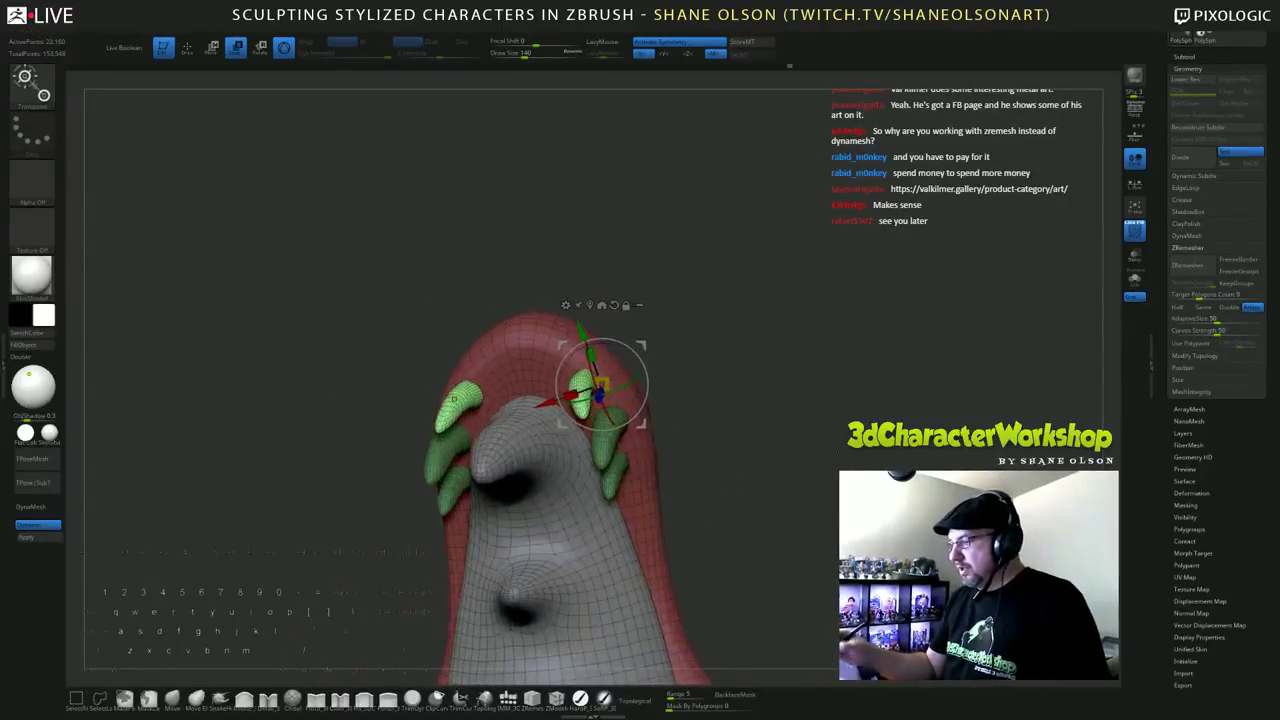
drag(454, 398, 477, 363)
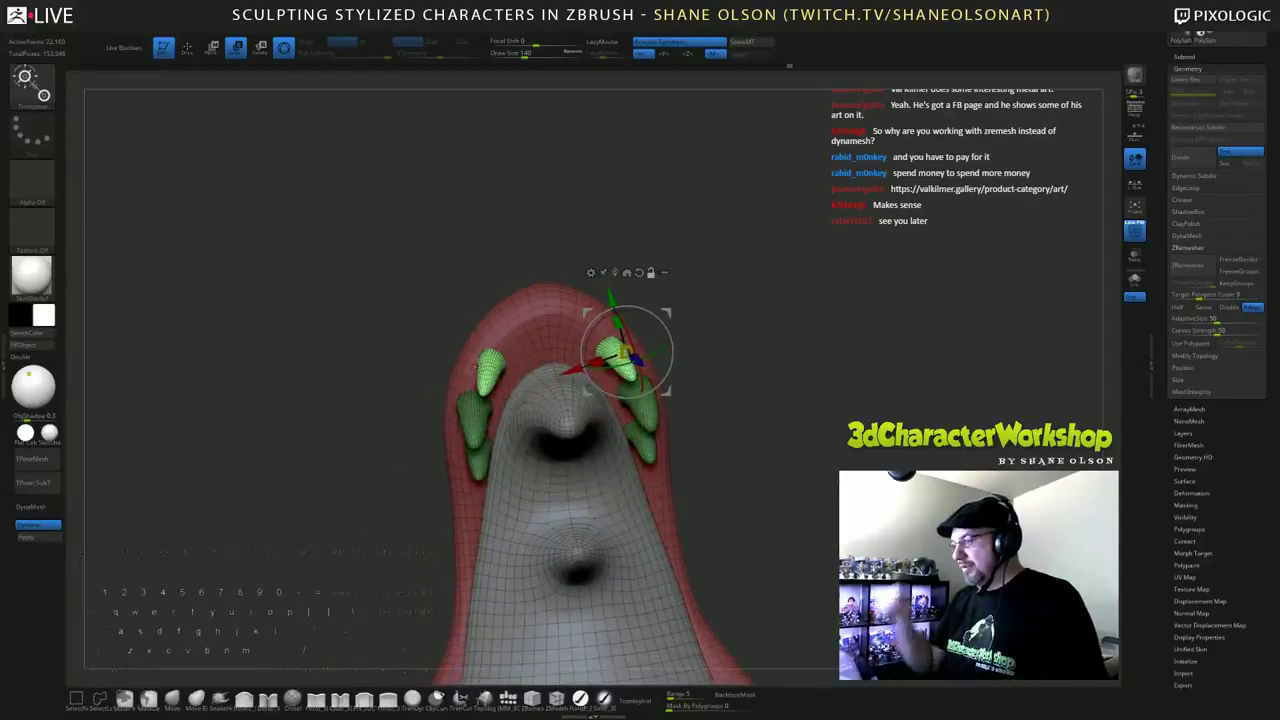
Step: Return to the Move brush, clear the mask from the head and reduce the brush's draw size
key(q)
drag(877, 482, 853, 474)
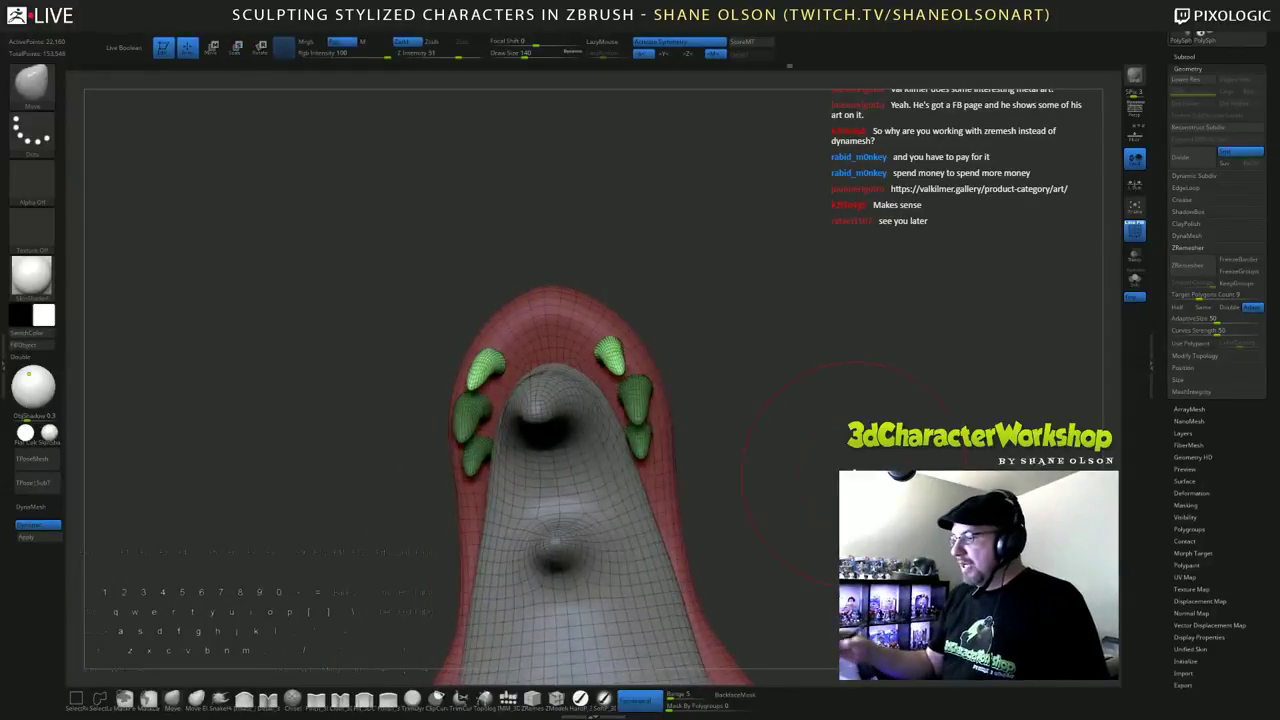
ctrl+drag(793, 426, 714, 402)
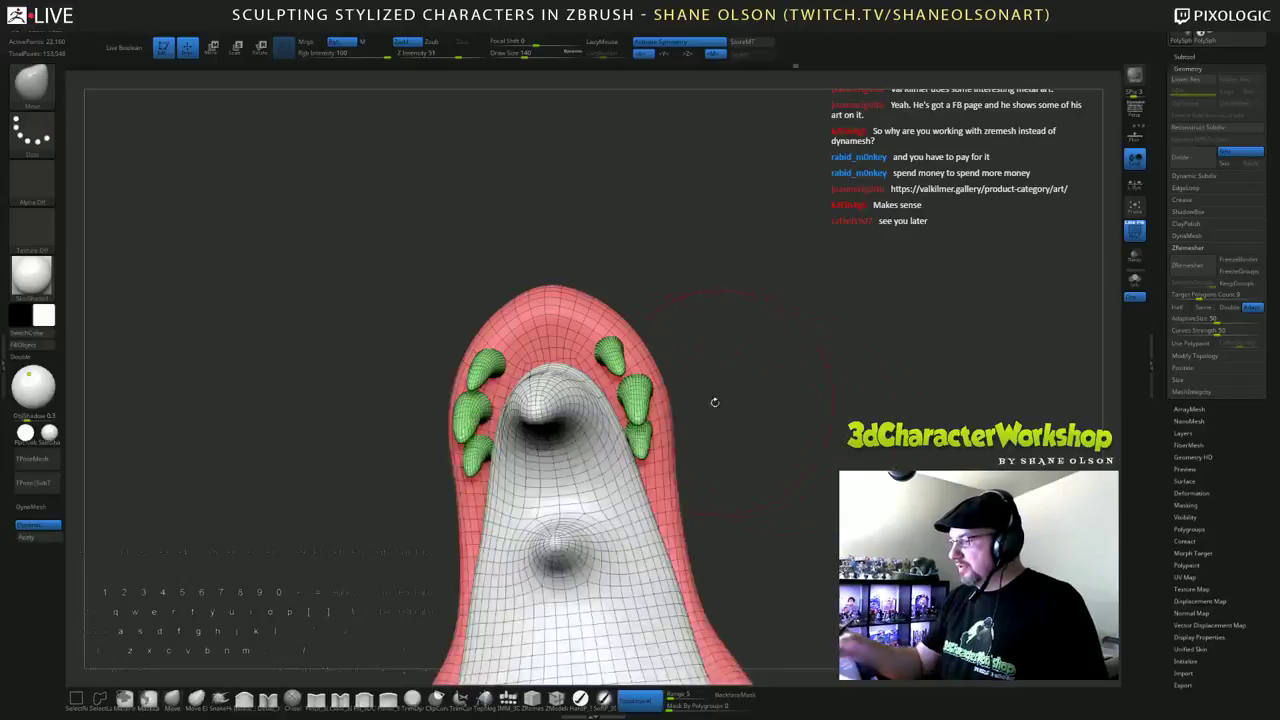
mouse_move(736, 350)
mouse_down()
mouse_move(747, 361)
mouse_move(729, 379)
mouse_up()
key(s)
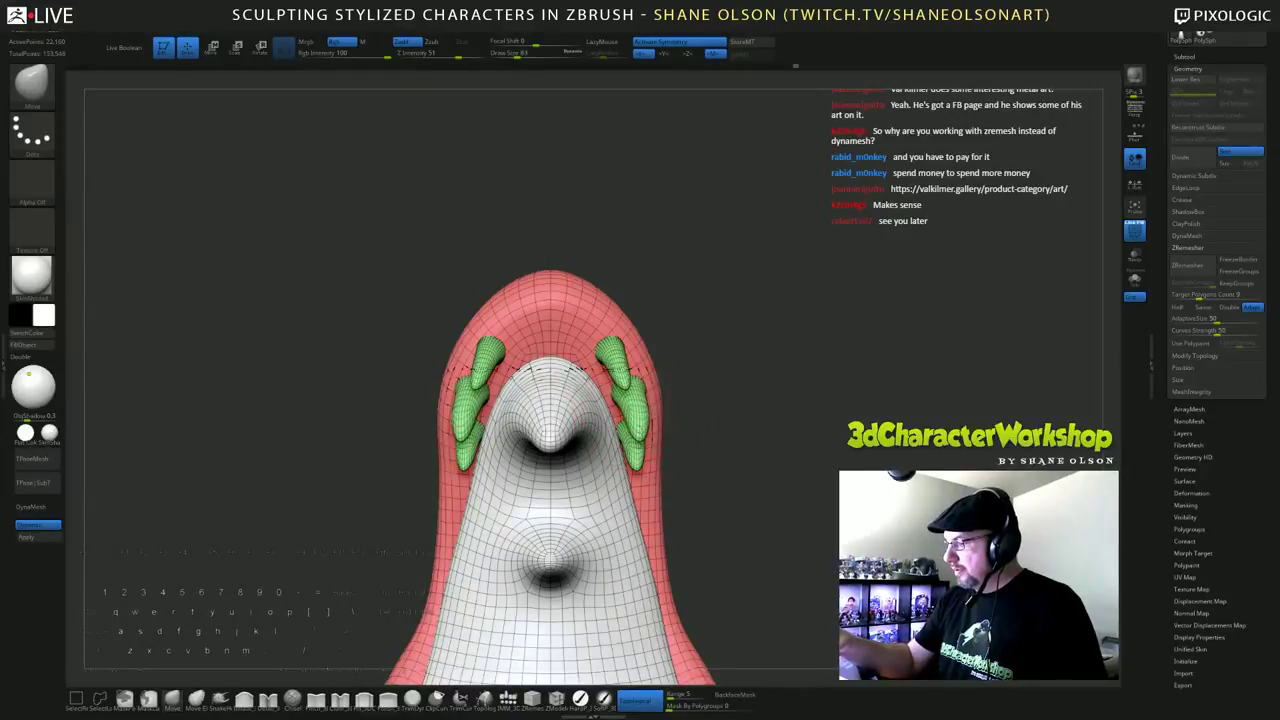
Step: Review the row of teeth from both sides of the head and isolate the teeth's polygroup
mouse_move(749, 395)
mouse_down()
mouse_move(787, 404)
mouse_move(790, 383)
mouse_move(808, 384)
mouse_move(825, 409)
mouse_move(828, 386)
mouse_move(672, 380)
mouse_move(690, 384)
mouse_up()
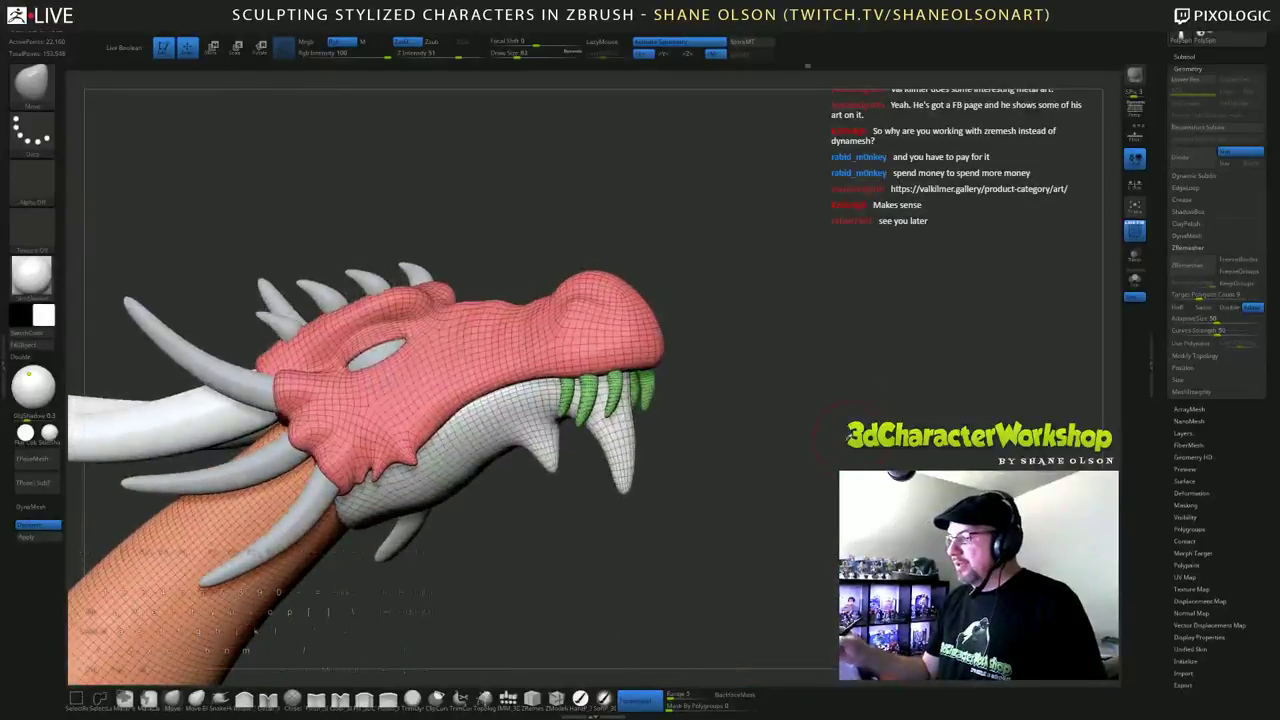
mouse_move(846, 436)
mouse_down()
mouse_move(757, 458)
mouse_move(671, 551)
mouse_up()
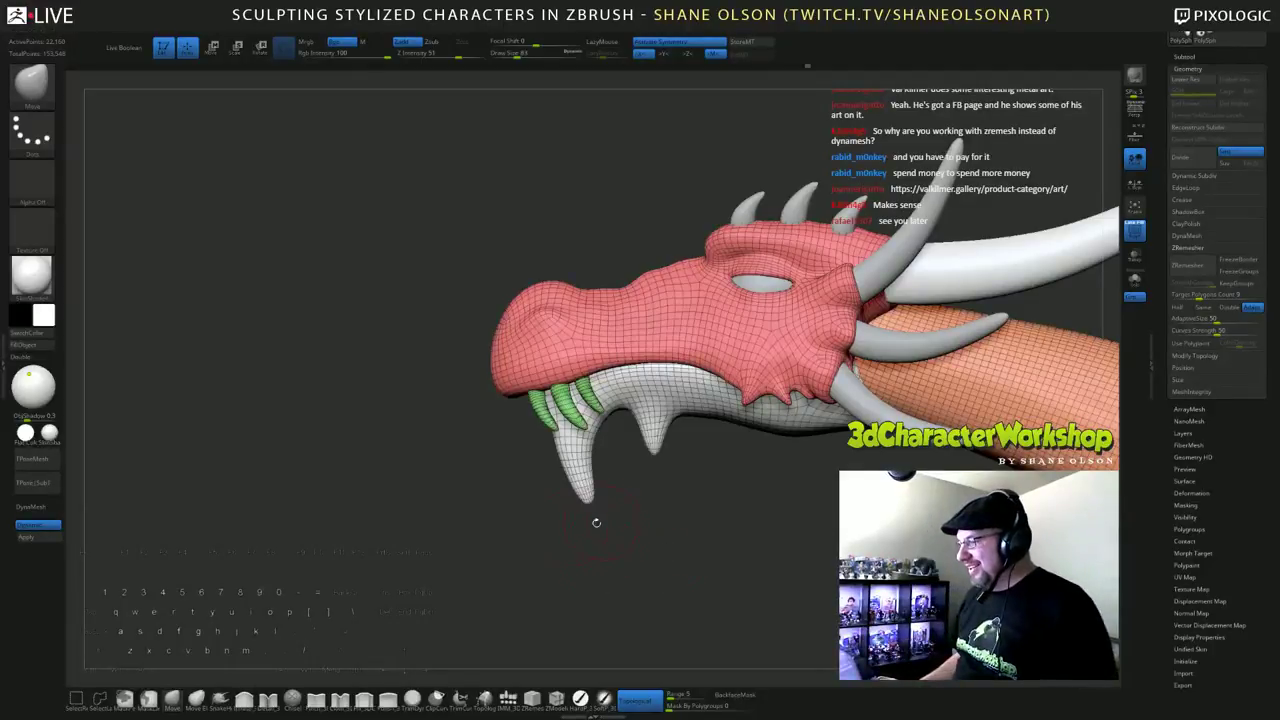
alt+drag(596, 523, 549, 520)
ctrl+shift+click(518, 398)
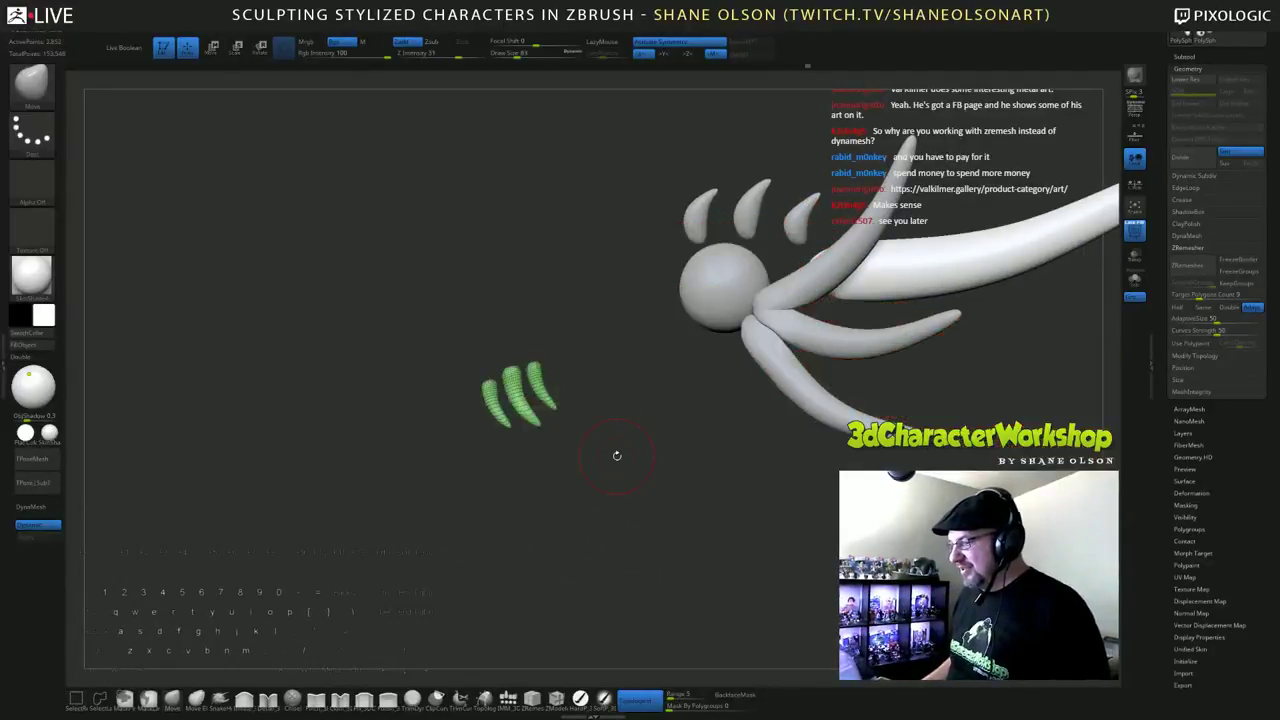
Step: Split the isolated teeth into separate polygroups with Auto Groups and bring the teeth on both sides into view
key(space)
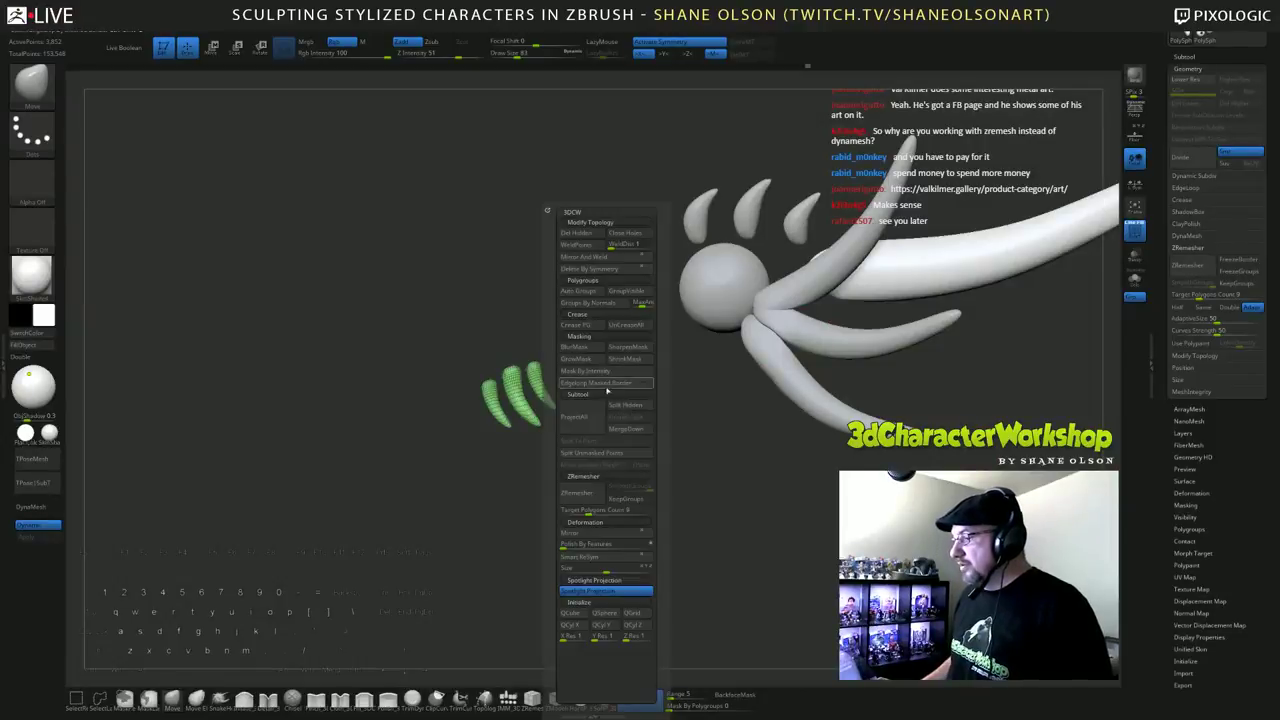
click(575, 290)
ctrl+shift+click(412, 299)
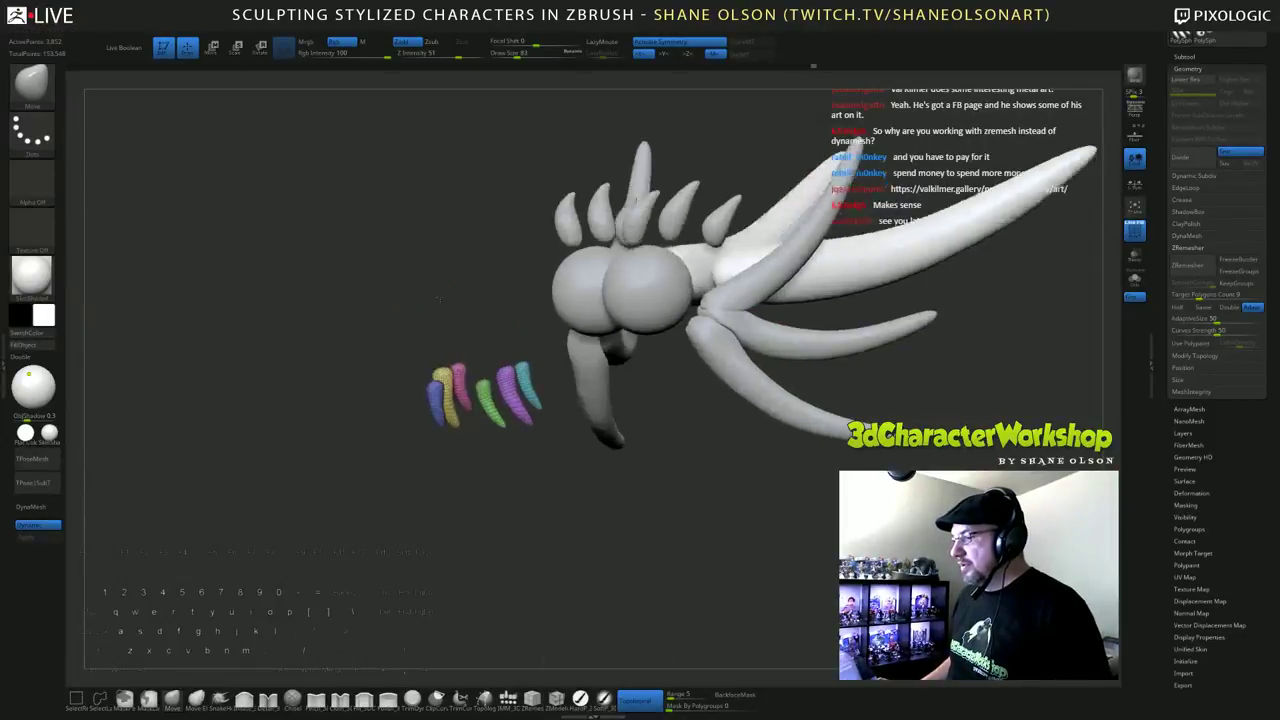
Step: Isolate the large middle tooth on each side, assign the mirrored pair one shared polygroup and restore visibility
alt+drag(436, 298, 340, 490)
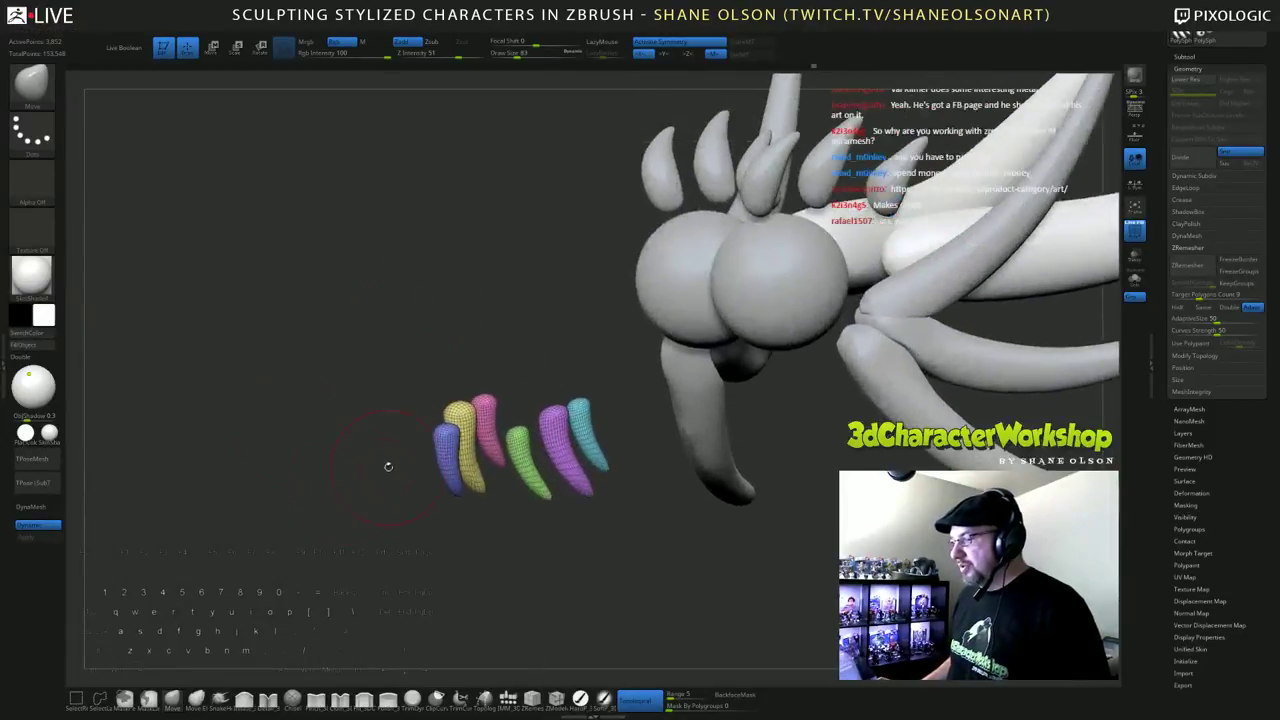
ctrl+shift+double_click(442, 440)
ctrl+shift+click(517, 445)
ctrl+shift+click(492, 450)
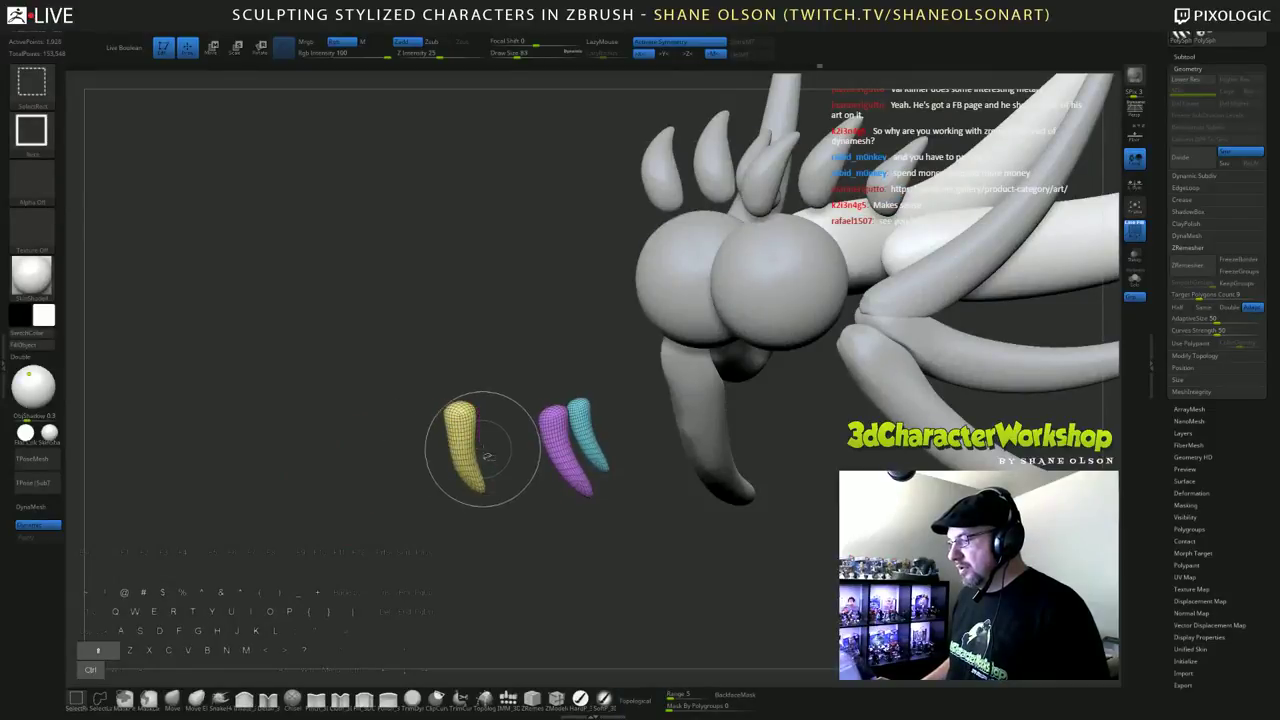
ctrl+shift+click(588, 432)
key(ctrl+w)
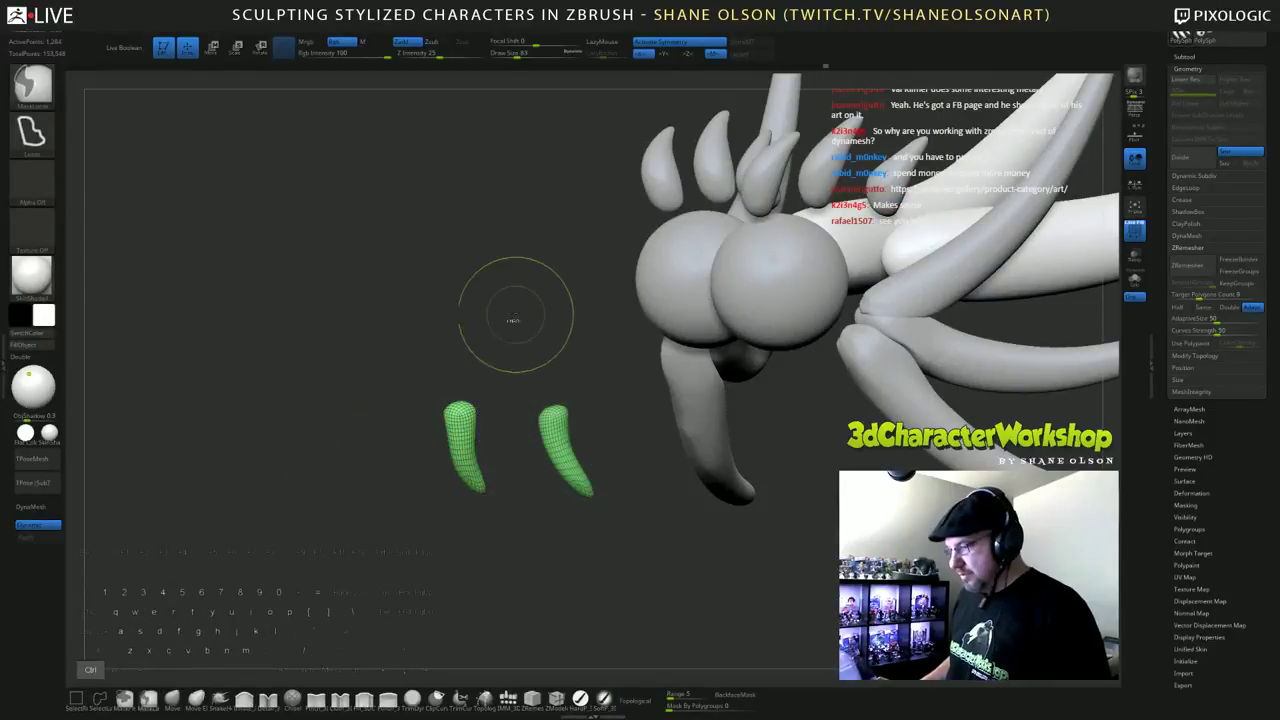
ctrl+shift+click(505, 328)
Step: Isolate the small rear tooth on each side, combine the pair into one polygroup and show the whole head again
ctrl+shift+click(587, 438)
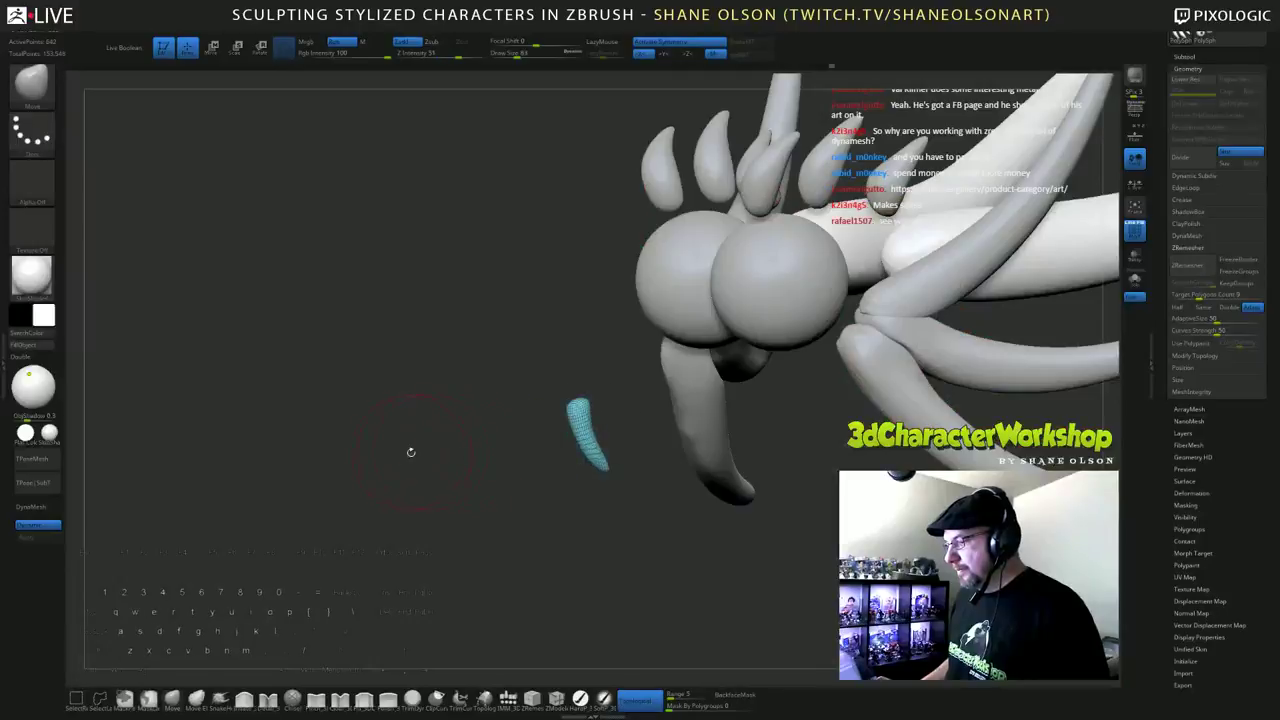
drag(409, 451, 431, 449)
ctrl+shift+click(765, 445)
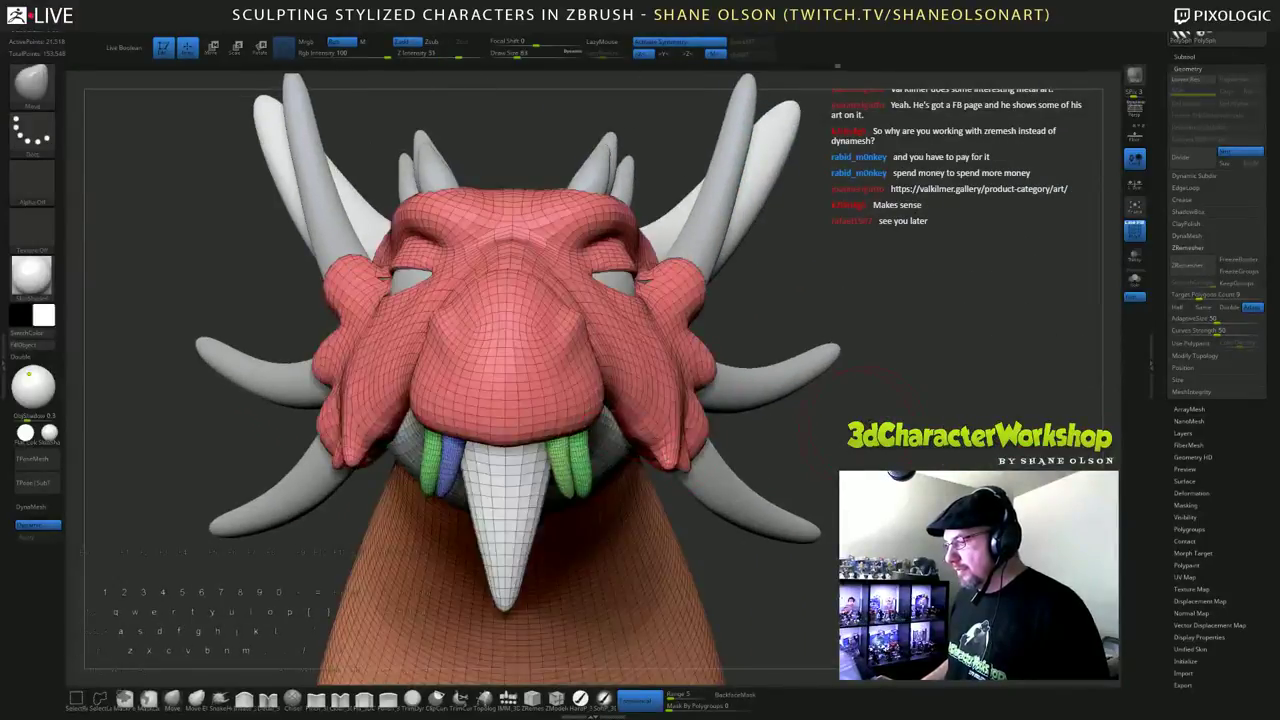
drag(765, 445, 850, 442)
ctrl+shift+click(437, 445)
ctrl+shift+drag(762, 338, 796, 368)
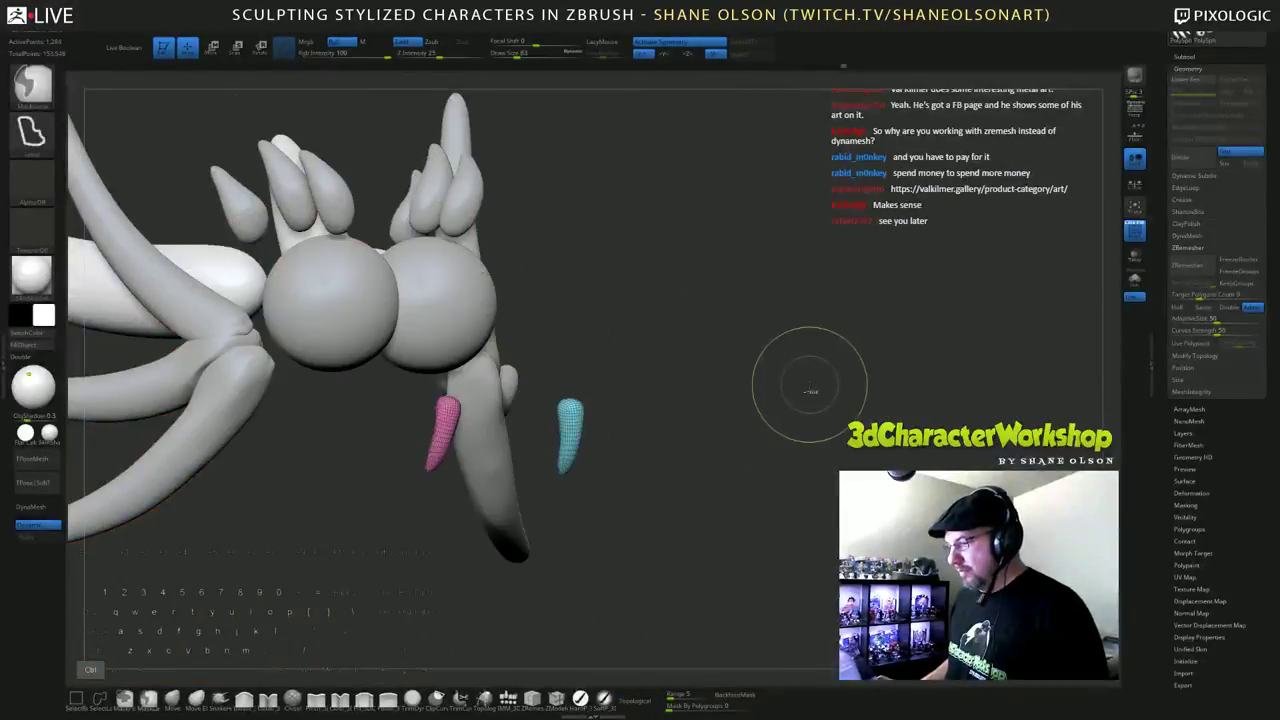
key(ctrl+w)
ctrl+shift+click(650, 392)
Step: Isolate the front tooth on each side, merge the pair into one polygroup and unhide the rest of the head
drag(650, 392, 530, 425)
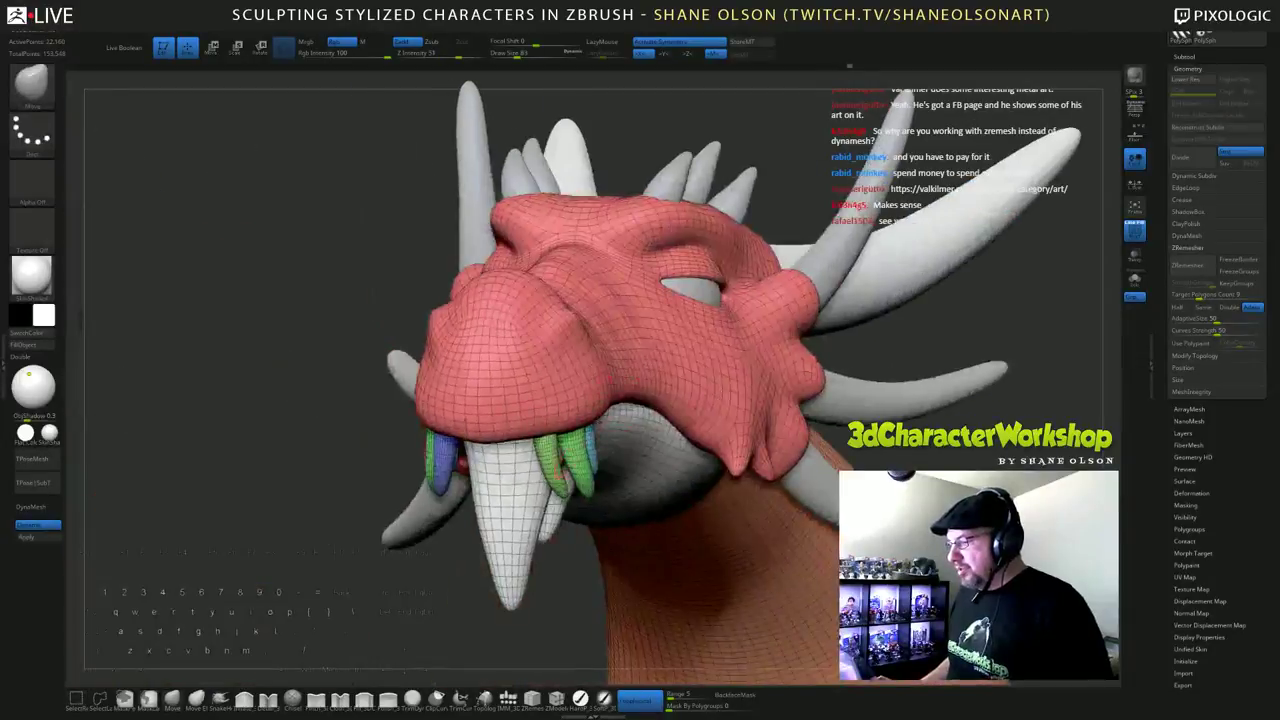
ctrl+shift+click(540, 457)
ctrl+shift+click(550, 452)
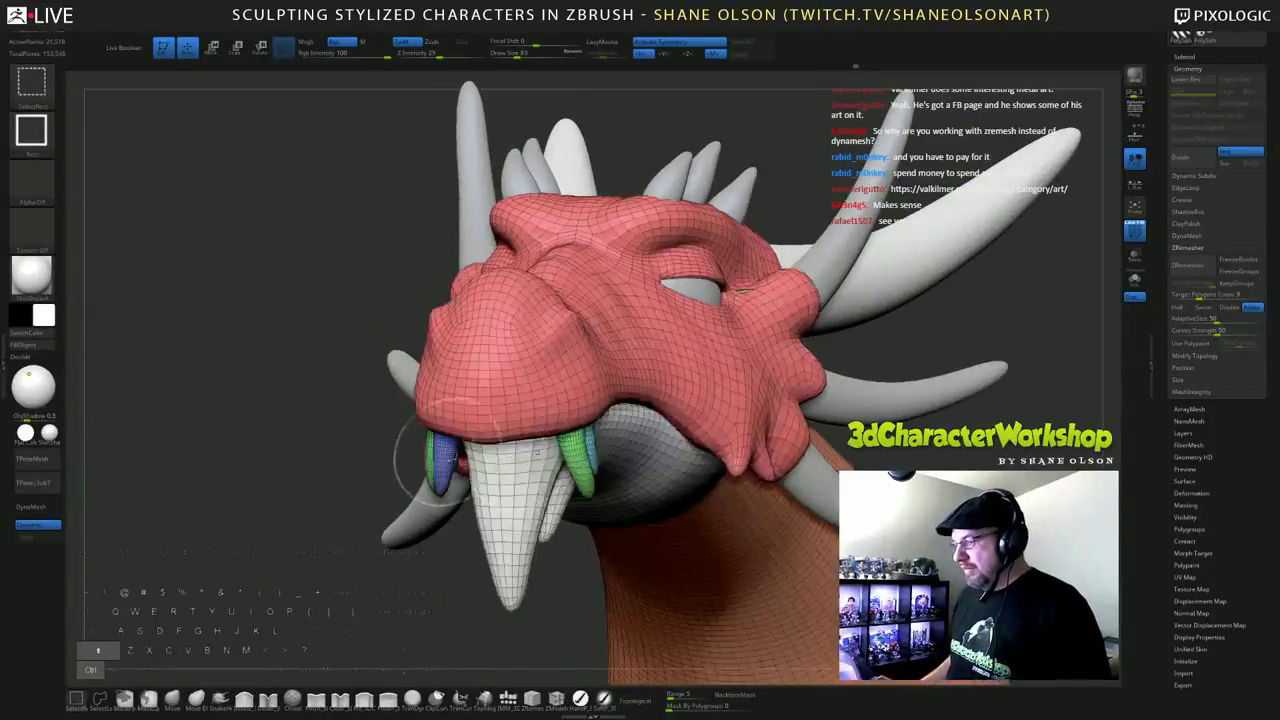
ctrl+shift+click(438, 454)
mouse_move(386, 436)
ctrl+shift+mouse_down()
mouse_move(325, 404)
mouse_move(385, 368)
mouse_move(287, 368)
mouse_move(704, 559)
ctrl+shift+mouse_up()
key(ctrl+w)
ctrl+shift+click(289, 398)
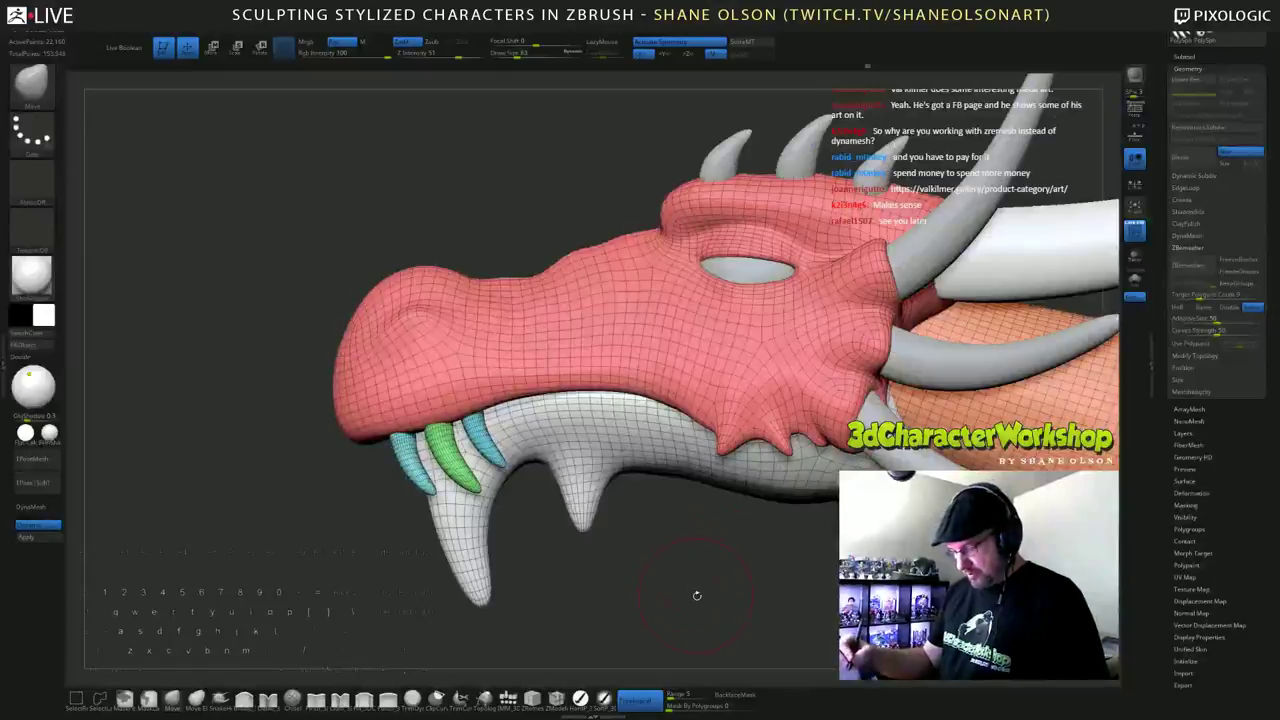
Step: Mask everything except the rear tooth, duplicate it farther back along the lip and scale the copy down
key(e)
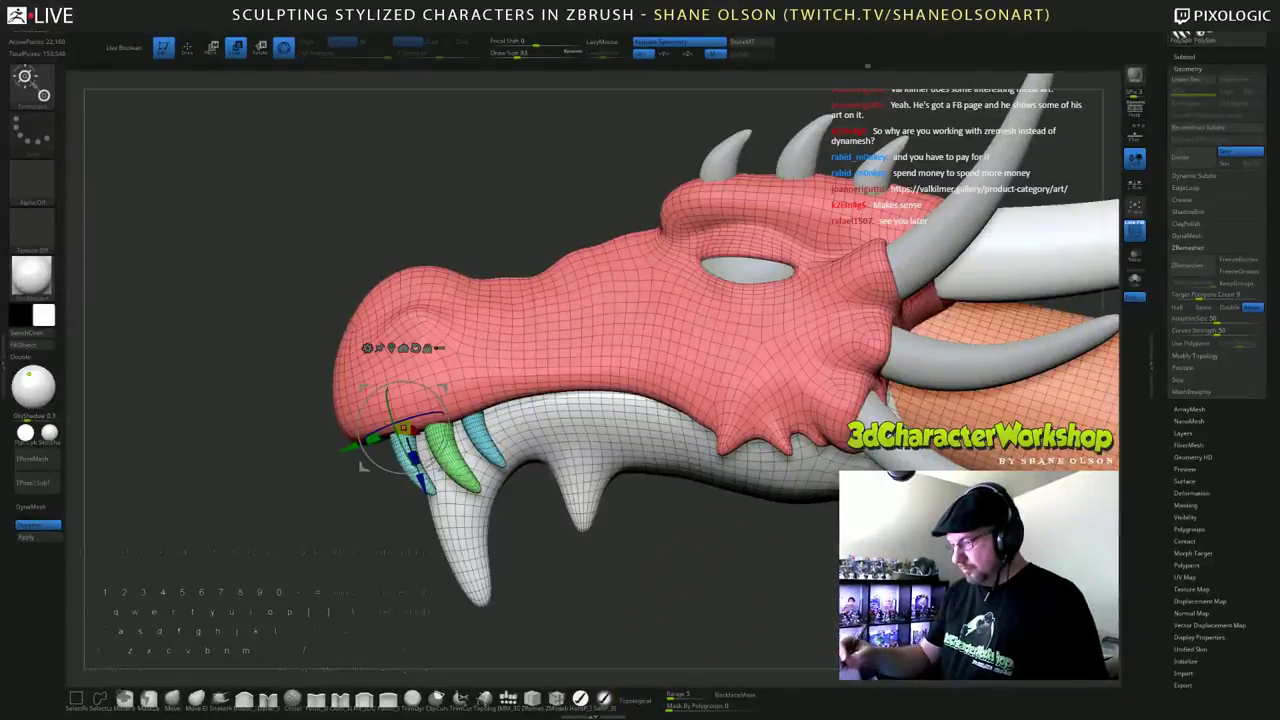
ctrl+click(484, 435)
ctrl+drag(479, 431, 527, 418)
right_drag(620, 560, 642, 420)
drag(526, 419, 524, 415)
drag(562, 372, 564, 360)
right_drag(630, 290, 694, 414)
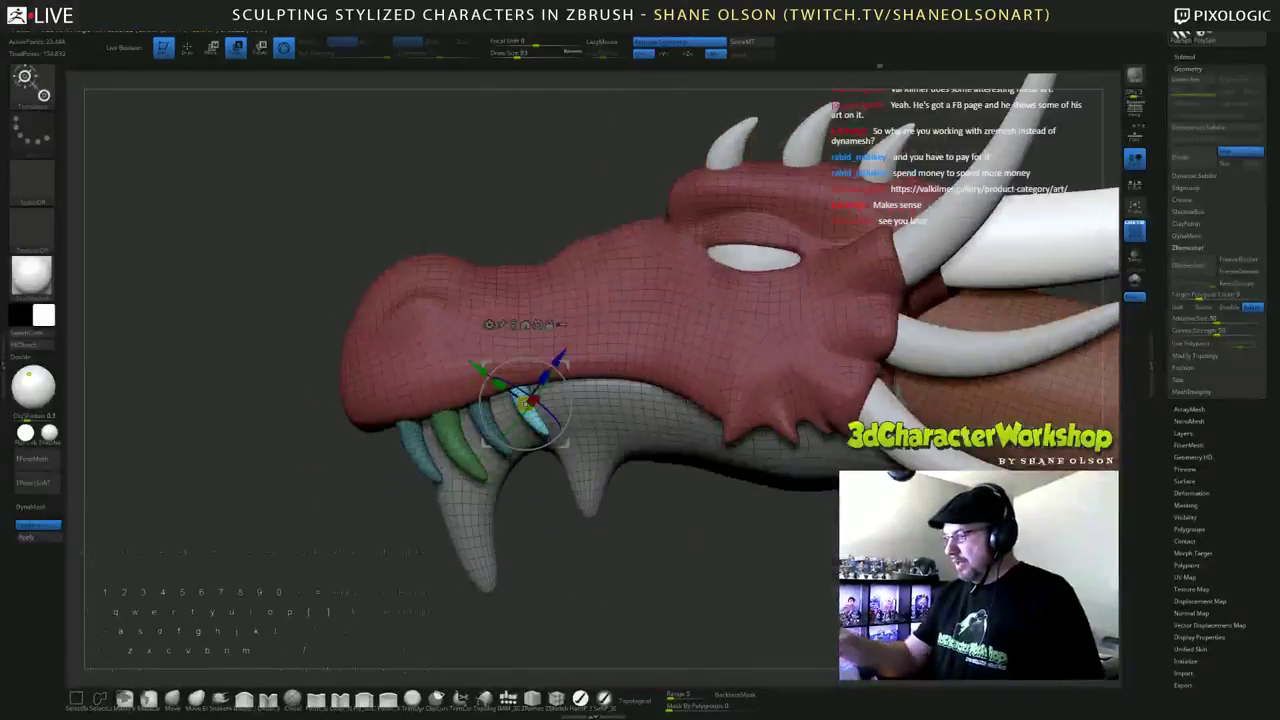
Step: Rotate the new rear tooth from an underside view and shift it against the lip edge
right_drag(596, 540, 602, 383)
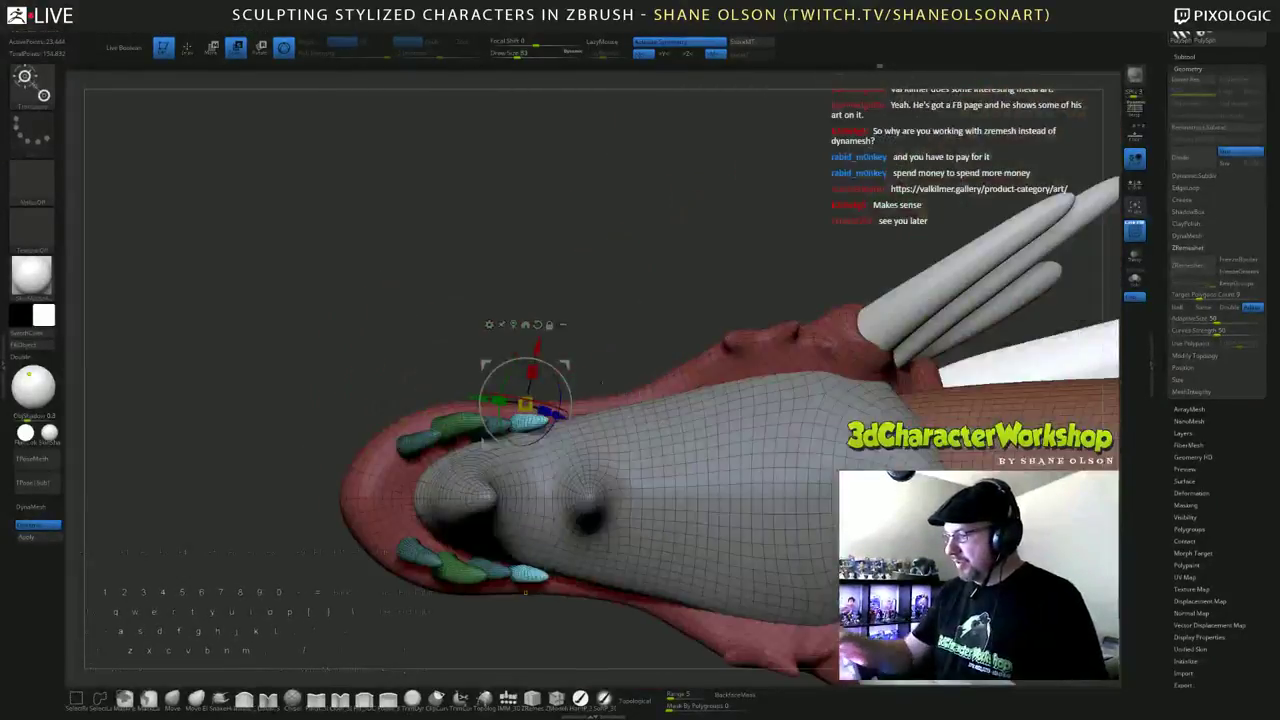
drag(565, 365, 568, 363)
drag(527, 482, 522, 500)
drag(566, 402, 493, 456)
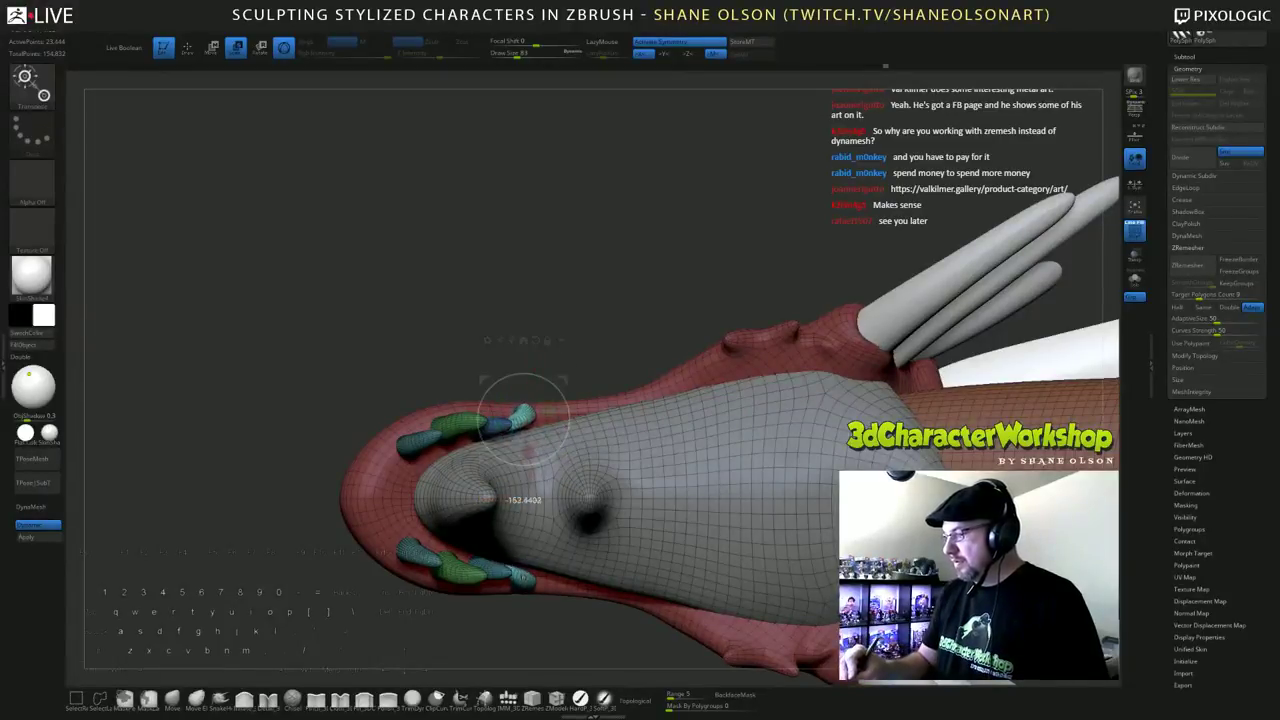
drag(600, 250, 595, 430)
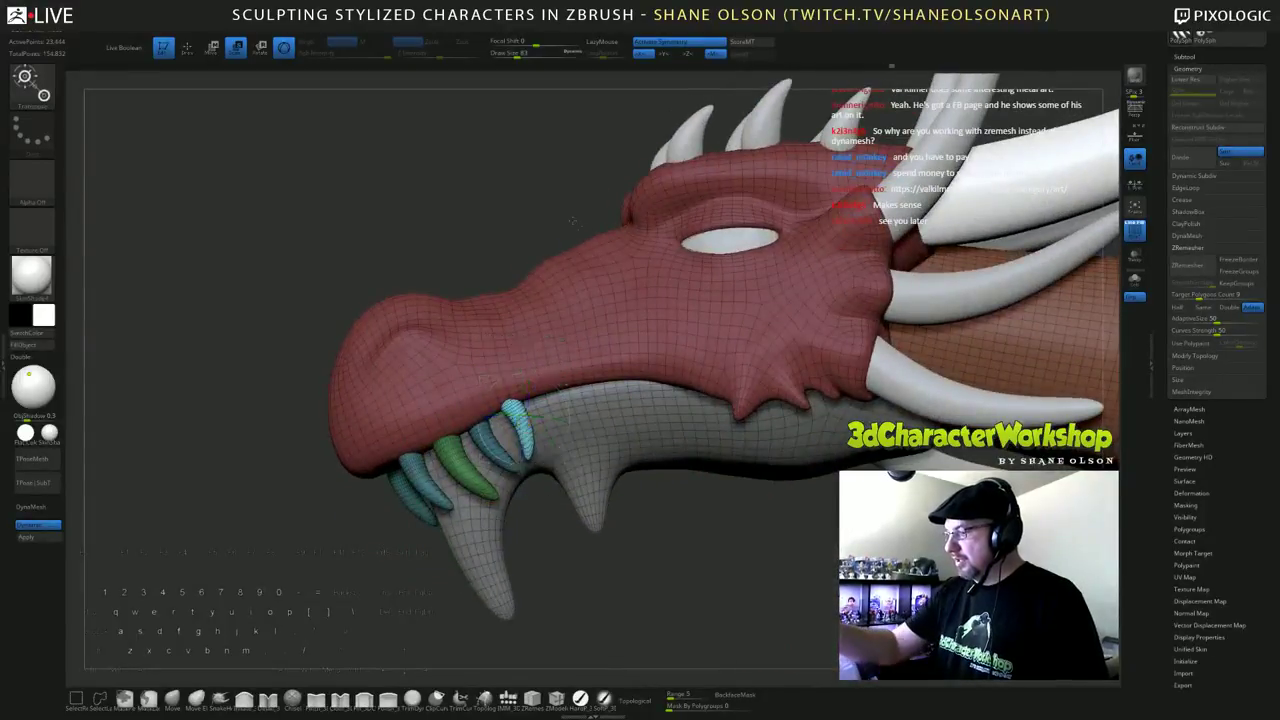
drag(573, 221, 595, 140)
drag(528, 420, 534, 422)
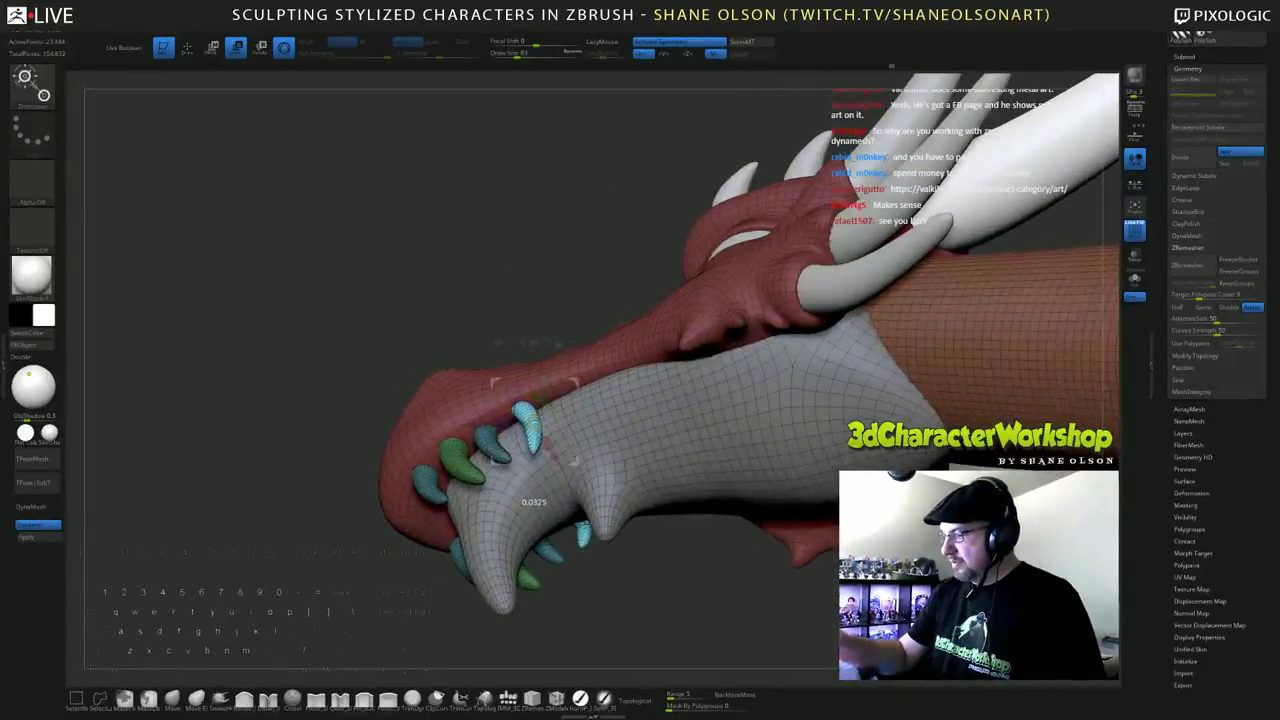
Step: Fine-tune the new rear tooth's tilt and placement so it lines up with the row in side view
drag(590, 200, 590, 300)
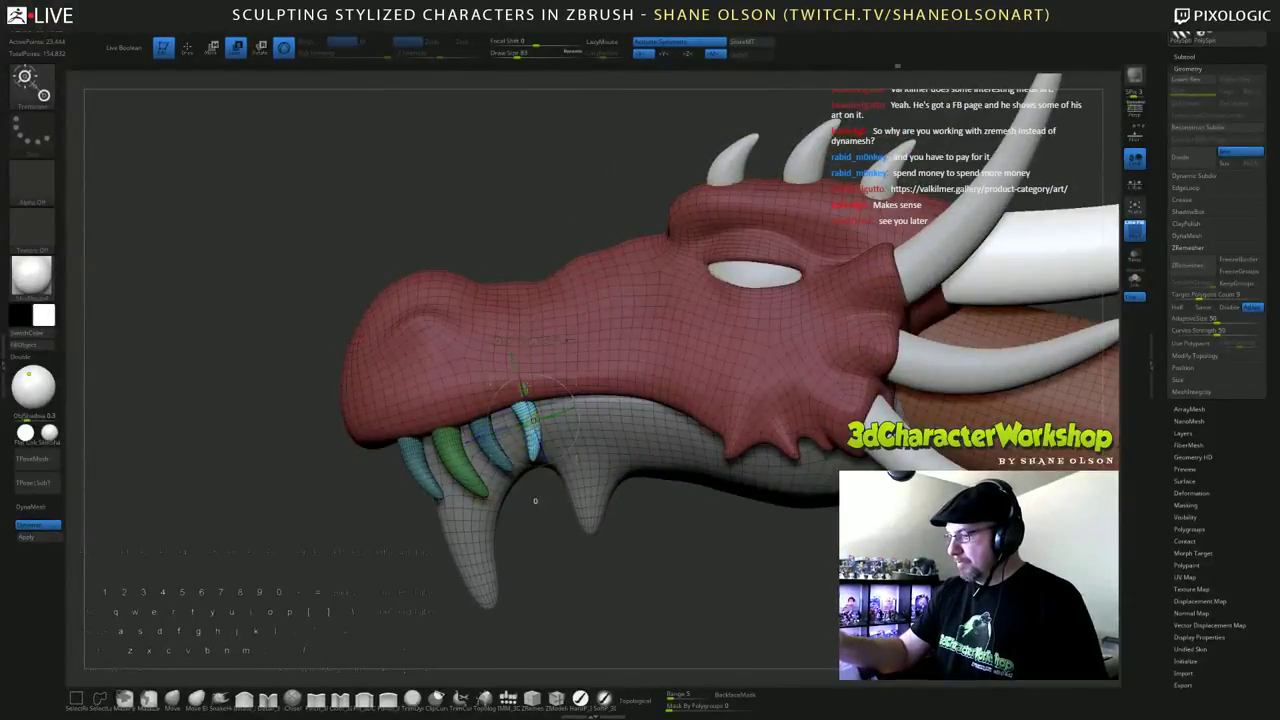
drag(690, 580, 738, 580)
drag(515, 366, 512, 358)
shift+drag(696, 590, 678, 595)
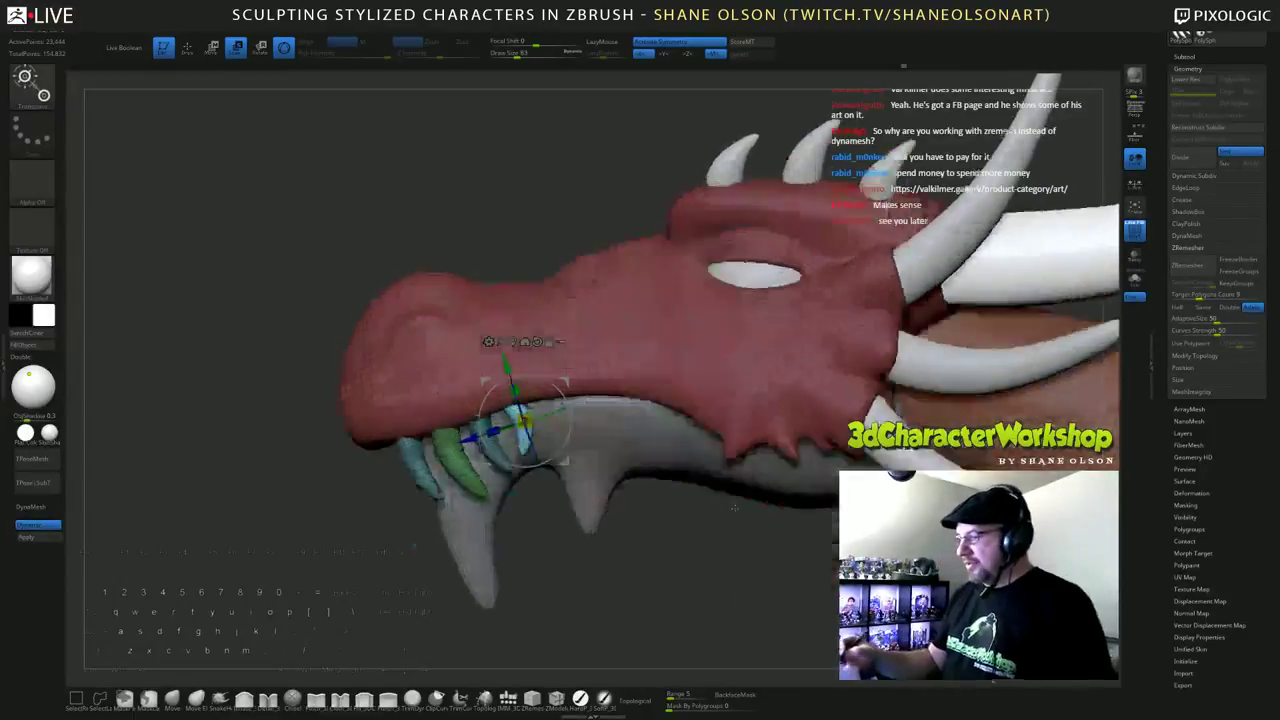
drag(738, 584, 602, 277)
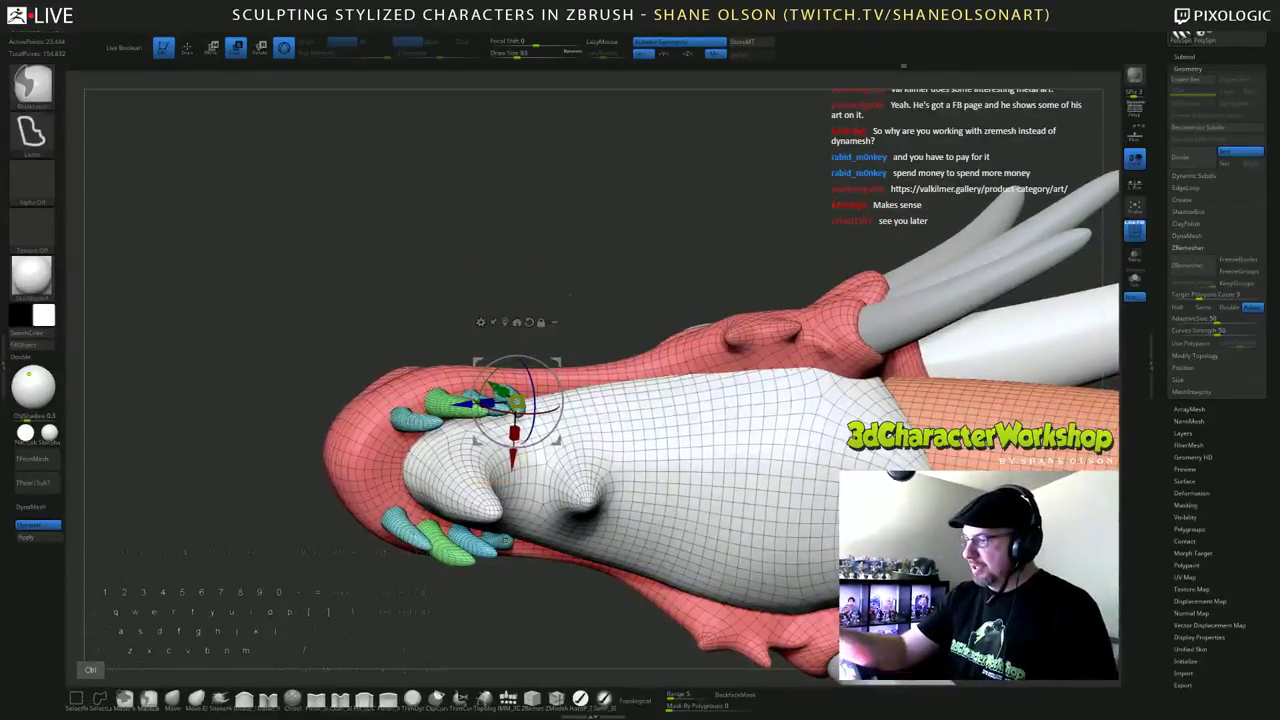
ctrl+click(612, 272)
ctrl+click(618, 252)
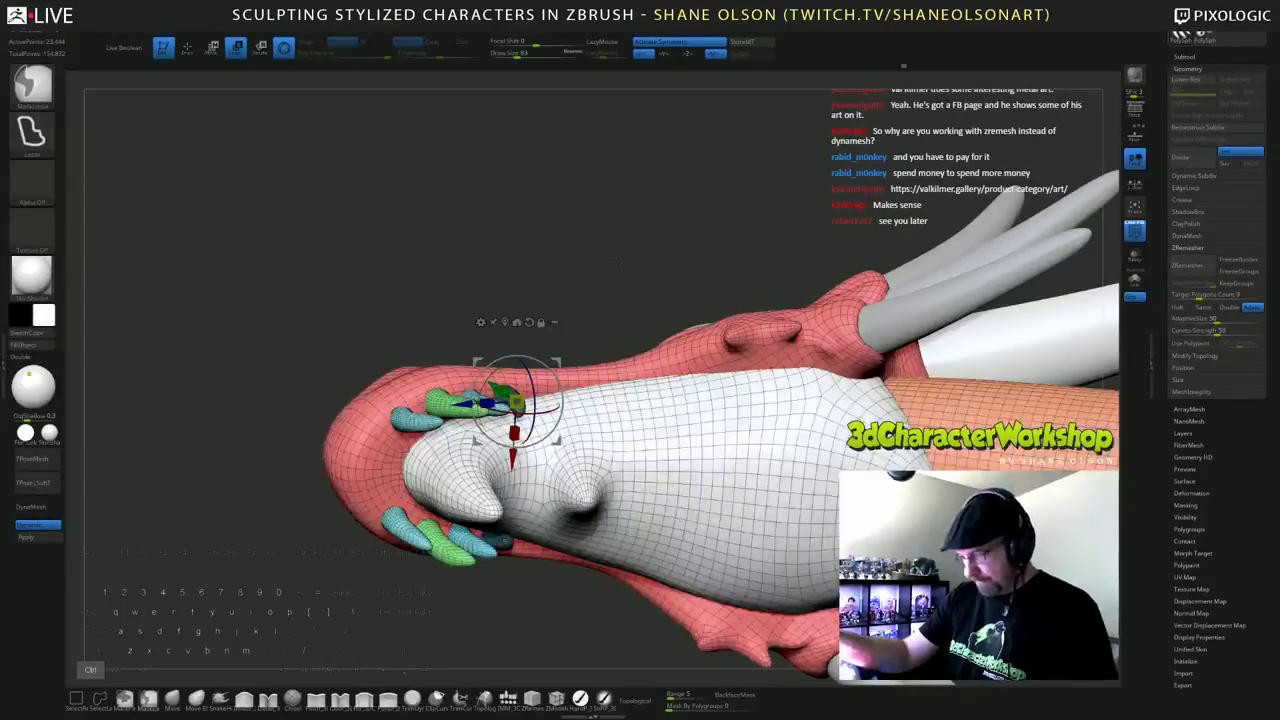
ctrl+drag(617, 261, 563, 569)
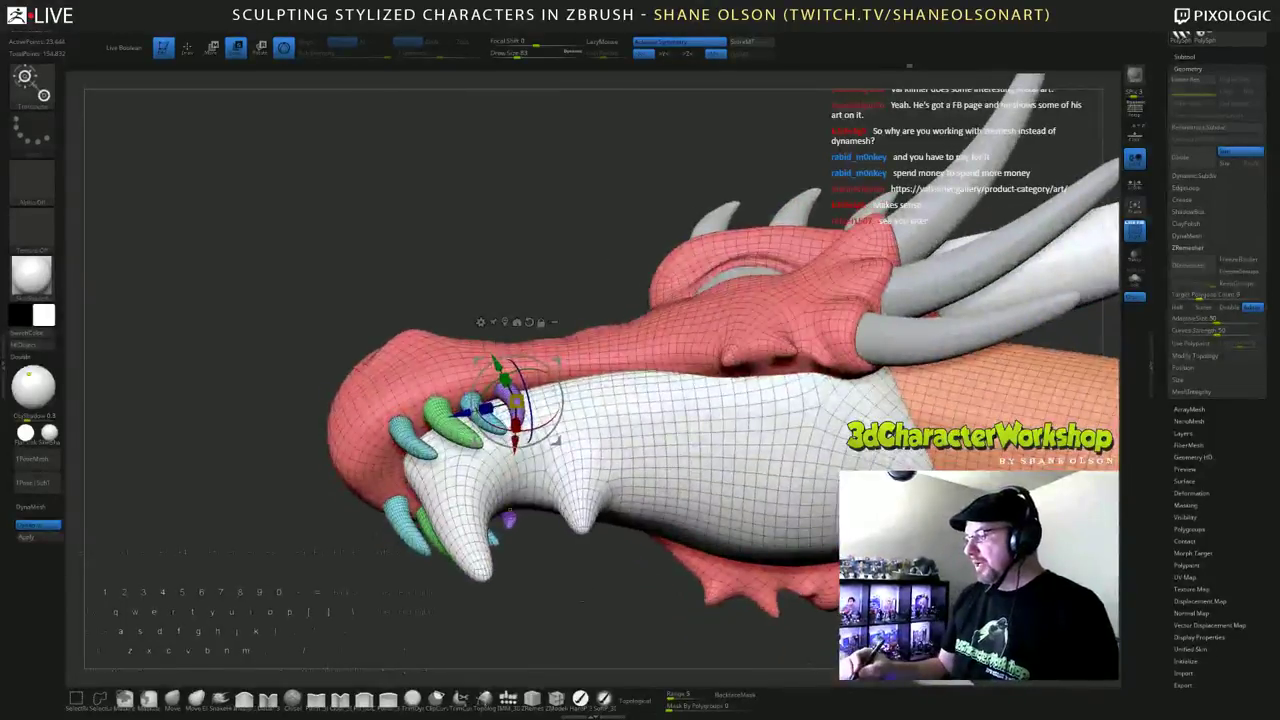
key(ctrl+z)
key(ctrl+z)
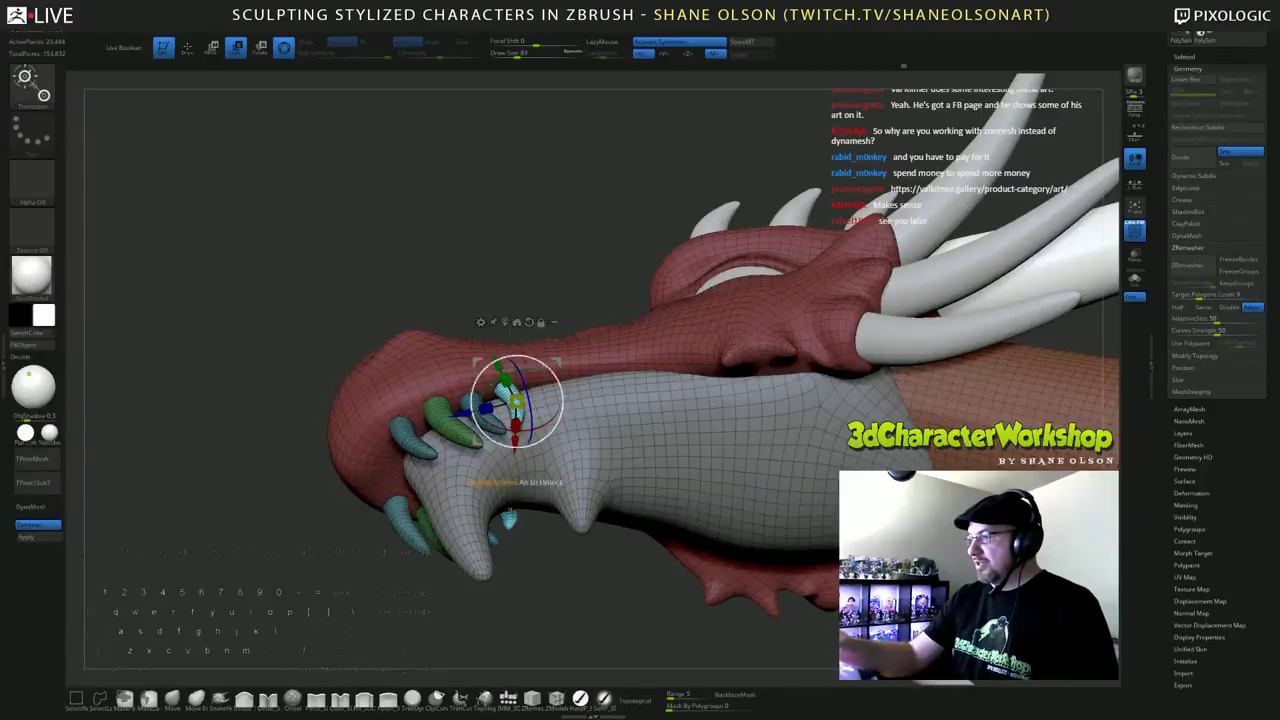
Step: Invert the mask, give the new rear tooth pair its own polygroup and return to the Move brush
key(ctrl)
ctrl+click(583, 247)
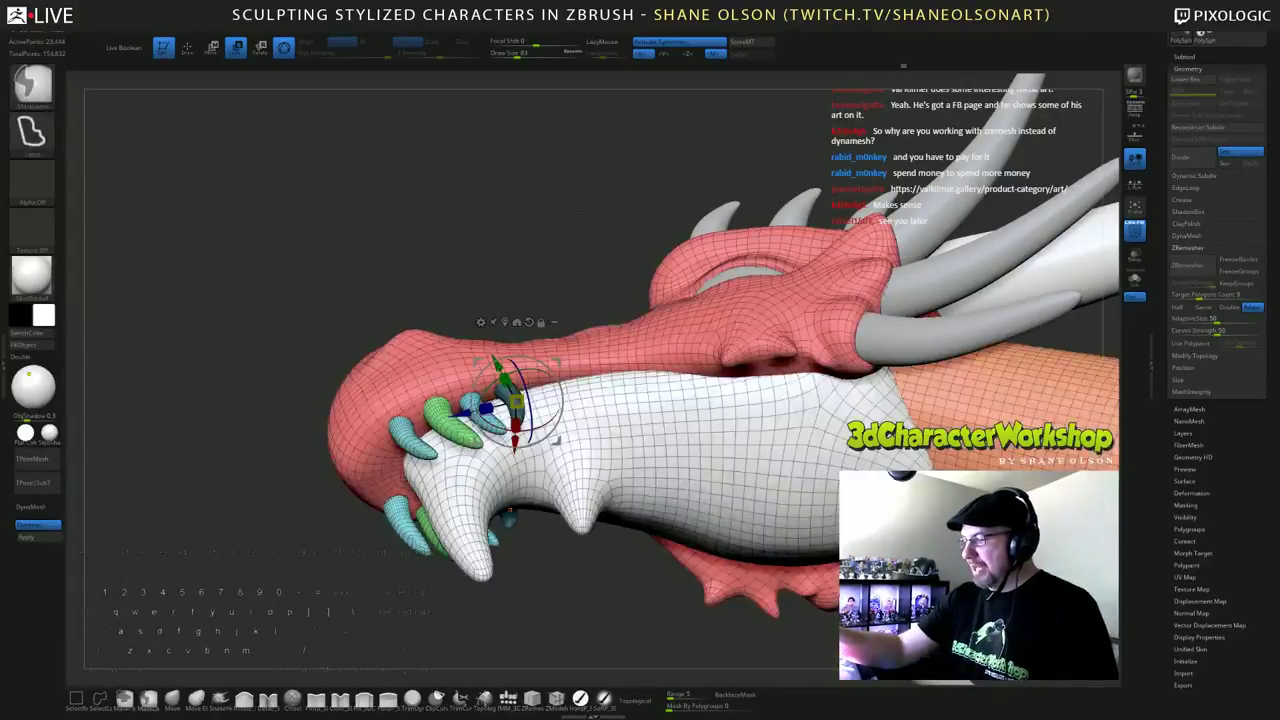
key(ctrl+w)
drag(582, 312, 572, 267)
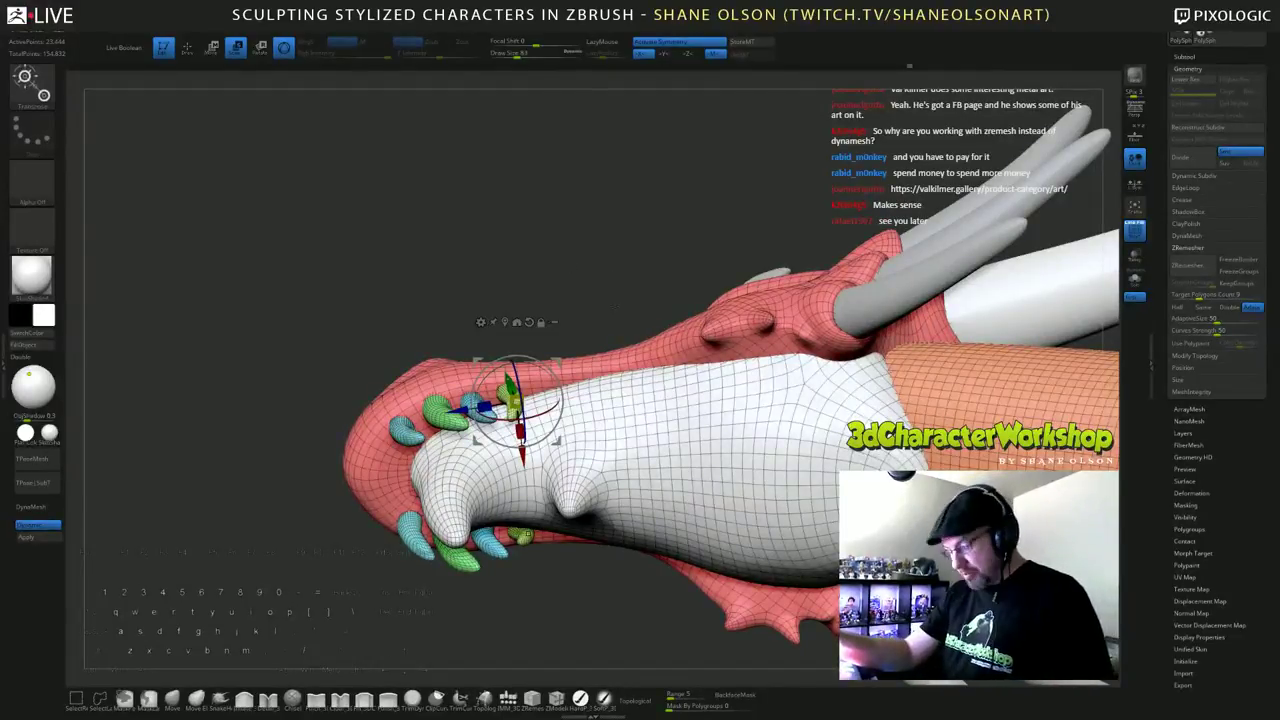
key(q)
Step: Isolate the three teeth behind the front one, mask them completely and show the whole head again
mouse_move(608, 269)
mouse_down()
mouse_move(610, 235)
mouse_move(600, 362)
mouse_move(592, 345)
mouse_move(612, 362)
mouse_move(760, 350)
mouse_move(600, 345)
mouse_up()
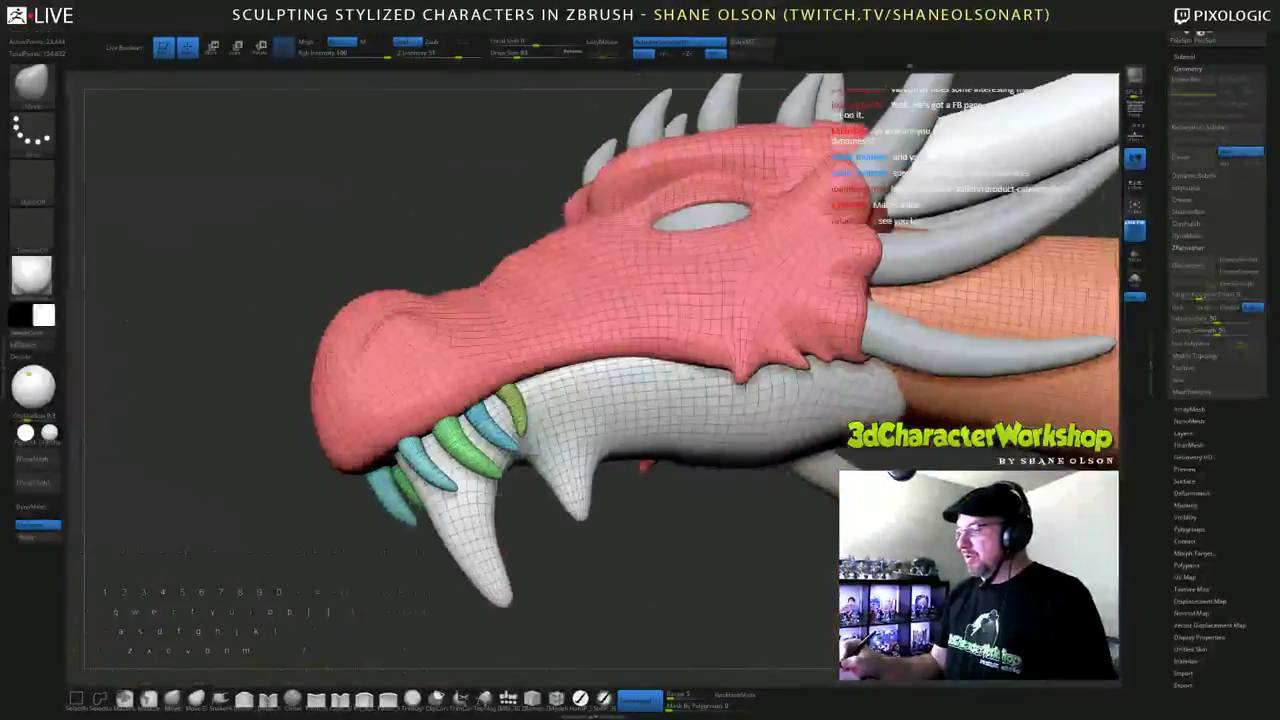
drag(668, 508, 677, 543)
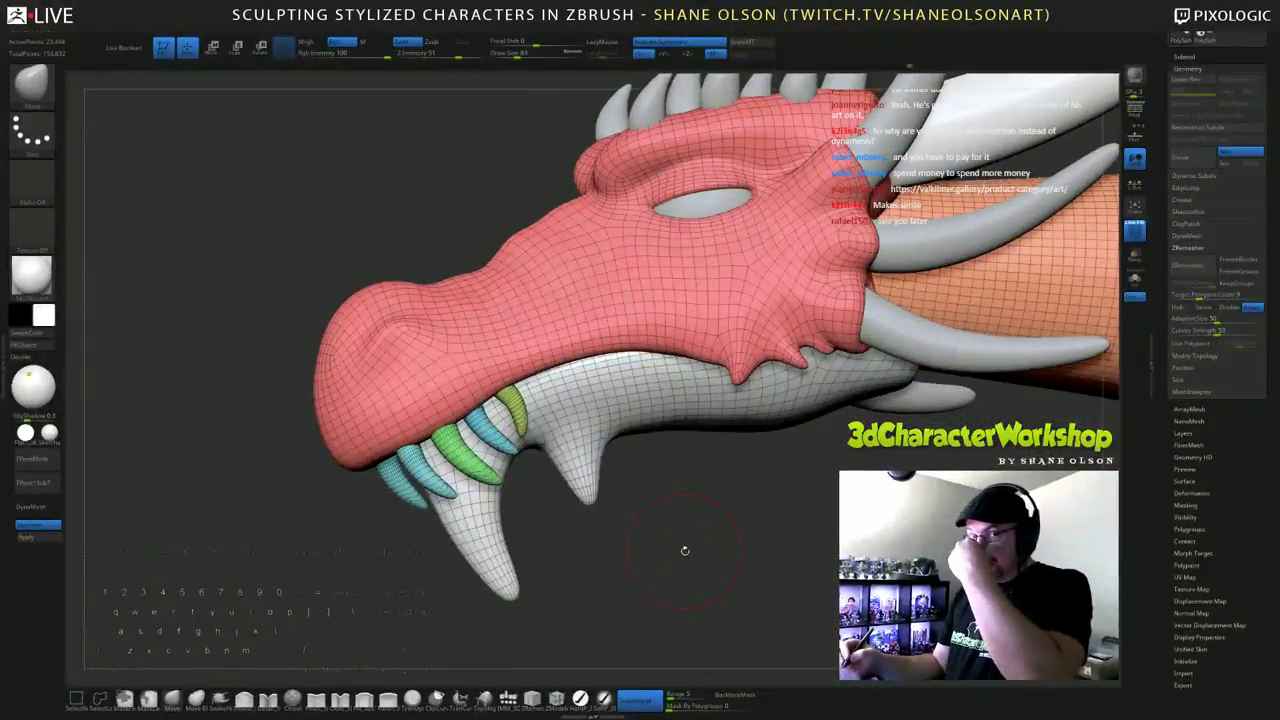
drag(758, 530, 614, 520)
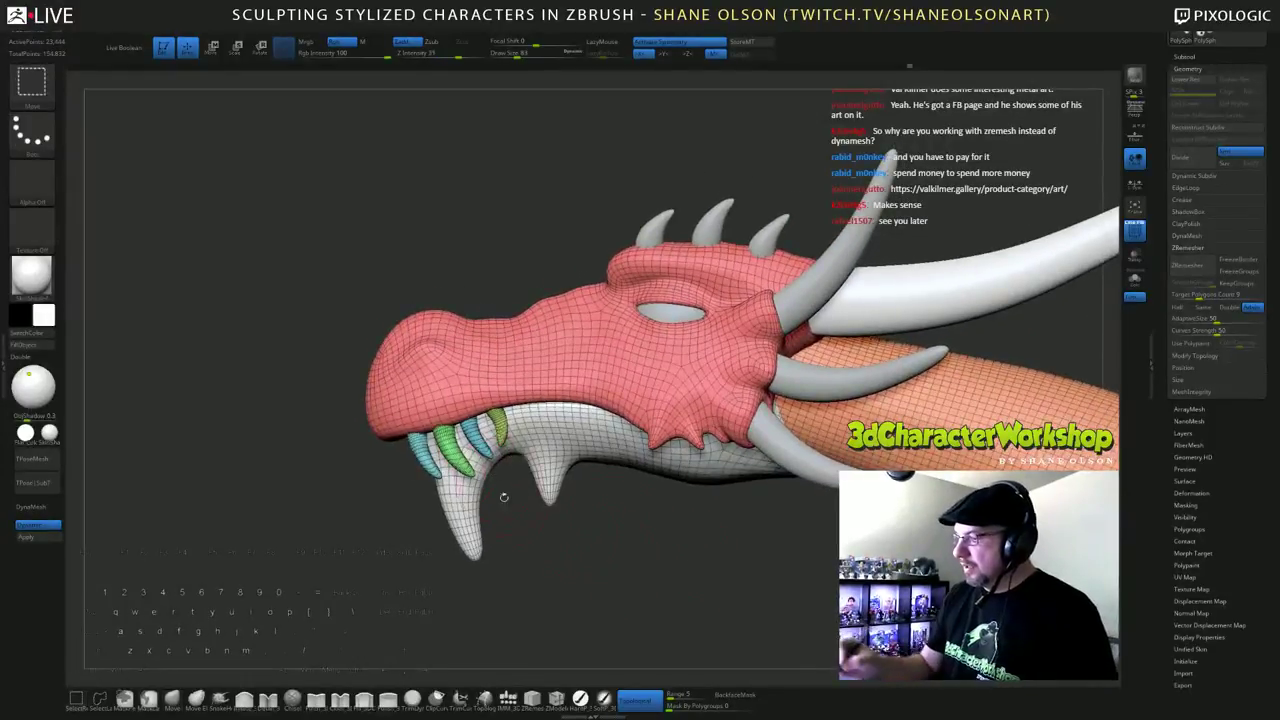
ctrl+shift+click(461, 457)
ctrl+shift+click(461, 457)
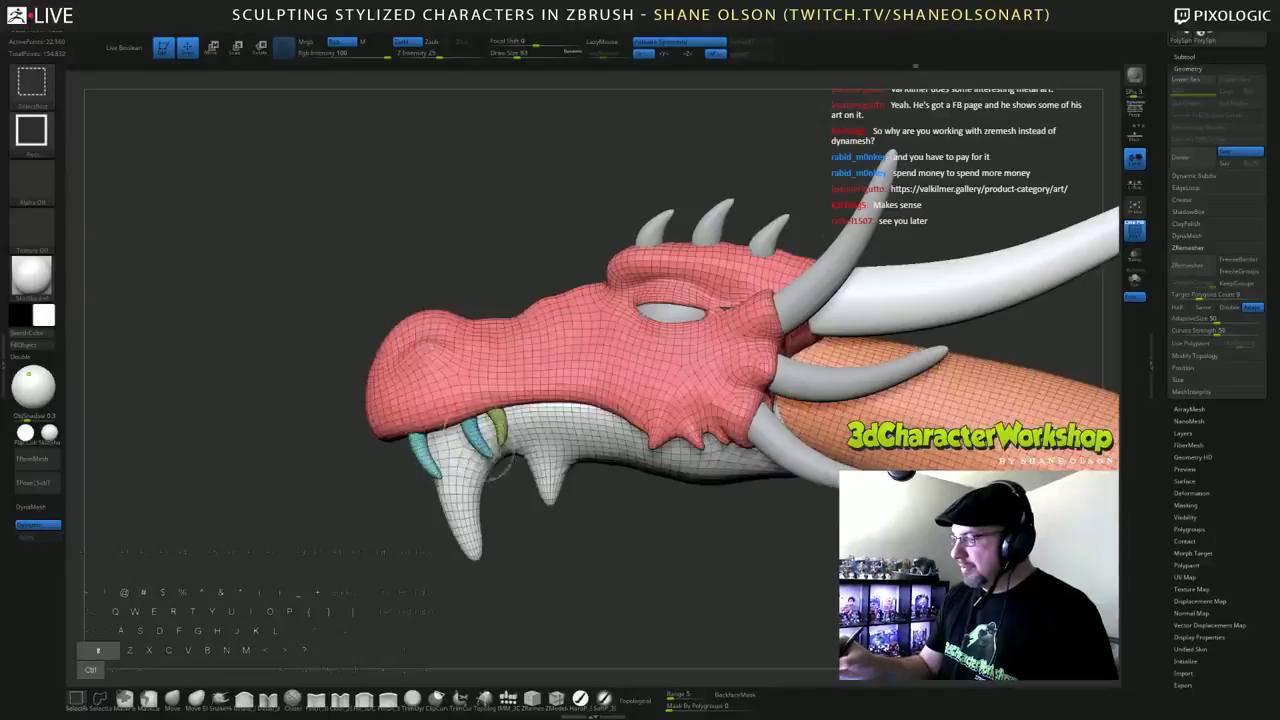
ctrl+shift+click(622, 556)
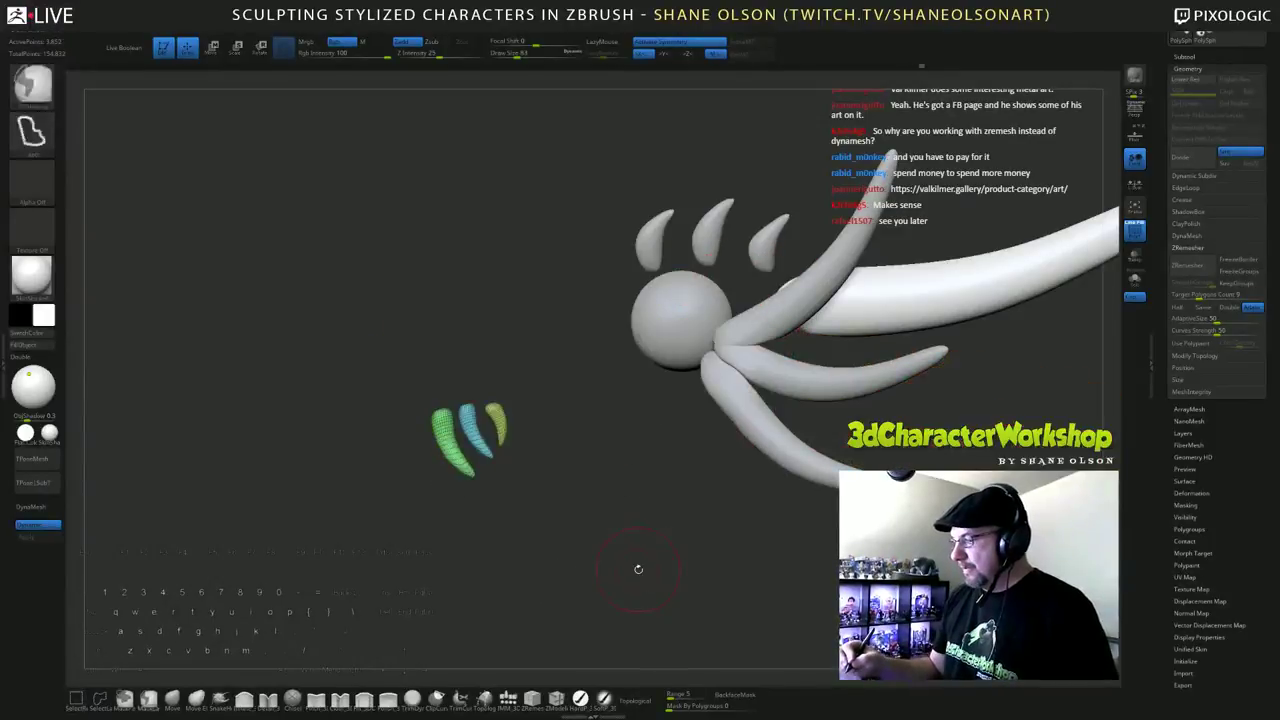
mouse_move(389, 361)
ctrl+mouse_down()
mouse_move(608, 520)
mouse_move(606, 482)
ctrl+mouse_up()
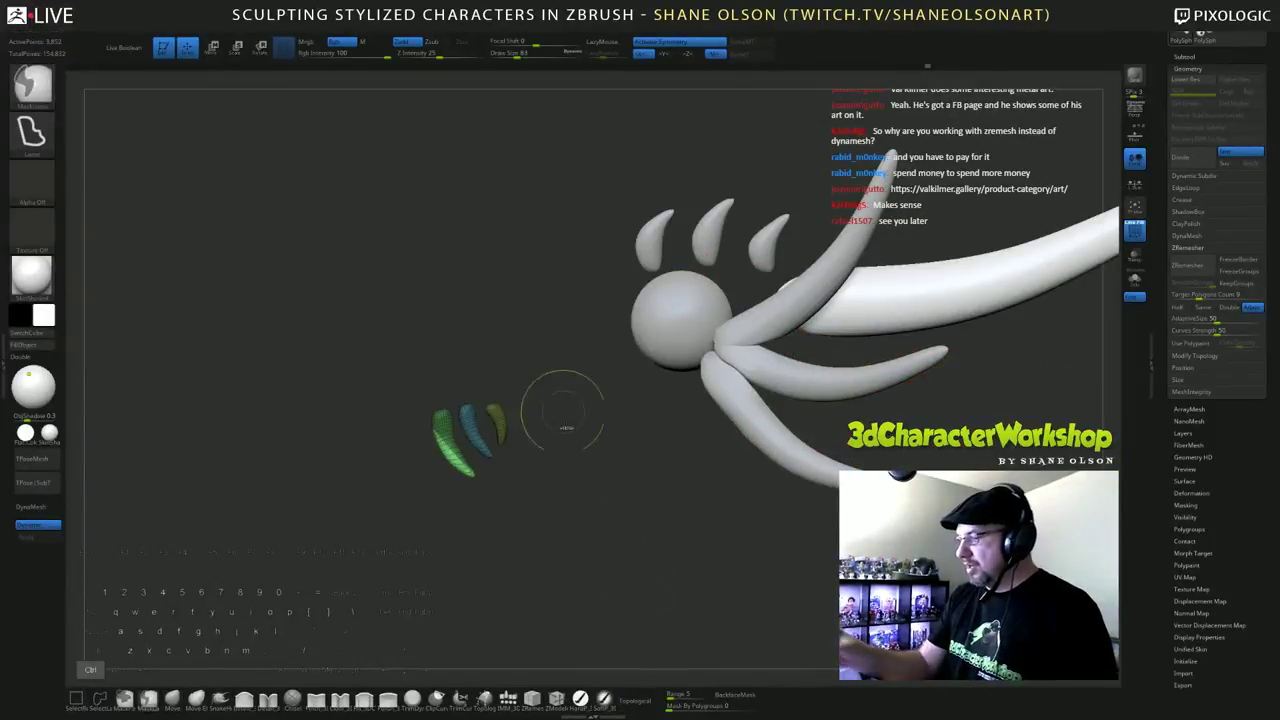
ctrl+drag(568, 411, 420, 505)
ctrl+shift+click(705, 559)
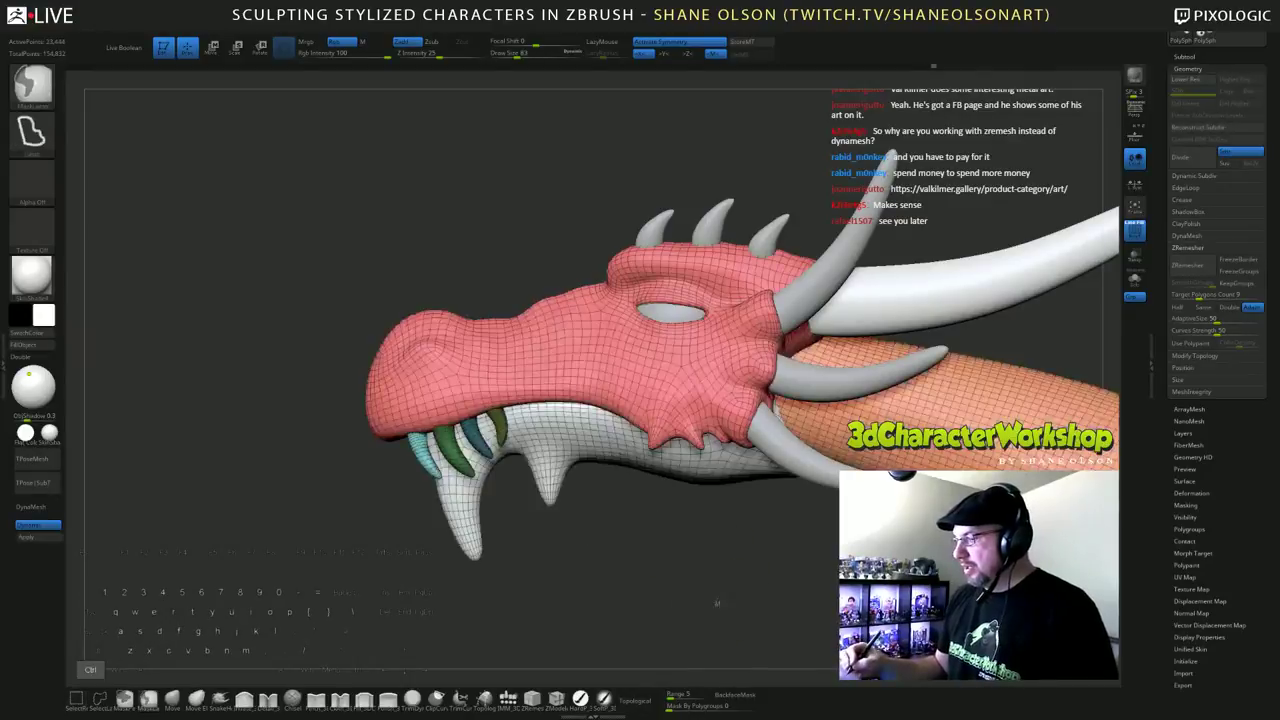
Step: Duplicate the selected three-tooth group, slide the copies back along the upper lip and adjust them against its edge from below
key(w)
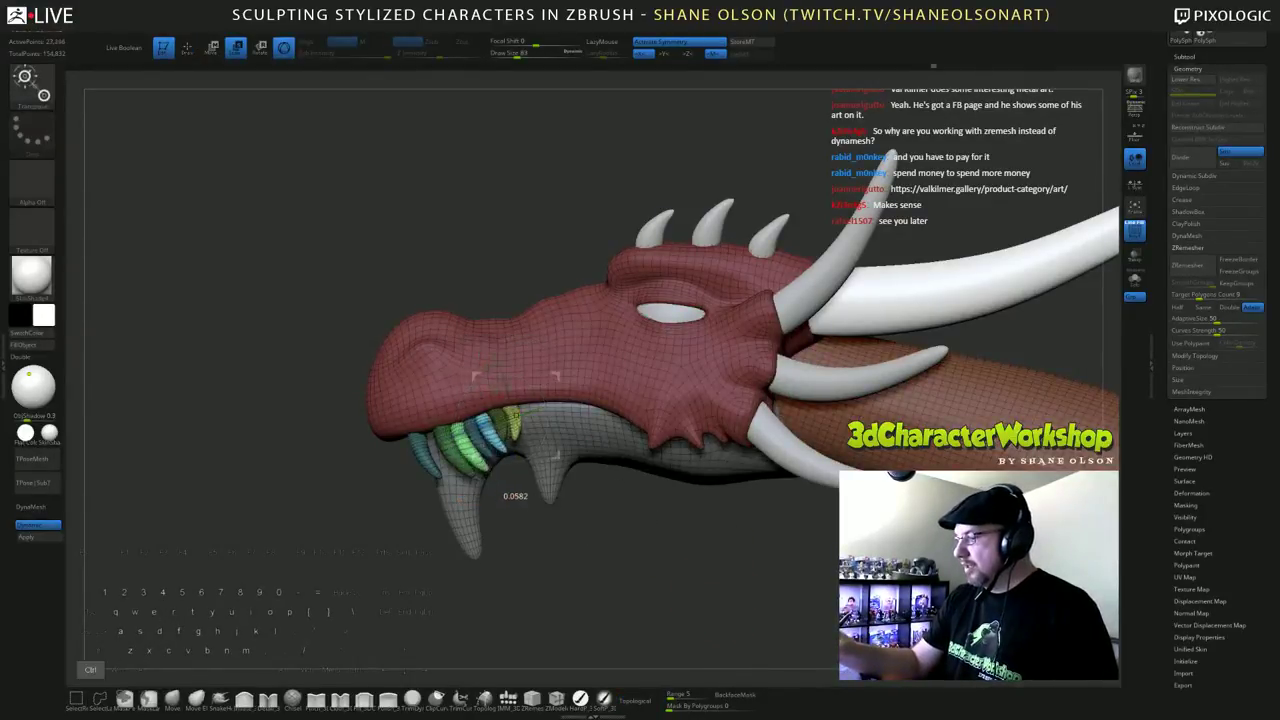
ctrl+drag(595, 362, 600, 361)
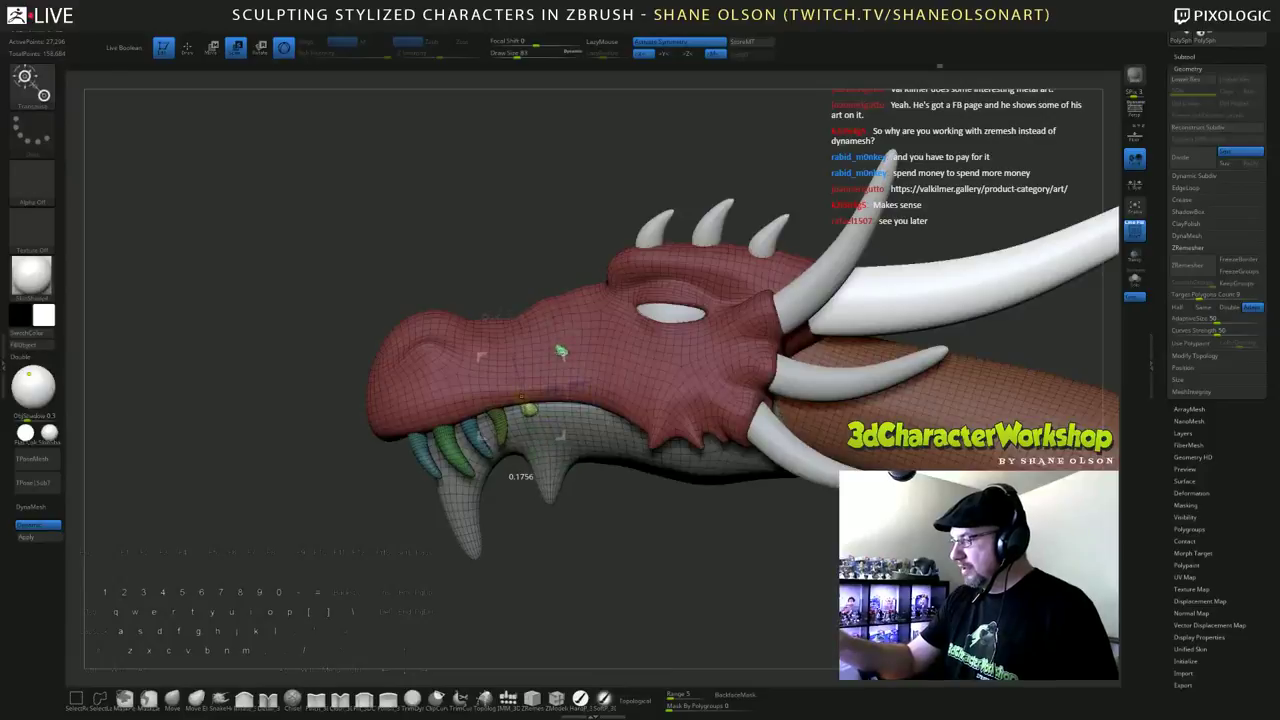
drag(610, 590, 614, 420)
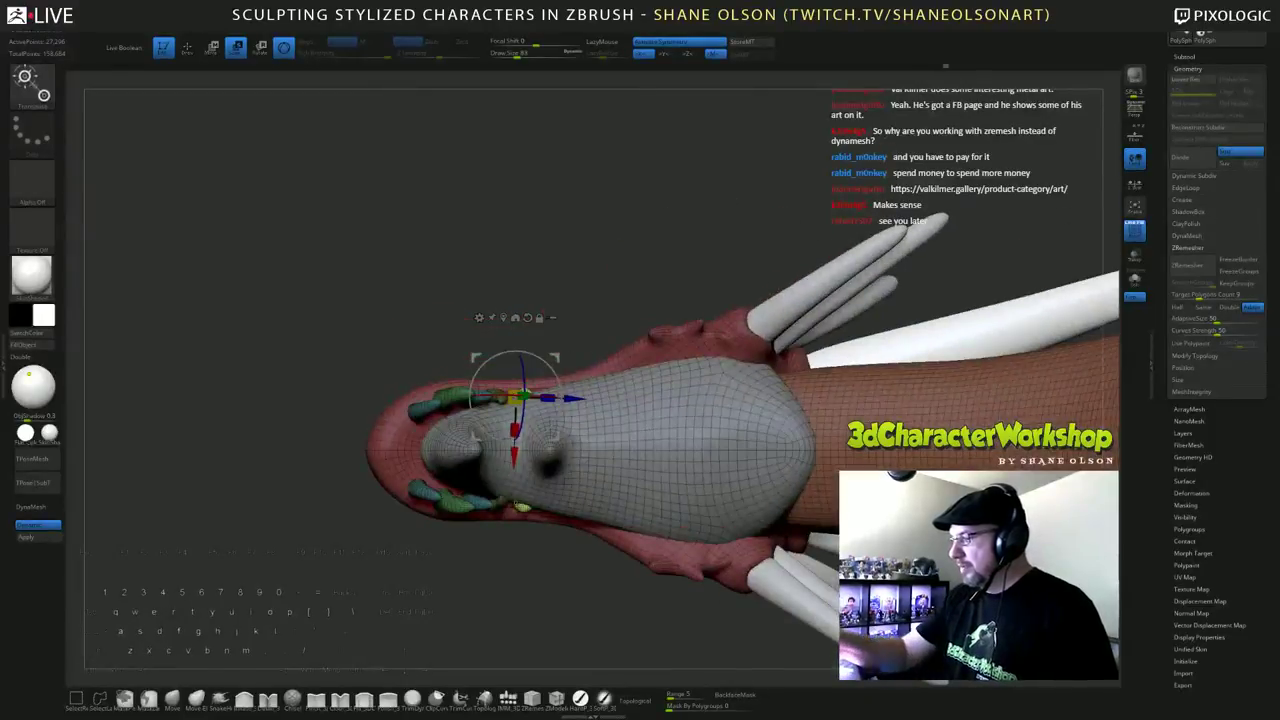
drag(475, 350, 476, 337)
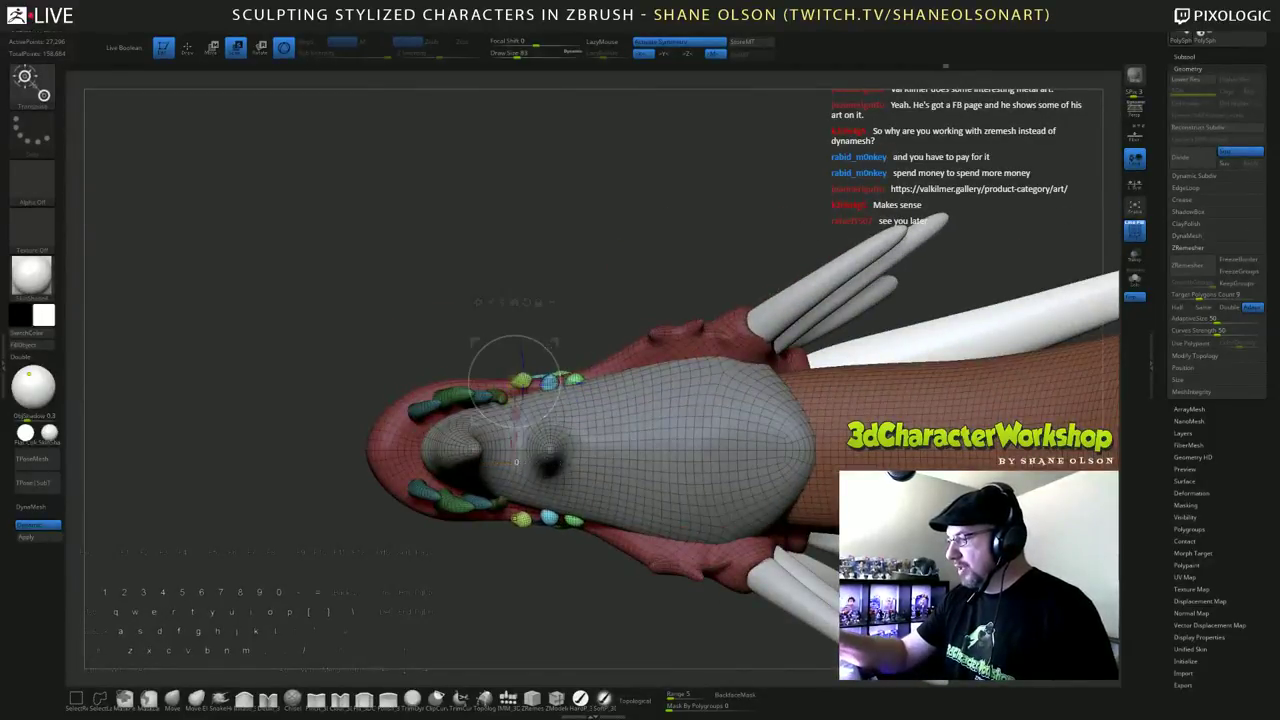
drag(555, 343, 555, 348)
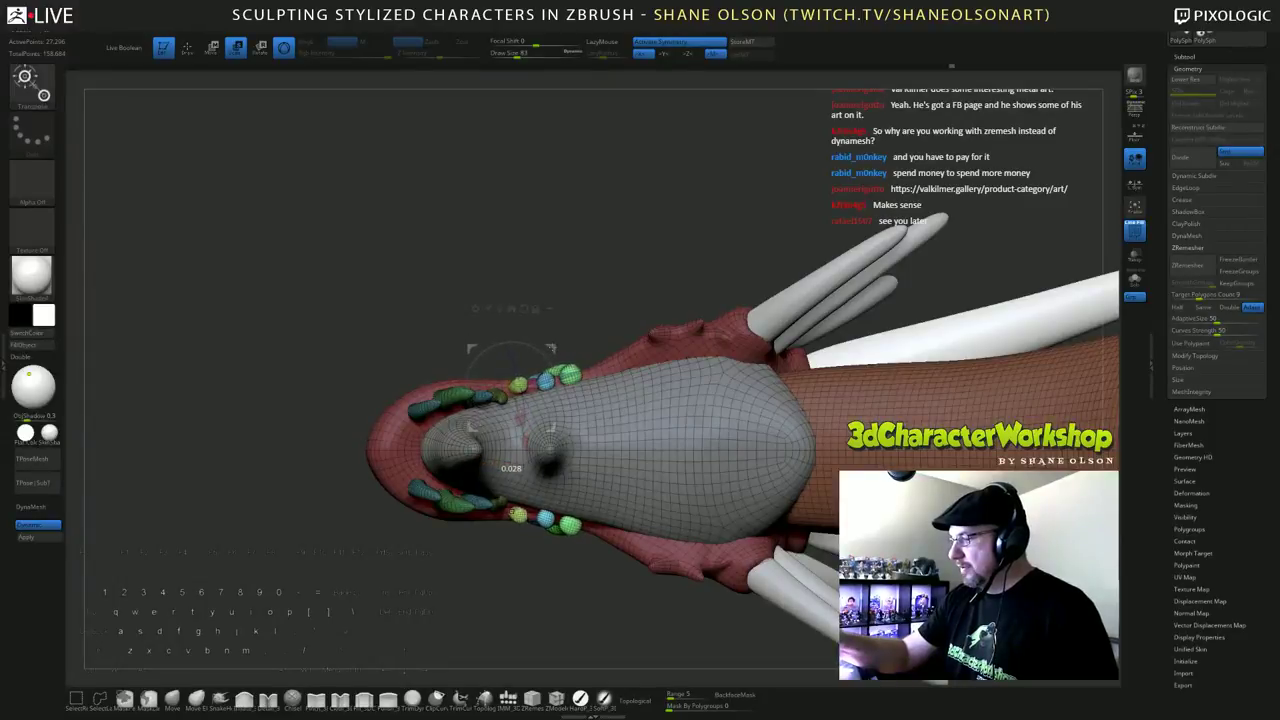
Step: Fine-tune the angle and placement of the three copied rear teeth from an oblique underside view so they follow the lip line
drag(592, 290, 716, 362)
alt+drag(728, 488, 782, 586)
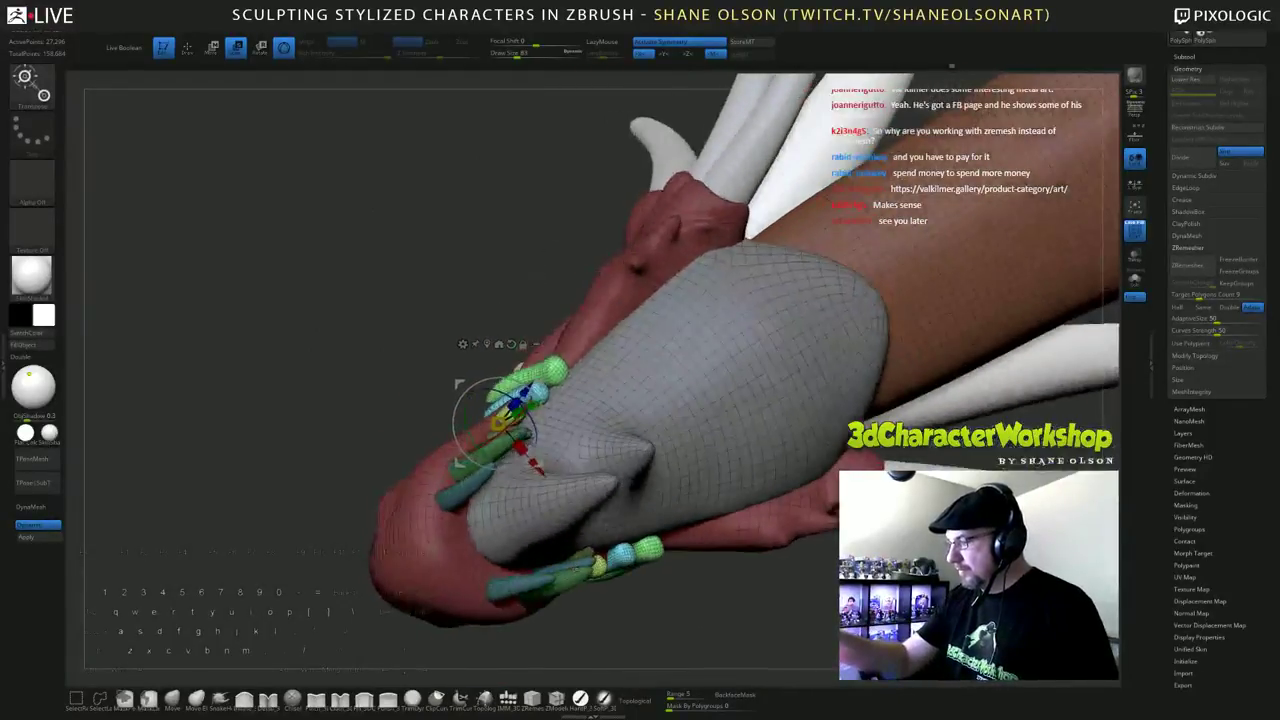
drag(534, 418, 537, 440)
drag(720, 596, 644, 639)
drag(742, 601, 716, 604)
drag(543, 434, 543, 437)
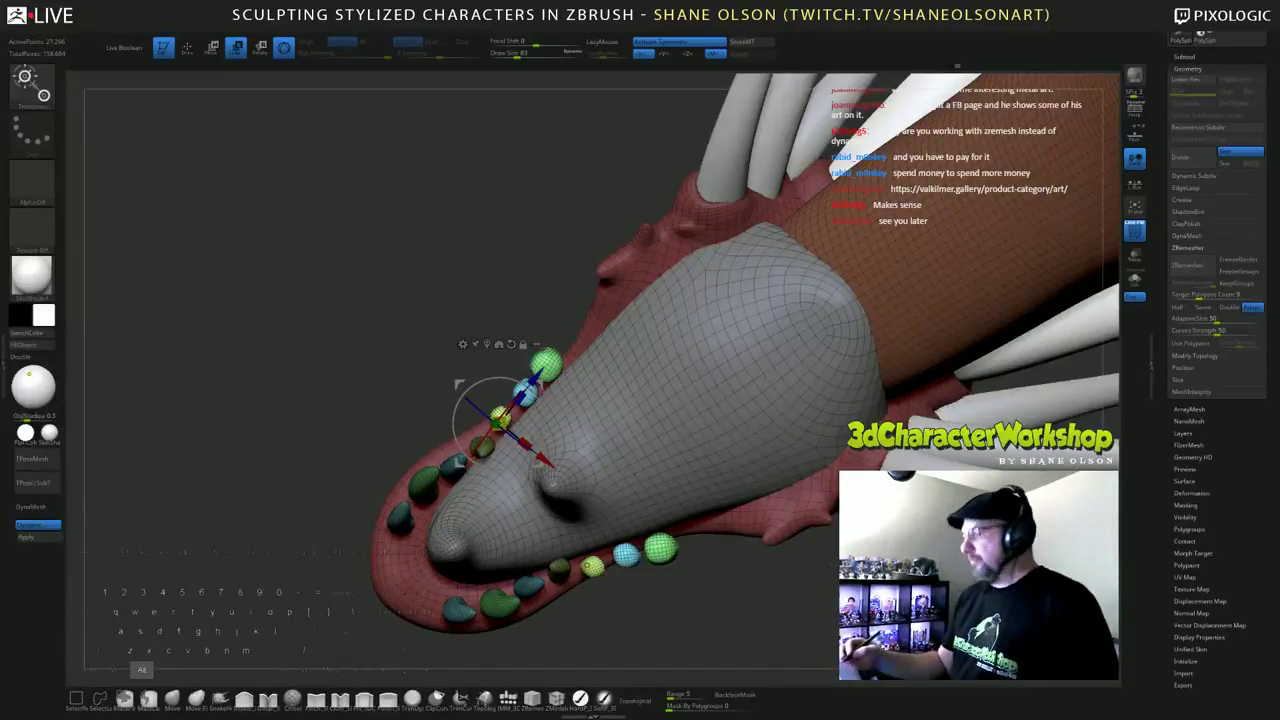
alt+drag(422, 188, 404, 196)
drag(443, 472, 448, 476)
Step: Switch to the Move brush at draw size 112 and push the lower jaw's side edges outward beside the new rear teeth
drag(390, 330, 510, 320)
drag(778, 179, 728, 175)
mouse_move(520, 340)
mouse_down()
mouse_move(601, 296)
mouse_move(580, 480)
mouse_move(590, 350)
mouse_move(598, 380)
mouse_move(586, 325)
mouse_move(600, 335)
mouse_move(598, 310)
mouse_up()
key(q)
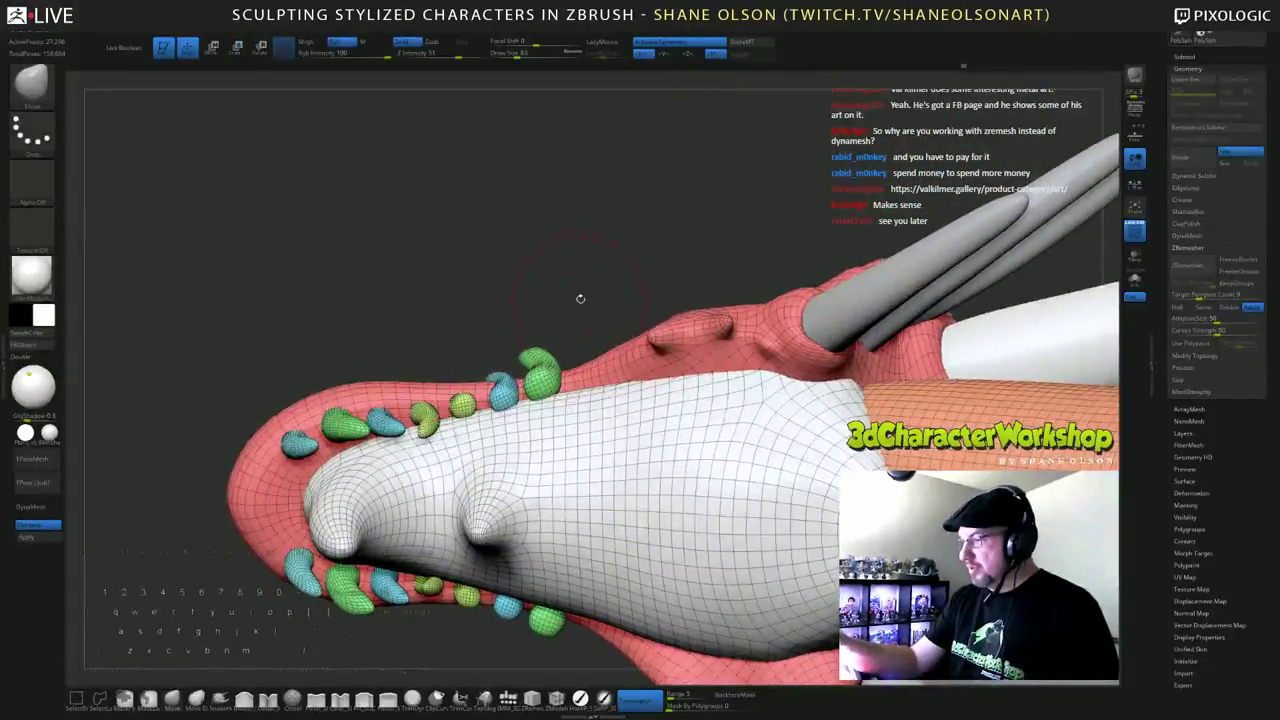
key(s)
right_drag(541, 418, 503, 405)
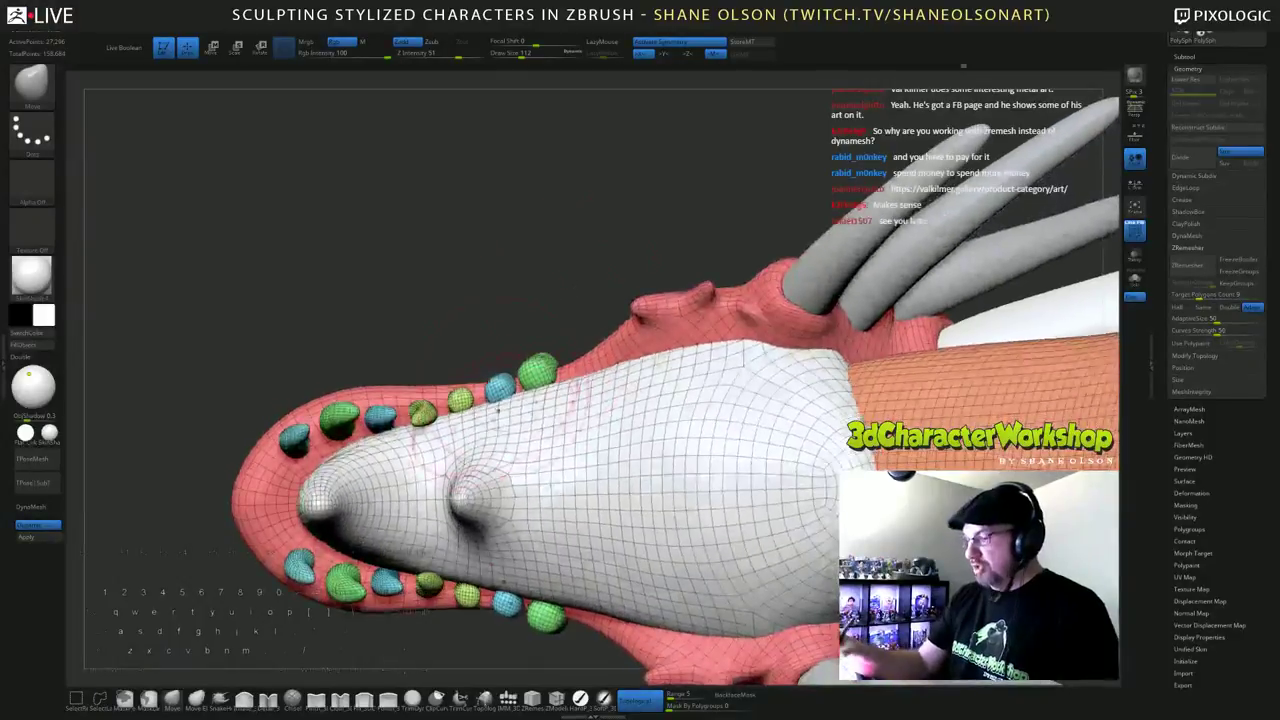
mouse_move(476, 418)
mouse_down()
mouse_move(467, 400)
mouse_move(549, 376)
mouse_move(609, 377)
mouse_up()
drag(586, 309, 502, 433)
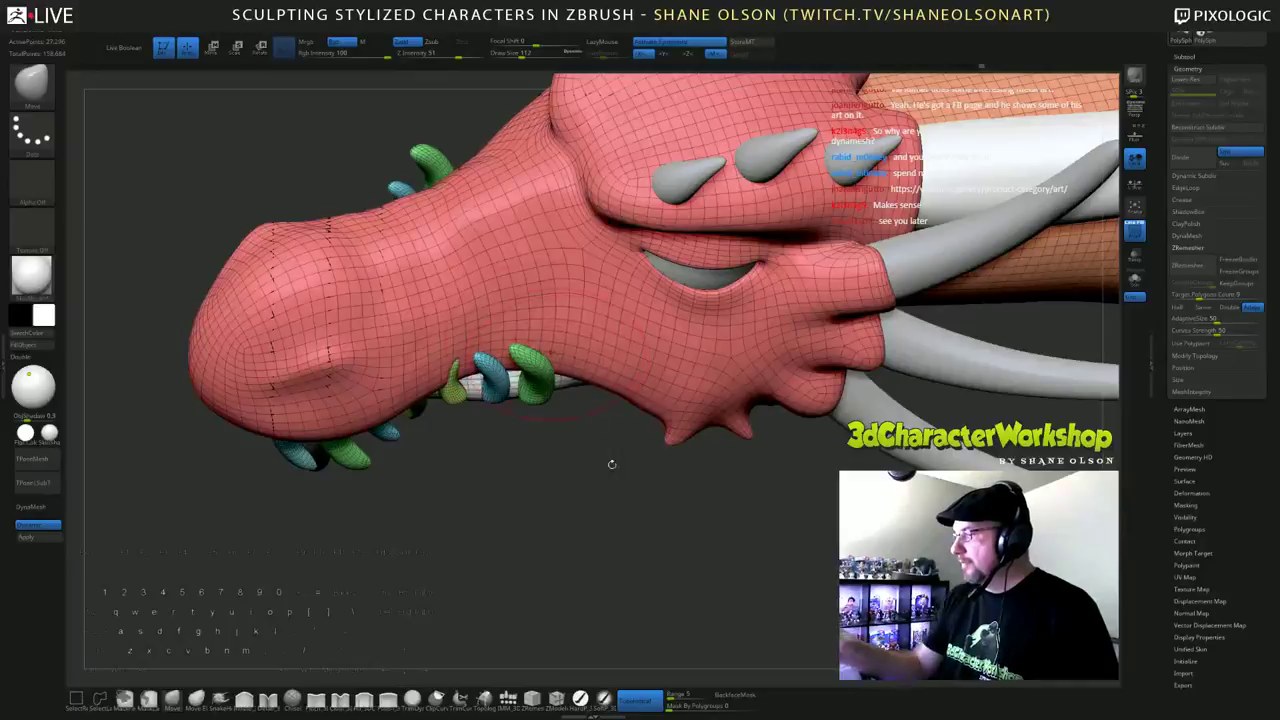
drag(612, 464, 458, 305)
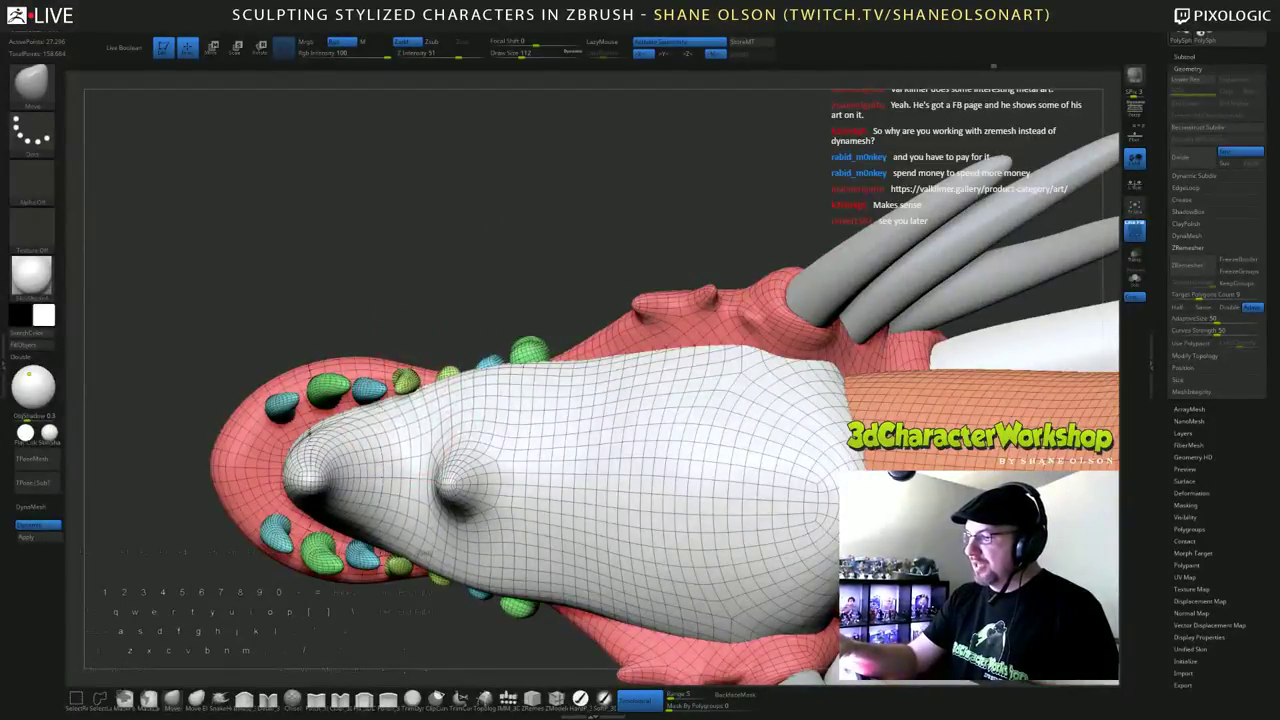
drag(467, 267, 502, 262)
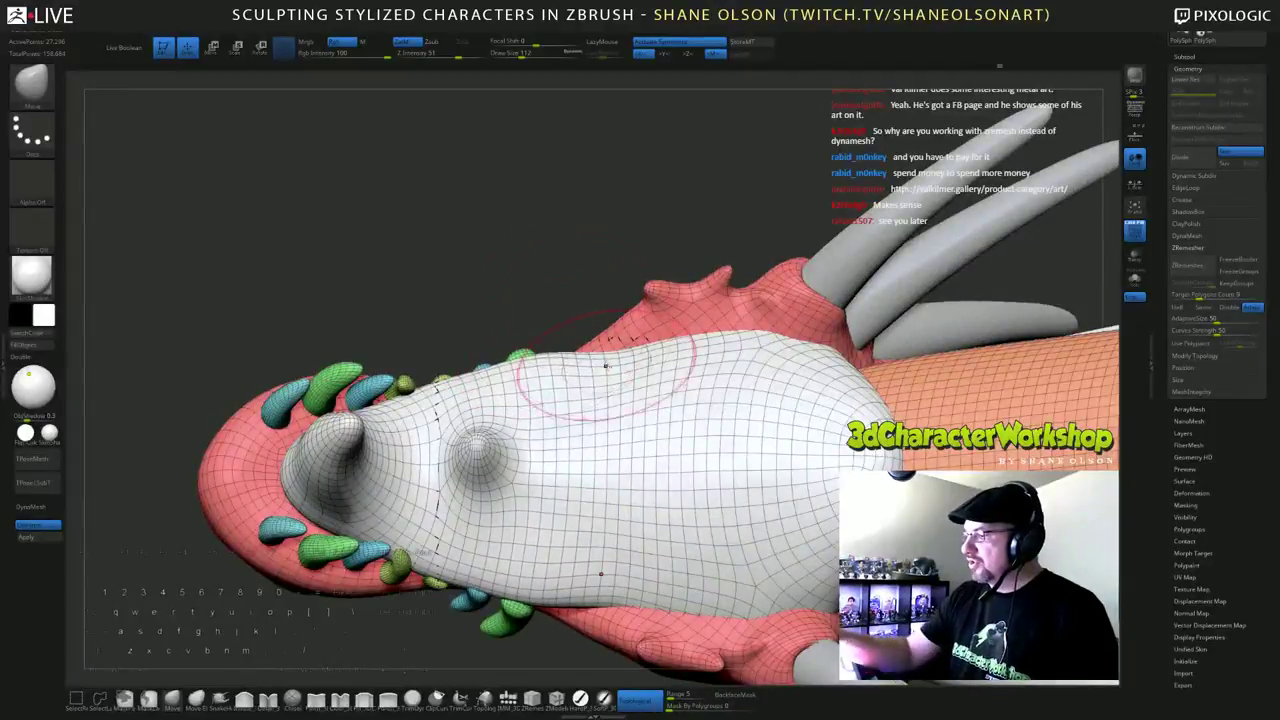
drag(606, 365, 607, 357)
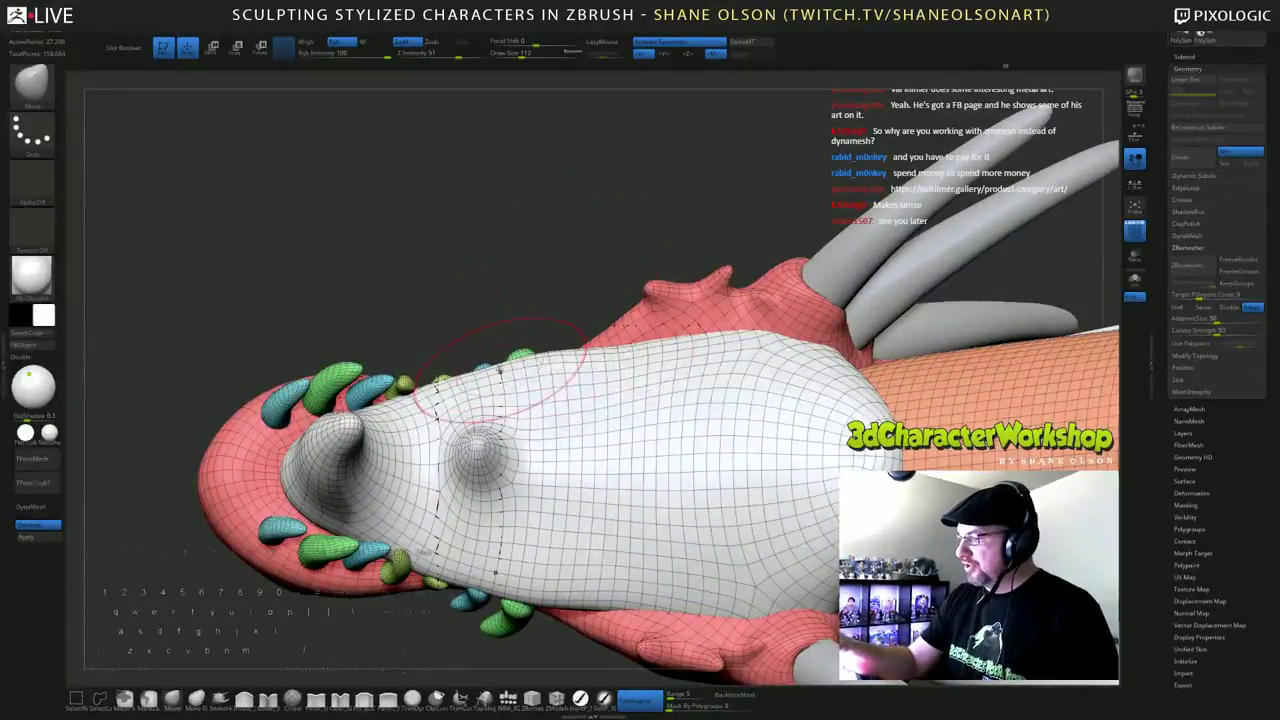
drag(500, 369, 503, 360)
Step: Check the rear teeth from above and the side, and widen the lower jaw's side further along the tooth row
drag(514, 273, 535, 422)
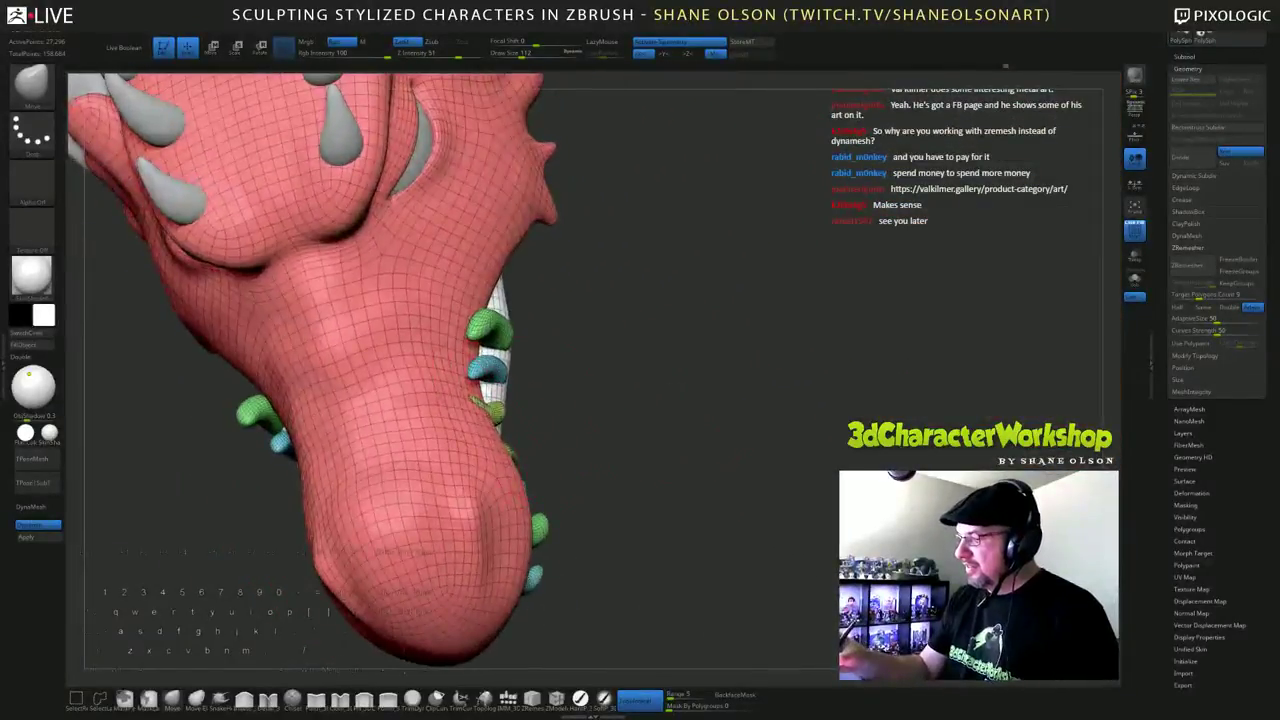
drag(652, 466, 630, 471)
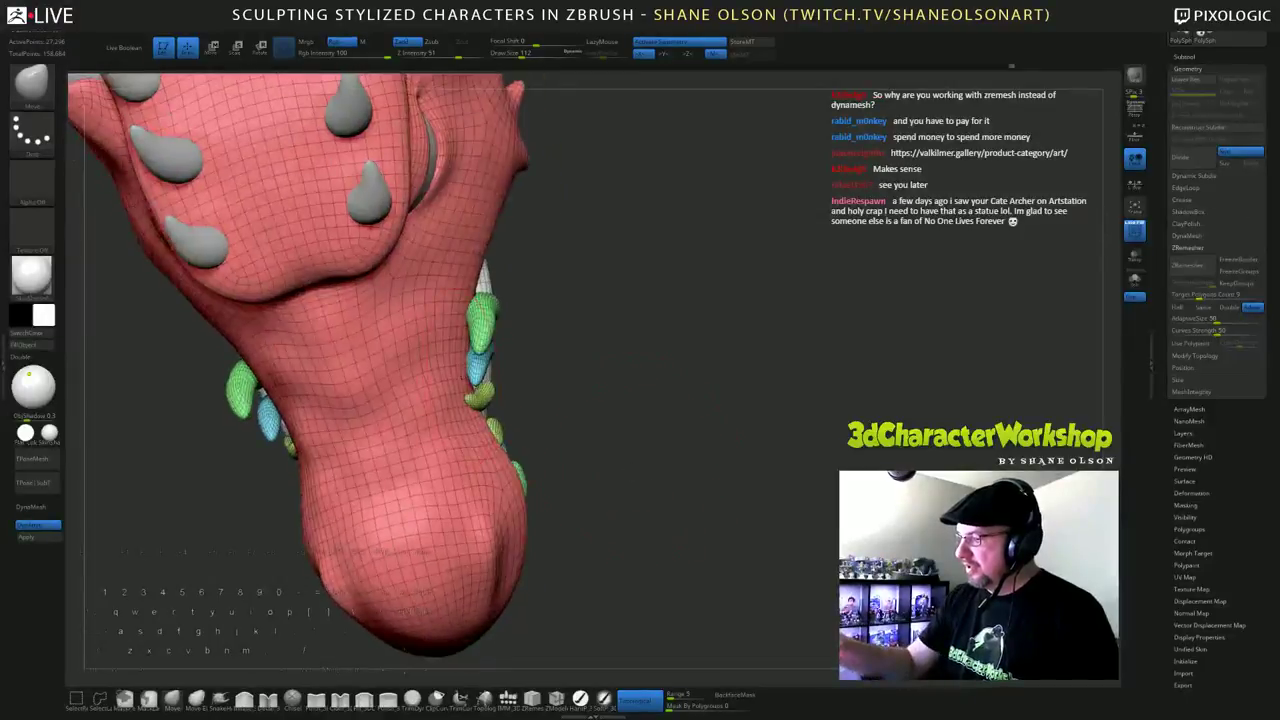
drag(600, 414, 529, 421)
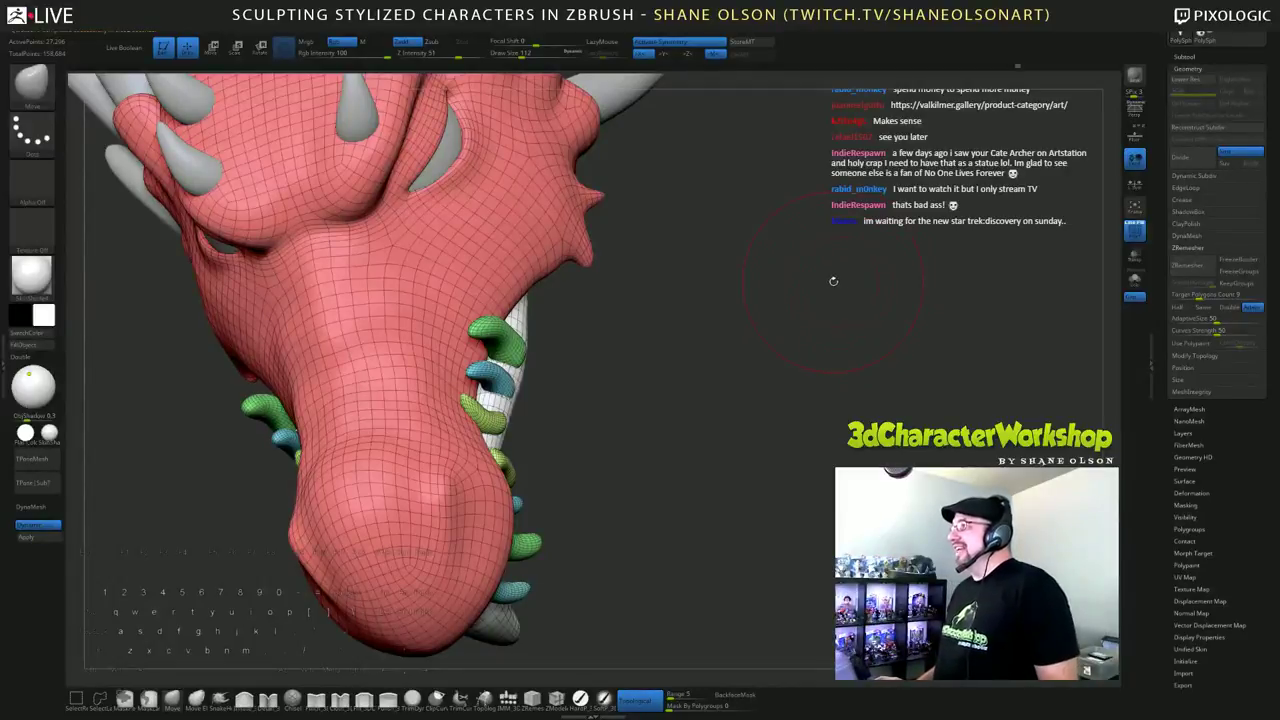
drag(833, 281, 866, 331)
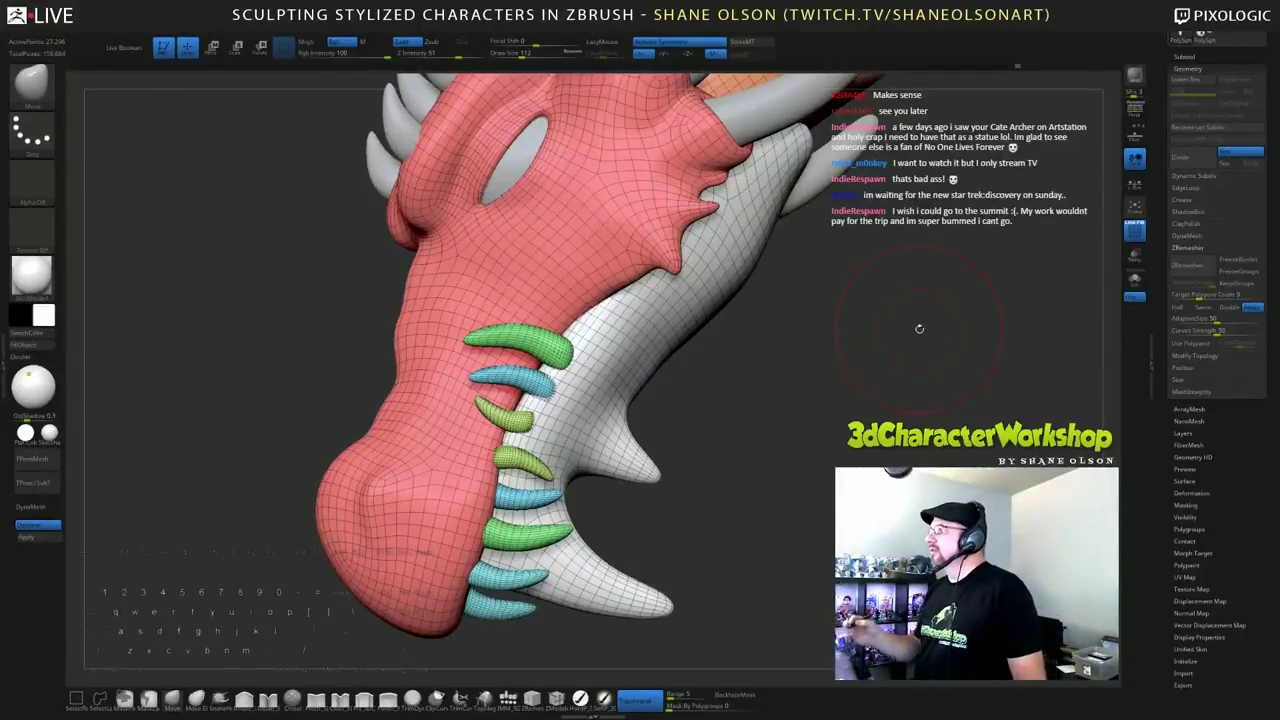
drag(928, 424, 820, 428)
drag(855, 470, 810, 438)
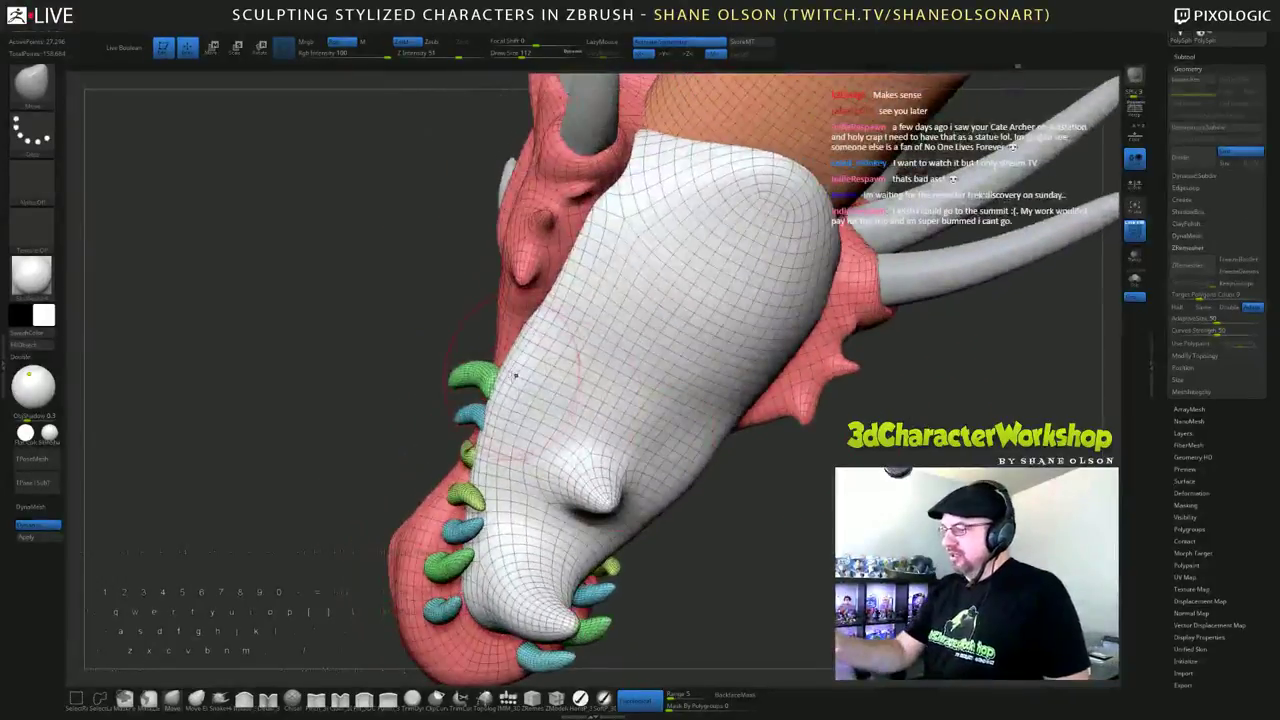
mouse_move(470, 345)
mouse_down()
mouse_move(538, 352)
mouse_move(503, 384)
mouse_move(497, 374)
mouse_up()
drag(440, 330, 500, 400)
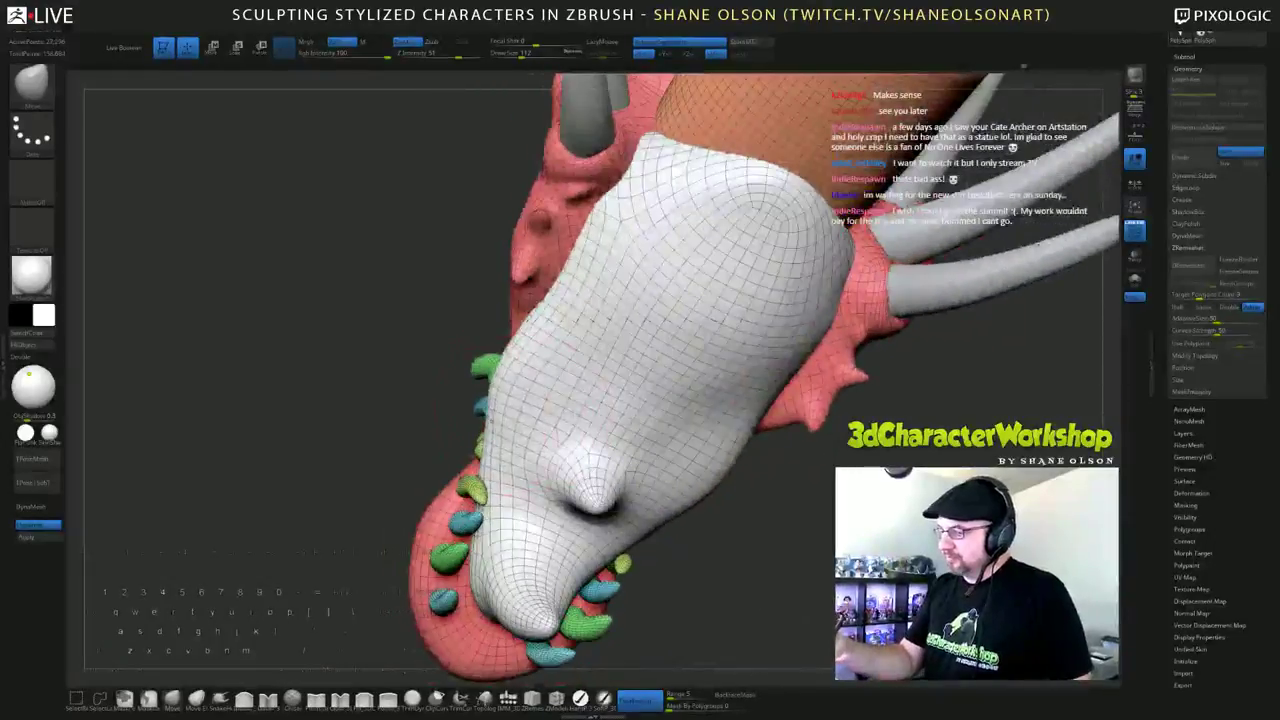
Step: Examine the tooth row and lower jaw from the front and underside, and resize the Move brush to draw size 120
mouse_move(745, 480)
mouse_down()
mouse_move(540, 420)
mouse_move(580, 335)
mouse_up()
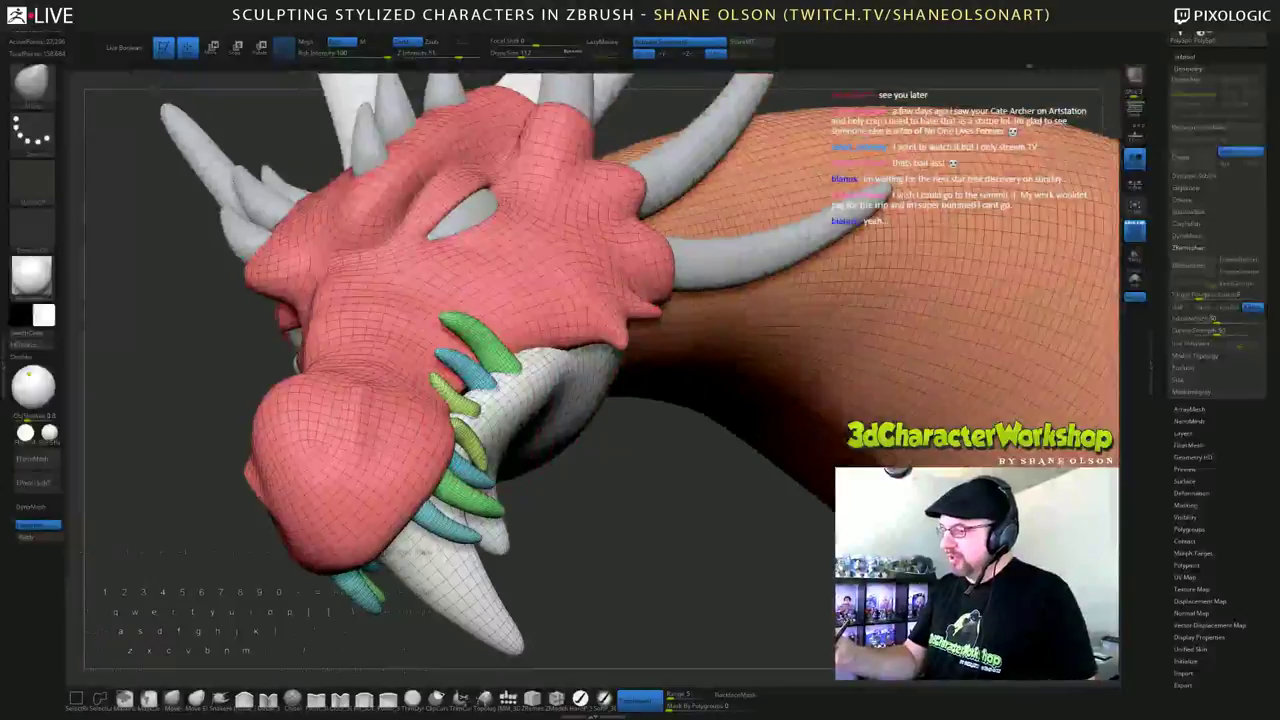
mouse_move(600, 487)
mouse_down()
mouse_move(534, 423)
mouse_move(535, 396)
mouse_up()
key(s)
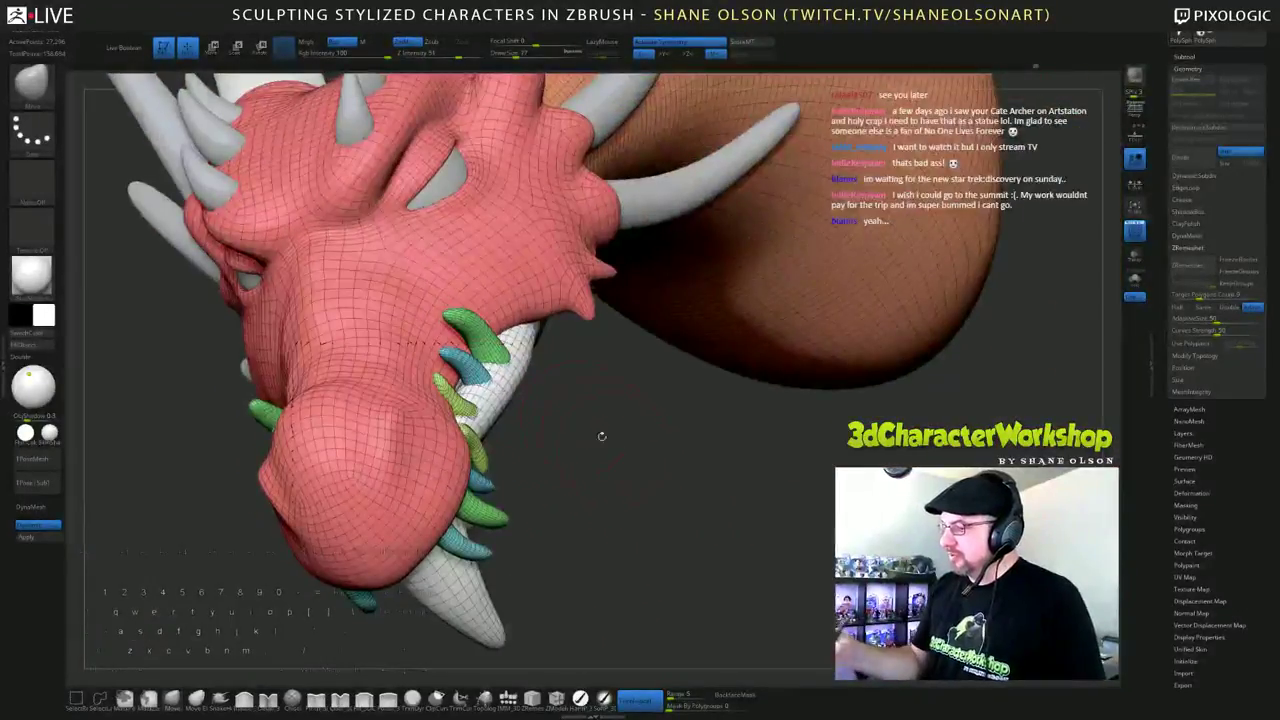
drag(601, 436, 652, 372)
drag(785, 405, 522, 526)
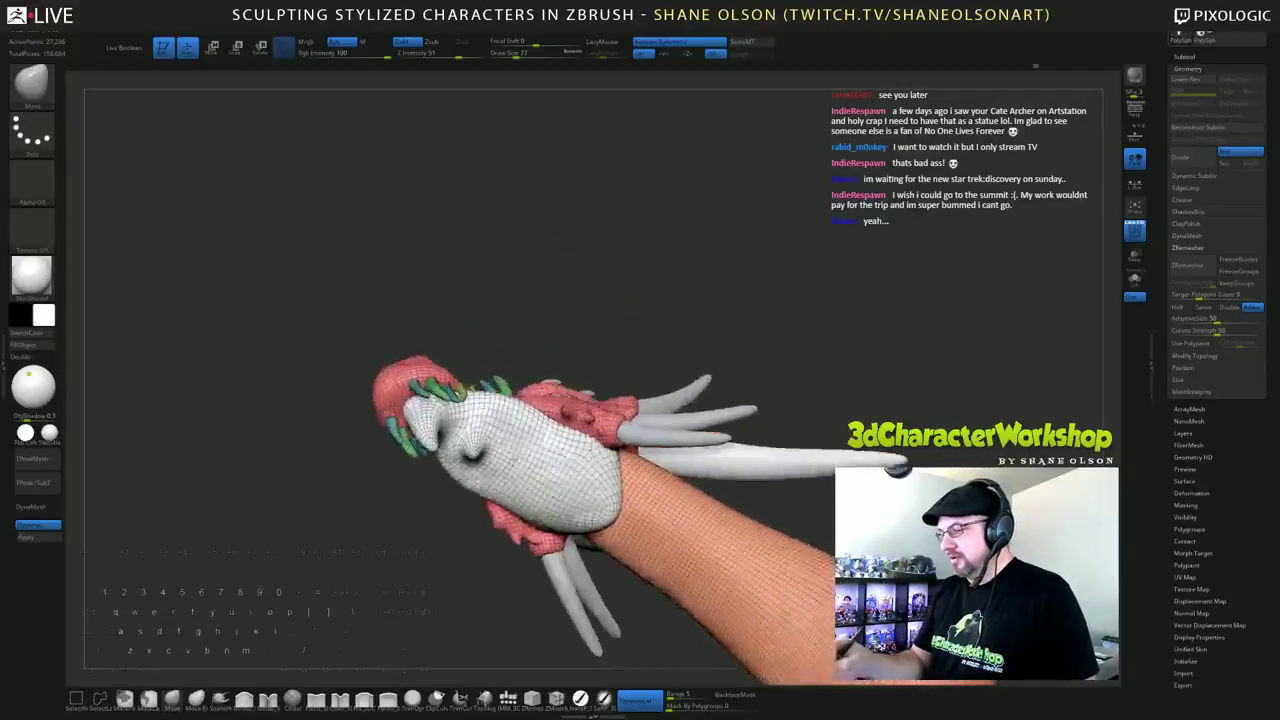
key(s)
mouse_move(522, 316)
mouse_down()
mouse_move(491, 308)
mouse_move(537, 303)
mouse_move(510, 280)
mouse_move(520, 360)
mouse_move(668, 502)
mouse_move(608, 506)
mouse_up()
drag(763, 343, 694, 504)
drag(580, 460, 549, 349)
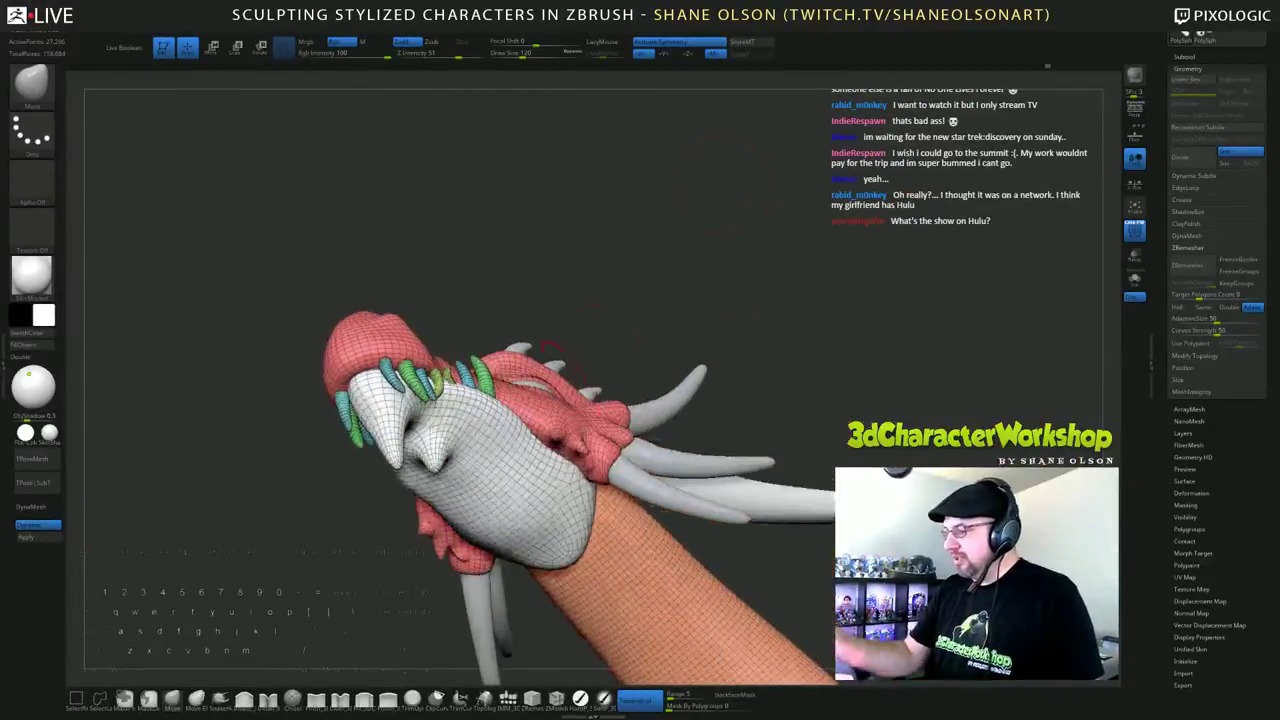
Step: Mask everything except the second tooth from the front of the lower jaw and duplicate it further back along the jaw
drag(677, 314, 628, 313)
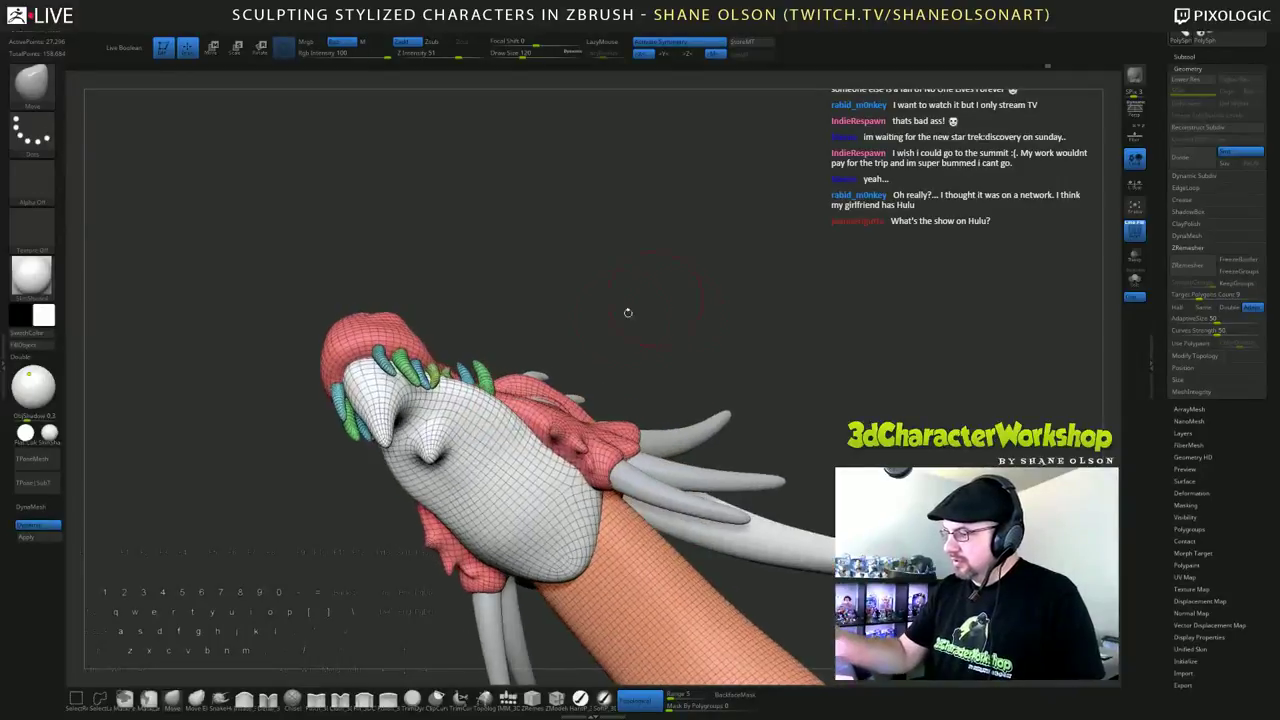
drag(791, 294, 853, 341)
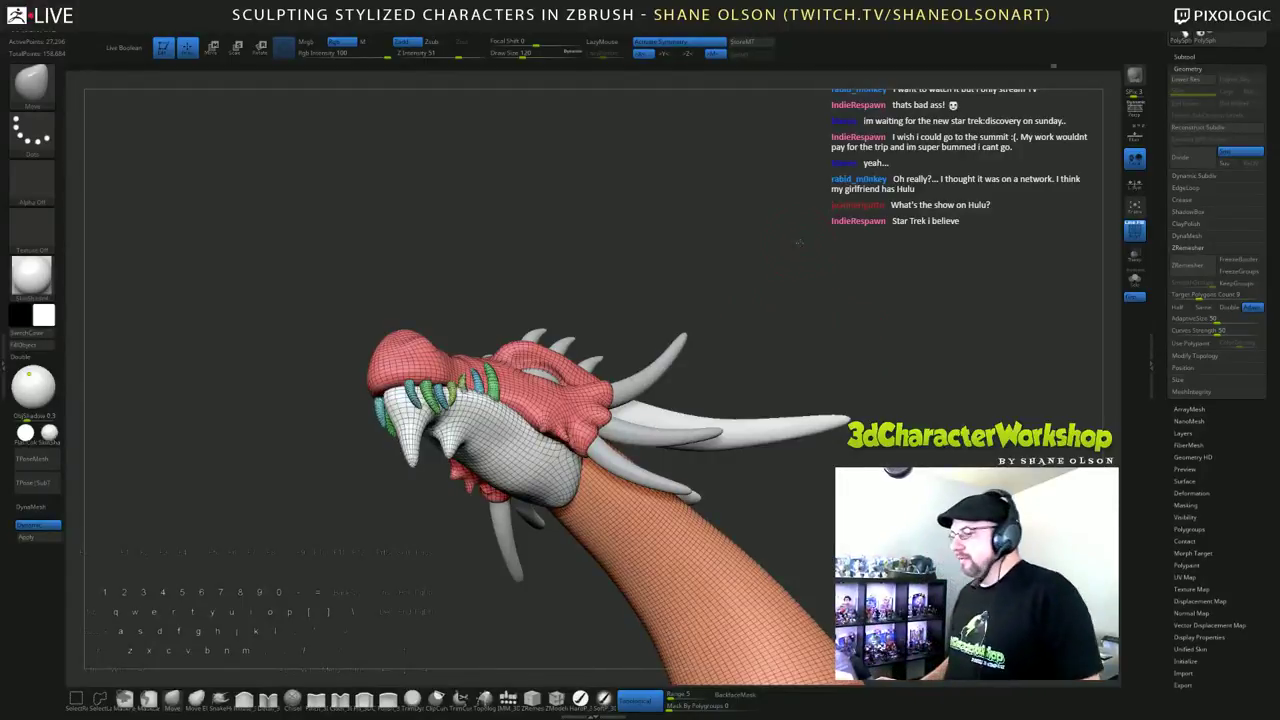
mouse_move(799, 242)
mouse_down()
mouse_move(826, 294)
mouse_move(849, 286)
mouse_move(578, 524)
mouse_move(568, 516)
mouse_move(570, 538)
mouse_move(583, 532)
mouse_up()
key(s)
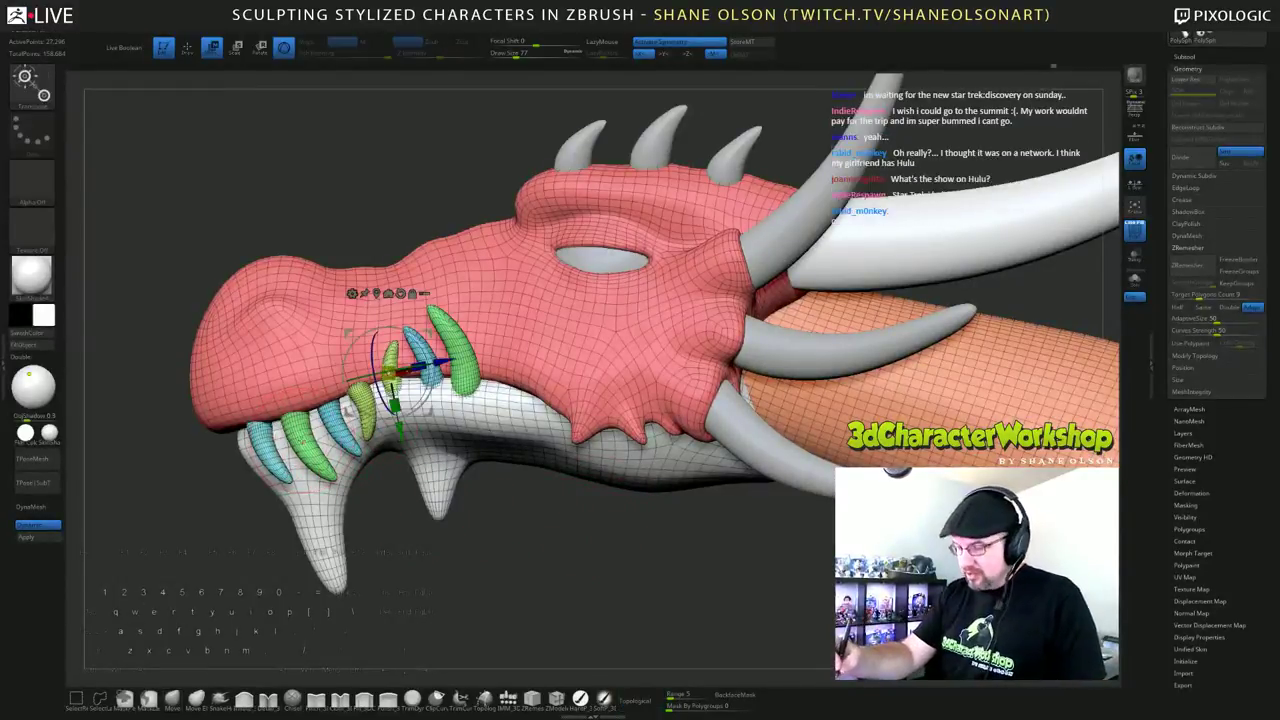
key(w)
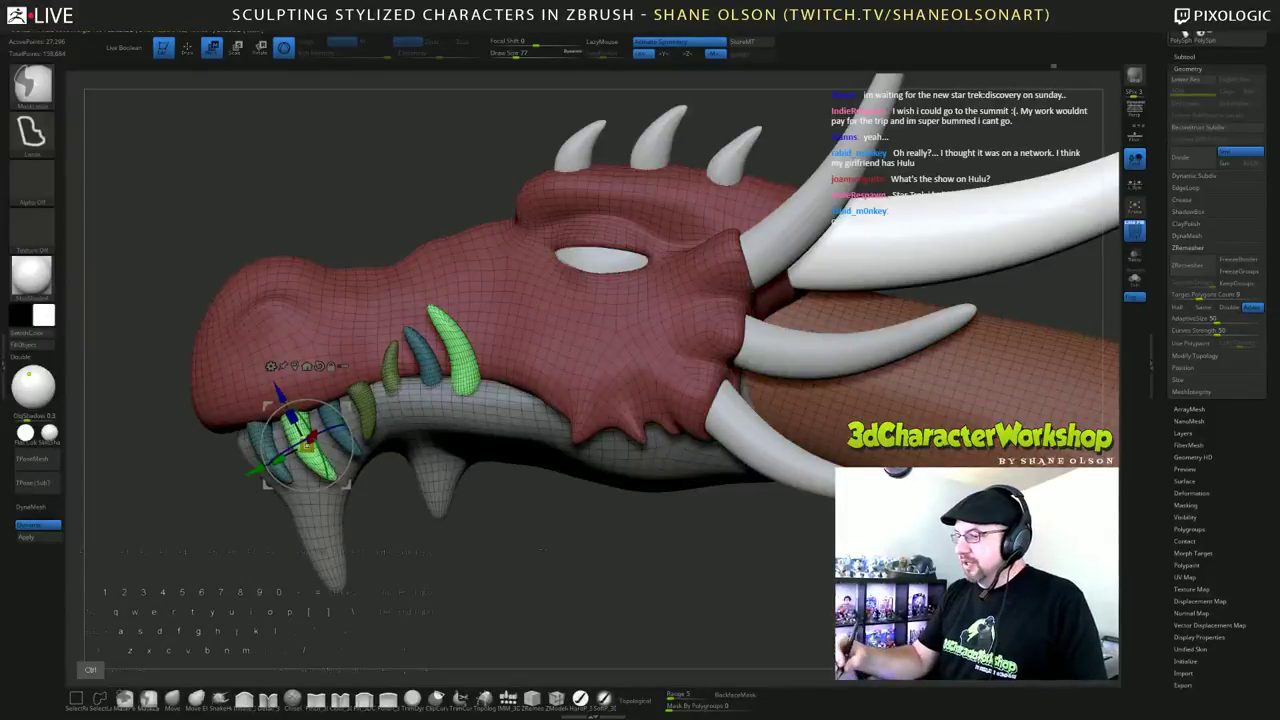
mouse_move(537, 549)
ctrl+mouse_down()
mouse_move(486, 299)
mouse_move(444, 597)
ctrl+mouse_up()
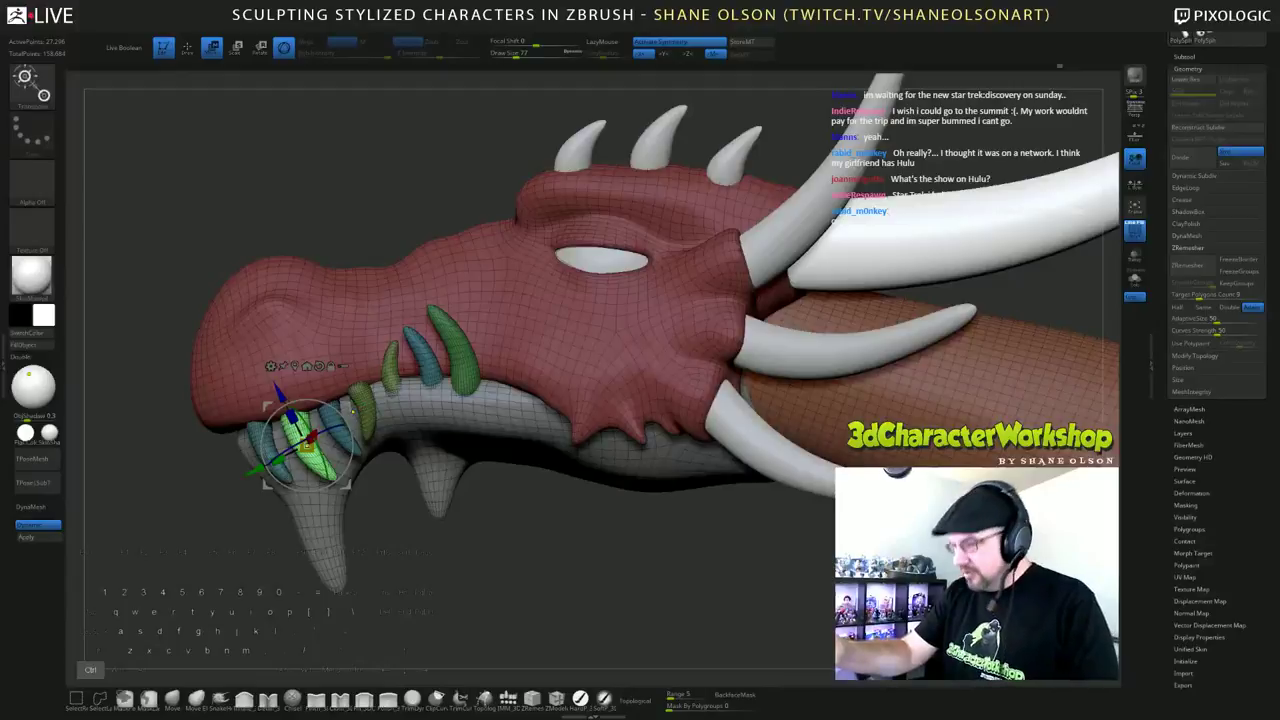
ctrl+drag(349, 485, 572, 474)
Step: Move the duplicated tooth outward to the side edge of the lower jaw, keeping both mirrored copies symmetrical
right_drag(750, 365, 708, 292)
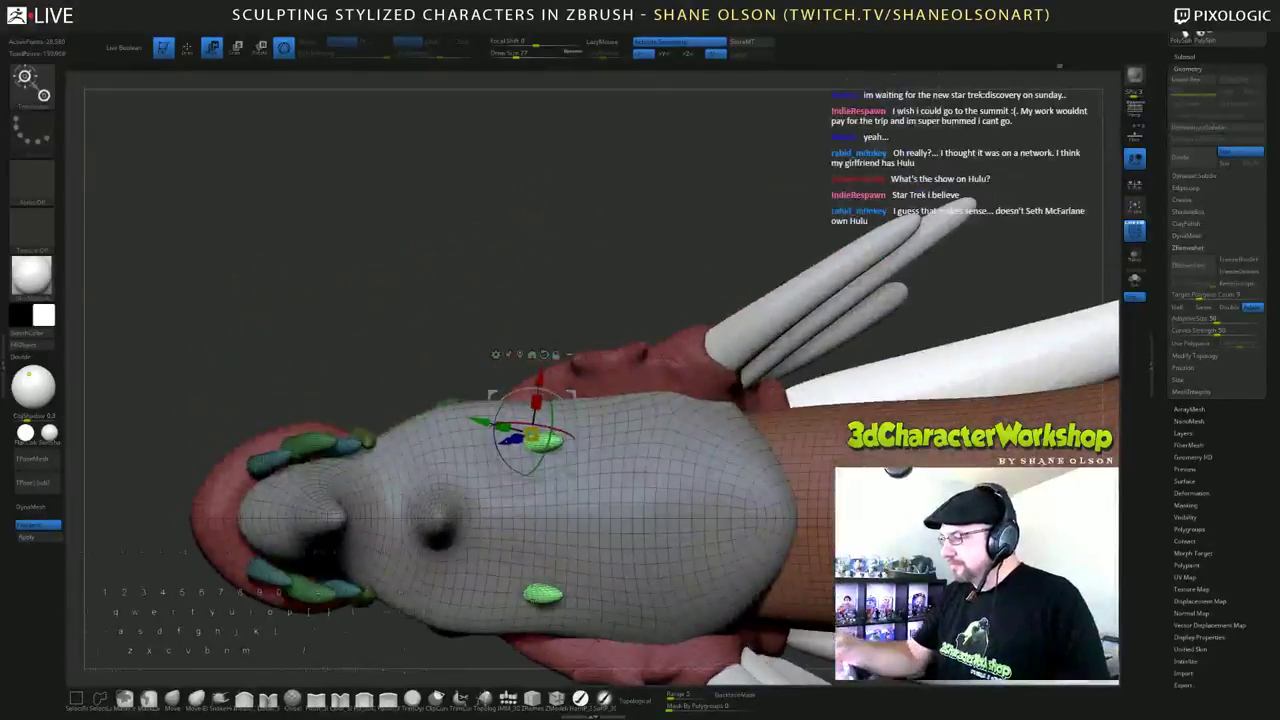
drag(540, 391, 542, 348)
right_drag(706, 300, 706, 390)
drag(581, 383, 579, 397)
right_drag(640, 440, 592, 426)
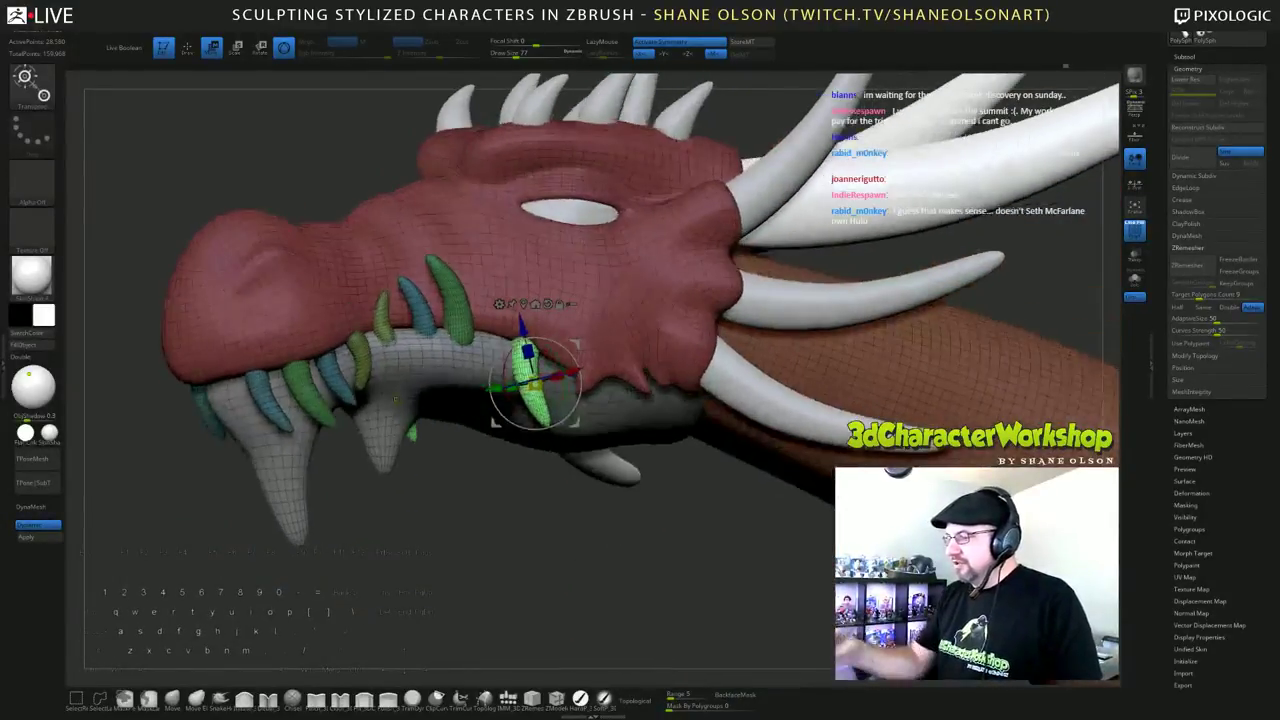
Step: Rotate the duplicated tooth nearly upright and seat its root at the lip line, just ahead of the cheek spikes
drag(550, 372, 556, 369)
right_drag(600, 440, 672, 434)
drag(598, 358, 600, 357)
right_drag(680, 432, 618, 426)
drag(575, 396, 572, 405)
right_drag(602, 540, 657, 534)
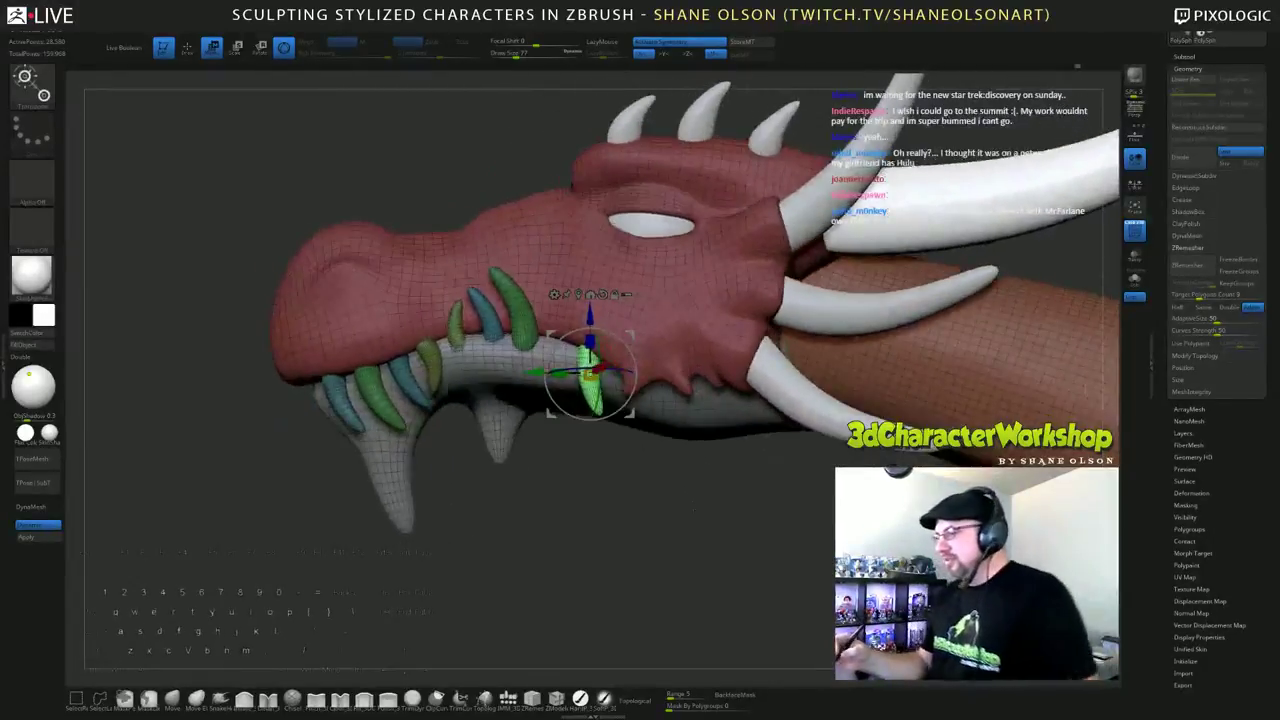
alt+right_drag(641, 334, 634, 356)
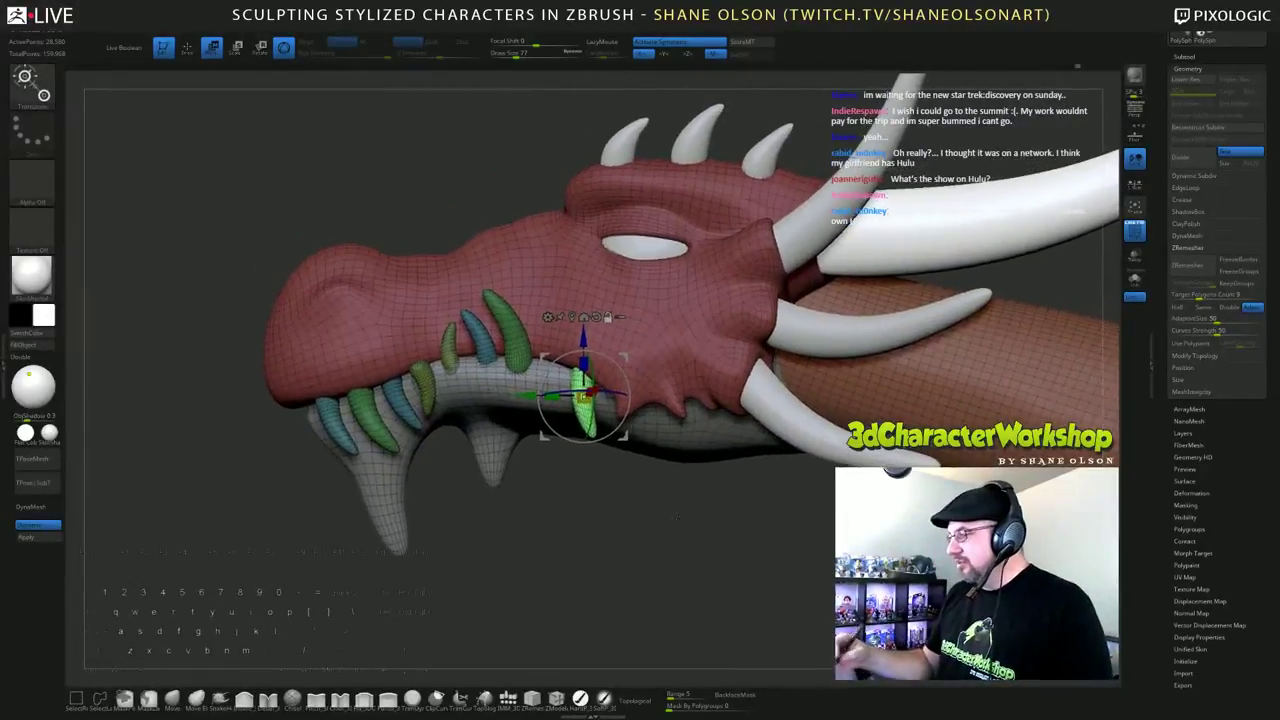
Step: Give the rear tooth its own polygroup, isolate it with a mask, and duplicate it a short distance behind itself
key(ctrl)
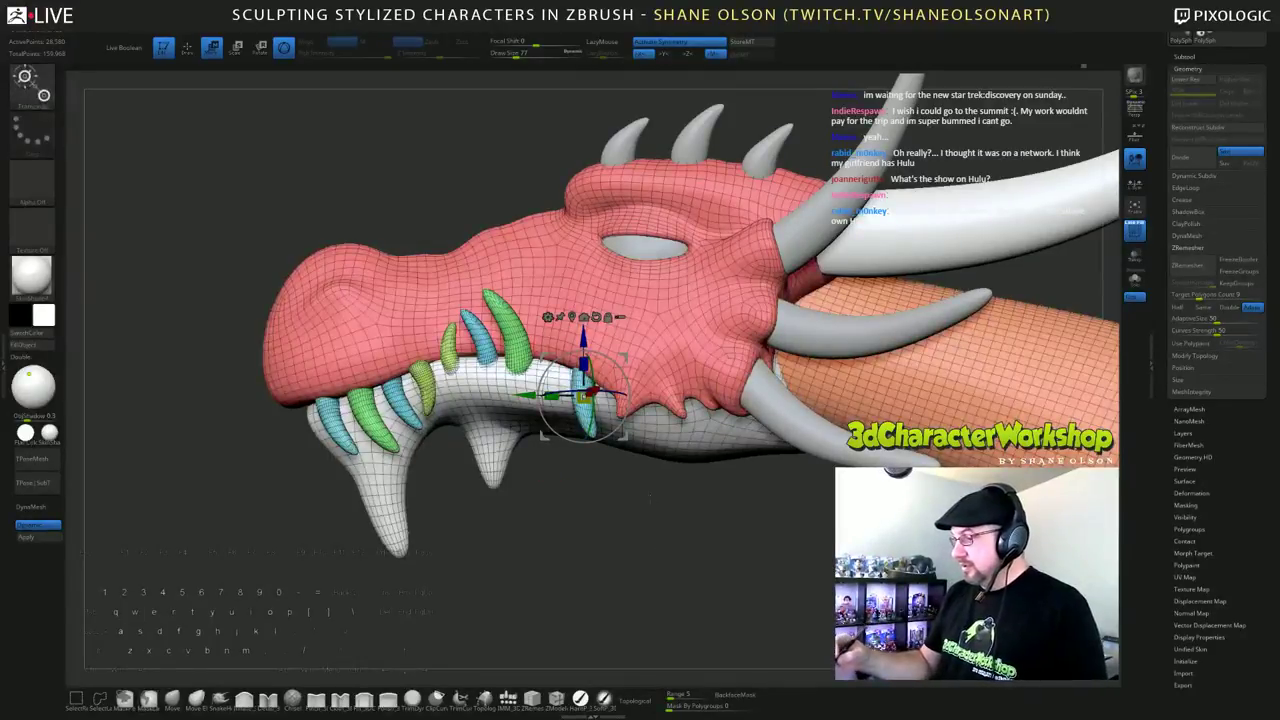
alt+drag(628, 357, 696, 492)
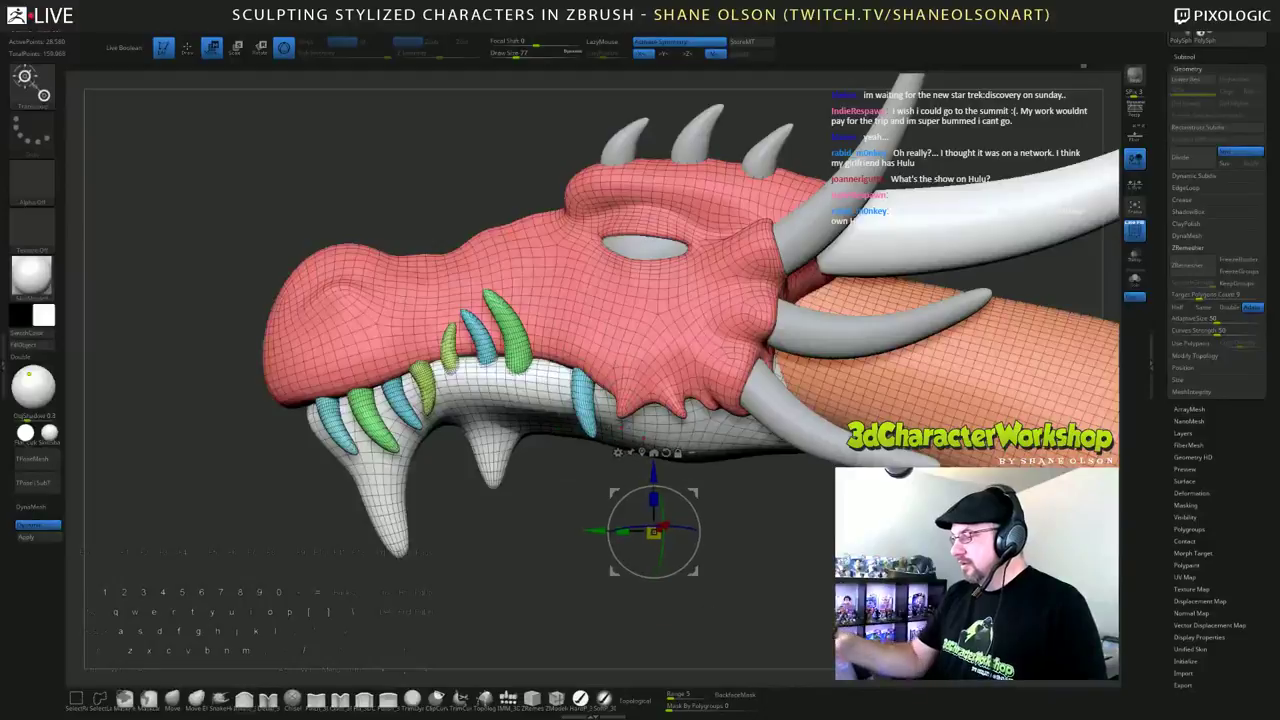
ctrl+click(600, 417)
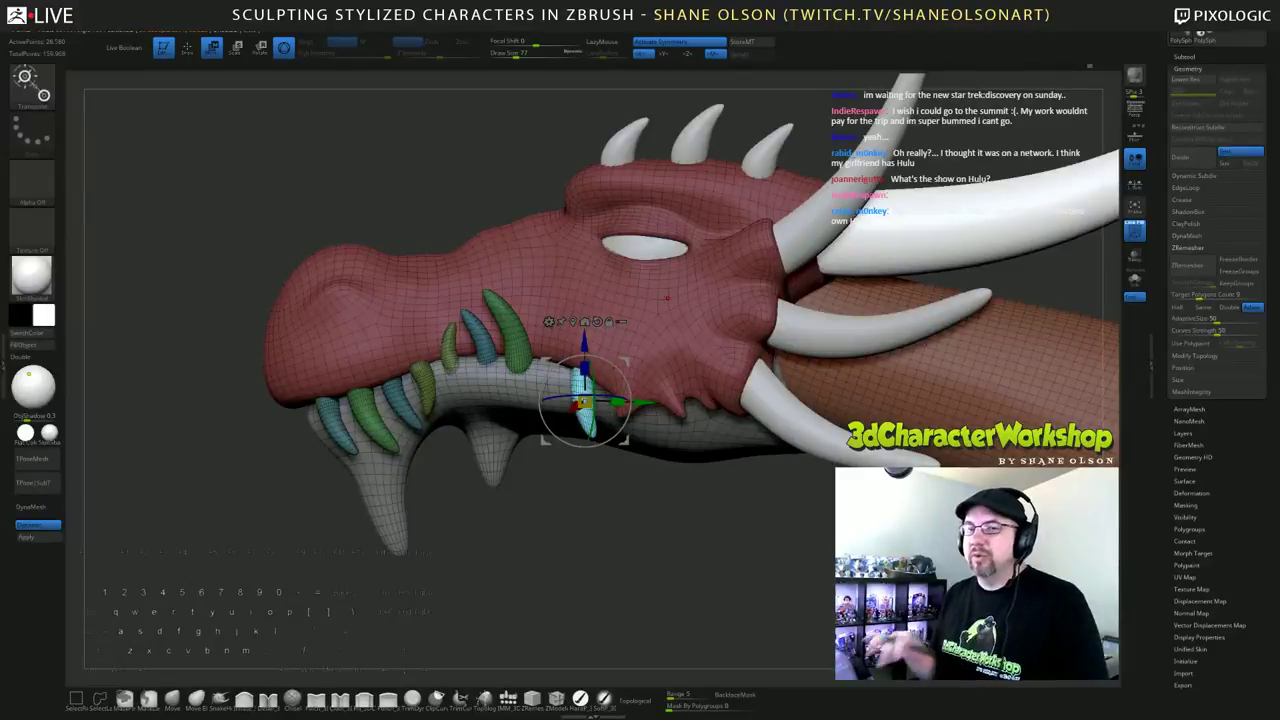
ctrl+drag(626, 441, 659, 440)
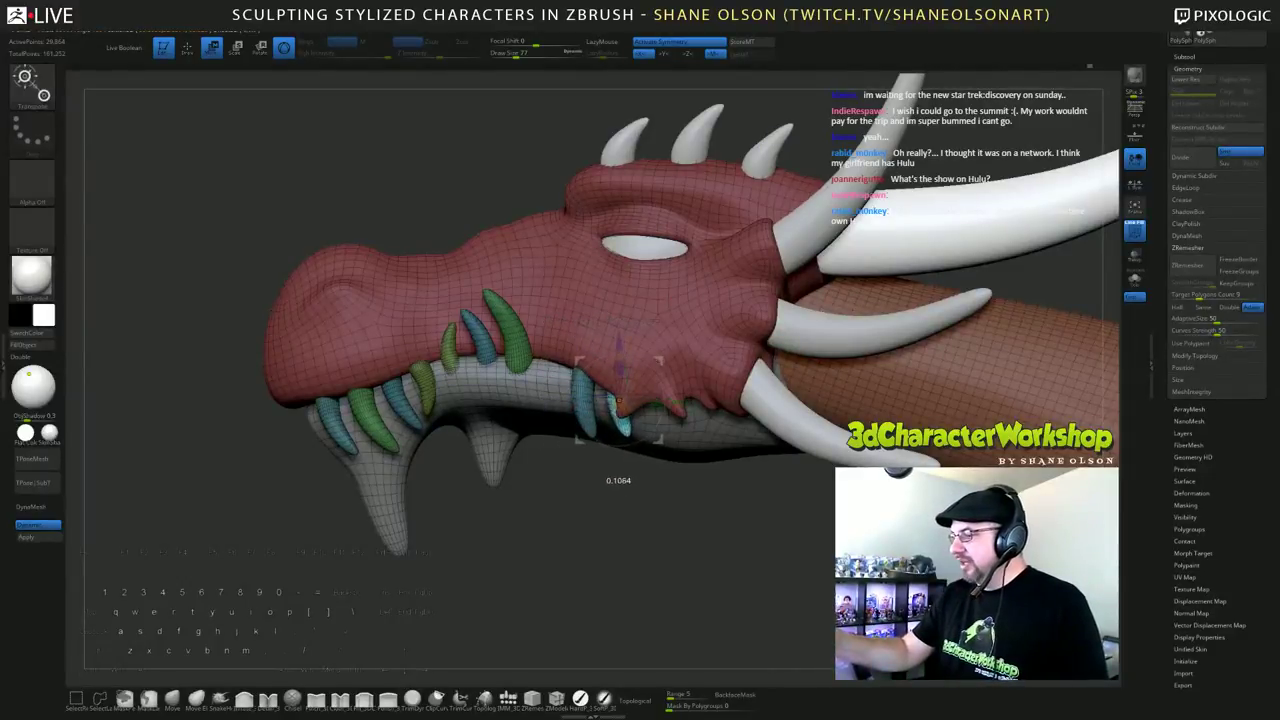
Step: Fit the rearmost tooth copy as a smaller tooth against the jaw's side, clear the mask, and give it its own polygroup
drag(617, 401, 617, 406)
drag(600, 570, 615, 450)
drag(658, 361, 670, 466)
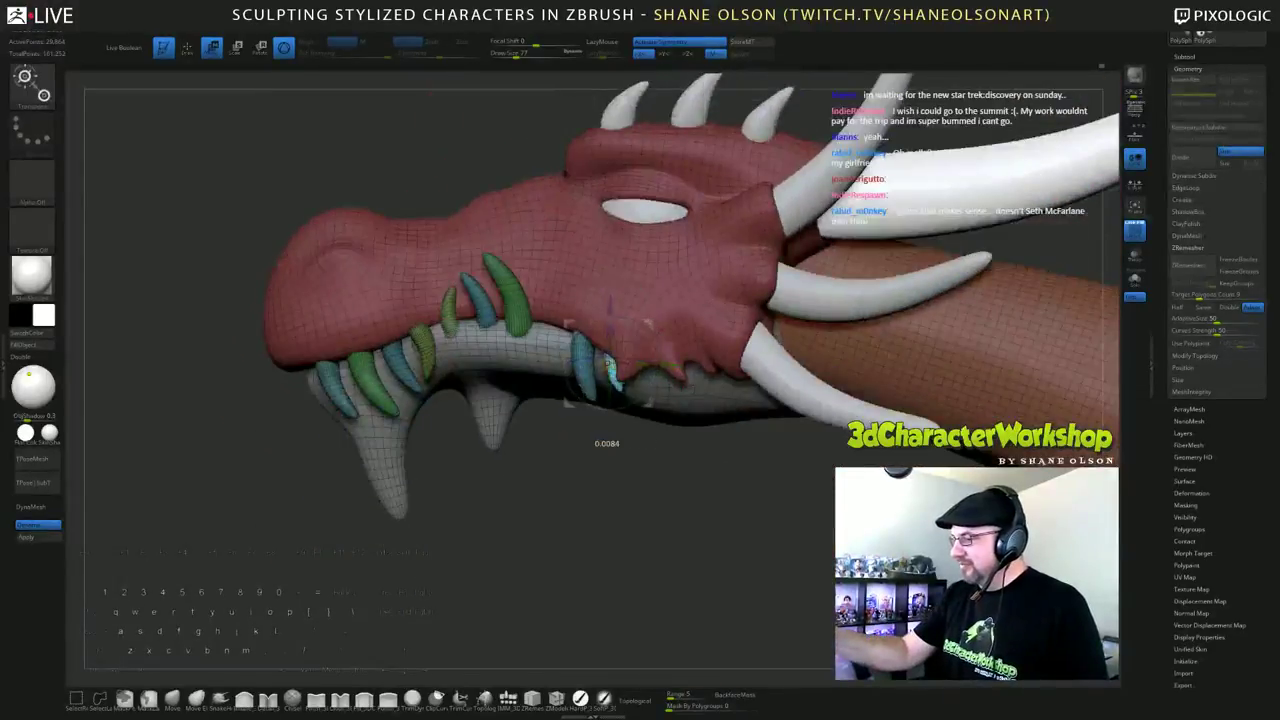
drag(644, 321, 645, 322)
drag(650, 480, 561, 555)
drag(645, 304, 645, 308)
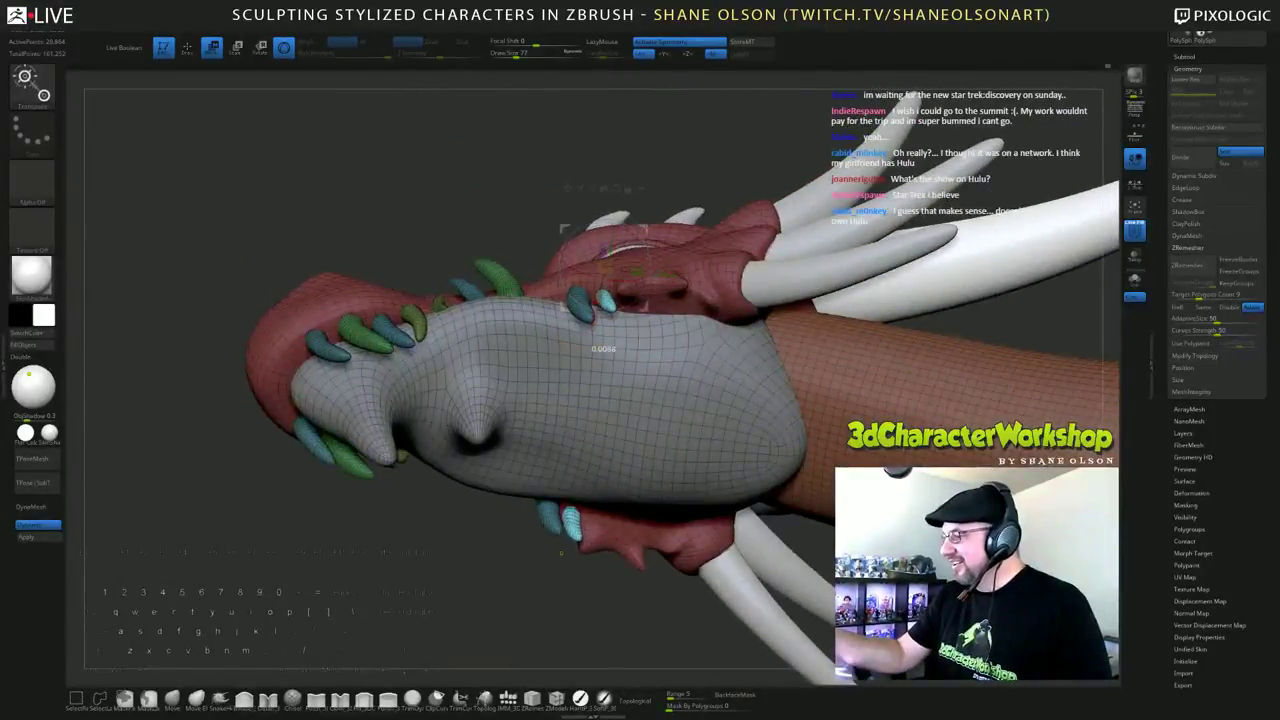
mouse_move(561, 551)
mouse_down()
mouse_move(658, 530)
mouse_move(685, 565)
mouse_move(654, 517)
mouse_move(678, 545)
mouse_move(654, 537)
mouse_move(674, 510)
mouse_up()
key(q)
key(ctrl)
Step: Adjust the edge of the lower jaw between the two large fangs with the Move brush
mouse_move(681, 426)
alt+mouse_down()
mouse_move(688, 502)
mouse_move(716, 488)
mouse_move(600, 530)
mouse_move(556, 528)
mouse_move(540, 590)
alt+mouse_up()
drag(549, 466, 556, 528)
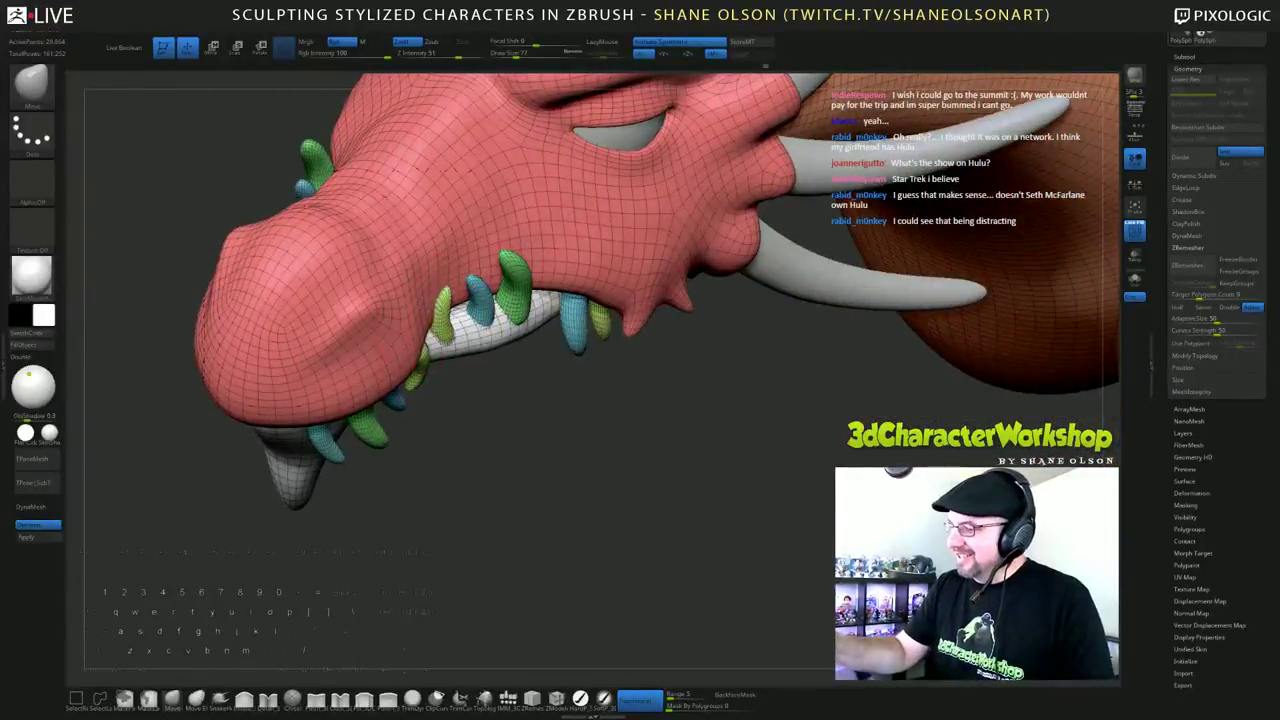
drag(535, 437, 537, 497)
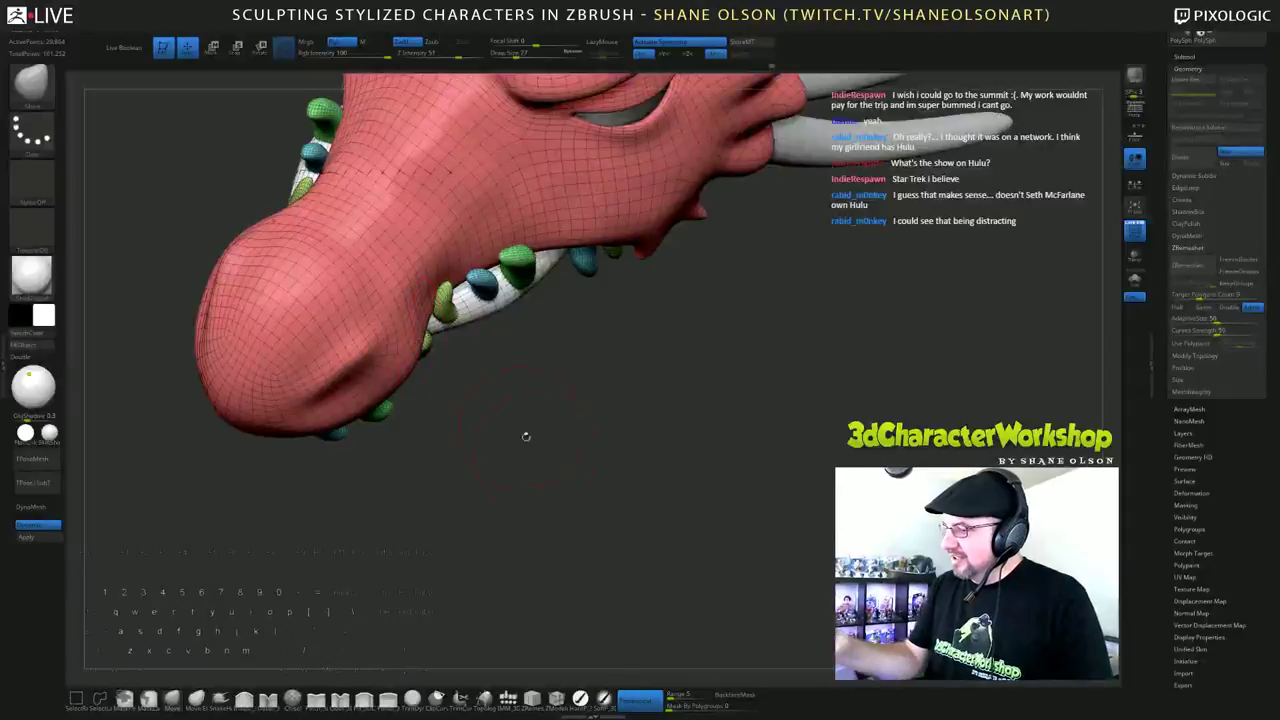
drag(526, 437, 548, 330)
right_drag(546, 345, 497, 397)
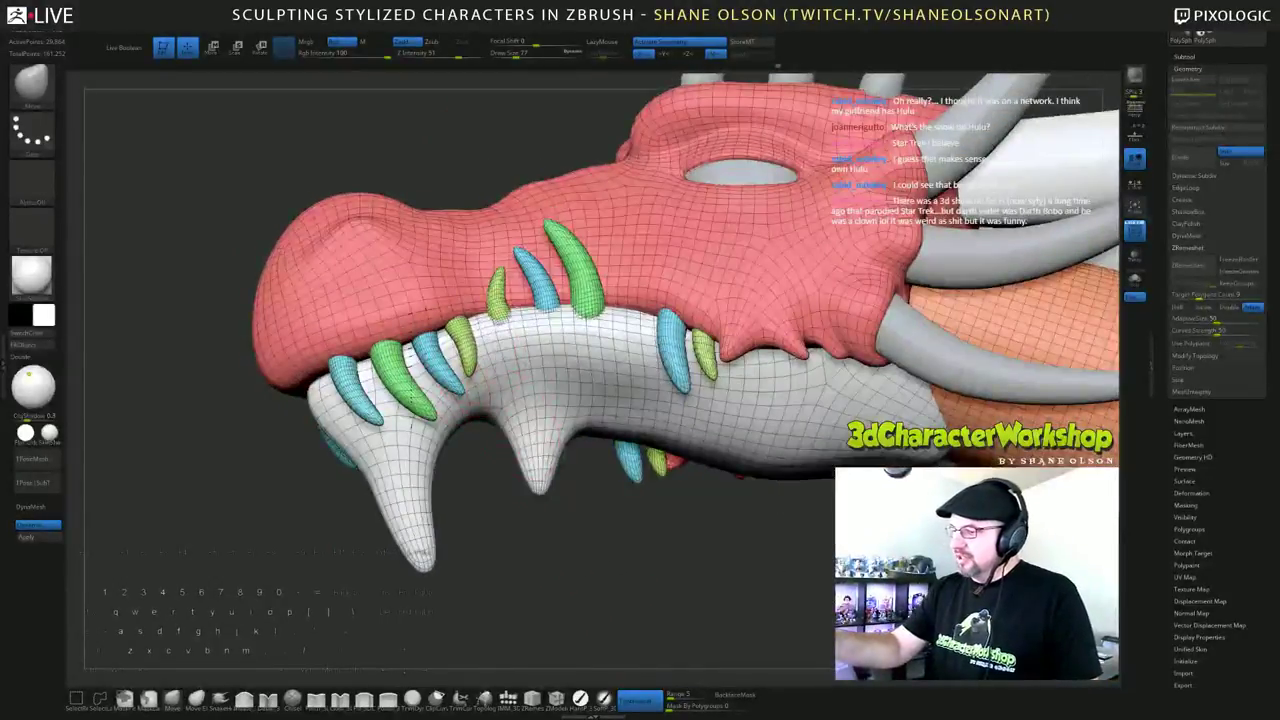
drag(470, 430, 478, 423)
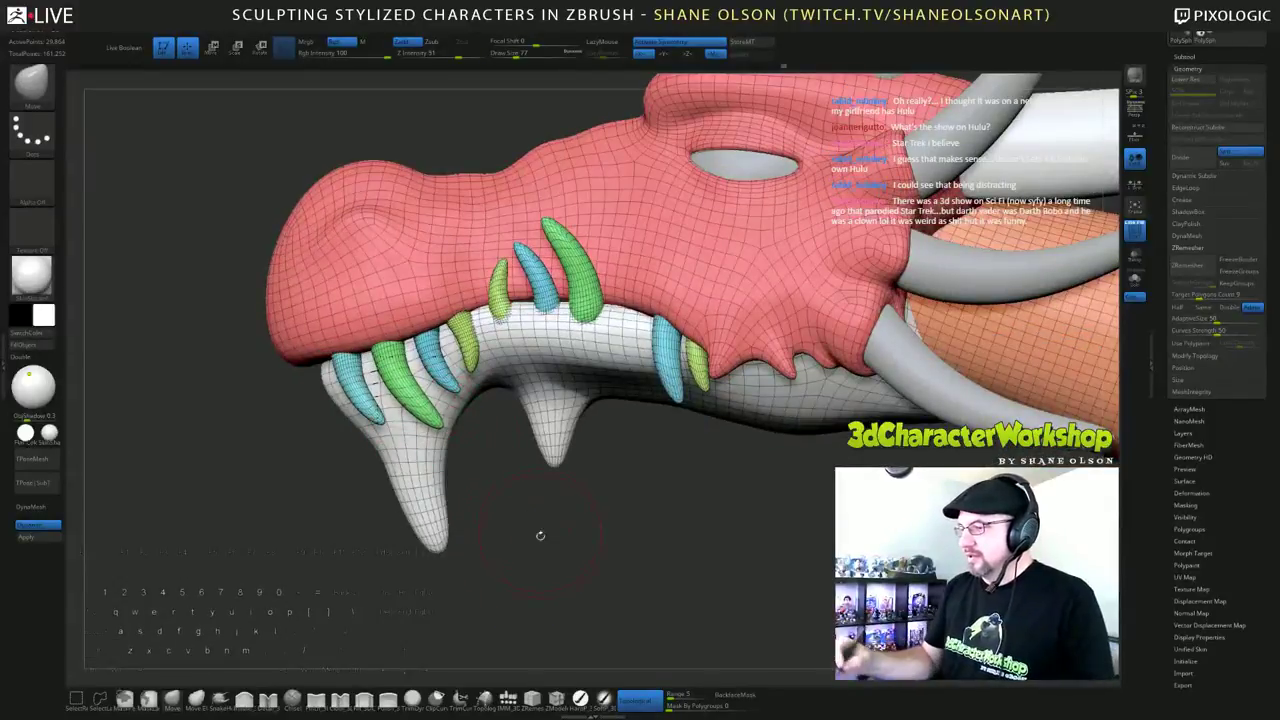
Step: Turn off the polyframe display and inspect the dragon's head and teeth from several angles
drag(540, 535, 823, 349)
key(shift+f)
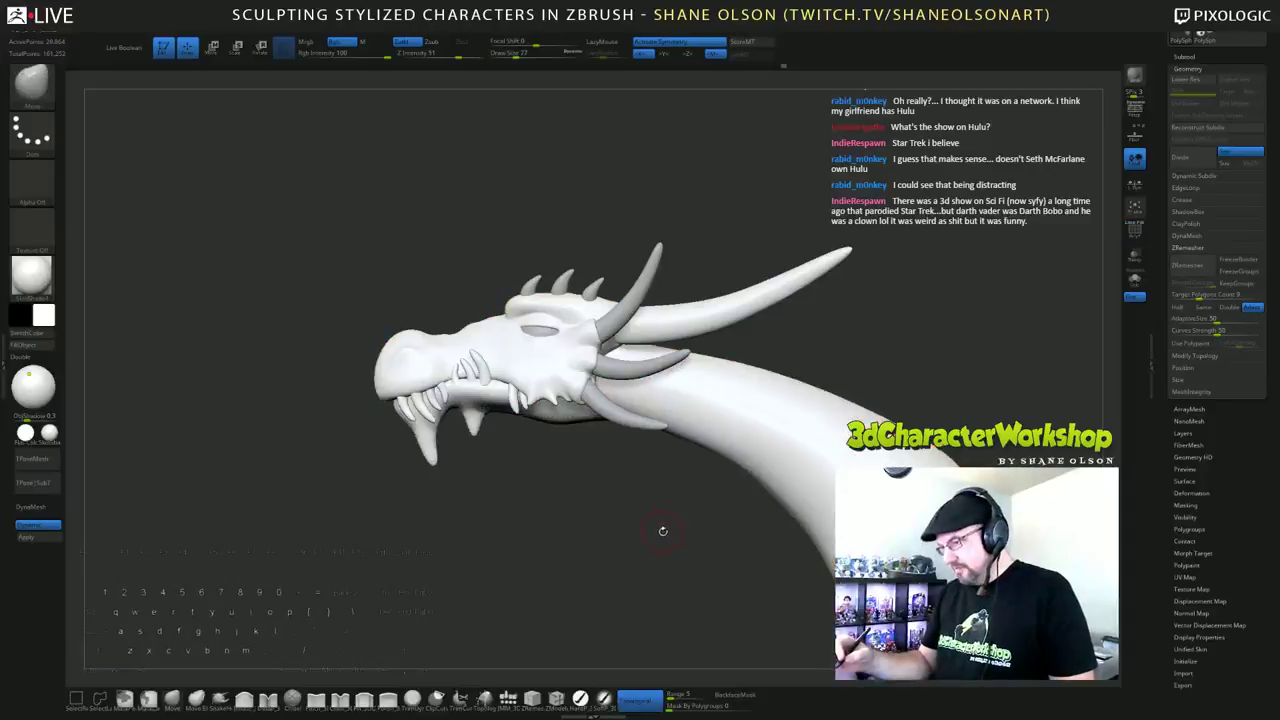
drag(663, 531, 660, 460)
mouse_move(580, 560)
mouse_down()
mouse_move(790, 555)
mouse_move(587, 526)
mouse_move(606, 520)
mouse_move(575, 549)
mouse_up()
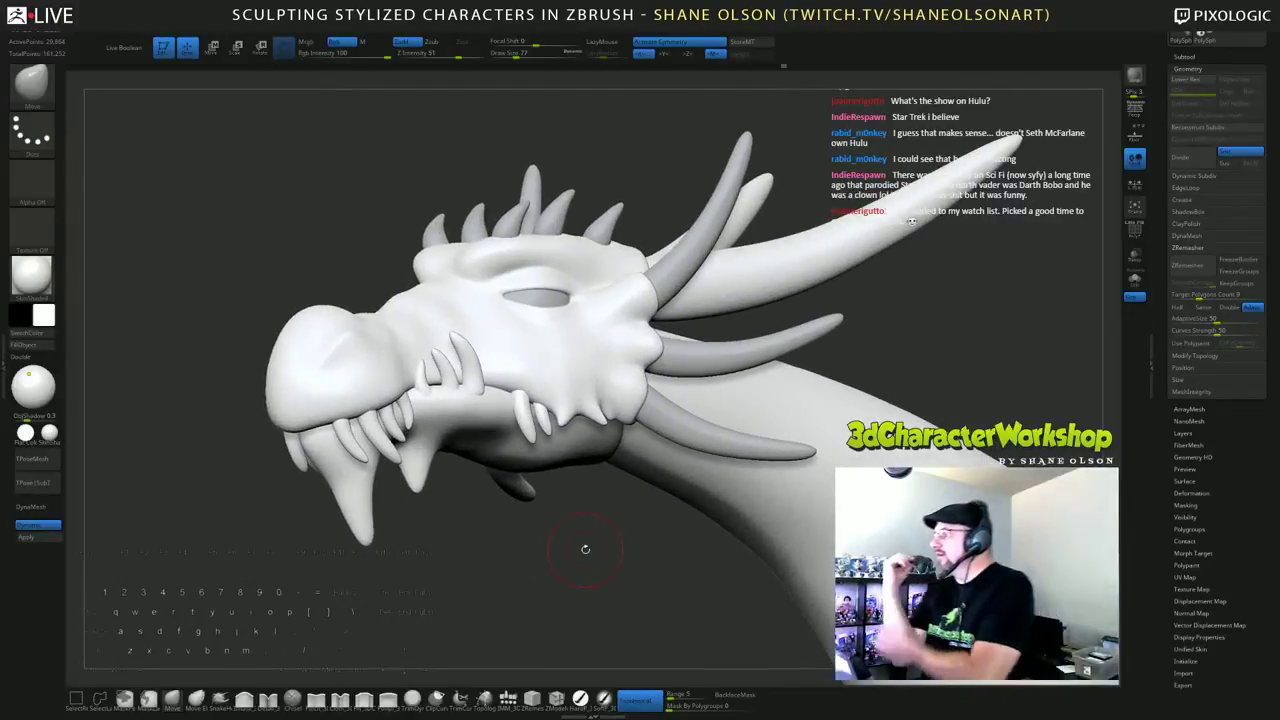
drag(615, 538, 577, 510)
mouse_move(486, 508)
mouse_down()
mouse_move(446, 511)
mouse_move(440, 497)
mouse_move(461, 484)
mouse_move(488, 421)
mouse_up()
Step: Set the draw size to 120 and nudge the sides of the lower jaw with the Move brush, working from below
key(s)
click(447, 519)
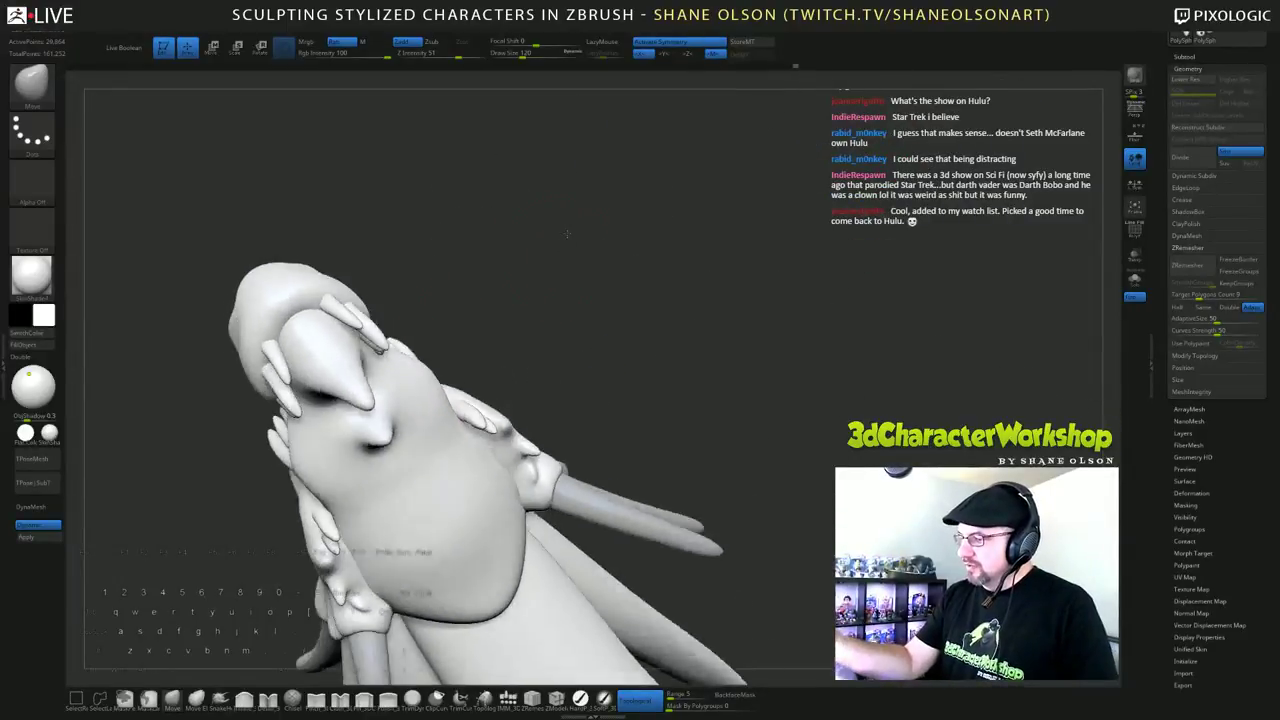
drag(522, 278, 541, 272)
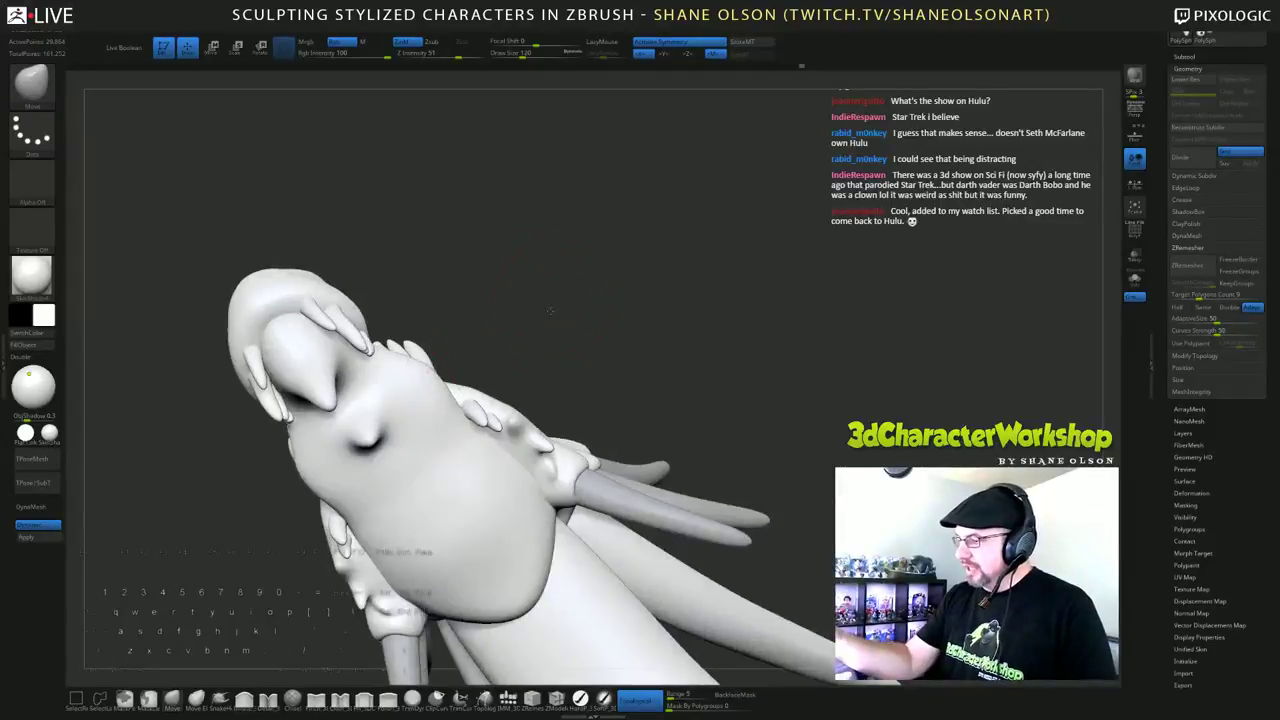
drag(541, 272, 549, 289)
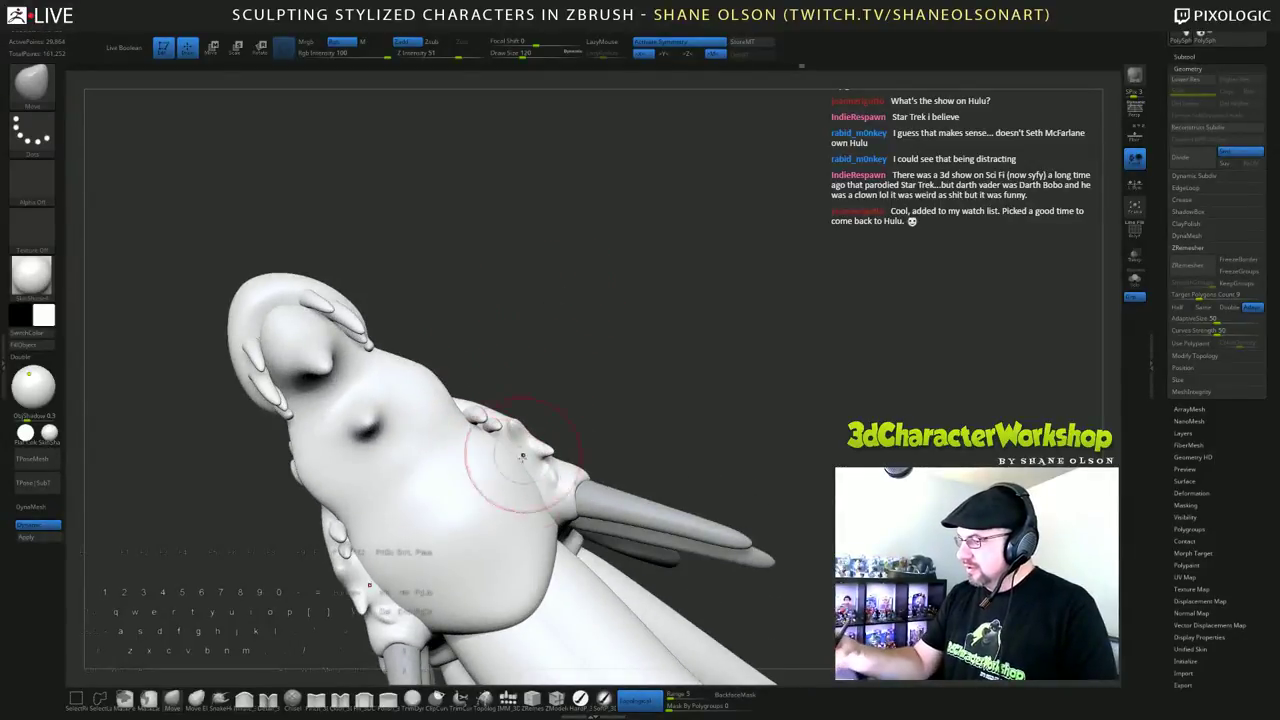
drag(506, 462, 485, 415)
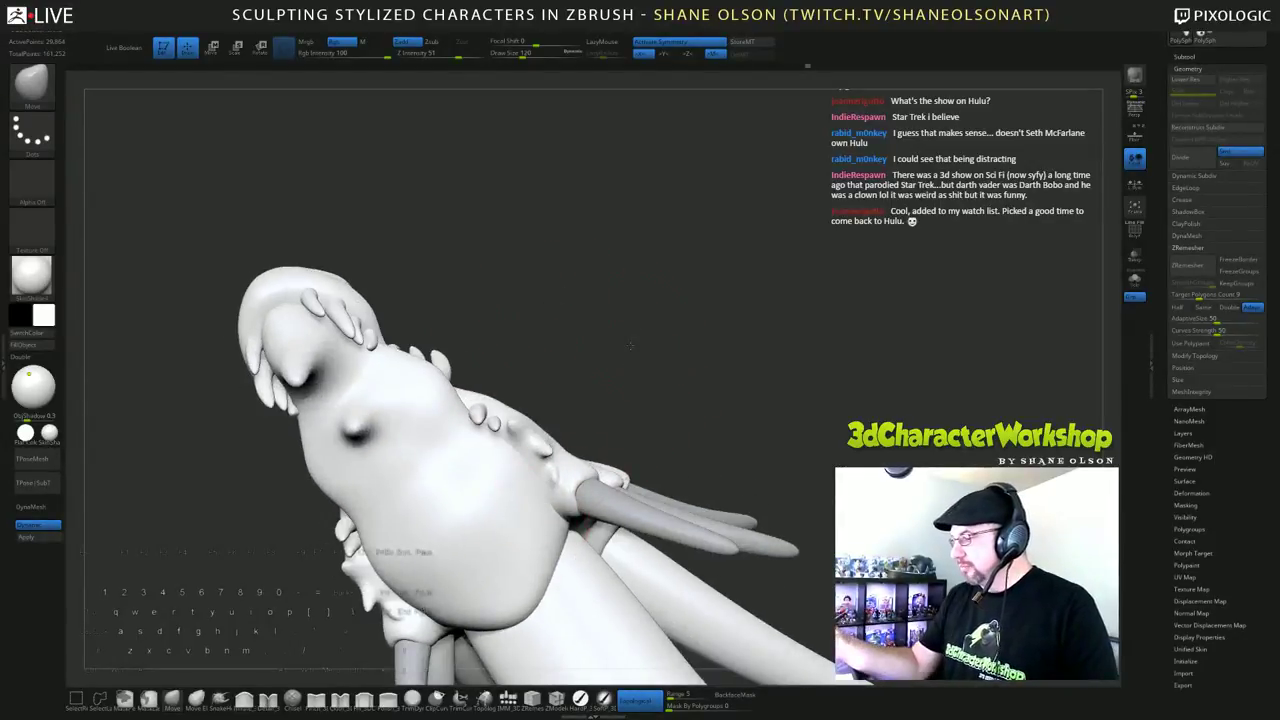
drag(485, 600, 640, 460)
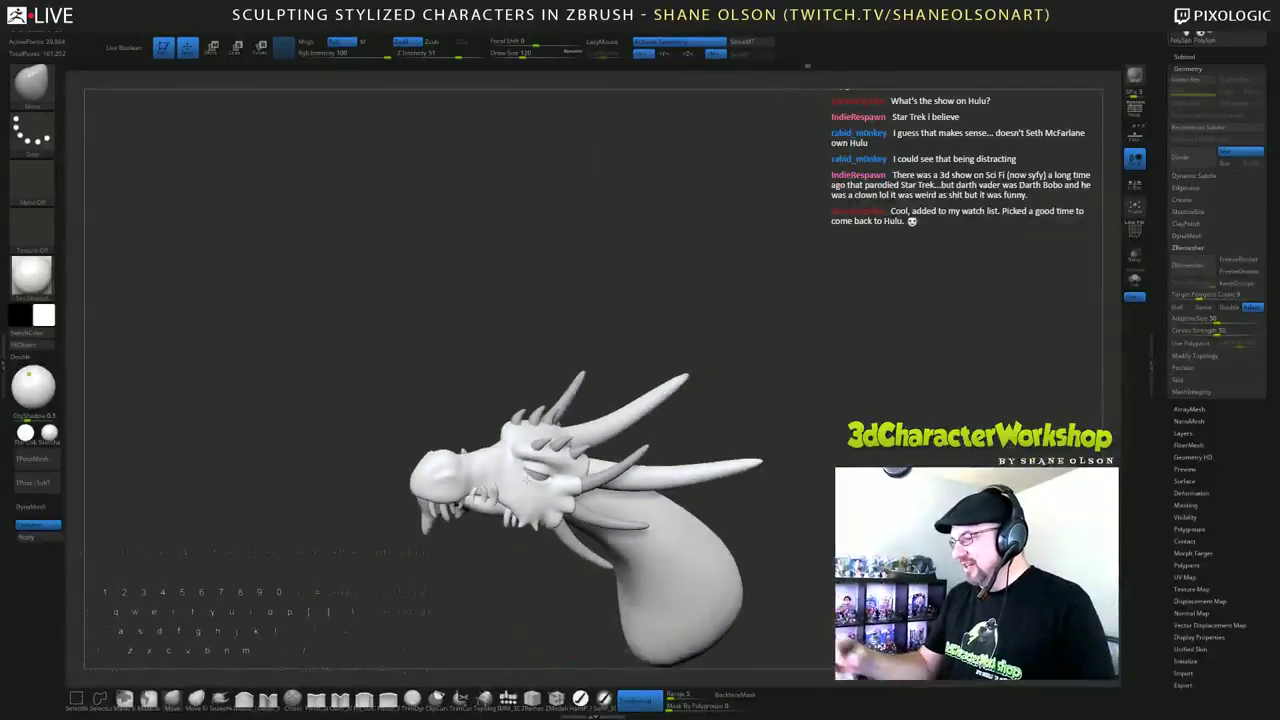
drag(790, 325, 710, 320)
drag(789, 390, 726, 248)
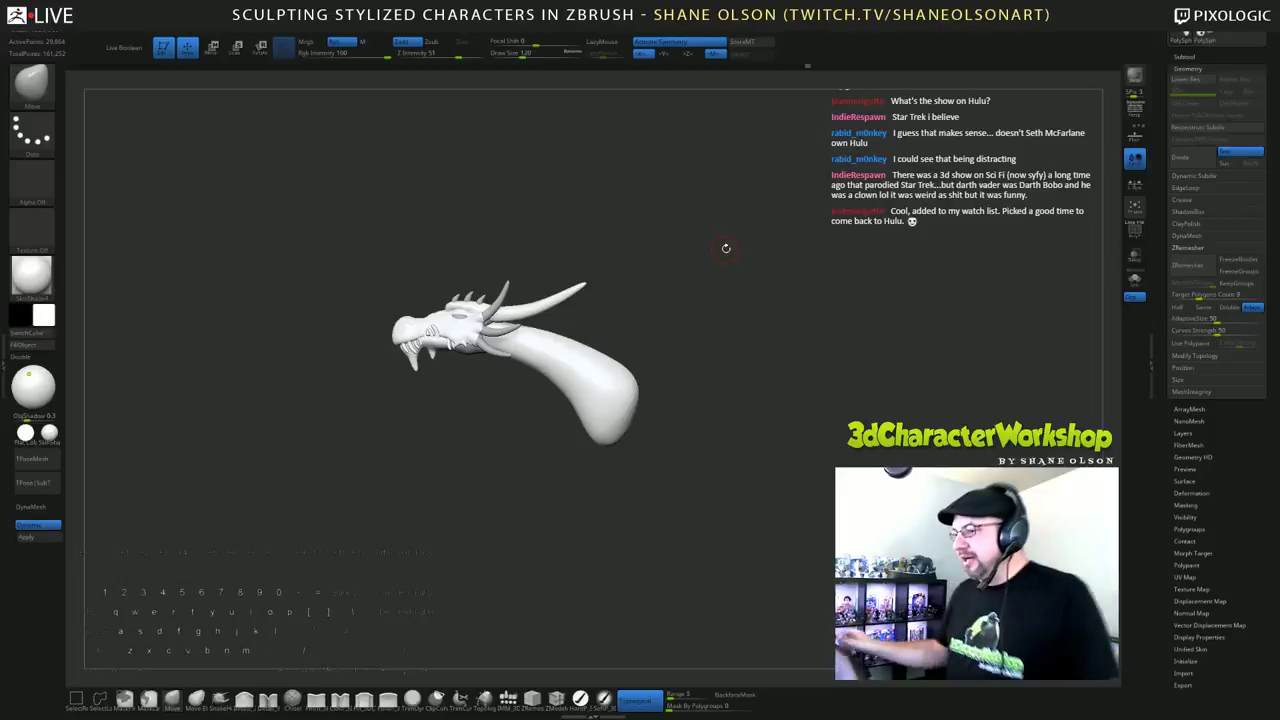
drag(667, 251, 866, 297)
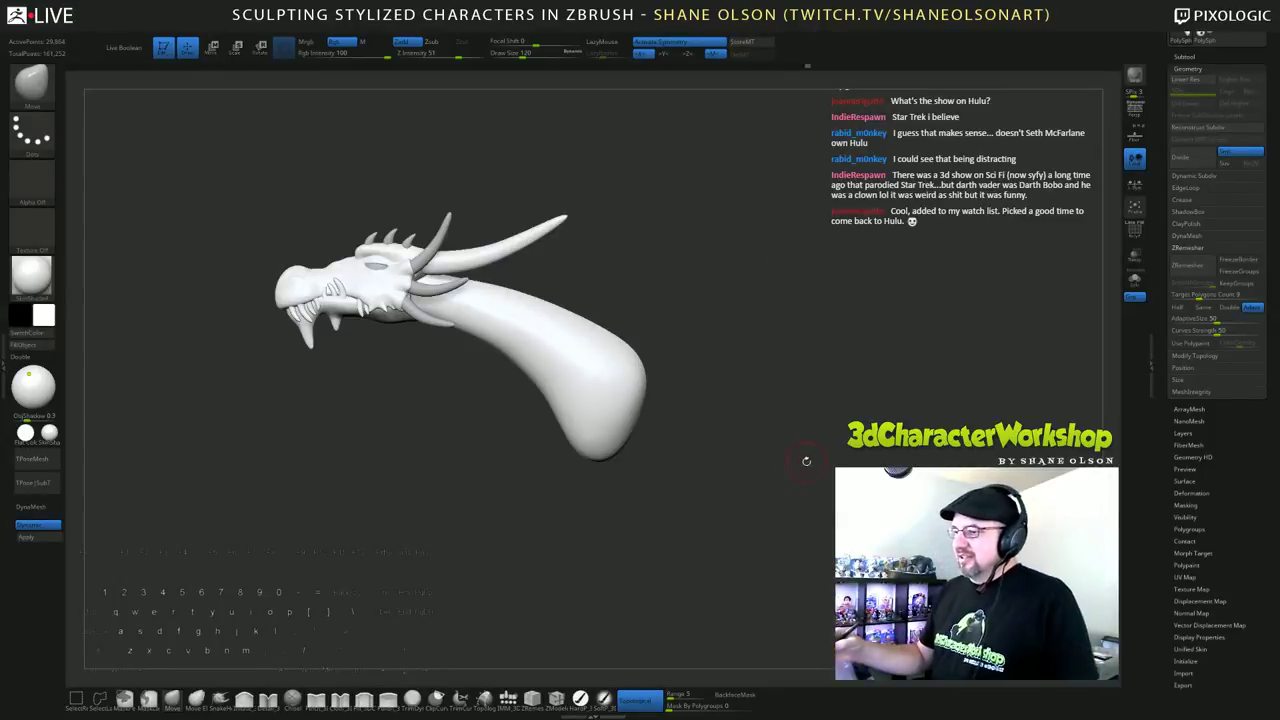
alt+drag(806, 461, 884, 482)
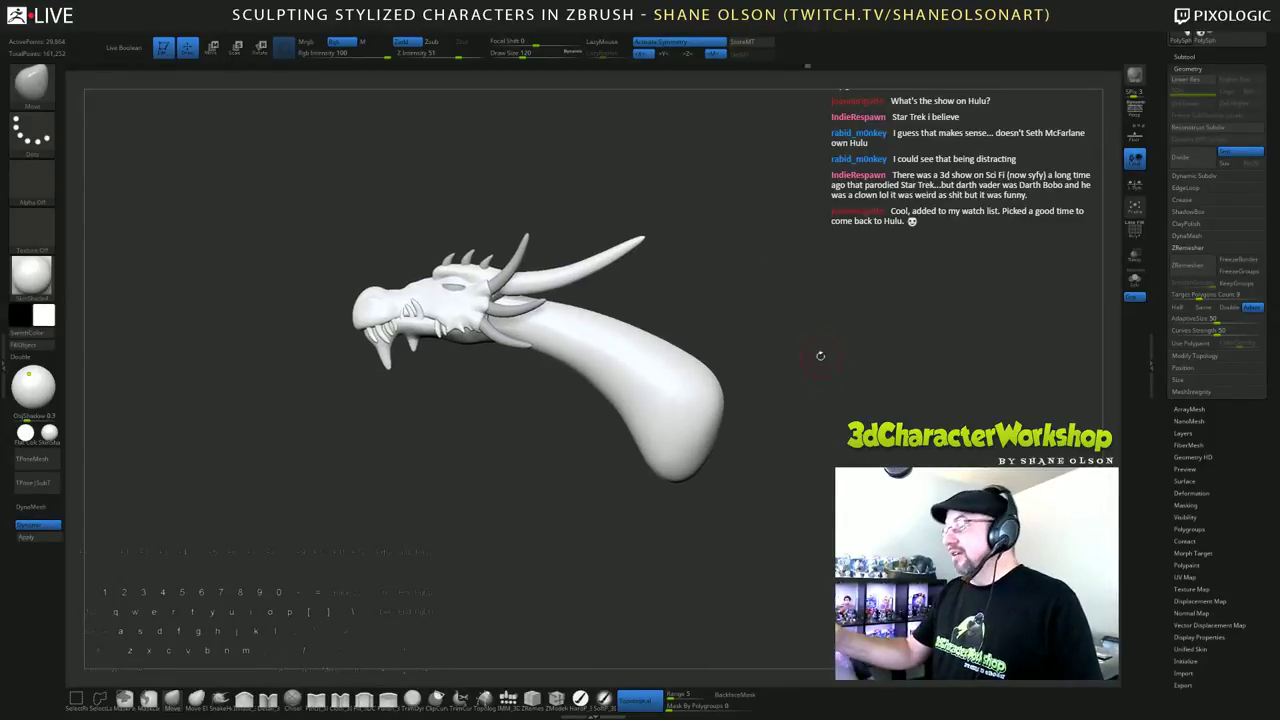
drag(790, 362, 671, 309)
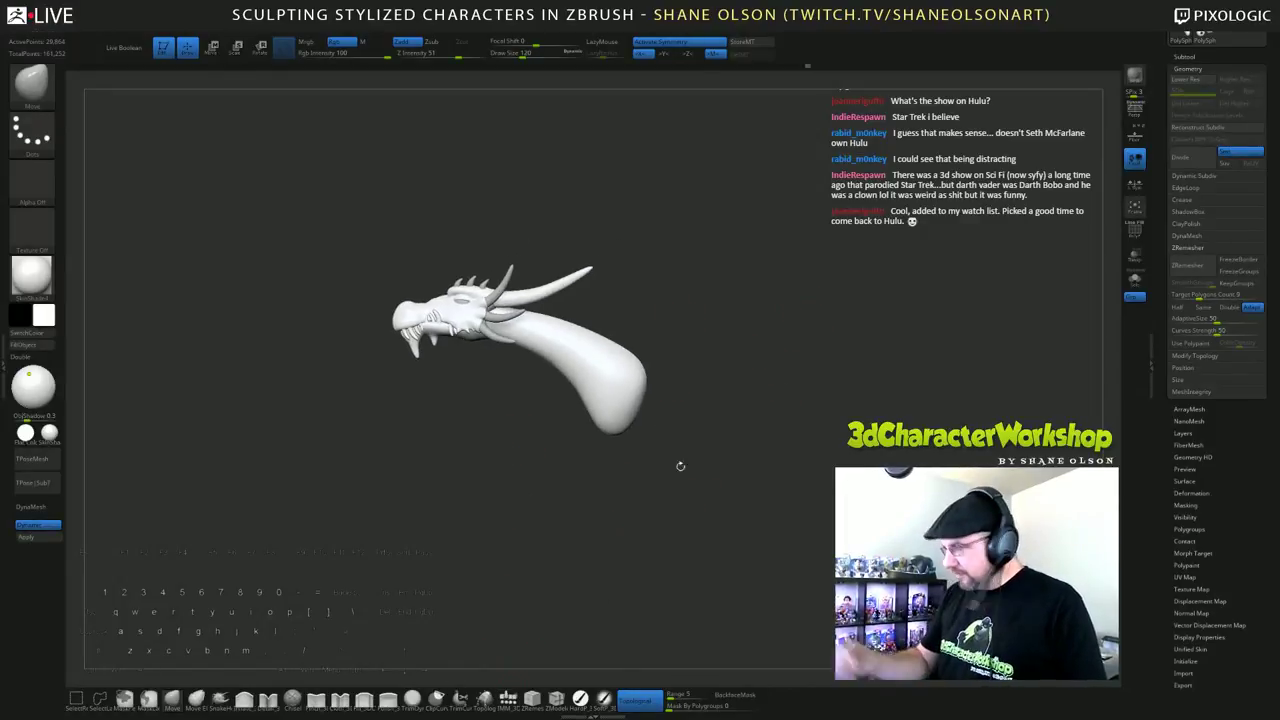
Step: Save the dragon blockout as a ZTool file in the Twitch folder
drag(1161, 96, 1161, 234)
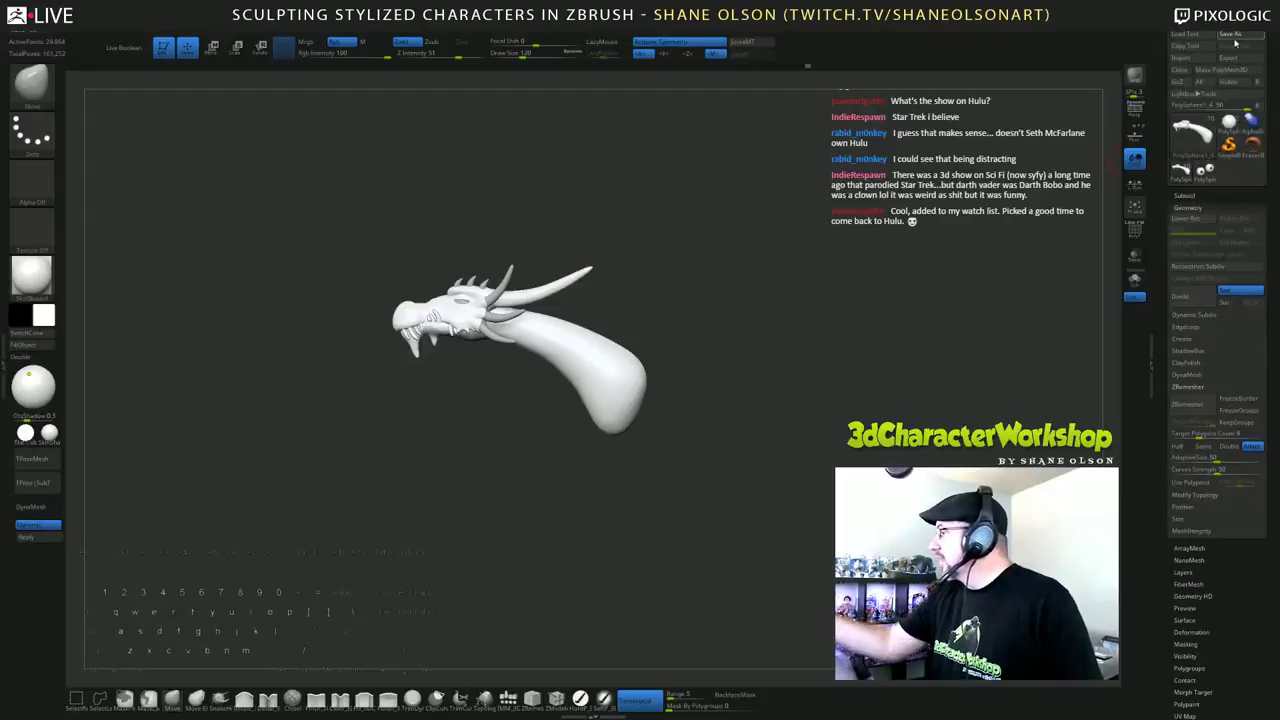
click(1232, 34)
click(484, 551)
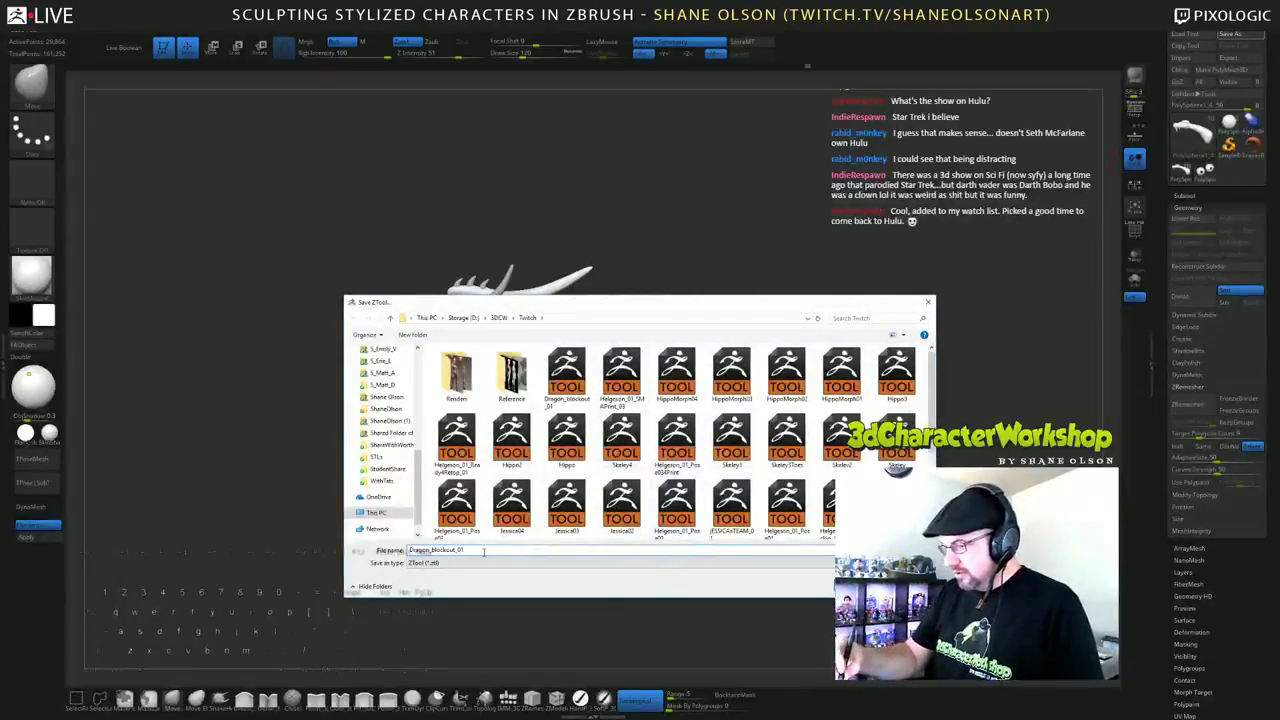
key(Return)
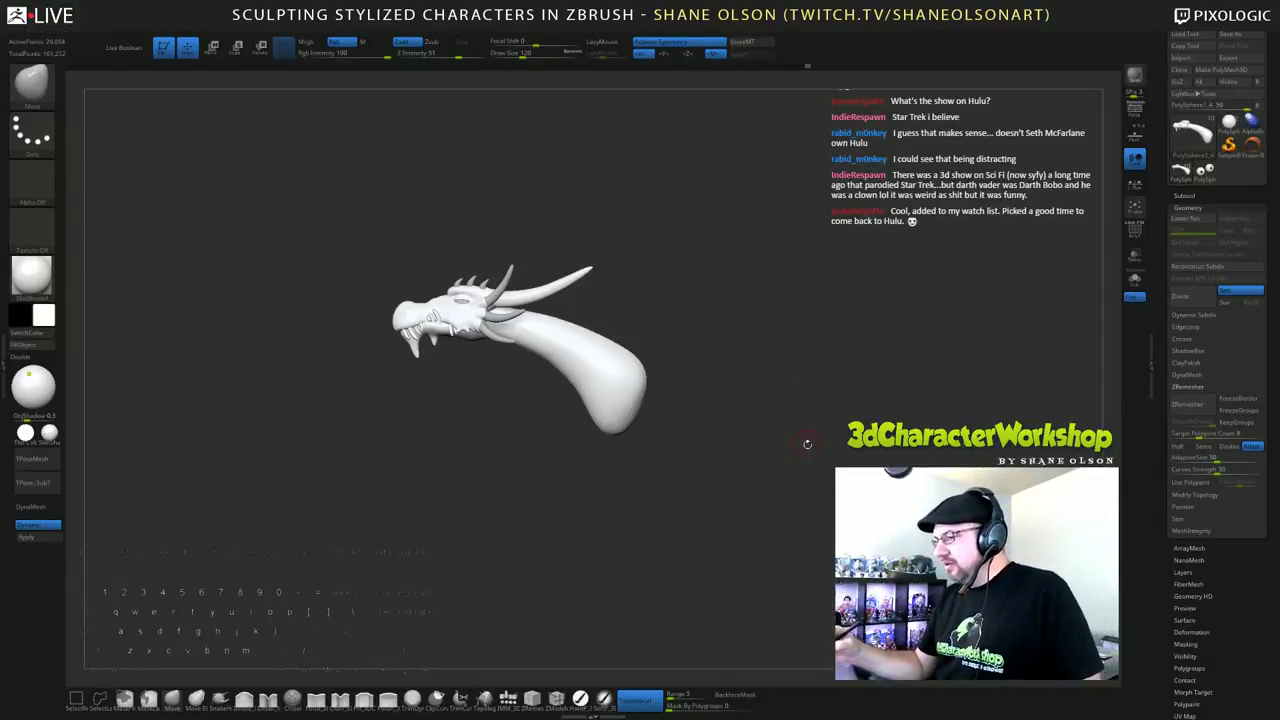
Step: Set the draw size to 550 and nudge the upper edge of the dragon's neck with the Move brush
key(s)
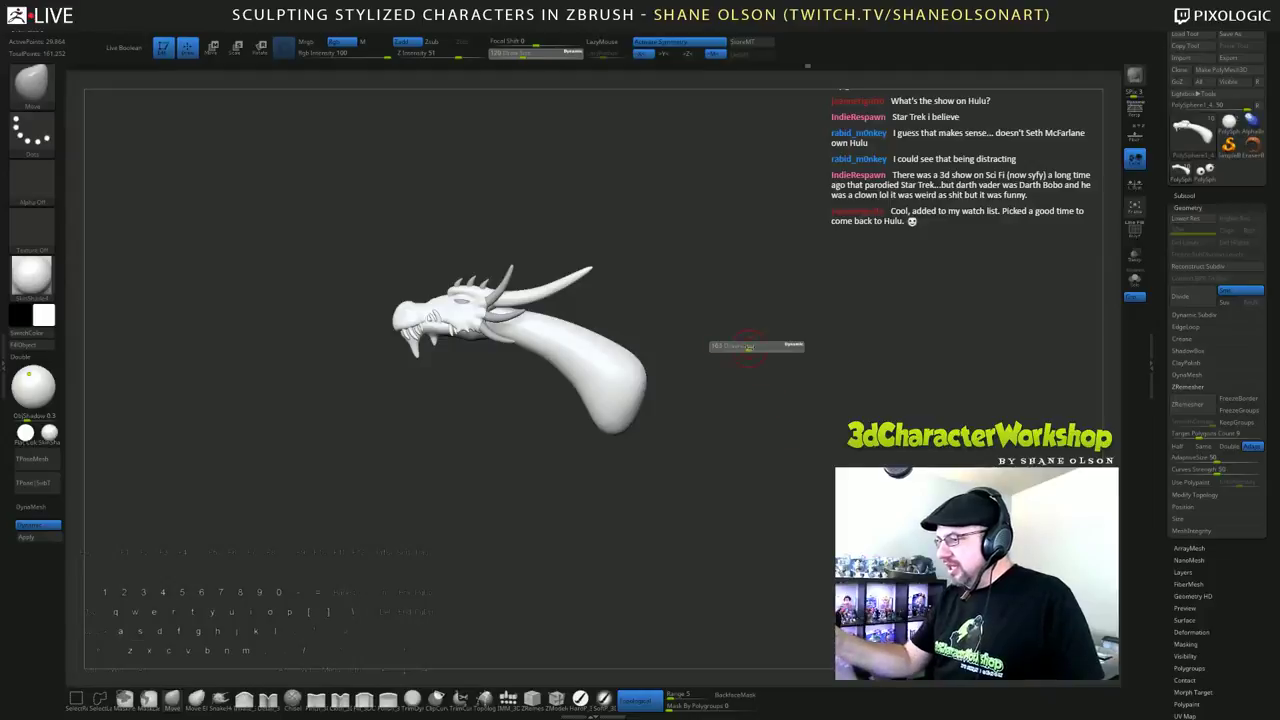
drag(749, 348, 769, 348)
mouse_move(795, 469)
mouse_down()
mouse_move(803, 458)
mouse_move(1212, 460)
mouse_move(804, 475)
mouse_up()
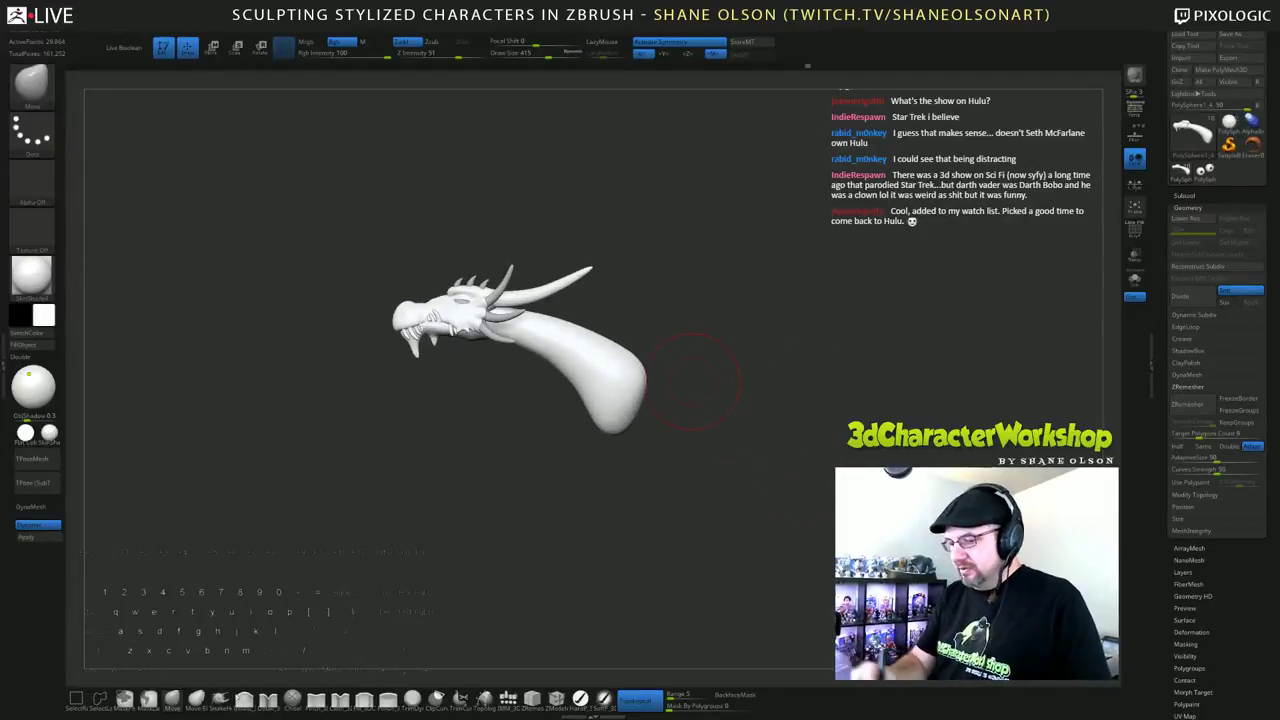
key(s)
click(688, 262)
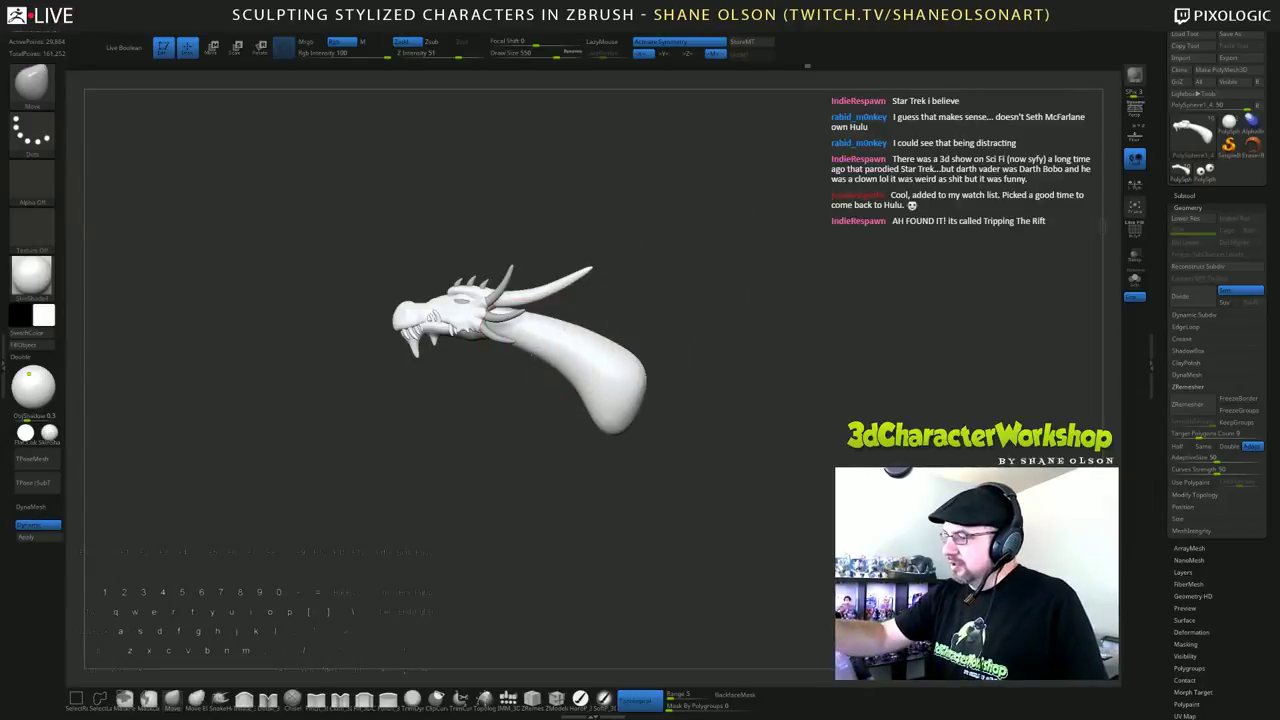
drag(561, 329, 559, 321)
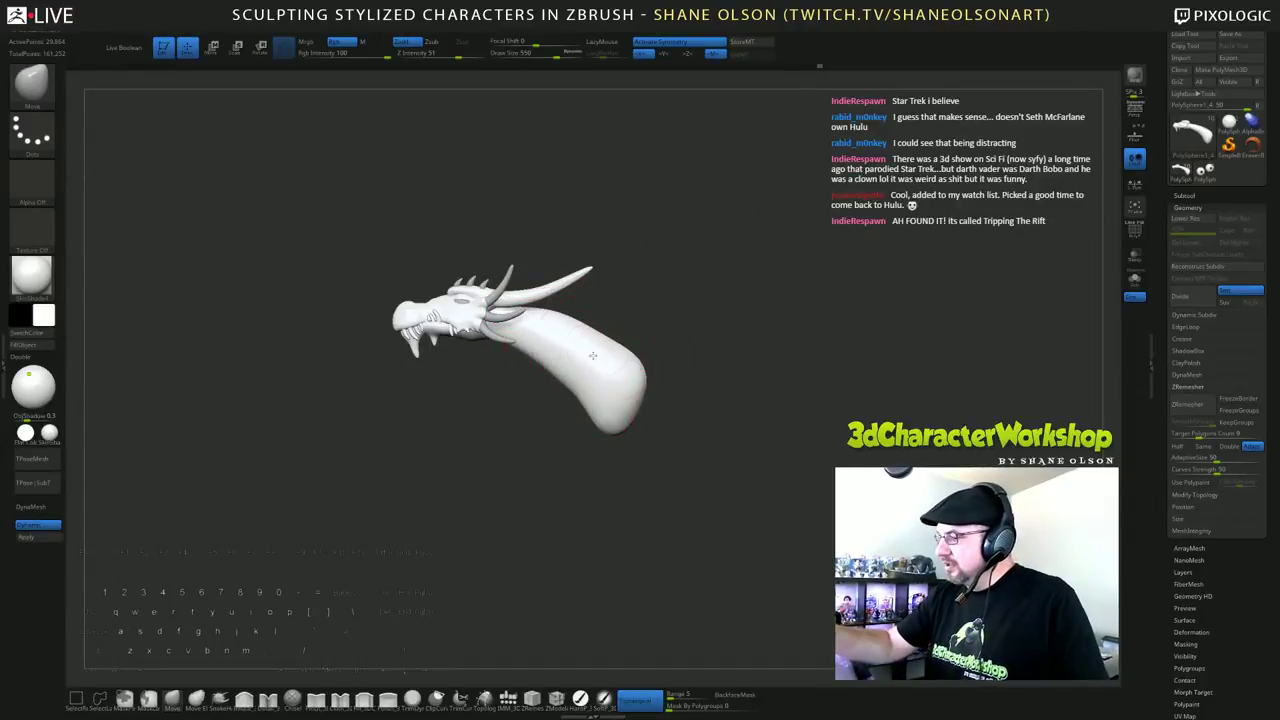
drag(727, 442, 791, 399)
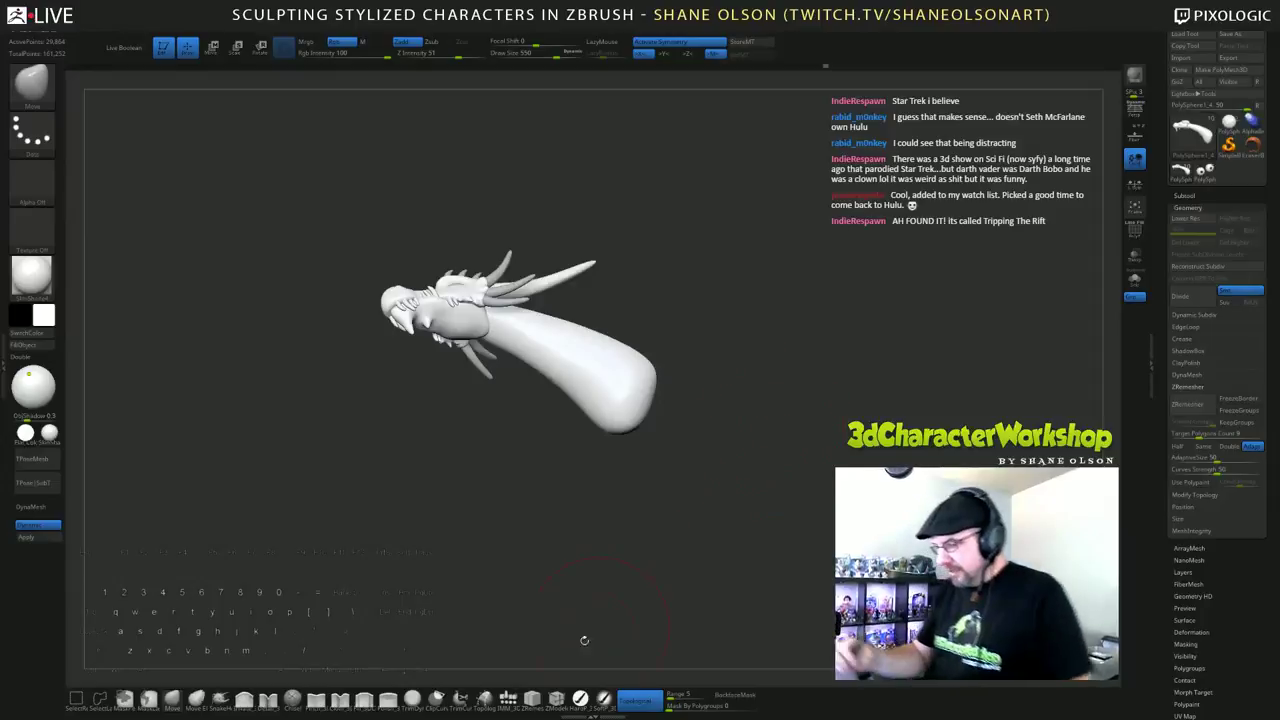
Step: Insert a large QuadSphere-2 primitive at the base of the neck as the start of the body
click(508, 700)
click(131, 80)
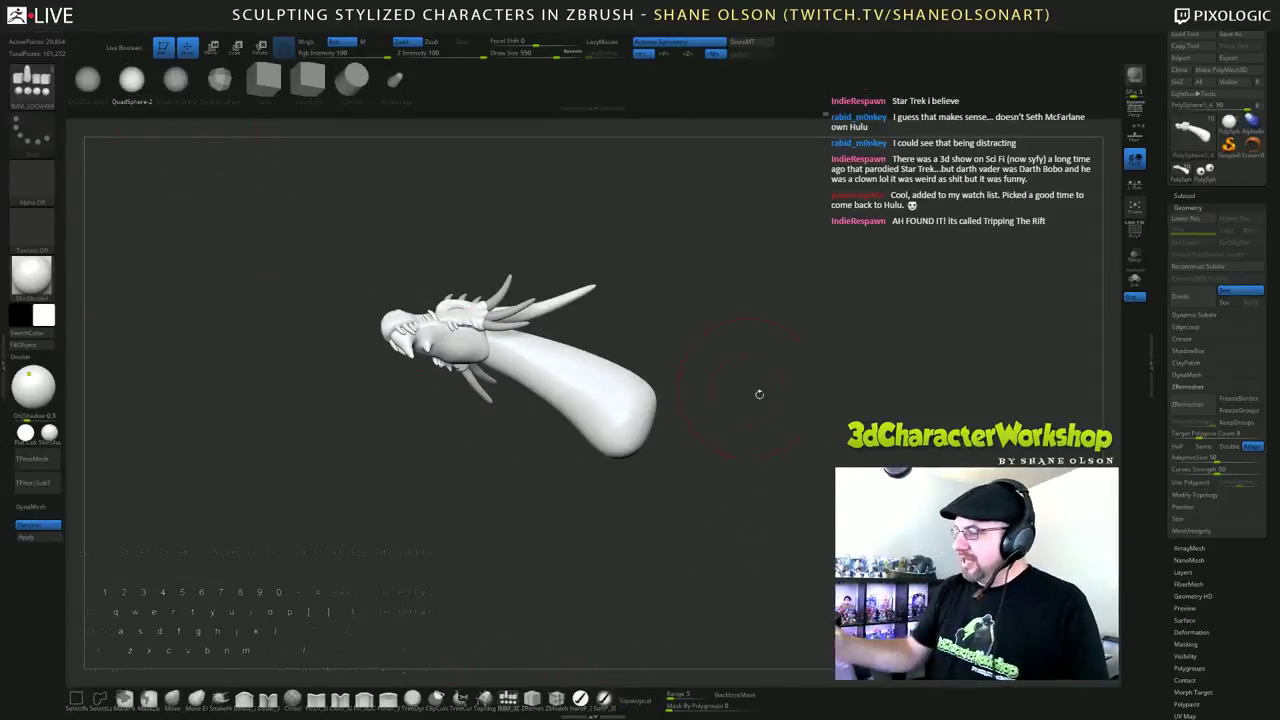
mouse_move(759, 394)
mouse_down()
mouse_move(800, 445)
mouse_move(690, 469)
mouse_up()
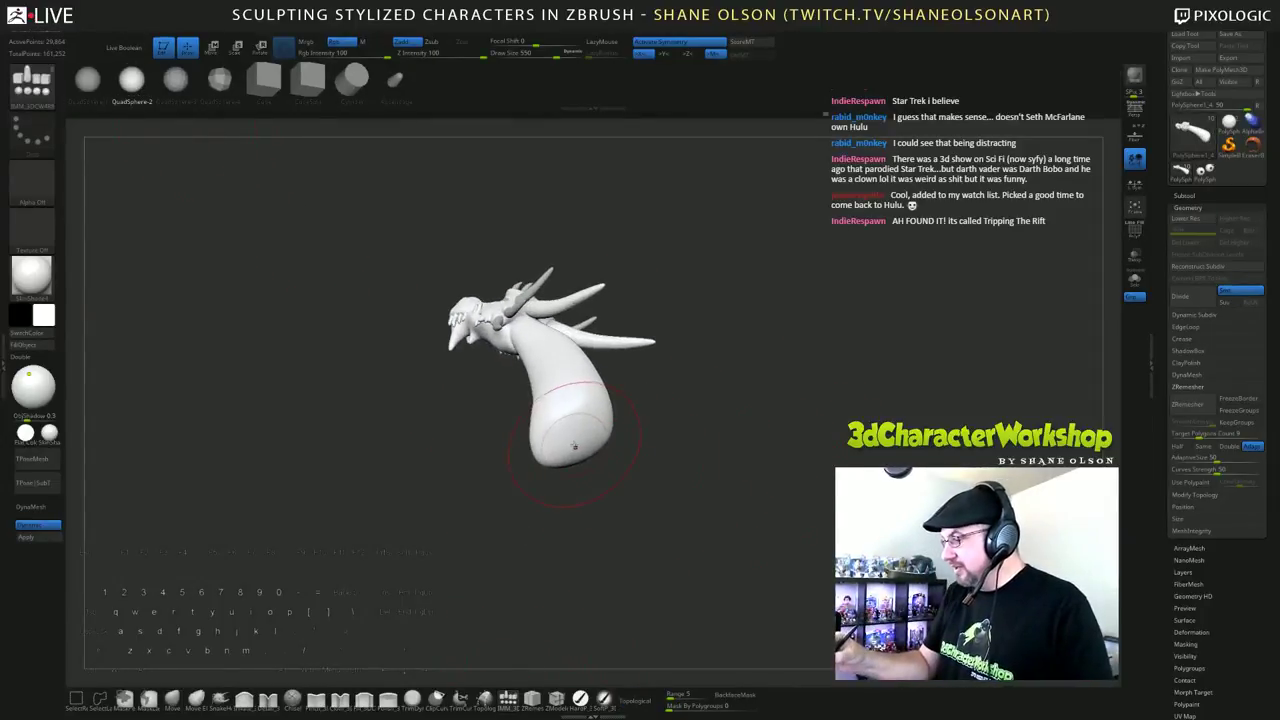
drag(574, 446, 606, 498)
drag(807, 437, 787, 469)
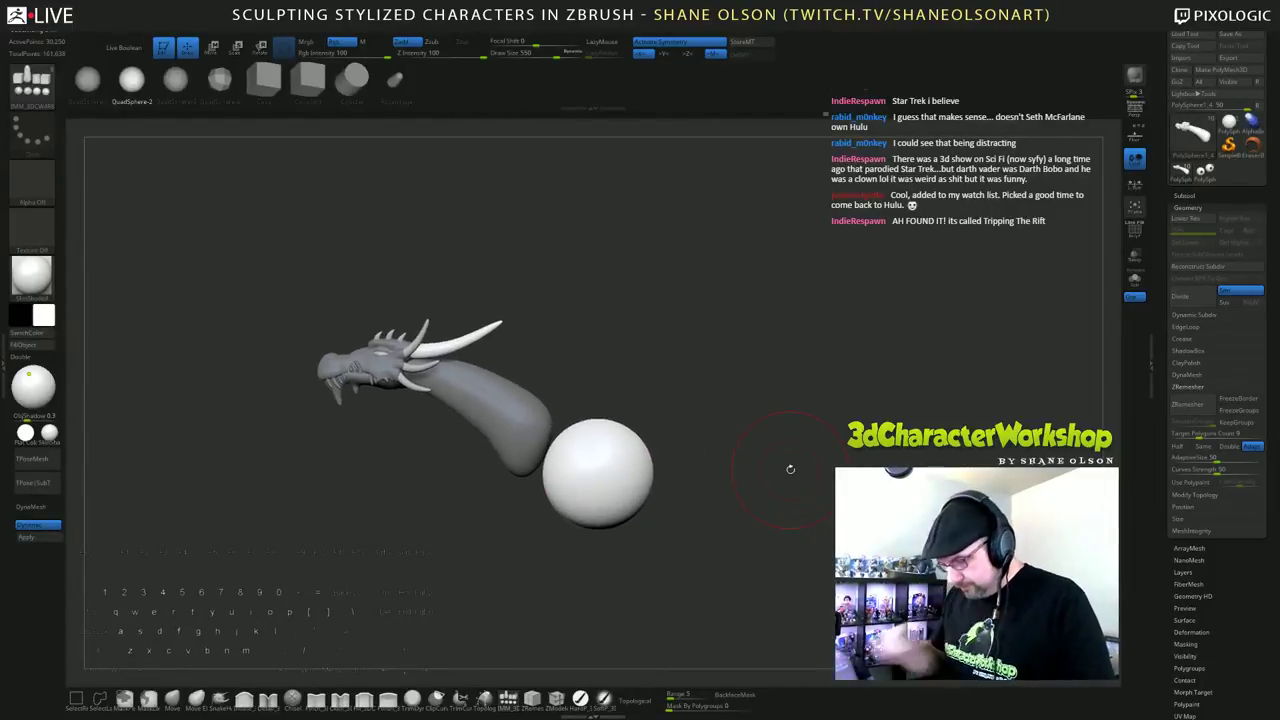
Step: Stretch the inserted sphere lengthwise into a body and tilt it up against the base of the neck
key(w)
drag(768, 435, 763, 322)
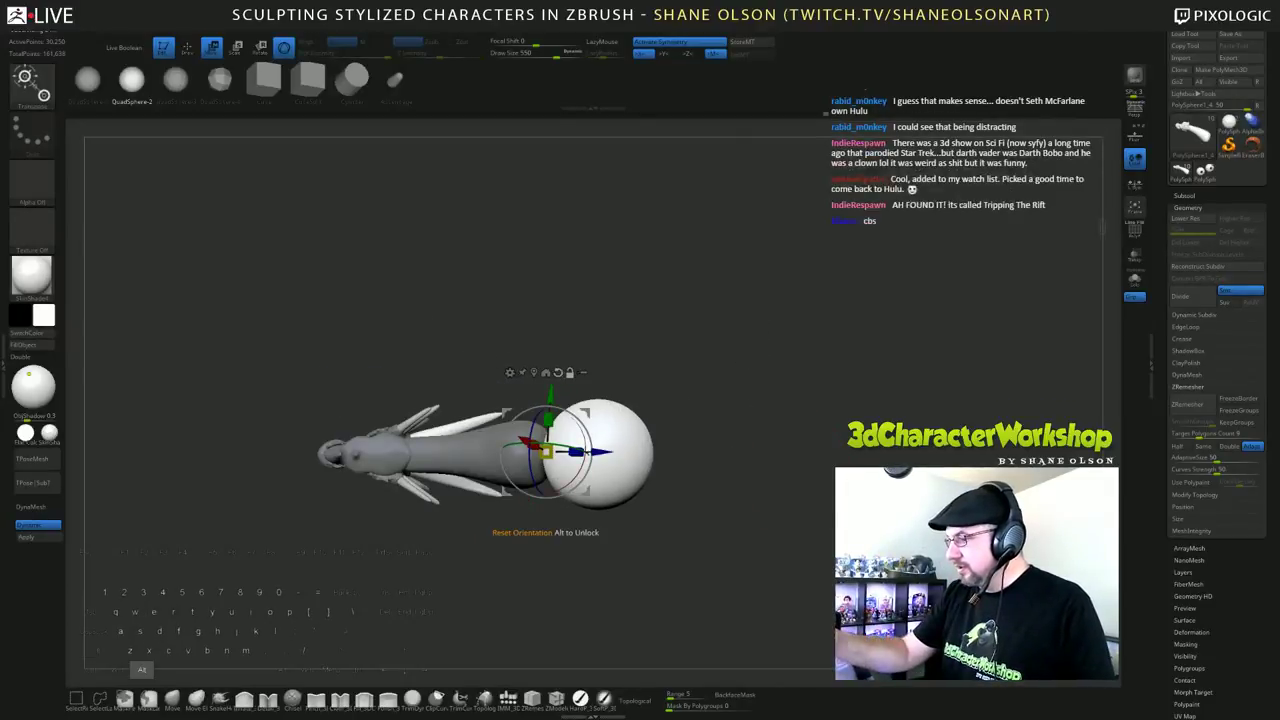
alt+click(547, 372)
alt+click(418, 375)
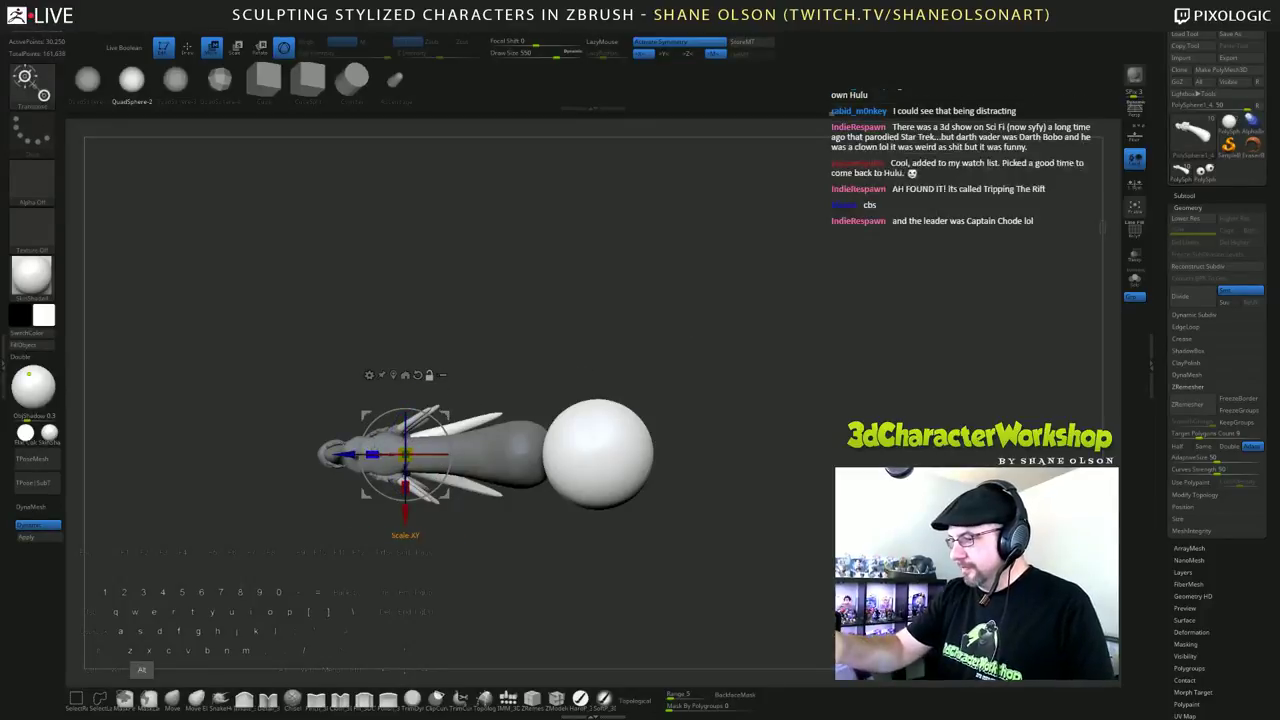
alt+click(612, 455)
alt+drag(556, 449, 481, 444)
drag(775, 560, 768, 378)
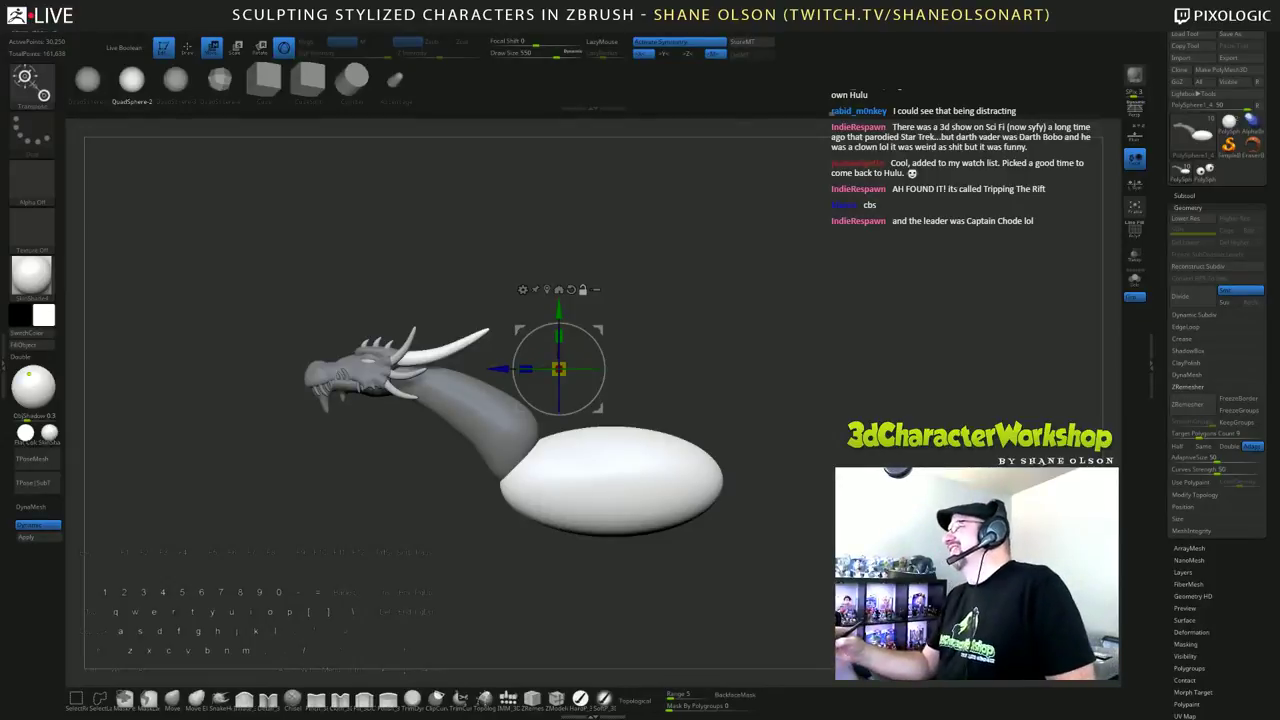
drag(593, 337, 596, 302)
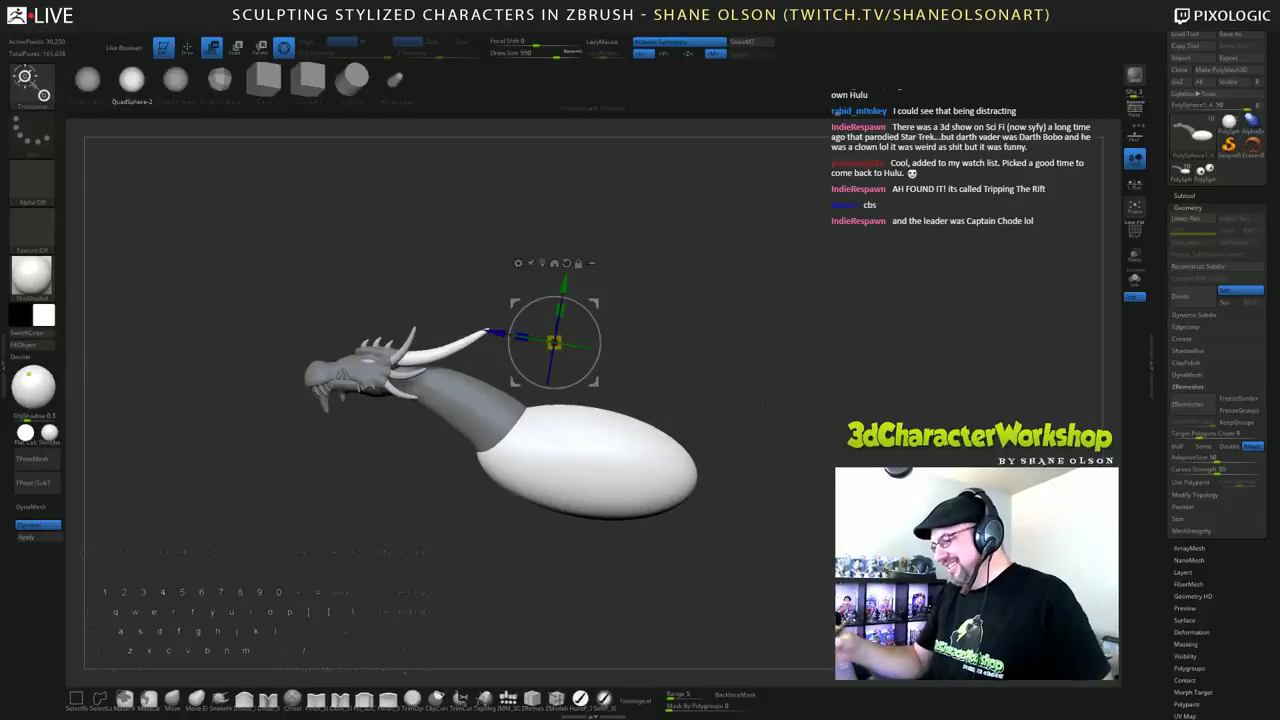
Step: Turn off topological masking and shape the chest and back of the body with an enlarged Move brush
key(q)
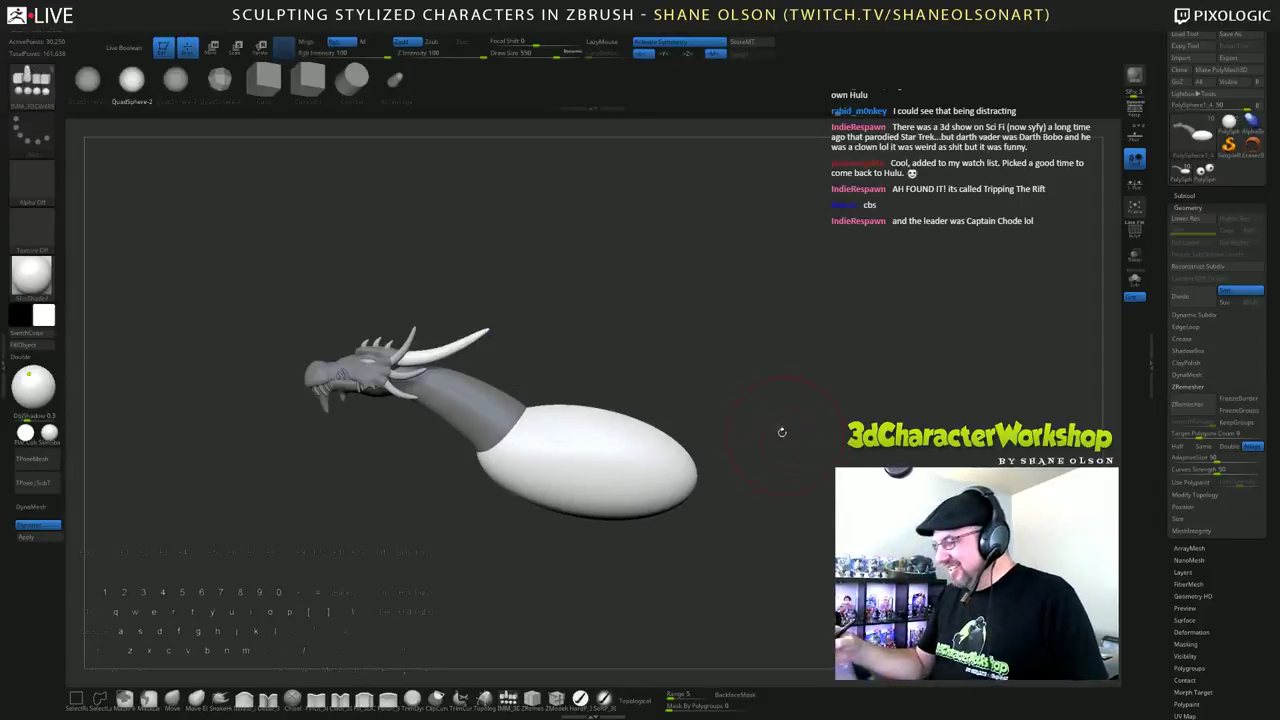
click(174, 698)
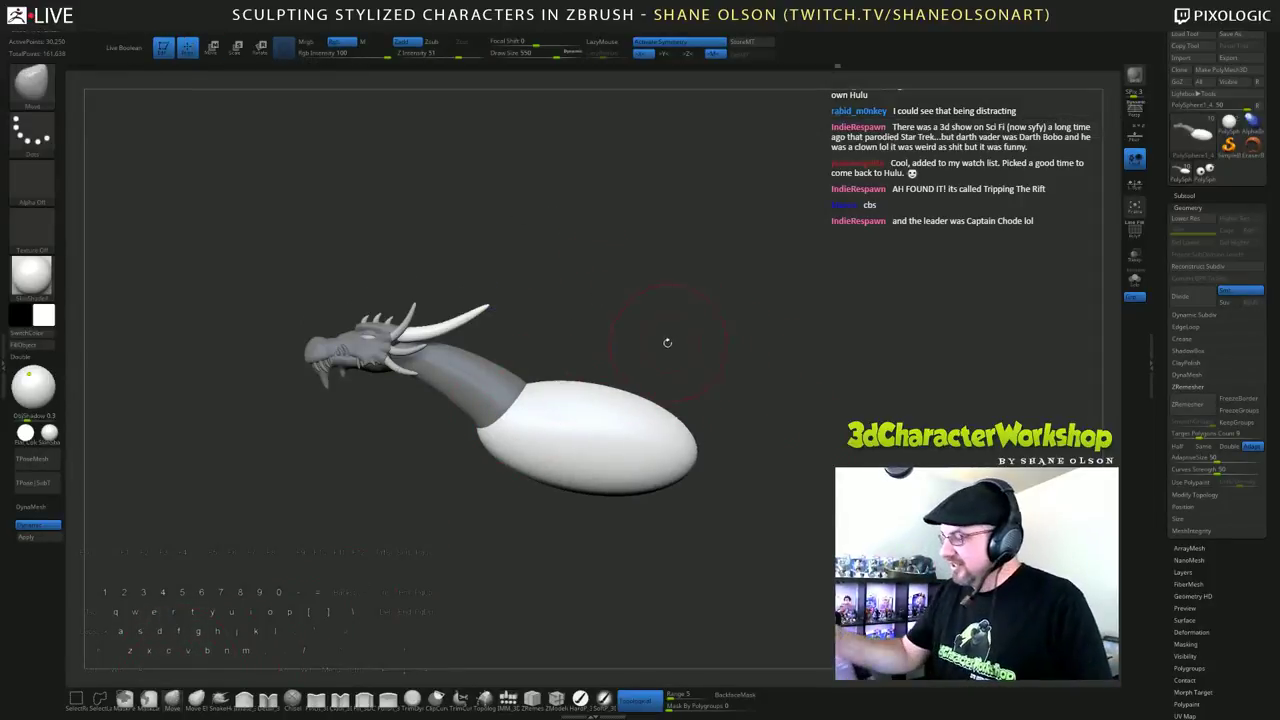
key(s)
drag(667, 342, 680, 340)
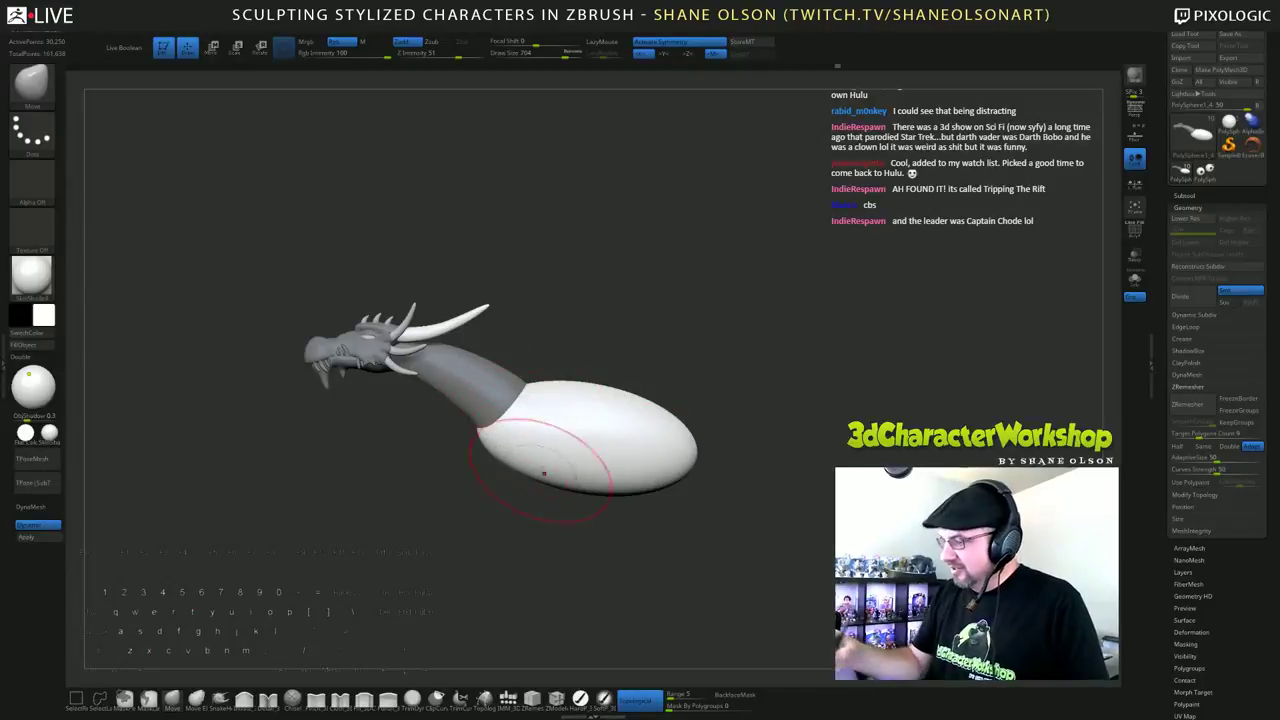
alt+drag(802, 503, 816, 511)
mouse_move(532, 470)
mouse_down()
mouse_move(542, 461)
mouse_move(529, 471)
mouse_up()
drag(558, 400, 553, 396)
click(639, 699)
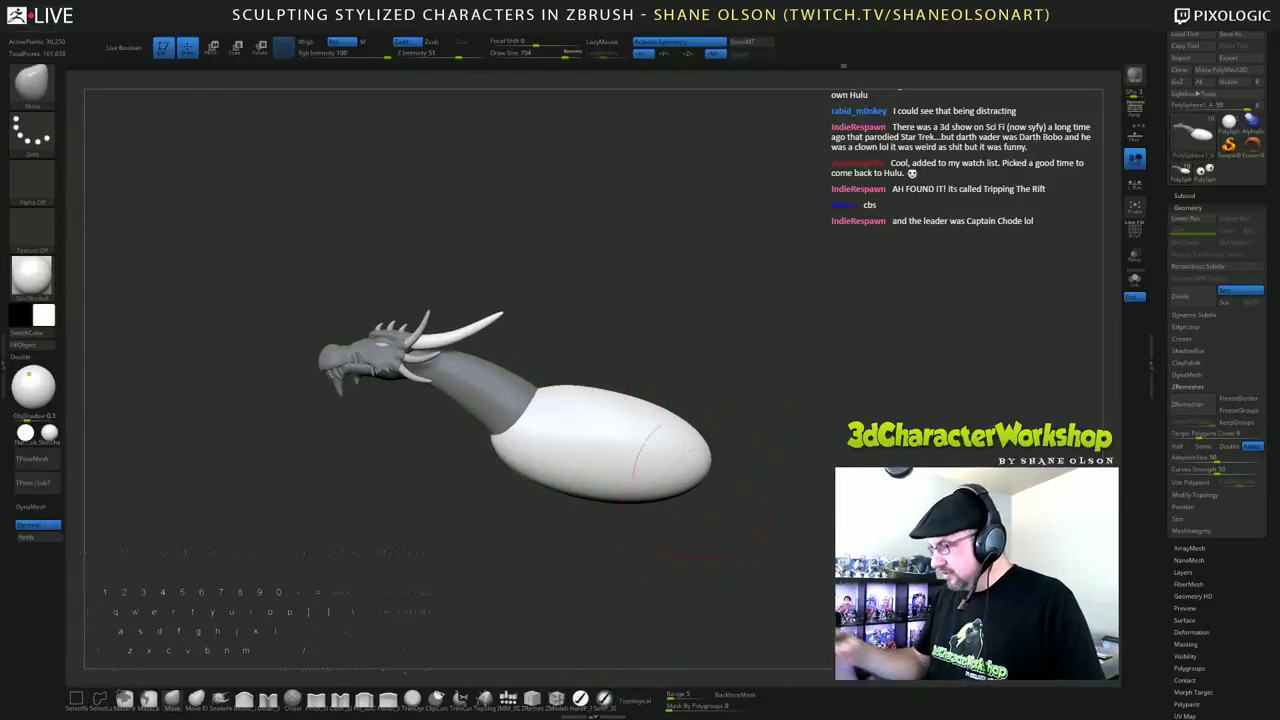
drag(745, 350, 716, 414)
drag(688, 293, 640, 330)
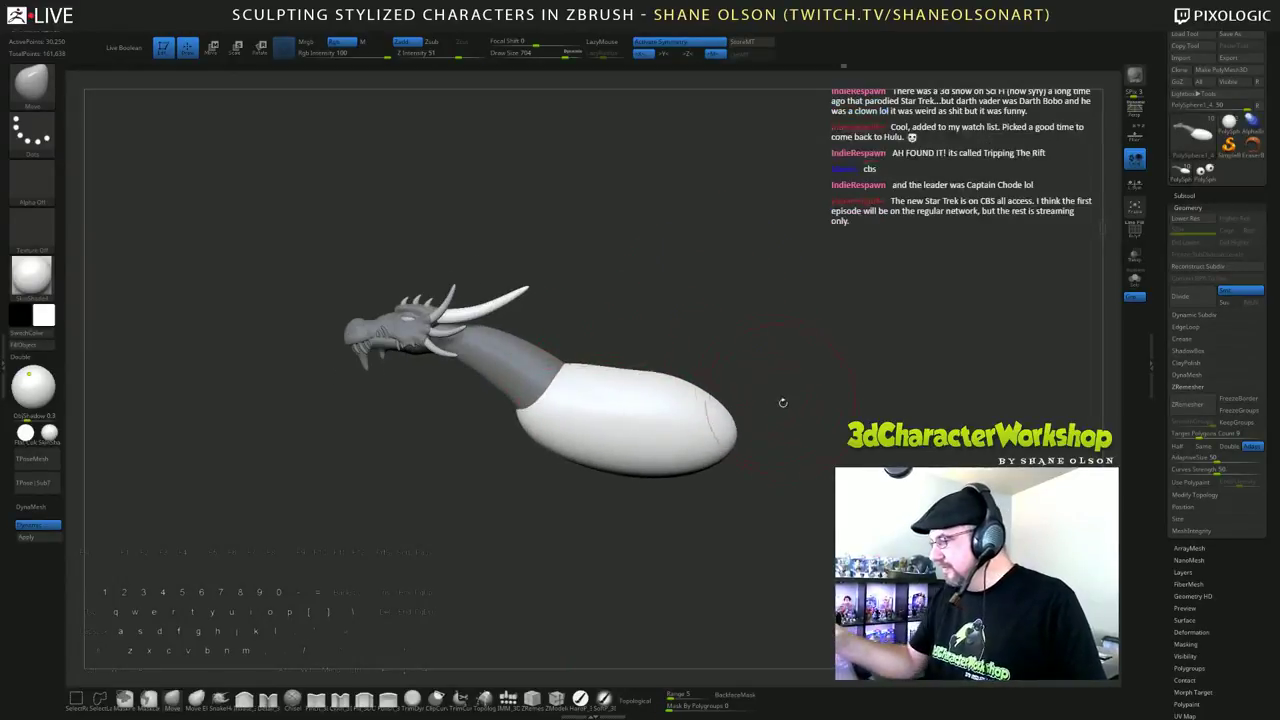
Step: Set the draw size to 1000 and push the rear end of the body inward to shorten it
key(bracketright)
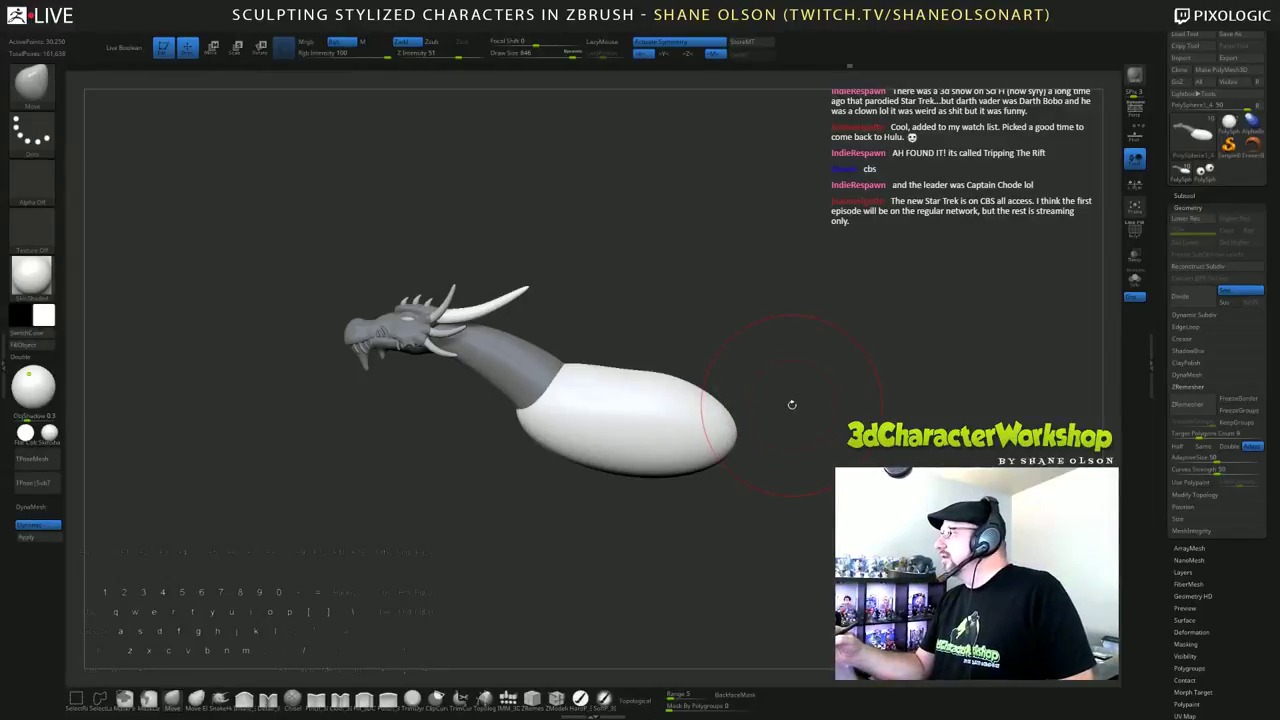
mouse_move(787, 432)
mouse_down()
mouse_move(789, 466)
mouse_move(786, 424)
mouse_up()
key(s)
drag(781, 378, 789, 381)
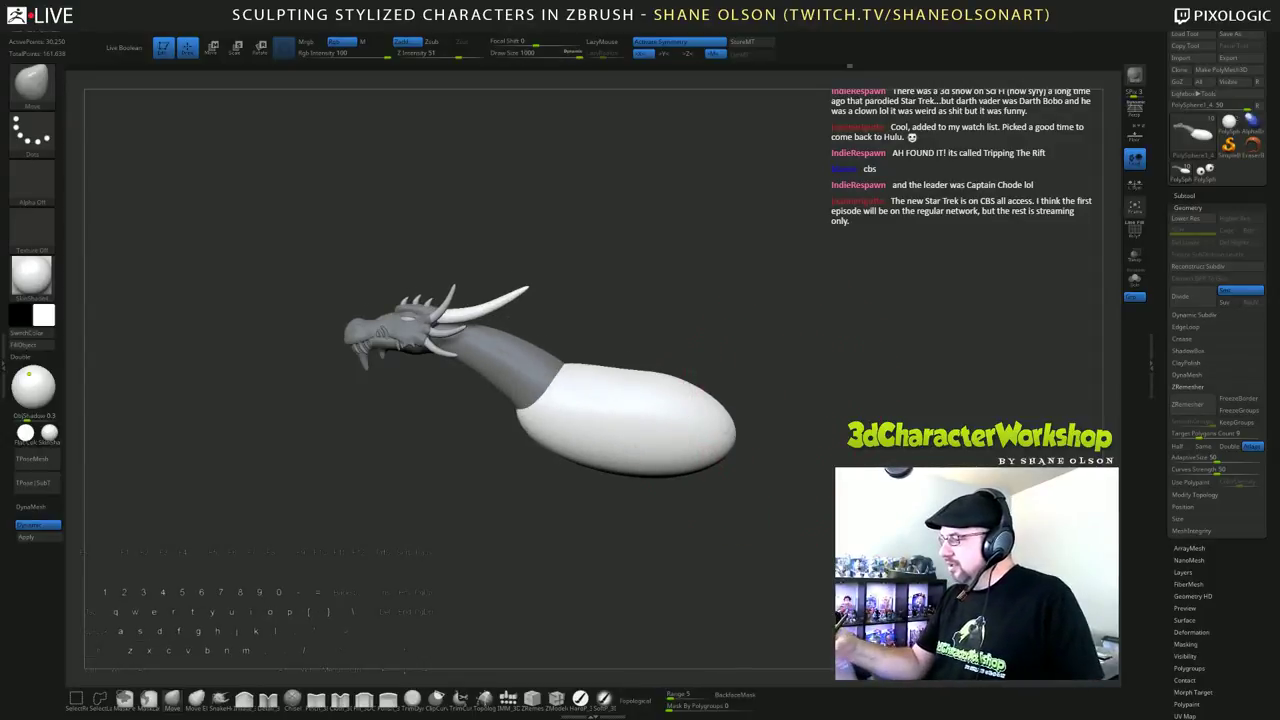
drag(724, 416, 681, 410)
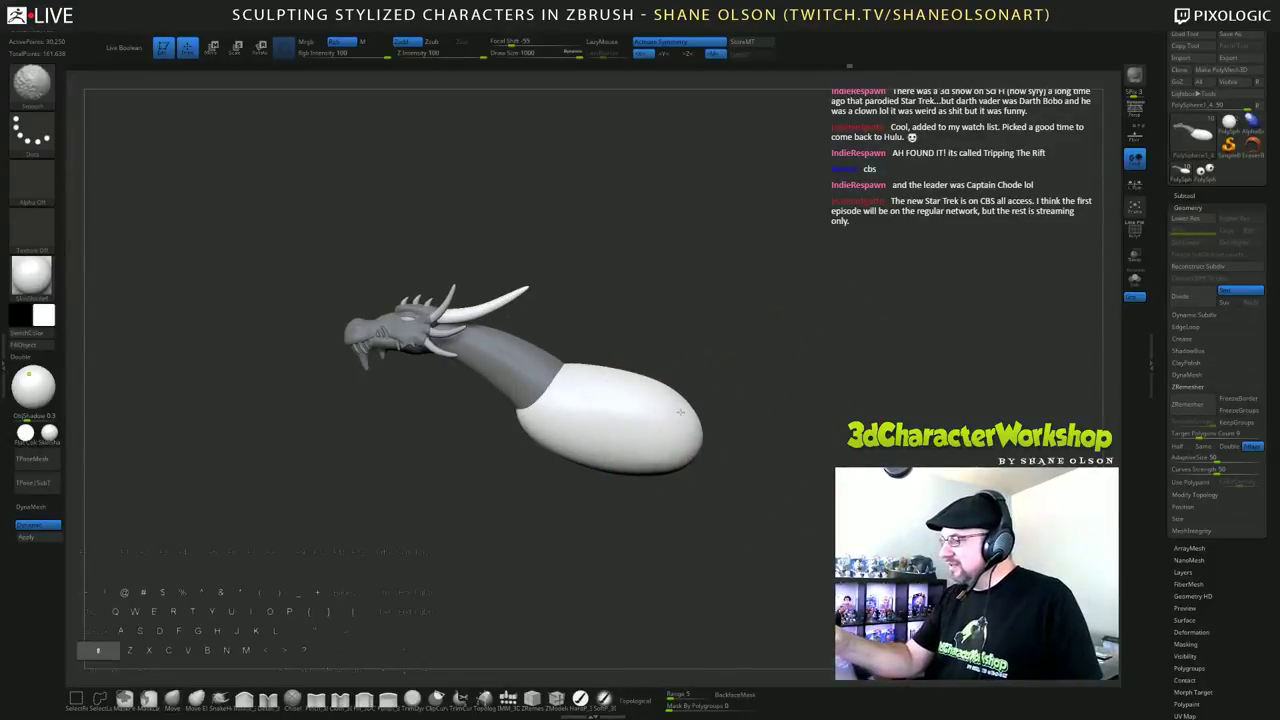
mouse_move(786, 437)
mouse_down()
mouse_move(882, 409)
mouse_move(791, 434)
mouse_move(833, 392)
mouse_up()
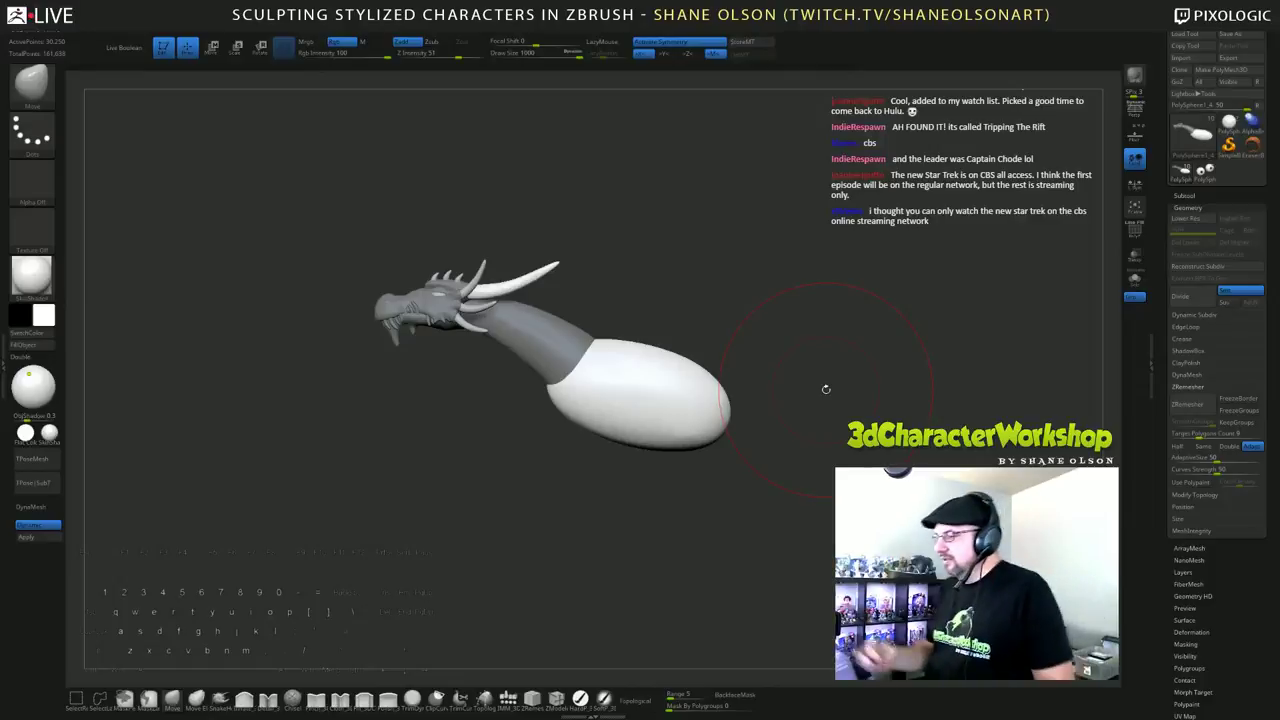
Step: Compact the rear and top of the body further with the Move brush, giving it a sloping egg shape
drag(818, 398, 843, 462)
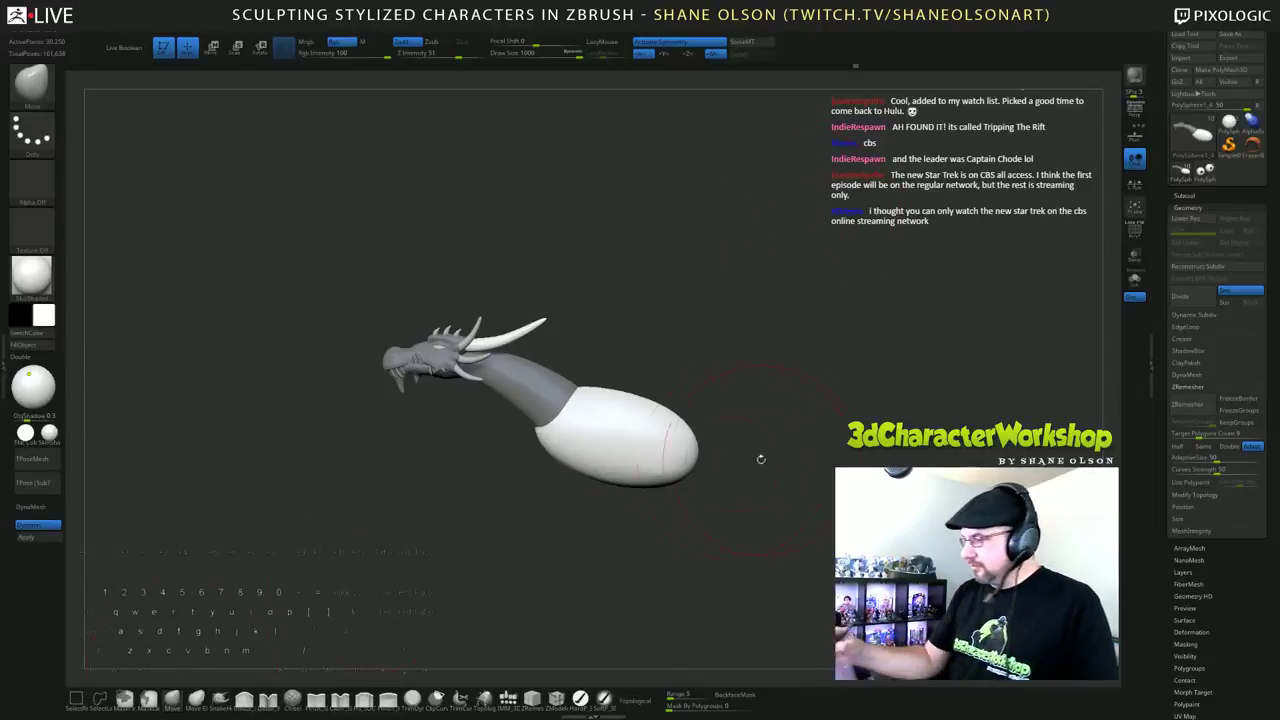
key(s)
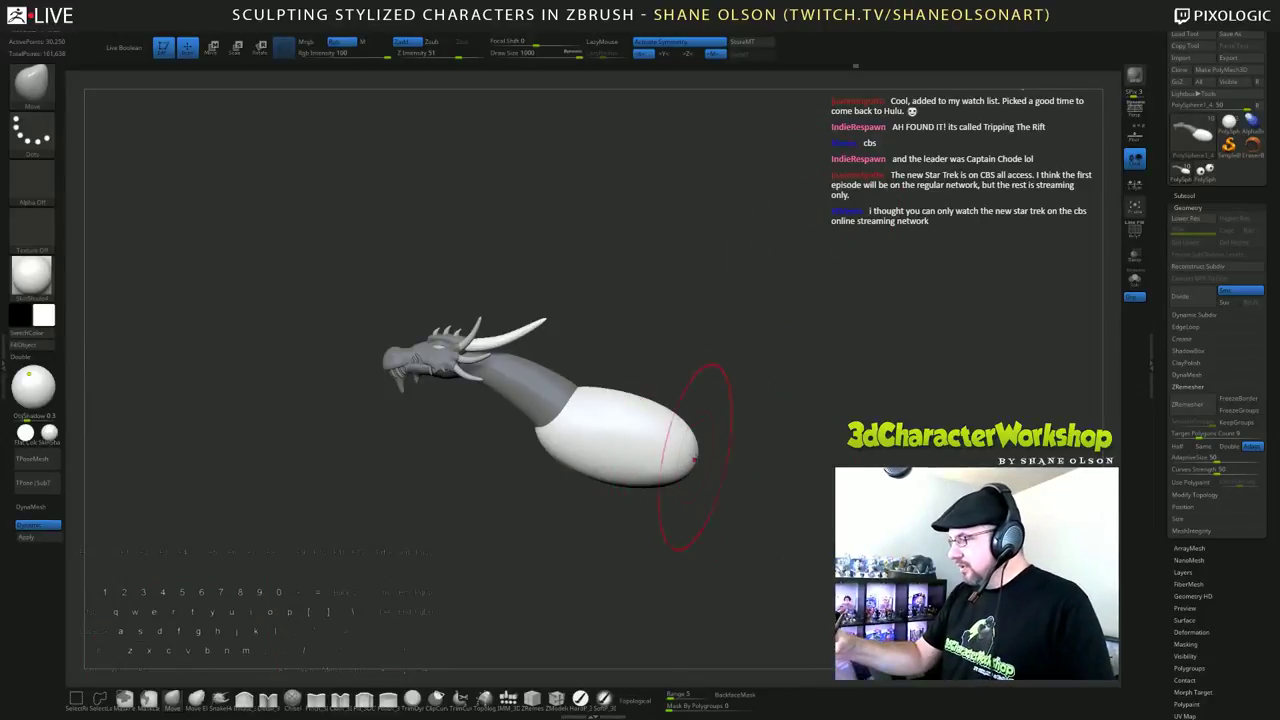
drag(694, 460, 653, 415)
drag(675, 340, 655, 375)
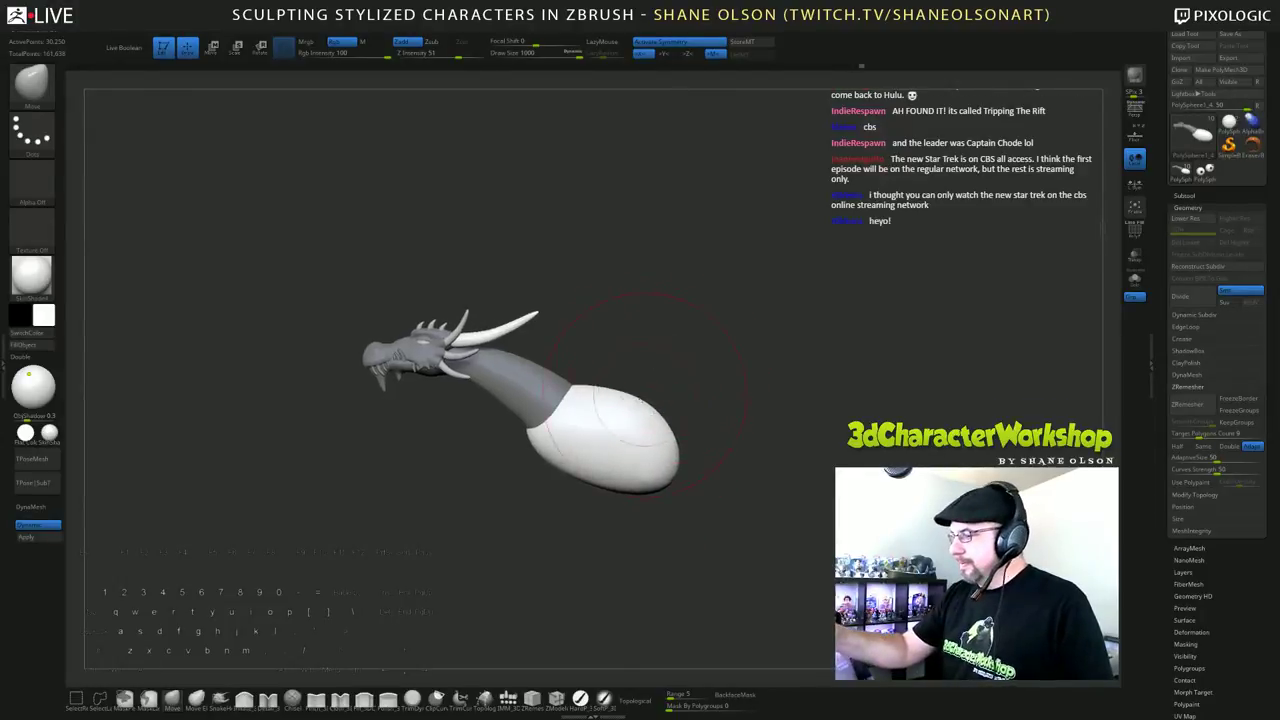
drag(769, 503, 731, 462)
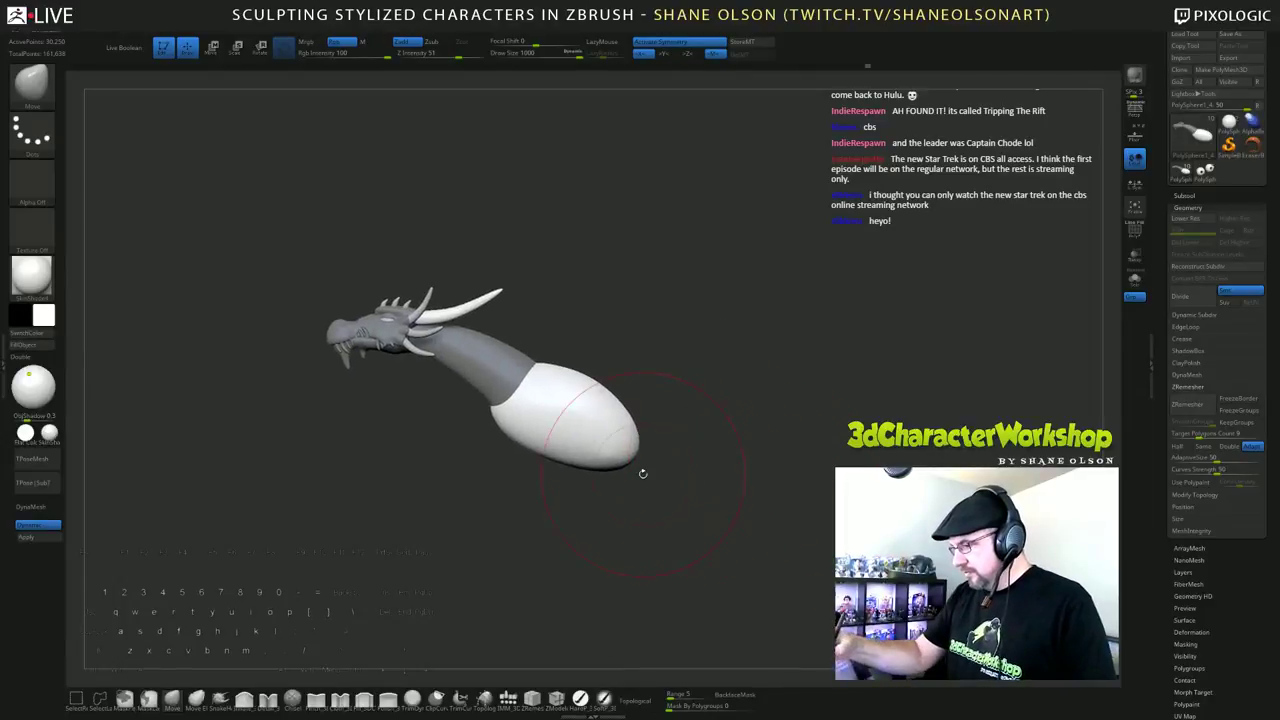
Step: Set the draw size to 724 and insert an Appendage primitive at the body's shoulder, undoing the first placement
key(s)
mouse_move(649, 496)
mouse_down()
mouse_move(638, 496)
mouse_move(670, 534)
mouse_up()
mouse_move(675, 541)
mouse_down()
mouse_move(750, 533)
mouse_move(681, 530)
mouse_up()
click(508, 699)
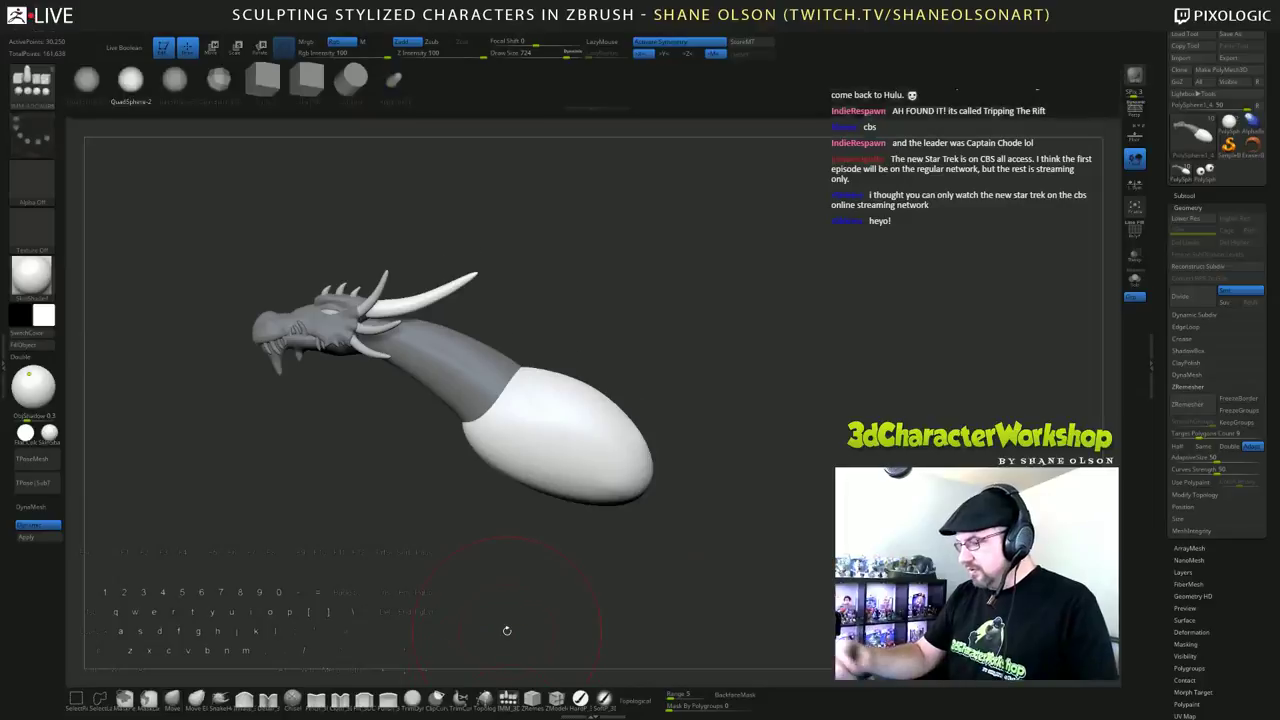
click(533, 425)
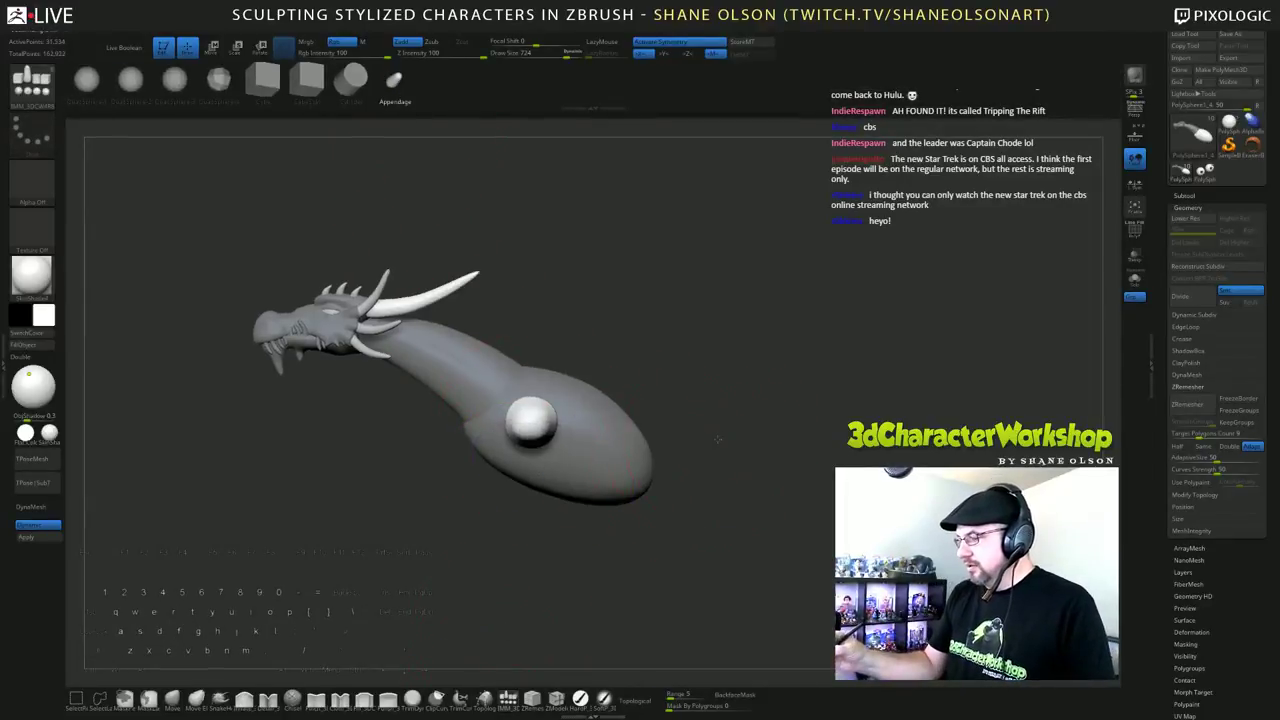
key(ctrl+z)
mouse_move(718, 439)
mouse_down()
mouse_move(734, 443)
mouse_move(708, 441)
mouse_up()
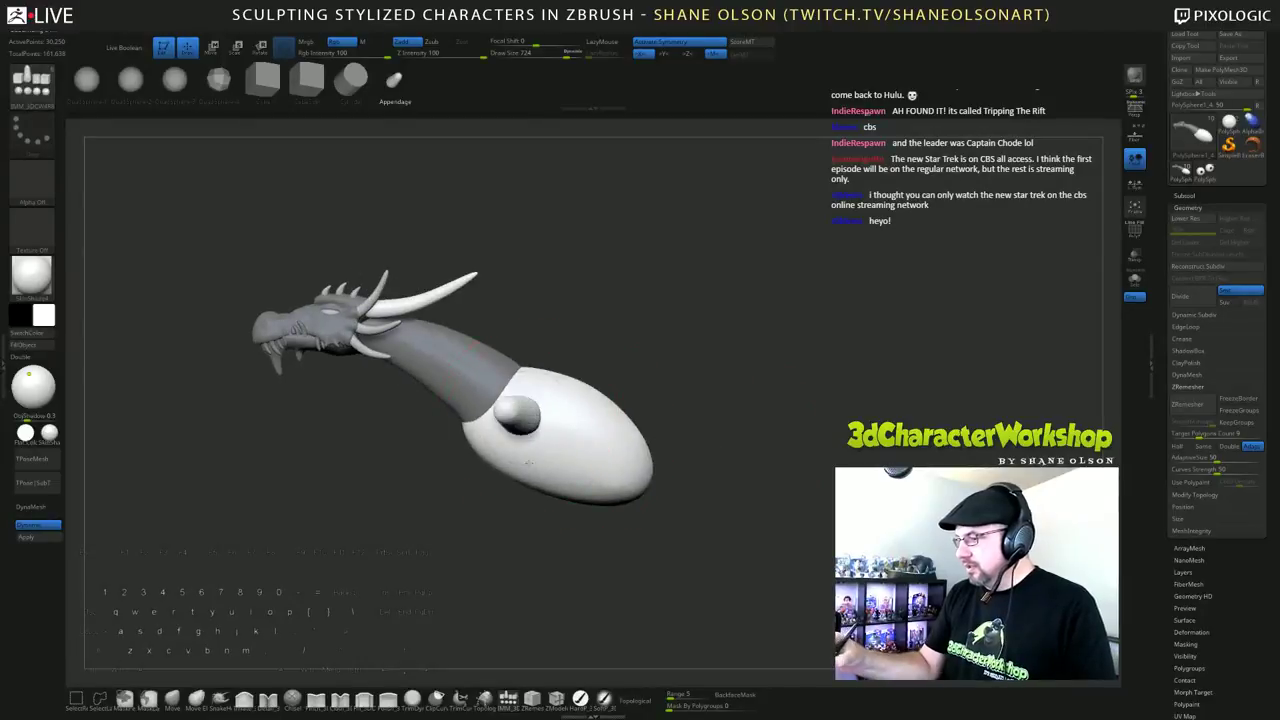
drag(527, 467, 528, 468)
drag(686, 378, 731, 398)
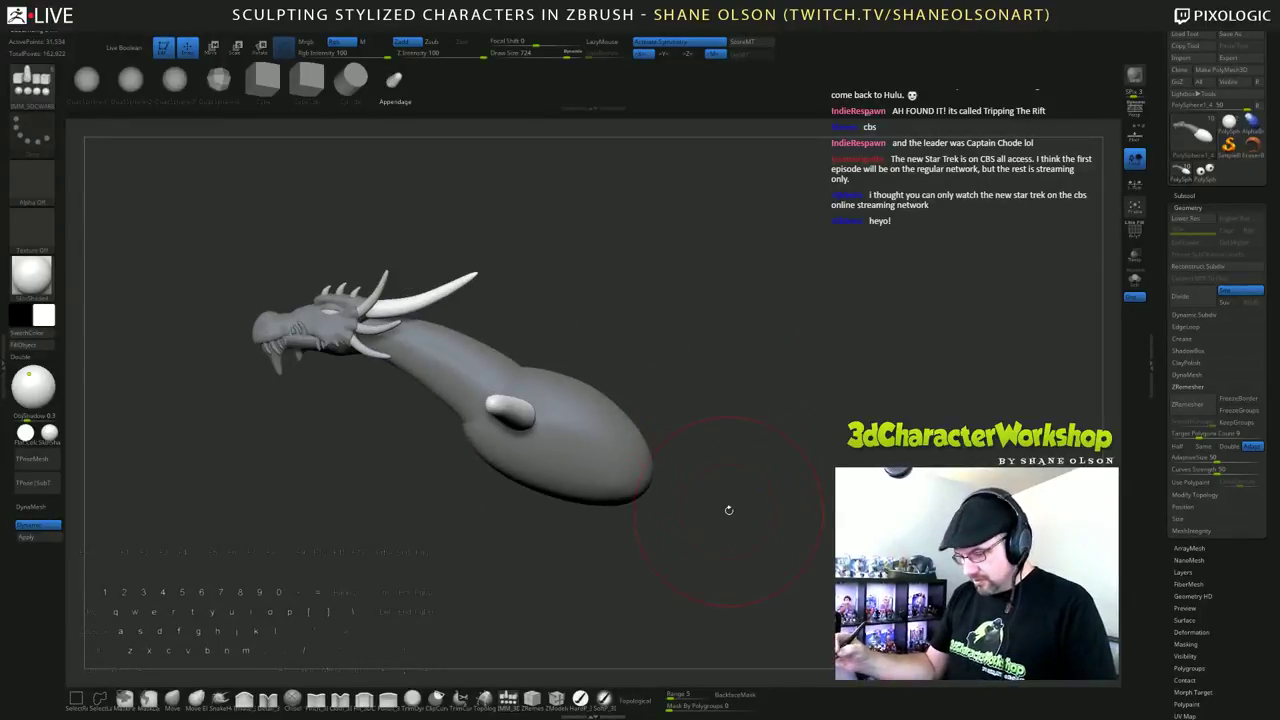
Step: Rotate the mirrored appendages about their shoulder ends so they point downward as front legs
key(e)
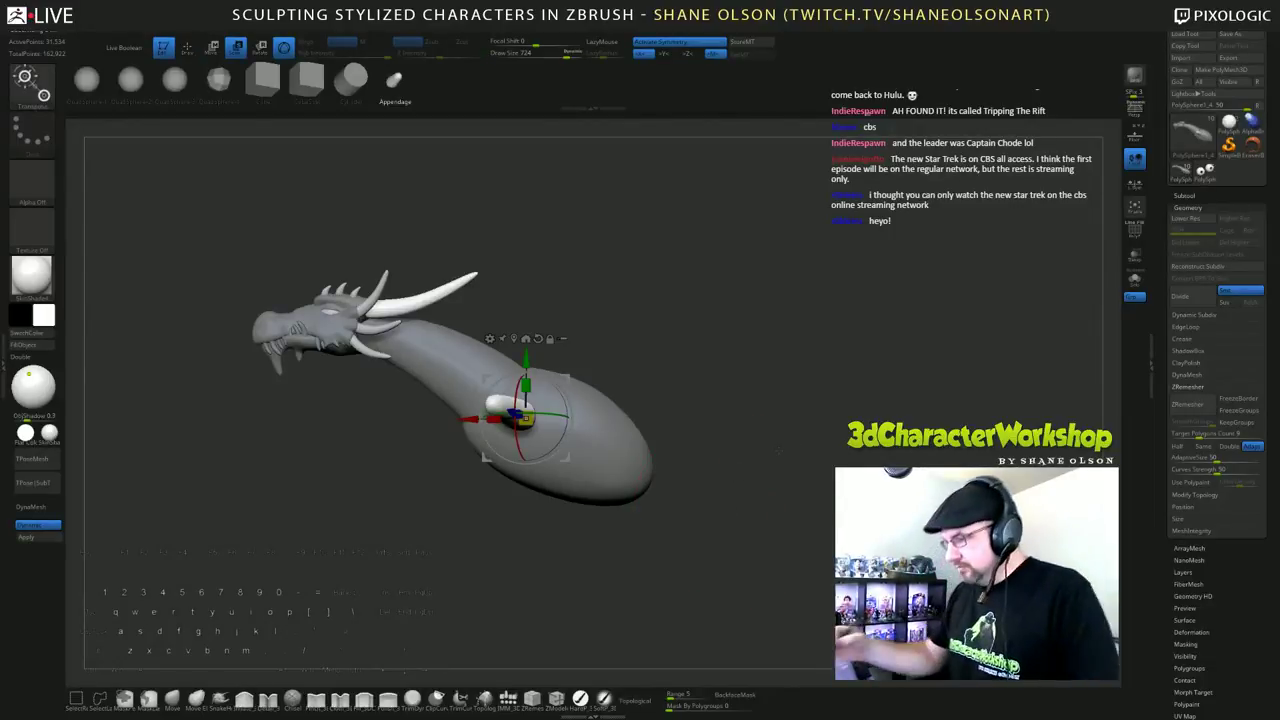
drag(779, 452, 767, 510)
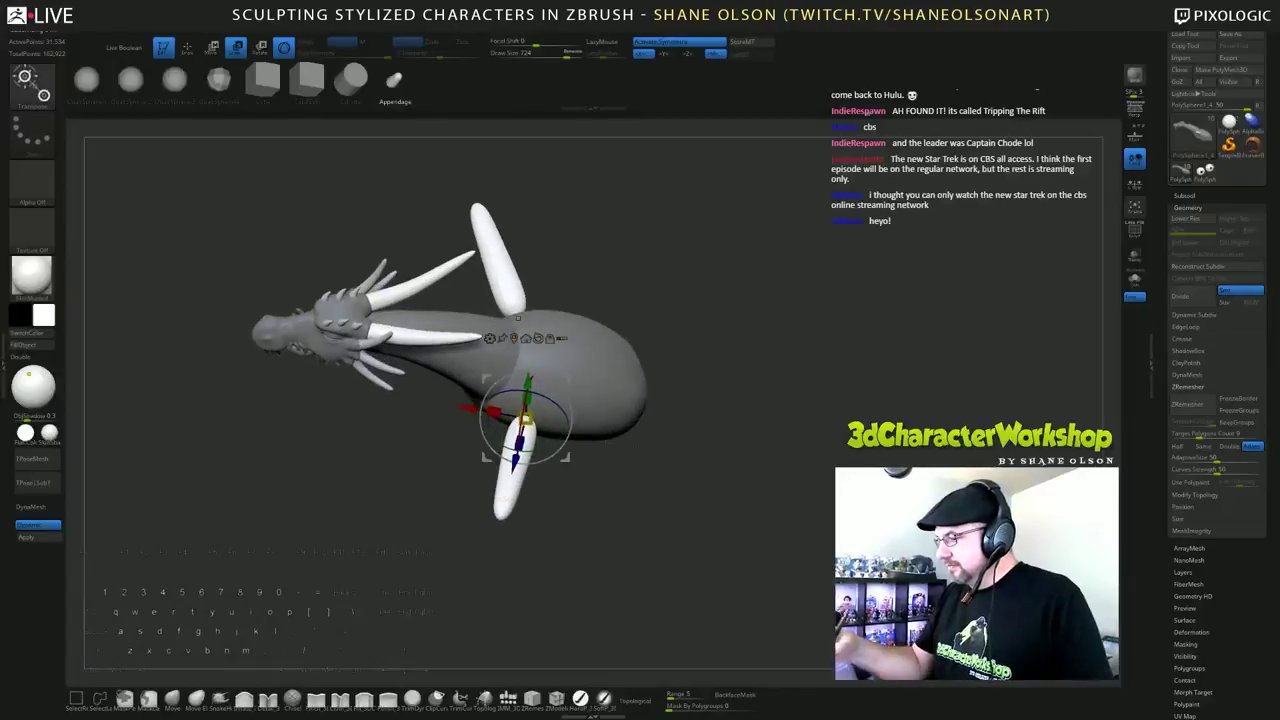
drag(507, 460, 541, 460)
drag(710, 510, 642, 444)
drag(540, 463, 570, 408)
drag(706, 466, 770, 457)
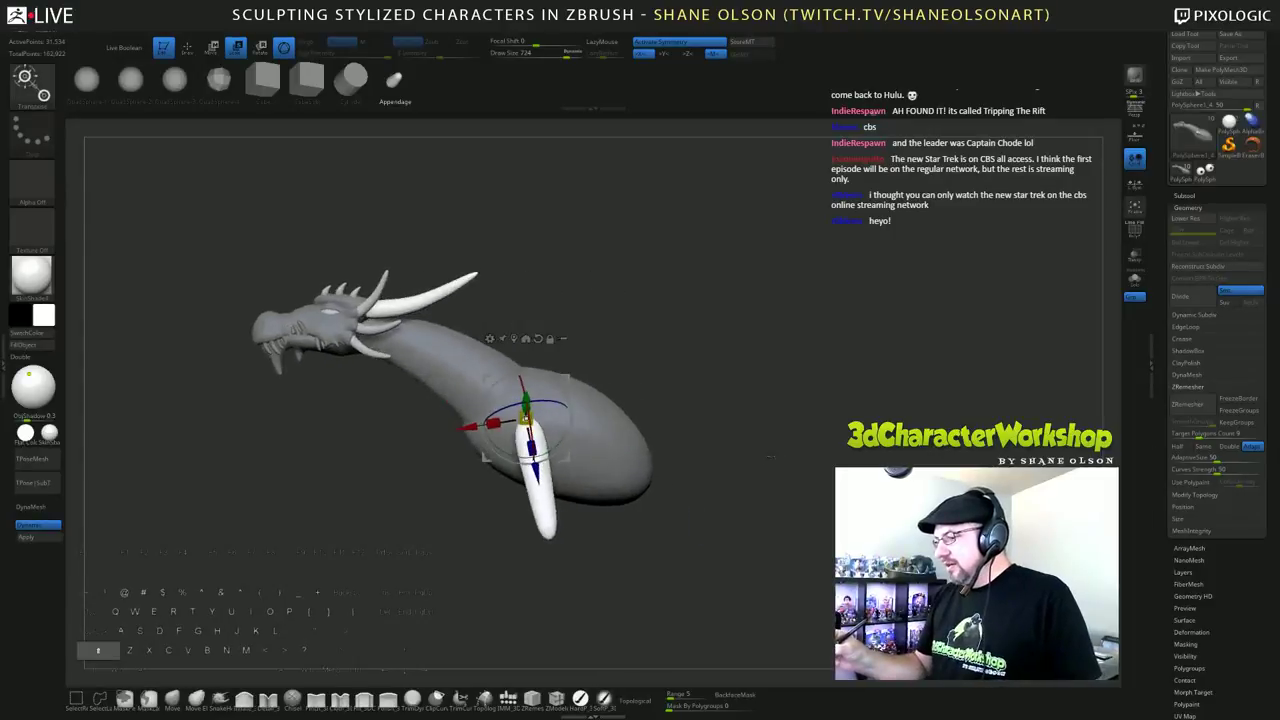
Step: Scale up the front legs and rotate them slightly backward at the shoulder
drag(525, 415, 518, 475)
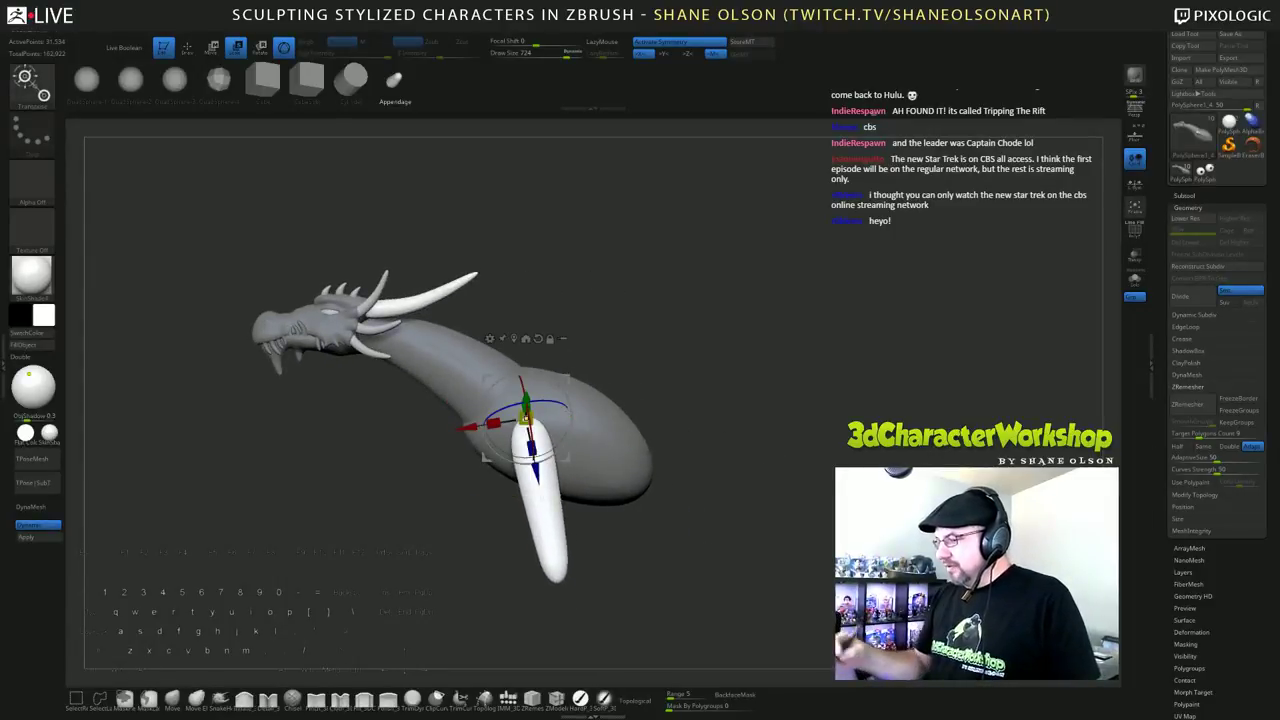
alt+drag(724, 550, 778, 549)
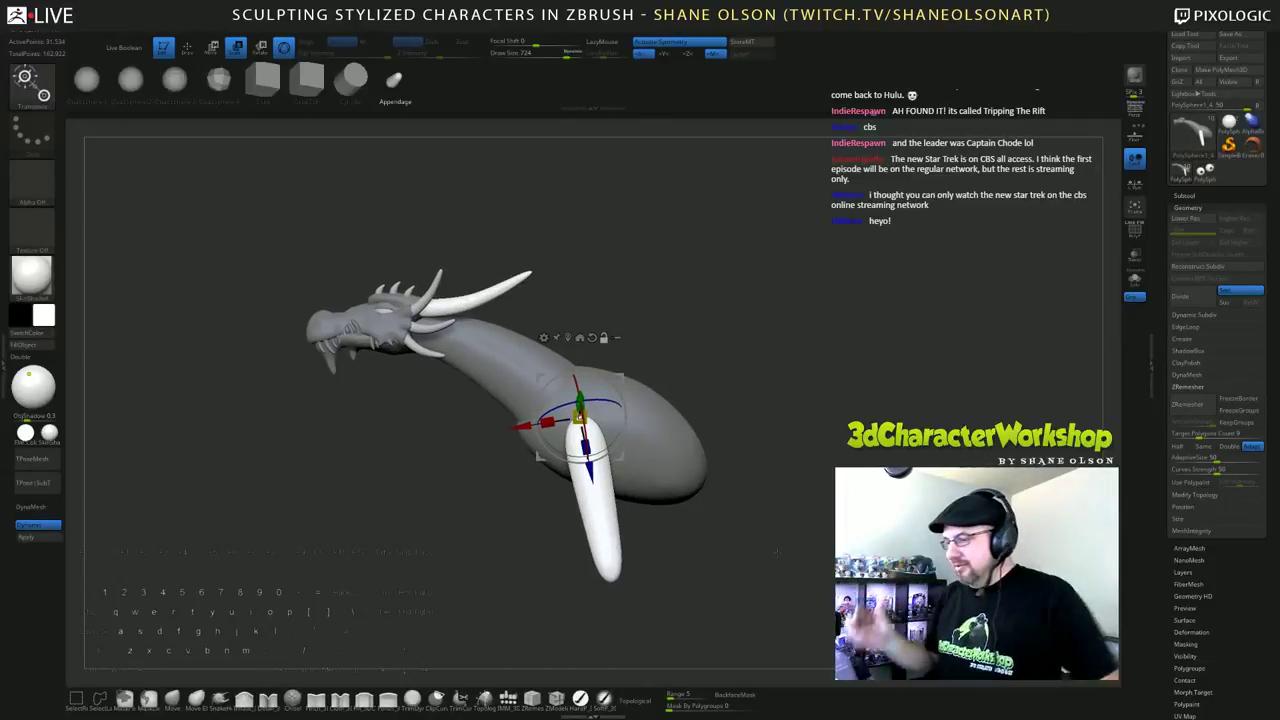
mouse_move(622, 413)
mouse_down()
mouse_move(621, 432)
mouse_move(616, 389)
mouse_up()
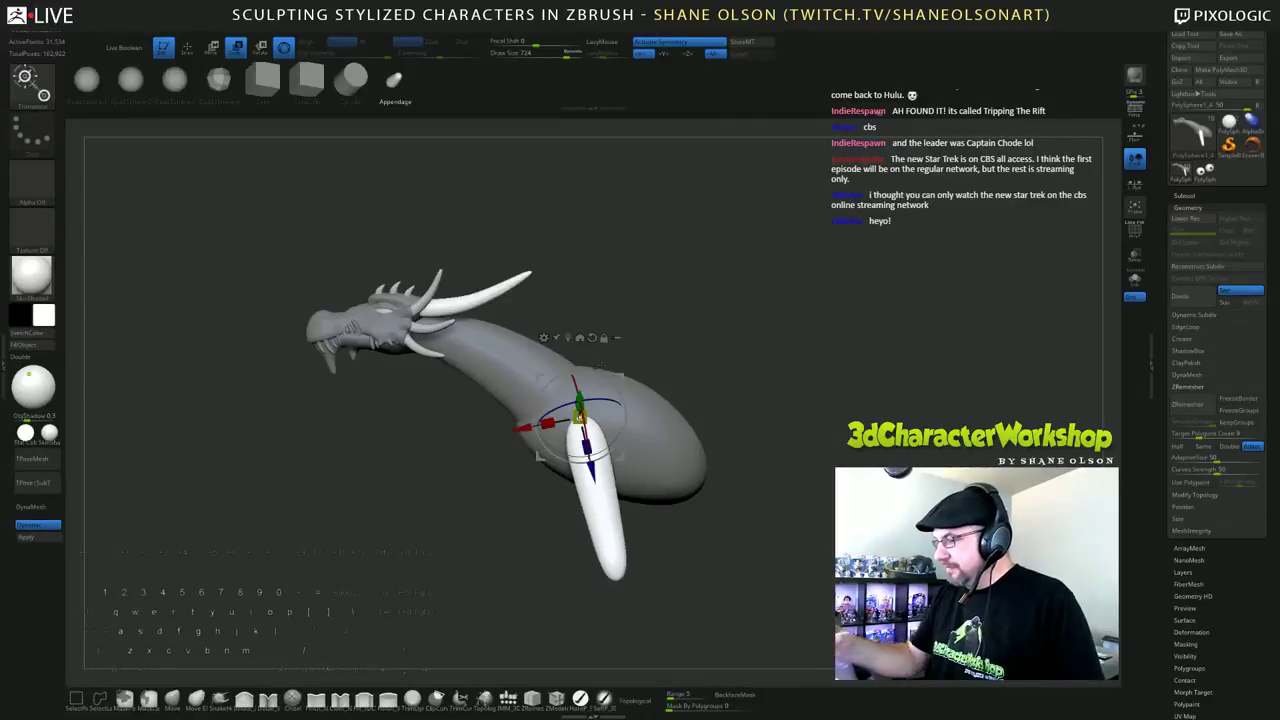
Step: Move the front legs slightly forward along the shoulder with the gizmo
alt+drag(740, 540, 808, 569)
drag(605, 486, 588, 460)
drag(510, 530, 662, 533)
drag(593, 460, 561, 466)
drag(945, 518, 818, 484)
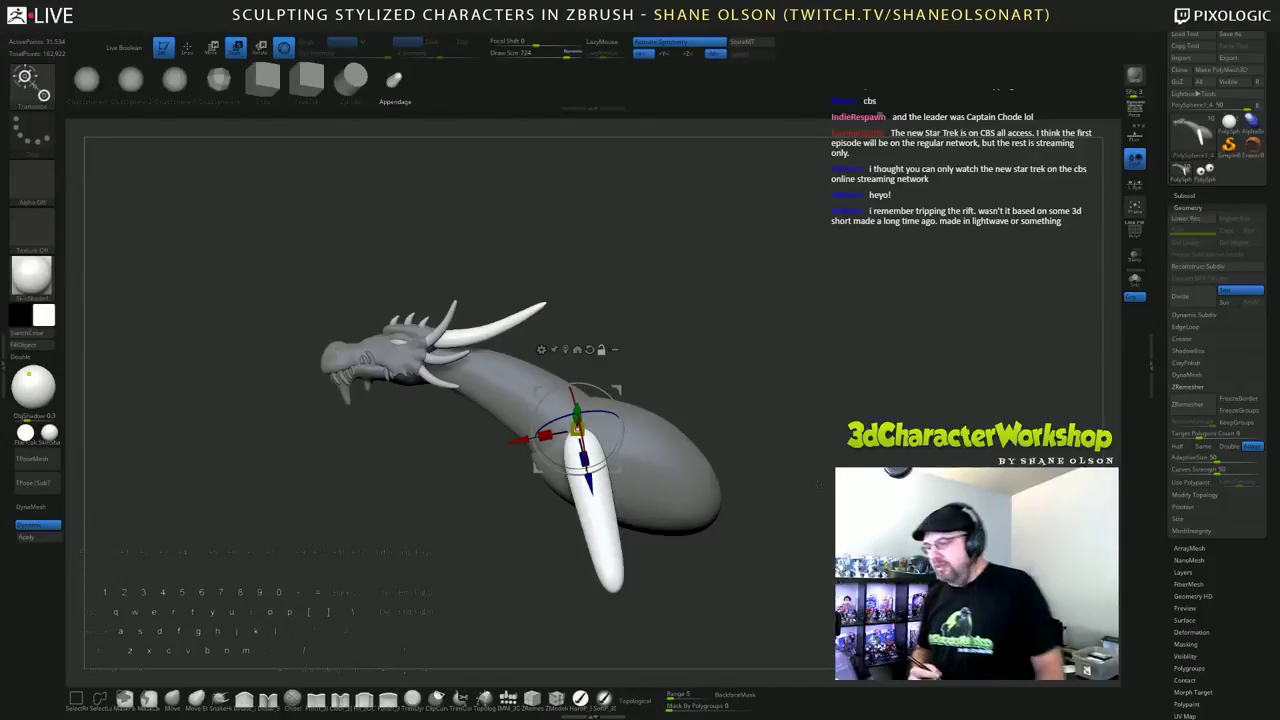
alt+drag(820, 437, 829, 487)
Step: Set the draw size to 620 and push the upper ends of the front legs inward against the body with the Move brush
click(245, 700)
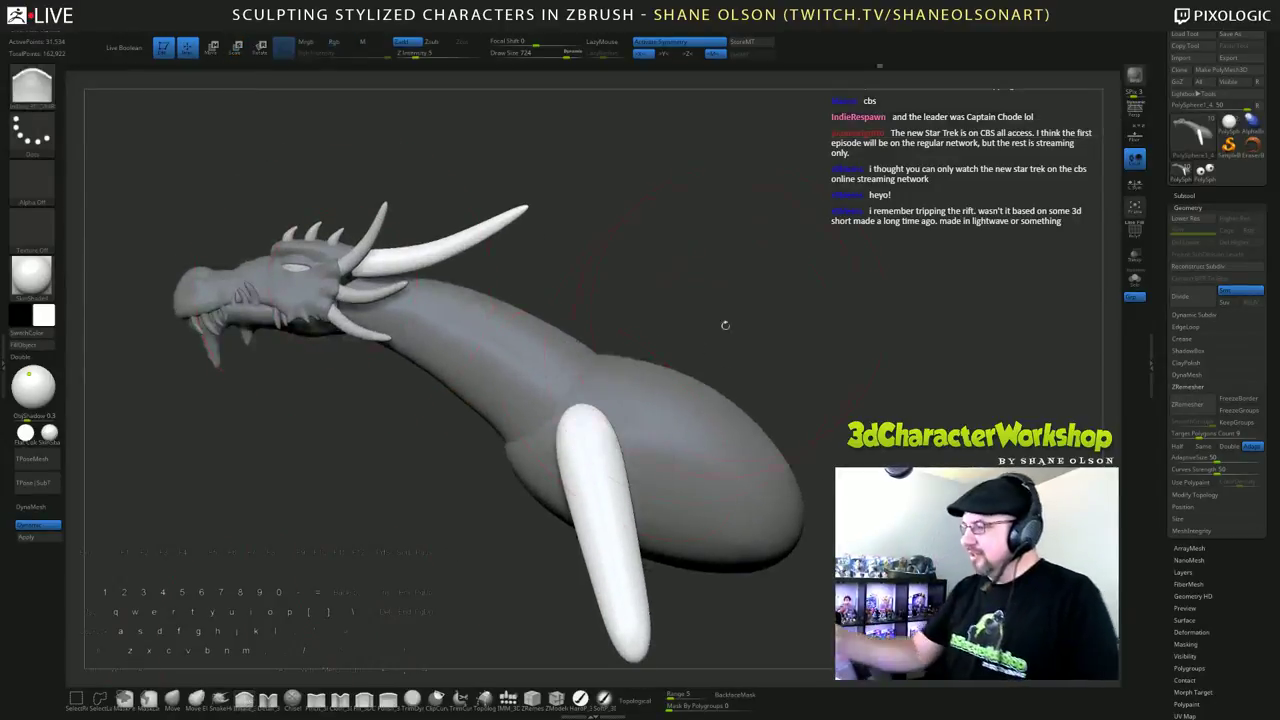
key([)
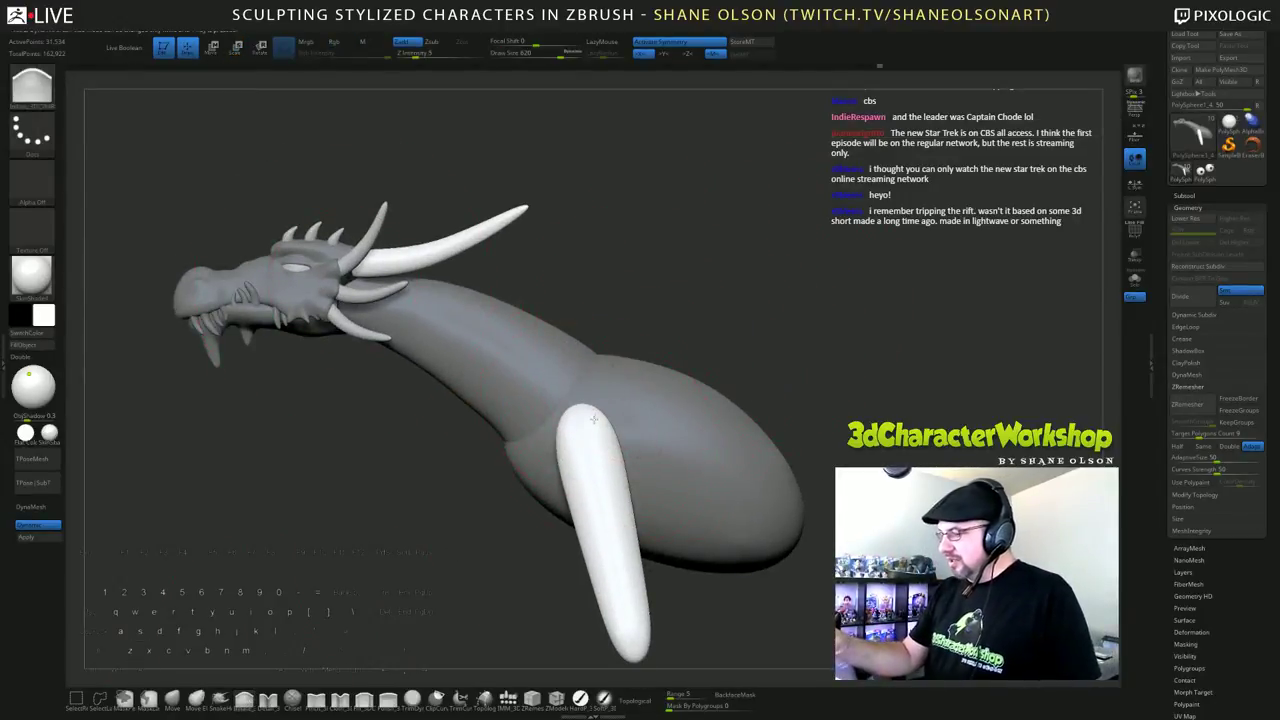
mouse_move(672, 341)
mouse_down()
mouse_move(726, 333)
mouse_move(809, 424)
mouse_move(746, 386)
mouse_move(746, 335)
mouse_up()
click(172, 698)
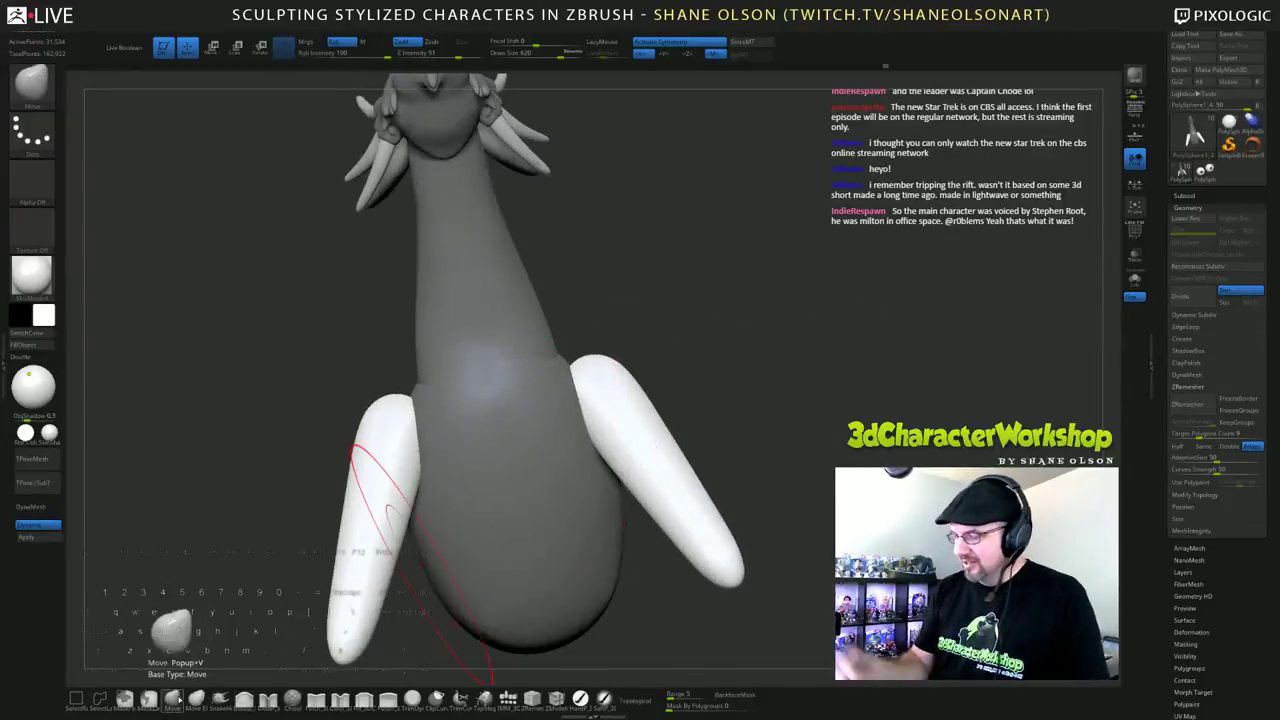
drag(610, 398, 604, 399)
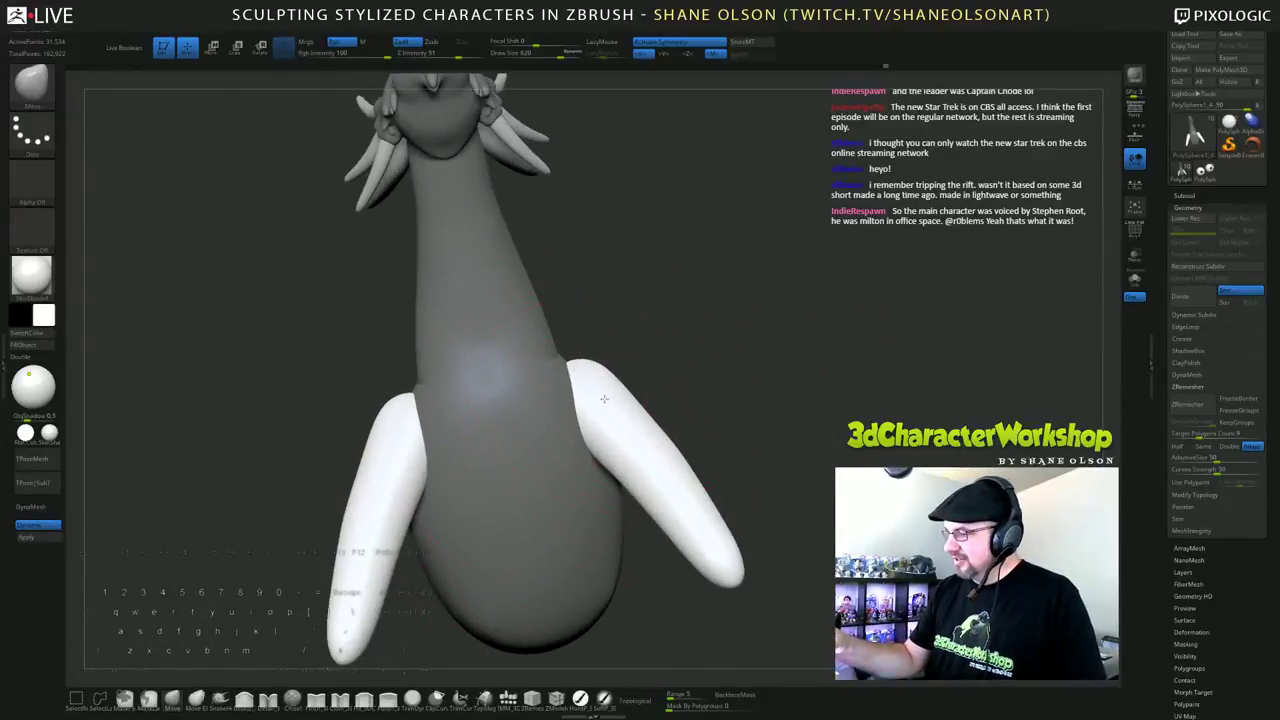
drag(795, 430, 690, 475)
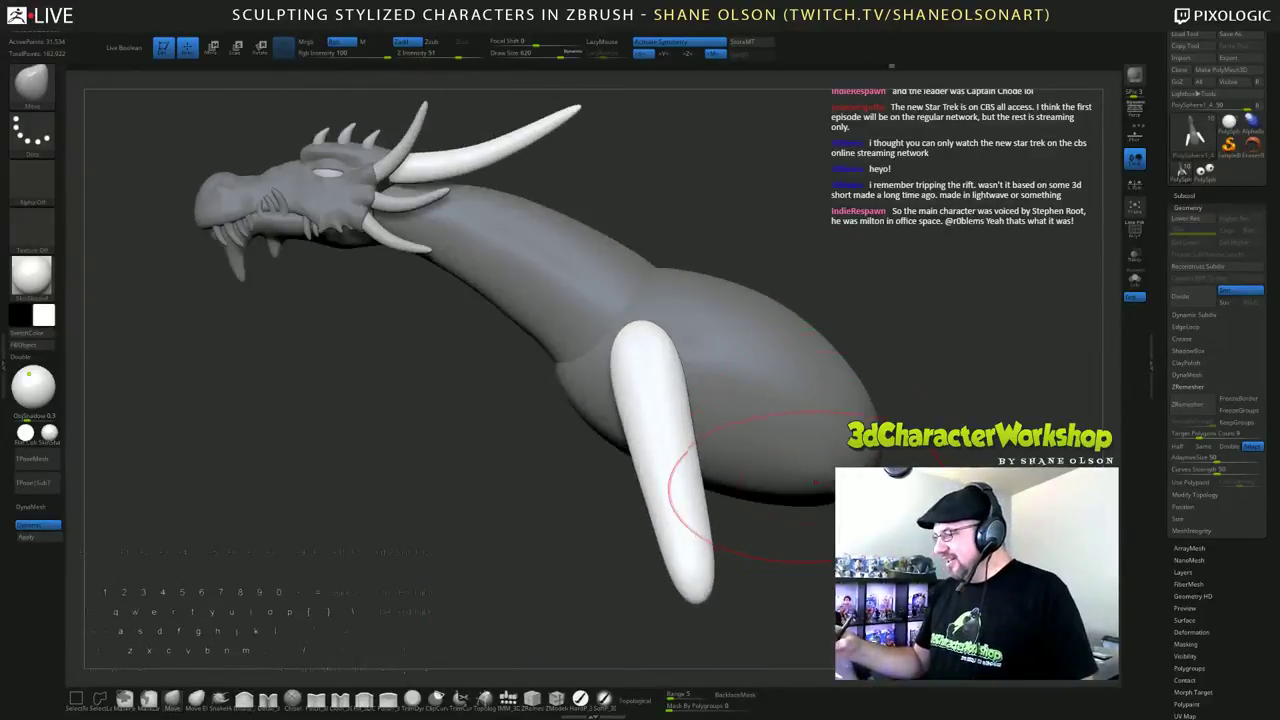
alt+drag(780, 540, 765, 500)
alt+drag(902, 336, 808, 366)
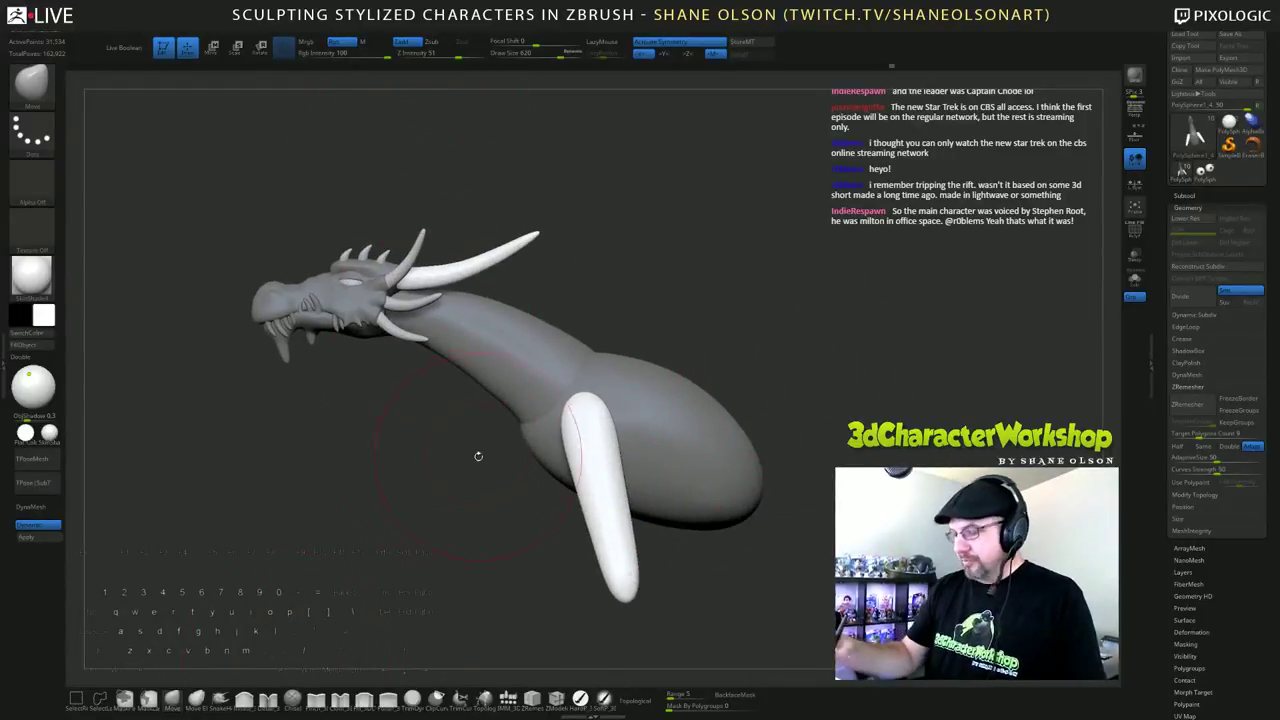
alt+drag(465, 469, 447, 482)
Step: Insert a mirrored pair of Appendage primitives on the upper back as wing bases
click(508, 697)
drag(755, 338, 744, 344)
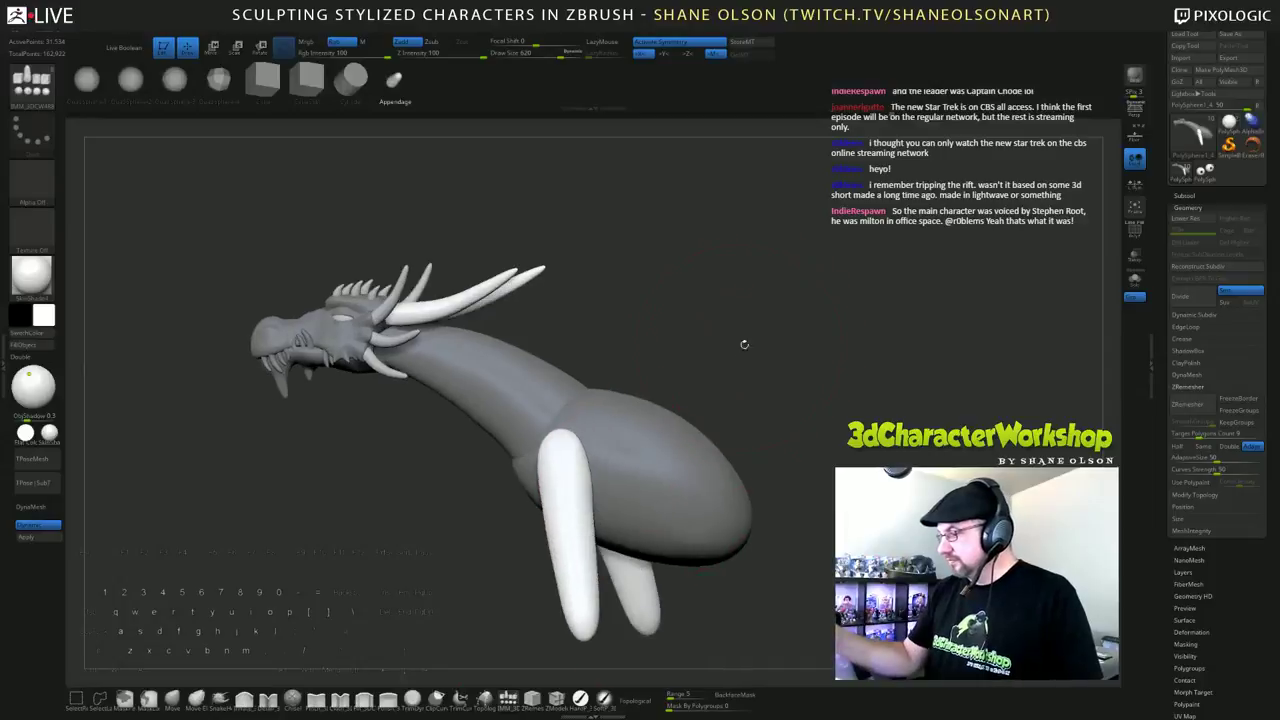
drag(620, 439, 624, 525)
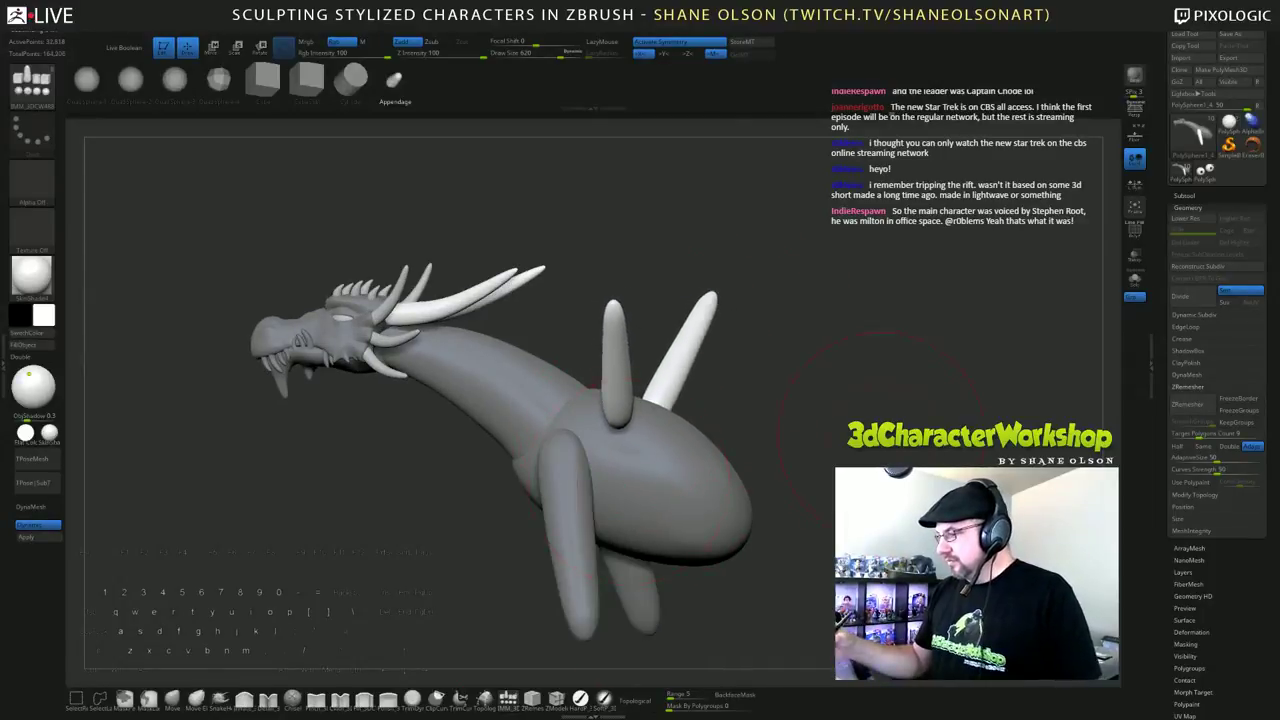
Step: Move the wing appendages inward so their lower ends sink into the upper back
shift+drag(918, 432, 866, 441)
key(w)
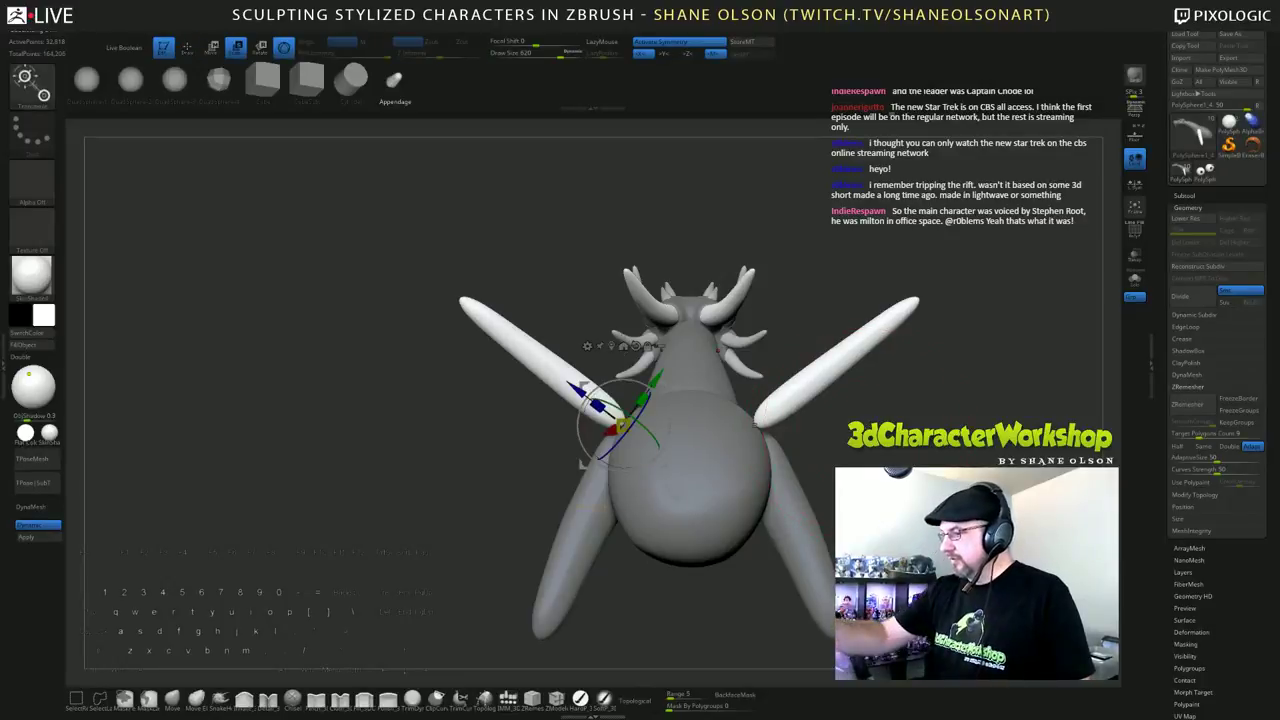
drag(586, 382, 616, 389)
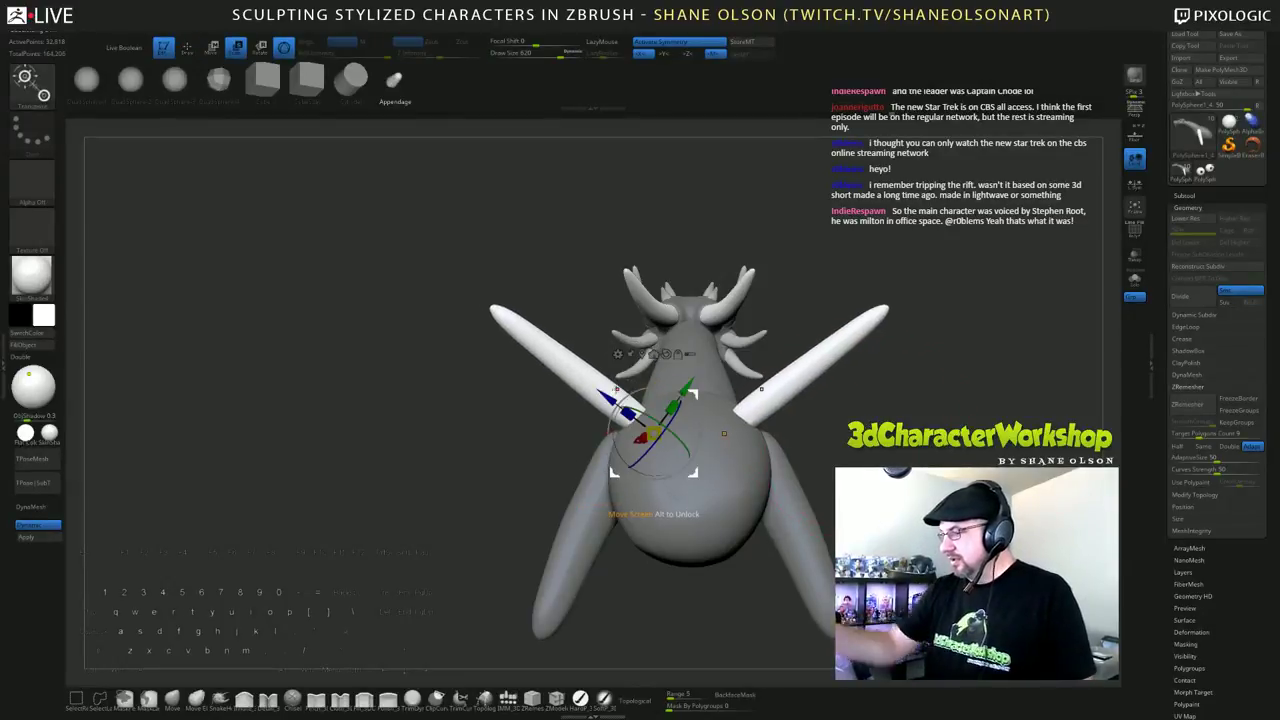
drag(300, 420, 677, 388)
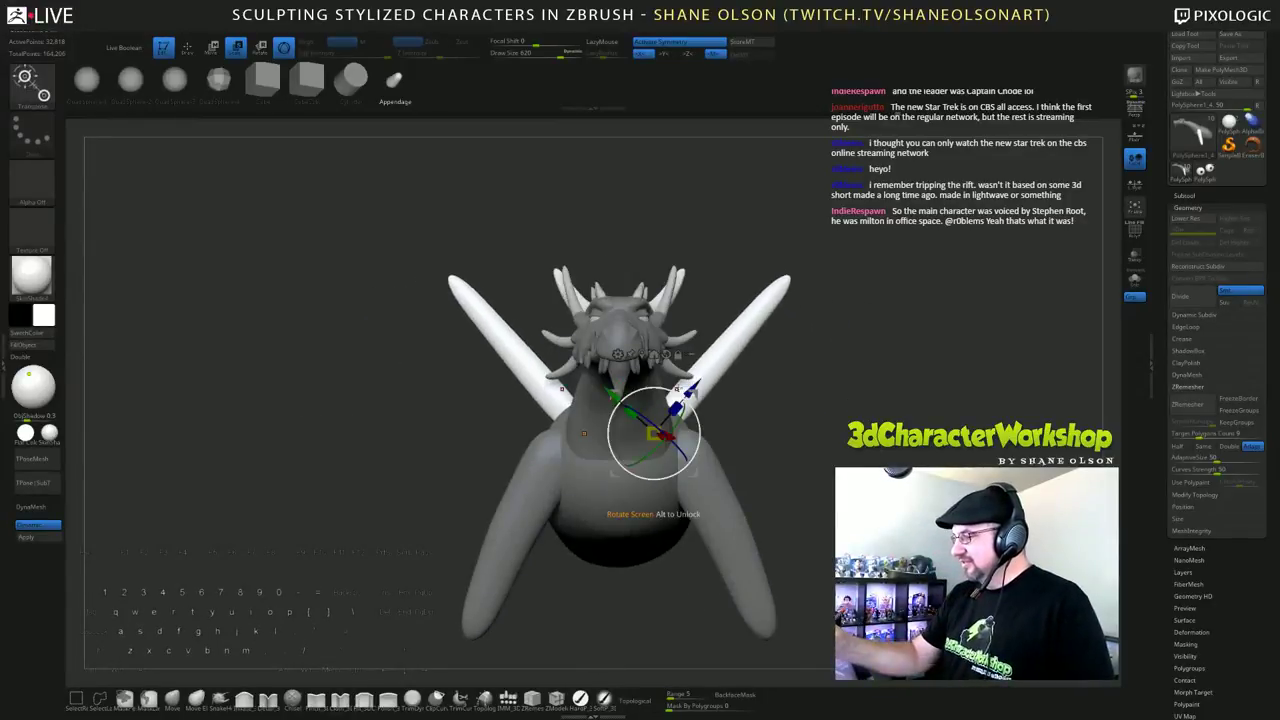
alt+drag(420, 440, 420, 370)
mouse_move(774, 536)
mouse_down()
mouse_move(837, 550)
mouse_move(767, 541)
mouse_up()
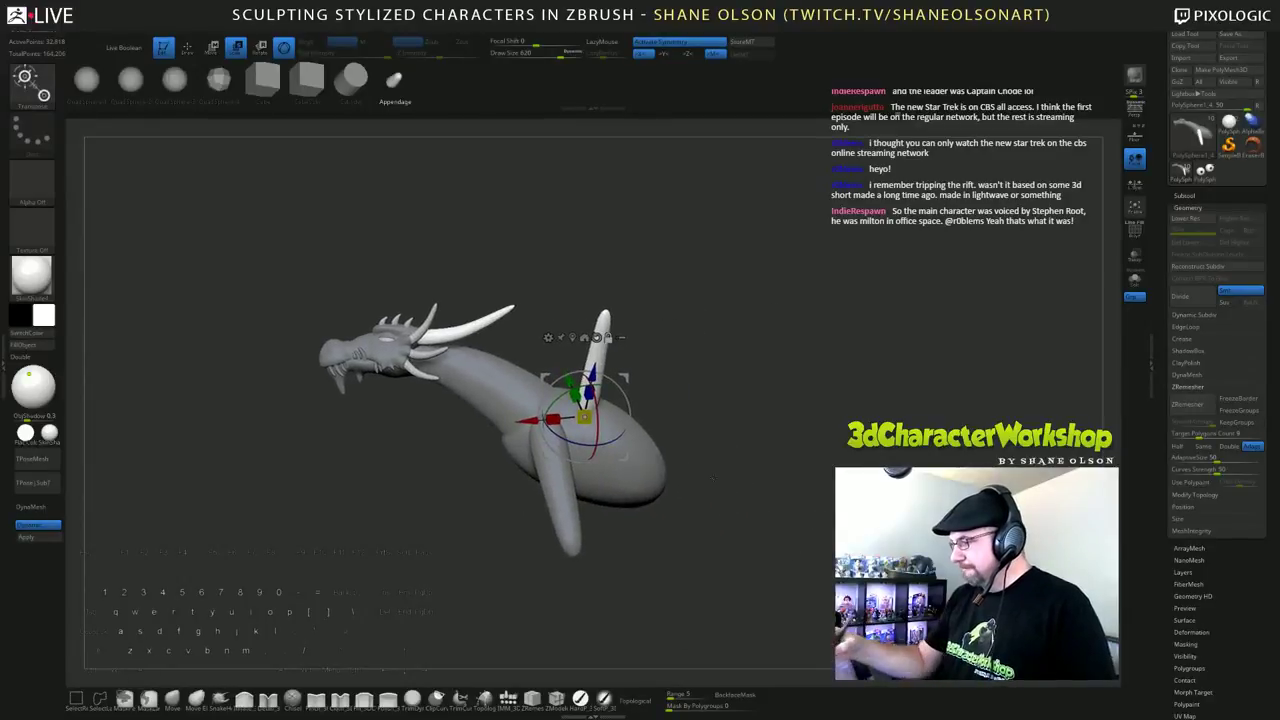
Step: Show the polygroups, mask everything except the body, rotate the body slightly upward about the neck base, and clear the mask
alt+click(654, 465)
key(shift+f)
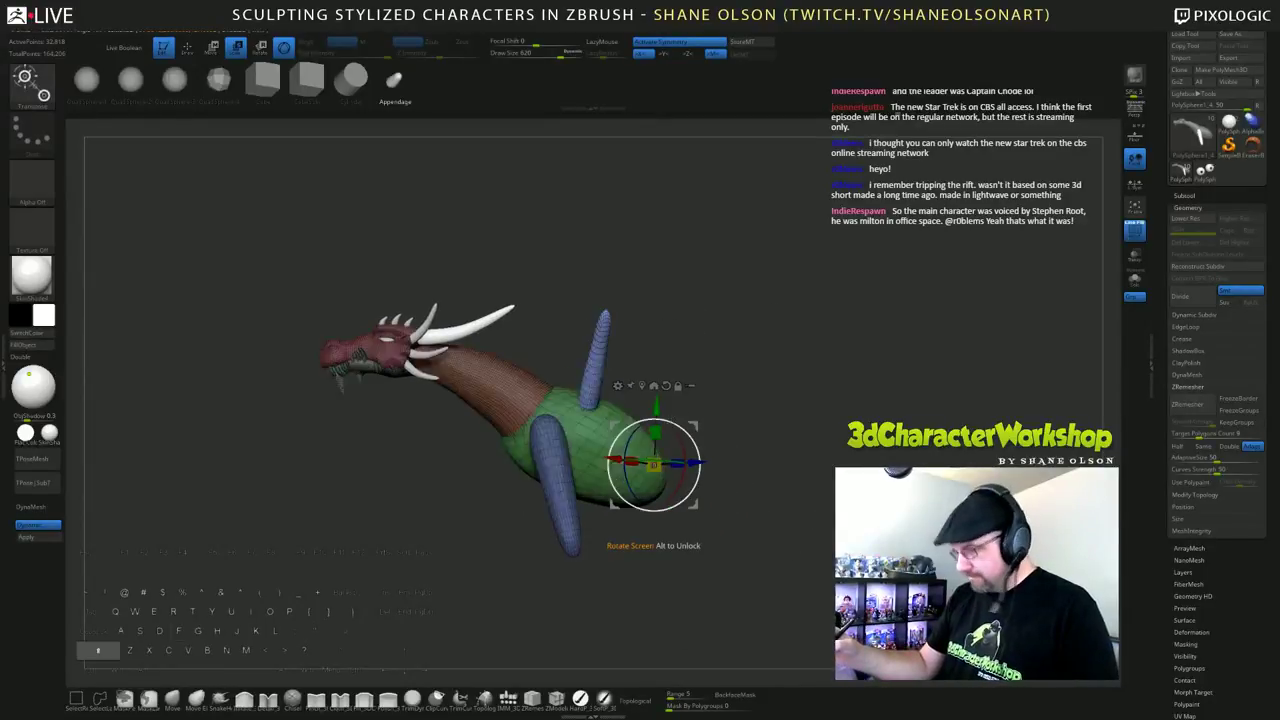
ctrl+click(594, 436)
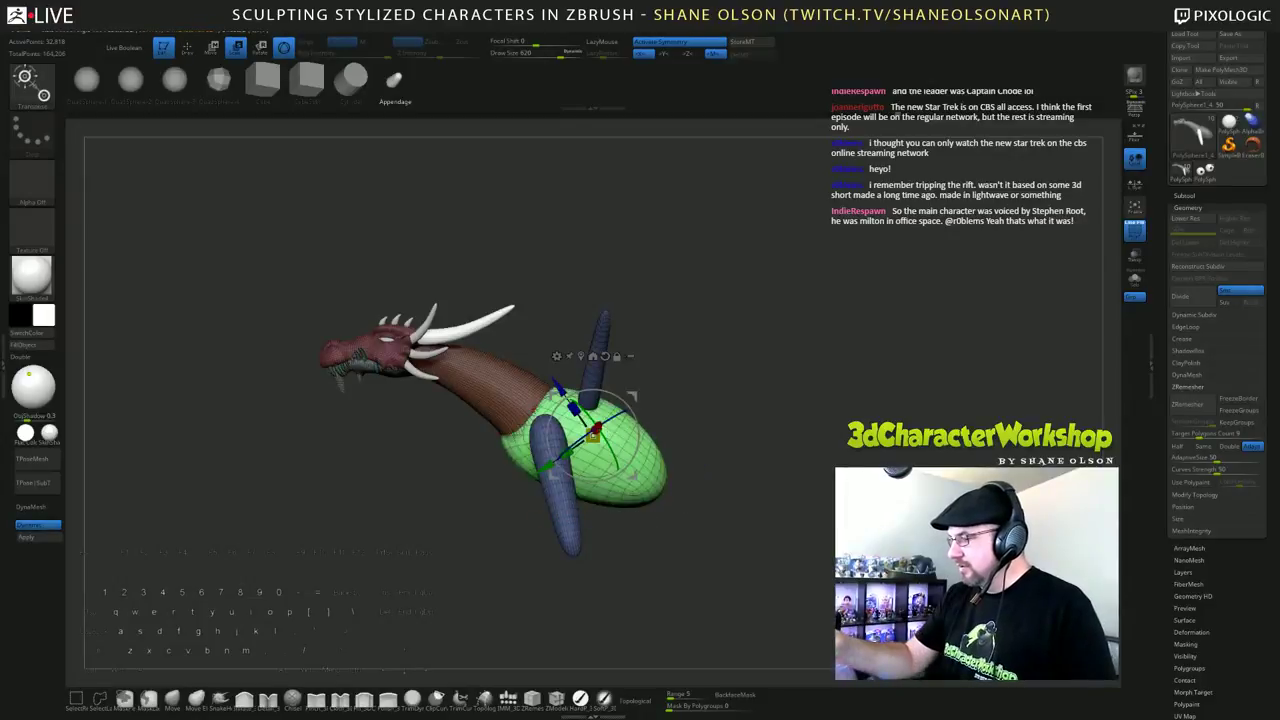
alt+click(527, 405)
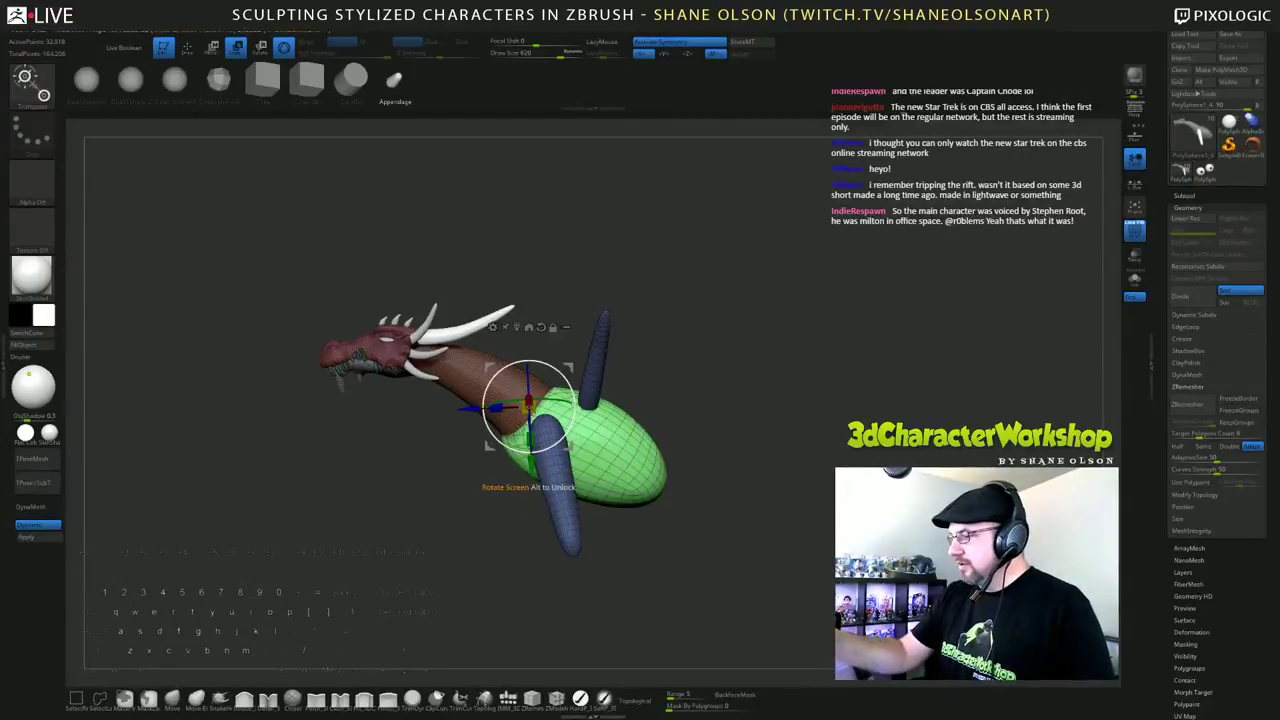
drag(574, 409, 573, 397)
alt+drag(745, 478, 797, 500)
key(q)
ctrl+click(768, 492)
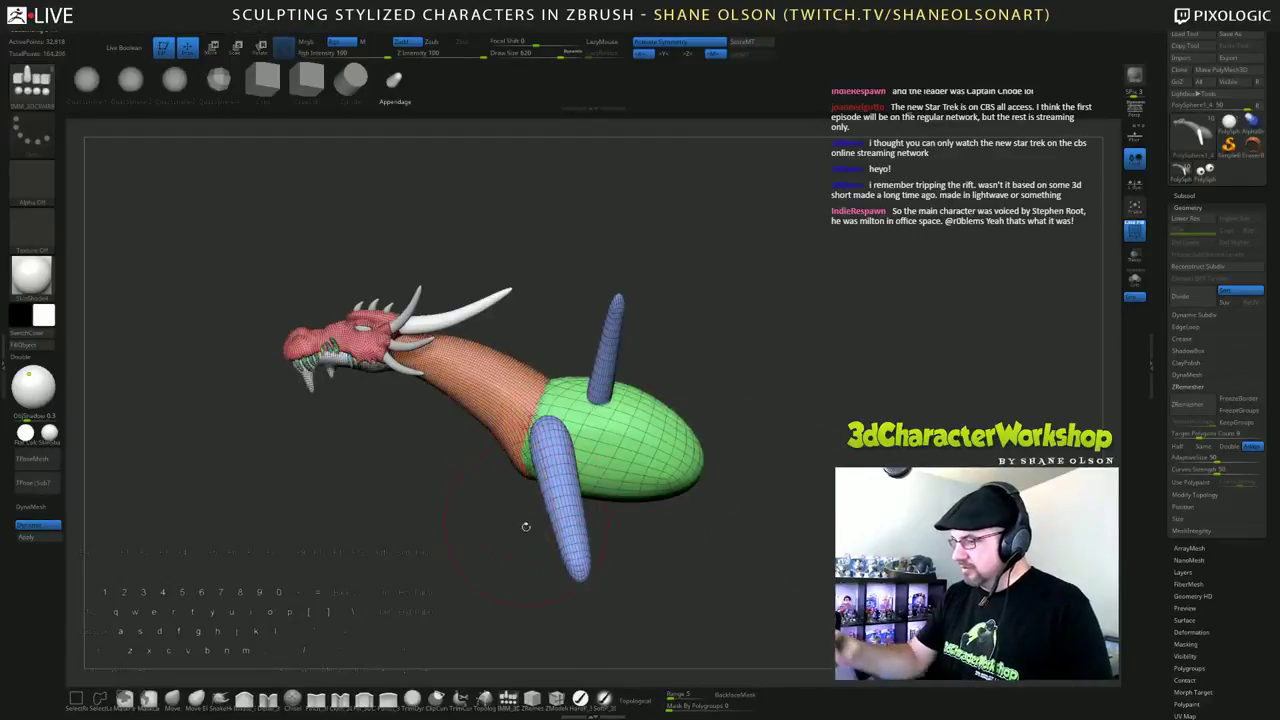
Step: Try smoothing the lower neck where it meets the body, and undo the stroke
click(174, 699)
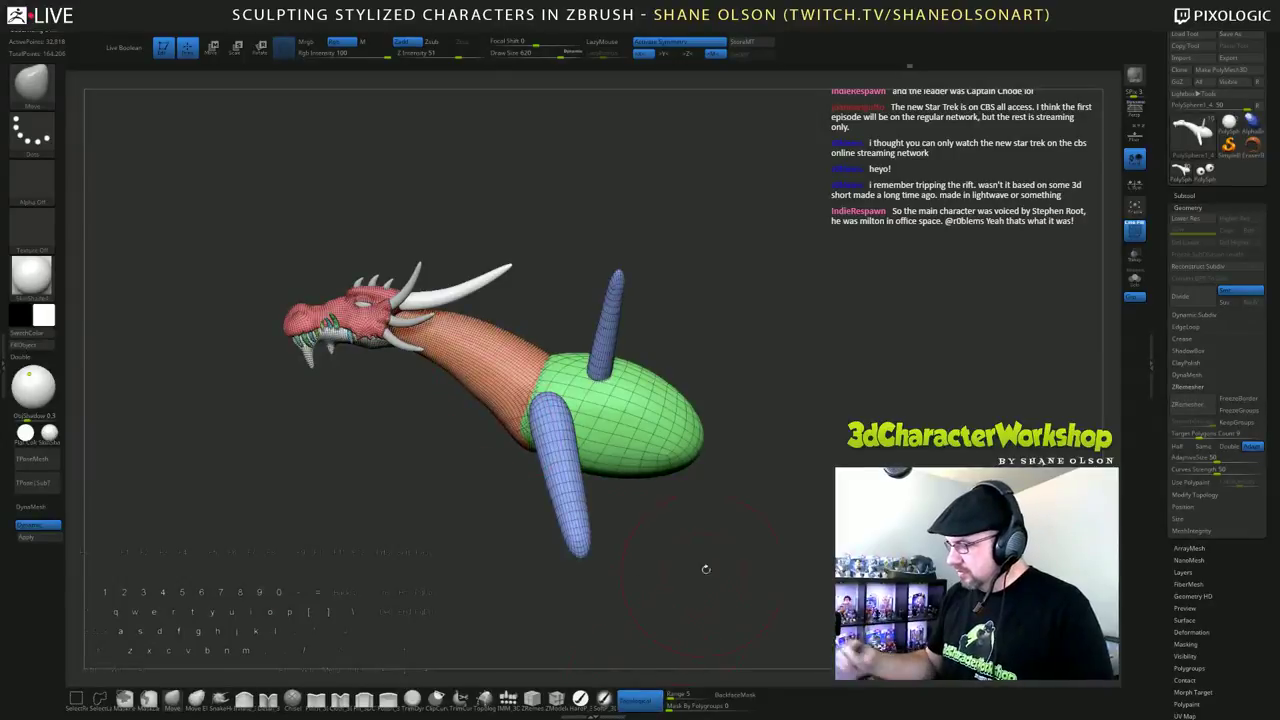
drag(707, 569, 673, 426)
shift+drag(535, 430, 495, 445)
key(ctrl+z)
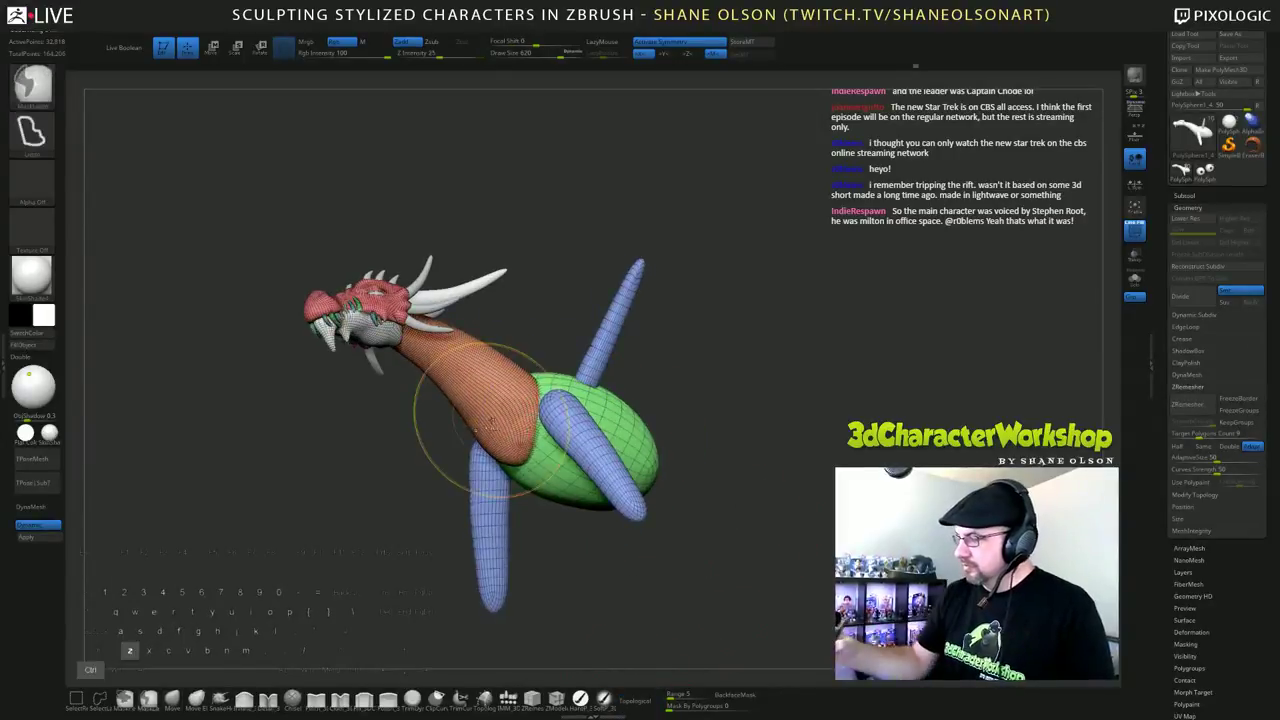
Step: Isolate the neck to inspect its lower end, and show all parts of the dragon again
ctrl+shift+click(525, 430)
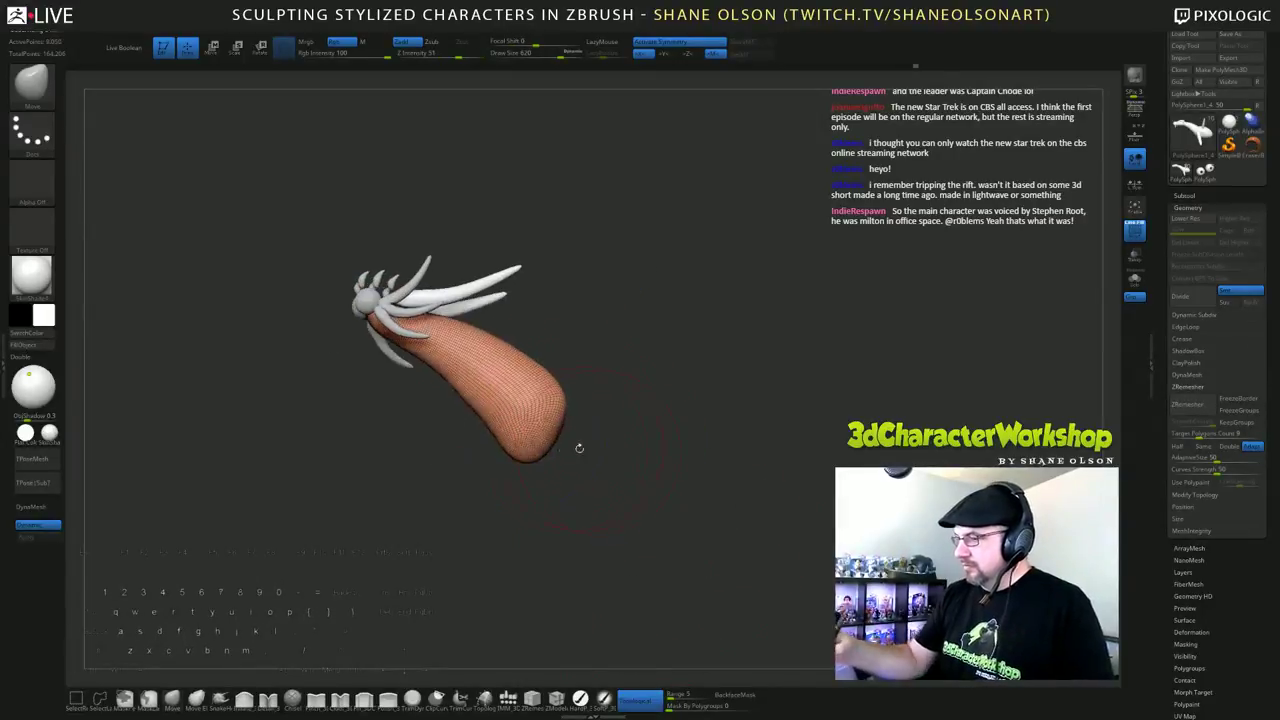
drag(618, 422, 603, 454)
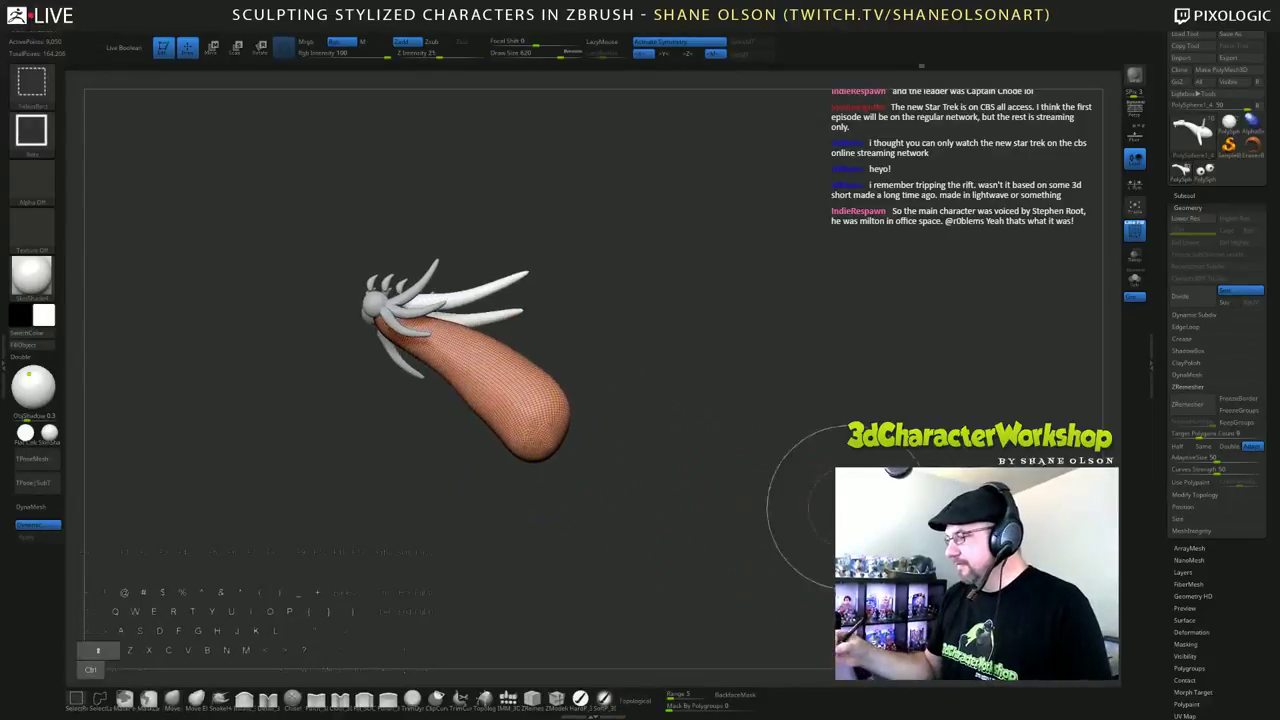
ctrl+shift+click(741, 505)
ctrl+shift+click(863, 512)
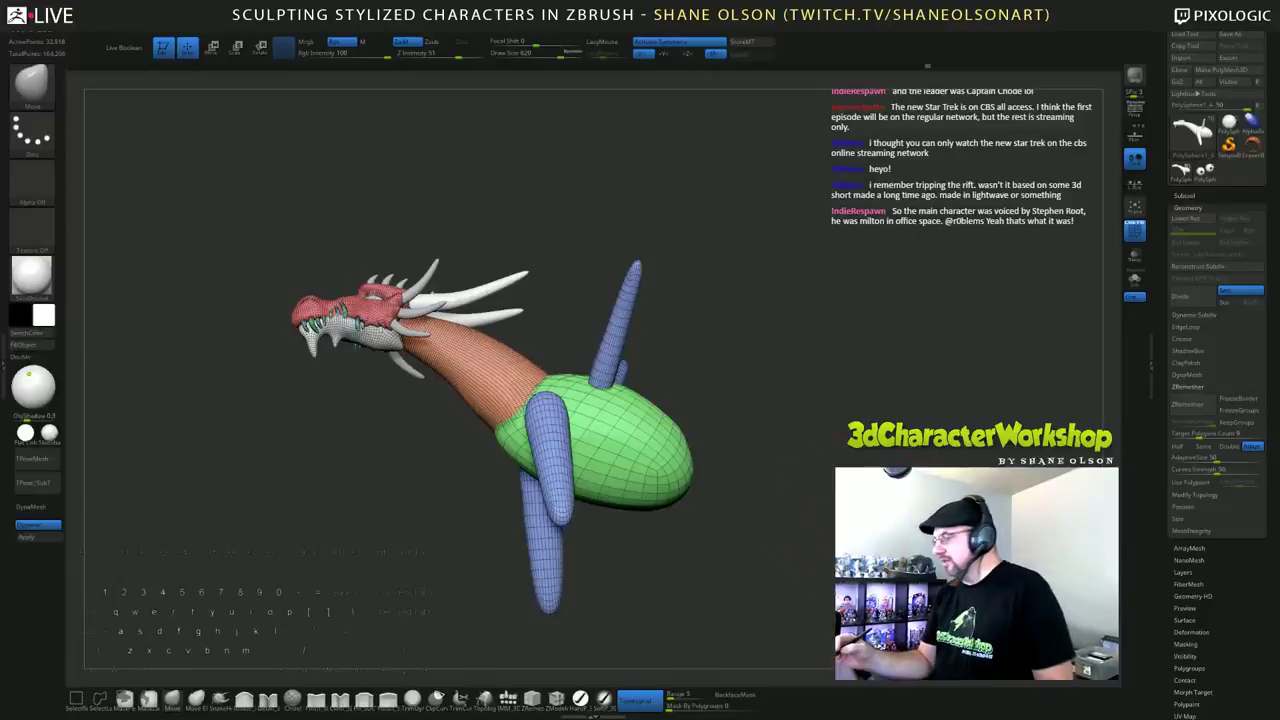
shift+drag(786, 545, 846, 553)
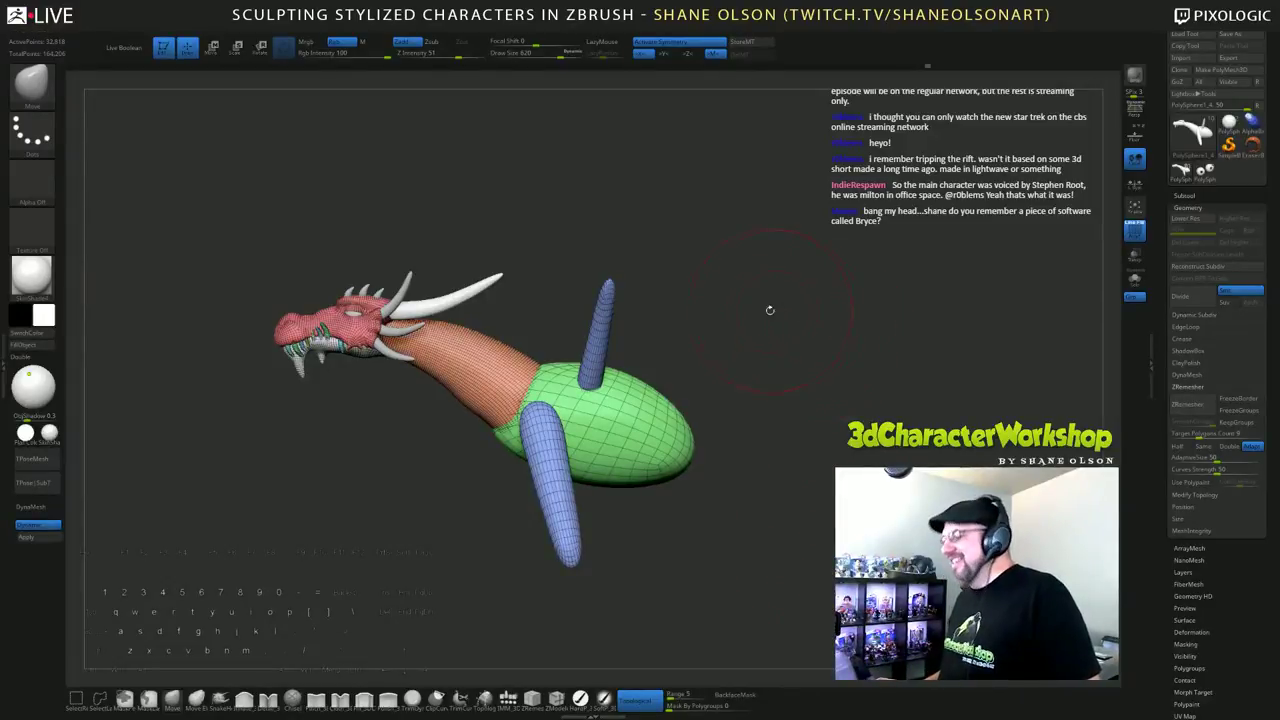
drag(770, 310, 773, 300)
Step: Mask the front legs and assign them their own polygroup, separate from the wings
key(w)
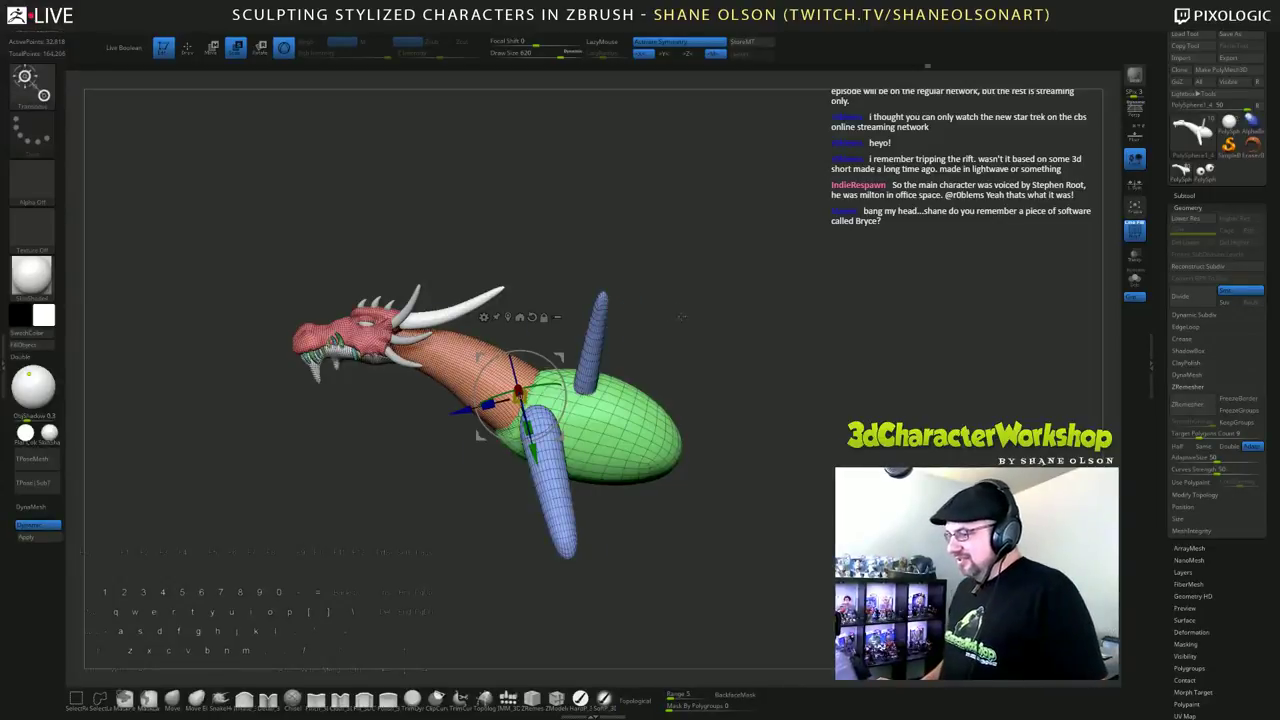
drag(612, 355, 665, 331)
ctrl+click(609, 335)
drag(482, 324, 806, 325)
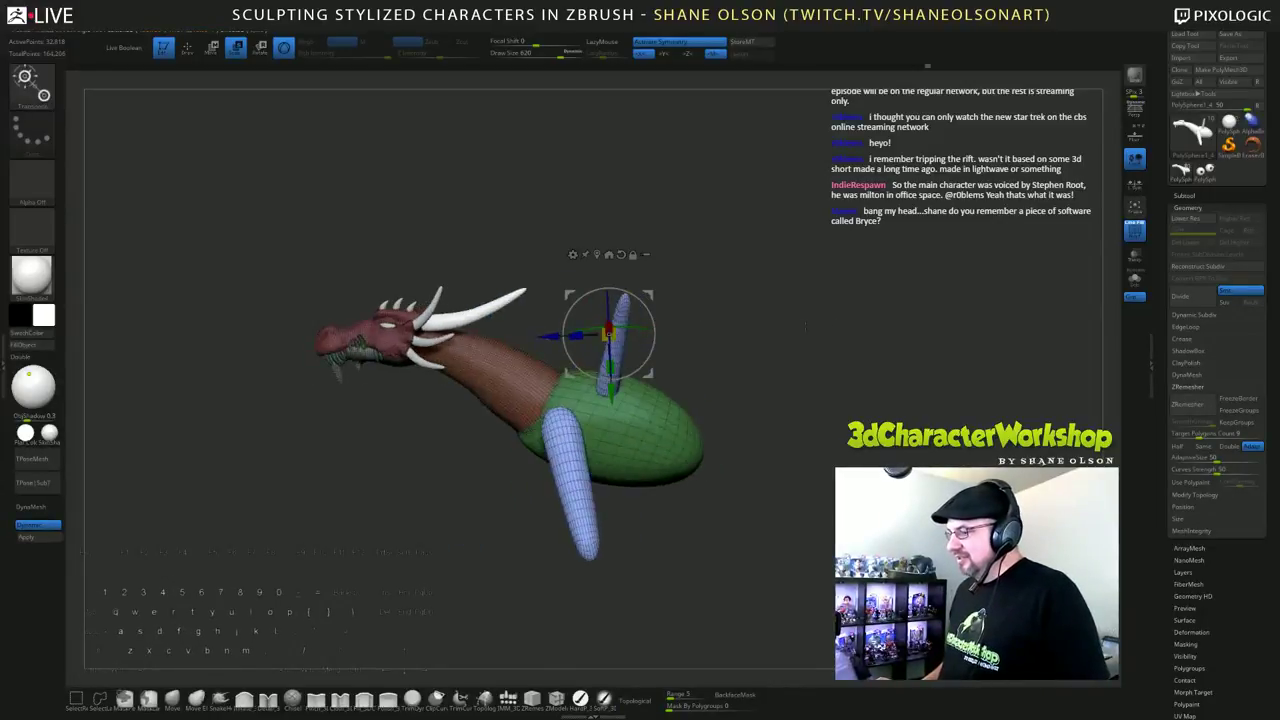
key(ctrl)
mouse_move(728, 279)
ctrl+mouse_down()
mouse_move(615, 187)
mouse_move(588, 402)
mouse_move(700, 445)
mouse_move(735, 300)
ctrl+mouse_up()
key(ctrl+w)
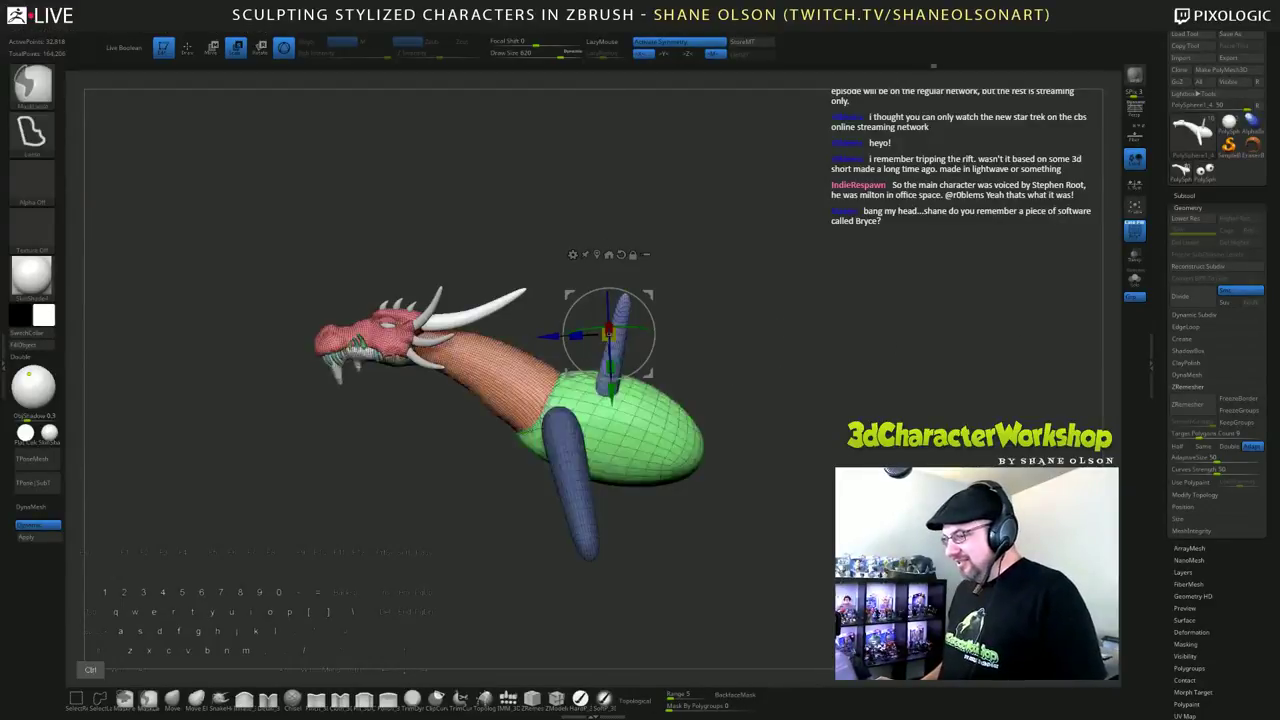
mouse_move(792, 362)
mouse_down()
mouse_move(840, 368)
mouse_move(798, 370)
mouse_up()
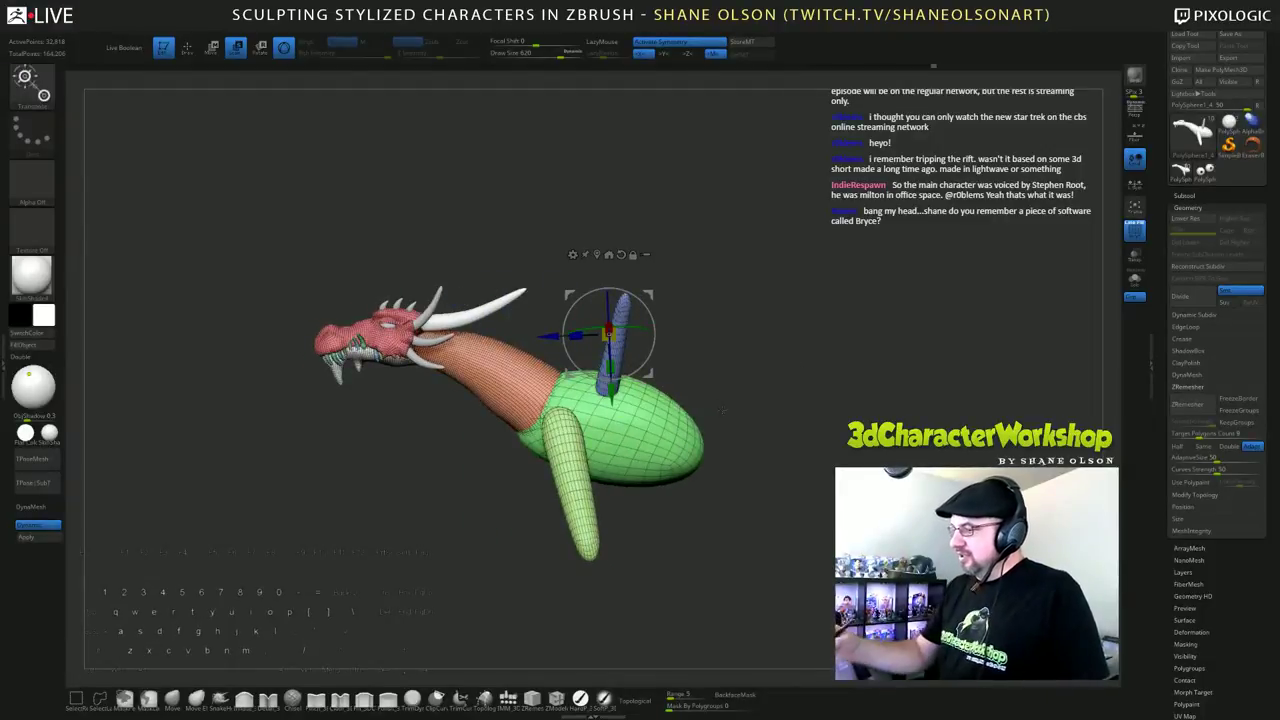
Step: Mask everything except the wings to check their separate polygroup from several angles, and clear the mask
drag(650, 374, 632, 372)
key(ctrl+z)
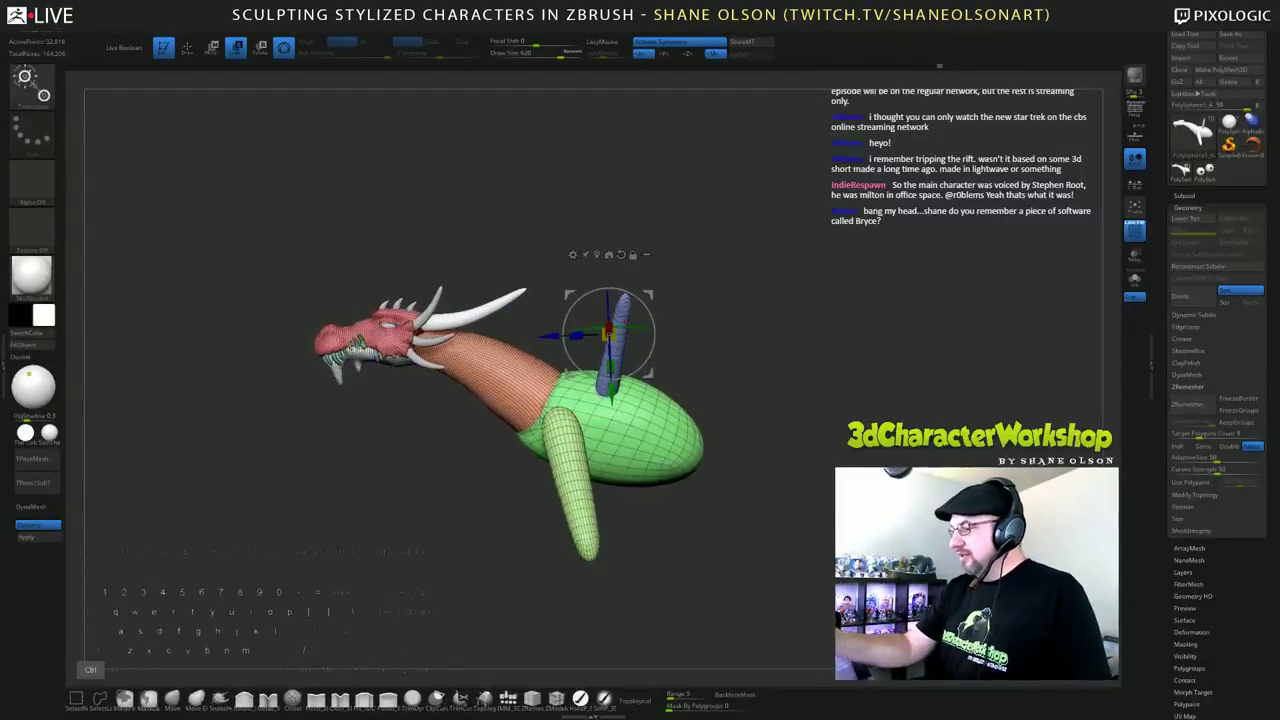
ctrl+click(622, 304)
drag(664, 345, 647, 347)
drag(712, 400, 803, 476)
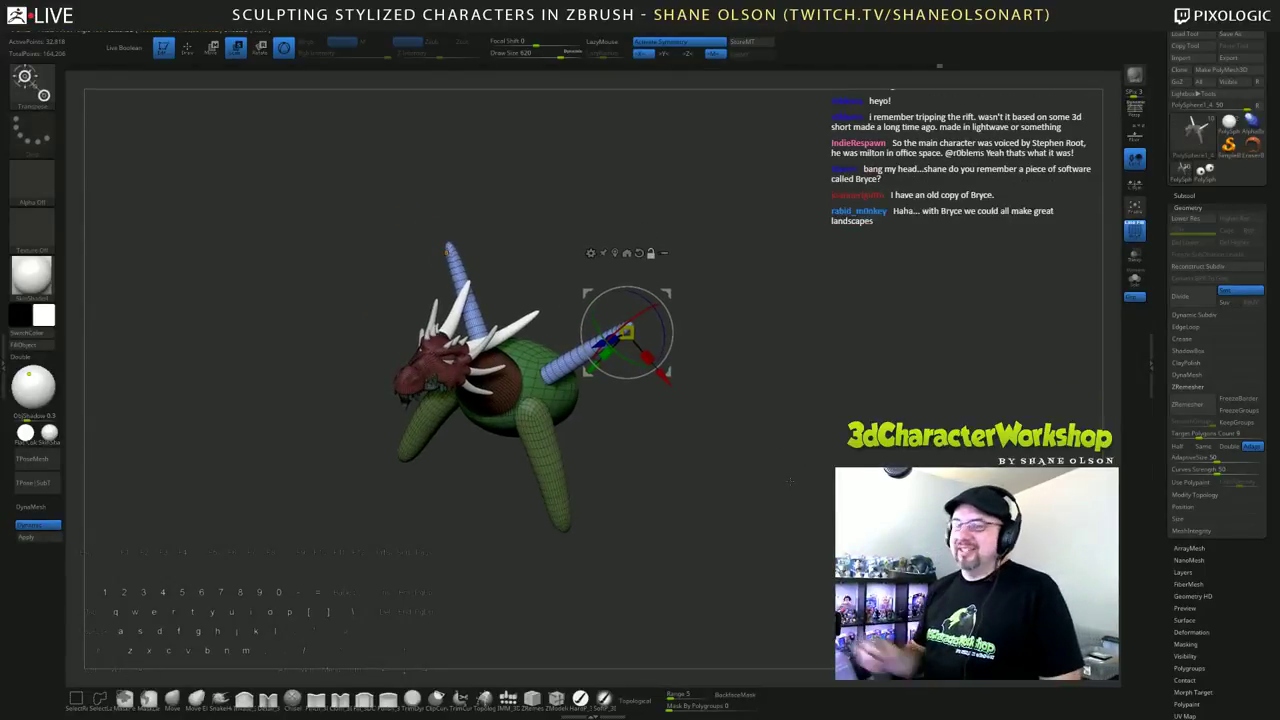
alt+drag(806, 441, 820, 447)
drag(820, 447, 784, 448)
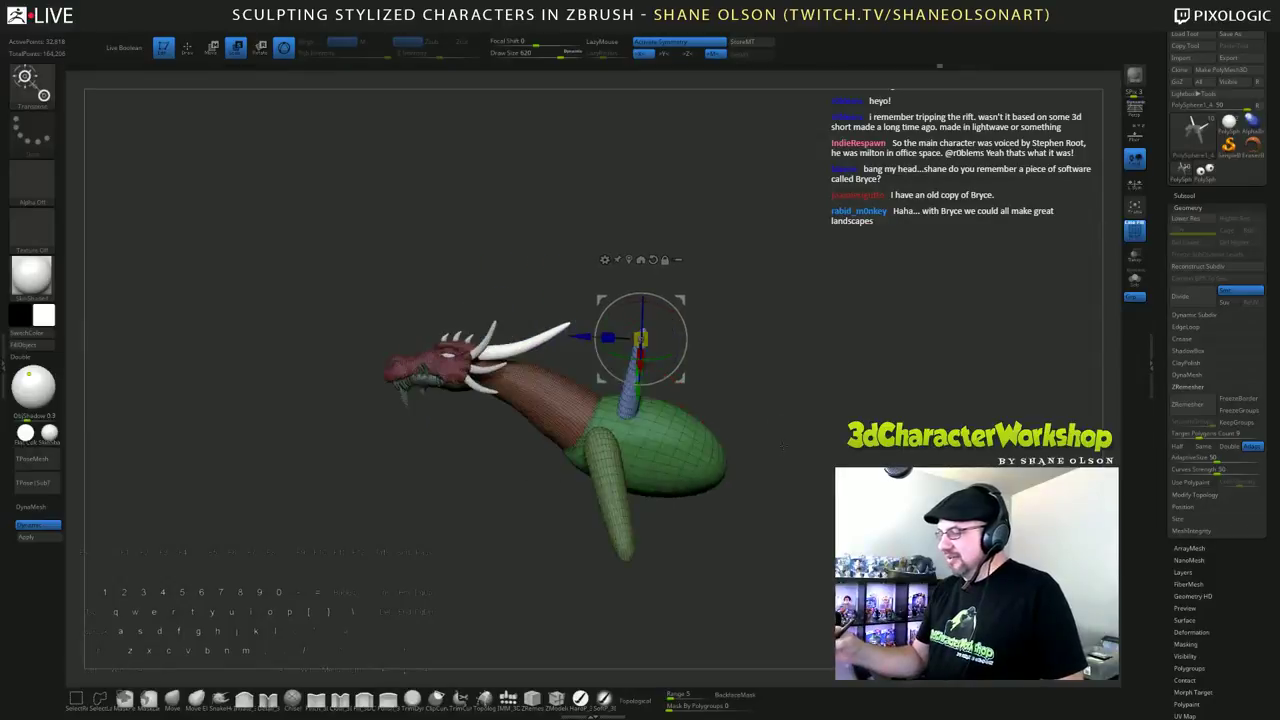
ctrl+click(775, 487)
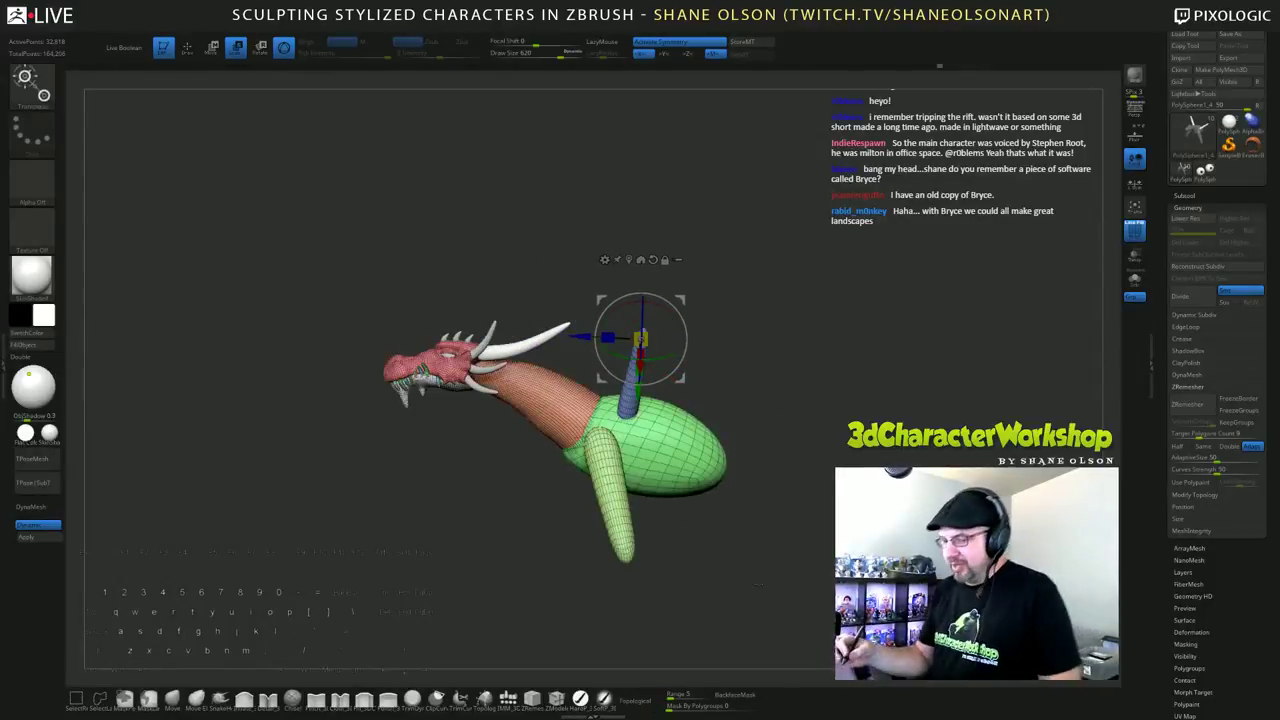
Step: Set the draw size to 867 and round the rear of the body into a more compact form with the Move brush
click(173, 700)
key(s)
click(771, 380)
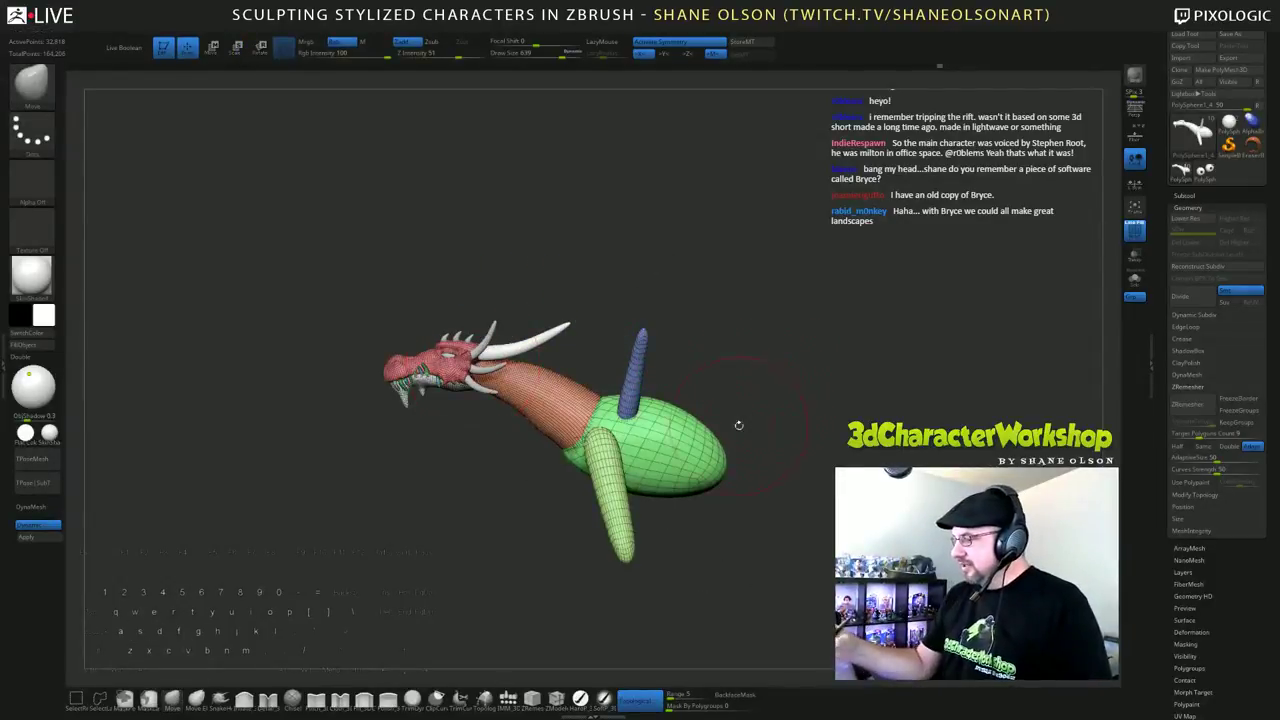
key(s)
click(753, 440)
mouse_move(722, 458)
mouse_down()
mouse_move(712, 453)
mouse_move(925, 452)
mouse_move(795, 452)
mouse_move(753, 434)
mouse_up()
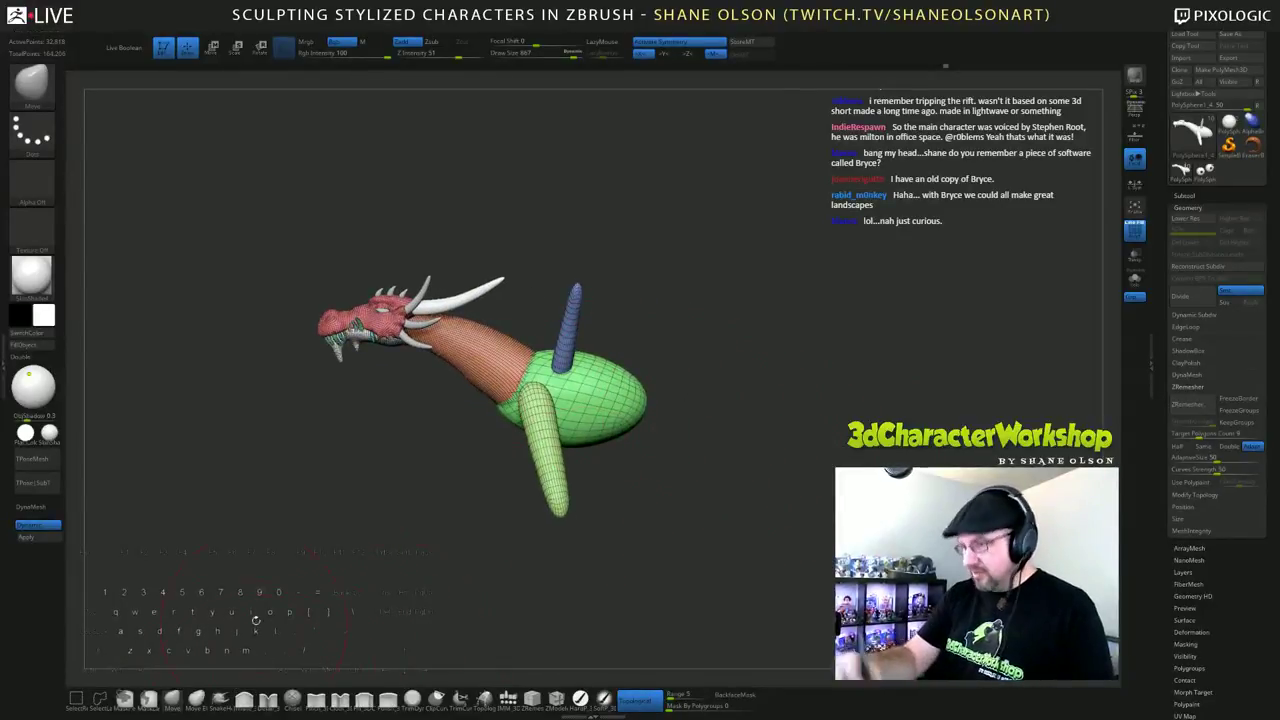
Step: Apply Mirror And Weld to the dragon's mesh so both sides of the body match
click(508, 698)
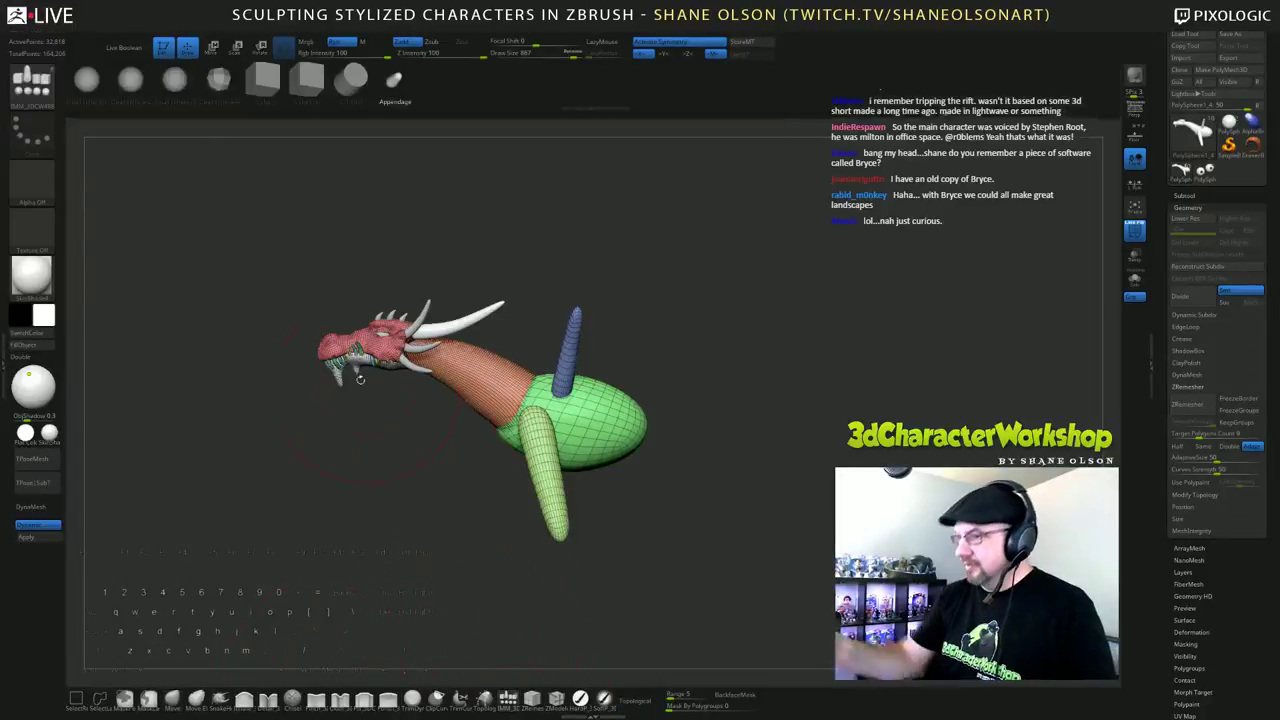
drag(777, 380, 789, 427)
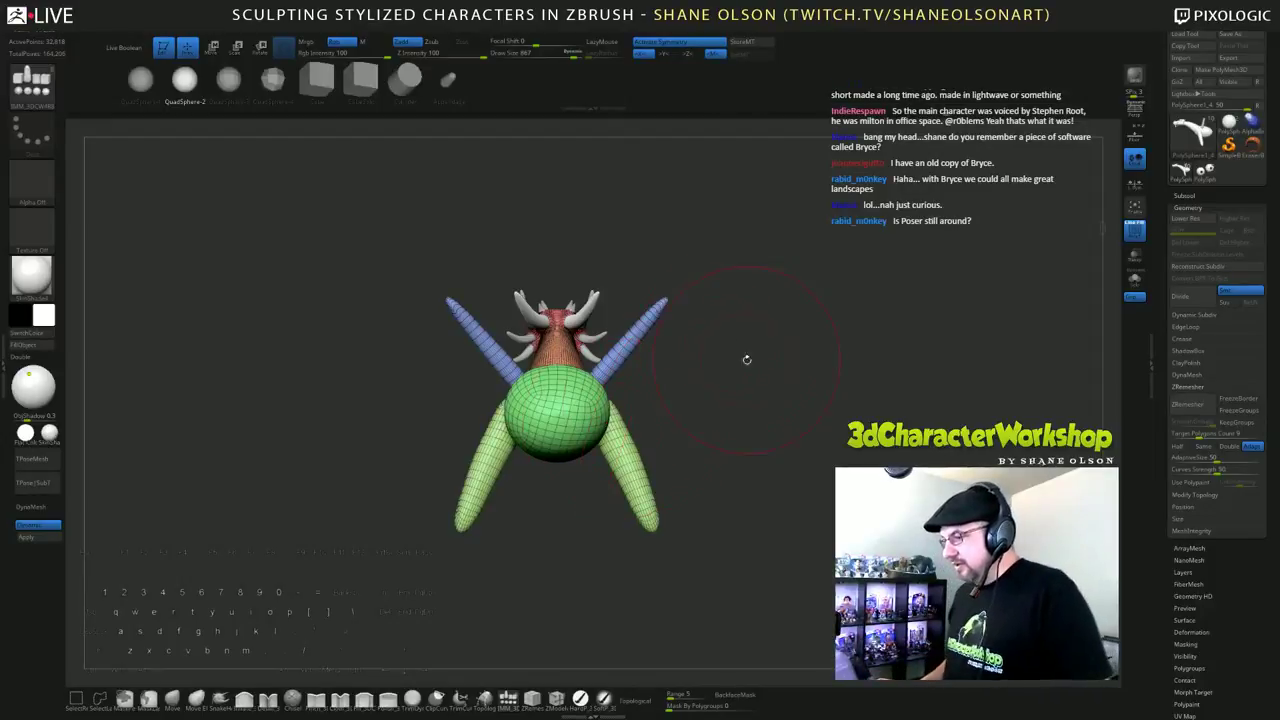
drag(743, 363, 788, 372)
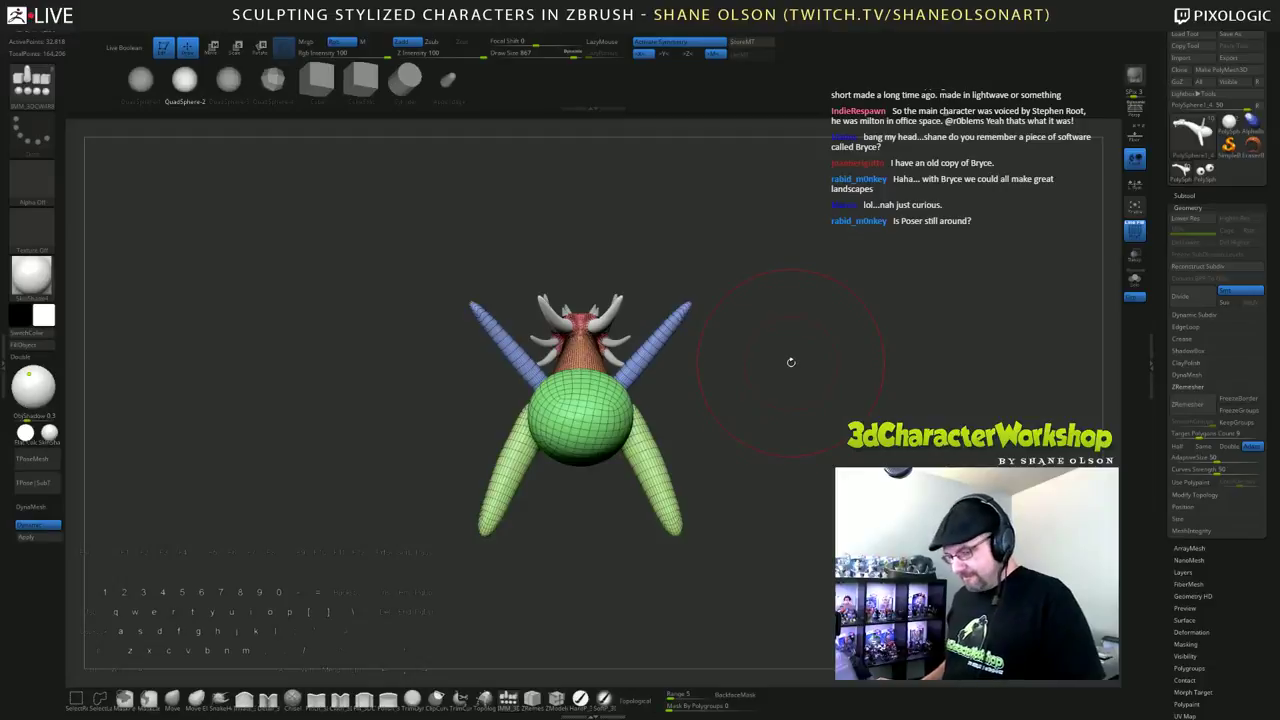
key(2)
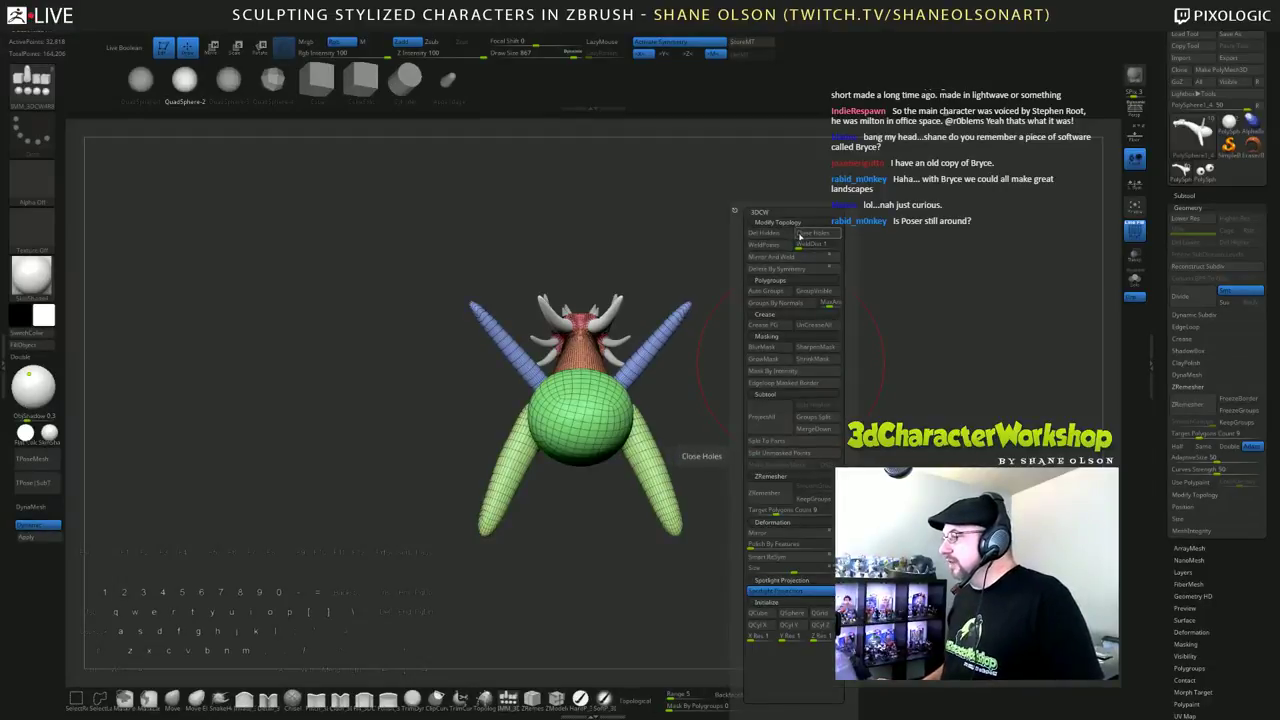
click(772, 258)
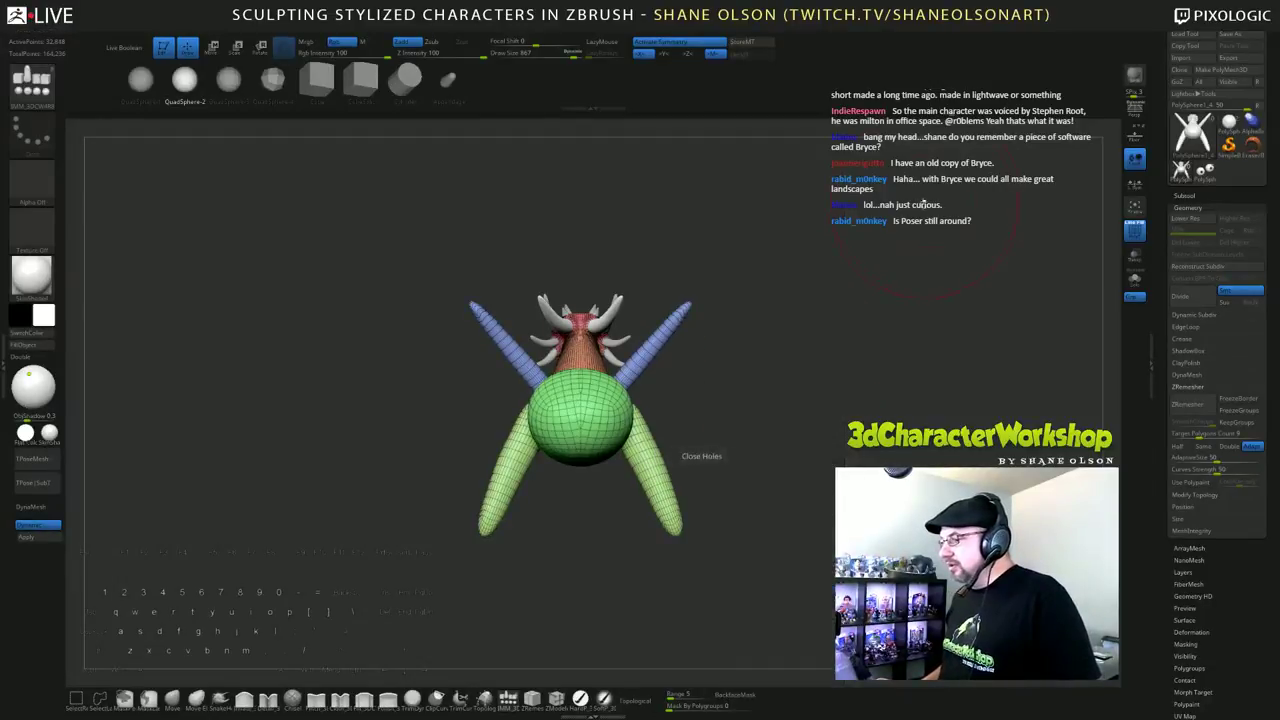
mouse_move(813, 250)
mouse_down()
mouse_move(823, 314)
mouse_move(885, 304)
mouse_move(902, 284)
mouse_move(926, 312)
mouse_move(900, 314)
mouse_move(814, 264)
mouse_move(851, 287)
mouse_move(881, 274)
mouse_up()
drag(913, 352, 833, 369)
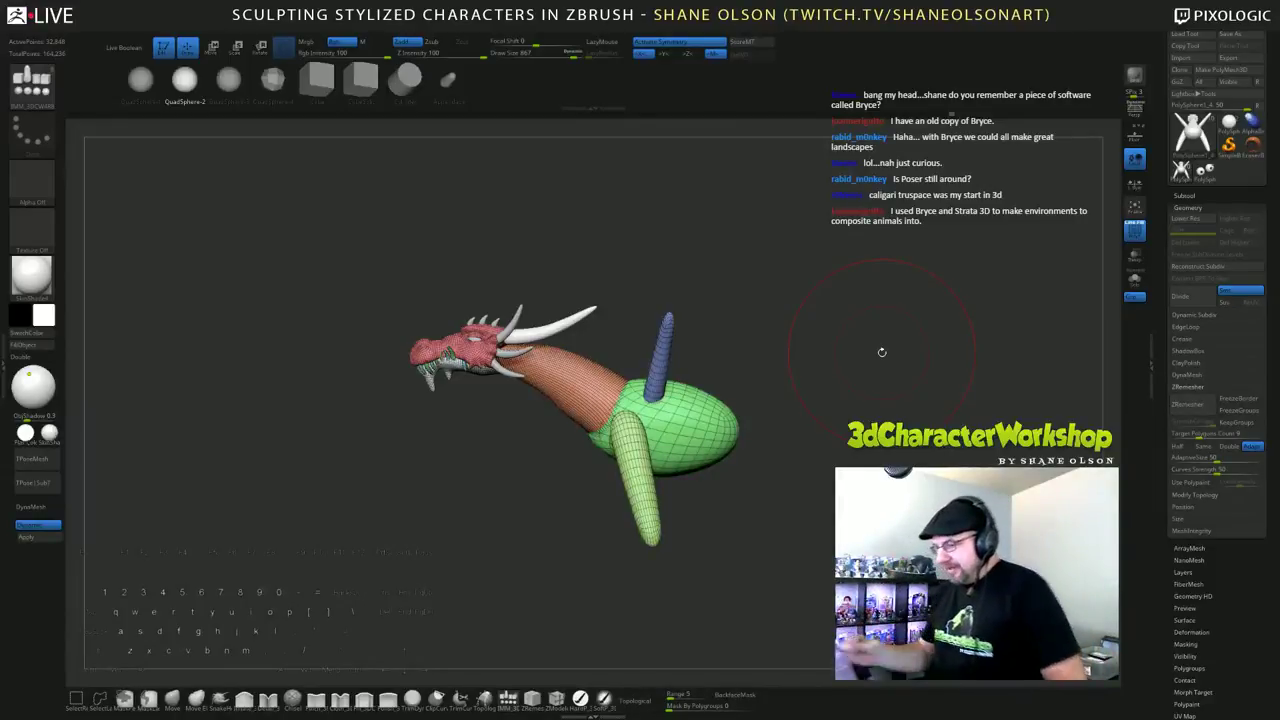
Step: Set the draw size to 576 and insert a QuadSphere-2 on the centre of the body's rear end for the hips
mouse_move(882, 352)
mouse_down()
mouse_move(820, 390)
mouse_move(878, 397)
mouse_up()
key(s)
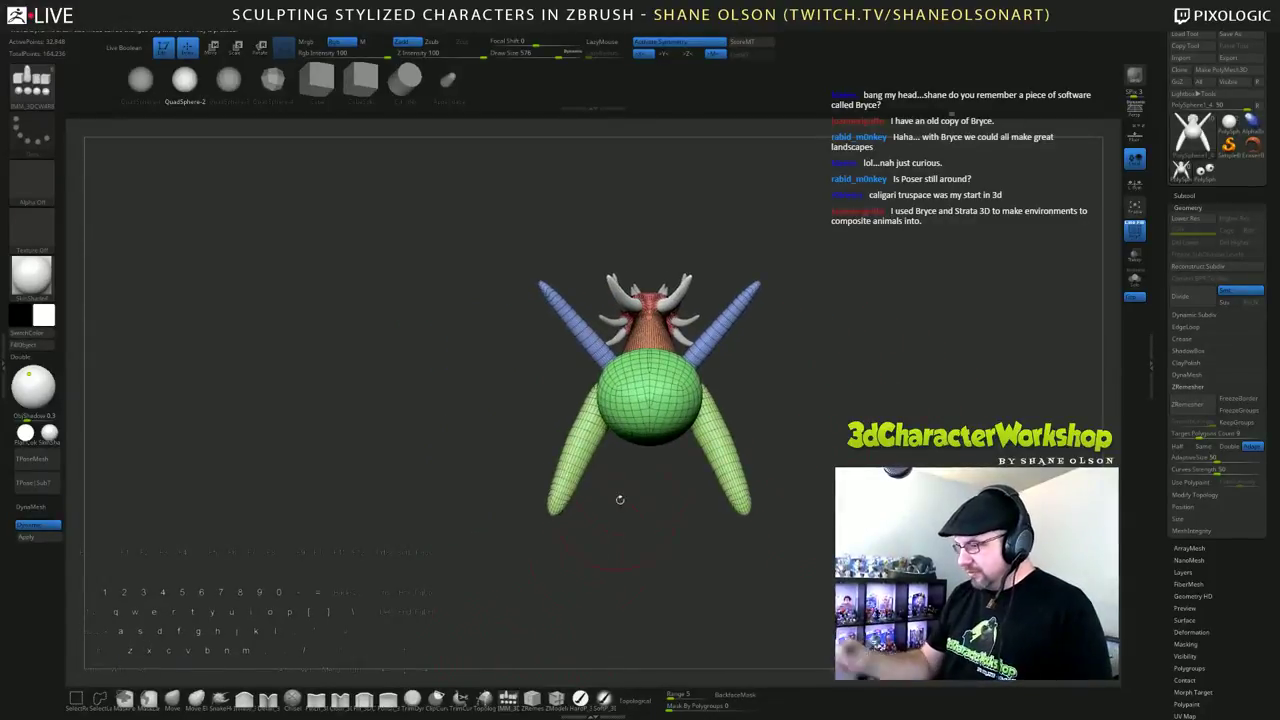
click(184, 82)
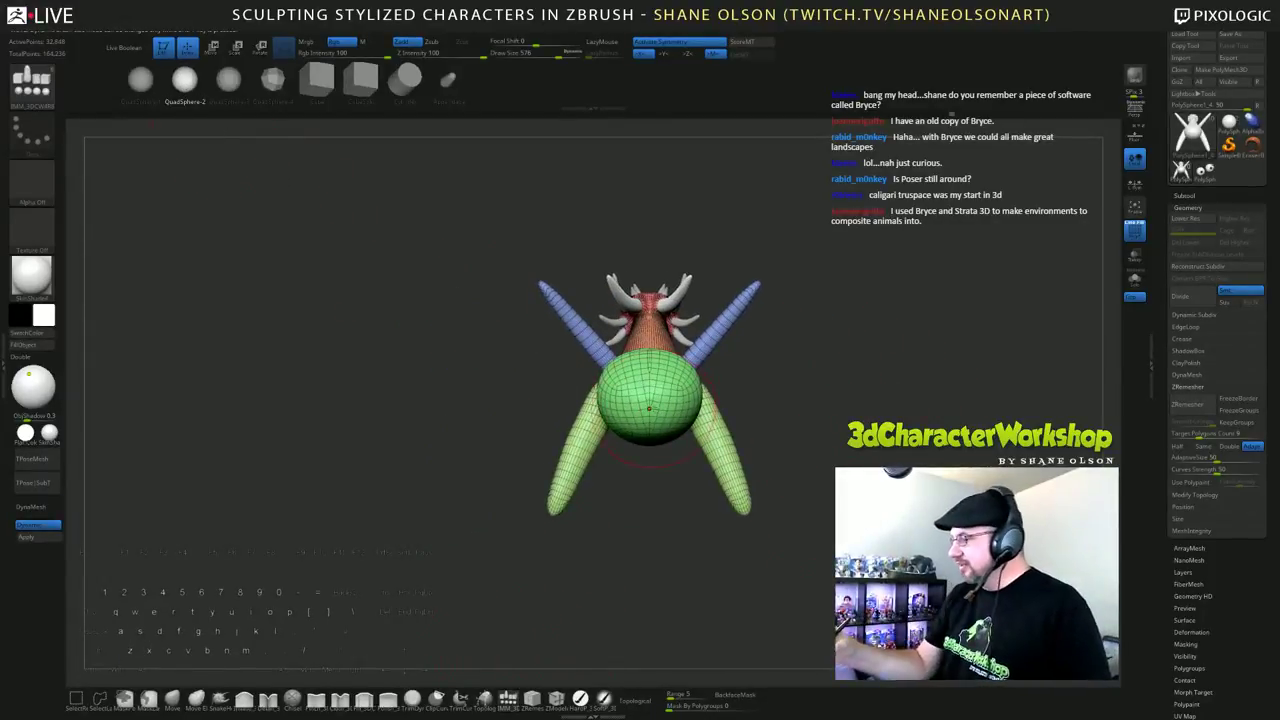
shift+drag(648, 400, 648, 449)
drag(765, 428, 899, 421)
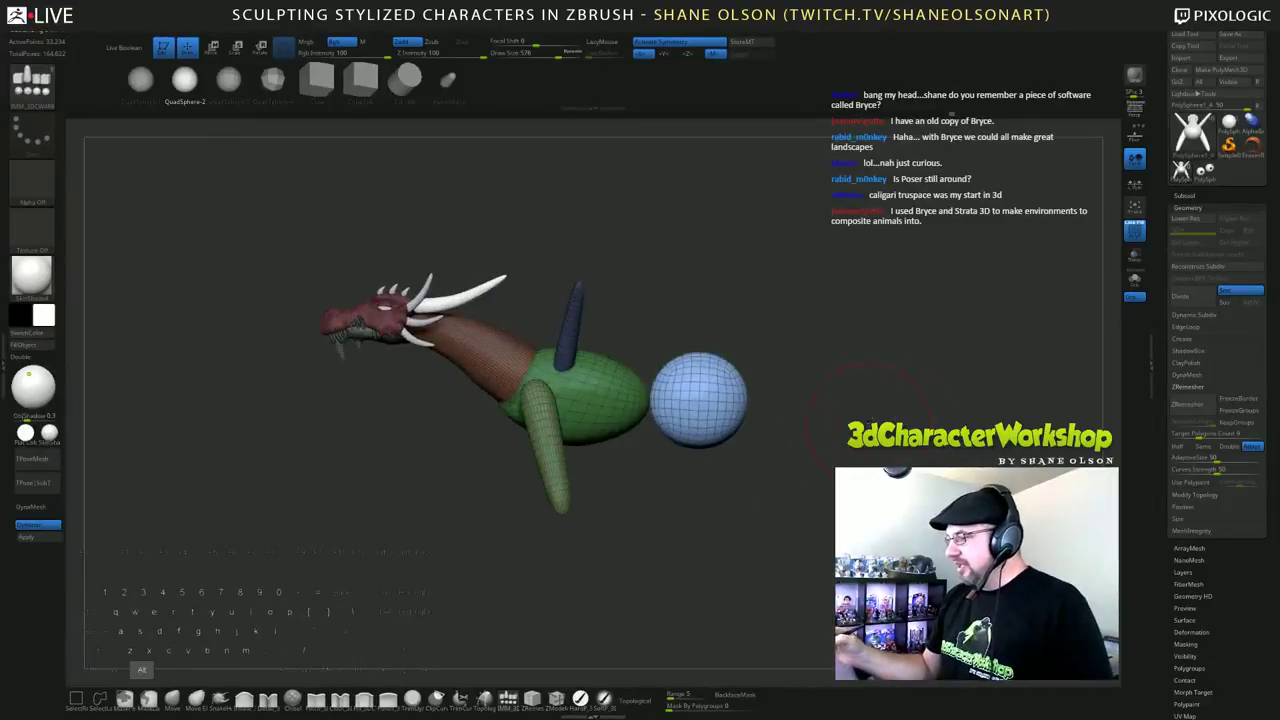
Step: Move the hip sphere forward and slightly down against the rear of the body and adjust its scale
key(w)
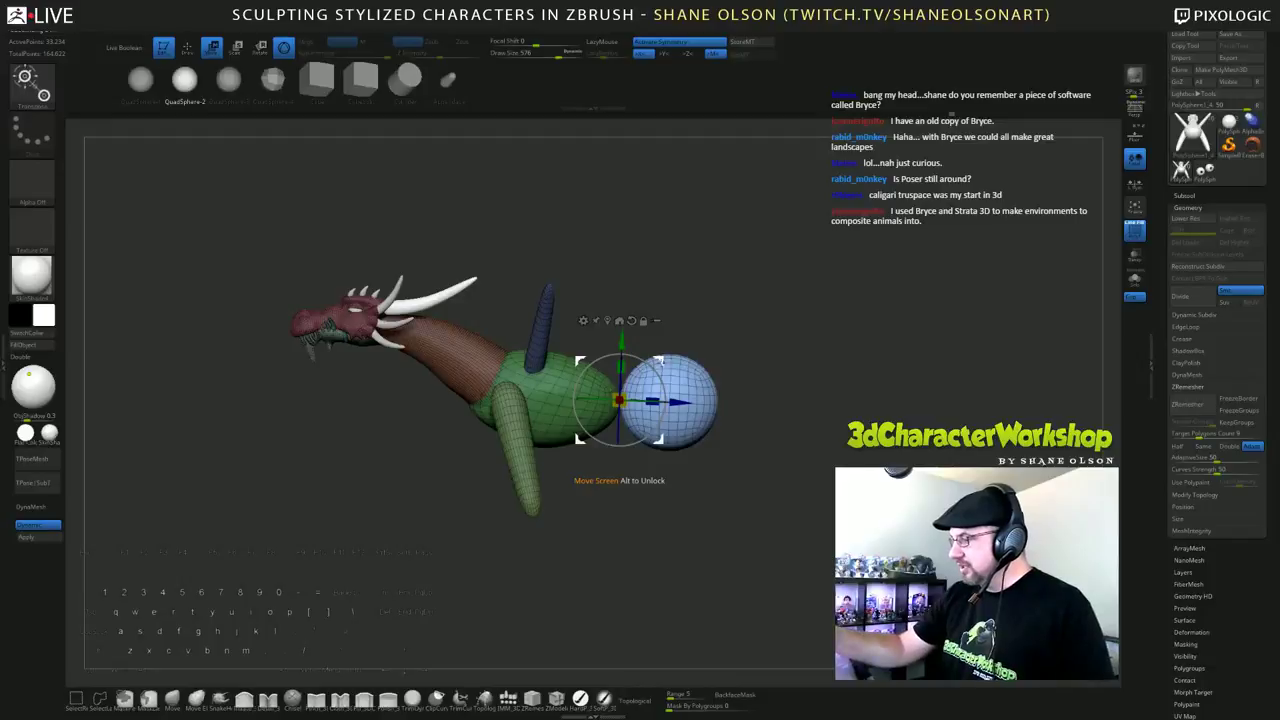
drag(661, 362, 649, 366)
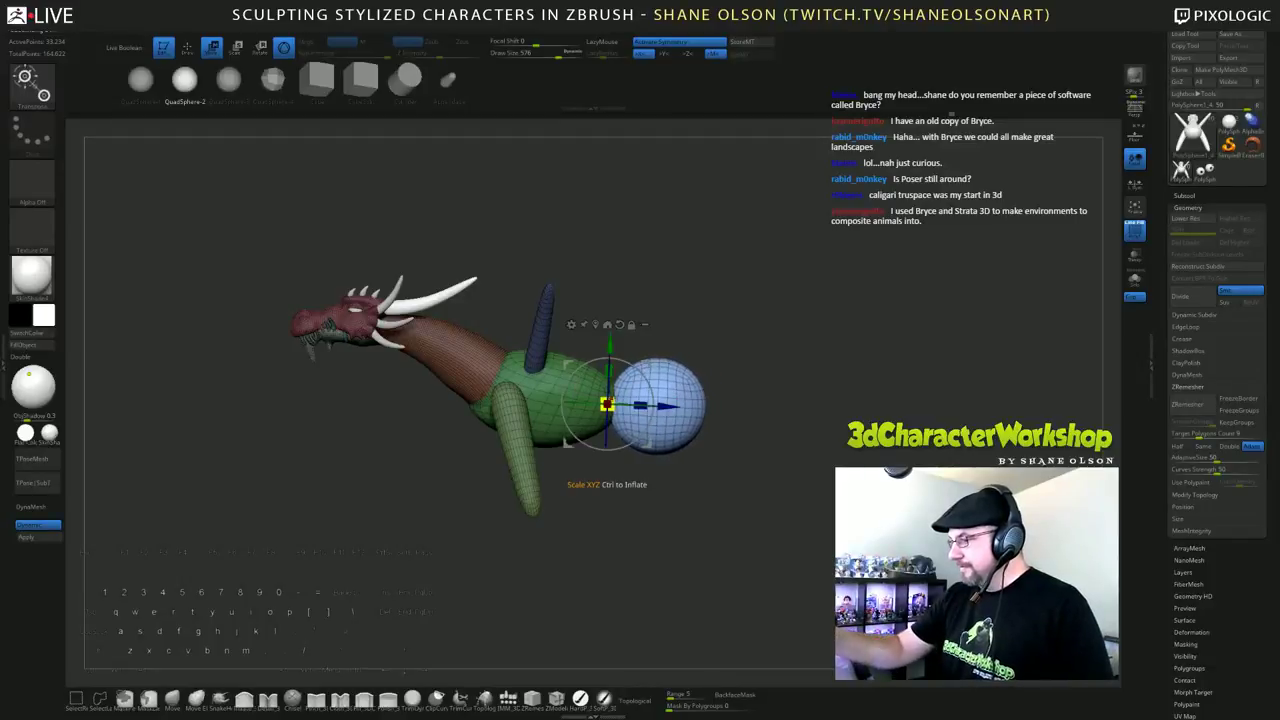
drag(608, 404, 604, 407)
alt+drag(825, 471, 805, 485)
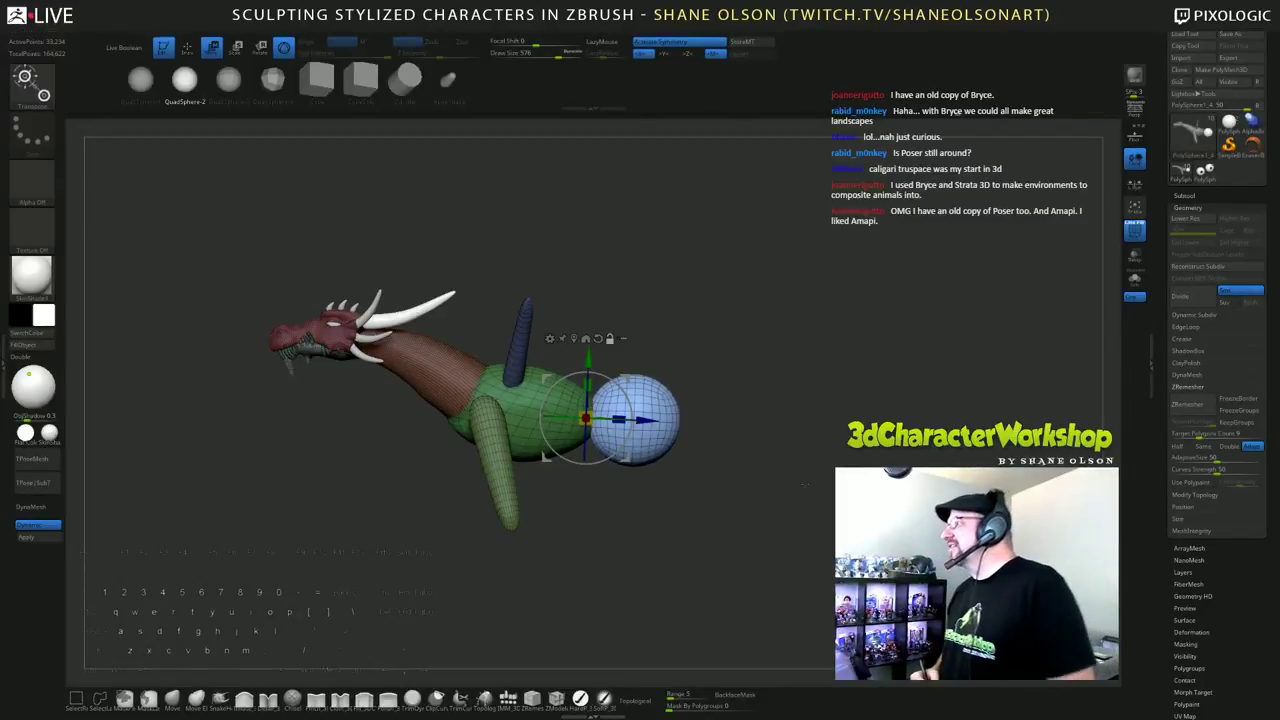
drag(775, 500, 745, 511)
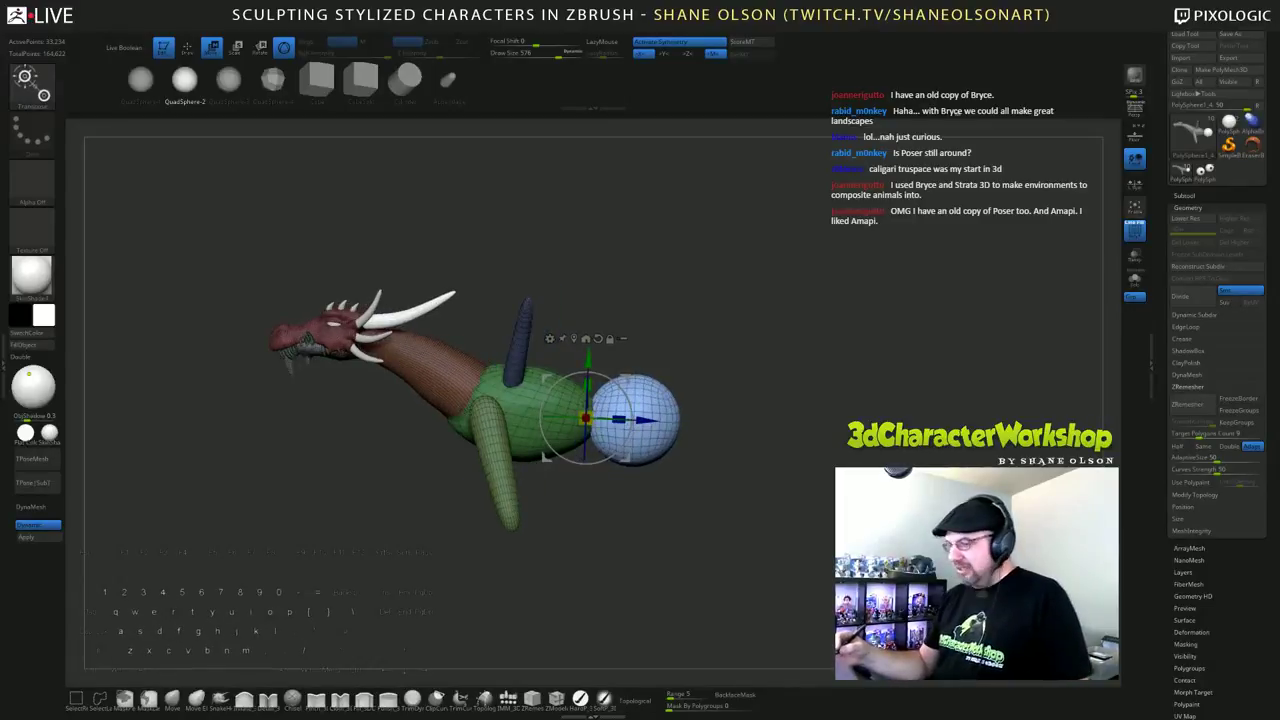
Step: Insert a symmetrical pair of QuadSphere-2 primitives on the sides of the hip sphere for the thighs
key(q)
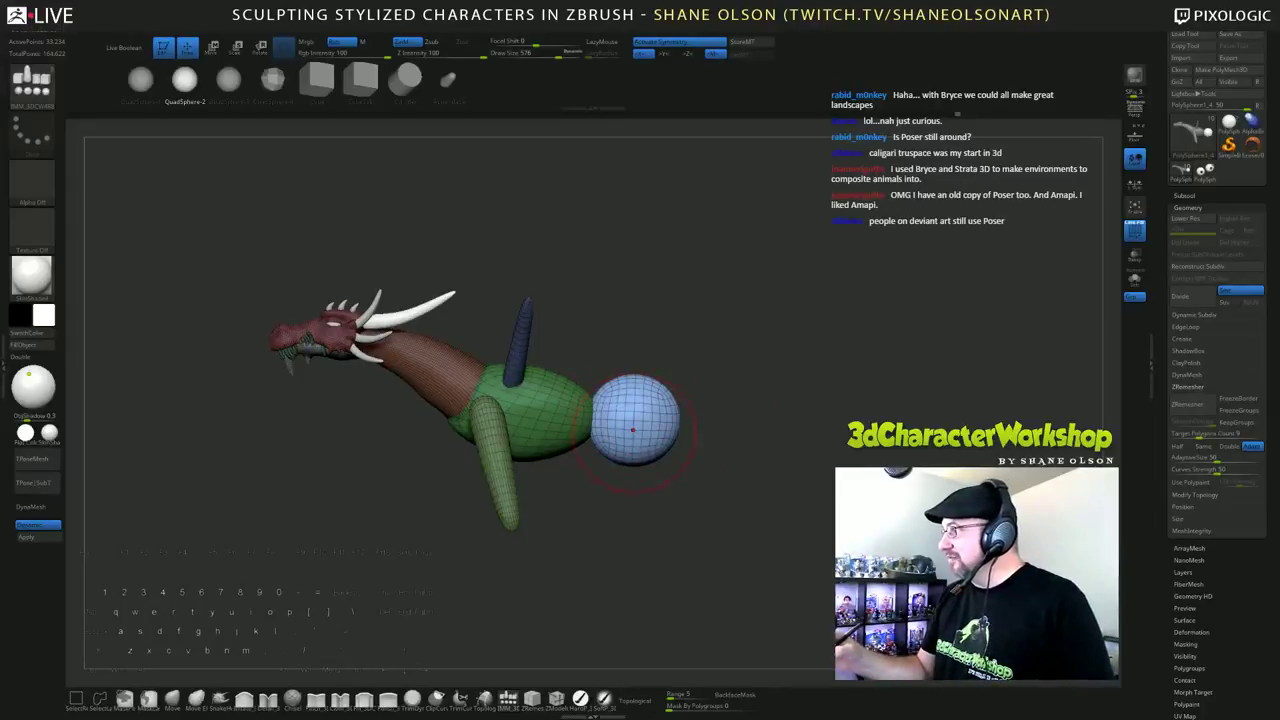
drag(631, 428, 633, 472)
drag(950, 525, 808, 535)
Step: Move the thigh spheres inward and down into the hip sphere and narrow them across their width
key(w)
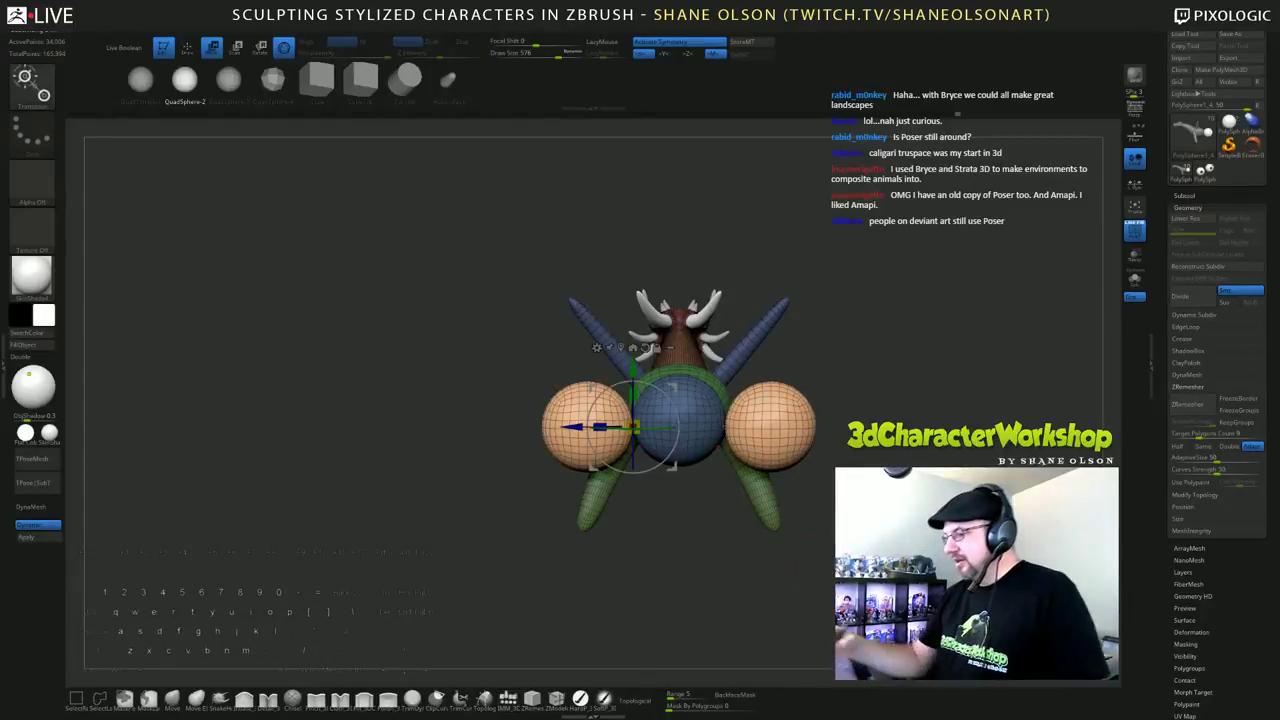
drag(600, 427, 615, 427)
mouse_move(690, 560)
mouse_down()
mouse_move(675, 610)
mouse_move(690, 560)
mouse_up()
drag(674, 466, 692, 486)
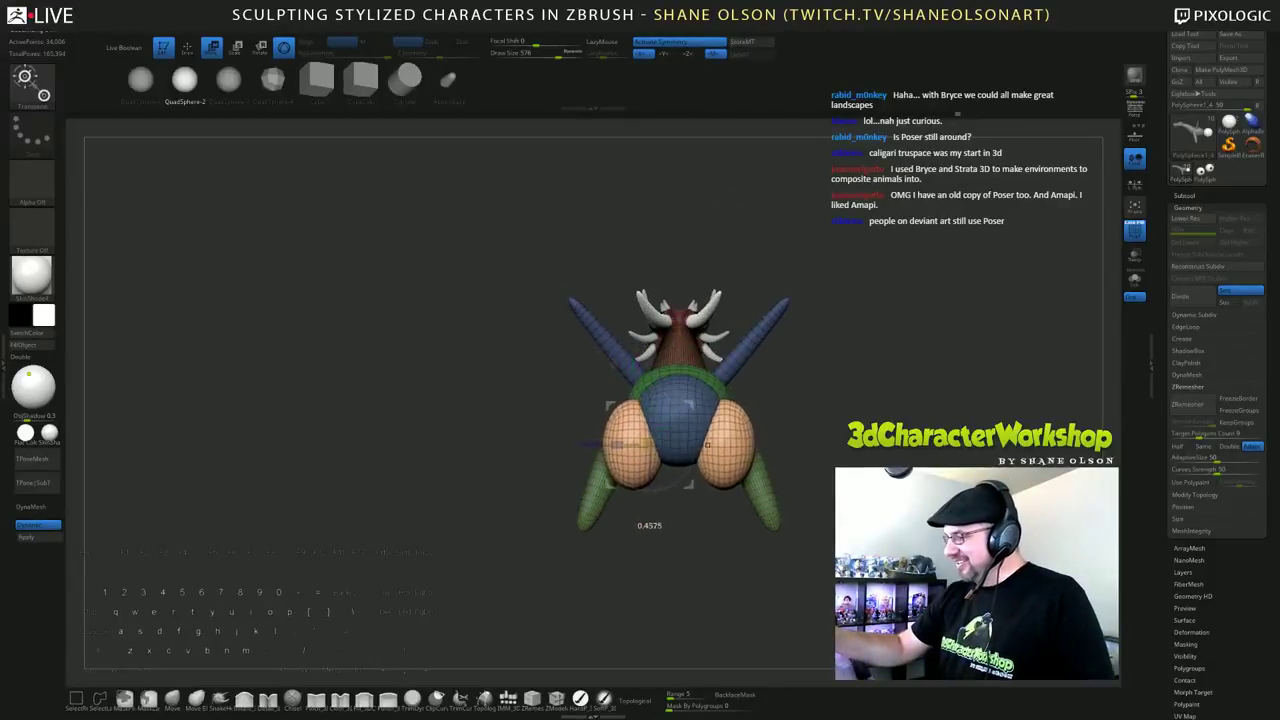
drag(588, 445, 596, 445)
Step: Tilt the thigh spheres forward in side view and flatten them front to back into ovals
drag(690, 570, 815, 570)
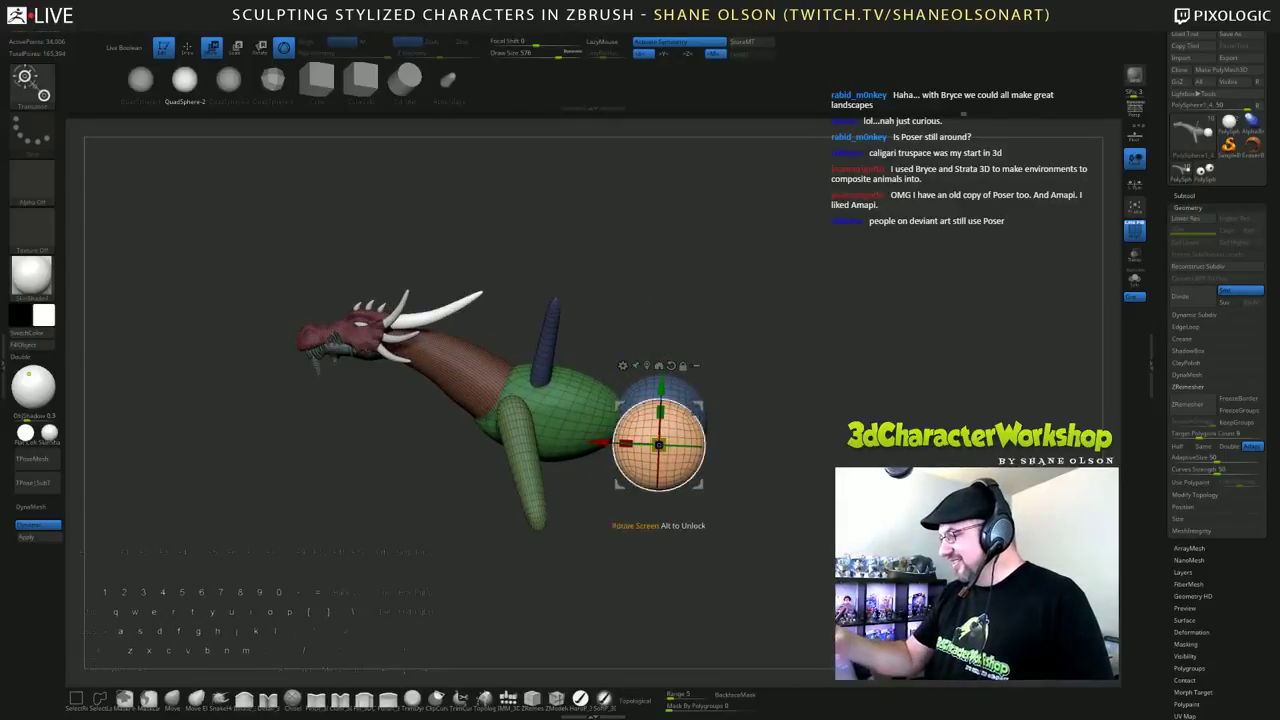
drag(626, 443, 598, 424)
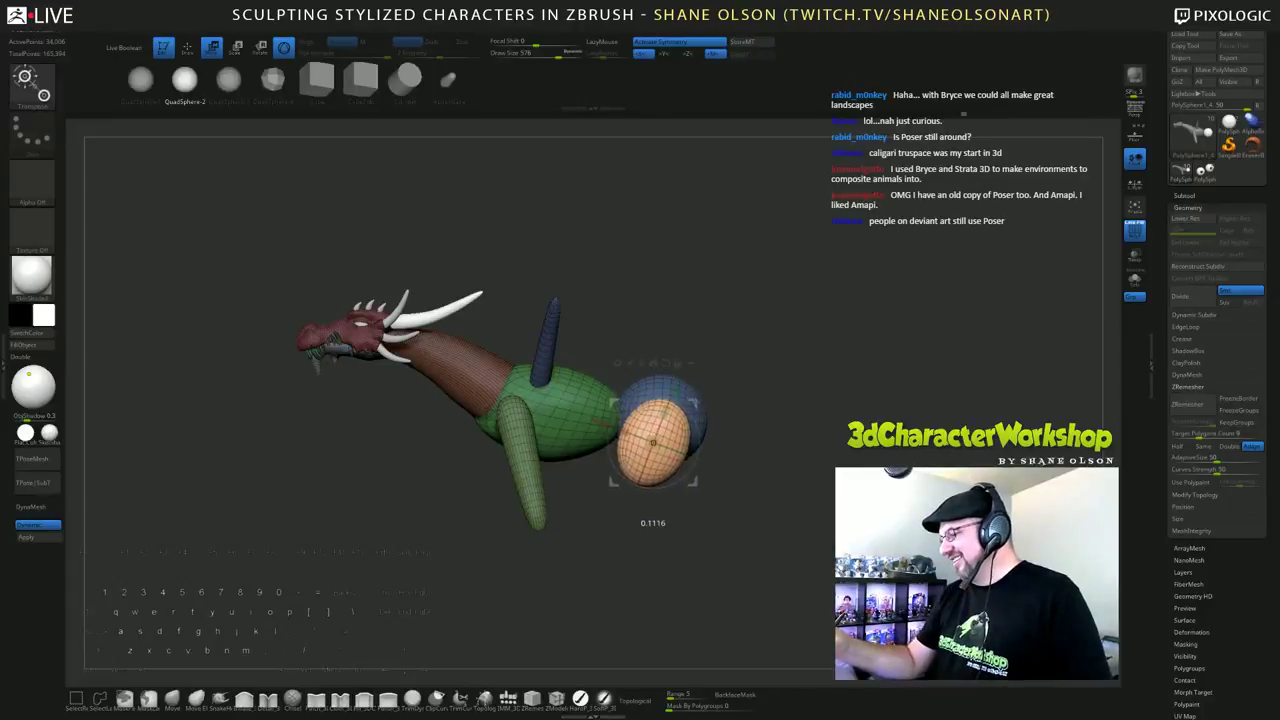
mouse_move(960, 505)
mouse_down()
mouse_move(815, 505)
mouse_move(950, 504)
mouse_up()
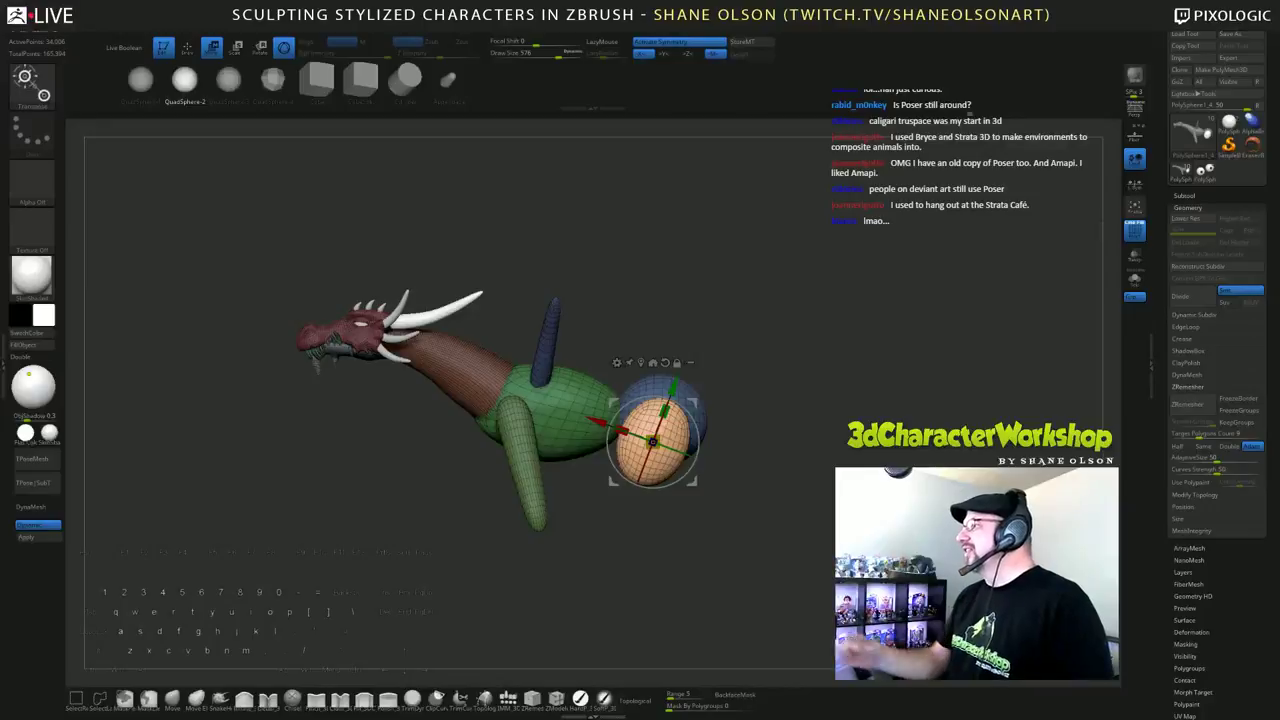
drag(760, 540, 818, 592)
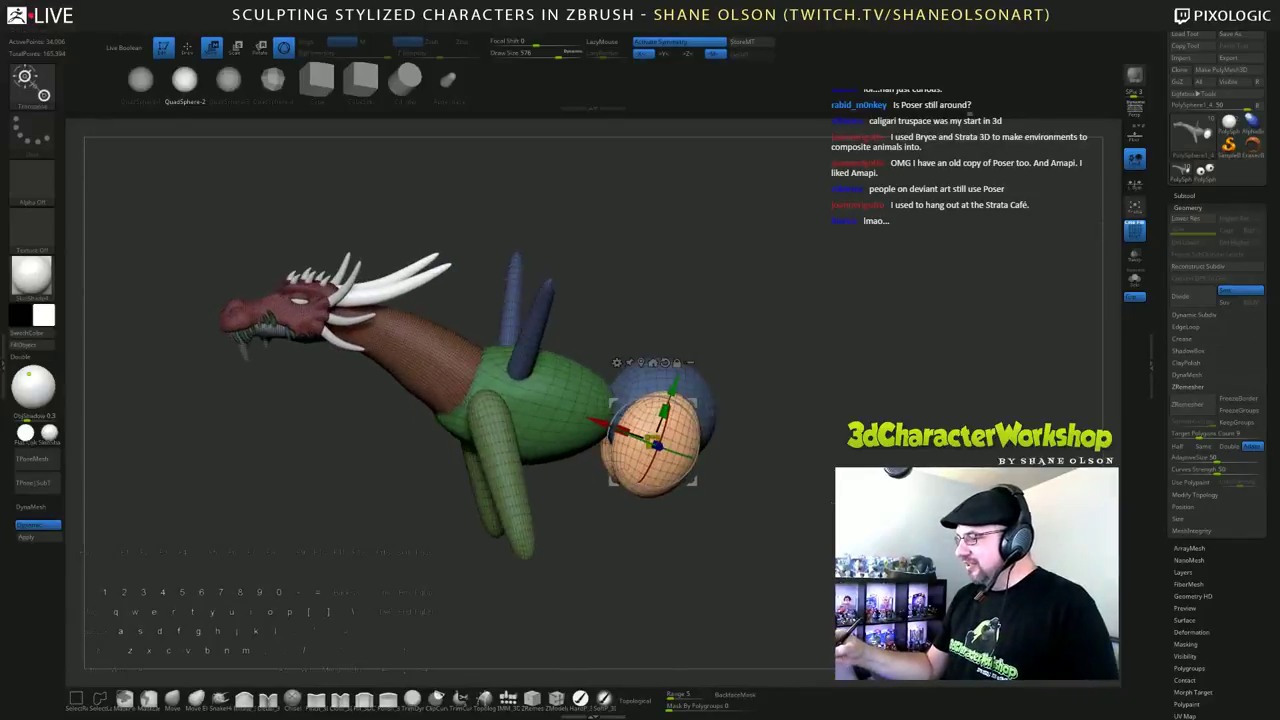
drag(960, 530, 828, 507)
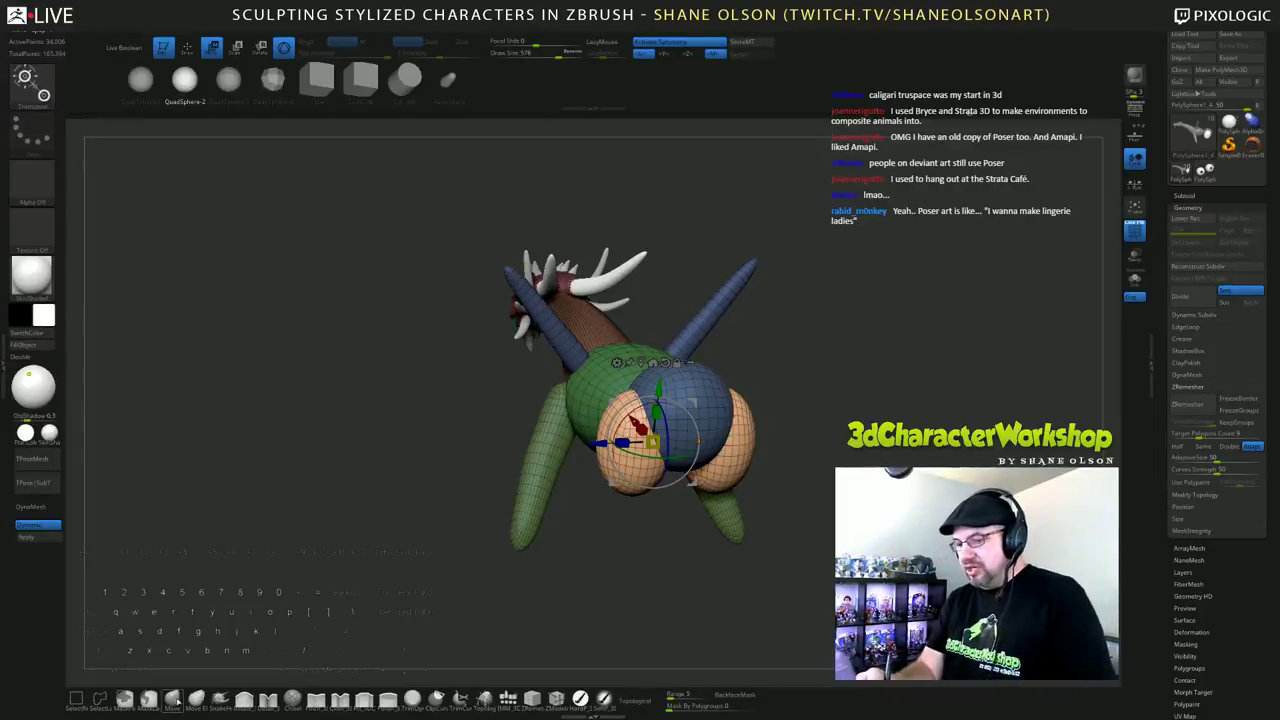
Step: Set the Move brush's draw size to 763 and pull the upper thighs up and closer to the hips
click(172, 698)
key(s)
drag(828, 434, 803, 406)
drag(612, 390, 607, 368)
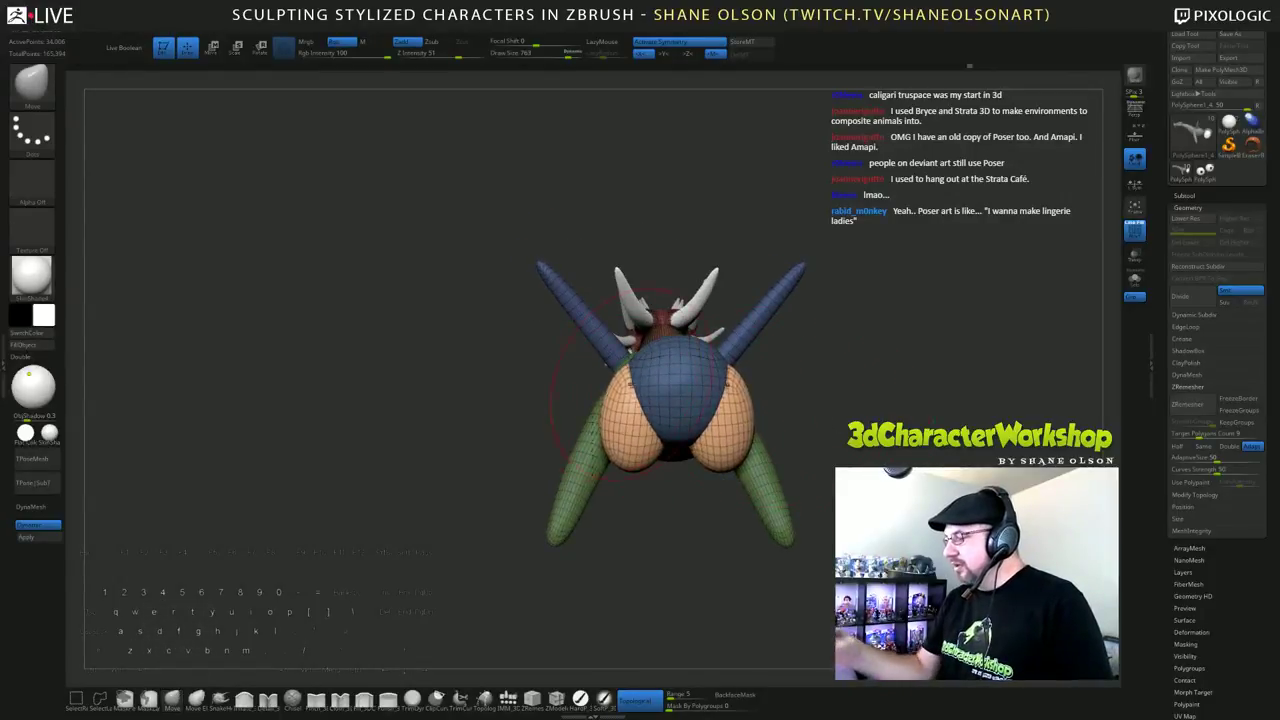
drag(681, 565, 886, 556)
drag(623, 387, 739, 397)
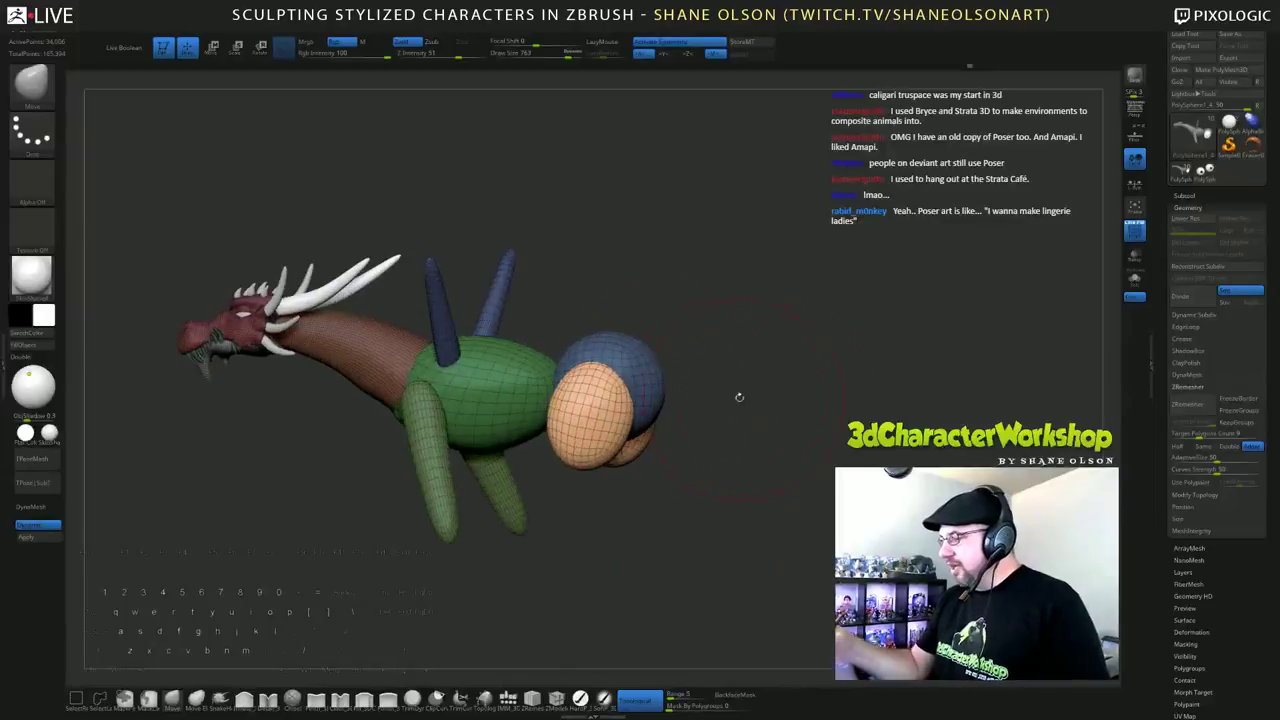
drag(584, 402, 606, 380)
drag(745, 475, 850, 525)
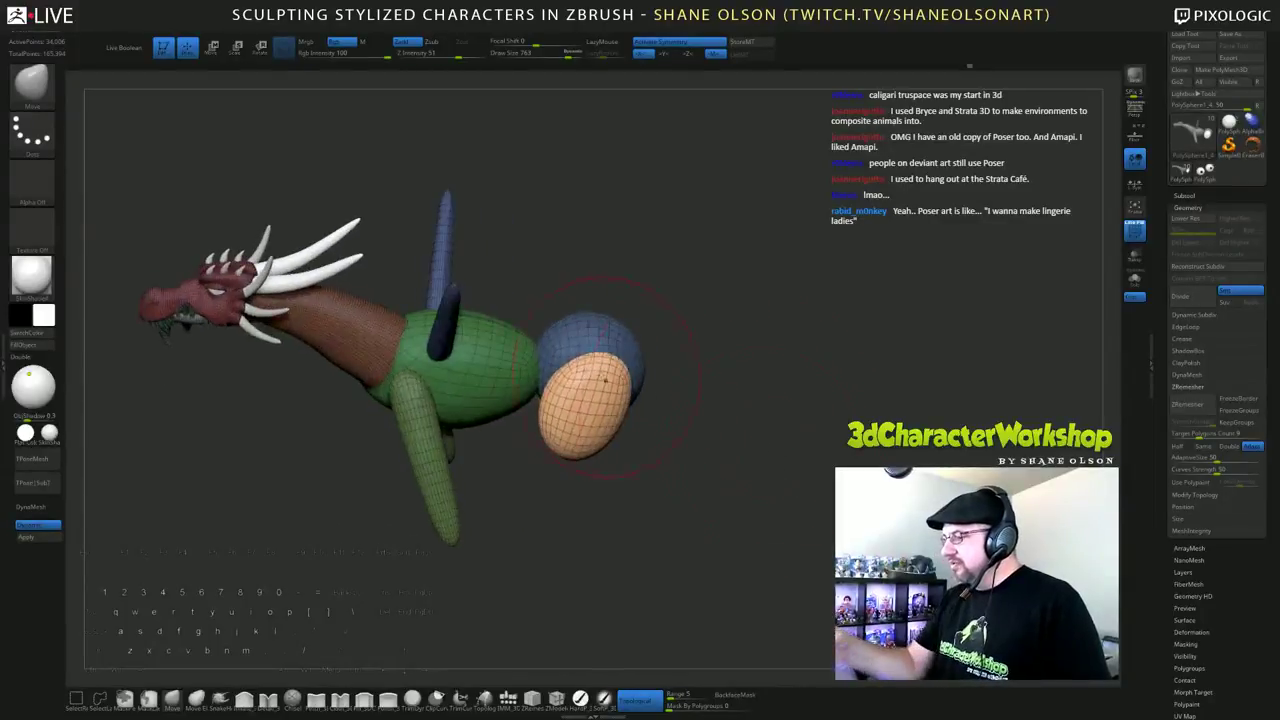
Step: Stretch the thighs into longer ovals slanting down and forward with the Move brush
drag(575, 374, 584, 361)
drag(765, 495, 747, 449)
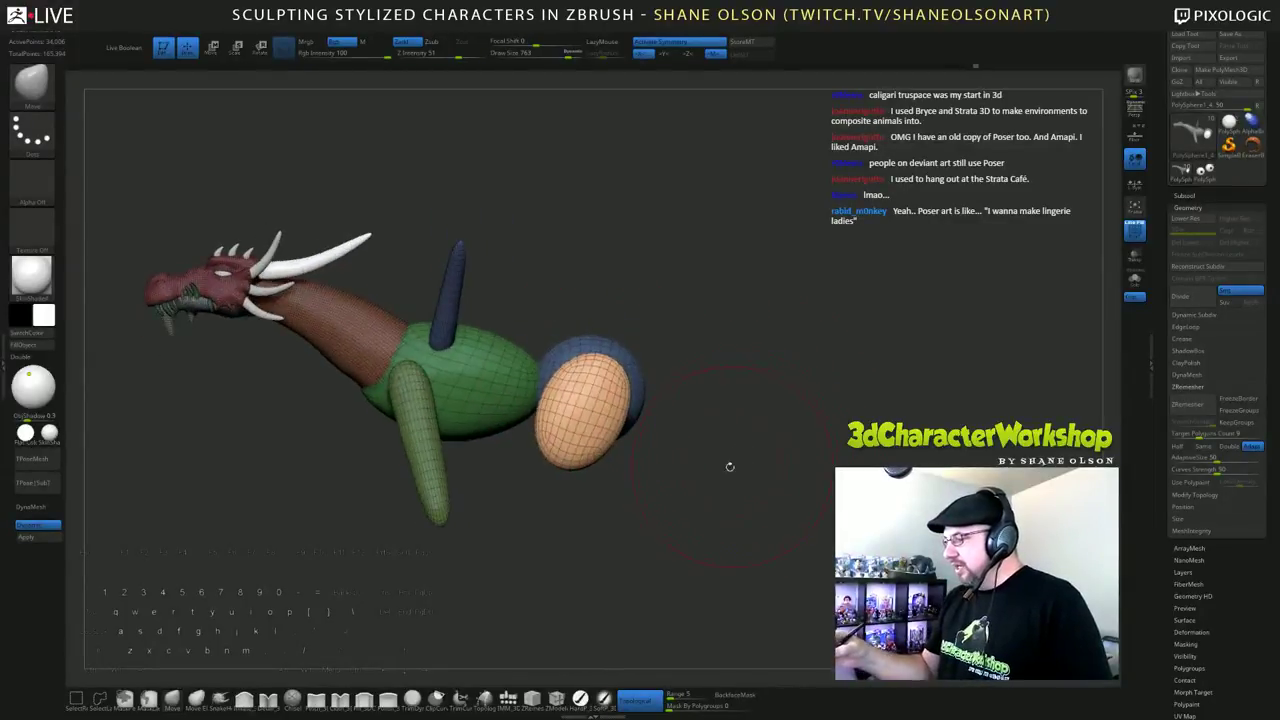
drag(573, 457, 576, 474)
drag(651, 523, 670, 527)
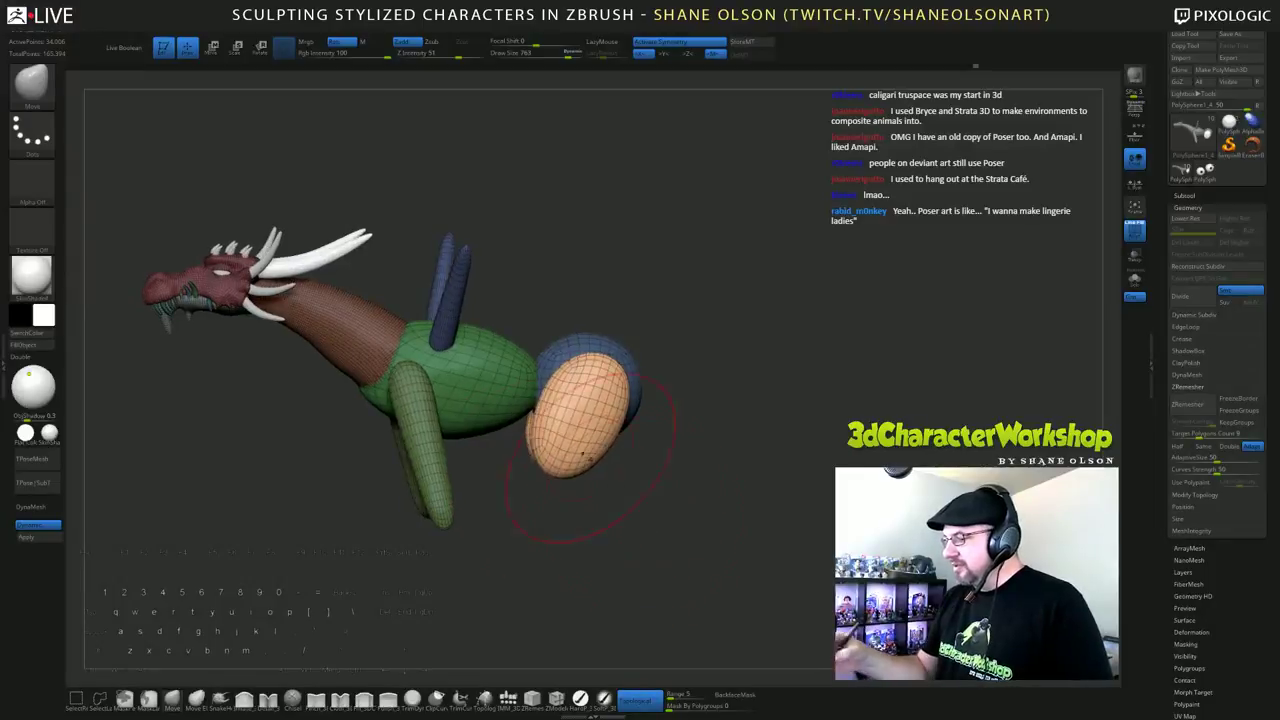
drag(562, 430, 552, 434)
mouse_move(585, 485)
mouse_down()
mouse_move(668, 509)
mouse_move(691, 488)
mouse_up()
Step: Examine the shape and placement of the hips and thighs from the side and rear
drag(915, 462, 956, 454)
mouse_move(700, 486)
mouse_down()
mouse_move(847, 398)
mouse_move(818, 408)
mouse_up()
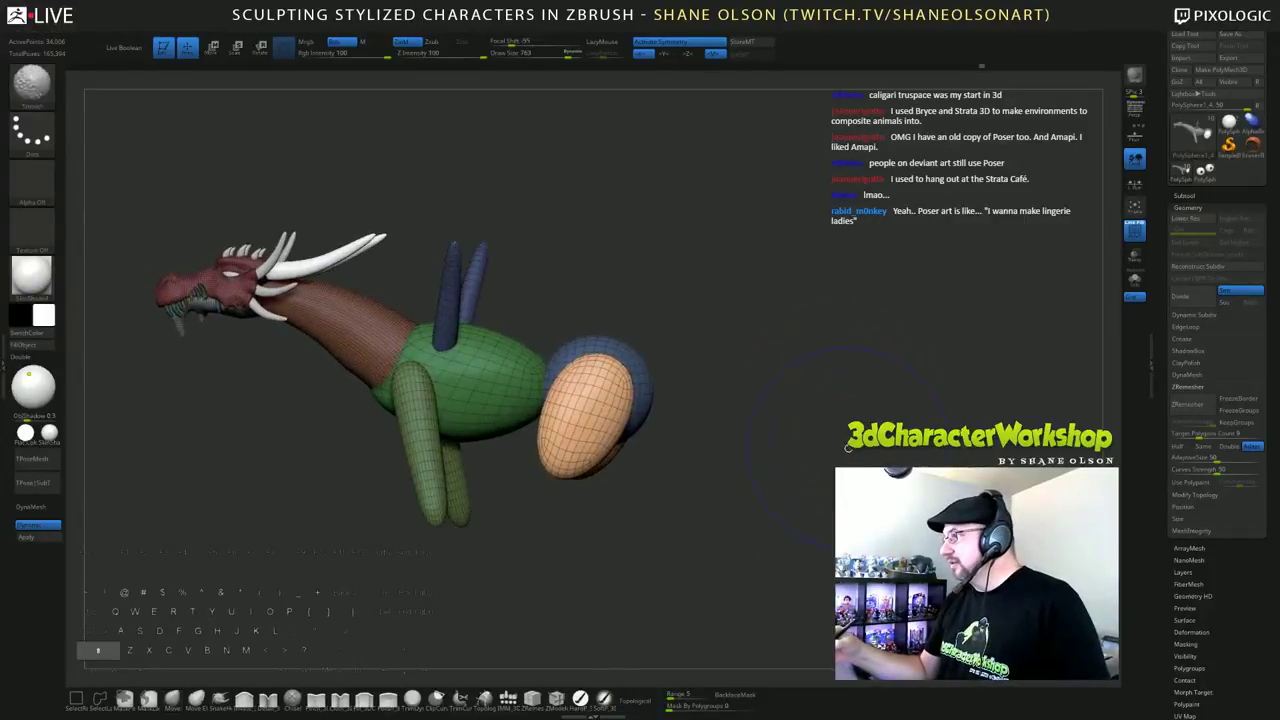
shift+drag(818, 488, 828, 448)
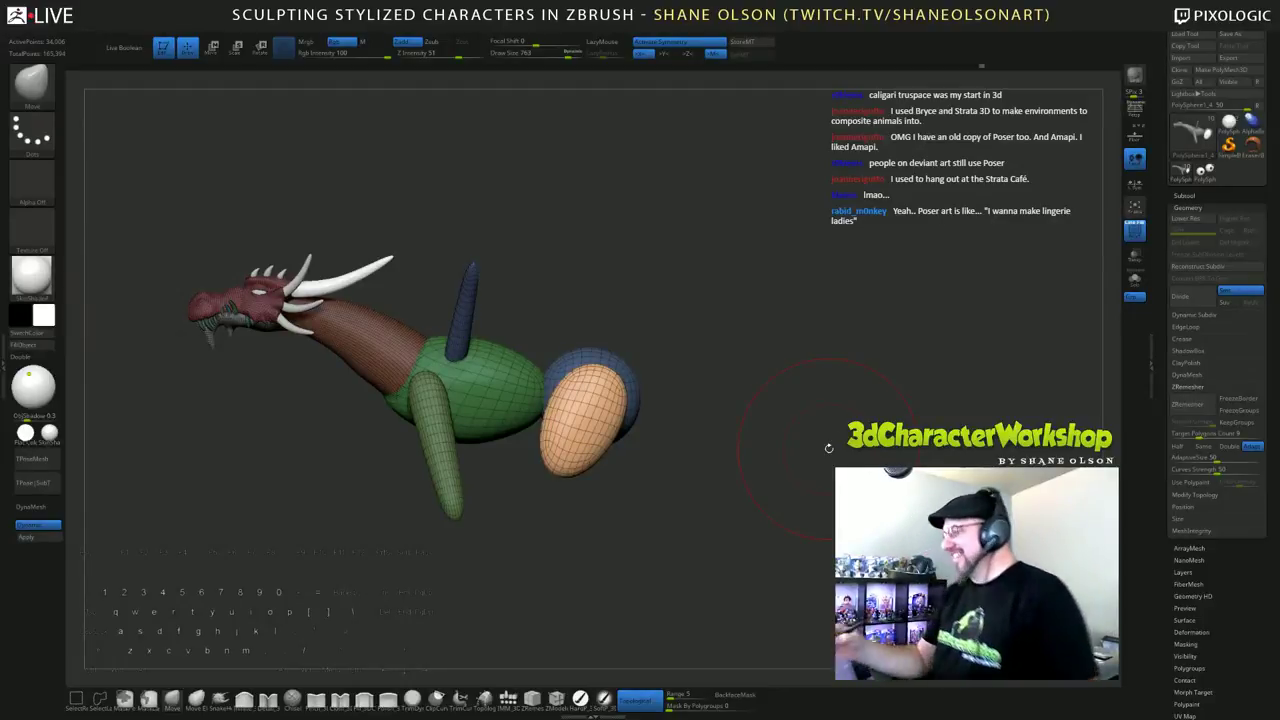
alt+drag(818, 460, 847, 436)
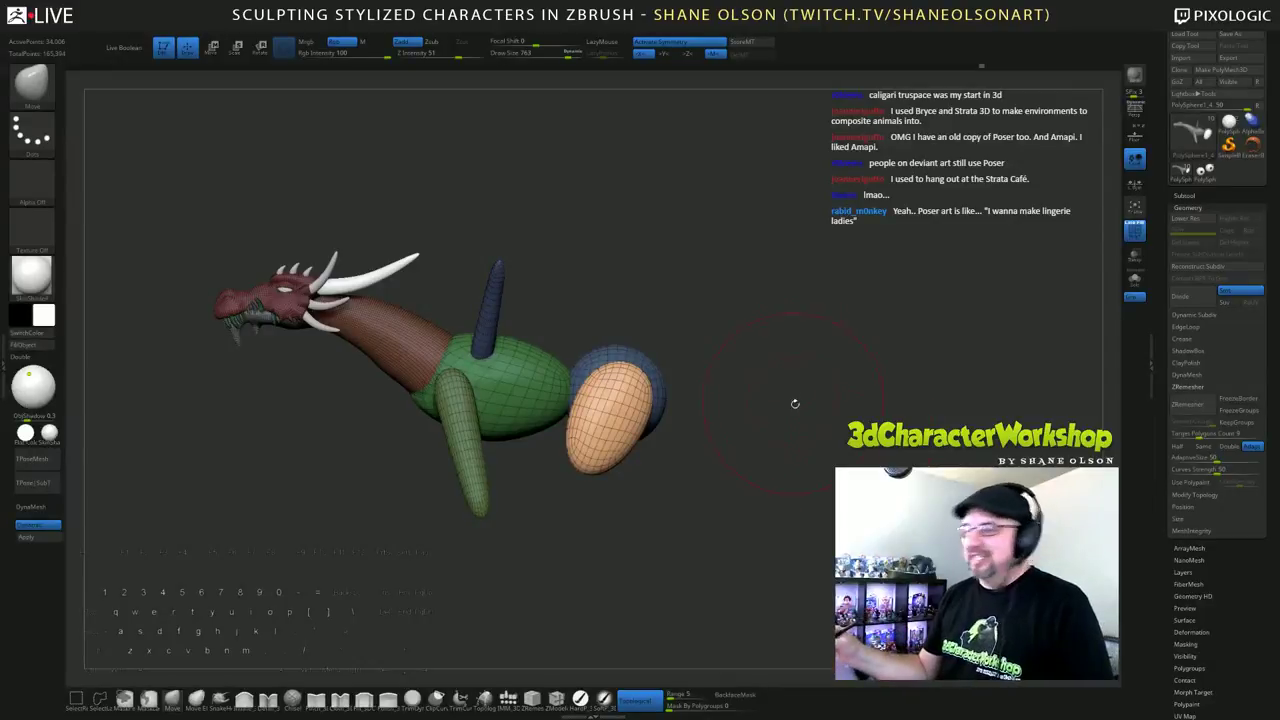
mouse_move(794, 403)
mouse_down()
mouse_move(900, 420)
mouse_move(790, 411)
mouse_move(806, 417)
mouse_up()
drag(810, 372, 640, 400)
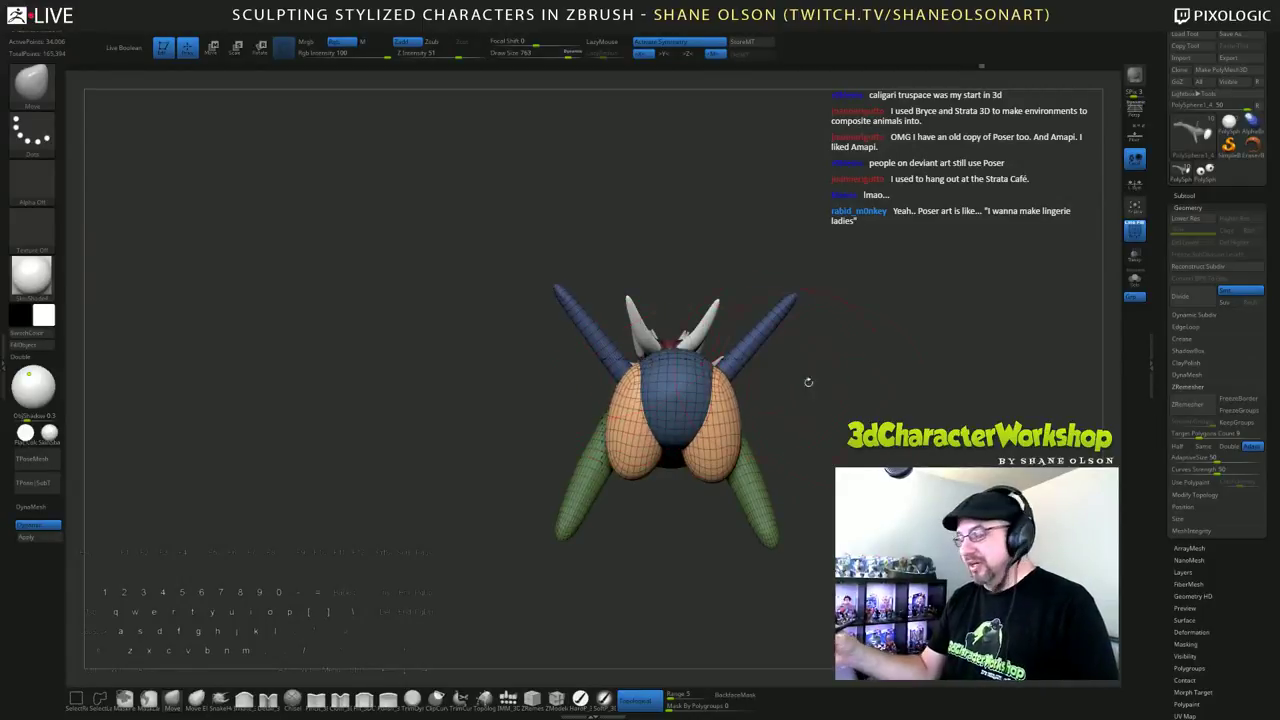
drag(809, 382, 849, 391)
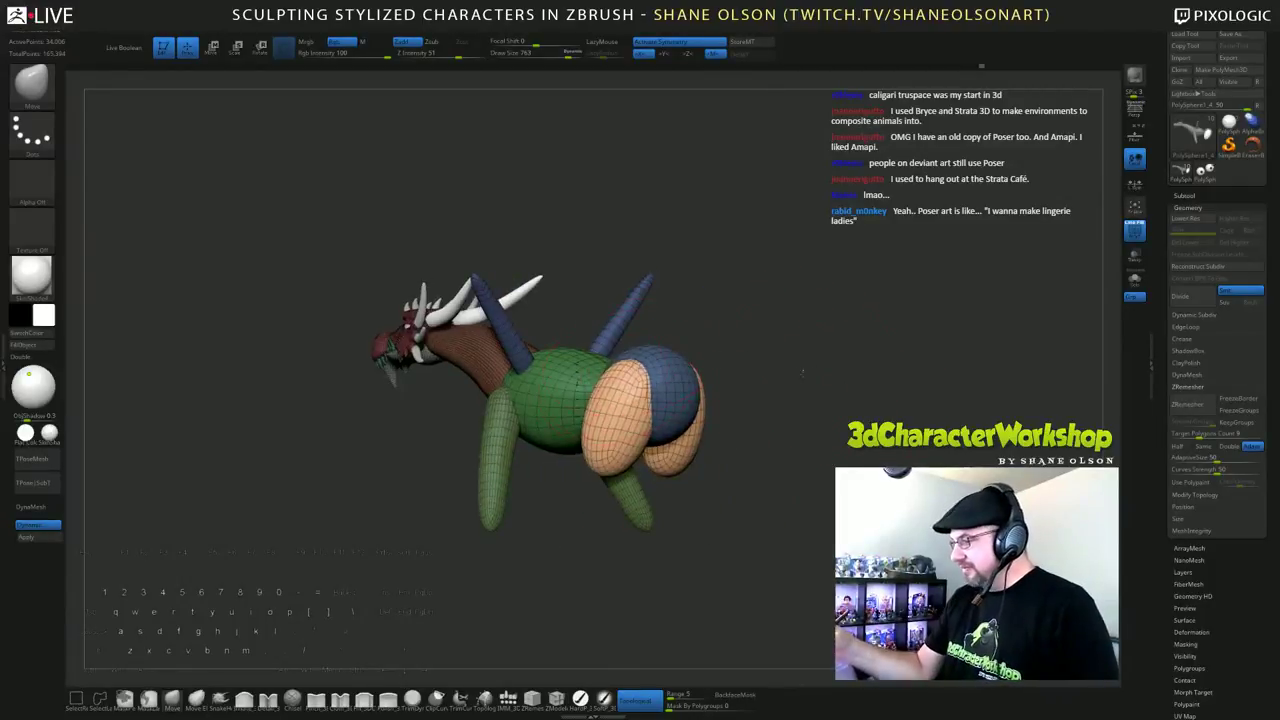
drag(773, 358, 715, 375)
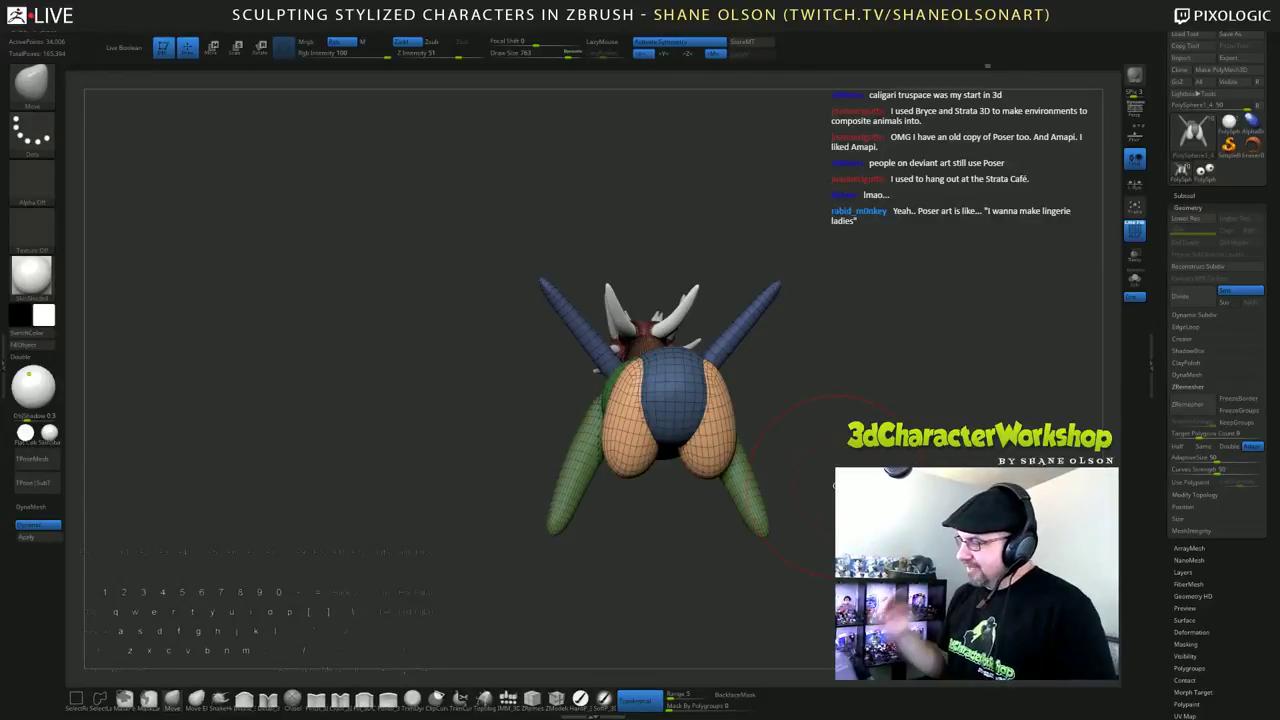
drag(835, 487, 754, 449)
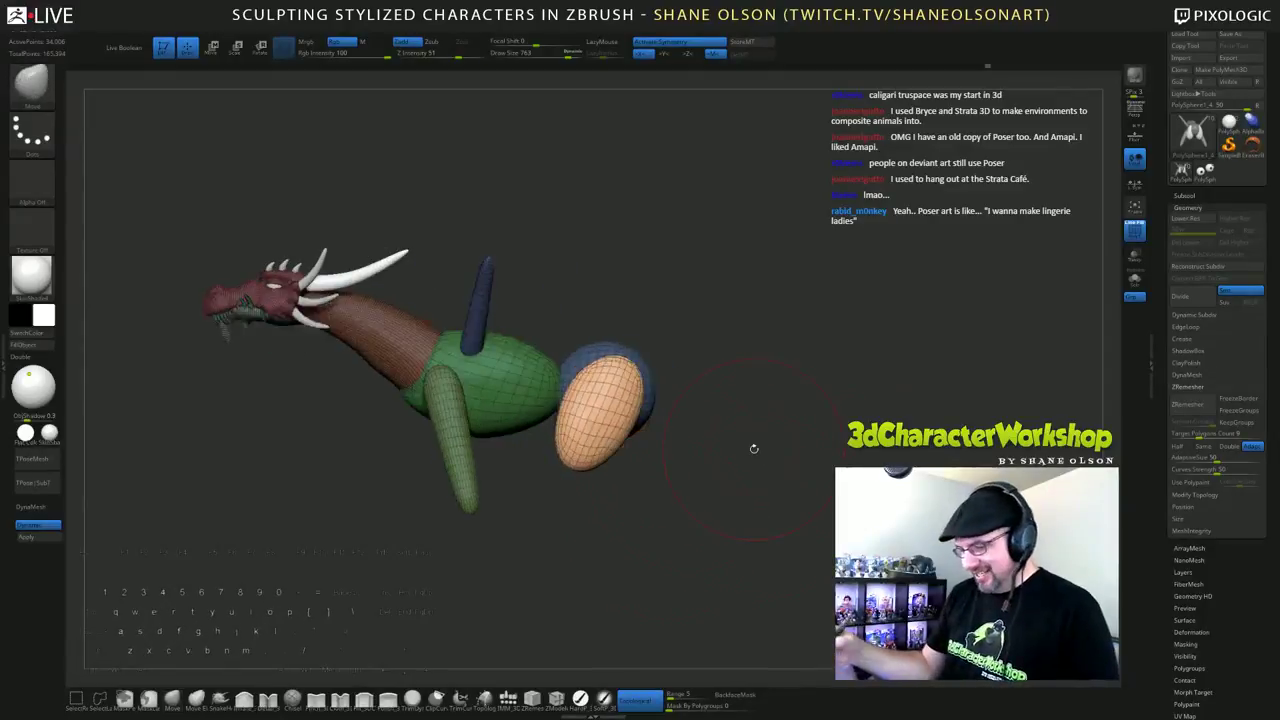
Step: Insert a symmetrical pair of Appendage primitives on the lower ends of the thighs for the hind legs
mouse_move(512, 612)
alt+mouse_down()
mouse_move(572, 570)
mouse_move(621, 510)
alt+mouse_up()
click(509, 700)
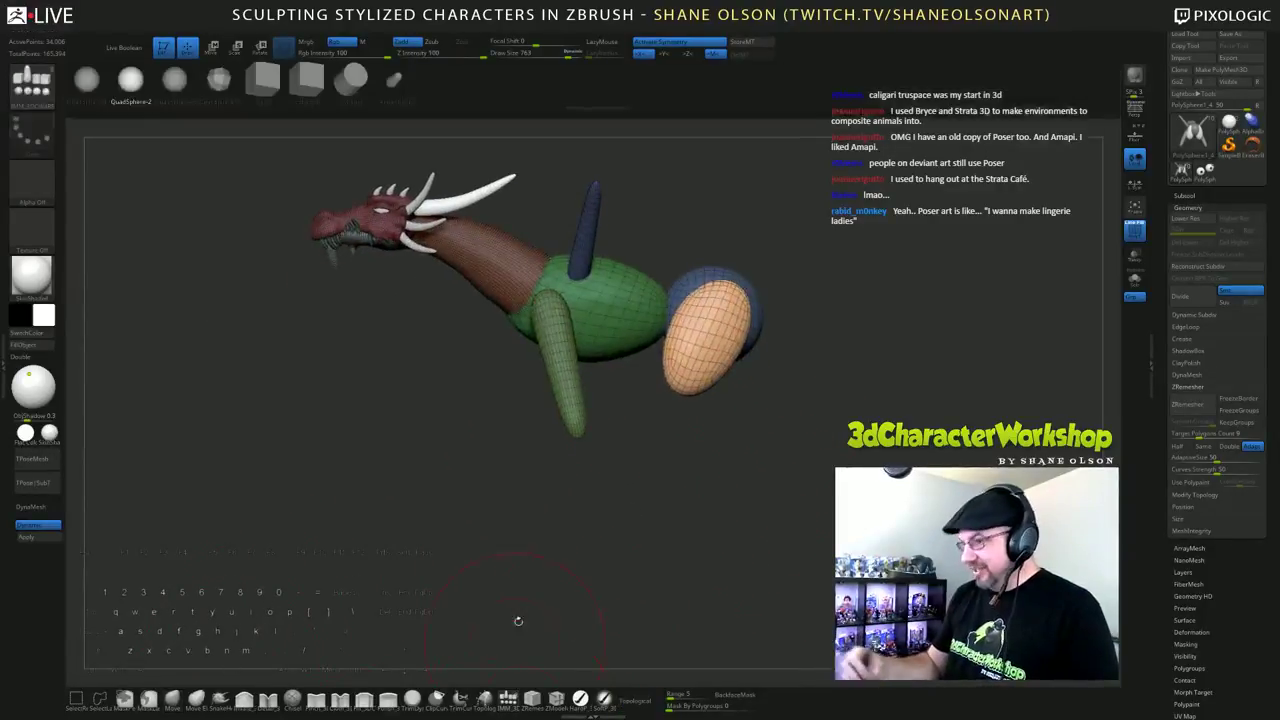
click(394, 80)
drag(763, 473, 645, 462)
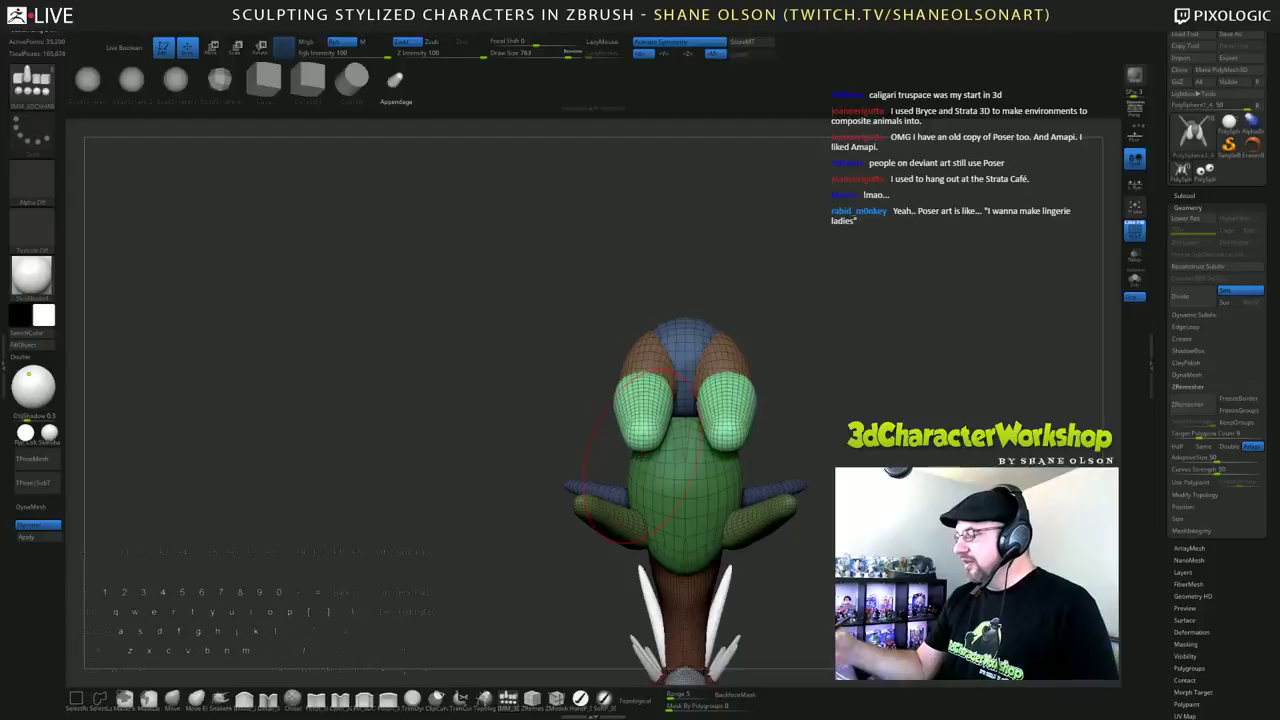
Step: Undo the last primitive insert and reinsert a symmetrical pair of Appendage primitives at the lower ends of the thighs
drag(891, 381, 861, 361)
key(ctrl+z)
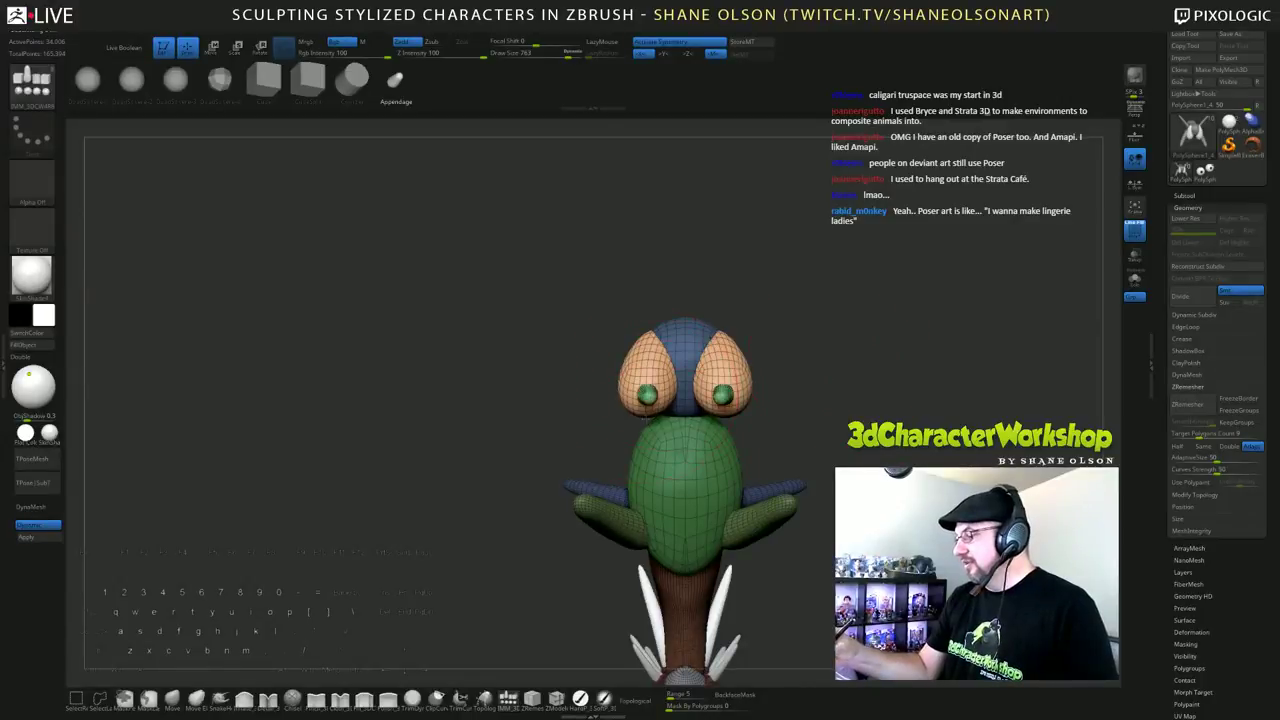
shift+drag(645, 417, 644, 432)
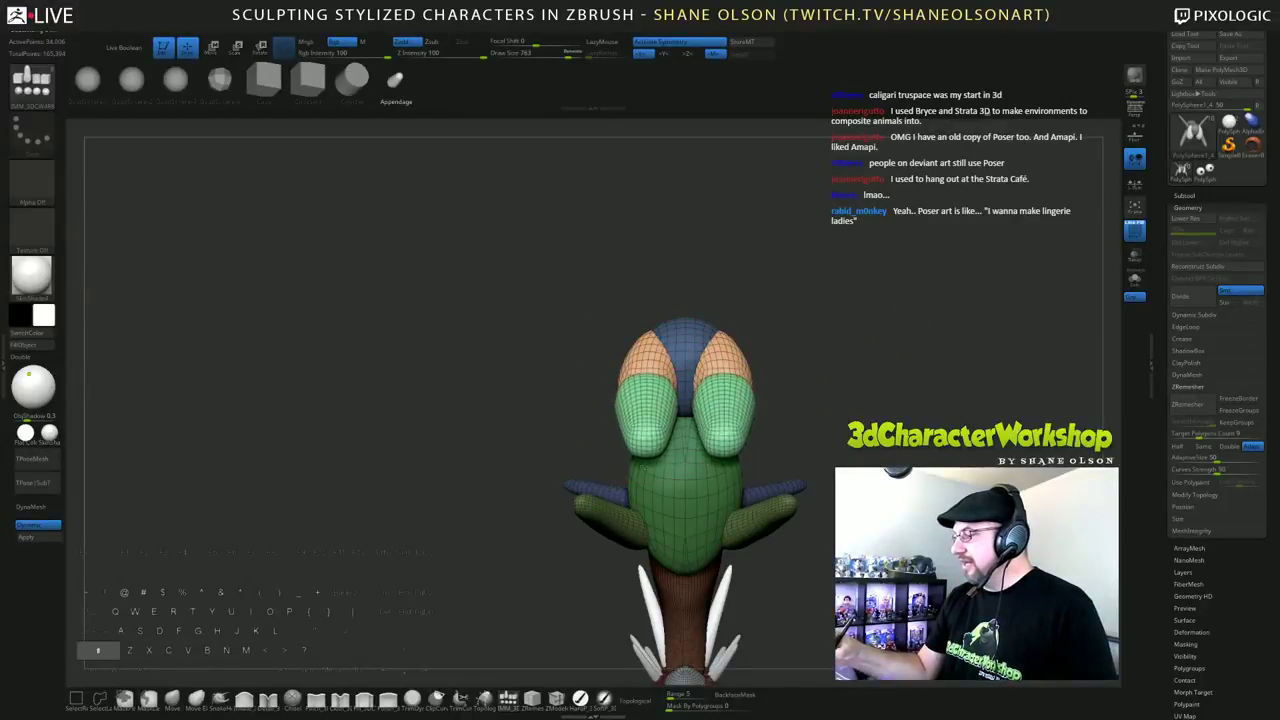
drag(800, 390, 895, 515)
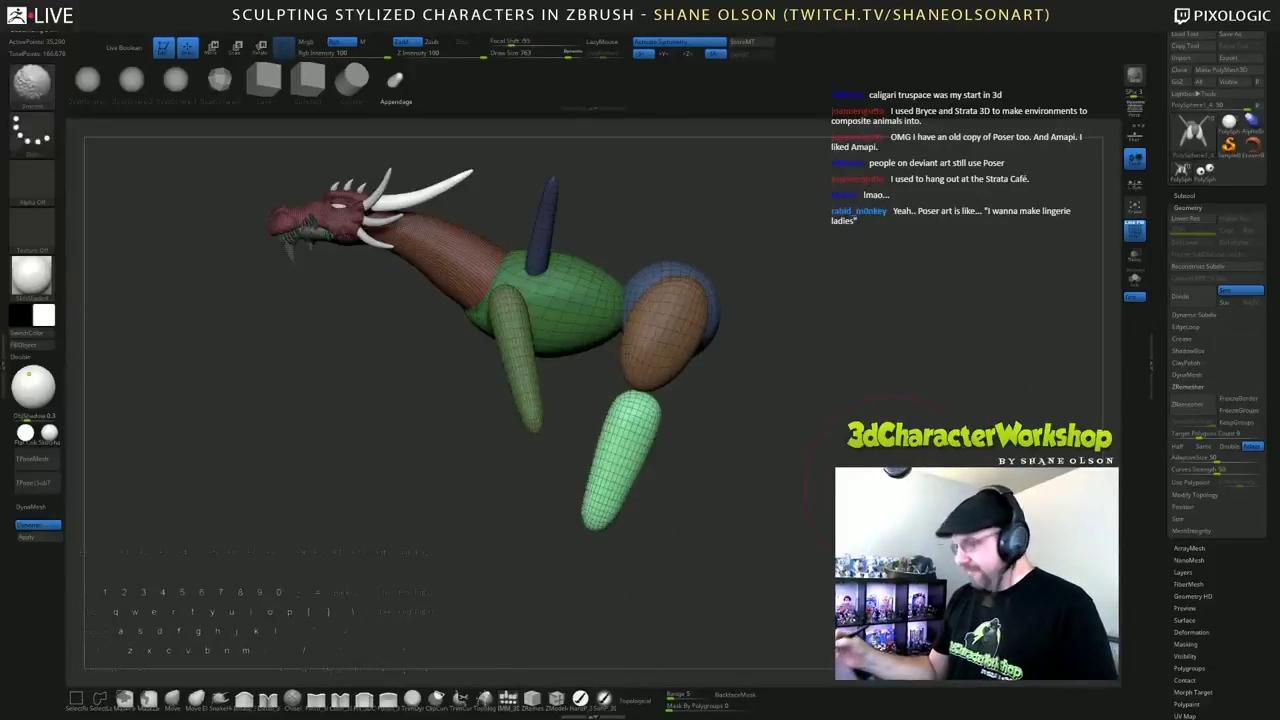
Step: Position the hind legs against the undersides of the thighs, slanting down and back, and slim their side profile
key(e)
drag(644, 392, 674, 314)
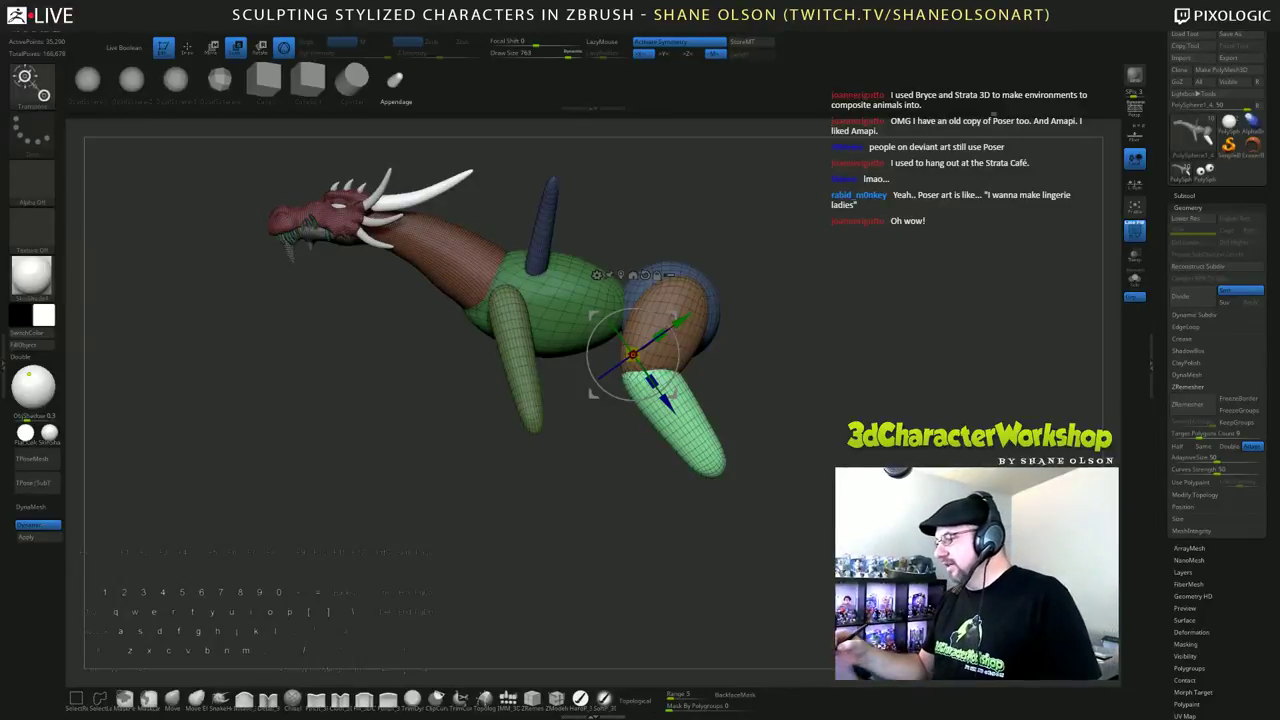
mouse_move(400, 520)
mouse_down()
mouse_move(620, 520)
mouse_move(520, 500)
mouse_move(400, 520)
mouse_up()
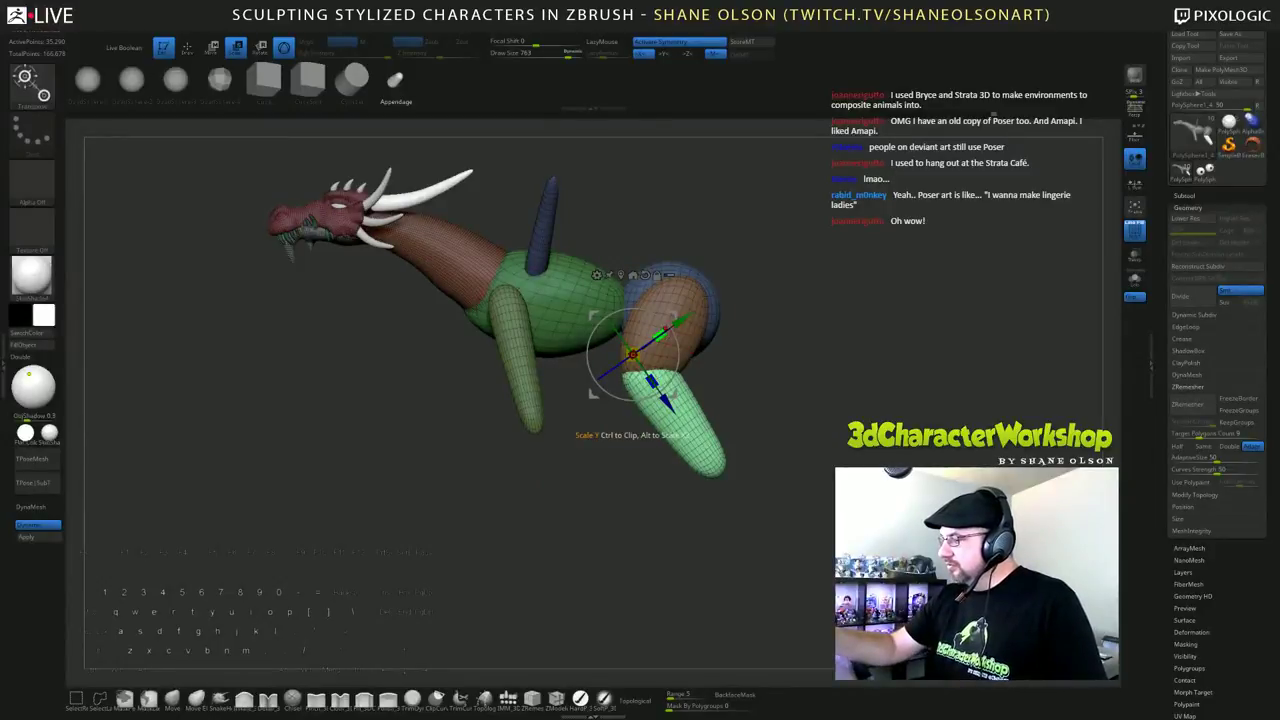
drag(659, 337, 654, 340)
Step: Enable local symmetry and narrow both hind legs in width as seen from behind
drag(560, 520, 400, 520)
drag(599, 355, 614, 355)
key(ctrl+z)
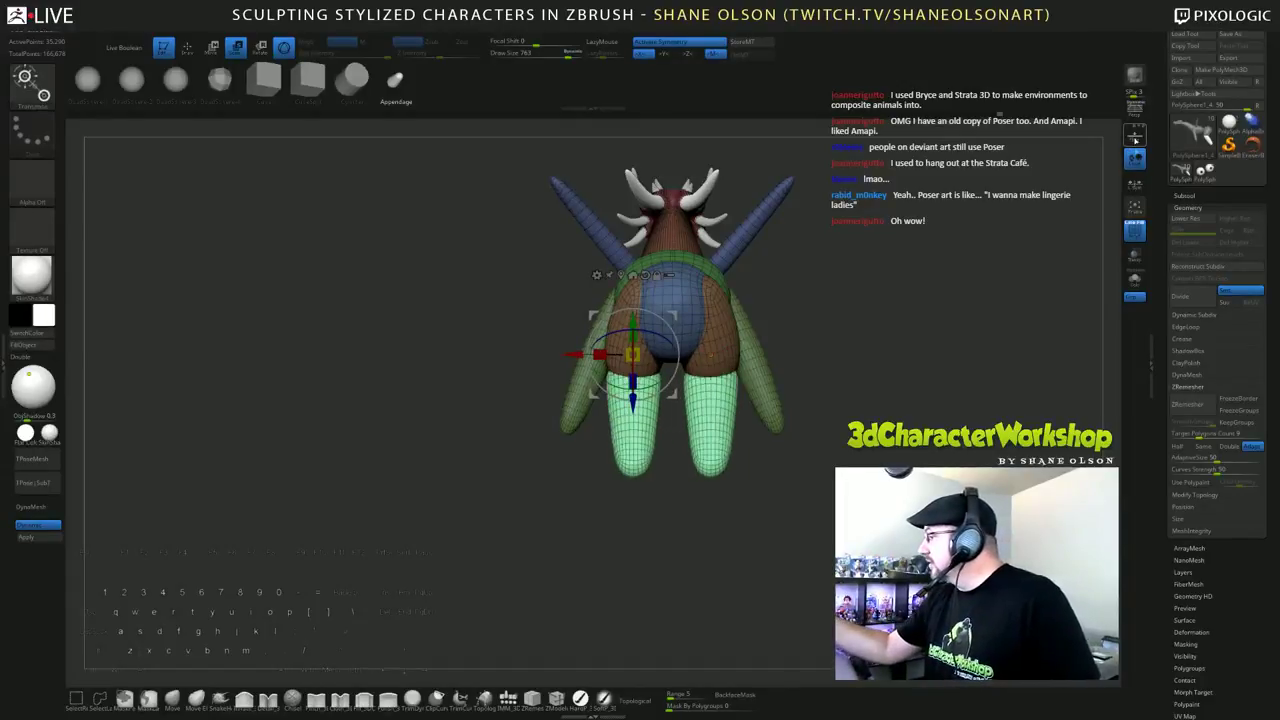
click(1134, 183)
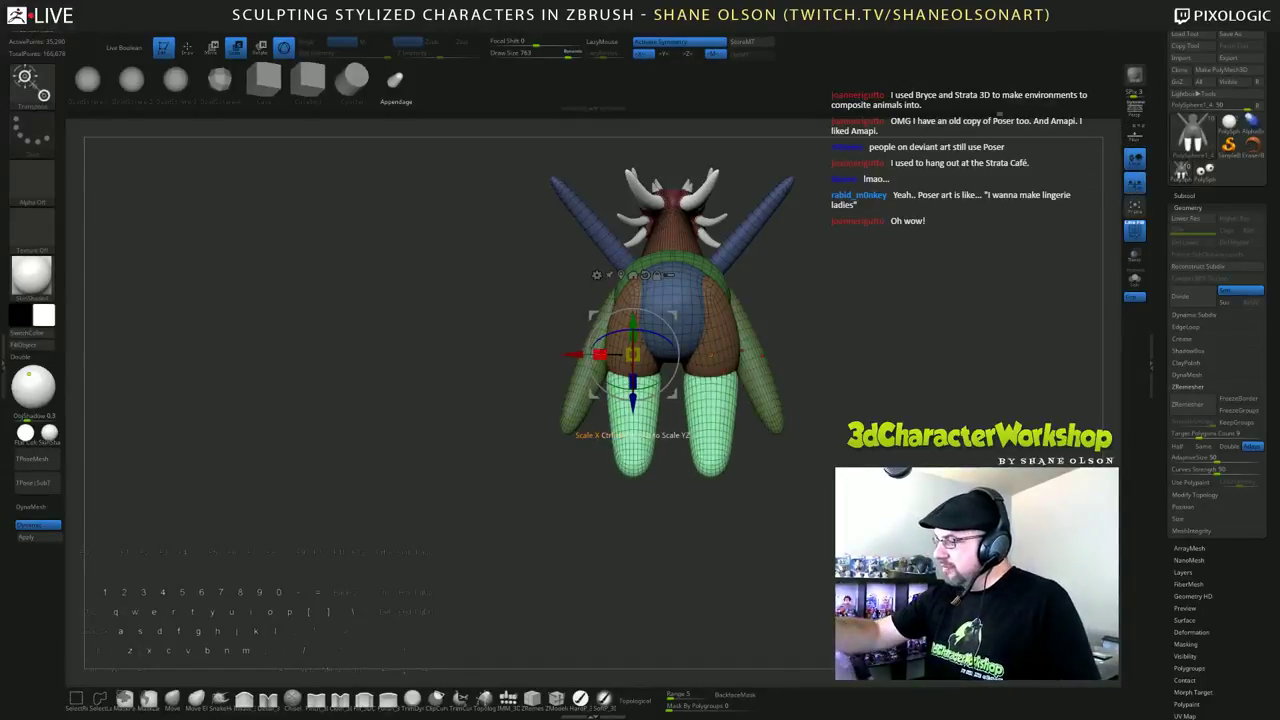
drag(600, 355, 612, 357)
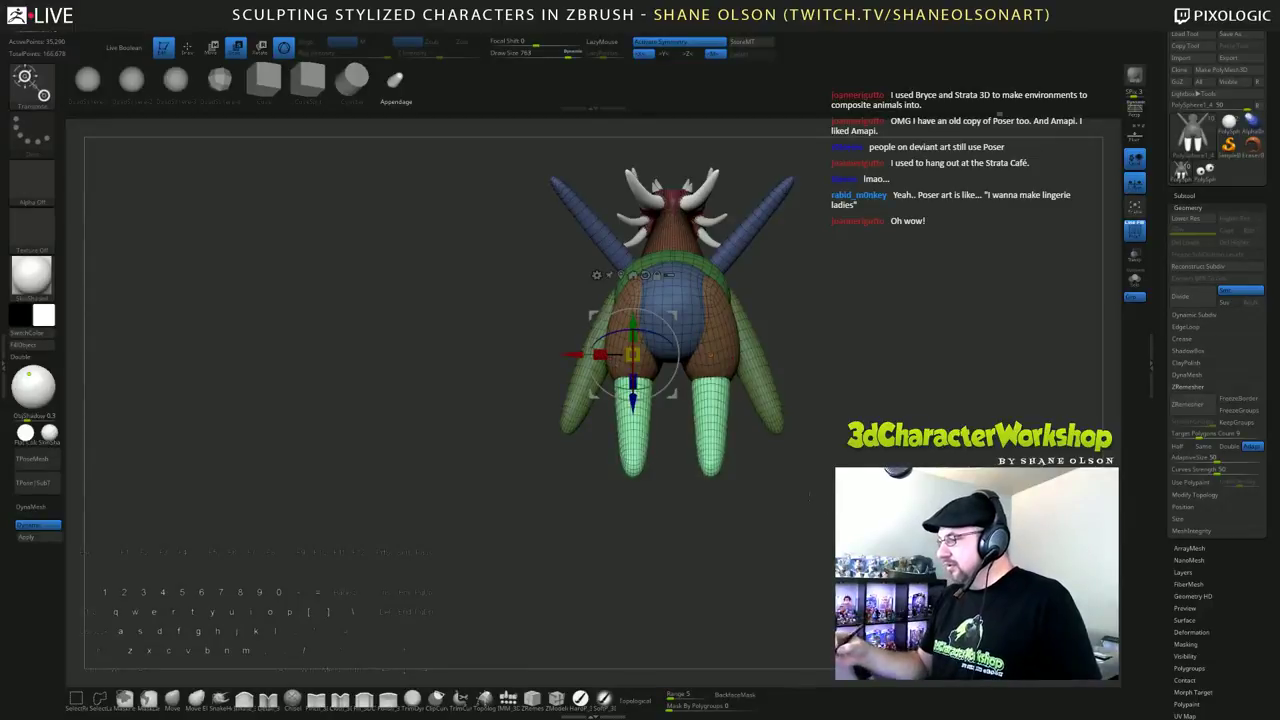
Step: Fine-tune the hind legs' scale where they meet the thighs and clear the mask from the rest of the dragon
drag(640, 400, 638, 400)
shift+drag(610, 520, 750, 542)
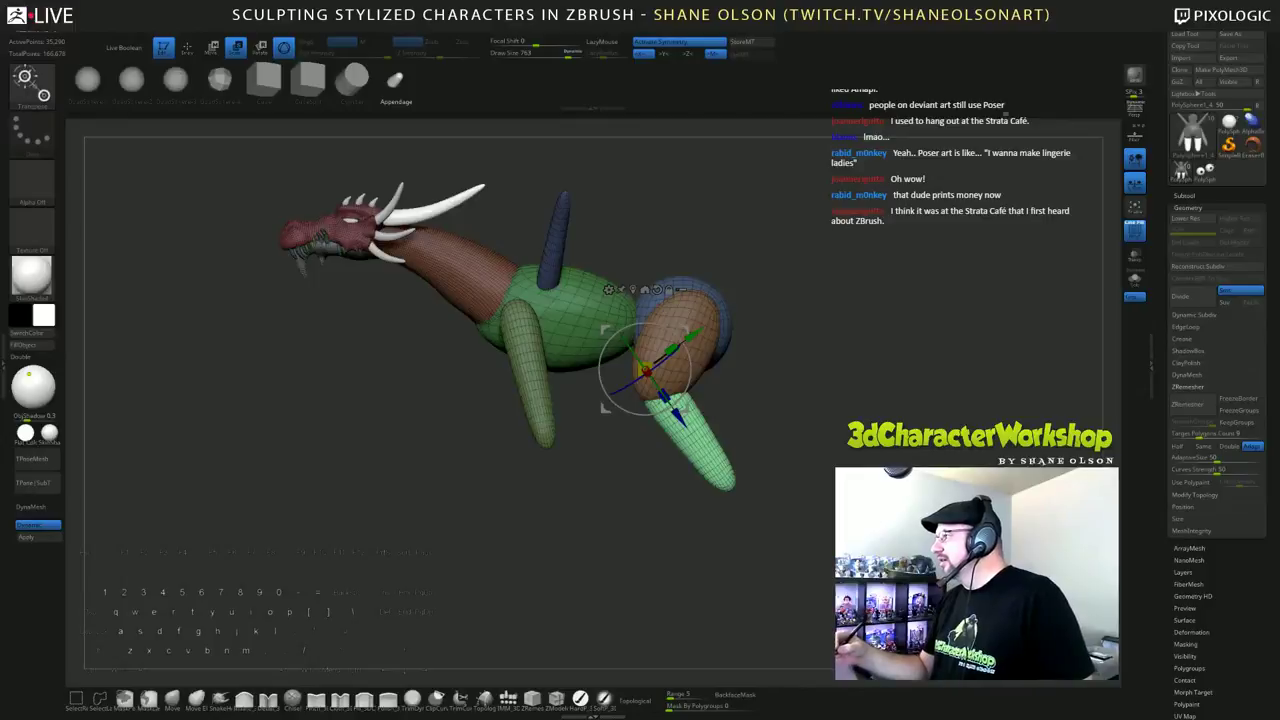
alt+drag(846, 370, 850, 378)
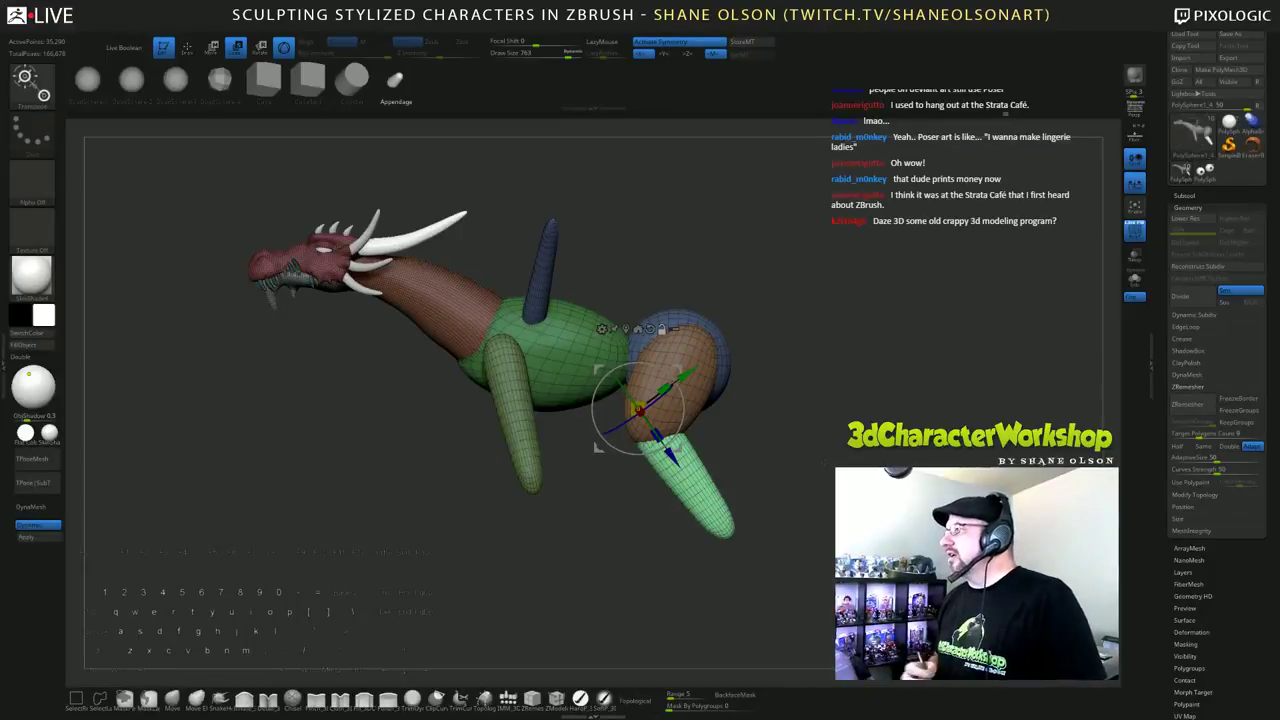
mouse_move(836, 538)
alt+mouse_down()
mouse_move(843, 508)
mouse_move(830, 516)
alt+mouse_up()
drag(668, 457, 664, 456)
key(w)
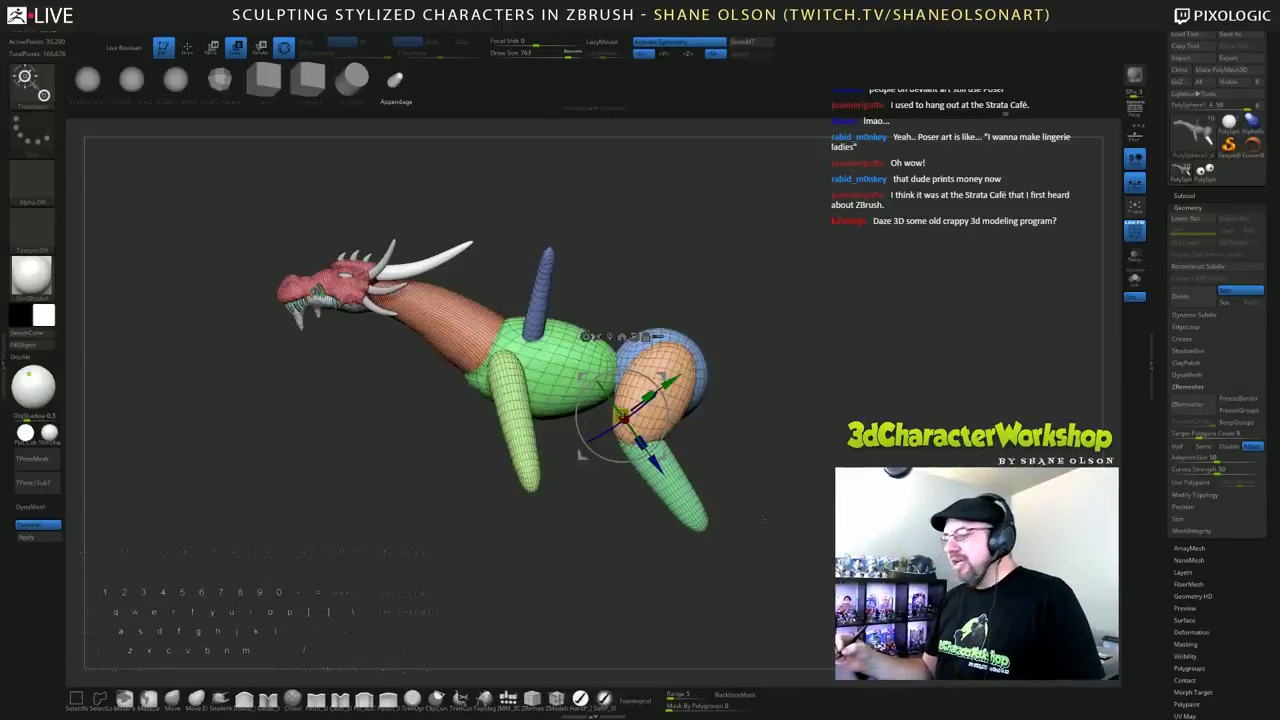
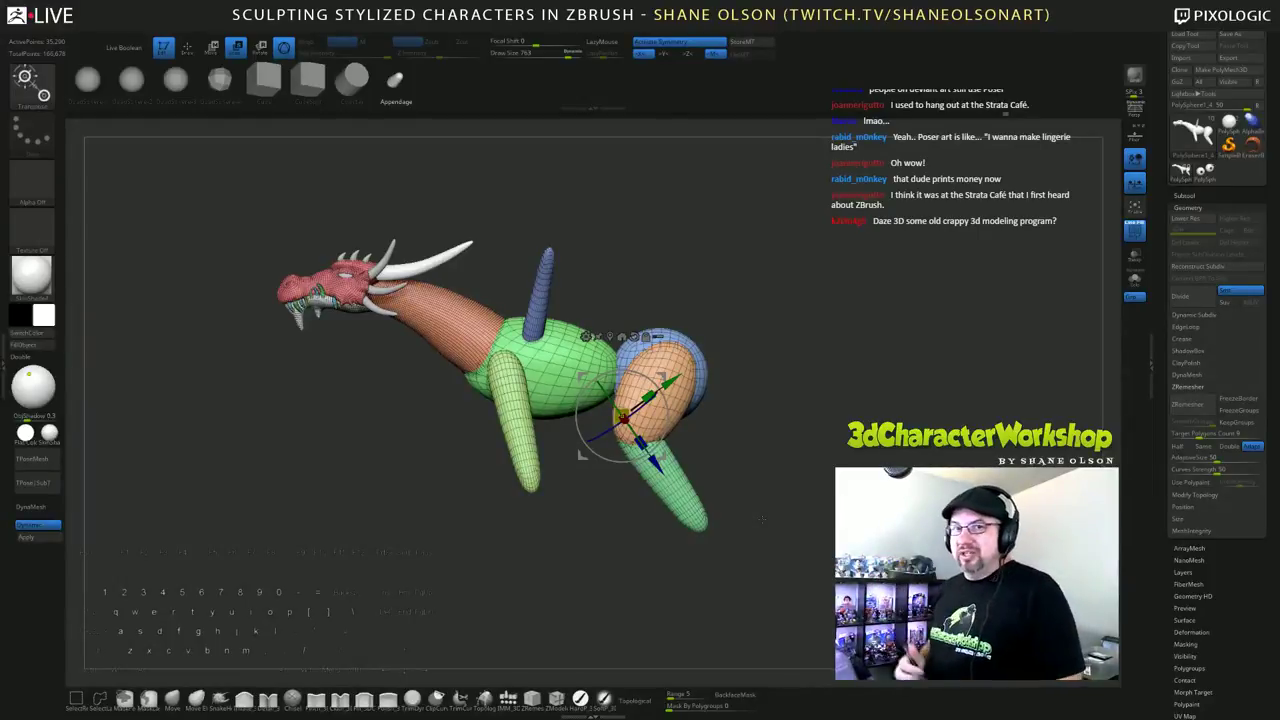
drag(822, 447, 810, 588)
drag(745, 312, 758, 460)
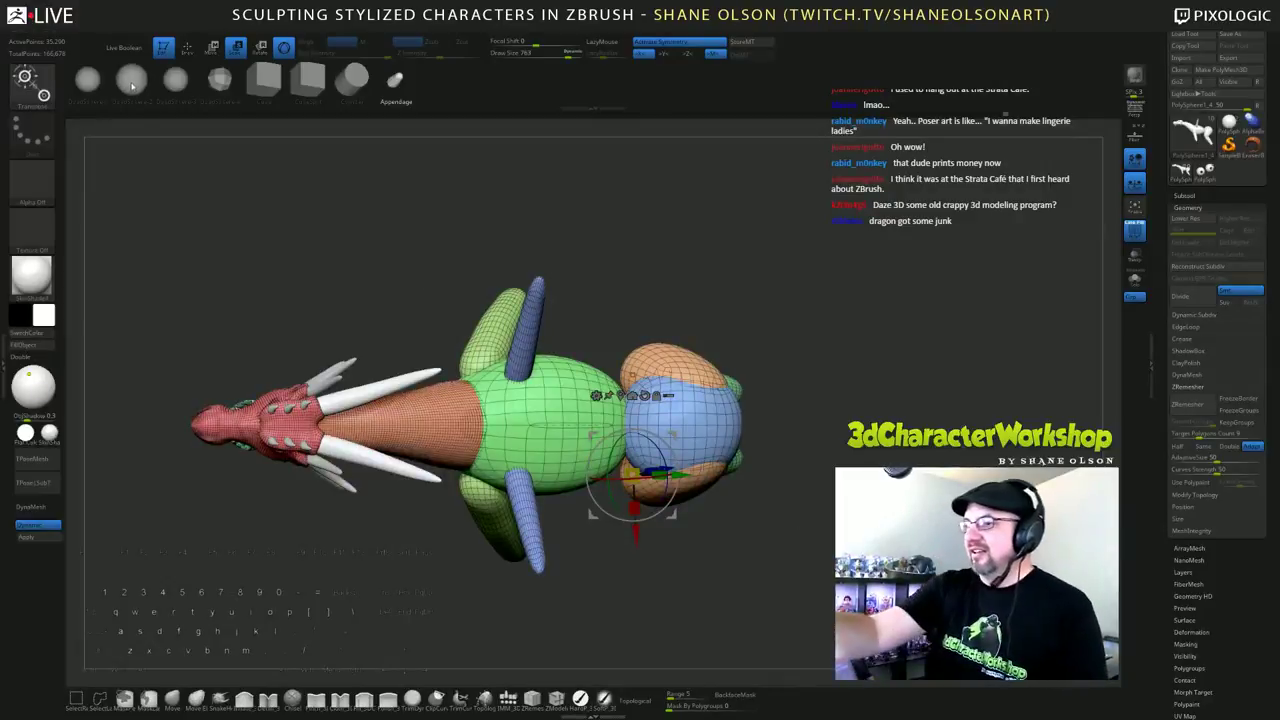
click(131, 80)
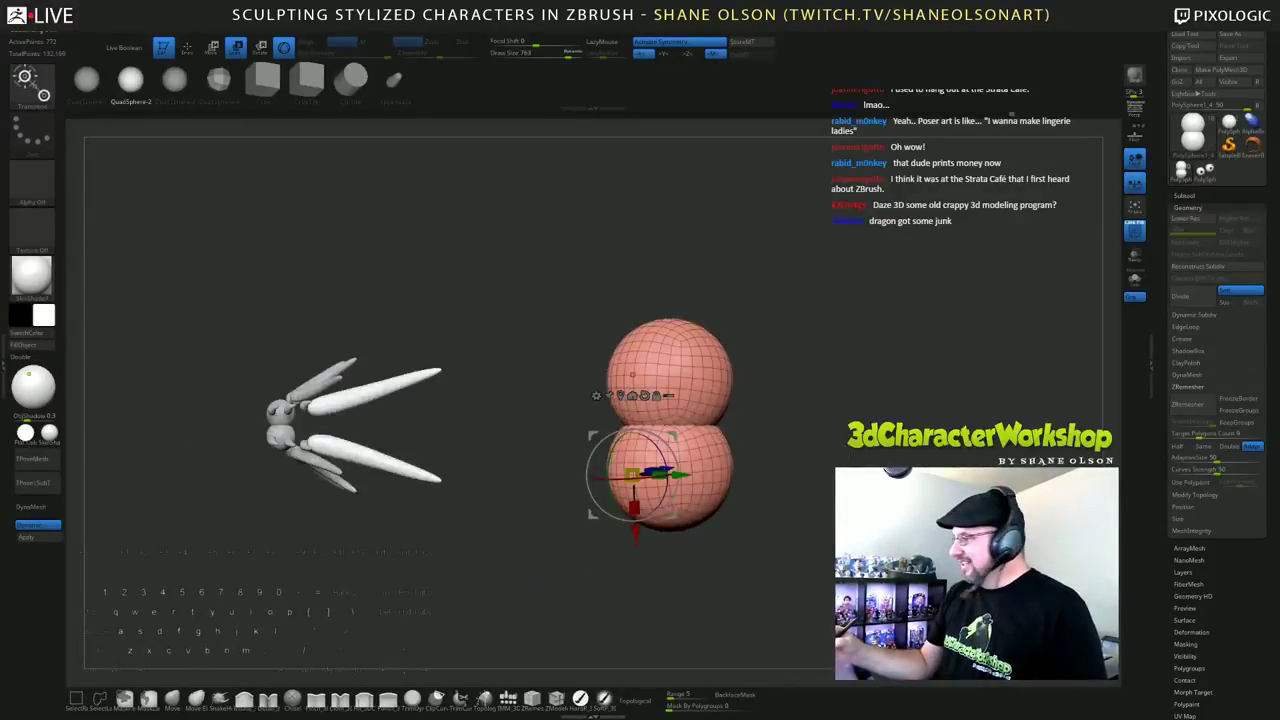
drag(853, 455, 858, 390)
click(172, 699)
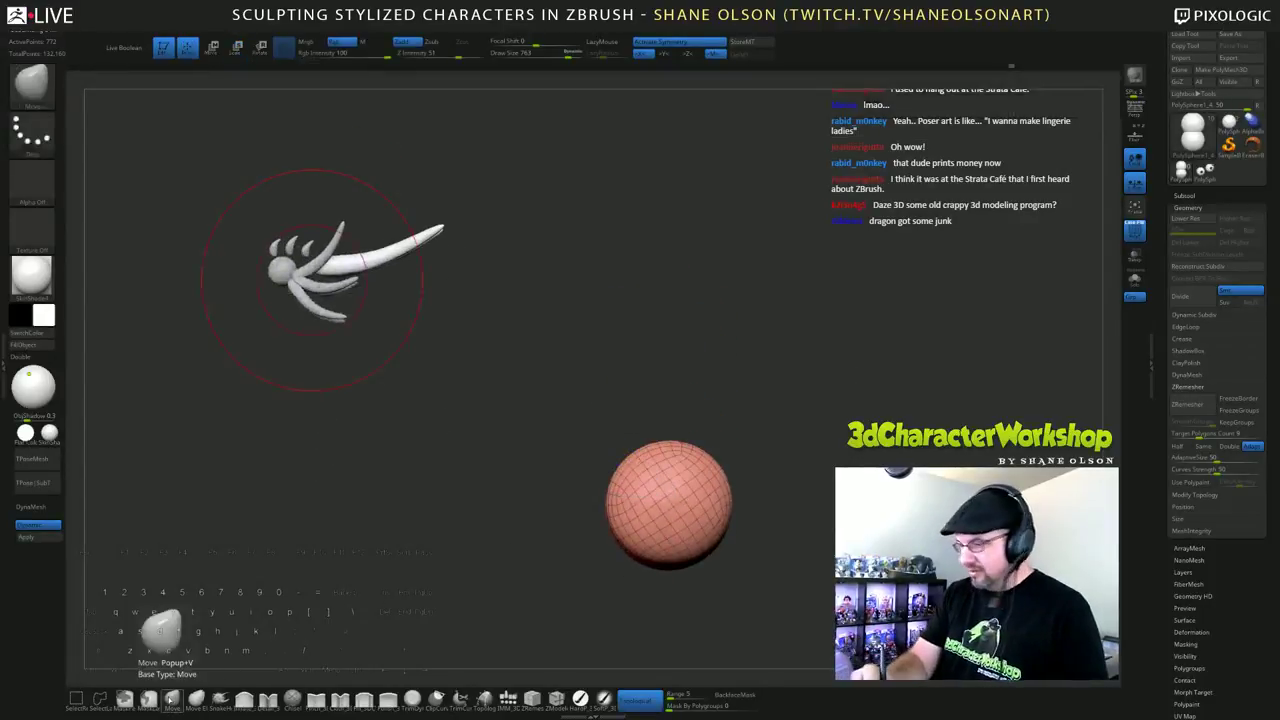
ctrl+shift+click(868, 390)
drag(868, 390, 858, 480)
Step: Set the brush's draw size to 415 and save the tool as Dragon_blockout_02, replacing the existing file
key(s)
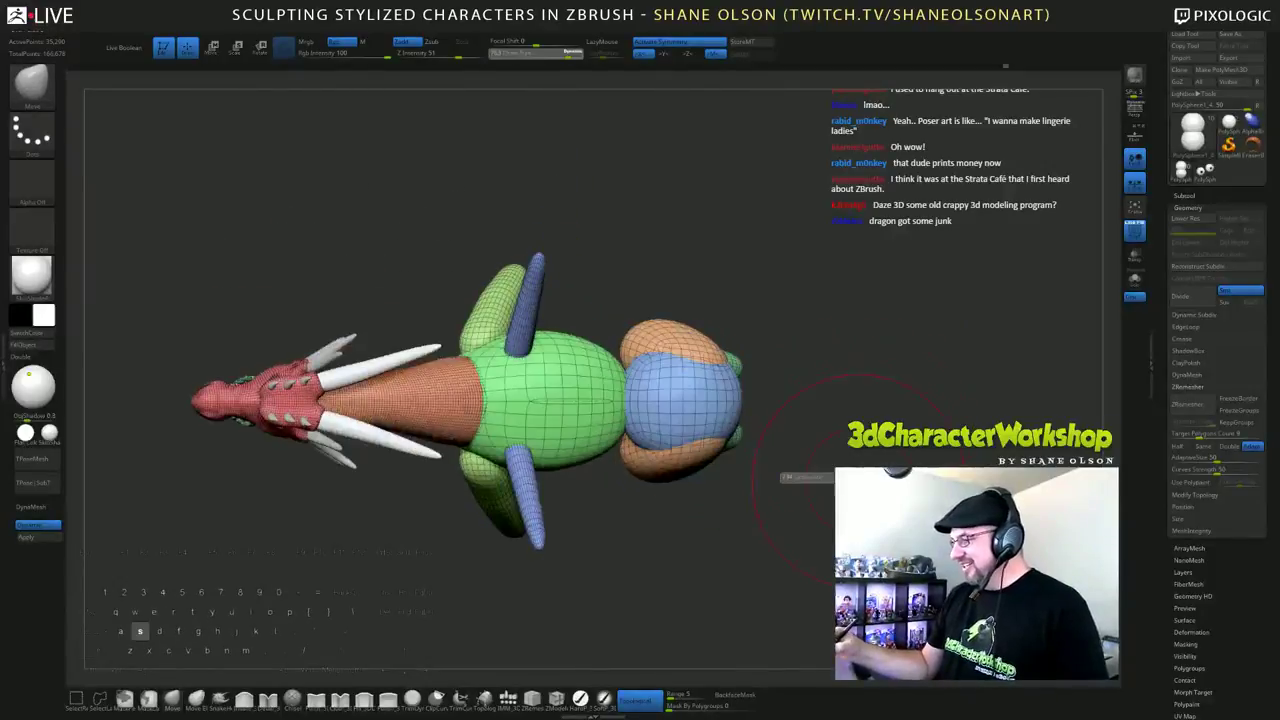
click(840, 479)
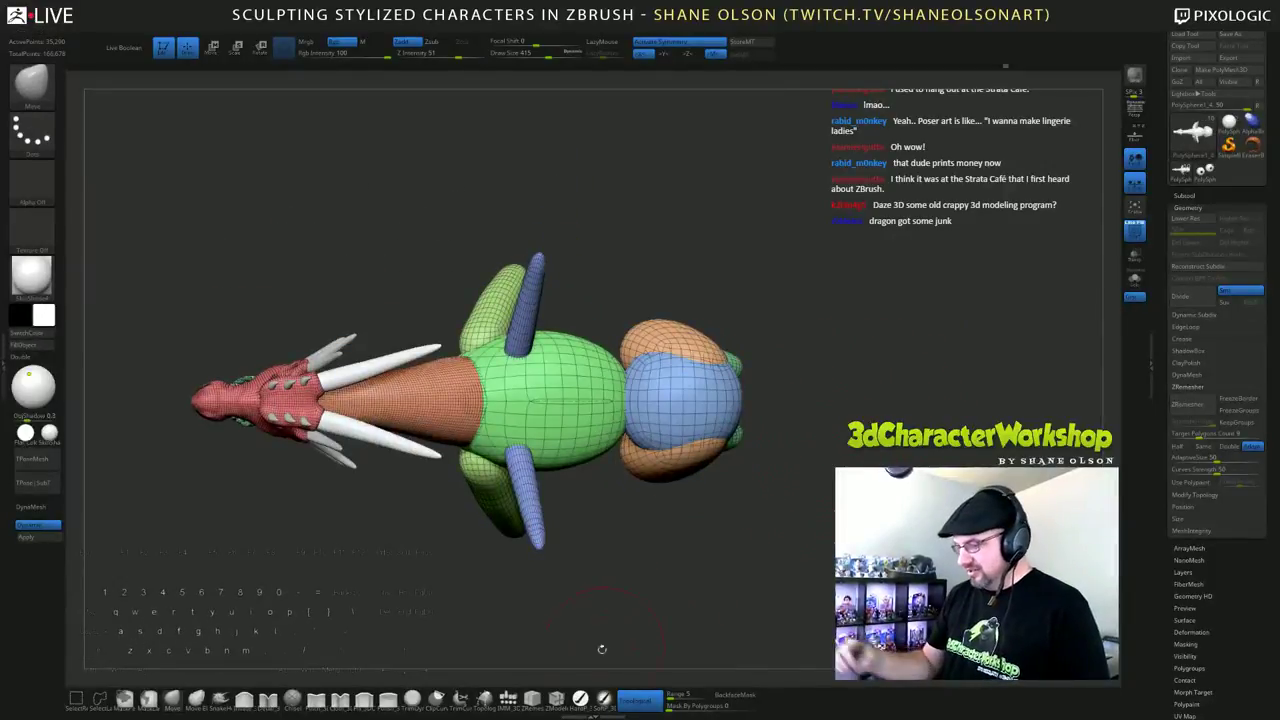
click(1232, 34)
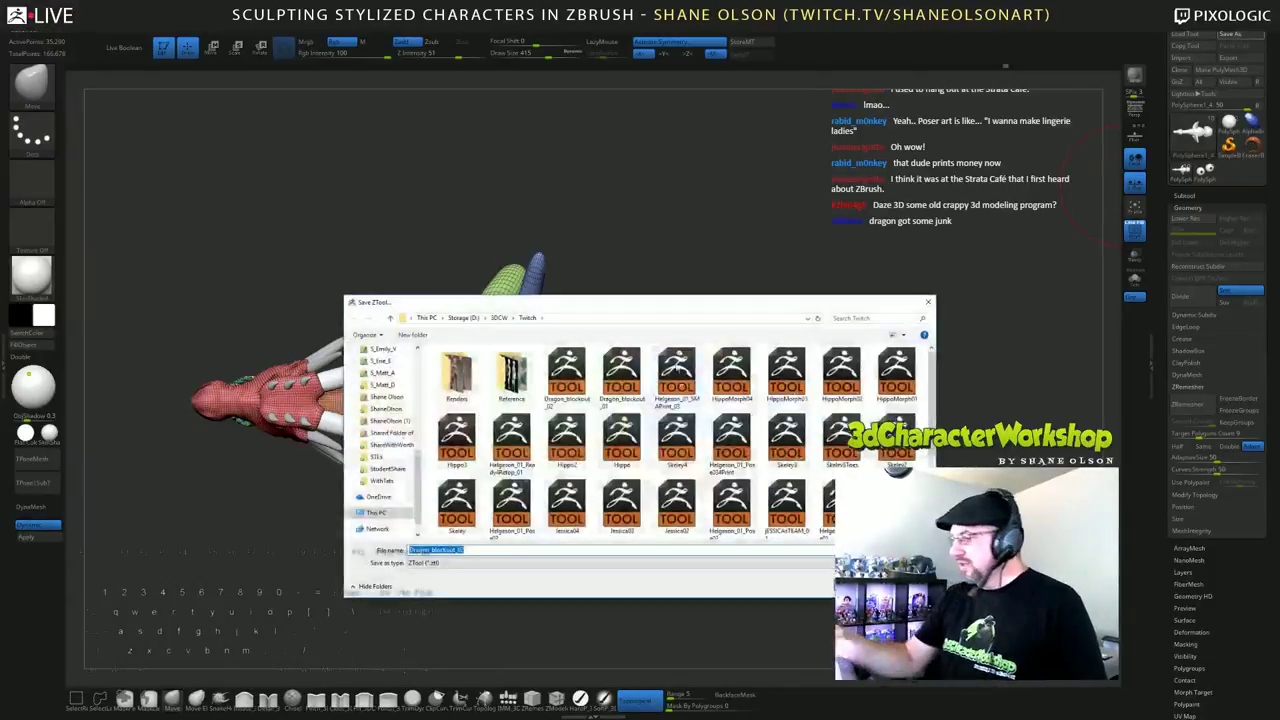
key(Return)
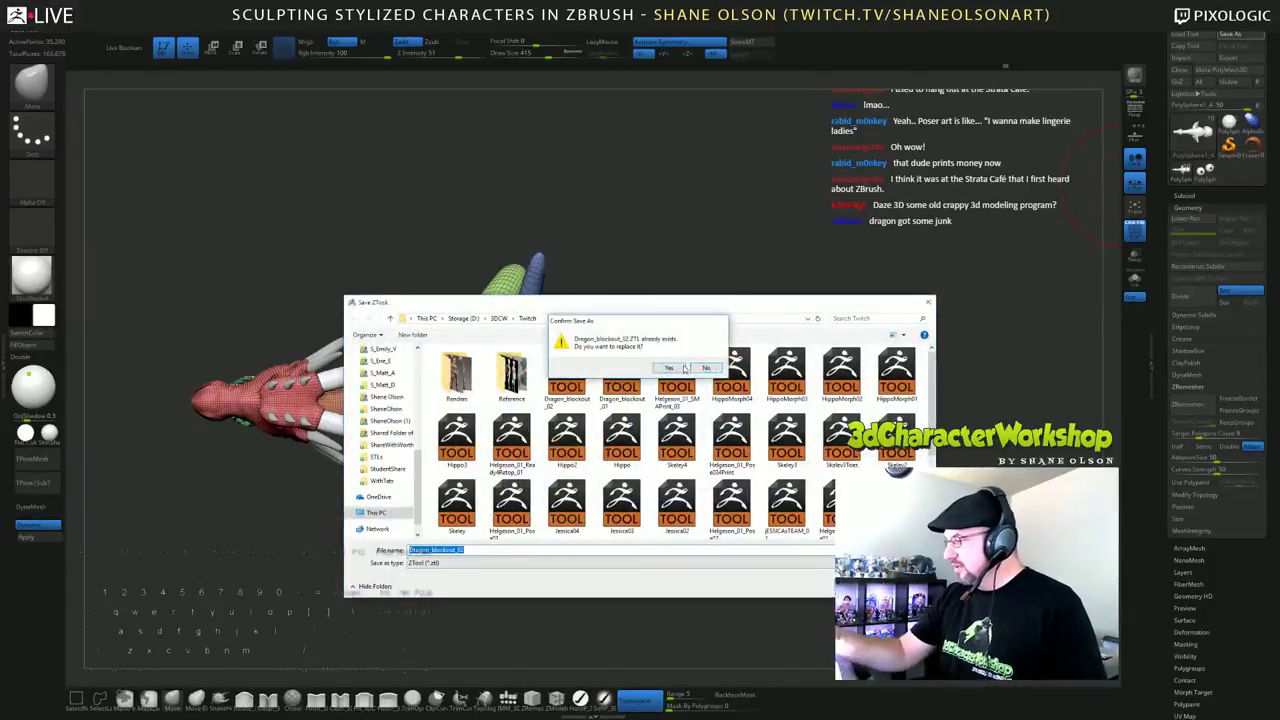
click(670, 368)
Step: Insert a QuadSphere-2 primitive on the centre line at the rear of the body, viewed from above
drag(887, 408, 866, 456)
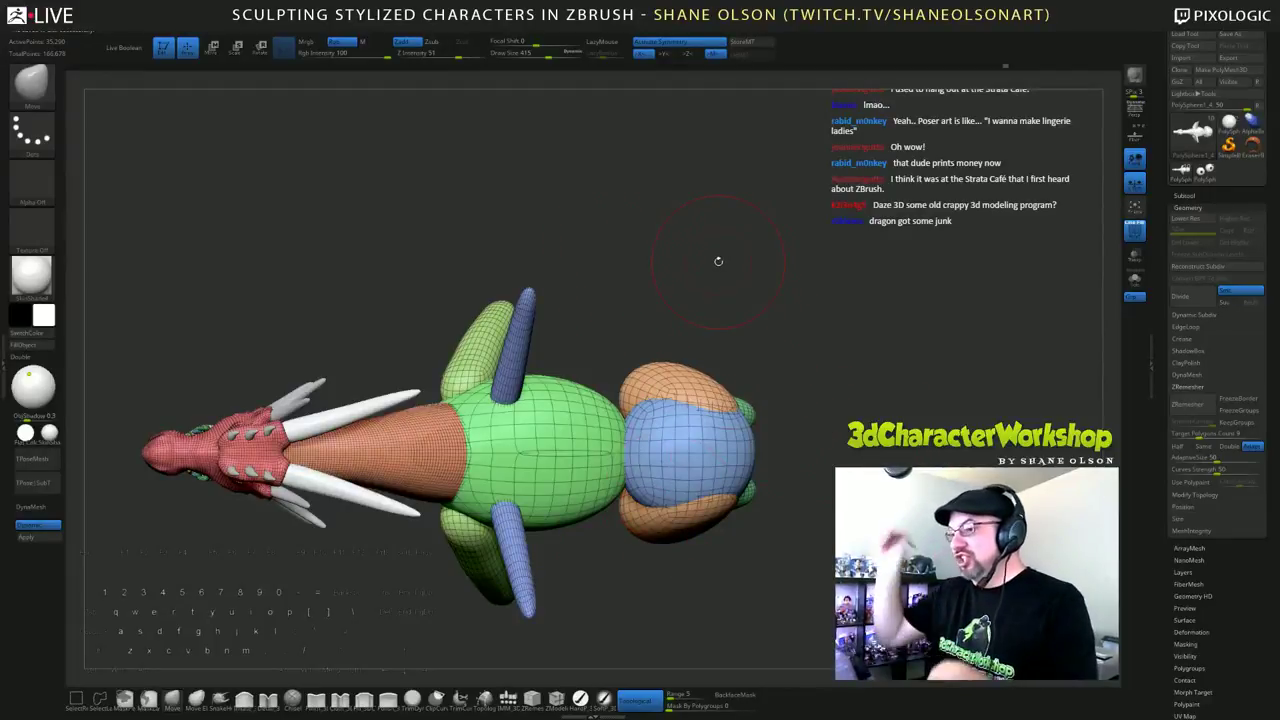
click(509, 697)
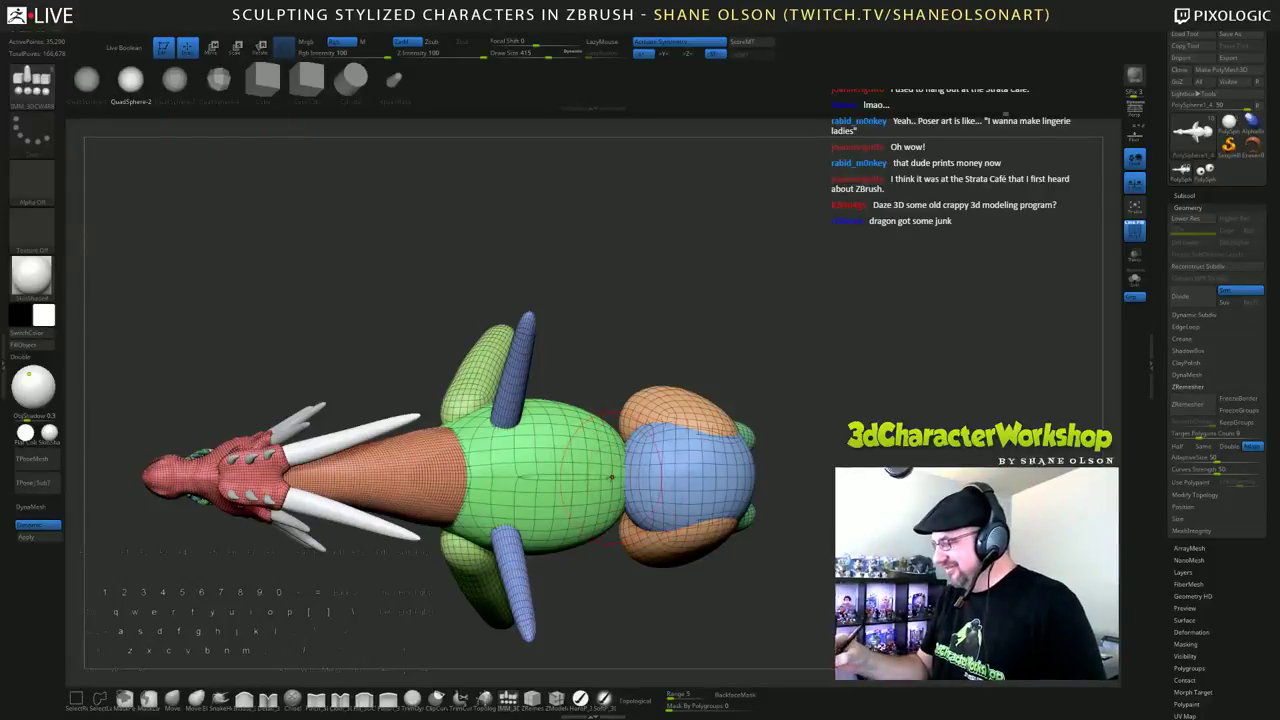
drag(614, 477, 706, 482)
key(ctrl+z)
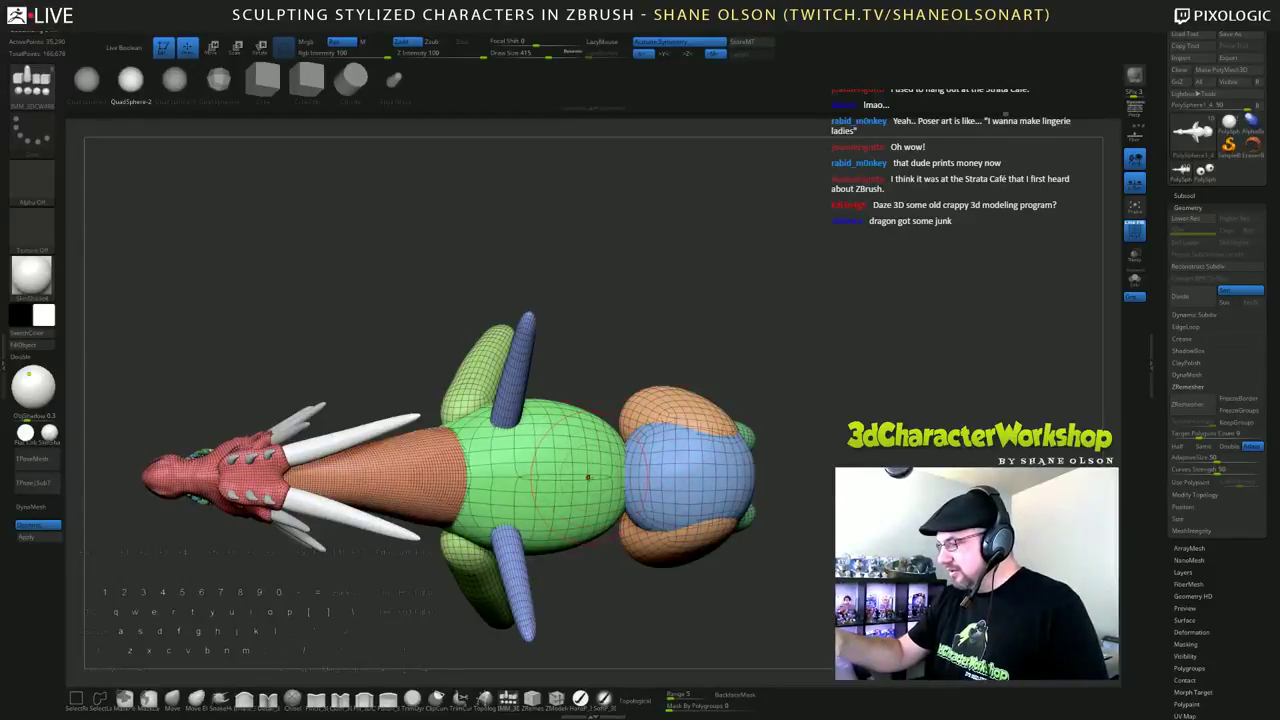
key(ctrl+z)
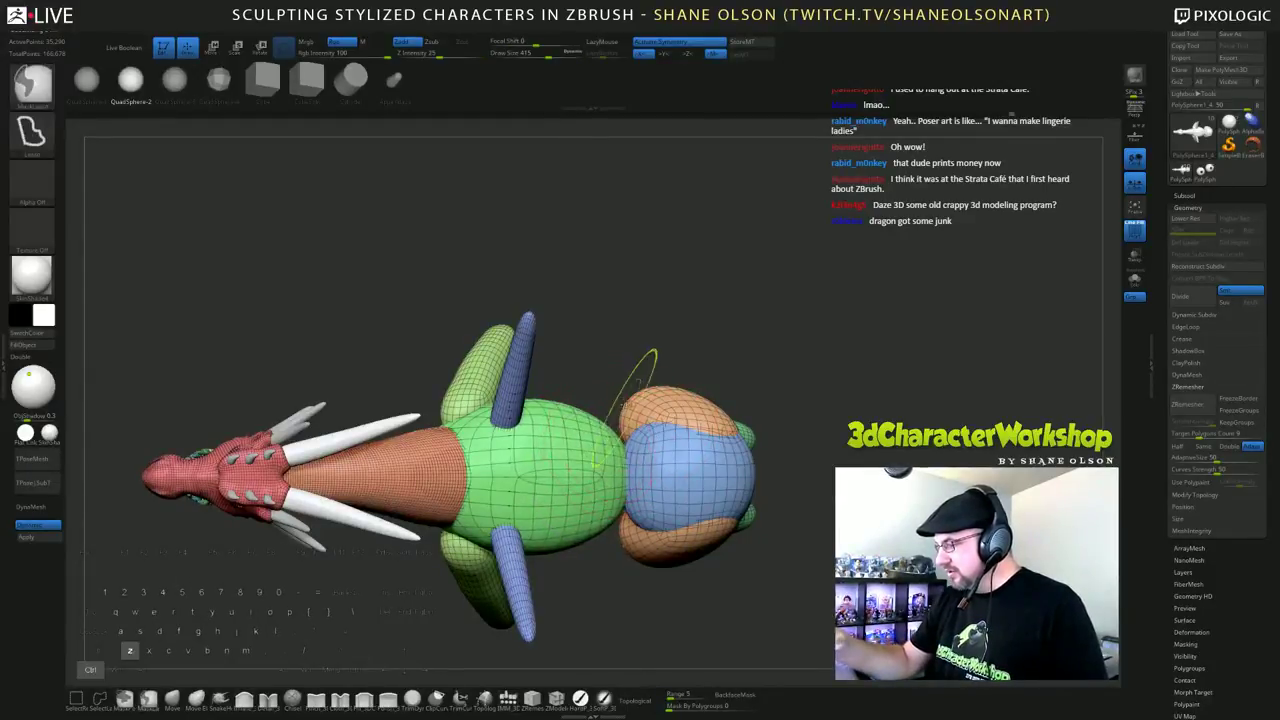
mouse_move(594, 462)
ctrl+mouse_down()
mouse_move(571, 461)
mouse_move(590, 475)
mouse_move(668, 470)
ctrl+mouse_up()
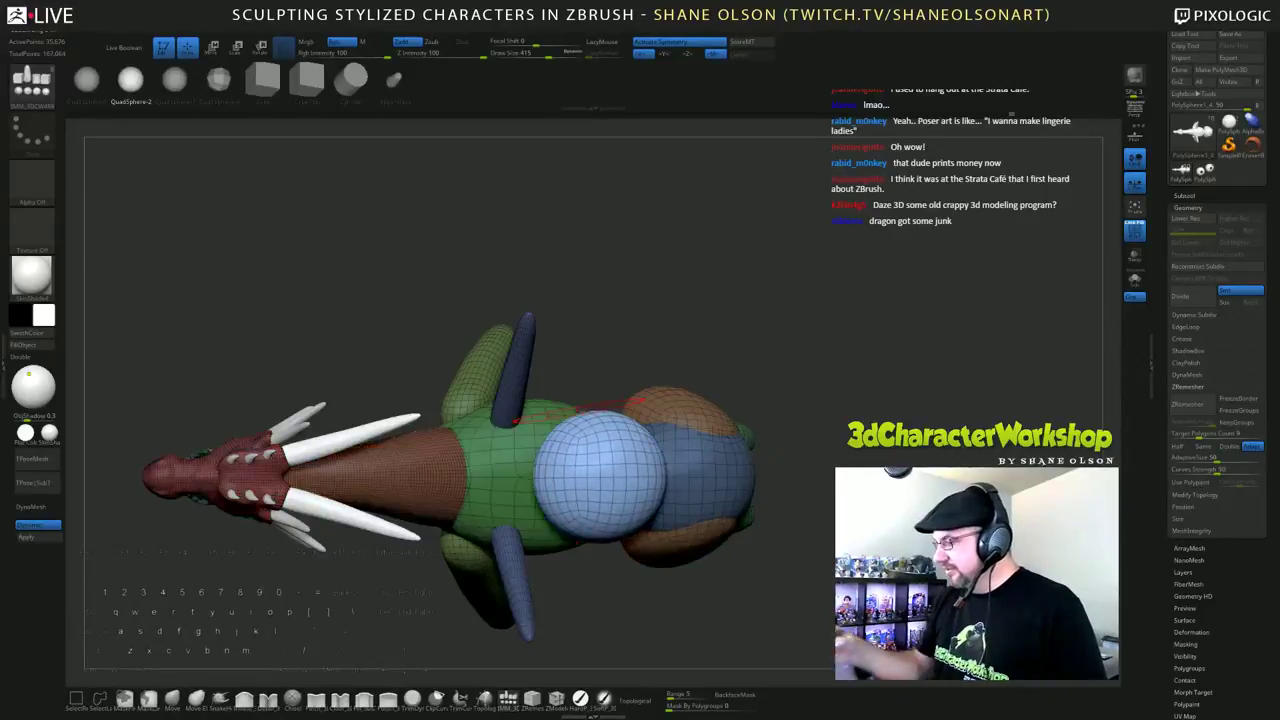
Step: Move the inserted sphere down into the gap between the chest and hips to form the dragon's waist
drag(880, 560, 889, 432)
alt+drag(866, 525, 870, 437)
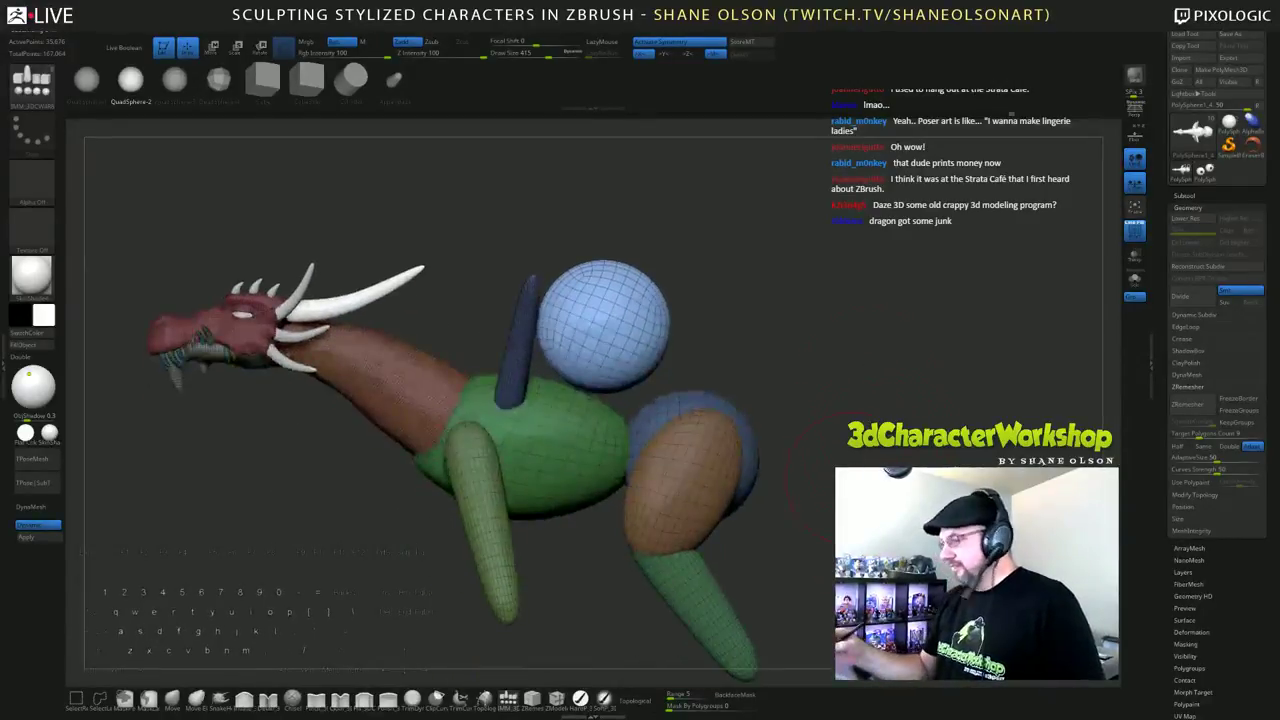
key(e)
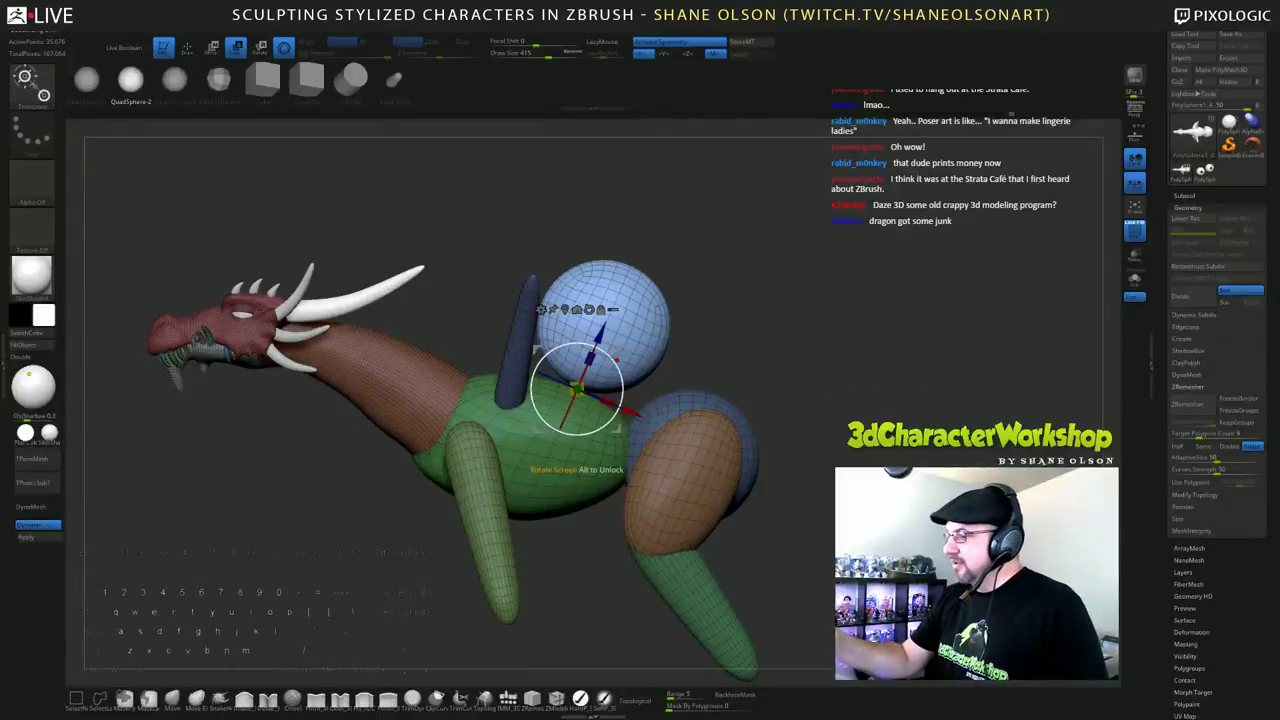
drag(609, 357, 582, 409)
drag(541, 454, 546, 449)
alt+drag(840, 340, 840, 385)
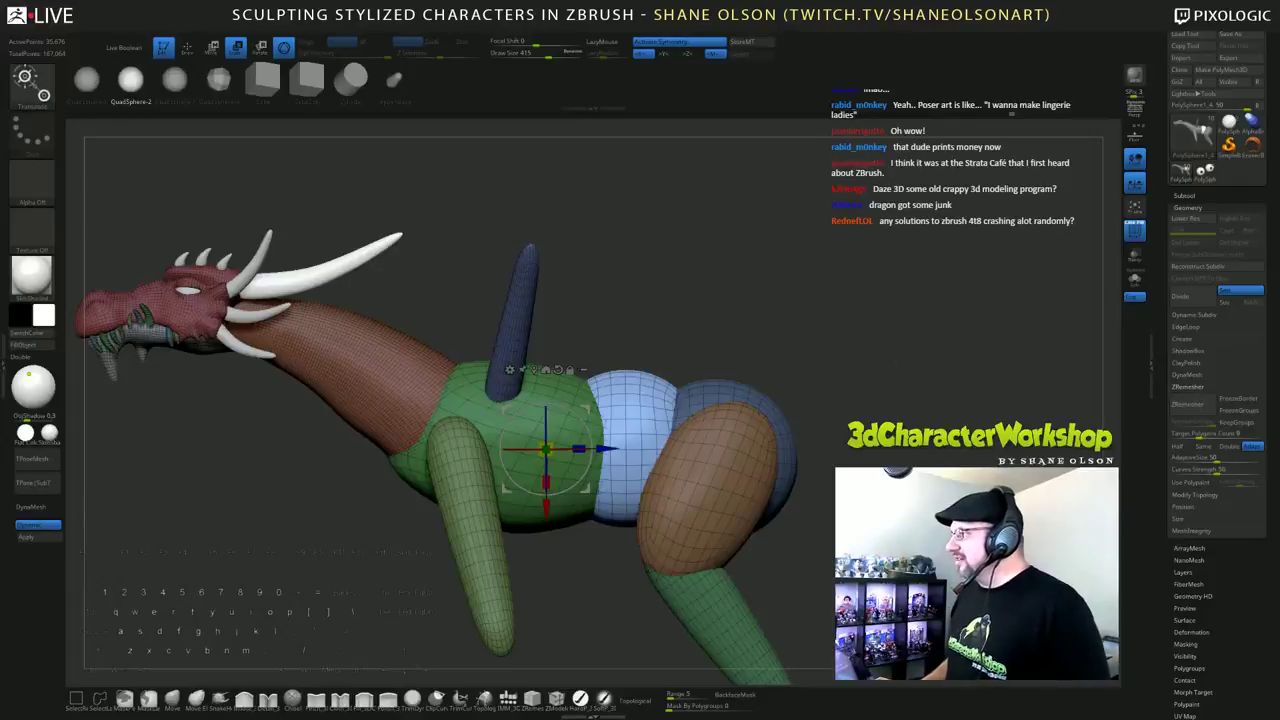
alt+drag(840, 385, 827, 313)
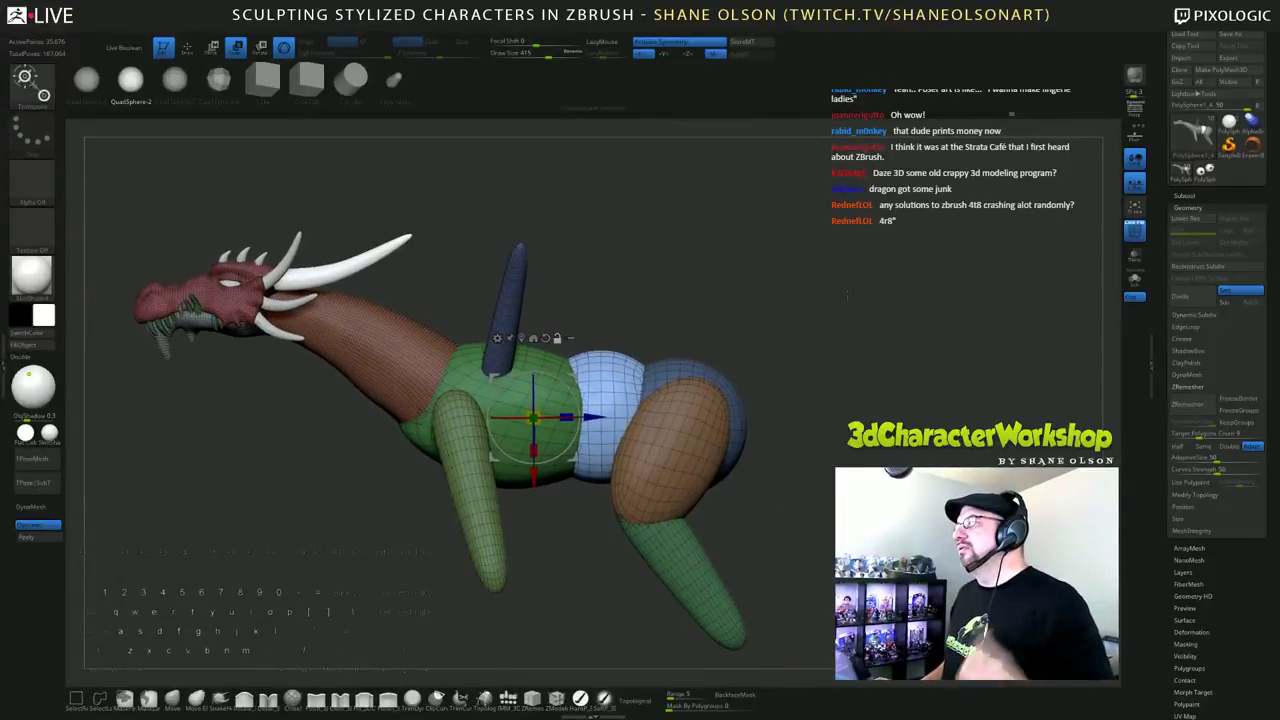
drag(859, 313, 838, 345)
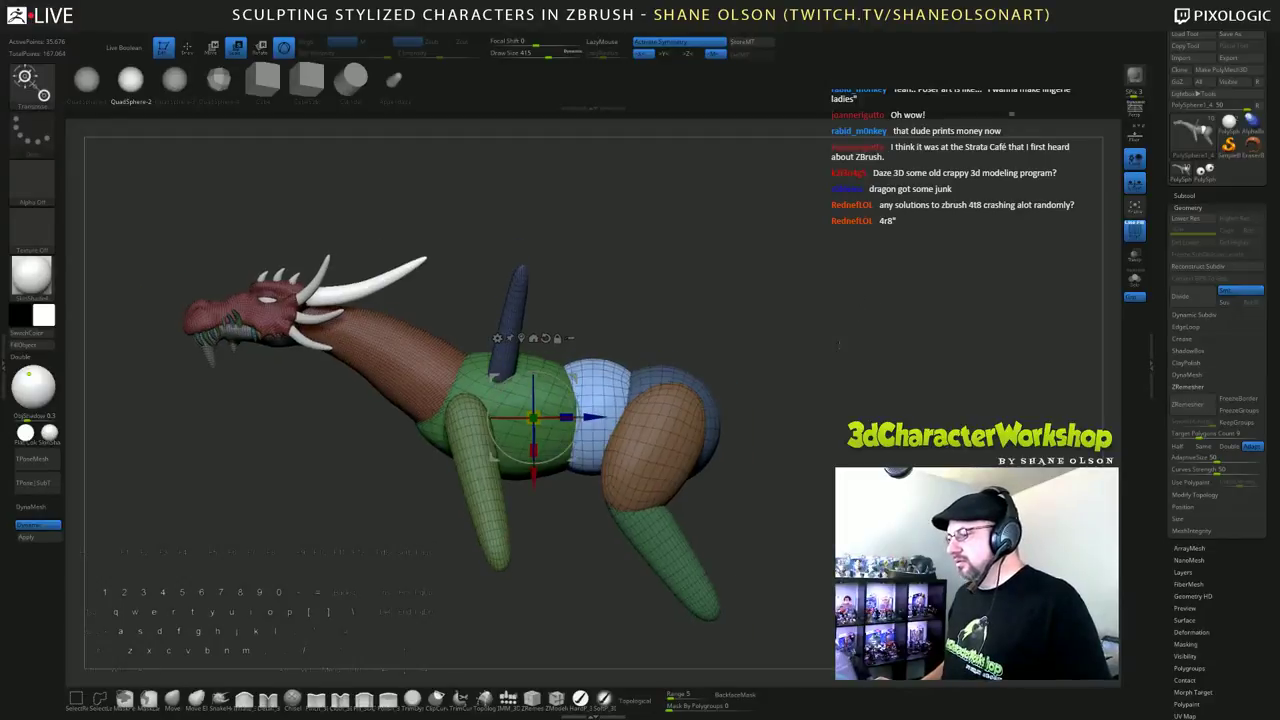
Step: Shape the waist with the Move brush, pulling in its upper edge and sides to blend with the chest and hips
click(172, 700)
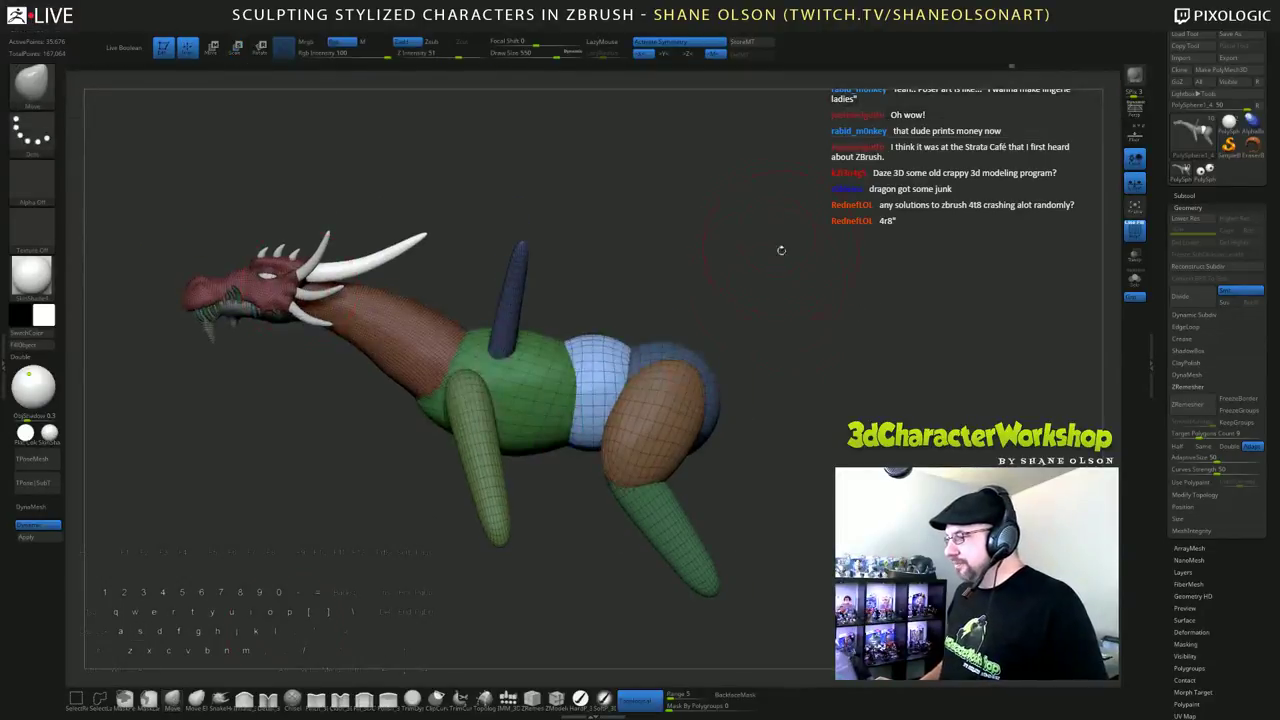
drag(603, 345, 600, 364)
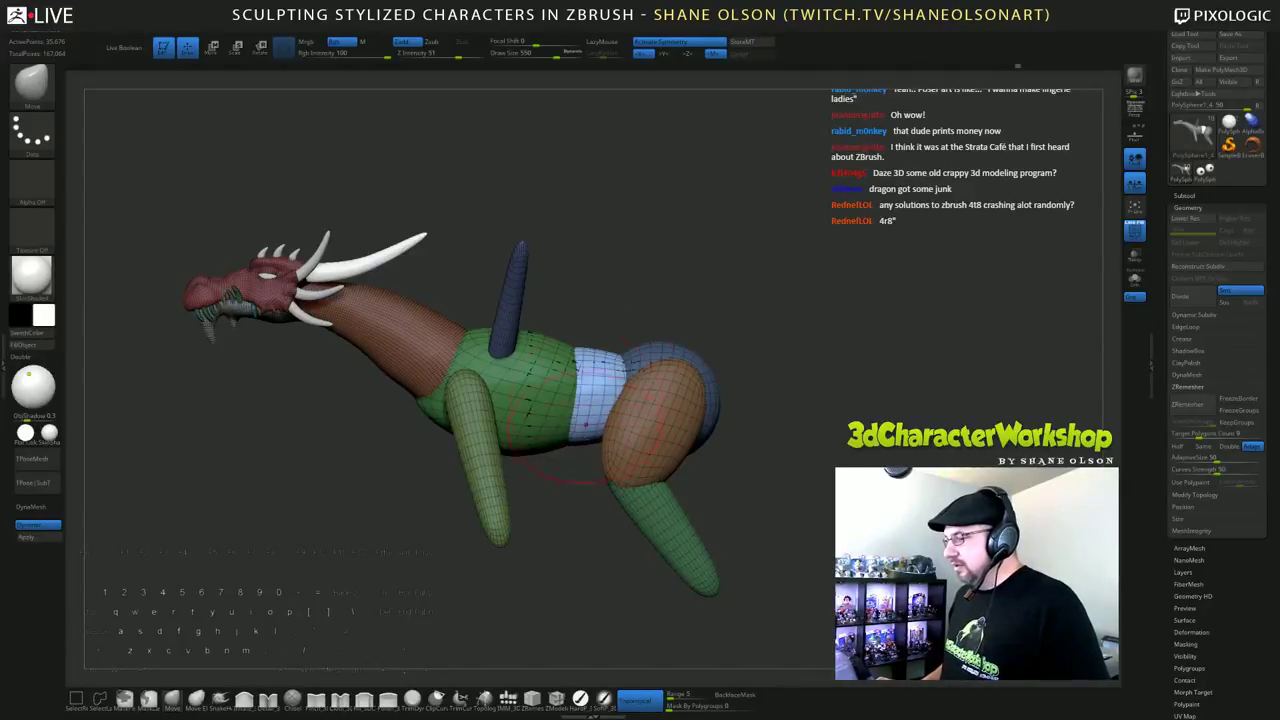
drag(608, 304, 645, 297)
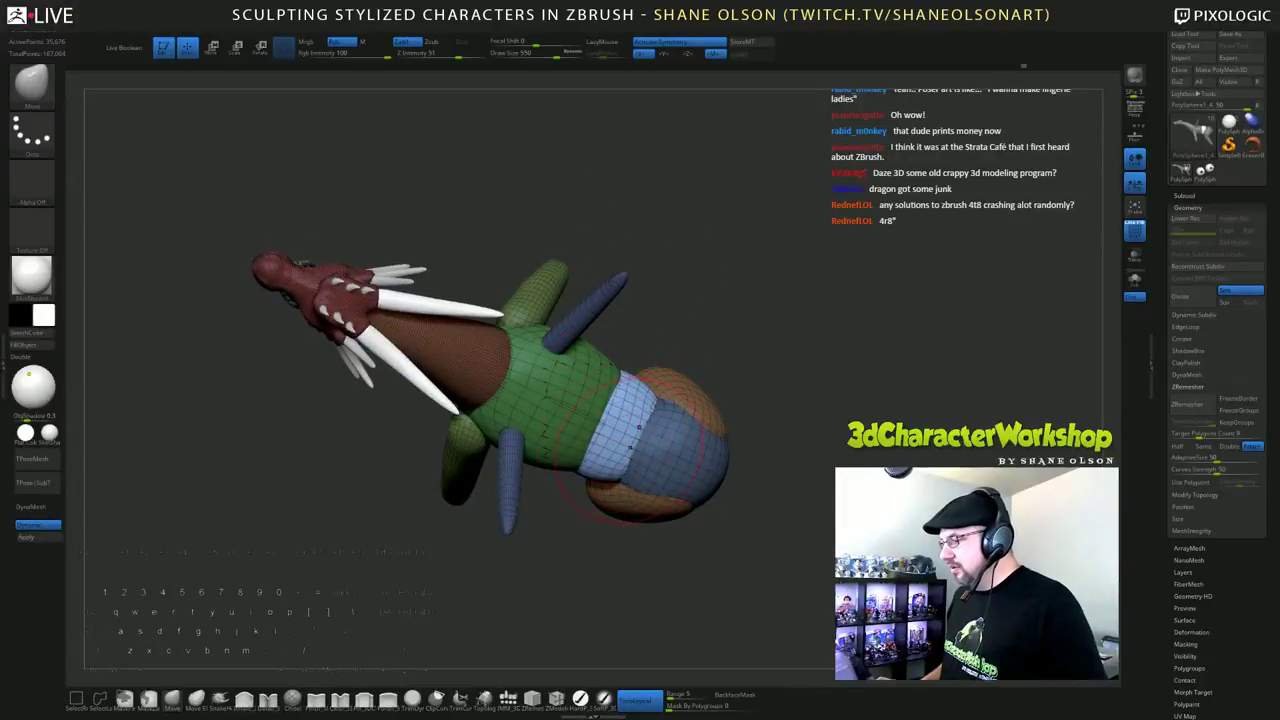
drag(630, 447, 642, 446)
drag(805, 440, 838, 335)
mouse_move(623, 460)
mouse_down()
mouse_move(637, 448)
mouse_move(600, 426)
mouse_up()
drag(678, 392, 703, 328)
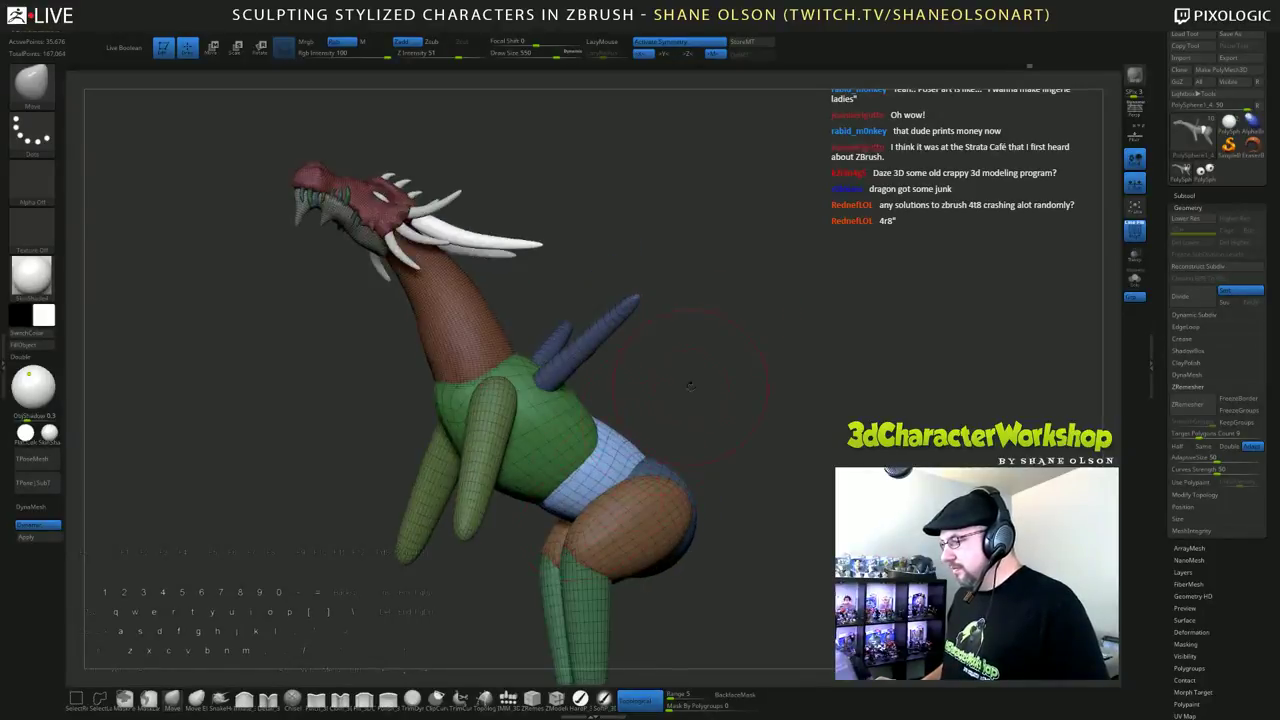
mouse_move(690, 385)
mouse_down()
mouse_move(671, 407)
mouse_move(680, 349)
mouse_move(728, 331)
mouse_move(726, 288)
mouse_move(720, 318)
mouse_move(760, 308)
mouse_up()
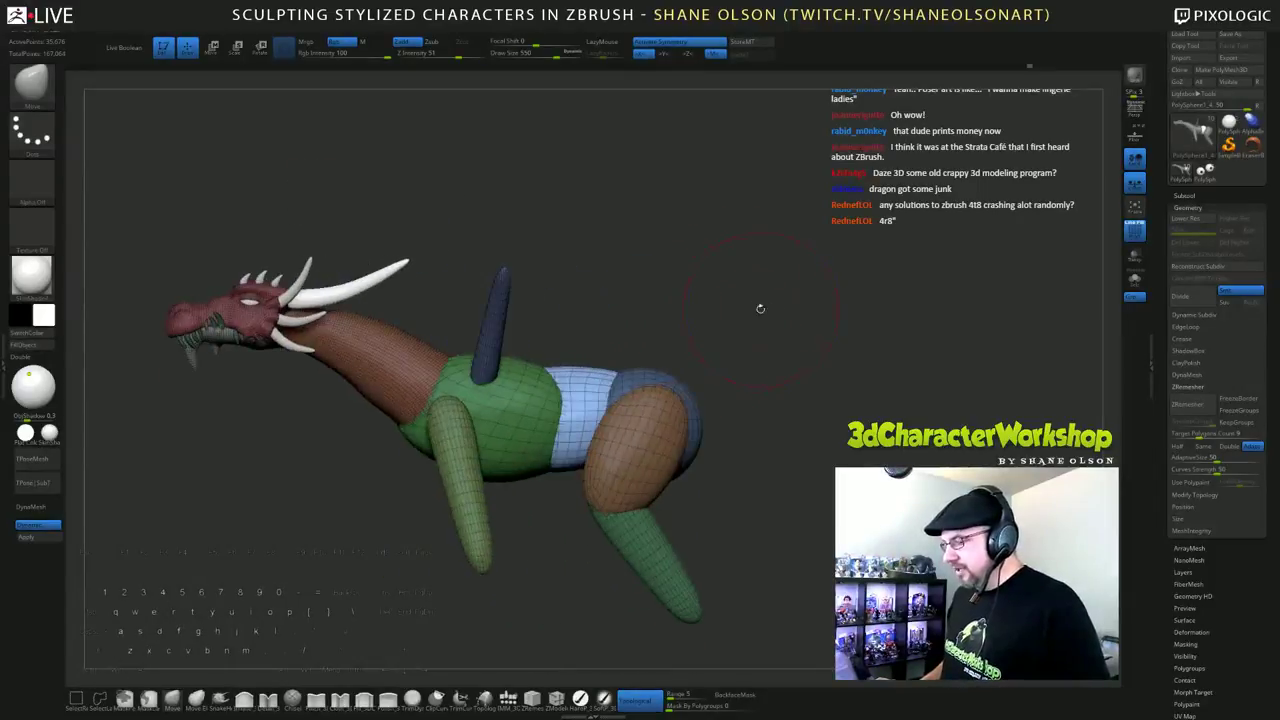
Step: Isolate the upper front legs with a mask, move the transform pivot to the shoulder and shorten the legs towards it
key(w)
ctrl+click(458, 458)
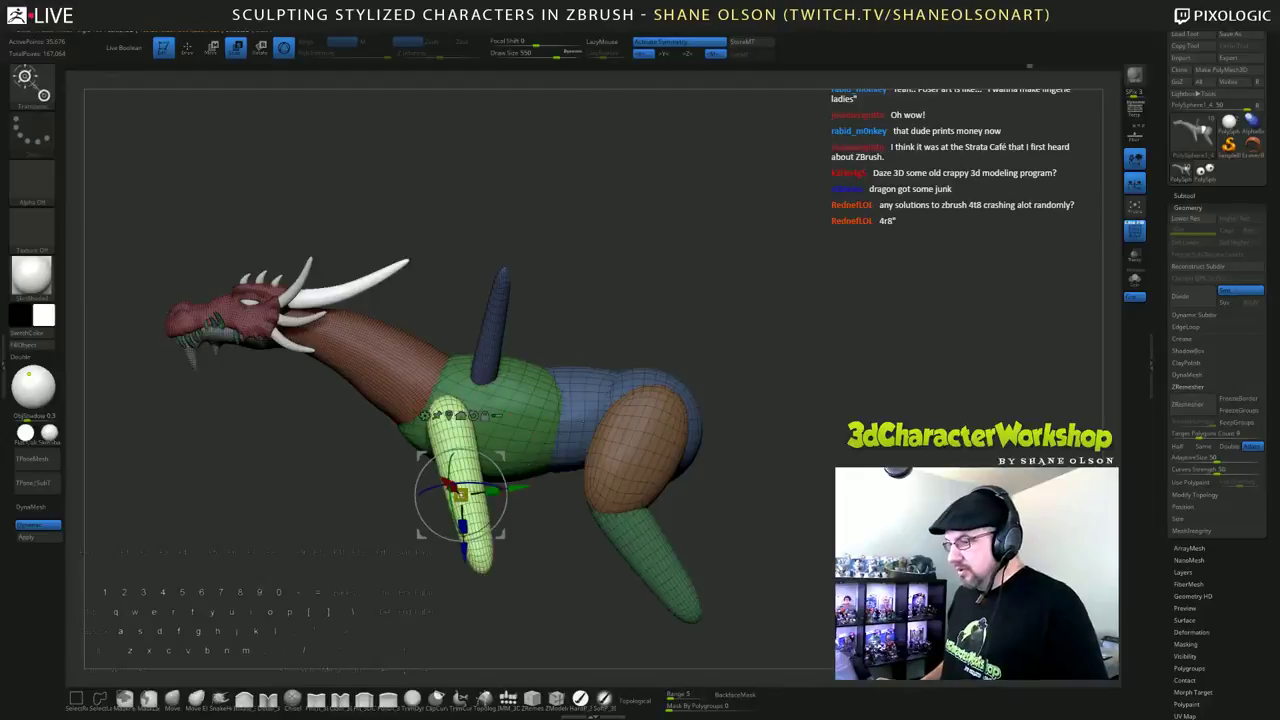
mouse_move(645, 322)
mouse_down()
mouse_move(702, 337)
mouse_move(810, 455)
mouse_up()
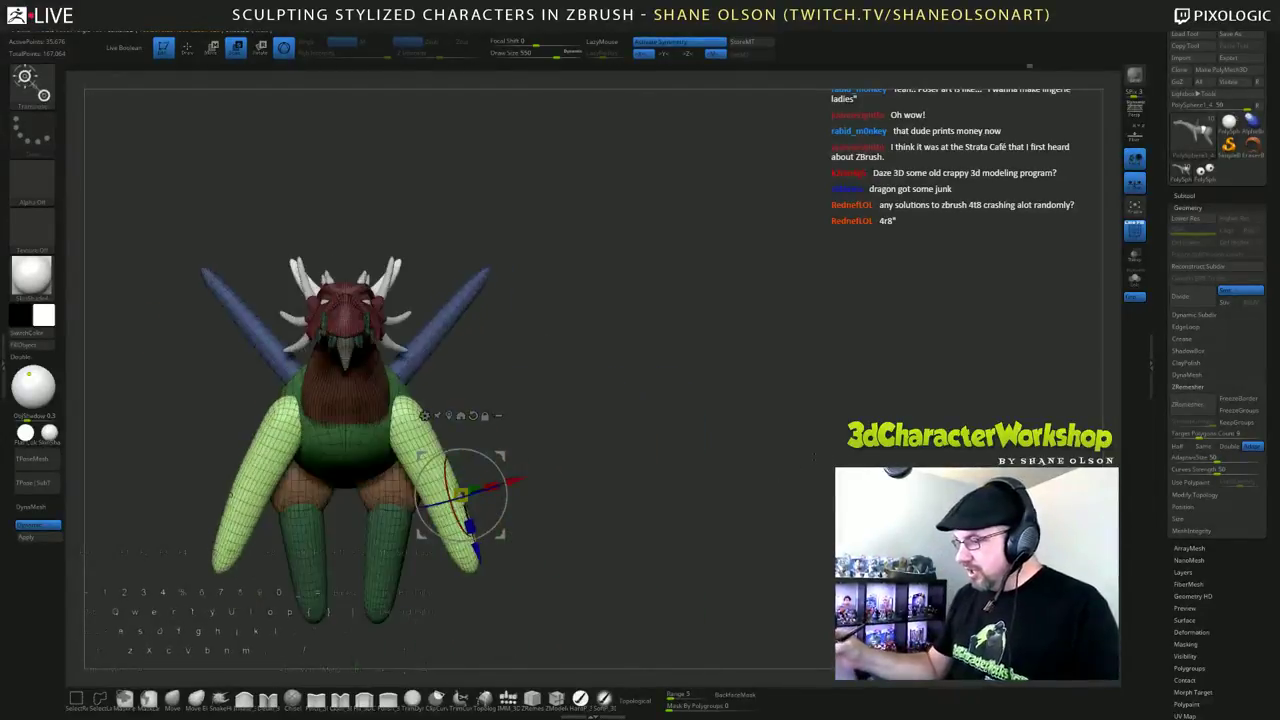
alt+drag(462, 494, 406, 425)
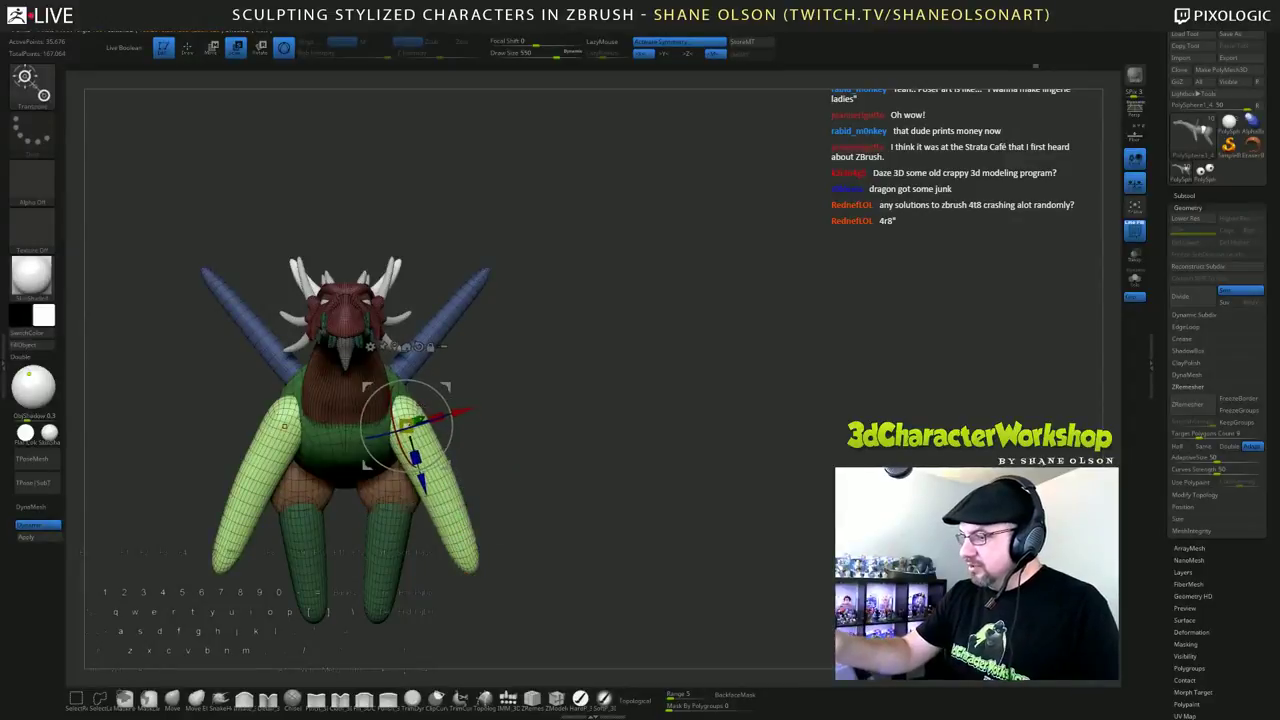
alt+drag(420, 469, 414, 440)
drag(630, 482, 500, 488)
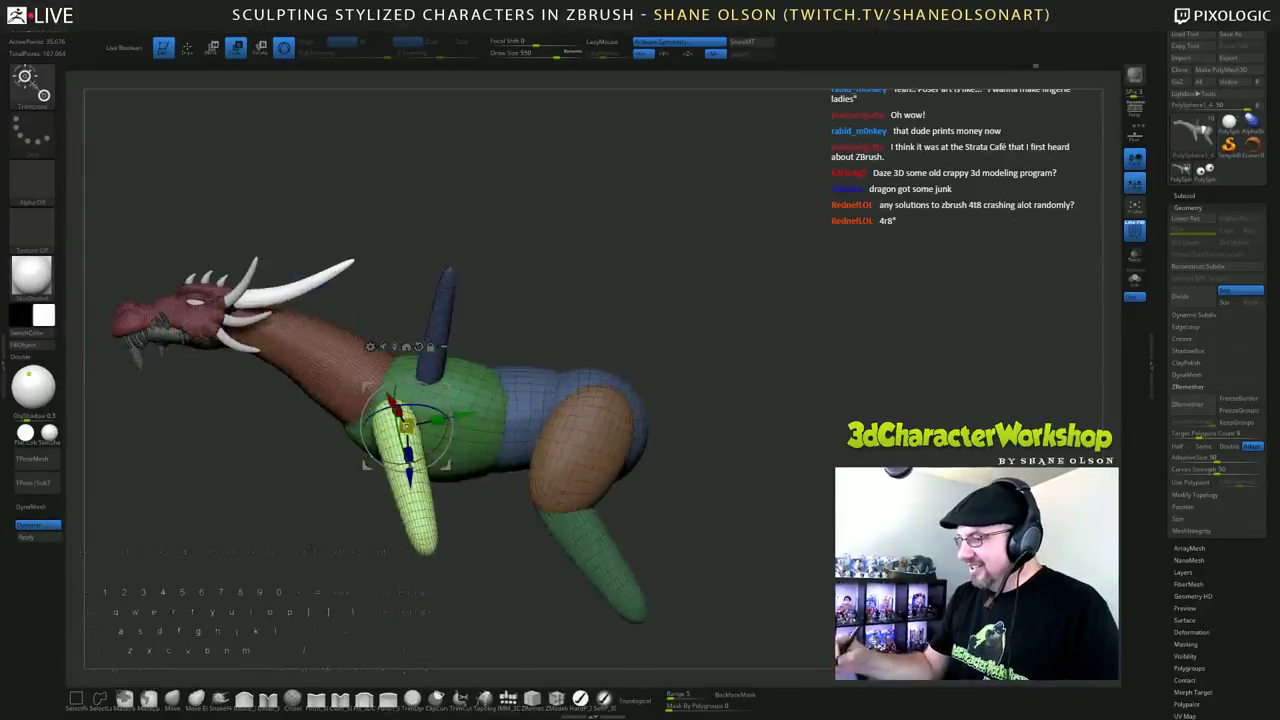
mouse_move(451, 631)
alt+mouse_down()
mouse_move(600, 563)
mouse_move(552, 577)
mouse_move(592, 582)
alt+mouse_up()
Step: Insert an Appendage primitive at the end of the upper front leg, angled down and forward, as the lower front leg
click(508, 700)
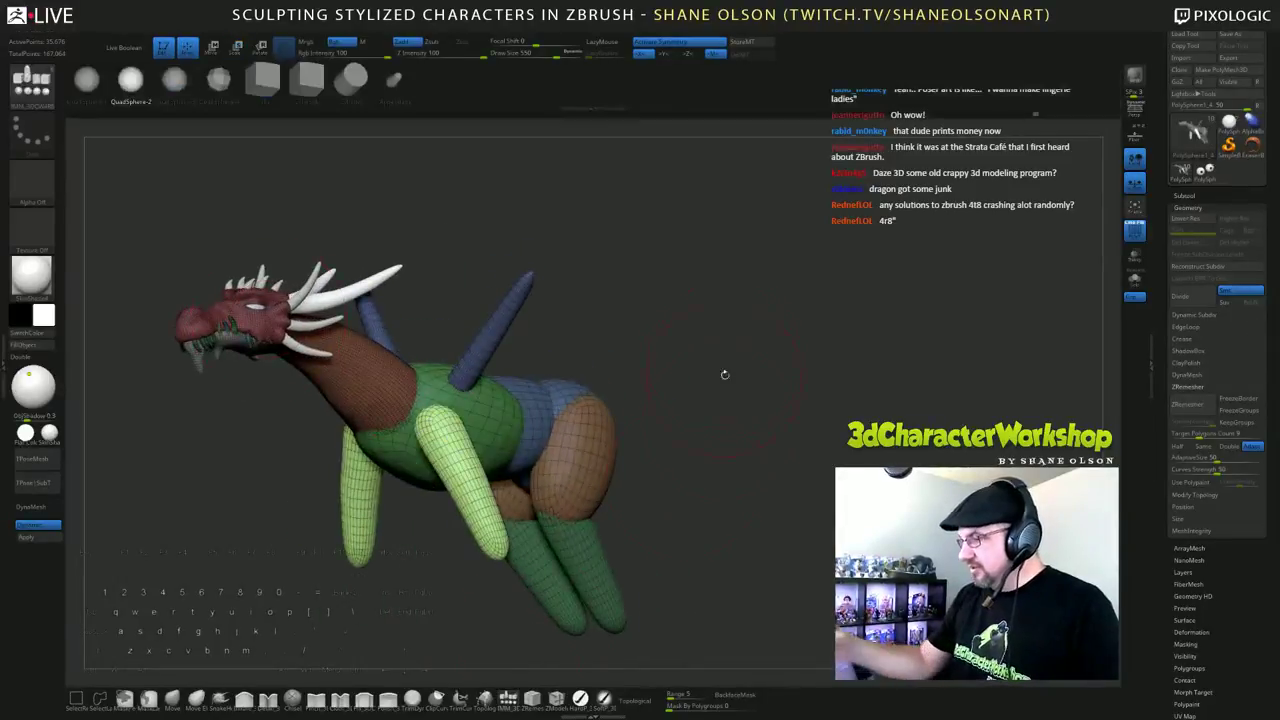
drag(620, 330, 709, 465)
drag(595, 510, 544, 581)
drag(794, 497, 760, 570)
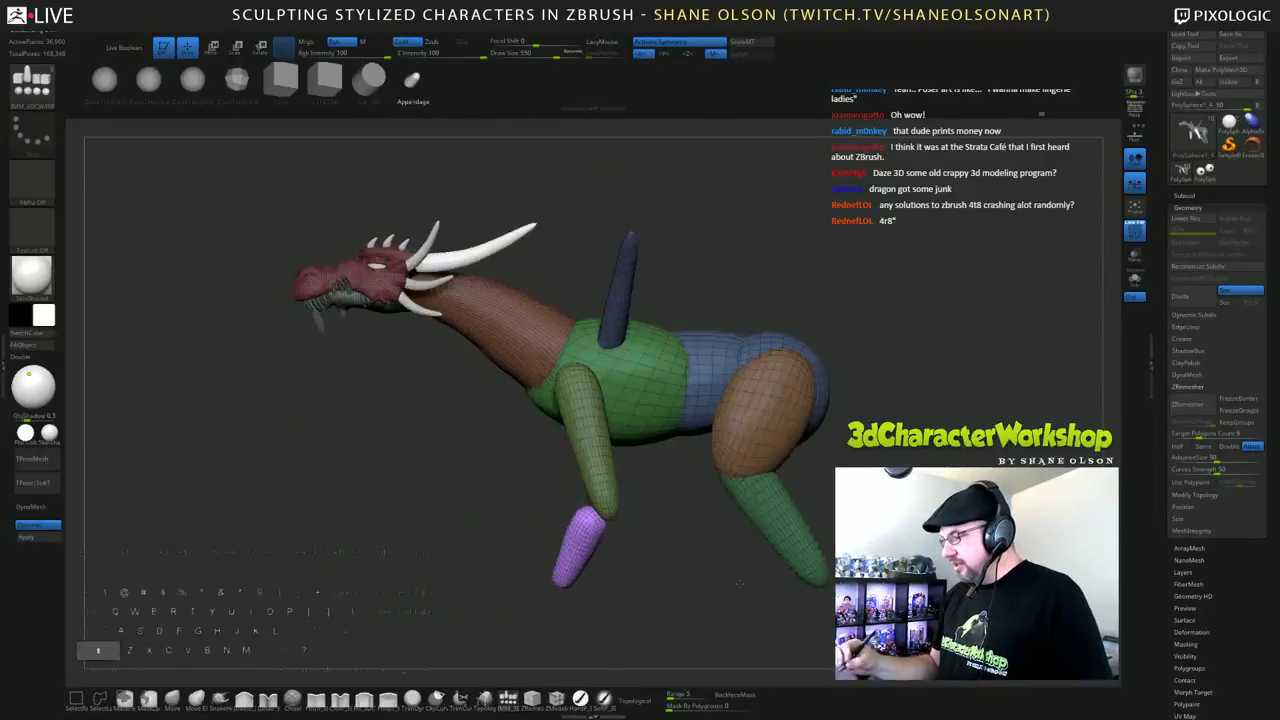
alt+drag(676, 561, 817, 525)
Step: Reposition and scale the lower front legs so that they join the upper legs at the elbows
key(e)
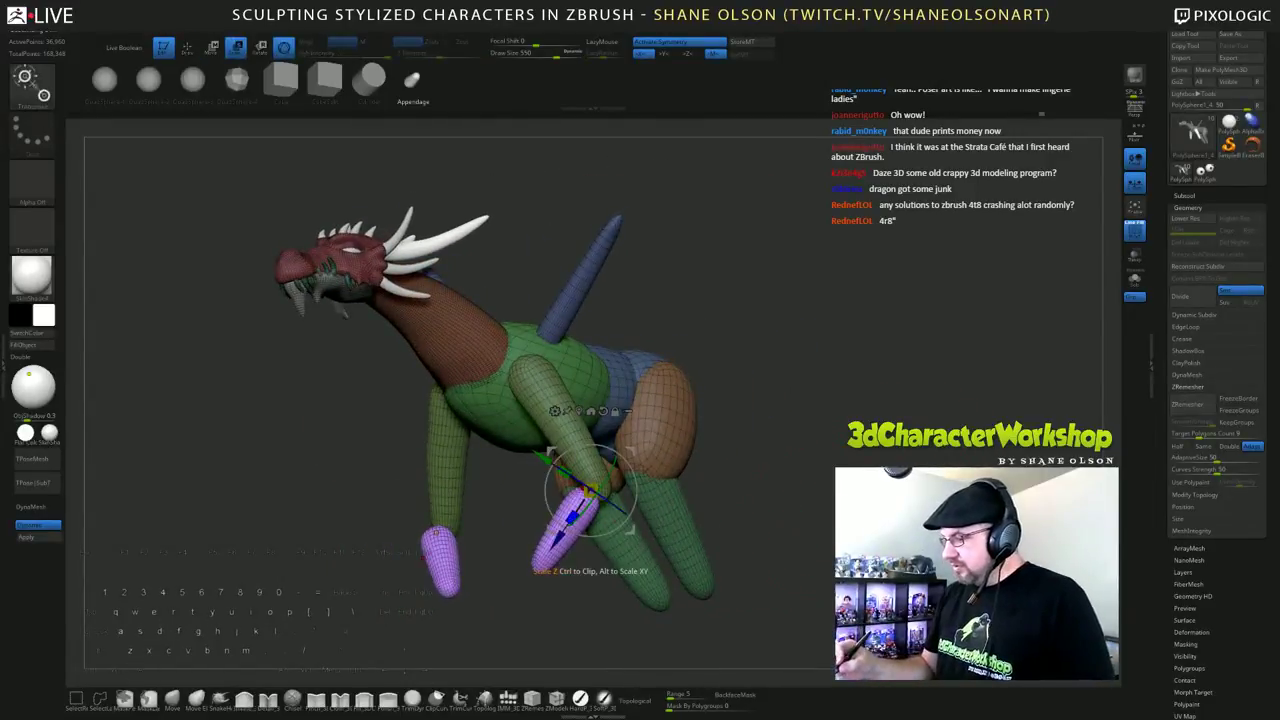
drag(590, 490, 614, 485)
drag(742, 560, 698, 556)
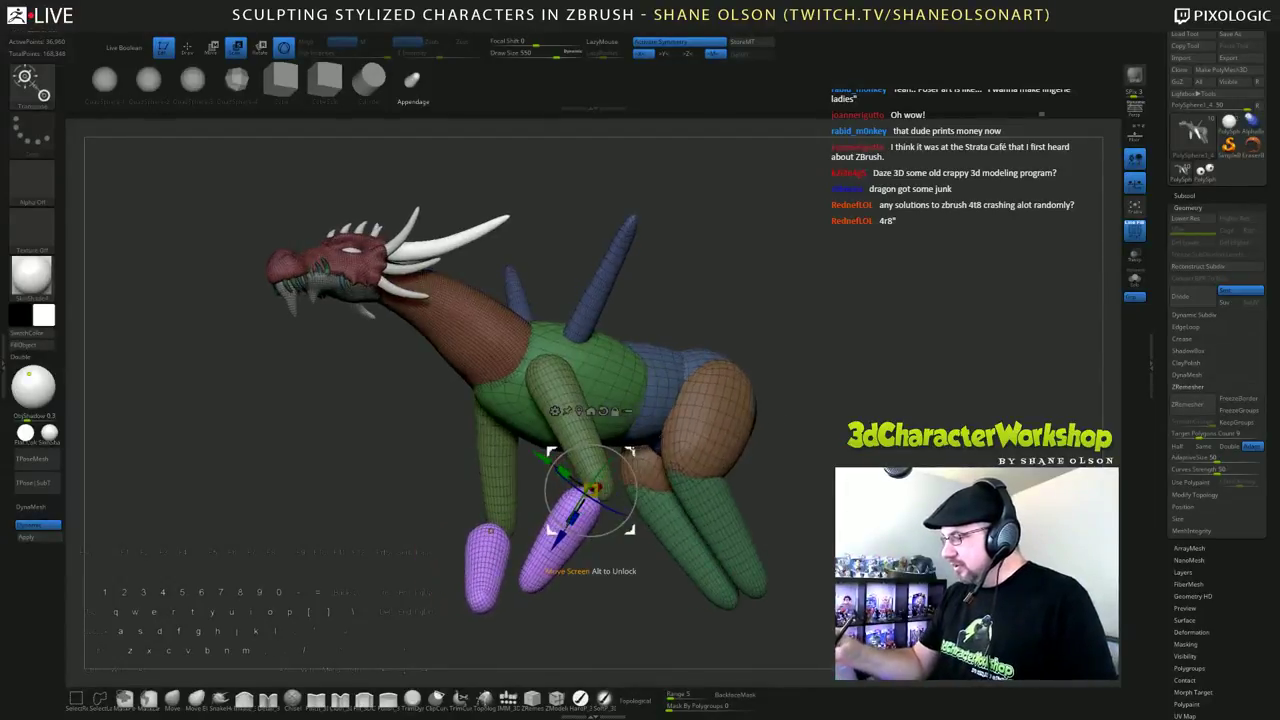
drag(636, 452, 646, 434)
drag(772, 520, 809, 520)
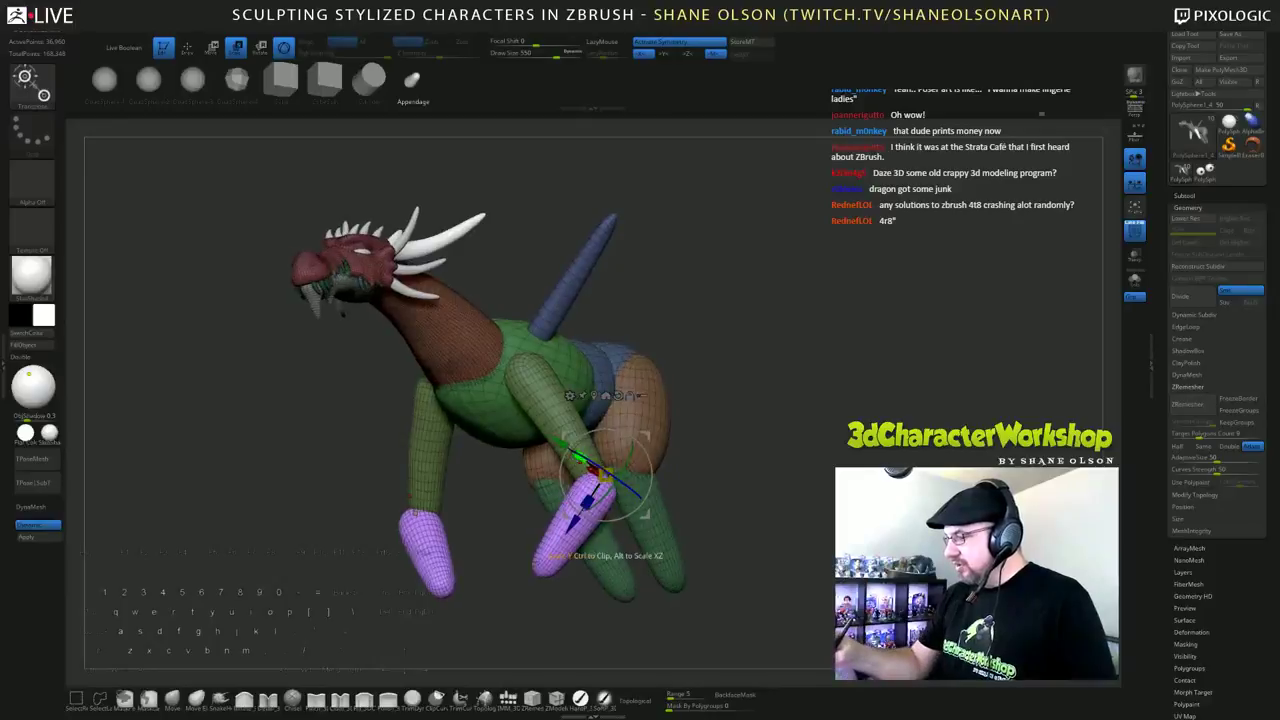
drag(632, 452, 626, 463)
drag(740, 545, 832, 548)
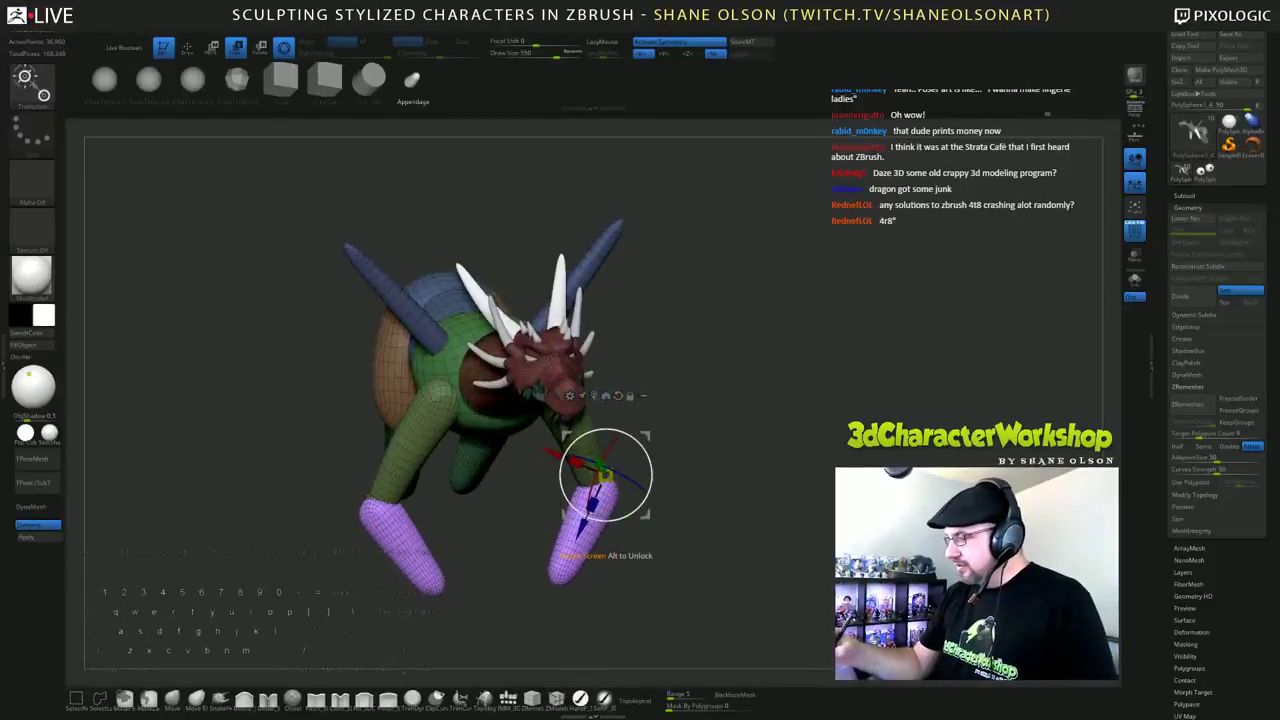
drag(593, 508, 592, 511)
drag(593, 508, 596, 508)
shift+drag(738, 486, 762, 448)
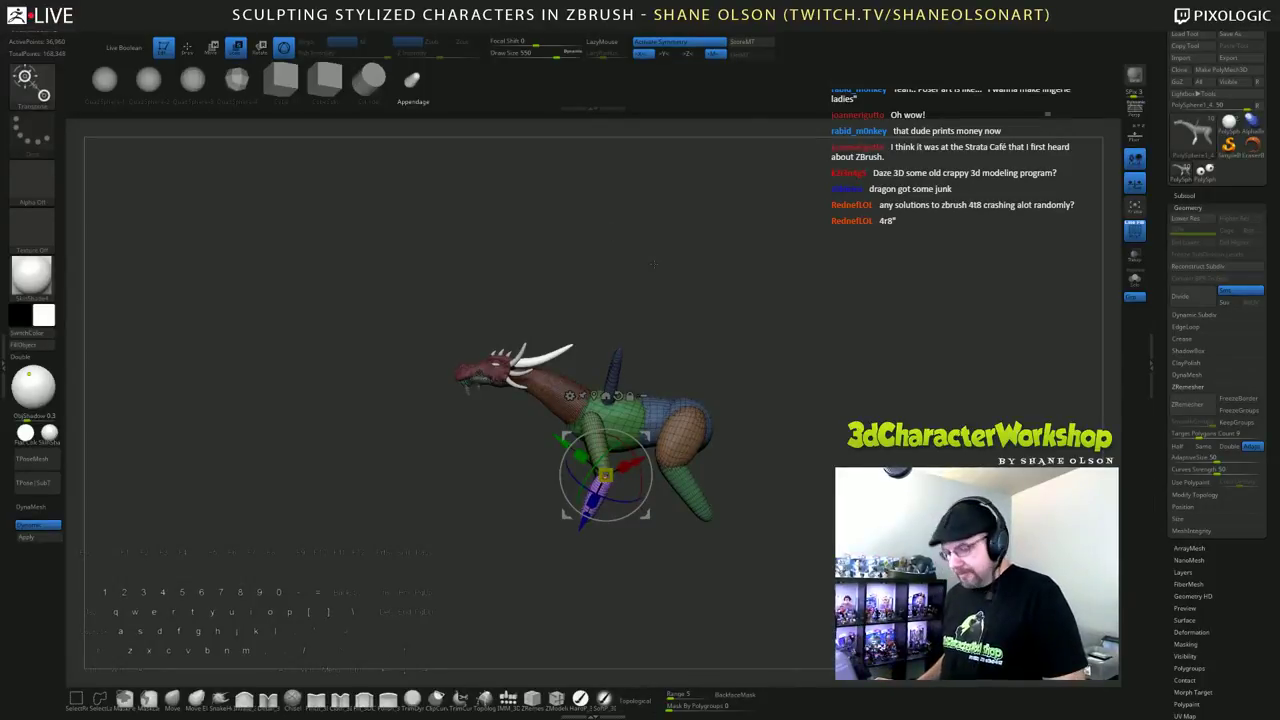
key(q)
mouse_move(690, 259)
alt+mouse_down()
mouse_move(708, 217)
mouse_move(718, 281)
alt+mouse_up()
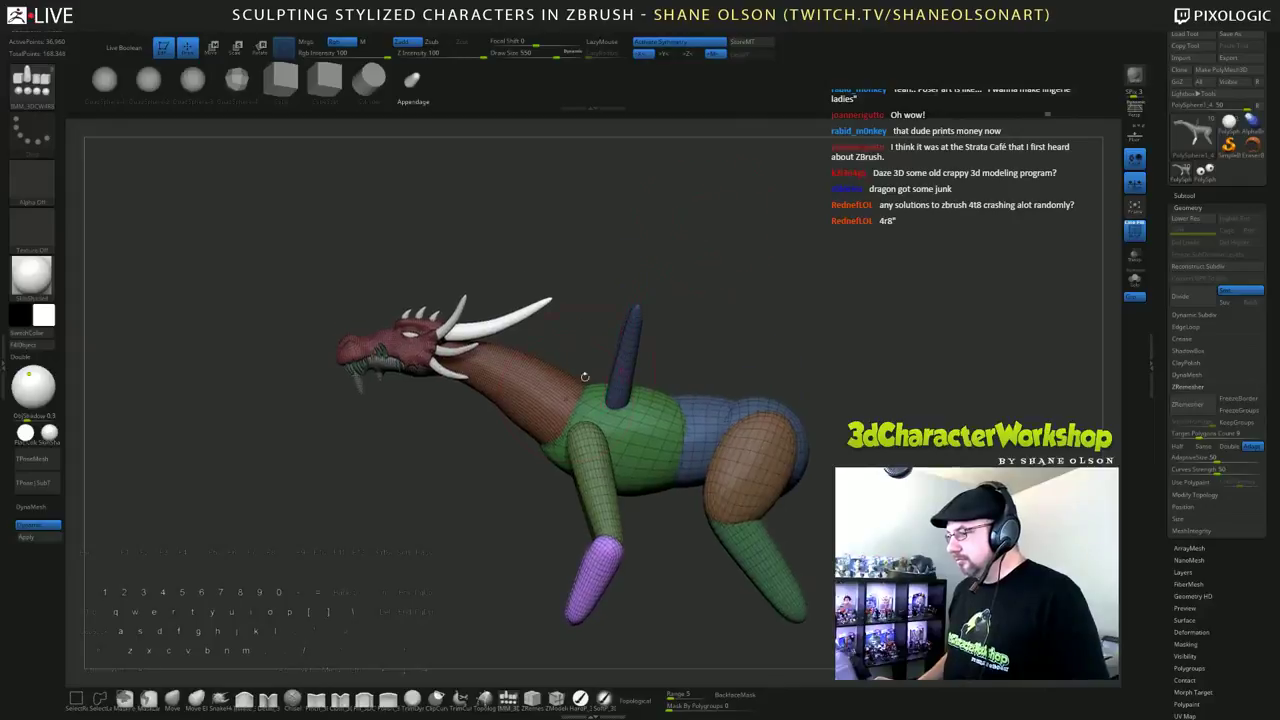
ctrl+shift+click(517, 392)
ctrl+shift+click(545, 410)
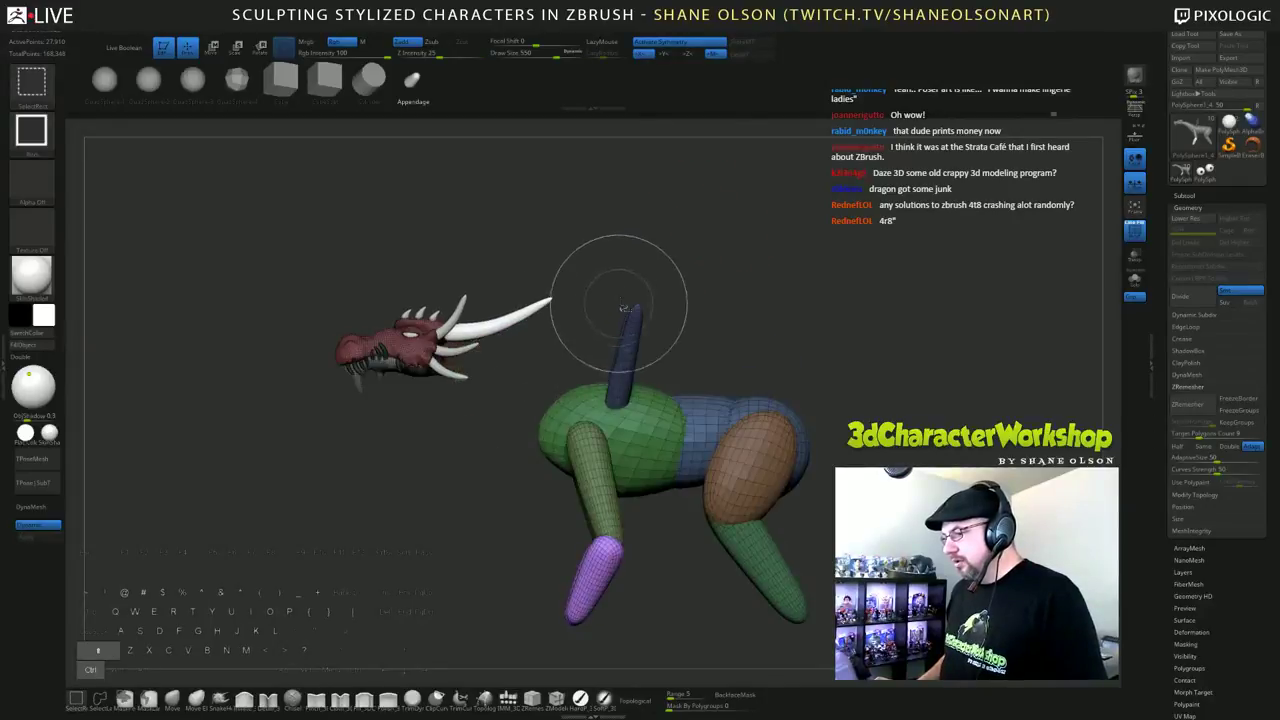
ctrl+shift+drag(632, 233, 686, 214)
ctrl+shift+click(705, 265)
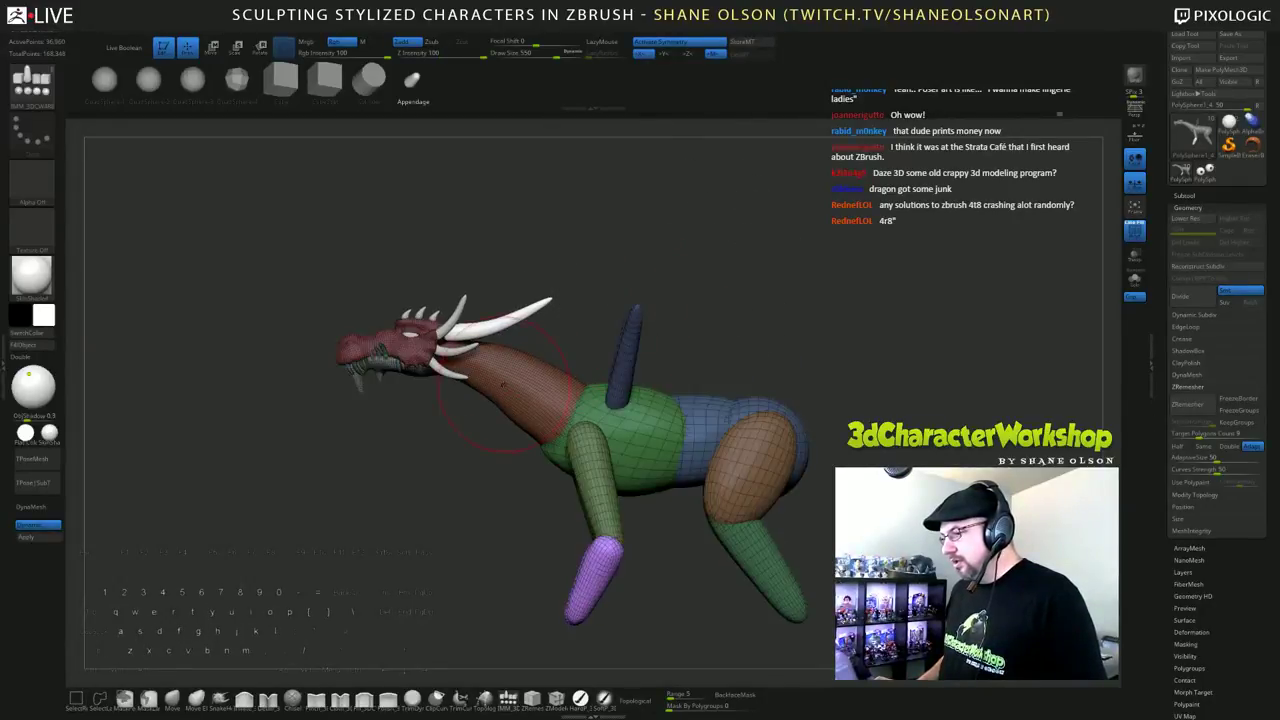
Step: Hide the neck, body, wings and legs, split the hidden parts from the head into their own subtool and display the body's polygroups
ctrl+shift+click(545, 390)
ctrl+shift+click(571, 288)
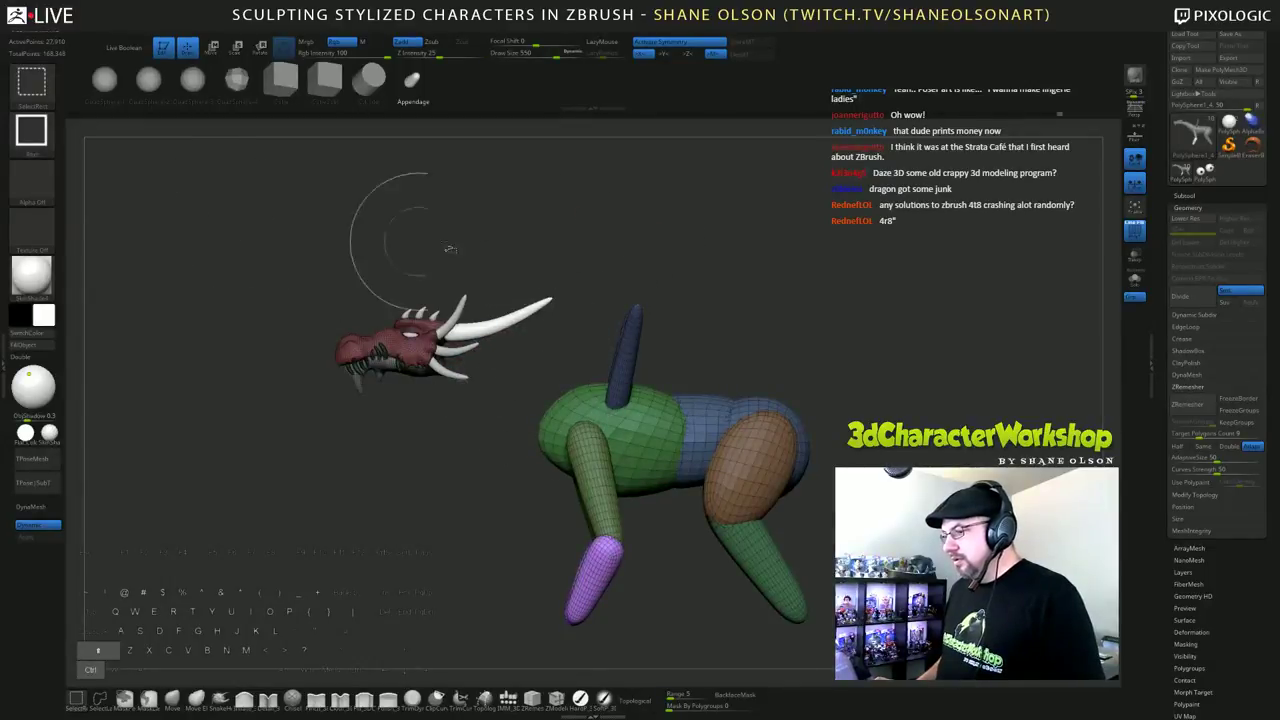
ctrl+shift+drag(1009, 209, 481, 660)
key(space)
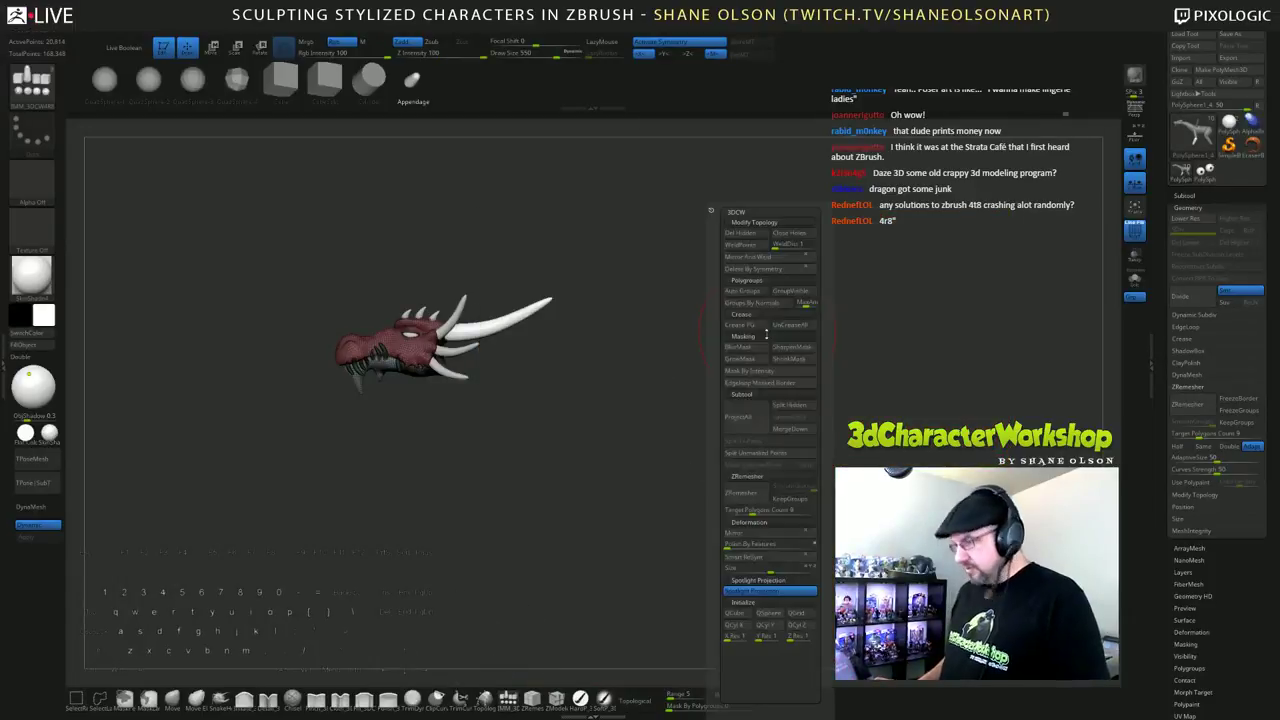
ctrl+shift+click(807, 342)
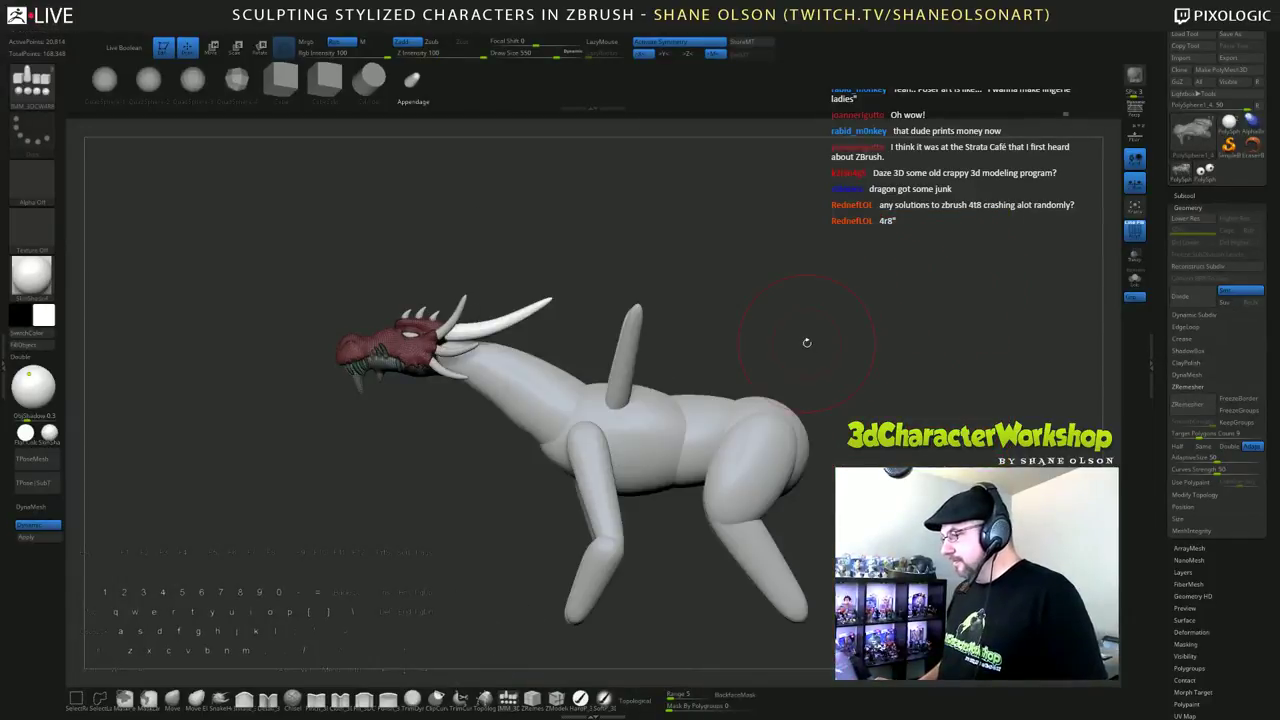
key(shift+f)
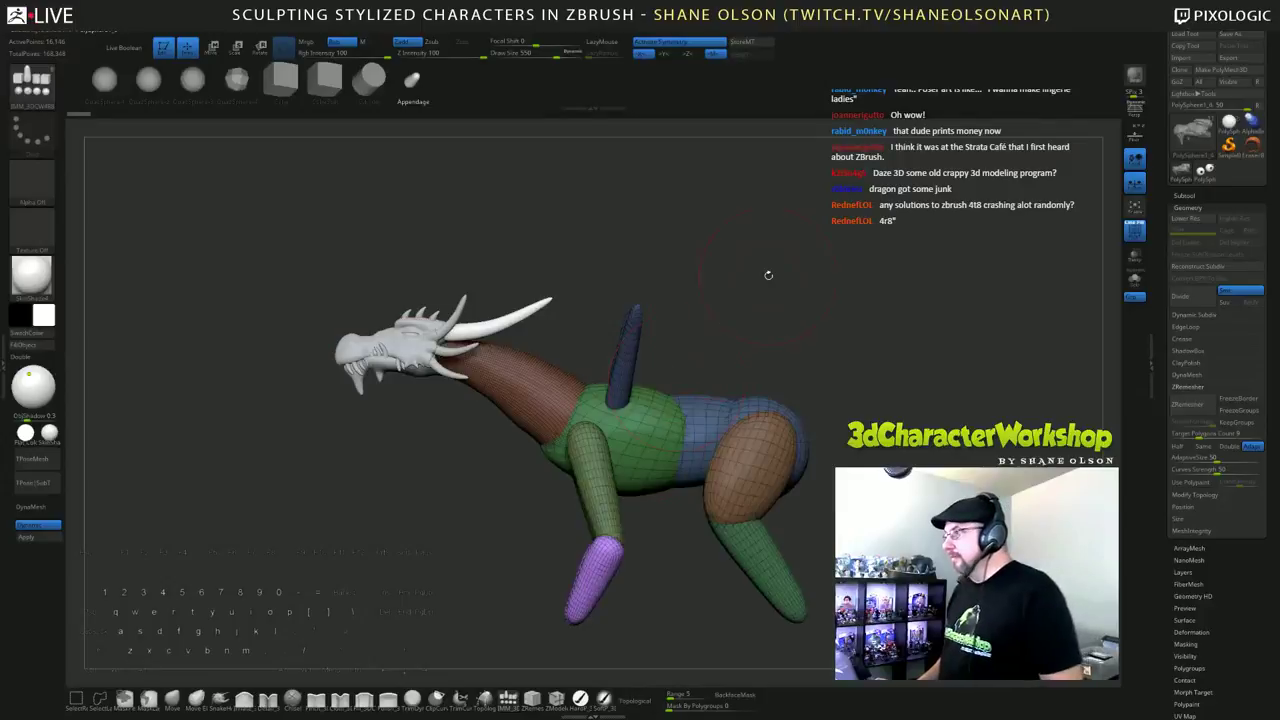
Step: Switch to the Move brush with an enlarged draw size for shaping the front legs
alt+drag(797, 293, 870, 288)
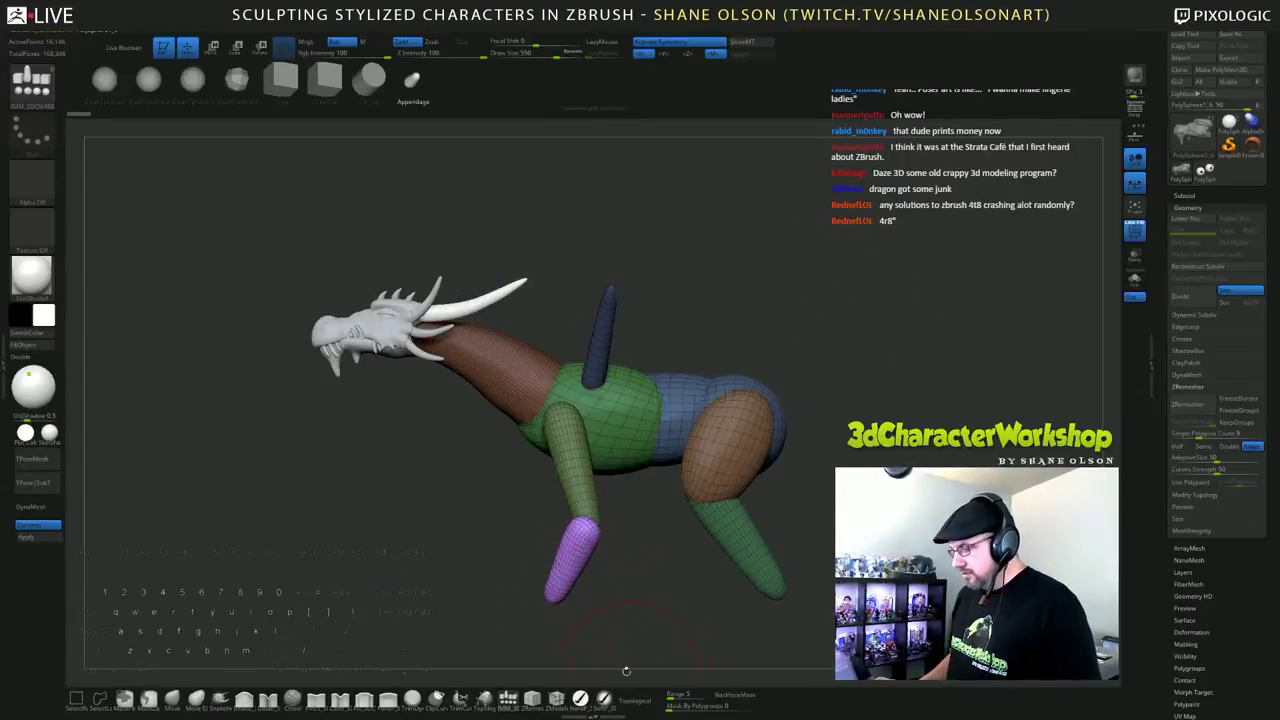
mouse_move(654, 560)
mouse_down()
mouse_move(665, 563)
mouse_move(638, 554)
mouse_move(640, 520)
mouse_up()
key(s)
key(ctrl+z)
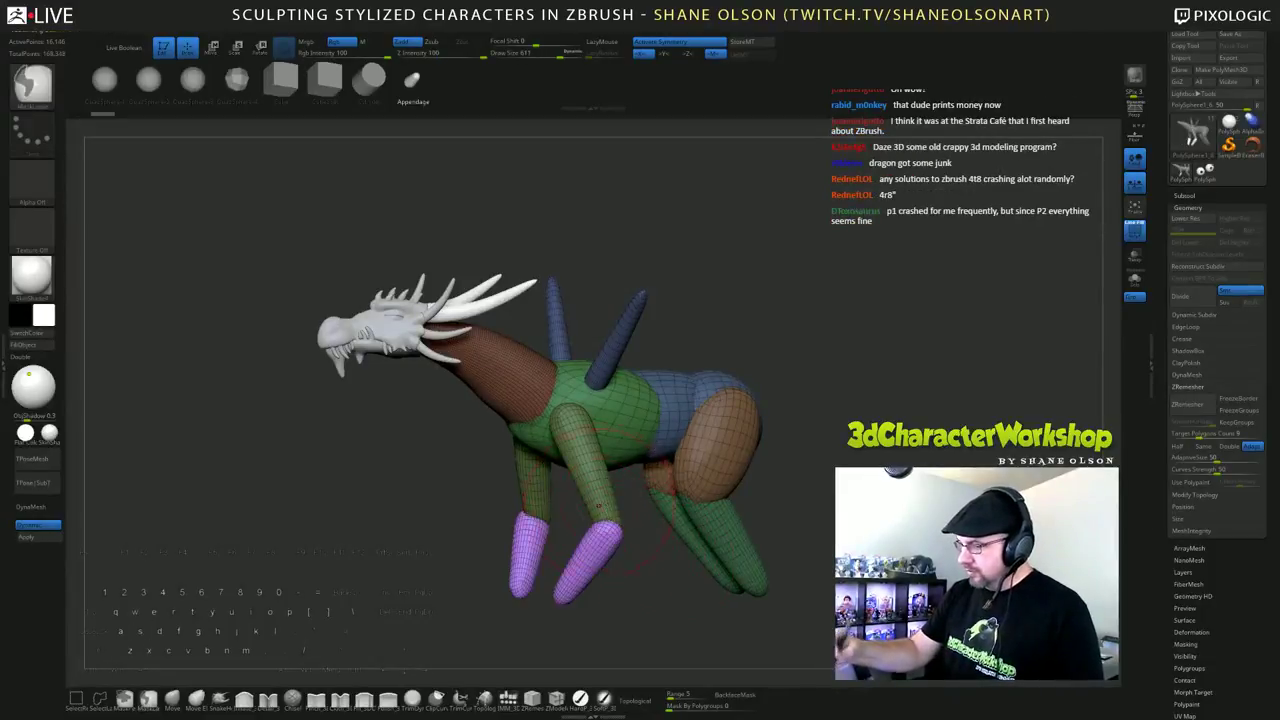
click(174, 698)
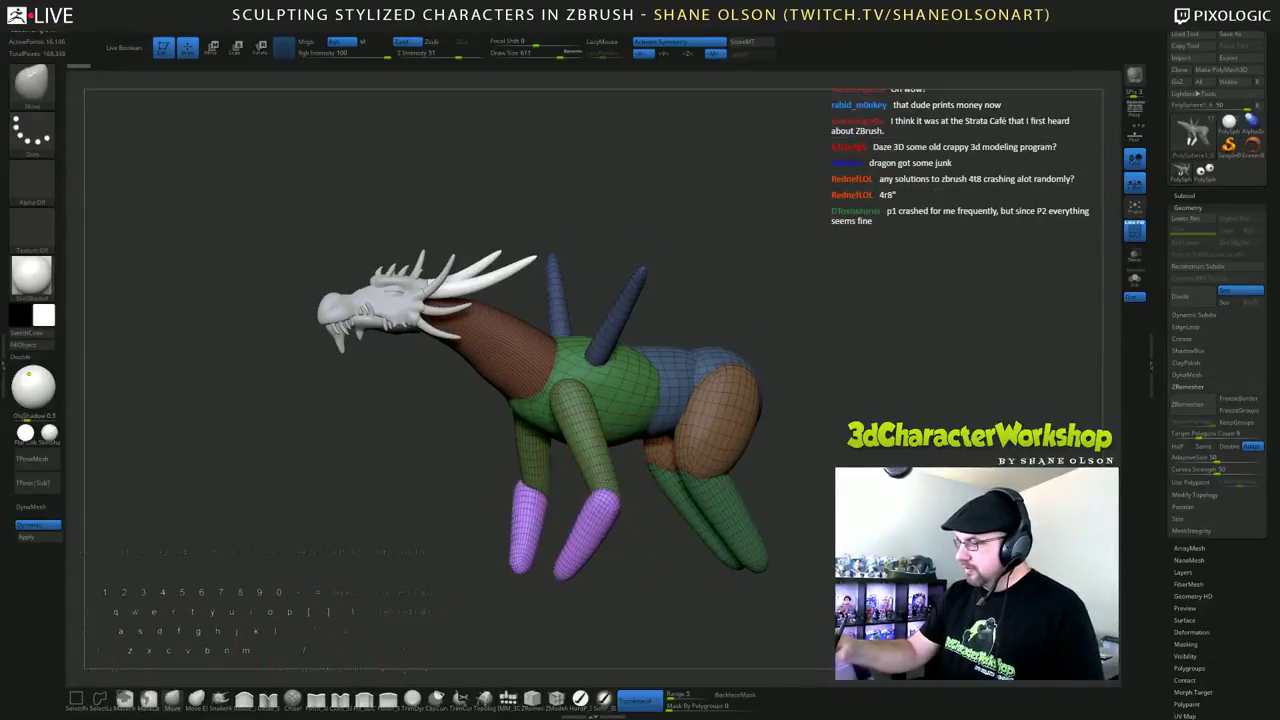
alt+drag(900, 487, 885, 464)
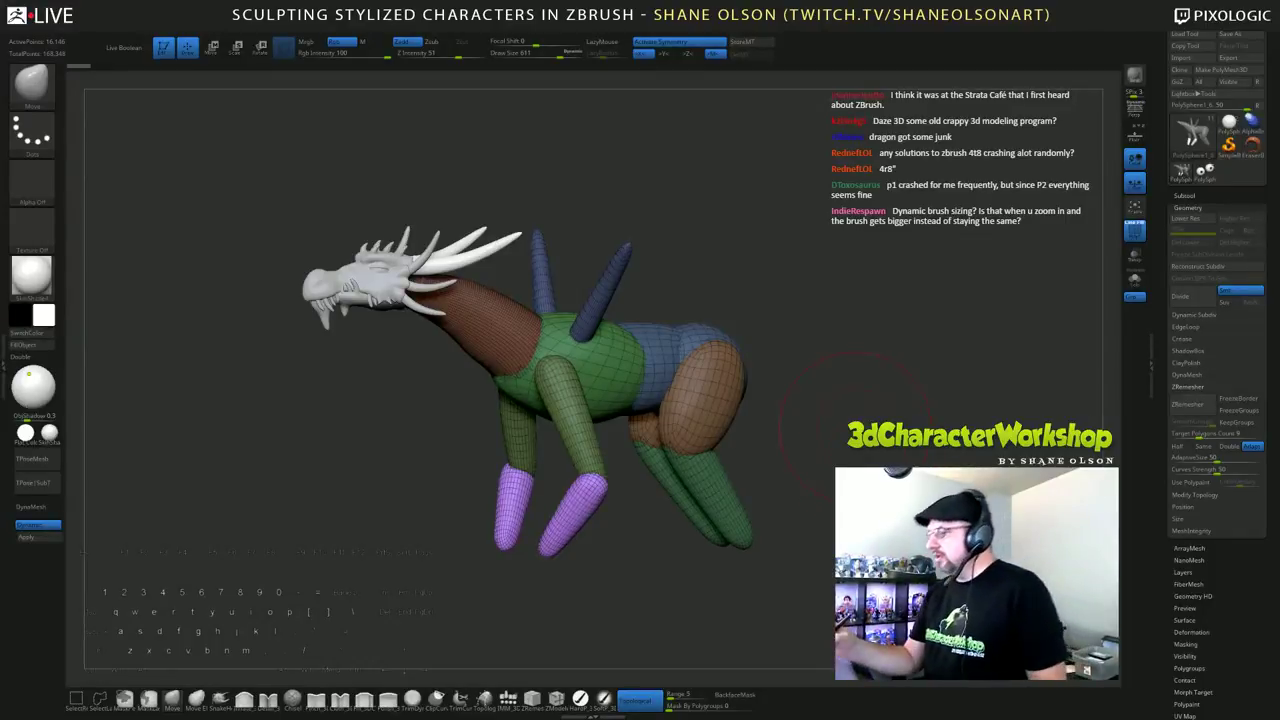
alt+drag(832, 366, 639, 305)
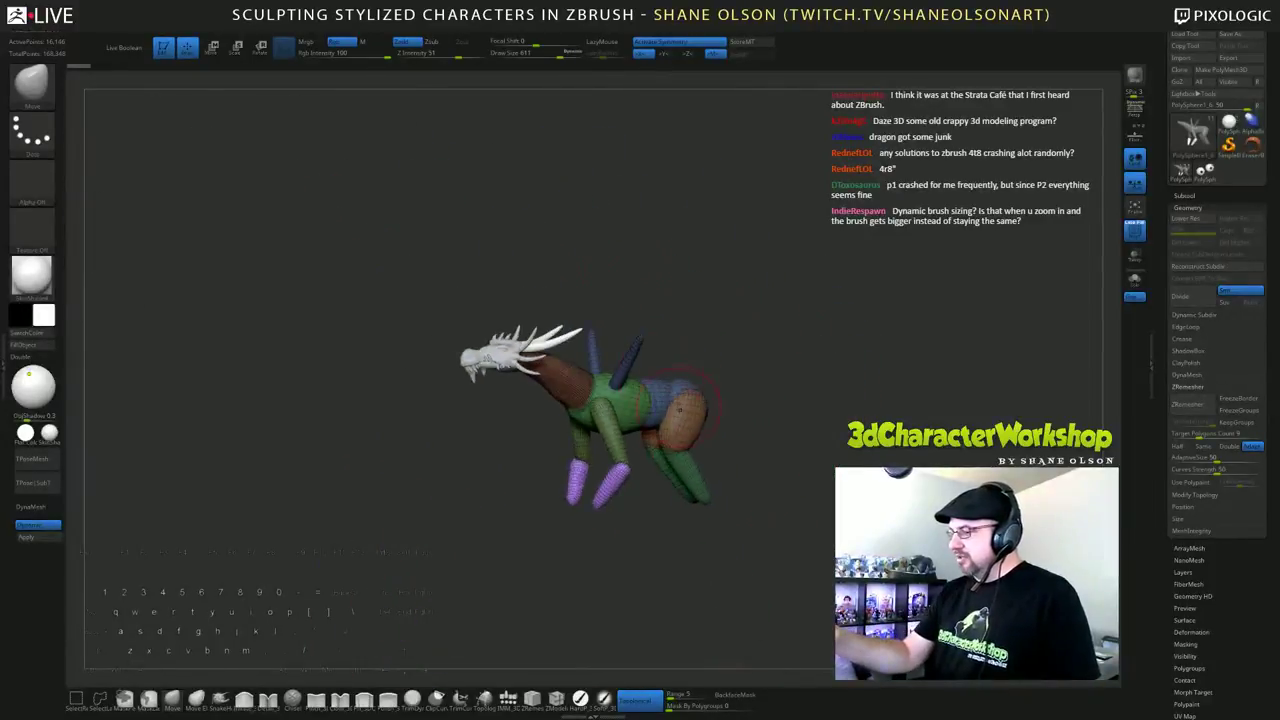
drag(685, 412, 713, 497)
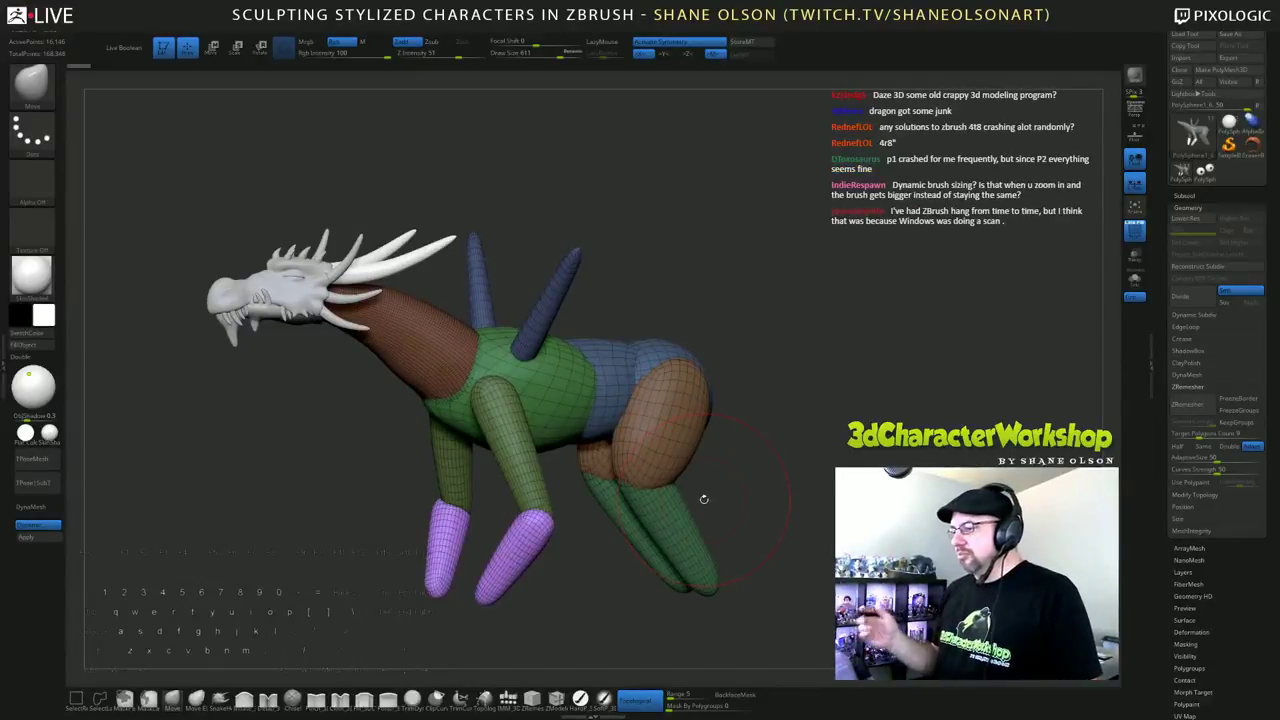
drag(840, 435, 827, 470)
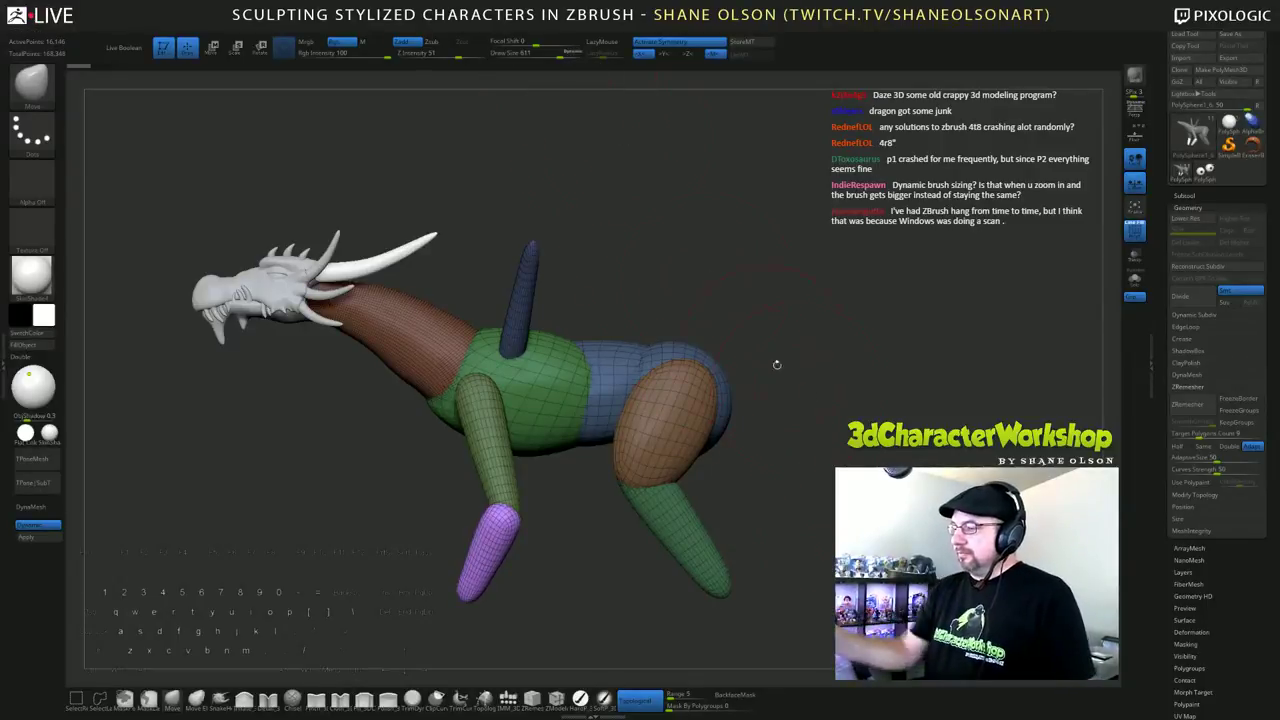
Step: Turn off Topological masking and set the Move brush's draw size to 753
key(s)
mouse_move(873, 497)
mouse_down()
mouse_move(871, 516)
mouse_move(802, 476)
mouse_move(735, 505)
mouse_move(802, 490)
mouse_up()
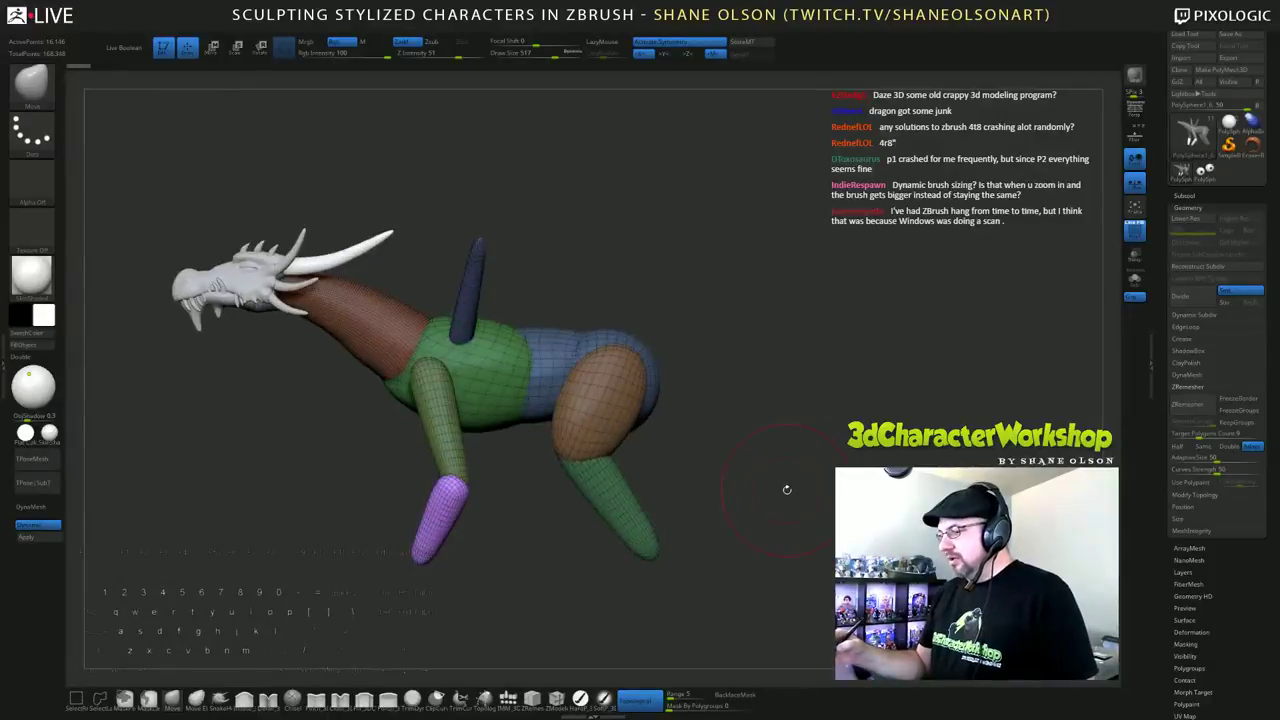
mouse_move(785, 457)
mouse_down()
mouse_move(798, 447)
mouse_move(795, 479)
mouse_up()
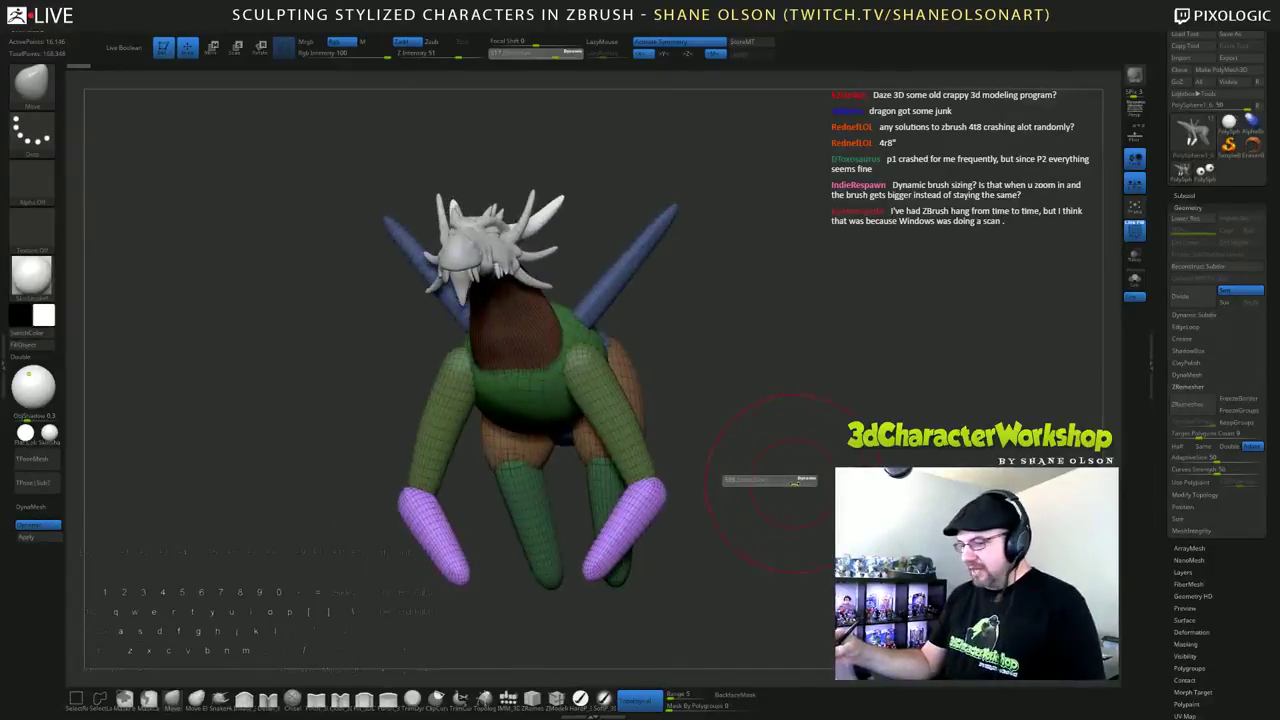
click(640, 701)
key(s)
drag(709, 448, 718, 448)
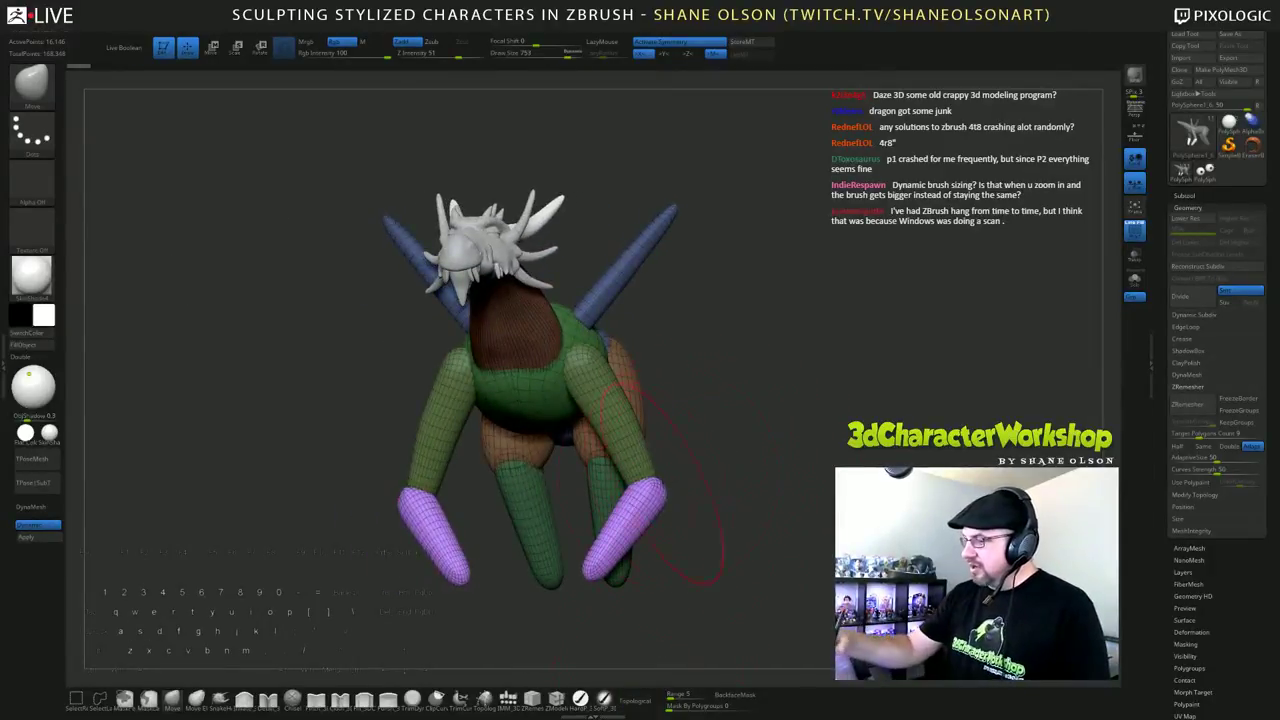
Step: Pull the upper ends of the lower front legs up around the elbows with the Move brush
drag(662, 484, 654, 445)
drag(785, 508, 752, 523)
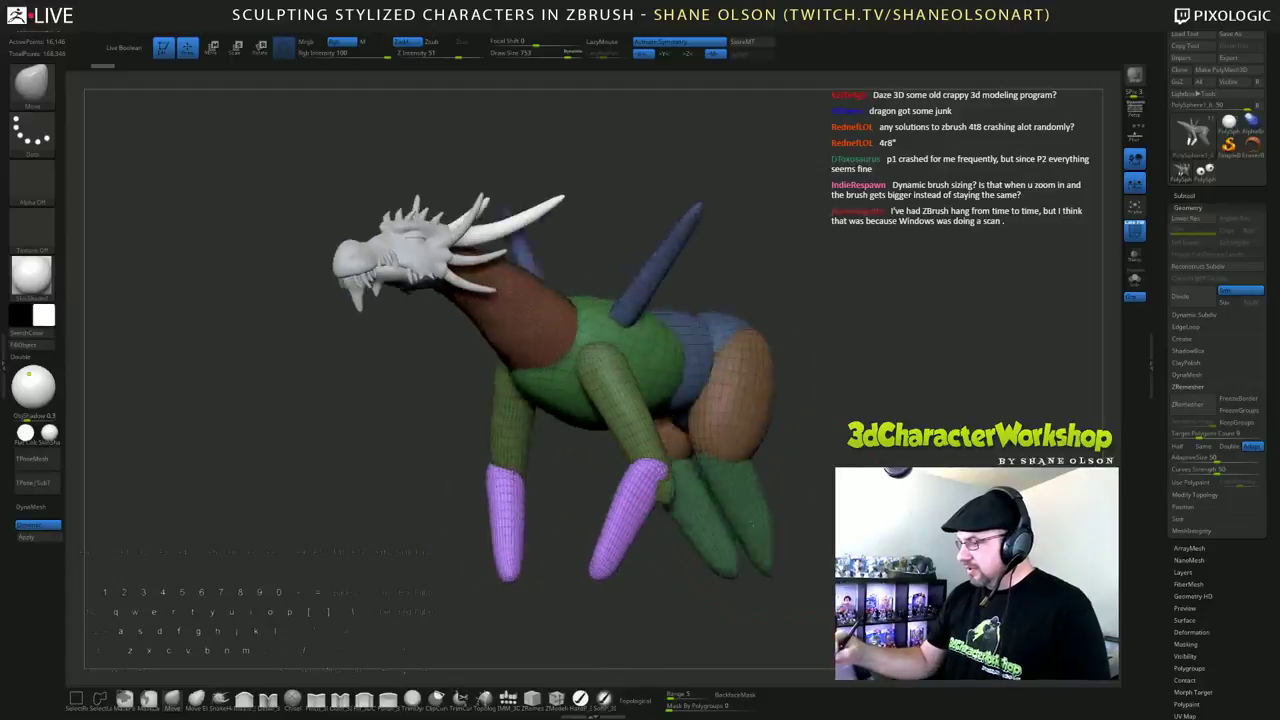
drag(652, 445, 690, 545)
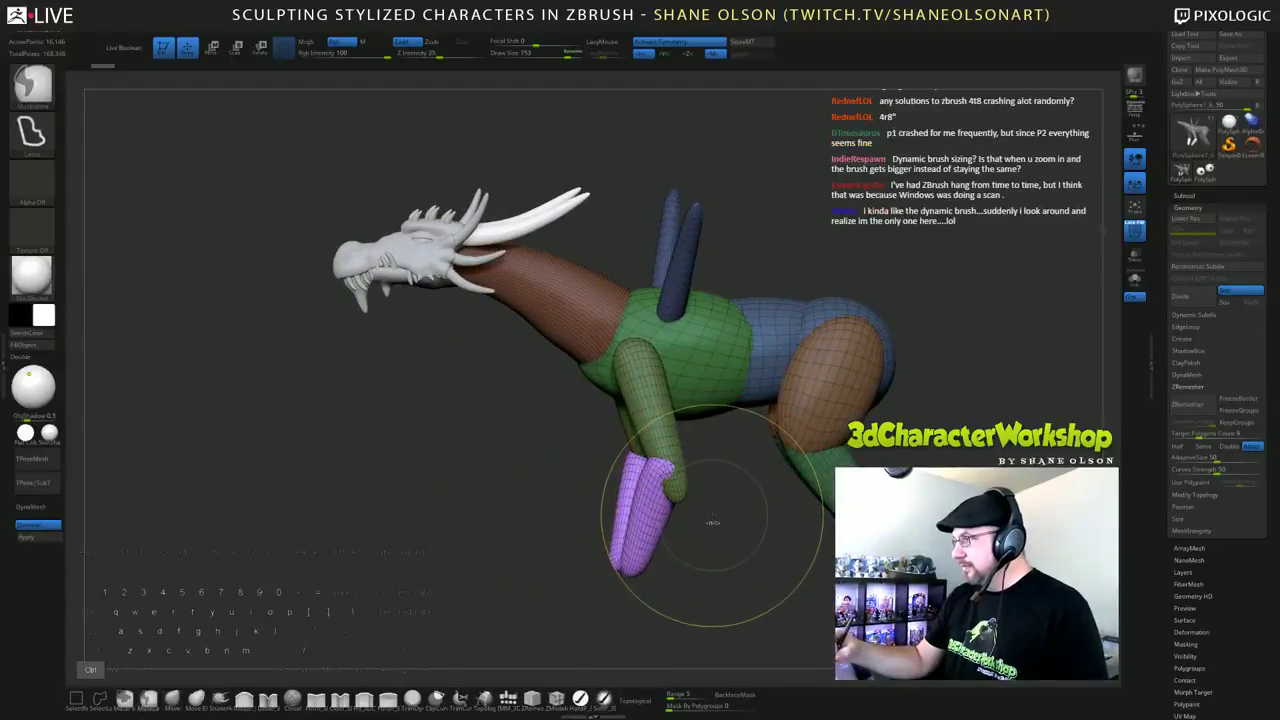
Step: Invert the mask and reshape the lower ends of the upper front legs to fit over the lower legs at the elbows
ctrl+click(712, 524)
mouse_move(729, 569)
mouse_down()
mouse_move(640, 572)
mouse_move(698, 566)
mouse_up()
drag(700, 365, 675, 479)
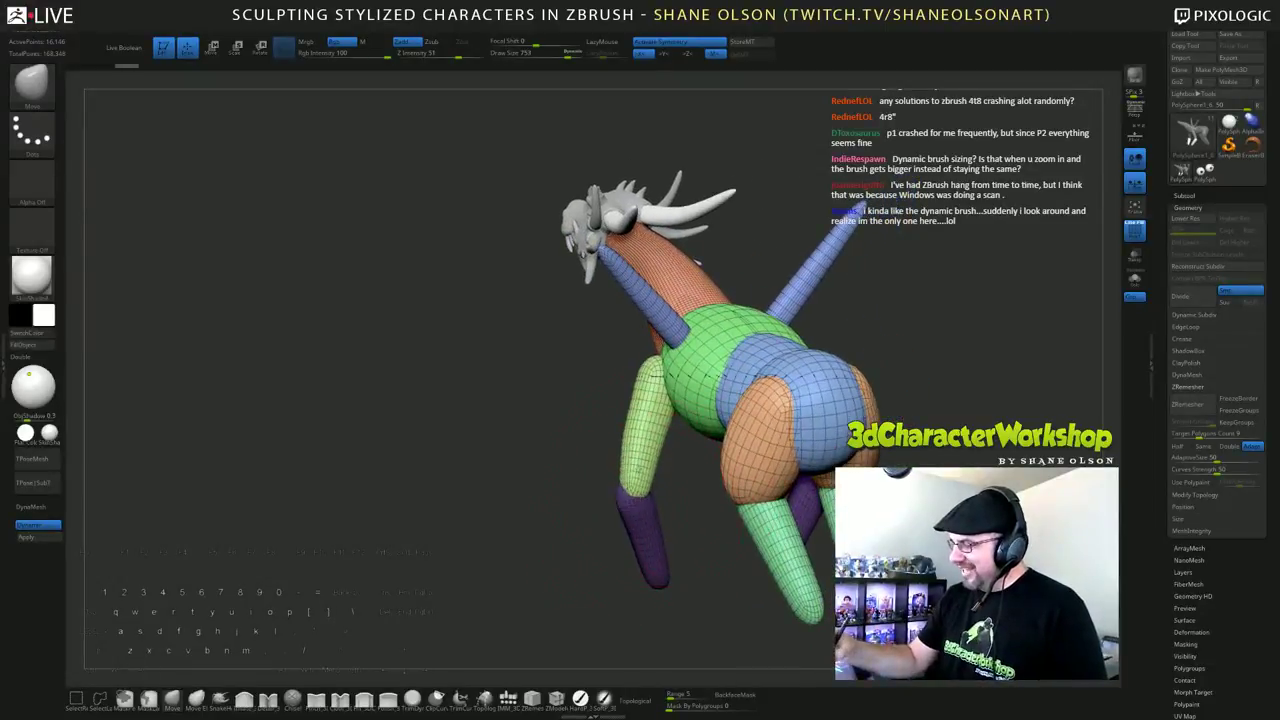
drag(698, 262, 815, 270)
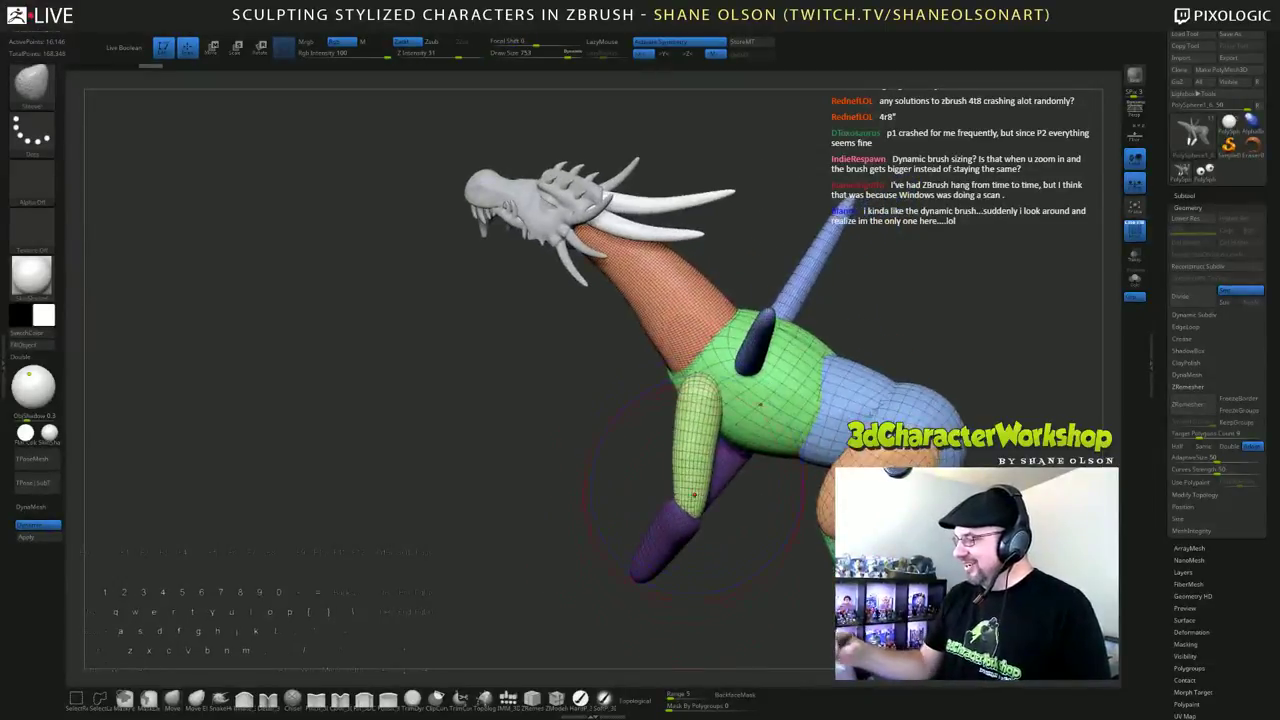
drag(500, 420, 600, 400)
drag(700, 440, 660, 455)
mouse_move(720, 506)
mouse_down()
mouse_move(740, 508)
mouse_move(732, 521)
mouse_up()
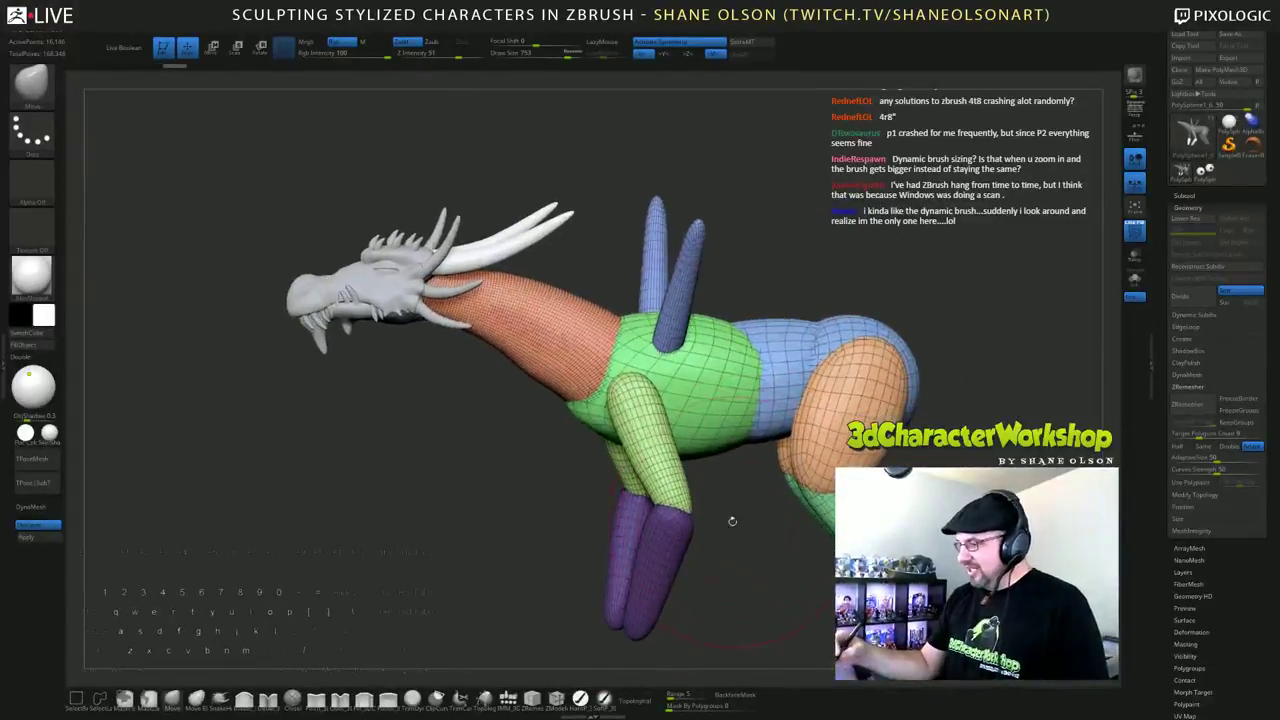
drag(714, 574, 771, 570)
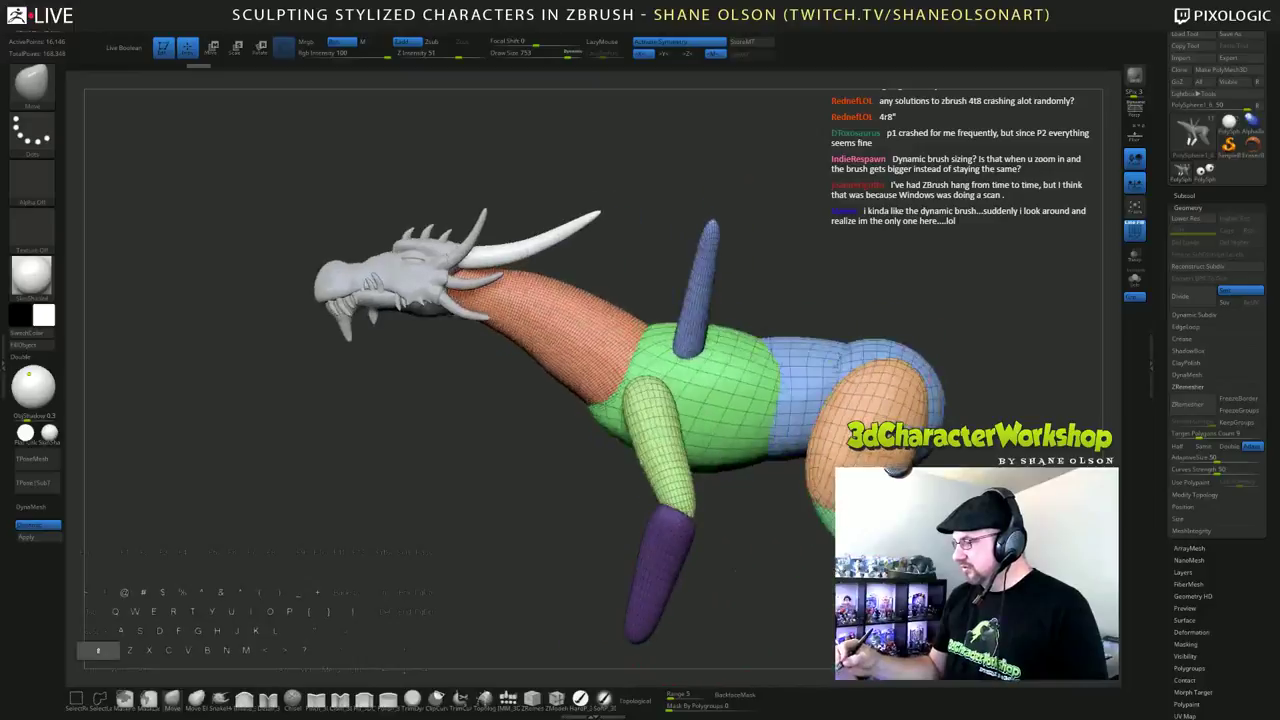
drag(776, 615, 645, 608)
drag(690, 560, 725, 566)
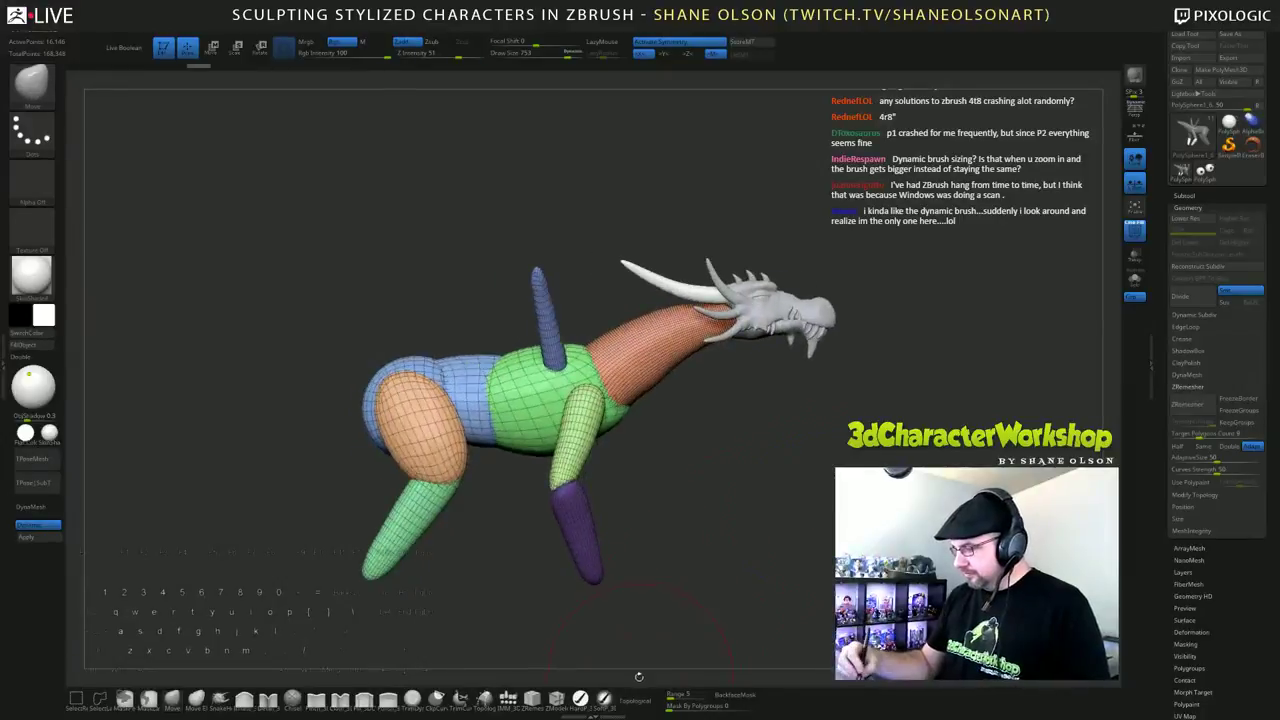
Step: Reshape the hind legs around the knees with the Move brush, bulging the thighs forward and bending the lower legs
mouse_move(457, 486)
mouse_down()
mouse_move(468, 506)
mouse_move(430, 514)
mouse_move(389, 559)
mouse_up()
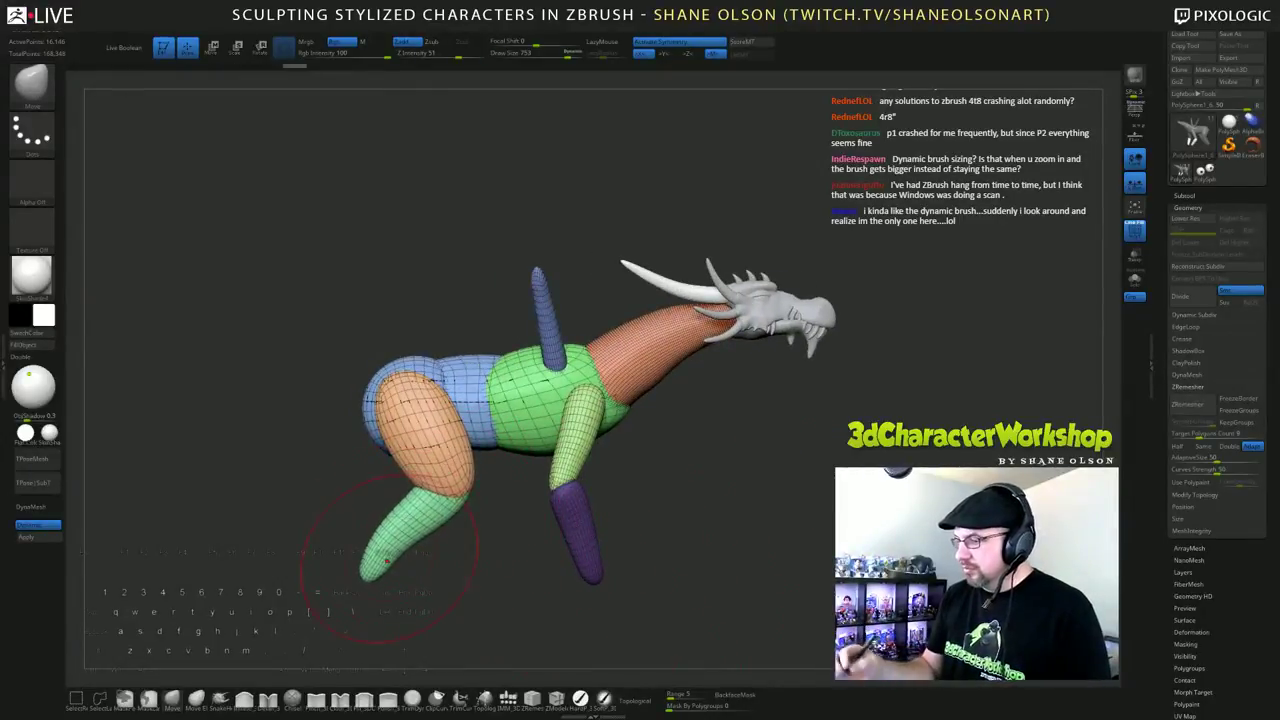
mouse_move(734, 515)
mouse_down()
mouse_move(780, 508)
mouse_move(790, 527)
mouse_move(700, 451)
mouse_up()
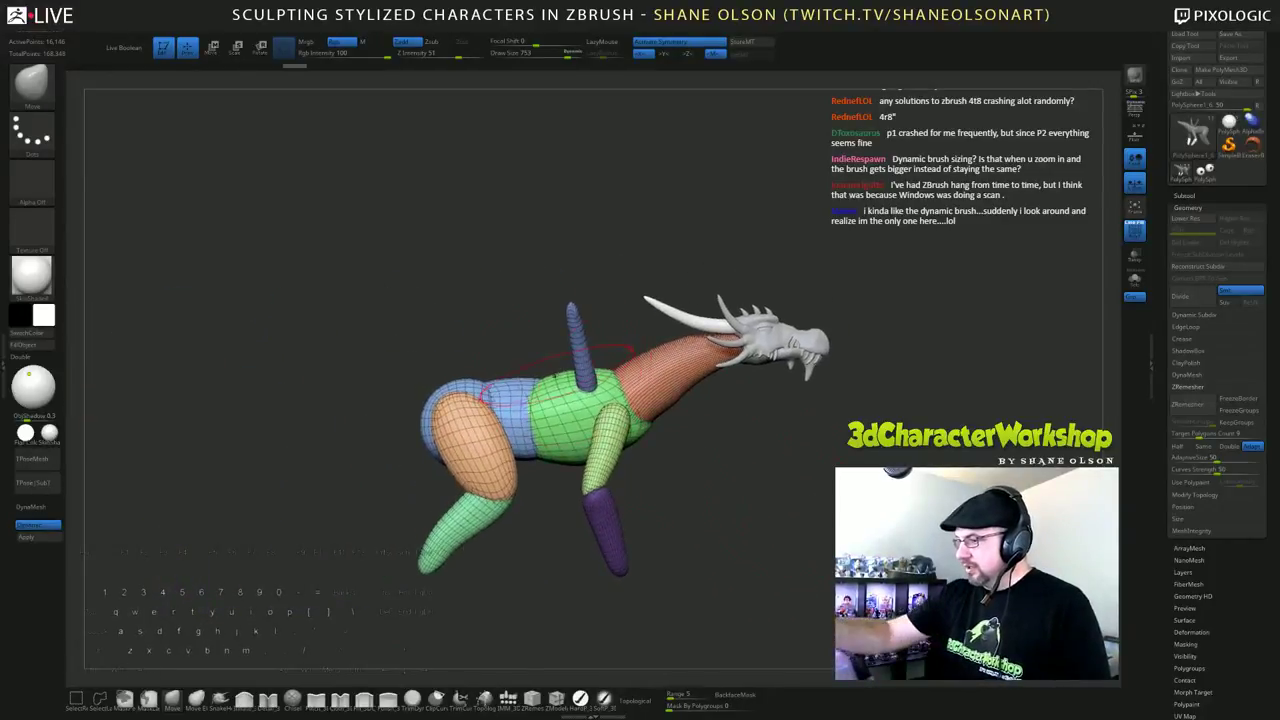
drag(794, 500, 880, 505)
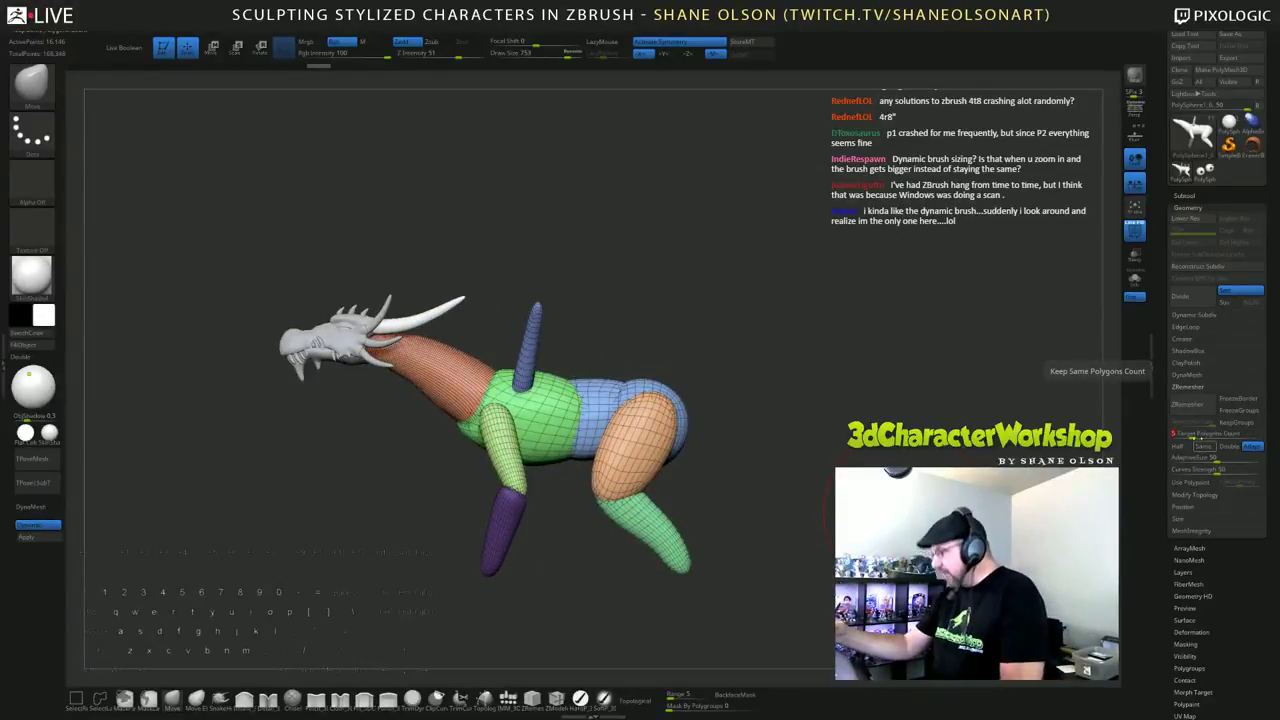
Step: ZRemesh the dragon body with a target polygon count of 5 and lightly smooth the torso
click(1187, 404)
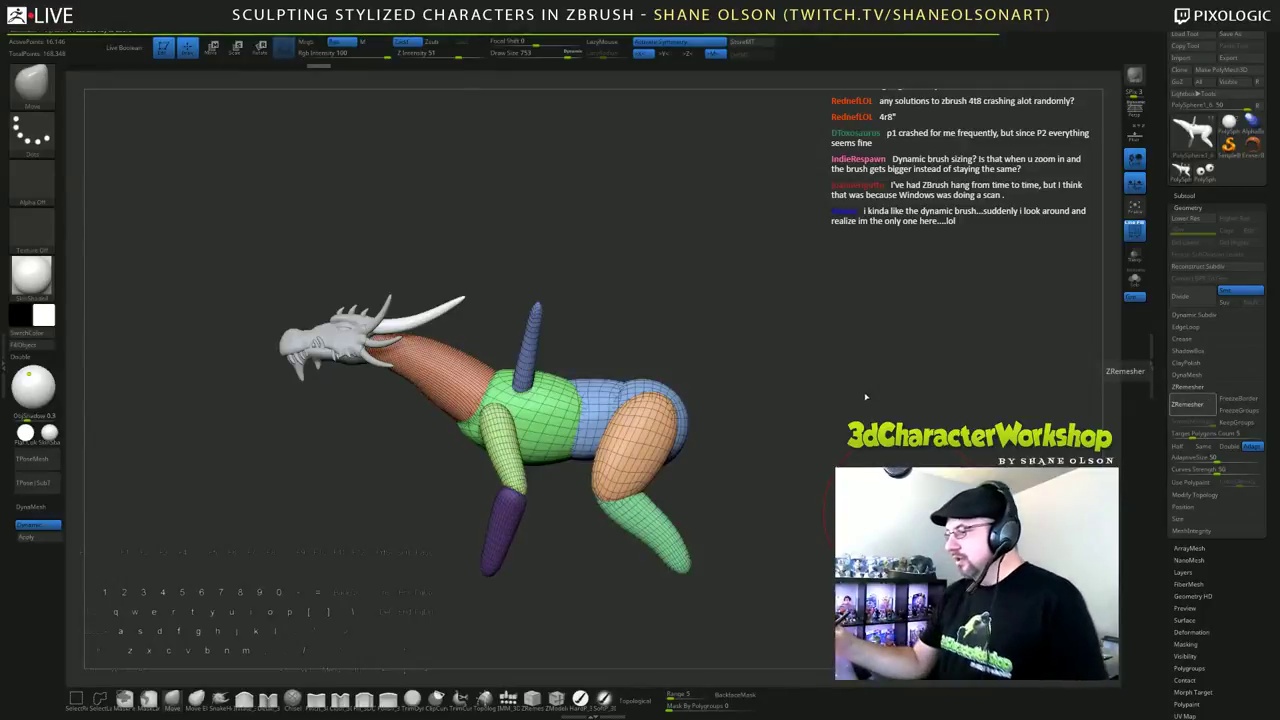
mouse_move(780, 385)
mouse_down()
mouse_move(1030, 394)
mouse_move(846, 394)
mouse_up()
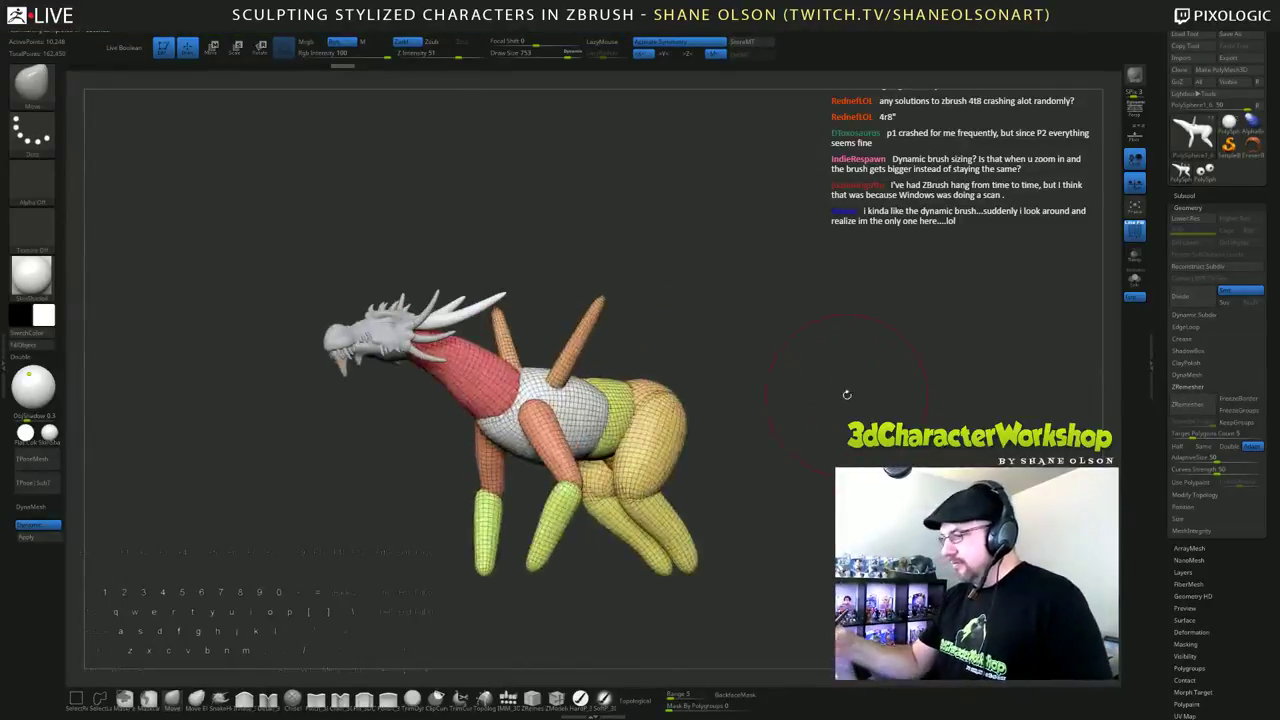
shift+drag(515, 388, 514, 408)
drag(733, 432, 783, 482)
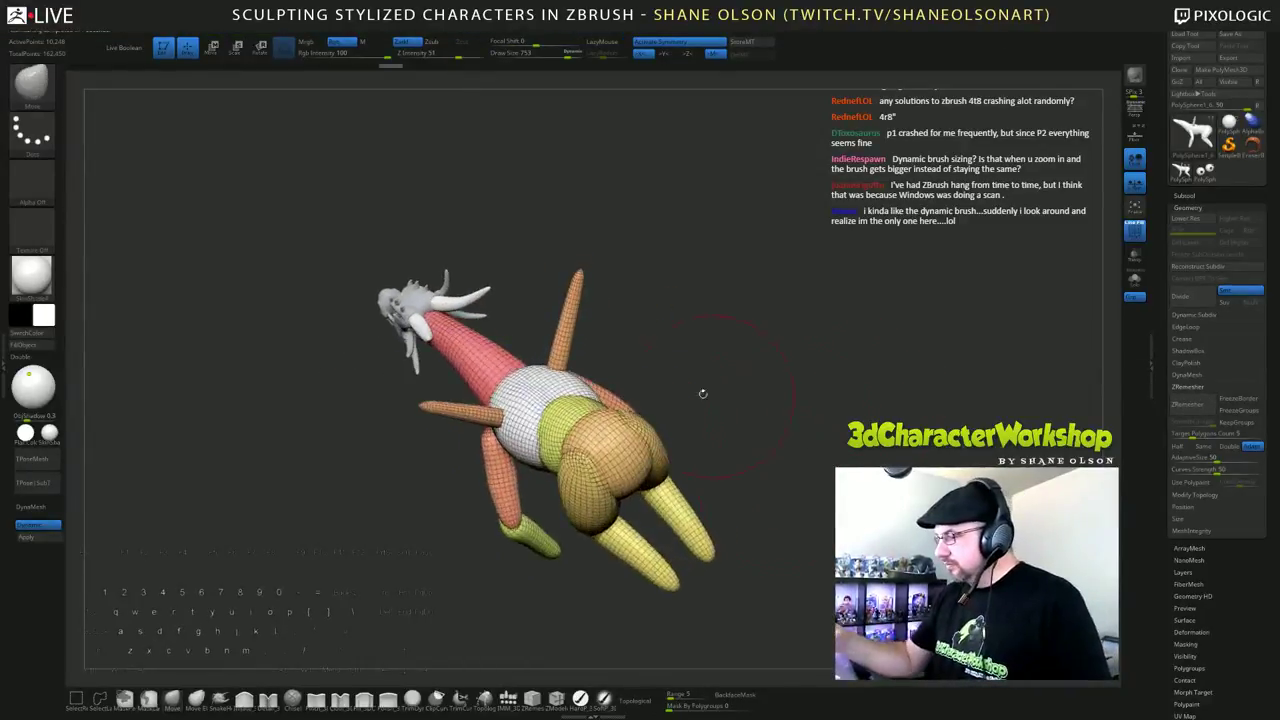
shift+drag(597, 432, 618, 435)
drag(700, 430, 838, 438)
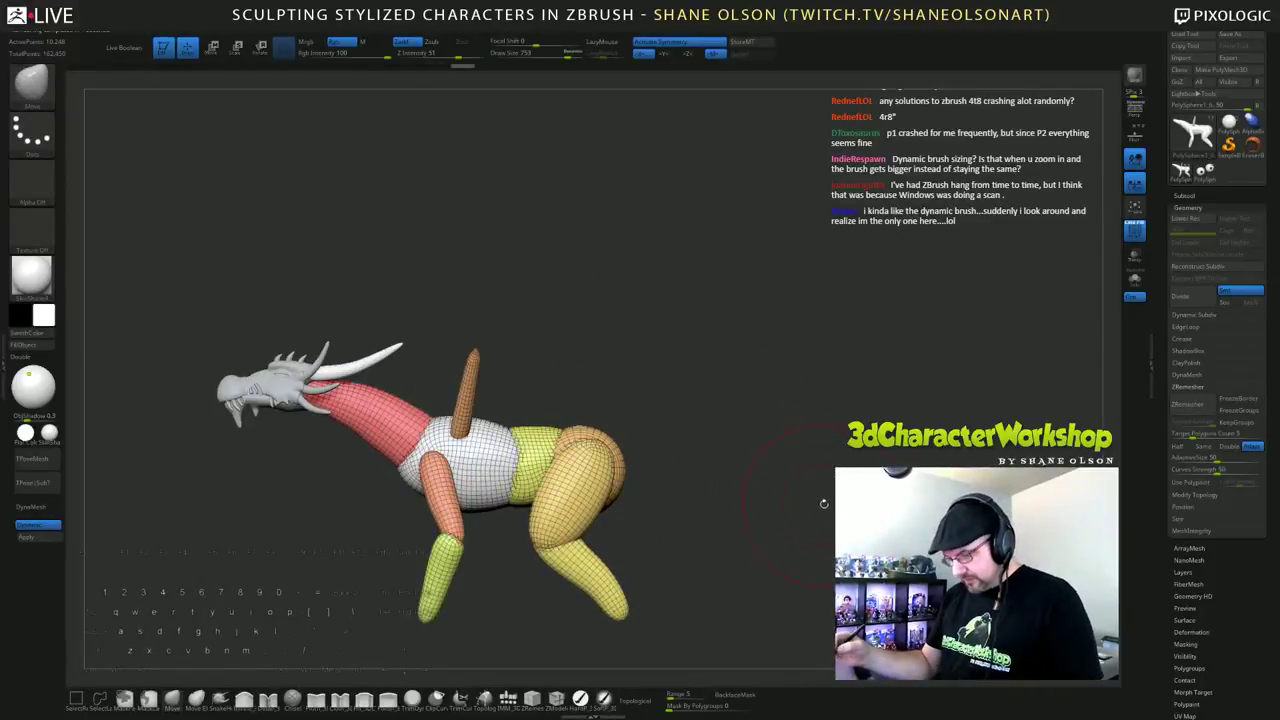
alt+drag(756, 549, 797, 489)
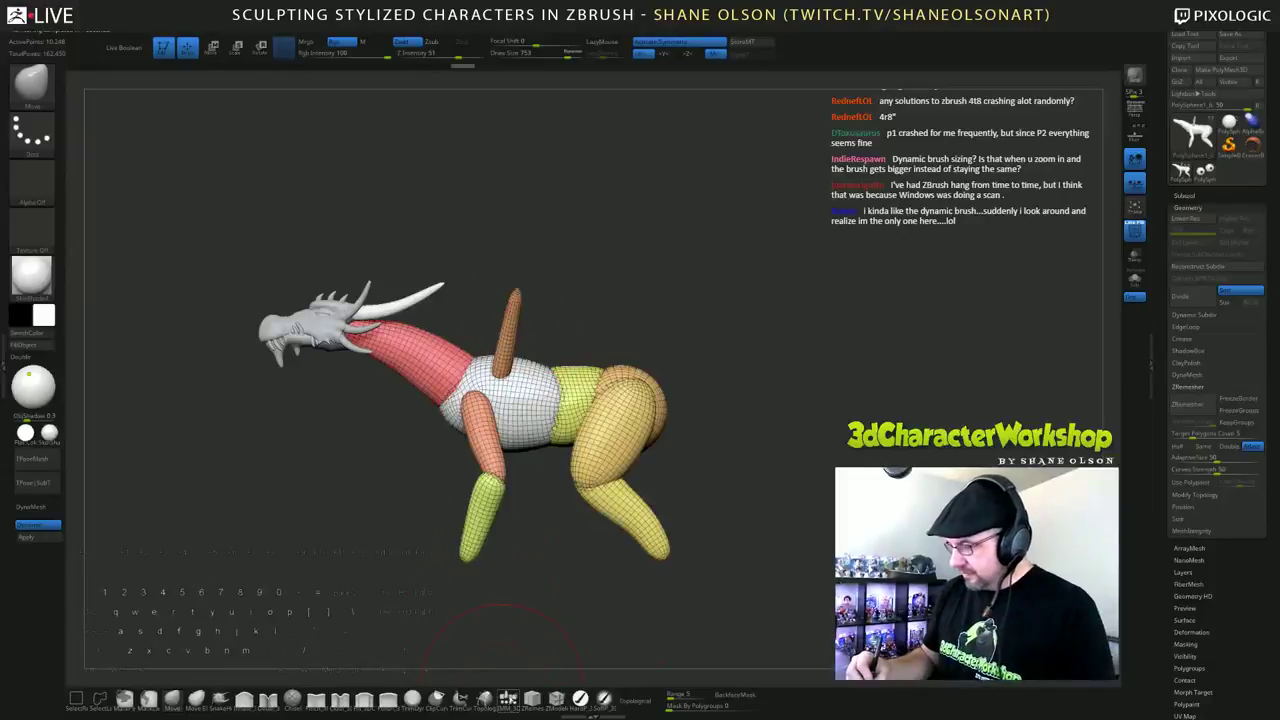
Step: Insert the Appendage primitive from the insert mesh brush at the centre of the rump as a tail
click(508, 699)
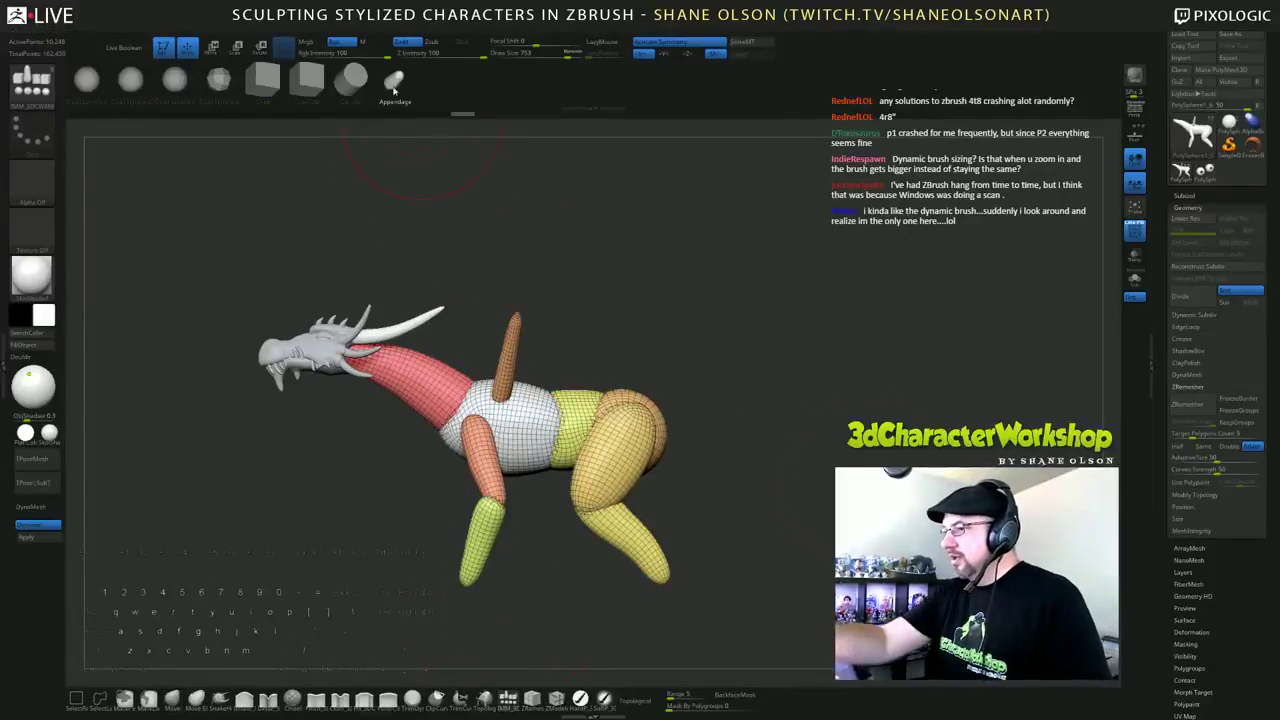
drag(692, 423, 790, 470)
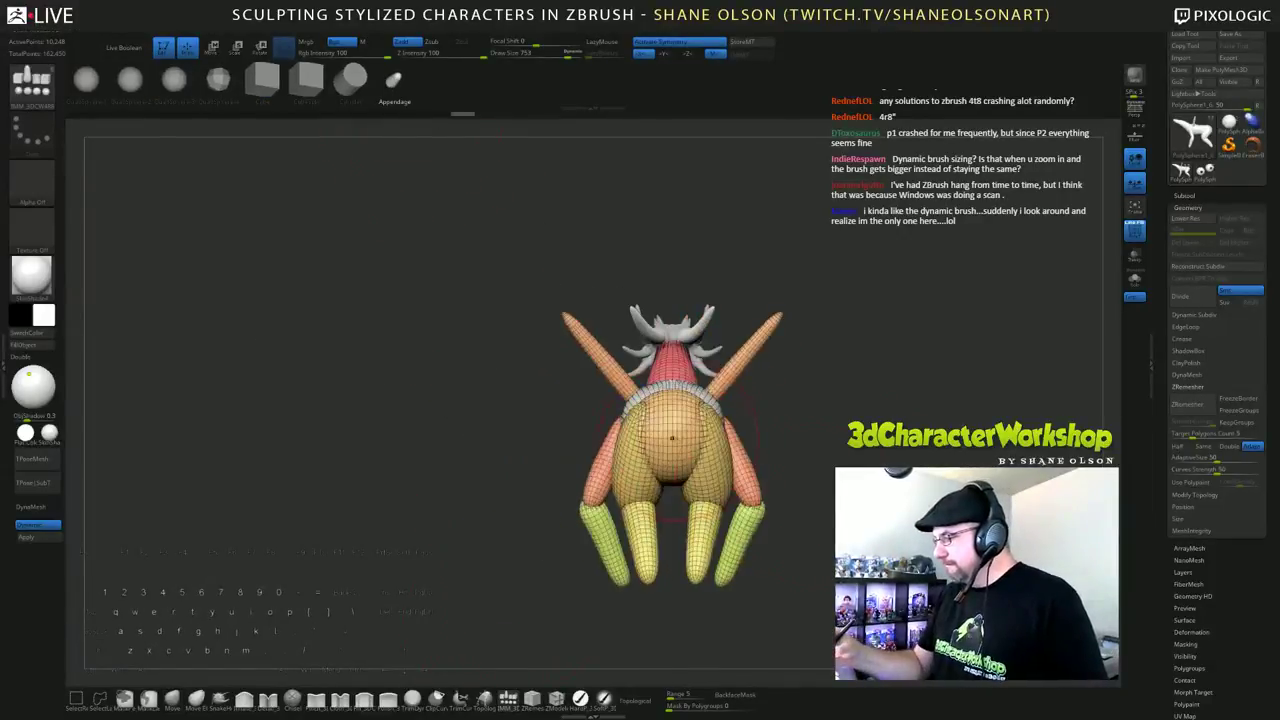
shift+drag(672, 439, 640, 550)
alt+drag(902, 540, 808, 543)
Step: Angle the tail slightly downward and shift it forward so its thick end sits against the hips
key(e)
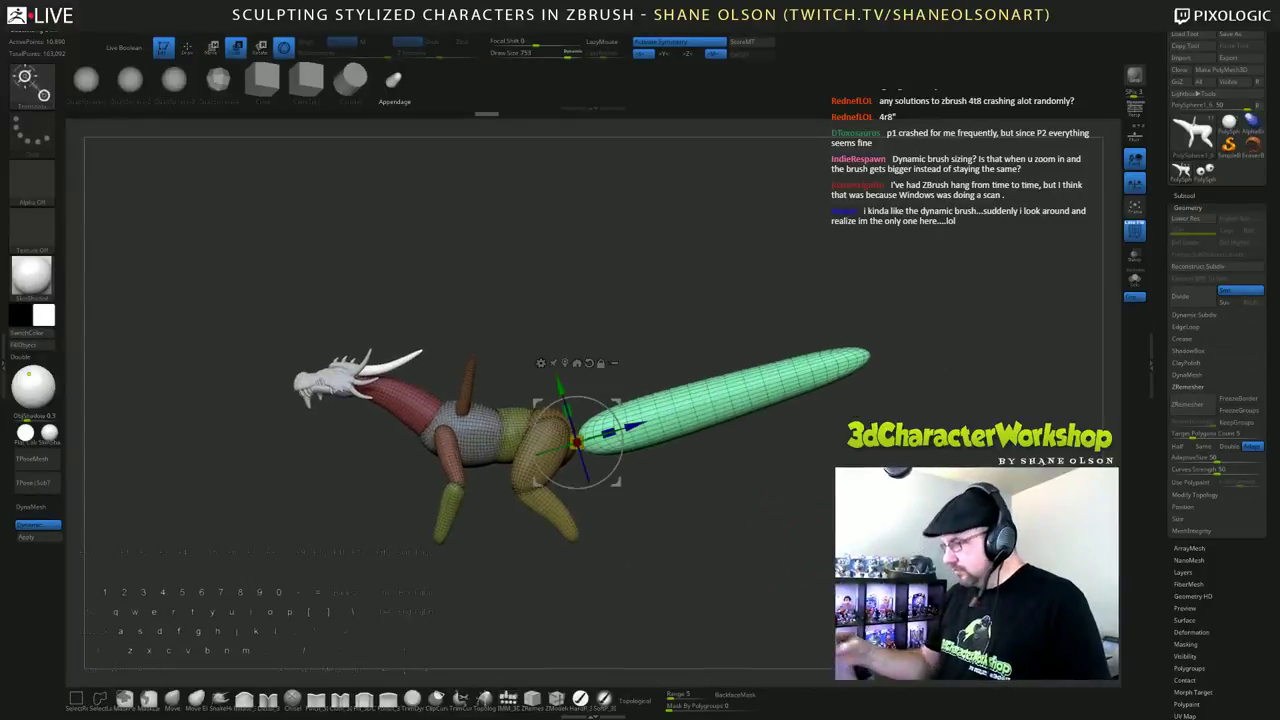
drag(622, 443, 597, 474)
drag(599, 397, 566, 390)
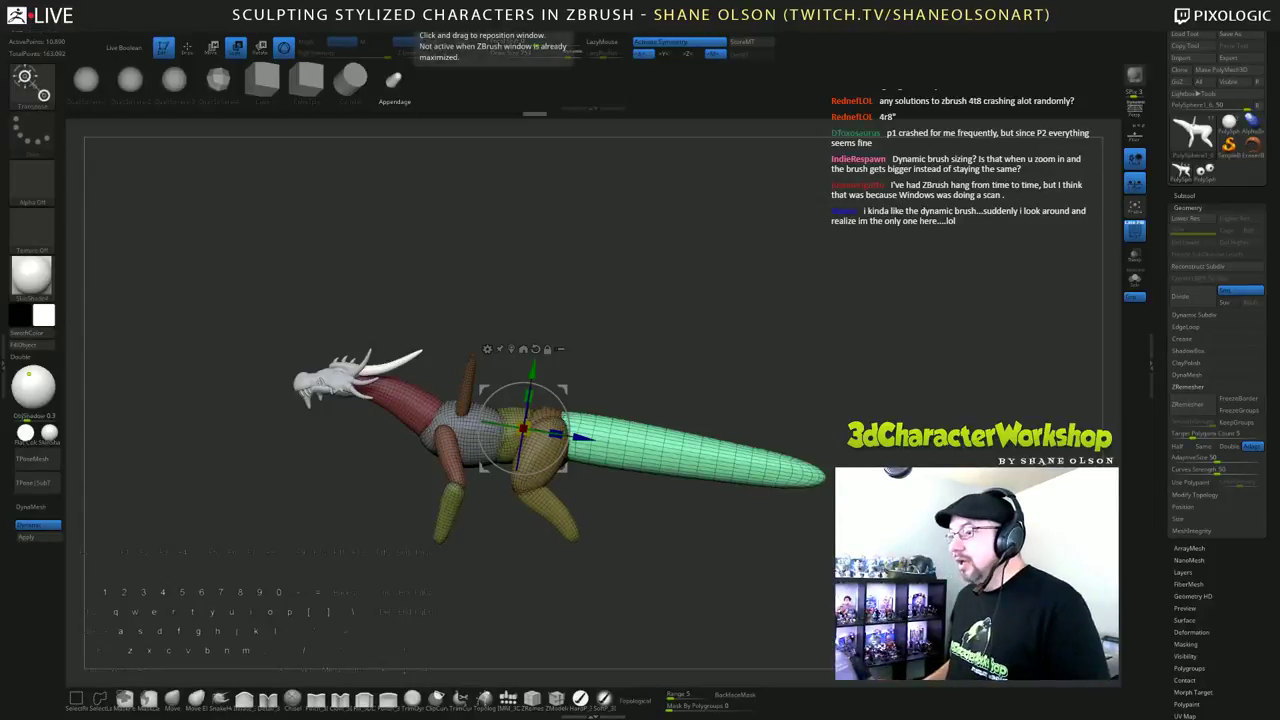
Step: Turn off the gizmo, lay a transpose line along the tail, and bend the tail into a downward curve
click(284, 48)
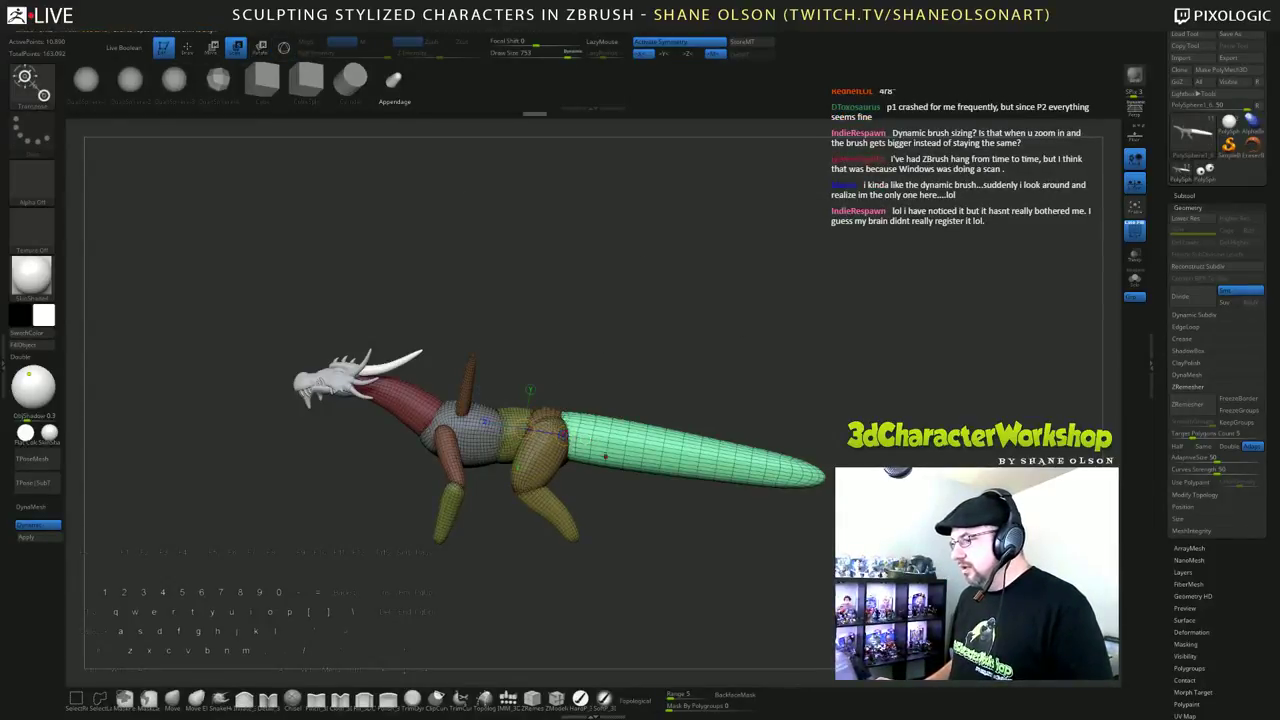
drag(566, 434, 820, 477)
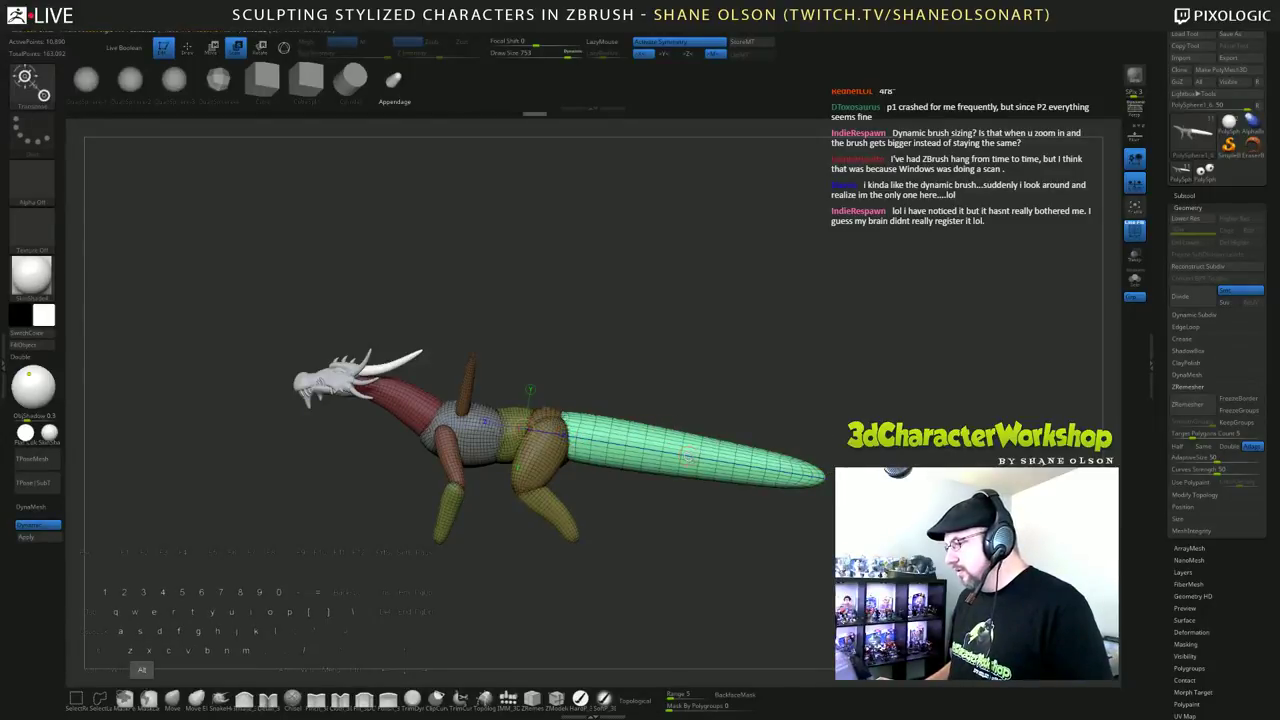
key(ctrl+d)
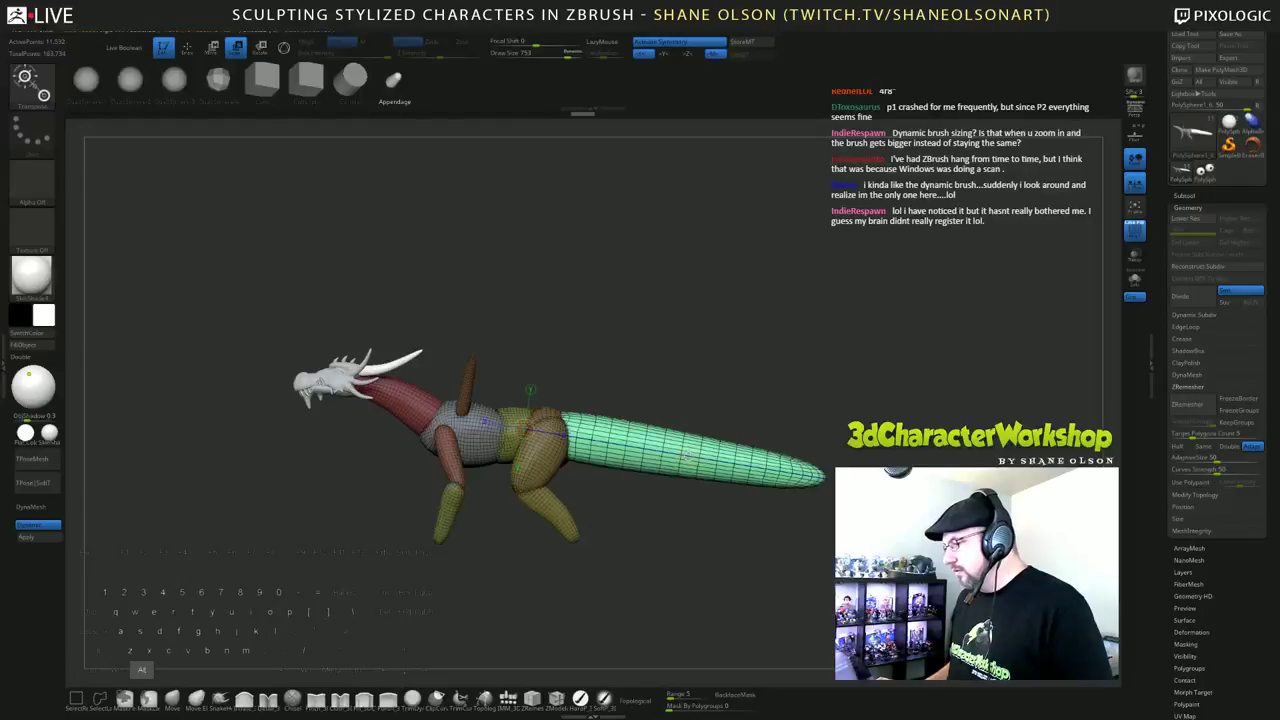
key(ctrl+z)
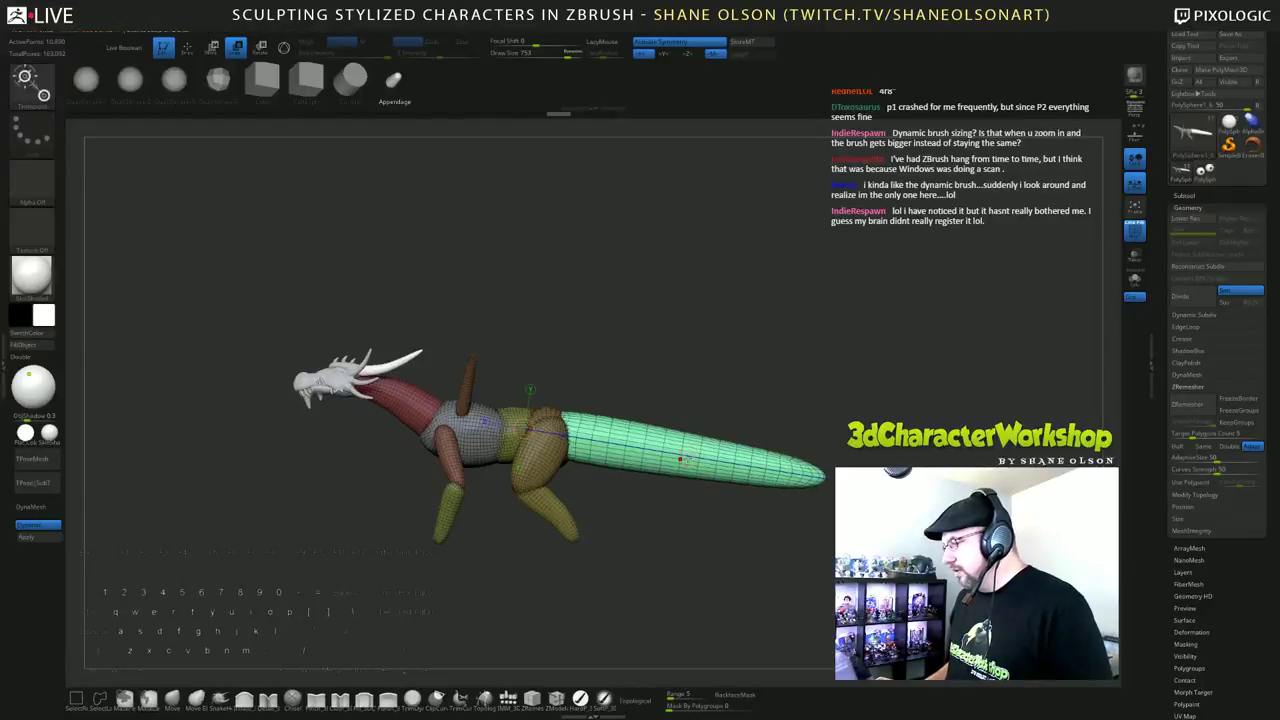
key(w)
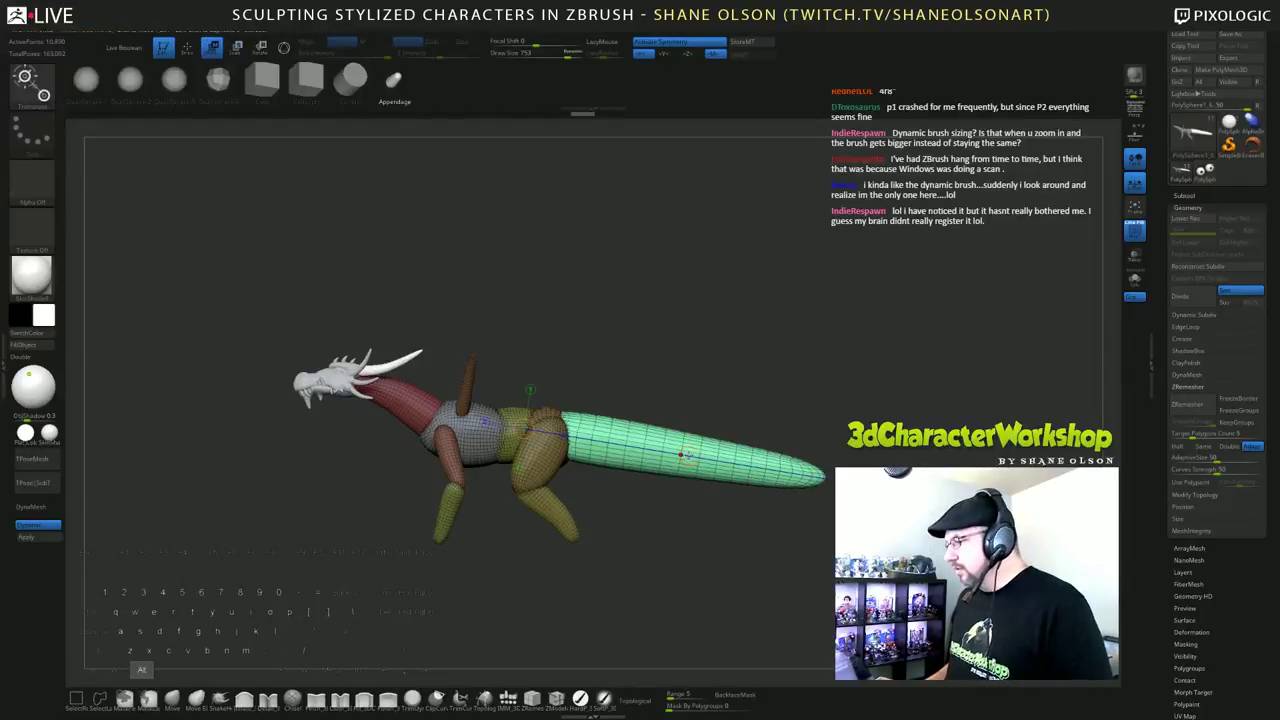
drag(682, 455, 688, 456)
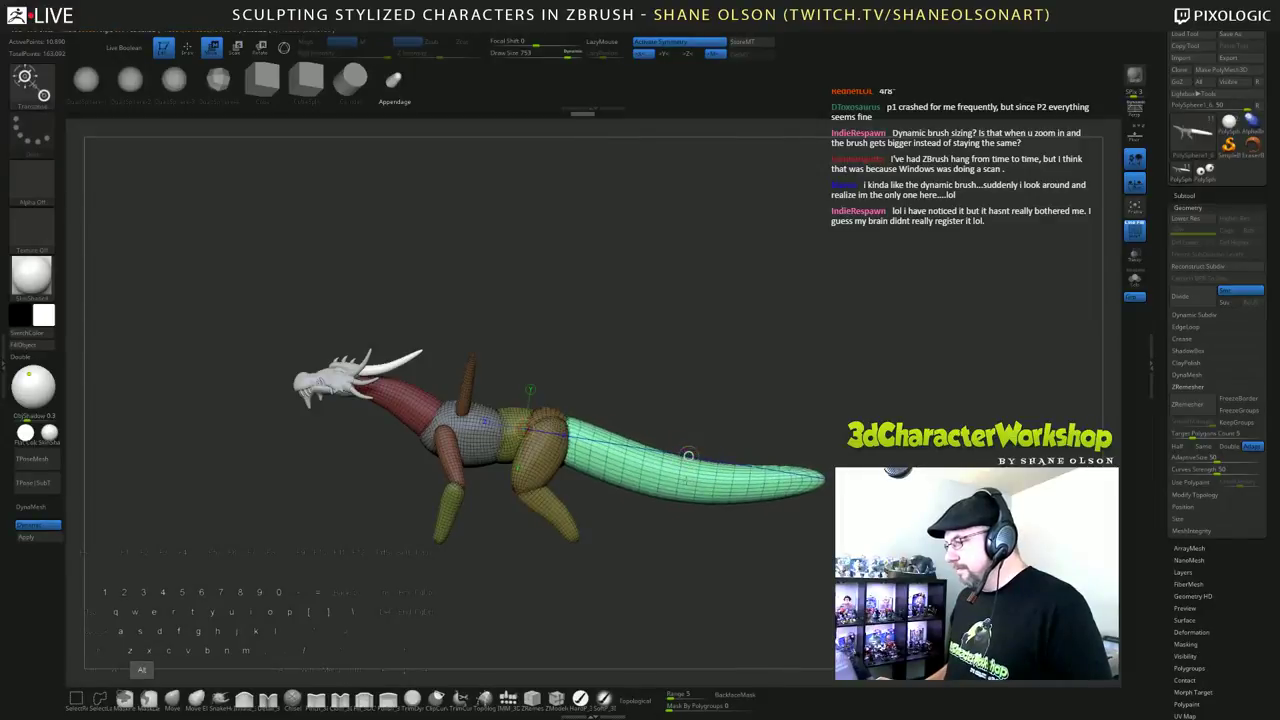
key(r)
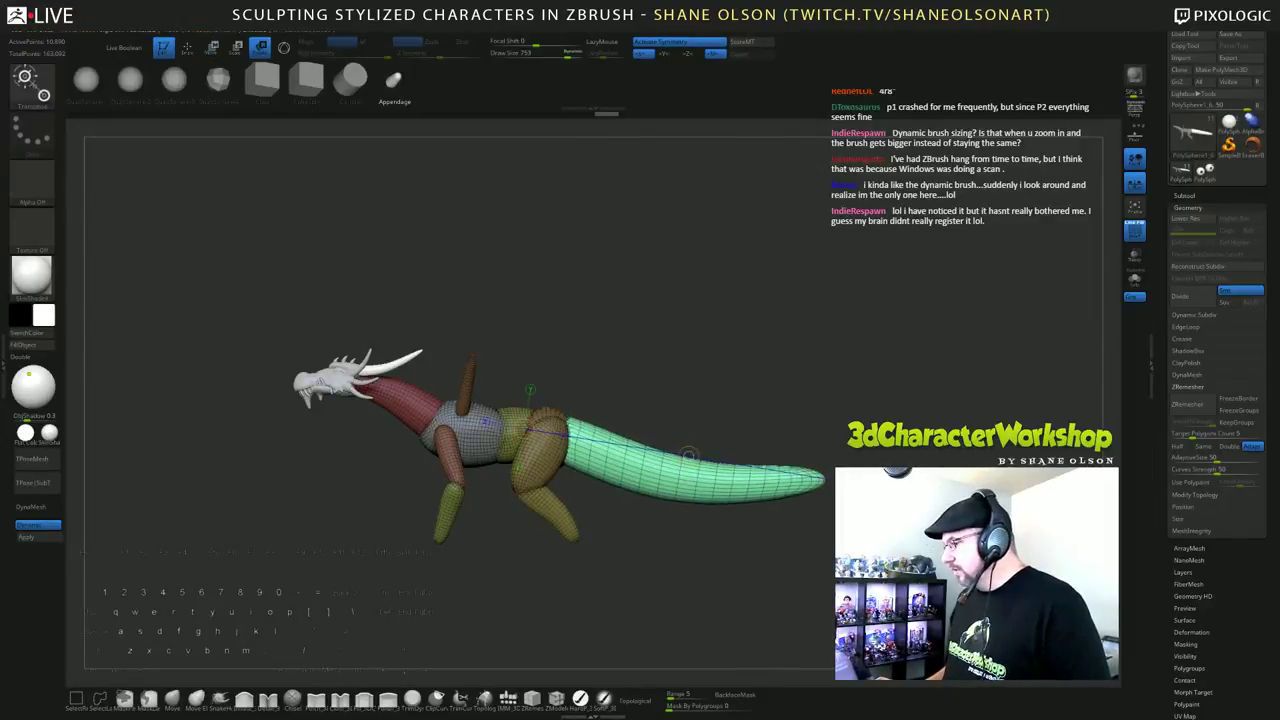
Step: Stretch the tail's tip and curve it upward with the SnakeHook brush, raising the draw size to 1000
alt+drag(880, 373, 905, 377)
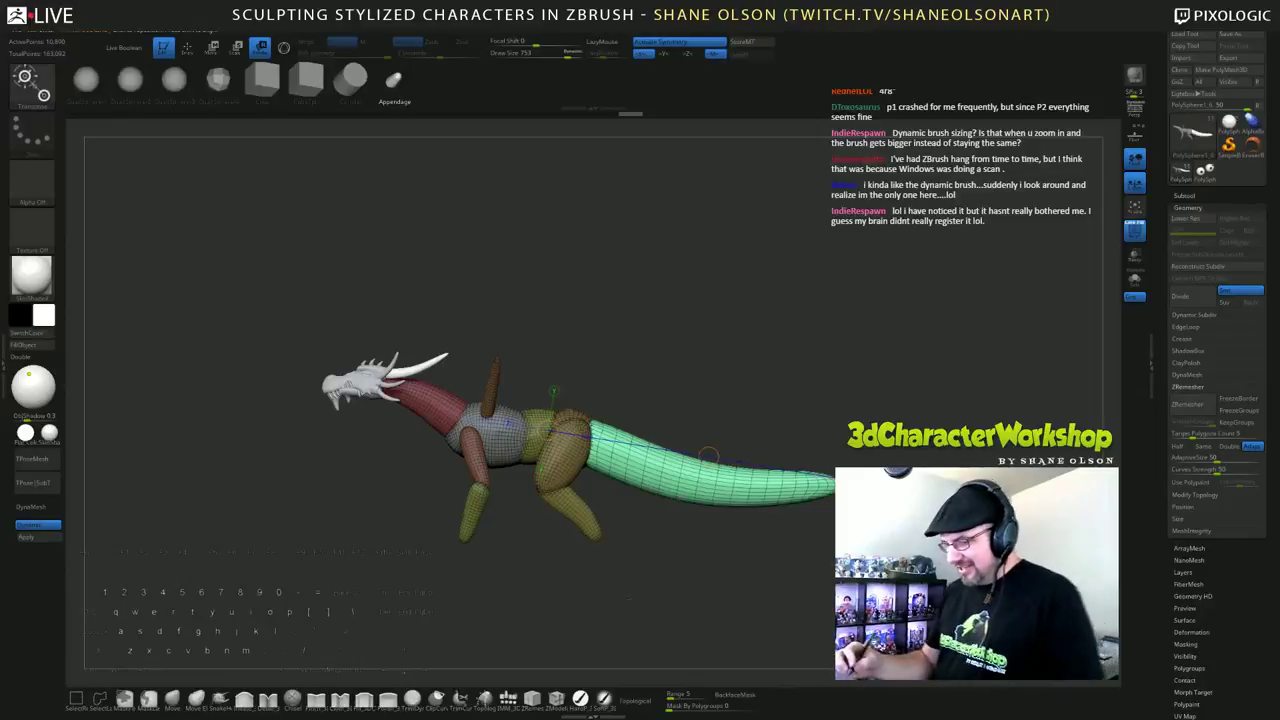
click(221, 698)
drag(829, 460, 841, 460)
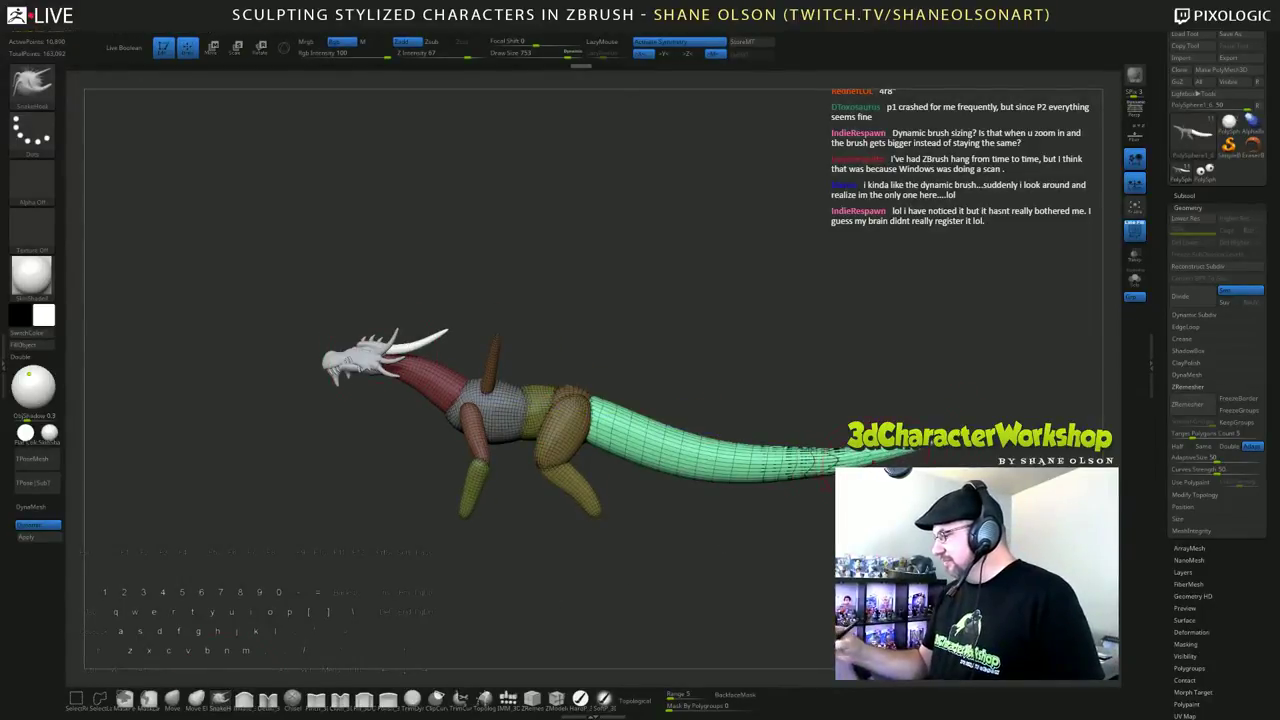
key(s)
drag(826, 510, 868, 510)
drag(838, 464, 857, 440)
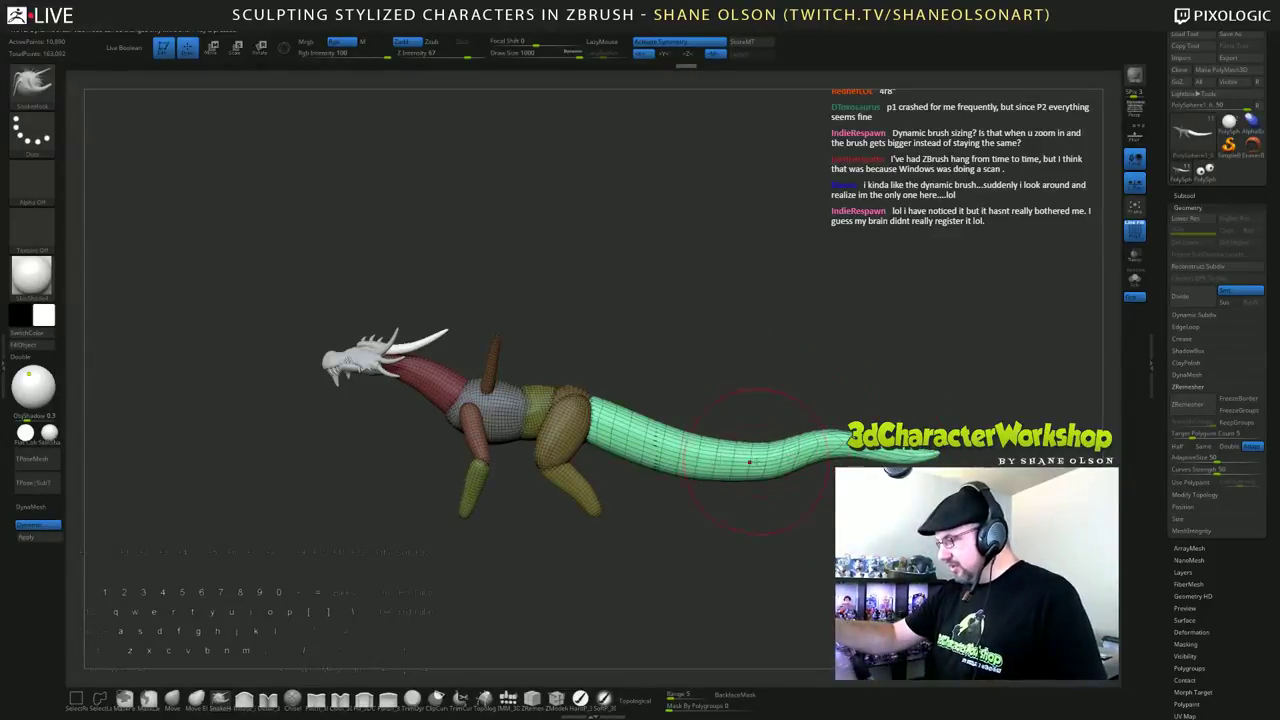
drag(757, 462, 729, 468)
Step: Pull the tail's base up against the hips with the SnakeHook brush at draw size 293, then clear the mask
key(s)
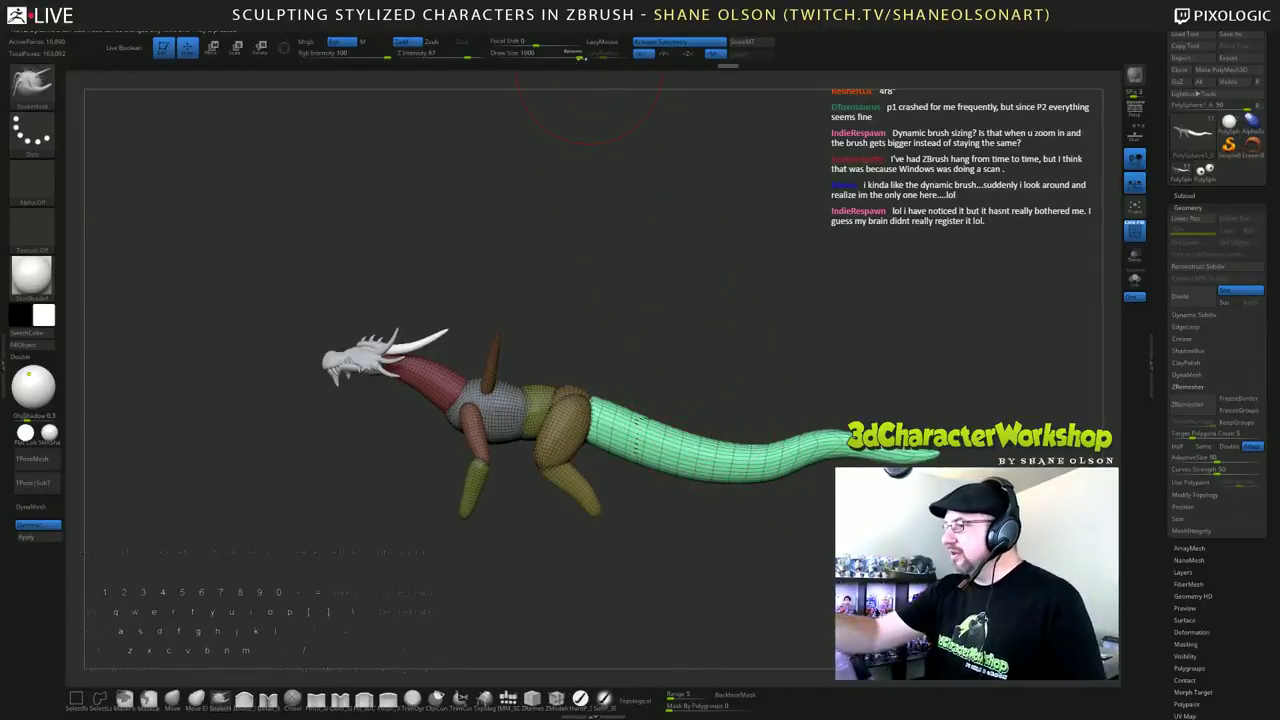
key(s)
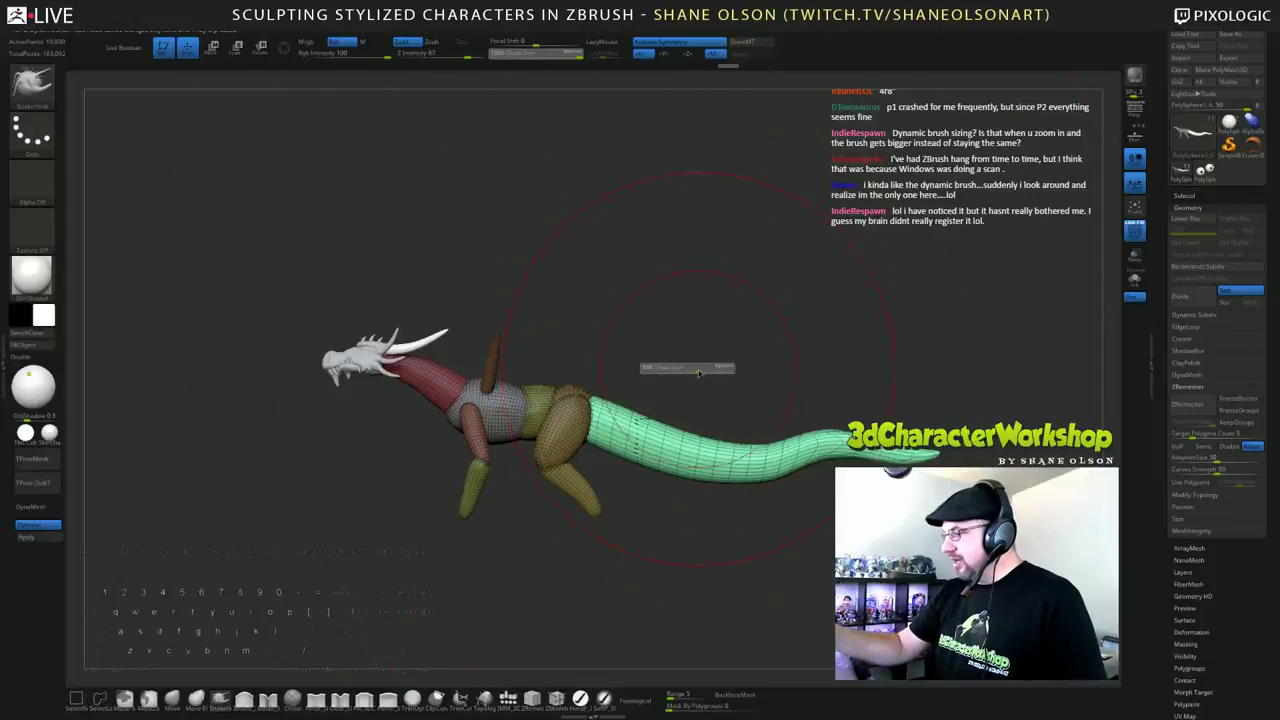
drag(699, 373, 691, 373)
drag(713, 434, 712, 441)
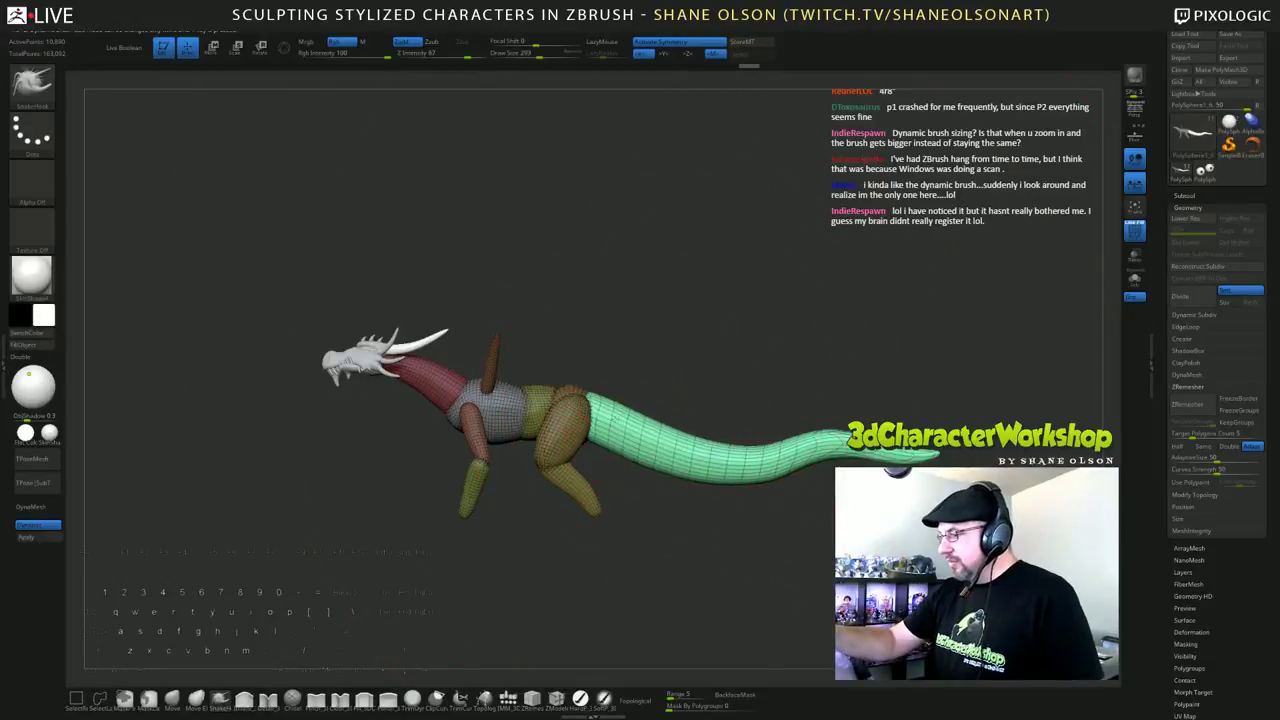
drag(619, 416, 606, 410)
shift+drag(710, 449, 808, 450)
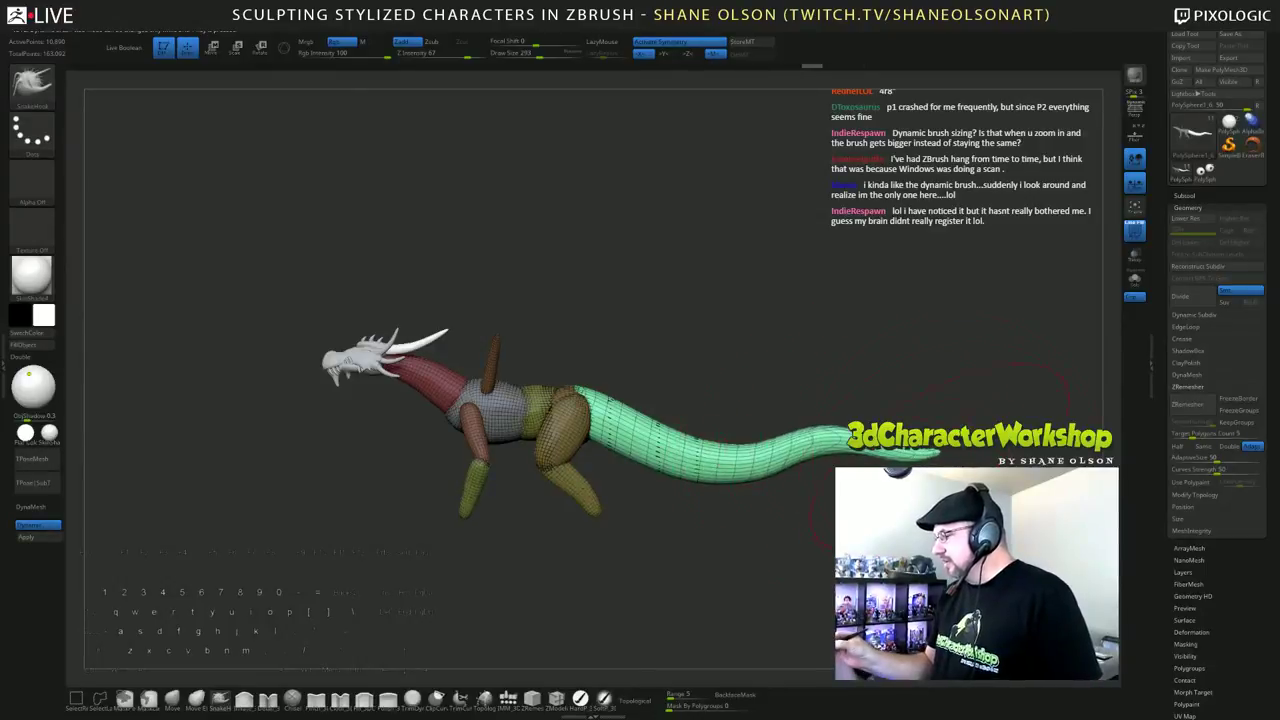
mouse_move(918, 352)
mouse_down()
mouse_move(766, 354)
mouse_move(800, 355)
mouse_move(794, 367)
mouse_move(798, 313)
mouse_up()
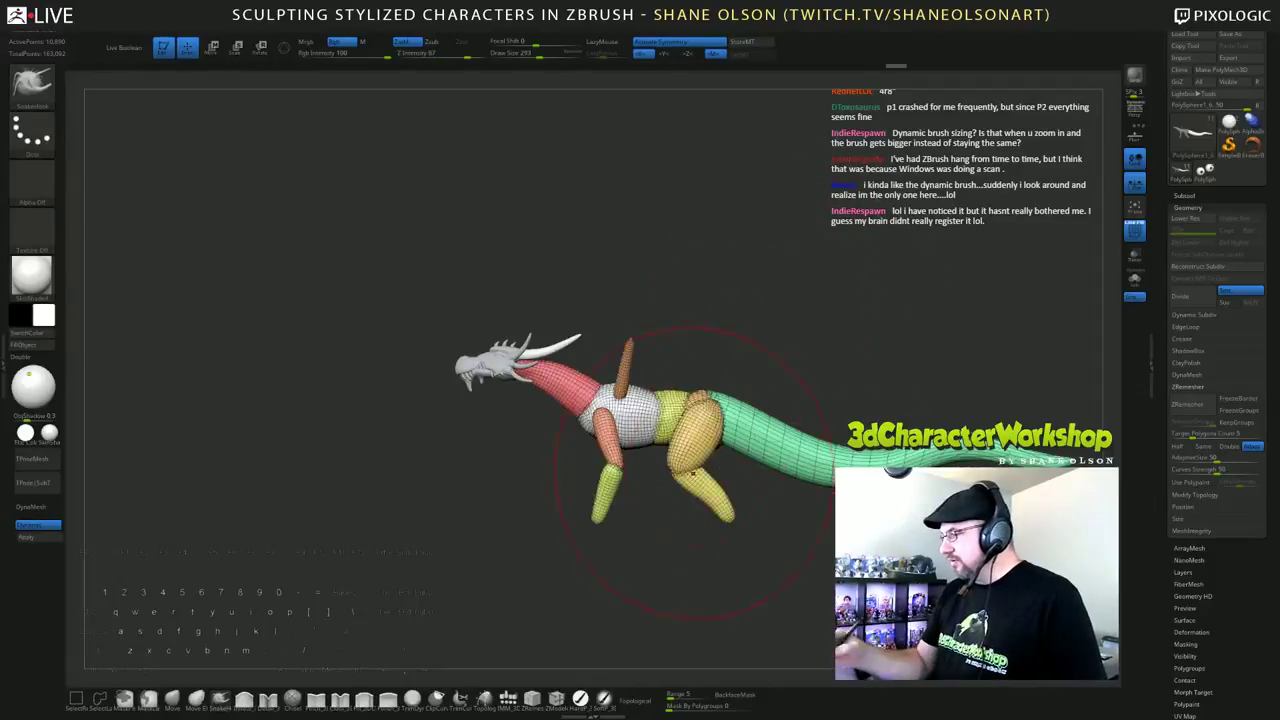
Step: Hide the head, head fins, horns and eye sphere subtools, leaving only the dragon body visible
click(1184, 196)
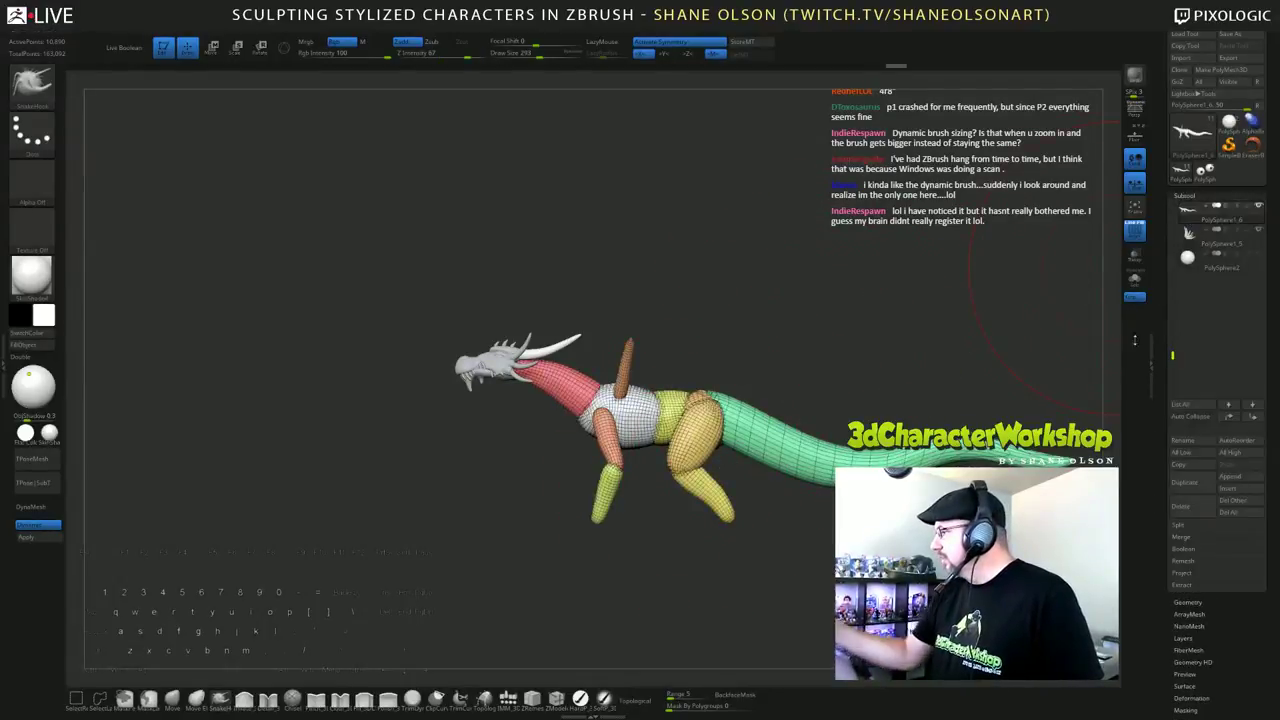
click(1220, 262)
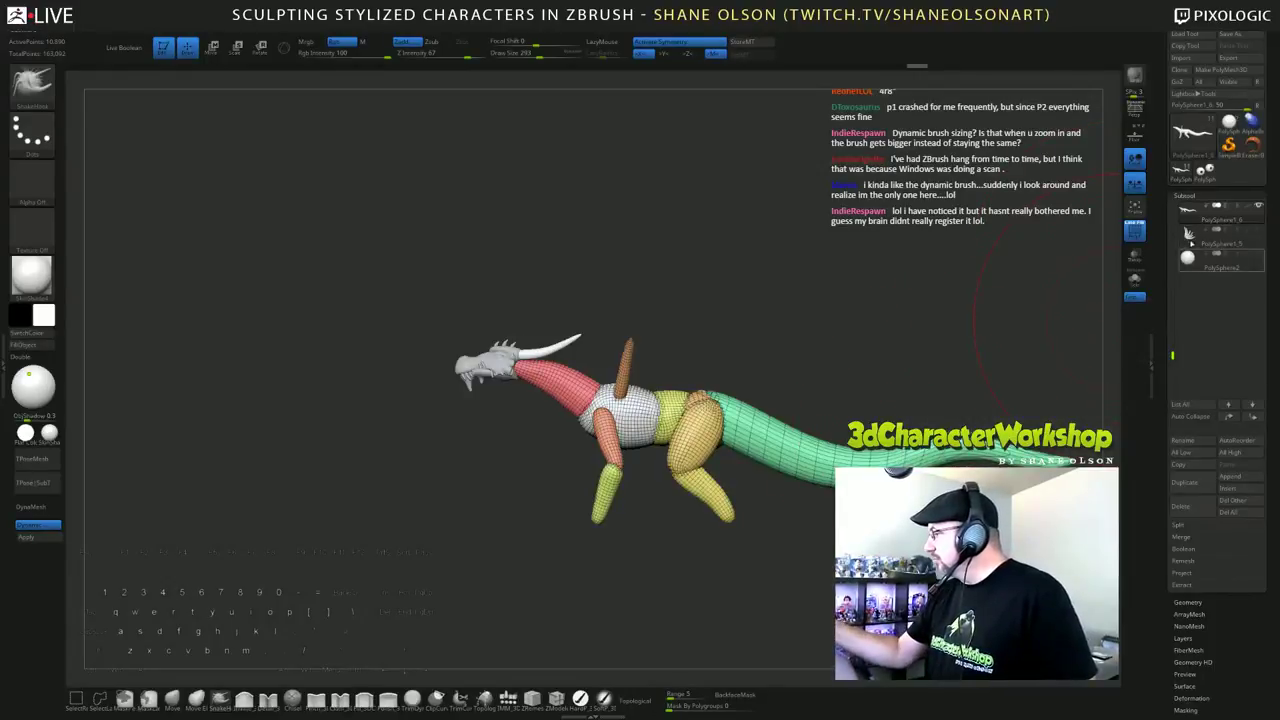
drag(1173, 313, 1184, 264)
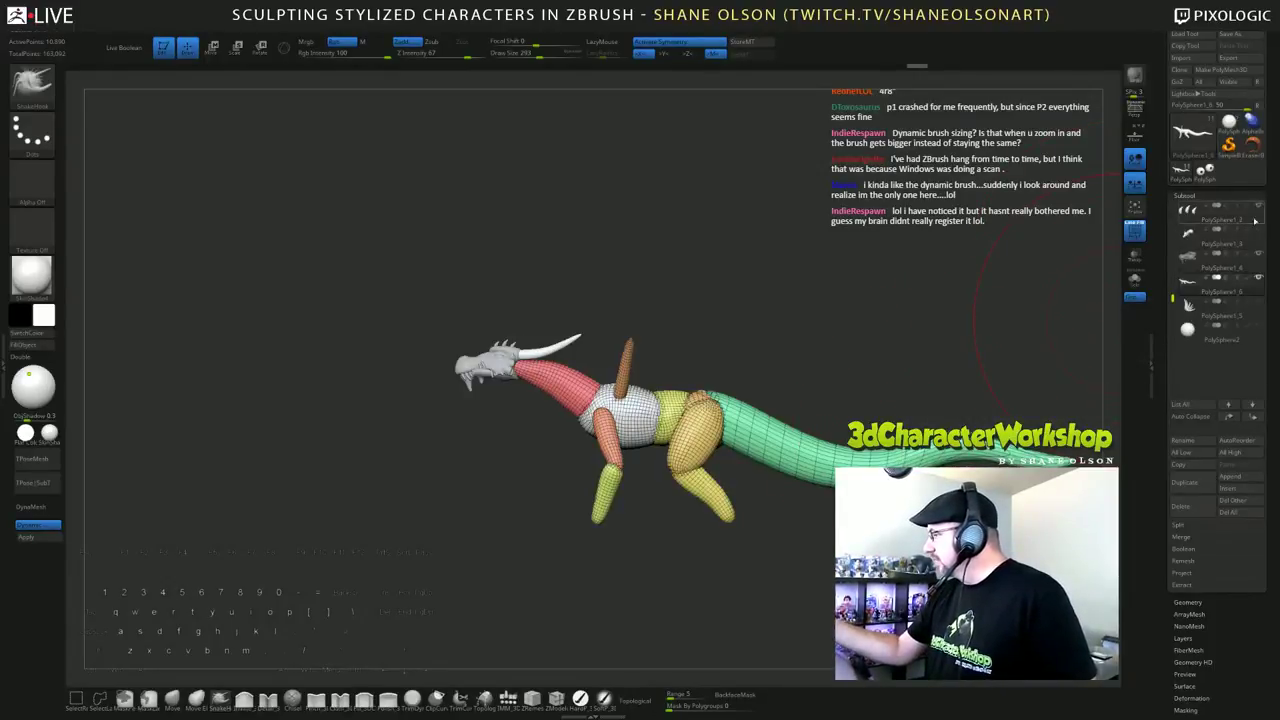
click(1259, 254)
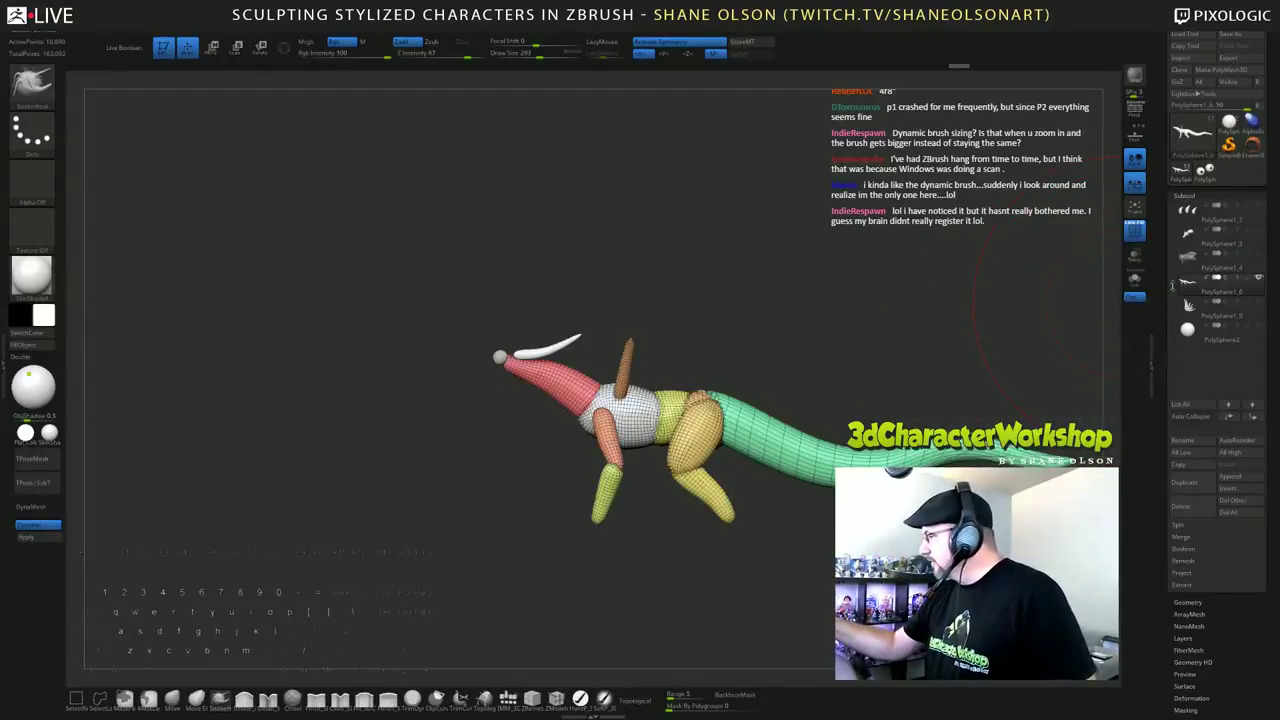
drag(1172, 286, 1173, 202)
click(1259, 230)
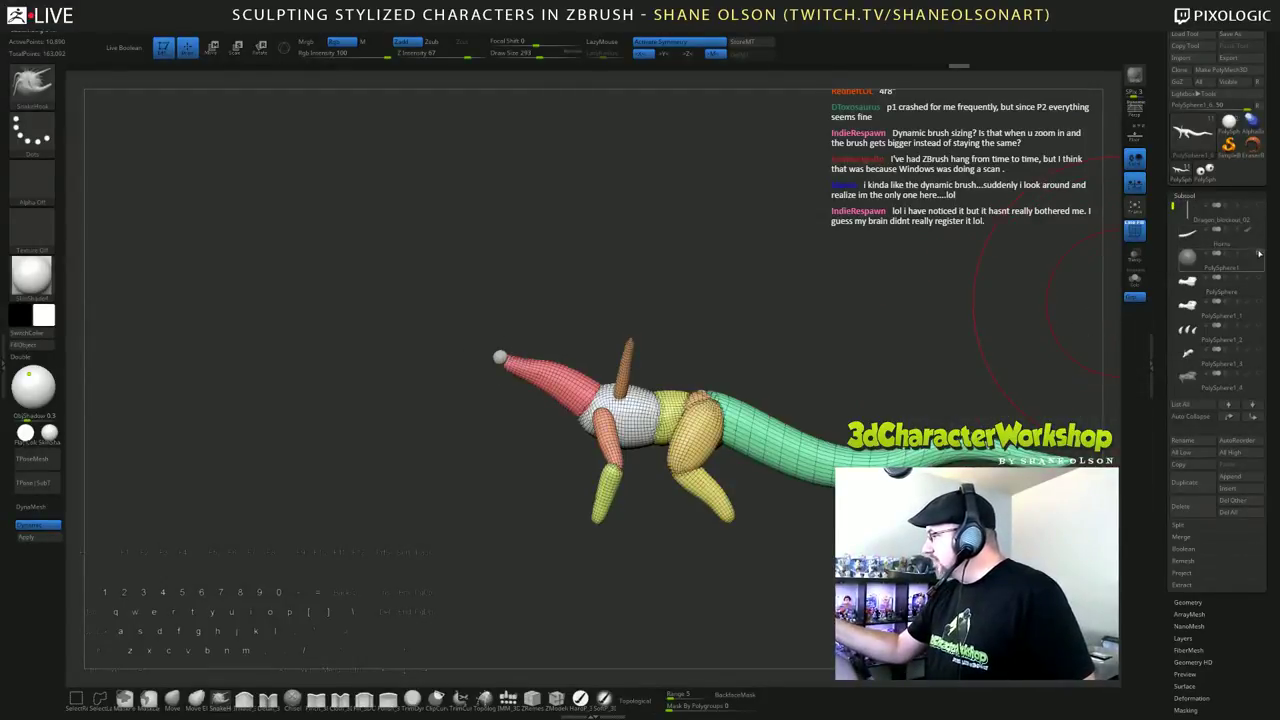
click(1259, 254)
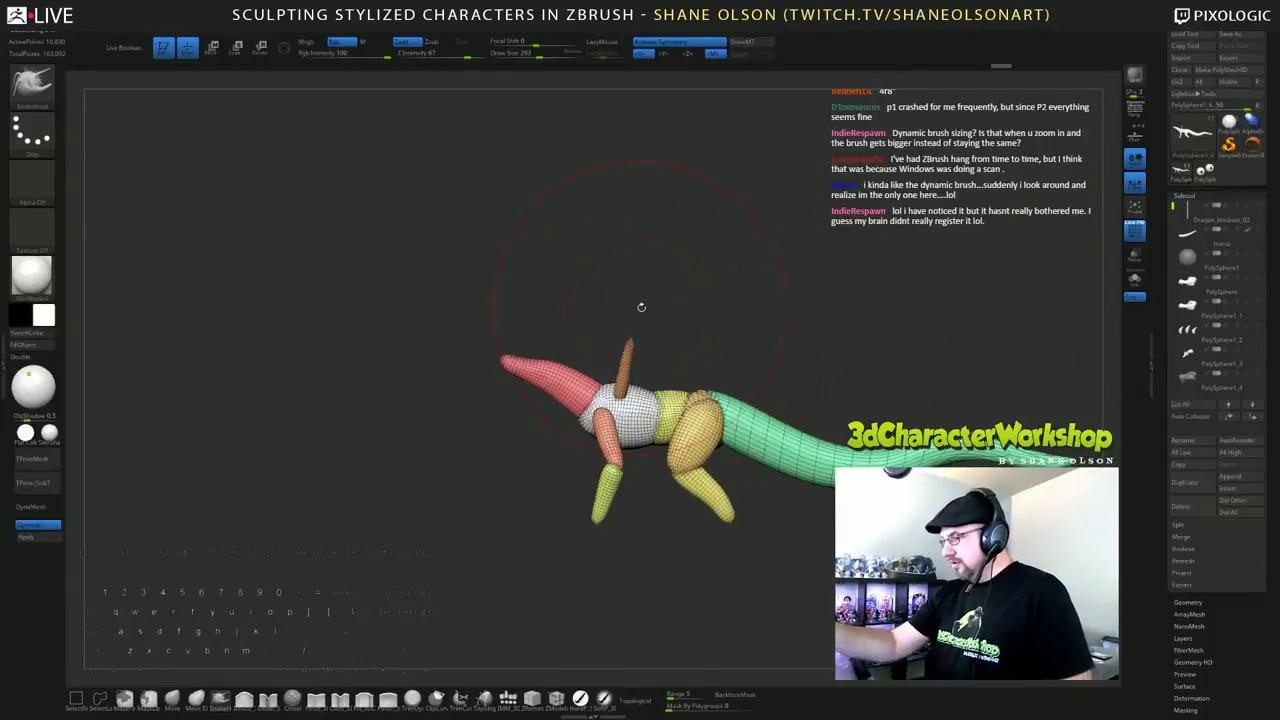
Step: Lengthen the neck forward and arch it into an S-curve with the SnakeHook brush at draw size 187
key(s)
drag(501, 344, 408, 338)
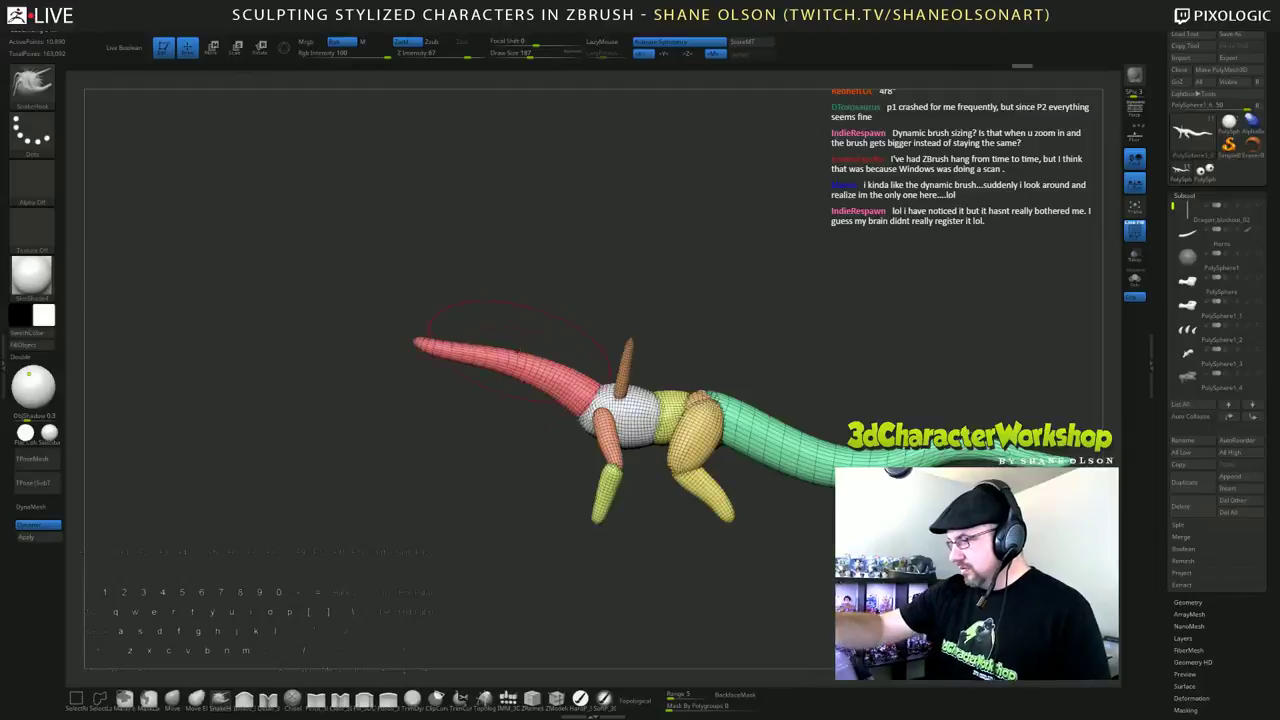
mouse_move(516, 344)
mouse_down()
mouse_move(506, 334)
mouse_move(553, 386)
mouse_up()
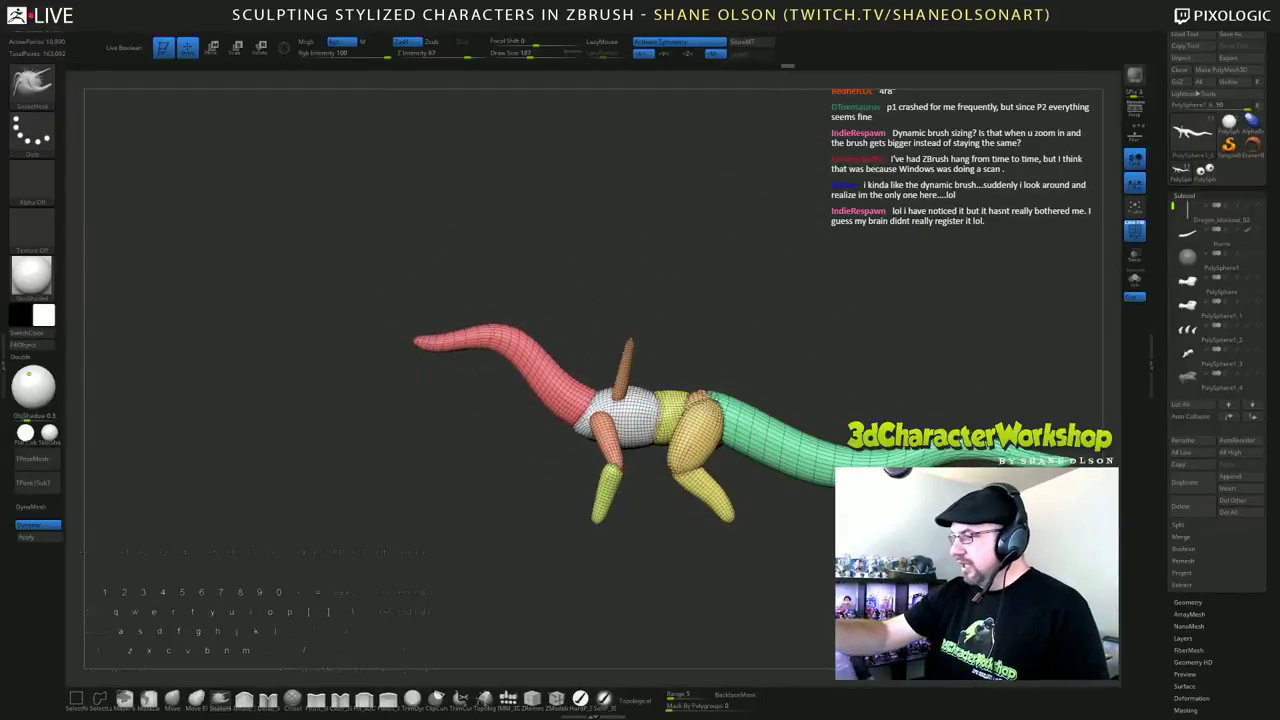
Step: Save the project, then pull the neck's tip slightly forward with the SnakeHook brush
key(ctrl+s)
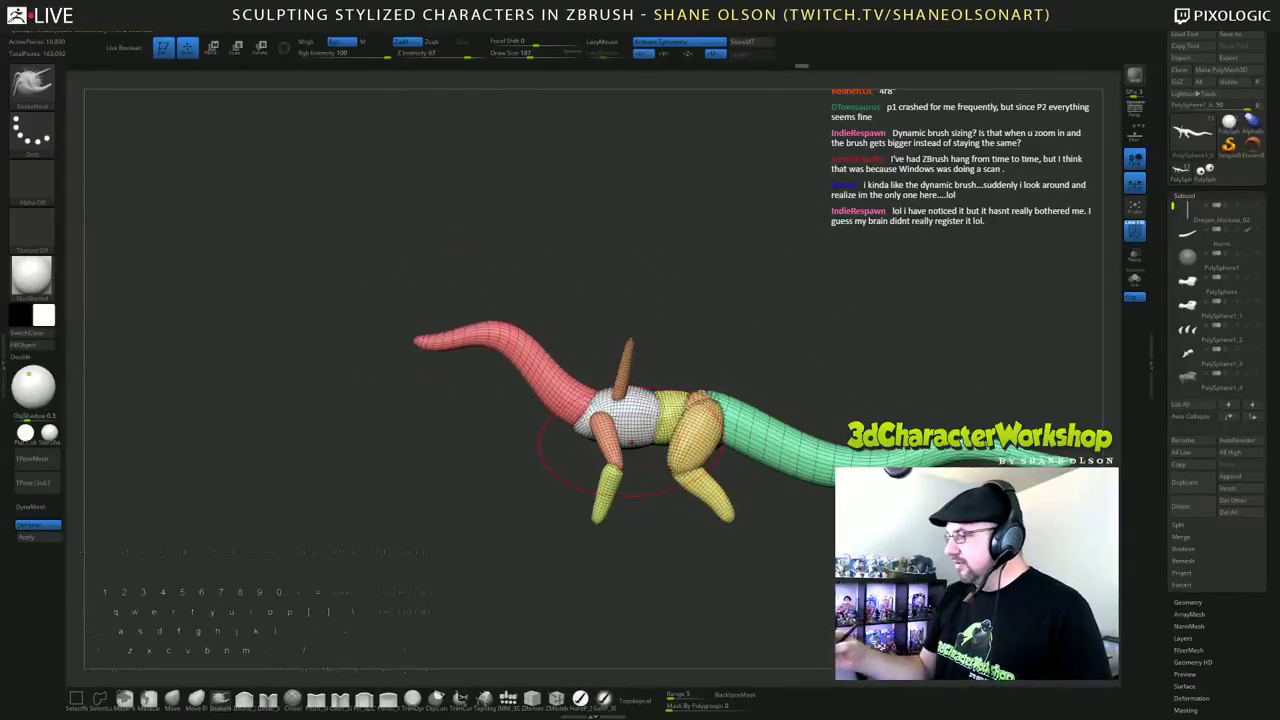
drag(446, 336, 425, 327)
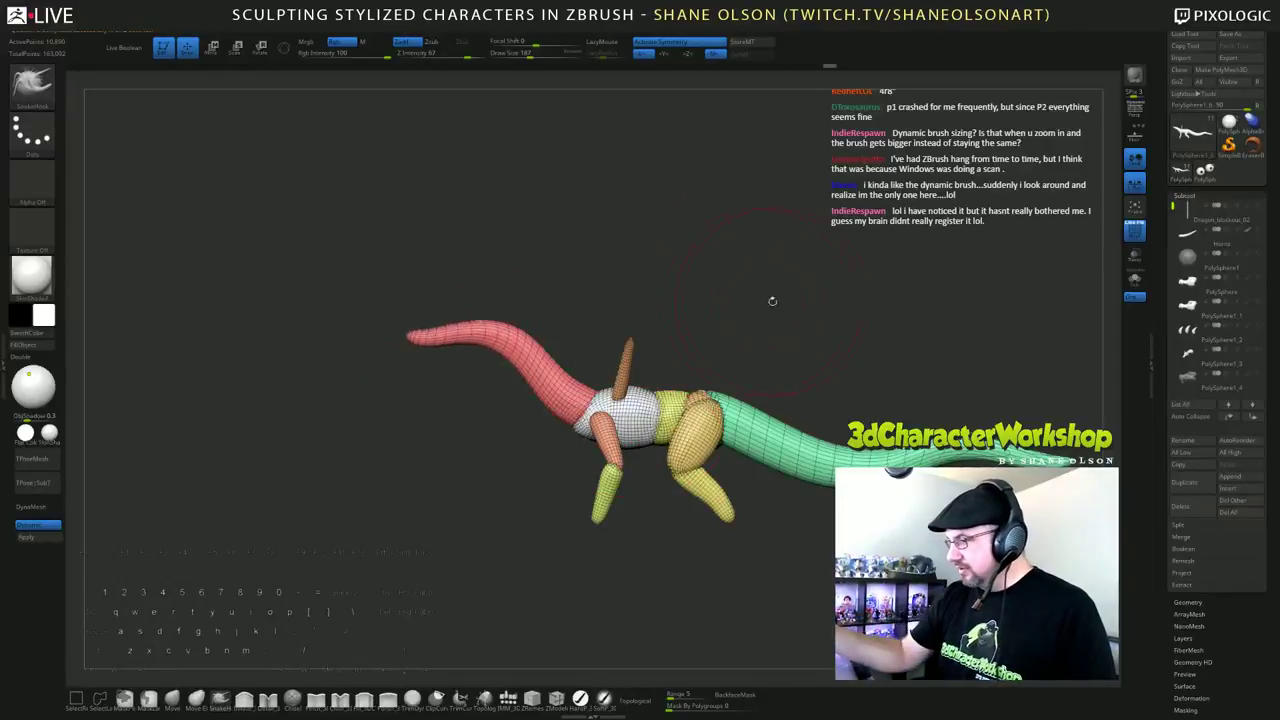
mouse_move(772, 301)
alt+mouse_down()
mouse_move(760, 280)
mouse_move(930, 286)
mouse_move(778, 296)
alt+mouse_up()
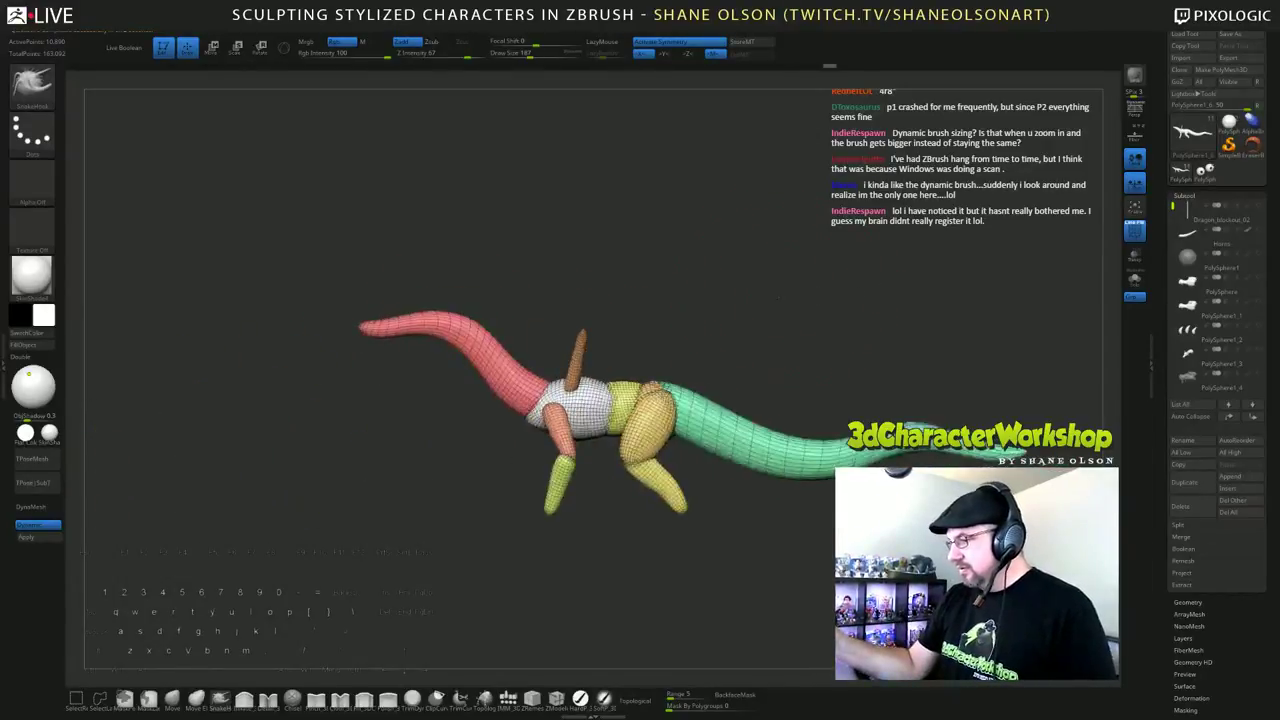
Step: Even out the mesh along the upper curve of the neck with the relax brush
click(244, 700)
mouse_move(418, 308)
mouse_down()
mouse_move(403, 315)
mouse_move(436, 322)
mouse_up()
mouse_move(794, 315)
alt+mouse_down()
mouse_move(866, 310)
mouse_move(817, 314)
mouse_move(830, 316)
mouse_move(804, 337)
mouse_move(741, 358)
mouse_move(809, 386)
mouse_move(798, 426)
mouse_move(880, 426)
mouse_move(690, 535)
alt+mouse_up()
alt+drag(732, 498, 709, 480)
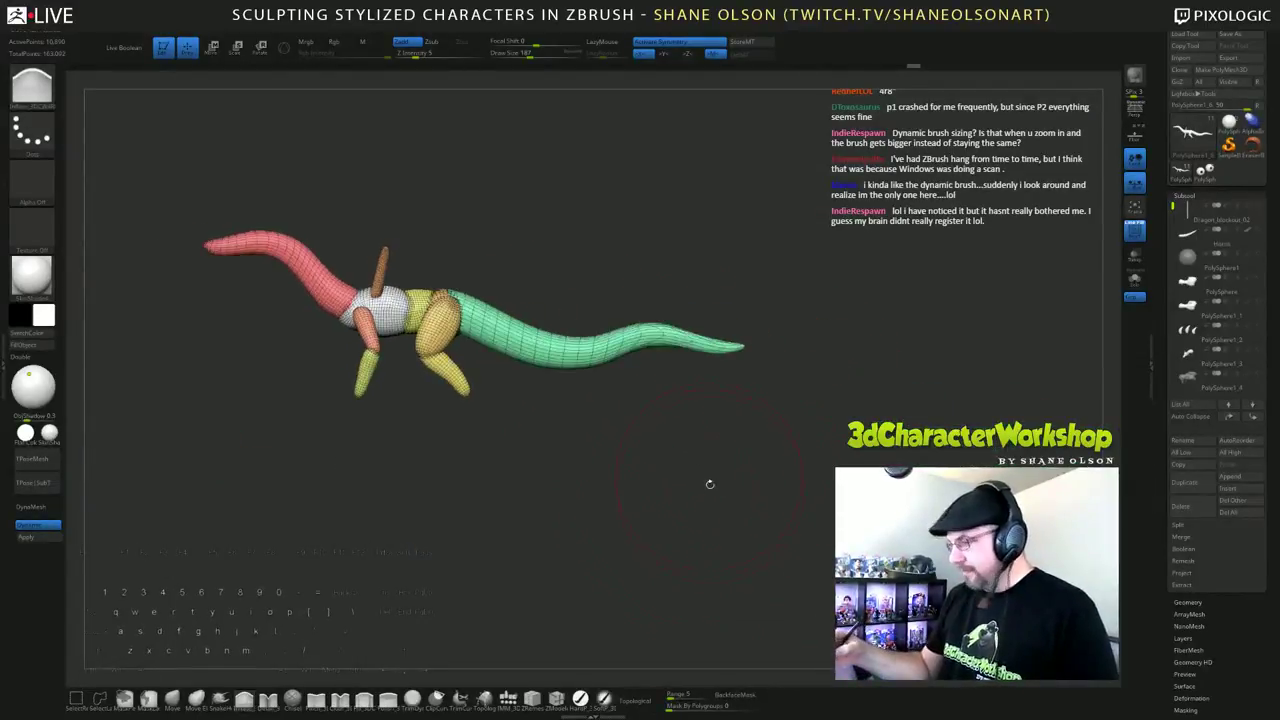
Step: Mask everything except the tail, shorten the tail lengthwise with the Transpose Move line, and clear the mask
key(w)
ctrl+click(531, 342)
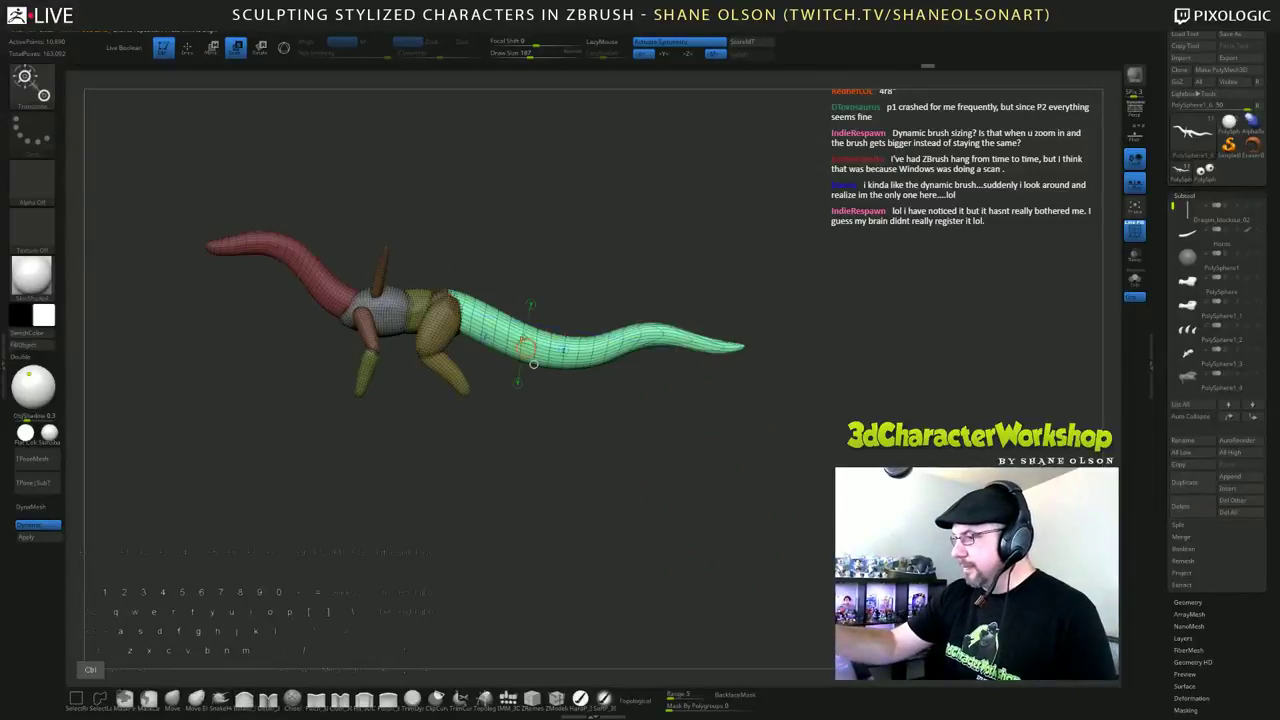
shift+drag(449, 303, 793, 303)
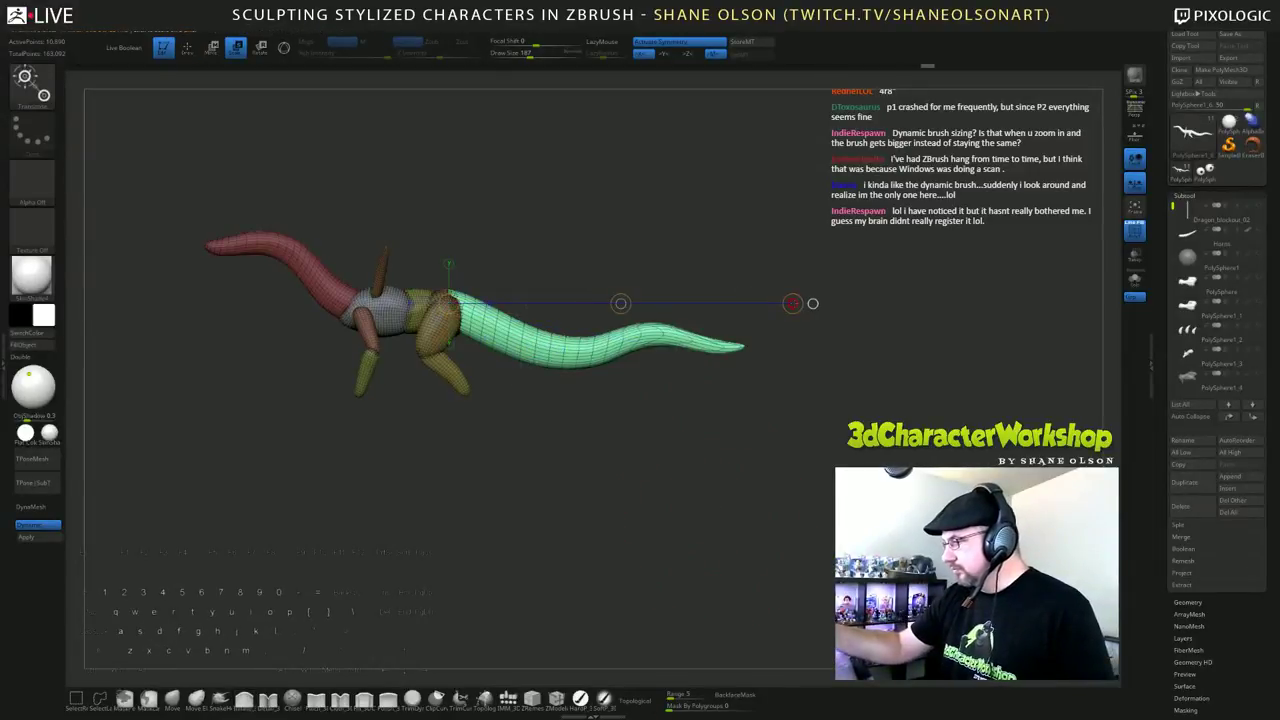
key(w)
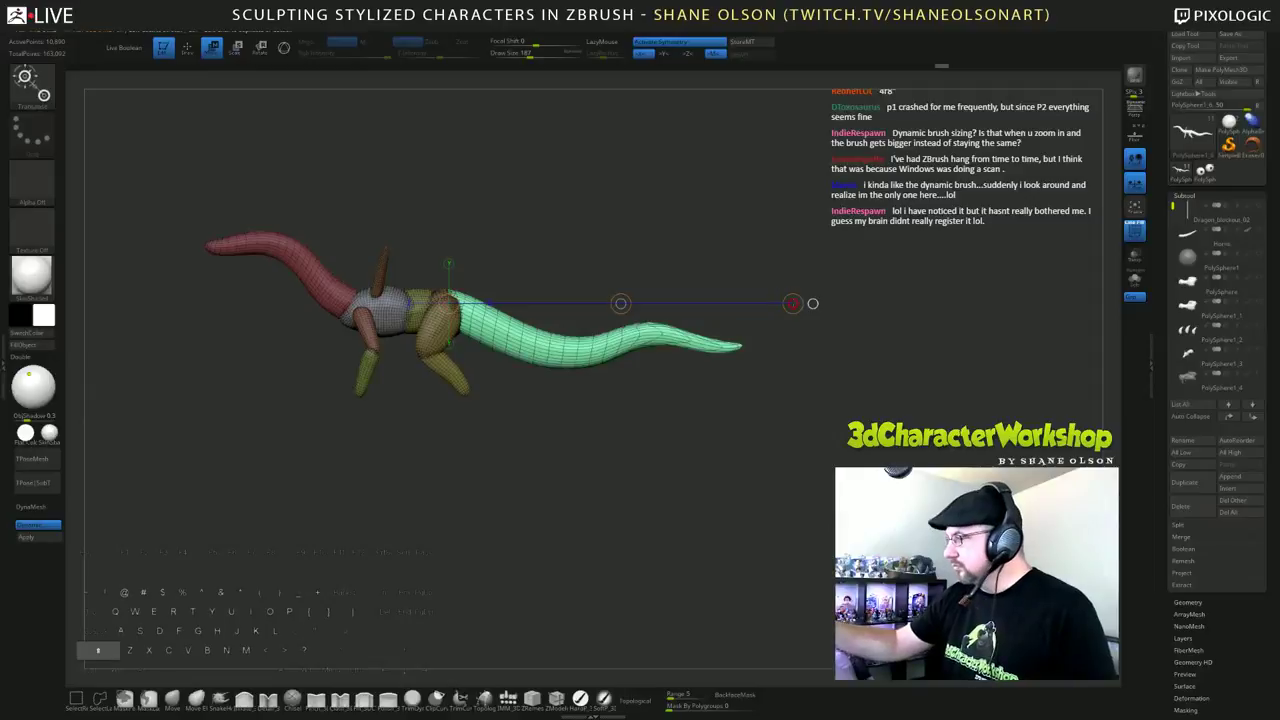
shift+drag(793, 303, 714, 303)
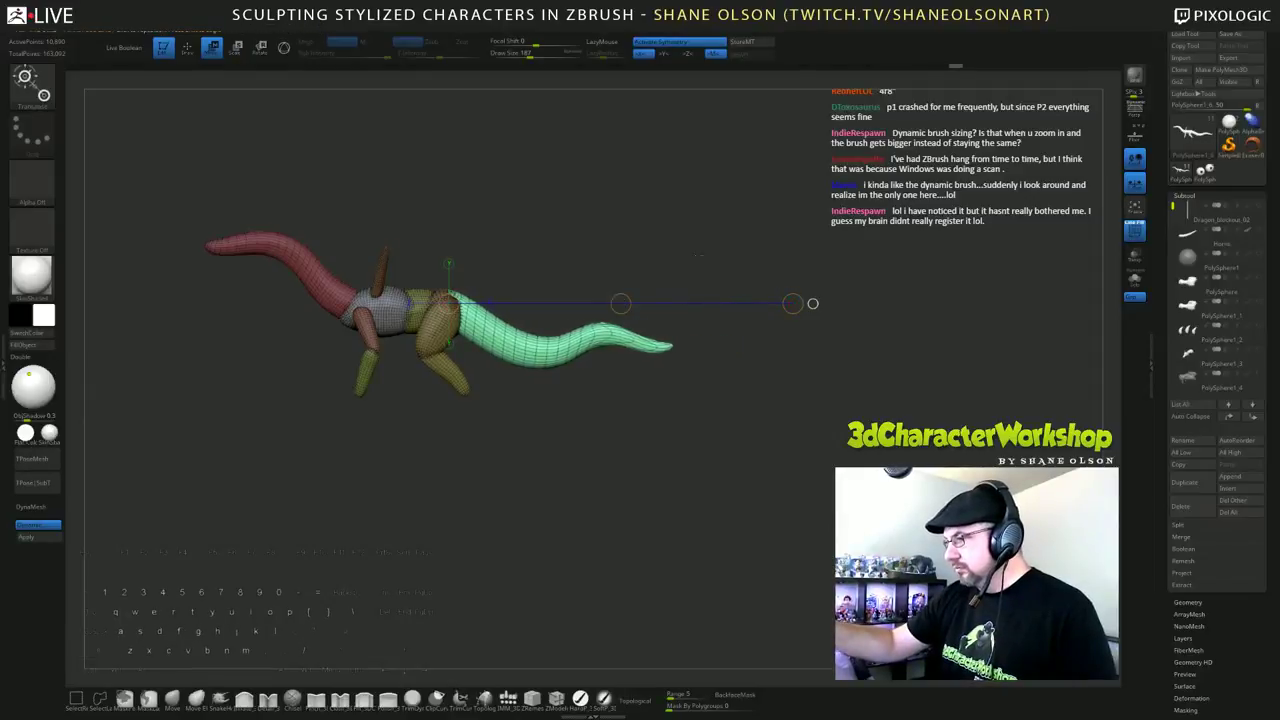
alt+drag(690, 470, 785, 496)
ctrl+drag(907, 329, 903, 333)
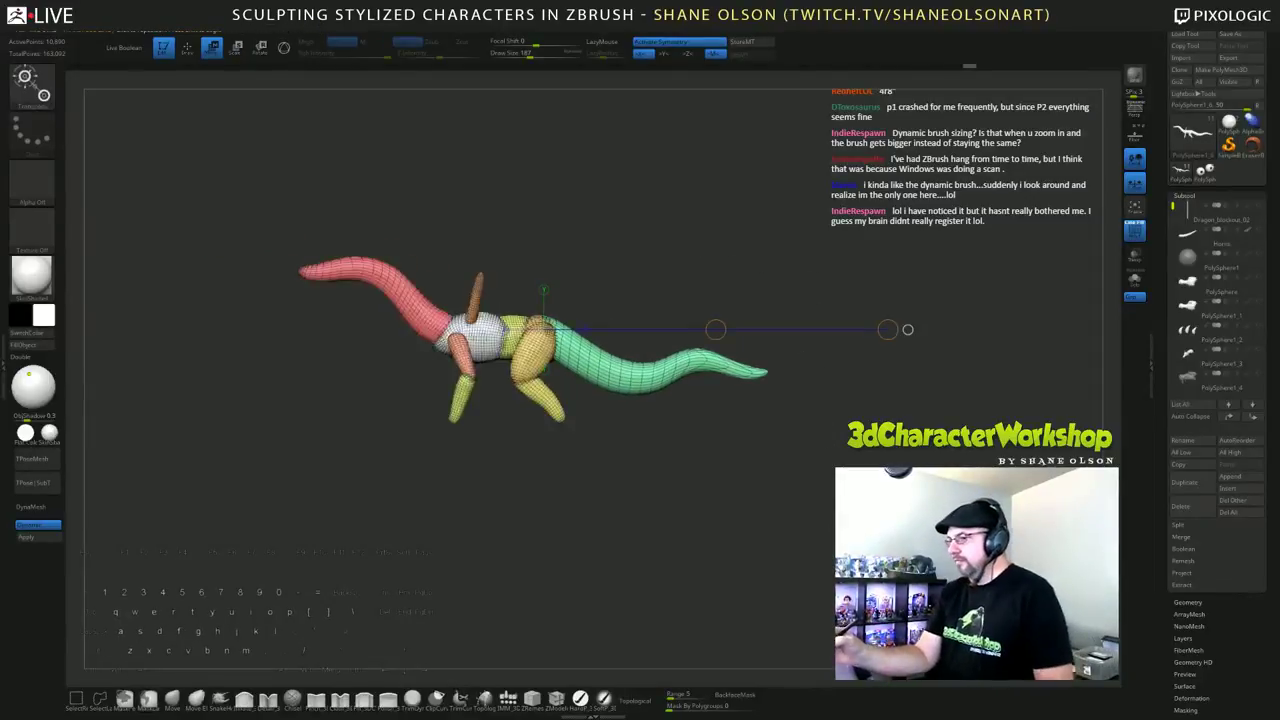
Step: Remesh the dragon body with ZRemesher from the Geometry settings
key(q)
alt+drag(771, 542, 780, 552)
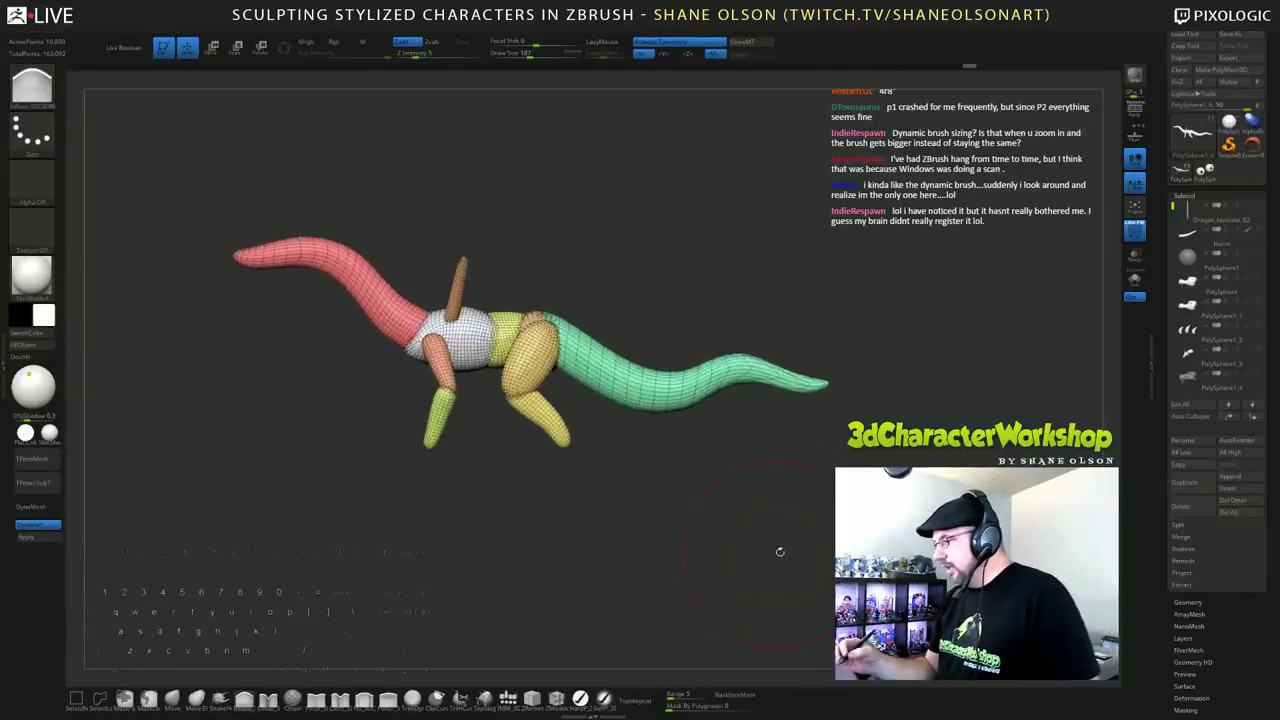
drag(1163, 536, 1199, 406)
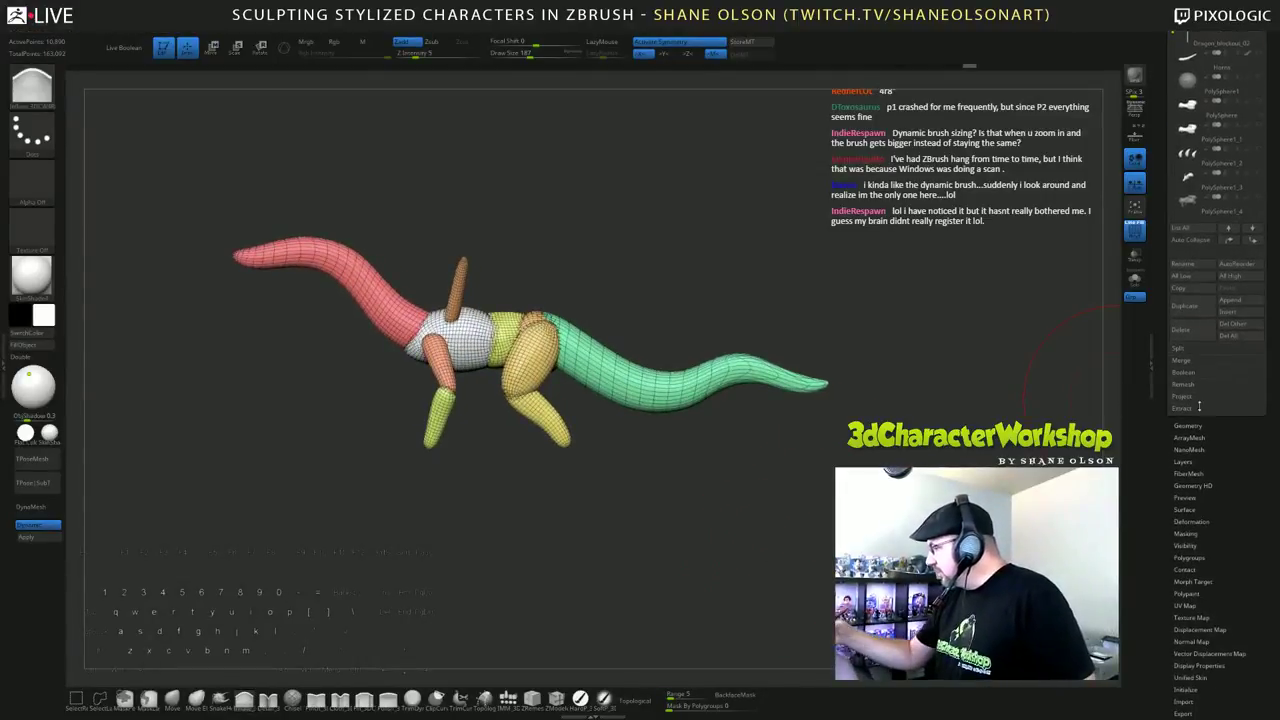
click(1188, 425)
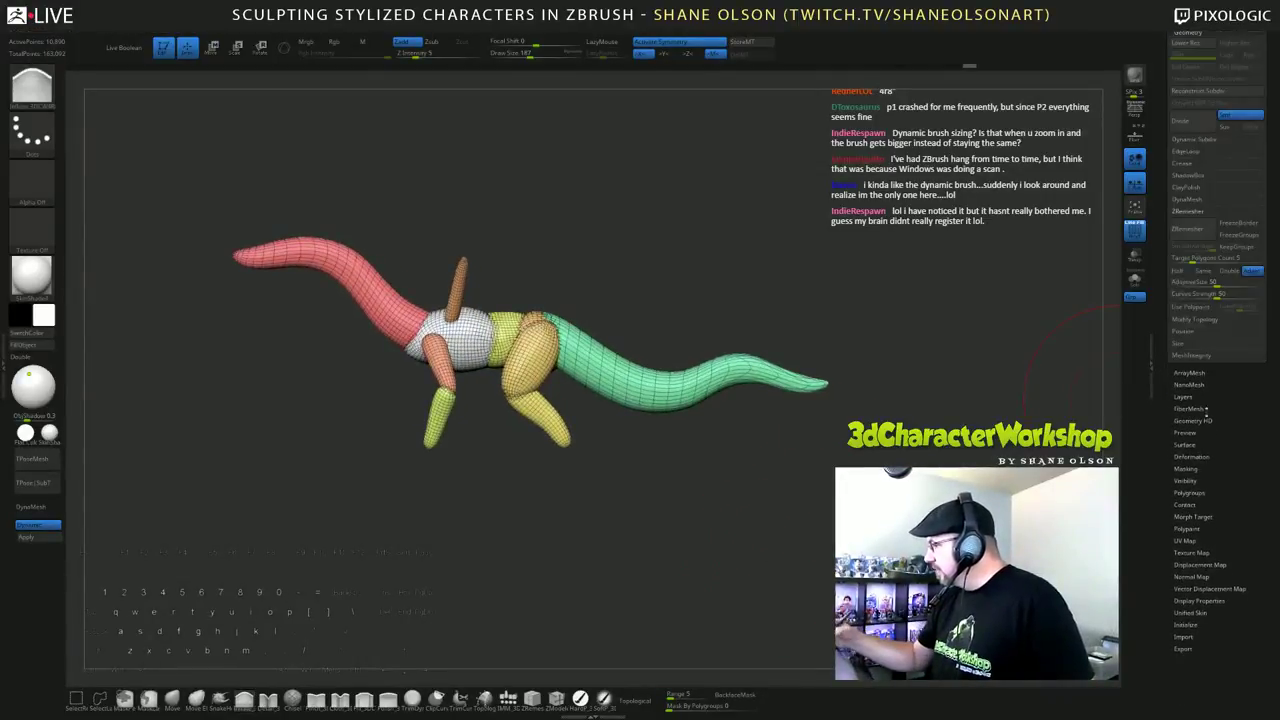
click(1190, 230)
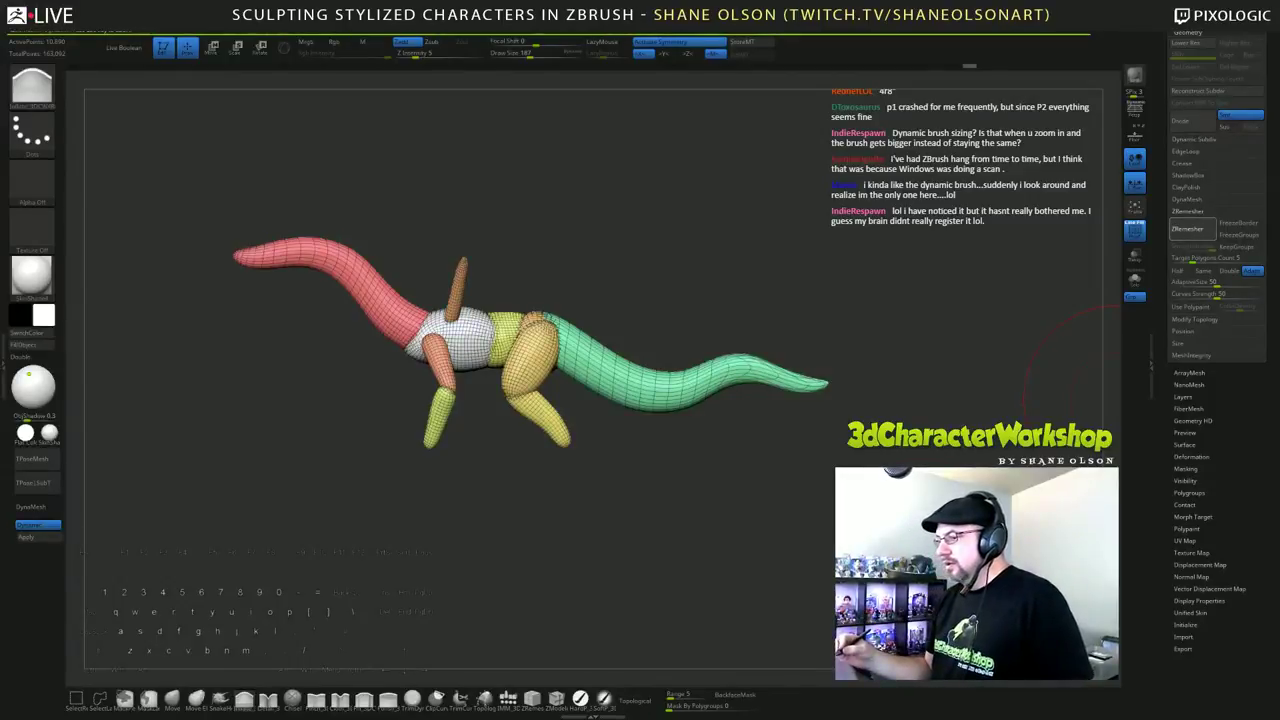
Step: Smooth the end of the tail so its tip is evenly rounded
shift+drag(815, 385, 808, 382)
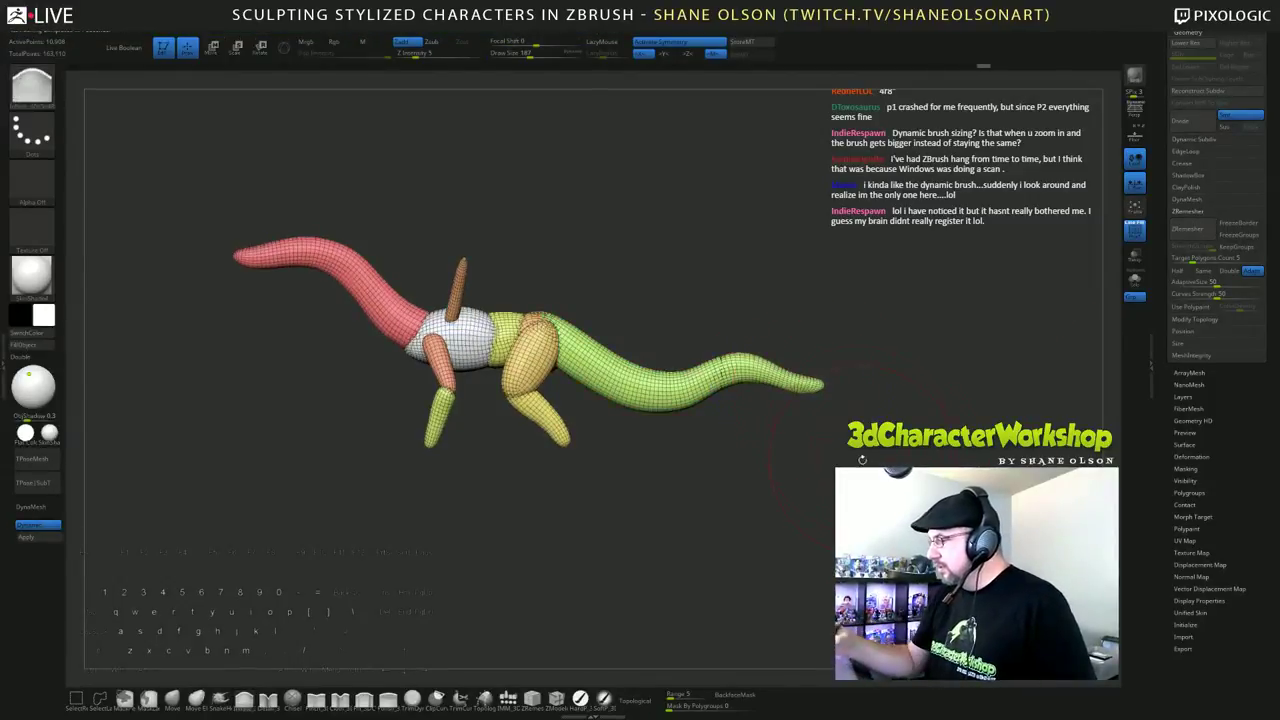
drag(885, 418, 831, 420)
shift+drag(772, 362, 800, 363)
mouse_move(835, 415)
mouse_down()
mouse_move(886, 420)
mouse_move(849, 331)
mouse_move(856, 413)
mouse_up()
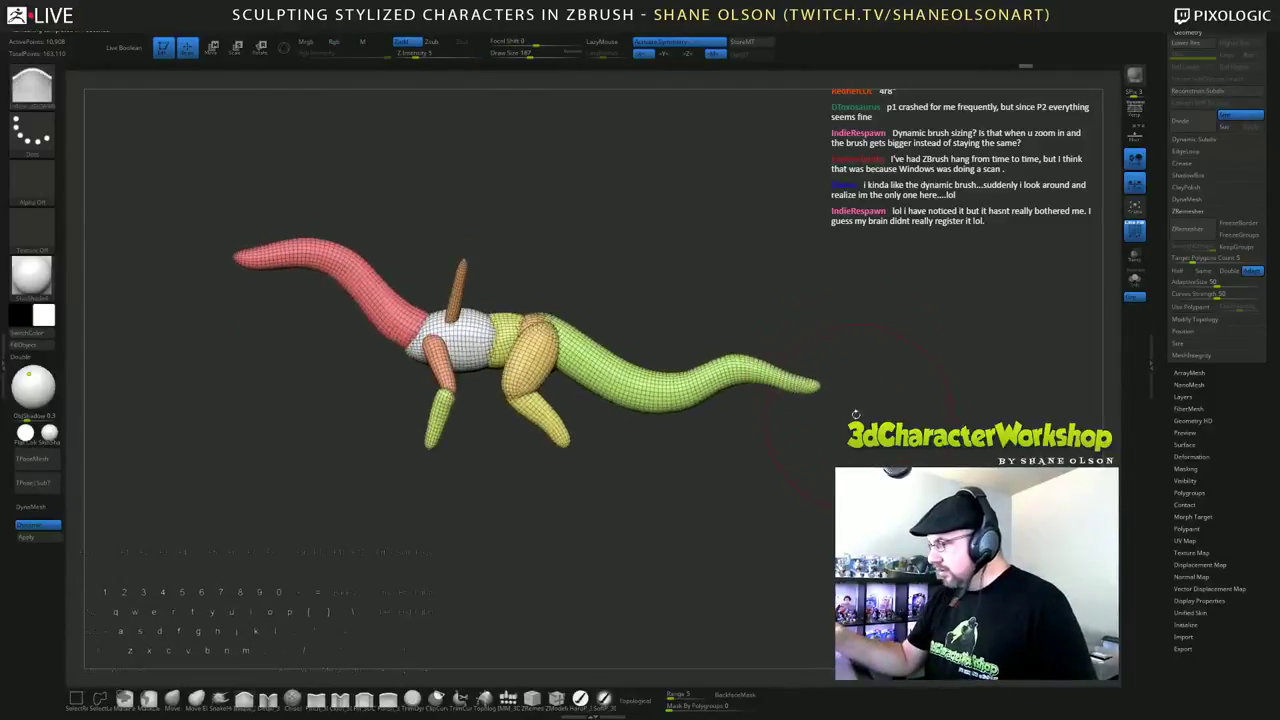
Step: Lower and lengthen the rear half of the tail into a gentler curve with the Move brush, using draw size 288
click(180, 698)
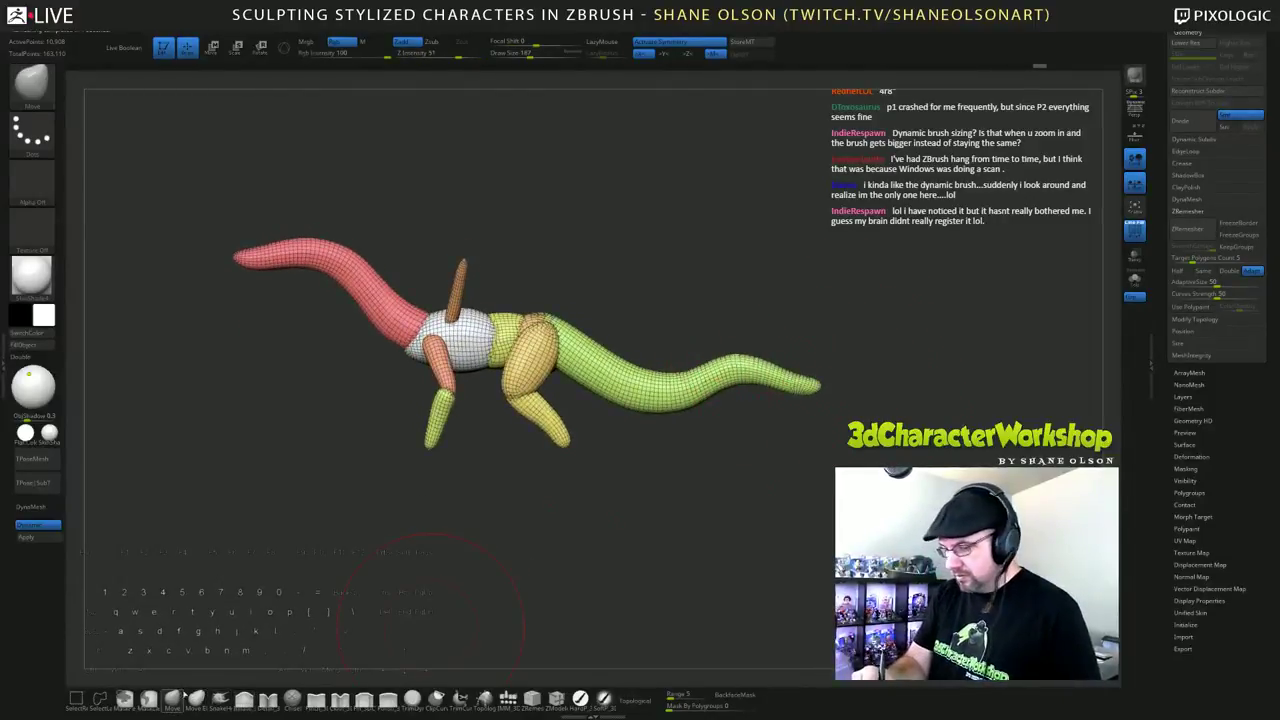
mouse_move(753, 374)
mouse_down()
mouse_move(757, 386)
mouse_move(789, 384)
mouse_move(770, 386)
mouse_up()
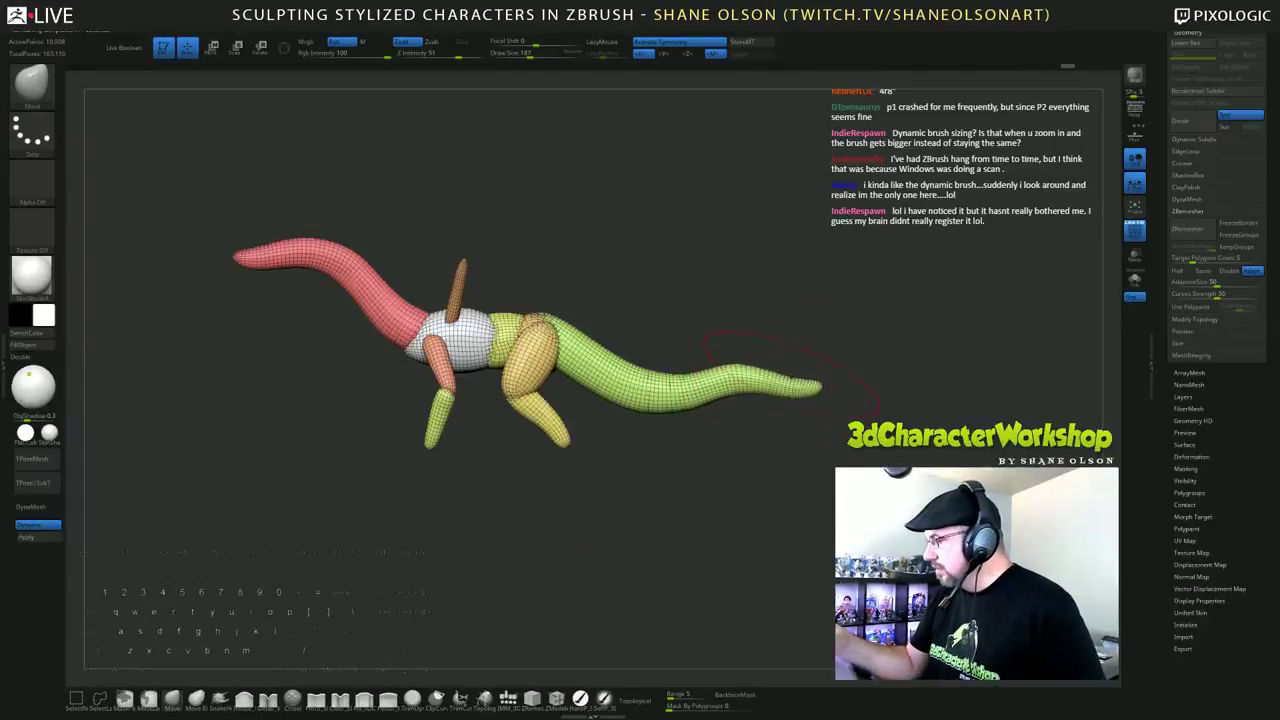
key(s)
drag(891, 475, 912, 475)
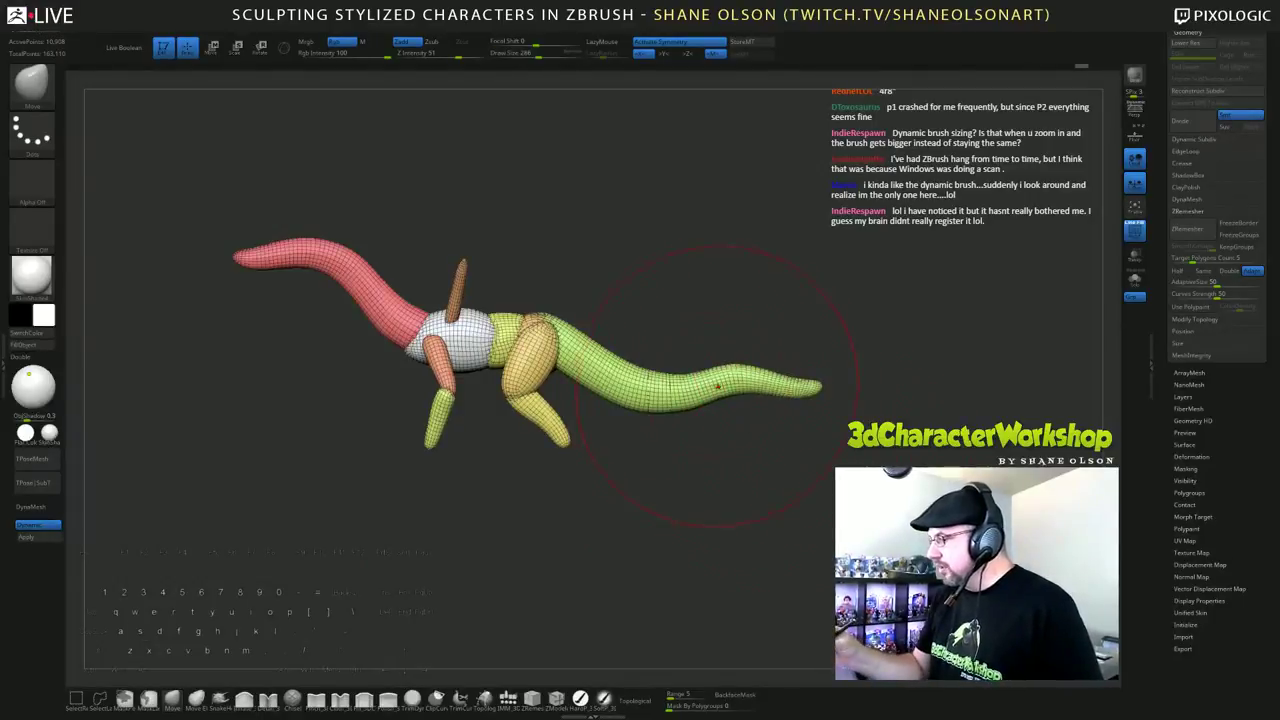
mouse_move(717, 386)
mouse_down()
mouse_move(728, 406)
mouse_move(796, 404)
mouse_up()
drag(655, 400, 657, 394)
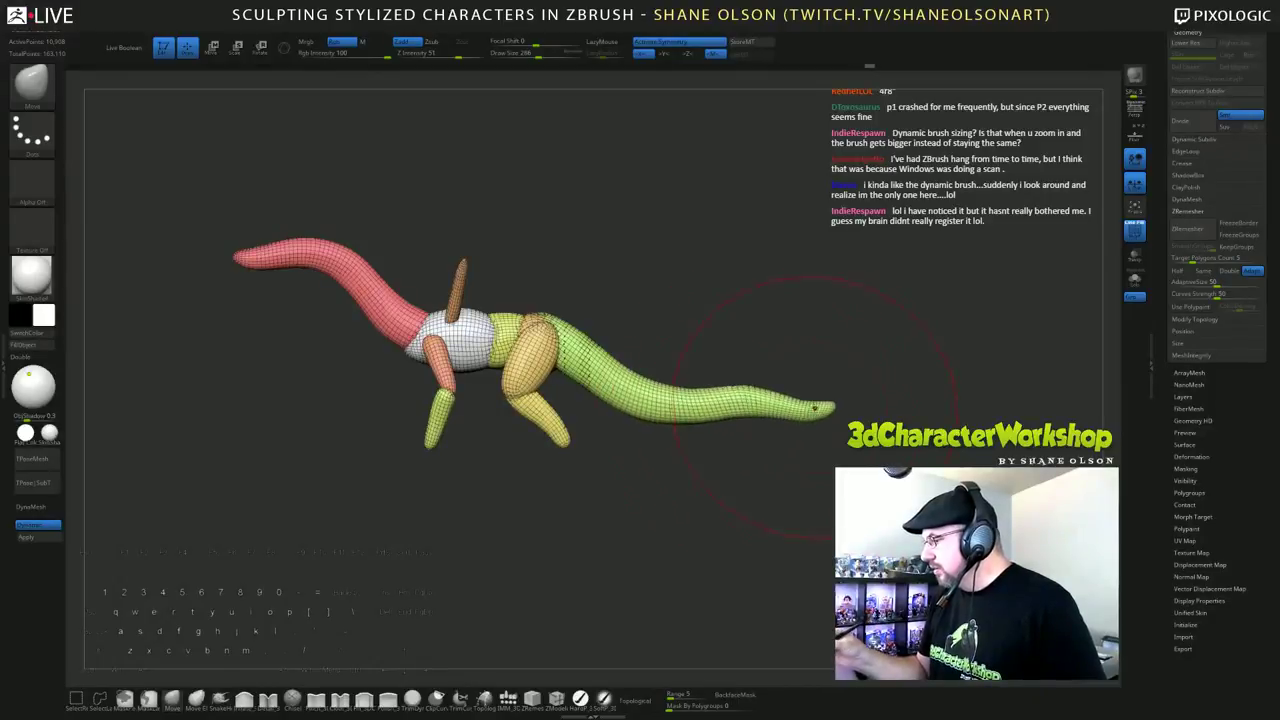
Step: Pull the tail's tip outward with the Move brush, reducing the draw size to 80, then run ZRemesher on the body again
key(s)
drag(903, 370, 868, 370)
drag(804, 411, 850, 406)
key(s)
drag(1069, 337, 1002, 362)
key(2)
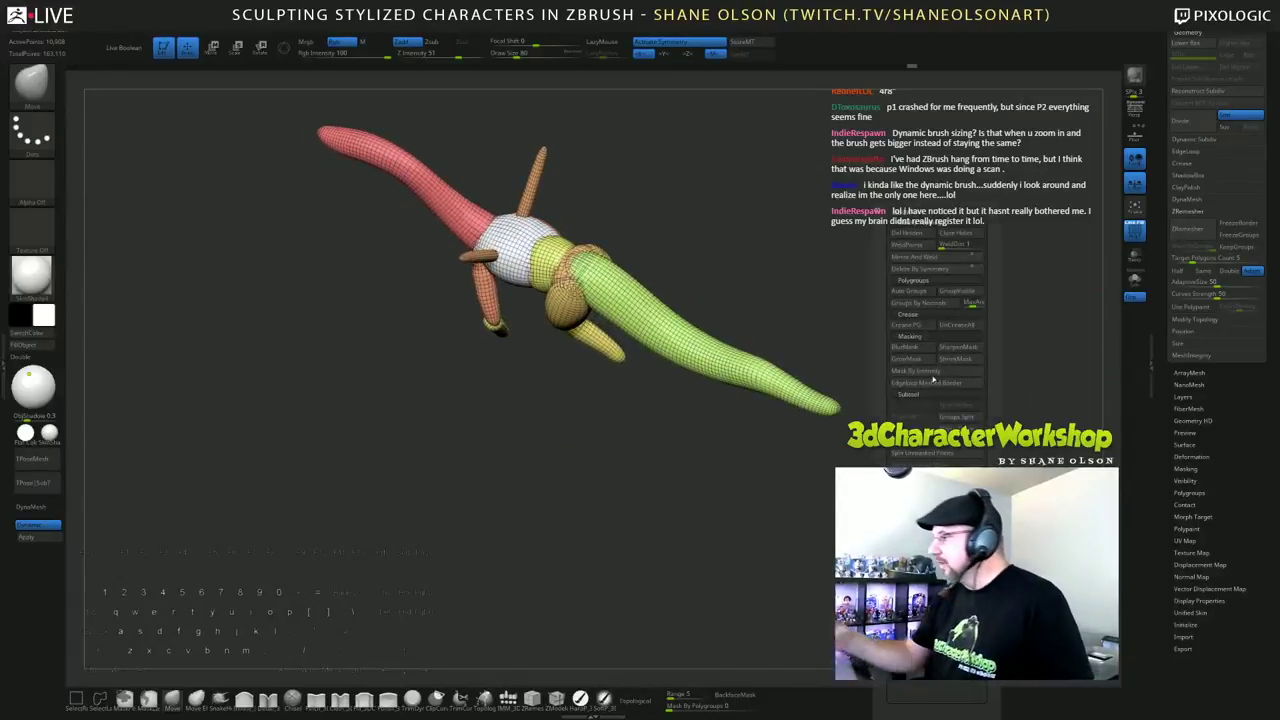
shift+drag(975, 393, 1007, 378)
click(1190, 235)
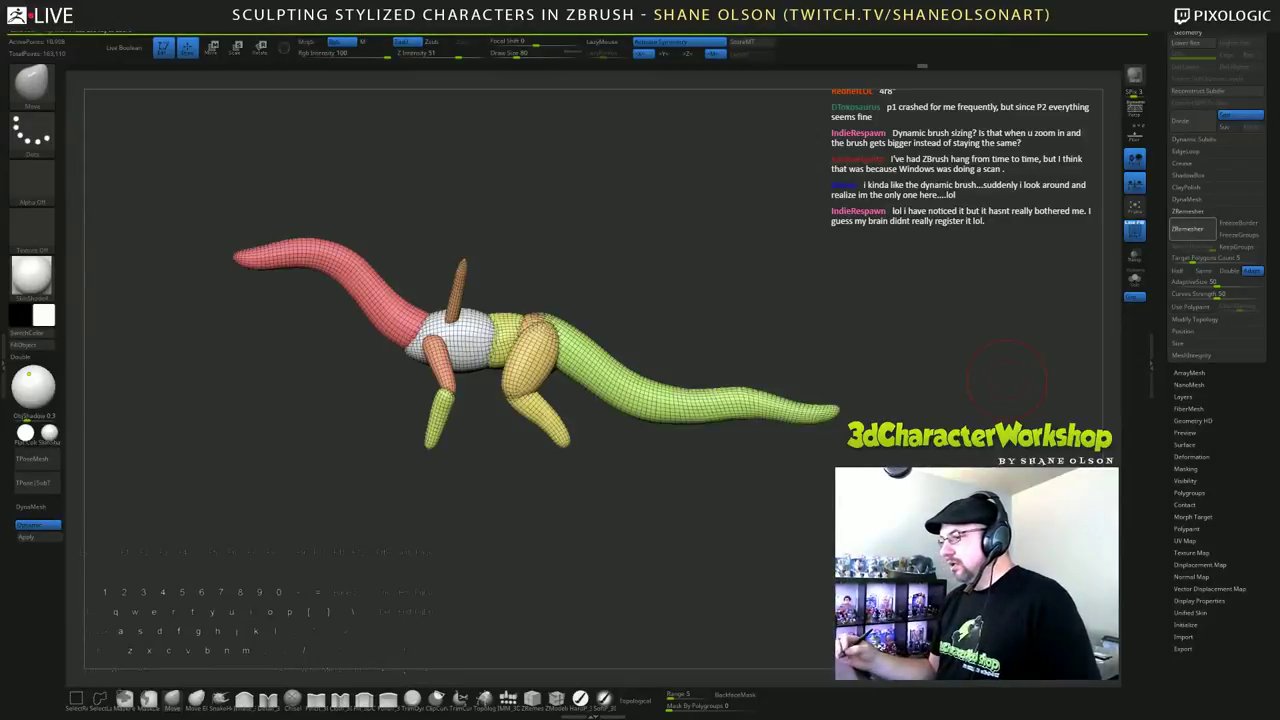
Step: Hide the leg and wing polygroups, leaving only the neck, chest, abdomen, hips and tail
mouse_move(760, 300)
mouse_down()
mouse_move(960, 300)
mouse_move(770, 300)
mouse_move(740, 318)
mouse_move(765, 303)
mouse_up()
ctrl+shift+click(543, 370)
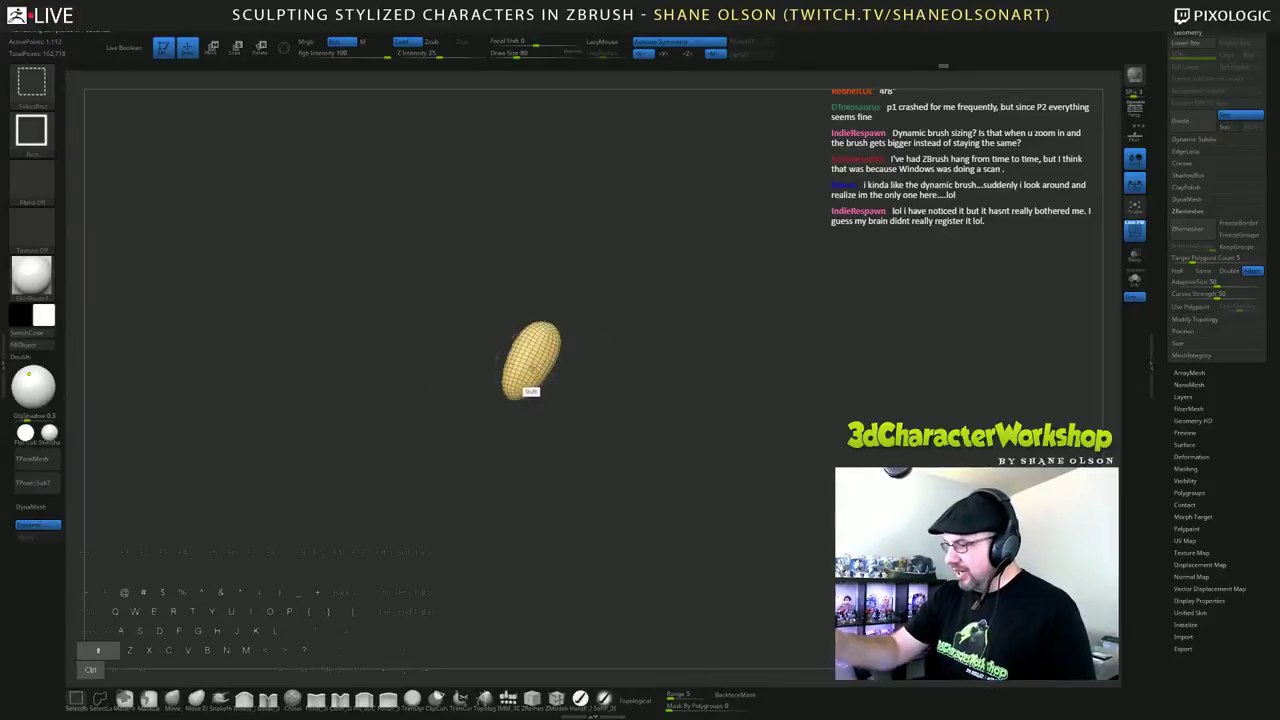
ctrl+shift+click(540, 446)
ctrl+shift+click(435, 430)
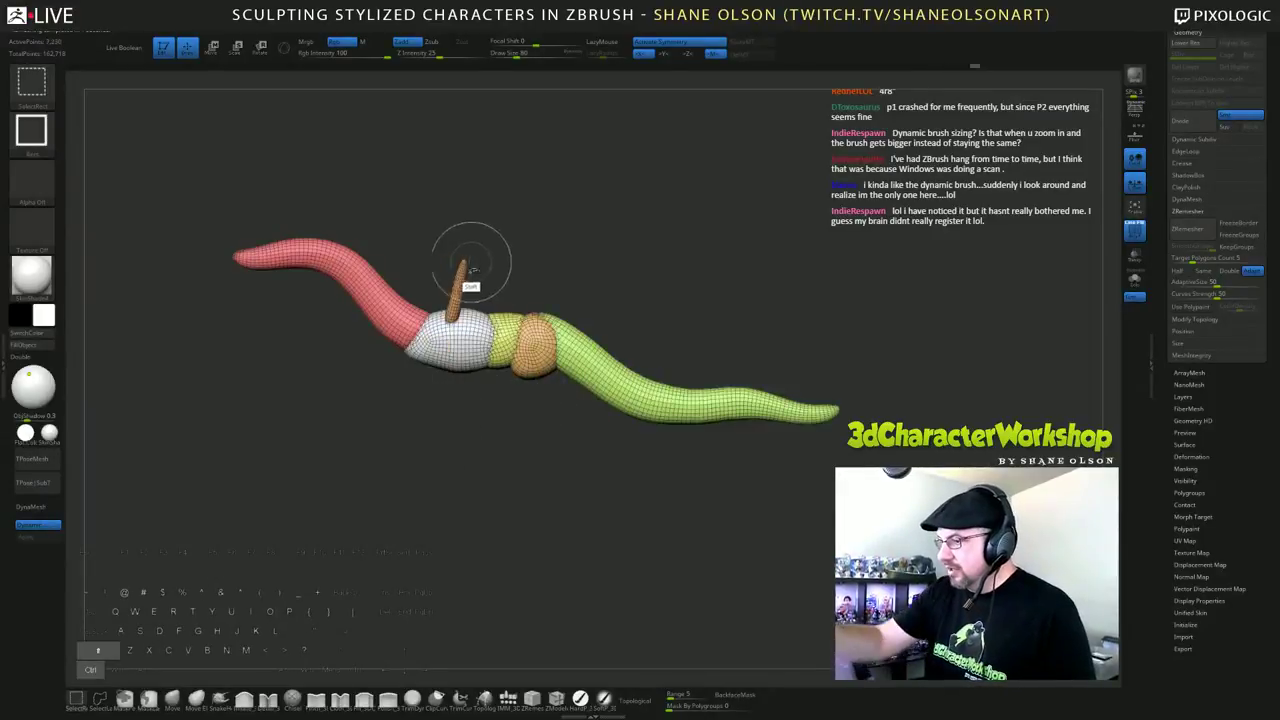
ctrl+shift+click(463, 271)
alt+drag(735, 257, 850, 216)
alt+drag(845, 278, 810, 309)
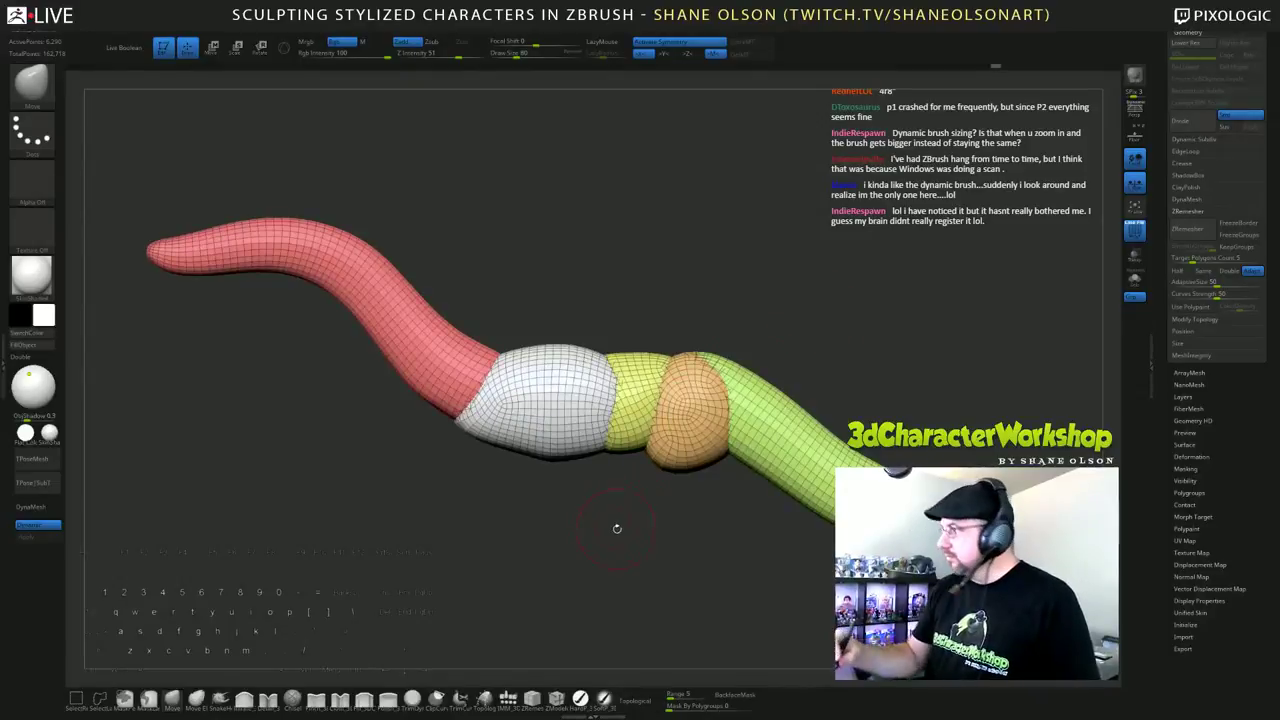
Step: Reshape the hips with the Move brush at draw size 132 and smooth the side of the chest
key(s)
drag(617, 530, 625, 531)
alt+drag(775, 329, 760, 392)
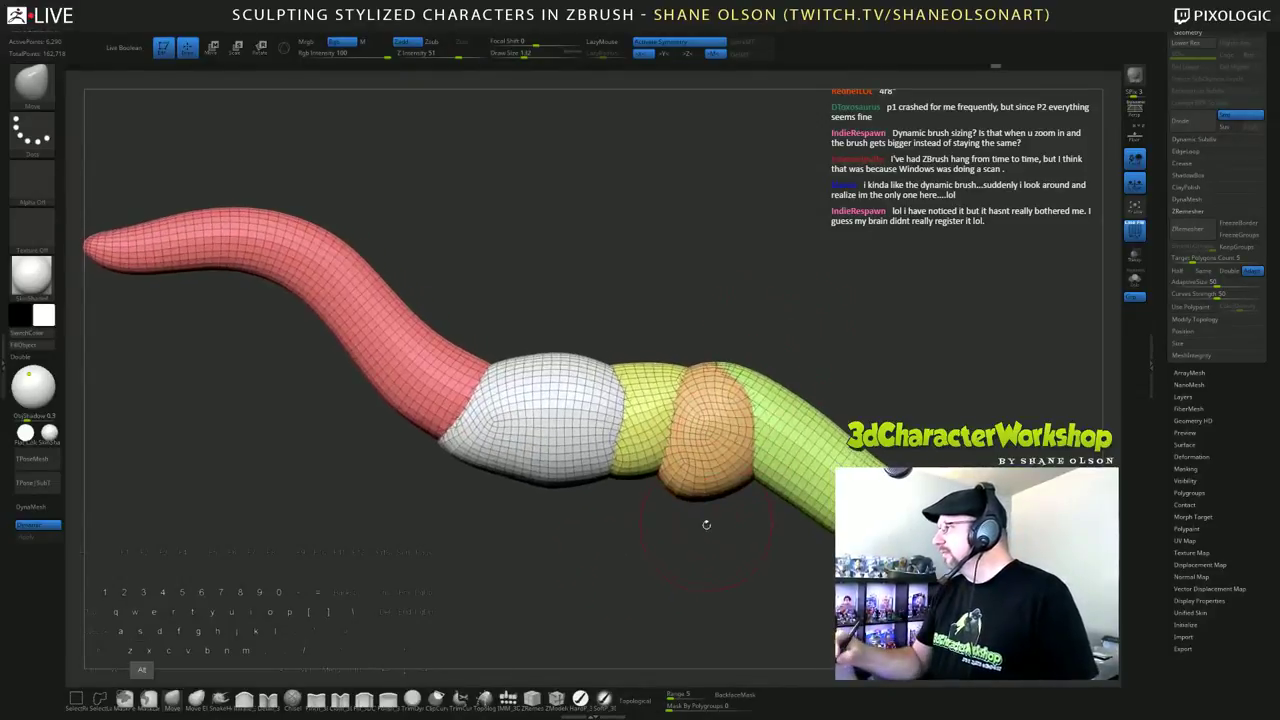
alt+drag(706, 525, 711, 491)
drag(770, 395, 752, 405)
drag(716, 522, 718, 490)
shift+drag(574, 426, 552, 424)
drag(552, 156, 564, 178)
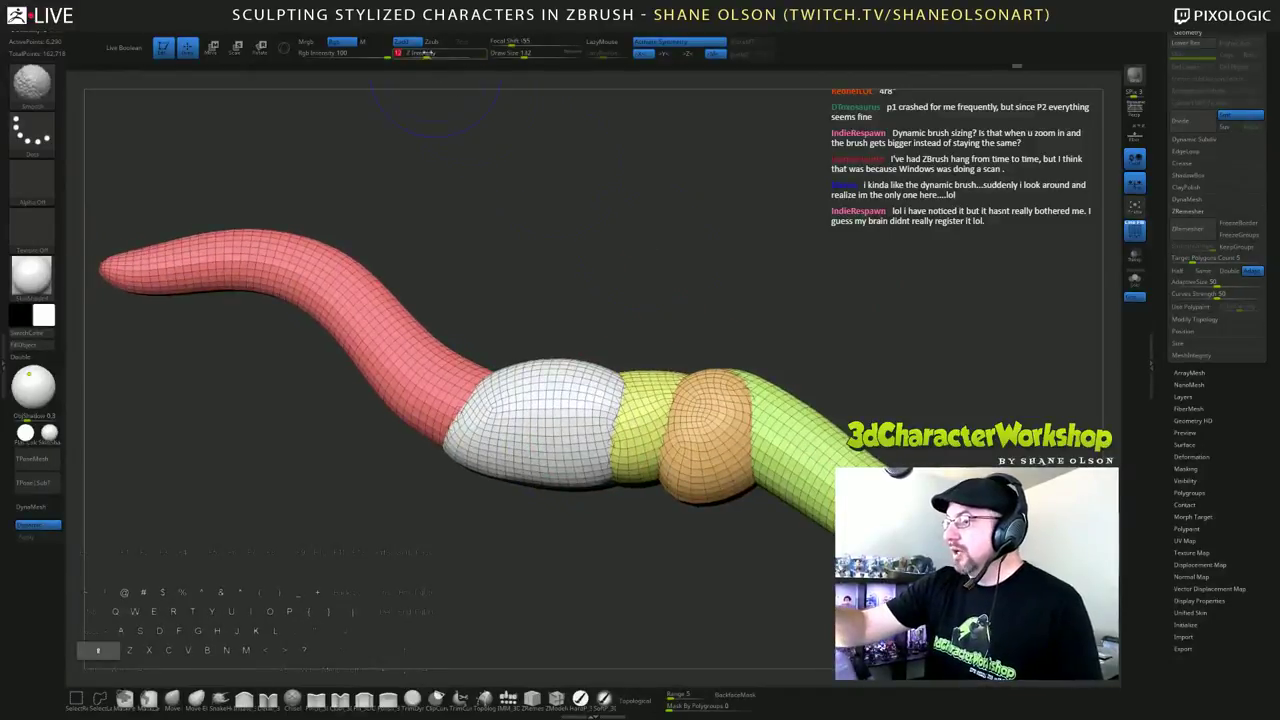
mouse_move(637, 272)
mouse_down()
mouse_move(669, 197)
mouse_move(625, 228)
mouse_move(623, 274)
mouse_up()
Step: Relax the mesh over the chest and around the neck and hip junctions with the relax brush
click(243, 698)
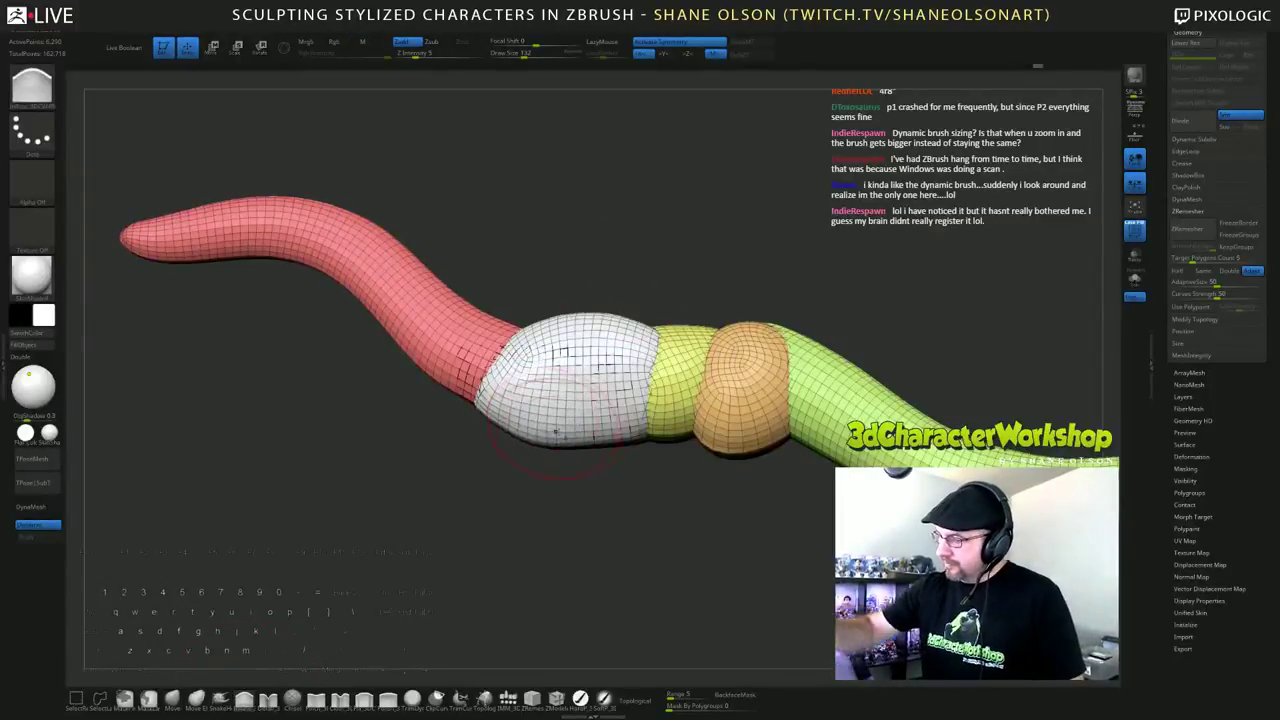
mouse_move(643, 524)
mouse_down()
mouse_move(650, 555)
mouse_move(720, 391)
mouse_move(595, 434)
mouse_up()
drag(655, 552, 674, 513)
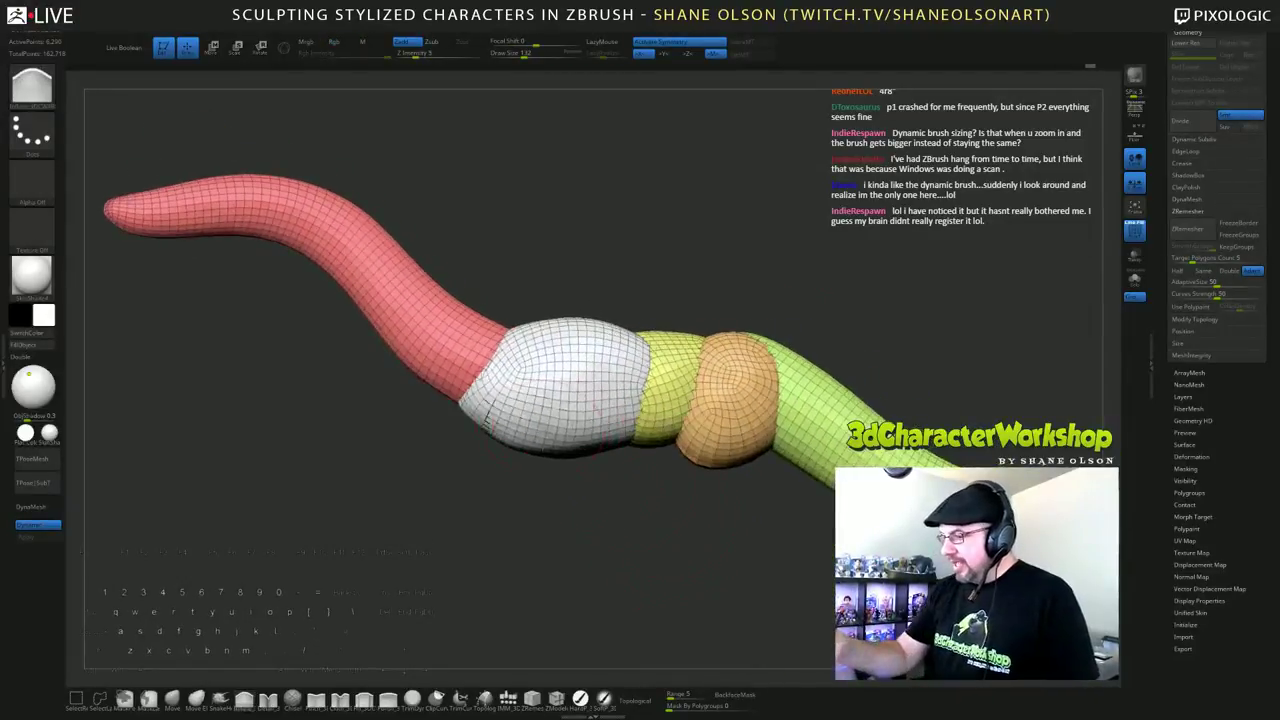
drag(592, 563, 523, 393)
drag(540, 563, 586, 537)
drag(636, 262, 671, 258)
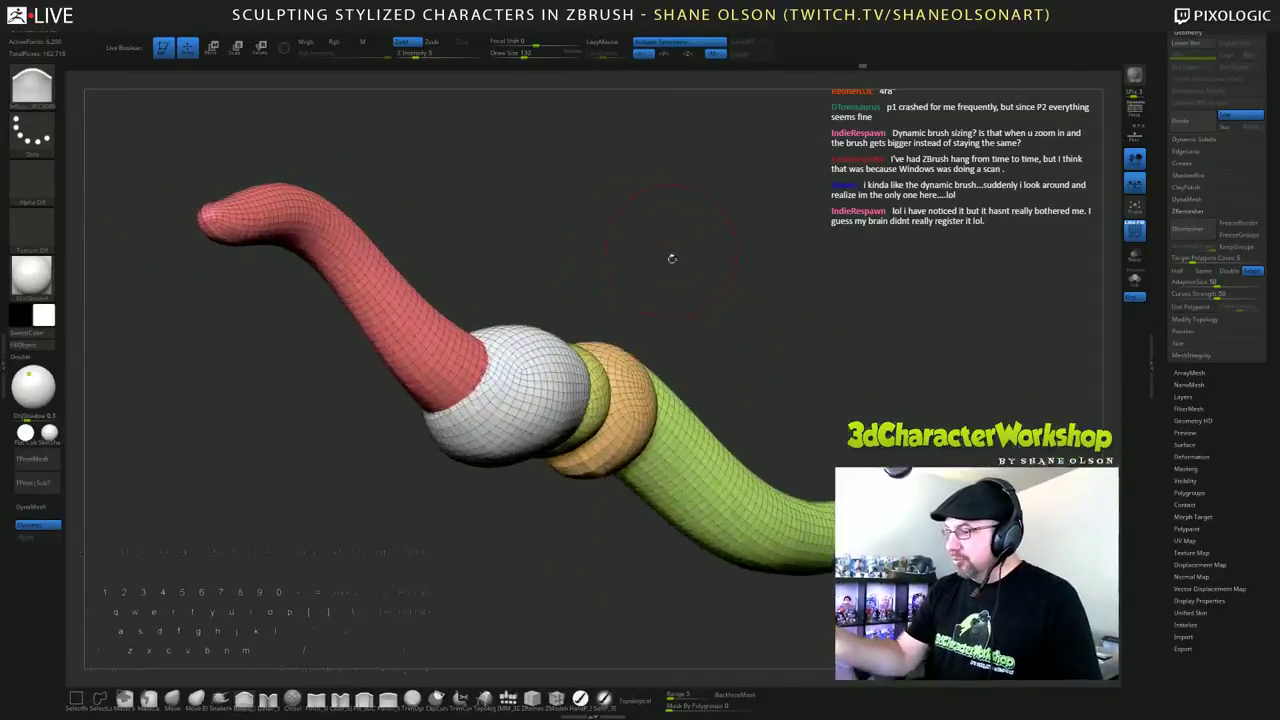
drag(554, 556, 606, 536)
drag(659, 357, 592, 385)
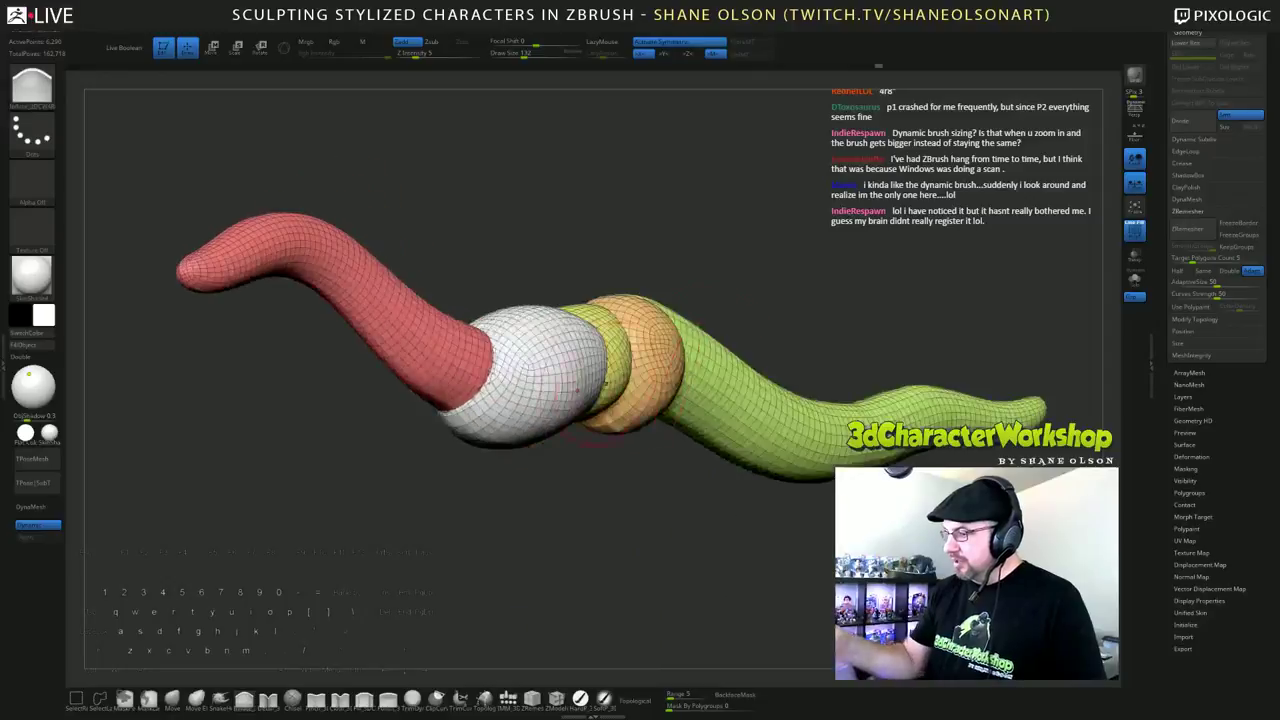
drag(546, 506, 571, 560)
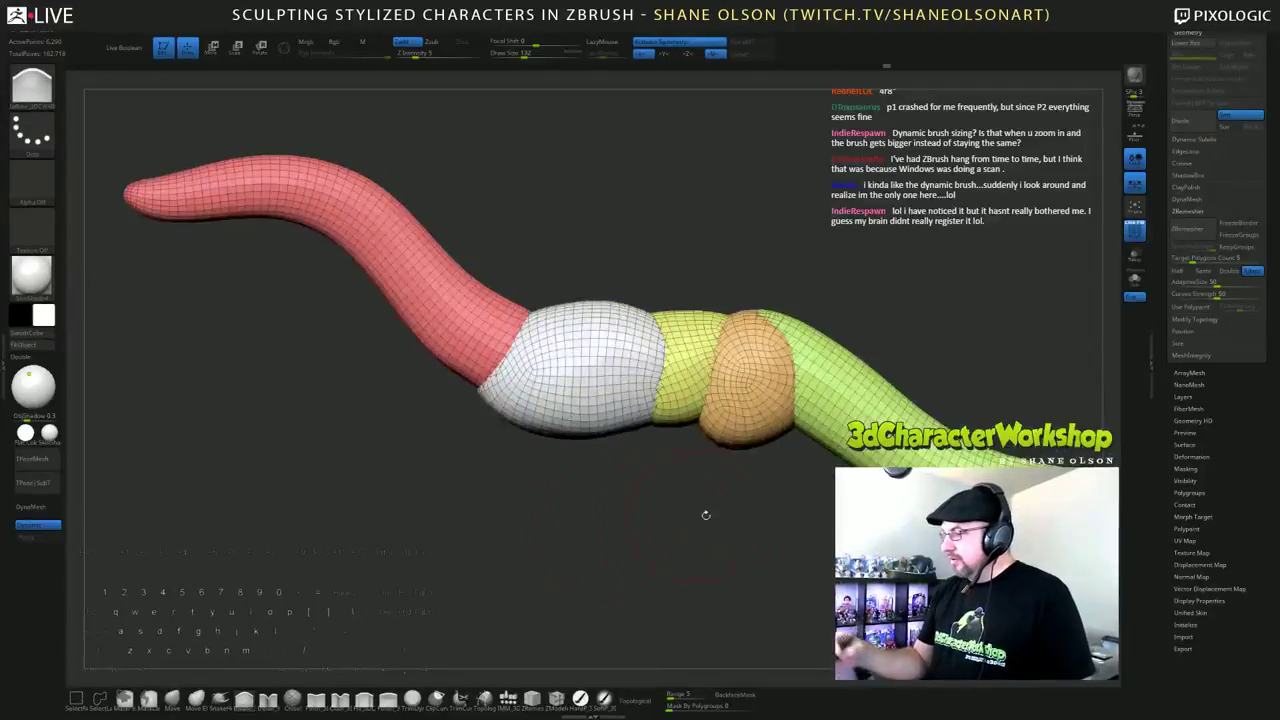
alt+drag(715, 534, 698, 588)
drag(798, 328, 840, 312)
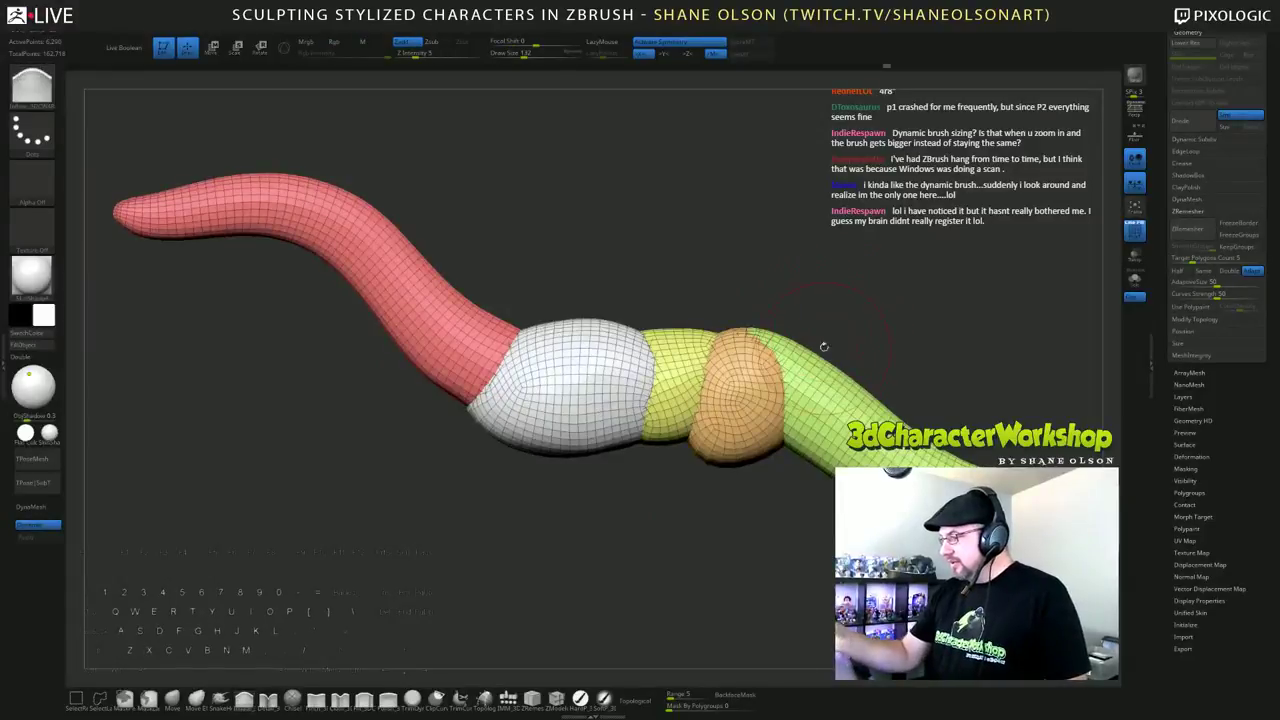
Step: Isolate the abdomen polygroup by hiding all other parts of the dragon body
ctrl+shift+click(686, 368)
ctrl+shift+drag(772, 236, 820, 246)
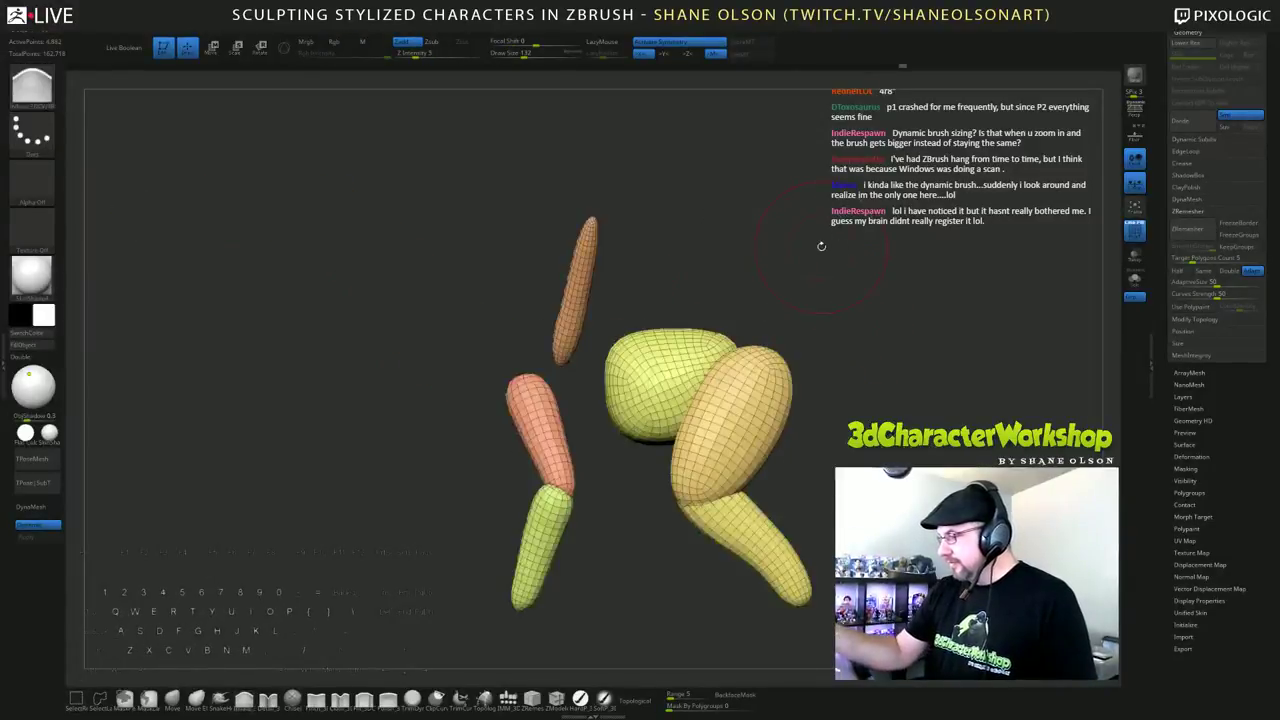
key(ctrl+z)
key(ctrl+z)
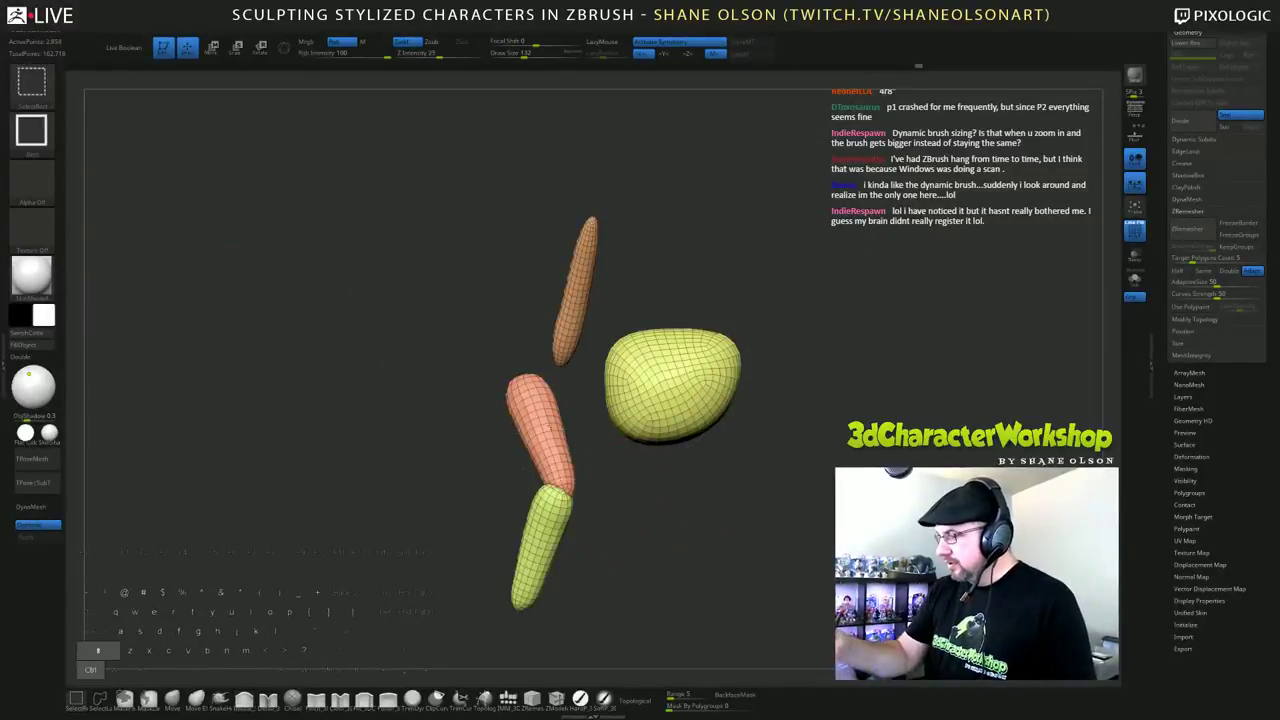
key(ctrl+z)
key(ctrl+z)
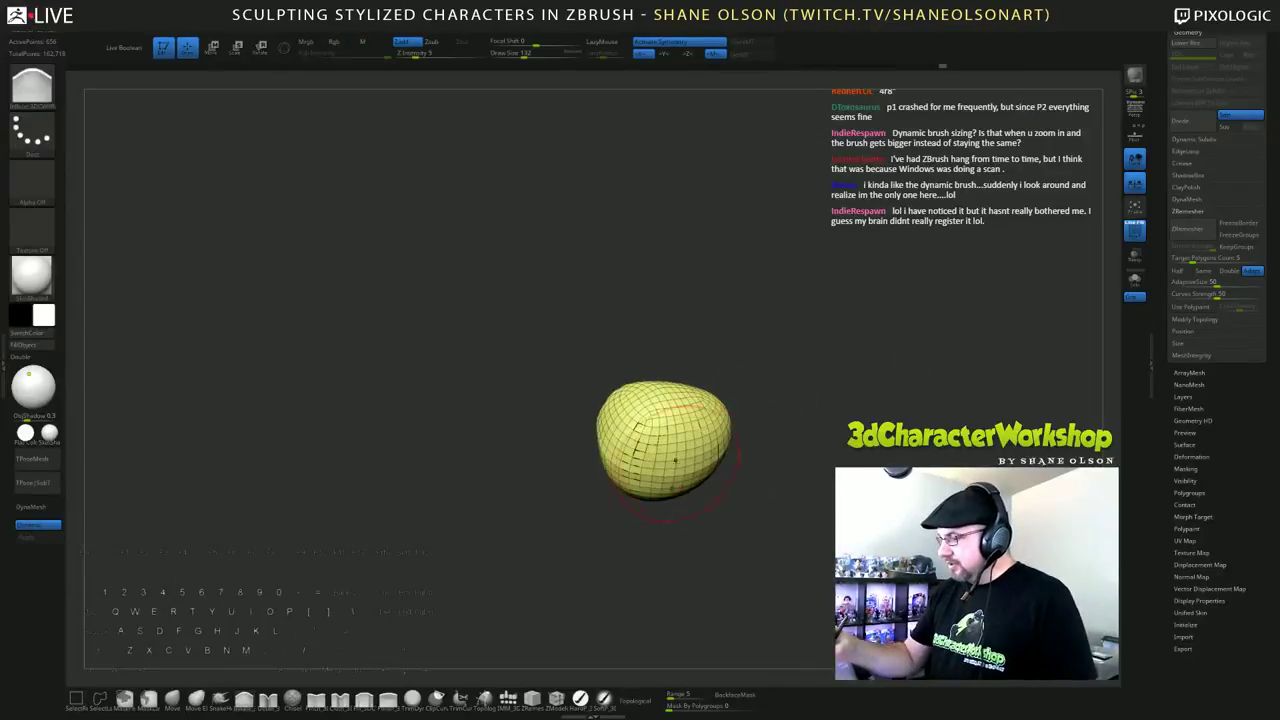
Step: Relax and smooth the mesh of the isolated abdomen, and bring the whole dragon body back into view
key(ctrl+z)
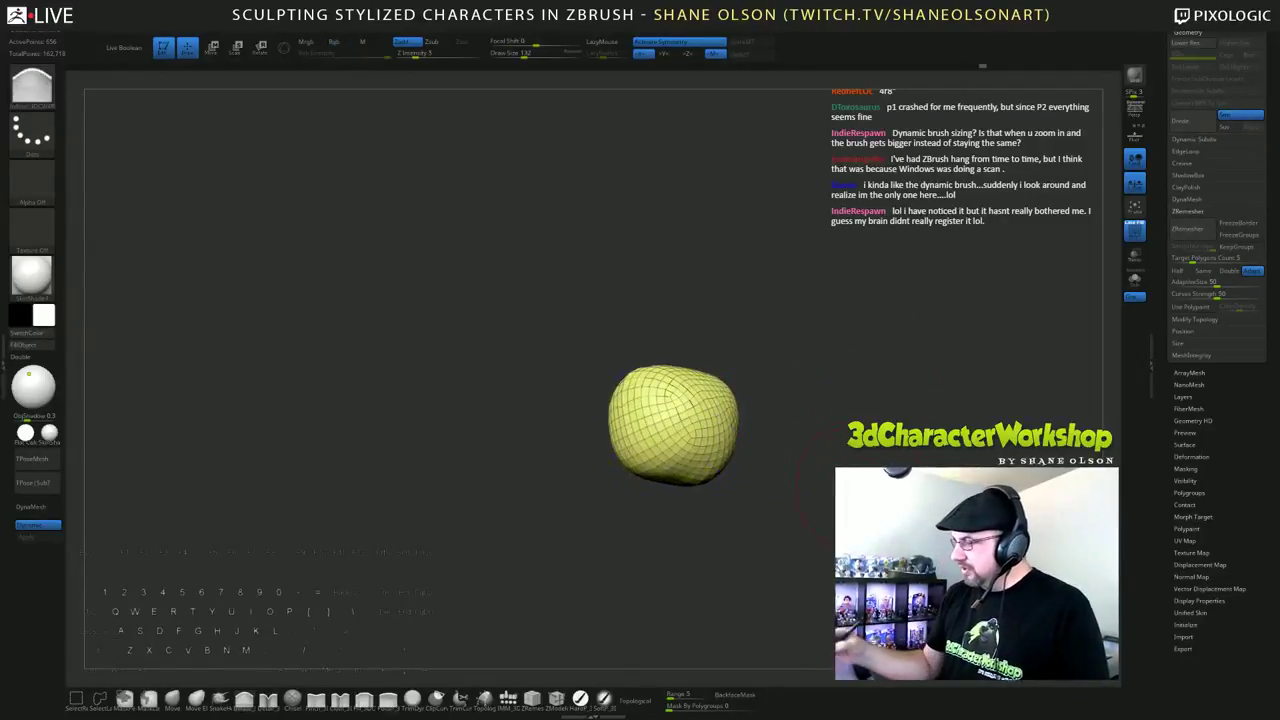
mouse_move(812, 425)
mouse_down()
mouse_move(765, 436)
mouse_move(915, 406)
mouse_up()
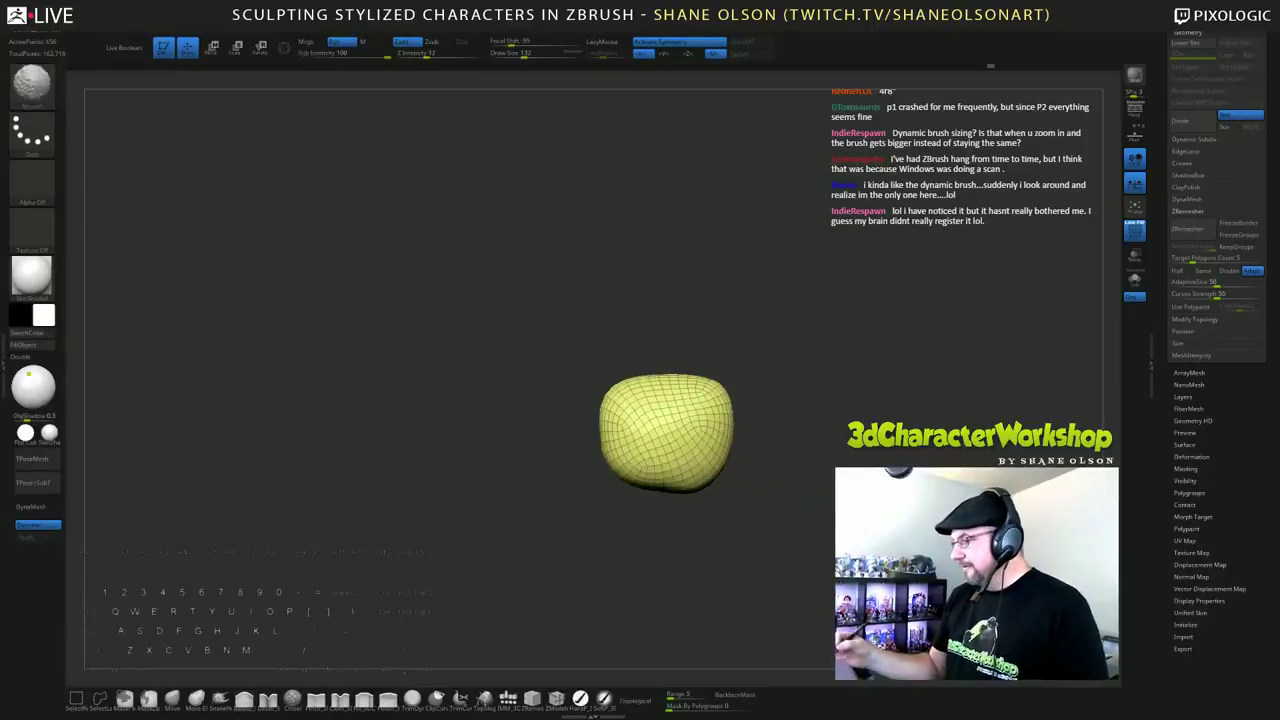
ctrl+shift+click(919, 406)
mouse_move(926, 334)
mouse_down()
mouse_move(968, 292)
mouse_move(926, 338)
mouse_up()
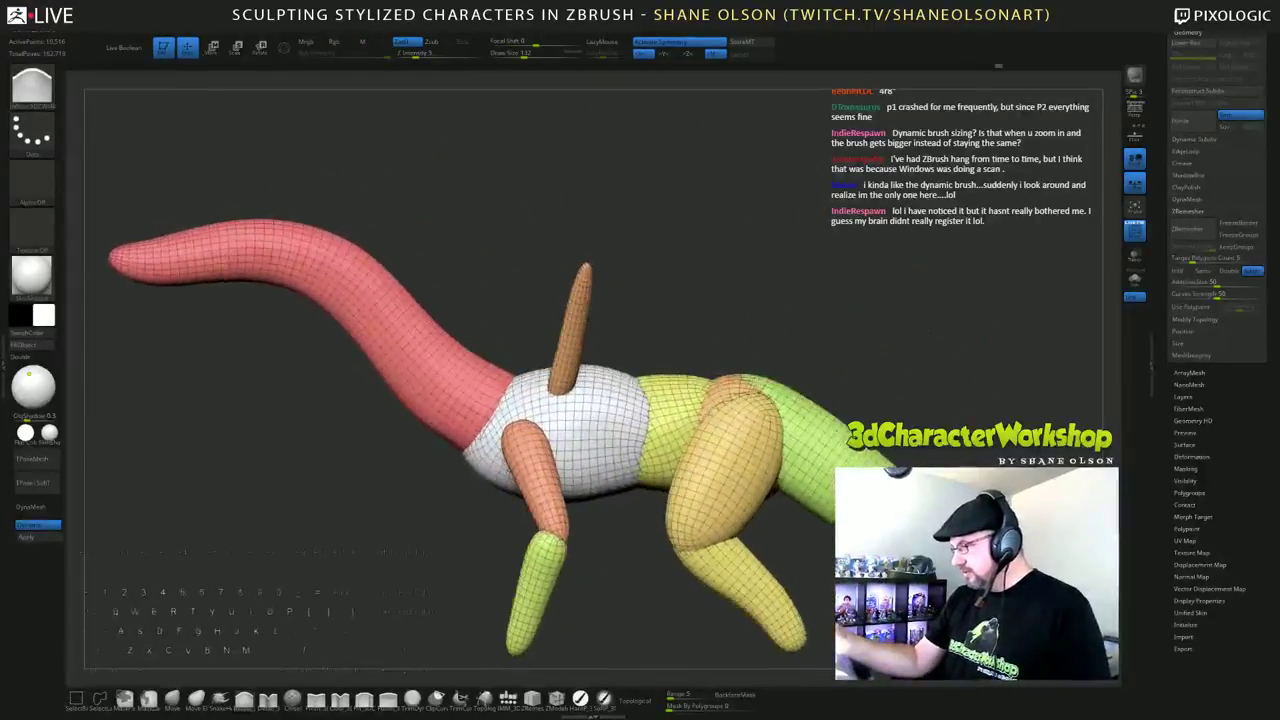
ctrl+shift+click(668, 385)
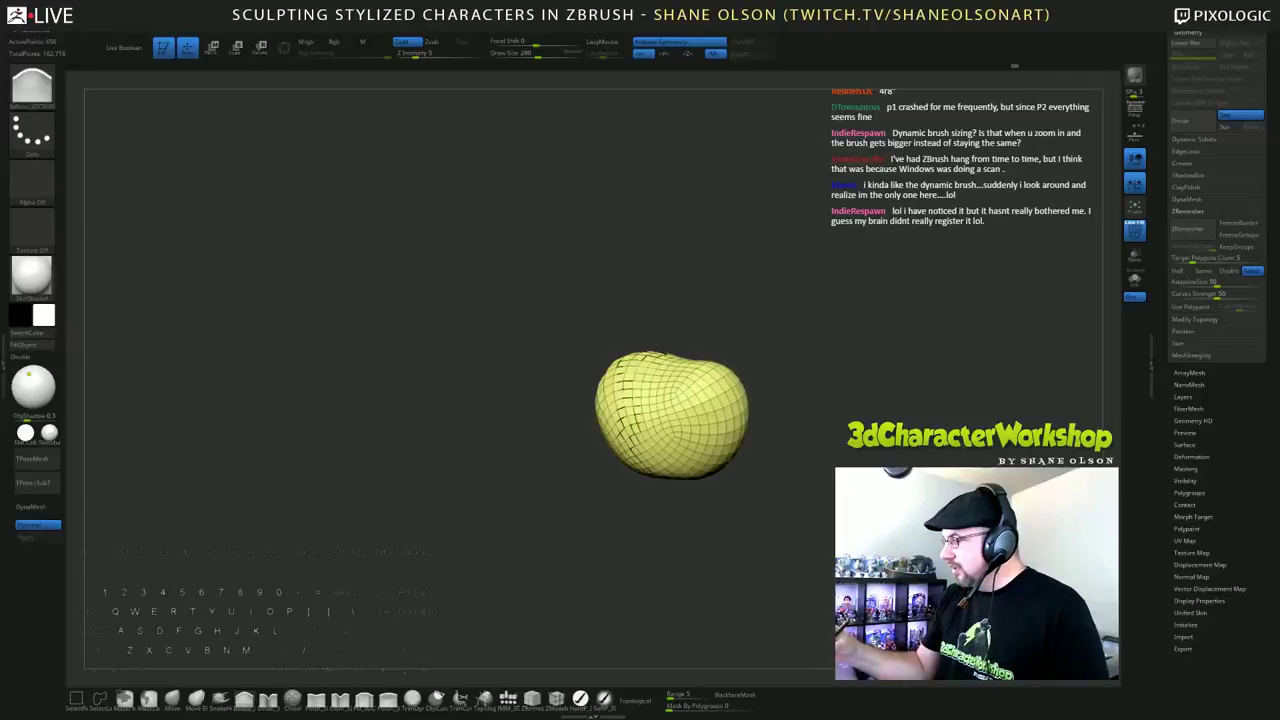
shift+drag(828, 317, 836, 375)
ctrl+shift+click(867, 310)
Step: Turn off the polyframe overlay and hide the wing polygroups on the dragon's back
click(388, 698)
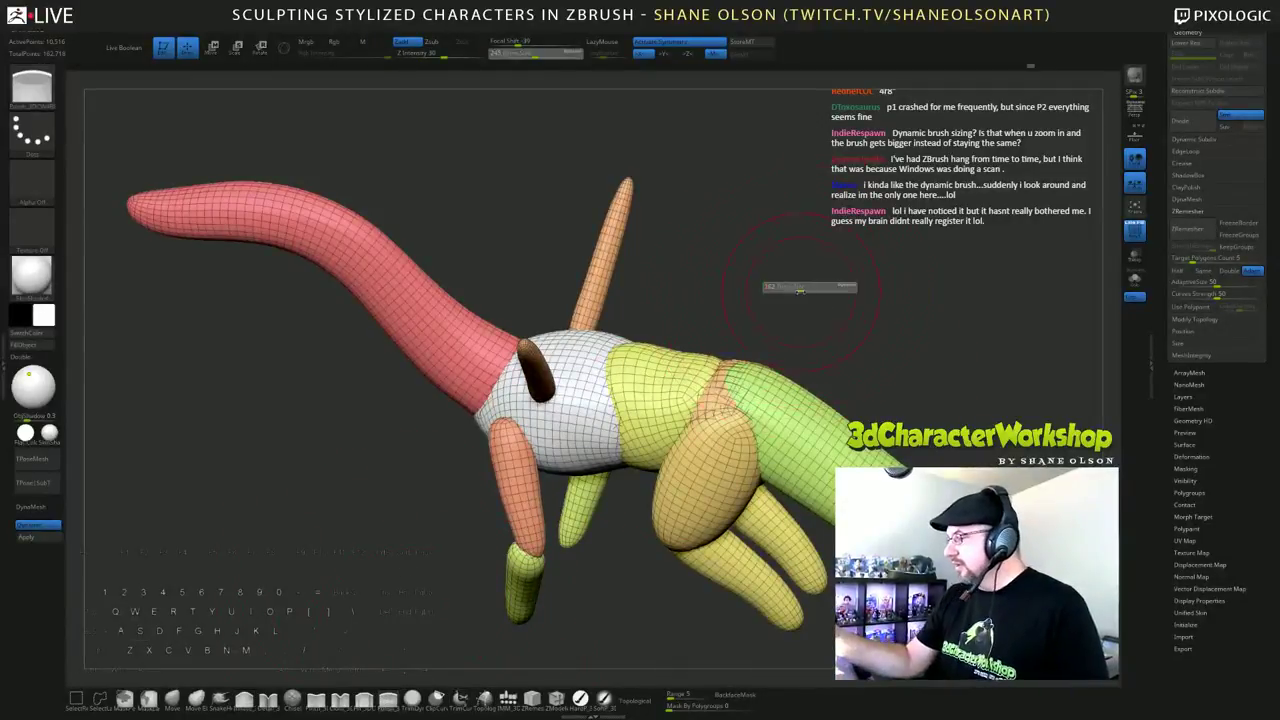
drag(808, 292, 822, 347)
key(shift+f)
shift+drag(836, 302, 826, 262)
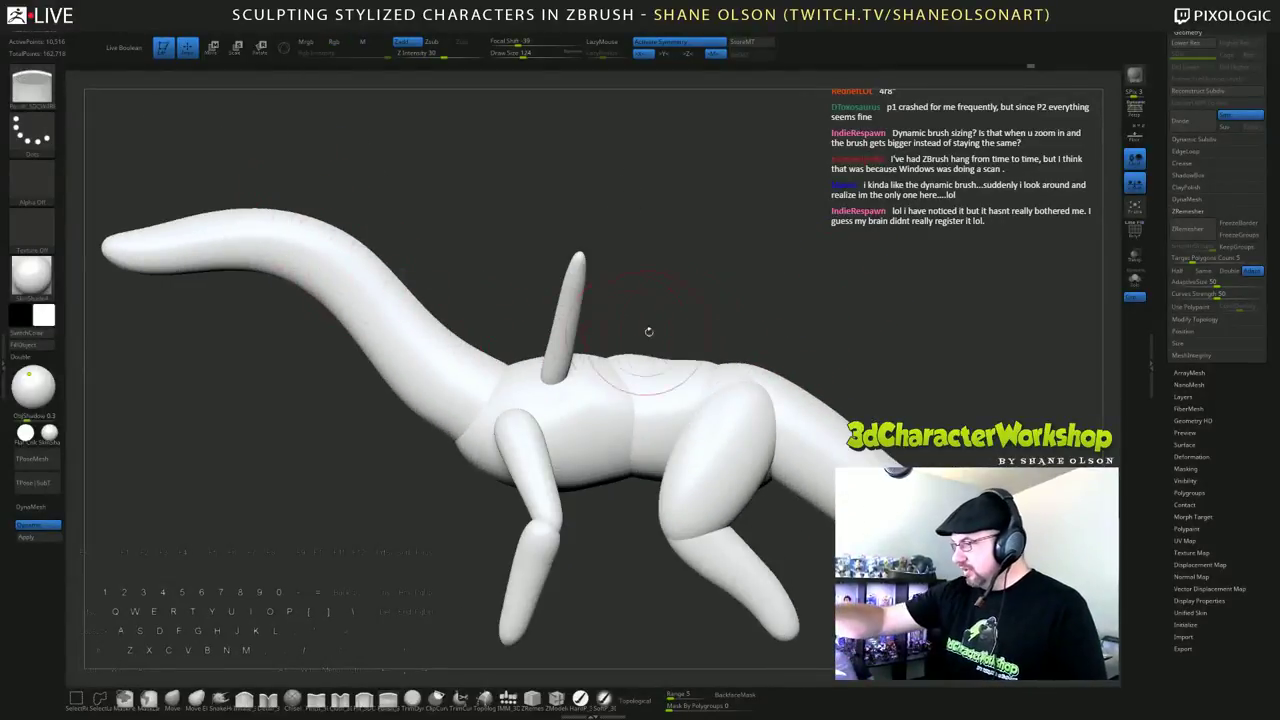
ctrl+shift+click(571, 300)
ctrl+shift+click(838, 304)
Step: Sculpt the transitions from chest to abdomen and abdomen to hips at Z Intensity 15
mouse_move(838, 304)
mouse_down()
mouse_move(857, 268)
mouse_move(817, 313)
mouse_move(586, 457)
mouse_up()
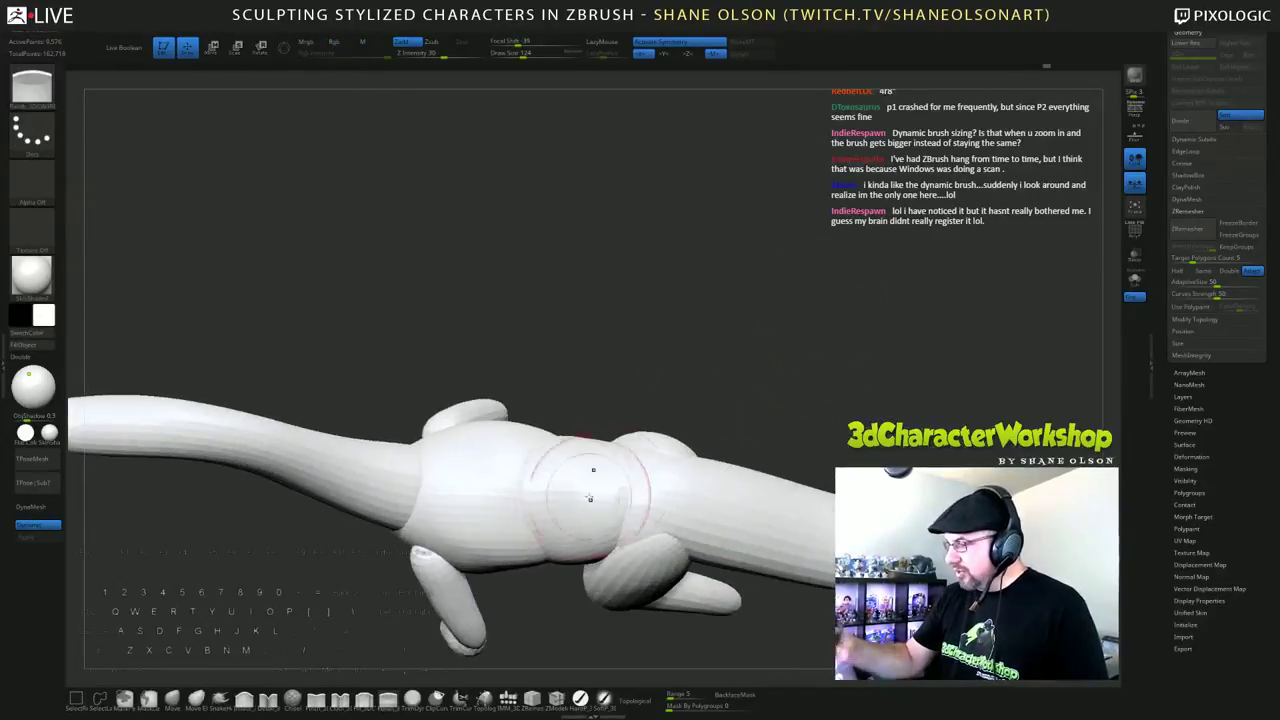
drag(690, 408, 737, 377)
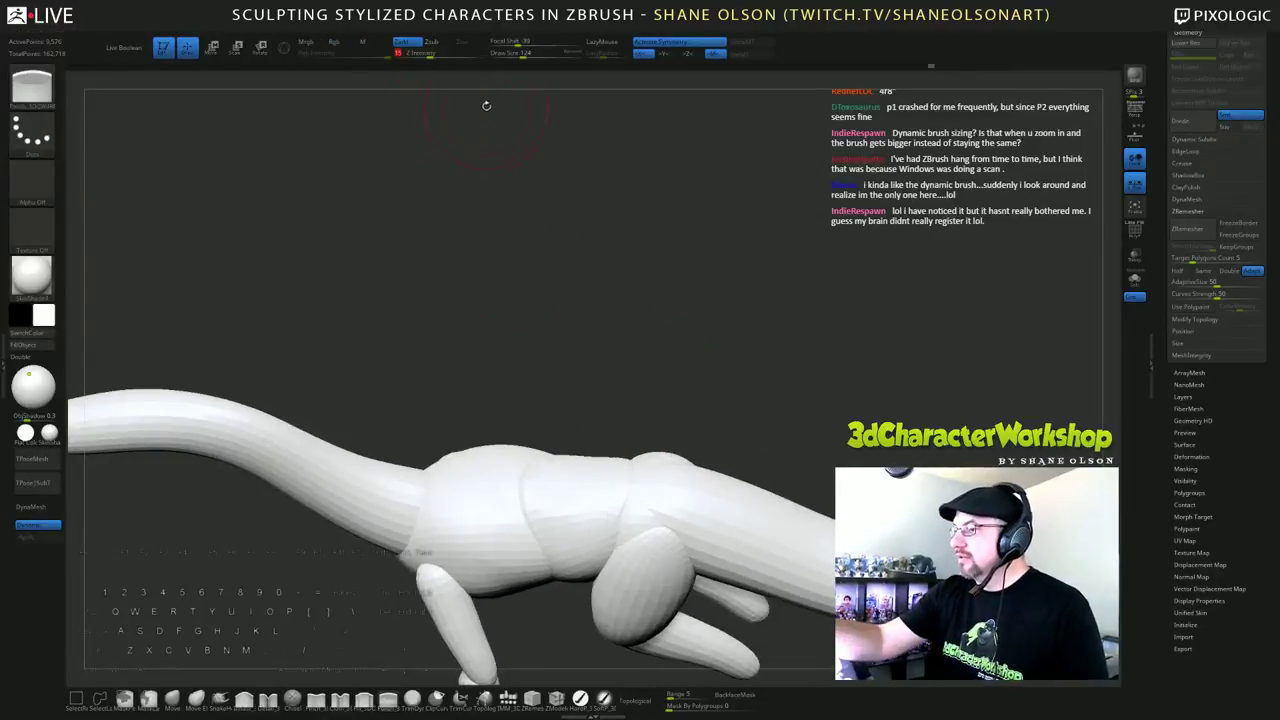
alt+drag(738, 340, 763, 290)
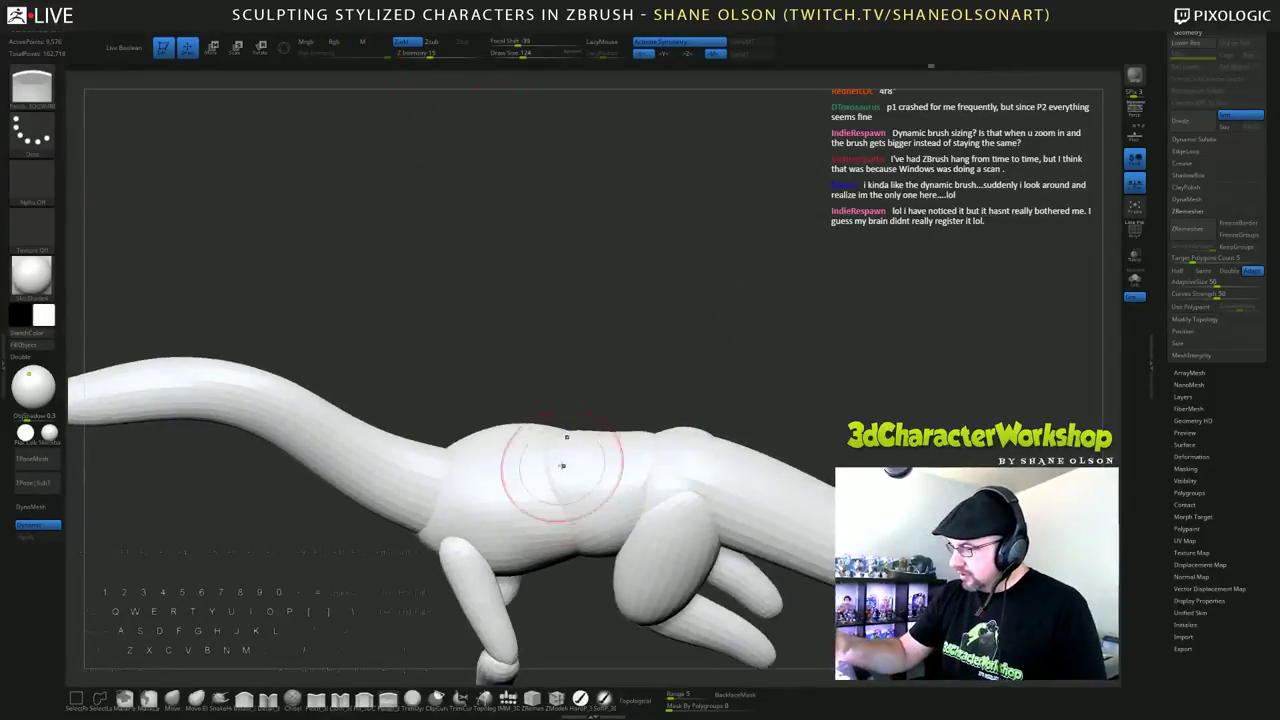
drag(620, 460, 757, 409)
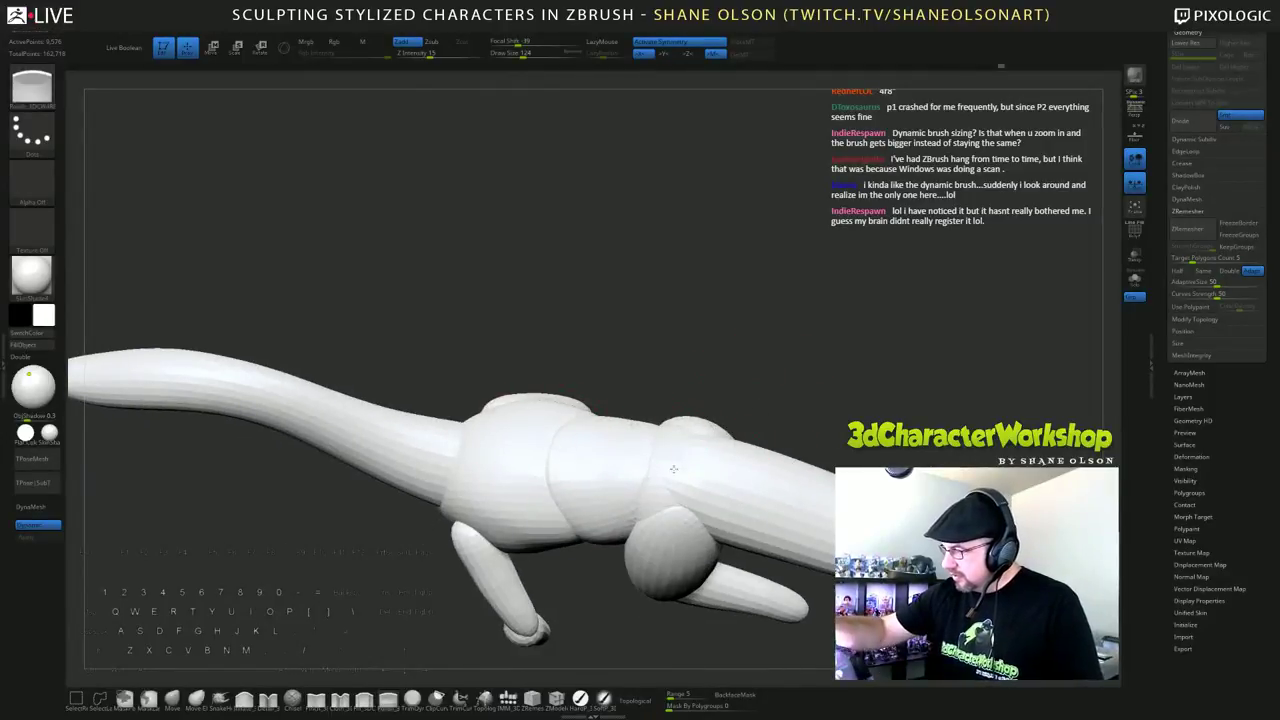
mouse_move(689, 477)
mouse_down()
mouse_move(727, 390)
mouse_move(833, 335)
mouse_up()
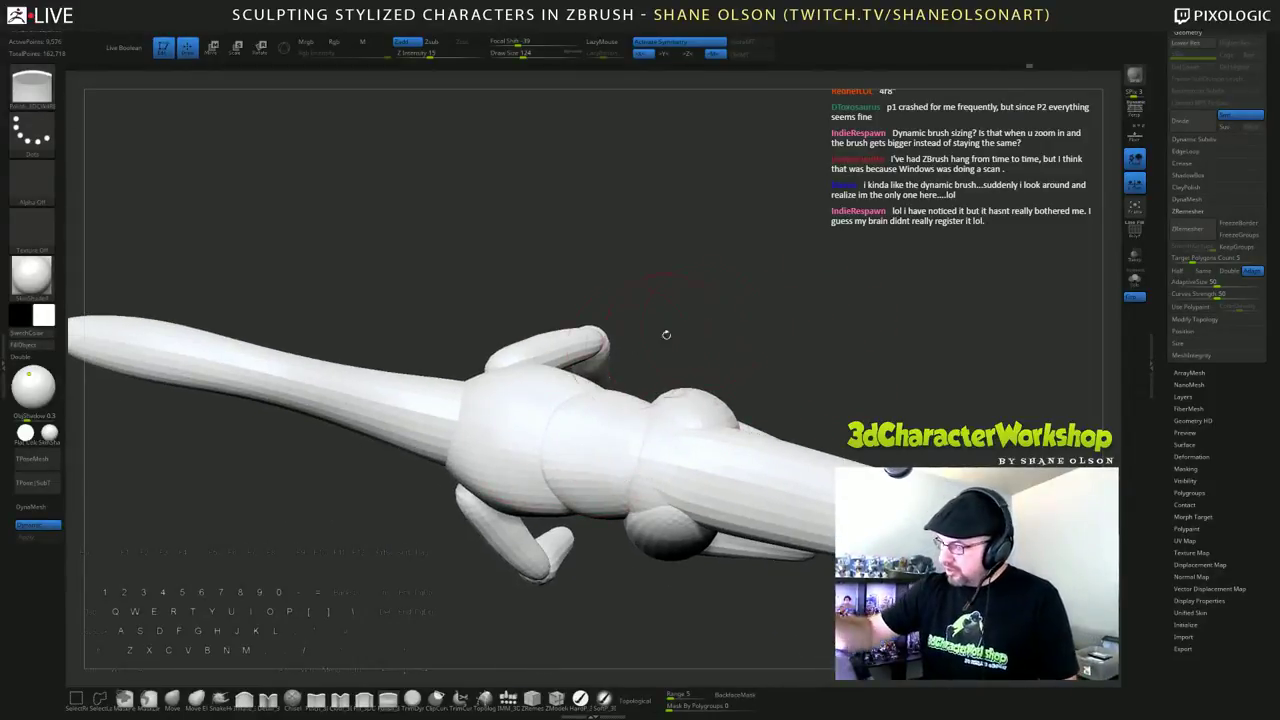
drag(666, 334, 757, 284)
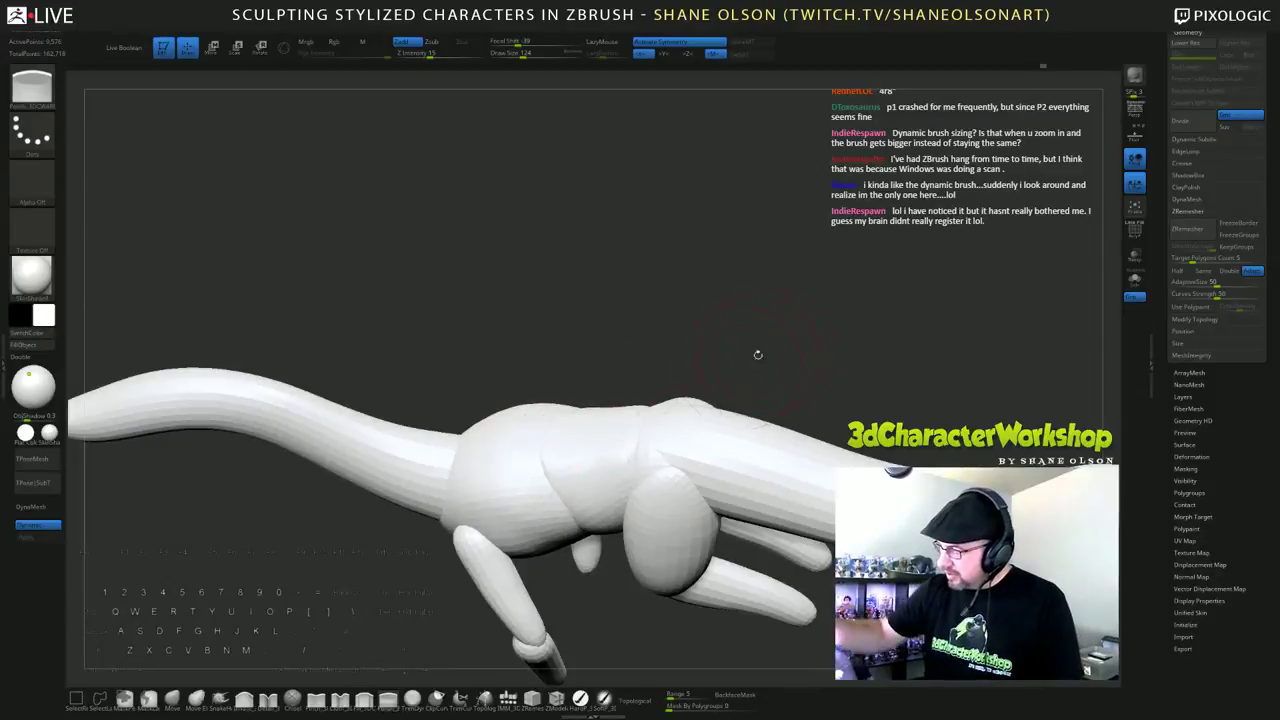
mouse_move(758, 354)
mouse_down()
mouse_move(772, 351)
mouse_move(700, 410)
mouse_move(533, 463)
mouse_up()
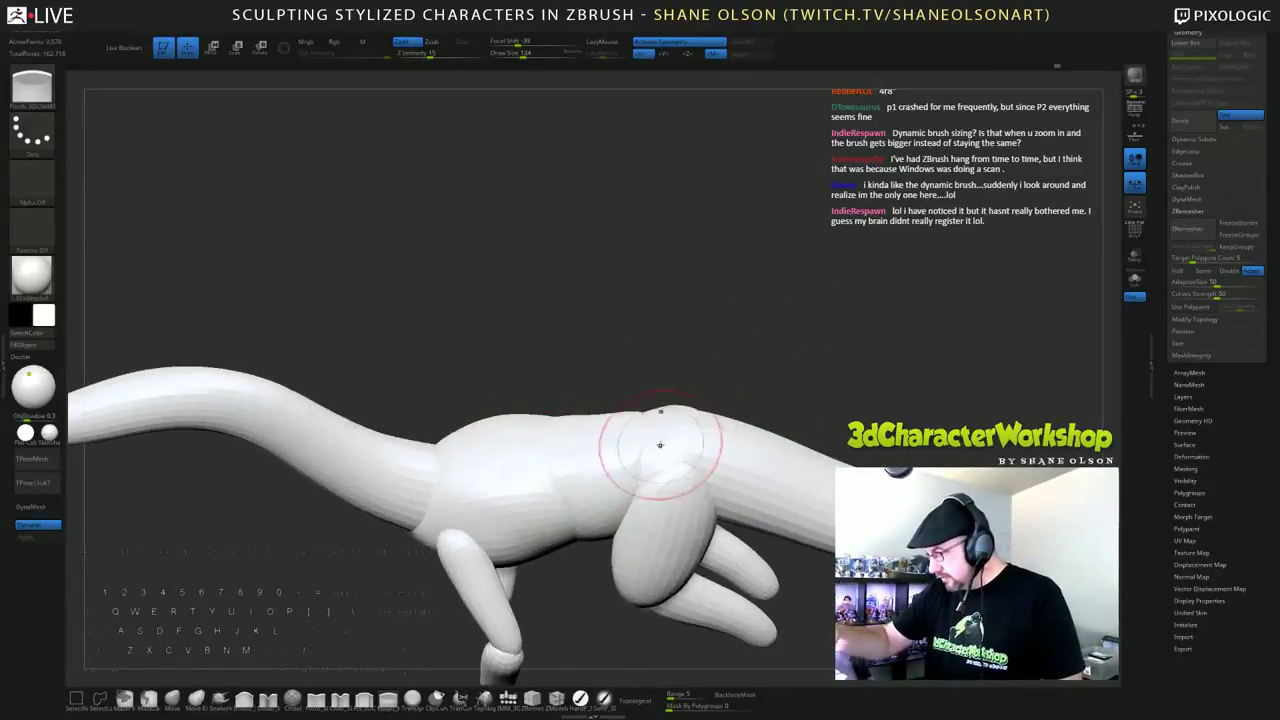
drag(832, 366, 608, 452)
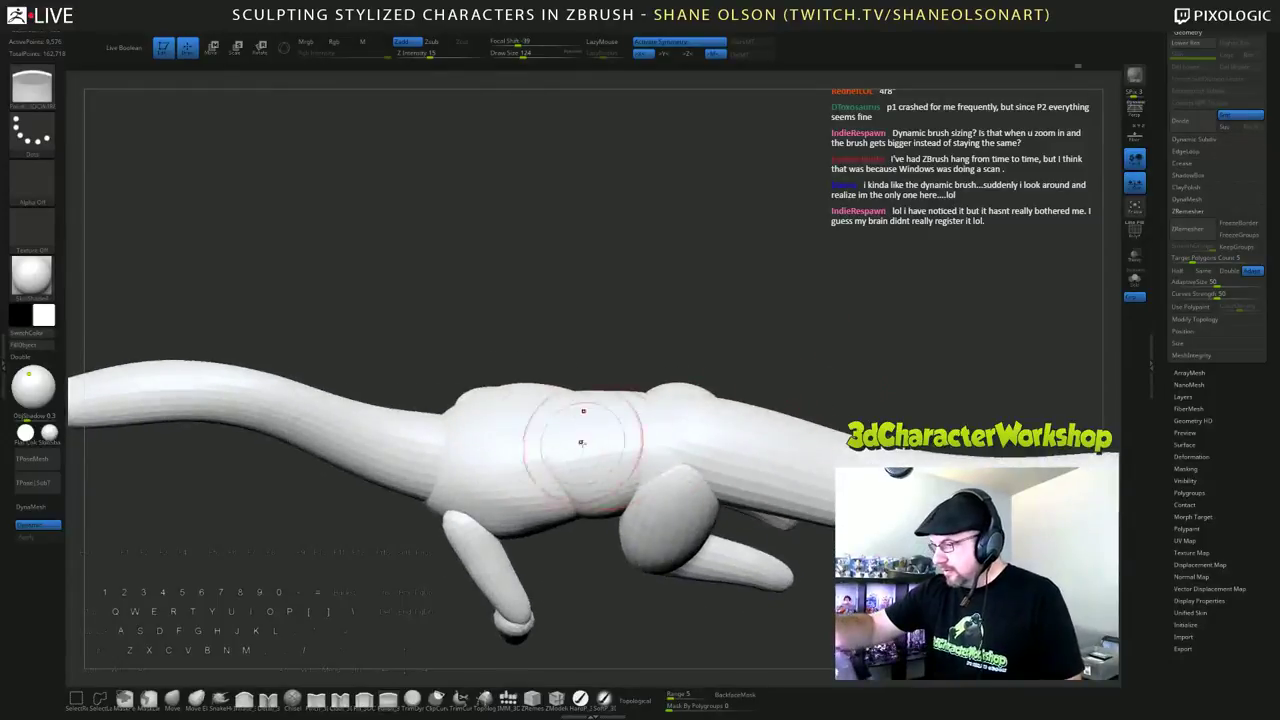
Step: Build up and even out the back and flank from the upper chest to the hips, checking the silhouette from several angles
mouse_move(862, 311)
mouse_down()
mouse_move(845, 325)
mouse_move(880, 330)
mouse_move(860, 322)
mouse_up()
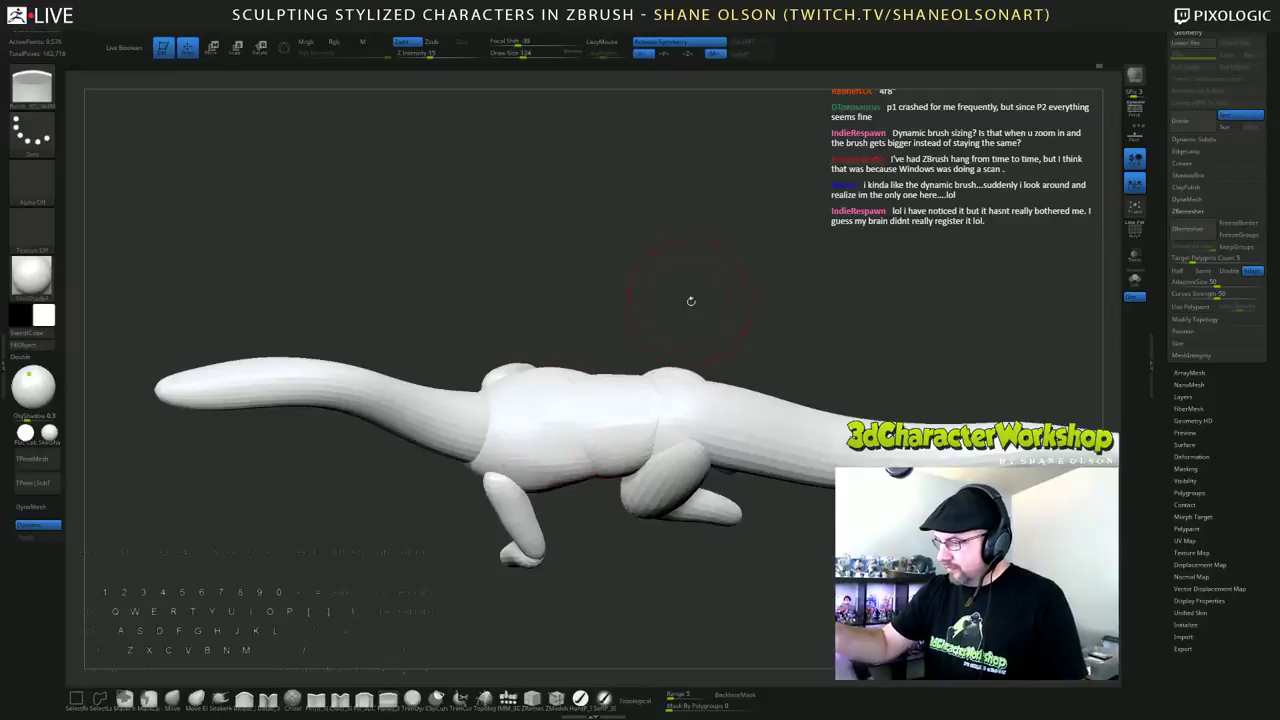
drag(690, 300, 566, 425)
mouse_move(719, 389)
mouse_down()
mouse_move(800, 375)
mouse_move(867, 385)
mouse_up()
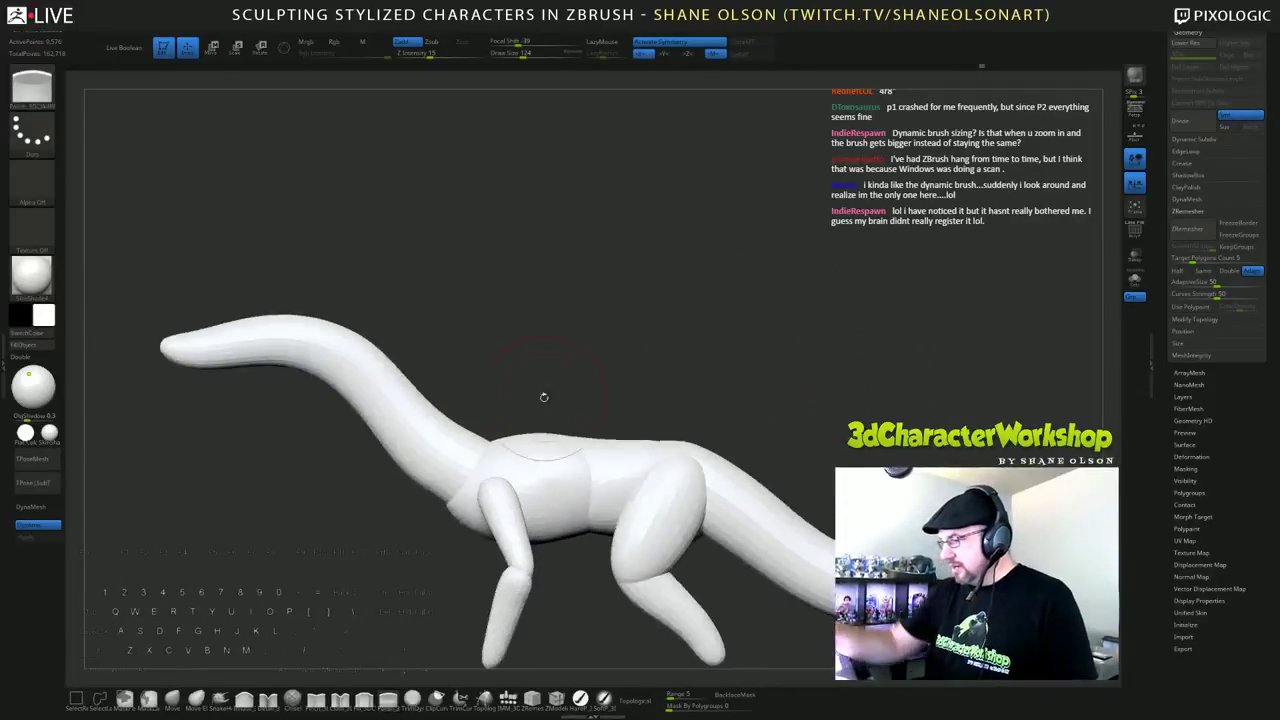
drag(815, 540, 633, 374)
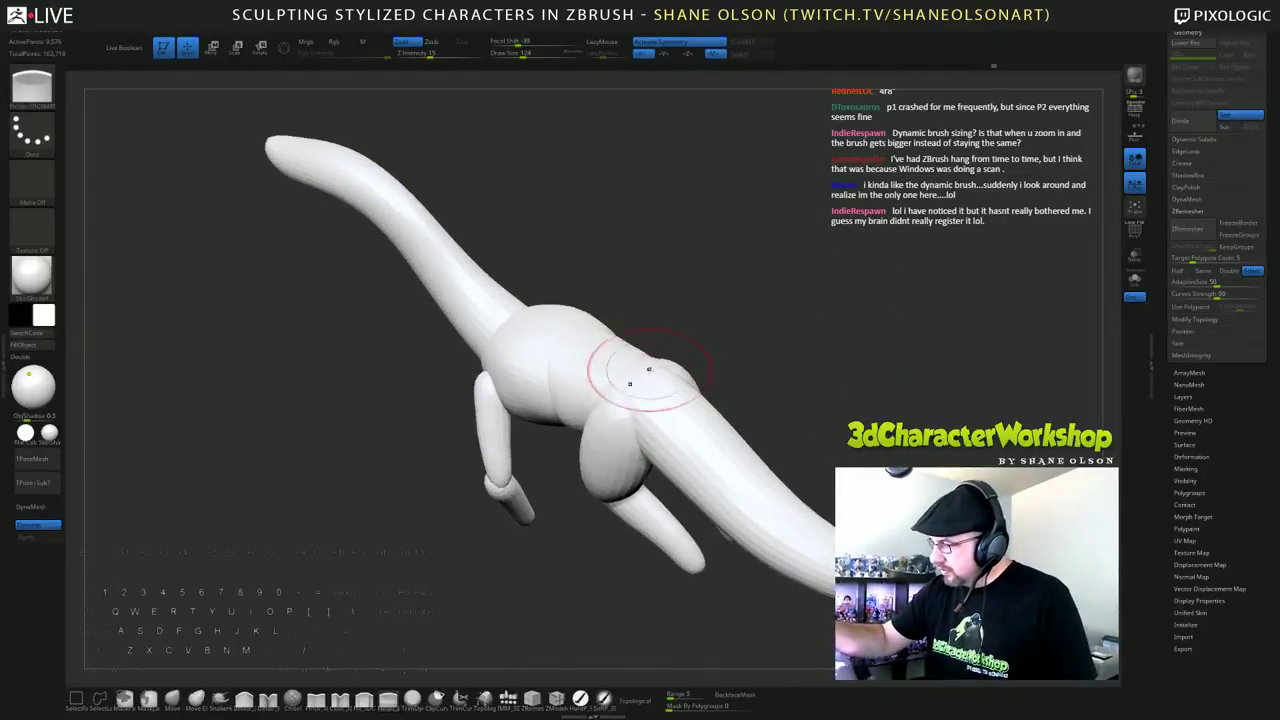
drag(692, 419, 723, 374)
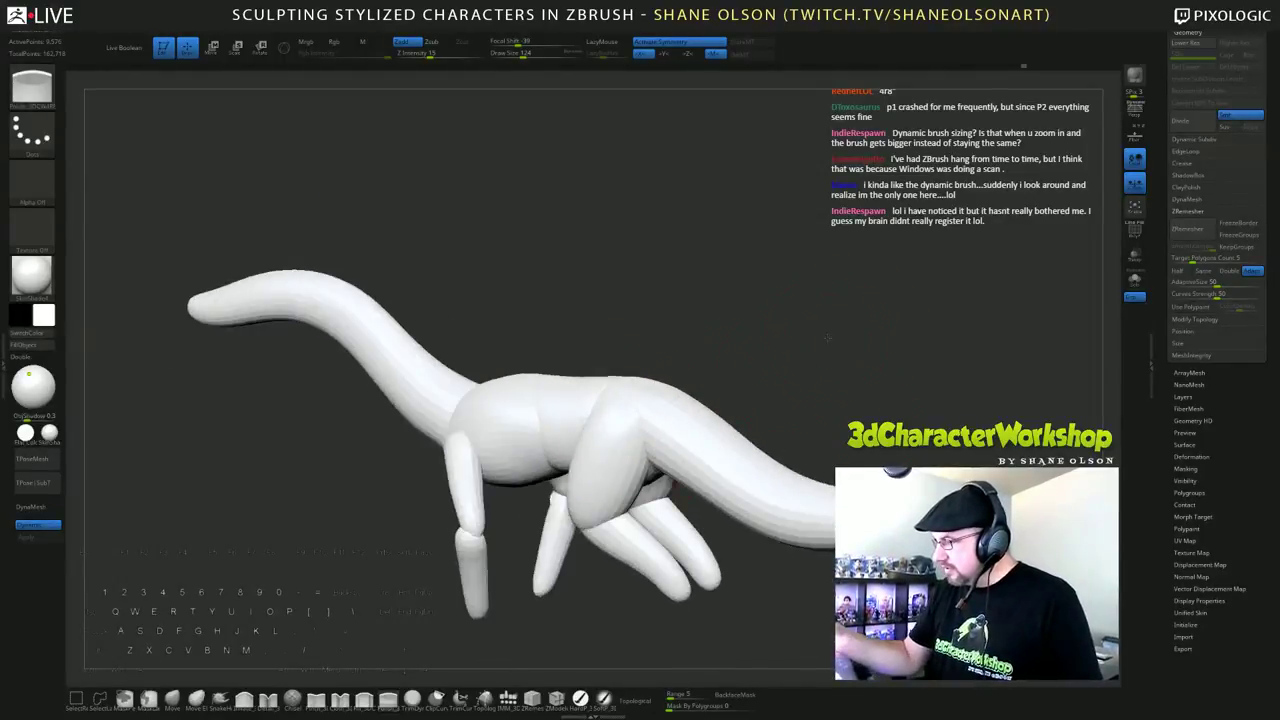
mouse_move(827, 338)
mouse_down()
mouse_move(824, 328)
mouse_move(811, 382)
mouse_move(750, 363)
mouse_up()
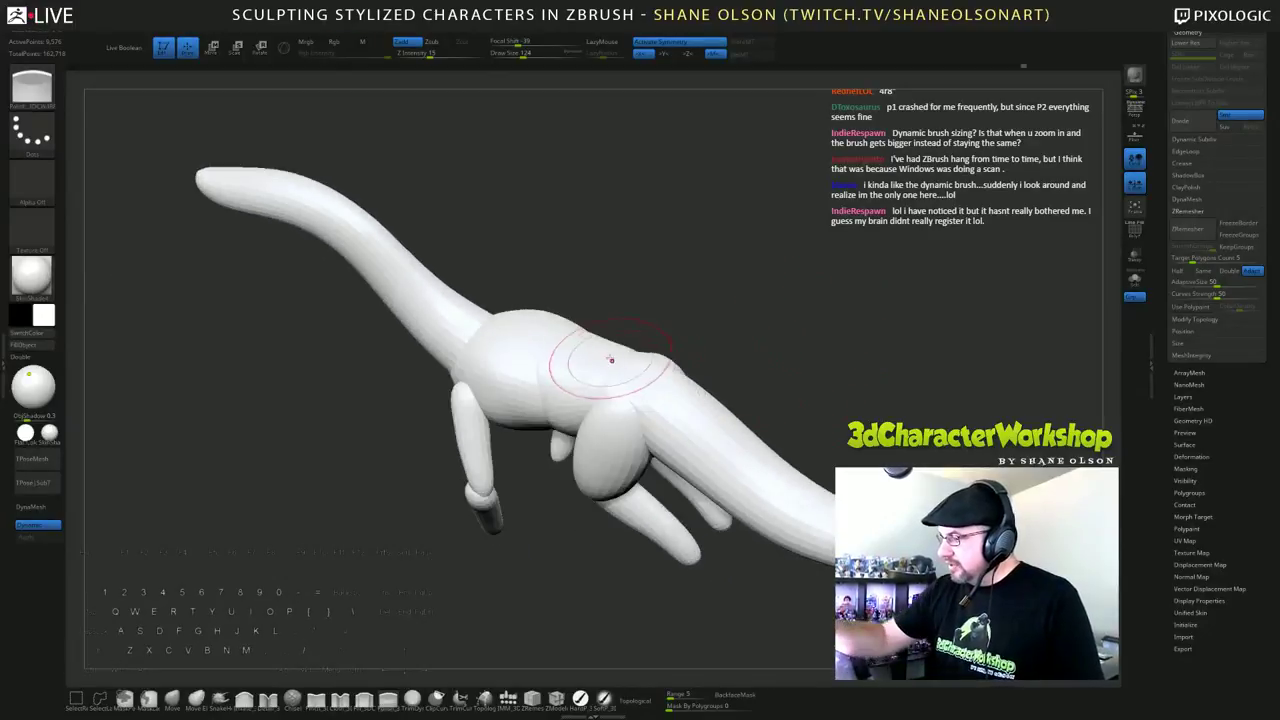
drag(866, 373, 535, 320)
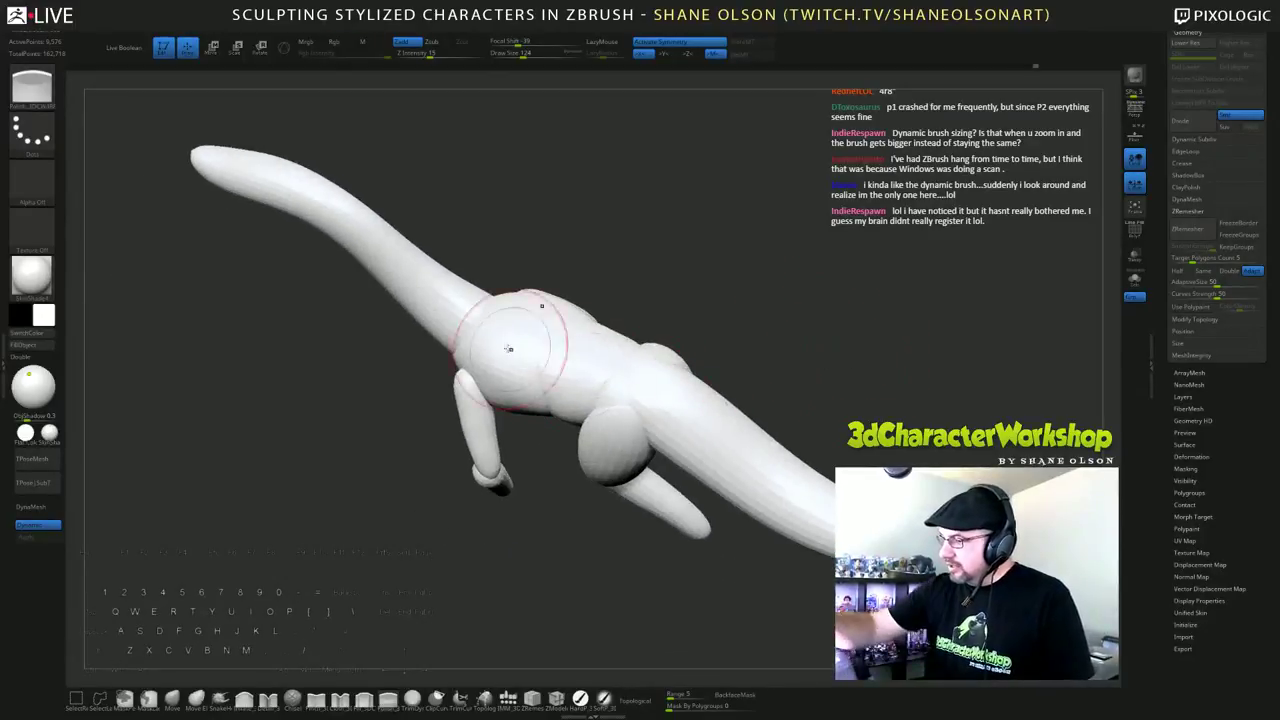
drag(802, 347, 839, 310)
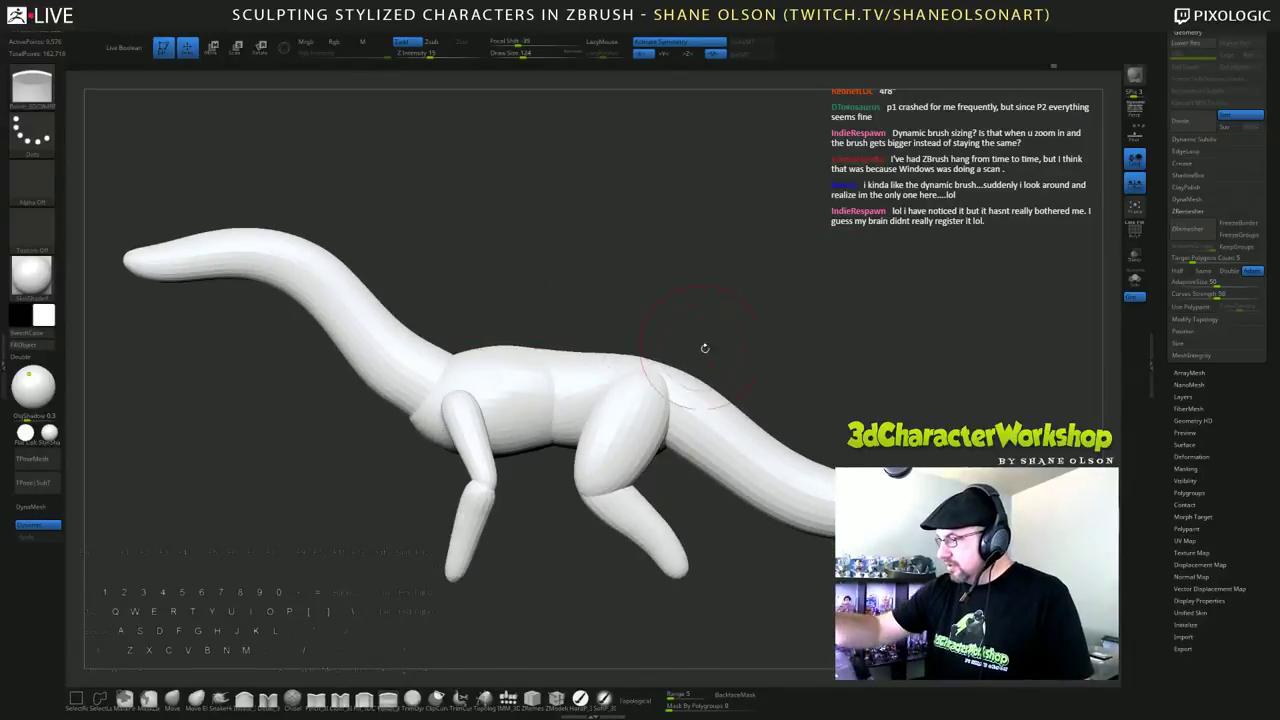
Step: Isolate the neck polygroup by hiding the rest of the body and the wings
mouse_move(866, 420)
mouse_down()
mouse_move(823, 320)
mouse_move(889, 351)
mouse_move(840, 349)
mouse_up()
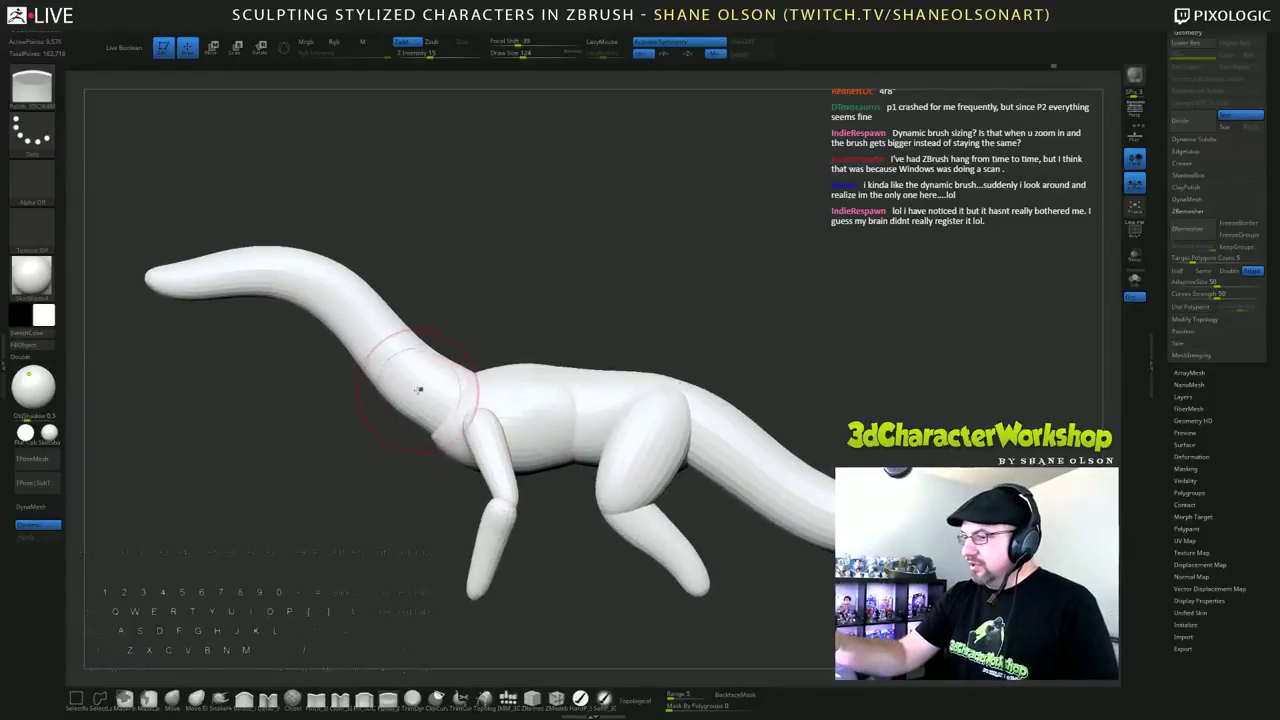
alt+drag(541, 327, 574, 275)
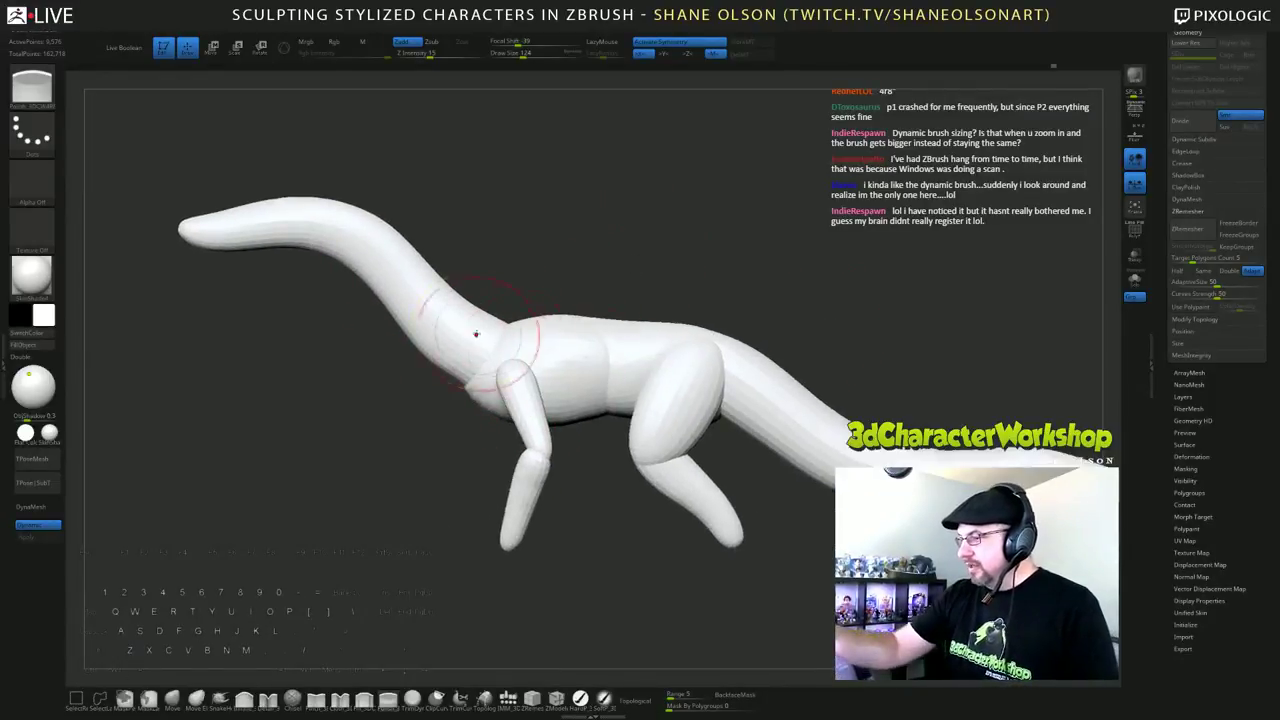
ctrl+shift+click(474, 331)
ctrl+shift+drag(557, 232, 600, 240)
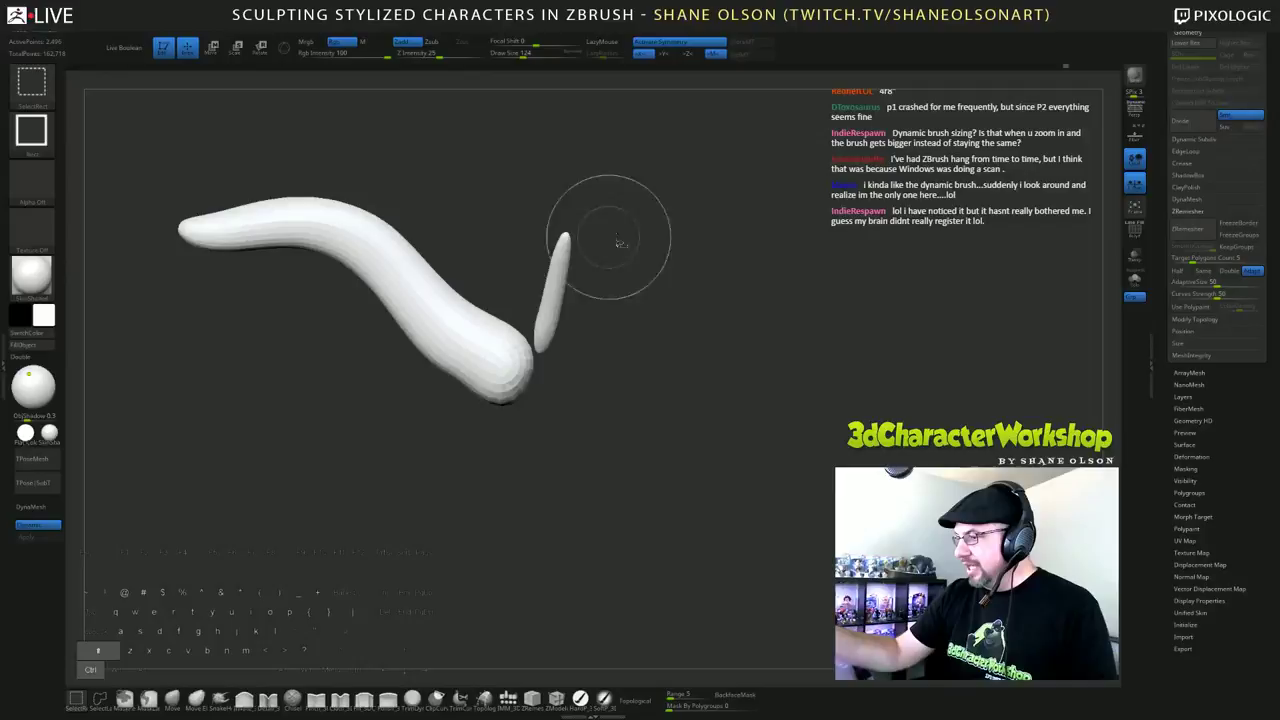
ctrl+shift+click(555, 290)
click(244, 700)
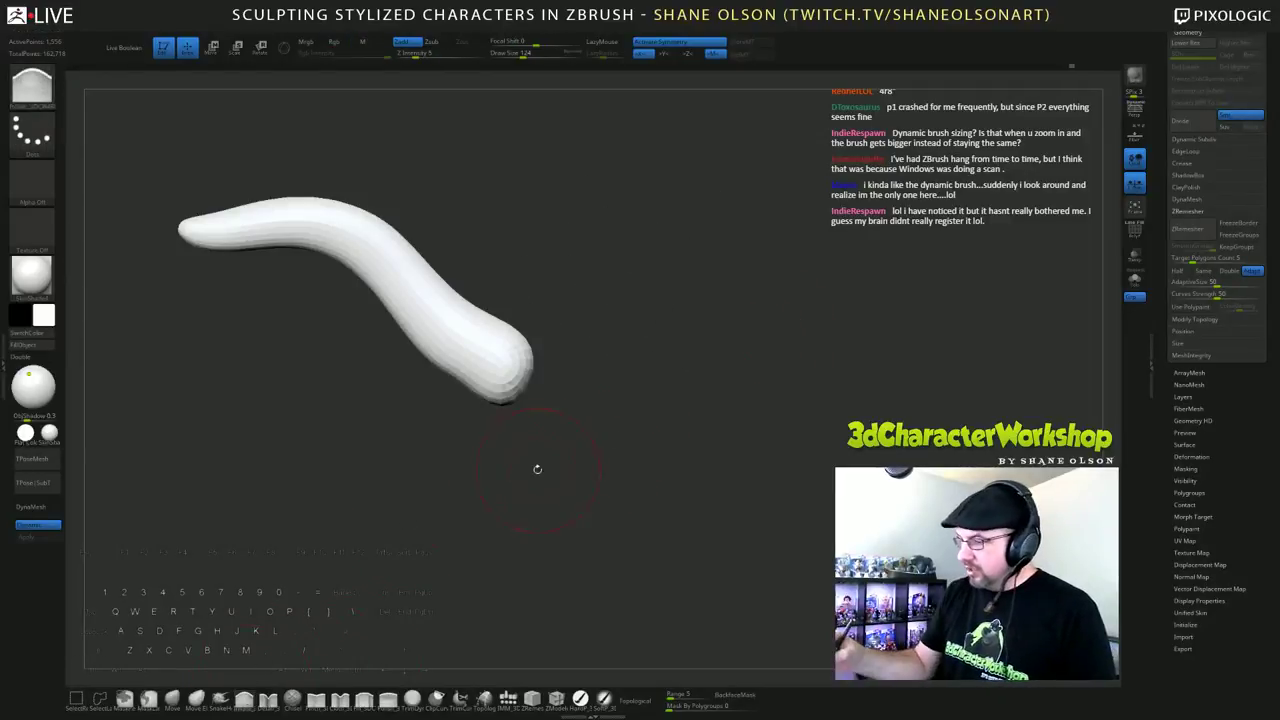
Step: Widen the base of the neck and adjust its underside with the Move brush at draw size 192, with the full body shown again
click(172, 700)
key(s)
drag(504, 495, 519, 495)
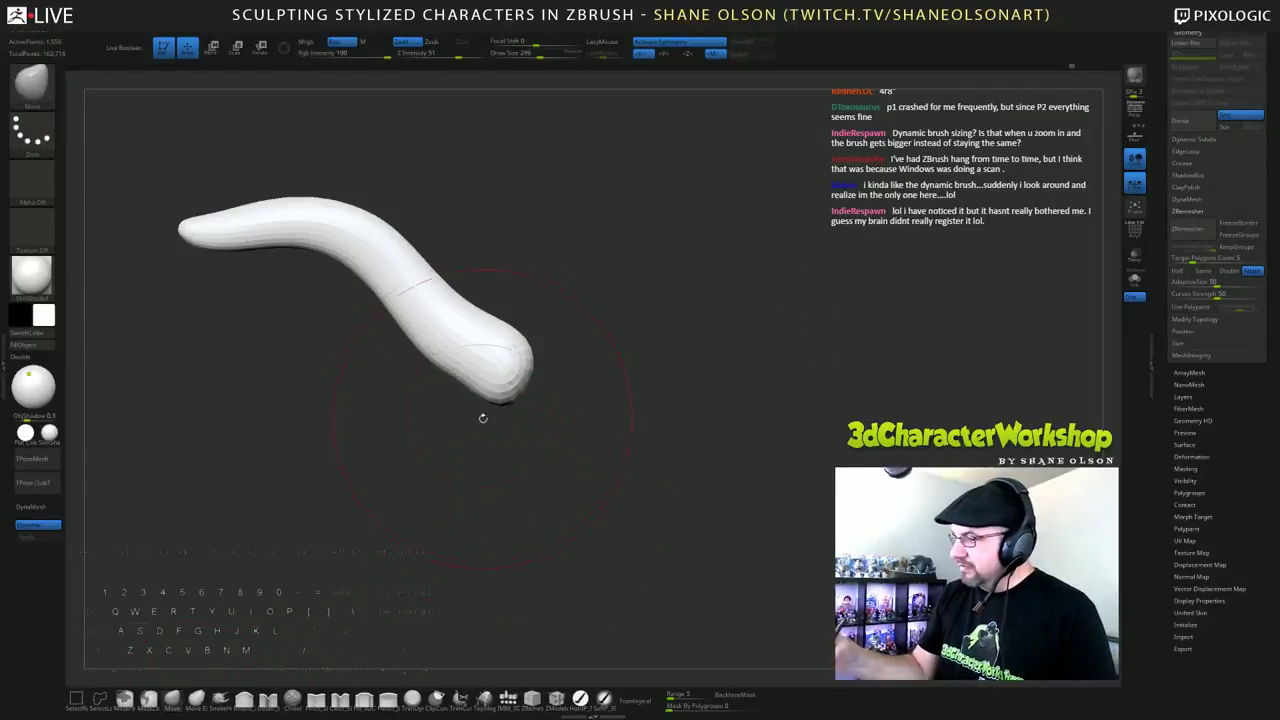
key(s)
mouse_move(483, 421)
mouse_down()
mouse_move(464, 402)
mouse_move(503, 419)
mouse_up()
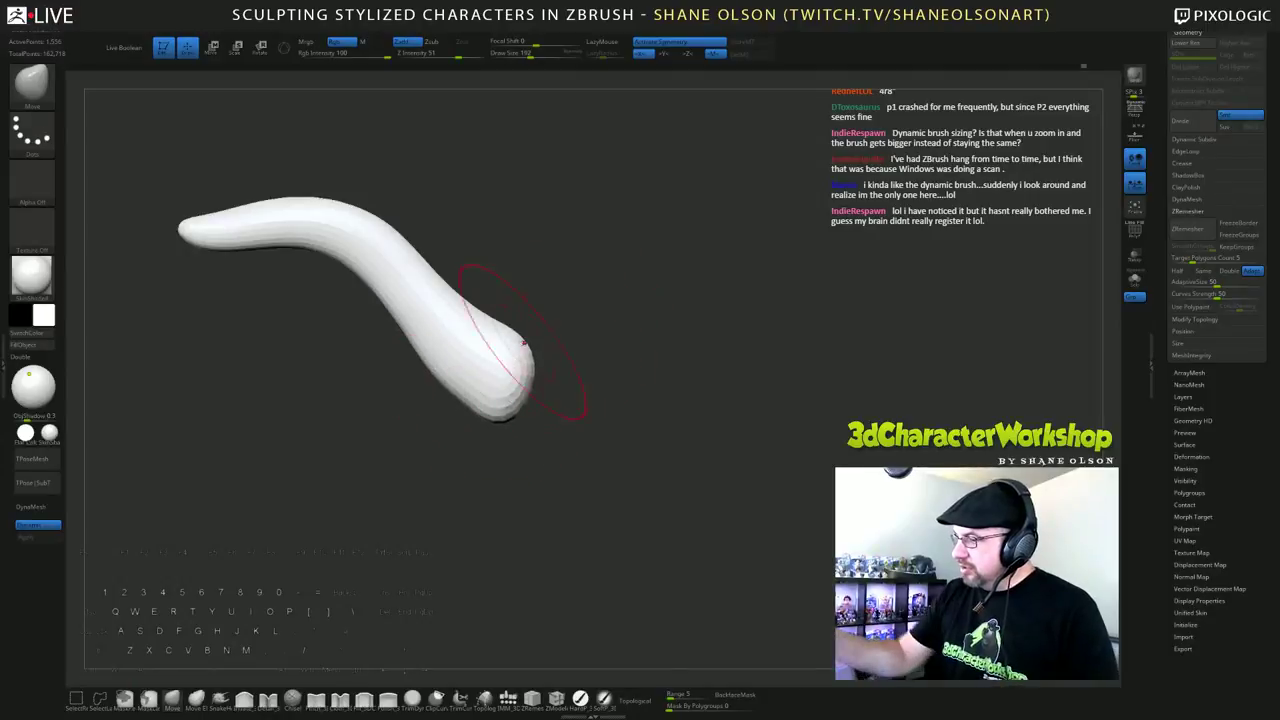
drag(520, 345, 528, 333)
mouse_move(695, 418)
mouse_down()
mouse_move(681, 491)
mouse_move(609, 416)
mouse_up()
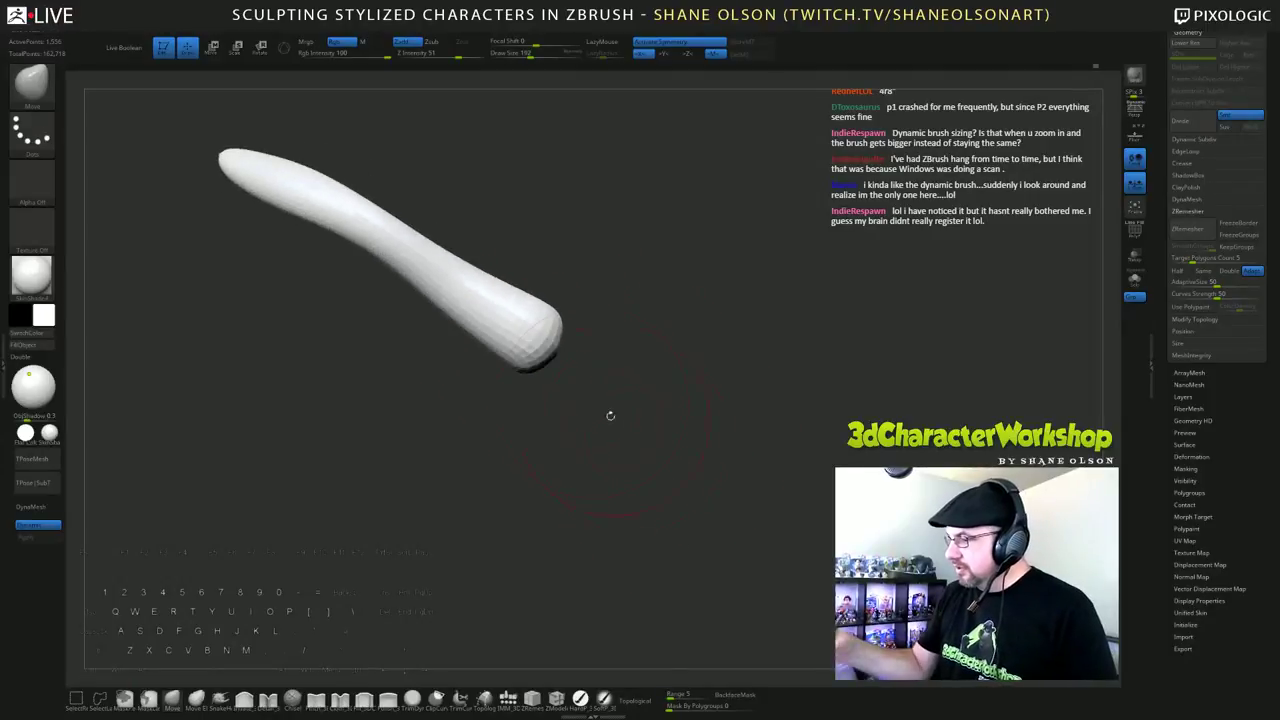
drag(508, 361, 515, 379)
drag(457, 319, 464, 310)
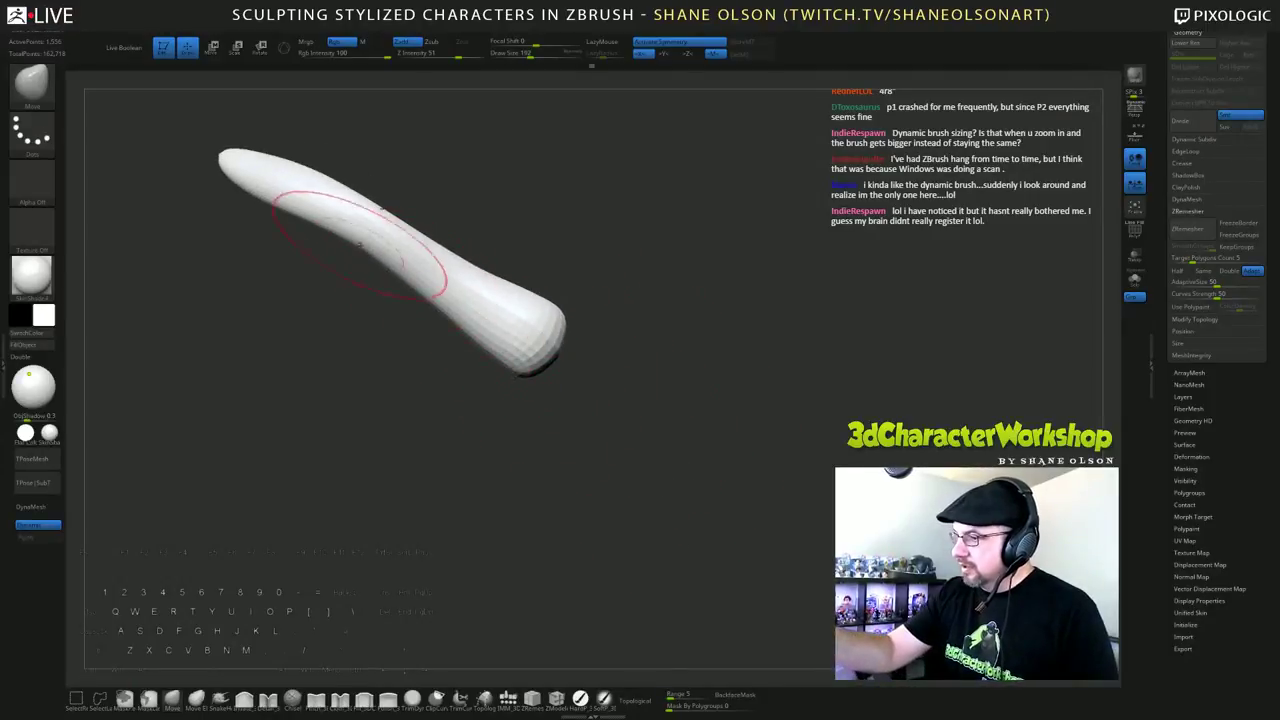
drag(360, 243, 367, 233)
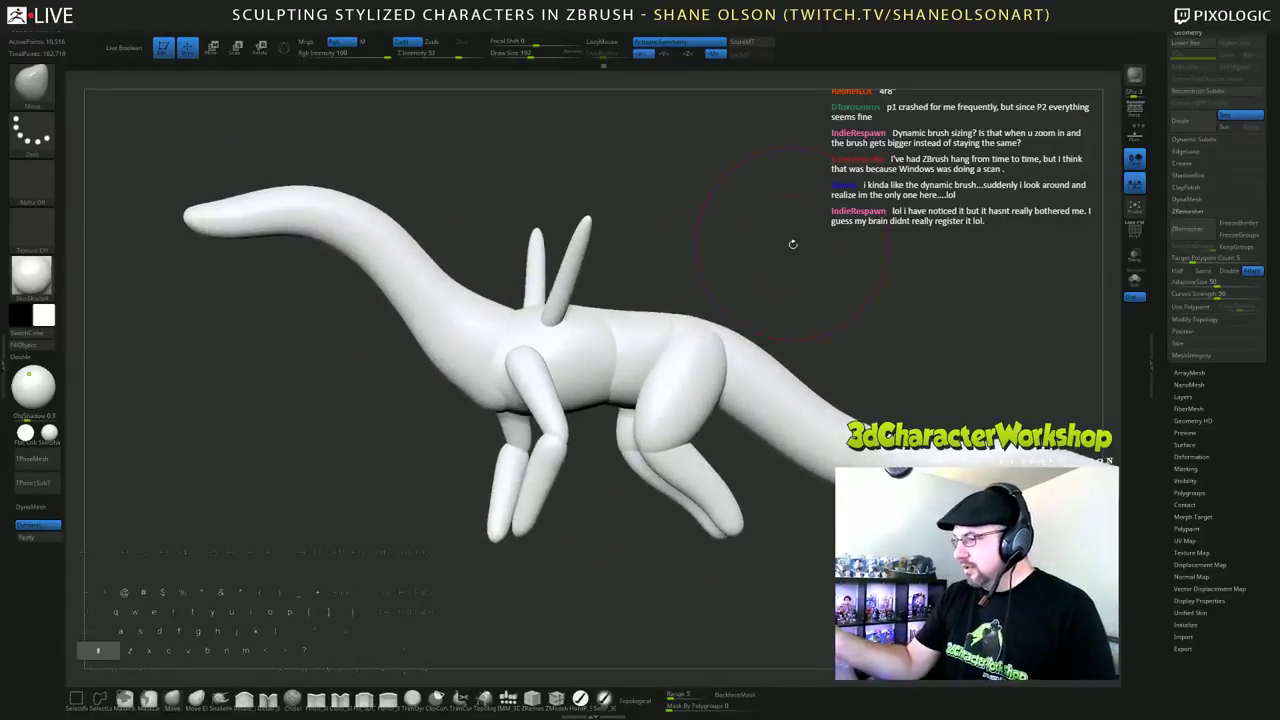
Step: Turn on topological mode for the Move brush and hide the front legs
shift+drag(793, 244, 785, 246)
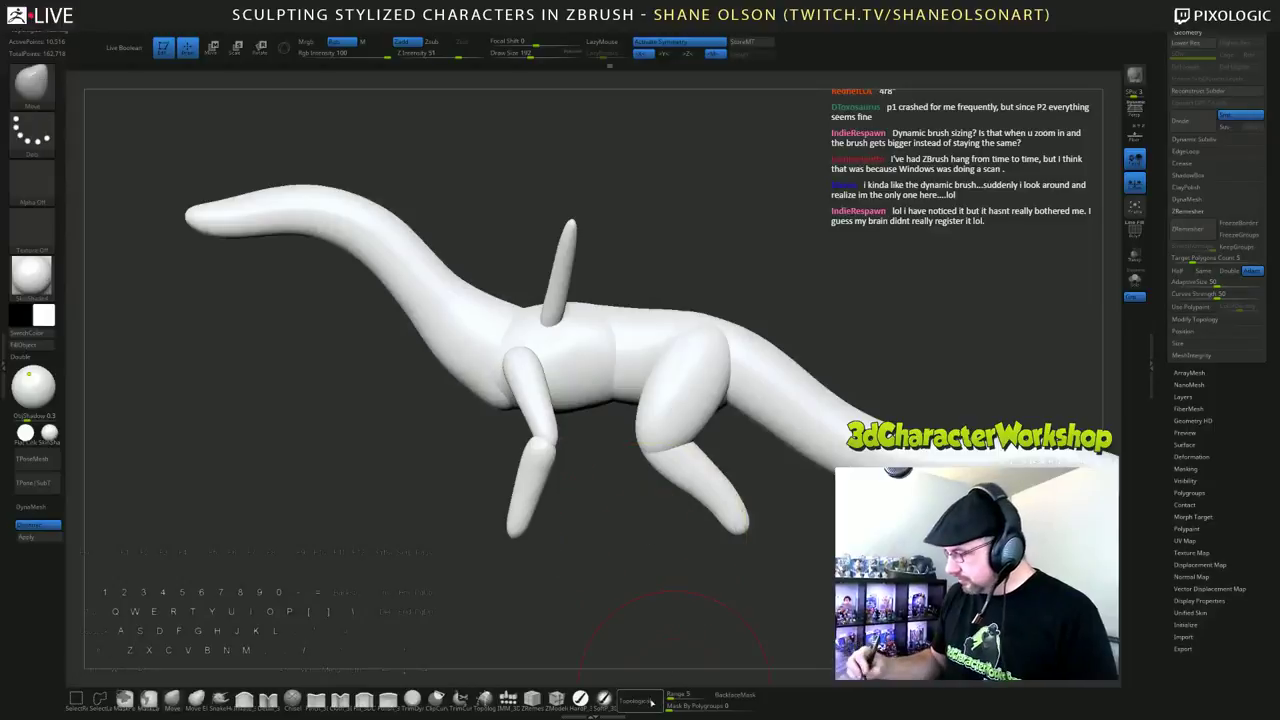
key(ctrl+shift+z)
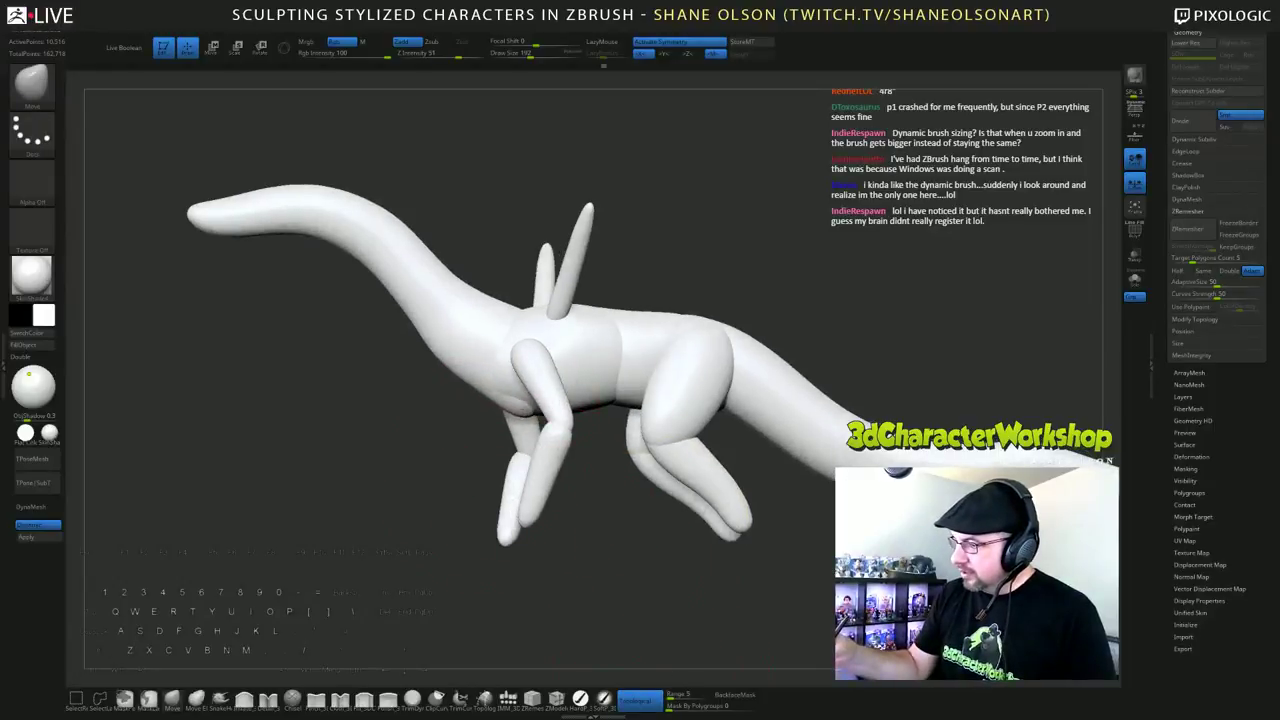
drag(476, 485, 515, 450)
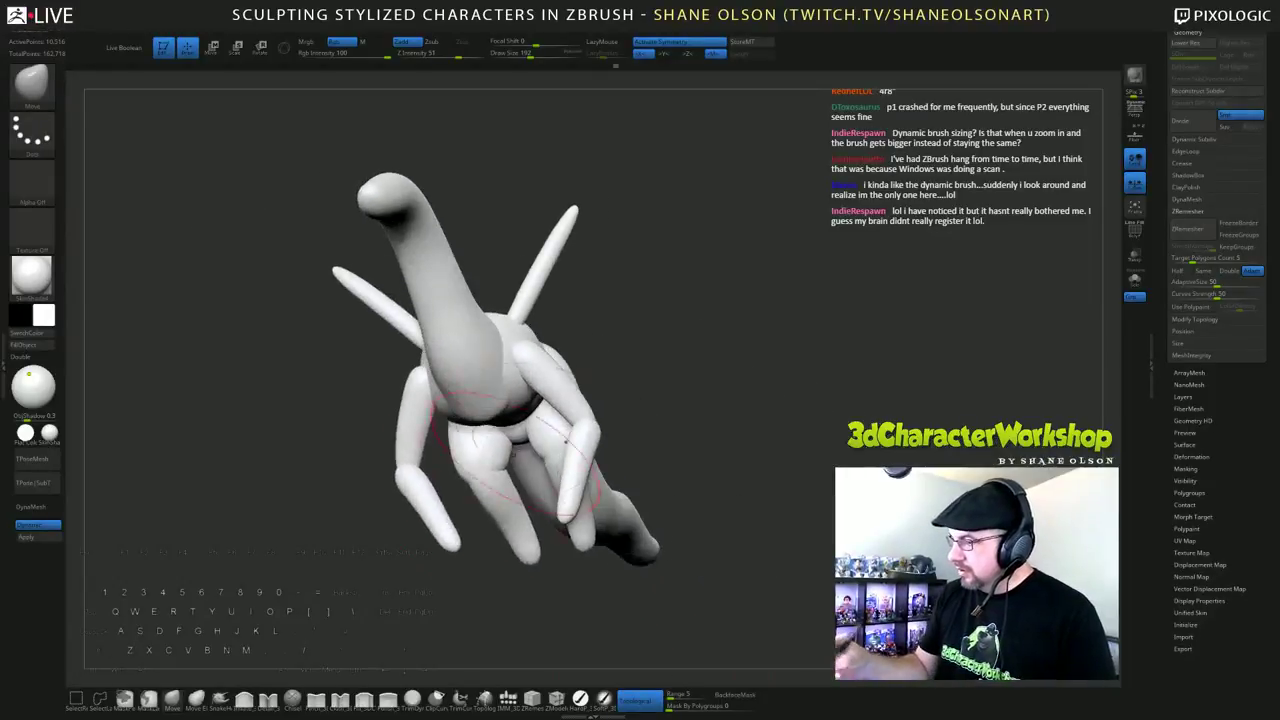
drag(636, 344, 731, 456)
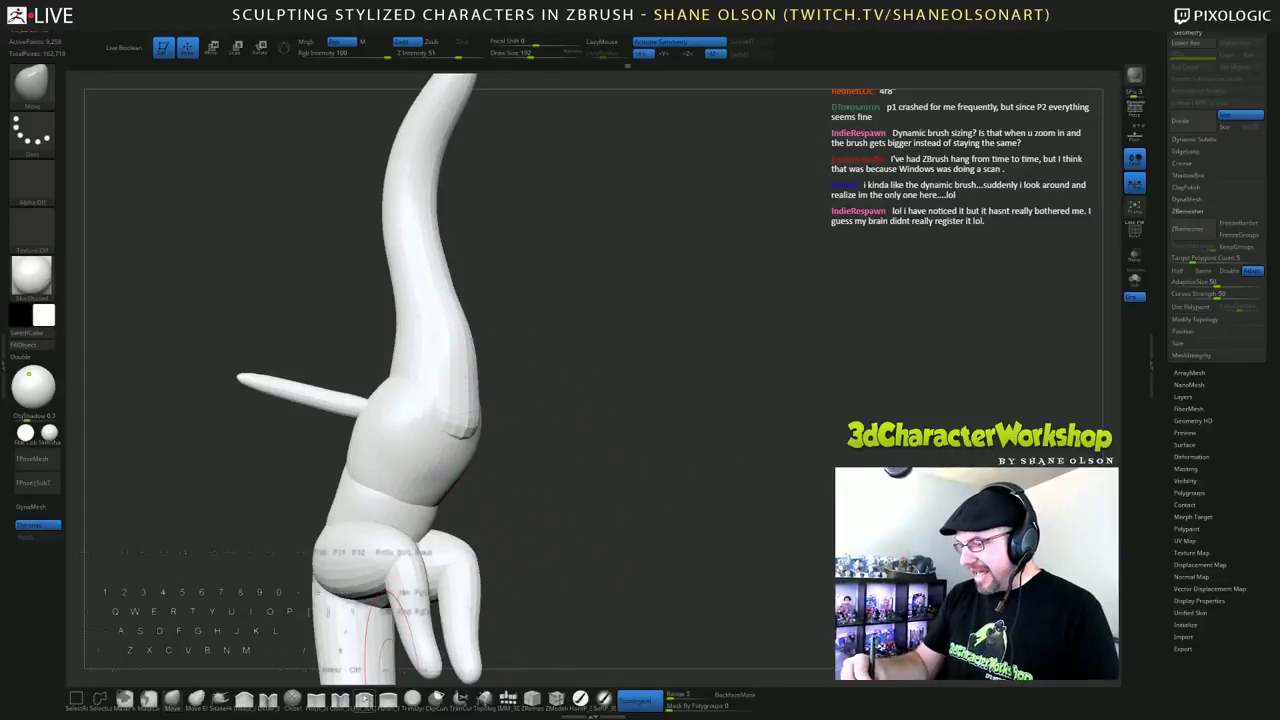
Step: Soften the ridge where the base of the neck meets the upper chest with the polish brush
click(388, 700)
drag(680, 475, 612, 461)
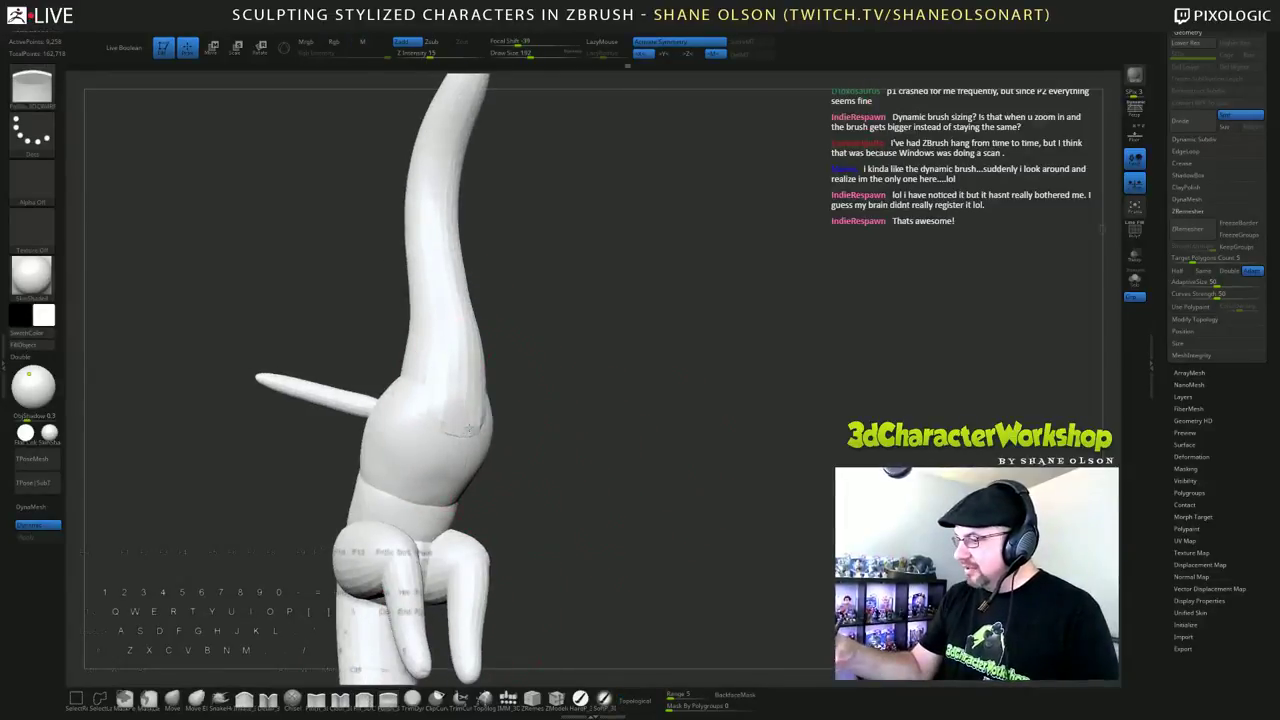
drag(451, 434, 454, 329)
Step: Examine the silhouette and the flow from neck through torso into tail from the side, above and at an angle
drag(578, 481, 760, 377)
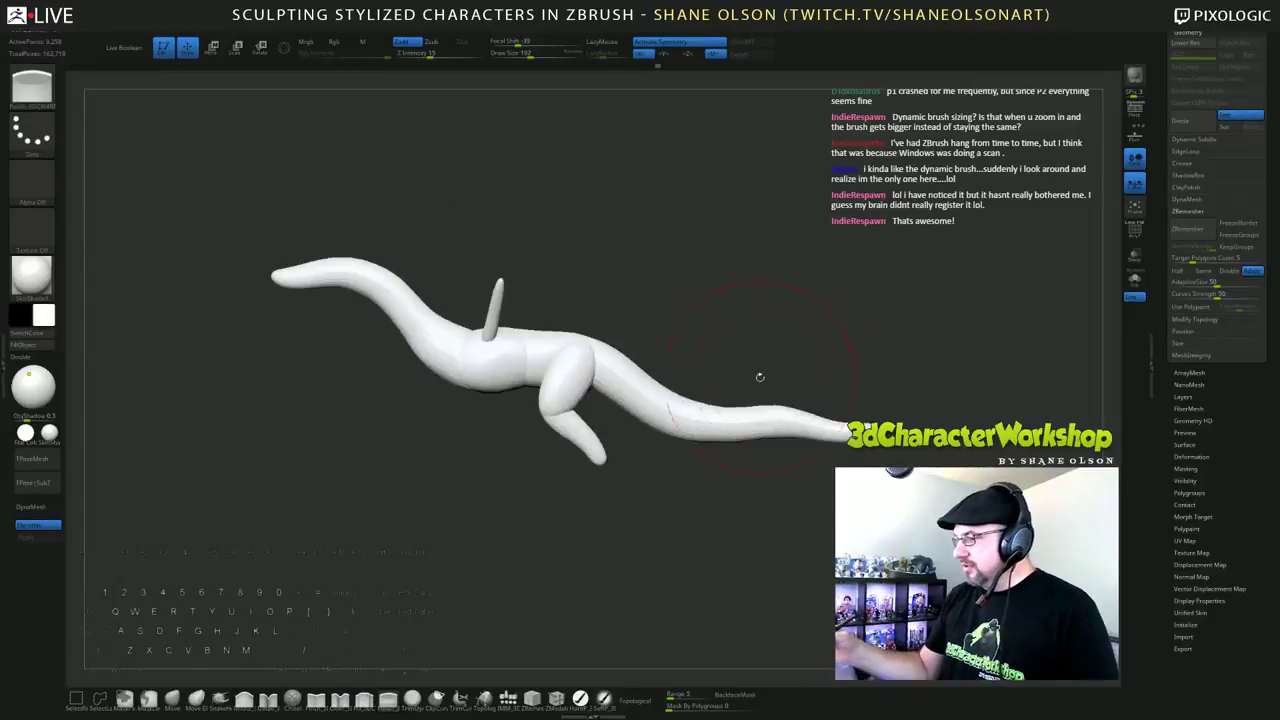
alt+drag(744, 300, 785, 345)
drag(767, 385, 798, 422)
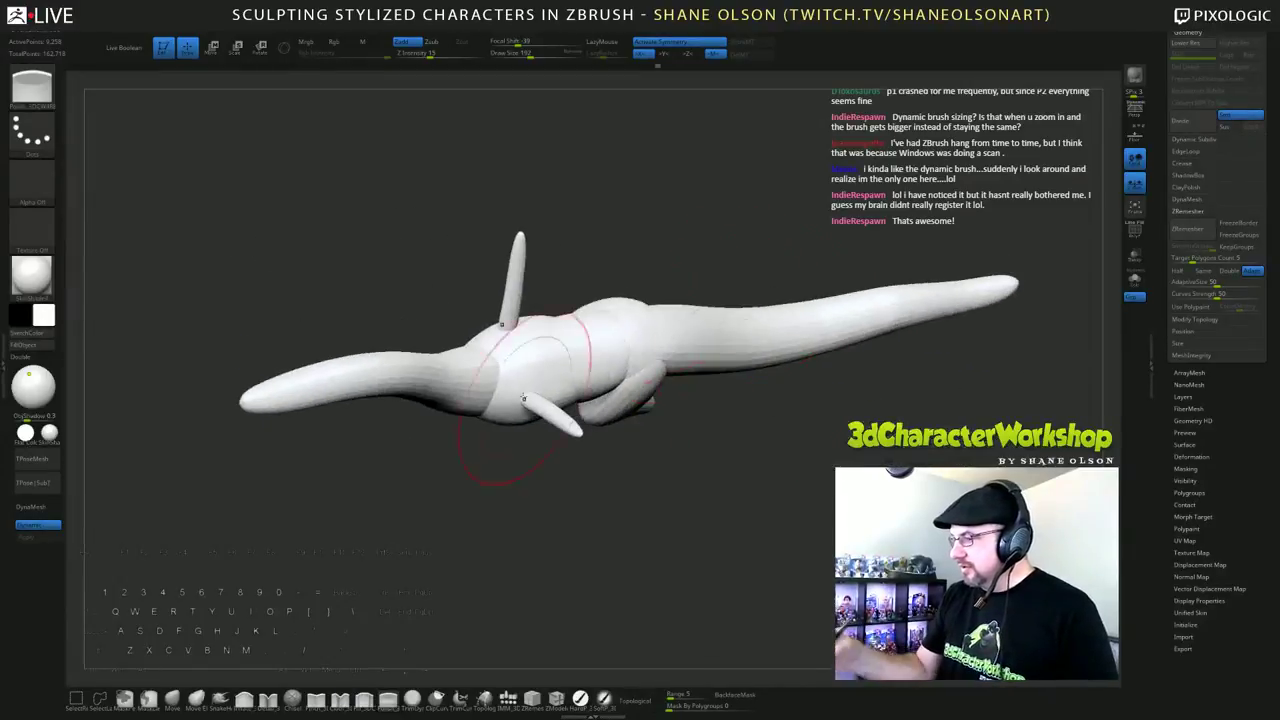
shift+drag(586, 554, 581, 498)
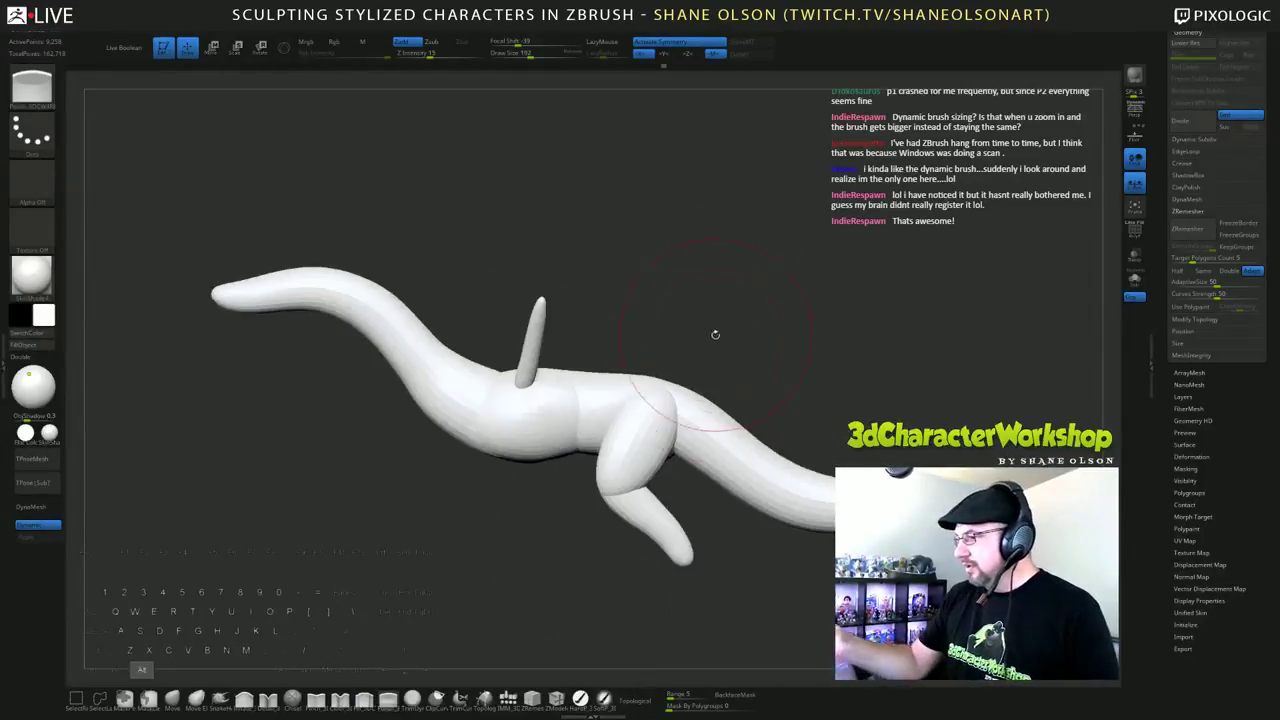
mouse_move(714, 334)
alt+mouse_down()
mouse_move(700, 374)
mouse_move(792, 258)
alt+mouse_up()
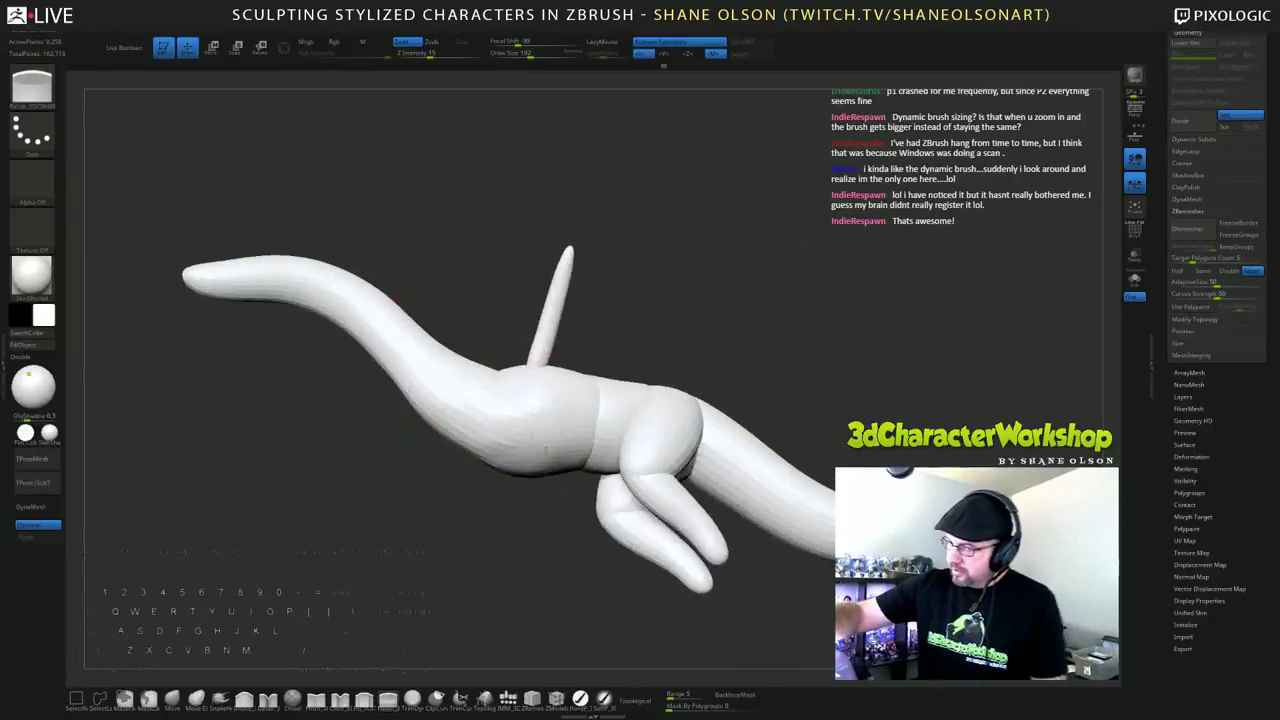
mouse_move(806, 318)
mouse_down()
mouse_move(861, 292)
mouse_move(714, 457)
mouse_up()
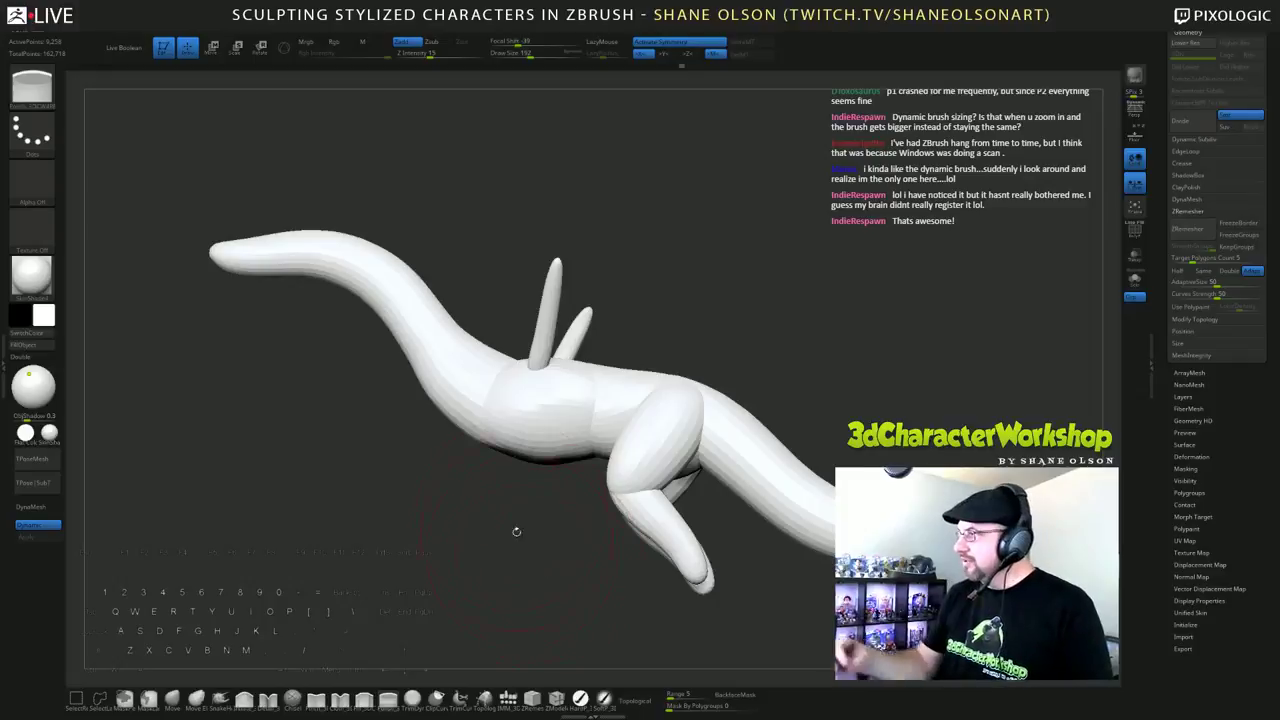
drag(487, 564, 522, 570)
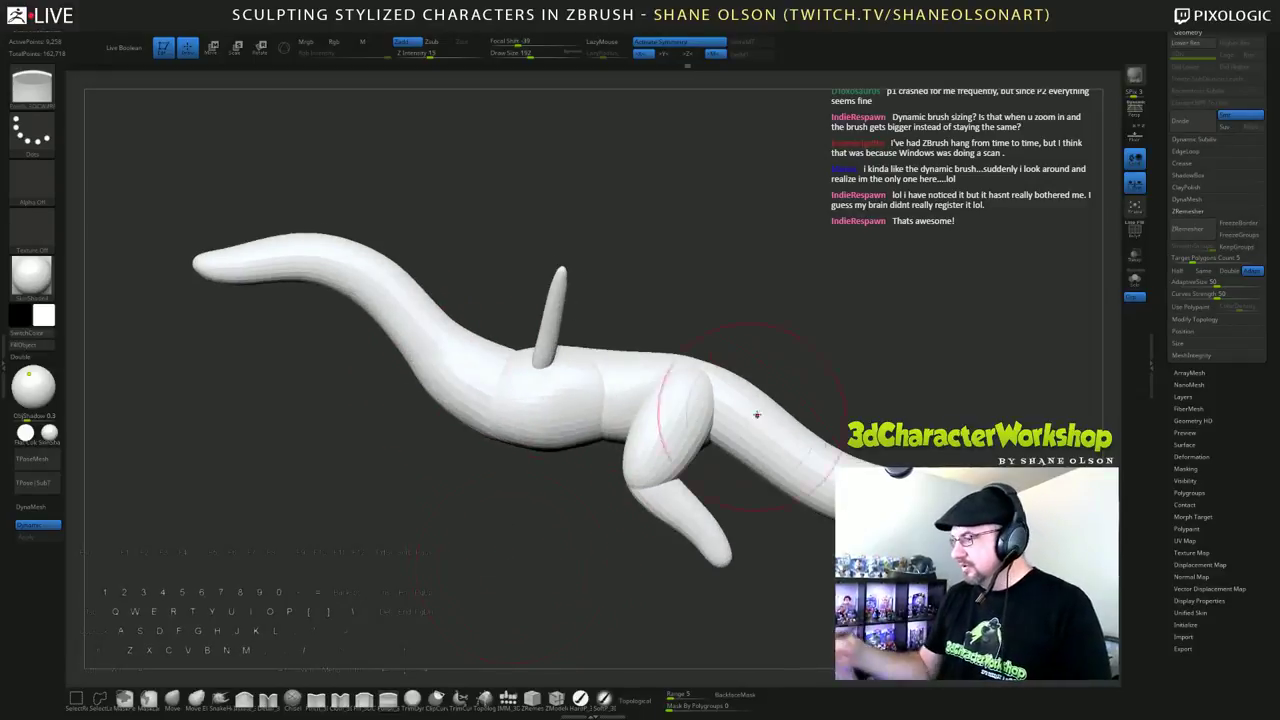
alt+drag(806, 418, 809, 377)
alt+drag(791, 535, 817, 541)
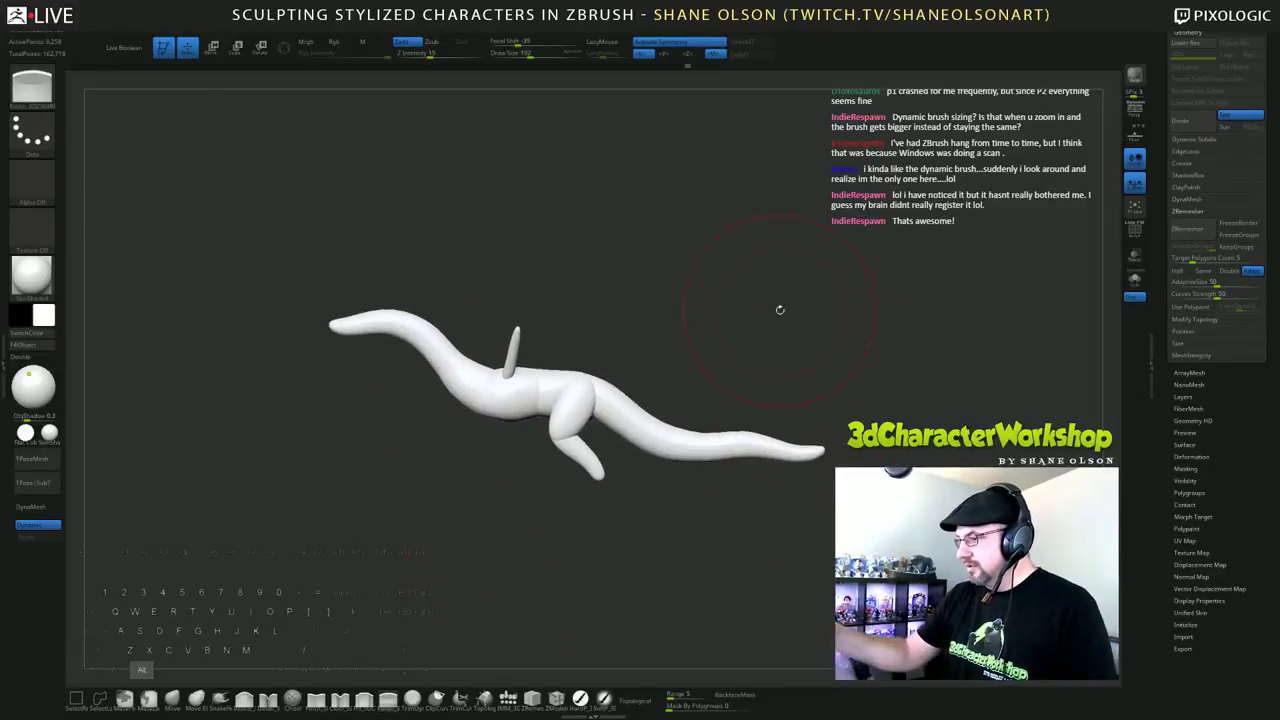
mouse_move(781, 310)
alt+mouse_down()
mouse_move(783, 346)
mouse_move(778, 324)
mouse_move(777, 337)
alt+mouse_up()
Step: Switch back to the Move brush, turn off its topological mode and set the draw size to 154
click(172, 699)
key(s)
mouse_move(695, 385)
mouse_down()
mouse_move(717, 351)
mouse_move(747, 363)
mouse_move(707, 343)
mouse_move(690, 376)
mouse_up()
key(ctrl+z)
click(637, 699)
key(s)
key(s)
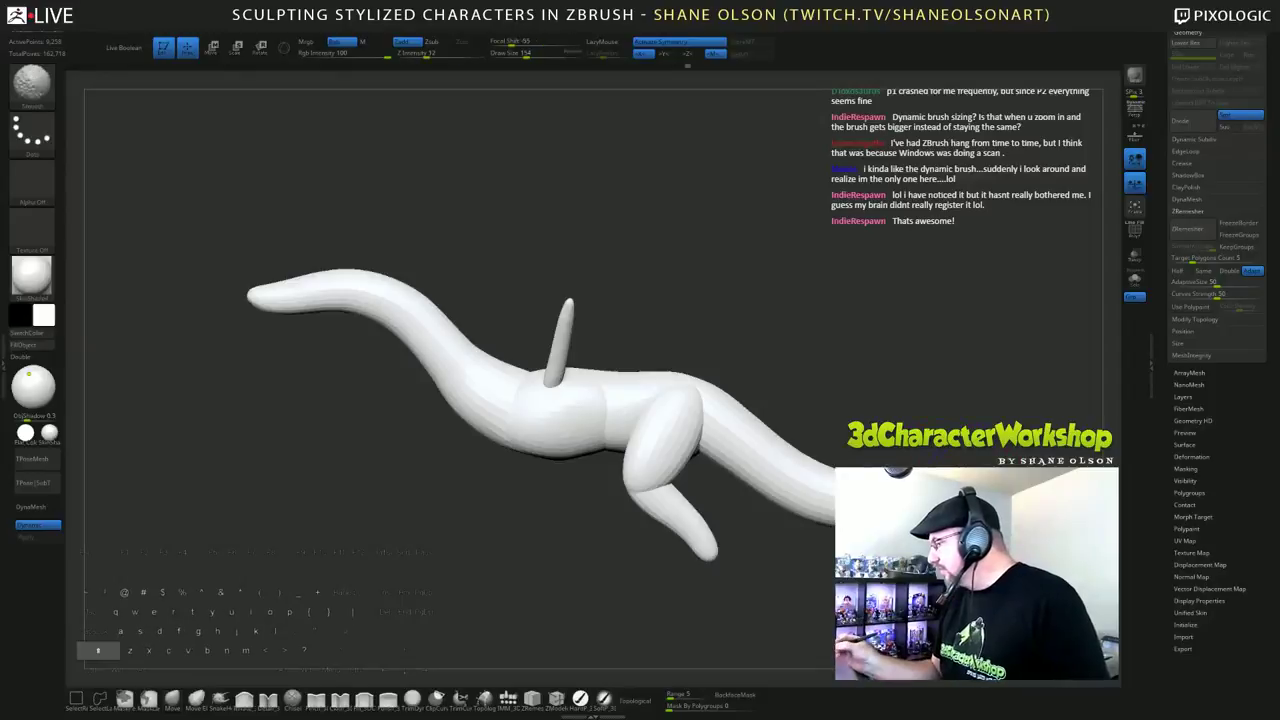
Step: Isolate the two thighs by hiding every other polygroup, viewed from the front
shift+drag(955, 496, 962, 500)
alt+drag(875, 350, 856, 342)
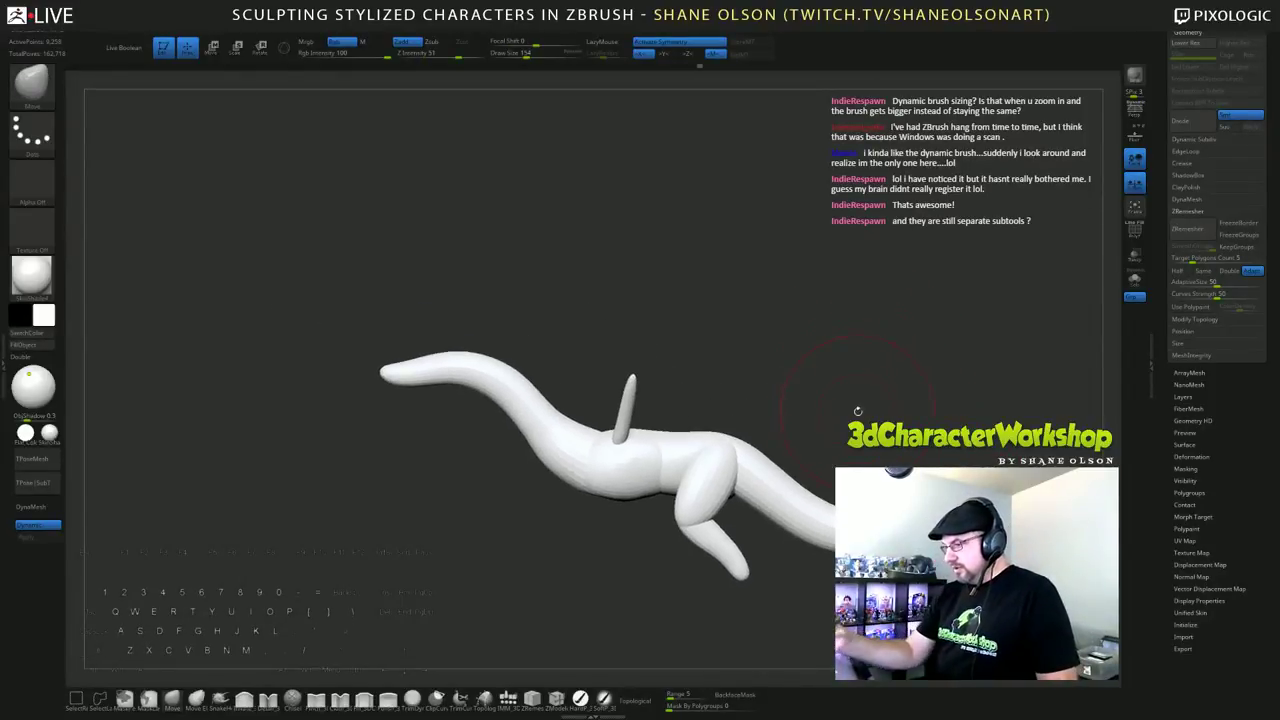
drag(857, 411, 965, 435)
alt+drag(1014, 511, 800, 508)
ctrl+shift+click(752, 463)
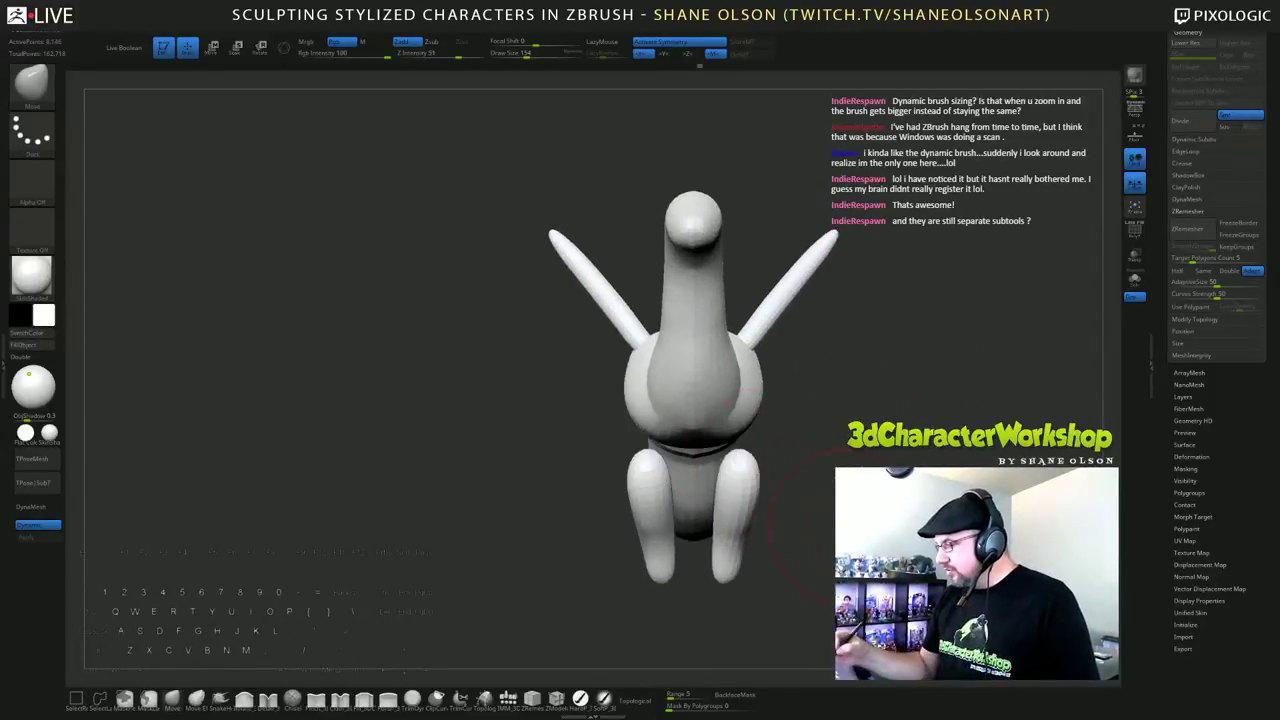
ctrl+shift+drag(848, 425, 862, 452)
ctrl+shift+click(794, 461)
ctrl+alt+shift+click(797, 483)
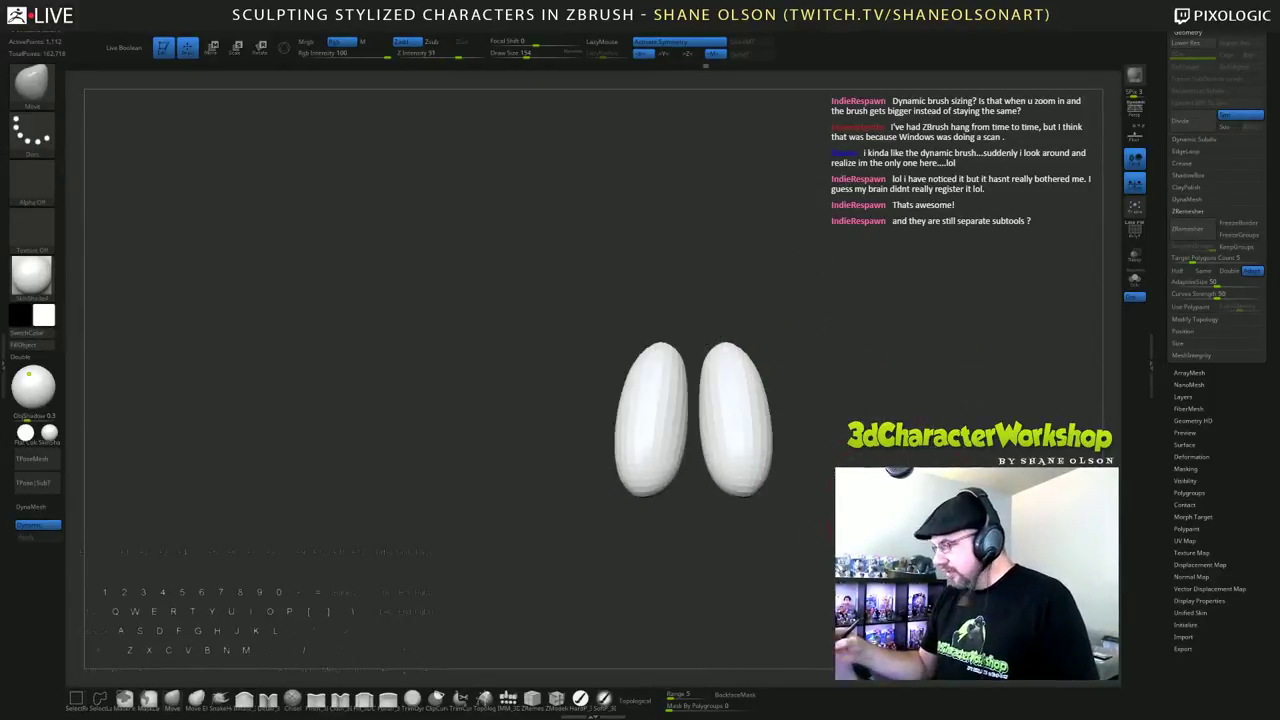
Step: Narrow both thighs sideways with the Transpose scale, and show the whole body with the front legs again
key(w)
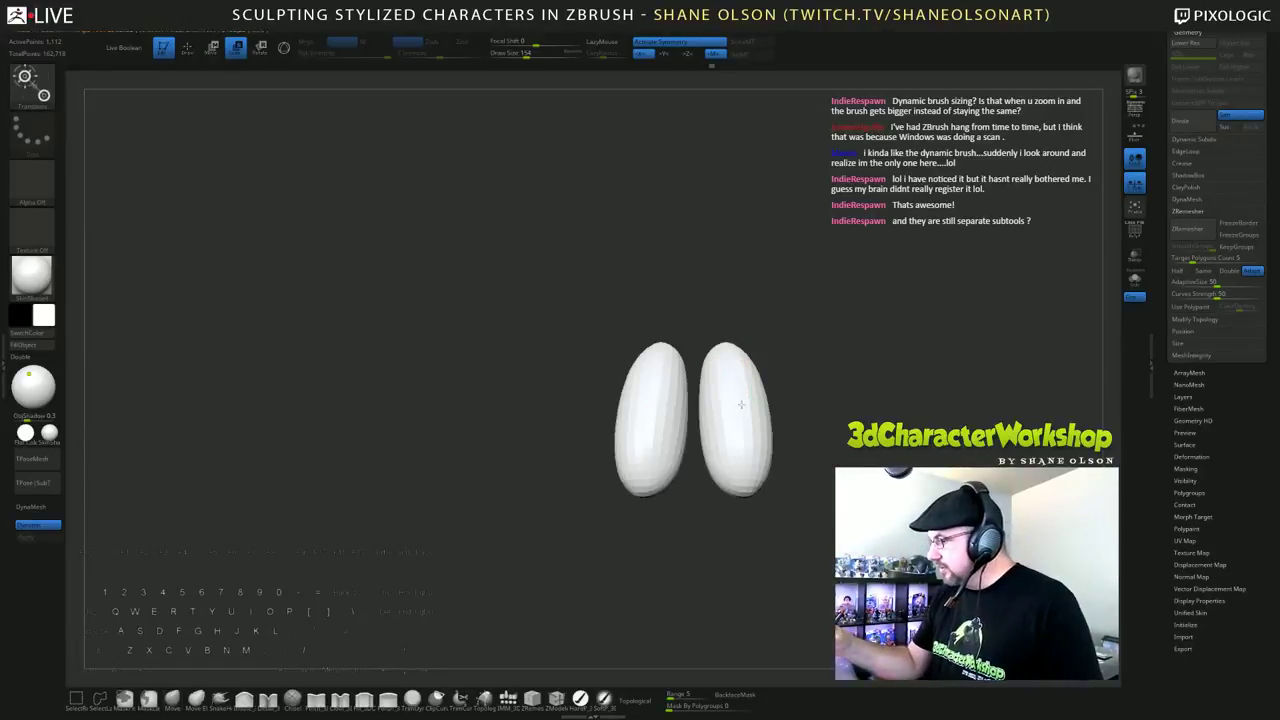
mouse_move(740, 402)
mouse_down()
mouse_move(840, 395)
mouse_move(827, 393)
mouse_up()
key(ctrl+z)
key(w)
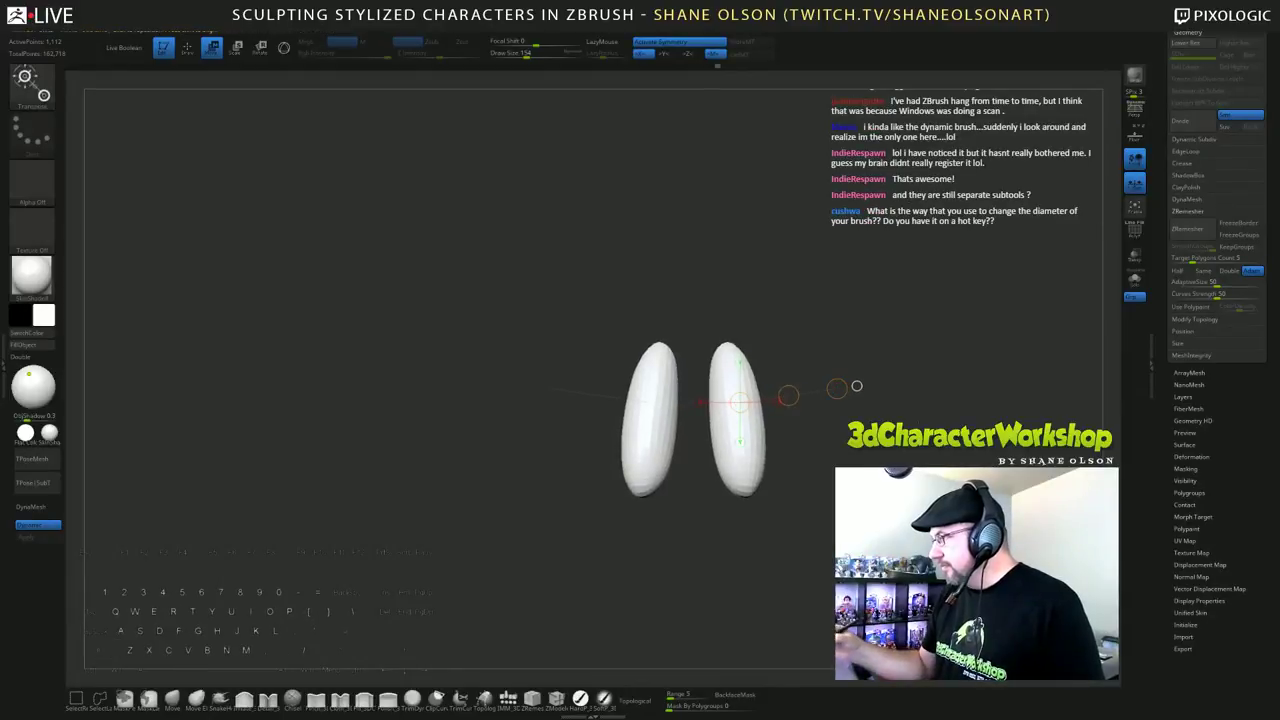
ctrl+shift+click(920, 430)
Step: Bring up the quick Draw Size slider over the canvas with the full dragon in view
alt+drag(920, 430, 928, 453)
drag(845, 388, 822, 389)
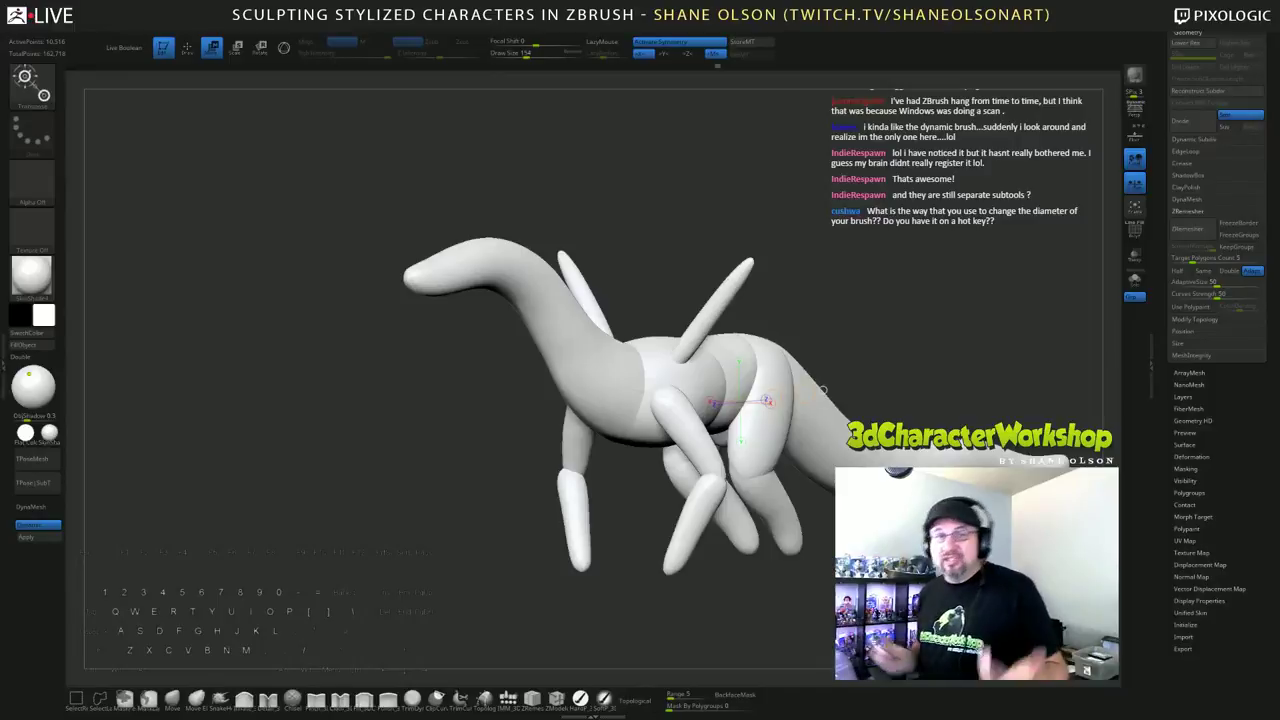
alt+drag(844, 290, 812, 266)
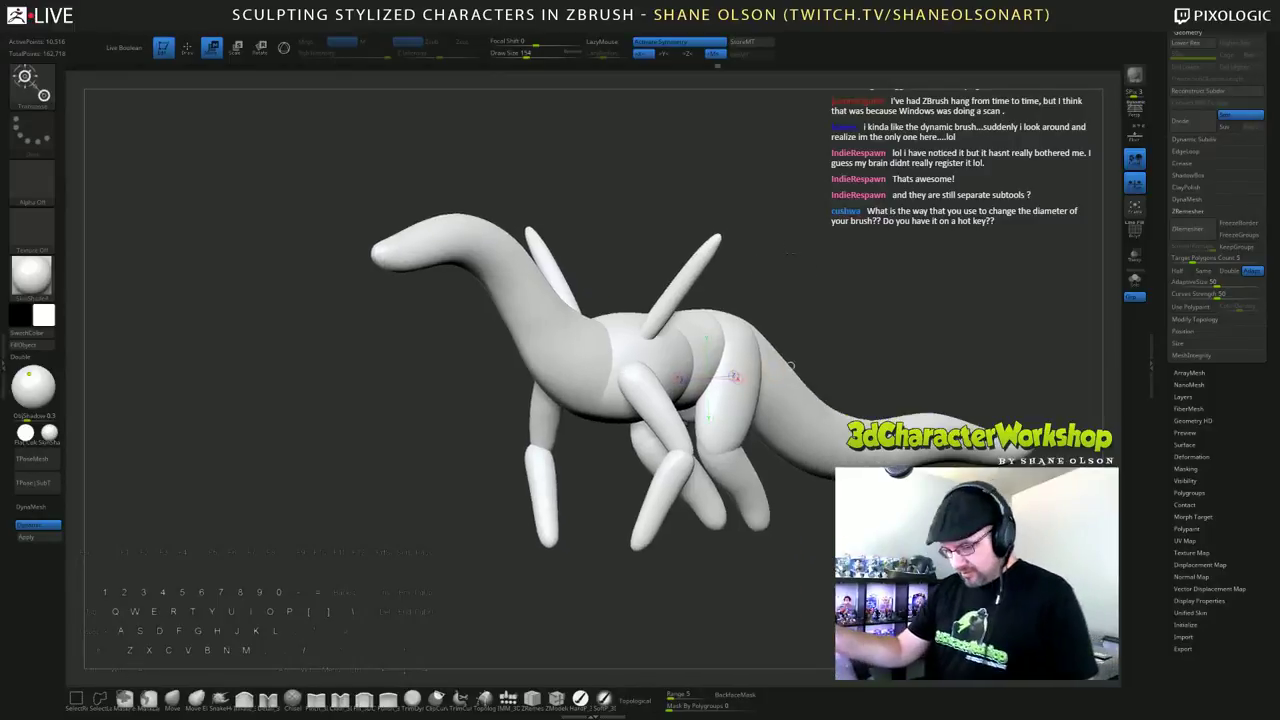
key(s)
key(s)
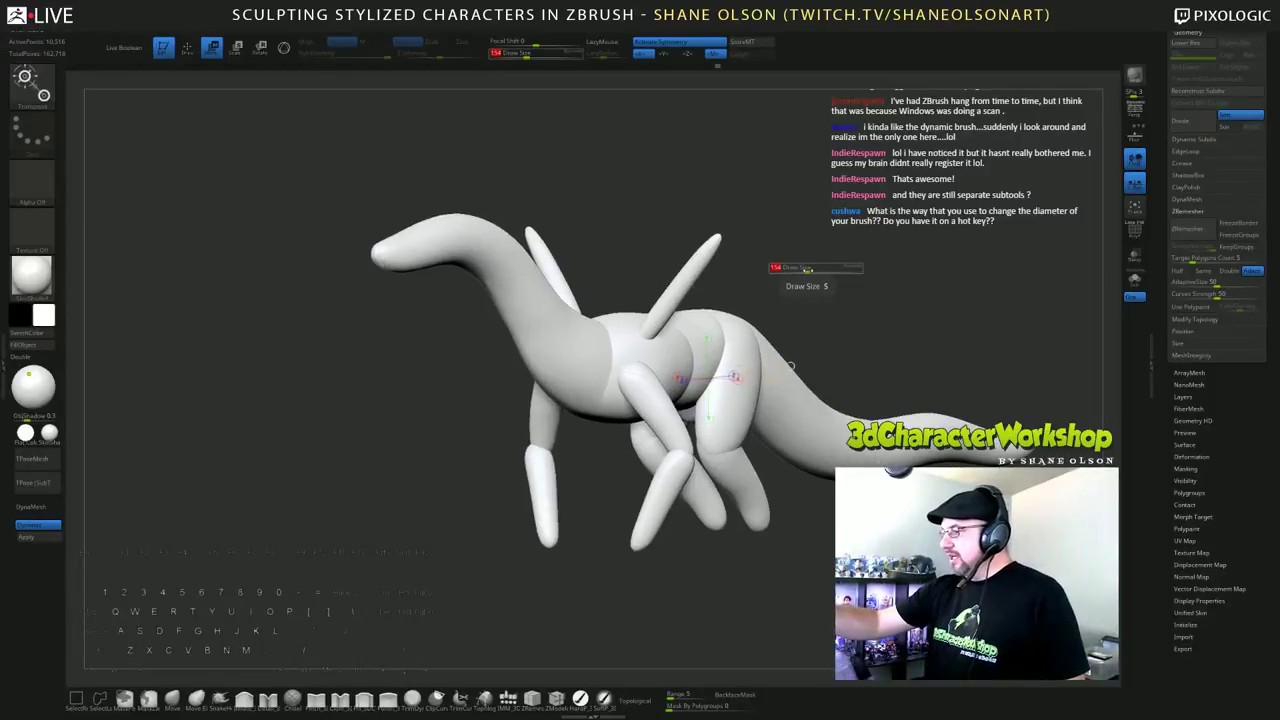
Step: Switch from the transpose mode to the Move brush in draw mode and adjust its draw size to 108
drag(807, 269, 807, 271)
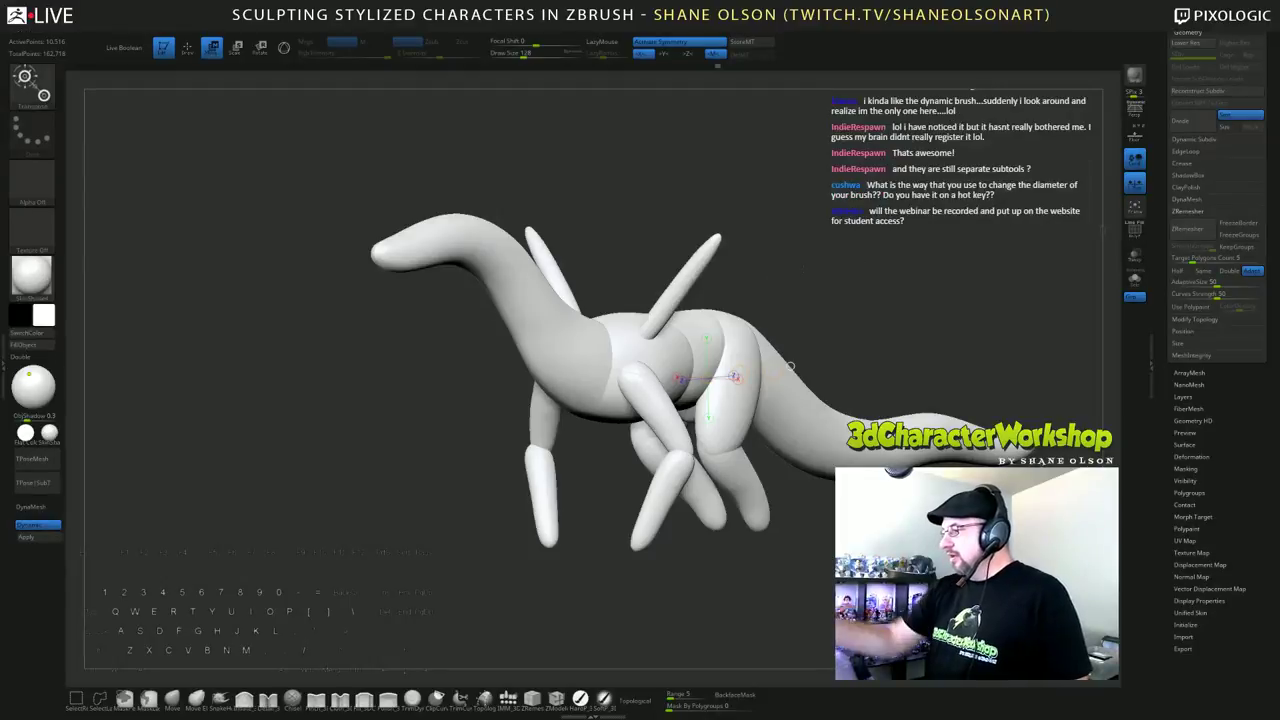
alt+drag(790, 368, 757, 380)
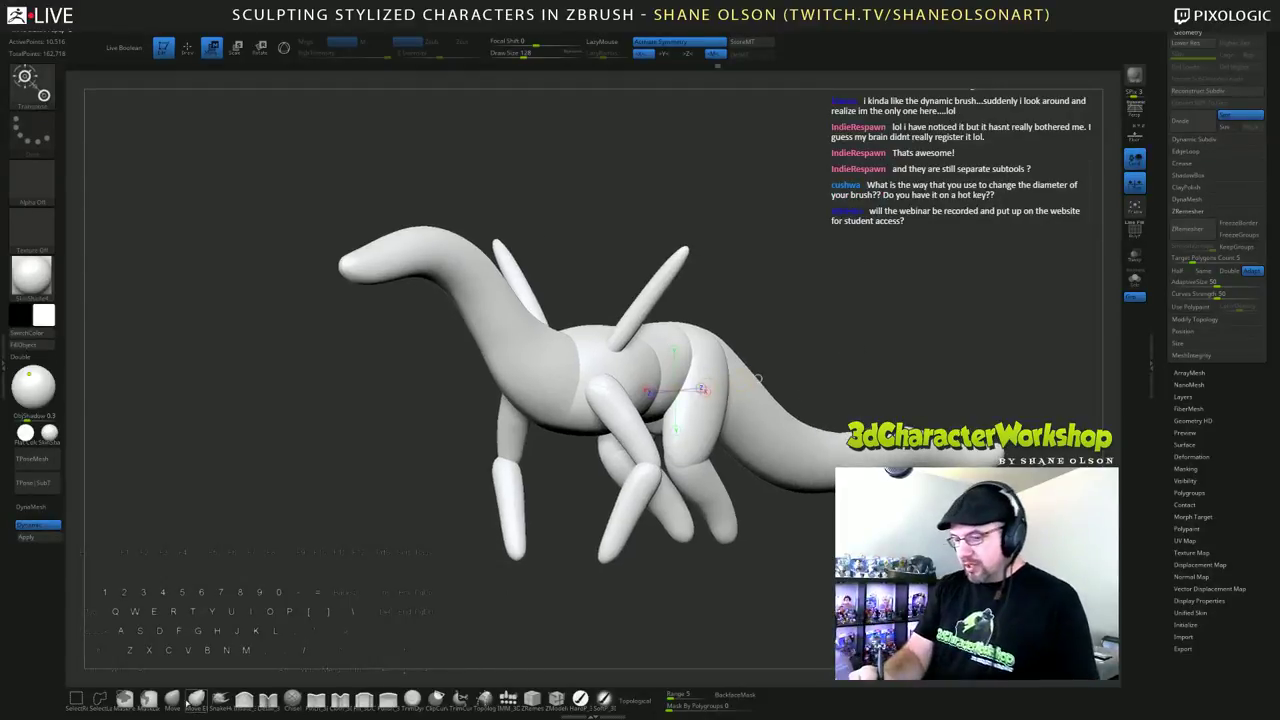
key(q)
key(s)
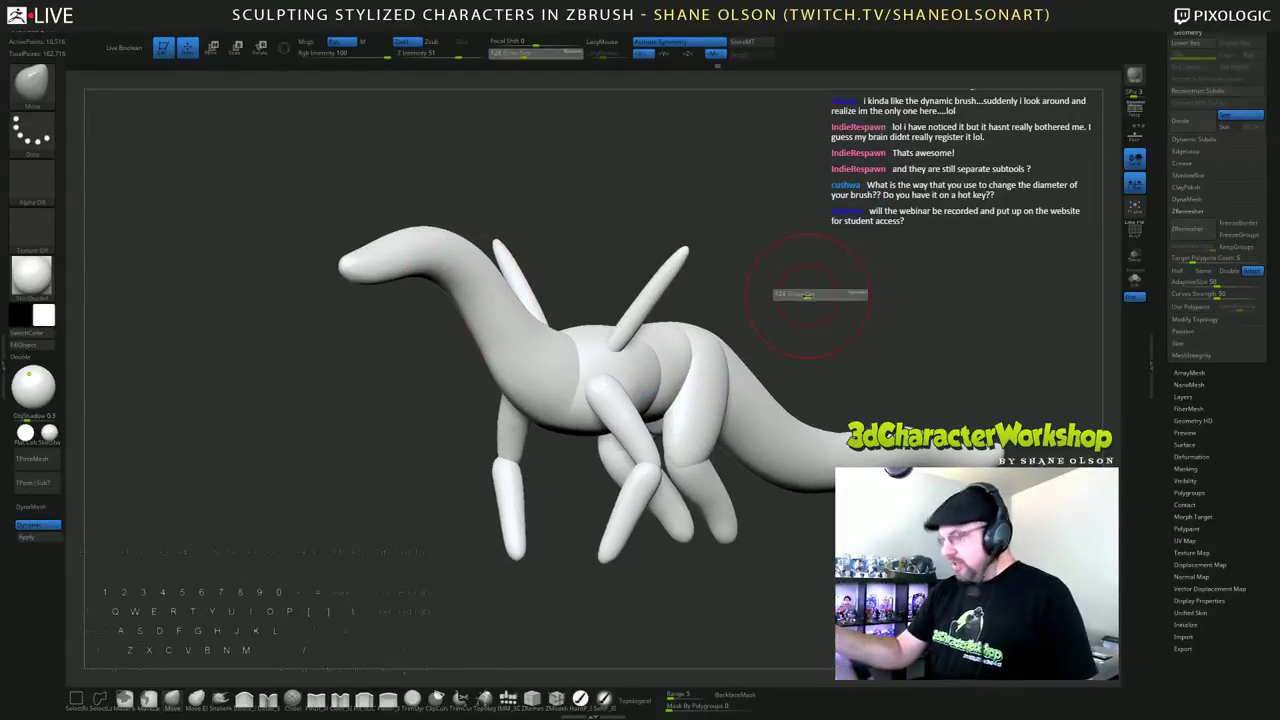
drag(807, 296, 811, 293)
key(s)
alt+drag(862, 344, 822, 358)
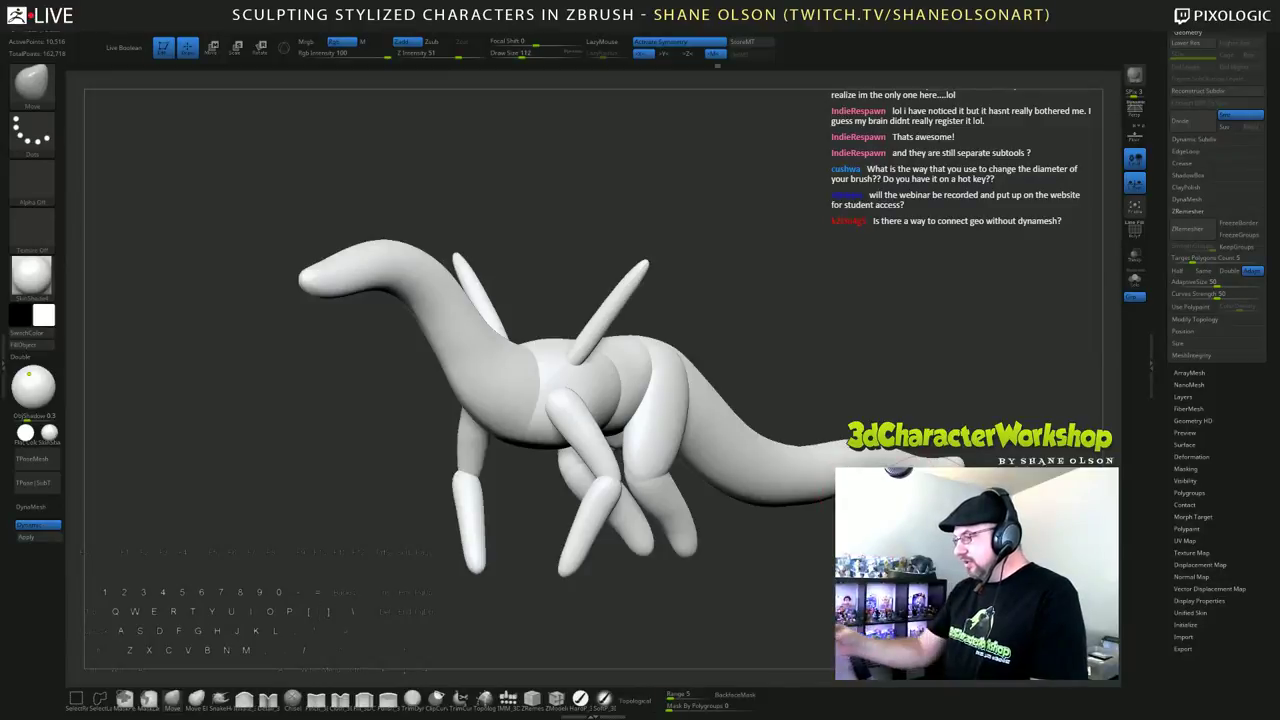
key(bracketleft)
key(bracketright)
key(bracketleft)
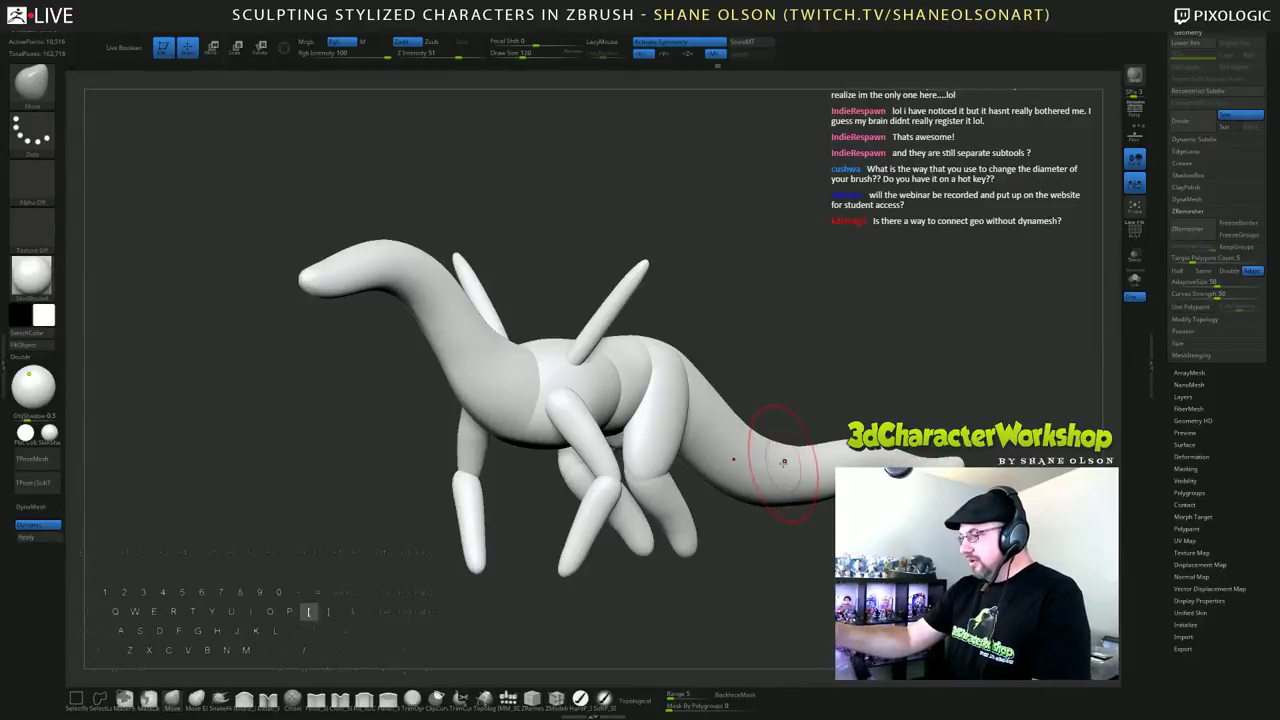
mouse_move(840, 341)
mouse_down()
mouse_move(872, 307)
mouse_move(840, 337)
mouse_up()
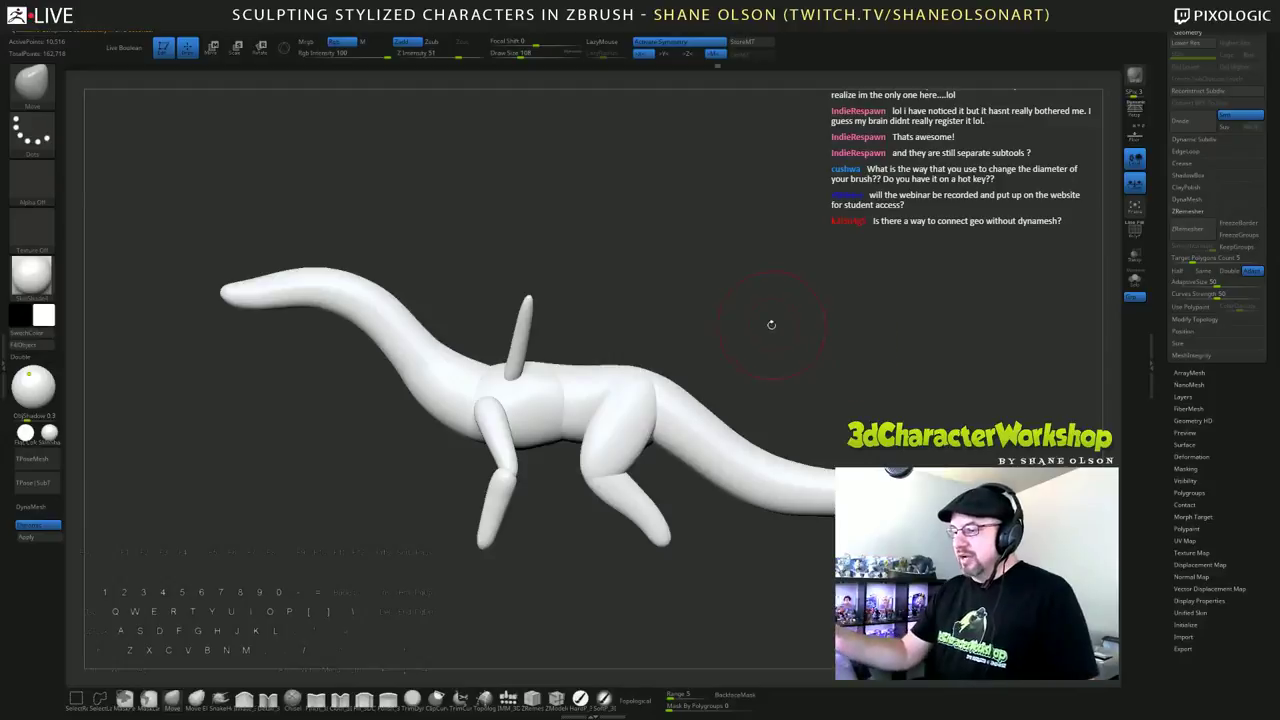
Step: Hide the upper and lower parts of the creature's front legs, leaving the torso, wings and hind legs visible
drag(806, 325, 702, 377)
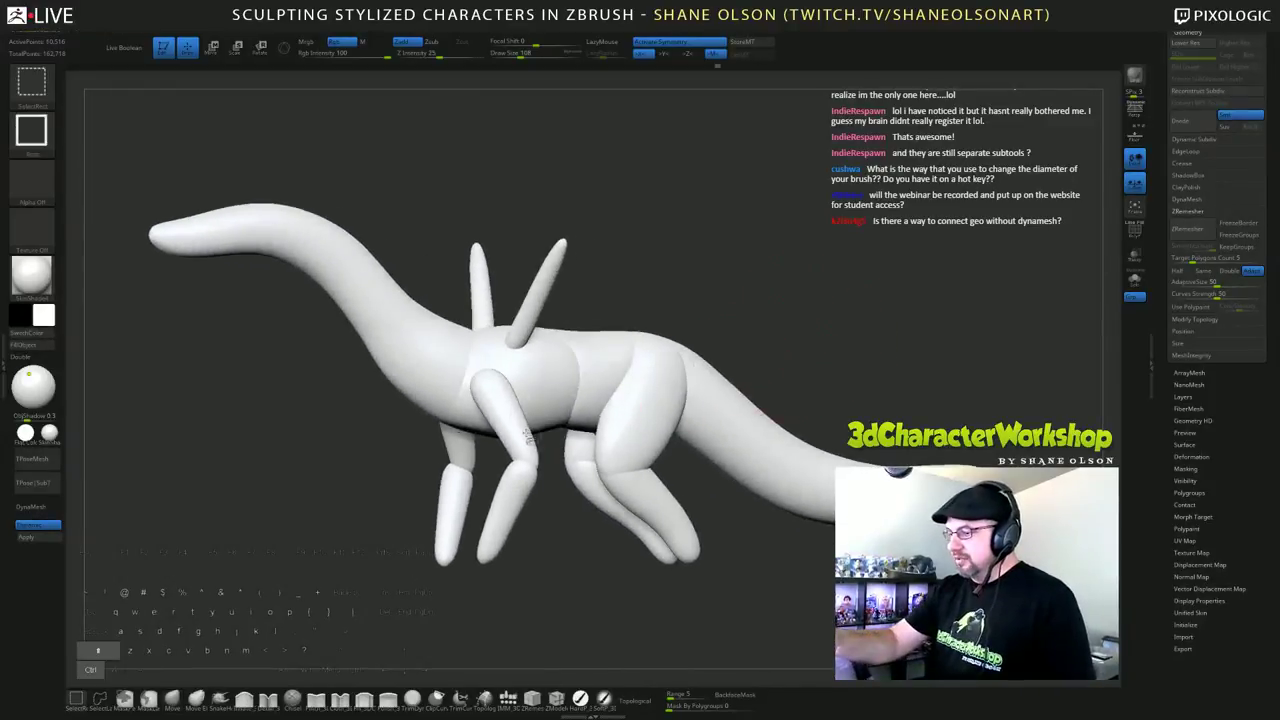
ctrl+shift+click(514, 434)
ctrl+shift+click(514, 438)
ctrl+shift+click(506, 510)
shift+drag(830, 320, 858, 312)
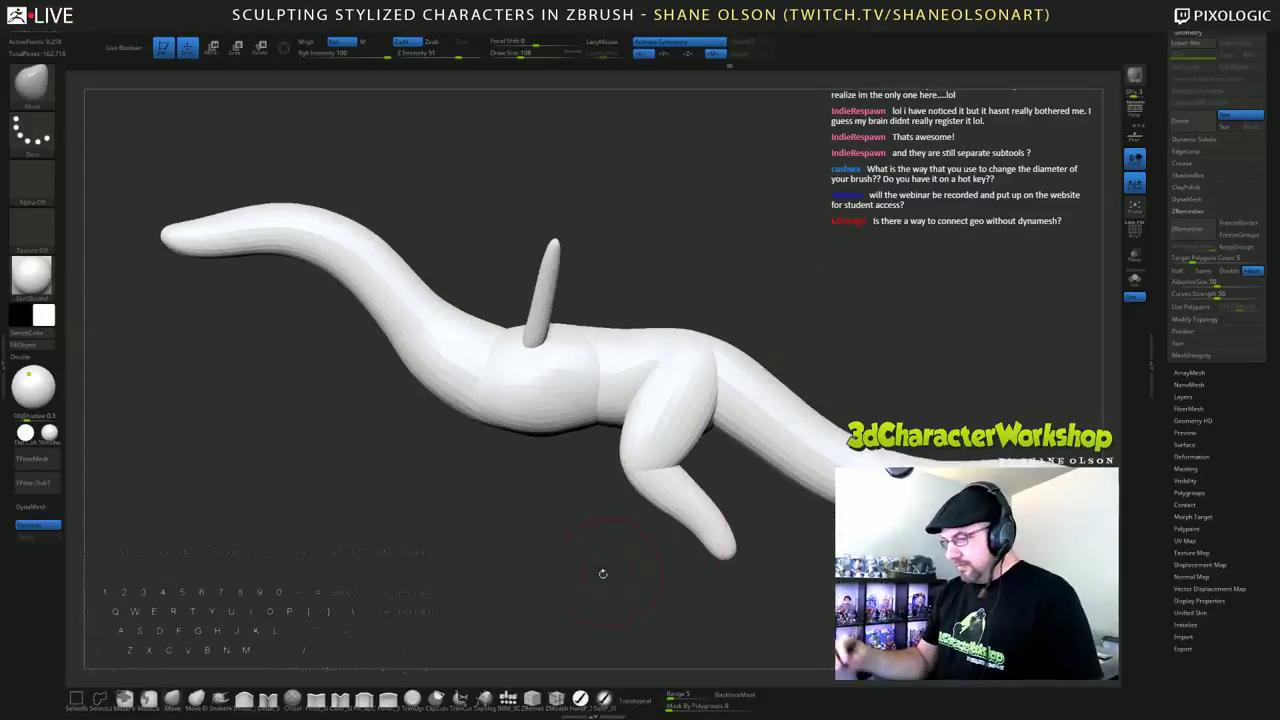
Step: Enlarge the Move brush to a draw size of about 250 and pull the underside of the chest downward into a fuller shape
key(s)
drag(313, 497, 326, 500)
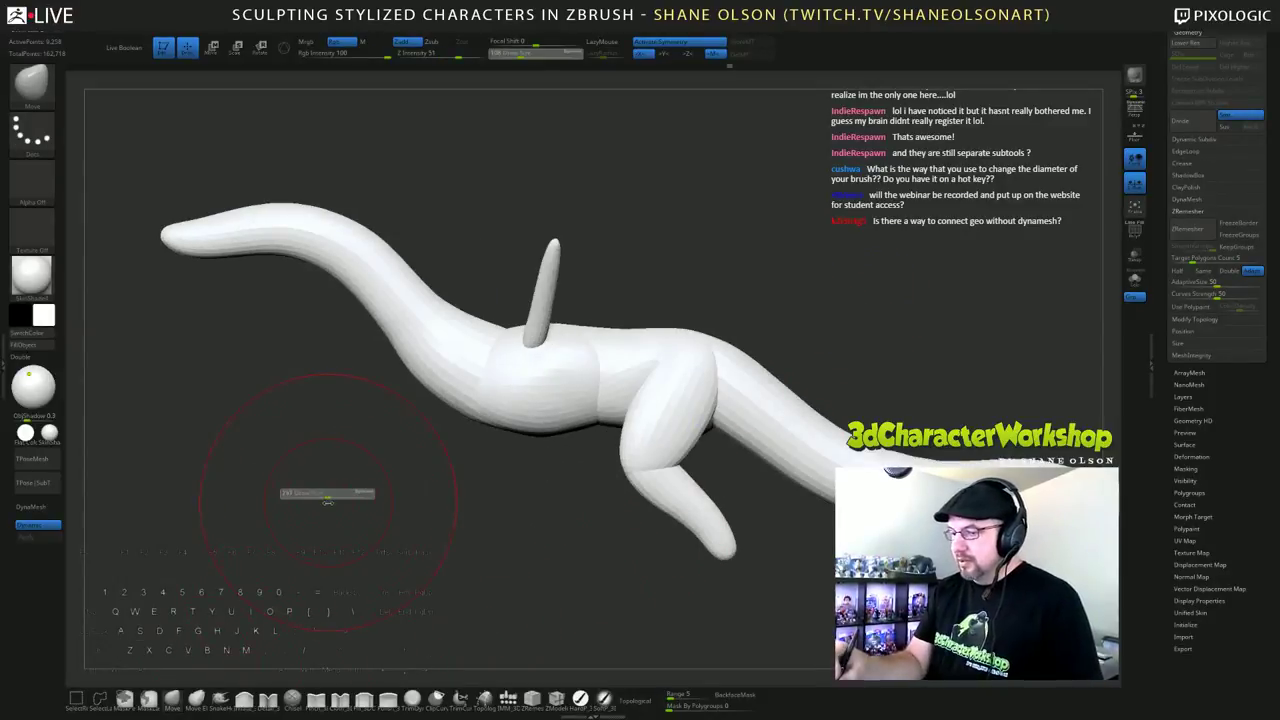
alt+drag(606, 270, 651, 282)
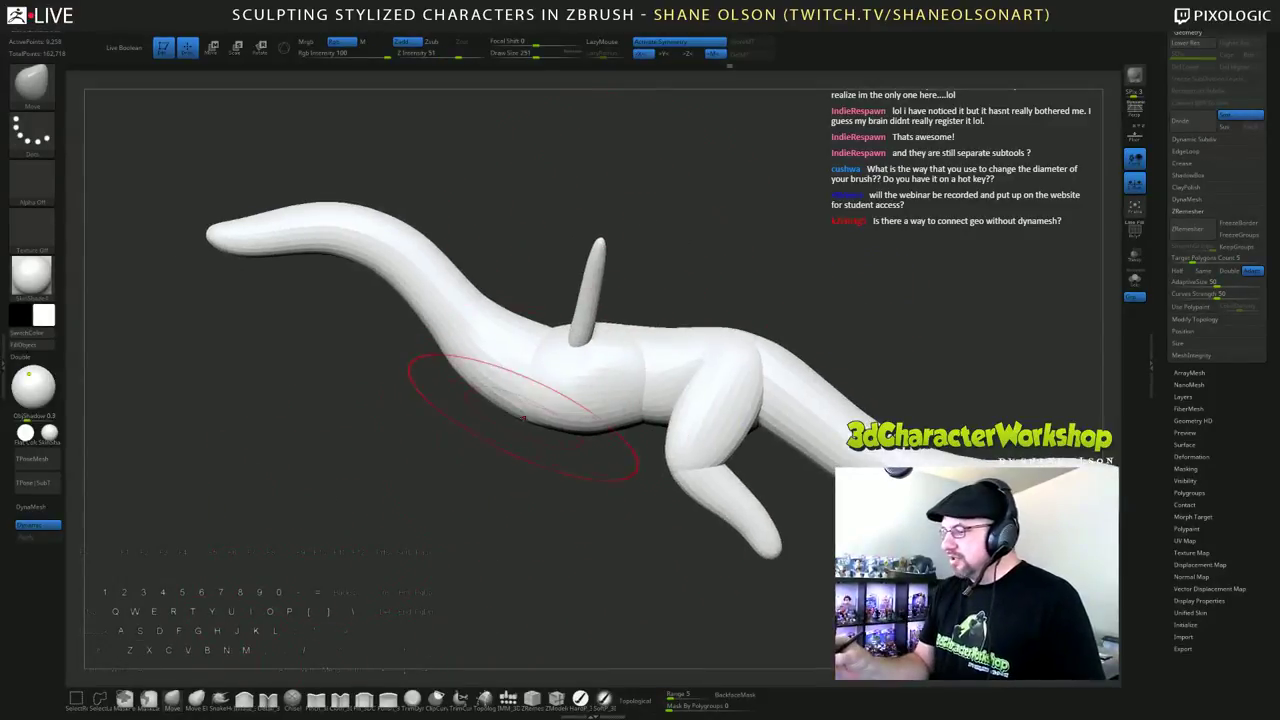
mouse_move(523, 416)
mouse_down()
mouse_move(543, 452)
mouse_move(531, 456)
mouse_move(577, 461)
mouse_up()
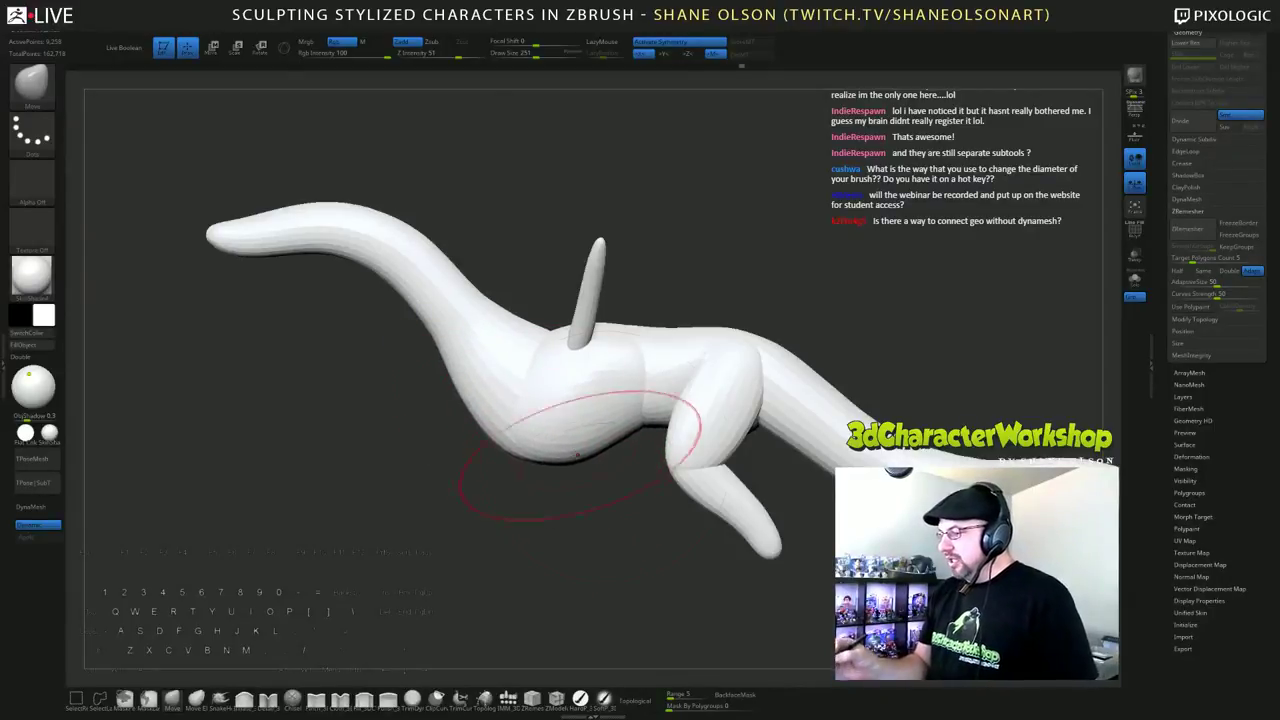
Step: Set the draw size to 192 and refine the base of the neck where it flares into the chest
mouse_move(749, 256)
mouse_down()
mouse_move(577, 396)
mouse_move(564, 388)
mouse_up()
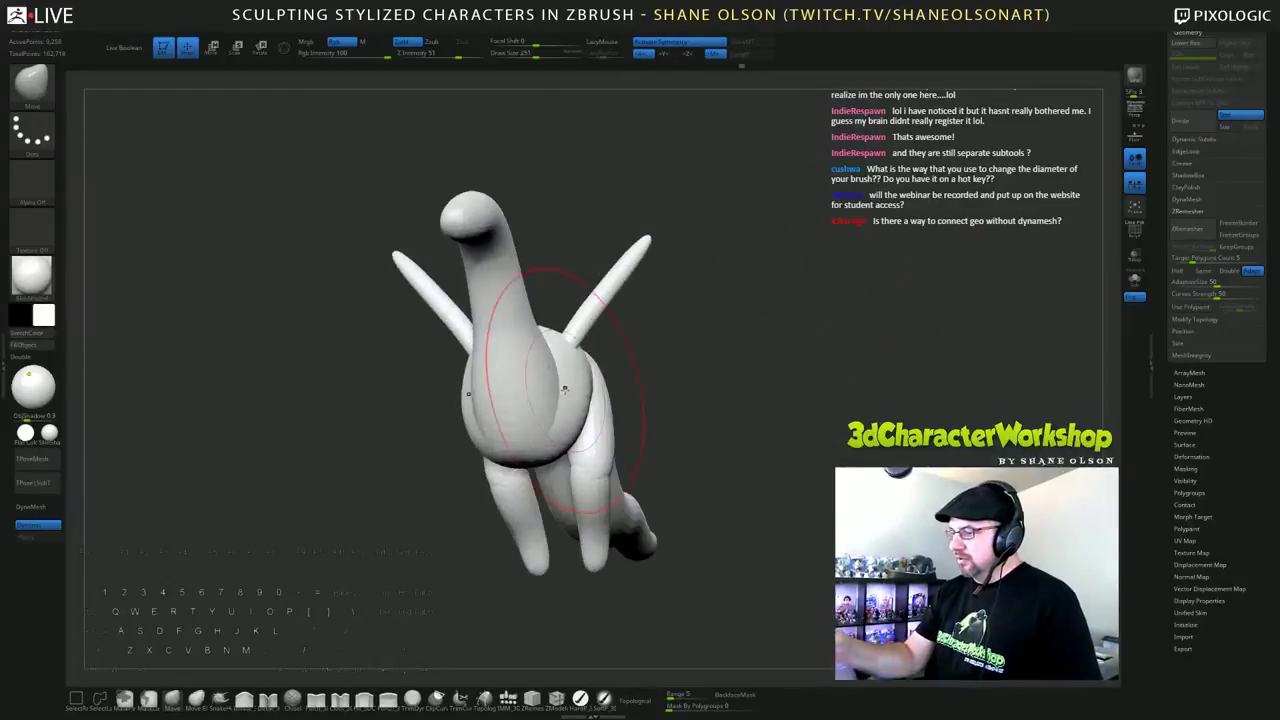
mouse_move(831, 353)
mouse_down()
mouse_move(848, 350)
mouse_move(826, 303)
mouse_move(780, 338)
mouse_up()
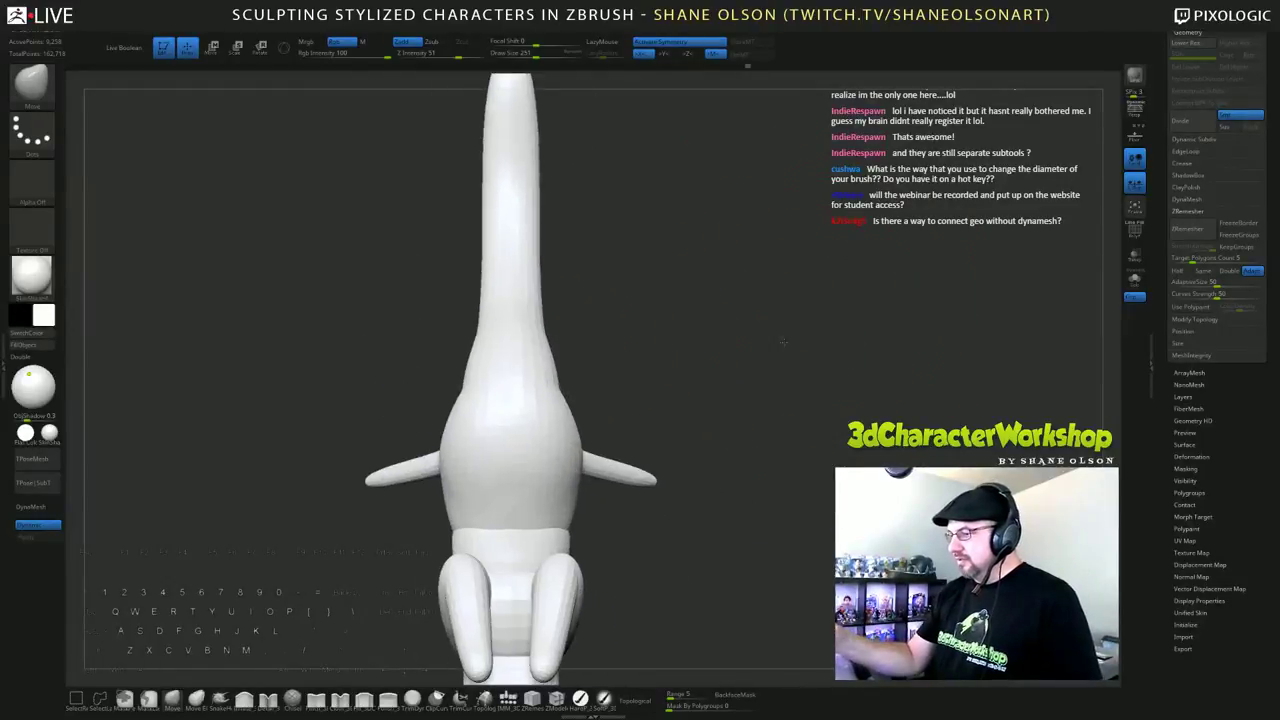
mouse_move(672, 302)
mouse_down()
mouse_move(708, 314)
mouse_move(703, 323)
mouse_move(718, 305)
mouse_up()
key(s)
drag(566, 306, 578, 302)
shift+drag(565, 259, 588, 345)
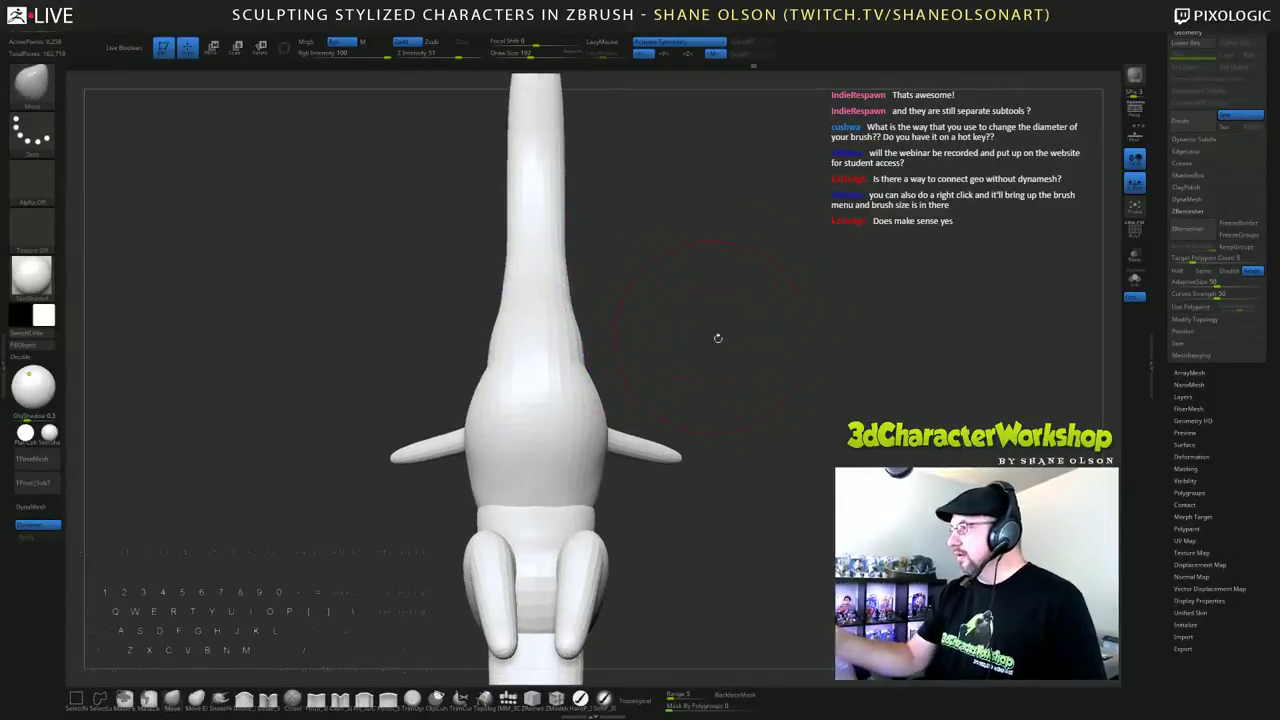
alt+drag(770, 372, 779, 393)
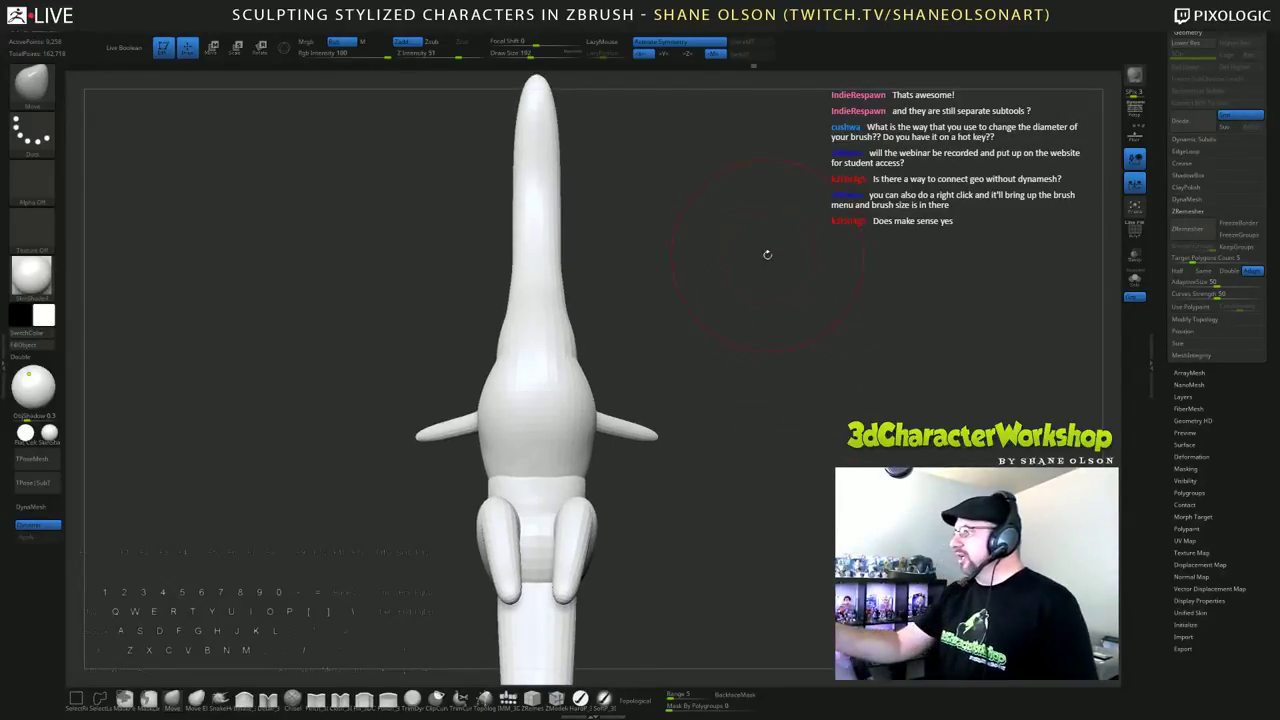
Step: Reduce the Move brush's draw size to 94 in the quick settings palette
key(space)
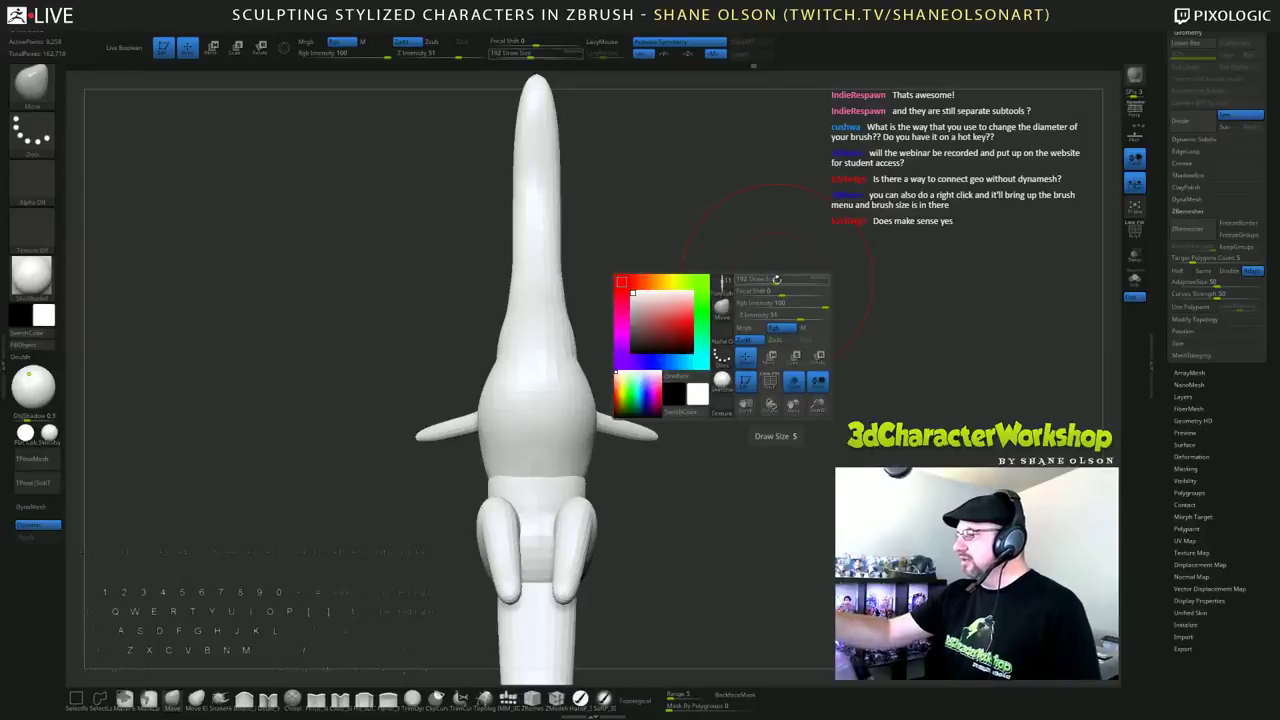
key(space)
mouse_move(771, 283)
mouse_down()
mouse_move(749, 284)
mouse_move(774, 285)
mouse_move(762, 284)
mouse_up()
right_drag(766, 271, 768, 281)
Step: Bring up the custom 3DCW command palette over the canvas, look through it and dismiss it
key(2)
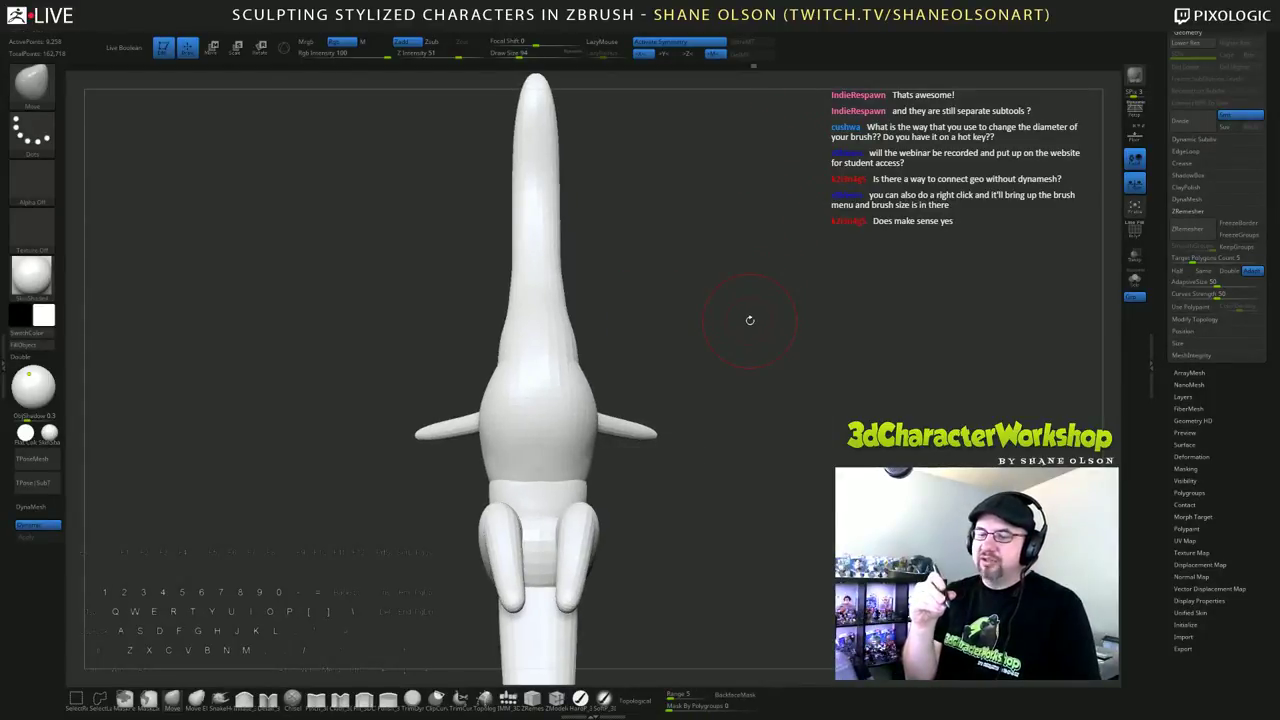
key(2)
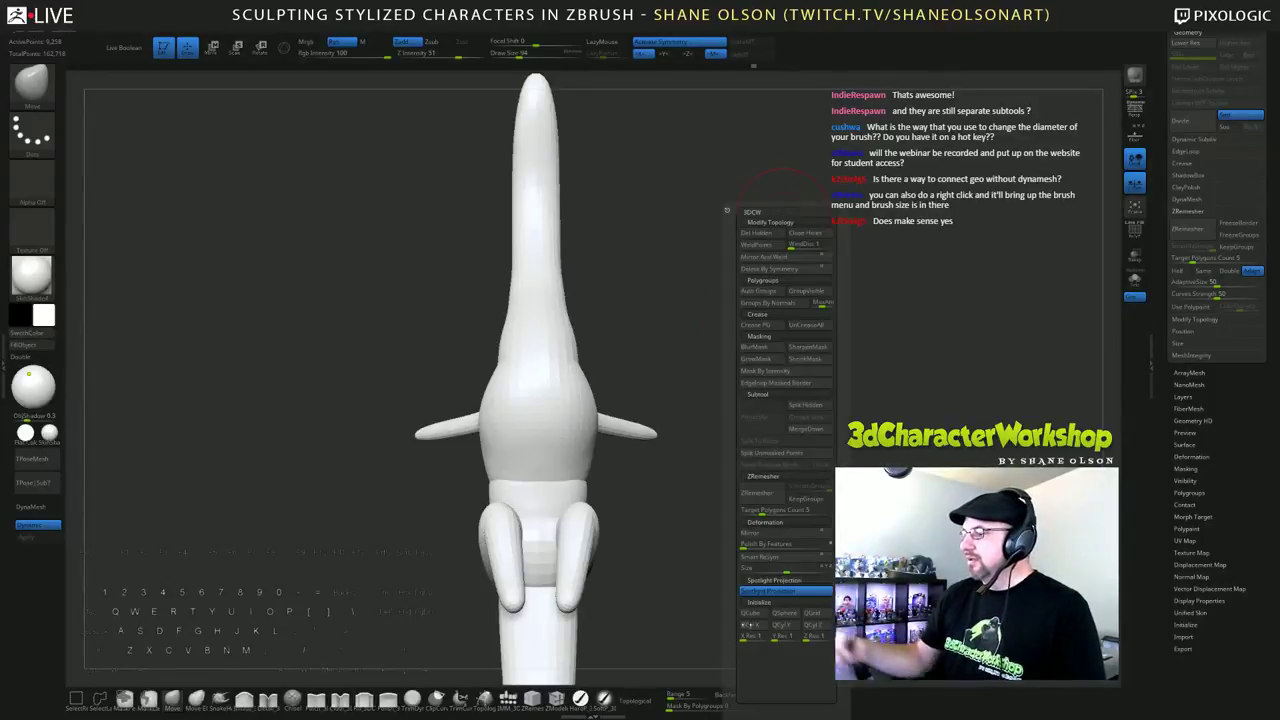
right_click(803, 368)
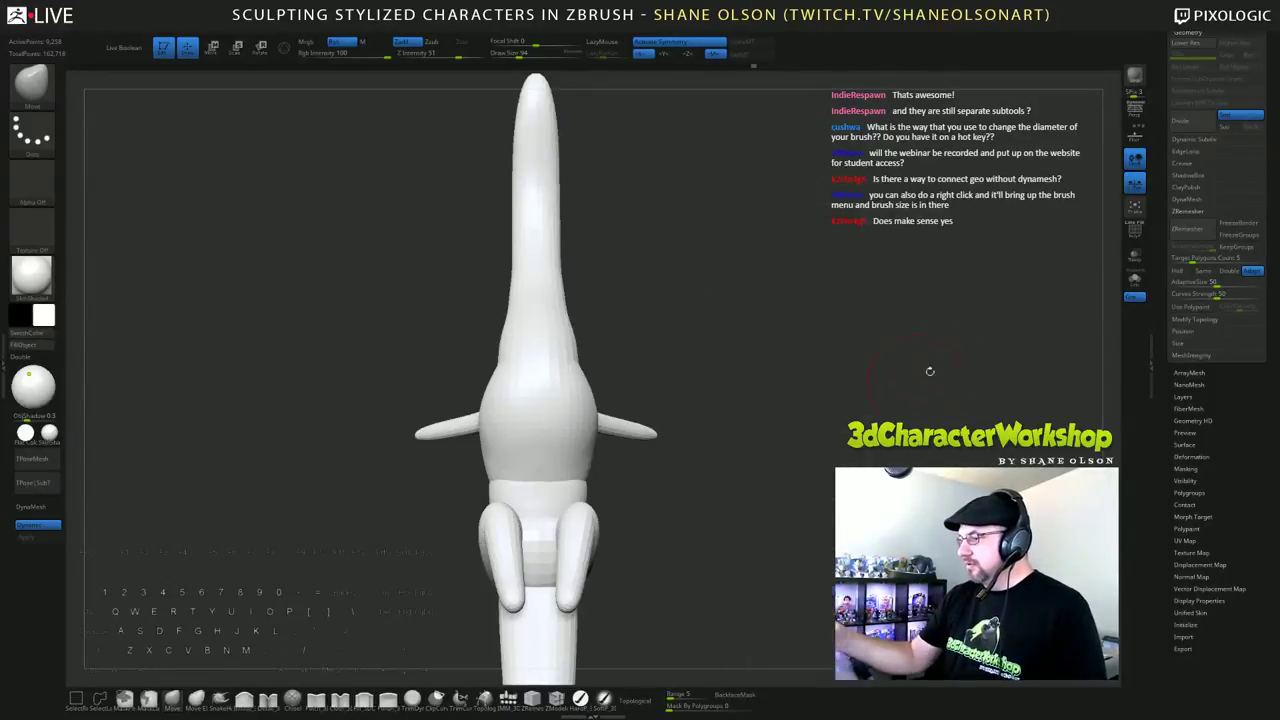
mouse_move(803, 368)
mouse_down()
mouse_move(913, 370)
mouse_move(757, 349)
mouse_up()
Step: Smooth the sides and the back of the neck down to its junction with the torso
key(shift)
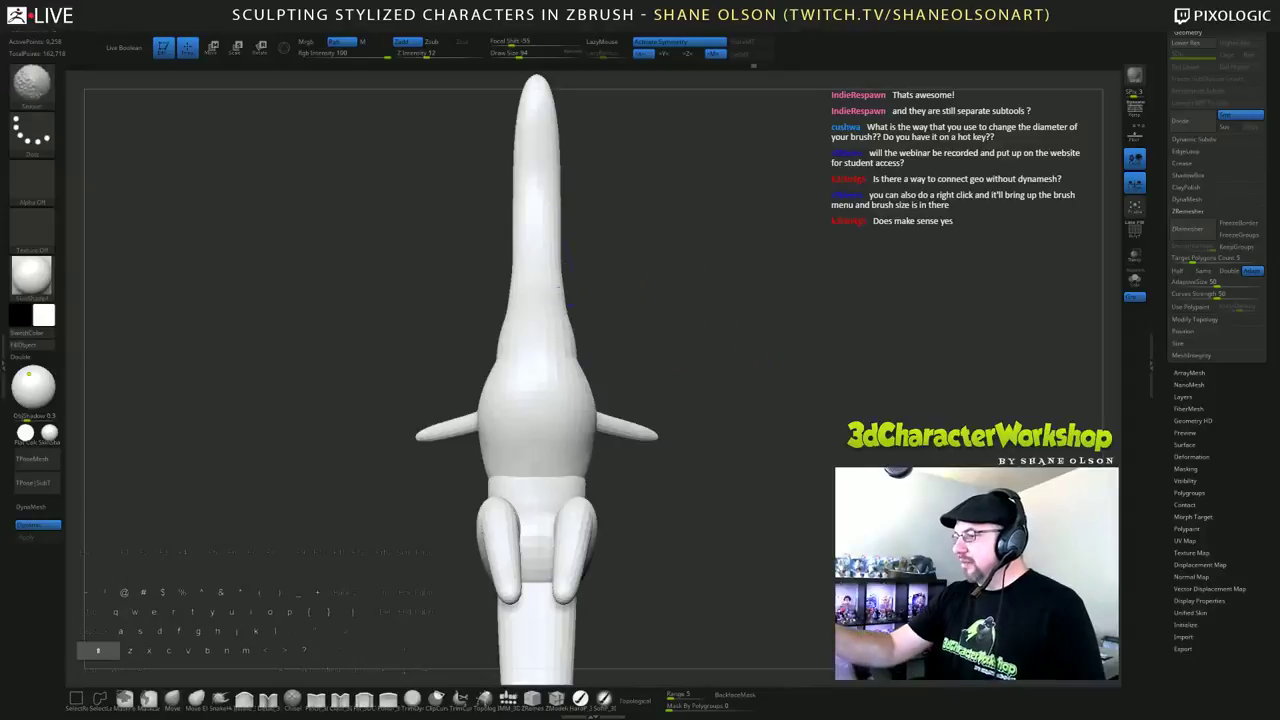
shift+drag(560, 270, 558, 180)
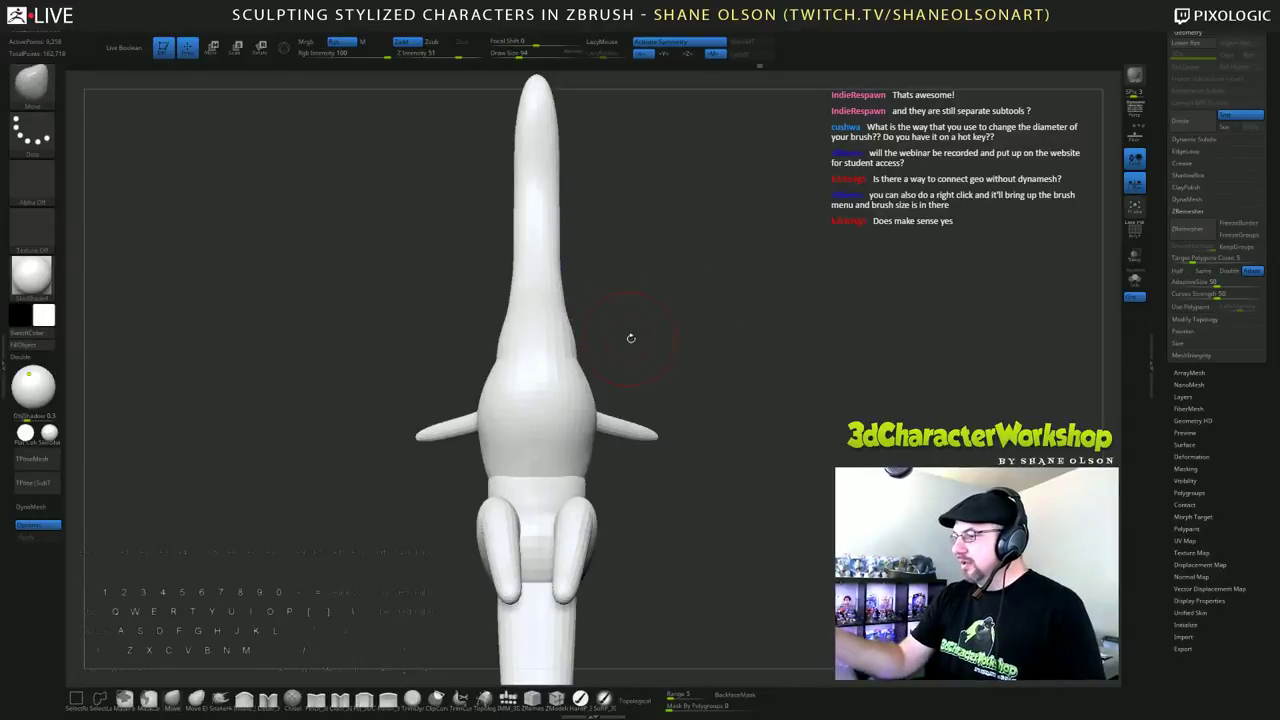
mouse_move(631, 337)
mouse_down()
mouse_move(640, 306)
mouse_move(580, 334)
mouse_up()
mouse_move(726, 359)
mouse_down()
mouse_move(693, 360)
mouse_move(706, 343)
mouse_move(694, 306)
mouse_move(670, 326)
mouse_move(651, 308)
mouse_up()
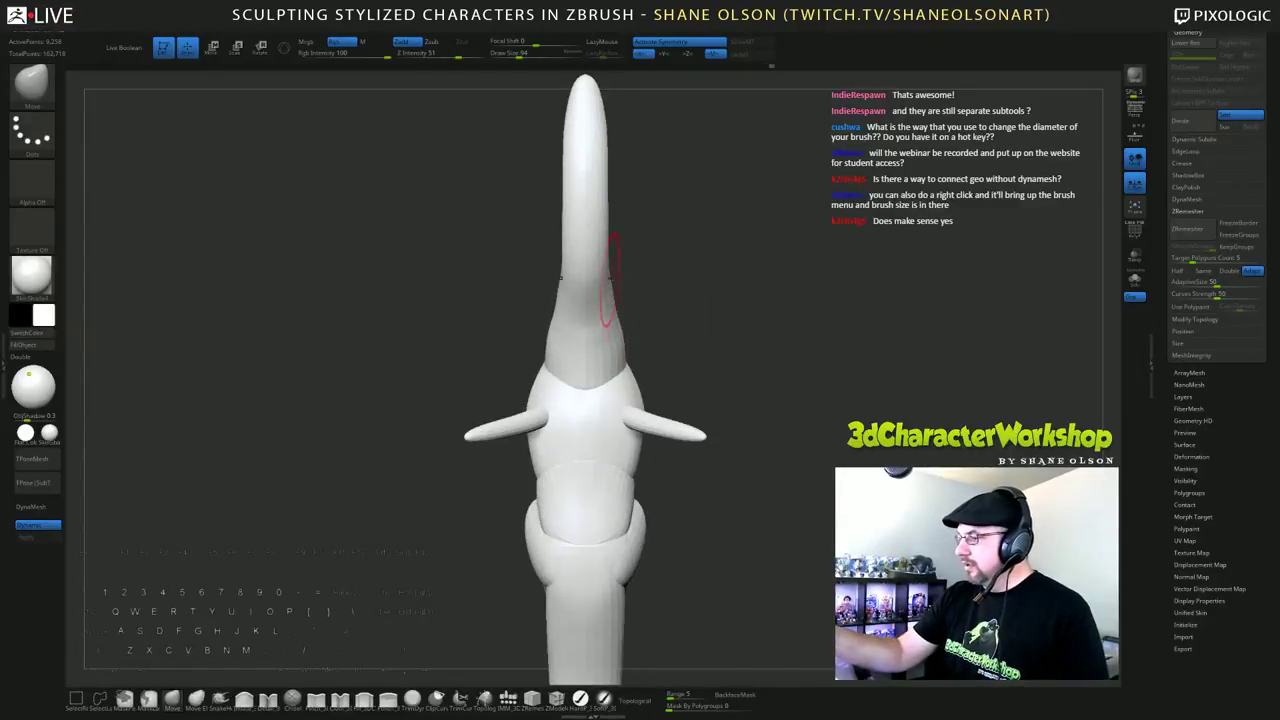
drag(640, 306, 655, 309)
shift+drag(600, 278, 614, 309)
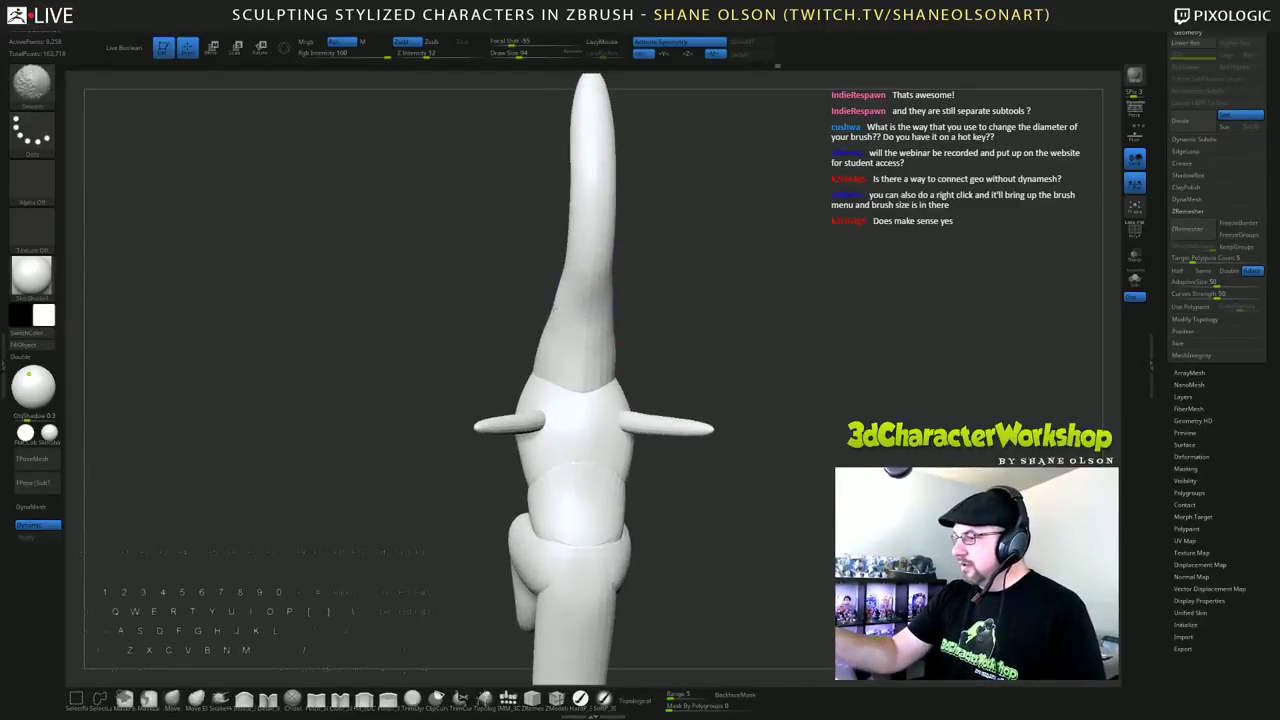
Step: Enlarge the Move brush's draw size to 132 for work on the chest
mouse_move(729, 277)
mouse_down()
mouse_move(873, 379)
mouse_move(900, 415)
mouse_move(827, 401)
mouse_move(873, 353)
mouse_move(840, 380)
mouse_up()
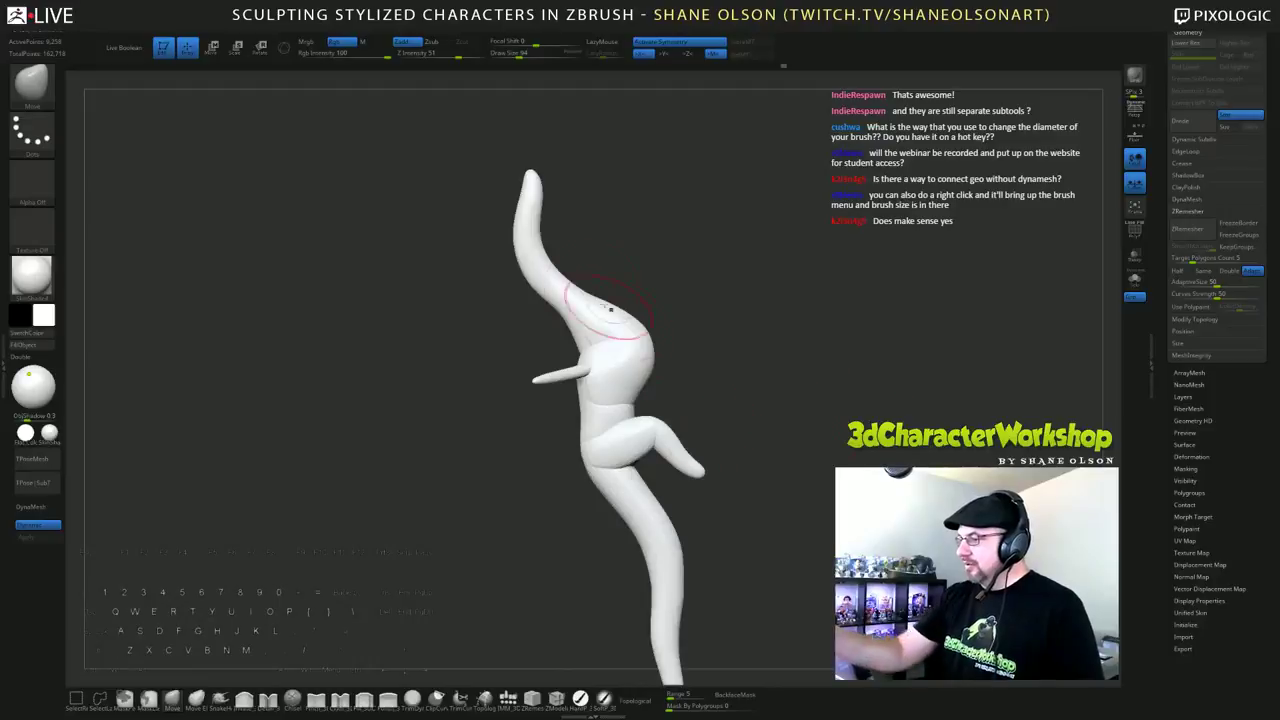
mouse_move(722, 414)
mouse_down()
mouse_move(816, 397)
mouse_move(800, 320)
mouse_move(770, 350)
mouse_move(781, 377)
mouse_up()
key(s)
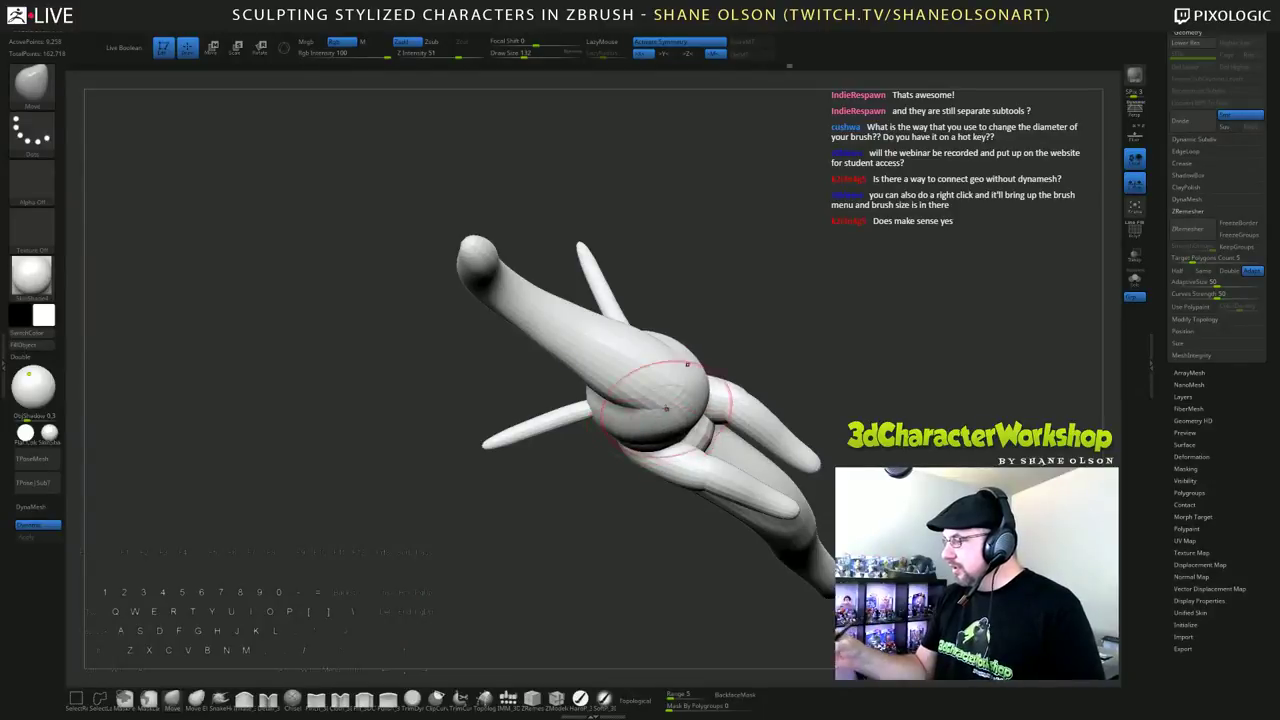
mouse_move(789, 326)
mouse_down()
mouse_move(888, 381)
mouse_move(880, 308)
mouse_move(851, 370)
mouse_move(890, 344)
mouse_move(883, 325)
mouse_move(821, 483)
mouse_move(821, 370)
mouse_up()
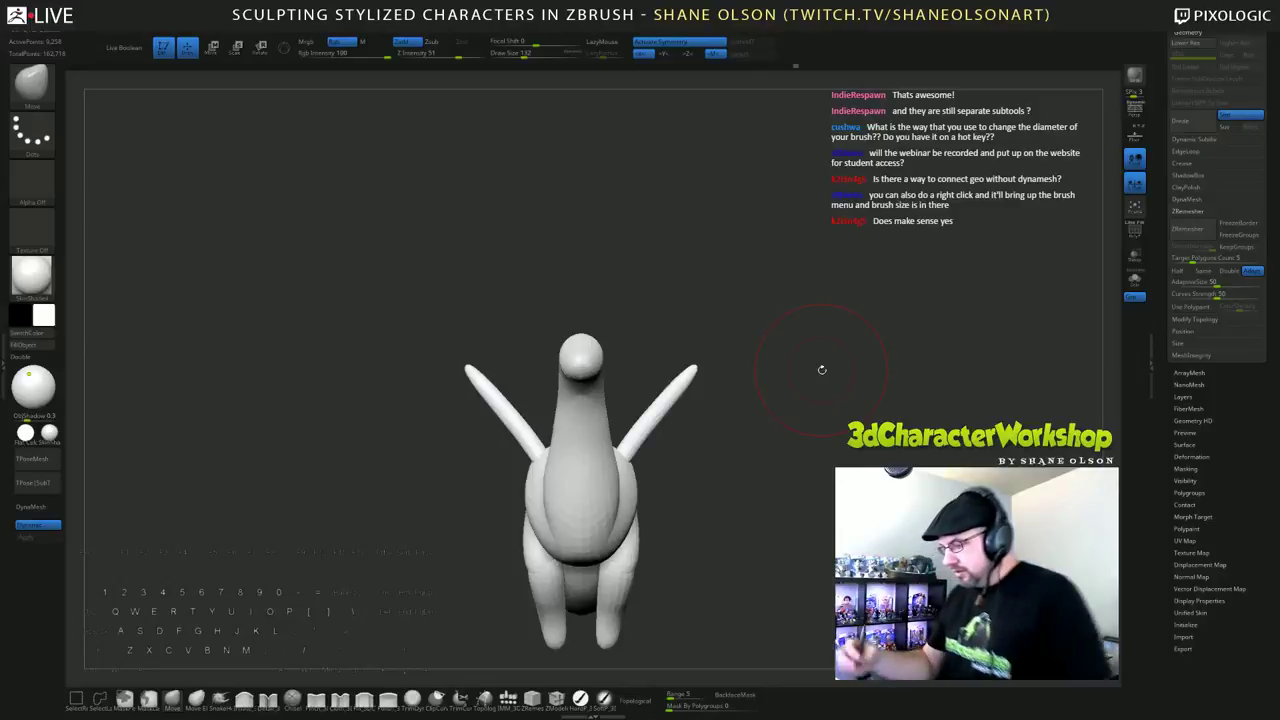
Step: Bring up the quick brush settings palette over the canvas to examine its controls with the primitives insert brush active
drag(823, 430, 791, 423)
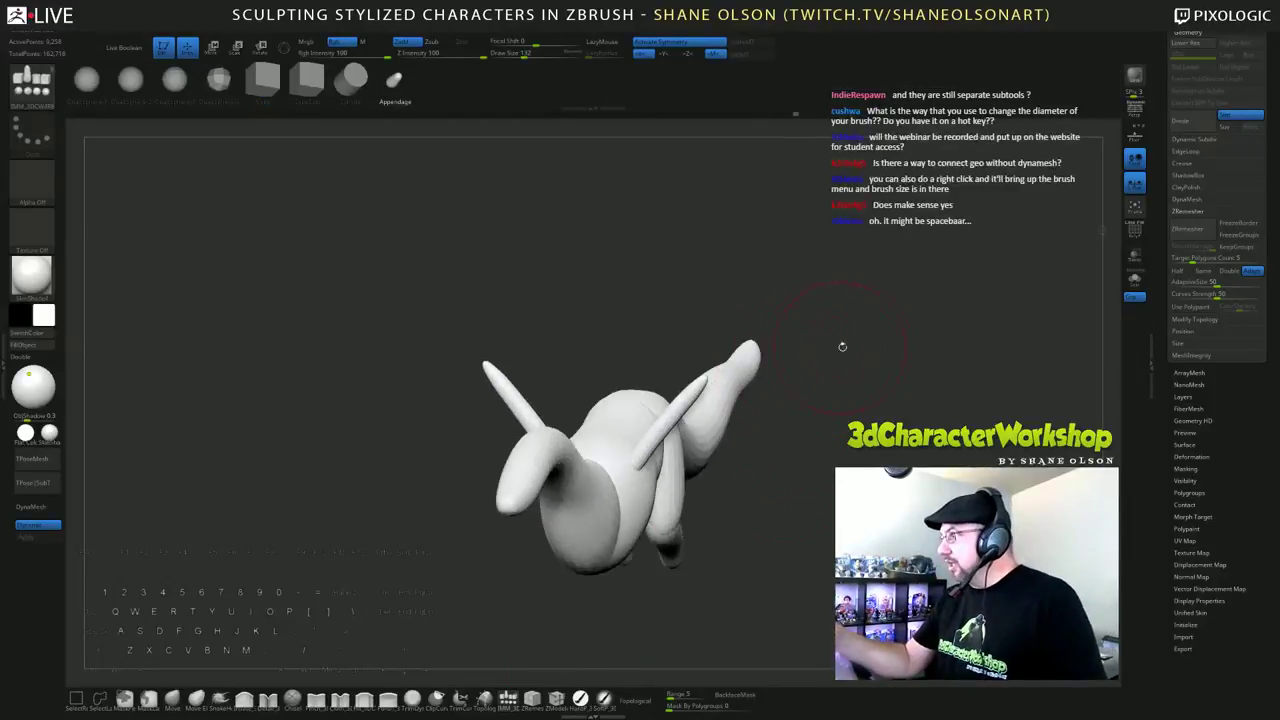
drag(842, 346, 881, 318)
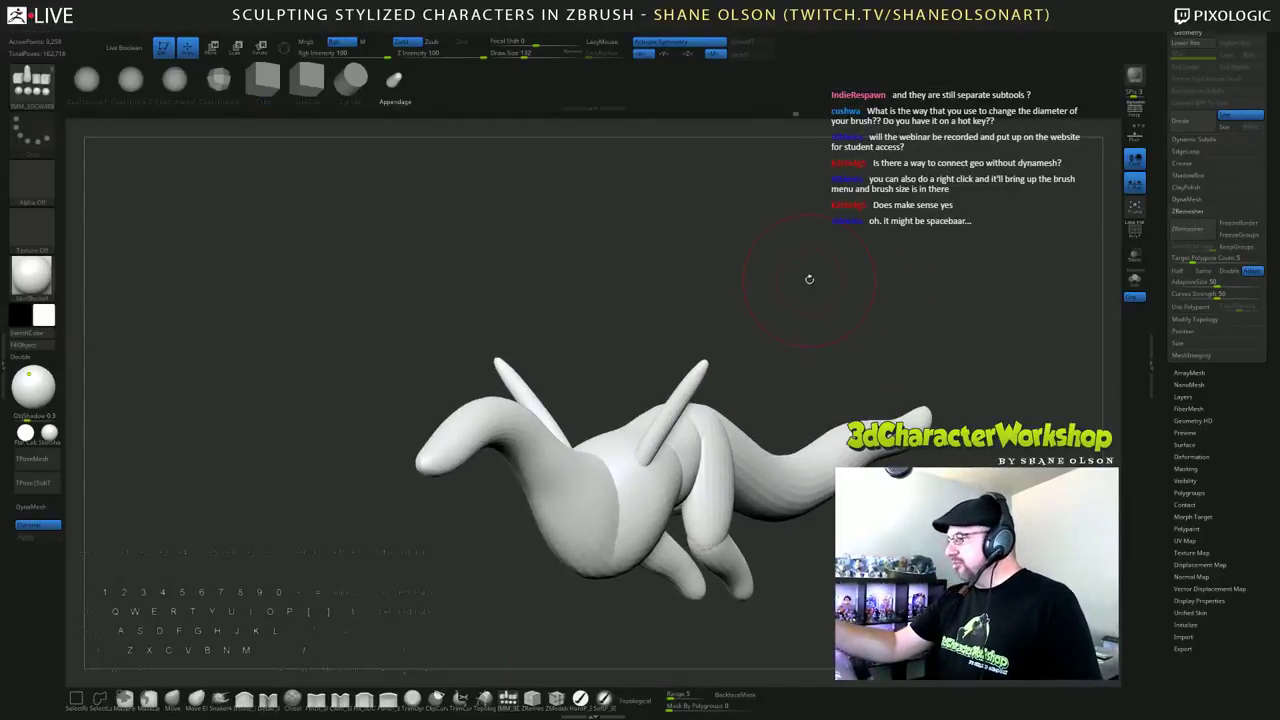
key(space)
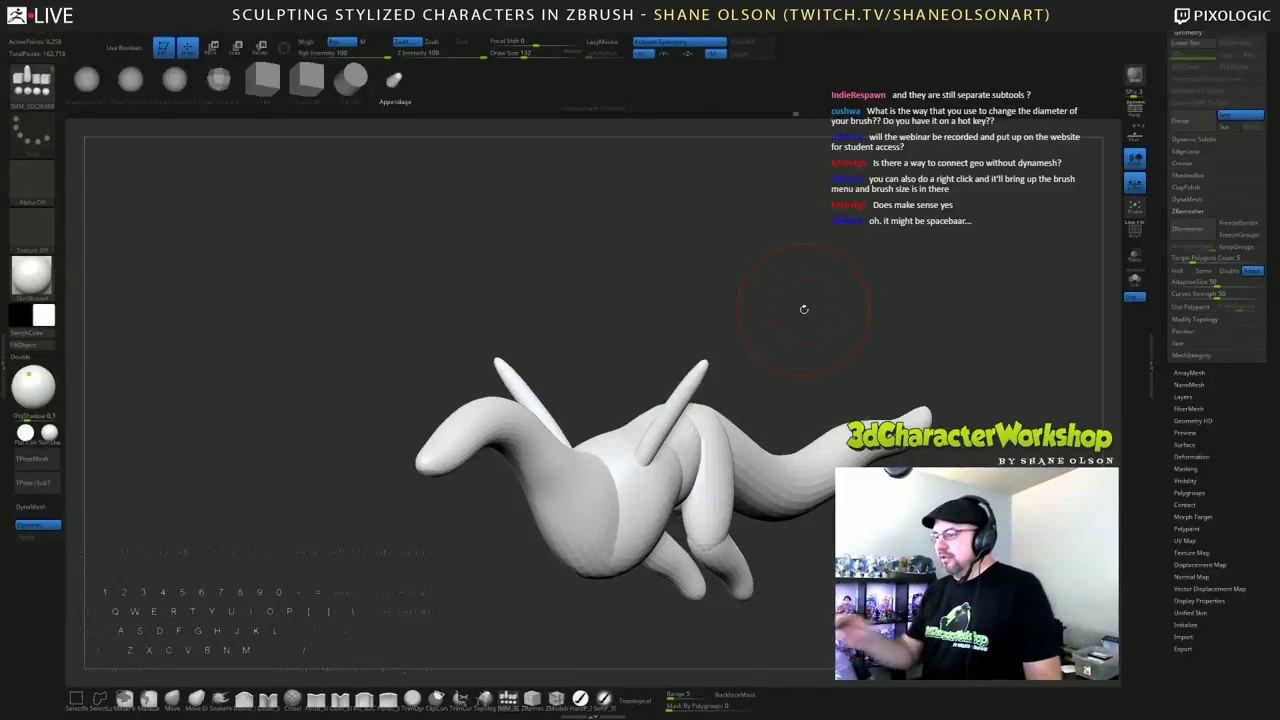
key(space)
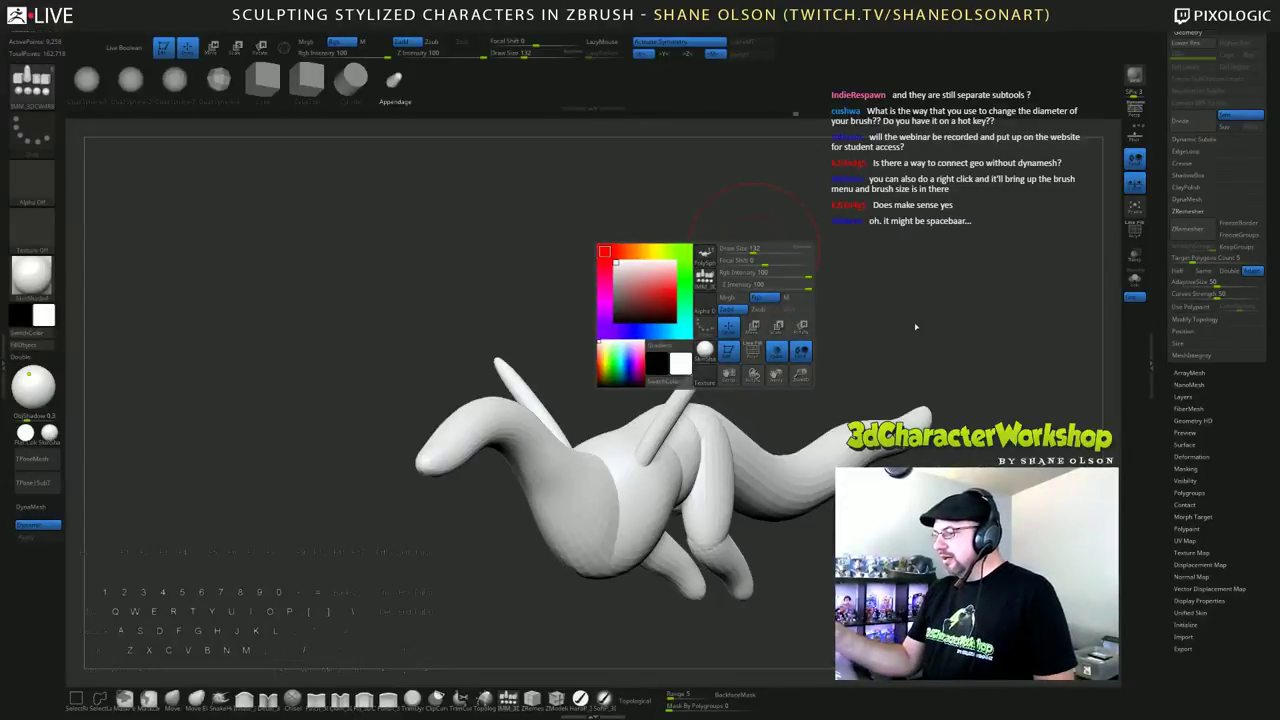
key(space)
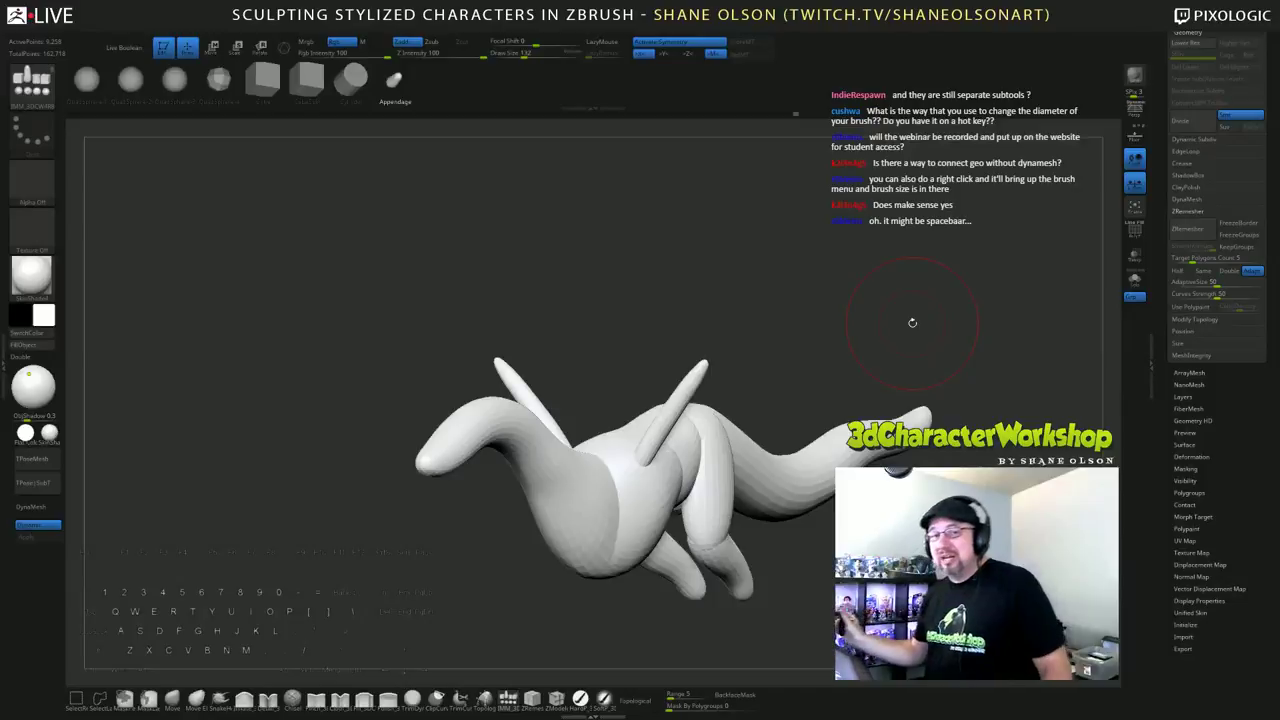
Step: Bend the two straight wing limbs into a gentle S-curve symmetrically with the Move brush
drag(839, 362, 813, 348)
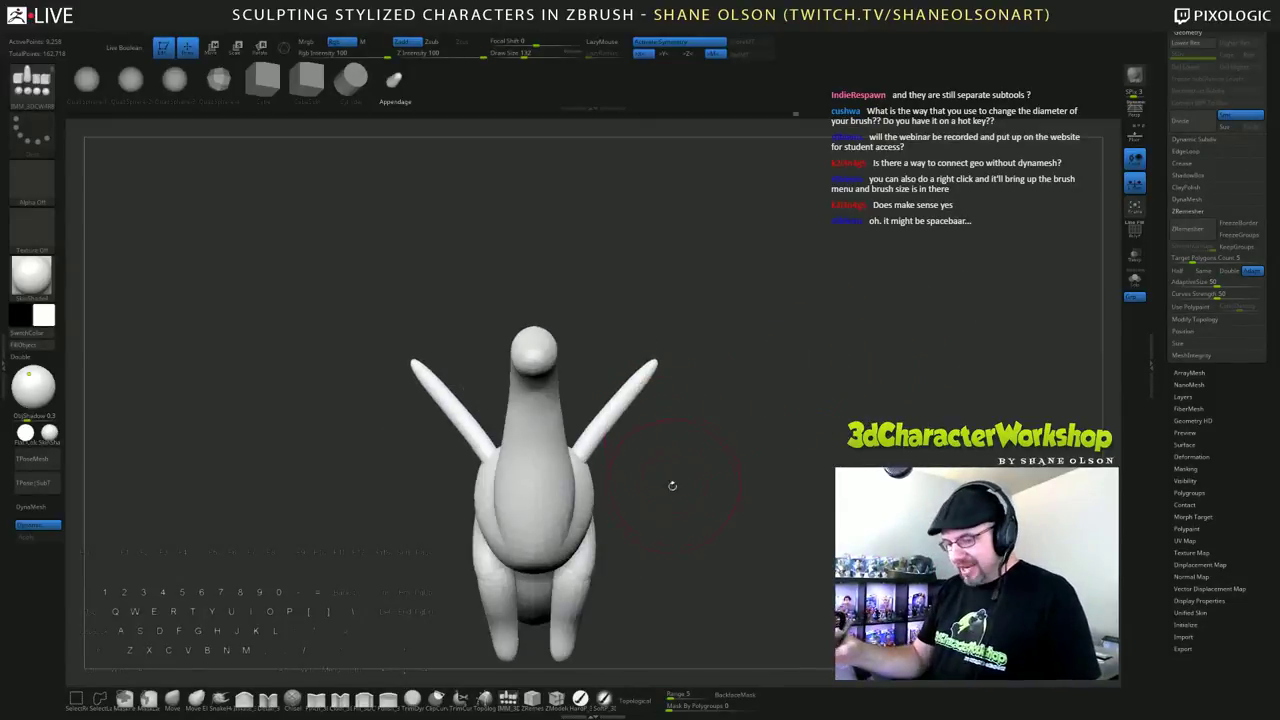
click(173, 705)
mouse_move(608, 396)
mouse_down()
mouse_move(636, 384)
mouse_move(644, 358)
mouse_move(614, 408)
mouse_move(637, 371)
mouse_move(760, 360)
mouse_move(720, 370)
mouse_move(809, 334)
mouse_move(699, 358)
mouse_move(768, 362)
mouse_move(838, 391)
mouse_up()
Step: Isolate the two wing limbs by hiding the rest of the creature
ctrl+shift+click(647, 362)
ctrl+shift+click(614, 490)
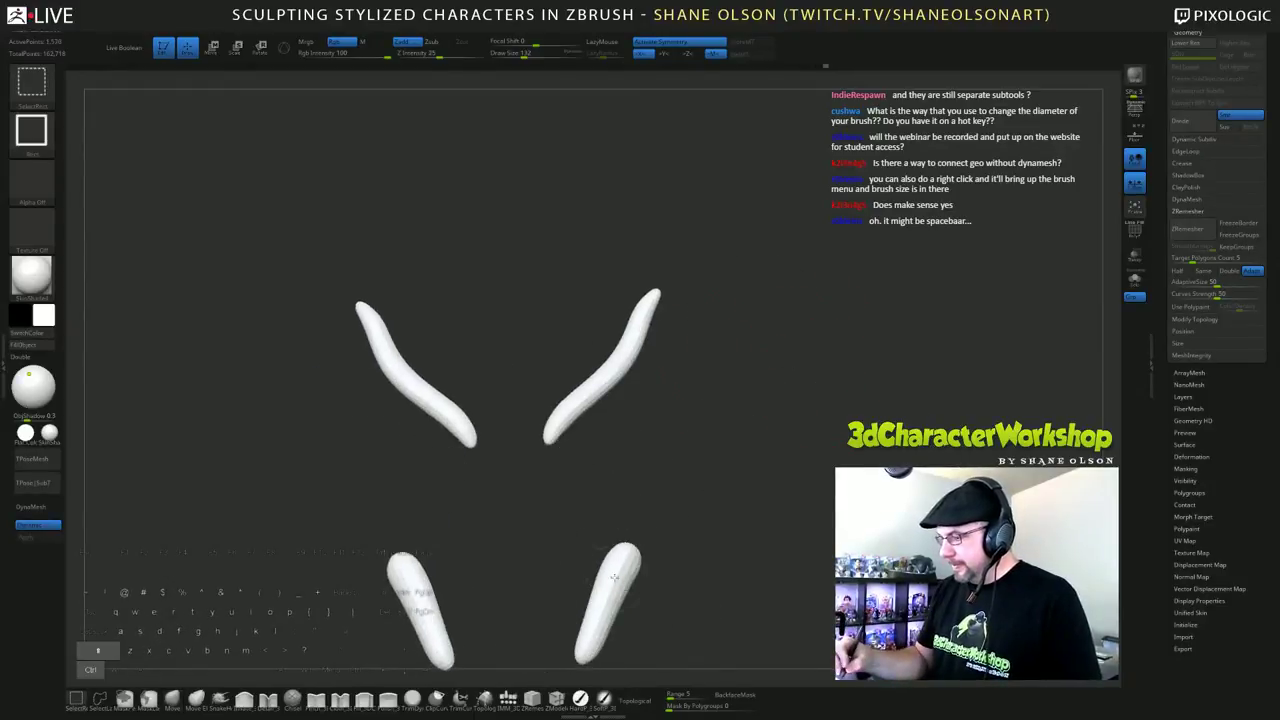
ctrl+shift+click(617, 572)
Step: Thicken the lower halves of both wing limbs towards their bases with the Inflate brush
alt+drag(786, 423, 826, 369)
click(244, 700)
mouse_move(645, 318)
mouse_down()
mouse_move(590, 374)
mouse_move(636, 325)
mouse_move(590, 362)
mouse_up()
mouse_move(749, 383)
mouse_down()
mouse_move(766, 443)
mouse_move(767, 420)
mouse_move(788, 438)
mouse_up()
drag(650, 328, 592, 350)
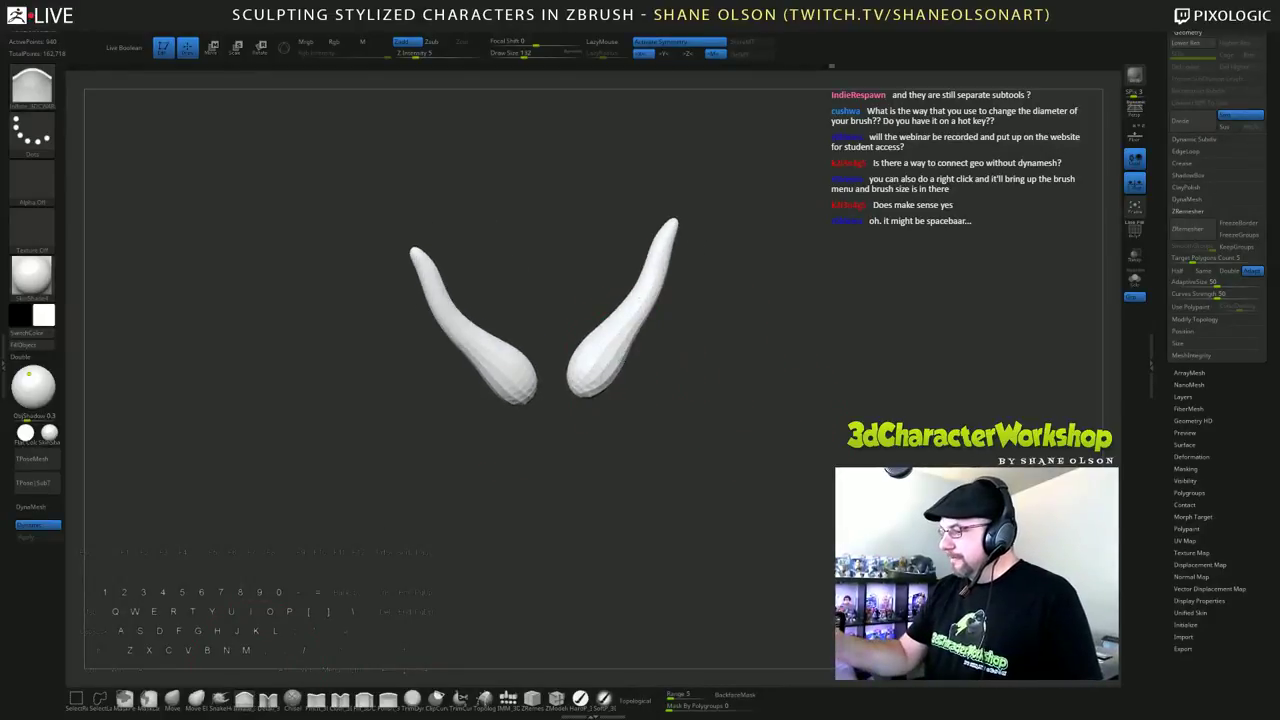
Step: Show all hidden parts of the creature again and check the reshaped wings against the body
mouse_move(716, 428)
mouse_down()
mouse_move(734, 440)
mouse_move(864, 391)
mouse_move(897, 328)
mouse_move(872, 315)
mouse_move(858, 364)
mouse_move(828, 344)
mouse_move(677, 393)
mouse_up()
ctrl+shift+click(864, 391)
drag(674, 249, 778, 273)
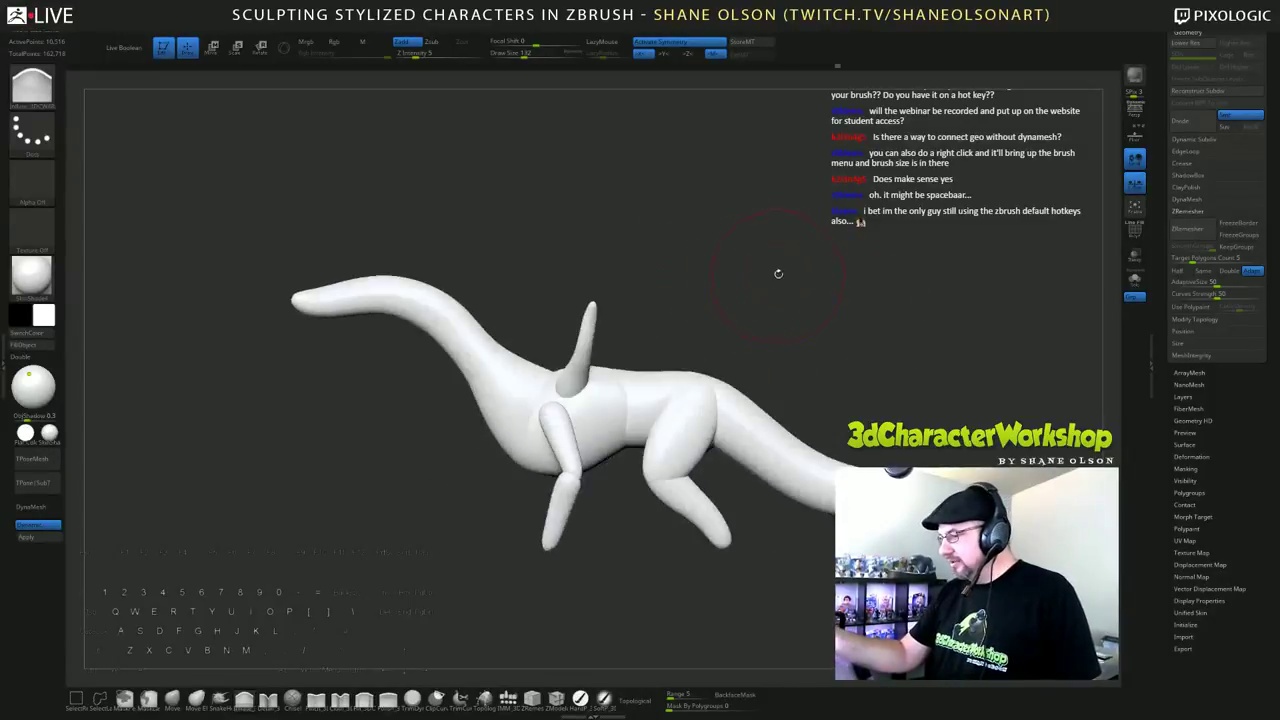
Step: Mask everything except the two wing limbs and nudge them slightly downward into the shoulders with a transpose line
key(e)
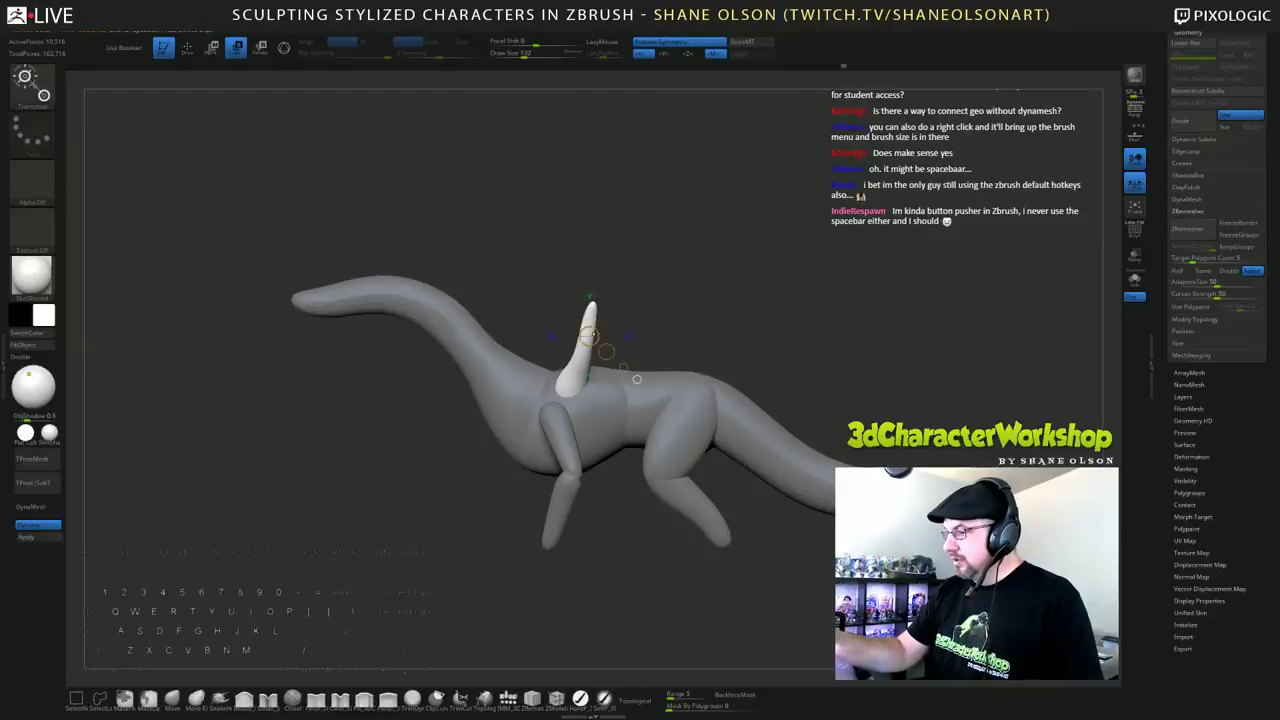
key(w)
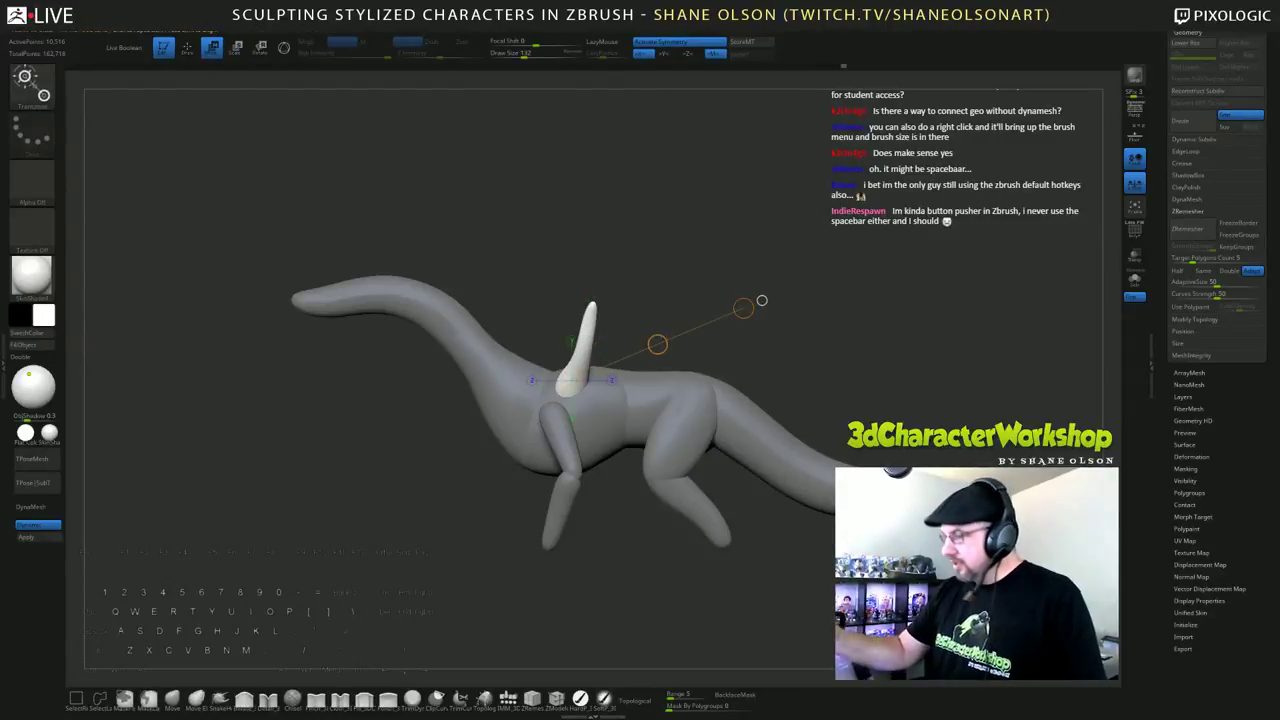
drag(667, 338, 674, 336)
drag(837, 320, 672, 359)
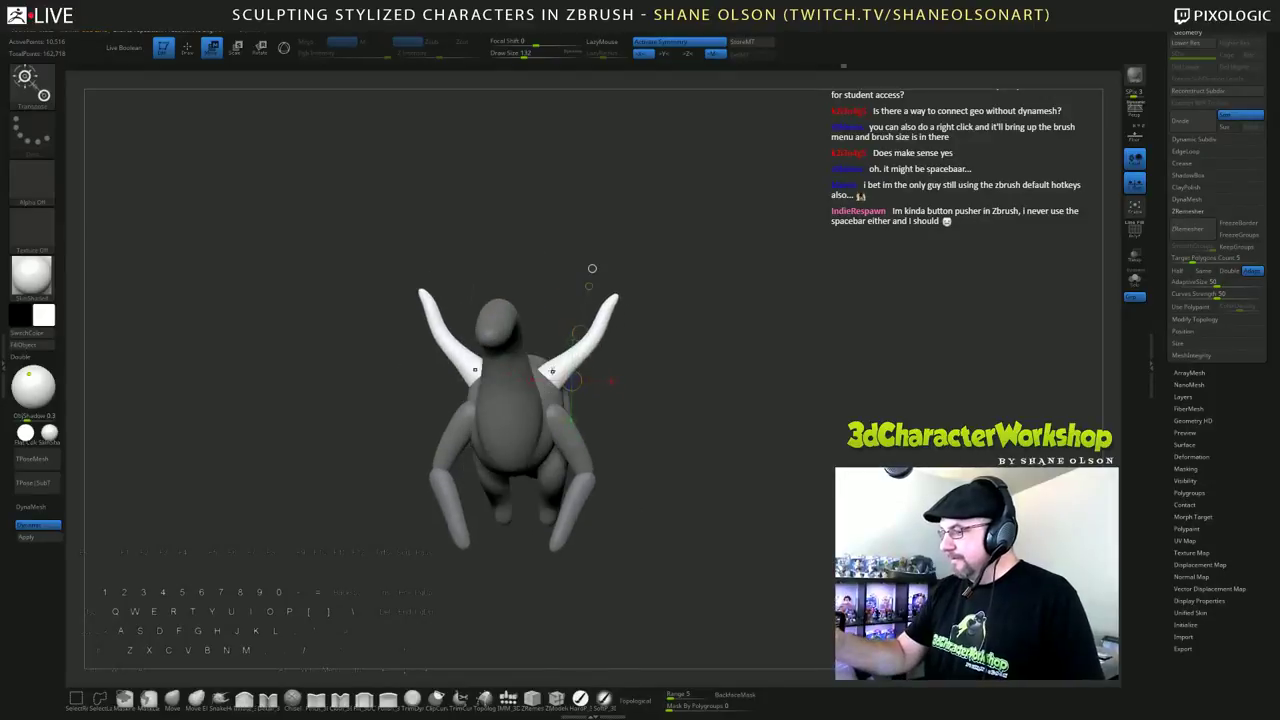
drag(553, 373, 710, 367)
drag(631, 369, 634, 380)
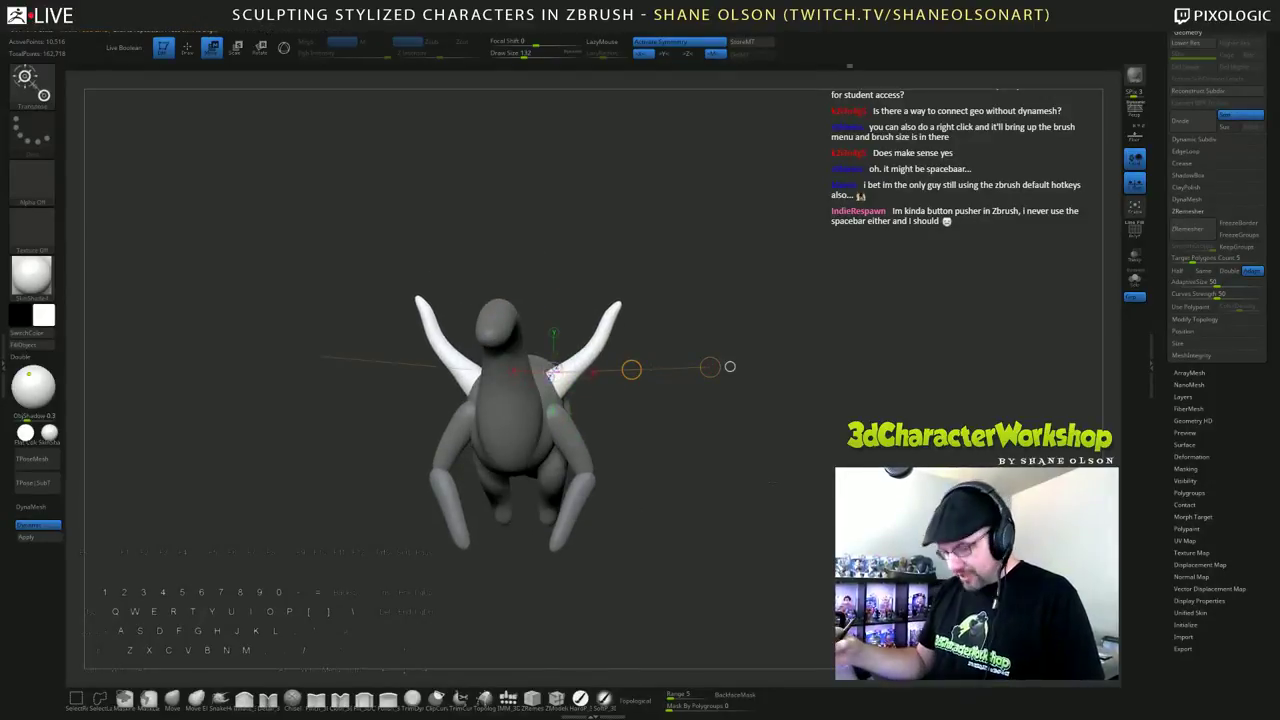
key(q)
Step: Inflate the bases of both wing limbs where they join the back, and clear the mask from the body
drag(758, 448, 767, 443)
mouse_move(784, 330)
shift+mouse_down()
mouse_move(743, 378)
mouse_move(642, 382)
shift+mouse_up()
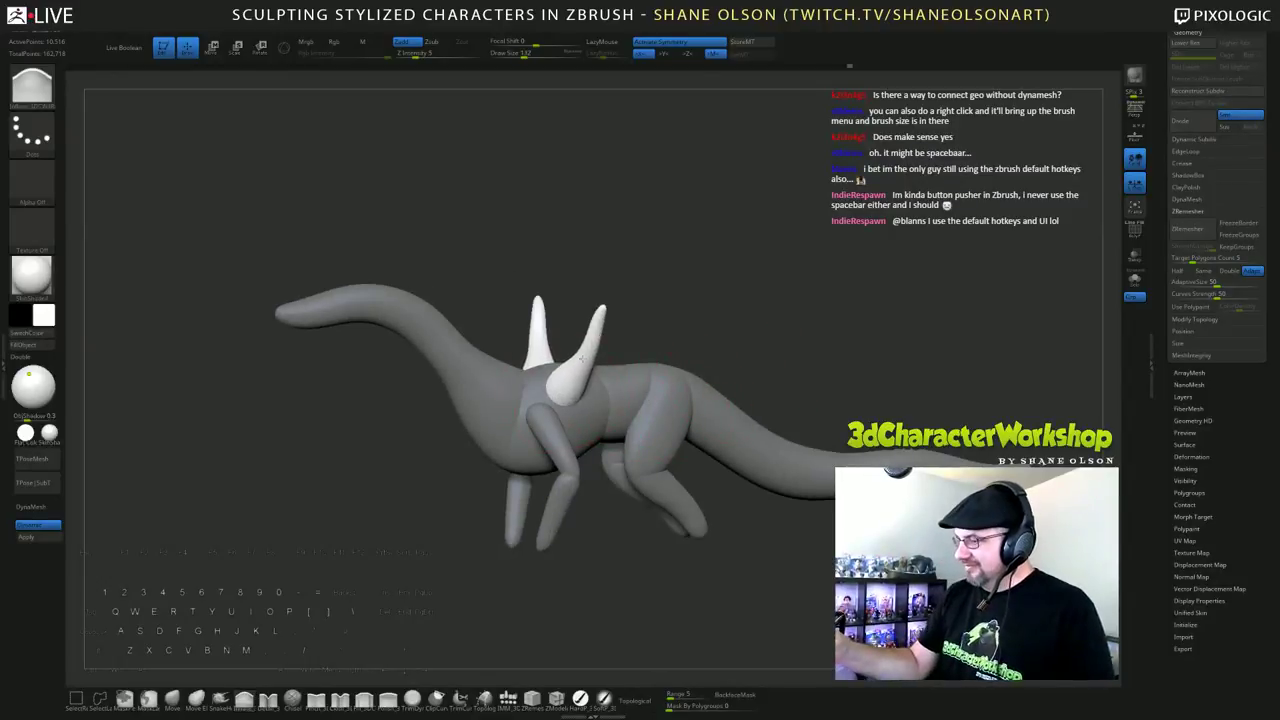
mouse_move(759, 338)
mouse_down()
mouse_move(652, 355)
mouse_move(760, 392)
mouse_up()
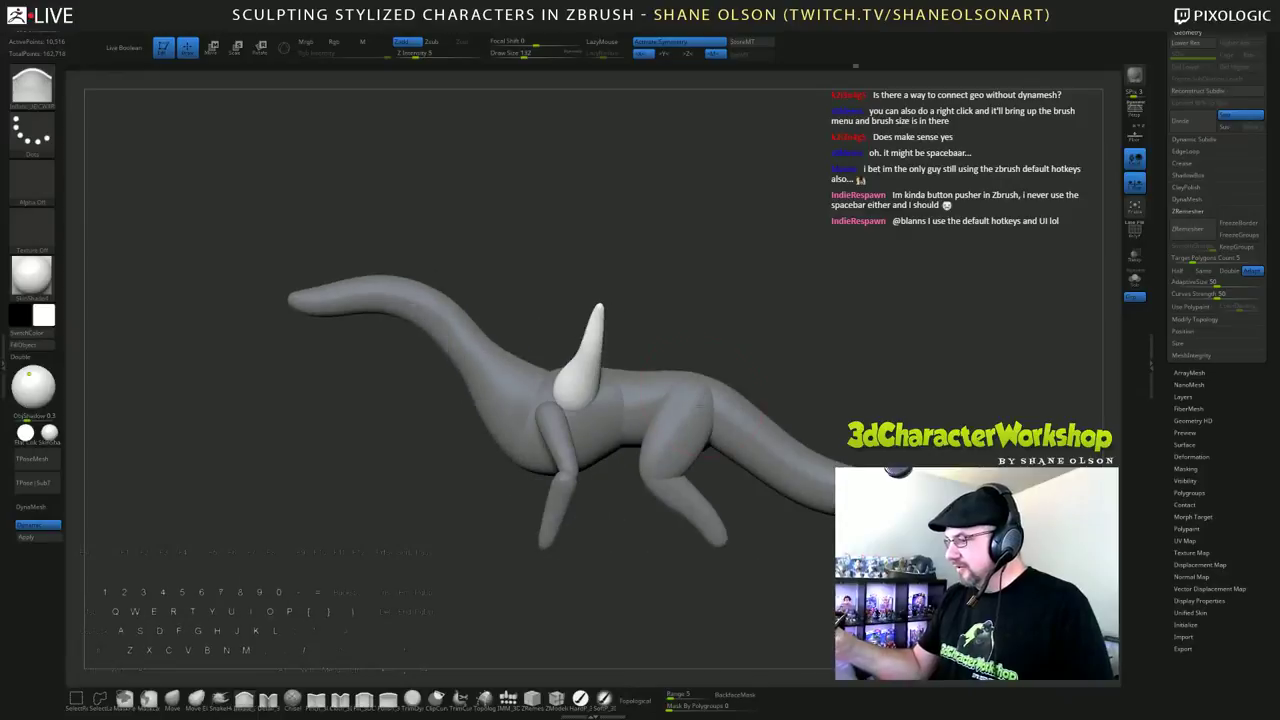
mouse_move(697, 324)
mouse_down()
mouse_move(777, 340)
mouse_move(695, 341)
mouse_up()
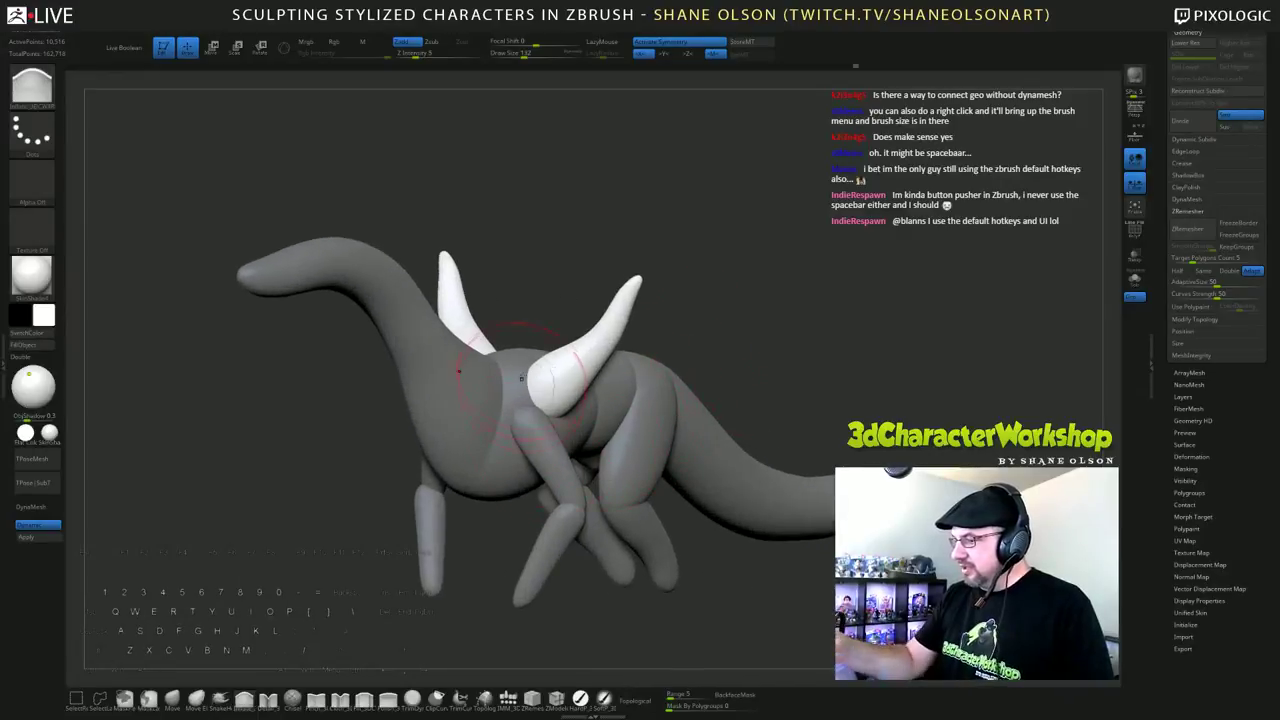
alt+drag(725, 561, 751, 513)
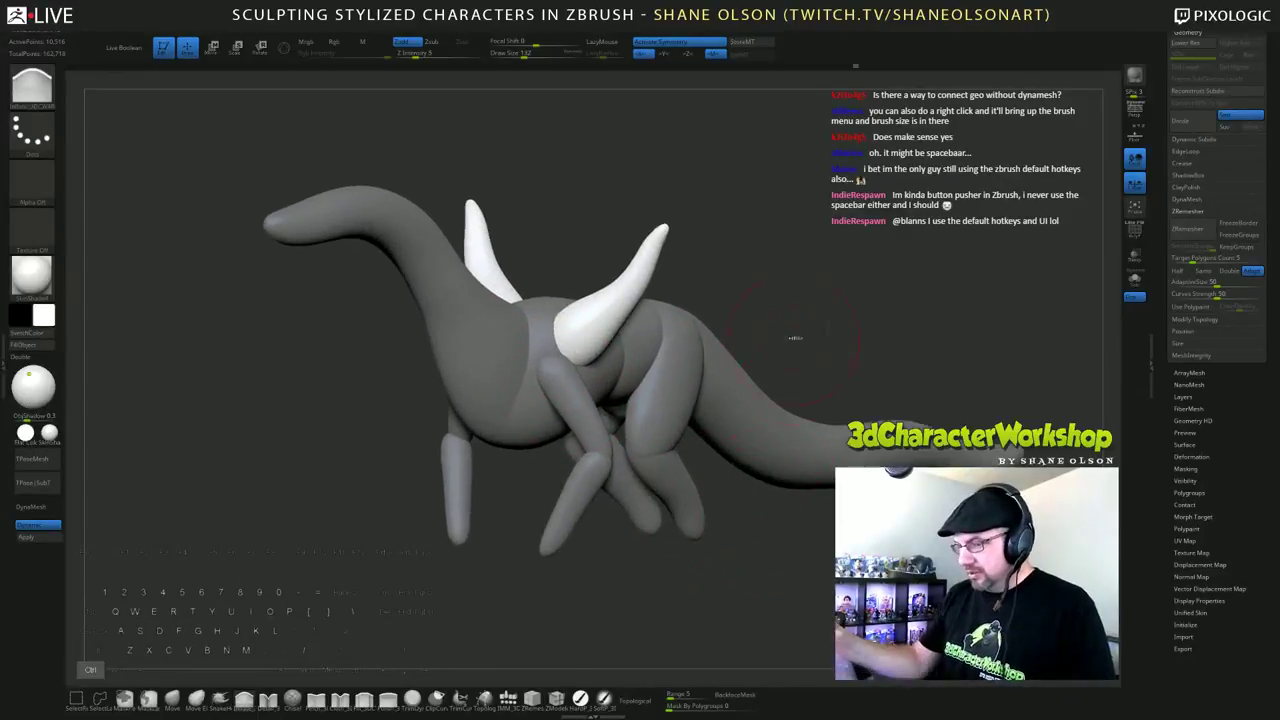
ctrl+drag(794, 337, 814, 356)
alt+drag(746, 559, 746, 543)
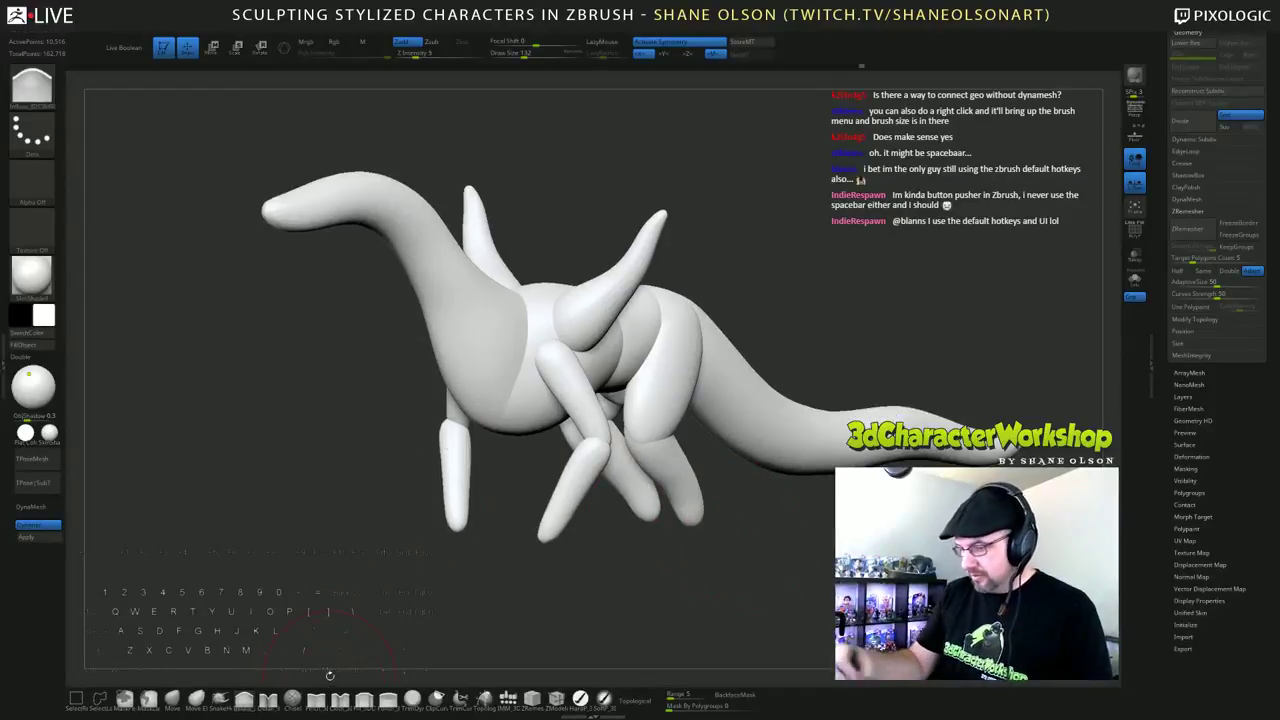
Step: Insert a symmetrical pair of QuadSphere-2 spheres at the tops of the front legs as shoulders
click(520, 699)
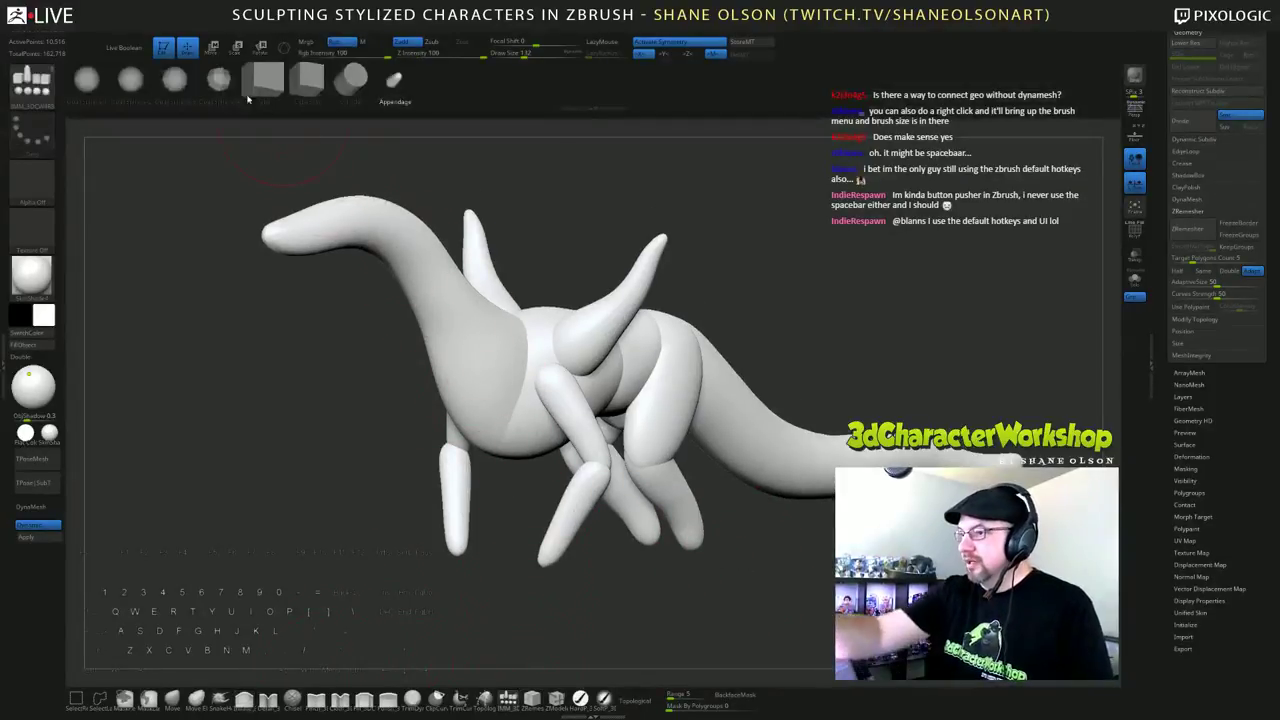
click(131, 83)
drag(725, 289, 683, 296)
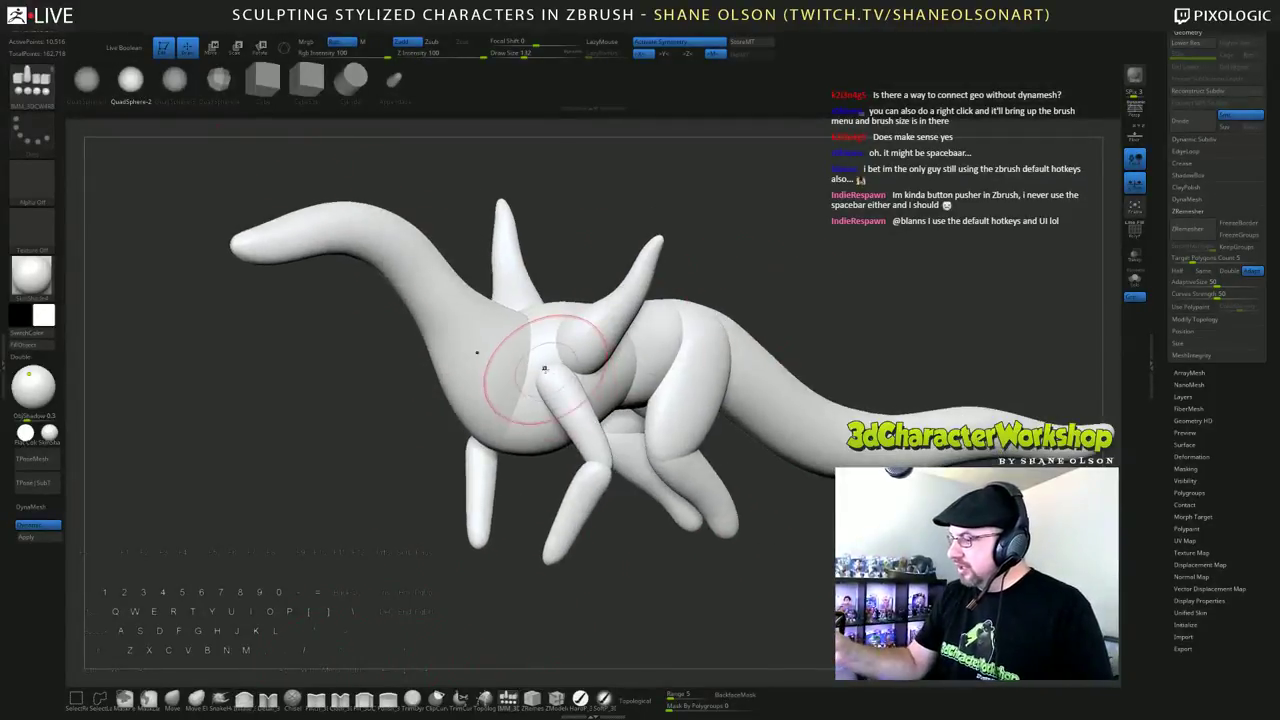
drag(538, 357, 555, 391)
drag(763, 306, 784, 386)
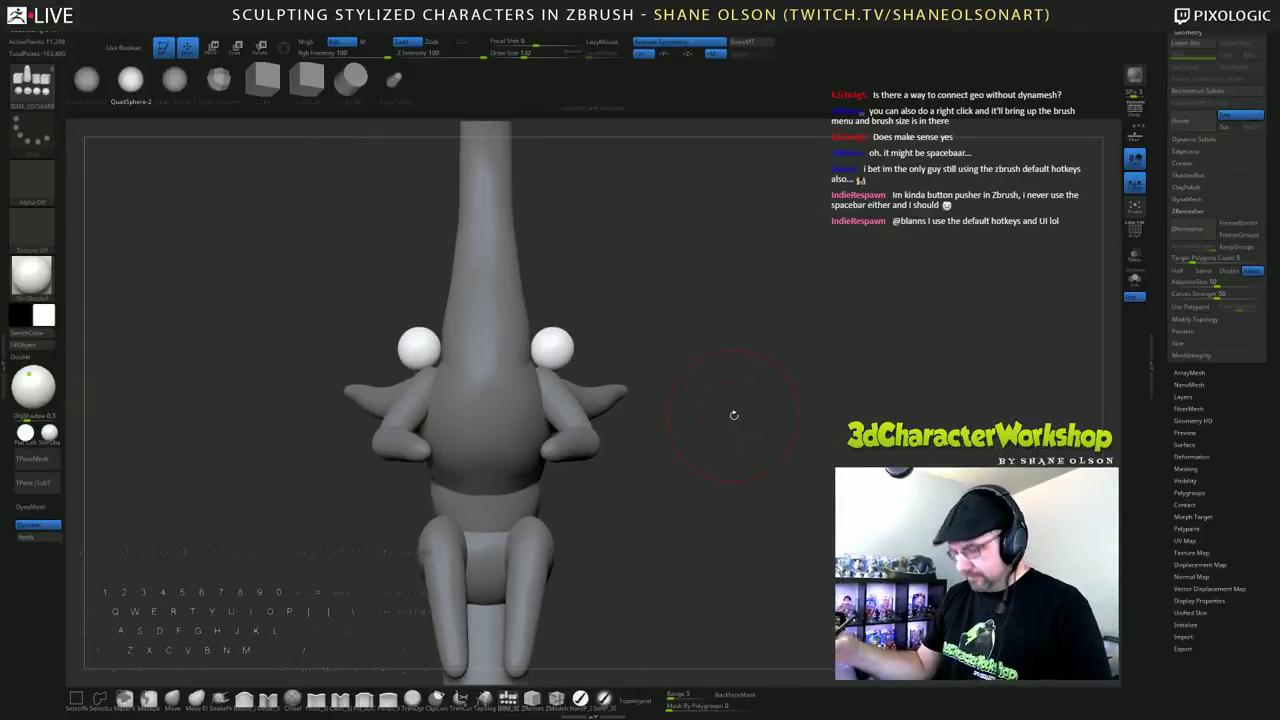
Step: Shift both inserted shoulder spheres down onto the tops of the front legs with a transpose line
key(w)
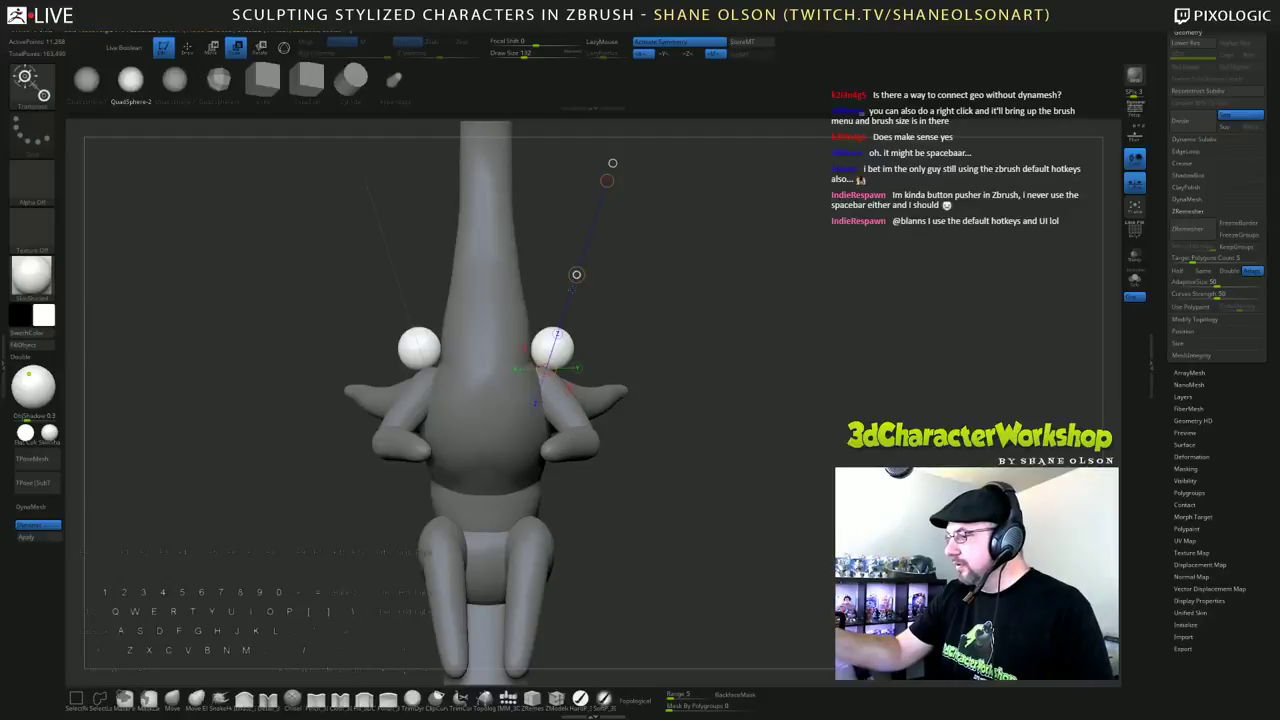
drag(748, 332, 705, 385)
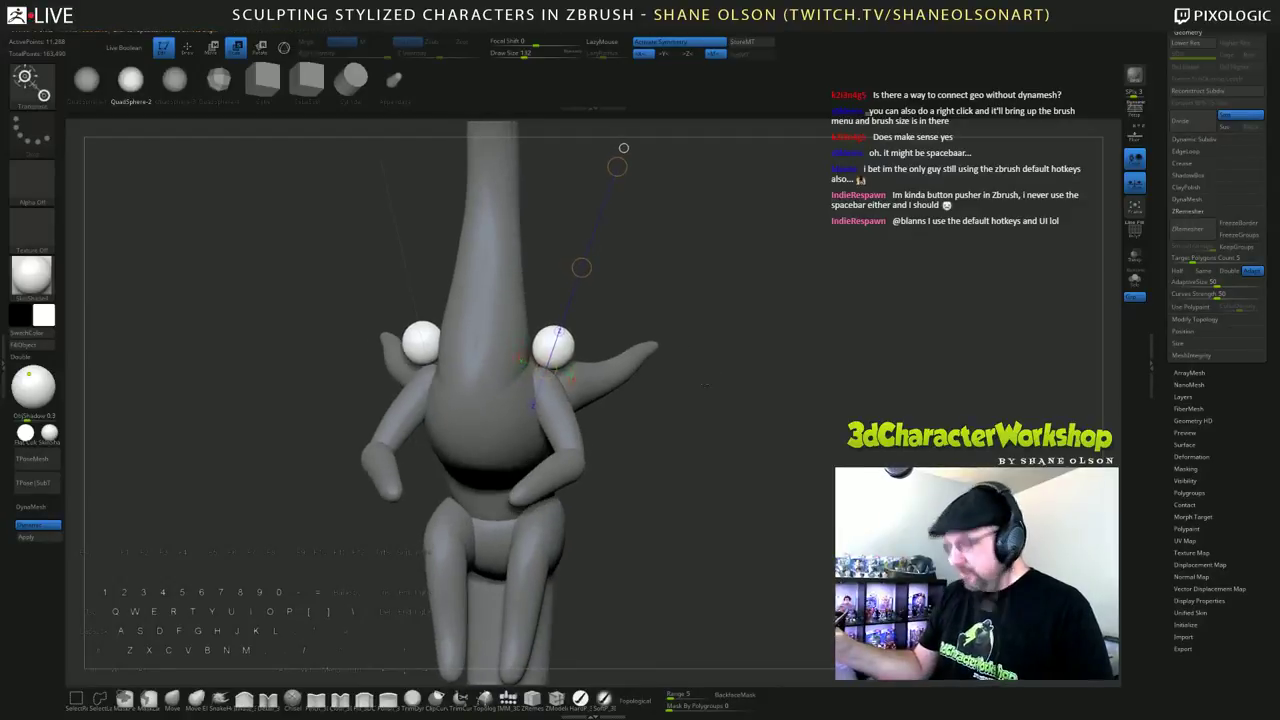
key(w)
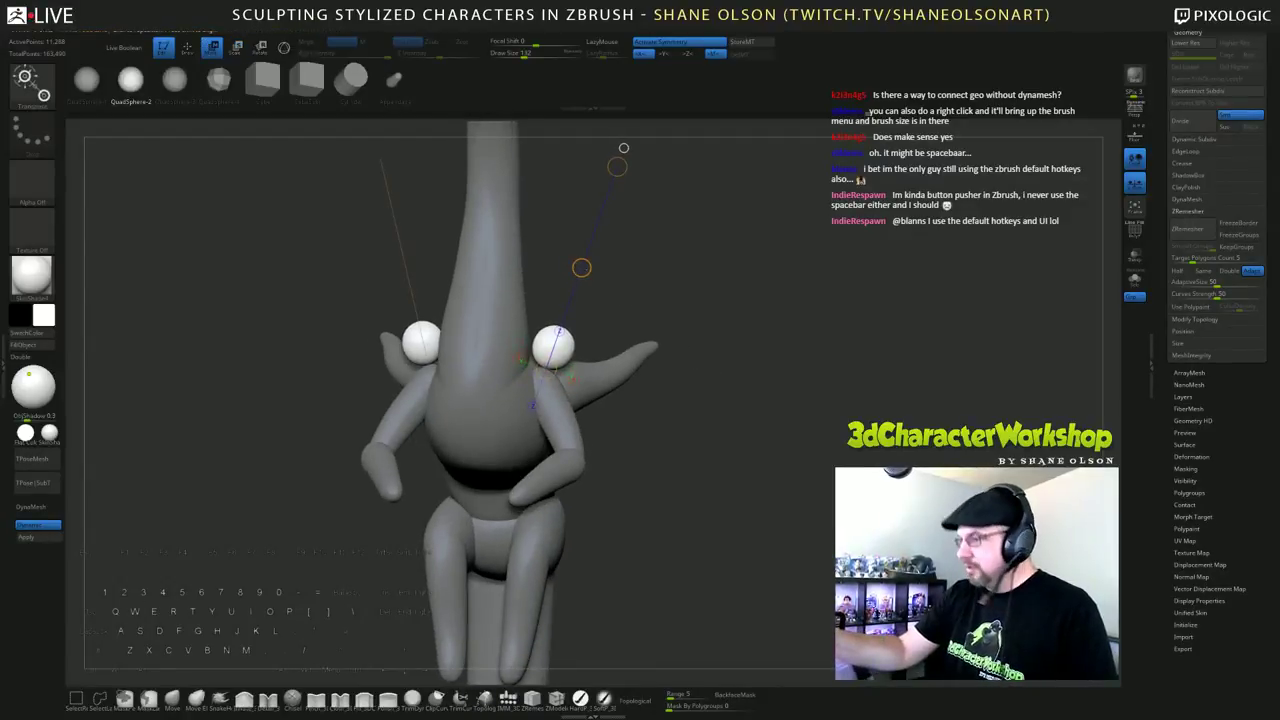
drag(582, 268, 566, 286)
drag(752, 462, 642, 489)
Step: Pull the shoulder spheres into upright ovals against the chest with the Move brush at draw size 120
click(172, 700)
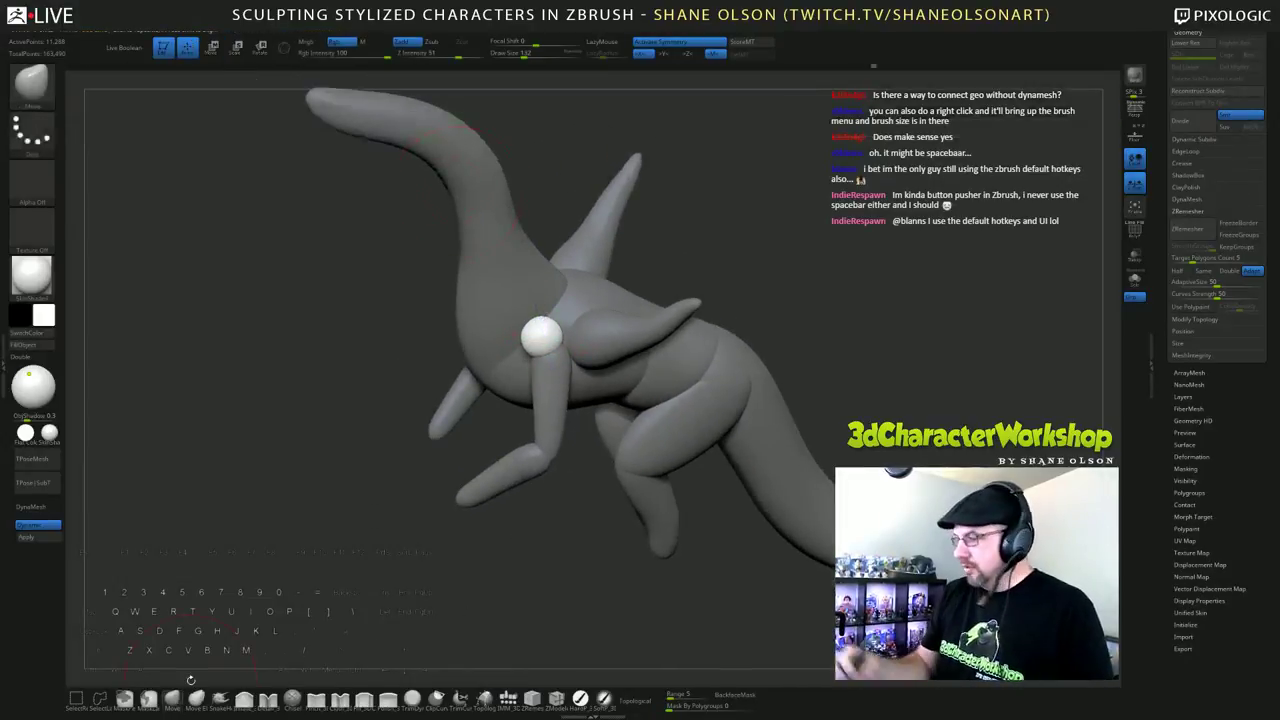
key(s)
drag(571, 552, 577, 551)
drag(555, 332, 566, 328)
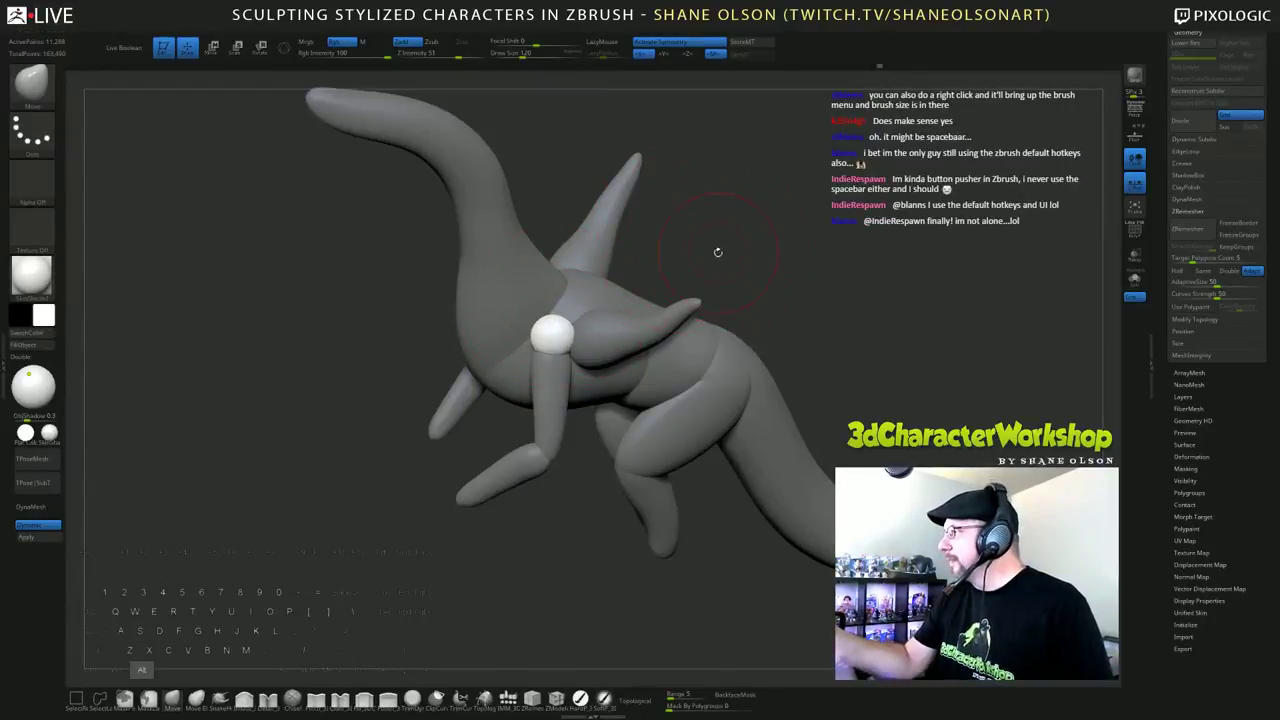
drag(717, 251, 705, 276)
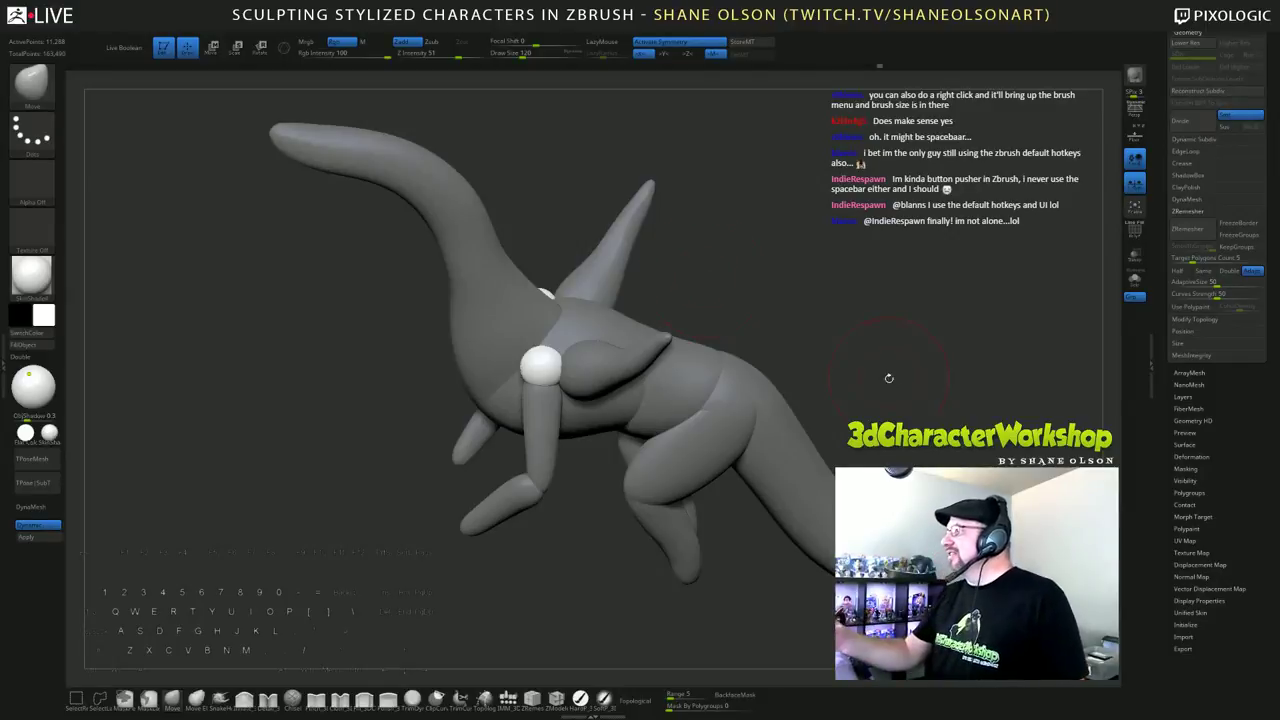
drag(888, 378, 849, 386)
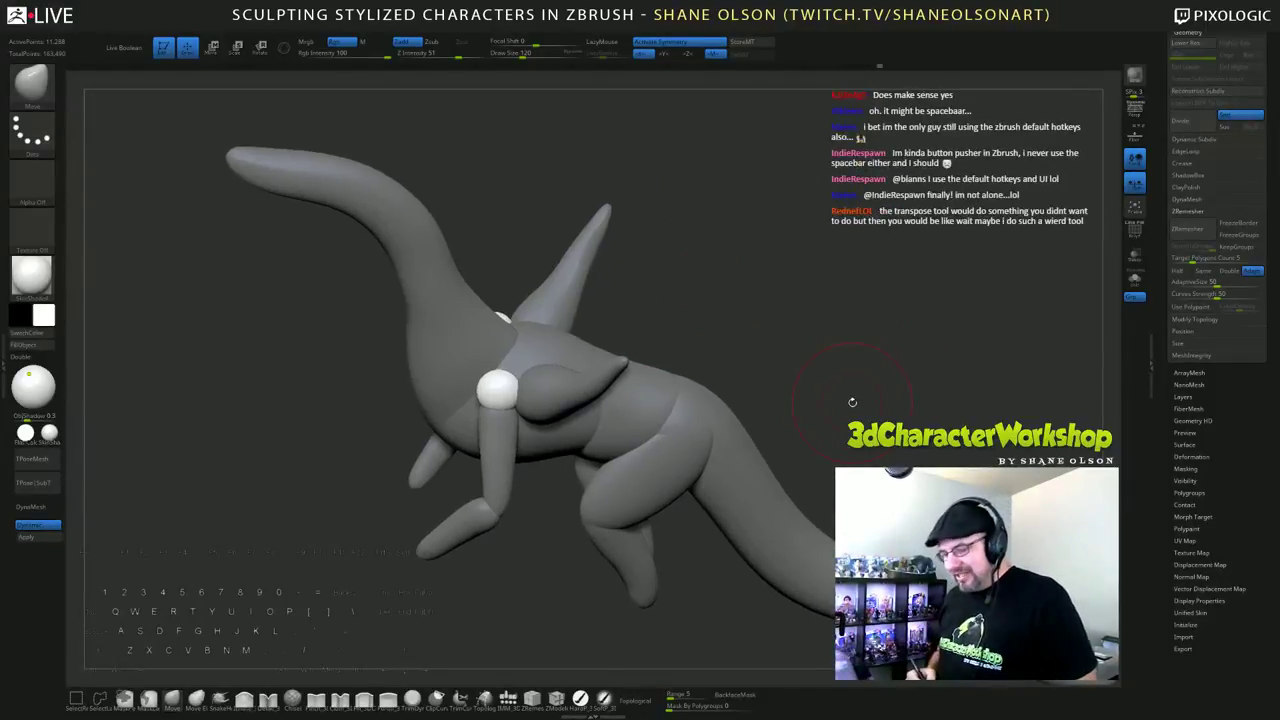
mouse_move(674, 314)
mouse_down()
mouse_move(690, 340)
mouse_move(767, 300)
mouse_move(508, 356)
mouse_up()
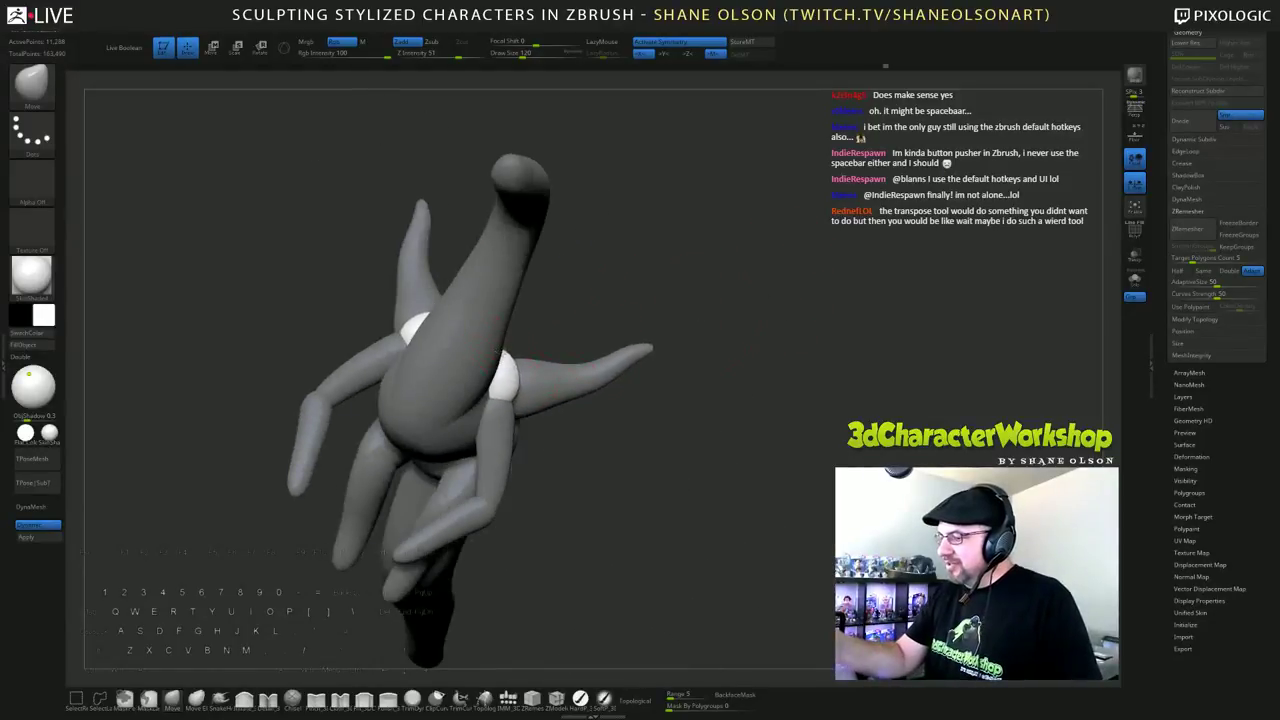
drag(757, 403, 590, 498)
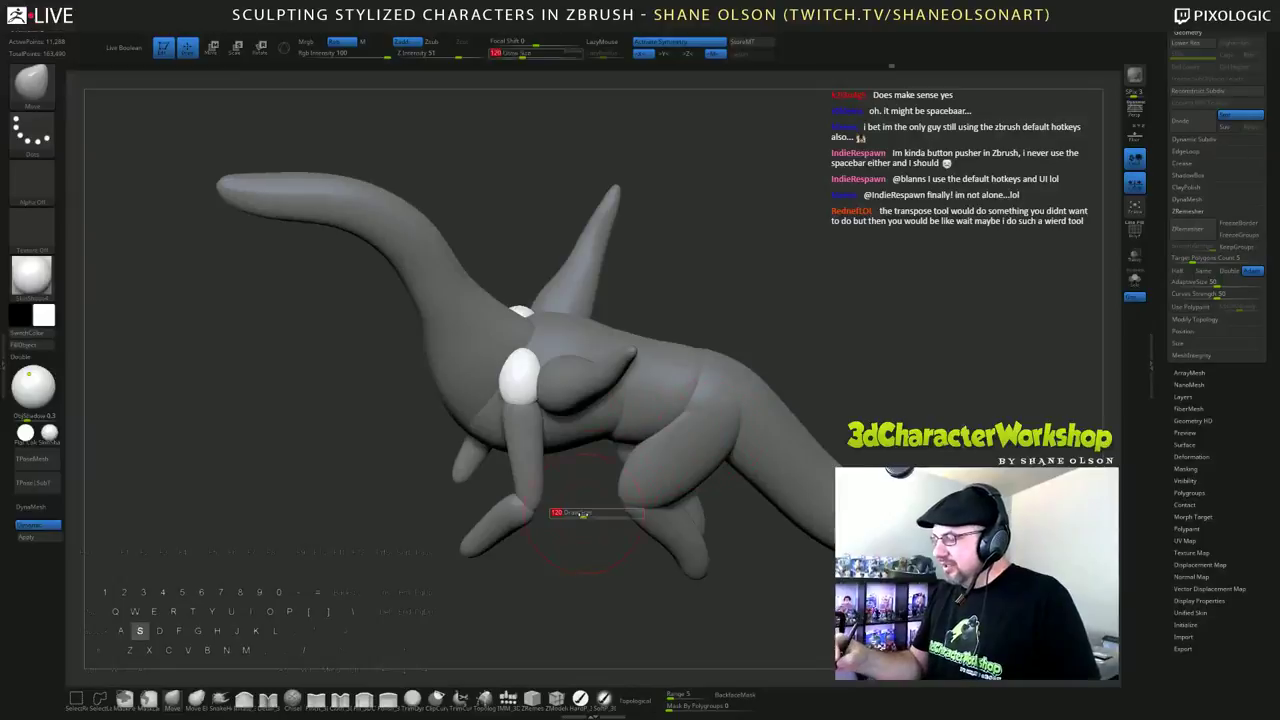
Step: Stretch the shoulder ovals downward over the upper arms with a smaller Move brush
mouse_move(520, 375)
mouse_down()
mouse_move(518, 397)
mouse_move(630, 405)
mouse_move(513, 416)
mouse_up()
key(s)
key(s)
mouse_move(531, 420)
right_down()
mouse_move(572, 424)
mouse_move(541, 424)
right_up()
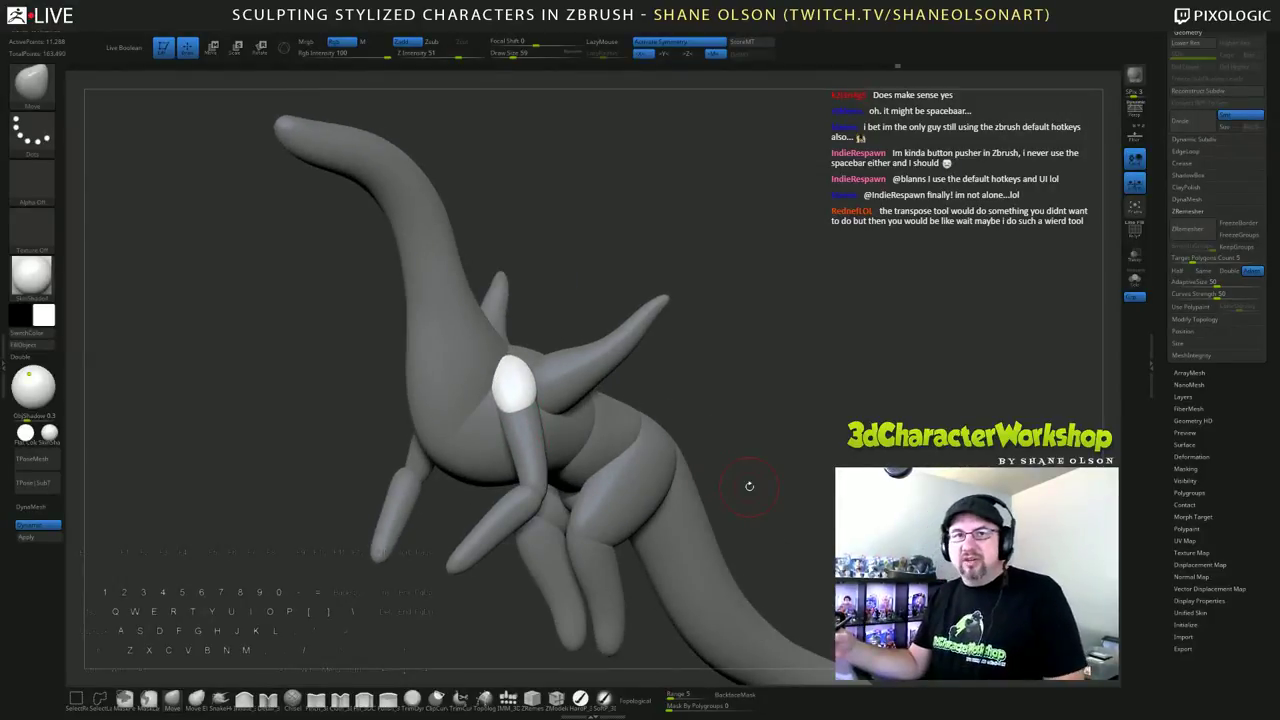
alt+drag(791, 369, 823, 374)
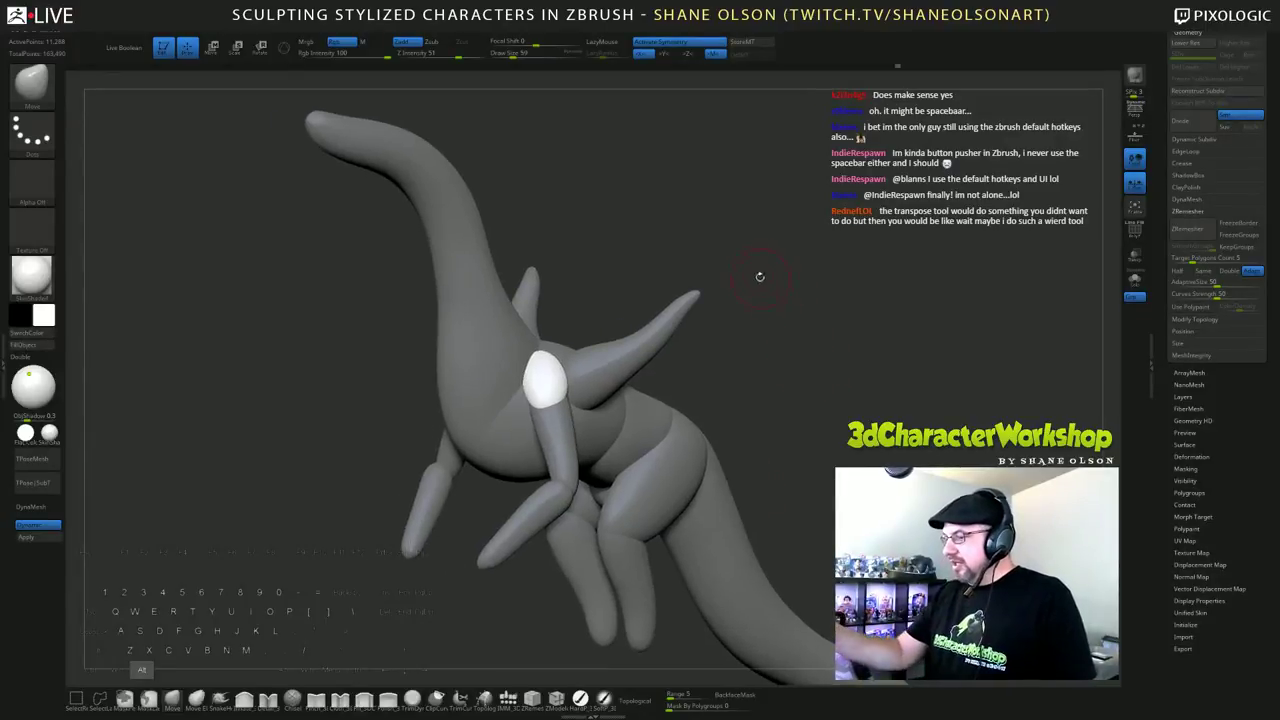
alt+drag(784, 277, 755, 315)
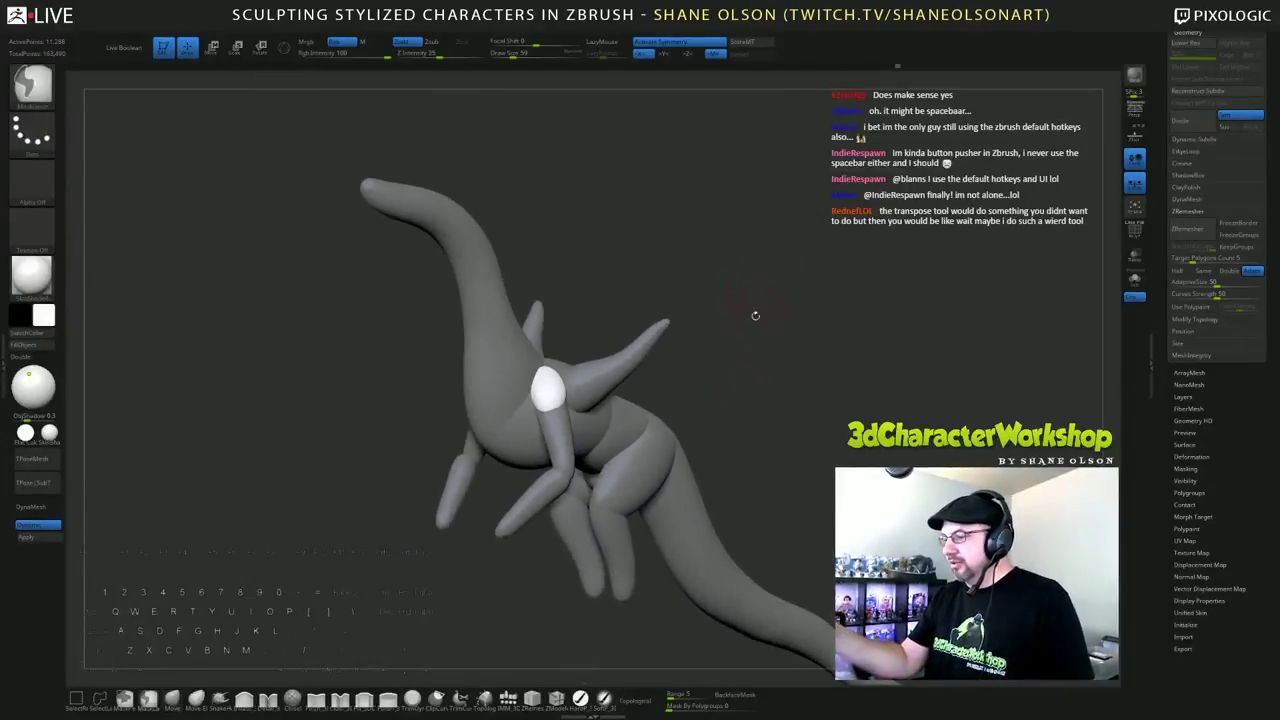
Step: Refine the shoulder shapes so they wrap from the back onto the upper arms with the Move brush, and clear the mask
drag(742, 501, 606, 423)
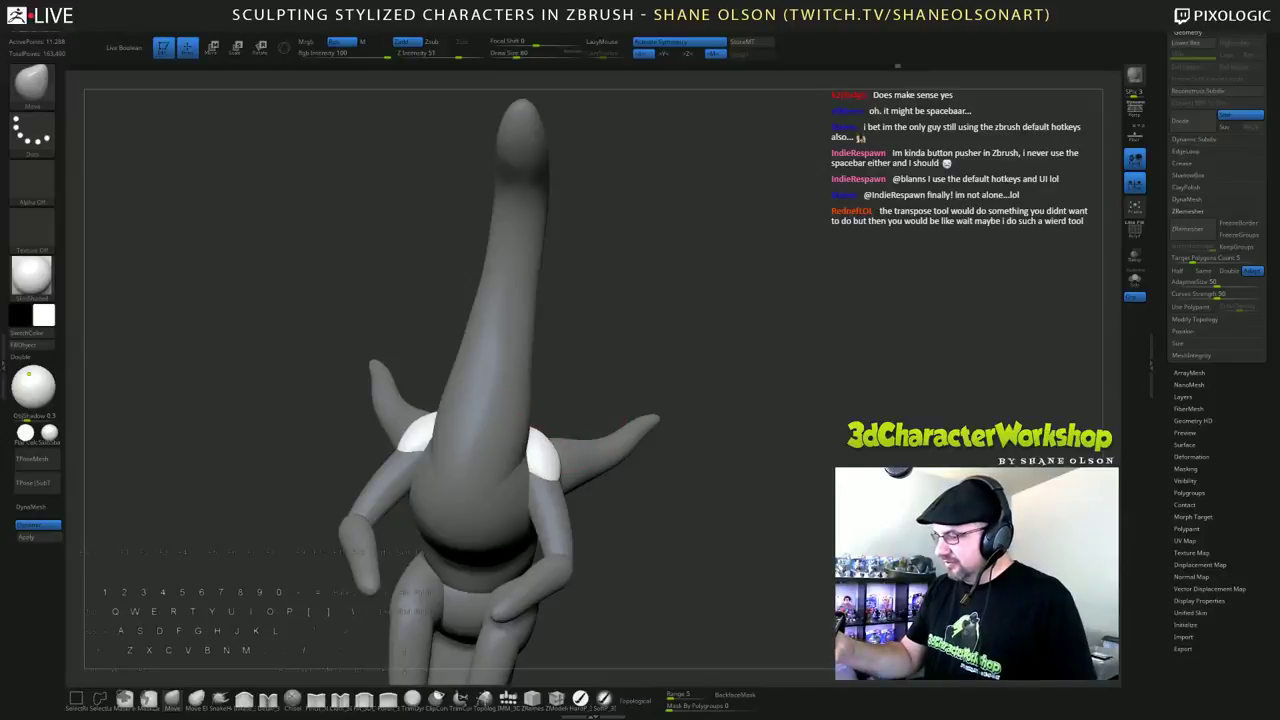
drag(640, 470, 690, 542)
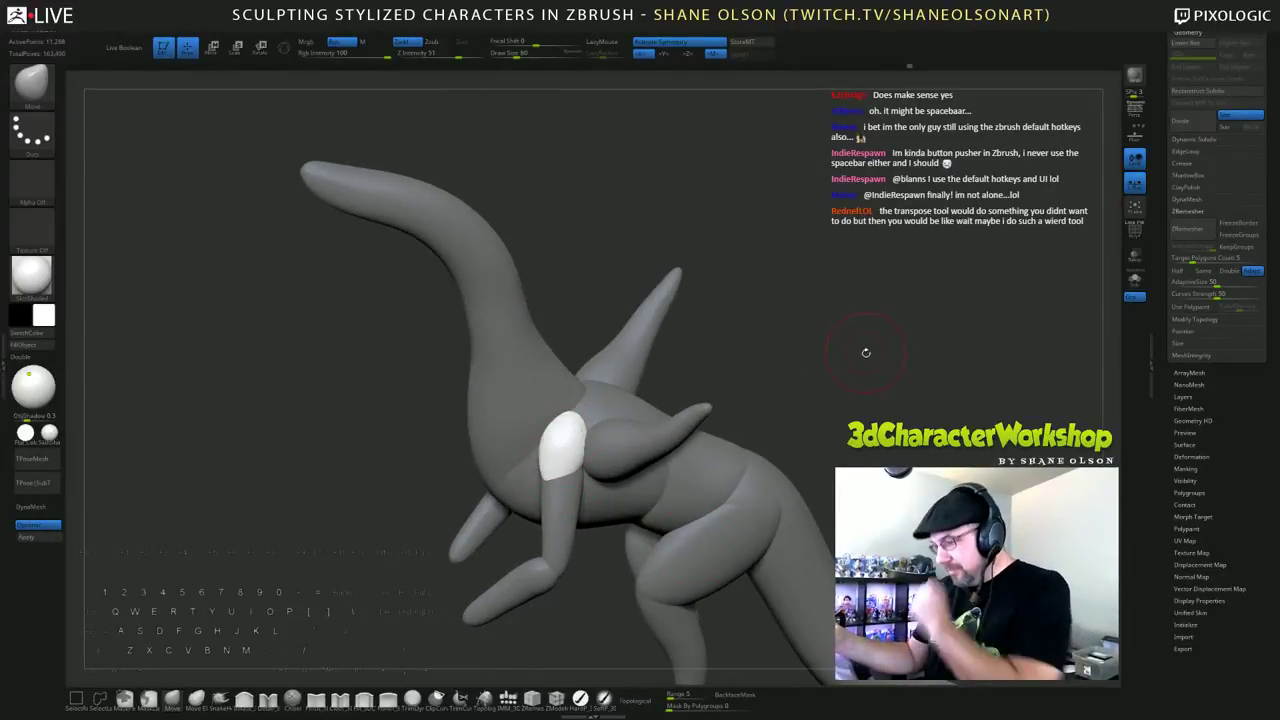
mouse_move(838, 372)
mouse_down()
mouse_move(898, 370)
mouse_move(849, 371)
mouse_up()
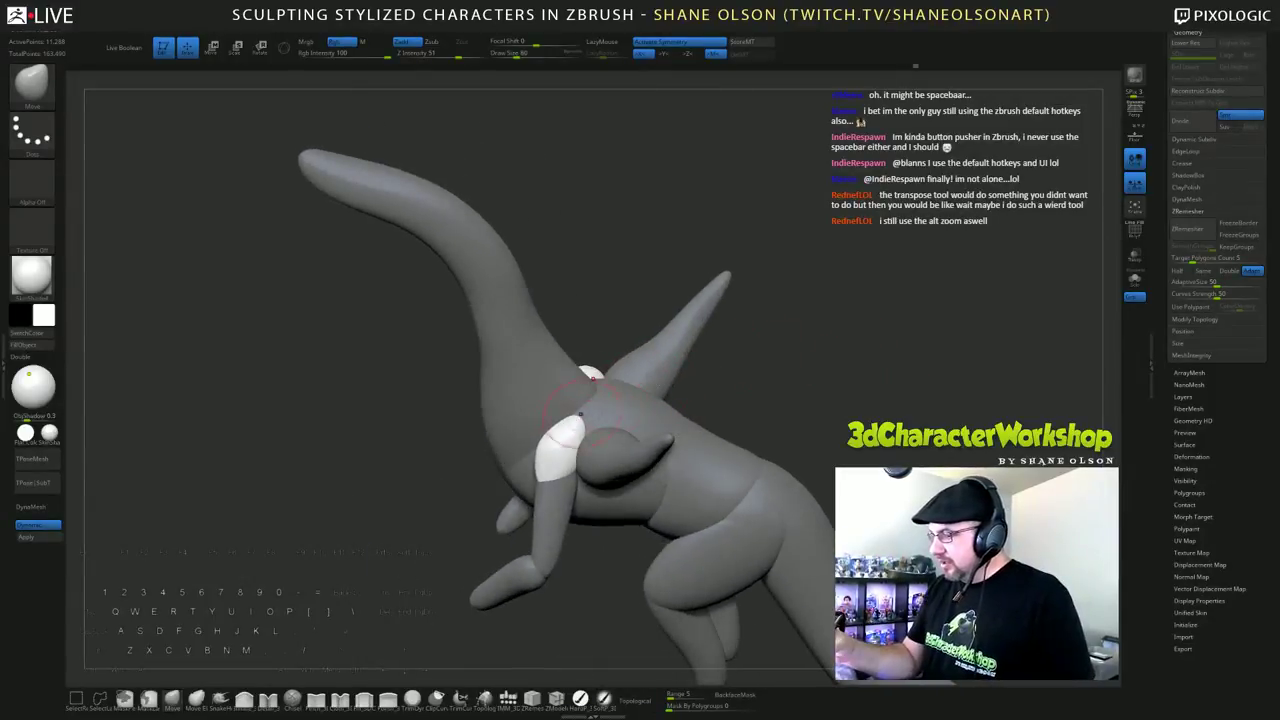
drag(795, 366, 763, 497)
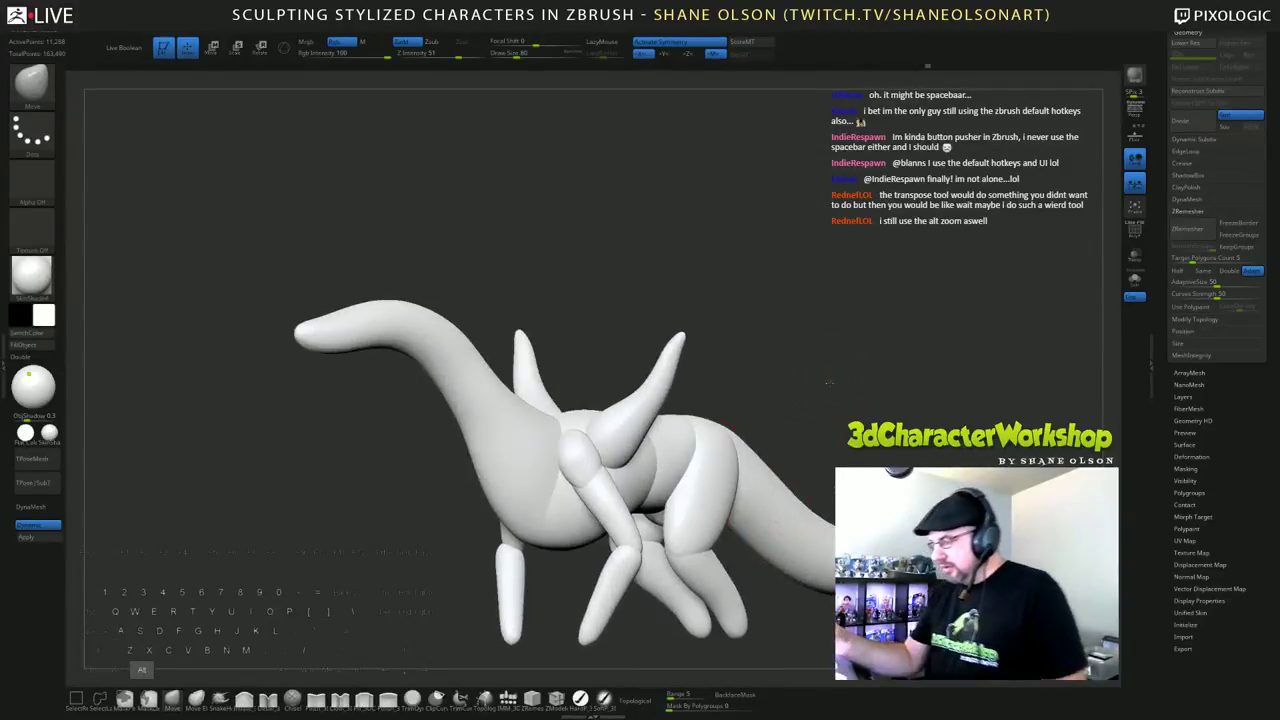
alt+drag(834, 362, 835, 387)
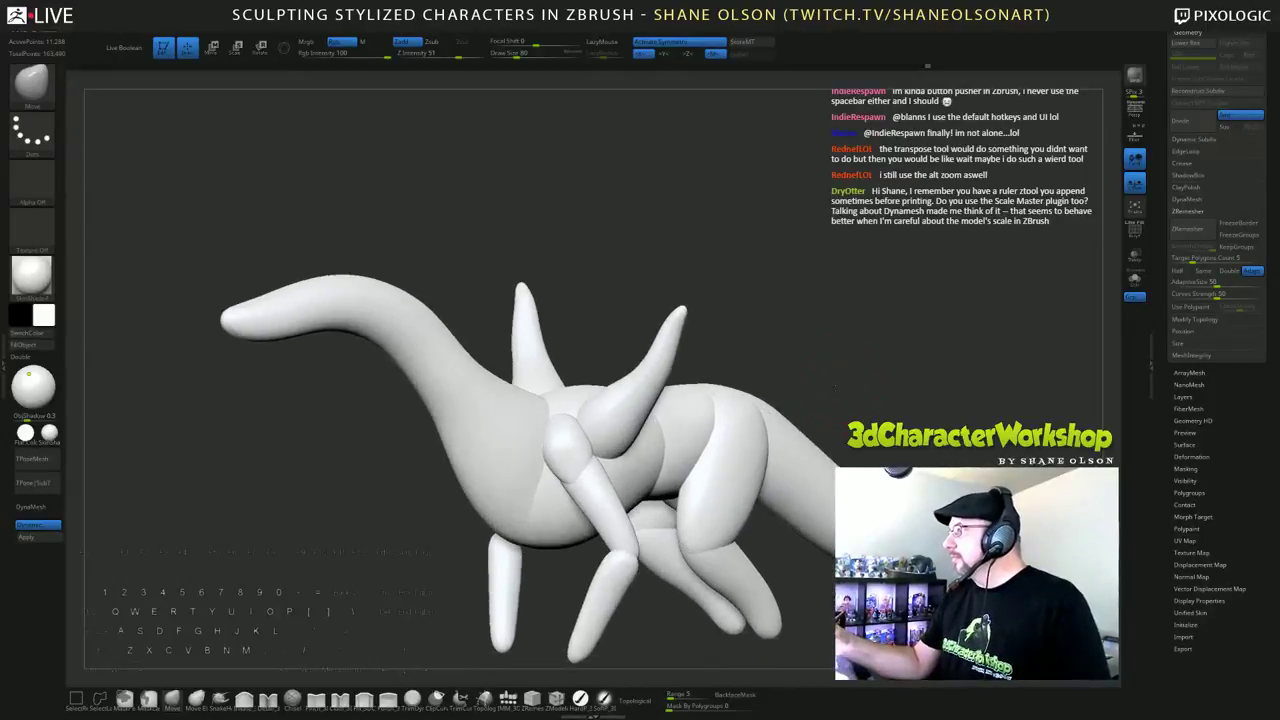
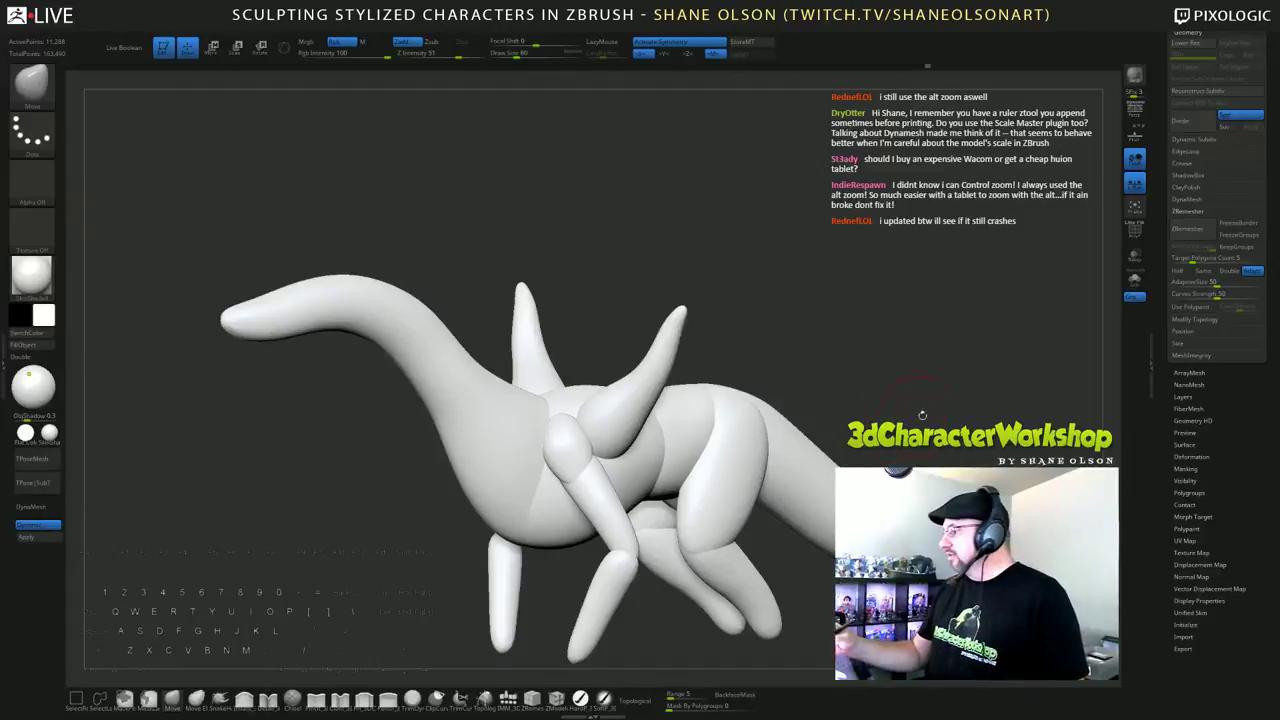
Step: Make the ruler the active subtool and bring it into close view behind the creature's head
drag(1165, 192, 1165, 367)
click(1193, 196)
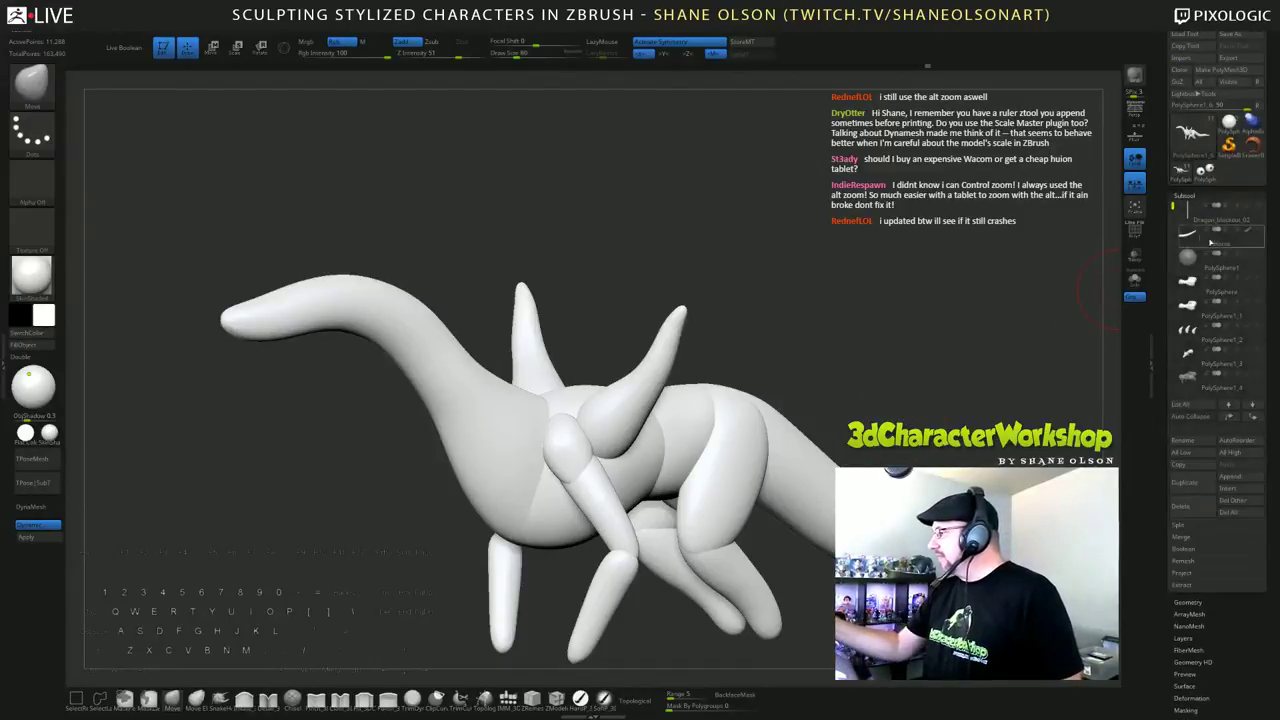
click(1193, 214)
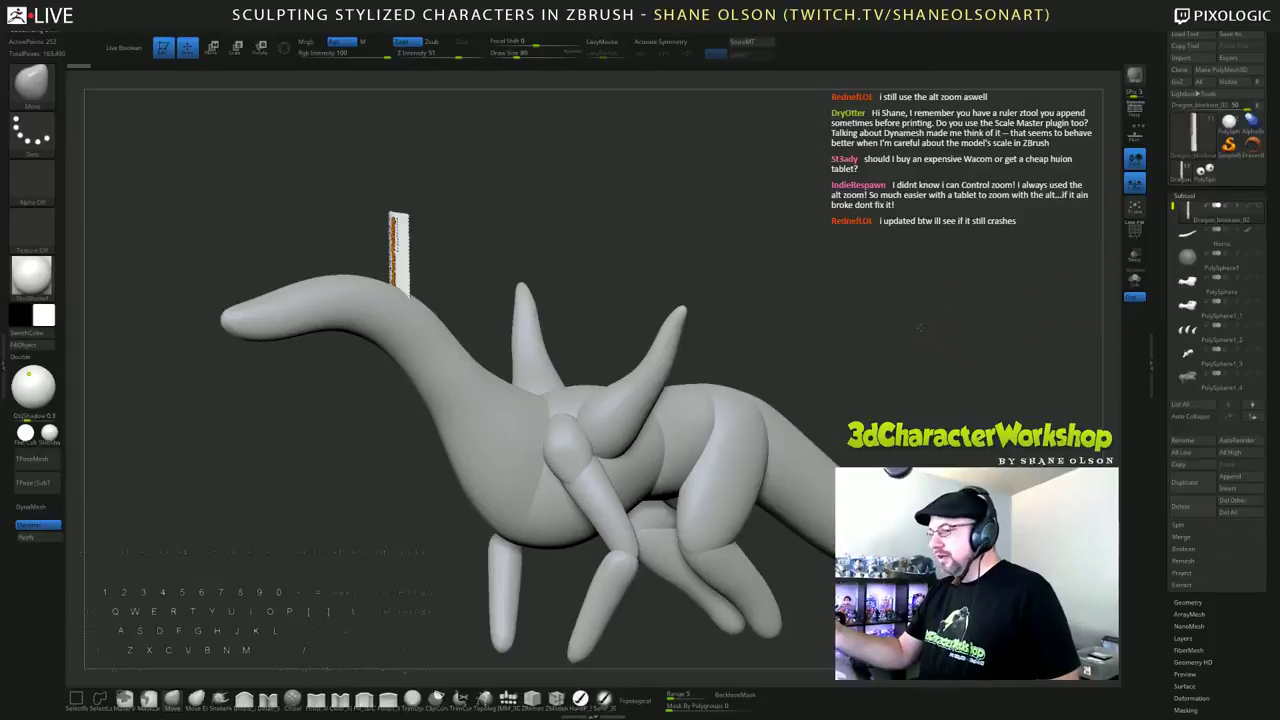
drag(933, 325, 708, 320)
ctrl+right_drag(709, 320, 556, 316)
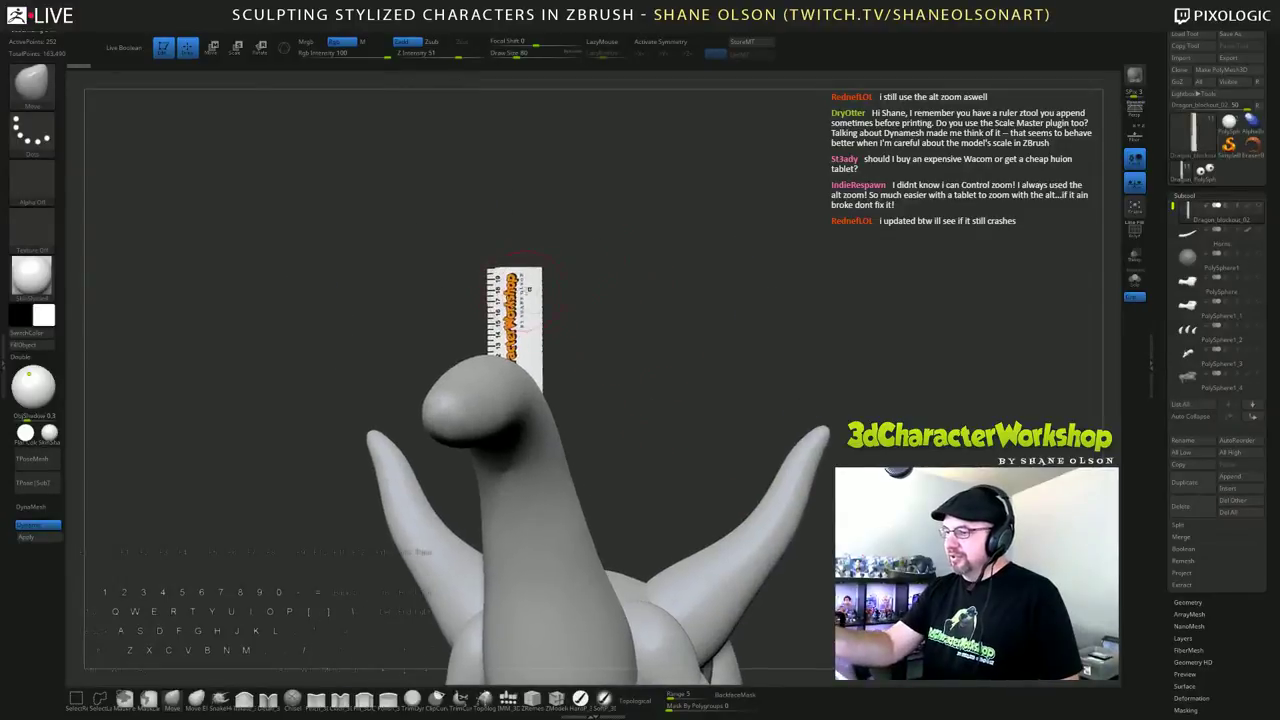
Step: Isolate the ruler briefly, restore the creature, and turn on transparency to compare the ruler with the whole body
click(1134, 279)
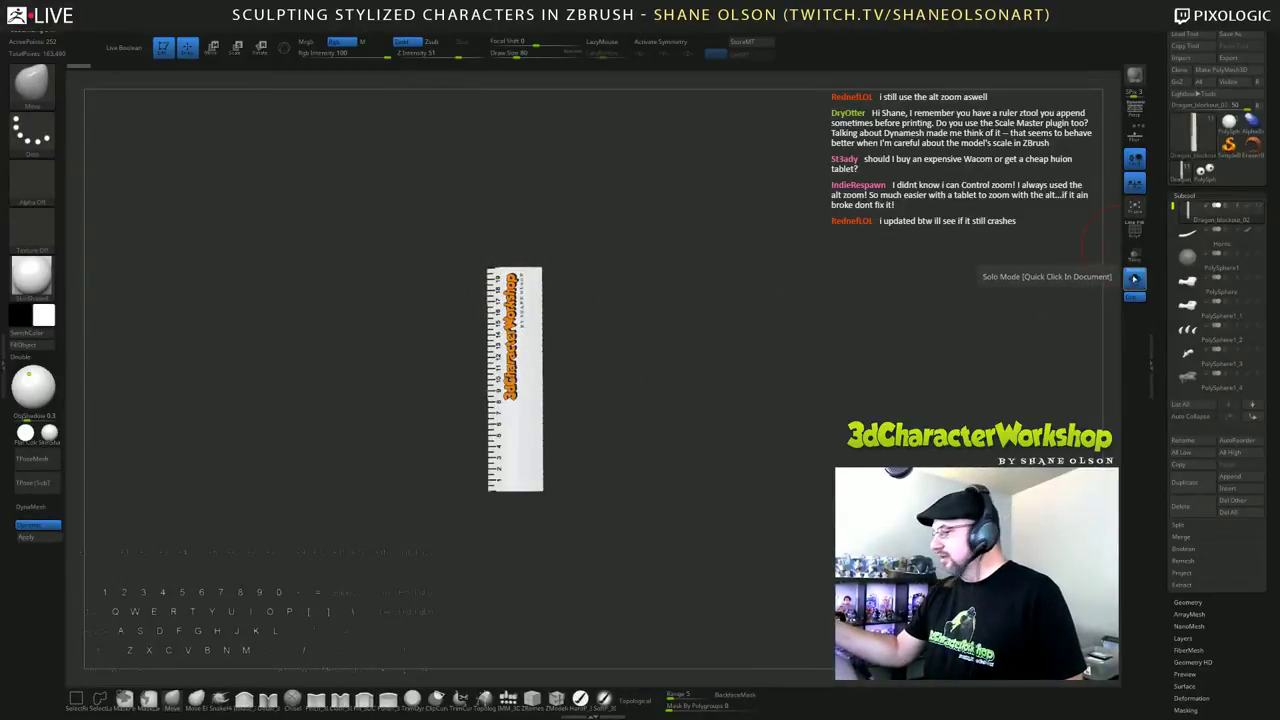
click(1134, 279)
click(1134, 255)
alt+drag(966, 386, 829, 272)
drag(799, 432, 762, 440)
right_drag(762, 440, 812, 442)
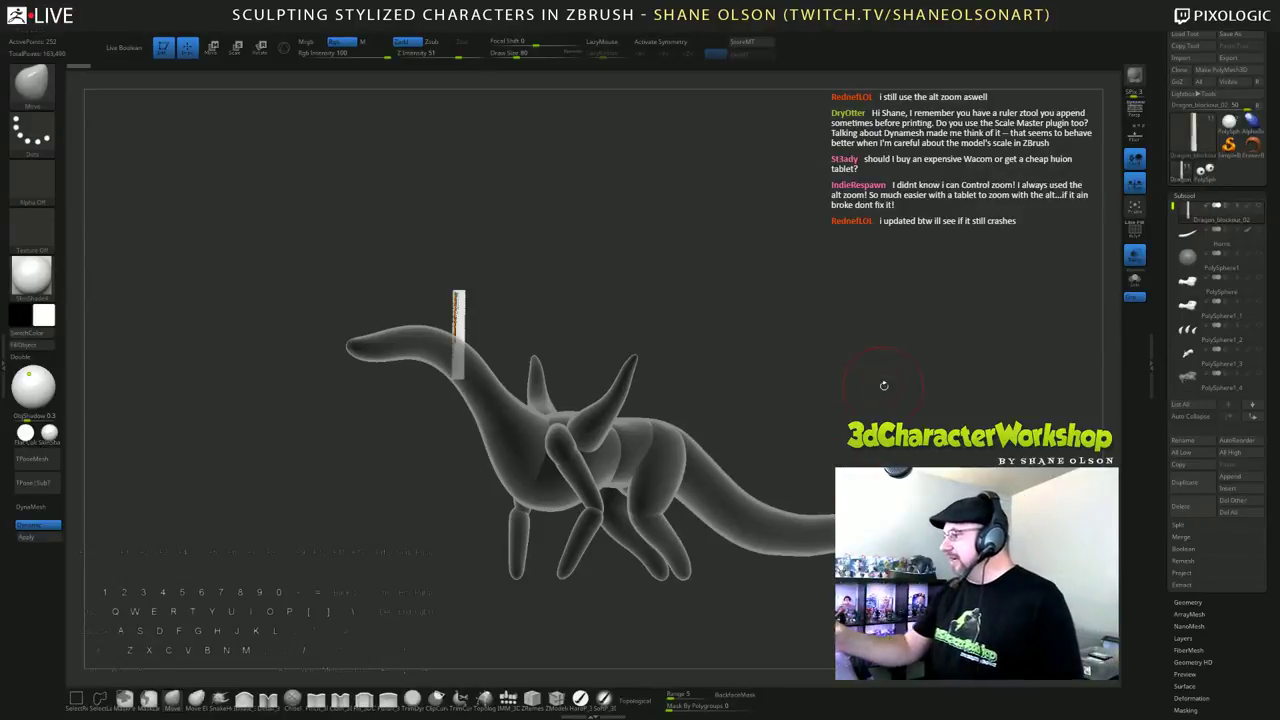
Step: Turn off transparency and make the creature's body the active subtool again
alt+right_drag(880, 390, 867, 420)
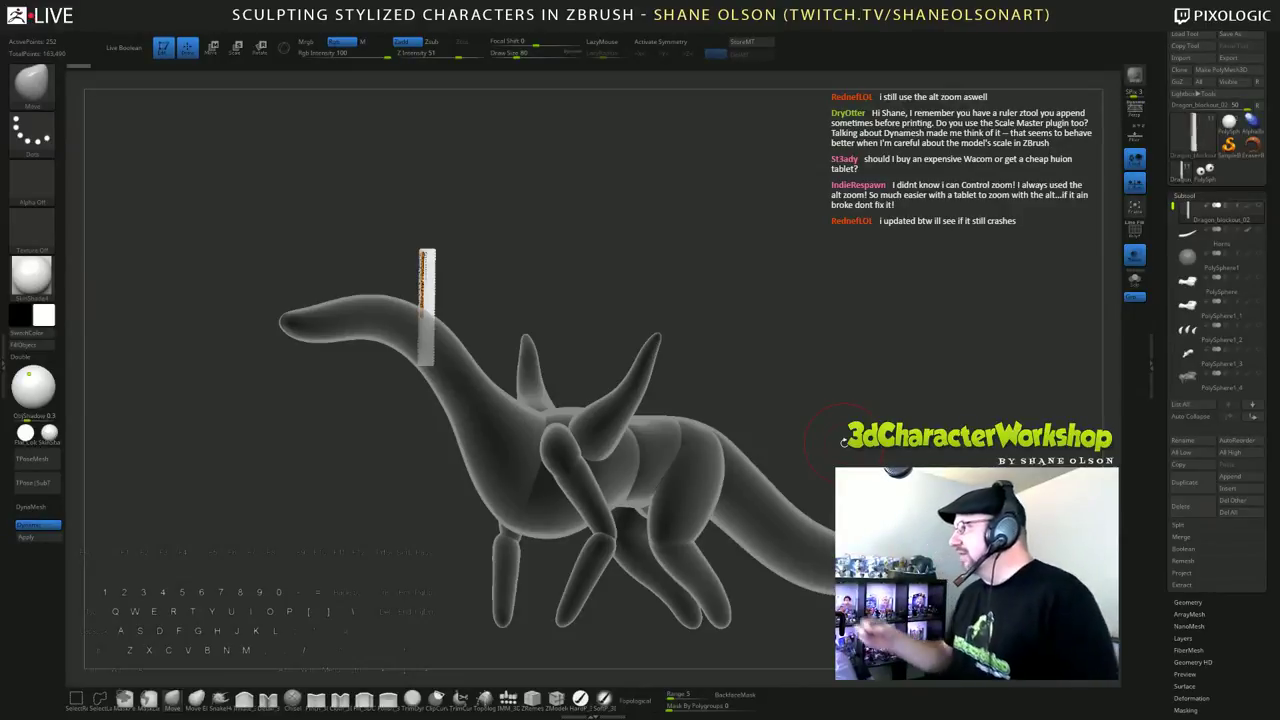
drag(902, 412, 945, 410)
click(1135, 256)
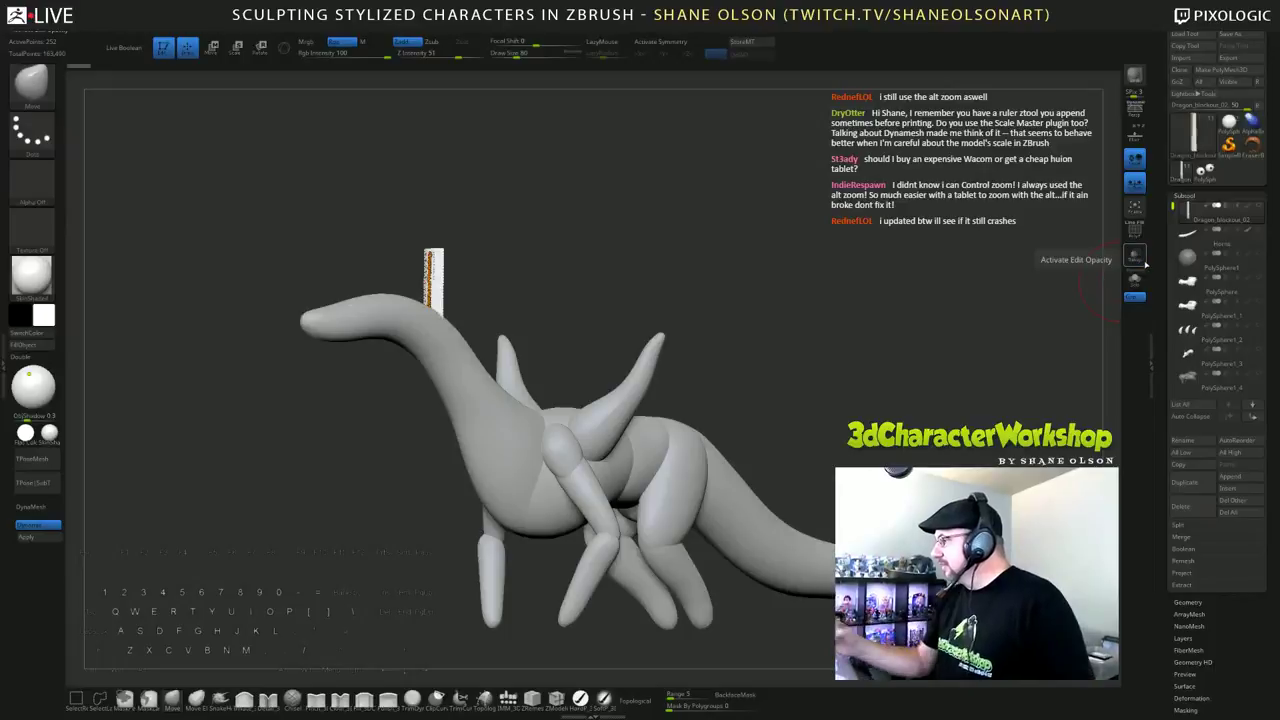
drag(1174, 217, 1174, 270)
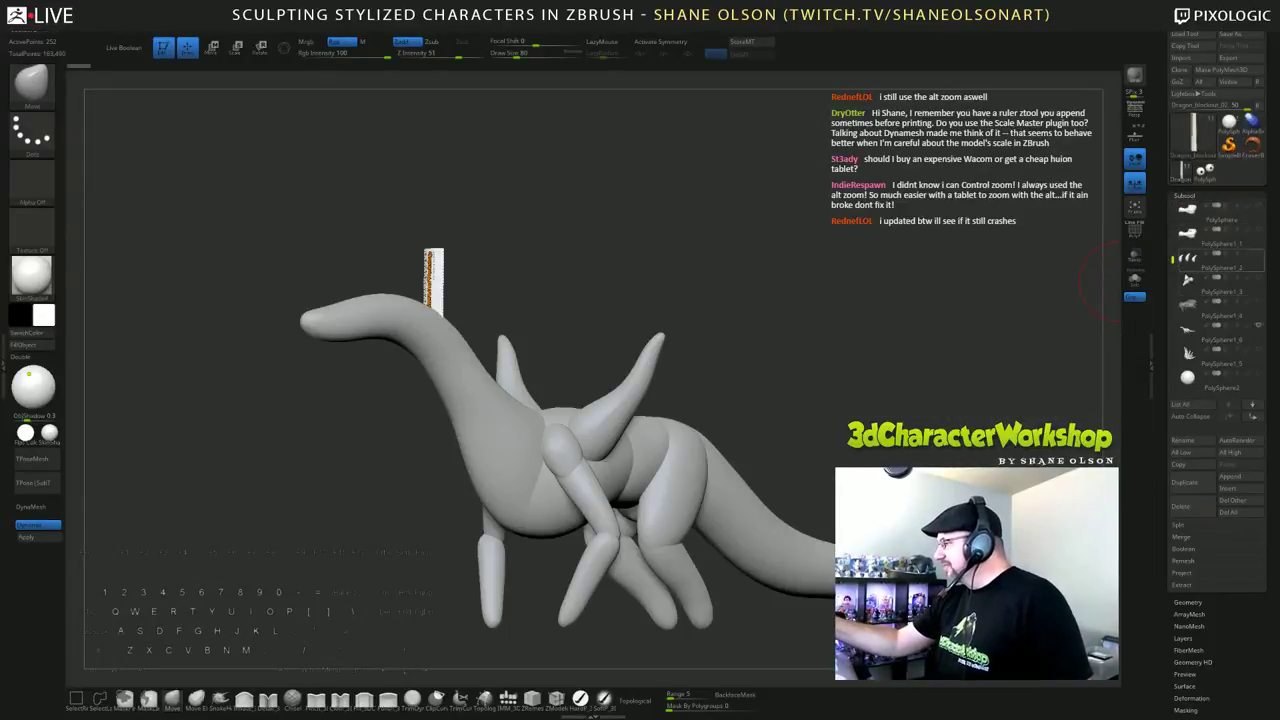
click(1205, 332)
Step: Examine the creature from the front, including the shoulder masses and wing bases up close from several angles
alt+drag(860, 430, 832, 360)
drag(832, 360, 888, 417)
drag(777, 320, 798, 338)
right_click(735, 386)
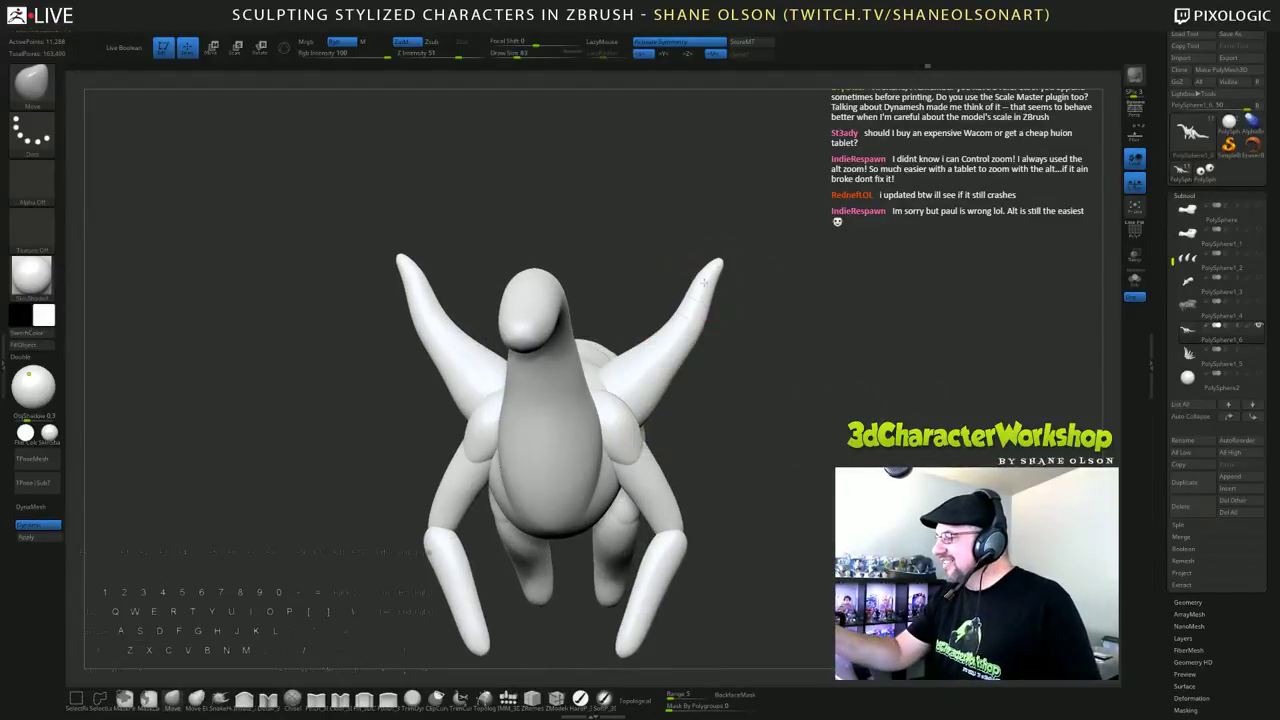
drag(718, 291, 709, 289)
mouse_move(851, 391)
mouse_down()
mouse_move(690, 385)
mouse_move(780, 400)
mouse_up()
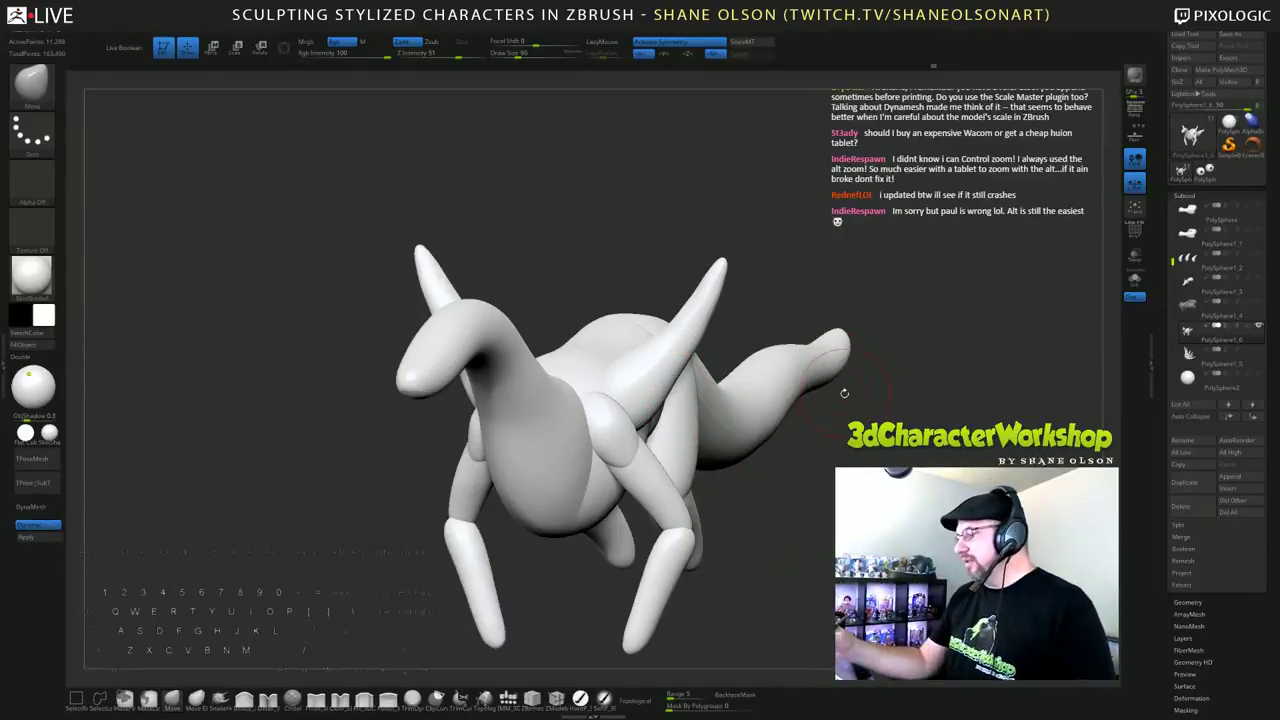
mouse_move(842, 404)
alt+mouse_down()
mouse_move(808, 652)
mouse_move(942, 268)
alt+mouse_up()
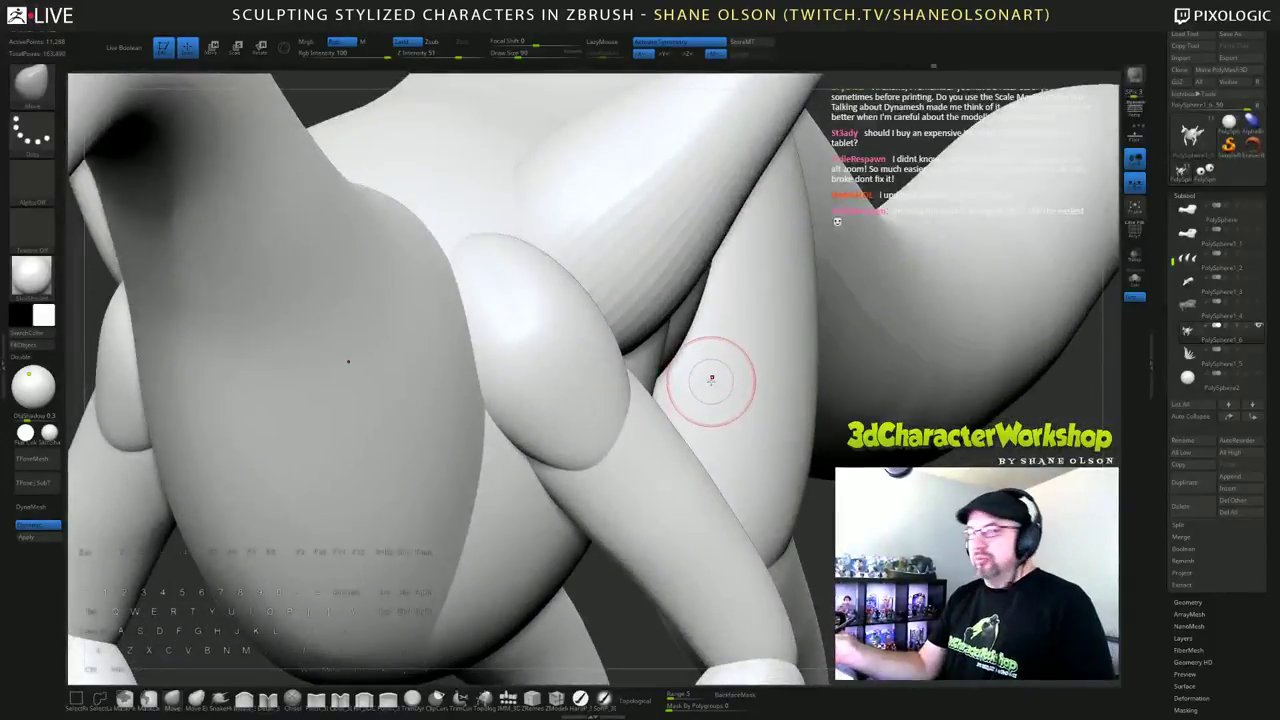
alt+drag(700, 374, 687, 463)
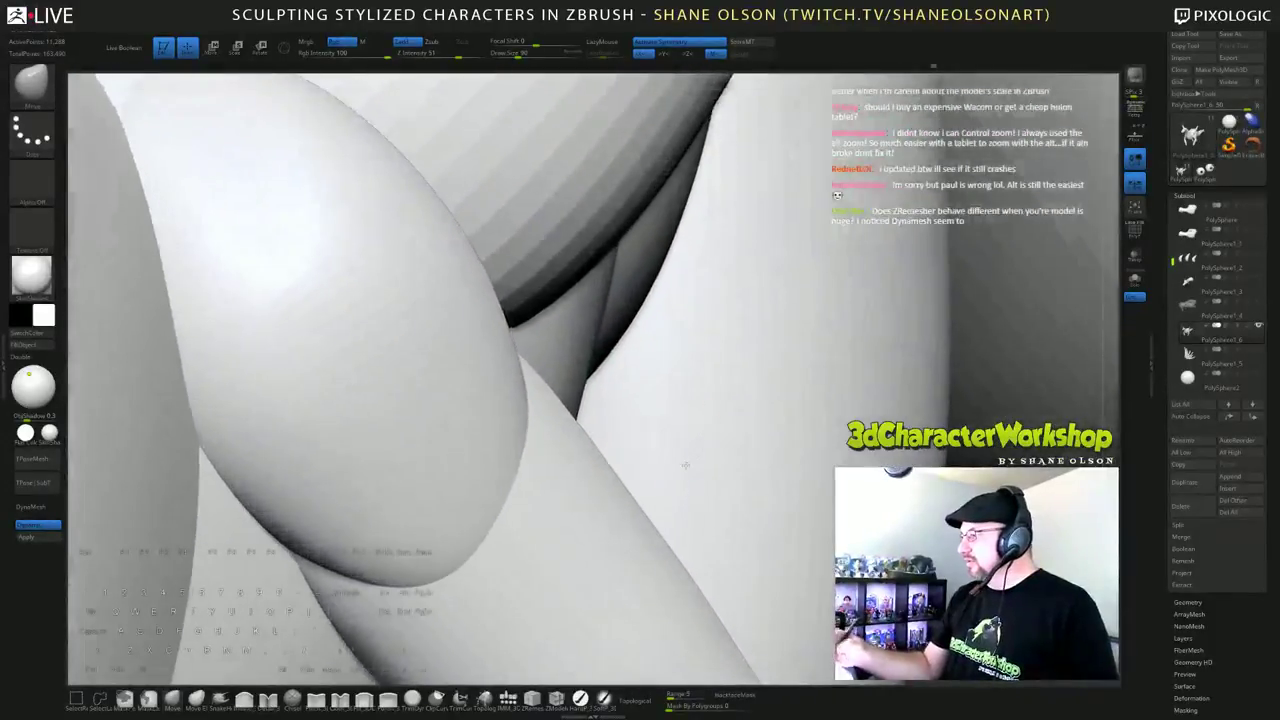
alt+drag(684, 408, 778, 506)
alt+drag(768, 404, 785, 430)
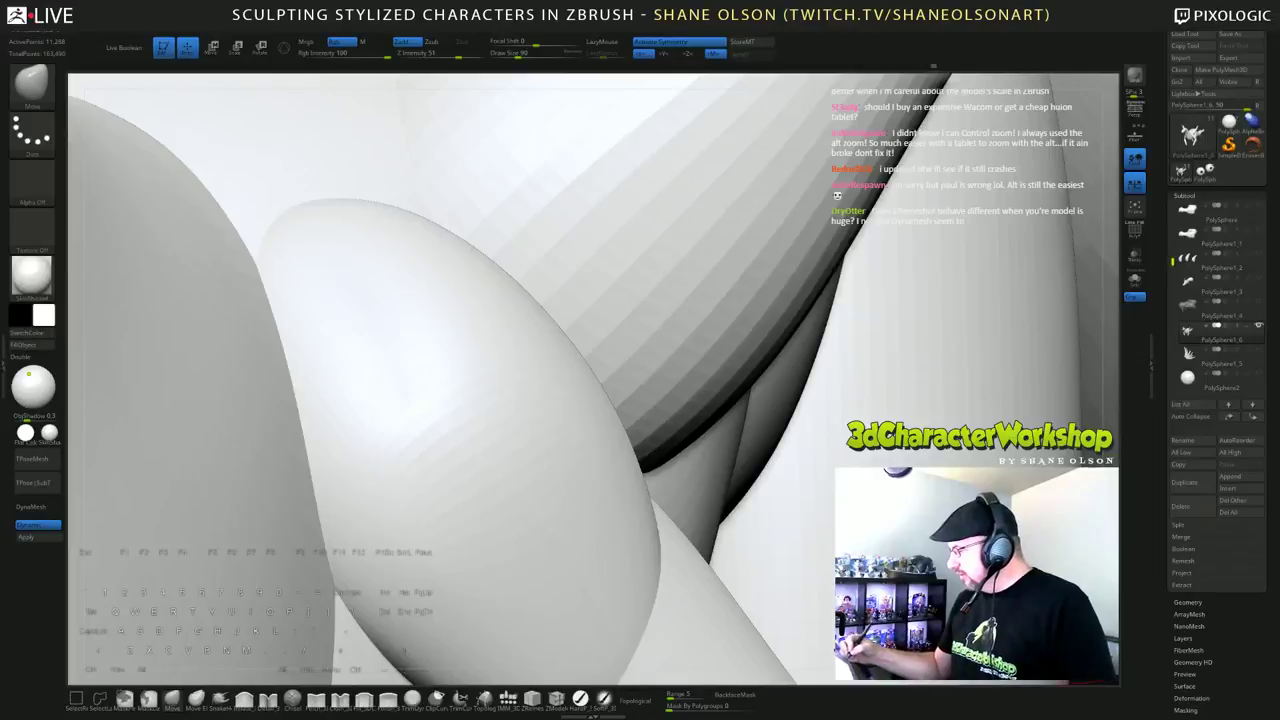
key(alt)
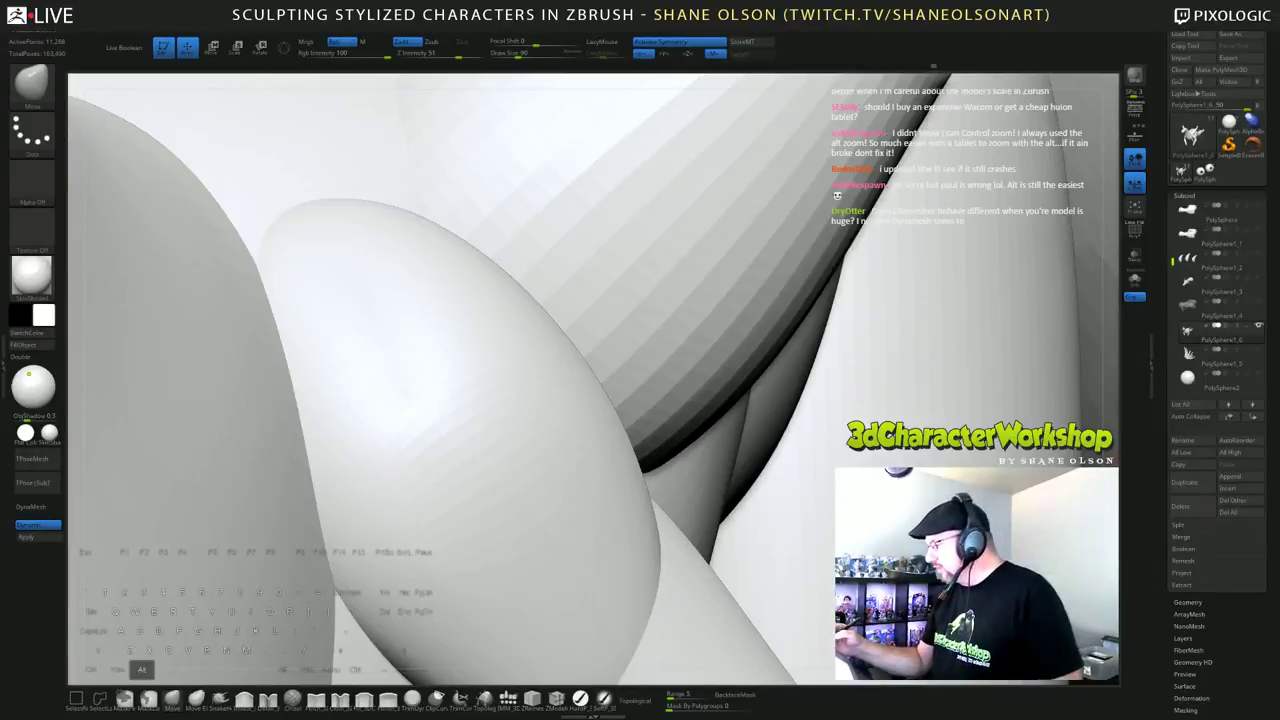
alt+drag(980, 684, 999, 440)
drag(1113, 357, 1030, 420)
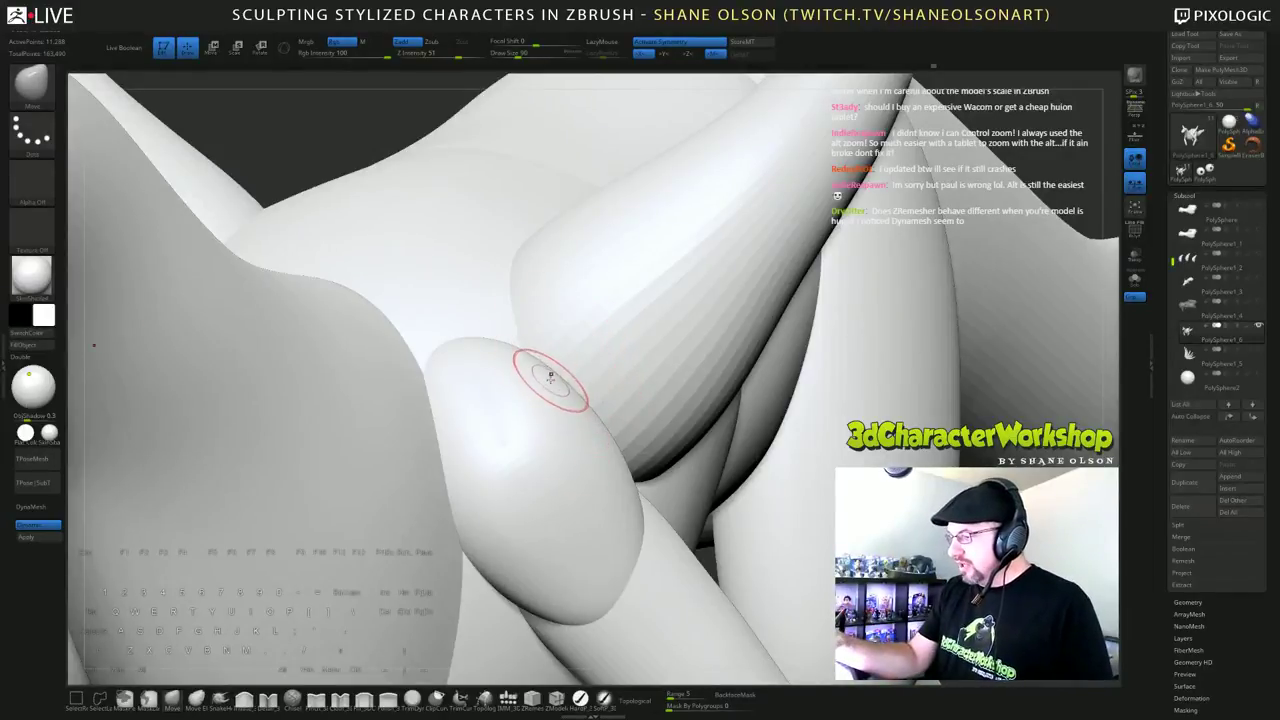
mouse_move(551, 380)
right_down()
mouse_move(523, 397)
mouse_move(557, 370)
mouse_move(560, 408)
mouse_move(535, 381)
mouse_move(540, 394)
mouse_move(560, 380)
mouse_move(520, 360)
mouse_move(694, 402)
mouse_move(686, 409)
right_up()
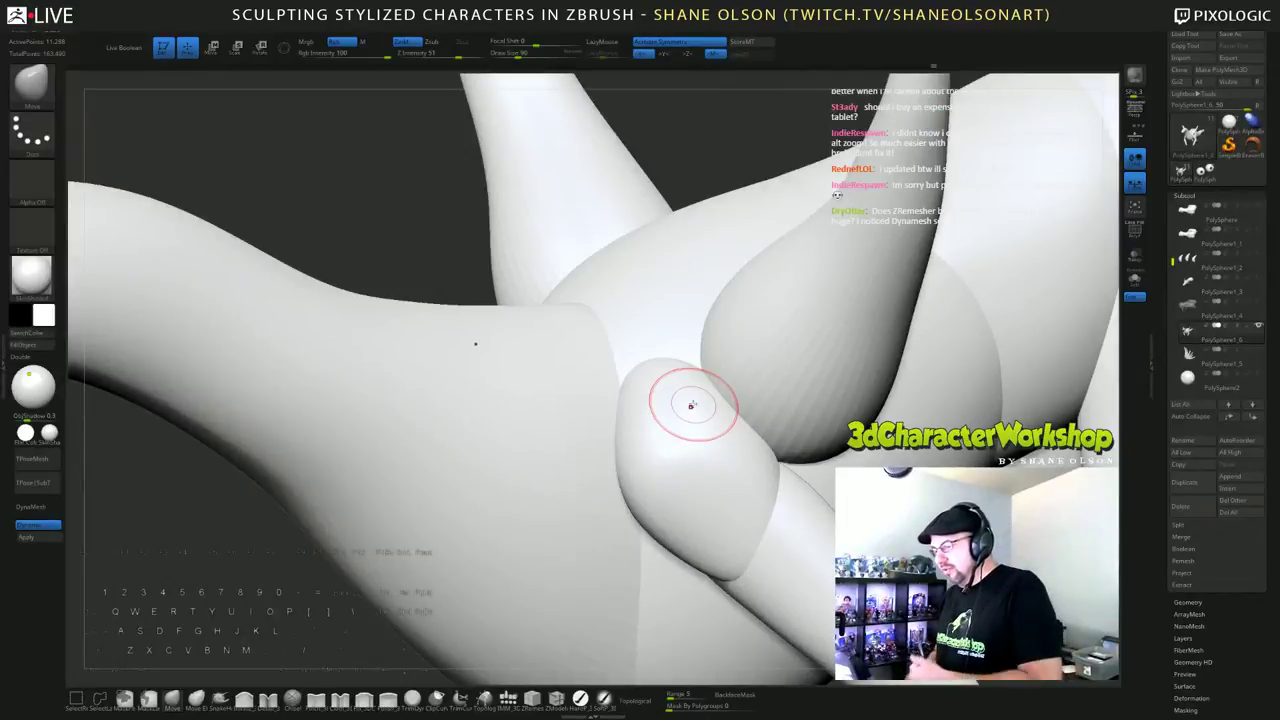
alt+right_drag(729, 444, 542, 420)
right_drag(952, 463, 780, 318)
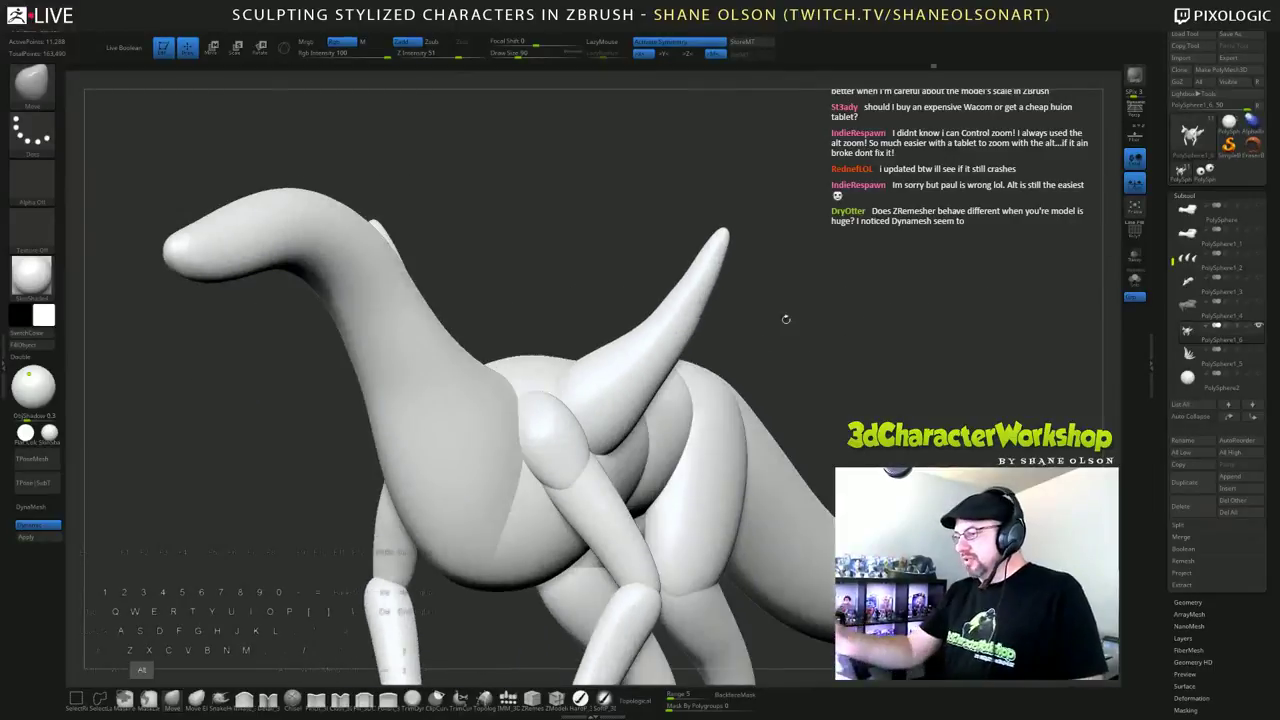
Step: Examine the whole creature's silhouette and proportions from the side and three-quarter views
alt+right_drag(848, 271, 938, 243)
drag(830, 254, 809, 271)
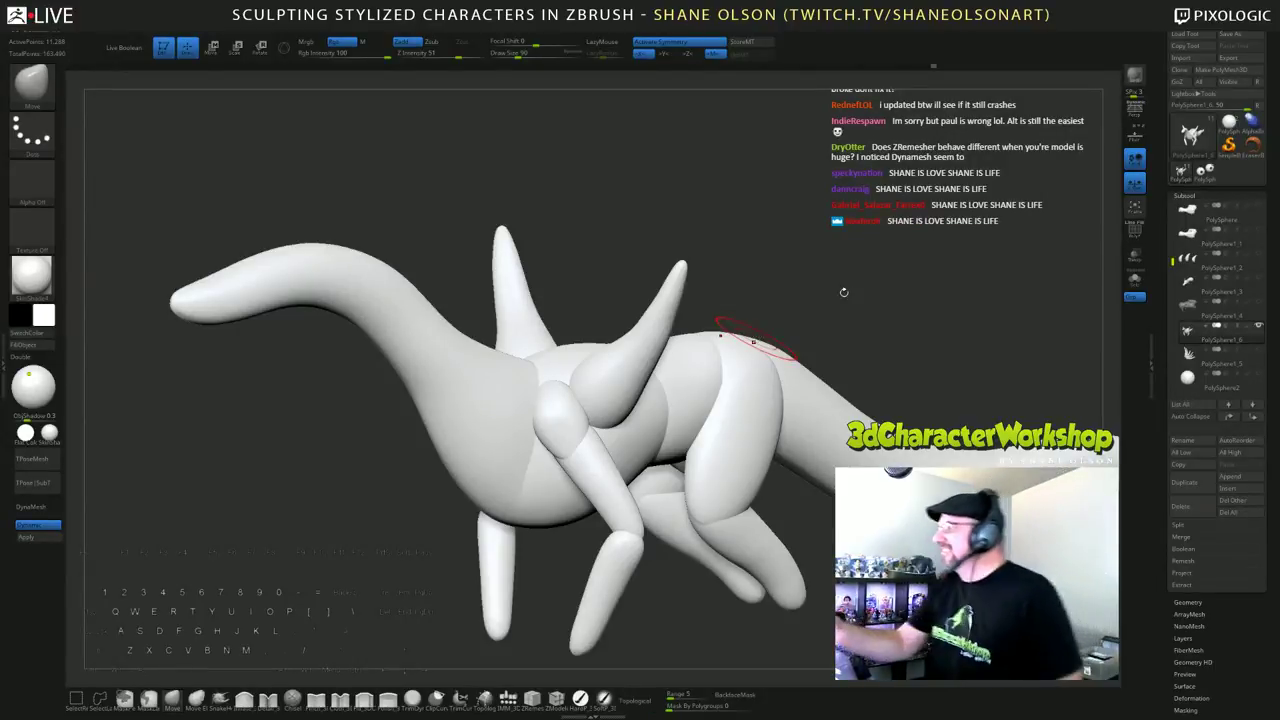
mouse_move(858, 294)
mouse_down()
mouse_move(908, 300)
mouse_move(838, 306)
mouse_up()
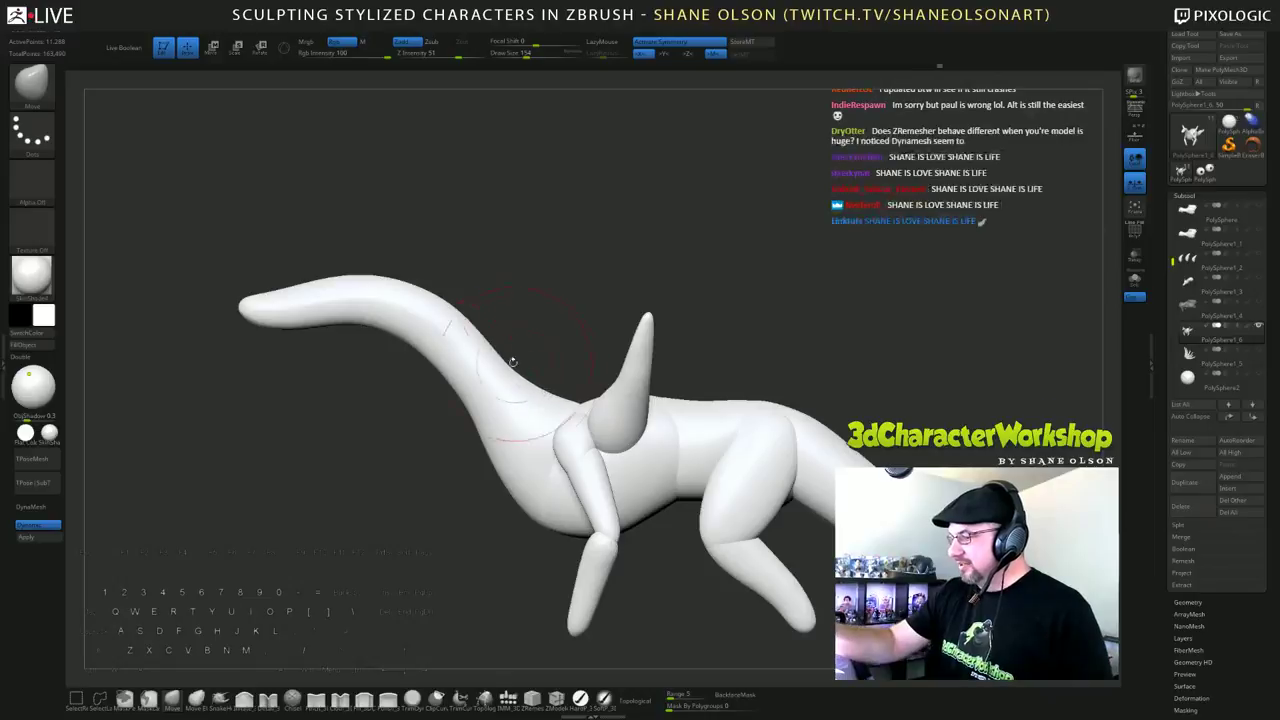
drag(726, 297, 785, 306)
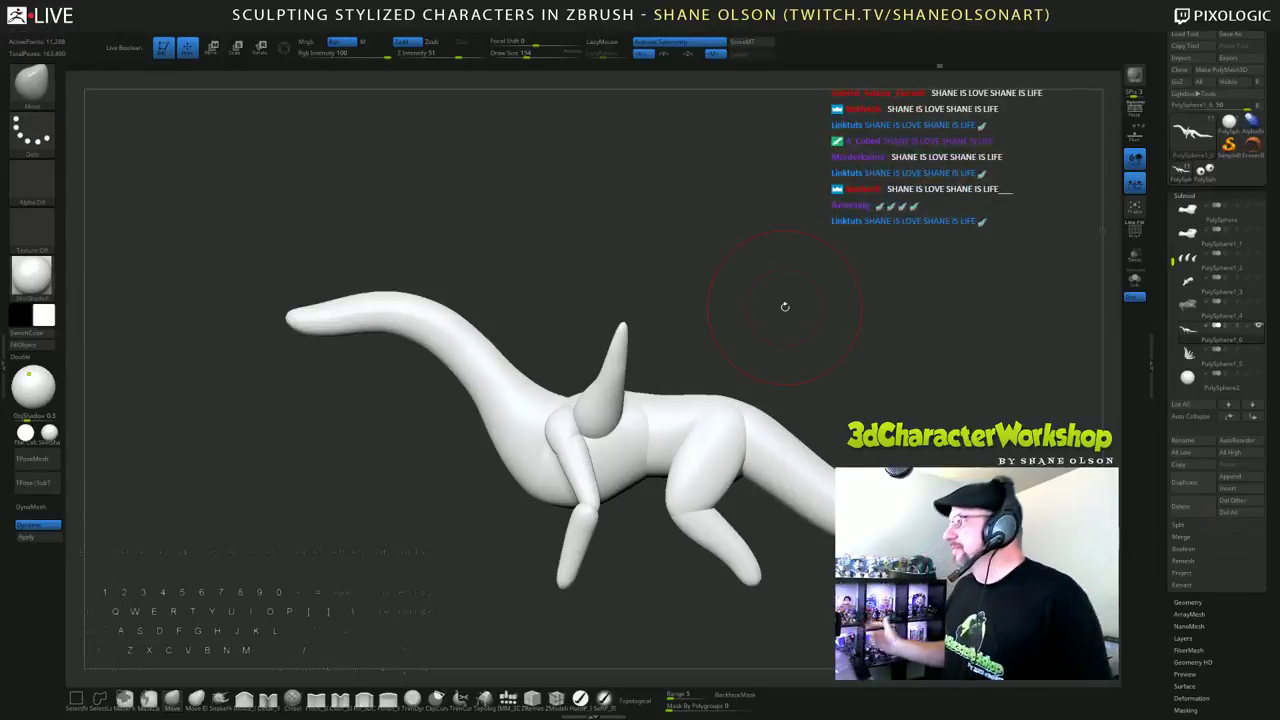
mouse_move(857, 345)
mouse_down()
mouse_move(894, 335)
mouse_move(861, 348)
mouse_move(841, 320)
mouse_move(849, 290)
mouse_move(789, 299)
mouse_move(802, 304)
mouse_move(803, 349)
mouse_move(780, 366)
mouse_move(818, 405)
mouse_up()
key(s)
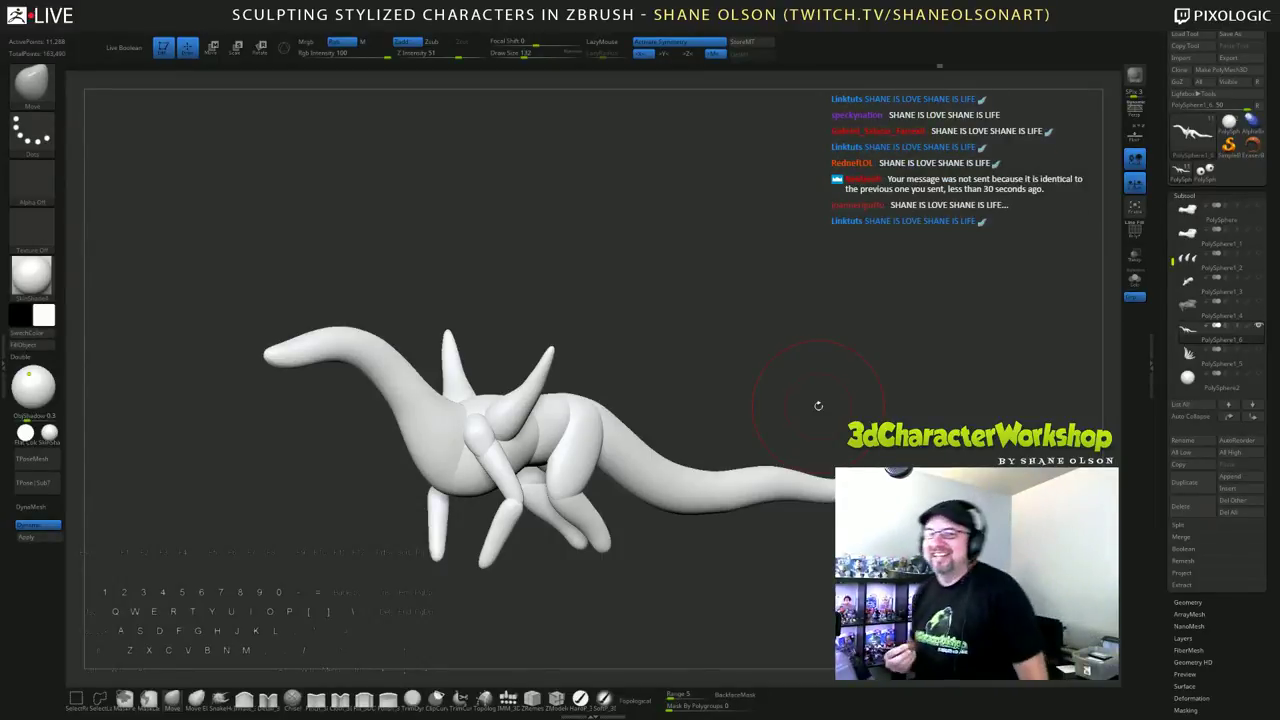
drag(846, 366, 865, 325)
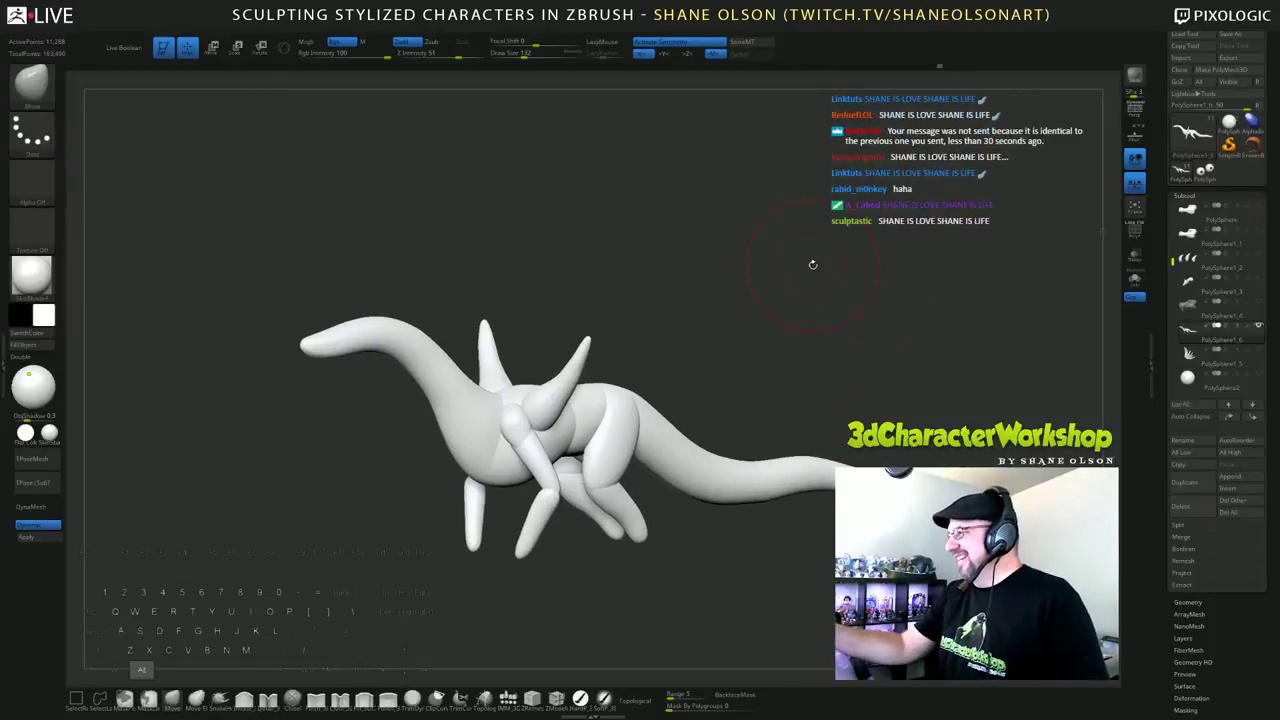
mouse_move(811, 263)
mouse_down()
mouse_move(815, 293)
mouse_move(586, 294)
mouse_up()
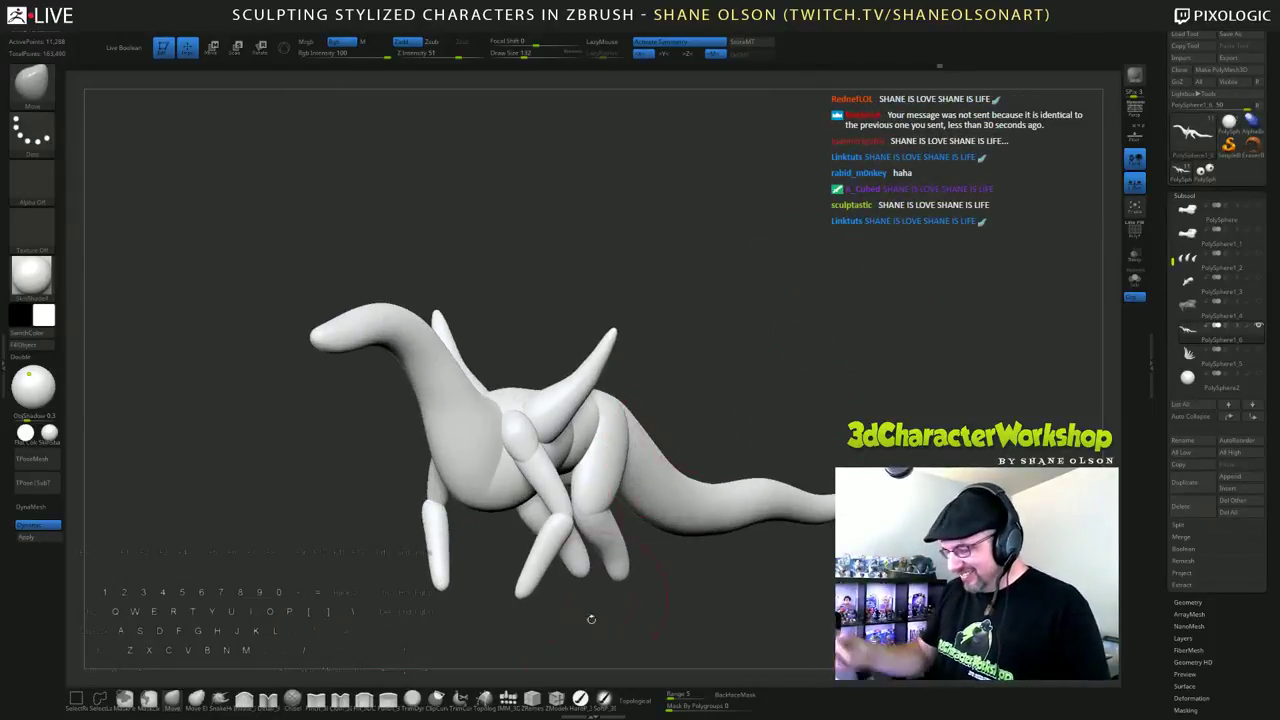
mouse_move(570, 655)
mouse_down()
mouse_move(731, 366)
mouse_move(657, 366)
mouse_move(638, 376)
mouse_move(650, 387)
mouse_up()
Step: Insert a mirrored pair of Appendage primitives extending outward from the tips of the upper wing limbs
key(ctrl+z)
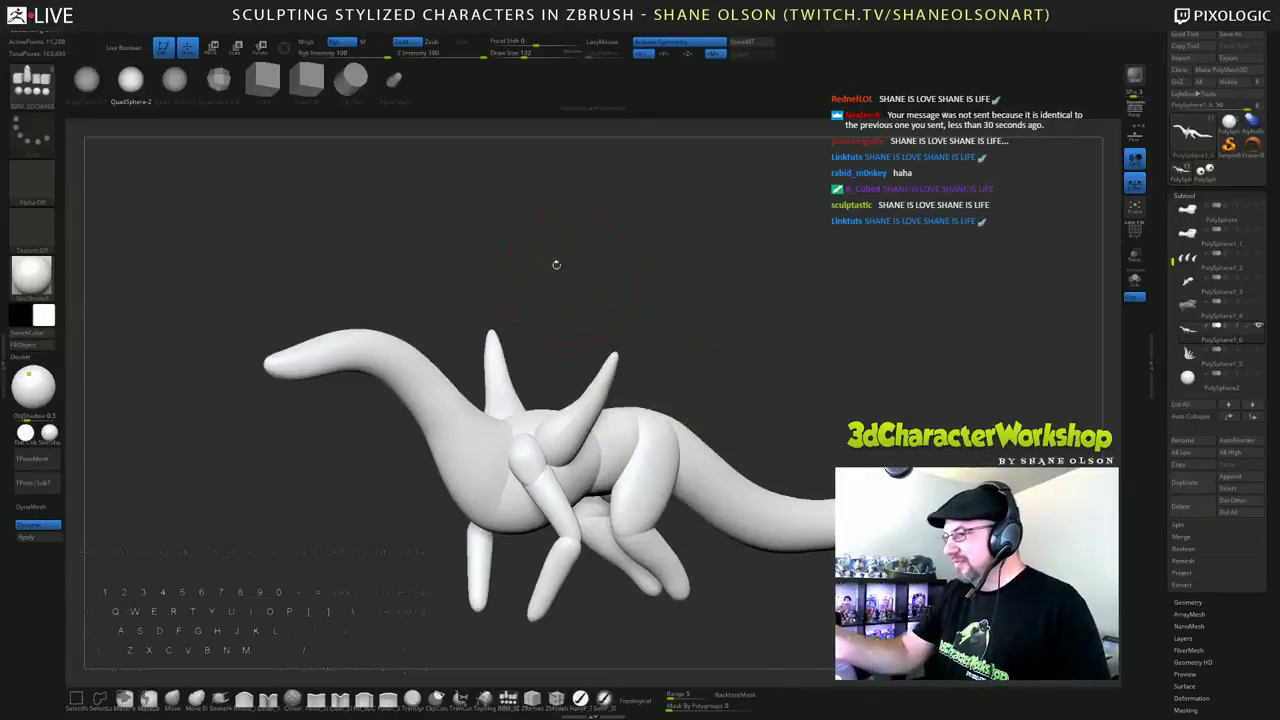
click(403, 91)
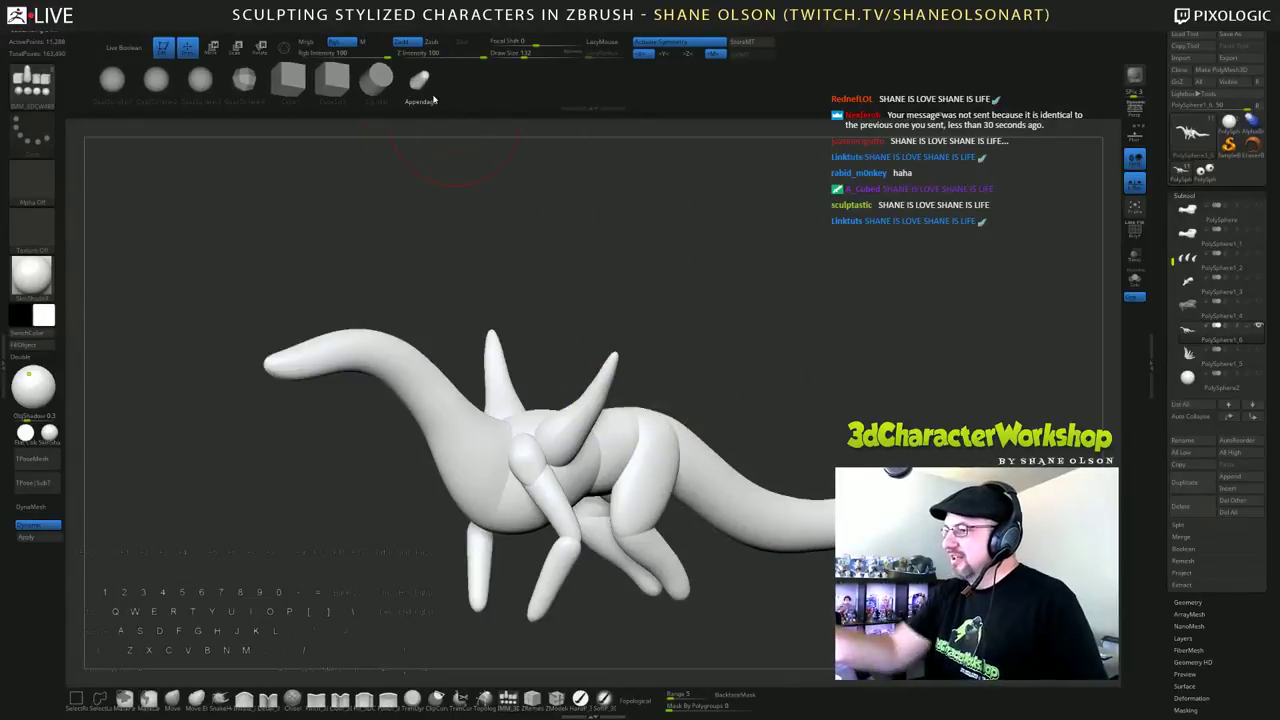
drag(925, 375, 877, 385)
alt+drag(814, 291, 790, 350)
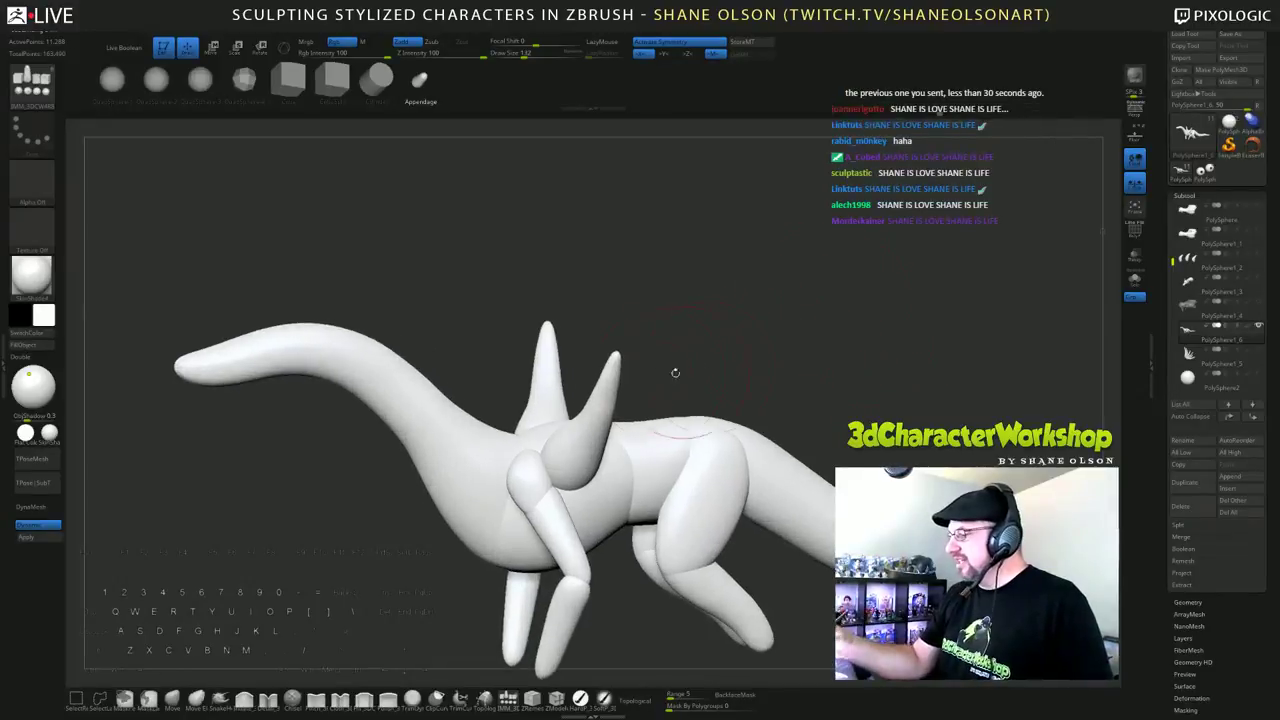
mouse_move(616, 357)
mouse_down()
mouse_move(662, 402)
mouse_move(614, 425)
mouse_up()
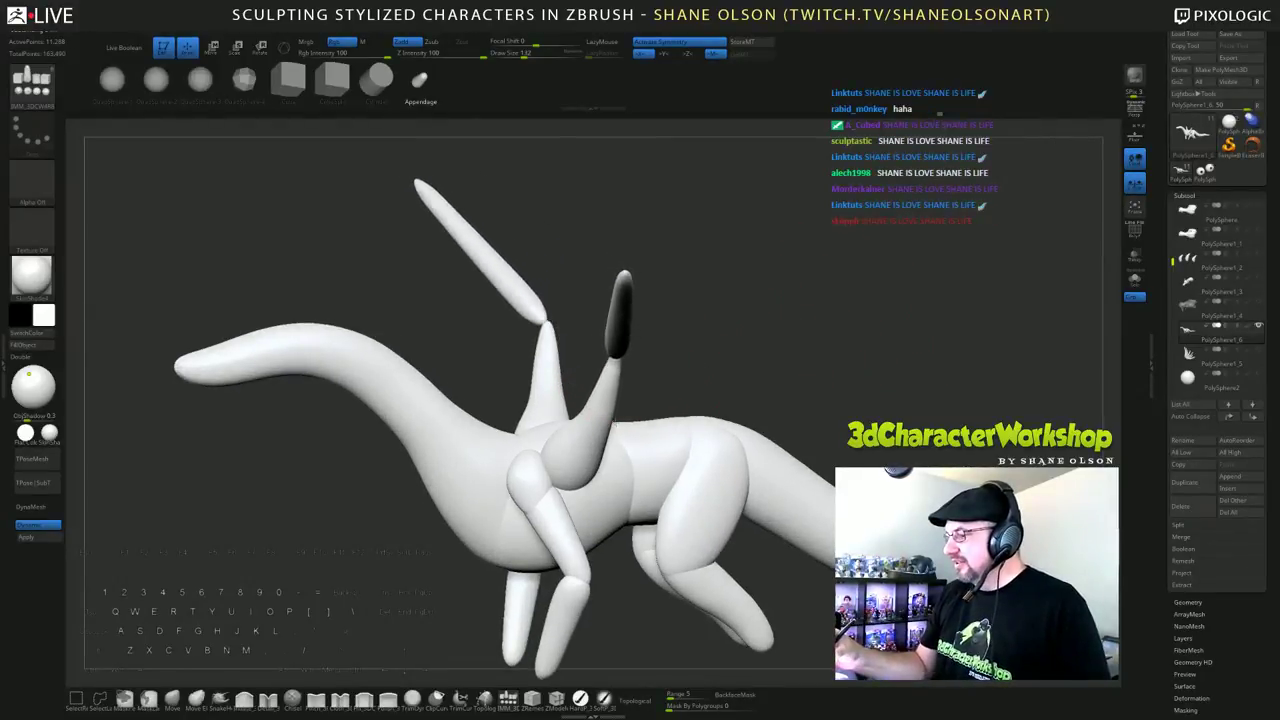
Step: Bend the new outer wing segments into upward arches from the front view with the Move transpose line
mouse_move(755, 370)
mouse_down()
mouse_move(784, 398)
mouse_move(776, 384)
mouse_move(789, 457)
mouse_up()
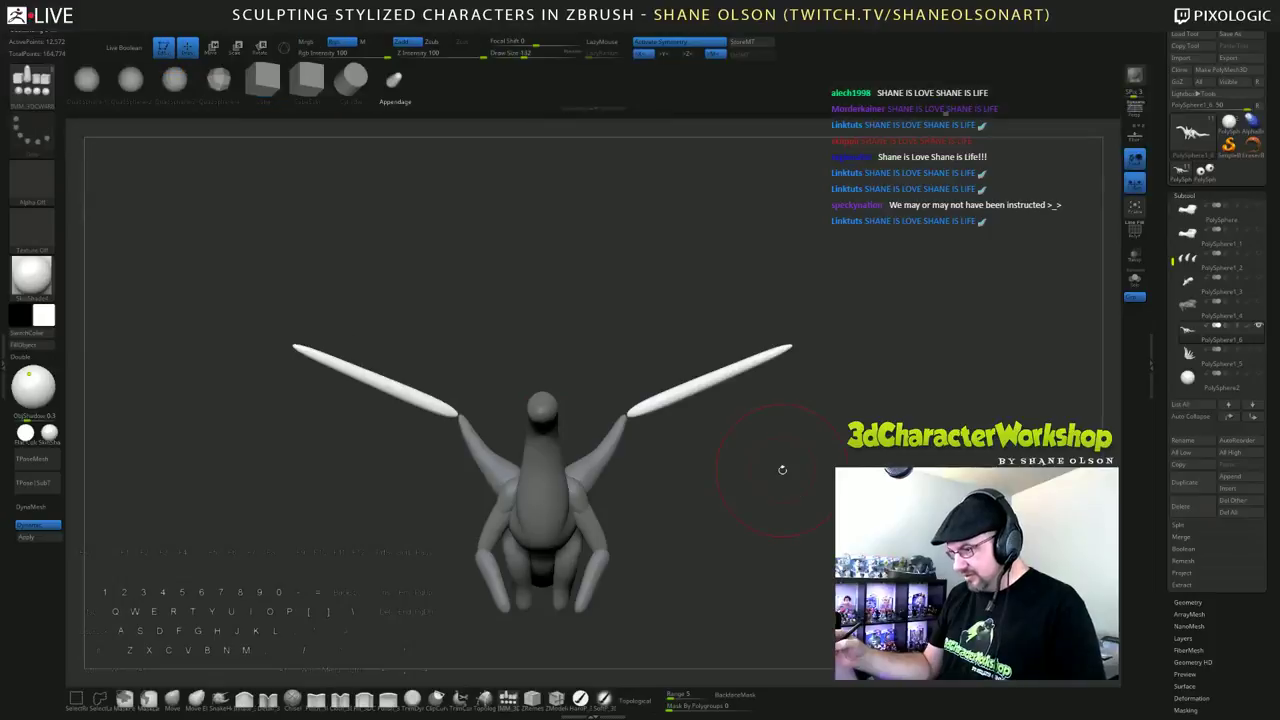
key(w)
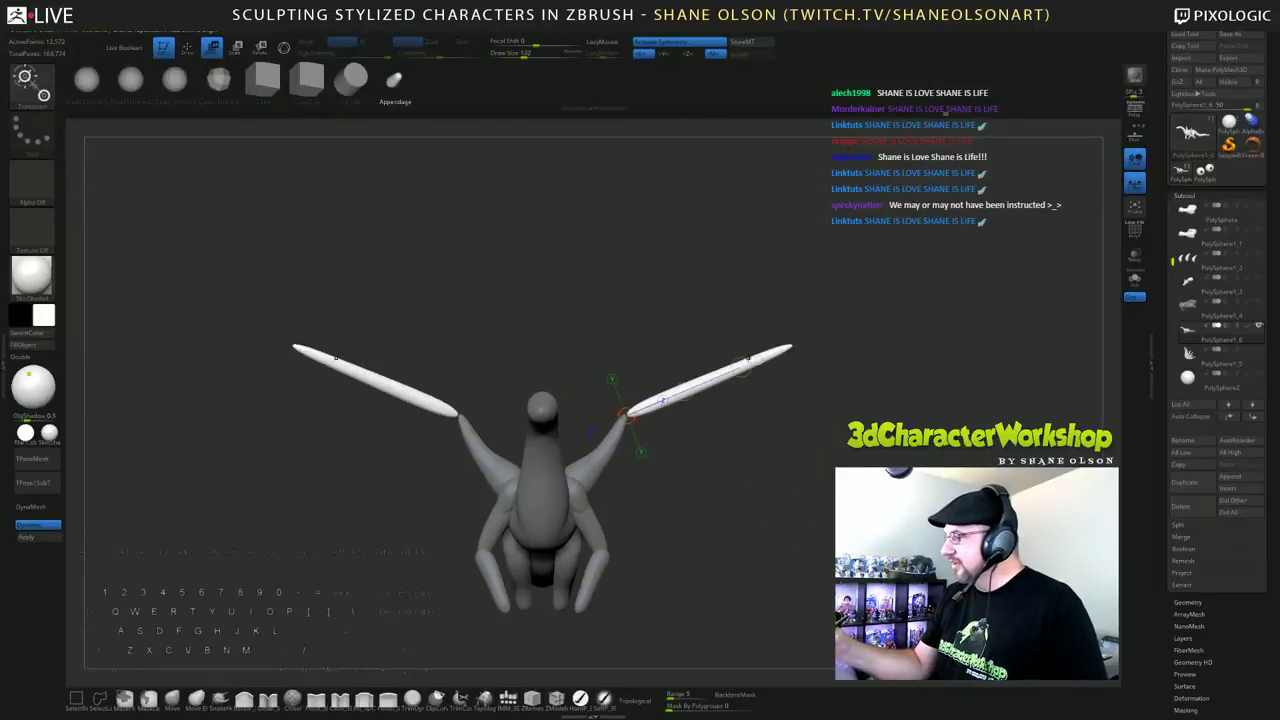
drag(748, 358, 816, 335)
alt+drag(788, 411, 771, 424)
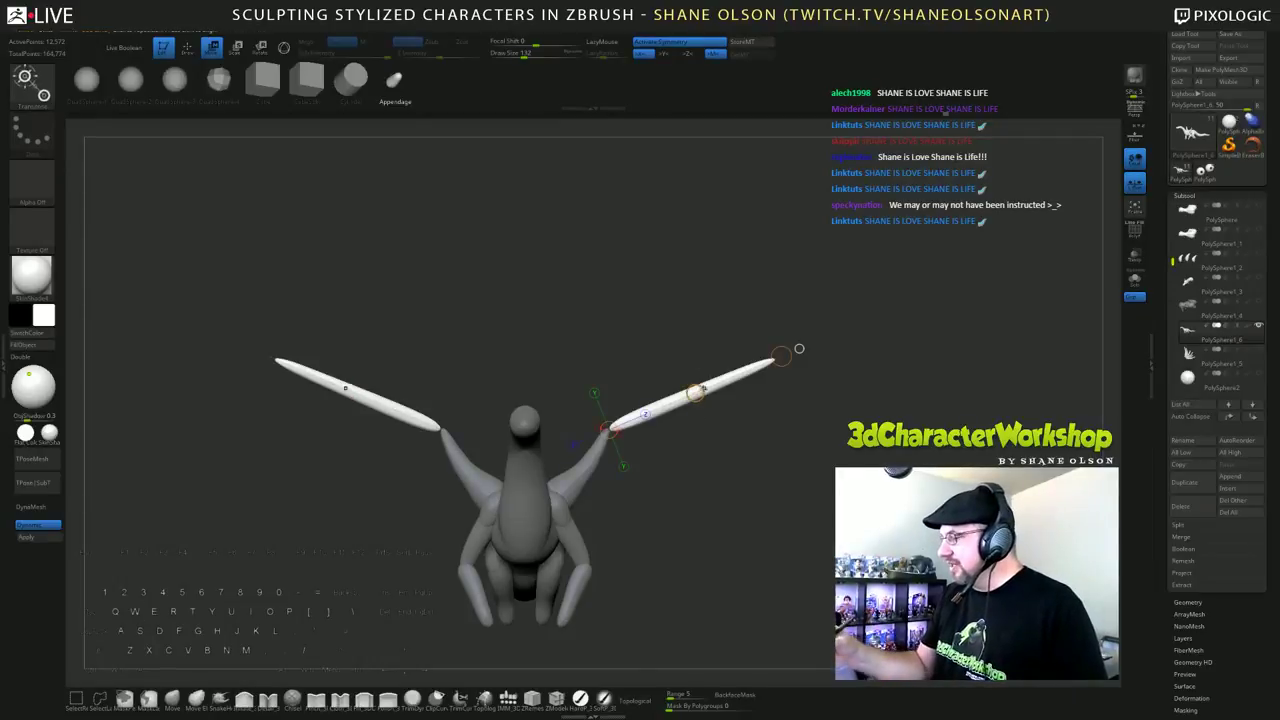
alt+drag(695, 394, 678, 372)
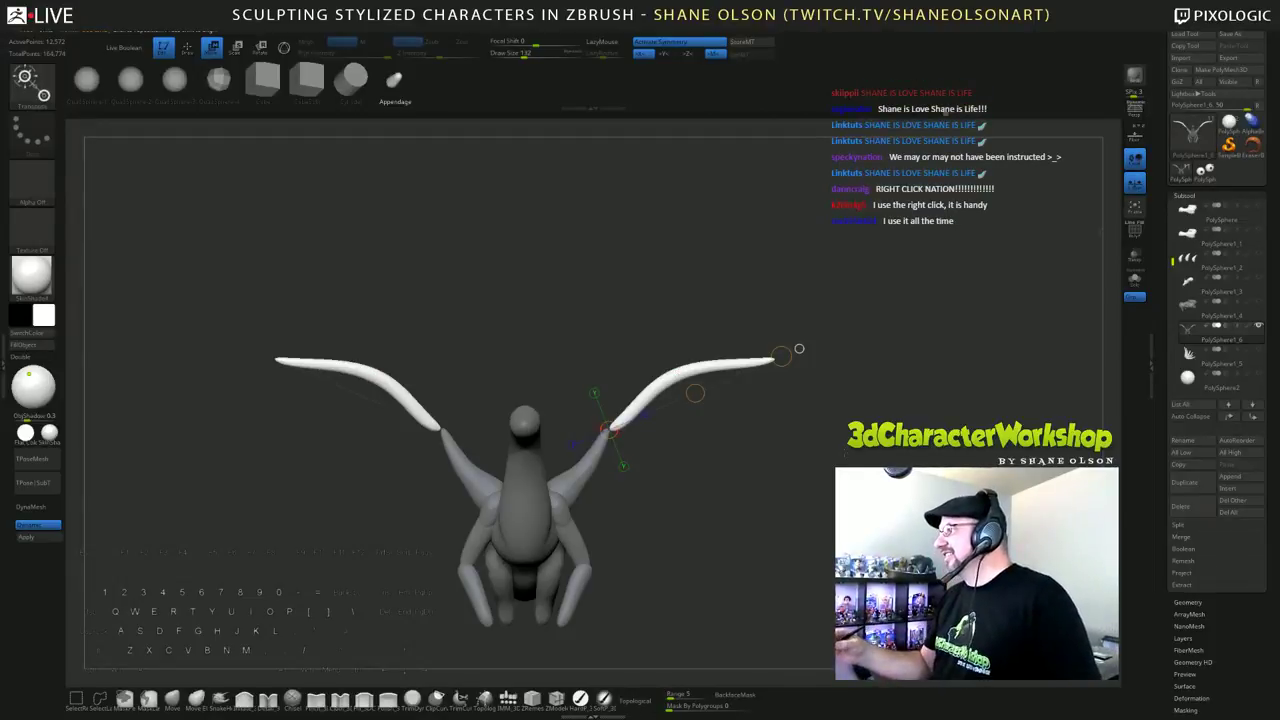
Step: Rotate the outer wing segments about their joints so they stand nearly upright above the back
alt+right_drag(640, 300, 668, 263)
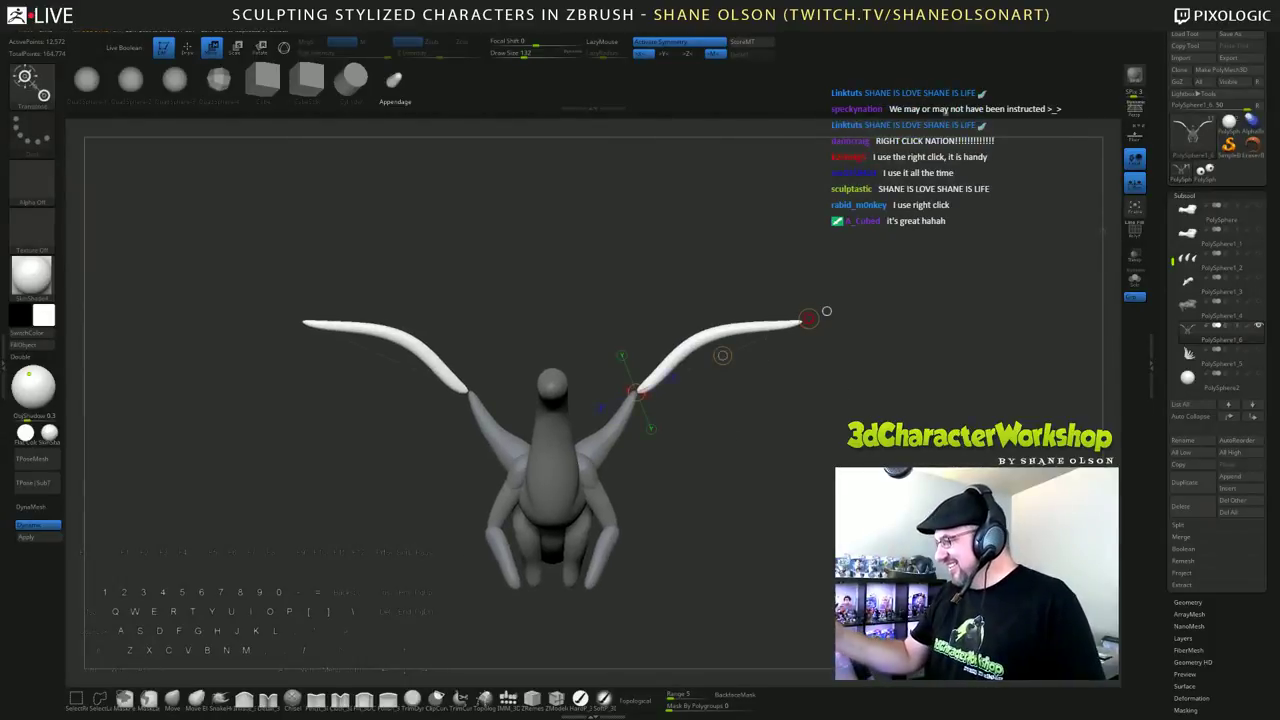
key(r)
drag(808, 318, 640, 192)
mouse_move(827, 311)
right_down()
mouse_move(568, 339)
mouse_move(826, 311)
right_up()
drag(806, 466, 823, 315)
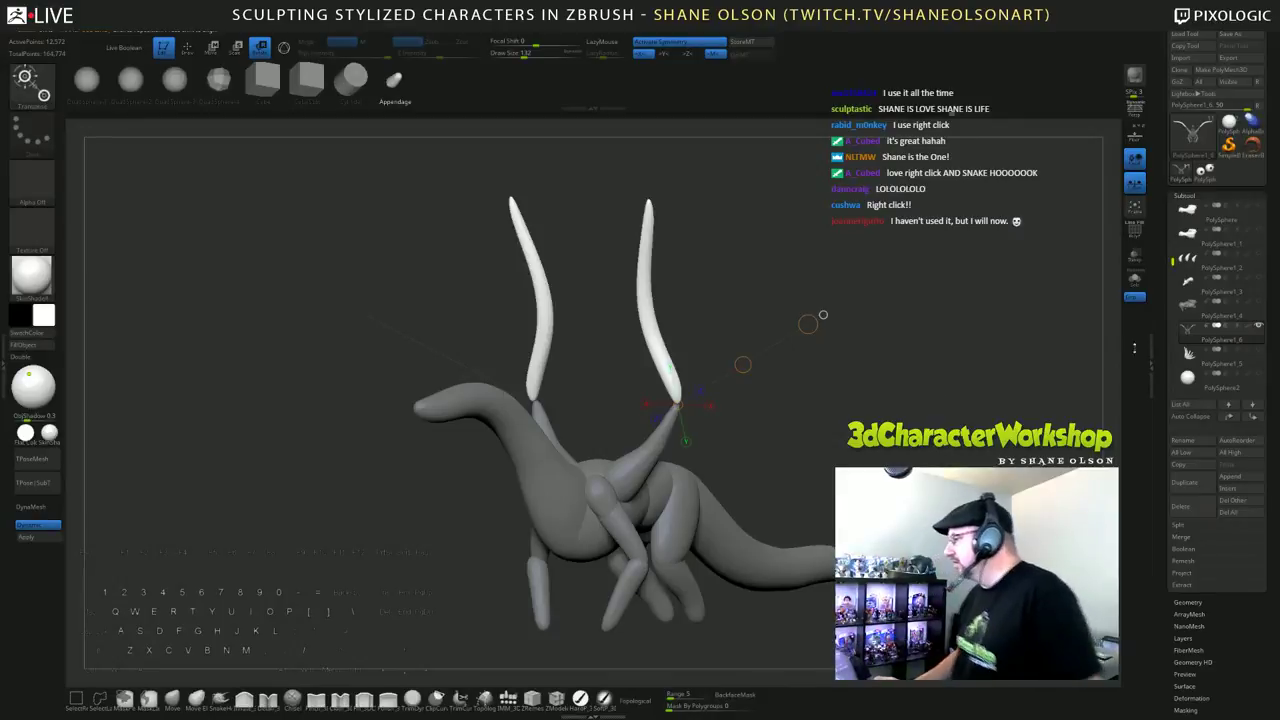
Step: Show the detailed dragon head and neck subtool to compare it with the blockout, and return to Draw mode
mouse_move(1262, 307)
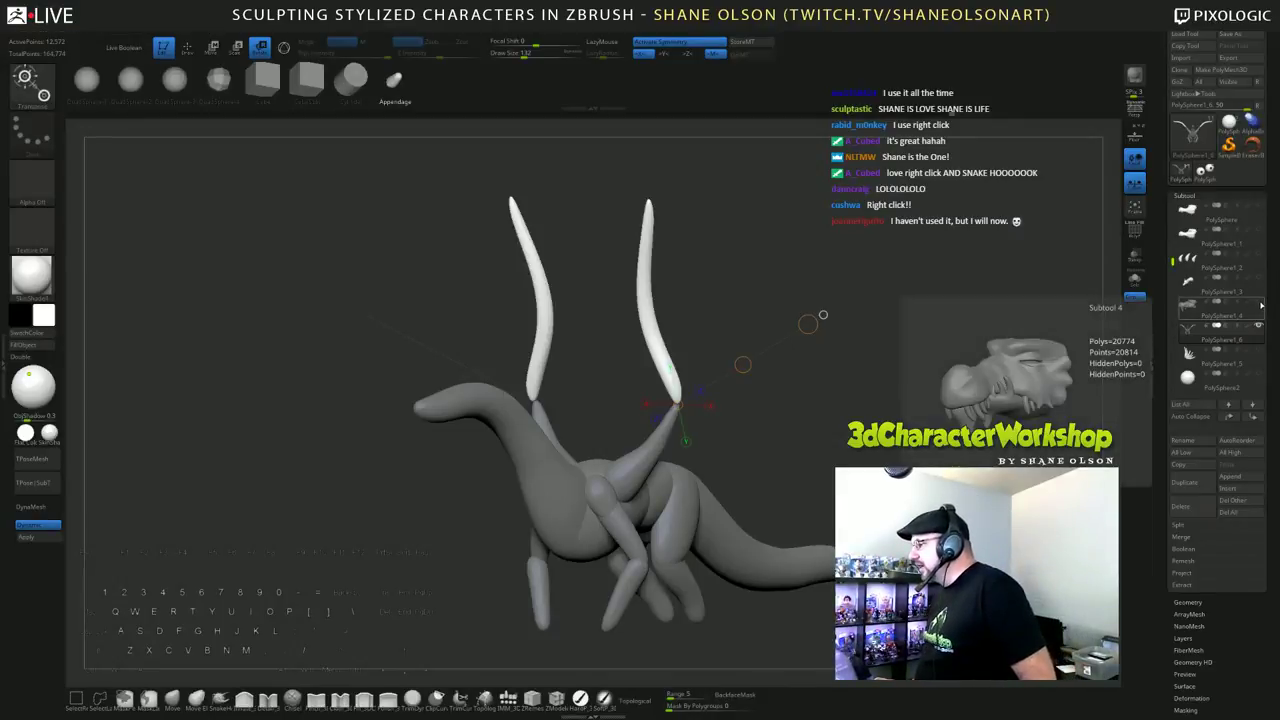
click(1257, 280)
mouse_move(1257, 280)
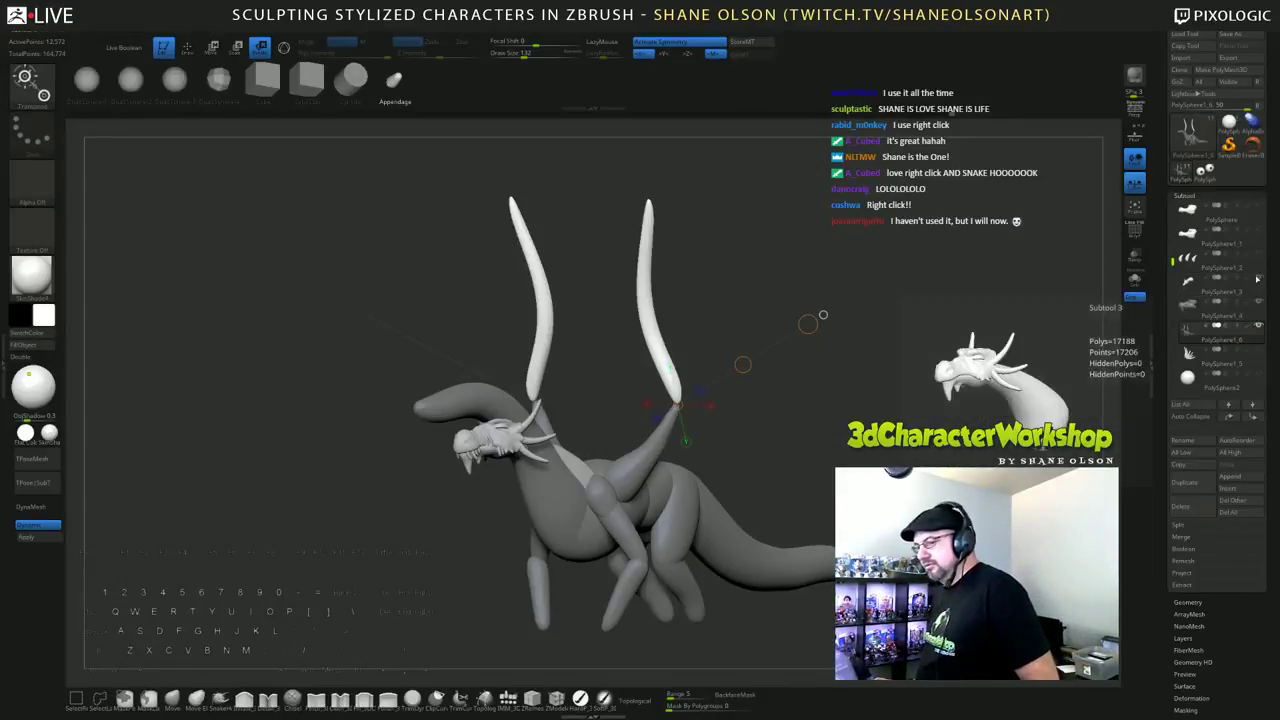
shift+right_drag(803, 394, 695, 392)
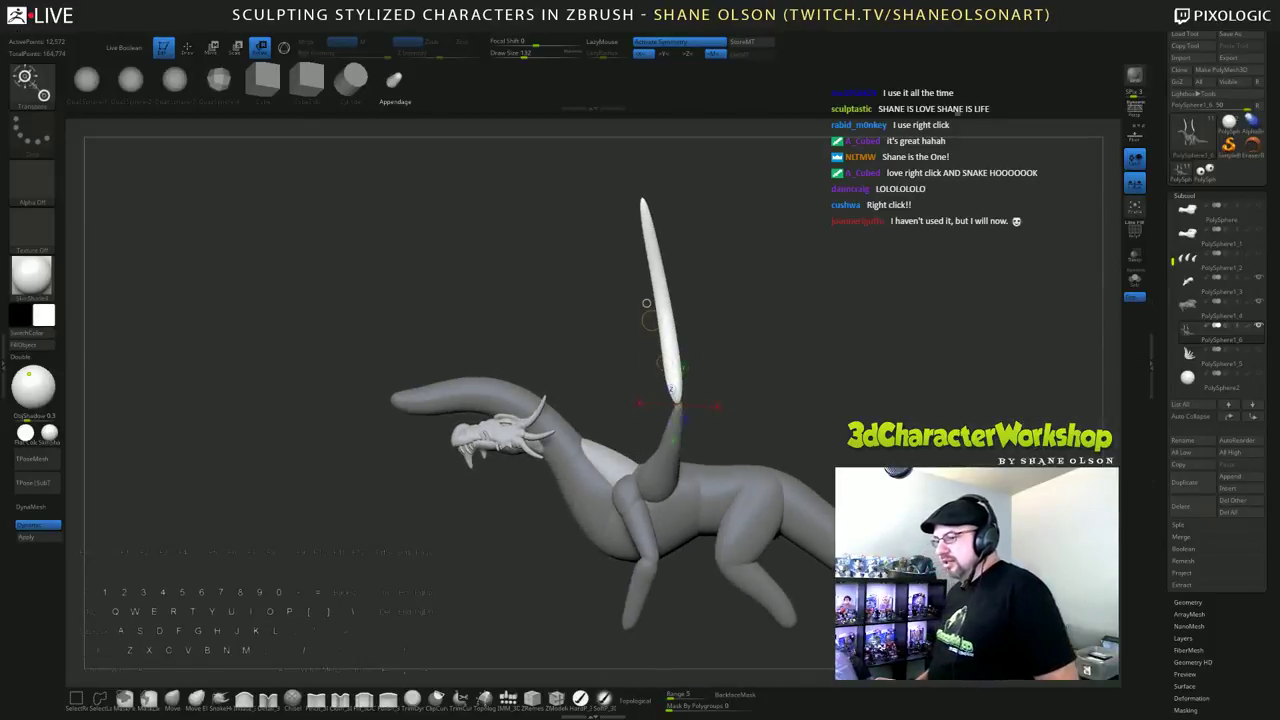
right_drag(646, 302, 769, 315)
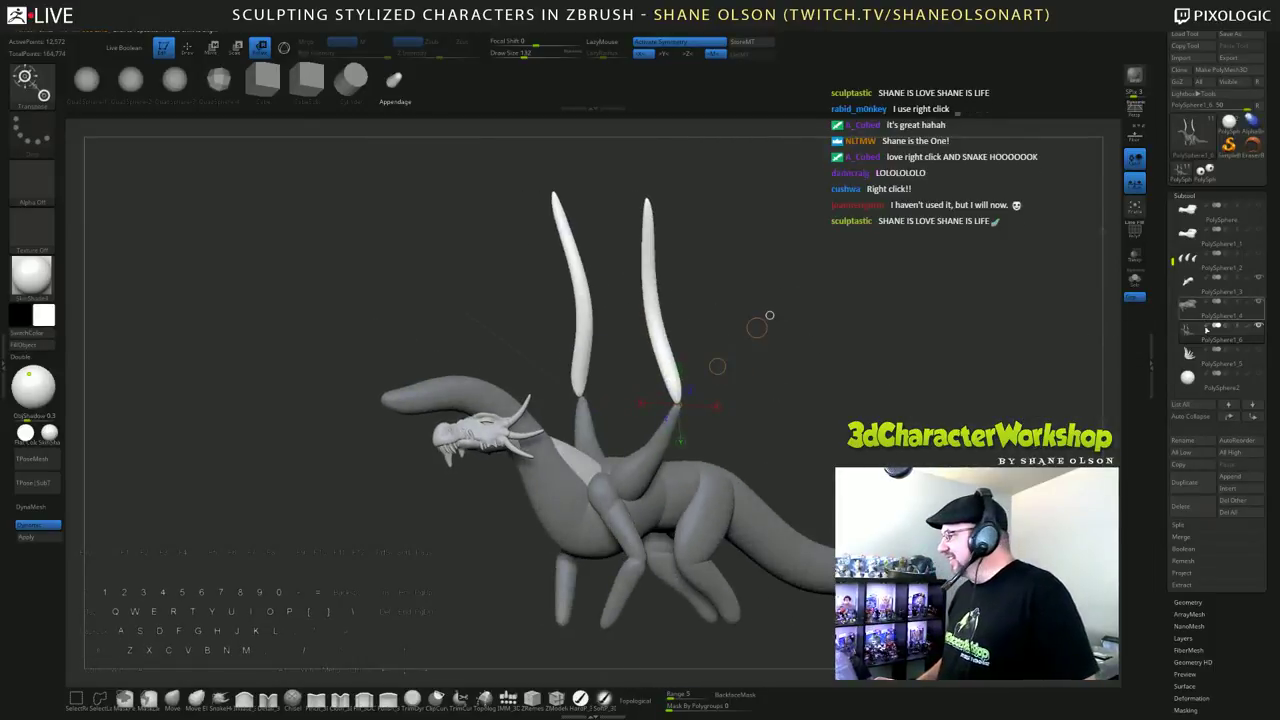
drag(1173, 262, 1174, 303)
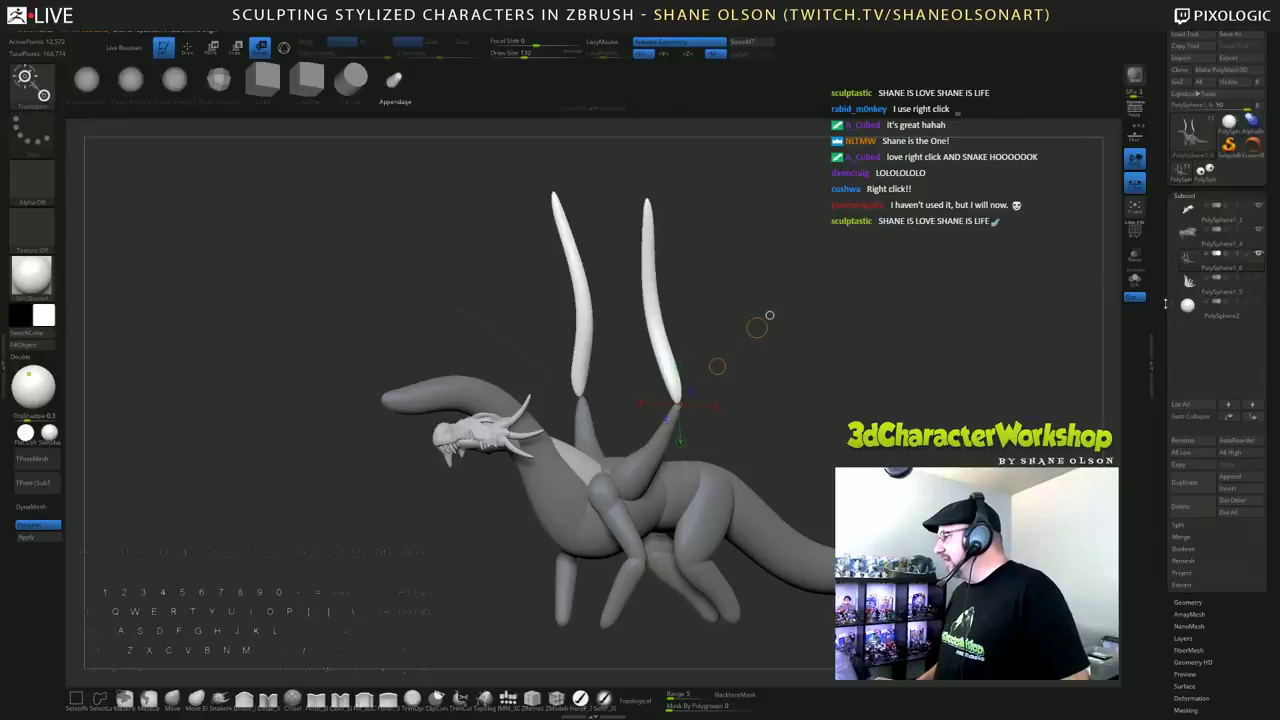
scroll(1170, 260, up, 3)
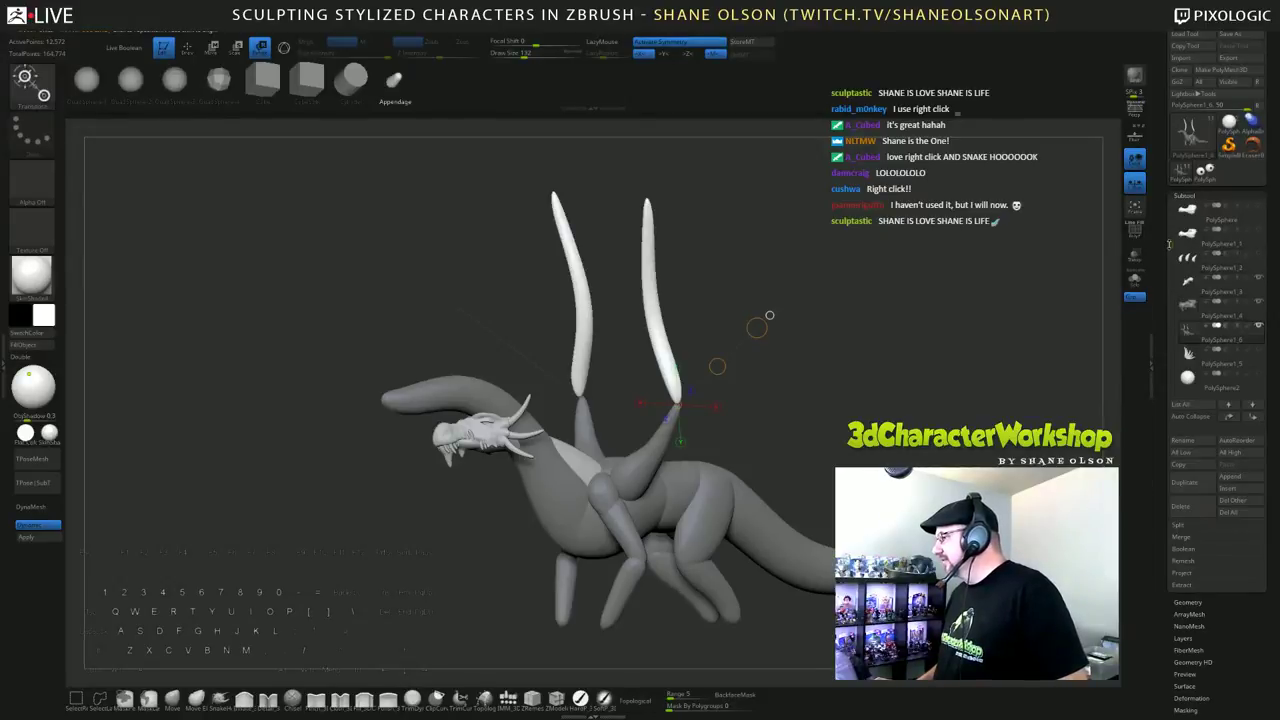
key(q)
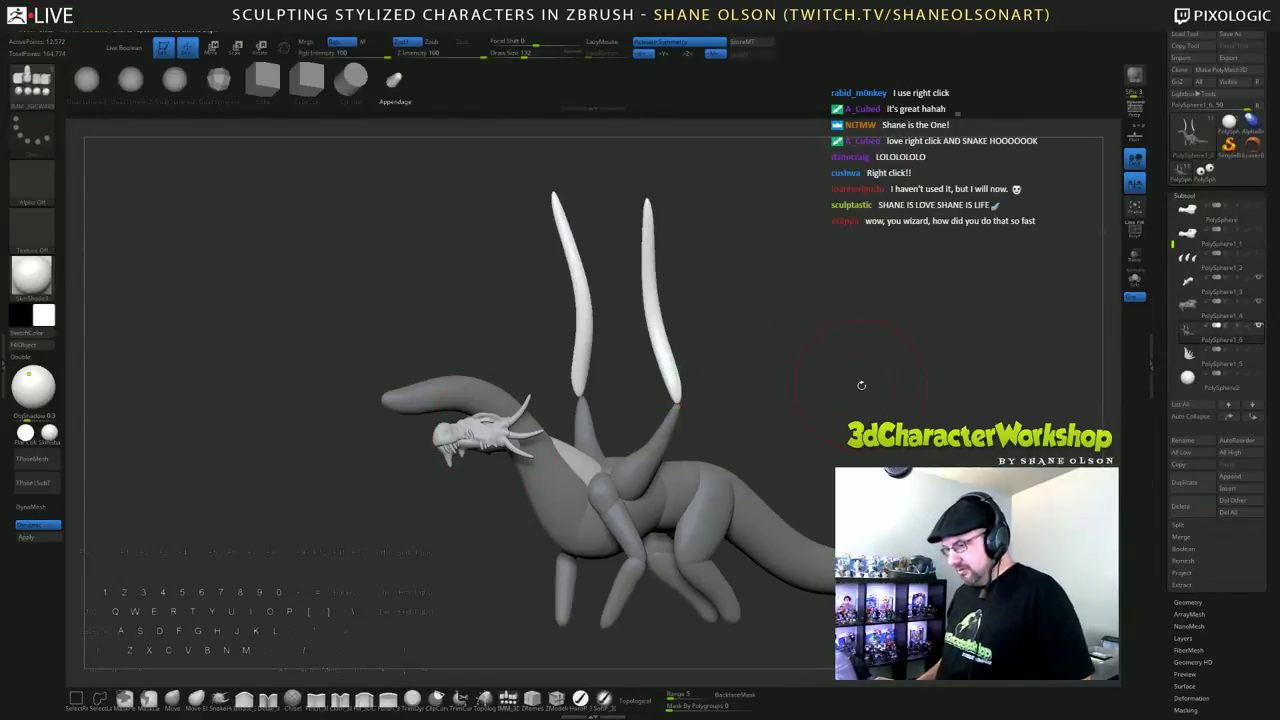
Step: Clear the mask from the dragon blockout and switch from the Transpose line to the Gizmo
alt+click(702, 498)
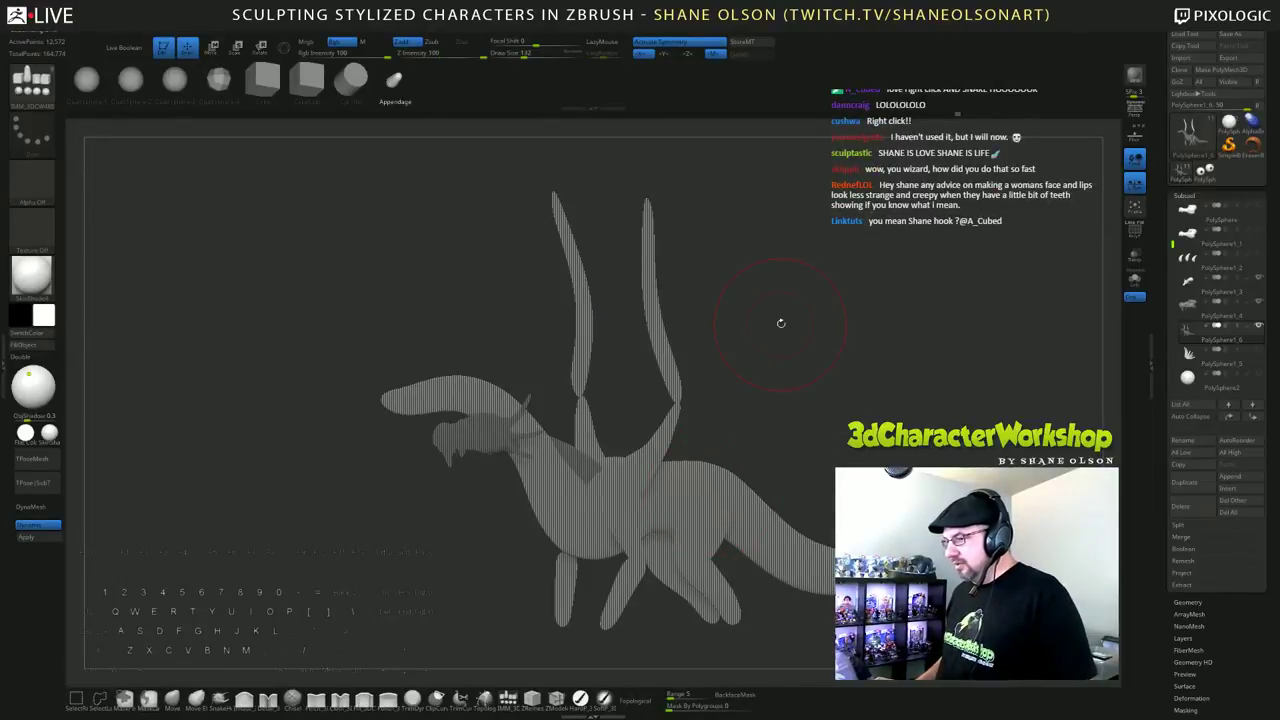
key(w)
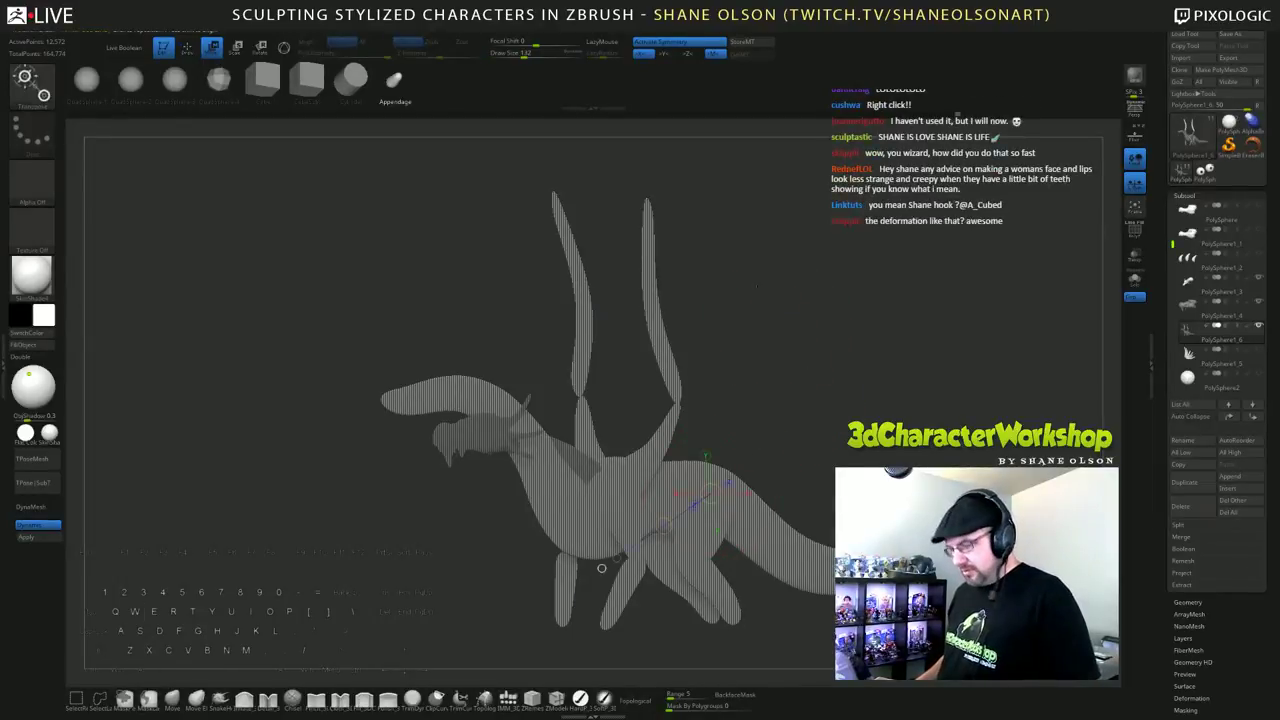
click(286, 52)
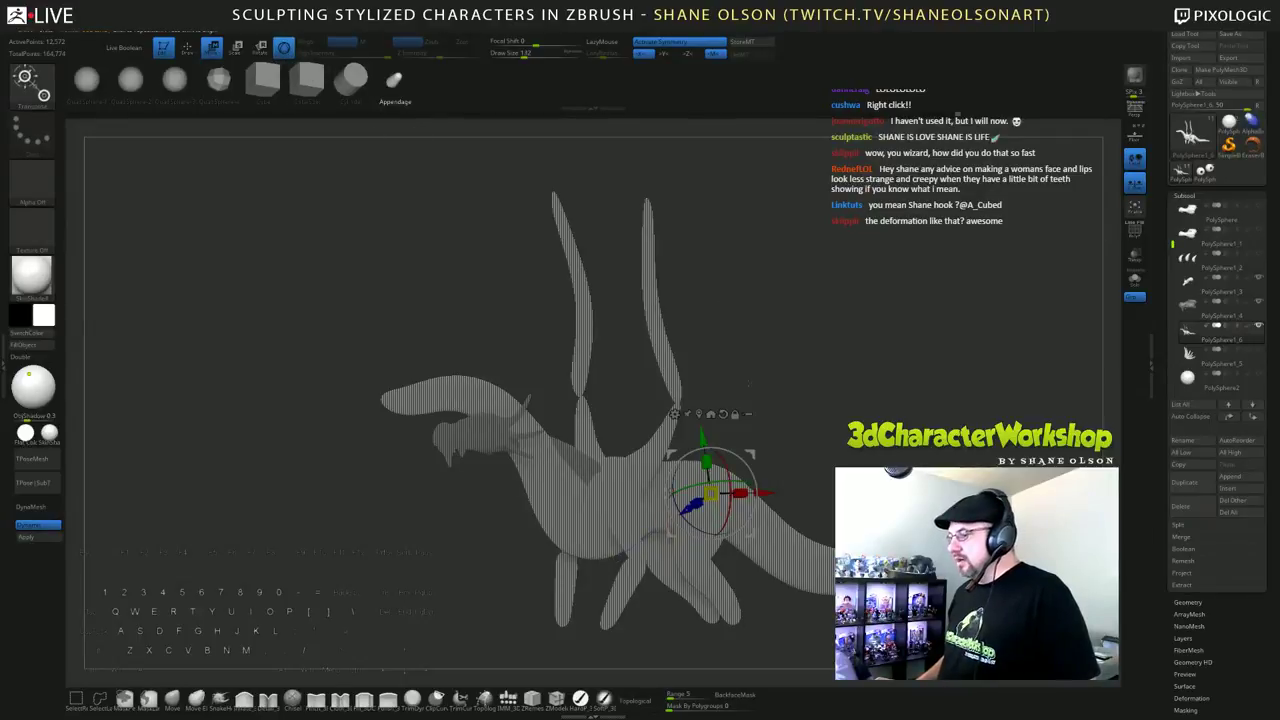
ctrl+drag(868, 330, 972, 330)
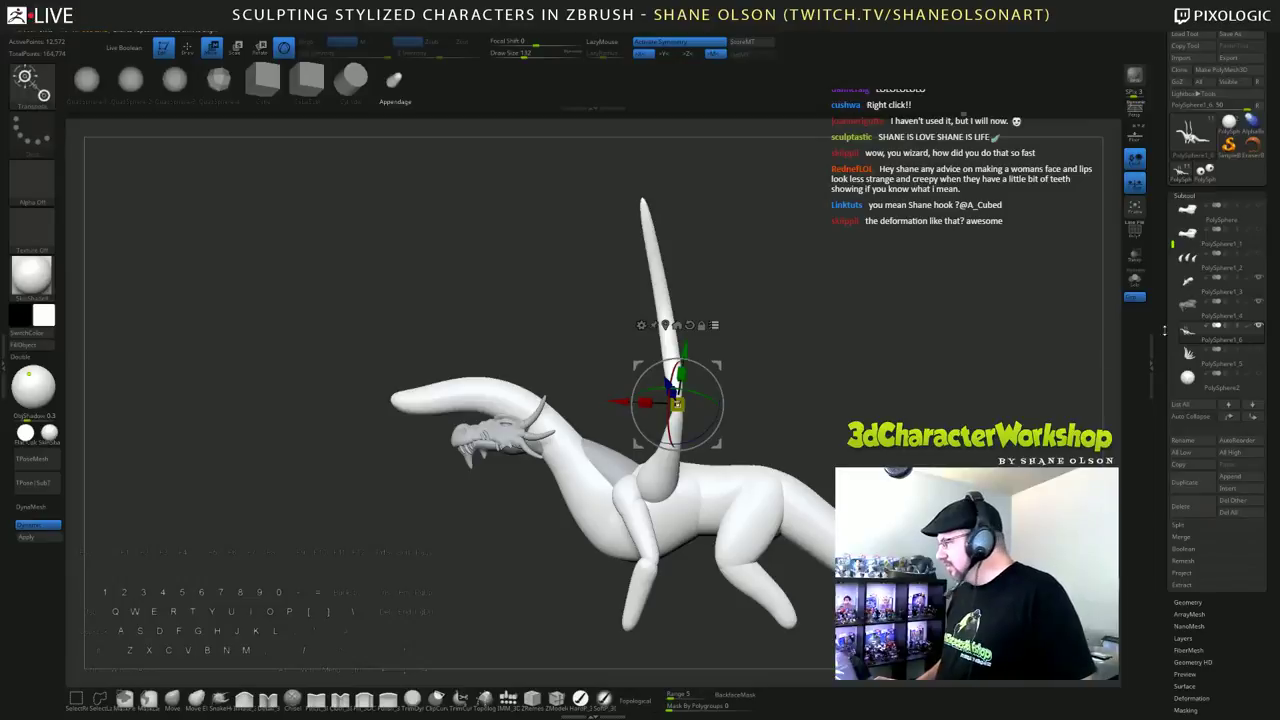
Step: Hide the body blockout and the PolySphere1_4 subtool, and select the PolySphere1_3 head and neck subtool
click(1243, 331)
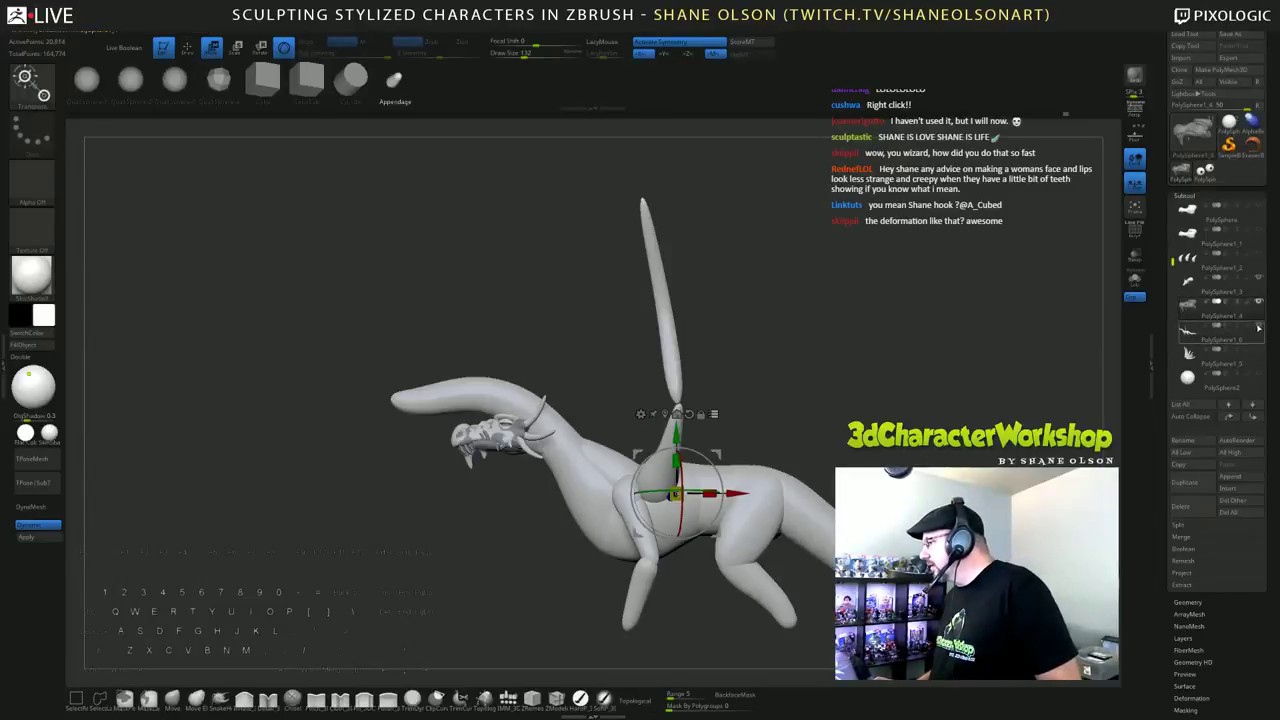
shift+click(1258, 328)
drag(833, 401, 925, 398)
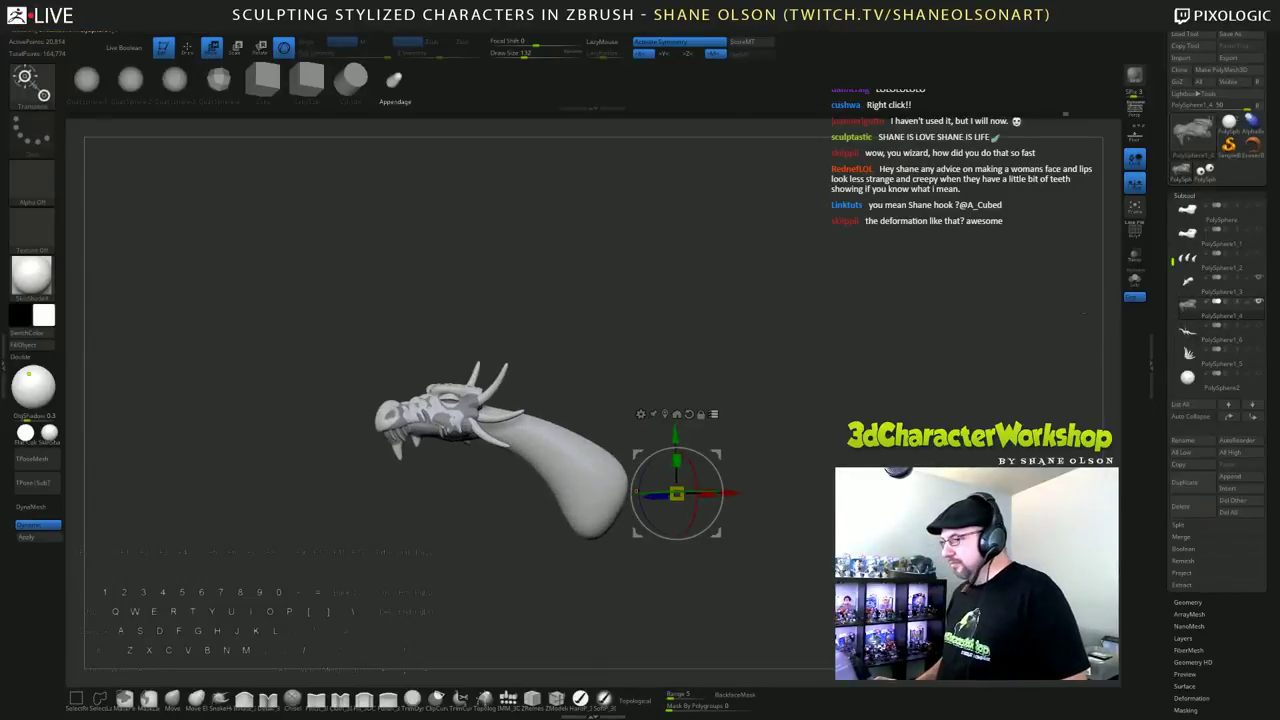
click(1236, 291)
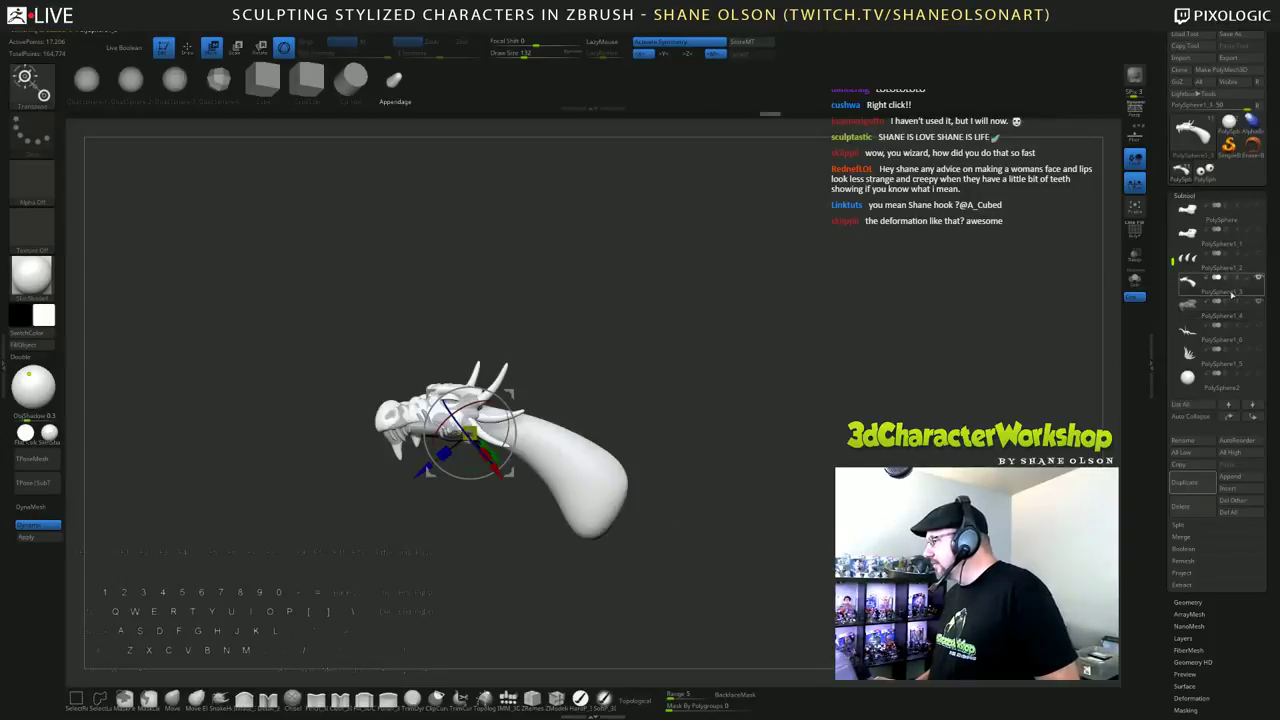
click(1258, 301)
Step: Return to Draw mode and show the head spikes subtool PolySphere1_2 and the Horns subtool
mouse_move(715, 310)
mouse_down()
mouse_move(783, 303)
mouse_move(756, 351)
mouse_move(811, 317)
mouse_move(869, 321)
mouse_move(887, 277)
mouse_up()
key(q)
click(1259, 255)
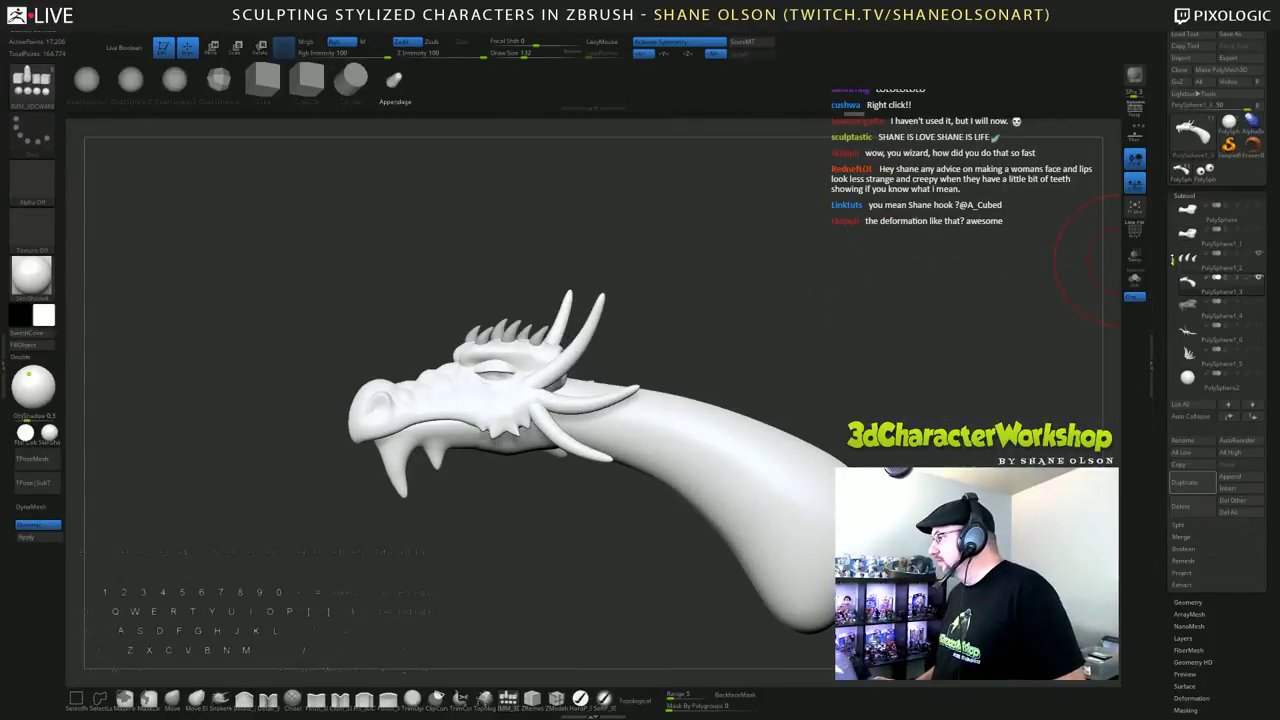
scroll(1259, 256, up, 3)
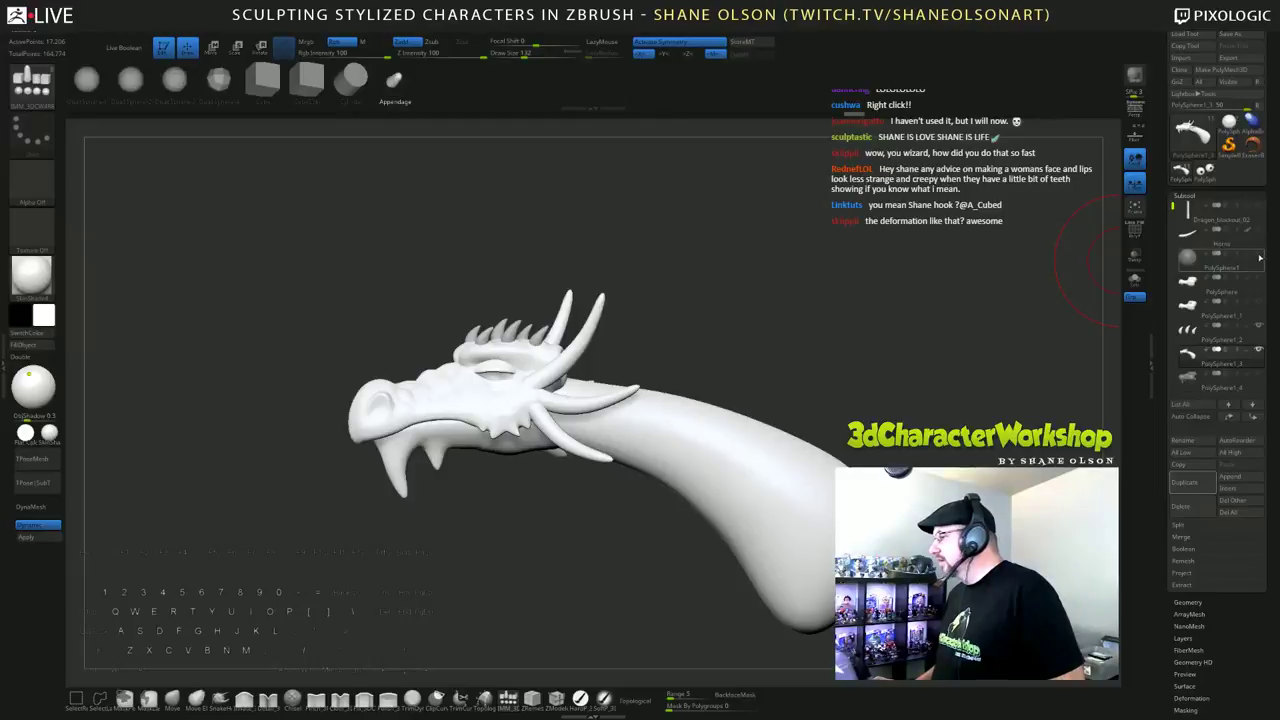
click(1259, 233)
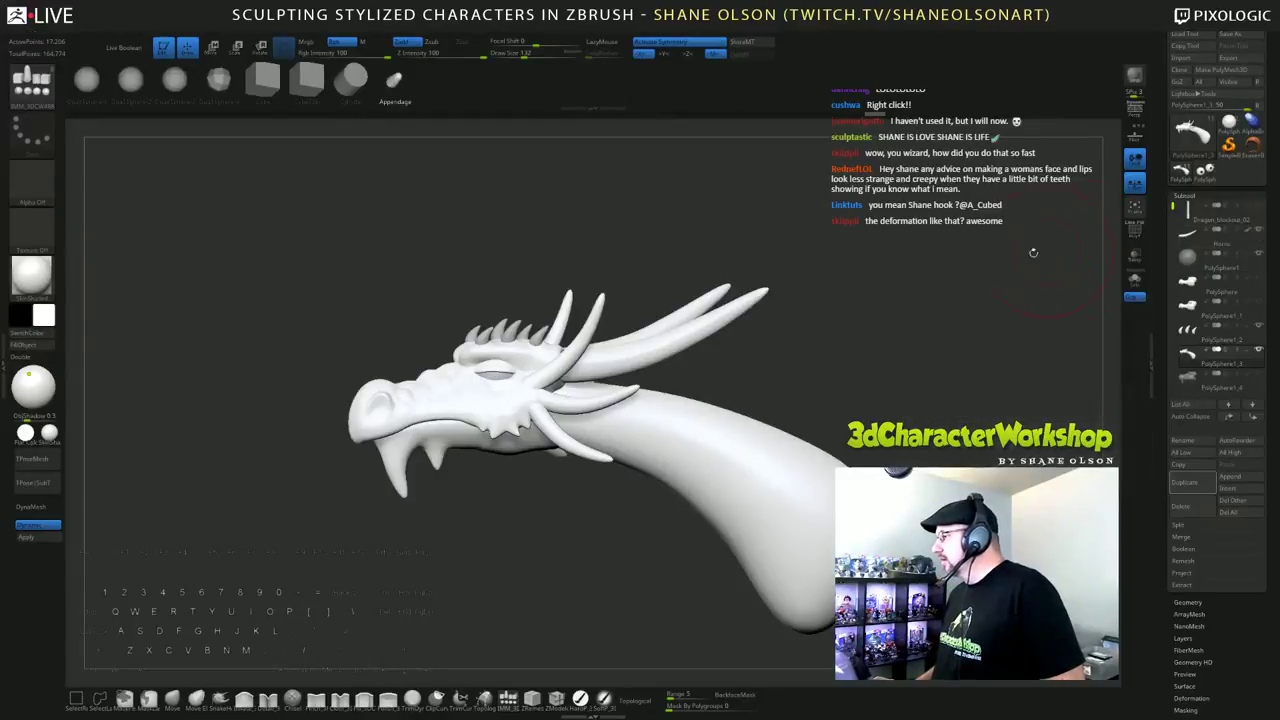
Step: Examine the detailed head with its horns and show the body blockout subtool PolySphere1_6 again
mouse_move(1033, 253)
mouse_down()
mouse_move(924, 287)
mouse_move(893, 277)
mouse_move(896, 302)
mouse_up()
key(s)
click(937, 278)
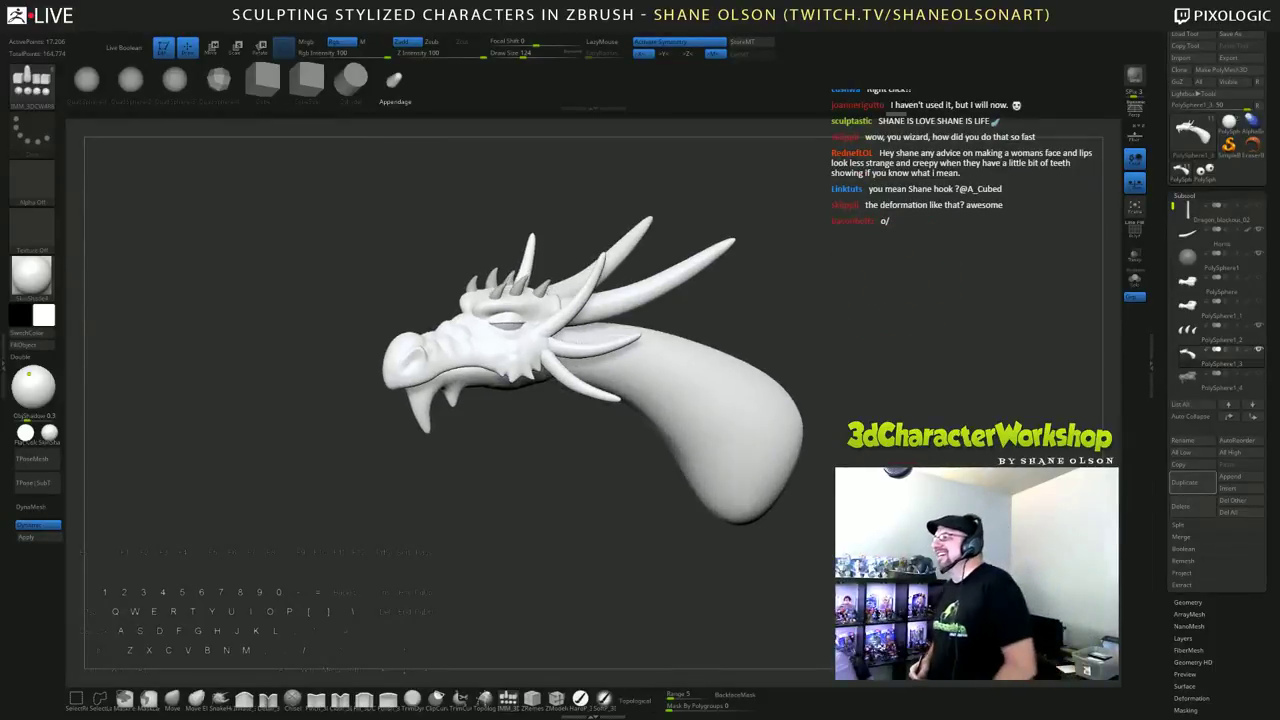
drag(913, 402, 870, 490)
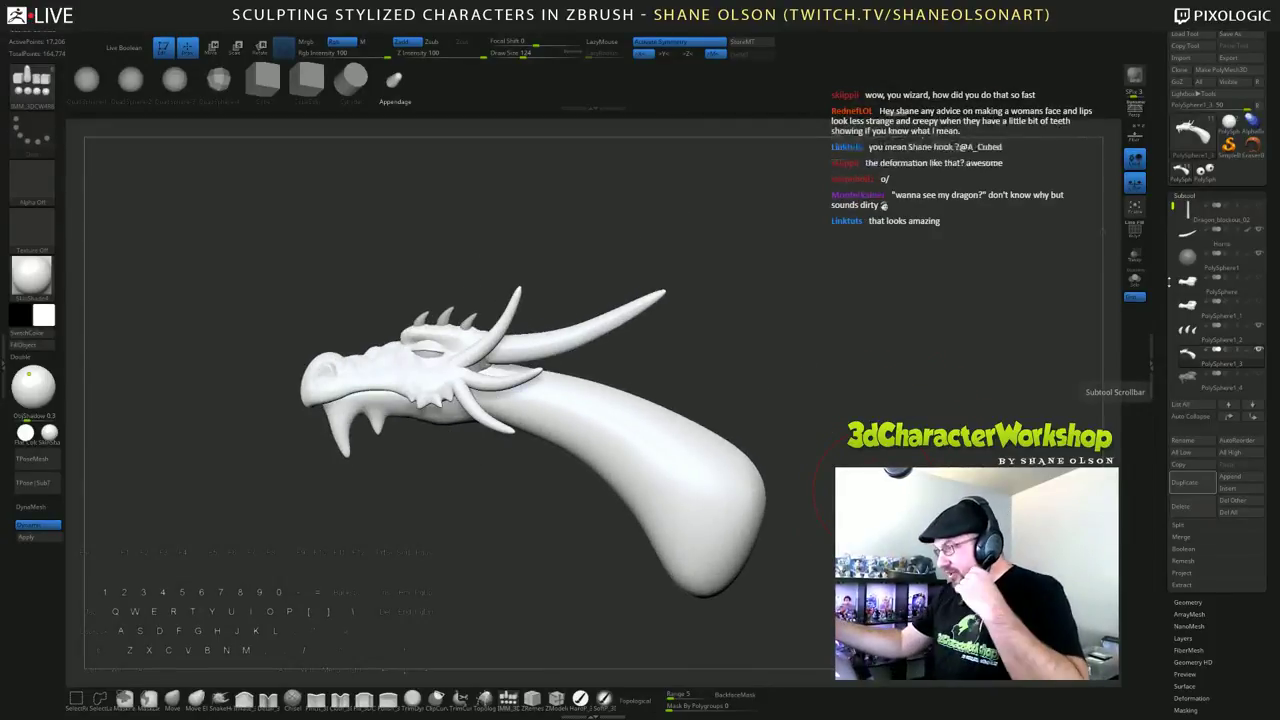
alt+drag(982, 390, 948, 303)
drag(1174, 206, 1174, 271)
click(1247, 339)
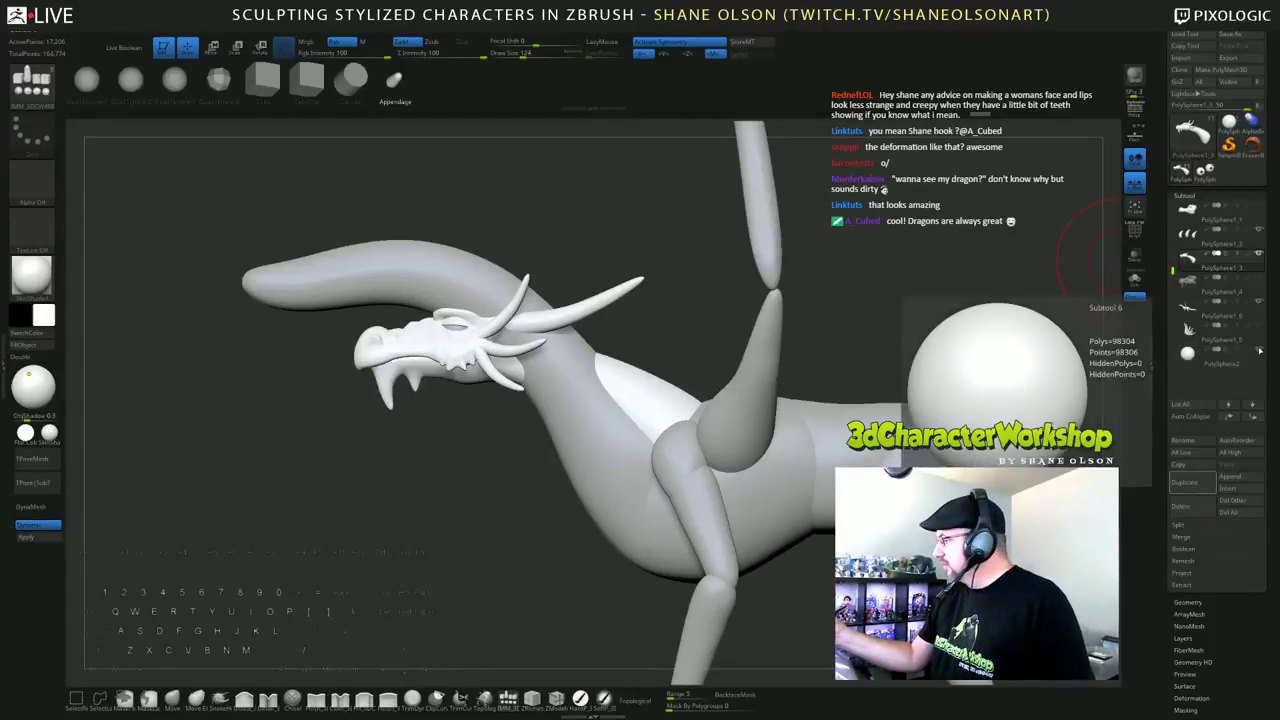
Step: Toggle the body blockout off and on to compare its proportions with the detailed head and neck
drag(964, 378, 1104, 391)
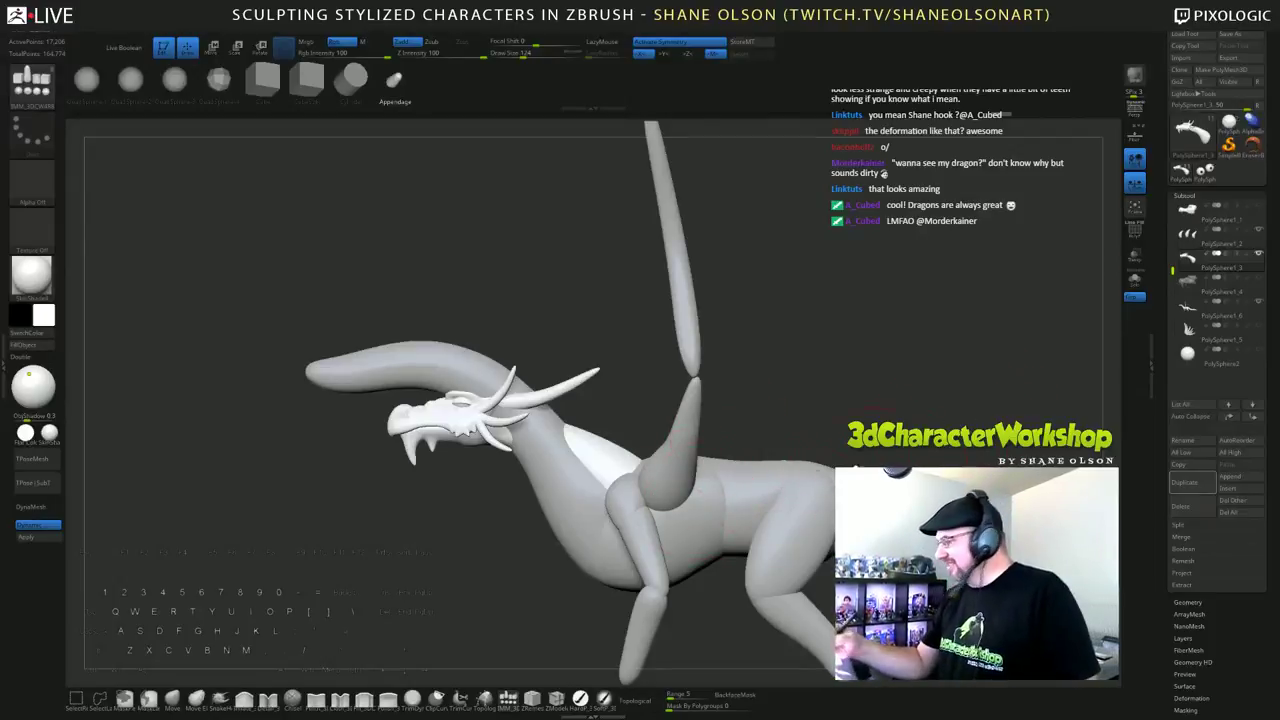
click(1260, 303)
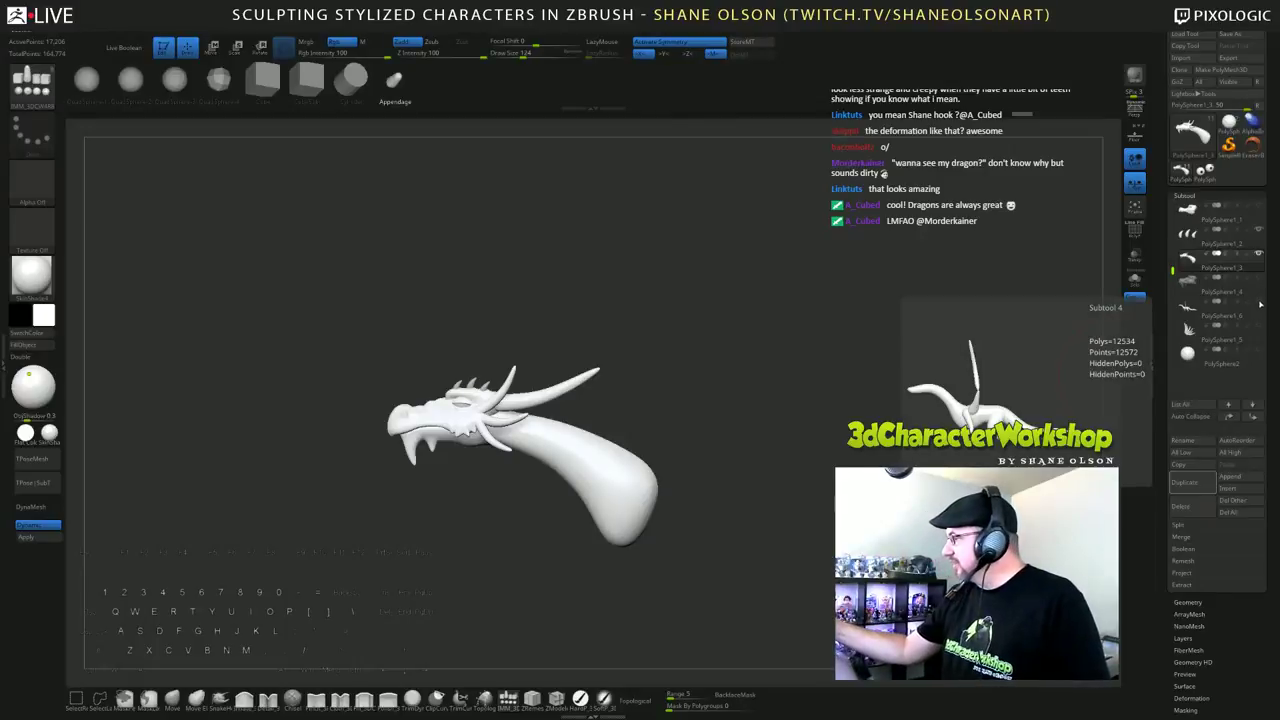
shift+click(1259, 302)
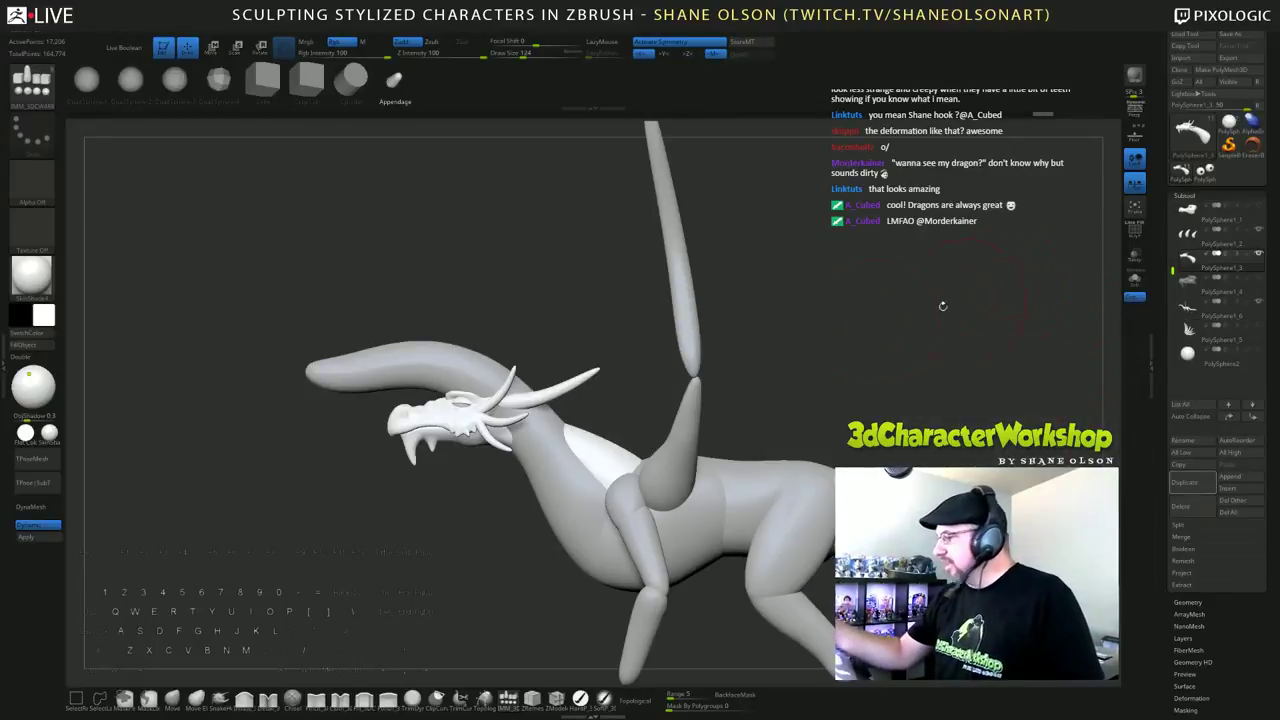
drag(773, 311, 763, 368)
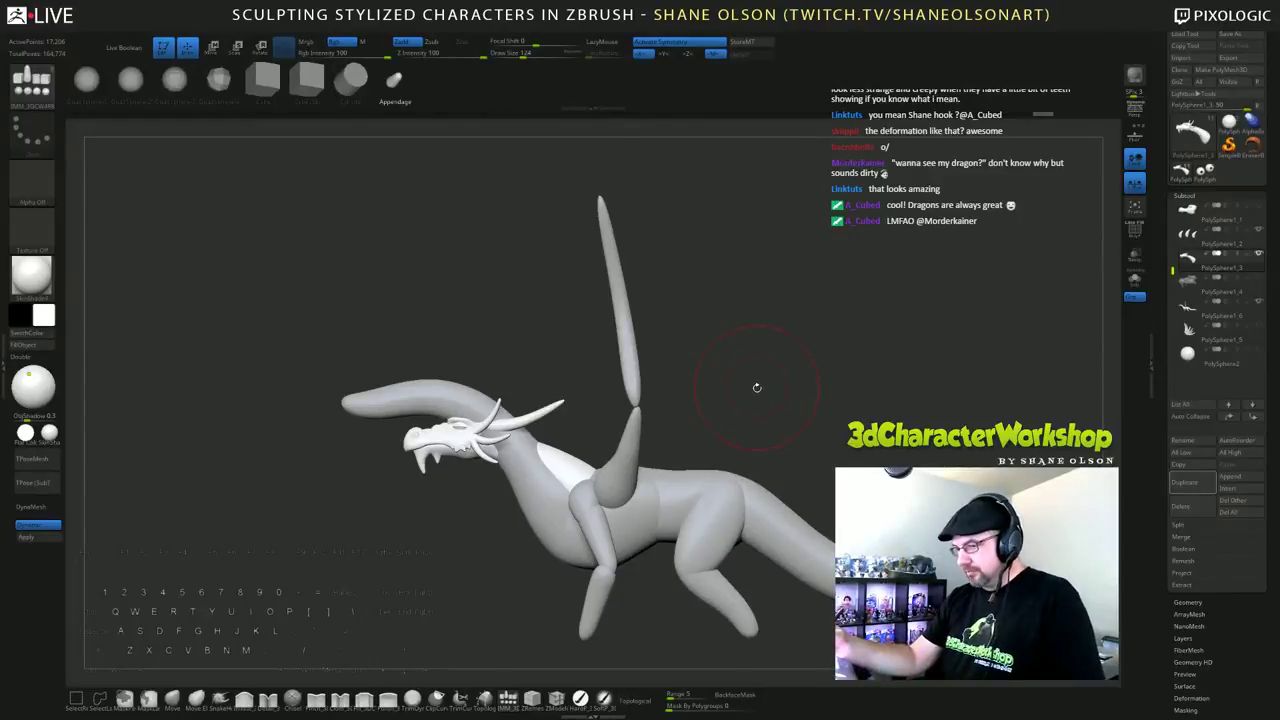
Step: Select the body blockout with the Gizmo active and mask everything except the upper hind leg
key(w)
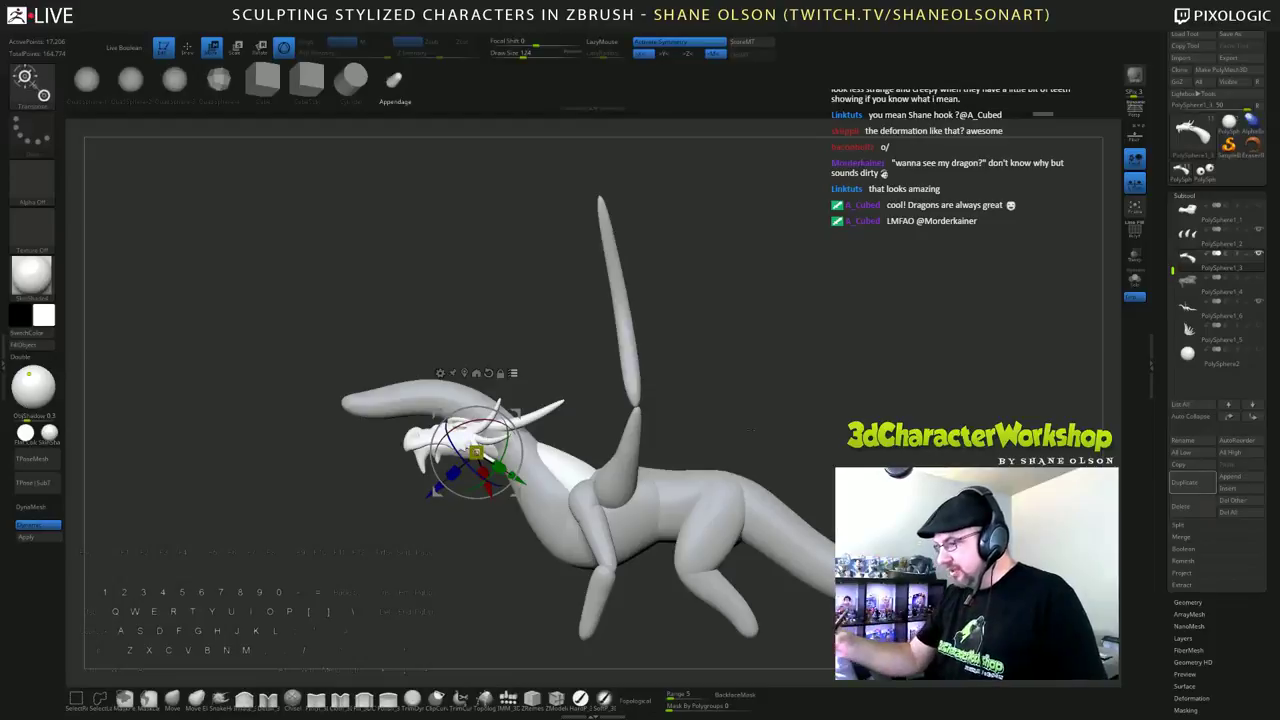
alt+click(729, 515)
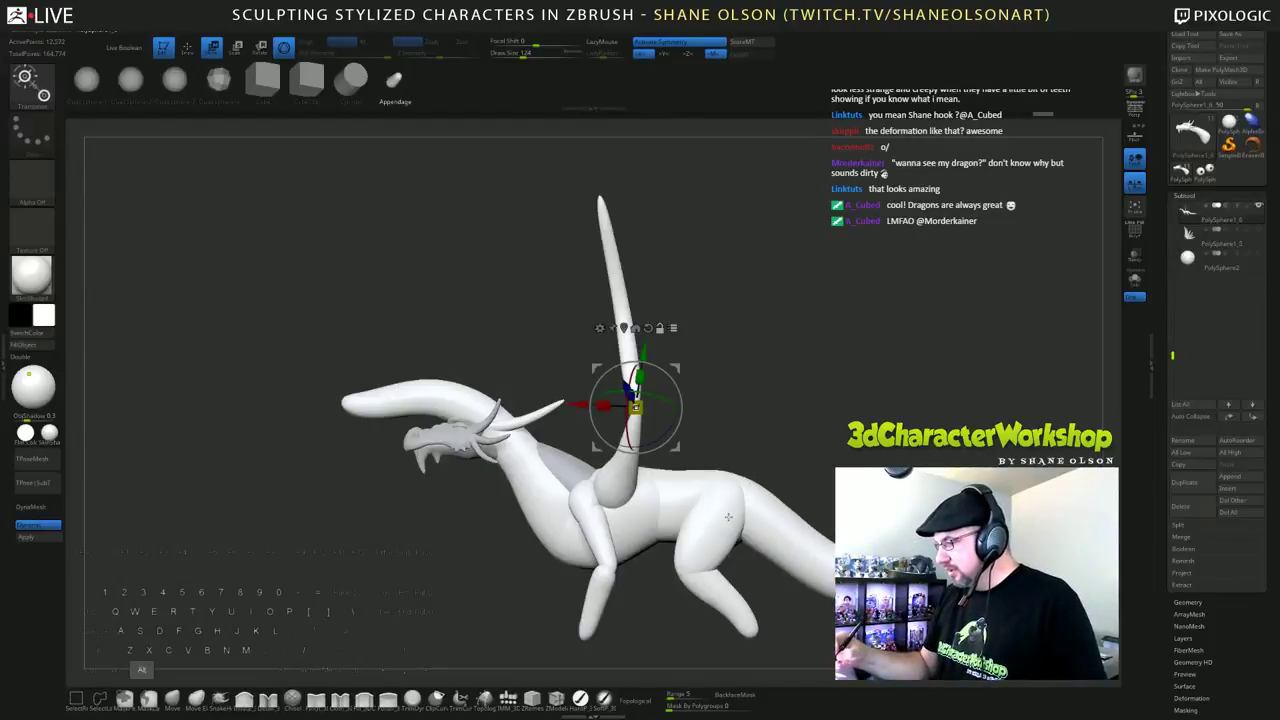
ctrl+click(727, 520)
key(w)
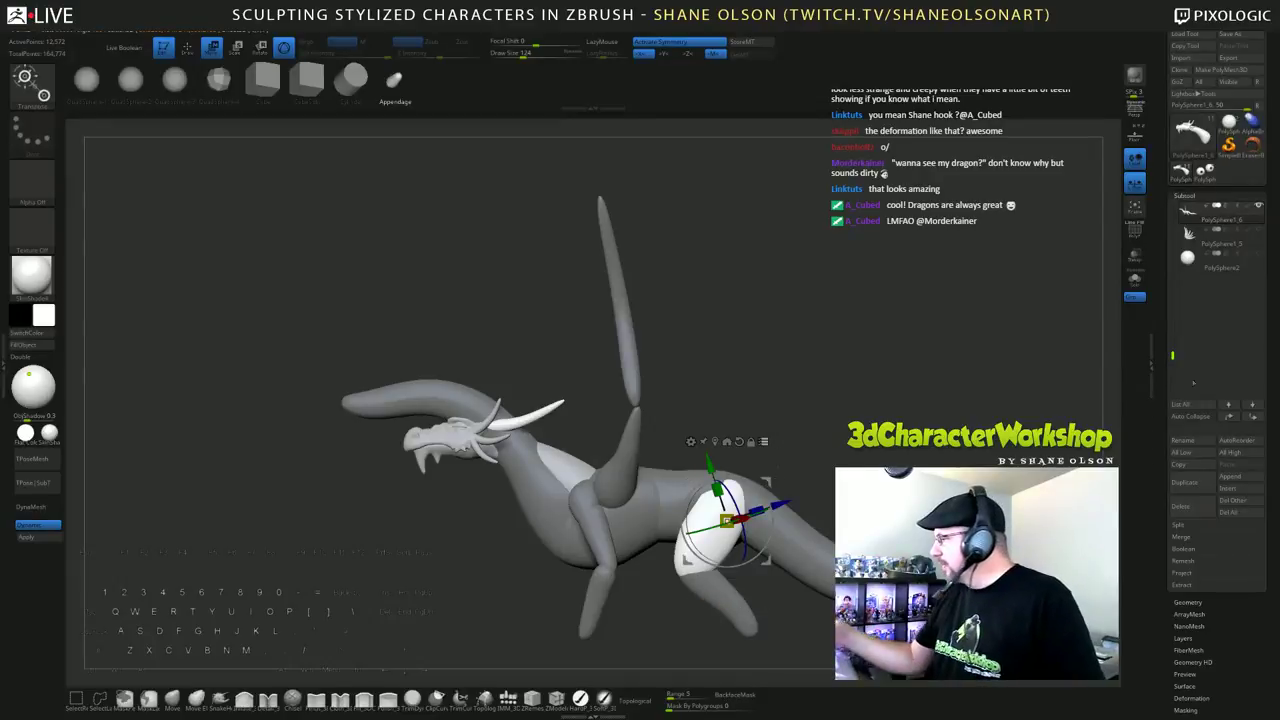
Step: Isolate the tail by its polygroup in Draw mode and restore the visibility of the whole blockout
key(alt)
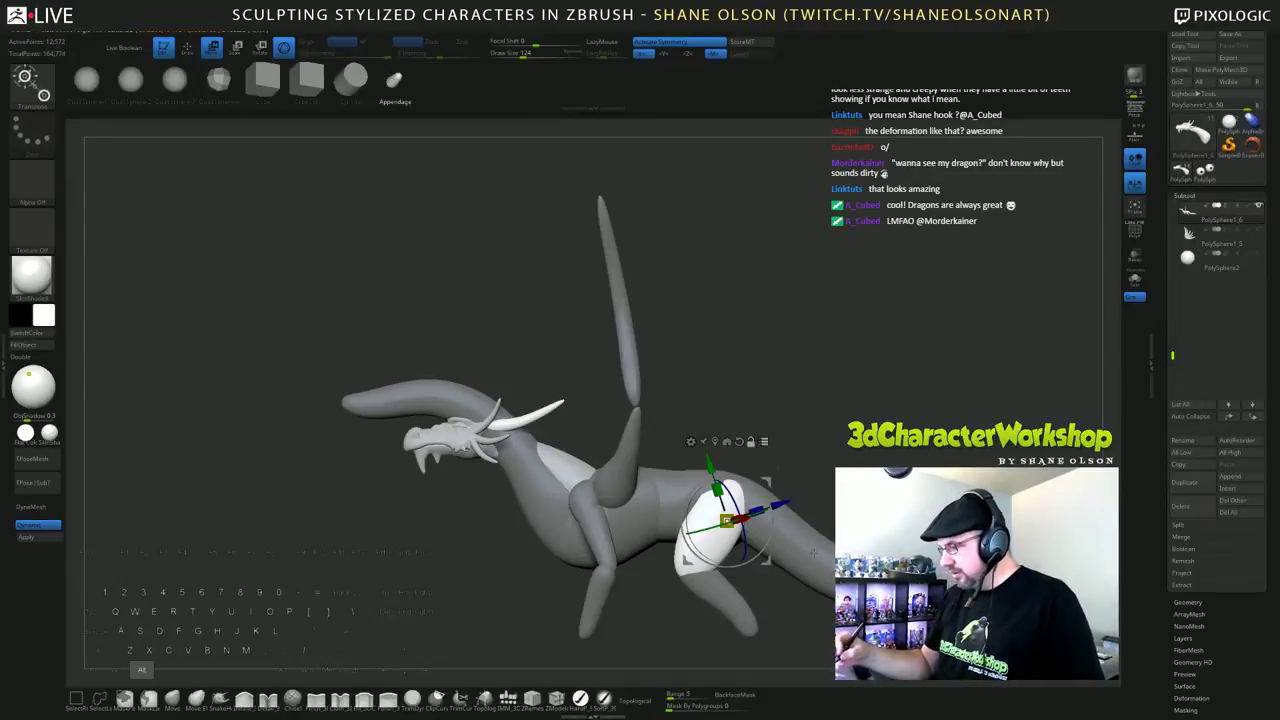
key(q)
ctrl+shift+click(825, 560)
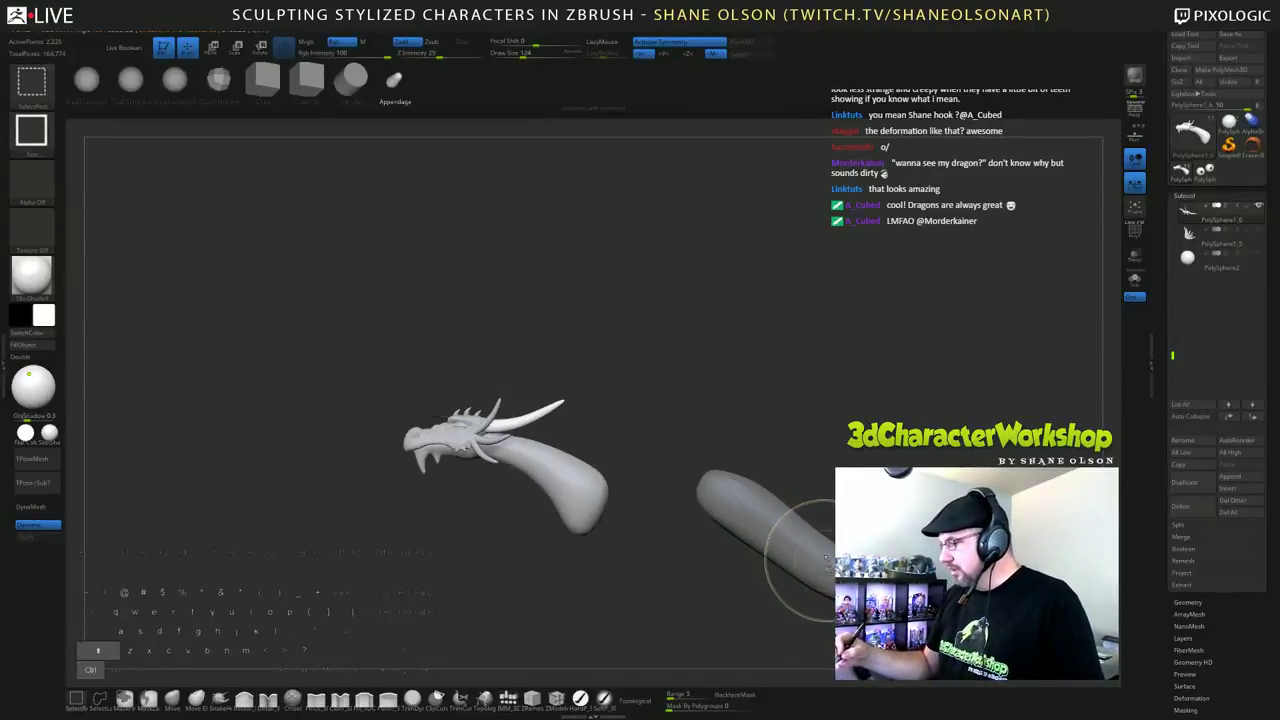
ctrl+shift+click(828, 556)
ctrl+shift+drag(902, 350, 912, 364)
ctrl+shift+click(897, 344)
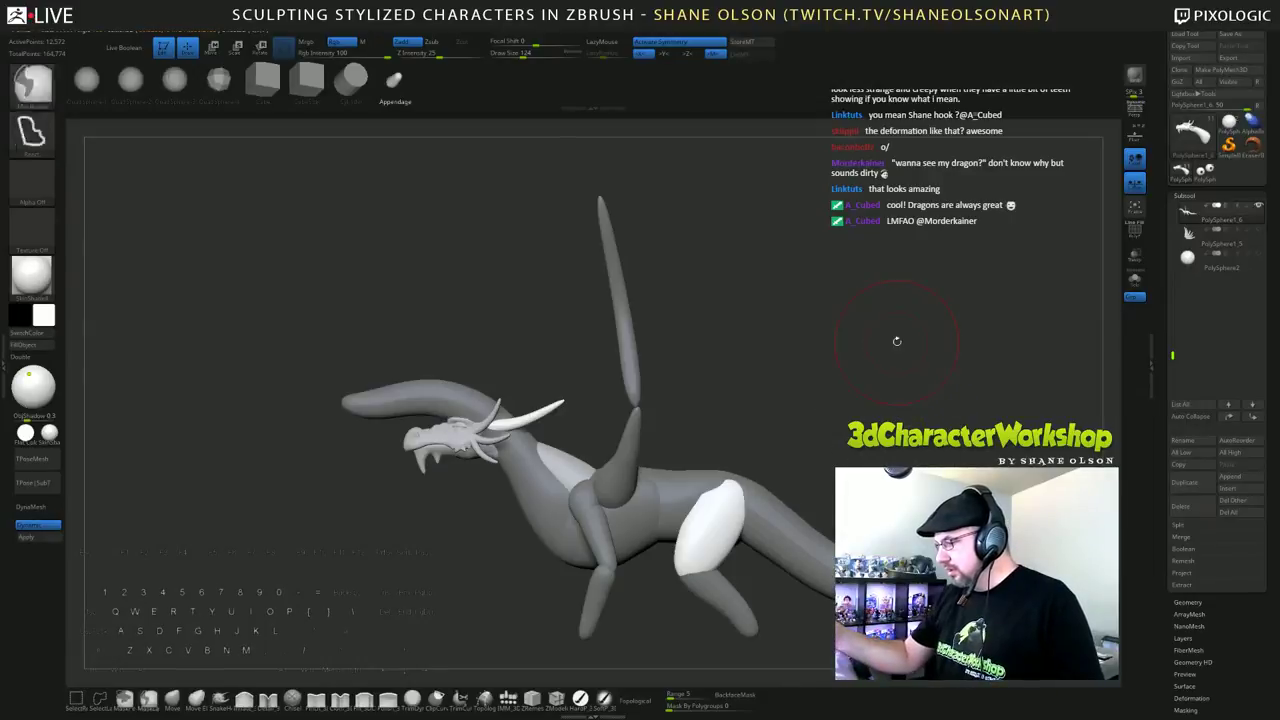
Step: Try rectangular visibility selections around the dragon's body and tail, and undo the last selection
alt+drag(769, 434, 813, 372)
ctrl+shift+drag(430, 284, 1050, 646)
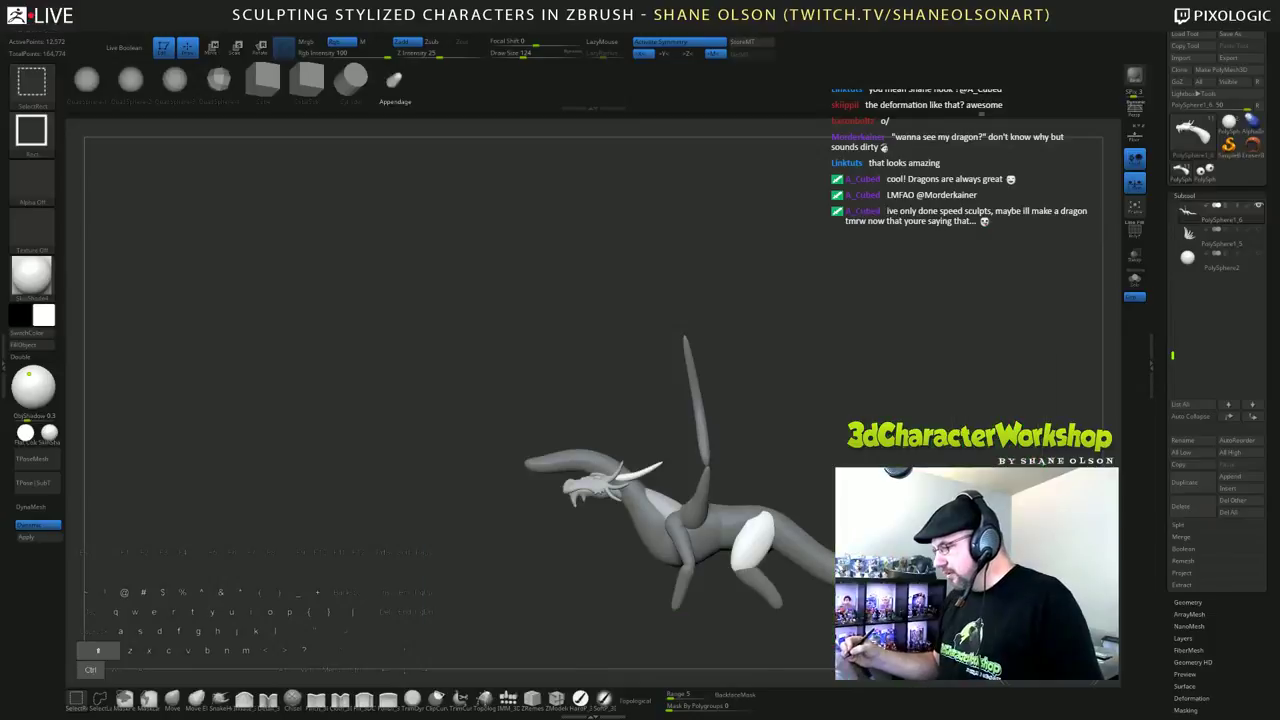
ctrl+shift+drag(810, 412, 928, 600)
key(ctrl+z)
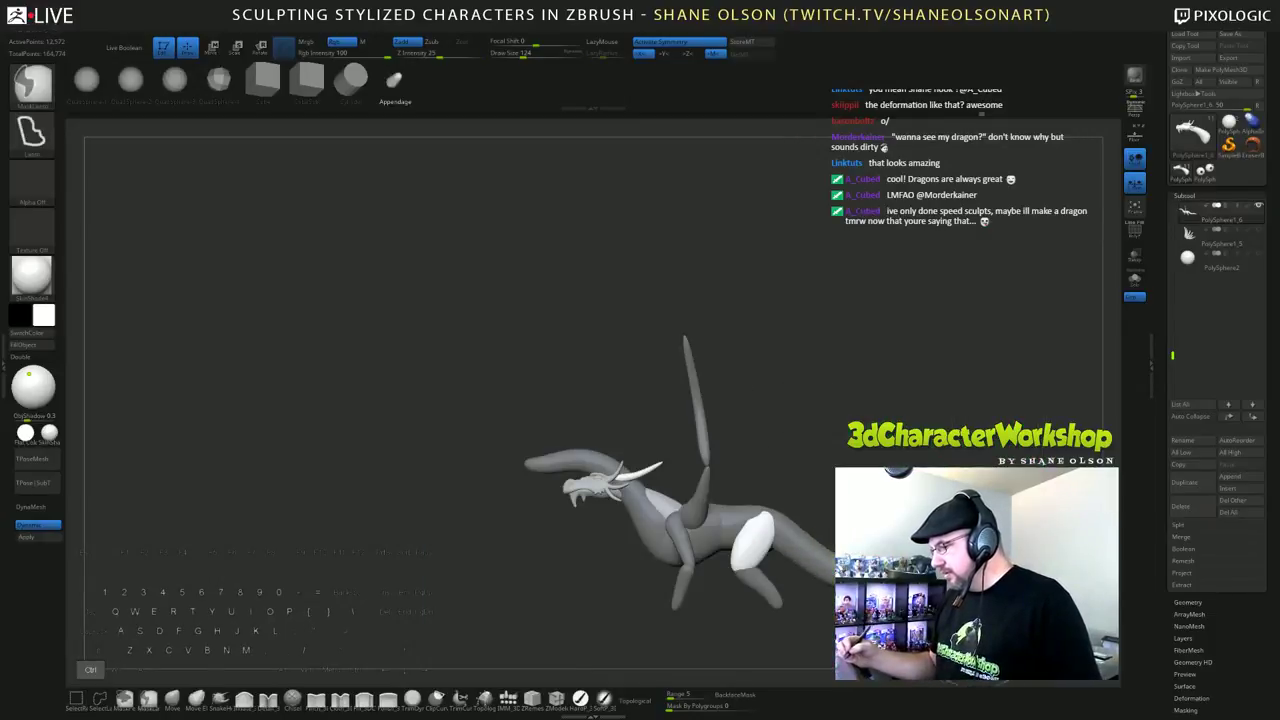
alt+drag(900, 360, 894, 352)
alt+drag(921, 447, 866, 412)
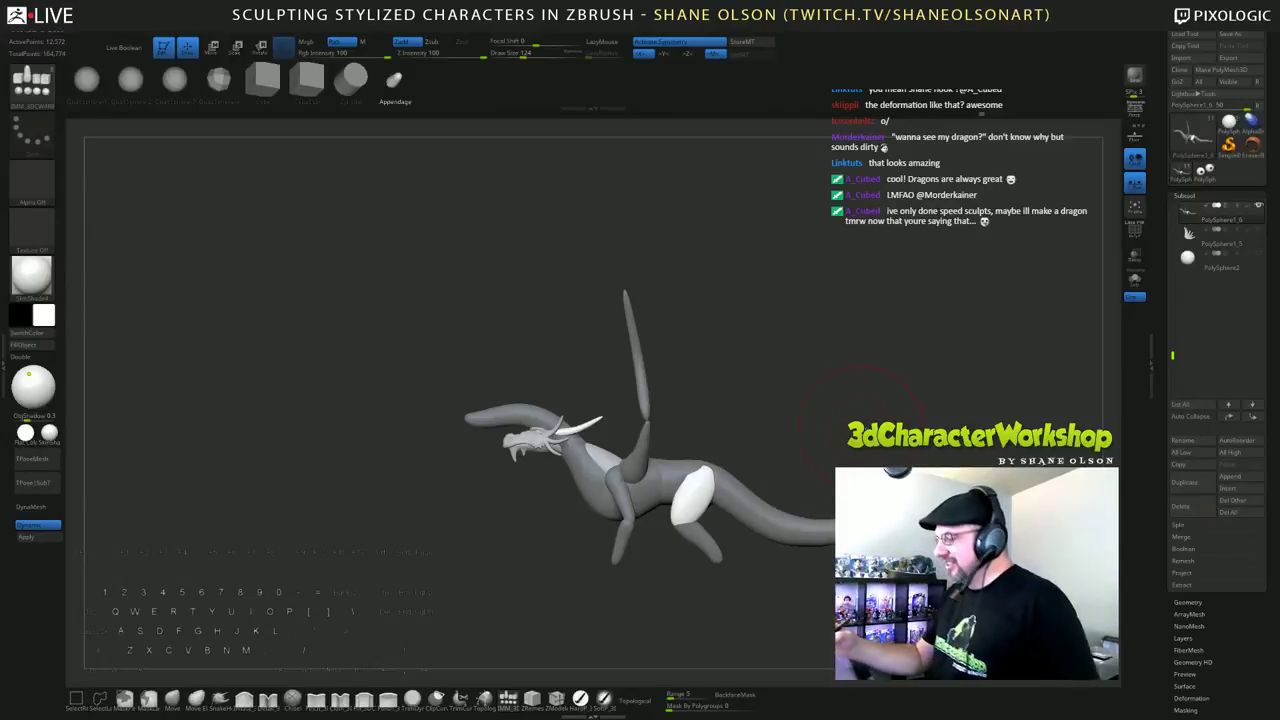
drag(863, 425, 872, 460)
alt+drag(777, 385, 851, 398)
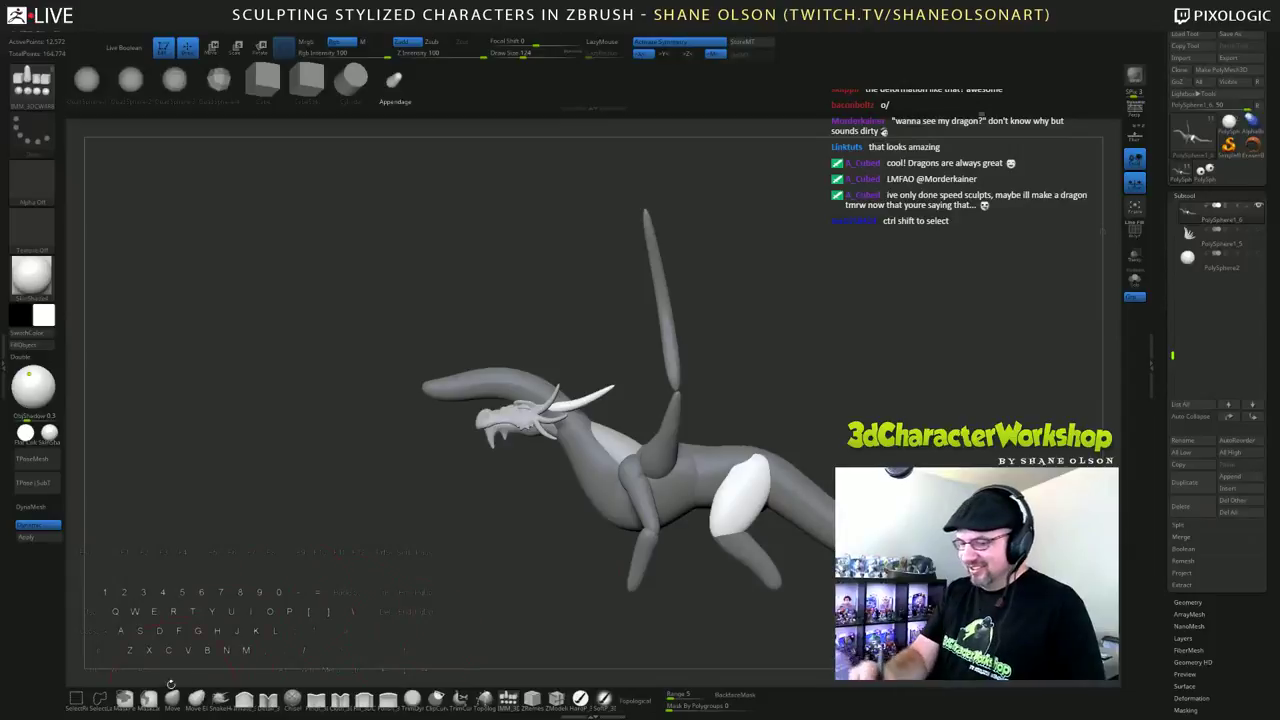
Step: Clear the mask and close the gaps at the wing joints with the Move brush in Topological mode
click(172, 695)
ctrl+click(707, 330)
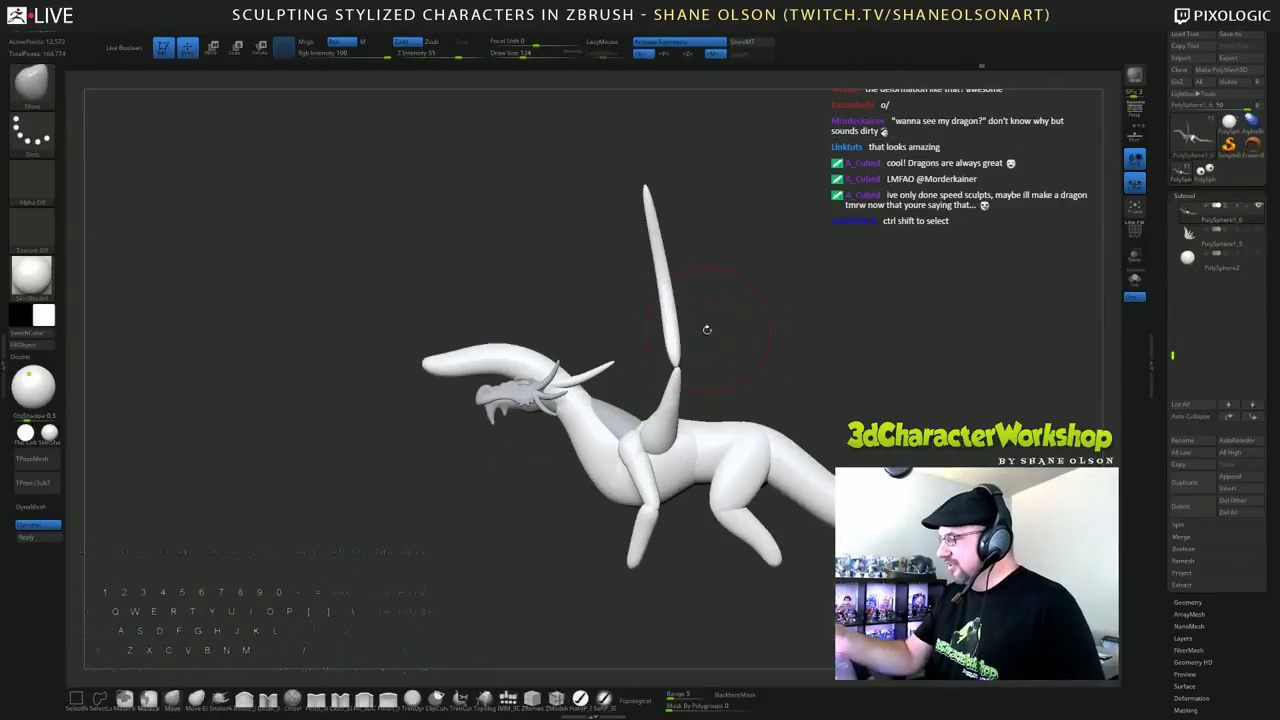
click(640, 698)
drag(739, 354, 807, 355)
drag(670, 371, 657, 371)
drag(752, 404, 871, 411)
right_drag(662, 378, 857, 452)
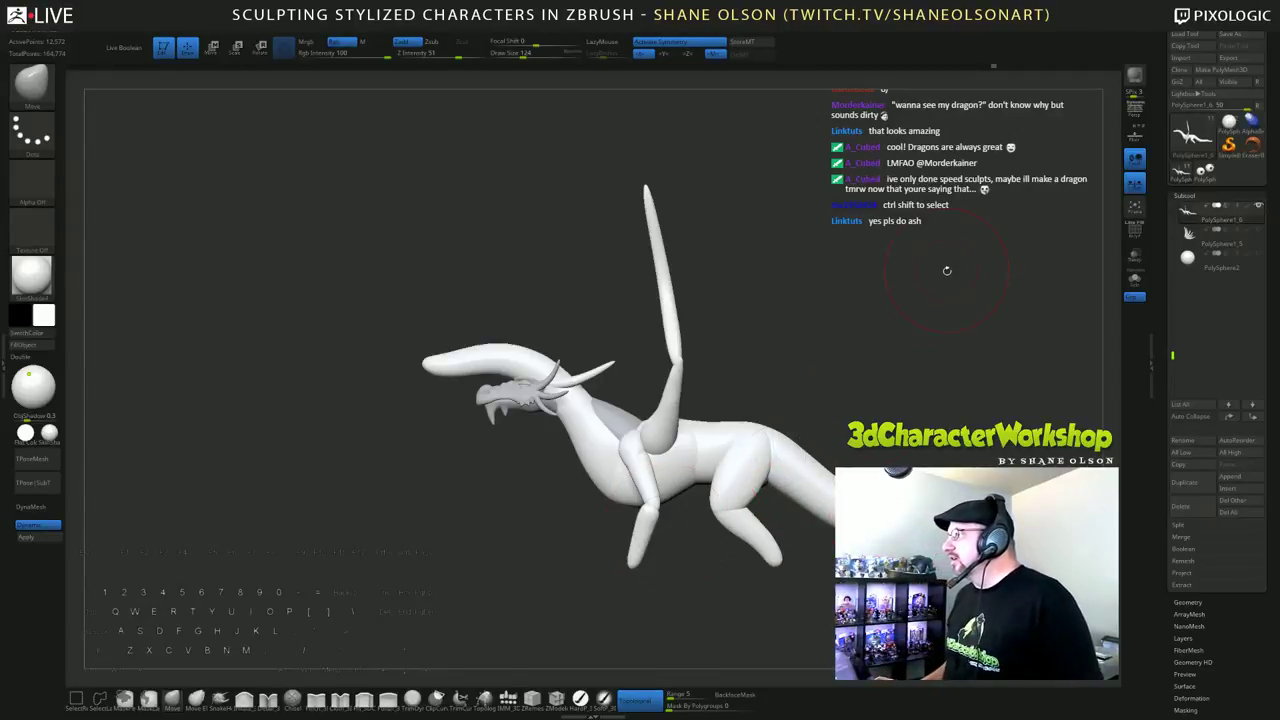
Step: Hide the neck, torso and upper limb pieces by polygroup, and restore the full blockout's visibility
alt+drag(936, 234, 926, 254)
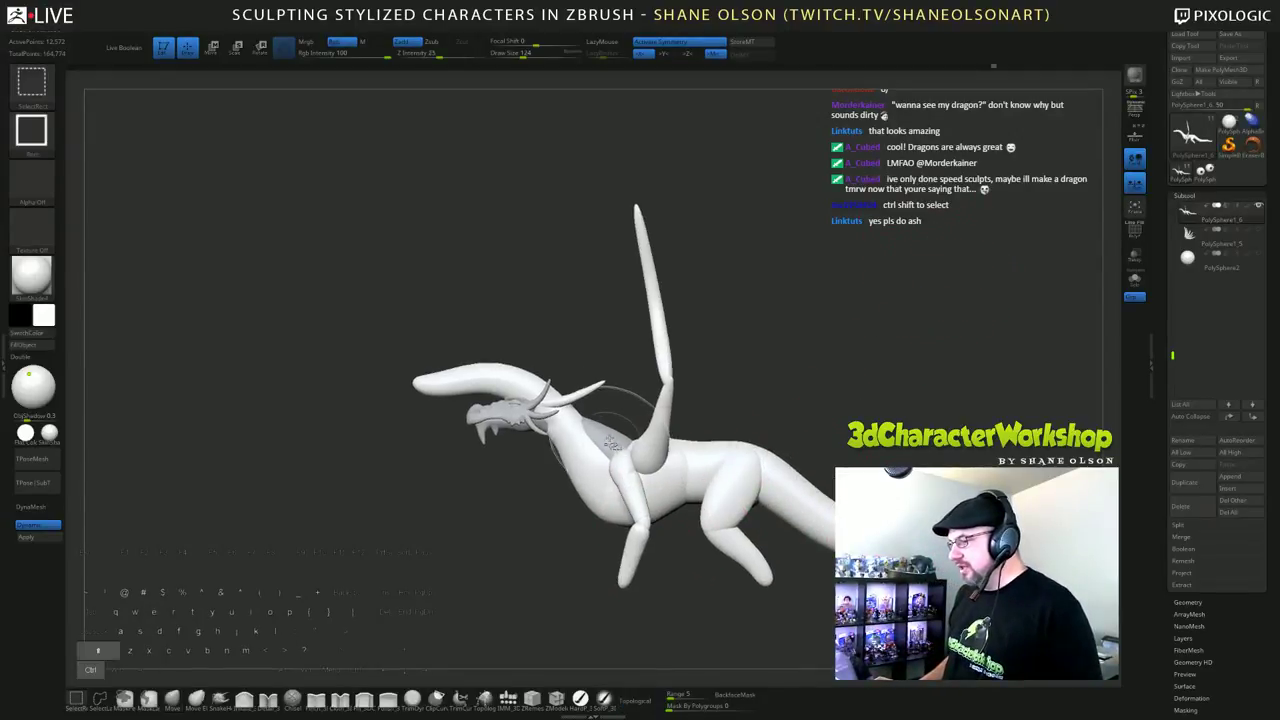
ctrl+shift+click(595, 470)
ctrl+shift+click(588, 460)
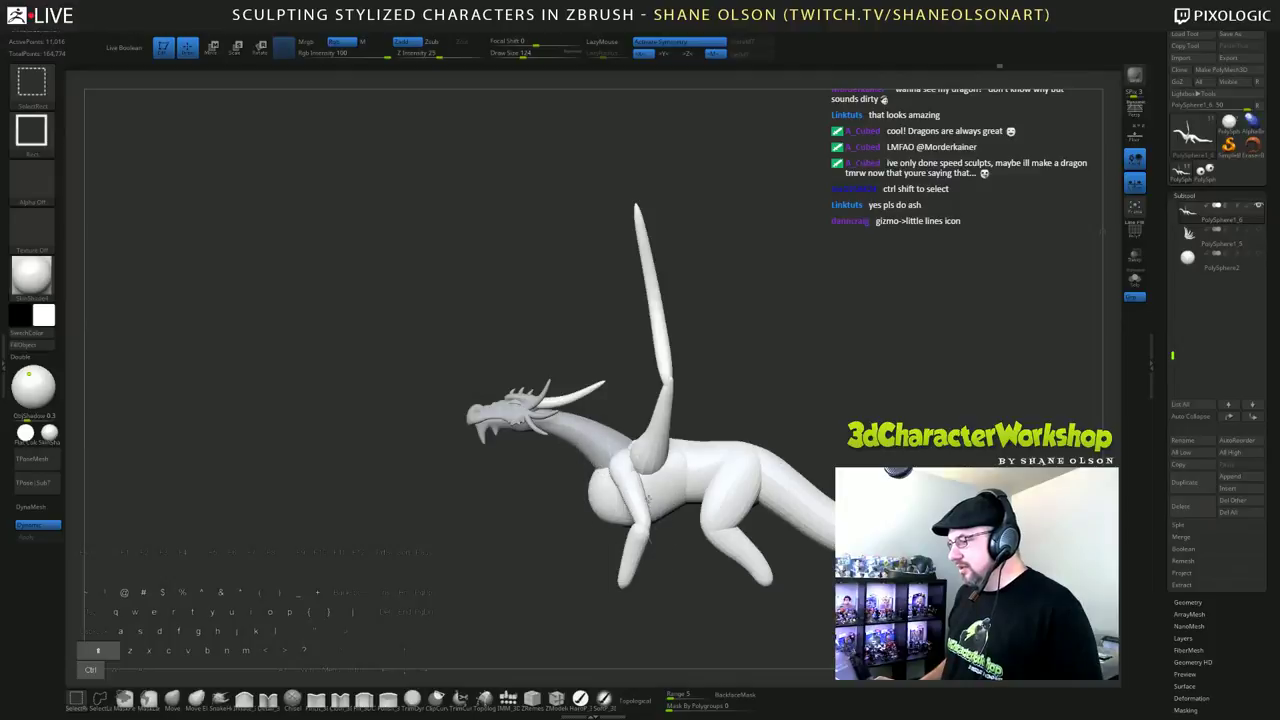
ctrl+alt+shift+click(672, 478)
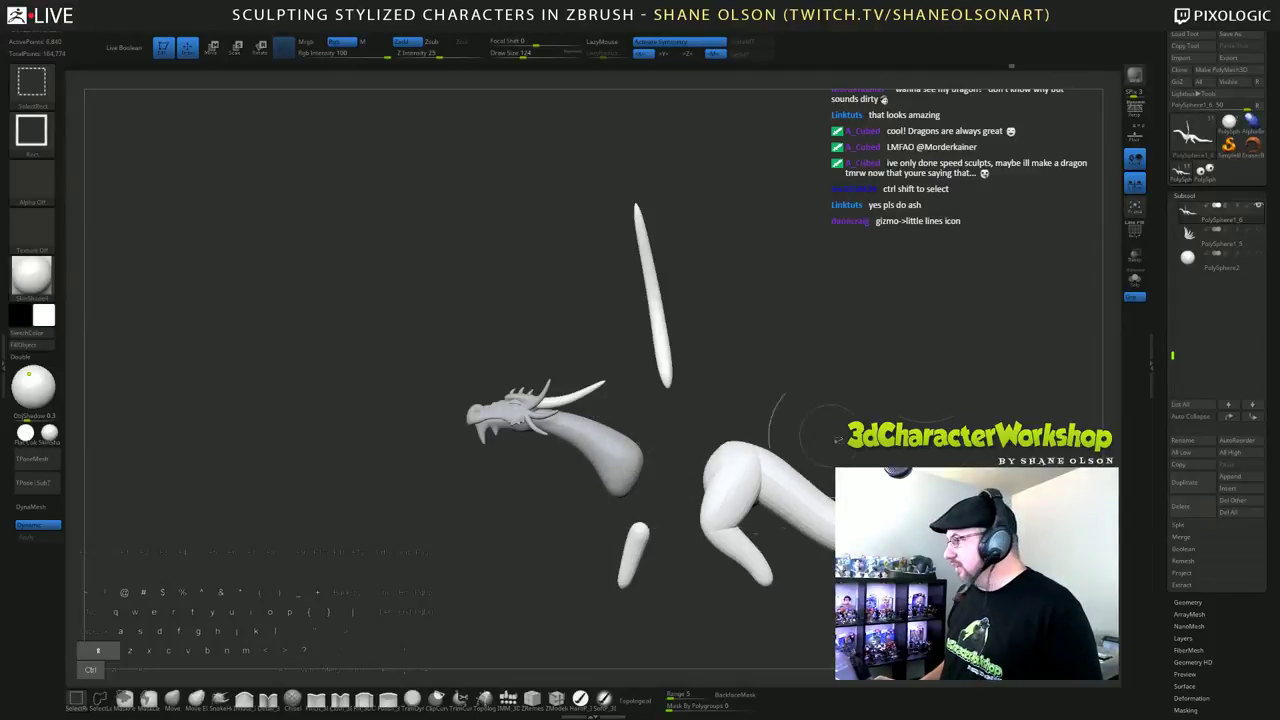
ctrl+shift+click(934, 320)
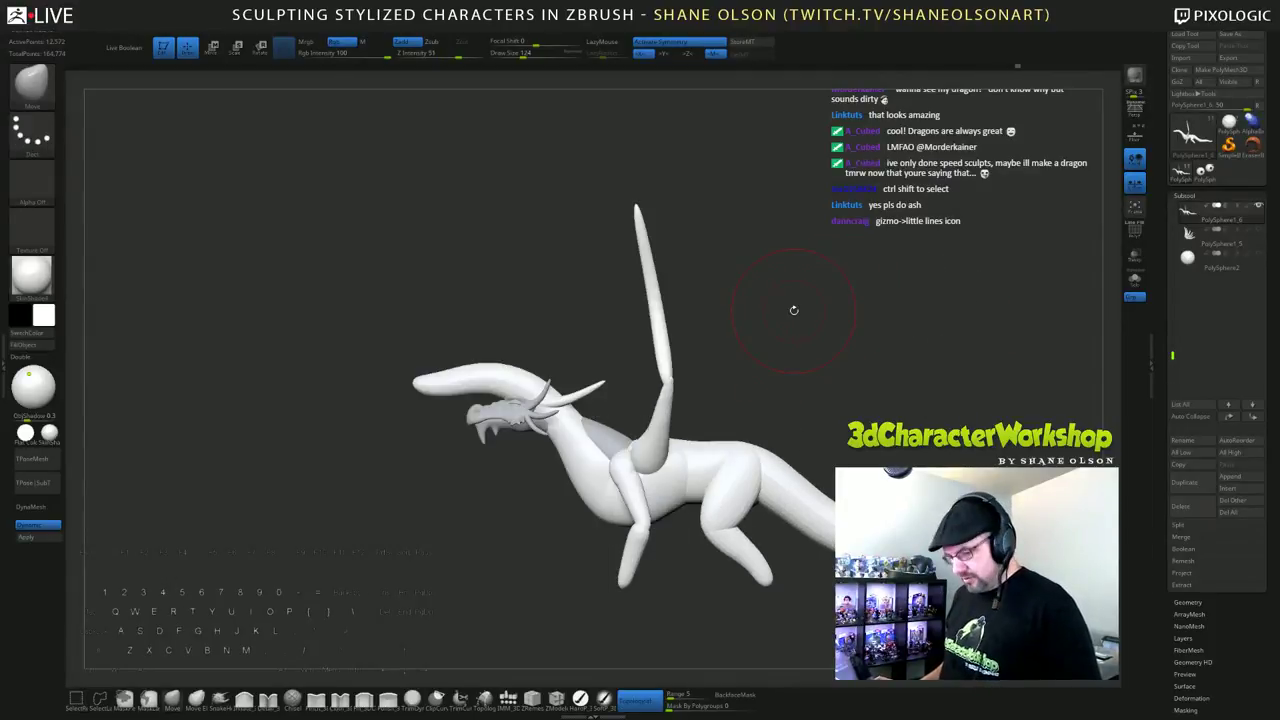
Step: Try moving the dragon's visible parts together with the Gizmo and undo the move
key(w)
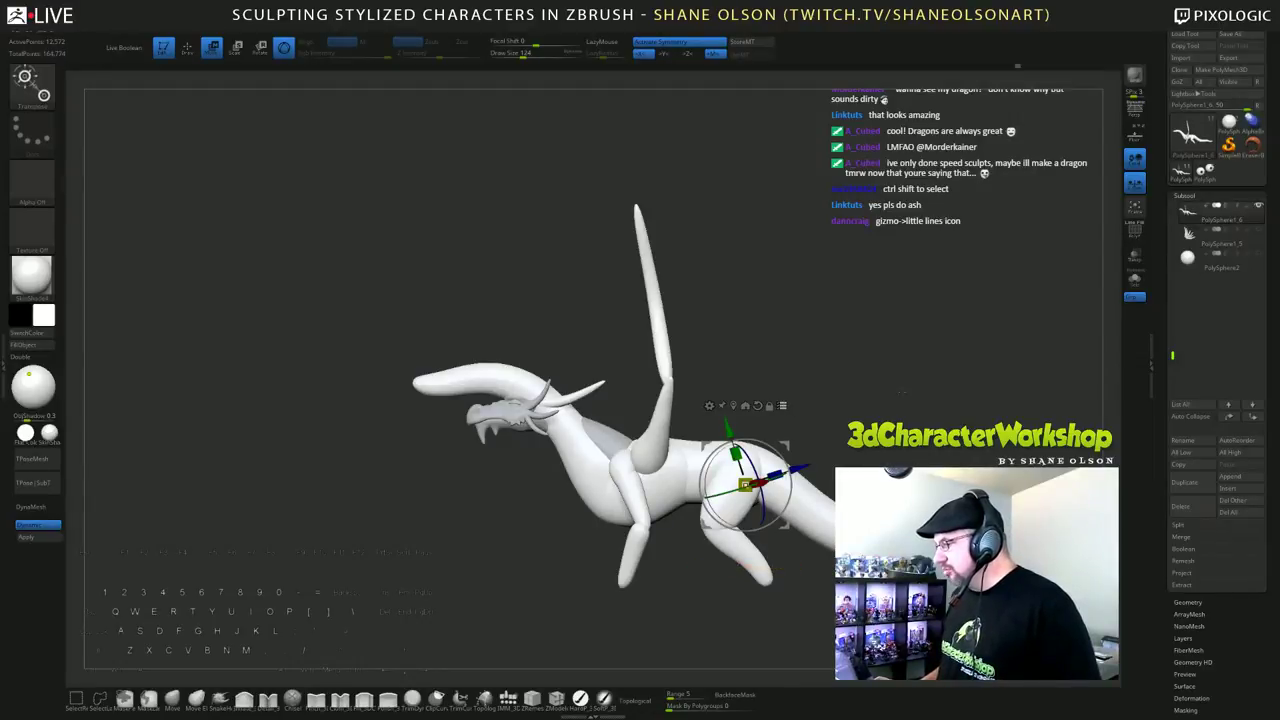
drag(745, 485, 760, 432)
key(ctrl+z)
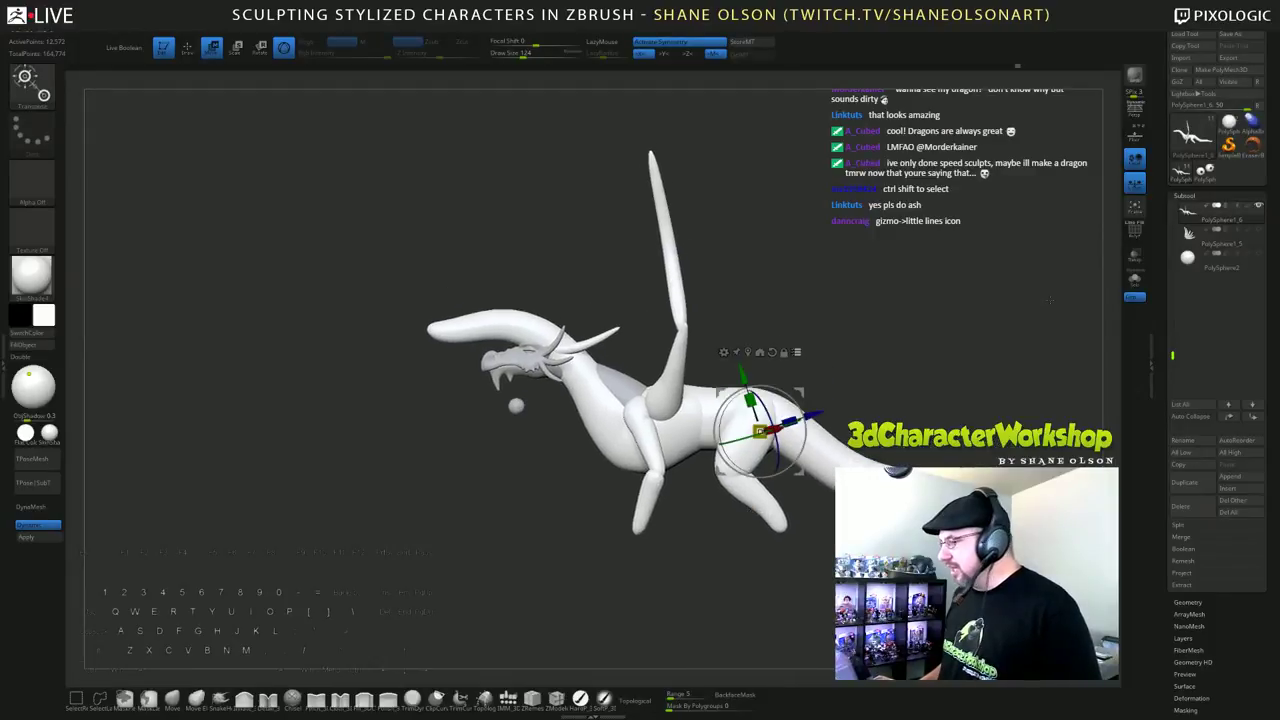
Step: Select the detailed head subtool PolySphere1_3 and hide the body blockout PolySphere1_6
key(ctrl+z)
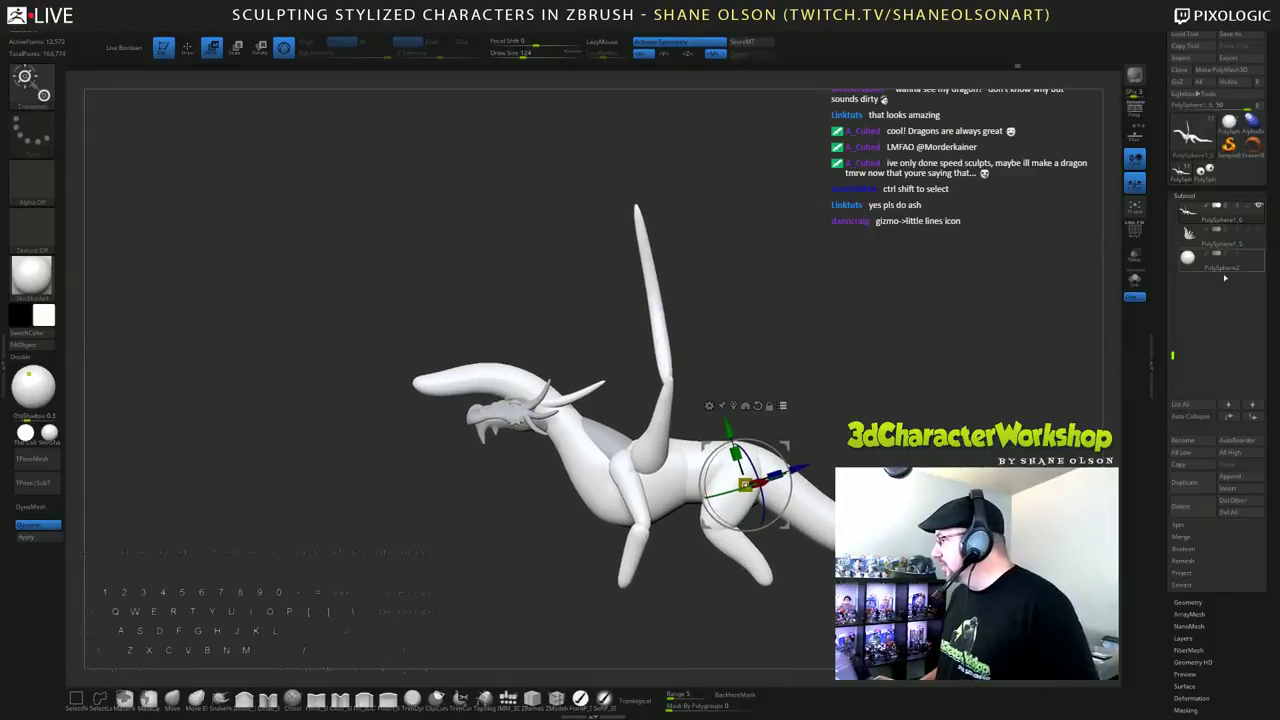
drag(1172, 341, 1166, 196)
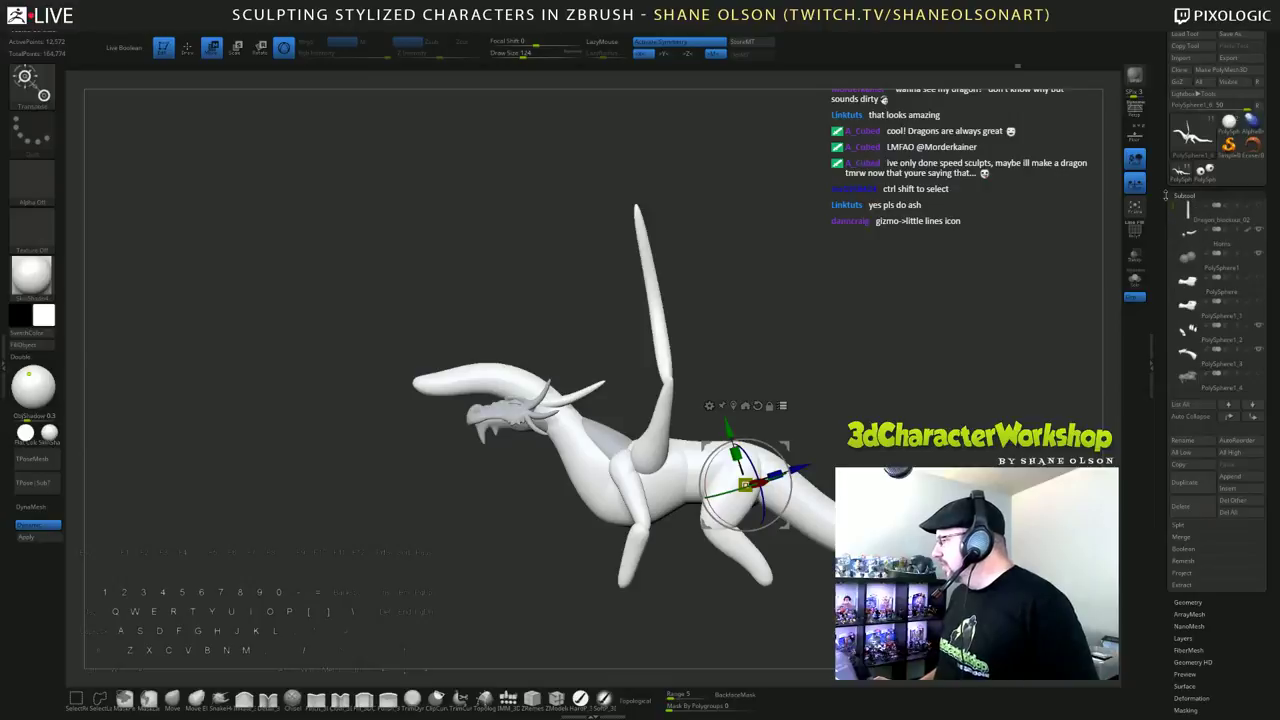
mouse_move(1195, 261)
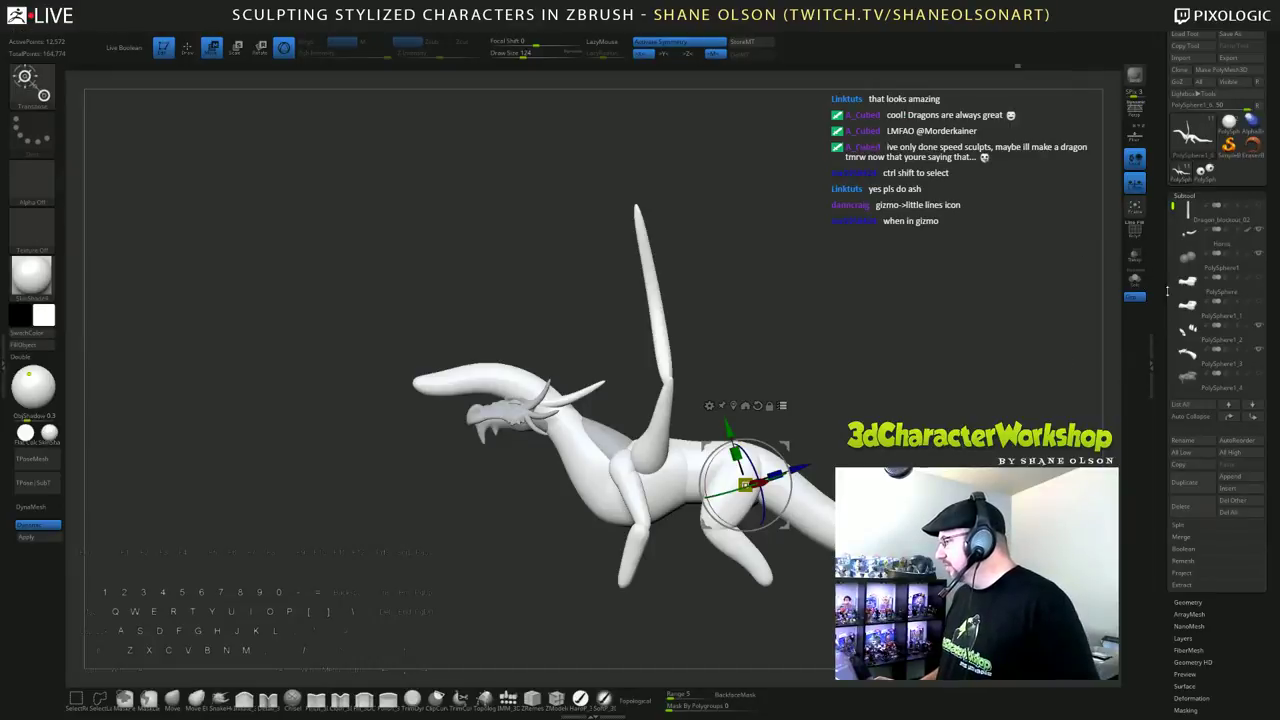
scroll(1190, 260, down, 2)
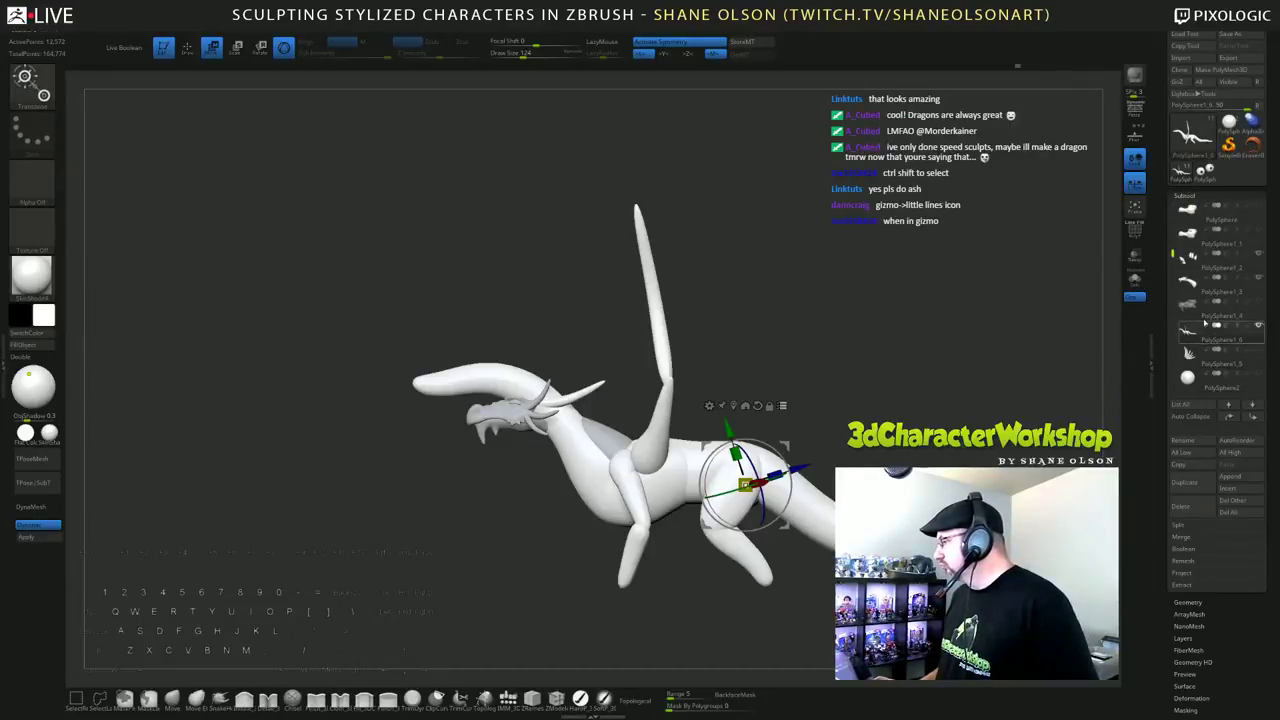
mouse_move(1190, 286)
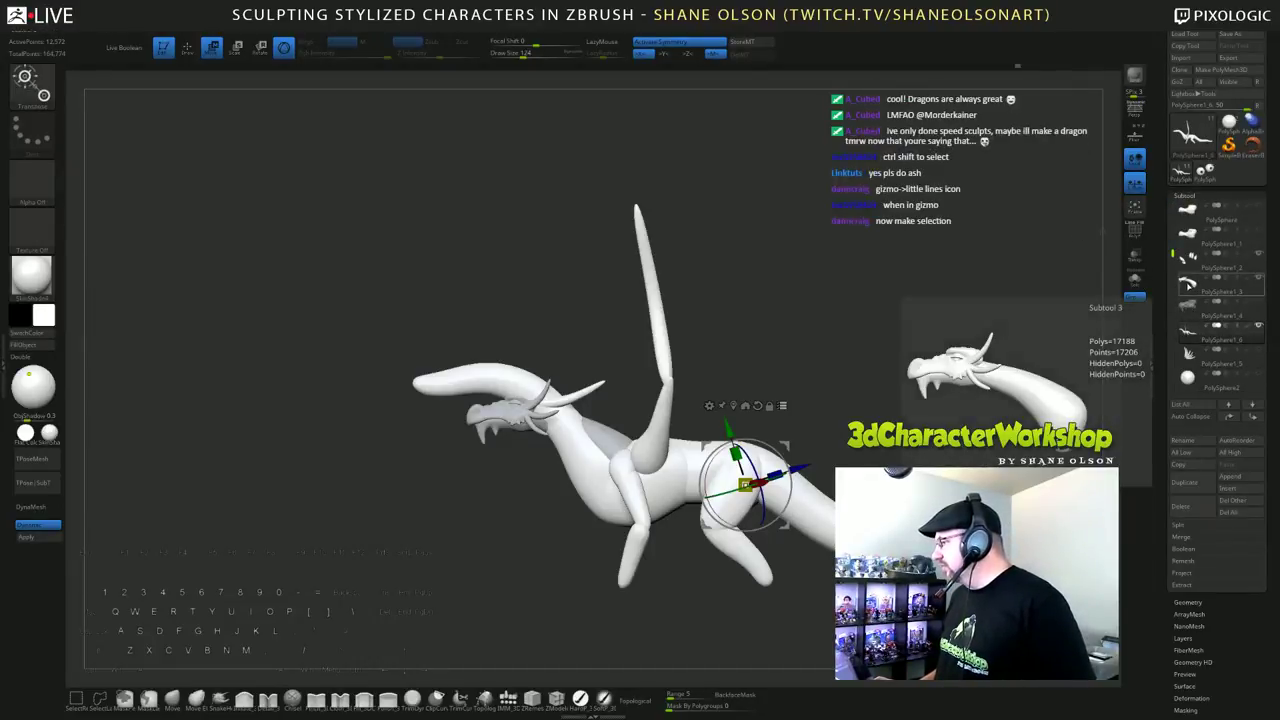
mouse_move(1188, 336)
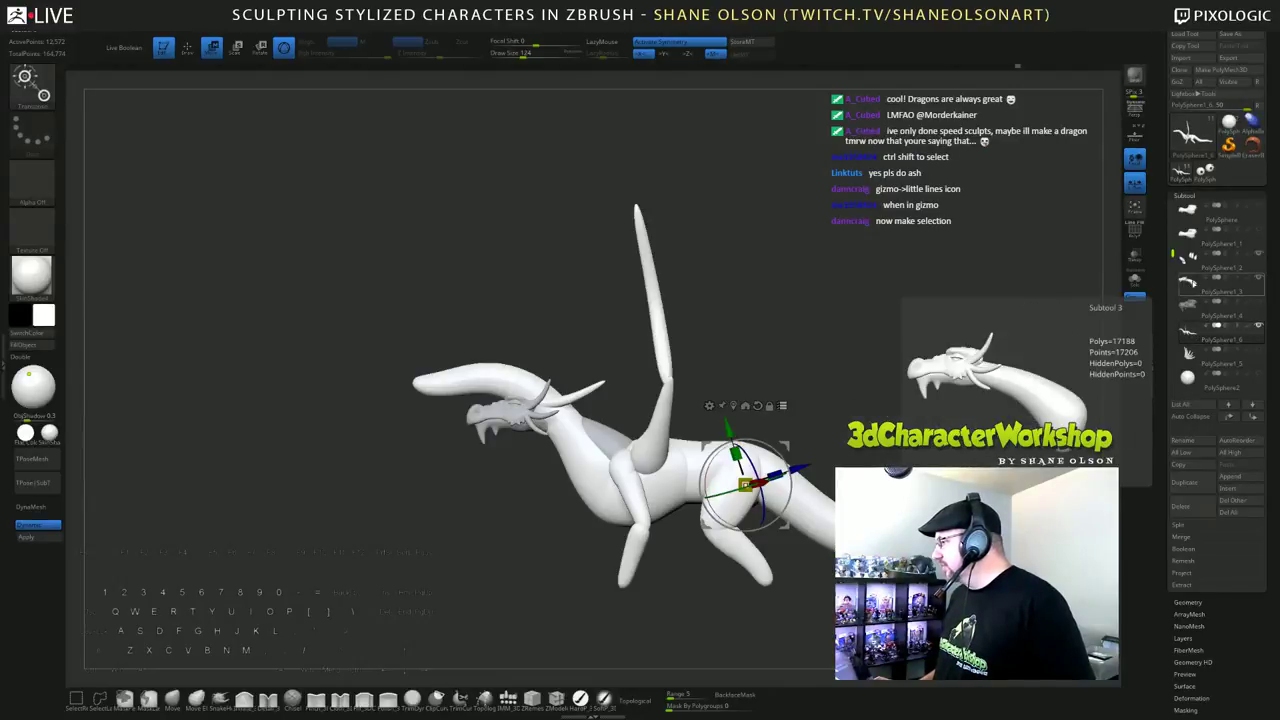
click(1212, 286)
click(1259, 327)
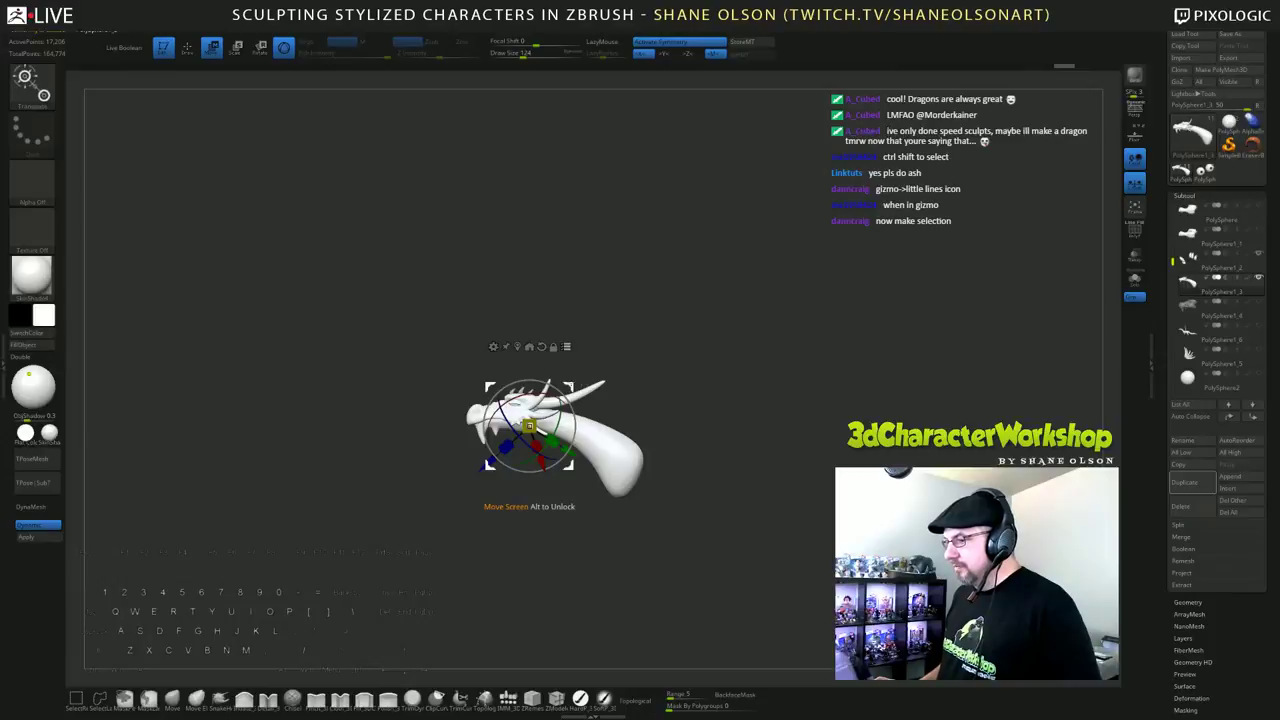
Step: Try moving the Gizmo over the head, undo that, and select the PolySphere1 eye subtool
alt+drag(571, 385, 459, 421)
key(ctrl+z)
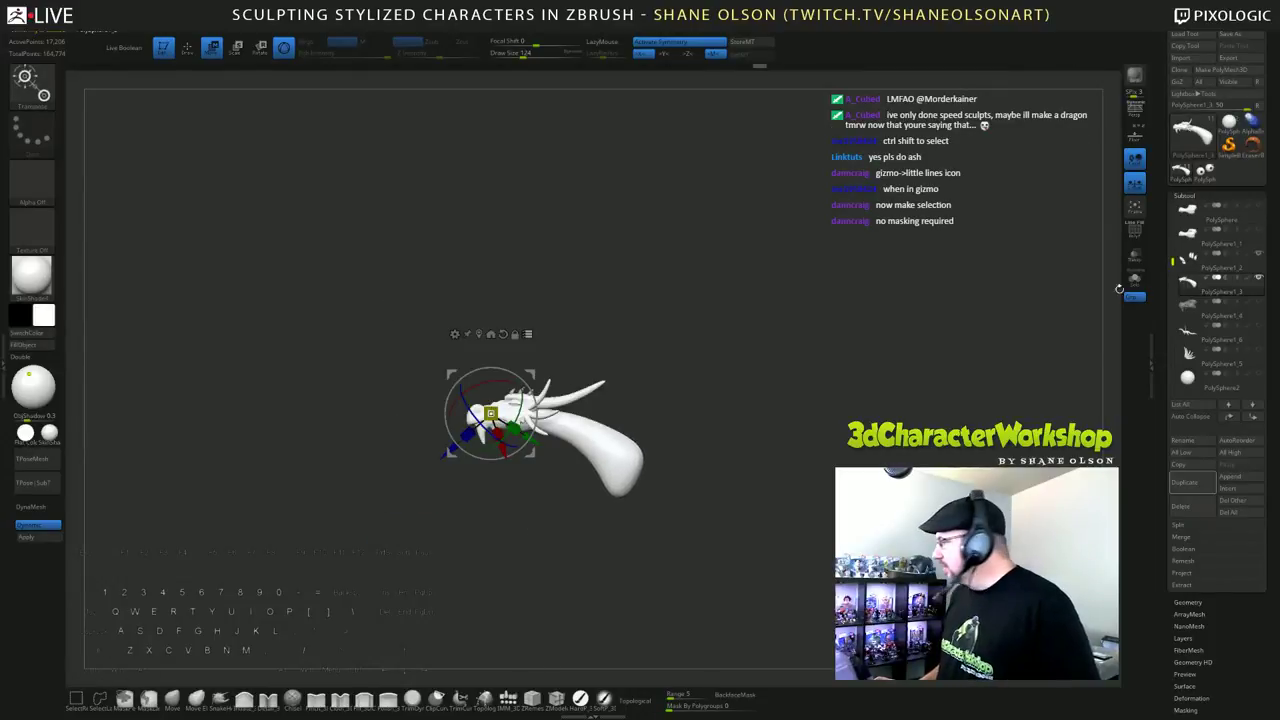
scroll(1262, 256, up, 2)
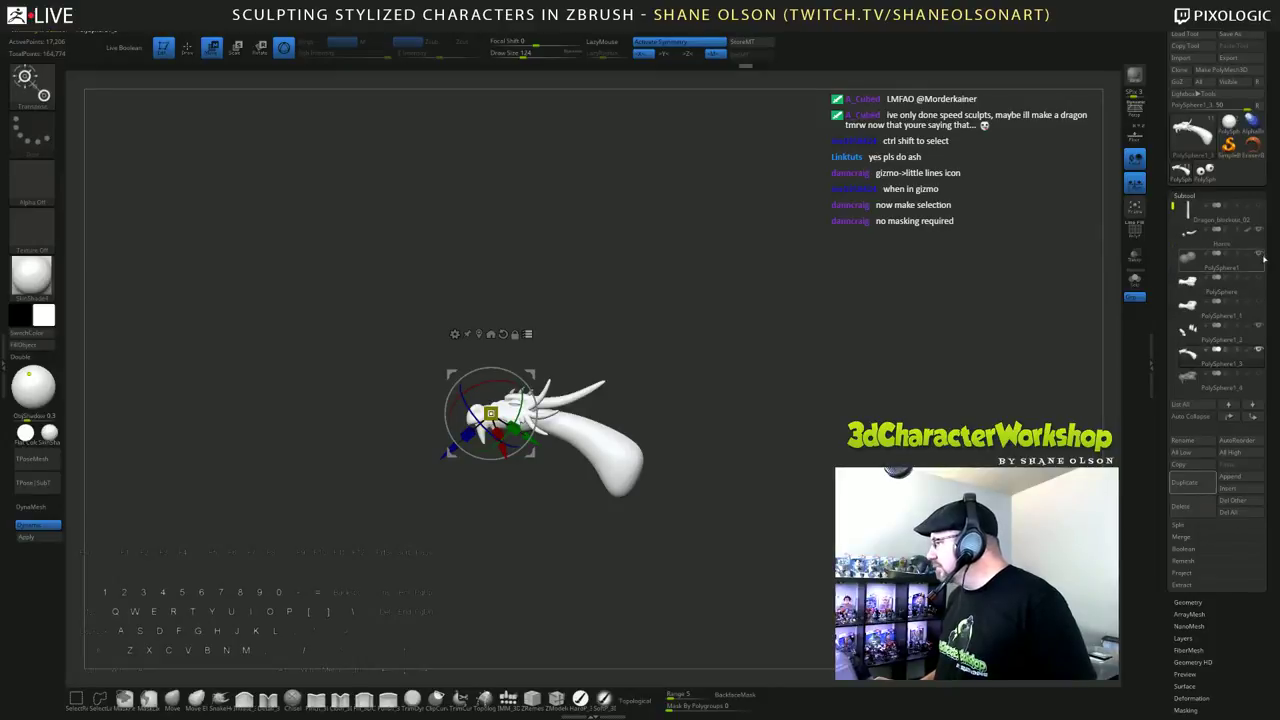
click(1207, 258)
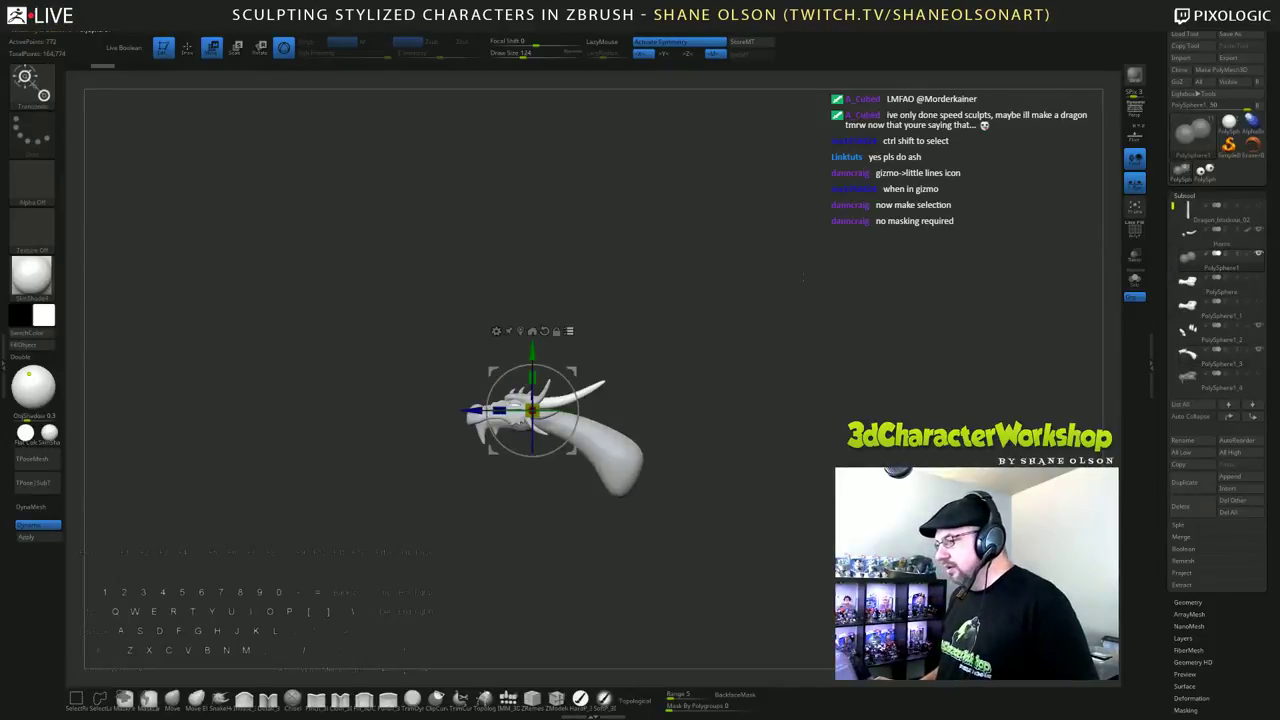
alt+drag(695, 369, 636, 348)
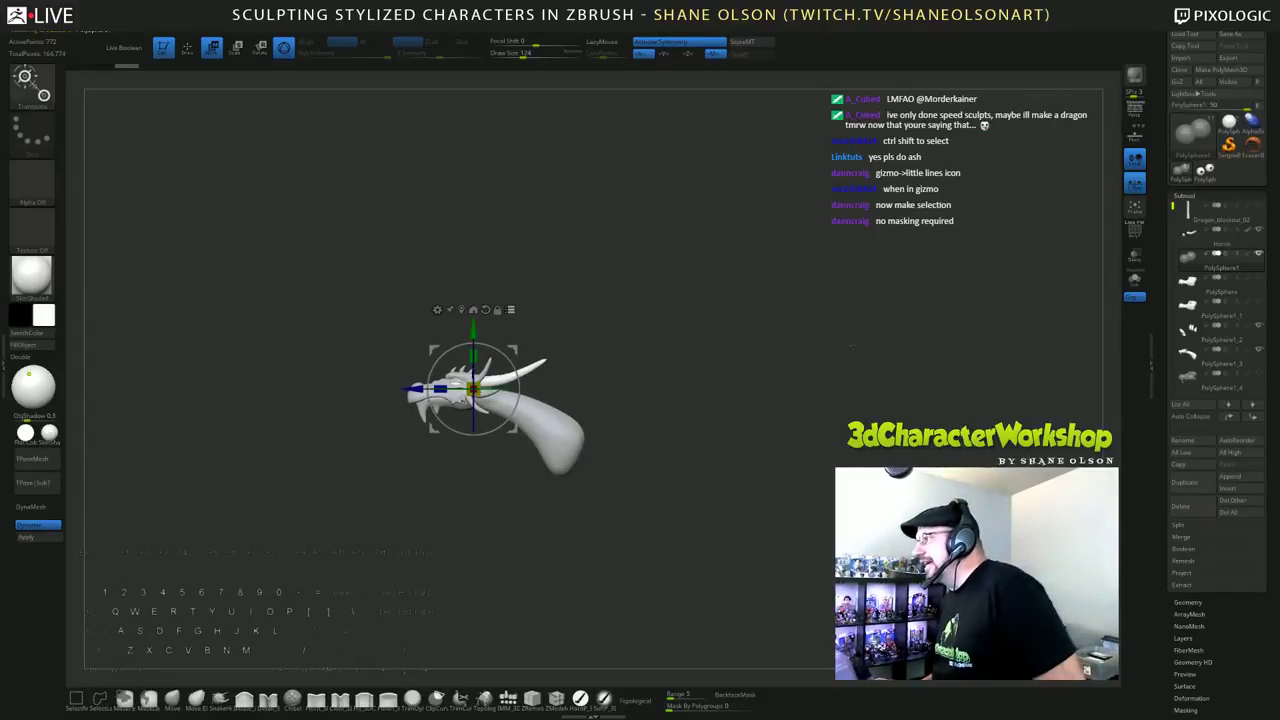
key(q)
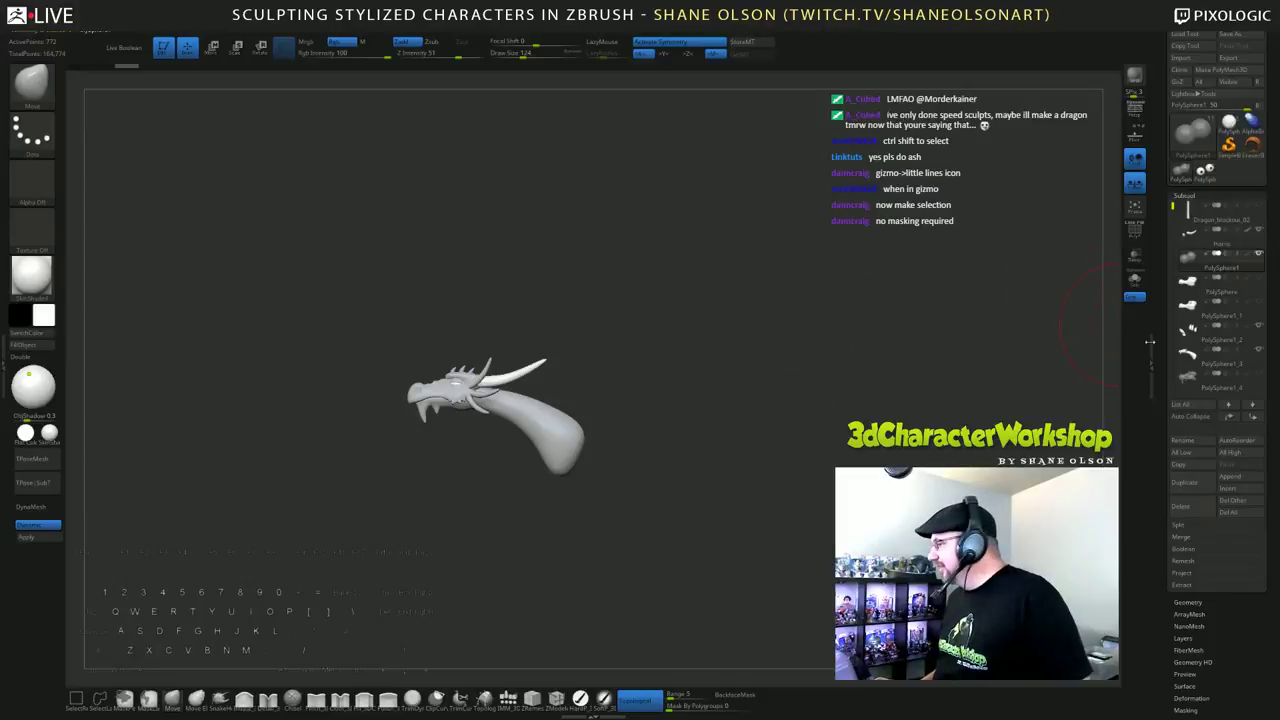
Step: Move all visible head subtools together away from the body with the Gizmo, and show the body blockout again
drag(1173, 208, 1173, 284)
click(1258, 279)
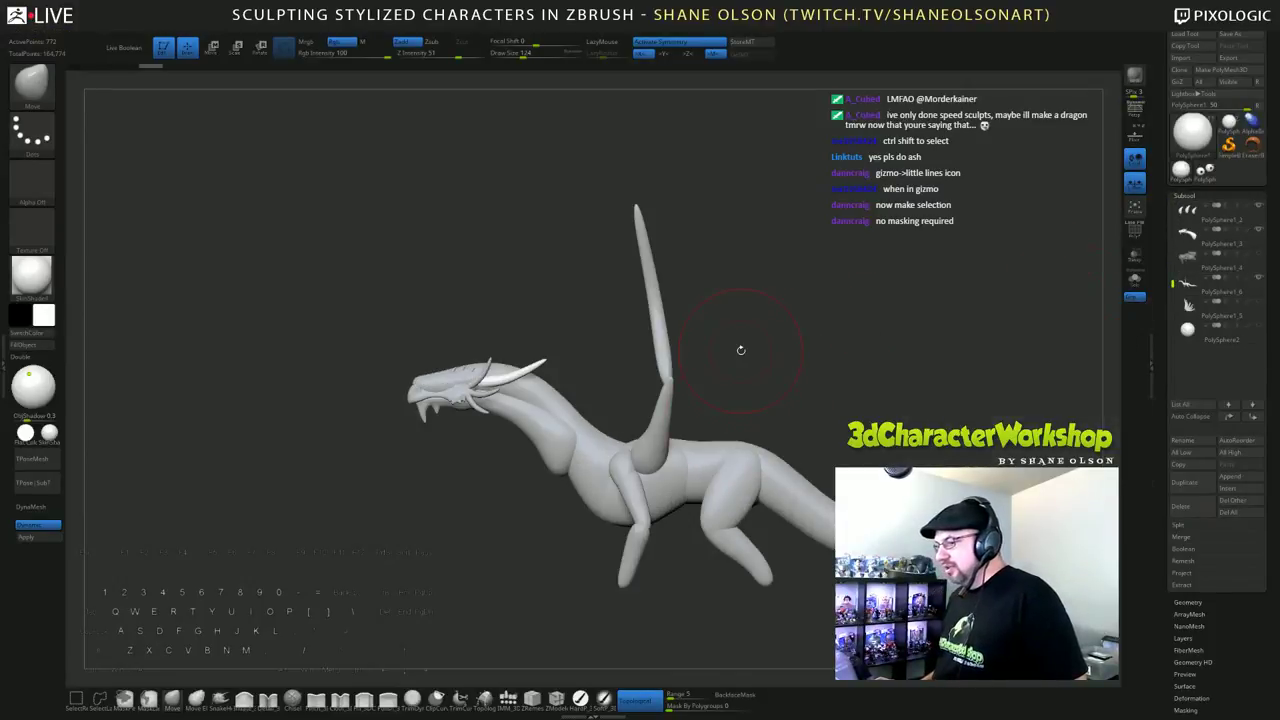
click(1258, 279)
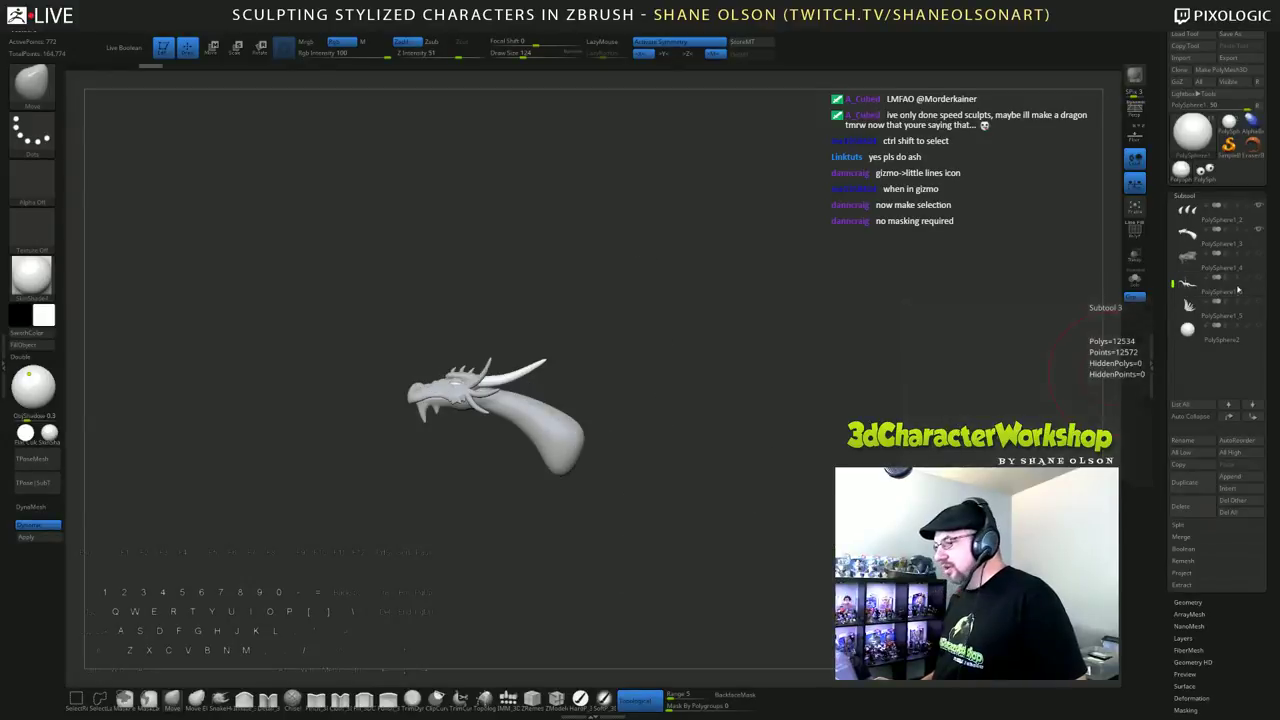
key(w)
drag(516, 346, 289, 290)
click(1258, 279)
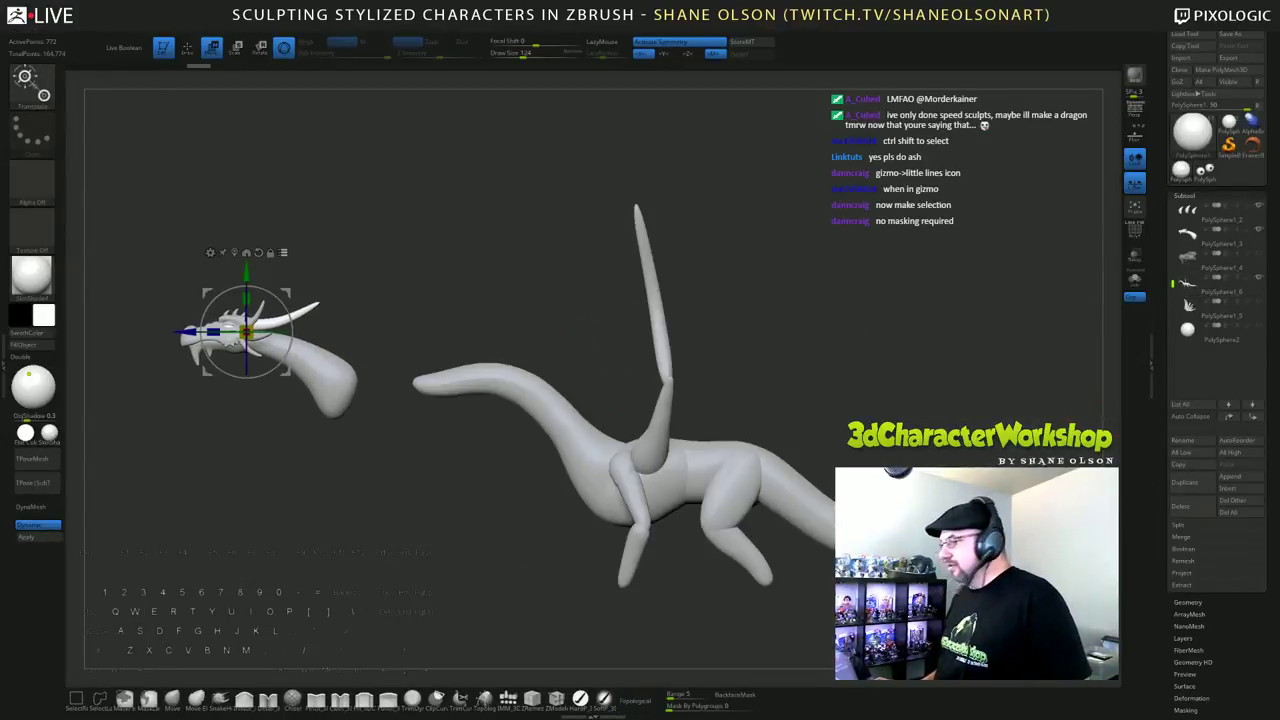
Step: Select only the head subtools with a rectangular Gizmo selection, leaving the body blockout inactive
alt+drag(640, 363, 601, 331)
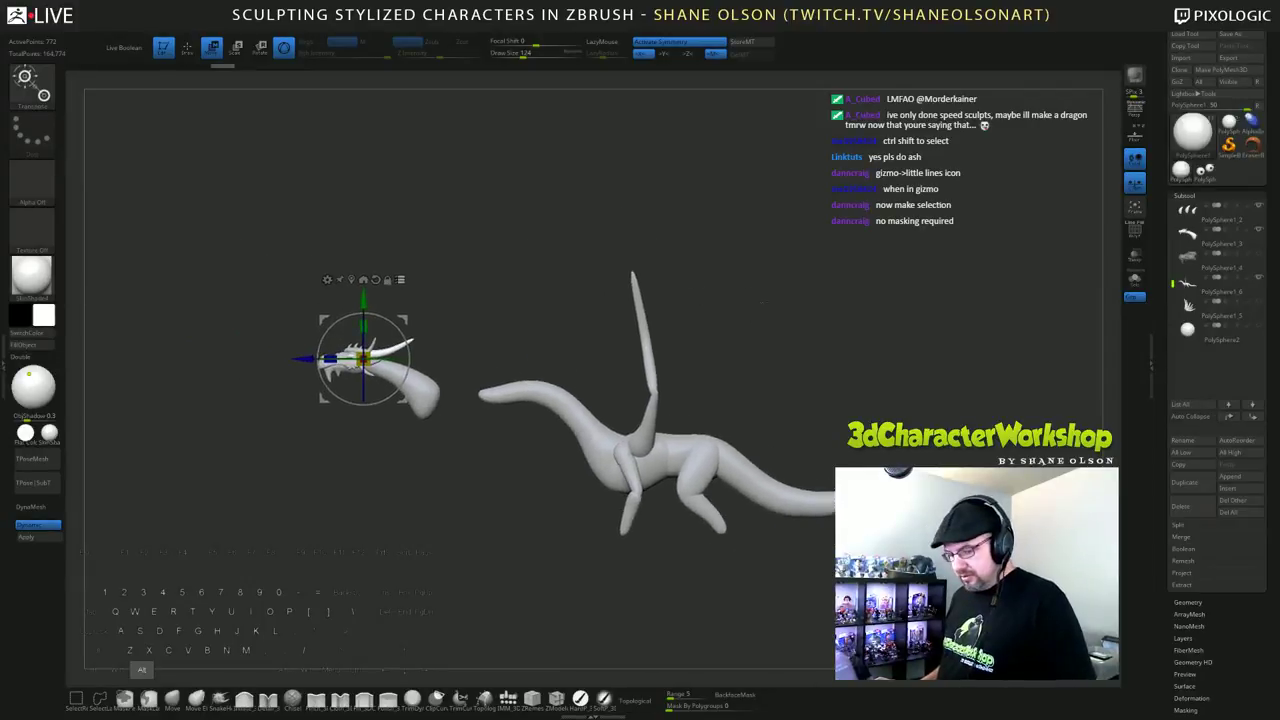
key(q)
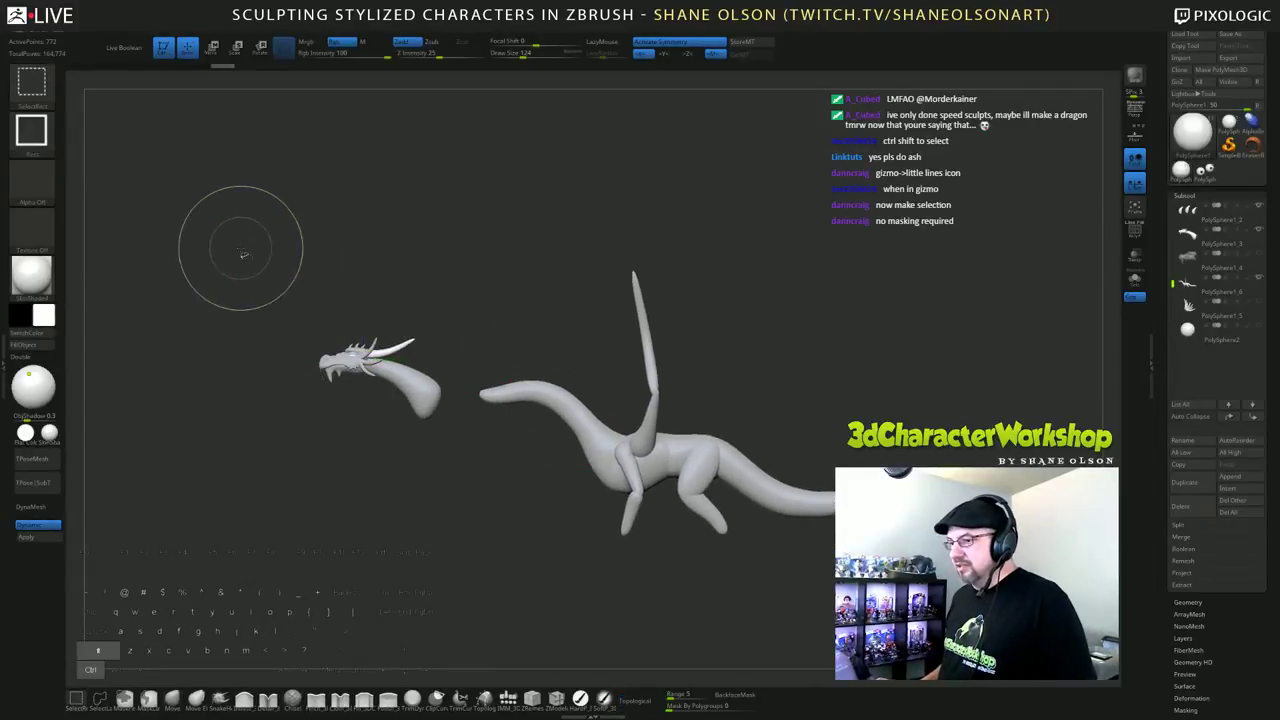
key(w)
mouse_move(228, 192)
ctrl+shift+mouse_down()
mouse_move(446, 457)
mouse_move(466, 524)
ctrl+shift+mouse_up()
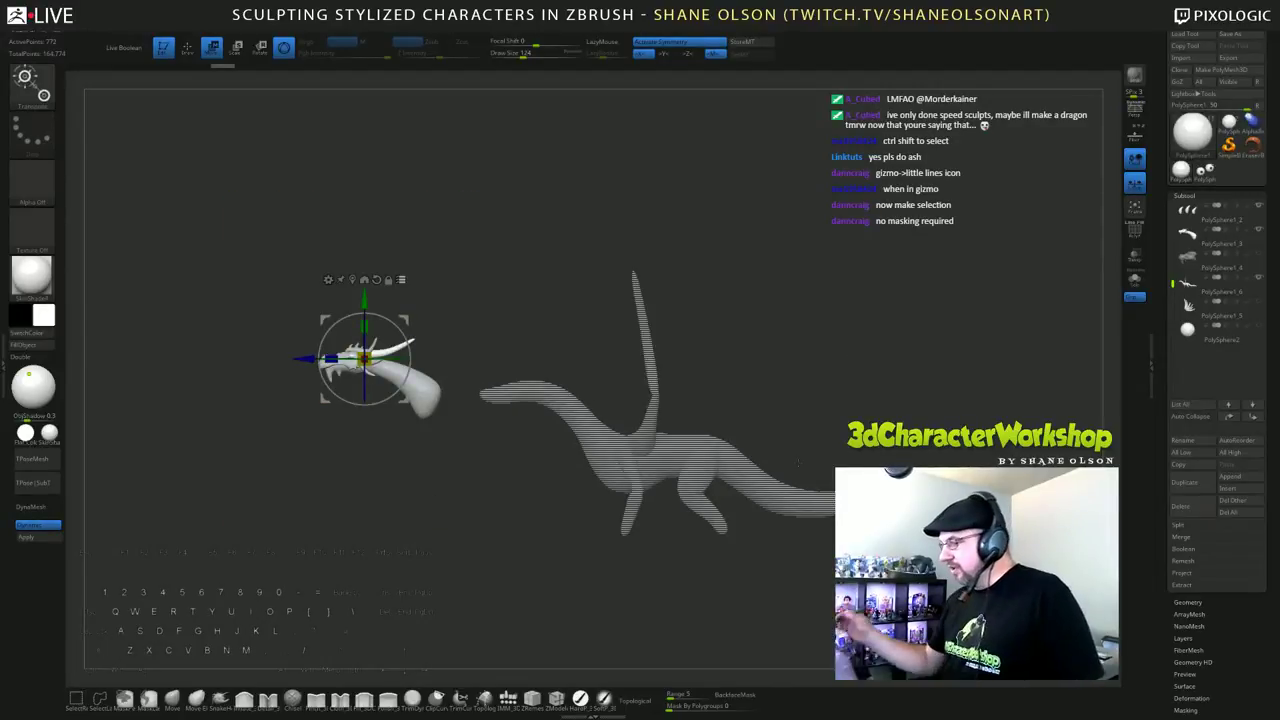
alt+drag(838, 270, 808, 357)
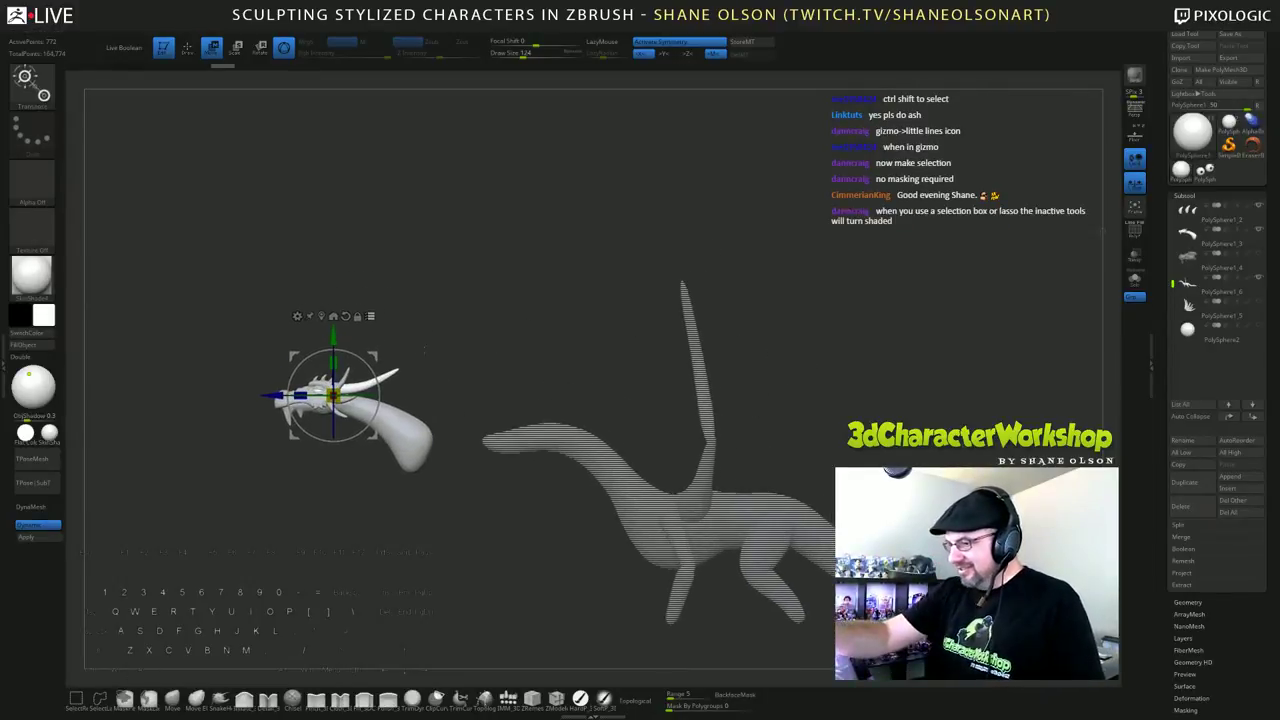
Step: Try nudging and rotating the selected head near the body's neck, and undo the rotation
drag(374, 355, 393, 360)
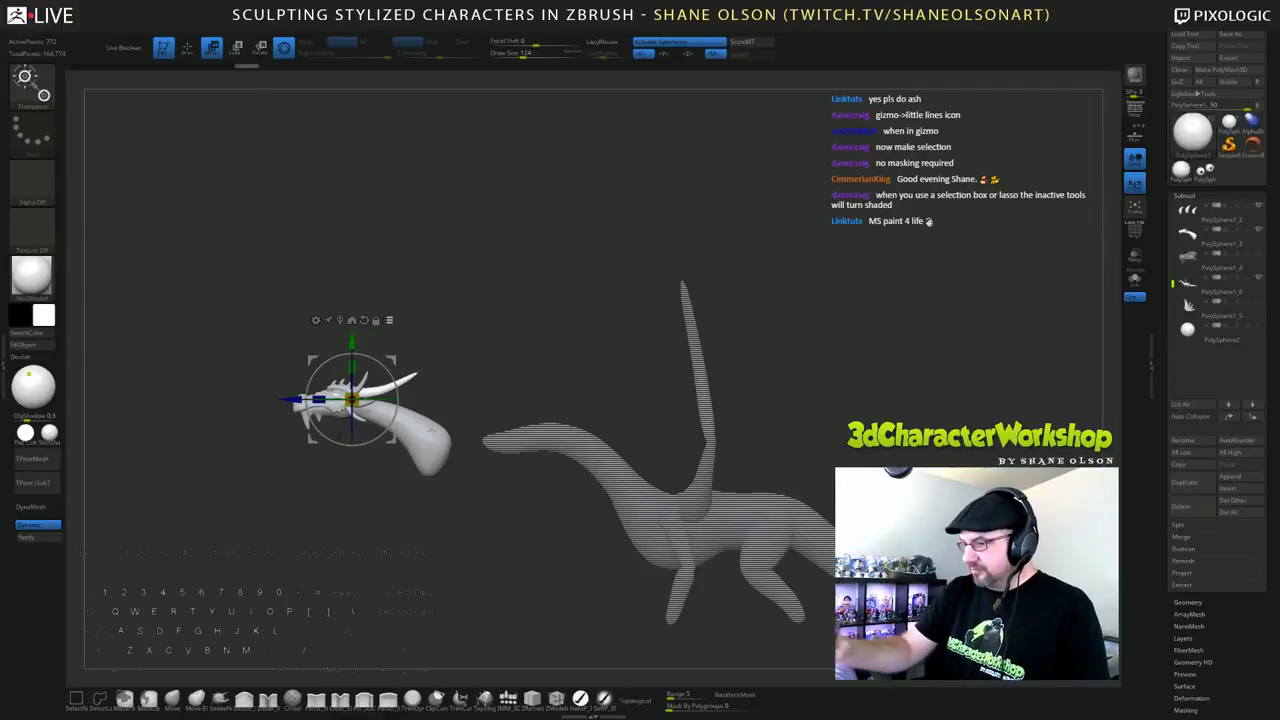
key(ctrl+shift+z)
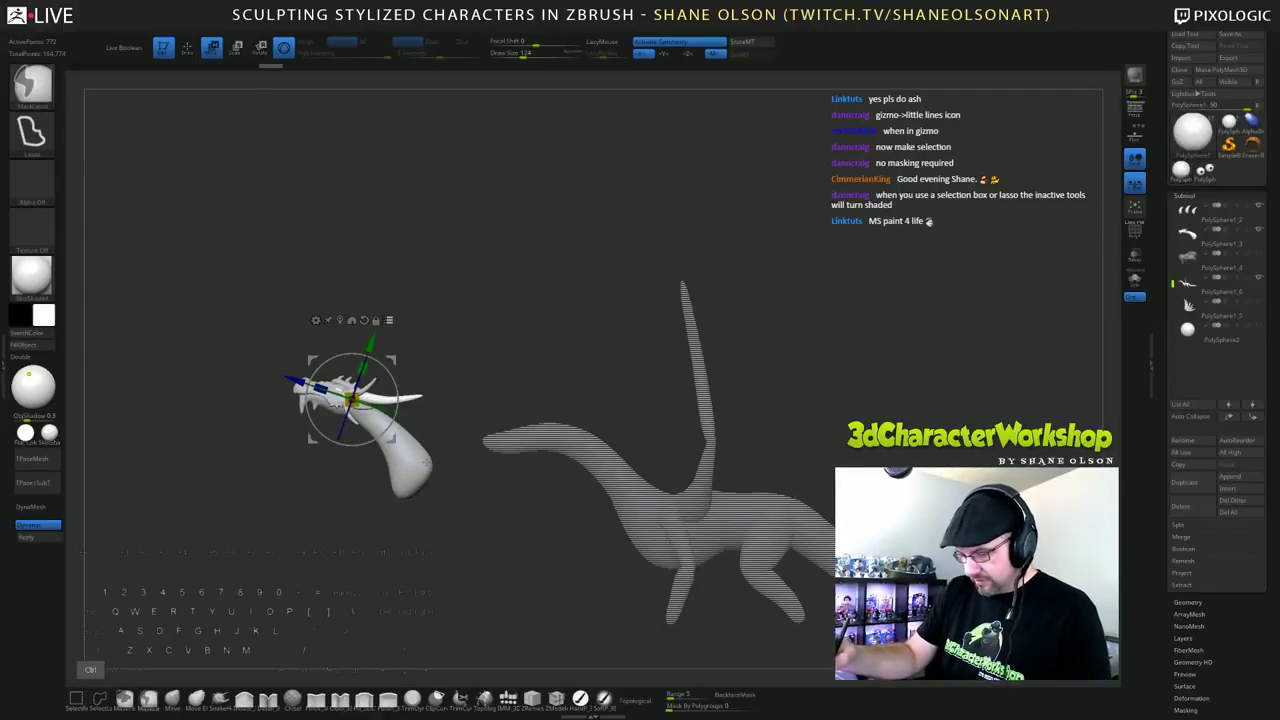
key(ctrl+z)
Step: Move and slightly tilt the selected head group so it sits over the front end of the body's neck
key(q)
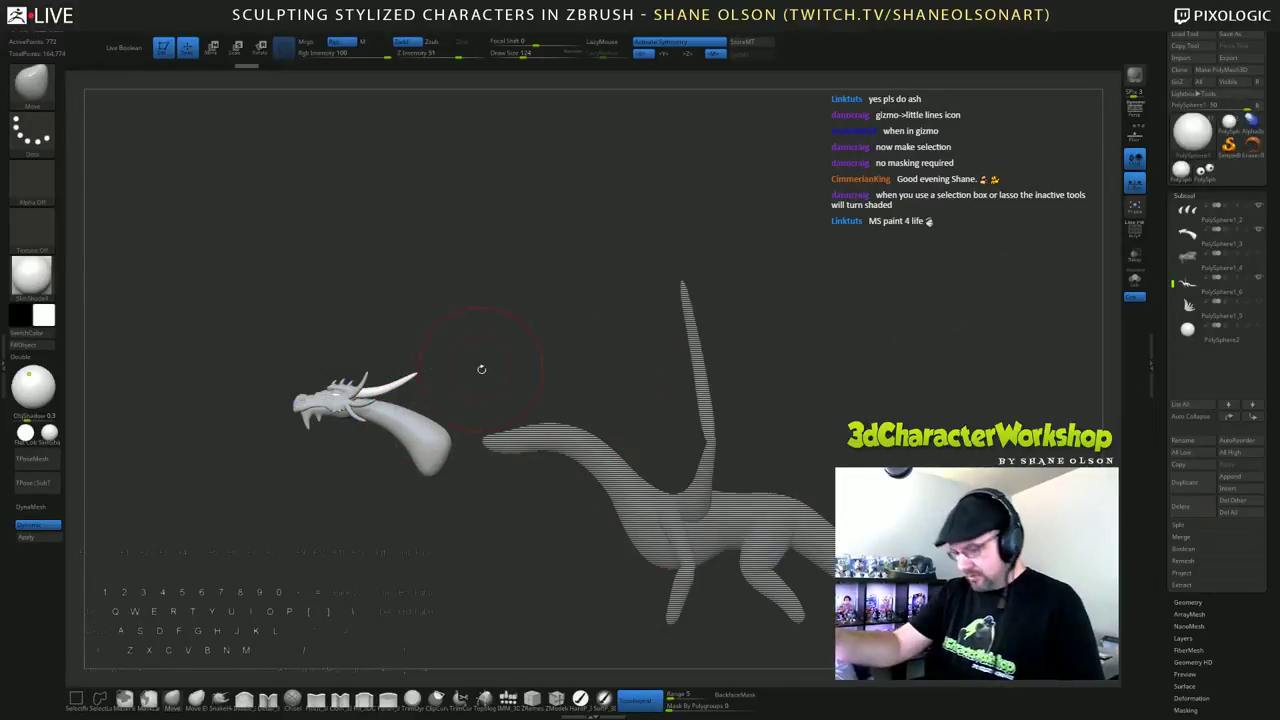
key(w)
drag(334, 371, 538, 395)
alt+drag(872, 425, 838, 463)
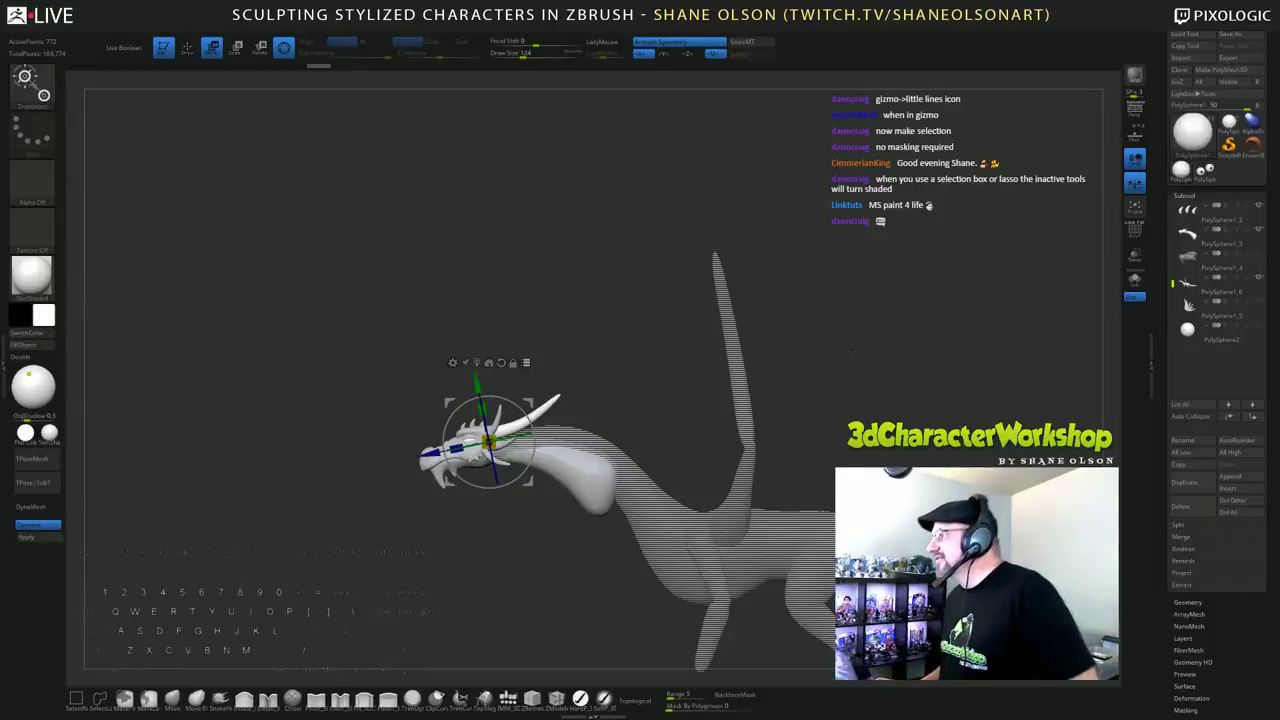
alt+drag(830, 281, 825, 325)
alt+drag(669, 246, 532, 174)
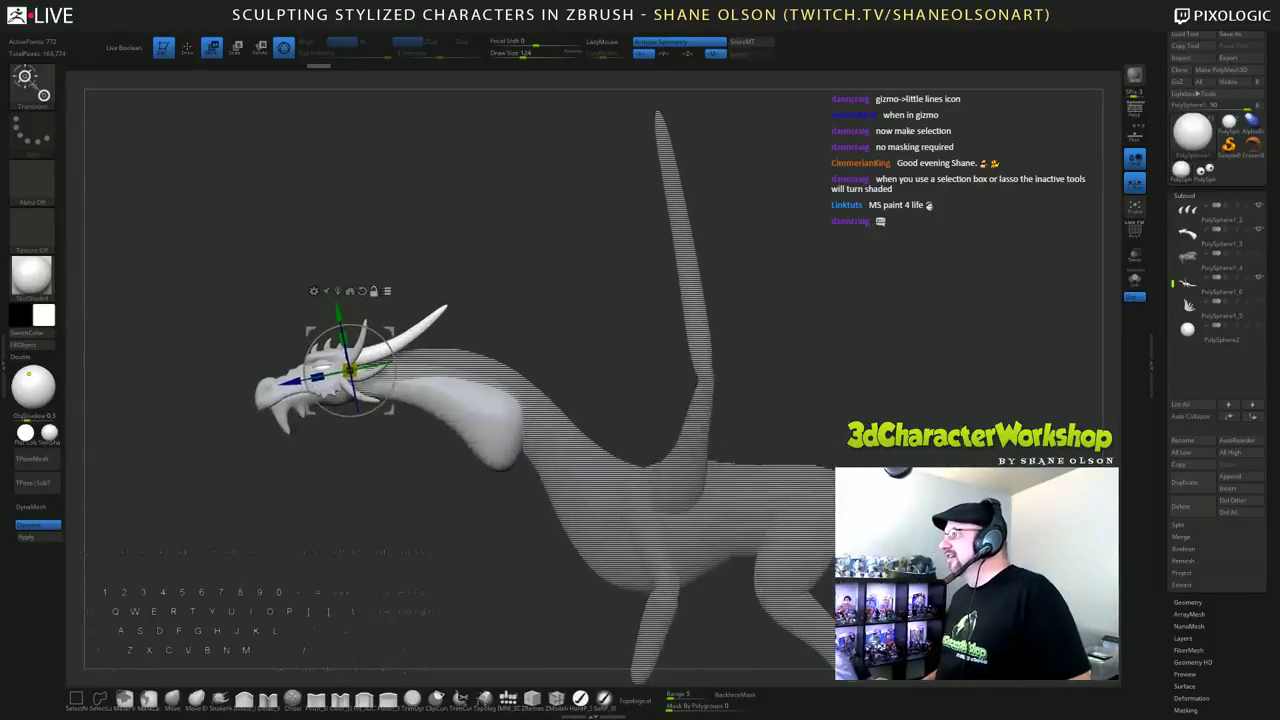
alt+drag(869, 226, 862, 213)
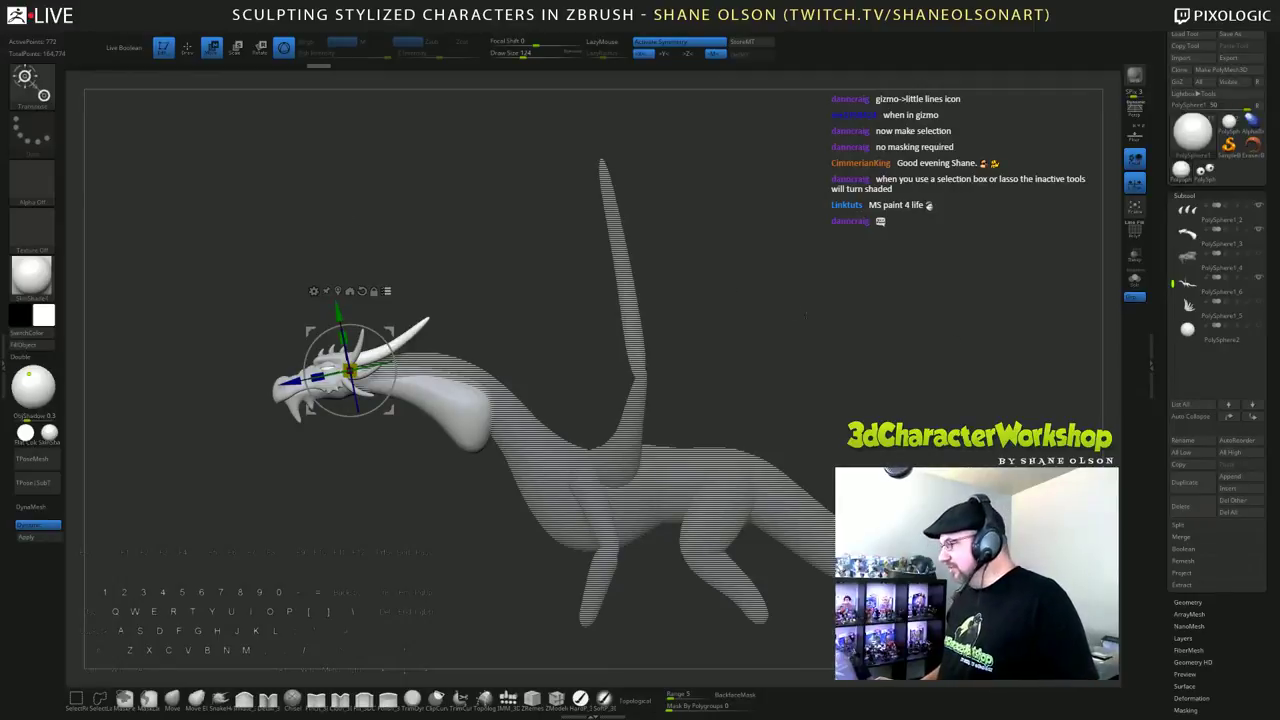
Step: Toggle the Gizmo's multiple-subtool mode and clear the head selection so the body blockout is active again
click(387, 291)
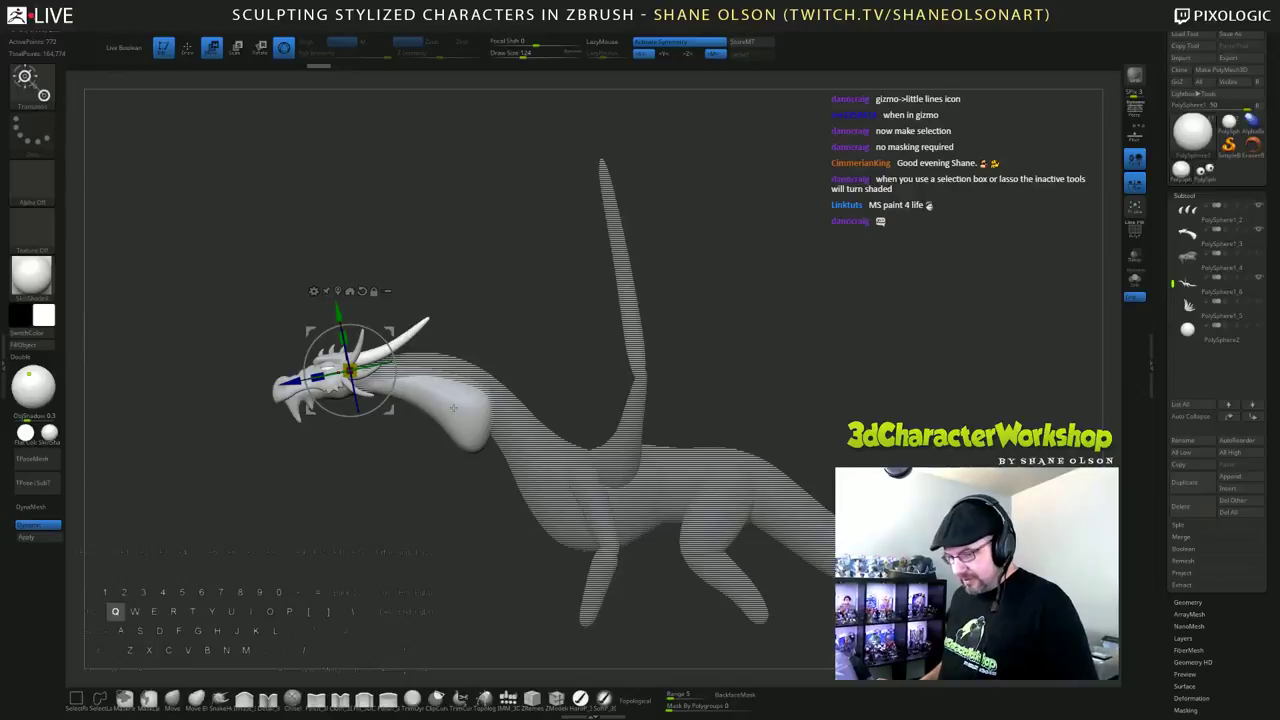
key(q)
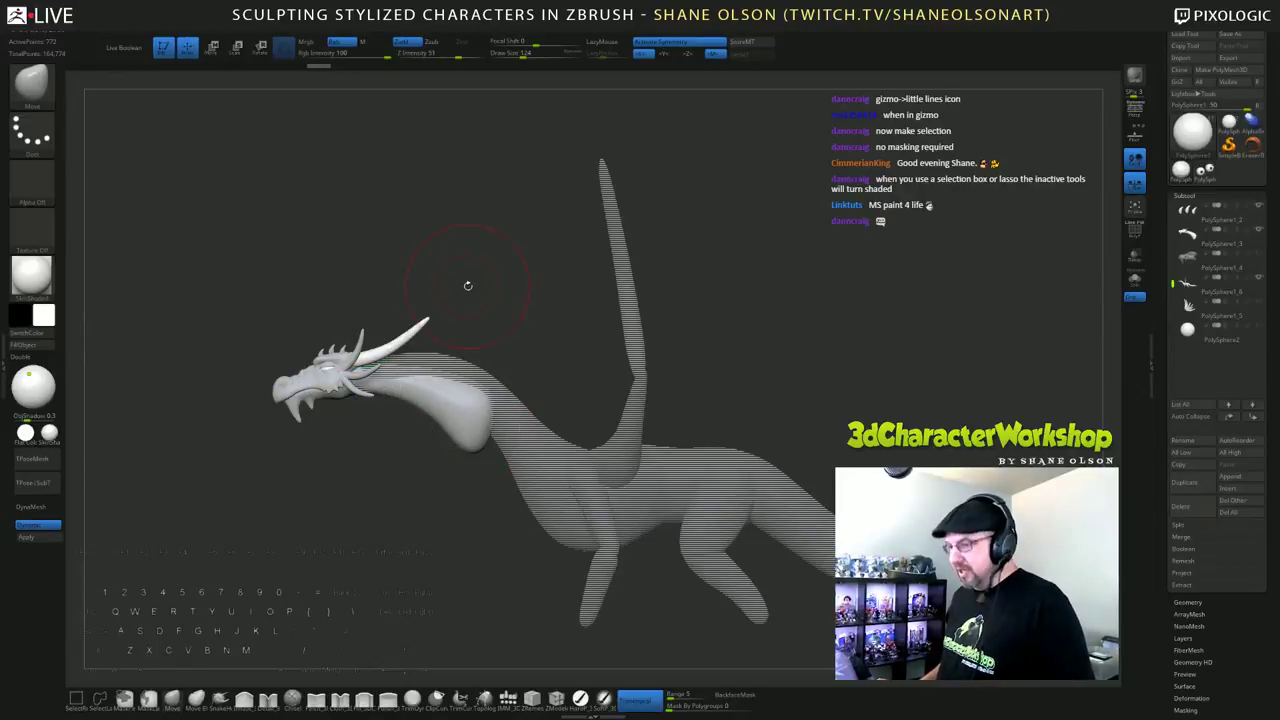
key(w)
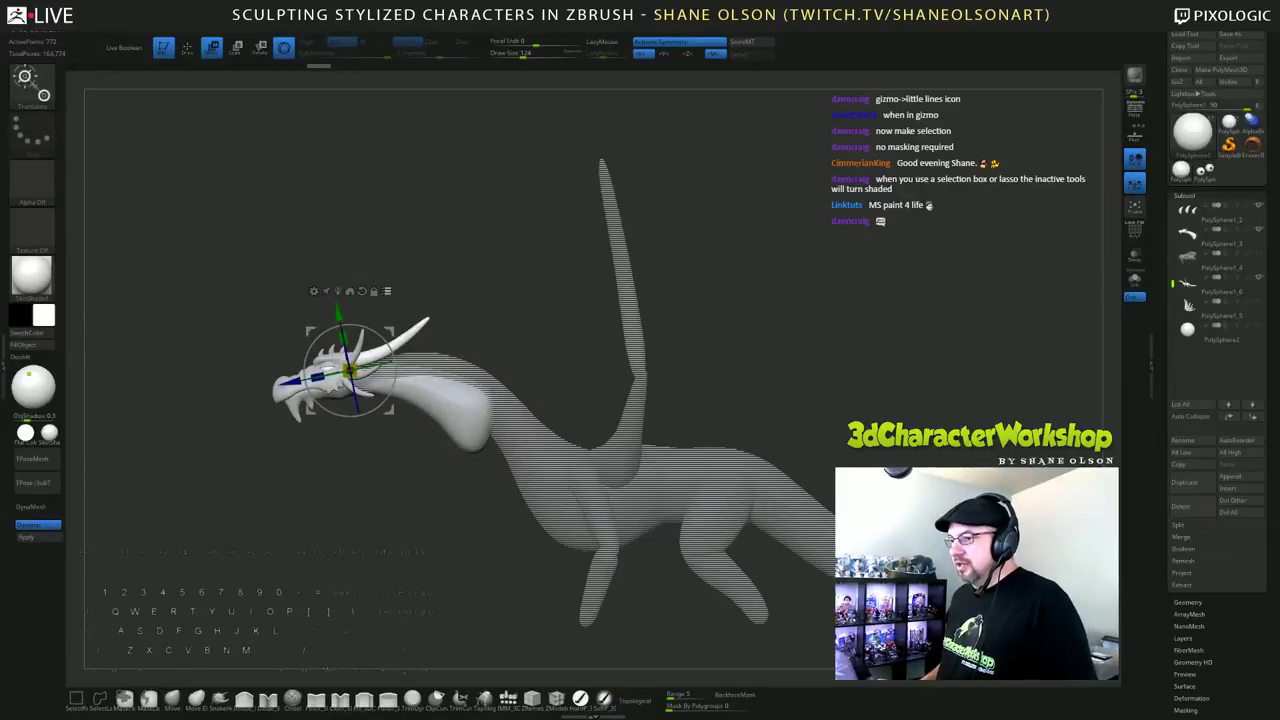
key(ctrl+shift)
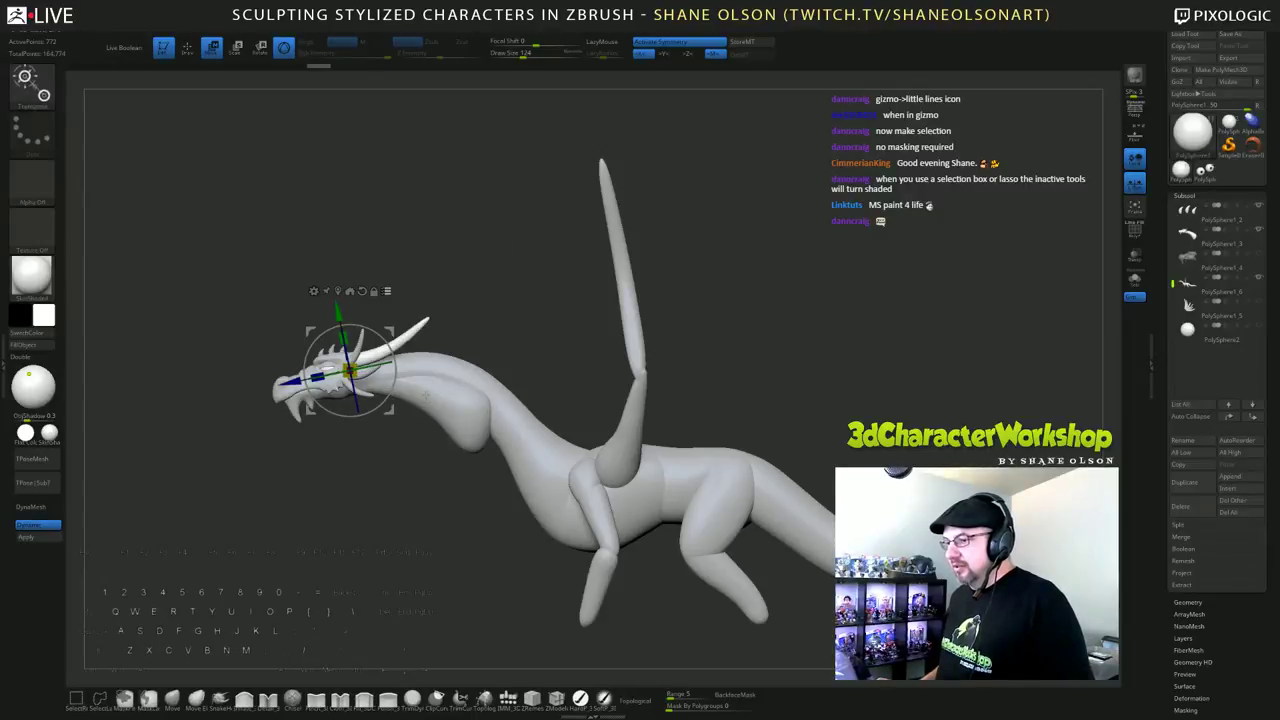
click(351, 449)
Step: On the detailed head subtool, hide the old neck polygroup and delete the hidden geometry
alt+click(447, 393)
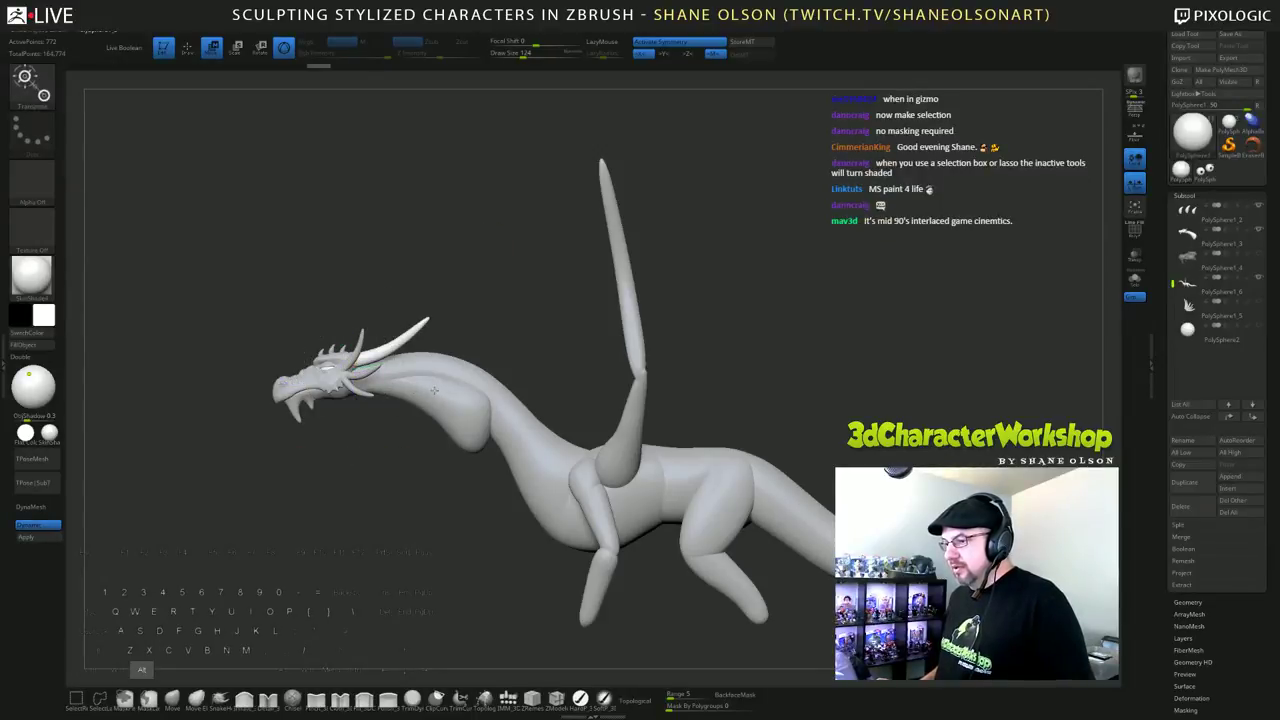
key(q)
ctrl+shift+click(483, 402)
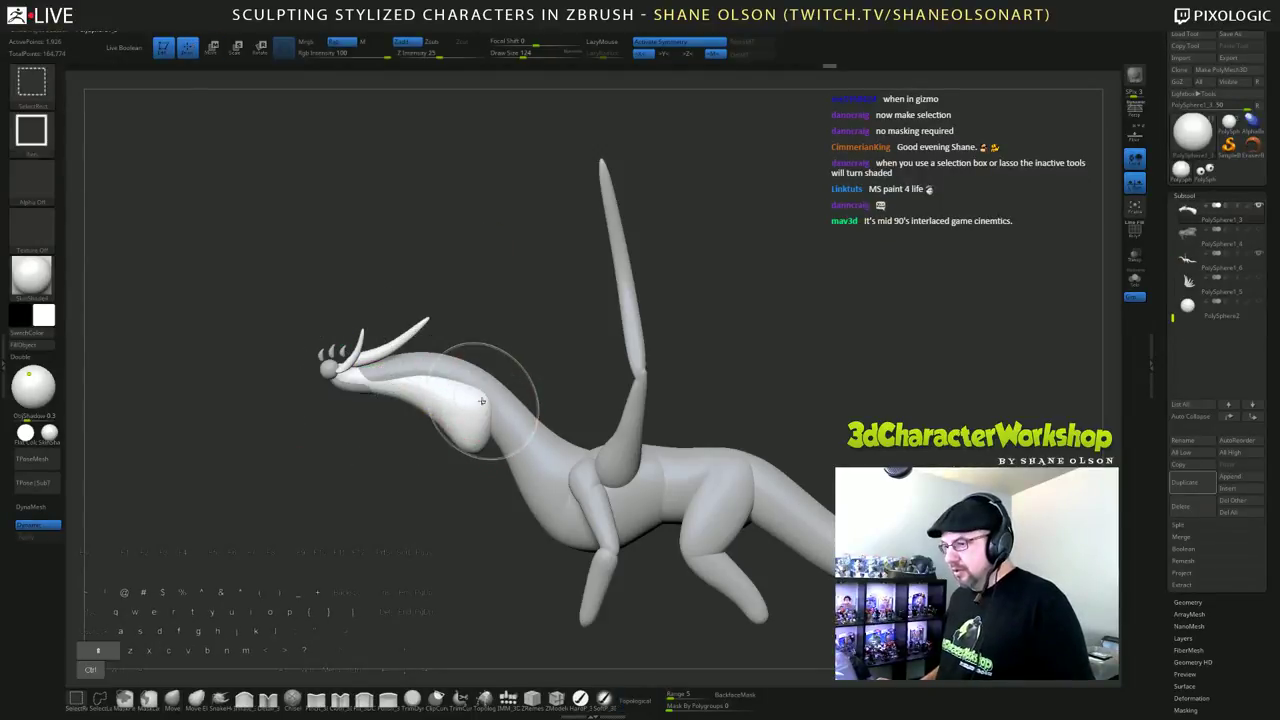
ctrl+shift+click(481, 403)
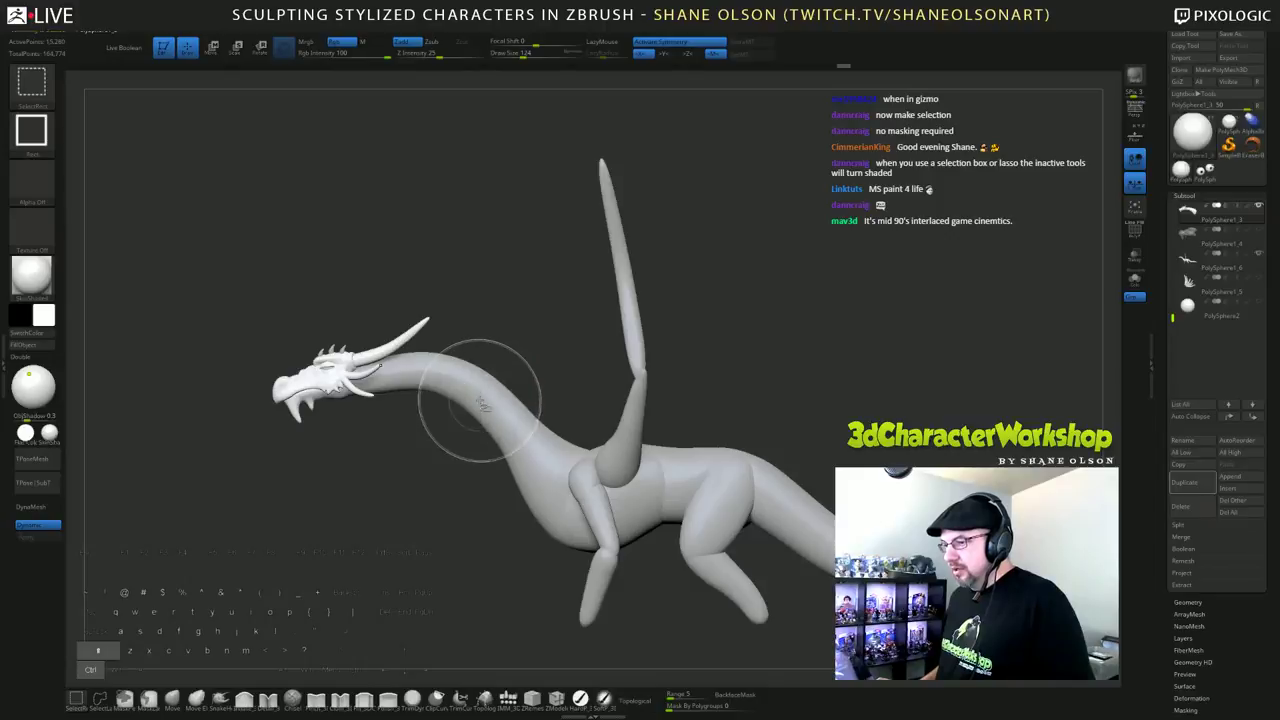
key(space)
click(503, 237)
Step: Check the head's fit from several angles, and select the winged body blockout in the front view
drag(774, 243, 802, 270)
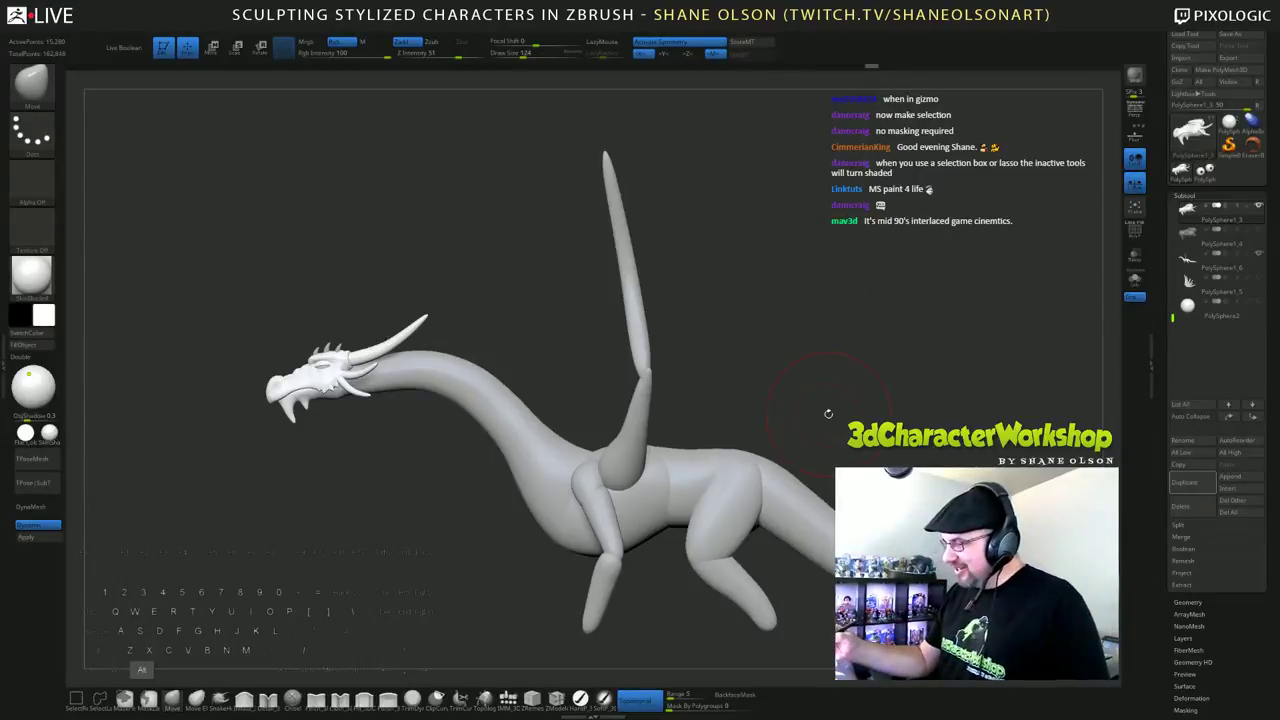
drag(828, 413, 864, 378)
drag(834, 421, 820, 402)
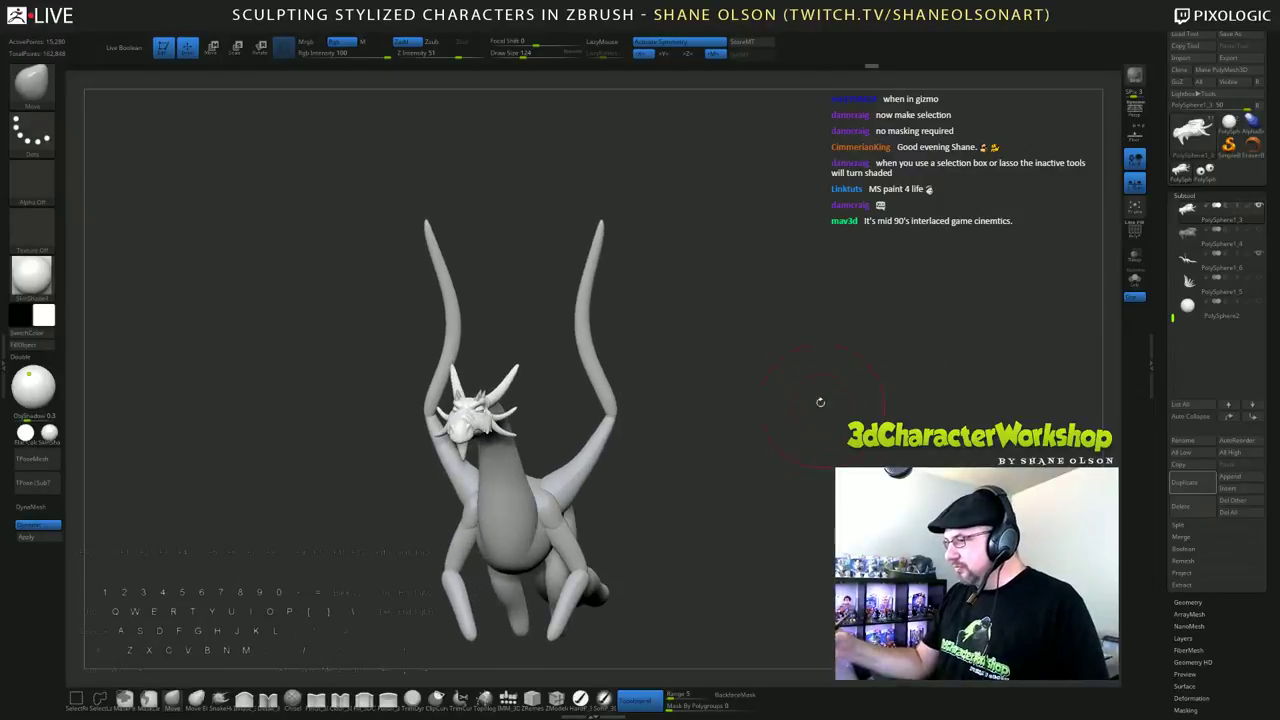
shift+drag(708, 301, 715, 296)
alt+drag(717, 354, 721, 391)
alt+click(568, 390)
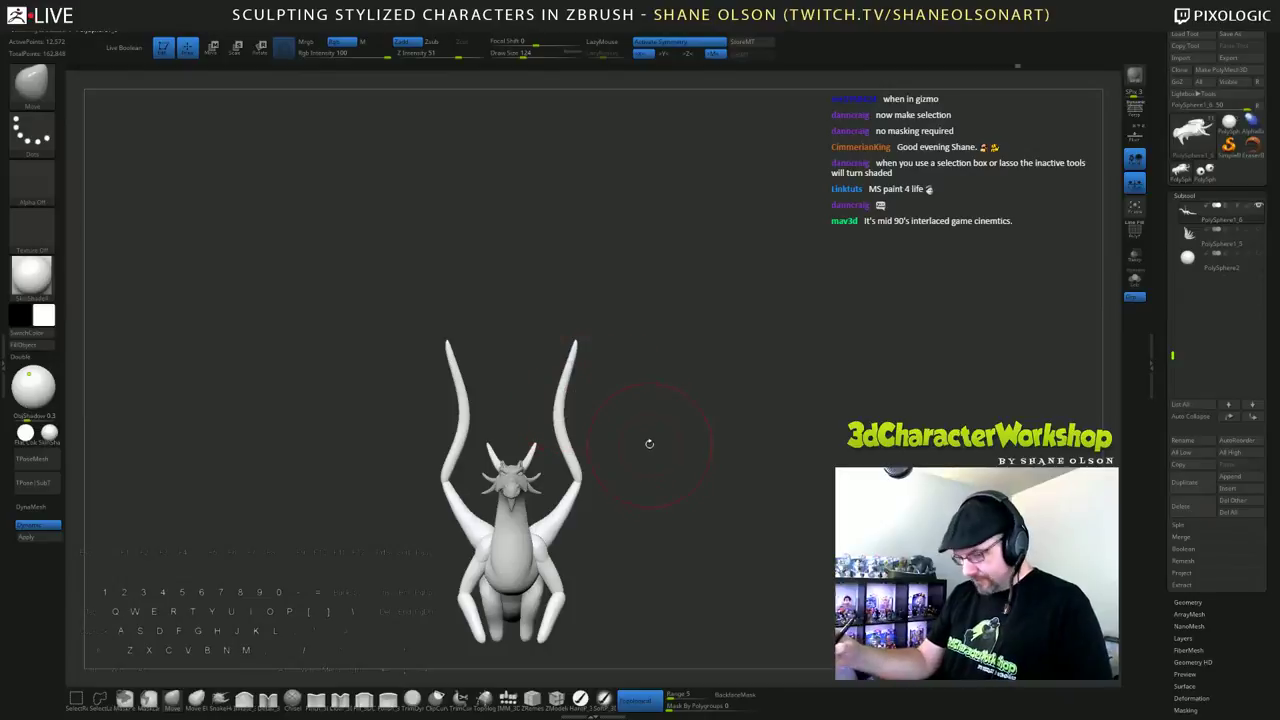
Step: Show the polygroup wireframe and mask everything on the body blockout except the green upper wing segments
key(w)
key(shift+f)
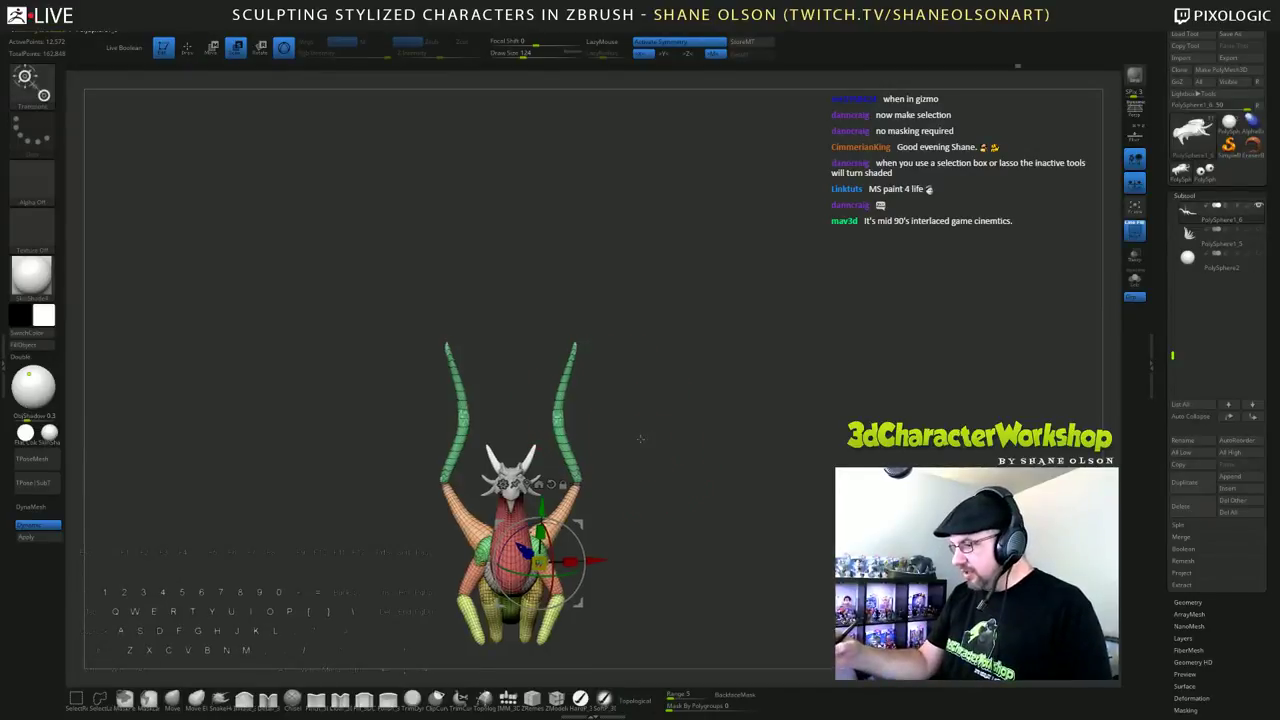
key(f)
alt+drag(705, 474, 748, 430)
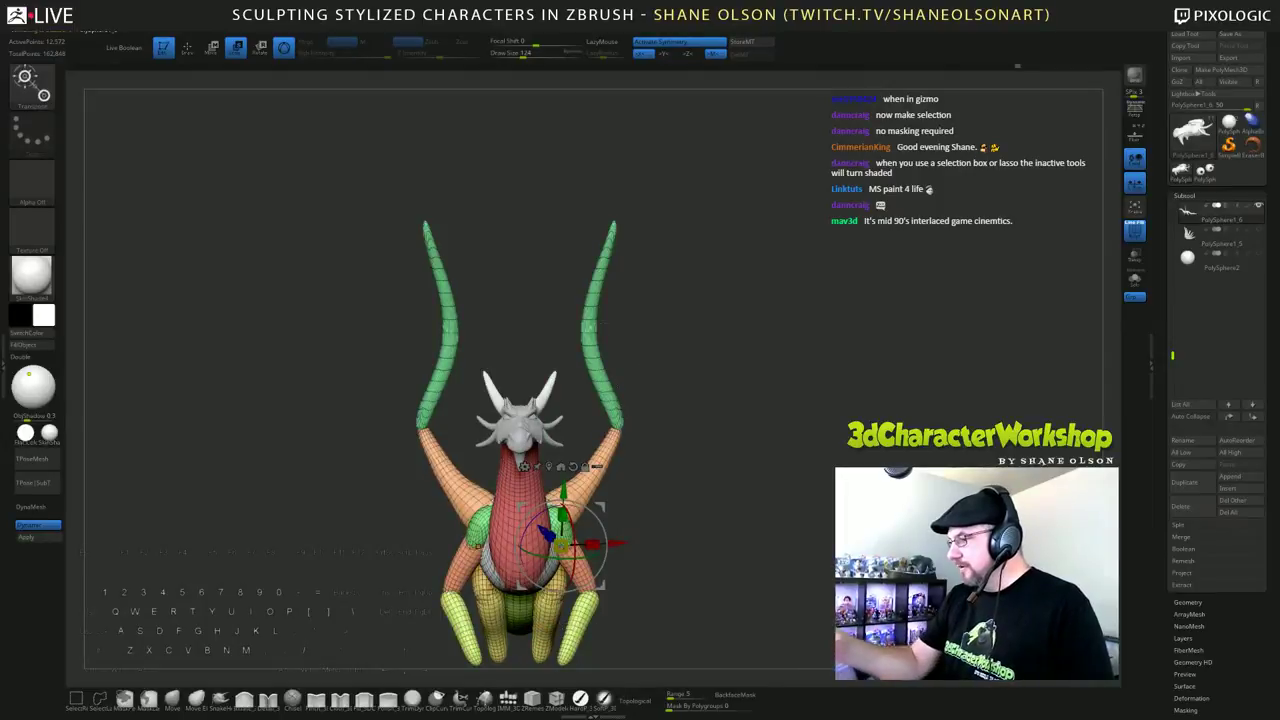
ctrl+click(589, 307)
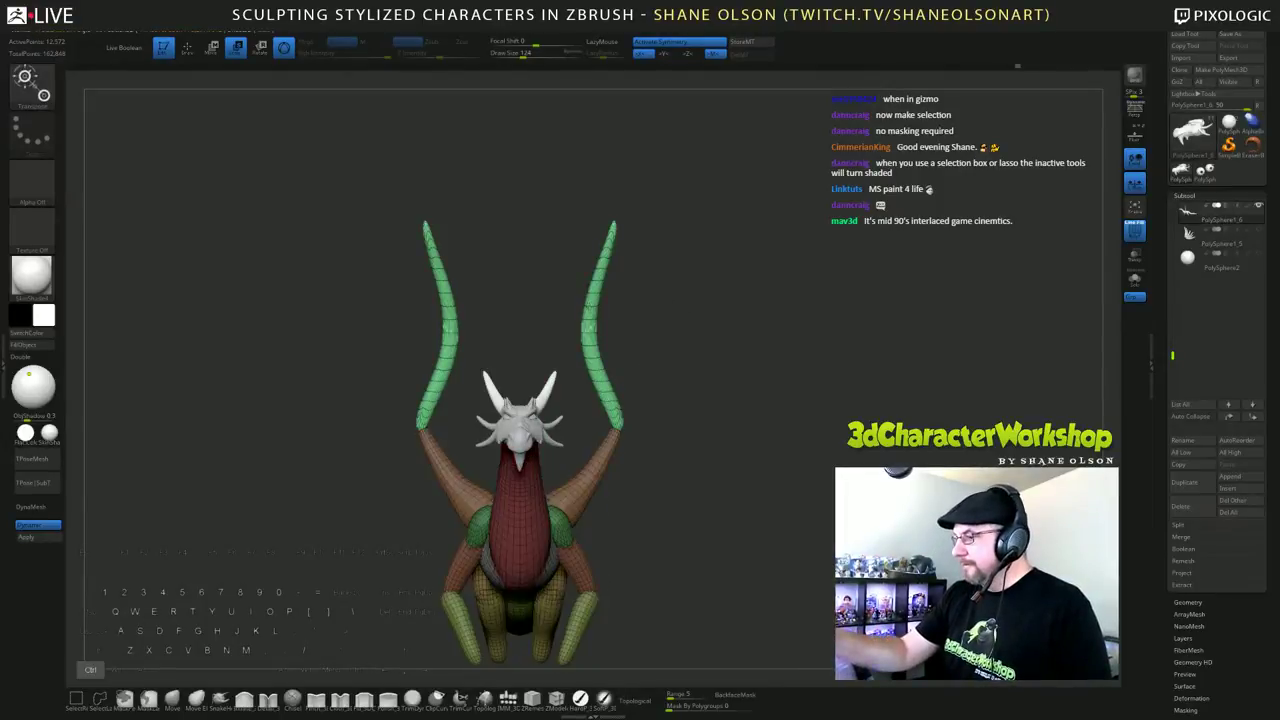
Step: Duplicate the green wing segments at their upper ends and rotate the copies outward as new outer wing segments
alt+drag(684, 253, 650, 183)
ctrl+drag(606, 224, 599, 332)
mouse_move(630, 297)
mouse_down()
mouse_move(677, 400)
mouse_move(677, 354)
mouse_move(635, 286)
mouse_up()
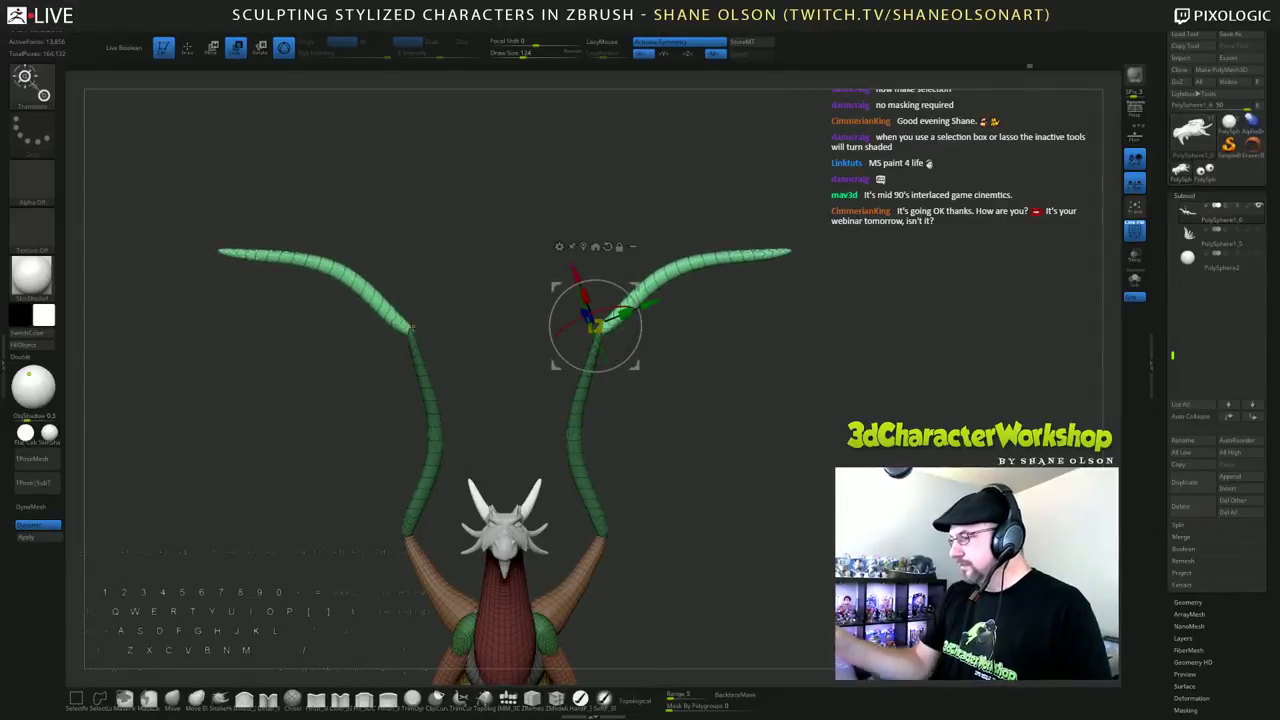
shift+drag(815, 410, 757, 420)
drag(636, 285, 603, 287)
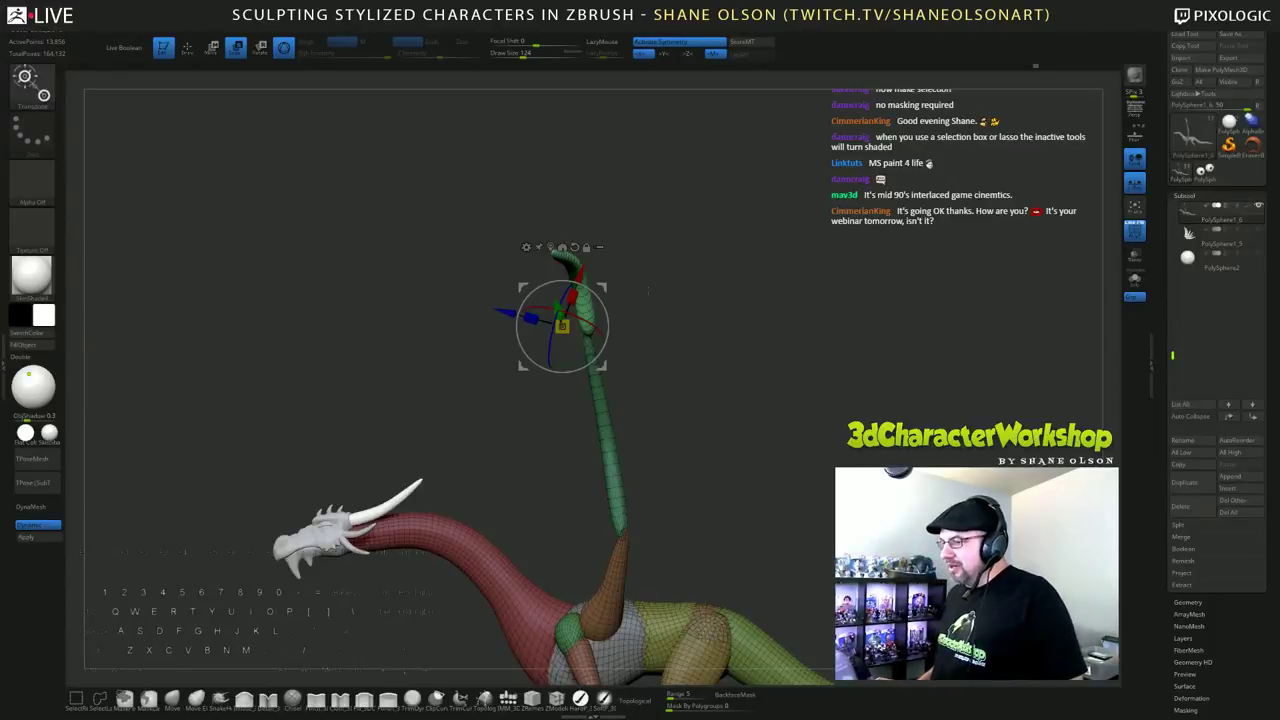
drag(604, 287, 810, 371)
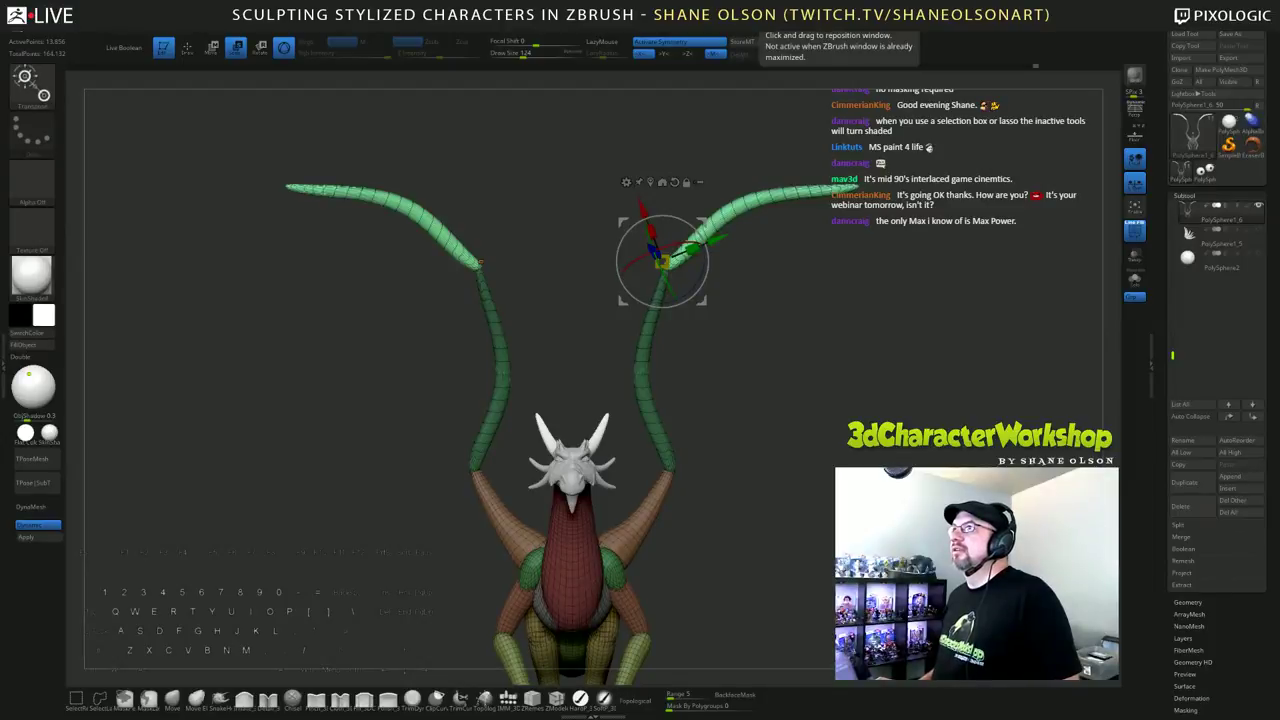
key(ctrl)
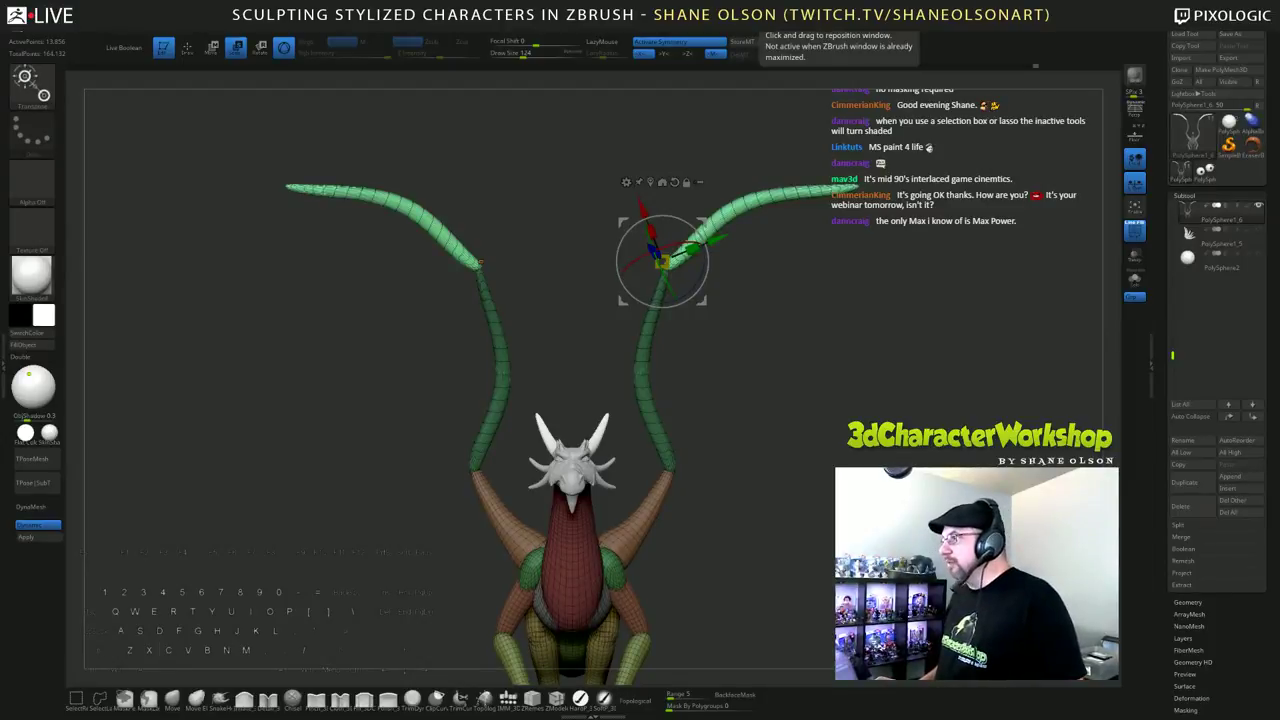
key(ctrl)
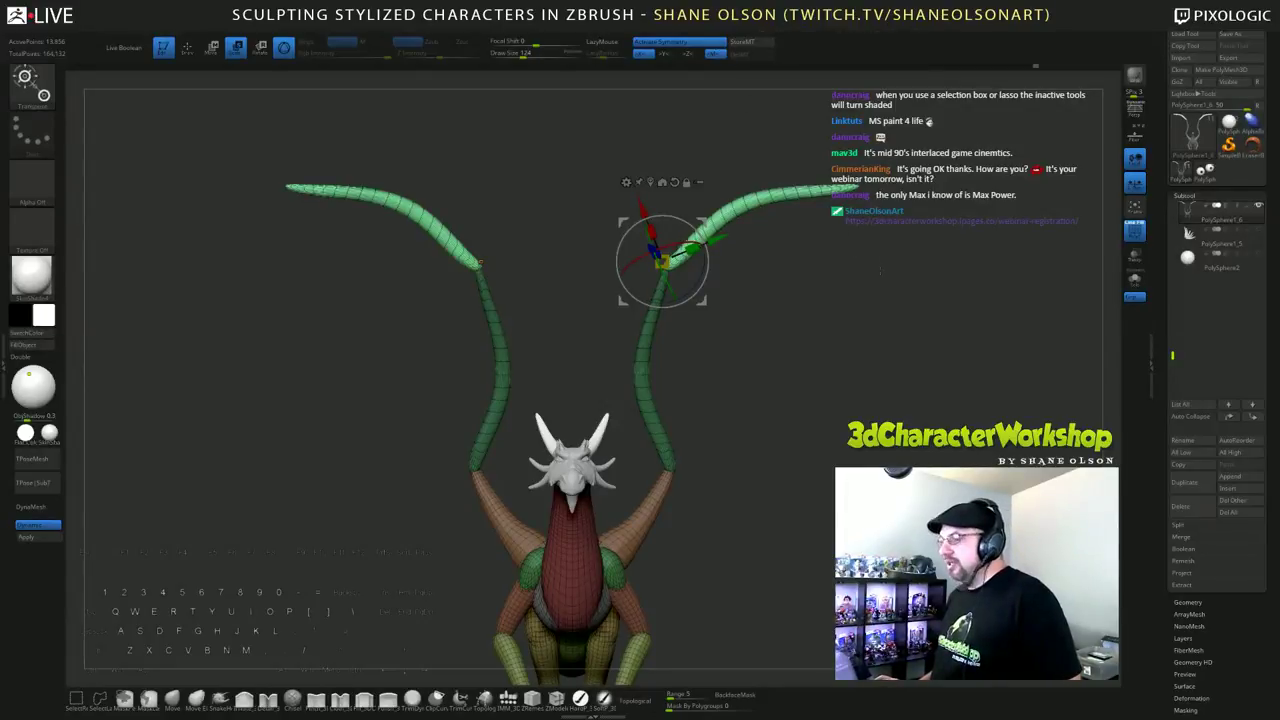
Step: Stretch the new outer wing segments along their length for a wider wingspan
key(q)
mouse_move(856, 256)
mouse_down()
mouse_move(877, 279)
mouse_move(733, 304)
mouse_up()
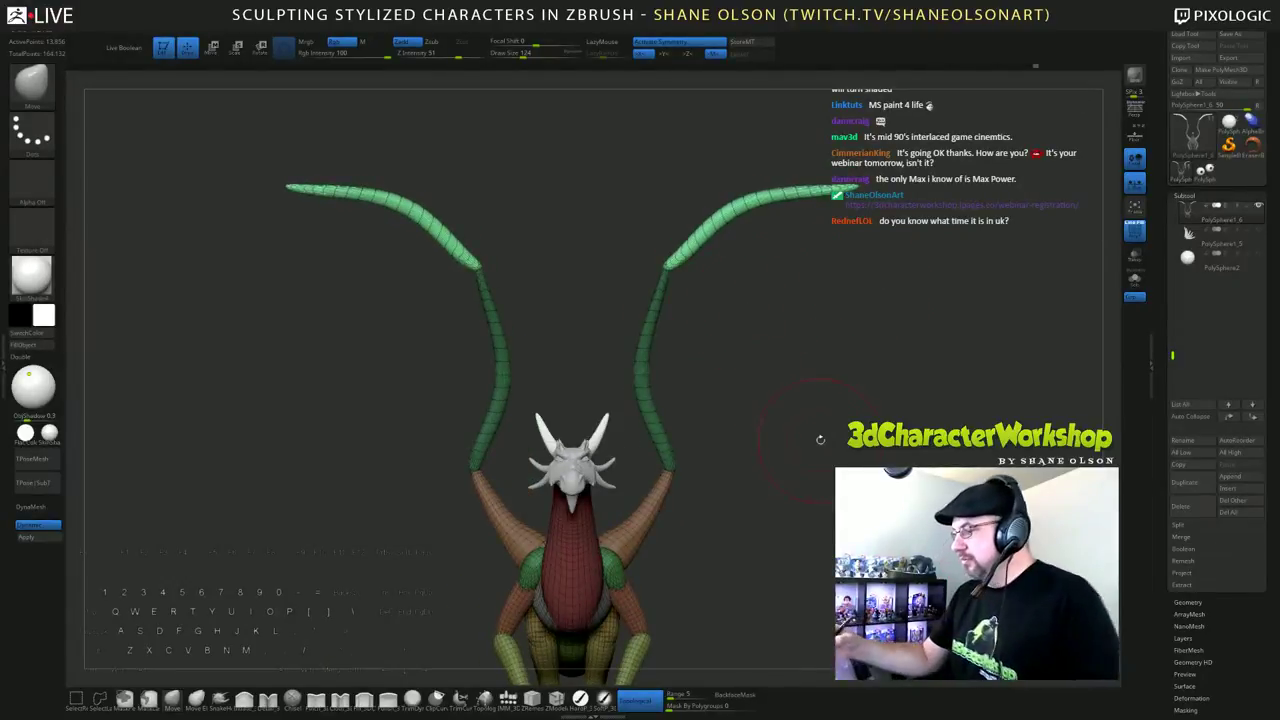
alt+drag(821, 440, 818, 519)
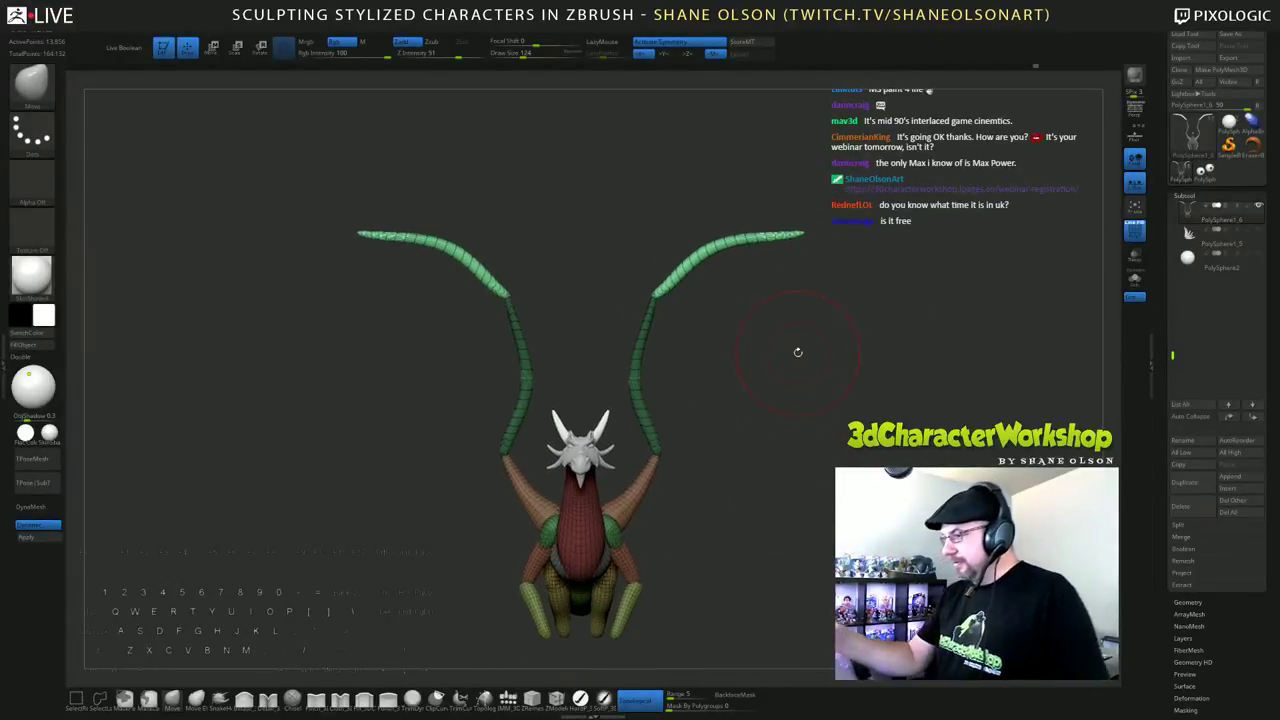
key(e)
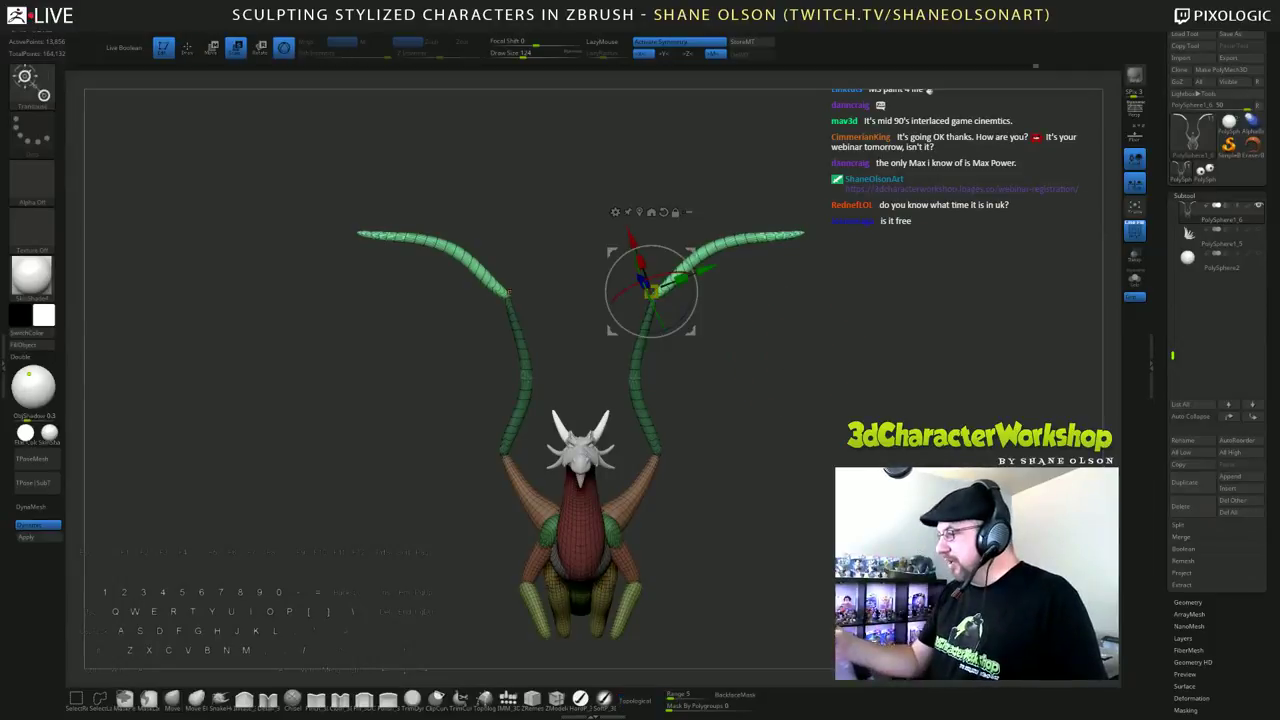
drag(680, 280, 739, 255)
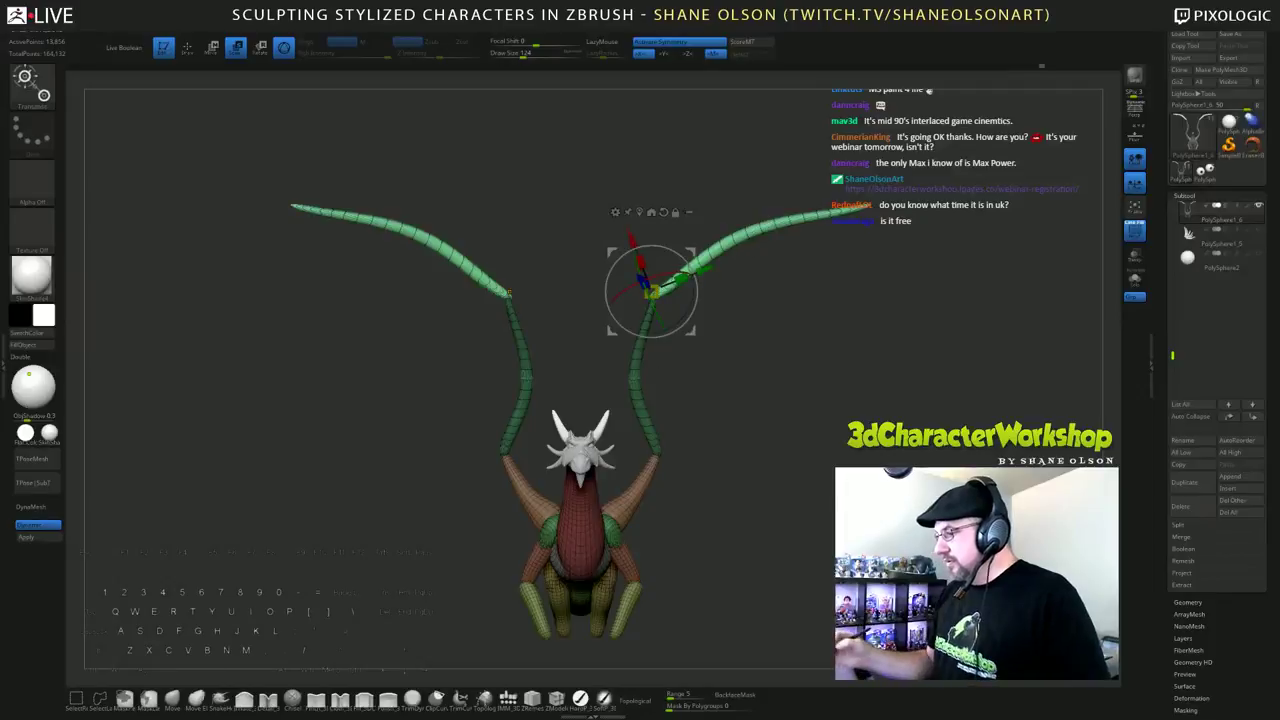
Step: Assign the new outer wing segments their own polygroup and leave the body blockout unmasked
mouse_move(780, 370)
mouse_down()
mouse_move(640, 375)
mouse_move(778, 345)
mouse_move(800, 358)
mouse_move(800, 410)
mouse_move(790, 370)
mouse_up()
ctrl+click(790, 390)
key(ctrl+w)
alt+drag(816, 500, 818, 465)
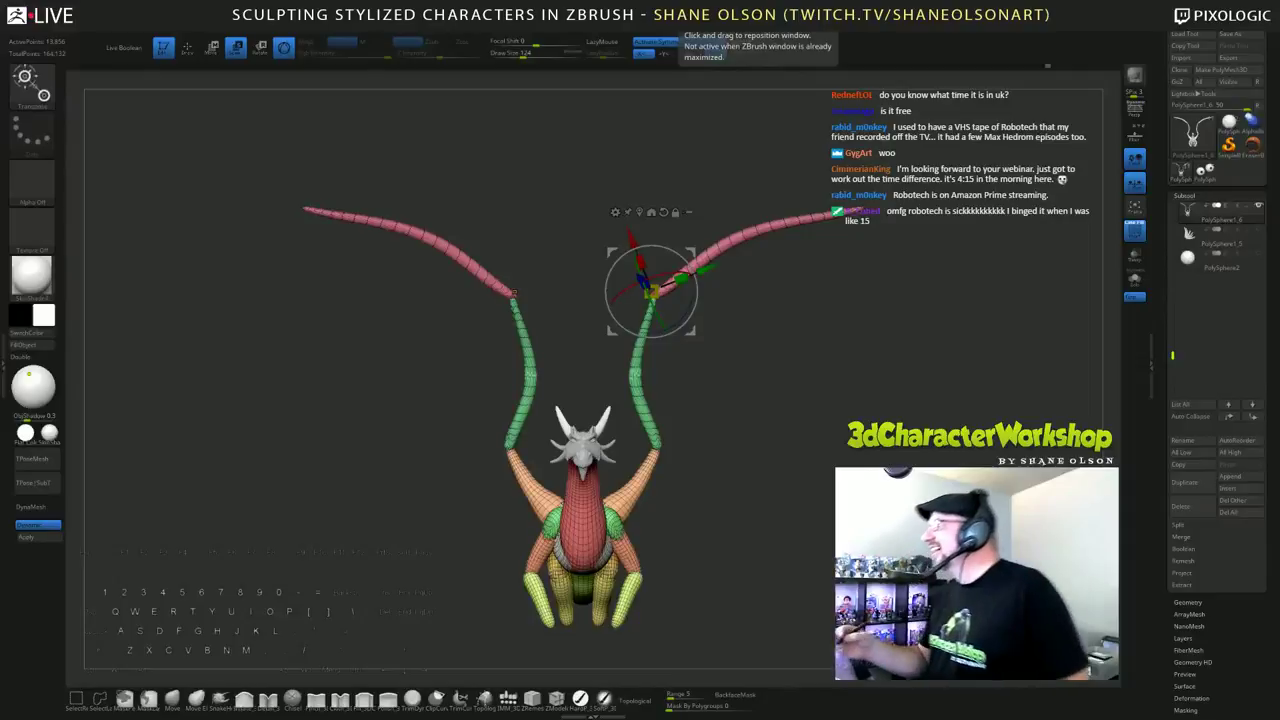
Step: Undo the last transform changes to the unmasked body blockout
drag(760, 400, 480, 400)
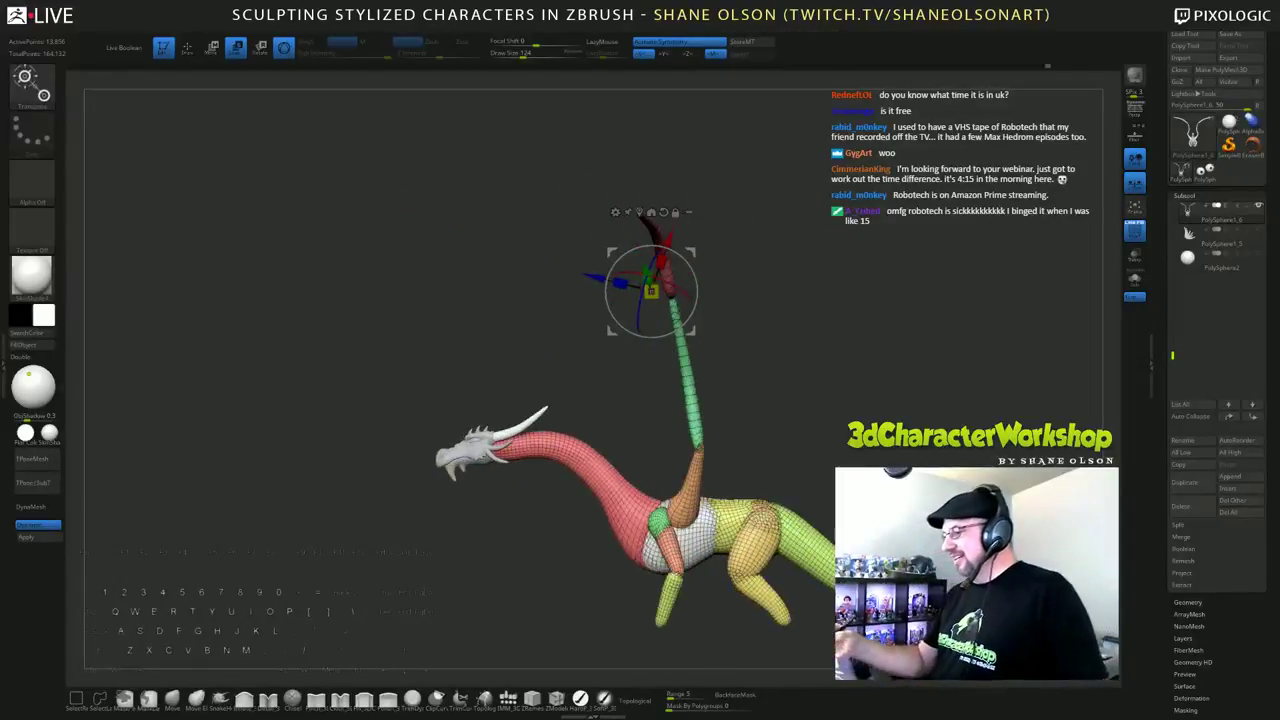
alt+drag(740, 380, 892, 406)
mouse_move(836, 440)
alt+mouse_down()
mouse_move(834, 413)
mouse_move(840, 453)
alt+mouse_up()
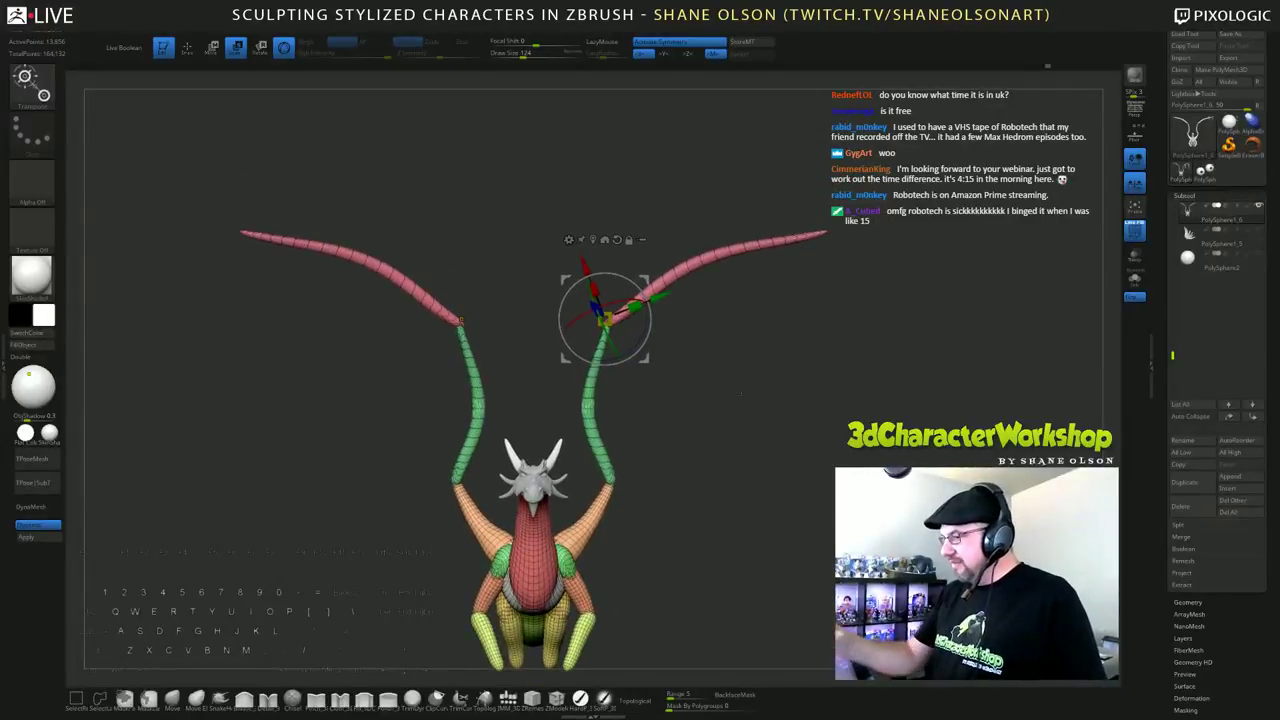
key(ctrl+z)
key(ctrl+z)
key(ctrl+z)
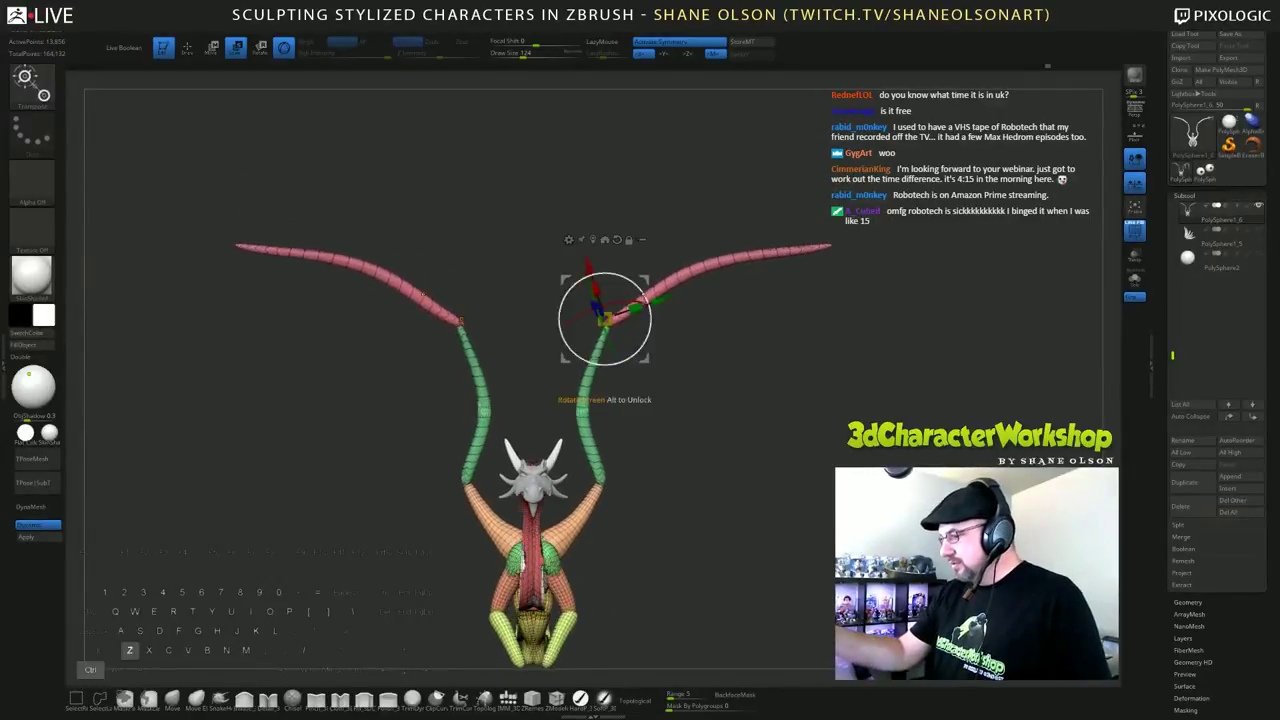
key(ctrl+z)
key(ctrl+z)
key(ctrl+z)
key(ctrl+z)
key(ctrl+z)
key(ctrl+z)
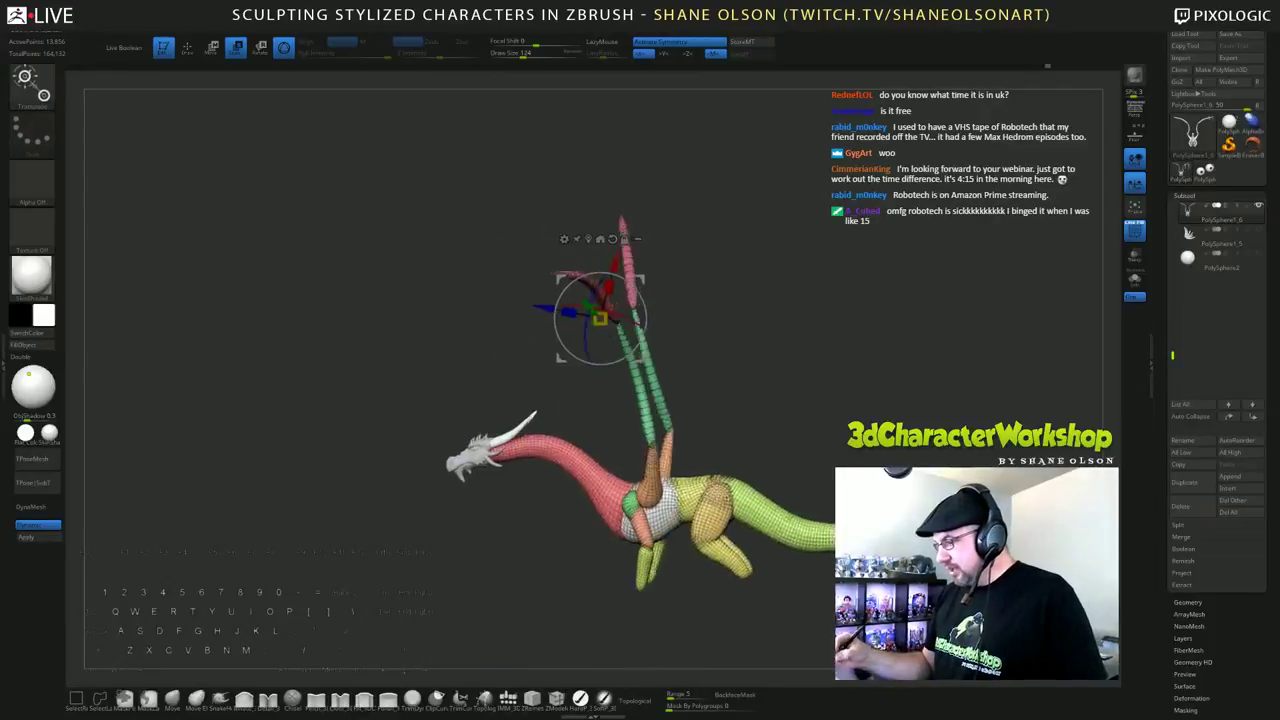
key(ctrl+z)
key(ctrl+z)
key(ctrl+z)
key(ctrl+z)
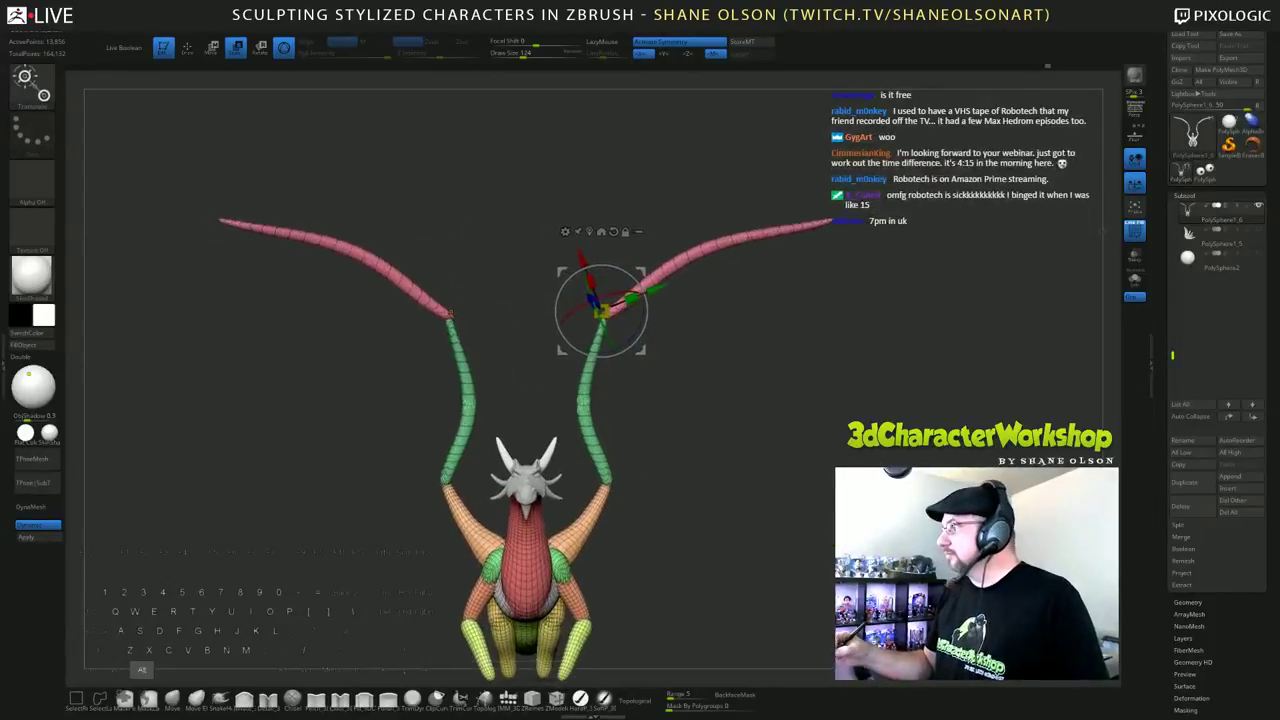
key(ctrl+z)
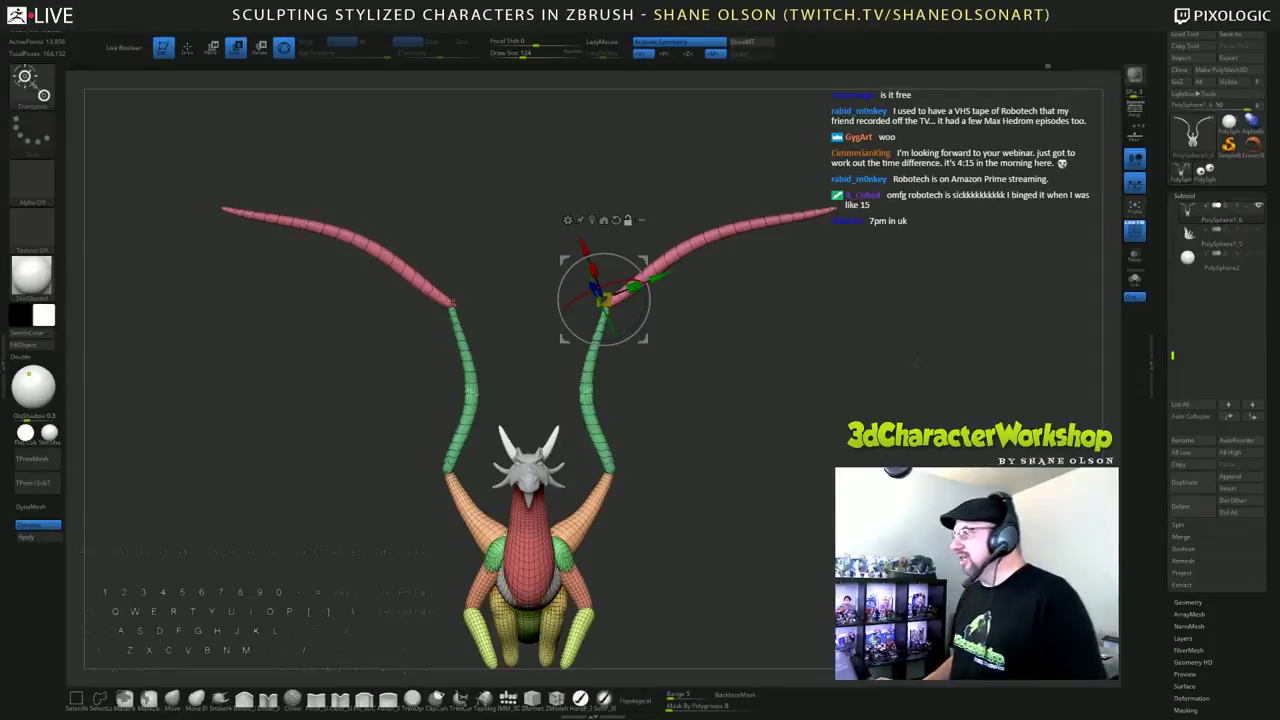
Step: Soften the bend of the green middle wing segments symmetrically with the Move brush at draw size 202
key(q)
mouse_move(841, 378)
mouse_down()
mouse_move(853, 384)
mouse_move(843, 342)
mouse_up()
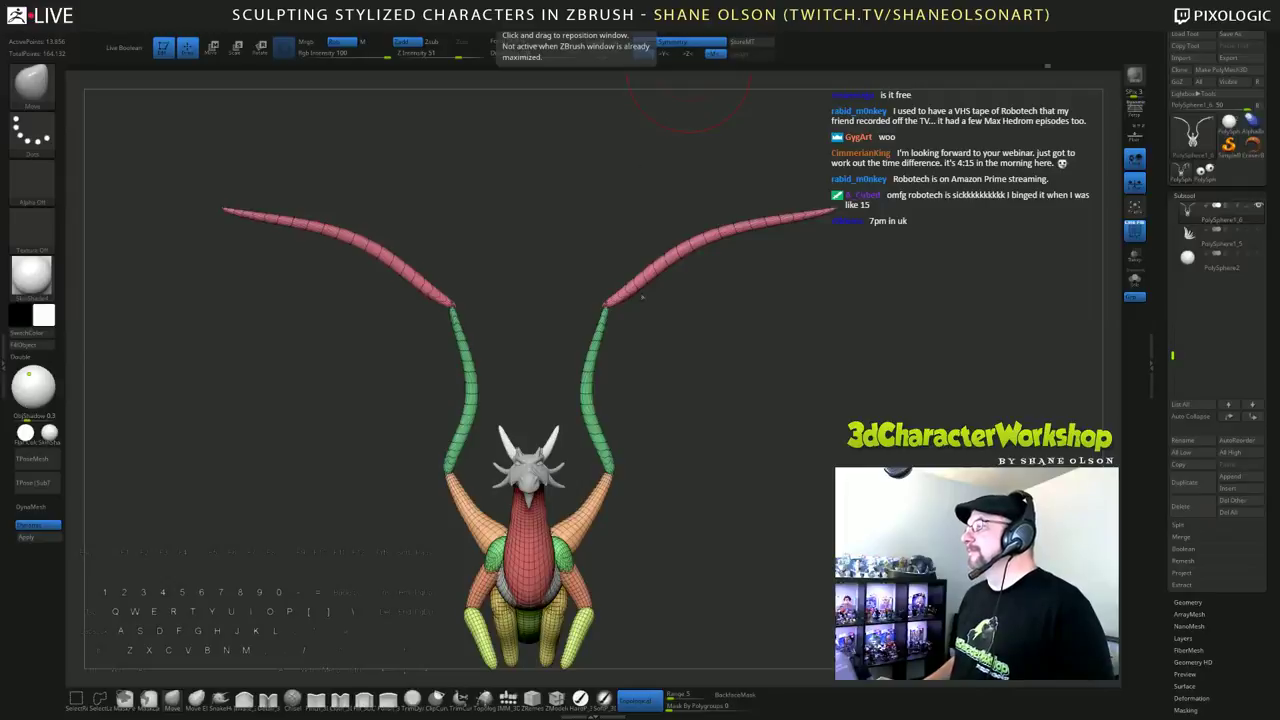
mouse_move(868, 323)
mouse_down()
mouse_move(880, 321)
mouse_move(859, 319)
mouse_up()
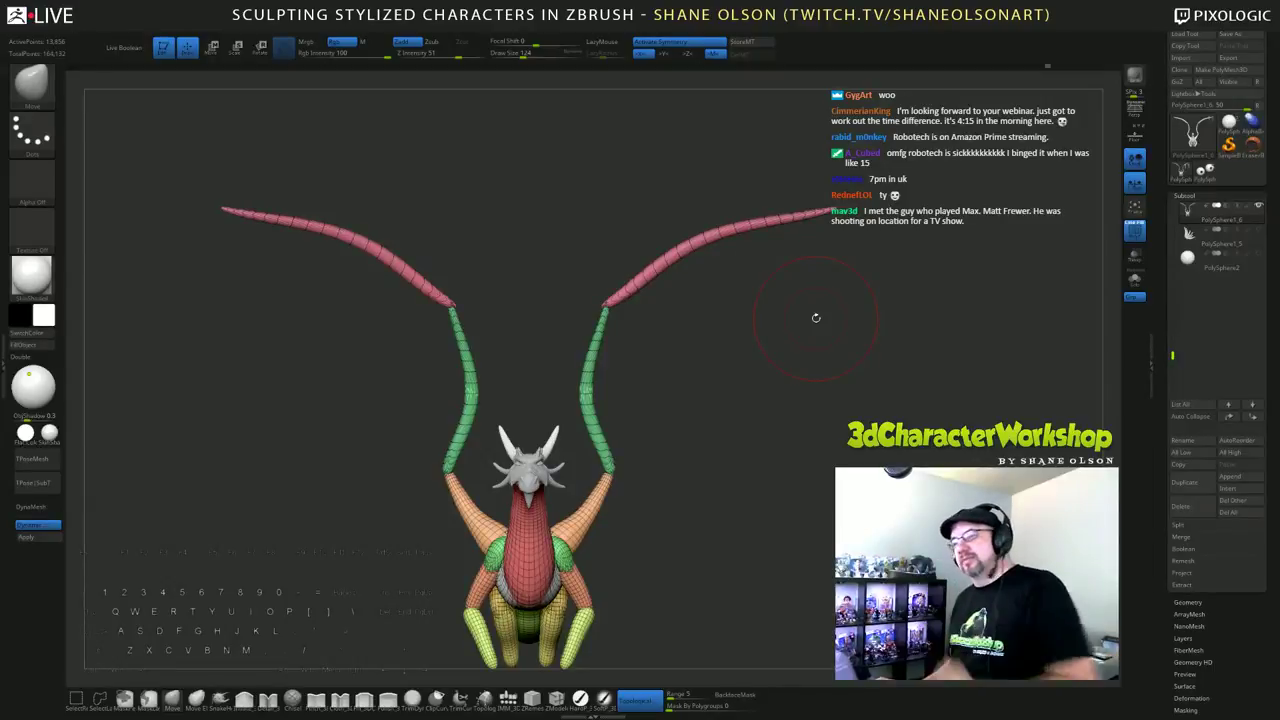
alt+drag(822, 409, 838, 415)
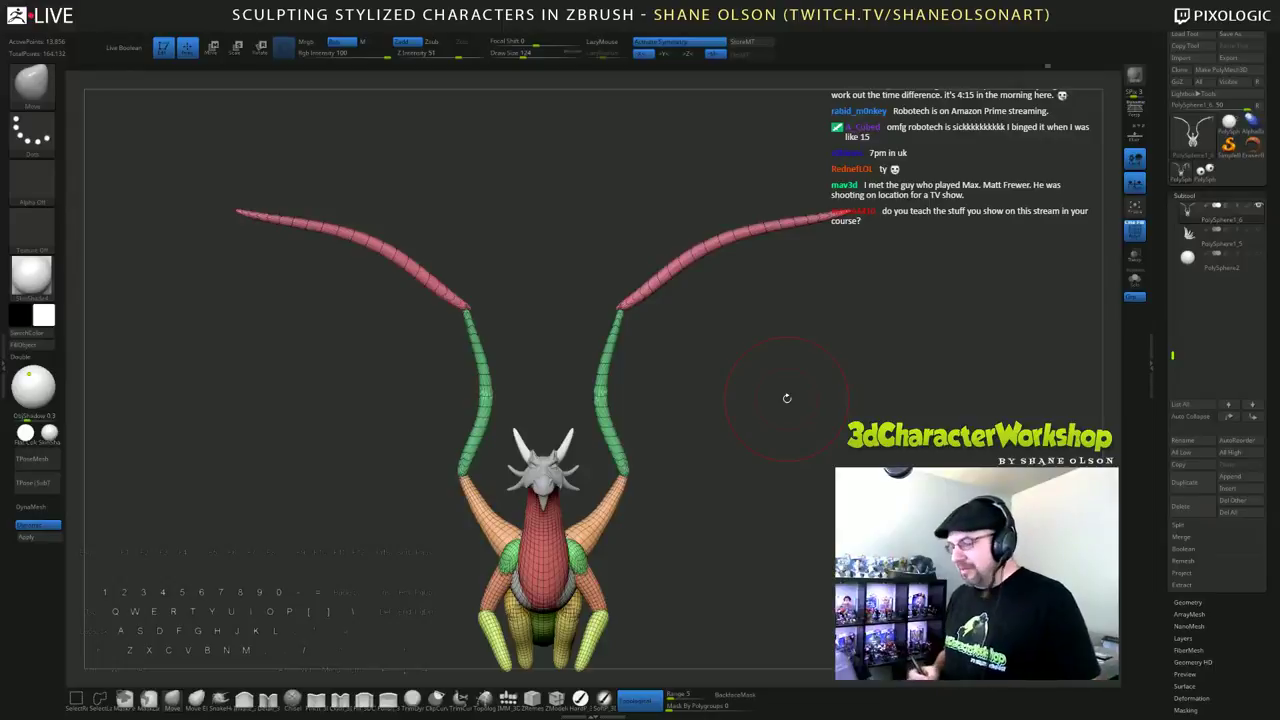
alt+drag(787, 398, 807, 390)
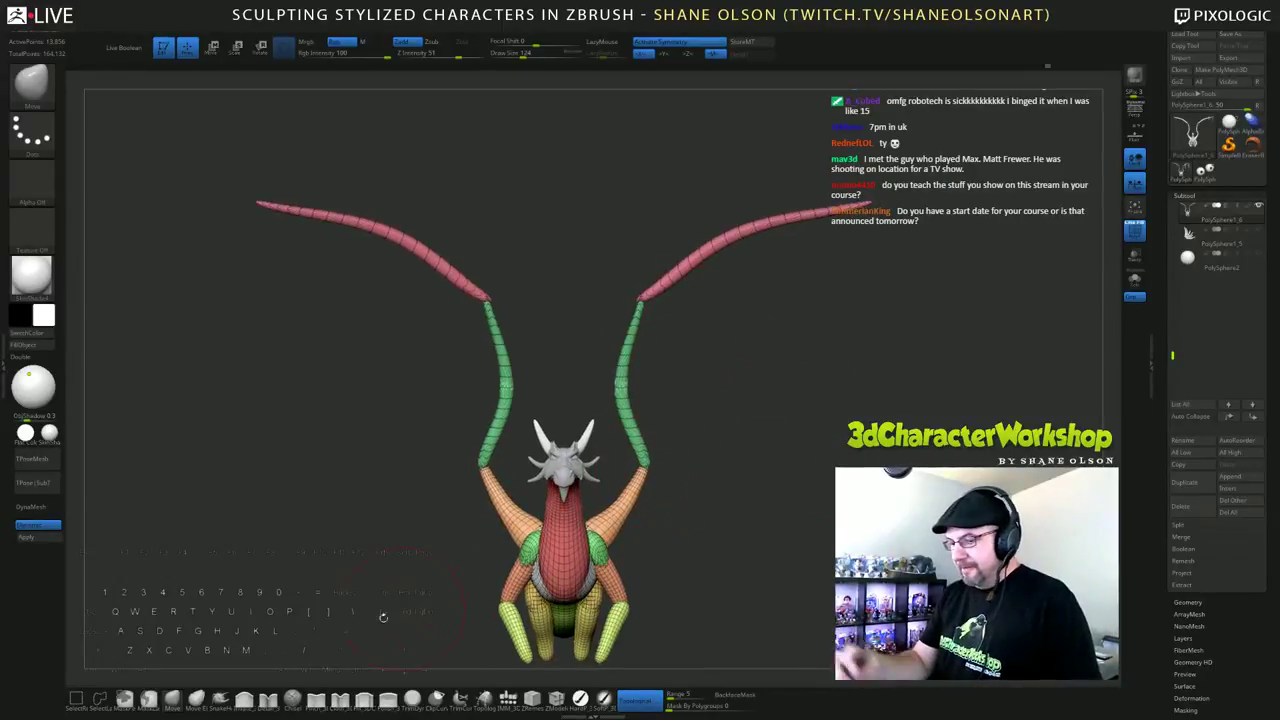
key(s)
click(729, 342)
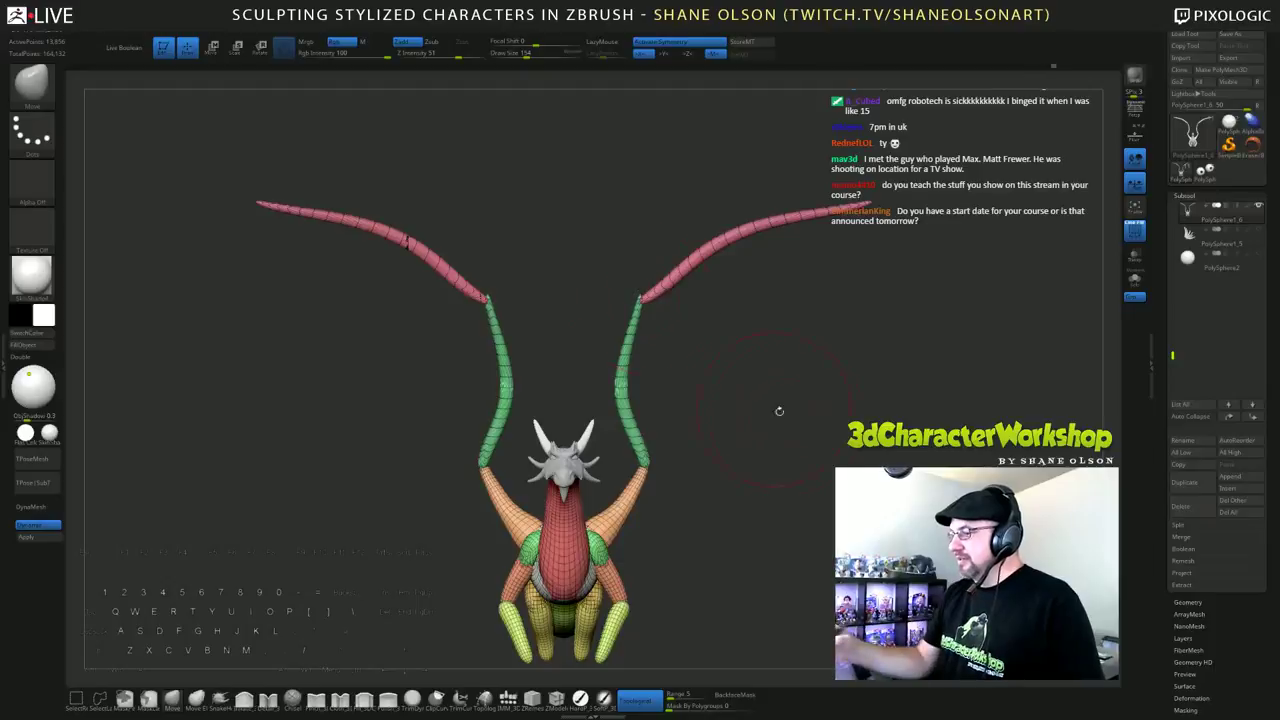
drag(778, 410, 819, 438)
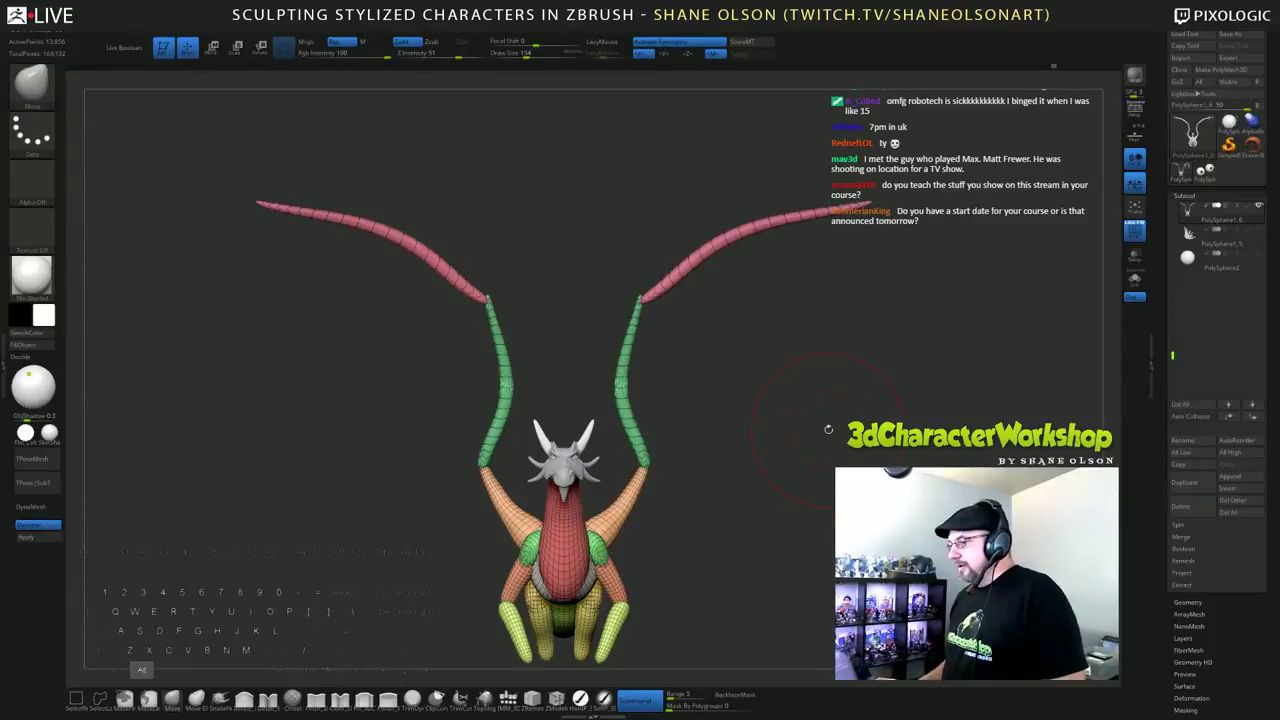
drag(821, 439, 827, 432)
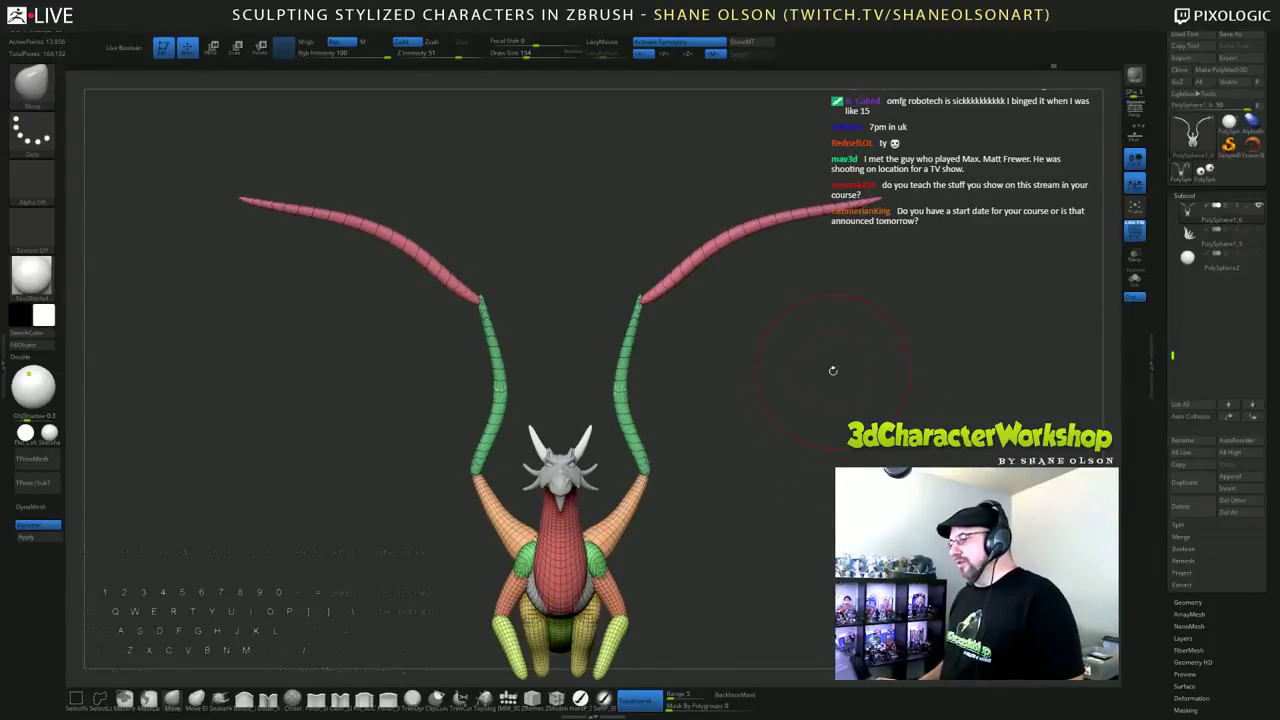
drag(879, 338, 874, 342)
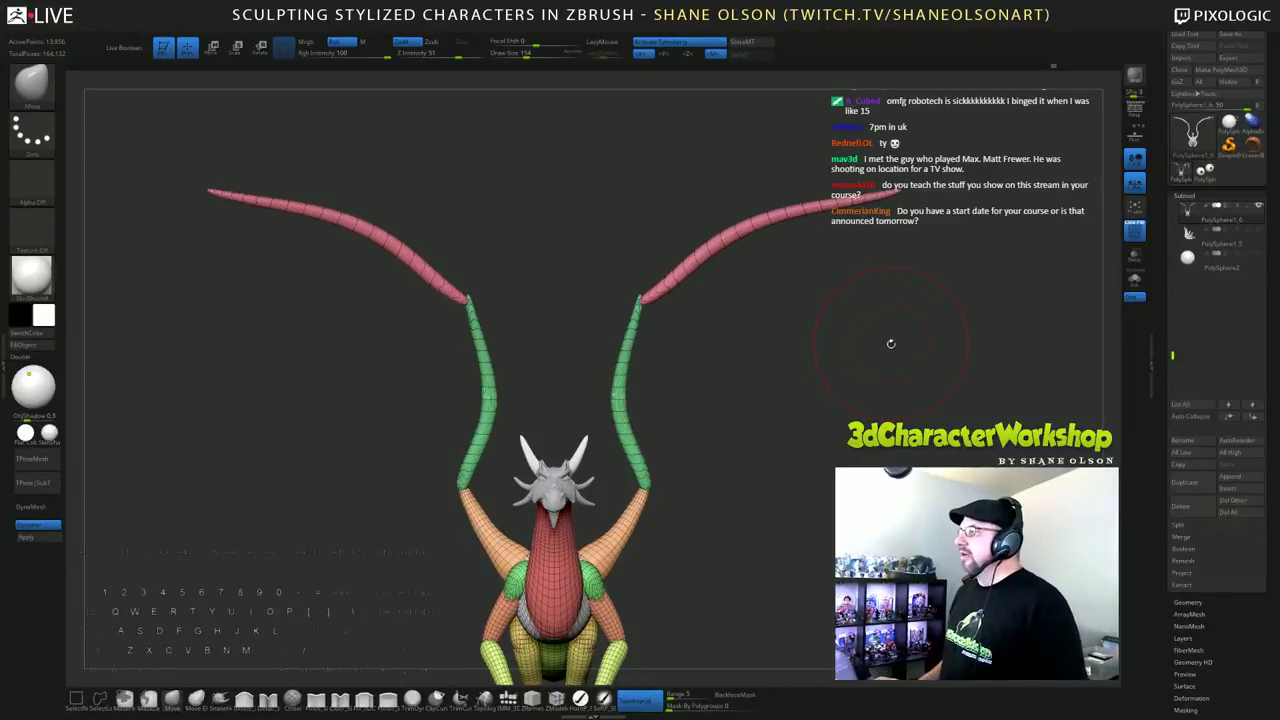
drag(887, 337, 822, 333)
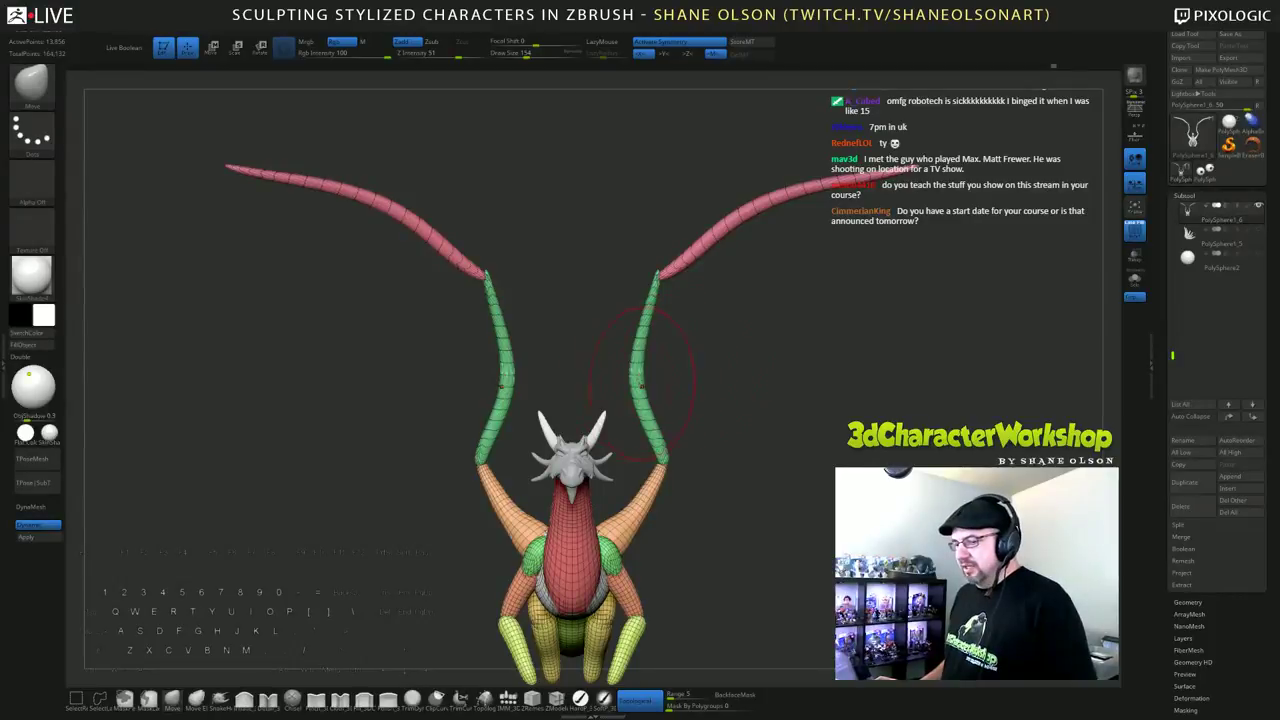
key(s)
drag(674, 378, 646, 374)
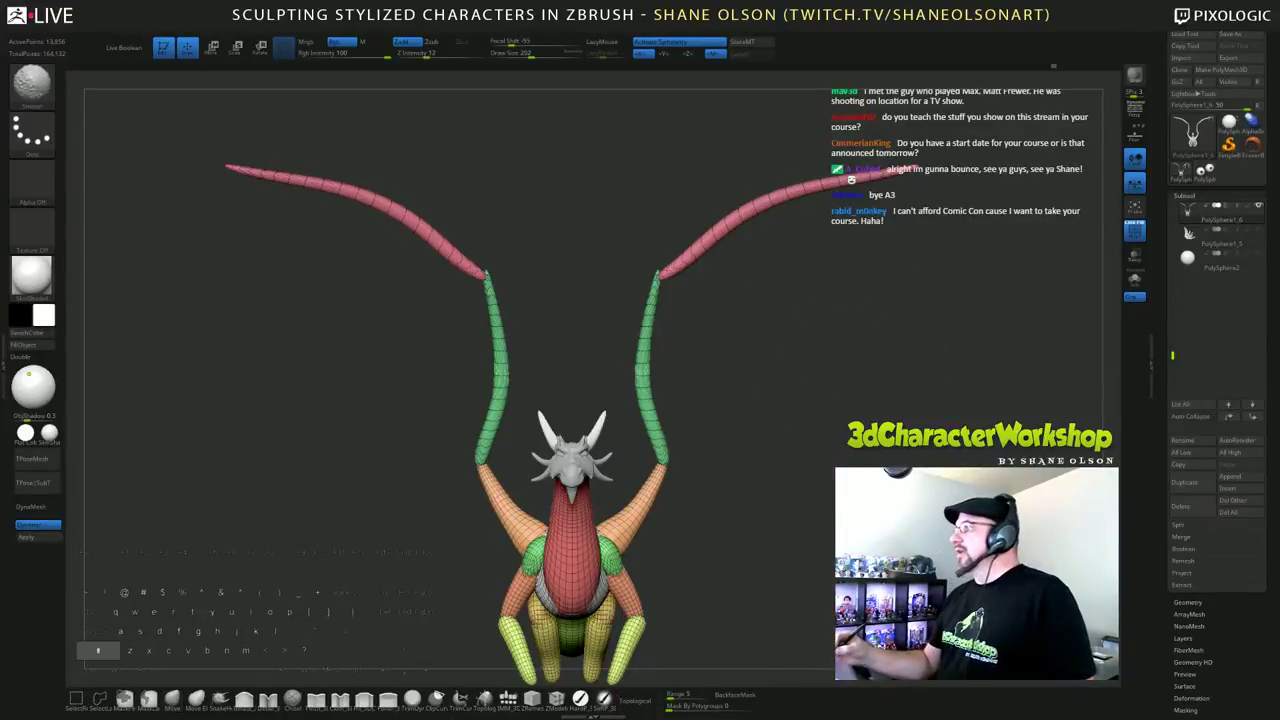
Step: In side view, isolate the green middle and pink outer wing segments, hiding the rest of the body blockout
mouse_move(920, 515)
alt+mouse_down()
mouse_move(916, 492)
mouse_move(917, 508)
alt+mouse_up()
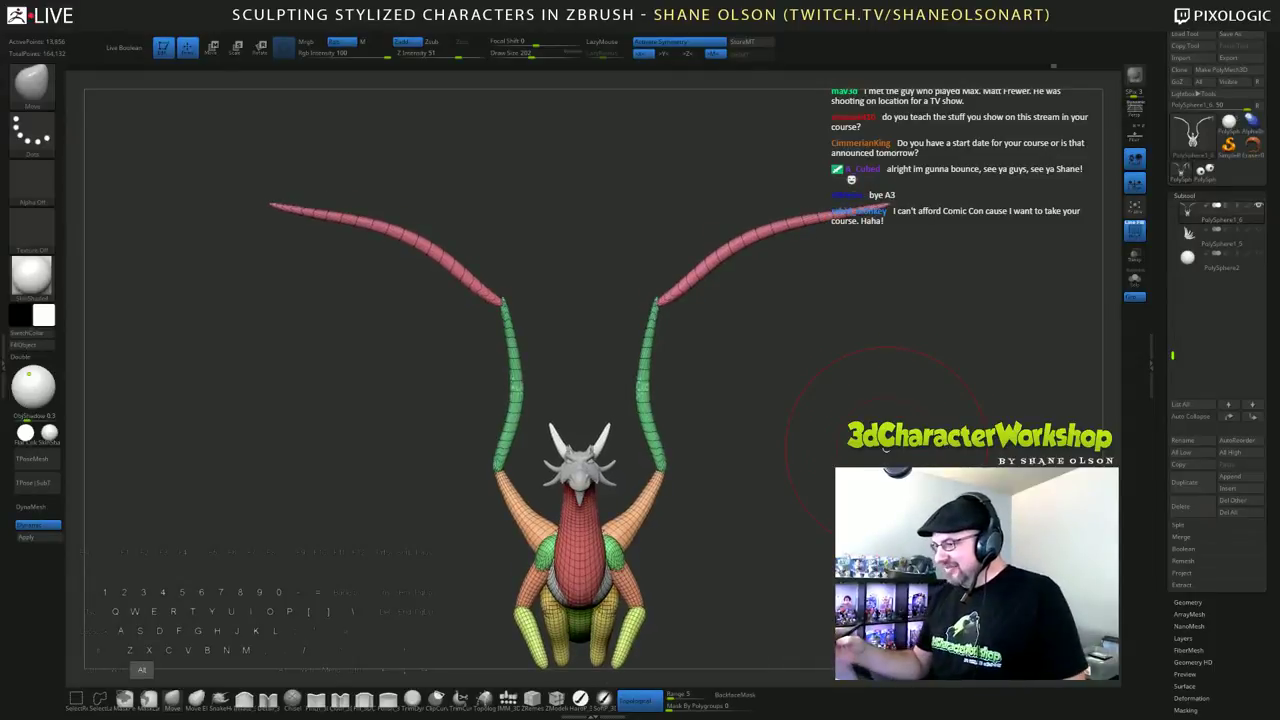
drag(885, 450, 900, 470)
drag(901, 420, 1090, 404)
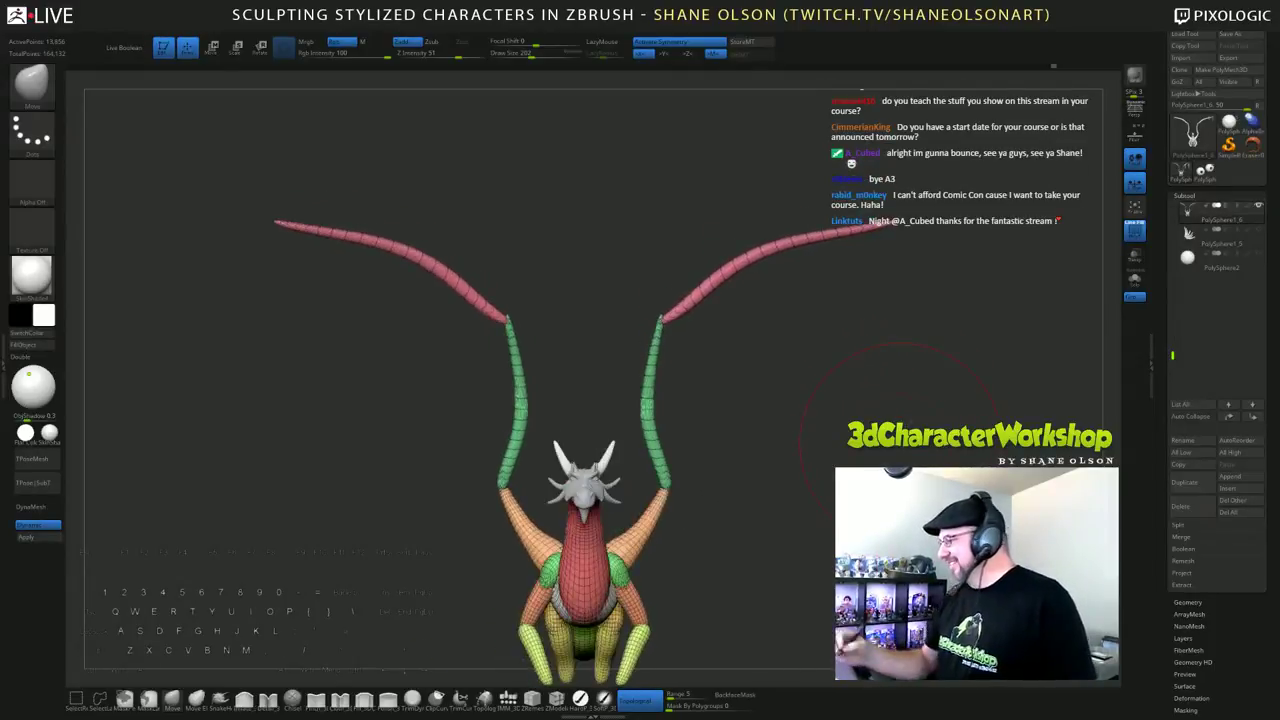
alt+drag(979, 437, 905, 430)
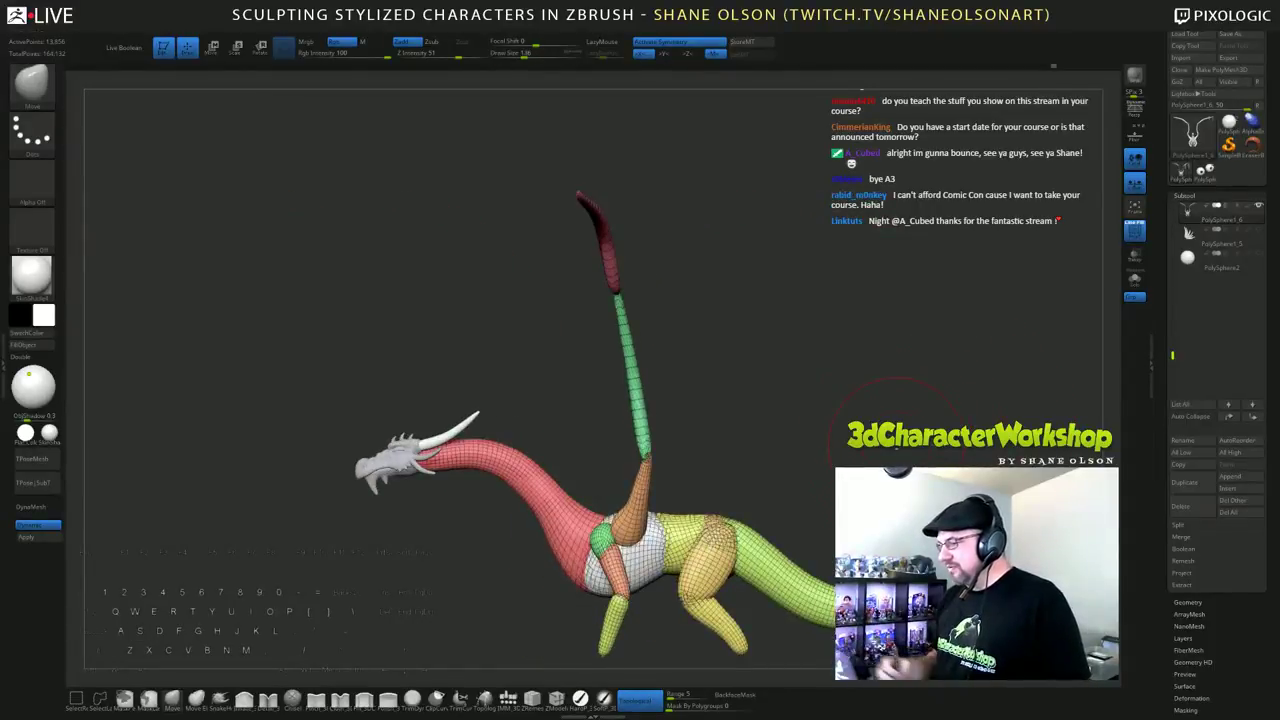
drag(1158, 644, 1157, 416)
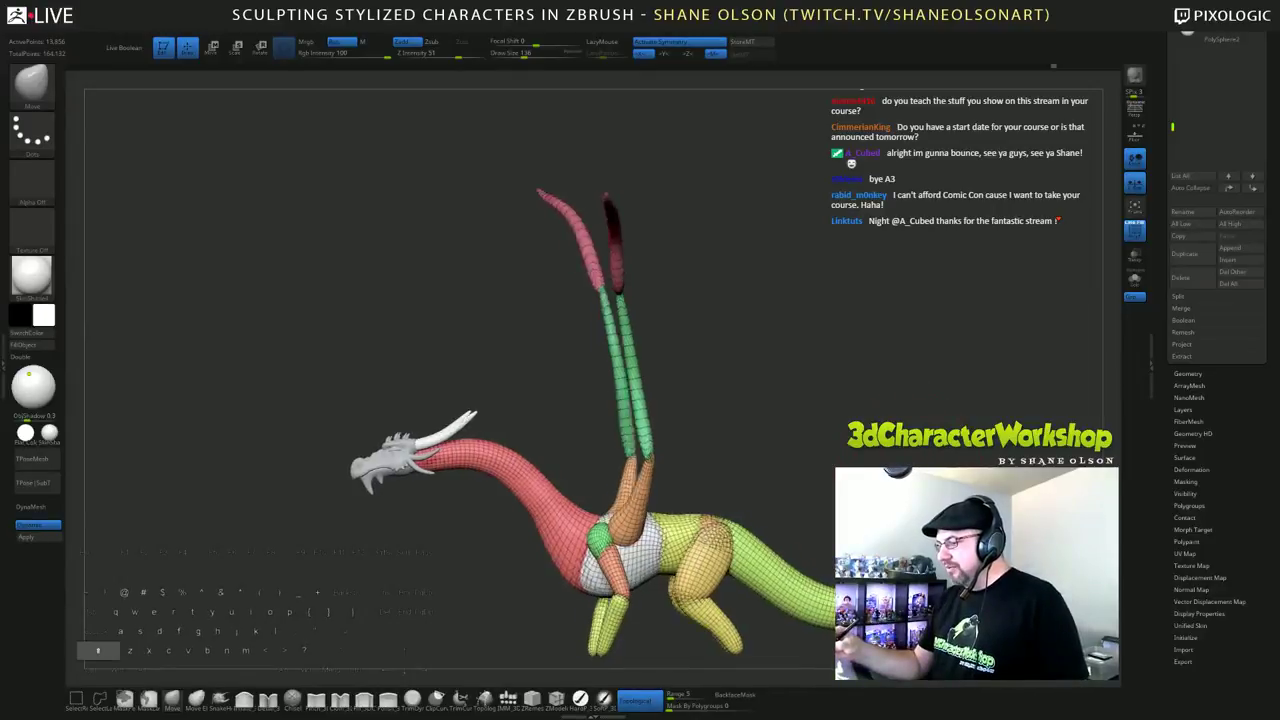
ctrl+shift+click(636, 371)
ctrl+shift+click(636, 370)
ctrl+shift+click(612, 274)
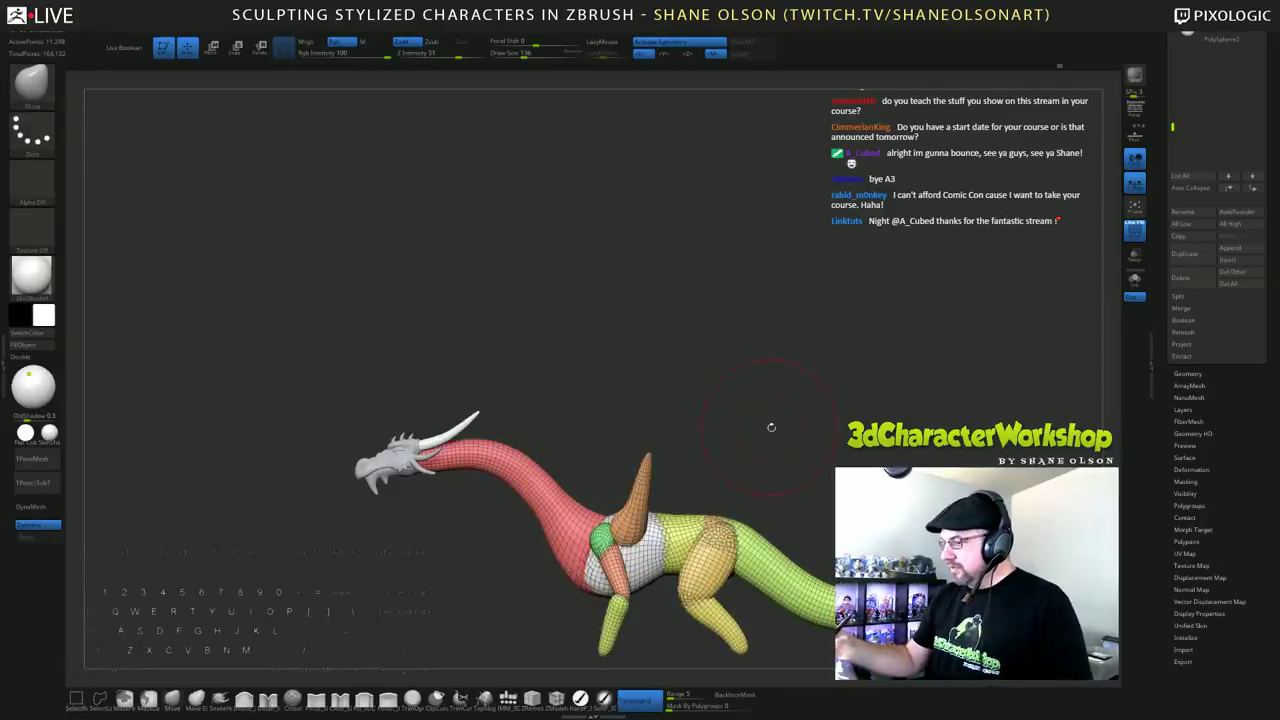
ctrl+shift+click(768, 365)
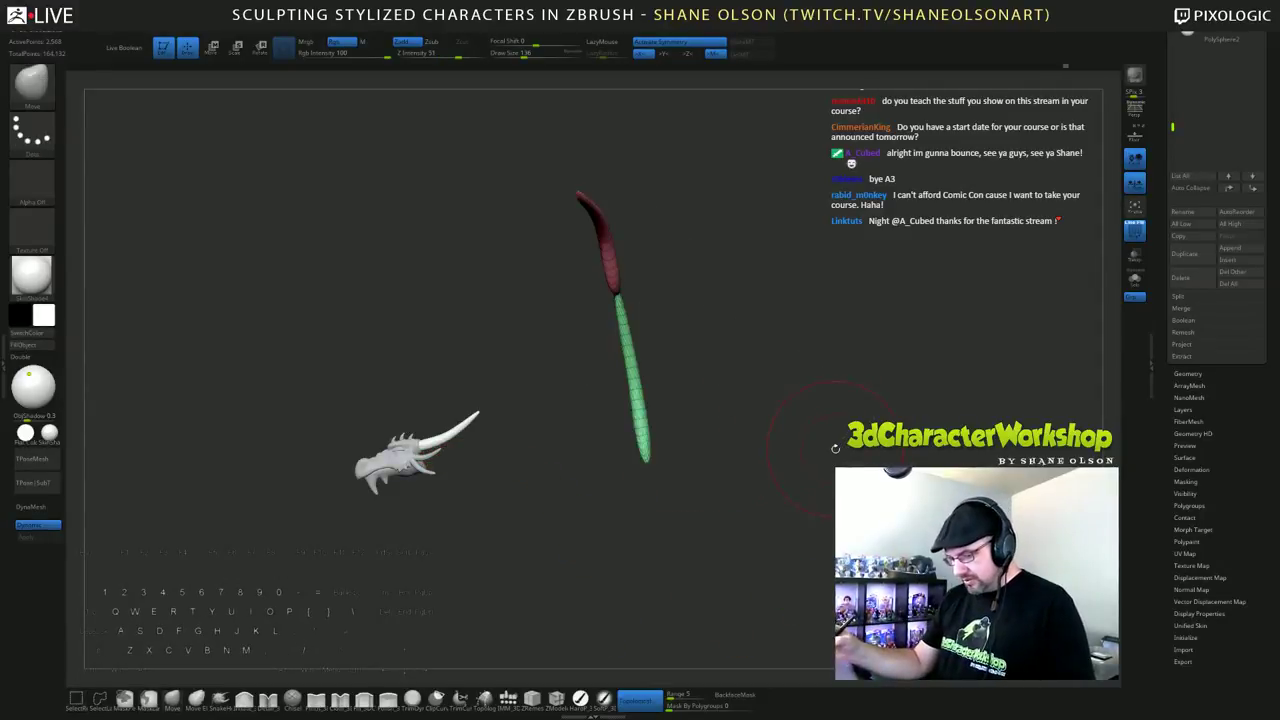
Step: Rotate the isolated wing segments backward about their lower joint in side view and unhide the rest of the body blockout
key(w)
alt+click(645, 461)
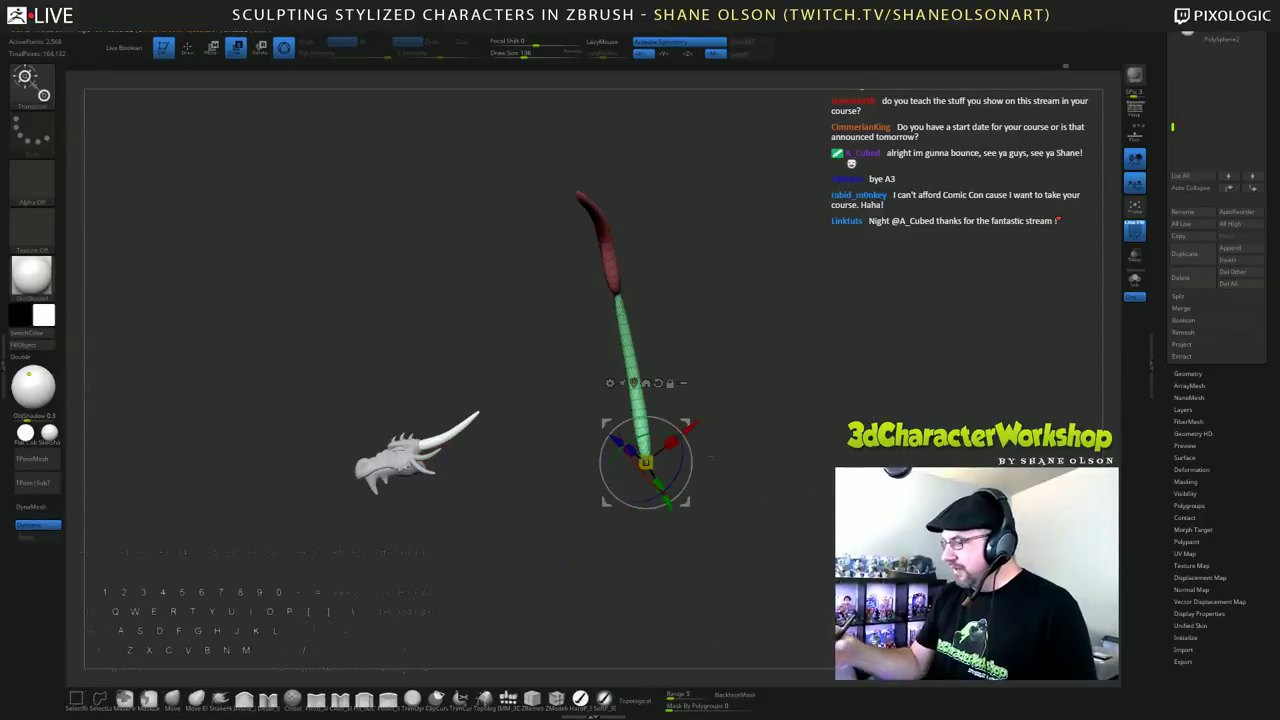
drag(683, 435, 691, 451)
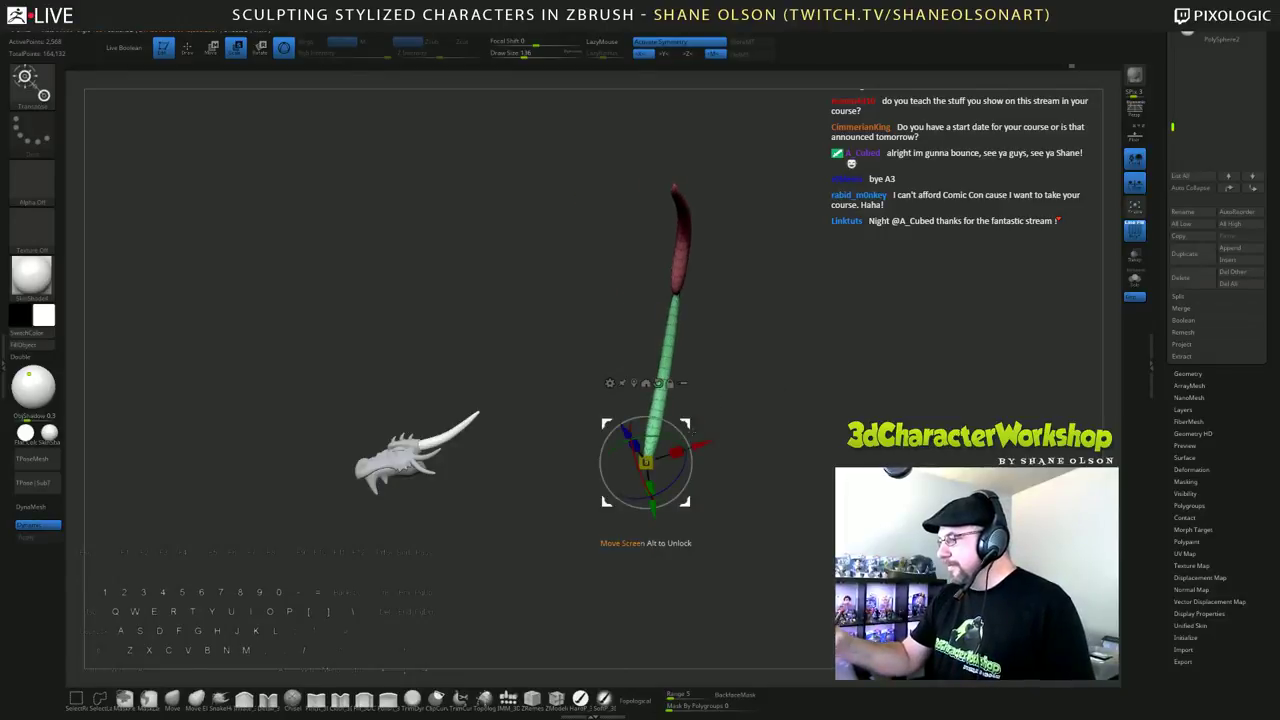
ctrl+shift+click(909, 387)
mouse_move(909, 387)
mouse_down()
mouse_move(1030, 400)
mouse_move(908, 407)
mouse_up()
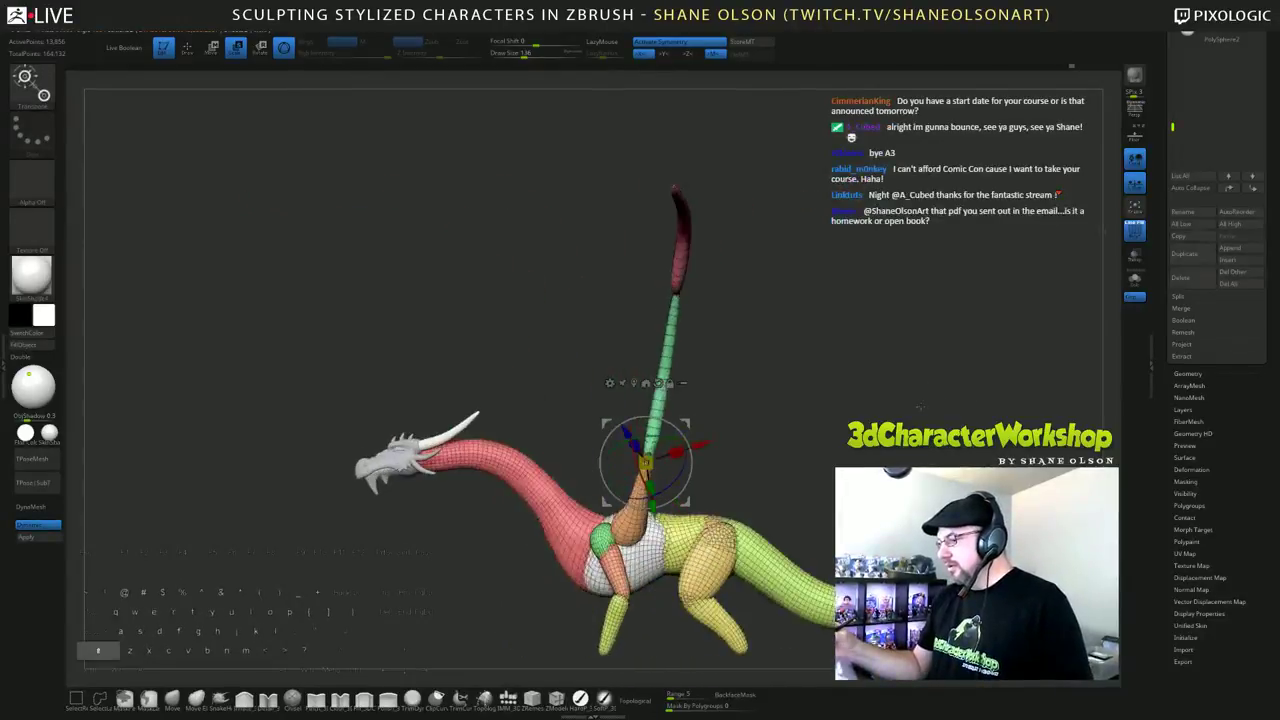
key(q)
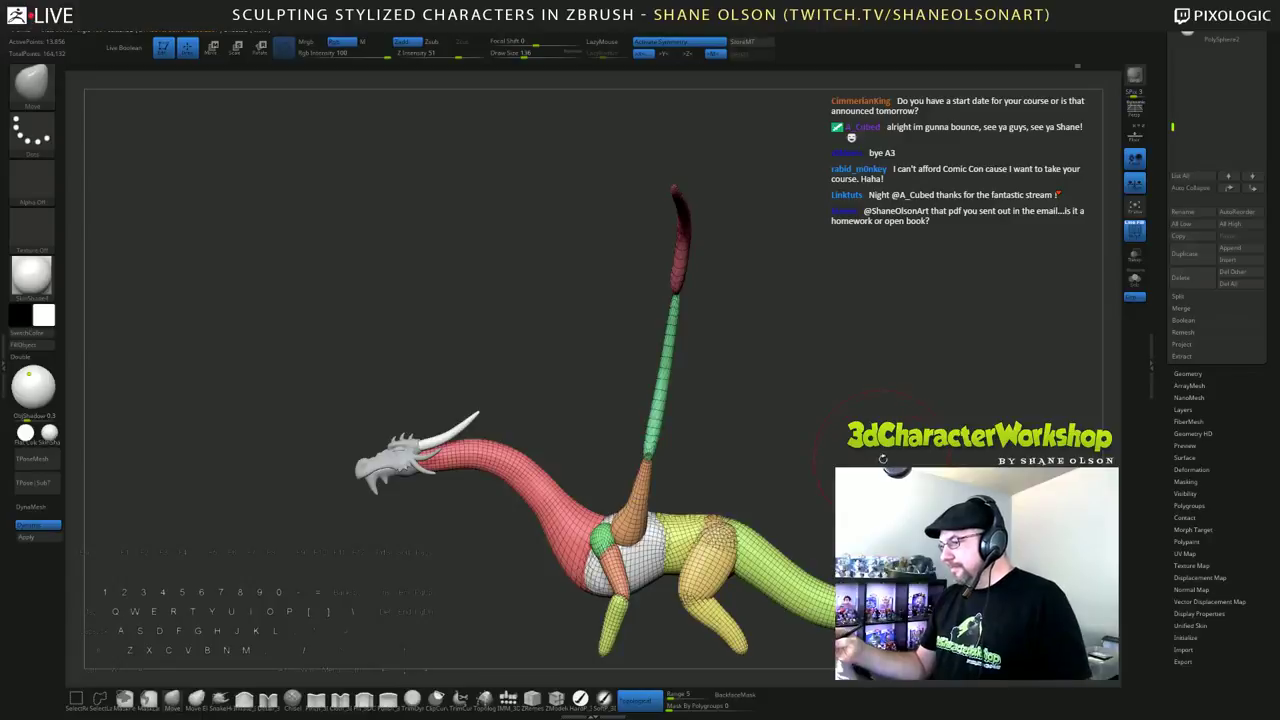
drag(882, 459, 920, 455)
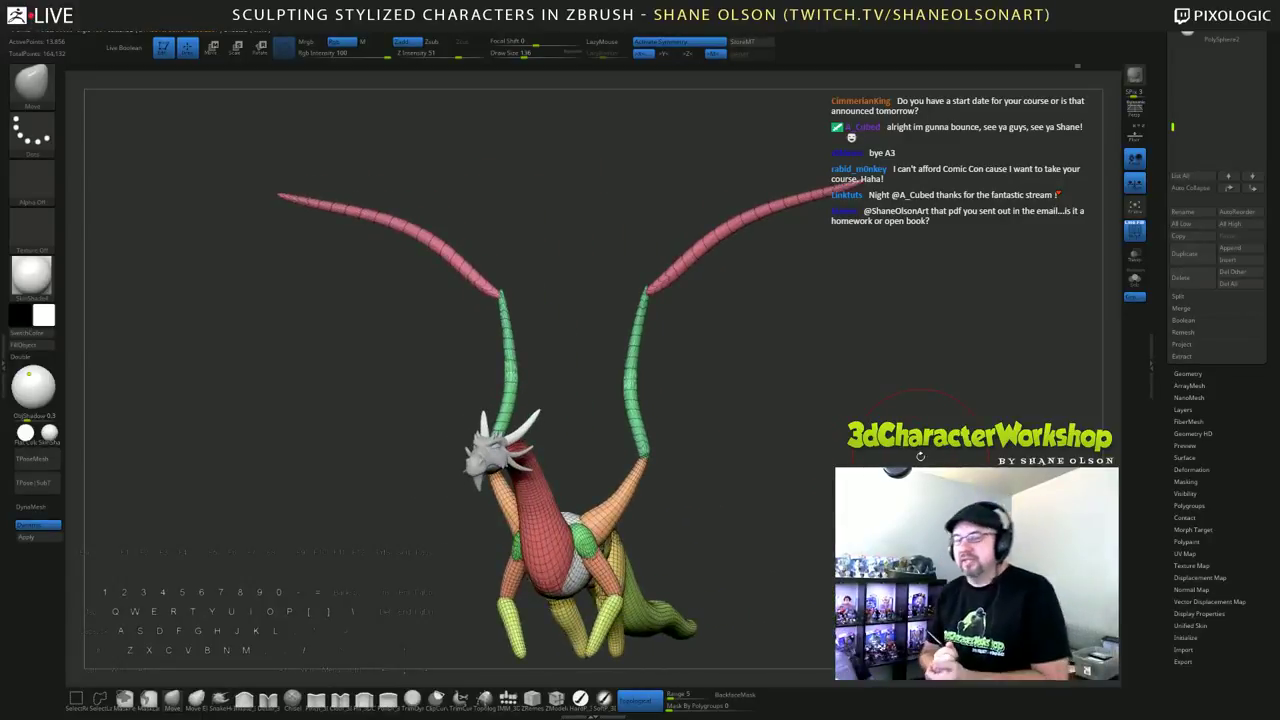
mouse_move(745, 352)
mouse_down()
mouse_move(791, 346)
mouse_move(780, 367)
mouse_up()
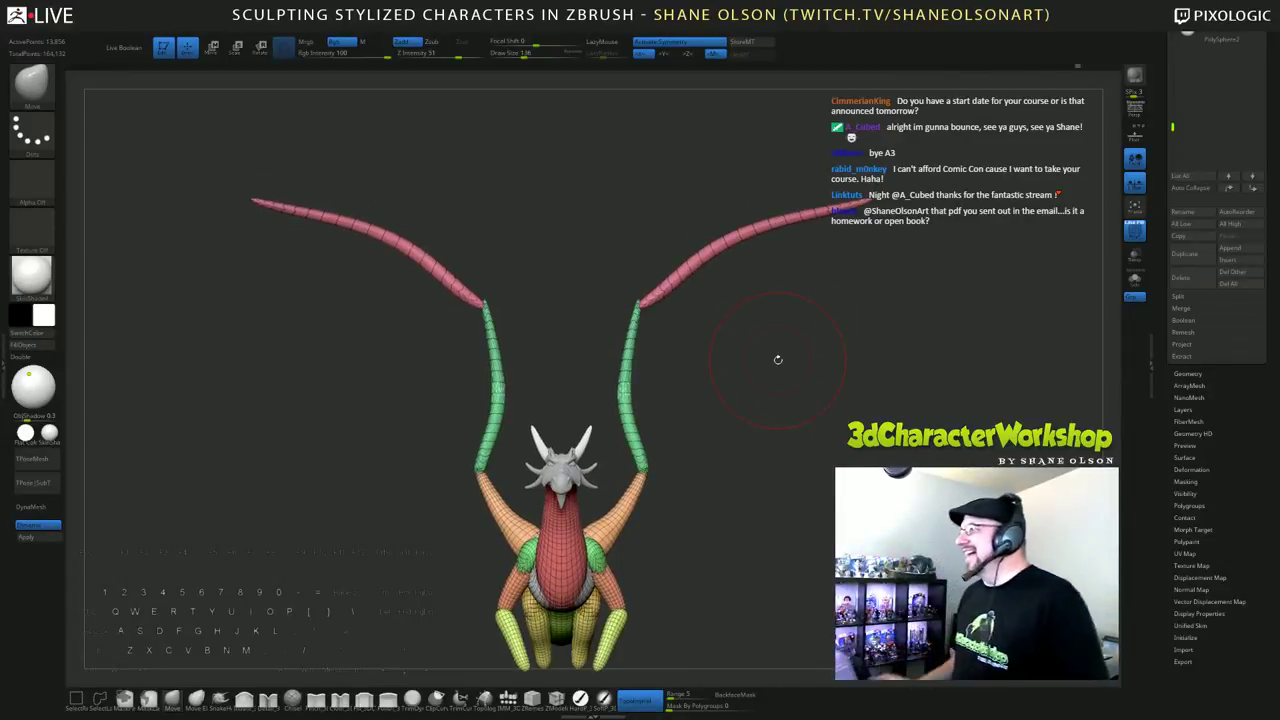
alt+drag(885, 379, 878, 438)
drag(845, 379, 823, 360)
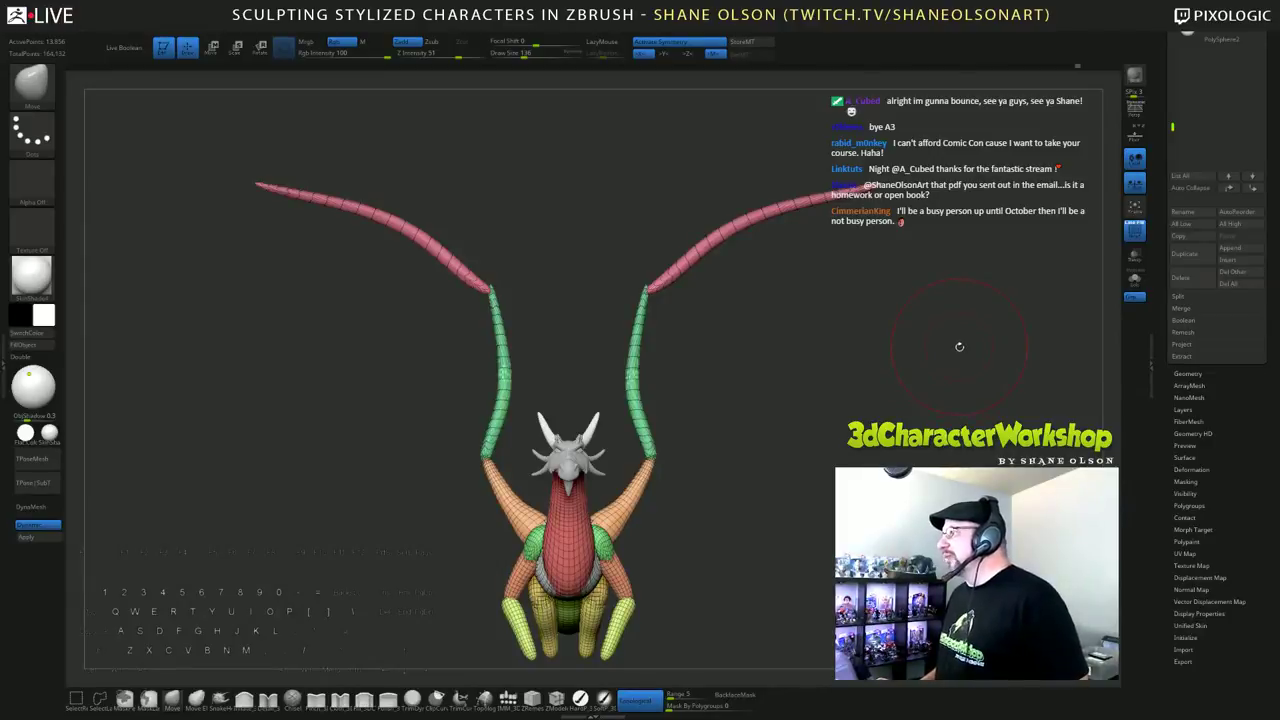
drag(959, 348, 966, 353)
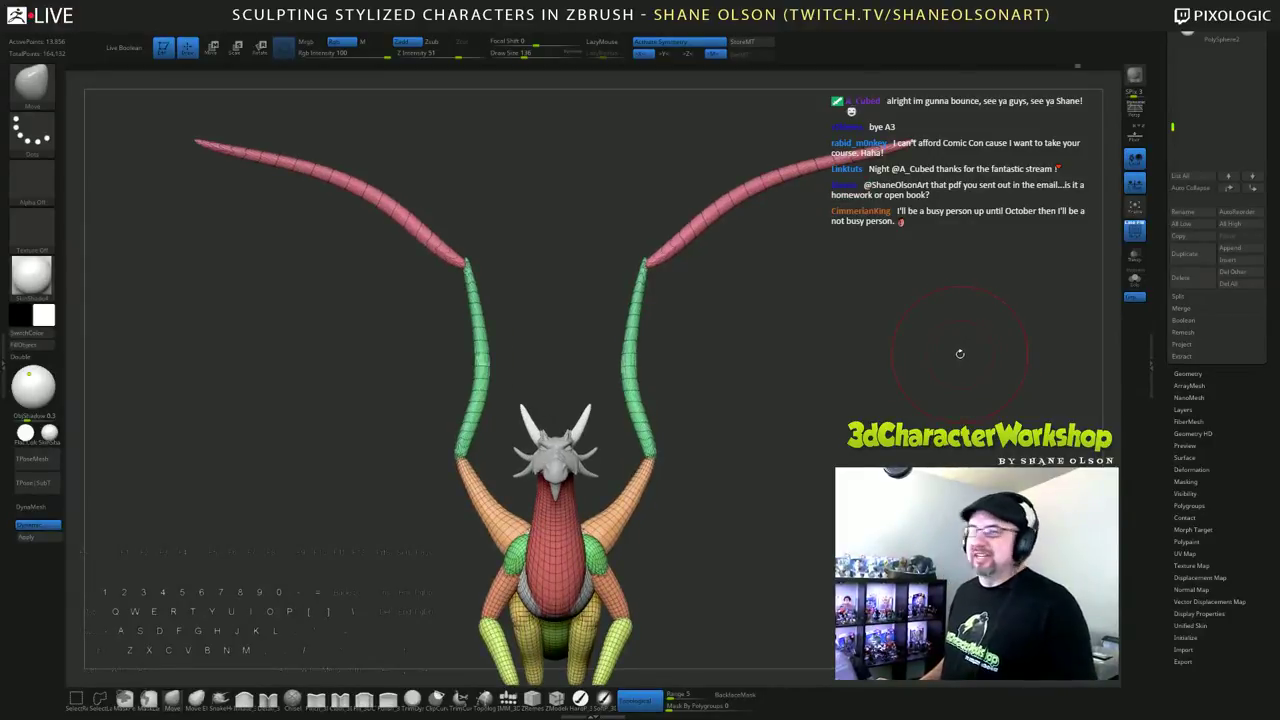
Step: Save the dragon as a ZTool in the Twitch folder under the suggested dragon blockout file name
click(1187, 374)
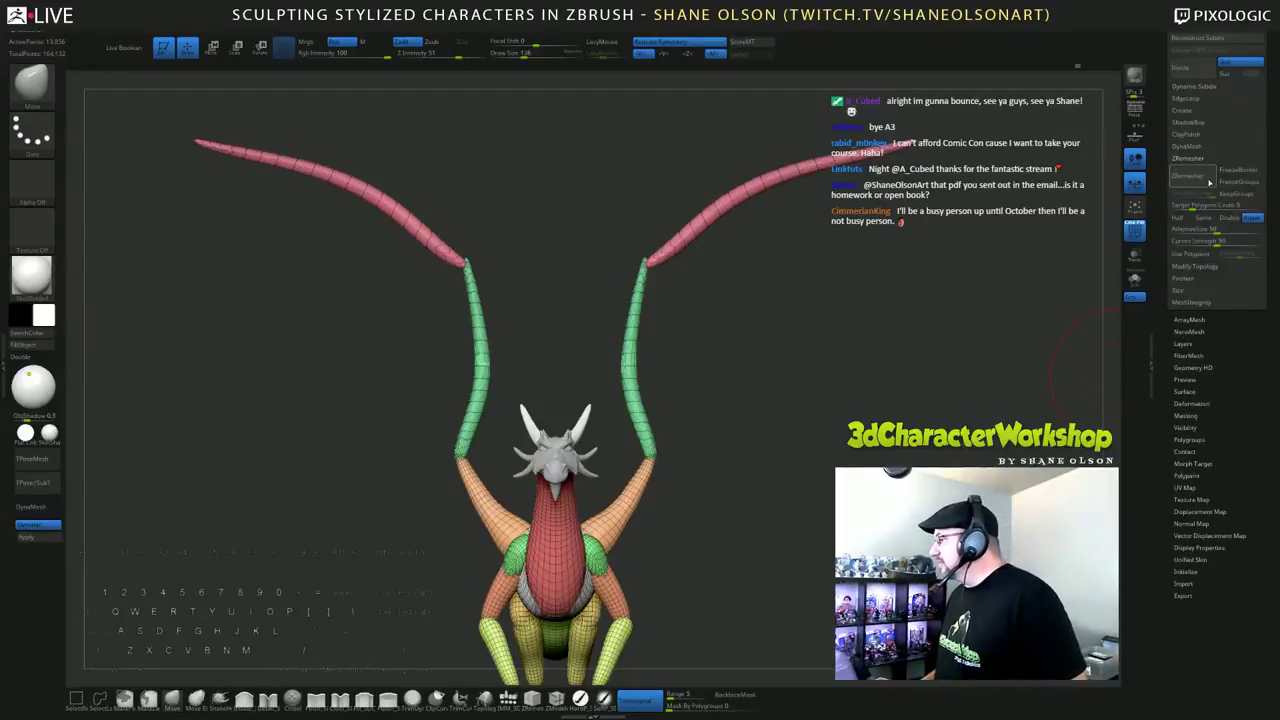
scroll(1160, 341, up, 3)
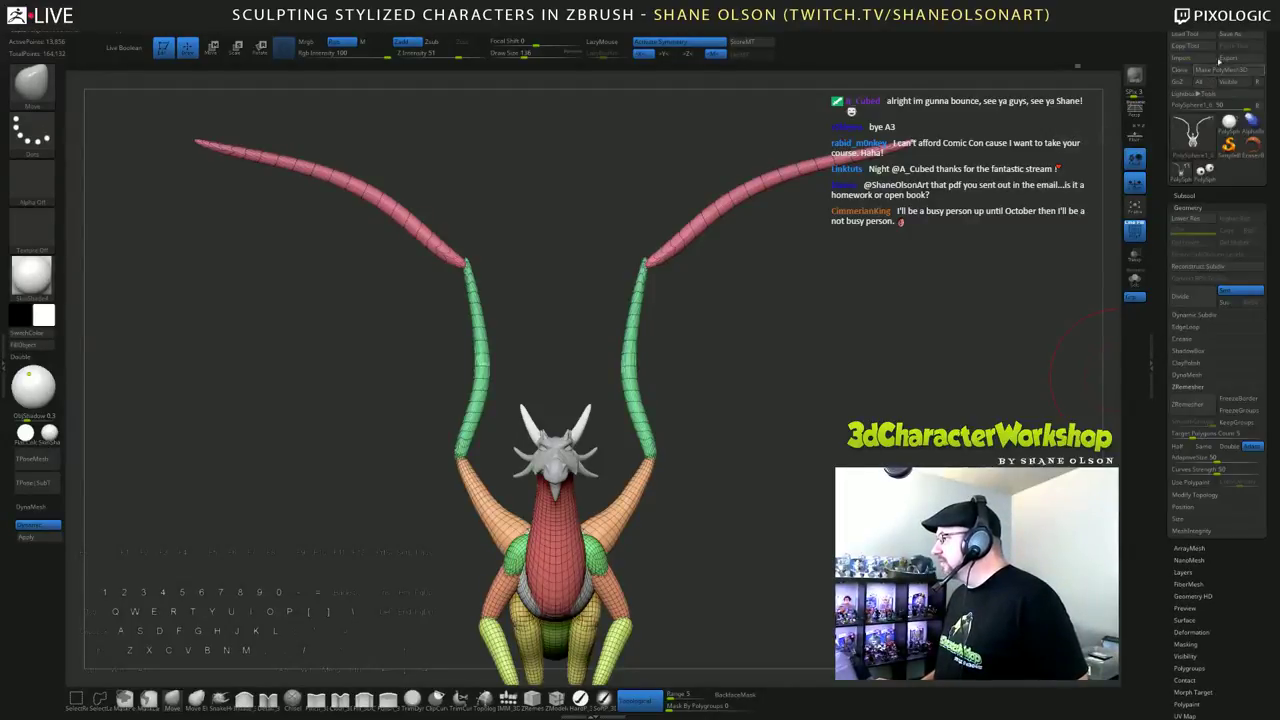
click(1230, 34)
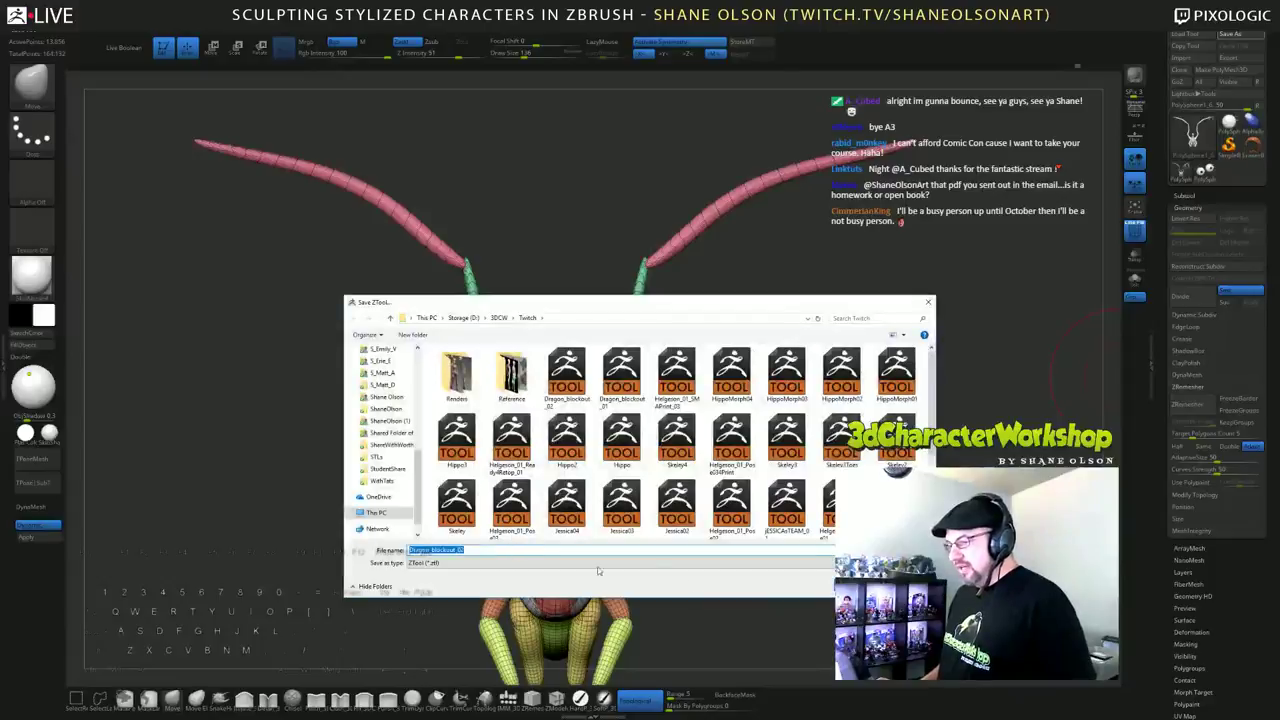
click(853, 586)
click(669, 368)
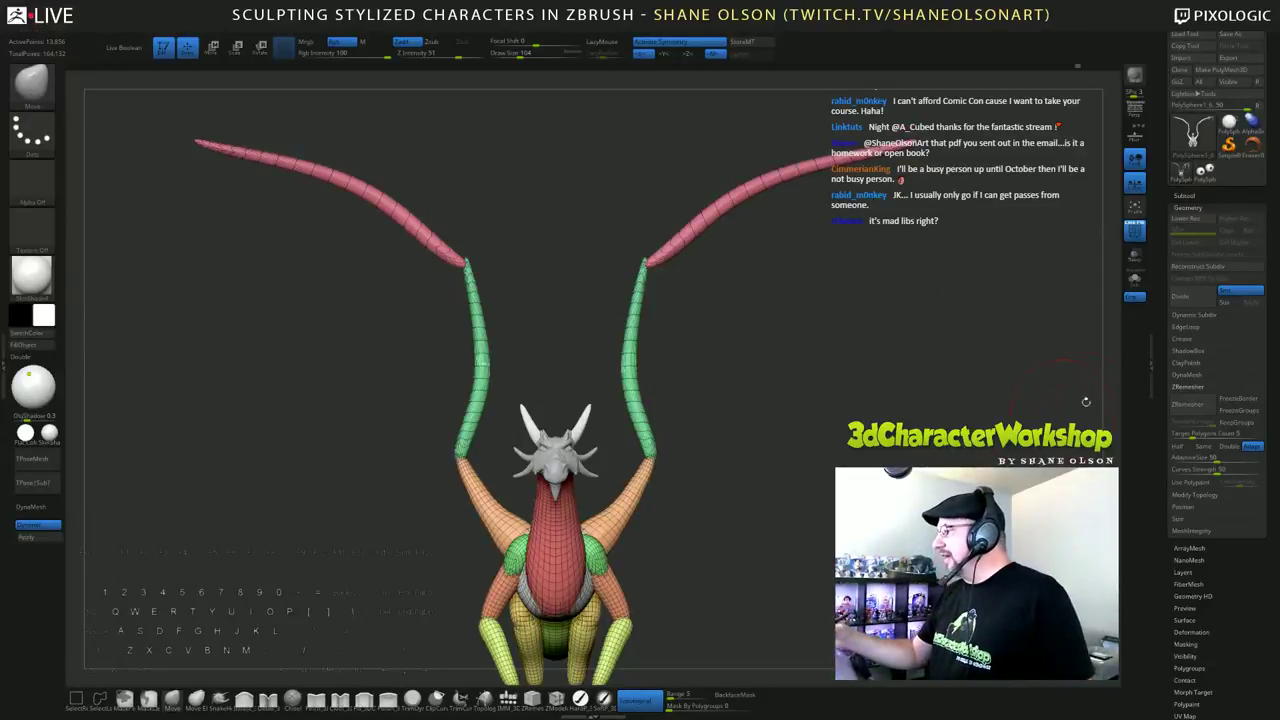
Step: Set the Move brush's draw size to 149
alt+drag(740, 380, 714, 368)
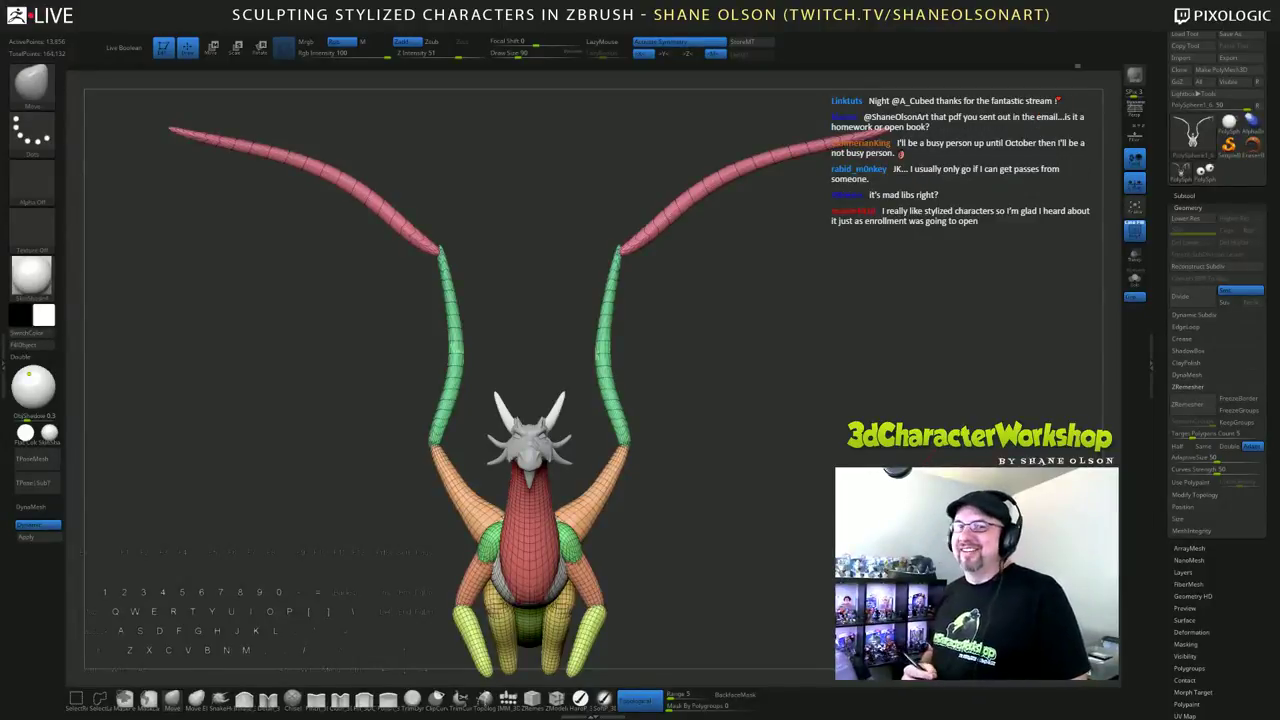
drag(900, 436, 905, 428)
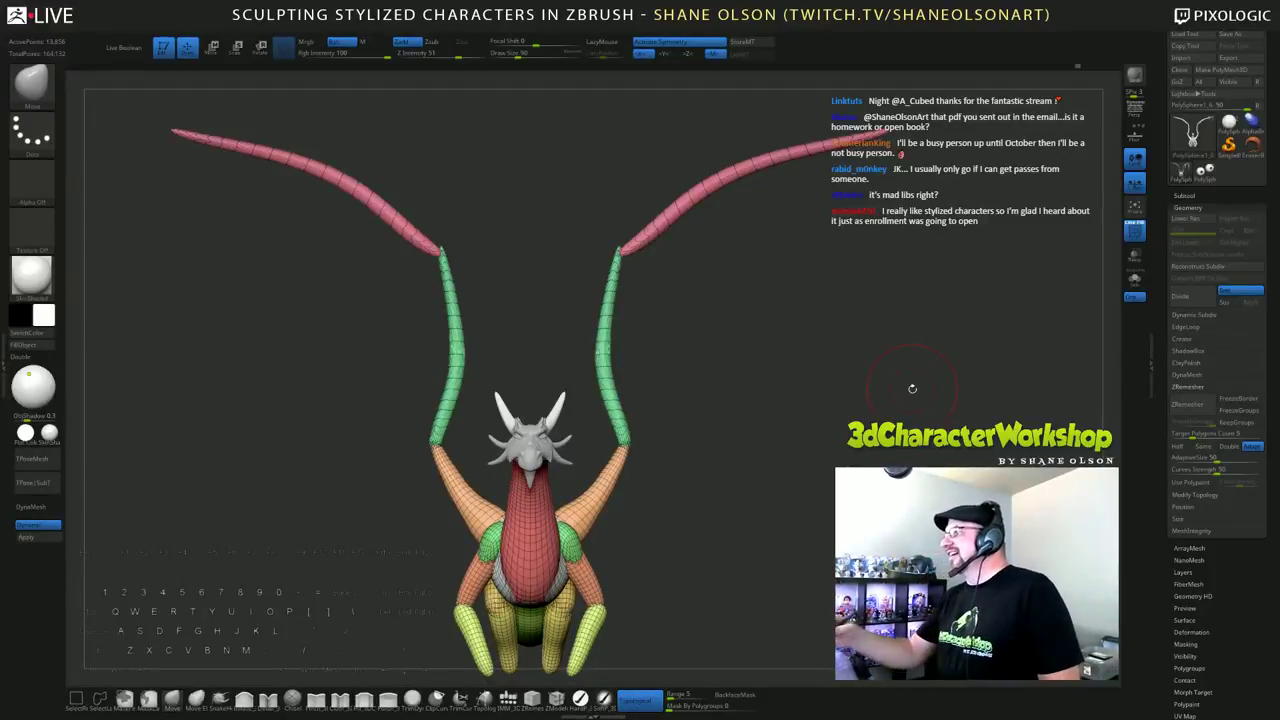
drag(905, 382, 895, 396)
key(s)
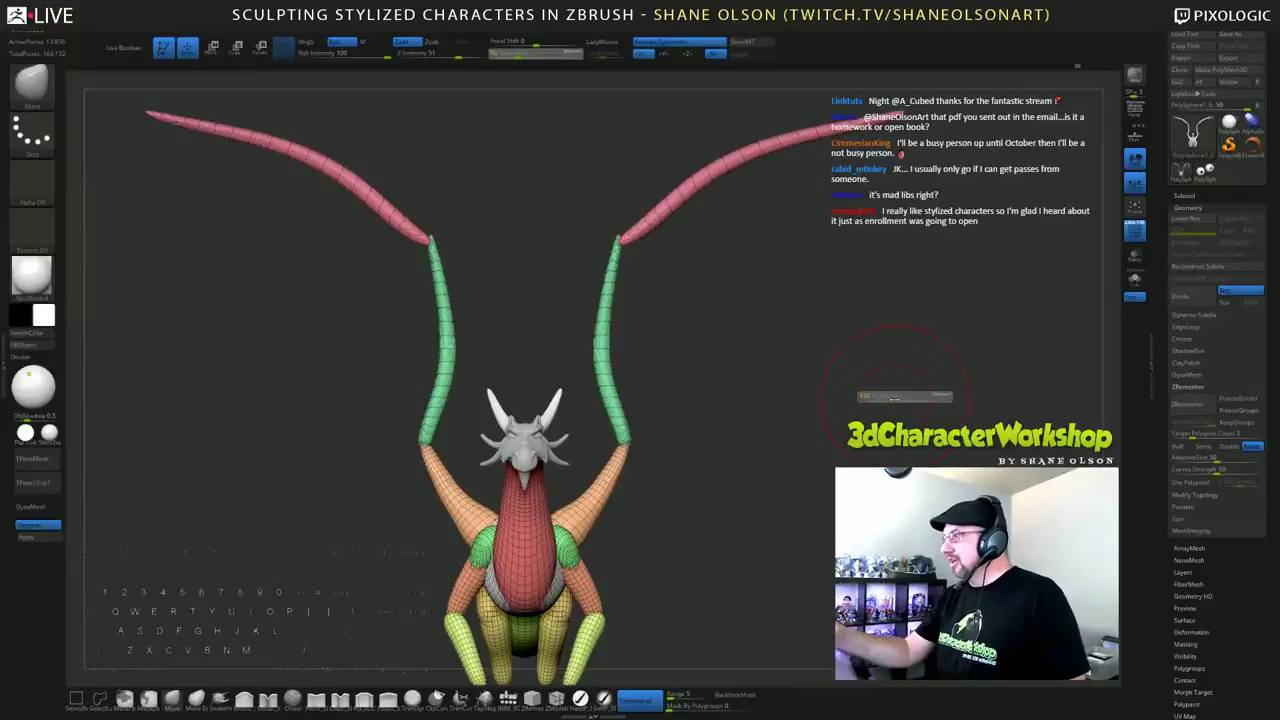
click(894, 397)
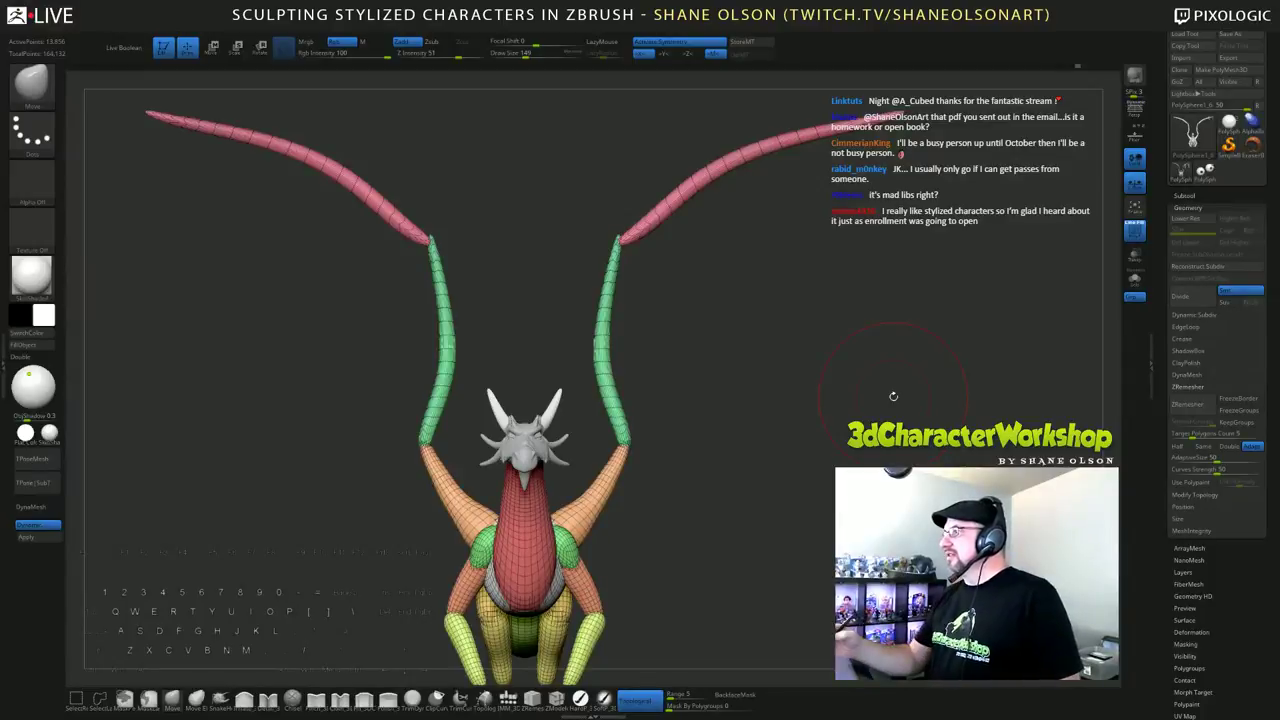
mouse_move(894, 397)
alt+mouse_down()
mouse_move(960, 408)
mouse_move(899, 409)
alt+mouse_up()
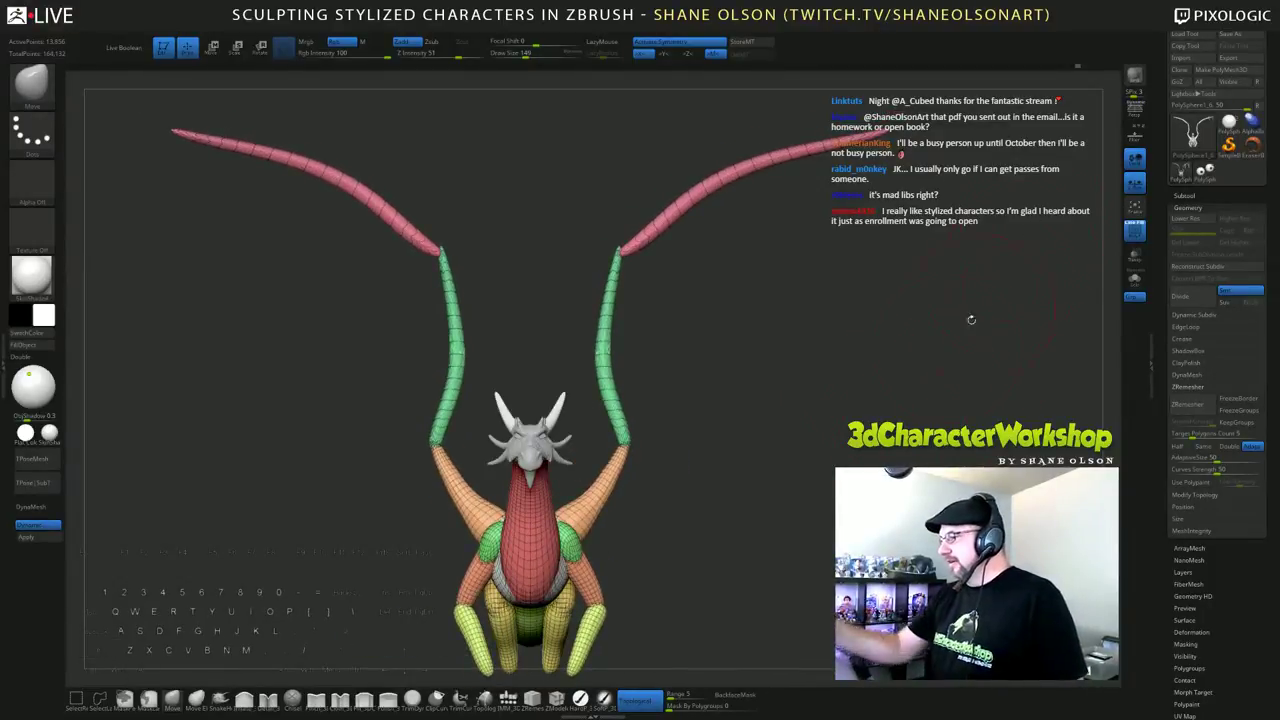
alt+drag(931, 353, 944, 341)
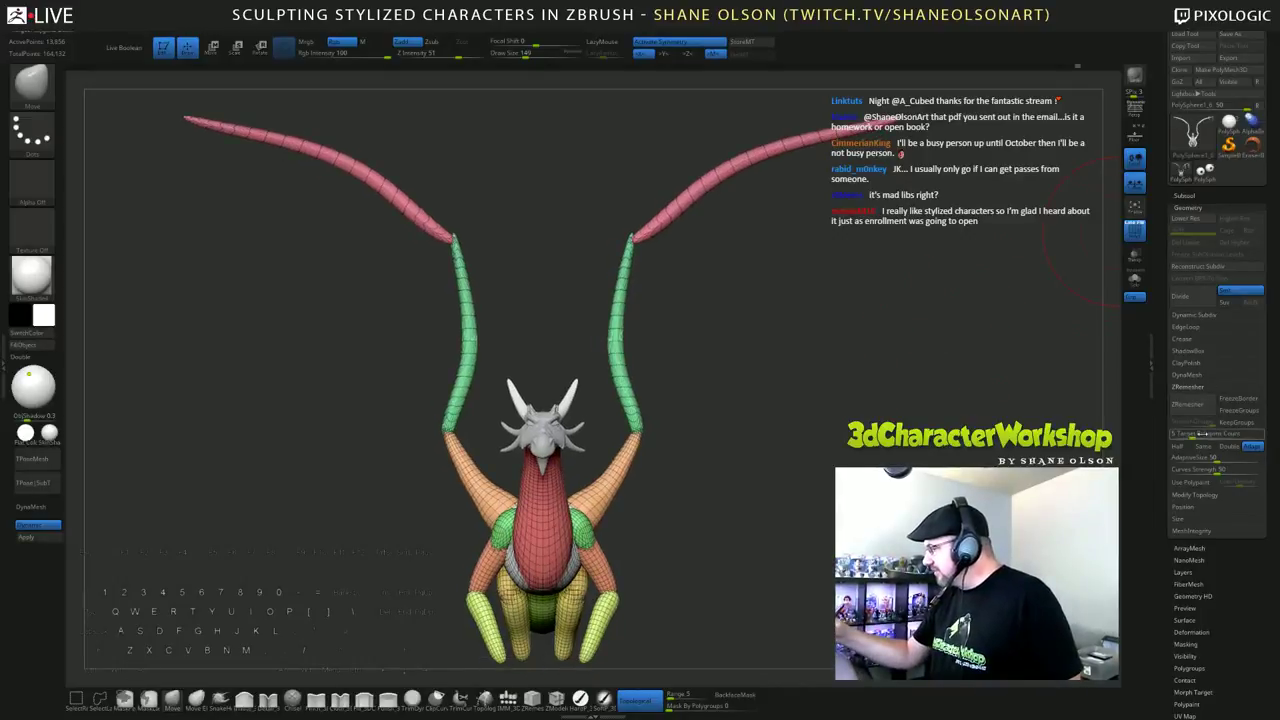
Step: ZRemesh the body blockout with Adapt on and a target polygons count of 5
click(1188, 404)
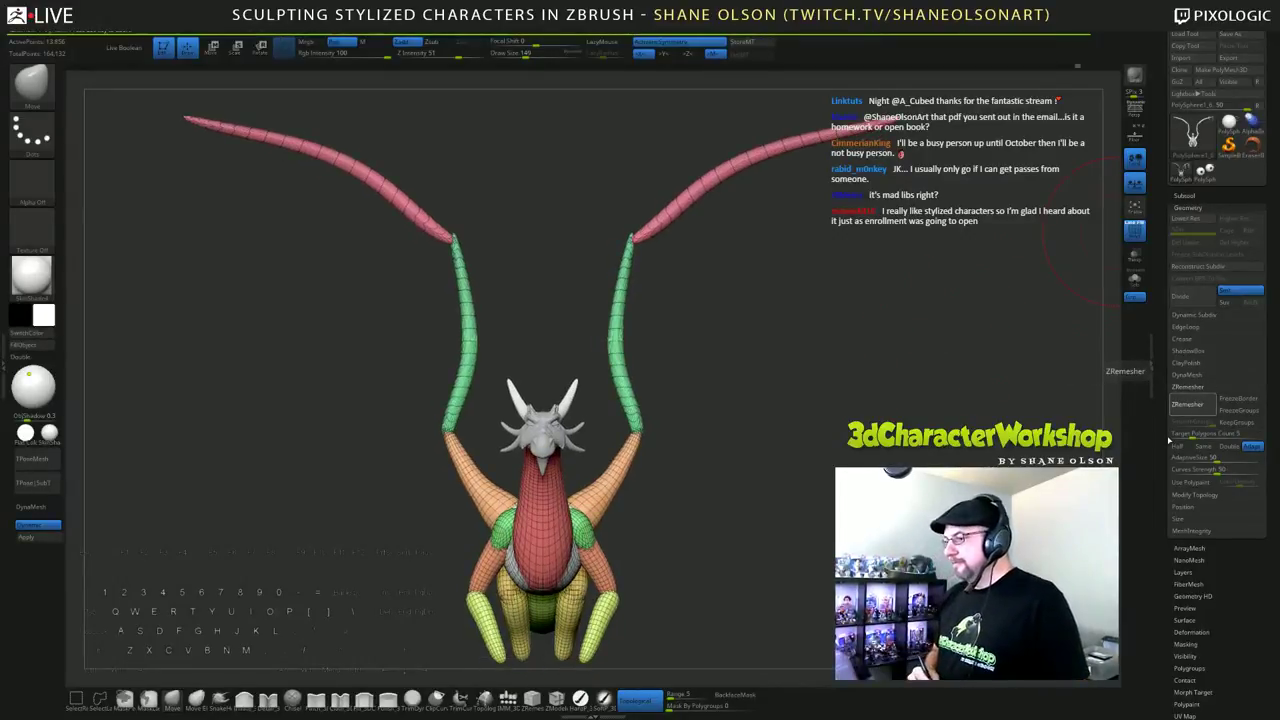
drag(906, 484, 870, 494)
alt+drag(858, 411, 874, 397)
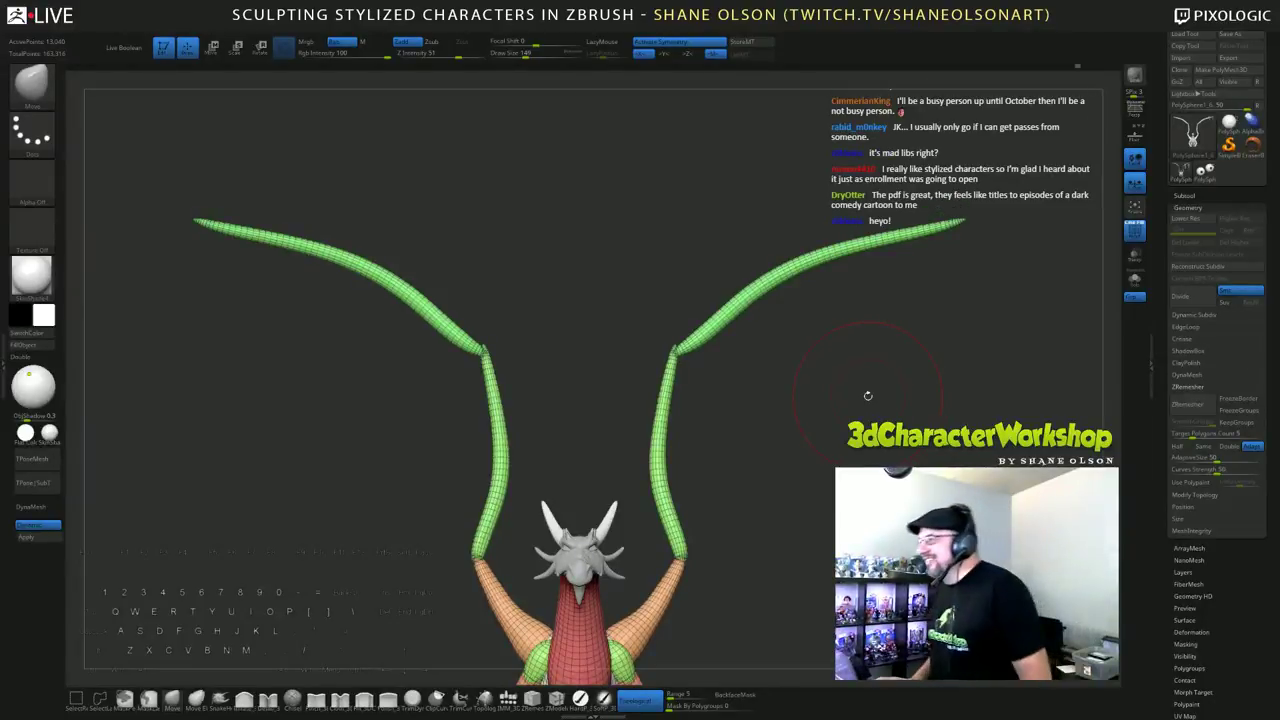
mouse_move(862, 371)
alt+mouse_down()
mouse_move(872, 356)
mouse_move(820, 340)
alt+mouse_up()
alt+drag(816, 292, 813, 337)
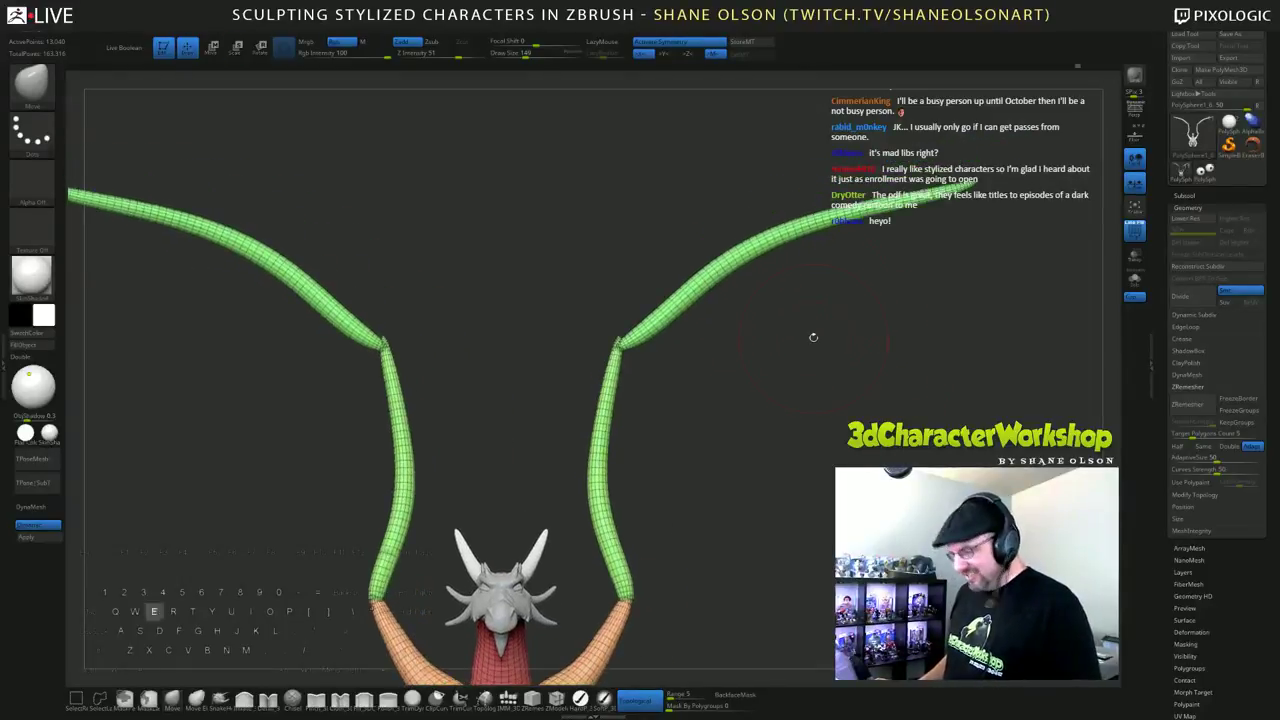
Step: Duplicate the outer wing segments symmetrically and rotate the copies downward about the wing wrists as second wing fingers
key(w)
click(728, 256)
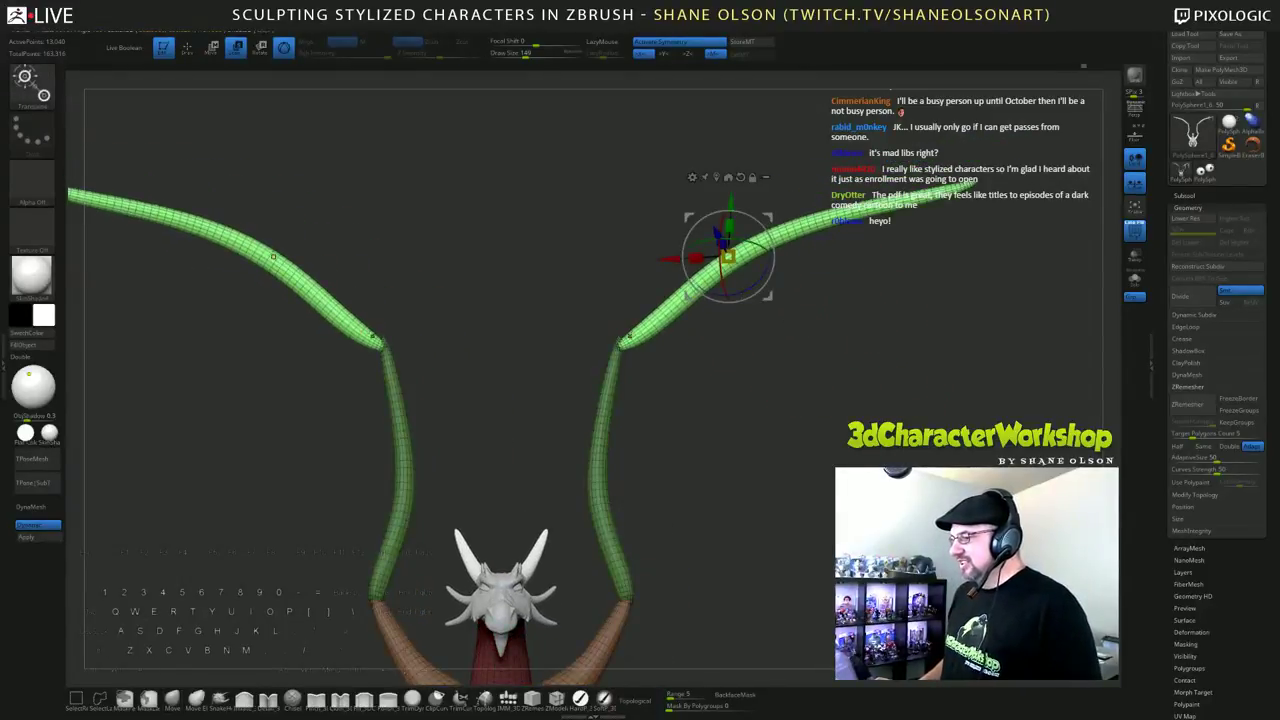
alt+click(622, 343)
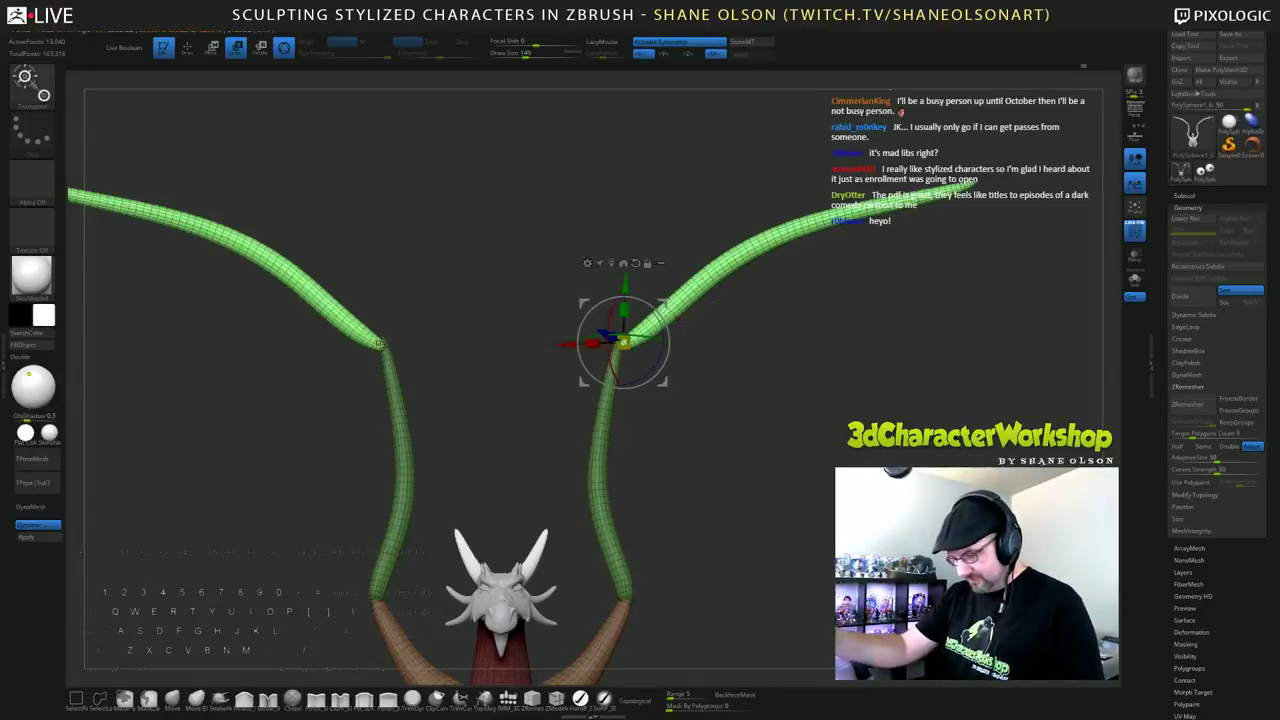
ctrl+drag(667, 301, 673, 355)
alt+drag(774, 520, 775, 537)
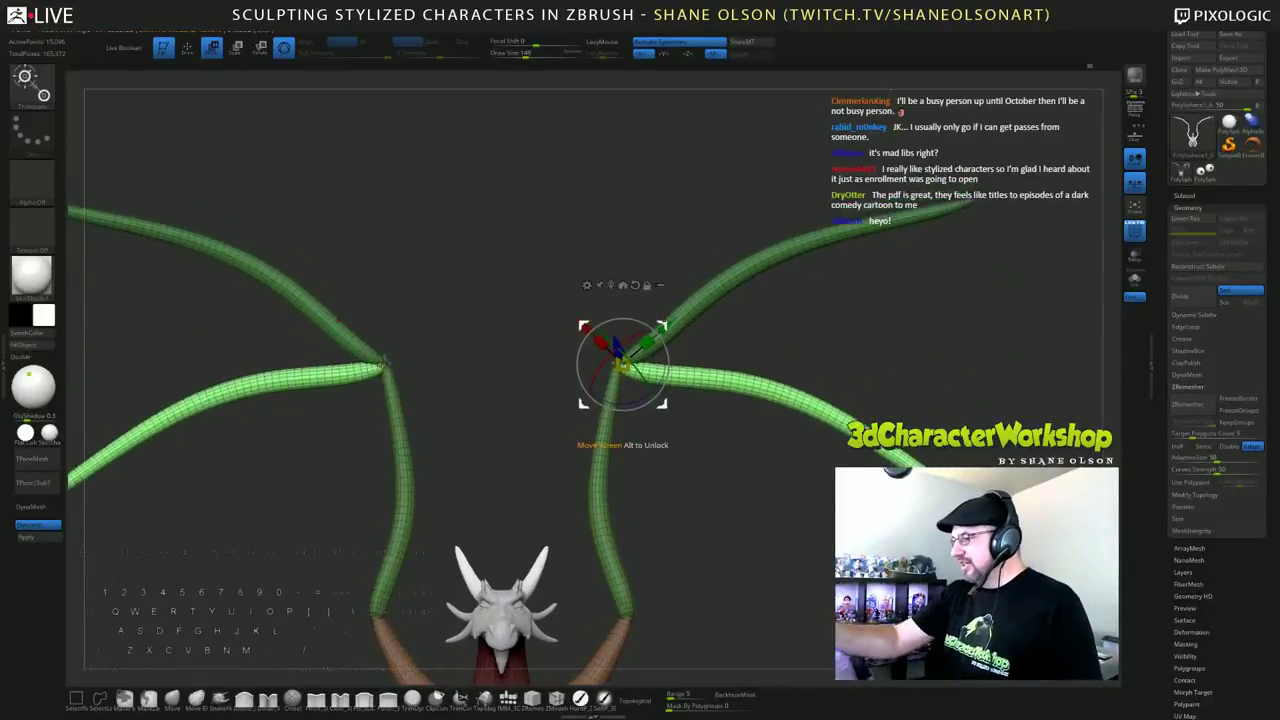
drag(667, 372, 668, 366)
Step: Assign the duplicated second wing fingers their own polygroup and leave the body blockout unmasked
alt+drag(829, 556, 806, 522)
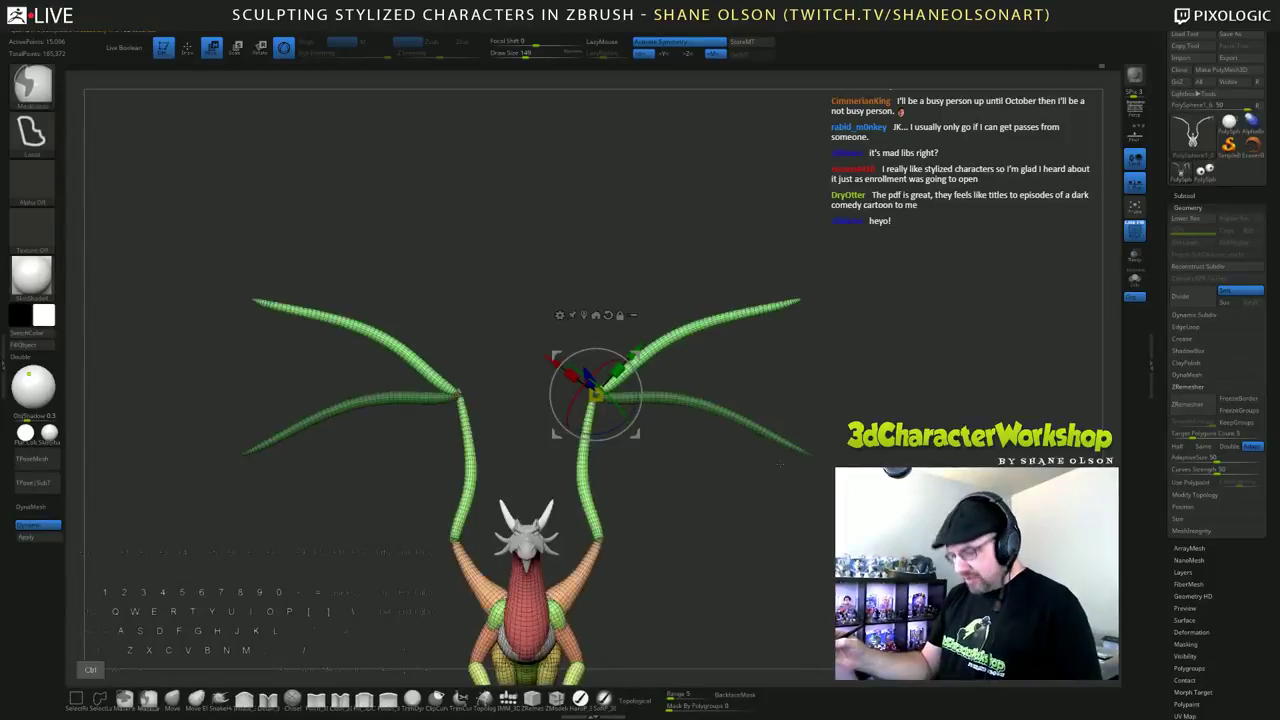
key(ctrl+w)
mouse_move(966, 345)
alt+mouse_down()
mouse_move(972, 438)
mouse_move(966, 367)
alt+mouse_up()
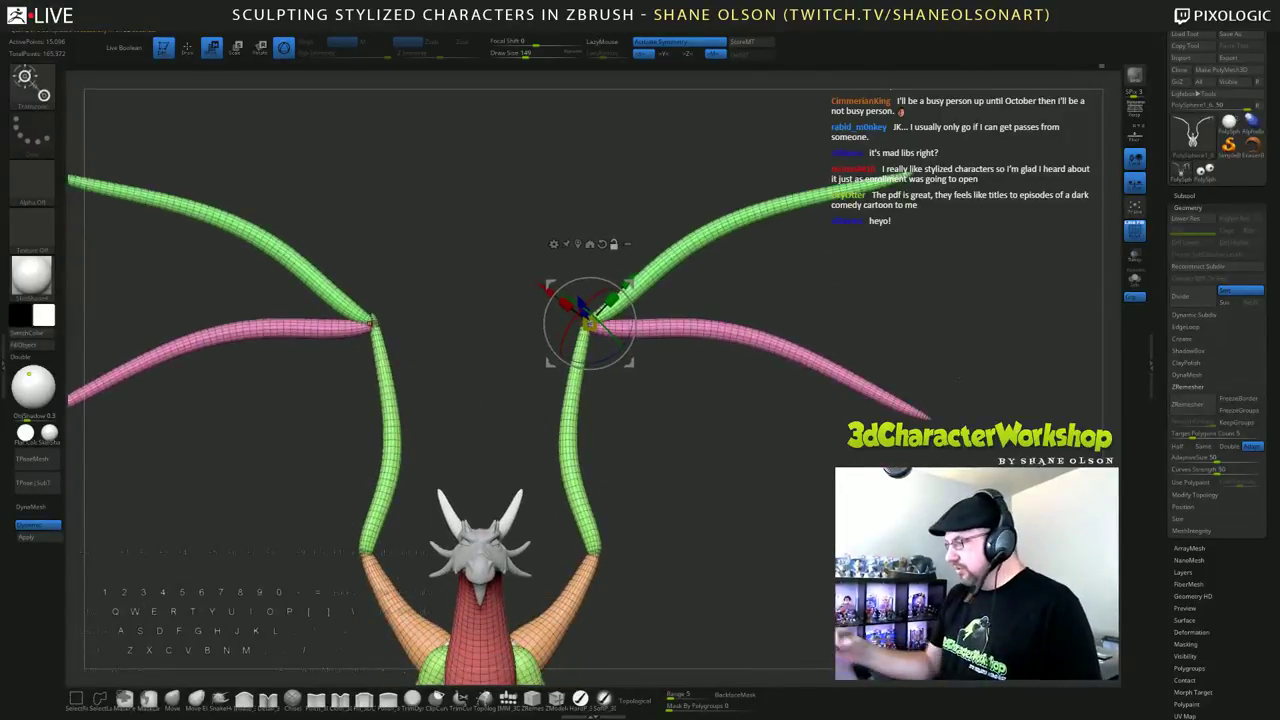
Step: Mask everything except the second wing fingers, duplicate them and rotate the copies further down about the wrists as third fingers
ctrl+click(668, 326)
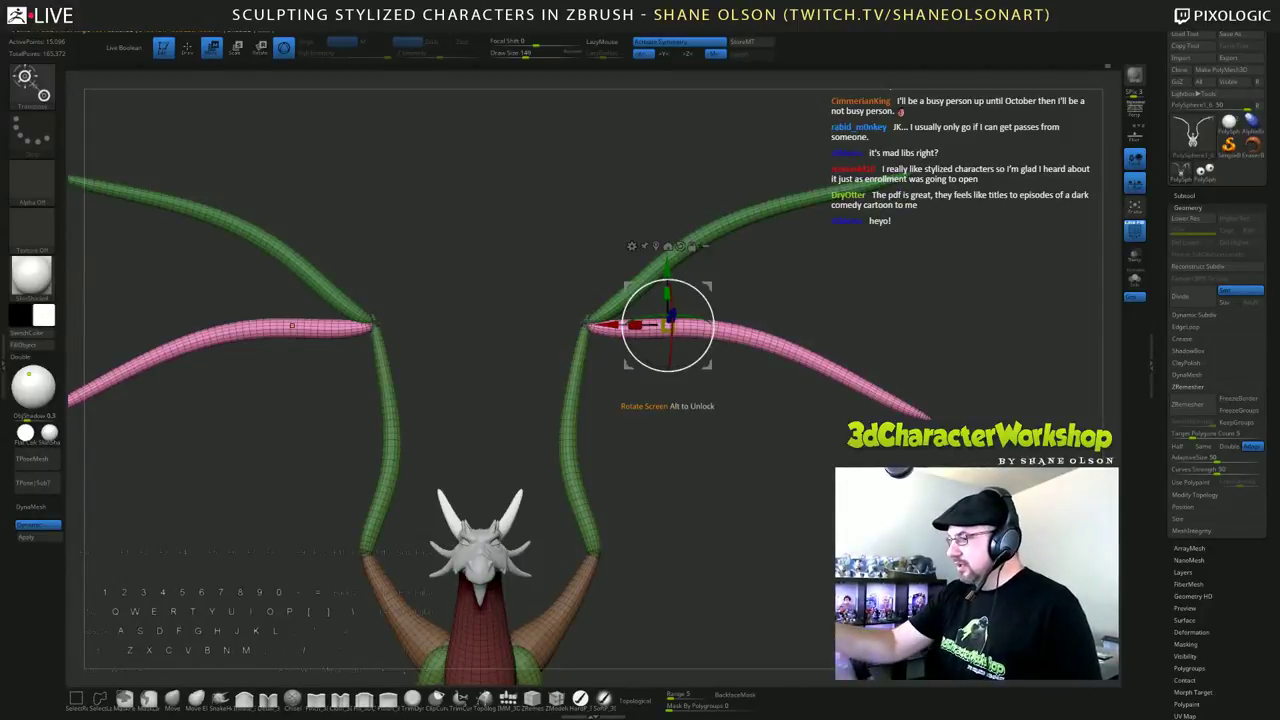
alt+drag(668, 326, 625, 363)
alt+drag(480, 420, 480, 350)
drag(400, 420, 410, 455)
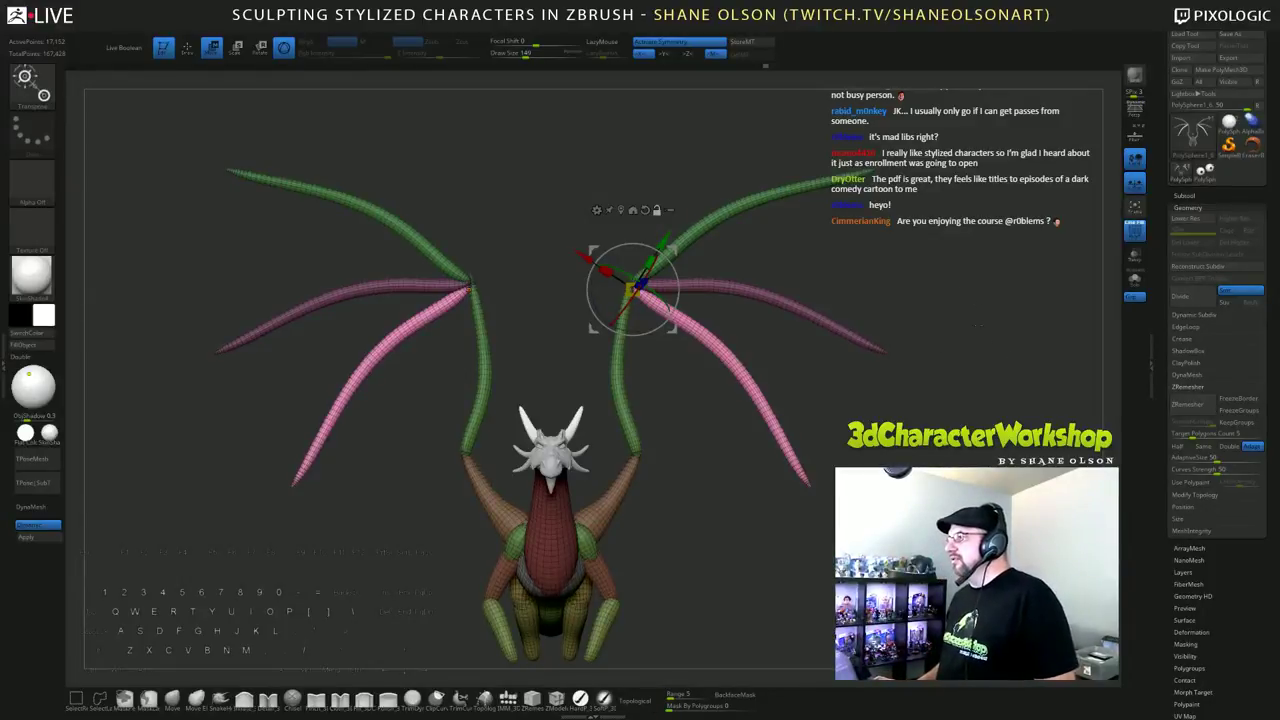
alt+drag(933, 309, 905, 340)
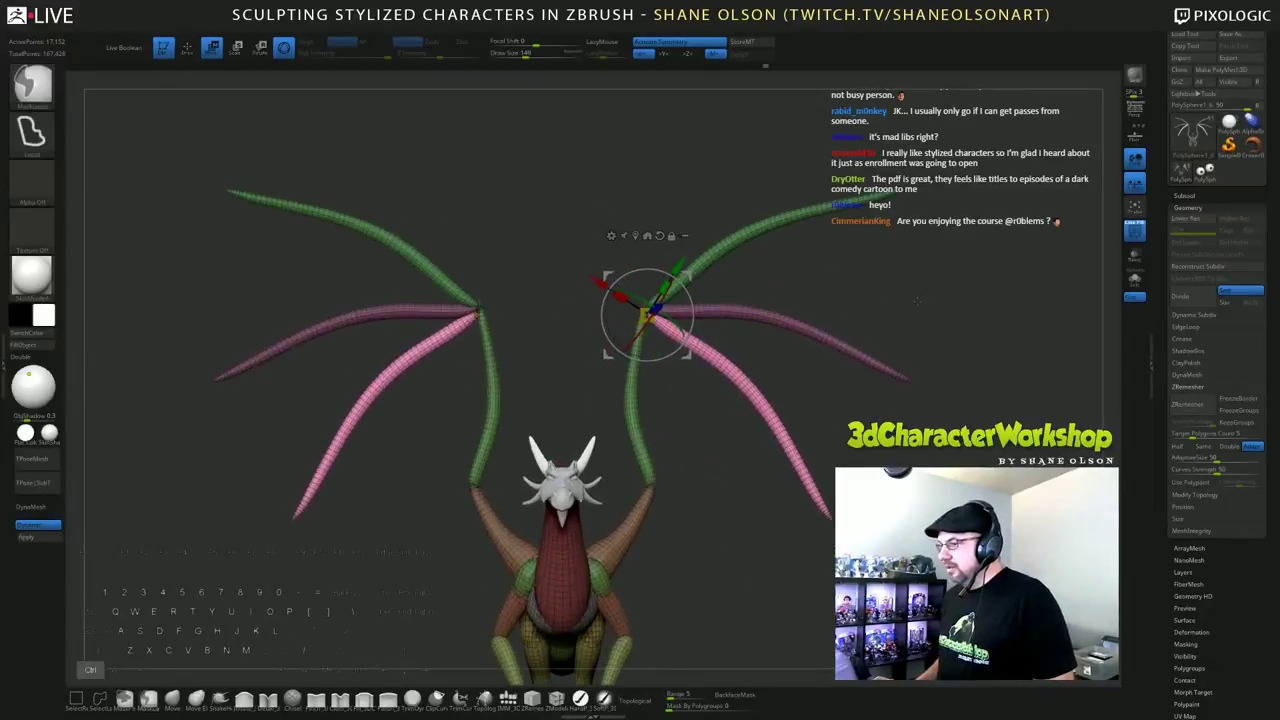
Step: Clear the mask from the body blockout, return to the Move brush and set the draw size to 80
mouse_move(915, 275)
ctrl+mouse_down()
mouse_move(943, 302)
mouse_move(923, 371)
mouse_move(923, 341)
ctrl+mouse_up()
key(q)
key(s)
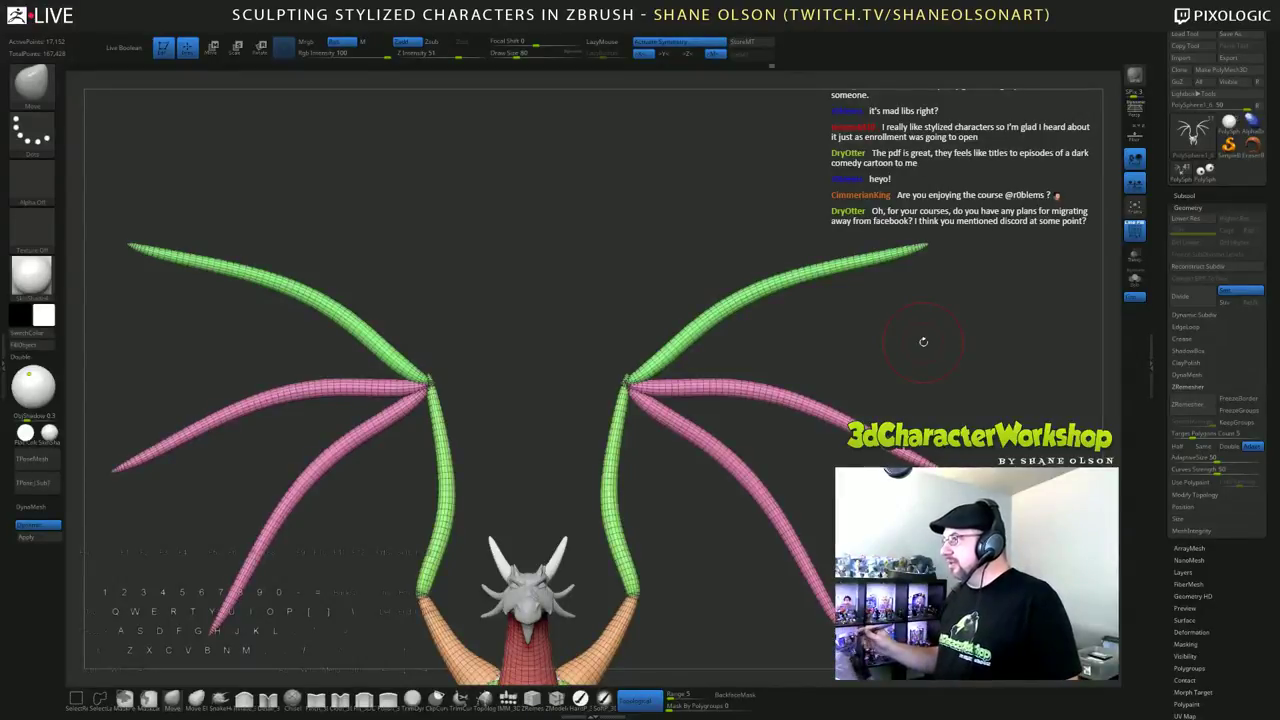
alt+drag(923, 342, 922, 377)
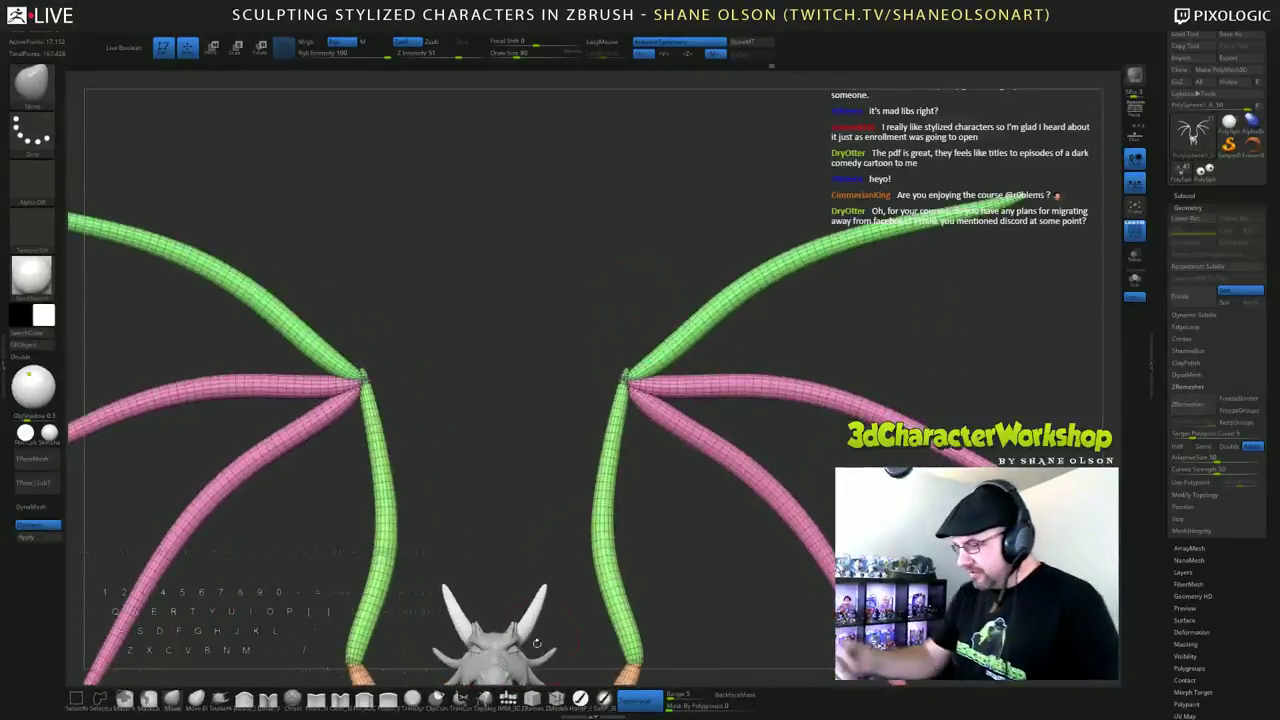
Step: Insert a small Appendage mesh symmetrically at each wing wrist, angled up and inward, using the IMM primitives brush
click(508, 700)
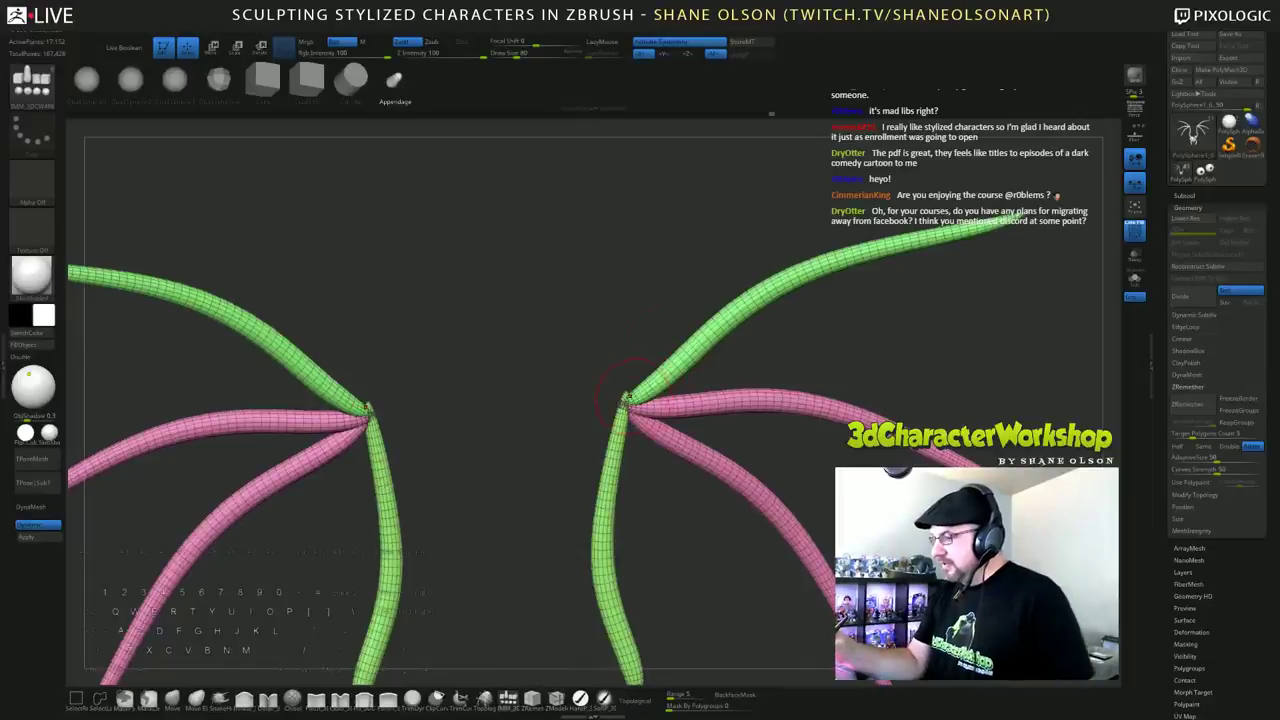
drag(560, 360, 470, 400)
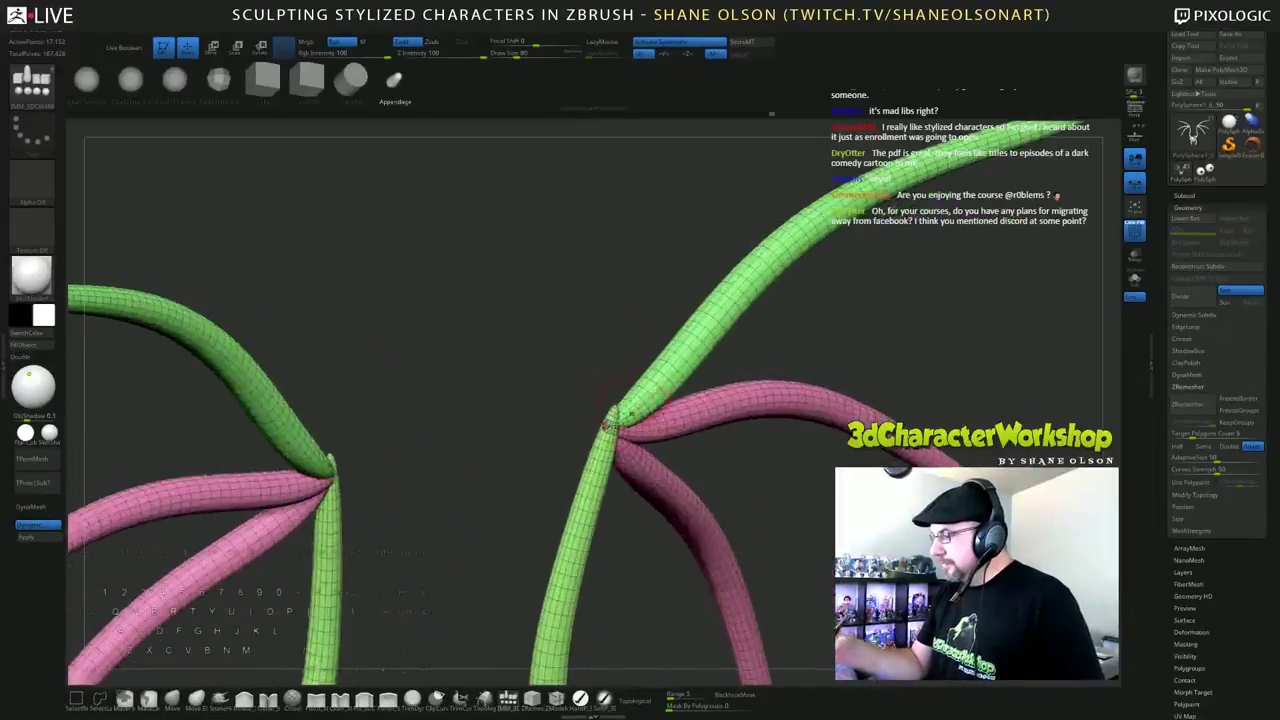
drag(612, 412, 585, 385)
shift+drag(714, 432, 672, 405)
alt+drag(659, 336, 693, 302)
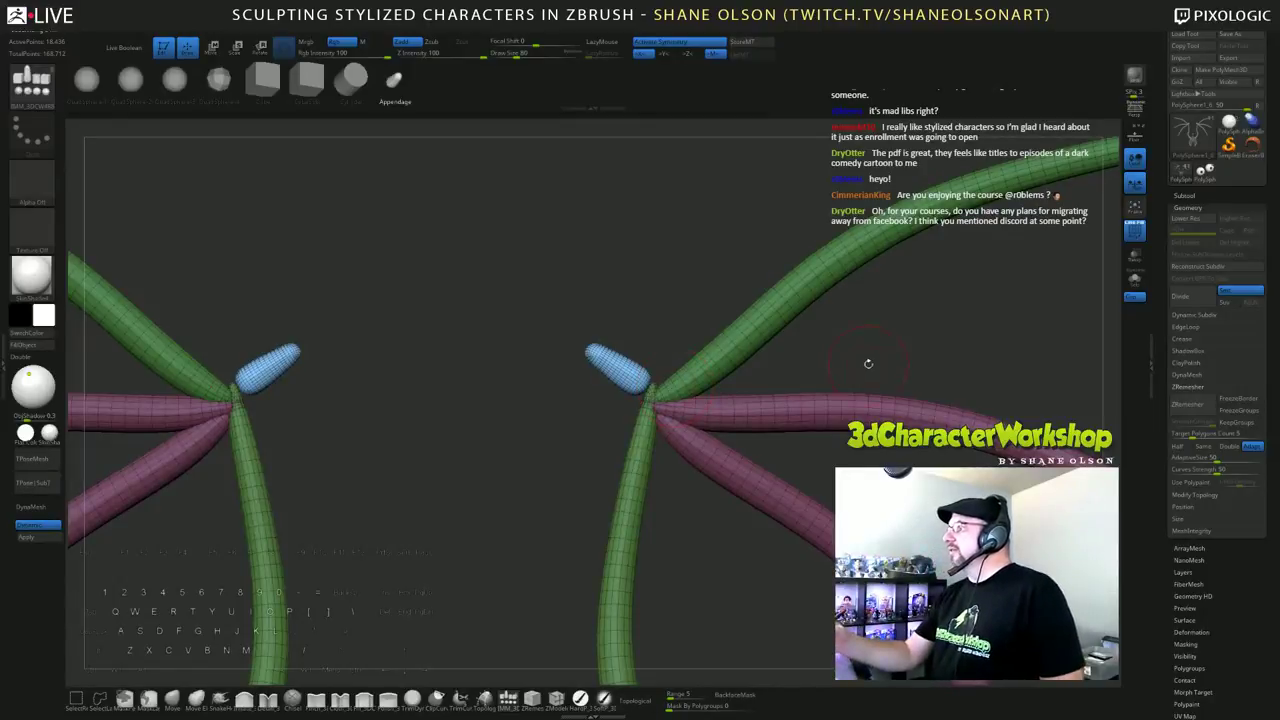
drag(868, 363, 842, 329)
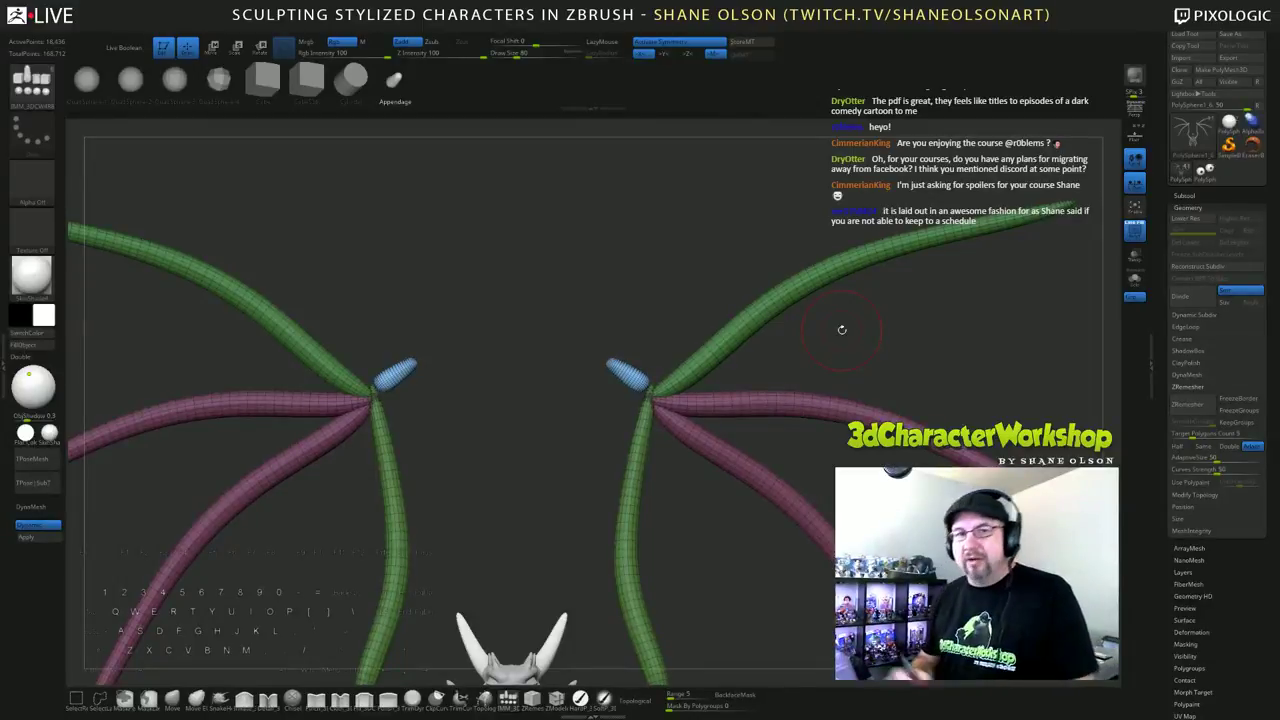
Step: Switch to the Move brush and set the draw size to 40 for work on the wrist appendages
key(b)
key(m)
key(v)
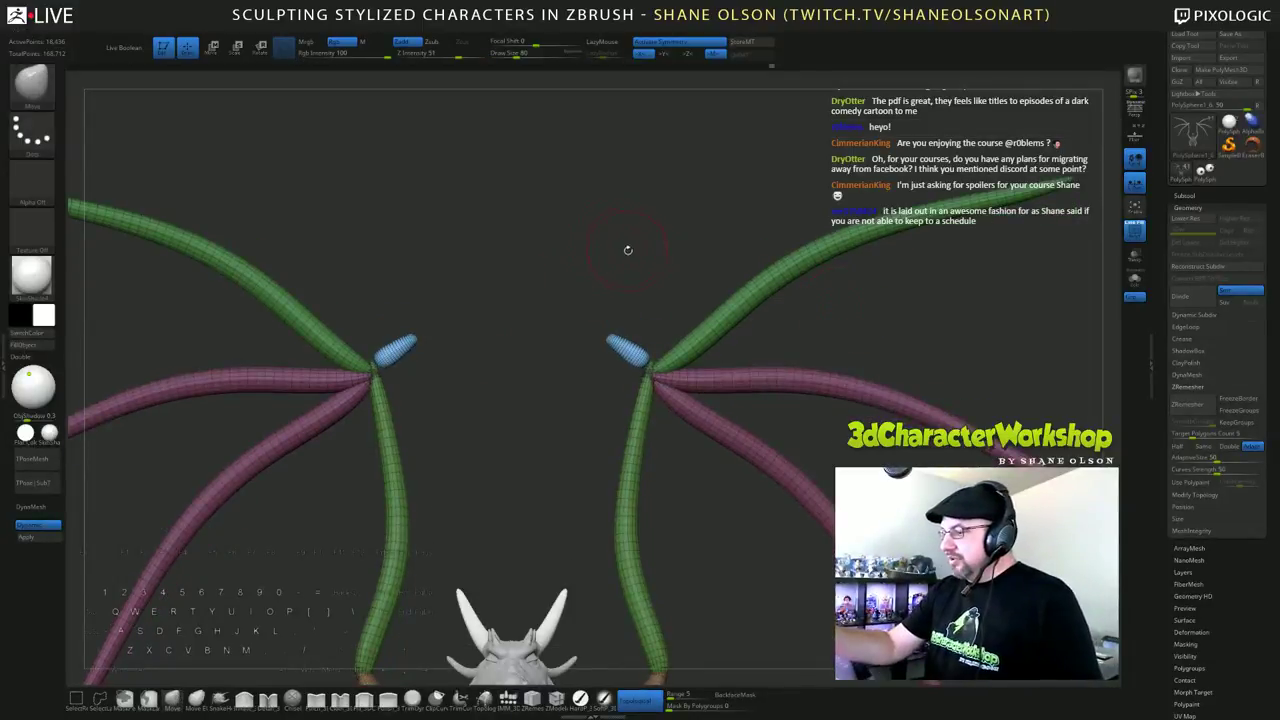
key(s)
drag(629, 271, 624, 273)
ctrl+right_drag(625, 274, 634, 309)
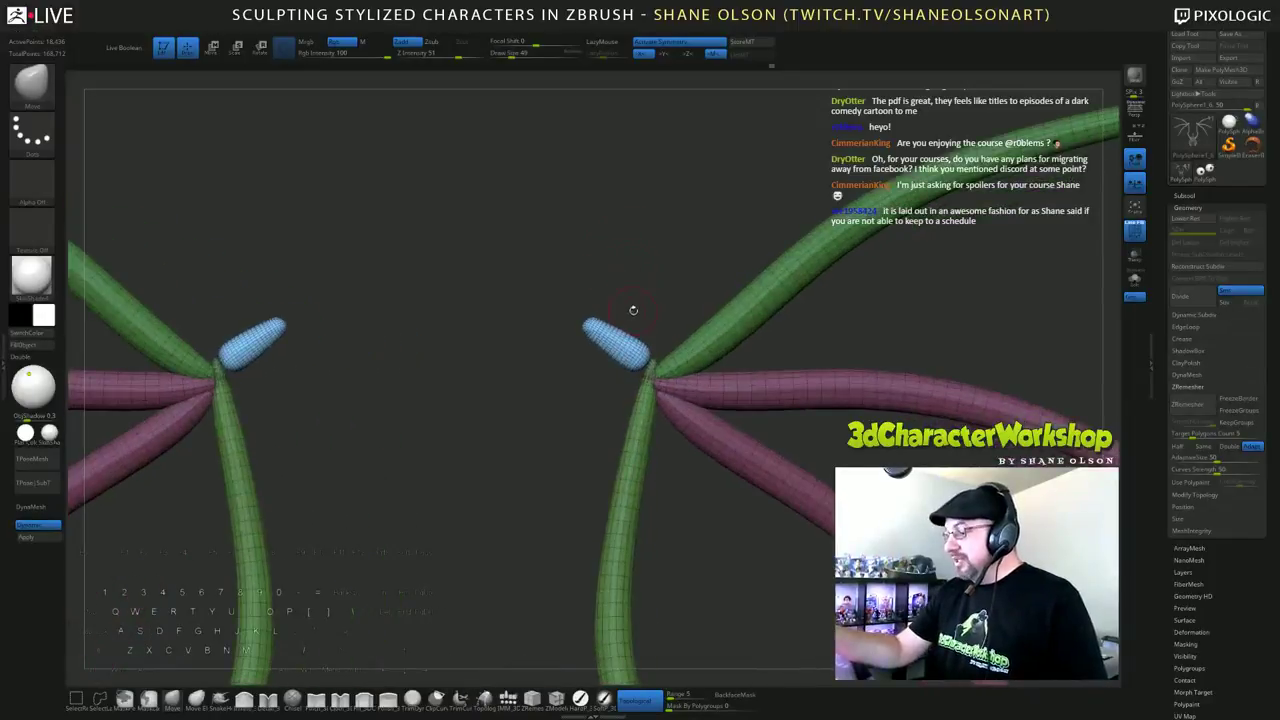
Step: Choose the SnakeHook brush and enlarge the draw size to 104
key(s)
drag(603, 282, 610, 284)
key(b)
key(s)
key(h)
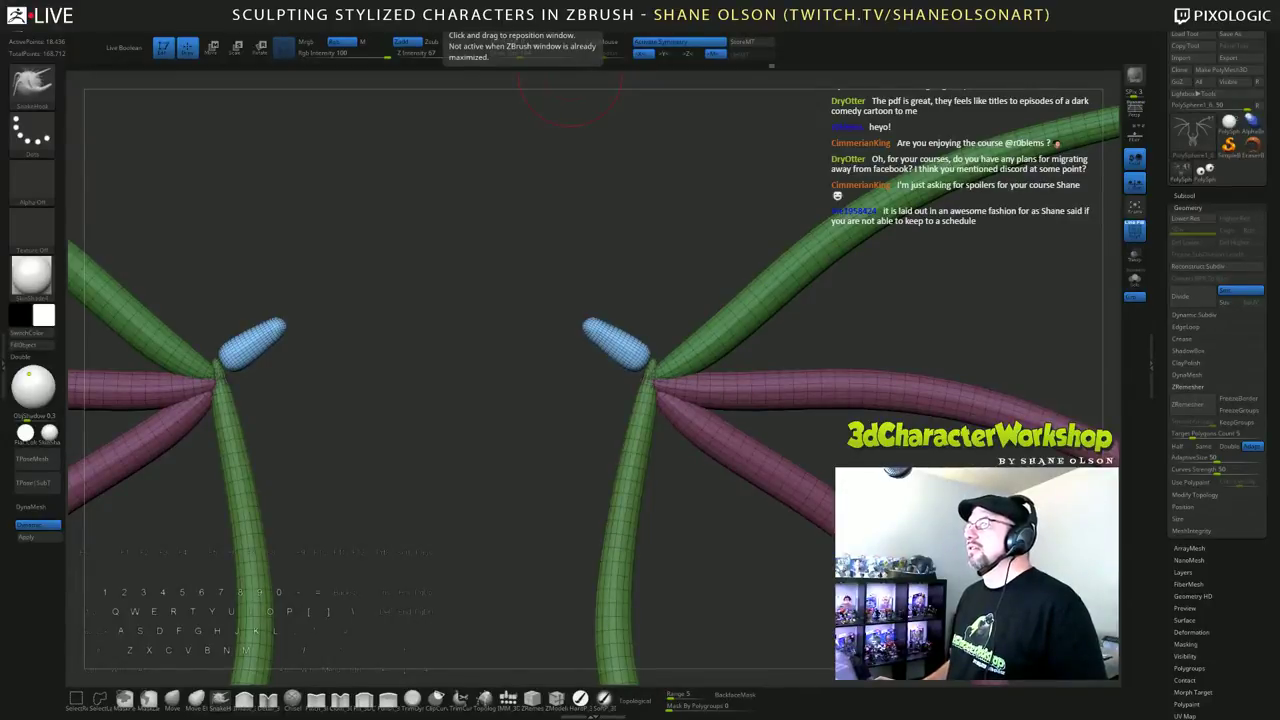
Step: Switch to the browser, maximize the 3d Character Workshop Facebook group page and look over its pinned and most recent posts
drag(660, 2, 725, 151)
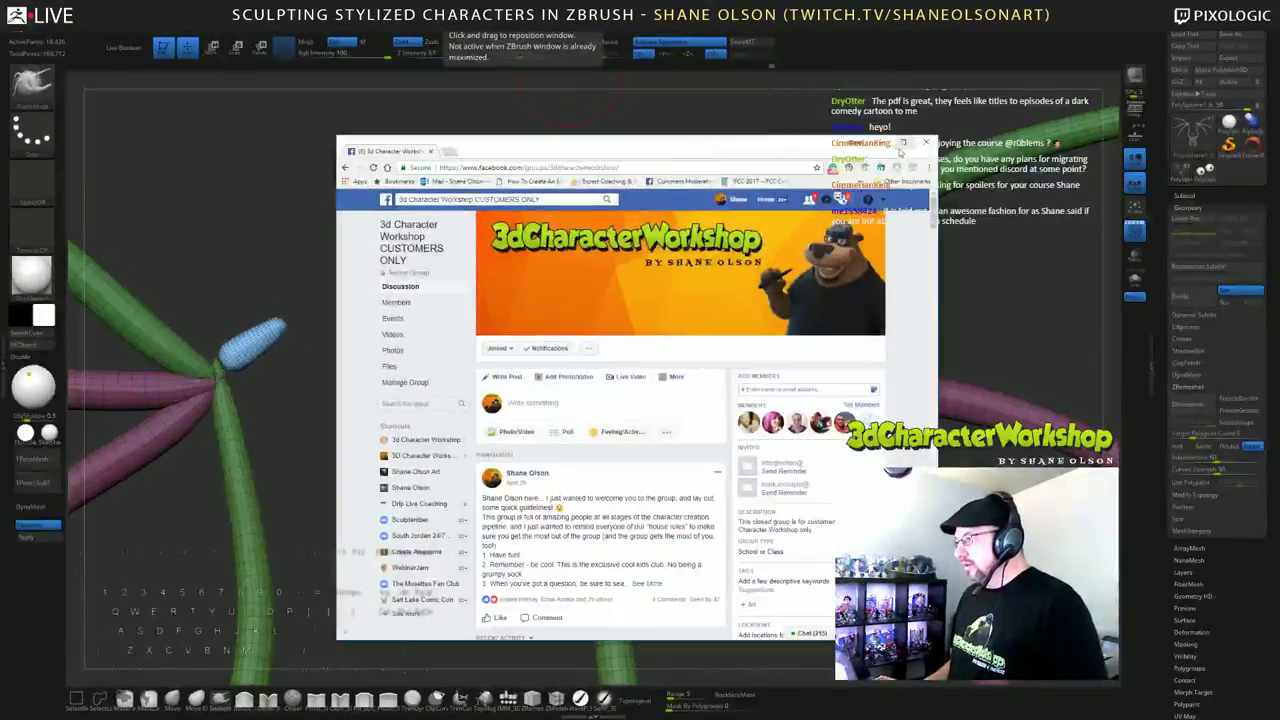
click(903, 145)
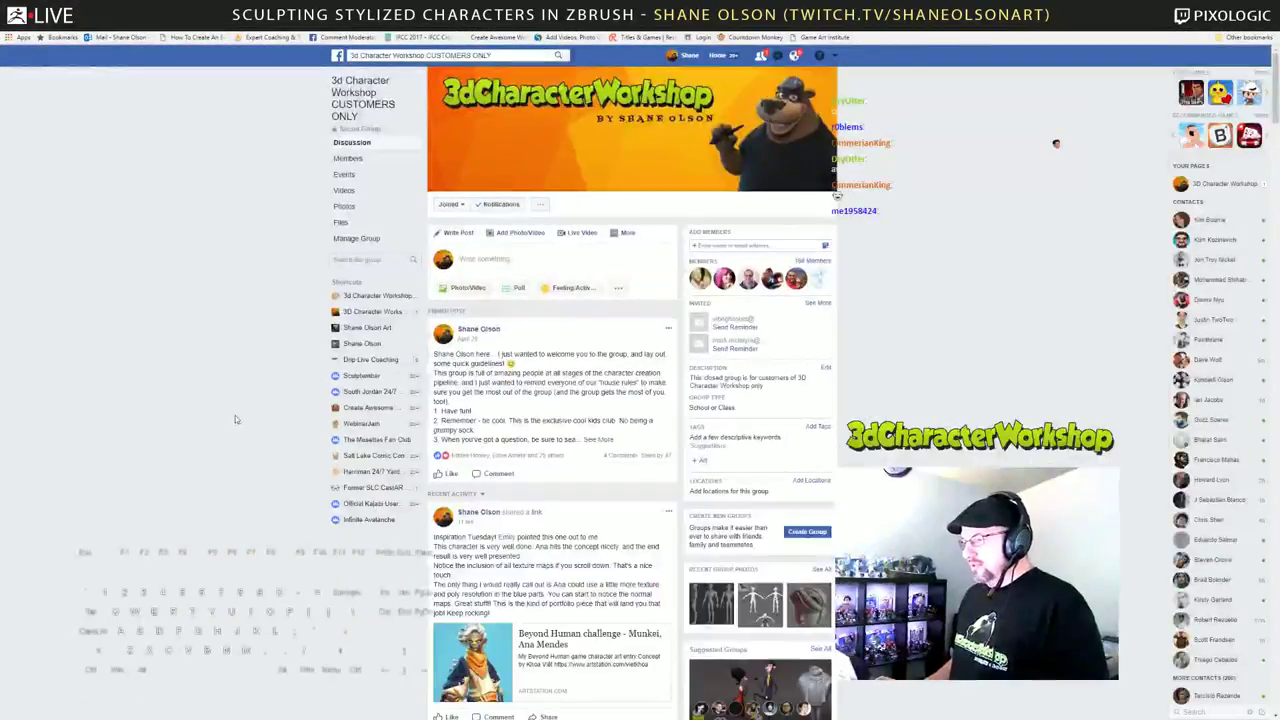
scroll(518, 293, down, 3)
scroll(518, 293, up, 2)
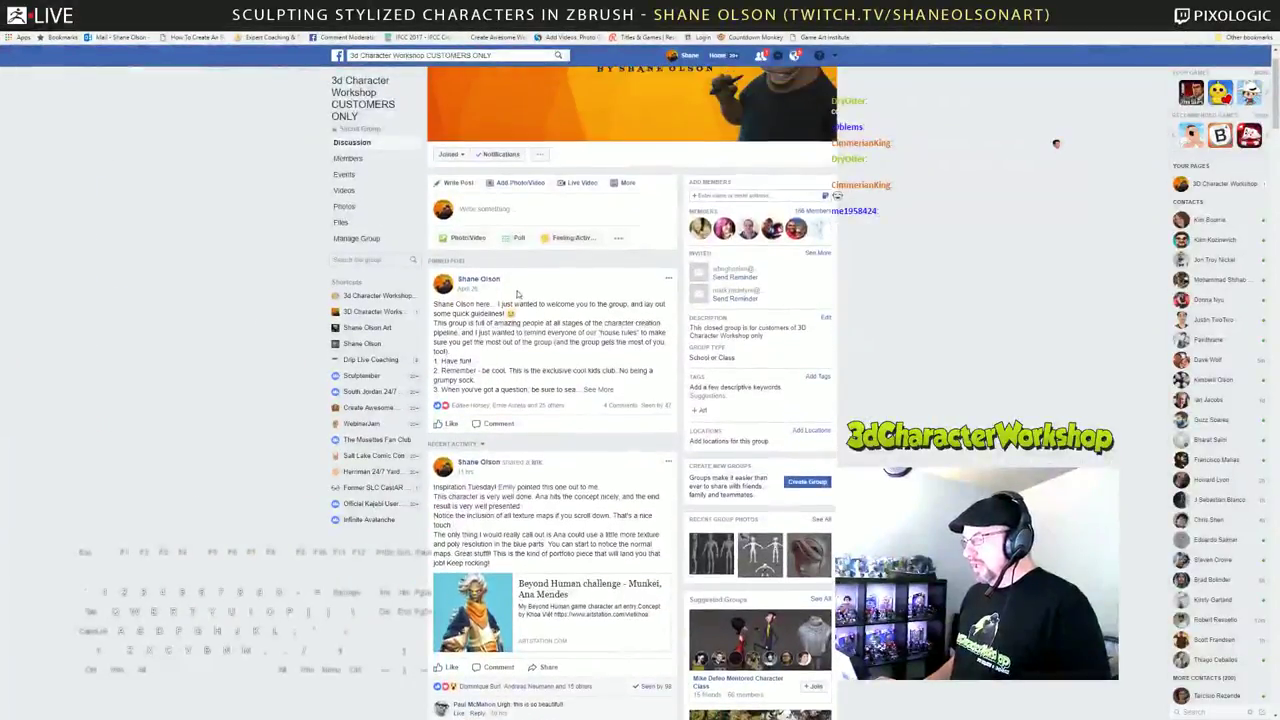
scroll(545, 318, down, 4)
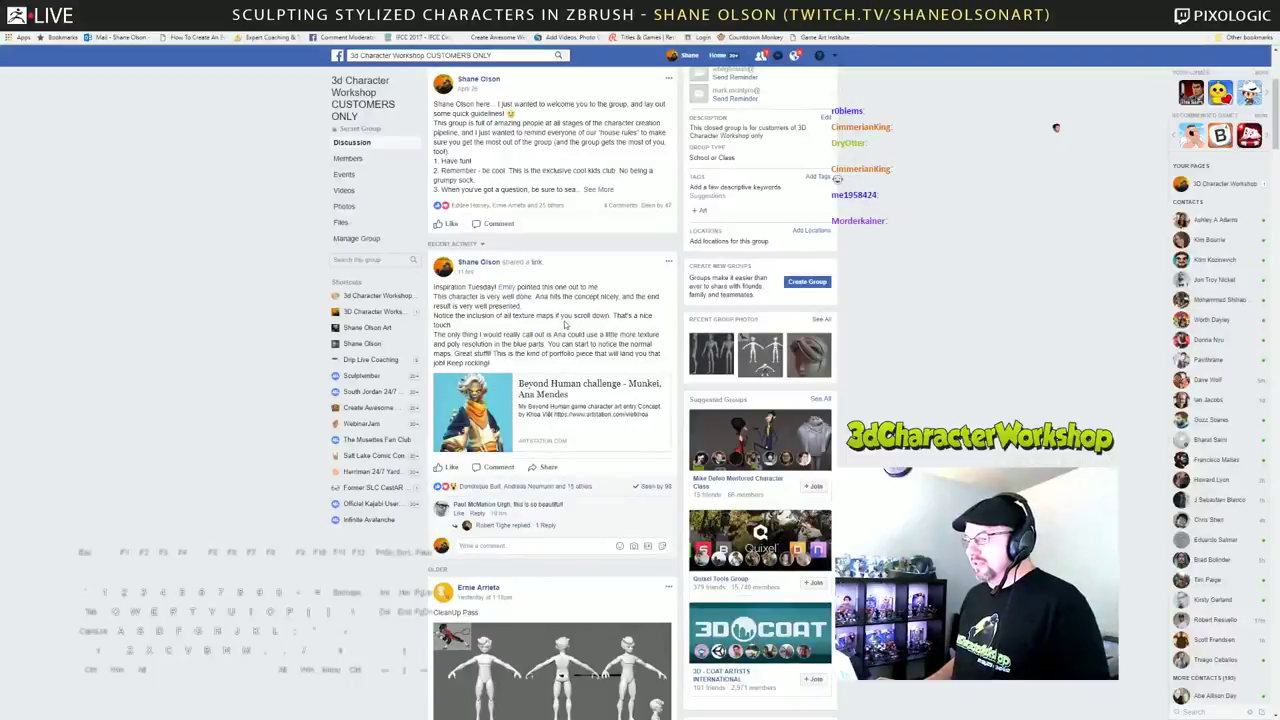
scroll(273, 339, down, 1)
scroll(273, 339, down, 8)
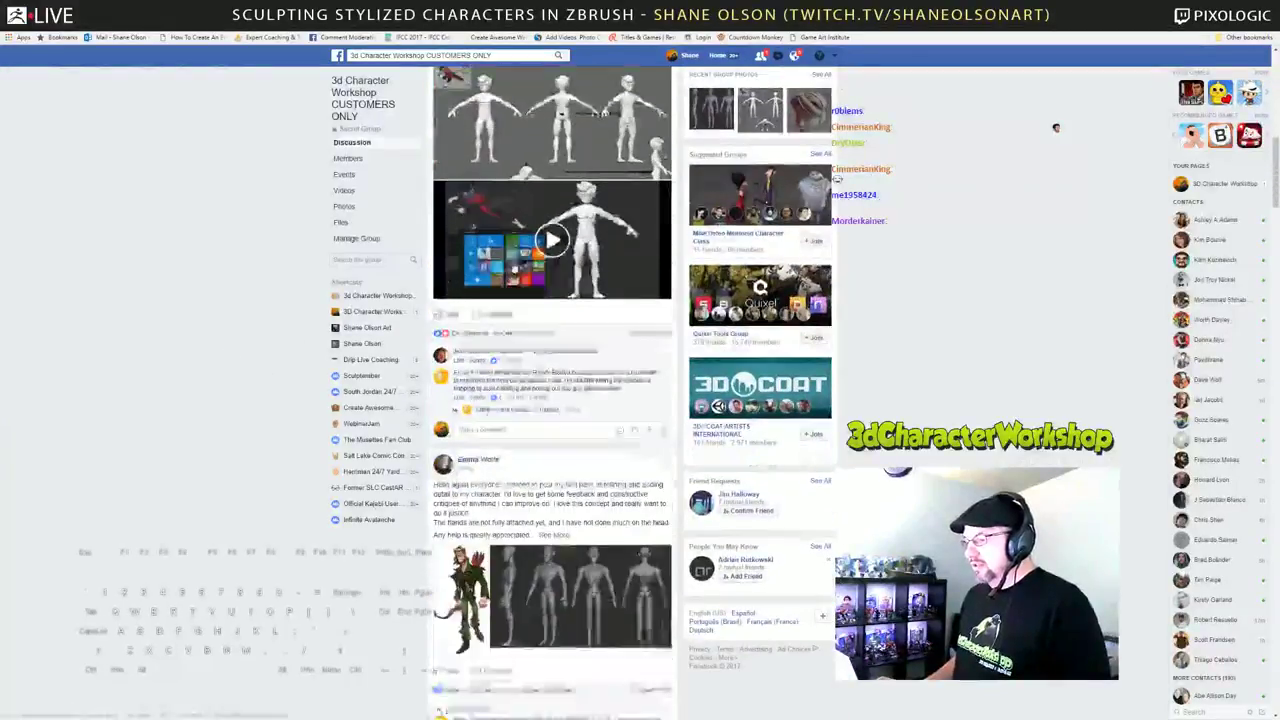
Step: Examine the students' character block-outs and the feedback comments further down the group's feed
scroll(520, 240, down, 3)
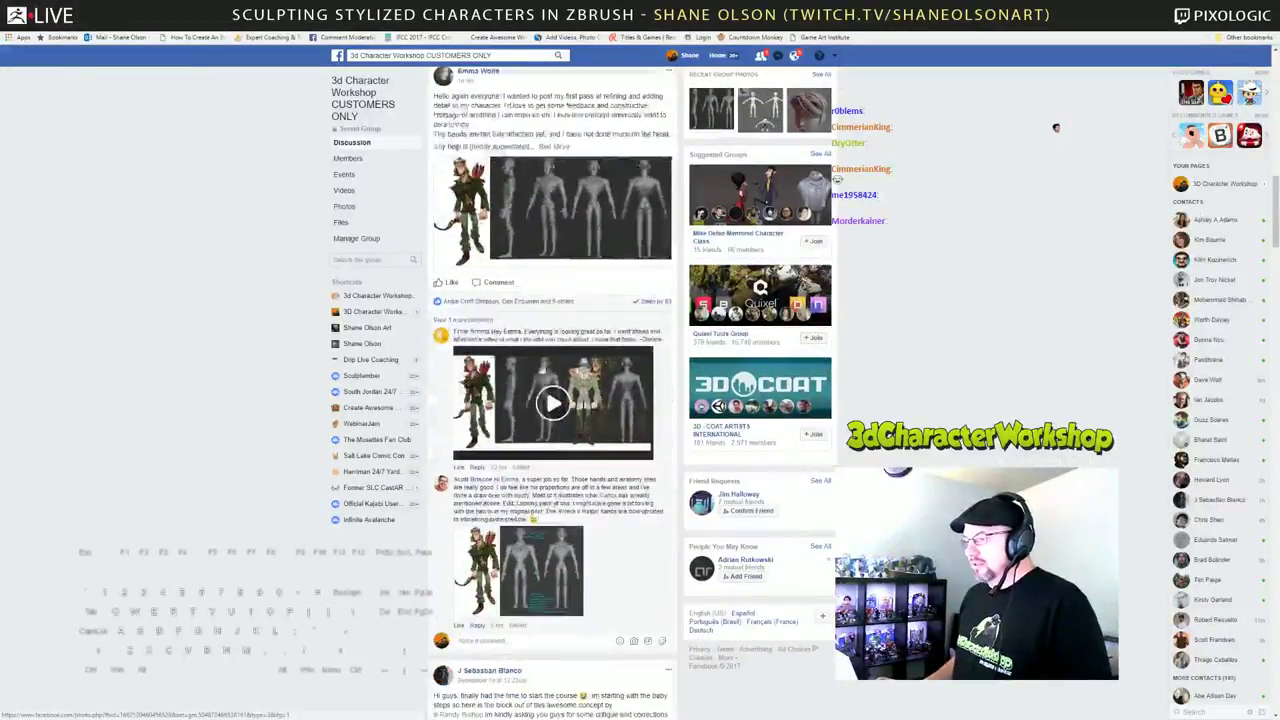
scroll(520, 231, down, 4)
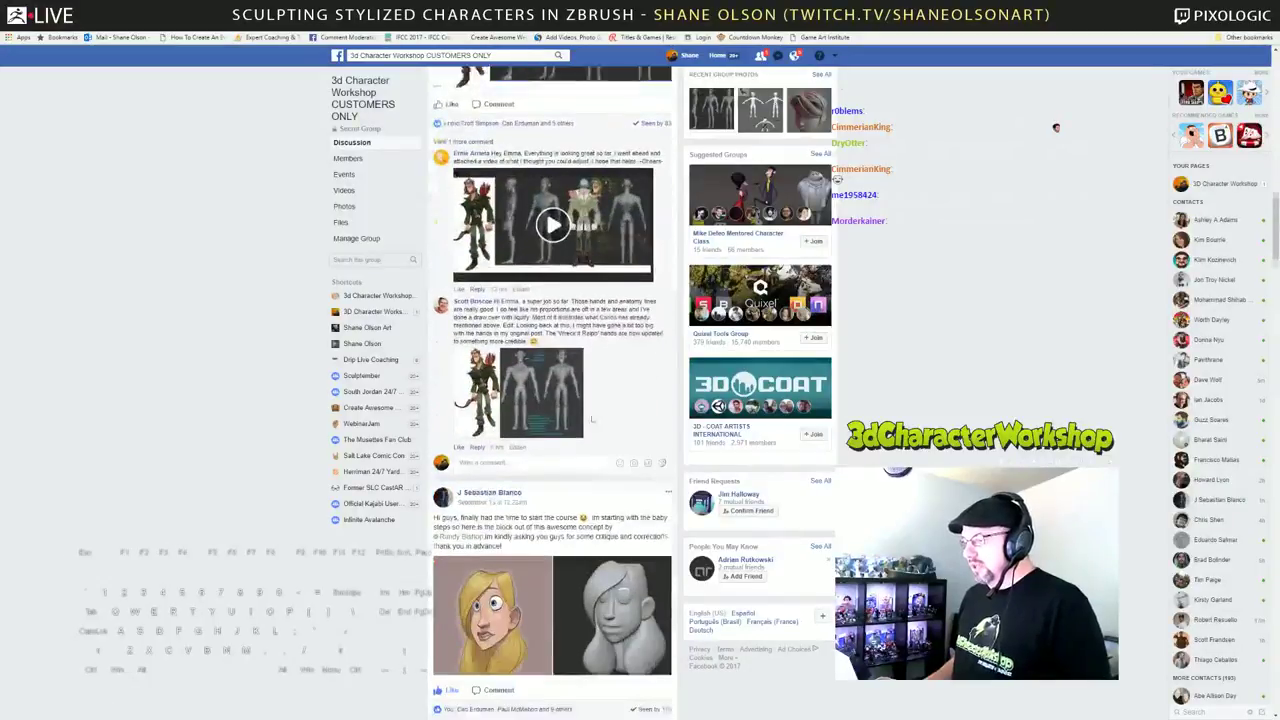
scroll(631, 458, down, 3)
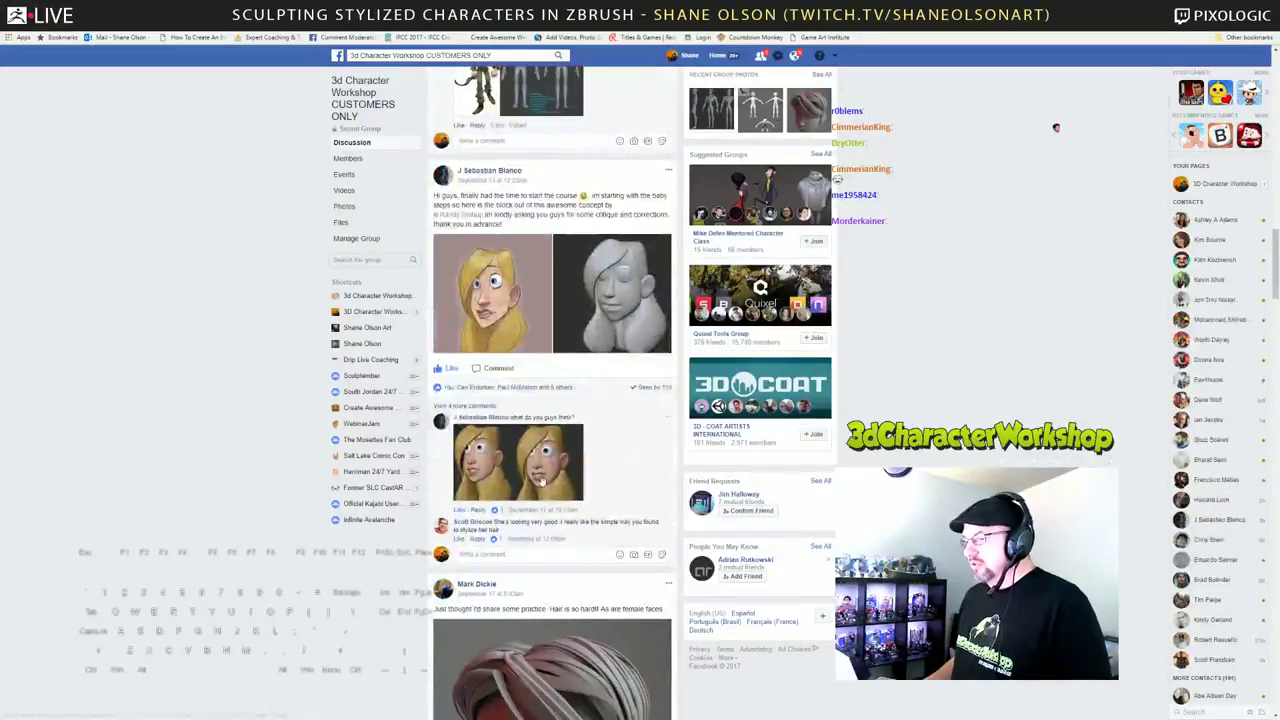
scroll(610, 445, down, 3)
scroll(537, 232, down, 4)
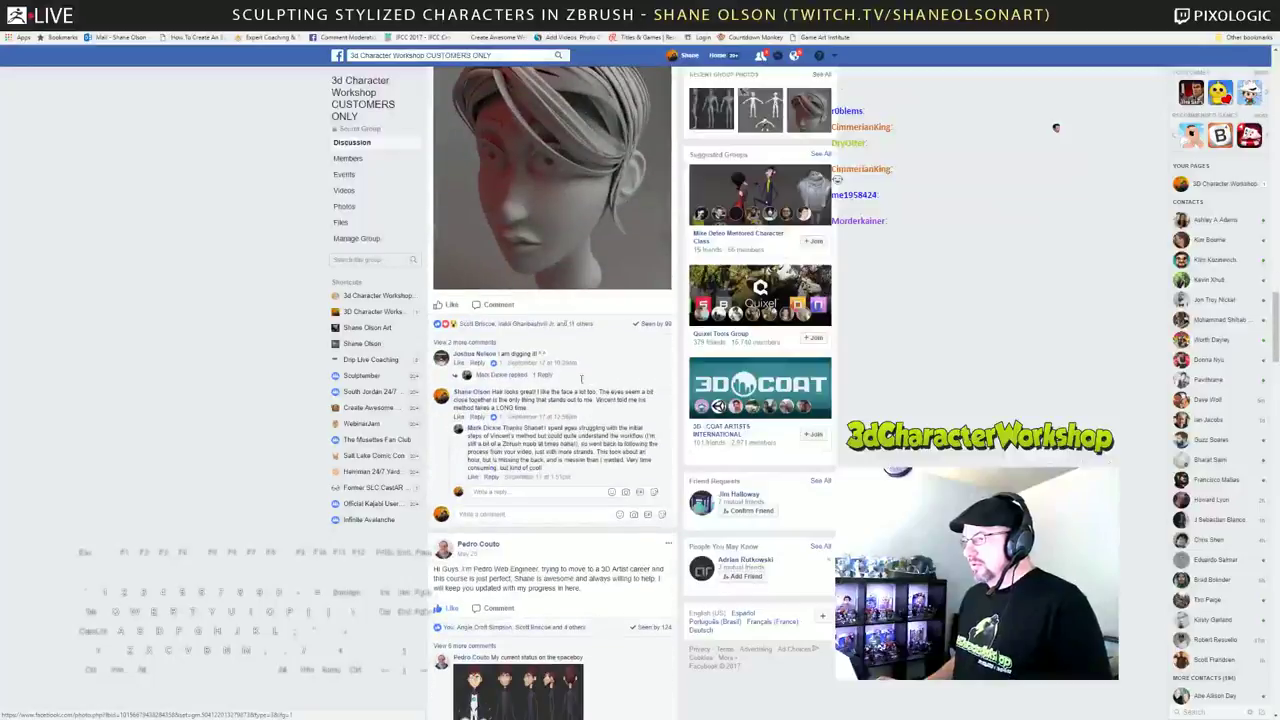
scroll(530, 215, down, 3)
scroll(470, 379, down, 3)
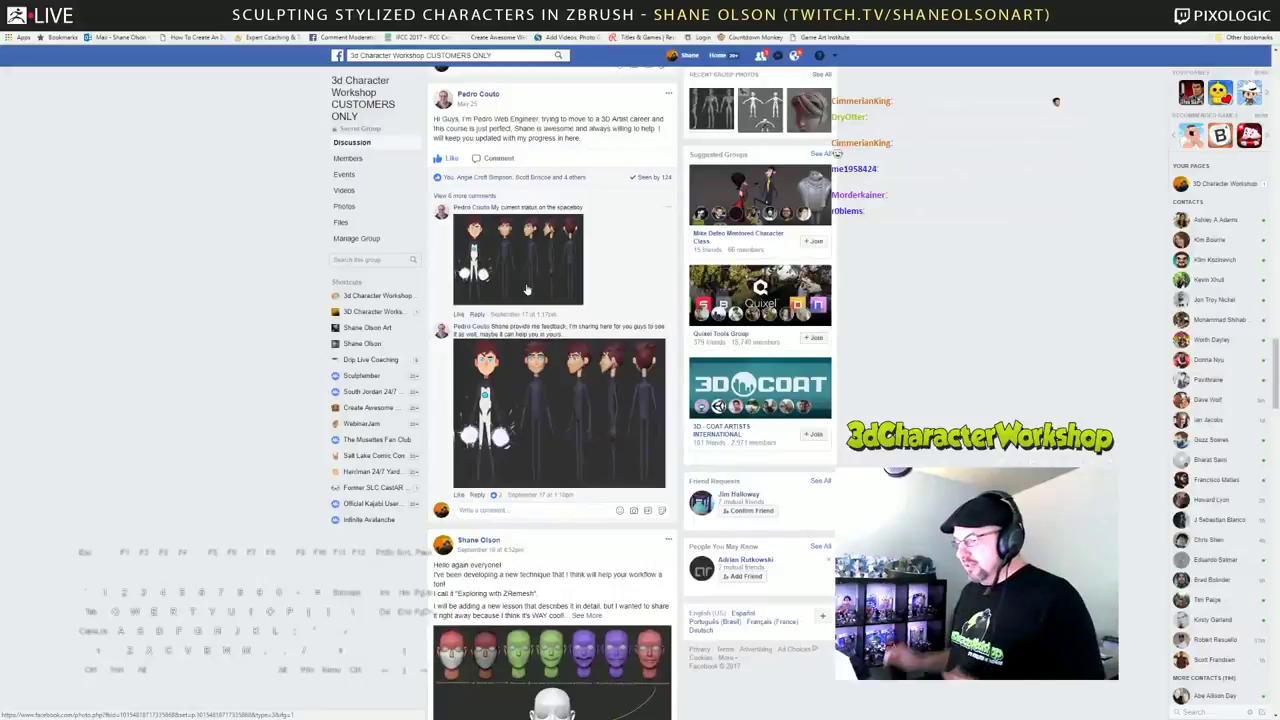
Step: View the head workflow image from the "Exploring with ZRemesh" post at full size, and return to the feed
scroll(560, 360, down, 3)
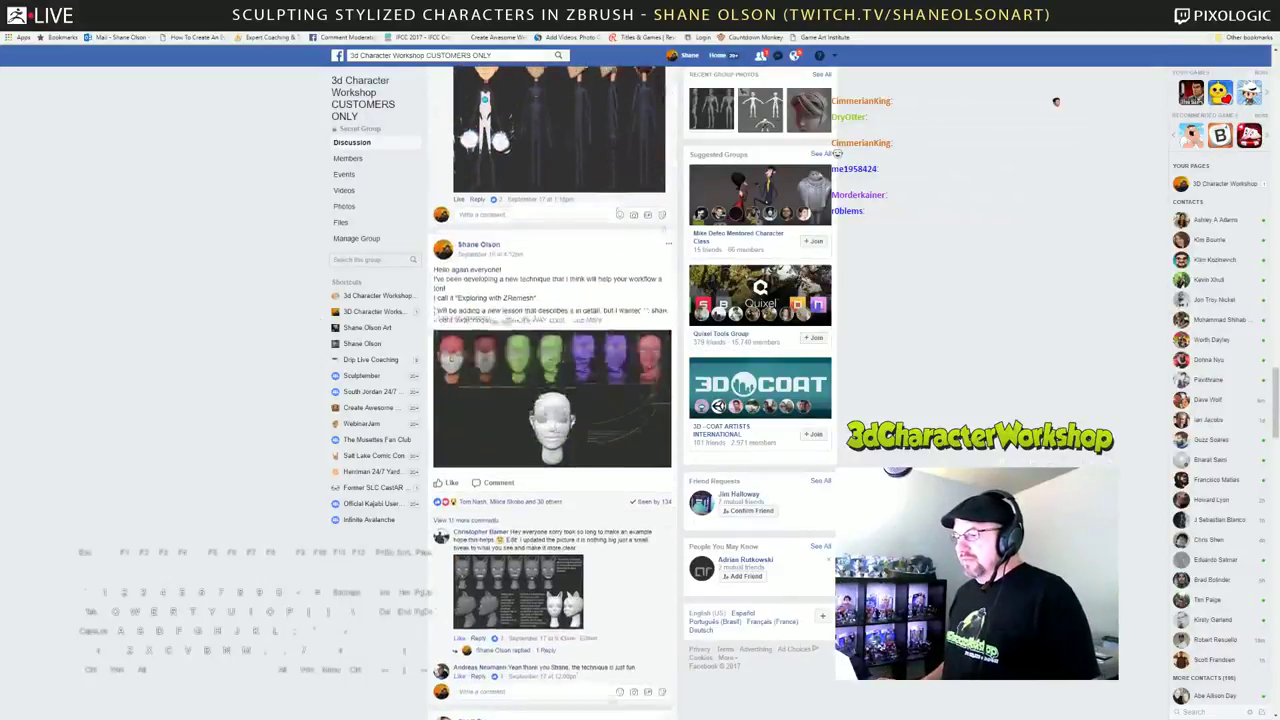
click(553, 362)
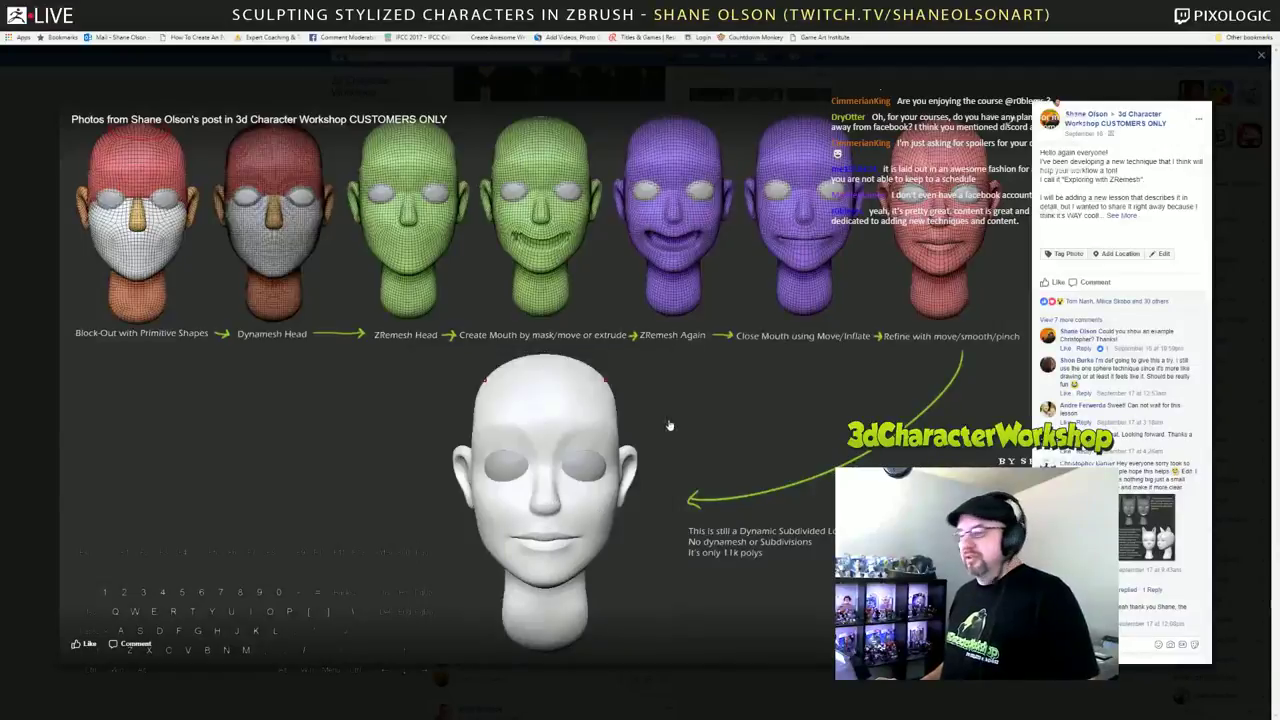
click(37, 254)
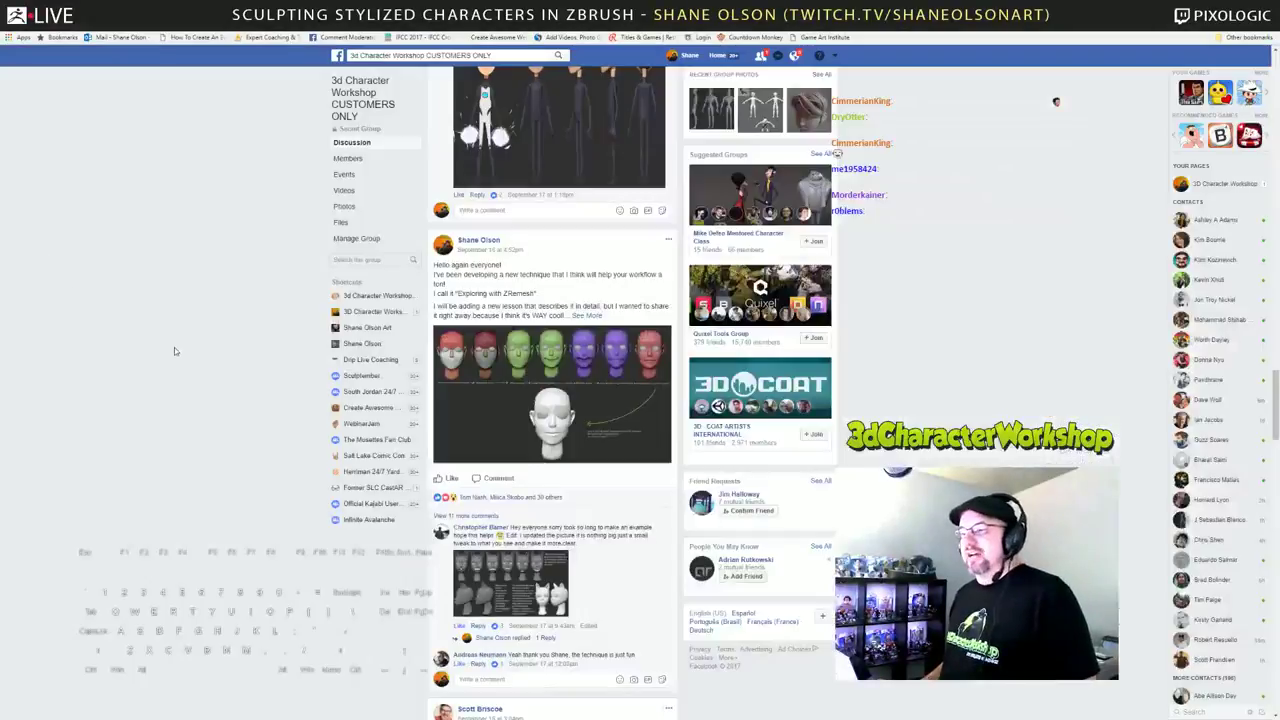
scroll(176, 355, down, 3)
scroll(176, 354, down, 2)
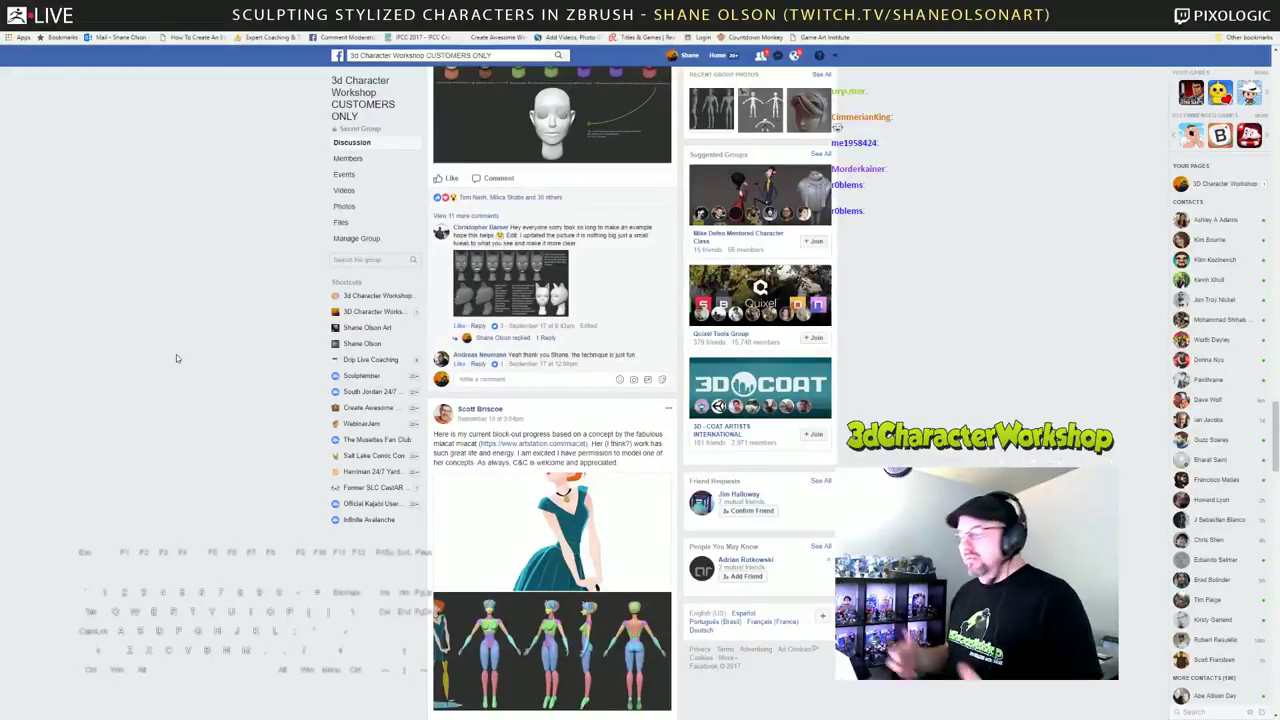
Step: Look through the older group posts, including the geometry resolution painting tip and the Student Gallery announcement
scroll(142, 350, down, 10)
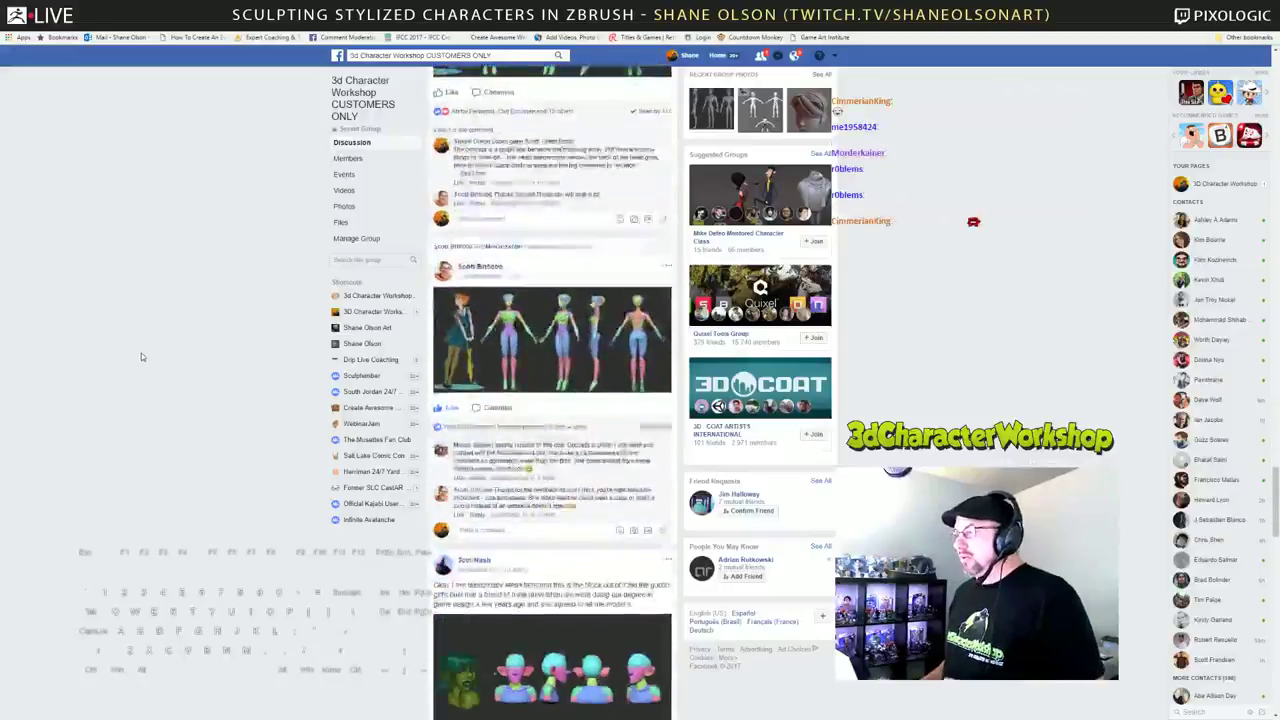
scroll(140, 354, down, 6)
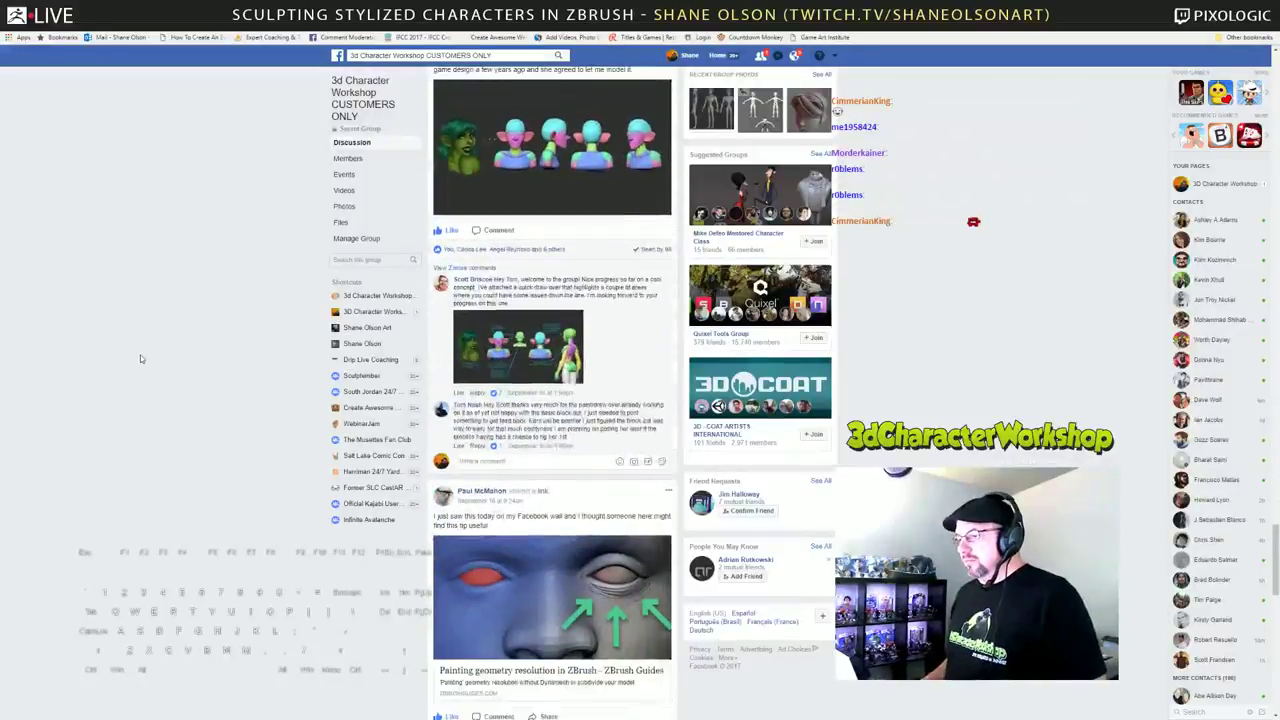
scroll(140, 354, down, 4)
scroll(139, 357, up, 3)
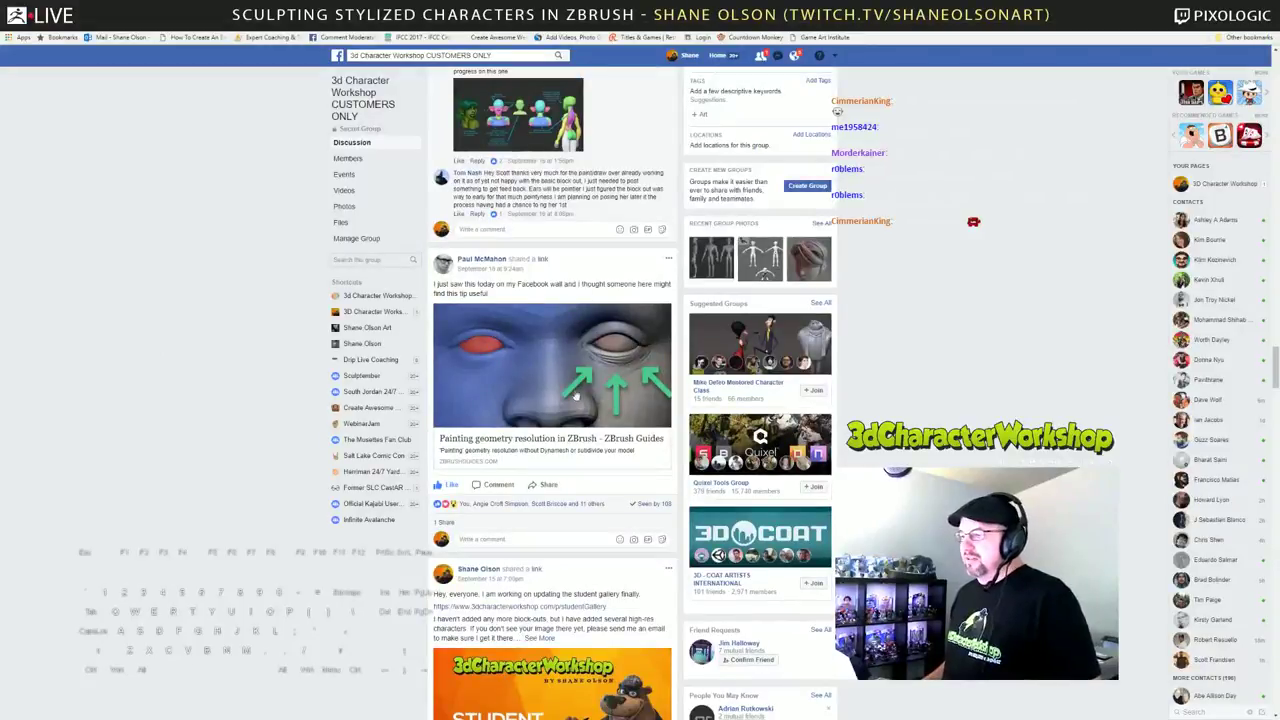
scroll(520, 392, down, 5)
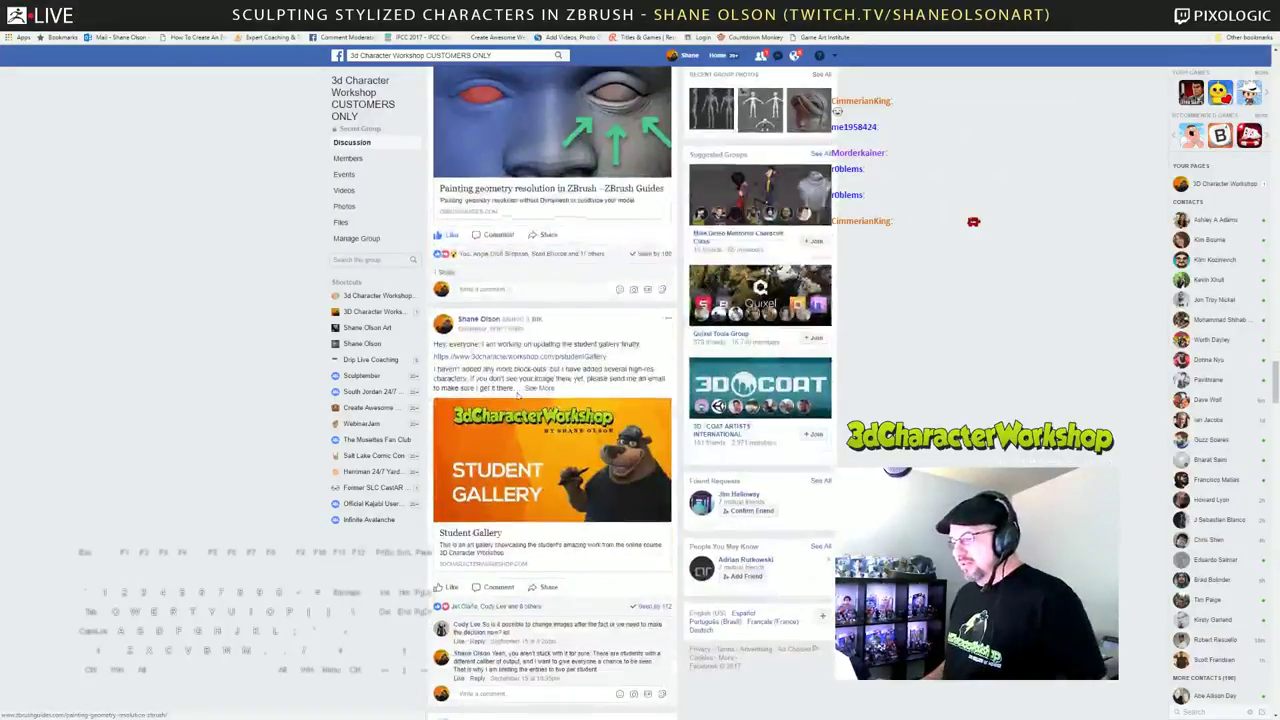
scroll(320, 424, down, 15)
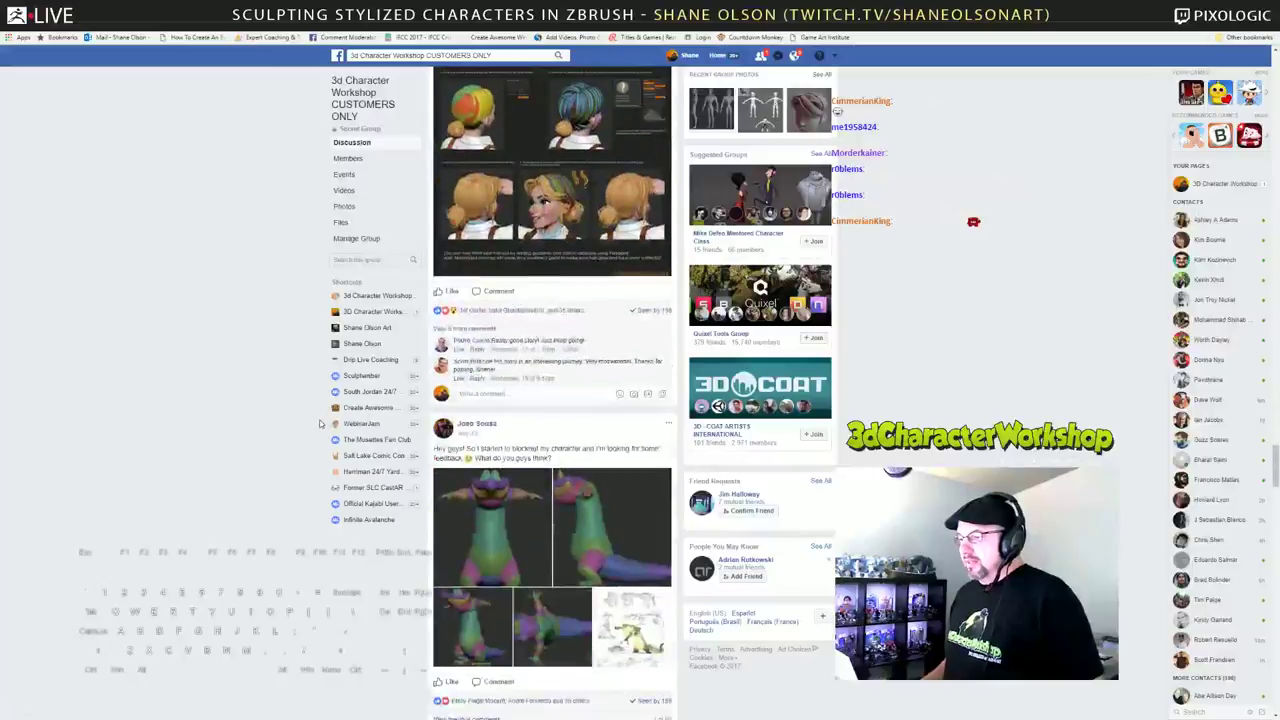
Step: Examine the hair technique breakdown post, and view the rhino character paint-over from the comments at full size
scroll(472, 335, up, 15)
scroll(510, 300, up, 2)
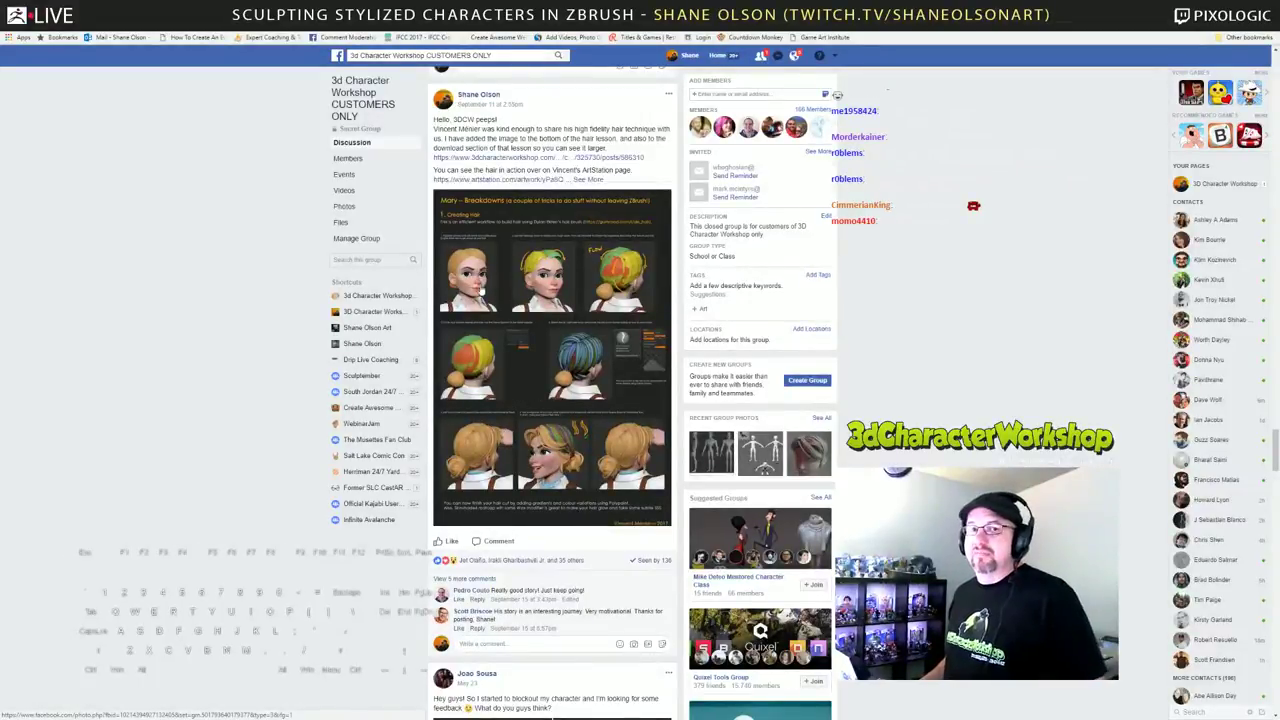
scroll(487, 288, down, 2)
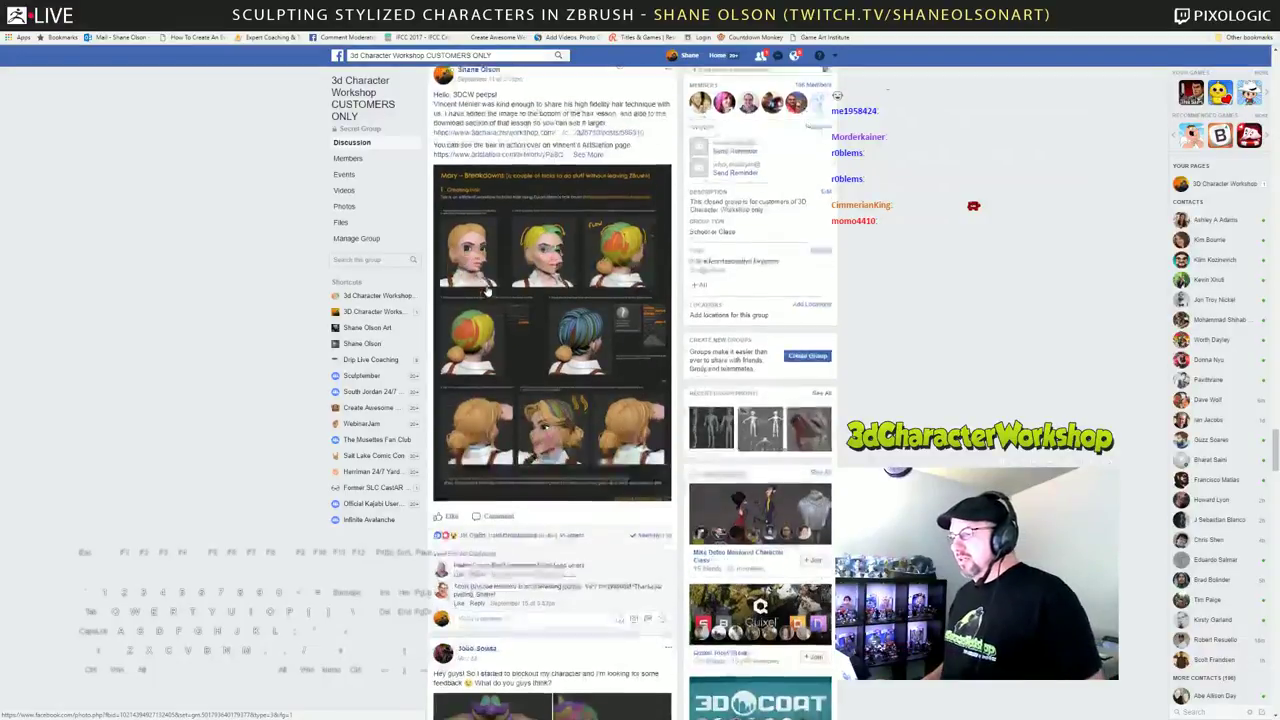
scroll(518, 244, down, 8)
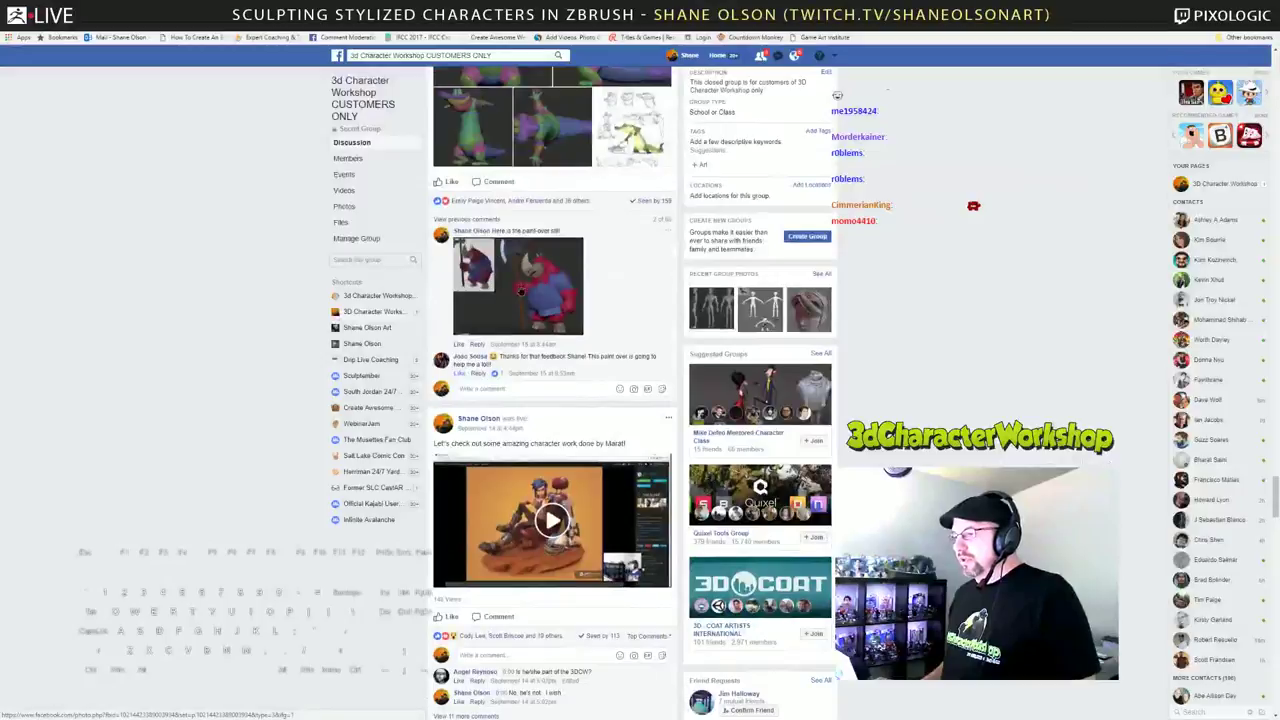
click(520, 290)
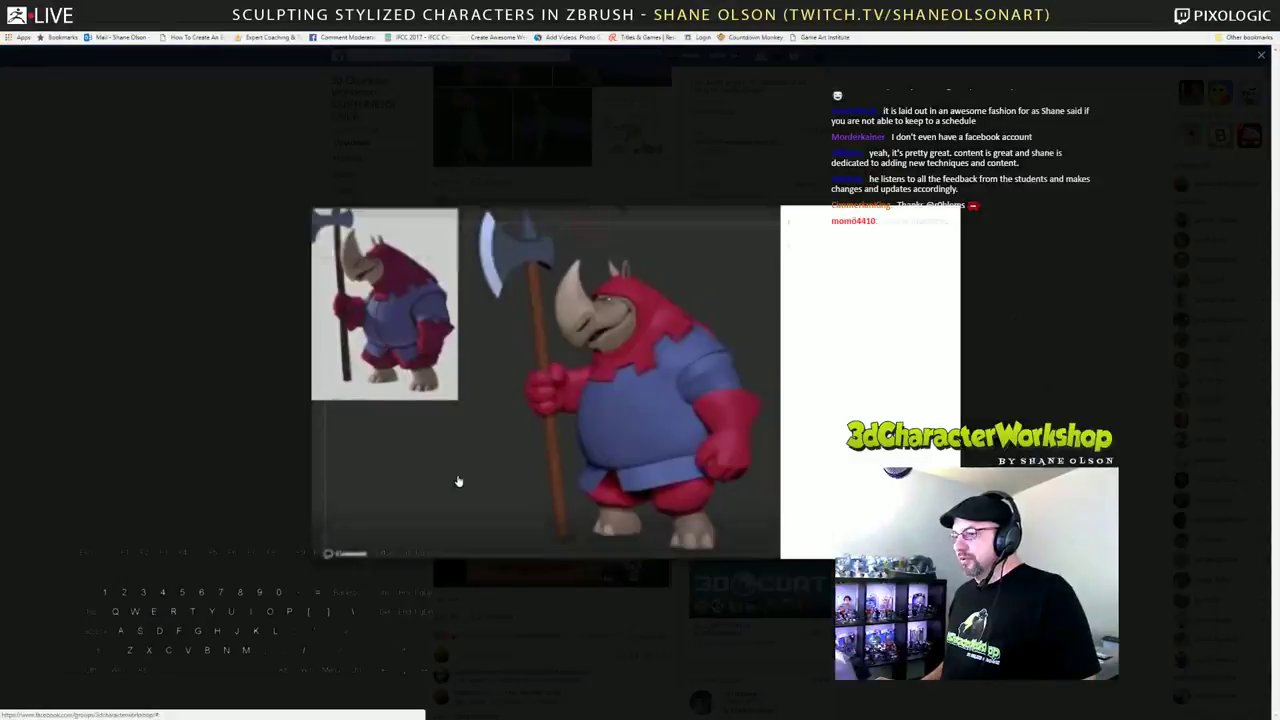
click(100, 362)
Step: Look through the remaining student character posts, and move the browser window away to return to ZBrush
scroll(341, 312, down, 10)
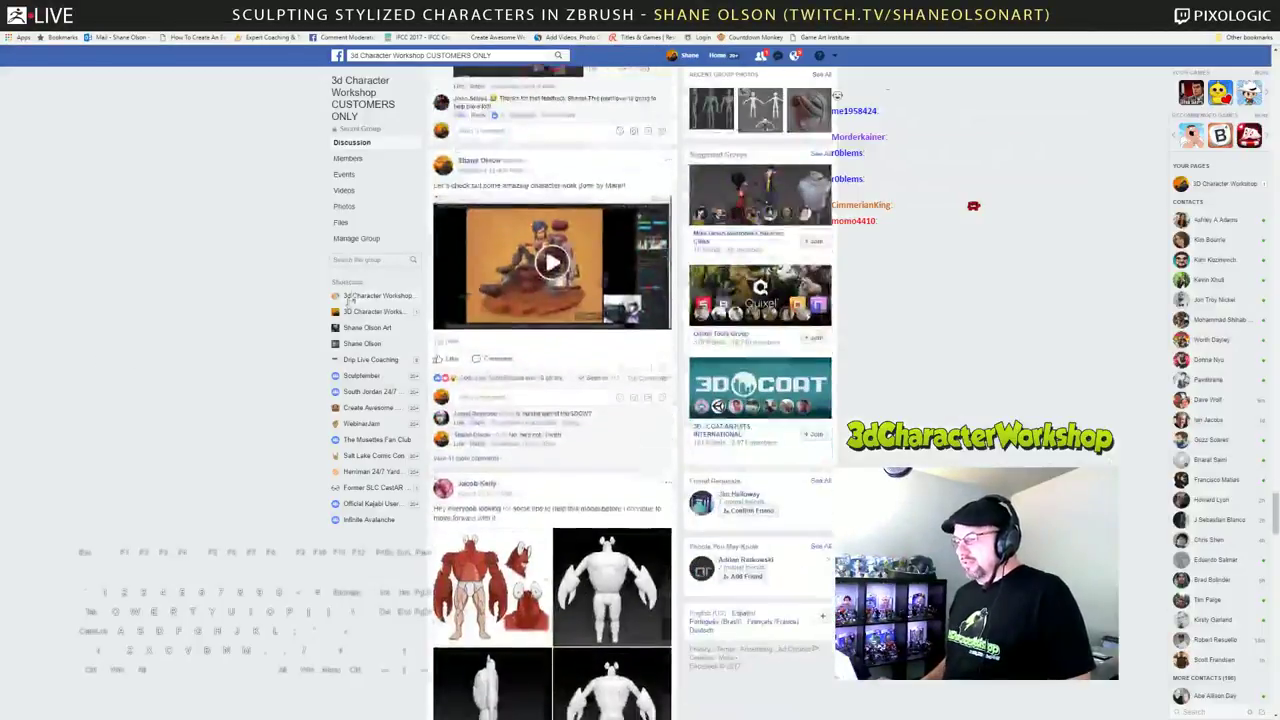
scroll(341, 312, down, 10)
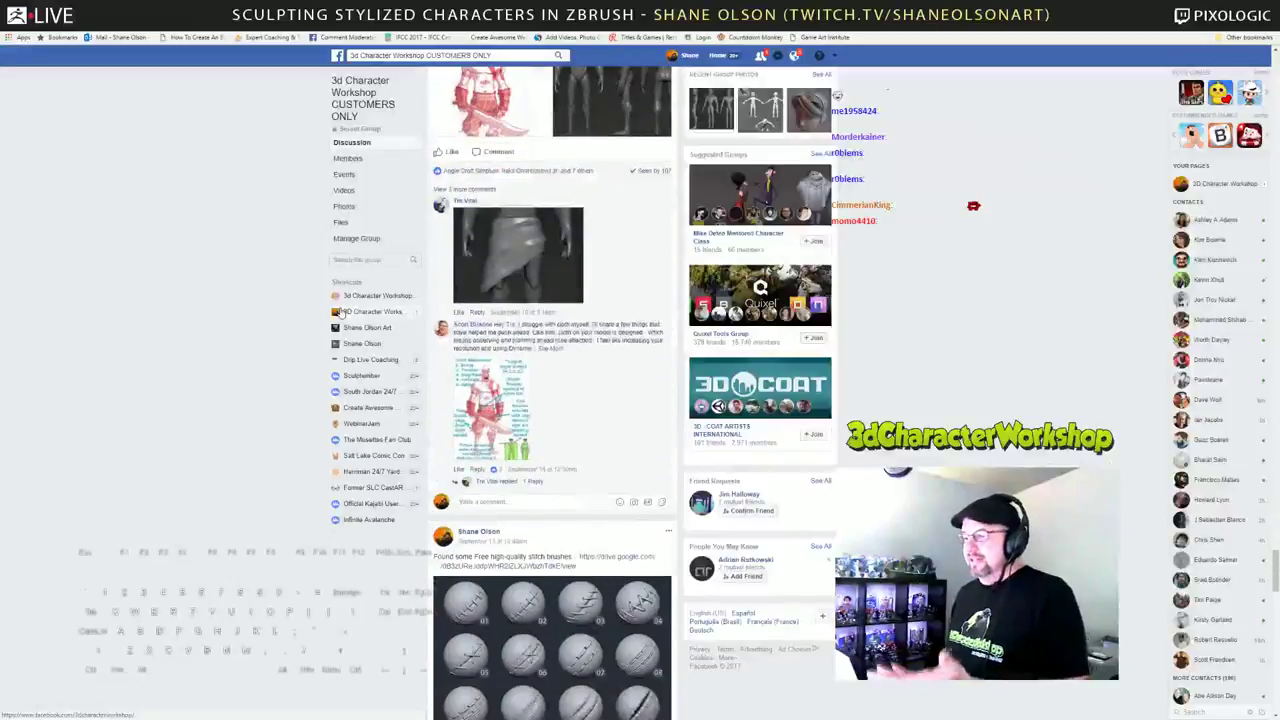
scroll(341, 312, down, 10)
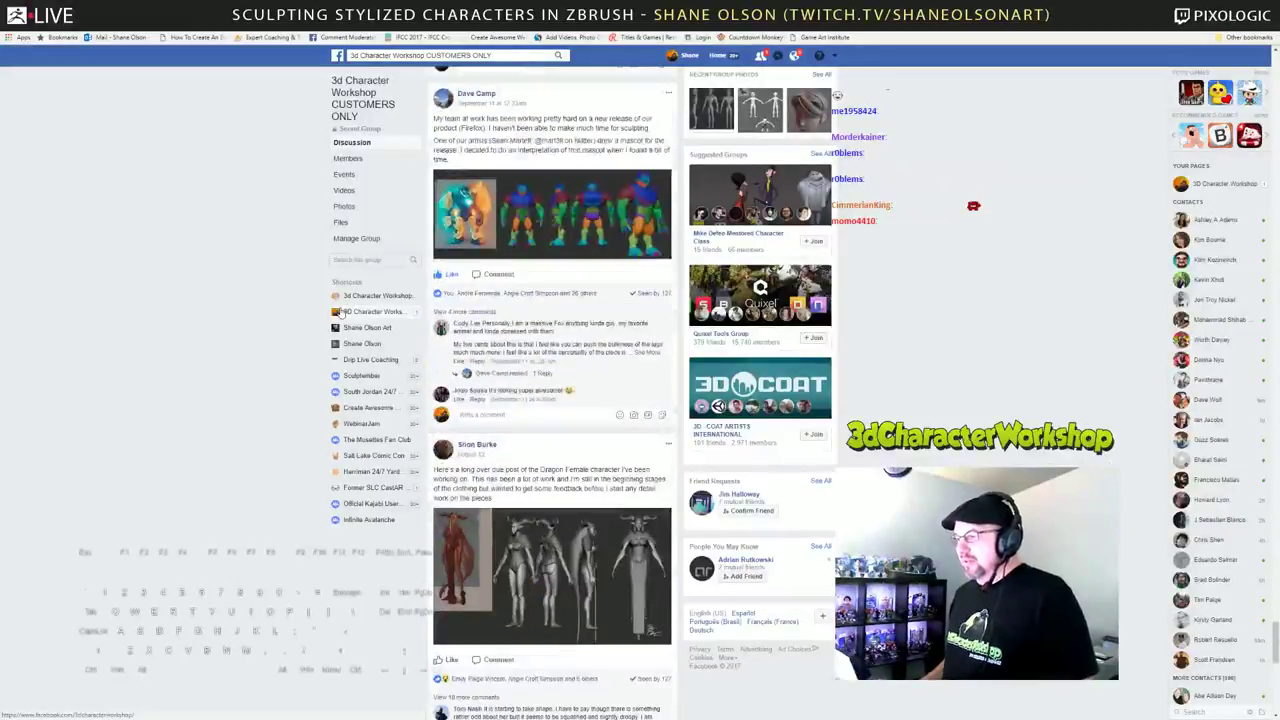
scroll(272, 336, down, 8)
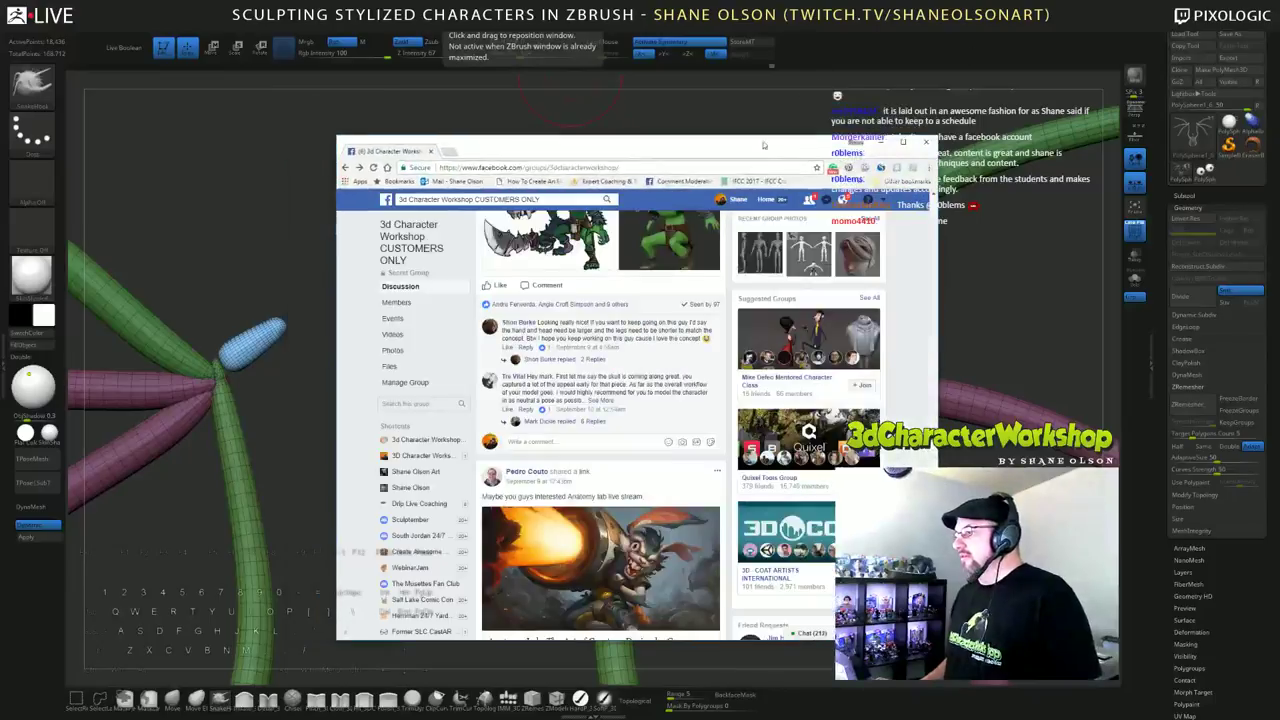
drag(640, 137, 520, 40)
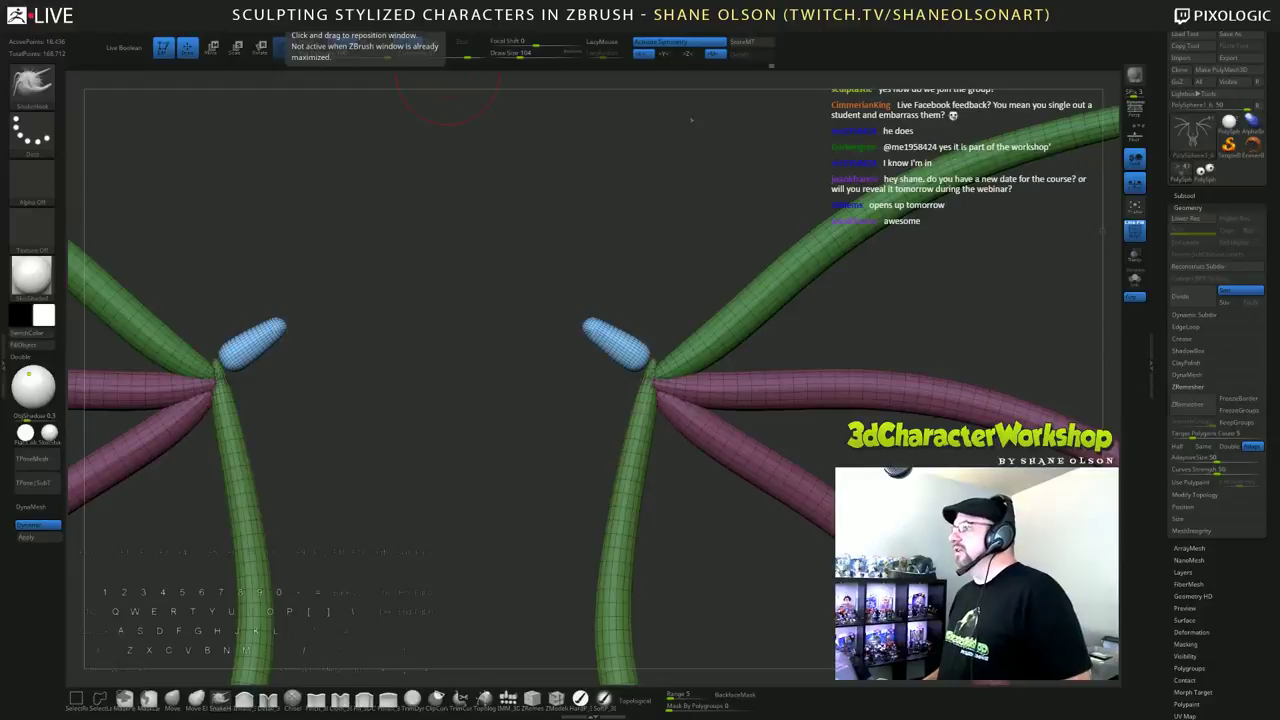
Step: Lengthen the blue wrist appendages symmetrically with the transform gizmo and shift their bases onto the wing wrist joints
alt+drag(548, 232, 481, 126)
alt+drag(623, 226, 624, 266)
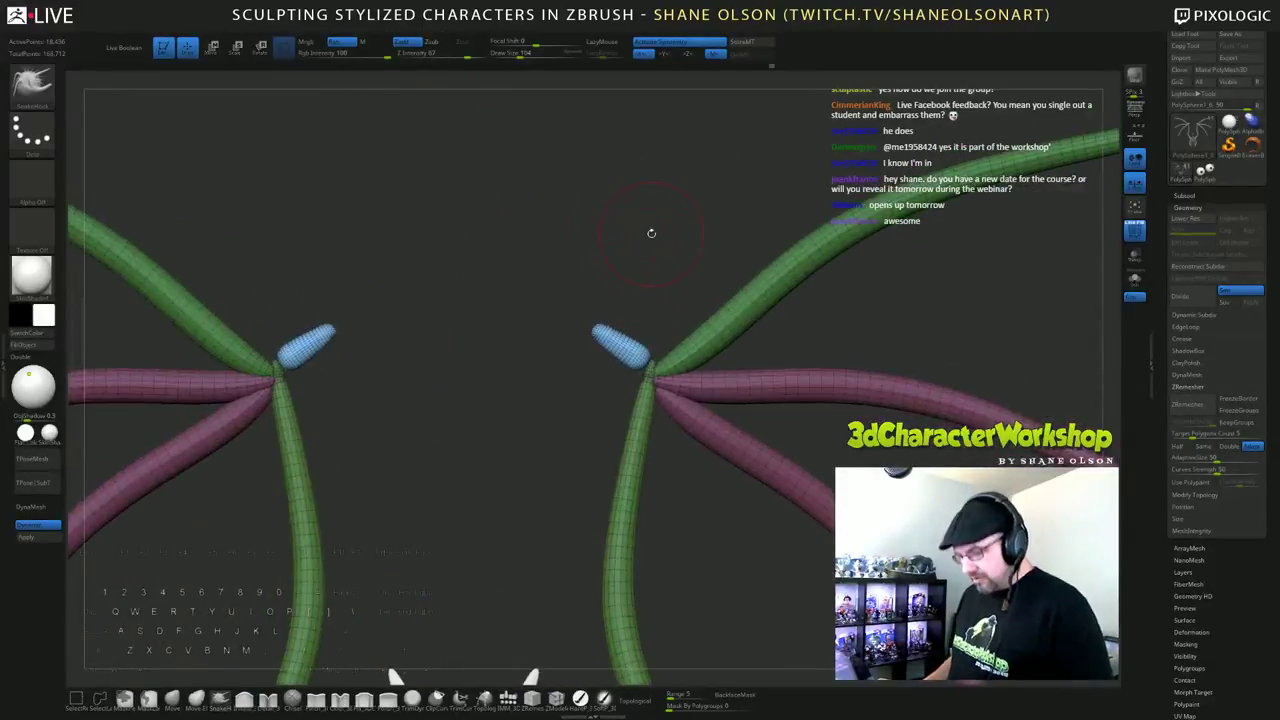
key(e)
drag(619, 345, 538, 296)
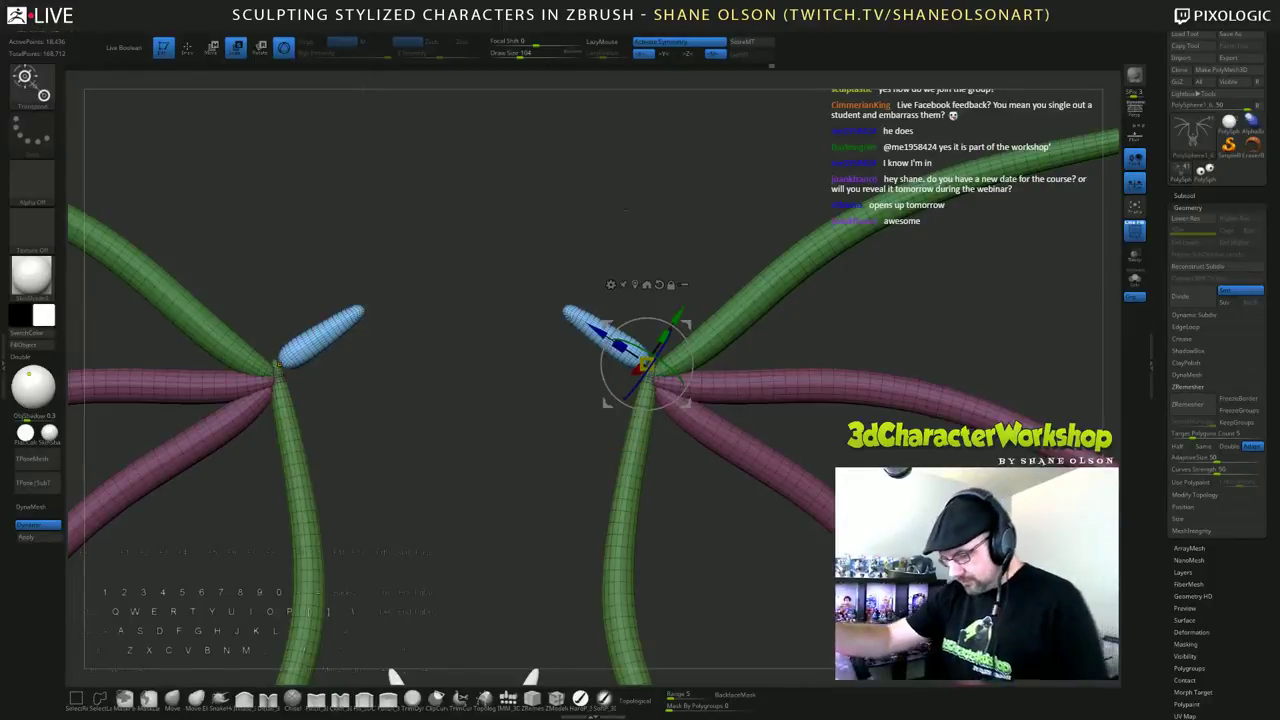
drag(686, 325, 695, 335)
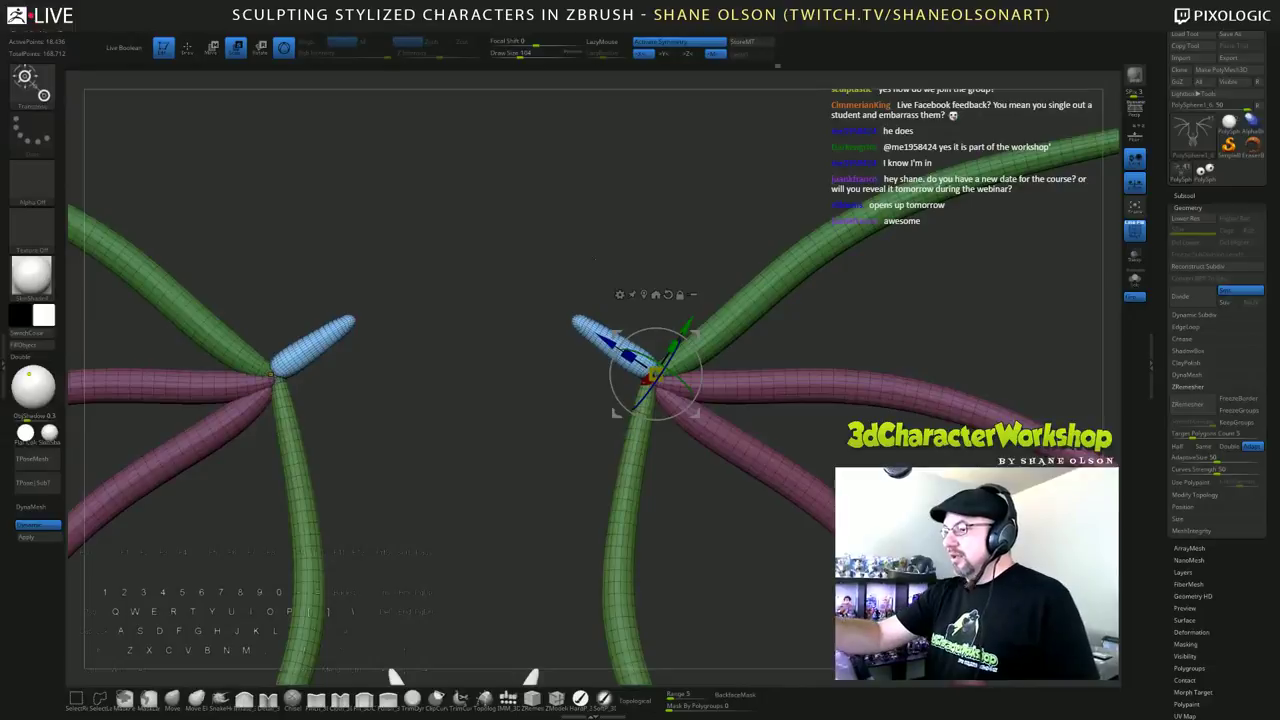
key(q)
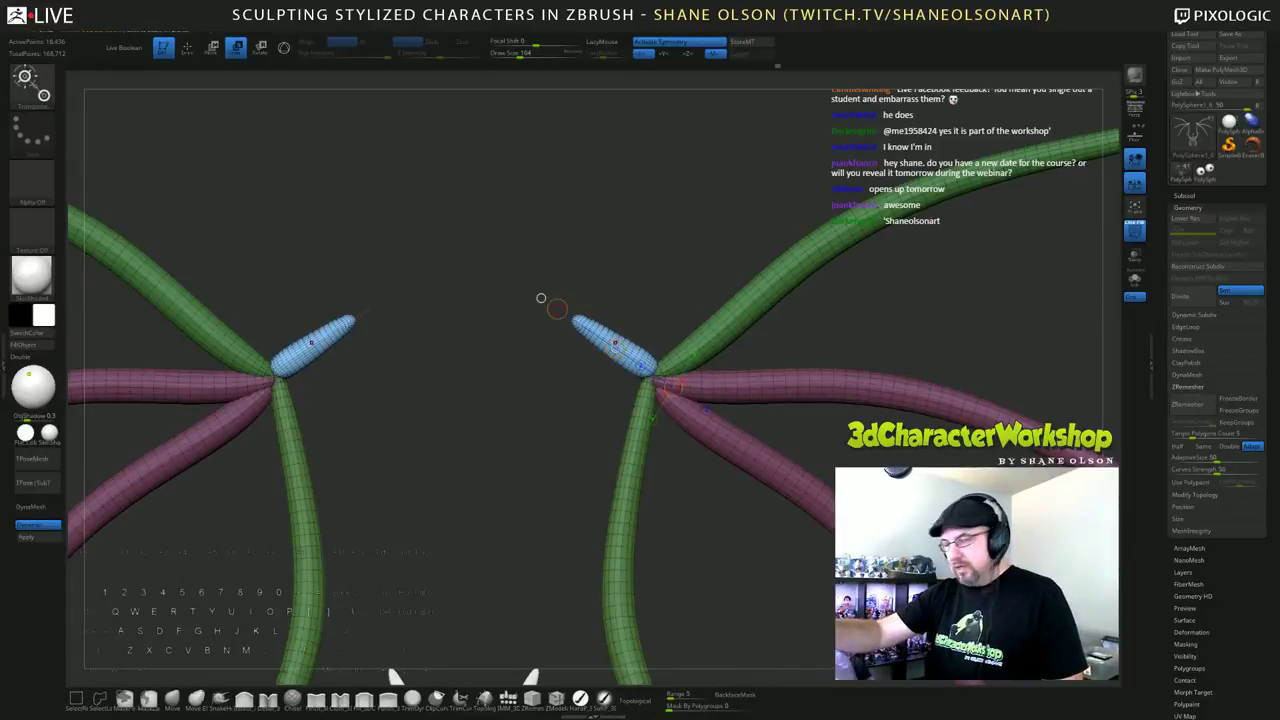
Step: Bend the blue wrist appendages symmetrically into upward-curving claws and switch to the SnakeHook brush for refining them
key(w)
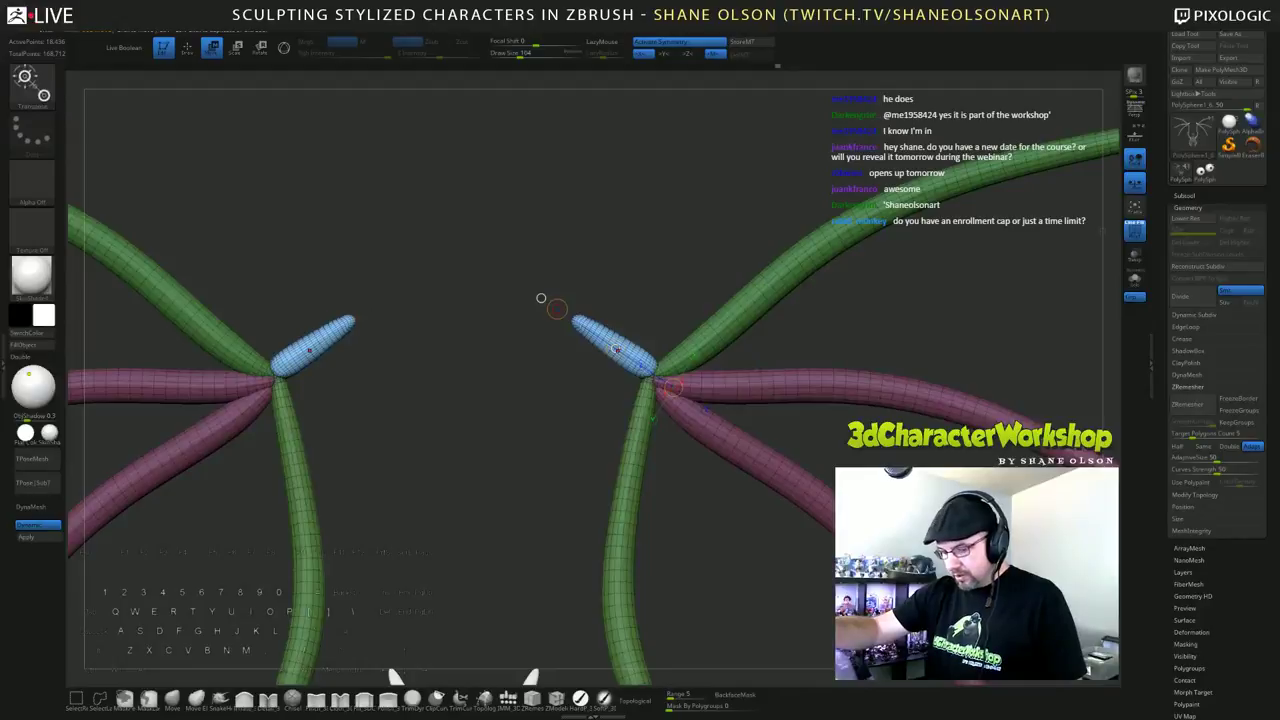
mouse_move(617, 348)
alt+mouse_down()
mouse_move(601, 368)
mouse_move(614, 348)
alt+mouse_up()
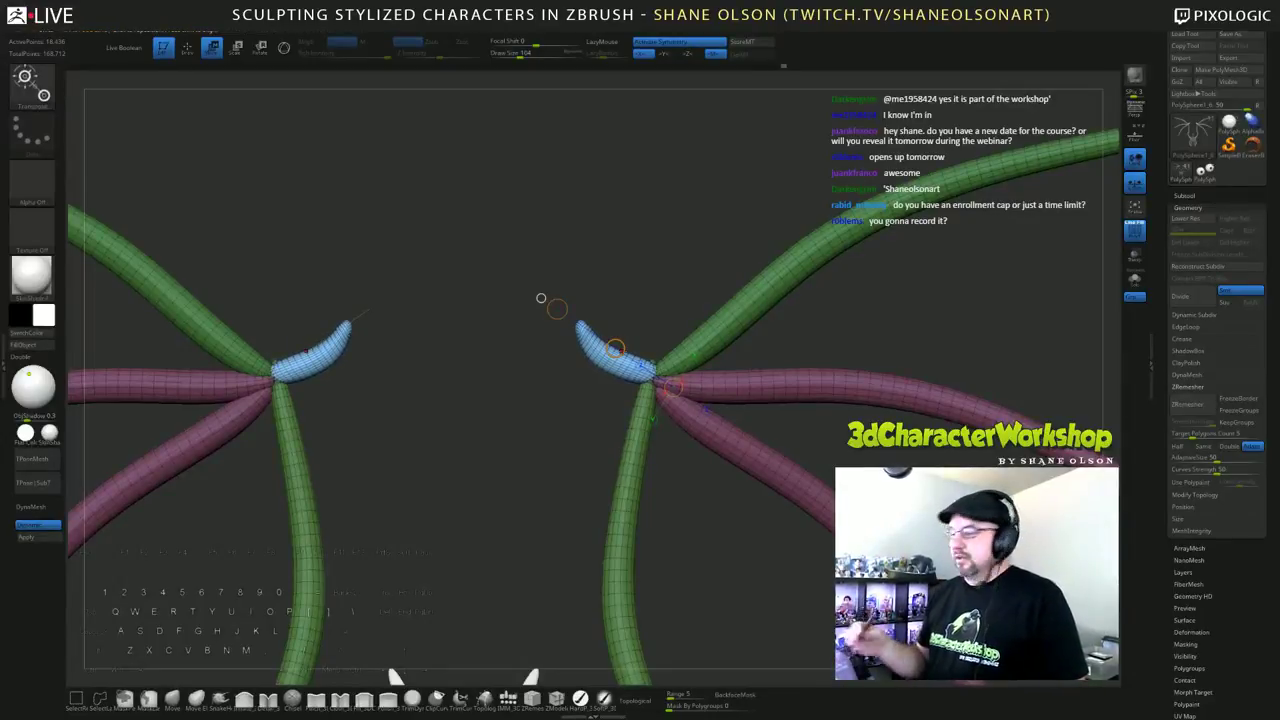
key(shift)
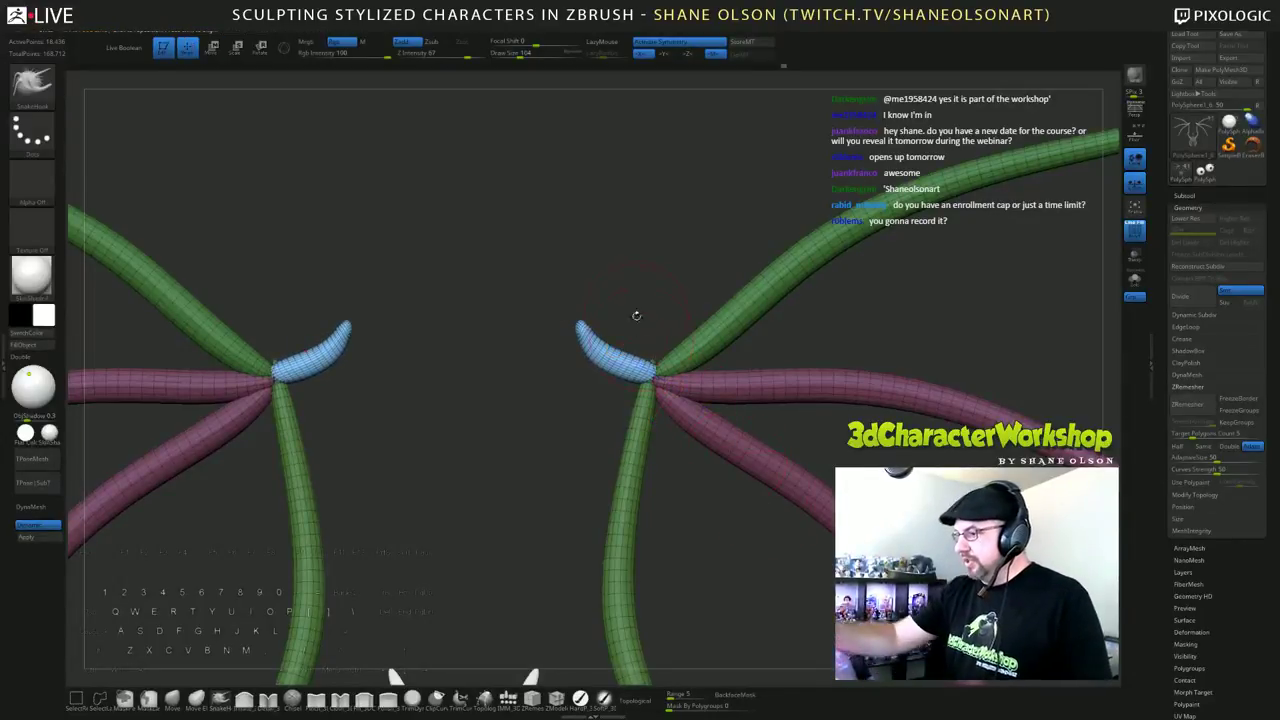
key(b)
key(s)
key(h)
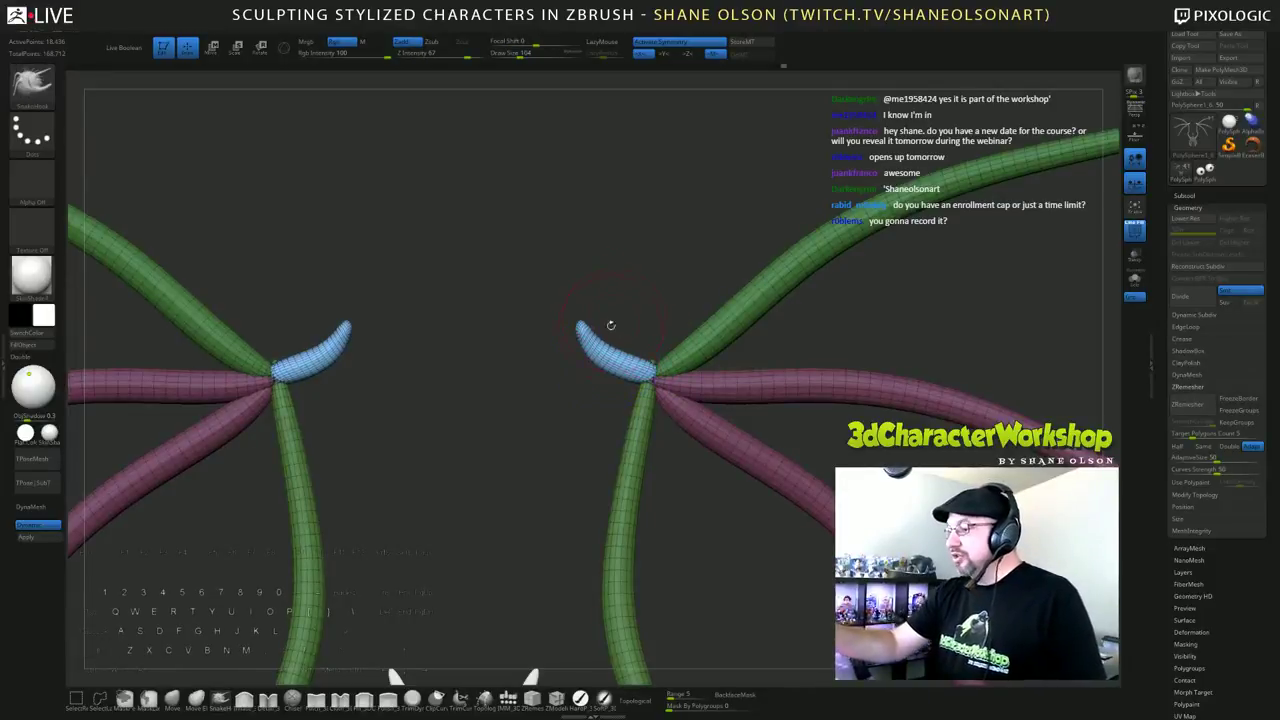
key(shift)
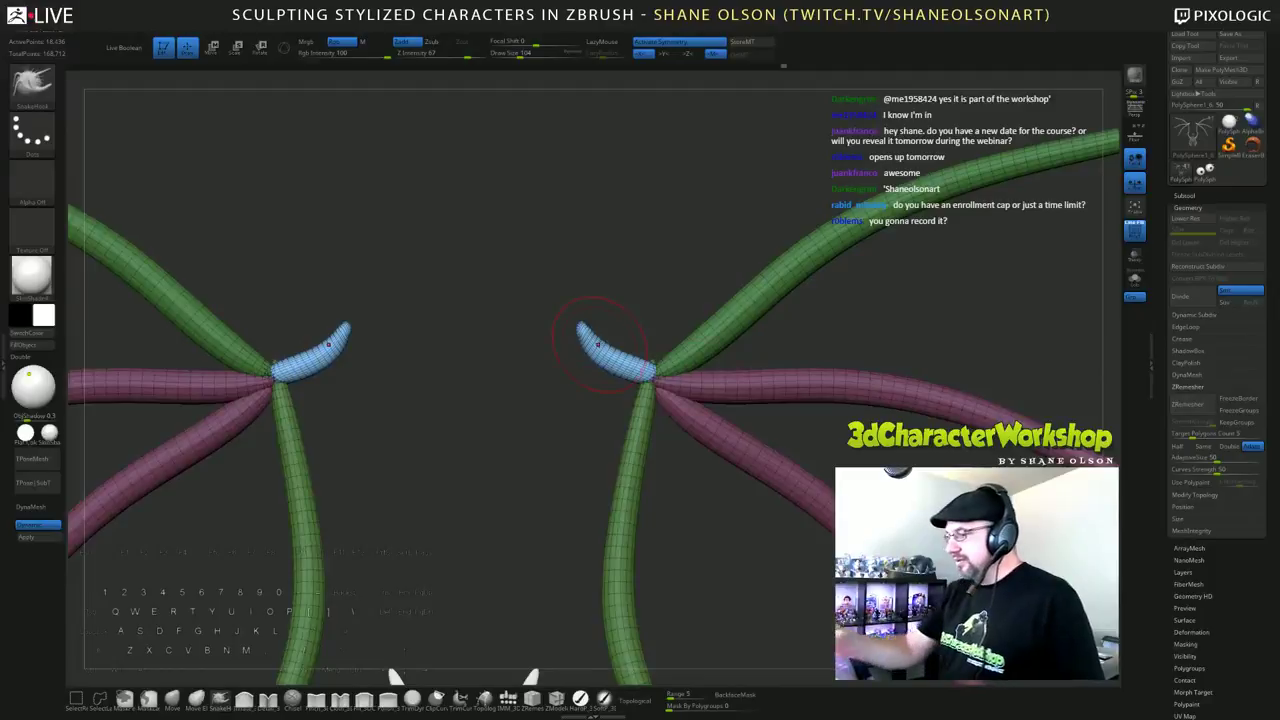
alt+drag(655, 322, 655, 360)
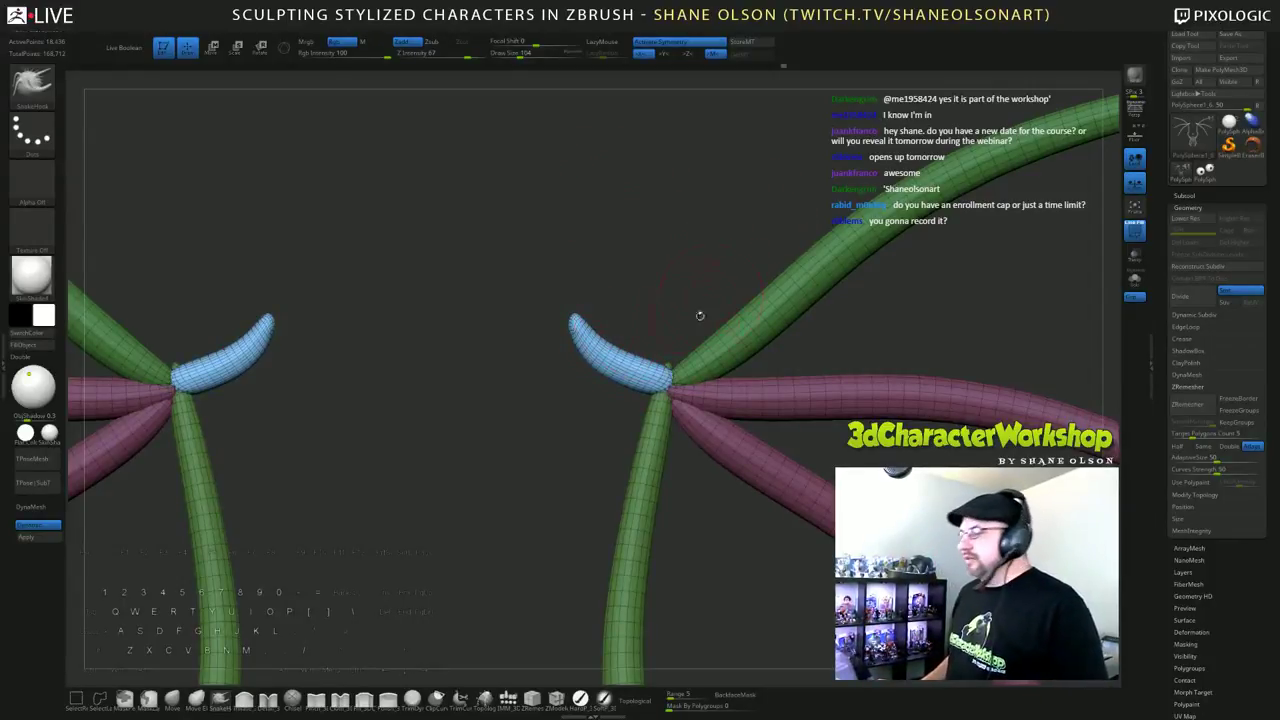
drag(694, 297, 696, 219)
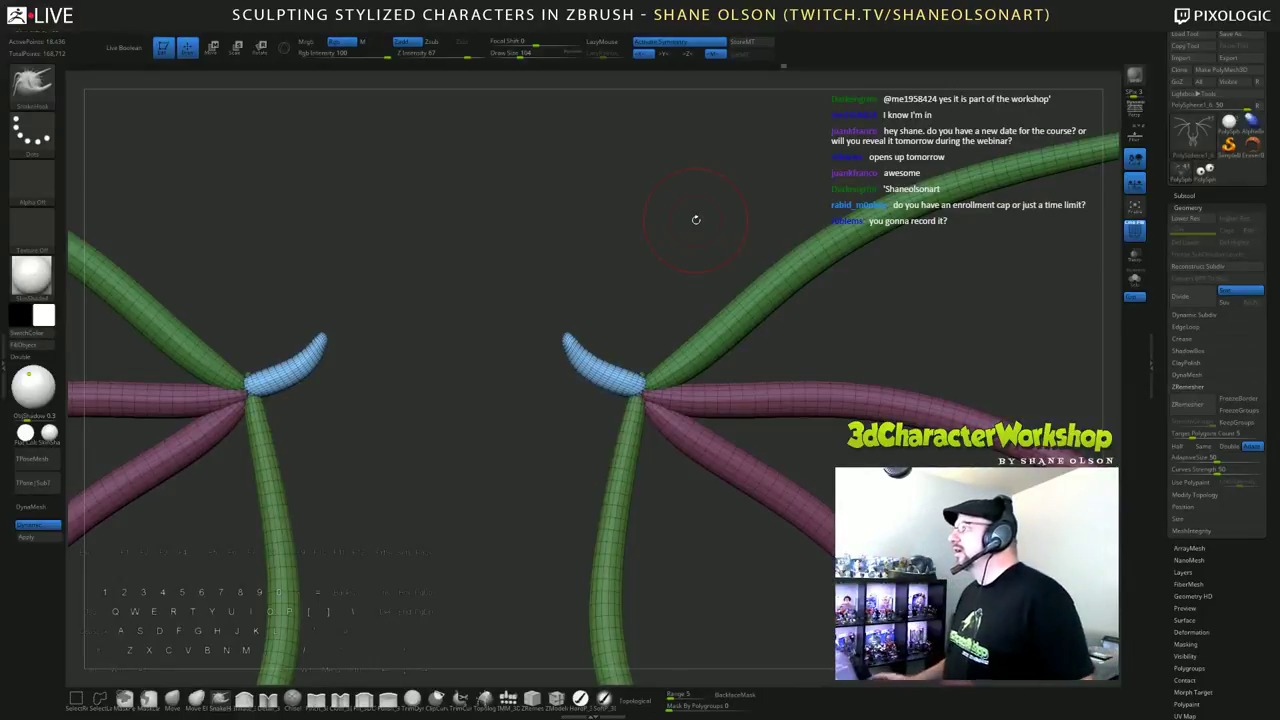
drag(631, 281, 674, 214)
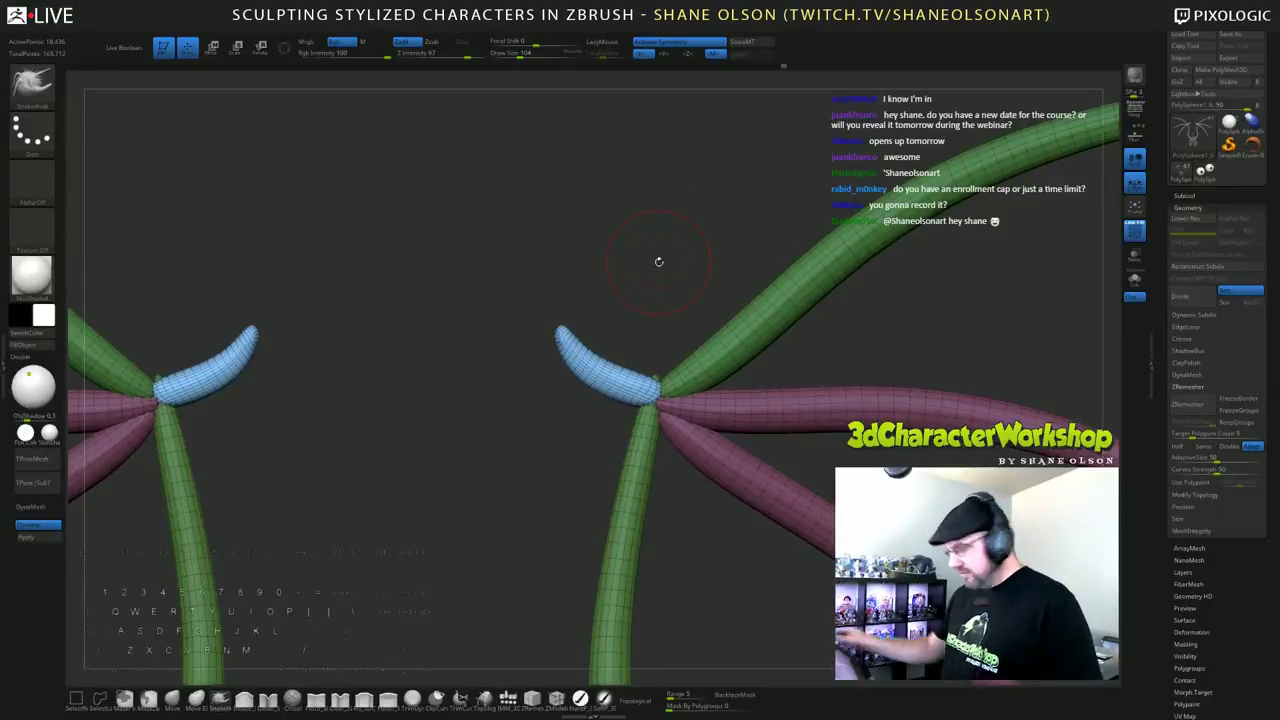
Step: Raise the Smooth brush intensity, smooth the curved wrist claws, and reduce the SnakeHook draw size to 71
key(w)
key(q)
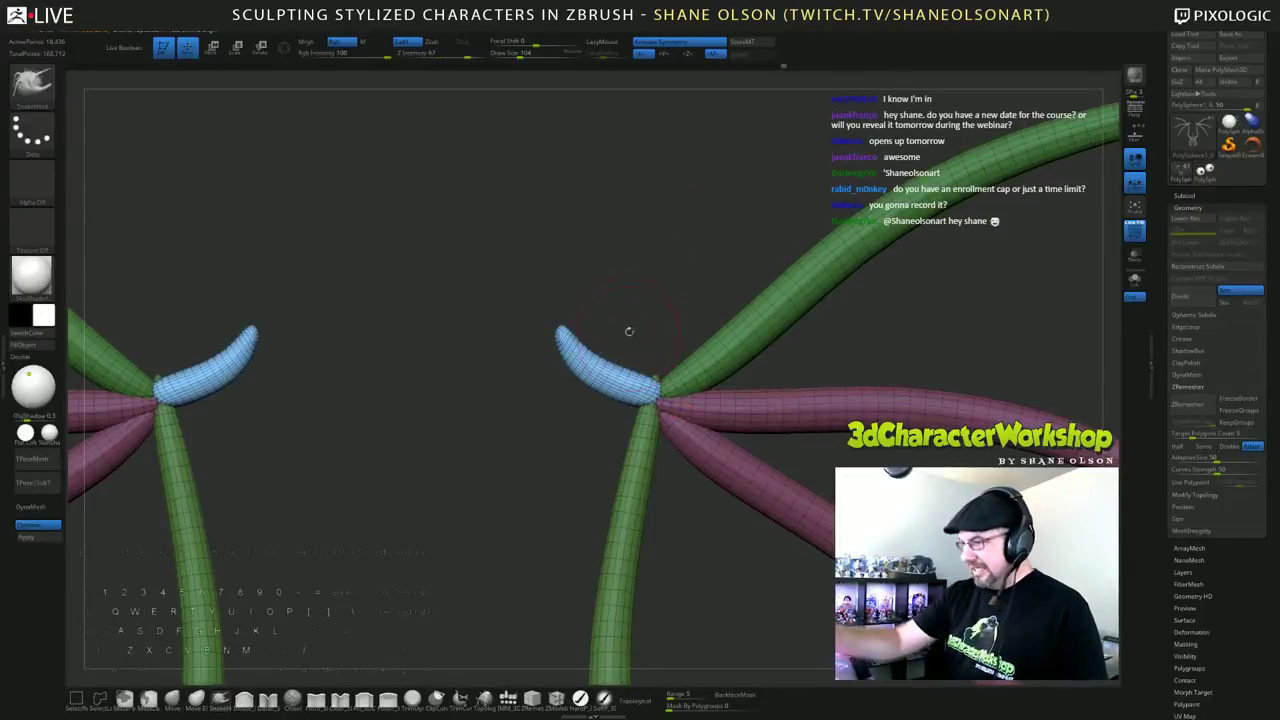
key(shift)
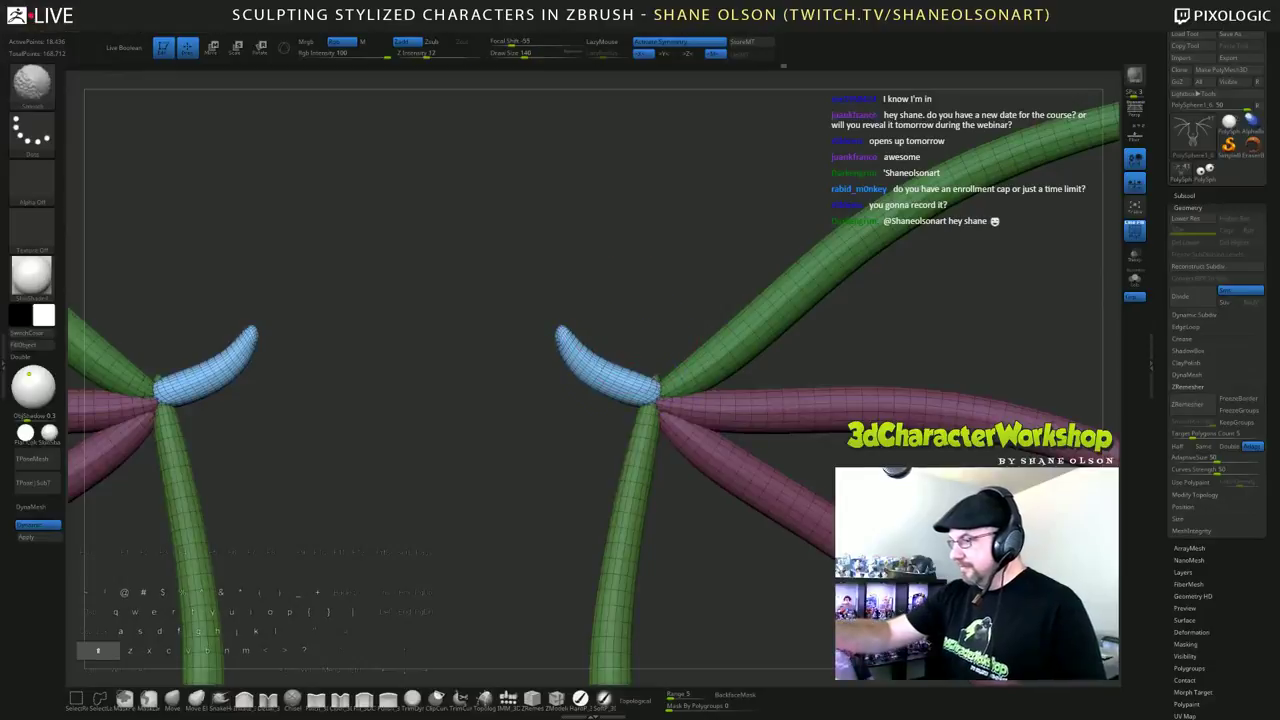
shift+click(451, 54)
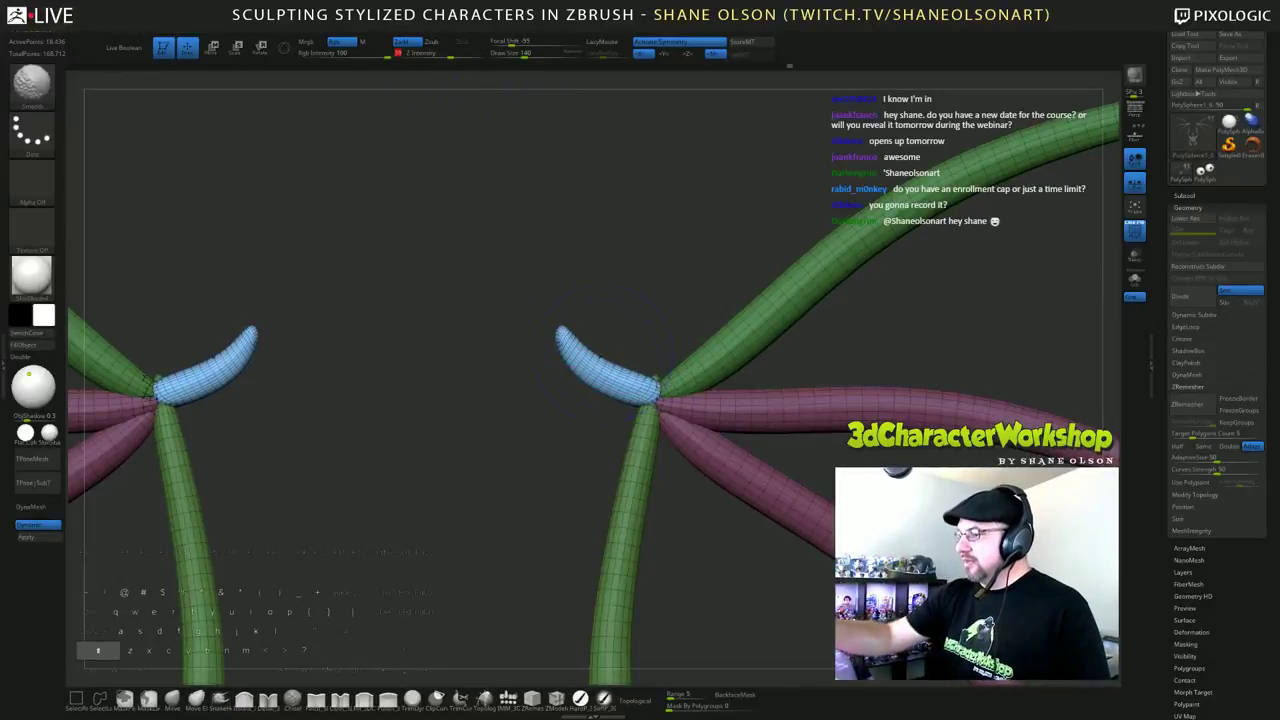
drag(672, 322, 640, 303)
key(shift)
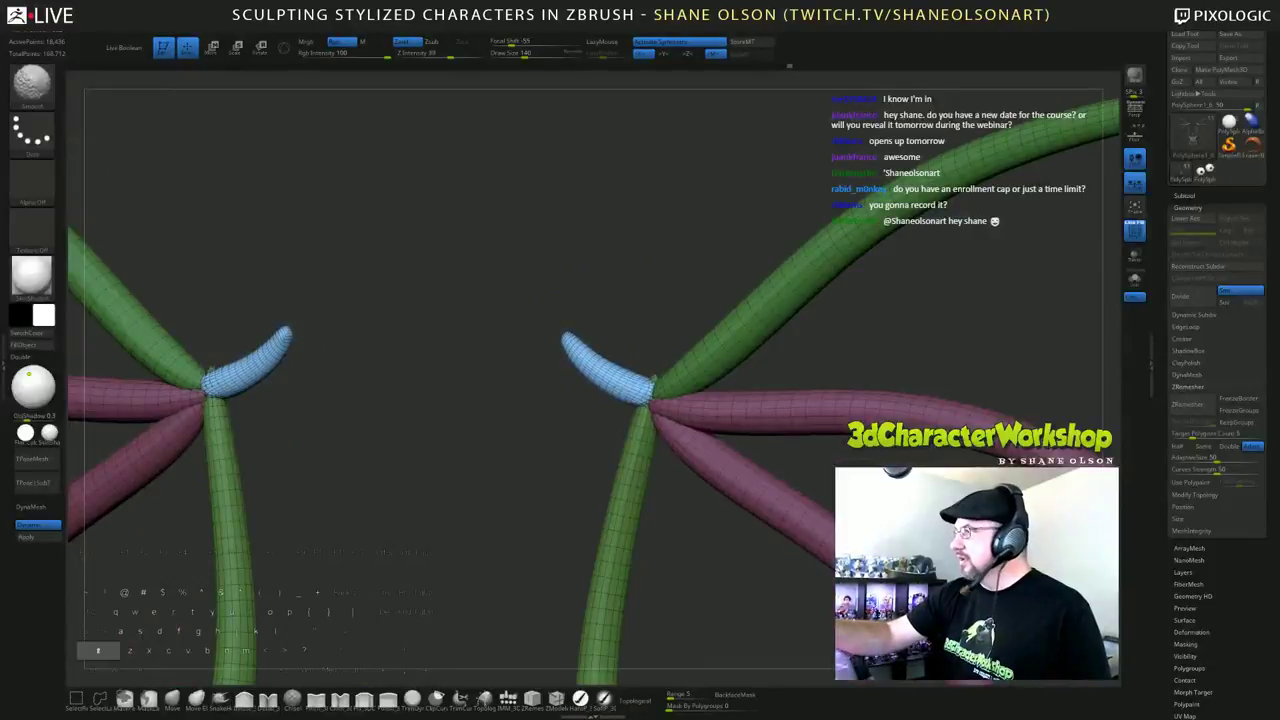
shift+drag(577, 350, 598, 370)
mouse_move(930, 323)
alt+mouse_down()
mouse_move(927, 300)
mouse_move(951, 331)
alt+mouse_up()
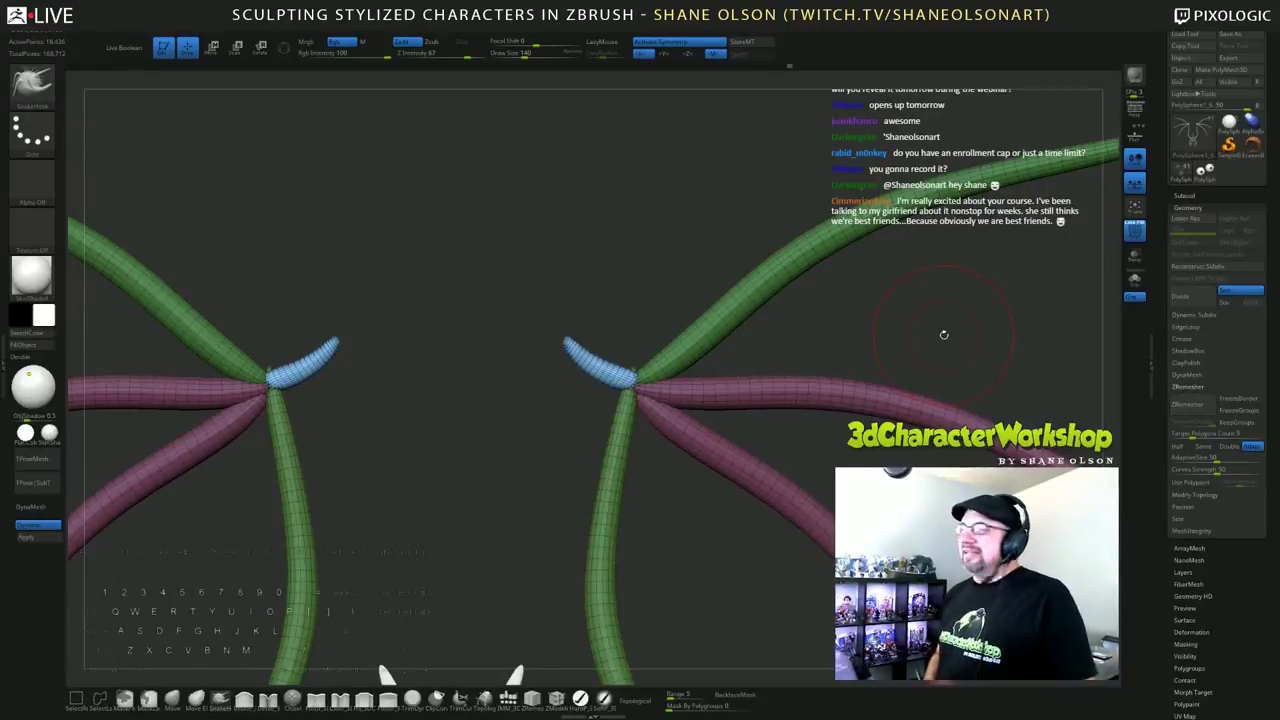
key(s)
drag(908, 292, 900, 295)
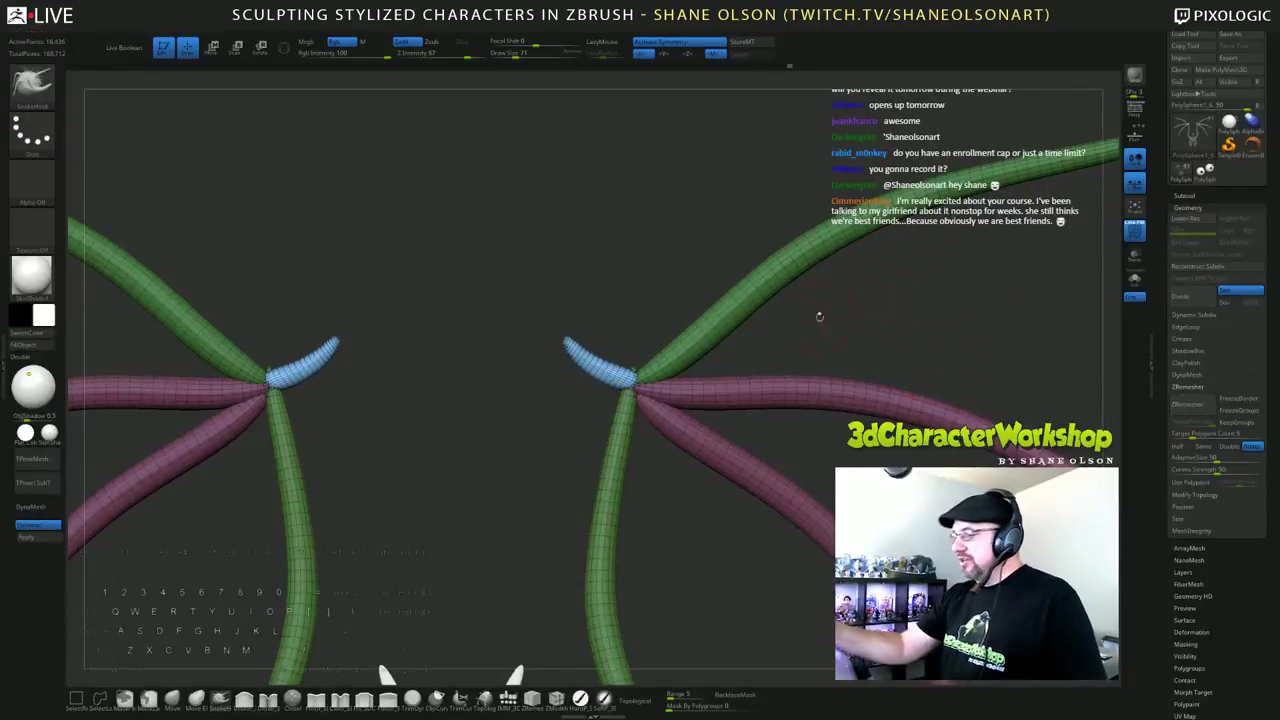
Step: Try rotating the wrist claws upright about the wing wrist joints, and undo the rotation
key(w)
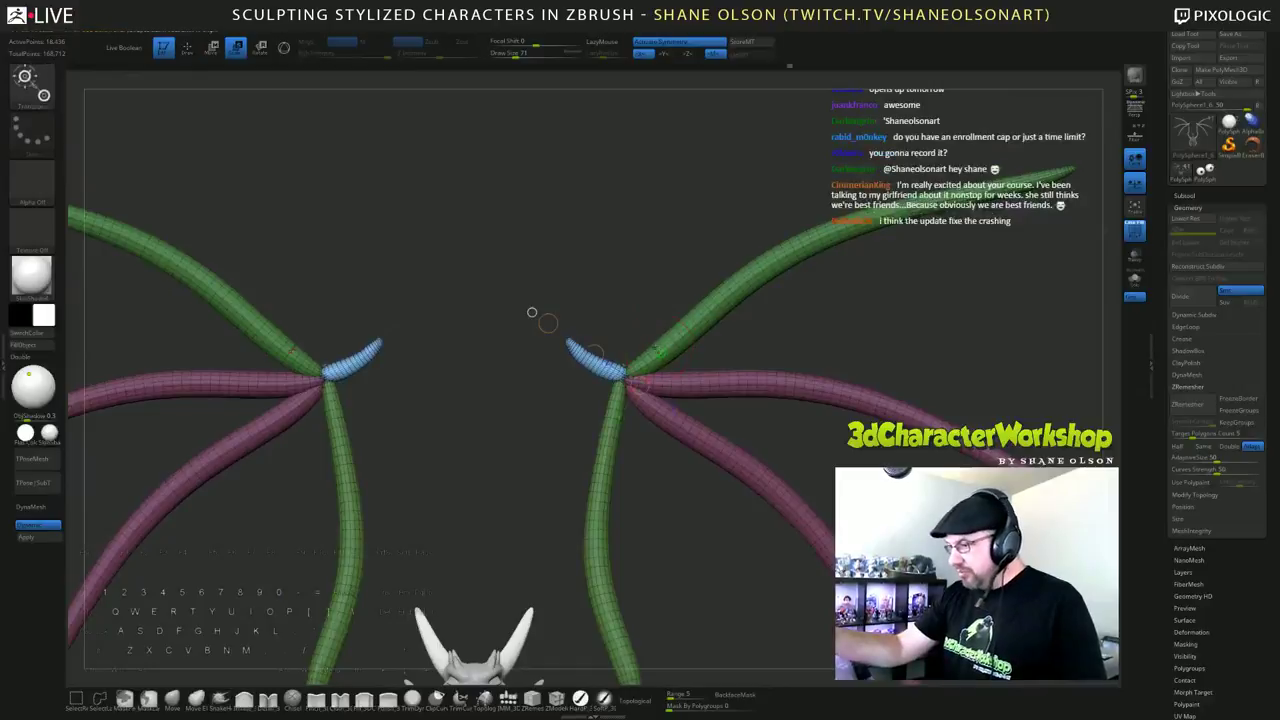
alt+drag(657, 352, 619, 417)
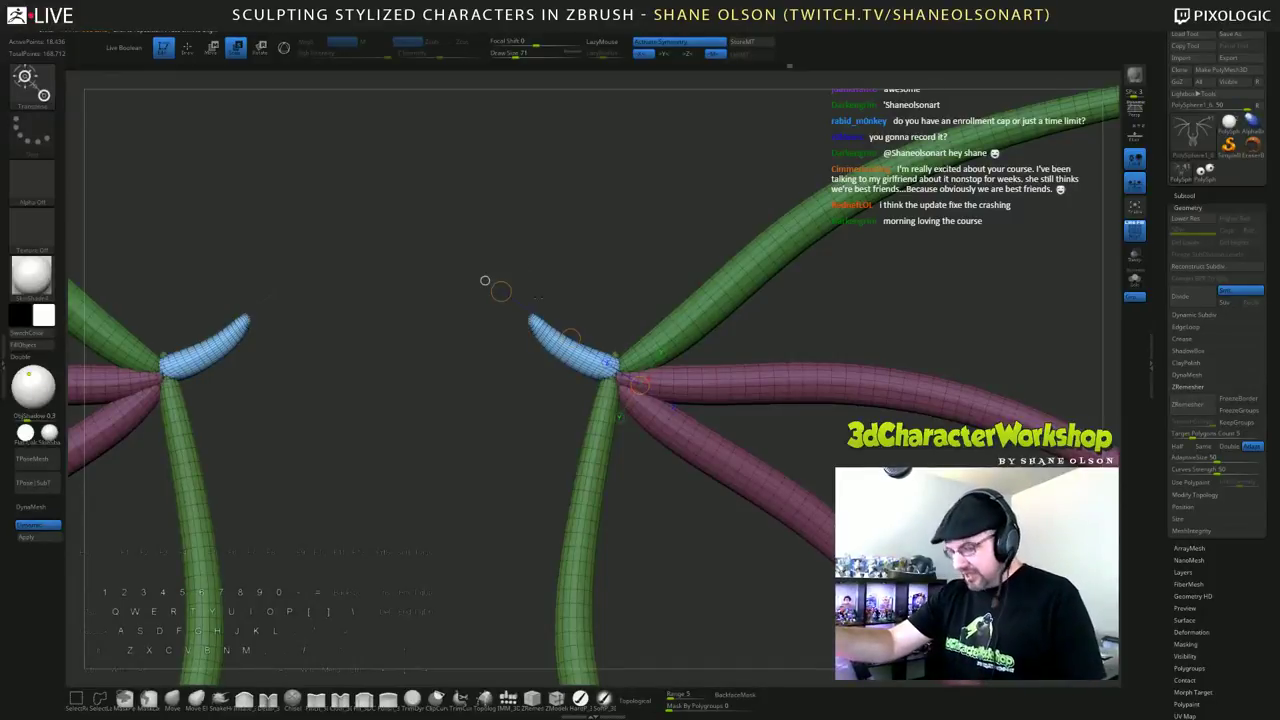
key(r)
ctrl+drag(501, 291, 608, 230)
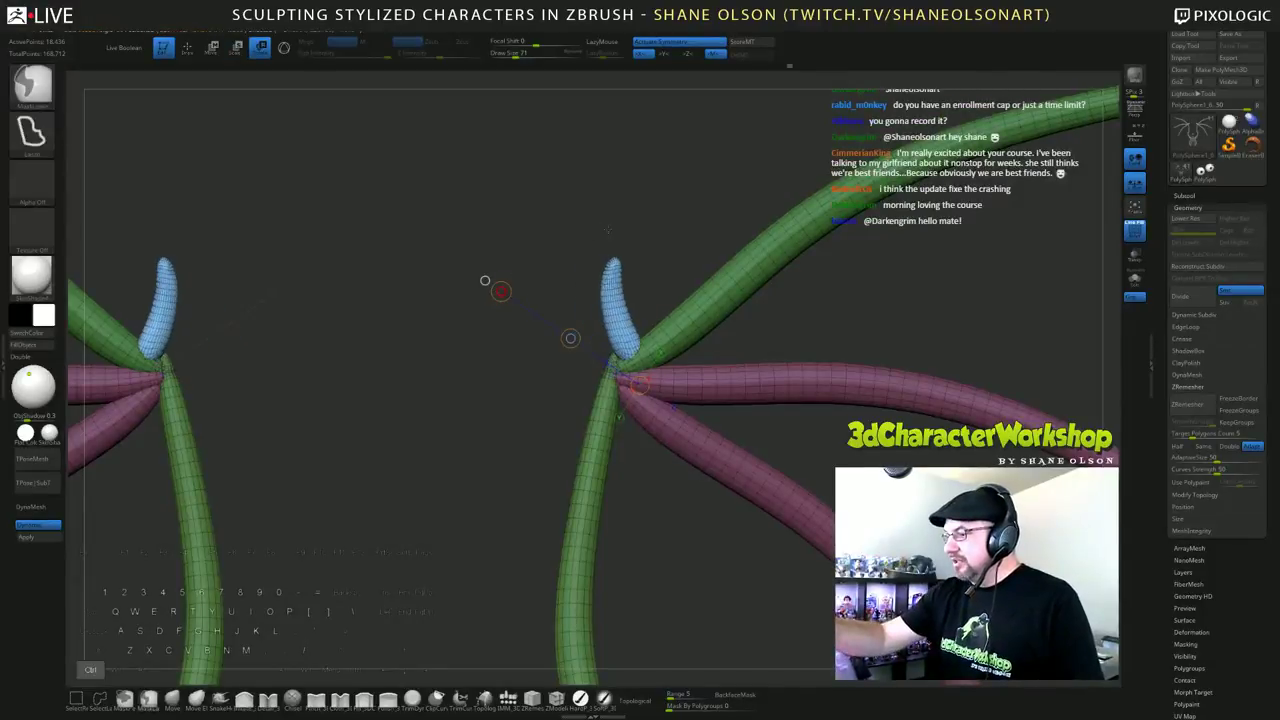
key(ctrl+shift+z)
key(ctrl+shift+z)
key(ctrl+shift+z)
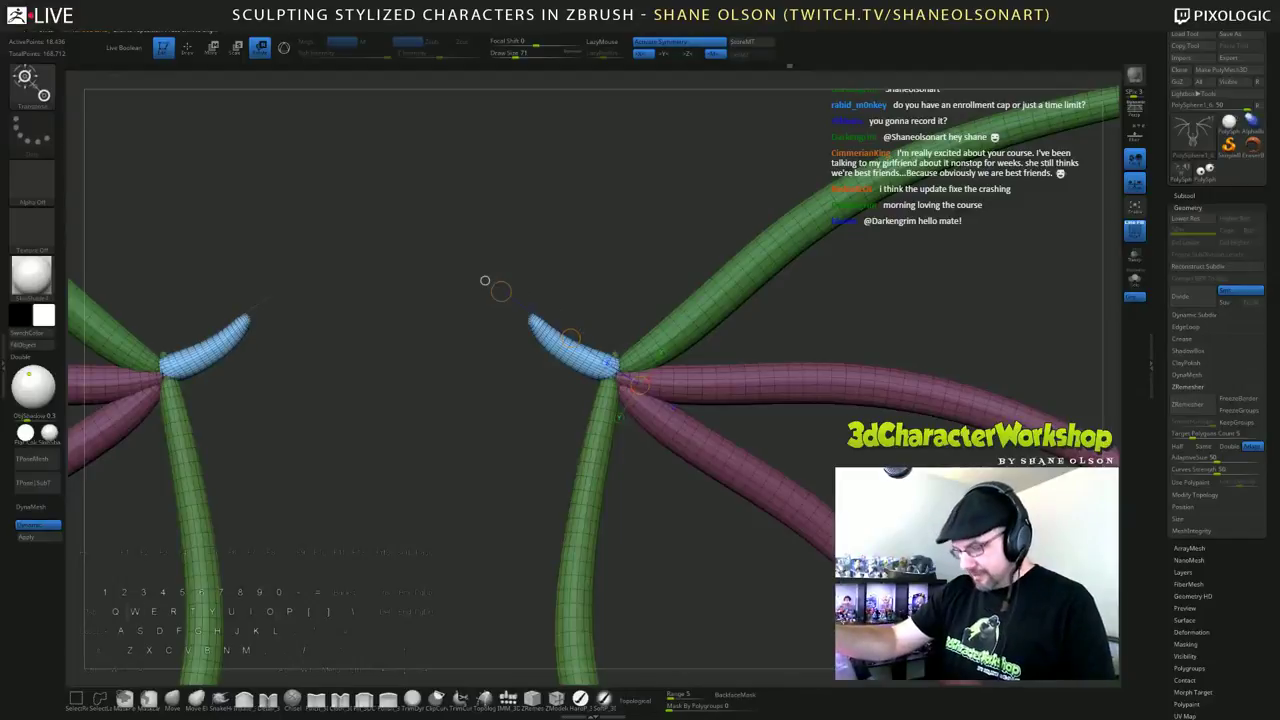
Step: Duplicate the wrist claws, rotate the copies upright, and seat their bases on the wing wrist joints beside the originals
key(w)
ctrl+drag(570, 337, 578, 323)
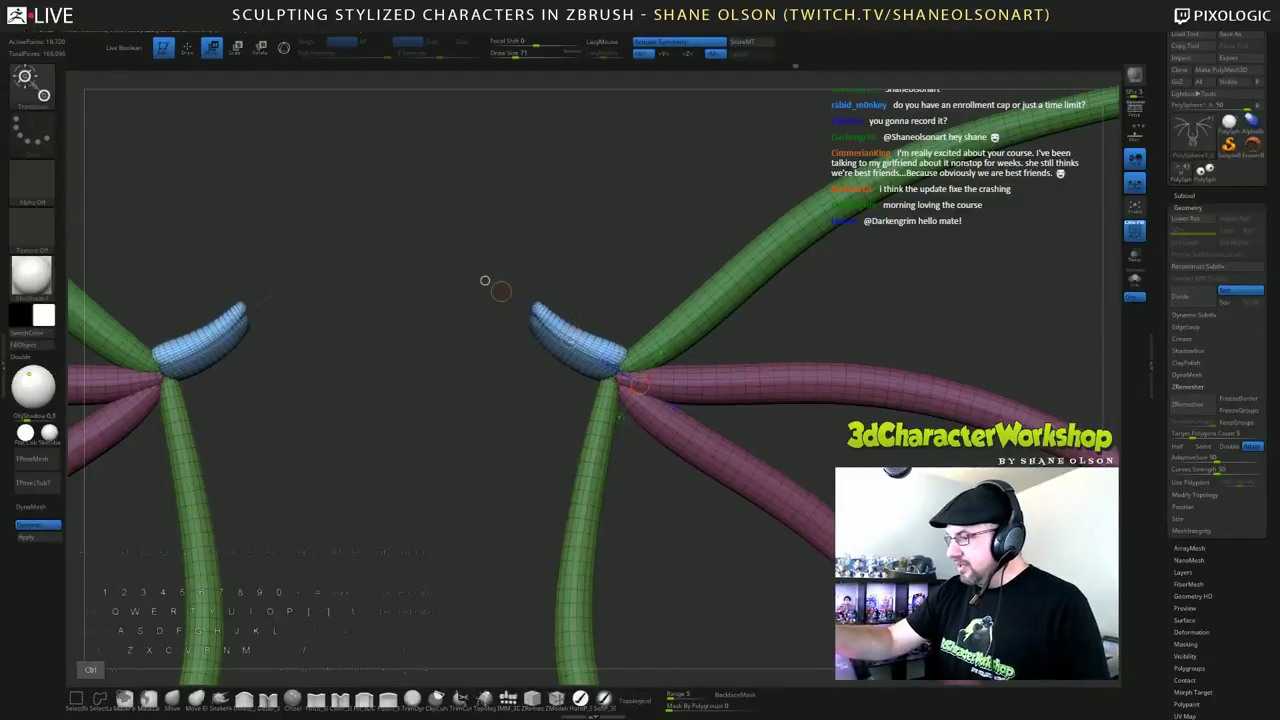
key(r)
drag(501, 291, 618, 279)
key(w)
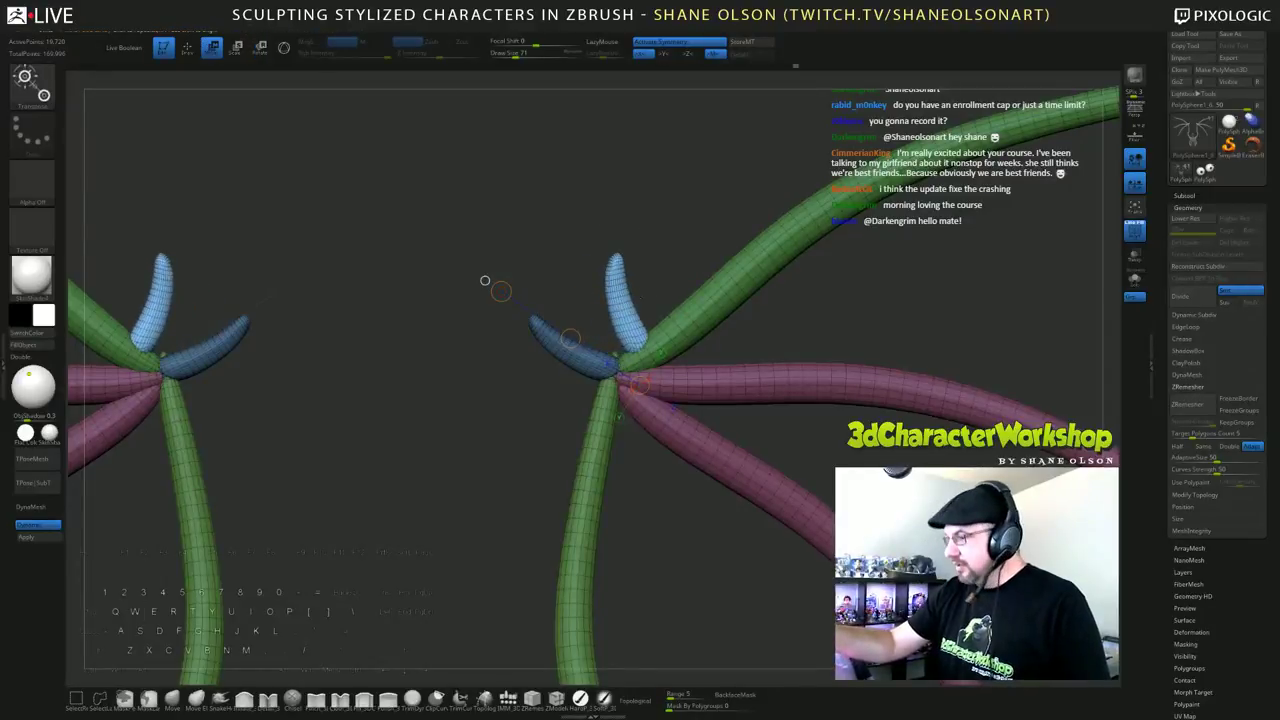
drag(570, 338, 541, 350)
alt+drag(440, 440, 440, 300)
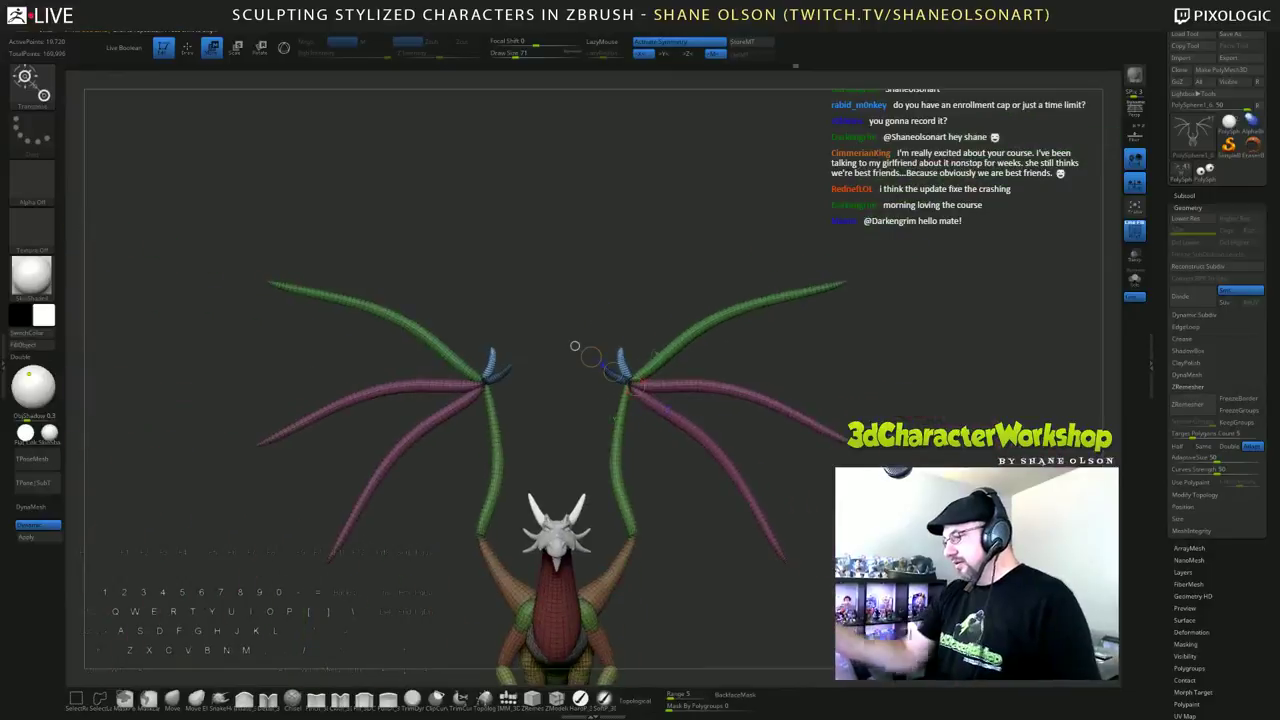
Step: Clear the mask, return to draw mode, and hide the polyframe to check the wrist claws on the plain model
mouse_move(690, 345)
mouse_down()
mouse_move(915, 355)
mouse_move(760, 370)
mouse_up()
ctrl+click(880, 400)
mouse_move(890, 440)
shift+mouse_down()
mouse_move(900, 460)
mouse_move(840, 430)
mouse_move(935, 400)
mouse_move(897, 369)
mouse_move(907, 390)
mouse_move(935, 390)
shift+mouse_up()
key(q)
key(shift+f)
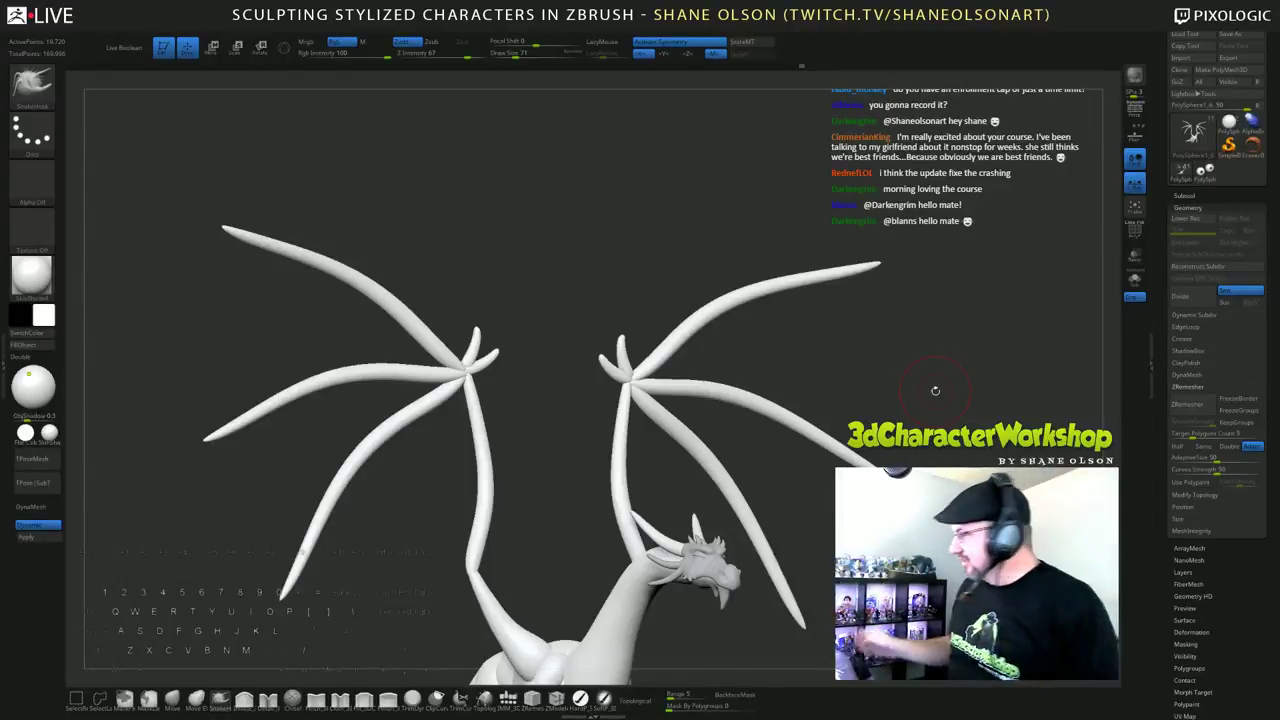
mouse_move(900, 390)
mouse_down()
mouse_move(690, 362)
mouse_move(688, 440)
mouse_move(655, 466)
mouse_move(673, 468)
mouse_move(633, 271)
mouse_move(623, 479)
mouse_move(610, 480)
mouse_up()
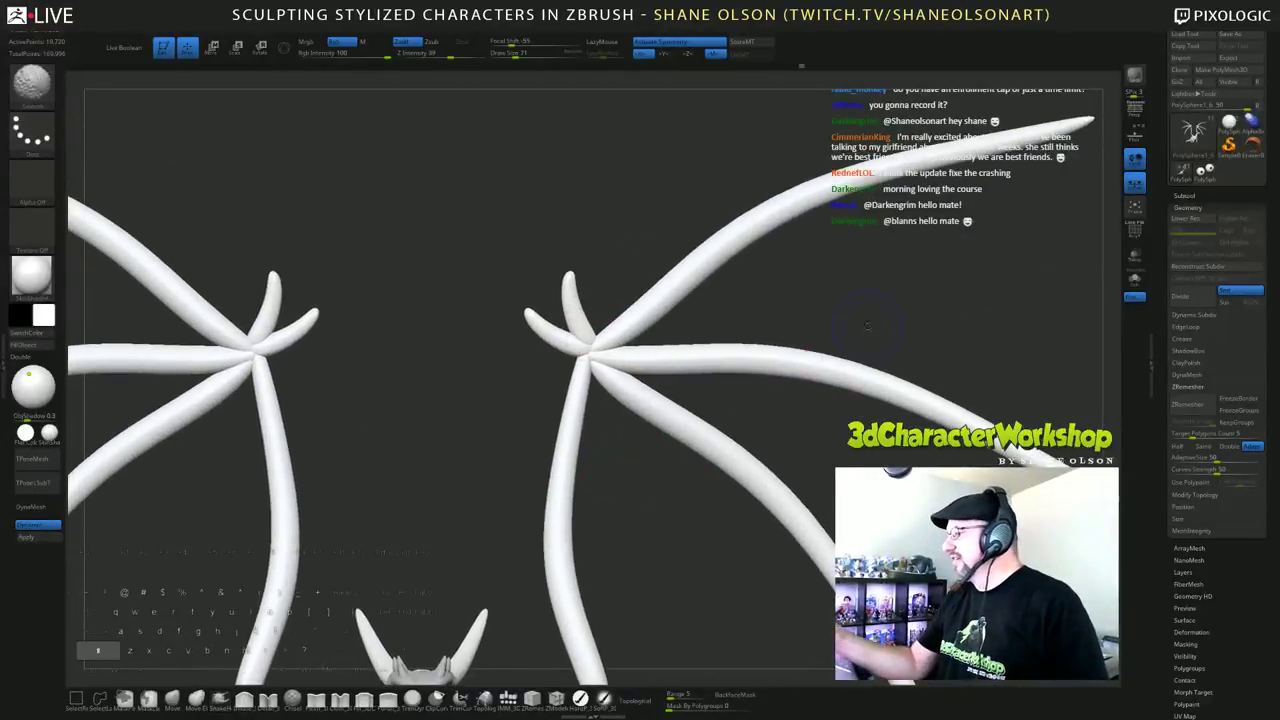
alt+drag(868, 327, 830, 454)
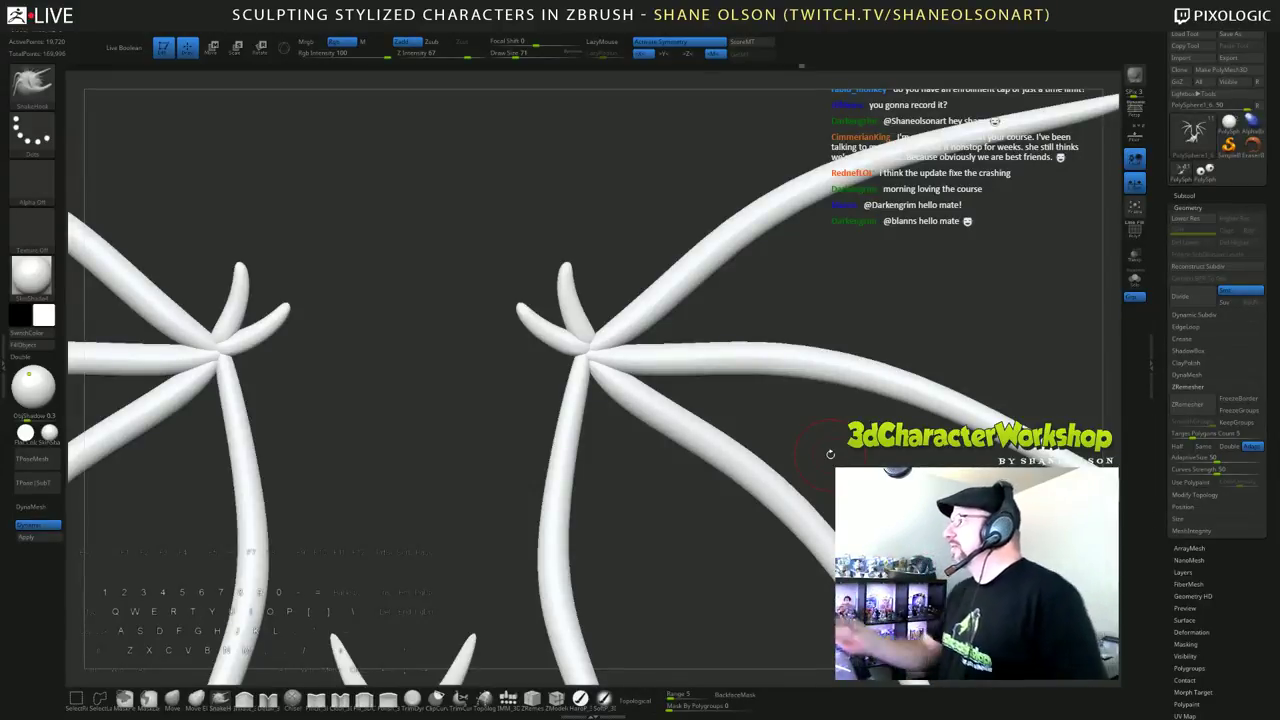
mouse_move(918, 276)
alt+mouse_down()
mouse_move(895, 228)
mouse_move(904, 270)
alt+mouse_up()
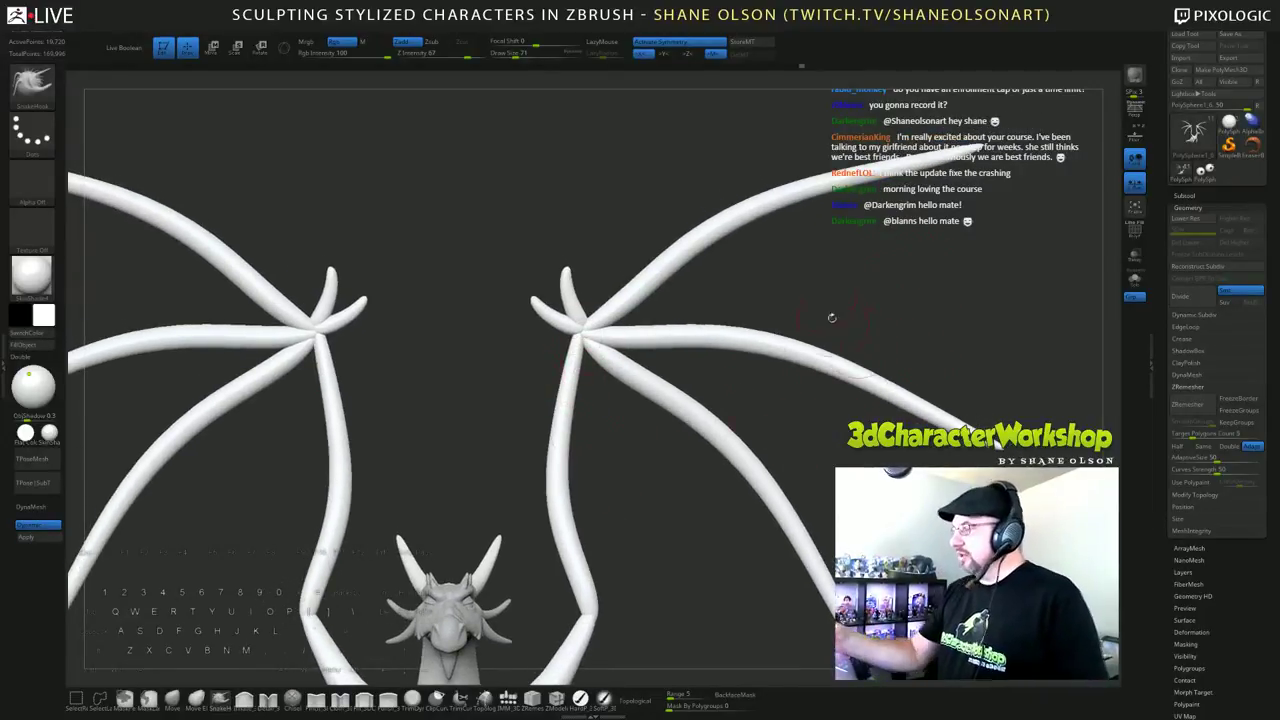
drag(816, 278, 819, 280)
drag(631, 251, 655, 433)
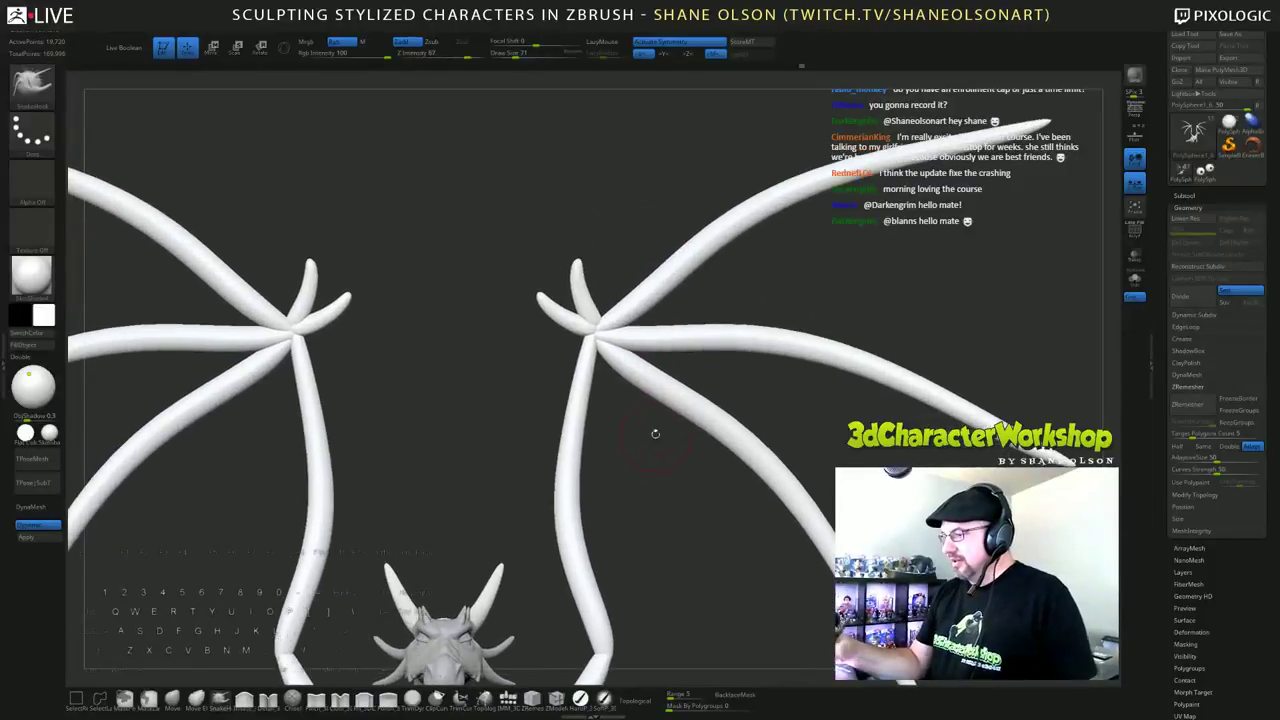
Step: Isolate the wing forearms, swell their wrist ends into knobby joints with the Inflate brush at size 128, and show the whole mesh again
ctrl+shift+click(572, 355)
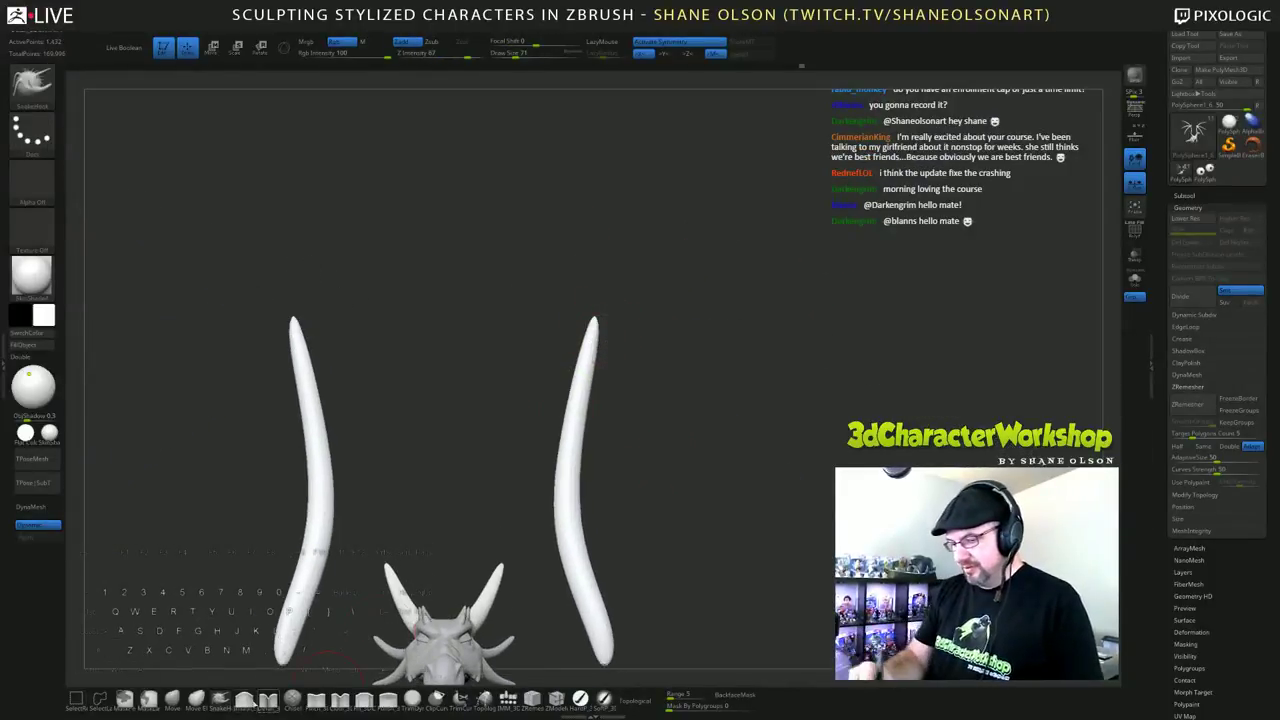
click(244, 698)
key(s)
mouse_move(609, 301)
mouse_down()
mouse_move(594, 338)
mouse_move(604, 320)
mouse_up()
ctrl+shift+click(712, 218)
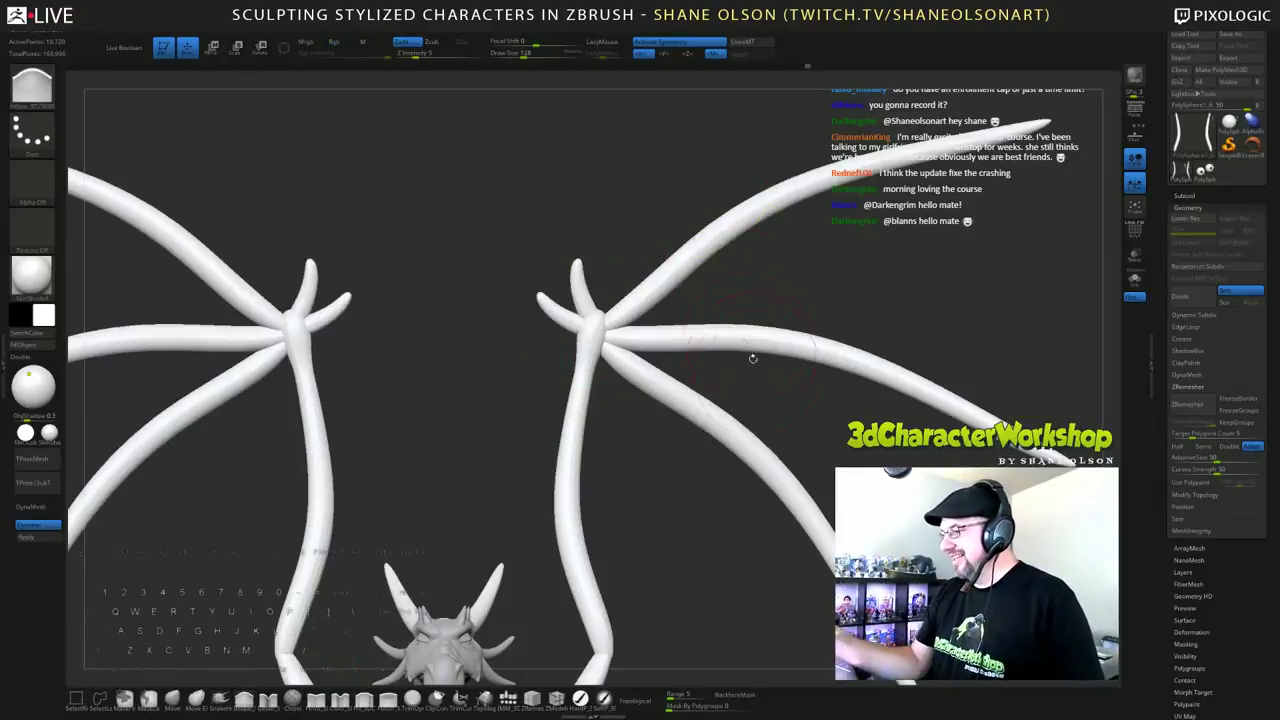
mouse_move(800, 376)
mouse_down()
mouse_move(900, 368)
mouse_move(1040, 330)
mouse_move(811, 392)
mouse_move(795, 384)
mouse_up()
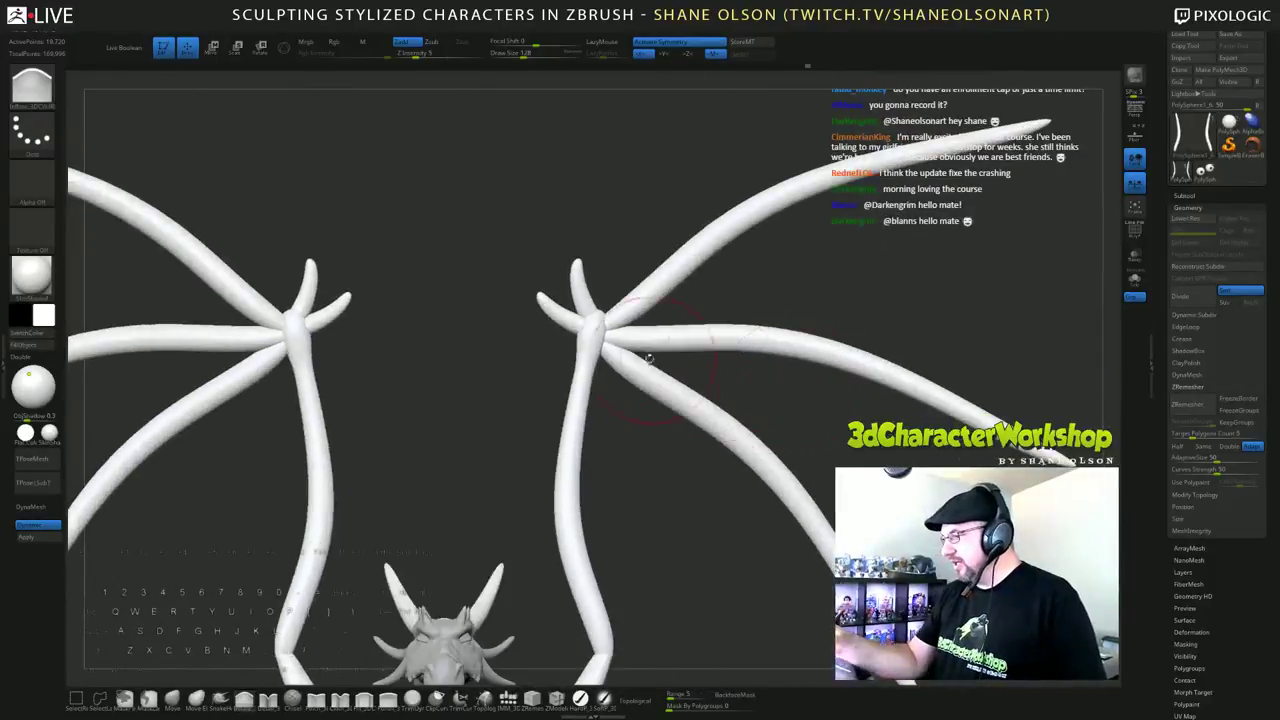
alt+drag(944, 309, 877, 343)
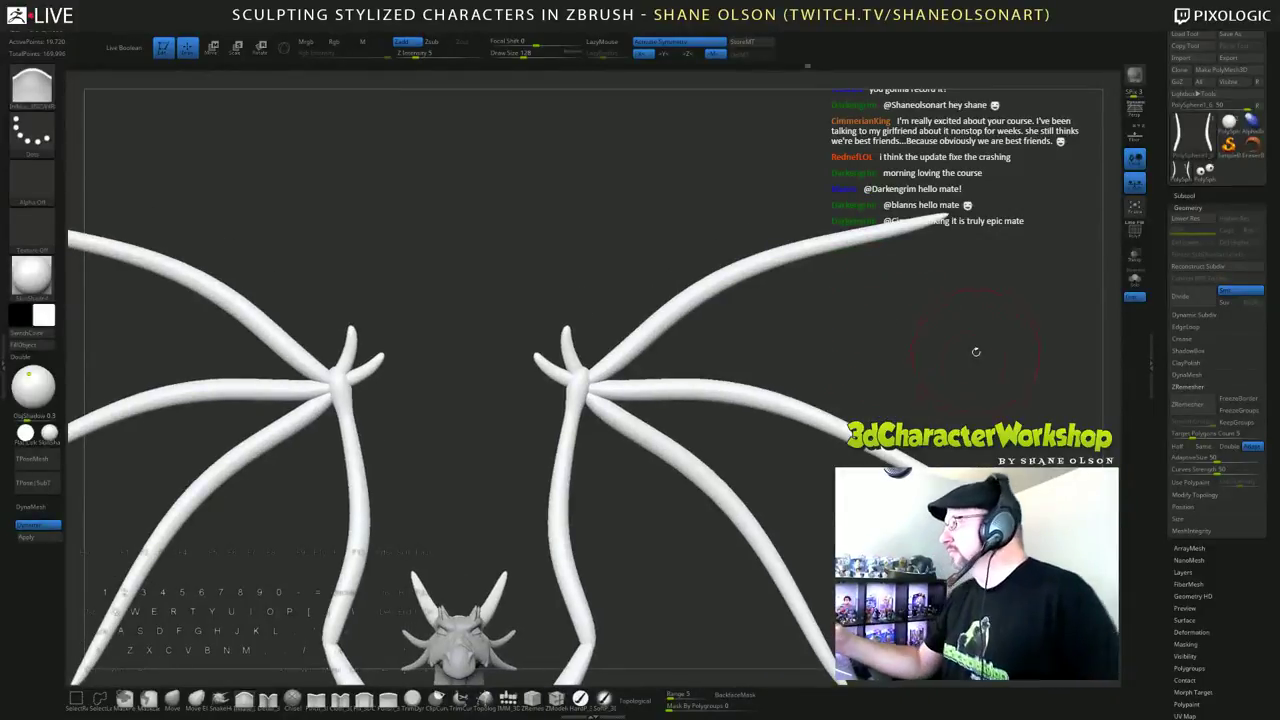
Step: Adjust the tips of both wrist claws with the Move brush using topological masking, and turn topological masking off
key(s)
drag(920, 345, 888, 363)
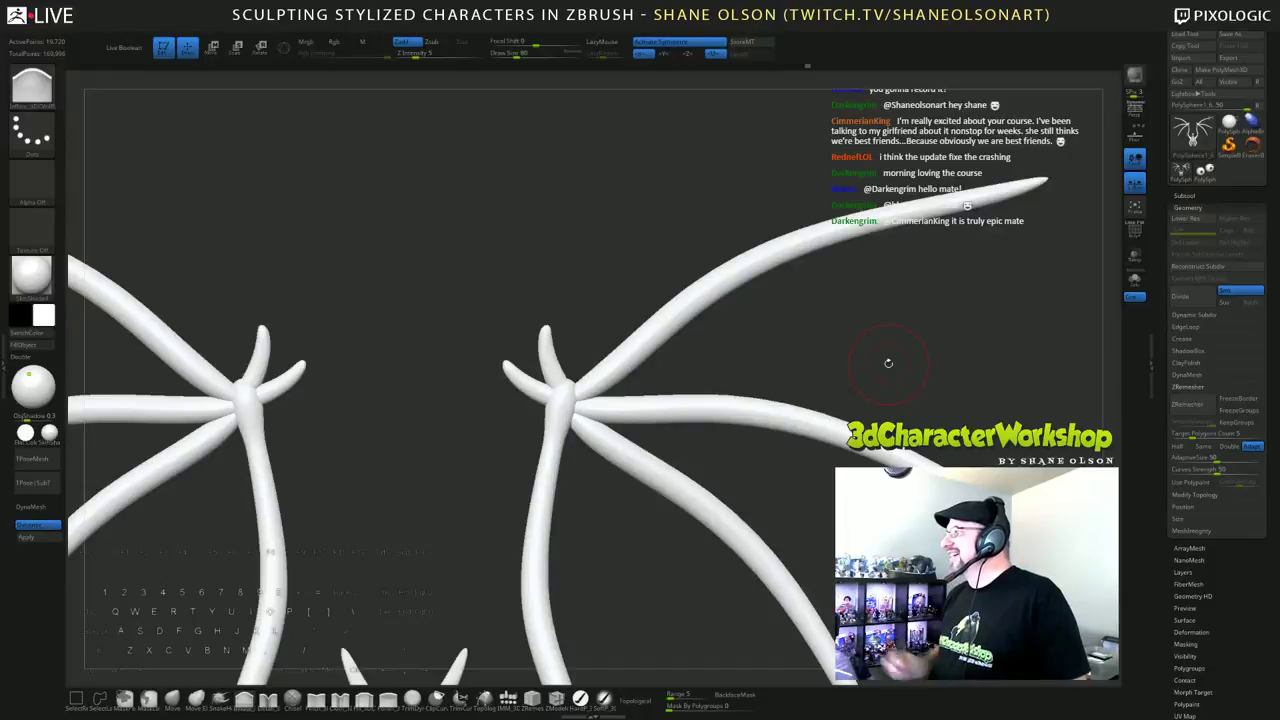
drag(911, 362, 818, 363)
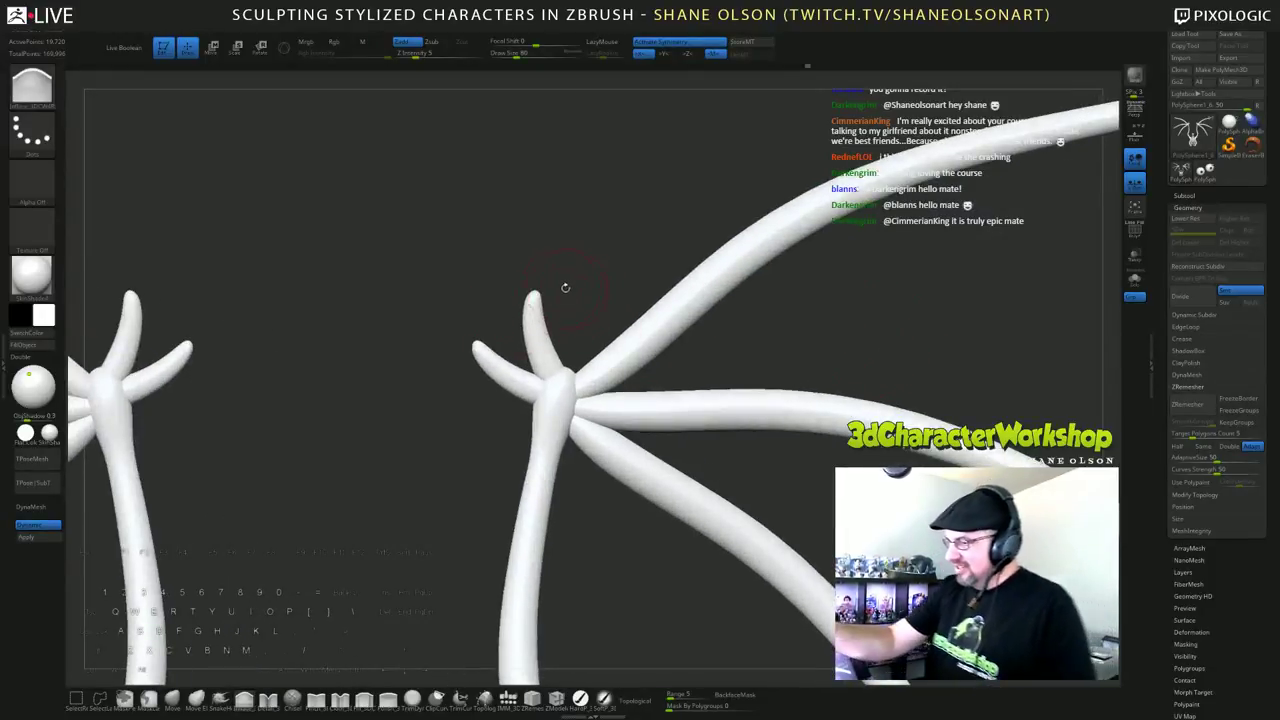
click(172, 700)
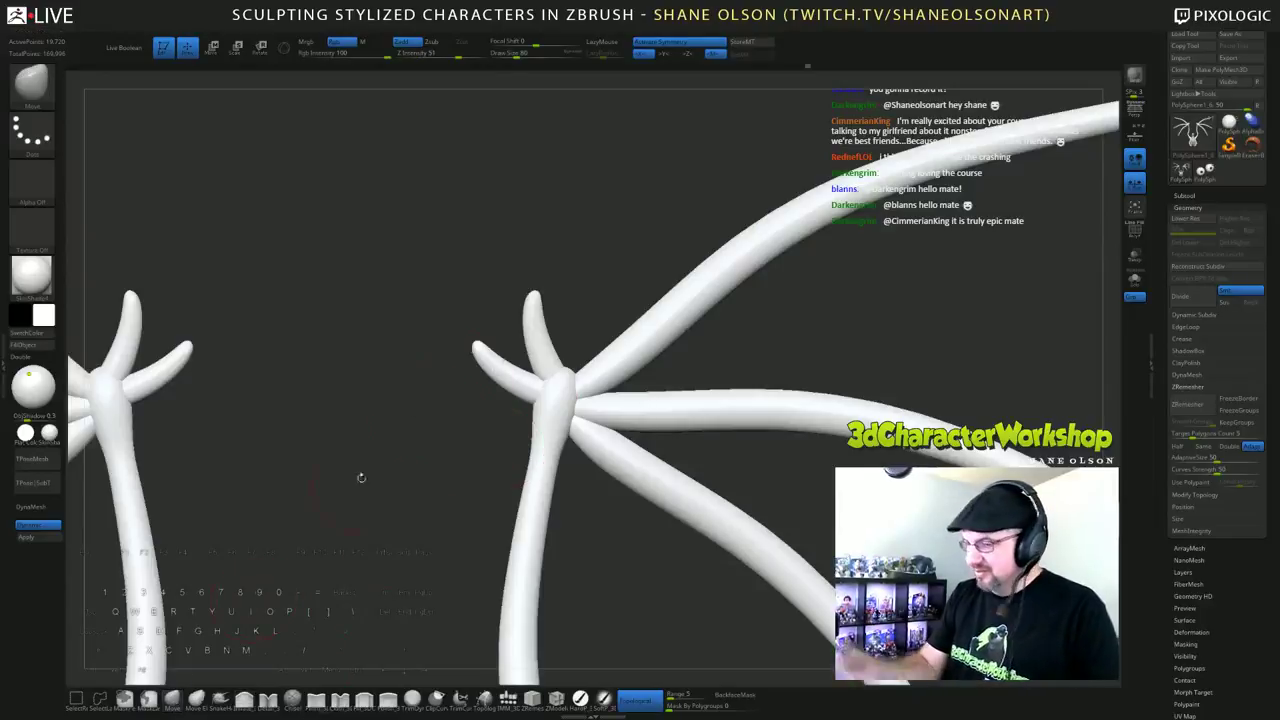
mouse_move(537, 293)
mouse_down()
mouse_move(541, 321)
mouse_move(528, 314)
mouse_move(543, 314)
mouse_up()
drag(477, 347, 497, 363)
mouse_move(634, 260)
mouse_down()
mouse_move(698, 243)
mouse_move(634, 270)
mouse_up()
mouse_move(532, 312)
shift+mouse_down()
mouse_move(530, 335)
mouse_move(574, 208)
shift+mouse_up()
drag(771, 346, 768, 269)
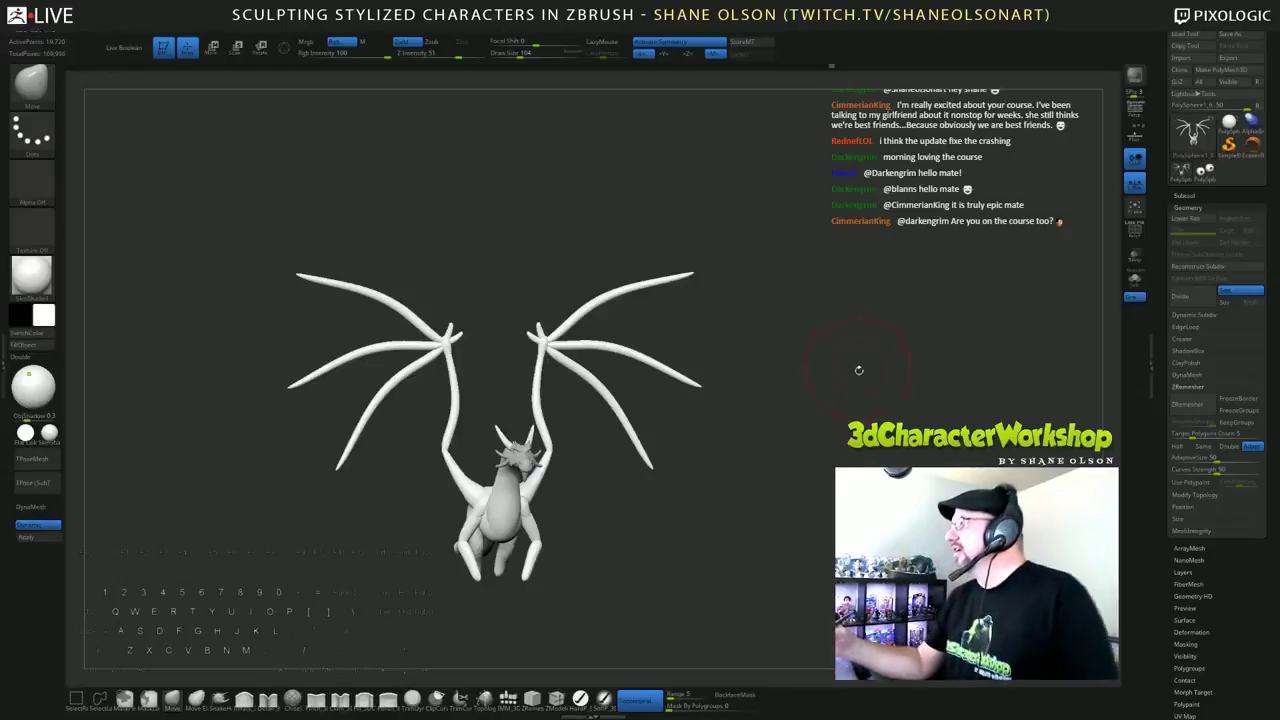
drag(858, 370, 822, 440)
click(638, 699)
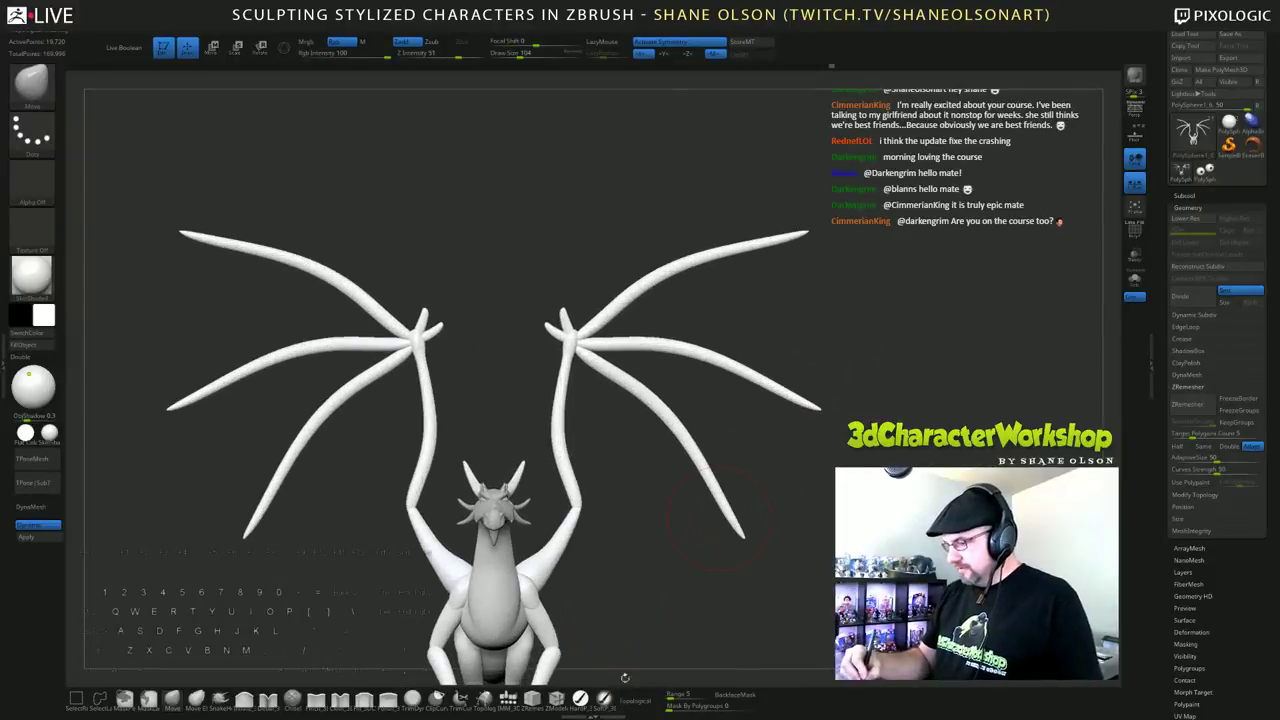
Step: Reshape the wing forearms and elbow joints with an enlarged Move brush, nudging the elbows into a smoother bend
key(s)
mouse_move(603, 512)
mouse_down()
mouse_move(583, 497)
mouse_move(579, 452)
mouse_up()
drag(562, 400, 555, 398)
mouse_move(584, 468)
mouse_down()
mouse_move(615, 489)
mouse_move(589, 484)
mouse_up()
key(s)
drag(557, 421, 551, 420)
mouse_move(650, 560)
mouse_down()
mouse_move(440, 562)
mouse_move(655, 575)
mouse_move(690, 562)
mouse_up()
drag(552, 408, 562, 400)
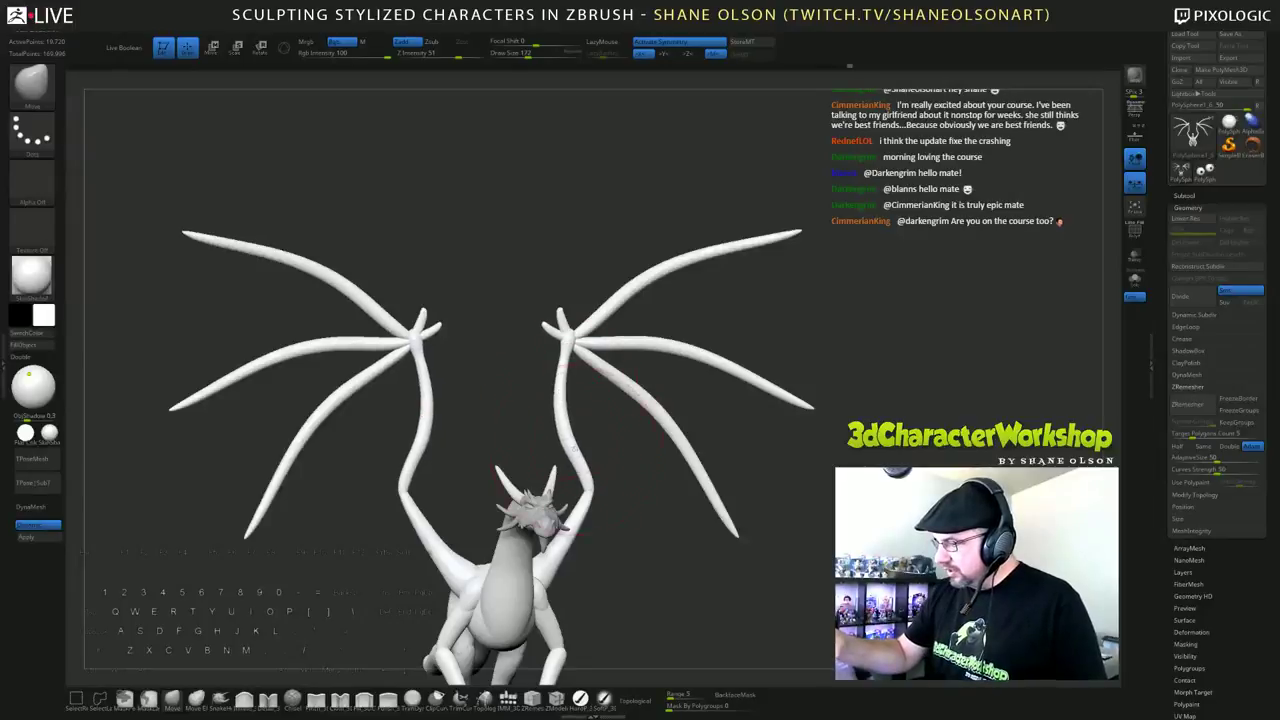
drag(574, 447, 582, 495)
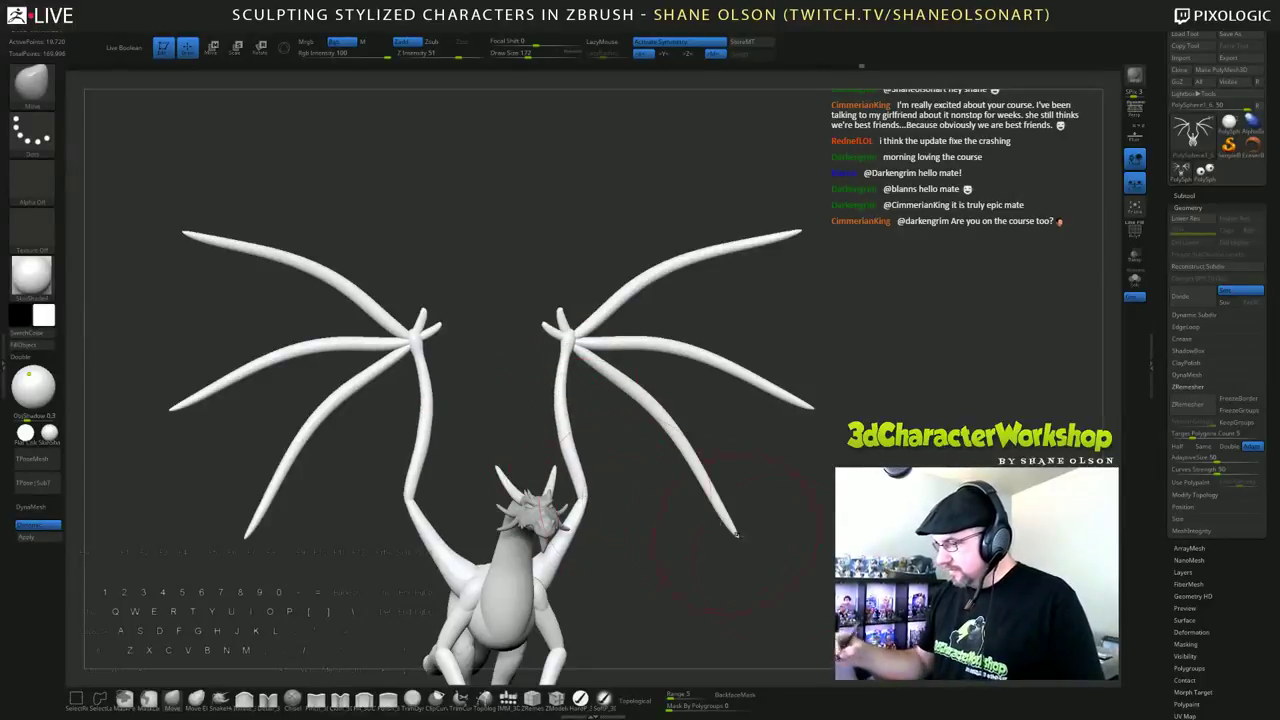
Step: Reduce the brush size to 44 and choose the SelectLasso brush for isolating parts of the dragon
mouse_move(752, 550)
mouse_down()
mouse_move(694, 554)
mouse_move(858, 453)
mouse_move(837, 420)
mouse_move(834, 515)
mouse_move(841, 447)
mouse_up()
key(s)
click(843, 464)
alt+drag(800, 538, 812, 490)
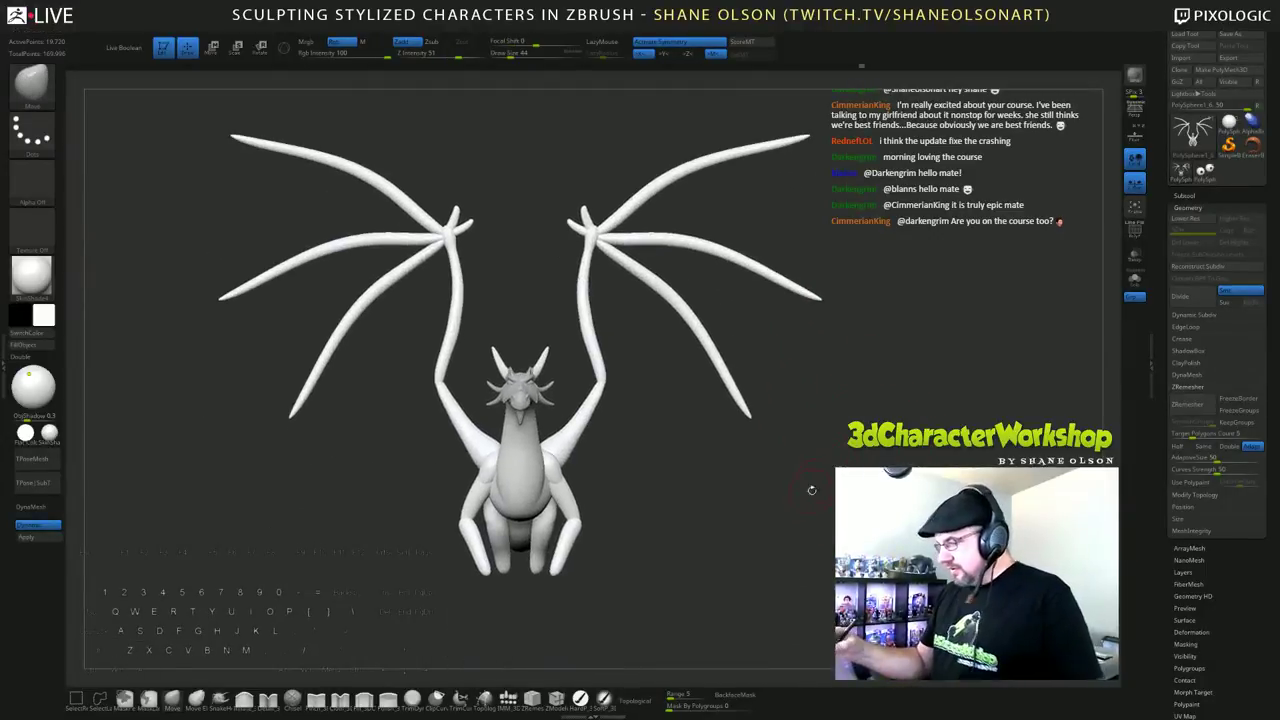
click(148, 698)
click(84, 630)
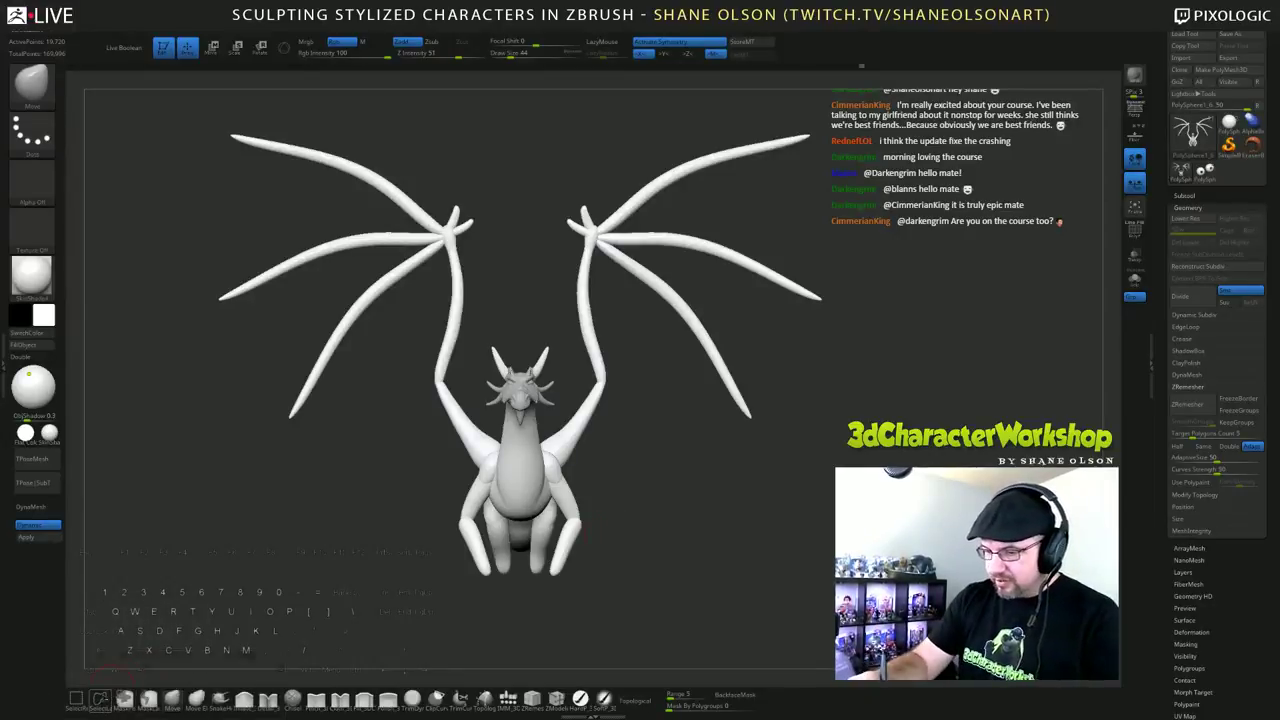
click(137, 706)
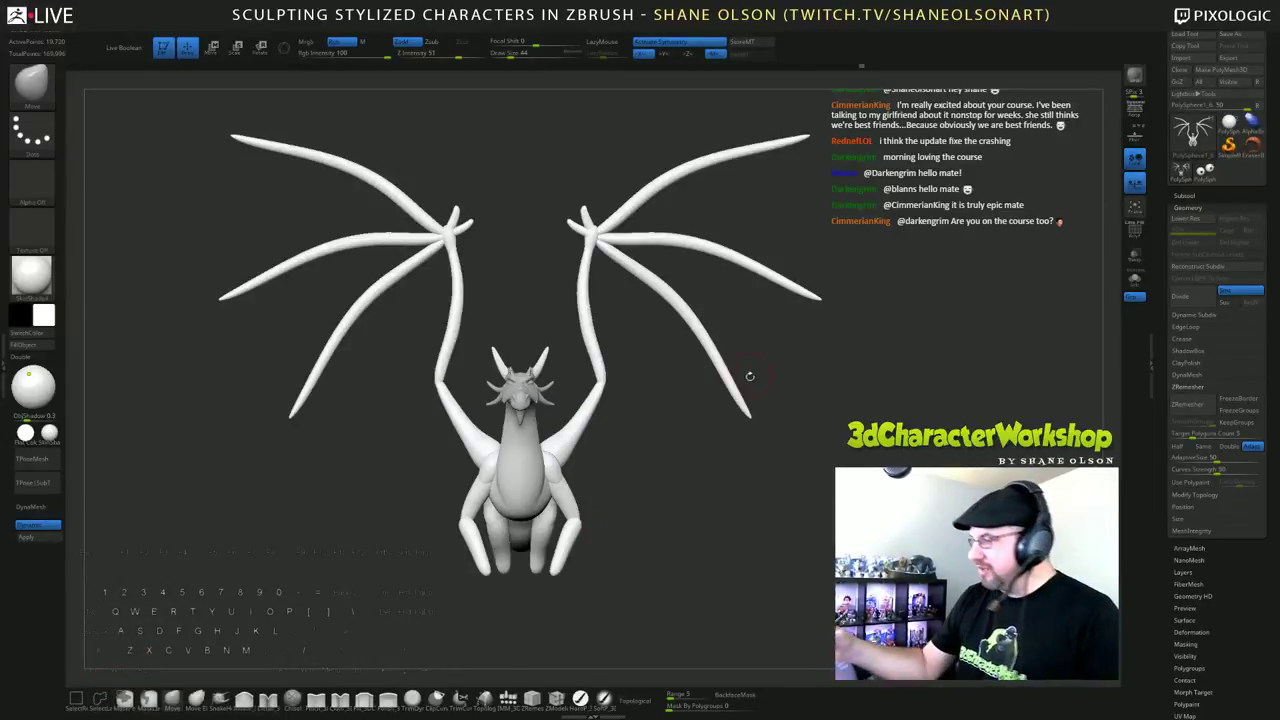
alt+drag(774, 446, 769, 479)
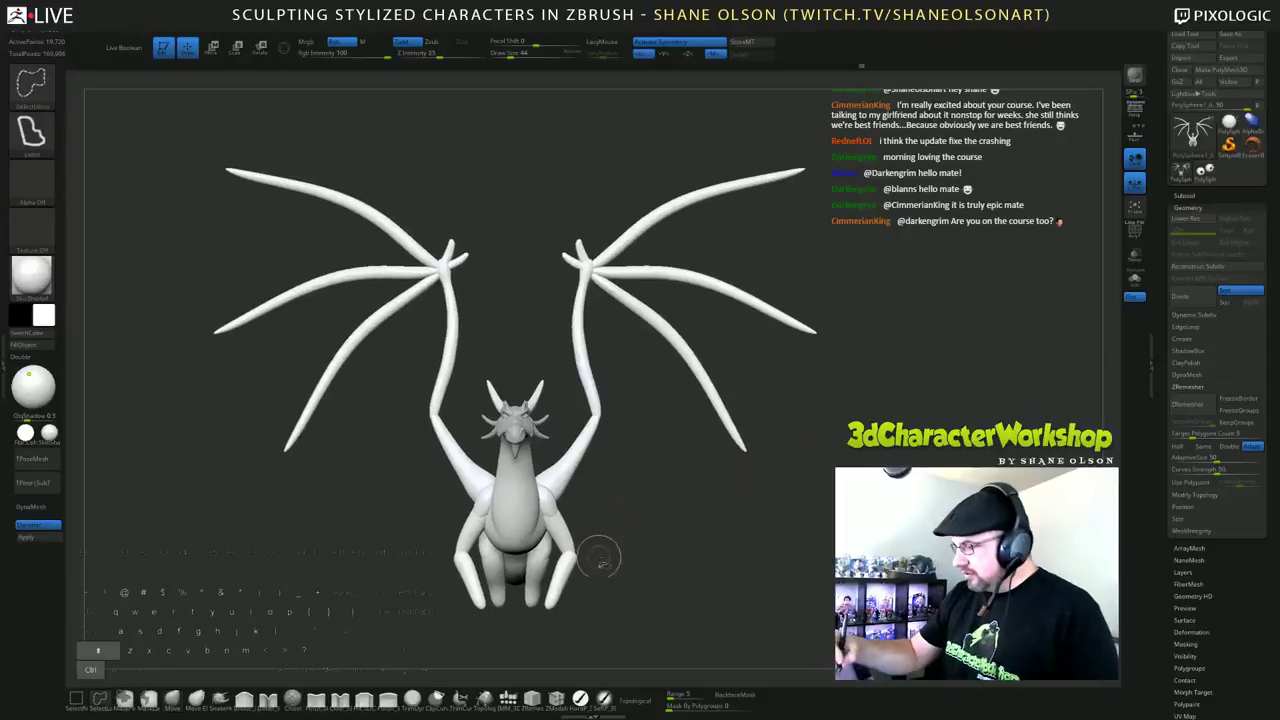
ctrl+shift+drag(599, 551, 553, 498)
key(ctrl+shift)
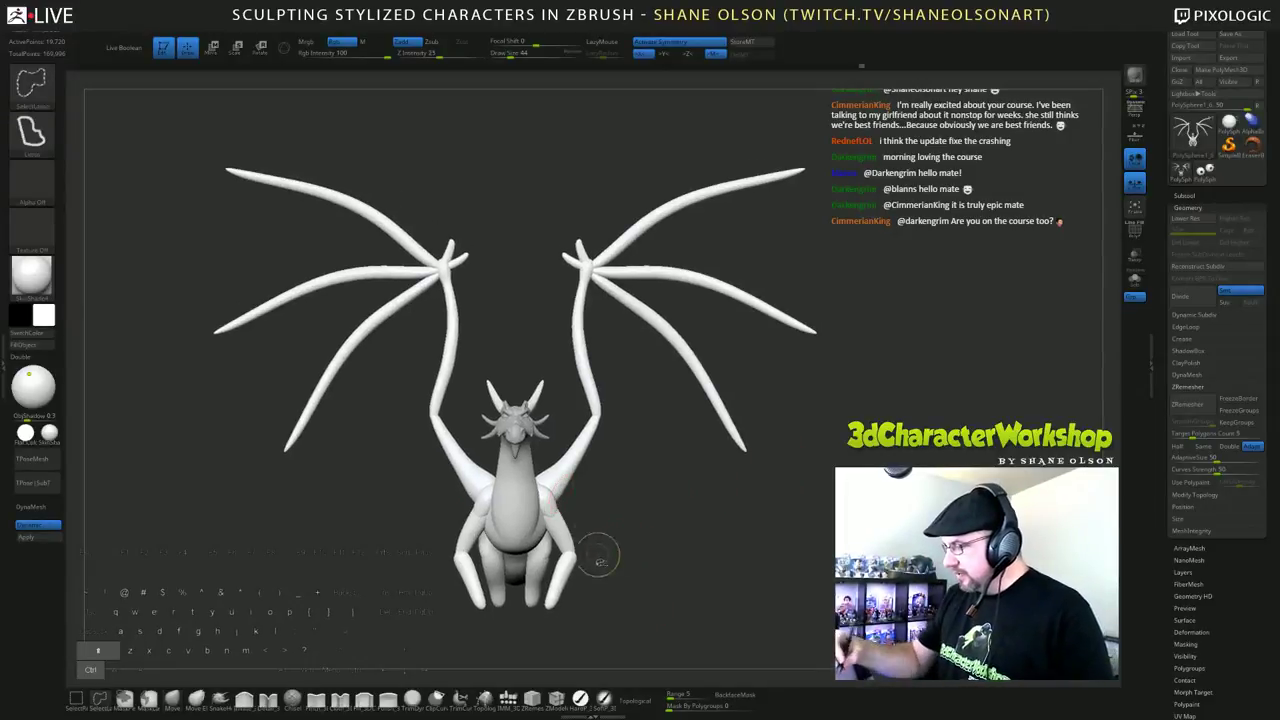
mouse_move(550, 505)
ctrl+shift+mouse_down()
mouse_move(594, 425)
mouse_move(590, 325)
mouse_move(655, 232)
mouse_move(775, 178)
mouse_move(750, 235)
mouse_move(818, 330)
mouse_move(745, 448)
mouse_move(603, 485)
mouse_move(565, 543)
ctrl+shift+mouse_up()
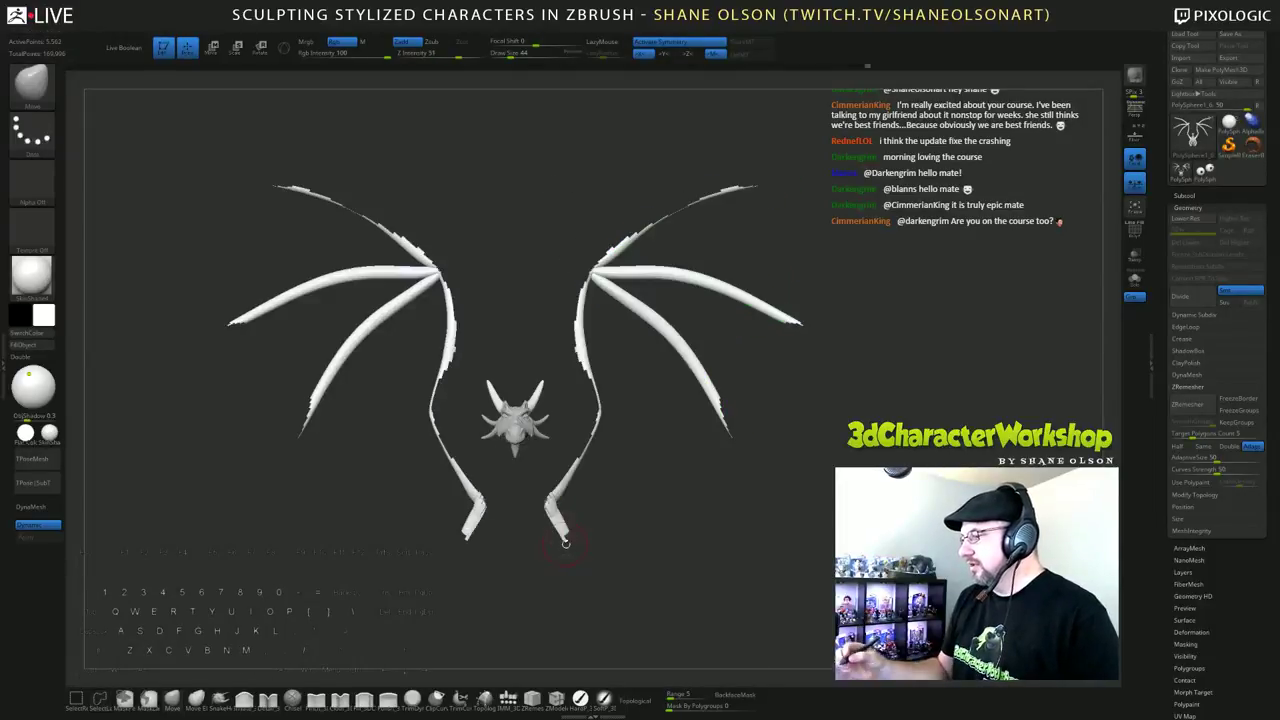
ctrl+shift+click(832, 528)
Step: Inspect the dragon's overall silhouette from the side and at an angle, briefly isolating the wing forearms before showing the whole mesh
drag(832, 528, 752, 490)
drag(816, 459, 840, 444)
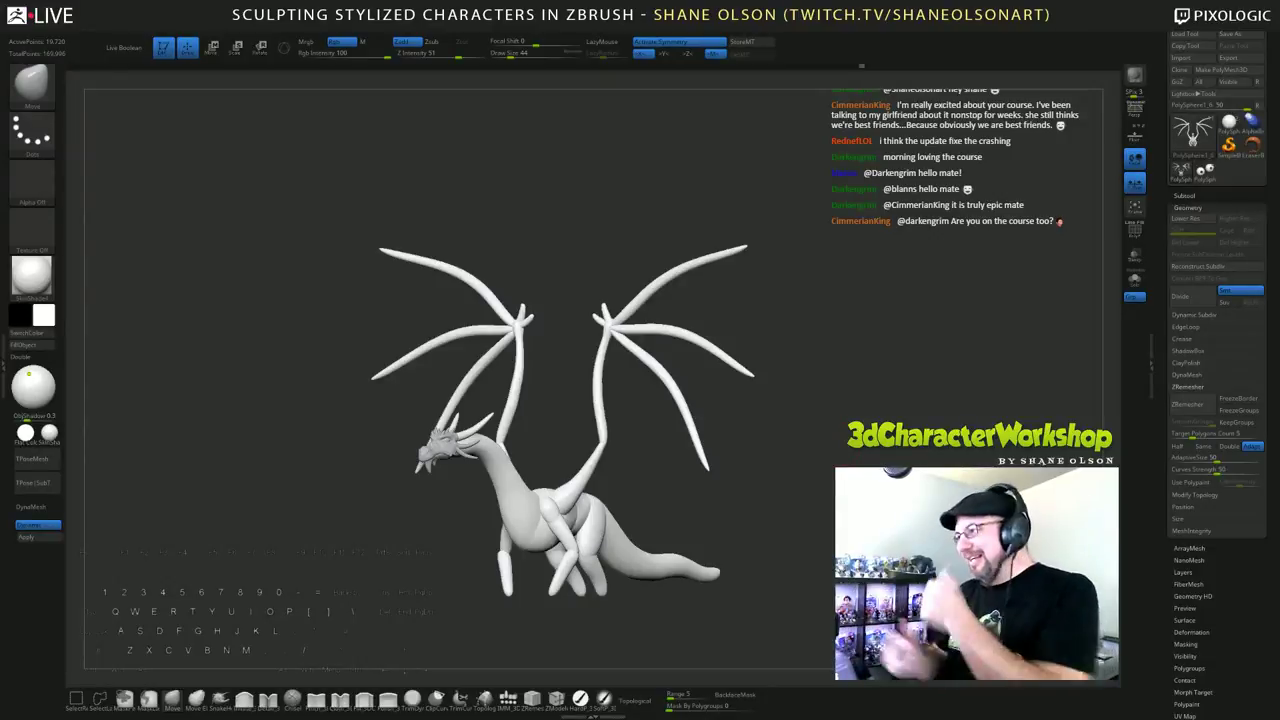
drag(800, 450, 680, 452)
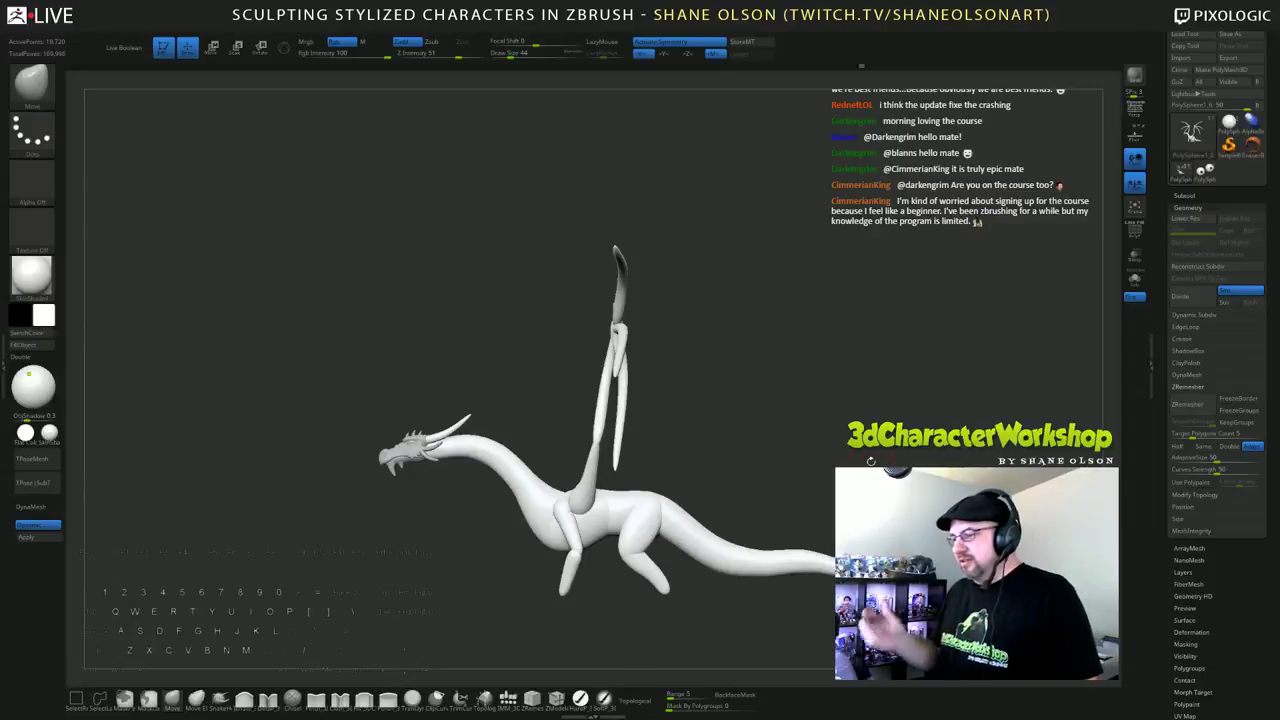
drag(824, 425, 816, 395)
drag(803, 330, 809, 430)
ctrl+shift+click(600, 268)
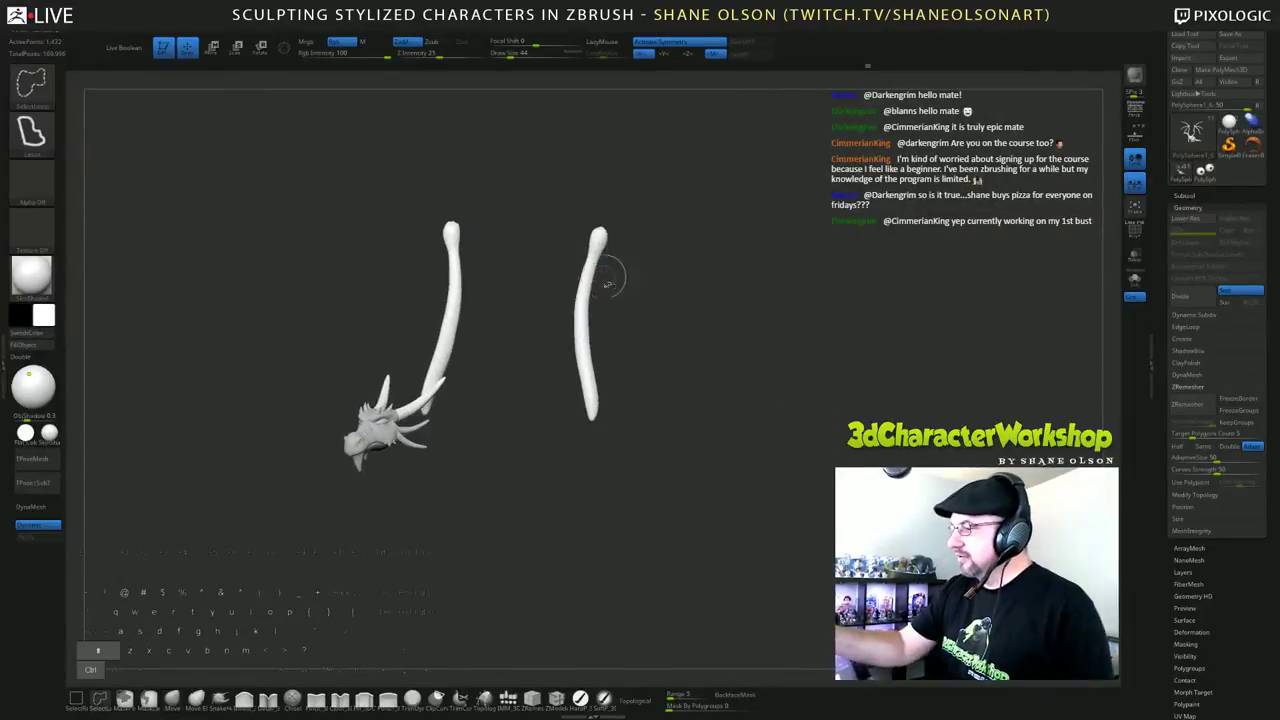
ctrl+shift+click(594, 266)
ctrl+shift+click(592, 222)
ctrl+shift+click(594, 218)
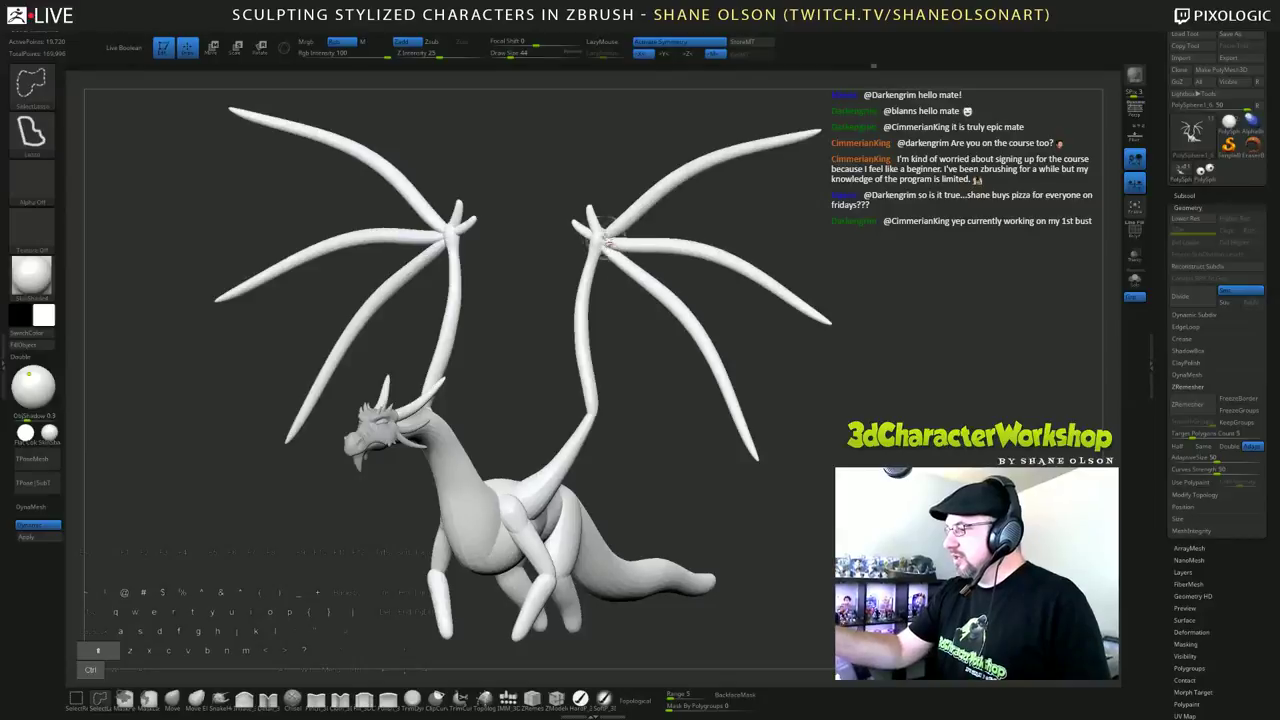
Step: Mask the body and upper wing arms using polygroup visibility, leaving only the outer wings beyond the elbows unmasked
key(ctrl+z)
ctrl+shift+click(602, 230)
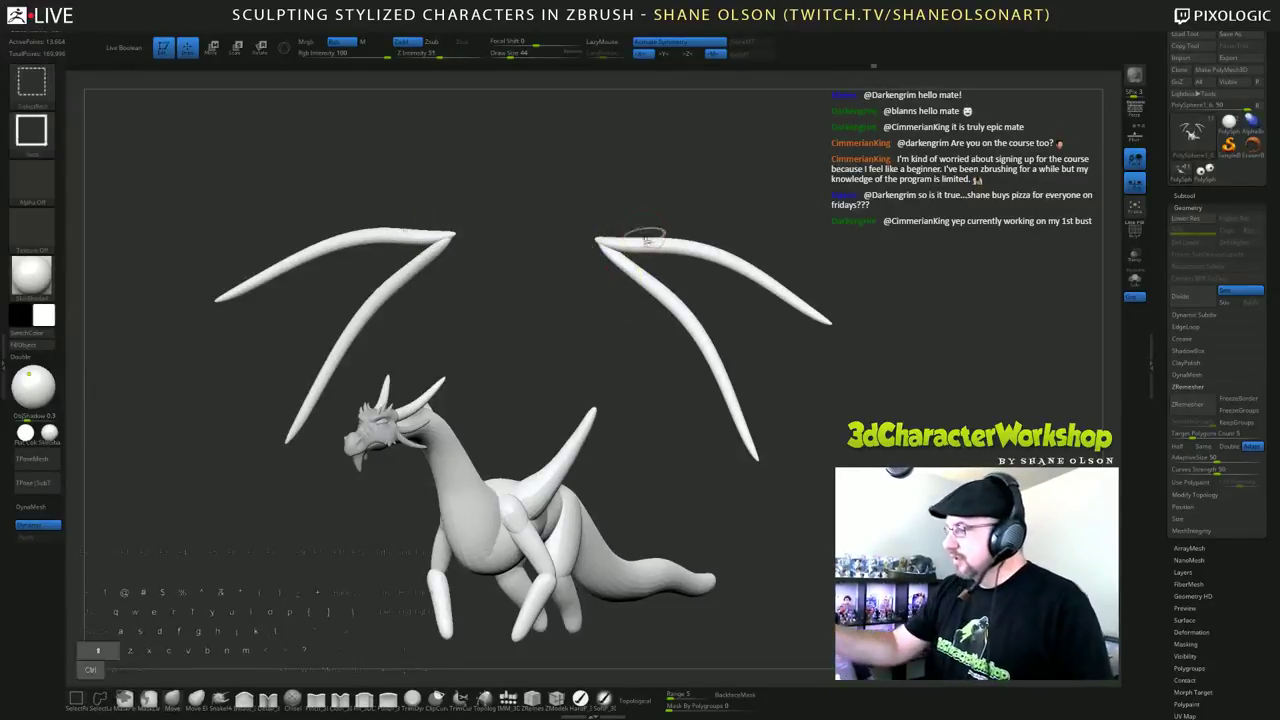
ctrl+shift+click(644, 232)
shift+drag(695, 242, 640, 248)
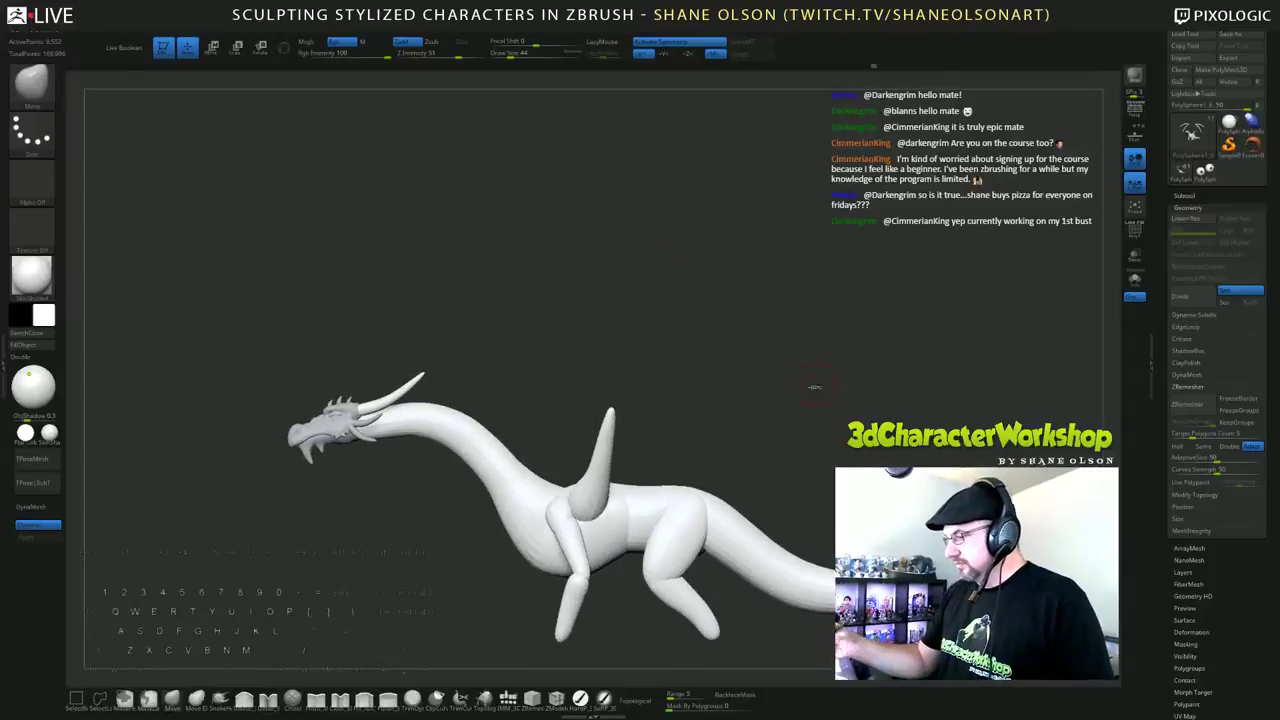
mouse_move(814, 386)
ctrl+shift+mouse_down()
mouse_move(831, 402)
mouse_move(803, 331)
mouse_move(790, 408)
ctrl+shift+mouse_up()
ctrl+drag(693, 325, 552, 205)
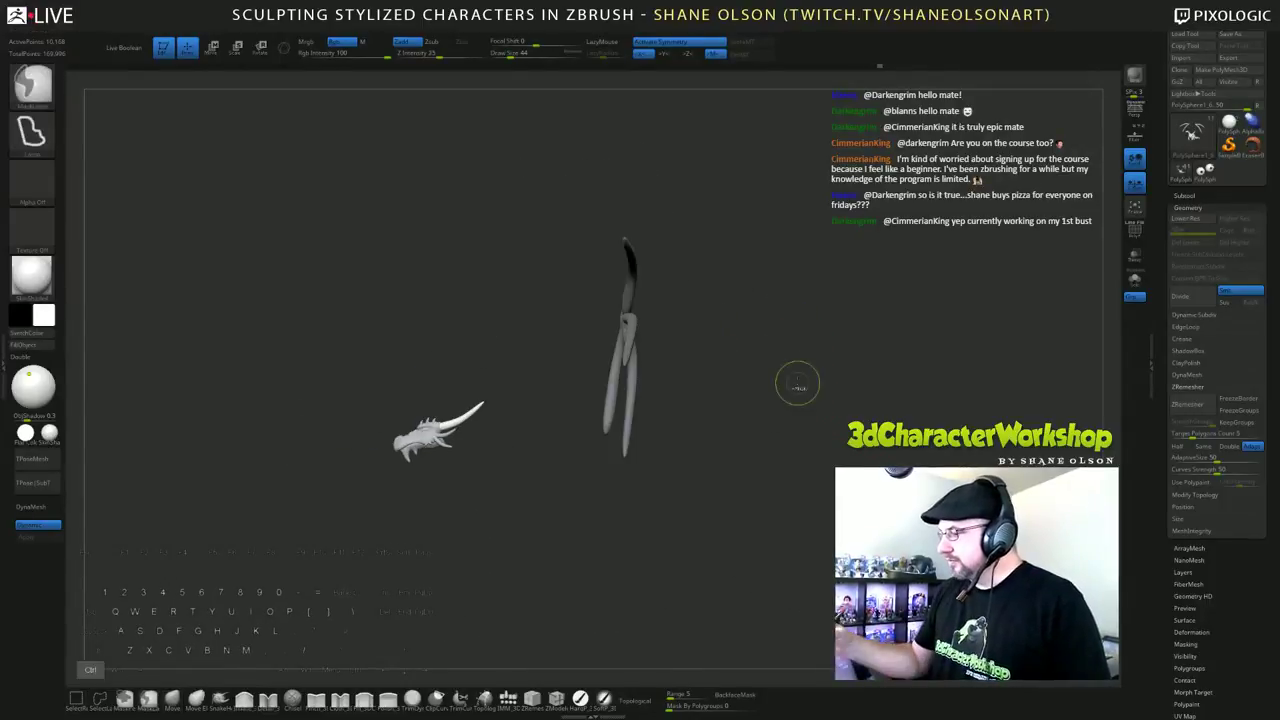
ctrl+shift+click(829, 307)
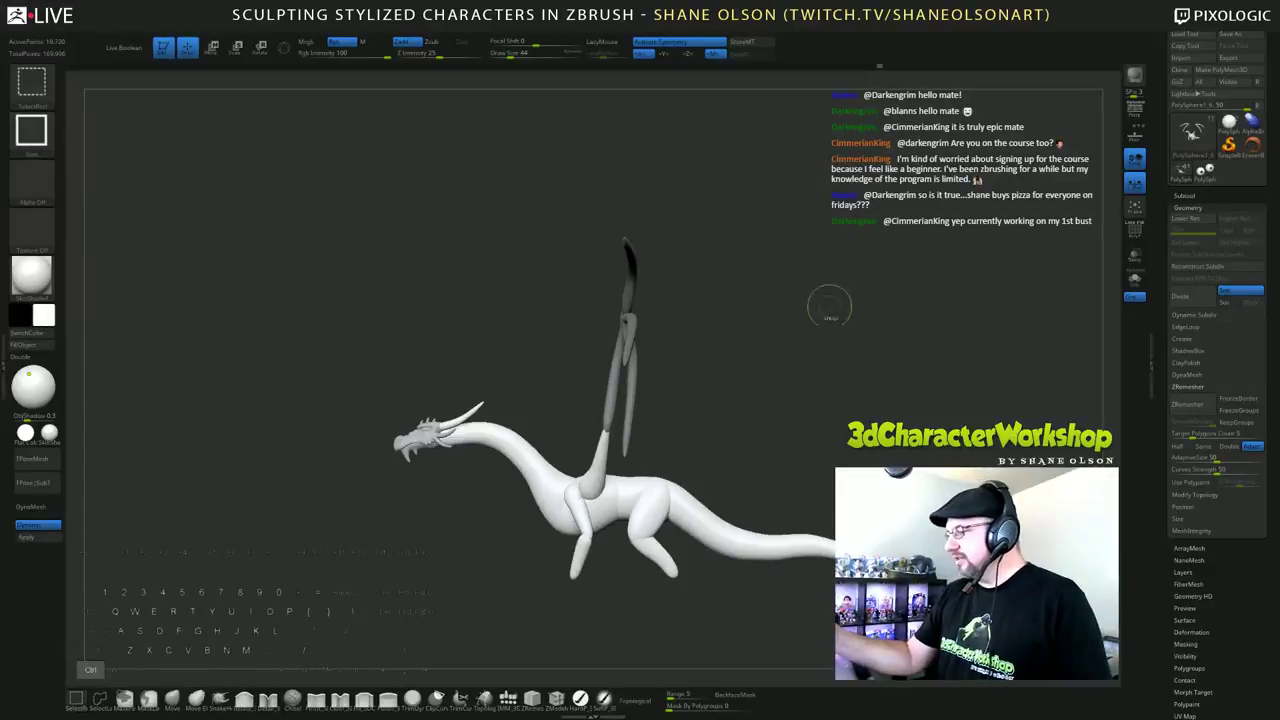
ctrl+click(800, 378)
key(w)
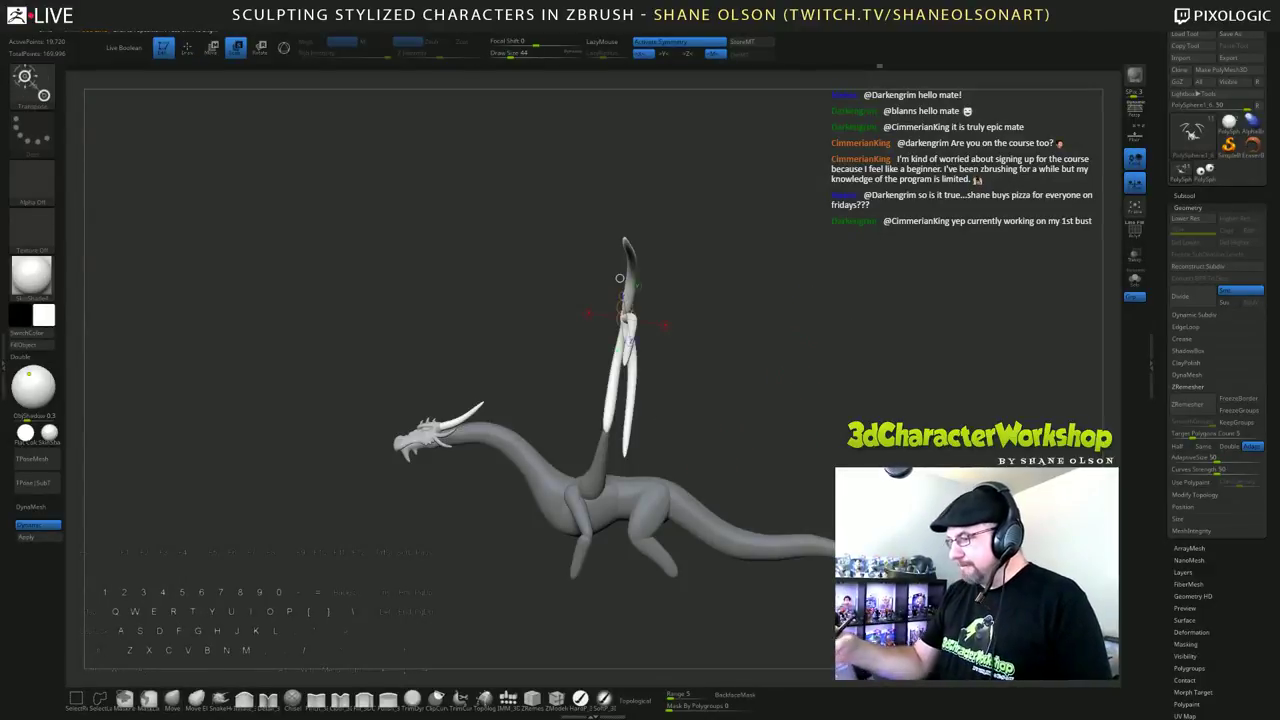
Step: Rotate the unmasked outer wings about their elbow joints in the top view
mouse_move(605, 431)
mouse_down()
mouse_move(740, 434)
mouse_move(752, 358)
mouse_up()
key(r)
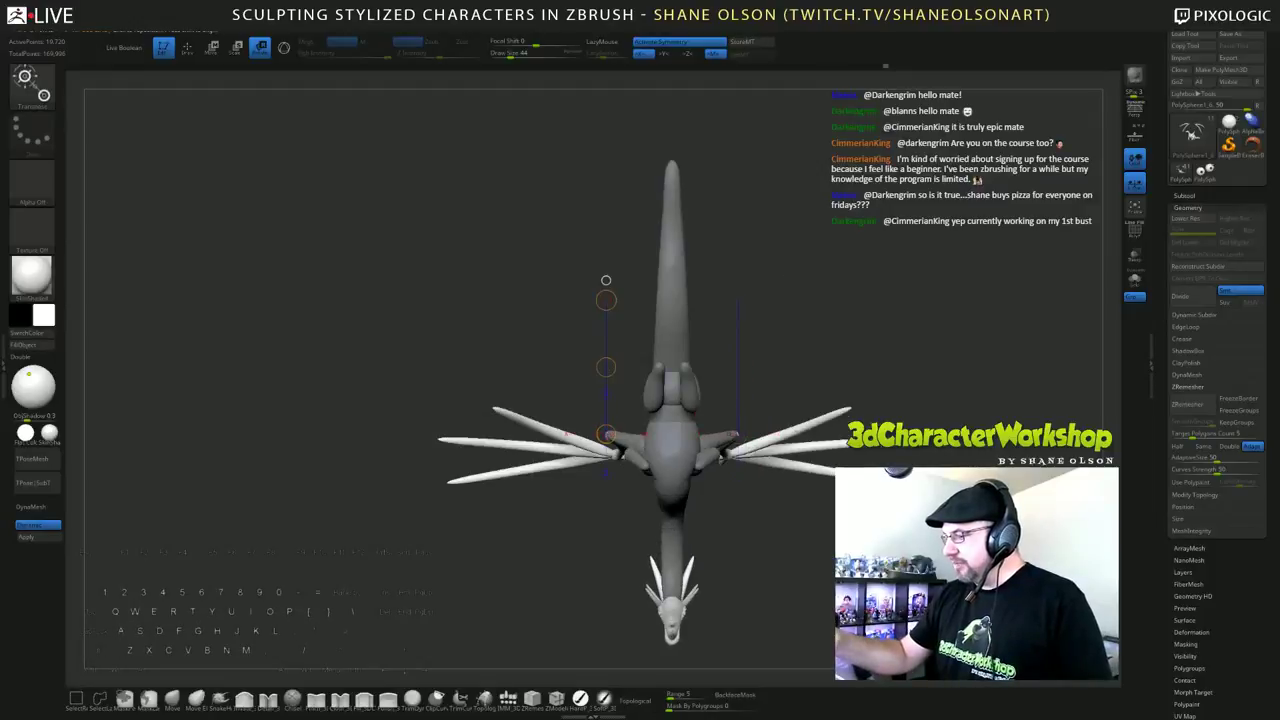
drag(606, 300, 552, 395)
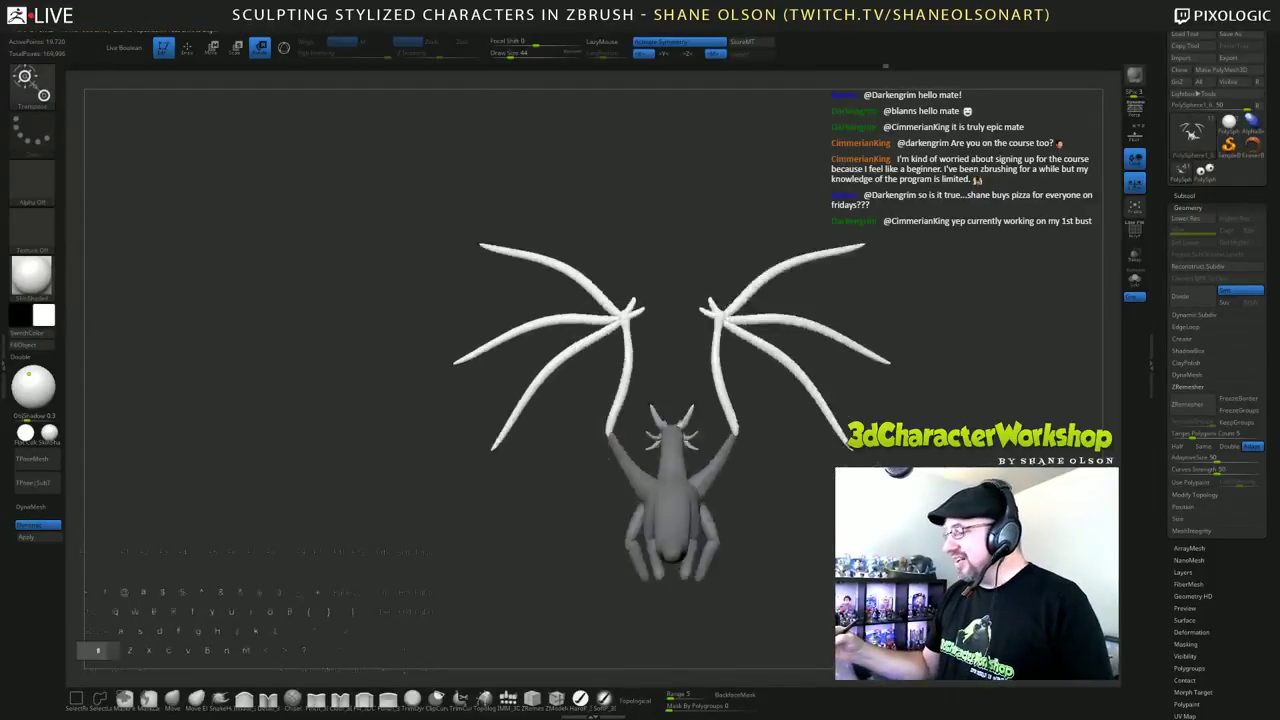
Step: Rotate the outer wings outward about the elbows in the front view and clear the mask
drag(624, 449, 735, 460)
shift+drag(958, 408, 979, 429)
click(645, 434)
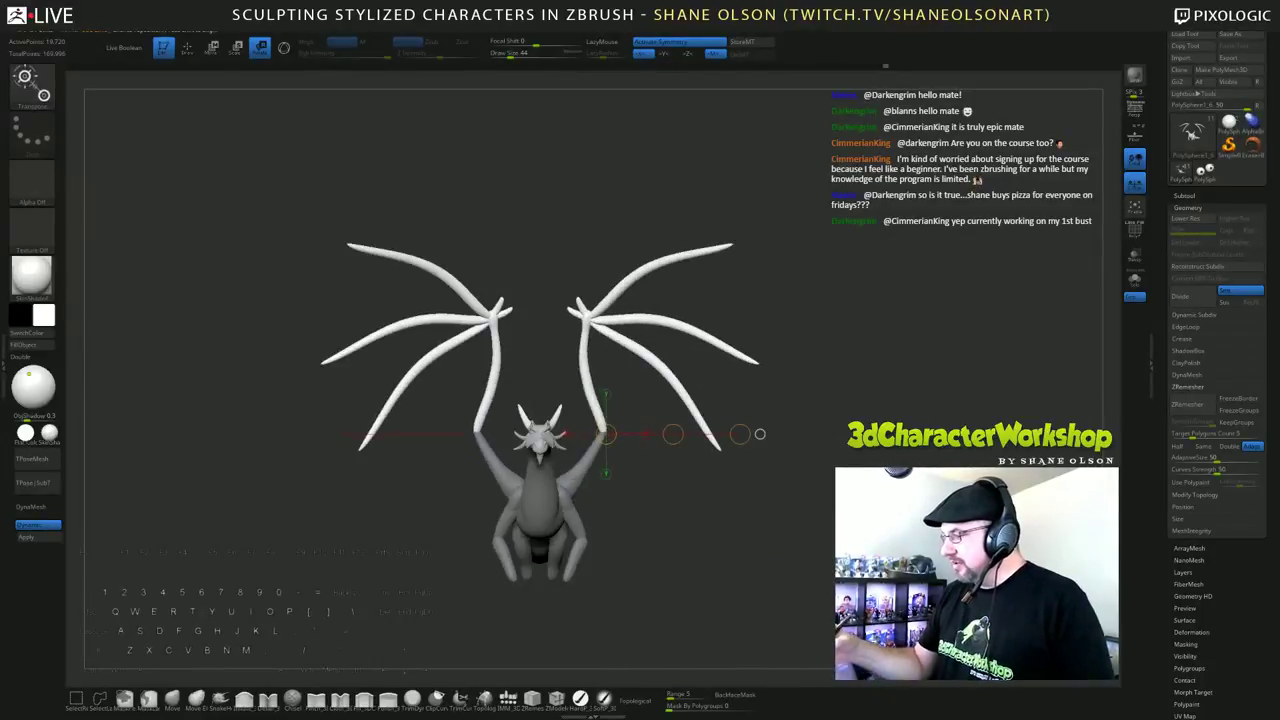
drag(740, 434, 738, 461)
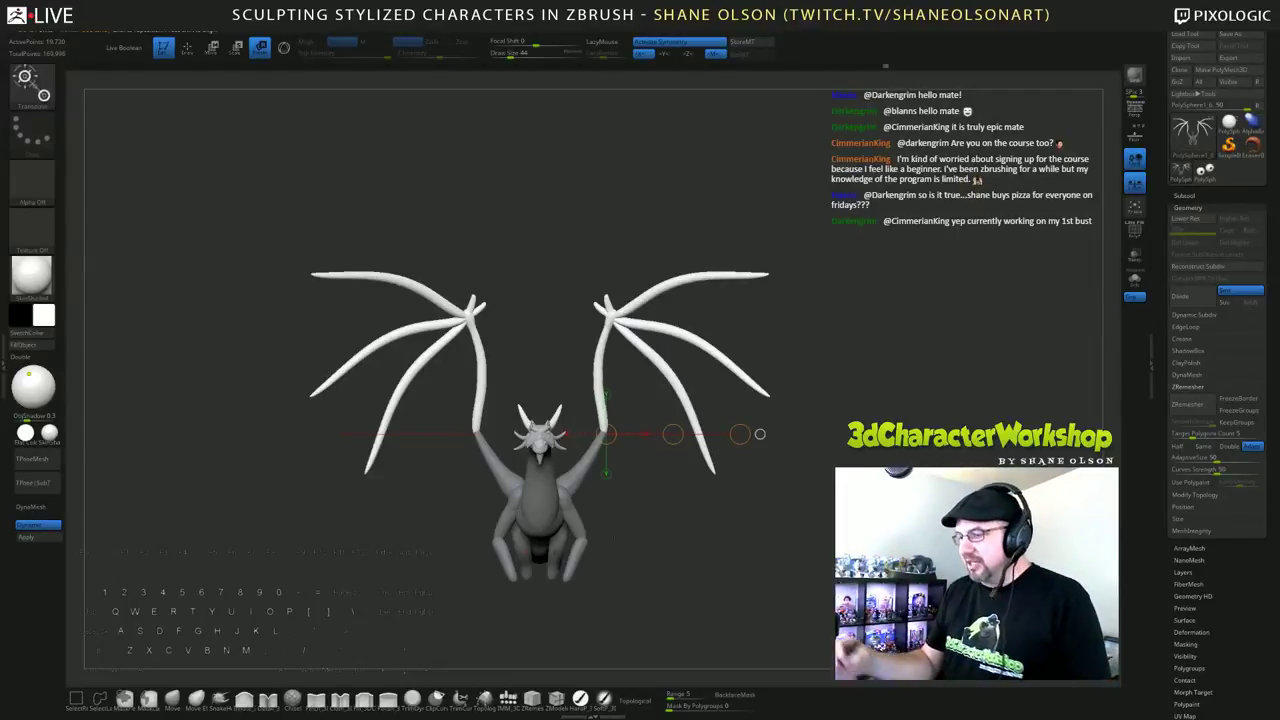
ctrl+drag(690, 540, 725, 570)
Step: Reshape the wing elbows and forearms slightly with the Move brush at draw size 90
click(172, 700)
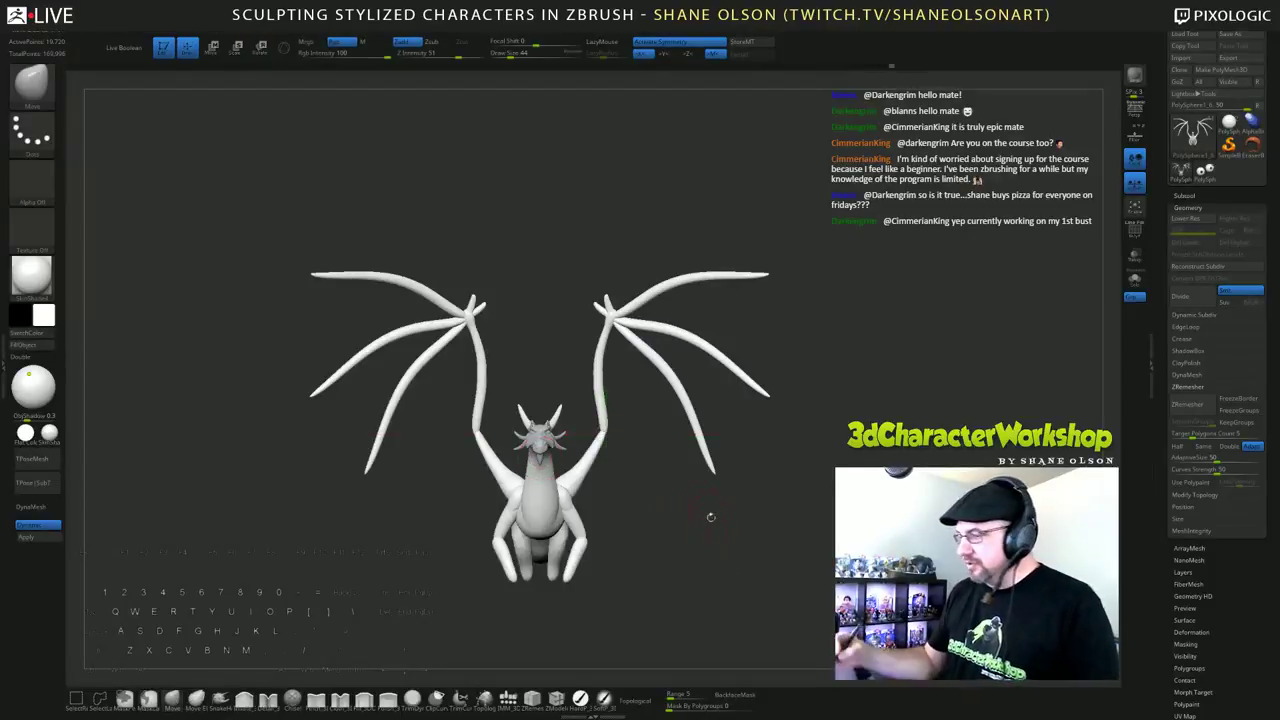
key(s)
click(709, 543)
drag(606, 434, 608, 443)
mouse_move(786, 571)
mouse_down()
mouse_move(885, 570)
mouse_move(782, 565)
mouse_move(840, 520)
mouse_move(824, 450)
mouse_move(774, 449)
mouse_up()
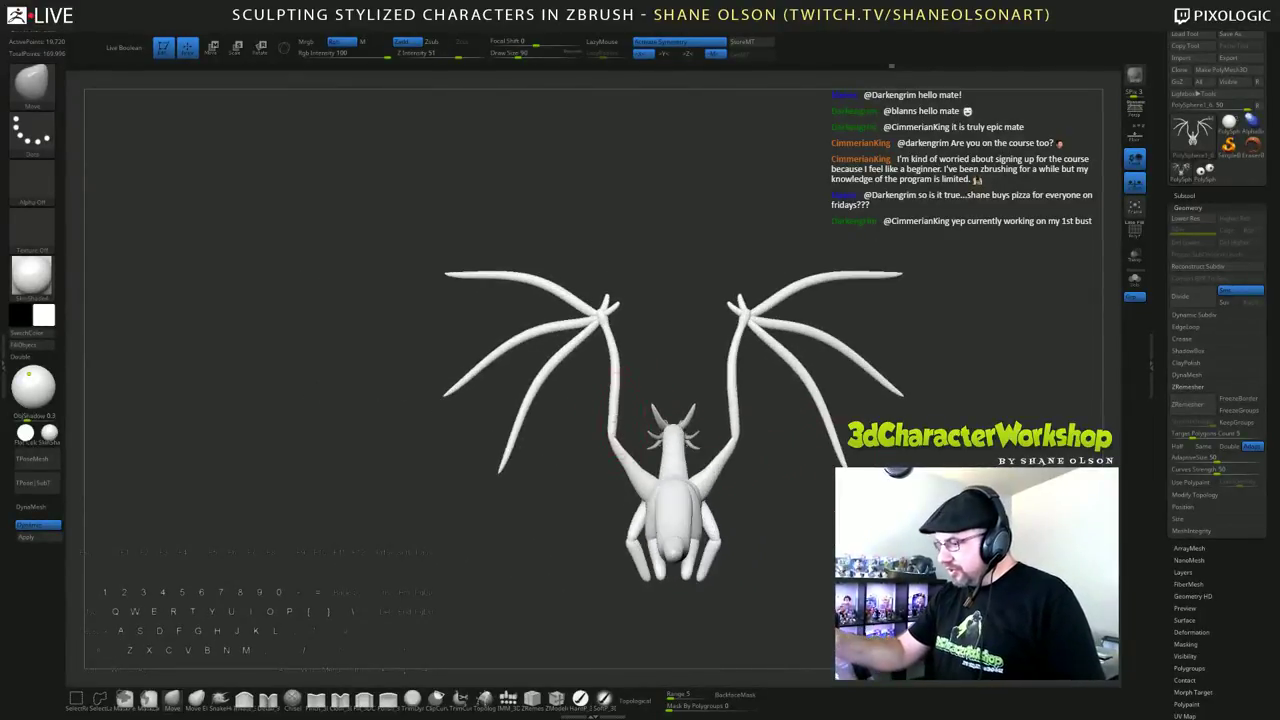
drag(612, 418, 615, 408)
Step: Examine the spread and silhouette of the wings from the back, front and three-quarter views
alt+drag(648, 298, 648, 308)
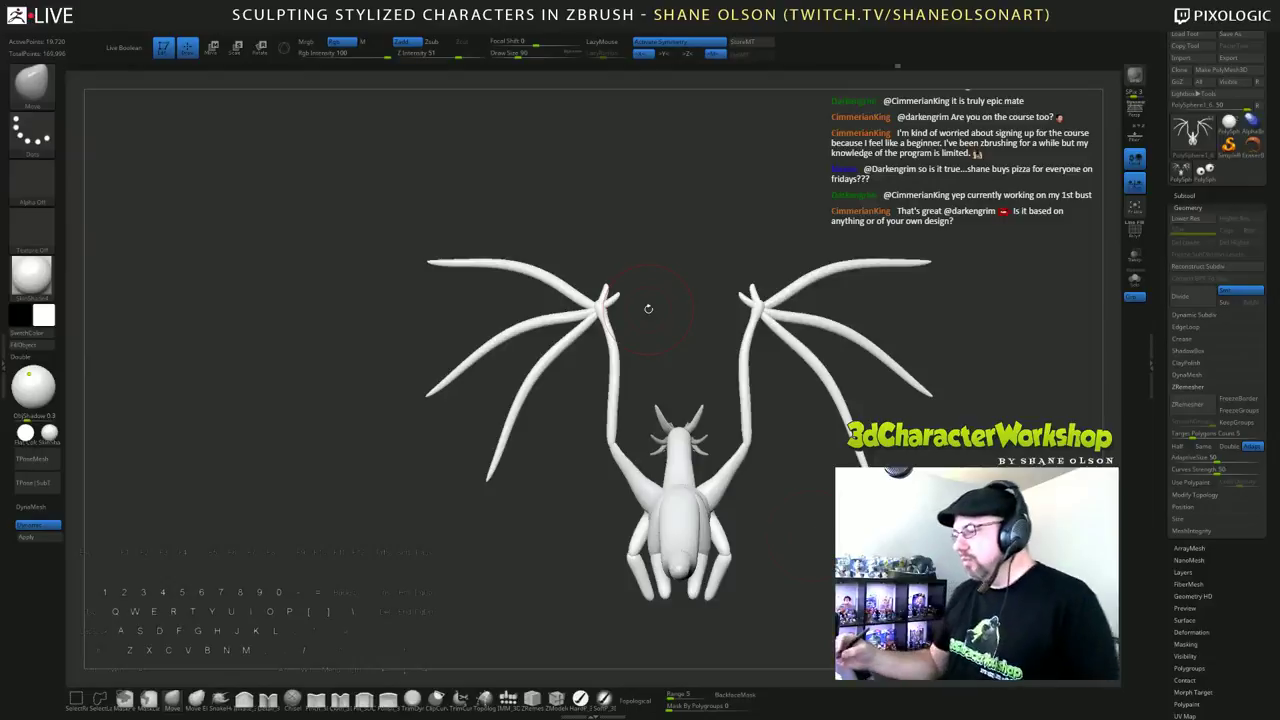
drag(648, 308, 575, 312)
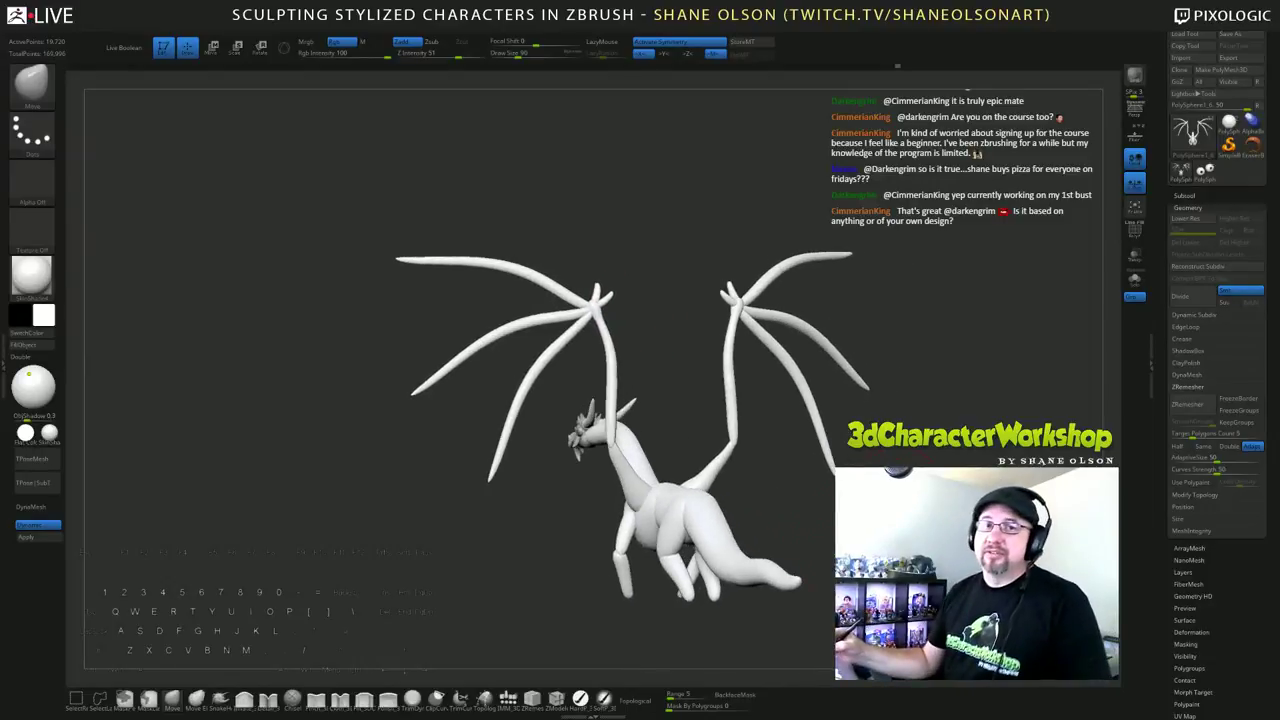
drag(575, 420, 803, 427)
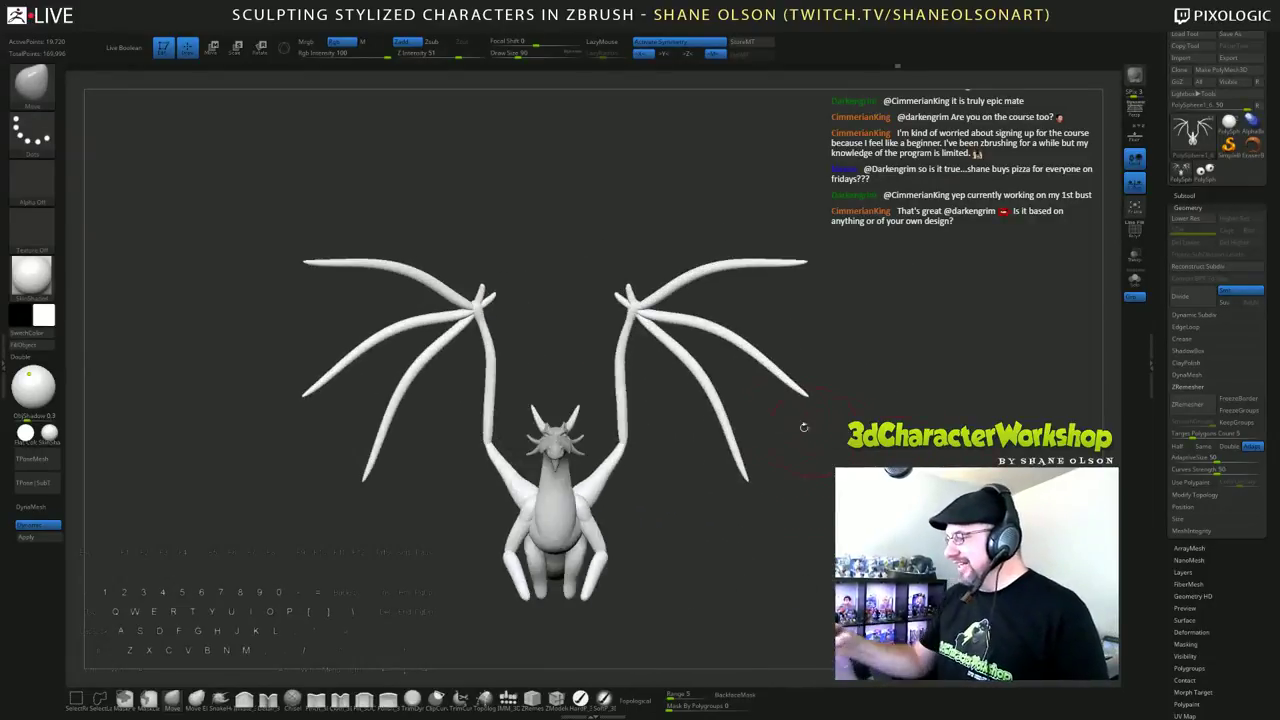
mouse_move(689, 356)
shift+mouse_down()
mouse_move(726, 429)
mouse_move(717, 394)
shift+mouse_up()
alt+drag(741, 490, 721, 476)
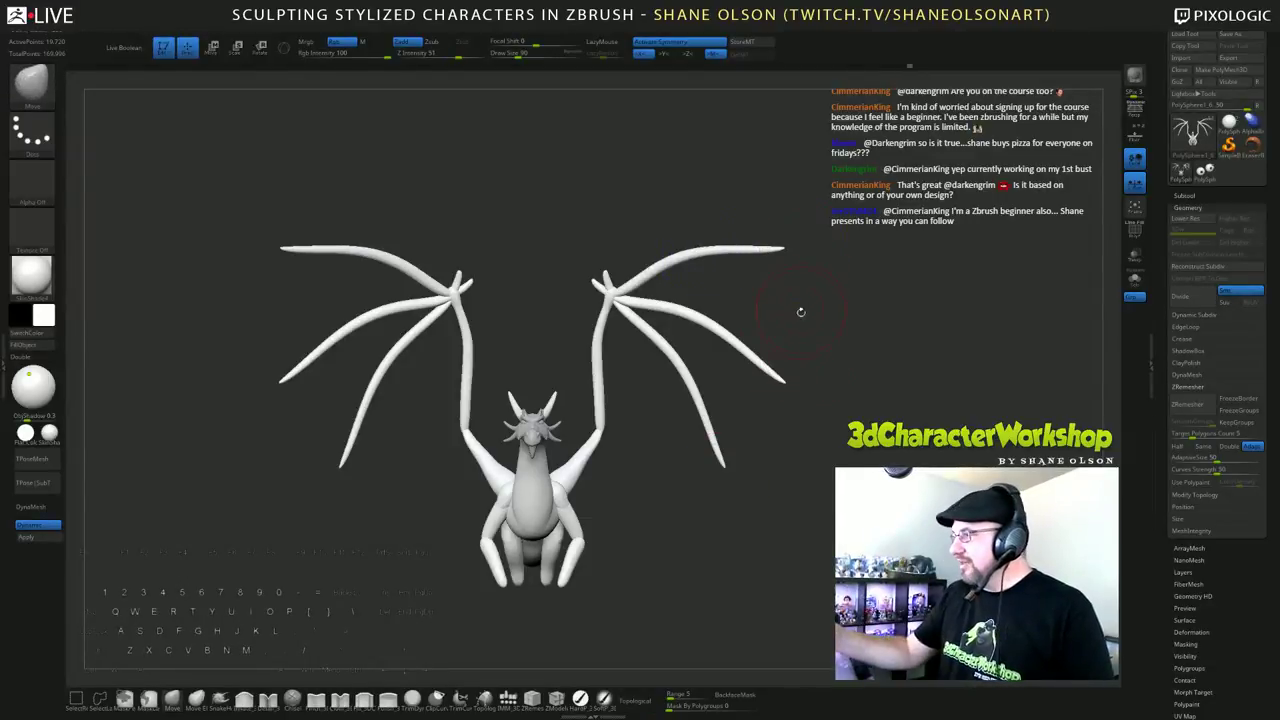
mouse_move(801, 312)
mouse_down()
mouse_move(790, 310)
mouse_move(812, 300)
mouse_up()
shift+drag(699, 262, 655, 256)
drag(798, 328, 808, 360)
shift+drag(695, 343, 735, 379)
drag(758, 442, 780, 451)
shift+drag(678, 430, 675, 422)
drag(731, 483, 737, 472)
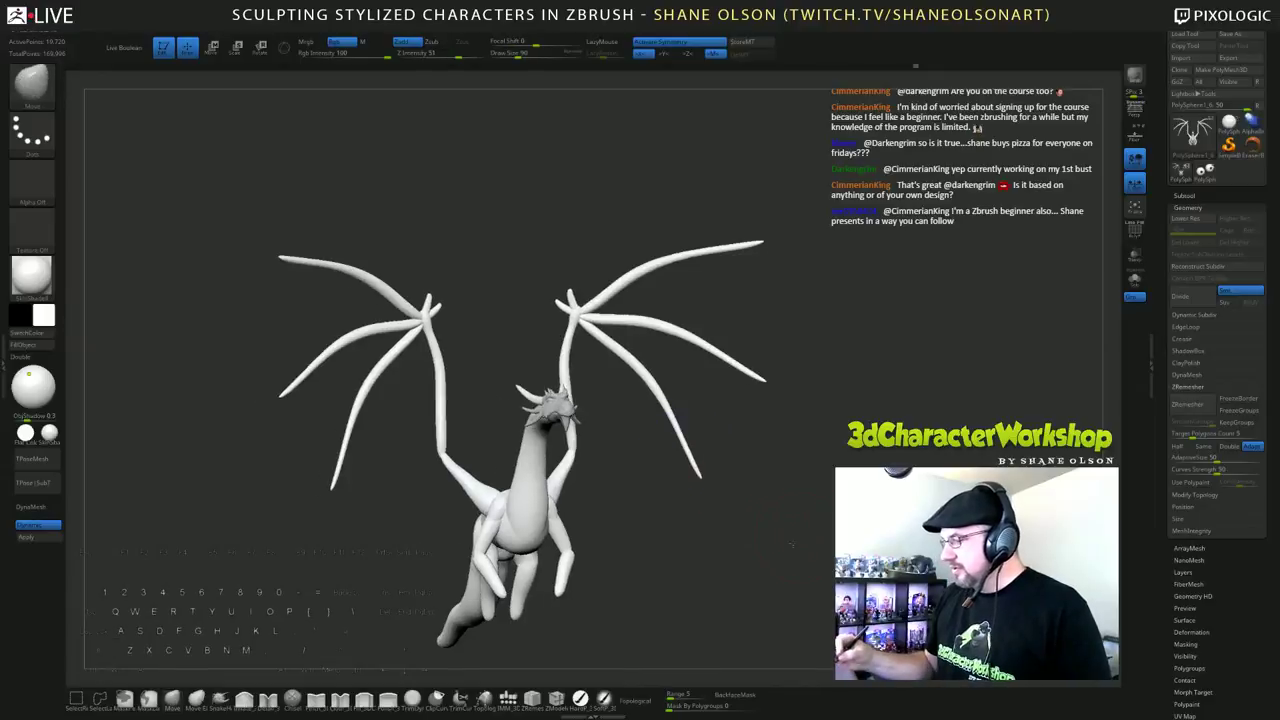
shift+drag(775, 514, 782, 547)
alt+drag(773, 500, 798, 481)
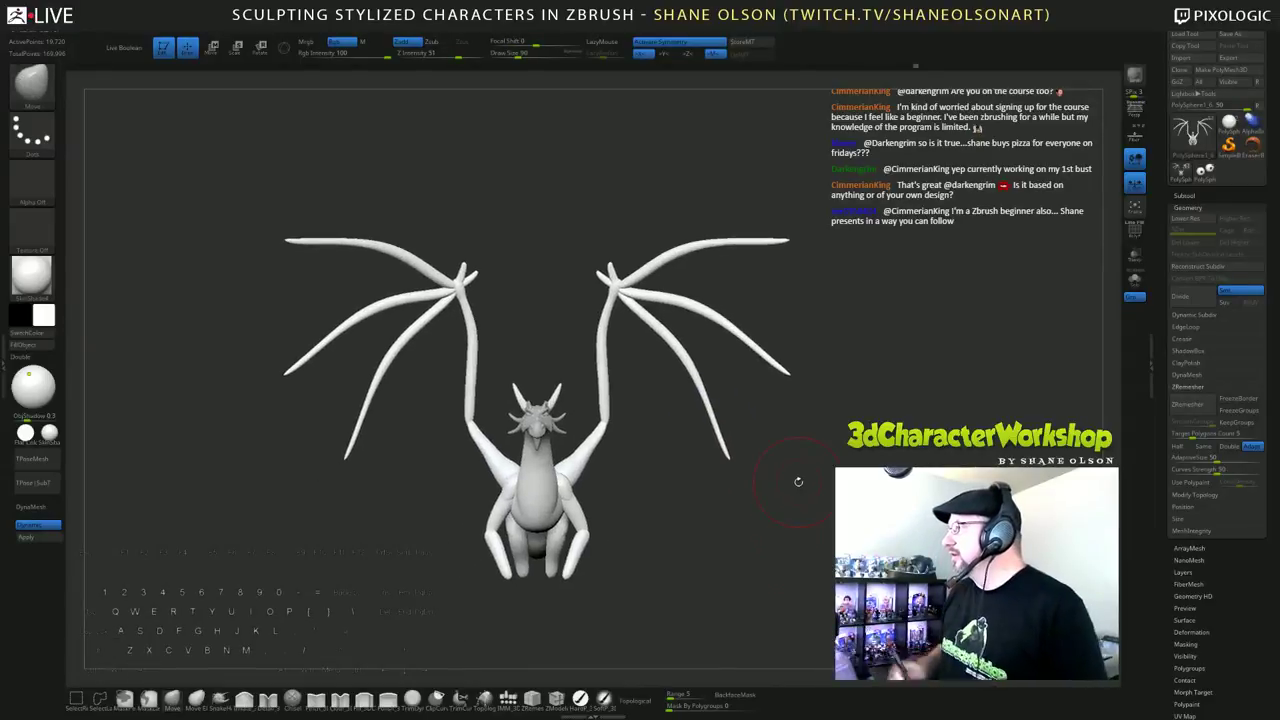
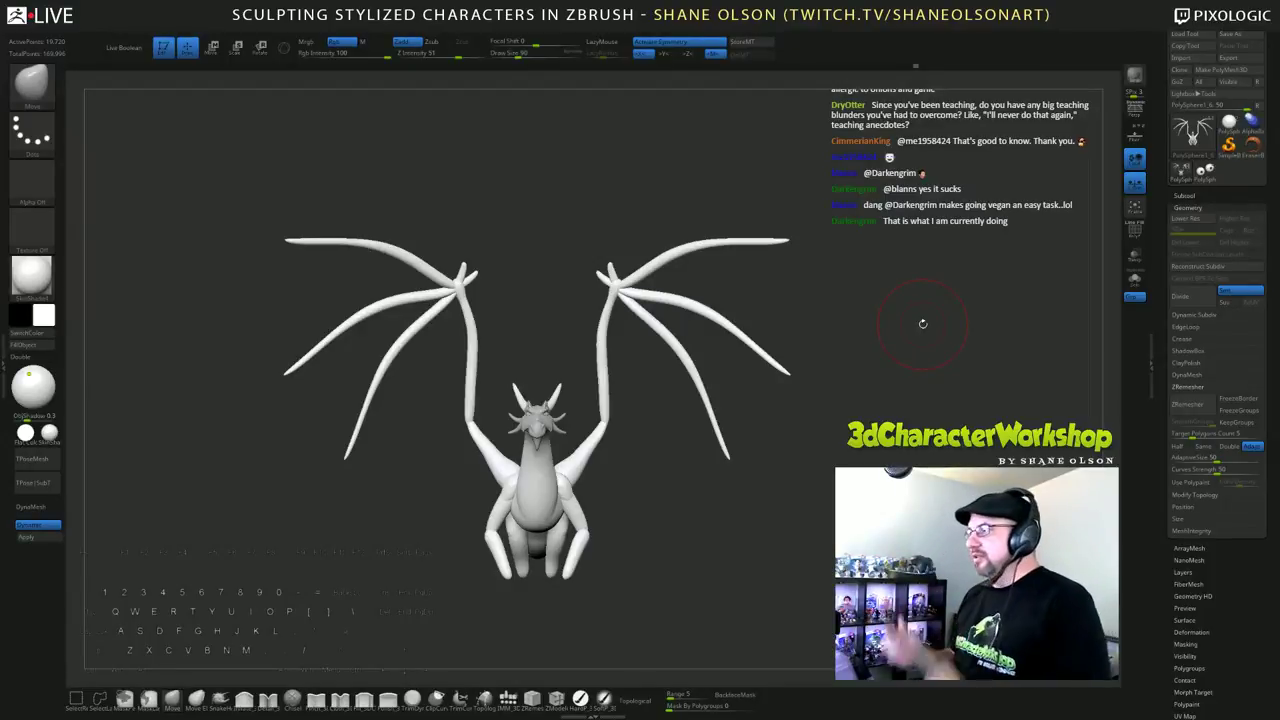
mouse_move(859, 419)
mouse_down()
mouse_move(872, 418)
mouse_move(838, 413)
mouse_move(866, 406)
mouse_up()
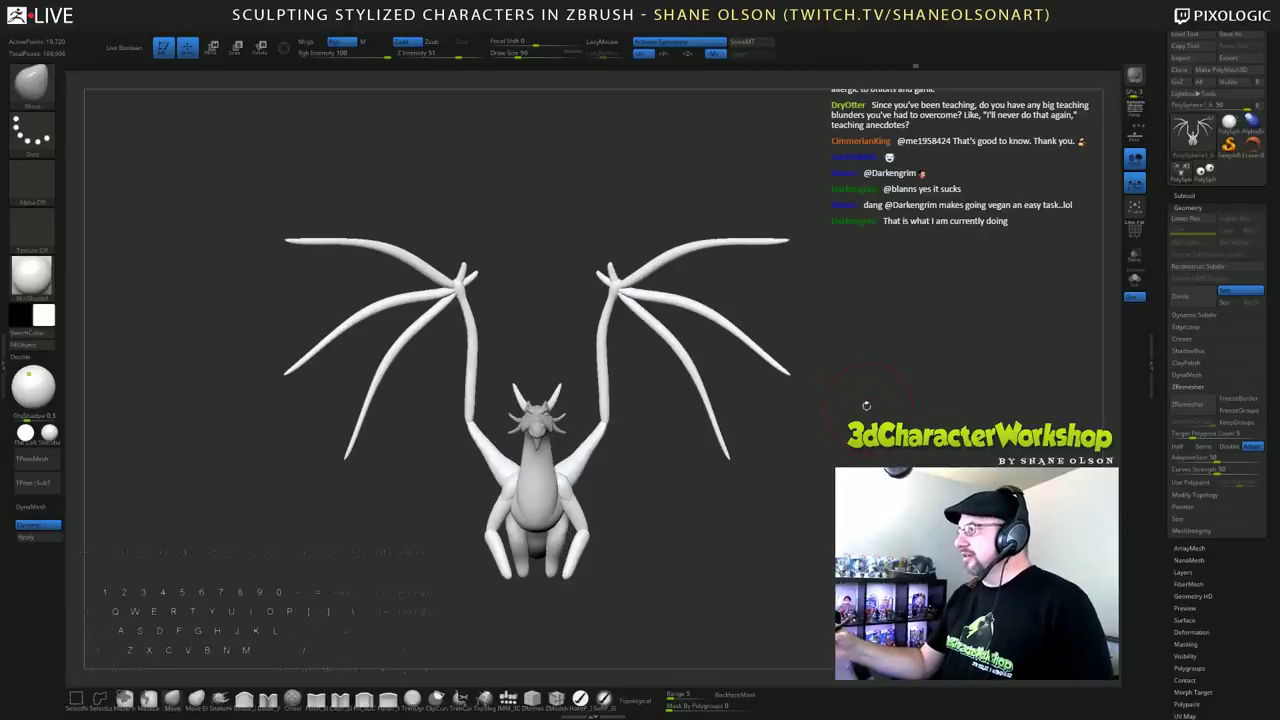
drag(847, 278, 850, 224)
alt+drag(878, 529, 797, 502)
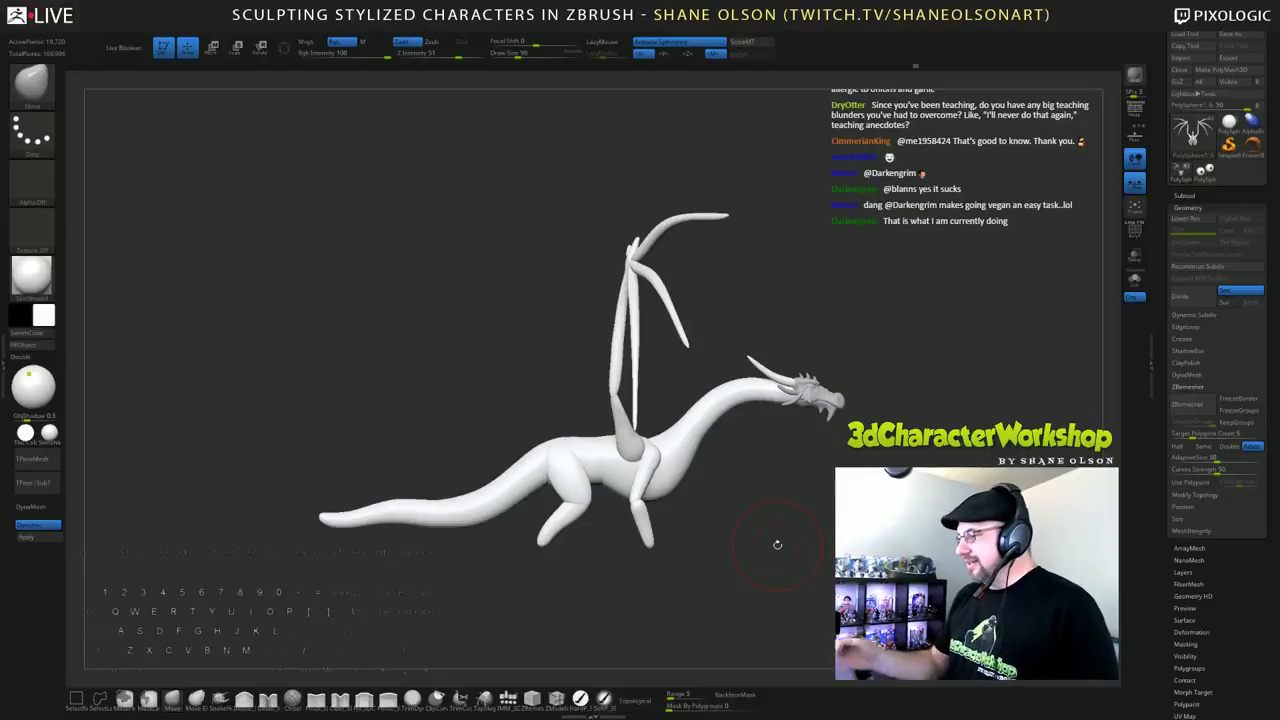
drag(821, 496, 850, 510)
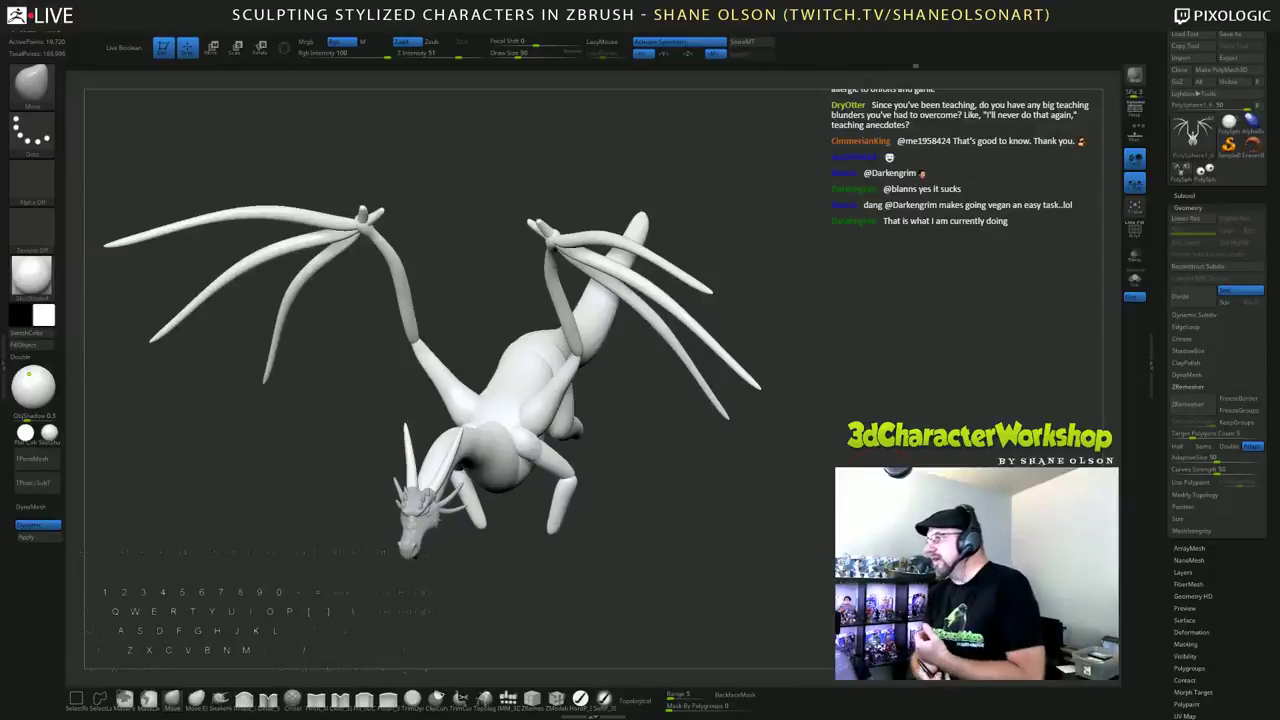
drag(873, 450, 963, 452)
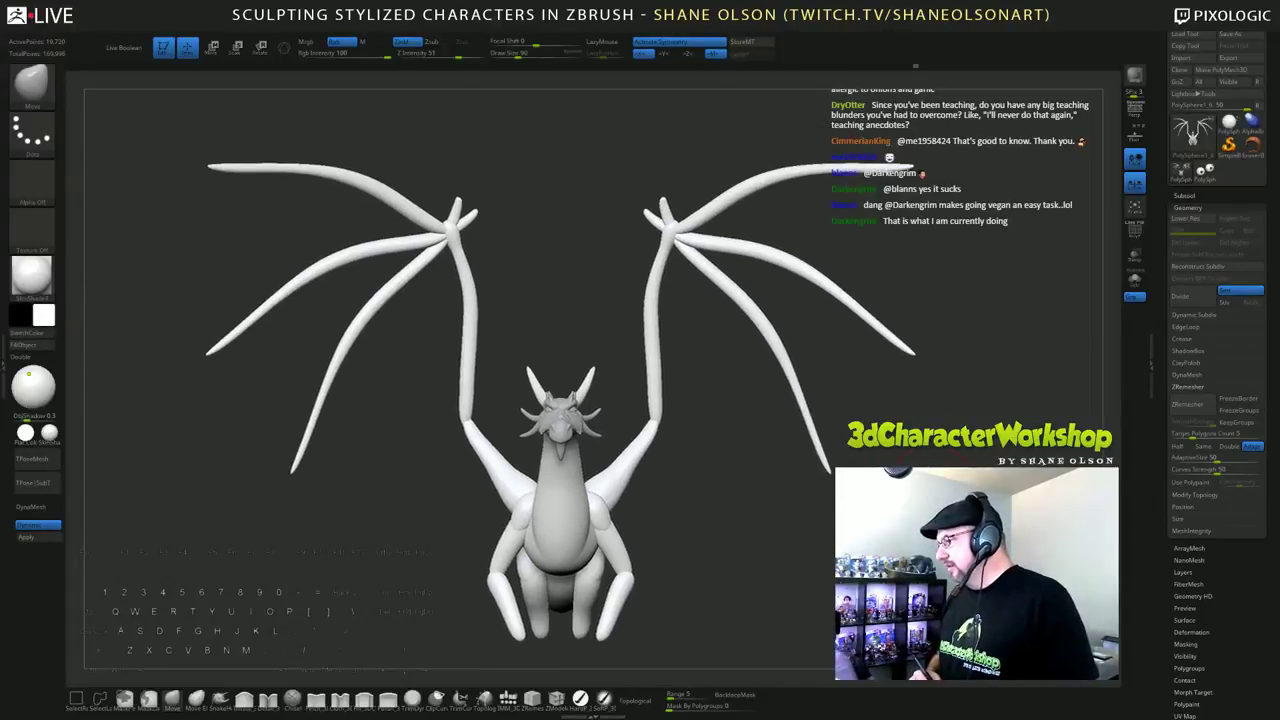
drag(670, 628, 549, 573)
drag(549, 573, 765, 645)
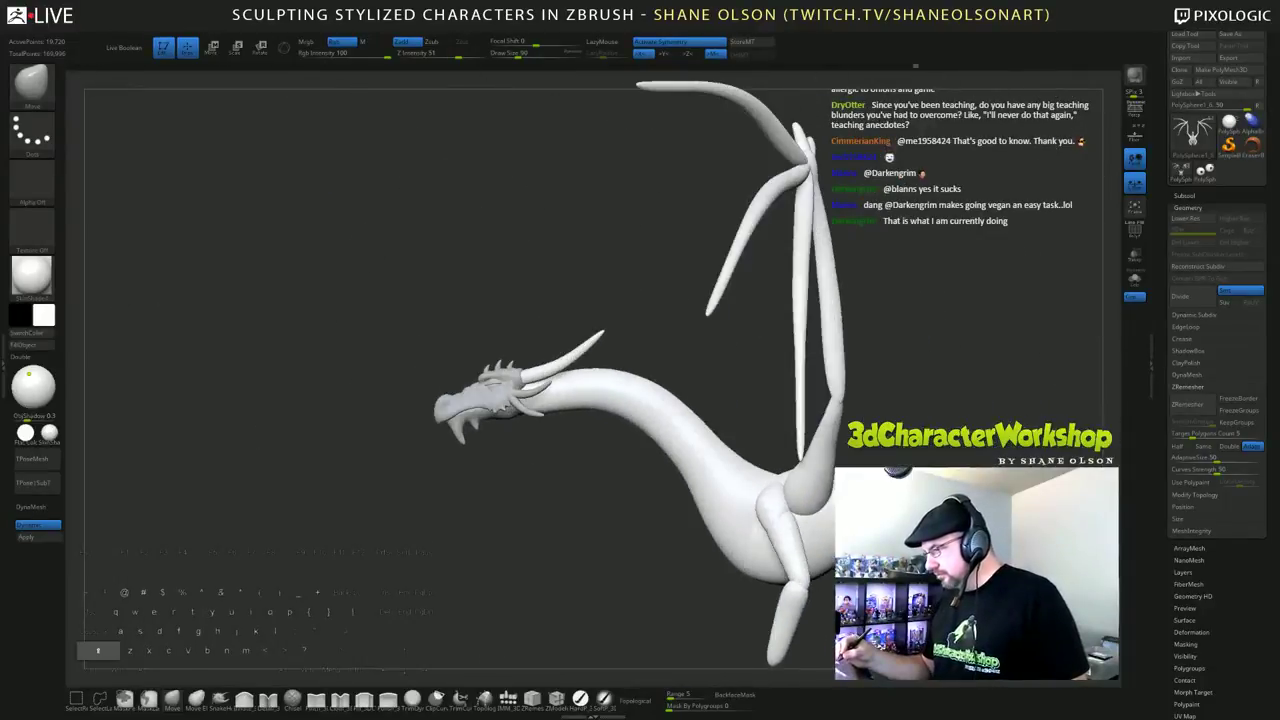
alt+drag(976, 412, 756, 313)
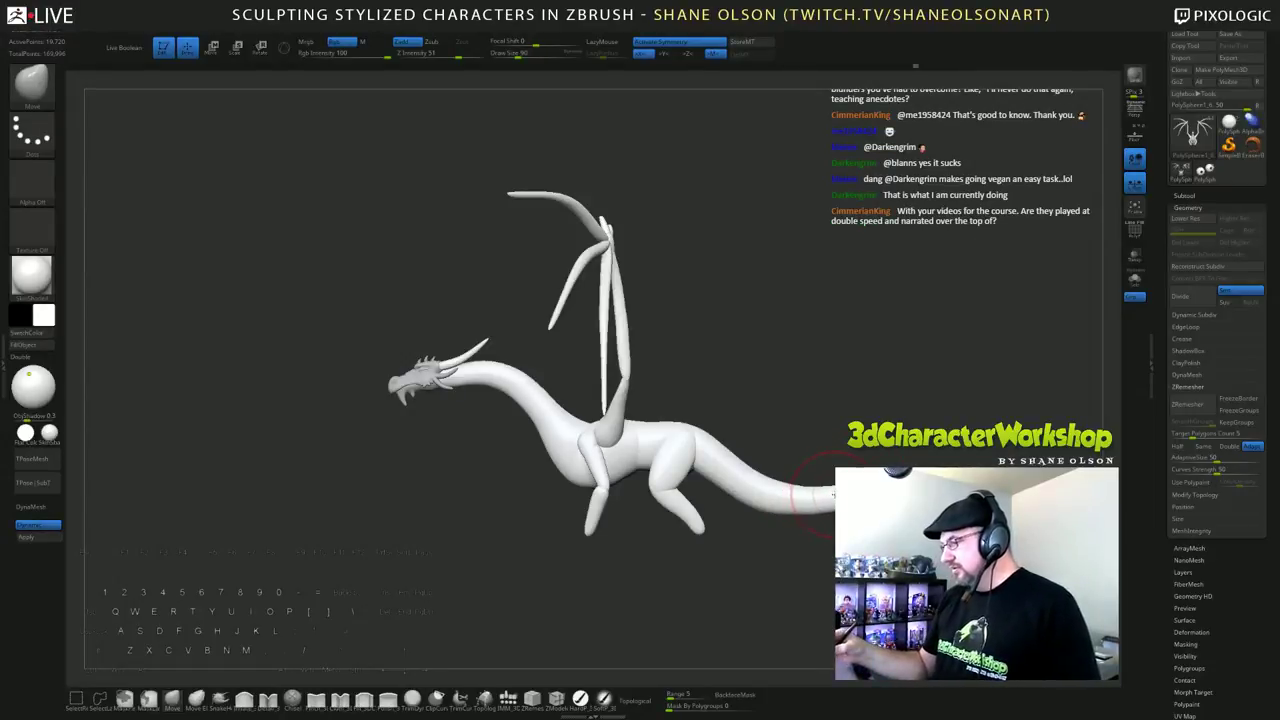
drag(475, 445, 537, 543)
alt+drag(892, 378, 802, 350)
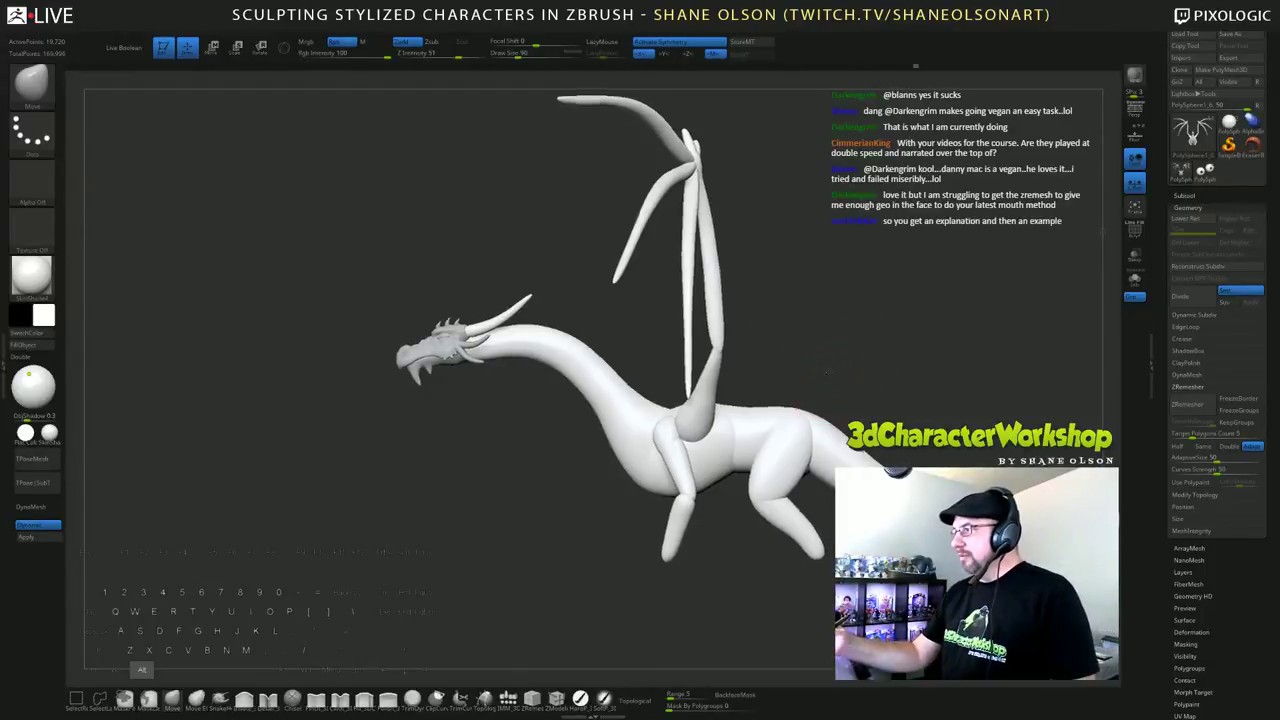
alt+drag(837, 362, 791, 379)
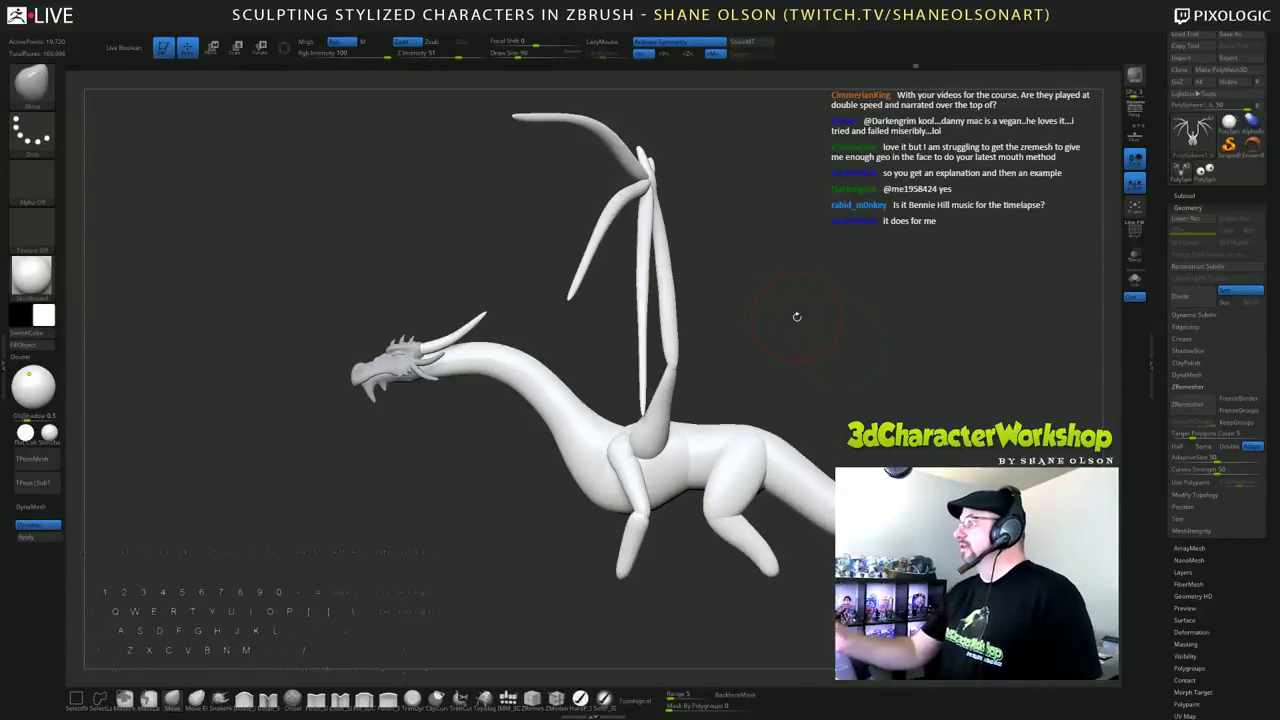
drag(797, 316, 867, 371)
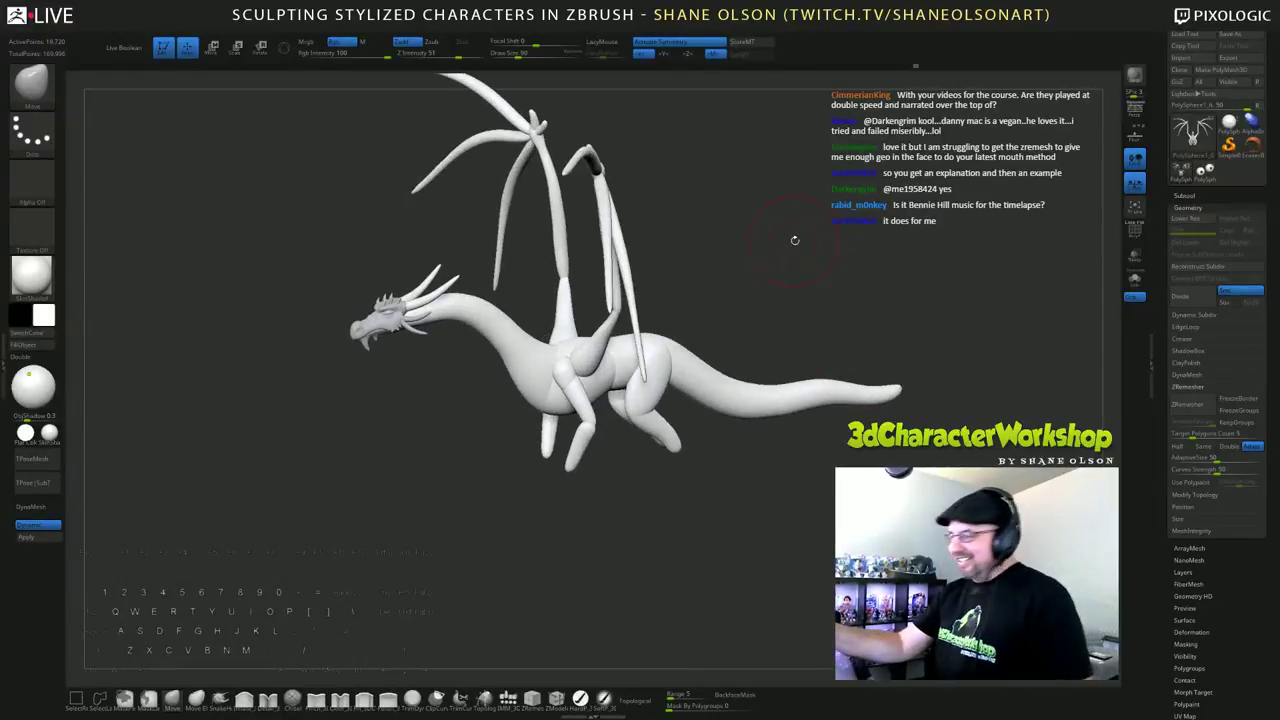
drag(793, 245, 800, 325)
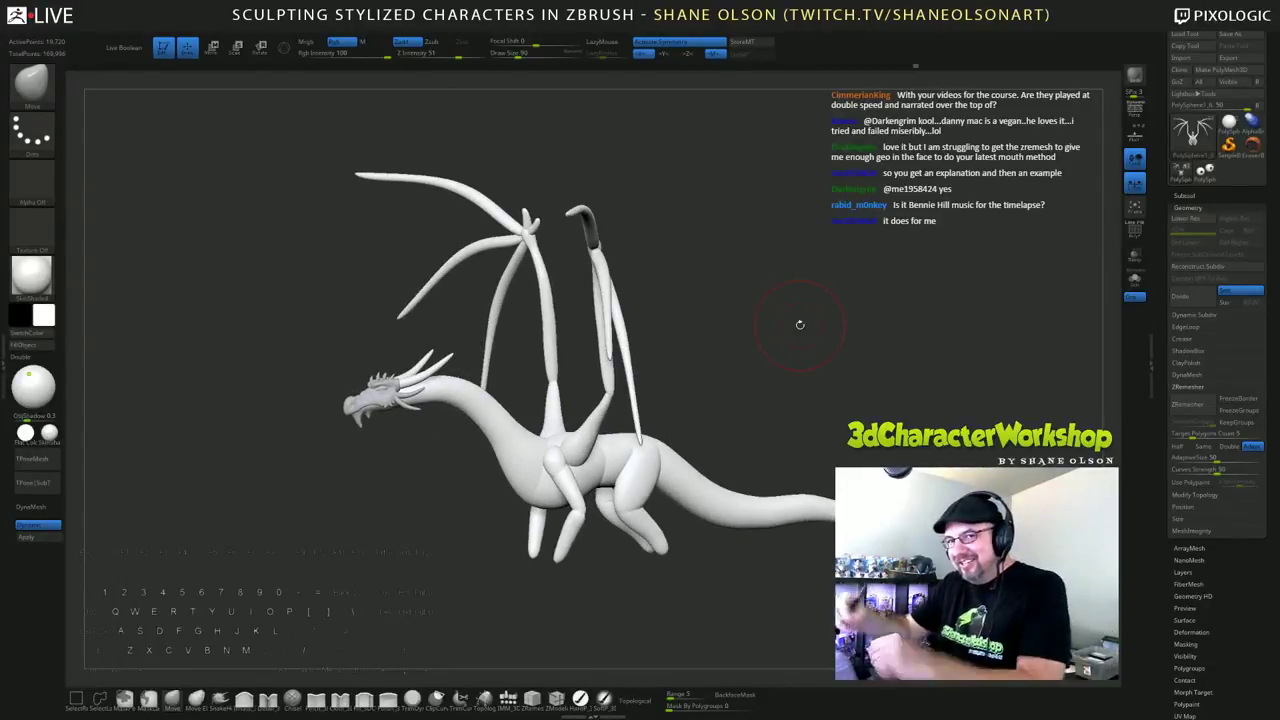
drag(786, 365, 830, 284)
alt+drag(874, 433, 912, 418)
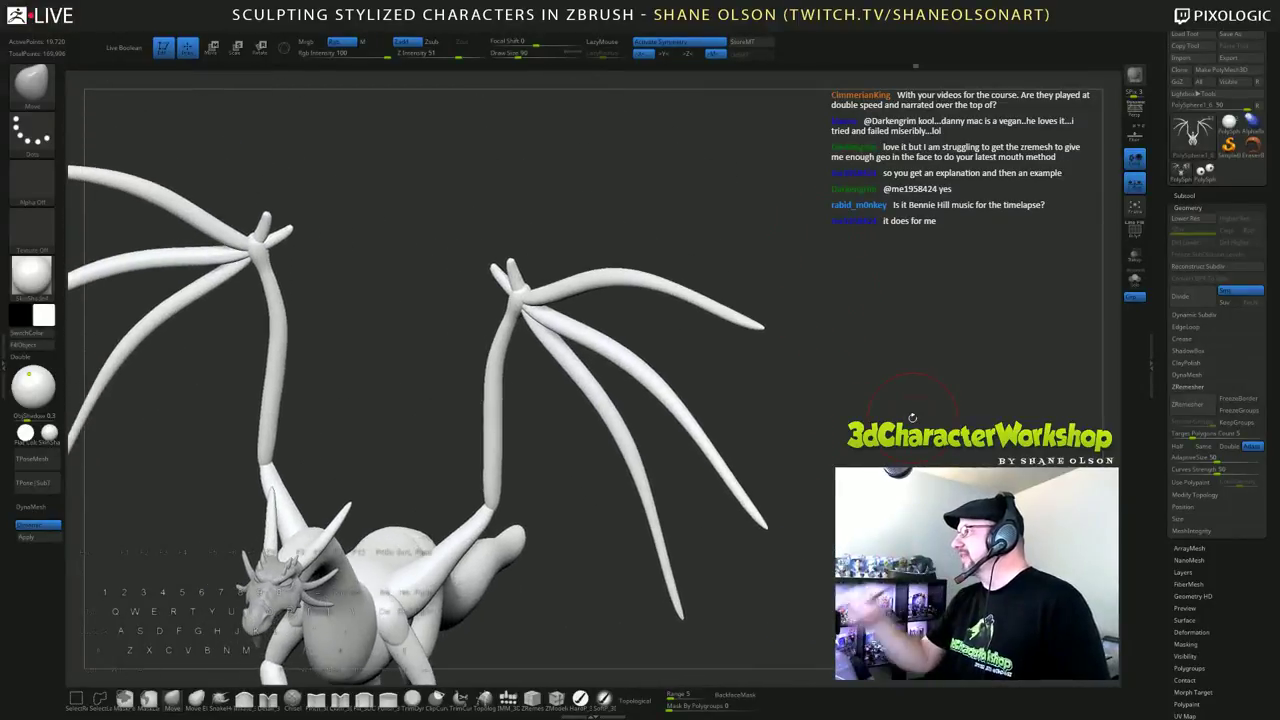
drag(855, 369, 896, 411)
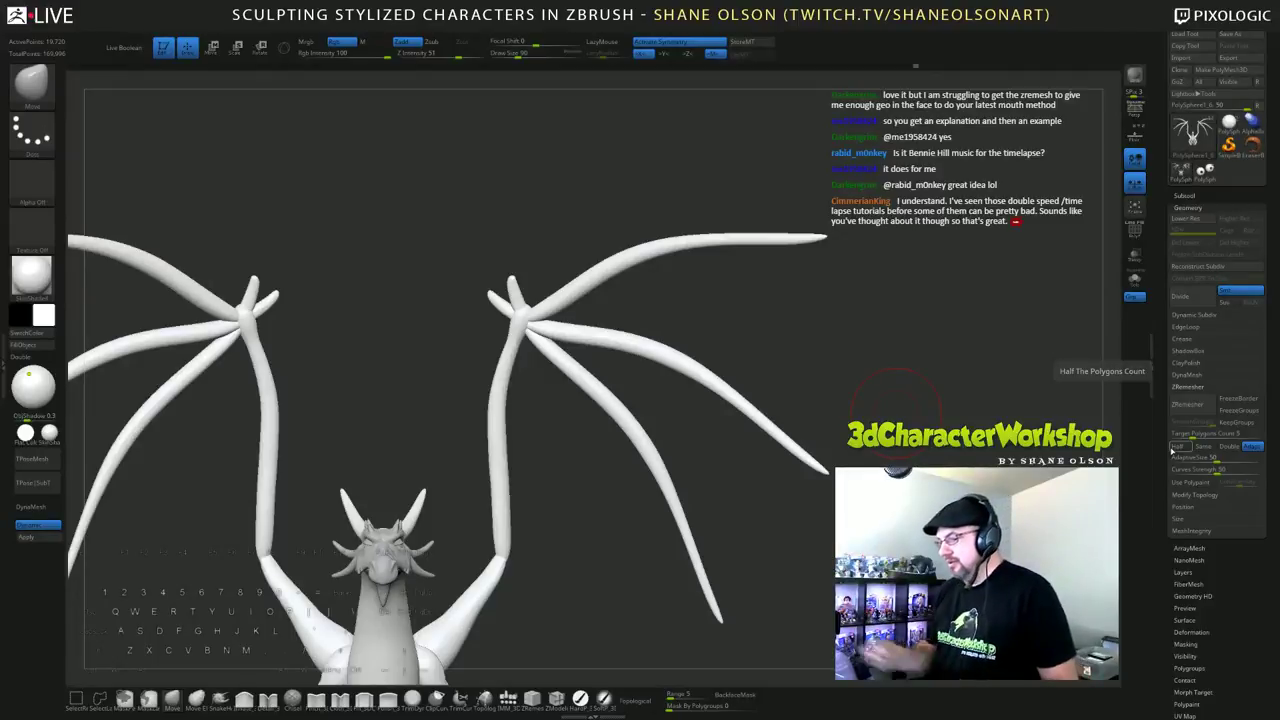
drag(835, 425, 864, 414)
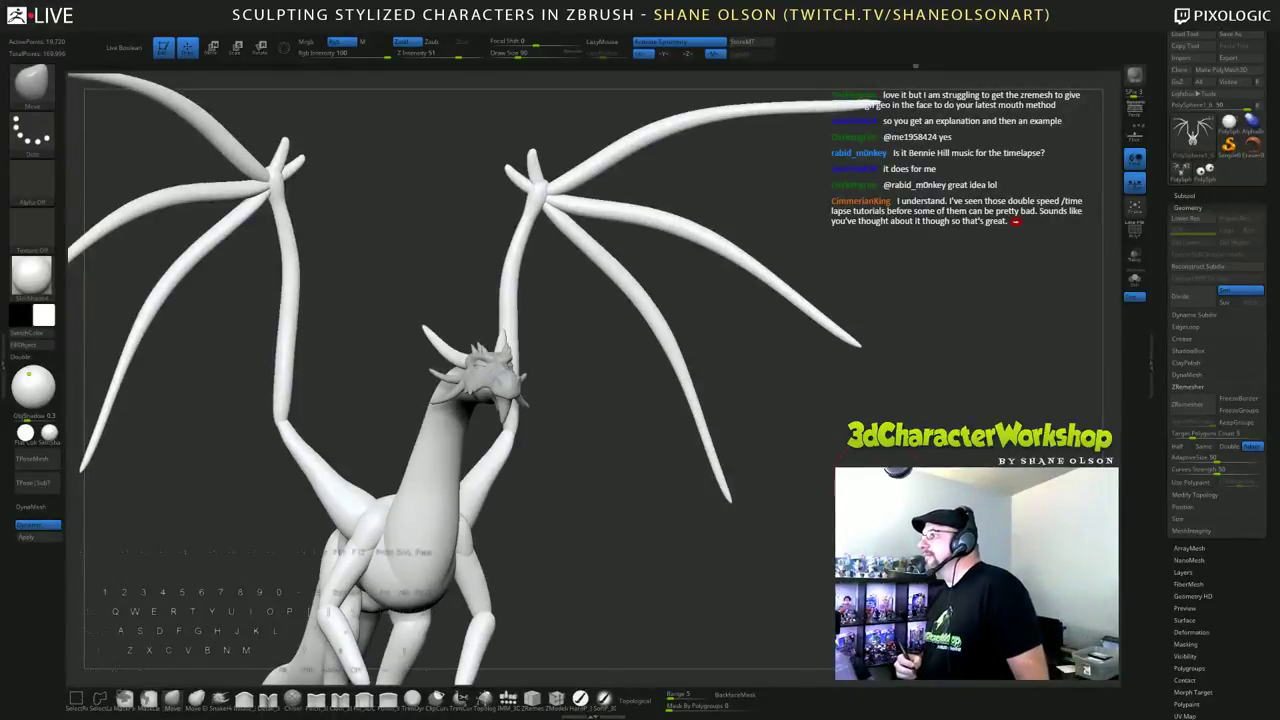
alt+drag(900, 402, 961, 377)
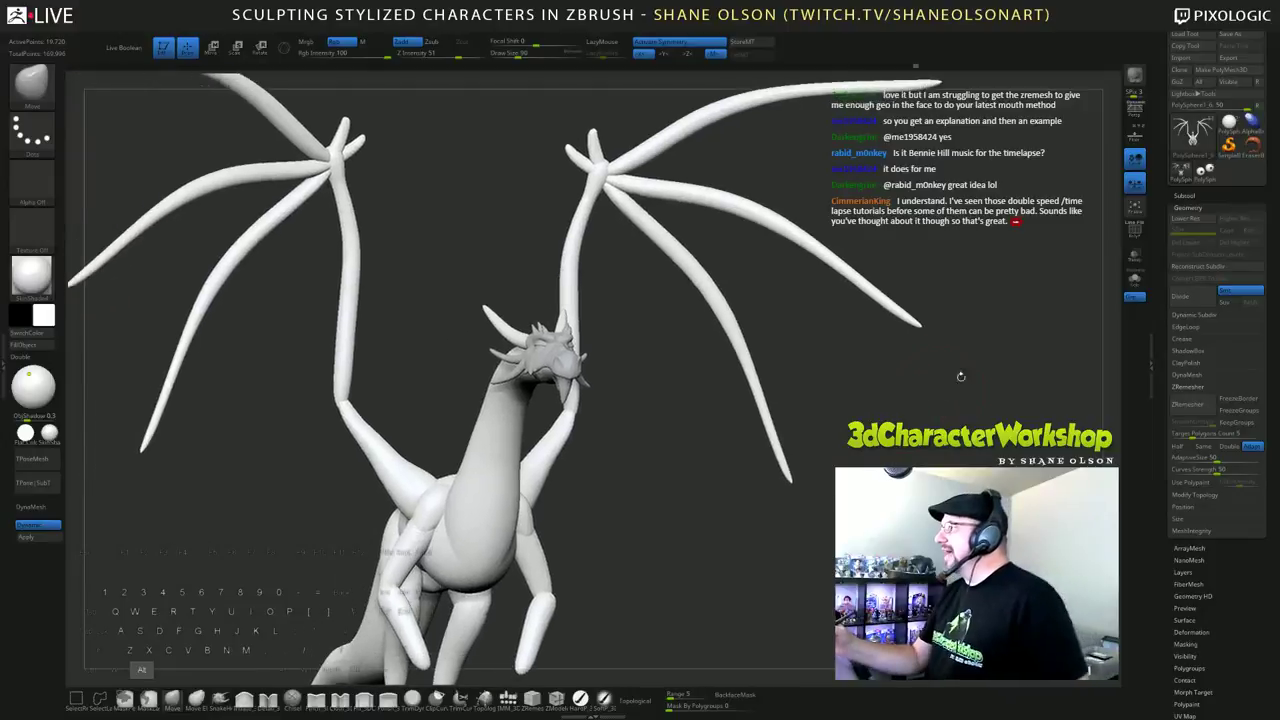
alt+drag(899, 452, 1003, 452)
mouse_move(930, 400)
alt+mouse_down()
mouse_move(900, 428)
mouse_move(935, 384)
mouse_move(832, 420)
alt+mouse_up()
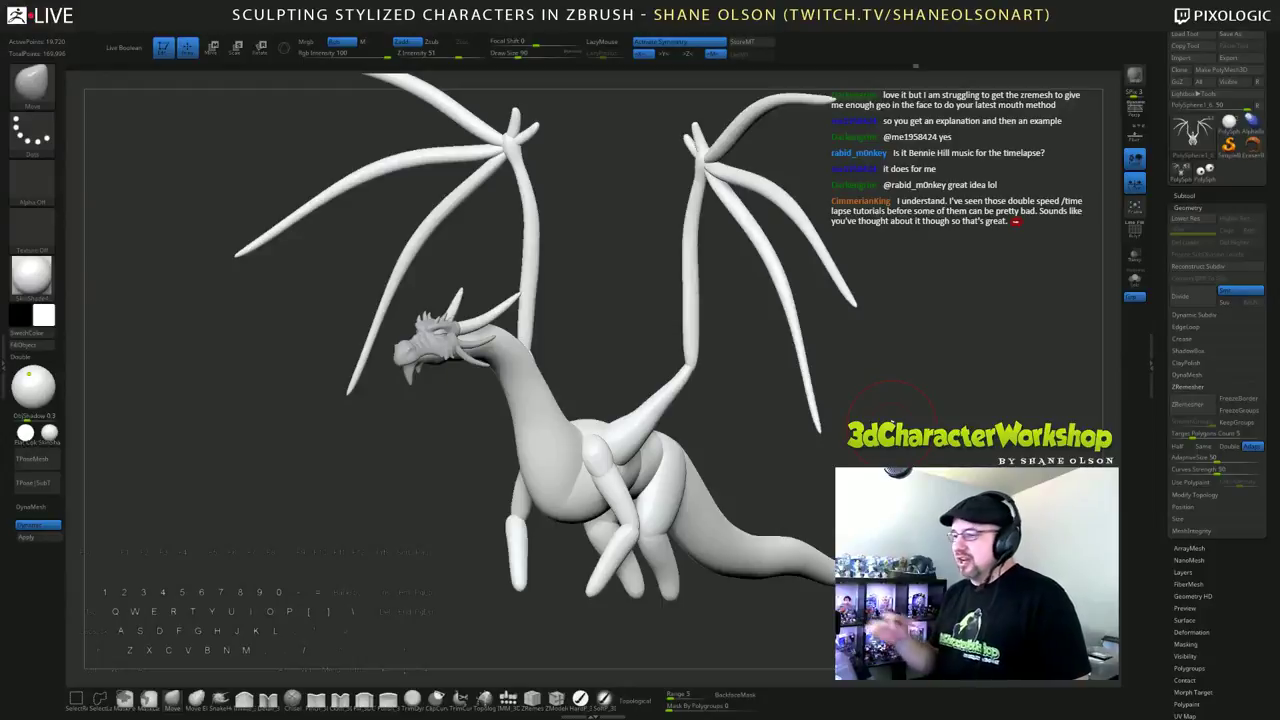
drag(893, 410, 804, 411)
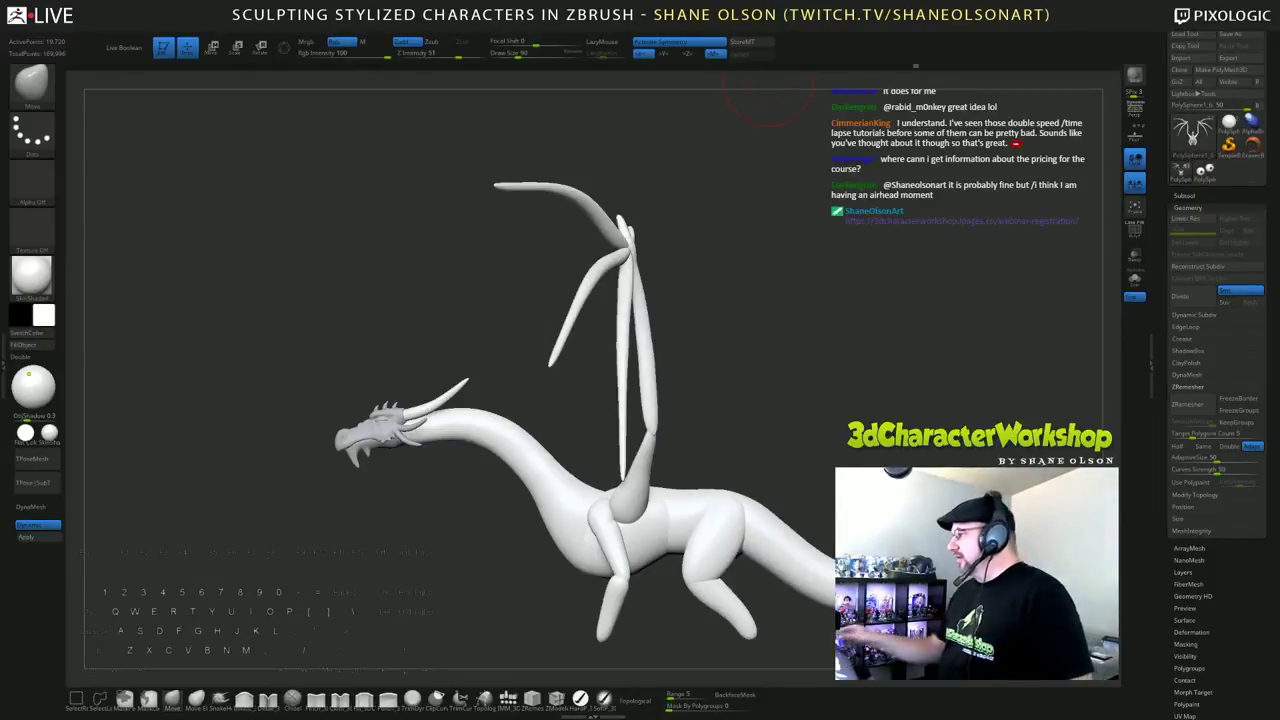
drag(846, 406, 778, 455)
ctrl+shift+click(635, 433)
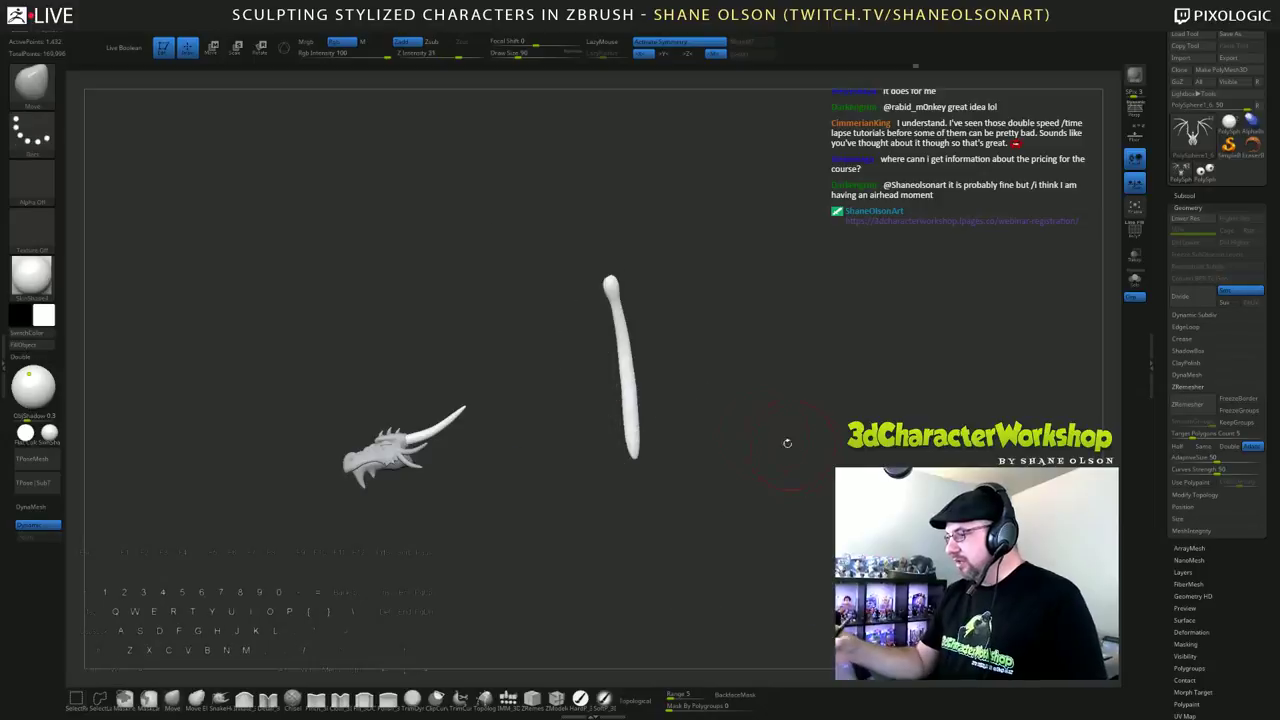
ctrl+shift+click(780, 443)
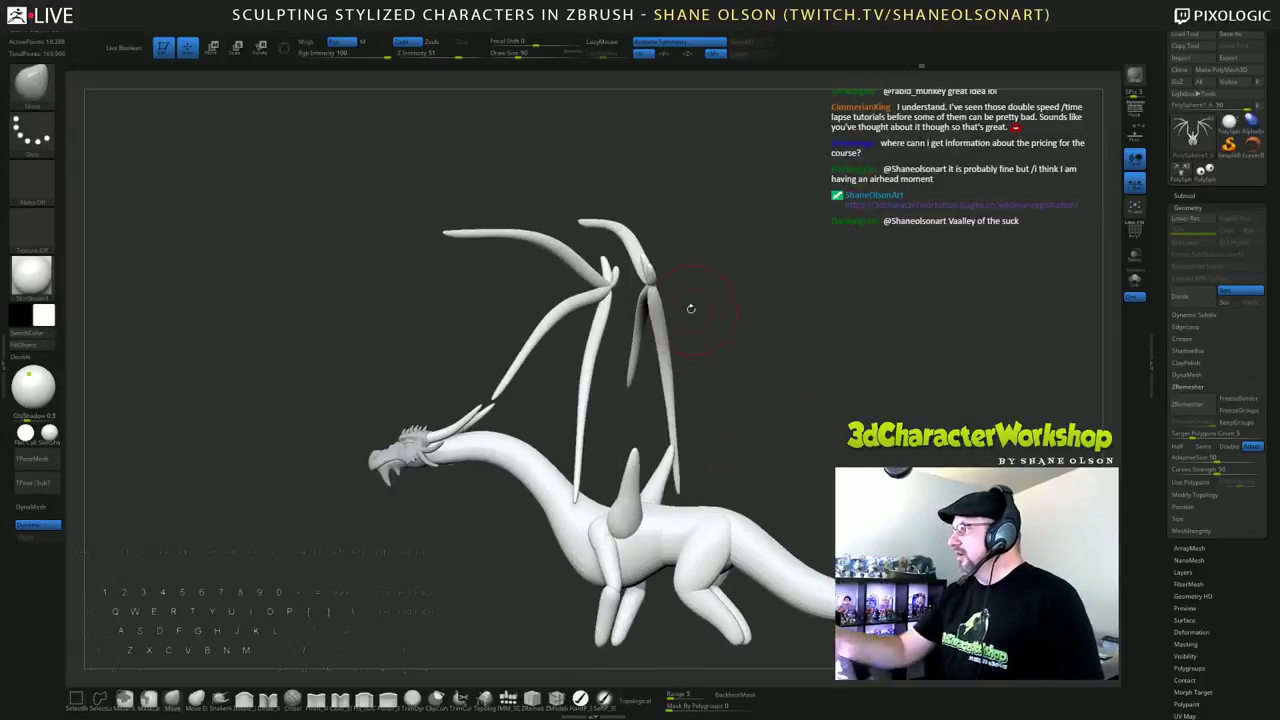
Step: Isolate the outer wings, rotate them about the elbow joints in the side view, and show the whole dragon again
ctrl+shift+click(606, 299)
ctrl+shift+click(599, 279)
ctrl+shift+click(609, 277)
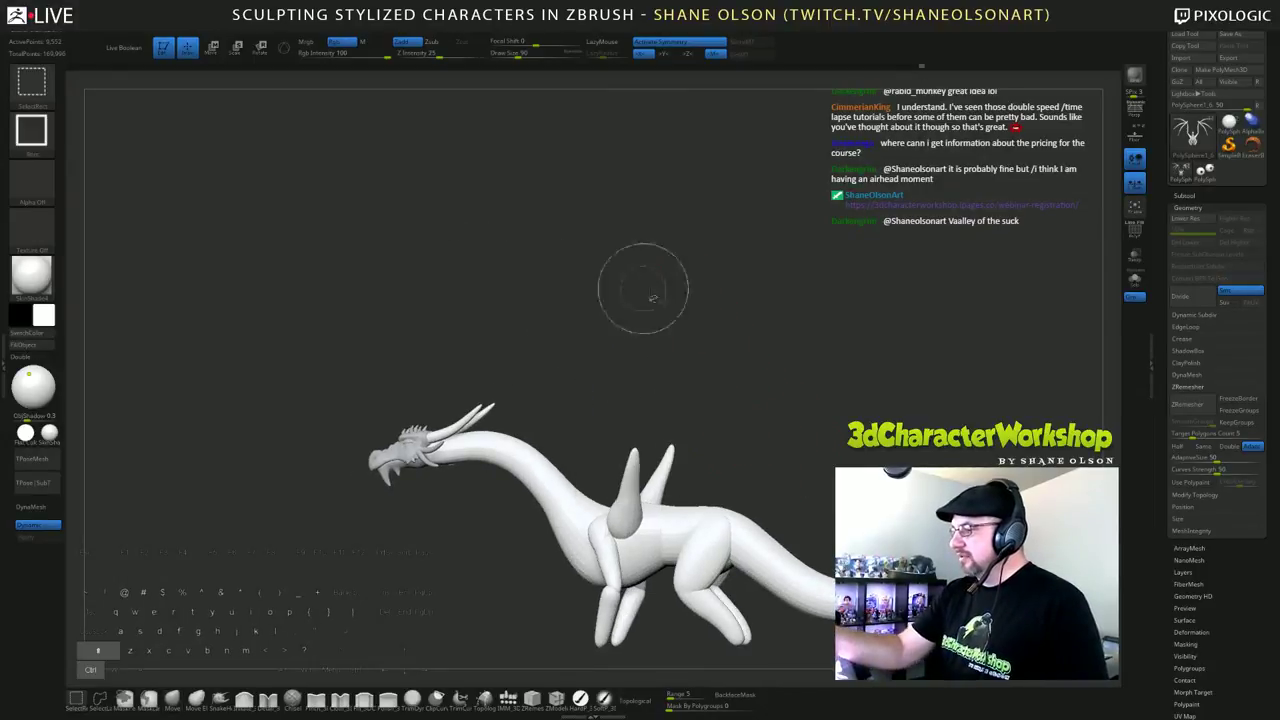
shift+drag(807, 393, 771, 391)
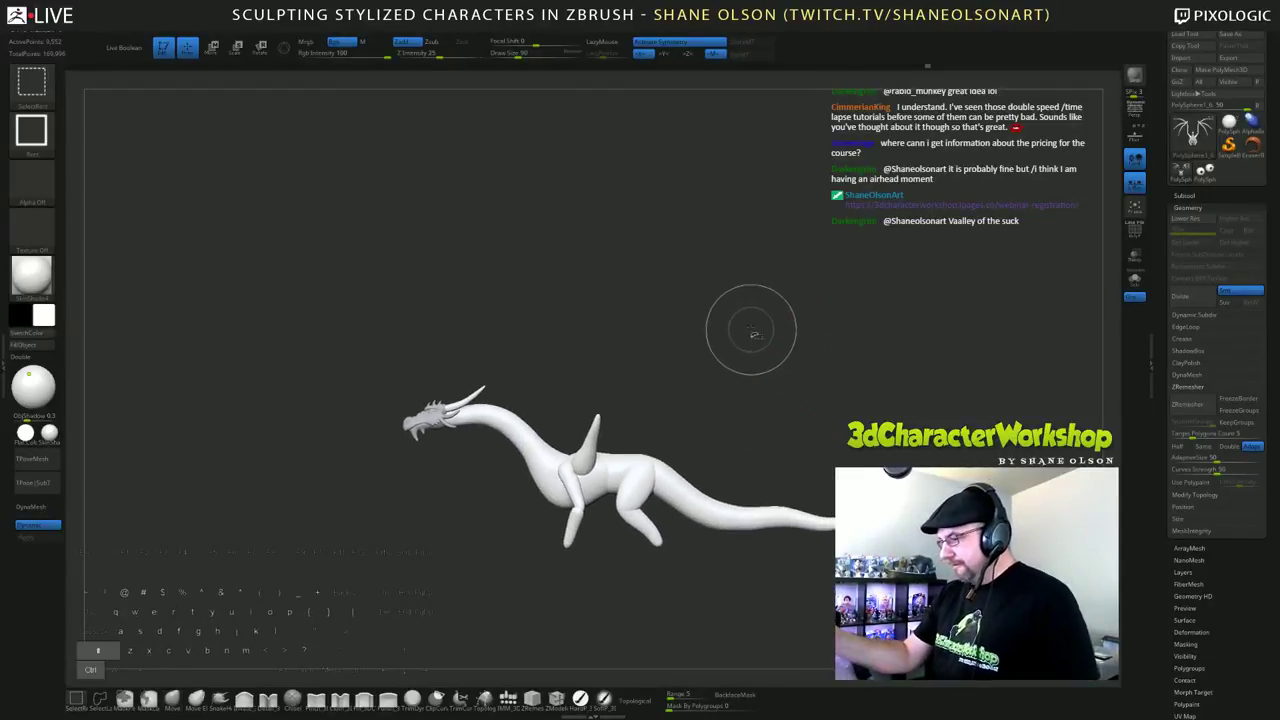
drag(814, 323, 772, 358)
key(r)
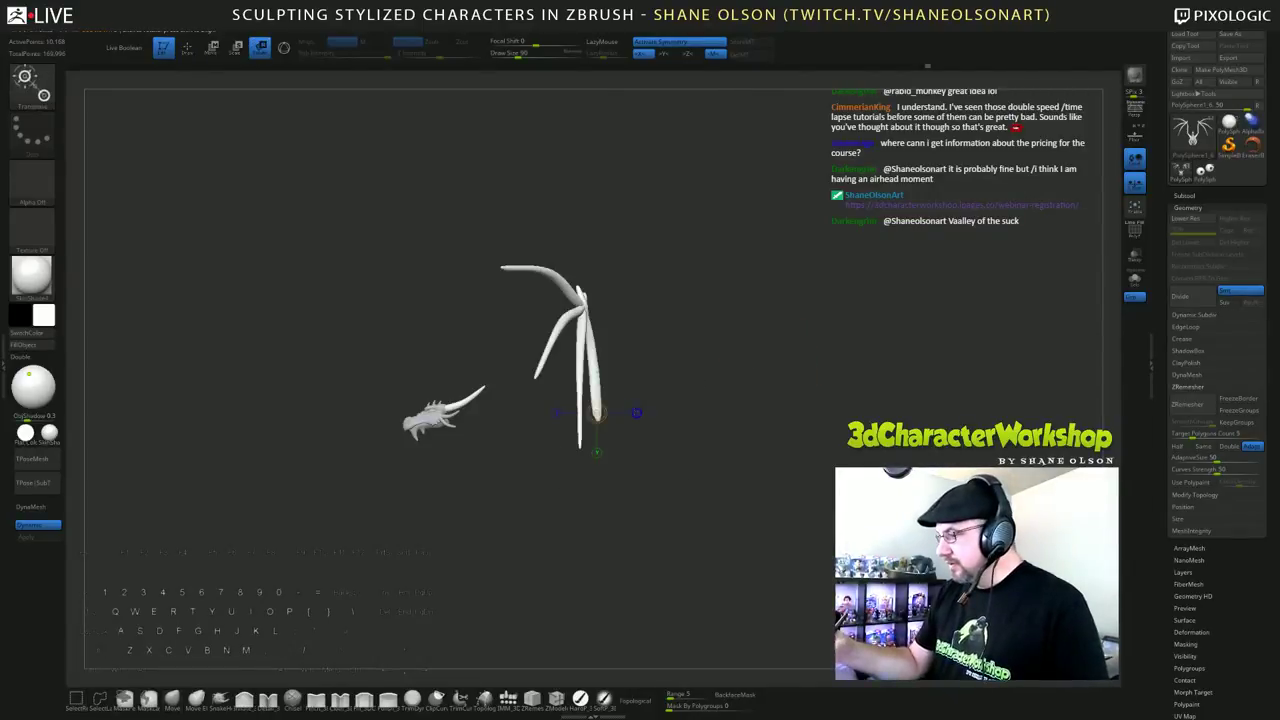
drag(719, 413, 714, 378)
mouse_move(842, 367)
alt+mouse_down()
mouse_move(846, 397)
mouse_move(815, 362)
mouse_move(912, 358)
mouse_move(615, 383)
alt+mouse_up()
key(q)
ctrl+shift+click(846, 395)
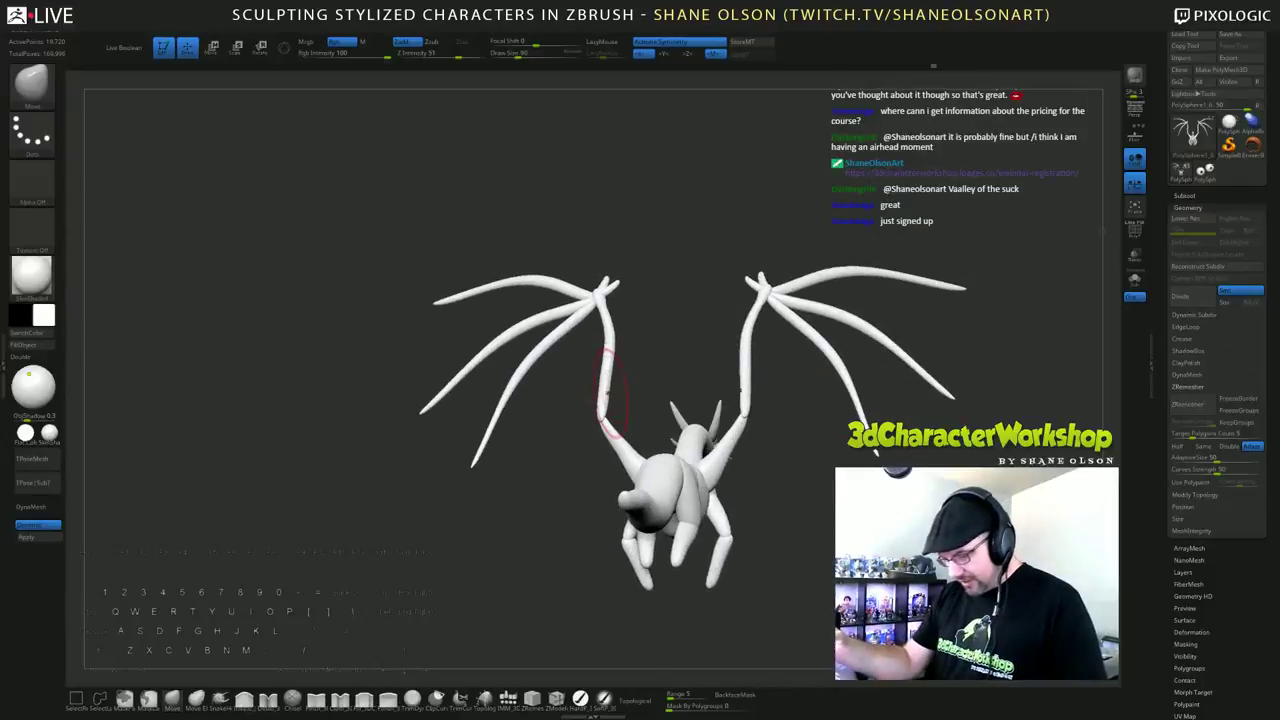
Step: Mask everything except the two lower finger bones of each wing and scale those bones from several views
key(e)
ctrl+click(547, 343)
drag(608, 511, 546, 510)
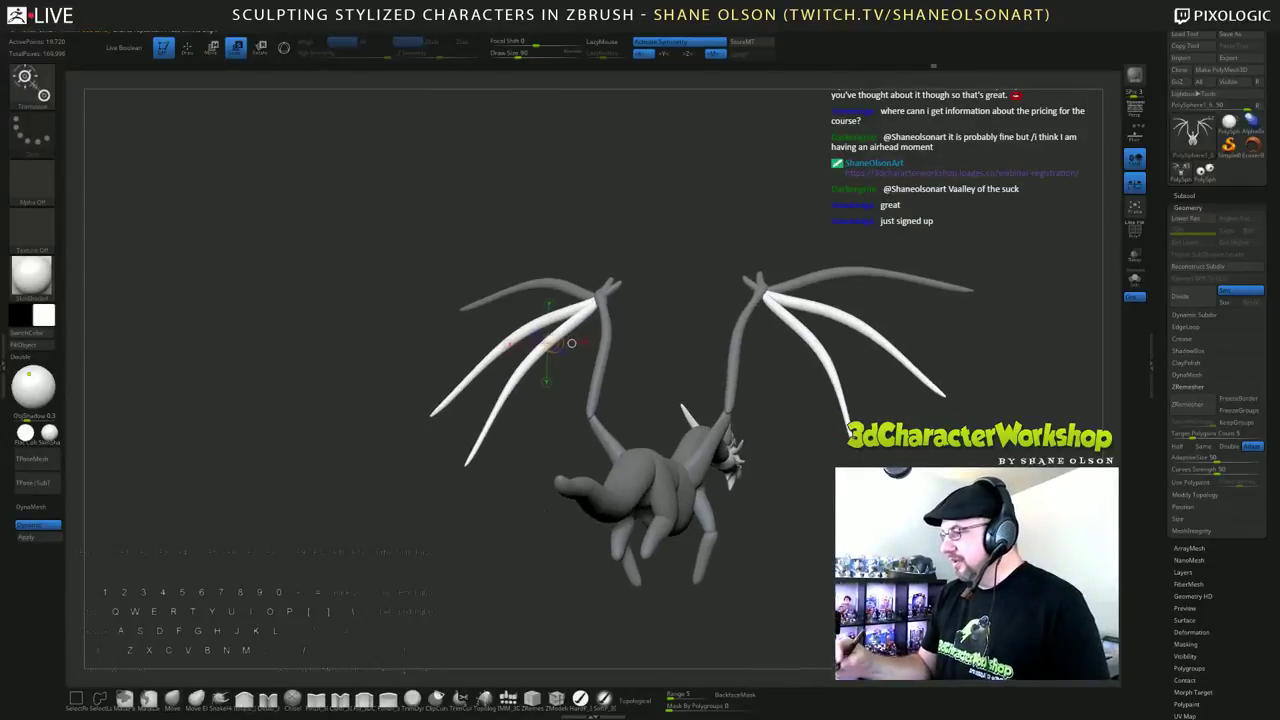
drag(680, 300, 688, 400)
alt+drag(930, 558, 826, 551)
drag(476, 337, 488, 365)
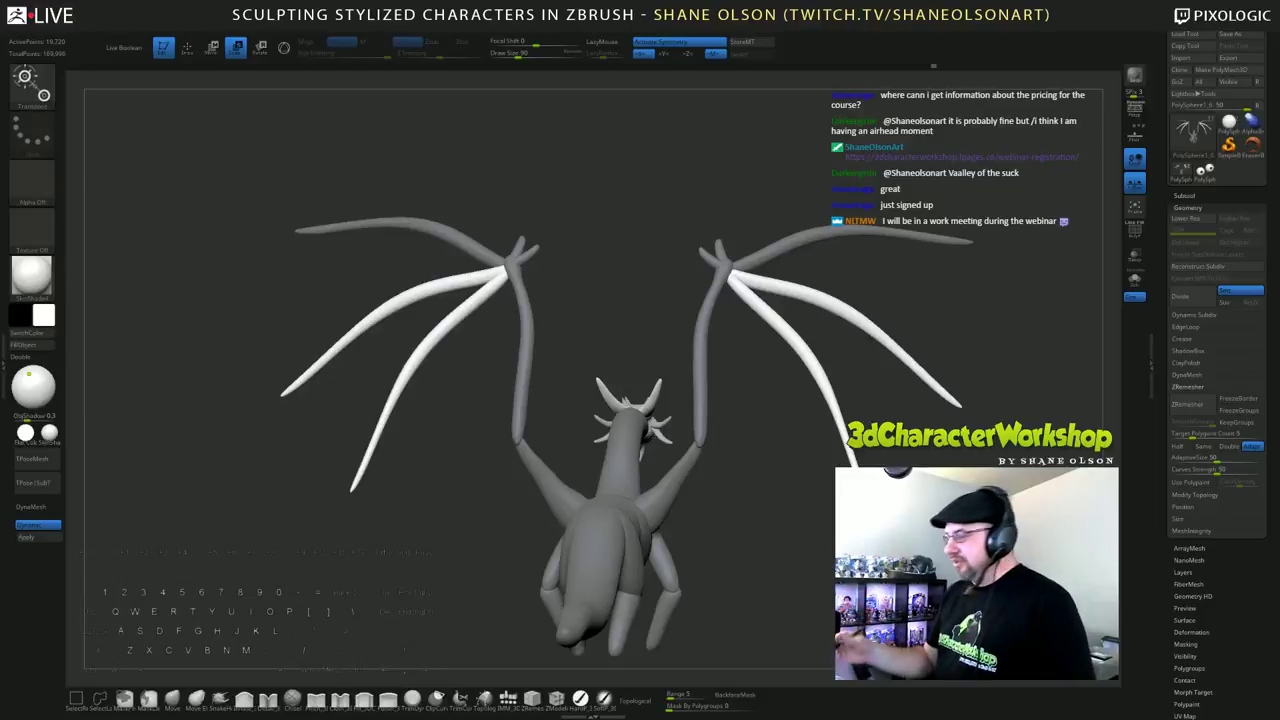
drag(900, 570, 890, 459)
drag(366, 345, 384, 231)
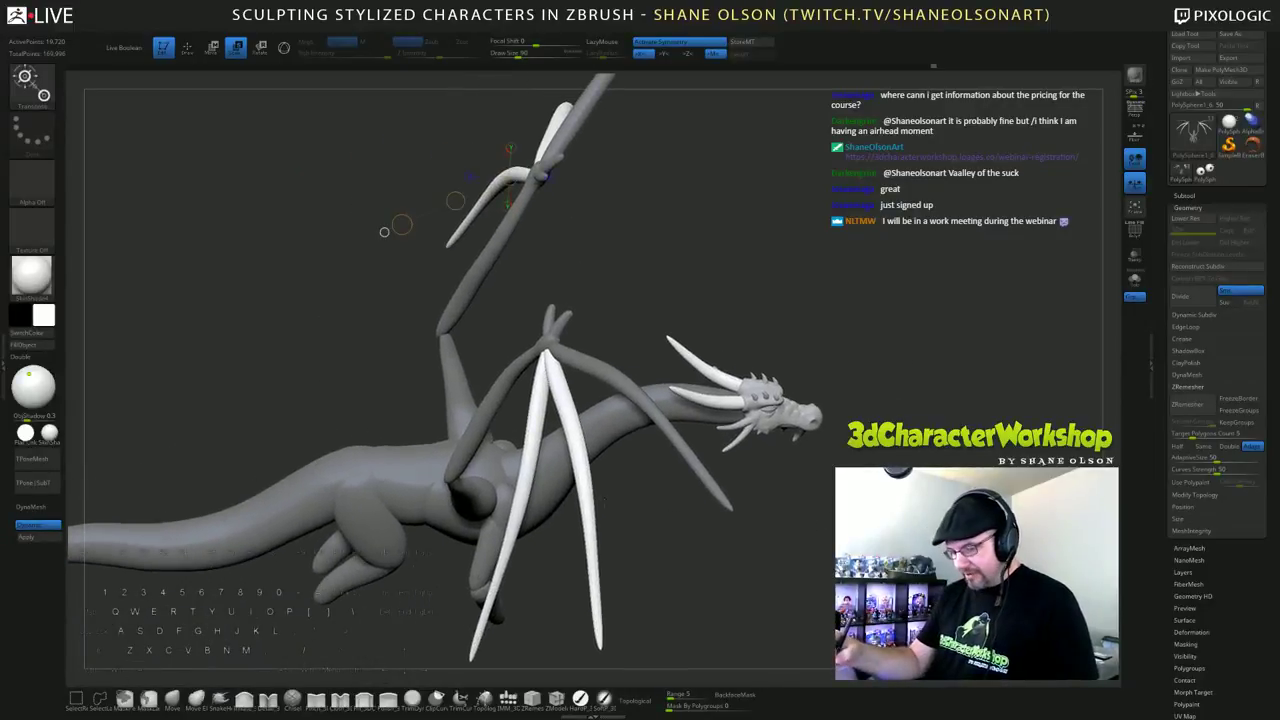
Step: Turn on the polygroup wireframe, isolate the lower wing finger bones and split them into separate polygroups with Auto Groups
key(shift)
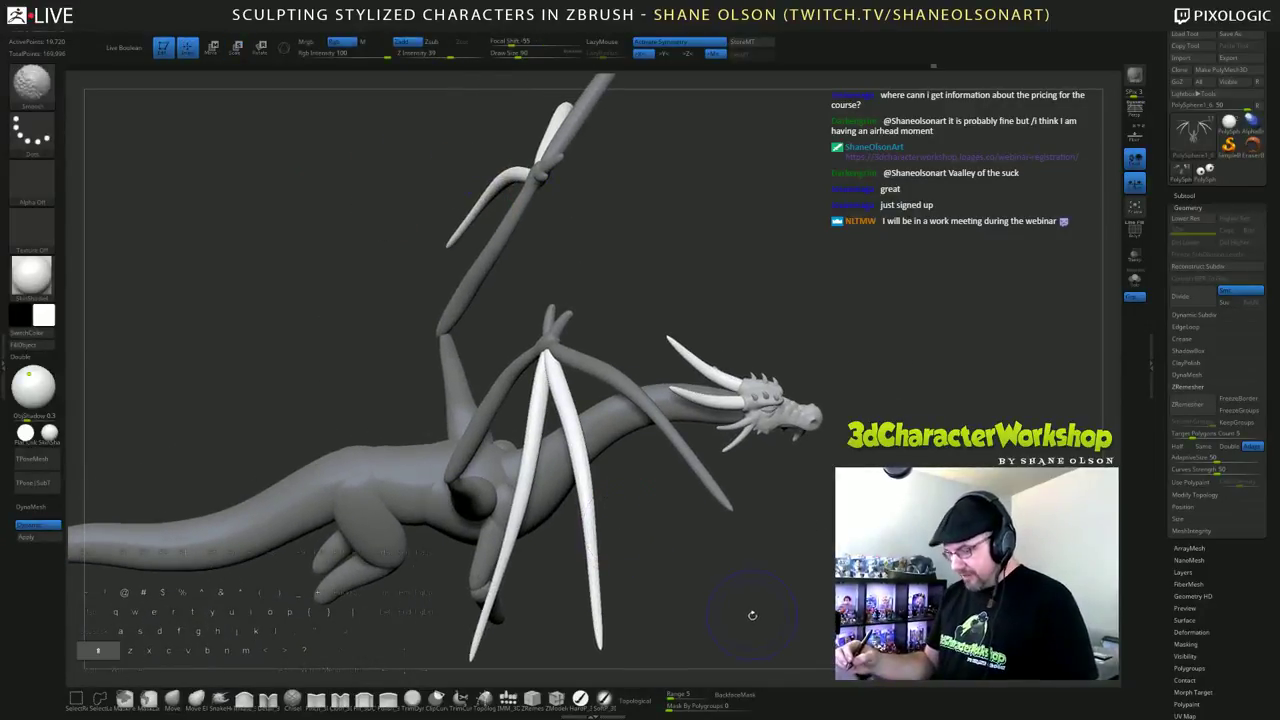
key(shift+f)
key(space)
drag(788, 577, 785, 577)
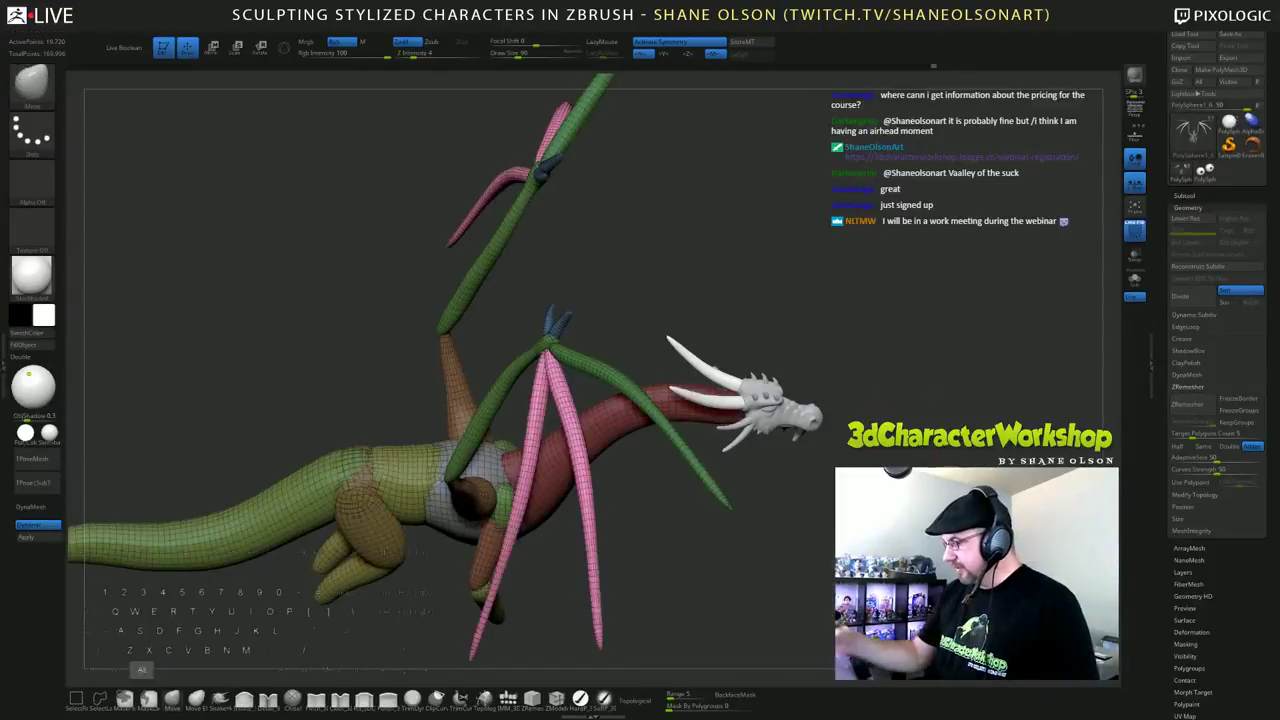
mouse_move(730, 540)
alt+mouse_down()
mouse_move(655, 420)
mouse_move(722, 401)
mouse_move(720, 489)
mouse_move(795, 500)
mouse_move(800, 450)
mouse_move(780, 530)
alt+mouse_up()
key(ctrl+shift)
drag(870, 420, 843, 395)
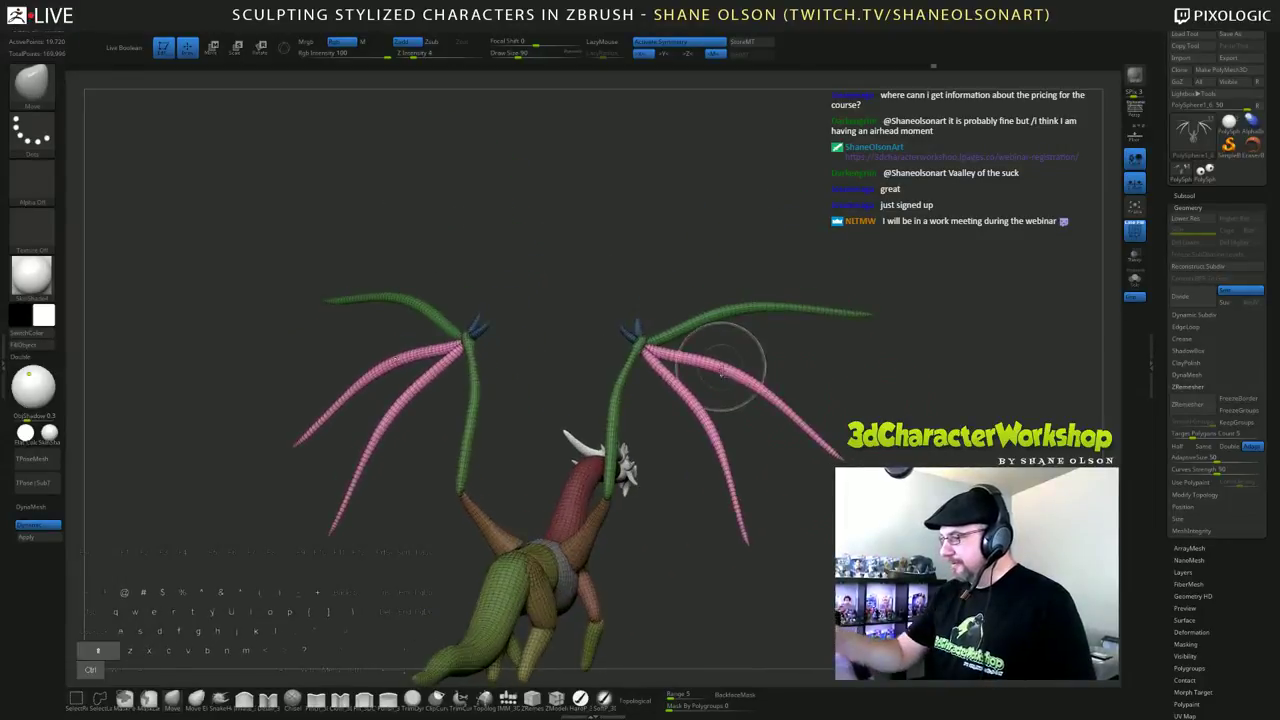
ctrl+shift+click(725, 366)
key(space)
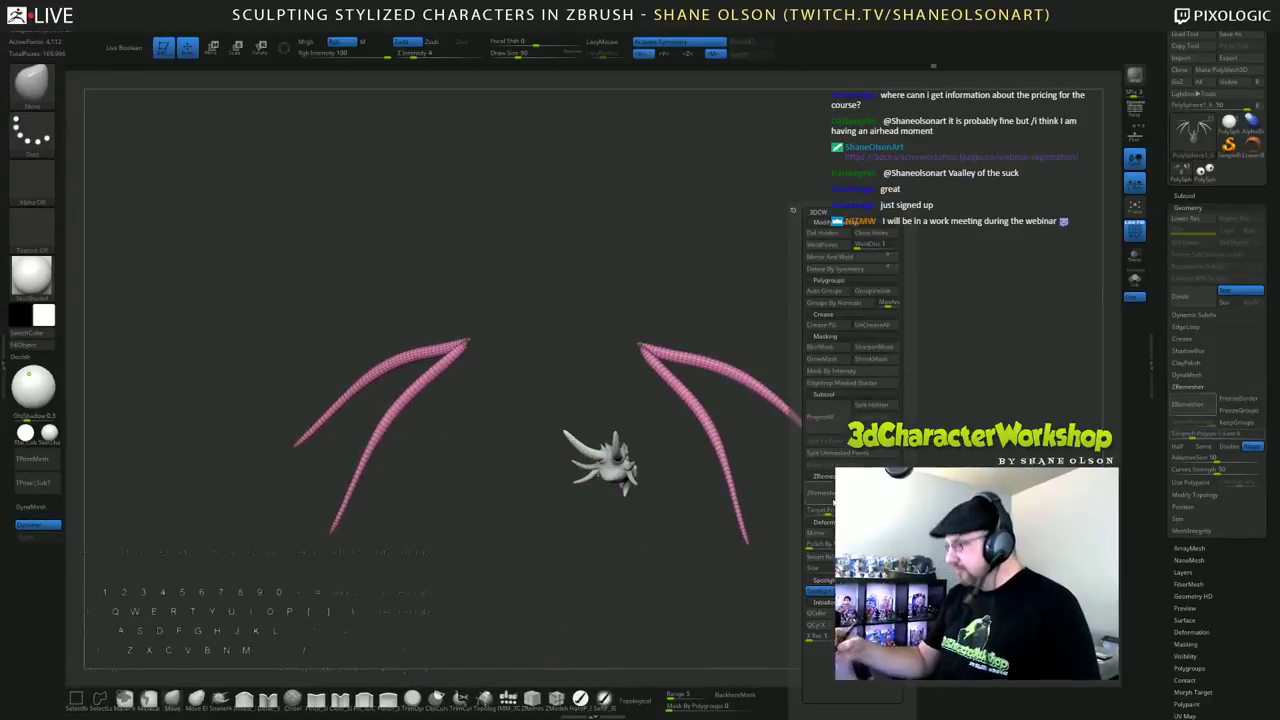
click(839, 292)
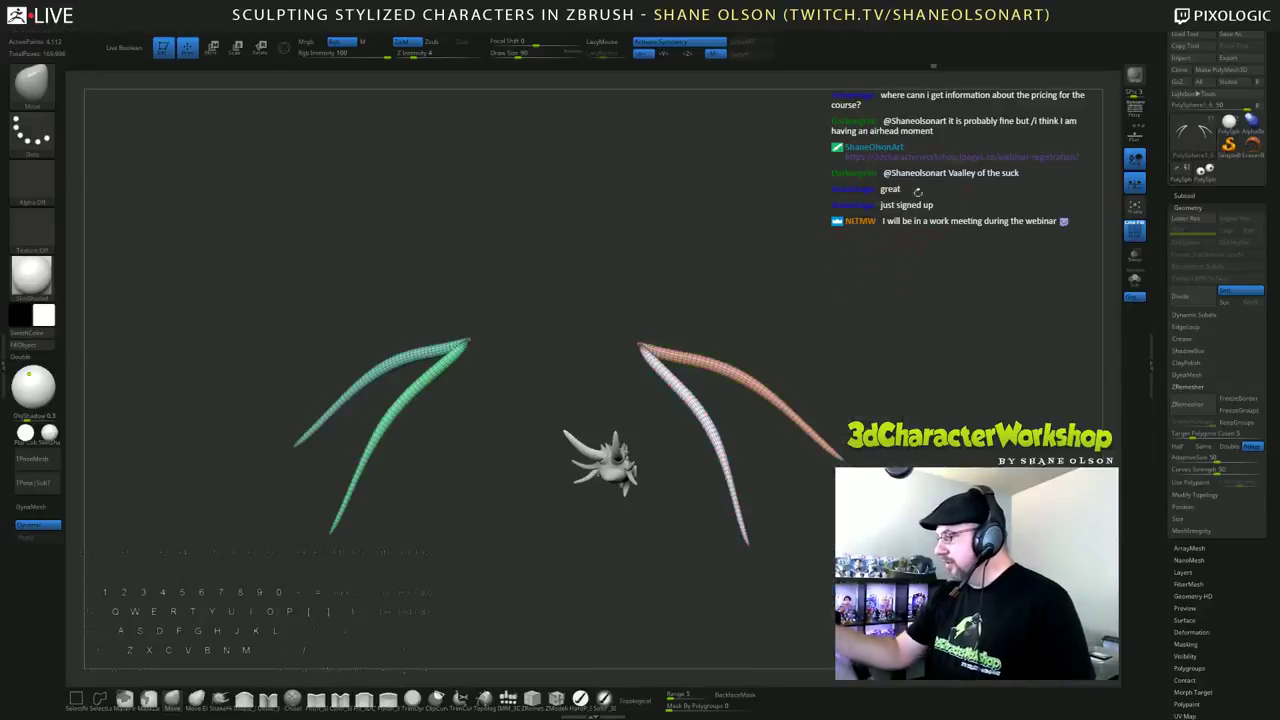
Step: Assign the lowest finger bones of both wings to one polygroup and the middle finger bones to another
ctrl+shift+click(425, 368)
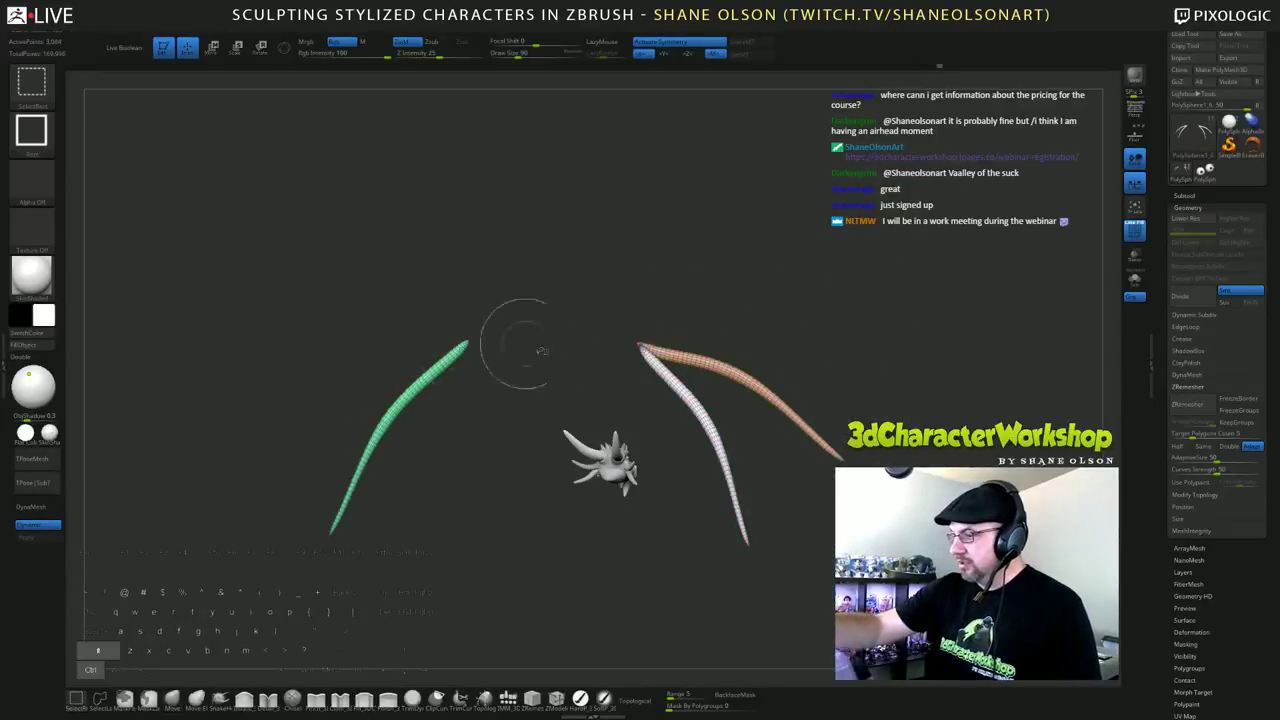
ctrl+shift+click(689, 358)
key(ctrl+w)
ctrl+shift+click(720, 264)
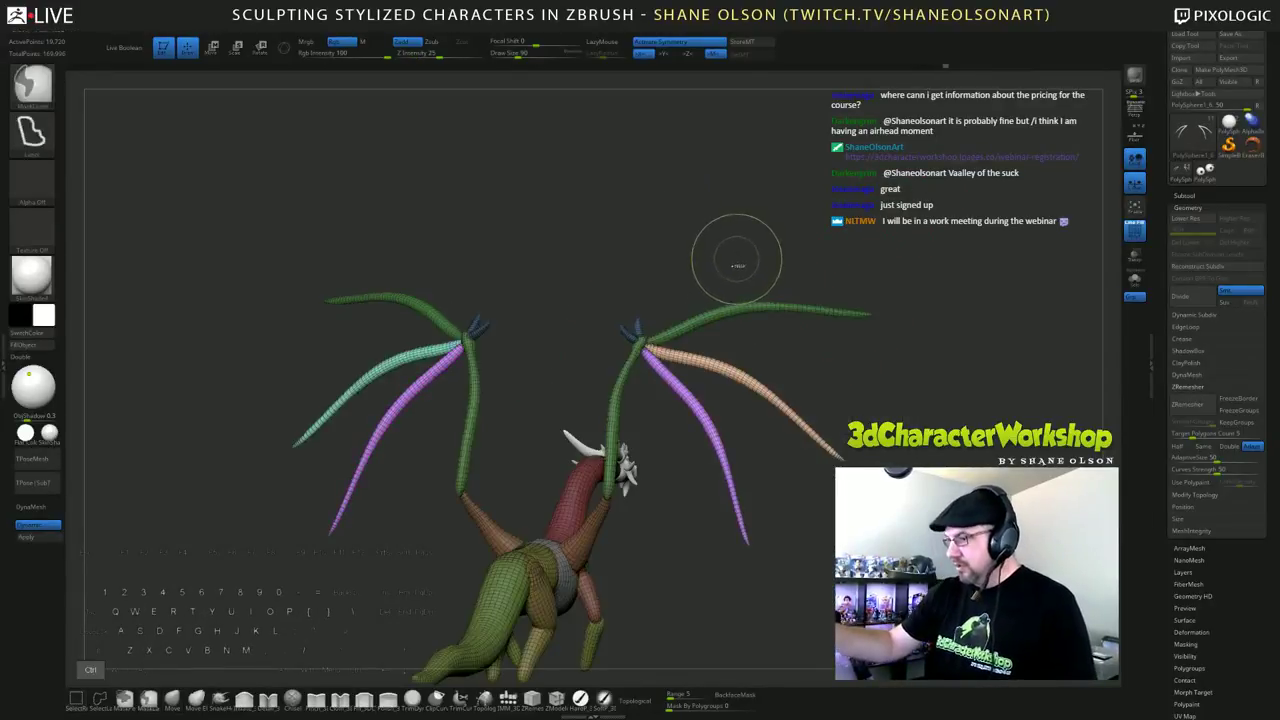
ctrl+shift+click(415, 372)
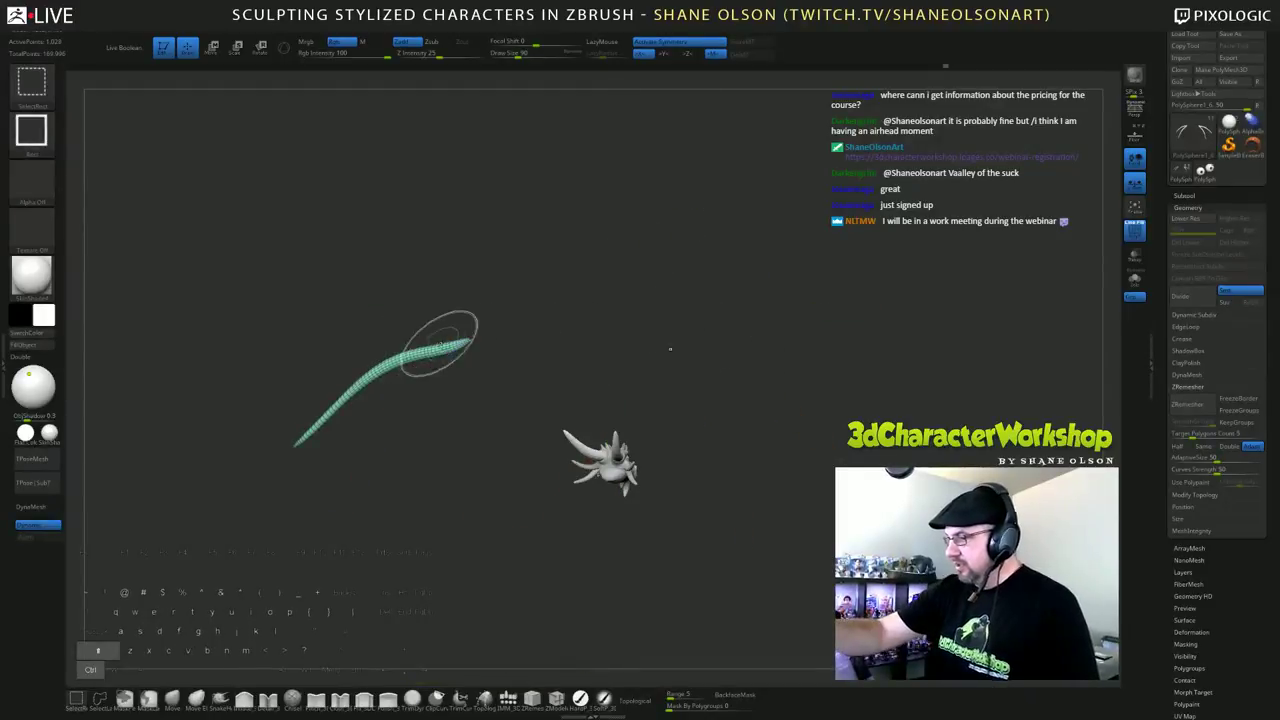
ctrl+shift+click(443, 343)
ctrl+shift+click(850, 253)
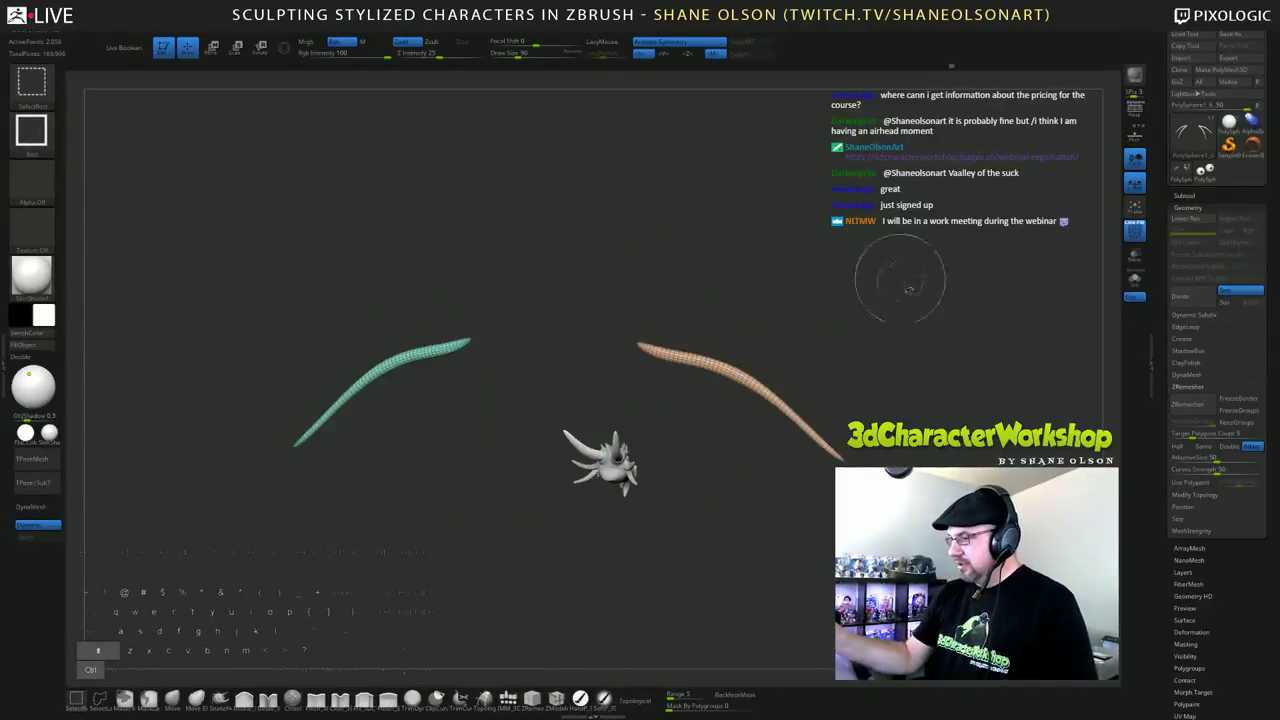
ctrl+shift+click(930, 328)
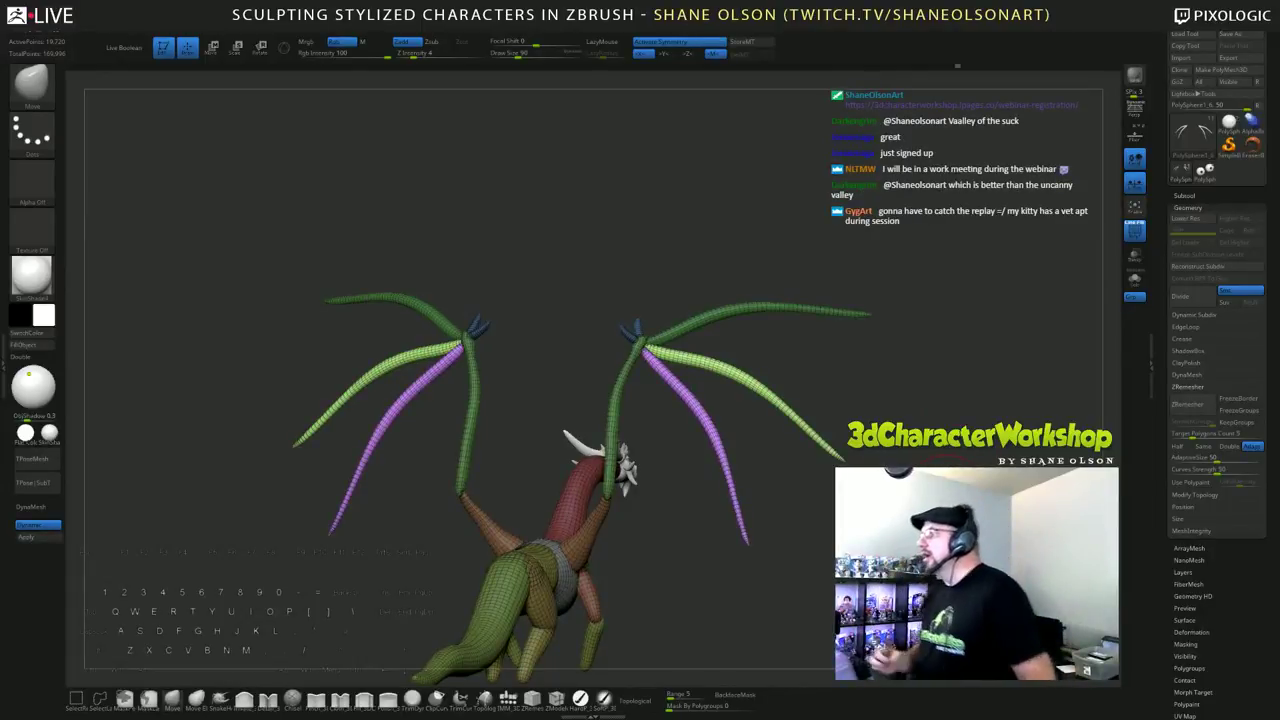
Step: Mask everything except the lowest wing finger bones and scale them along their length with the transpose line
alt+drag(922, 580, 880, 430)
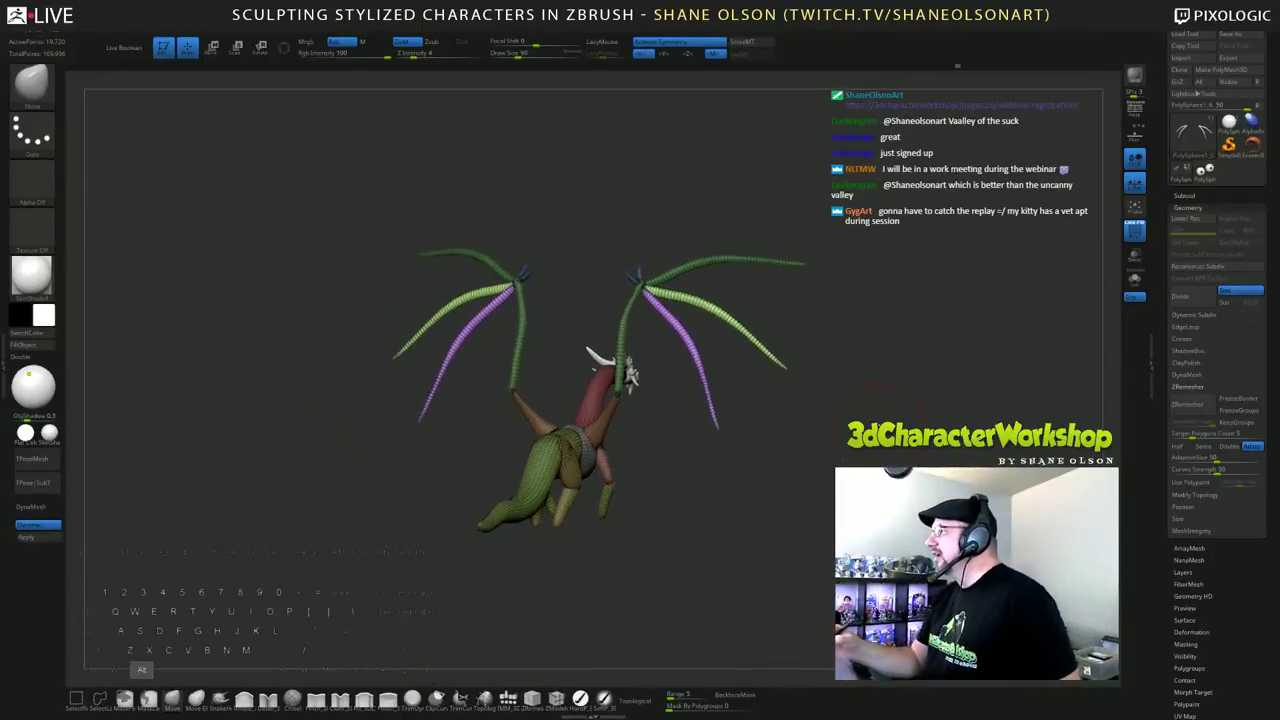
drag(730, 560, 540, 576)
alt+drag(700, 600, 556, 608)
drag(660, 600, 520, 572)
alt+drag(600, 590, 520, 560)
drag(620, 330, 800, 308)
alt+drag(700, 520, 728, 592)
key(e)
ctrl+click(606, 412)
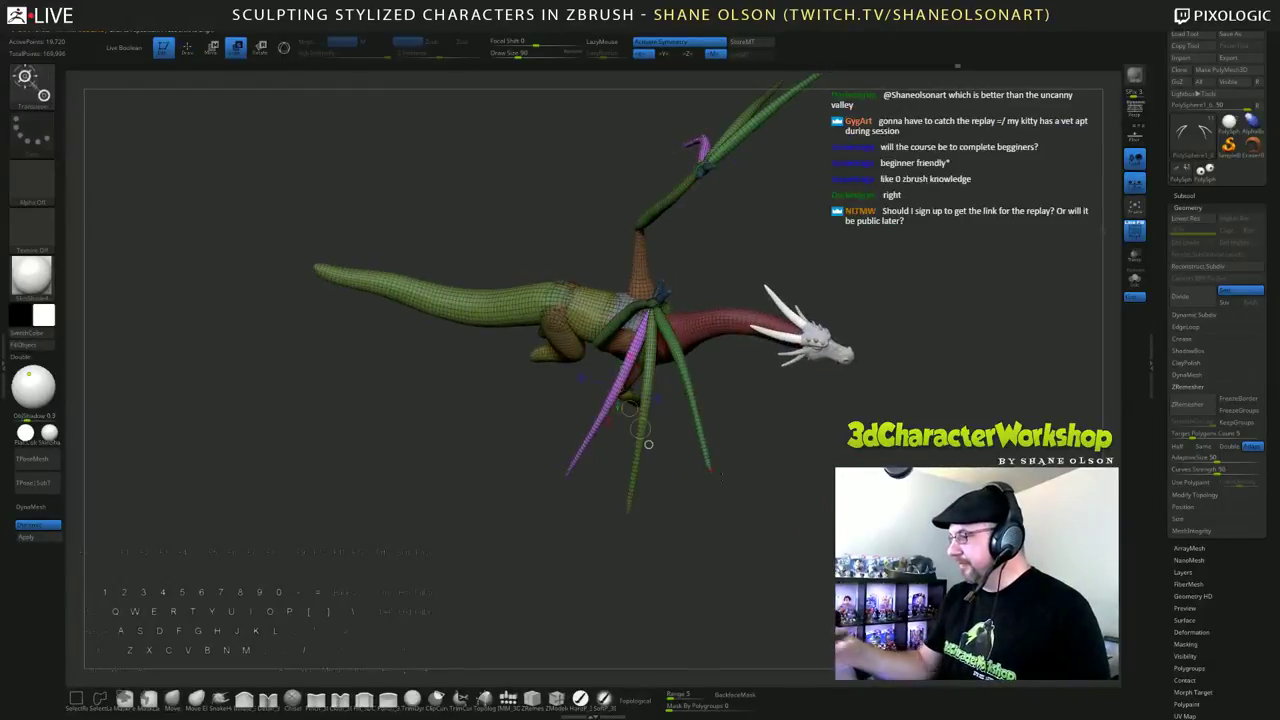
mouse_move(648, 444)
mouse_down()
mouse_move(667, 462)
mouse_move(624, 467)
mouse_move(656, 523)
mouse_move(642, 578)
mouse_move(646, 443)
mouse_up()
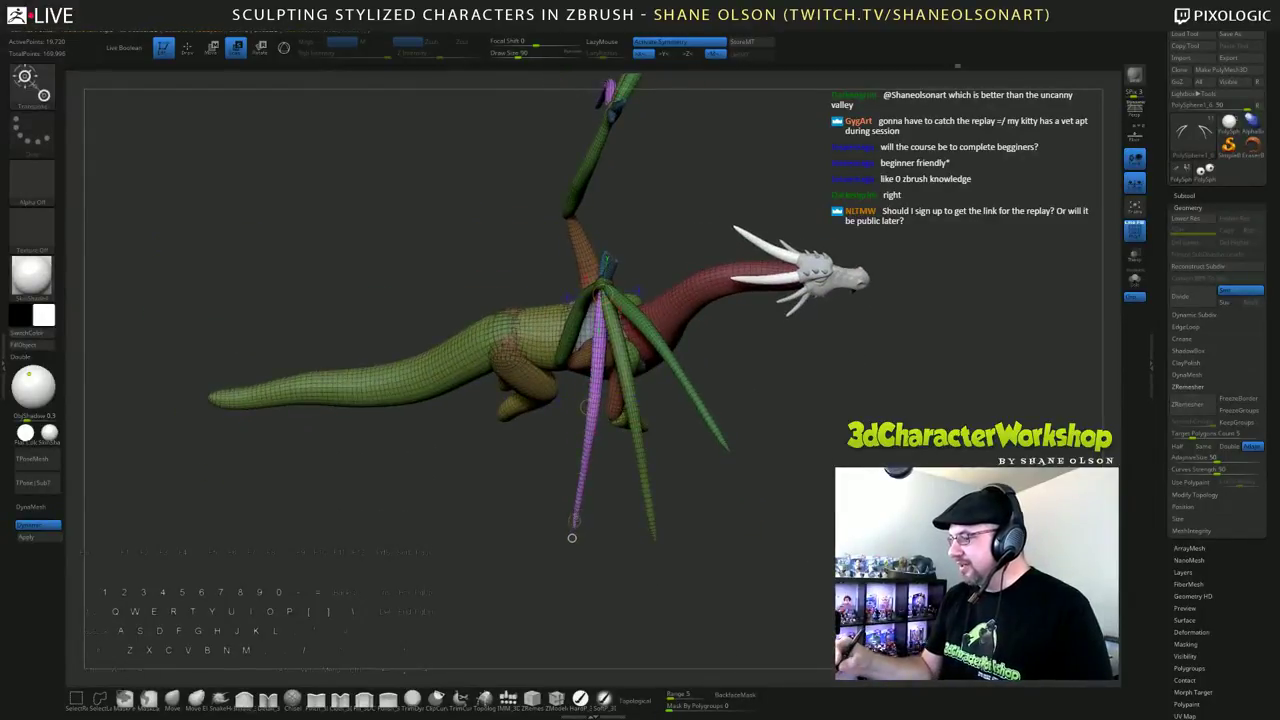
drag(572, 538, 578, 563)
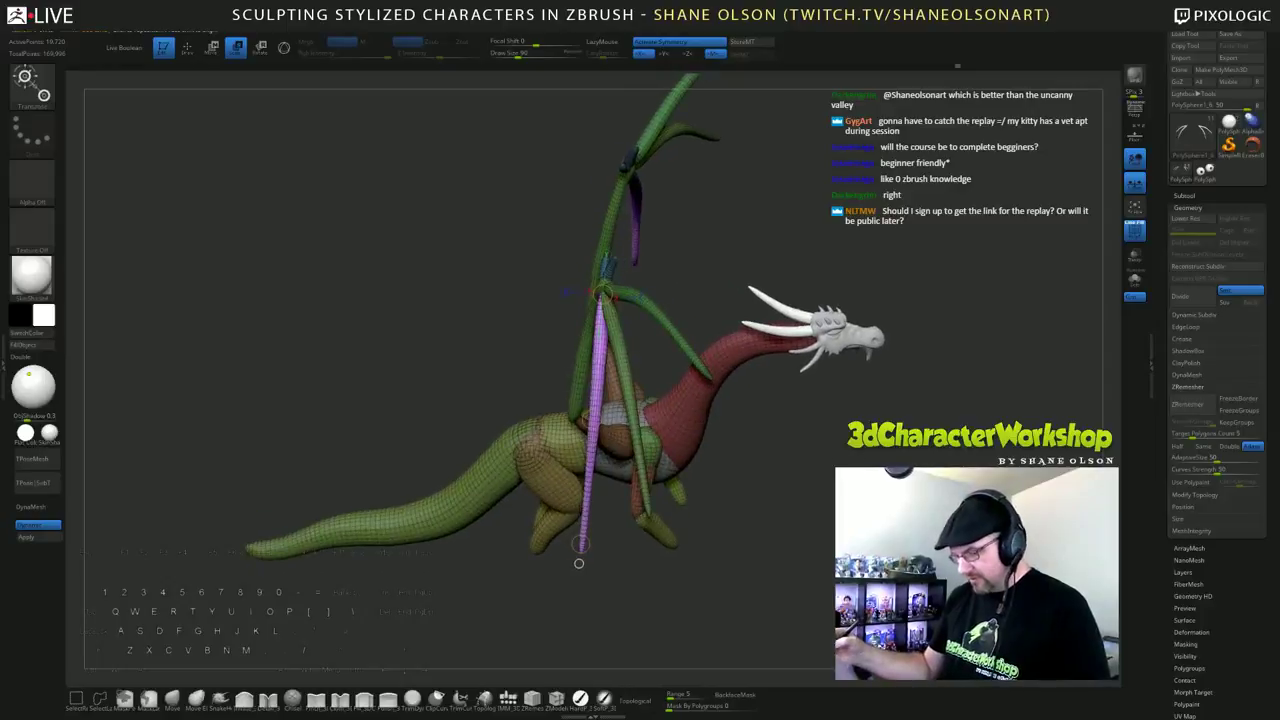
Step: Try to bend the lowest wing finger bones backward at their midpoints and undo the bend
key(w)
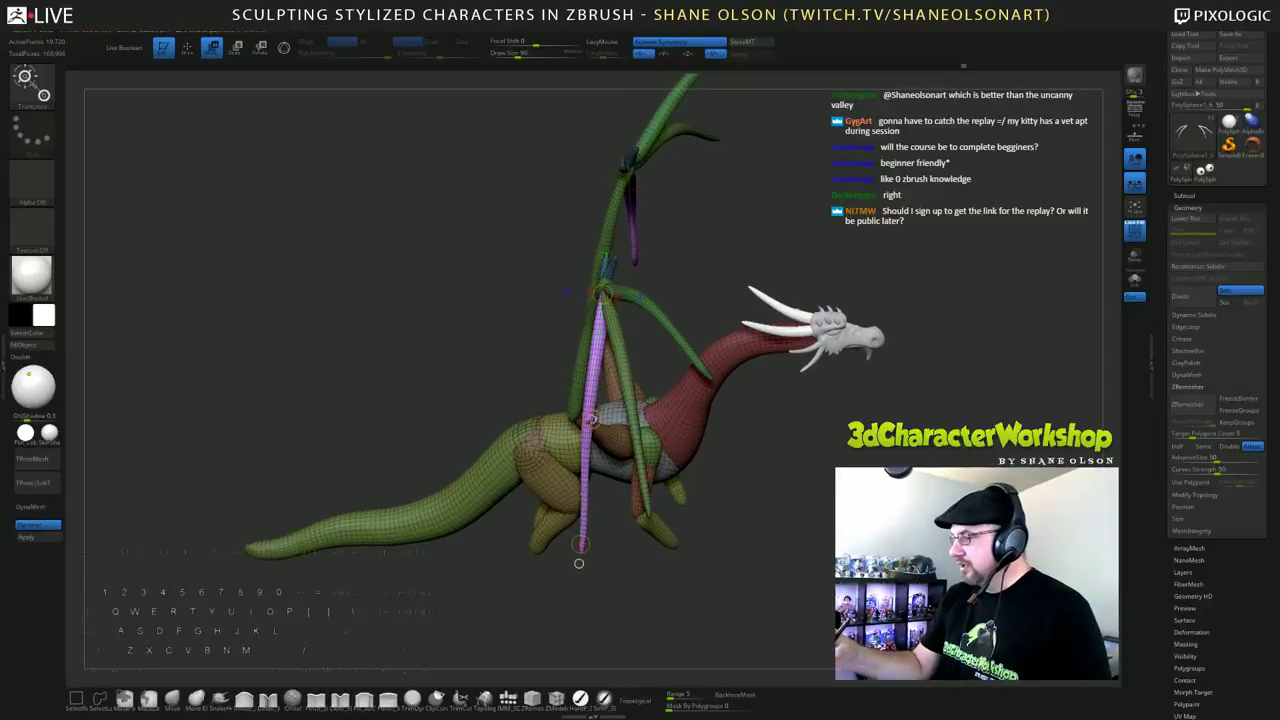
alt+drag(591, 419, 571, 419)
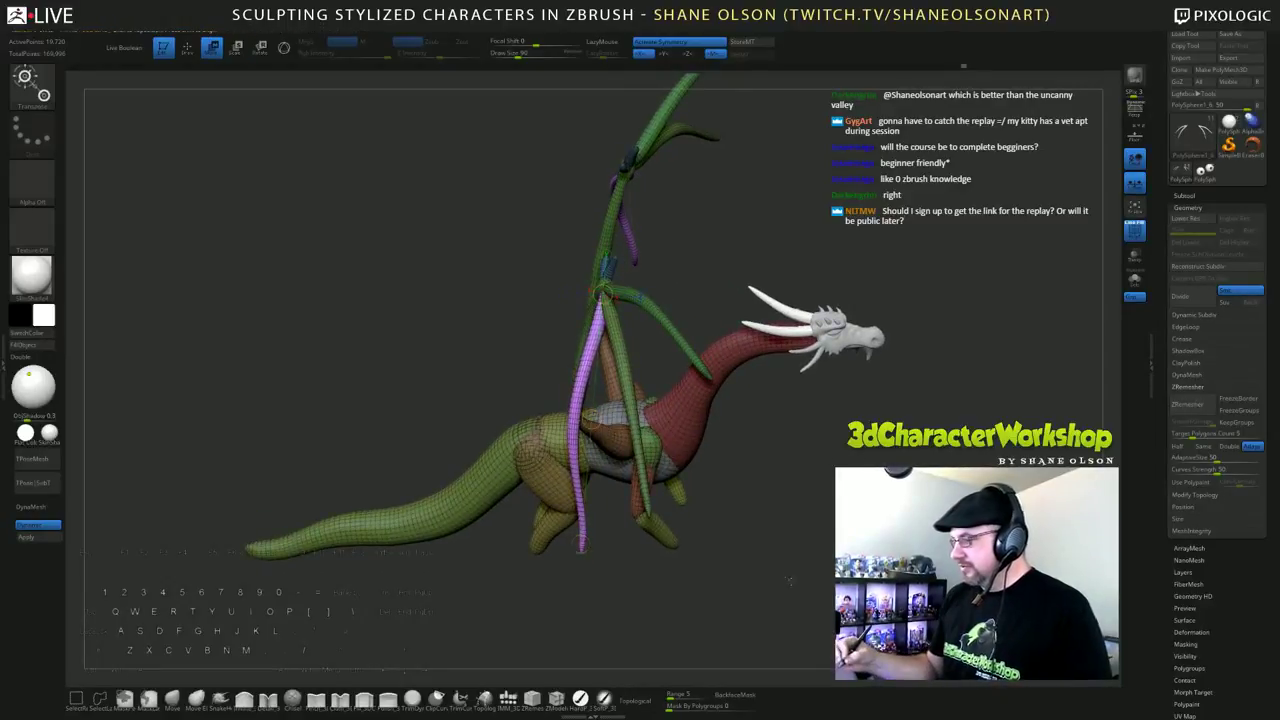
drag(788, 580, 762, 600)
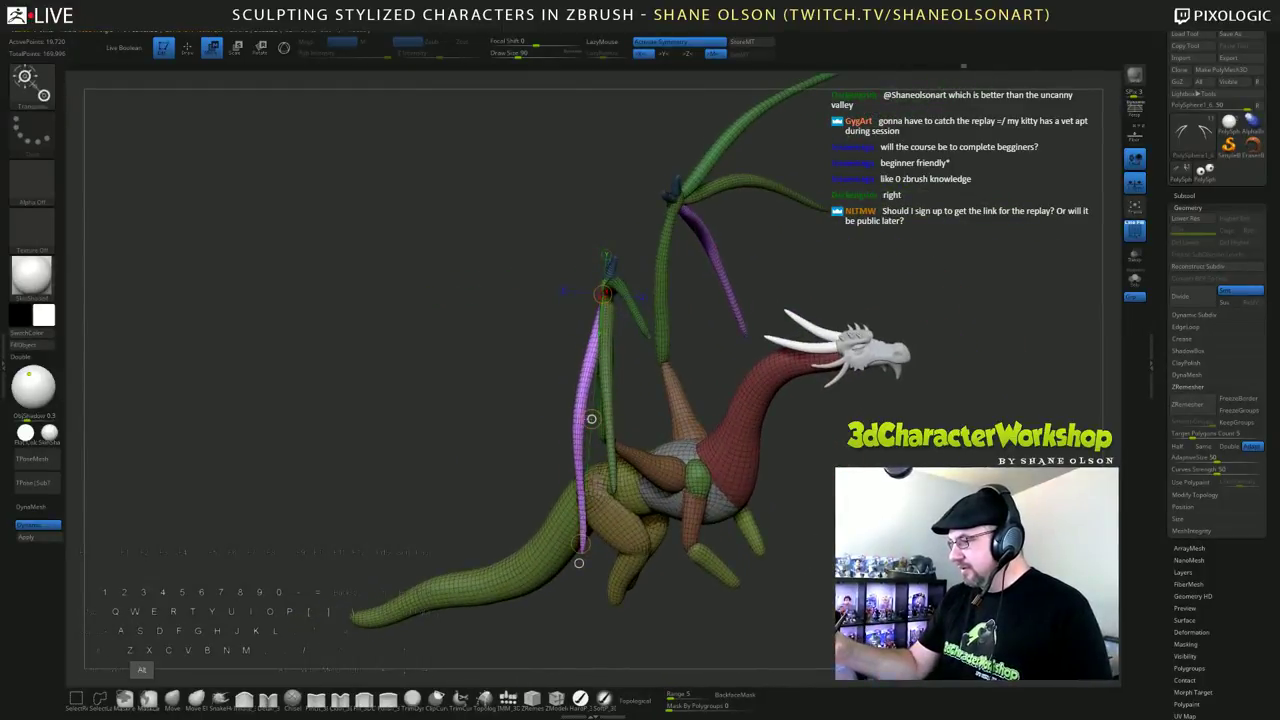
alt+drag(579, 563, 574, 489)
key(ctrl+z)
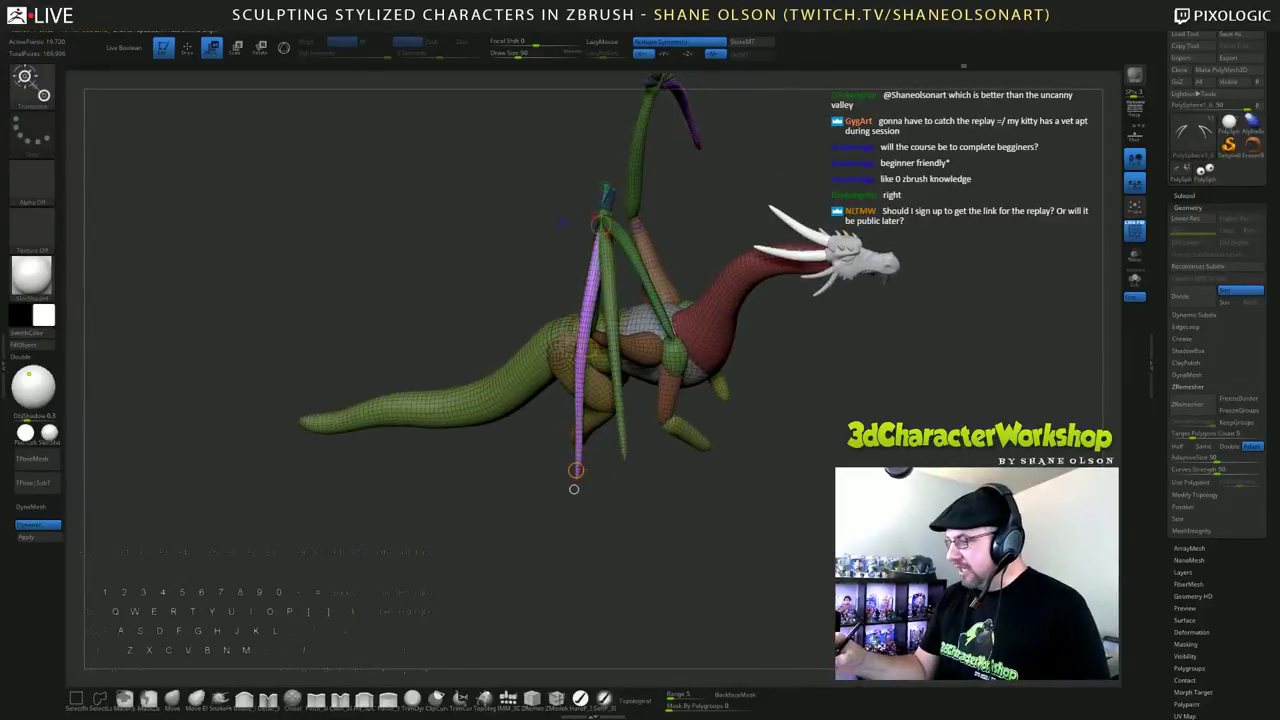
Step: Bend the lowest and middle wing finger bones into gentle curves with the transpose line
alt+drag(585, 379, 585, 379)
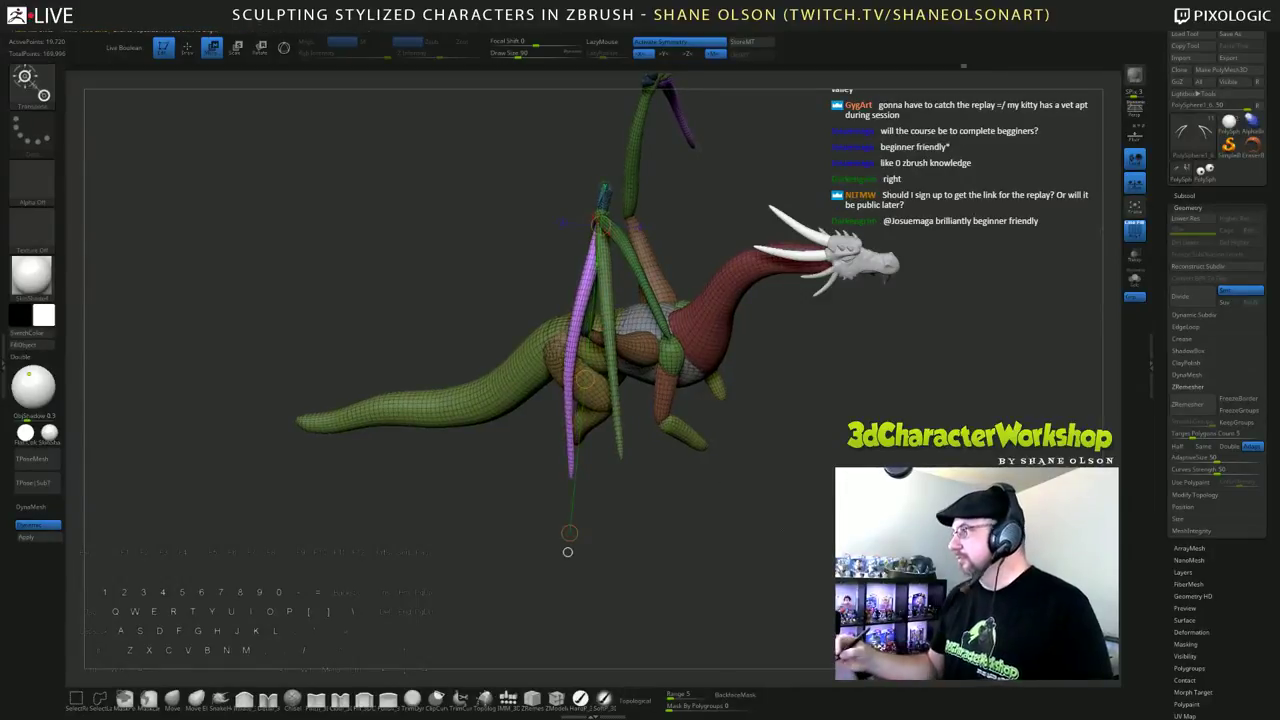
alt+drag(569, 533, 614, 373)
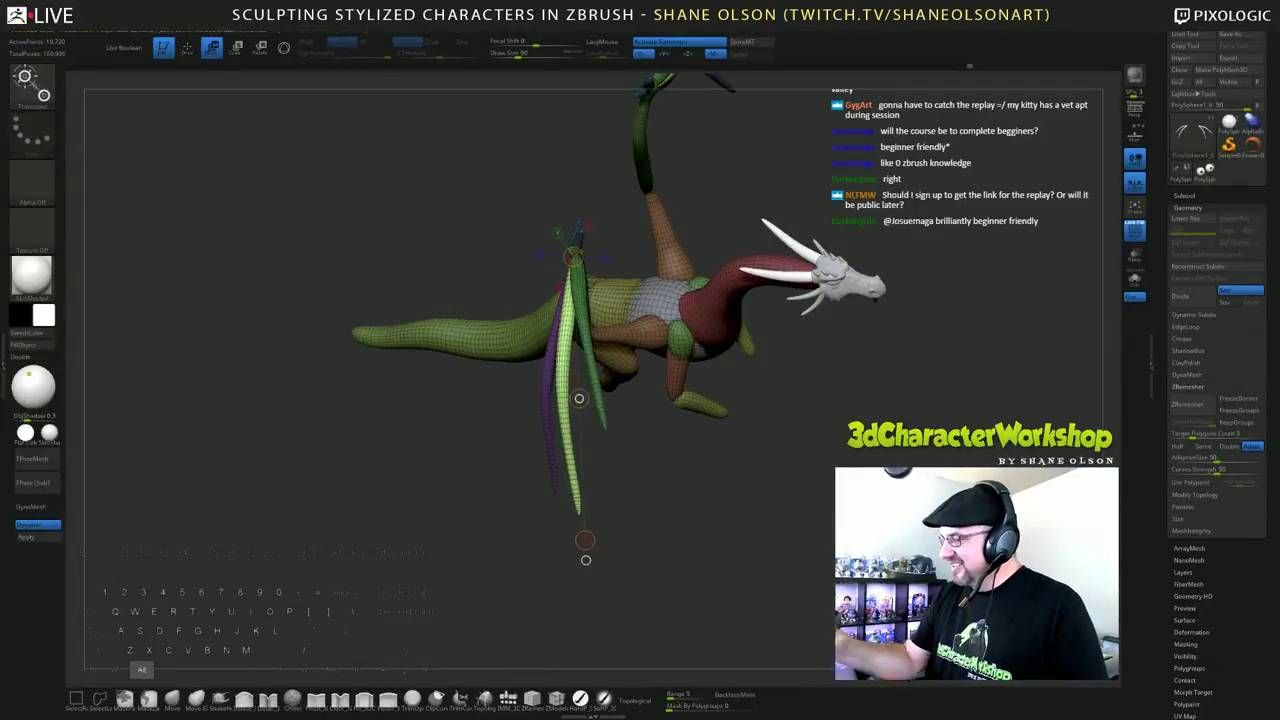
drag(585, 540, 635, 393)
Step: Mask everything except the leading wing finger bones, bend them slightly and rotate them about the wrist joints
ctrl+click(668, 499)
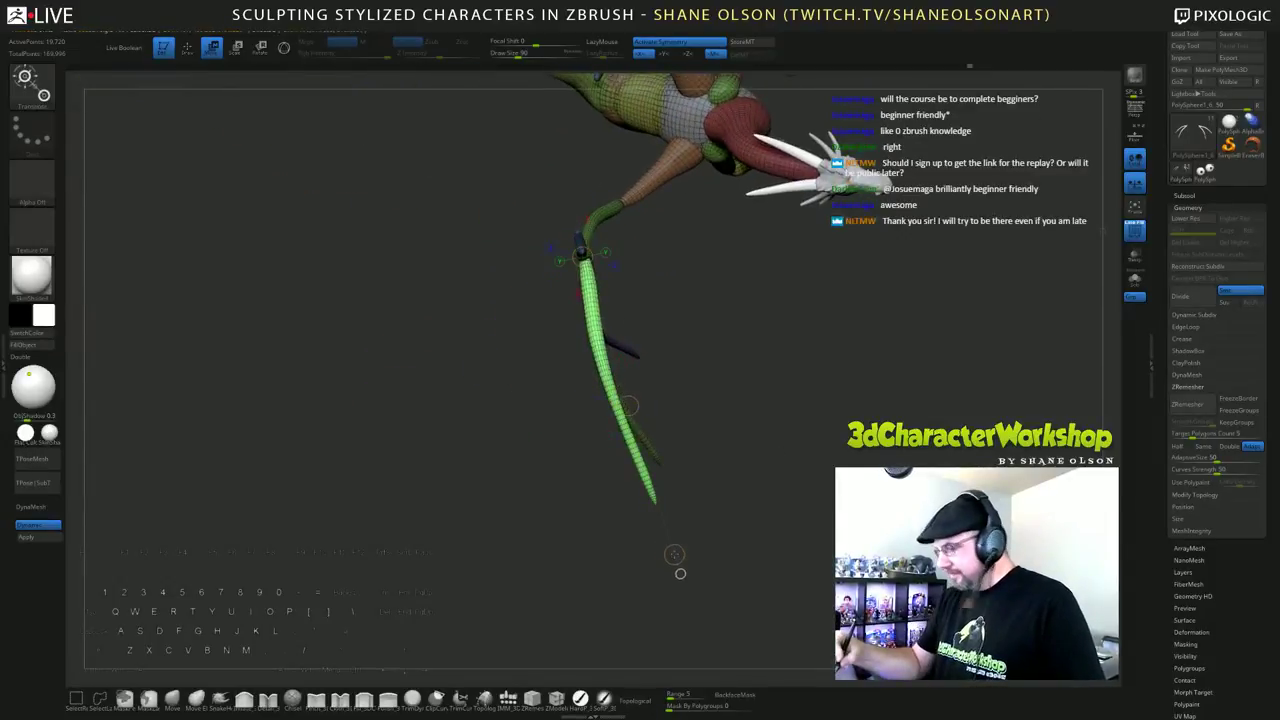
alt+drag(628, 406, 617, 409)
key(r)
drag(673, 554, 716, 527)
Step: Examine the curvature and spread of the wing fingers from the front, three-quarter and side views
drag(823, 485, 790, 345)
drag(820, 400, 630, 330)
mouse_move(395, 289)
alt+mouse_down()
mouse_move(349, 283)
mouse_move(364, 347)
mouse_move(337, 249)
mouse_move(429, 223)
mouse_move(343, 251)
mouse_move(378, 221)
mouse_move(386, 270)
mouse_move(244, 251)
alt+mouse_up()
key(q)
mouse_move(868, 490)
alt+mouse_down()
mouse_move(868, 425)
mouse_move(900, 474)
mouse_move(1070, 485)
mouse_move(950, 480)
alt+mouse_up()
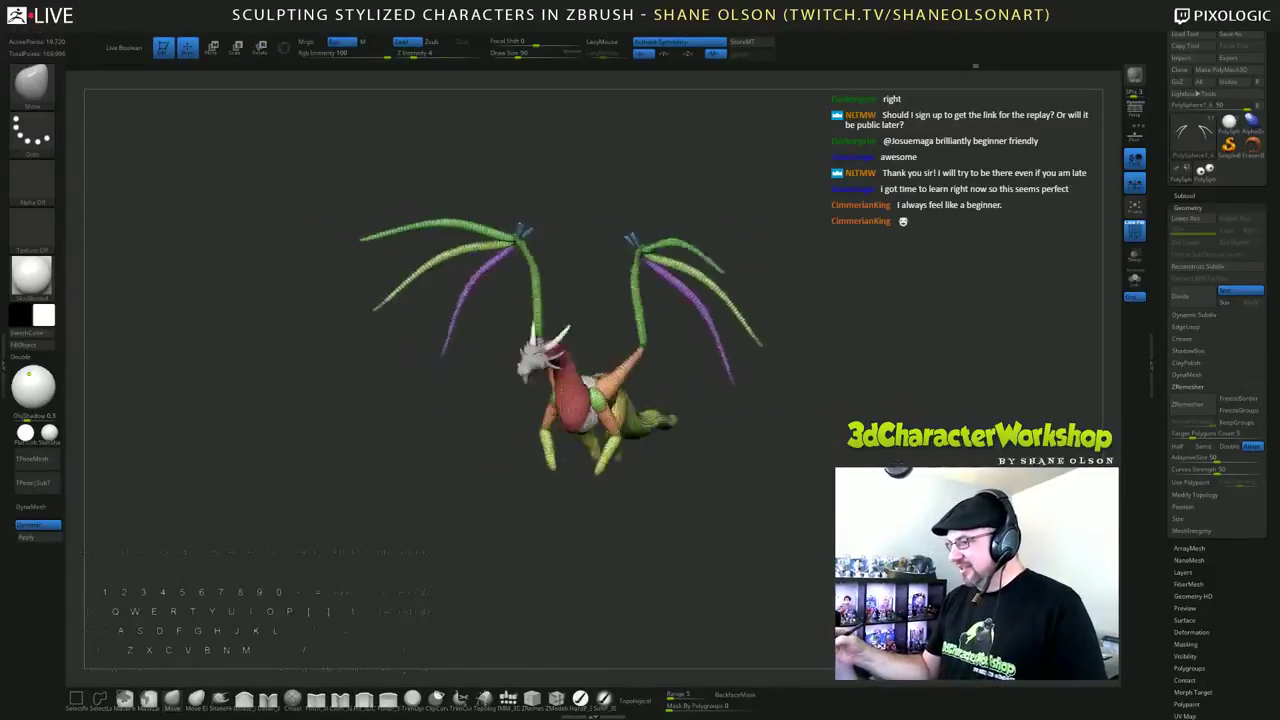
drag(1080, 450, 832, 458)
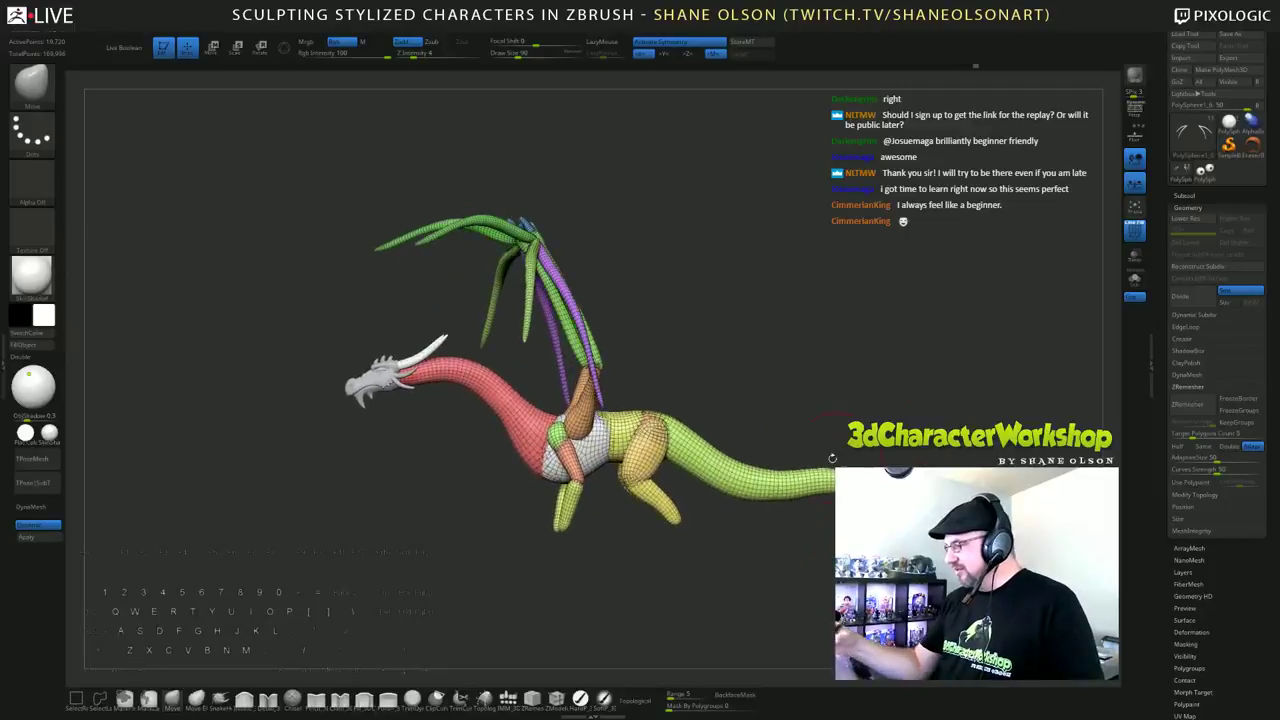
alt+drag(907, 401, 793, 357)
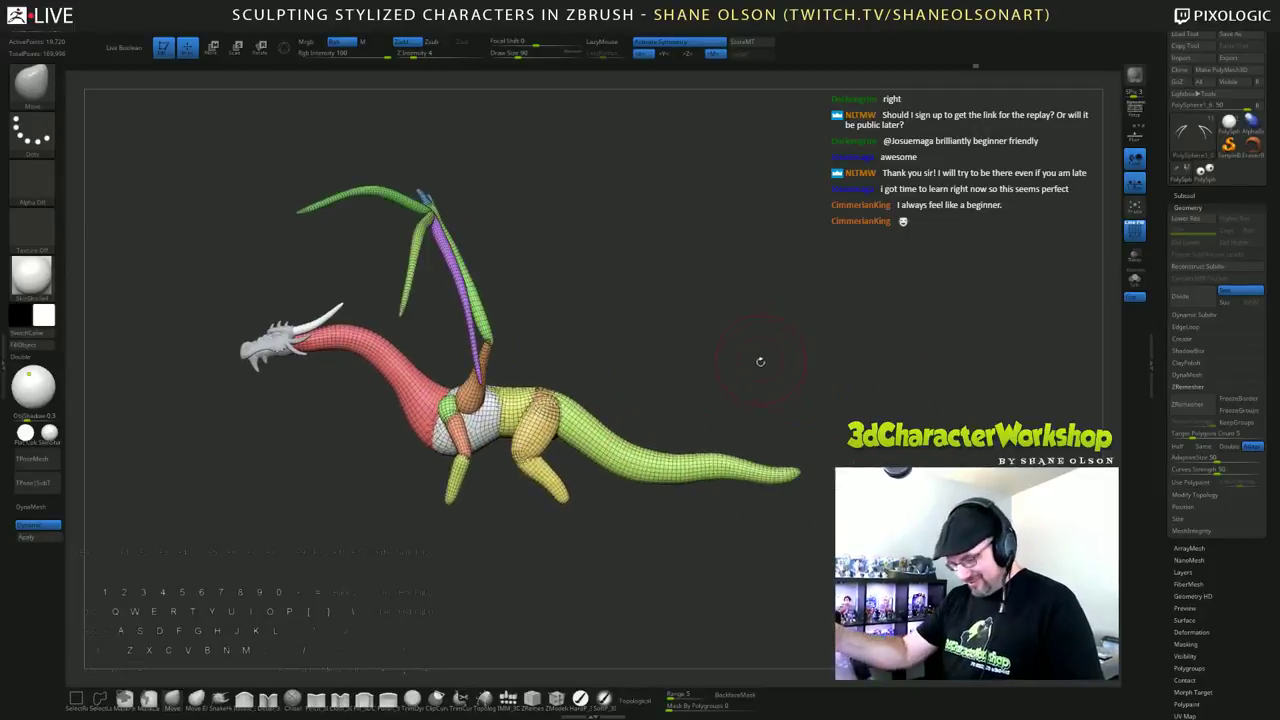
Step: Mask everything except the tail and shorten it along its length with the transpose line
key(w)
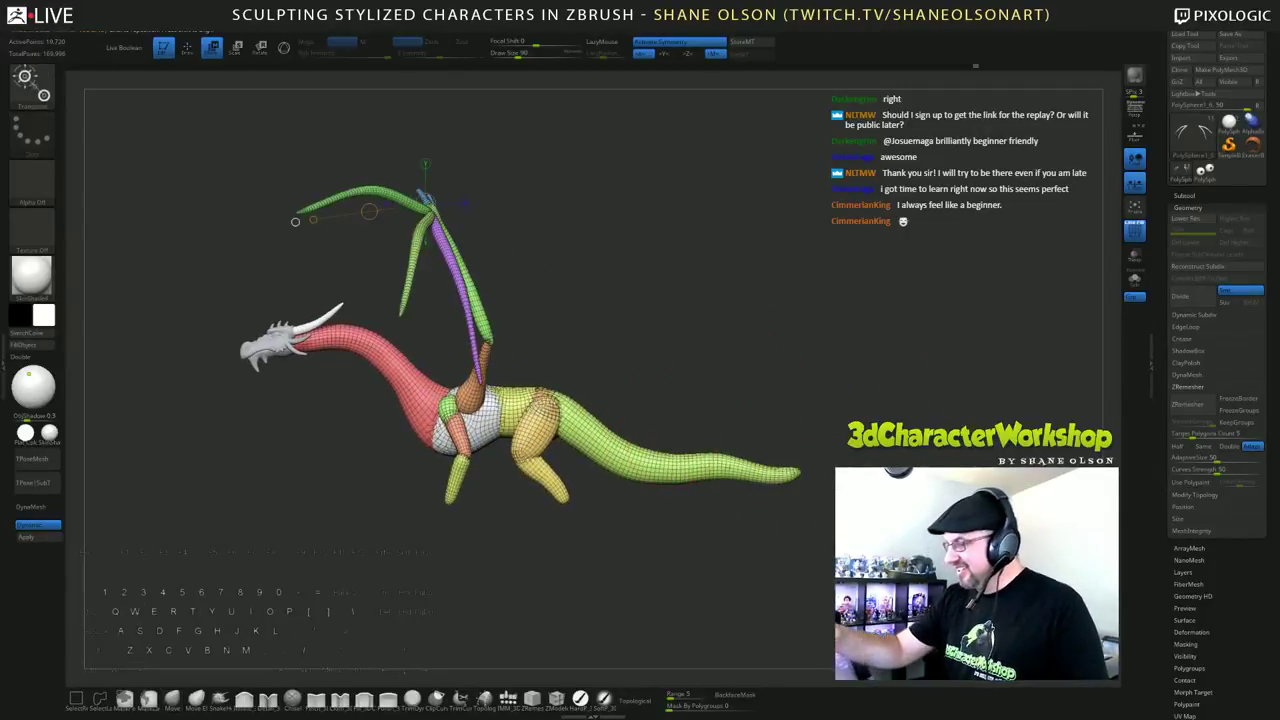
ctrl+click(591, 432)
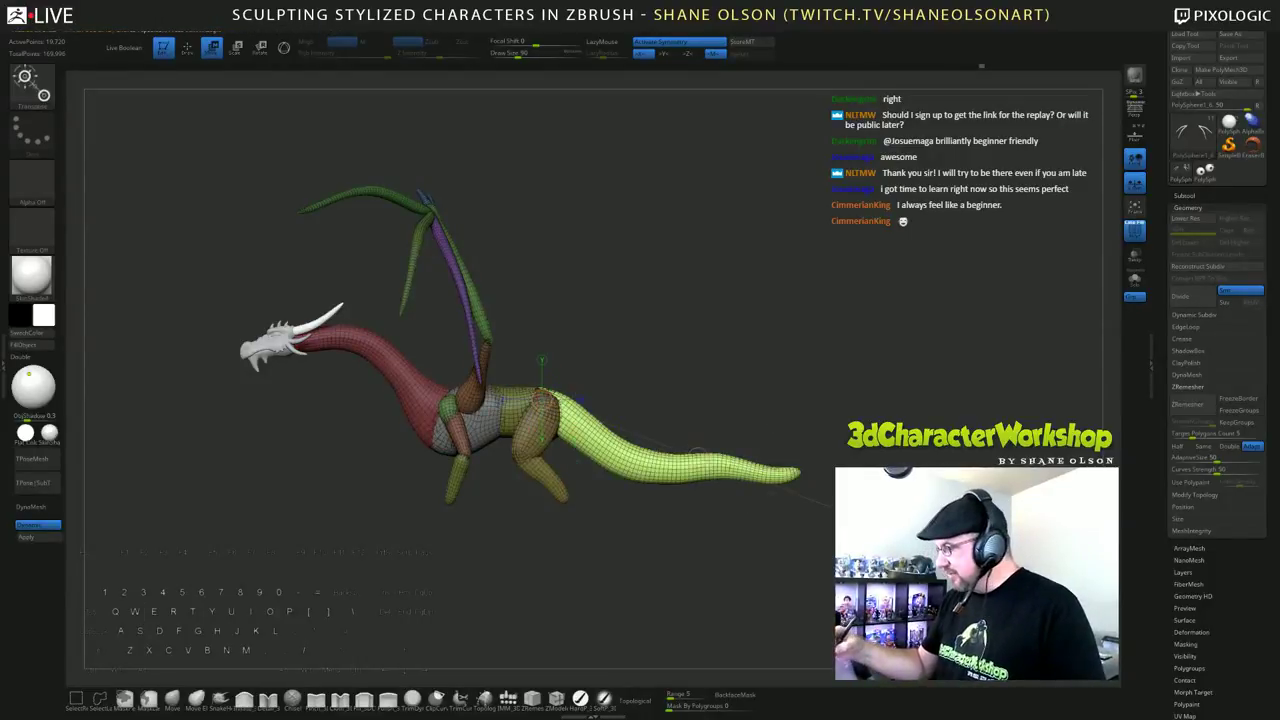
drag(696, 452, 782, 503)
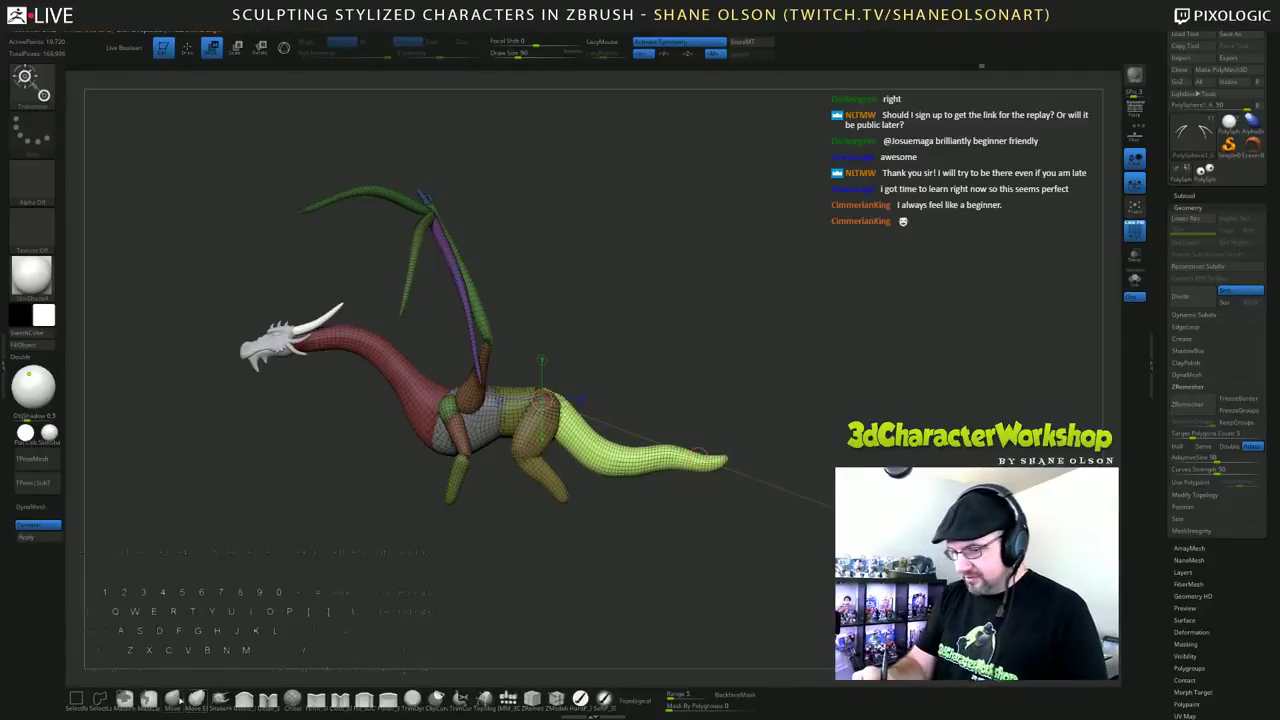
Step: Smooth the unmasked tail to remove its wavy S-curve and give it an even taper
key(q)
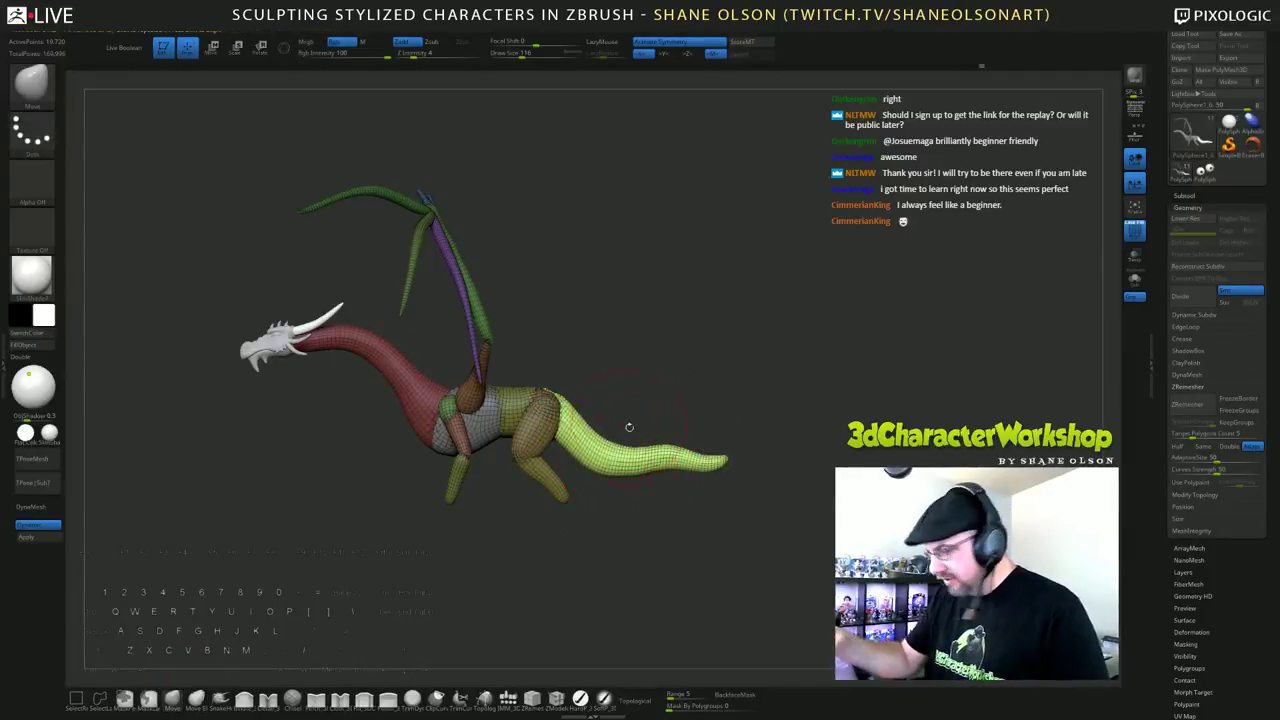
key(b)
key(s)
key(h)
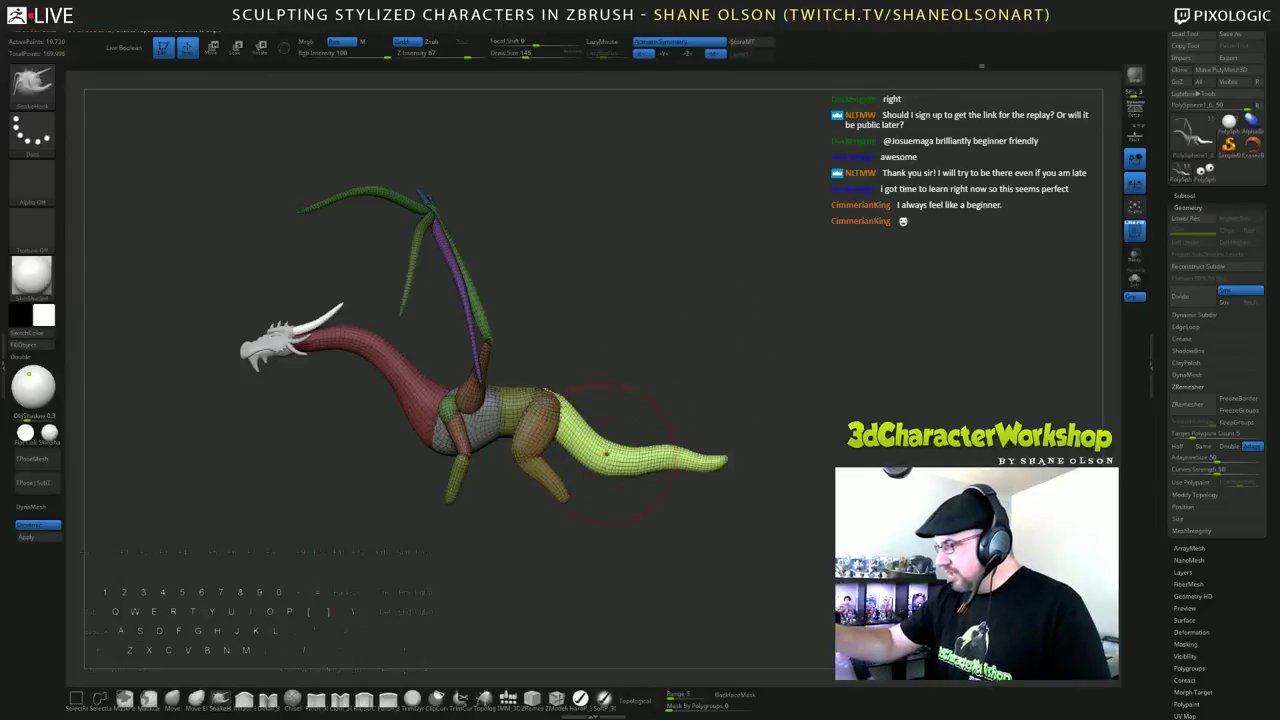
key(shift)
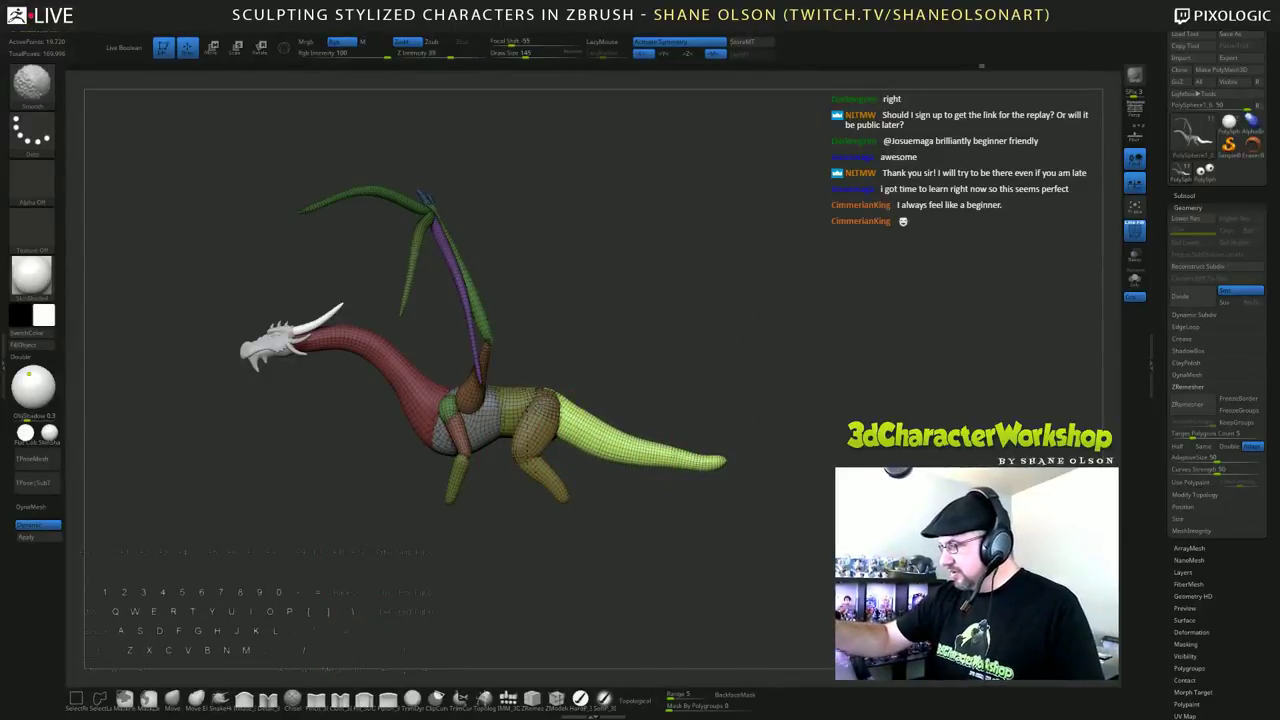
key(shift)
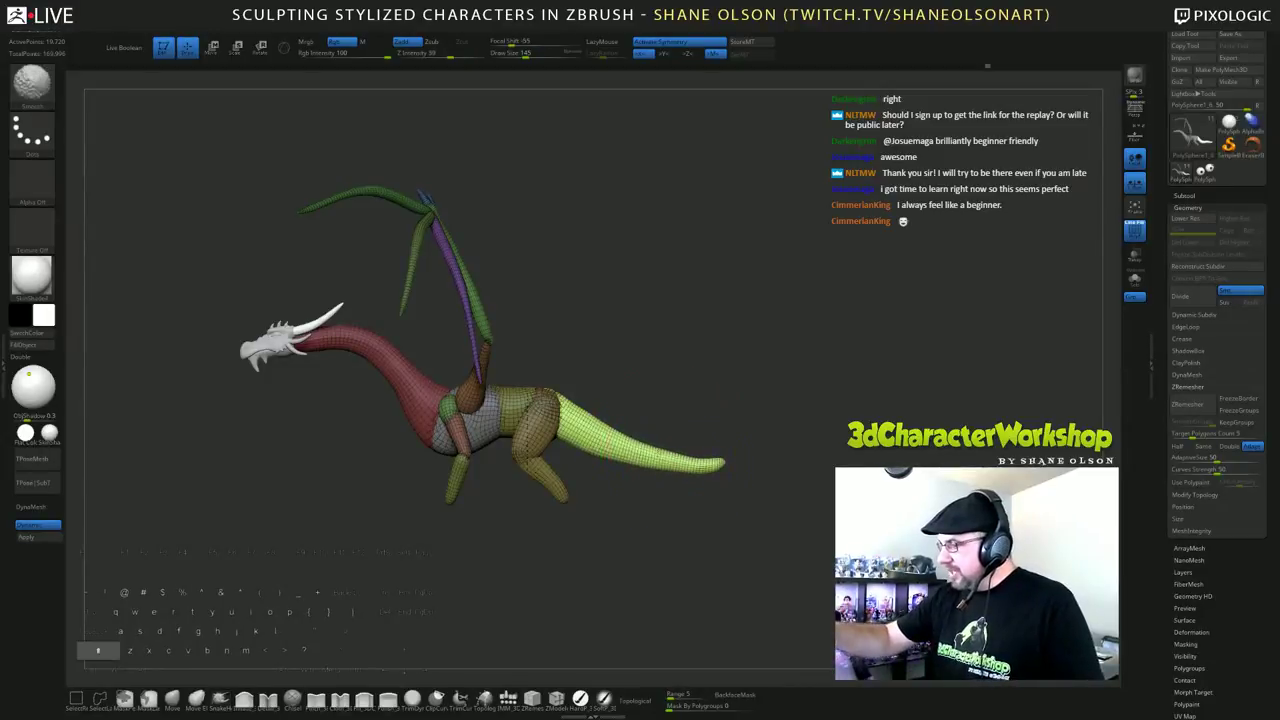
mouse_move(771, 434)
mouse_down()
mouse_move(810, 436)
mouse_move(772, 436)
mouse_up()
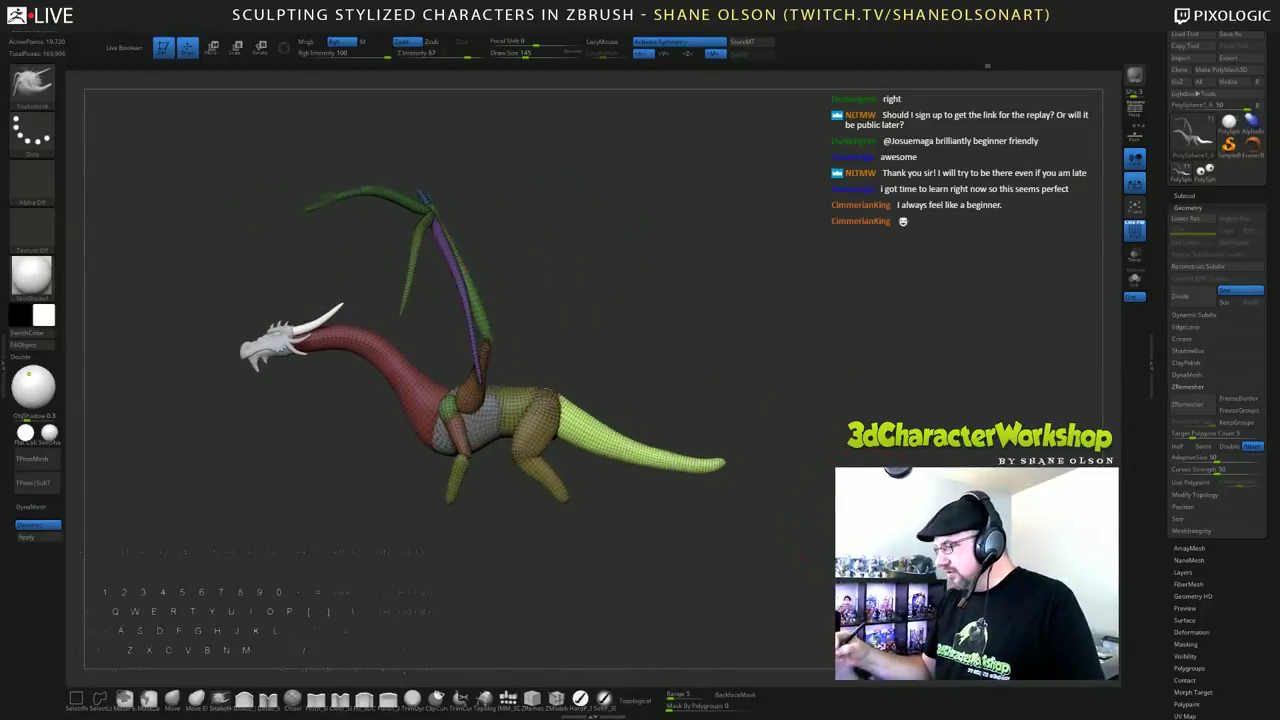
mouse_move(803, 557)
mouse_down()
mouse_move(660, 580)
mouse_move(795, 560)
mouse_up()
key(shift)
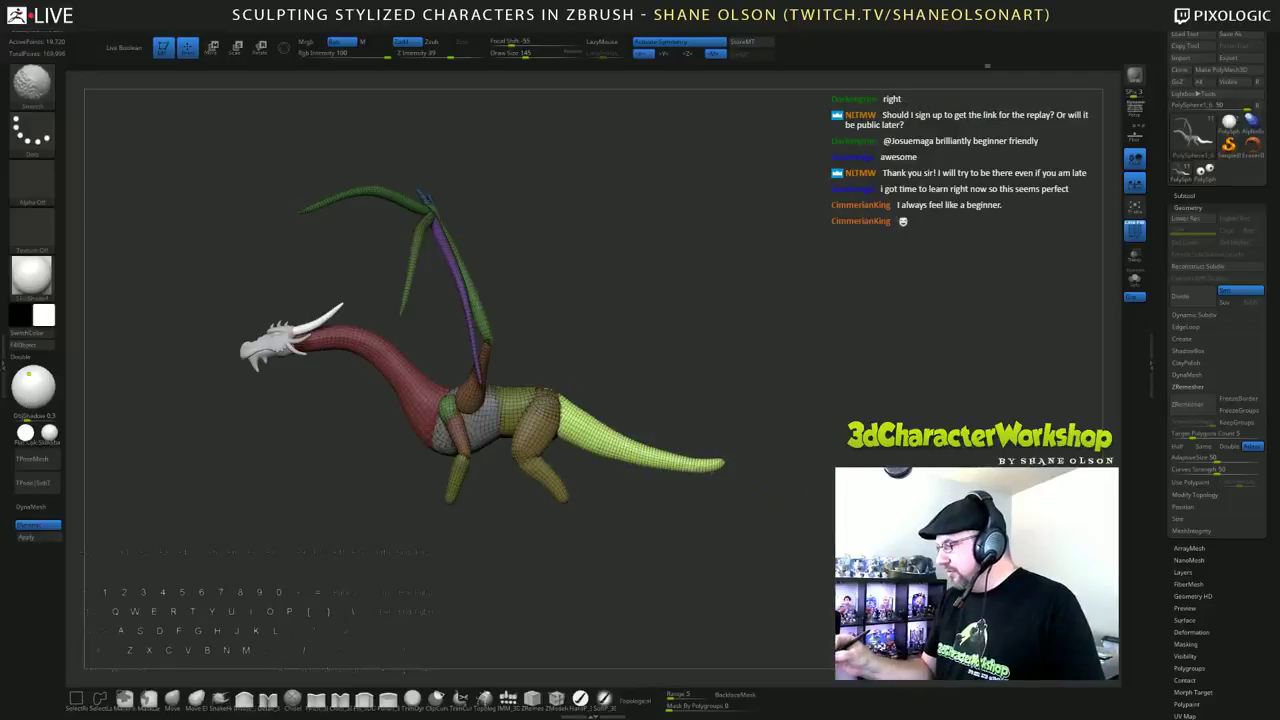
key(shift)
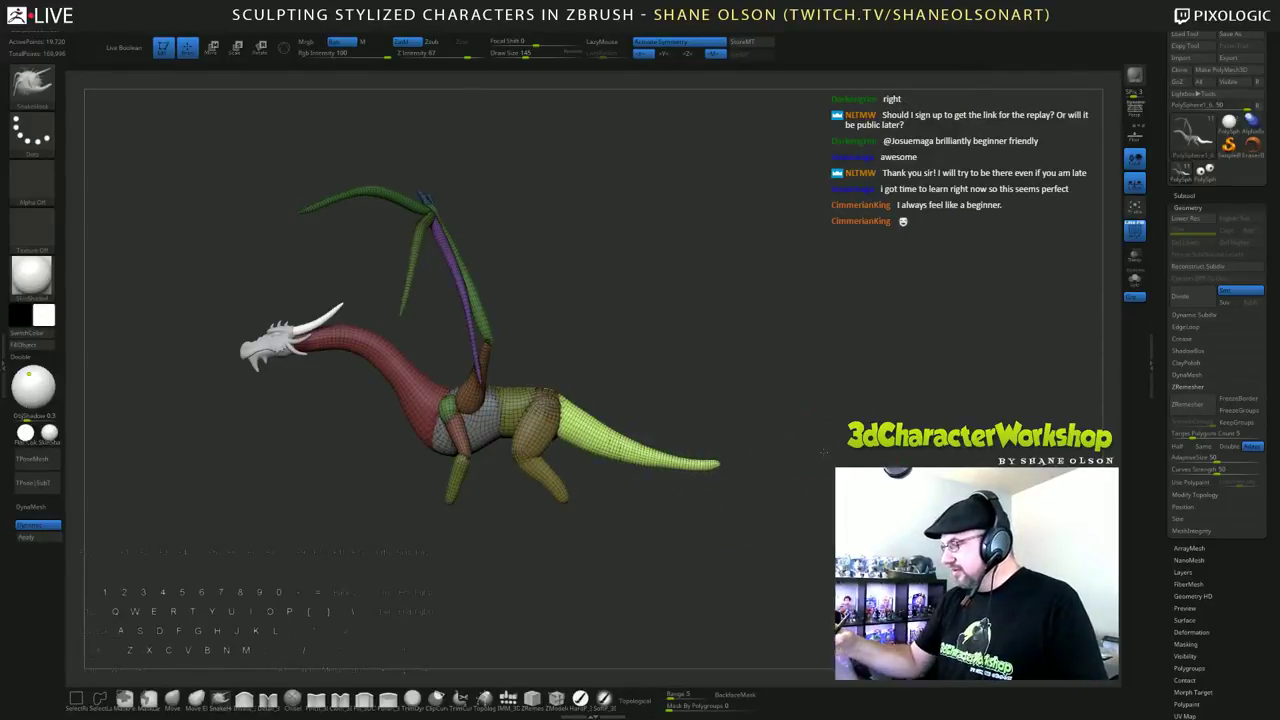
Step: Finish smoothing the thin end of the tail and turn off the PolyFrame display
mouse_move(824, 448)
alt+mouse_down()
mouse_move(814, 499)
mouse_move(806, 470)
mouse_move(817, 466)
mouse_move(778, 445)
mouse_move(812, 460)
mouse_move(800, 430)
alt+mouse_up()
key(shift)
key(shift)
key(shift+f)
mouse_move(806, 445)
alt+mouse_down()
mouse_move(806, 410)
mouse_move(890, 424)
mouse_move(840, 422)
mouse_move(850, 460)
mouse_move(883, 466)
mouse_move(850, 448)
mouse_move(816, 462)
alt+mouse_up()
Step: Pull the tail tip outward into a longer, thinner point with the Snake Hook brush at a small draw size
click(174, 697)
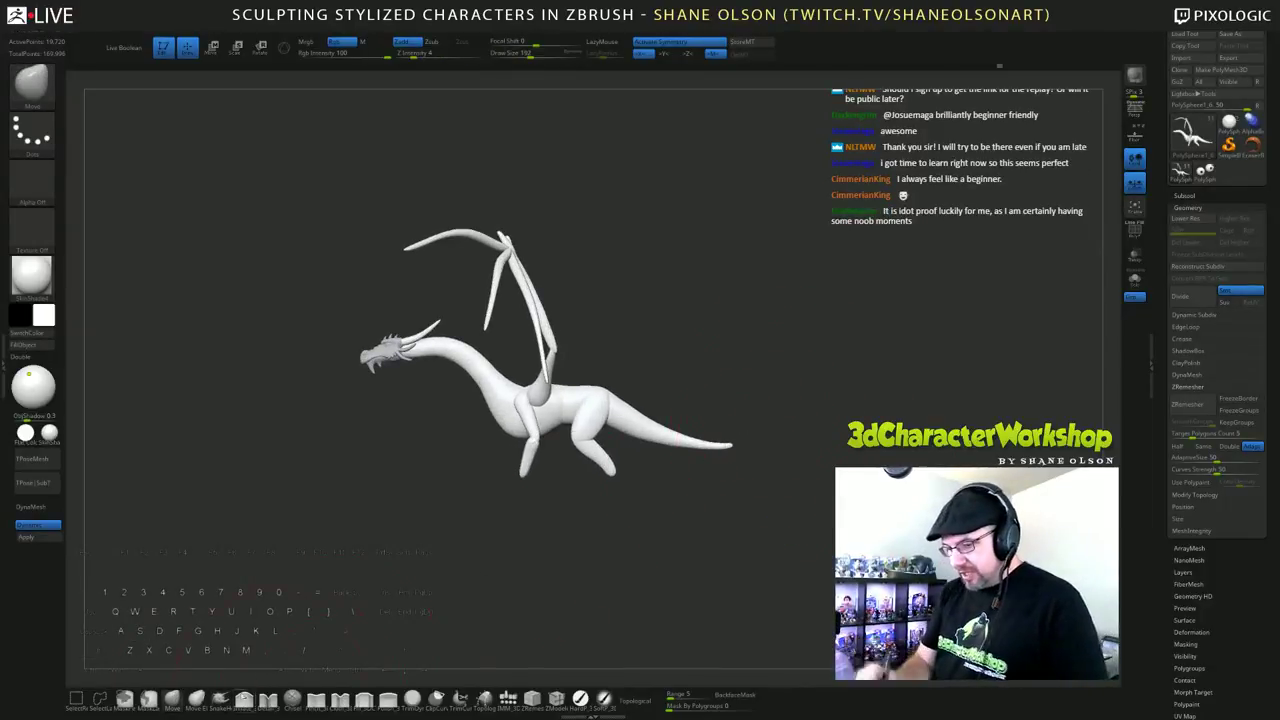
click(220, 697)
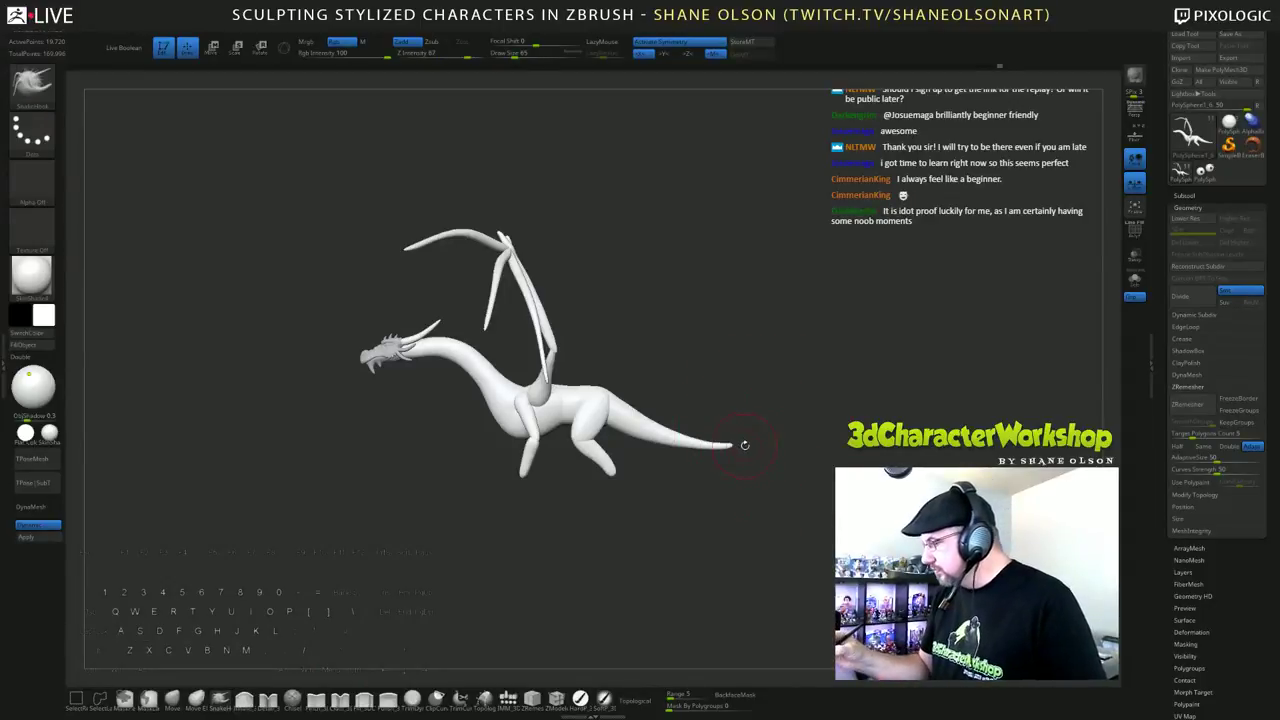
key(s)
drag(742, 445, 839, 393)
drag(839, 393, 823, 448)
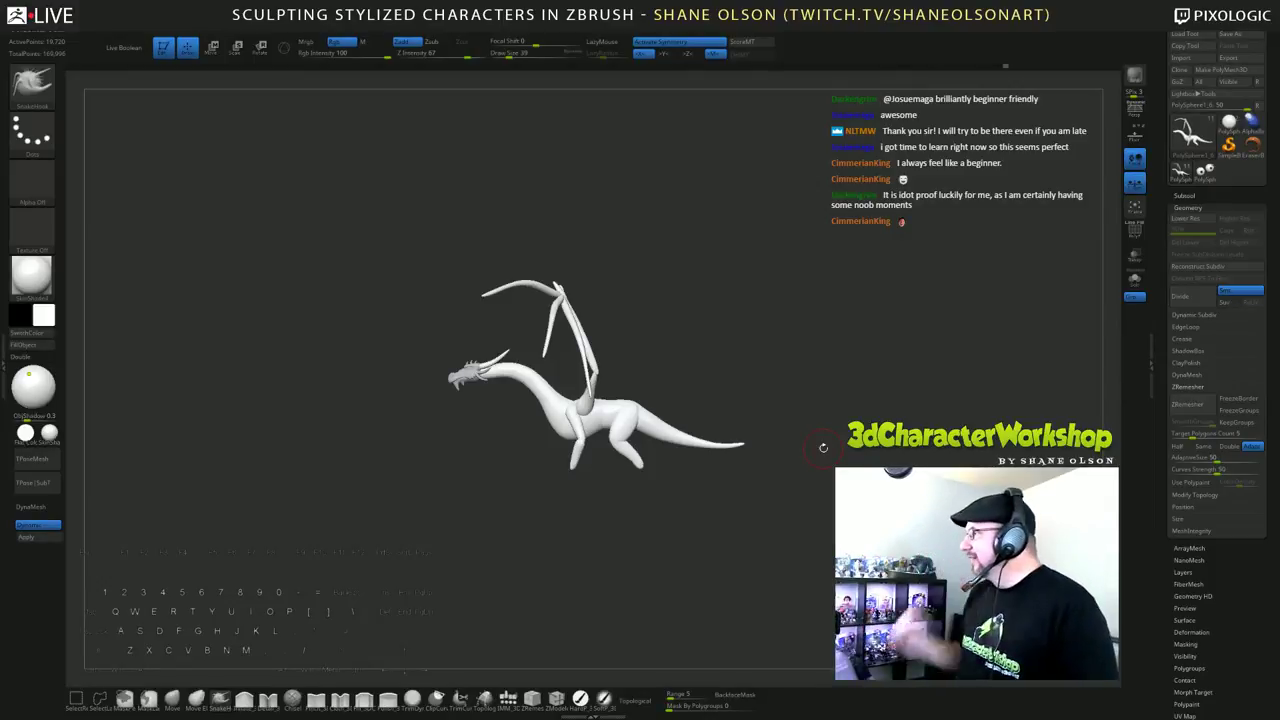
alt+drag(834, 391, 856, 332)
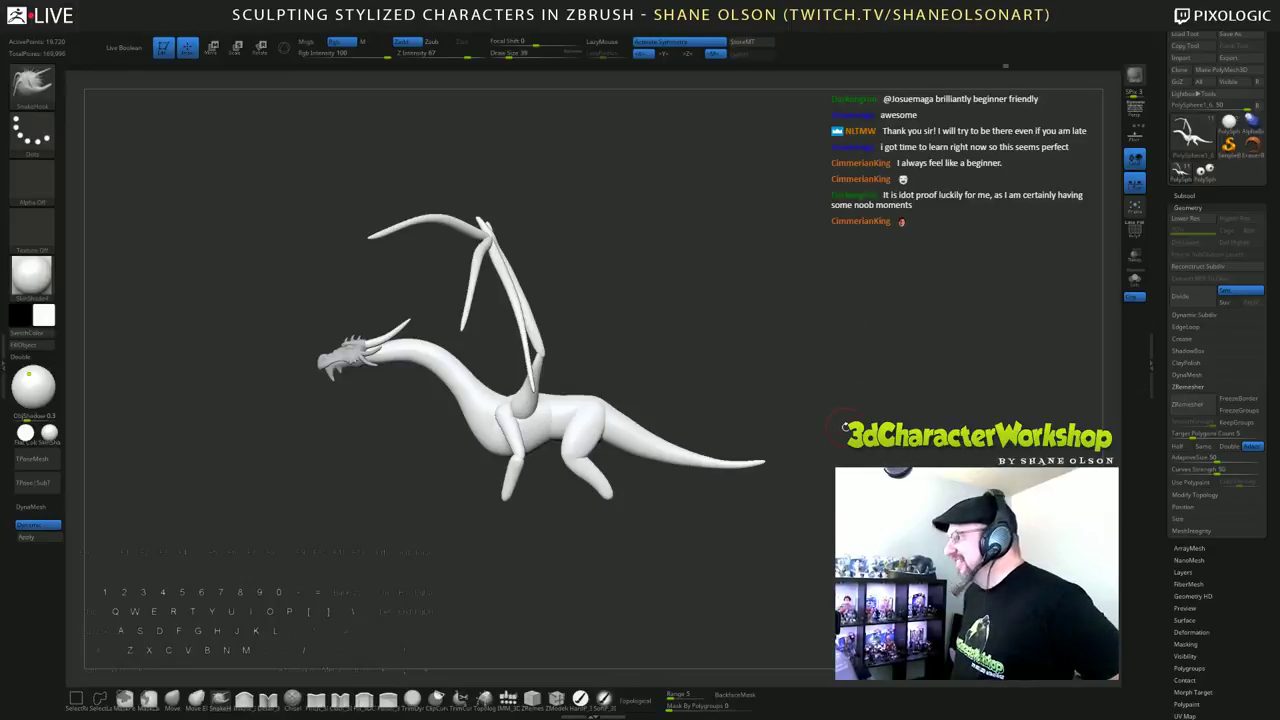
mouse_move(772, 350)
alt+mouse_down()
mouse_move(806, 399)
mouse_move(760, 370)
alt+mouse_up()
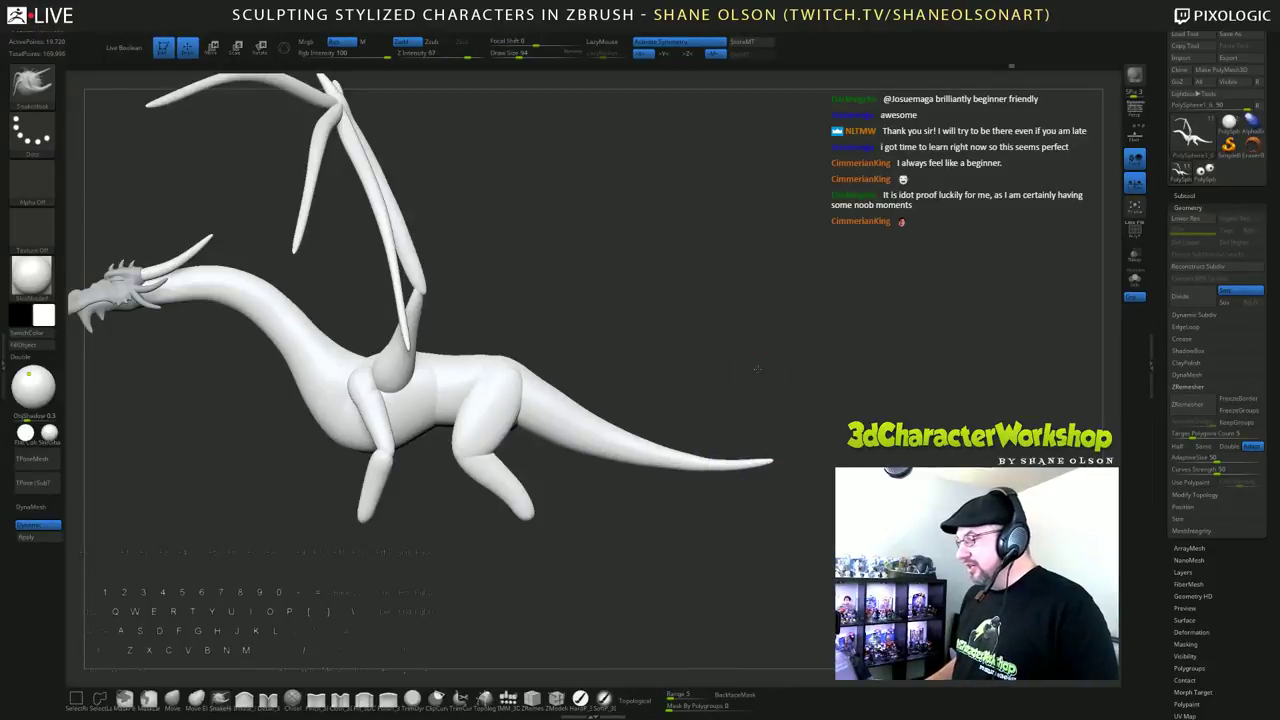
alt+drag(757, 369, 789, 304)
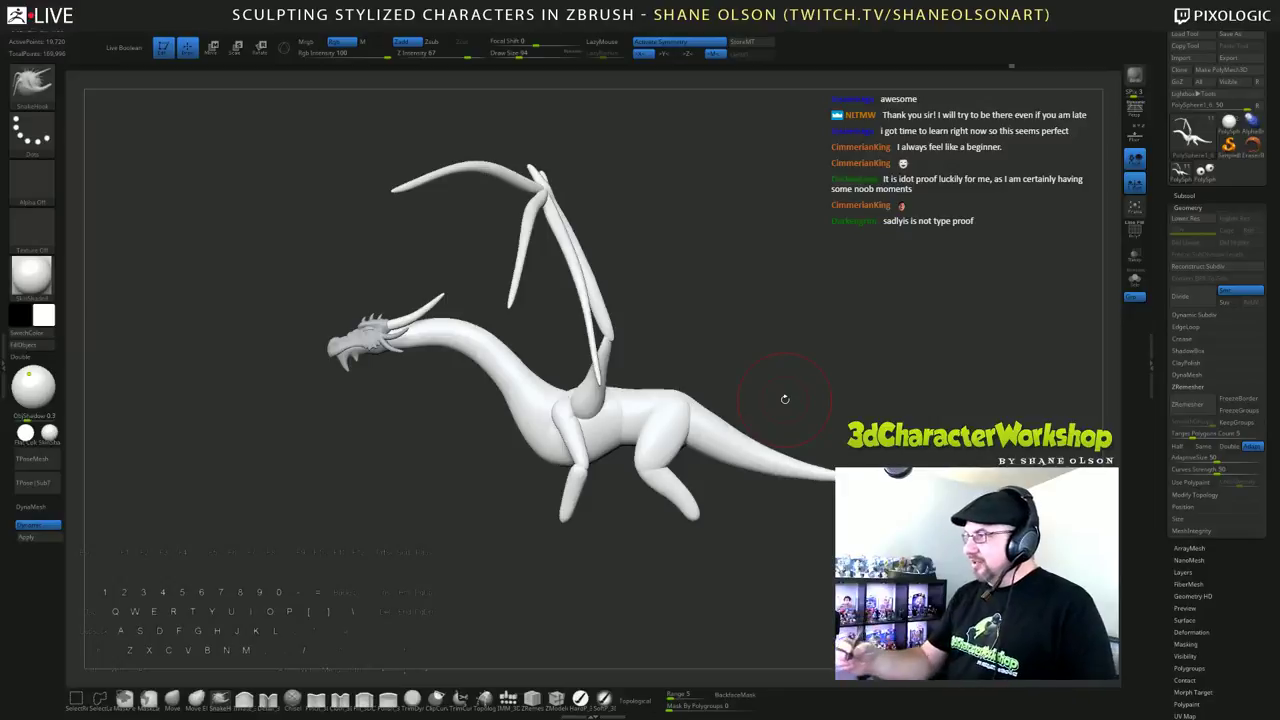
Step: Set up the Move brush for reshaping the body with Z intensity 38 and draw size 124
drag(505, 563, 585, 572)
click(172, 699)
alt+drag(789, 310, 757, 416)
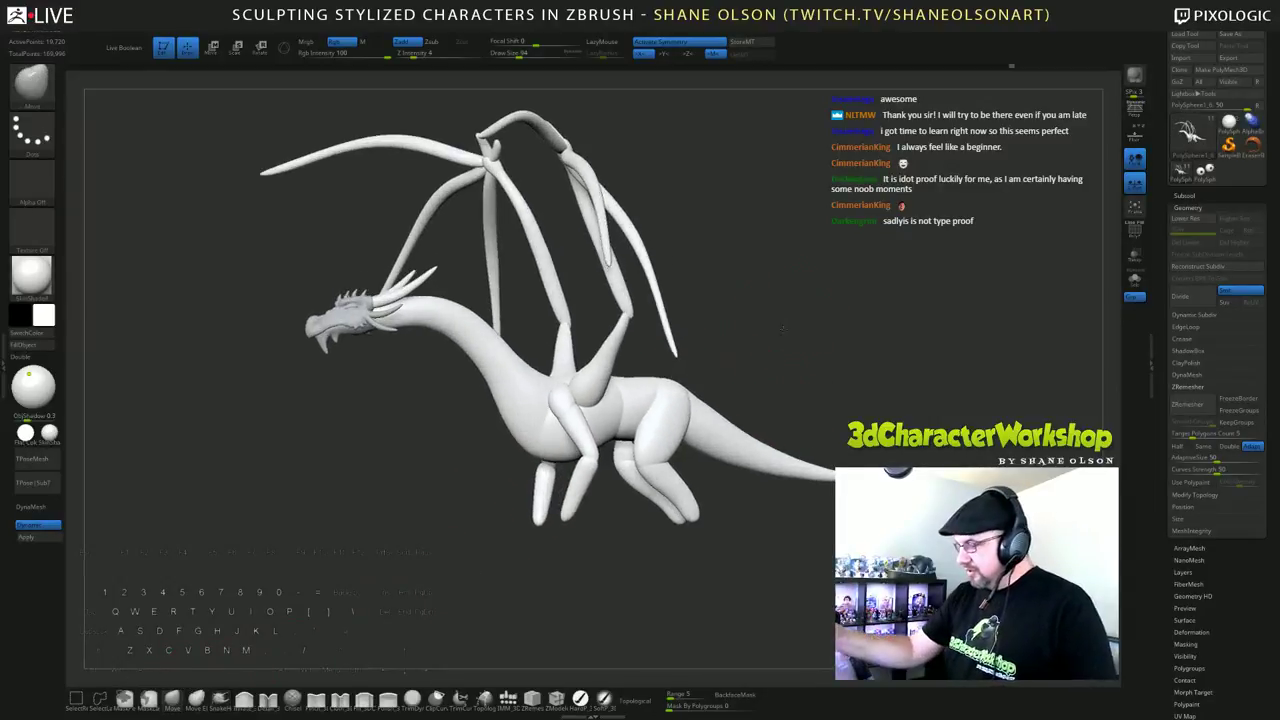
click(635, 701)
key(s)
mouse_move(843, 339)
mouse_down()
mouse_move(813, 346)
mouse_move(836, 334)
mouse_up()
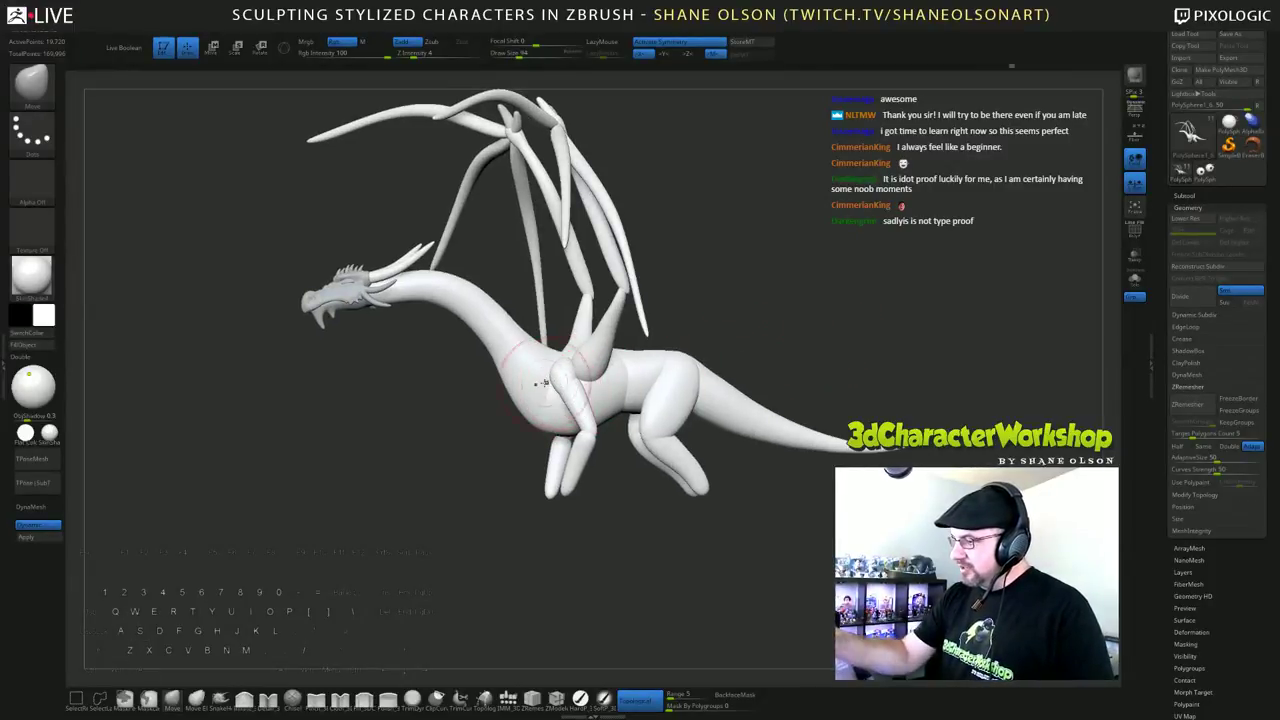
click(645, 703)
alt+drag(727, 269, 710, 330)
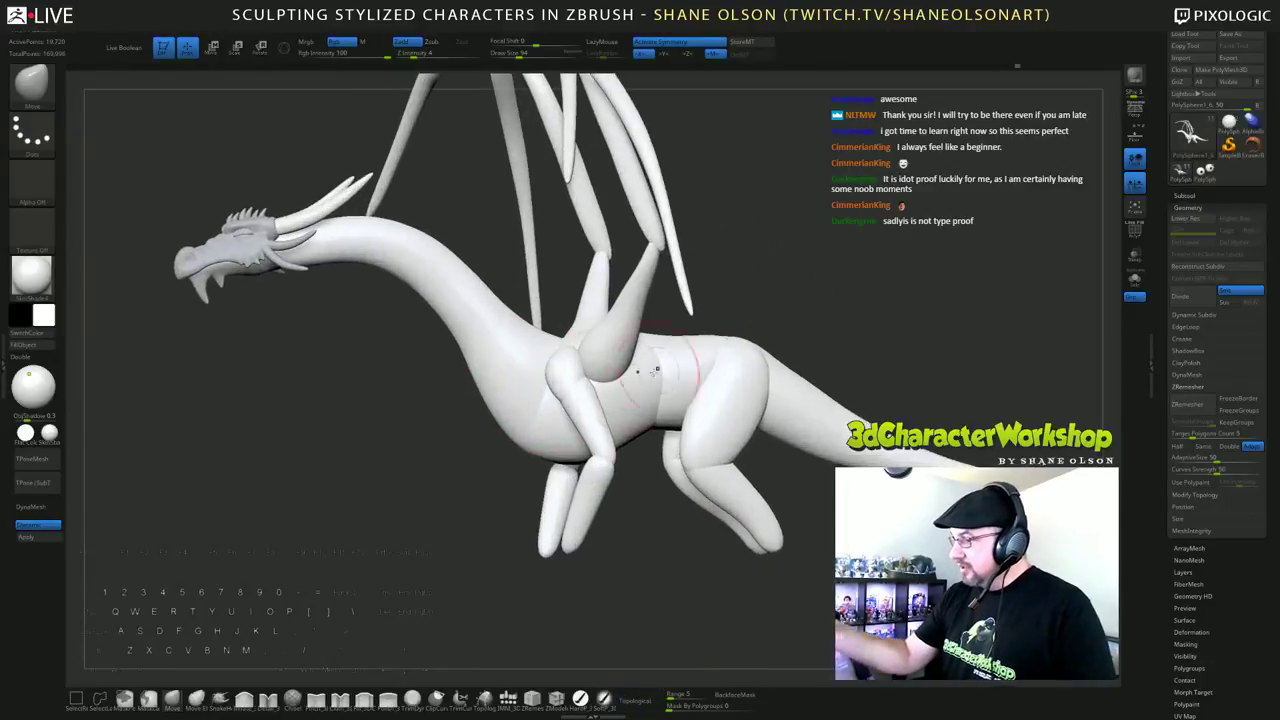
drag(774, 293, 830, 296)
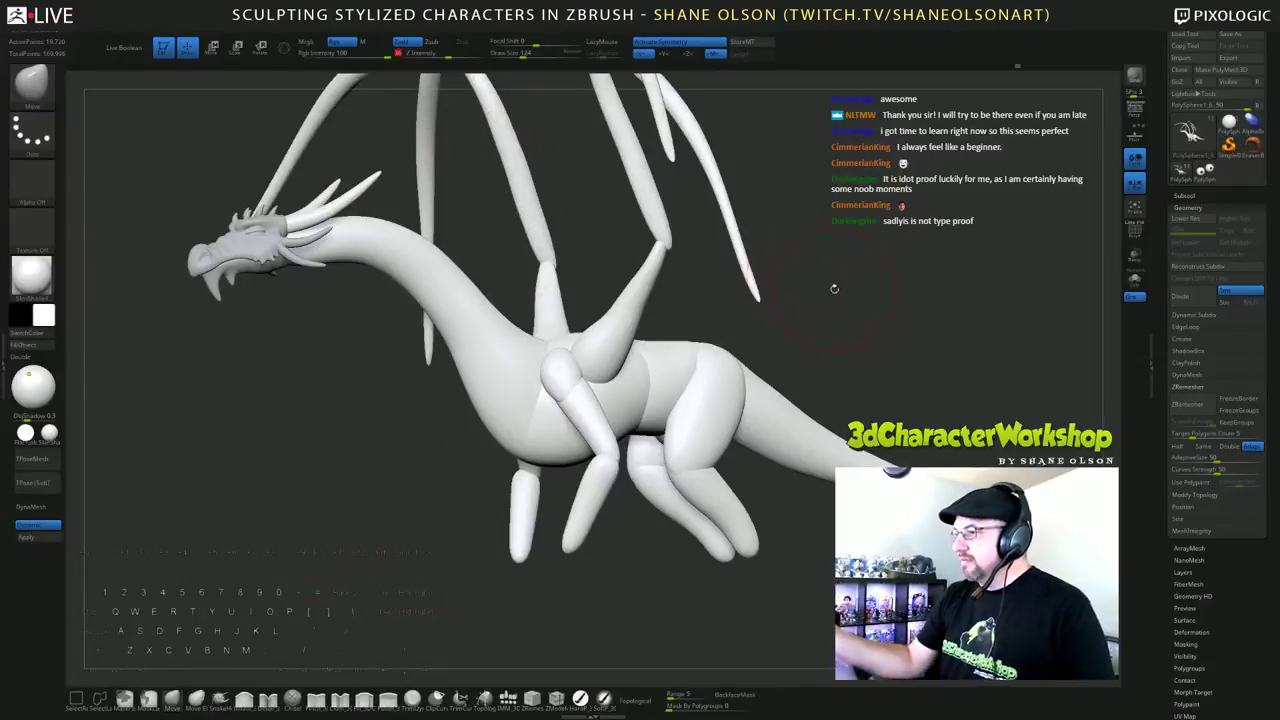
drag(835, 289, 823, 289)
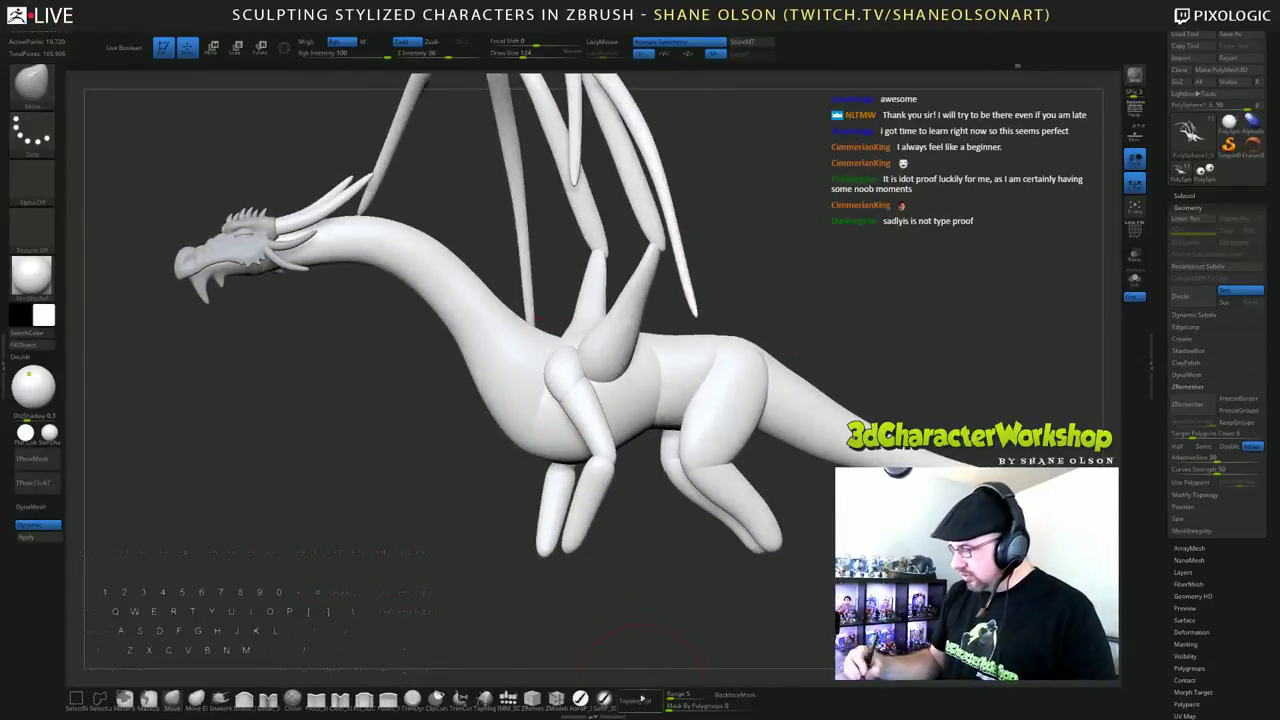
Step: Enable topological auto-masking, reduce the Move brush to draw size 77 and slim the upper front legs
click(637, 701)
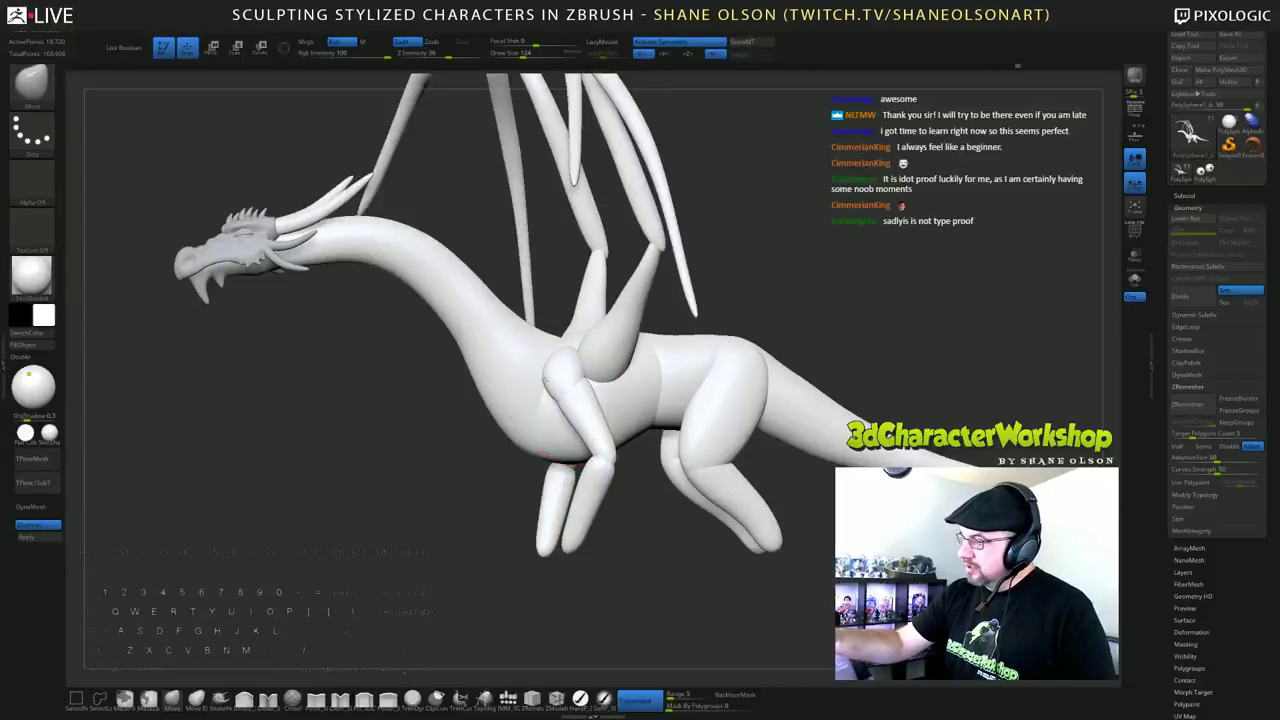
right_drag(618, 401, 575, 396)
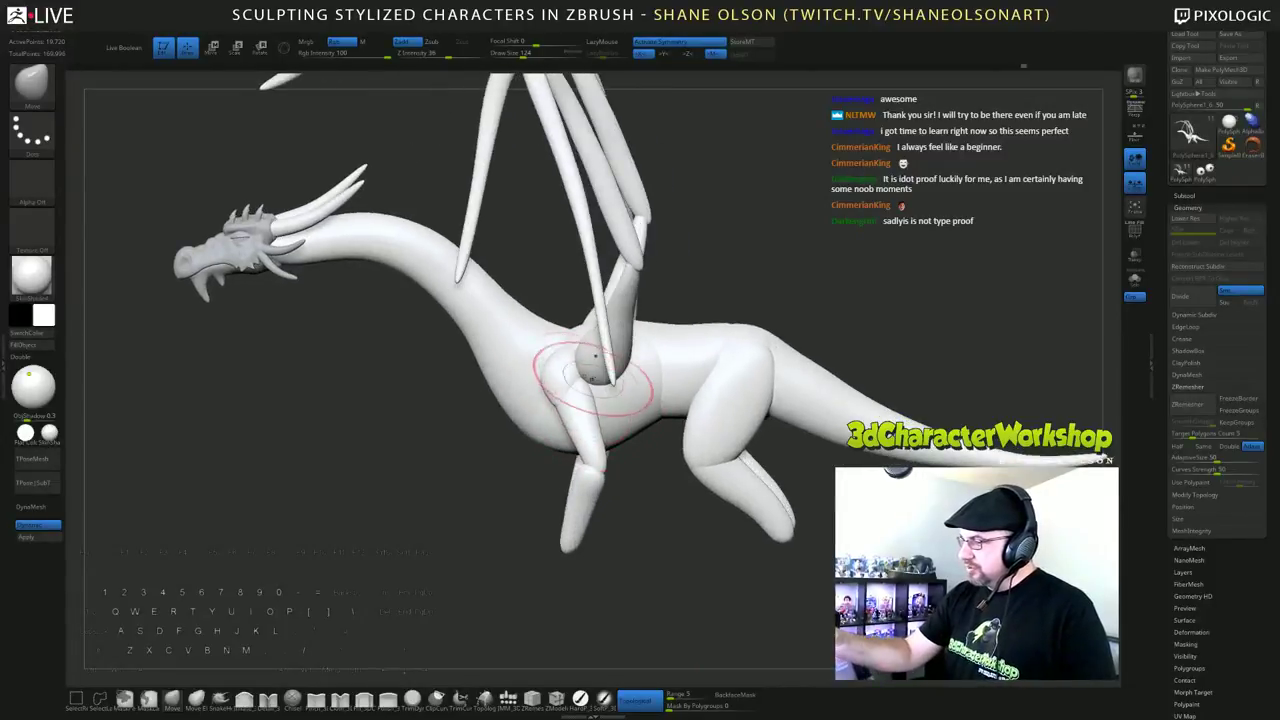
key(s)
drag(578, 432, 568, 431)
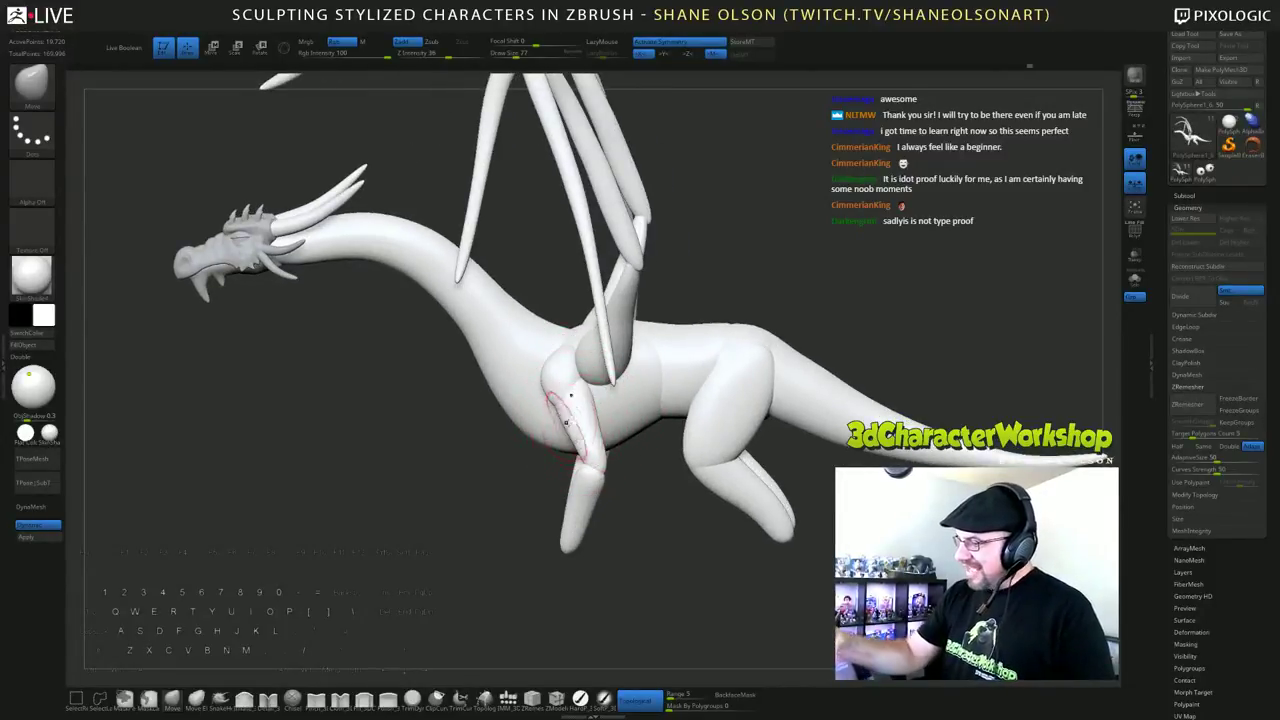
right_drag(568, 421, 606, 424)
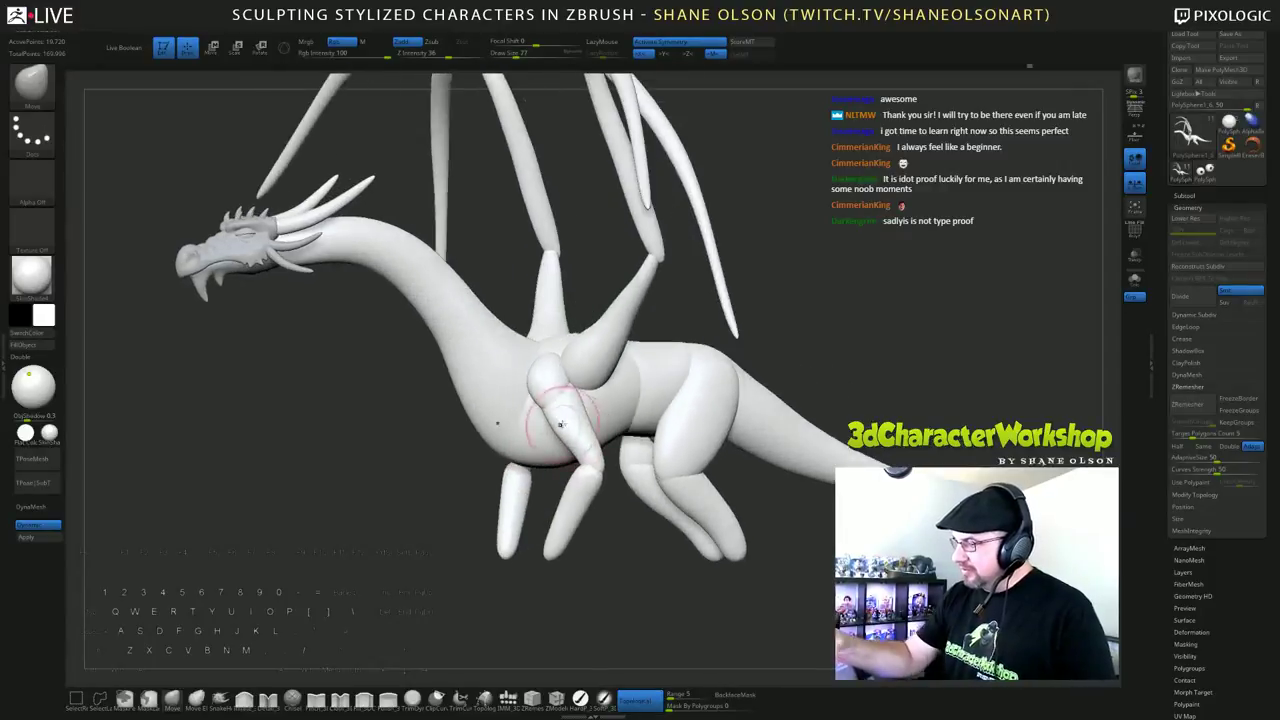
drag(572, 420, 605, 505)
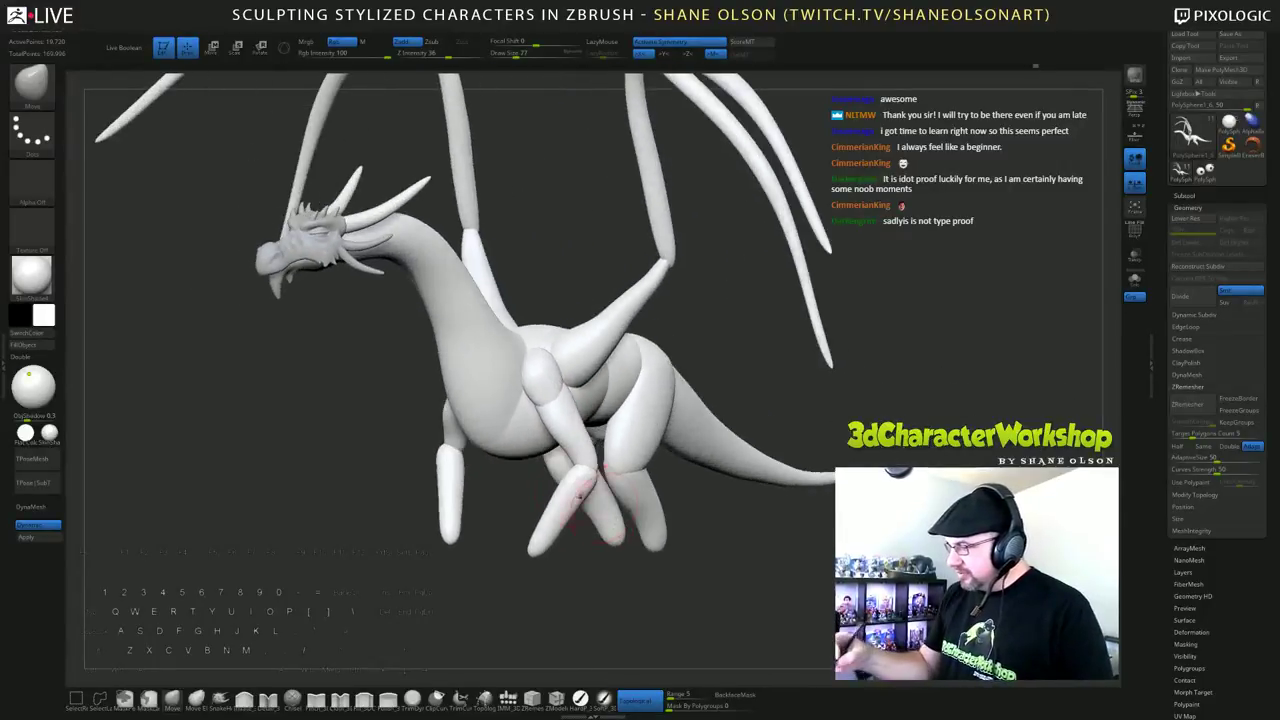
Step: Refine the contours of the lower front legs around the elbows with the topological Move brush
drag(604, 592, 604, 567)
drag(556, 528, 558, 494)
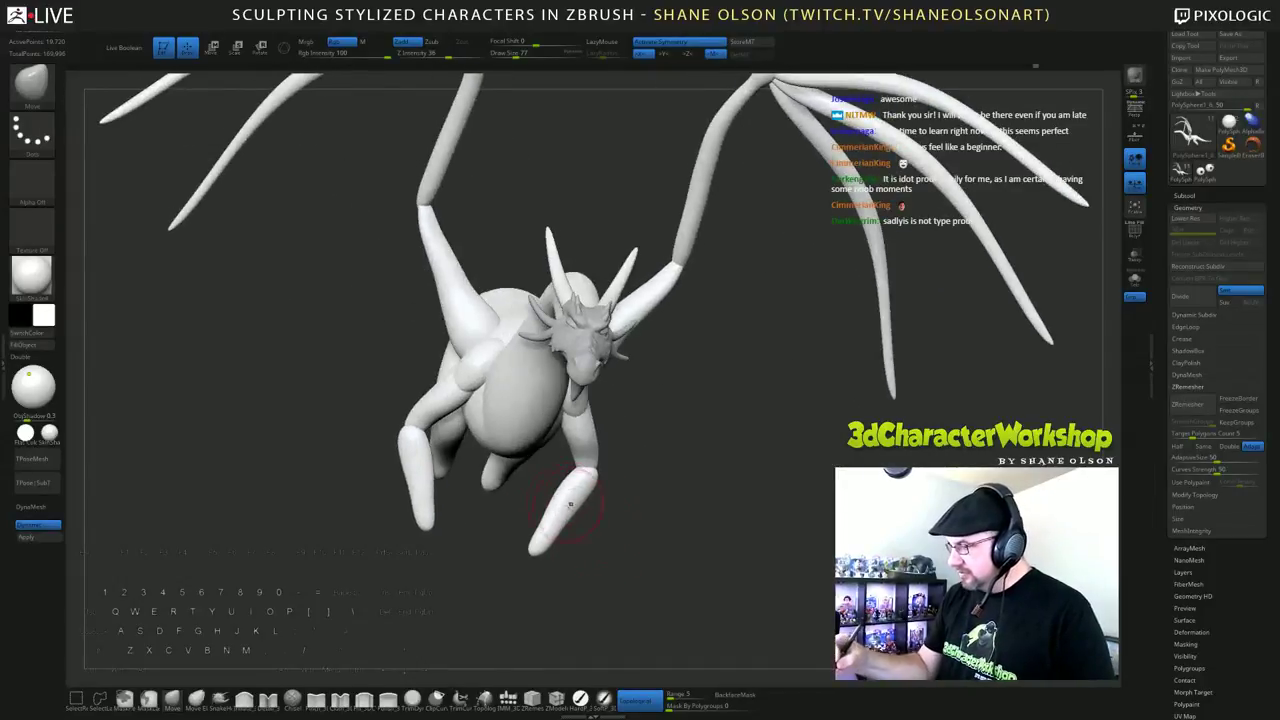
drag(600, 538, 625, 581)
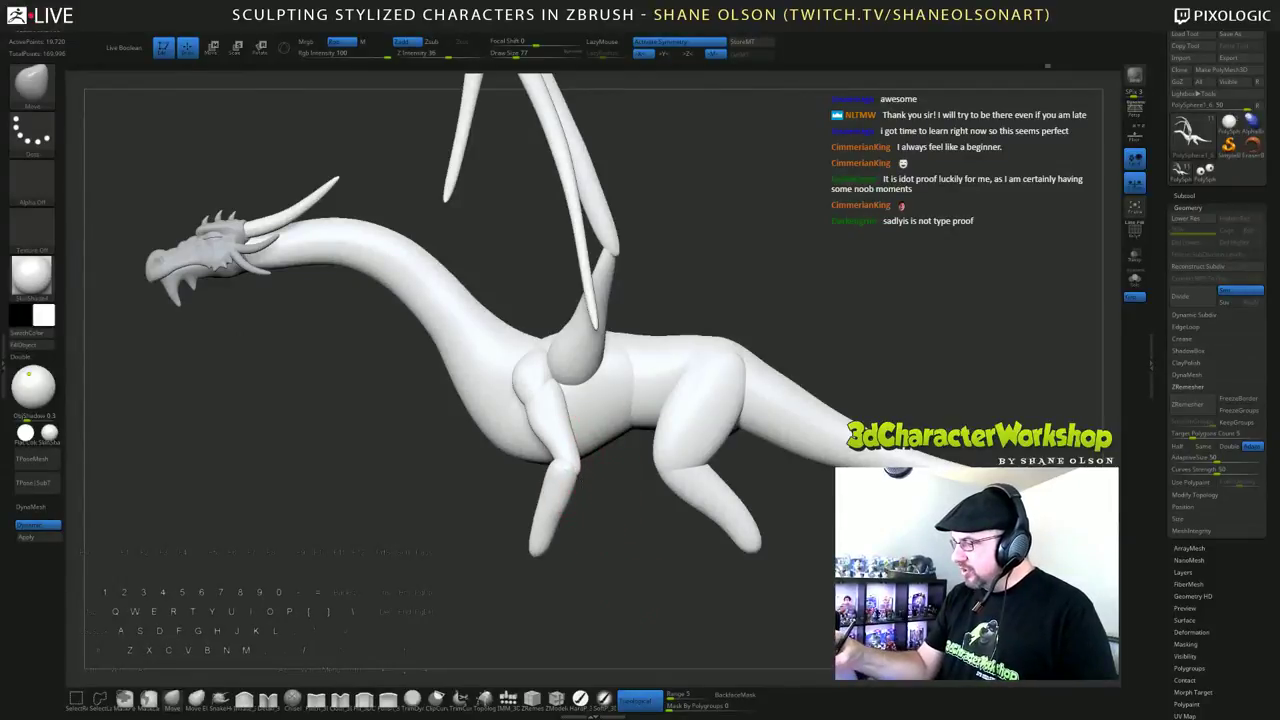
drag(641, 542, 566, 546)
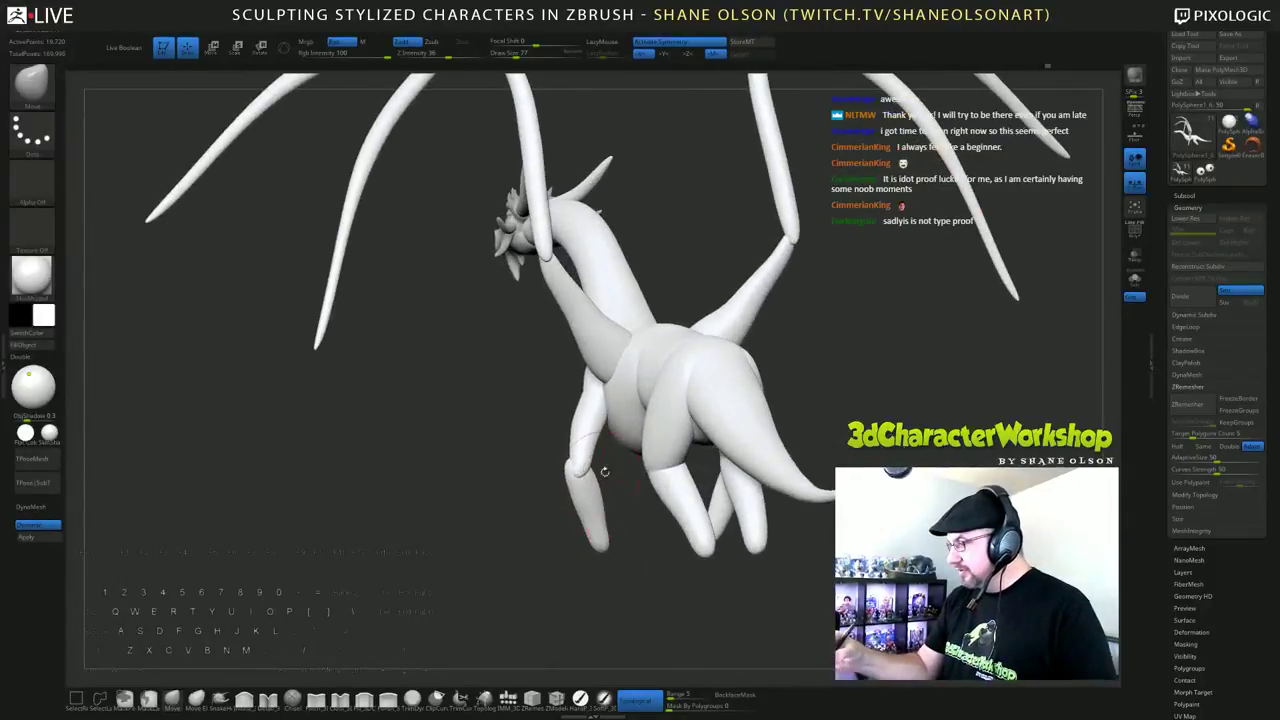
Step: Undo the last leg adjustment and reshape the hind legs around the thighs and knees with the Move brush
drag(604, 471, 652, 455)
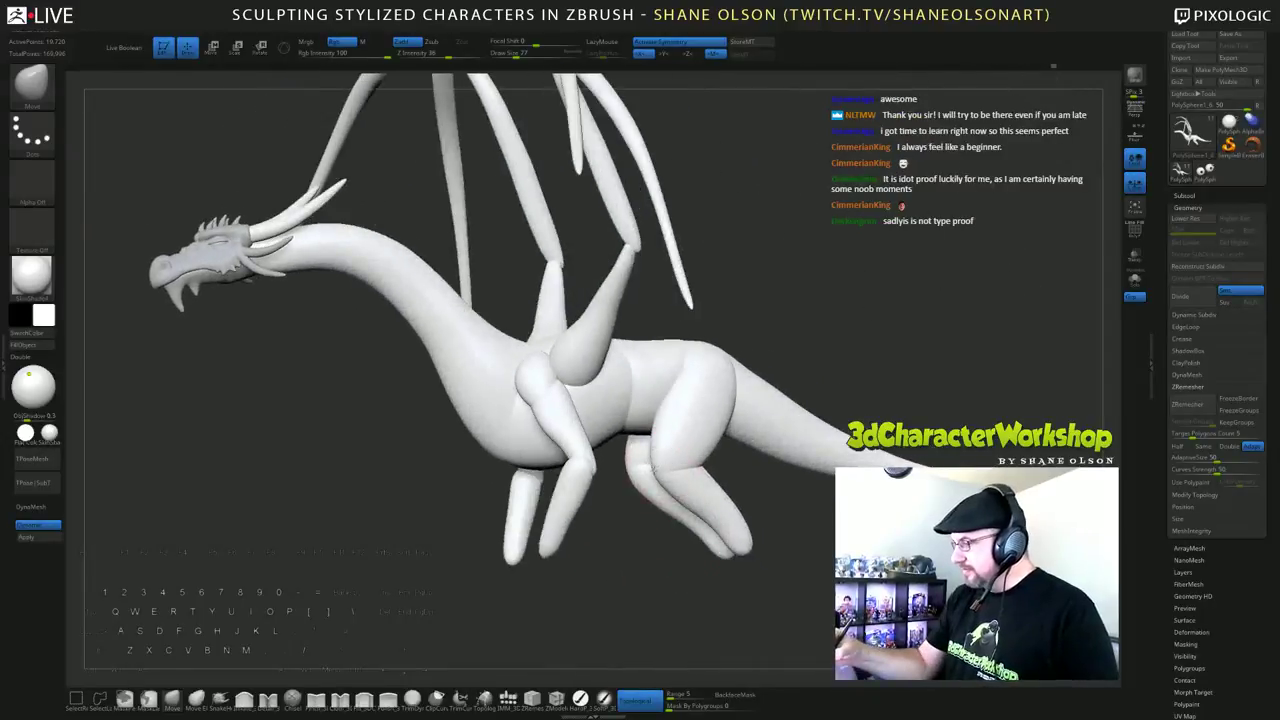
key(ctrl+z)
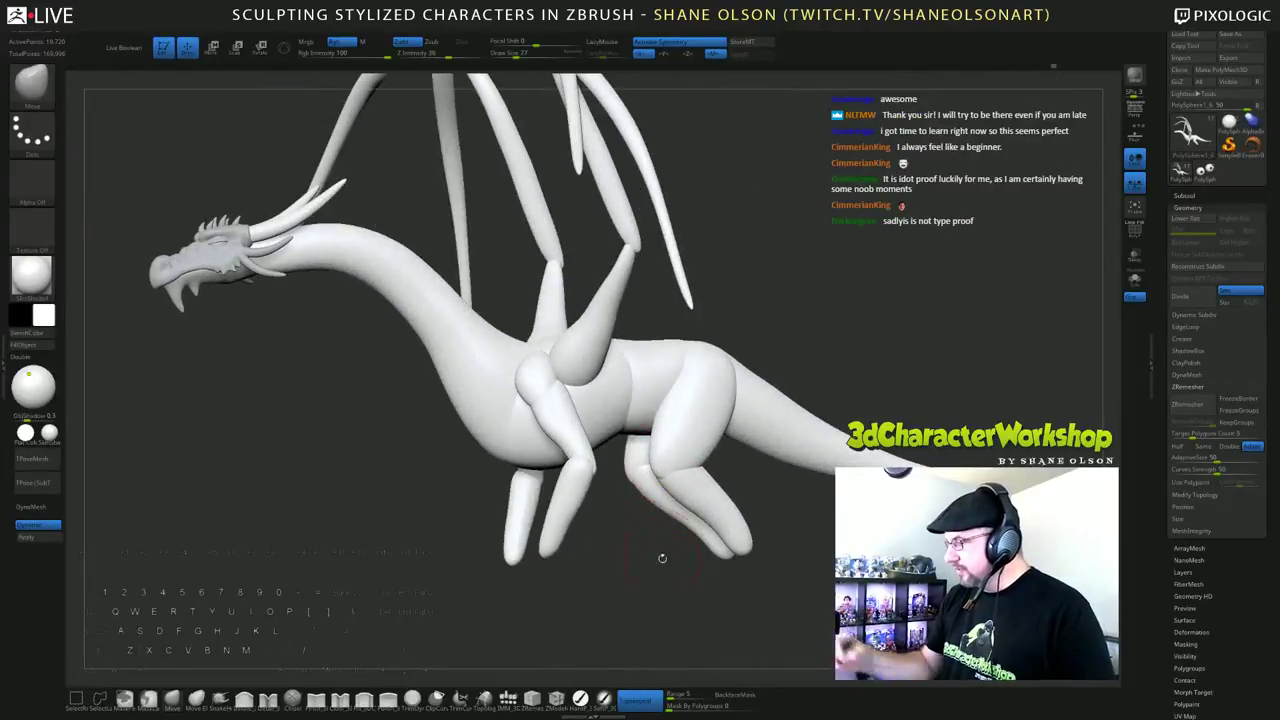
drag(662, 558, 707, 446)
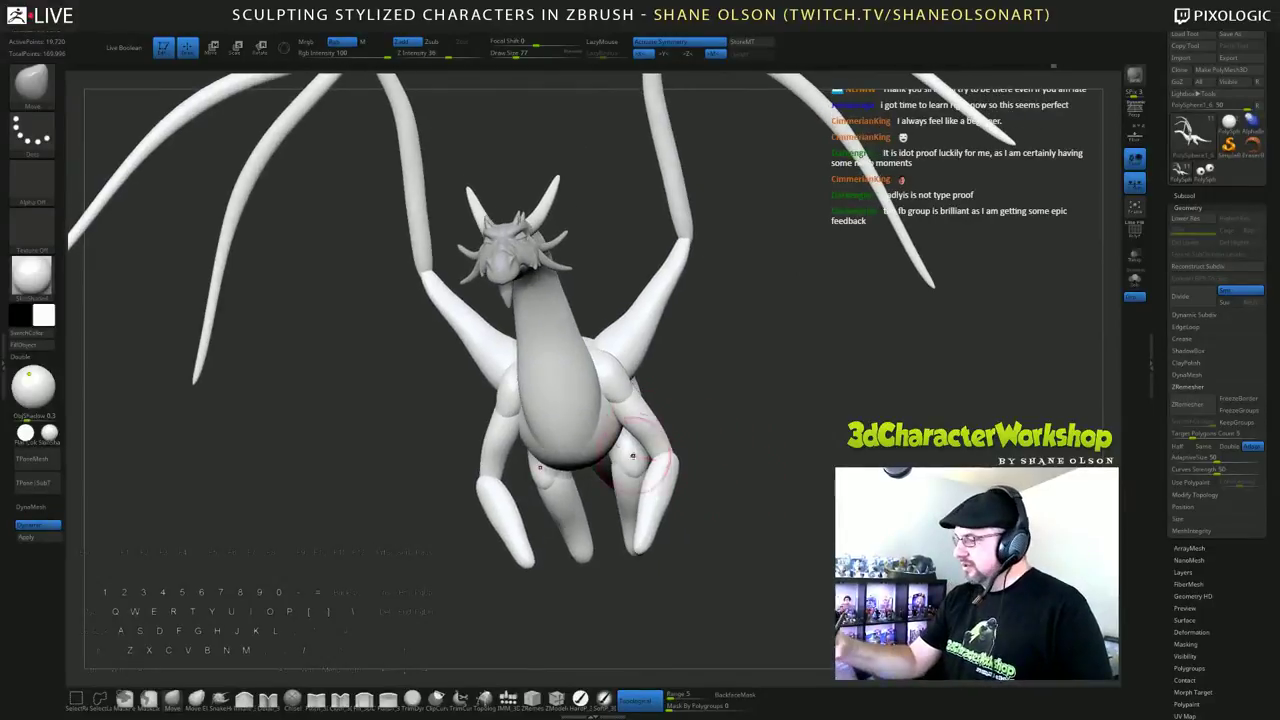
drag(737, 495, 736, 361)
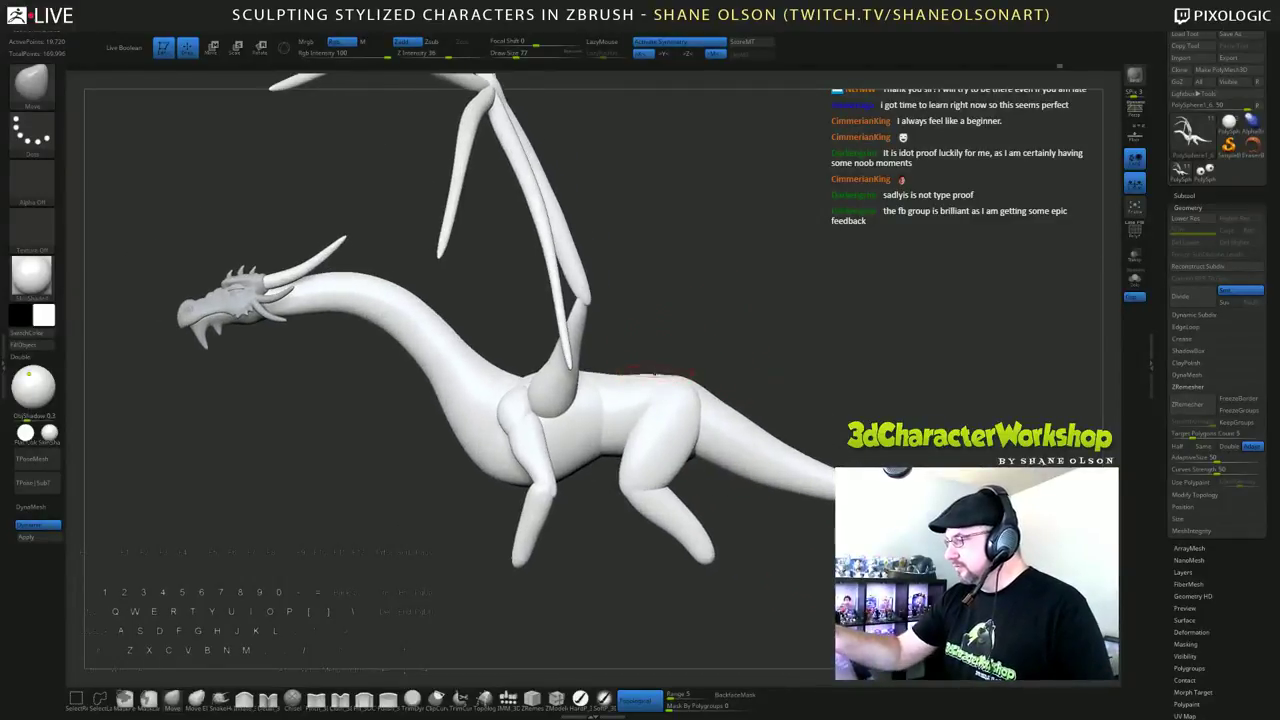
drag(819, 340, 855, 340)
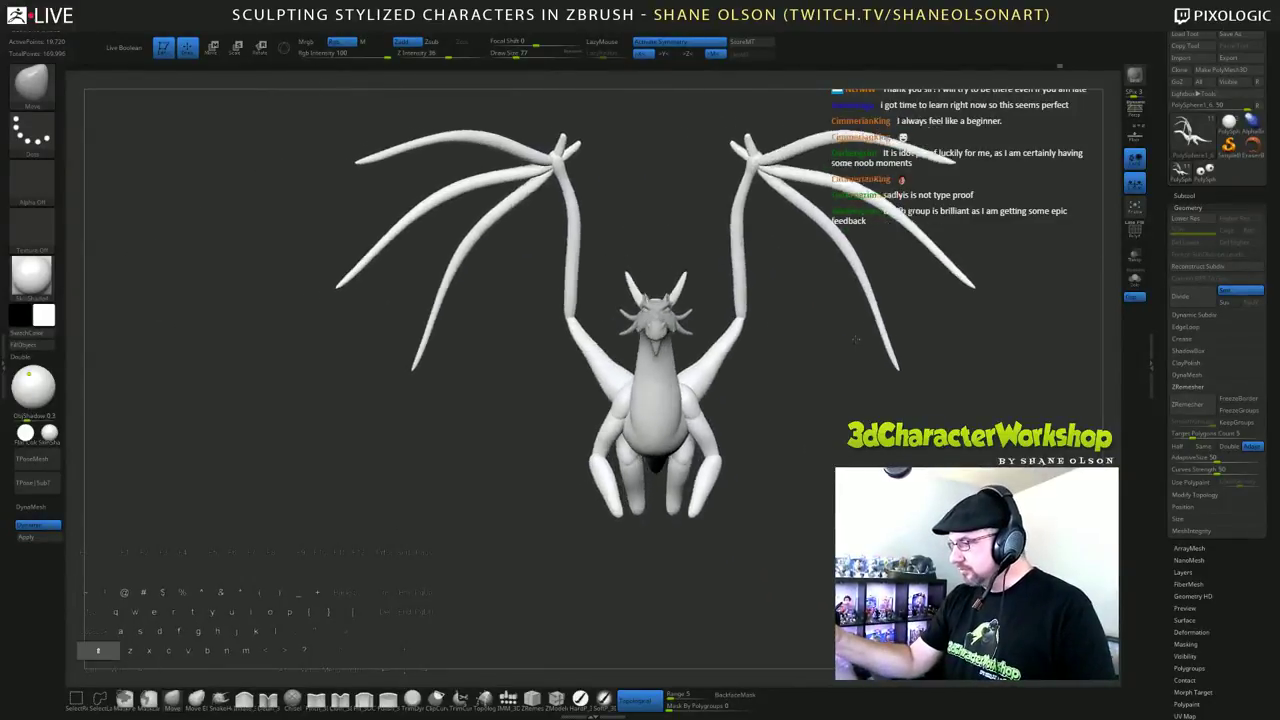
Step: Disable topological auto-masking and pull the front elbows inward with the Move brush enlarged to draw size 124
key(s)
click(774, 440)
click(645, 698)
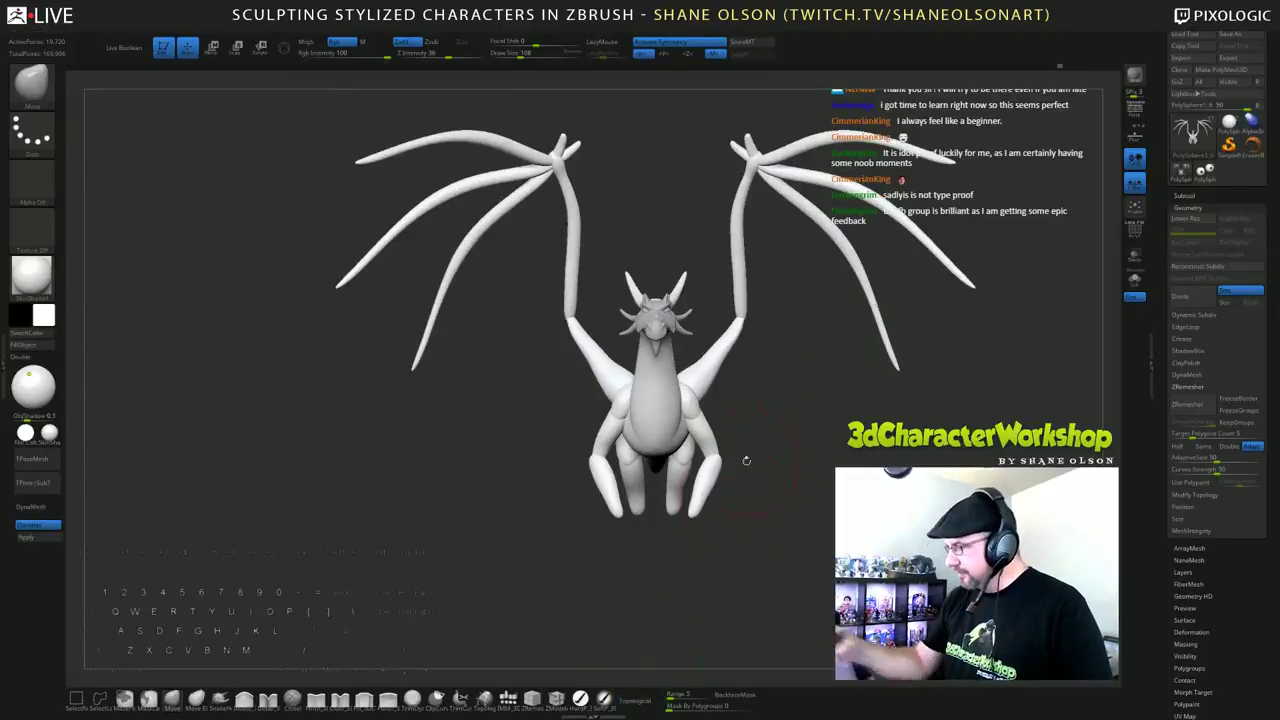
key(s)
click(752, 456)
drag(716, 461, 708, 463)
mouse_move(778, 482)
mouse_down()
mouse_move(705, 484)
mouse_move(806, 424)
mouse_up()
key(s)
click(774, 432)
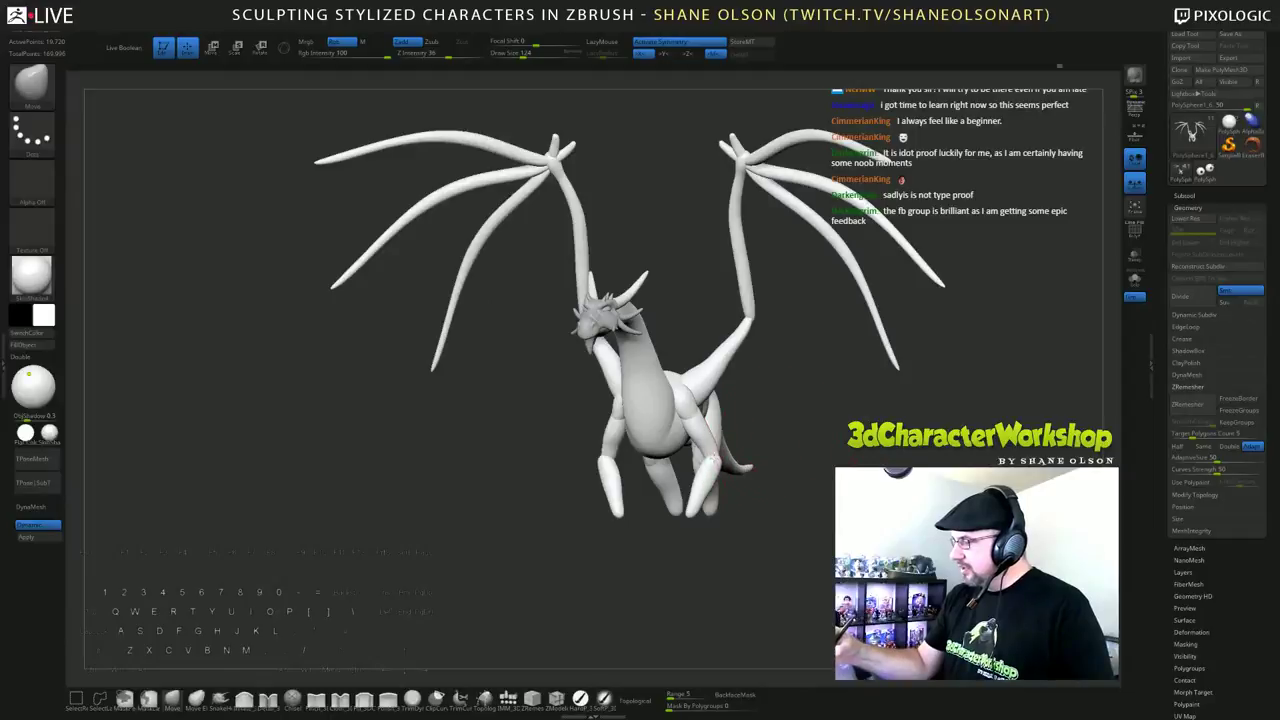
drag(790, 514, 758, 495)
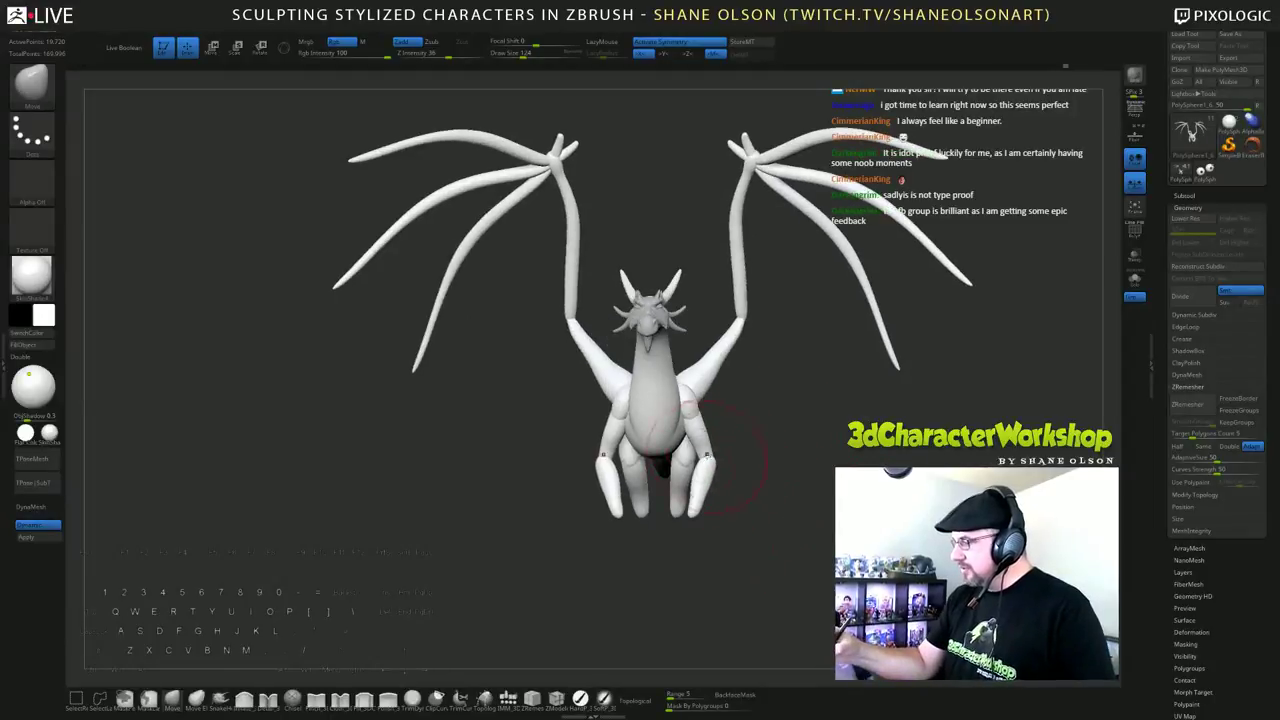
drag(793, 535, 714, 518)
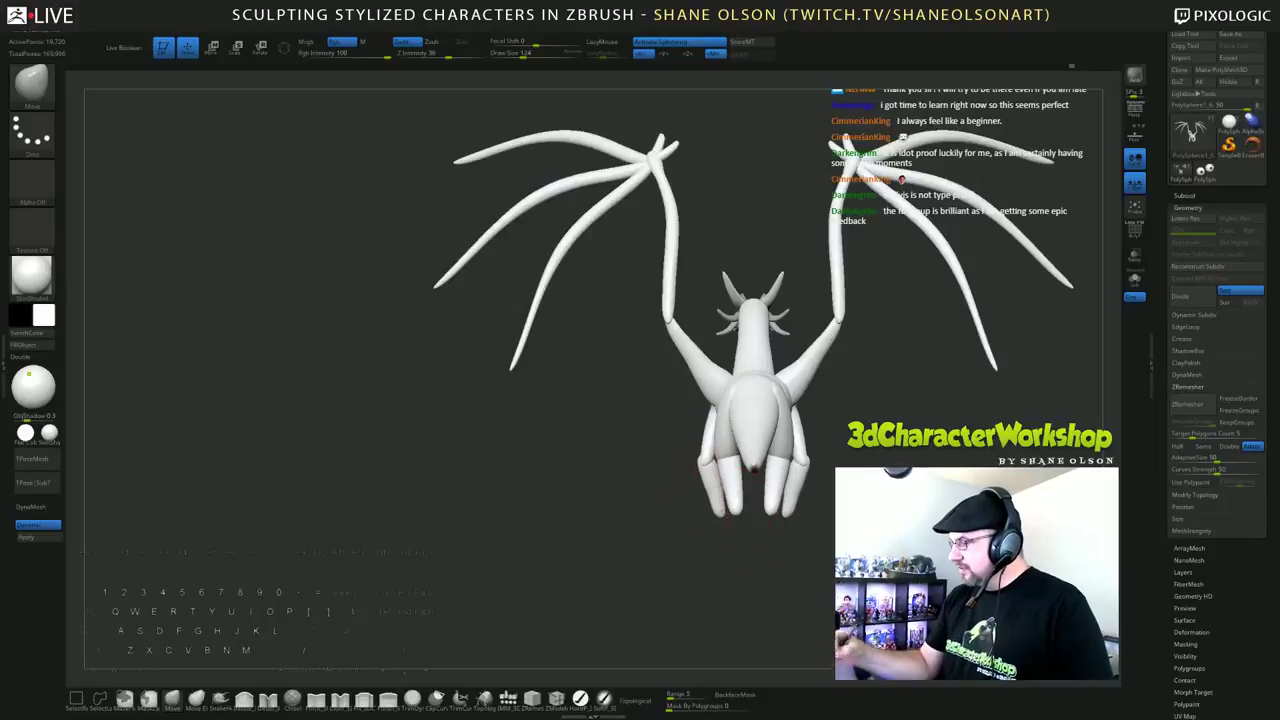
drag(773, 587, 725, 472)
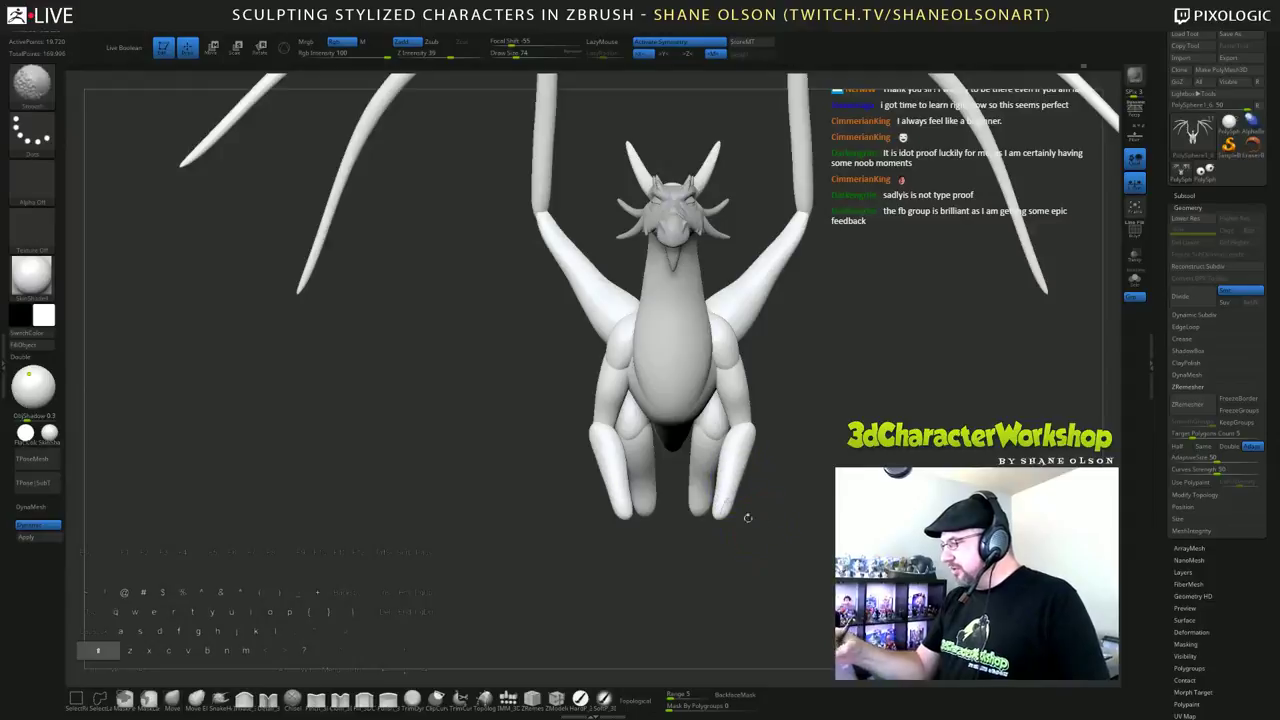
Step: Reshape the upper front leg in side view with the Move brush at draw size 74
drag(790, 525, 915, 522)
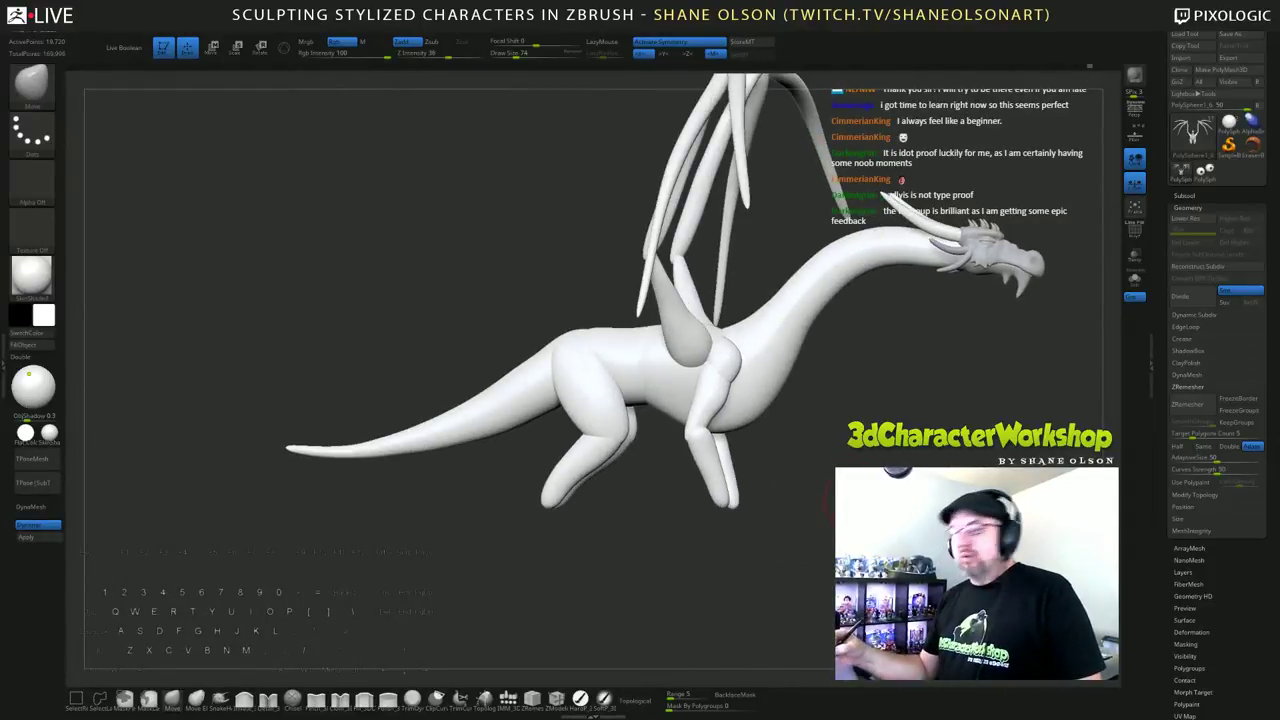
shift+drag(862, 500, 875, 500)
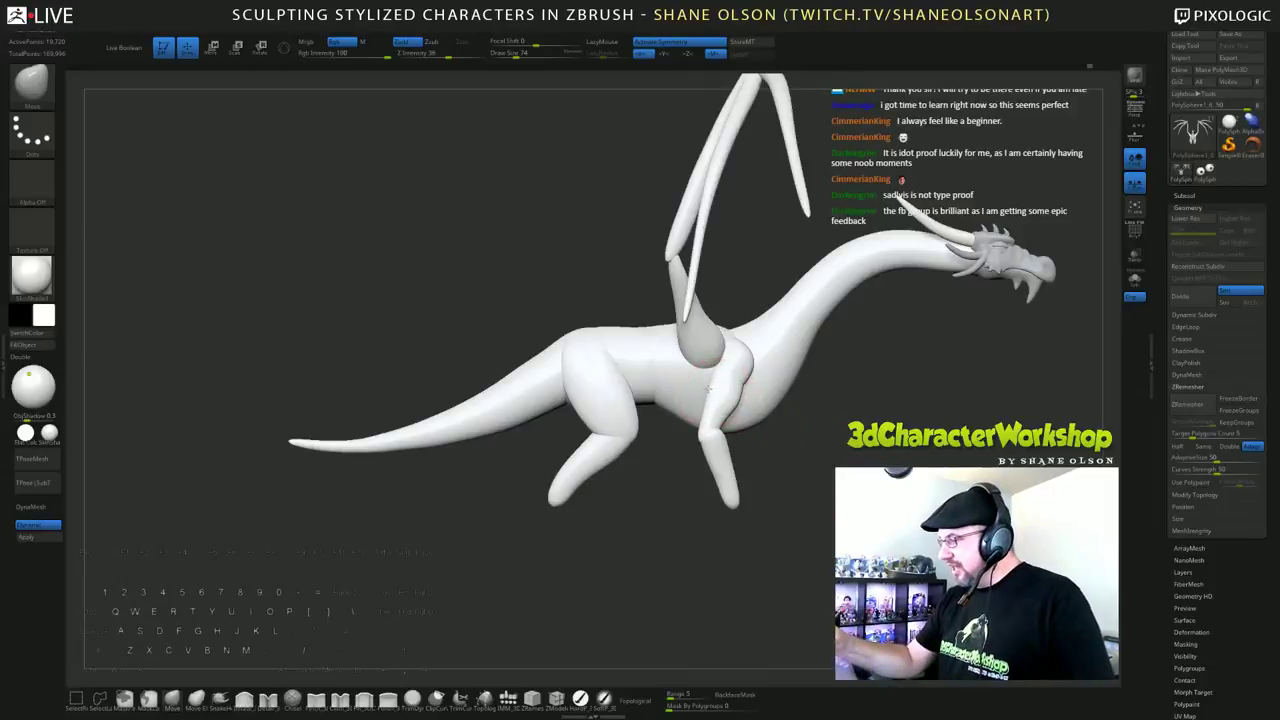
drag(648, 424, 757, 412)
mouse_move(662, 465)
mouse_down()
mouse_move(830, 467)
mouse_move(680, 462)
mouse_up()
drag(680, 385, 710, 380)
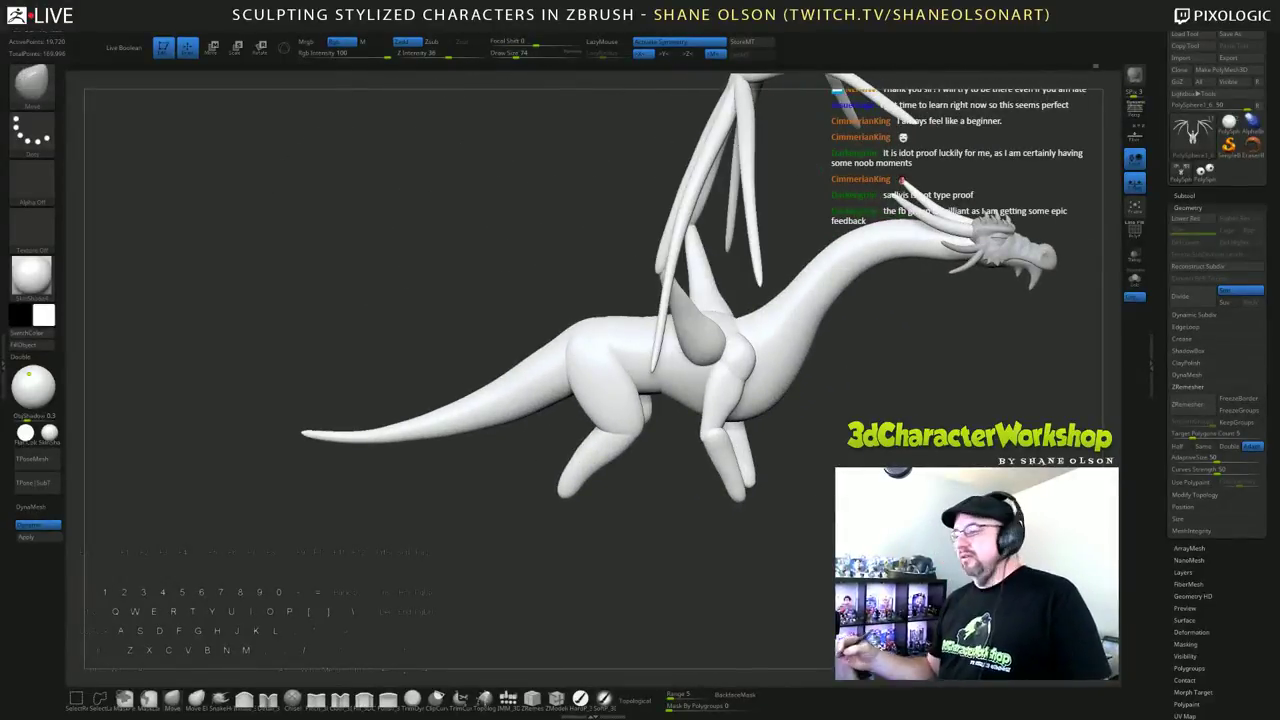
Step: Refine the wing arm bones from the front and rear with the Move brush at draw size 132
alt+drag(860, 490, 802, 416)
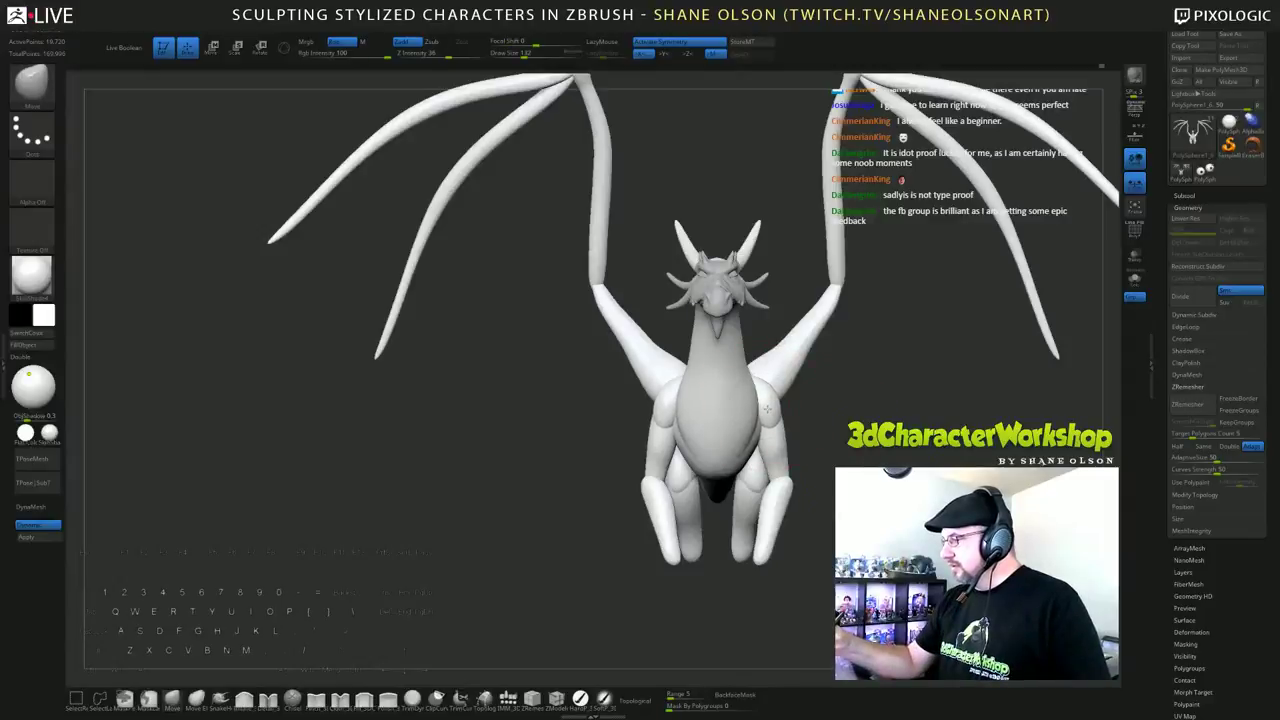
drag(829, 492, 865, 515)
drag(894, 466, 851, 334)
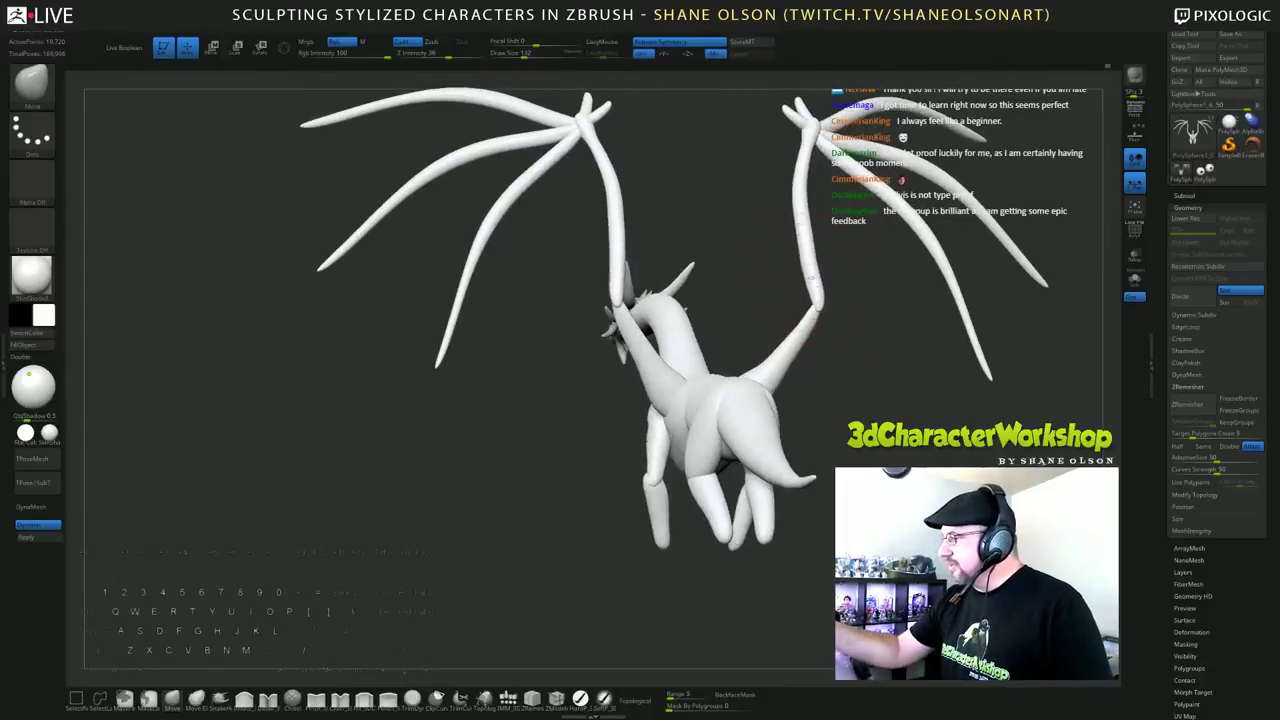
mouse_move(804, 206)
shift+mouse_down()
mouse_move(807, 246)
mouse_move(803, 205)
shift+mouse_up()
drag(874, 357, 808, 237)
drag(890, 240, 1103, 231)
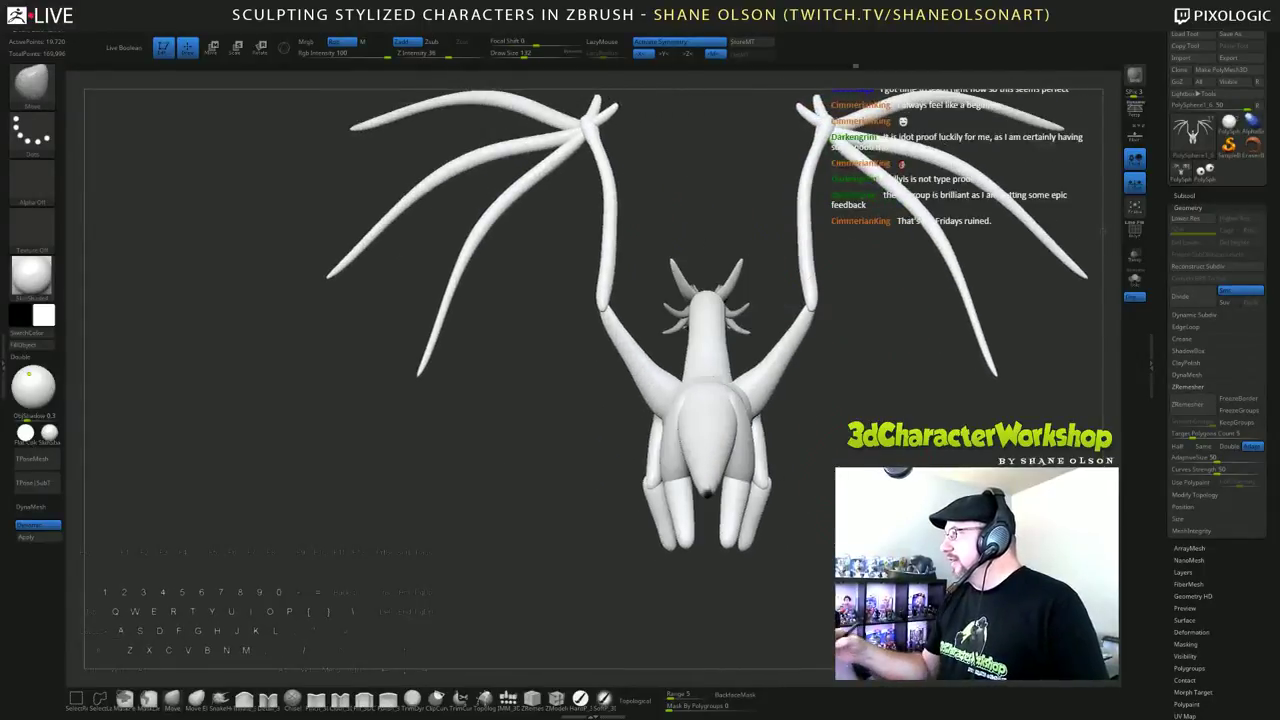
Step: Examine the dragon's overall proportions from behind and in side profile, with the draw size reduced to 71
alt+drag(864, 405, 833, 499)
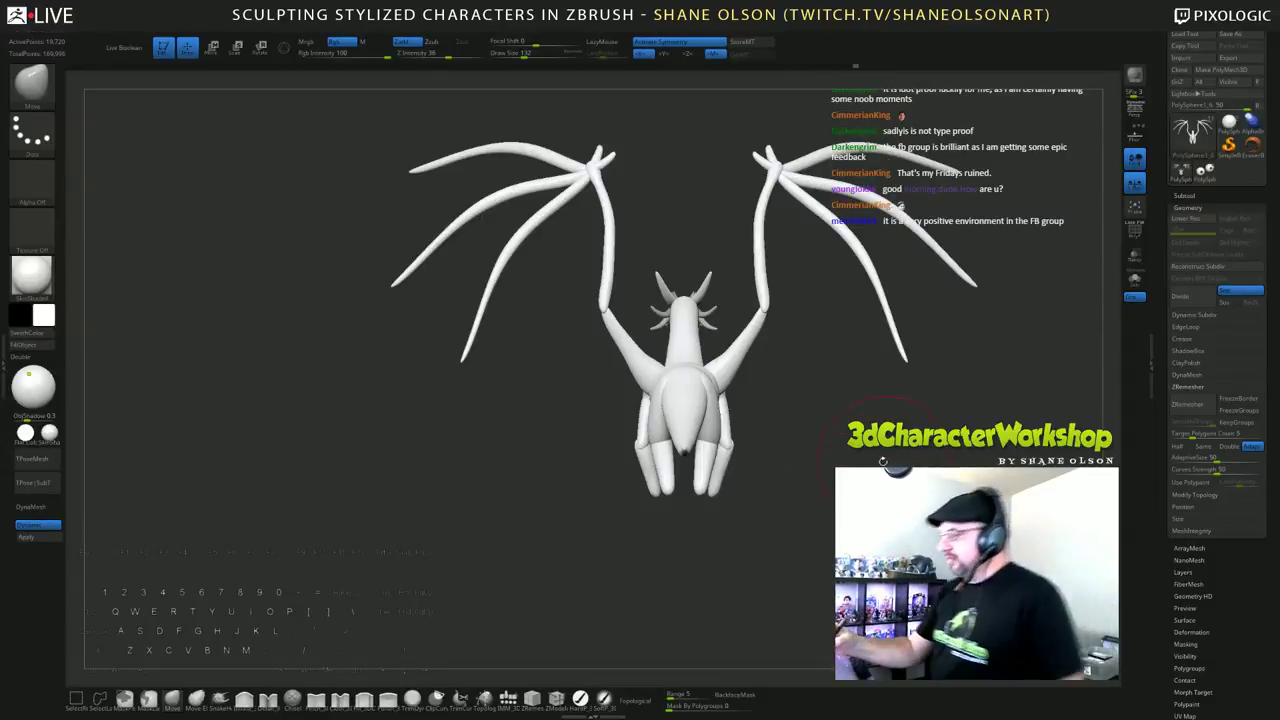
drag(883, 461, 1020, 466)
alt+drag(873, 328, 867, 387)
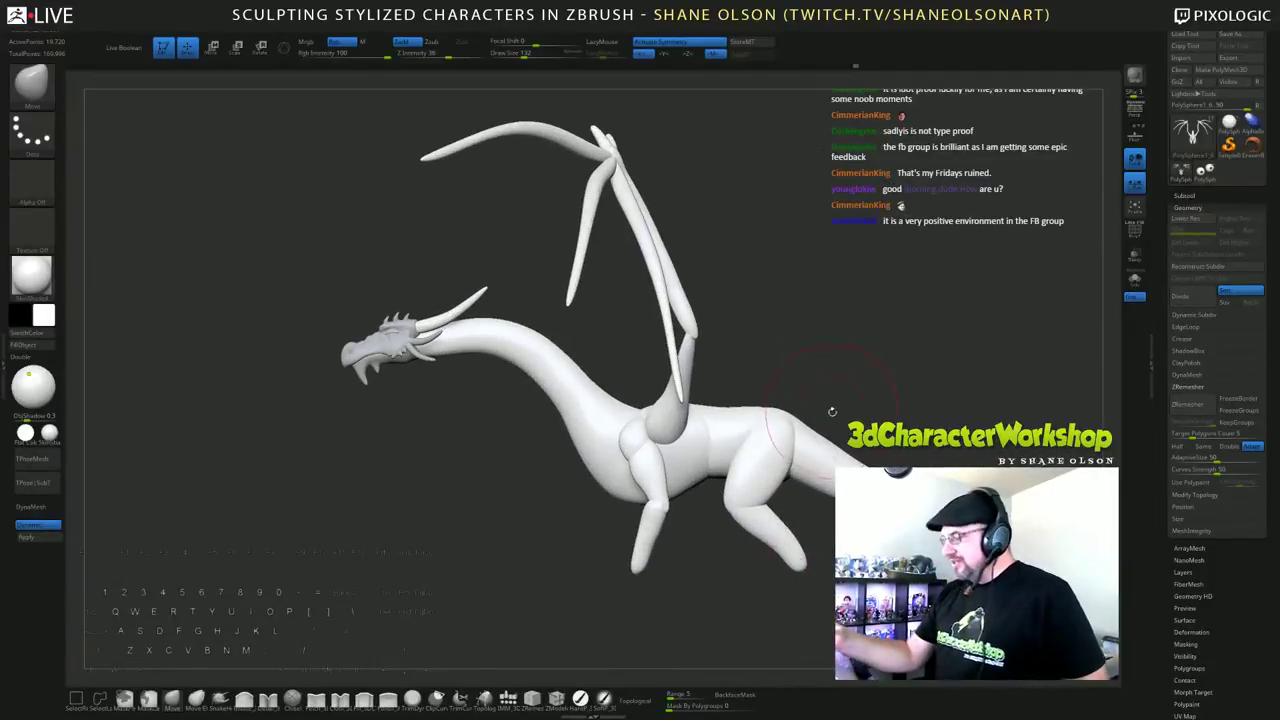
mouse_move(895, 400)
alt+mouse_down()
mouse_move(854, 380)
mouse_move(856, 364)
alt+mouse_up()
key(s)
mouse_move(820, 550)
alt+mouse_down()
mouse_move(816, 574)
mouse_move(812, 543)
alt+mouse_up()
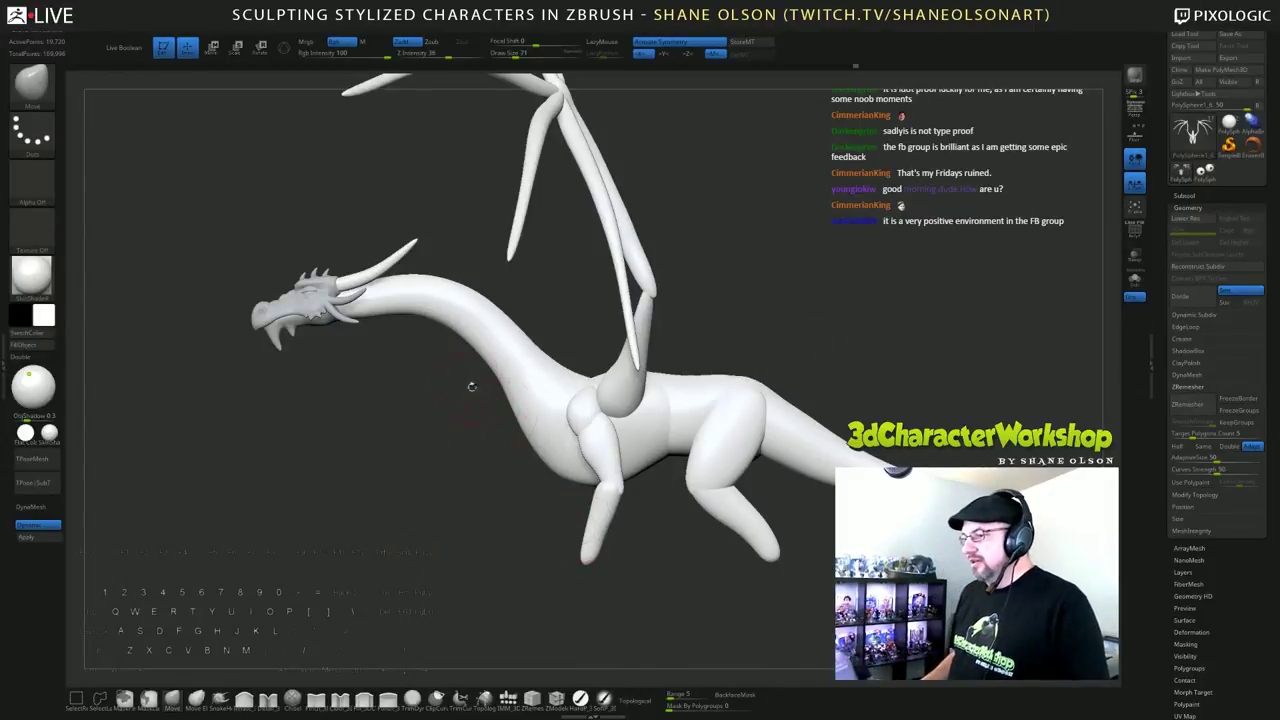
alt+drag(425, 424, 450, 476)
Step: Enable the 3D gizmo for the Move transform and return to brush drawing mode
key(w)
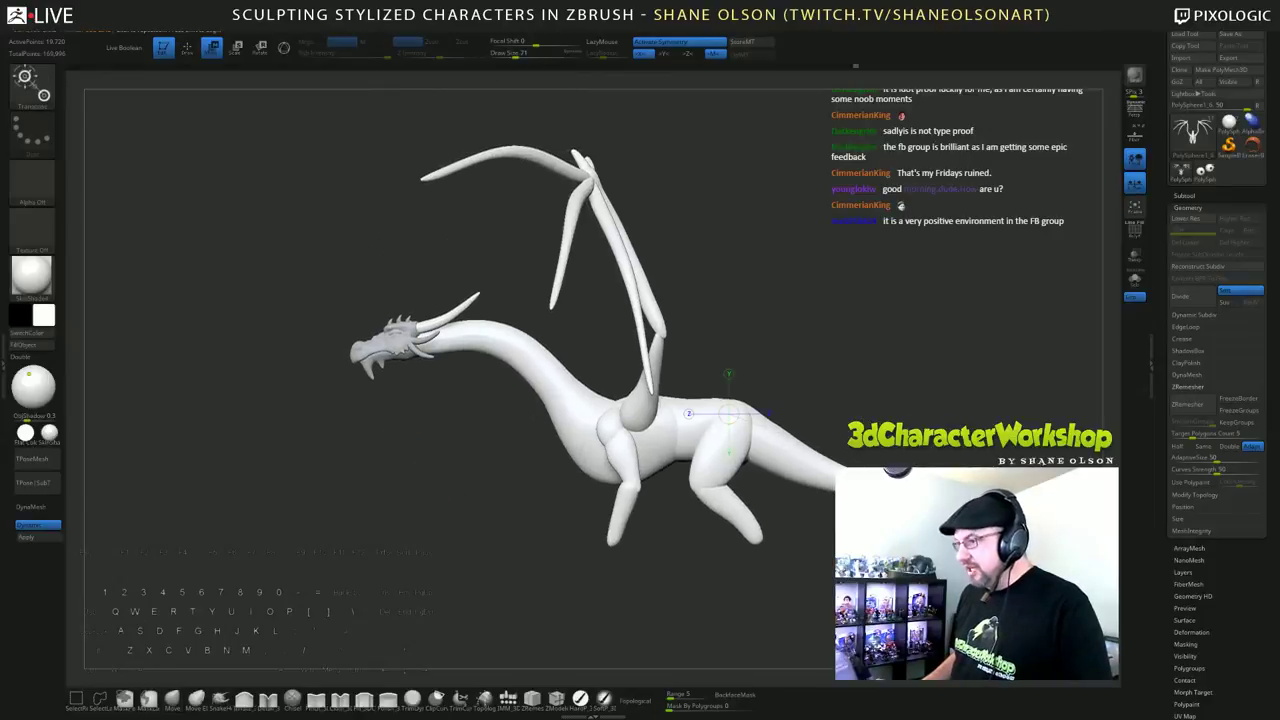
click(284, 48)
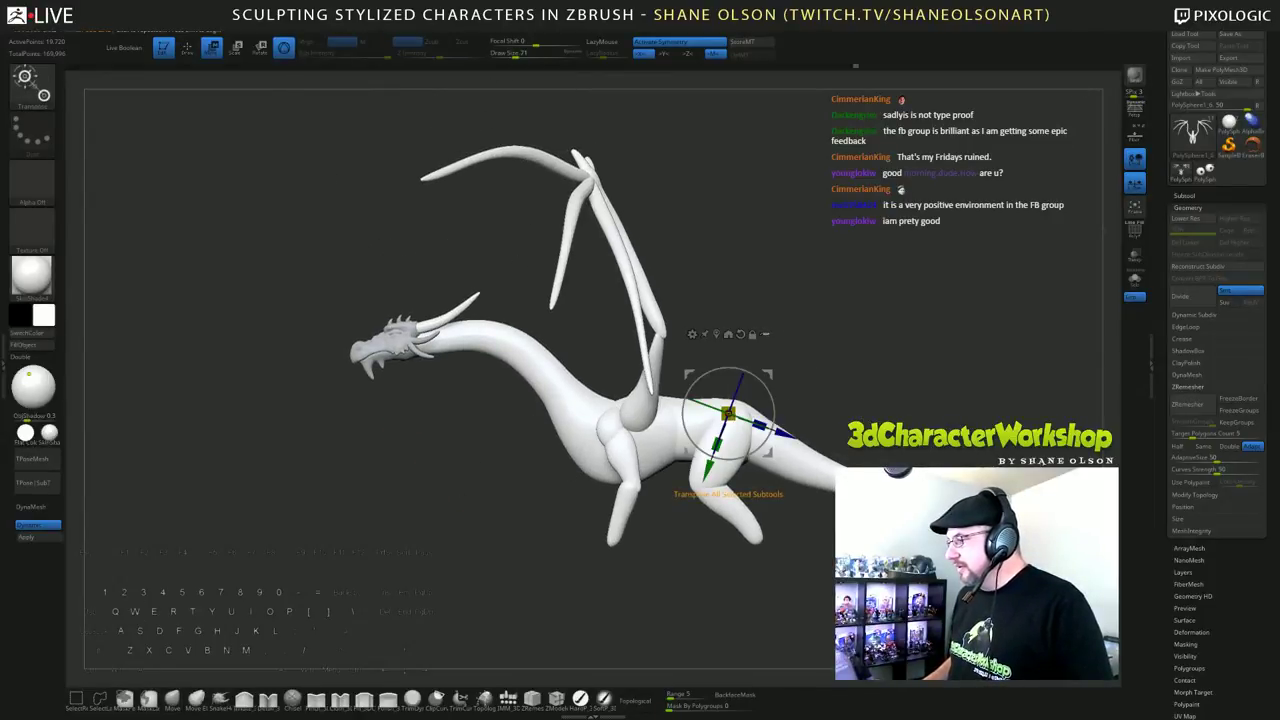
key(q)
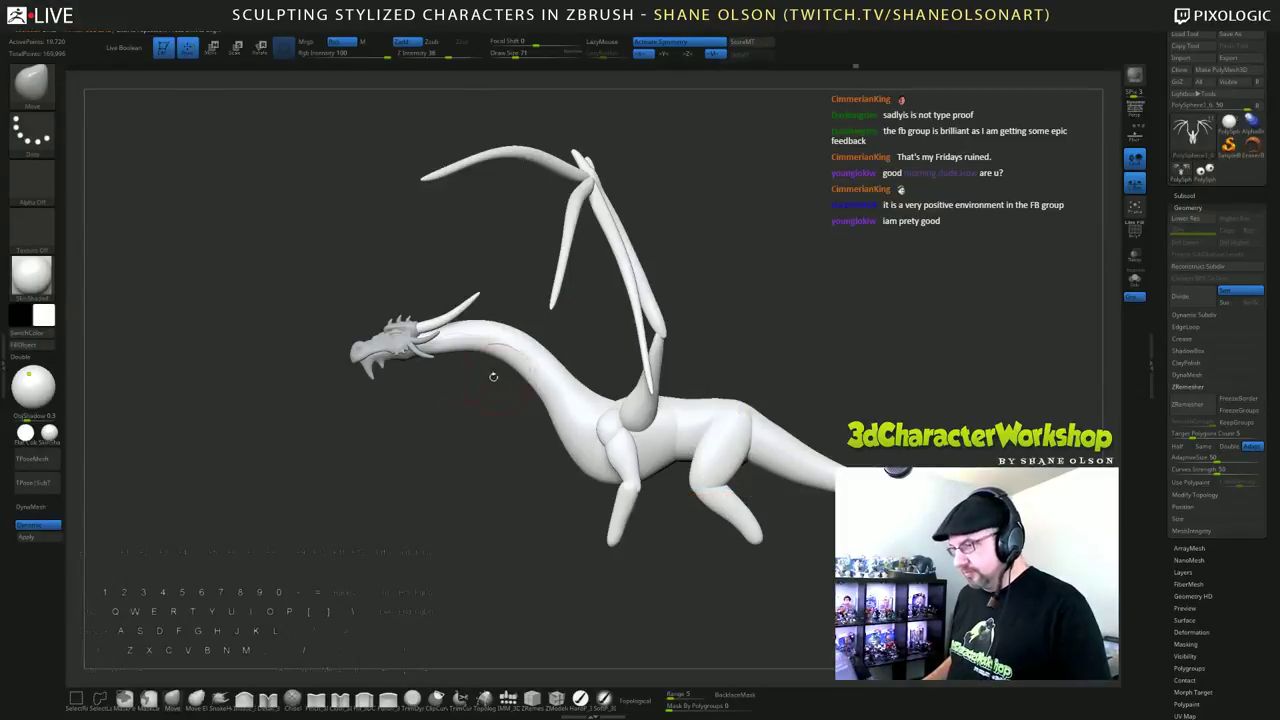
ctrl+shift+drag(257, 228, 496, 417)
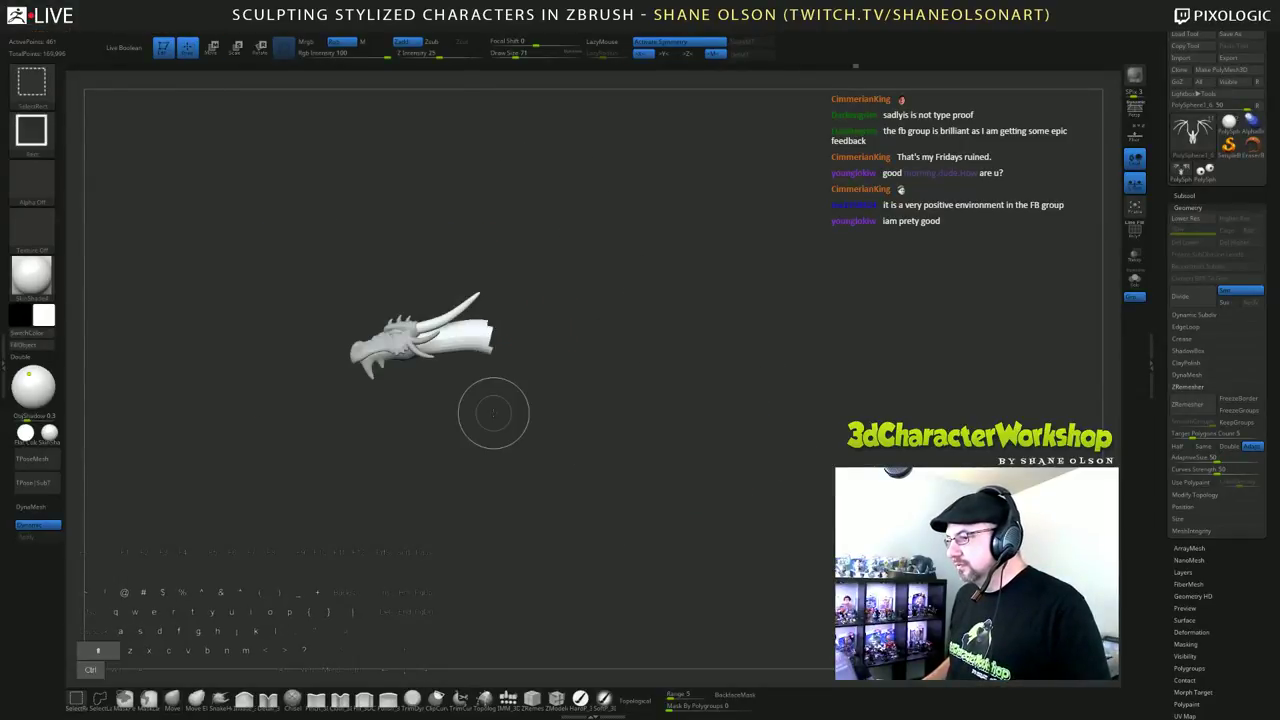
ctrl+shift+click(597, 449)
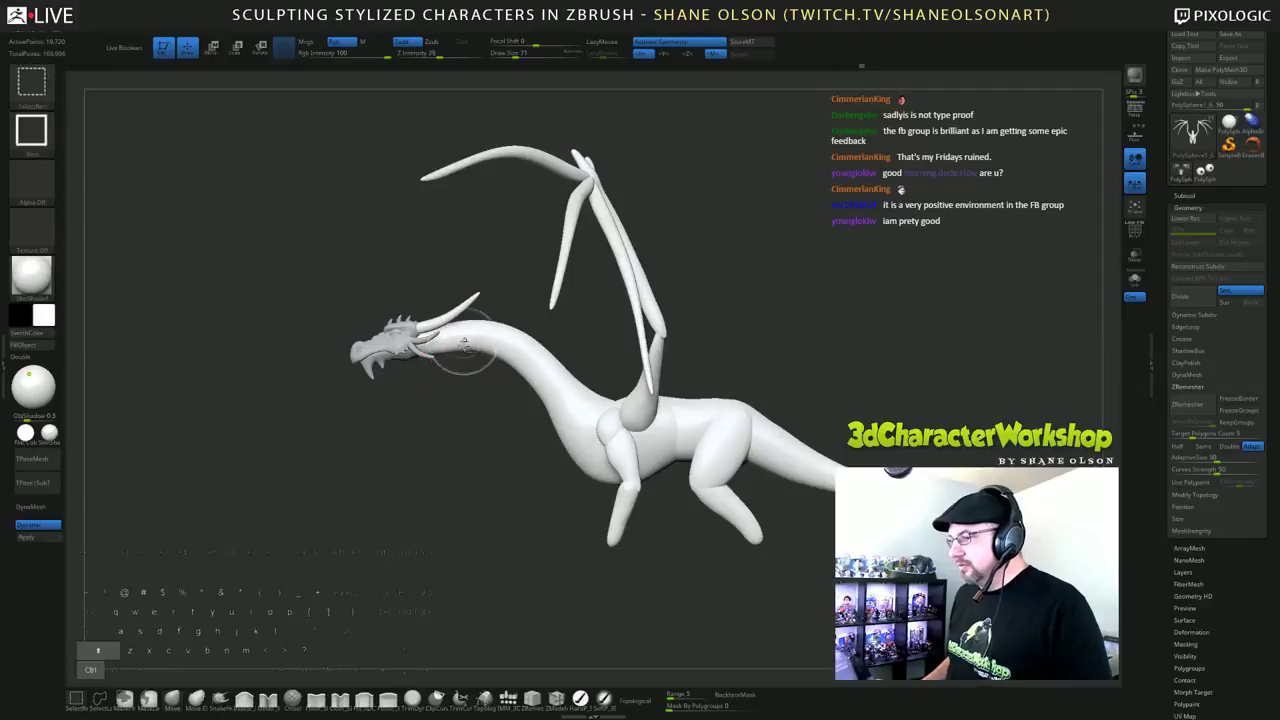
ctrl+shift+click(464, 345)
ctrl+shift+click(461, 350)
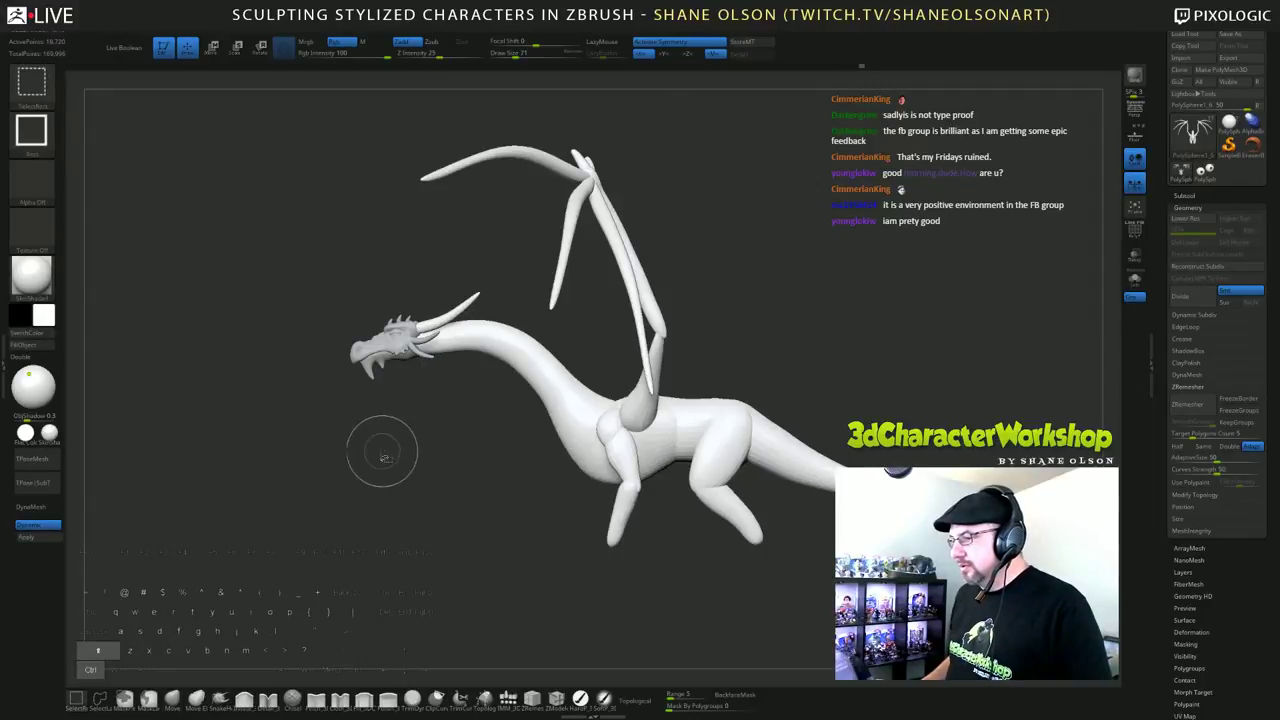
Step: Select the dragon's head subtool and bring up its transform gizmo in side view
alt+click(372, 347)
ctrl+shift+drag(271, 240, 496, 416)
alt+drag(873, 306, 832, 270)
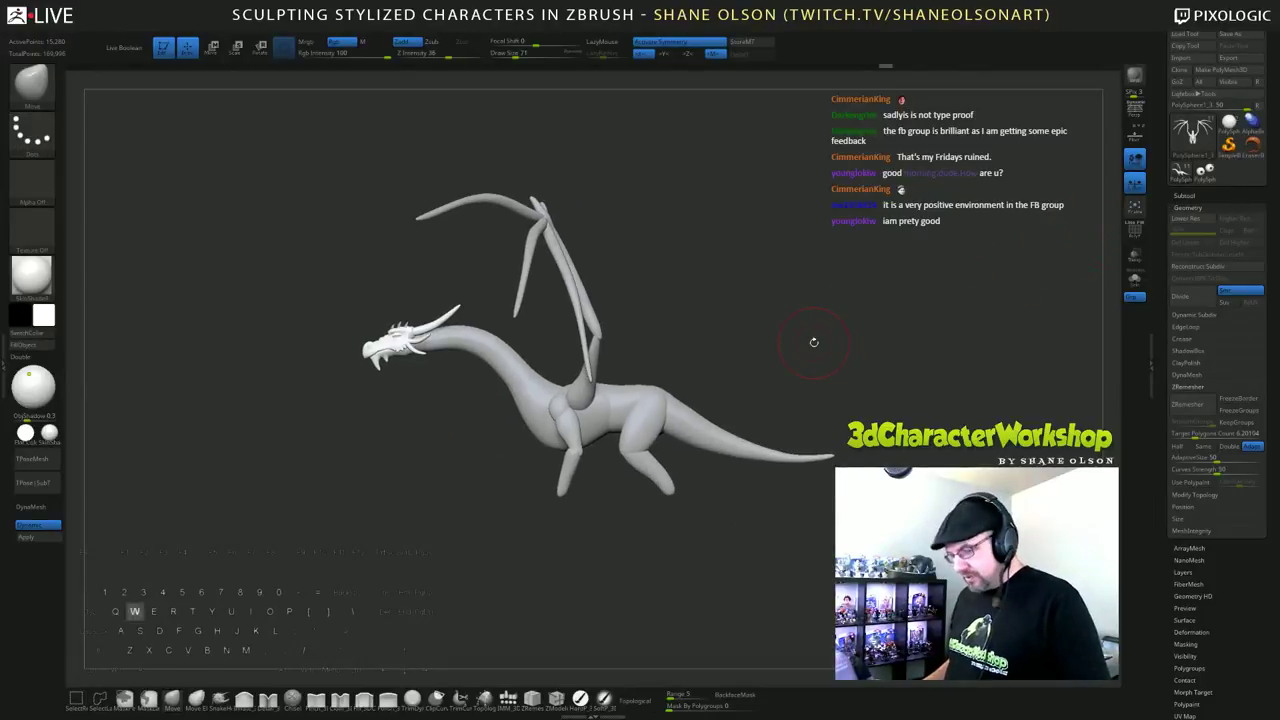
key(w)
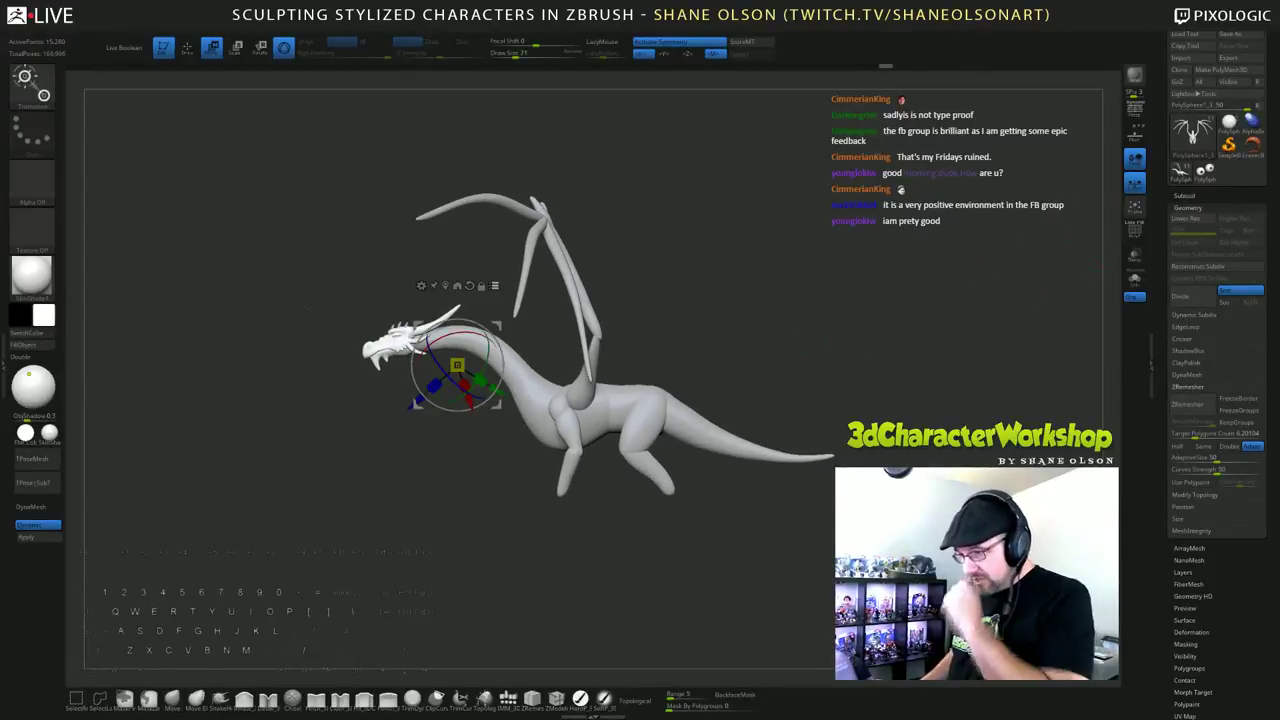
key(q)
key(w)
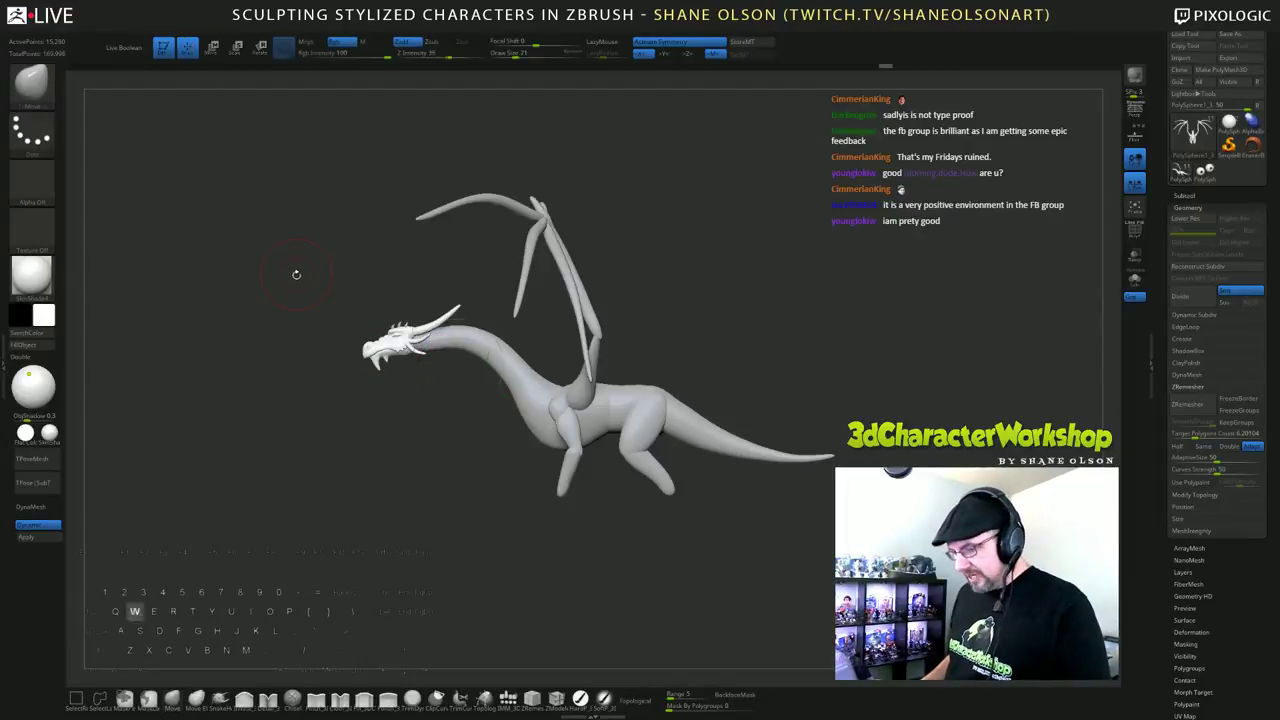
ctrl+shift+drag(286, 254, 474, 426)
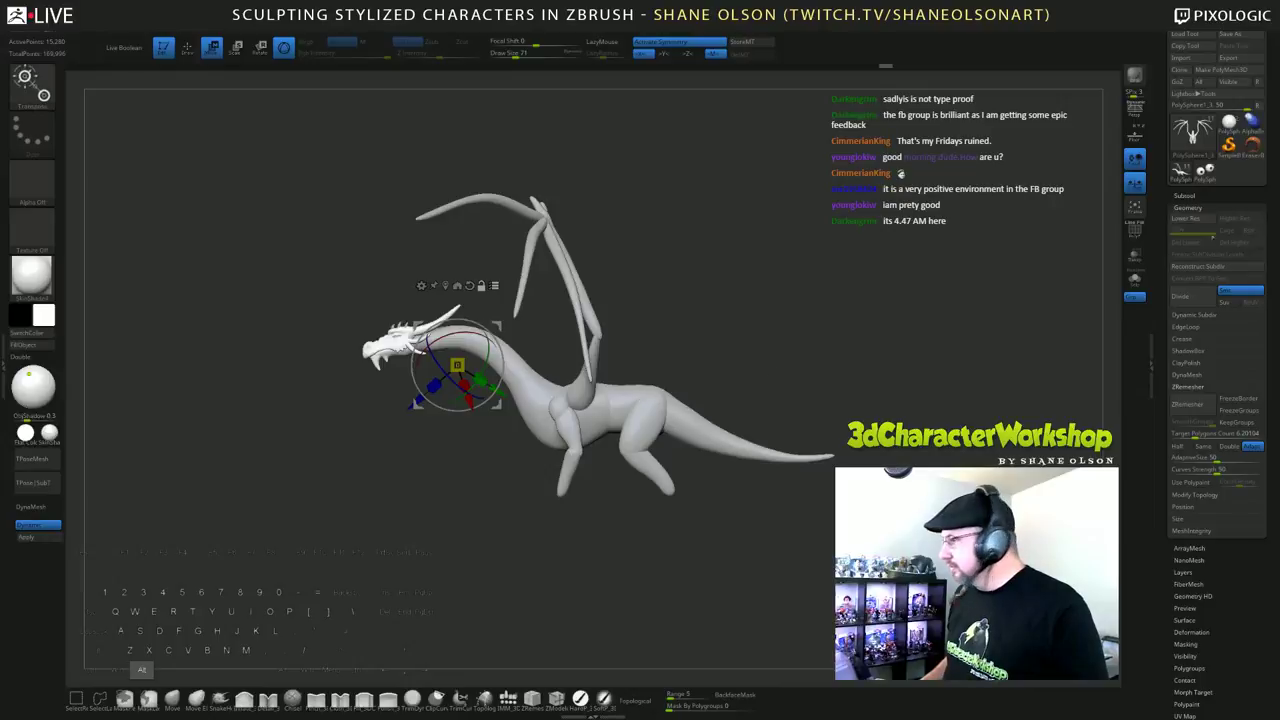
Step: Select the body subtool PolySphere1_6 in the subtool list and try to isolate the head and neck region
click(1186, 195)
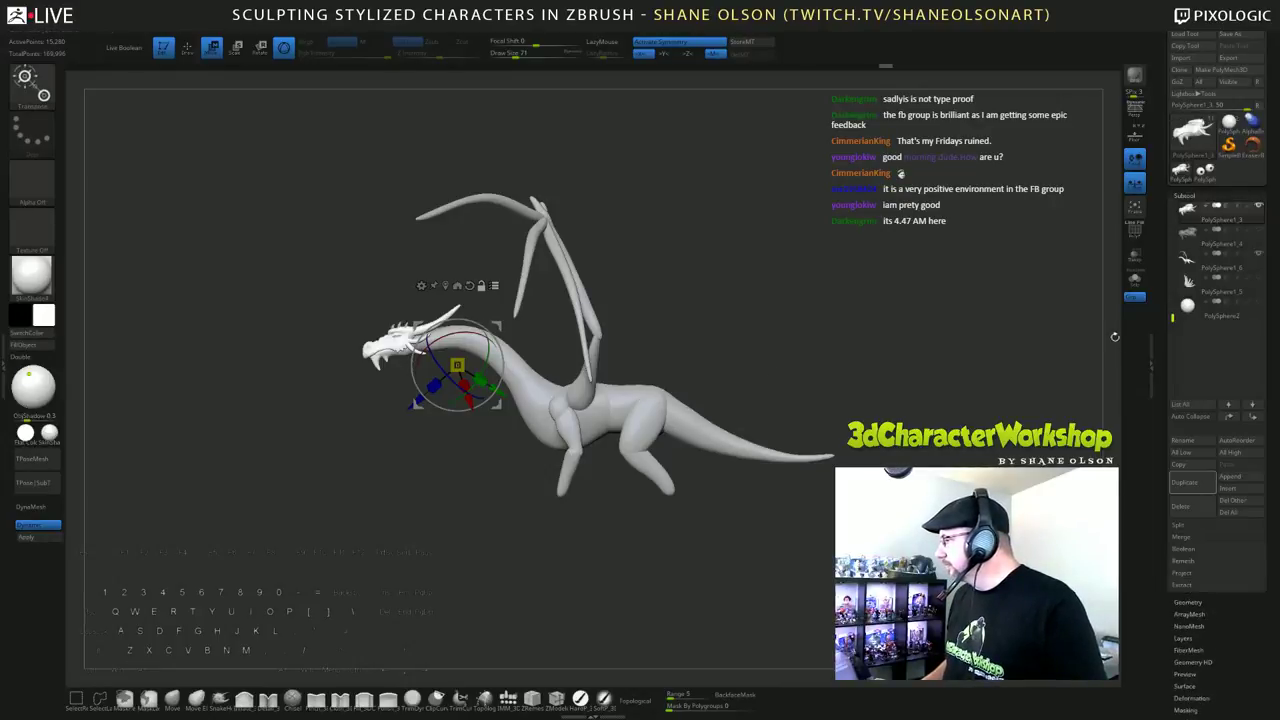
click(1186, 263)
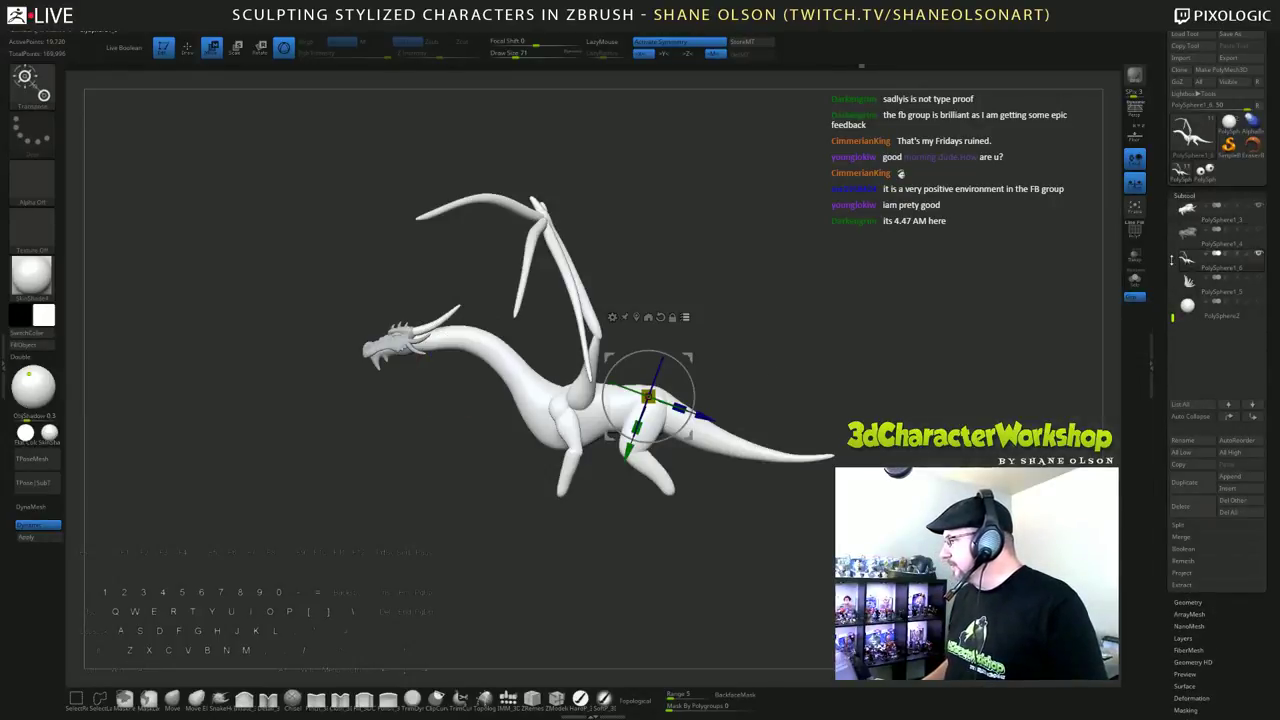
ctrl+shift+drag(300, 267, 507, 455)
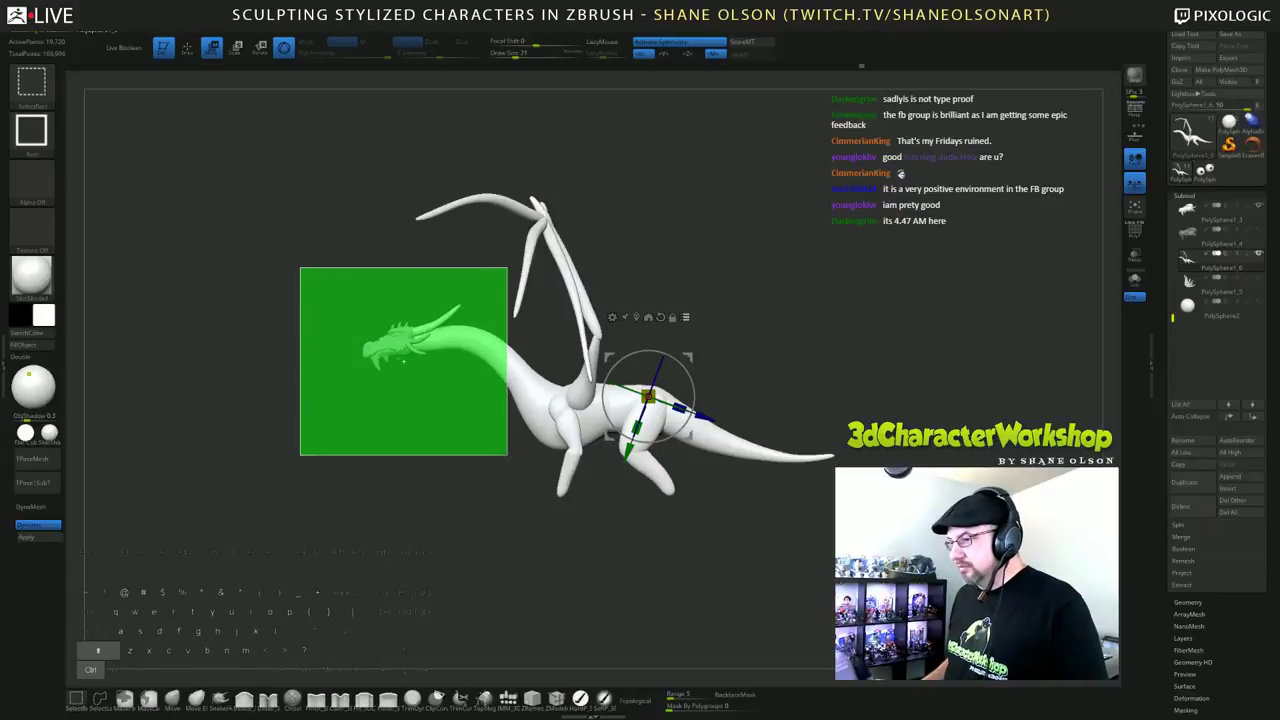
mouse_move(314, 271)
ctrl+shift+mouse_down()
mouse_move(463, 393)
mouse_move(500, 396)
ctrl+shift+mouse_up()
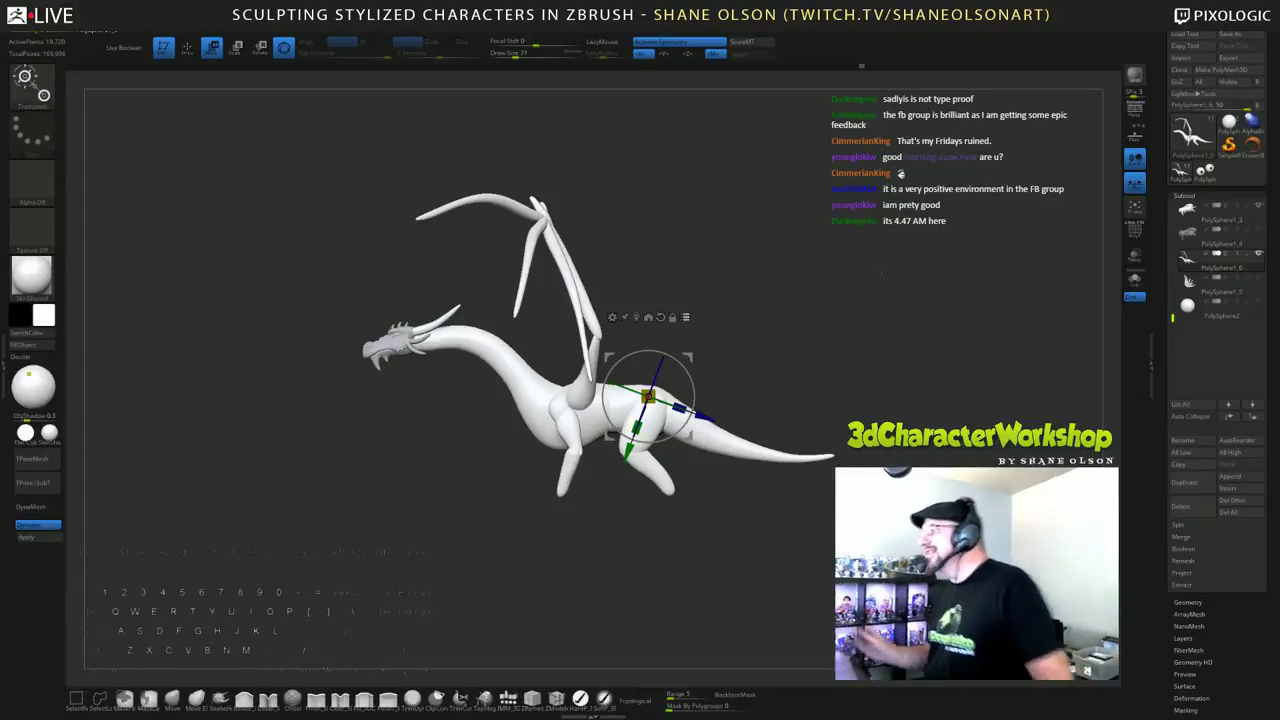
Step: Enable topological auto-masking and refine the chest and shoulder area of the body with the Move brush
alt+drag(847, 373, 867, 356)
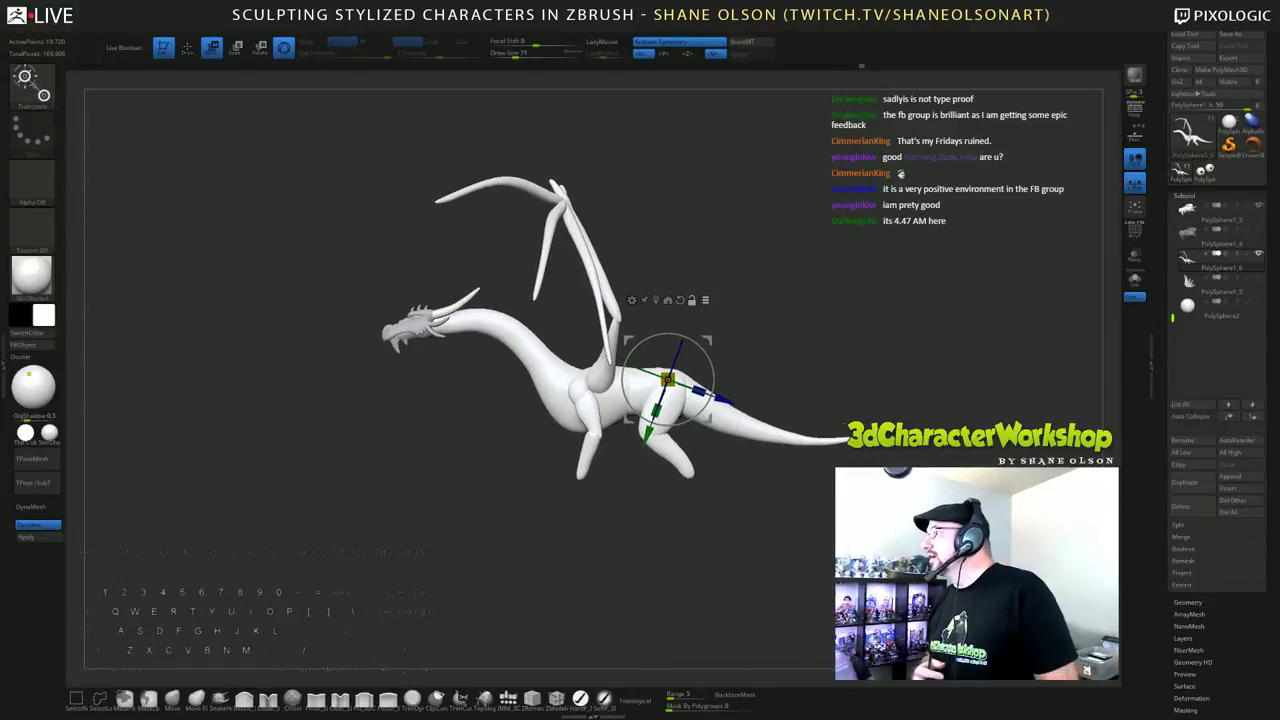
alt+drag(881, 304, 881, 344)
key(q)
key(s)
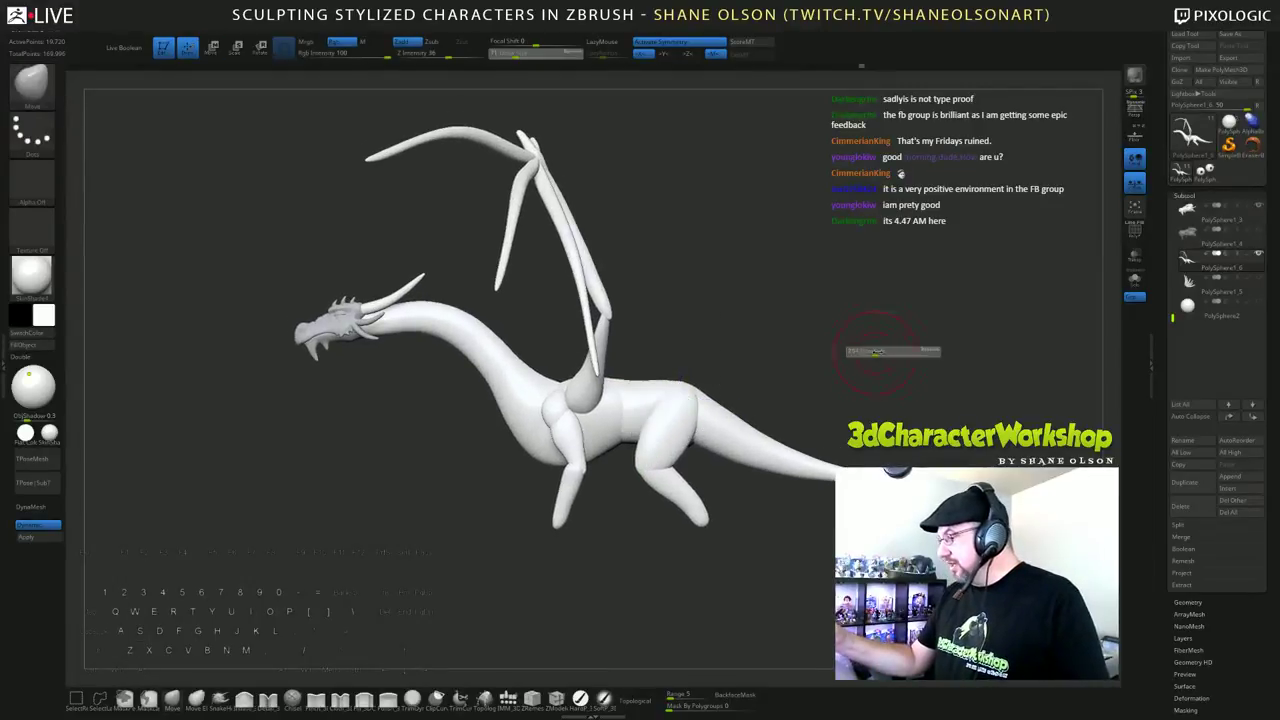
click(882, 353)
alt+drag(834, 306, 834, 316)
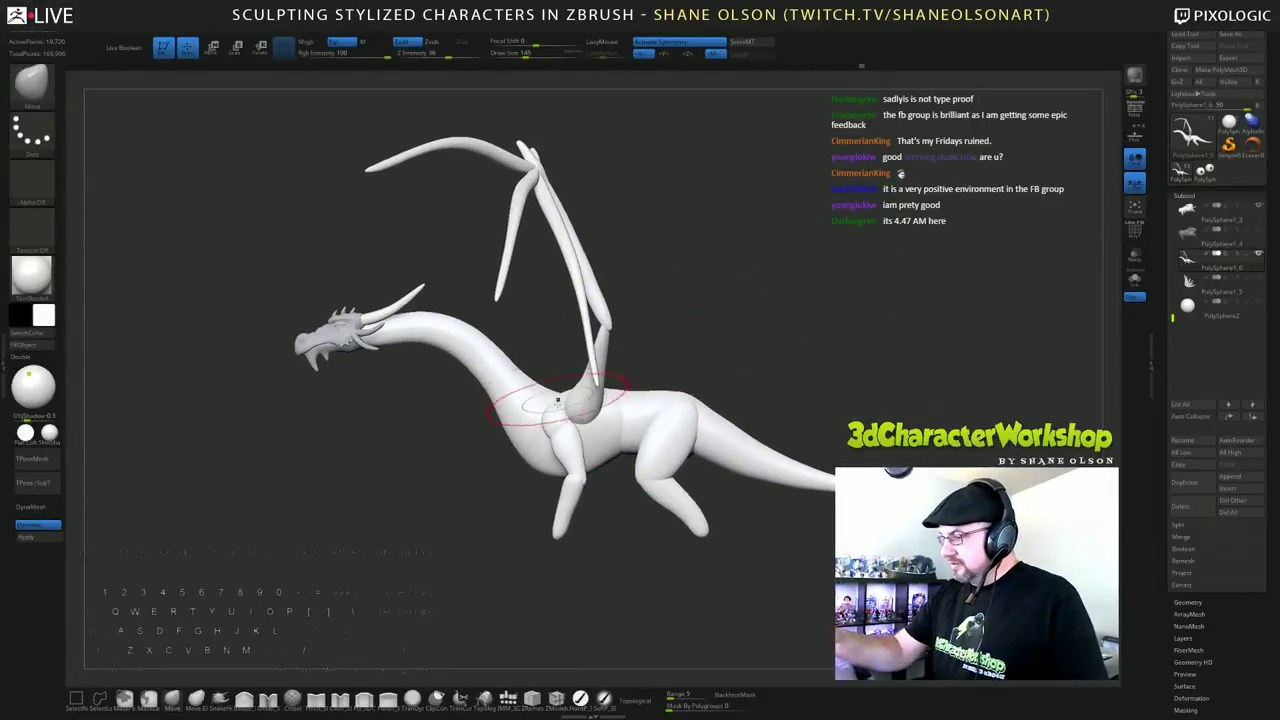
click(638, 702)
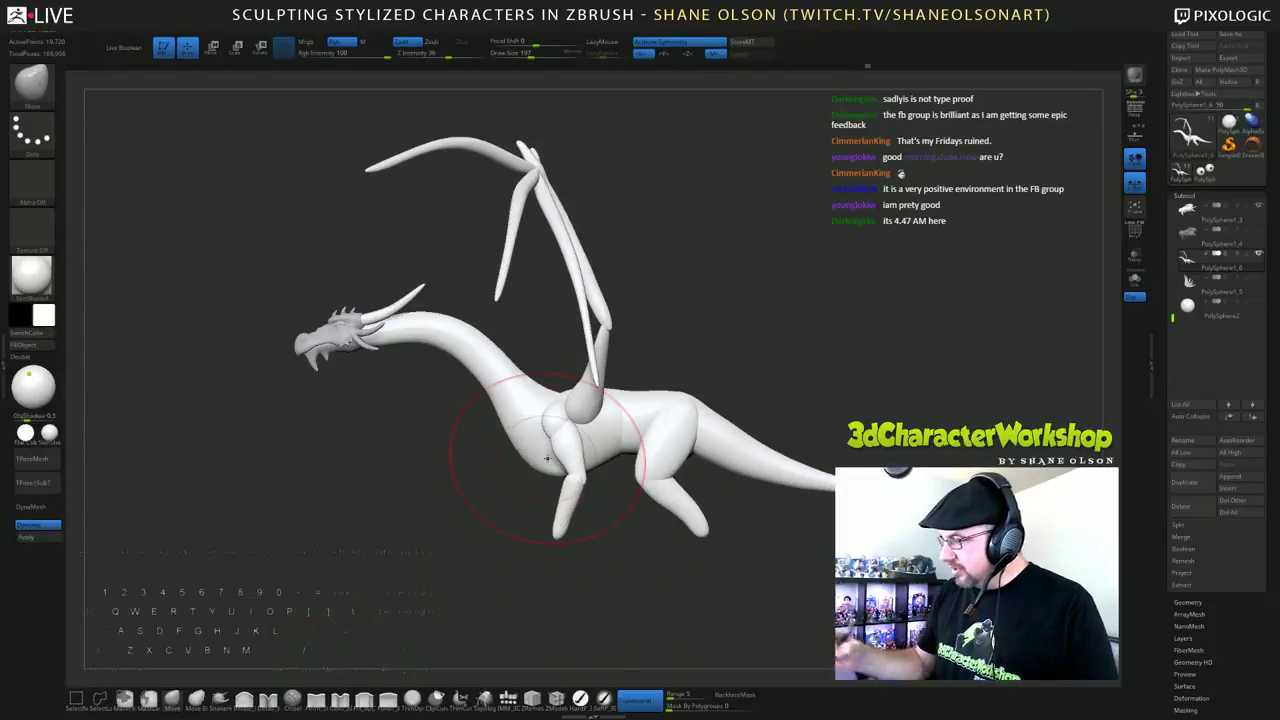
mouse_move(603, 548)
mouse_down()
mouse_move(643, 583)
mouse_move(614, 571)
mouse_move(631, 578)
mouse_move(855, 380)
mouse_move(833, 340)
mouse_move(829, 357)
mouse_up()
key(s)
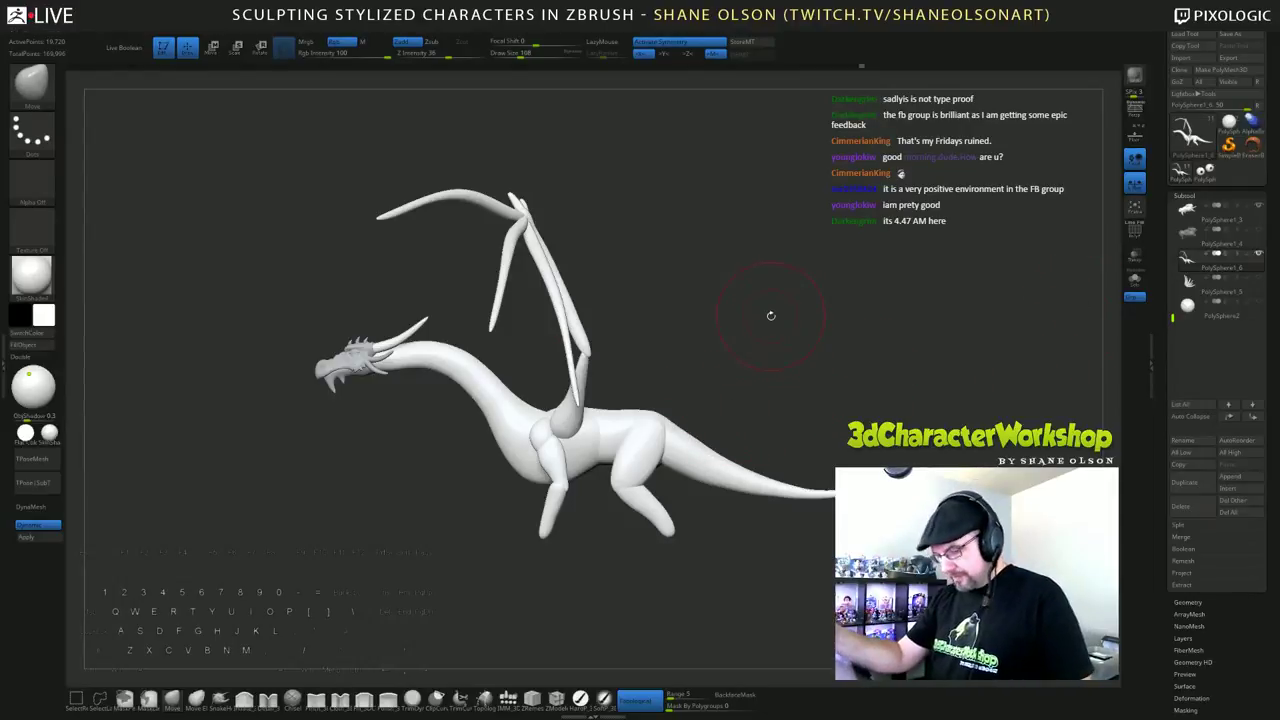
Step: Select the head subtool PolySphere1_3, hide the body subtool, centre the gizmo on the head and try enlarging it
key(w)
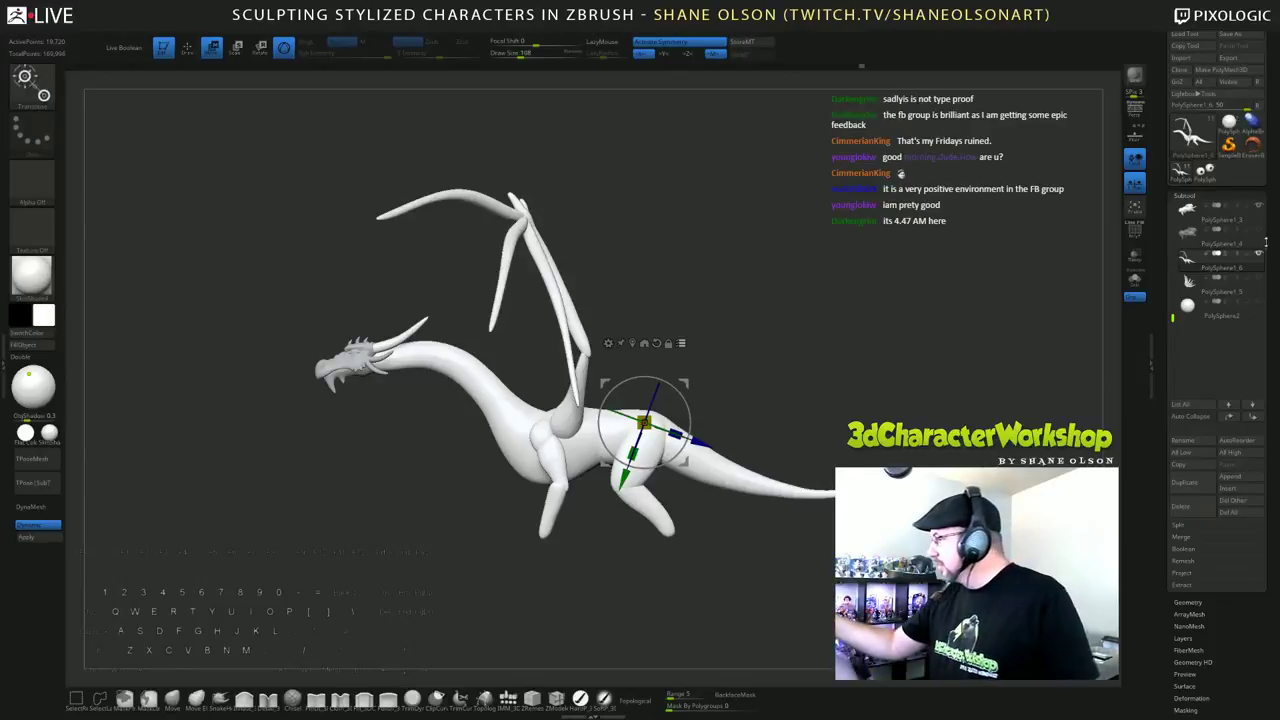
click(1226, 213)
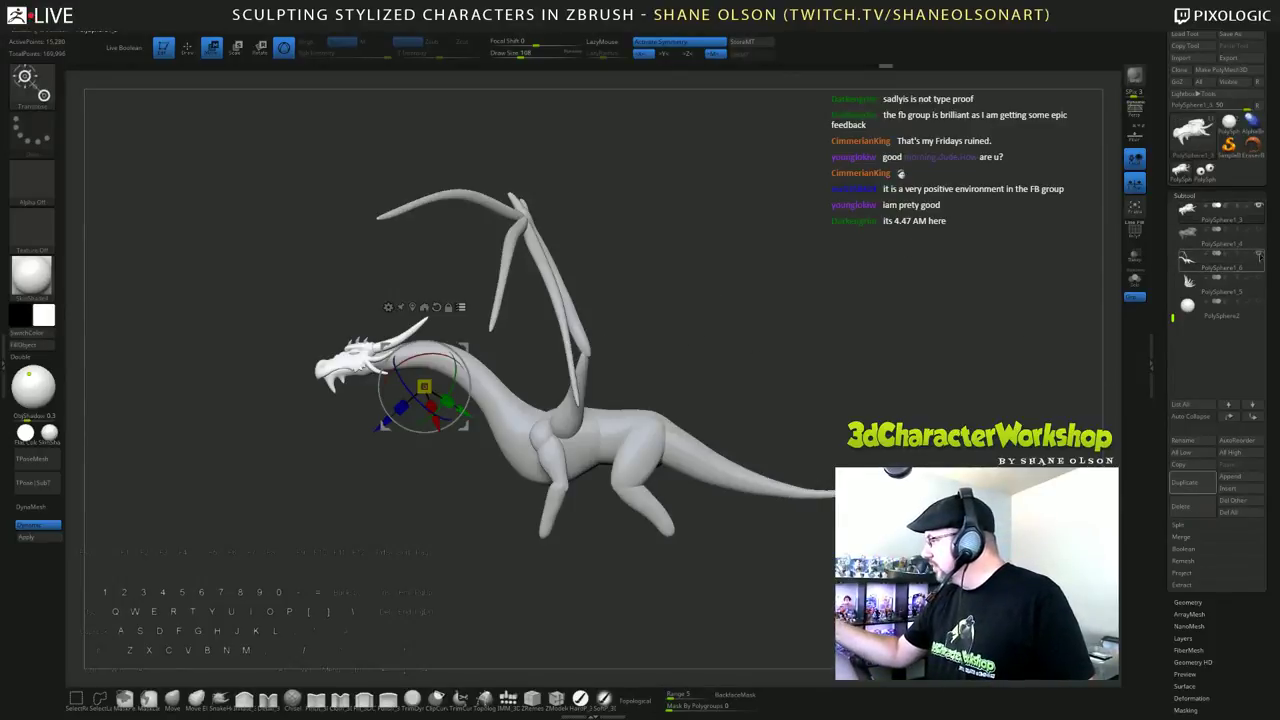
click(1259, 256)
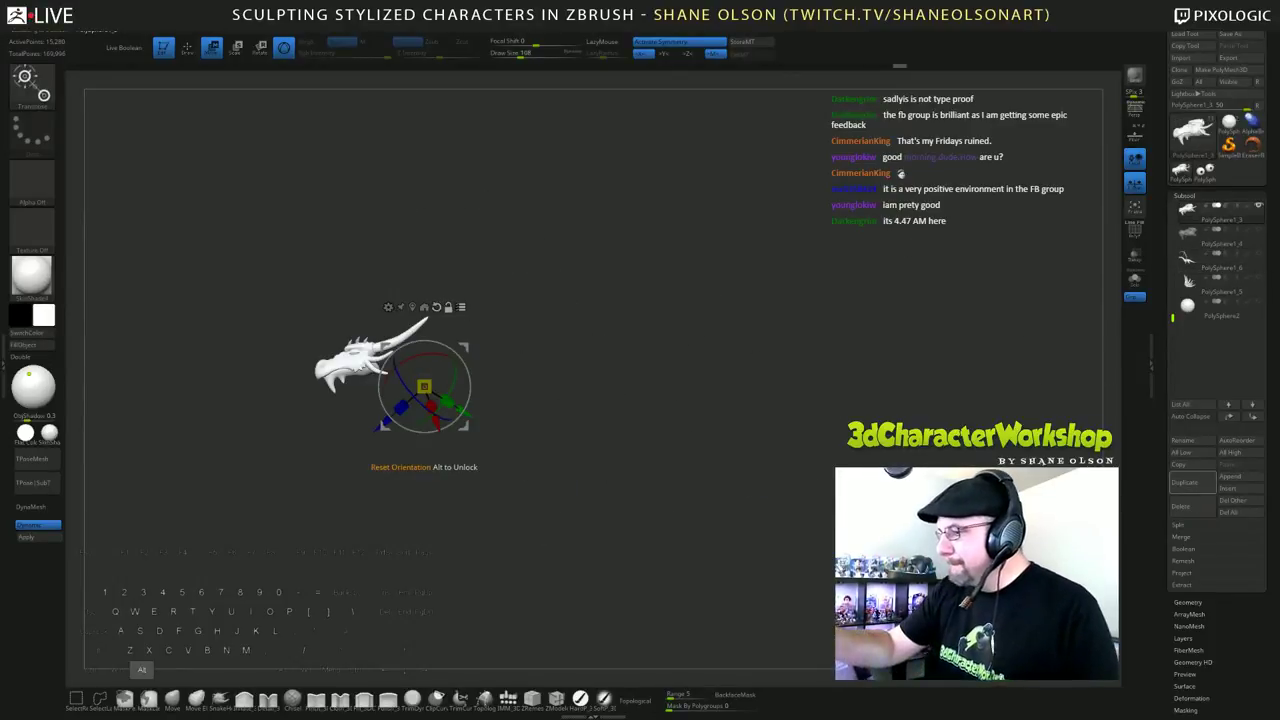
click(435, 305)
alt+click(366, 286)
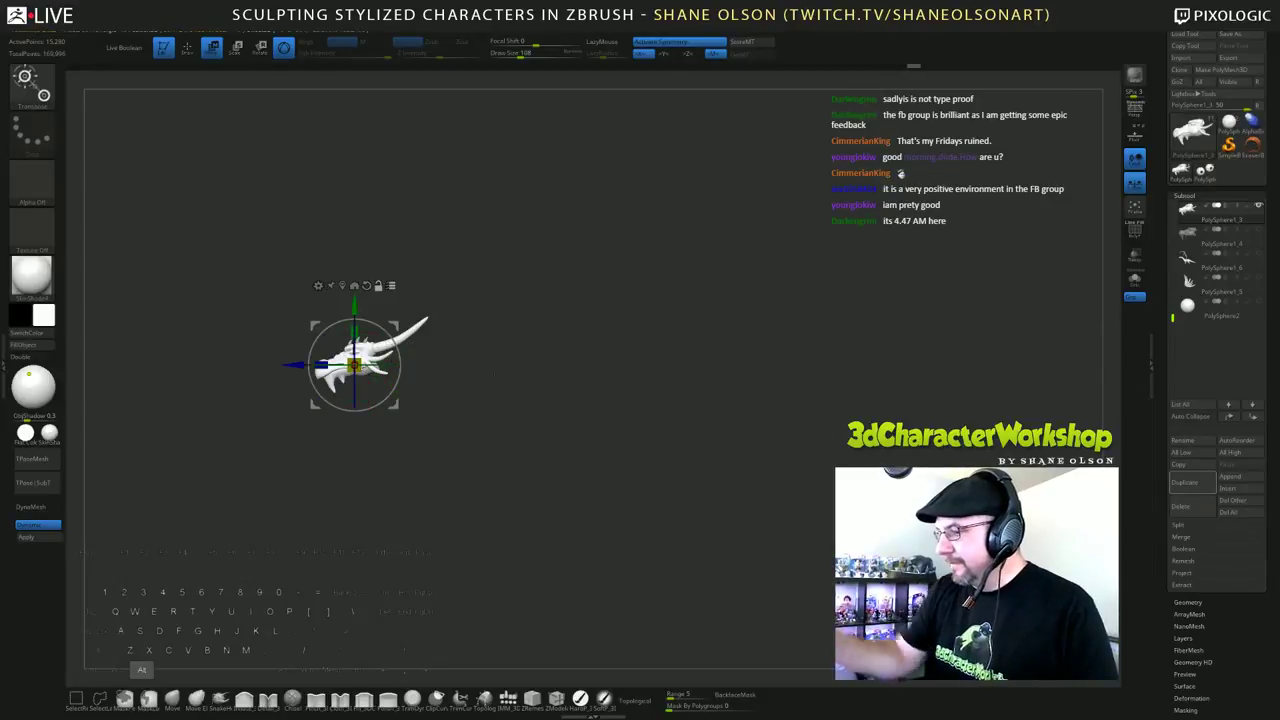
drag(354, 365, 368, 351)
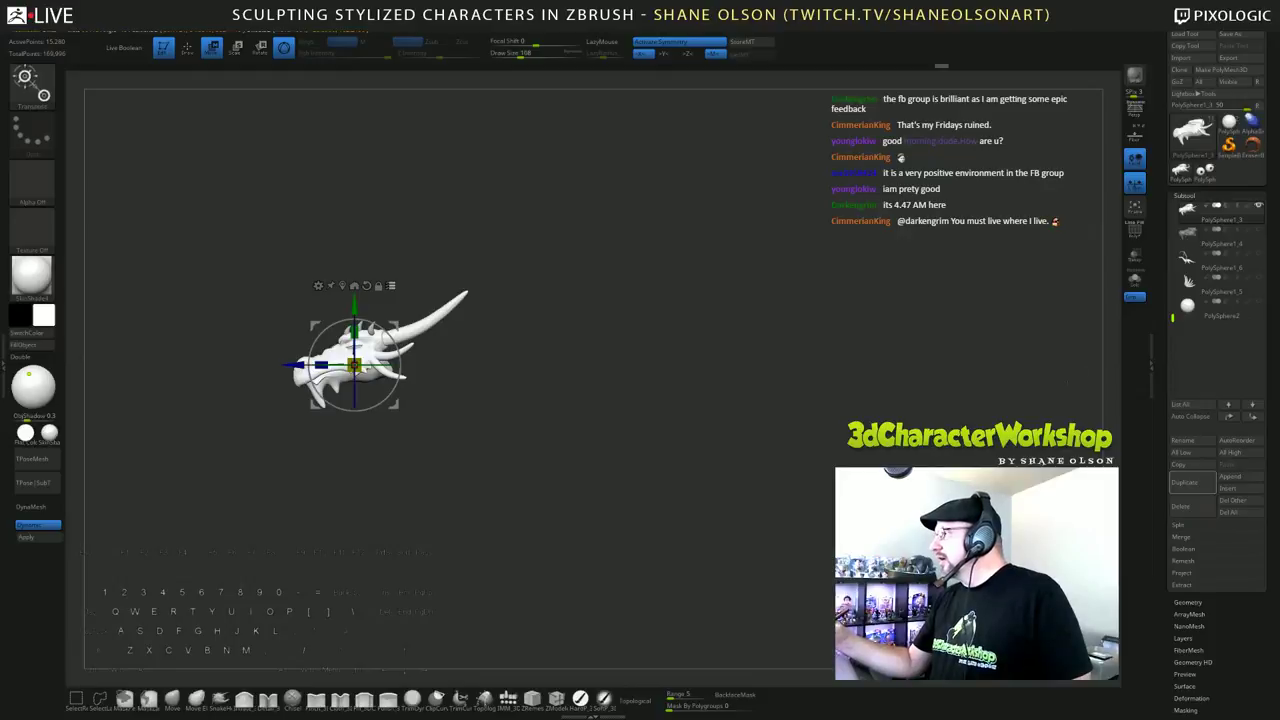
drag(355, 366, 348, 372)
Step: Show the body subtool PolySphere1_6 again and undo the head's enlargement
click(1135, 280)
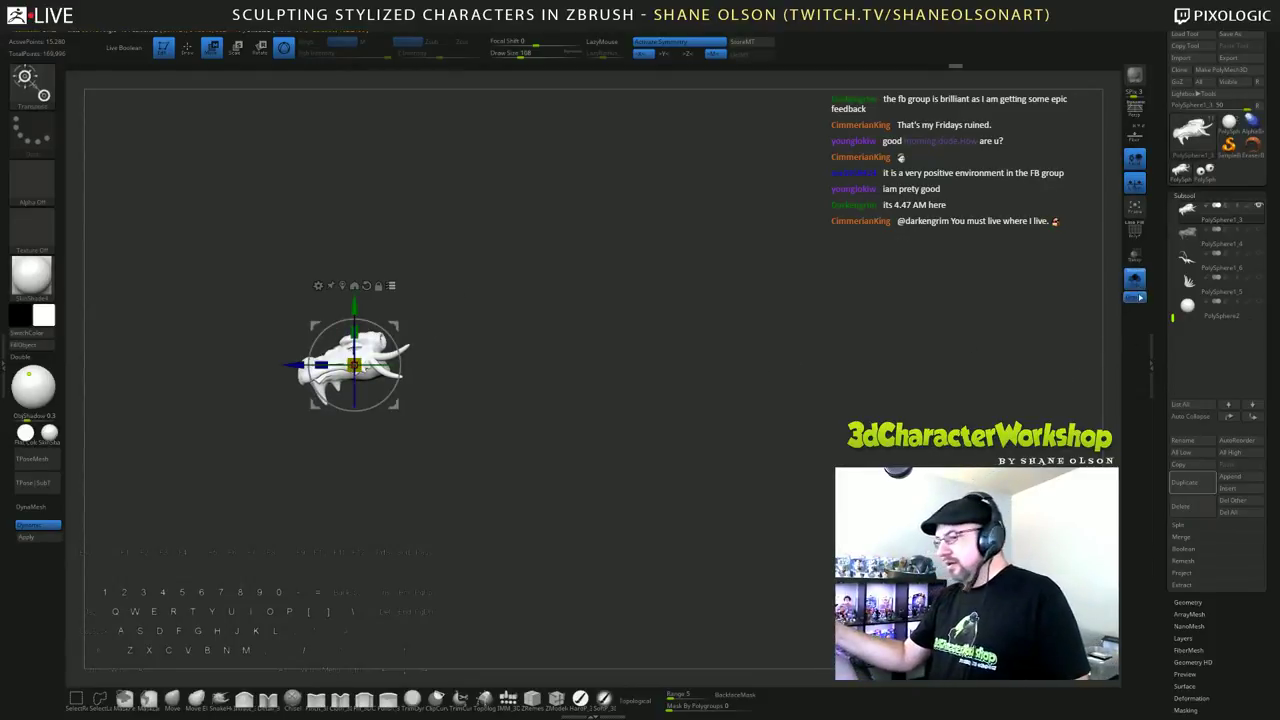
click(1138, 282)
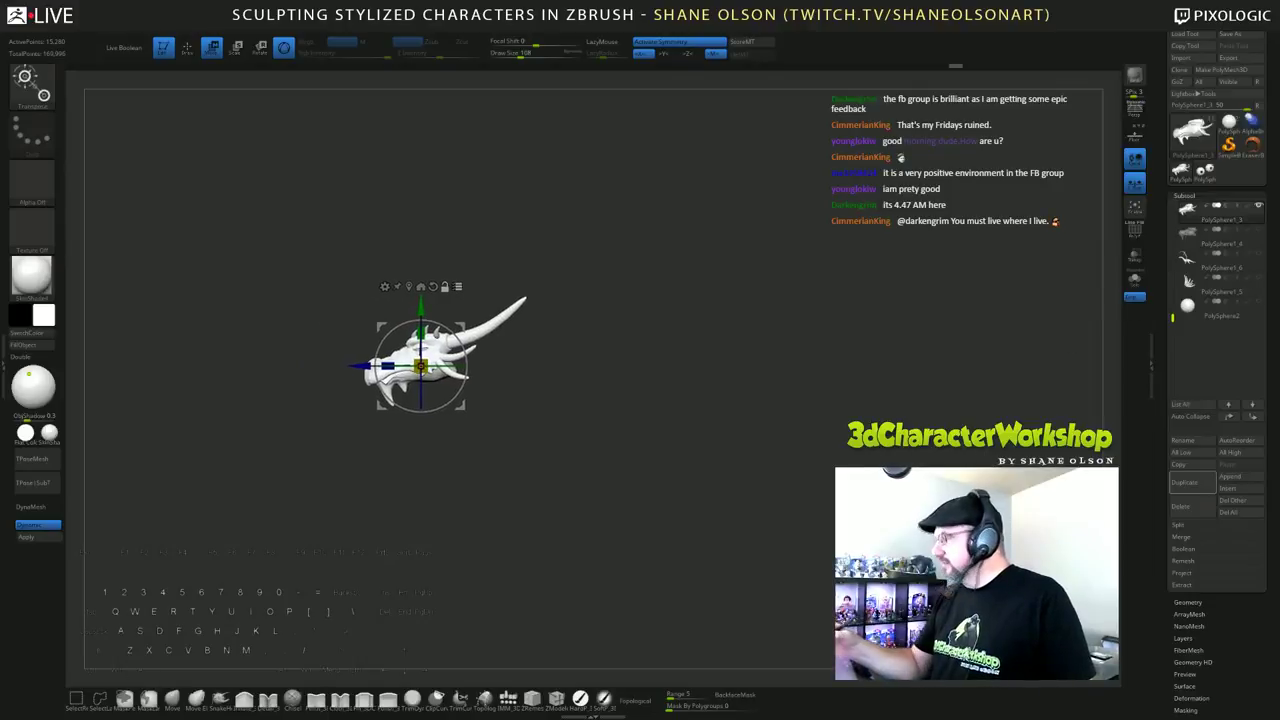
click(1140, 166)
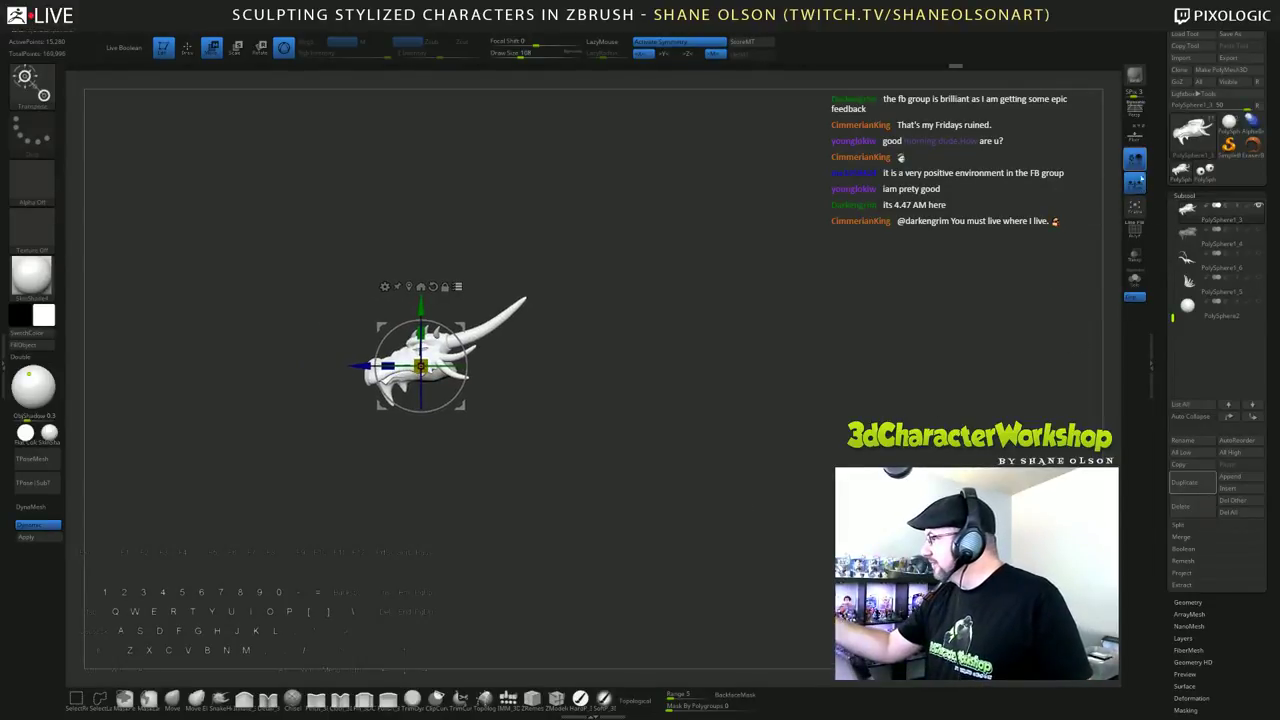
click(1260, 256)
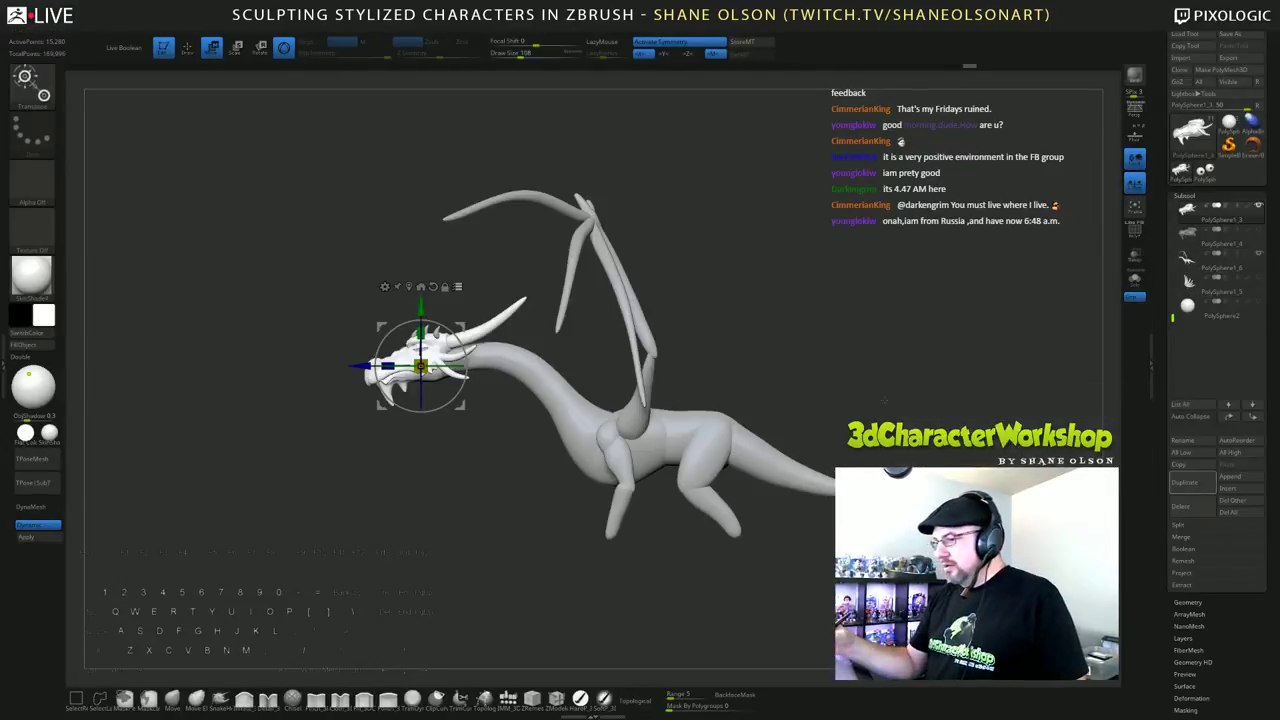
mouse_move(857, 380)
mouse_down()
mouse_move(905, 382)
mouse_move(886, 378)
mouse_move(888, 436)
mouse_up()
key(ctrl+z)
key(ctrl+z)
key(ctrl+z)
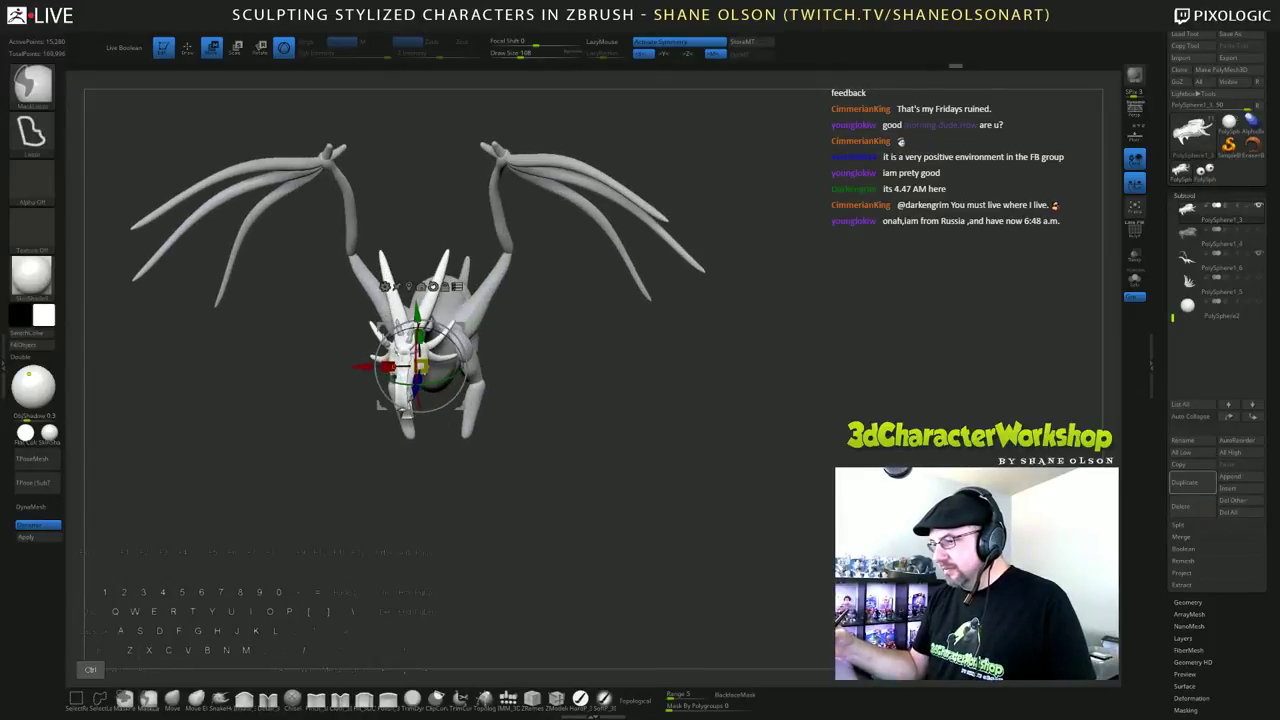
Step: Turn symmetry off, centre the gizmo on the head mesh and turn symmetry back on
drag(780, 385, 960, 567)
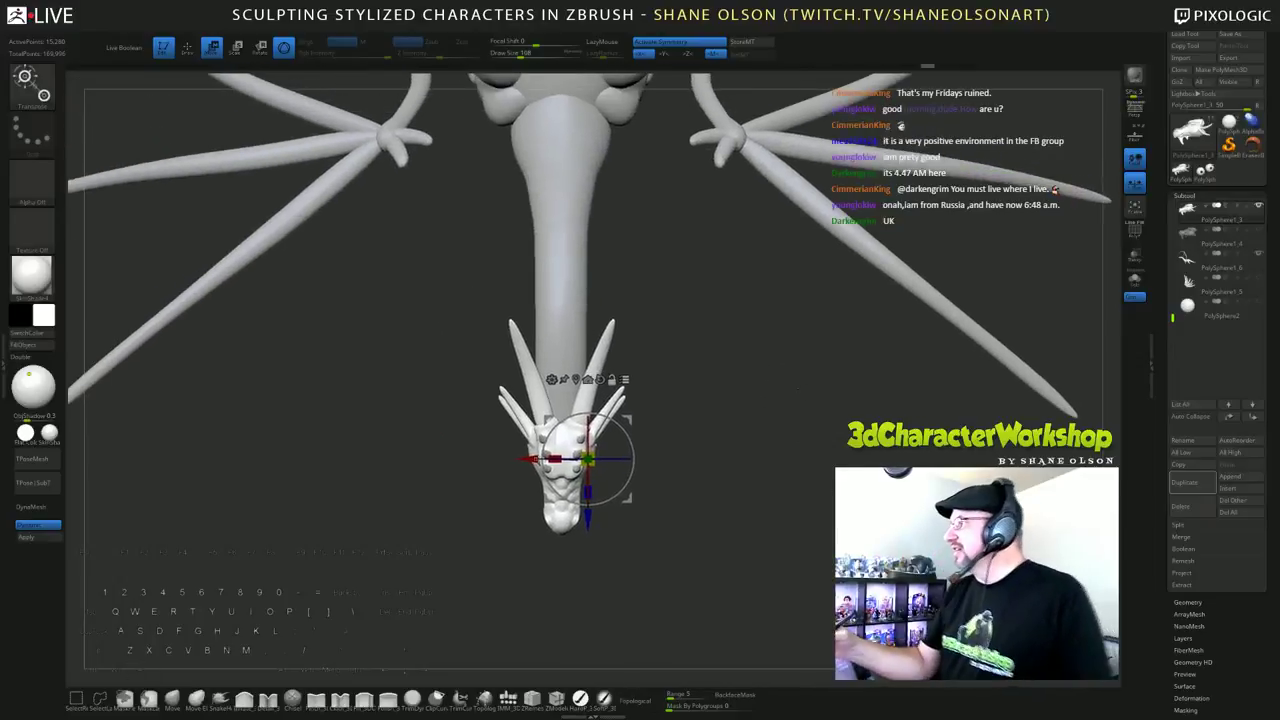
alt+drag(770, 437, 823, 446)
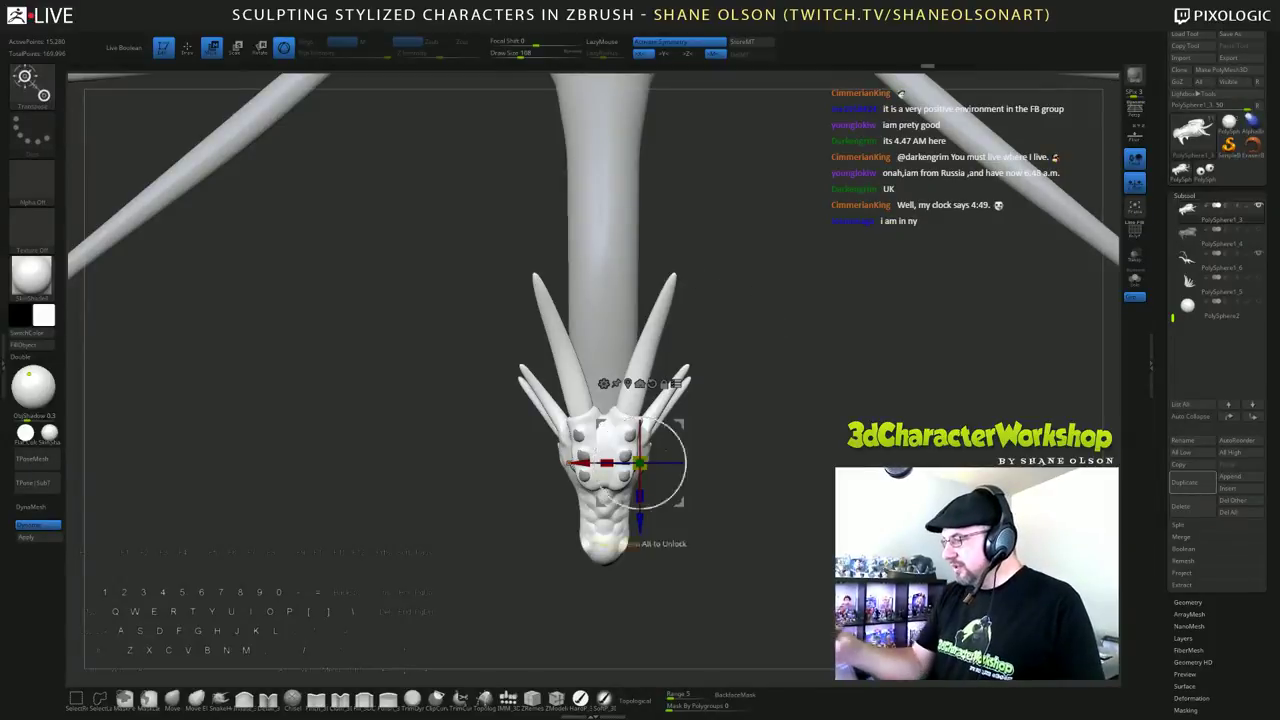
click(702, 42)
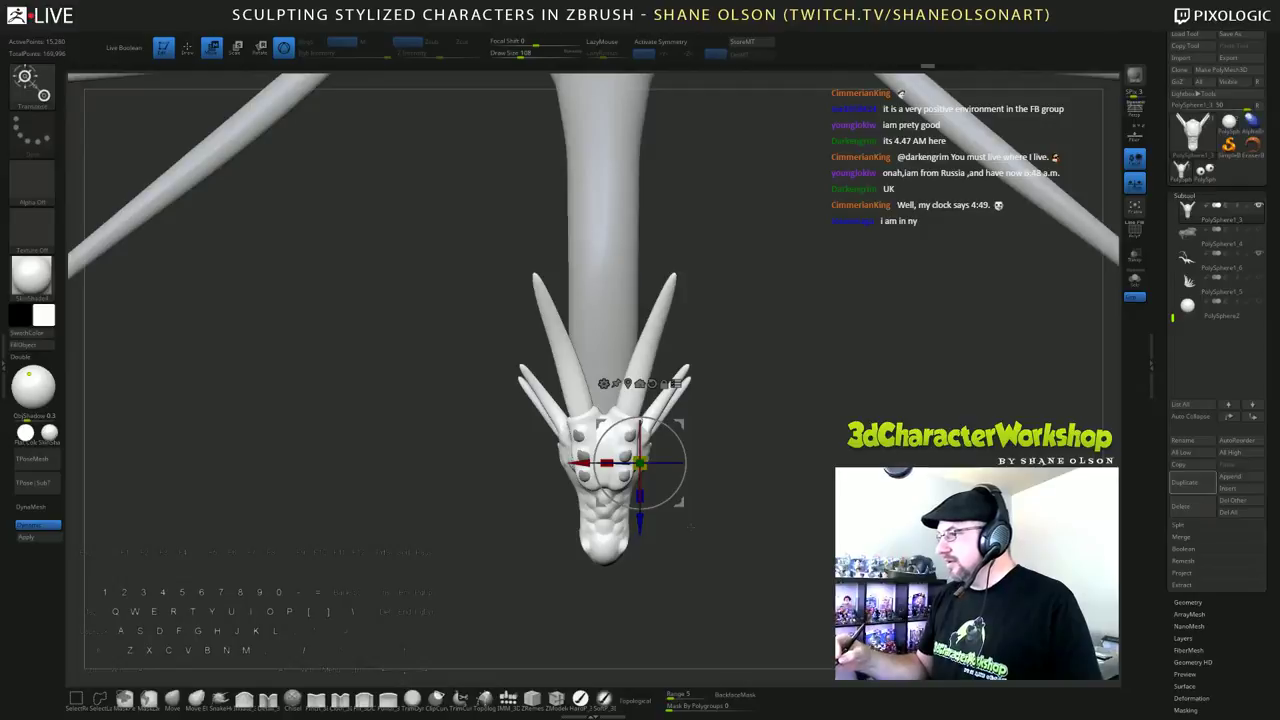
key(alt)
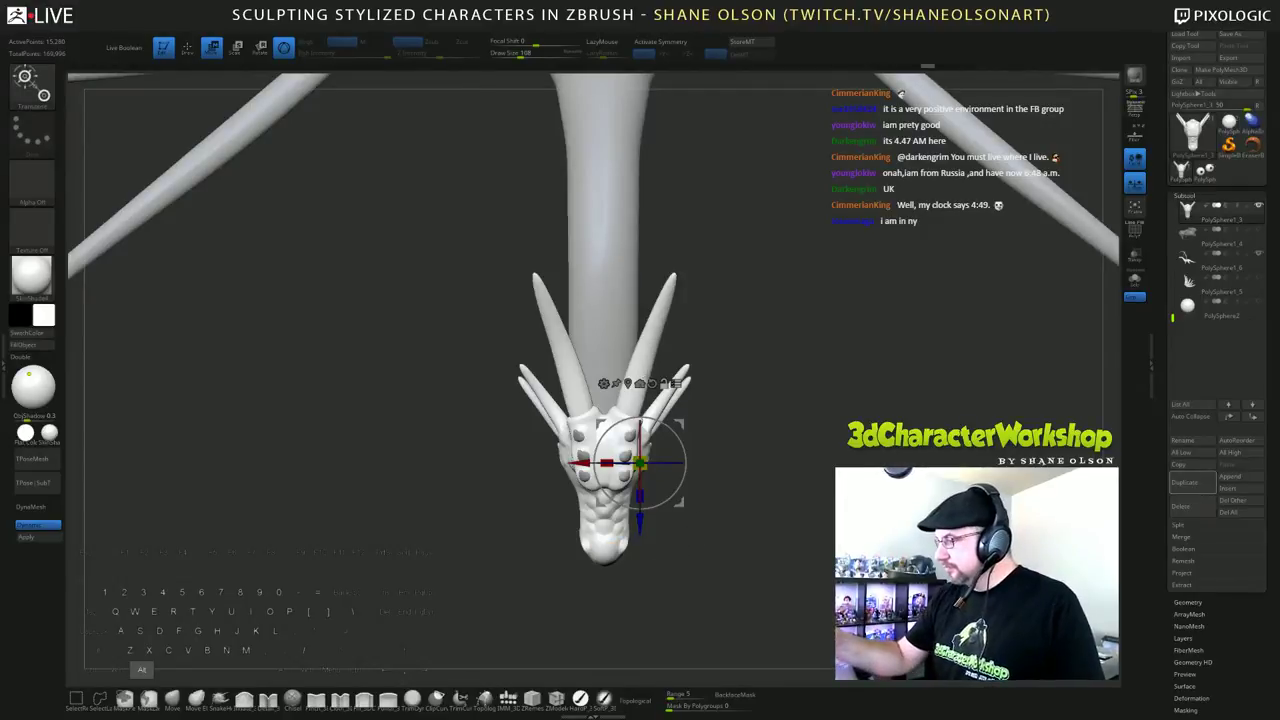
alt+click(628, 384)
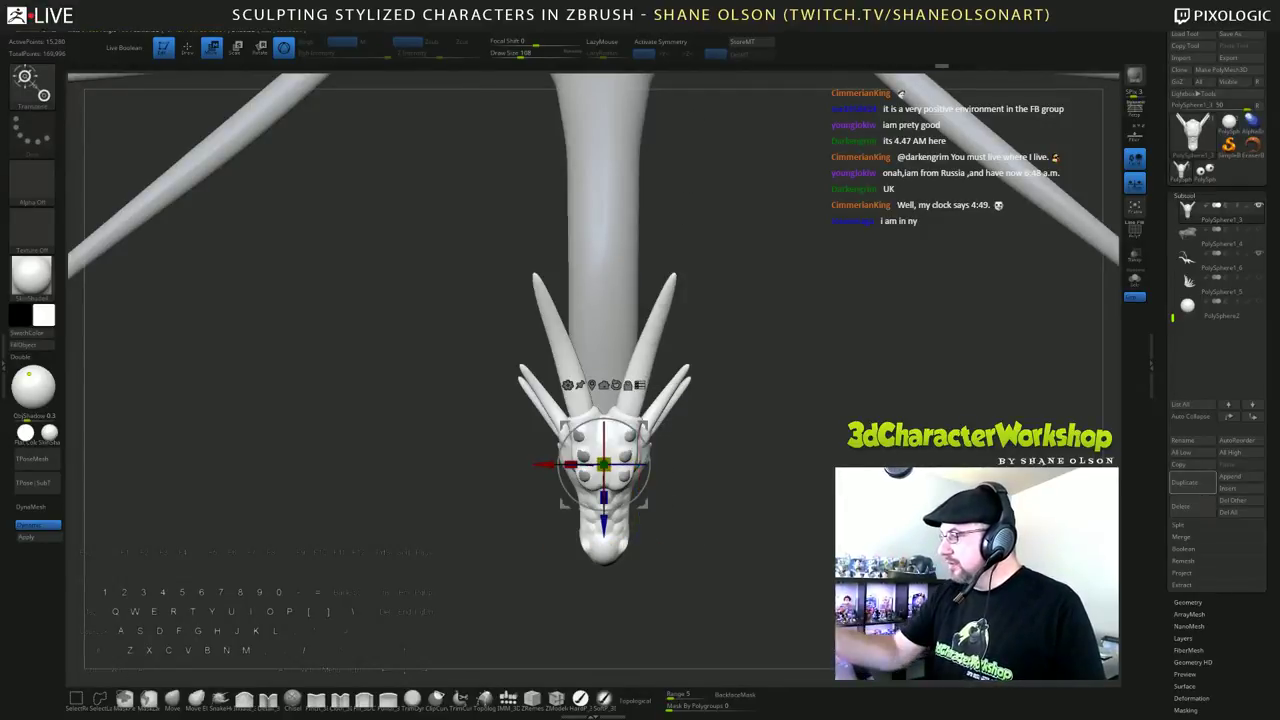
click(676, 43)
key(ctrl)
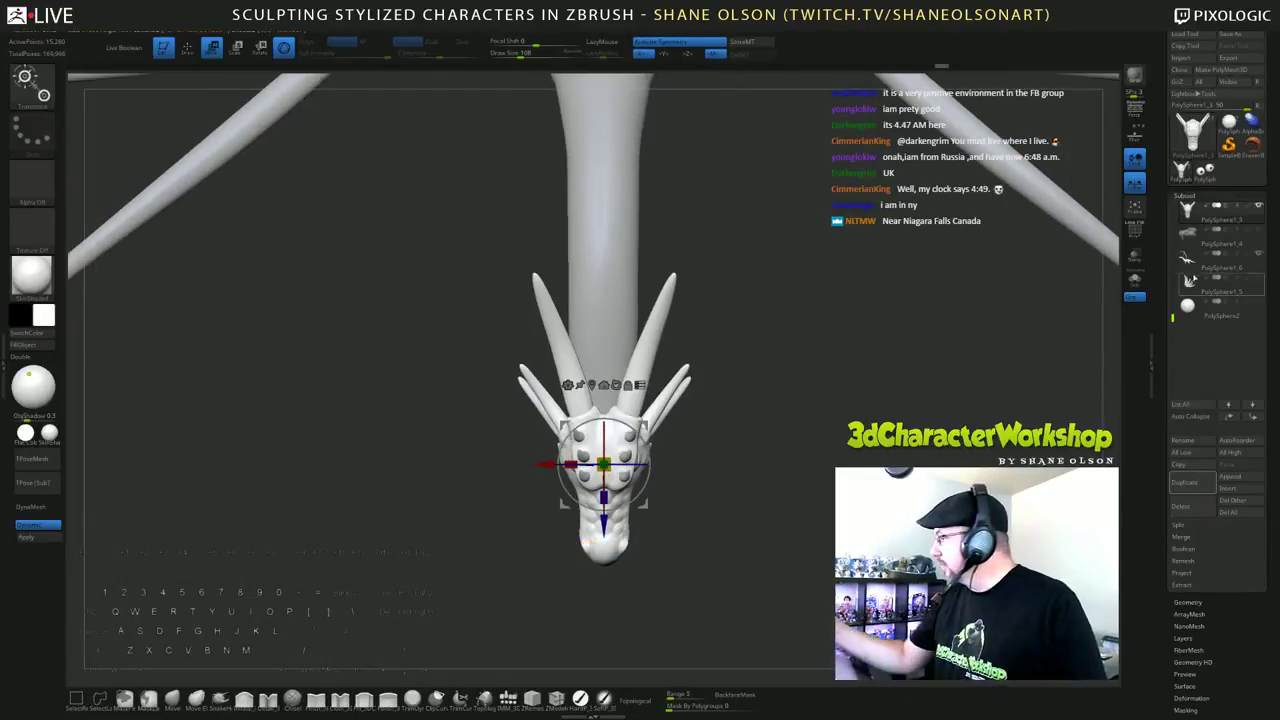
Step: Select the body subtool PolySphere1_6 and mask it entirely
click(1190, 261)
mouse_move(816, 620)
alt+mouse_down()
mouse_move(831, 328)
mouse_move(800, 215)
alt+mouse_up()
key(f)
mouse_move(403, 170)
ctrl+mouse_down()
mouse_move(639, 600)
mouse_move(690, 114)
mouse_move(670, 112)
ctrl+mouse_up()
mouse_move(1088, 120)
alt+mouse_down()
mouse_move(1102, 232)
mouse_move(1140, 114)
alt+mouse_up()
Step: Turn symmetry off, centre the gizmo on the body's midline and move it onto the dragon's head
click(686, 45)
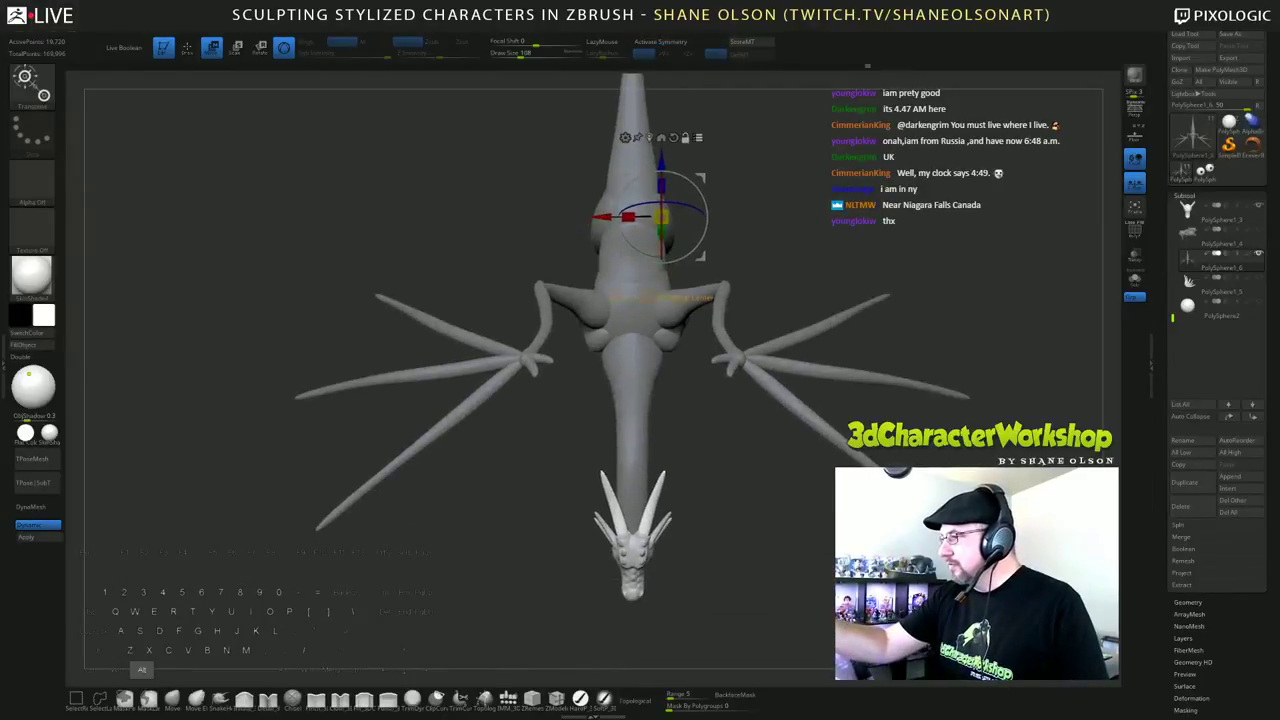
alt+click(649, 138)
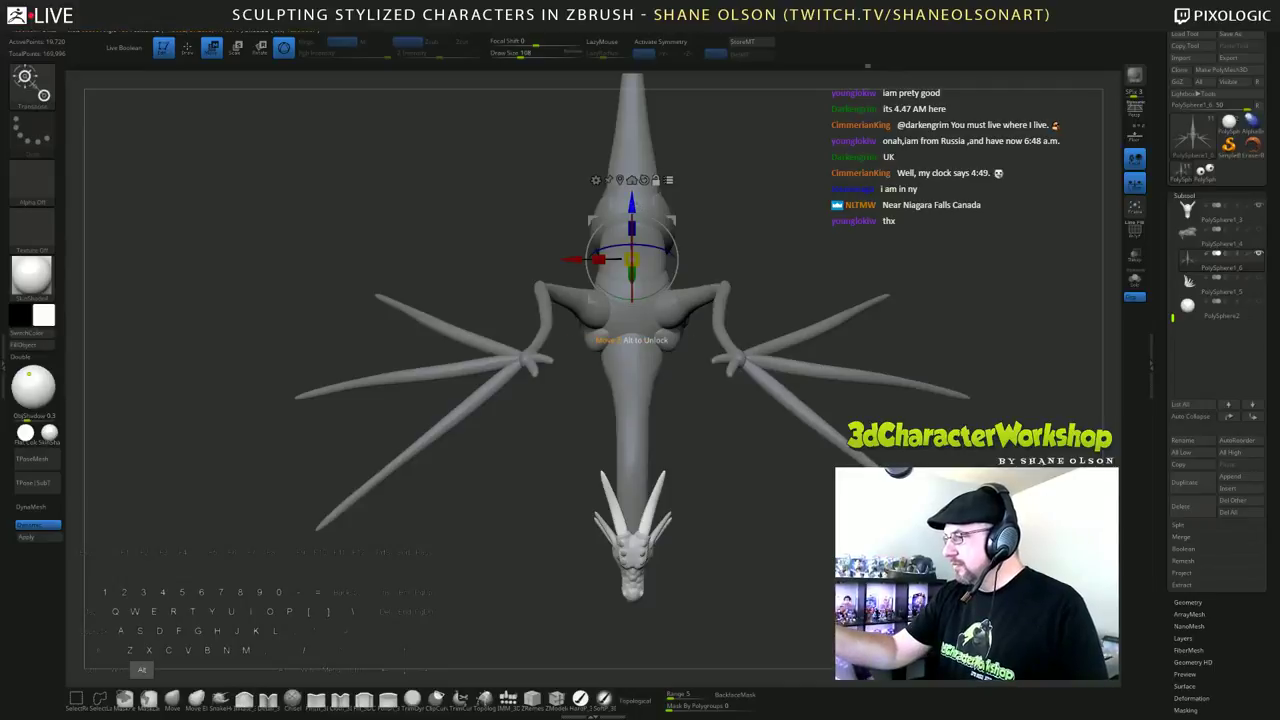
alt+drag(632, 203, 632, 500)
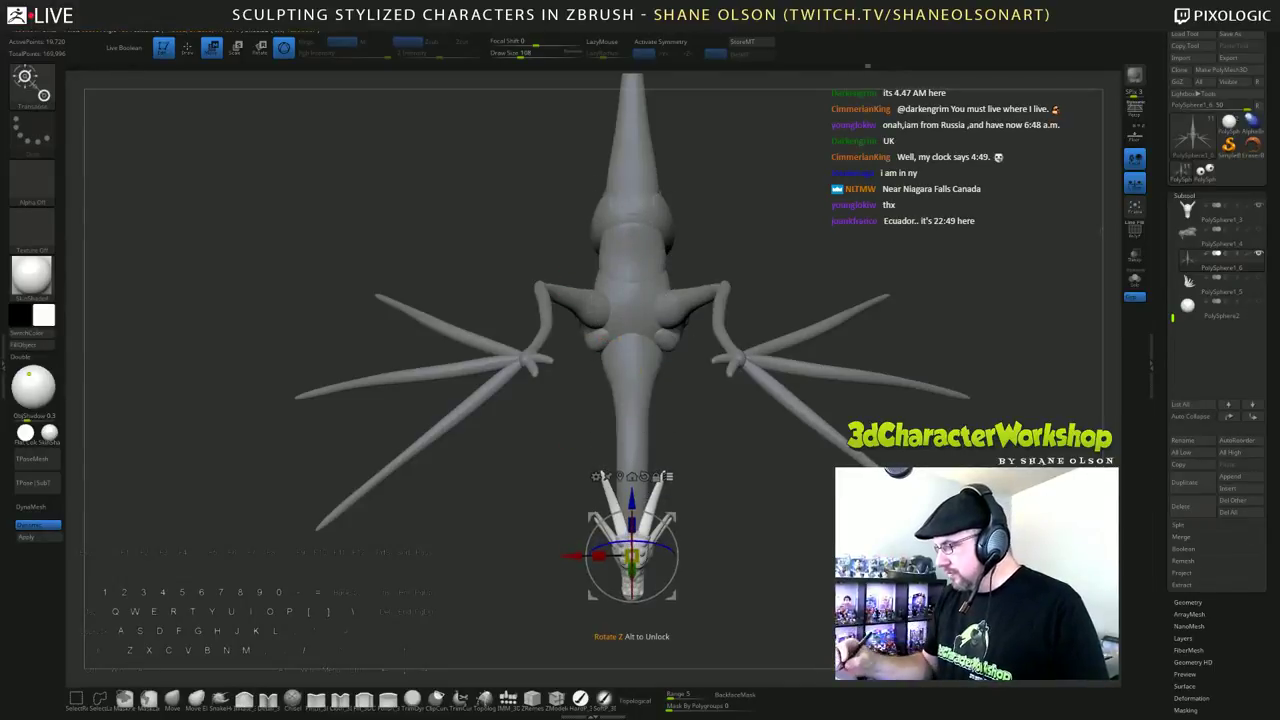
Step: Enlarge the dragon's head and horns slightly with the gizmo, using the masked body as a size reference
drag(632, 556, 650, 556)
shift+drag(760, 560, 540, 560)
alt+drag(847, 507, 736, 435)
key(ctrl+z)
alt+drag(548, 445, 649, 429)
drag(688, 468, 703, 462)
alt+drag(820, 430, 871, 321)
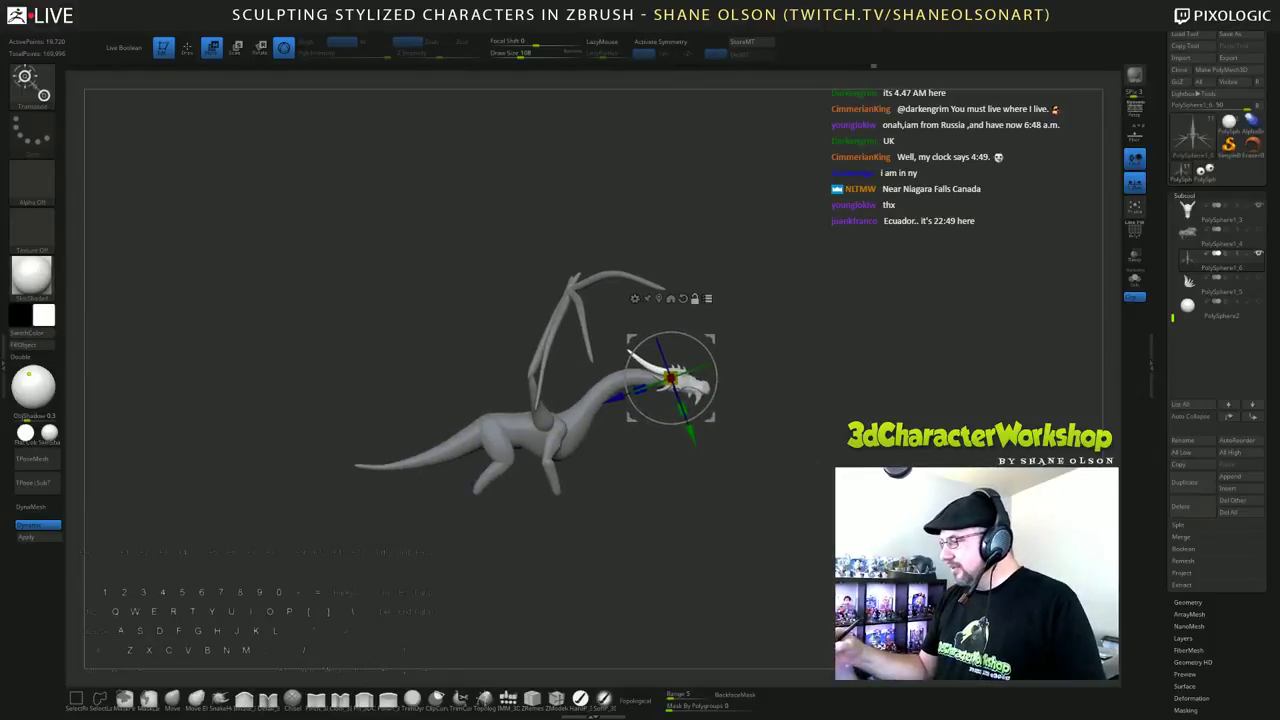
Step: Rotate the head and horns in side view so the snout tilts slightly downward
drag(872, 425, 757, 470)
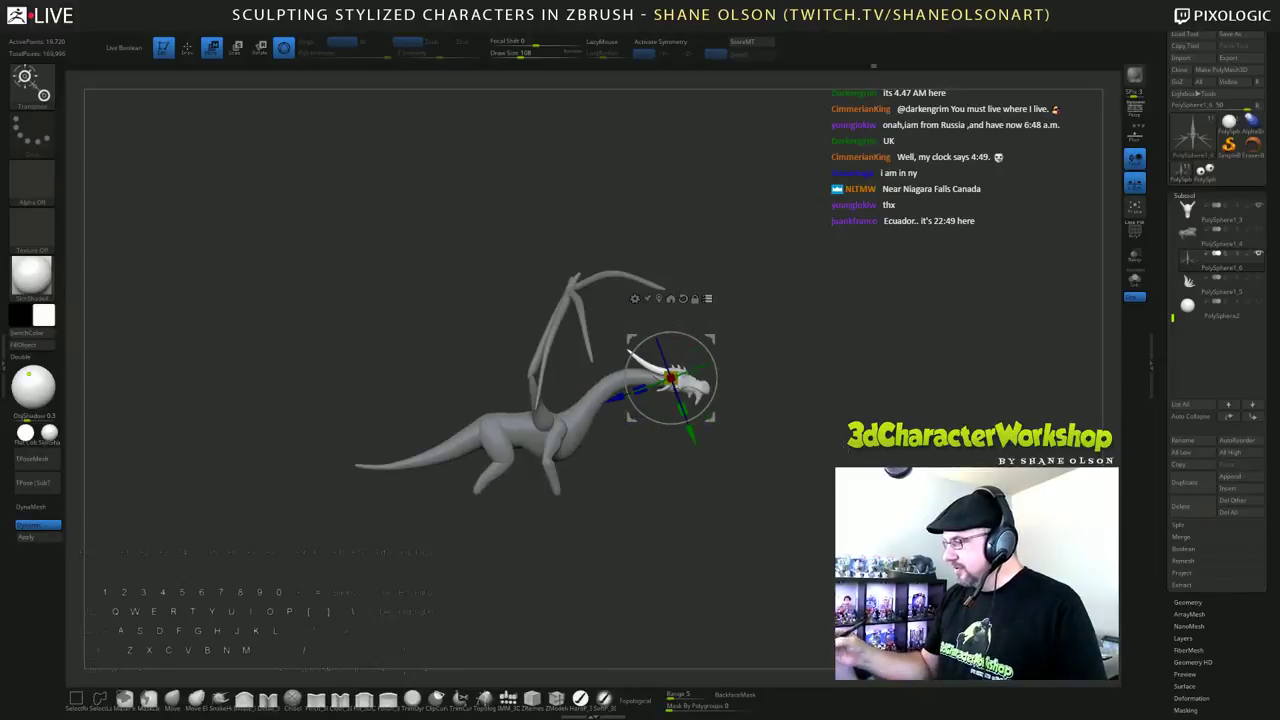
alt+drag(804, 352, 811, 421)
drag(700, 340, 690, 335)
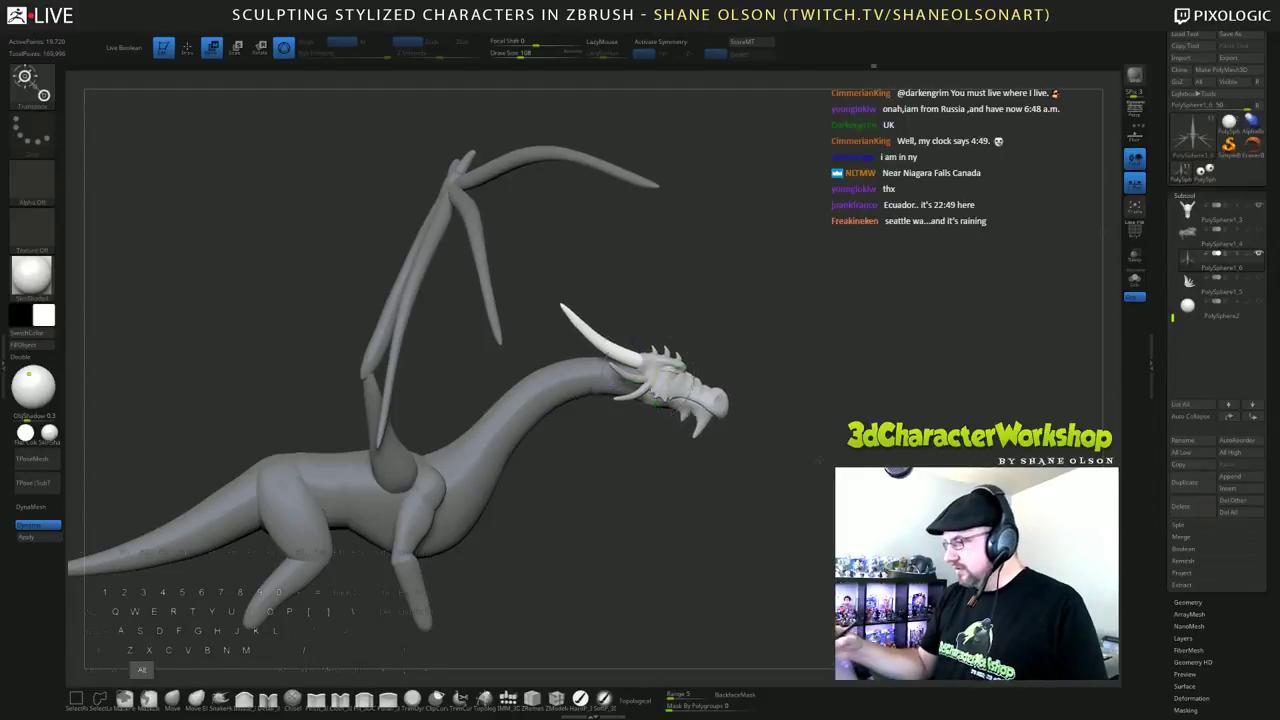
alt+drag(790, 420, 690, 335)
Step: Clear the body's mask and return to the Move brush
mouse_move(740, 430)
ctrl+mouse_down()
mouse_move(780, 470)
mouse_move(830, 440)
ctrl+mouse_up()
key(q)
mouse_move(720, 440)
mouse_down()
mouse_move(800, 440)
mouse_move(610, 440)
mouse_up()
drag(900, 485, 821, 490)
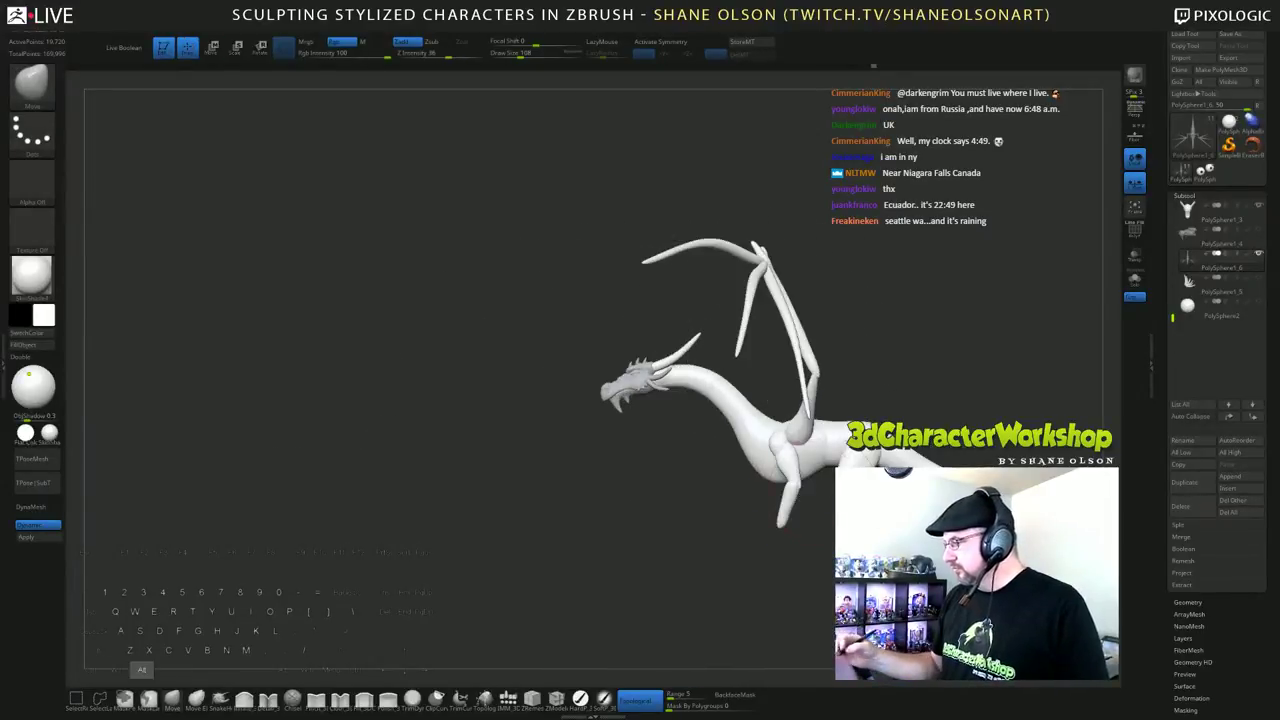
alt+drag(950, 520, 820, 499)
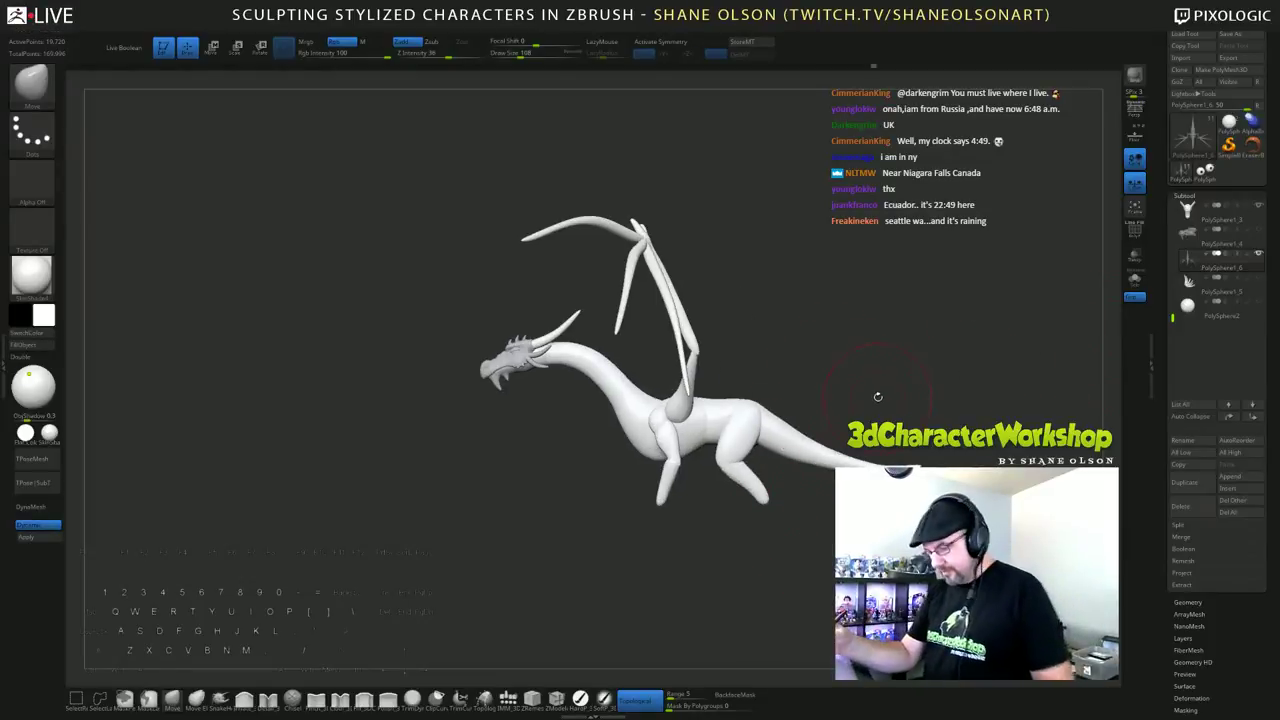
Step: Turn off transposing of all selected subtools, return to brush drawing and enlarge the brush
key(w)
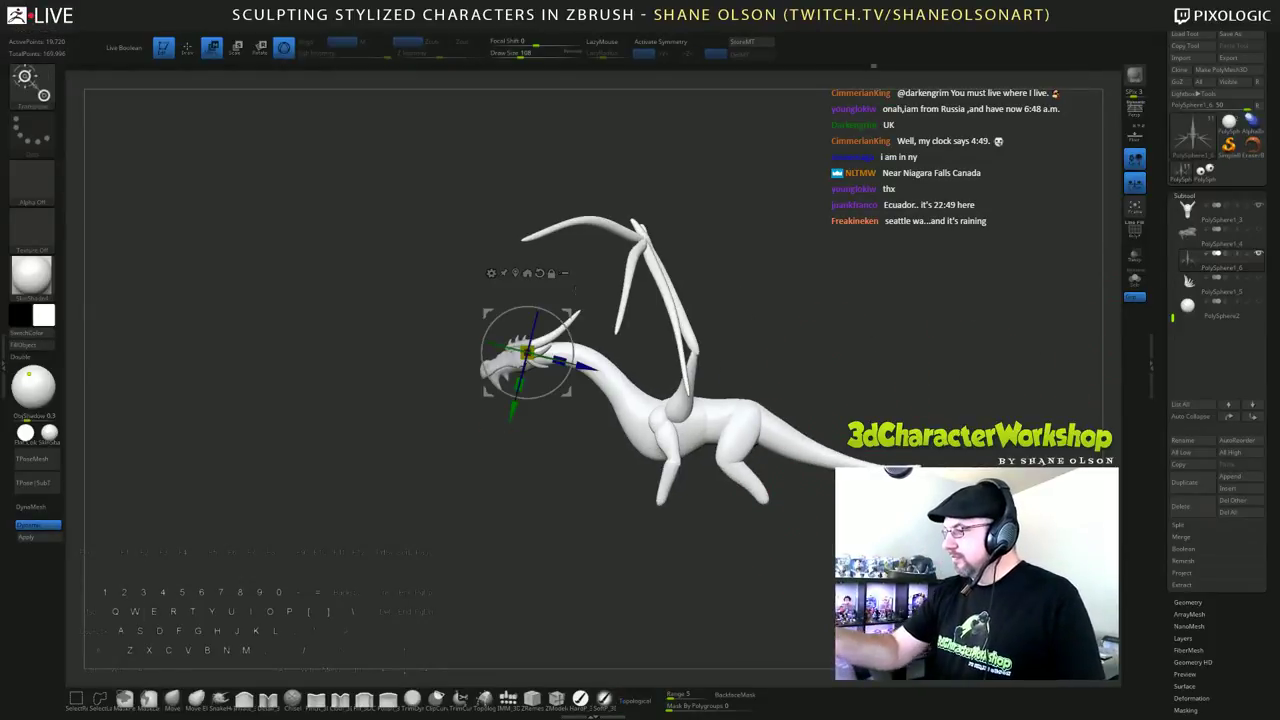
mouse_move(873, 325)
mouse_down()
mouse_move(875, 347)
mouse_move(794, 344)
mouse_move(816, 331)
mouse_move(792, 375)
mouse_move(797, 357)
mouse_up()
key(q)
key(s)
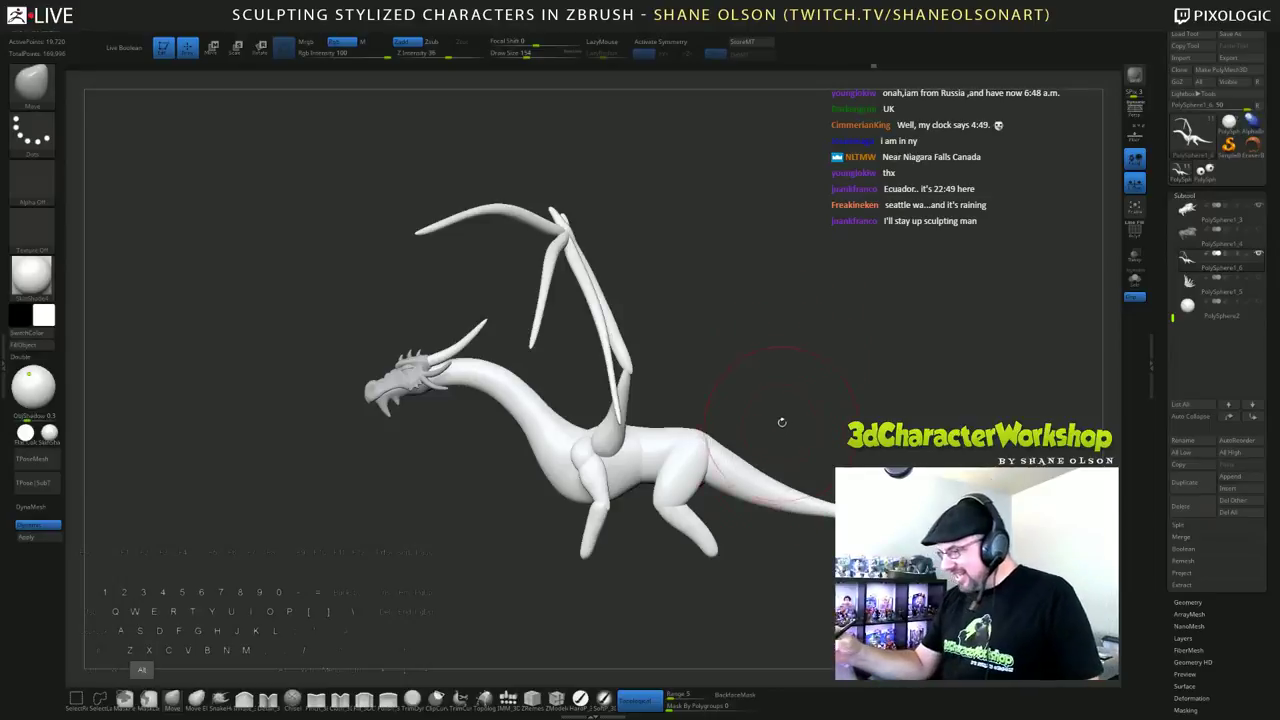
Step: Switch to Scale, mask the body except the tail and move the gizmo to the hips
alt+drag(782, 423, 777, 434)
key(e)
ctrl+click(728, 472)
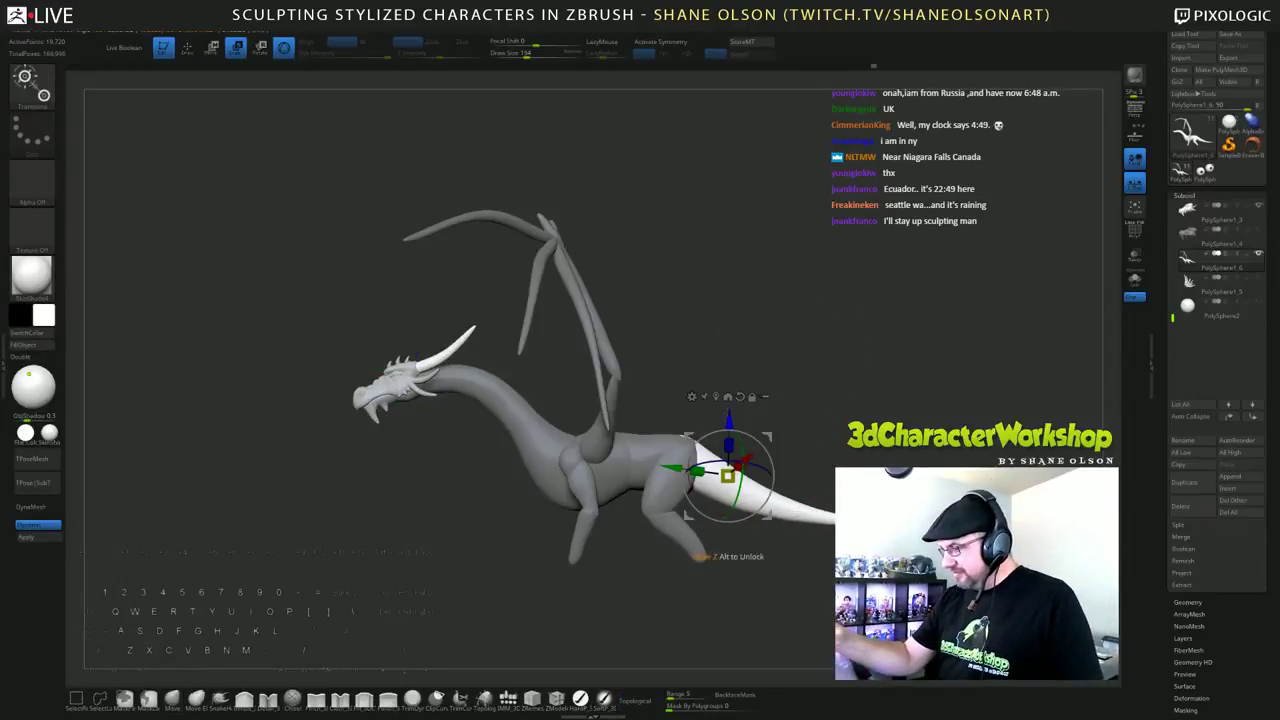
alt+drag(768, 434, 701, 408)
alt+drag(852, 402, 796, 386)
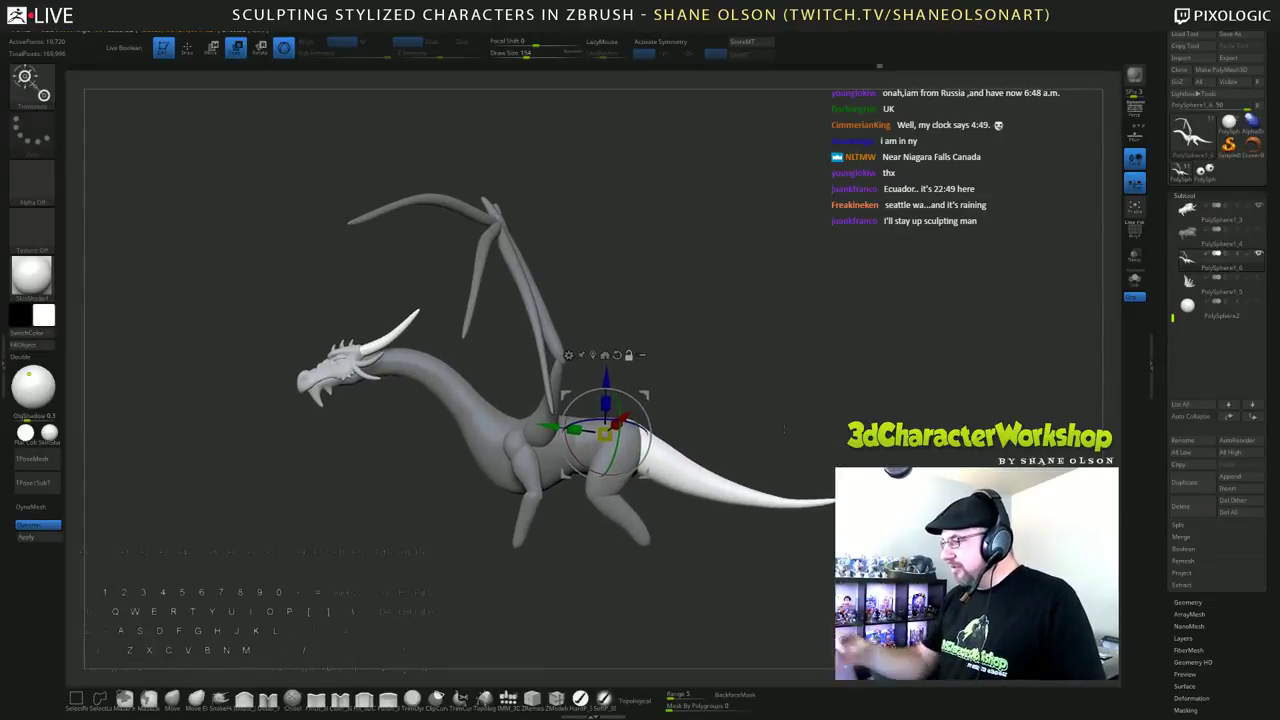
Step: Centre the gizmo on the unmasked tail, reset its orientation and shift it to the tail's base
drag(752, 275, 745, 445)
alt+click(593, 355)
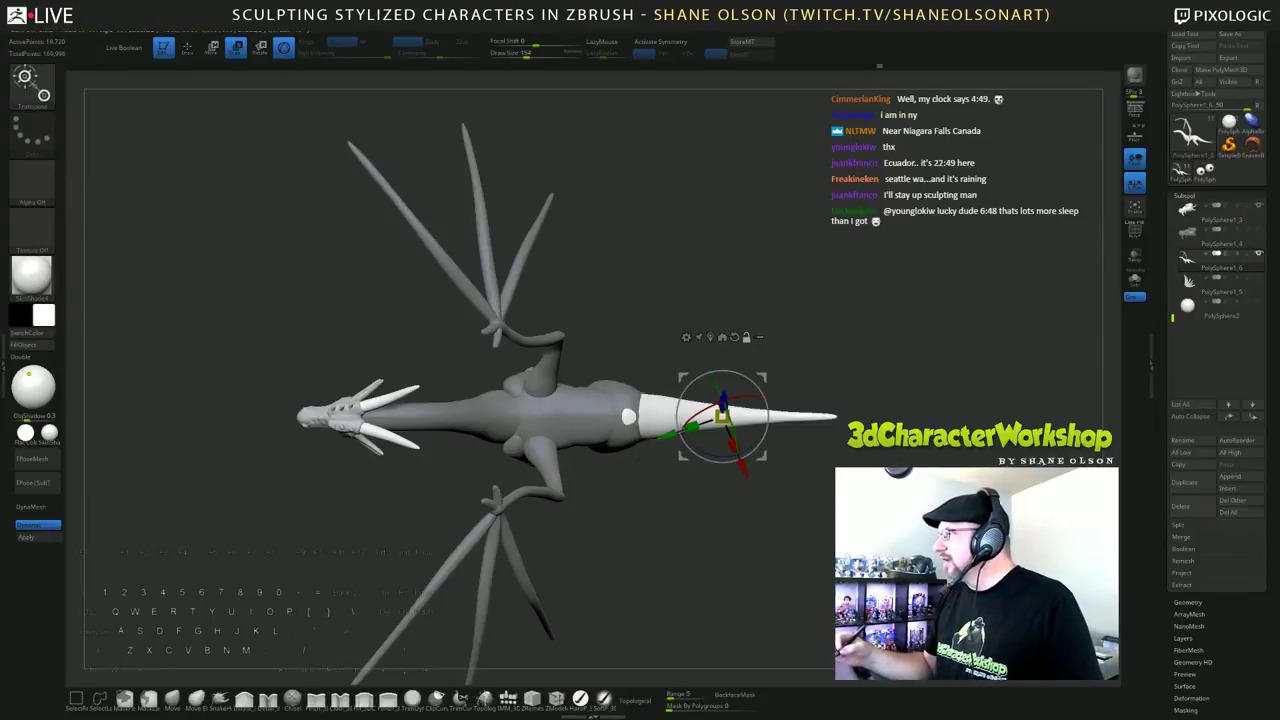
mouse_move(745, 490)
mouse_down()
mouse_move(743, 395)
mouse_move(745, 485)
mouse_up()
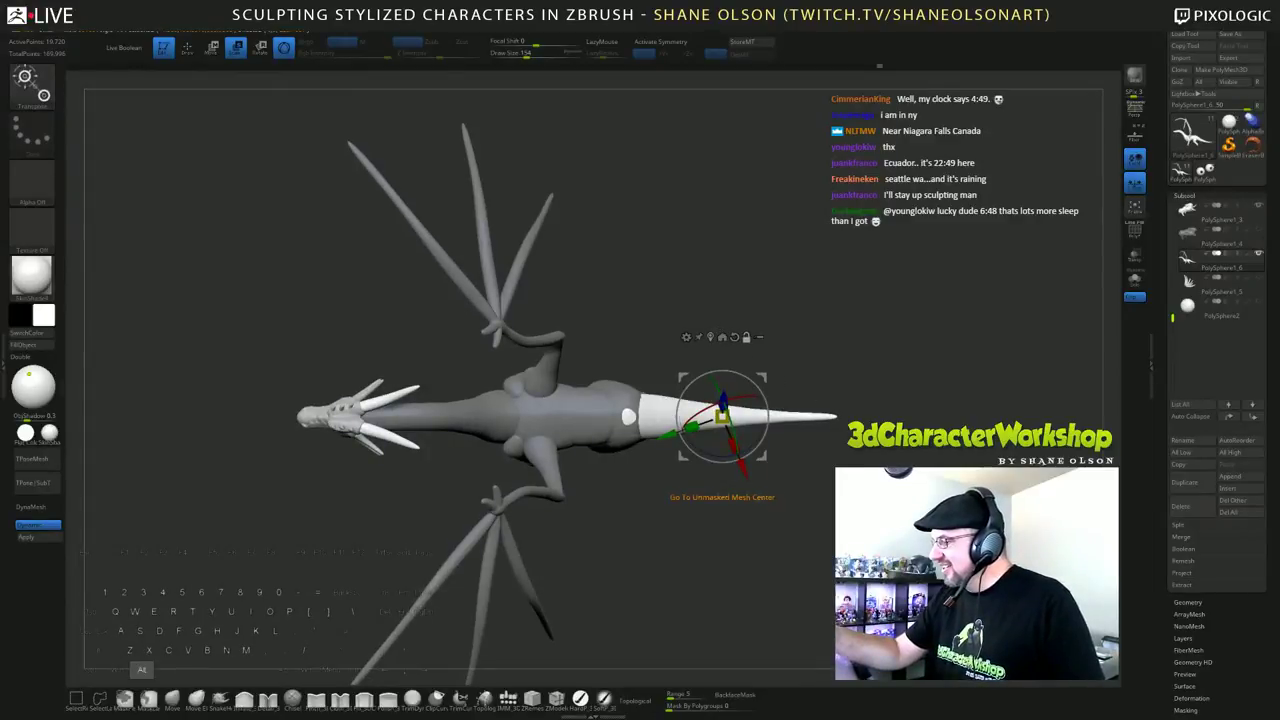
alt+click(734, 337)
shift+drag(700, 570, 700, 490)
alt+drag(722, 416, 624, 394)
alt+drag(667, 404, 625, 398)
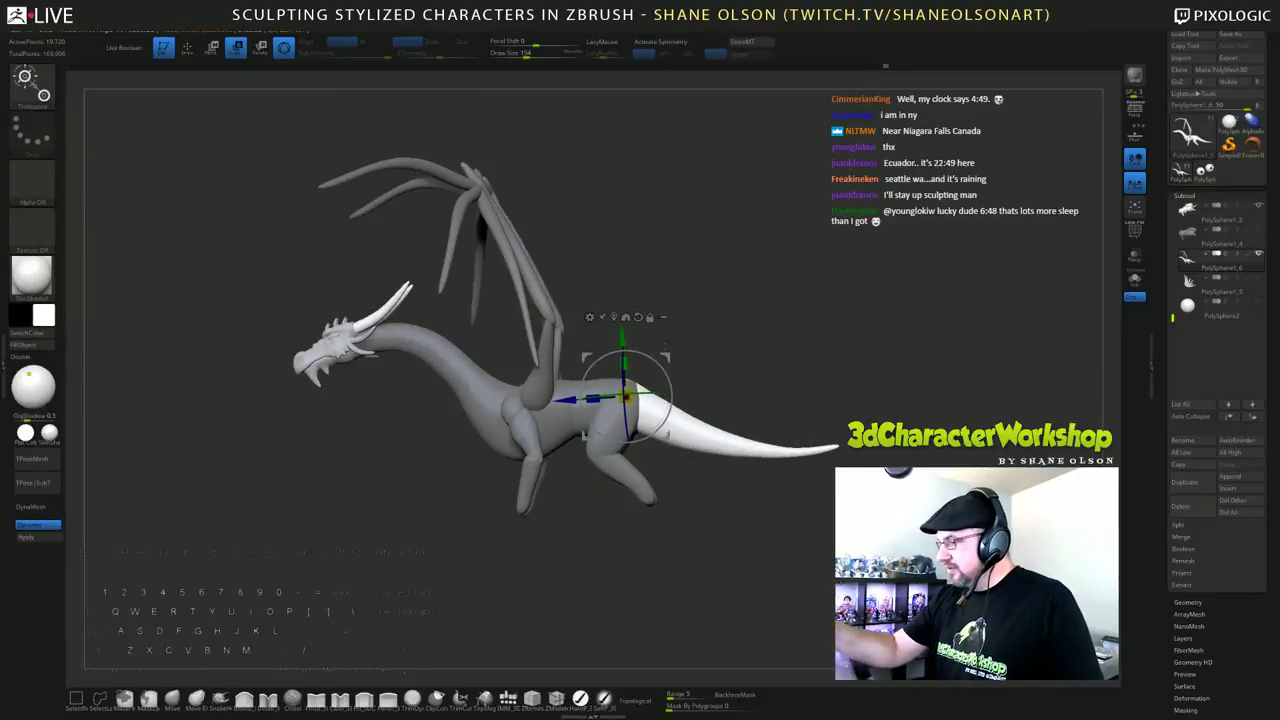
Step: Recentre the gizmo, place it at the hips in side view and stretch the tail slightly along its length
shift+drag(699, 331, 710, 333)
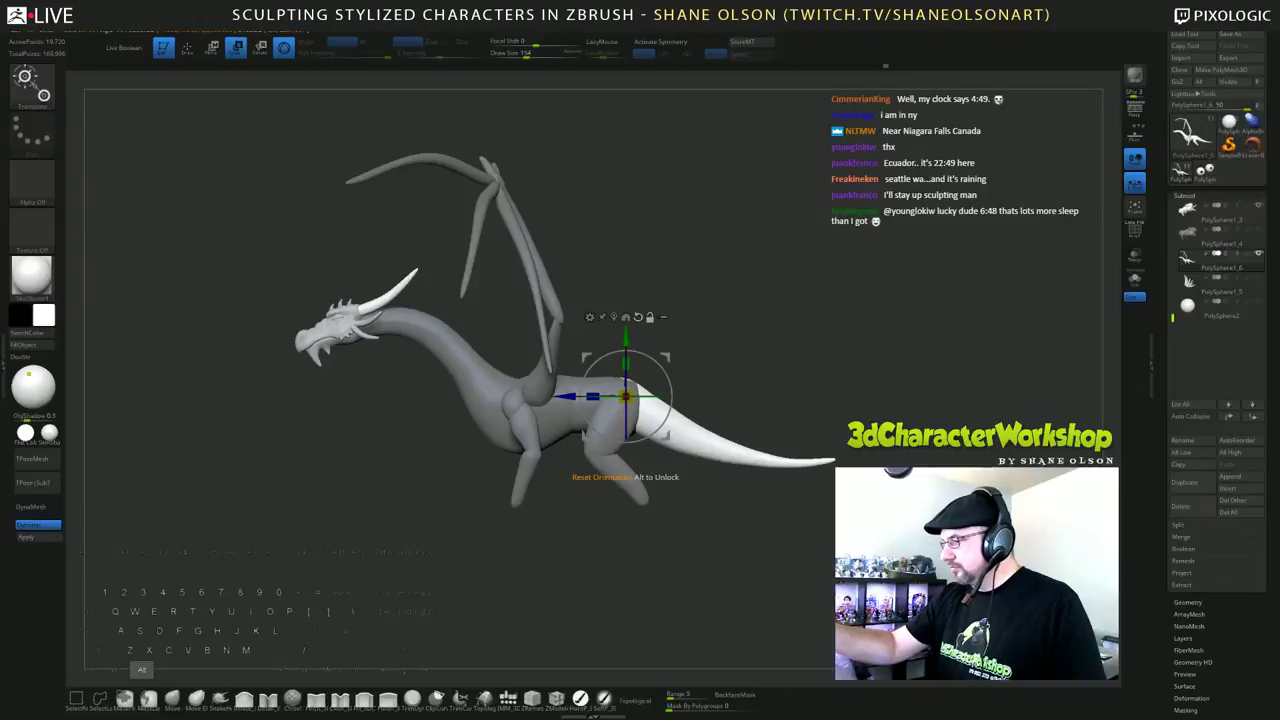
alt+click(614, 317)
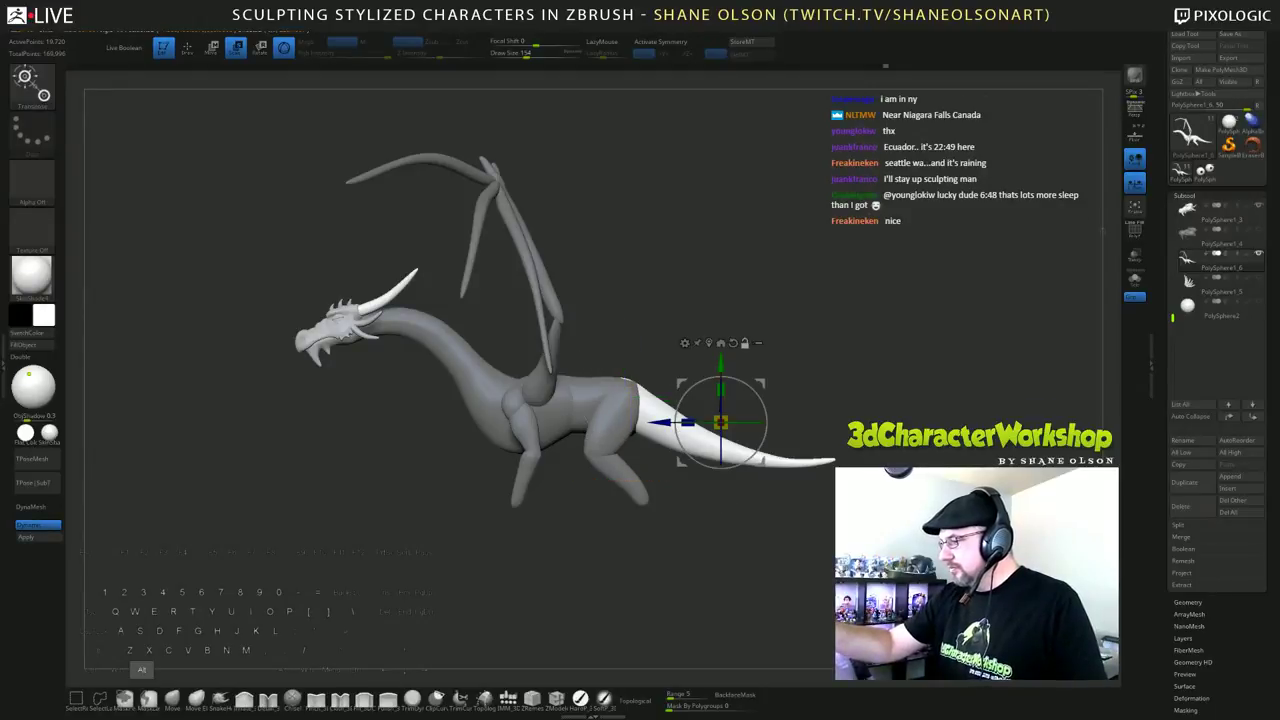
alt+drag(762, 383, 660, 355)
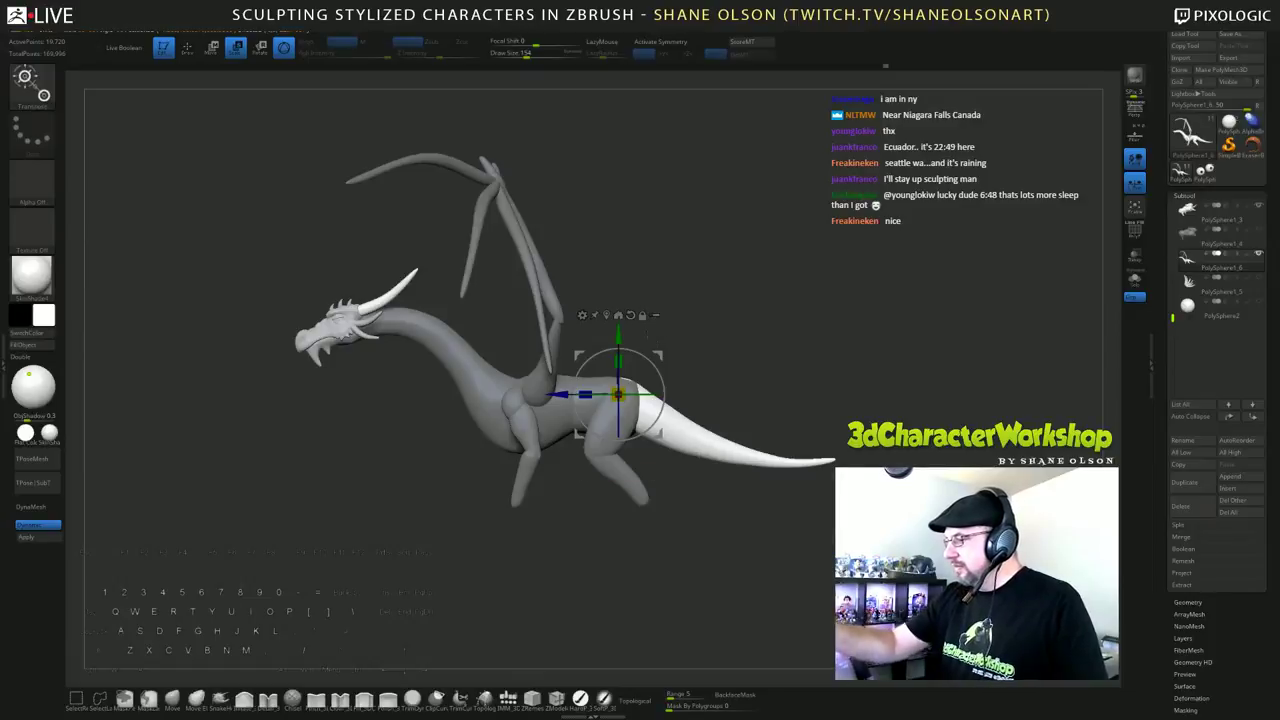
drag(586, 394, 578, 394)
Step: Clear the mask around the tail and return to brush drawing on the whole body
mouse_move(878, 386)
alt+mouse_down()
mouse_move(872, 350)
mouse_move(862, 424)
mouse_move(1000, 410)
mouse_move(700, 410)
mouse_move(860, 410)
alt+mouse_up()
key(q)
mouse_move(800, 490)
mouse_down()
mouse_move(880, 508)
mouse_move(835, 530)
mouse_move(920, 528)
mouse_move(830, 523)
mouse_move(823, 584)
mouse_up()
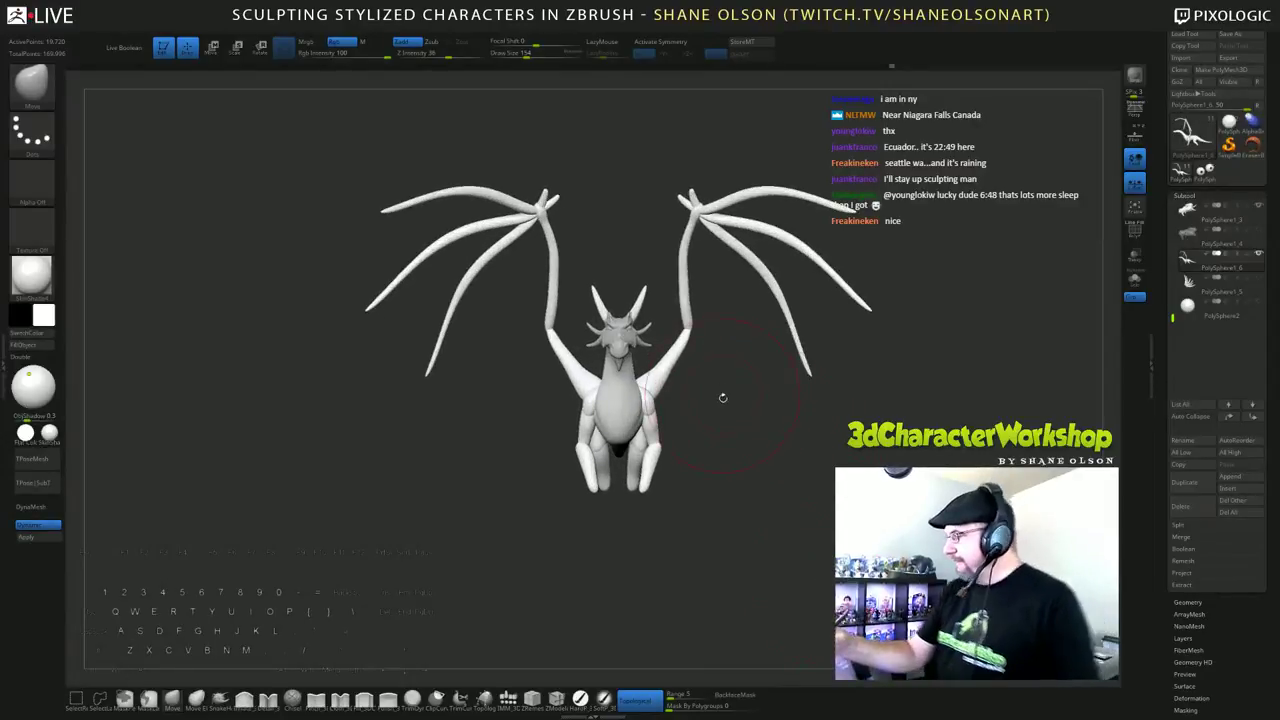
Step: Hide the arm segments of both wings and the fingers of one wing
alt+drag(726, 394, 743, 426)
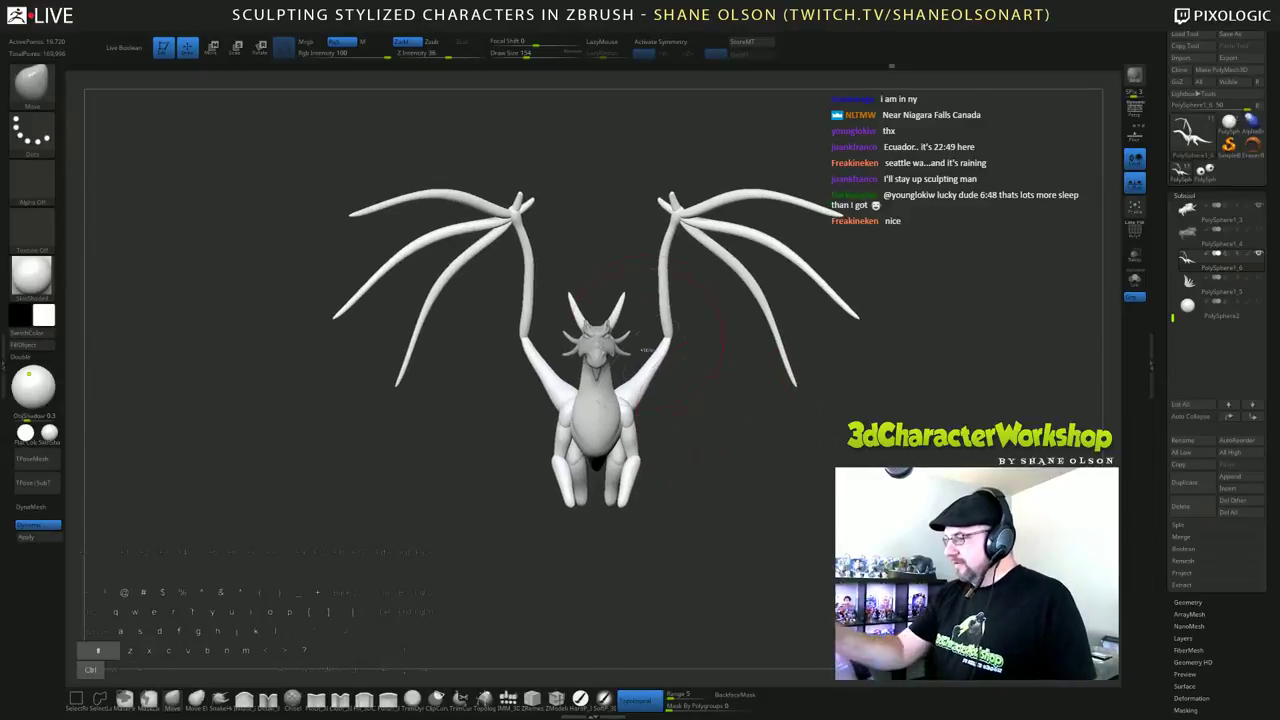
ctrl+shift+click(662, 364)
ctrl+shift+click(663, 360)
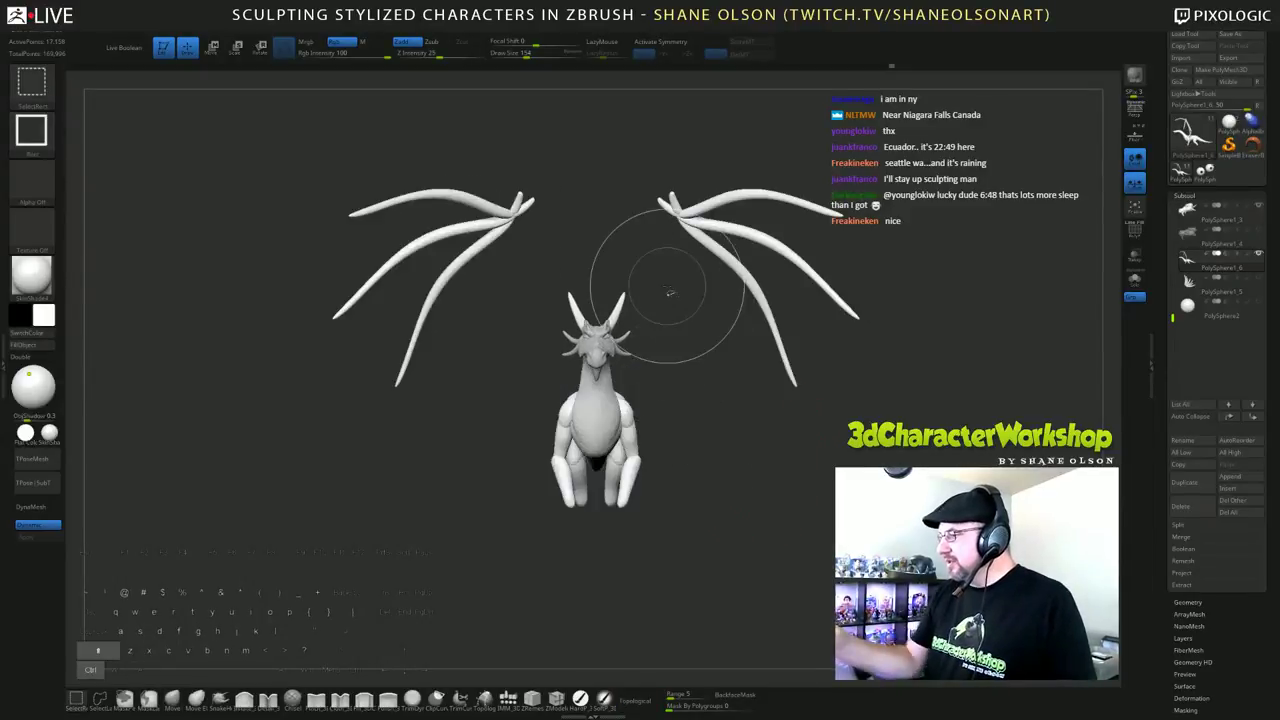
ctrl+shift+drag(633, 141, 926, 520)
key(ctrl+z)
ctrl+shift+drag(640, 150, 890, 413)
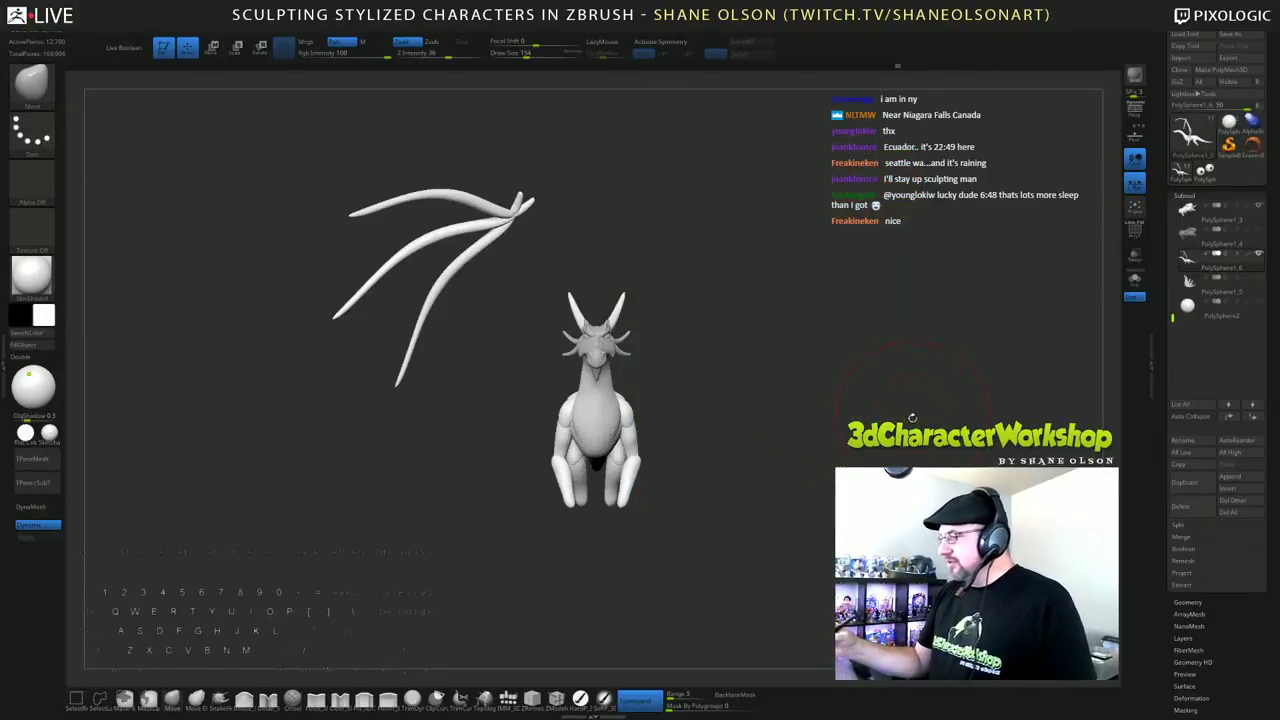
Step: Activate symmetry and hide the fingers of the other wing piece by piece, keeping the body visible
click(647, 42)
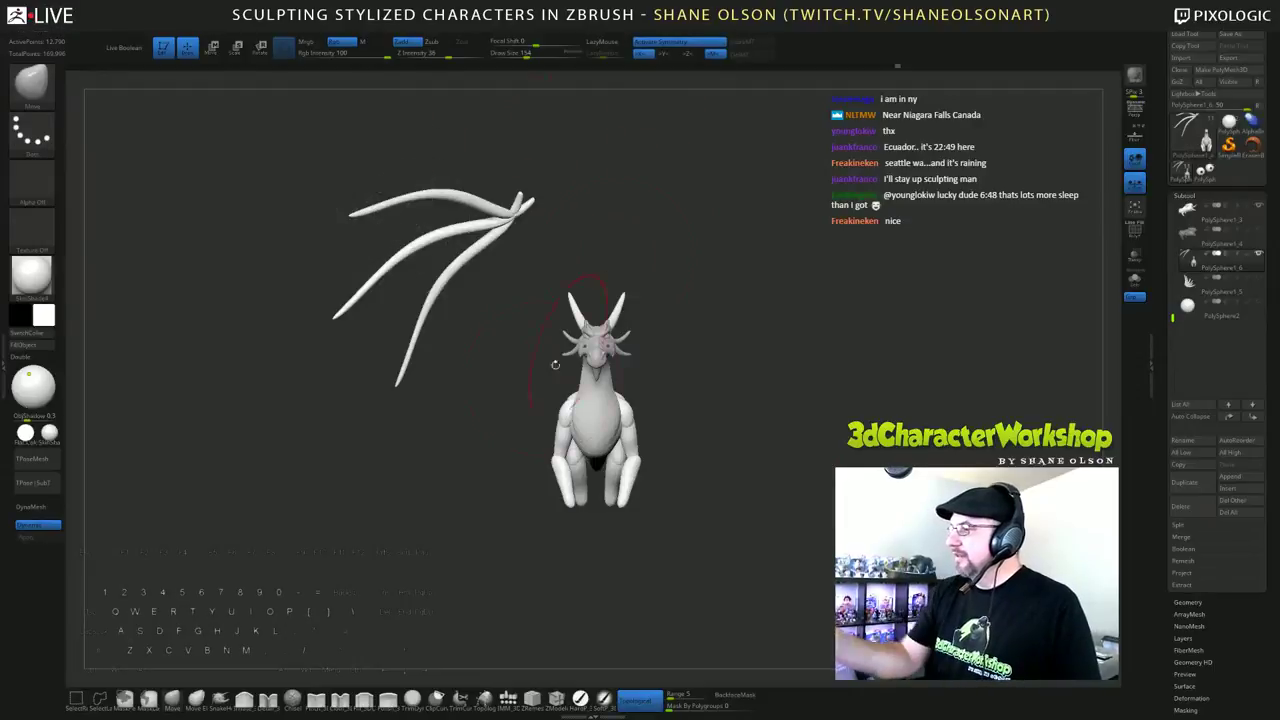
ctrl+shift+drag(248, 159, 543, 408)
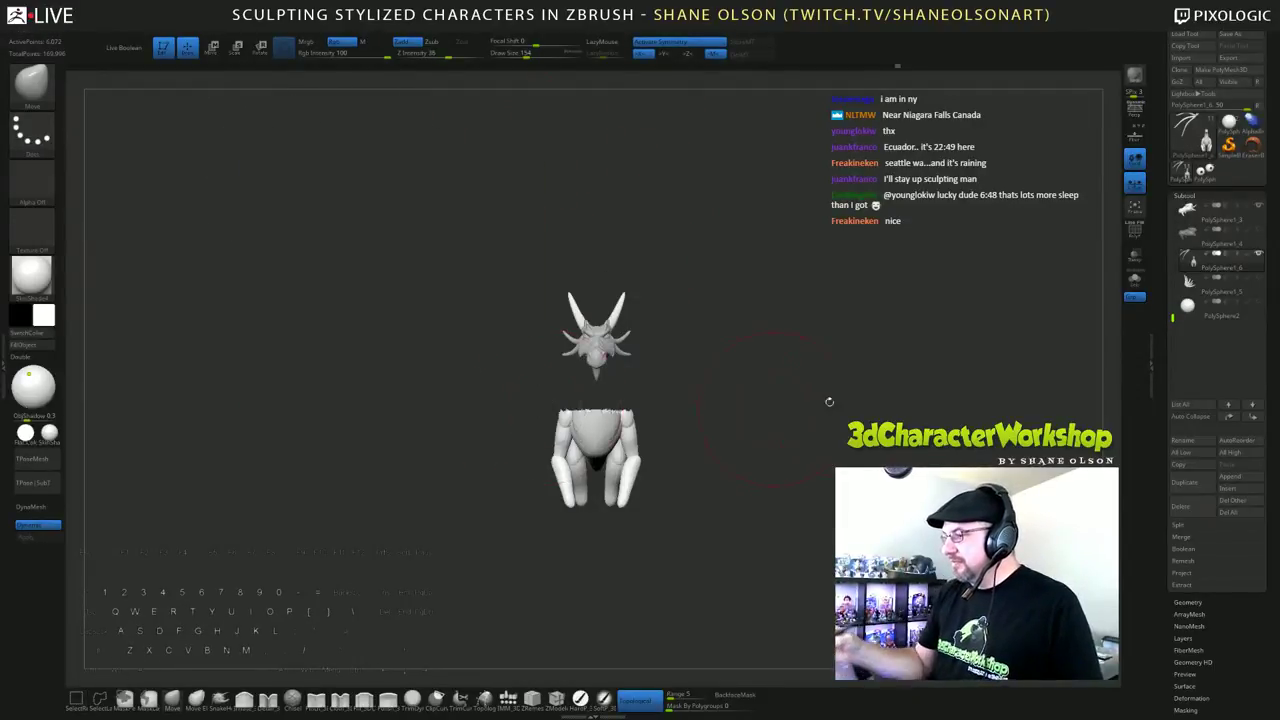
key(ctrl+z)
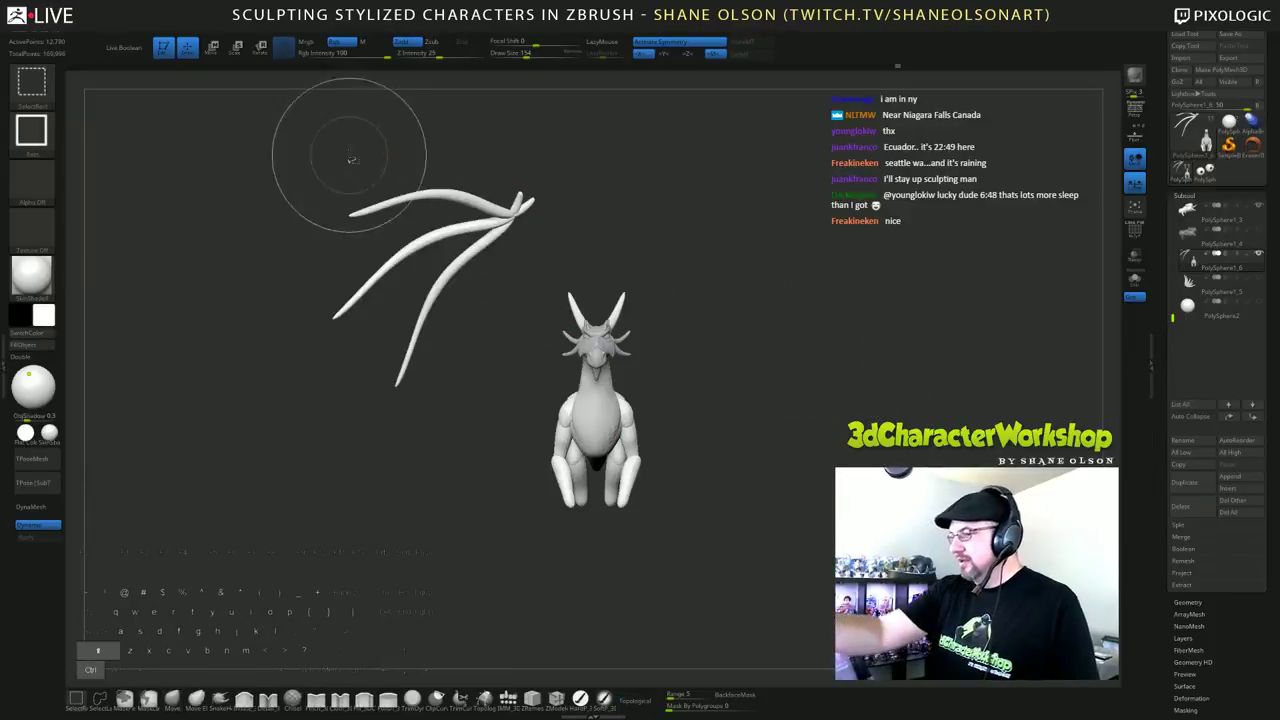
drag(826, 317, 940, 317)
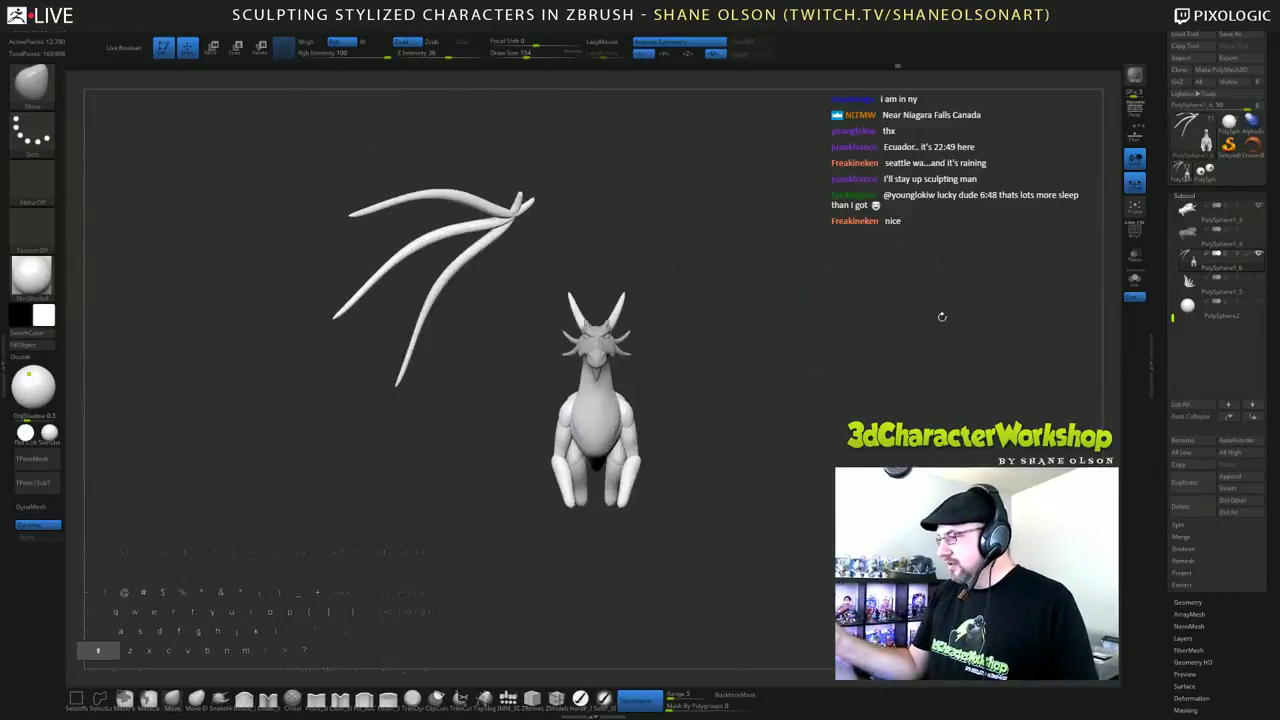
ctrl+shift+click(483, 202)
ctrl+shift+click(490, 222)
ctrl+shift+click(503, 226)
ctrl+shift+click(515, 210)
ctrl+shift+click(520, 214)
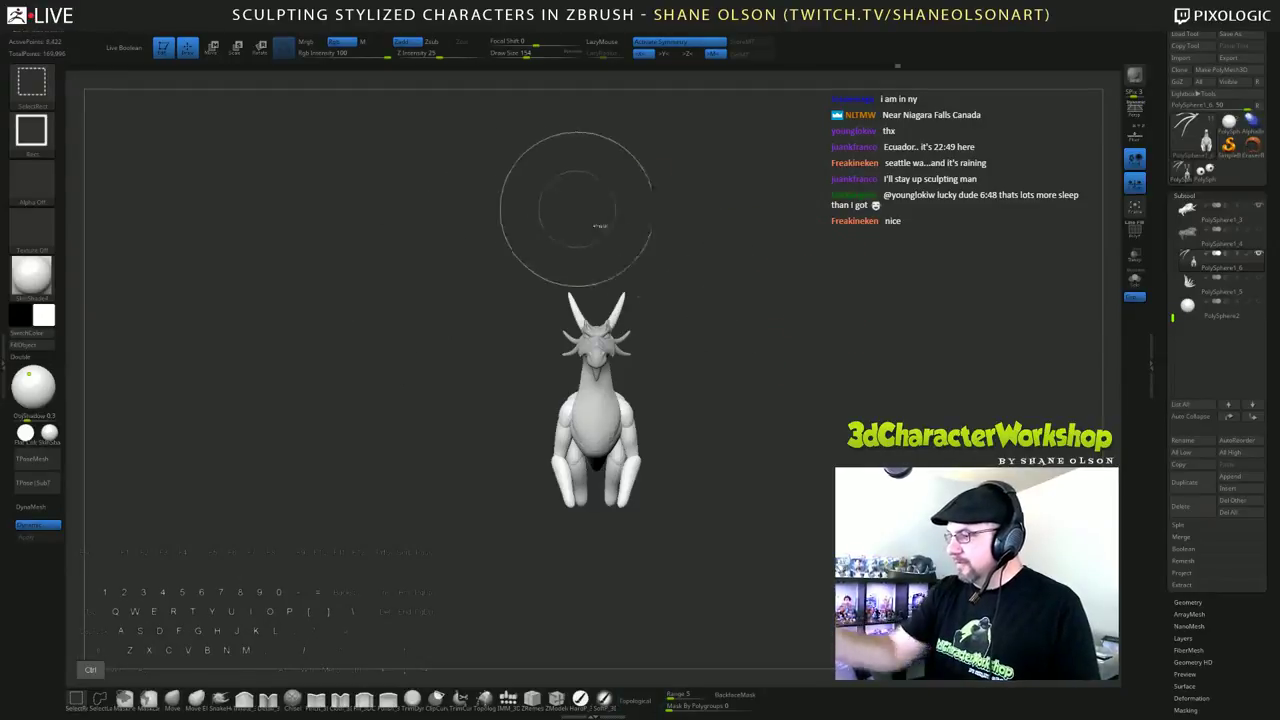
Step: Mask the visible body and bring the hidden wings back into view
mouse_move(880, 317)
alt+mouse_down()
mouse_move(869, 330)
mouse_move(882, 364)
alt+mouse_up()
mouse_move(464, 262)
ctrl+mouse_down()
mouse_move(757, 530)
mouse_move(772, 256)
ctrl+mouse_up()
ctrl+shift+click(928, 394)
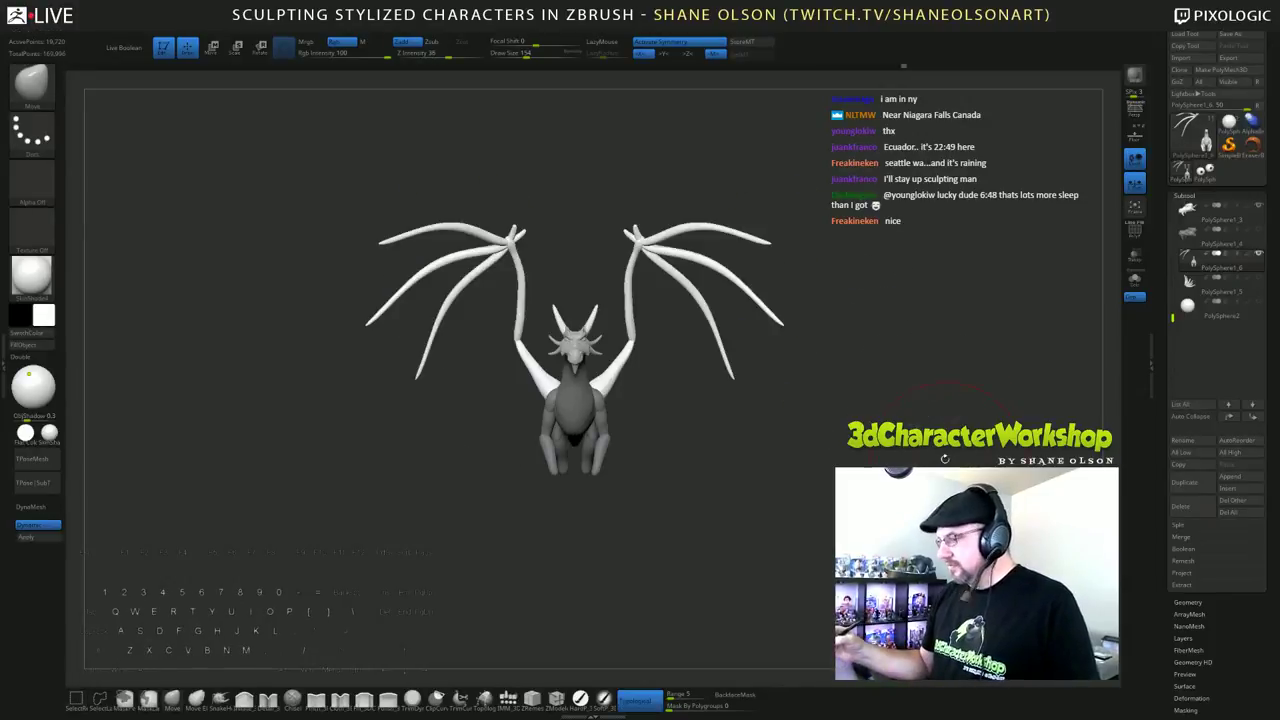
Step: Move the transform gizmo to the shoulders in side view and scale both wings up
key(w)
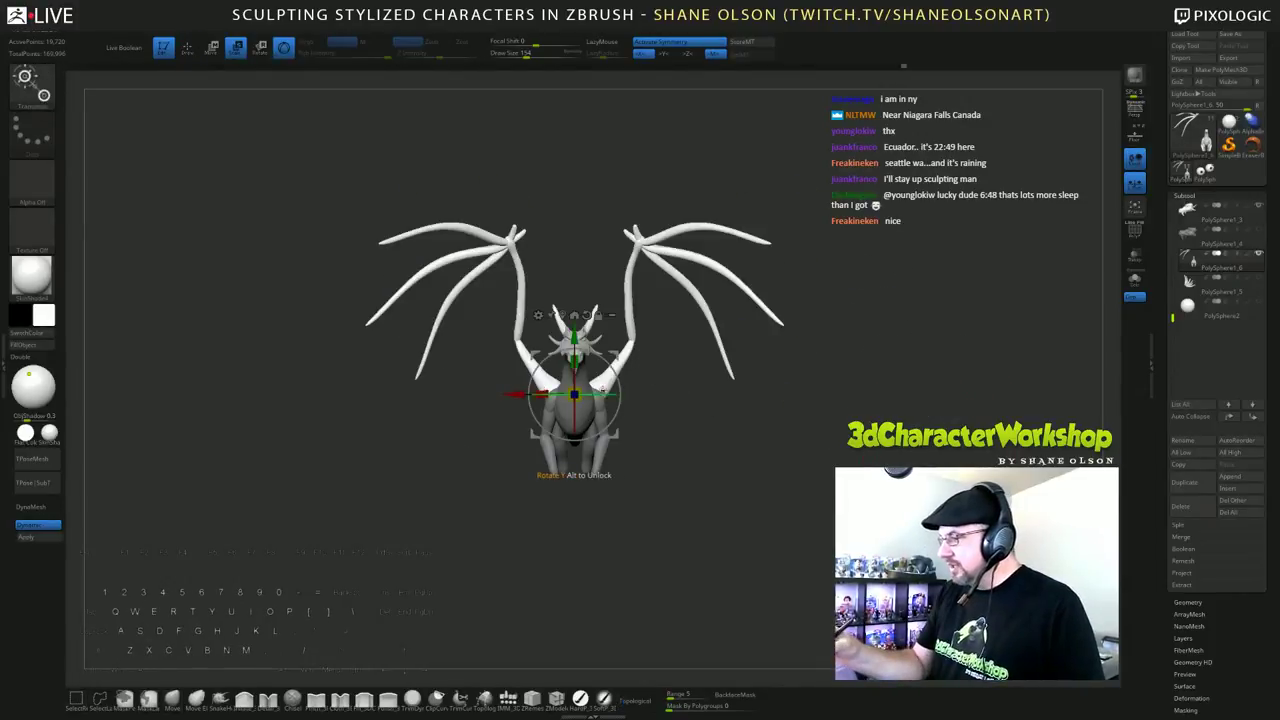
shift+drag(890, 480, 763, 490)
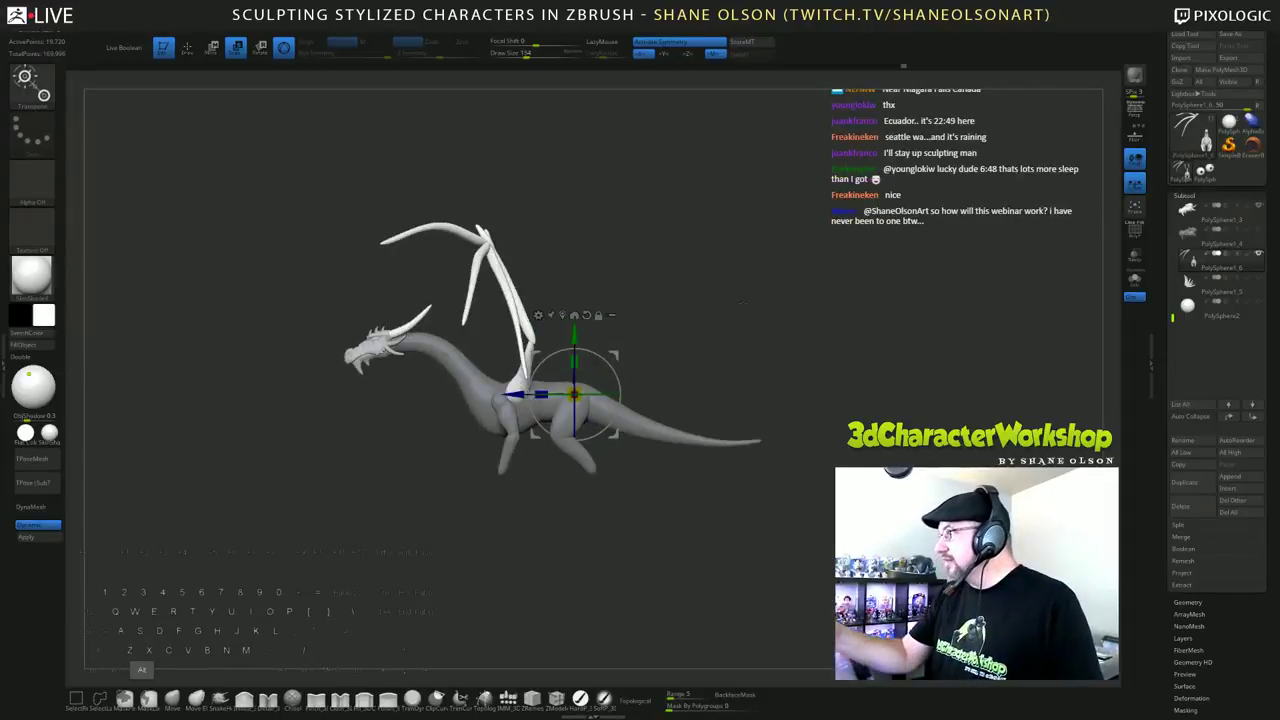
alt+drag(741, 301, 797, 356)
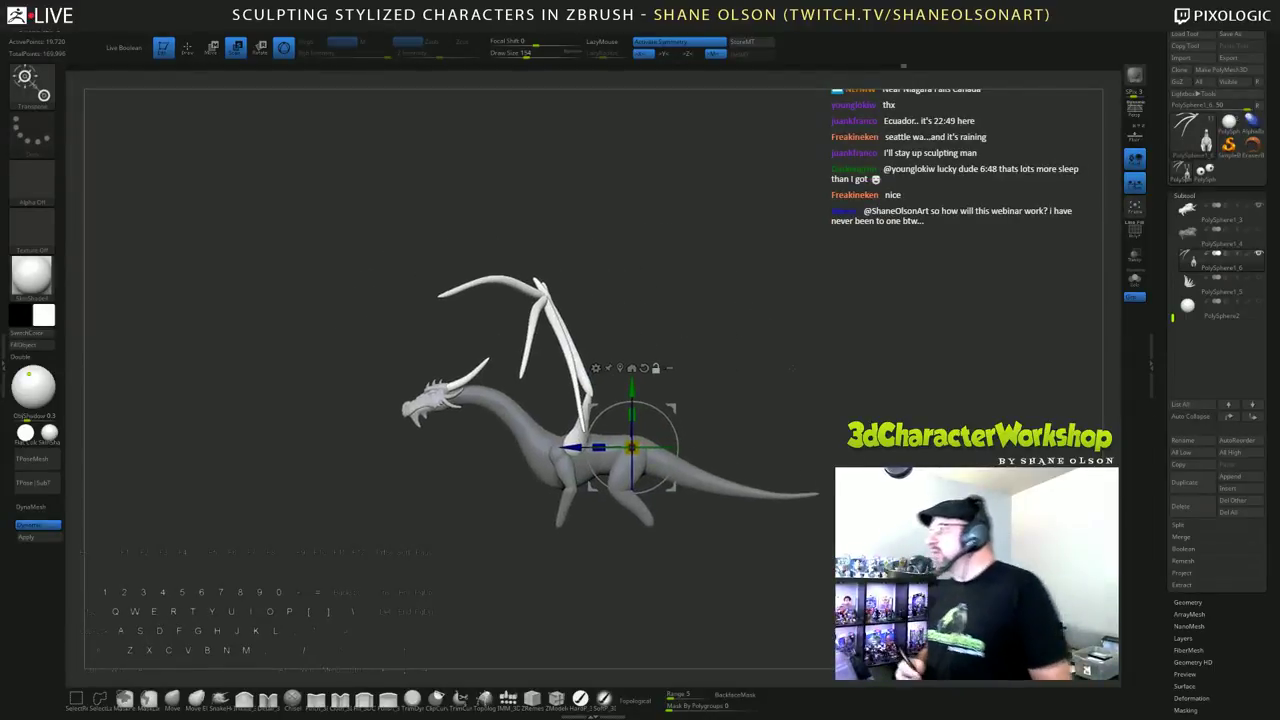
alt+drag(632, 447, 572, 442)
drag(706, 447, 829, 488)
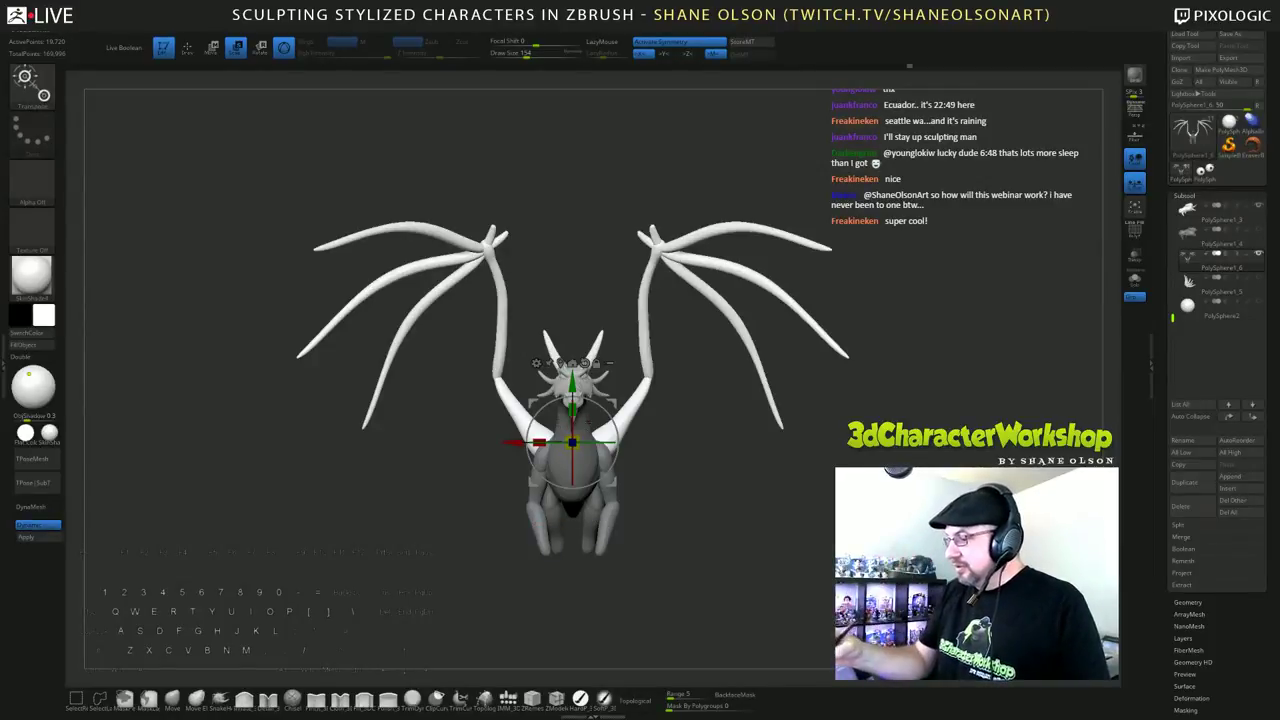
drag(573, 441, 622, 426)
drag(925, 508, 702, 489)
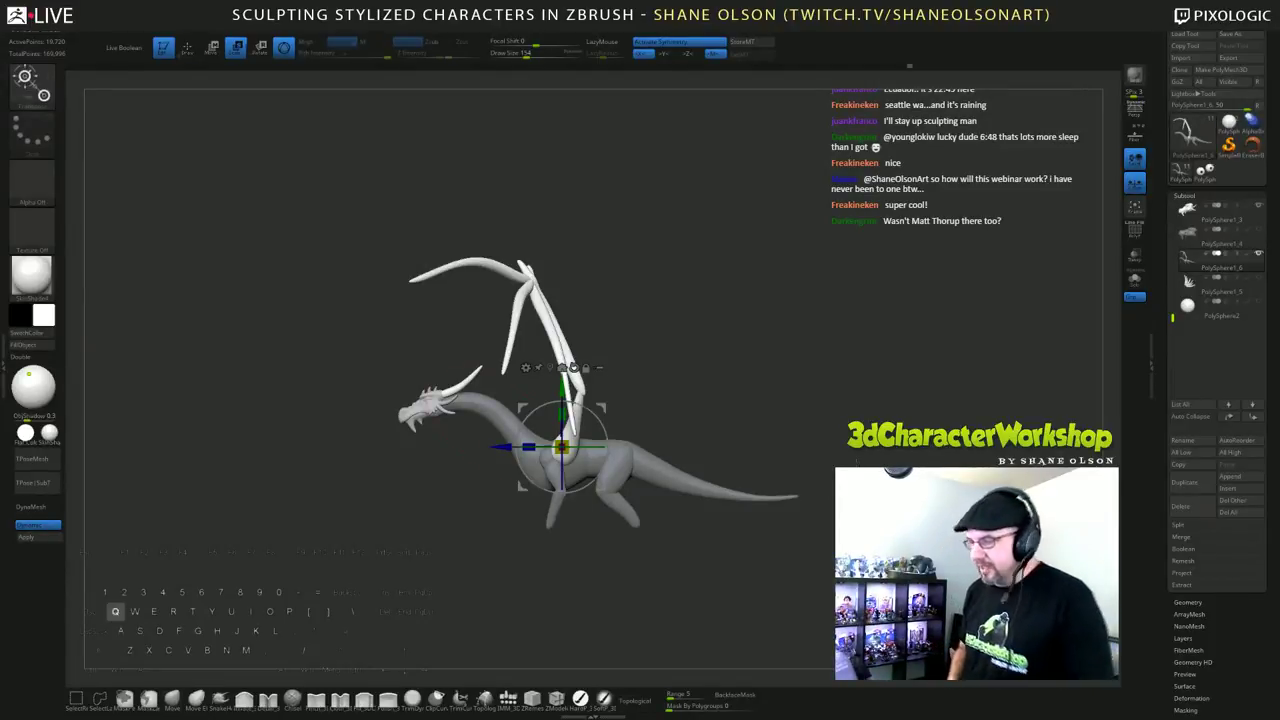
Step: Return to the Move brush, set the draw size to 80 and adjust the upper wing arms
key(q)
mouse_move(822, 395)
mouse_down()
mouse_move(850, 391)
mouse_move(818, 392)
mouse_move(816, 412)
mouse_up()
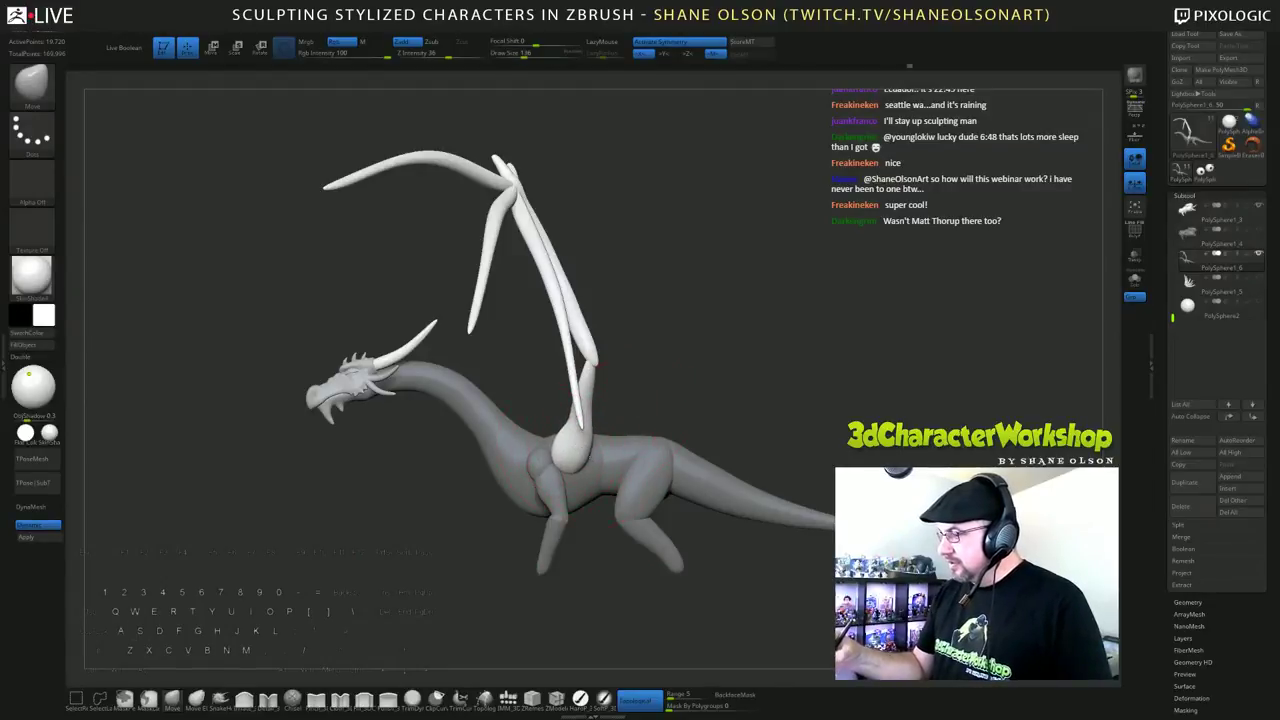
drag(684, 398, 588, 424)
key(s)
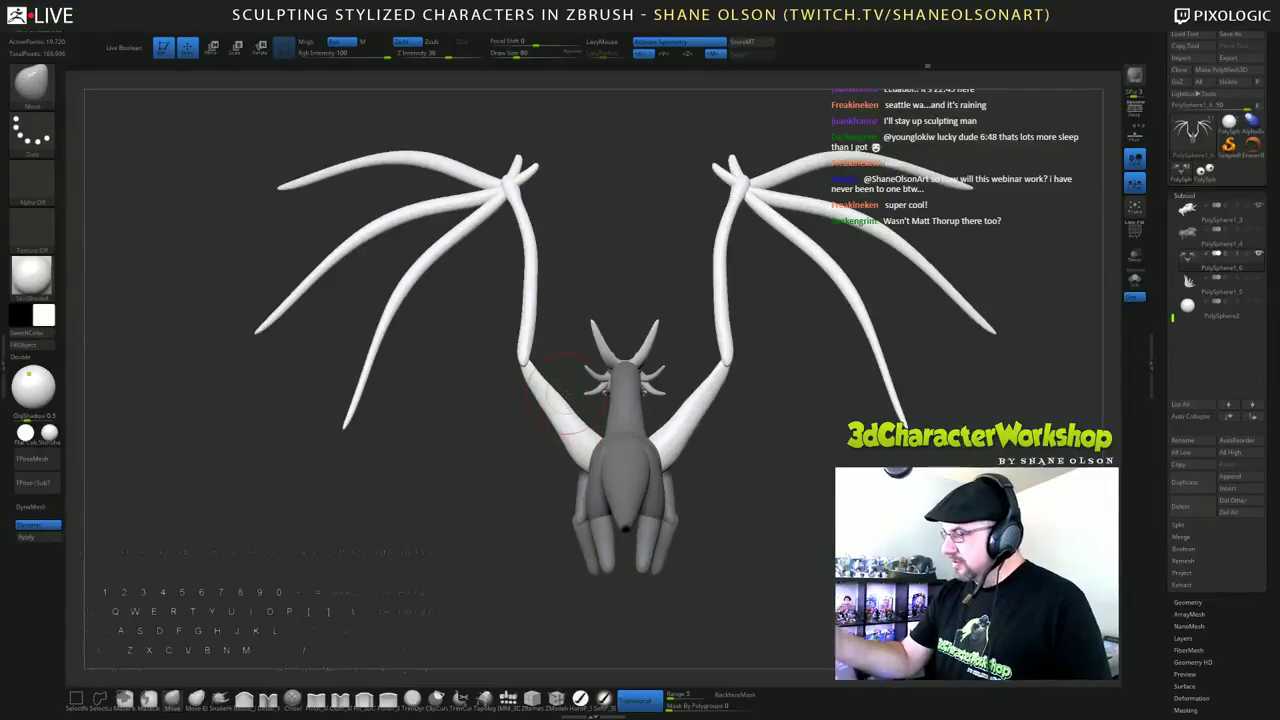
mouse_move(566, 394)
mouse_down()
mouse_move(673, 424)
mouse_move(628, 448)
mouse_up()
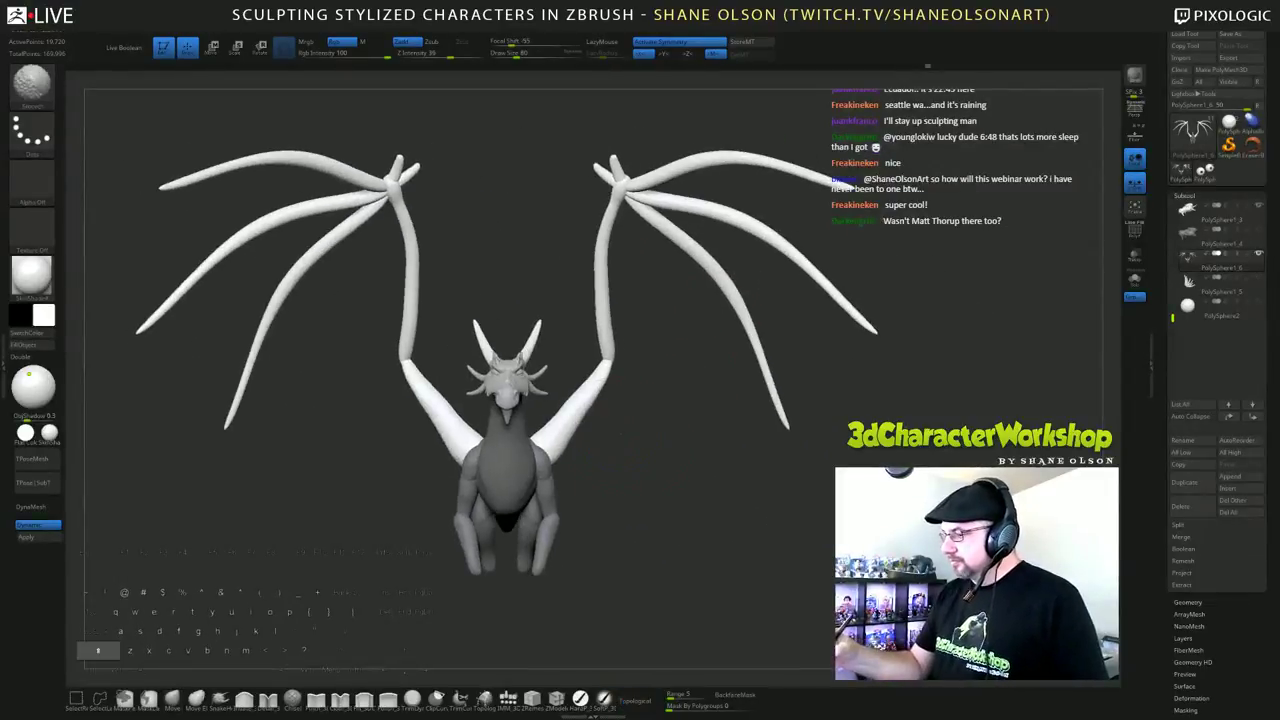
alt+drag(681, 506, 671, 497)
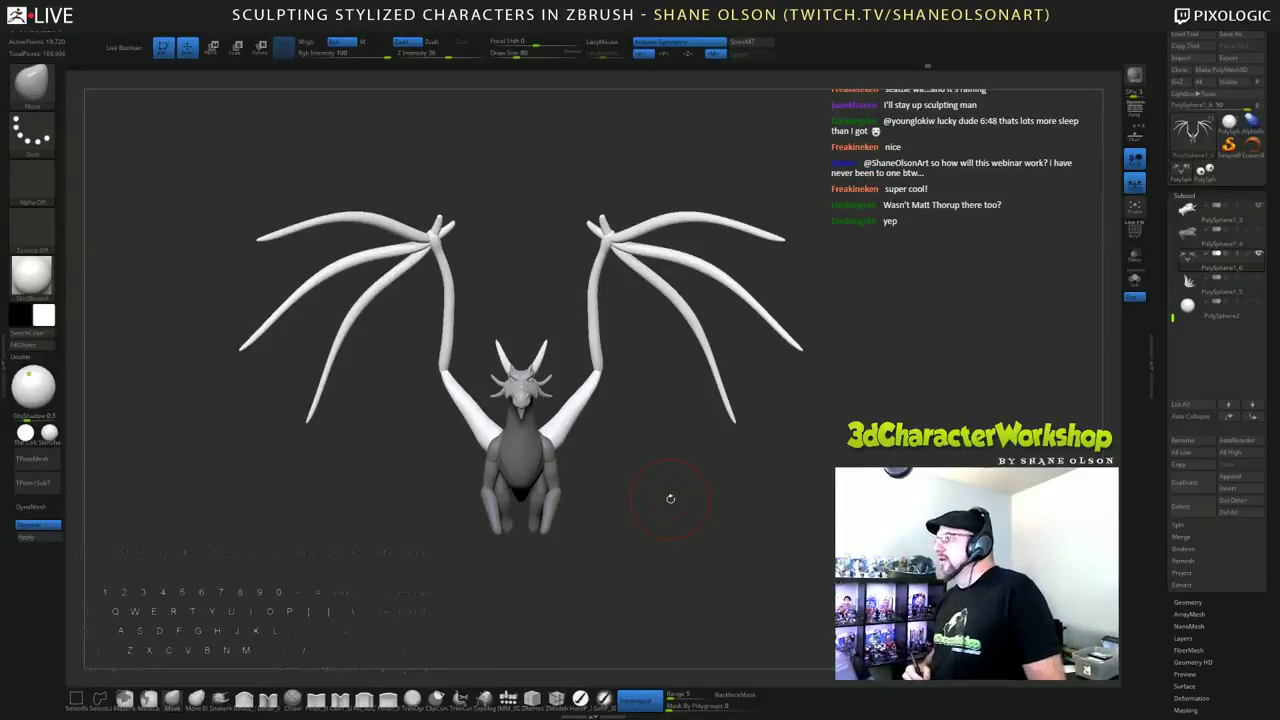
Step: Reshape the upper wing arms around the shoulders with a larger Move brush and clear the body mask
mouse_move(670, 498)
mouse_down()
mouse_move(743, 509)
mouse_move(606, 430)
mouse_move(600, 470)
mouse_move(637, 507)
mouse_move(681, 489)
mouse_move(691, 501)
mouse_up()
drag(740, 508, 705, 514)
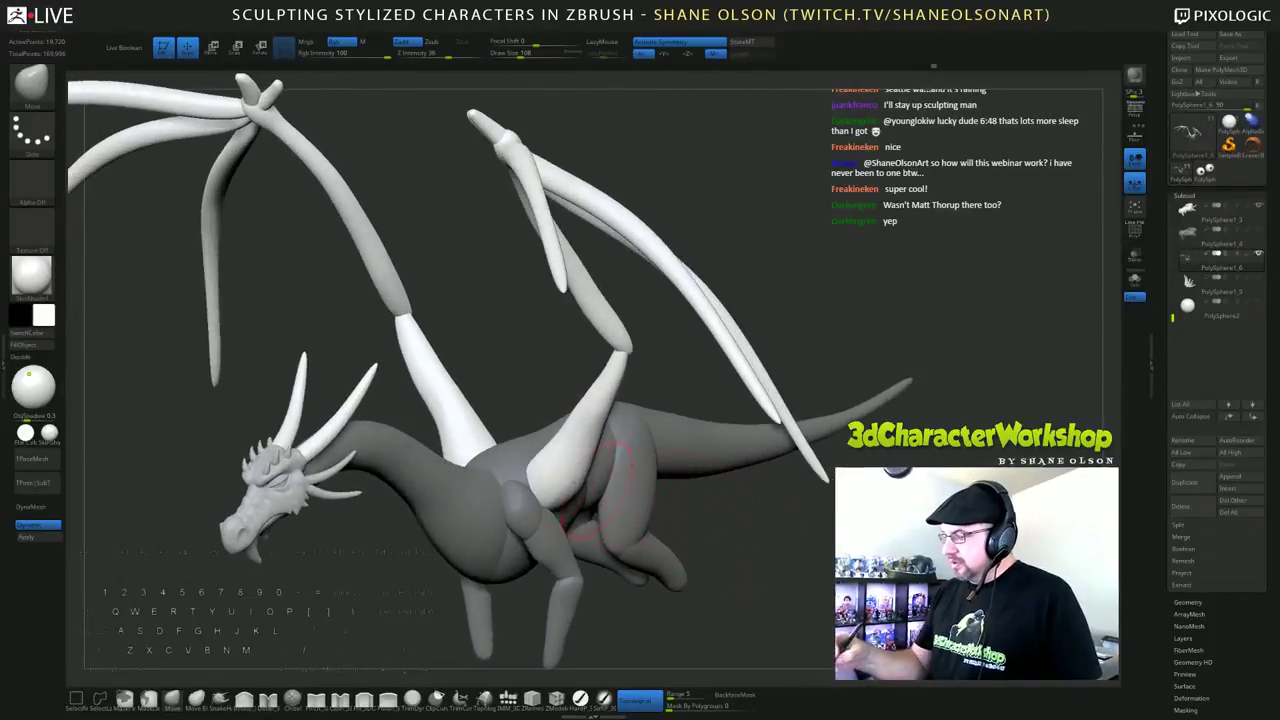
drag(716, 576, 713, 415)
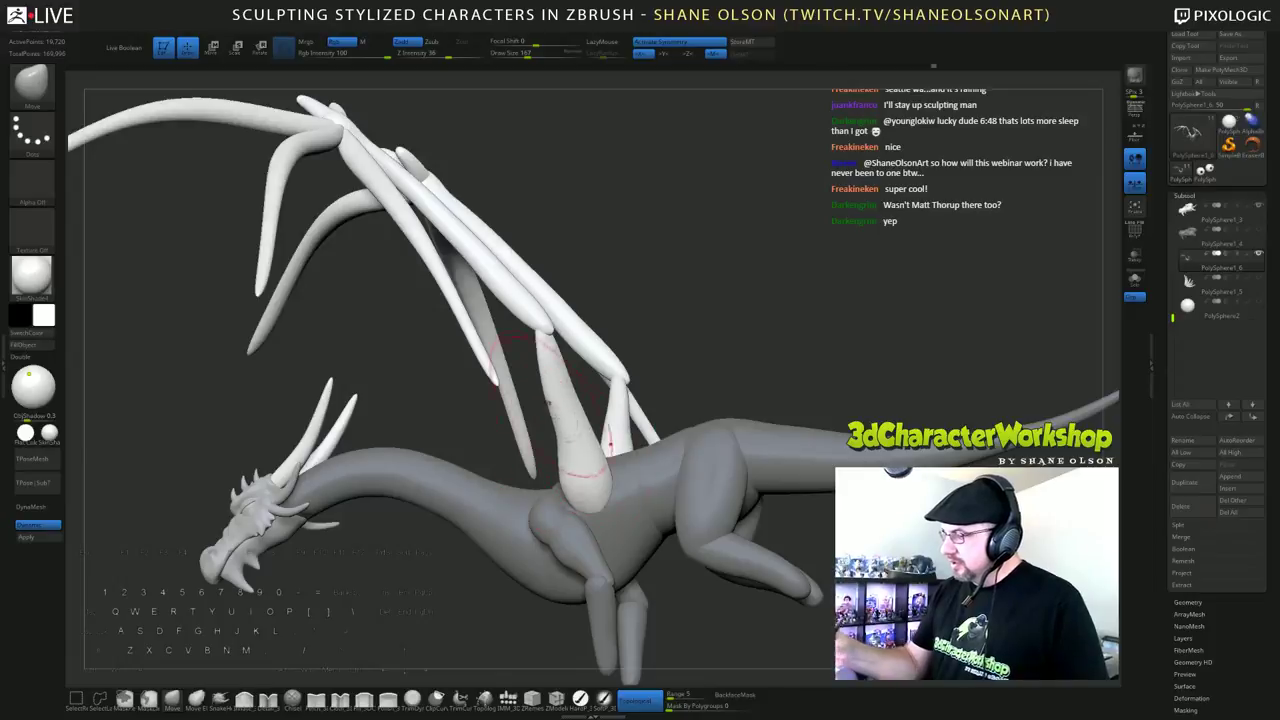
drag(673, 290, 558, 382)
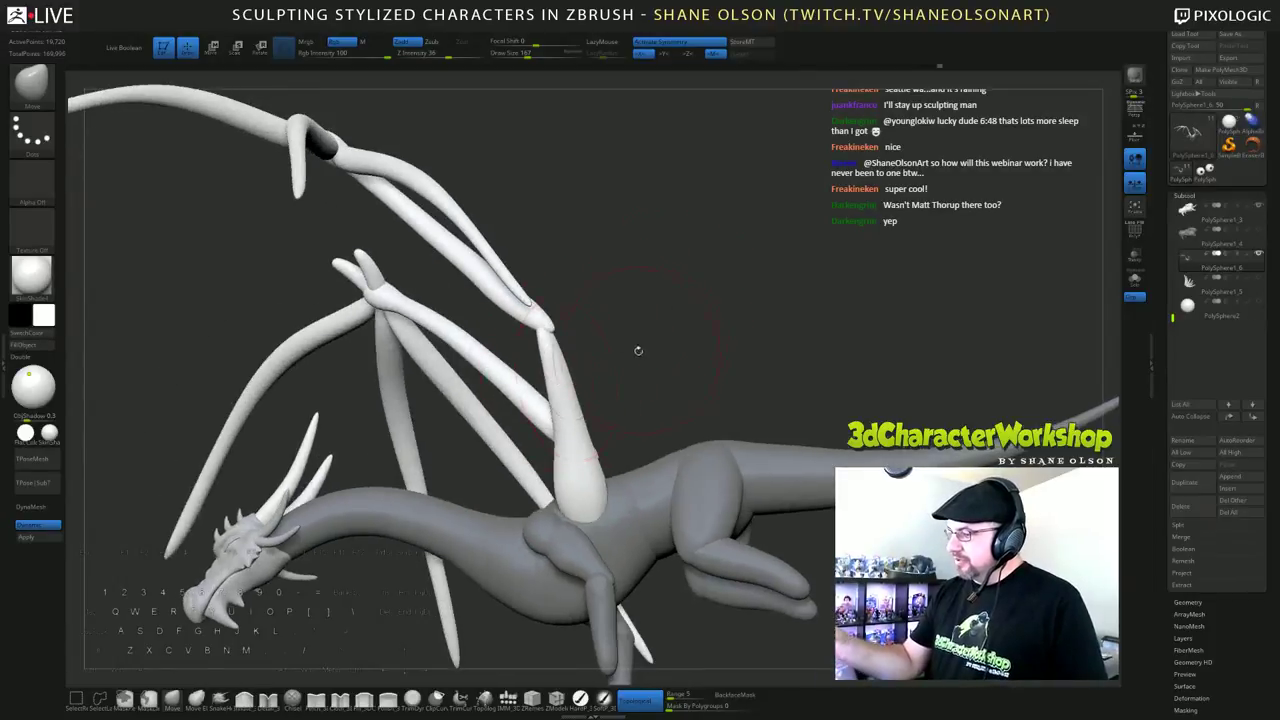
drag(638, 351, 850, 575)
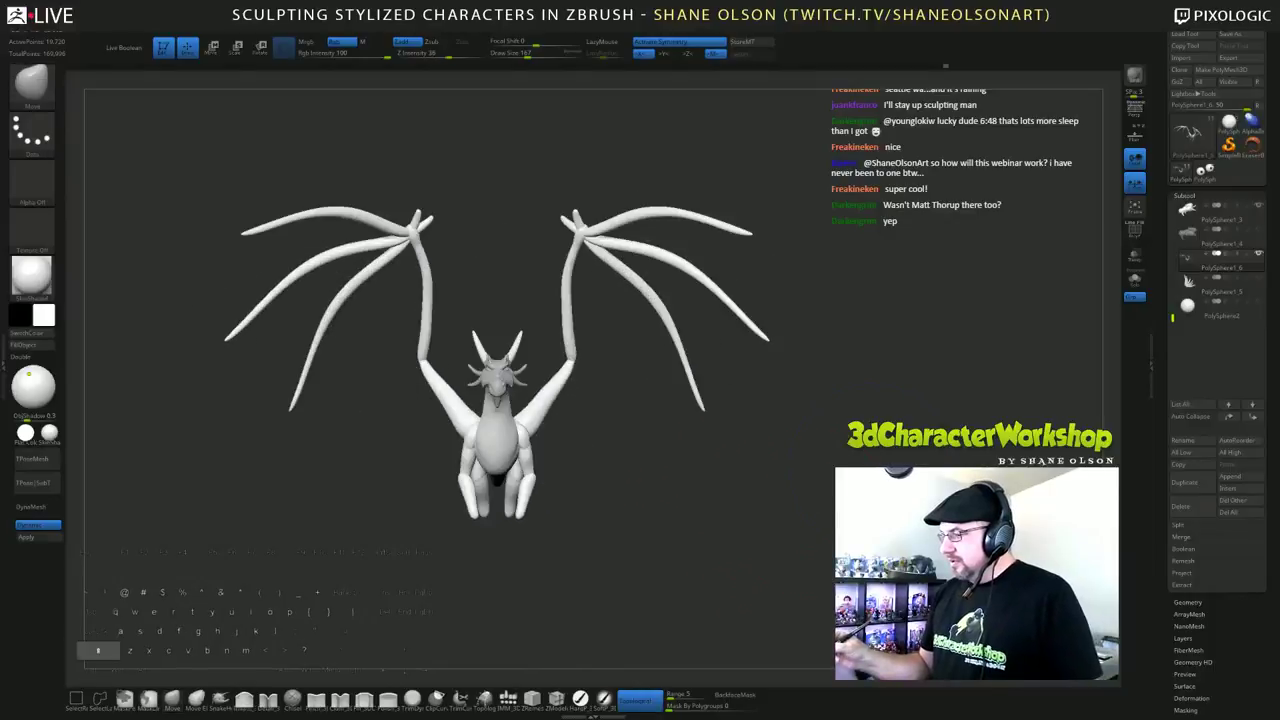
mouse_move(820, 458)
alt+mouse_down()
mouse_move(803, 503)
mouse_move(830, 505)
mouse_move(812, 501)
mouse_move(860, 468)
mouse_move(899, 408)
alt+mouse_up()
key(s)
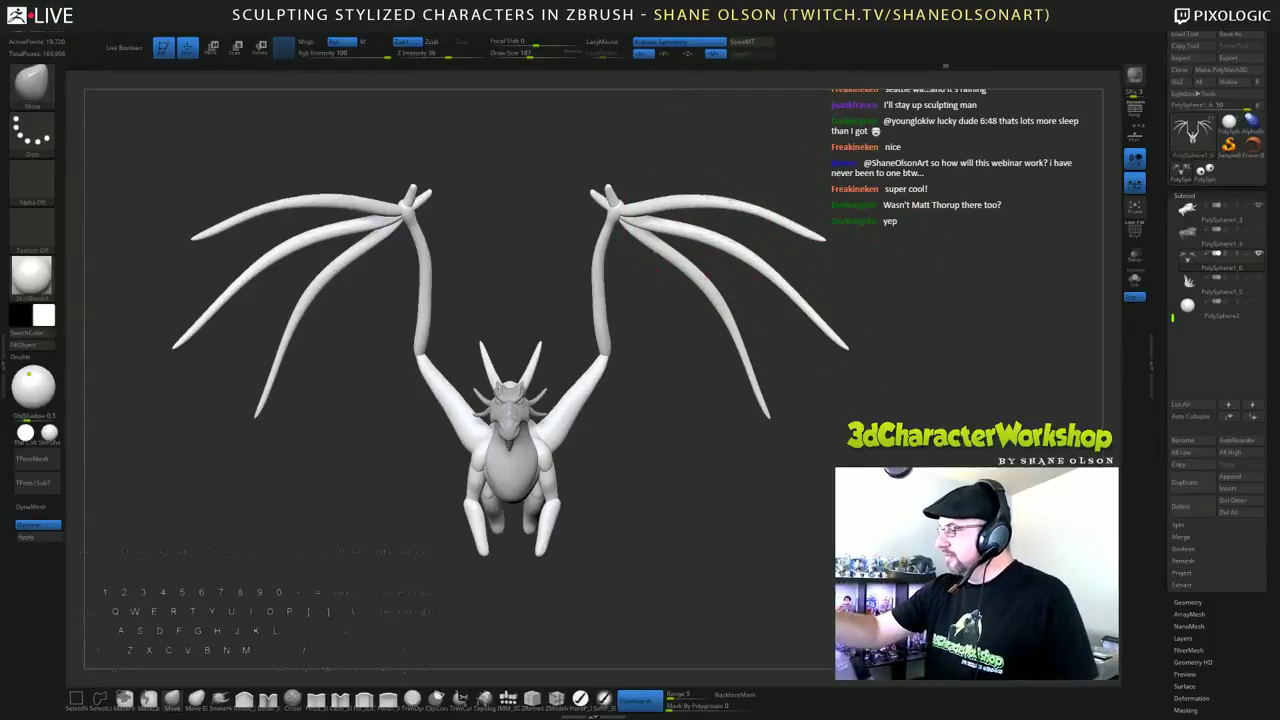
drag(820, 205, 654, 283)
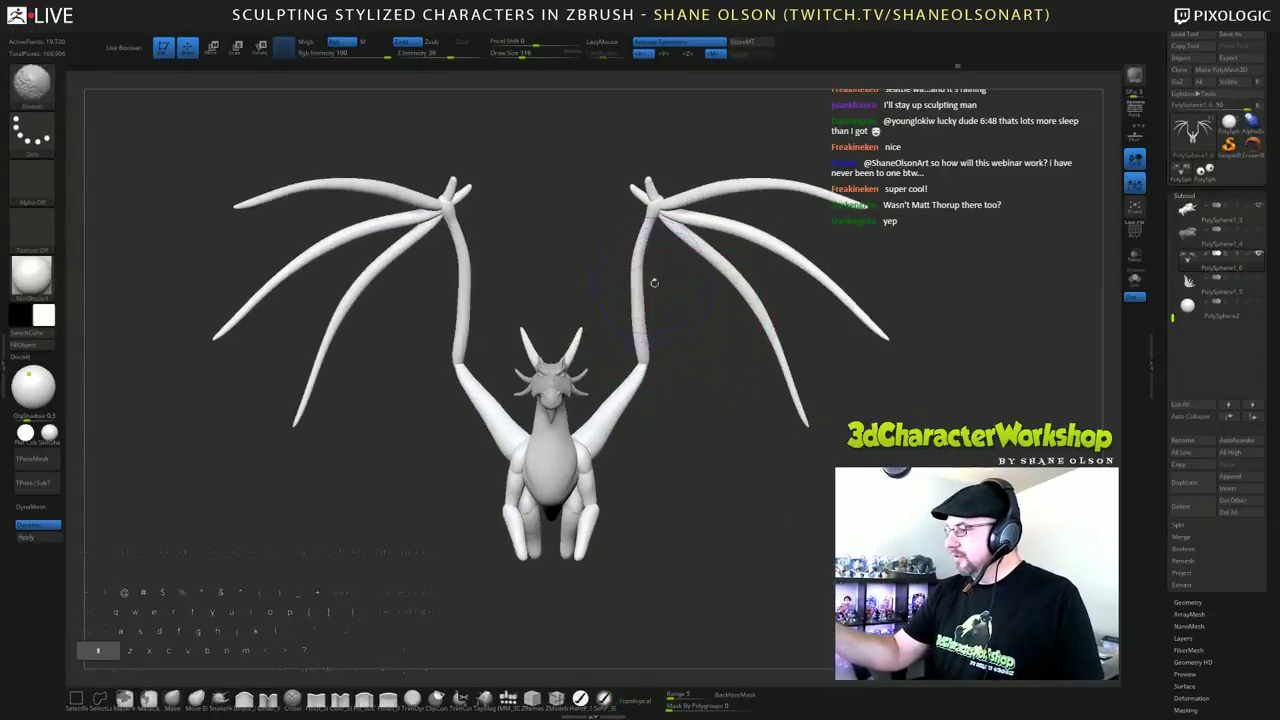
Step: Insert a mirrored QuadSphere-2 primitive at the lower ends of the front legs as feet
alt+drag(723, 534, 782, 463)
mouse_move(783, 549)
mouse_down()
mouse_move(745, 578)
mouse_move(759, 479)
mouse_up()
click(508, 700)
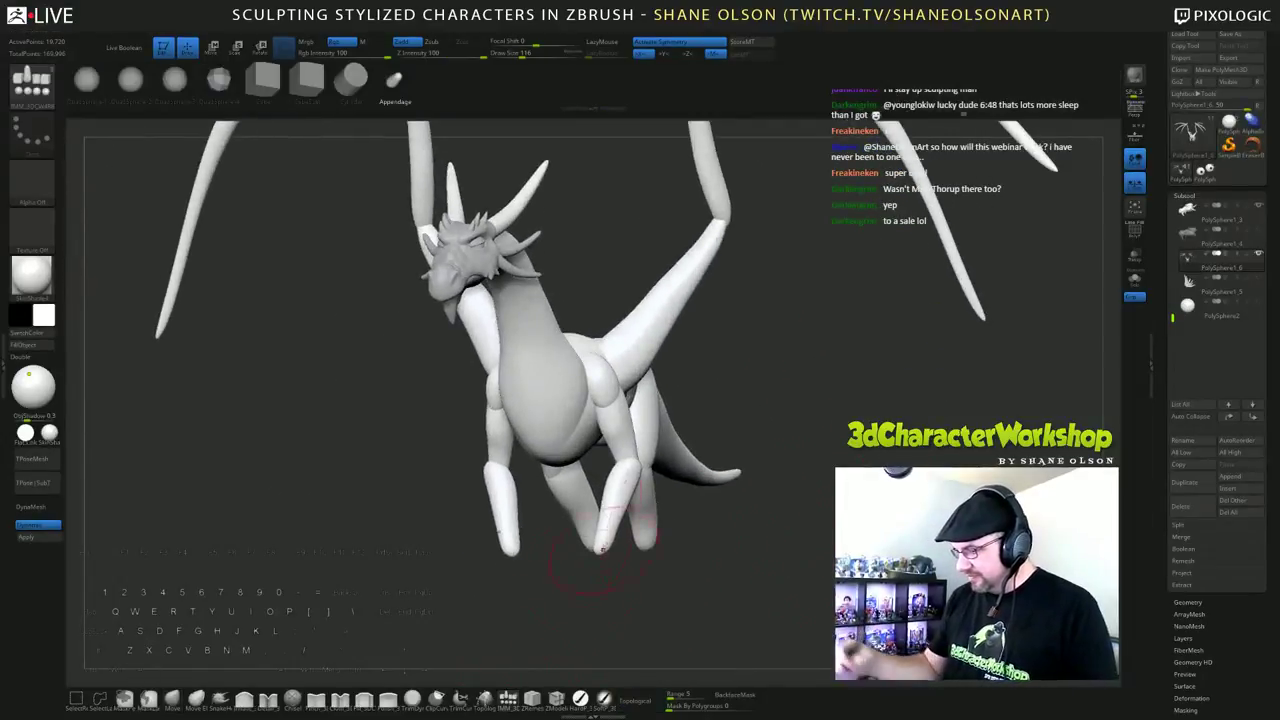
click(132, 82)
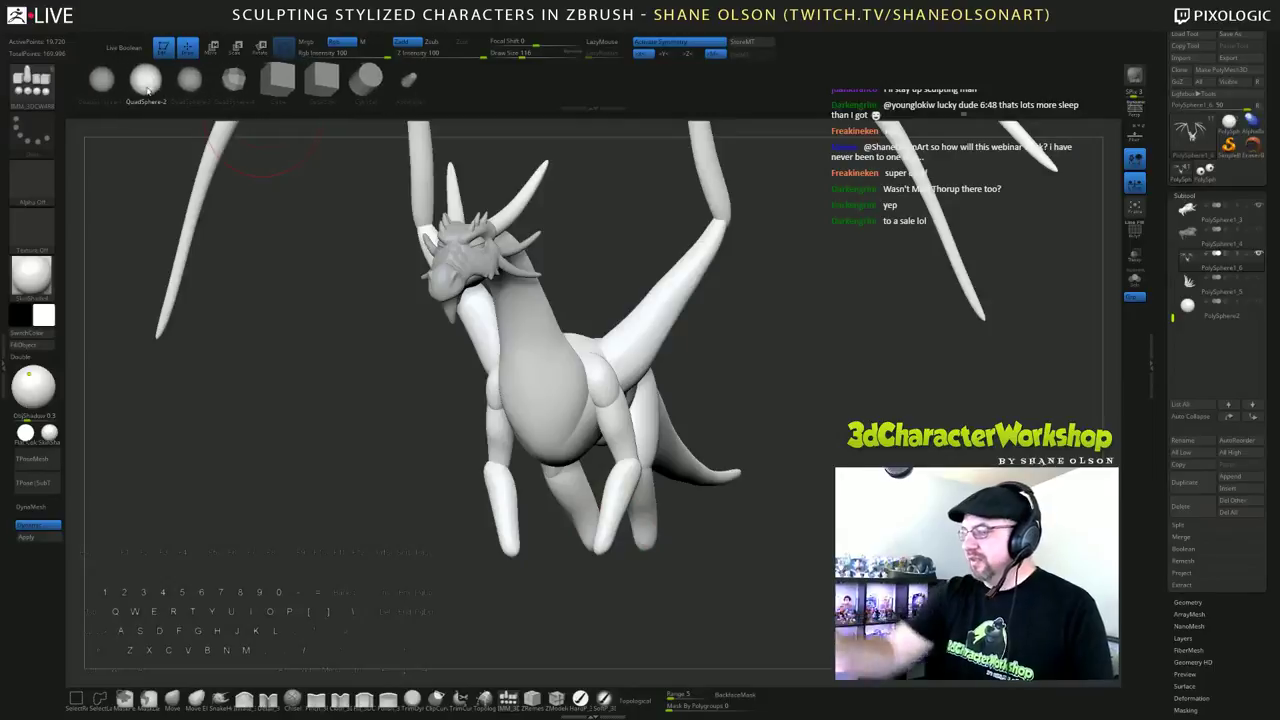
drag(821, 514, 693, 459)
mouse_move(555, 513)
mouse_down()
mouse_move(558, 526)
mouse_move(707, 557)
mouse_up()
Step: Scale and flatten the inserted spheres into low pads for the front feet
key(e)
drag(600, 473, 616, 478)
drag(573, 517, 576, 505)
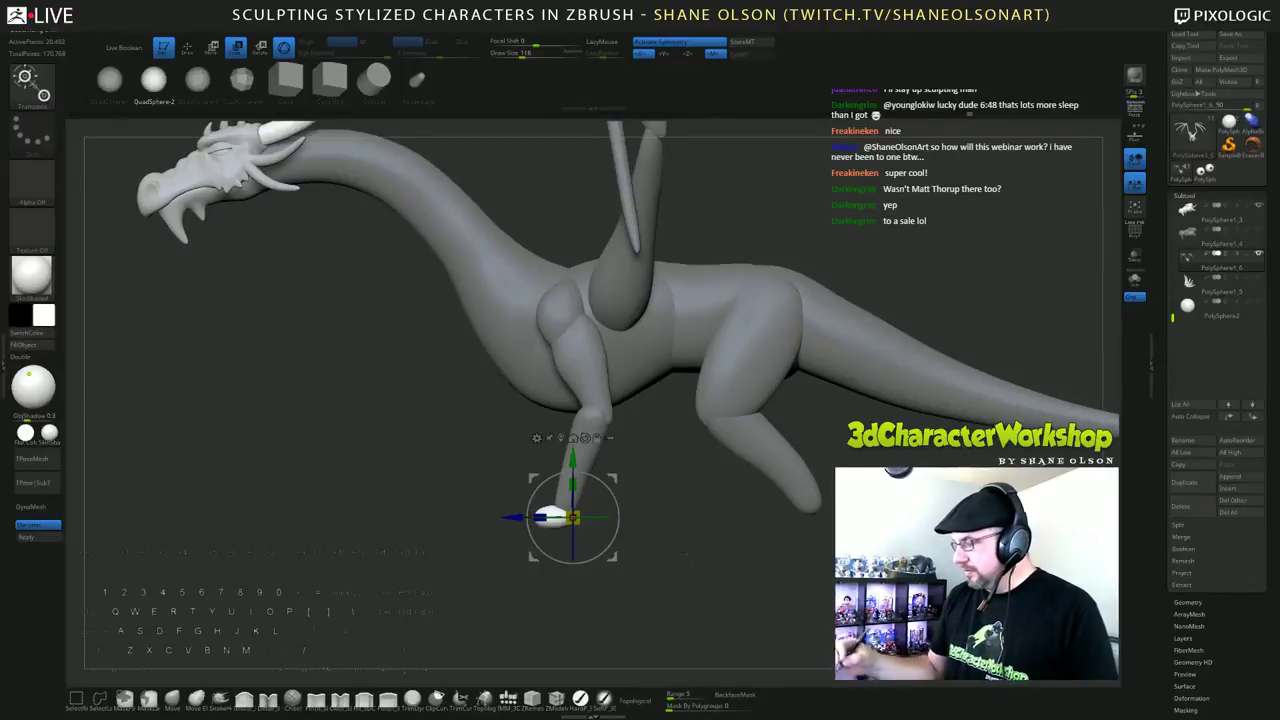
Step: Widen and lengthen the front of both front feet from below with the Move brush at draw size 94
drag(650, 551, 736, 549)
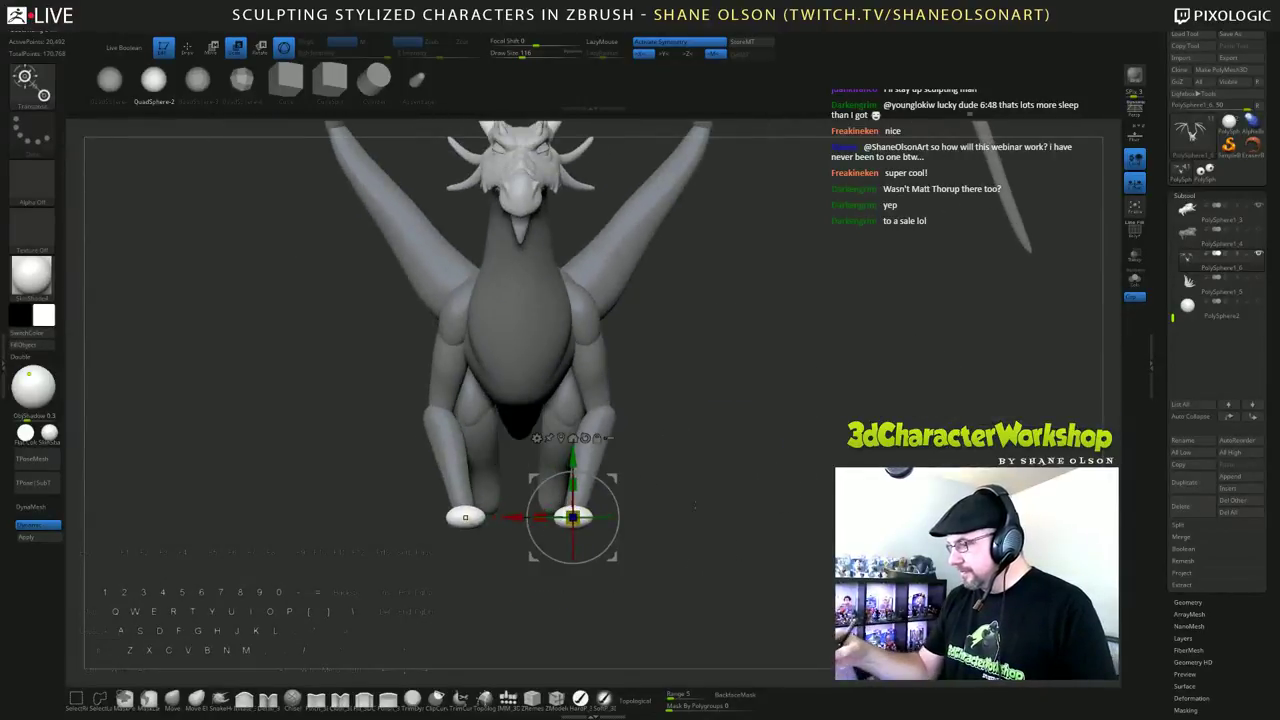
drag(695, 507, 750, 437)
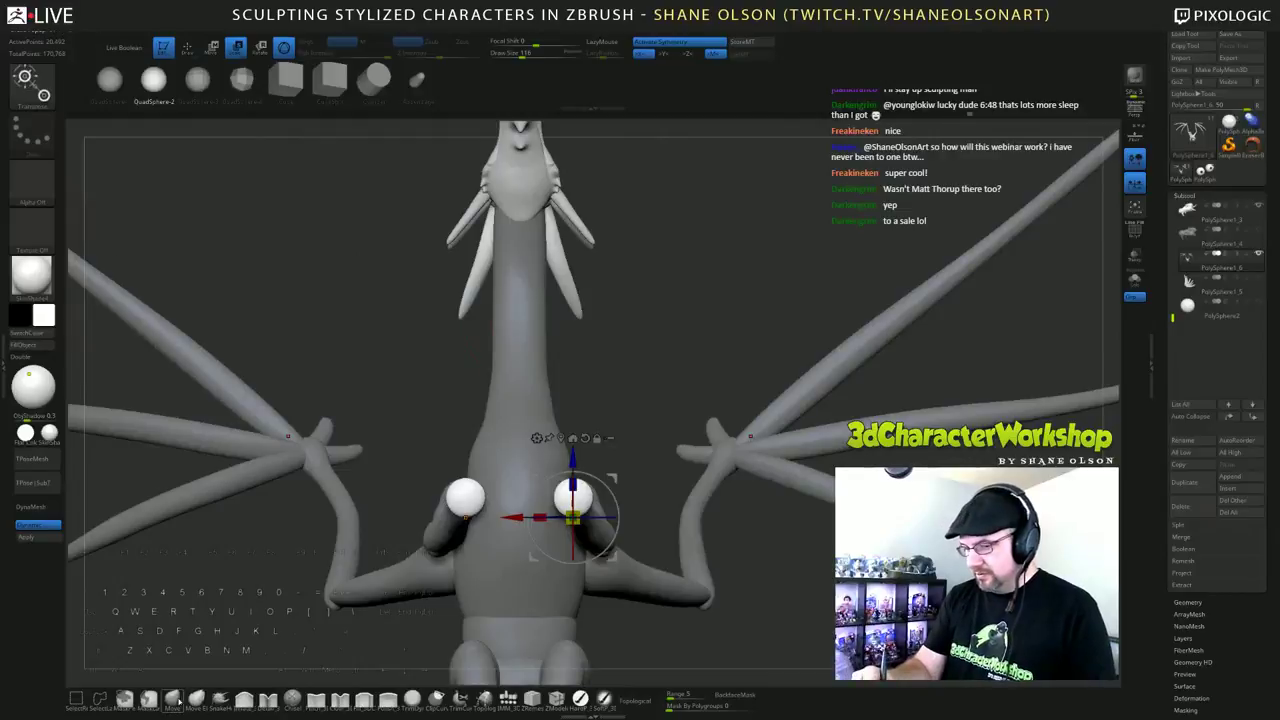
click(178, 702)
drag(692, 369, 651, 405)
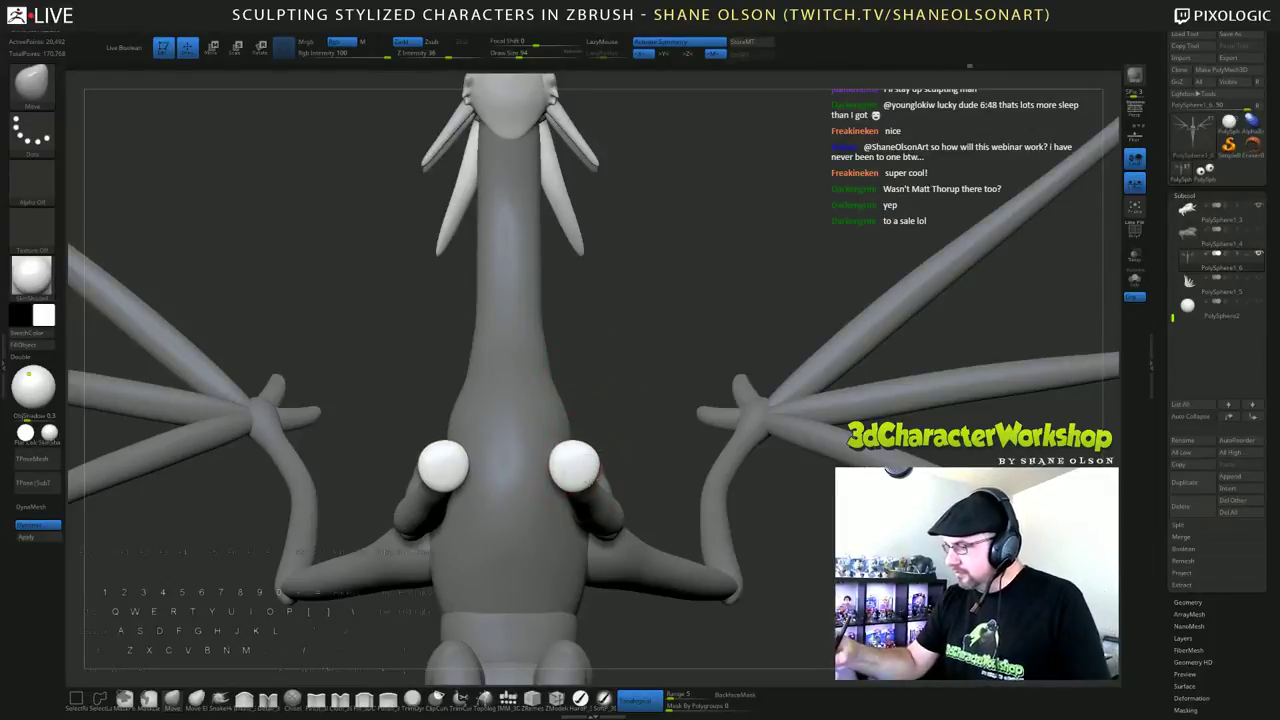
drag(563, 470, 568, 470)
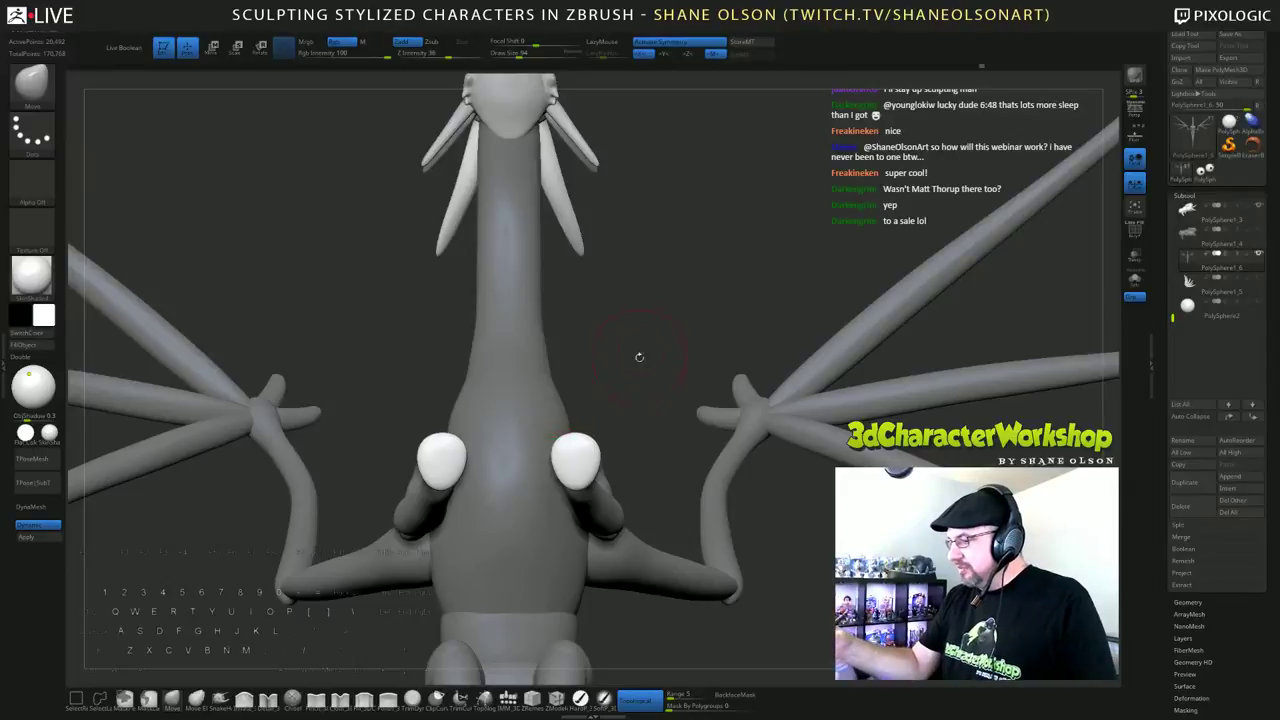
Step: Refine the front feet's profile from the side and raise their upper surface from the front
drag(639, 357, 605, 455)
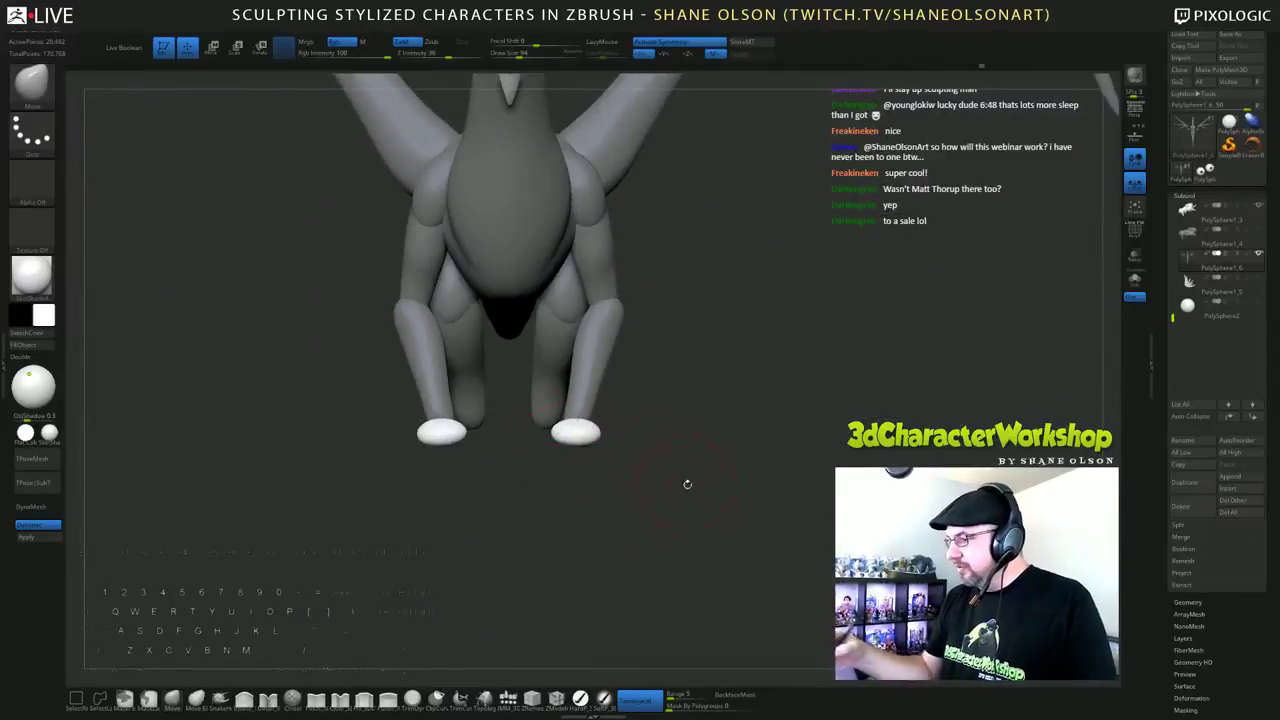
drag(687, 484, 629, 535)
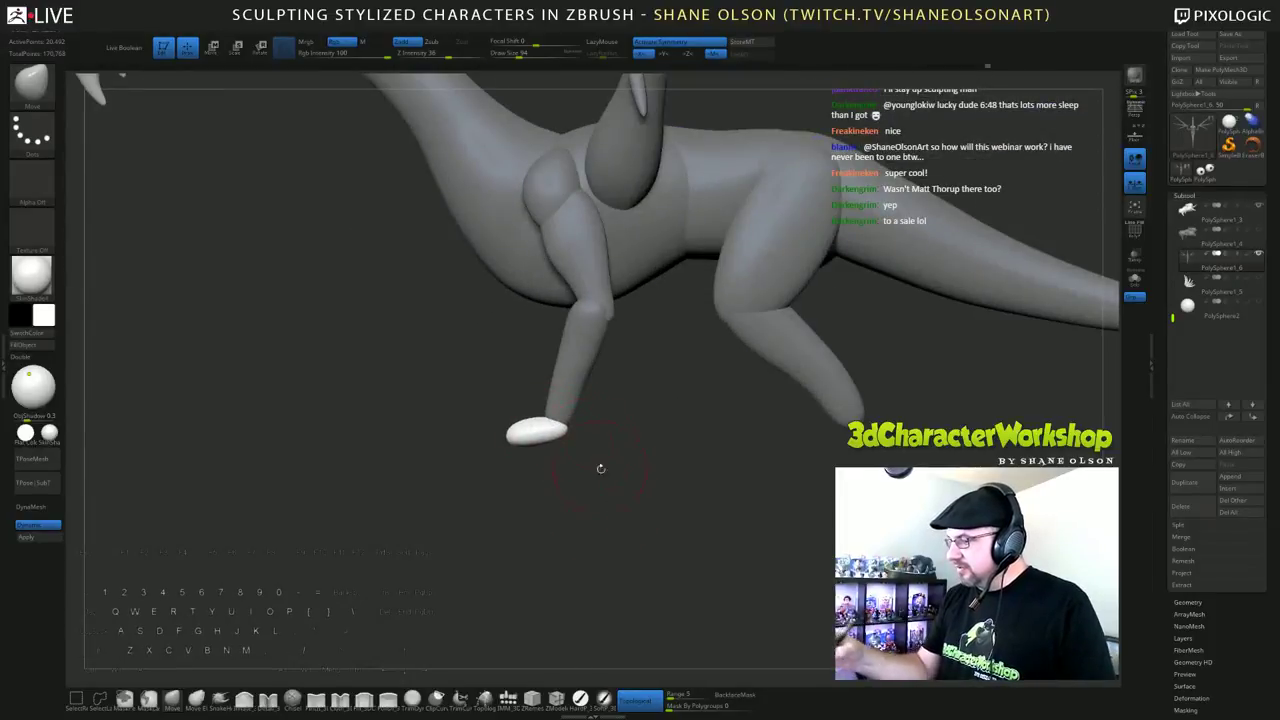
drag(600, 468, 553, 445)
drag(629, 519, 674, 481)
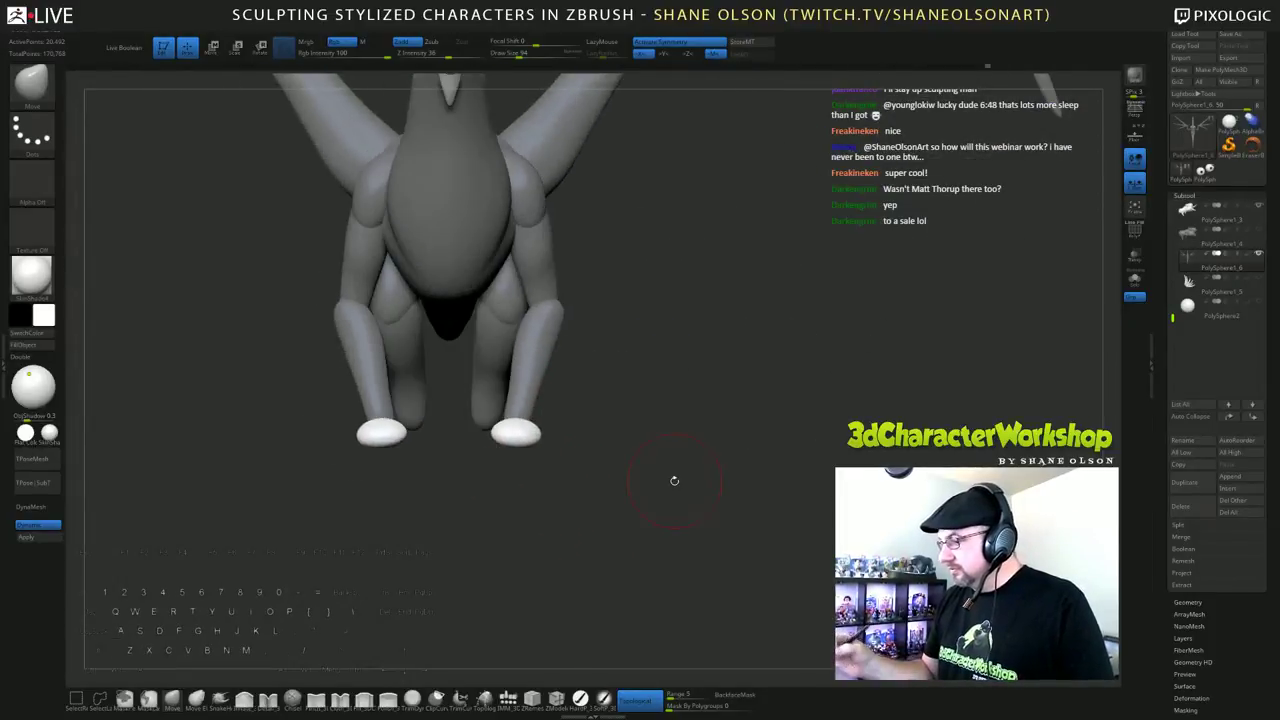
drag(518, 422, 518, 412)
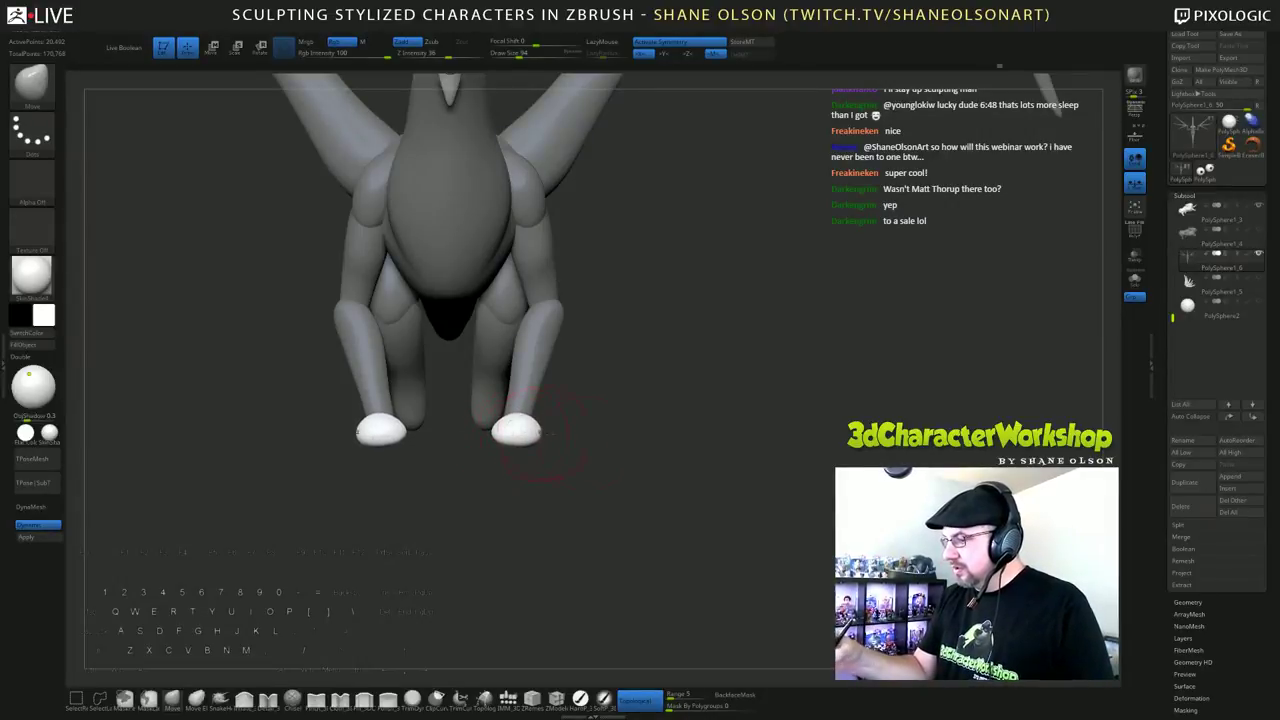
Step: Round and extend the heels of both front feet from the side with the Move brush at draw size 228
shift+drag(600, 466, 552, 464)
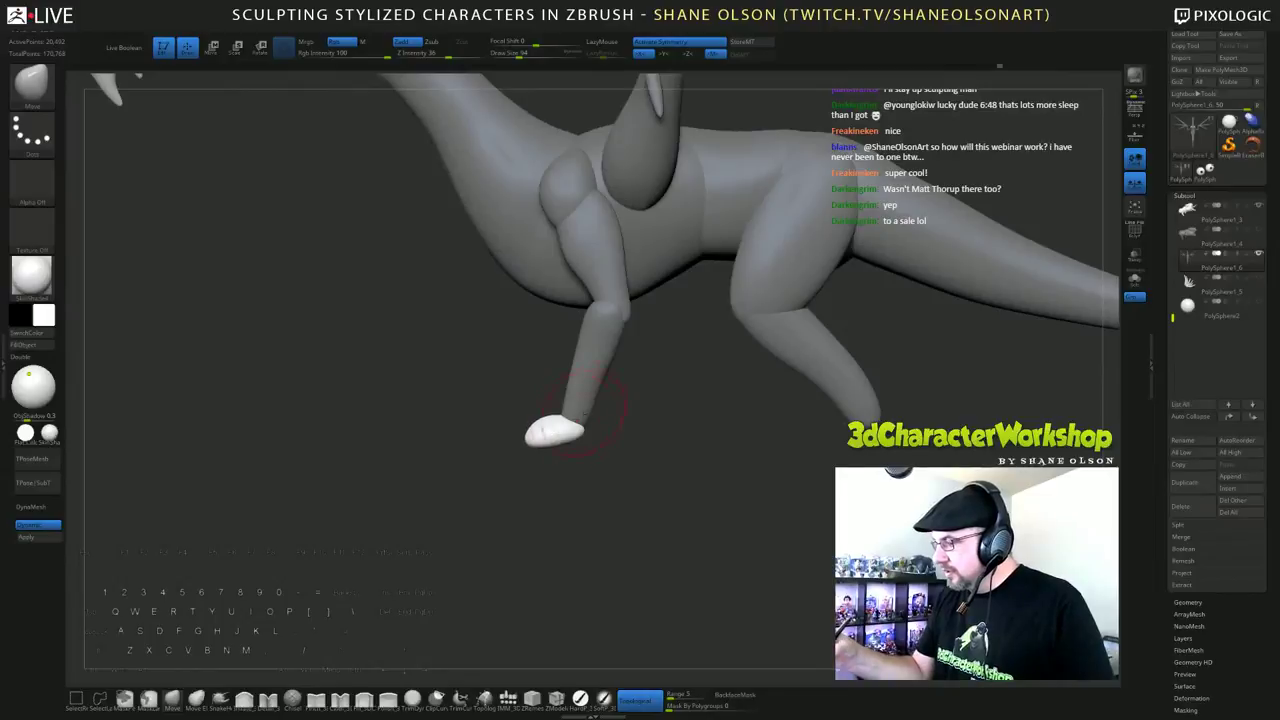
ctrl+shift+click(582, 416)
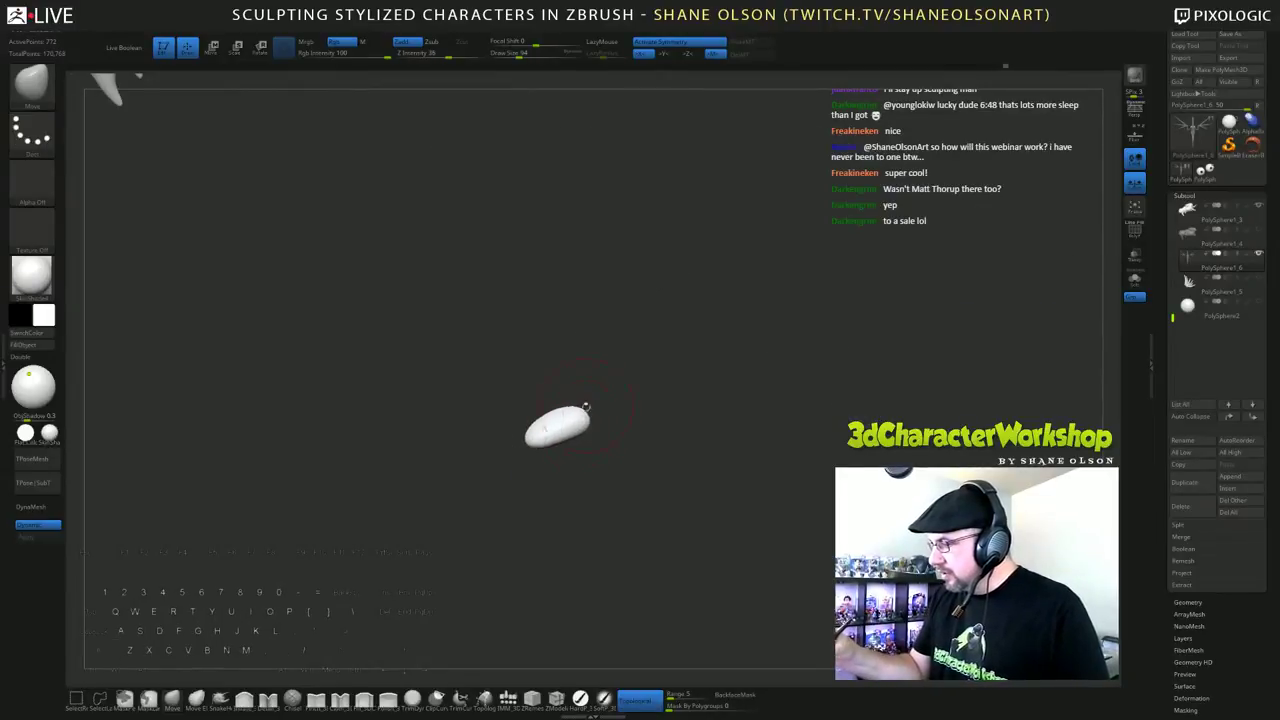
ctrl+shift+click(733, 533)
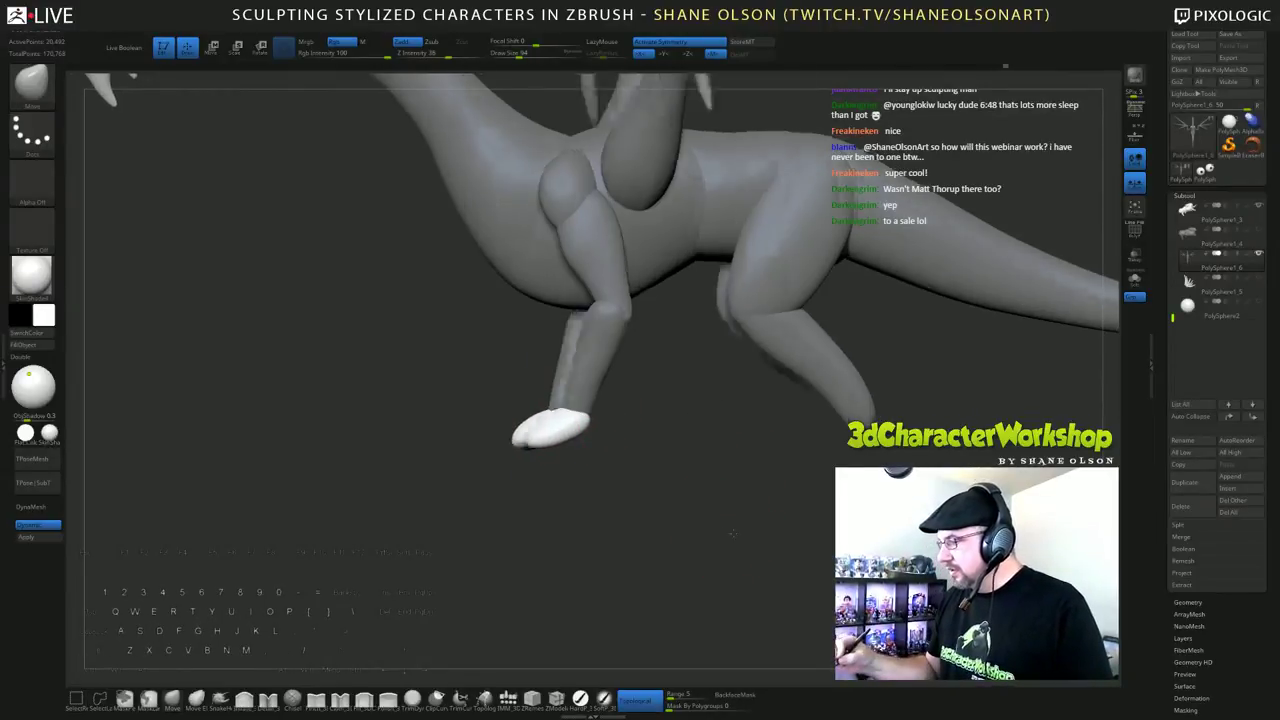
drag(733, 533, 745, 491)
mouse_move(714, 446)
alt+mouse_down()
mouse_move(720, 496)
mouse_move(786, 478)
alt+mouse_up()
mouse_move(672, 436)
mouse_down()
mouse_move(673, 421)
mouse_move(634, 423)
mouse_up()
key(s)
click(736, 441)
mouse_move(815, 478)
mouse_down()
mouse_move(771, 474)
mouse_move(799, 469)
mouse_up()
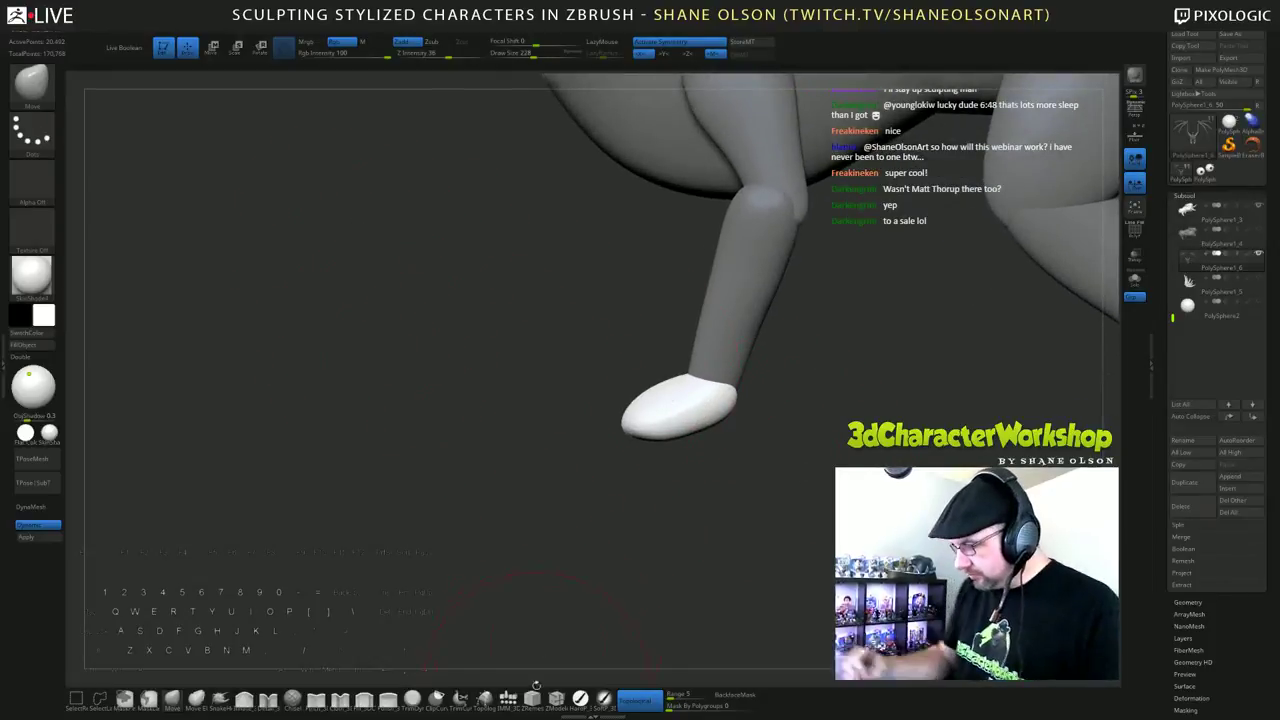
mouse_move(788, 515)
mouse_down()
mouse_move(700, 470)
mouse_move(777, 498)
mouse_move(673, 502)
mouse_move(719, 537)
mouse_move(646, 465)
mouse_up()
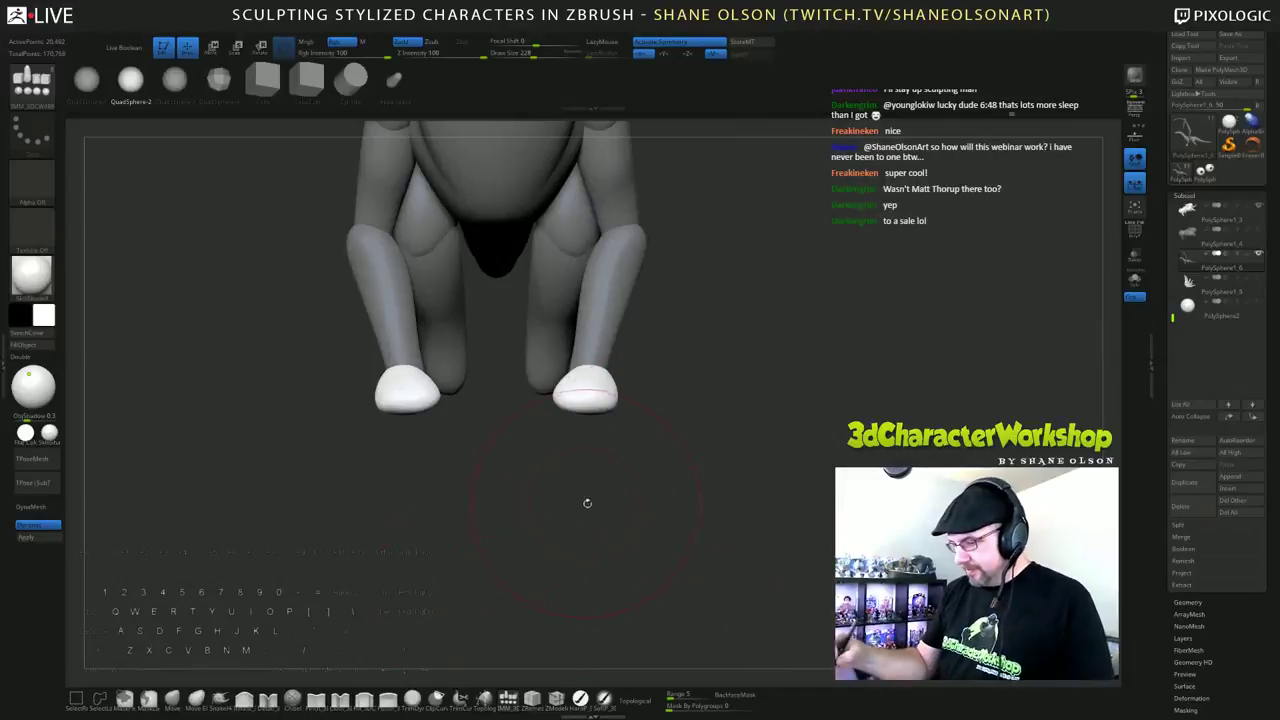
key(s)
drag(587, 511, 573, 513)
alt+drag(623, 431, 620, 470)
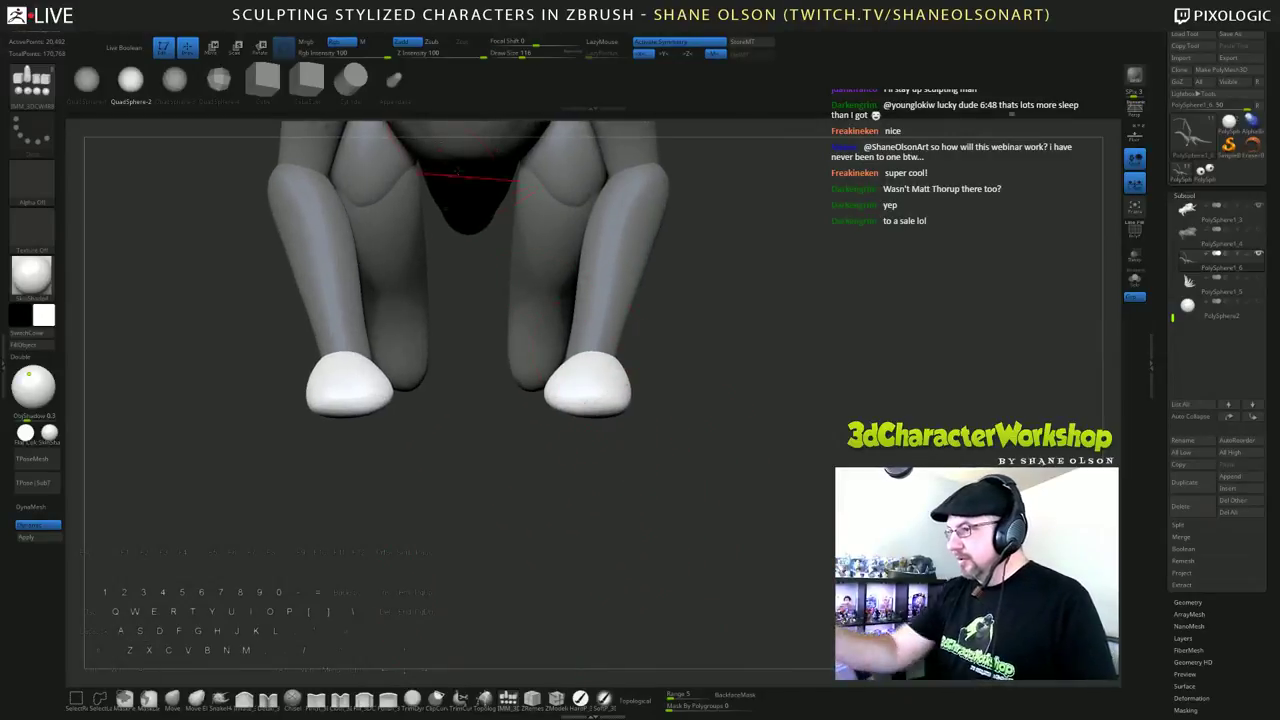
drag(583, 410, 582, 467)
drag(720, 478, 677, 460)
key(ctrl+z)
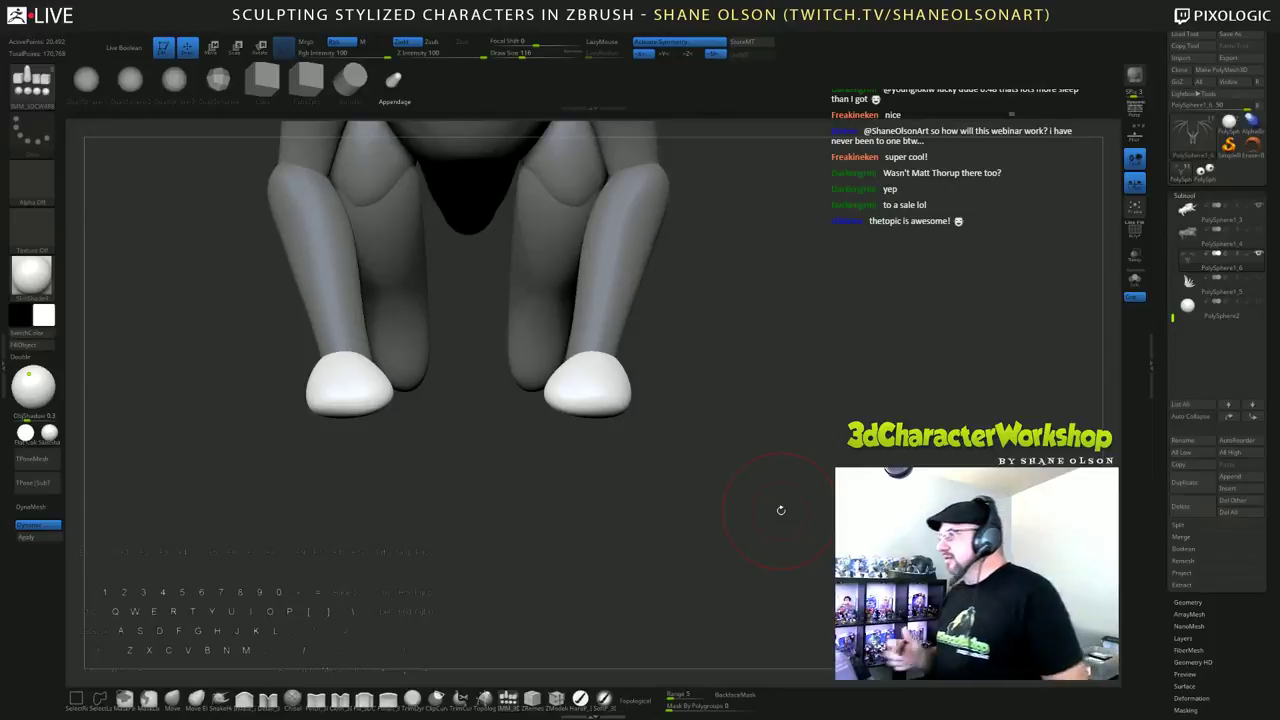
Step: Insert a mirrored Appendage primitive at the front of both front feet as middle toes, using draw size 101
mouse_move(746, 408)
alt+mouse_down()
mouse_move(846, 505)
mouse_move(760, 436)
mouse_move(776, 424)
alt+mouse_up()
key(s)
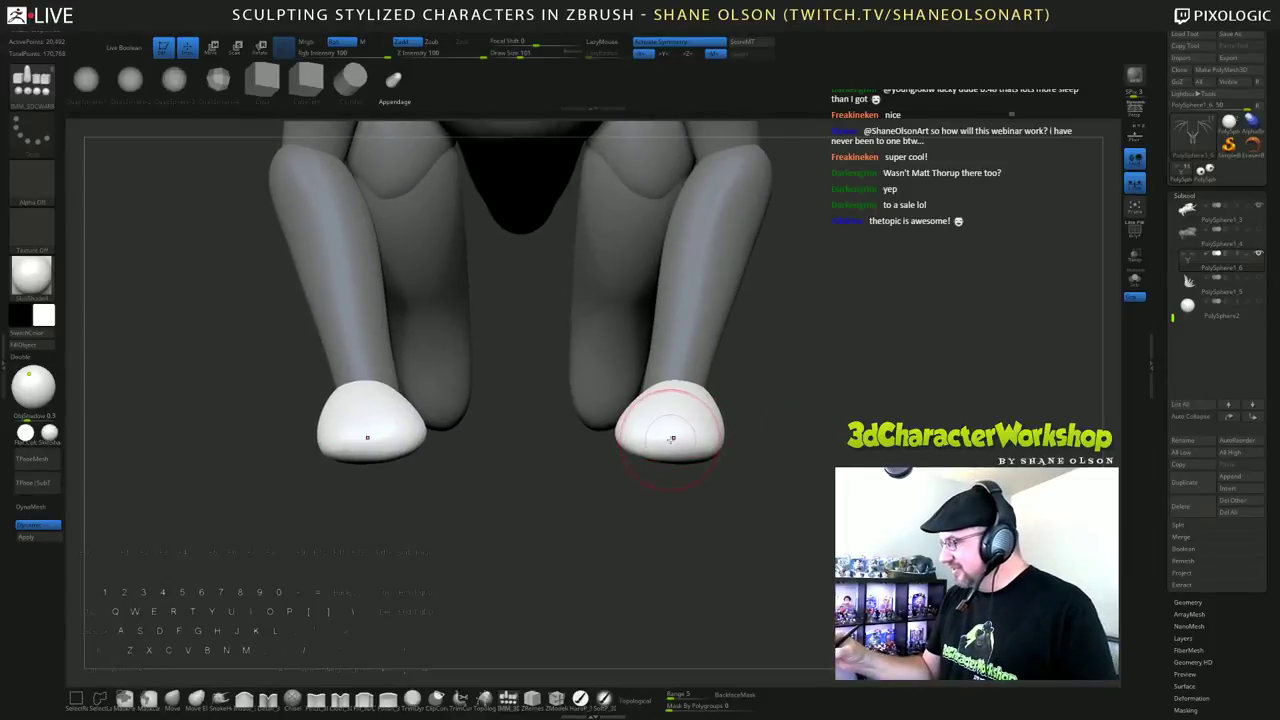
drag(671, 439, 673, 494)
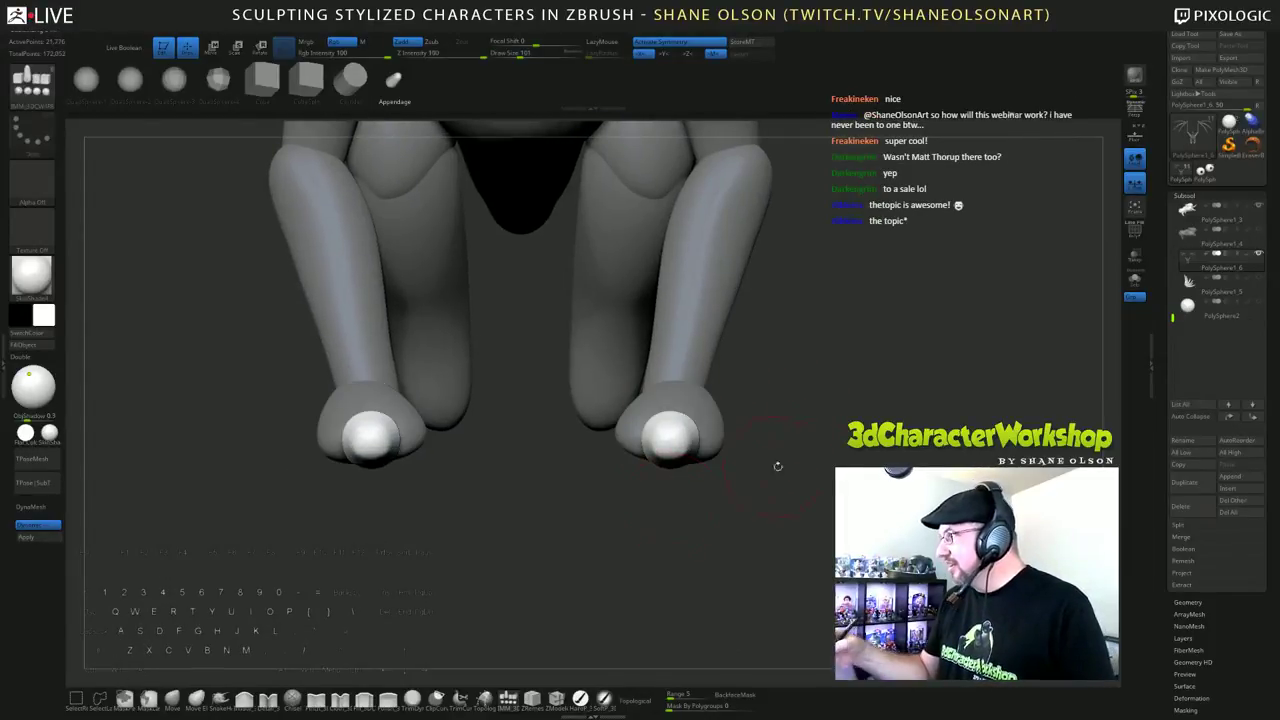
Step: Shrink the inserted middle toes and move them back into the front feet, adjusting them from the side and below
drag(778, 466, 756, 527)
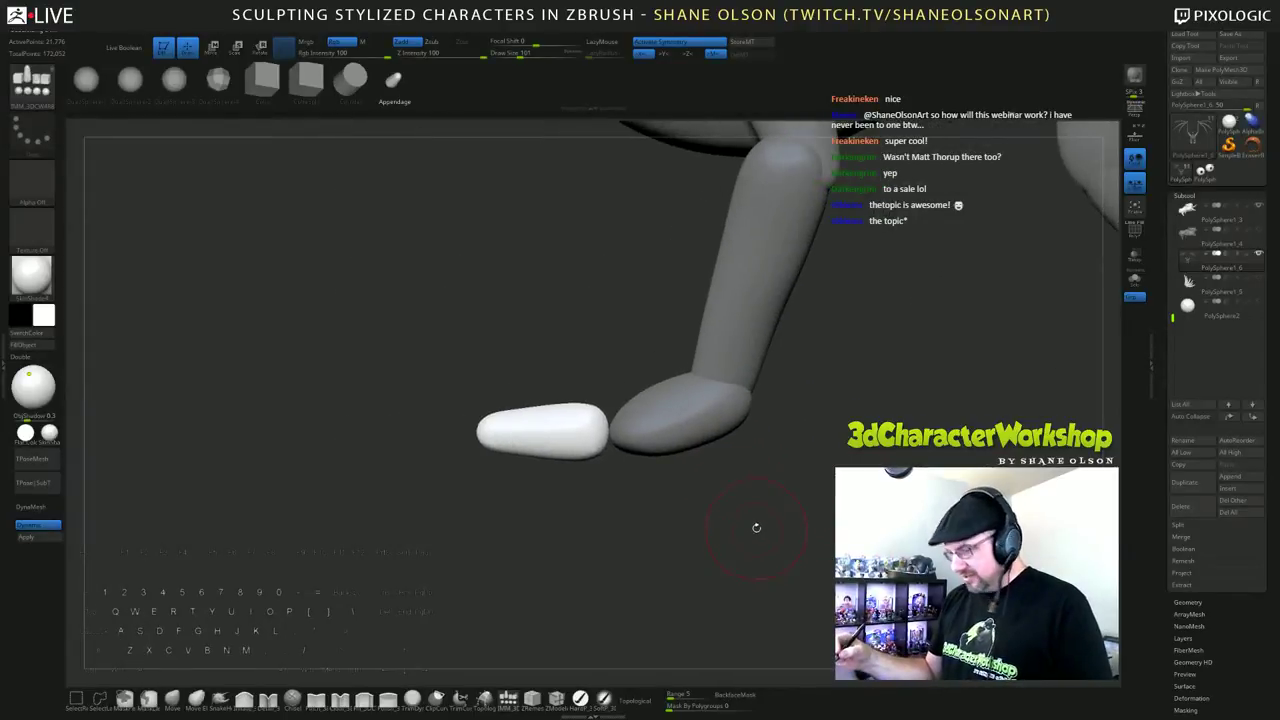
key(w)
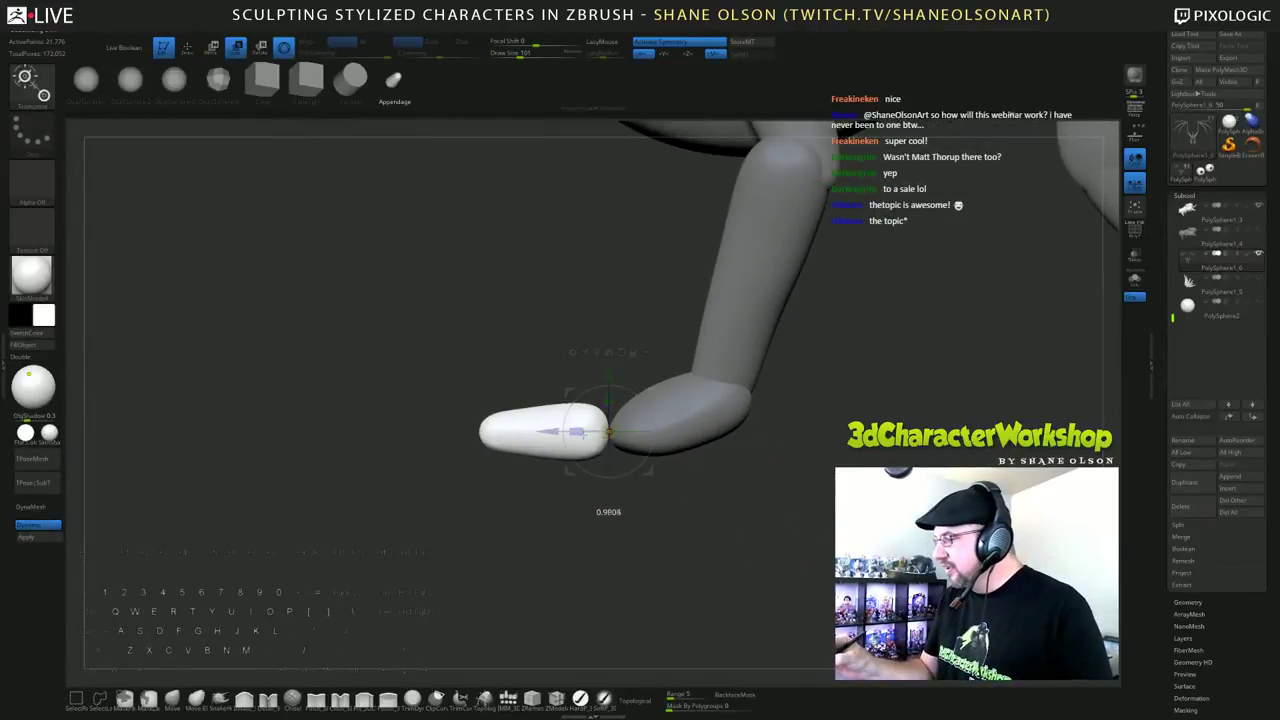
drag(607, 432, 645, 437)
drag(701, 391, 702, 386)
drag(752, 507, 795, 360)
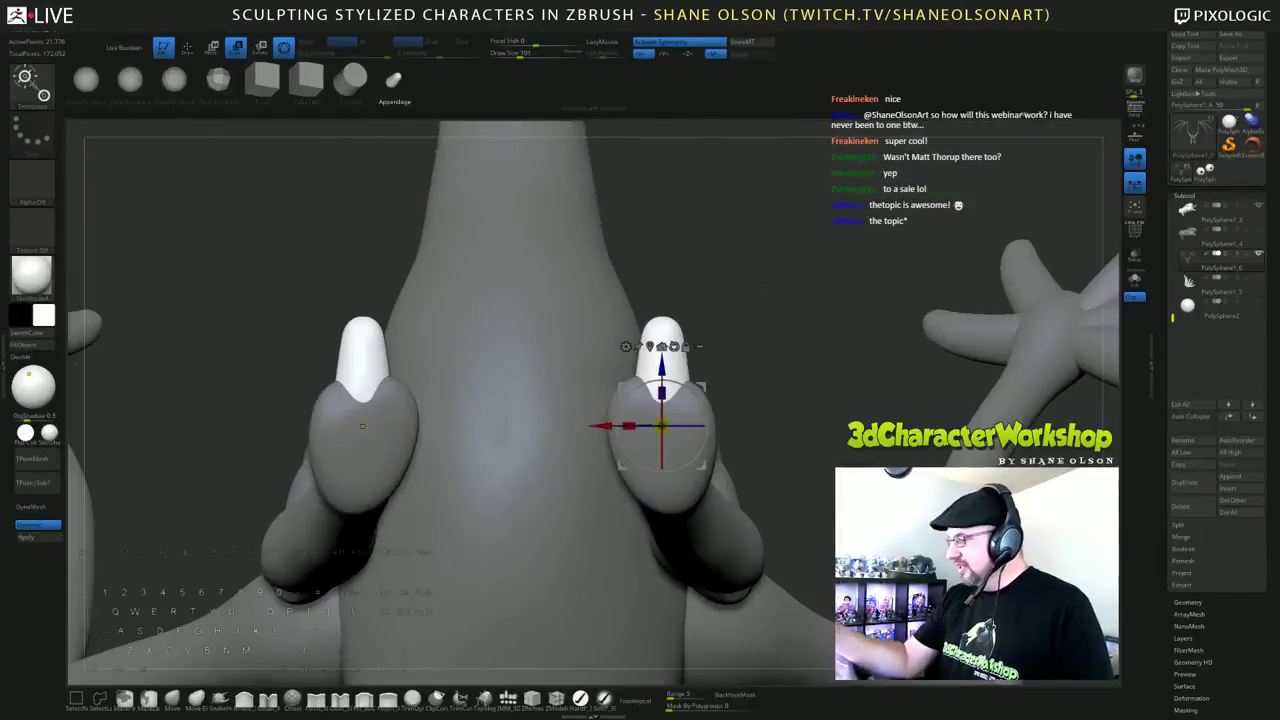
drag(606, 425, 659, 425)
Step: Turn on the polygroup wireframe display, straighten and center the middle toes on the front feet, and clear the mask
key(shift+f)
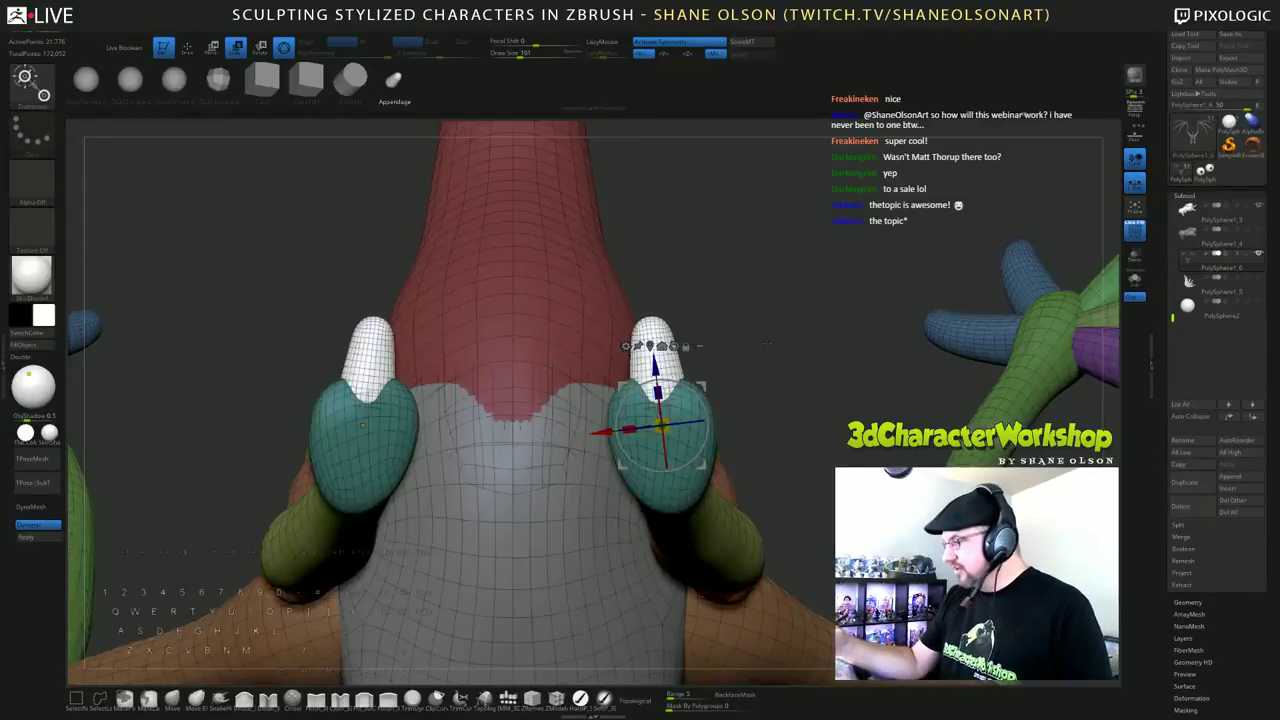
mouse_move(767, 344)
alt+mouse_down()
mouse_move(767, 320)
mouse_move(775, 502)
mouse_move(772, 335)
alt+mouse_up()
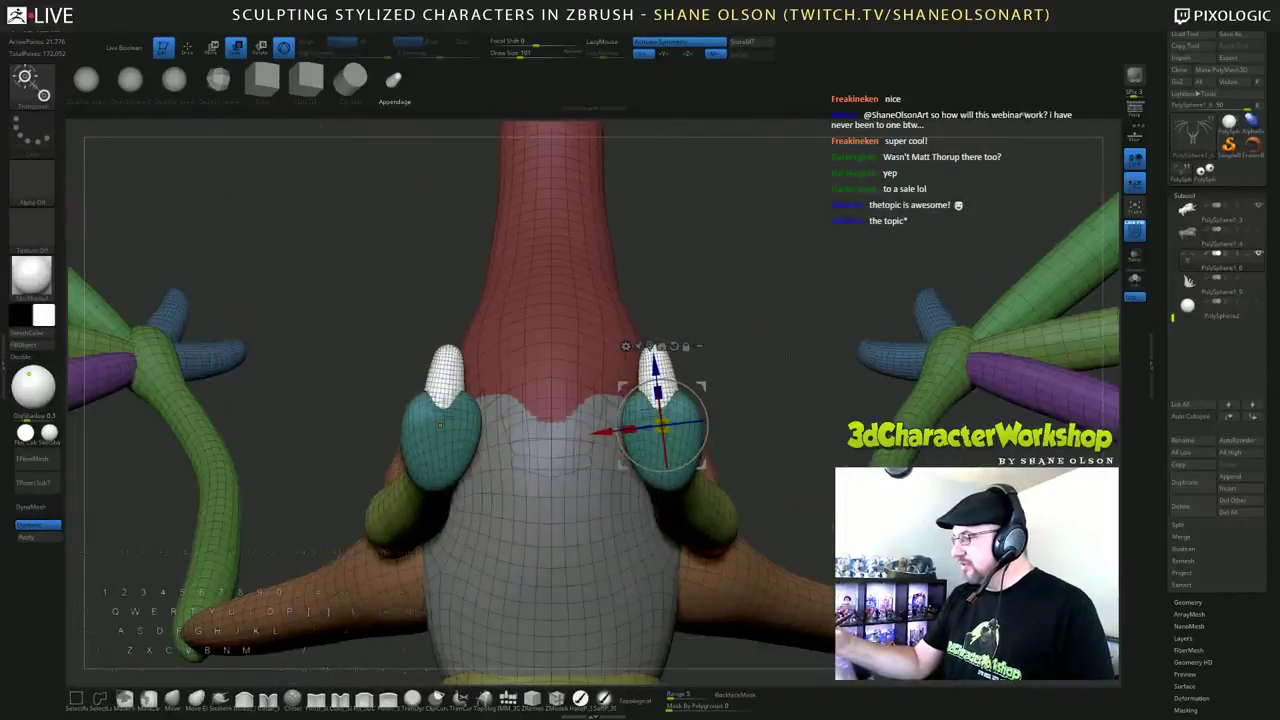
drag(656, 367, 656, 366)
alt+drag(764, 362, 762, 342)
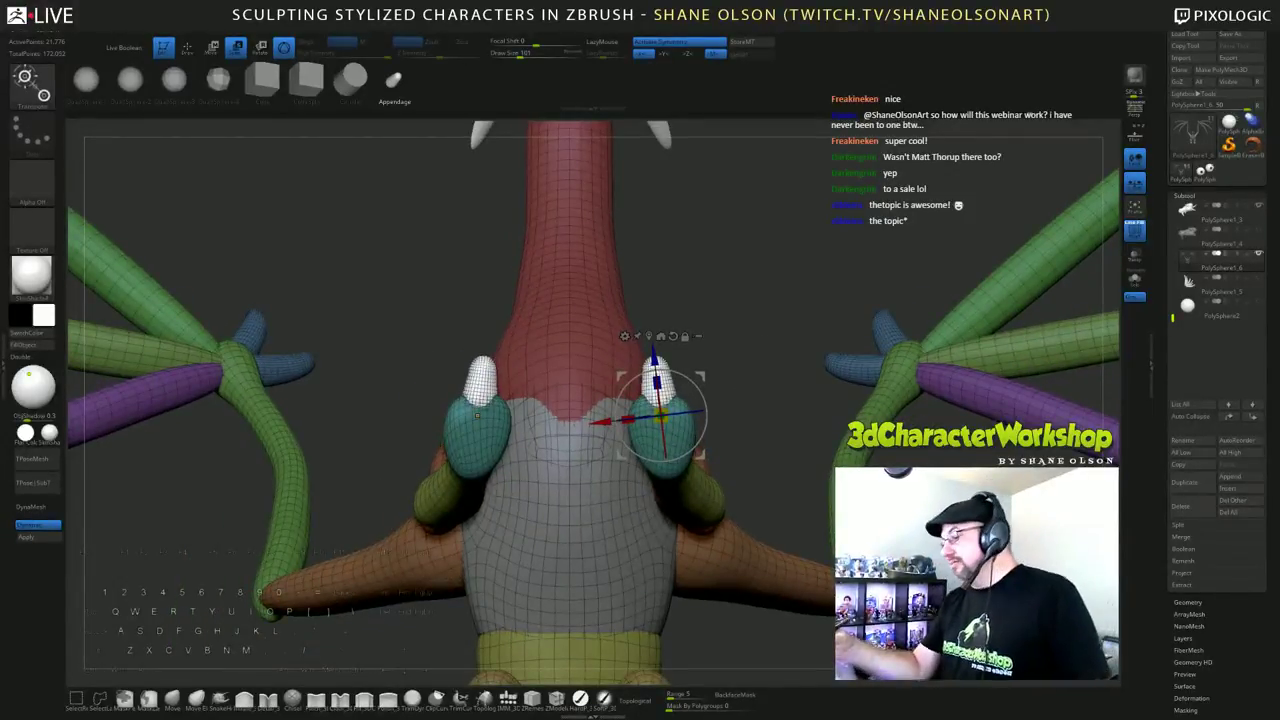
drag(702, 394, 703, 397)
mouse_move(762, 345)
alt+mouse_down()
mouse_move(763, 380)
mouse_move(764, 362)
alt+mouse_up()
ctrl+click(765, 355)
Step: Mask everything except the middle toes and place the reoriented transform gizmo at the toe base
key(q)
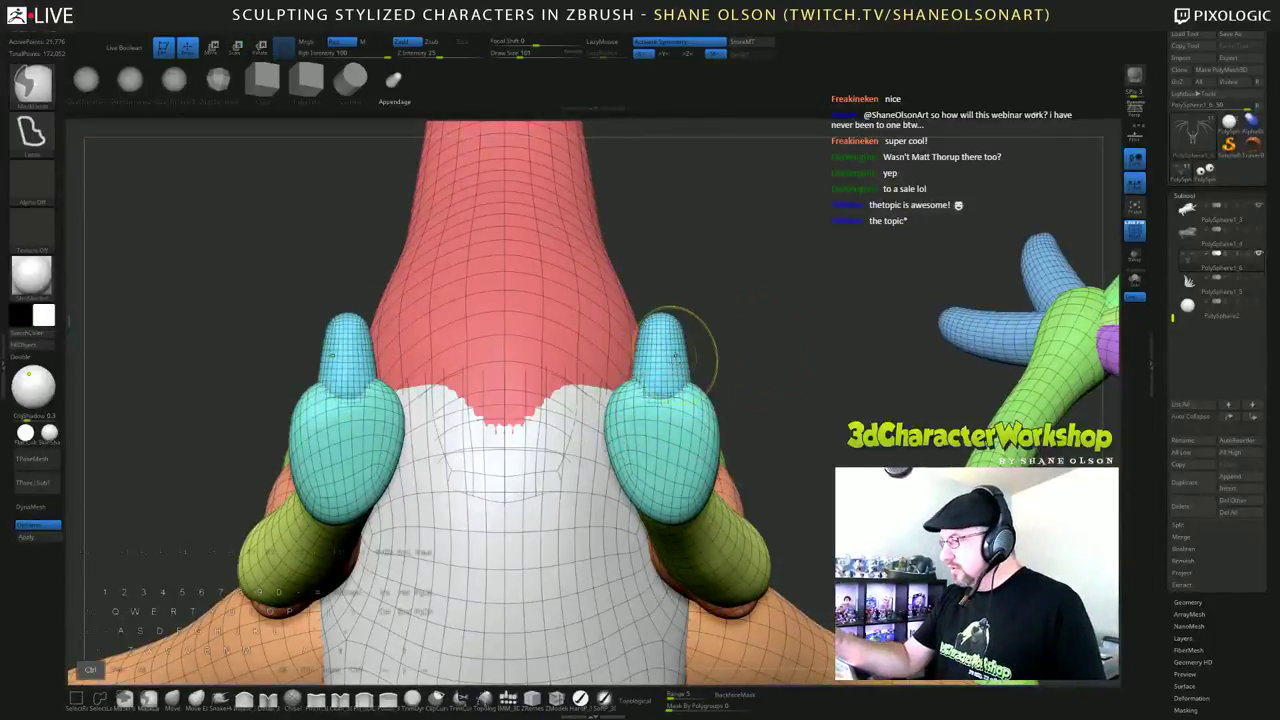
key(w)
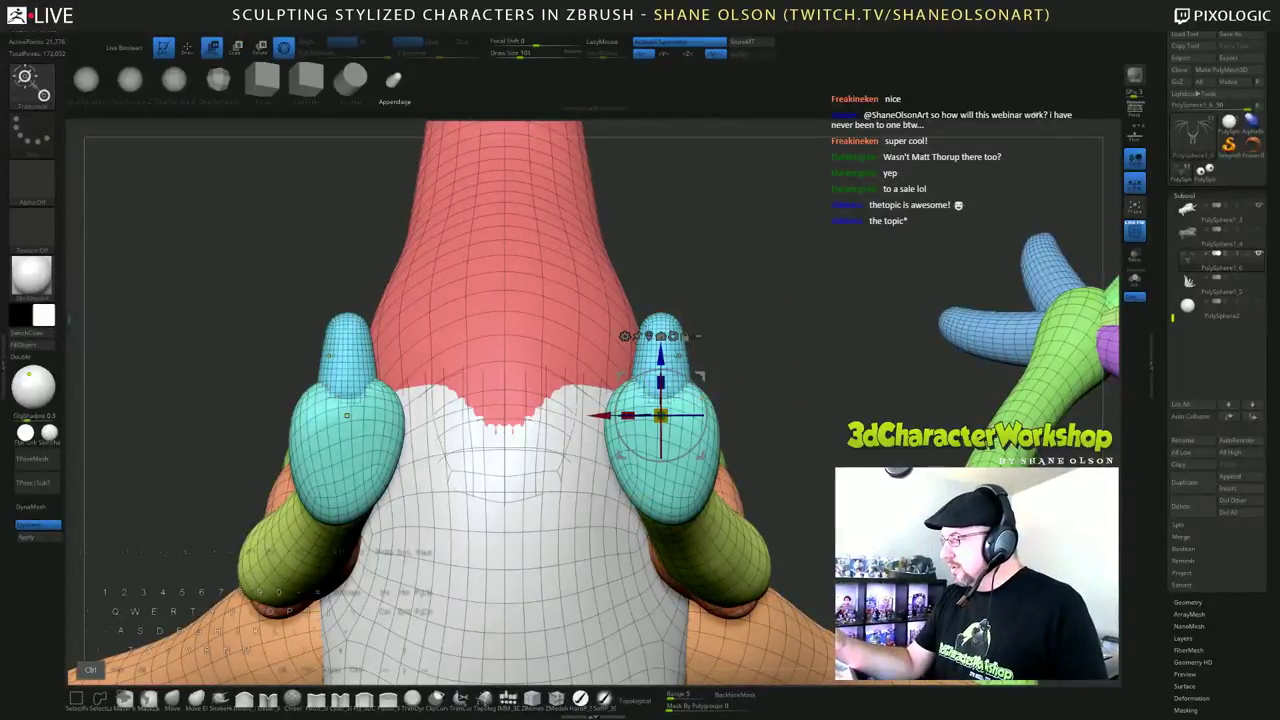
ctrl+click(676, 356)
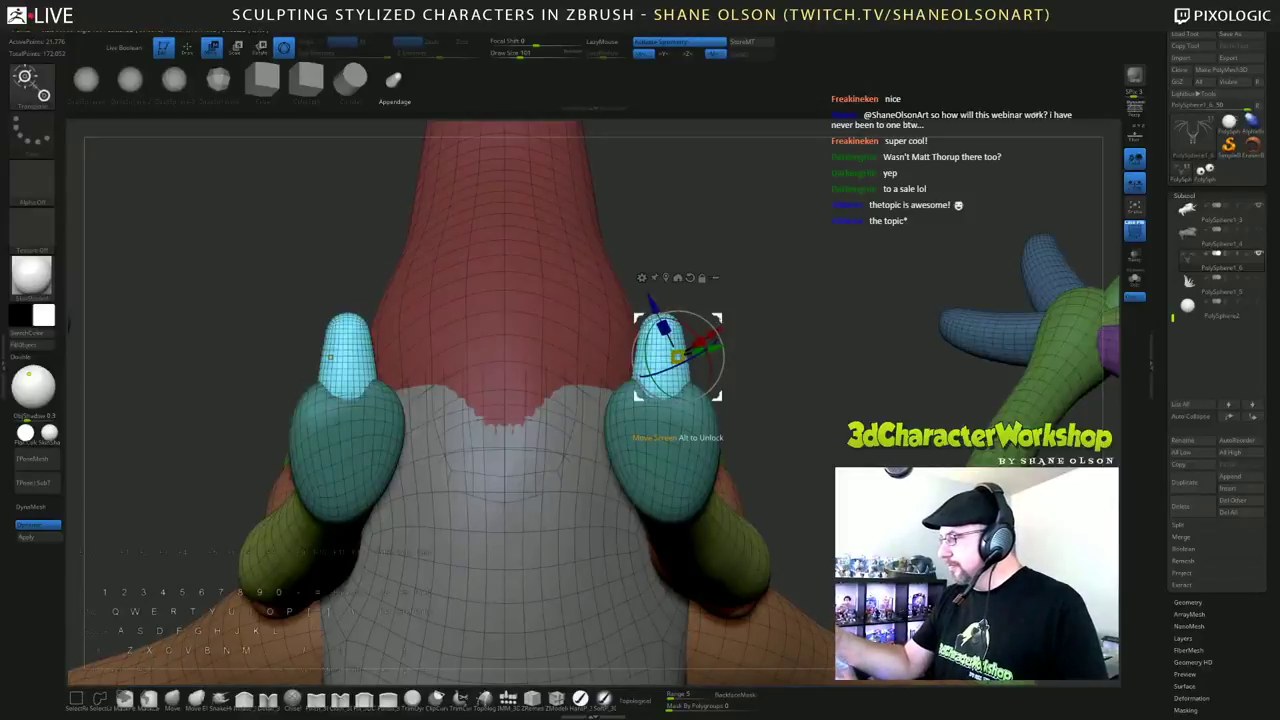
click(689, 277)
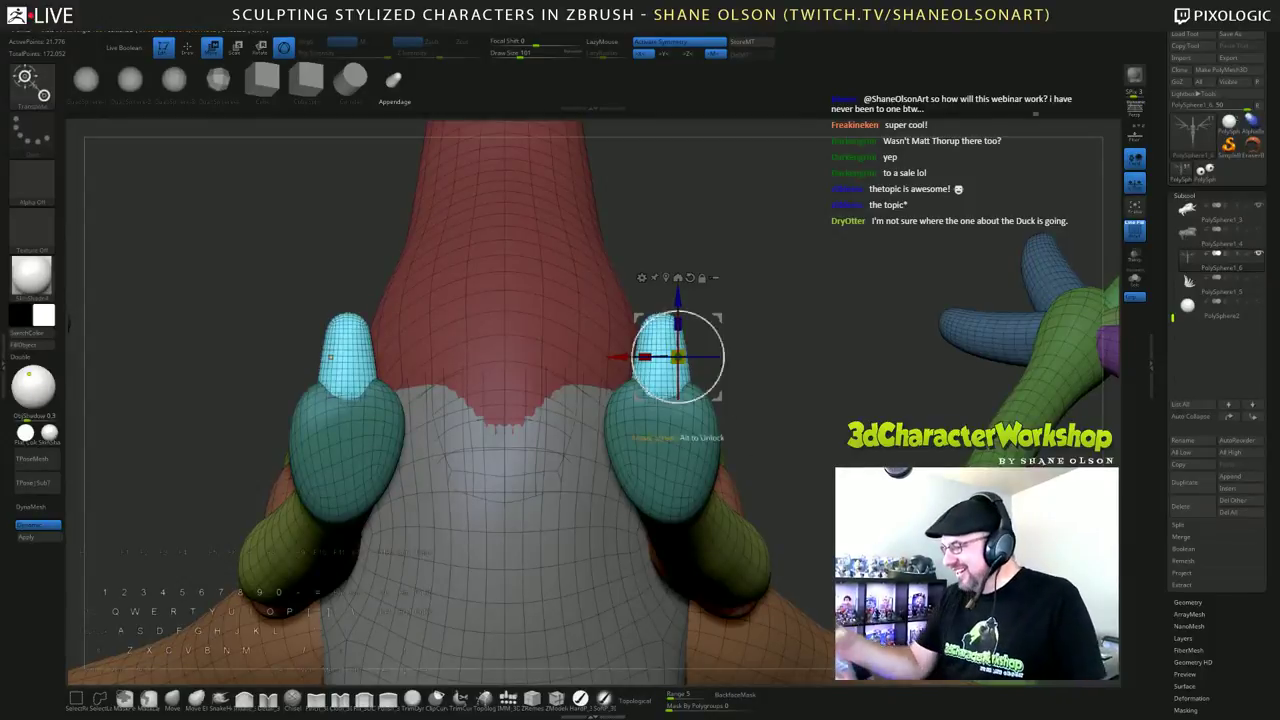
alt+drag(718, 318, 700, 359)
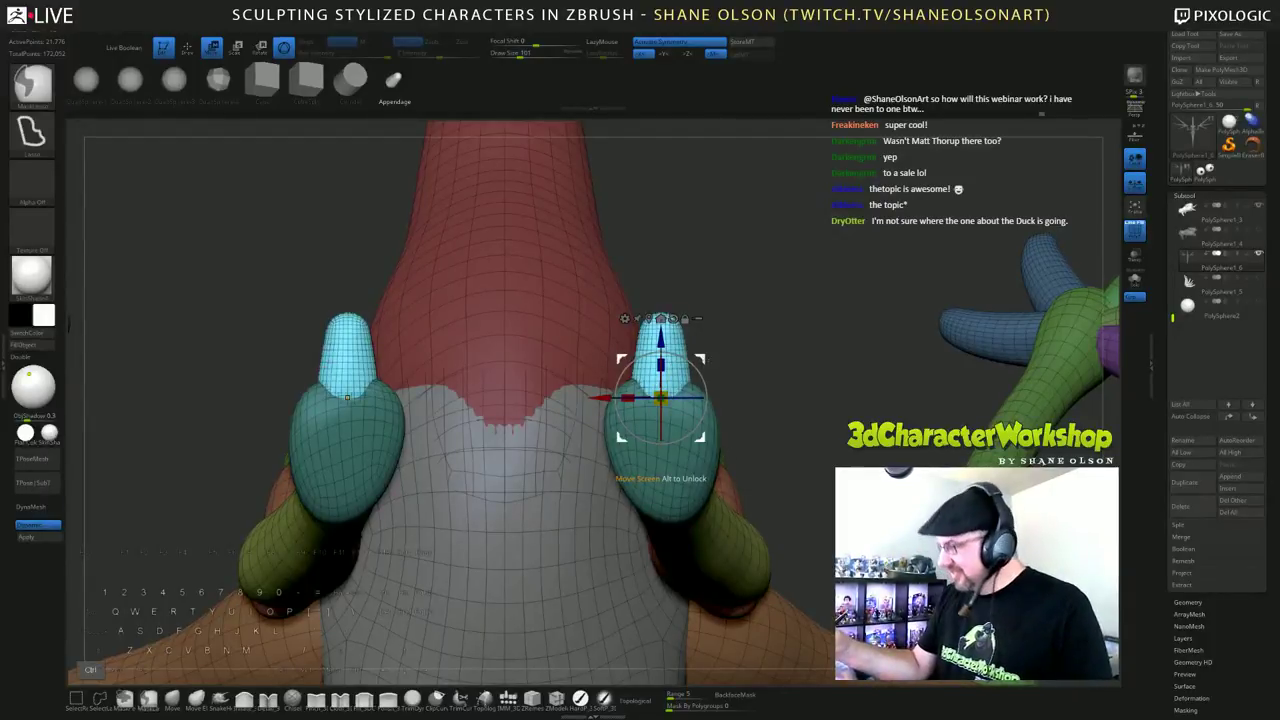
Step: Duplicate the middle toes toward the inner side of the front feet and angle the copies inward
ctrl+drag(702, 359, 669, 369)
mouse_move(760, 330)
mouse_down()
mouse_move(615, 332)
mouse_move(770, 330)
mouse_up()
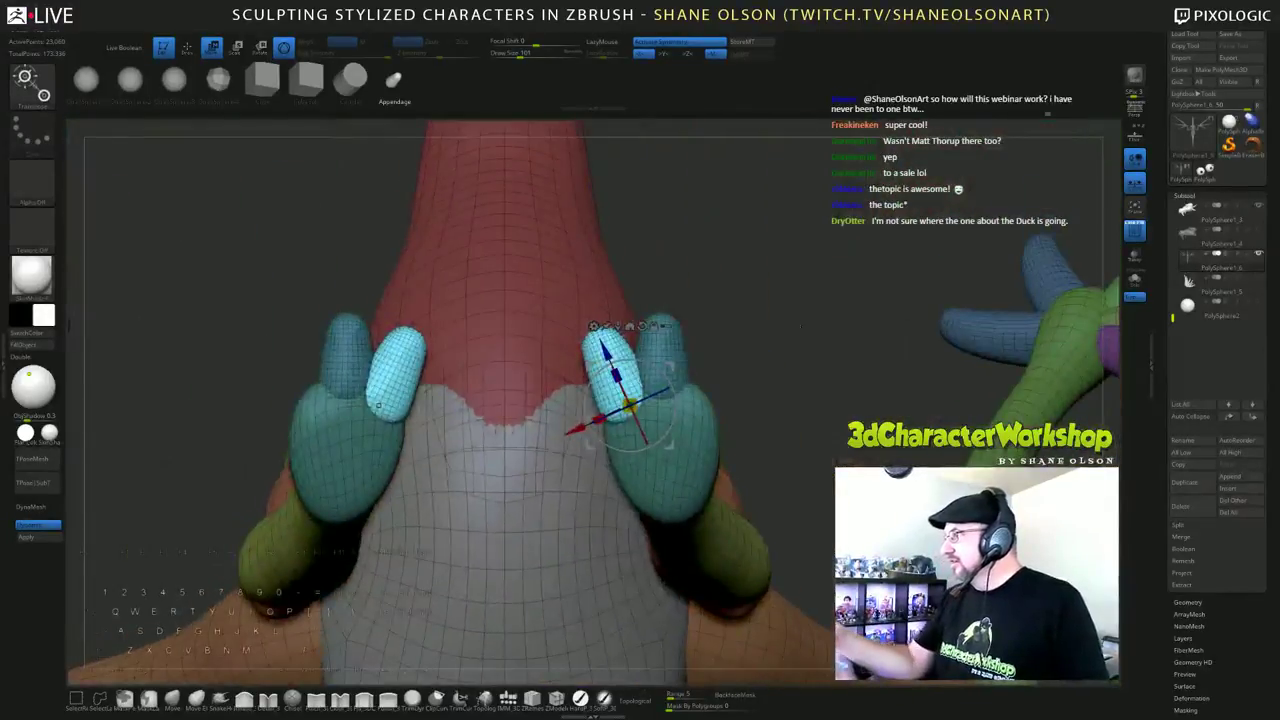
alt+drag(773, 385, 792, 316)
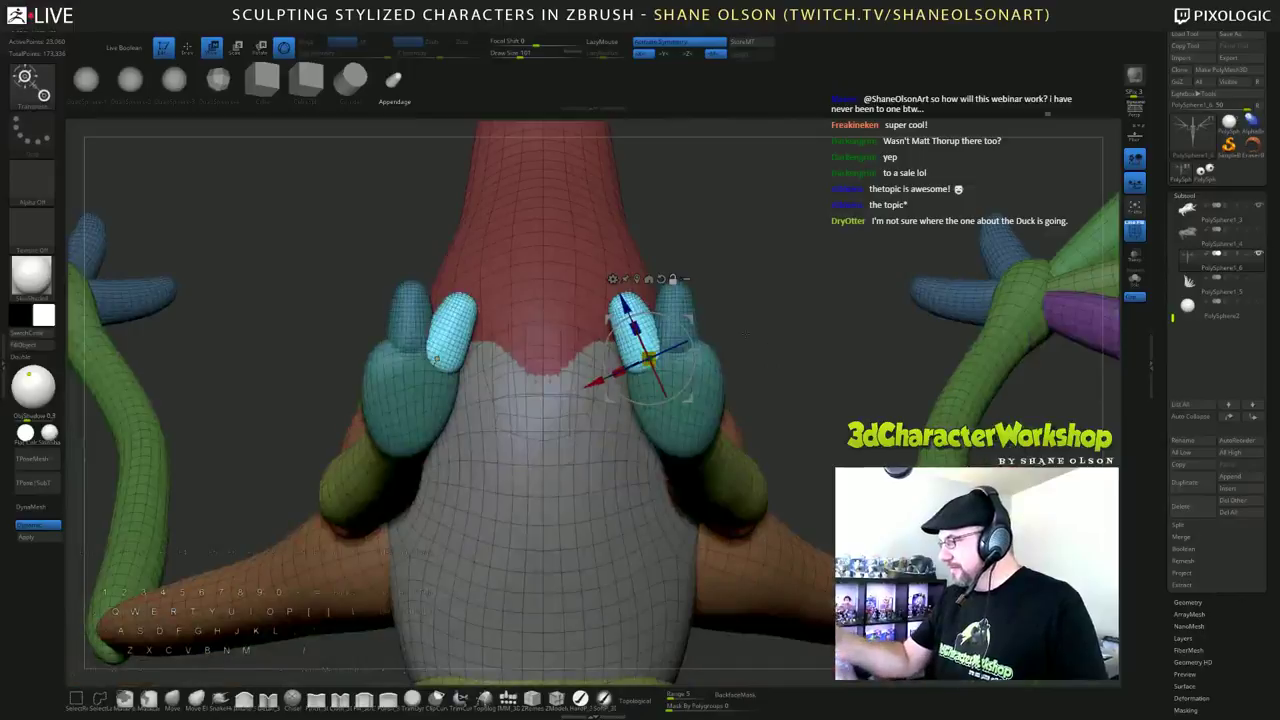
Step: Mask all but the inner toes, duplicate them onto the outer side of the front feet, and angle the copies outward
ctrl+click(740, 312)
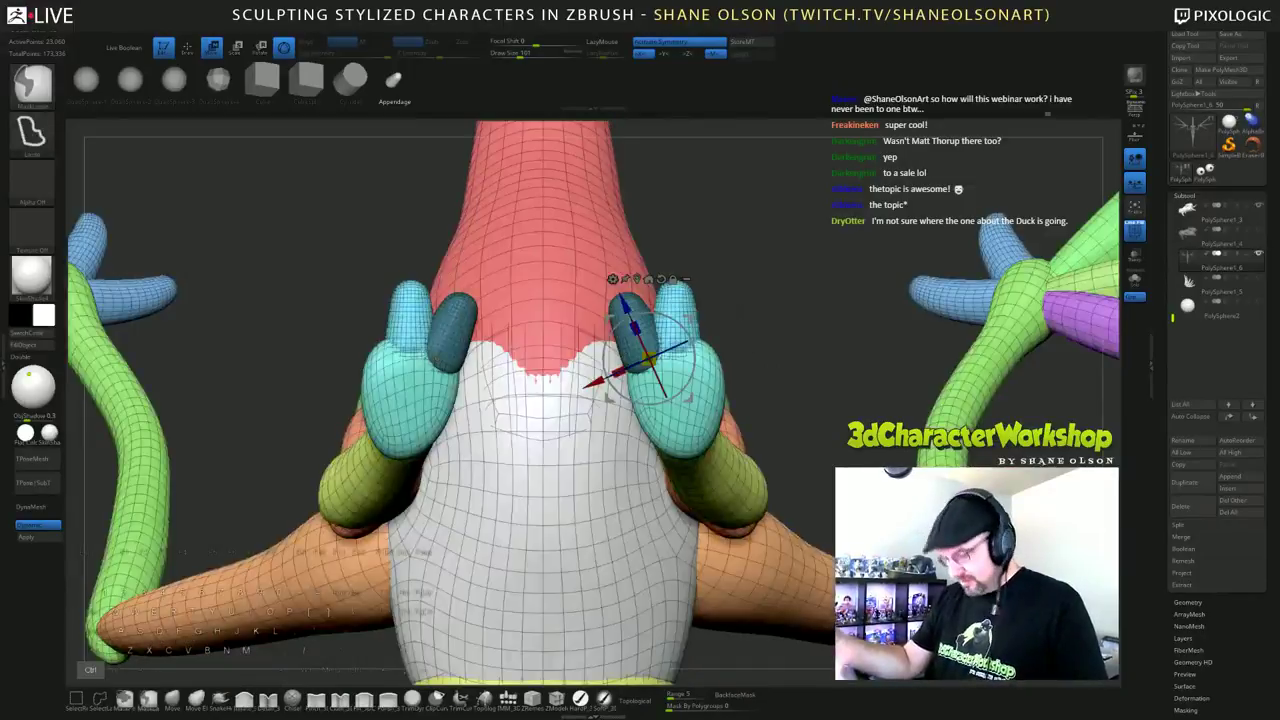
ctrl+click(652, 342)
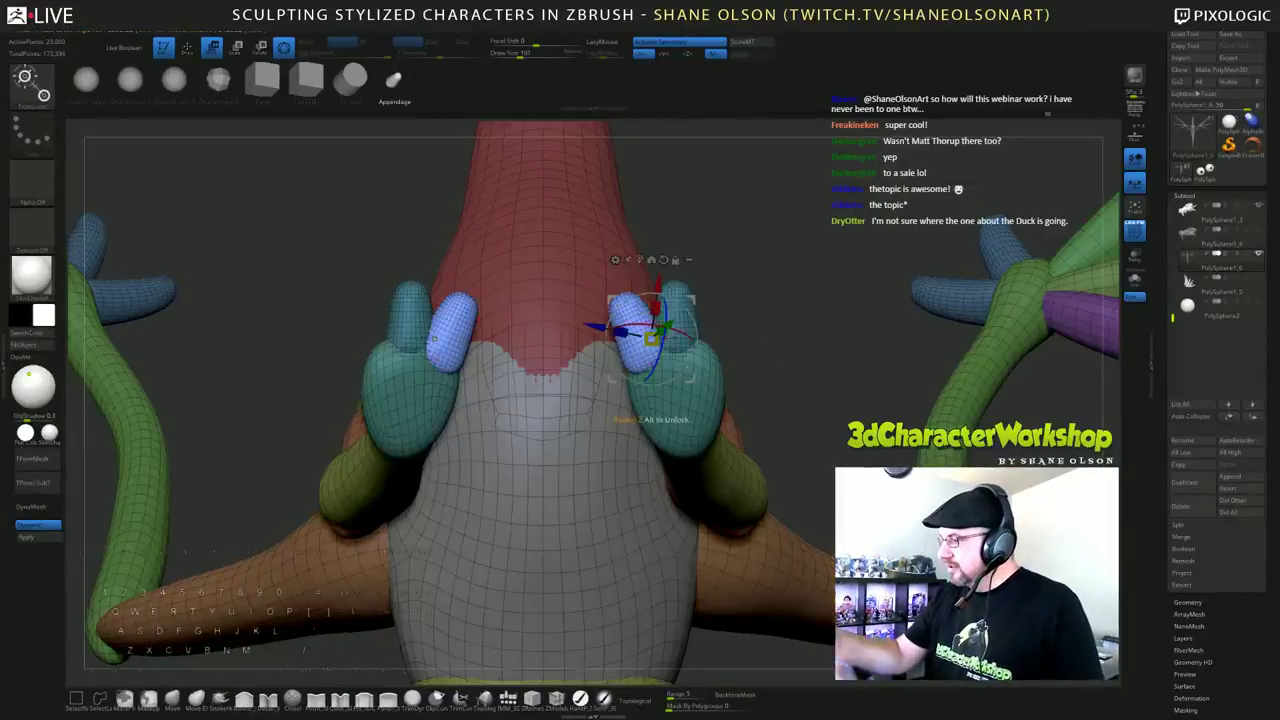
key(alt)
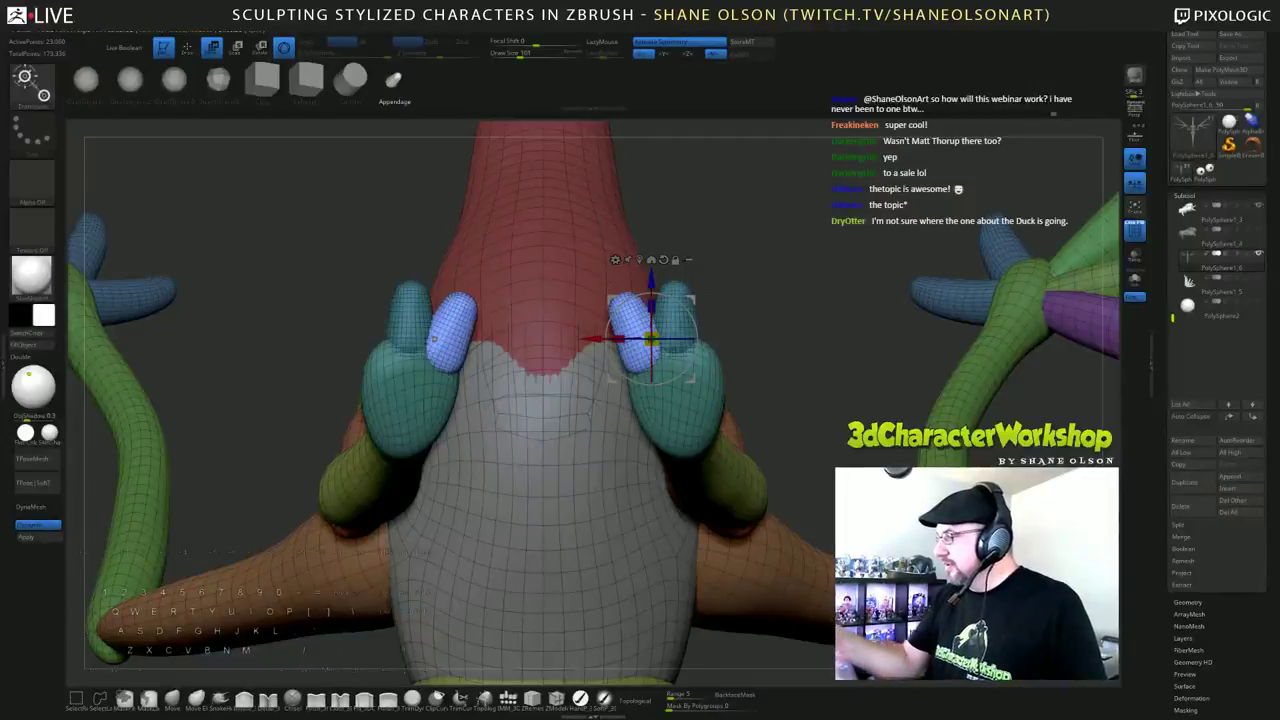
drag(651, 340, 755, 398)
drag(714, 358, 757, 350)
drag(670, 399, 679, 390)
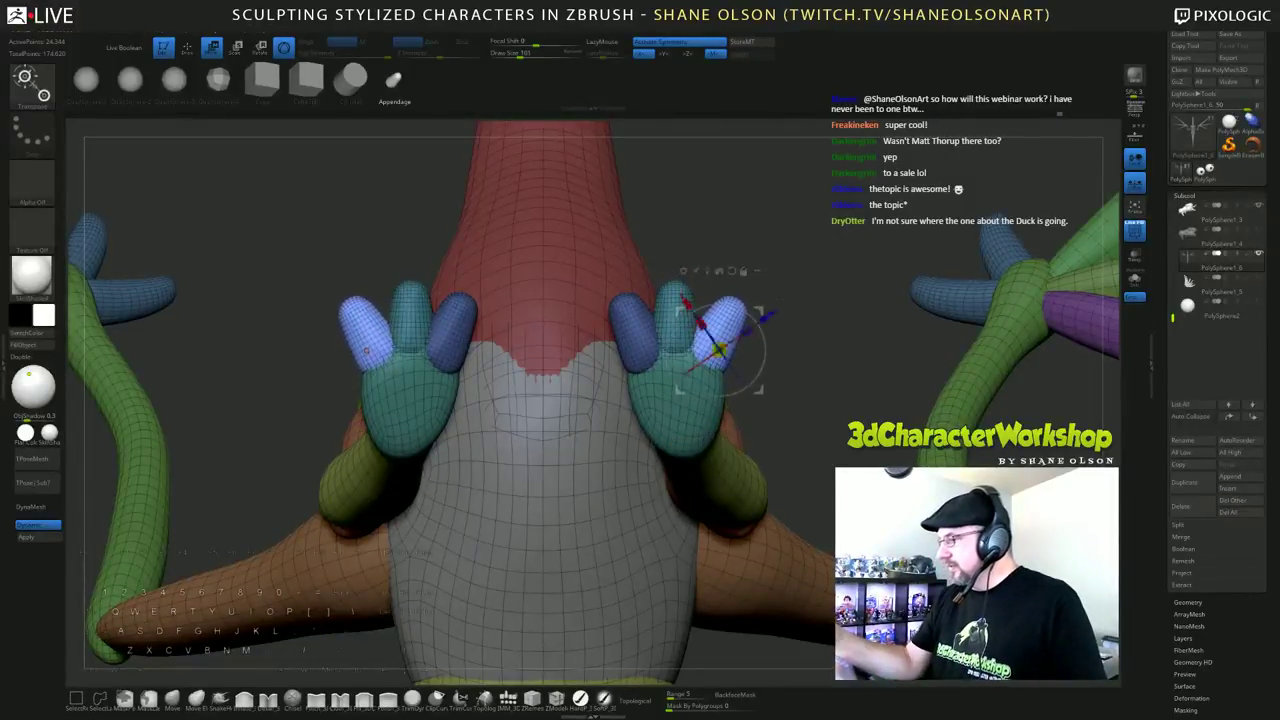
Step: Examine the three toes' placement on the front feet from the front and the side
drag(790, 430, 786, 562)
mouse_move(900, 492)
mouse_down()
mouse_move(765, 491)
mouse_move(900, 491)
mouse_up()
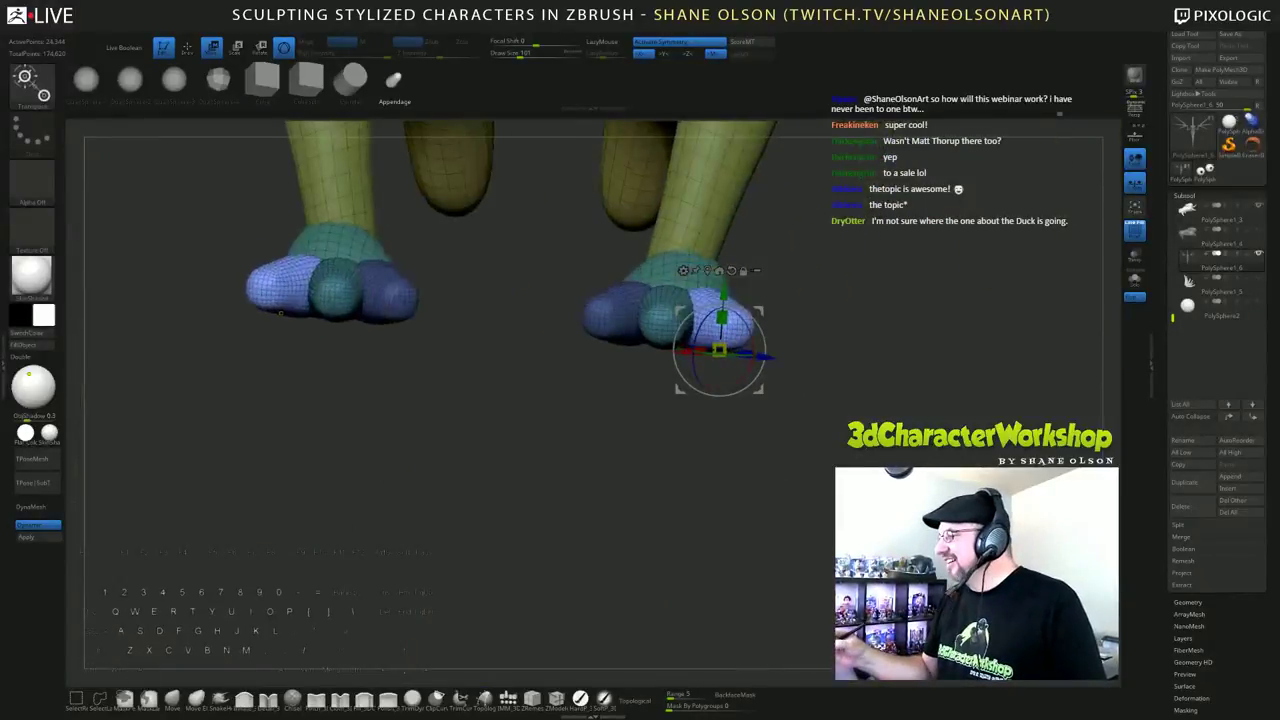
drag(280, 313, 306, 375)
drag(910, 300, 770, 298)
key(q)
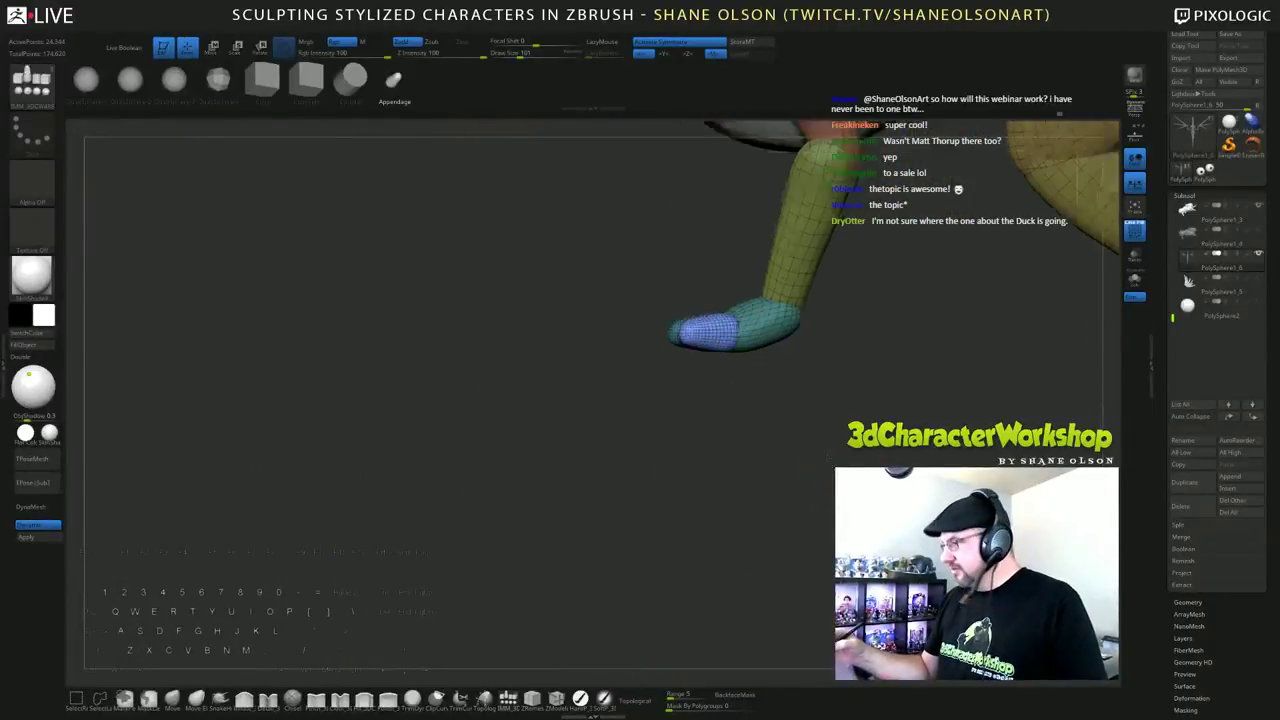
mouse_move(740, 452)
mouse_down()
mouse_move(793, 452)
mouse_move(793, 545)
mouse_up()
mouse_move(793, 545)
mouse_down()
mouse_move(970, 547)
mouse_move(793, 547)
mouse_move(874, 517)
mouse_move(806, 466)
mouse_move(806, 551)
mouse_up()
alt+drag(807, 403, 764, 474)
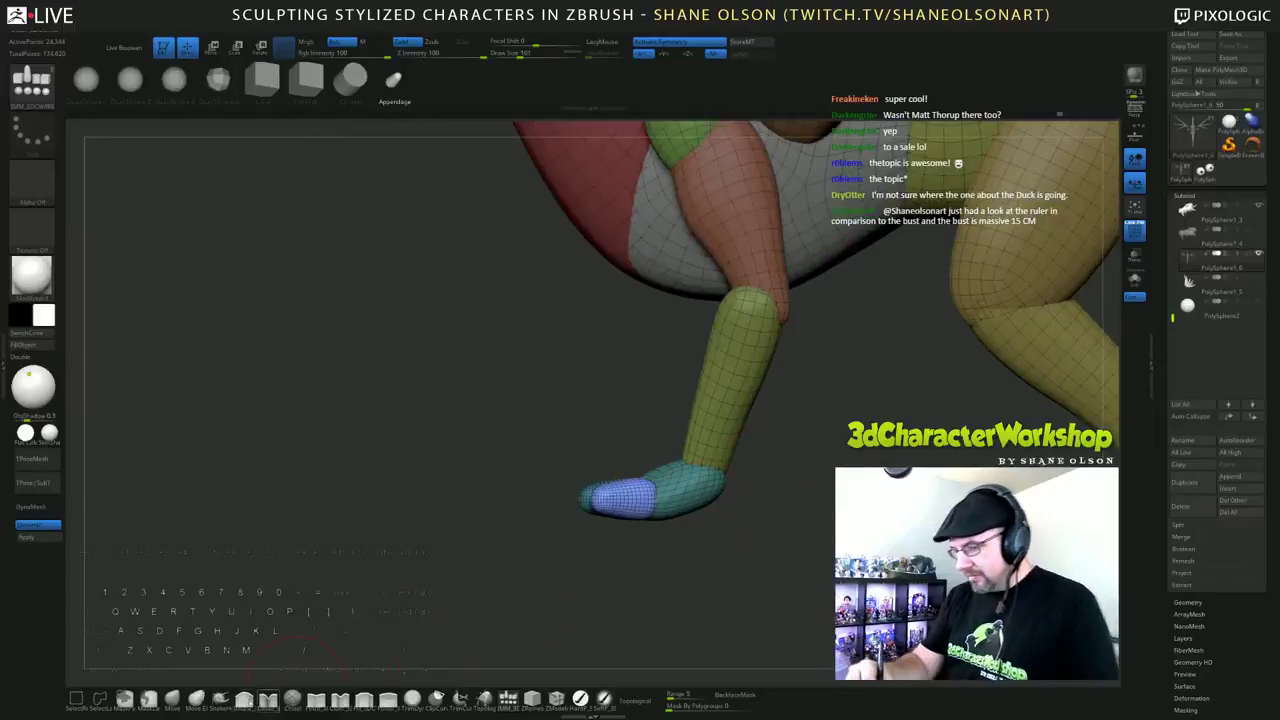
Step: Clear the mask and reshape the lower front legs just above the feet with the SnakeHook brush at draw size 56
click(220, 698)
ctrl+click(822, 447)
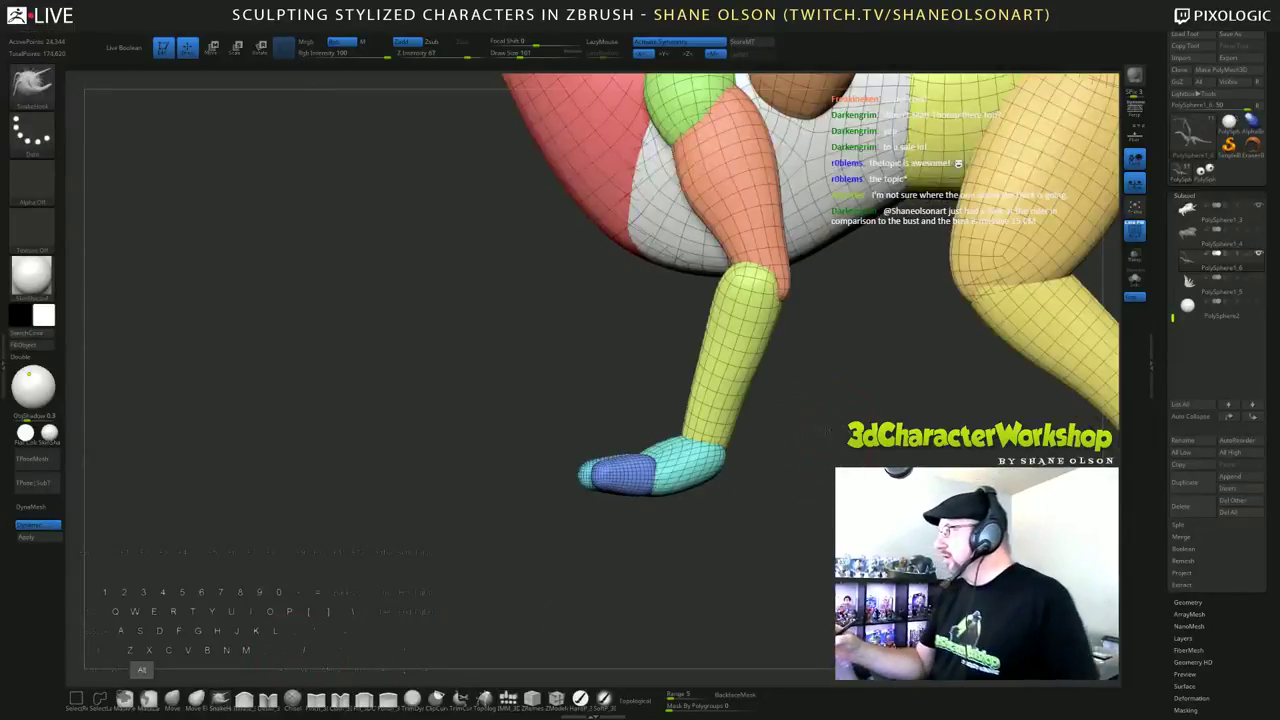
mouse_move(828, 431)
alt+mouse_down()
mouse_move(817, 415)
mouse_move(708, 435)
alt+mouse_up()
key(s)
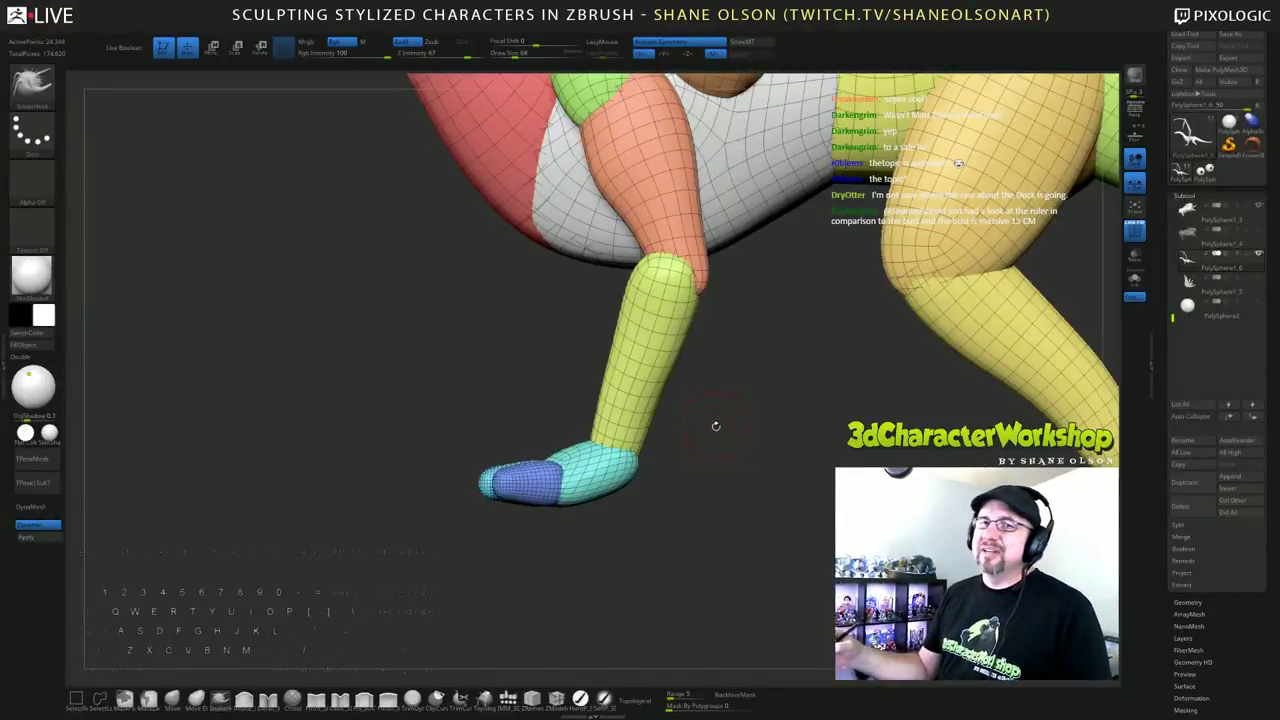
drag(710, 434, 692, 451)
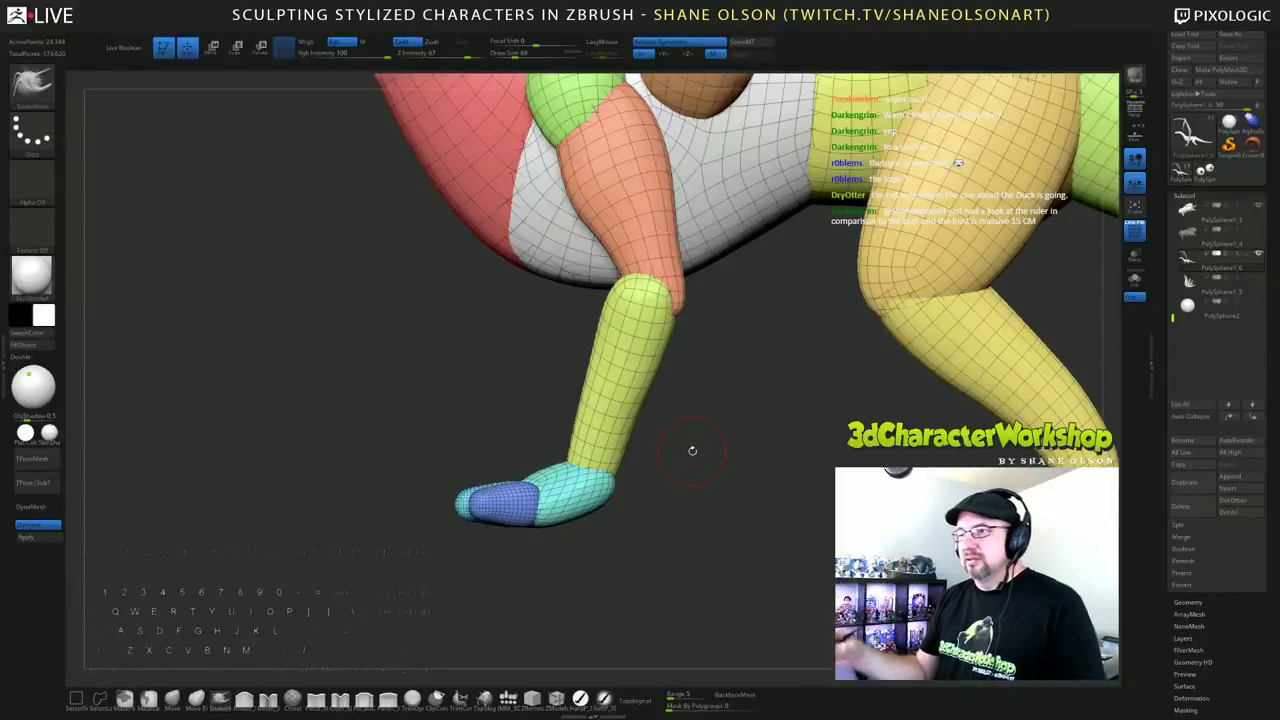
drag(662, 455, 660, 463)
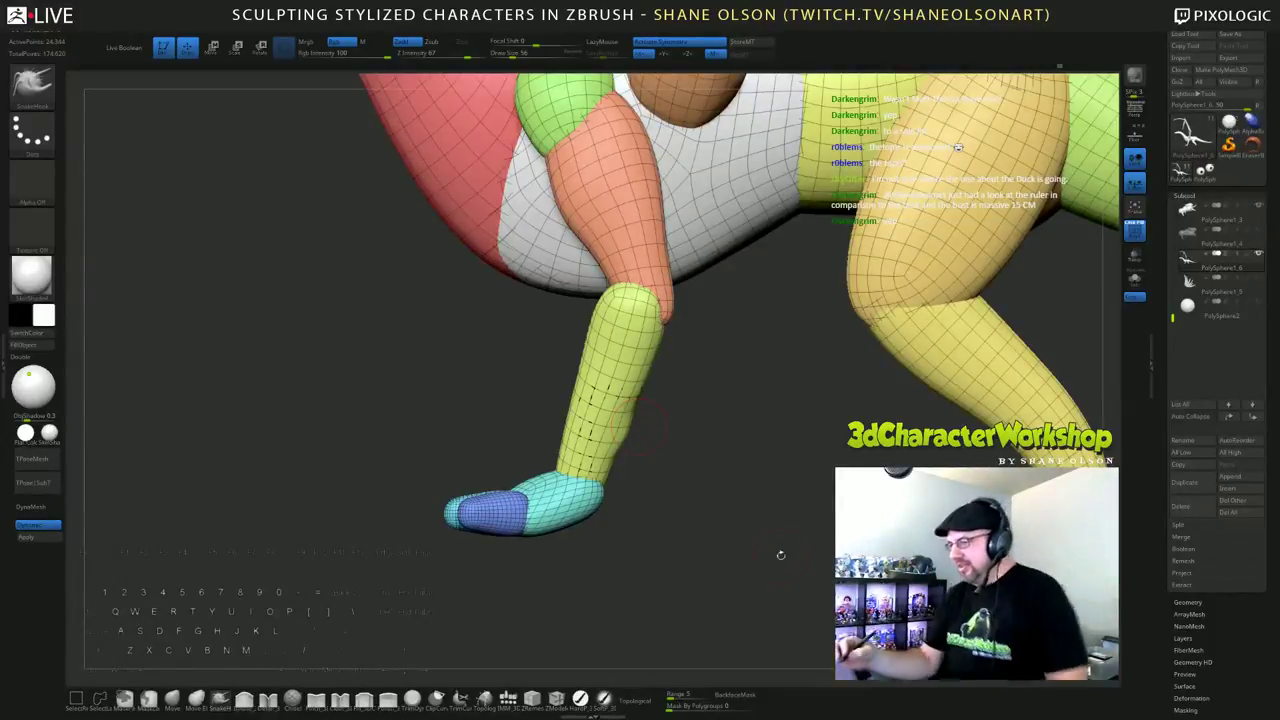
Step: Show the vertical ruler subtool and compare it with the whole dragon's size from the side
alt+drag(781, 555, 735, 395)
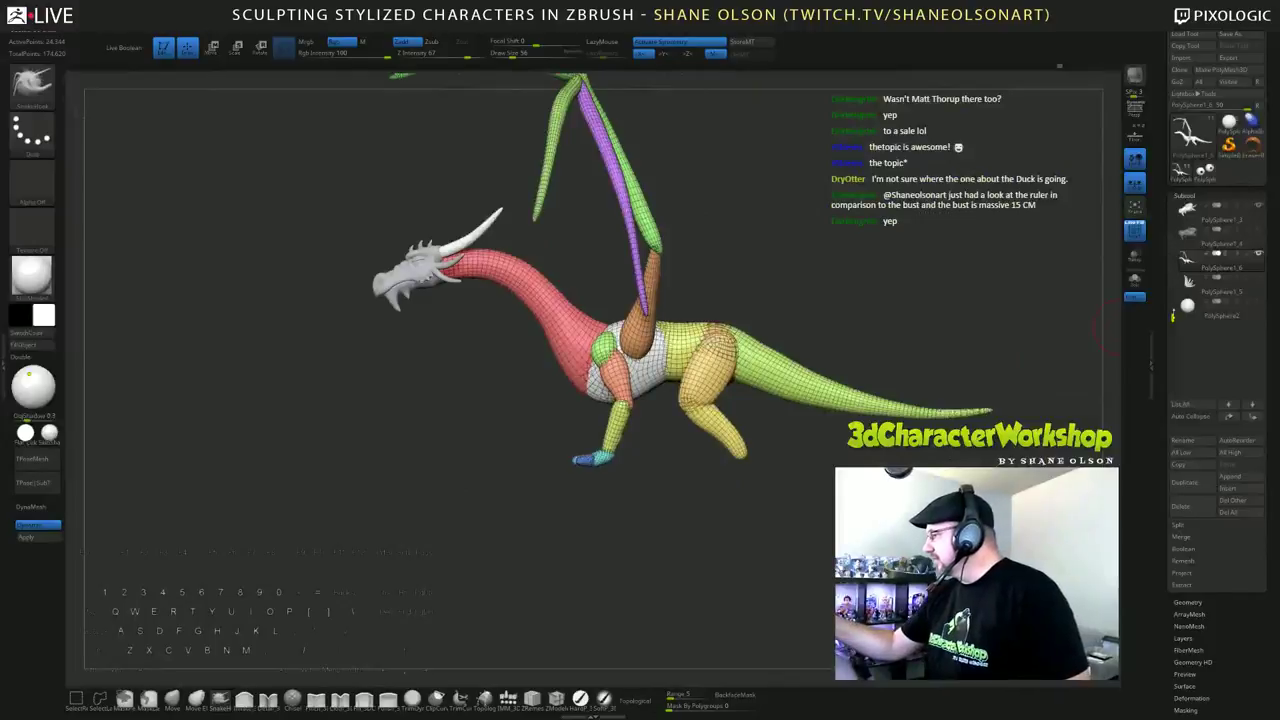
drag(1173, 316, 1175, 191)
drag(510, 332, 703, 308)
drag(863, 387, 795, 384)
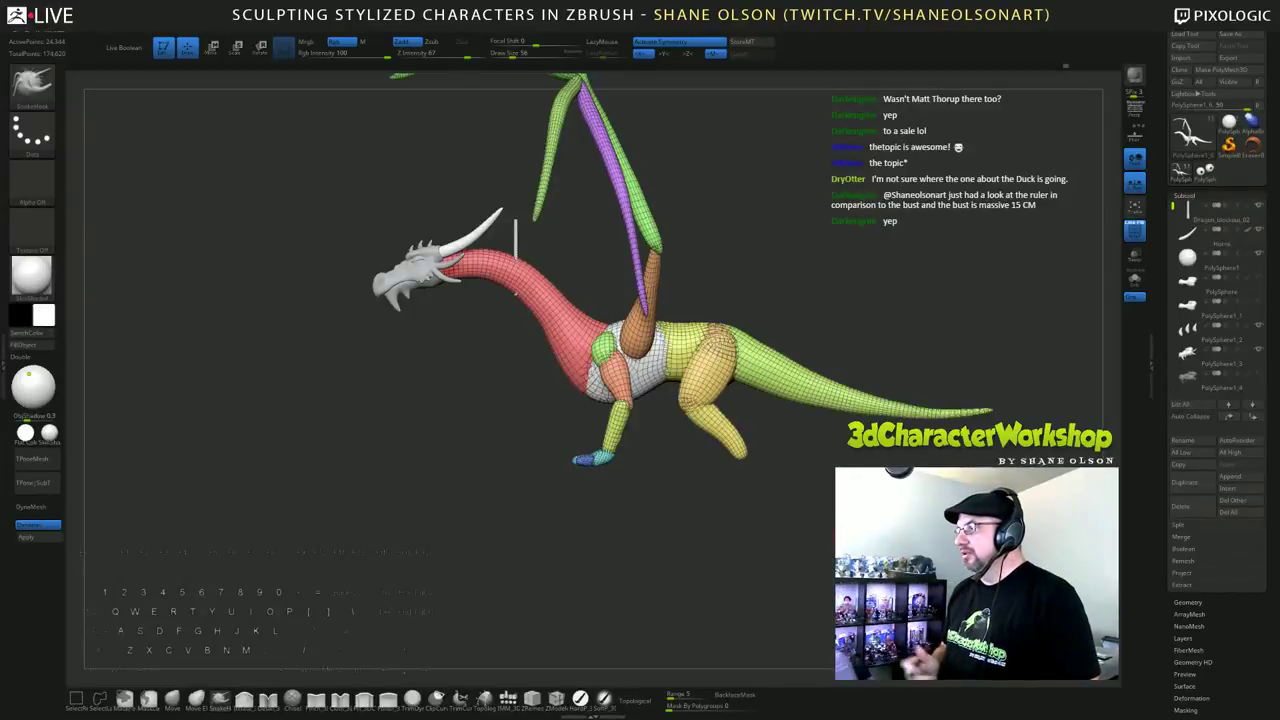
Step: Isolate the ruler subtool in the view and examine its numbered scale up close
drag(735, 240, 834, 345)
alt+drag(610, 100, 702, 425)
mouse_move(680, 300)
mouse_down()
mouse_move(642, 296)
mouse_move(703, 298)
mouse_up()
click(1134, 280)
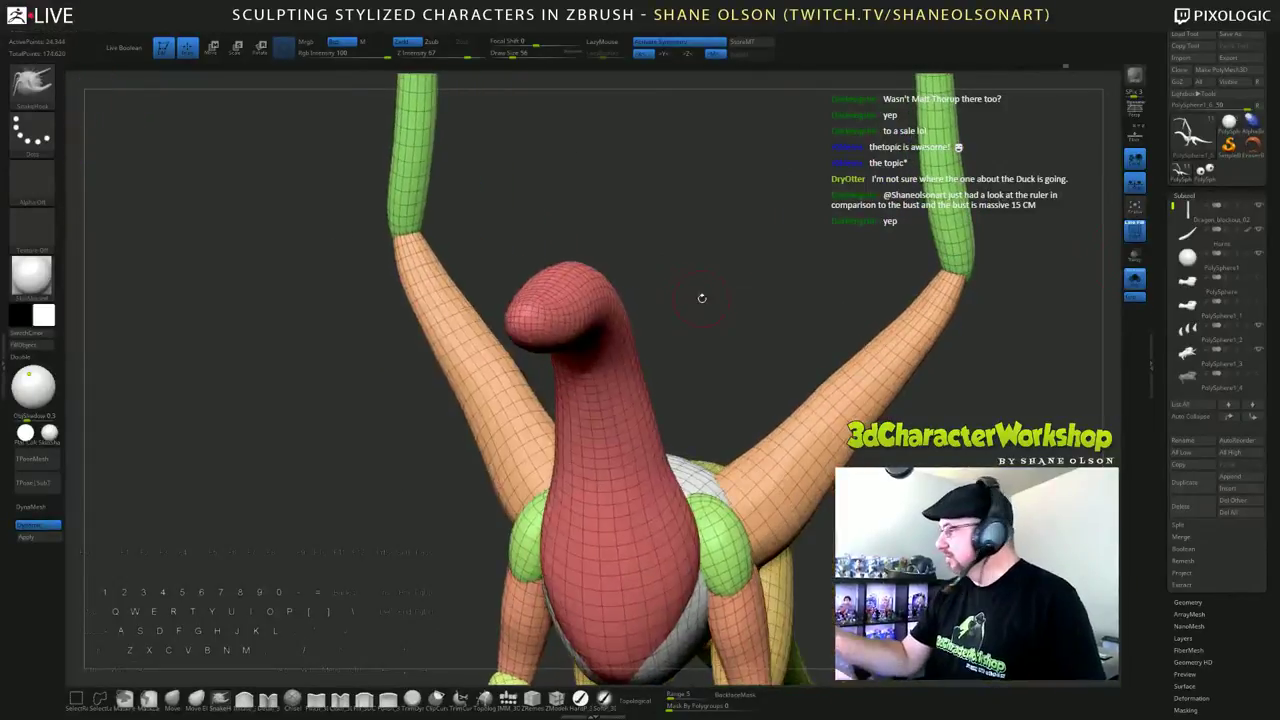
click(1134, 280)
key(shift+f)
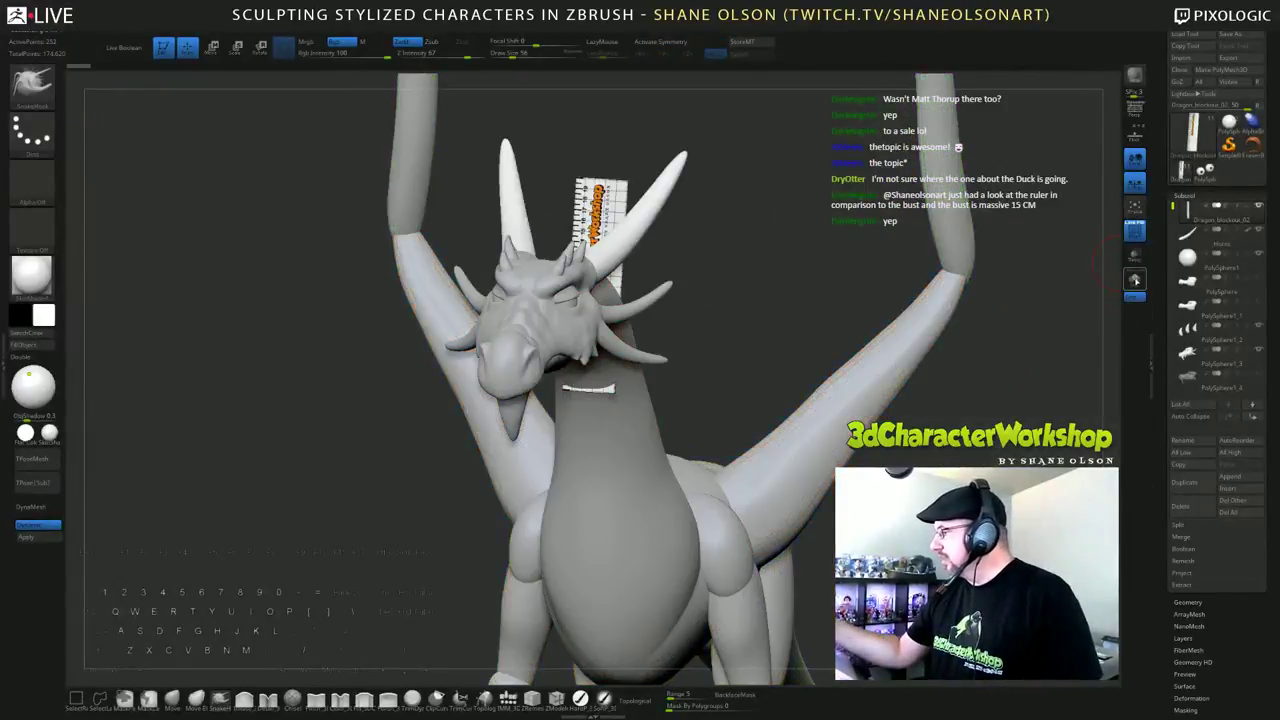
click(1134, 279)
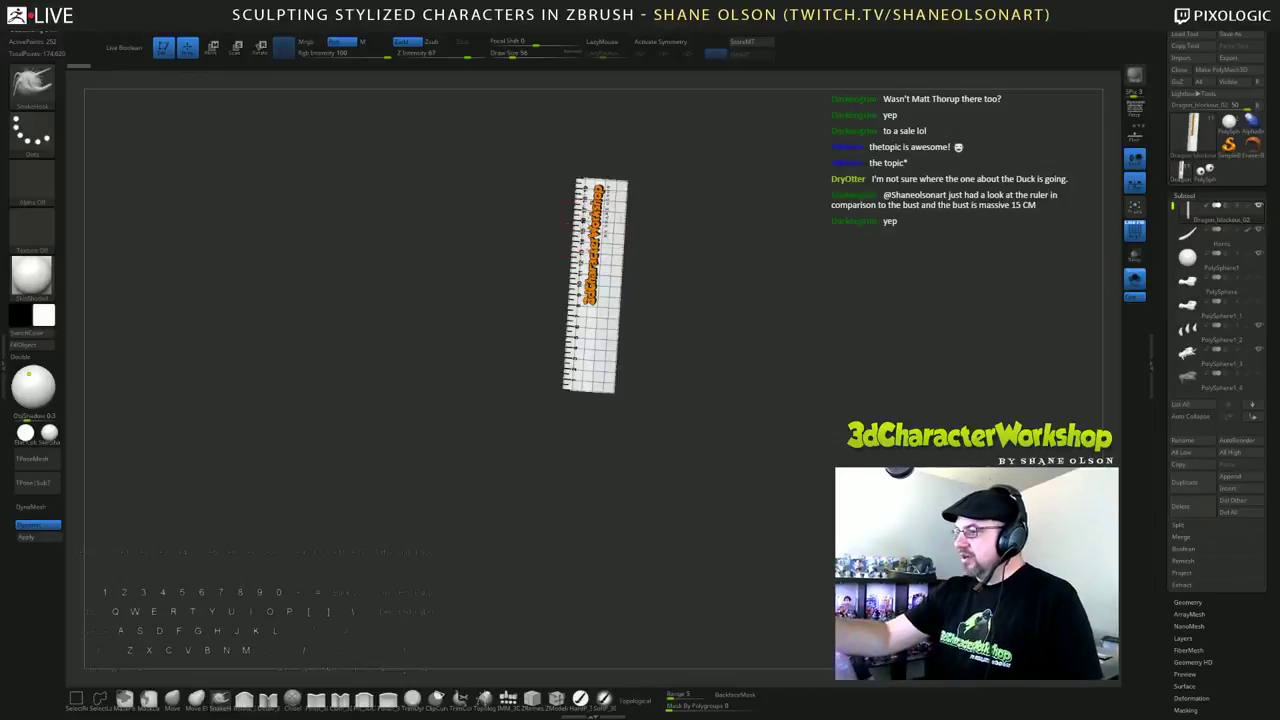
alt+drag(657, 228, 657, 290)
alt+drag(640, 237, 657, 329)
key(f)
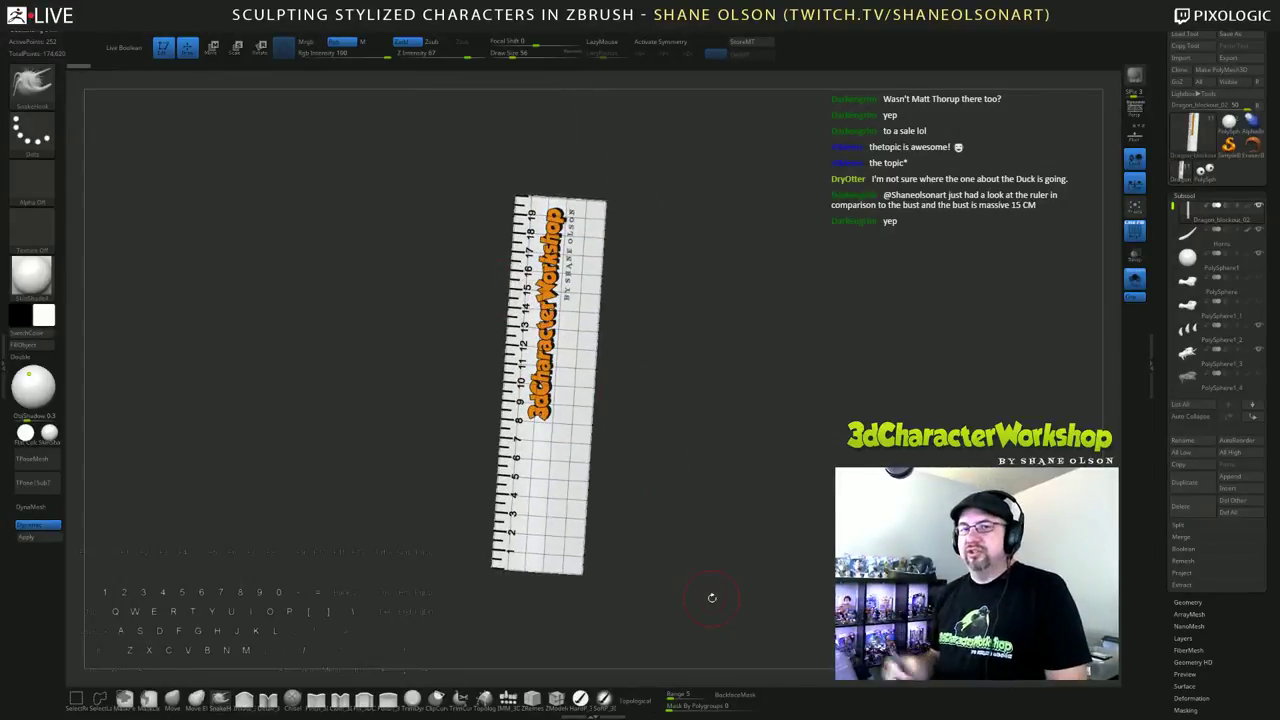
alt+drag(973, 563, 845, 555)
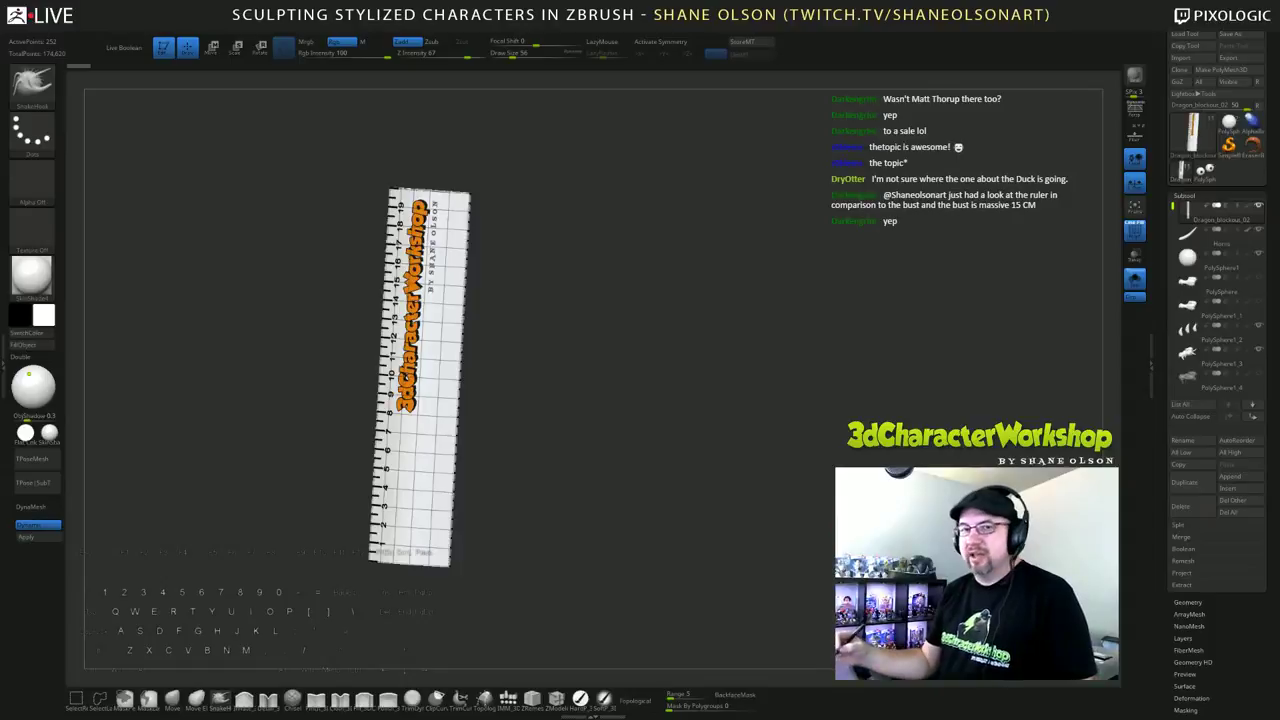
alt+drag(828, 655, 826, 595)
alt+drag(826, 592, 825, 490)
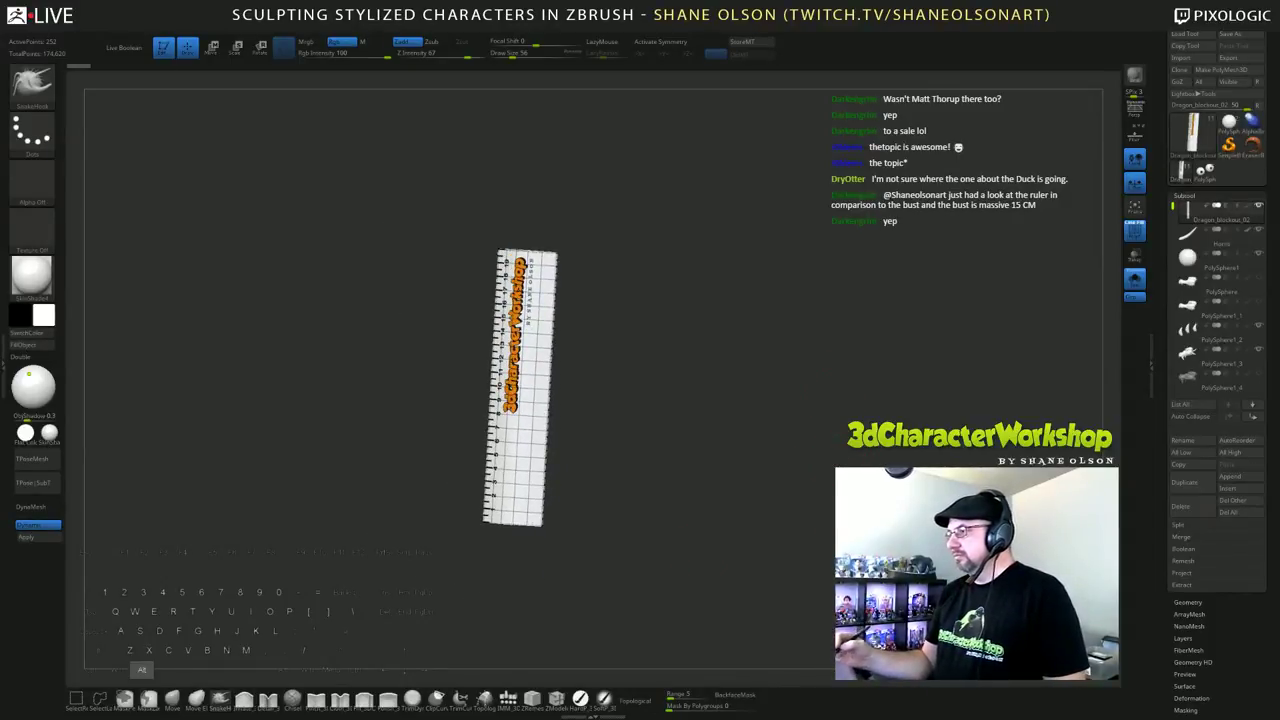
alt+drag(828, 560, 862, 520)
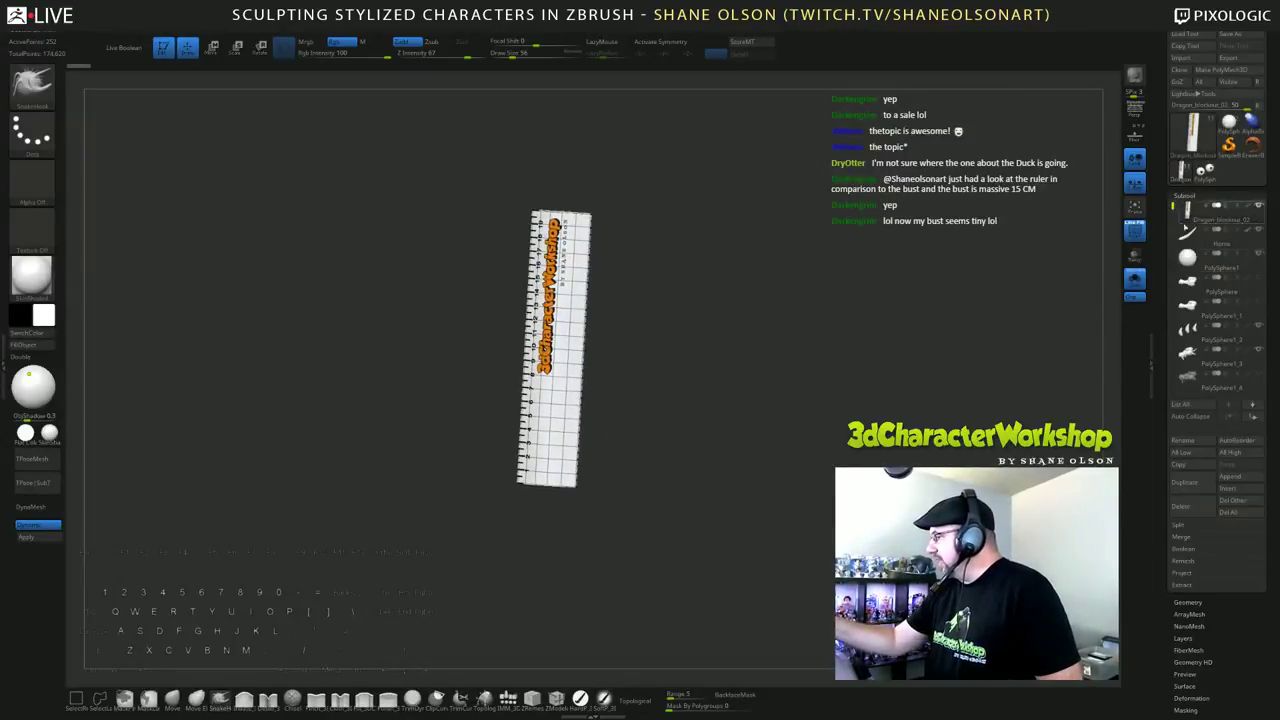
Step: Reselect the dragon body and pull a small spur from the back of the lower front legs with the SnakeHook brush
click(1188, 356)
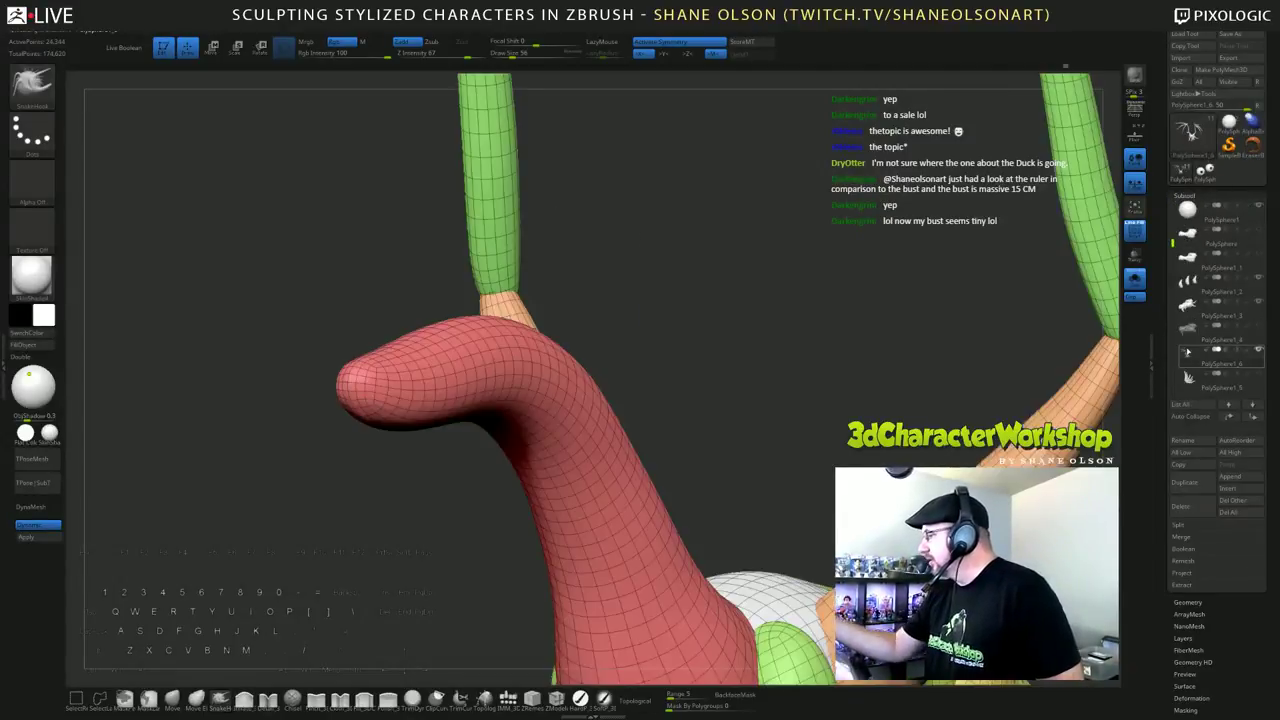
drag(1173, 241, 1173, 206)
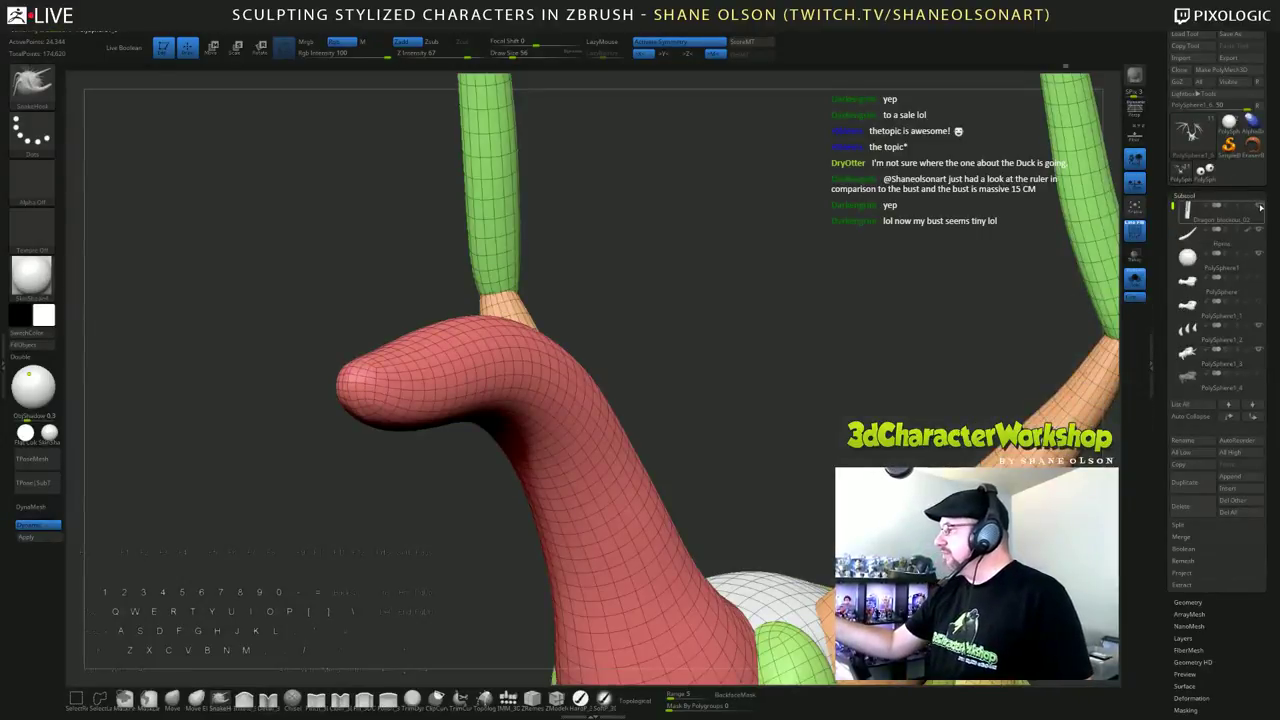
mouse_move(1233, 220)
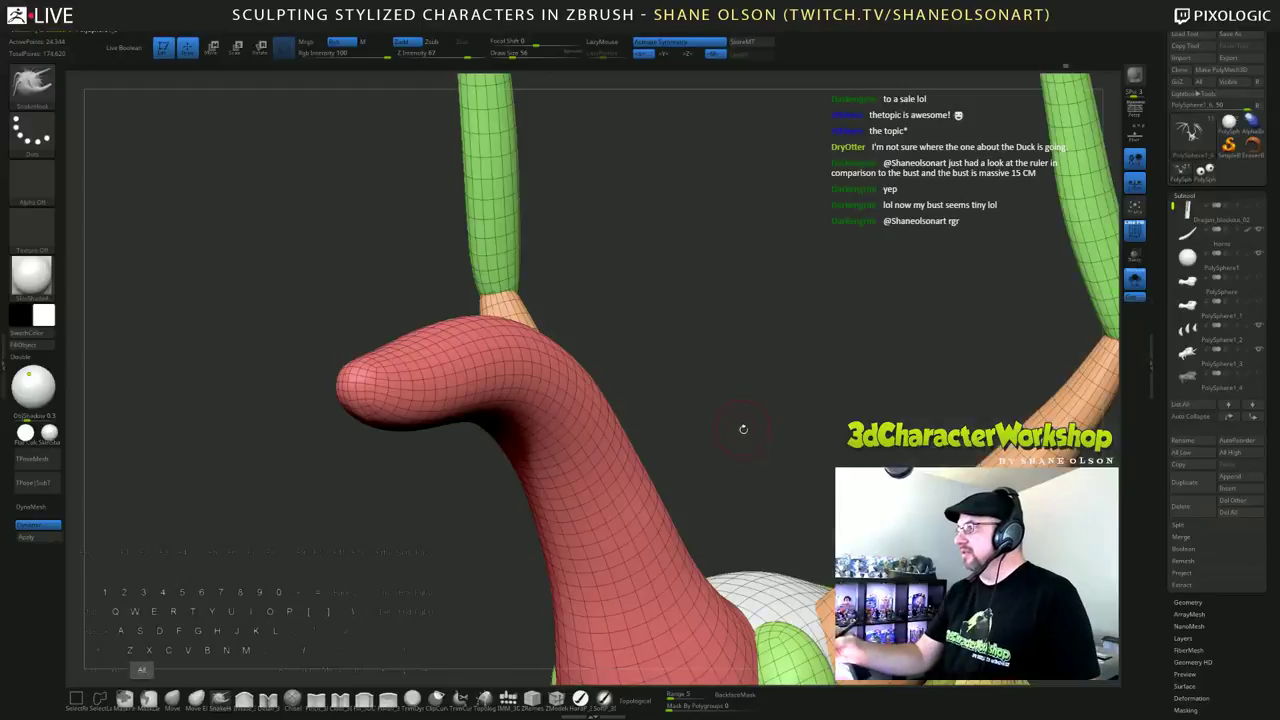
alt+drag(743, 428, 641, 367)
mouse_move(880, 470)
alt+mouse_down()
mouse_move(878, 420)
mouse_move(678, 476)
mouse_move(792, 565)
mouse_move(709, 561)
mouse_move(711, 600)
mouse_move(668, 356)
alt+mouse_up()
key(s)
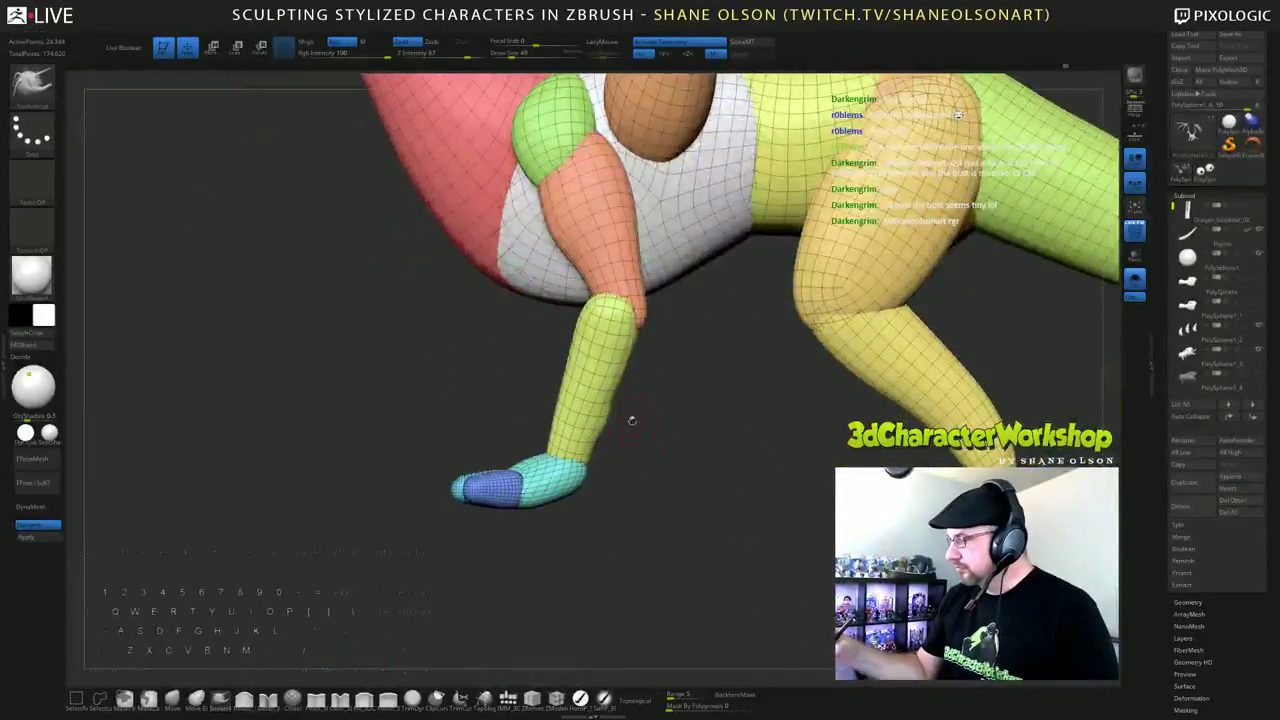
mouse_move(630, 423)
mouse_down()
mouse_move(683, 459)
mouse_move(771, 437)
mouse_up()
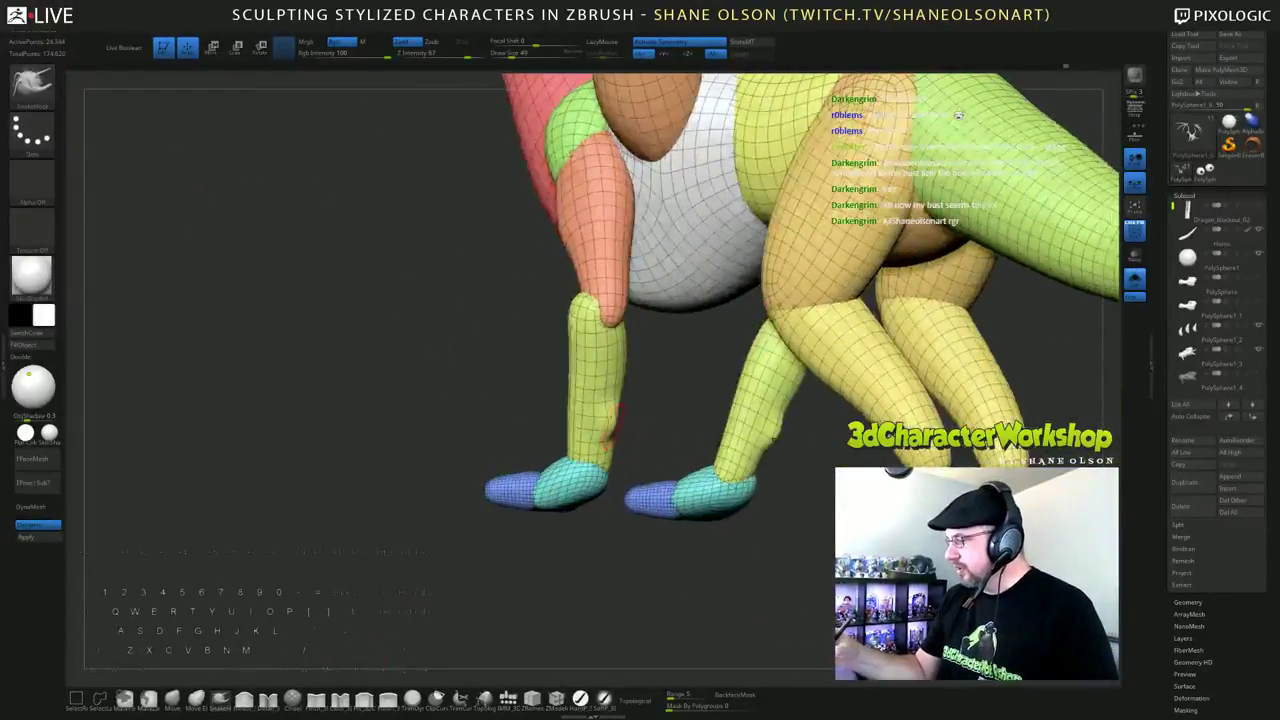
mouse_move(645, 465)
mouse_down()
mouse_move(567, 460)
mouse_move(615, 443)
mouse_move(620, 456)
mouse_up()
Step: Turn on topological masking and refine the lower front legs' spur with the Move brush, enlarging the draw size to 128
click(640, 699)
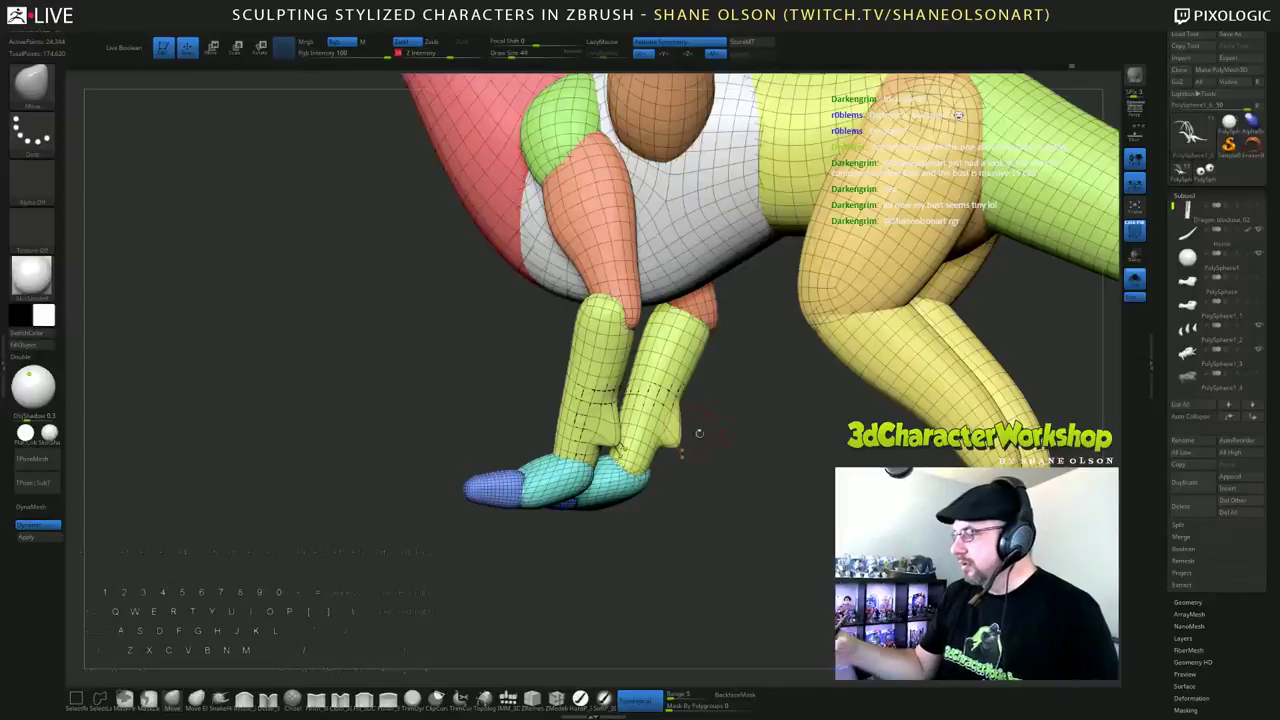
drag(694, 437, 667, 406)
drag(737, 471, 737, 480)
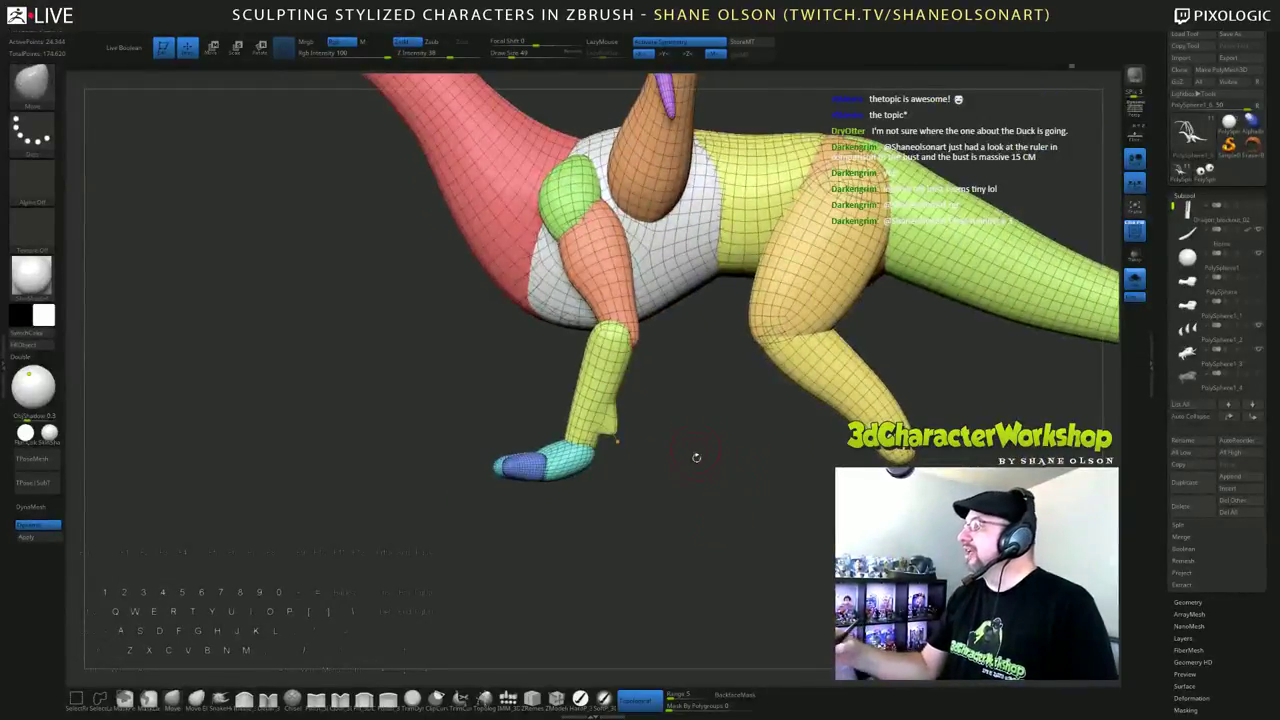
alt+drag(689, 463, 684, 489)
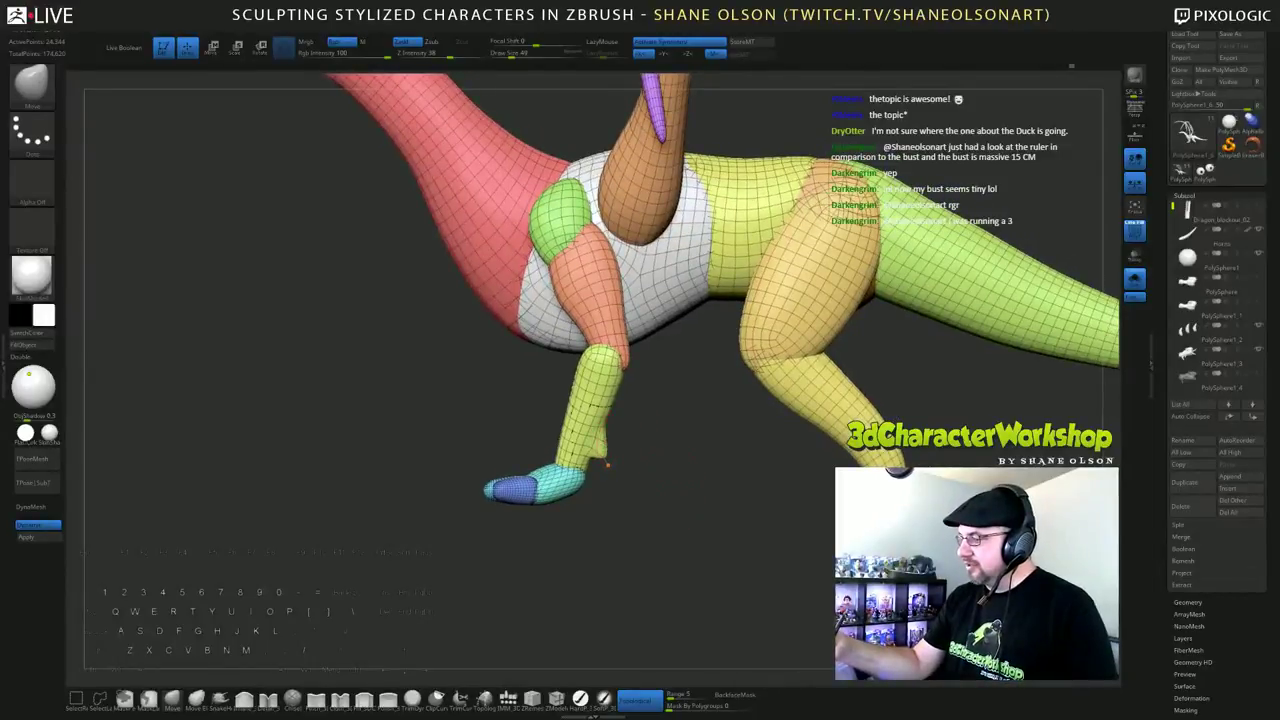
key(s)
mouse_move(641, 451)
mouse_down()
mouse_move(601, 418)
mouse_move(606, 440)
mouse_up()
mouse_move(745, 497)
mouse_down()
mouse_move(700, 504)
mouse_move(711, 505)
mouse_up()
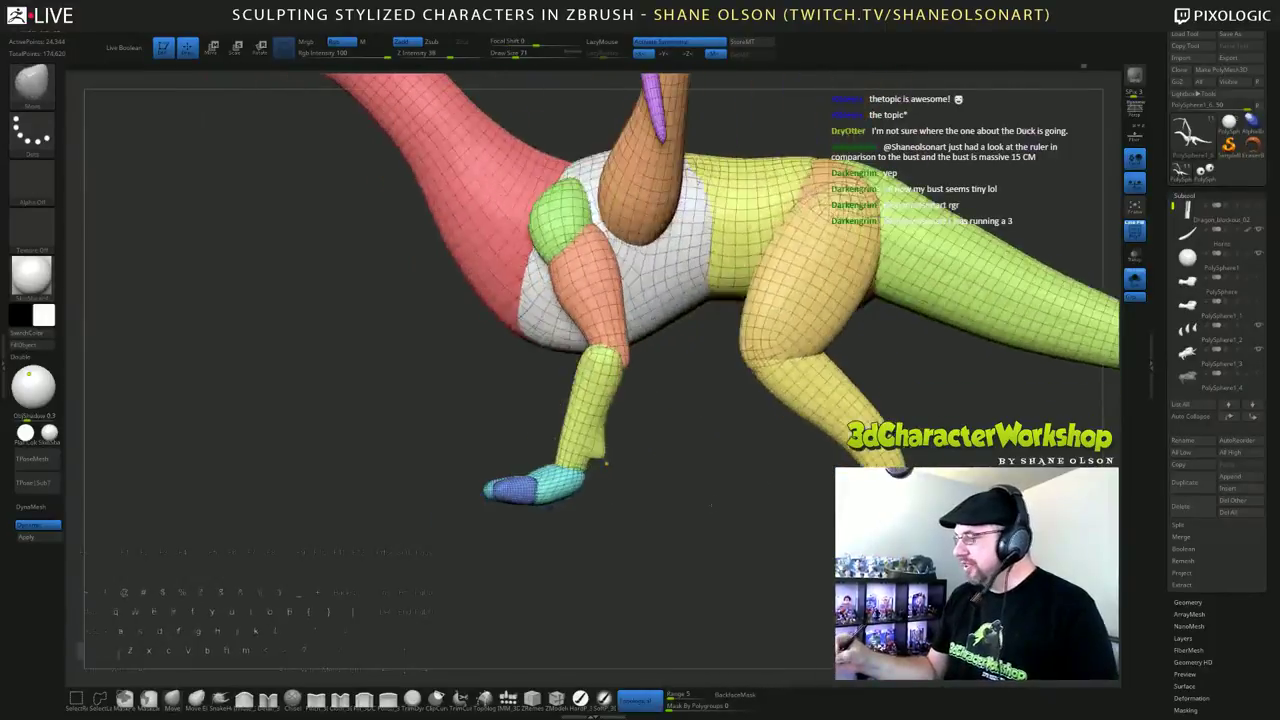
key(s)
drag(639, 479, 647, 480)
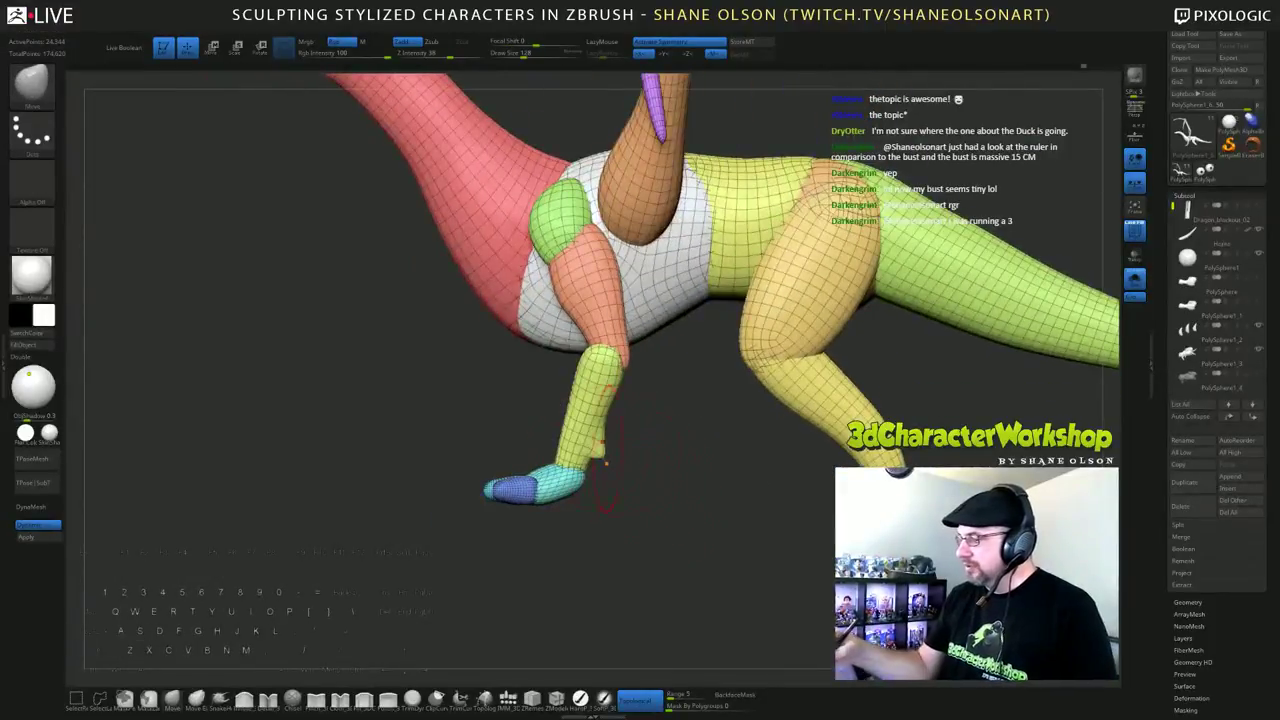
Step: Isolate the lower front legs, adjust their shape with the Move brush at draw size 167, and show the whole body again
ctrl+shift+click(578, 447)
key(s)
drag(623, 524, 627, 524)
drag(616, 520, 632, 513)
drag(526, 462, 535, 457)
mouse_move(729, 509)
mouse_down()
mouse_move(713, 517)
mouse_move(729, 522)
mouse_move(716, 536)
mouse_move(755, 560)
mouse_up()
ctrl+shift+click(752, 497)
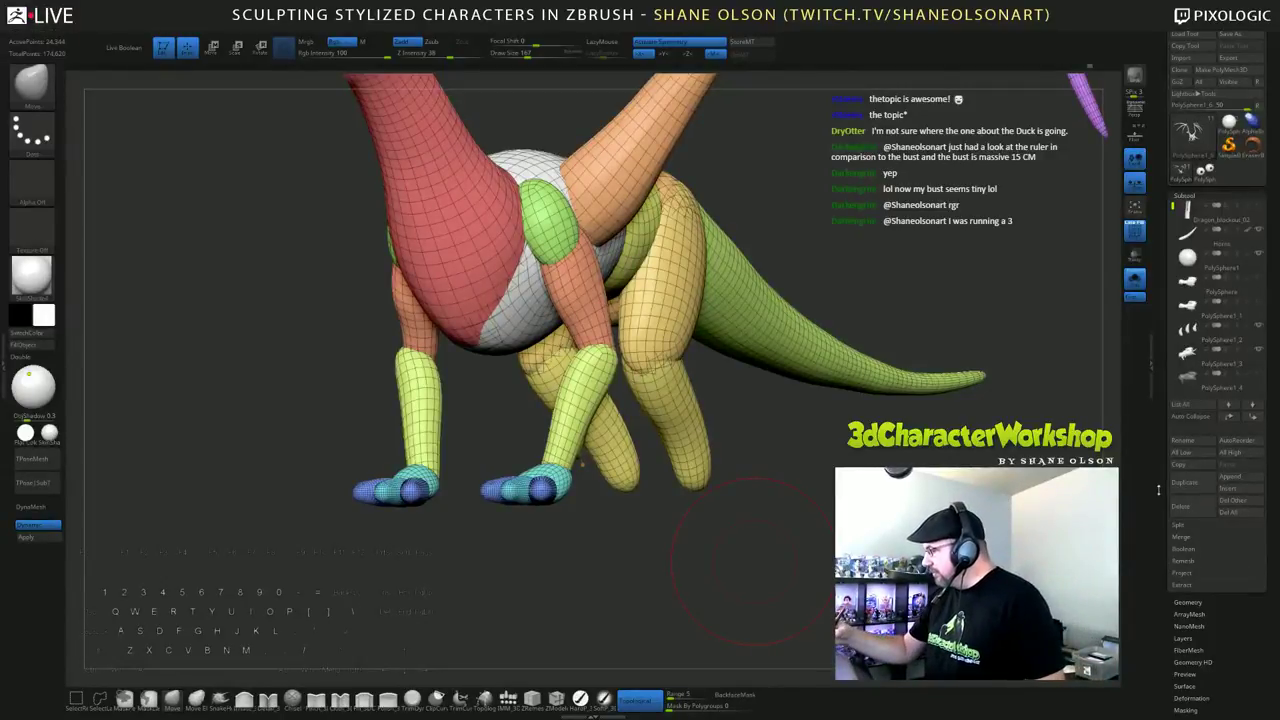
Step: Open the ZRemesher geometry settings and set the target polygon count to Half
drag(1158, 489, 1189, 390)
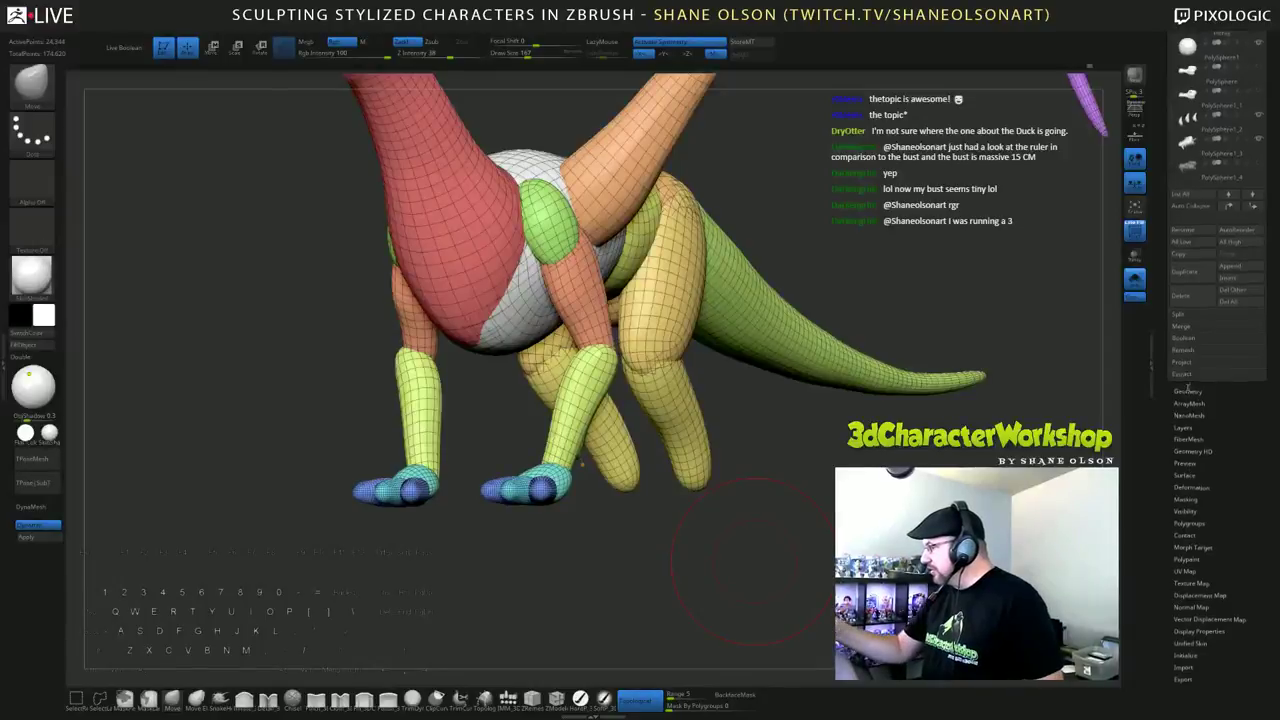
click(1188, 390)
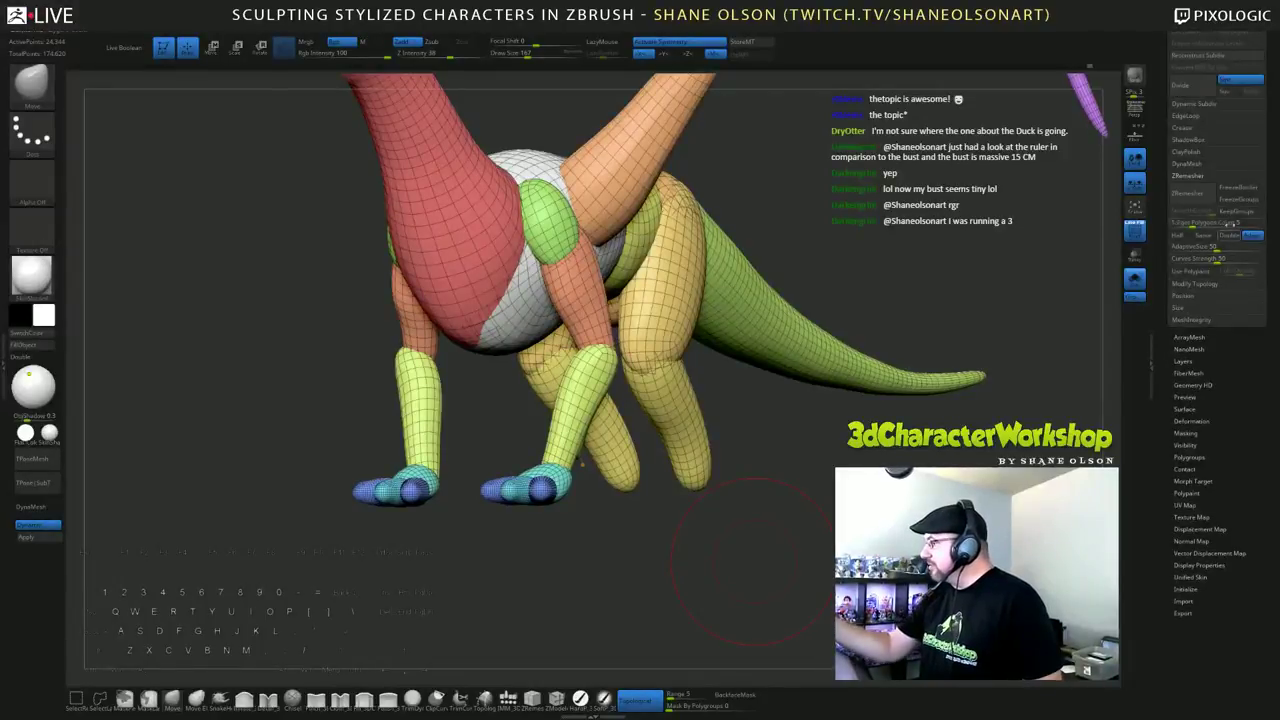
click(1183, 237)
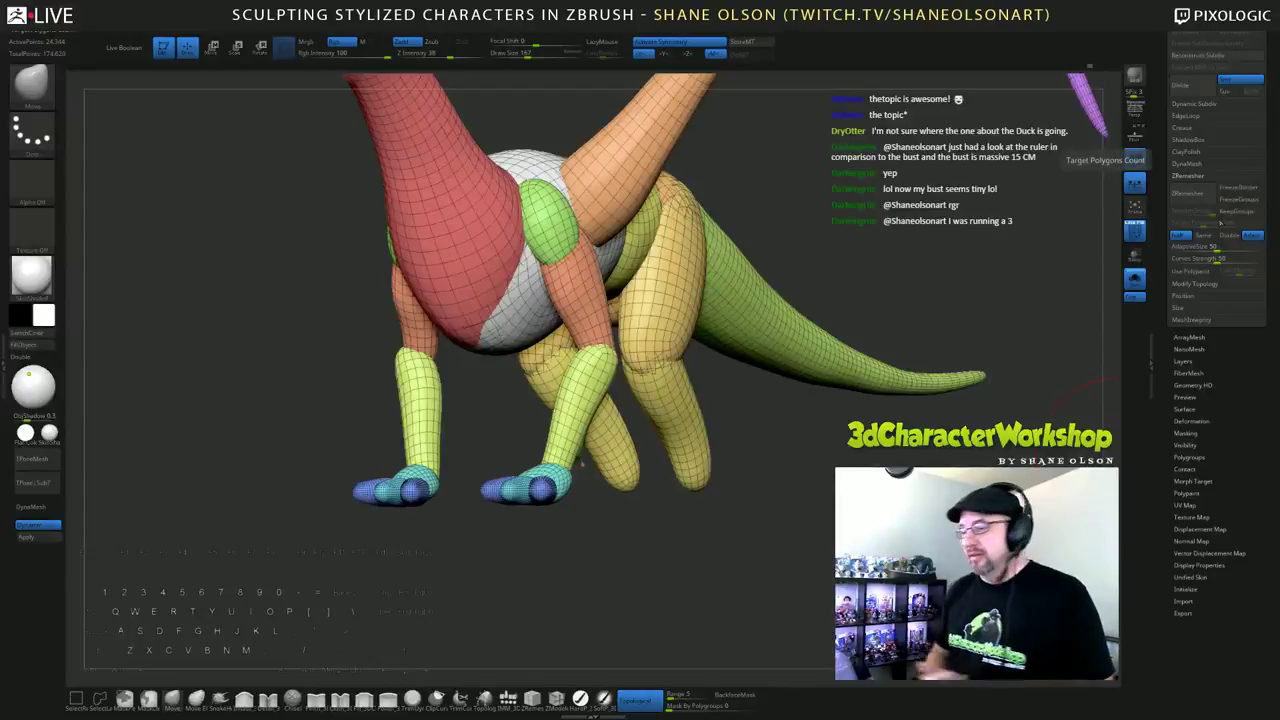
Step: Examine the shape and stance of the front legs and feet from the side, back and front
mouse_move(930, 540)
mouse_down()
mouse_move(1030, 540)
mouse_move(866, 540)
mouse_up()
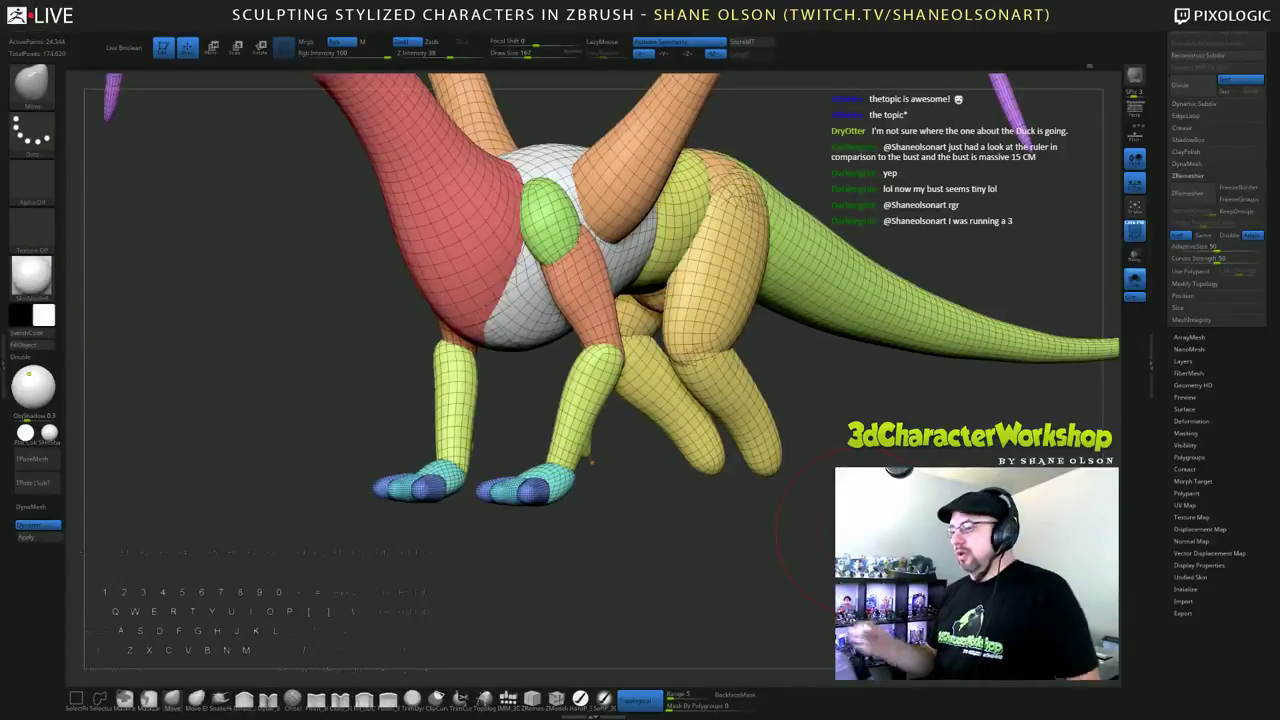
drag(885, 440, 815, 458)
alt+drag(886, 565, 870, 540)
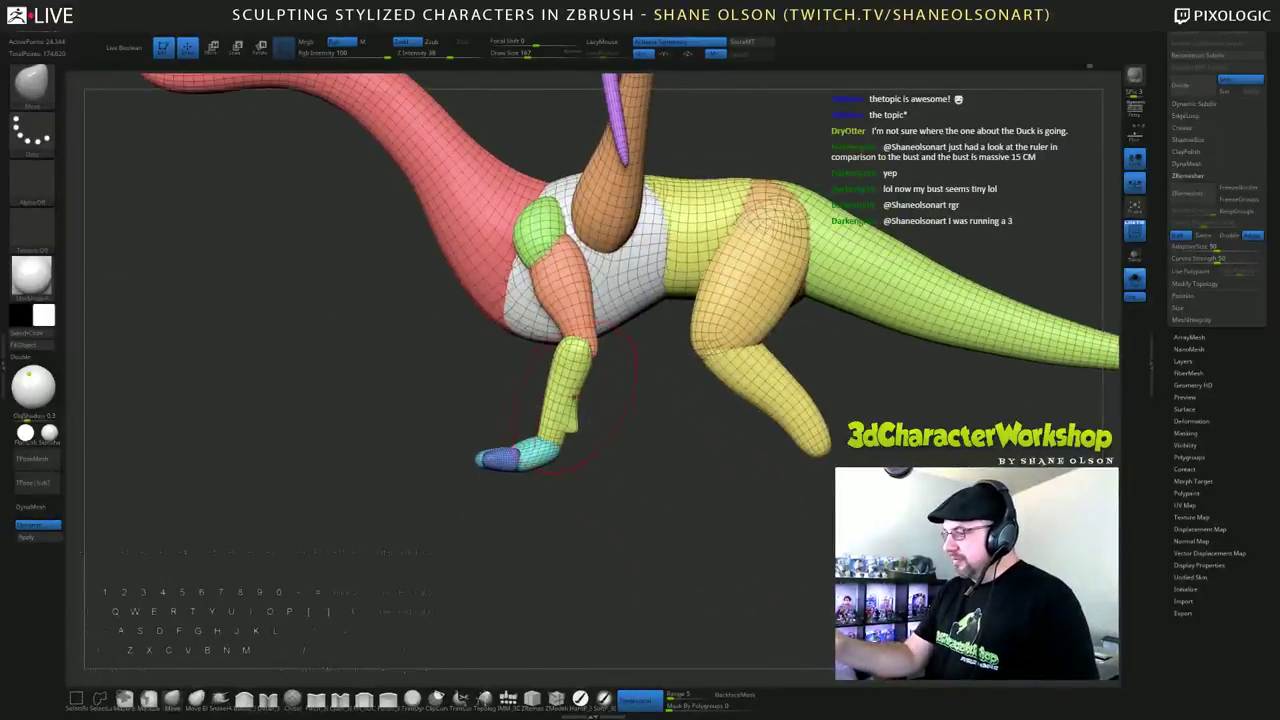
drag(646, 471, 680, 472)
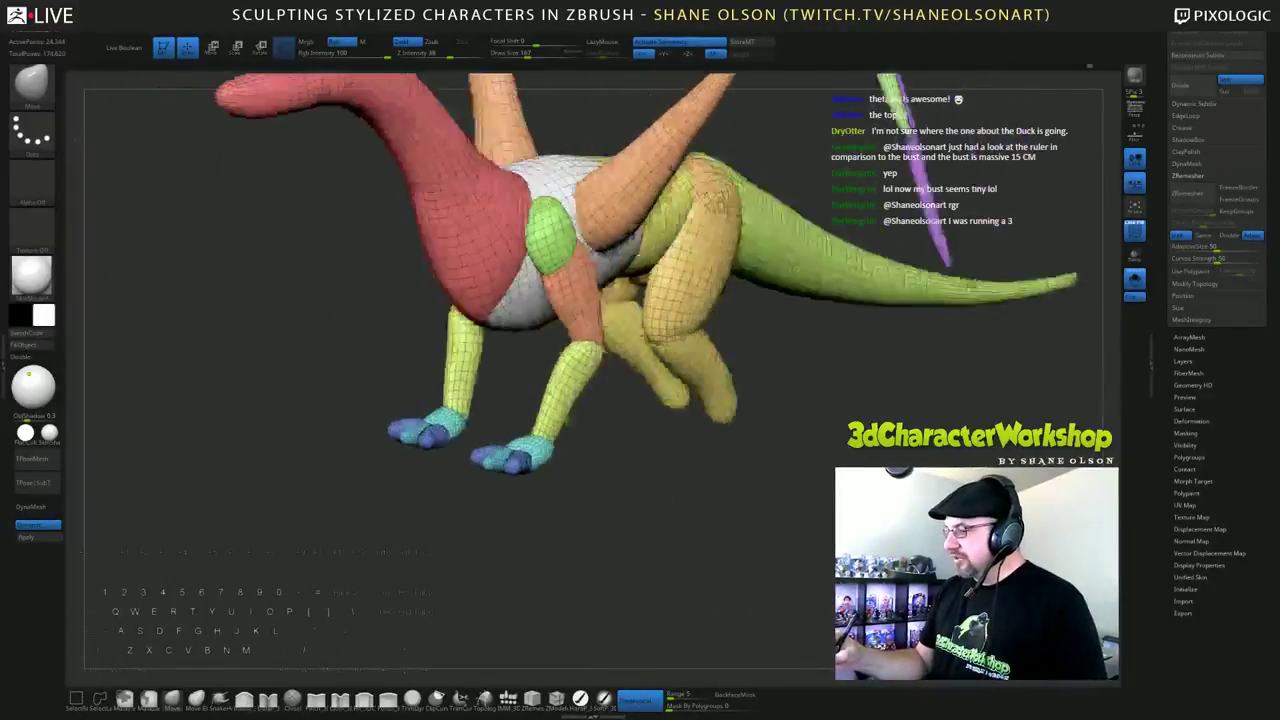
drag(688, 475, 635, 533)
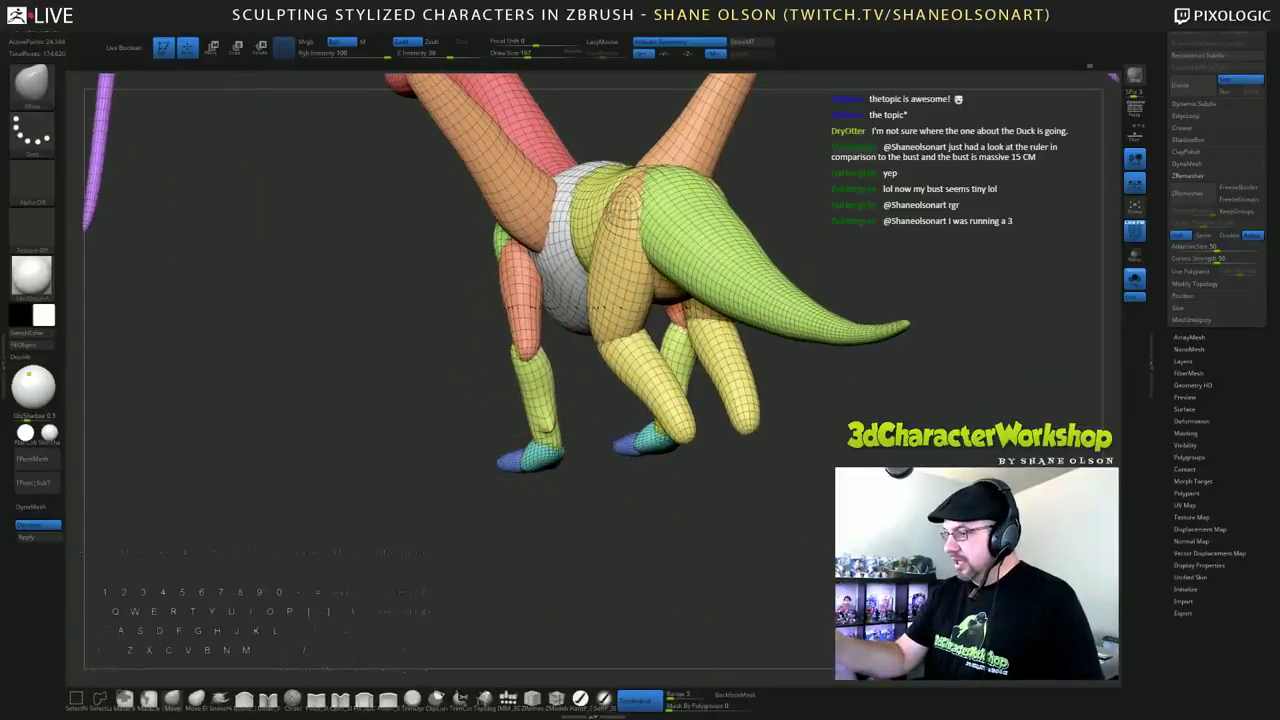
drag(593, 470, 734, 492)
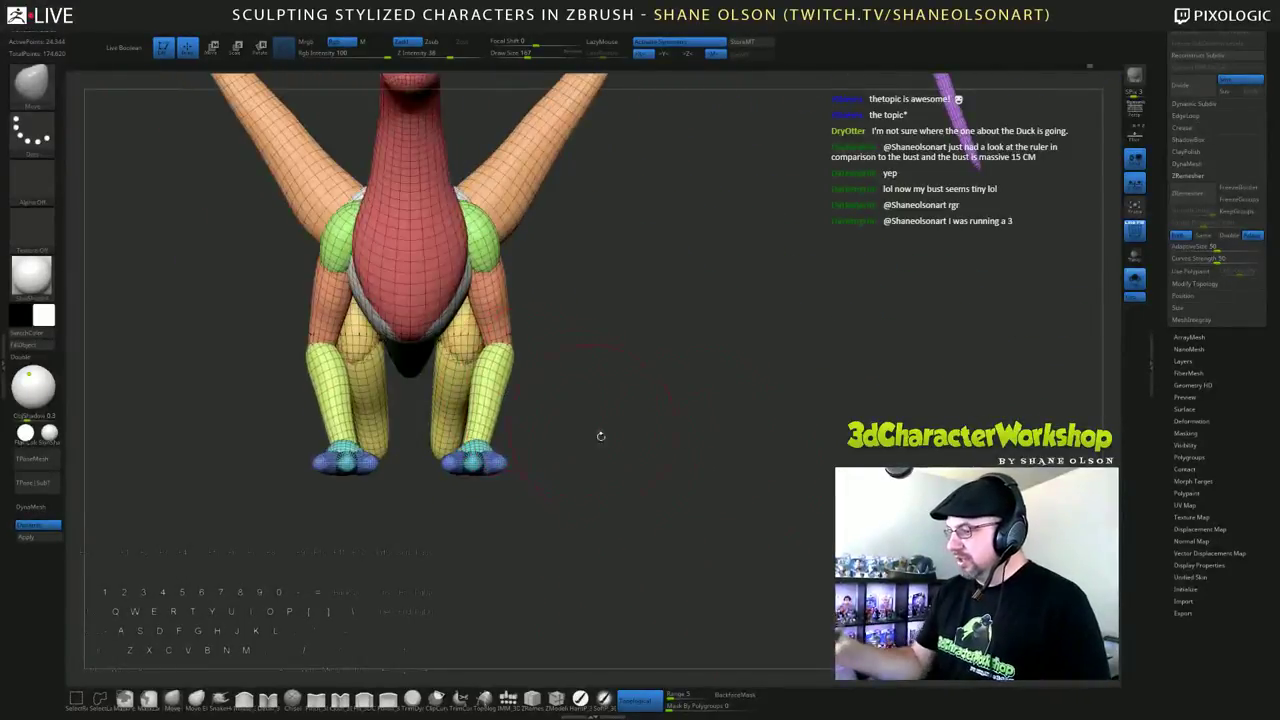
drag(600, 437, 736, 497)
drag(795, 505, 600, 609)
mouse_move(619, 560)
alt+mouse_down()
mouse_move(671, 506)
mouse_move(751, 534)
mouse_move(748, 523)
alt+mouse_up()
key(s)
click(662, 527)
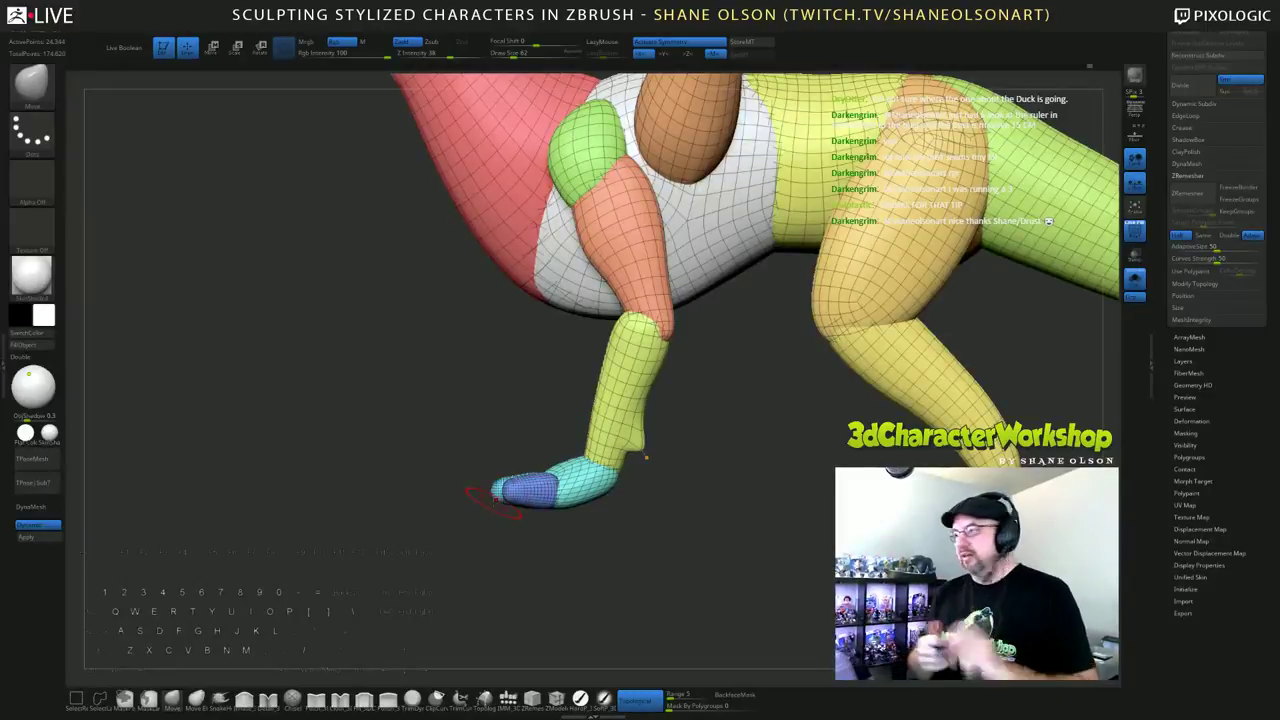
Step: Isolate the front feet with their toes and mask everything on the dragon except them
drag(819, 550, 721, 582)
ctrl+shift+click(514, 496)
ctrl+shift+drag(512, 540, 526, 556)
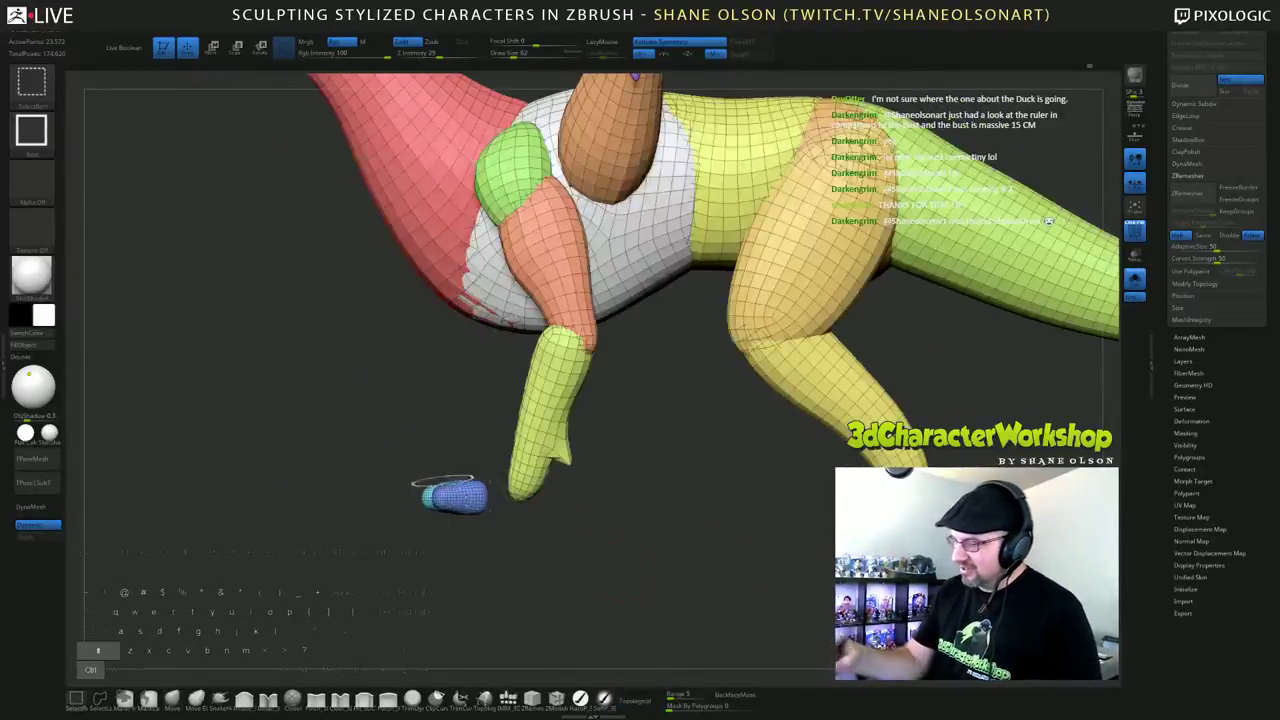
ctrl+shift+click(453, 495)
ctrl+shift+click(451, 494)
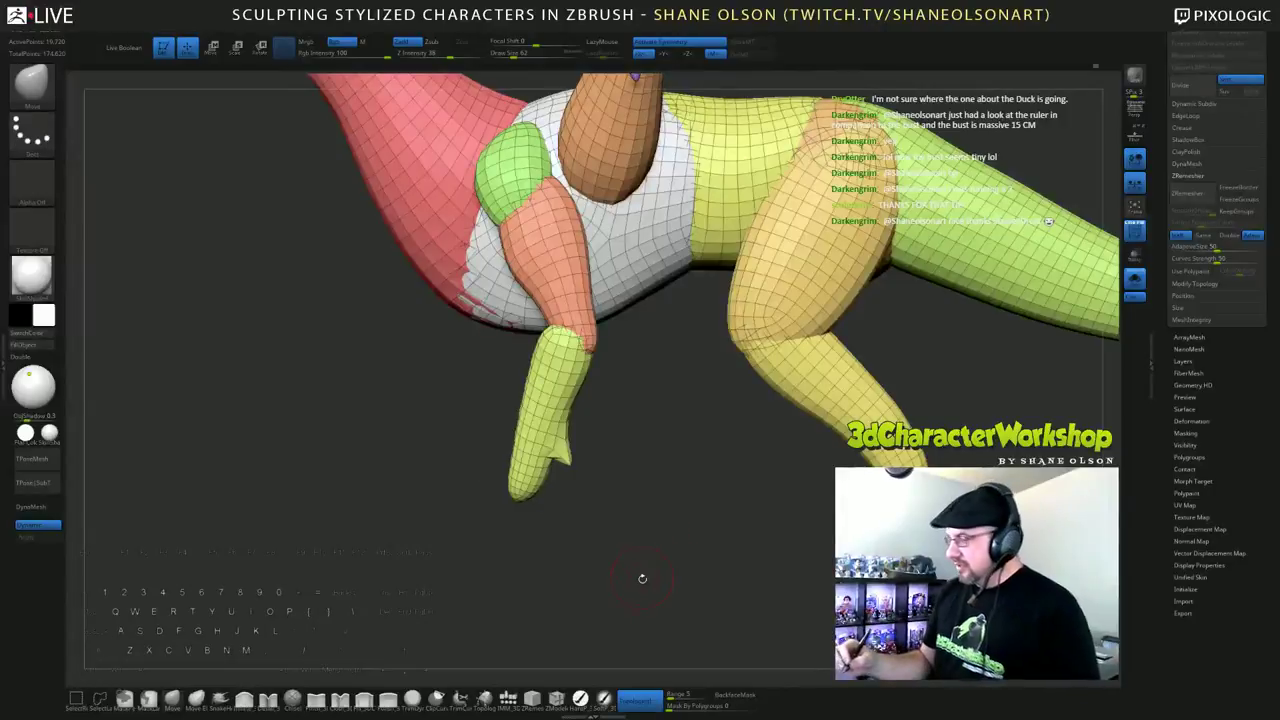
ctrl+shift+click(719, 553)
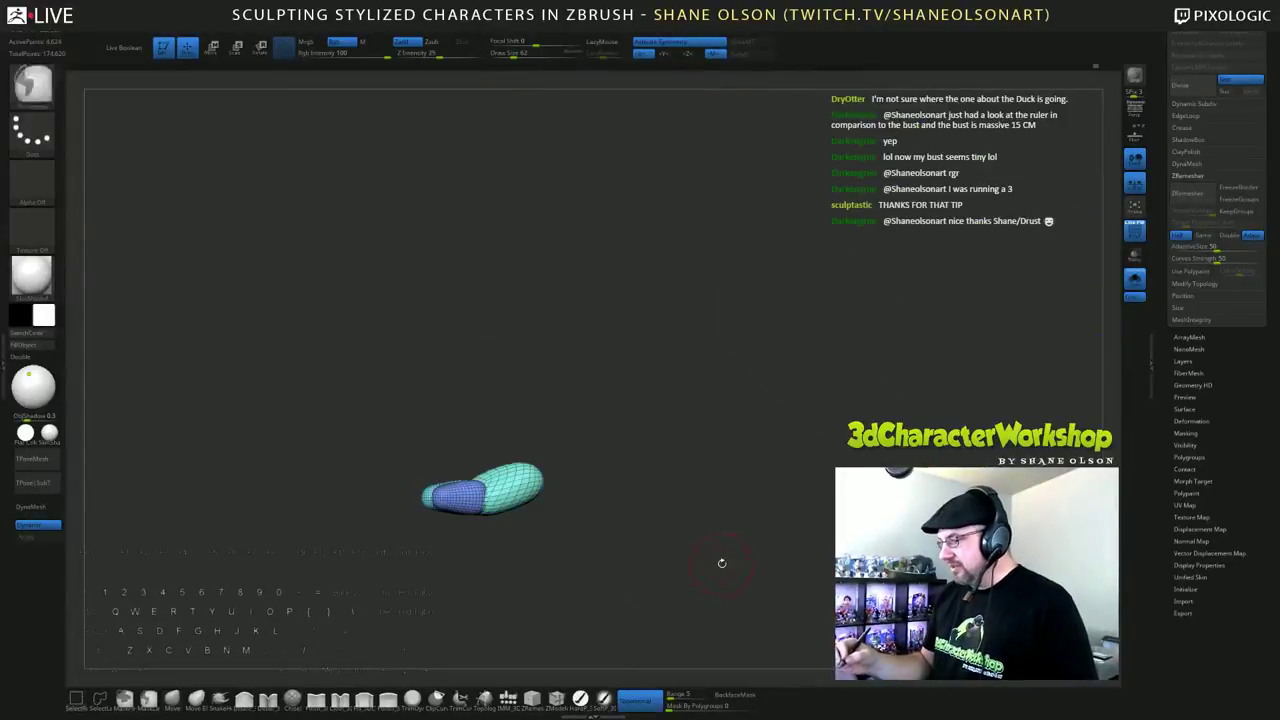
ctrl+drag(377, 423, 590, 424)
ctrl+shift+click(802, 489)
ctrl+click(797, 567)
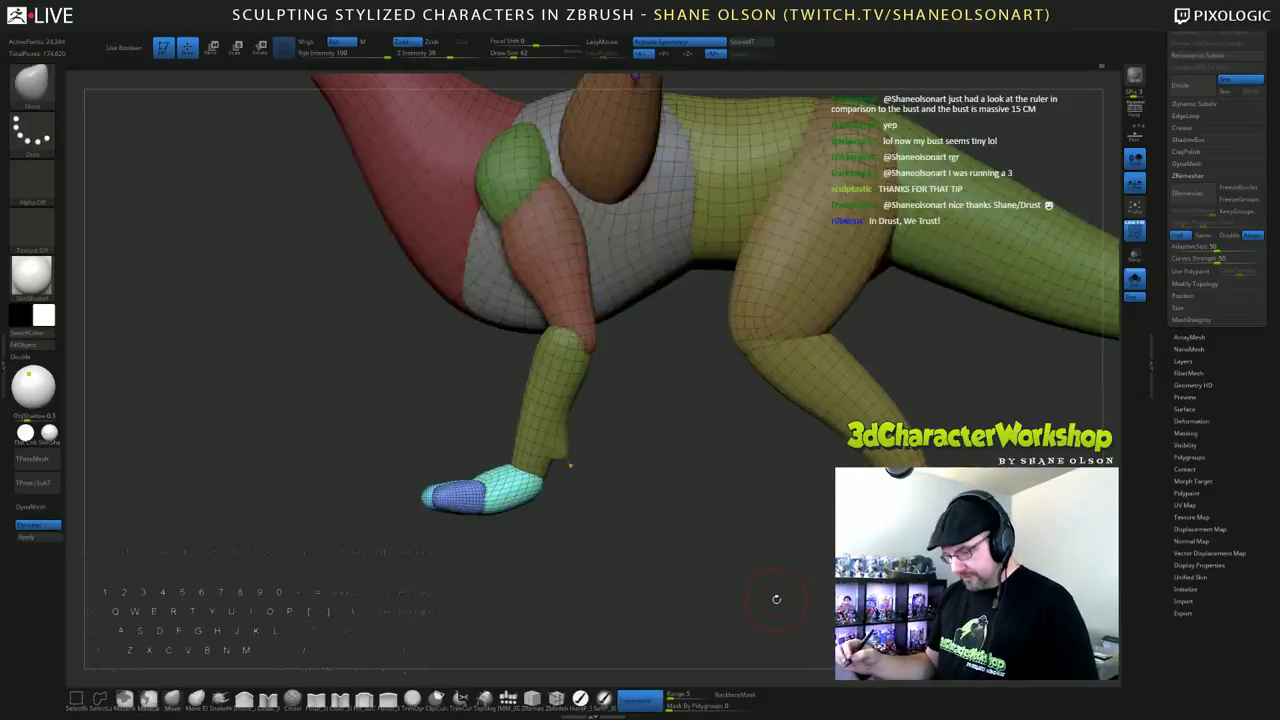
Step: Duplicate the front feet back to the ends of the hind legs, enlarge the copies and tilt them into place
key(w)
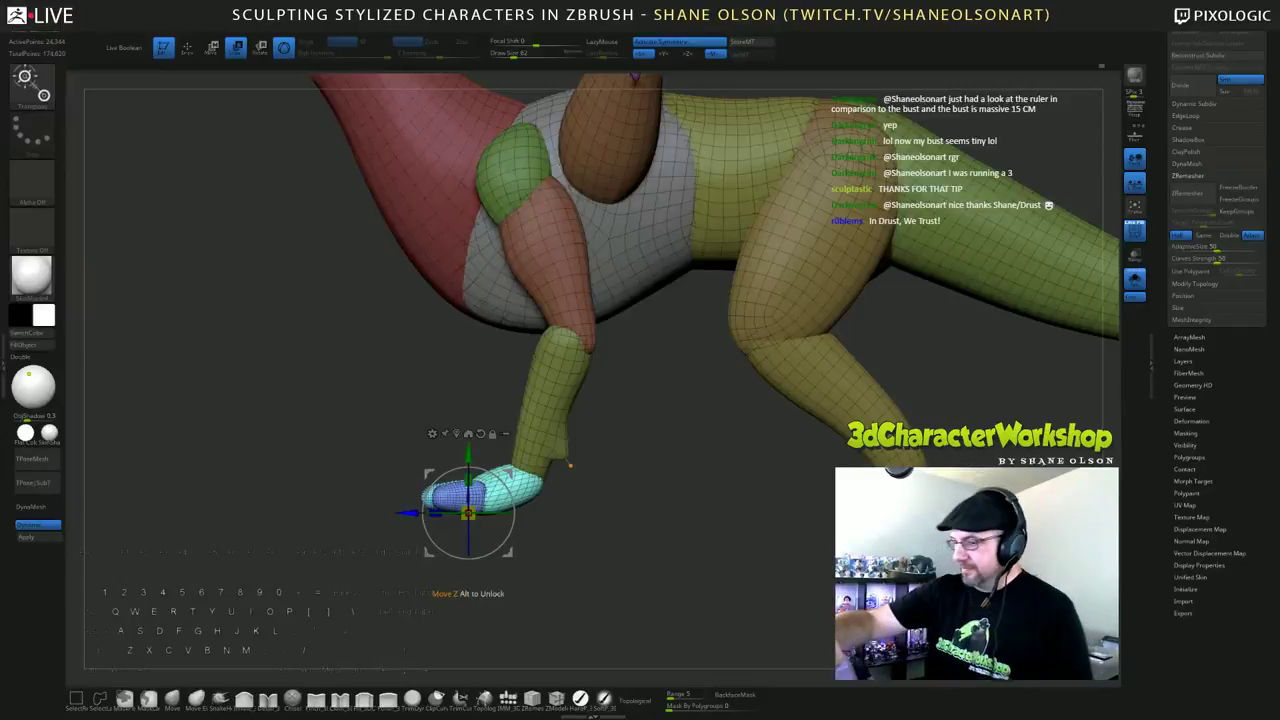
key(ctrl)
ctrl+drag(469, 508, 840, 478)
mouse_move(816, 578)
mouse_down()
mouse_move(770, 600)
mouse_move(812, 580)
mouse_up()
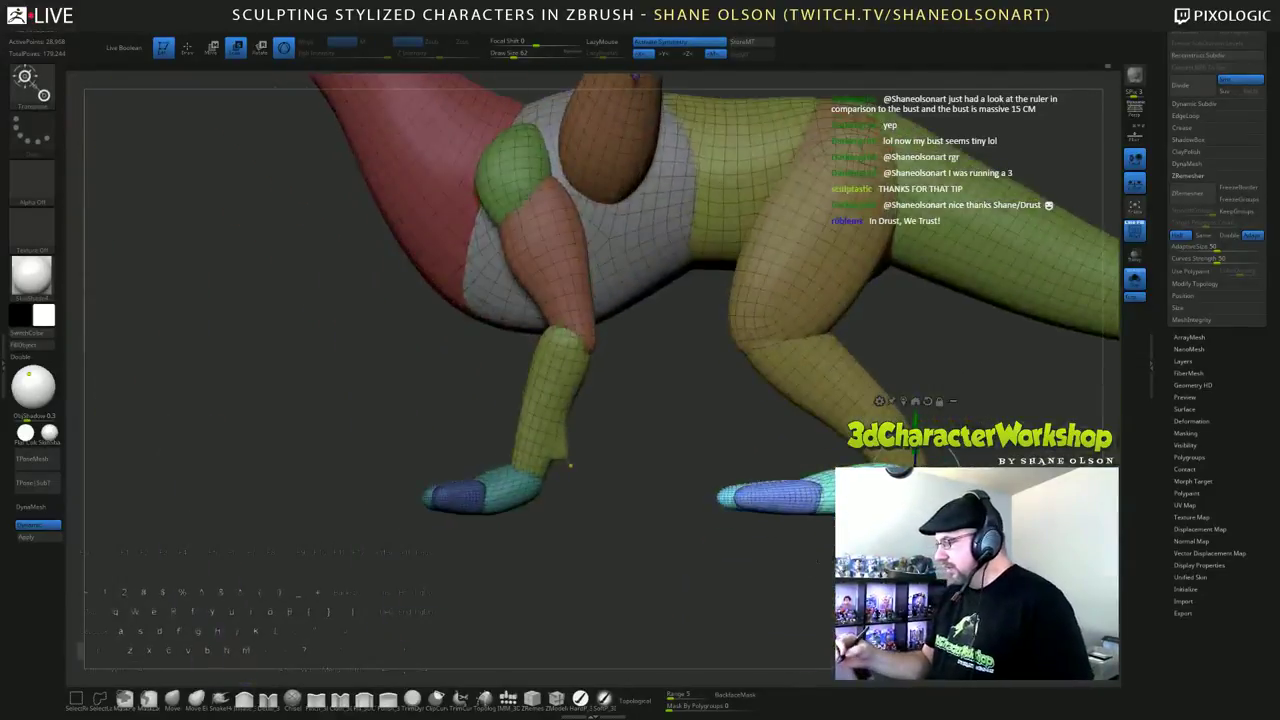
drag(872, 478, 880, 504)
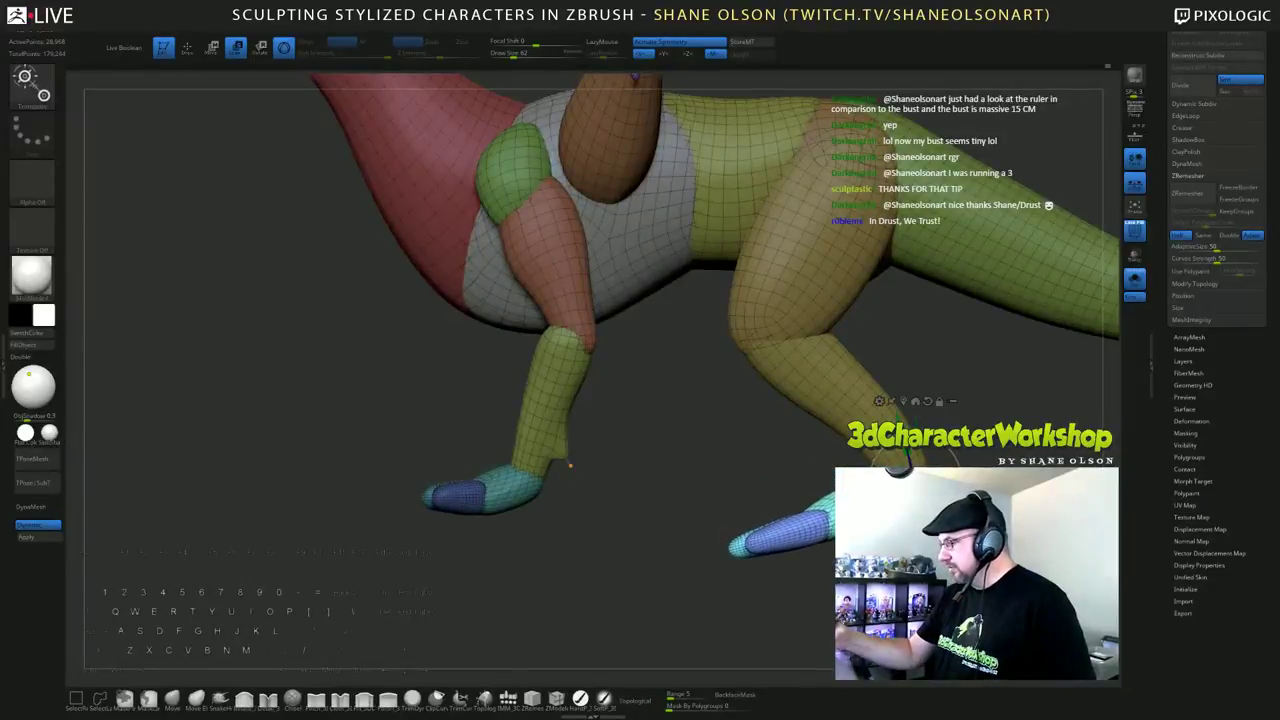
drag(876, 440, 889, 411)
drag(694, 451, 330, 440)
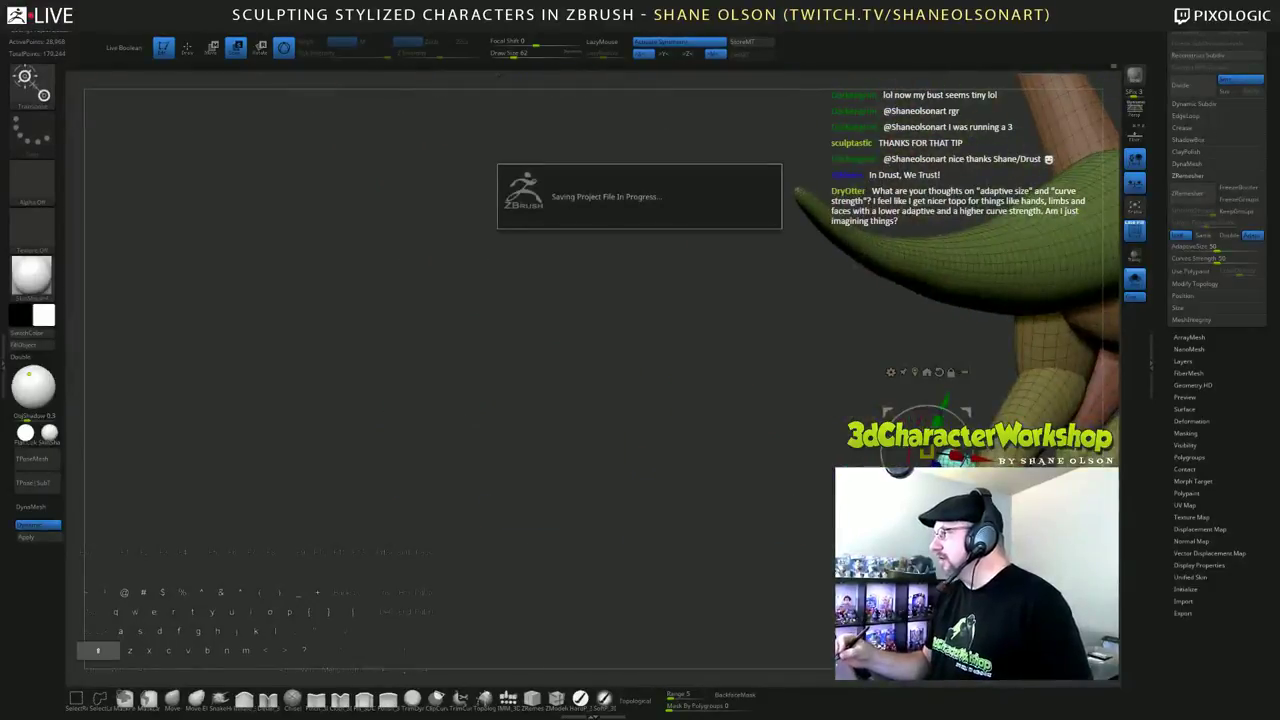
Step: Move the duplicated hind feet inward so they line up with the ends of the hind legs
alt+drag(870, 602, 670, 558)
shift+drag(794, 578, 806, 549)
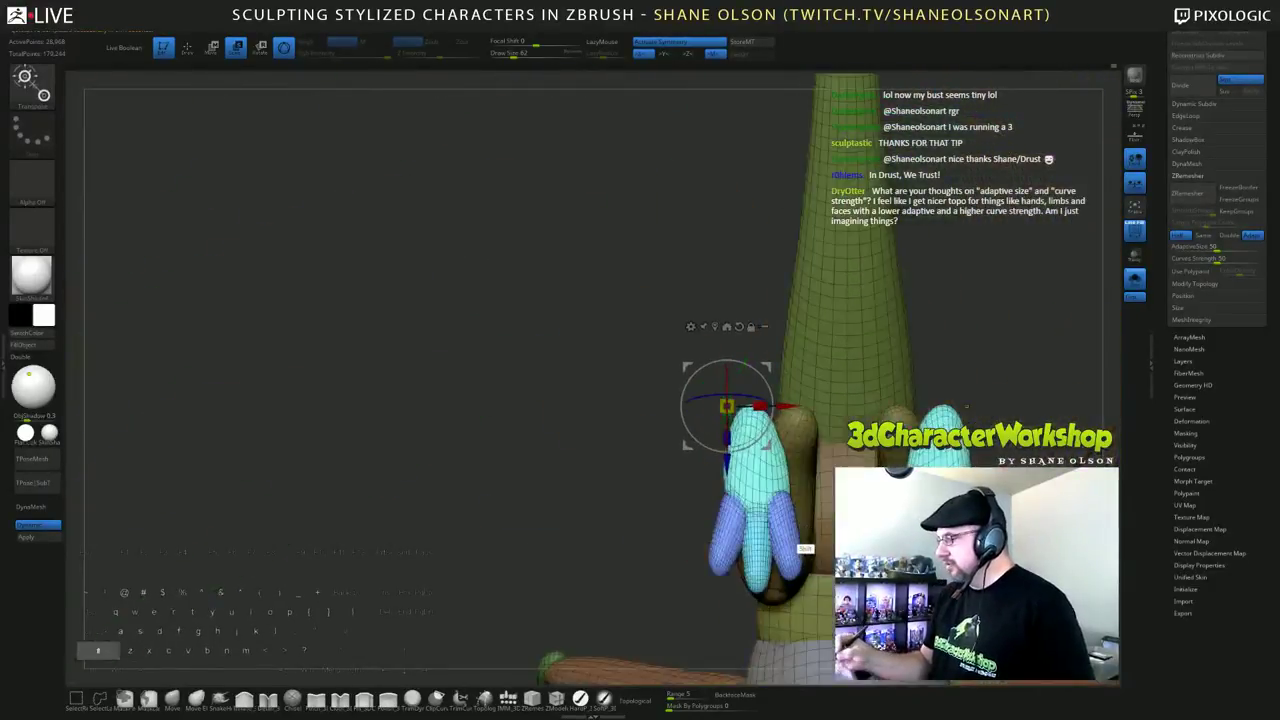
drag(788, 408, 827, 407)
drag(928, 407, 925, 406)
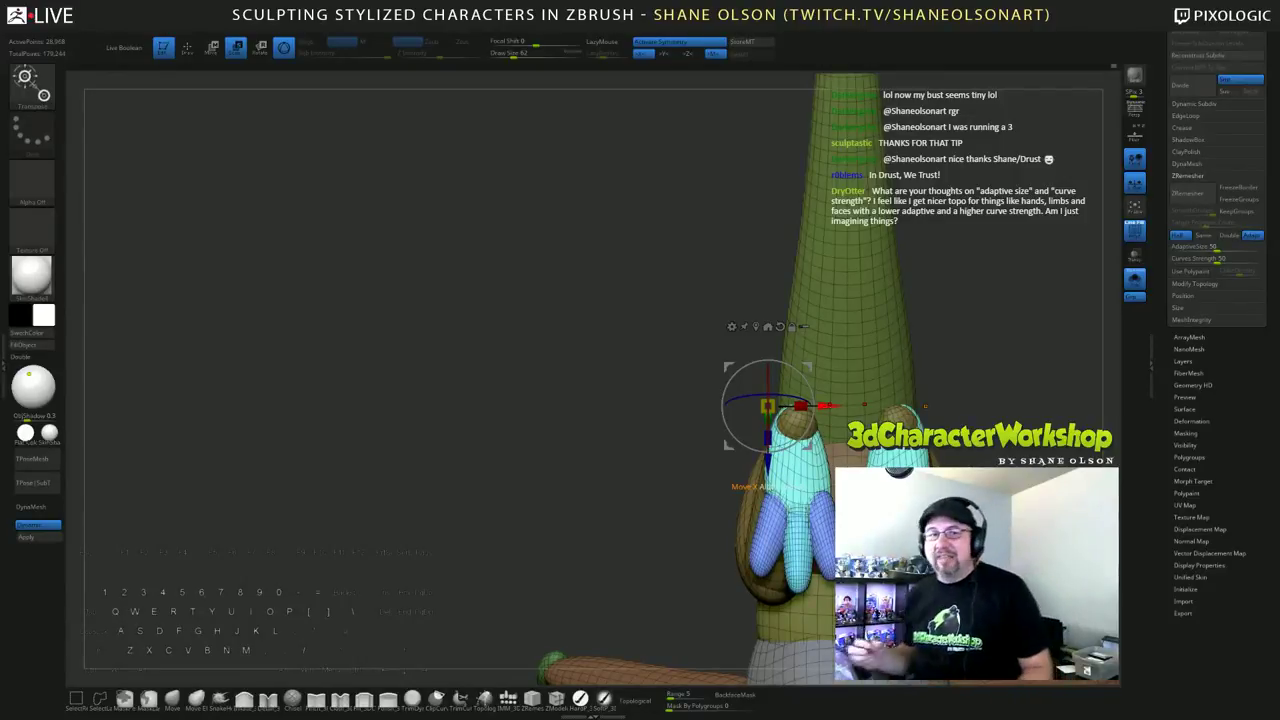
drag(812, 414, 806, 438)
drag(811, 367, 823, 358)
key(ctrl+z)
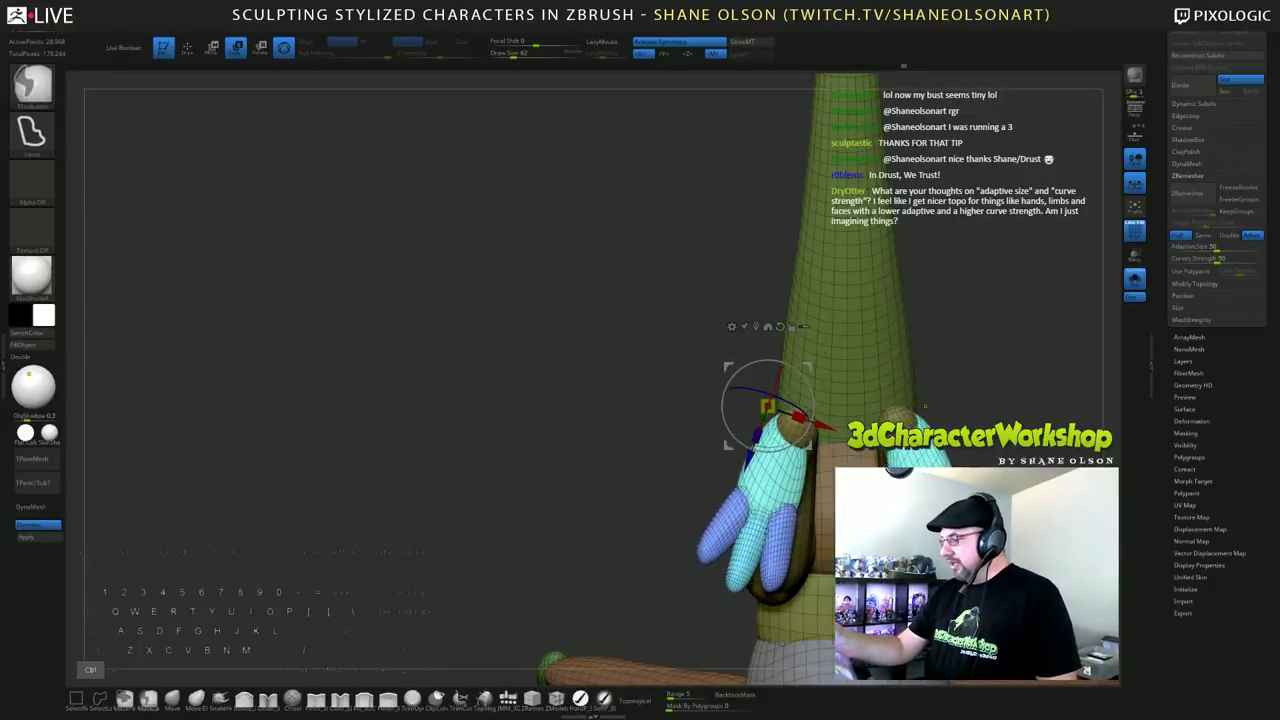
key(ctrl+z)
key(ctrl+z)
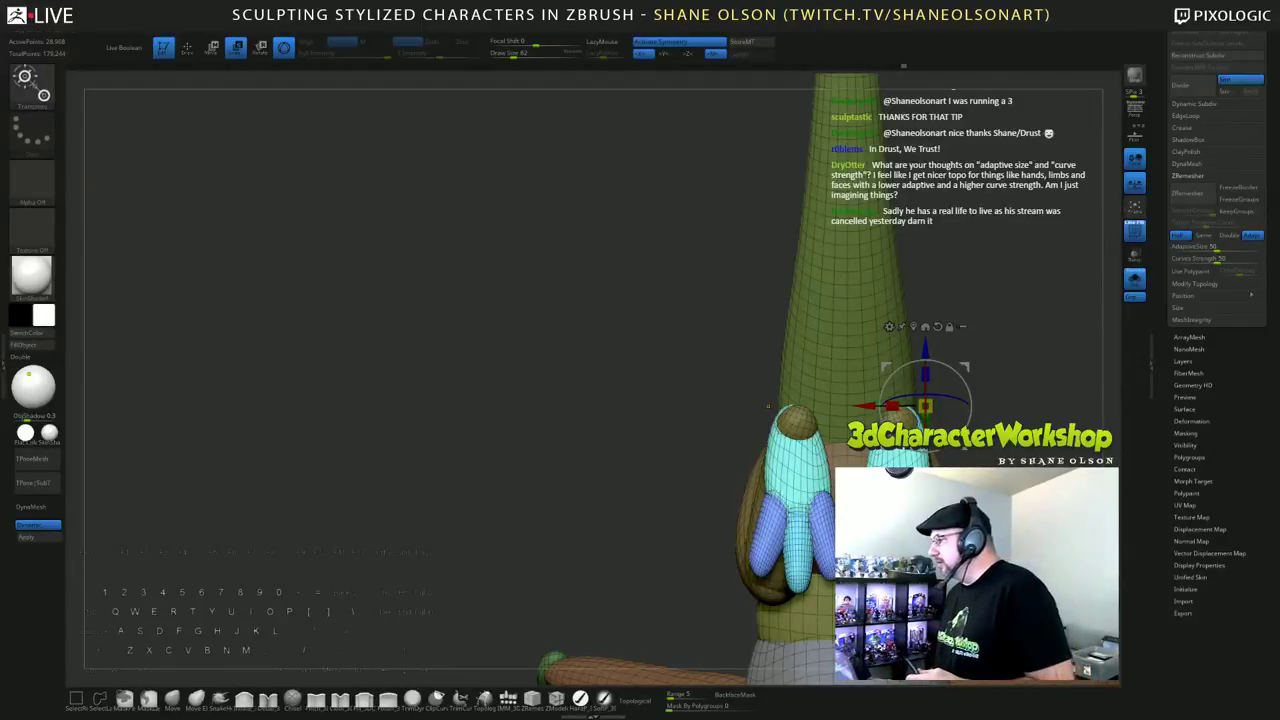
Step: Enable KeepGroups for ZRemesher and invert the mask so the hind feet are protected and the legs are editable
click(1233, 216)
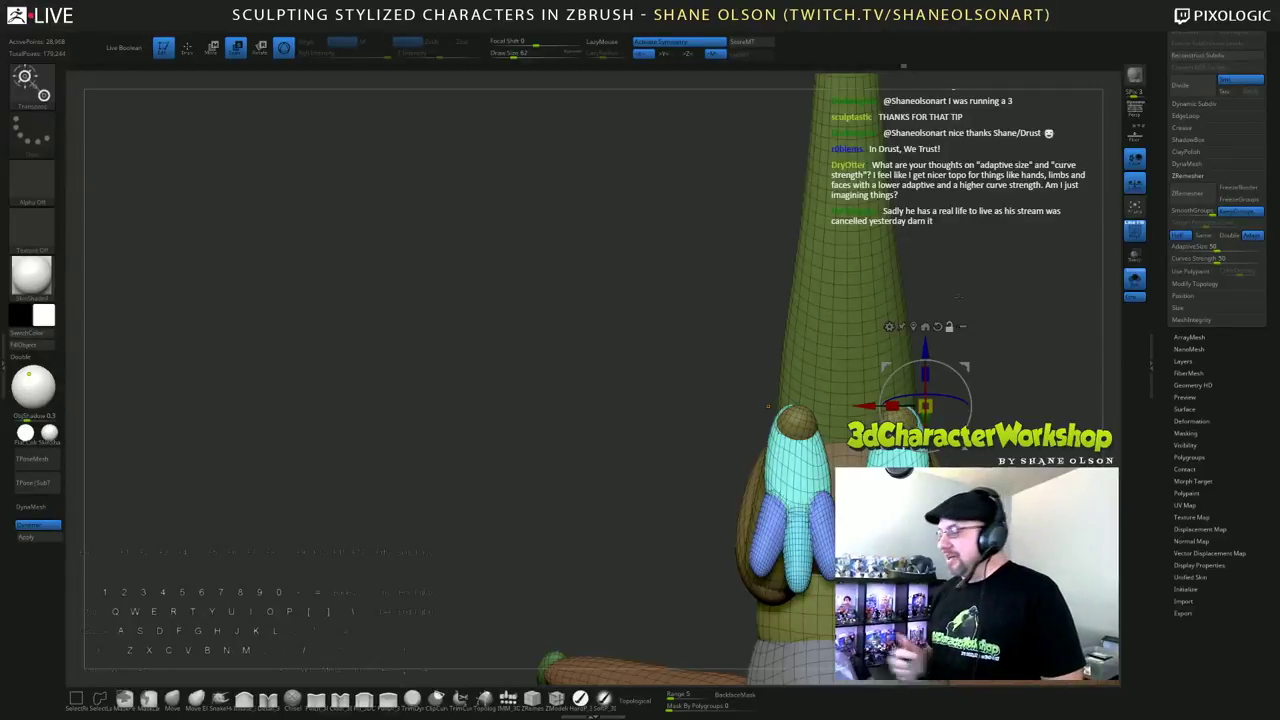
alt+drag(988, 396, 718, 378)
drag(844, 352, 848, 362)
ctrl+click(822, 513)
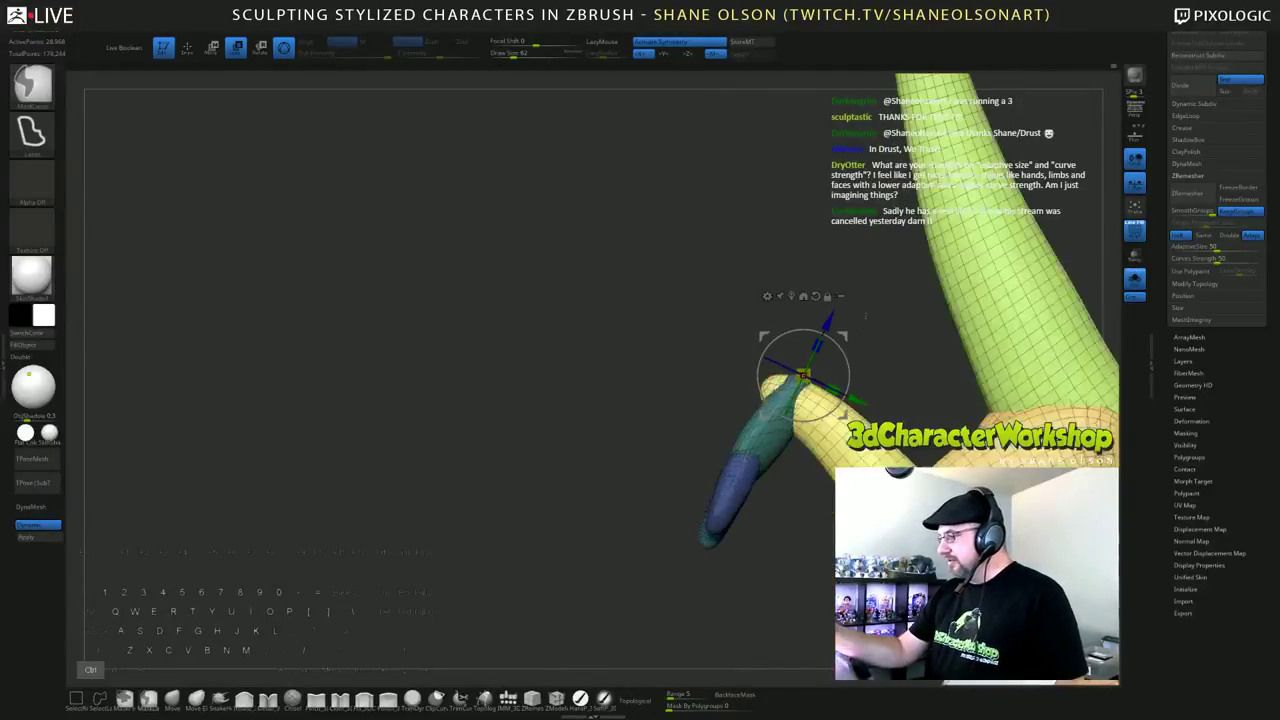
Step: Tuck the protruding ankle end of the hind legs into the feet with the Move brush at size 128
key(q)
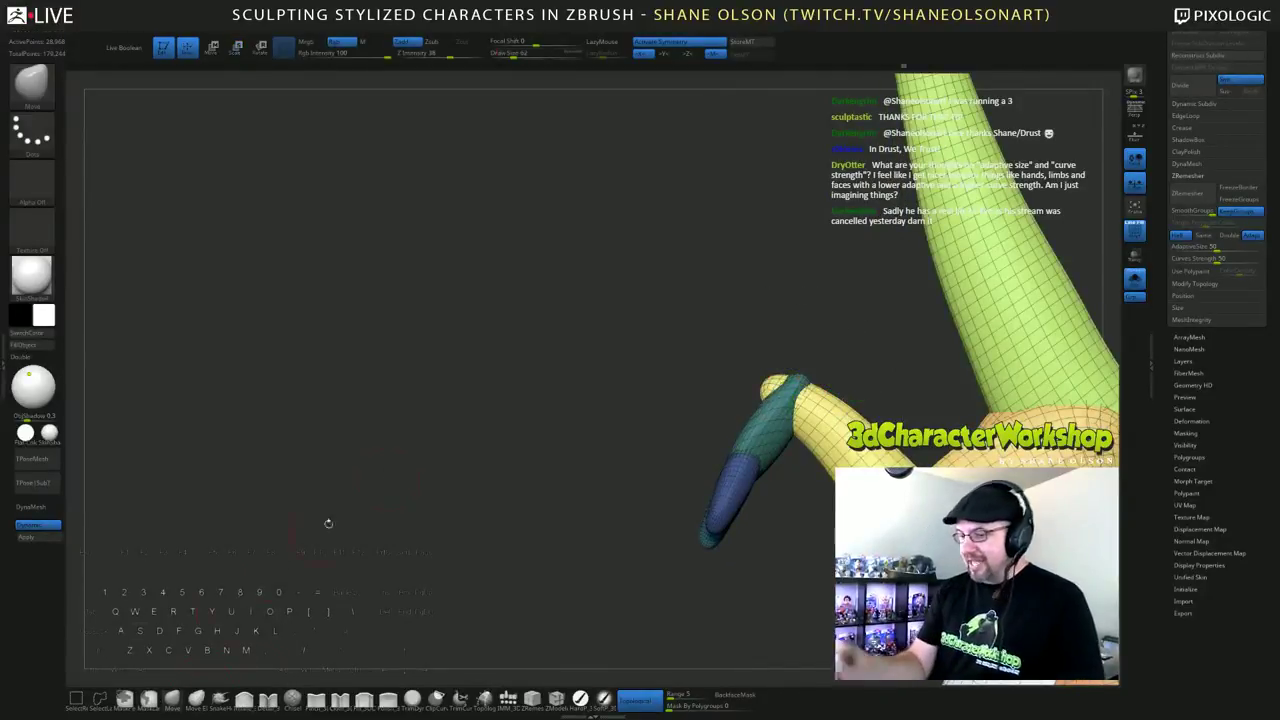
mouse_move(329, 524)
mouse_down()
mouse_move(410, 470)
mouse_move(400, 477)
mouse_up()
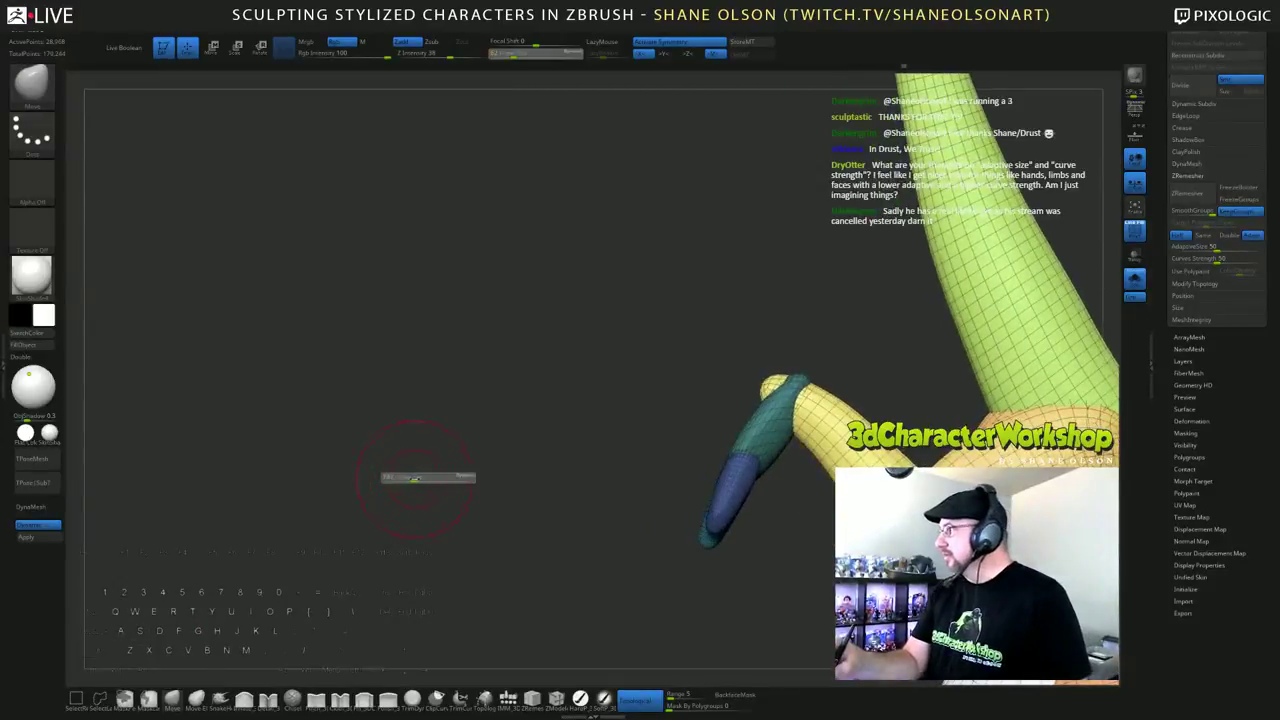
drag(776, 380, 806, 399)
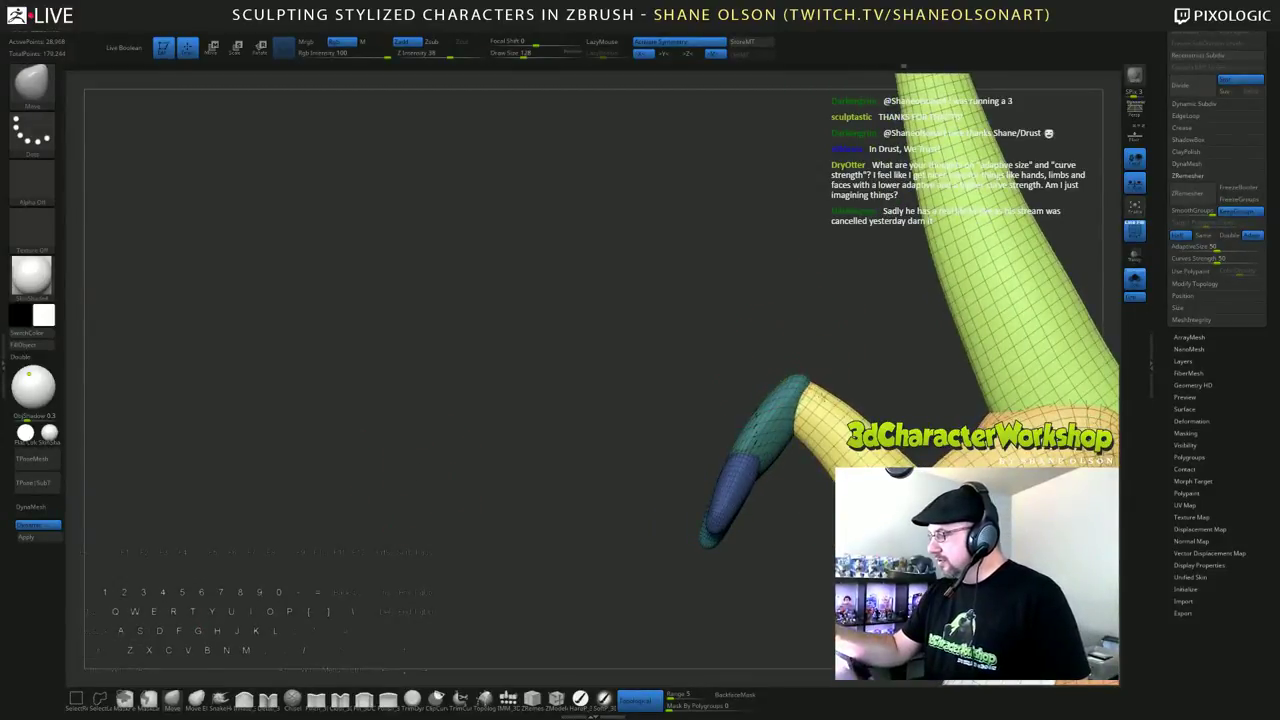
Step: Mask the whole dragon except the toes of the hind feet, hiding the foot pads while masking
alt+drag(869, 361, 850, 270)
drag(600, 400, 880, 425)
alt+drag(880, 320, 950, 405)
alt+drag(820, 445, 850, 430)
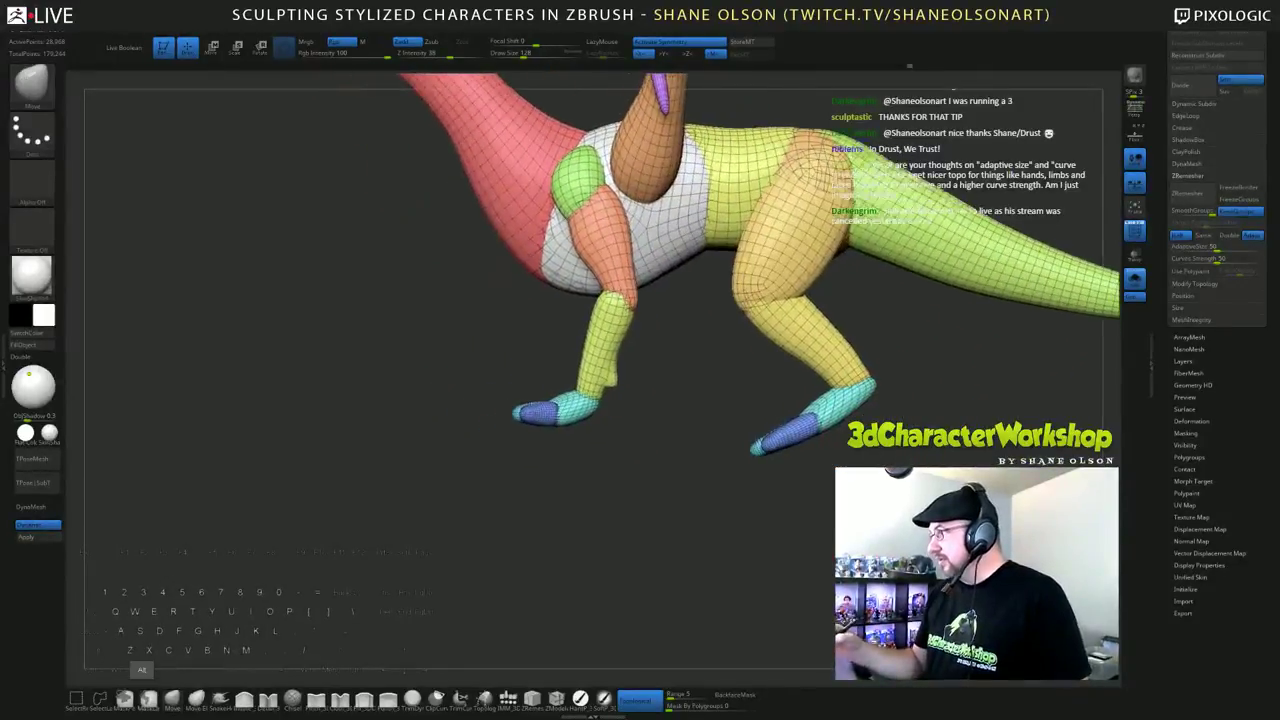
ctrl+shift+click(818, 418)
ctrl+shift+click(825, 459)
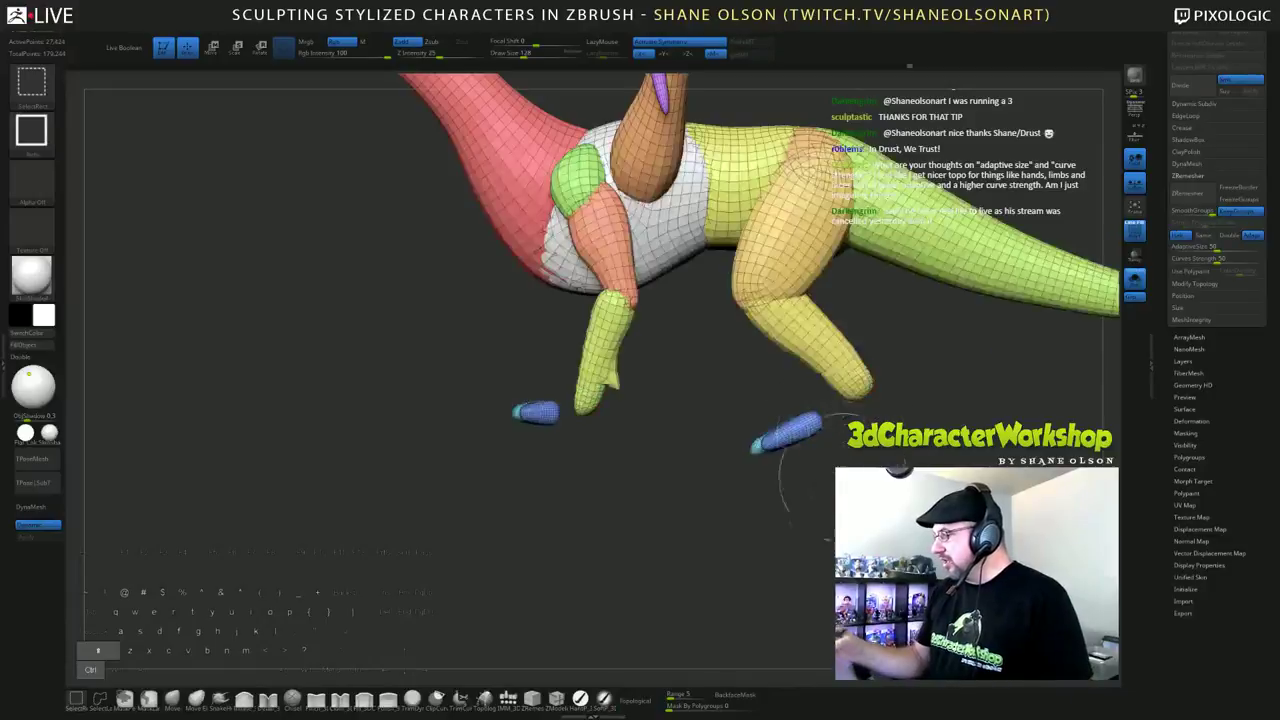
mouse_move(729, 484)
ctrl+mouse_down()
mouse_move(836, 464)
mouse_move(745, 498)
ctrl+mouse_up()
ctrl+shift+click(748, 505)
ctrl+click(748, 505)
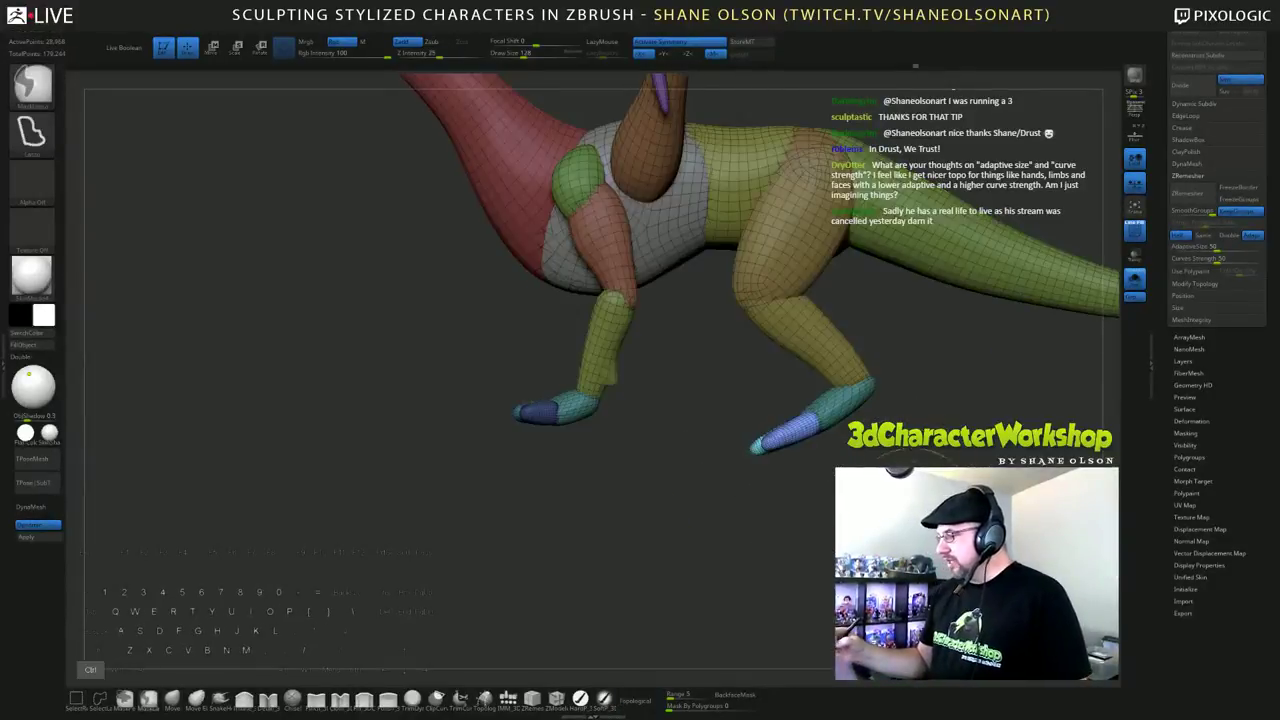
Step: Place the transform gizmo at the base of the hind toes and rotate the toes to lie flat on the ground
key(r)
key(e)
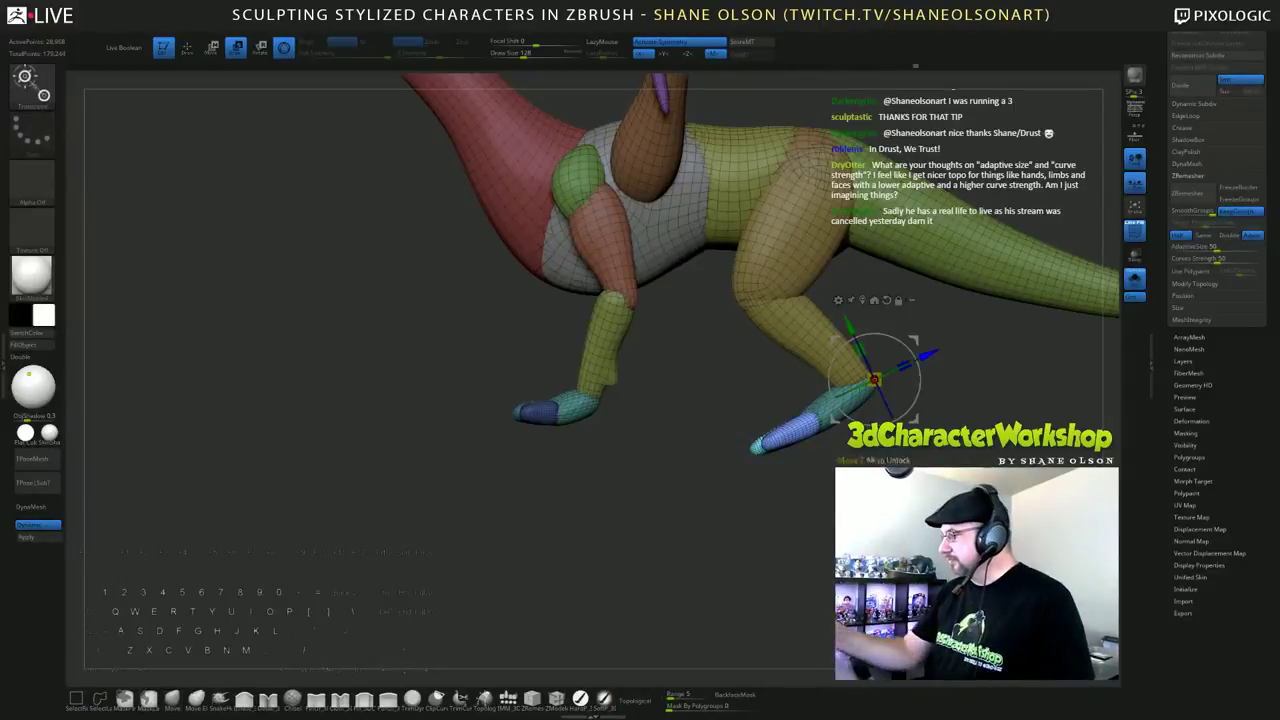
alt+drag(874, 380, 860, 403)
alt+click(822, 331)
drag(650, 340, 765, 200)
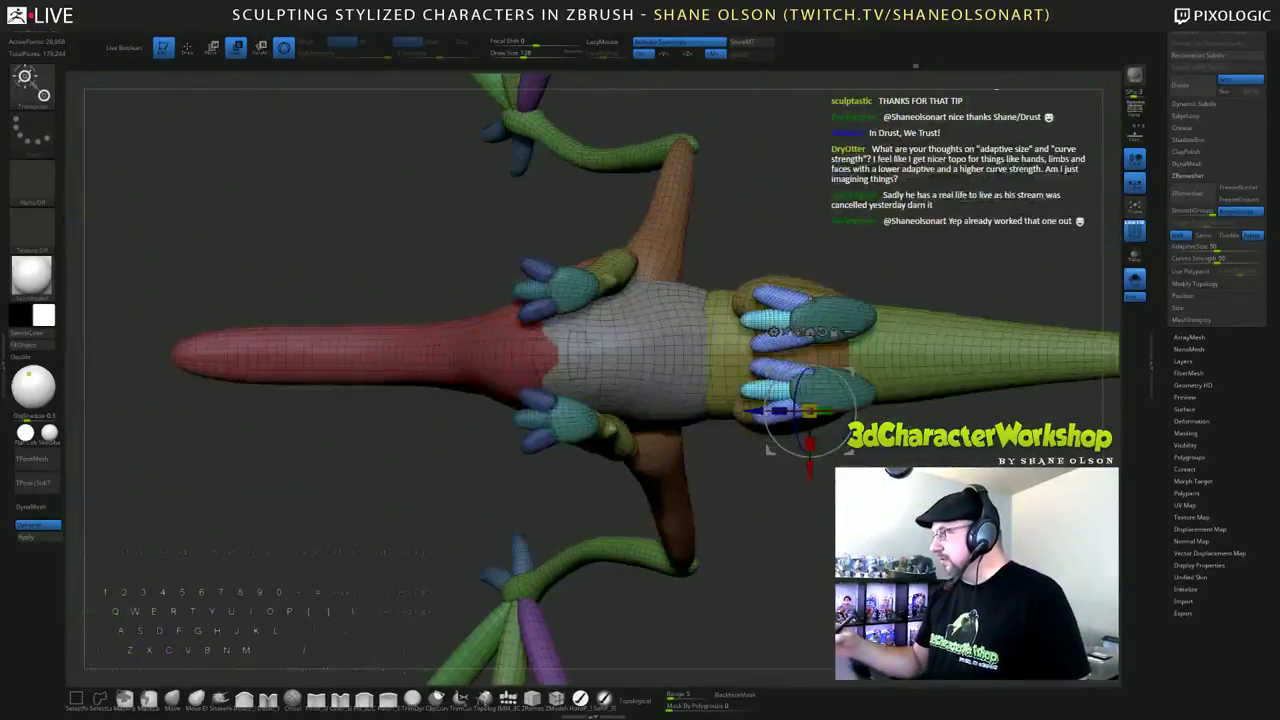
alt+drag(953, 461, 890, 380)
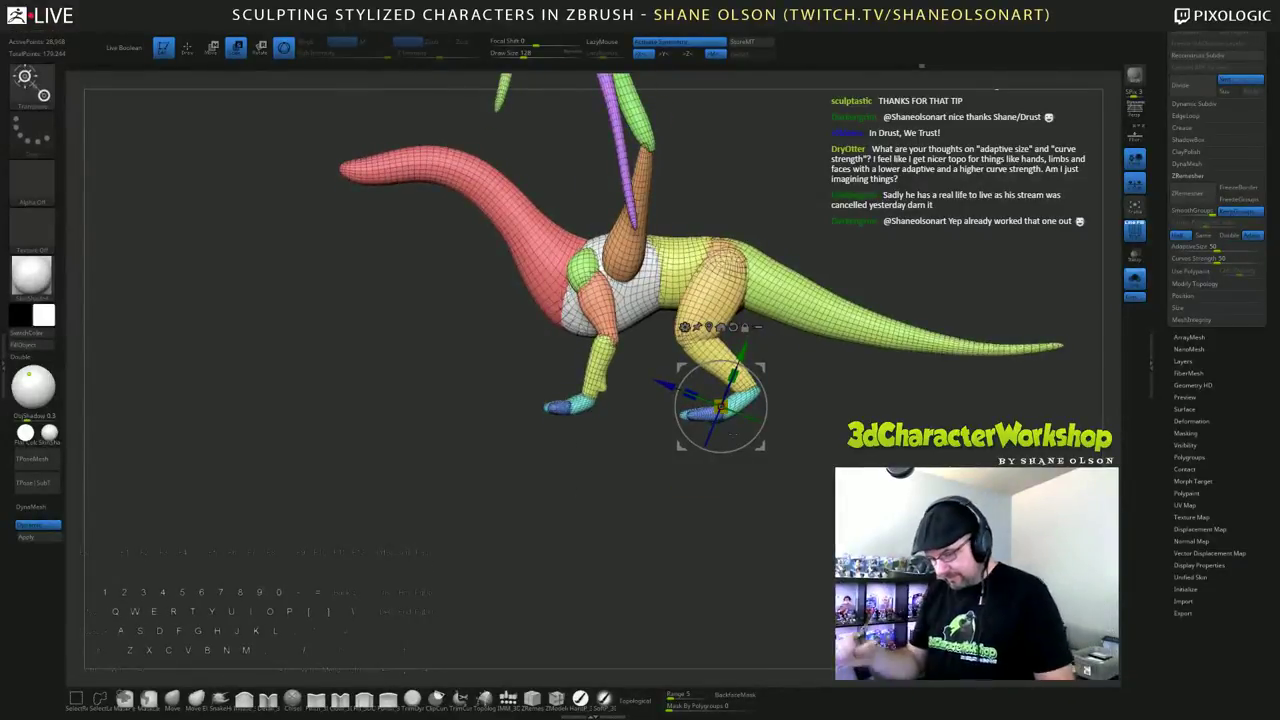
Step: Hide the torso, neck and wing-arm parts to isolate the front legs, and mask everything on the dragon except those legs
key(q)
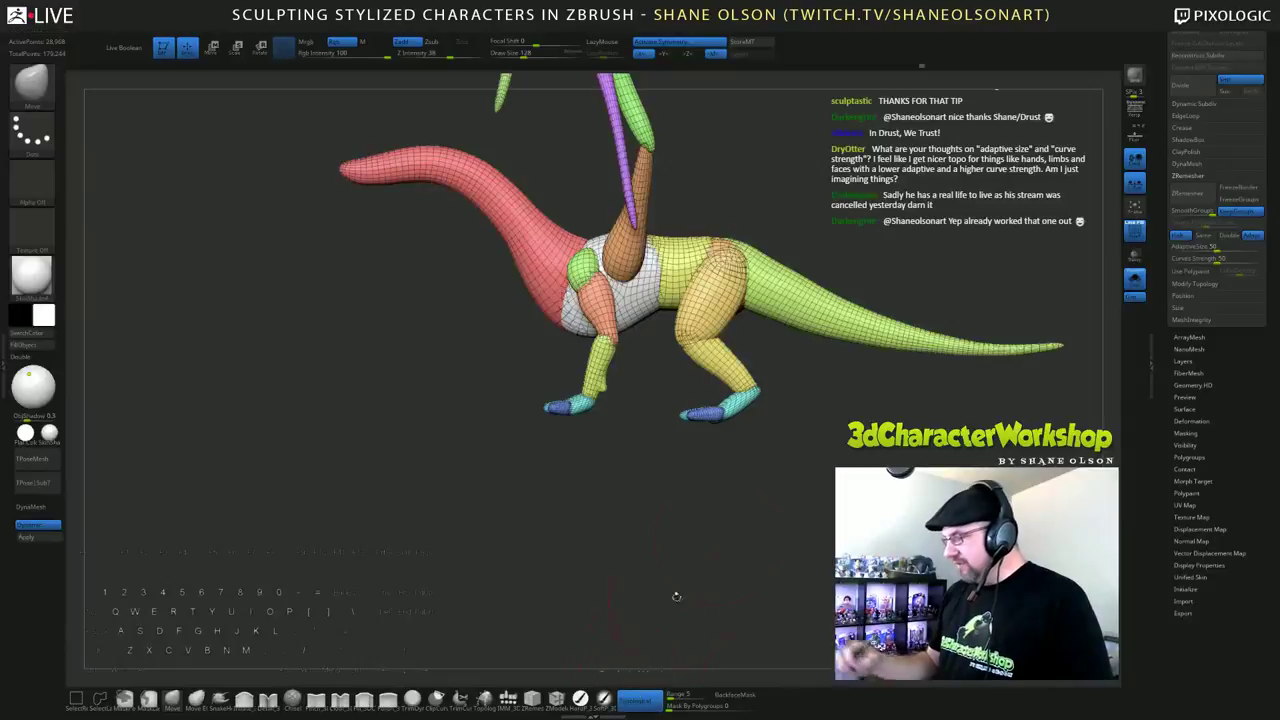
mouse_move(676, 596)
mouse_down()
mouse_move(709, 531)
mouse_move(683, 514)
mouse_move(718, 550)
mouse_move(695, 545)
mouse_move(717, 534)
mouse_up()
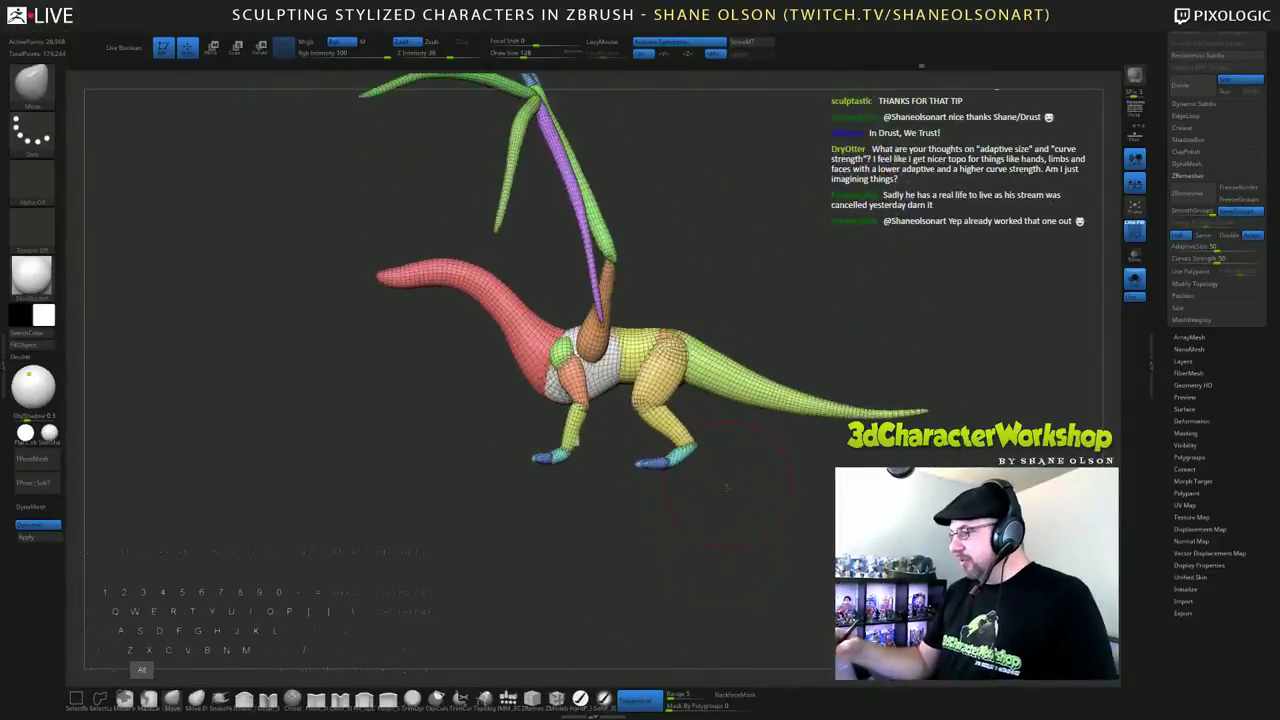
drag(726, 487, 625, 385)
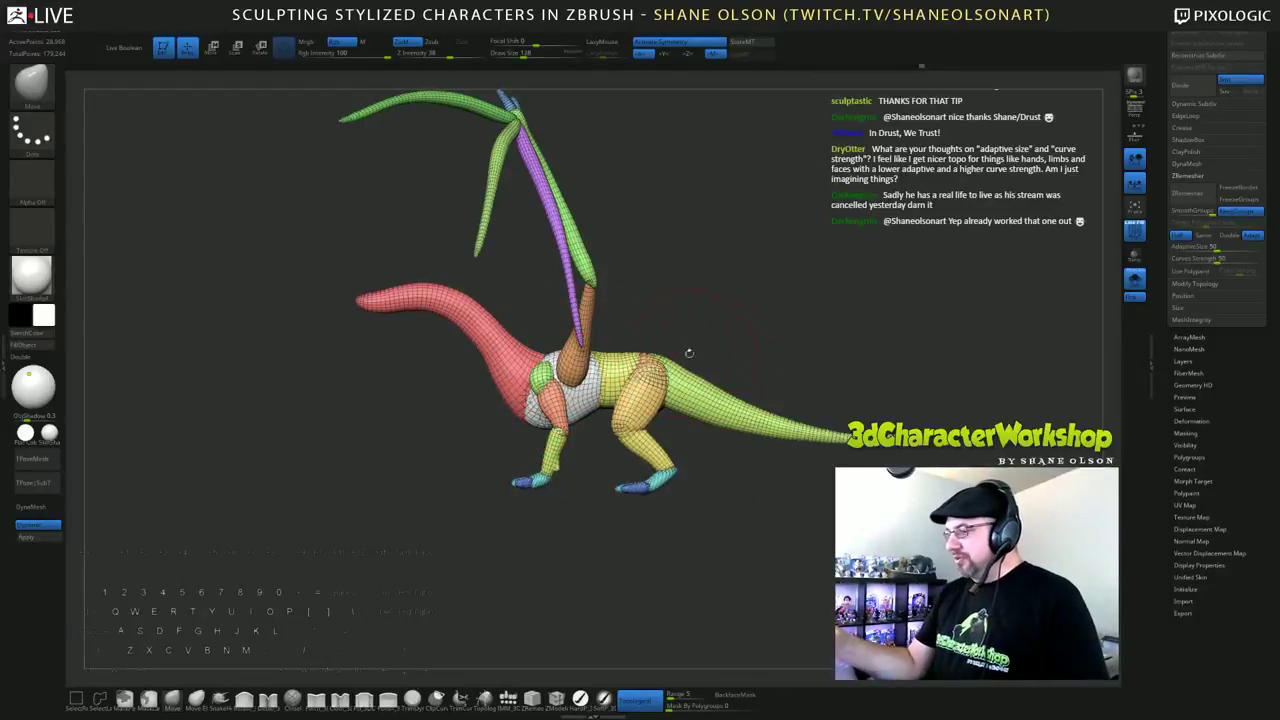
ctrl+shift+click(550, 378)
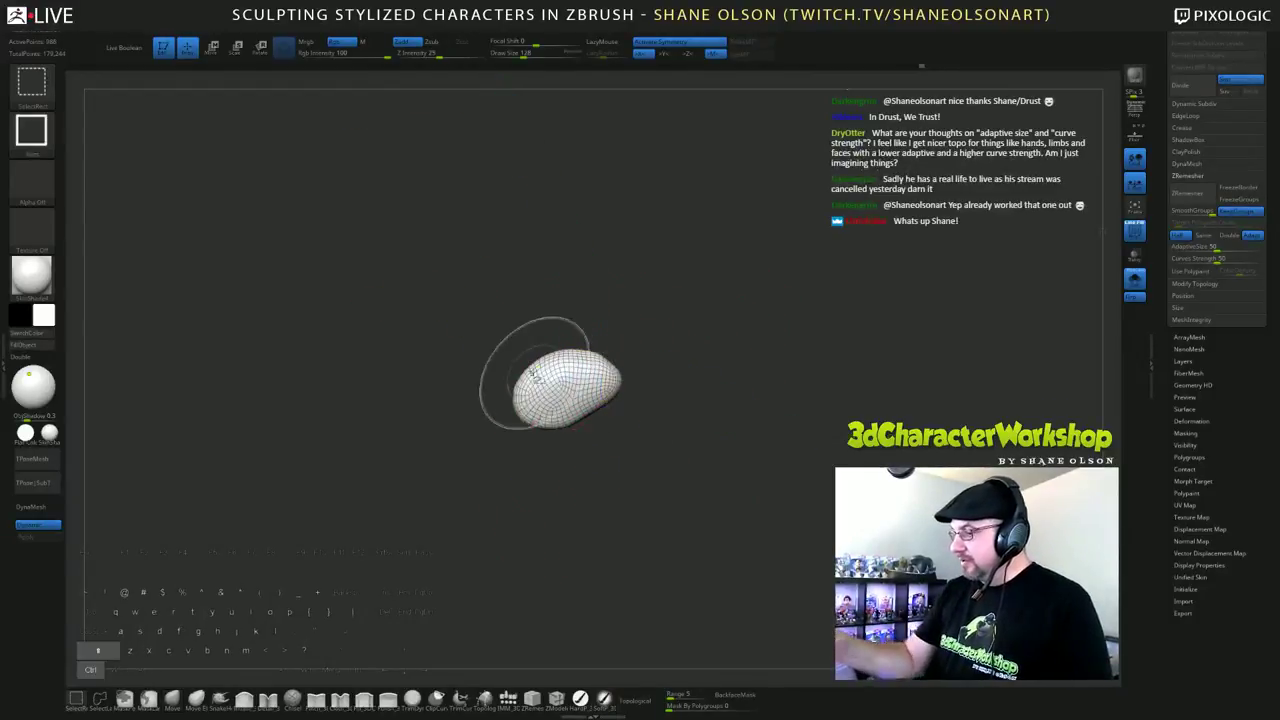
ctrl+shift+click(533, 375)
ctrl+shift+click(512, 364)
ctrl+shift+click(628, 376)
ctrl+shift+click(574, 366)
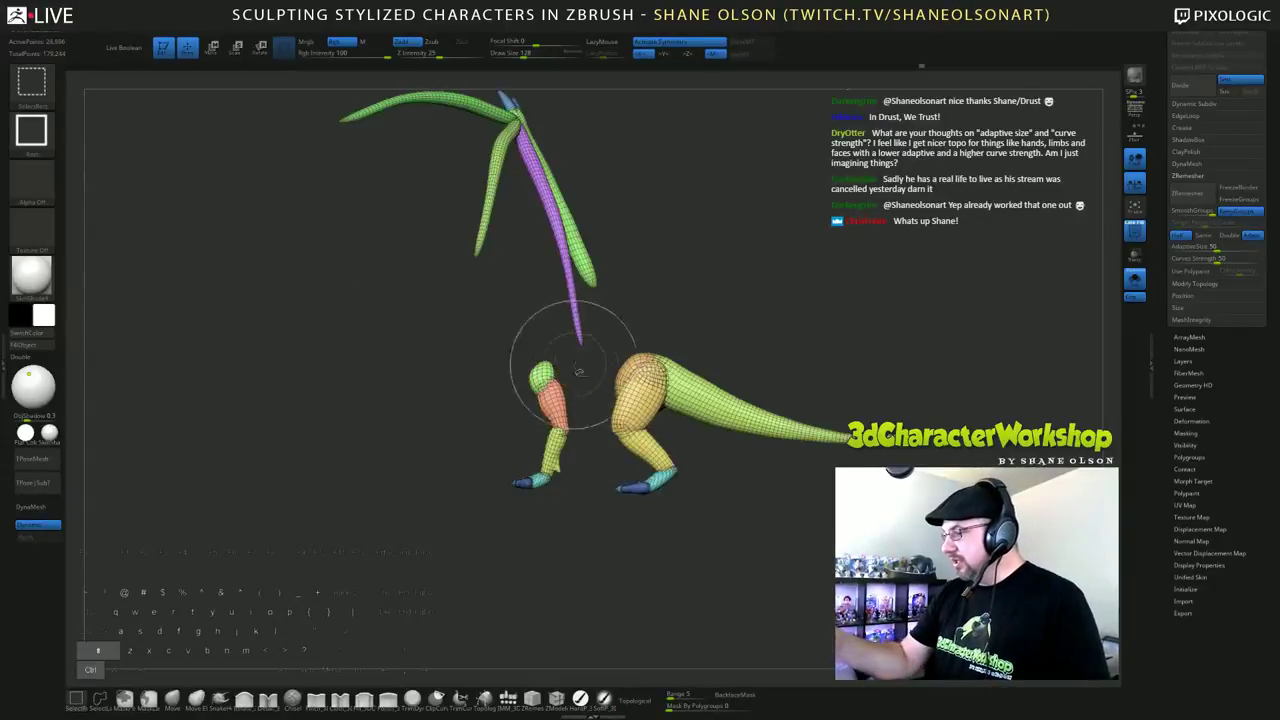
ctrl+drag(568, 511, 452, 445)
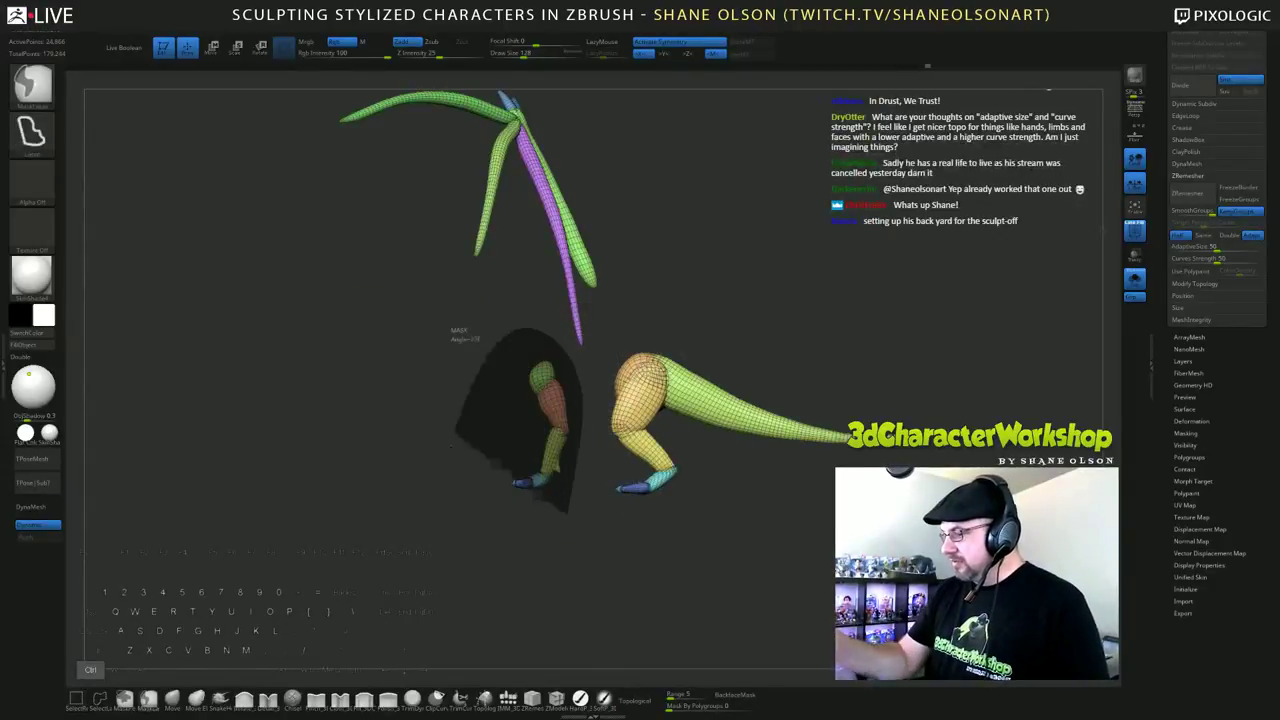
ctrl+drag(452, 331, 456, 345)
ctrl+shift+click(762, 330)
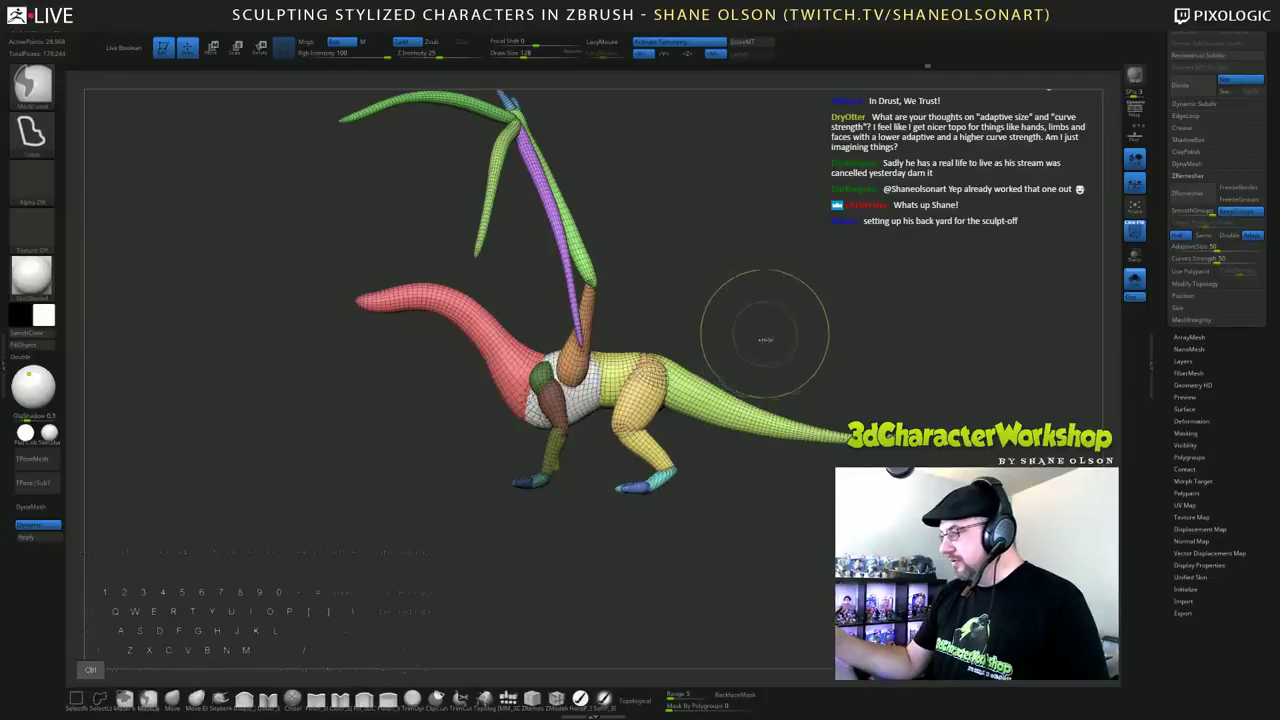
ctrl+click(765, 322)
Step: Adjust the shoulders of the front legs with the Move brush at size 207, with topological masking off
mouse_move(678, 526)
mouse_down()
mouse_move(702, 542)
mouse_move(661, 562)
mouse_up()
click(628, 700)
key(s)
drag(635, 518, 641, 518)
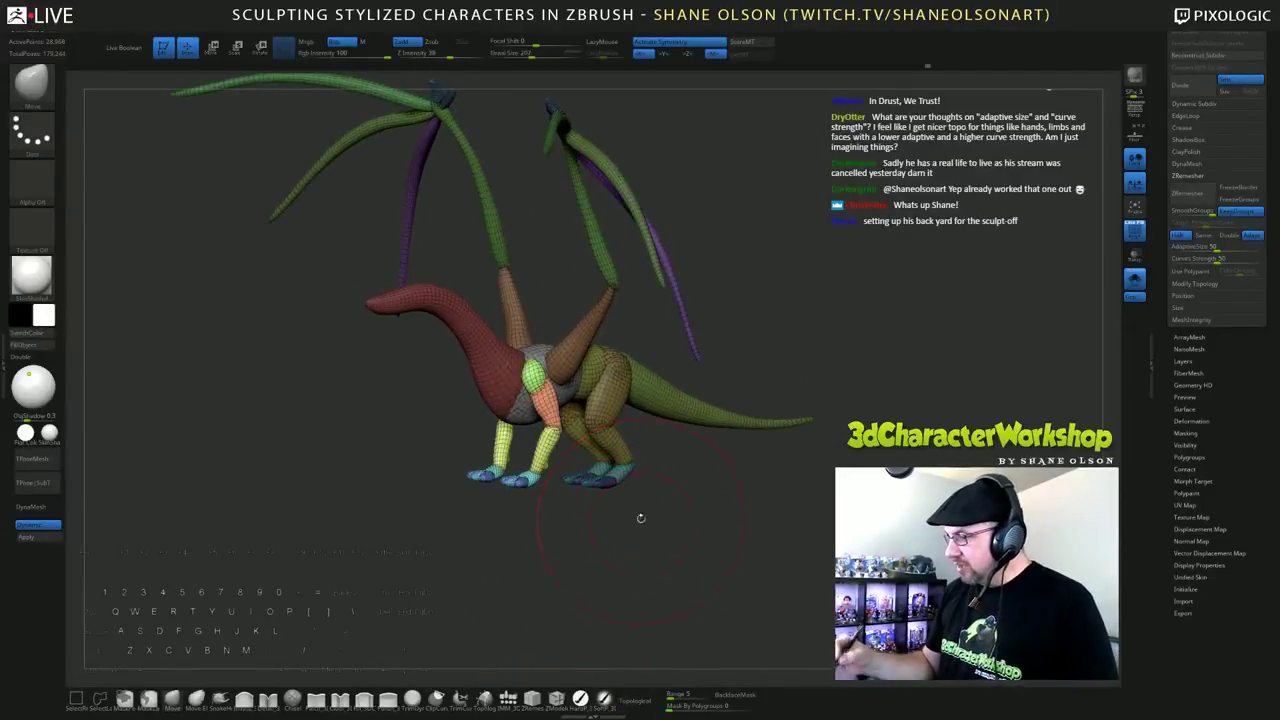
drag(537, 380, 540, 393)
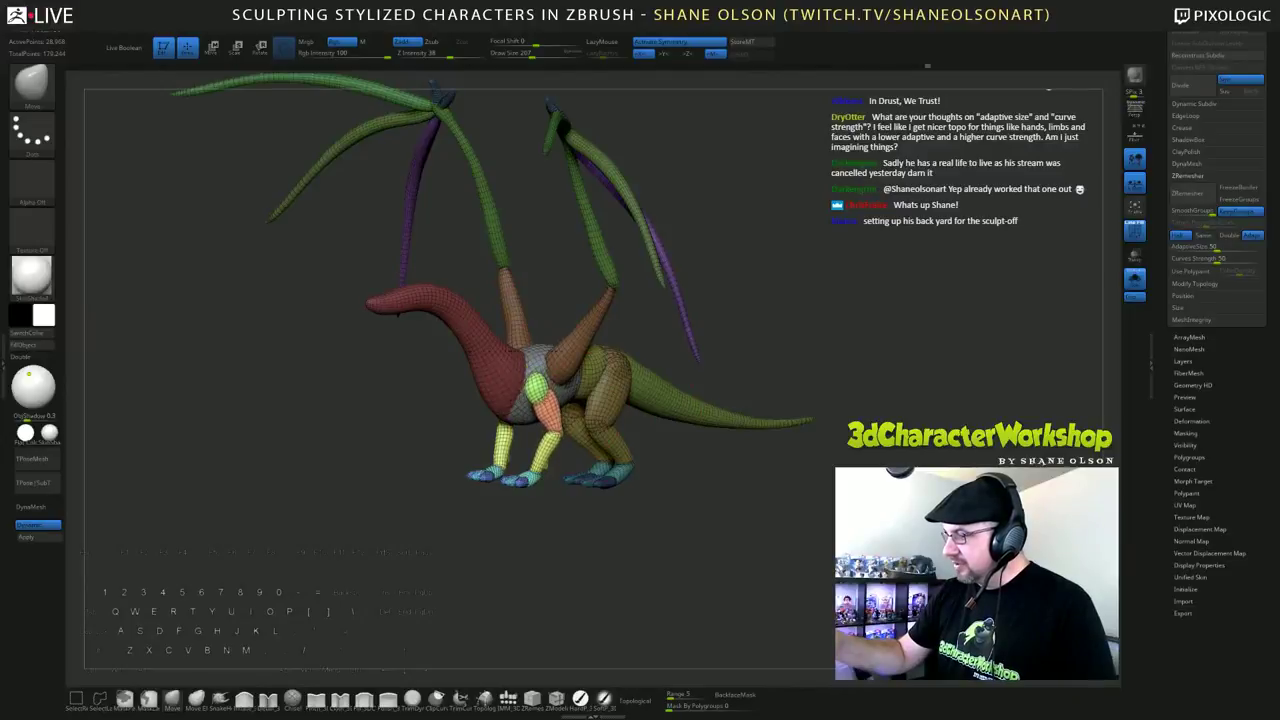
drag(723, 533, 514, 371)
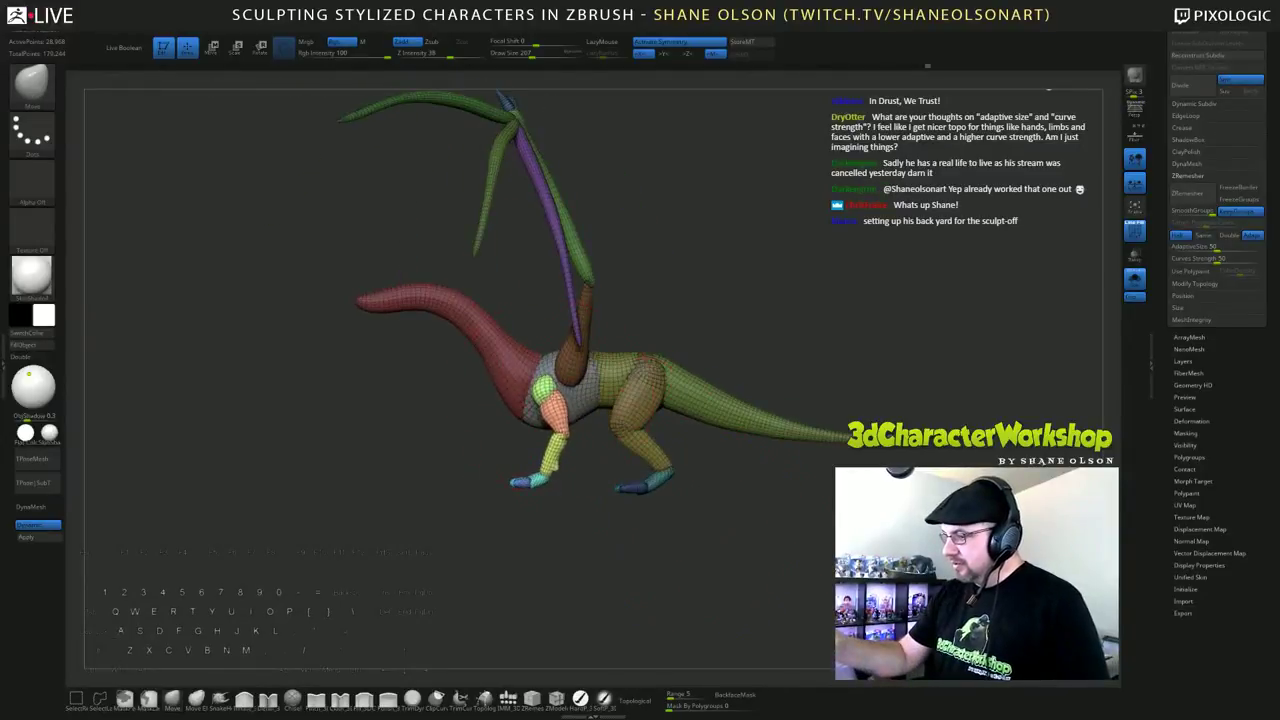
Step: Thicken the shoulders and upper front legs with a brush at Z Intensity 5 and clear the mask
mouse_move(723, 503)
mouse_down()
mouse_move(818, 527)
mouse_move(741, 514)
mouse_up()
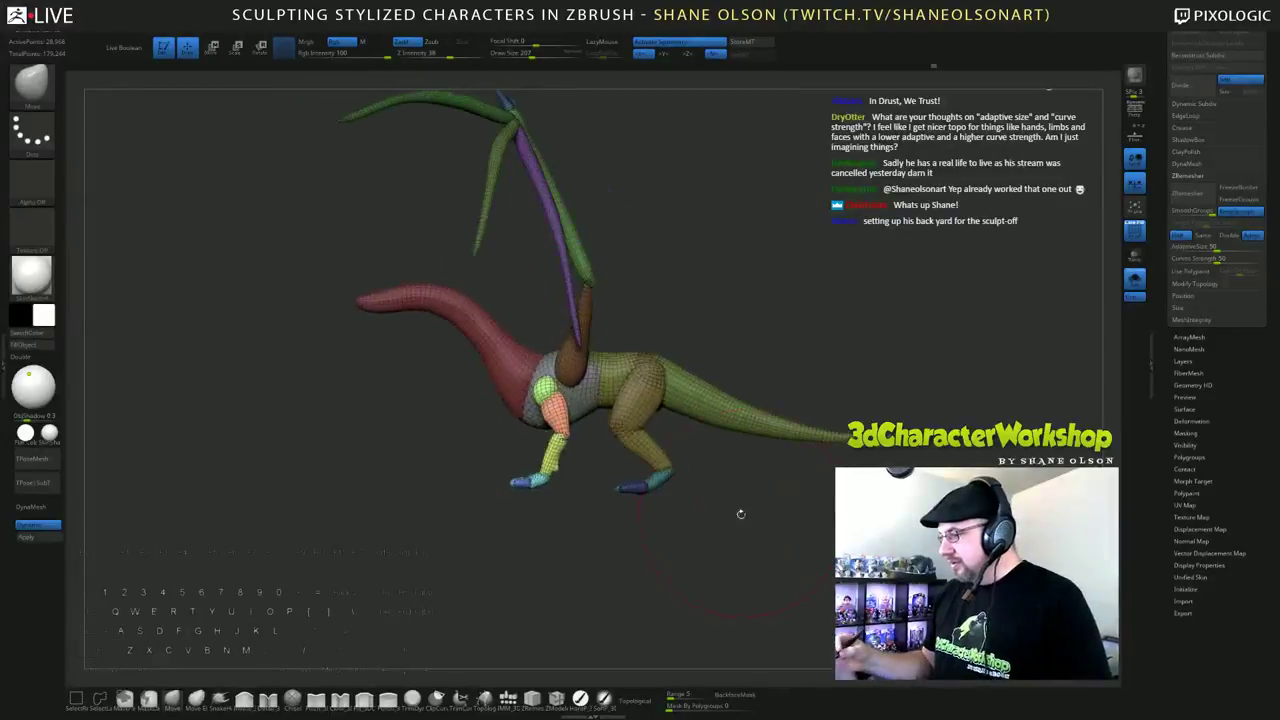
click(246, 700)
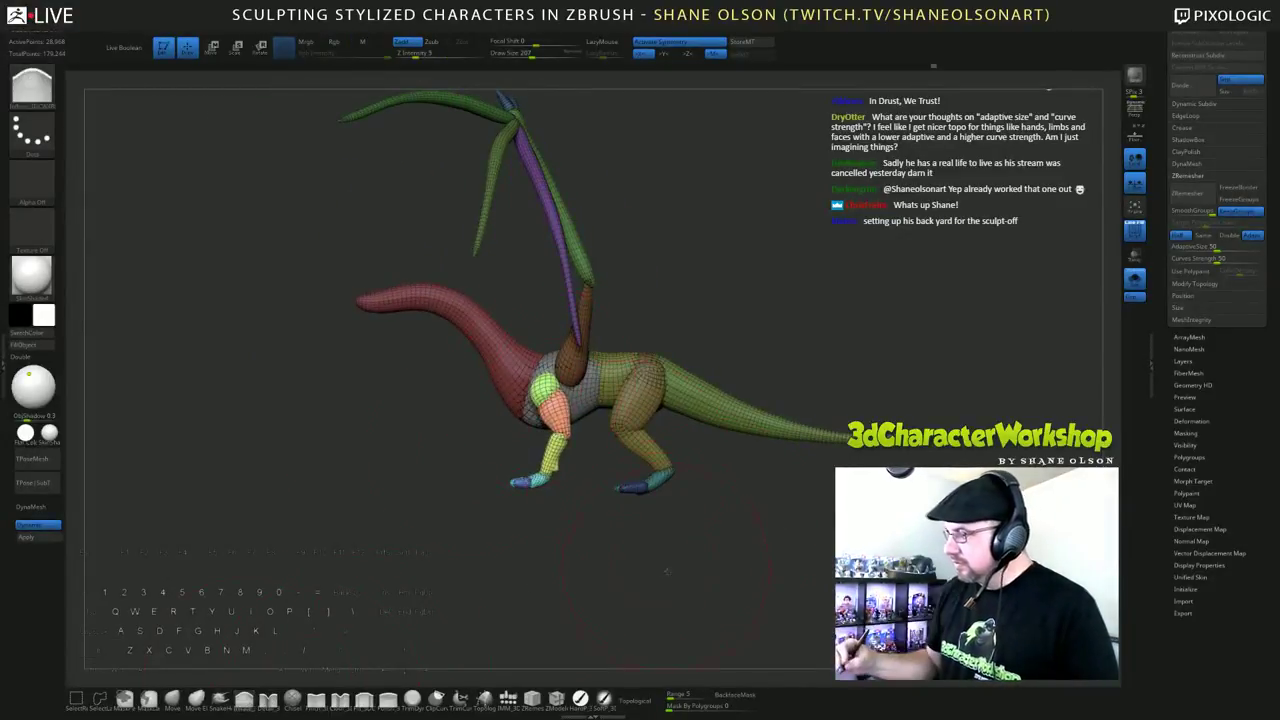
drag(667, 571, 697, 517)
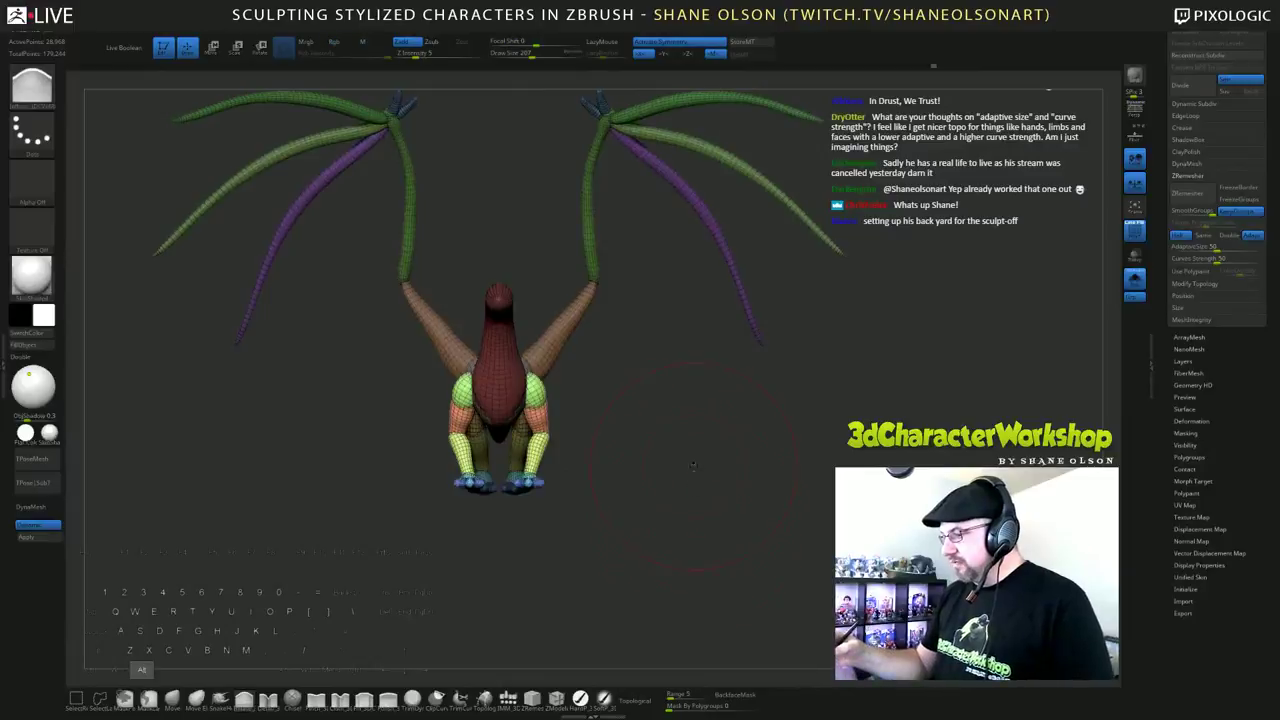
drag(692, 464, 799, 521)
key(f)
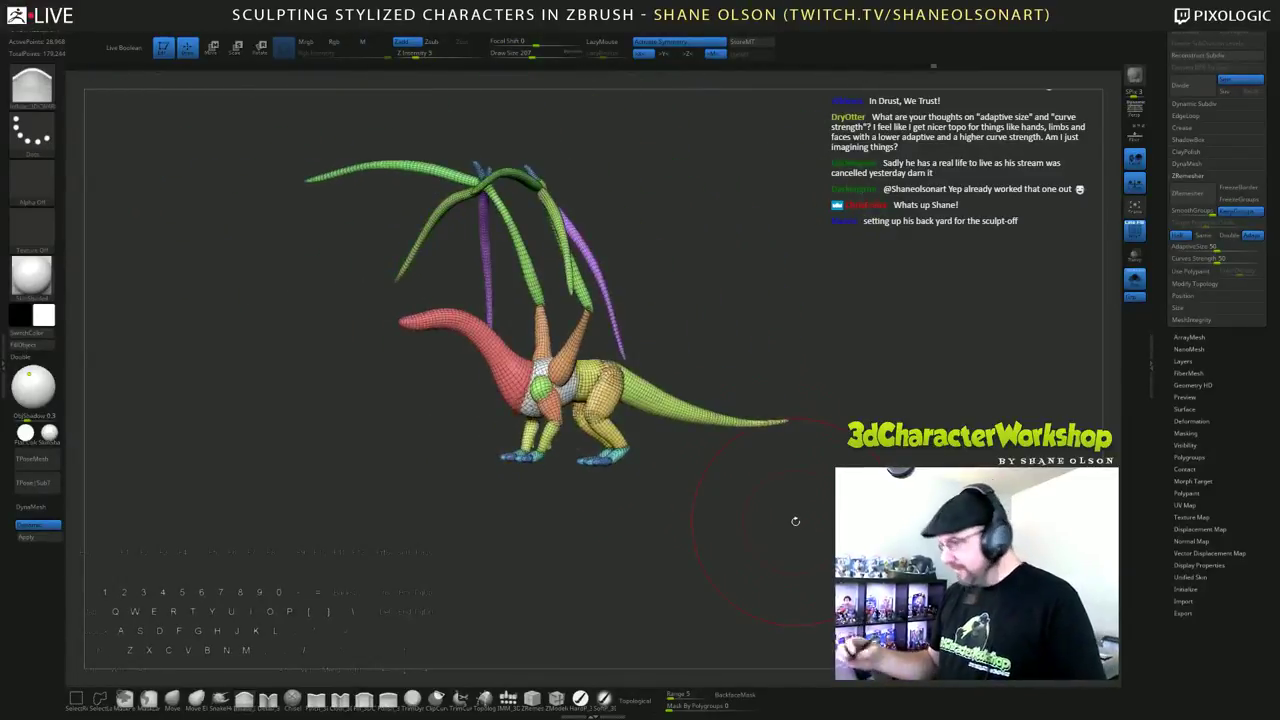
Step: Turn off the wireframe lines and frame the whole dragon
click(1134, 231)
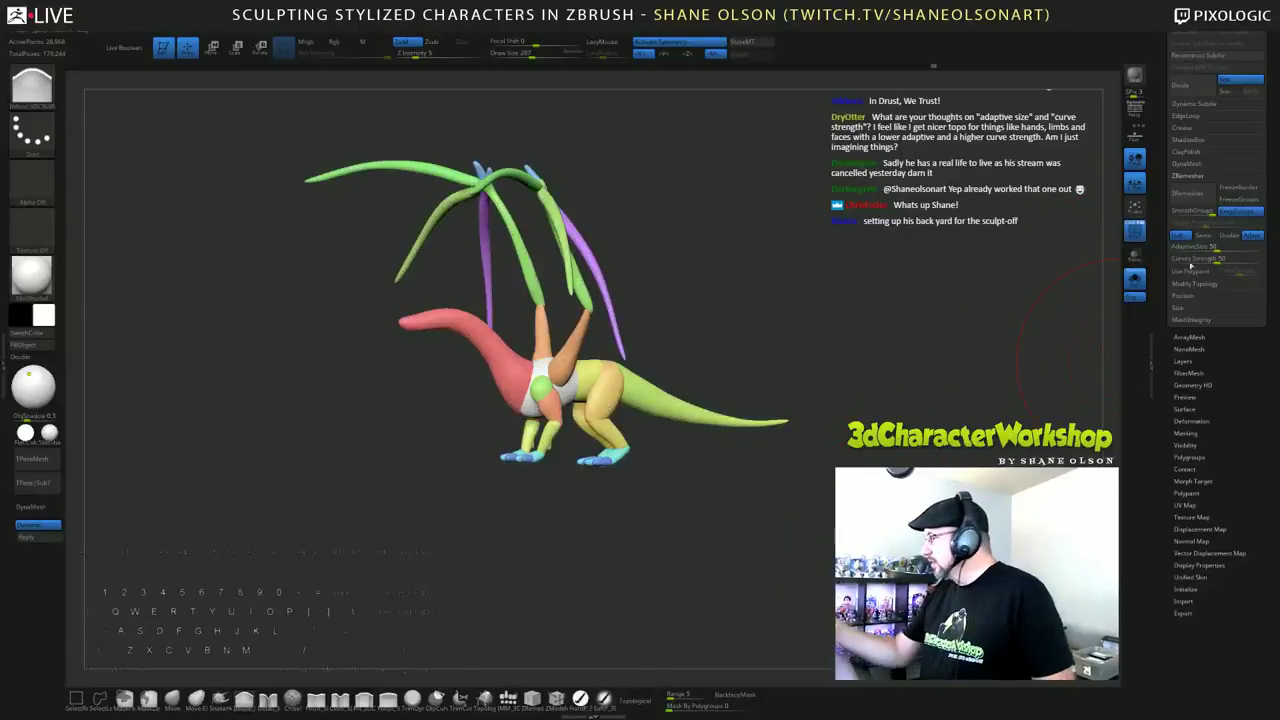
drag(1158, 204, 1158, 213)
alt+drag(925, 461, 915, 471)
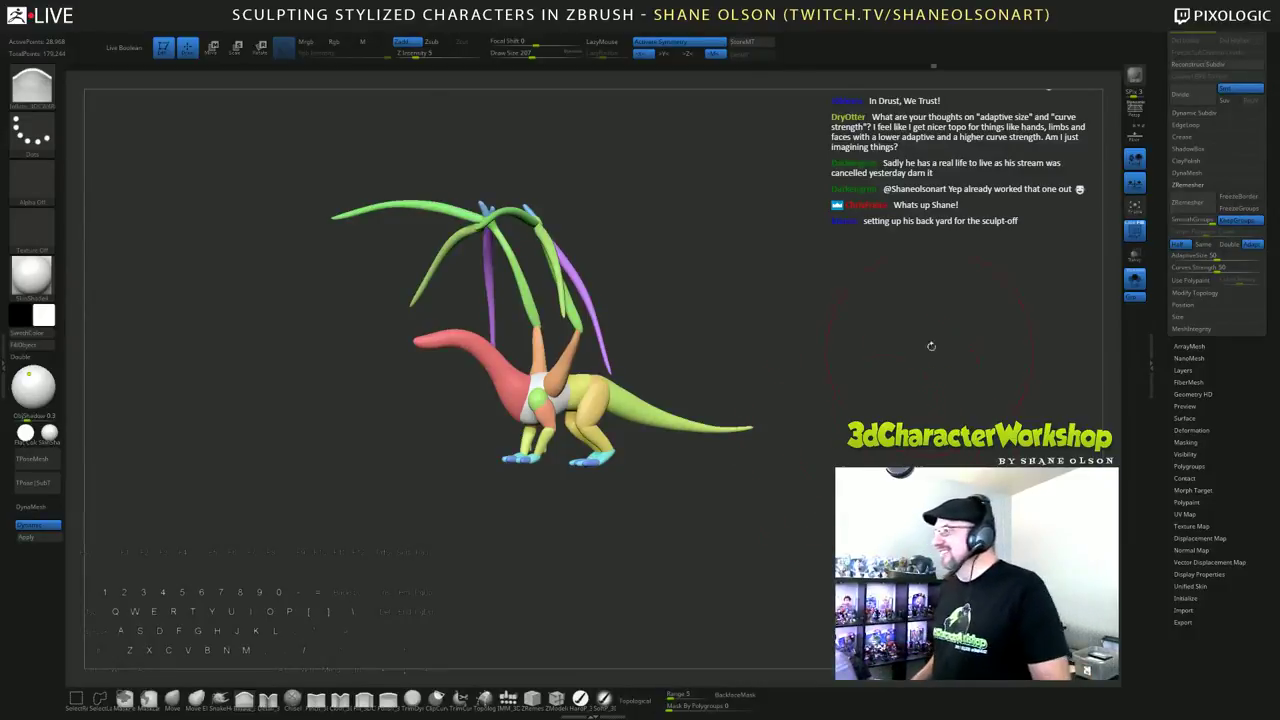
Step: Shorten and round the tip of the dragon's head from the side, using the Move brush at size 77 and smoothing
alt+drag(857, 316, 389, 370)
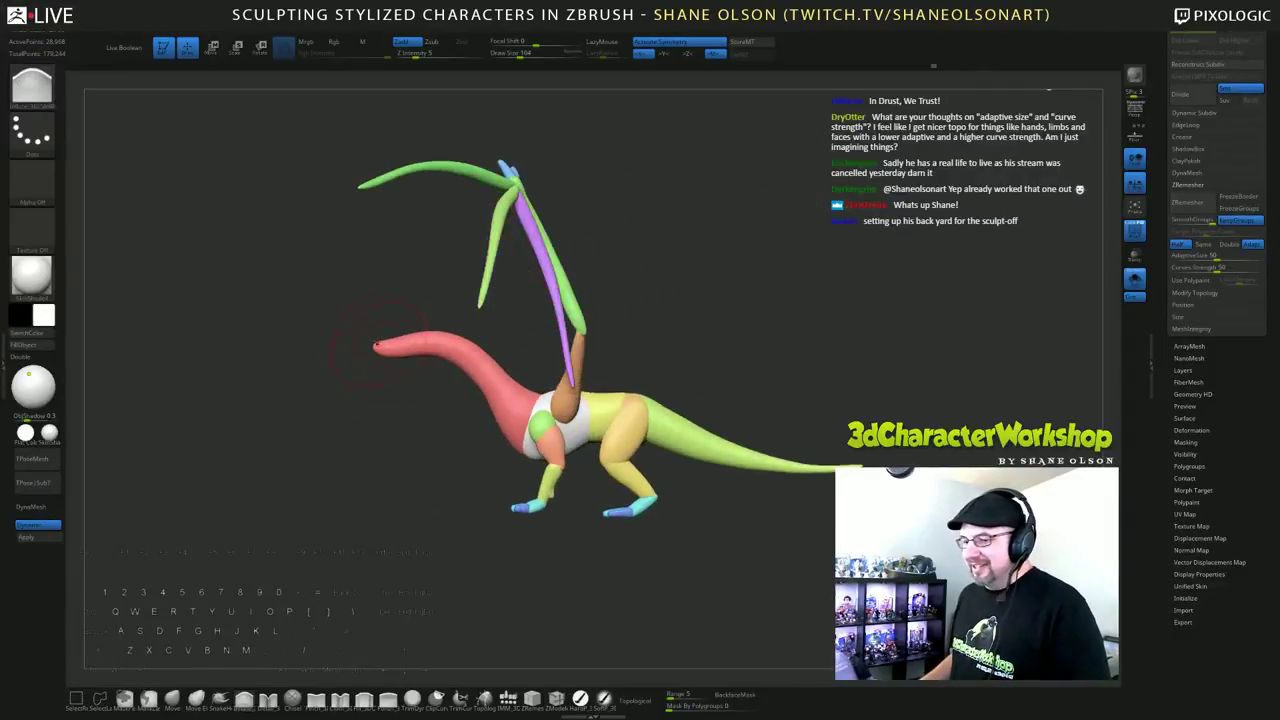
click(172, 698)
key(s)
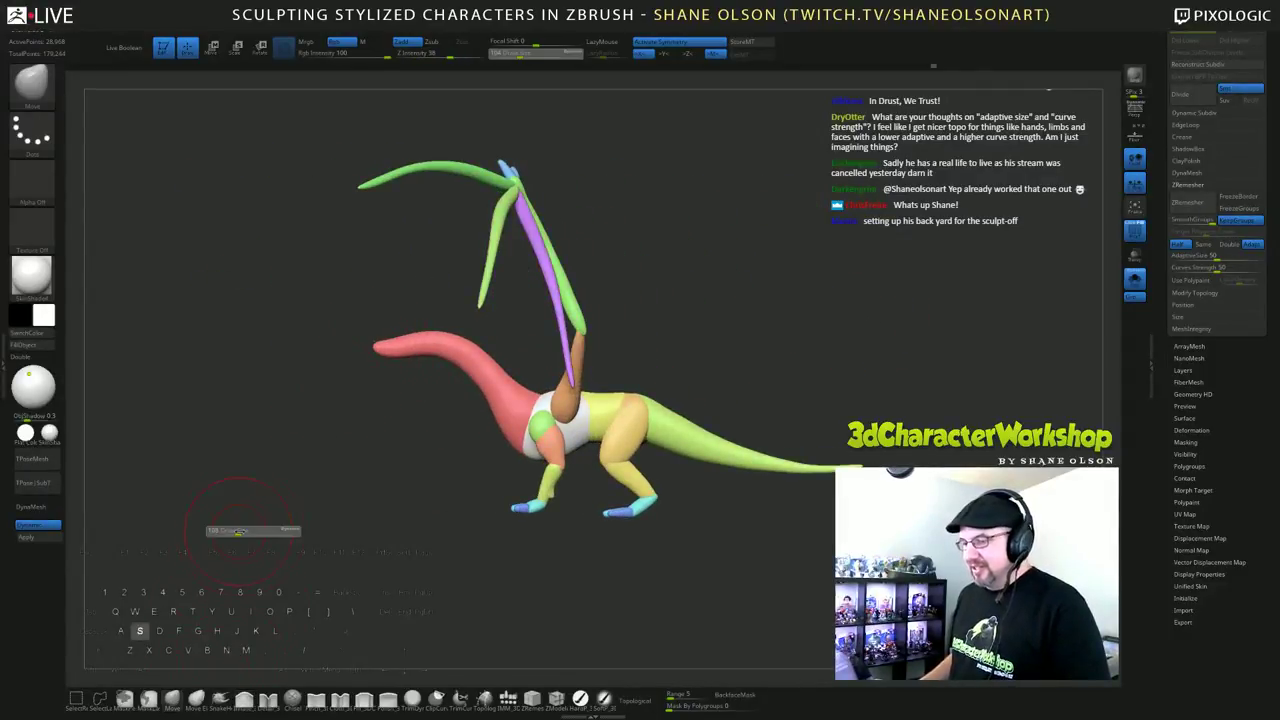
drag(239, 532, 245, 532)
key(s)
drag(379, 367, 384, 350)
shift+drag(384, 350, 390, 346)
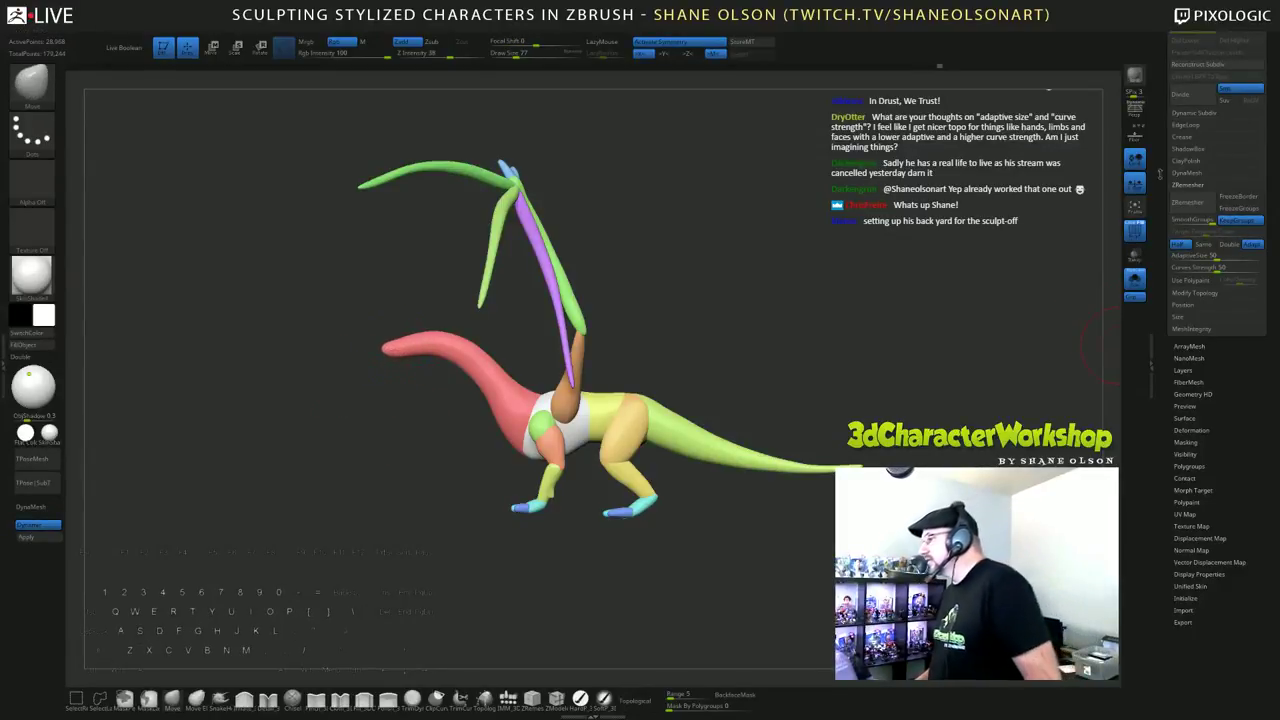
drag(1163, 119, 1163, 233)
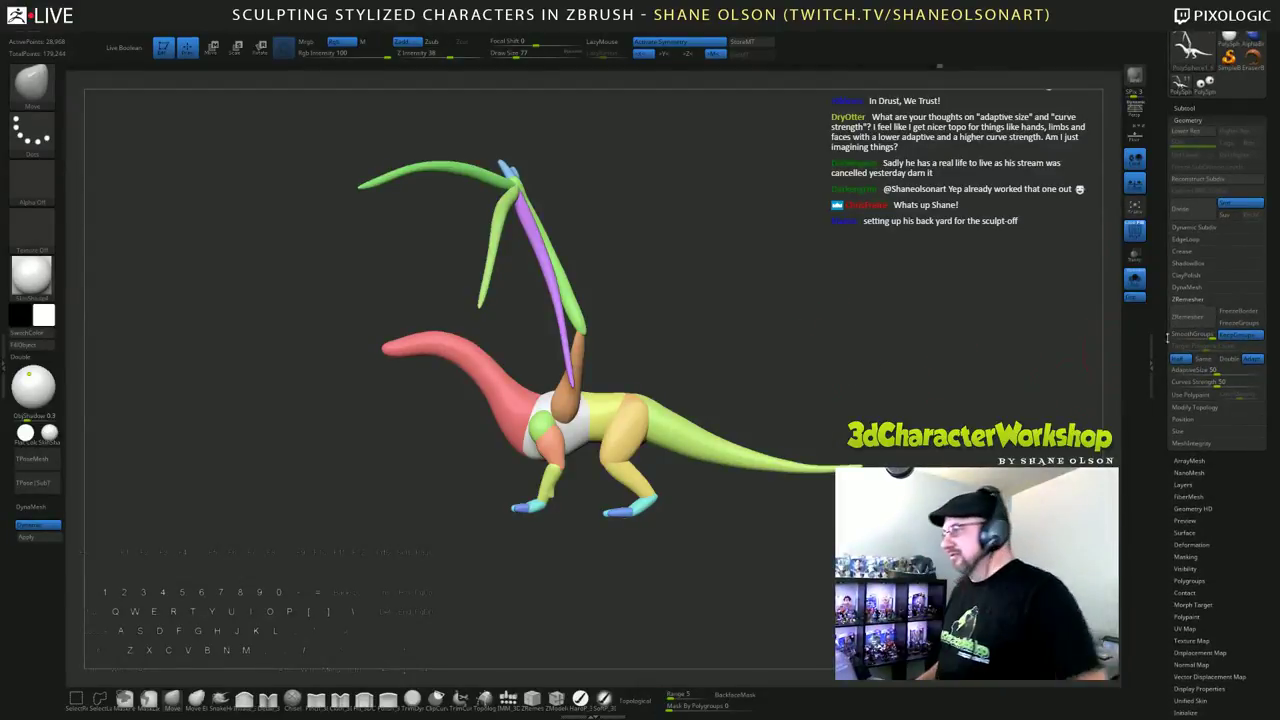
Step: Turn off Solo mode to show the detailed head and horns together with the dragon's body
click(1185, 108)
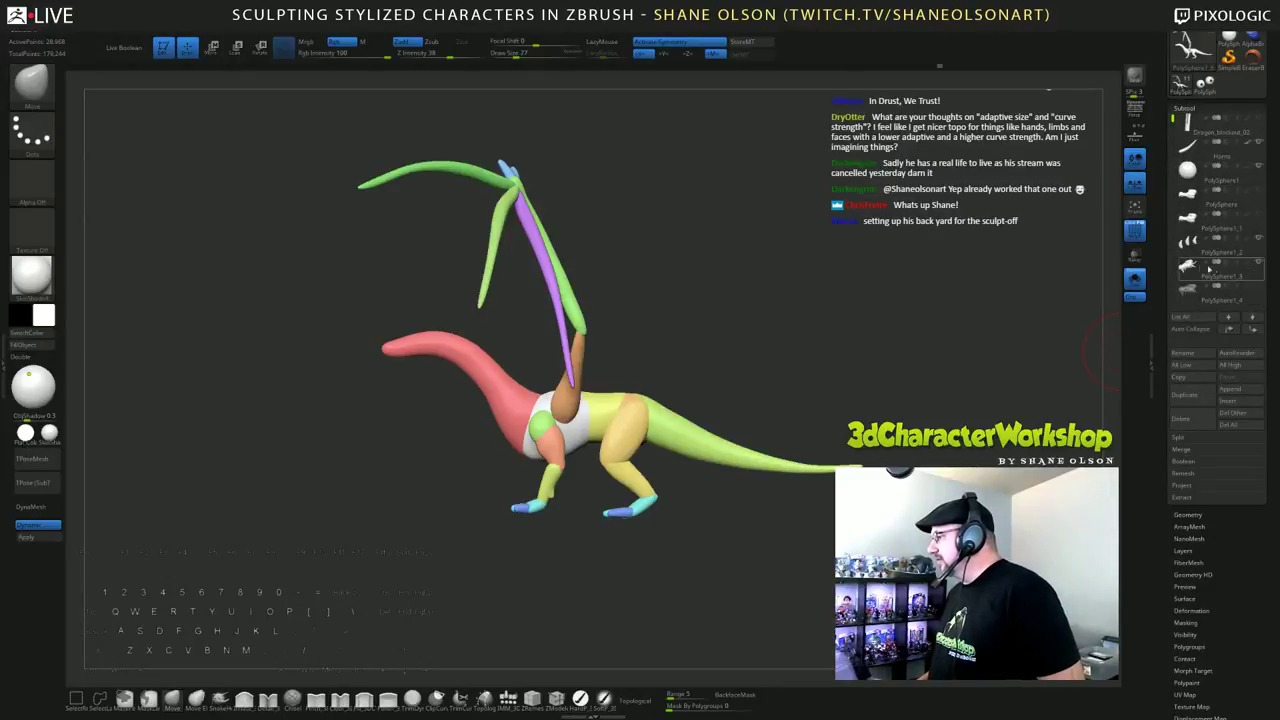
click(1135, 280)
drag(888, 243, 843, 218)
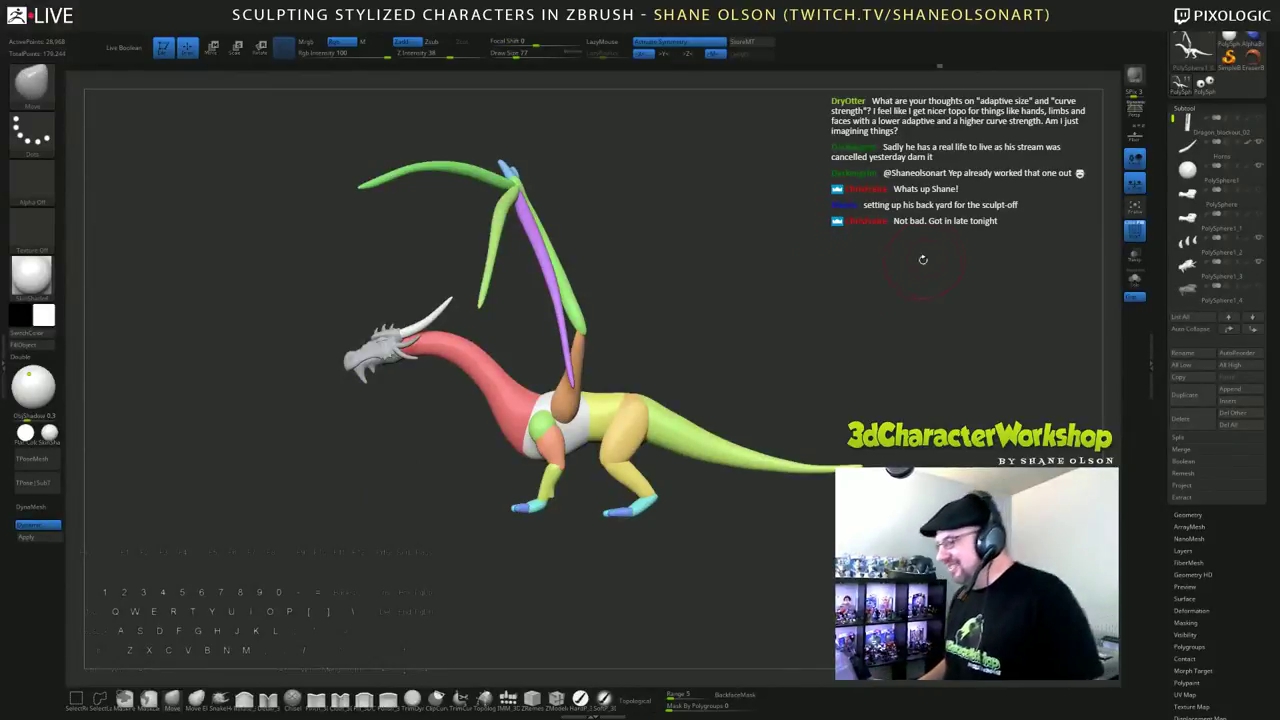
drag(795, 294, 775, 305)
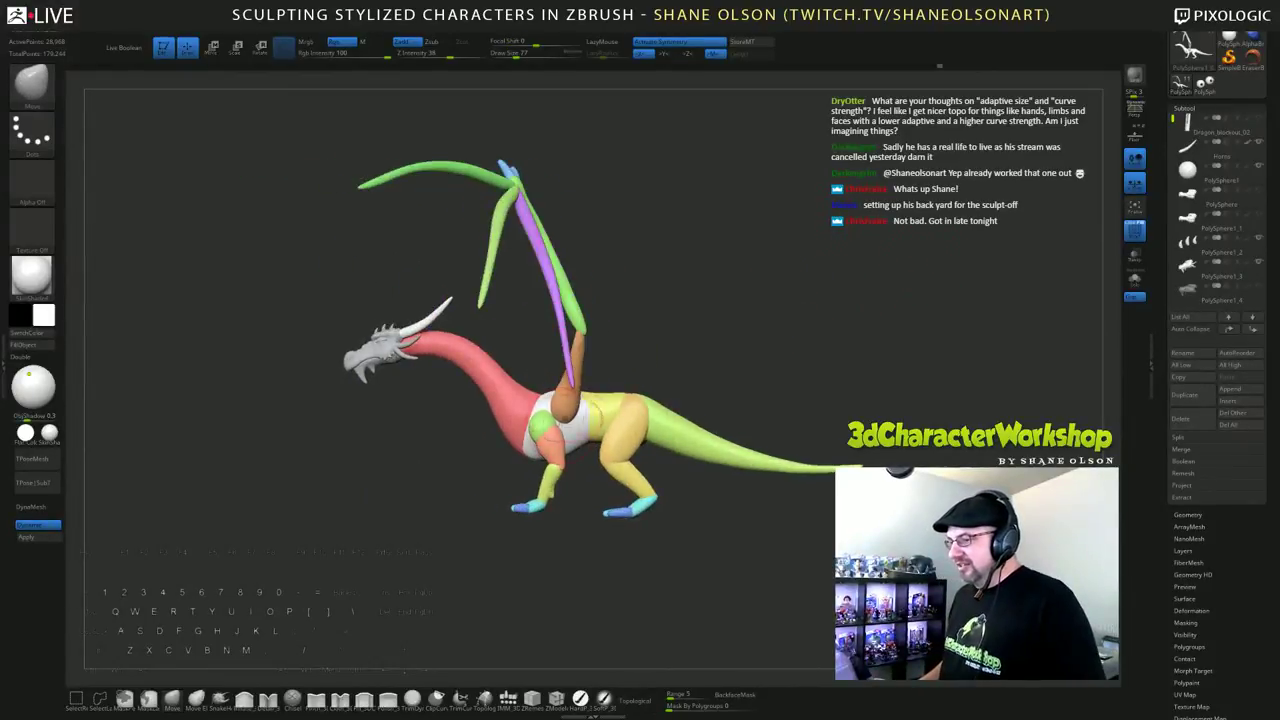
Step: Examine the assembled dragon's proportions and pose from the side and from a three-quarter view
key(s)
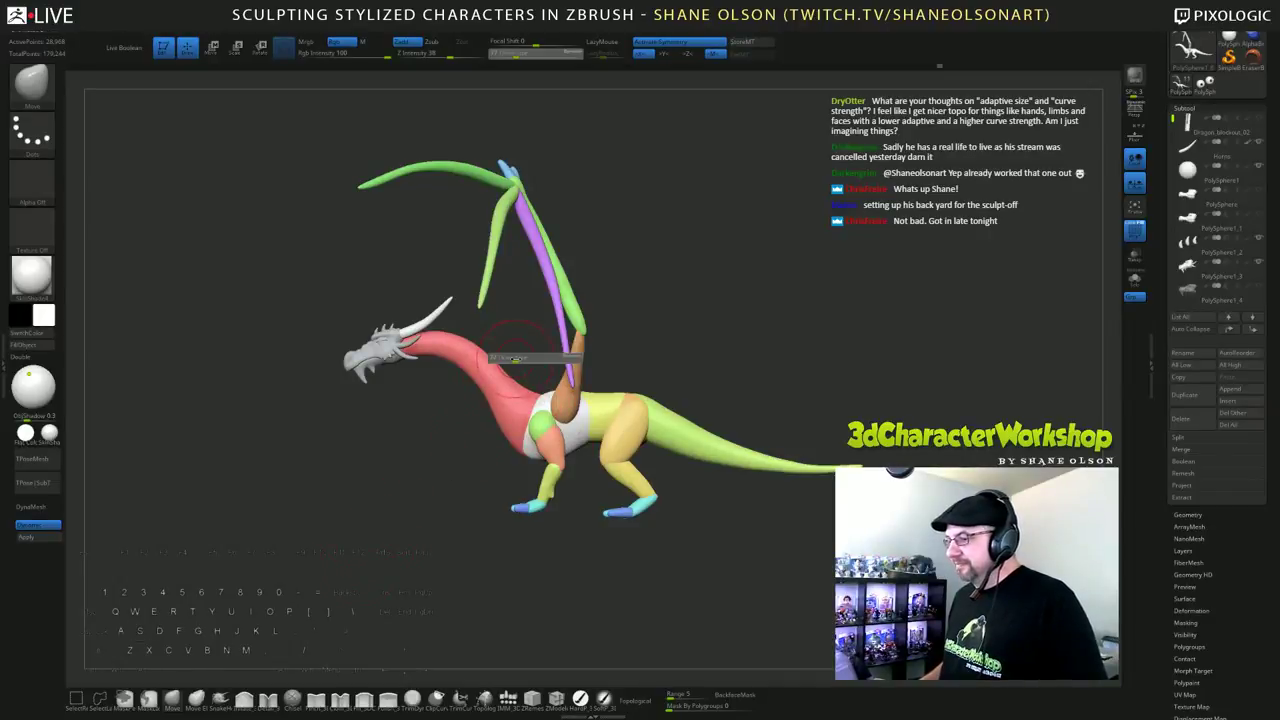
click(514, 361)
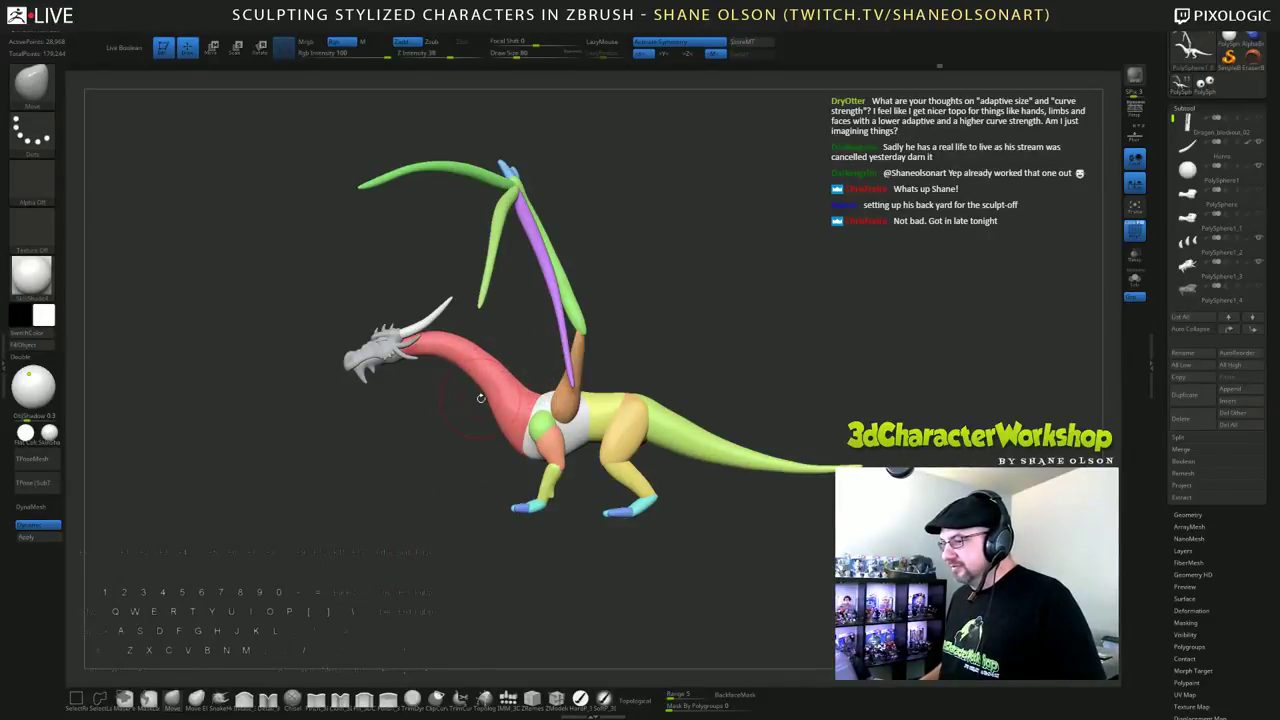
drag(777, 257, 800, 277)
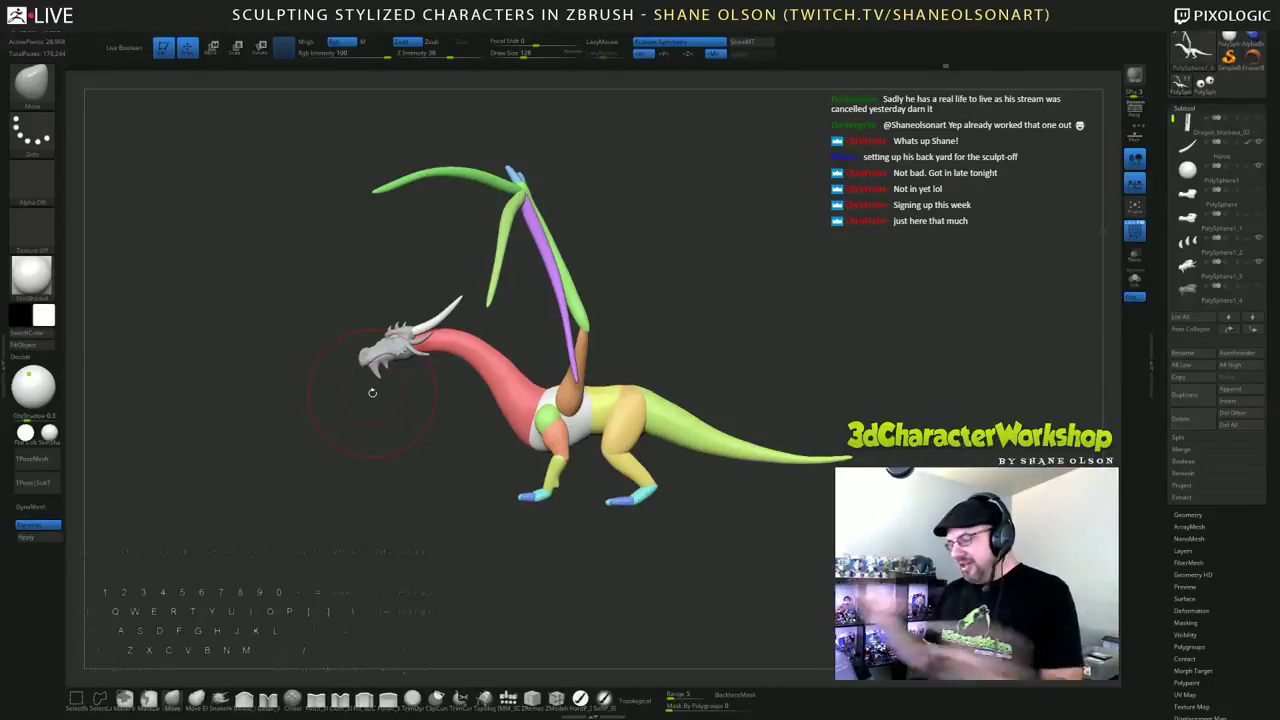
drag(751, 296, 697, 282)
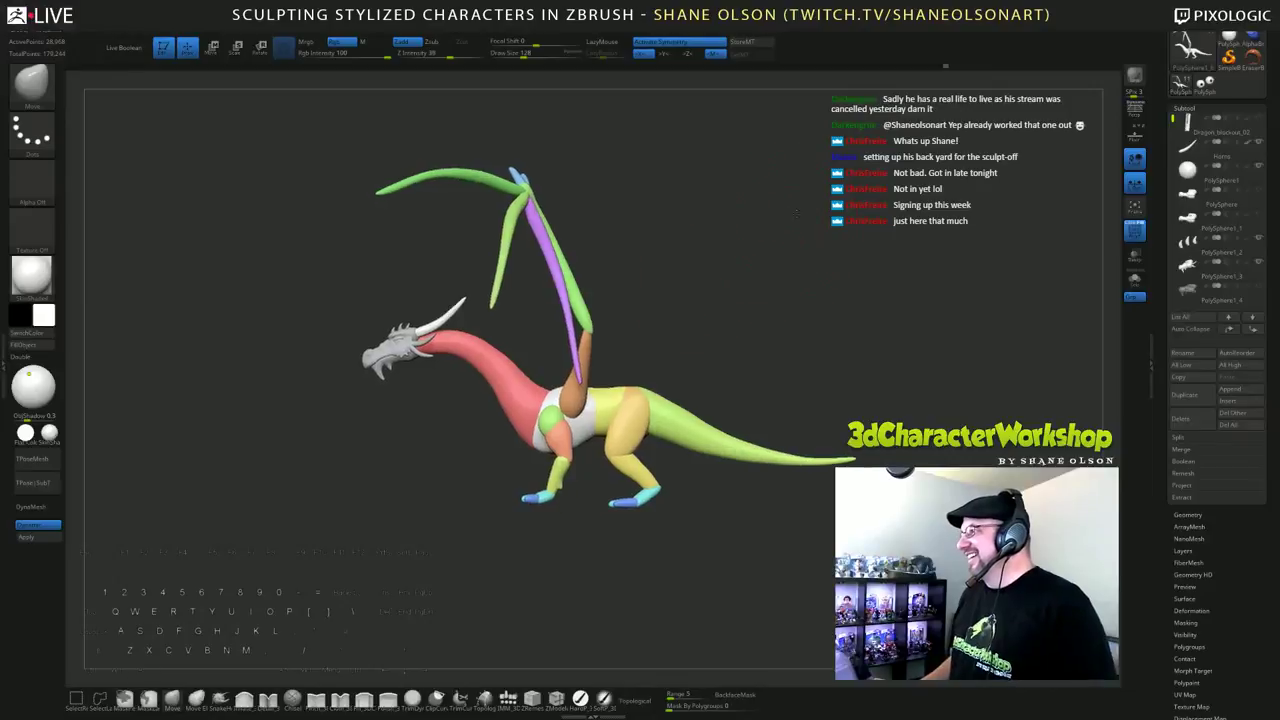
alt+drag(793, 216, 777, 274)
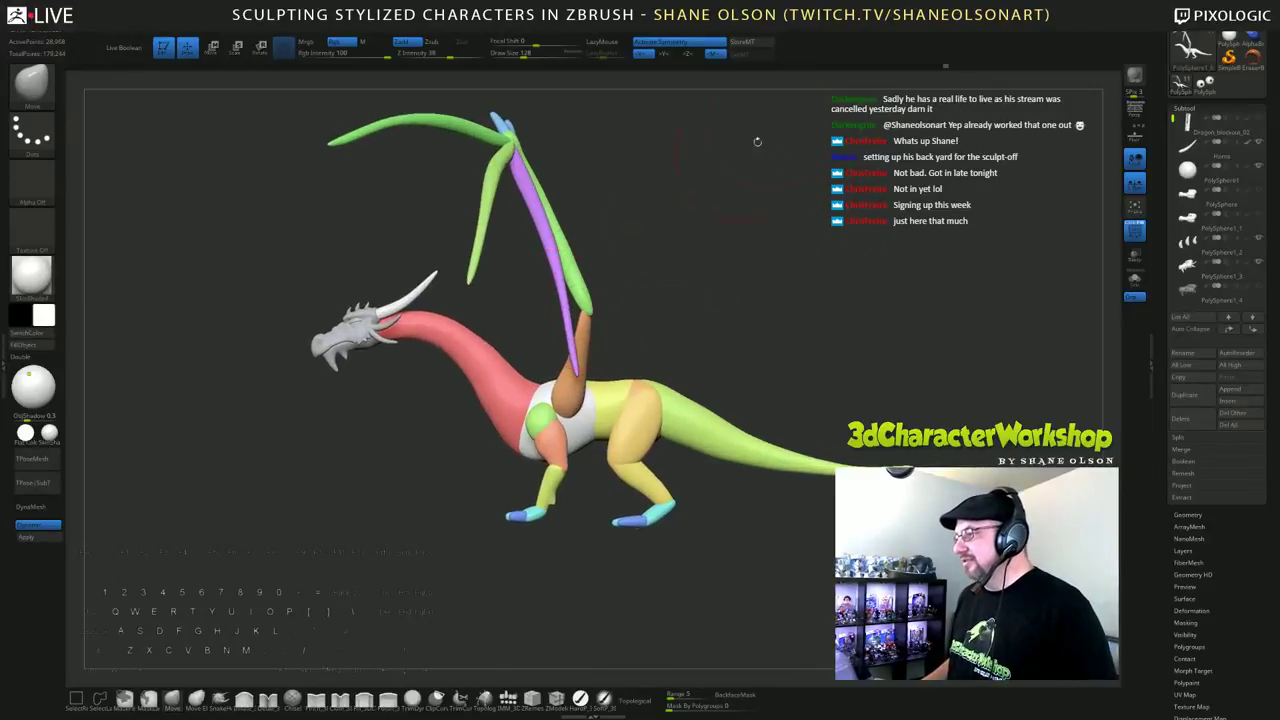
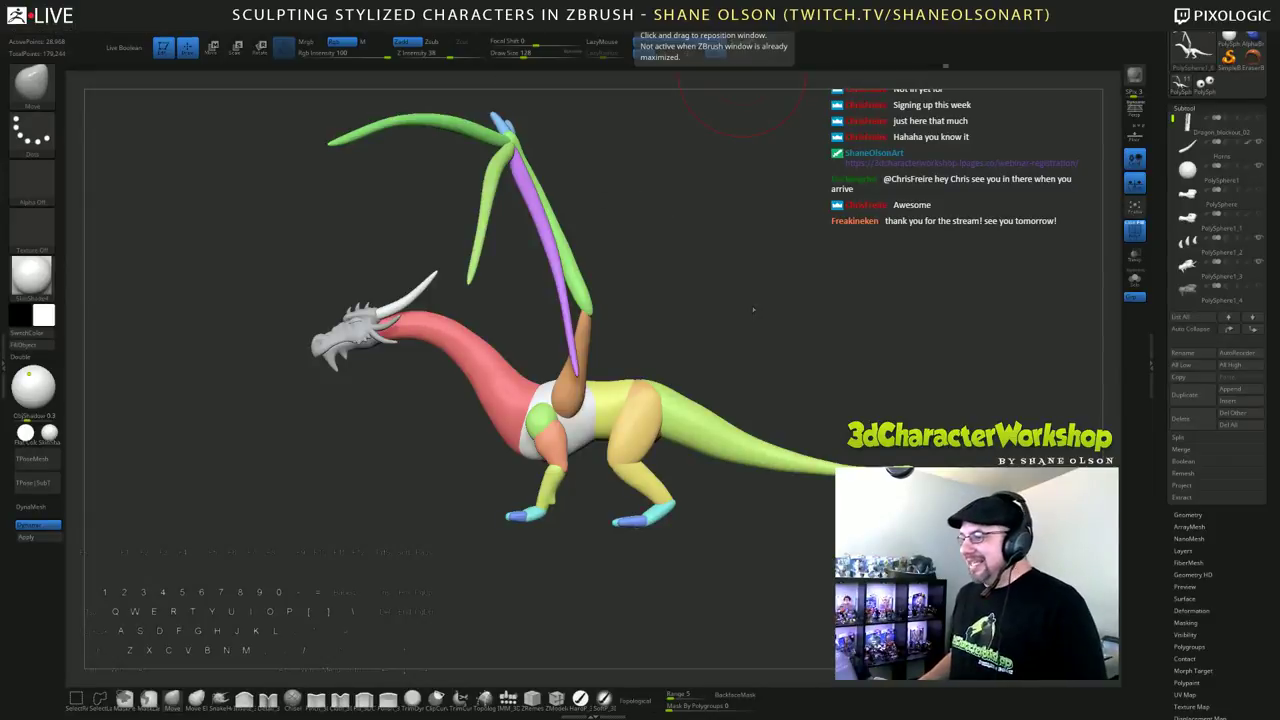
drag(753, 310, 773, 279)
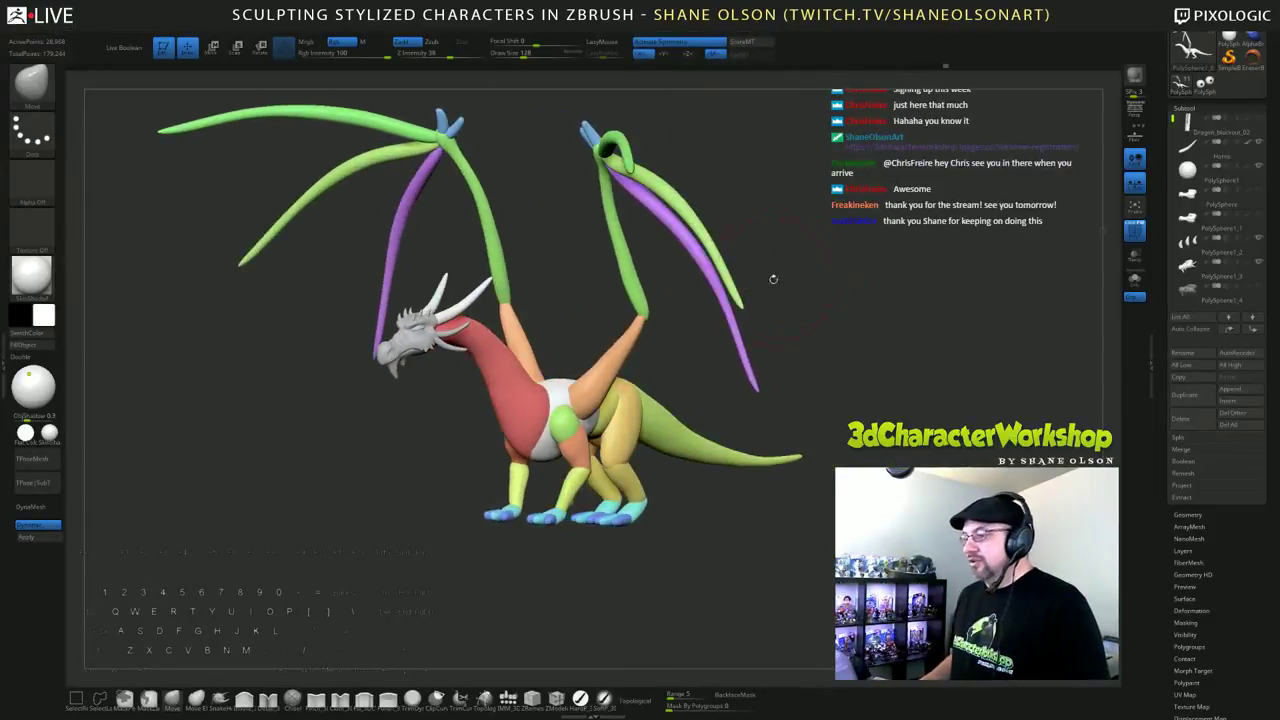
drag(819, 237, 811, 270)
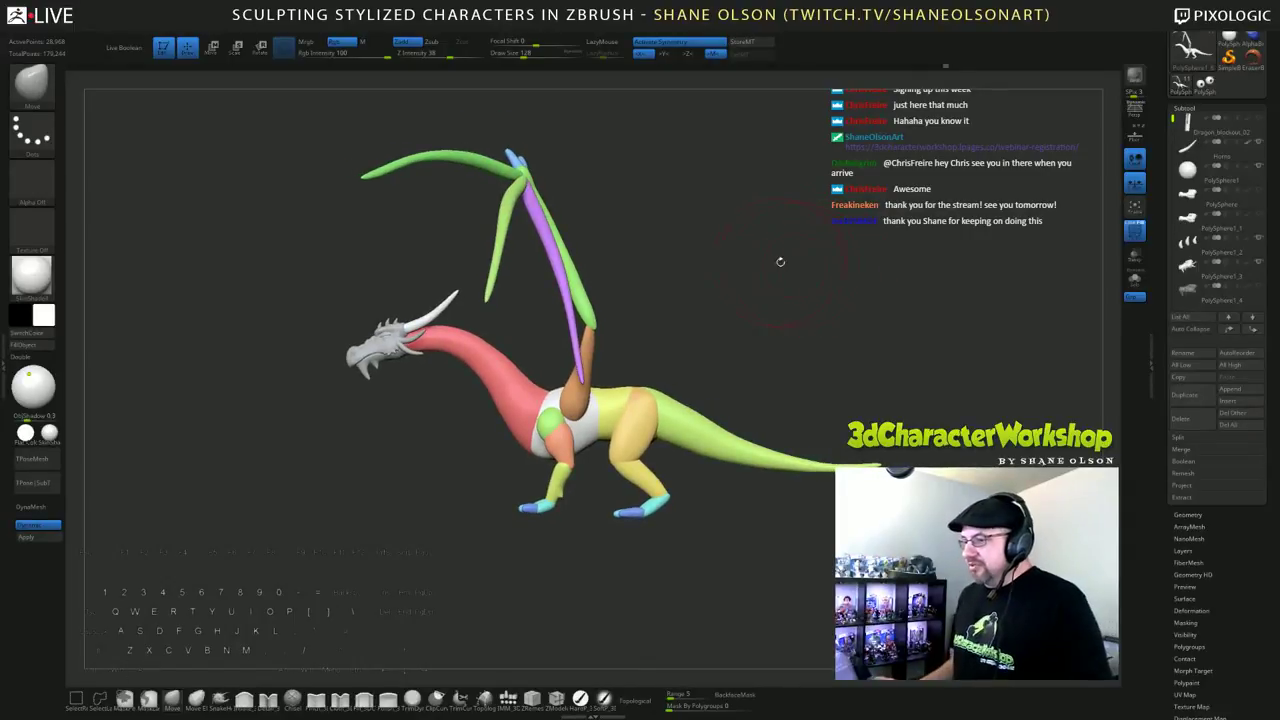
drag(780, 263, 858, 267)
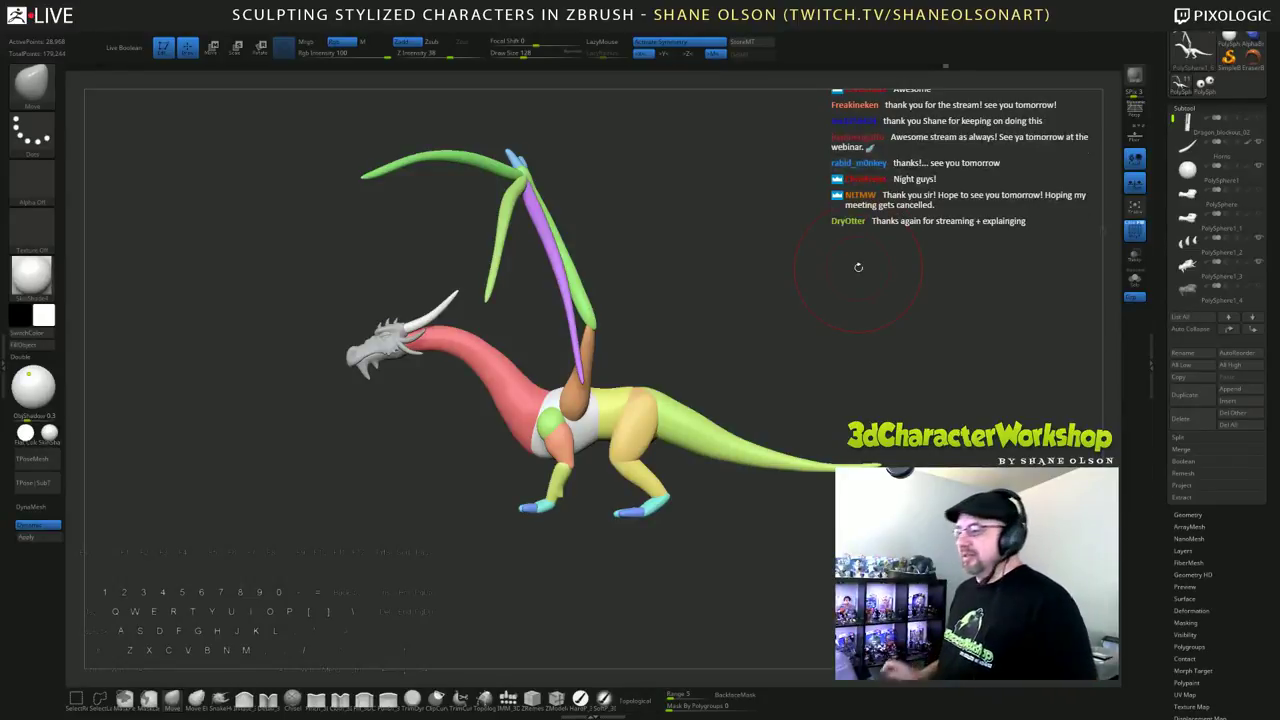
drag(830, 262, 827, 263)
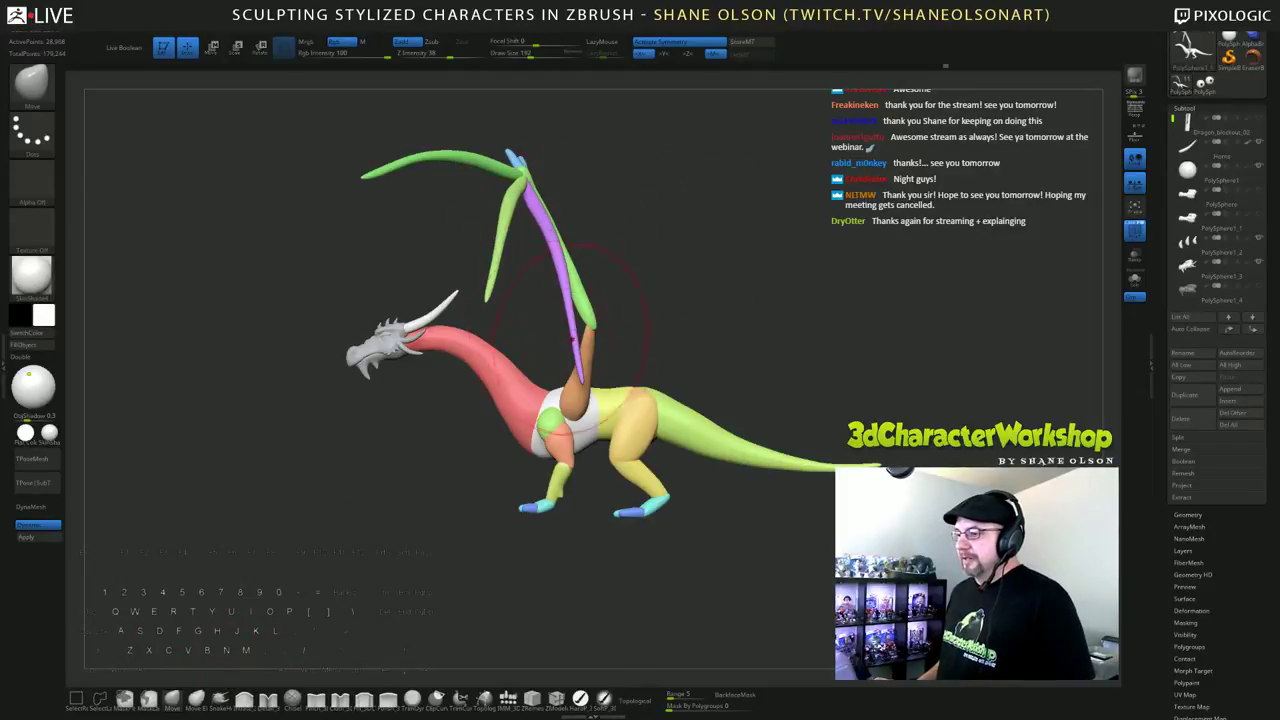
Step: Save the dragon tool as Dragon_blockout_02 in the Twitch folder, replacing the existing file
key(shift)
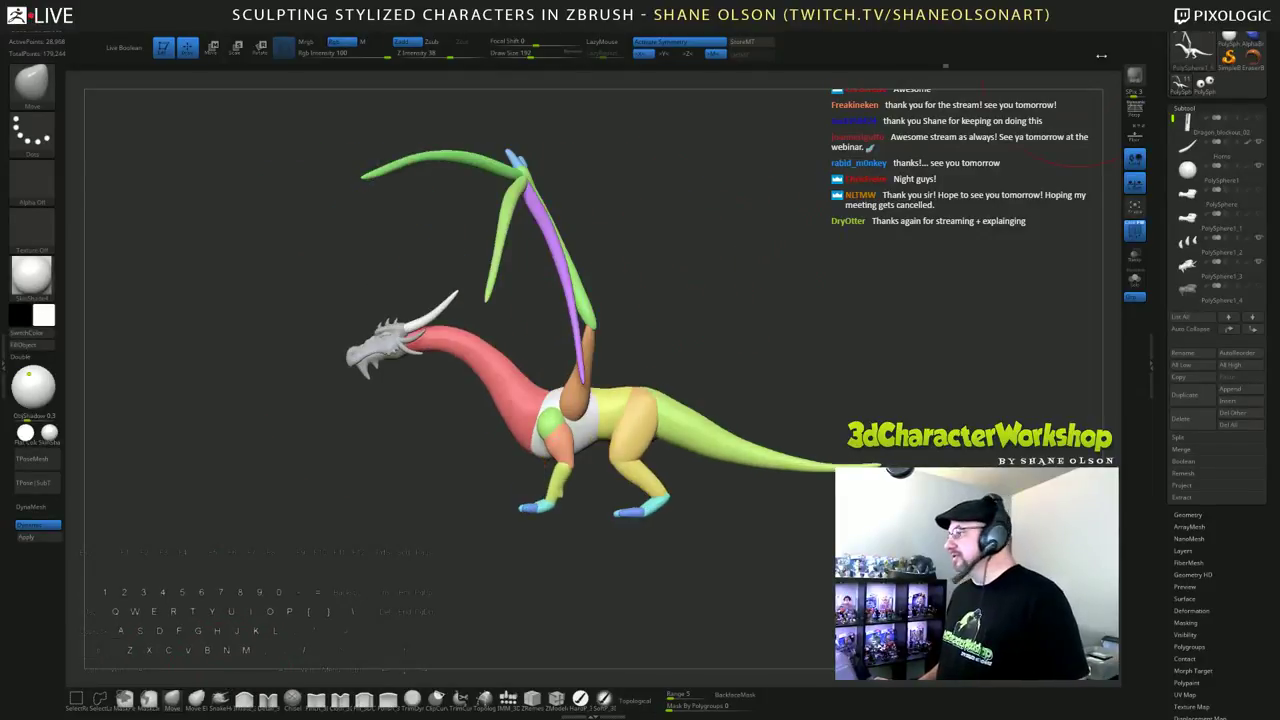
drag(1162, 91, 1163, 190)
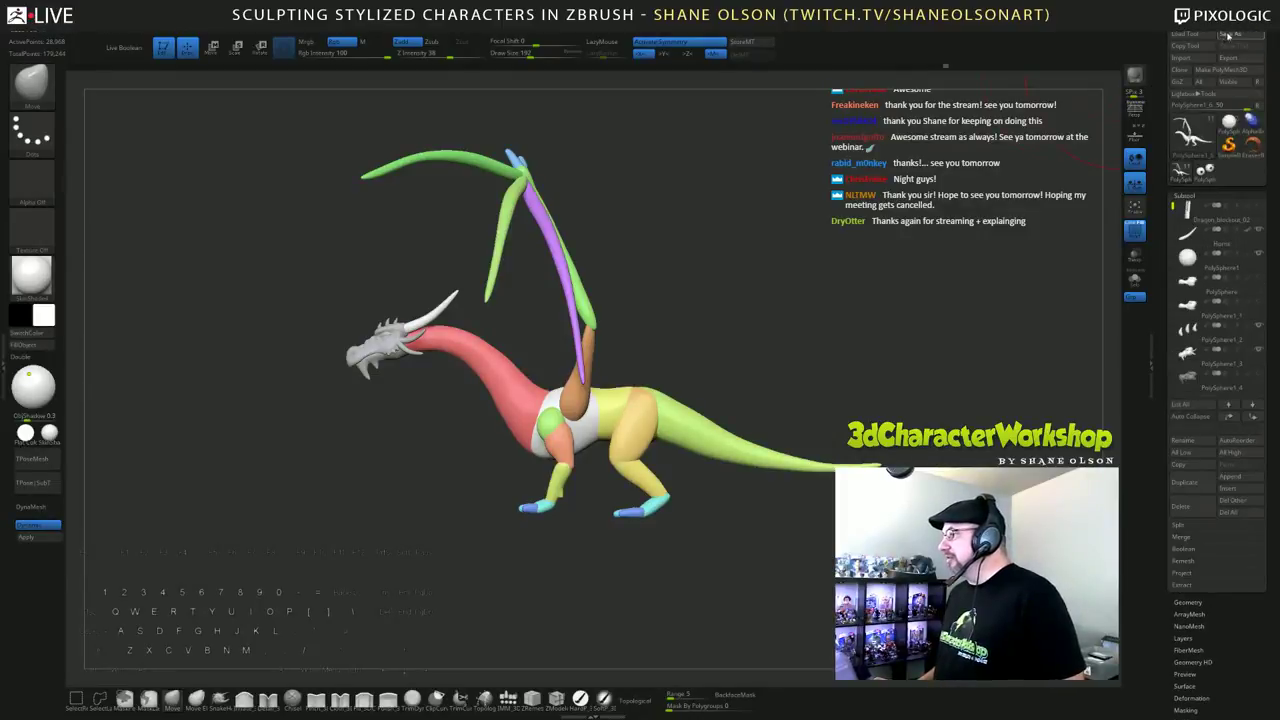
click(1230, 36)
key(Return)
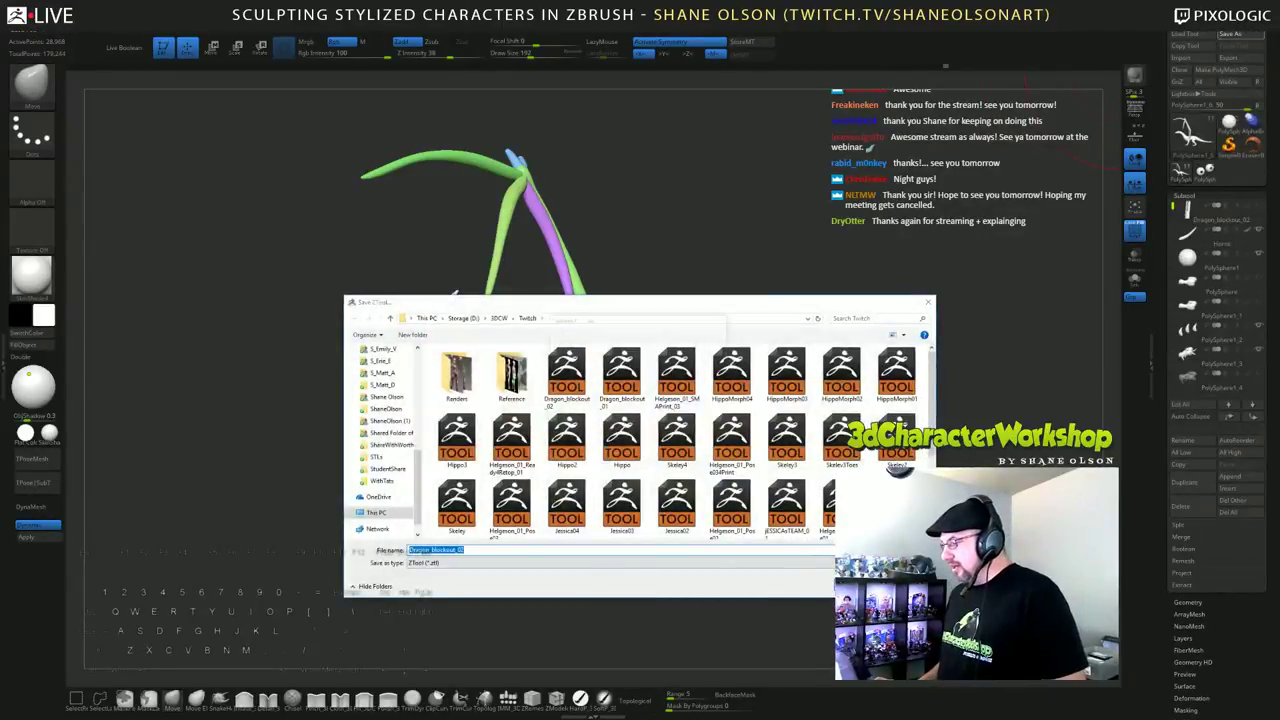
click(667, 370)
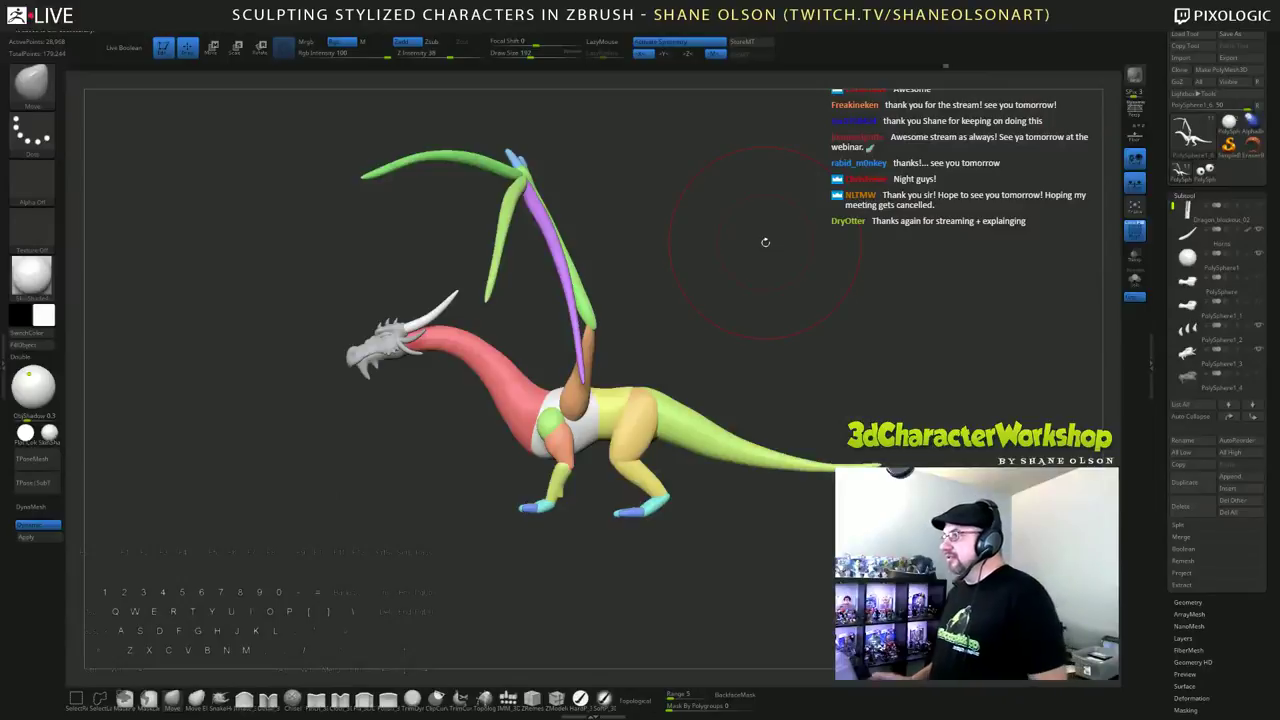